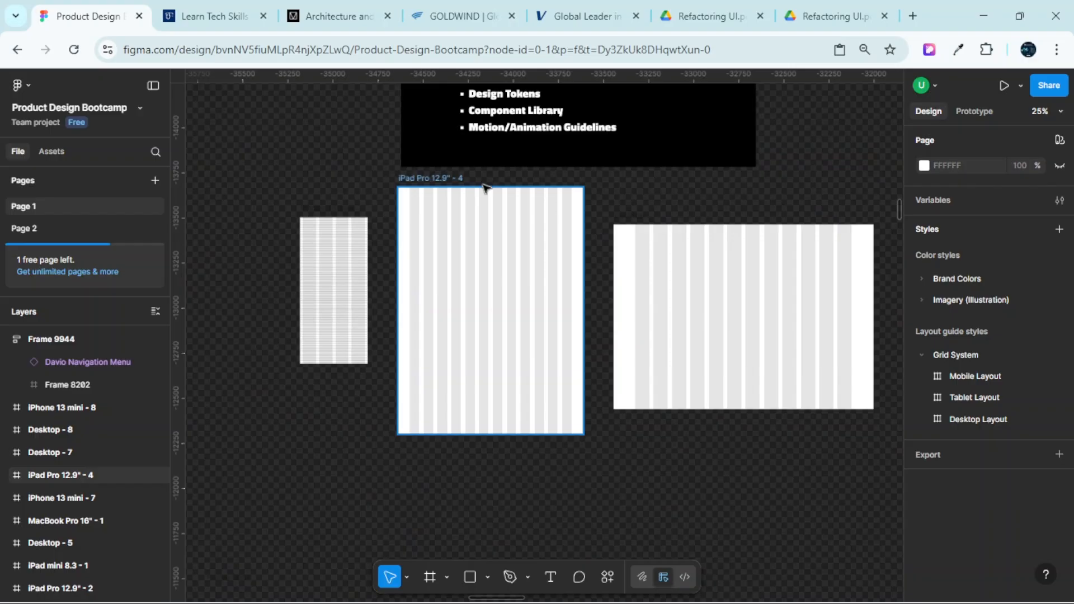
Review the mobile, tablet and desktop grid layout frames by selecting each one, and clear the selection
{"action": "left_click", "coordinate": [343, 257]}
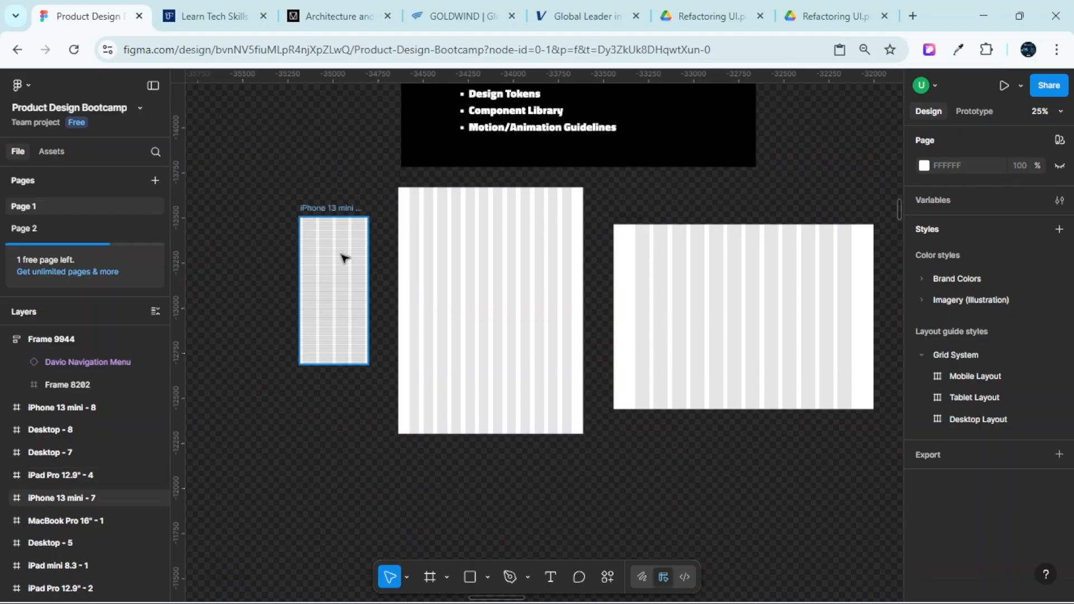
{"action": "left_click", "coordinate": [493, 272]}
{"action": "left_click", "coordinate": [681, 285]}
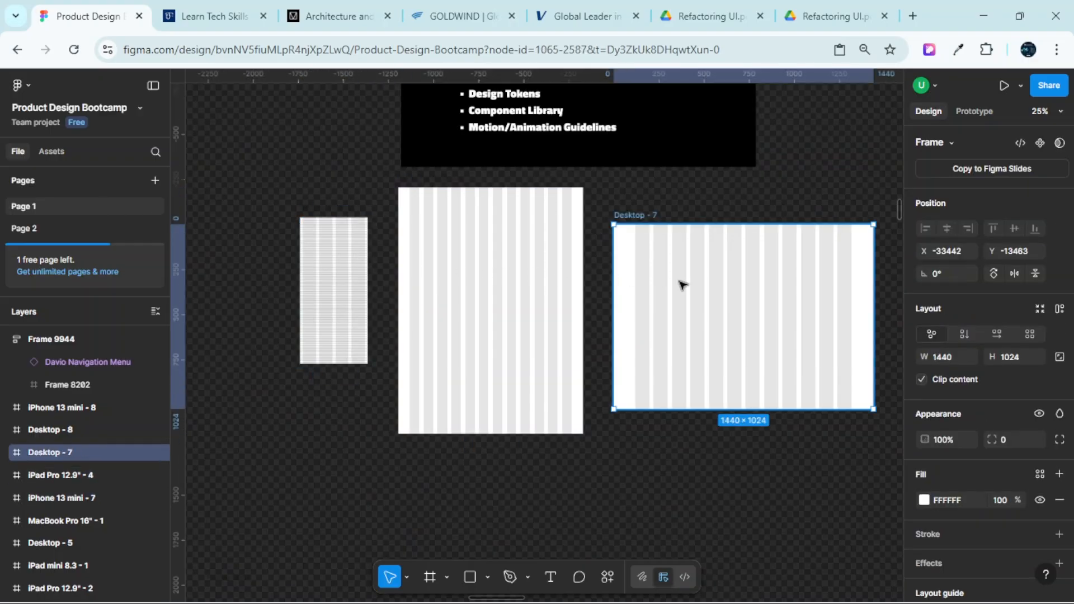
{"action": "scroll", "coordinate": [671, 370], "scroll_direction": "down", "scroll_amount": 2}
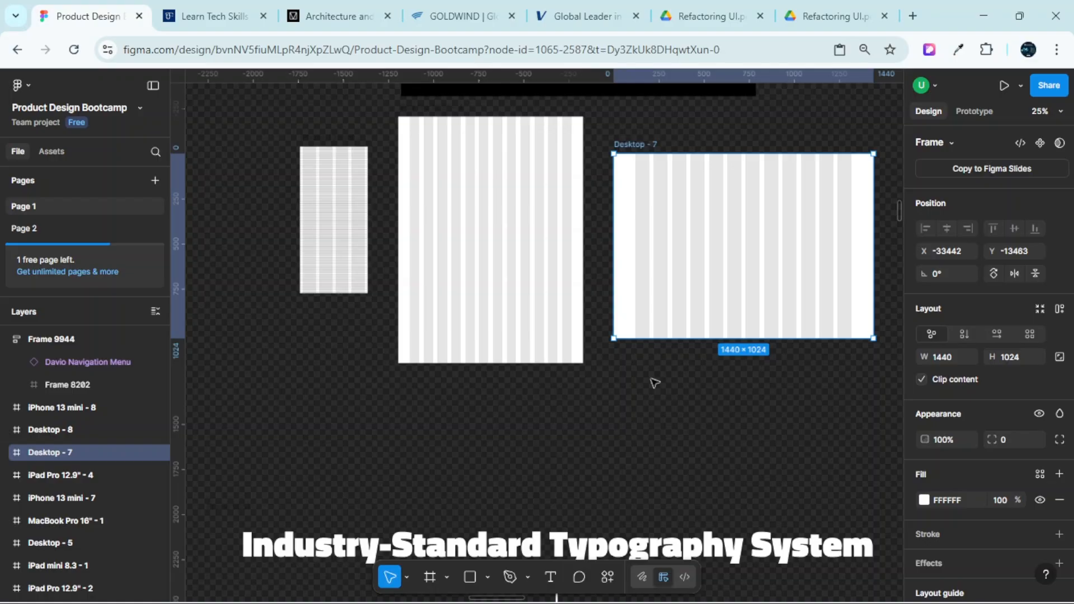
{"action": "left_click", "coordinate": [691, 445]}
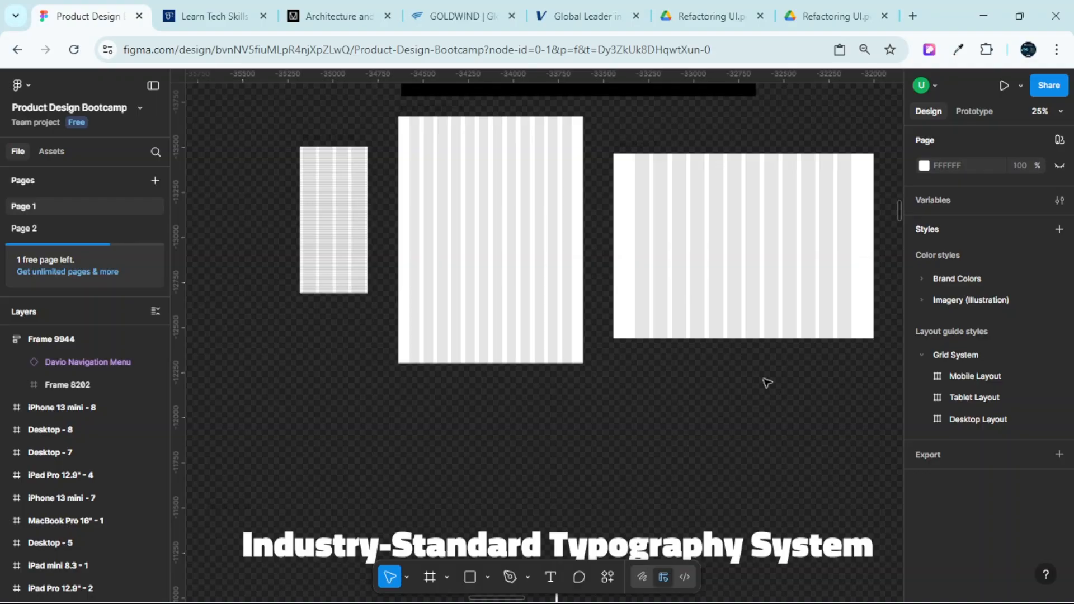
Locate the Website Industry Design Language section in the competitor analysis document and examine the most used fonts
{"action": "scroll", "coordinate": [696, 375], "scroll_direction": "up", "scroll_amount": 10}
{"action": "scroll", "coordinate": [658, 383], "scroll_direction": "down", "scroll_amount": 15}
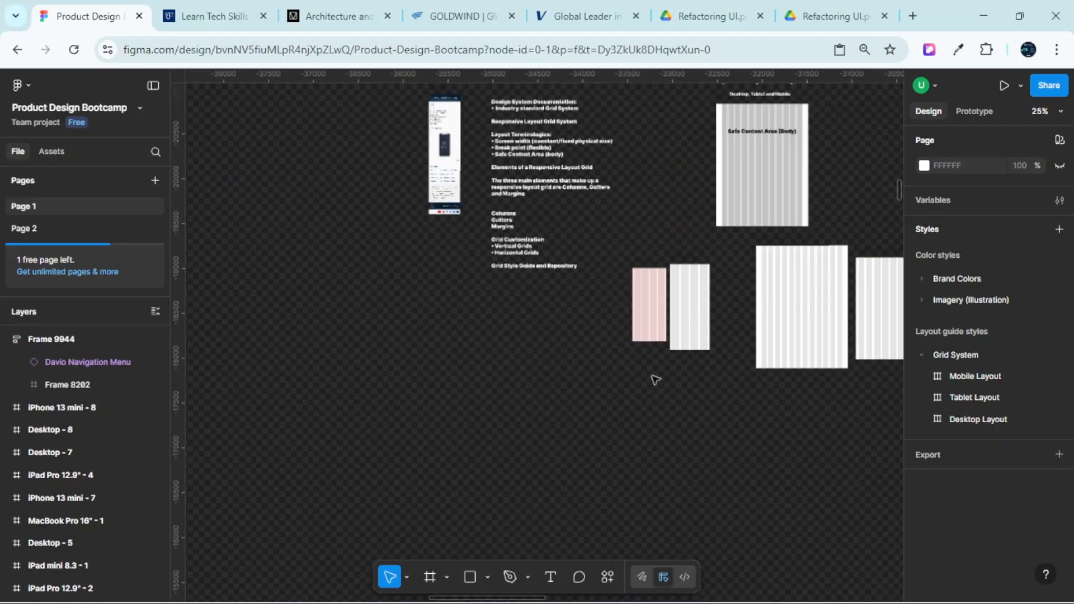
{"action": "scroll", "coordinate": [517, 401], "scroll_direction": "down", "scroll_amount": 5}
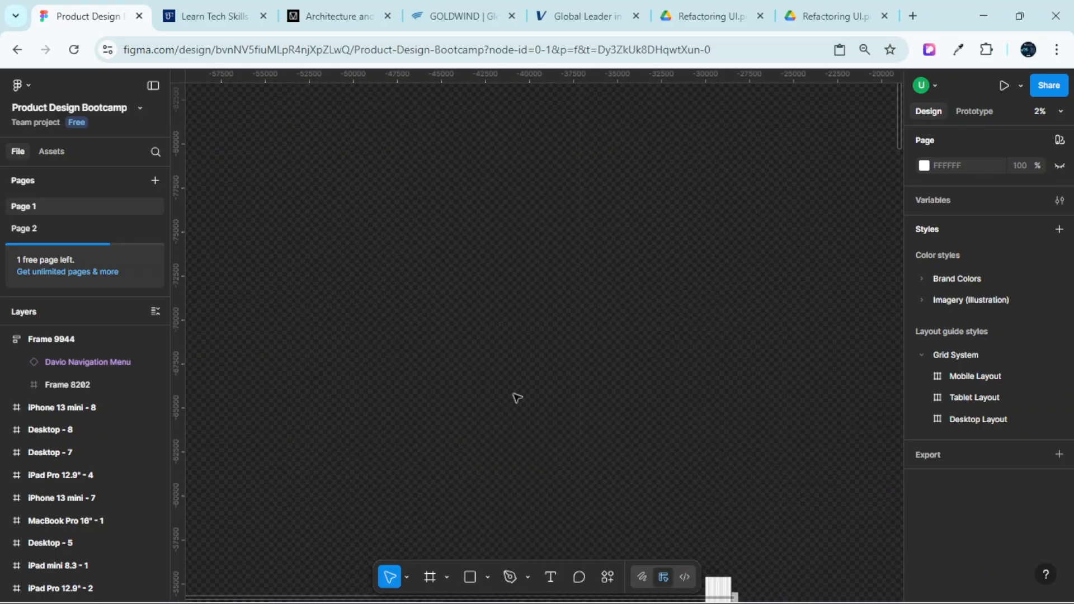
{"action": "scroll", "coordinate": [524, 399], "scroll_direction": "up", "scroll_amount": 6}
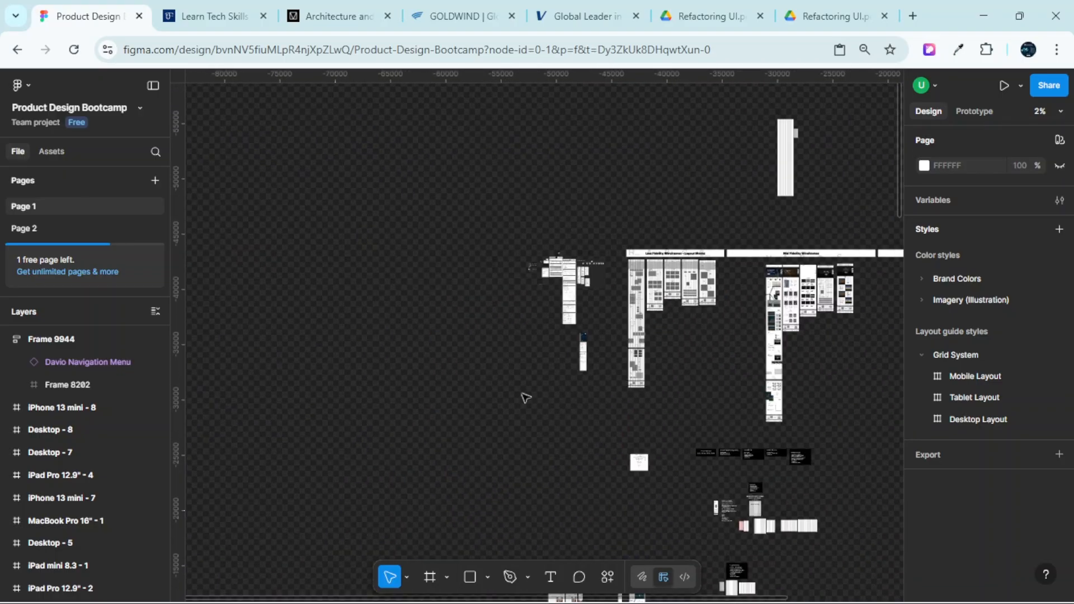
{"action": "scroll", "coordinate": [572, 311], "scroll_direction": "up", "scroll_amount": 8}
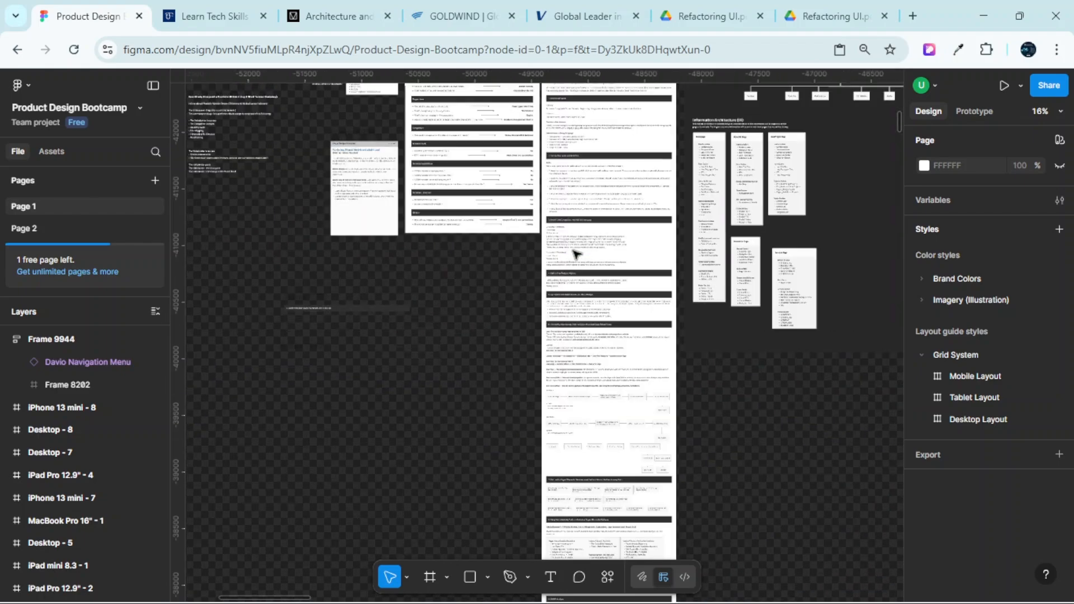
{"action": "scroll", "coordinate": [629, 244], "scroll_direction": "up", "scroll_amount": 5}
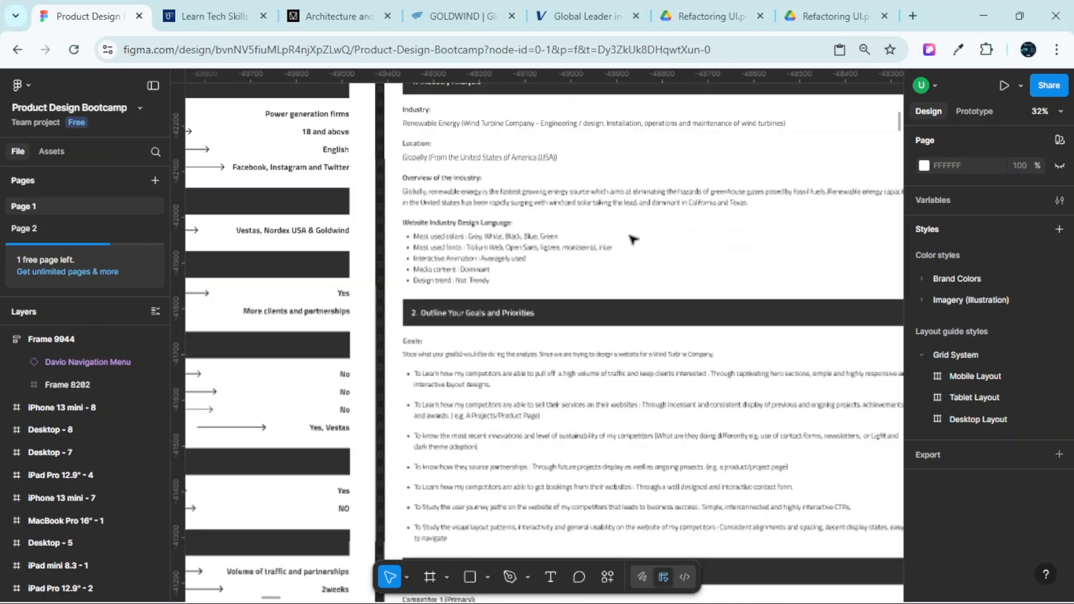
{"action": "scroll", "coordinate": [633, 237], "scroll_direction": "up", "scroll_amount": 2}
{"action": "scroll", "coordinate": [577, 268], "scroll_direction": "up", "scroll_amount": 4}
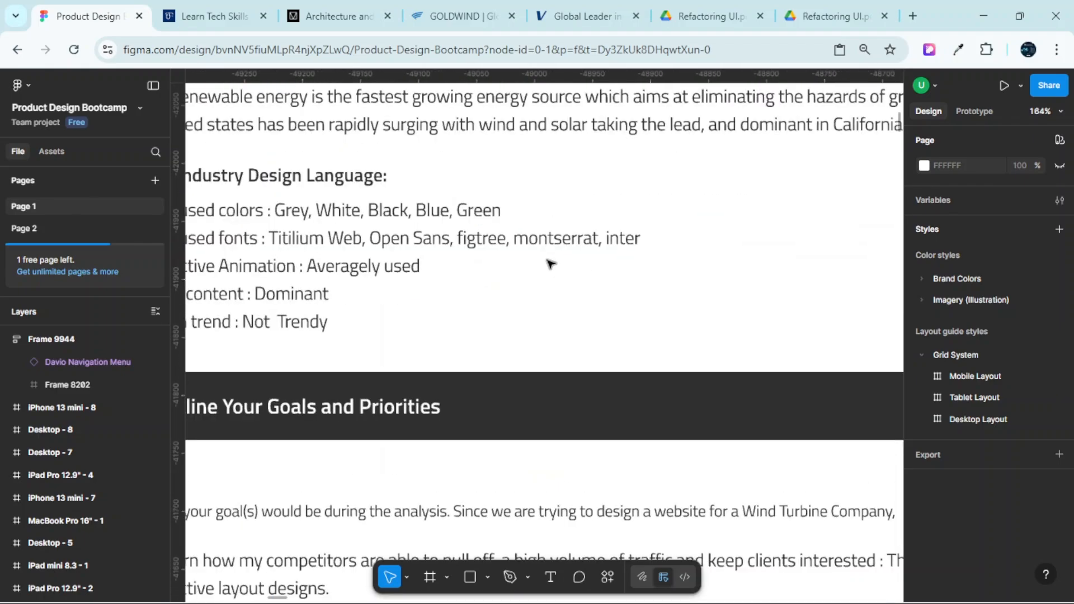
{"action": "scroll", "coordinate": [552, 260], "scroll_direction": "down", "scroll_amount": 2}
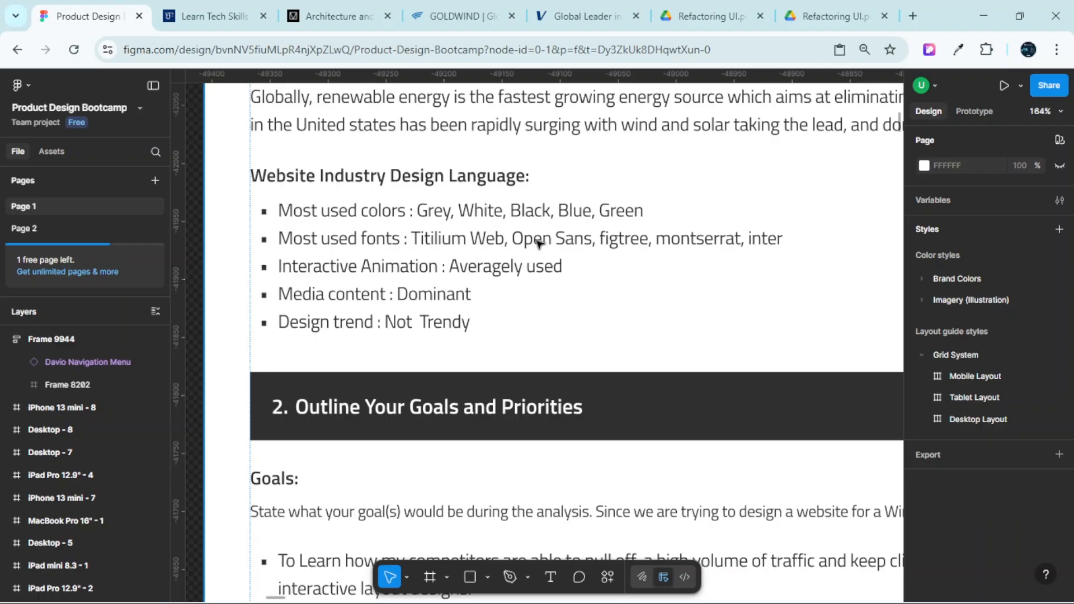
Switch to the Goldwind website and examine its heading and body typography with CSS Peeper
{"action": "left_click", "coordinate": [438, 4]}
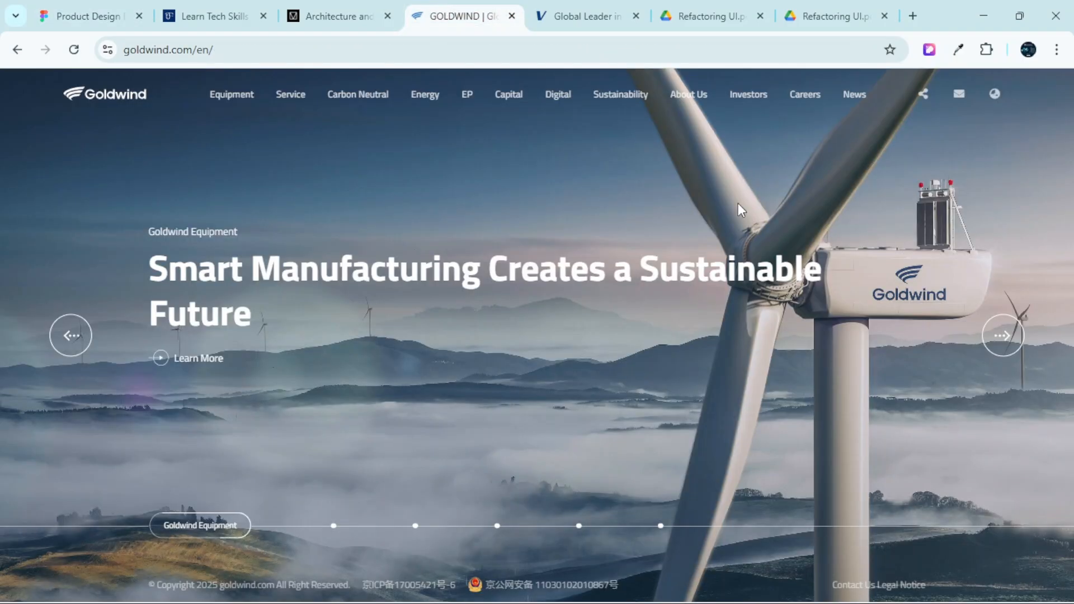
{"action": "left_click", "coordinate": [930, 50]}
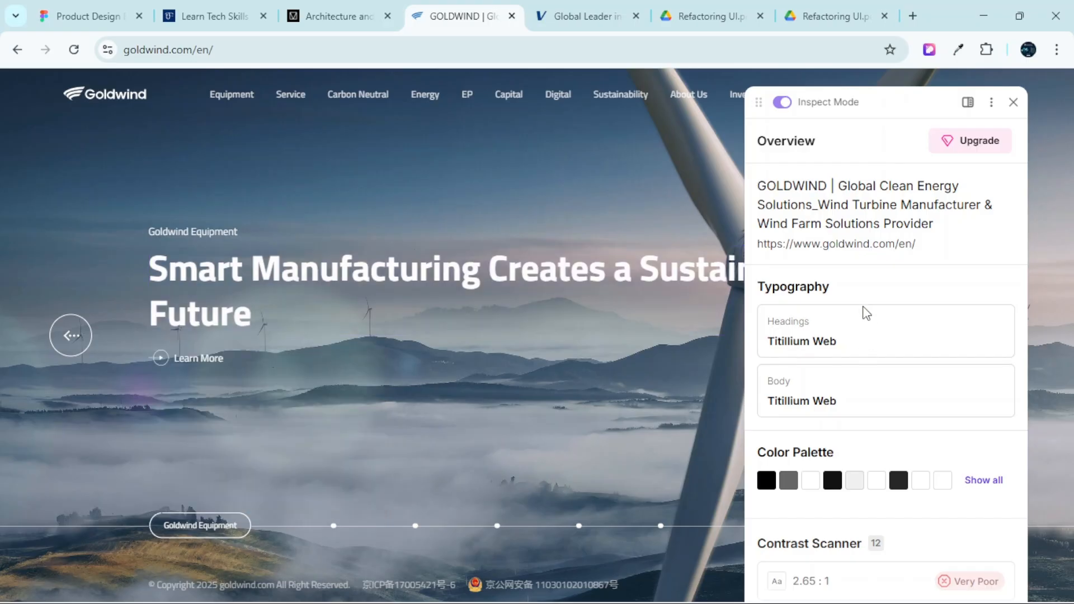
{"action": "scroll", "coordinate": [857, 300], "scroll_direction": "down", "scroll_amount": 2}
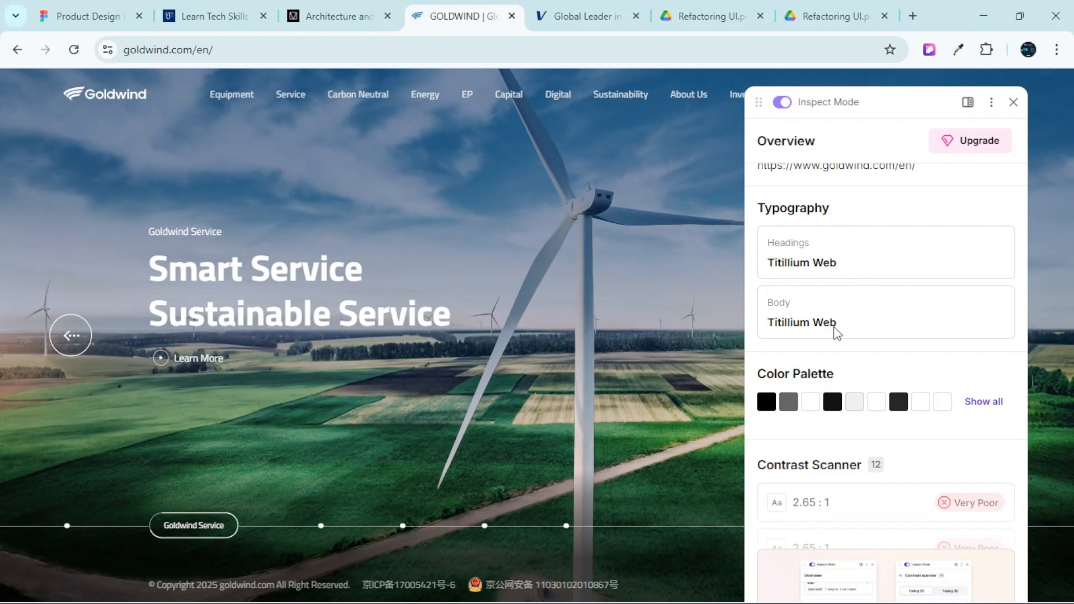
Switch to the Vestas website and examine its heading and body typography with CSS Peeper
{"action": "left_click", "coordinate": [568, 23]}
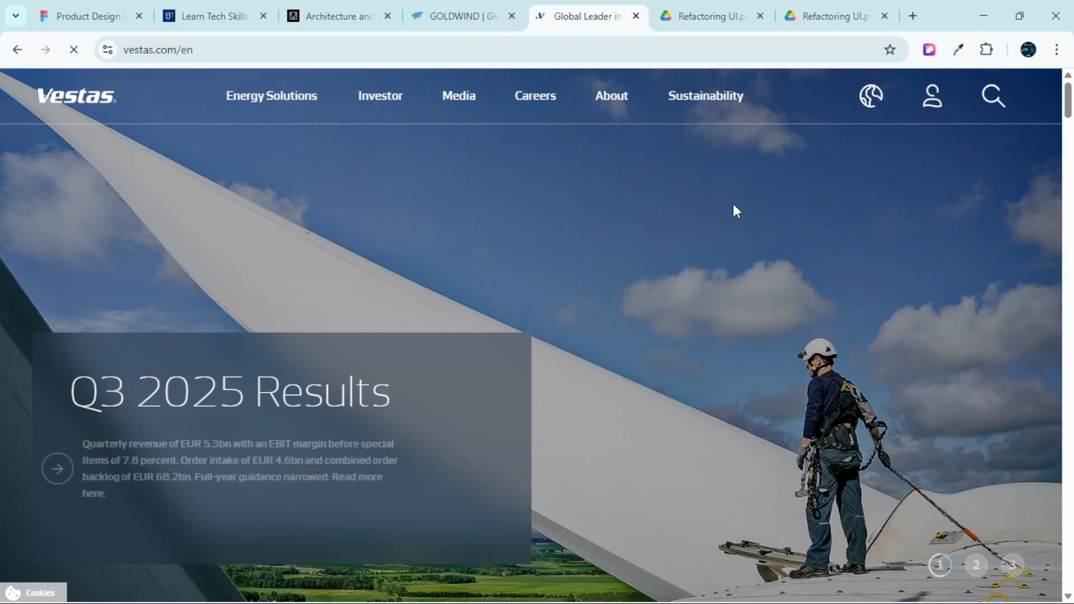
{"action": "left_click", "coordinate": [930, 51]}
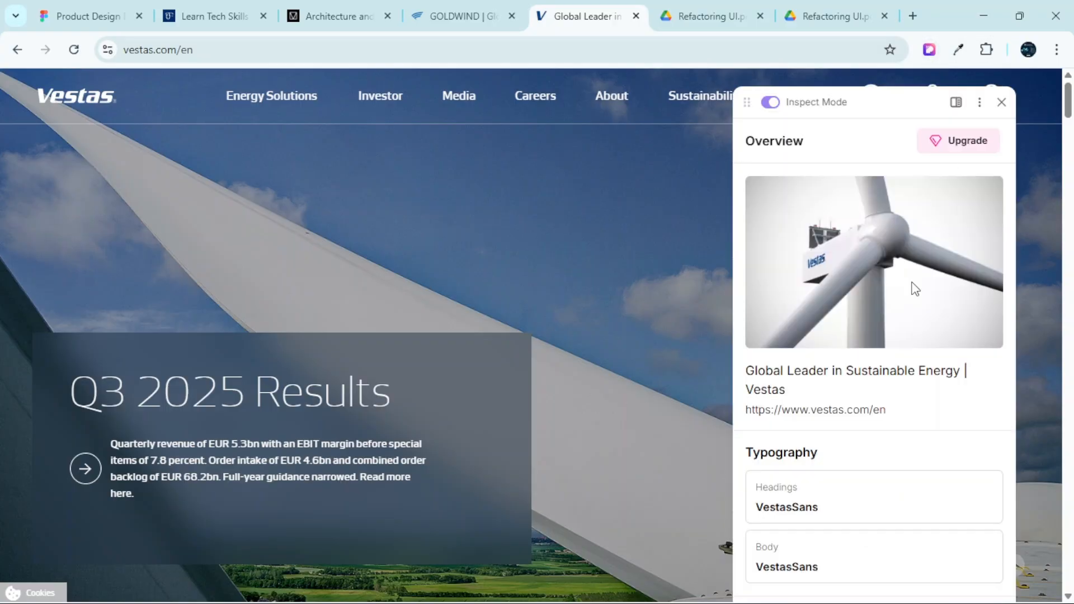
{"action": "scroll", "coordinate": [907, 302], "scroll_direction": "down", "scroll_amount": 3}
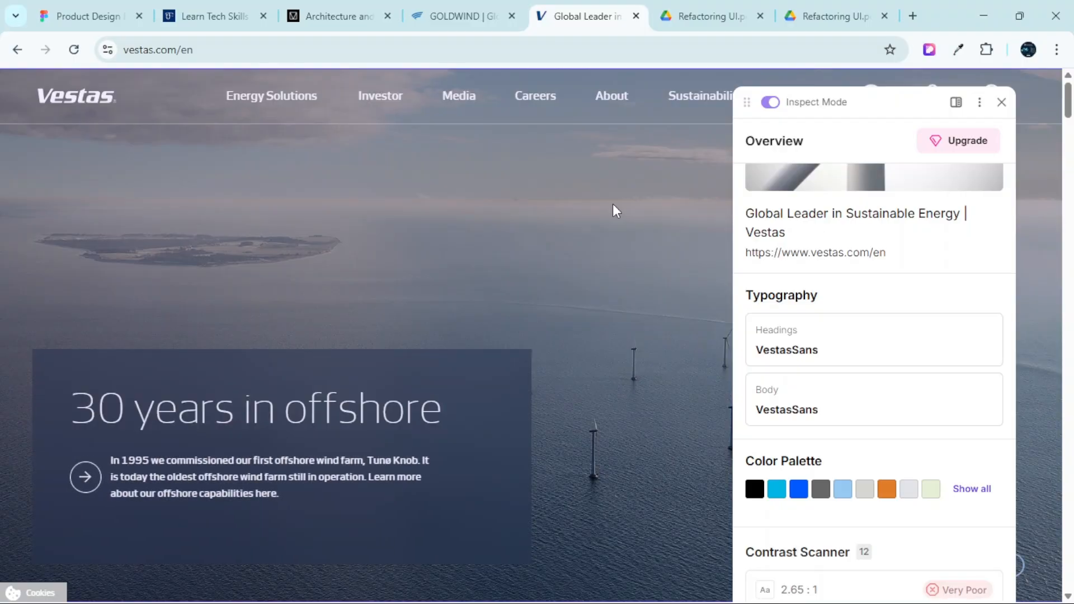
Return to the Goldwind website, exit CSS Peeper and inspect the page's computed font family in the browser developer tools
{"action": "left_click", "coordinate": [462, 15]}
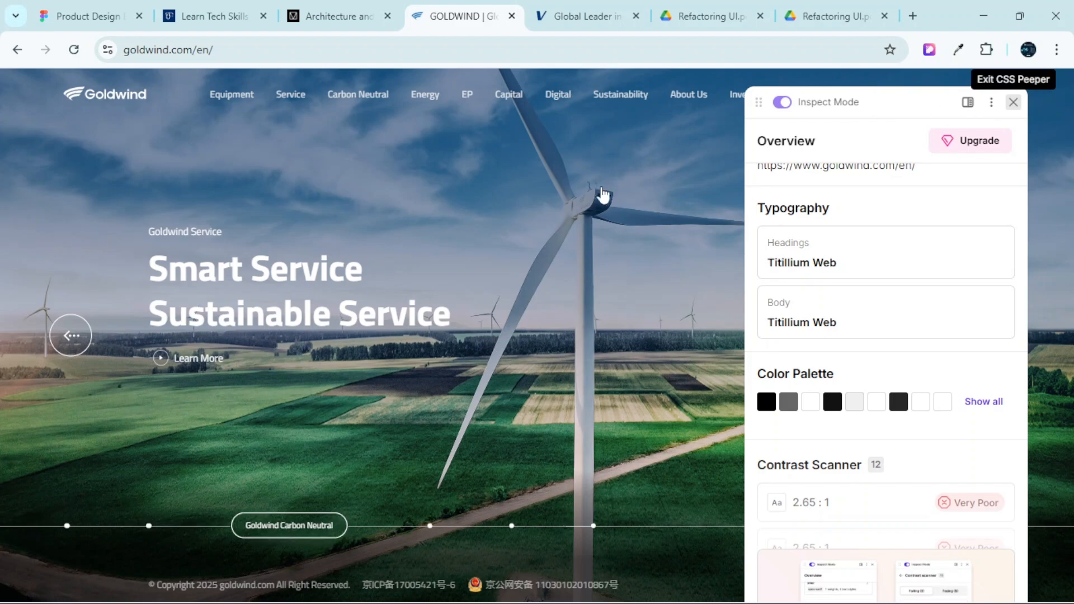
{"action": "left_click", "coordinate": [1013, 102]}
{"action": "right_click", "coordinate": [586, 186]}
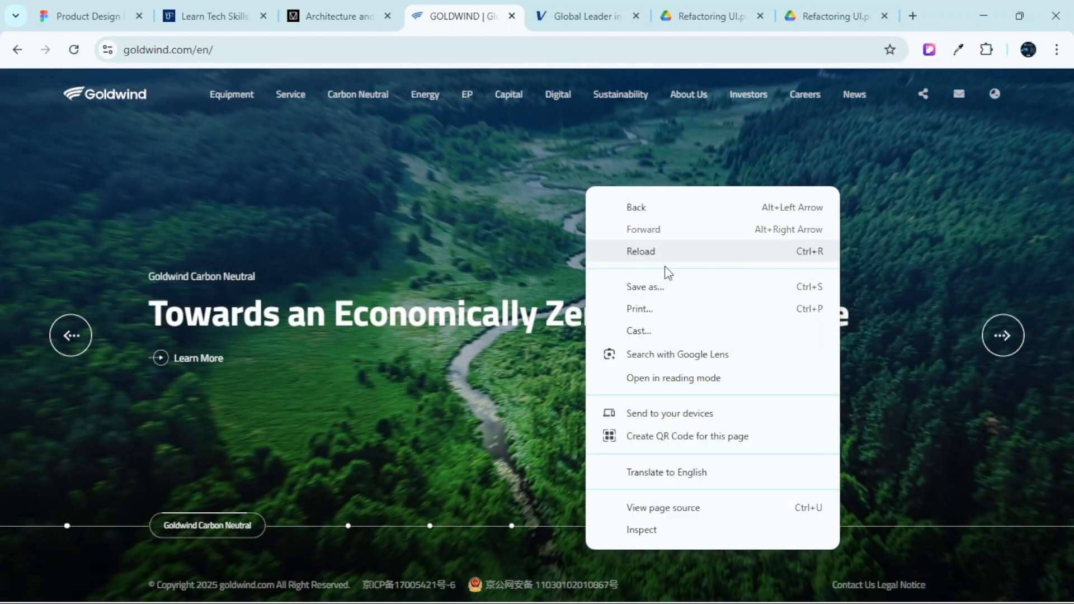
{"action": "left_click", "coordinate": [653, 532]}
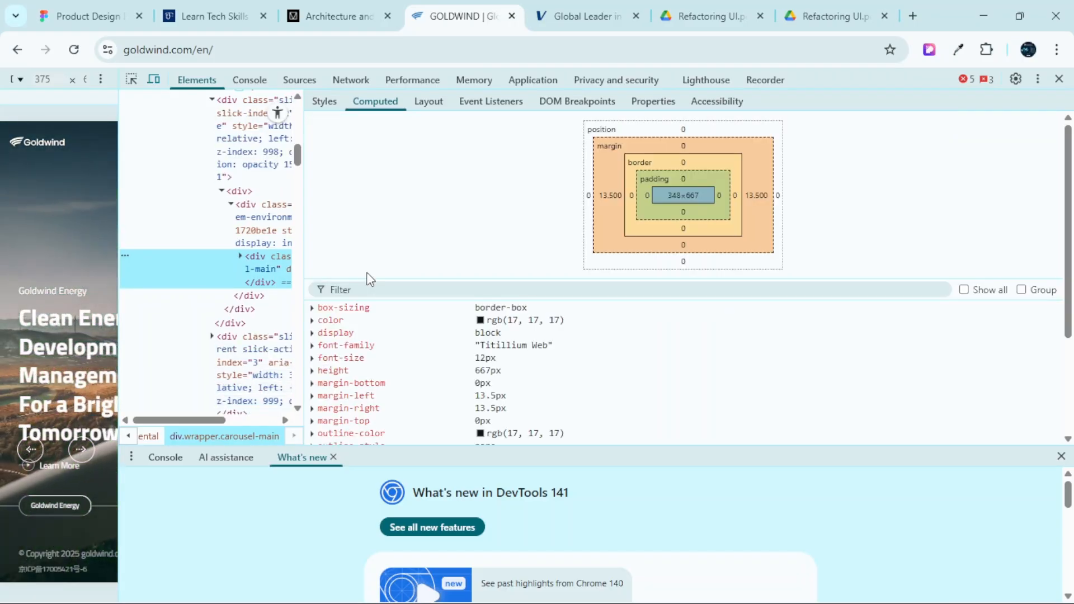
{"action": "scroll", "coordinate": [363, 330], "scroll_direction": "down", "scroll_amount": 1}
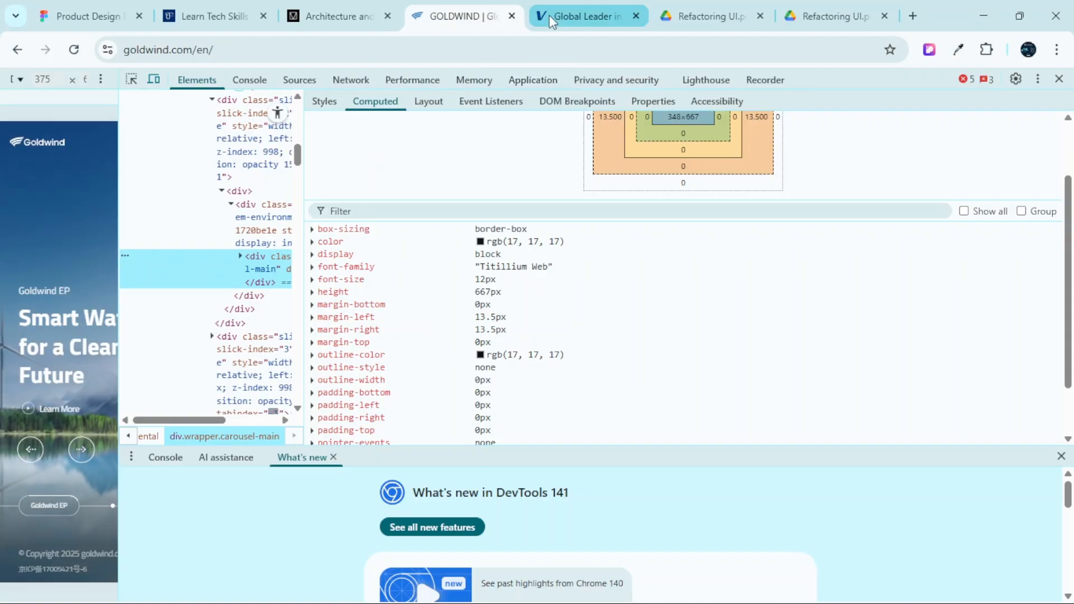
Exit CSS Peeper on the Vestas website and inspect the hero image's computed font styles in the developer tools
{"action": "left_click", "coordinate": [579, 16]}
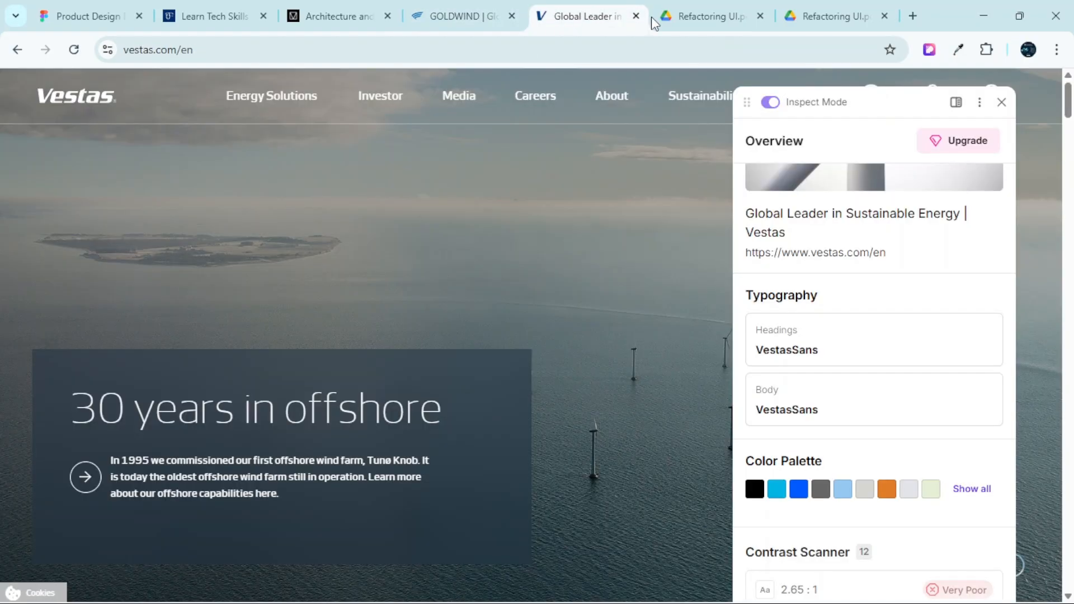
{"action": "left_click", "coordinate": [1001, 102]}
{"action": "right_click", "coordinate": [670, 185]}
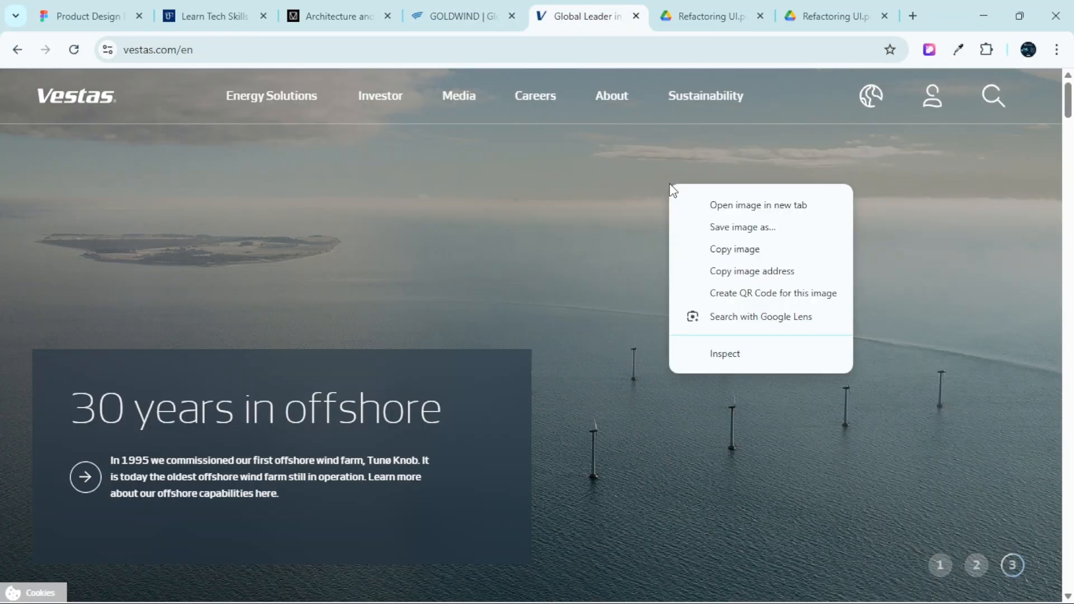
{"action": "right_click", "coordinate": [533, 186]}
{"action": "right_click", "coordinate": [532, 186]}
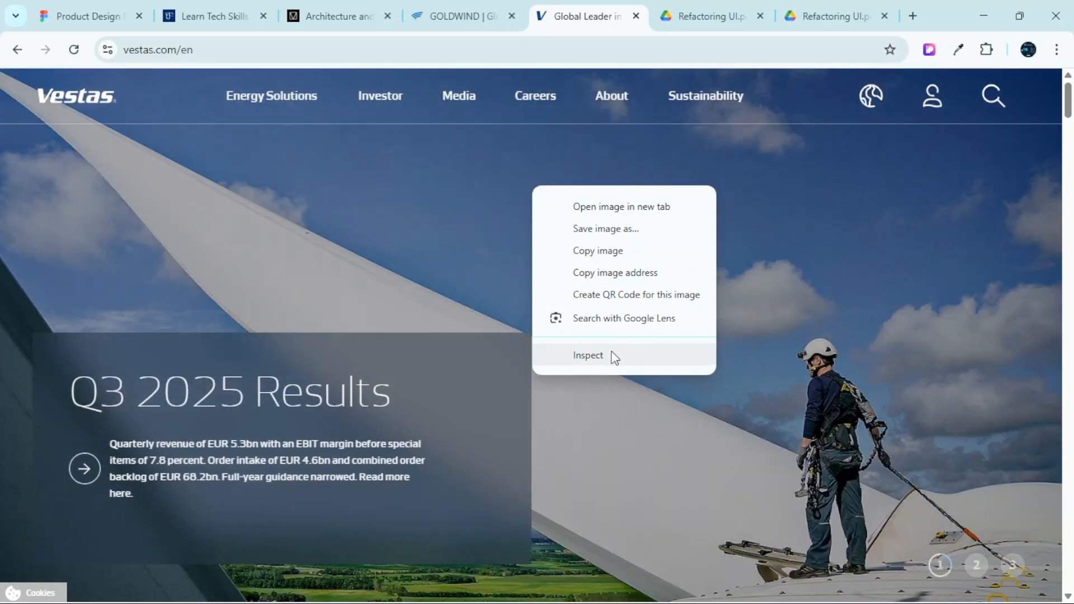
{"action": "left_click", "coordinate": [616, 356]}
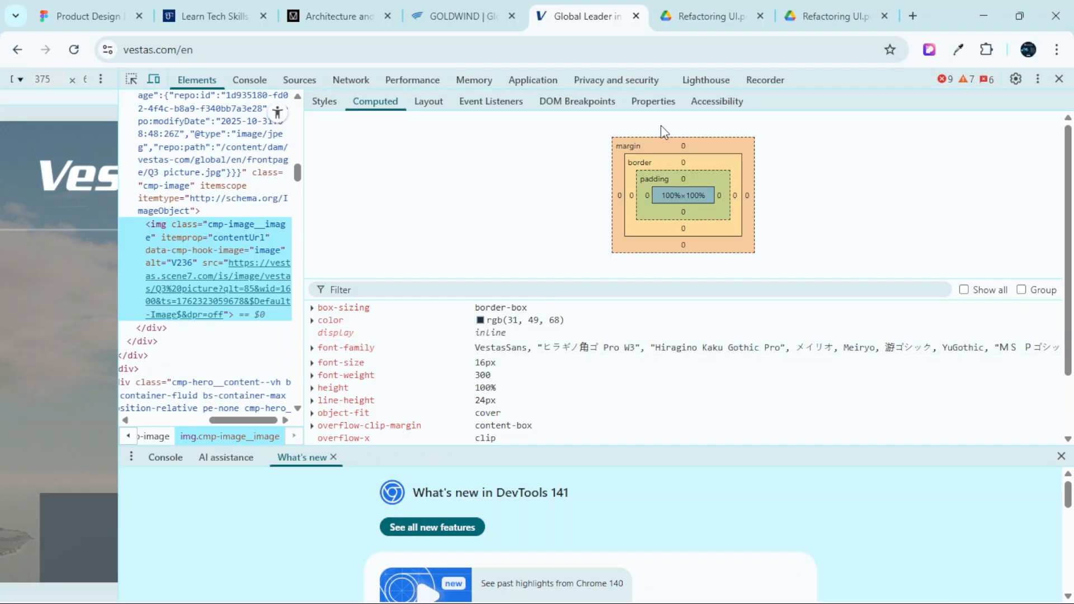
Inspect the hero section of the U-TechFort website in the developer tools and examine its computed font family and size
{"action": "left_click", "coordinate": [252, 16]}
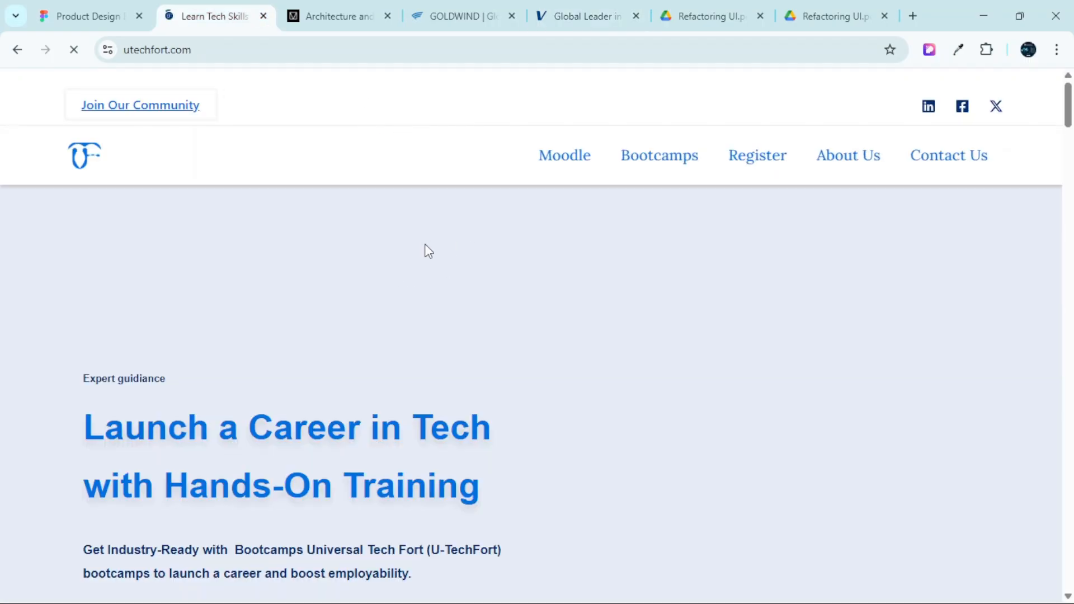
{"action": "right_click", "coordinate": [425, 248]}
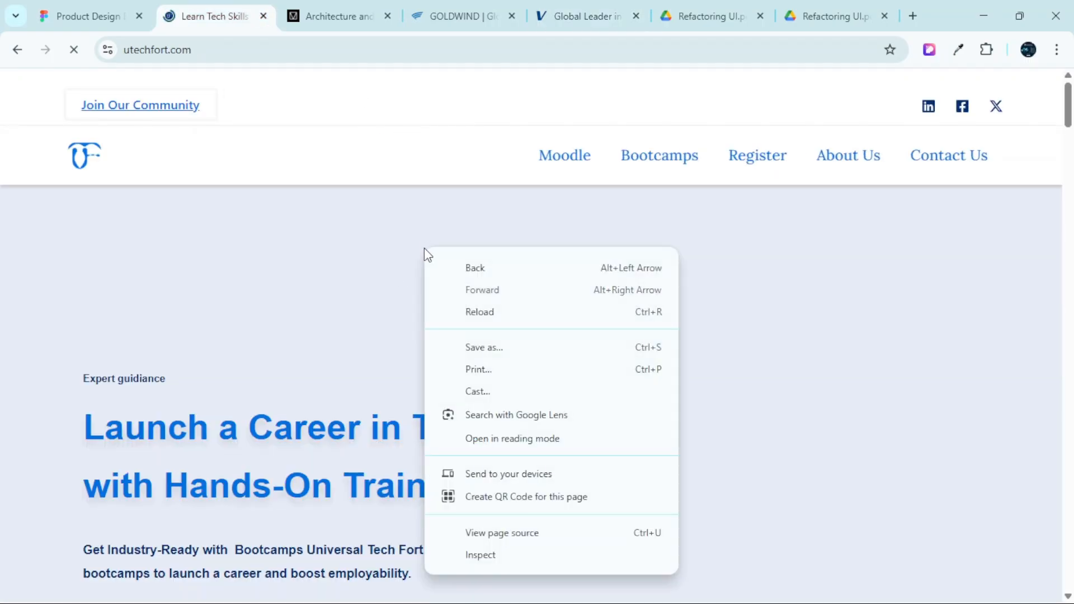
{"action": "left_click", "coordinate": [520, 554]}
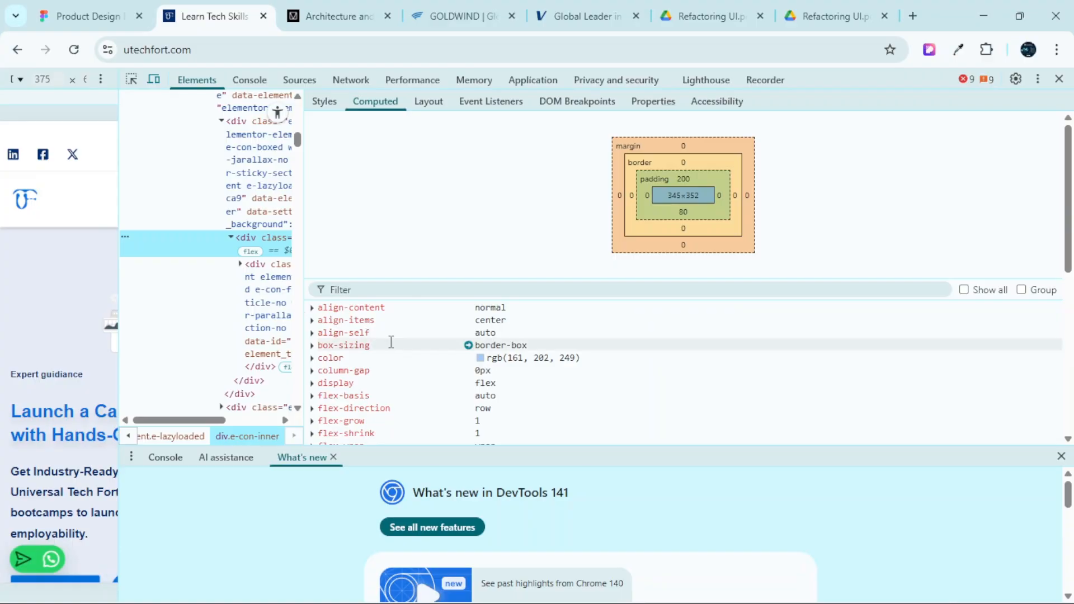
{"action": "scroll", "coordinate": [347, 345], "scroll_direction": "down", "scroll_amount": 3}
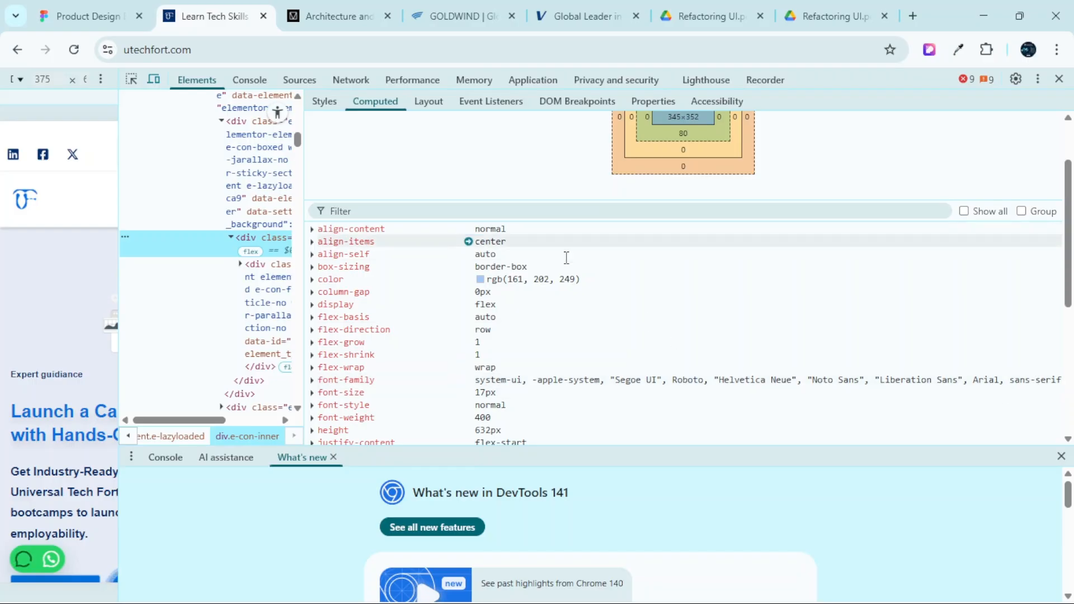
Return to the Figma file and examine the Industry-Standard Typography System diagram with its Reference_Styles and System_Styles branches
{"action": "left_click", "coordinate": [140, 8]}
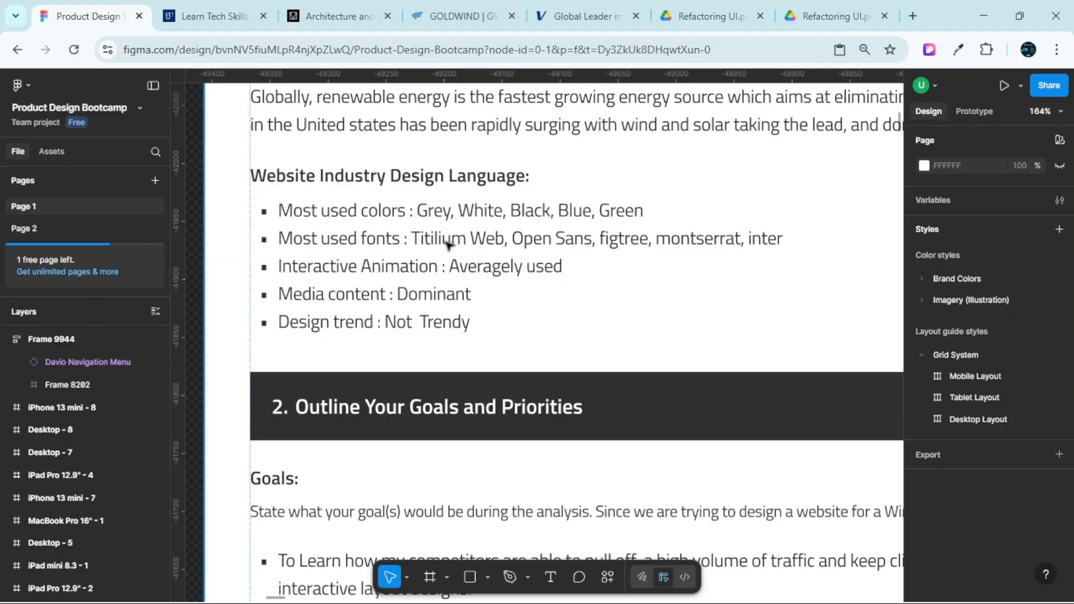
{"action": "scroll", "coordinate": [473, 267], "scroll_direction": "down", "scroll_amount": 10}
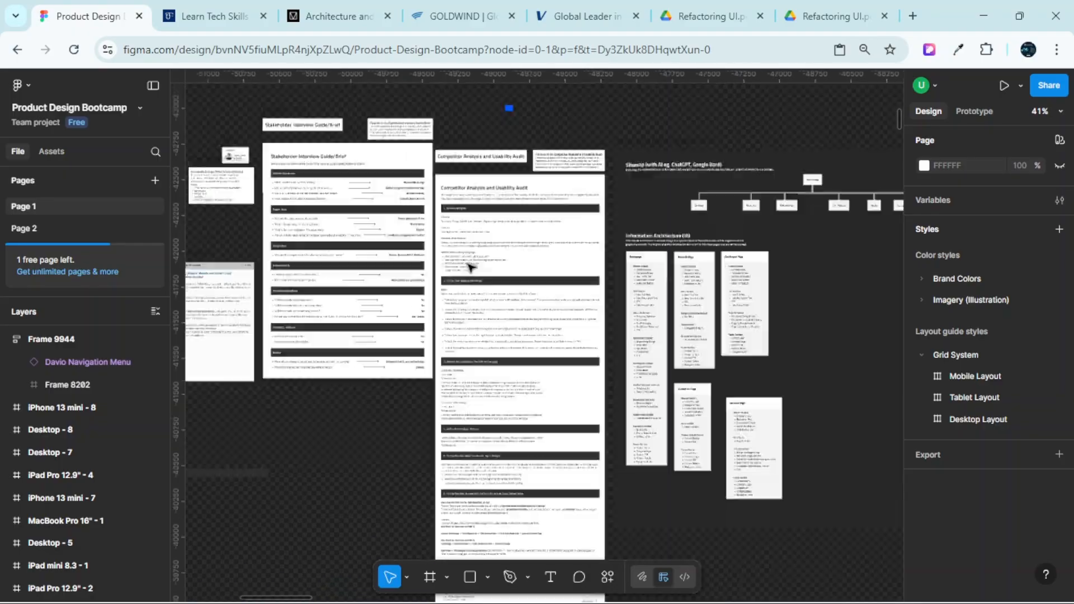
{"action": "scroll", "coordinate": [506, 283], "scroll_direction": "down", "scroll_amount": 13}
{"action": "scroll", "coordinate": [530, 285], "scroll_direction": "right", "scroll_amount": 4}
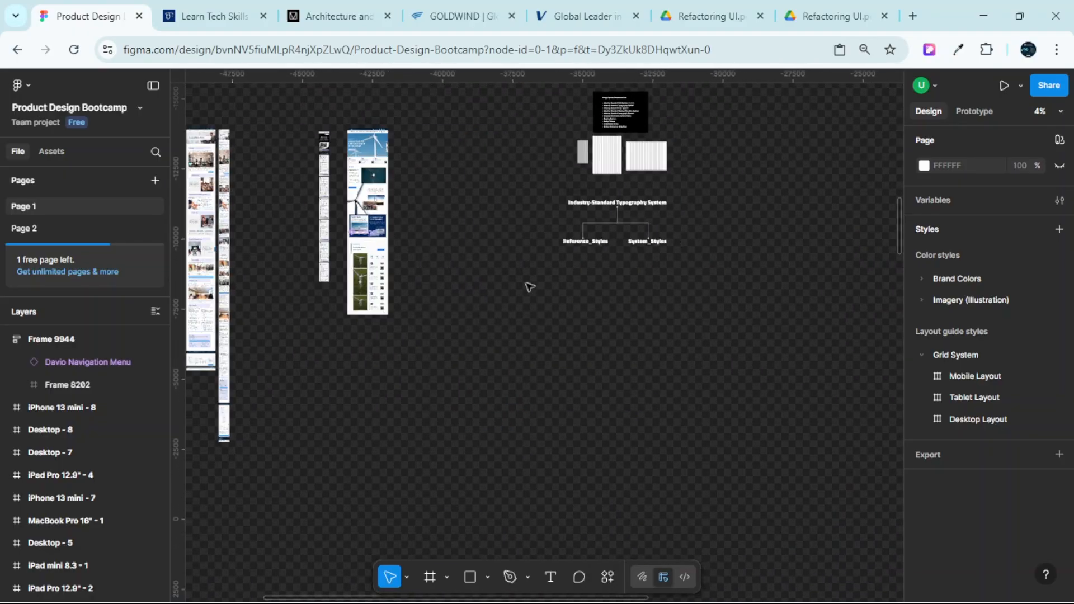
{"action": "scroll", "coordinate": [569, 239], "scroll_direction": "up", "scroll_amount": 3}
{"action": "scroll", "coordinate": [571, 276], "scroll_direction": "up", "scroll_amount": 4}
{"action": "scroll", "coordinate": [562, 286], "scroll_direction": "right", "scroll_amount": 4}
{"action": "scroll", "coordinate": [523, 324], "scroll_direction": "down", "scroll_amount": 3}
{"action": "scroll", "coordinate": [493, 316], "scroll_direction": "left", "scroll_amount": 3}
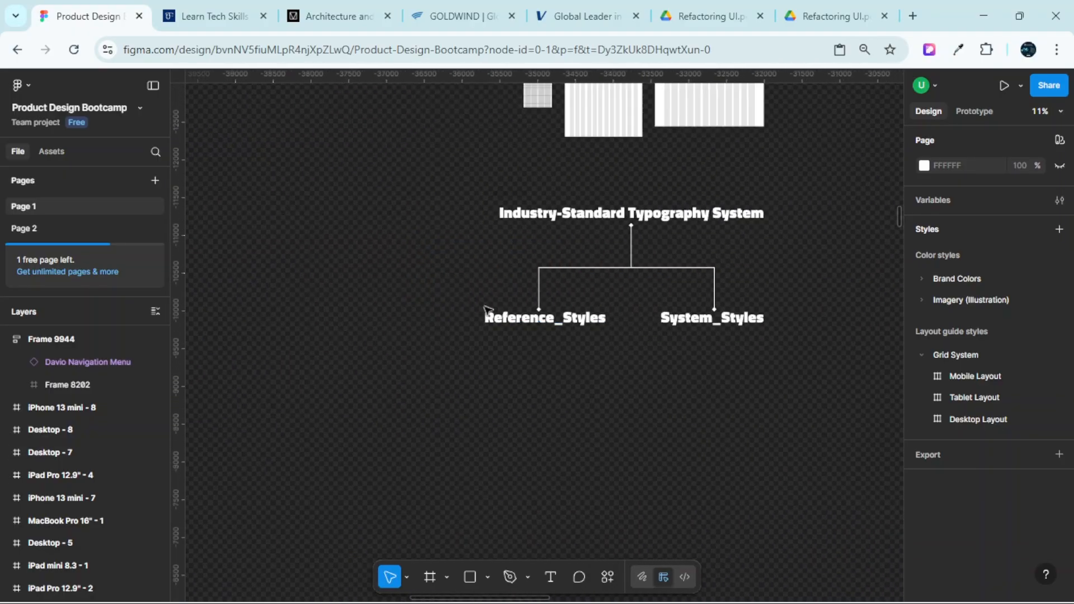
{"action": "scroll", "coordinate": [534, 326], "scroll_direction": "up", "scroll_amount": 2}
{"action": "scroll", "coordinate": [545, 327], "scroll_direction": "right", "scroll_amount": 3}
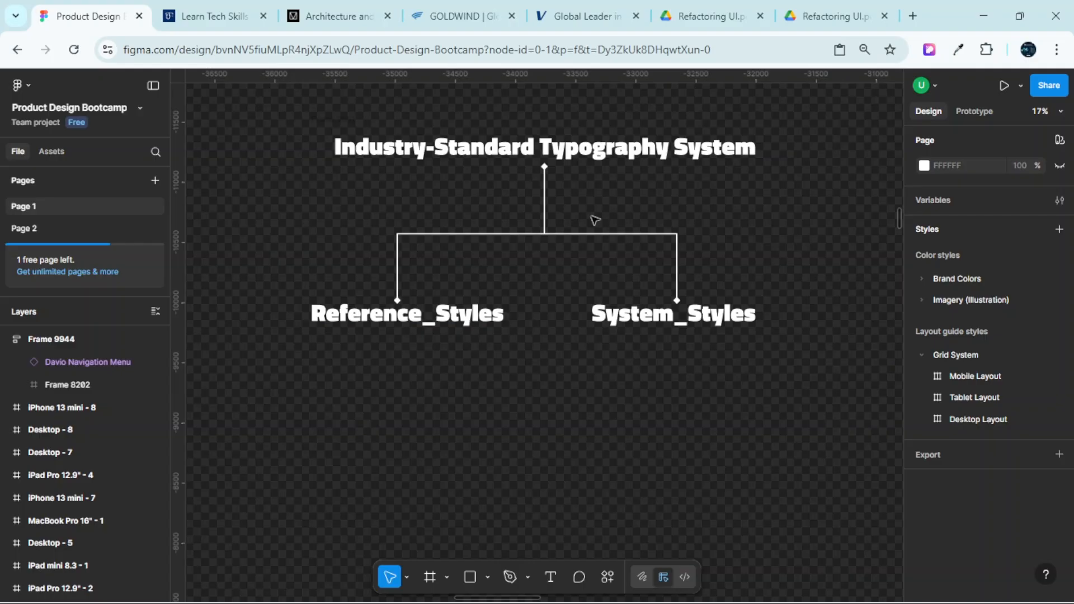
Search the web for "material design 3" in a new browser tab and open its Typography page
{"action": "left_click", "coordinate": [914, 16]}
{"action": "left_click", "coordinate": [560, 49]}
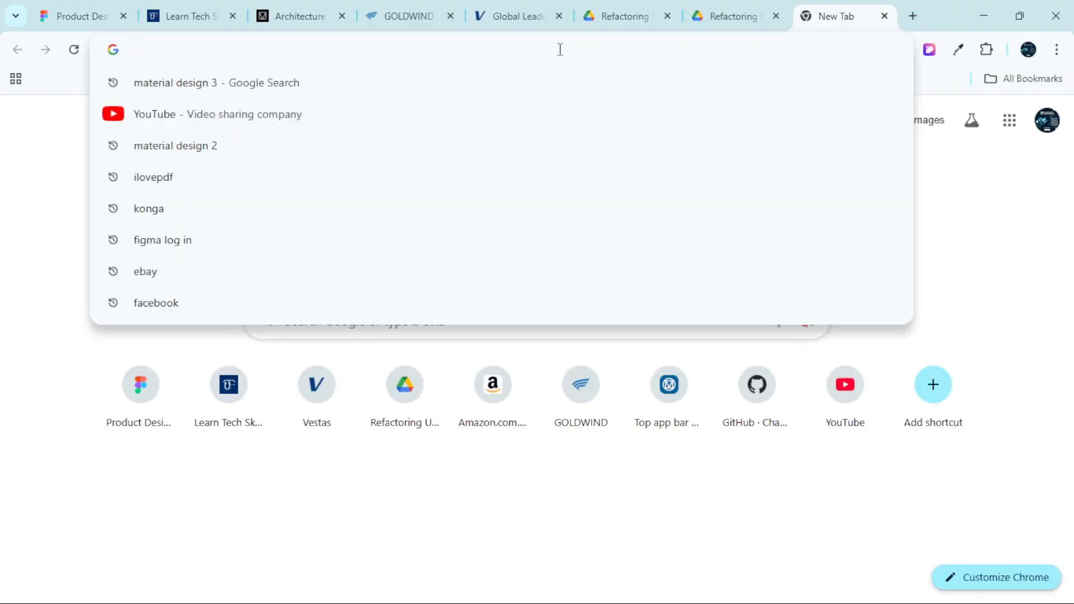
{"action": "key", "text": "Down"}
{"action": "left_click", "coordinate": [234, 85]}
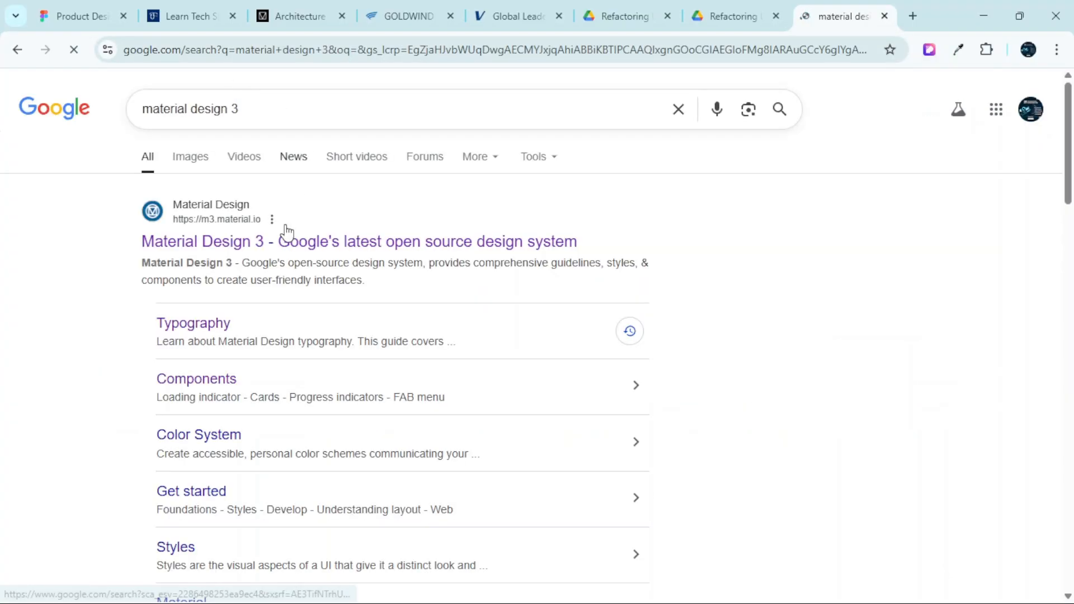
{"action": "left_click", "coordinate": [194, 333]}
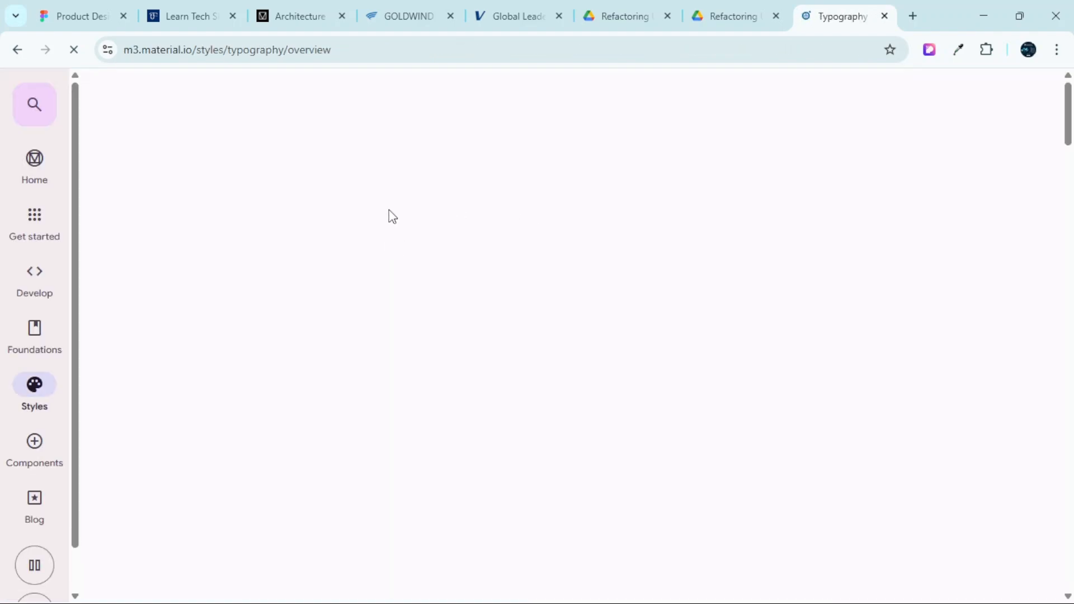
Open the Applying type section of the Typography page and read its introduction and the start of Roles
{"action": "scroll", "coordinate": [724, 432], "scroll_direction": "down", "scroll_amount": 1}
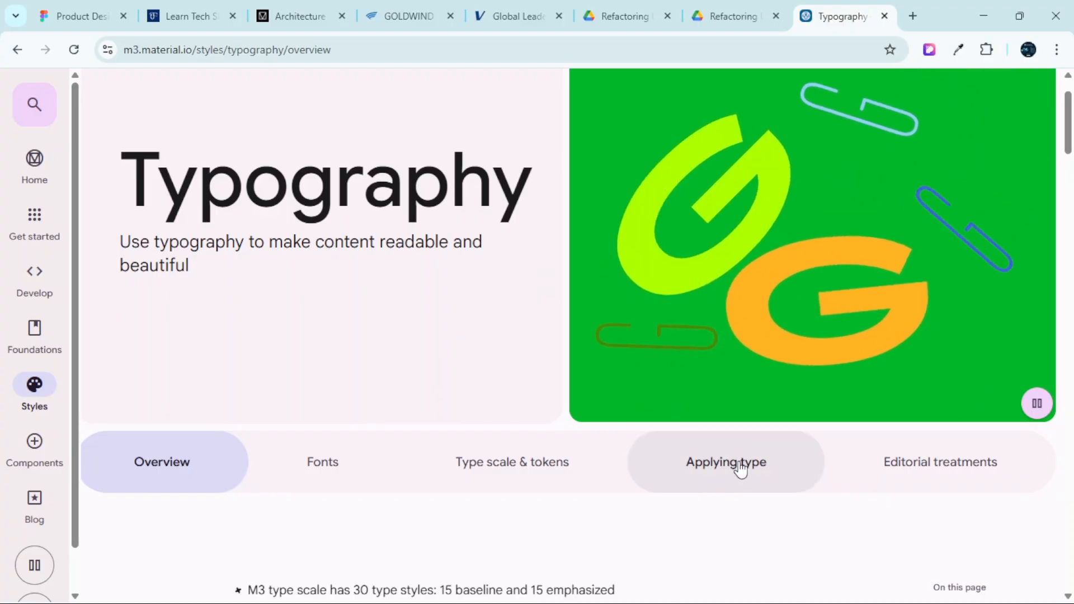
{"action": "scroll", "coordinate": [720, 412], "scroll_direction": "down", "scroll_amount": 1}
{"action": "left_click", "coordinate": [723, 388]}
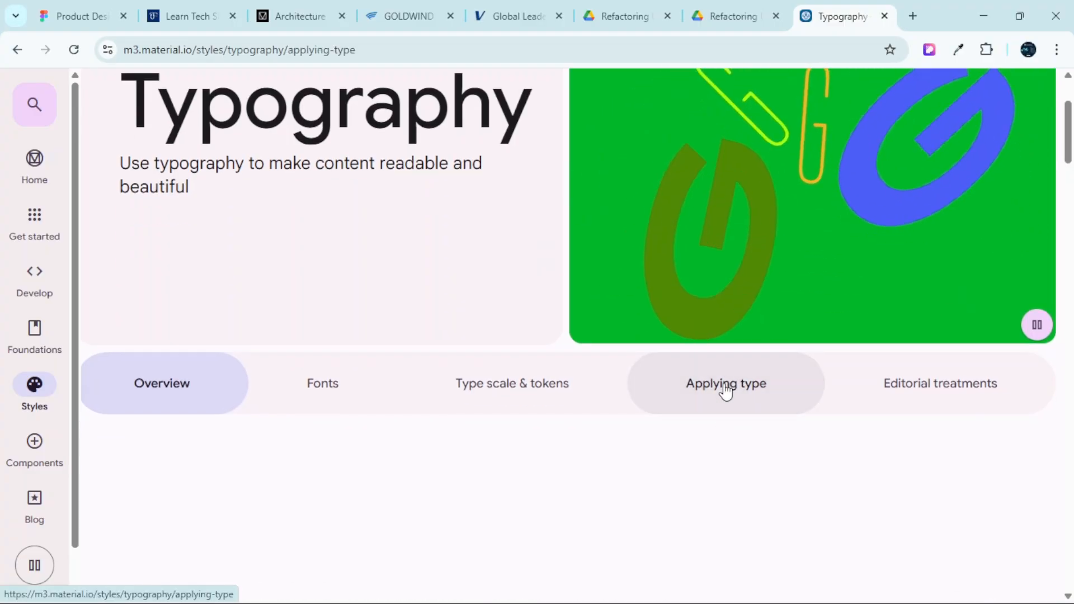
{"action": "scroll", "coordinate": [607, 385], "scroll_direction": "down", "scroll_amount": 1}
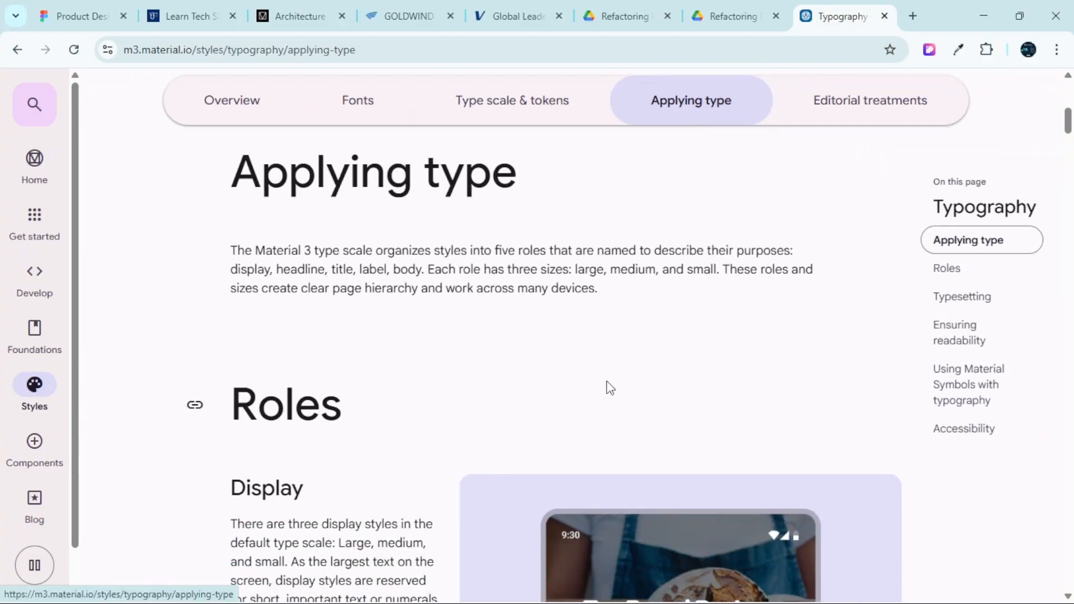
{"action": "scroll", "coordinate": [606, 382], "scroll_direction": "down", "scroll_amount": 1}
{"action": "scroll", "coordinate": [607, 386], "scroll_direction": "down", "scroll_amount": 1}
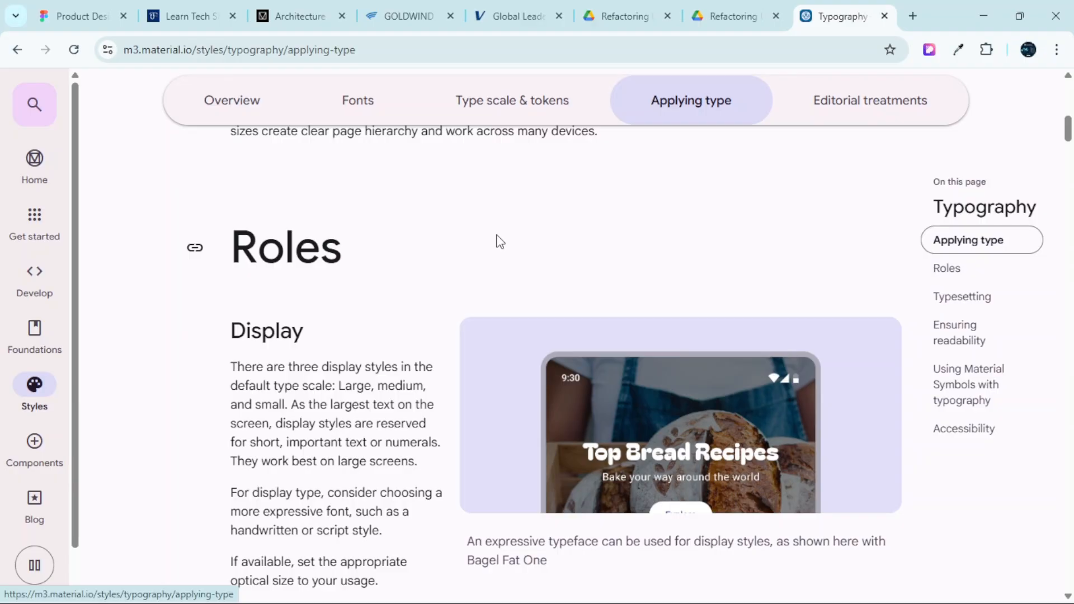
{"action": "scroll", "coordinate": [500, 241], "scroll_direction": "down", "scroll_amount": 1}
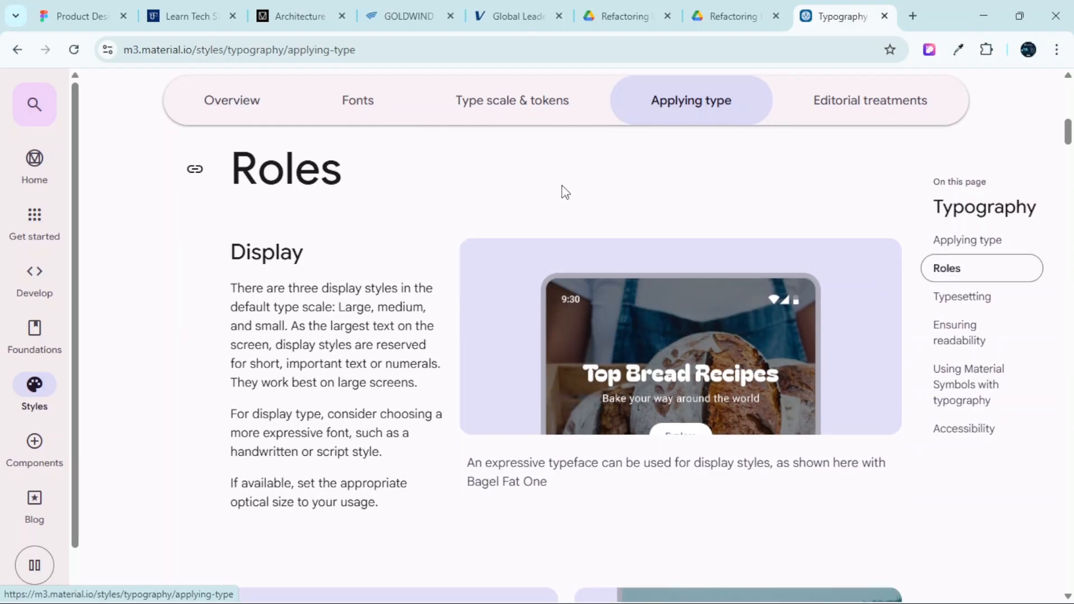
Skim the type roles from Display through Headline, Title, Body and Label, and return to the Display examples
{"action": "scroll", "coordinate": [330, 258], "scroll_direction": "down", "scroll_amount": 10}
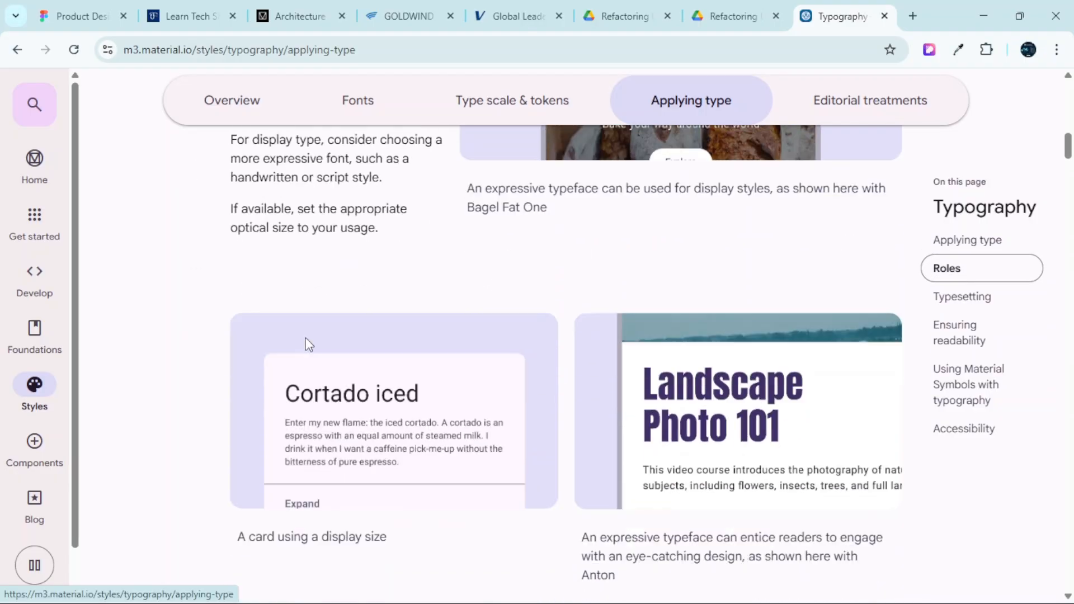
{"action": "scroll", "coordinate": [312, 336], "scroll_direction": "down", "scroll_amount": 1}
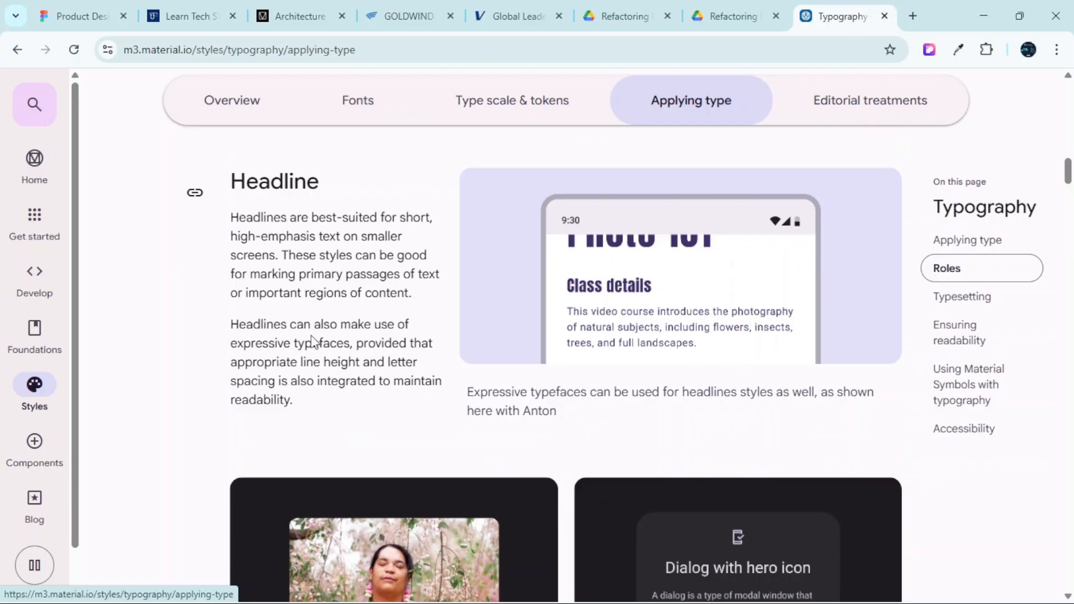
{"action": "scroll", "coordinate": [313, 339], "scroll_direction": "down", "scroll_amount": 6}
{"action": "scroll", "coordinate": [314, 342], "scroll_direction": "down", "scroll_amount": 12}
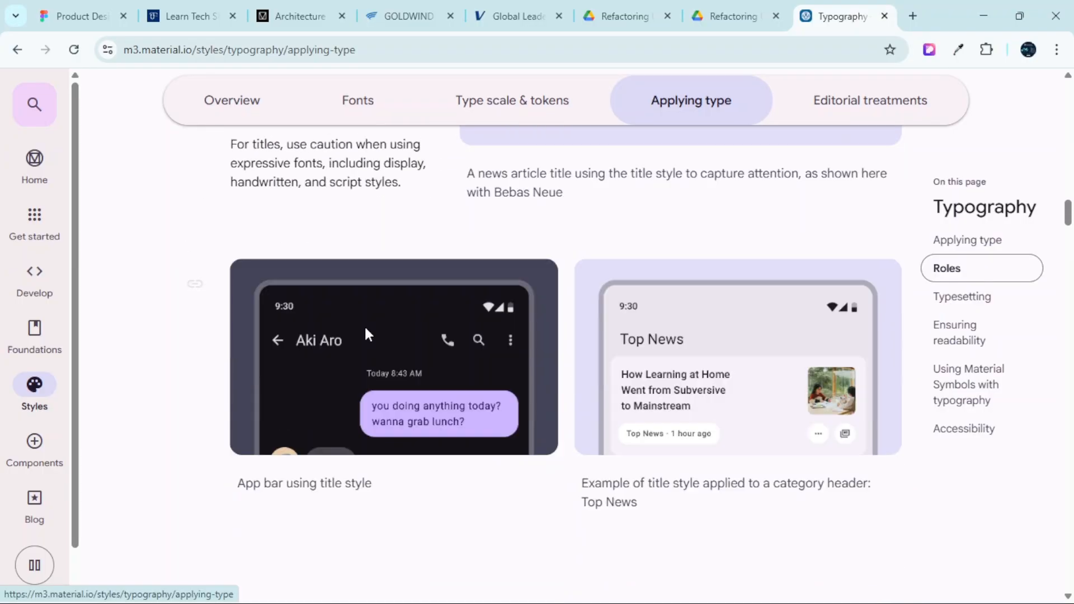
{"action": "scroll", "coordinate": [291, 354], "scroll_direction": "down", "scroll_amount": 6}
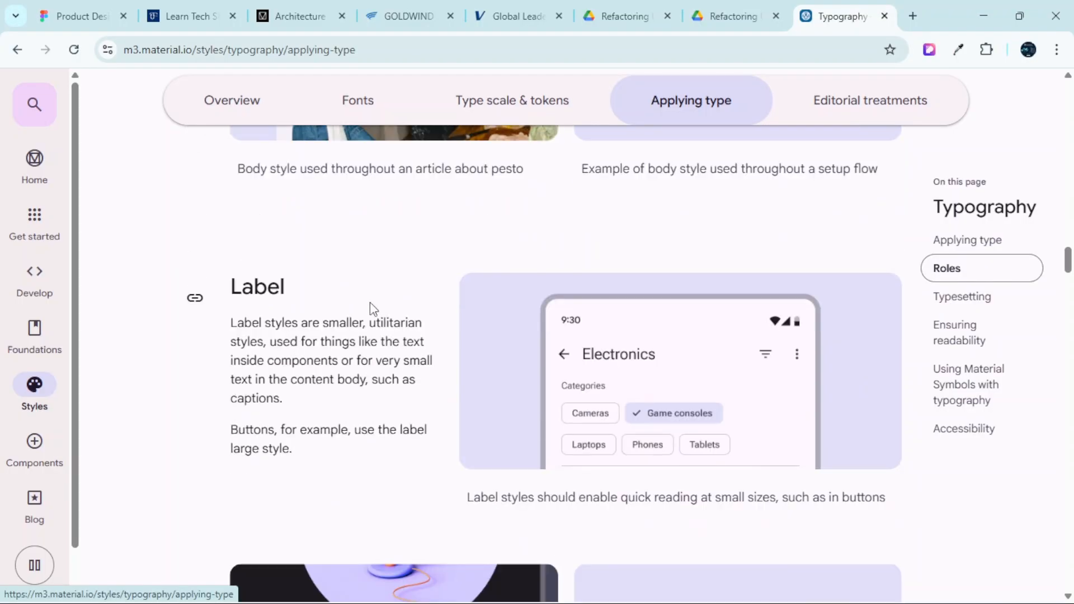
{"action": "scroll", "coordinate": [442, 305], "scroll_direction": "up", "scroll_amount": 12}
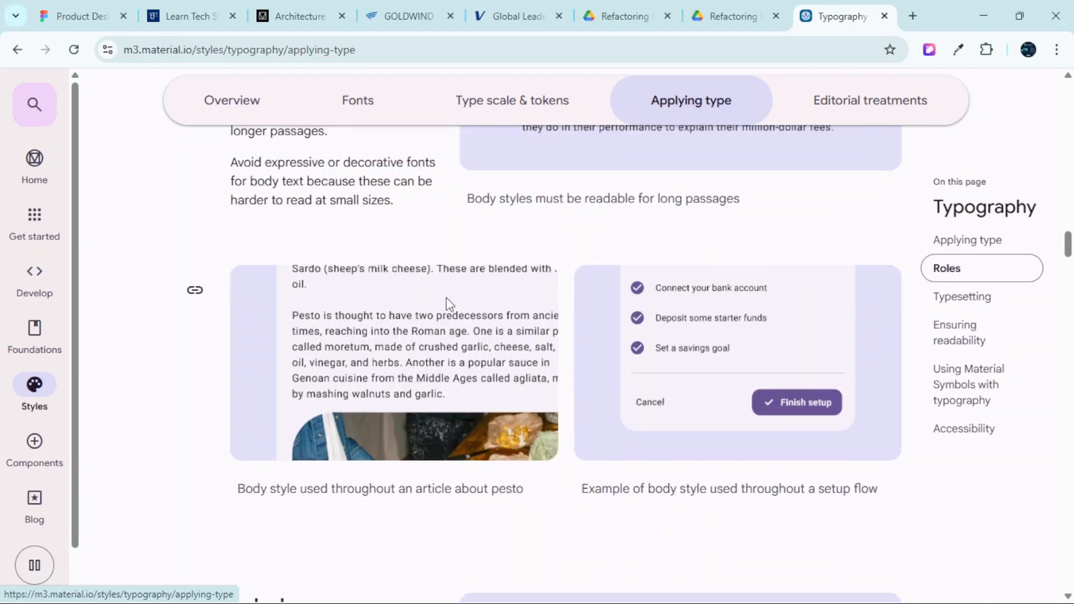
{"action": "scroll", "coordinate": [447, 302], "scroll_direction": "up", "scroll_amount": 15}
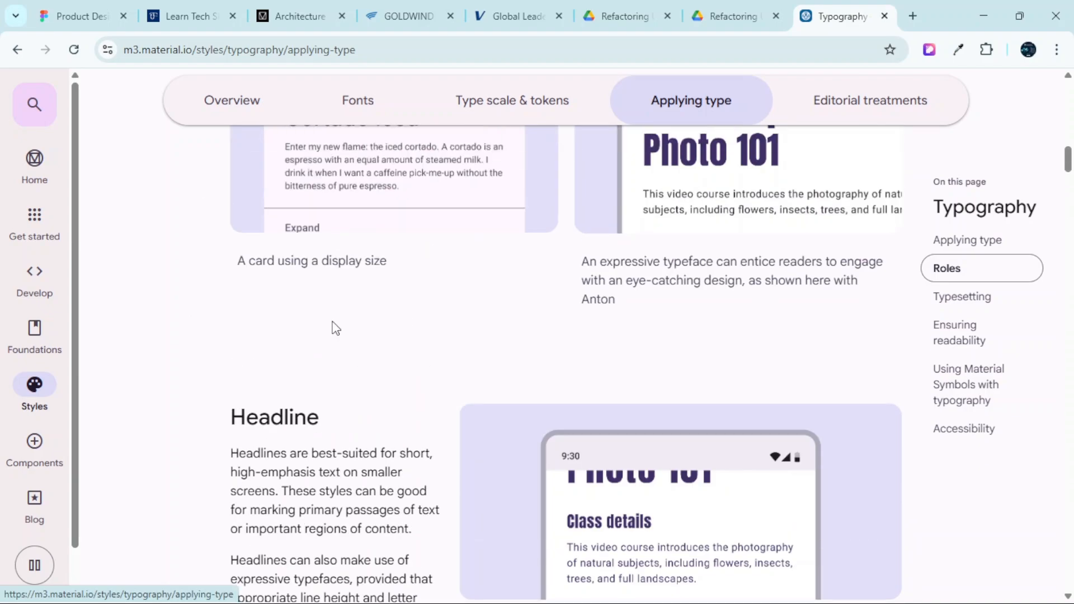
{"action": "scroll", "coordinate": [338, 319], "scroll_direction": "up", "scroll_amount": 7}
Read the guidance for the Headline, Body and Label roles in the Applying type section
{"action": "scroll", "coordinate": [338, 318], "scroll_direction": "down", "scroll_amount": 12}
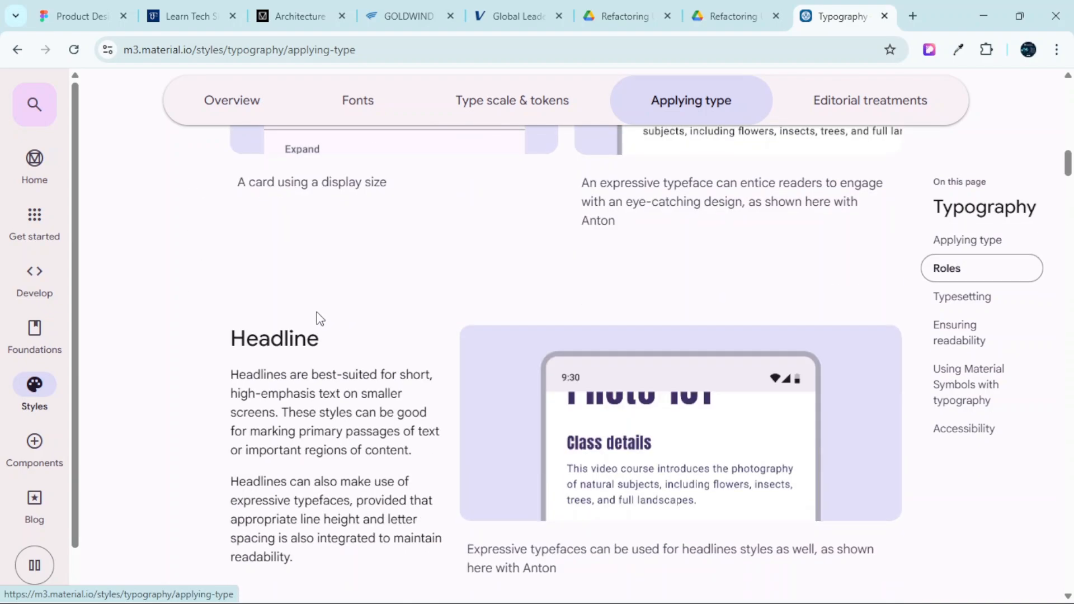
{"action": "scroll", "coordinate": [383, 334], "scroll_direction": "down", "scroll_amount": 10}
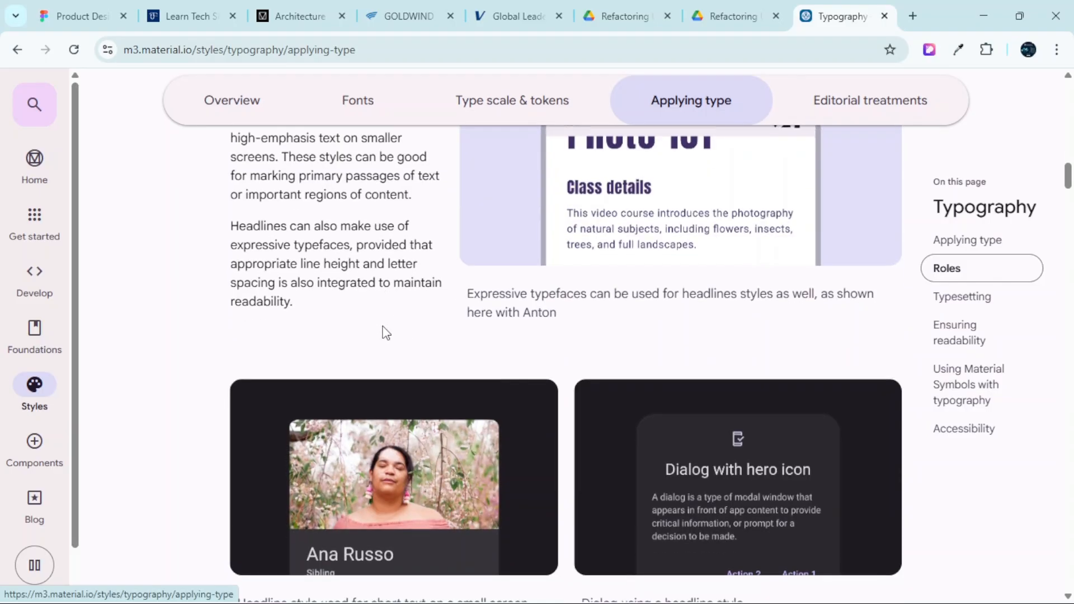
{"action": "scroll", "coordinate": [257, 336], "scroll_direction": "down", "scroll_amount": 12}
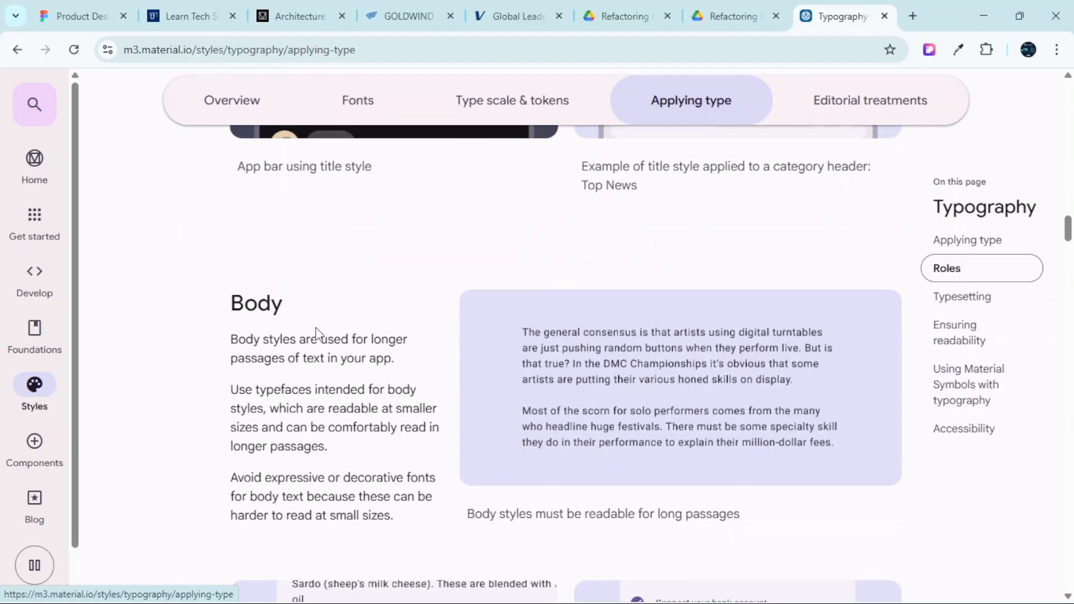
{"action": "scroll", "coordinate": [333, 269], "scroll_direction": "down", "scroll_amount": 3}
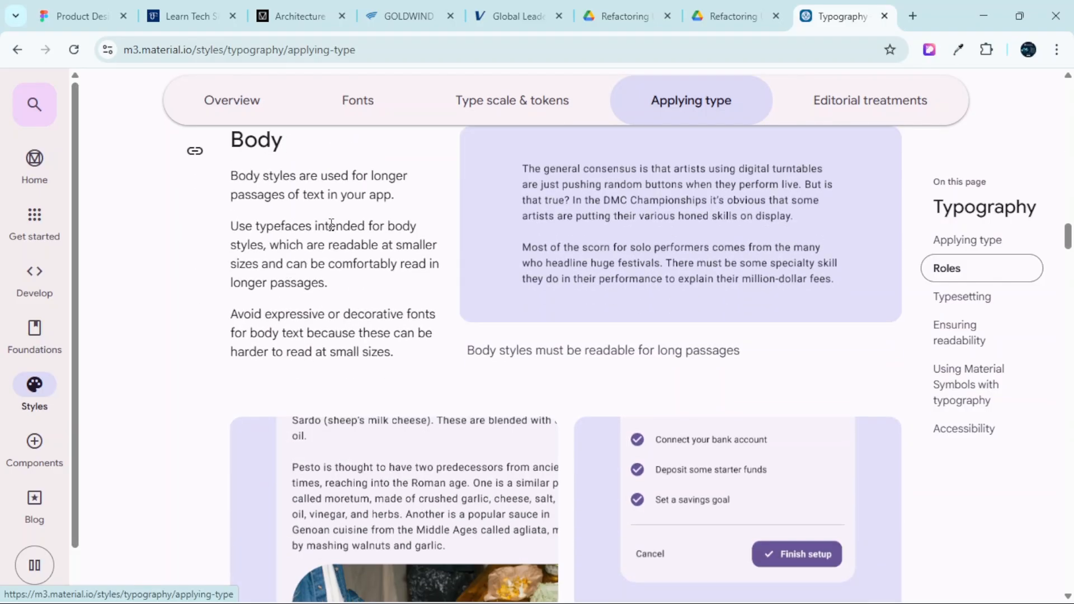
{"action": "scroll", "coordinate": [292, 218], "scroll_direction": "down", "scroll_amount": 8}
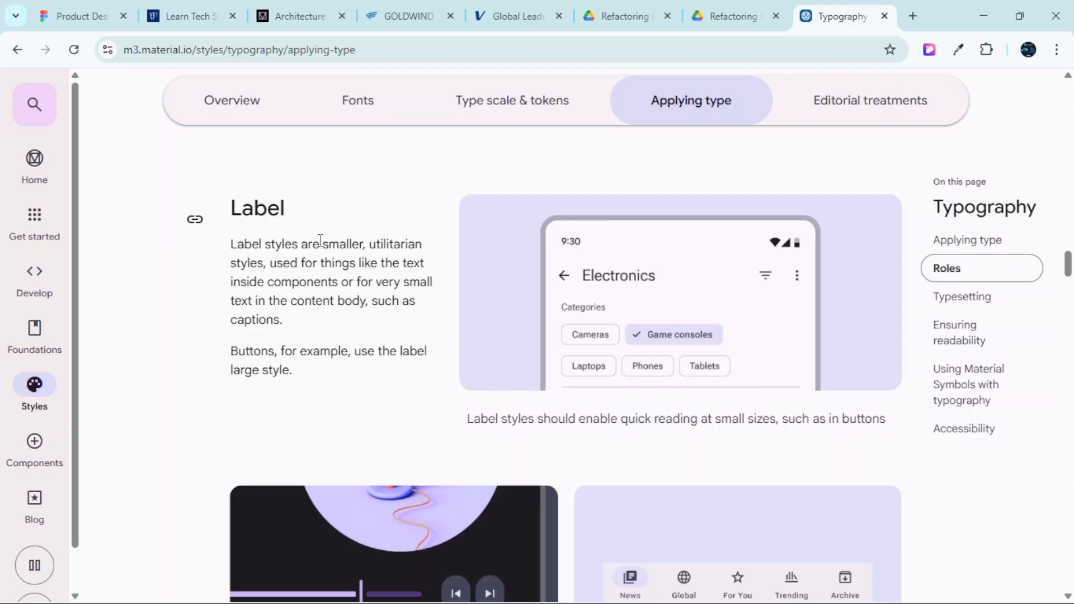
Go back to the beginning of Roles and examine the Display role's description and recommended use
{"action": "scroll", "coordinate": [246, 253], "scroll_direction": "up", "scroll_amount": 10}
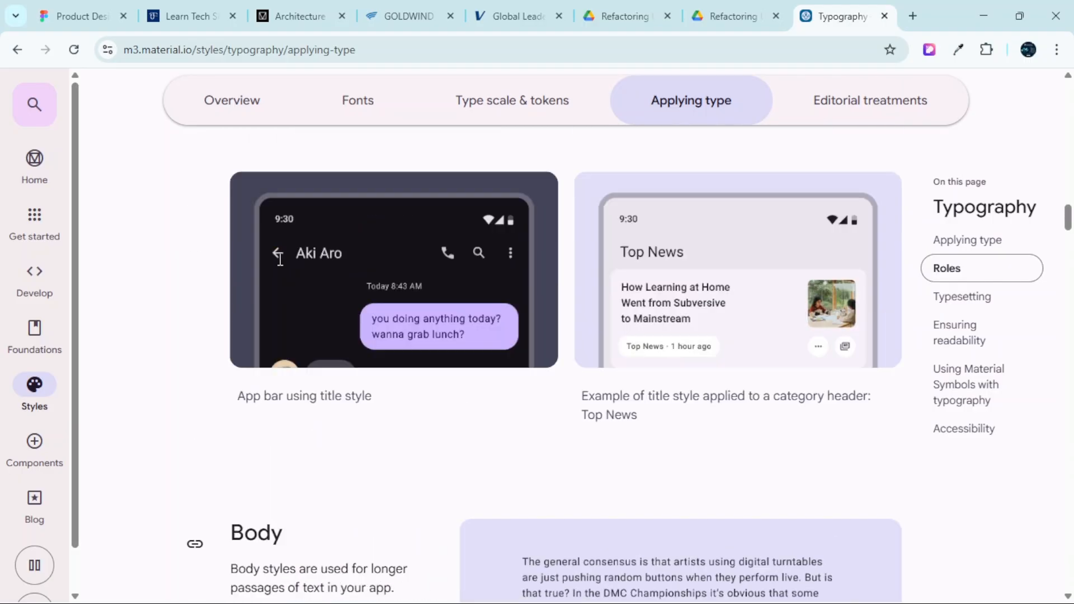
{"action": "scroll", "coordinate": [283, 268], "scroll_direction": "up", "scroll_amount": 20}
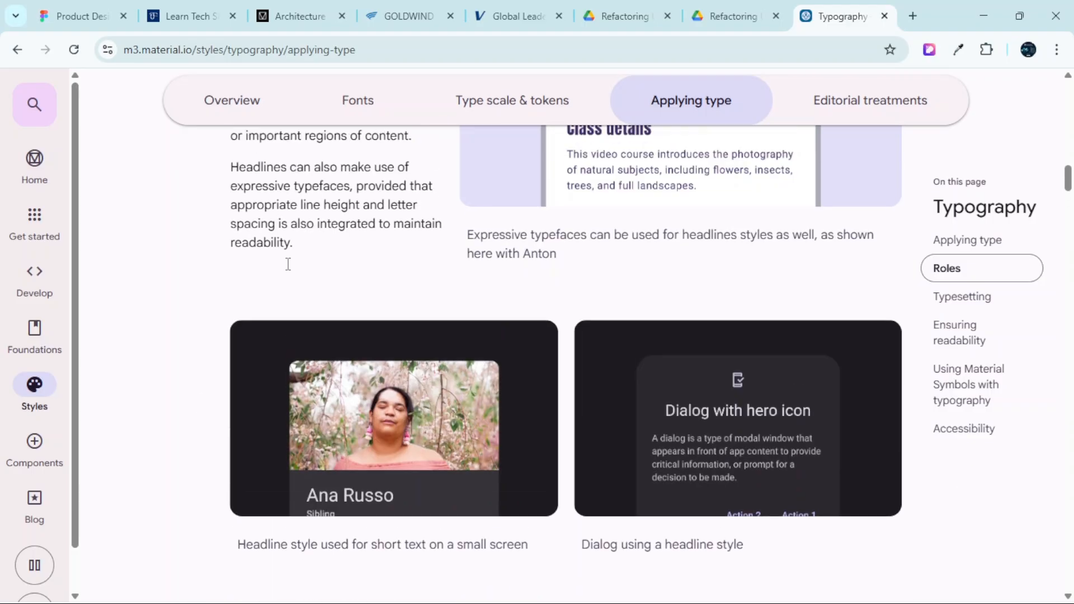
{"action": "scroll", "coordinate": [288, 265], "scroll_direction": "up", "scroll_amount": 11}
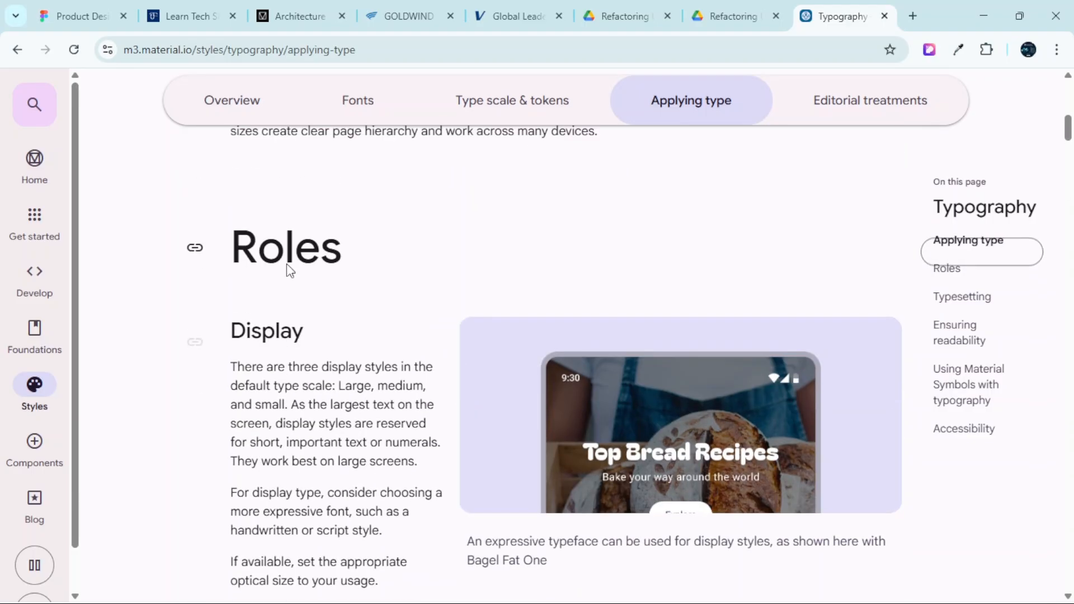
{"action": "scroll", "coordinate": [287, 264], "scroll_direction": "down", "scroll_amount": 1}
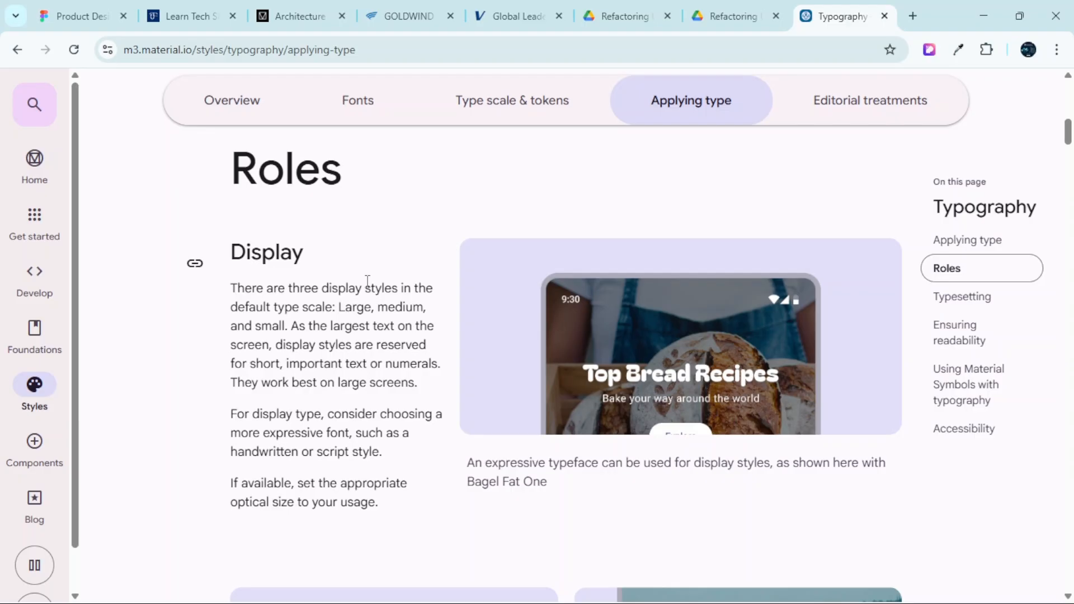
{"action": "scroll", "coordinate": [347, 282], "scroll_direction": "down", "scroll_amount": 1}
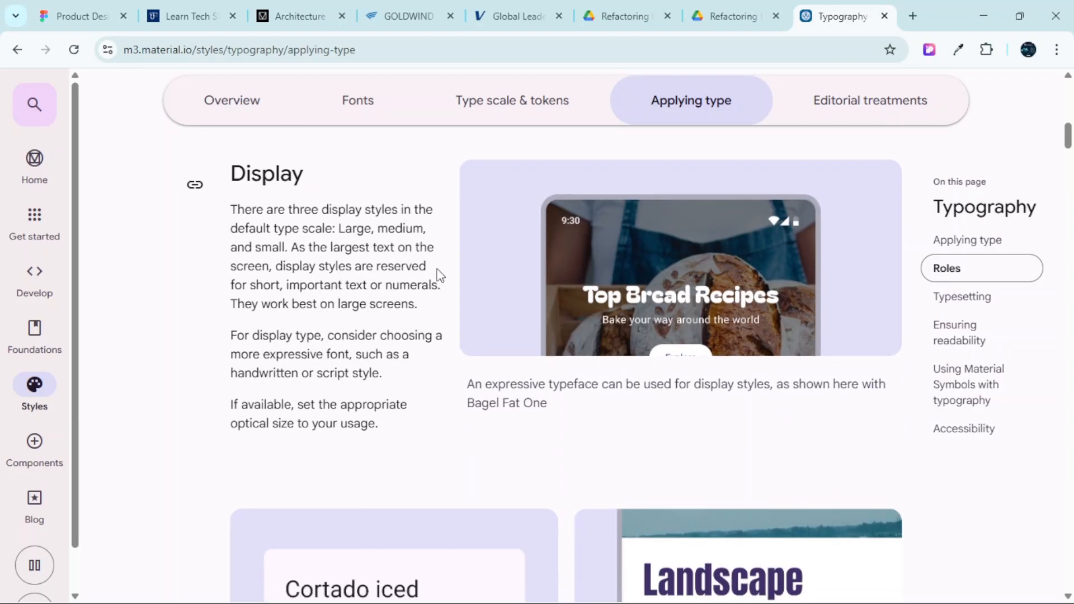
{"action": "scroll", "coordinate": [428, 267], "scroll_direction": "up", "scroll_amount": 1}
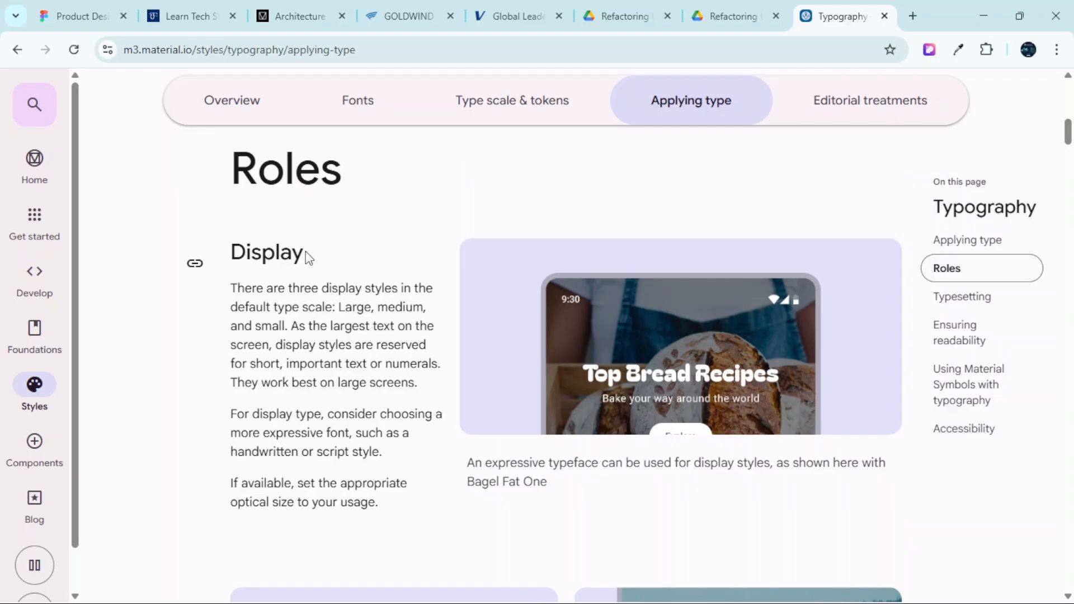
Close the developer tools on the Goldwind website and examine its hero heading, followed by the Makhno Studio title
{"action": "left_click", "coordinate": [394, 15]}
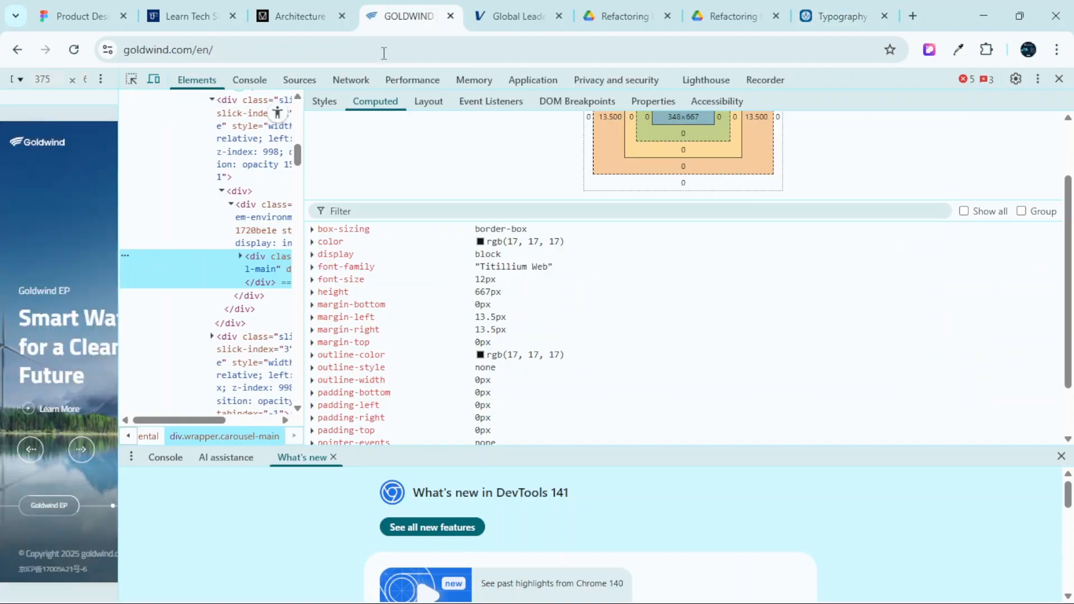
{"action": "left_click", "coordinate": [1057, 79]}
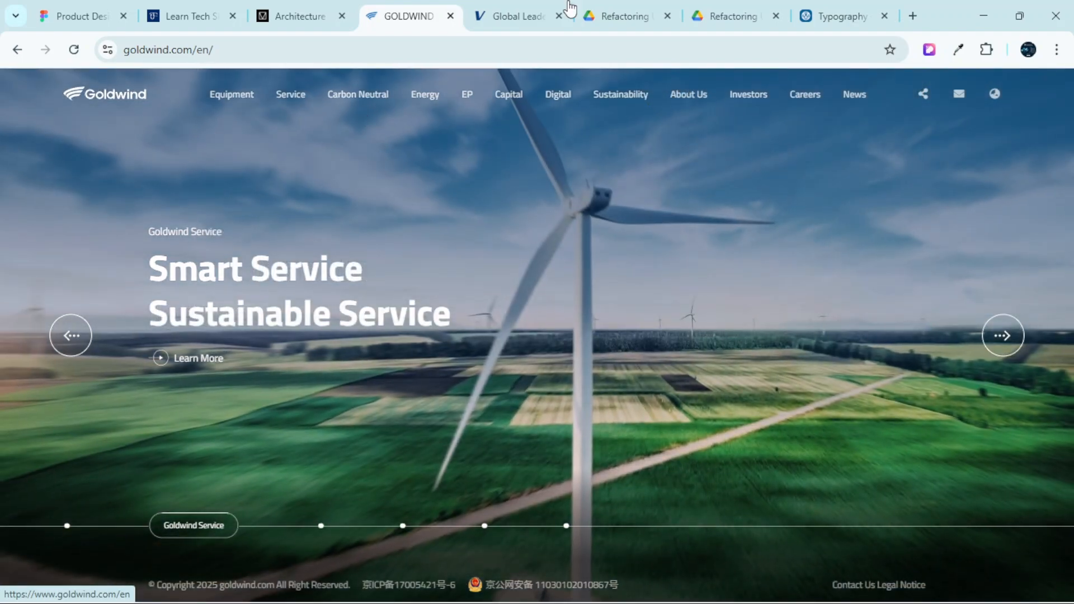
{"action": "left_click", "coordinate": [307, 12]}
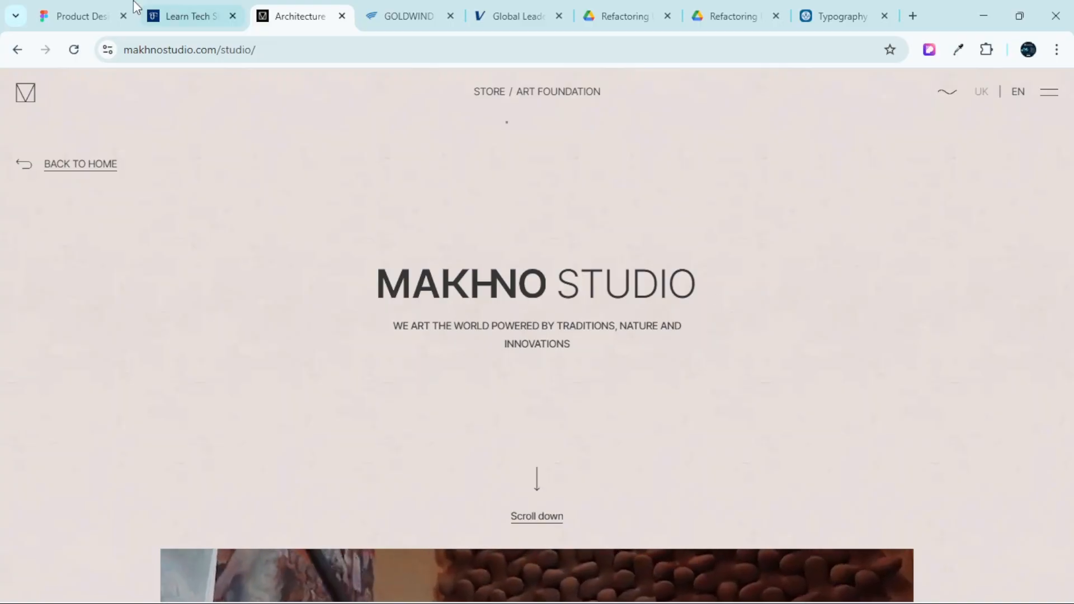
Return to the Material Design Typography page and compare the Display role's text and example images with the Headline role
{"action": "left_click", "coordinate": [837, 16]}
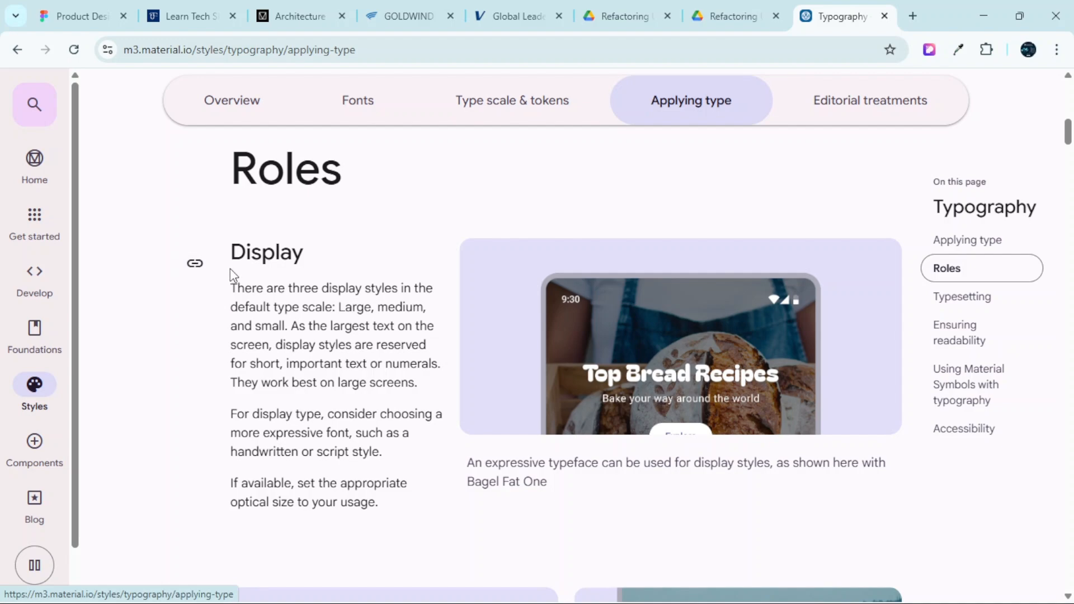
{"action": "scroll", "coordinate": [310, 303], "scroll_direction": "down", "scroll_amount": 3}
{"action": "scroll", "coordinate": [310, 302], "scroll_direction": "down", "scroll_amount": 10}
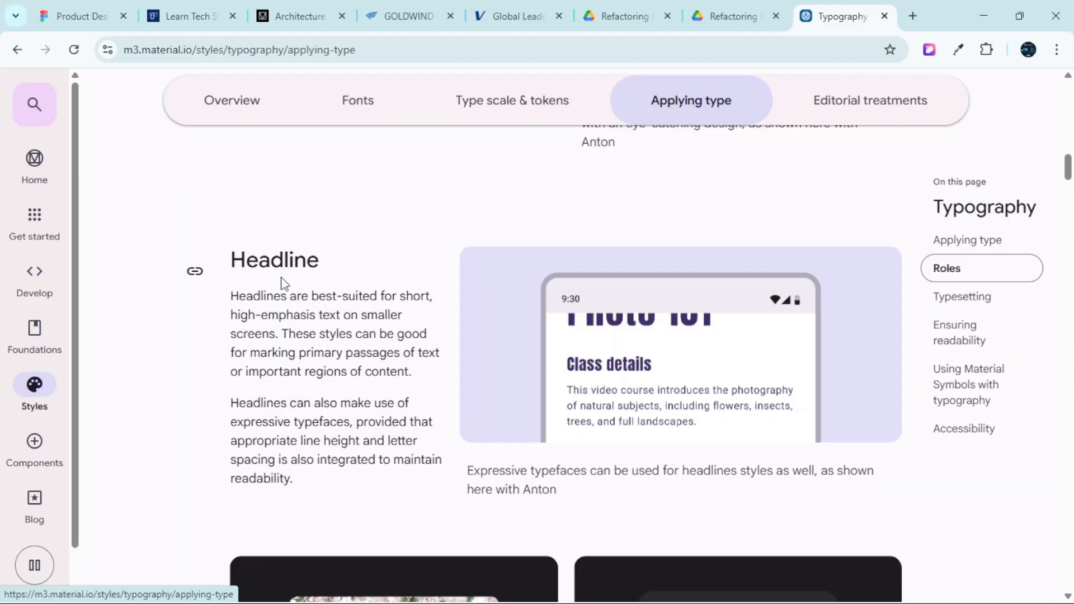
{"action": "scroll", "coordinate": [311, 305], "scroll_direction": "up", "scroll_amount": 10}
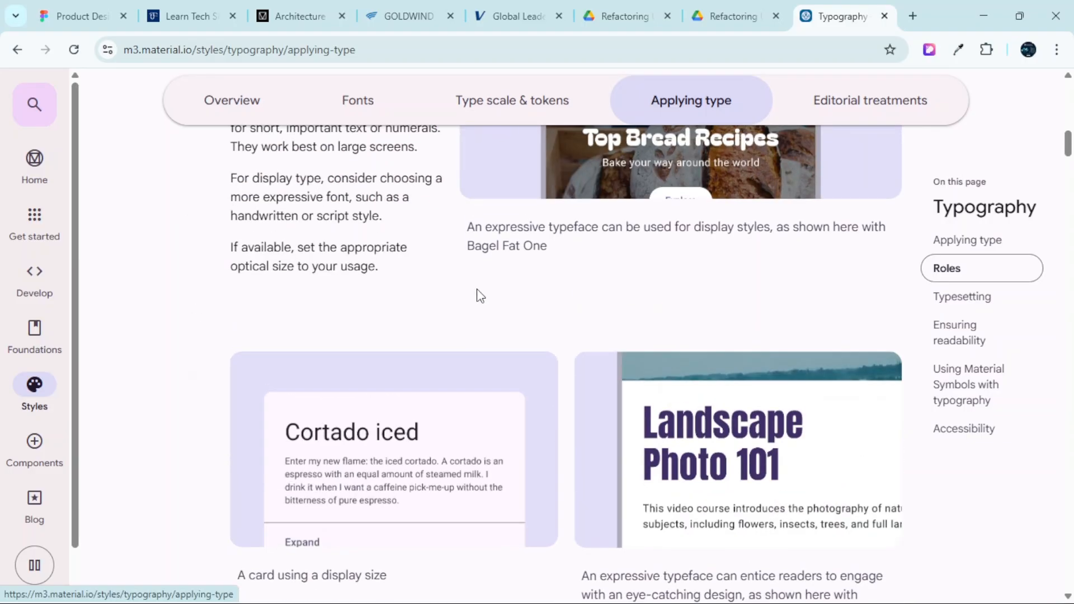
{"action": "scroll", "coordinate": [480, 295], "scroll_direction": "up", "scroll_amount": 3}
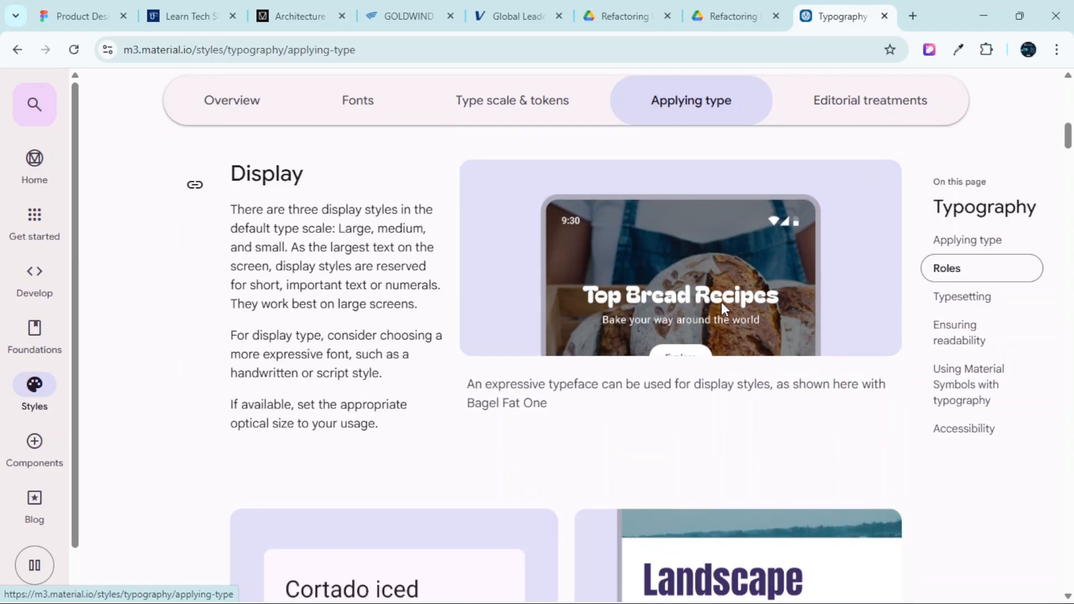
{"action": "scroll", "coordinate": [631, 299], "scroll_direction": "down", "scroll_amount": 4}
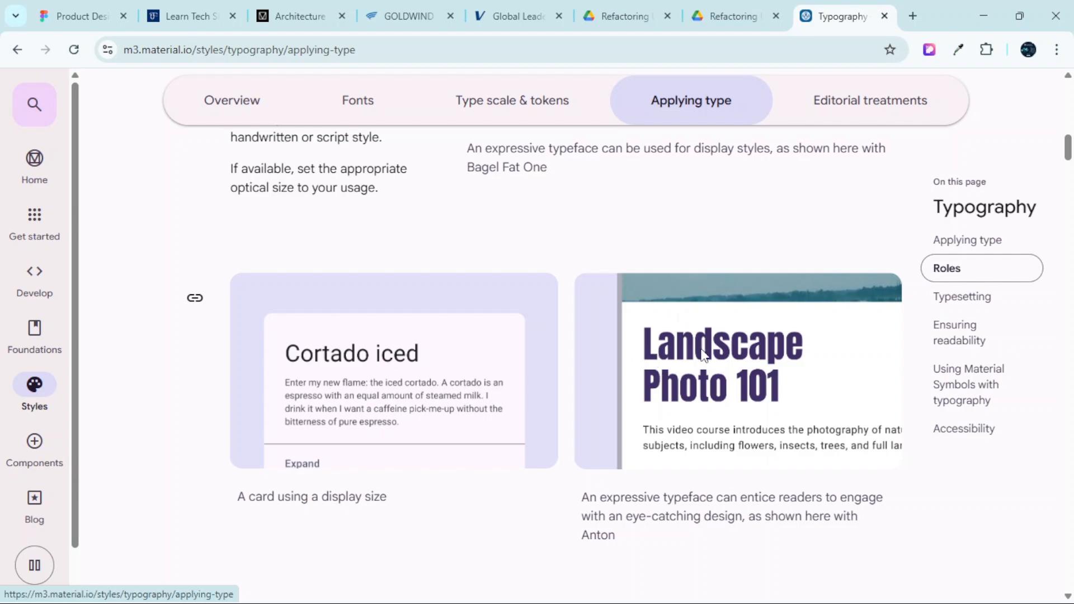
{"action": "scroll", "coordinate": [710, 358], "scroll_direction": "up", "scroll_amount": 4}
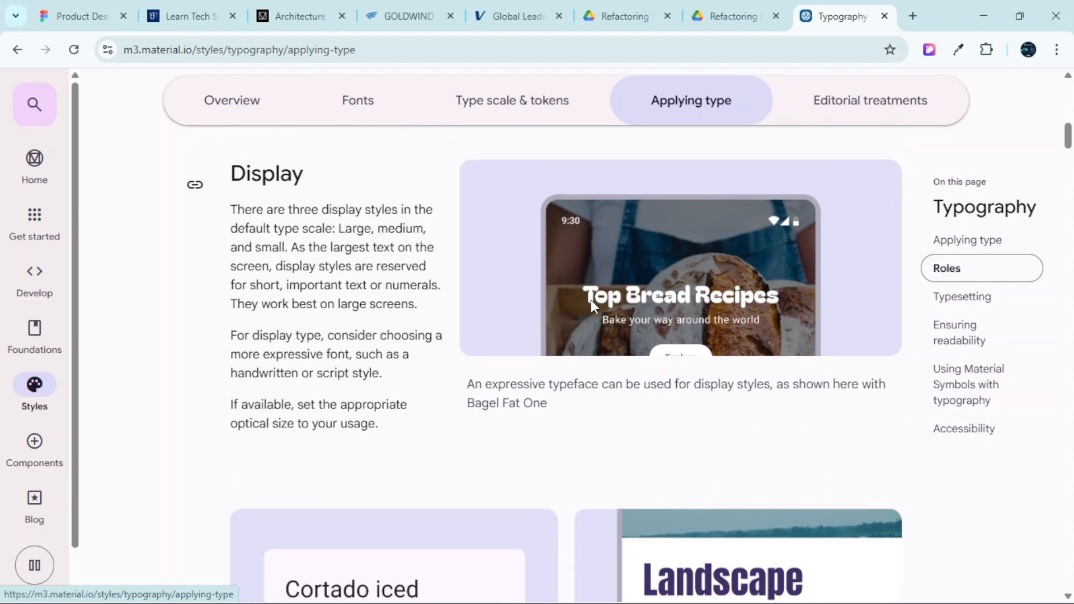
{"action": "scroll", "coordinate": [593, 314], "scroll_direction": "down", "scroll_amount": 7}
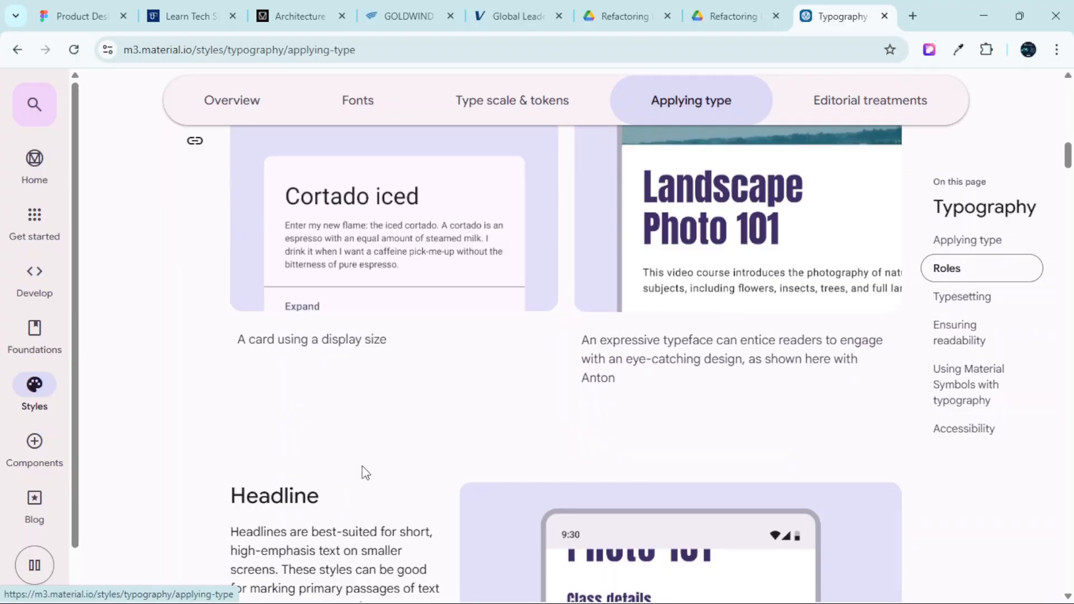
Reread the Display role's description and example images, followed by the Headline role's guidance
{"action": "scroll", "coordinate": [361, 465], "scroll_direction": "up", "scroll_amount": 10}
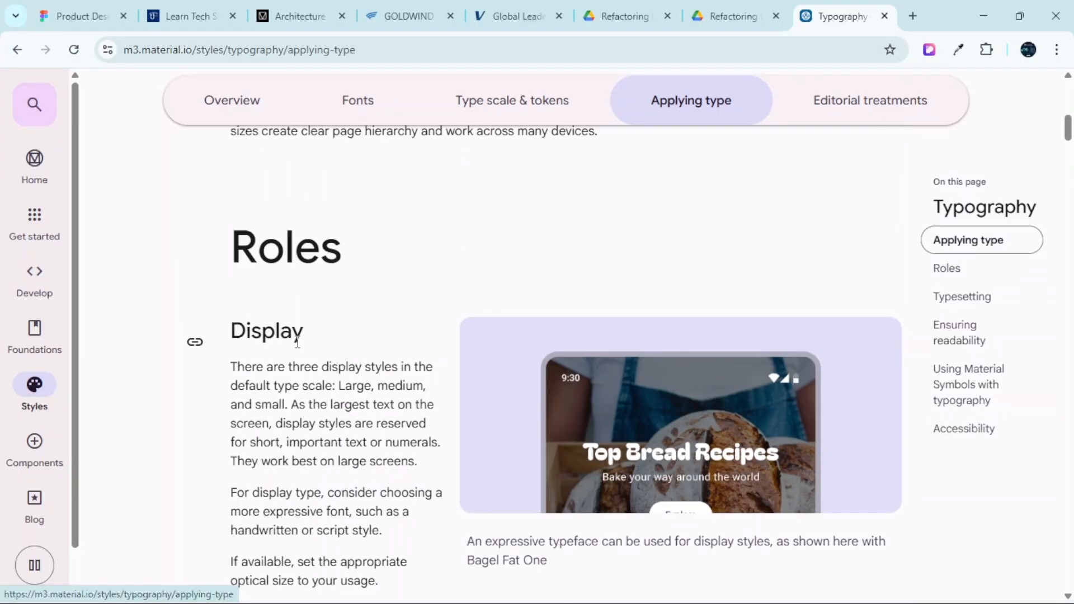
{"action": "scroll", "coordinate": [320, 346], "scroll_direction": "down", "scroll_amount": 8}
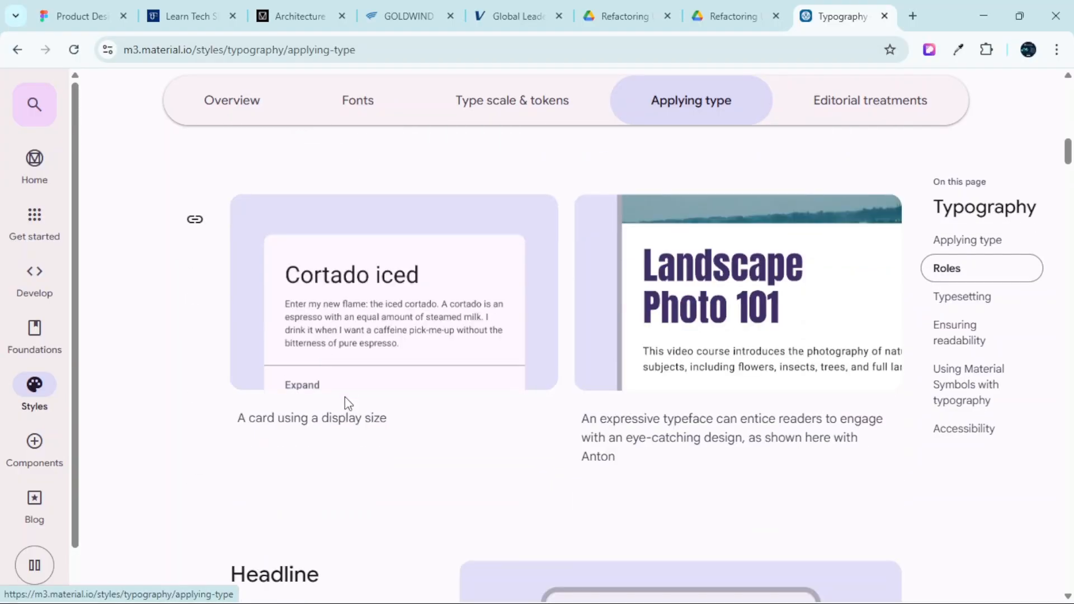
{"action": "scroll", "coordinate": [330, 391], "scroll_direction": "down", "scroll_amount": 4}
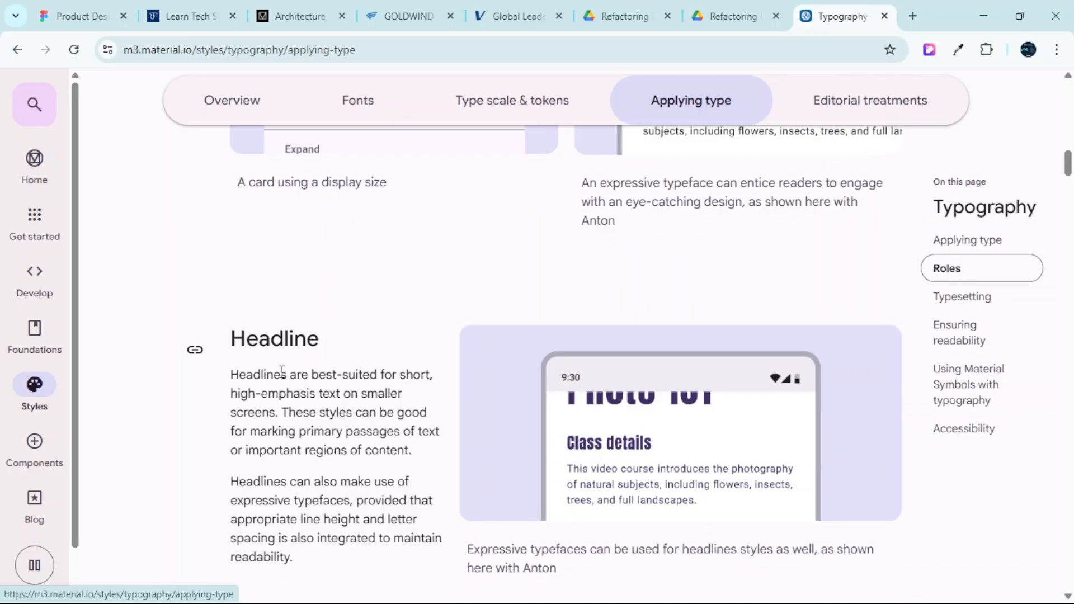
Switch to the Makhno Studio page and compare its hero title with the "Studio of Architecture and Design" section heading
{"action": "left_click", "coordinate": [316, 11]}
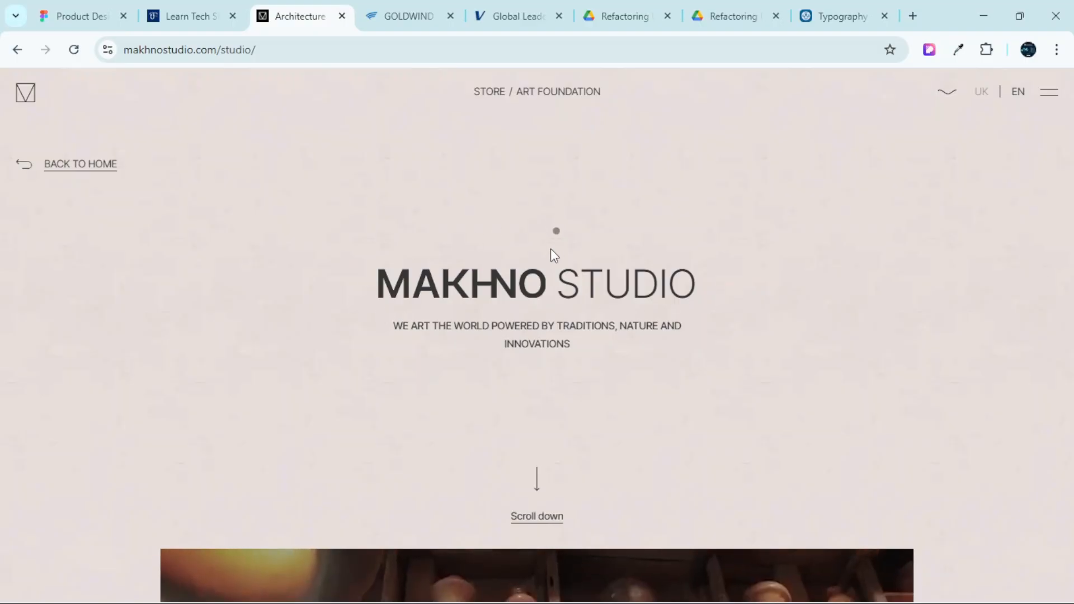
{"action": "scroll", "coordinate": [550, 248], "scroll_direction": "down", "scroll_amount": 1}
{"action": "scroll", "coordinate": [492, 253], "scroll_direction": "down", "scroll_amount": 5}
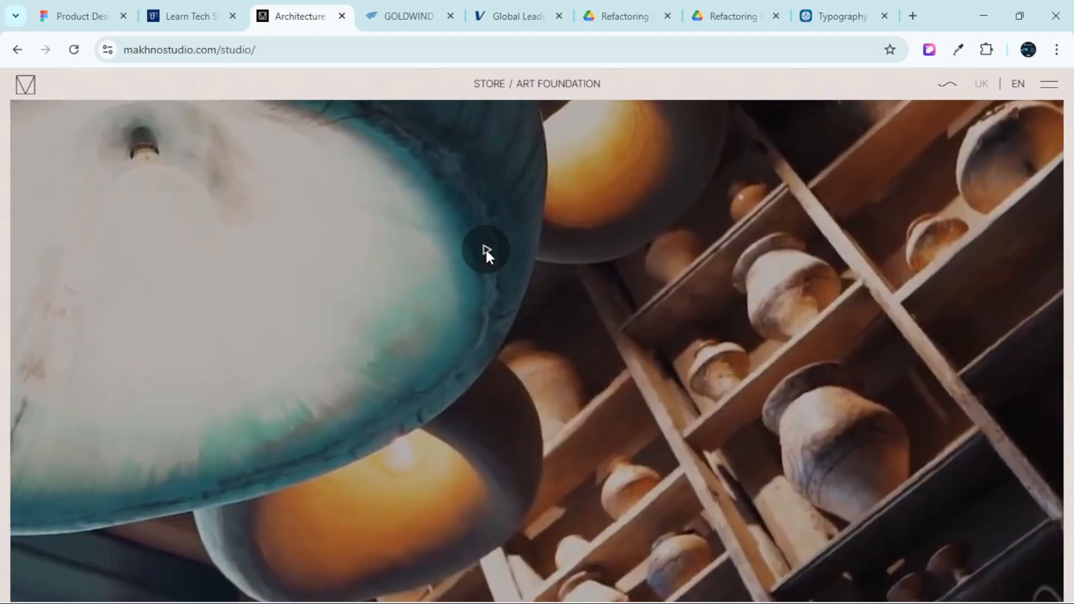
{"action": "scroll", "coordinate": [484, 253], "scroll_direction": "down", "scroll_amount": 5}
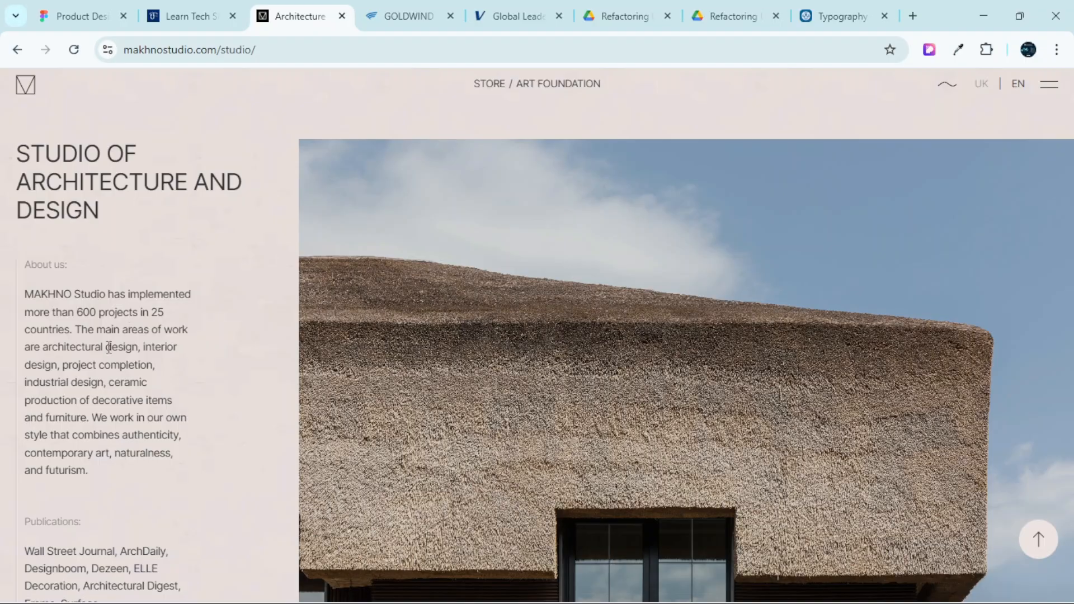
{"action": "scroll", "coordinate": [113, 390], "scroll_direction": "down", "scroll_amount": 2}
{"action": "scroll", "coordinate": [224, 413], "scroll_direction": "up", "scroll_amount": 10}
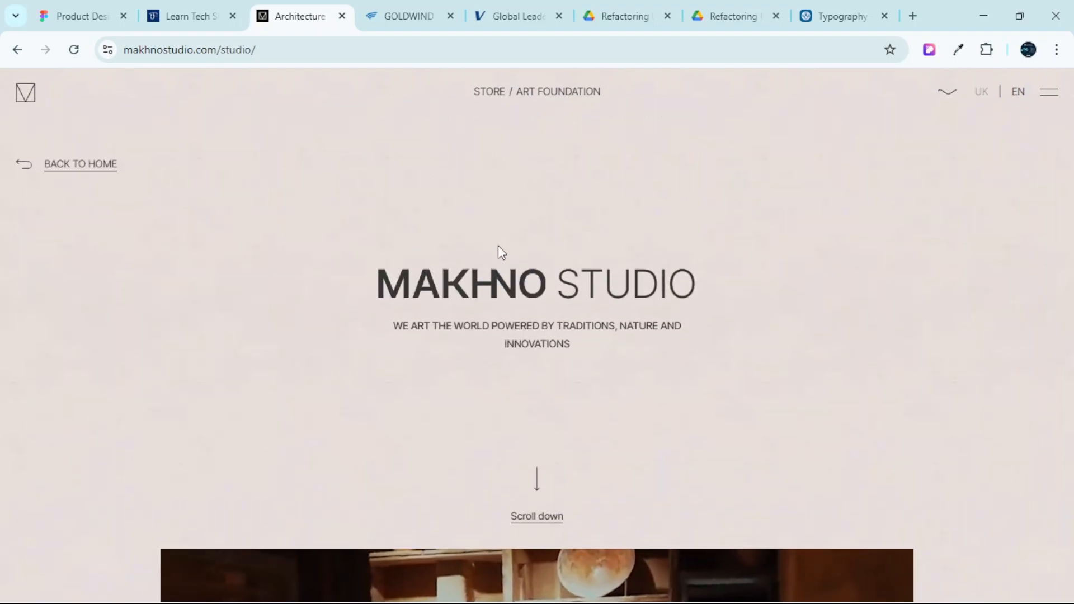
{"action": "scroll", "coordinate": [143, 373], "scroll_direction": "down", "scroll_amount": 5}
{"action": "scroll", "coordinate": [60, 384], "scroll_direction": "down", "scroll_amount": 8}
{"action": "scroll", "coordinate": [56, 381], "scroll_direction": "up", "scroll_amount": 1}
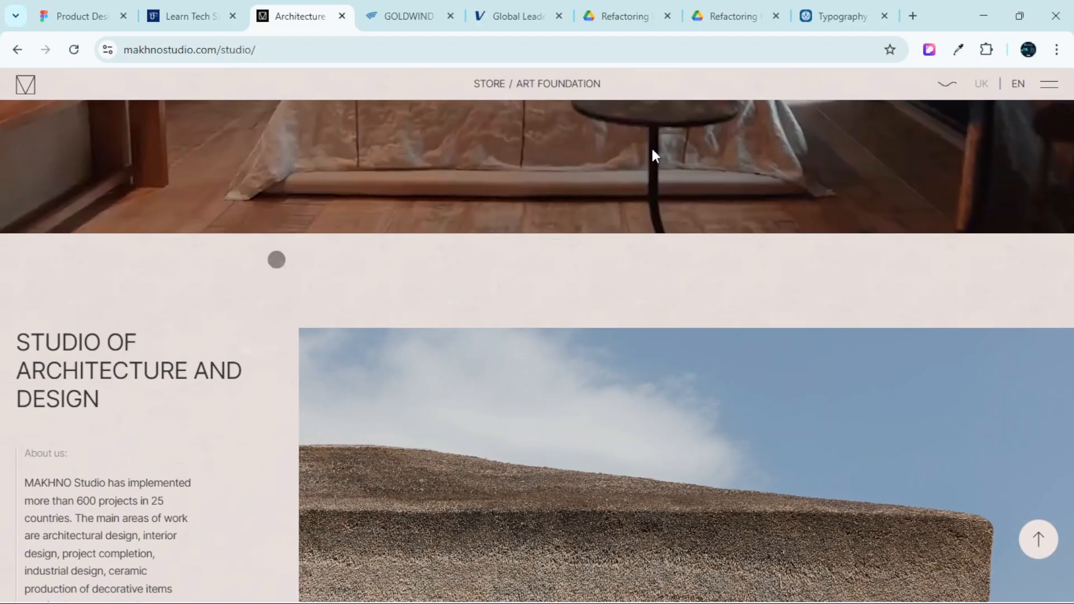
Return to the Material Design Typography page and review the Display and Headline roles through to the Title role's description
{"action": "left_click", "coordinate": [836, 16]}
{"action": "scroll", "coordinate": [435, 338], "scroll_direction": "up", "scroll_amount": 14}
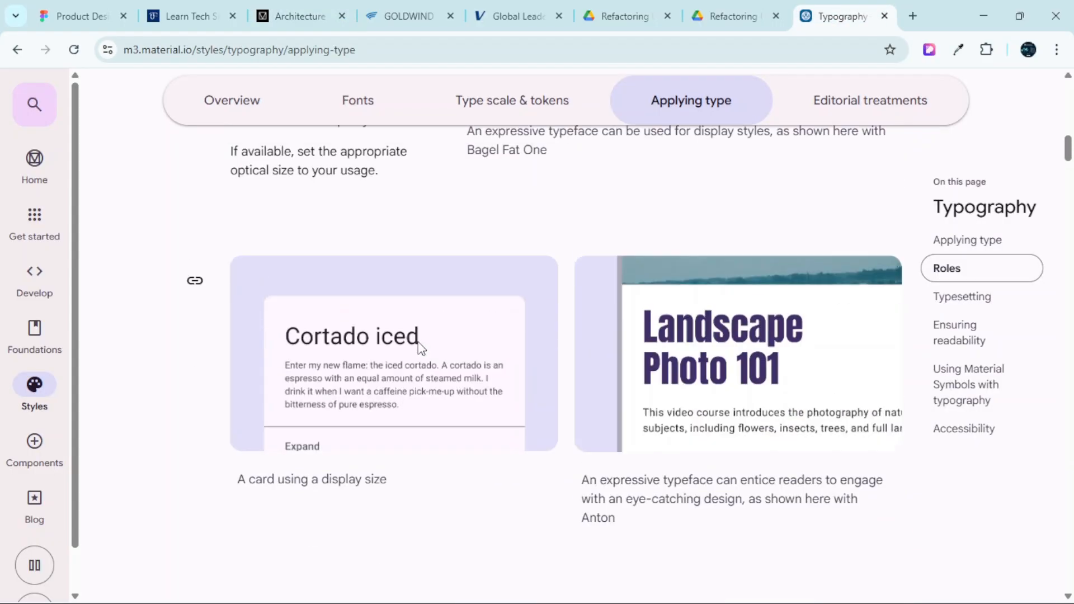
{"action": "scroll", "coordinate": [270, 384], "scroll_direction": "down", "scroll_amount": 10}
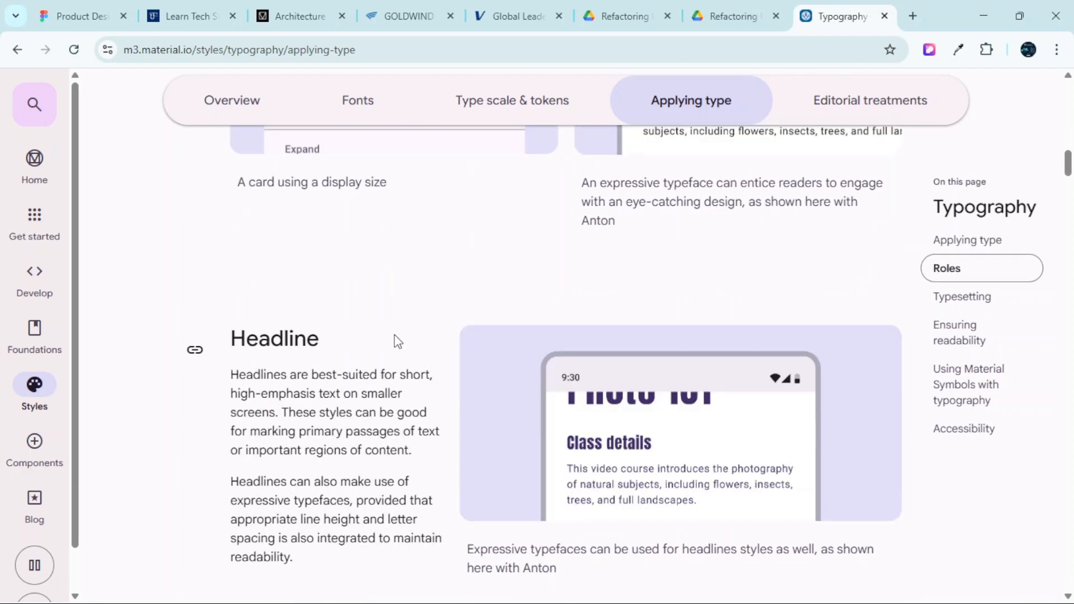
{"action": "scroll", "coordinate": [355, 340], "scroll_direction": "down", "scroll_amount": 10}
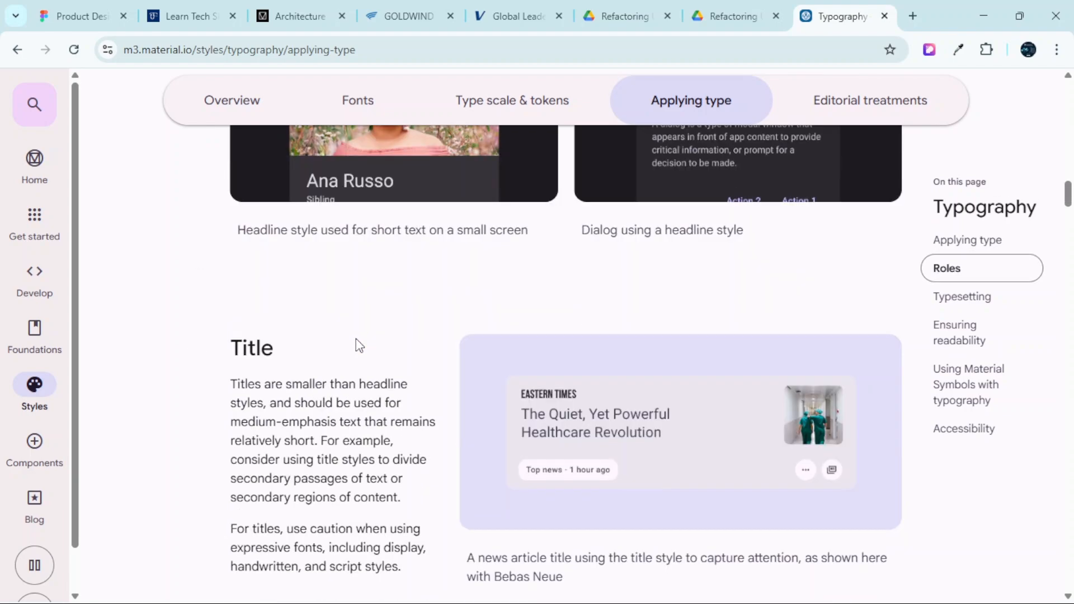
{"action": "scroll", "coordinate": [358, 344], "scroll_direction": "down", "scroll_amount": 3}
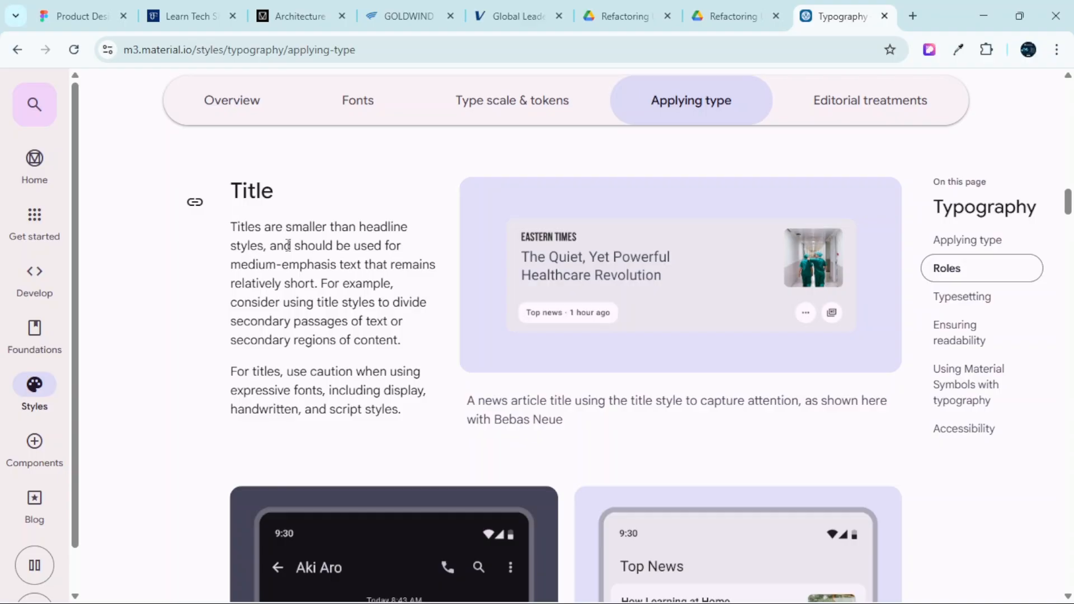
Compare the Headline role's text and example images with the Title role's guidance
{"action": "scroll", "coordinate": [287, 245], "scroll_direction": "up", "scroll_amount": 10}
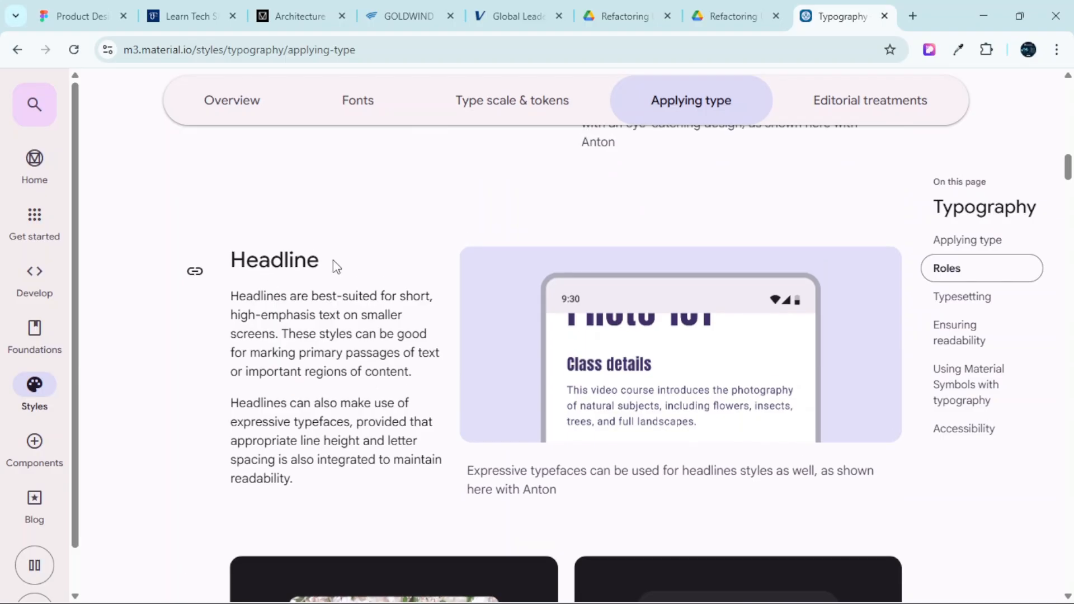
{"action": "scroll", "coordinate": [347, 279], "scroll_direction": "down", "scroll_amount": 1}
{"action": "scroll", "coordinate": [354, 287], "scroll_direction": "down", "scroll_amount": 10}
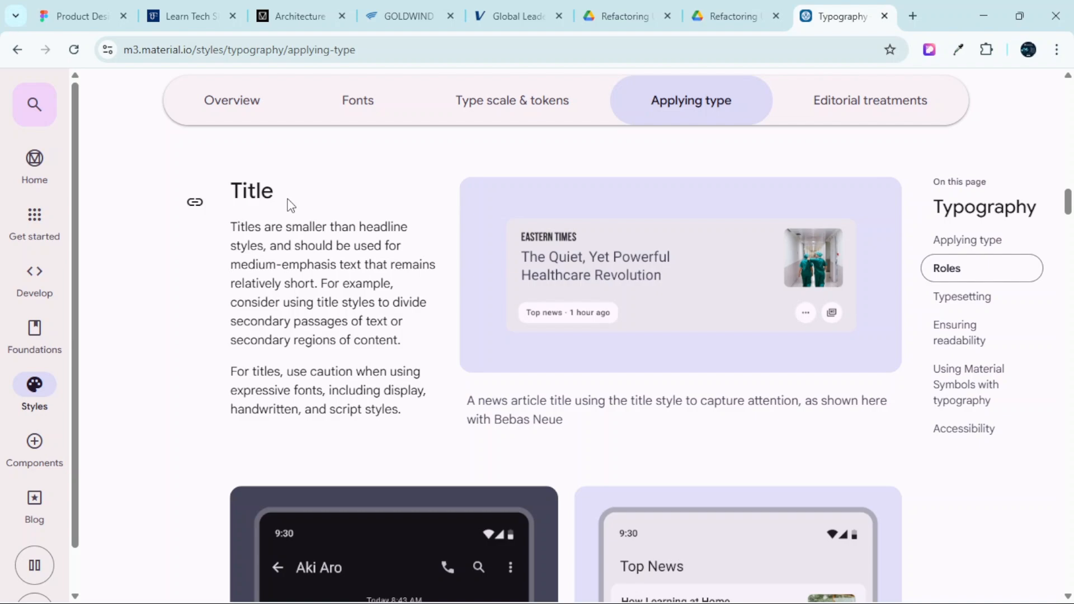
{"action": "scroll", "coordinate": [291, 207], "scroll_direction": "up", "scroll_amount": 10}
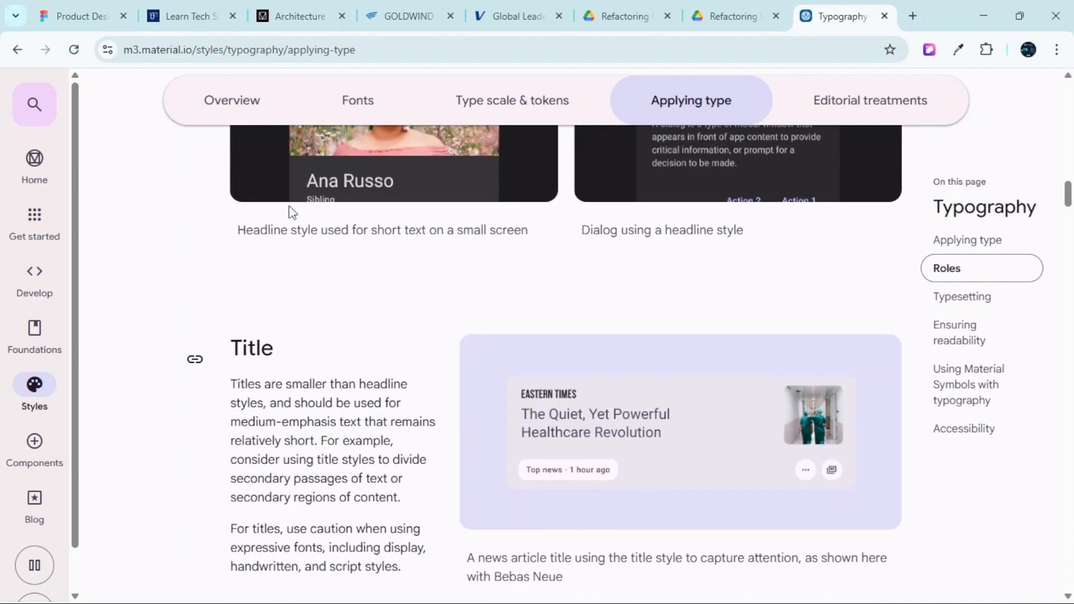
{"action": "scroll", "coordinate": [314, 191], "scroll_direction": "down", "scroll_amount": 5}
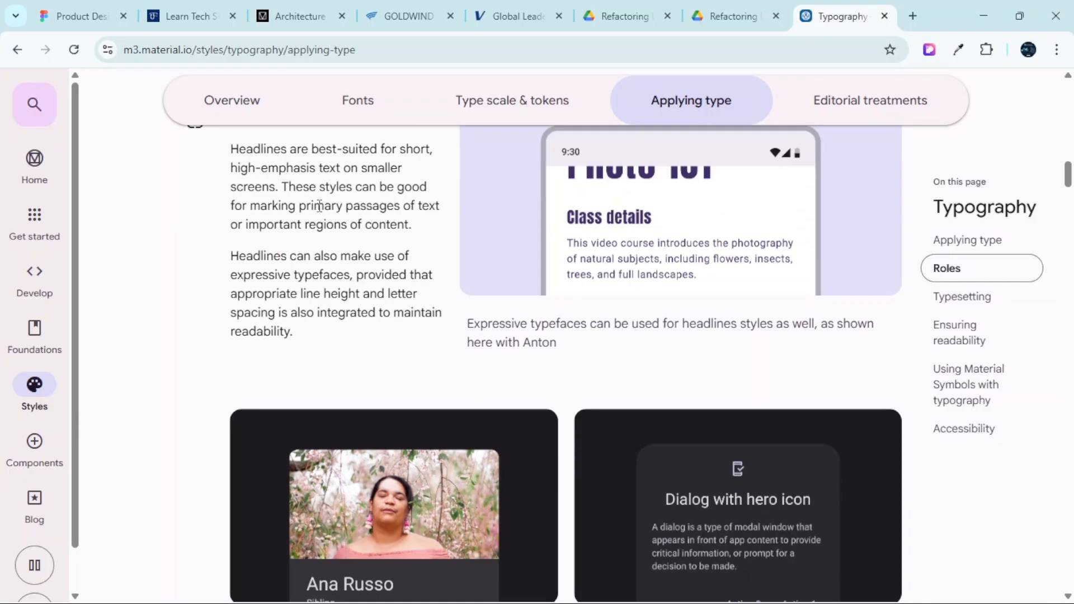
Switch to the Makhno Studio page and examine the hero title, the section heading and the "About us" title
{"action": "left_click", "coordinate": [292, 6]}
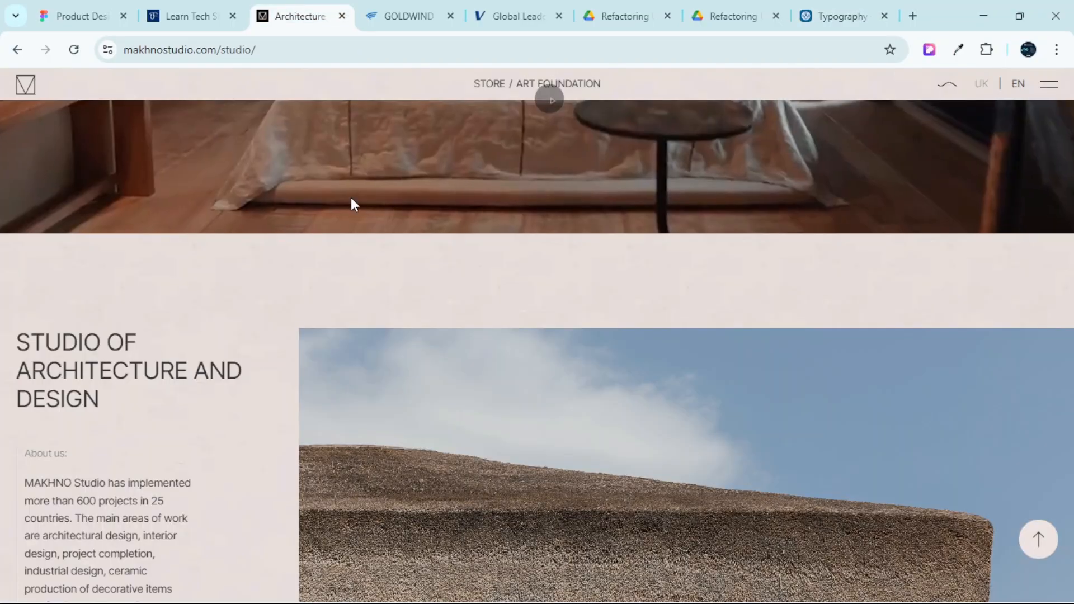
{"action": "scroll", "coordinate": [351, 197], "scroll_direction": "up", "scroll_amount": 12}
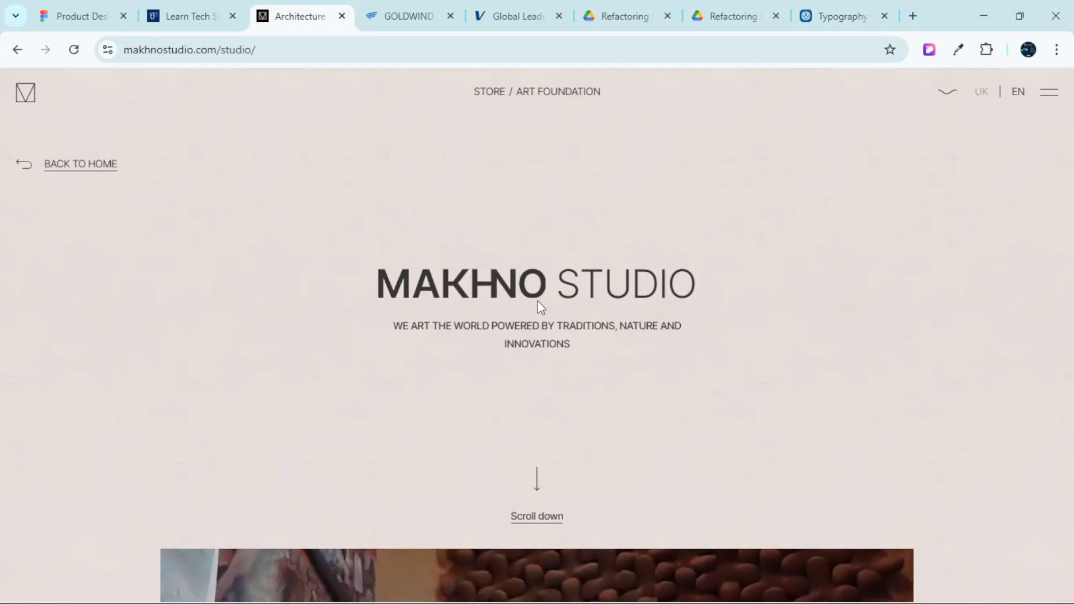
{"action": "scroll", "coordinate": [508, 250], "scroll_direction": "down", "scroll_amount": 5}
{"action": "scroll", "coordinate": [284, 279], "scroll_direction": "down", "scroll_amount": 6}
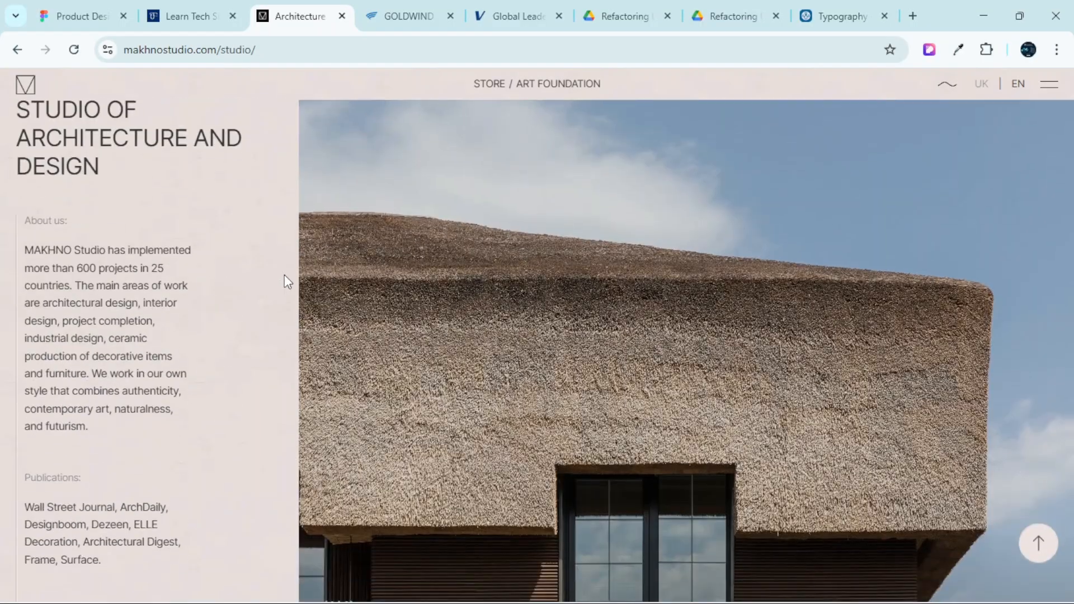
{"action": "scroll", "coordinate": [269, 269], "scroll_direction": "up", "scroll_amount": 2}
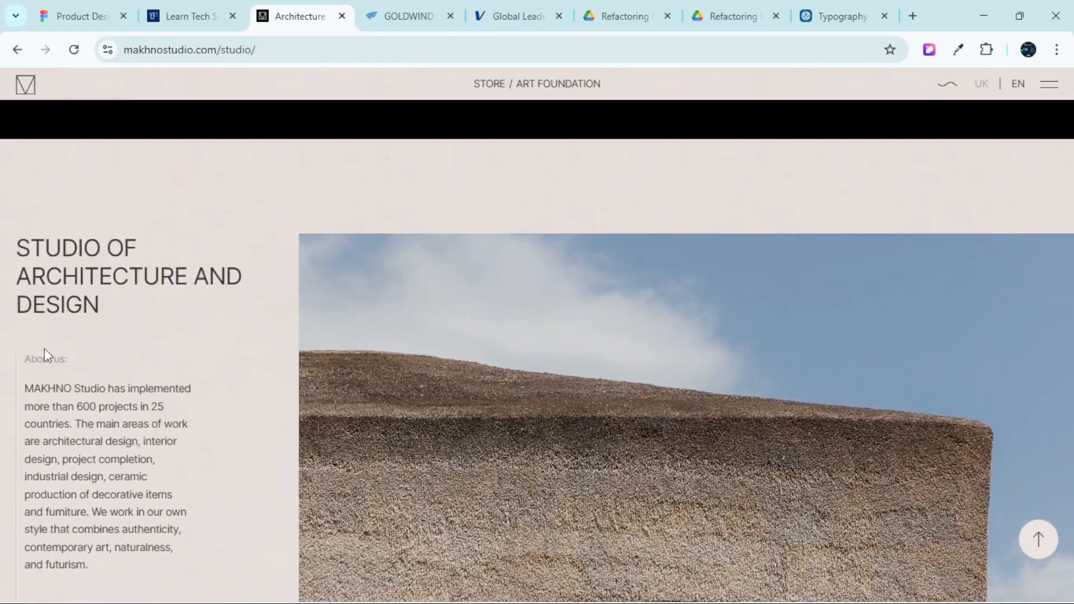
{"action": "scroll", "coordinate": [128, 330], "scroll_direction": "down", "scroll_amount": 2}
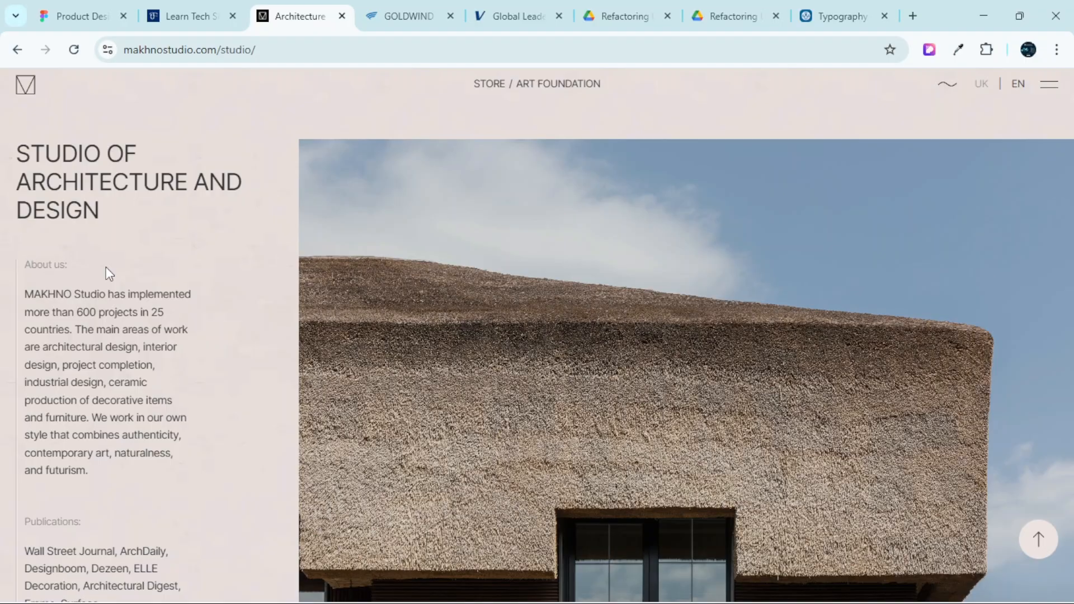
Examine the "Publications" title on the Makhno Studio page and compare it with the section heading and "About us" title
{"action": "scroll", "coordinate": [109, 268], "scroll_direction": "down", "scroll_amount": 5}
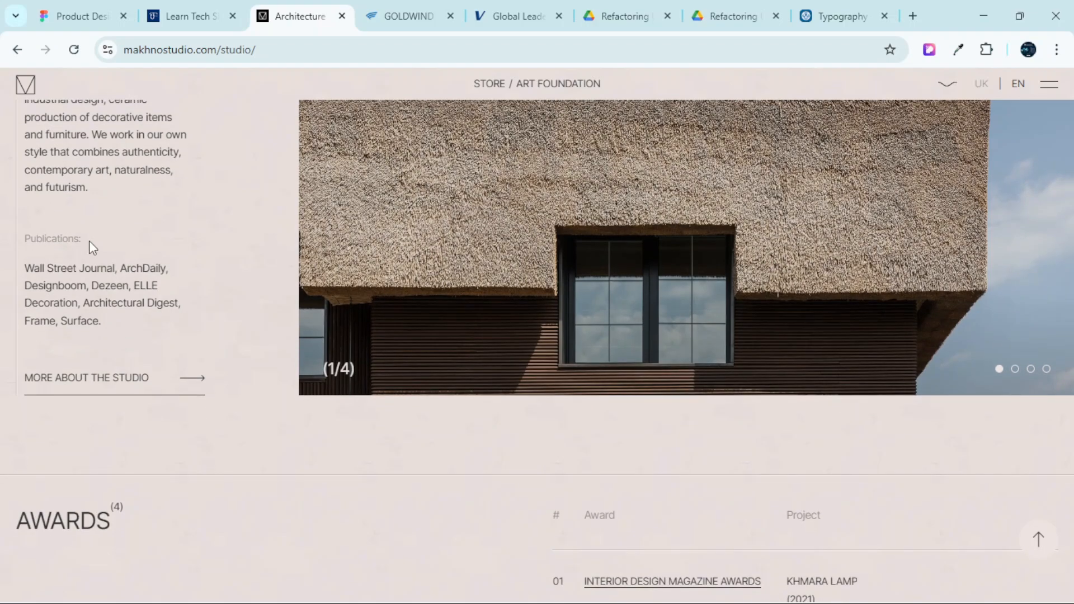
{"action": "scroll", "coordinate": [44, 244], "scroll_direction": "up", "scroll_amount": 6}
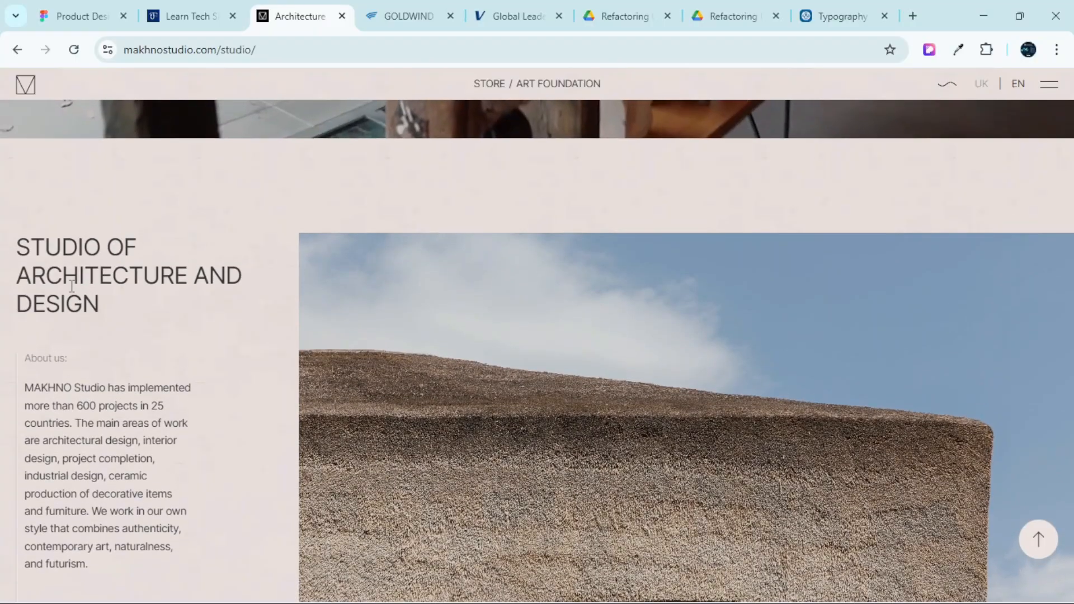
{"action": "scroll", "coordinate": [72, 287], "scroll_direction": "up", "scroll_amount": 2}
{"action": "scroll", "coordinate": [72, 287], "scroll_direction": "down", "scroll_amount": 2}
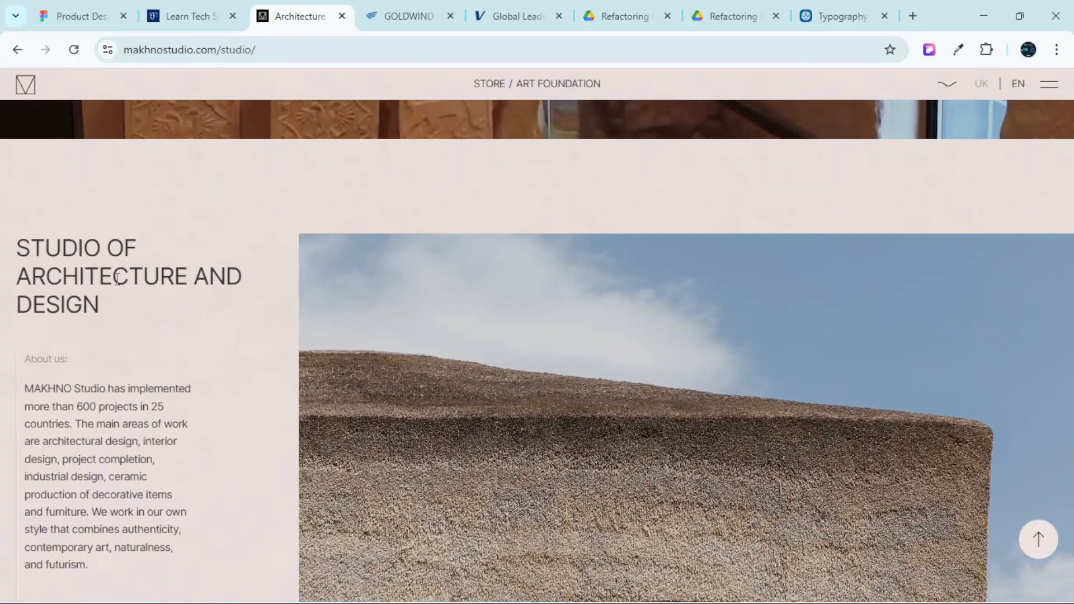
{"action": "scroll", "coordinate": [116, 279], "scroll_direction": "down", "scroll_amount": 2}
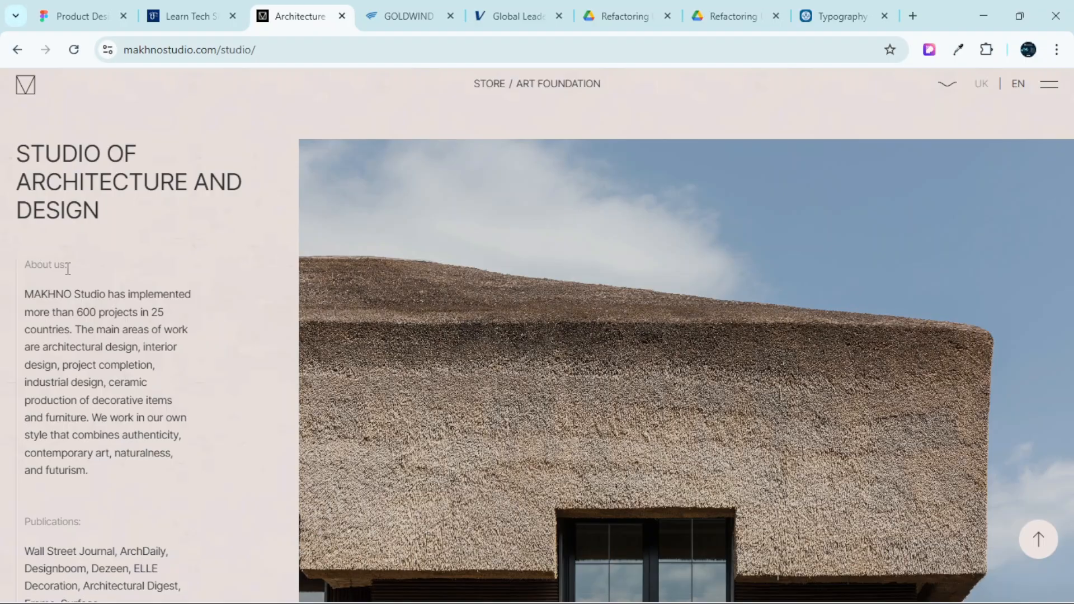
Compare the Makhno Studio hero title again with the "Studio of Architecture and Design" heading and the "About us" title
{"action": "scroll", "coordinate": [255, 364], "scroll_direction": "up", "scroll_amount": 10}
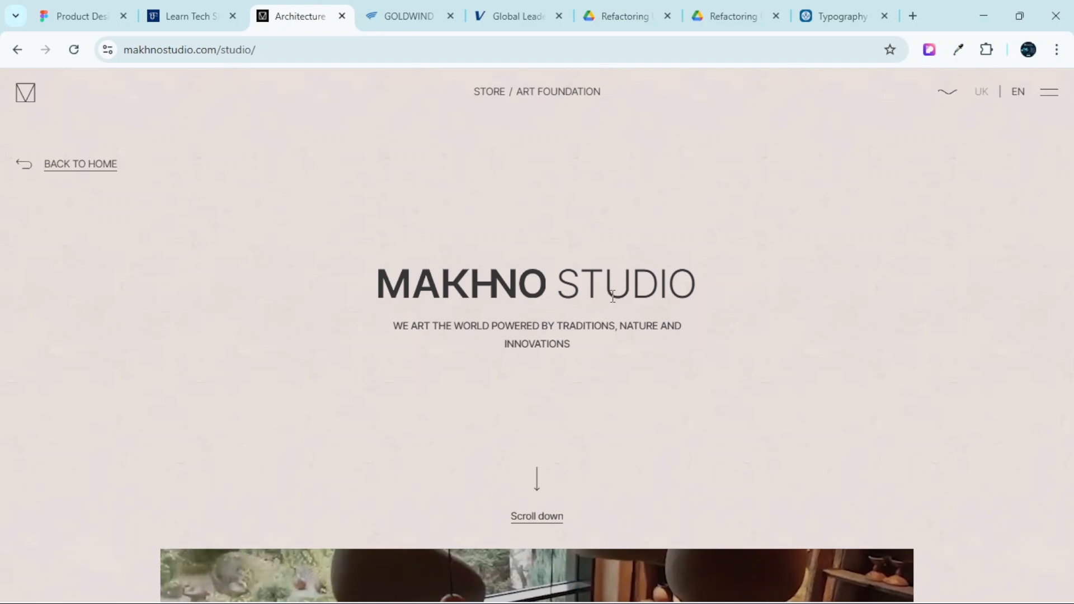
{"action": "scroll", "coordinate": [513, 302], "scroll_direction": "down", "scroll_amount": 8}
{"action": "scroll", "coordinate": [203, 270], "scroll_direction": "down", "scroll_amount": 3}
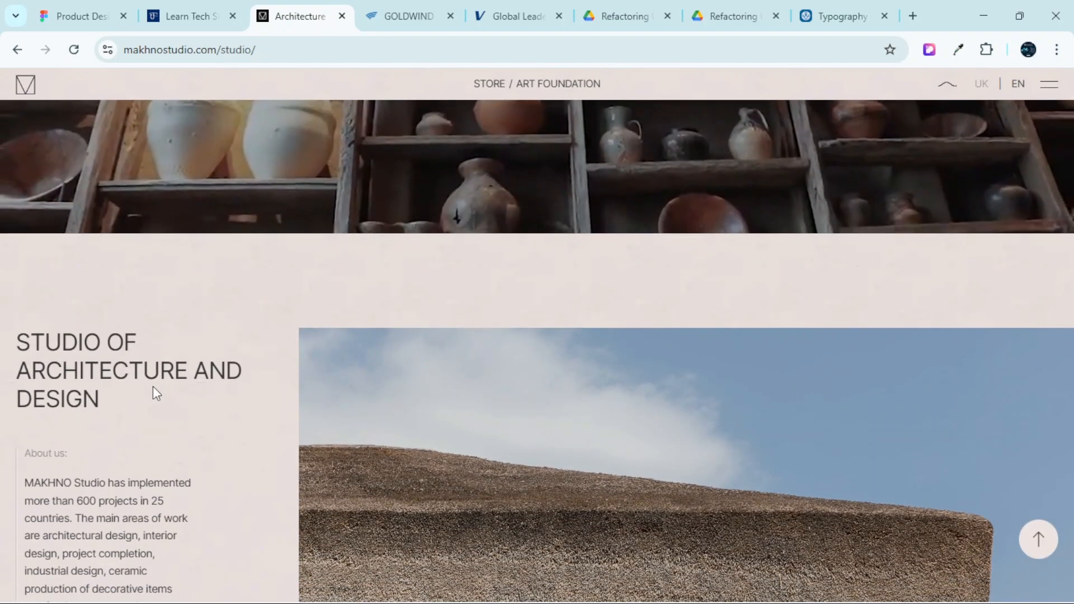
{"action": "scroll", "coordinate": [153, 391], "scroll_direction": "down", "scroll_amount": 3}
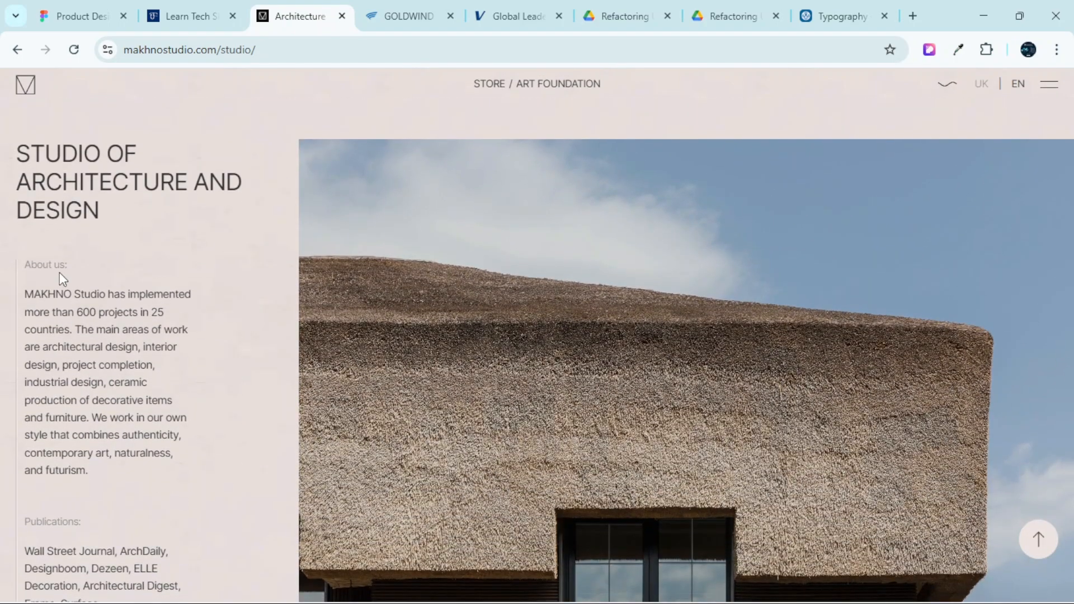
{"action": "scroll", "coordinate": [271, 290], "scroll_direction": "up", "scroll_amount": 12}
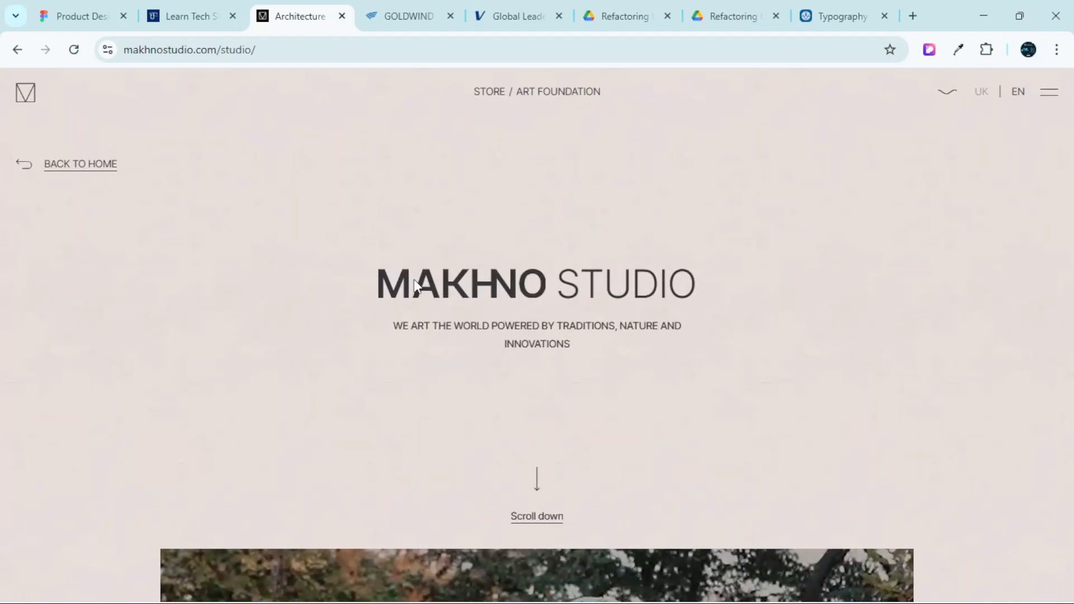
{"action": "scroll", "coordinate": [636, 269], "scroll_direction": "down", "scroll_amount": 10}
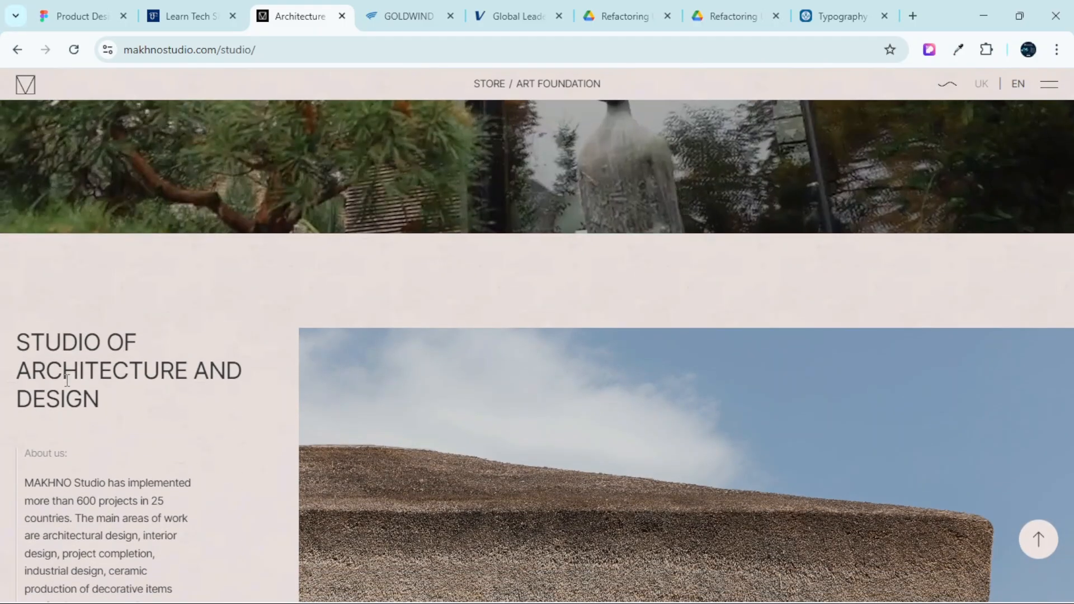
{"action": "scroll", "coordinate": [67, 381], "scroll_direction": "down", "scroll_amount": 2}
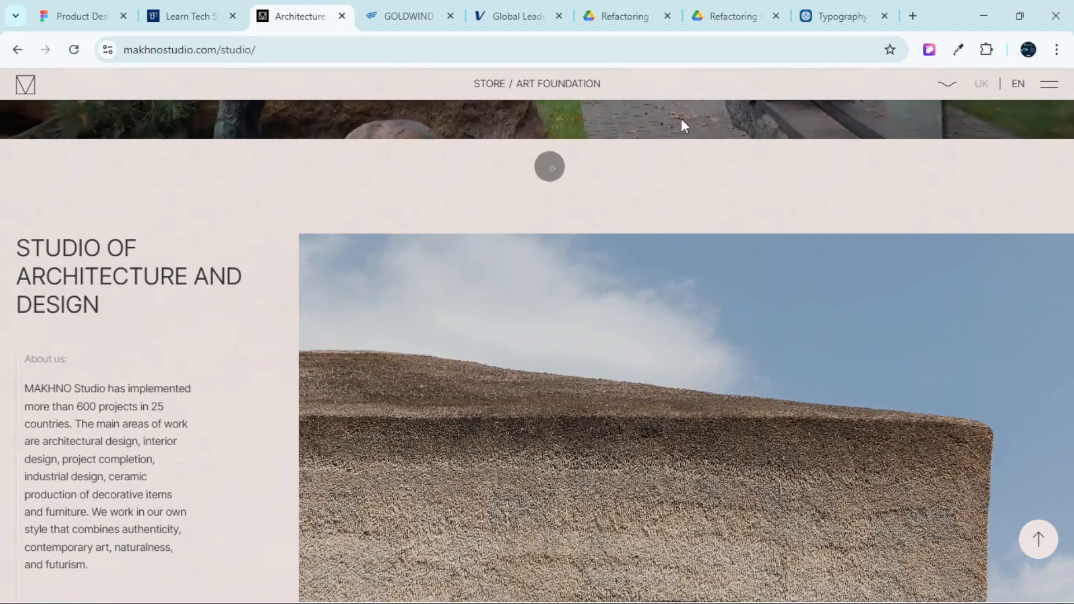
Return to the Material Design Typography page and read the Title role's guidance, followed by the Body role's description
{"action": "left_click", "coordinate": [845, 11]}
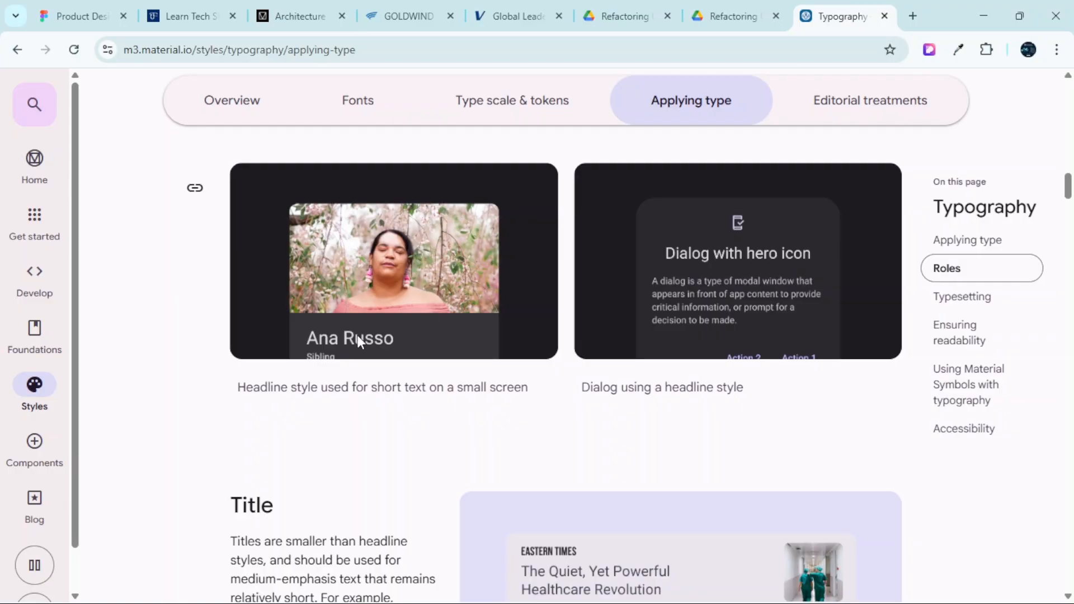
{"action": "scroll", "coordinate": [247, 322], "scroll_direction": "up", "scroll_amount": 3}
{"action": "scroll", "coordinate": [247, 319], "scroll_direction": "down", "scroll_amount": 6}
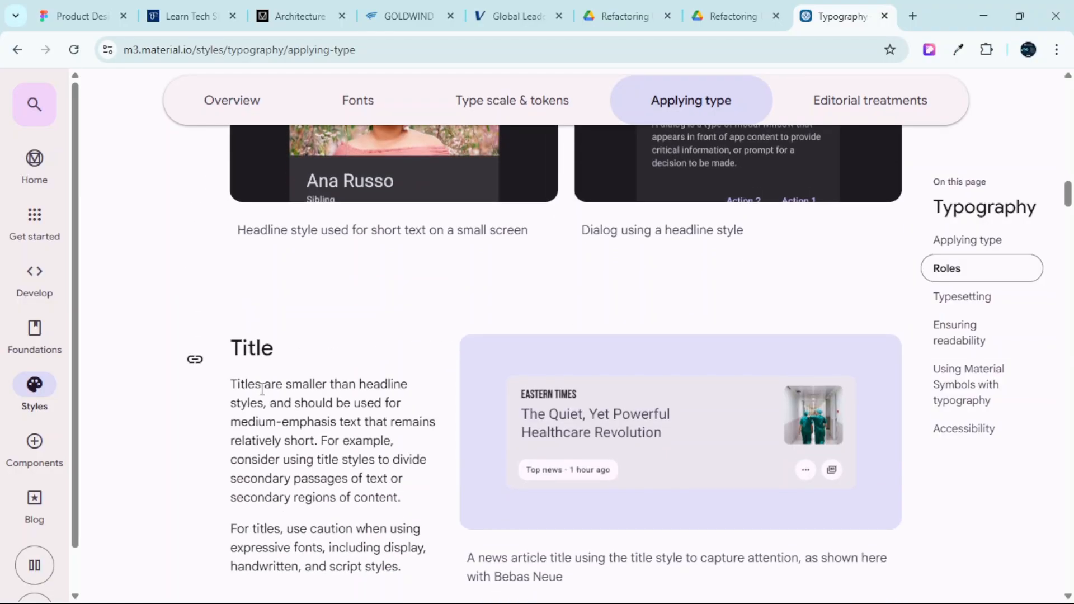
{"action": "scroll", "coordinate": [266, 391], "scroll_direction": "down", "scroll_amount": 3}
{"action": "scroll", "coordinate": [269, 391], "scroll_direction": "down", "scroll_amount": 10}
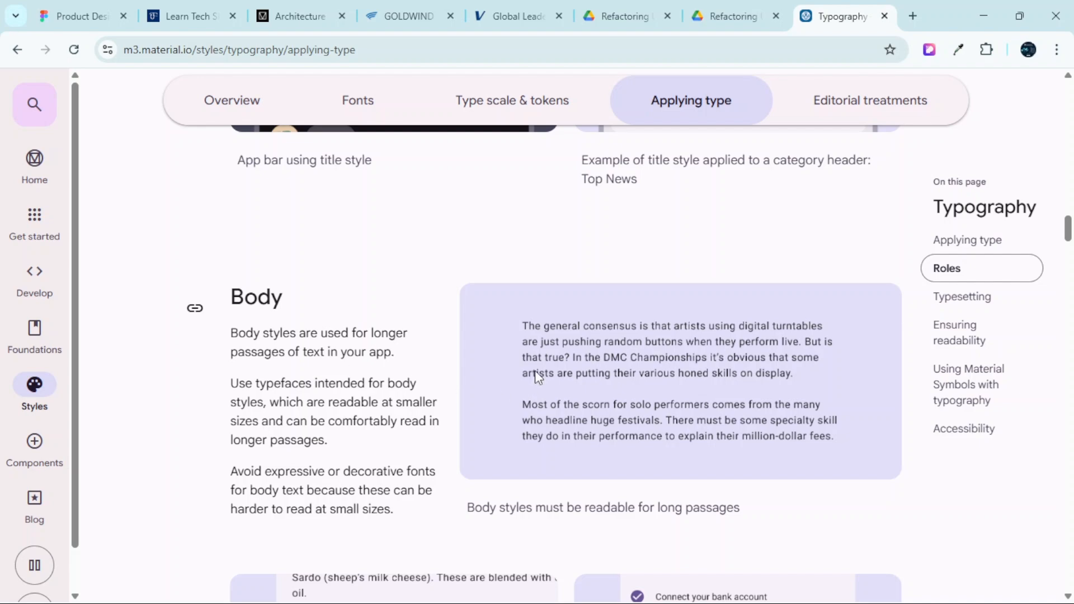
Switch to the Makhno Studio page and examine the "About us" paragraph as an example of body text
{"action": "left_click", "coordinate": [293, 15]}
{"action": "scroll", "coordinate": [291, 224], "scroll_direction": "down", "scroll_amount": 2}
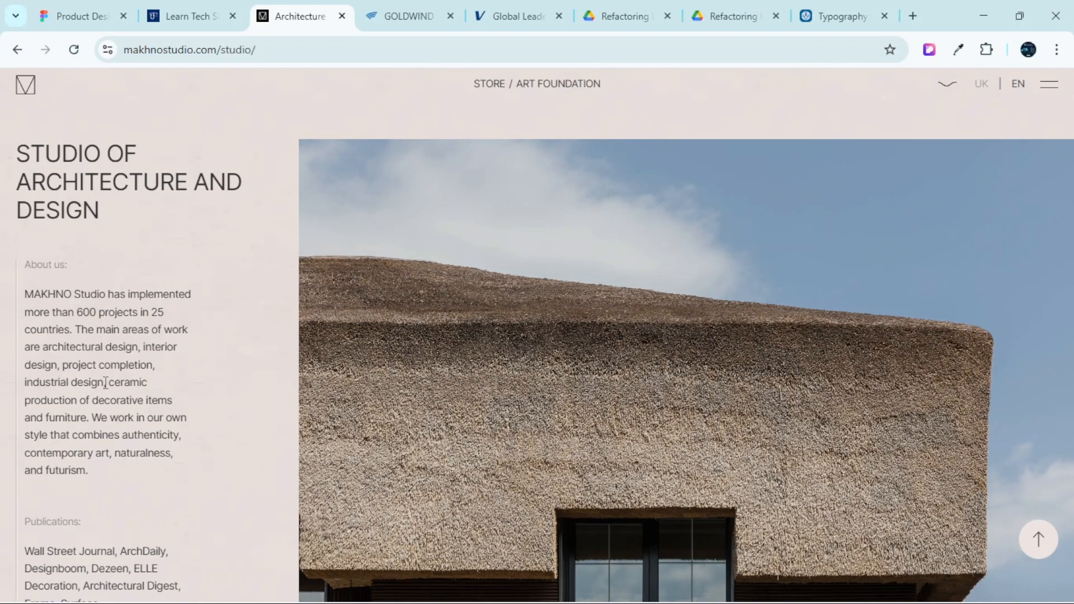
Review the Makhno Studio hero area, the "Studio of Architecture and Design" heading and the "About us" paragraph as one type hierarchy
{"action": "scroll", "coordinate": [106, 383], "scroll_direction": "down", "scroll_amount": 1}
{"action": "scroll", "coordinate": [91, 219], "scroll_direction": "up", "scroll_amount": 1}
{"action": "scroll", "coordinate": [121, 342], "scroll_direction": "up", "scroll_amount": 15}
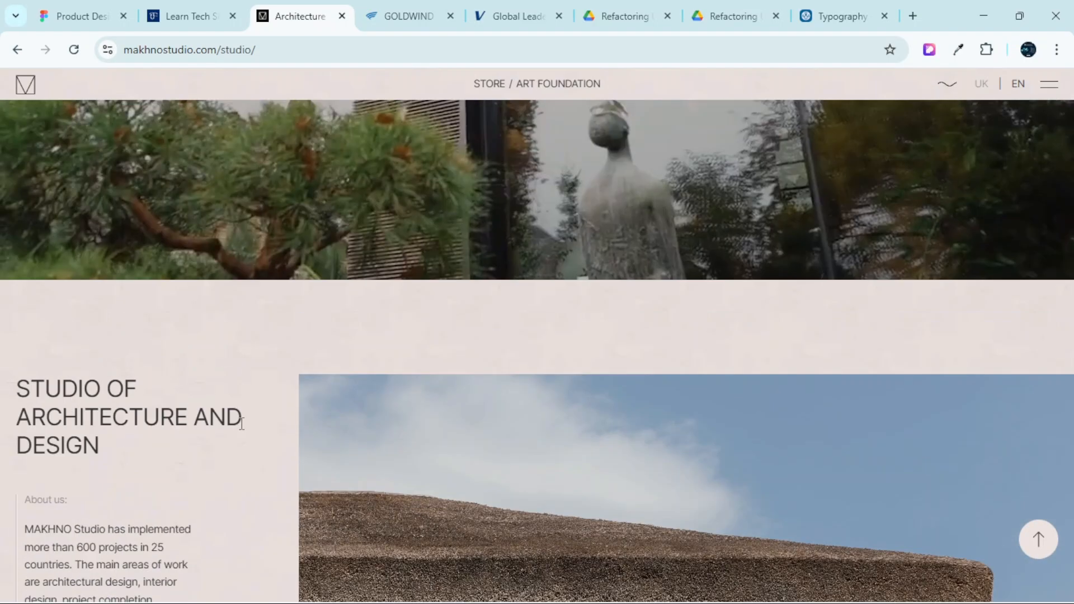
{"action": "scroll", "coordinate": [463, 300], "scroll_direction": "down", "scroll_amount": 10}
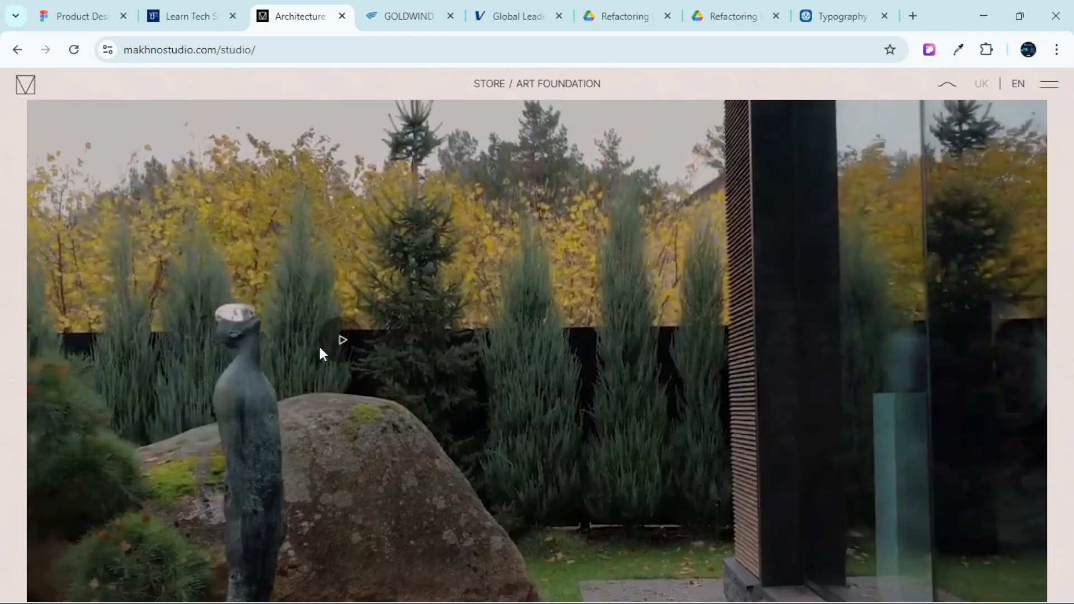
{"action": "scroll", "coordinate": [129, 356], "scroll_direction": "down", "scroll_amount": 2}
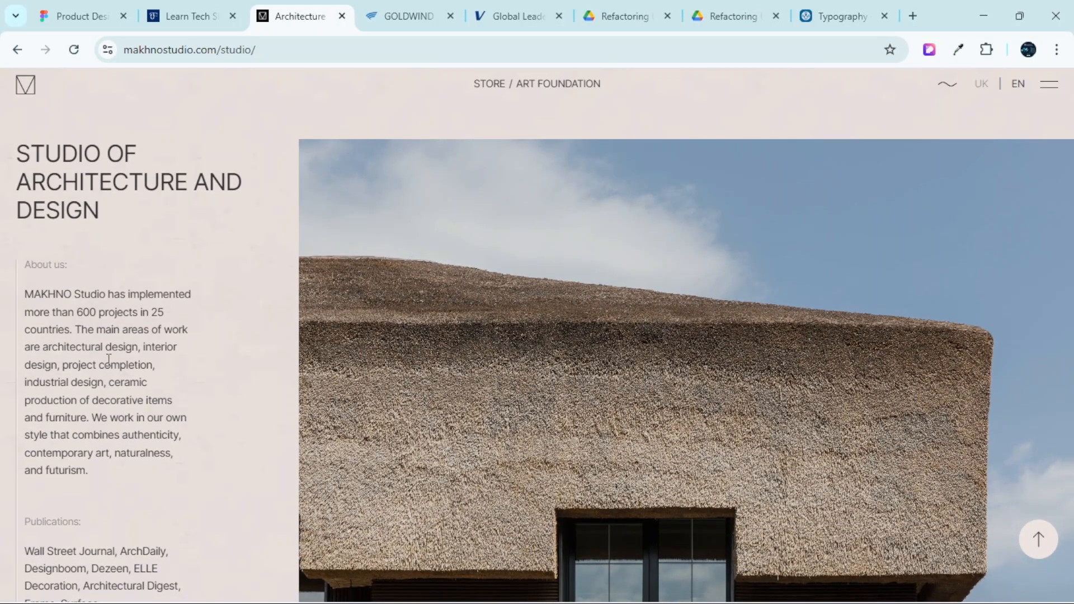
Return to the Material Design Typography page and read the Label role's description below the Body examples
{"action": "left_click", "coordinate": [830, 13]}
{"action": "scroll", "coordinate": [425, 302], "scroll_direction": "down", "scroll_amount": 10}
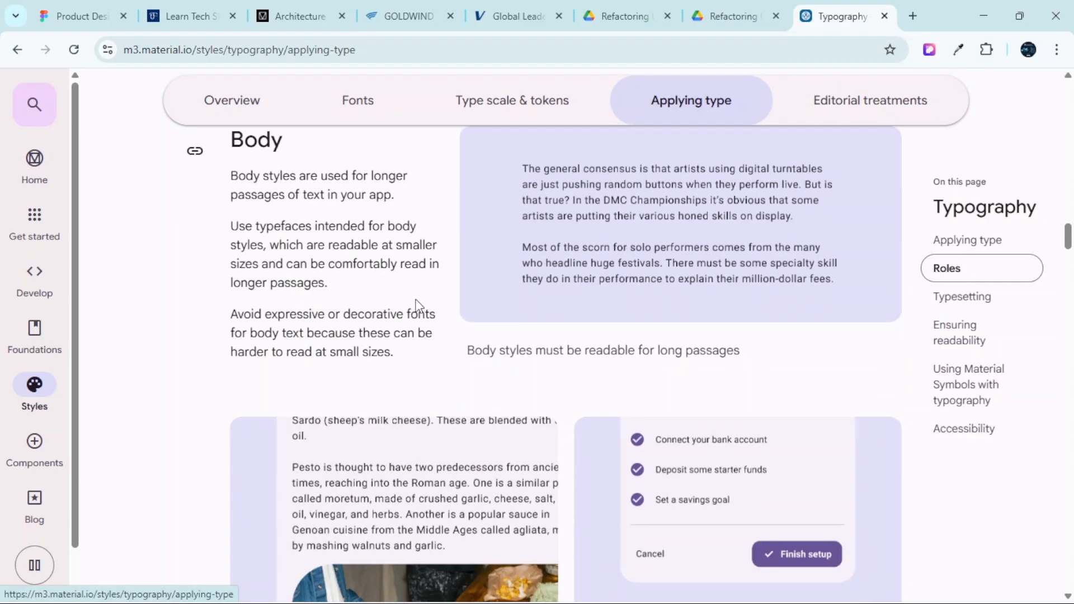
{"action": "scroll", "coordinate": [414, 300], "scroll_direction": "down", "scroll_amount": 2}
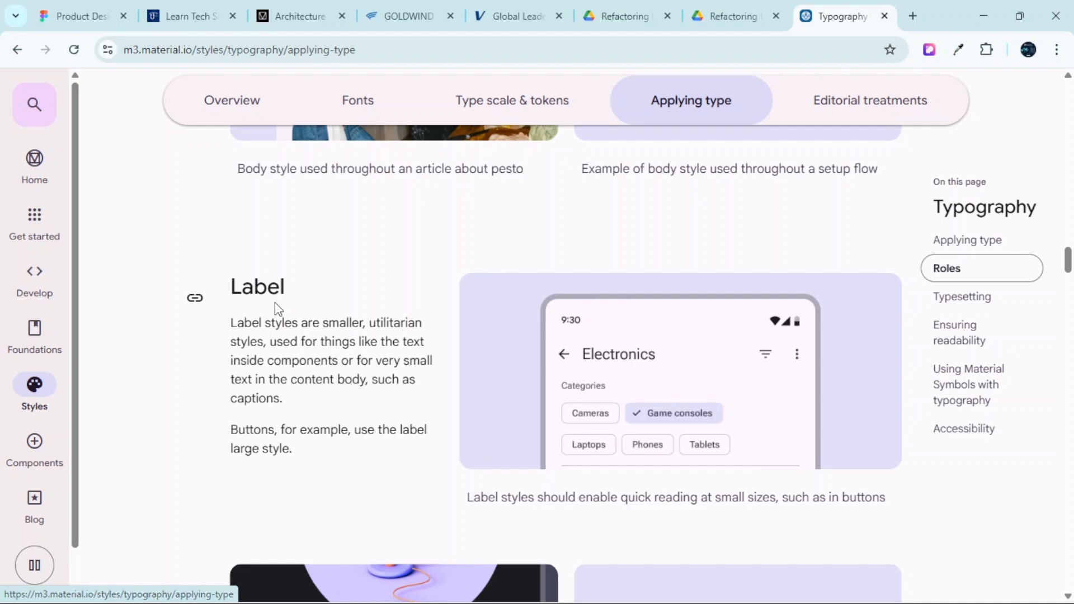
{"action": "scroll", "coordinate": [434, 357], "scroll_direction": "down", "scroll_amount": 2}
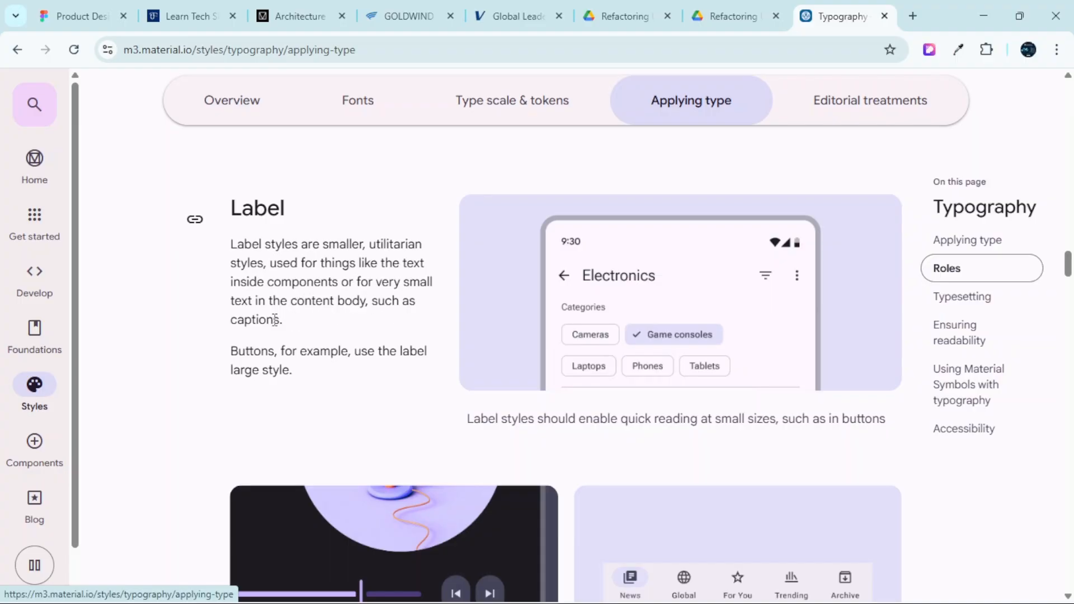
Review all the Material type roles in order, from Display through Headline, Title and Body to Label
{"action": "scroll", "coordinate": [275, 319], "scroll_direction": "up", "scroll_amount": 10}
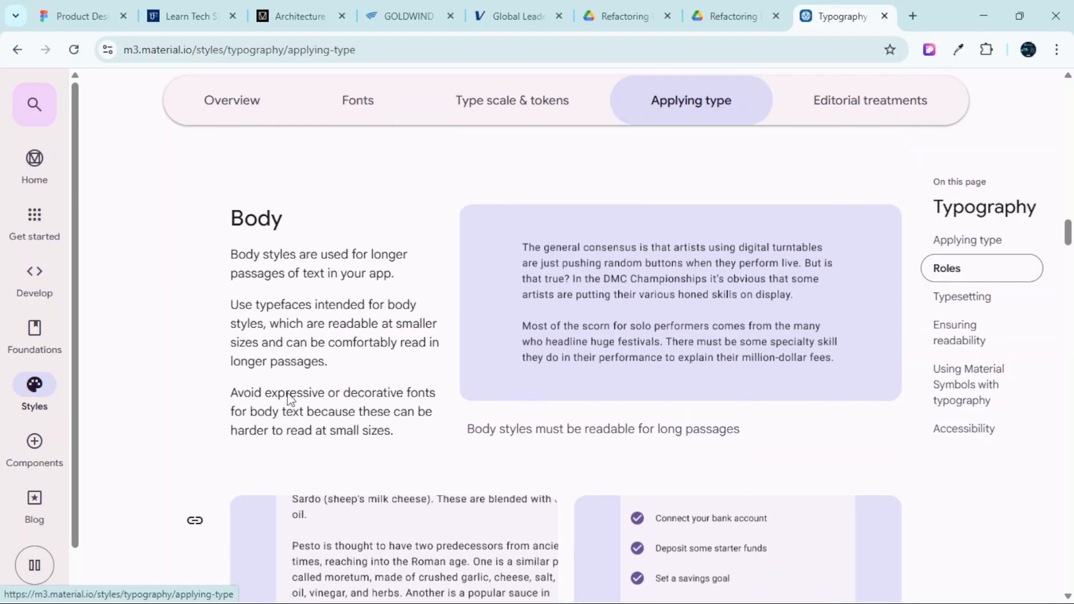
{"action": "scroll", "coordinate": [275, 280], "scroll_direction": "up", "scroll_amount": 15}
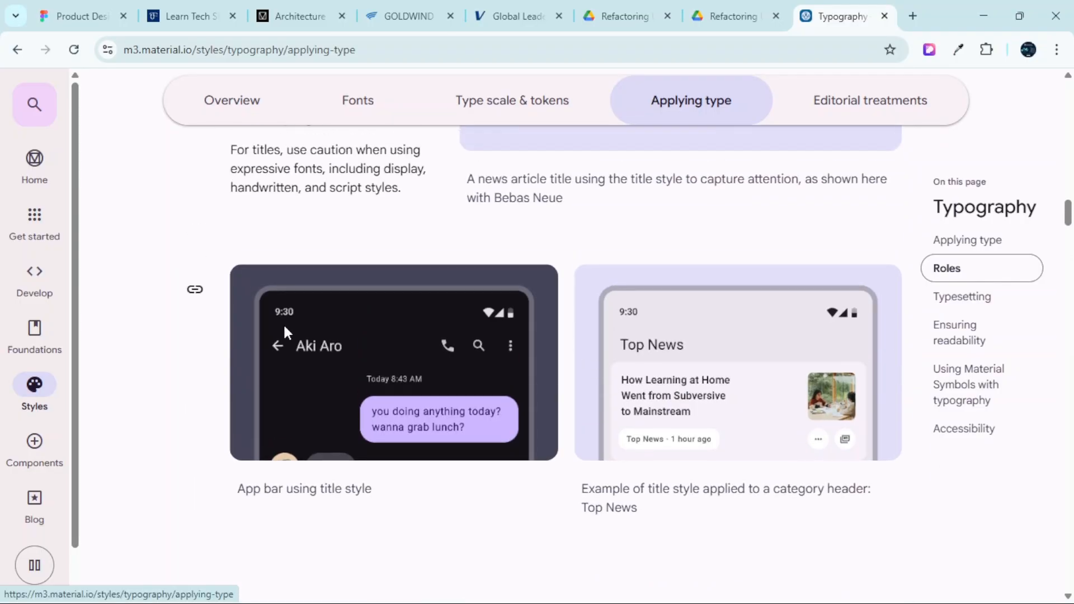
{"action": "scroll", "coordinate": [285, 341], "scroll_direction": "up", "scroll_amount": 8}
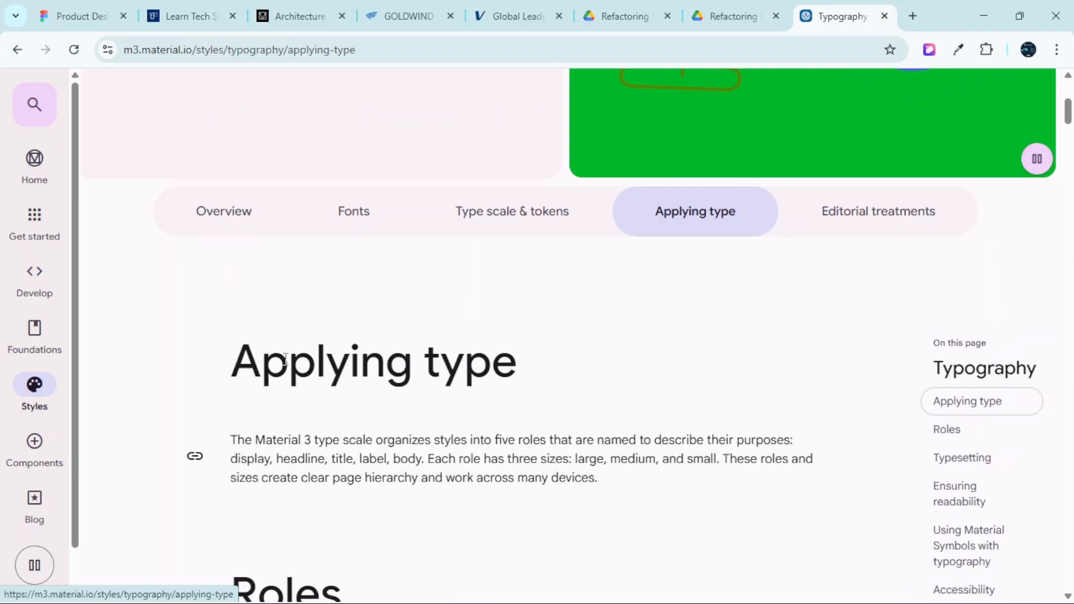
{"action": "scroll", "coordinate": [285, 364], "scroll_direction": "down", "scroll_amount": 4}
{"action": "scroll", "coordinate": [285, 360], "scroll_direction": "down", "scroll_amount": 1}
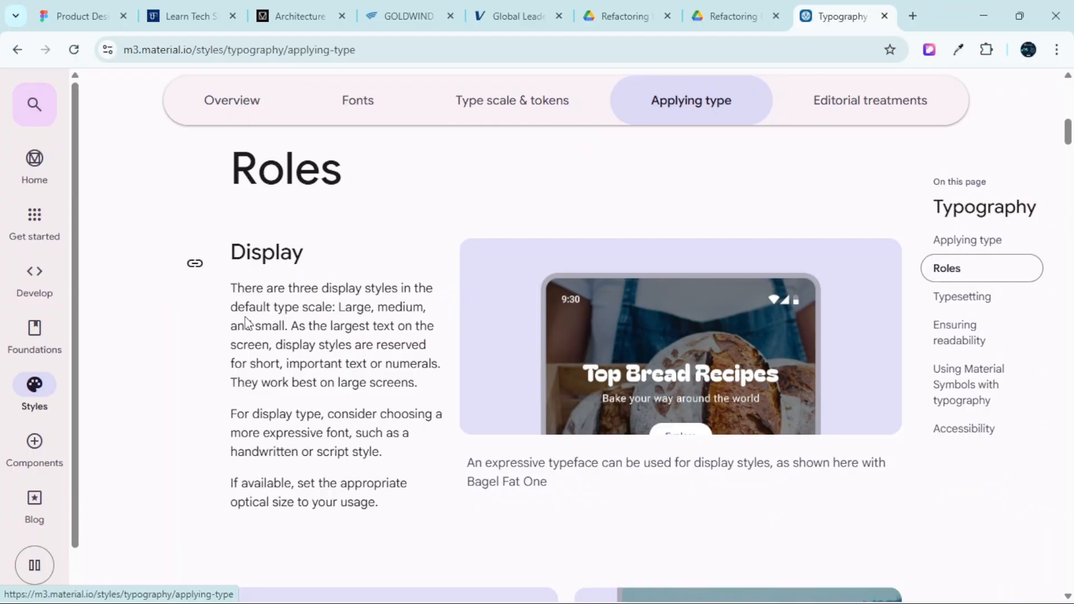
{"action": "scroll", "coordinate": [364, 280], "scroll_direction": "down", "scroll_amount": 10}
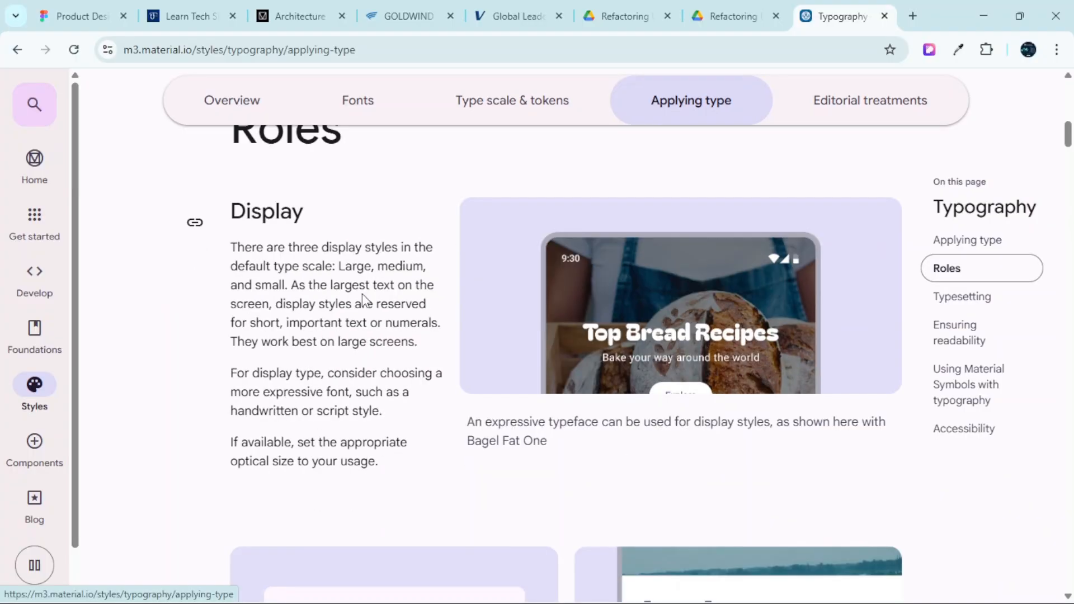
{"action": "scroll", "coordinate": [341, 339], "scroll_direction": "down", "scroll_amount": 15}
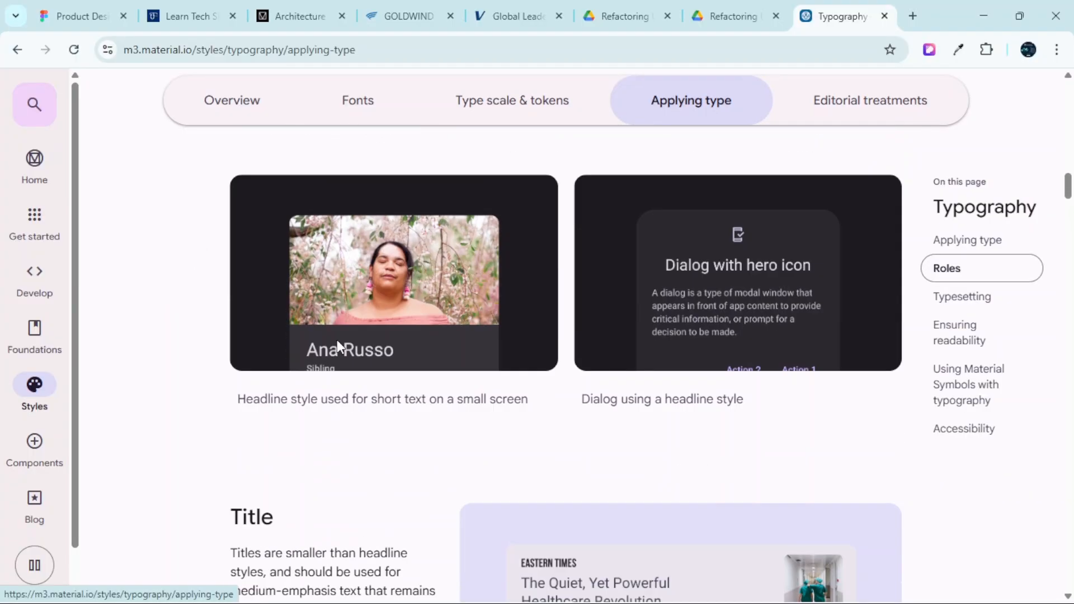
{"action": "scroll", "coordinate": [275, 330], "scroll_direction": "down", "scroll_amount": 15}
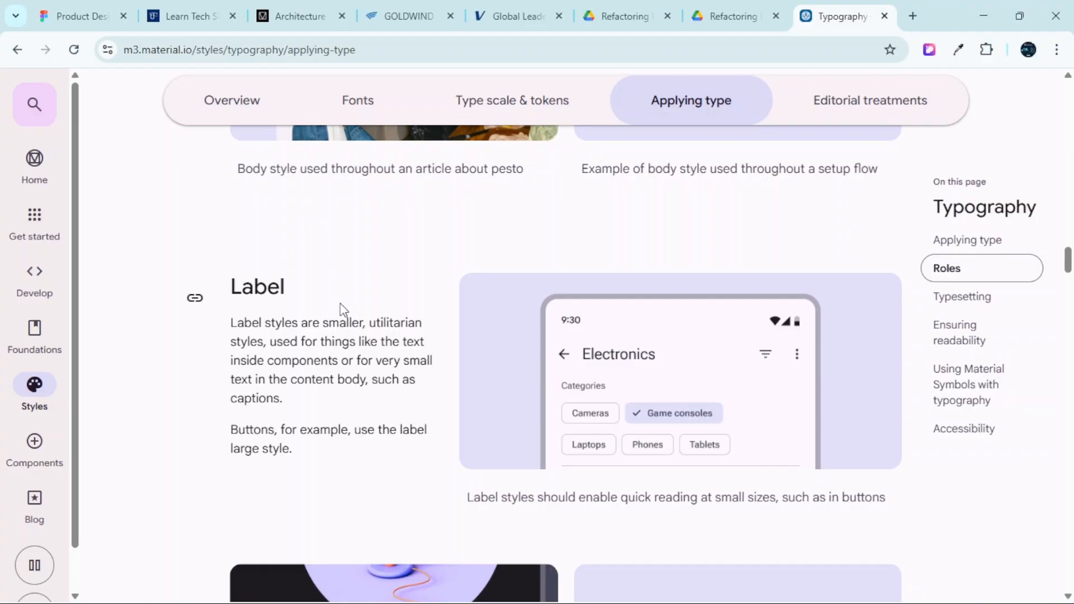
Switch to the Figma Product Design Bootcamp file and add the text "Display Text" in the empty area below Reference_Styles and System_Styles
{"action": "left_click", "coordinate": [102, 14]}
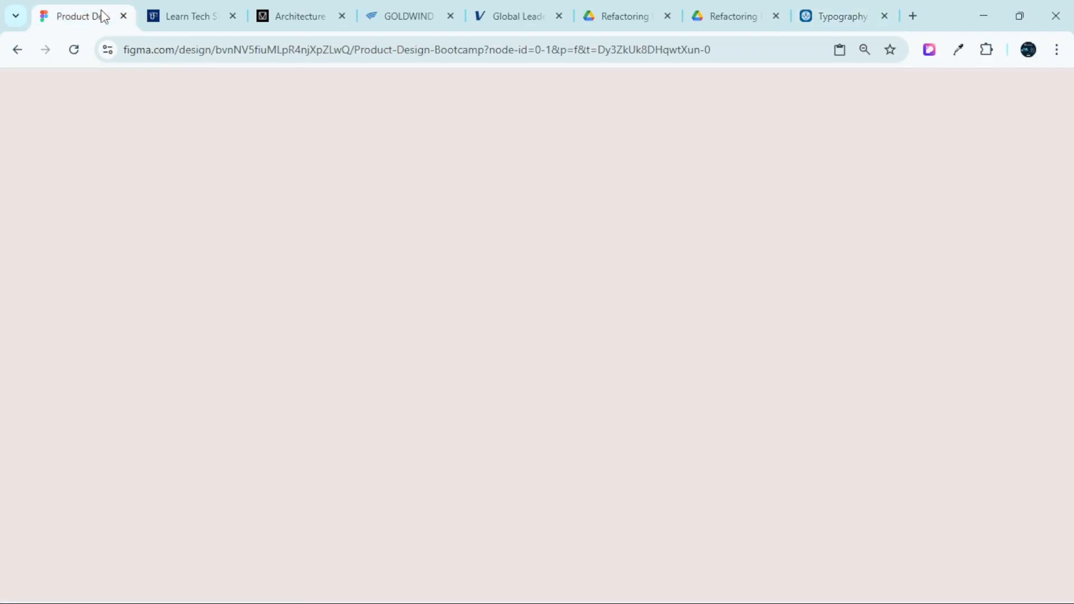
{"action": "scroll", "coordinate": [483, 296], "scroll_direction": "down", "scroll_amount": 5}
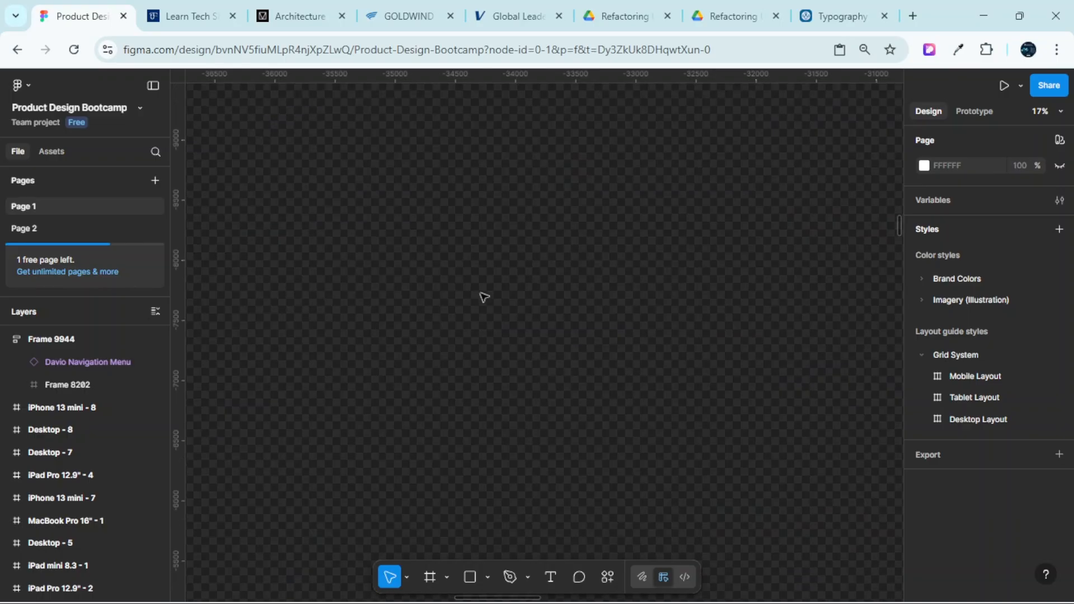
{"action": "scroll", "coordinate": [484, 297], "scroll_direction": "up", "scroll_amount": 4}
{"action": "scroll", "coordinate": [484, 297], "scroll_direction": "down", "scroll_amount": 2}
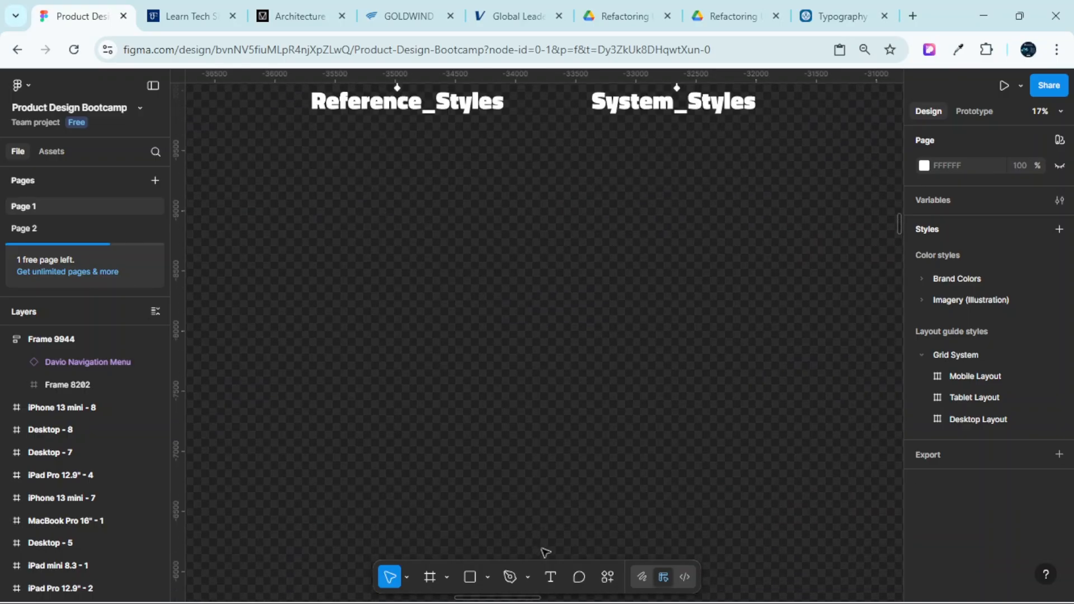
{"action": "left_click", "coordinate": [549, 576]}
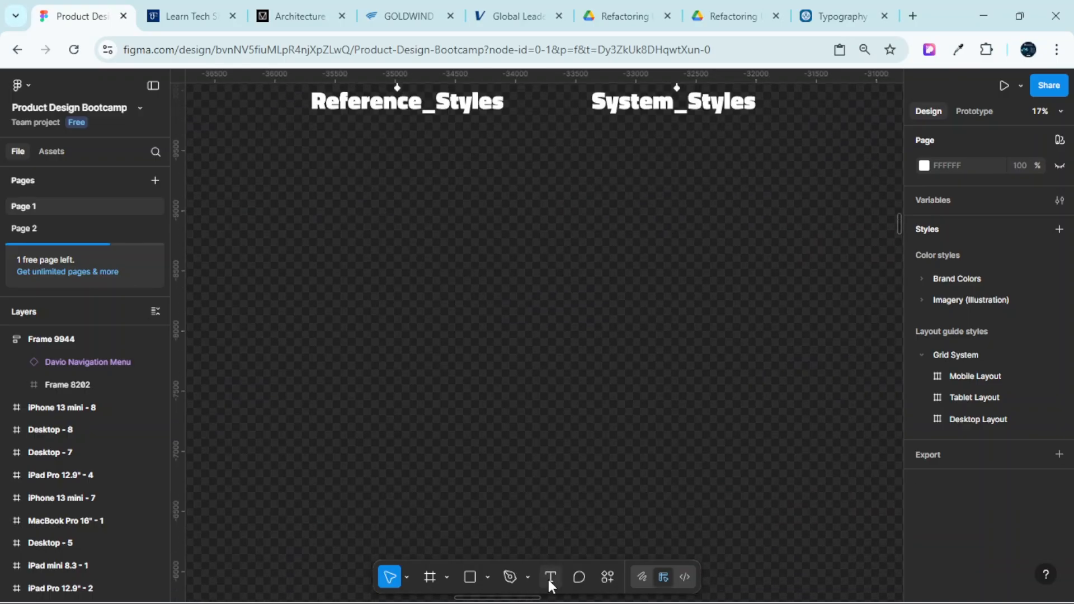
{"action": "left_click", "coordinate": [471, 228]}
{"action": "type", "text": "D"}
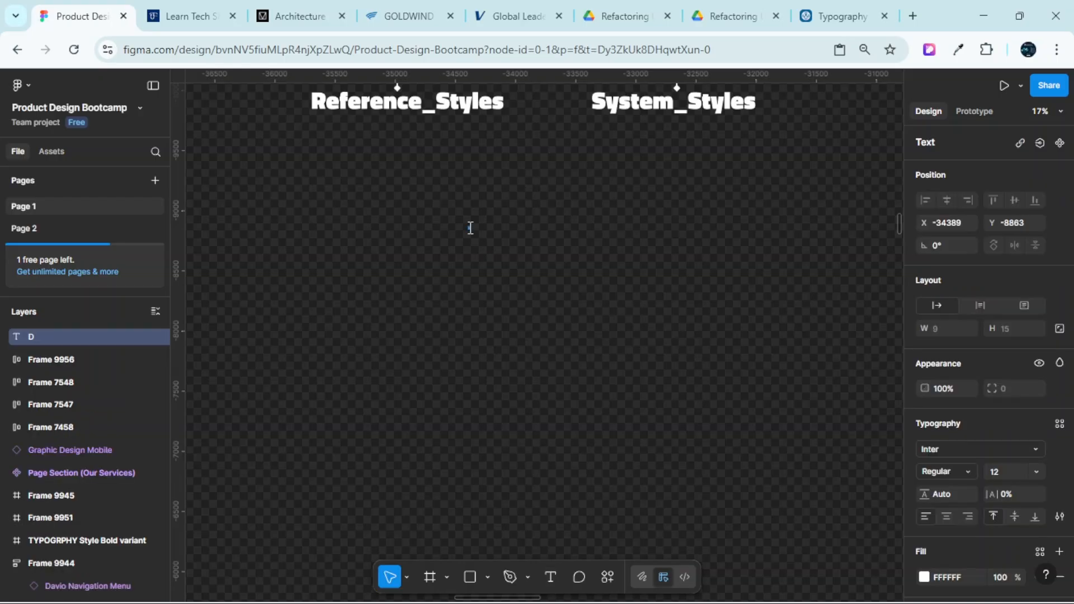
{"action": "type", "text": "isplay Text"}
{"action": "scroll", "coordinate": [470, 228], "scroll_direction": "up", "scroll_amount": 10}
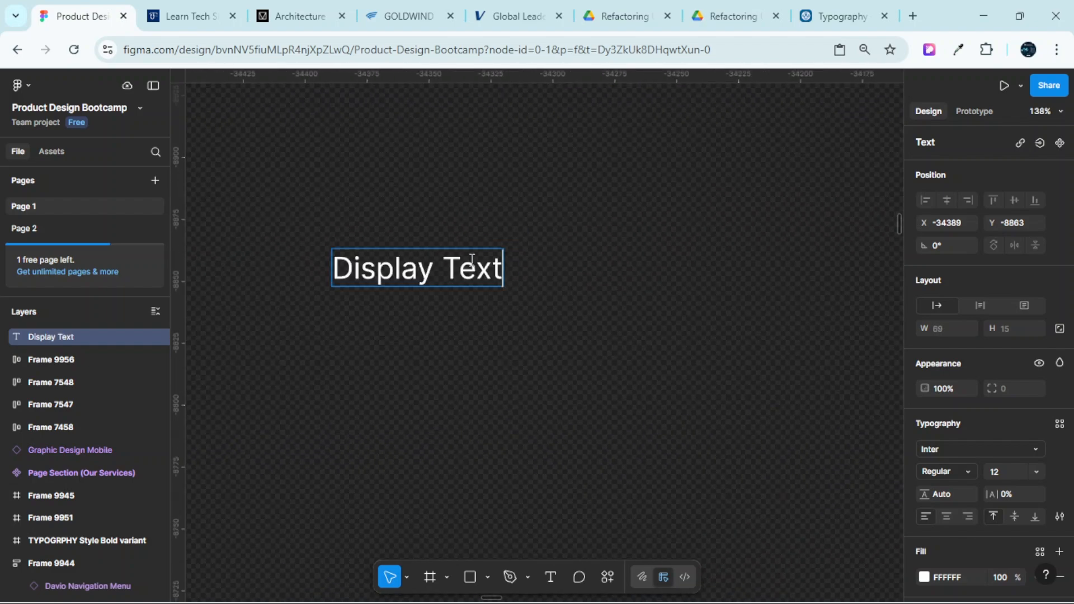
{"action": "scroll", "coordinate": [475, 174], "scroll_direction": "down", "scroll_amount": 4}
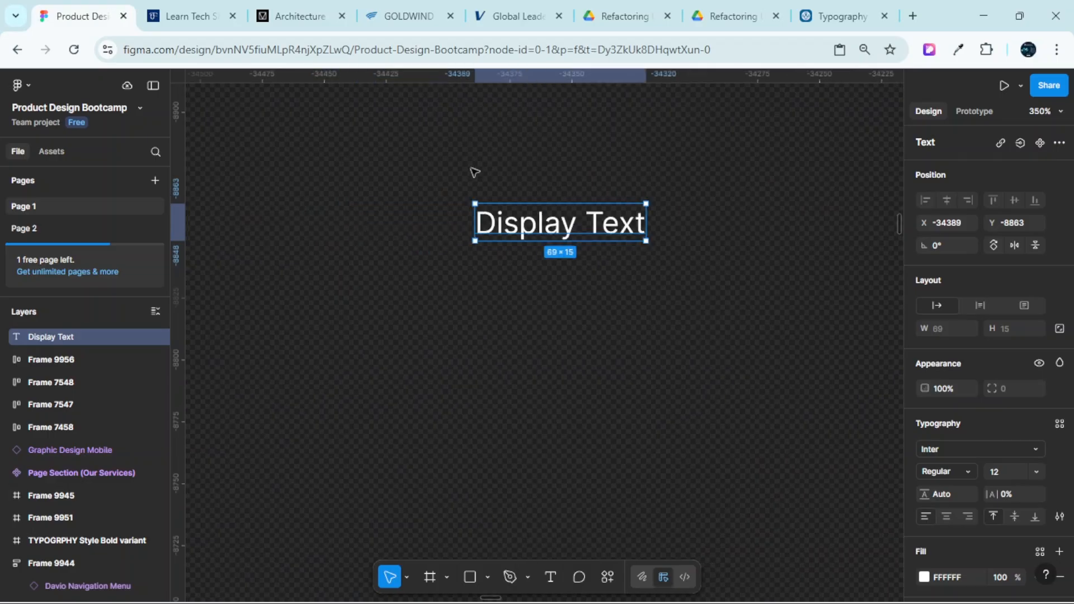
{"action": "left_click", "coordinate": [473, 173]}
Change the font of "Display Text" to Titillium Web
{"action": "left_click", "coordinate": [542, 226]}
{"action": "scroll", "coordinate": [552, 225], "scroll_direction": "up", "scroll_amount": 3}
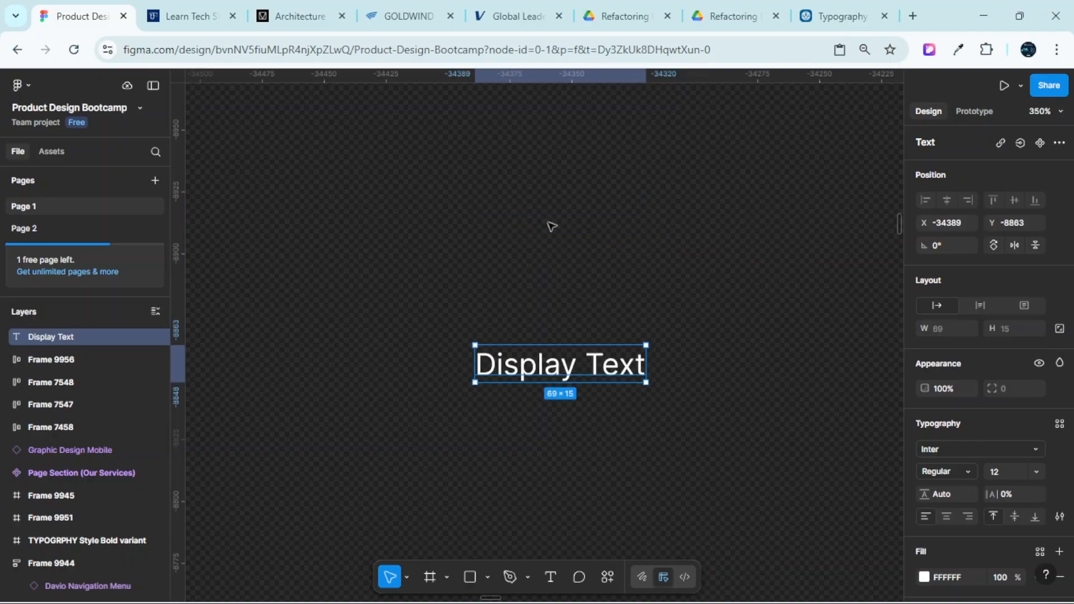
{"action": "scroll", "coordinate": [551, 226], "scroll_direction": "down", "scroll_amount": 3}
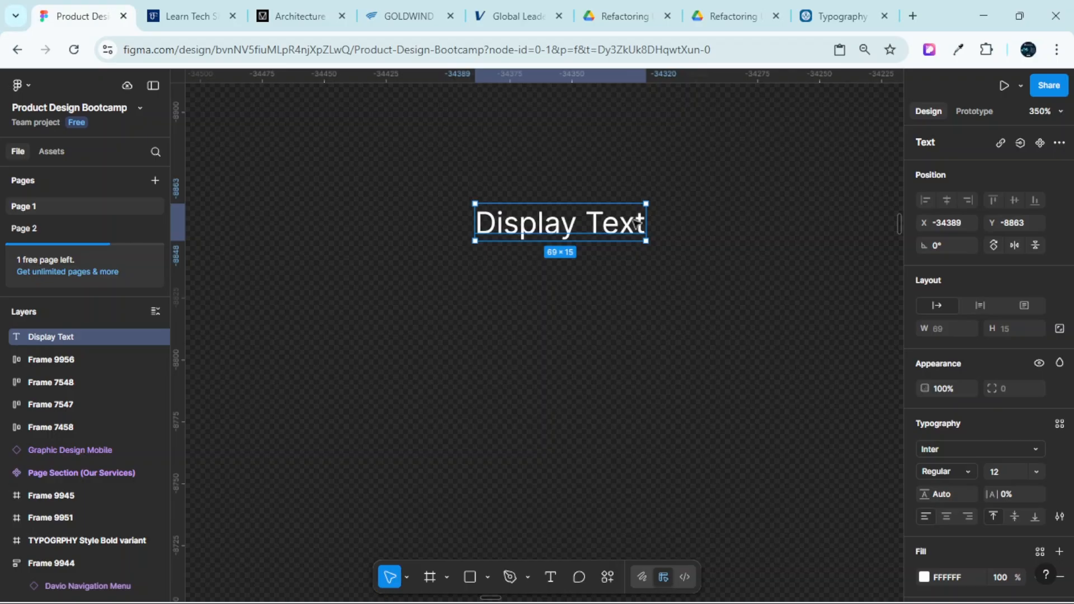
{"action": "scroll", "coordinate": [958, 471], "scroll_direction": "down", "scroll_amount": 2}
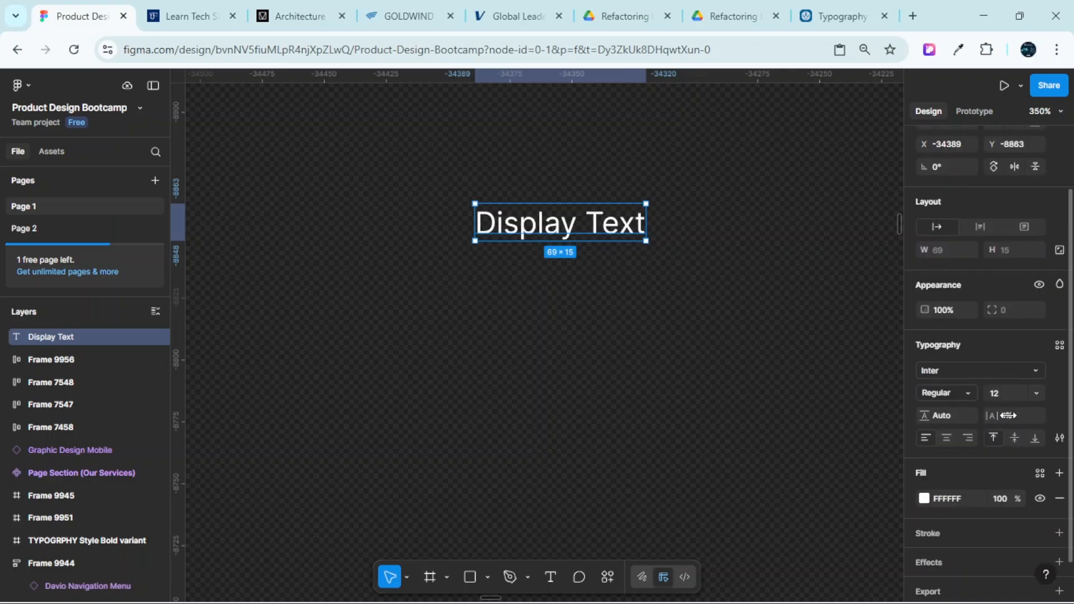
{"action": "left_click", "coordinate": [1032, 369]}
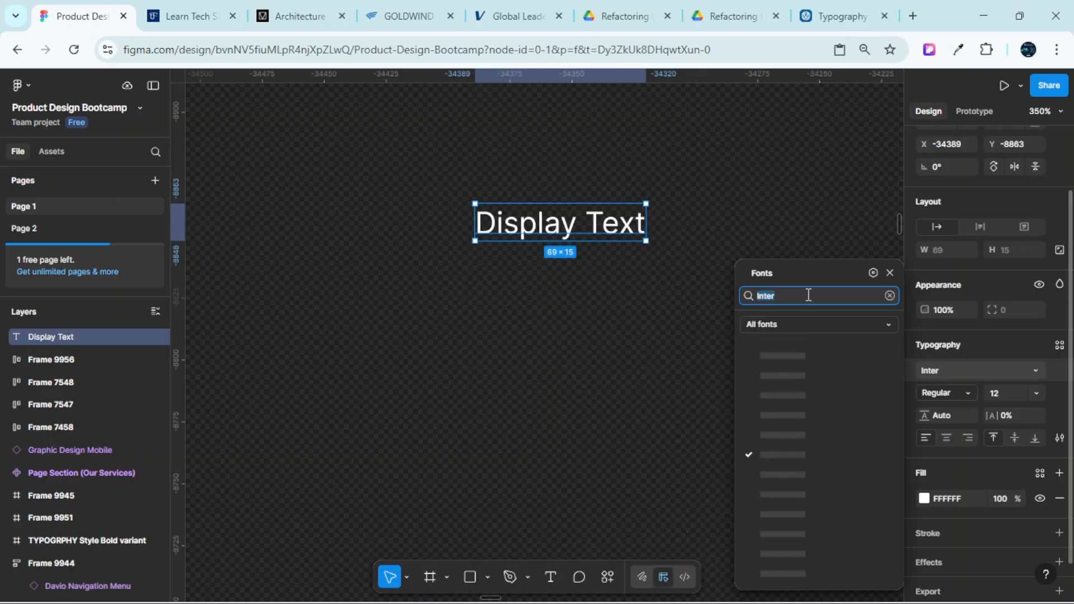
{"action": "type", "text": "ti"}
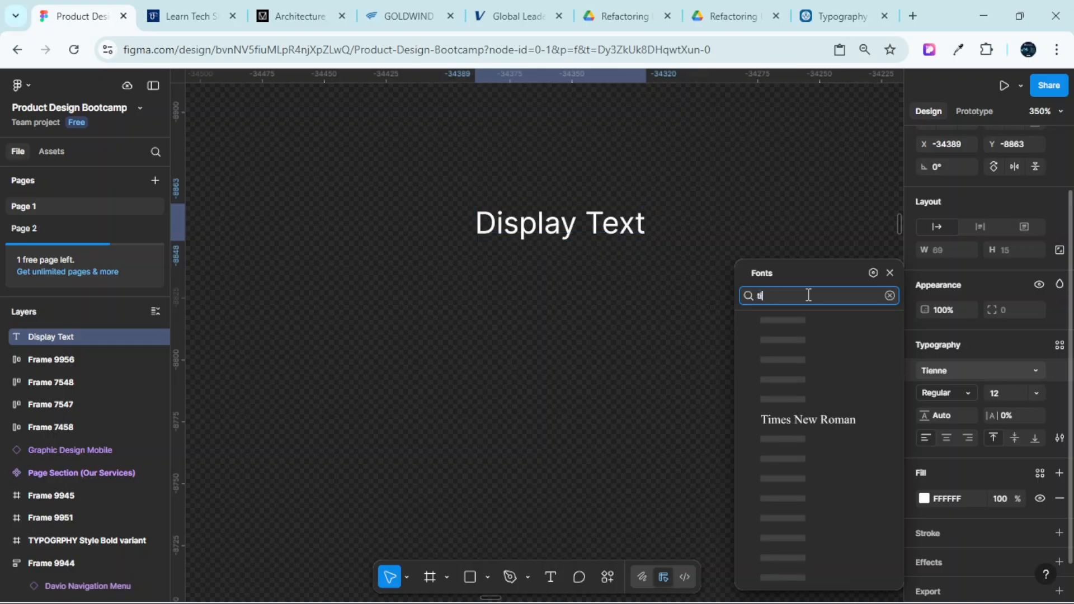
{"action": "type", "text": "tiliu"}
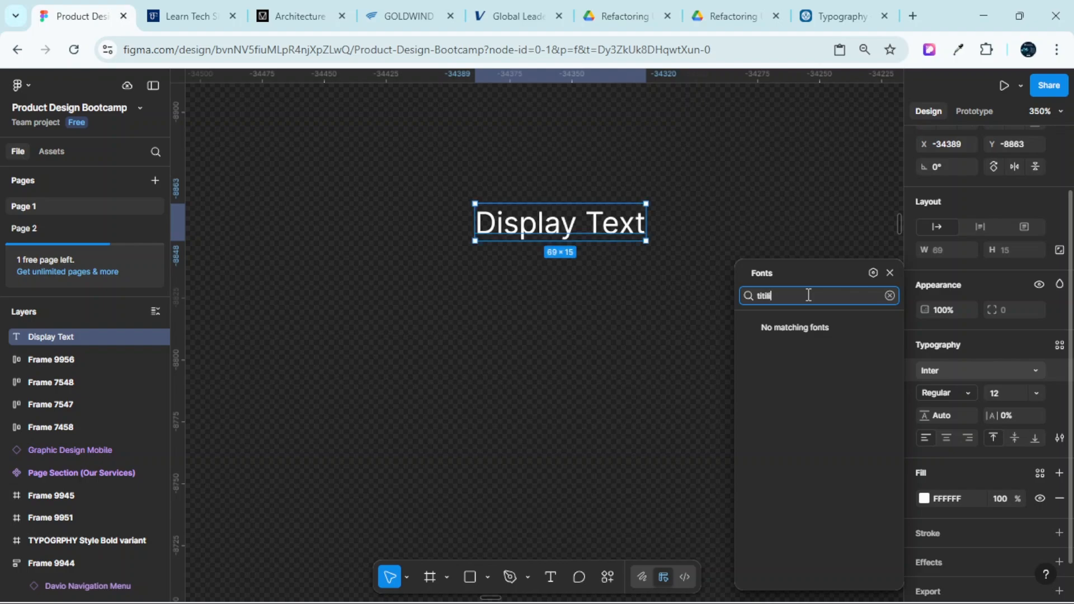
{"action": "key", "text": "BackSpace"}
{"action": "key", "text": "BackSpace"}
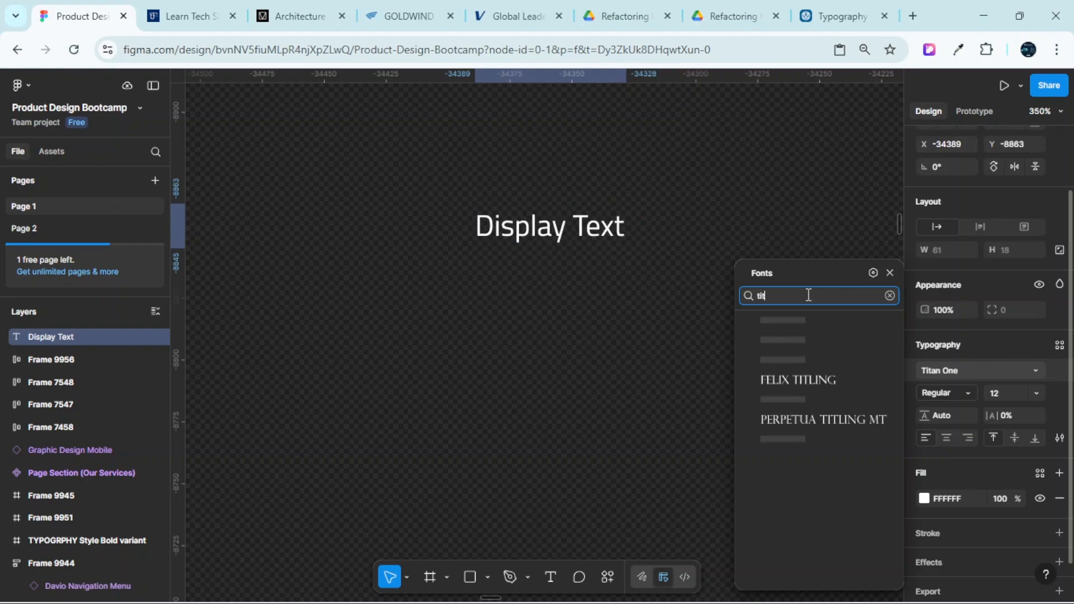
{"action": "type", "text": "ill"}
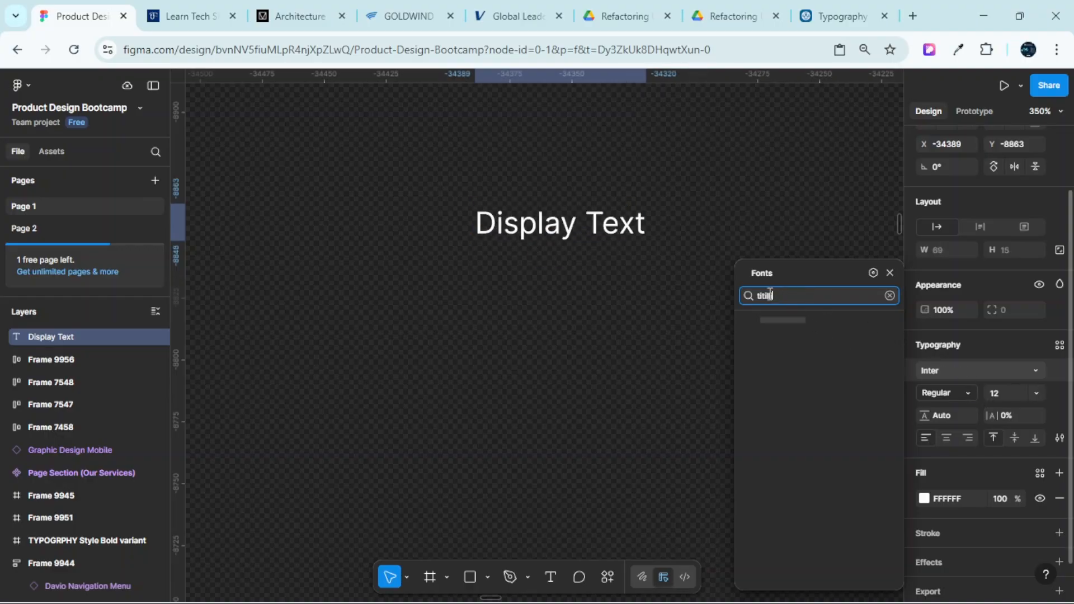
{"action": "left_click", "coordinate": [785, 322]}
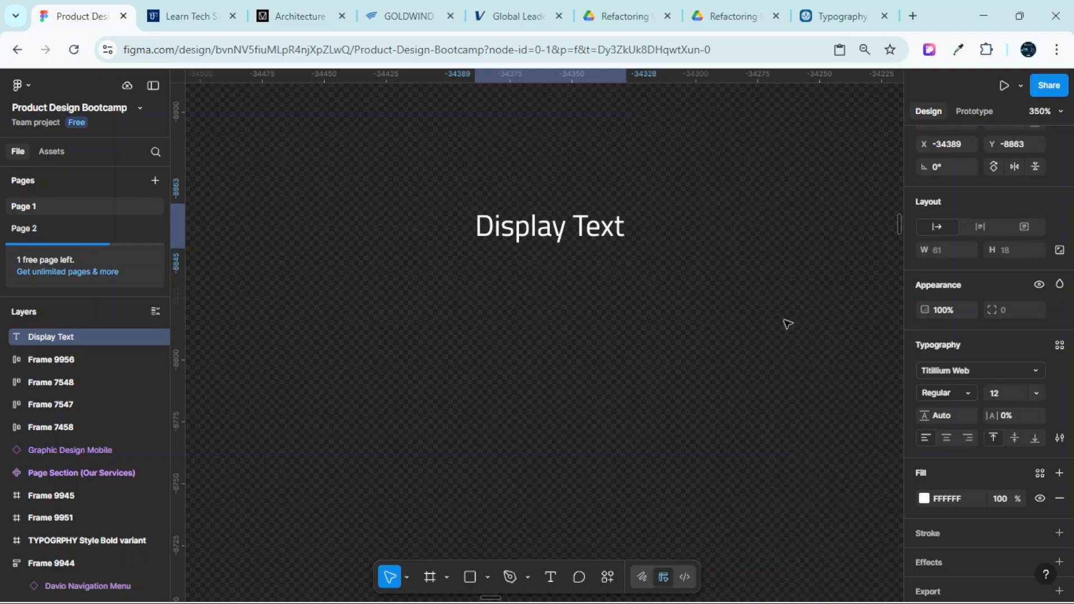
{"action": "left_click", "coordinate": [645, 174]}
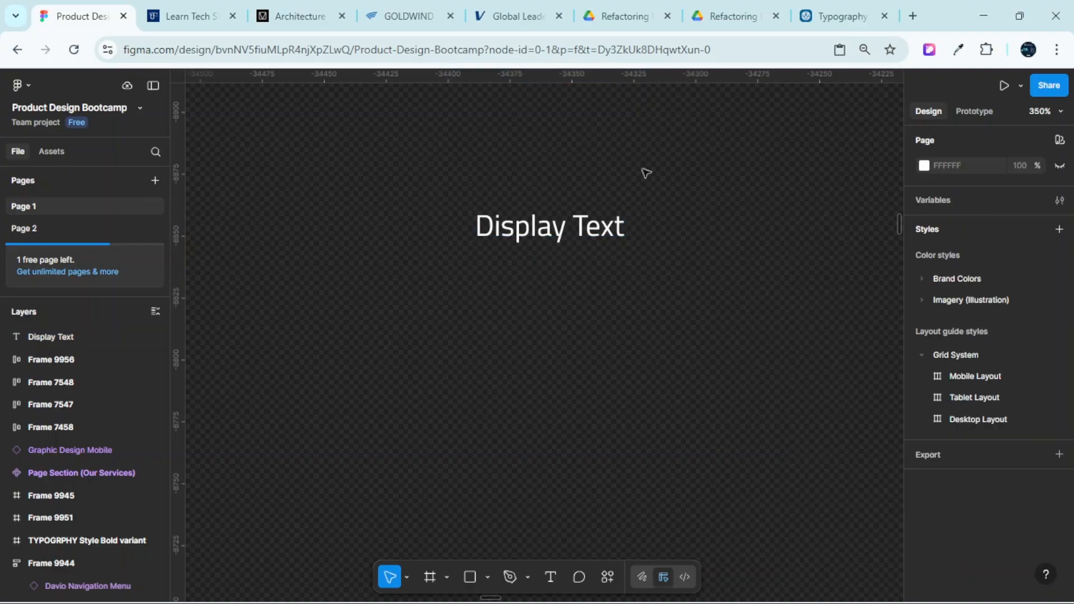
Duplicate the "Display Text" layer directly below the original
{"action": "left_click", "coordinate": [598, 229]}
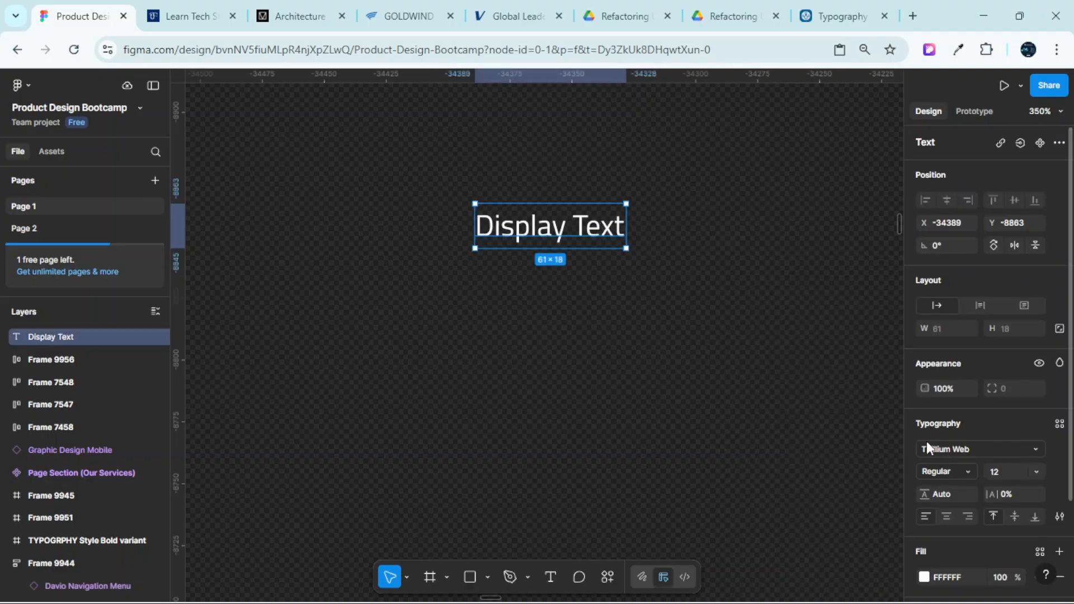
{"action": "scroll", "coordinate": [565, 176], "scroll_direction": "up", "scroll_amount": 5}
{"action": "scroll", "coordinate": [565, 175], "scroll_direction": "down", "scroll_amount": 6}
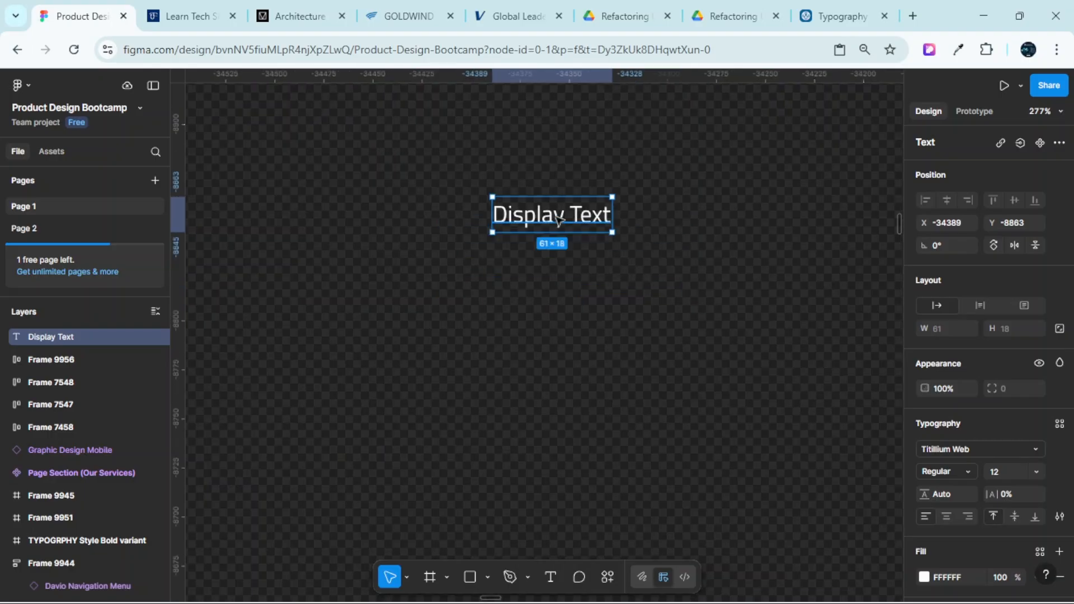
{"action": "left_click_drag", "start_coordinate": [561, 230], "coordinate": [564, 272], "text": "alt"}
{"action": "scroll", "coordinate": [554, 271], "scroll_direction": "up", "scroll_amount": 4}
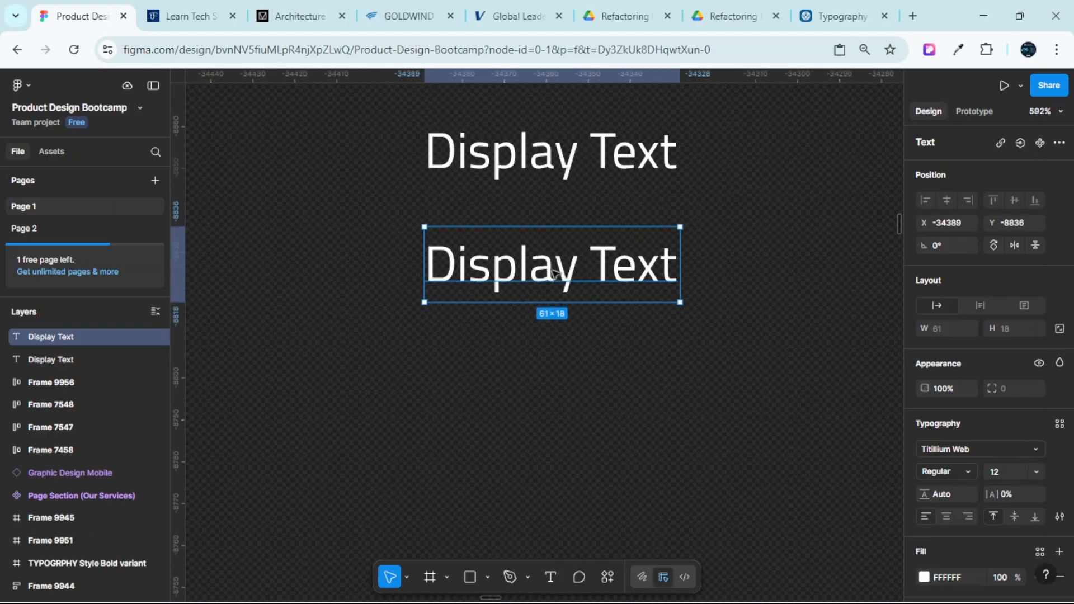
Change the duplicated "Display Text" below the original to read "Headline Text"
{"action": "double_click", "coordinate": [552, 272]}
{"action": "left_click", "coordinate": [553, 272]}
{"action": "double_click", "coordinate": [554, 271]}
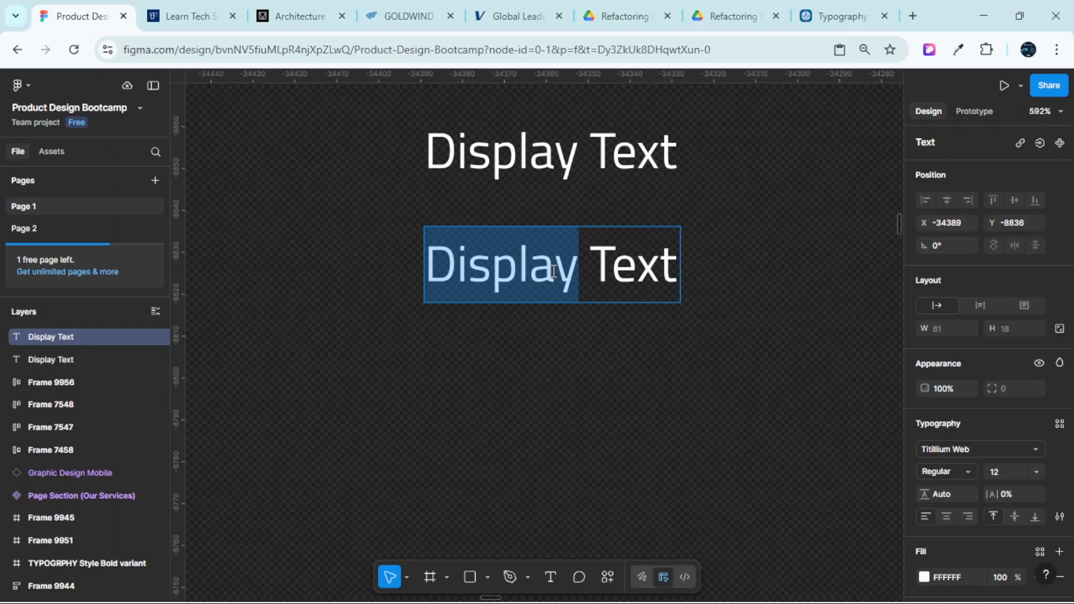
{"action": "type", "text": "Head"}
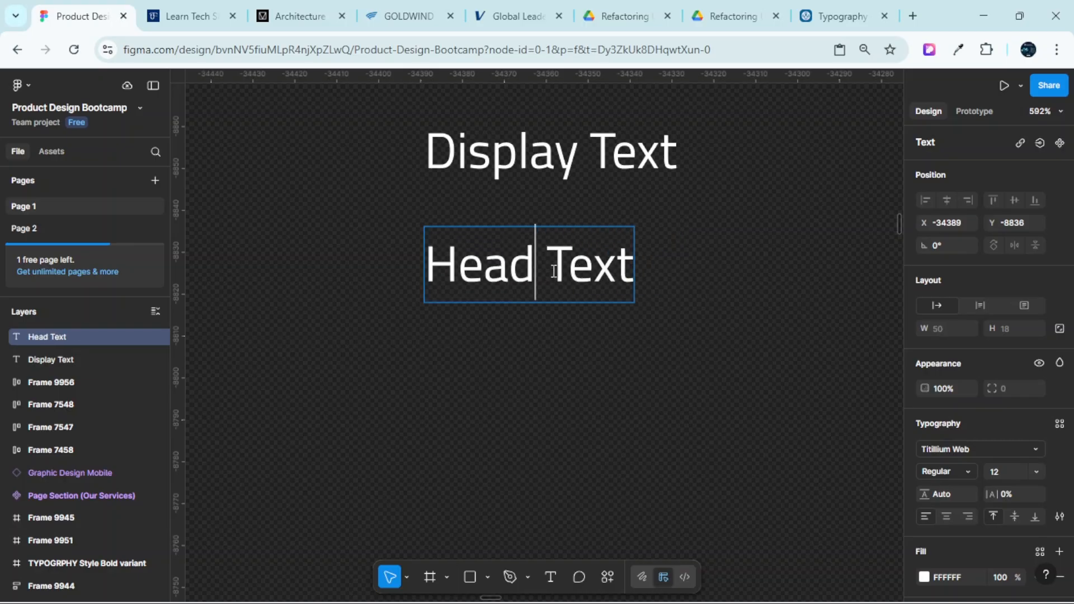
{"action": "type", "text": "line"}
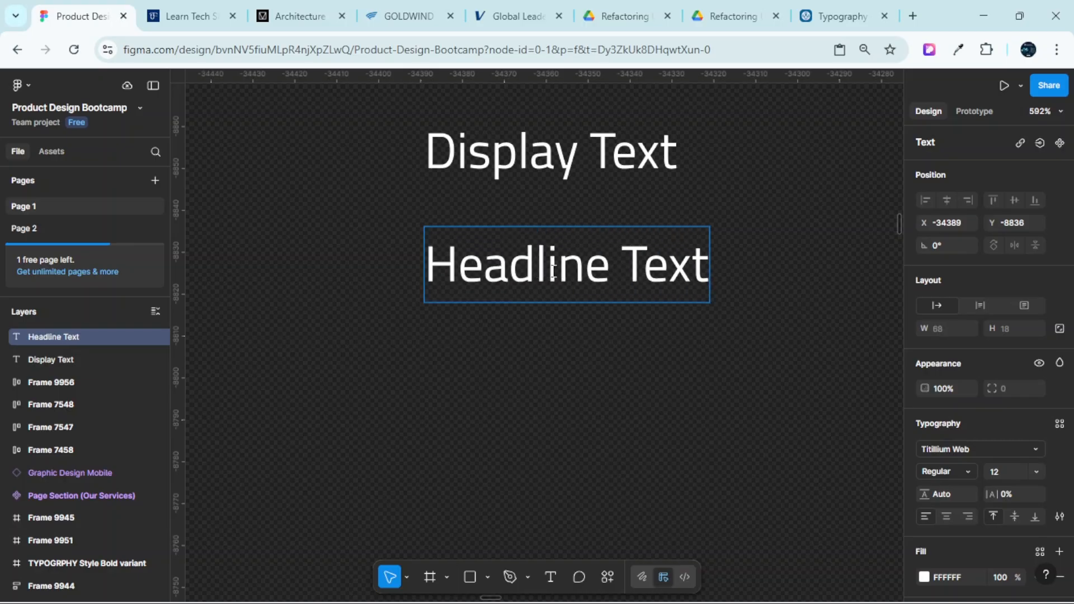
{"action": "left_click", "coordinate": [626, 189]}
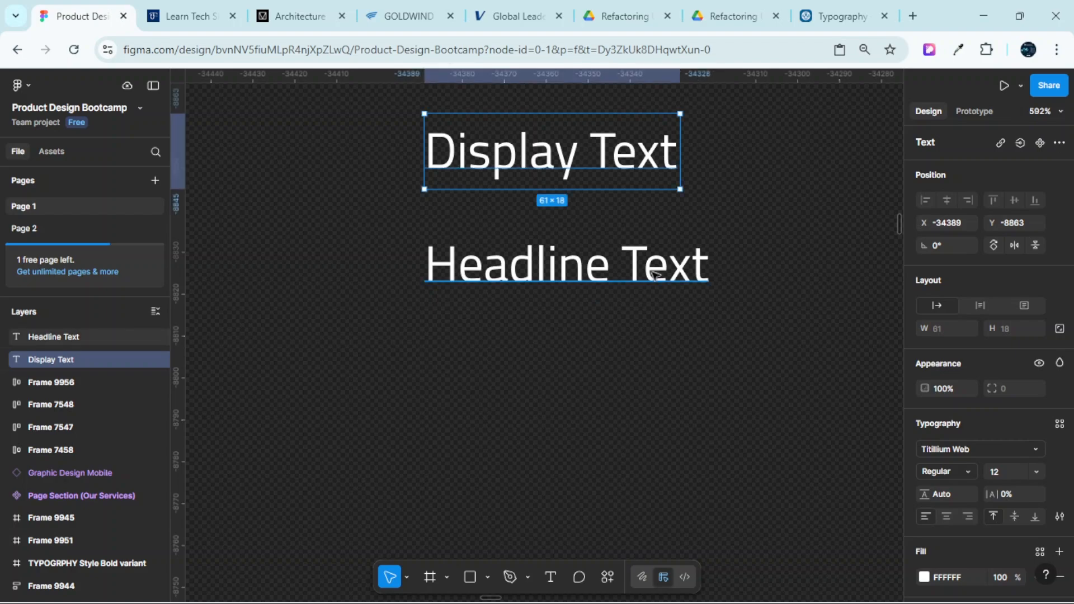
Duplicate "Headline Text" directly below itself and change the copy to read "Title Text"
{"action": "left_click", "coordinate": [585, 254]}
{"action": "left_click_drag", "start_coordinate": [566, 338], "coordinate": [573, 362], "text": "alt"}
{"action": "double_click", "coordinate": [558, 361]}
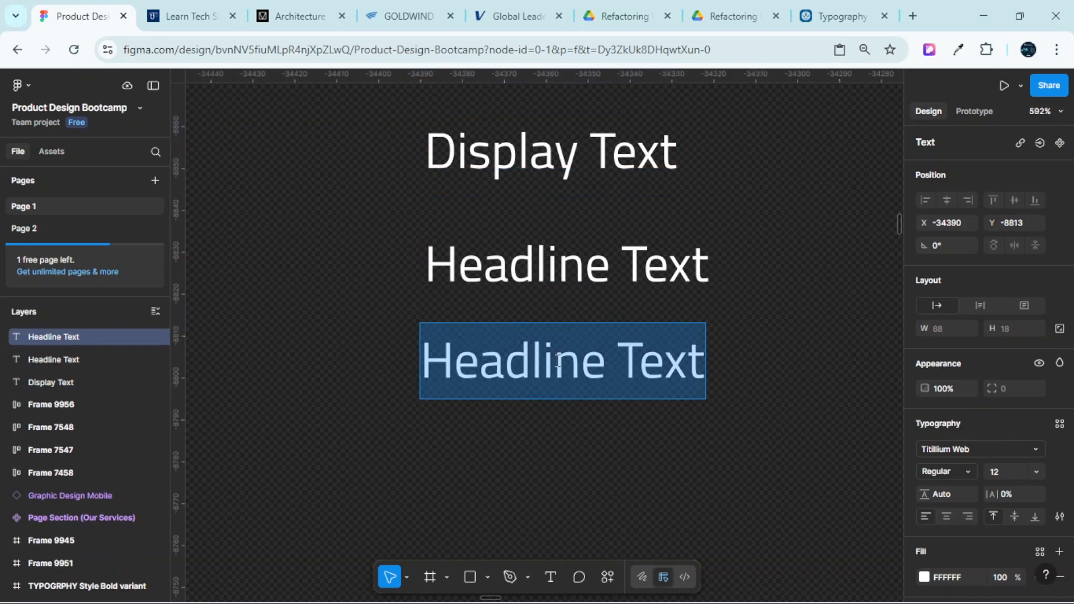
{"action": "left_click", "coordinate": [556, 361]}
{"action": "double_click", "coordinate": [558, 361]}
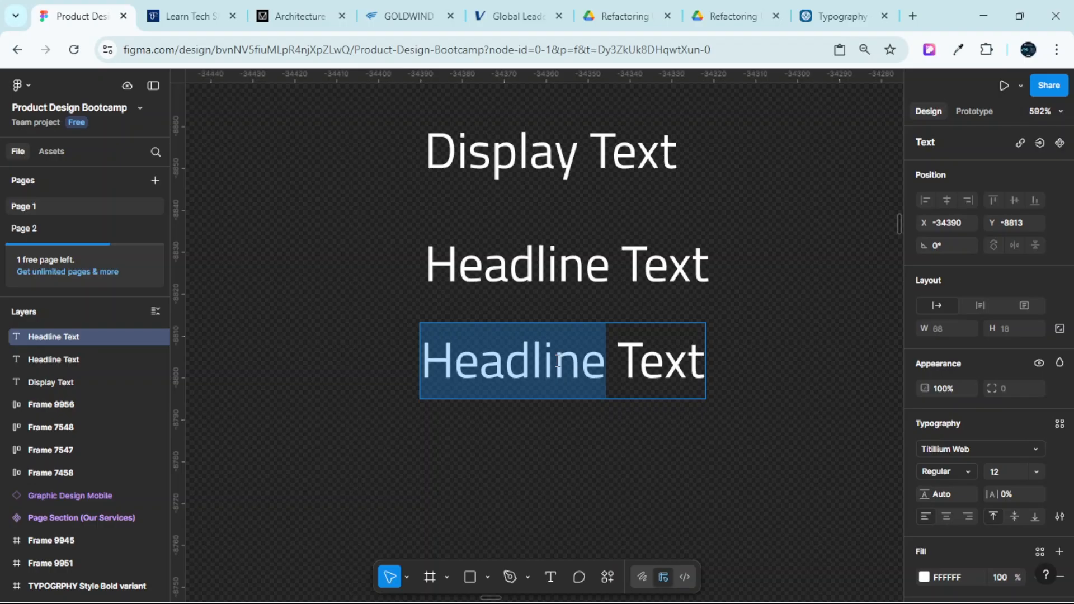
{"action": "type", "text": "Titl"}
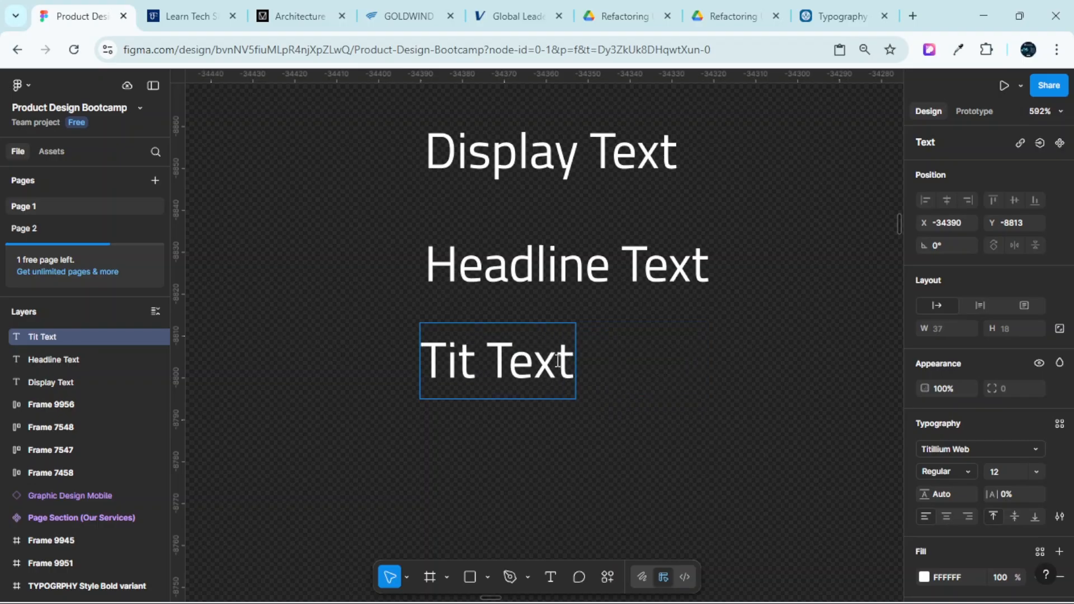
{"action": "type", "text": "e"}
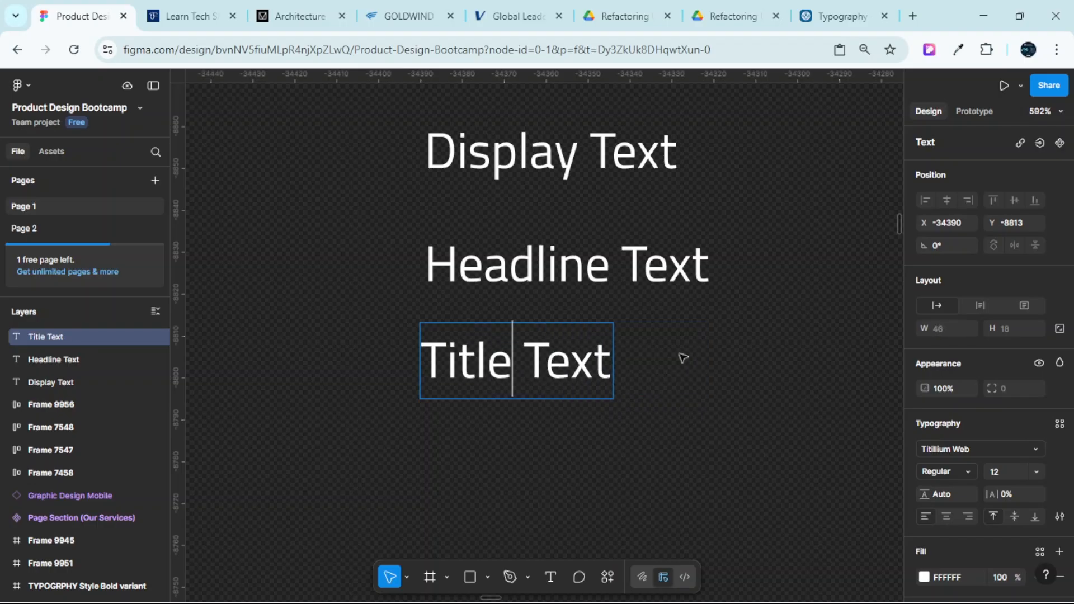
{"action": "key", "text": "Escape"}
Duplicate "Title Text" directly below itself and change the copy to read "Body Text"
{"action": "scroll", "coordinate": [676, 361], "scroll_direction": "down", "scroll_amount": 2}
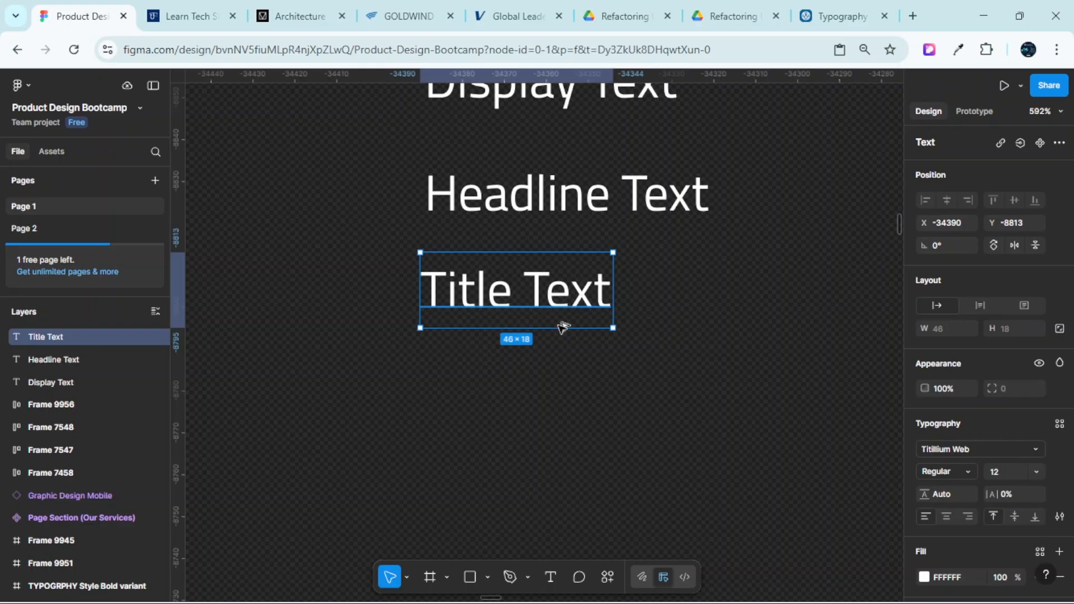
{"action": "left_click_drag", "start_coordinate": [564, 329], "coordinate": [556, 394], "text": "alt"}
{"action": "key", "text": "Return"}
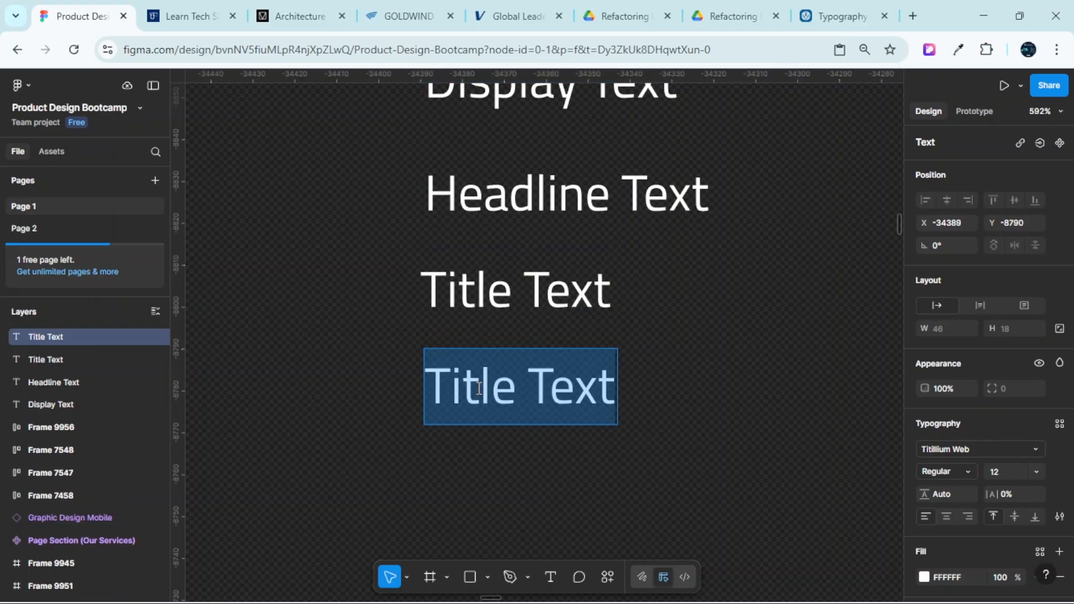
{"action": "left_click", "coordinate": [480, 386]}
{"action": "double_click", "coordinate": [480, 386]}
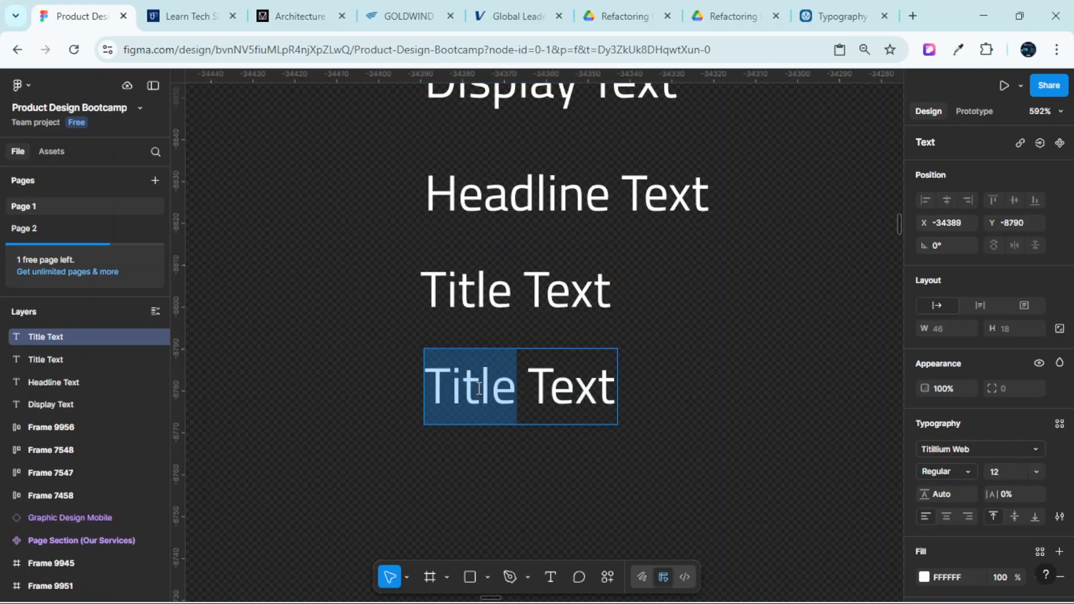
{"action": "type", "text": "Body"}
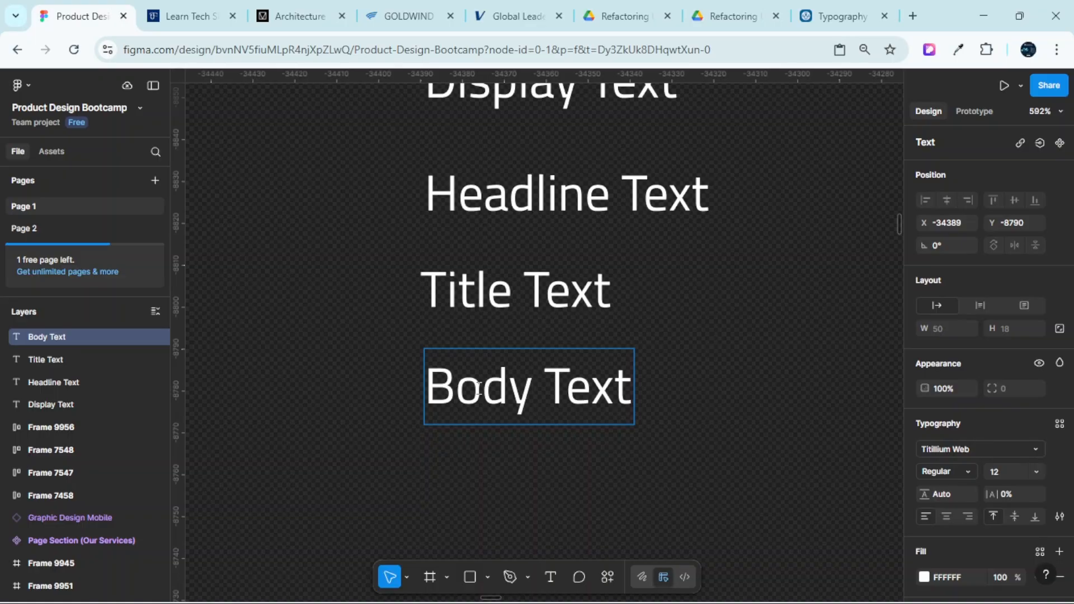
{"action": "scroll", "coordinate": [523, 376], "scroll_direction": "down", "scroll_amount": 3}
{"action": "key", "text": "Escape"}
{"action": "left_click", "coordinate": [544, 356]}
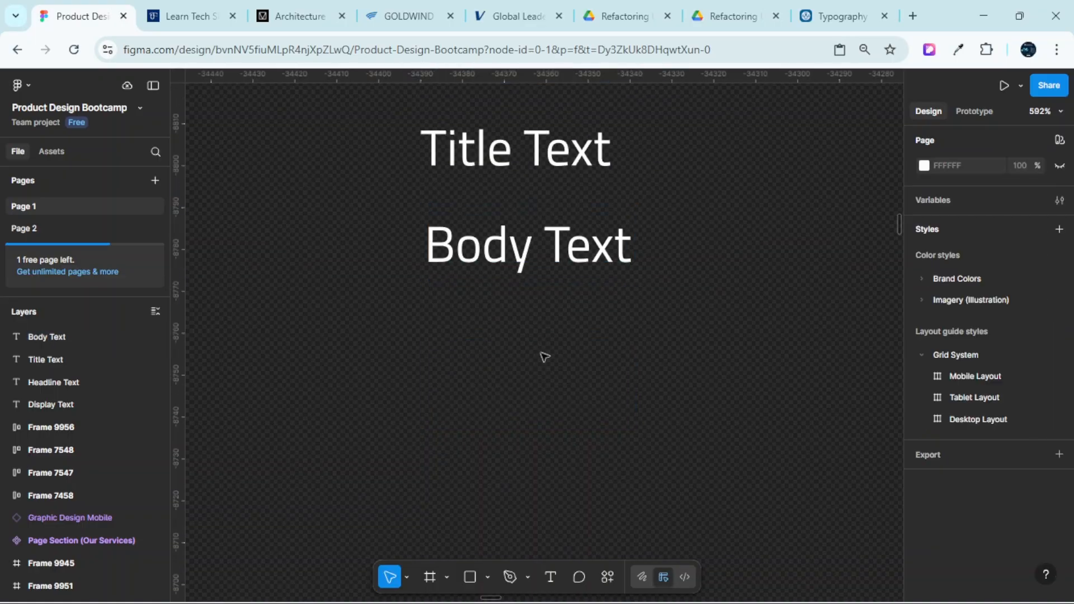
Duplicate "Body Text" directly below itself and change the copy to read "Label Text"
{"action": "left_click", "coordinate": [520, 263]}
{"action": "left_click_drag", "start_coordinate": [521, 263], "coordinate": [522, 365]}
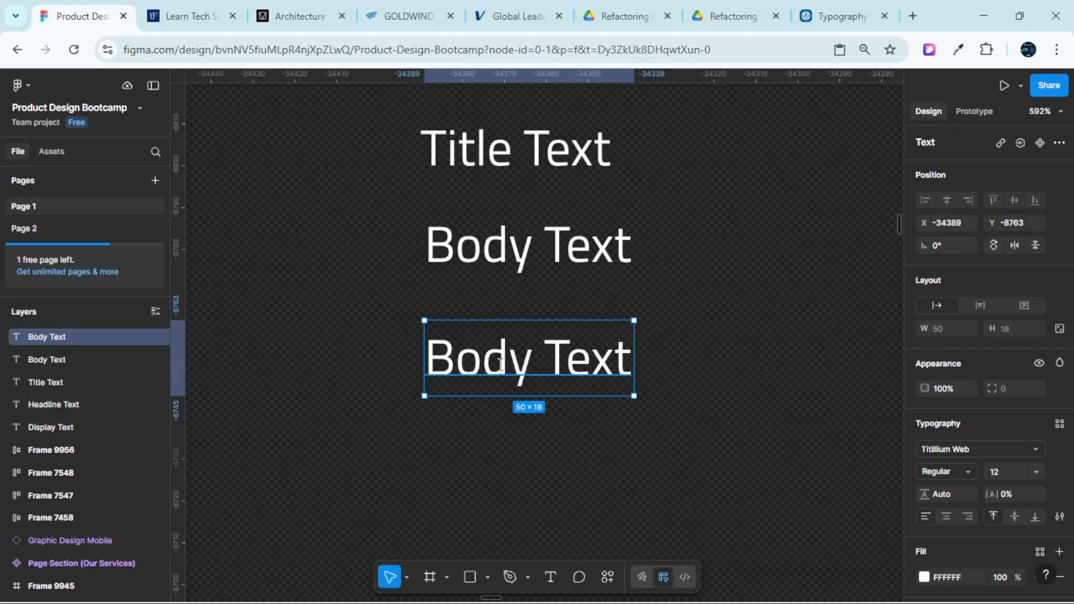
{"action": "double_click", "coordinate": [500, 365]}
{"action": "left_click", "coordinate": [501, 365]}
{"action": "double_click", "coordinate": [501, 364]}
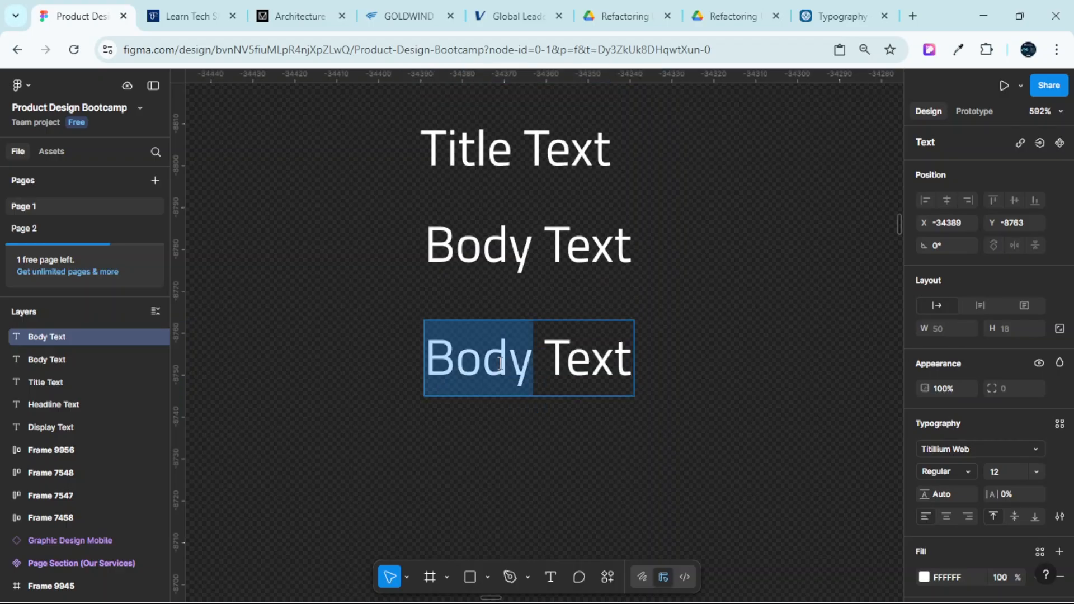
{"action": "type", "text": "Labe"}
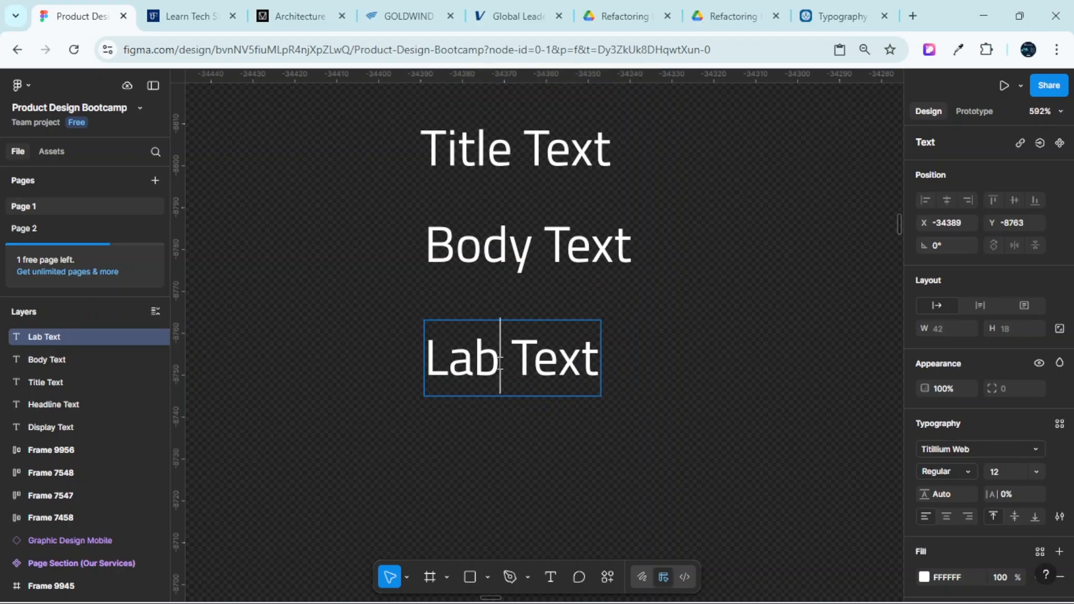
{"action": "type", "text": "l"}
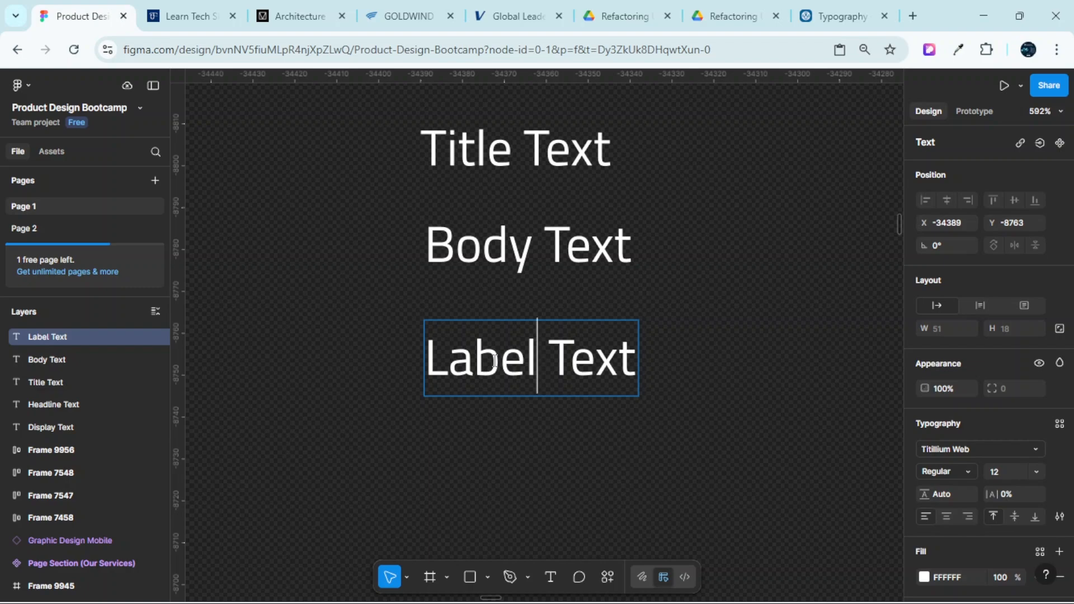
{"action": "key", "text": "Escape"}
Examine the mobile, tablet and desktop grid frames above the Industry-Standard Typography System heading, checking each frame's size
{"action": "scroll", "coordinate": [499, 364], "scroll_direction": "down", "scroll_amount": 5}
{"action": "scroll", "coordinate": [516, 352], "scroll_direction": "down", "scroll_amount": 2}
{"action": "scroll", "coordinate": [487, 330], "scroll_direction": "up", "scroll_amount": 5}
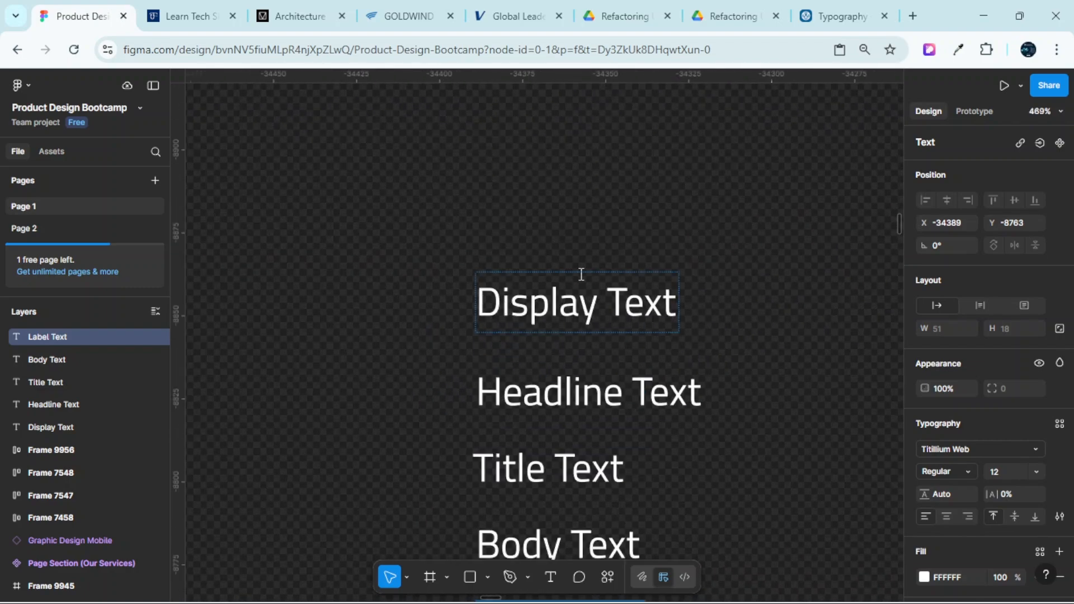
{"action": "scroll", "coordinate": [615, 291], "scroll_direction": "down", "scroll_amount": 15}
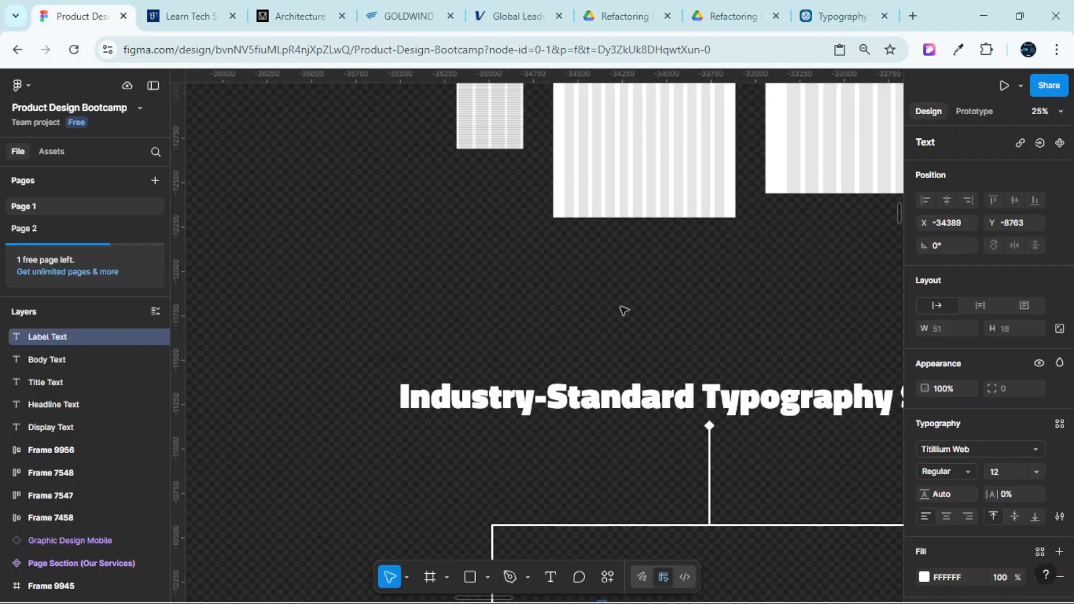
{"action": "scroll", "coordinate": [624, 311], "scroll_direction": "down", "scroll_amount": 3}
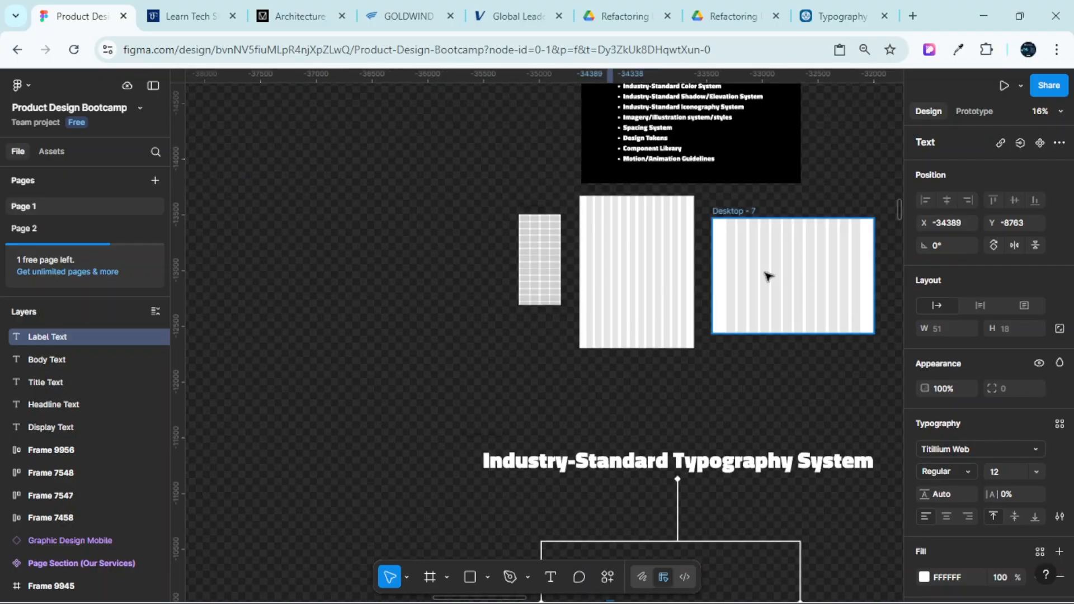
{"action": "scroll", "coordinate": [637, 226], "scroll_direction": "up", "scroll_amount": 3}
{"action": "left_click", "coordinate": [549, 213]}
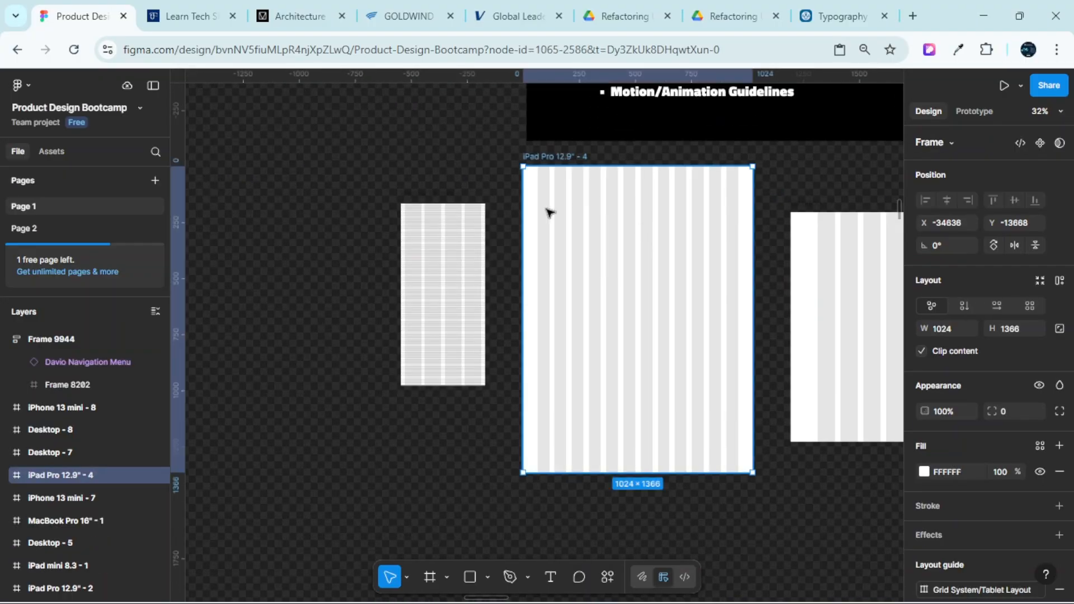
{"action": "left_click", "coordinate": [469, 251]}
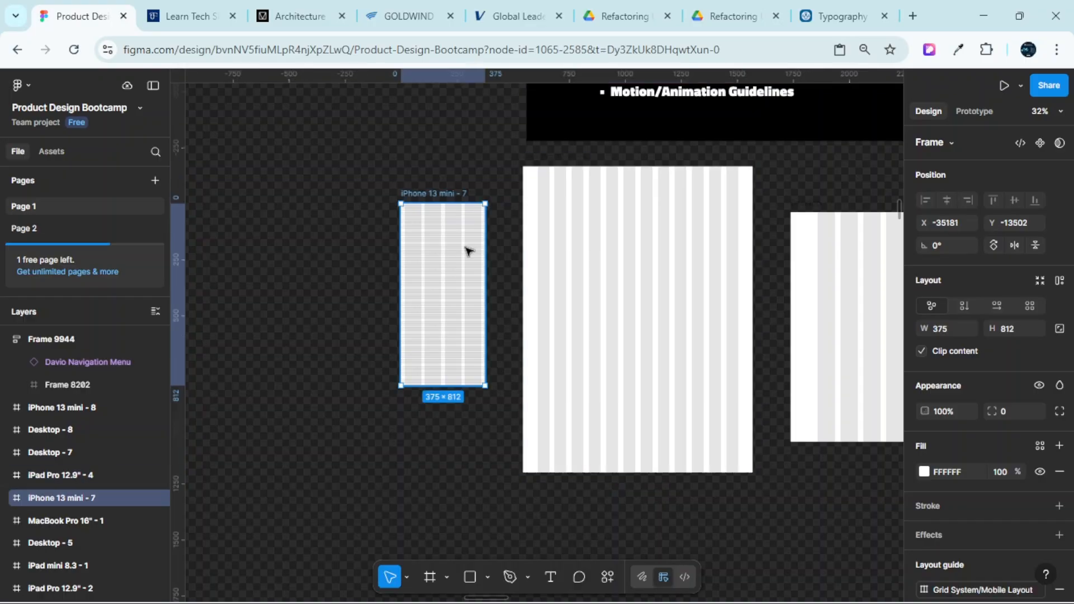
{"action": "scroll", "coordinate": [467, 251], "scroll_direction": "right", "scroll_amount": 5}
{"action": "scroll", "coordinate": [533, 268], "scroll_direction": "down", "scroll_amount": 3}
{"action": "scroll", "coordinate": [635, 276], "scroll_direction": "up", "scroll_amount": 3}
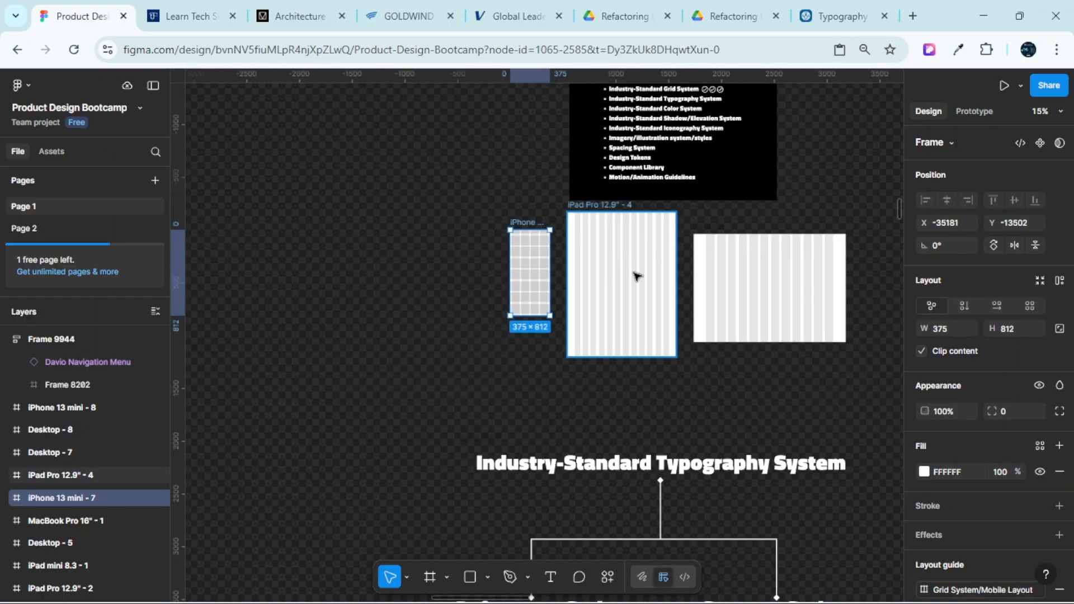
{"action": "left_click", "coordinate": [721, 225]}
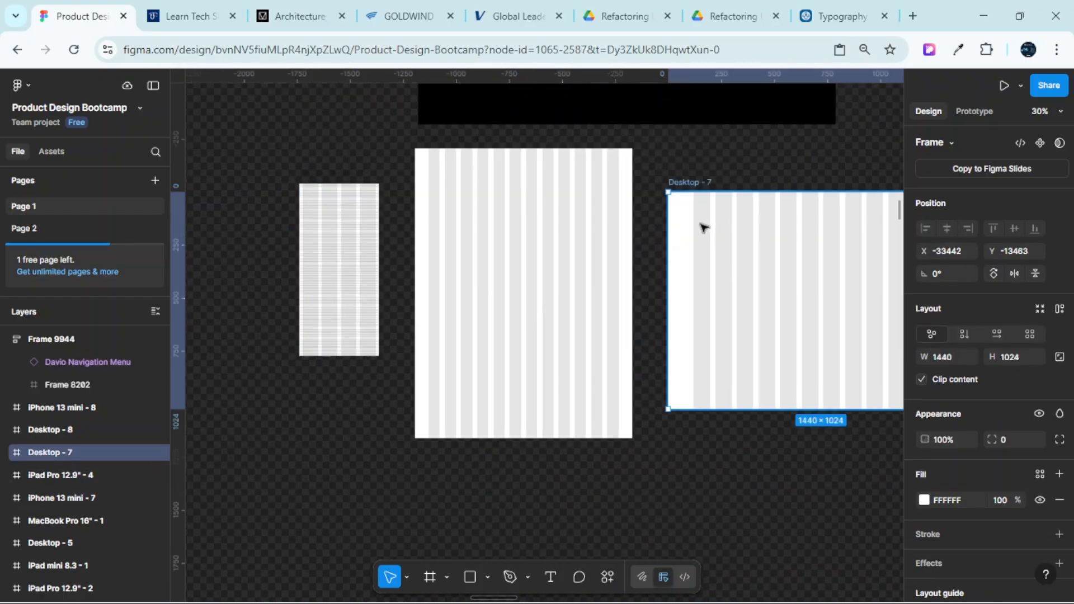
{"action": "left_click", "coordinate": [568, 196]}
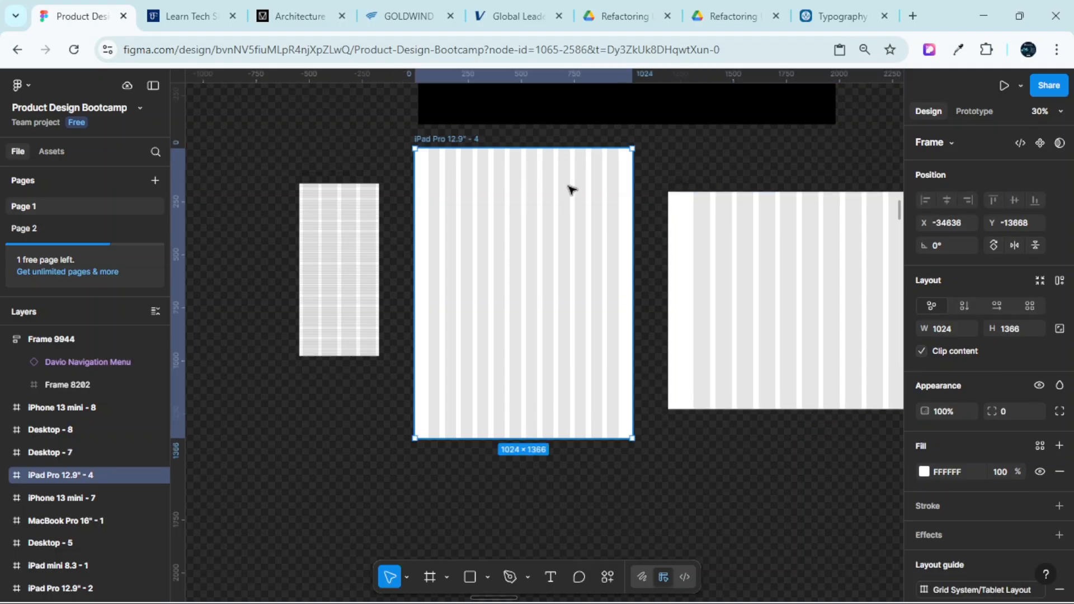
{"action": "left_click", "coordinate": [366, 233]}
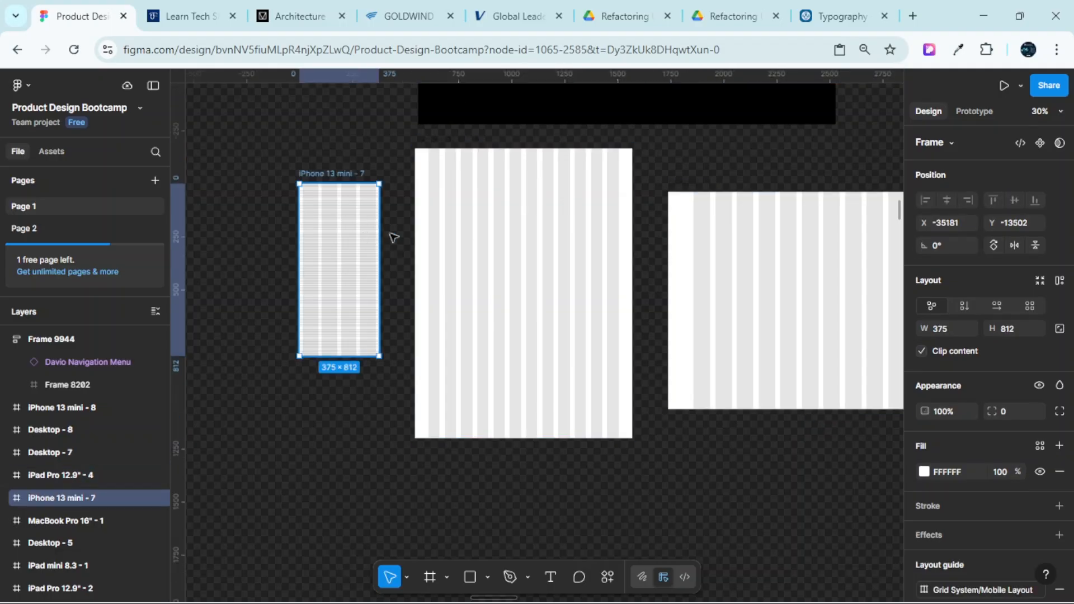
Add the text "Large" in the empty area just above the desktop grid frame
{"action": "left_click", "coordinate": [551, 576]}
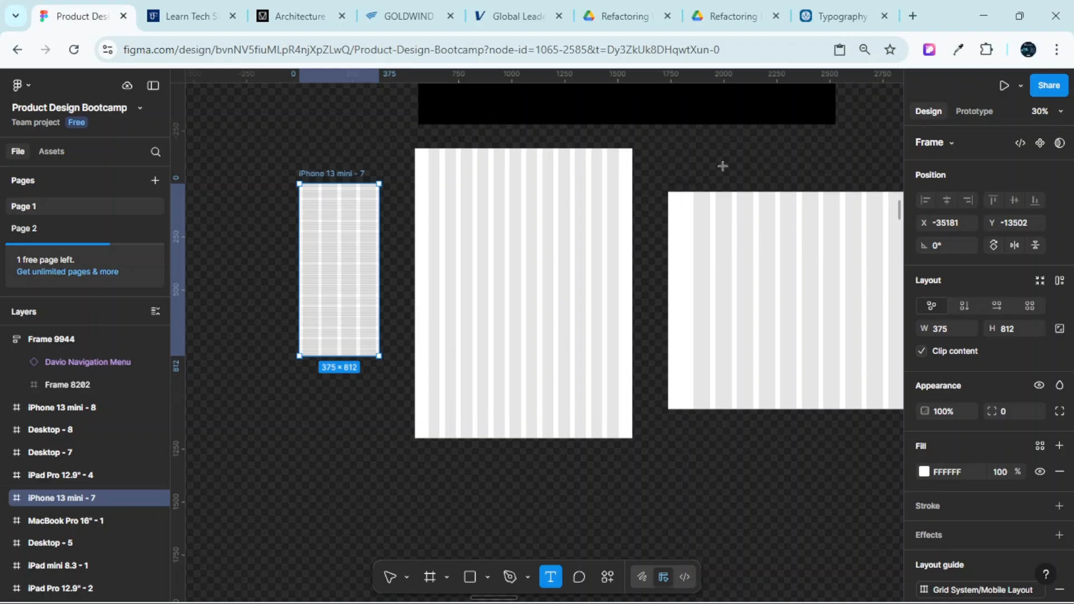
{"action": "scroll", "coordinate": [723, 166], "scroll_direction": "right", "scroll_amount": 5}
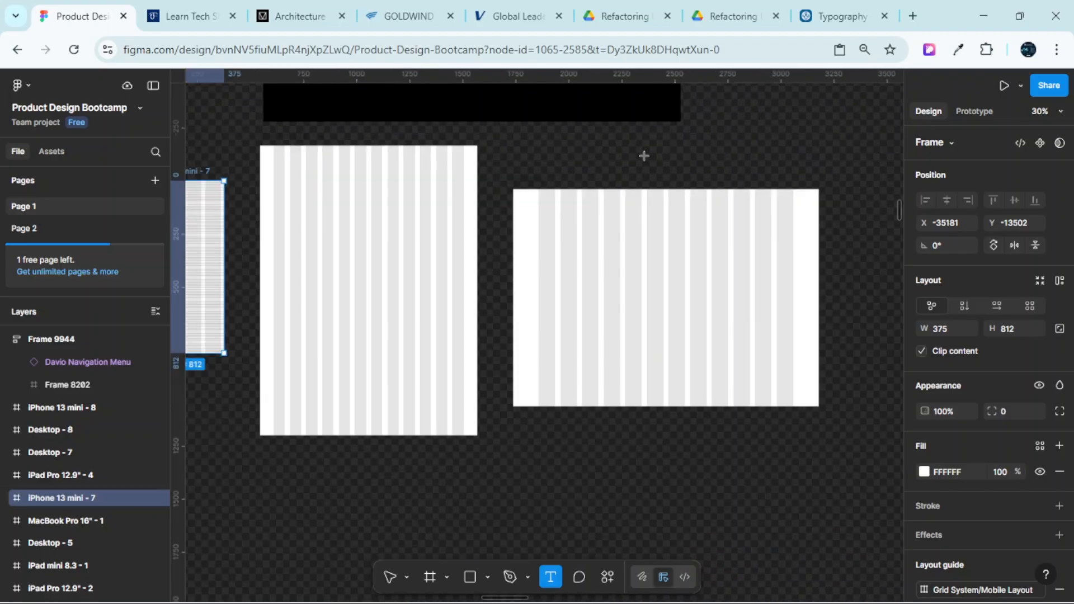
{"action": "left_click", "coordinate": [561, 163]}
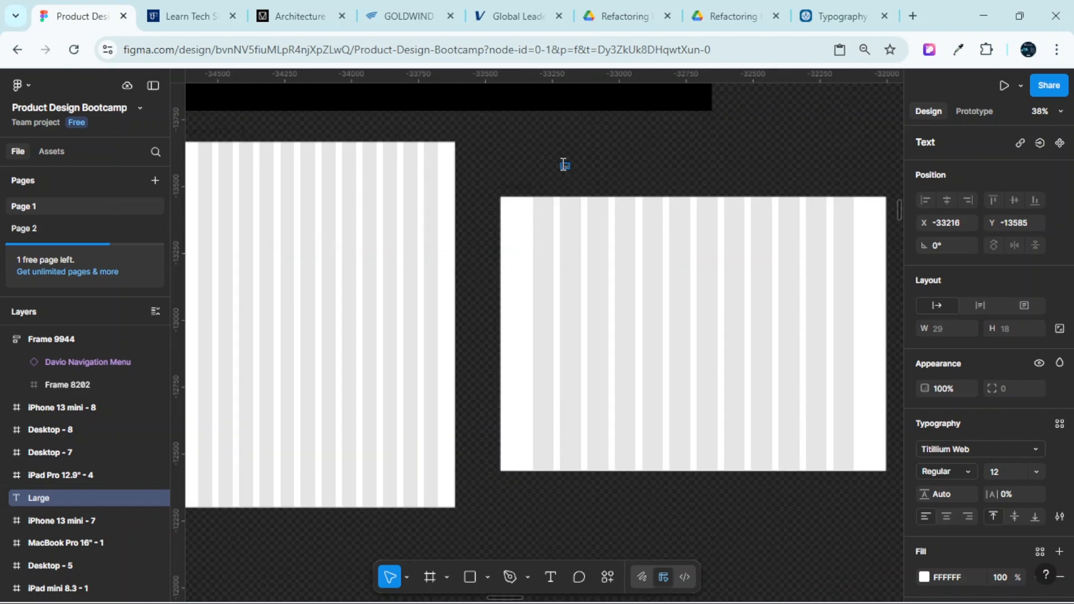
Set the font size of the "Large" text above the desktop frame to 100
{"action": "scroll", "coordinate": [564, 164], "scroll_direction": "up", "scroll_amount": 5}
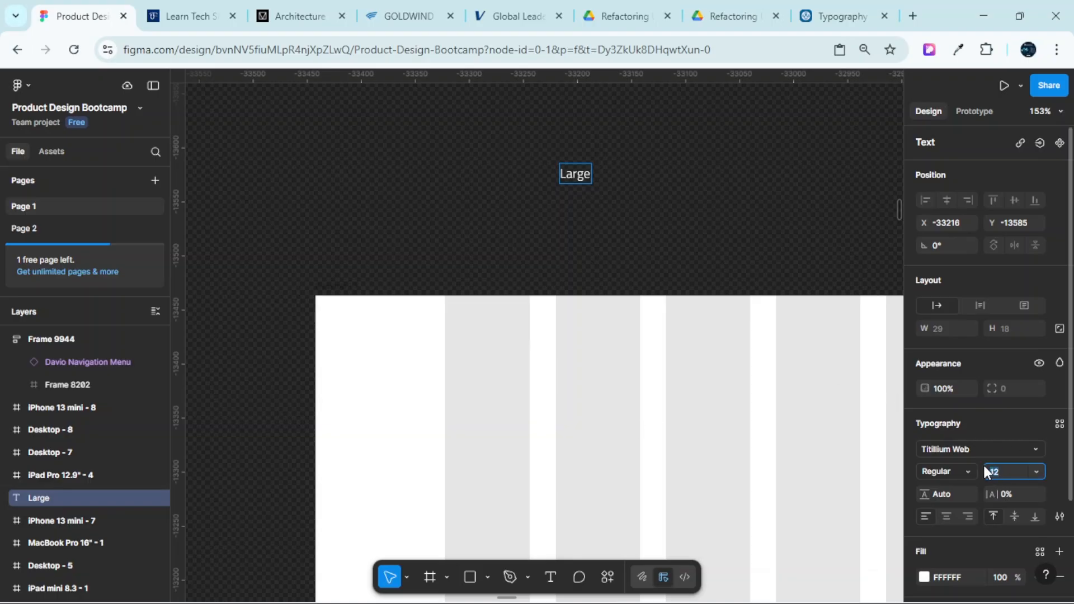
{"action": "type", "text": "00"}
{"action": "key", "text": "Return"}
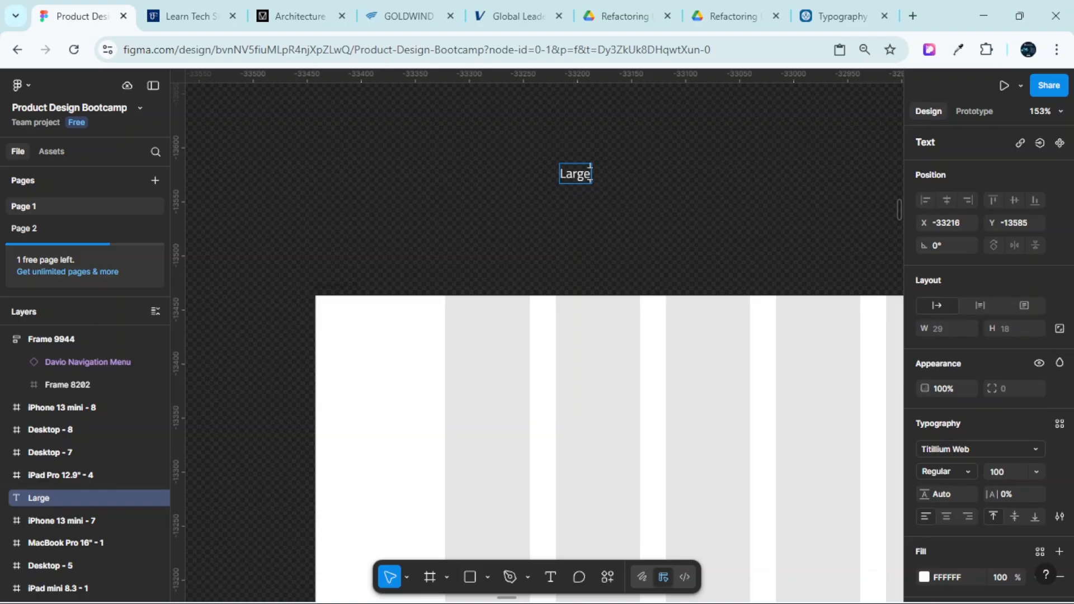
{"action": "double_click", "coordinate": [586, 174]}
{"action": "left_click", "coordinate": [1008, 467]}
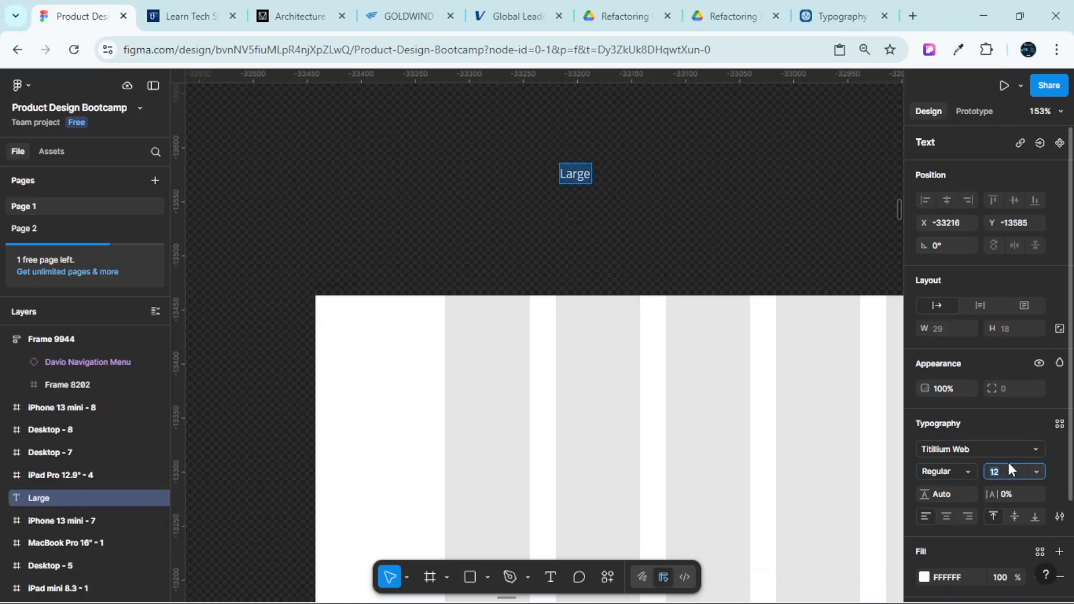
{"action": "type", "text": "100"}
{"action": "key", "text": "Return"}
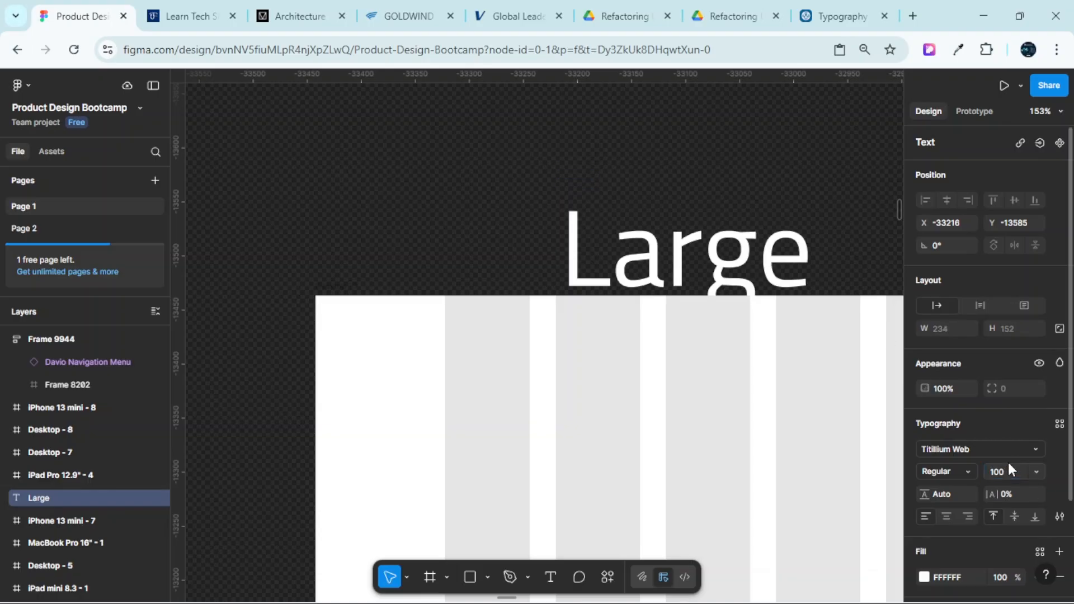
Move the "Large" label clear of the desktop frame and place a copy of it just above the iPad Pro tablet frame
{"action": "scroll", "coordinate": [698, 313], "scroll_direction": "down", "scroll_amount": 3}
{"action": "scroll", "coordinate": [698, 314], "scroll_direction": "down", "scroll_amount": 5}
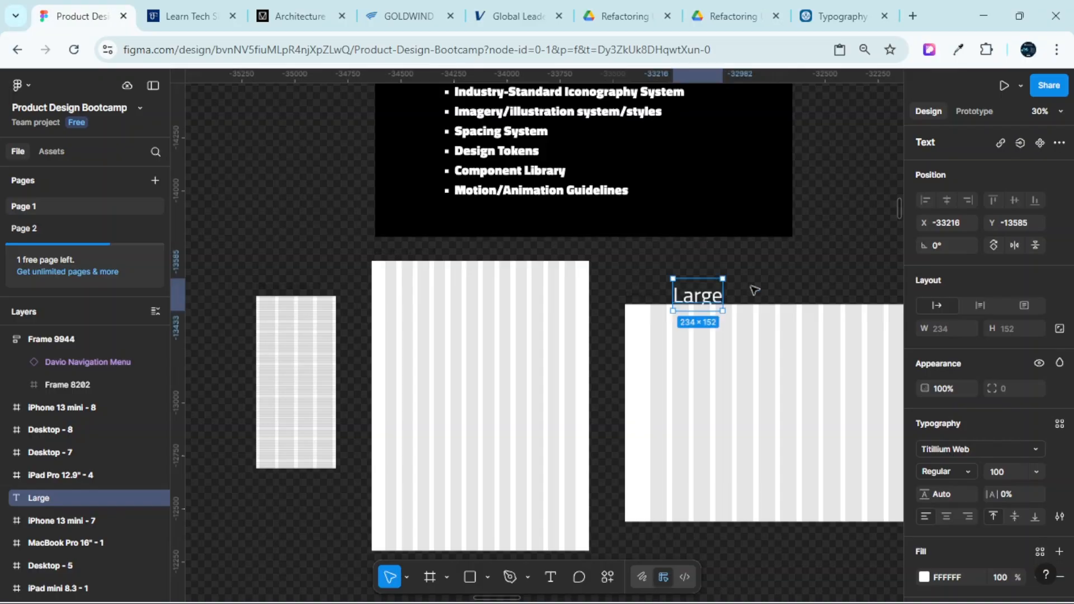
{"action": "left_click_drag", "start_coordinate": [697, 288], "coordinate": [404, 241]}
{"action": "scroll", "coordinate": [404, 241], "scroll_direction": "up", "scroll_amount": 5}
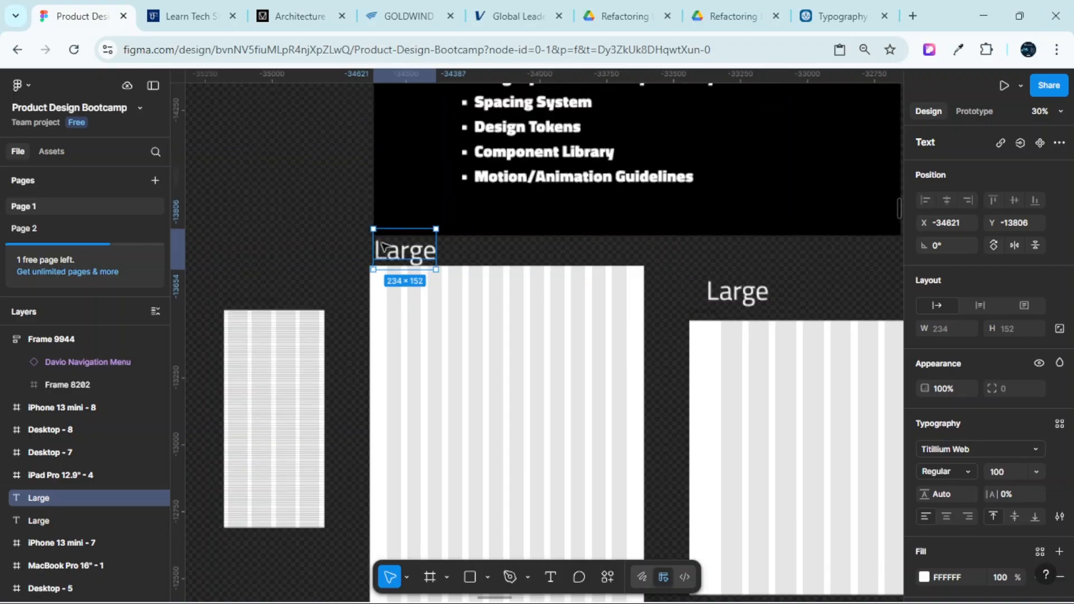
Change the text of the label copy above the iPad Pro tablet frame to "Medium"
{"action": "left_click", "coordinate": [548, 270]}
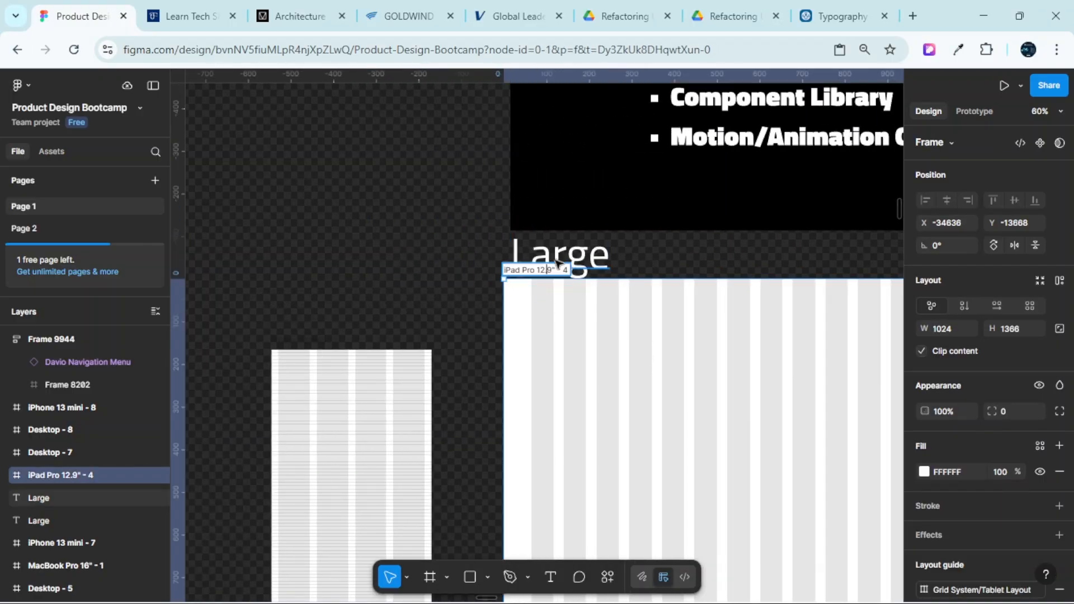
{"action": "left_click", "coordinate": [580, 259]}
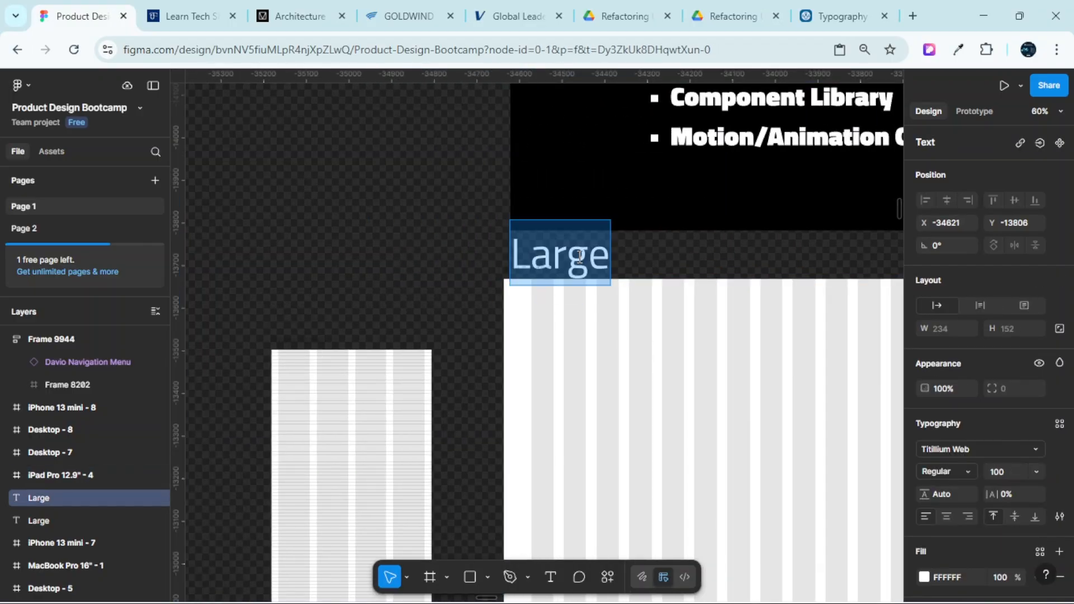
{"action": "type", "text": "Medium"}
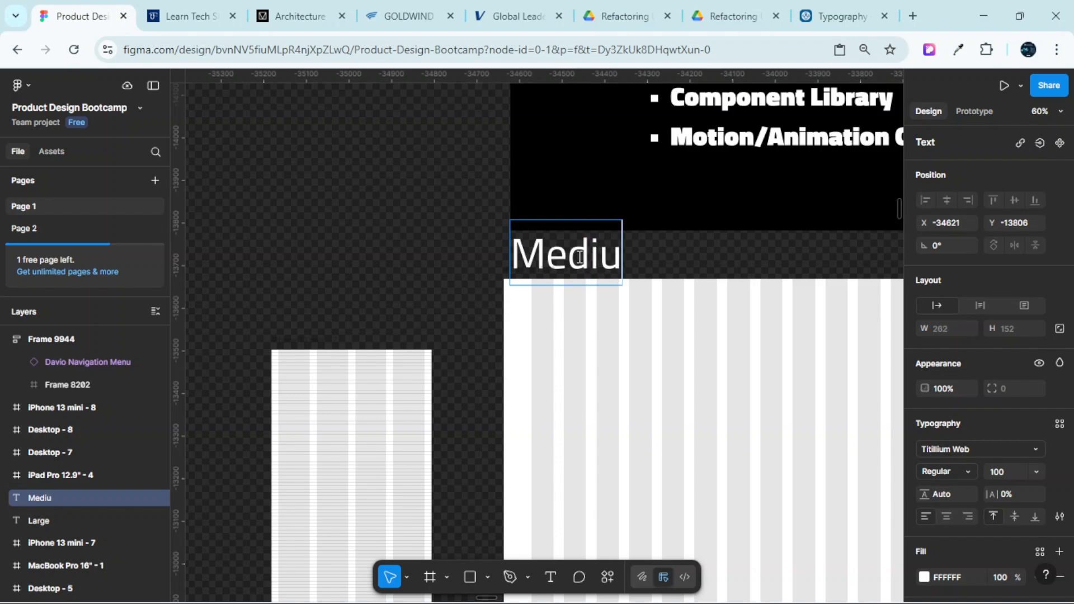
{"action": "scroll", "coordinate": [514, 249], "scroll_direction": "down", "scroll_amount": 3}
{"action": "key", "text": "Escape"}
Place a copy of the "Medium" label just above the iPhone 13 mini frame and change its text to "Small"
{"action": "scroll", "coordinate": [482, 271], "scroll_direction": "left", "scroll_amount": 5}
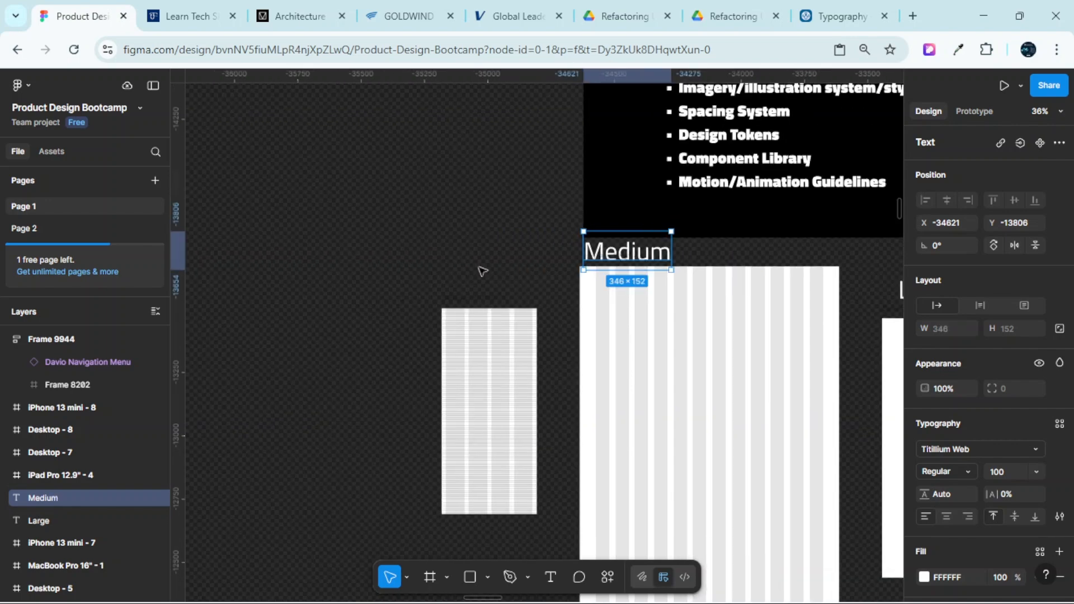
{"action": "left_click_drag", "start_coordinate": [766, 249], "coordinate": [624, 286]}
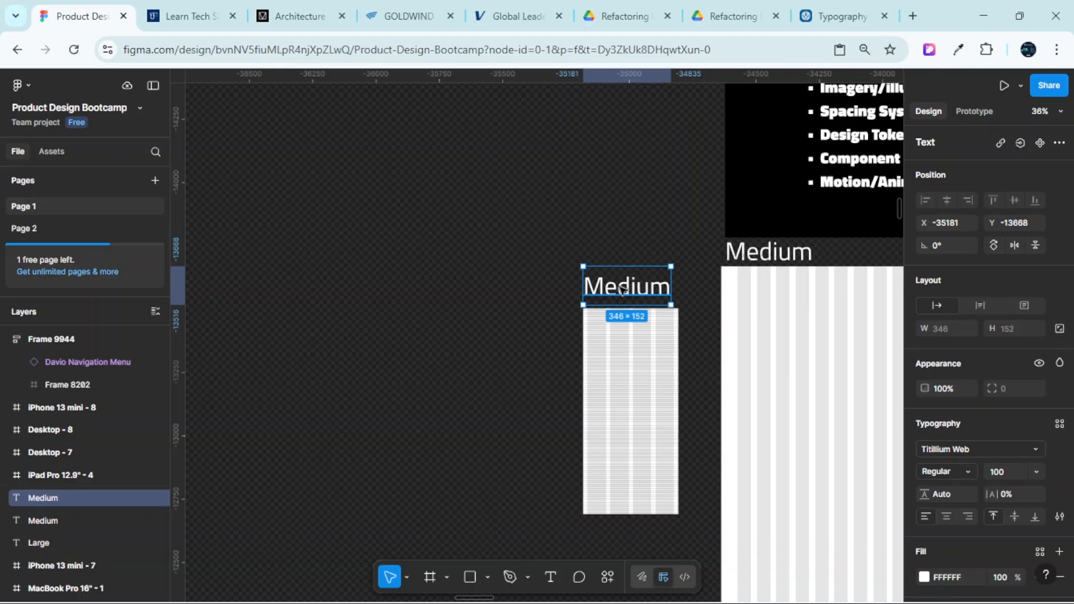
{"action": "double_click", "coordinate": [623, 288]}
{"action": "type", "text": "Small"}
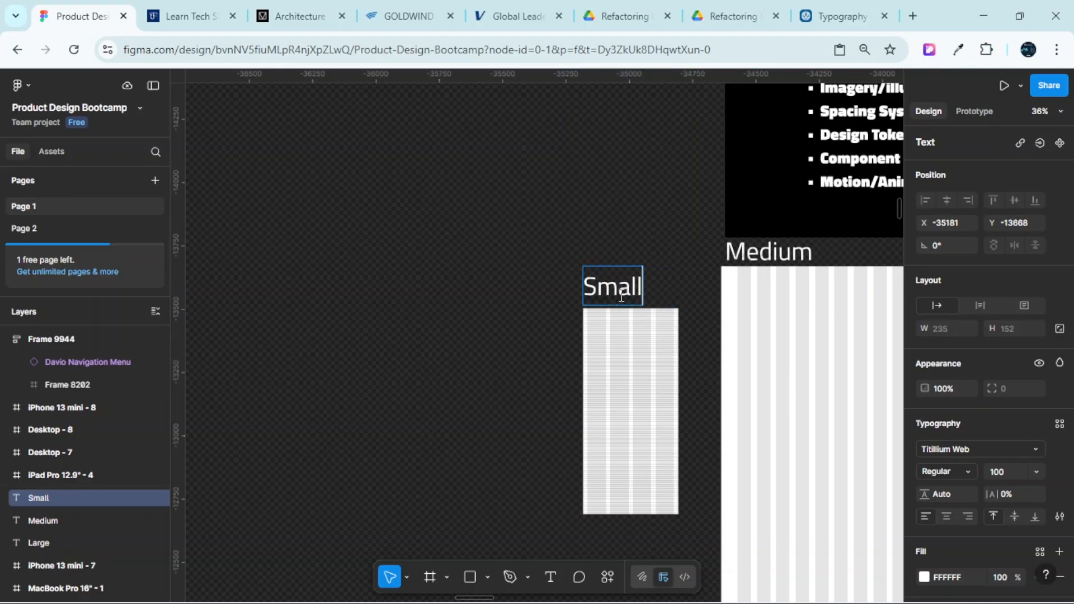
{"action": "left_click", "coordinate": [621, 297]}
{"action": "left_click", "coordinate": [577, 220]}
Examine the desktop, tablet and mobile grid frames together with their Large, Medium and Small labels
{"action": "scroll", "coordinate": [577, 221], "scroll_direction": "right", "scroll_amount": 4}
{"action": "scroll", "coordinate": [577, 222], "scroll_direction": "down", "scroll_amount": 3}
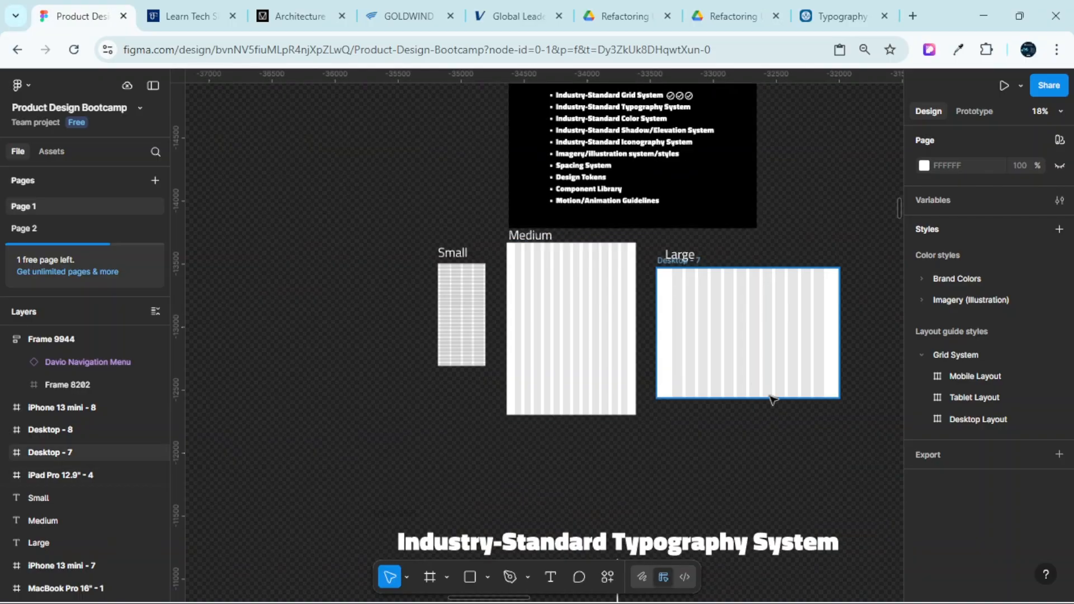
{"action": "left_click", "coordinate": [753, 372]}
{"action": "left_click", "coordinate": [539, 319]}
{"action": "left_click", "coordinate": [460, 312]}
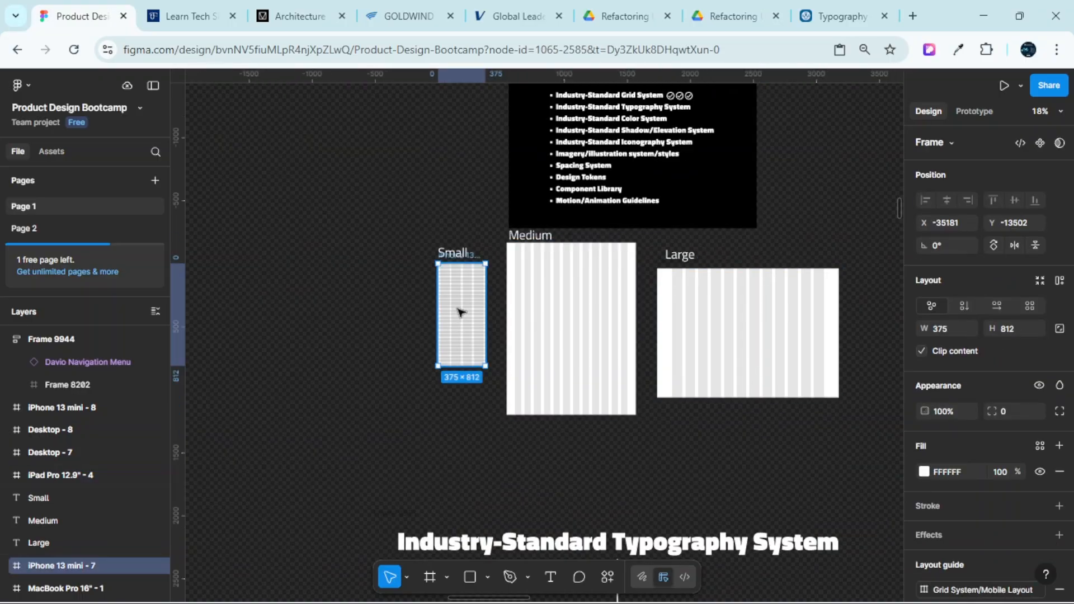
{"action": "scroll", "coordinate": [506, 302], "scroll_direction": "up", "scroll_amount": 3}
{"action": "scroll", "coordinate": [737, 268], "scroll_direction": "down", "scroll_amount": 3}
{"action": "scroll", "coordinate": [518, 215], "scroll_direction": "up", "scroll_amount": 3}
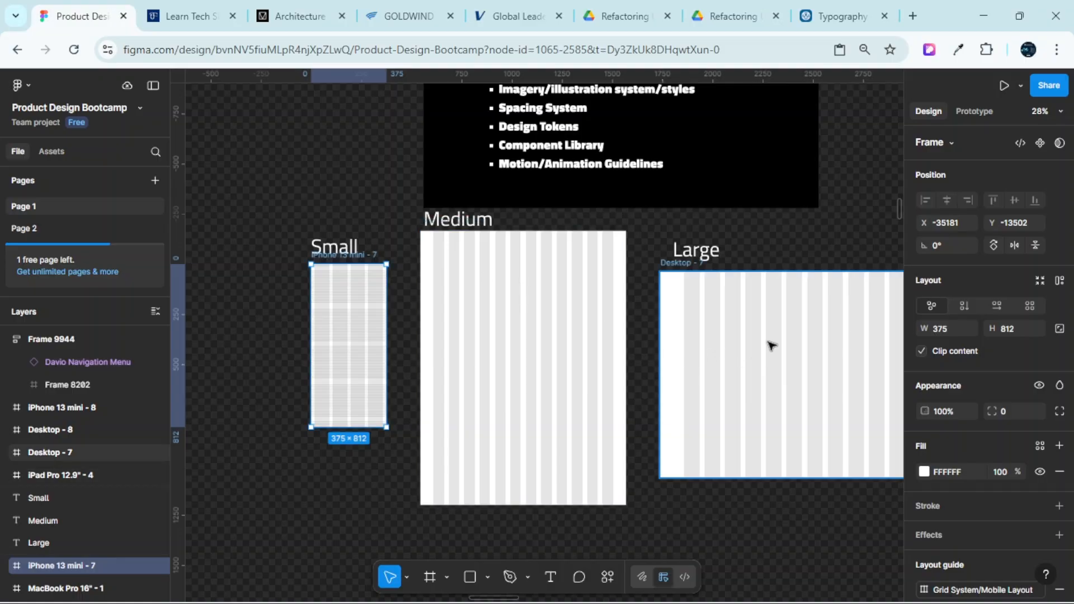
{"action": "scroll", "coordinate": [601, 306], "scroll_direction": "down", "scroll_amount": 3}
Examine the sample texts for the Display, Headline, Title, Body and Label roles below the typography system diagram
{"action": "scroll", "coordinate": [601, 306], "scroll_direction": "down", "scroll_amount": 5}
{"action": "scroll", "coordinate": [602, 307], "scroll_direction": "down", "scroll_amount": 8, "text": "ctrl"}
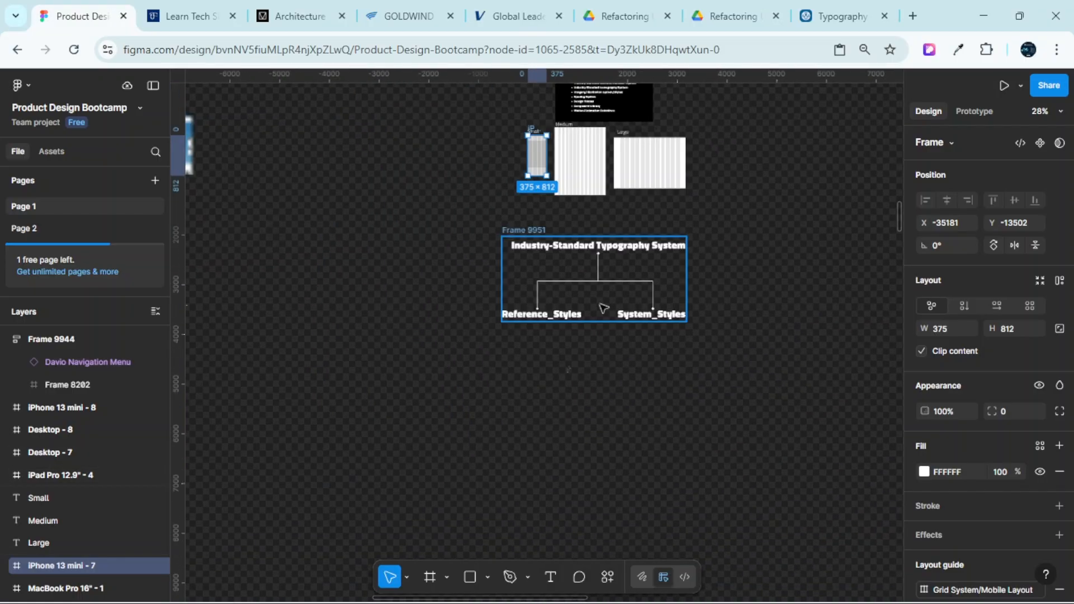
{"action": "scroll", "coordinate": [595, 319], "scroll_direction": "down", "scroll_amount": 5}
{"action": "scroll", "coordinate": [590, 207], "scroll_direction": "up", "scroll_amount": 4, "text": "ctrl"}
{"action": "scroll", "coordinate": [627, 313], "scroll_direction": "up", "scroll_amount": 6}
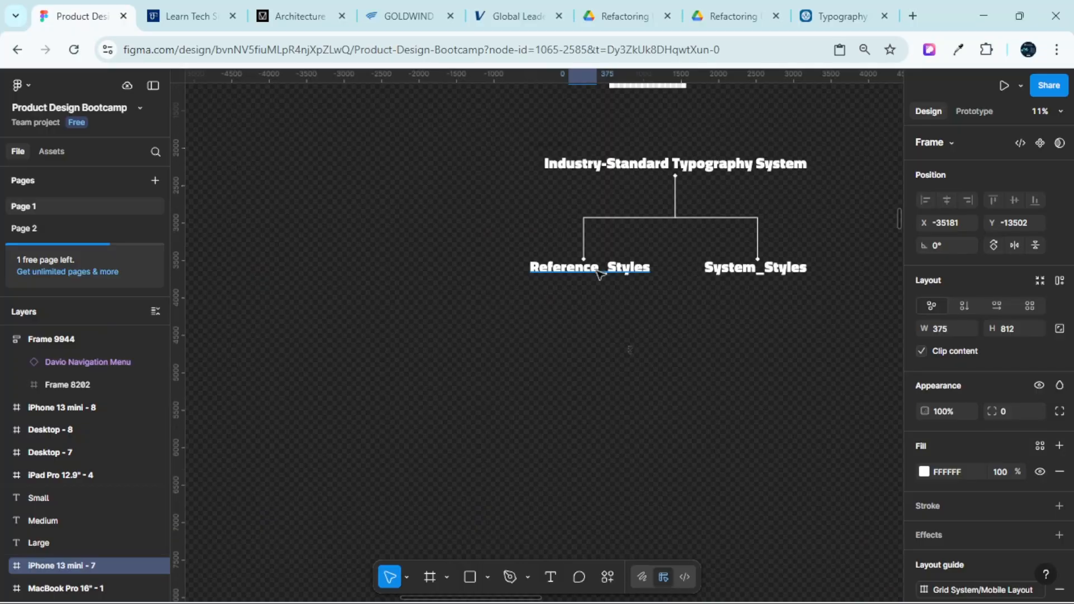
{"action": "scroll", "coordinate": [644, 330], "scroll_direction": "down", "scroll_amount": 3}
{"action": "scroll", "coordinate": [632, 291], "scroll_direction": "up", "scroll_amount": 10, "text": "ctrl"}
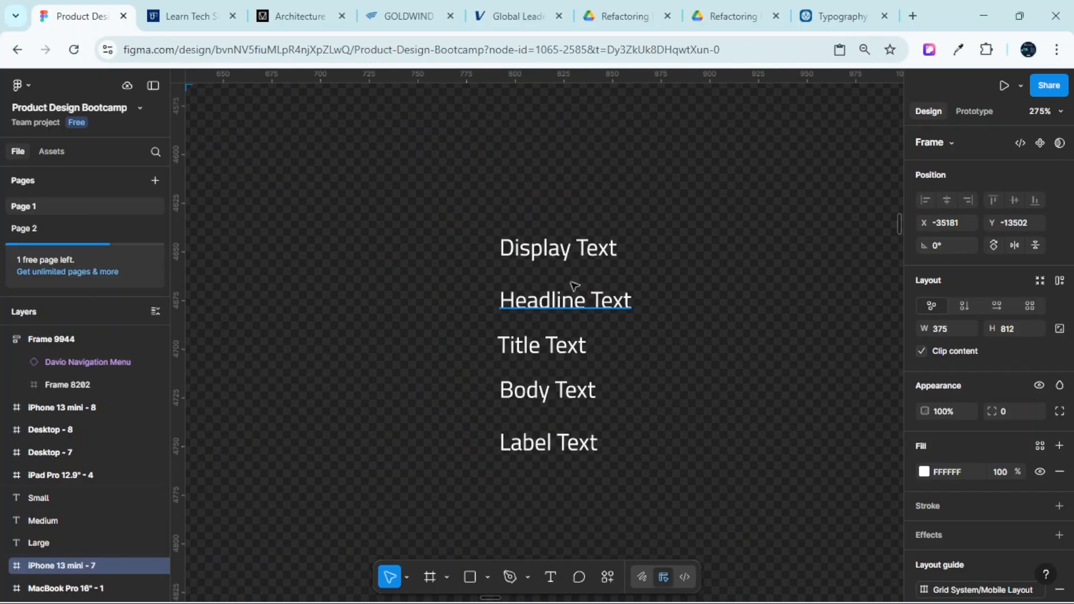
{"action": "scroll", "coordinate": [562, 254], "scroll_direction": "up", "scroll_amount": 3, "text": "ctrl"}
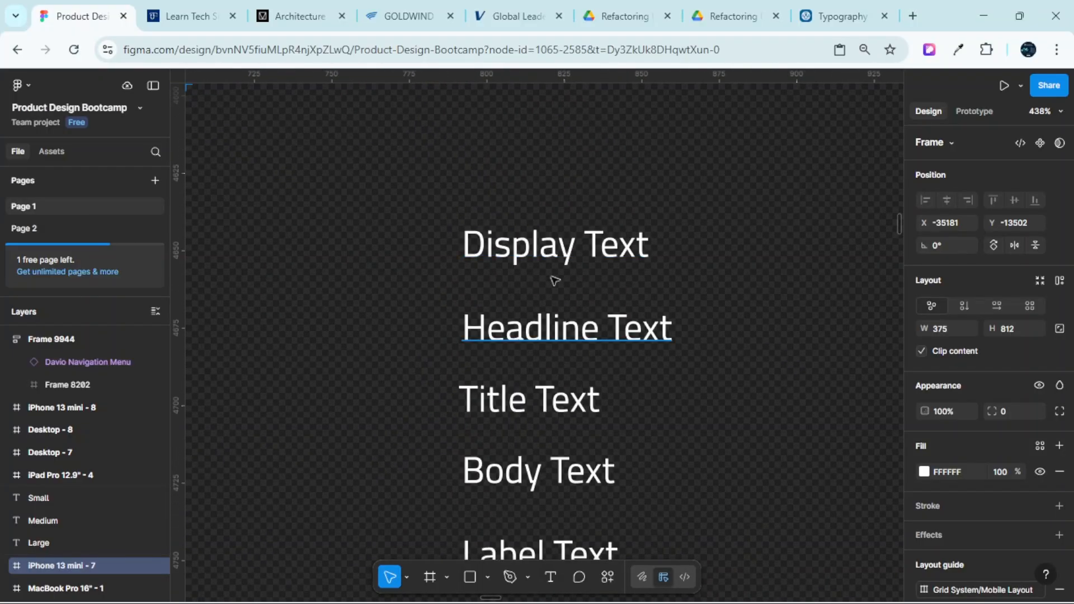
{"action": "left_click", "coordinate": [568, 258]}
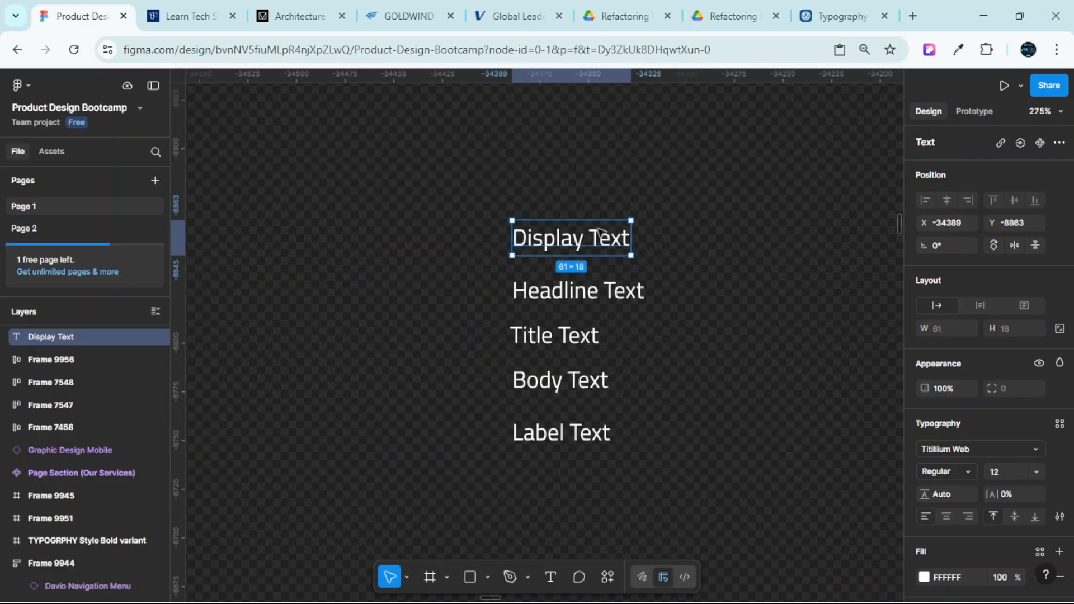
{"action": "scroll", "coordinate": [597, 227], "scroll_direction": "down", "scroll_amount": 3}
{"action": "scroll", "coordinate": [559, 253], "scroll_direction": "up", "scroll_amount": 3}
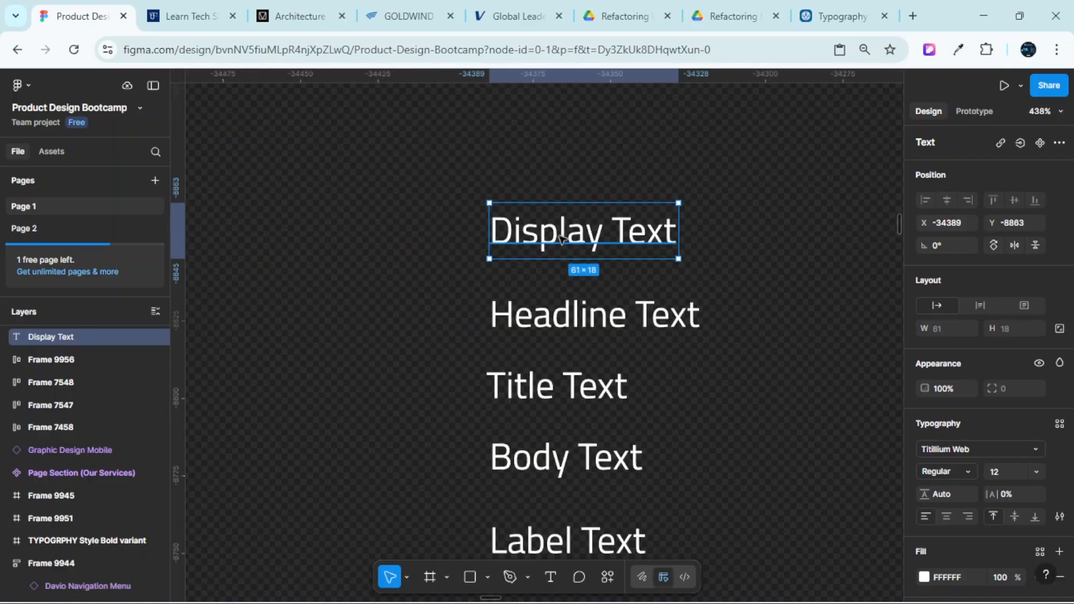
{"action": "left_click", "coordinate": [616, 325]}
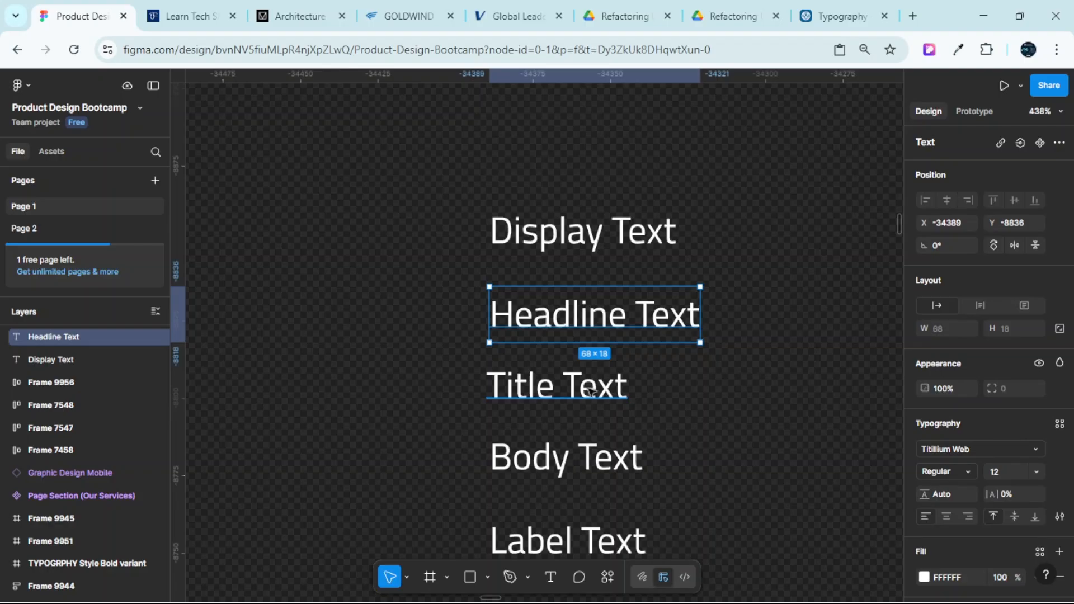
{"action": "scroll", "coordinate": [591, 308], "scroll_direction": "down", "scroll_amount": 2}
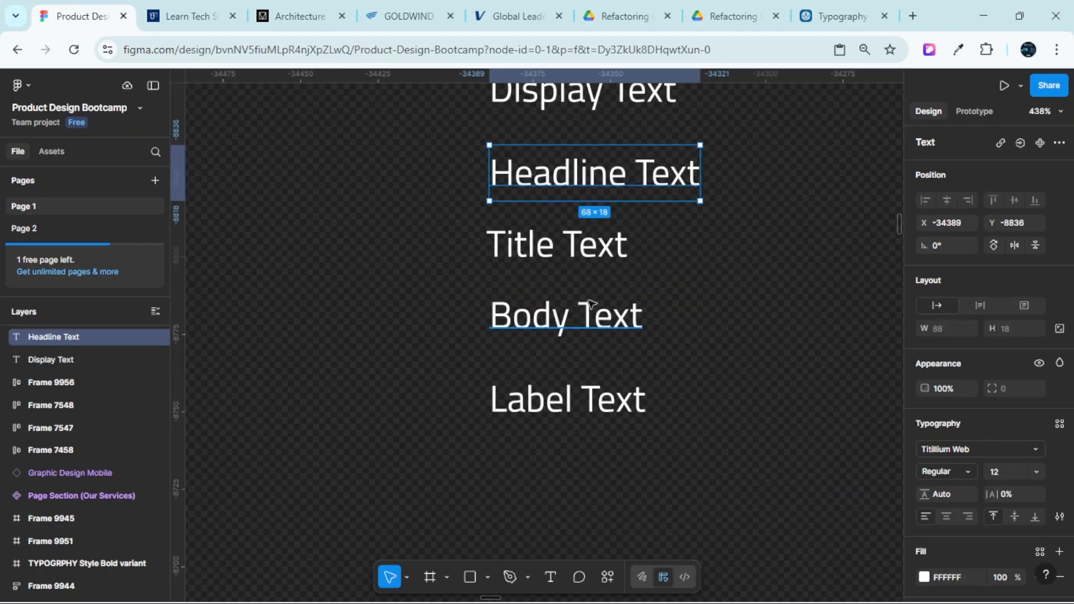
{"action": "scroll", "coordinate": [589, 296], "scroll_direction": "up", "scroll_amount": 2}
{"action": "scroll", "coordinate": [590, 272], "scroll_direction": "down", "scroll_amount": 2}
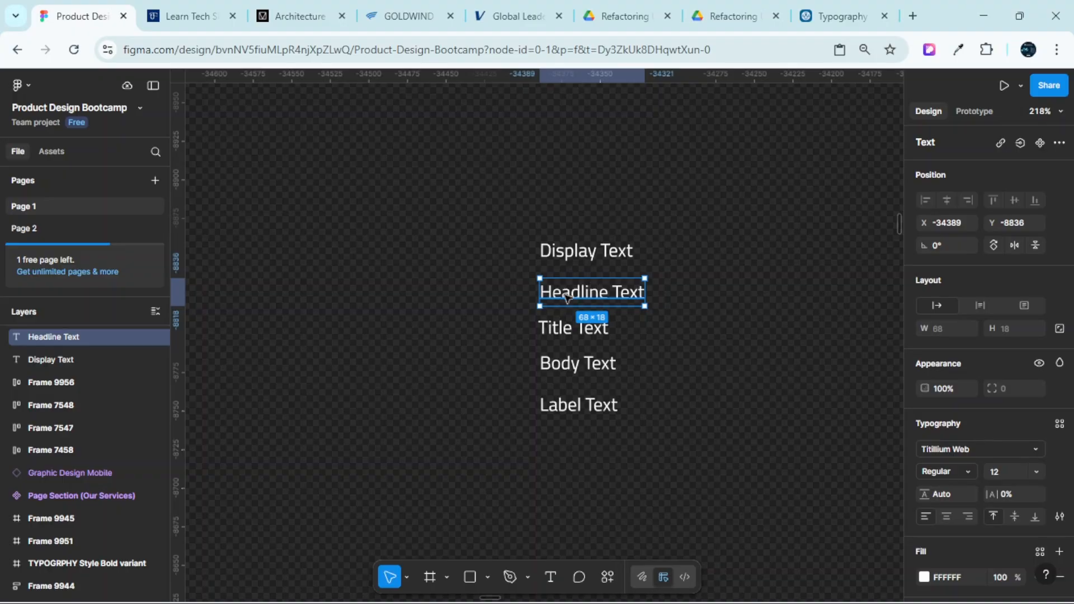
Place a copy of the "Display Text" sample beside the original, in the empty area next to the role list
{"action": "scroll", "coordinate": [564, 291], "scroll_direction": "right", "scroll_amount": 3}
{"action": "left_click", "coordinate": [561, 246]}
{"action": "scroll", "coordinate": [390, 249], "scroll_direction": "up", "scroll_amount": 2}
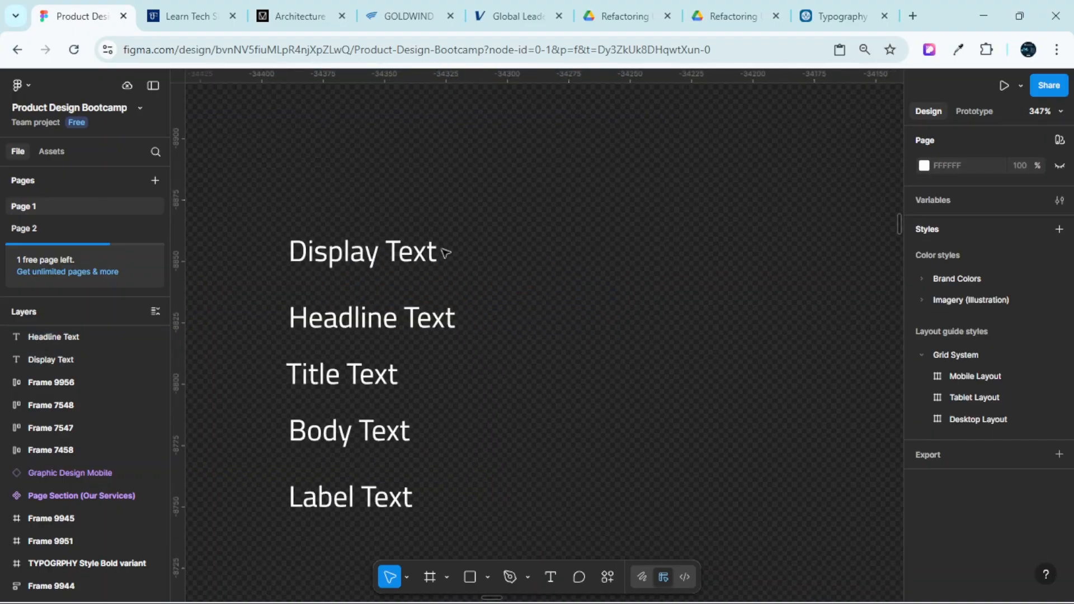
{"action": "left_click", "coordinate": [370, 255]}
{"action": "left_click_drag", "start_coordinate": [369, 255], "coordinate": [649, 262], "text": "alt"}
{"action": "scroll", "coordinate": [652, 261], "scroll_direction": "up", "scroll_amount": 2}
Change the text of the copied "Display Text" sample to "Display_Large"
{"action": "double_click", "coordinate": [699, 247]}
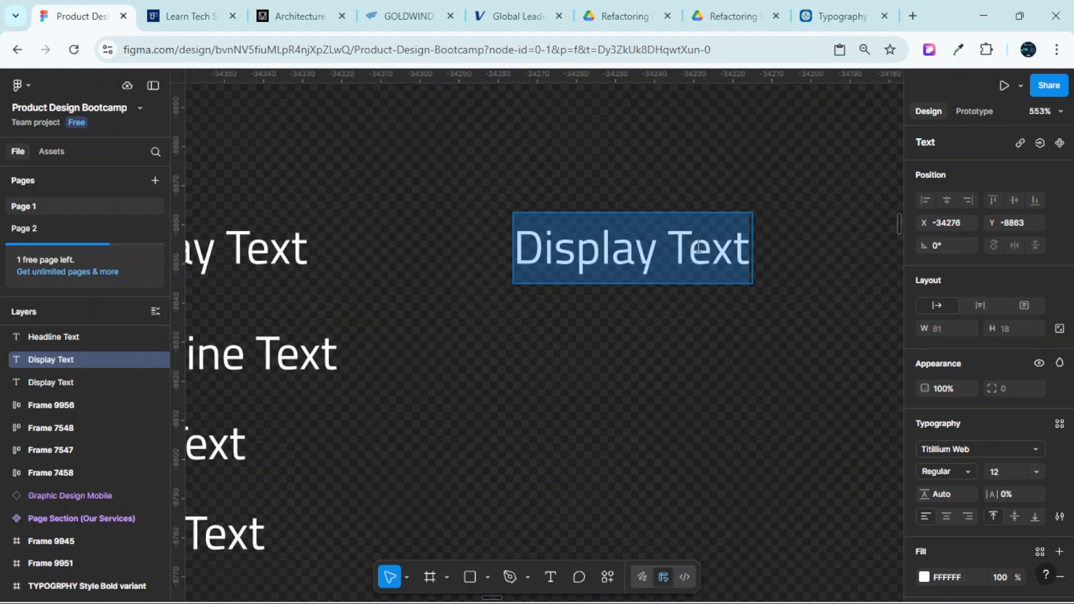
{"action": "left_click", "coordinate": [750, 255]}
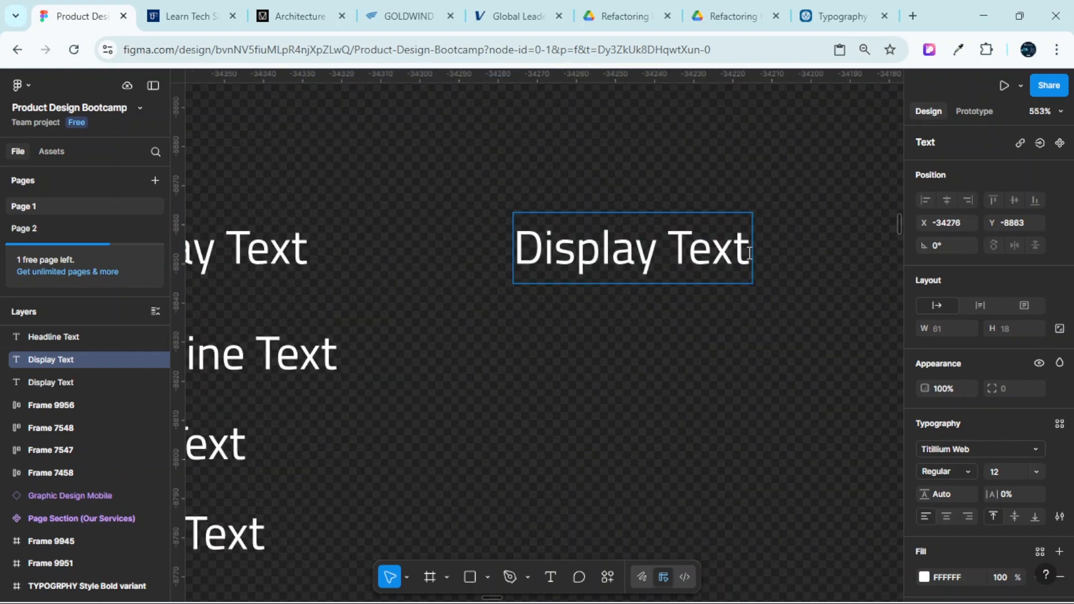
{"action": "key", "text": "BackSpace"}
{"action": "key", "text": "BackSpace"}
{"action": "key", "text": "BackSpace"}
{"action": "key", "text": "BackSpace"}
{"action": "key", "text": "BackSpace"}
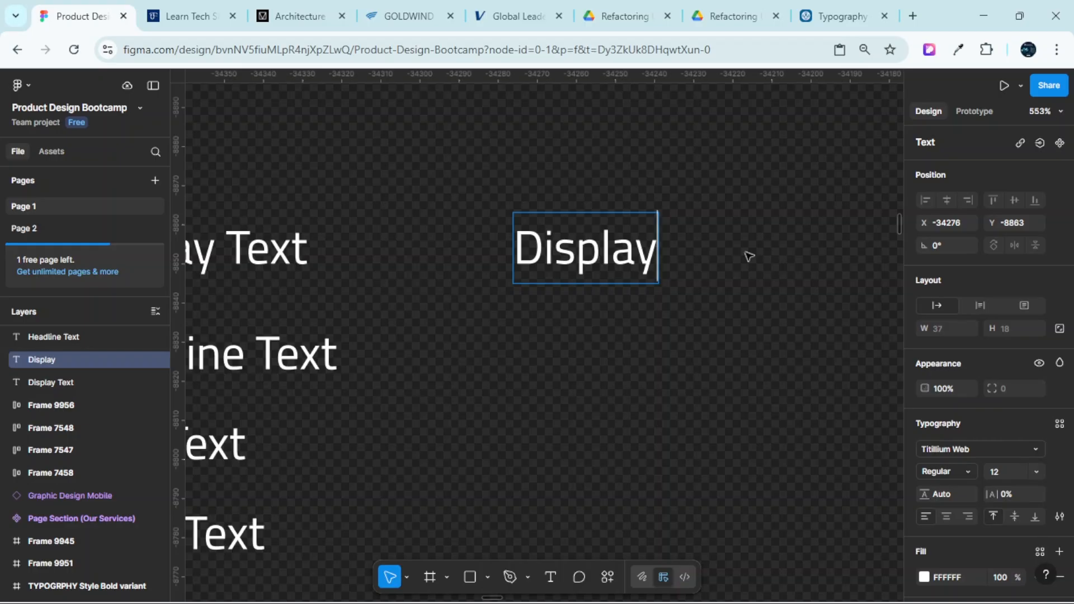
{"action": "type", "text": "_"}
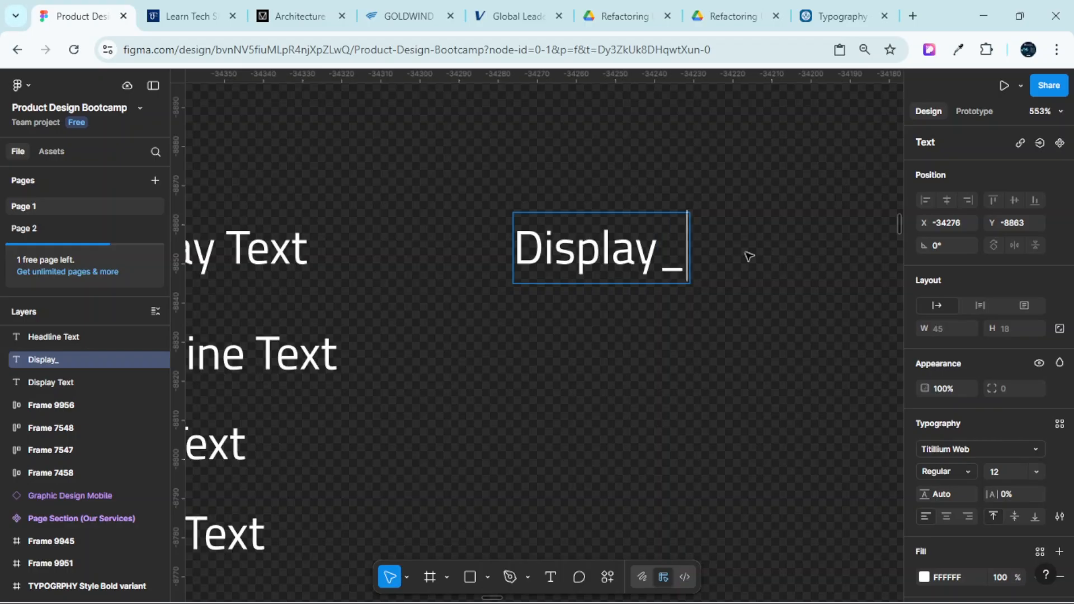
{"action": "type", "text": "Large"}
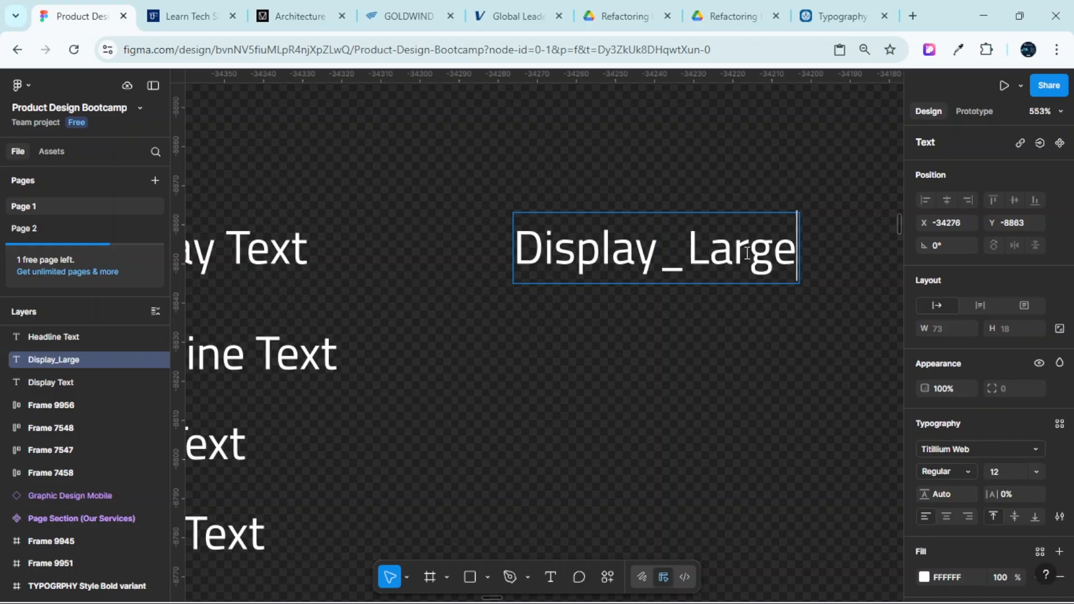
{"action": "left_click", "coordinate": [712, 157]}
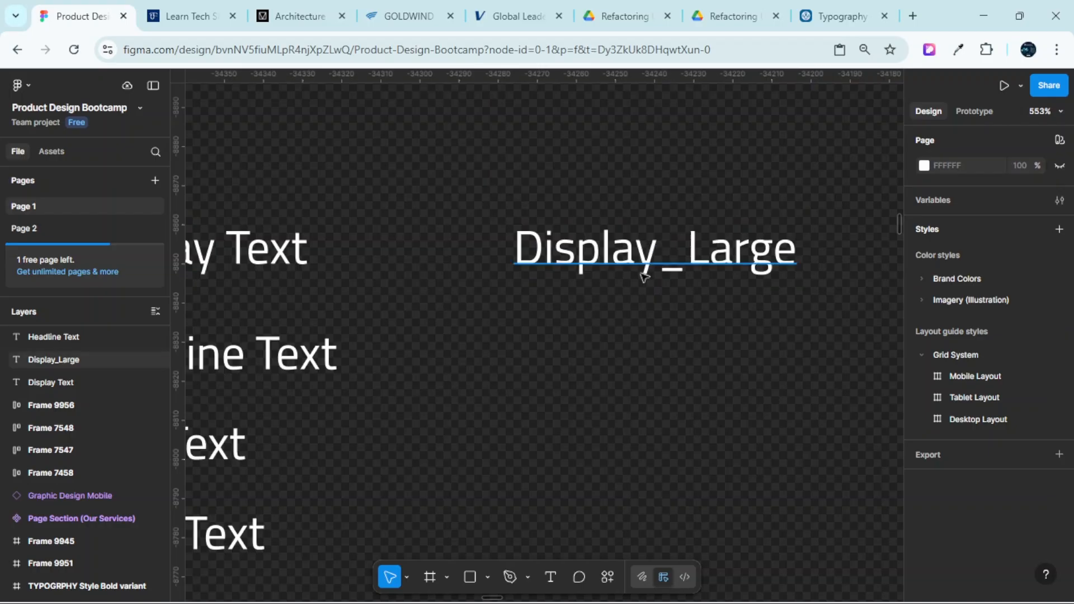
Place a copy of the "Display_Large" text directly beneath the original
{"action": "scroll", "coordinate": [640, 274], "scroll_direction": "down", "scroll_amount": 5}
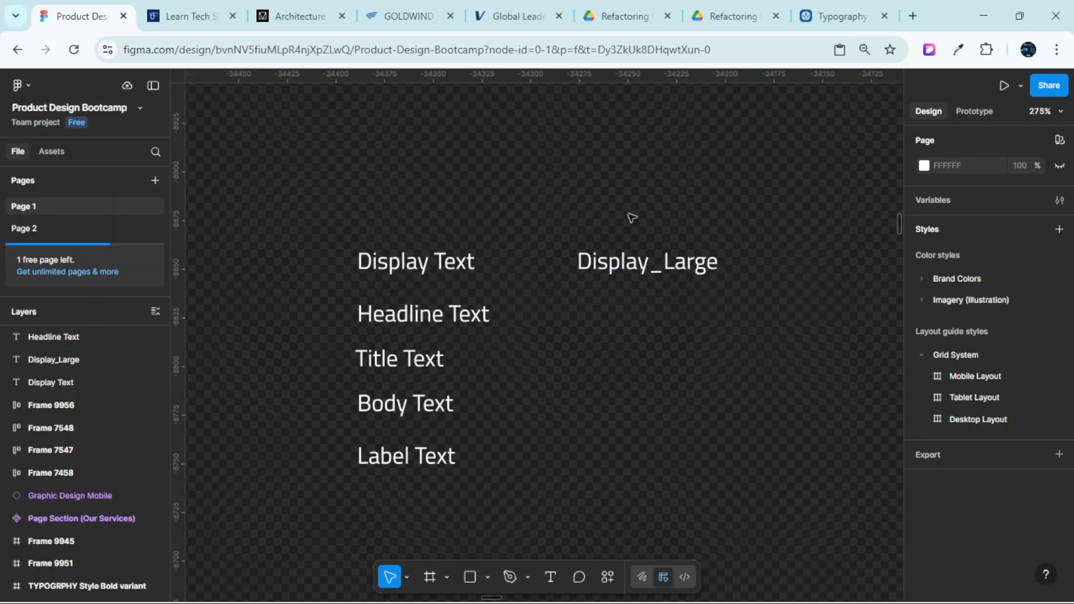
{"action": "scroll", "coordinate": [644, 268], "scroll_direction": "up", "scroll_amount": 5}
{"action": "left_click", "coordinate": [643, 268]}
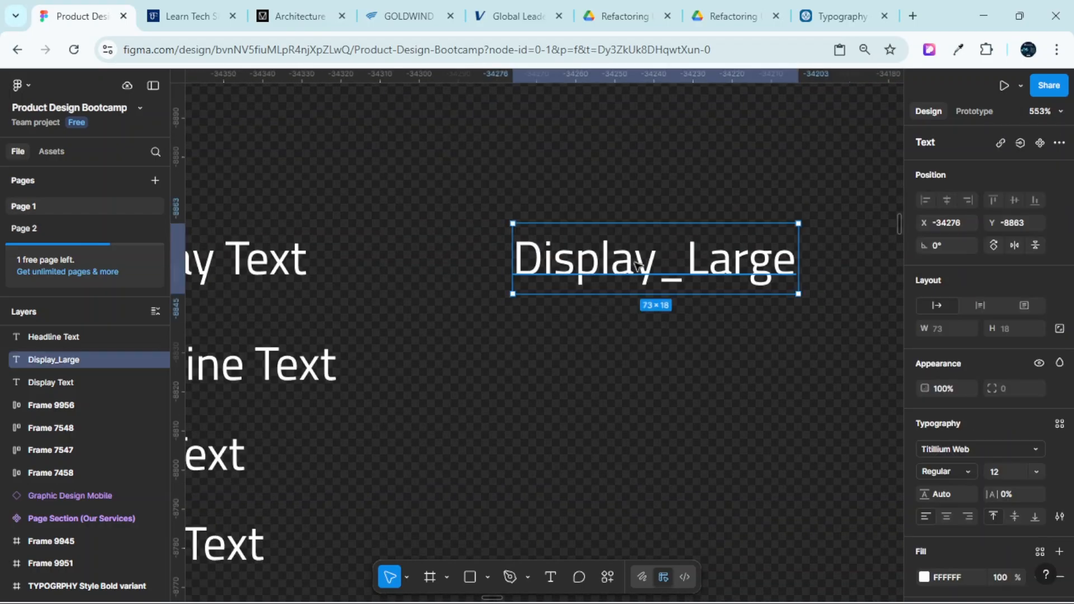
{"action": "left_click_drag", "start_coordinate": [640, 276], "coordinate": [642, 335]}
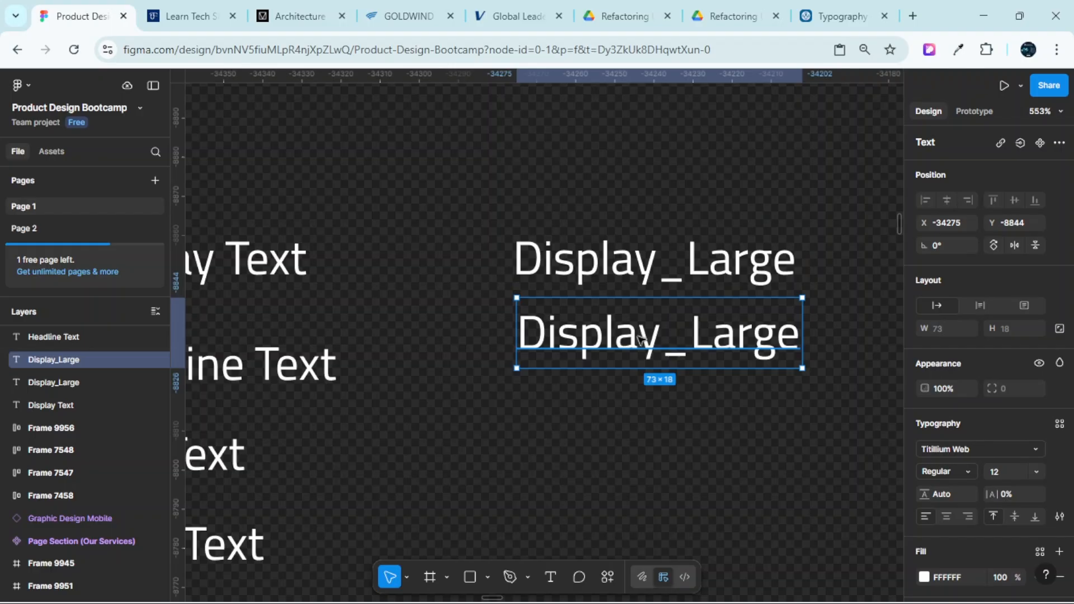
Change the text of the lower "Display_Large" copy to "Display_Medium"
{"action": "double_click", "coordinate": [645, 336]}
{"action": "left_click", "coordinate": [661, 340]}
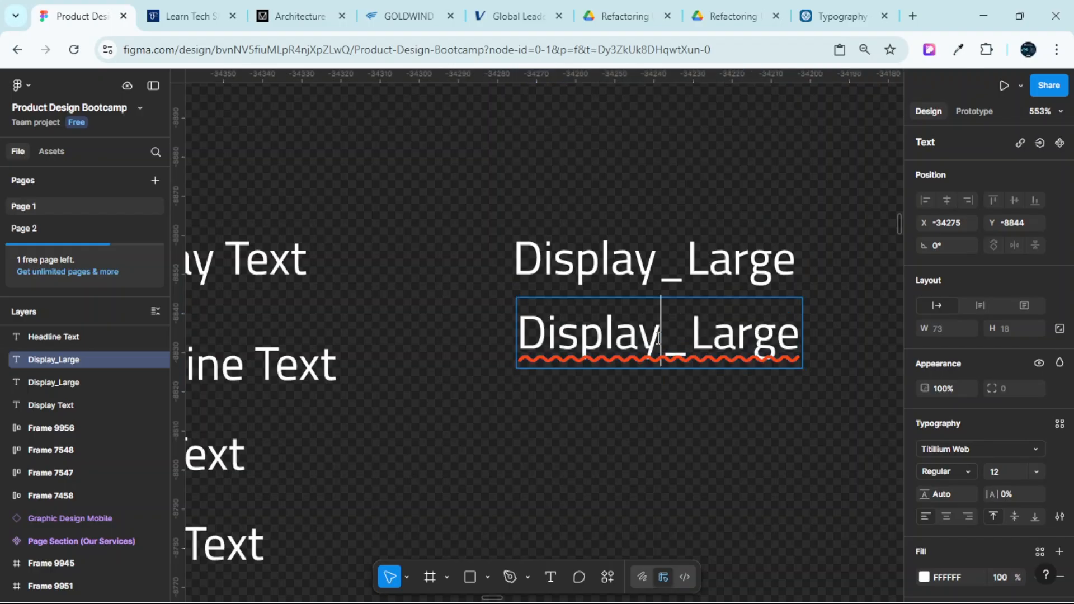
{"action": "left_click_drag", "start_coordinate": [662, 340], "coordinate": [557, 339]}
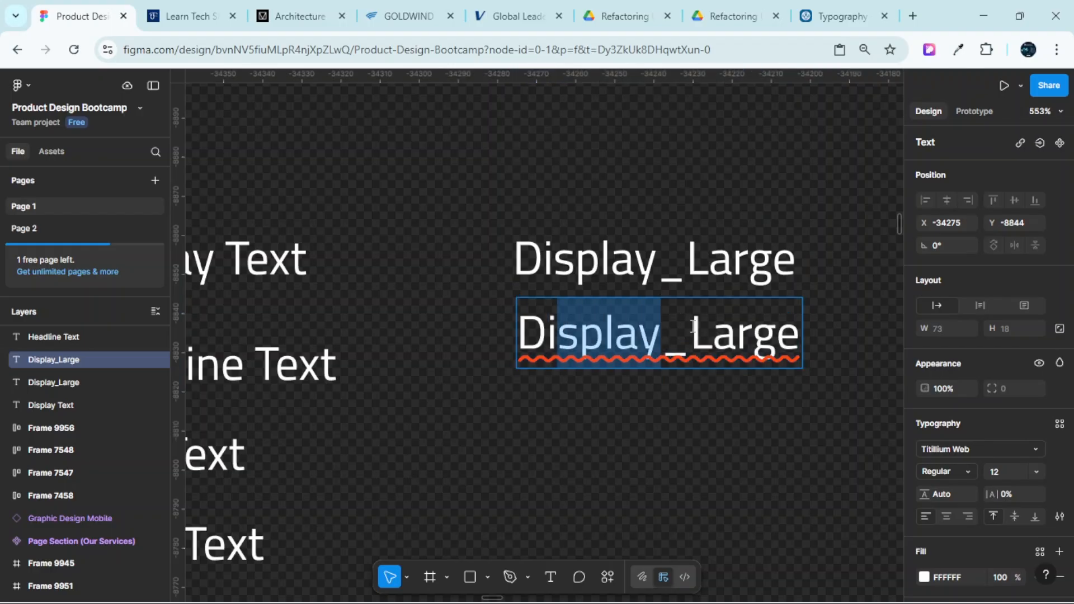
{"action": "left_click_drag", "start_coordinate": [693, 326], "coordinate": [834, 342]}
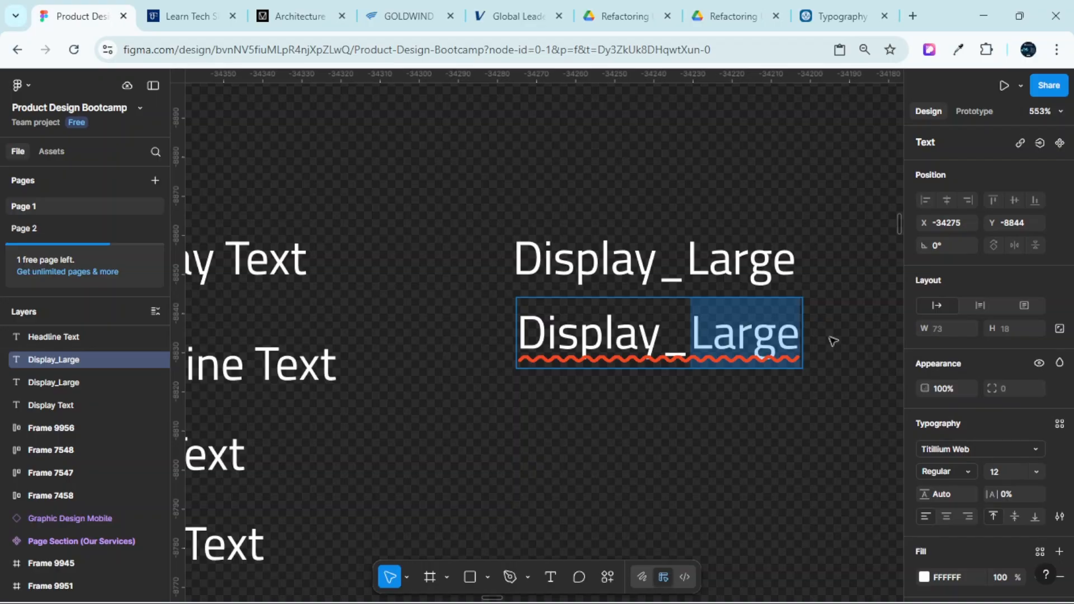
{"action": "type", "text": "Medium"}
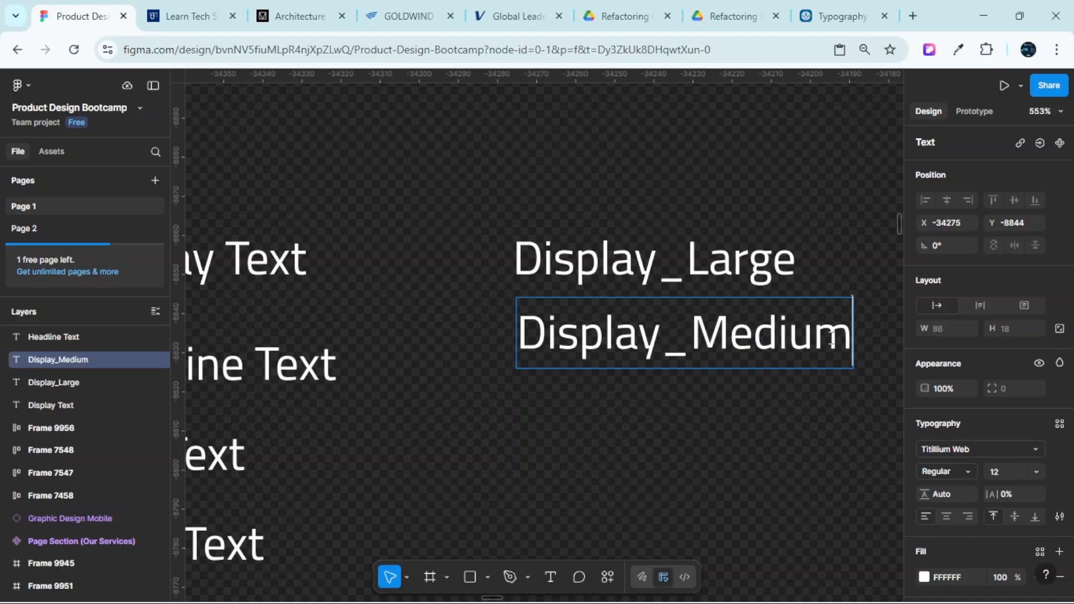
{"action": "left_click", "coordinate": [769, 189]}
{"action": "left_click", "coordinate": [768, 189]}
Place a copy of the "Display_Medium" text directly beneath the original
{"action": "scroll", "coordinate": [731, 212], "scroll_direction": "down", "scroll_amount": 1}
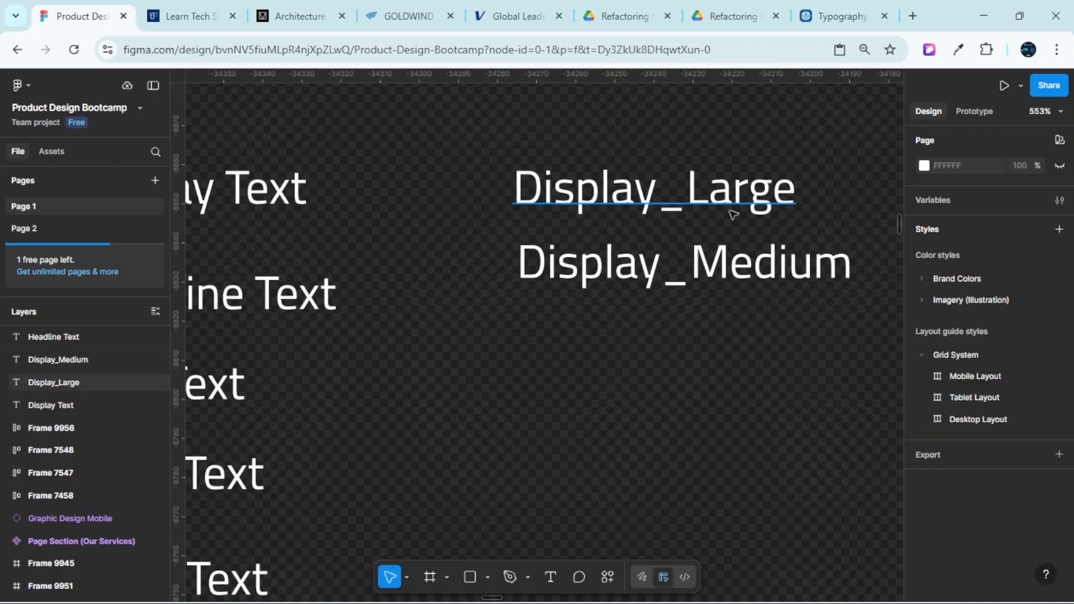
{"action": "scroll", "coordinate": [733, 214], "scroll_direction": "down", "scroll_amount": 3}
{"action": "left_click", "coordinate": [666, 271]}
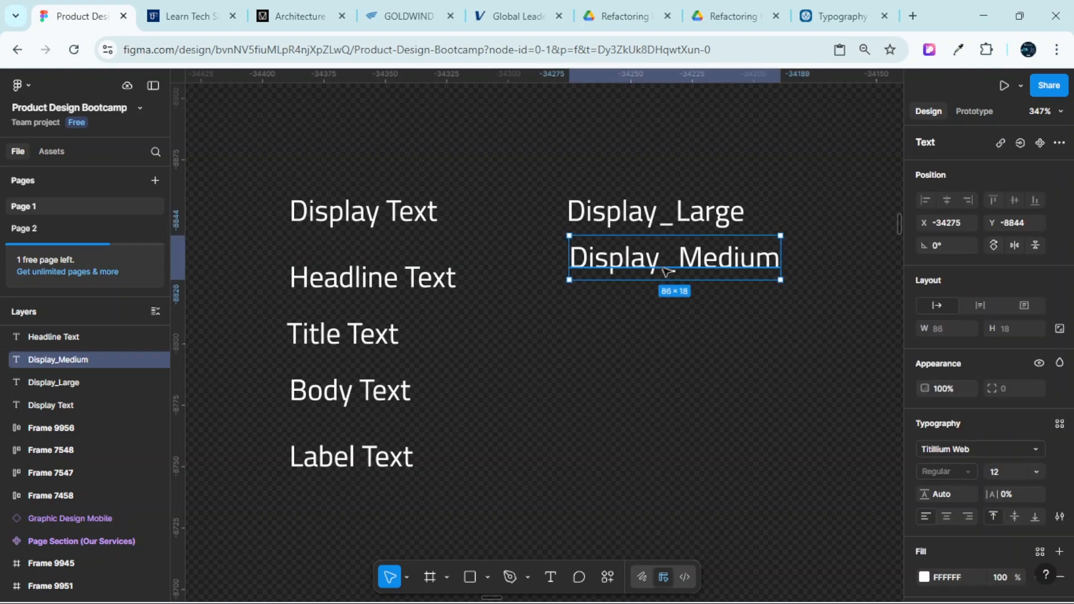
{"action": "left_click_drag", "start_coordinate": [666, 271], "coordinate": [689, 305]}
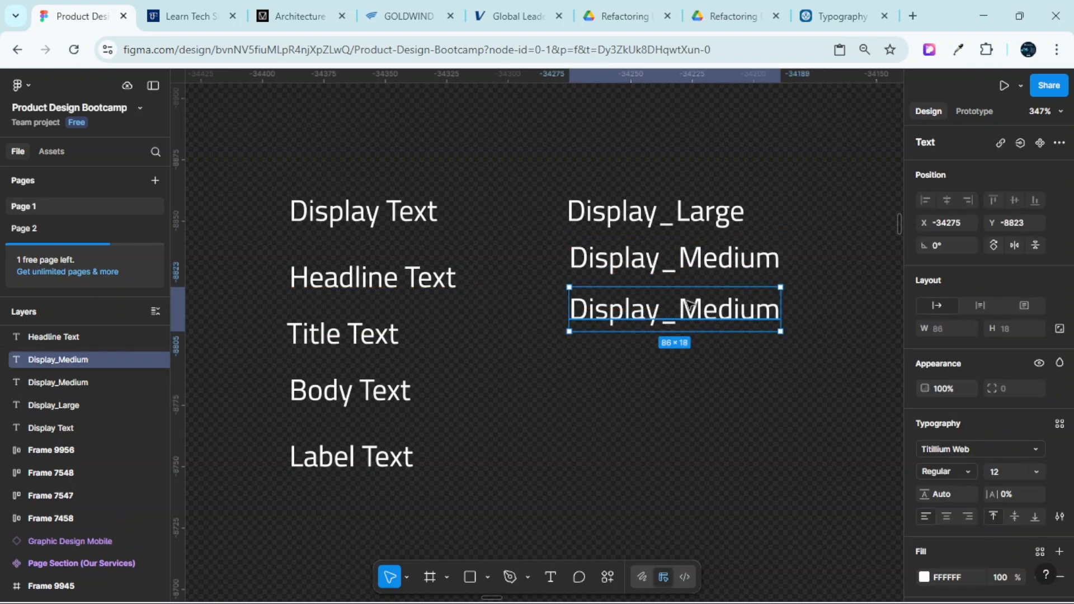
Change the text of the lowest "Display_Medium" copy to "Display_Small"
{"action": "scroll", "coordinate": [690, 305], "scroll_direction": "up", "scroll_amount": 5}
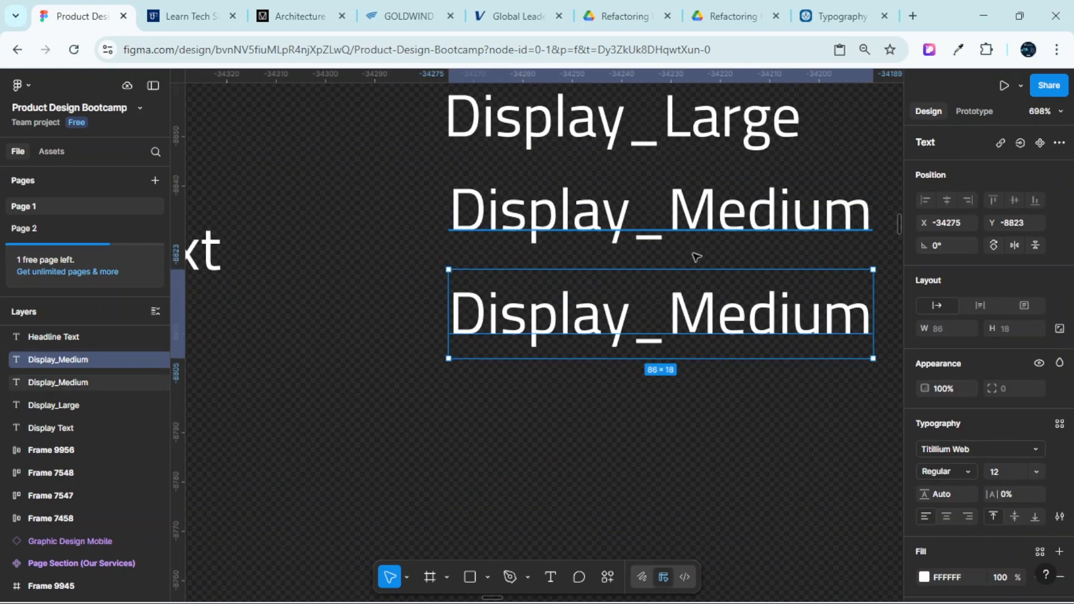
{"action": "left_click_drag", "start_coordinate": [747, 234], "coordinate": [676, 305]}
{"action": "double_click", "coordinate": [620, 378]}
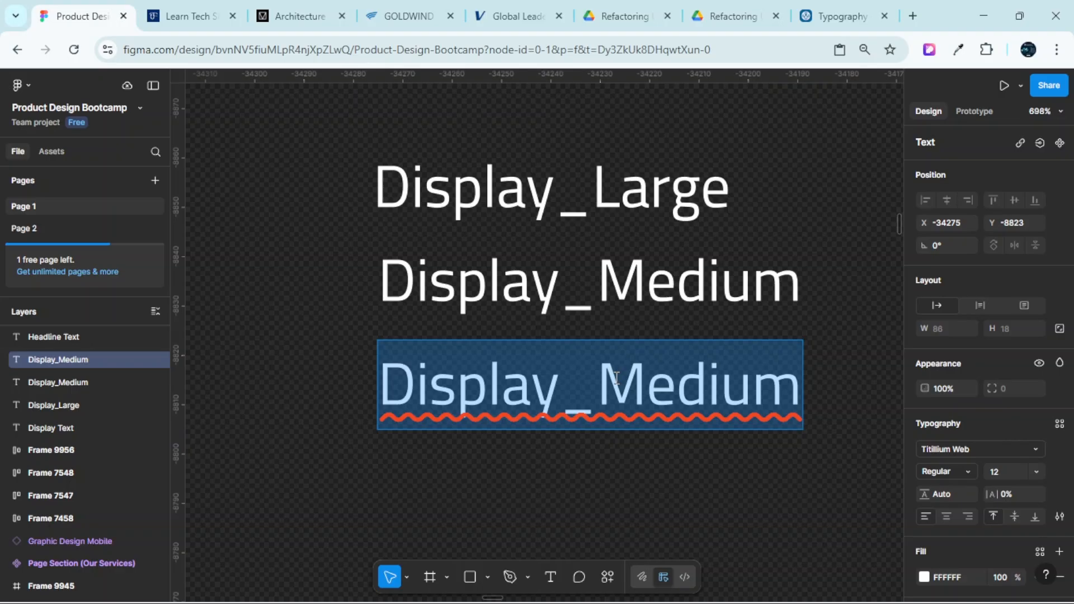
{"action": "left_click_drag", "start_coordinate": [599, 381], "coordinate": [789, 388]}
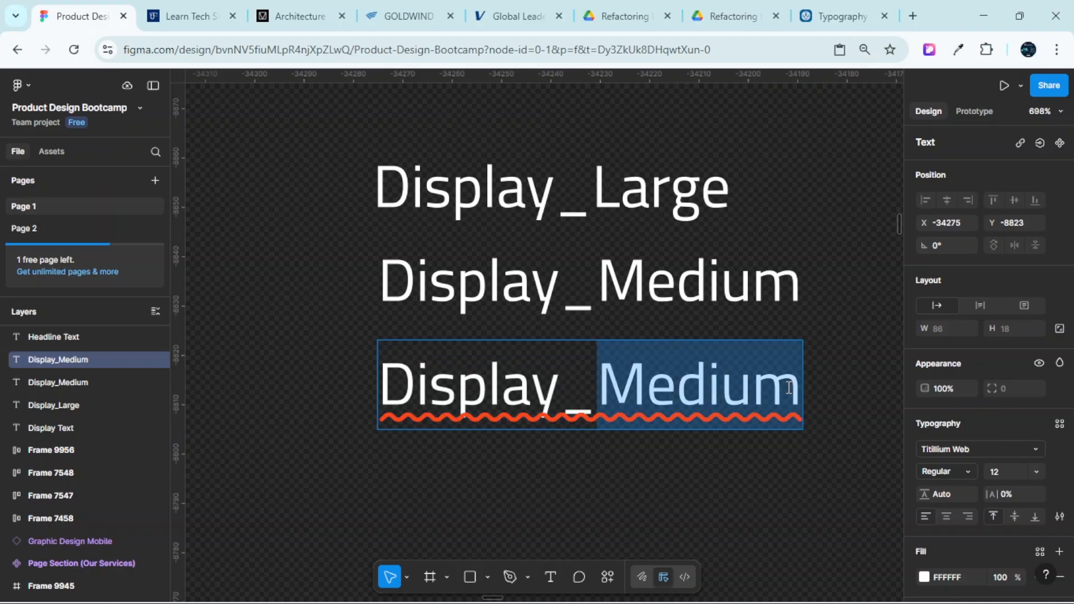
{"action": "type", "text": "Sma"}
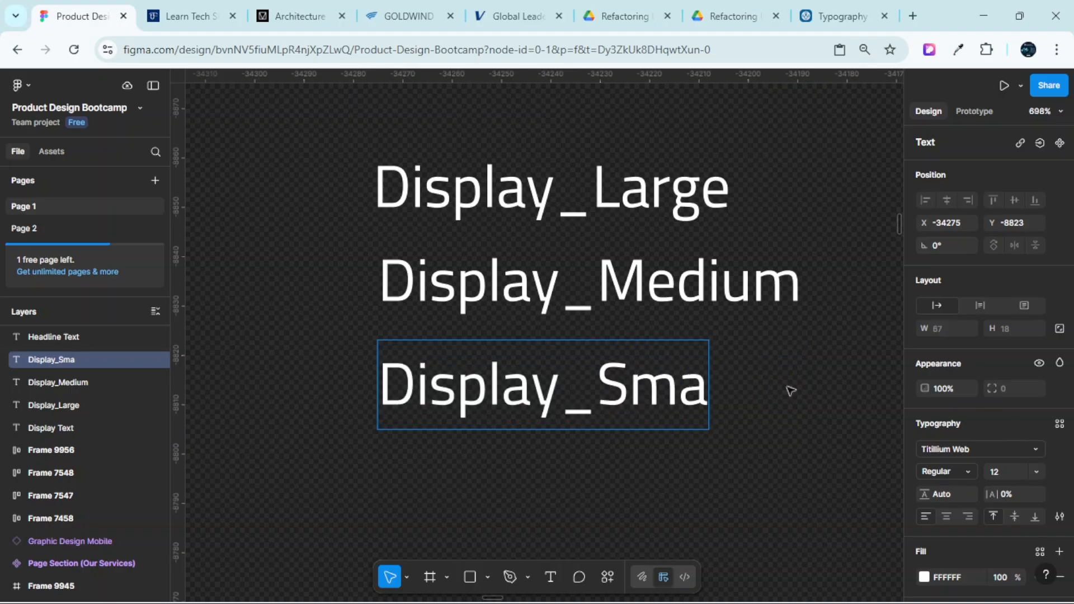
{"action": "type", "text": "ll"}
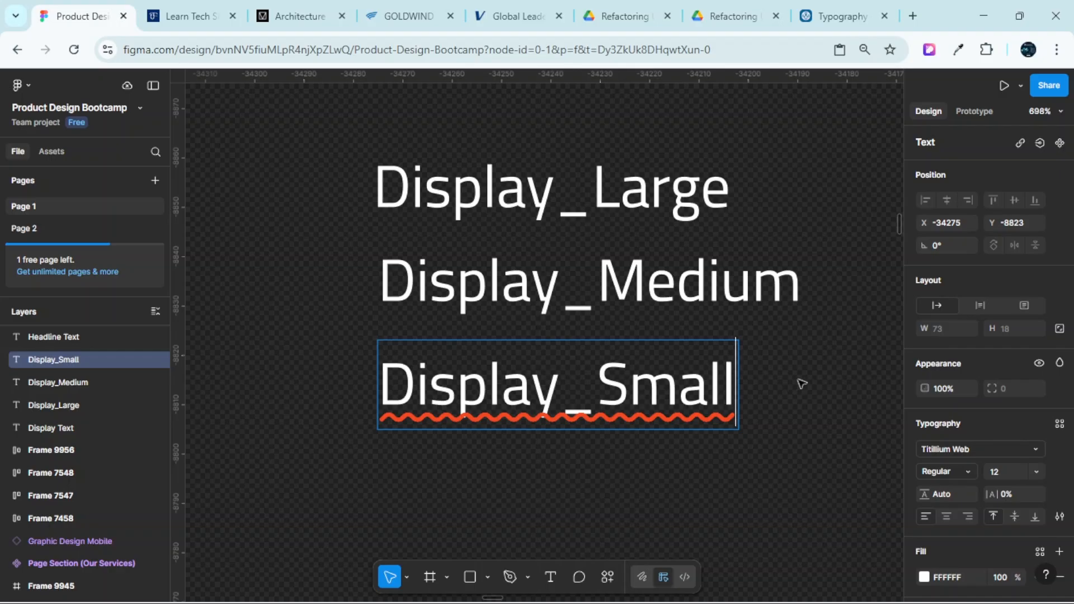
{"action": "scroll", "coordinate": [797, 385], "scroll_direction": "down", "scroll_amount": 5}
{"action": "key", "text": "Escape"}
{"action": "key", "text": "Escape"}
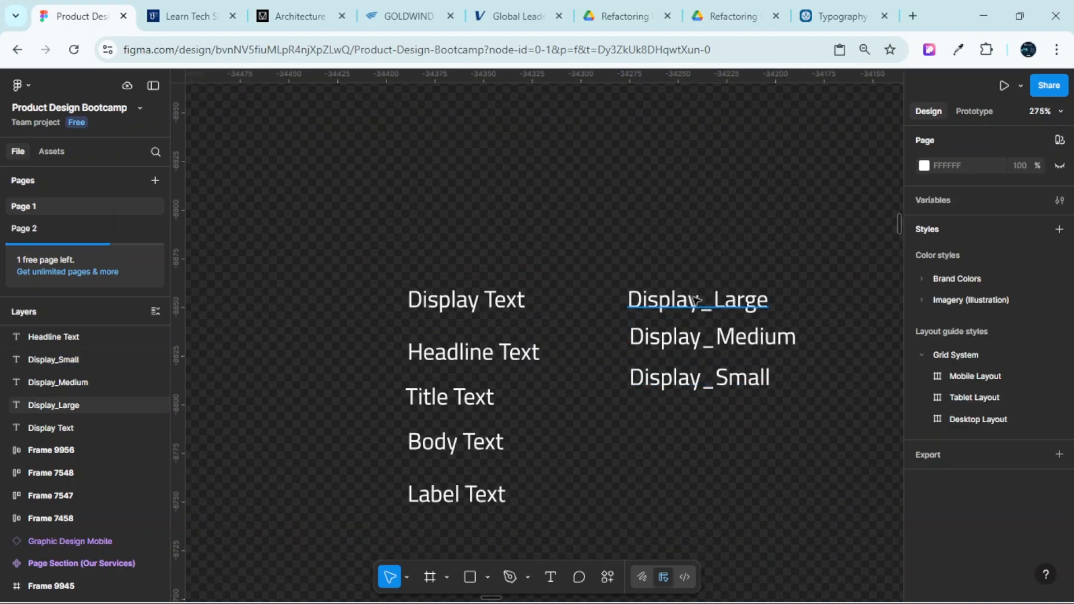
{"action": "left_click", "coordinate": [693, 300]}
{"action": "scroll", "coordinate": [693, 301], "scroll_direction": "up", "scroll_amount": 4}
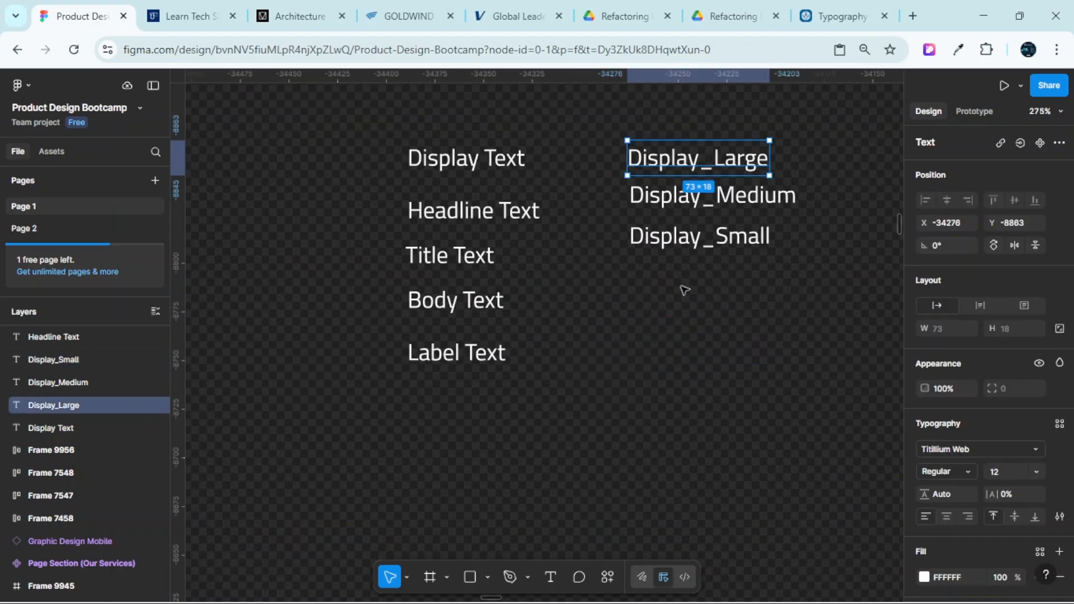
{"action": "left_click", "coordinate": [691, 308]}
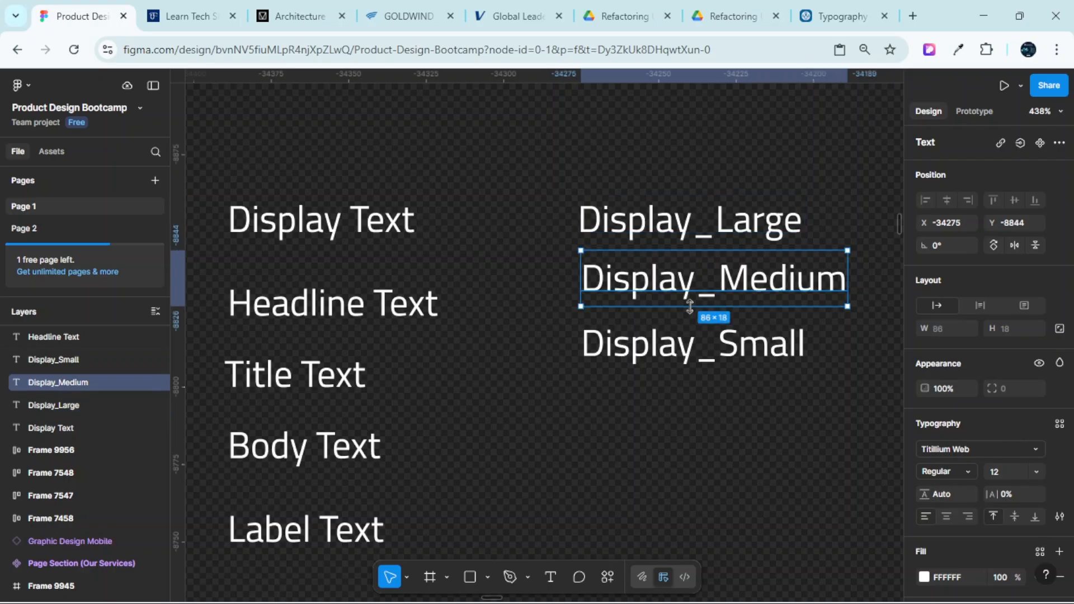
{"action": "left_click", "coordinate": [701, 346]}
{"action": "scroll", "coordinate": [536, 200], "scroll_direction": "right", "scroll_amount": 5}
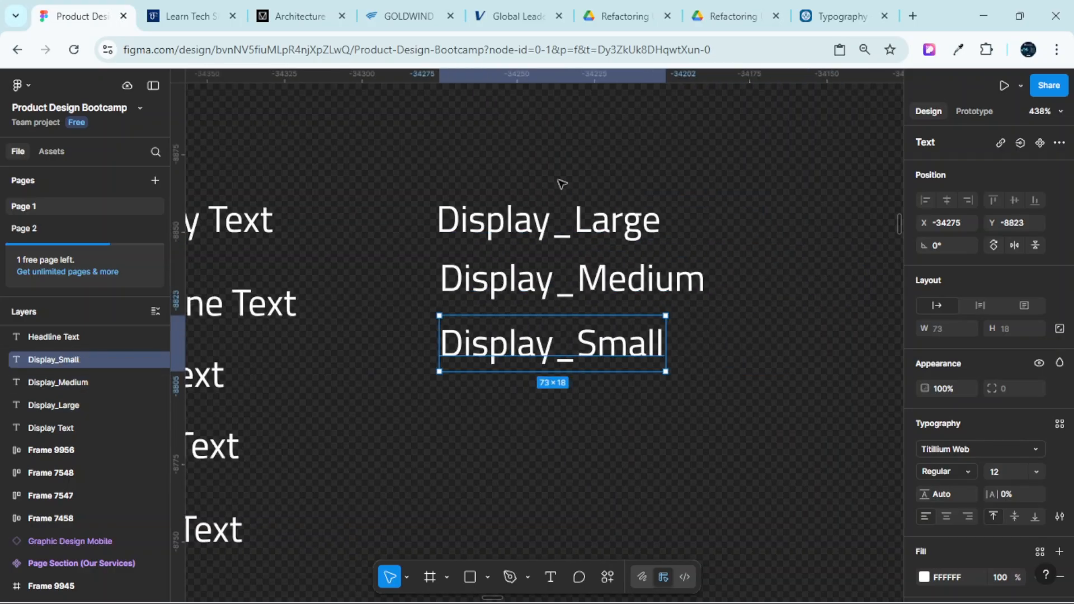
{"action": "left_click", "coordinate": [560, 167]}
Wrap the Display_Large, Display_Medium and Display_Small texts in a vertical auto layout frame with centred content alignment
{"action": "left_click_drag", "start_coordinate": [418, 173], "coordinate": [742, 396]}
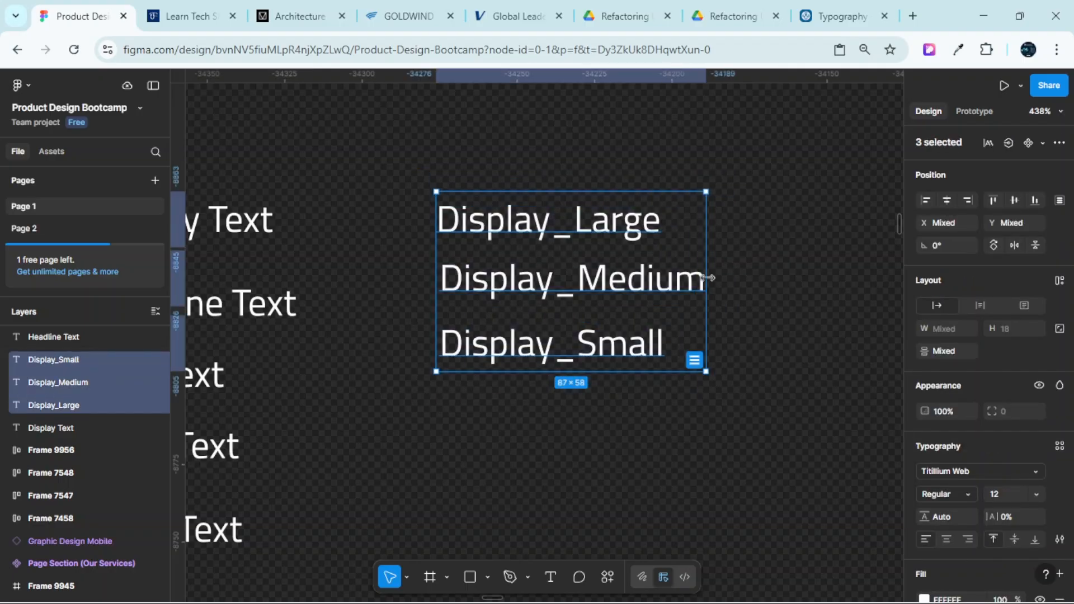
{"action": "key", "text": "shift+a"}
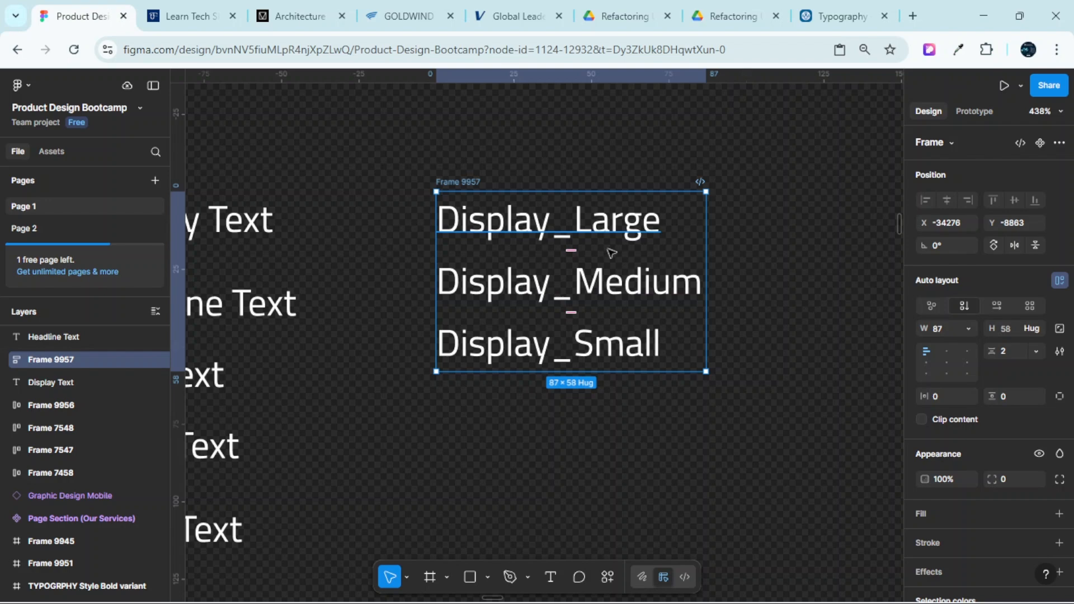
{"action": "left_click_drag", "start_coordinate": [611, 253], "coordinate": [624, 257]}
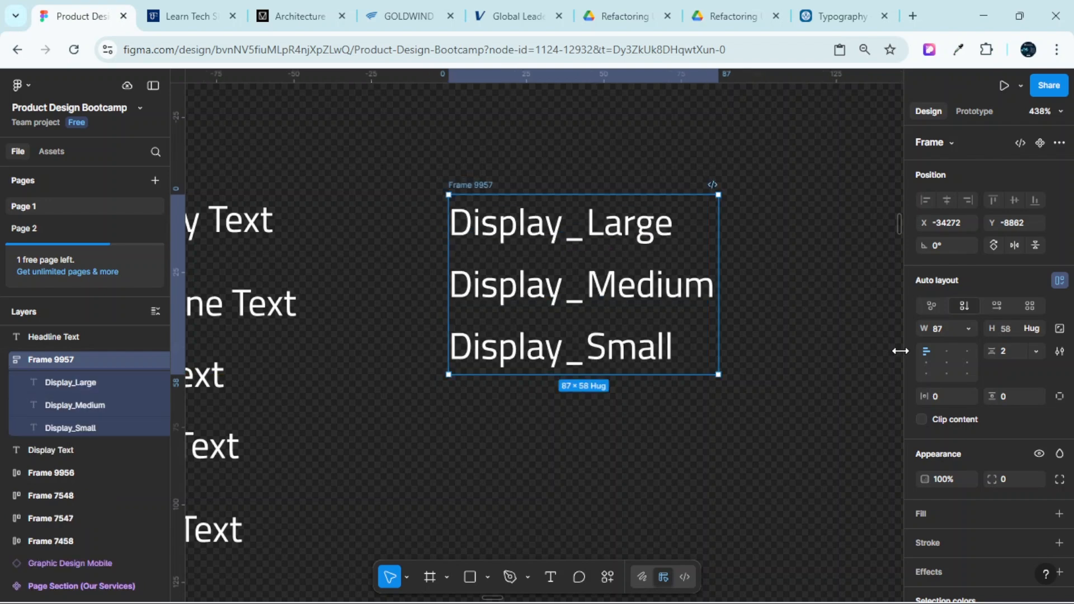
{"action": "left_click", "coordinate": [943, 365]}
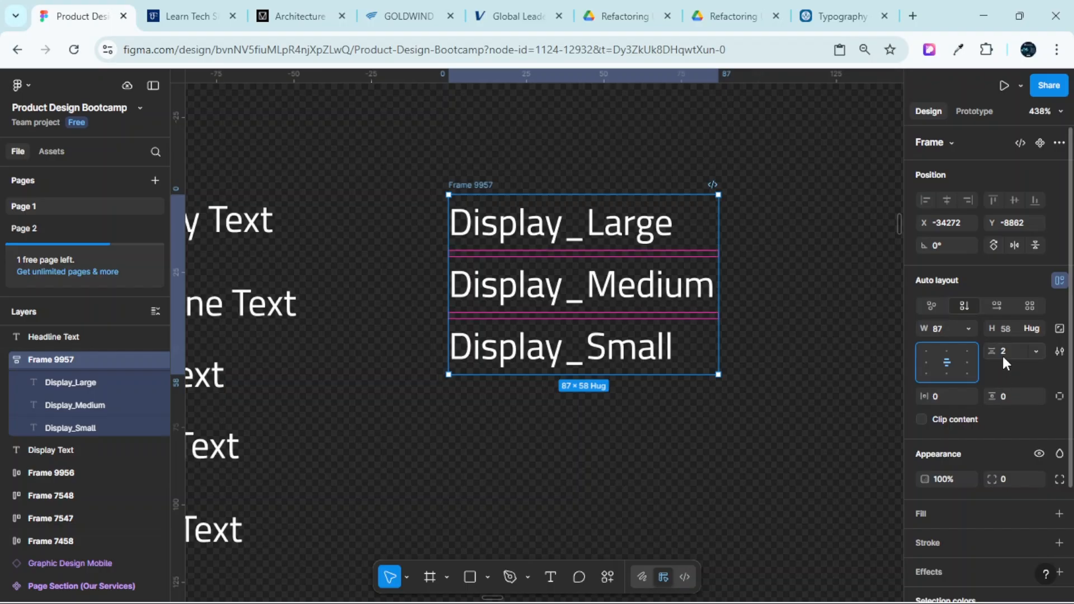
Set the auto layout frame's vertical padding to 24 and the gap between its texts to 12
{"action": "left_click", "coordinate": [1015, 395]}
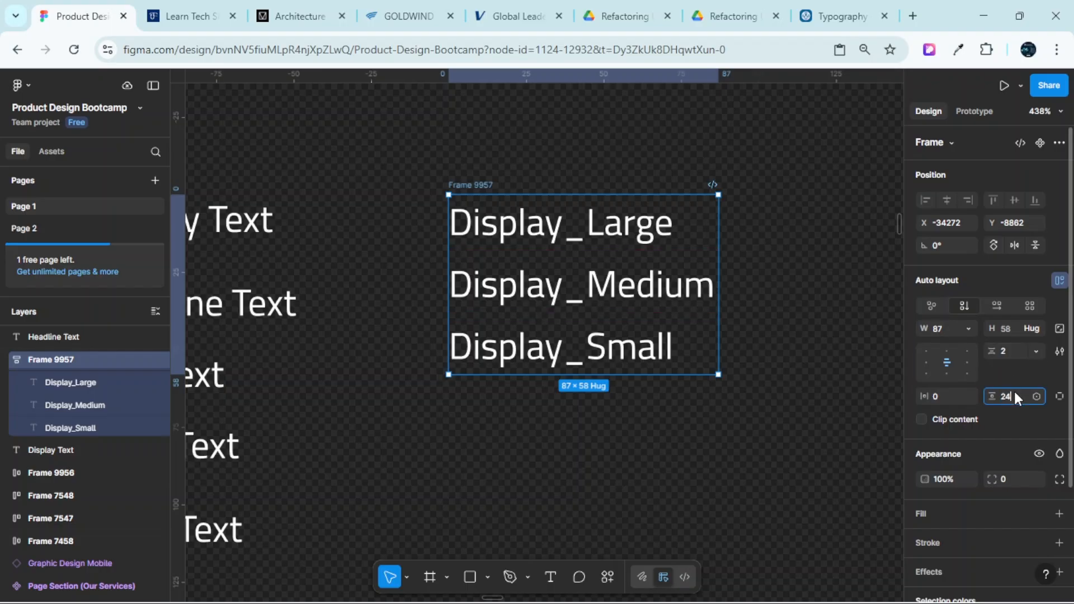
{"action": "key", "text": "Return"}
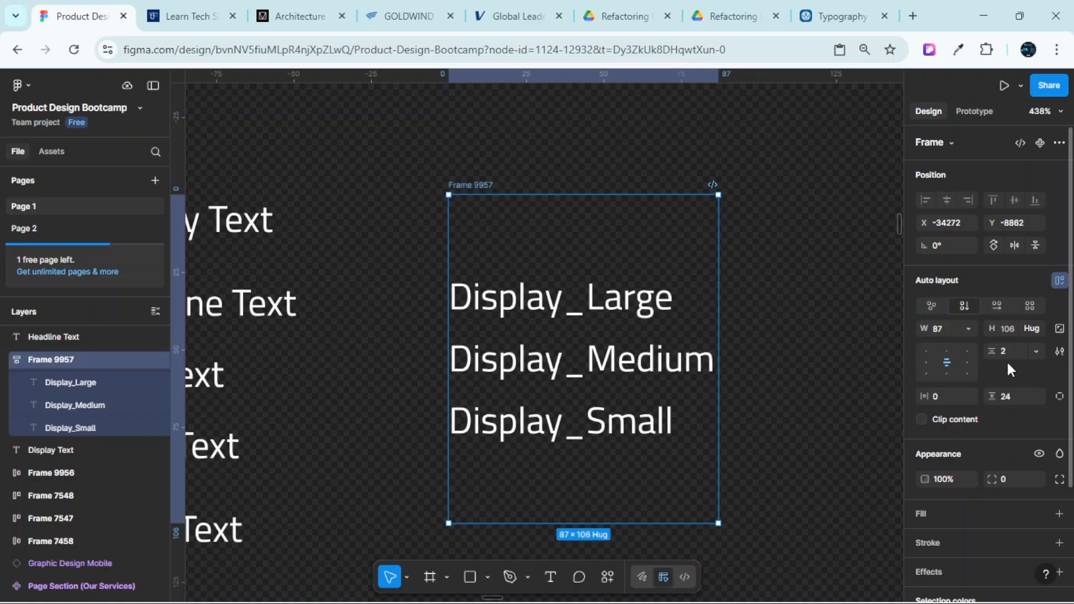
{"action": "left_click", "coordinate": [1006, 352]}
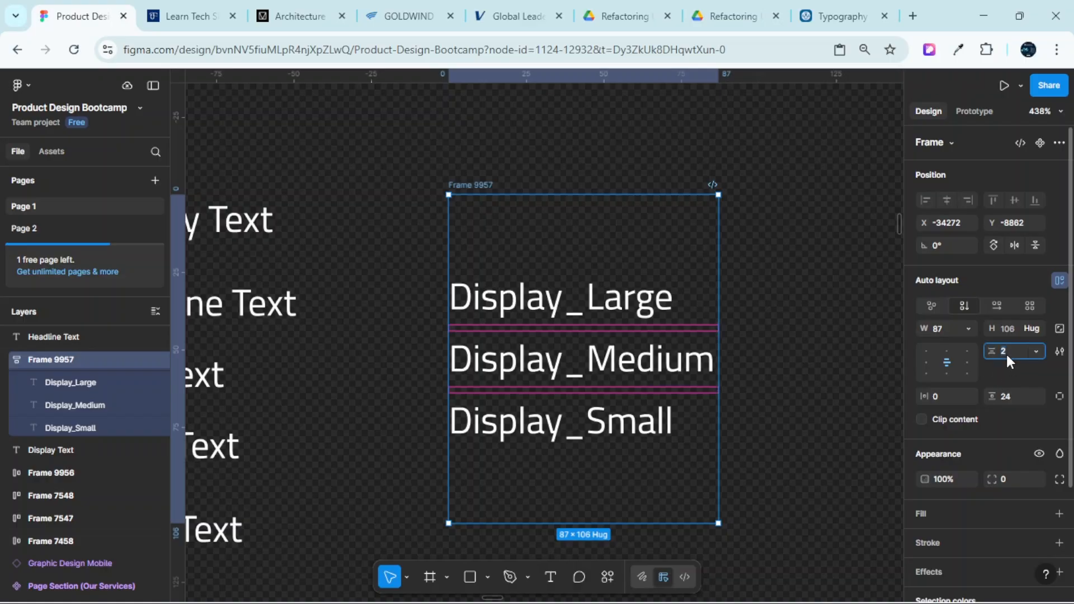
{"action": "type", "text": "12"}
{"action": "key", "text": "Return"}
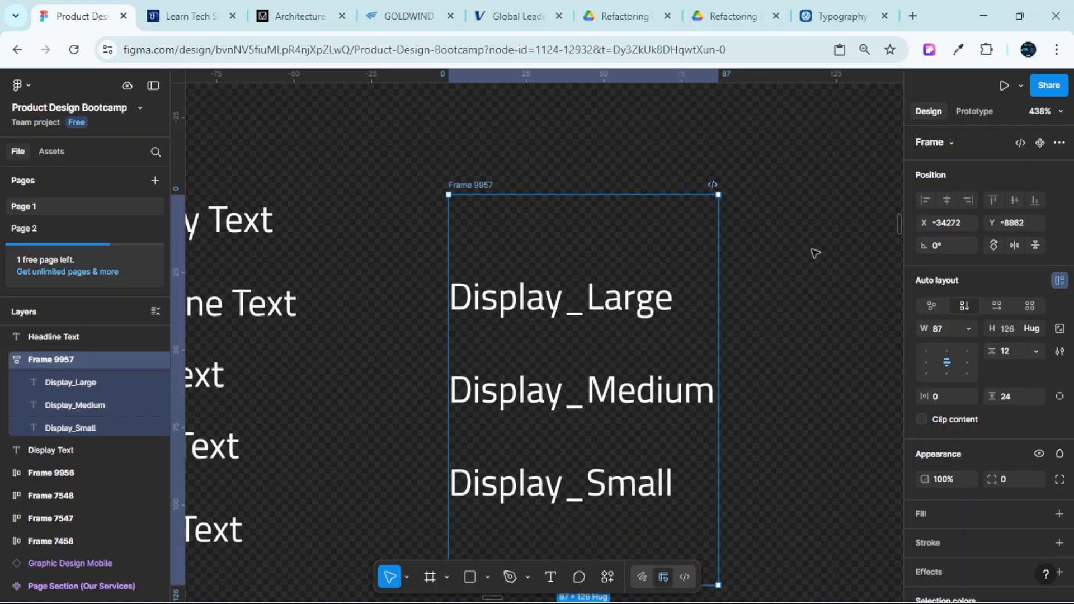
Widen the auto layout frame around the three Display variants to 174
{"action": "scroll", "coordinate": [715, 215], "scroll_direction": "down", "scroll_amount": 3}
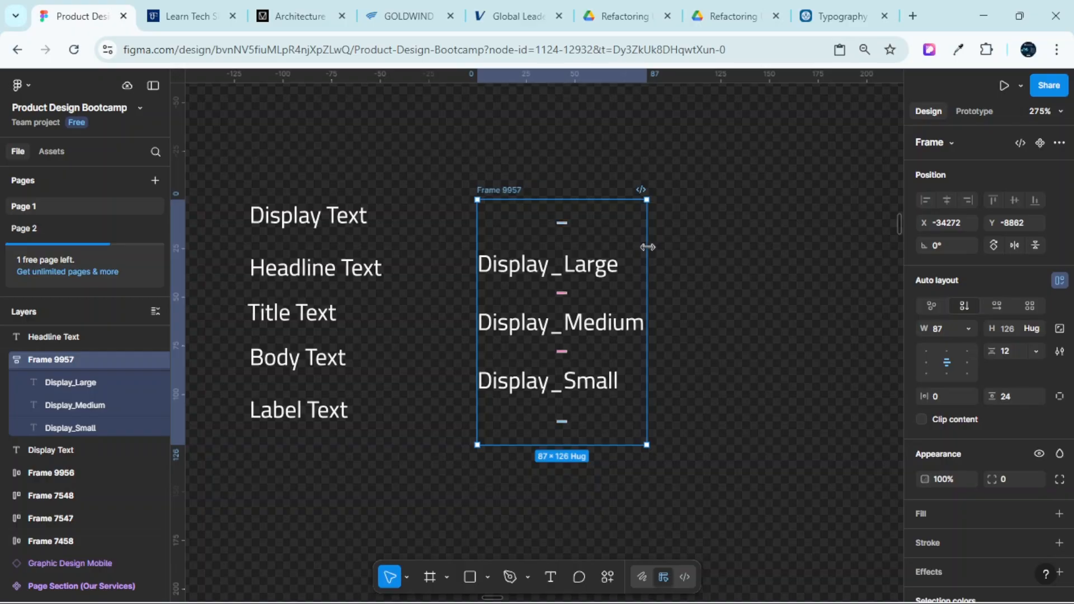
{"action": "left_click_drag", "start_coordinate": [648, 245], "coordinate": [816, 249]}
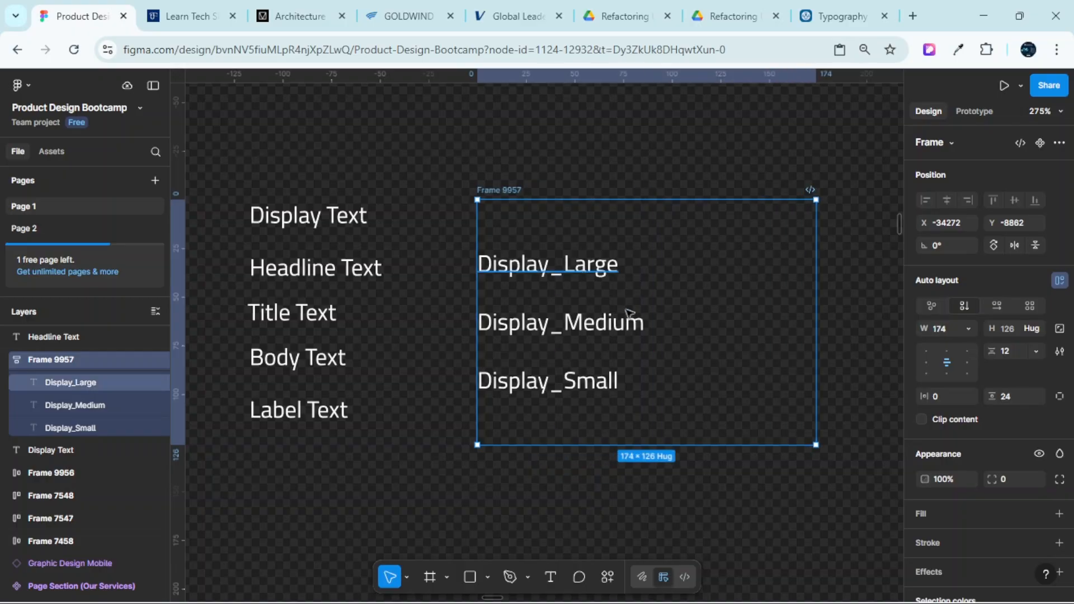
Set the width of the Display_Large, Display_Medium and Display_Small texts to Hug contents, then reselect their parent frame
{"action": "left_click", "coordinate": [613, 274]}
{"action": "left_click", "coordinate": [632, 324], "text": "shift"}
{"action": "key", "text": "Escape"}
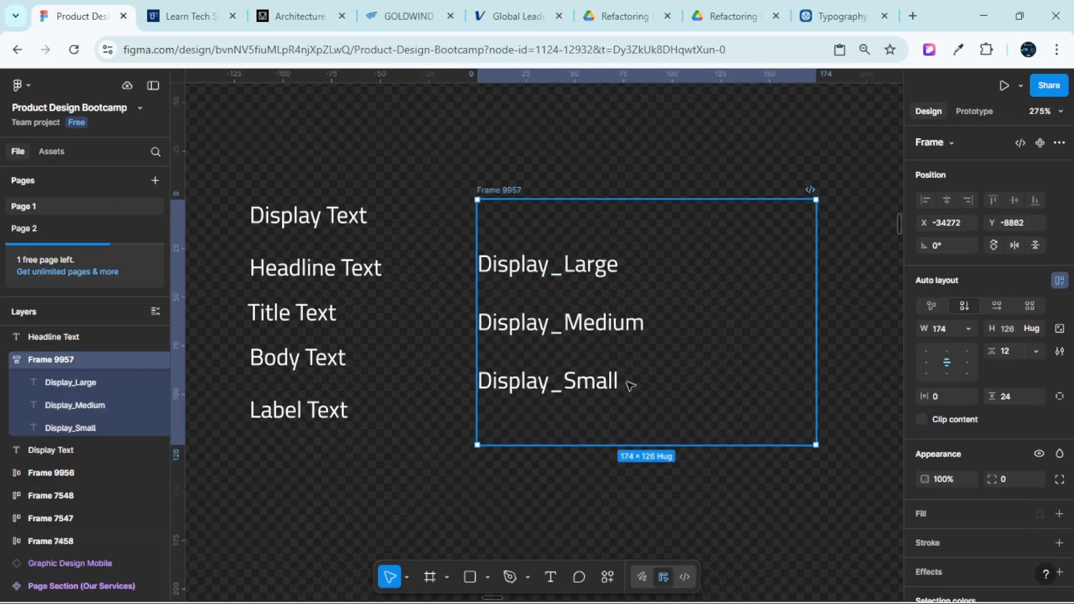
{"action": "left_click", "coordinate": [605, 257]}
{"action": "double_click", "coordinate": [603, 278]}
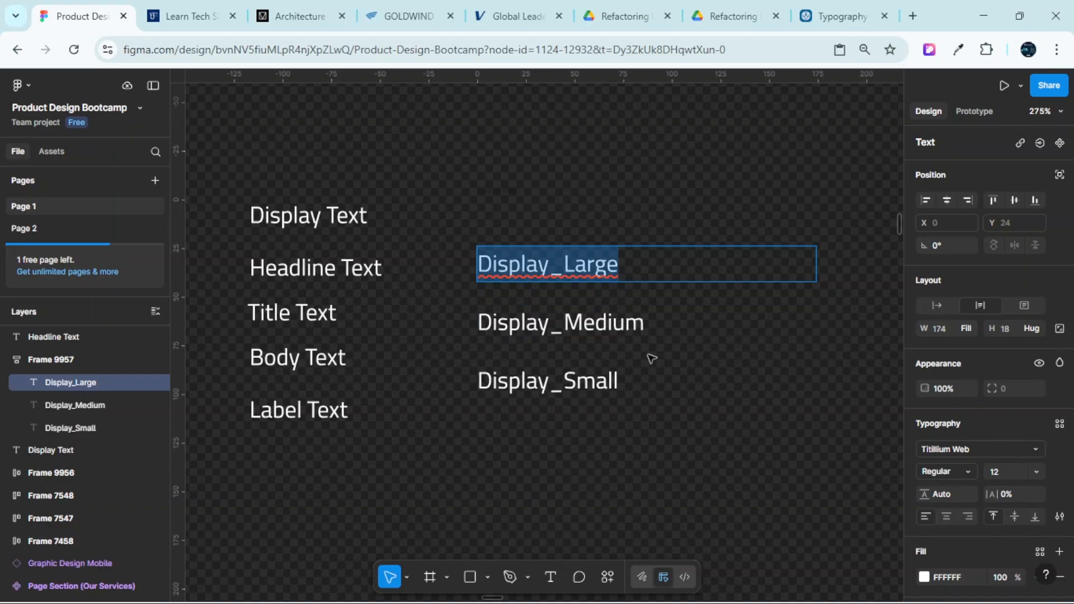
{"action": "key", "text": "Escape"}
{"action": "left_click", "coordinate": [607, 320], "text": "shift"}
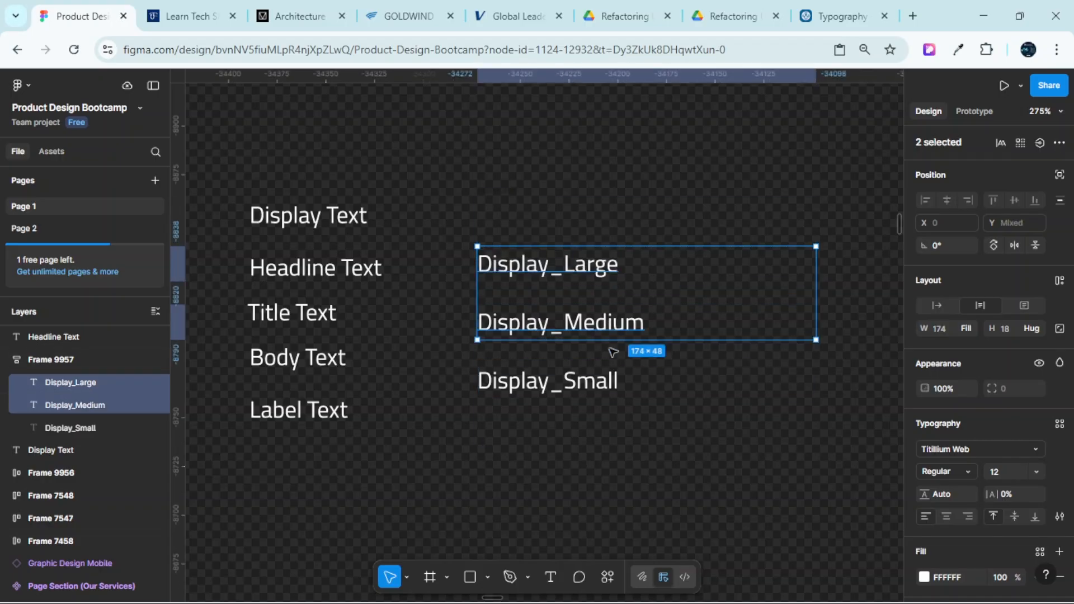
{"action": "left_click", "coordinate": [618, 378], "text": "shift"}
{"action": "scroll", "coordinate": [971, 296], "scroll_direction": "down", "scroll_amount": 2}
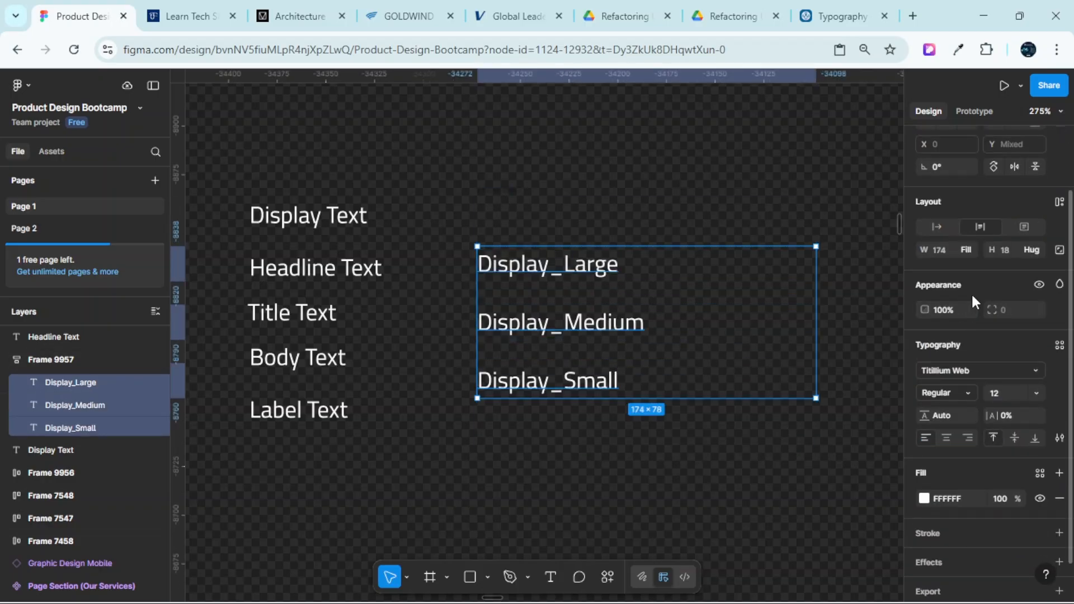
{"action": "left_click", "coordinate": [964, 243]}
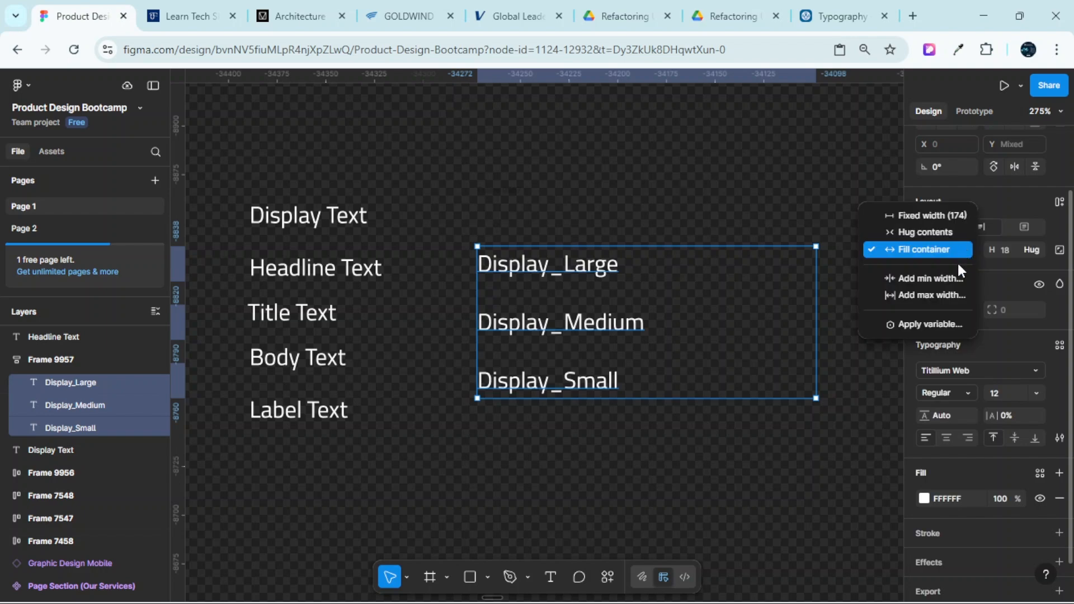
{"action": "left_click", "coordinate": [942, 231]}
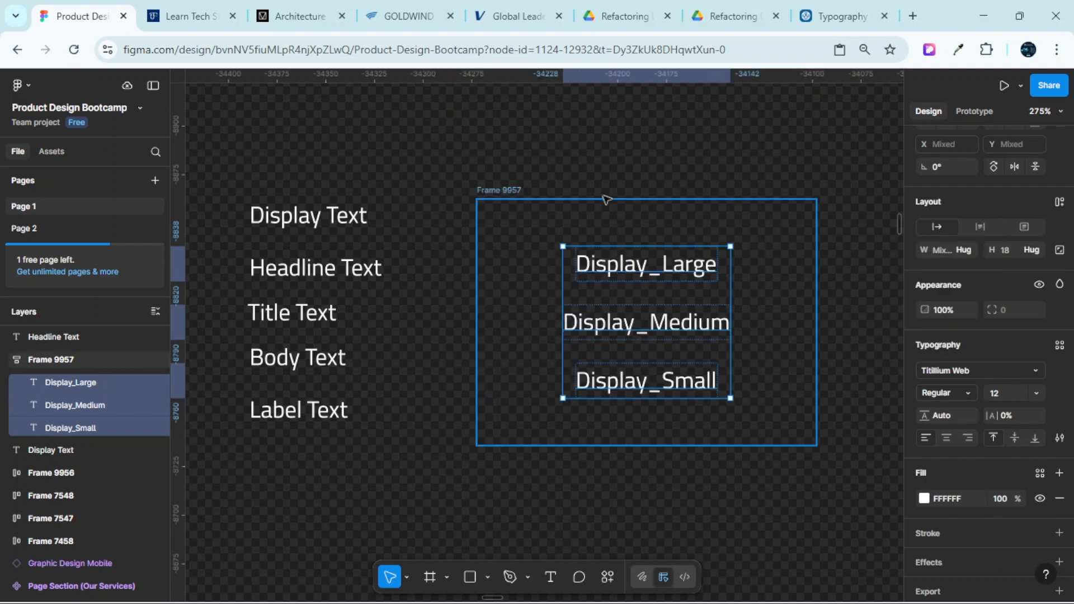
{"action": "left_click", "coordinate": [604, 199]}
{"action": "left_click", "coordinate": [520, 221]}
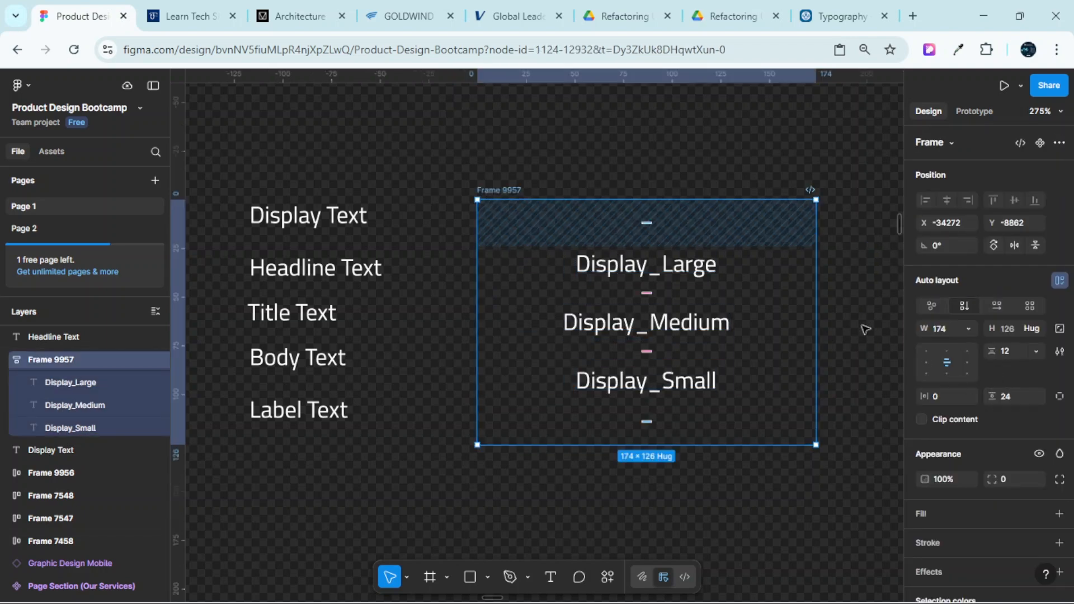
{"action": "left_click", "coordinate": [654, 164]}
{"action": "left_click", "coordinate": [549, 214]}
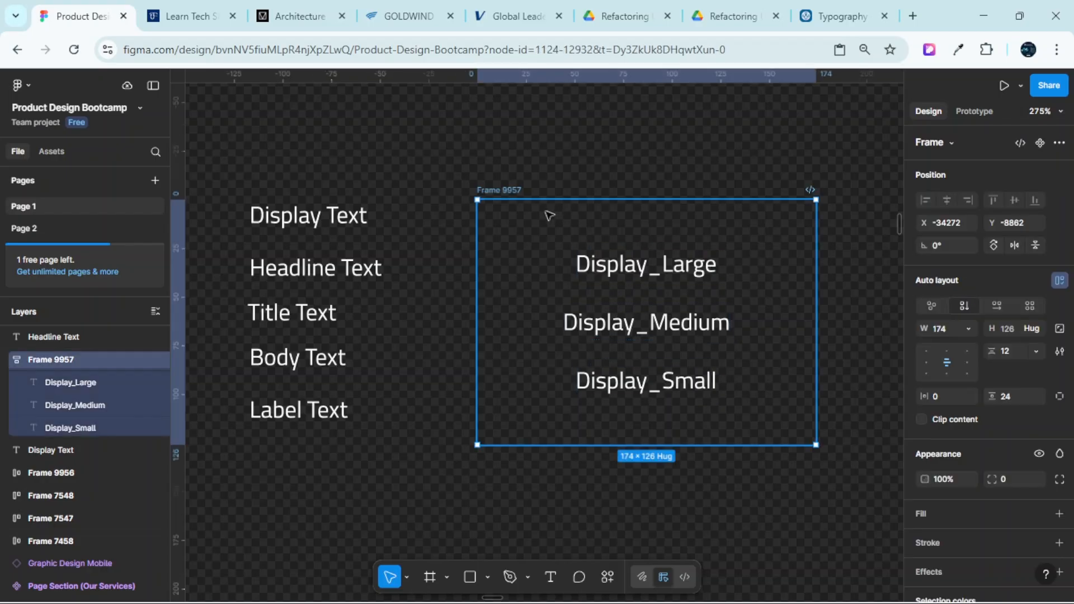
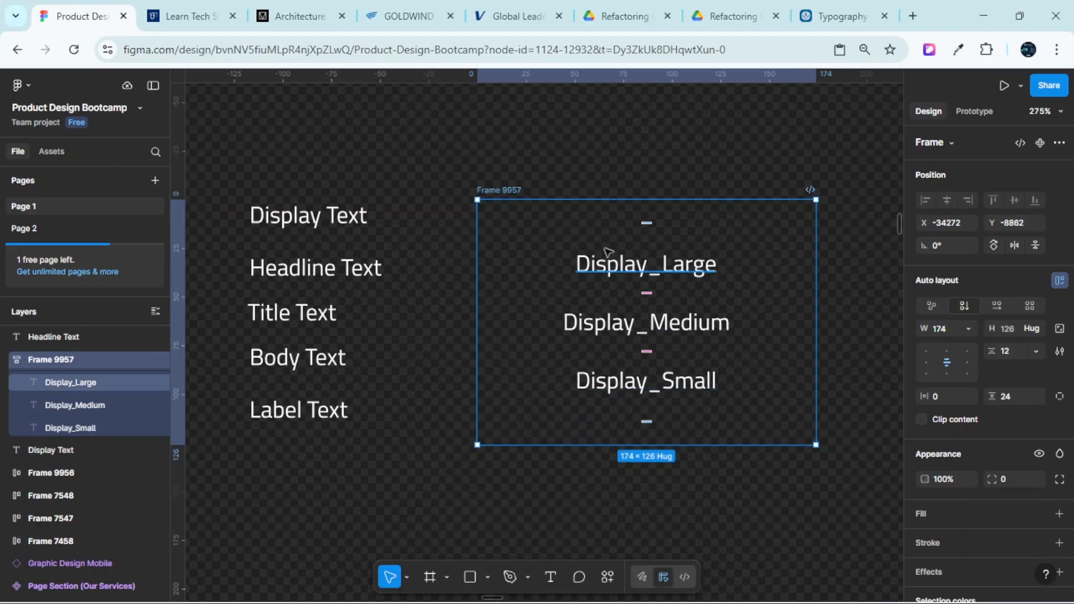
Draw a new frame about 308 × 251 on the empty canvas beside the Display variants frame
{"action": "scroll", "coordinate": [602, 252], "scroll_direction": "down", "scroll_amount": 3}
{"action": "scroll", "coordinate": [439, 249], "scroll_direction": "up", "scroll_amount": 3}
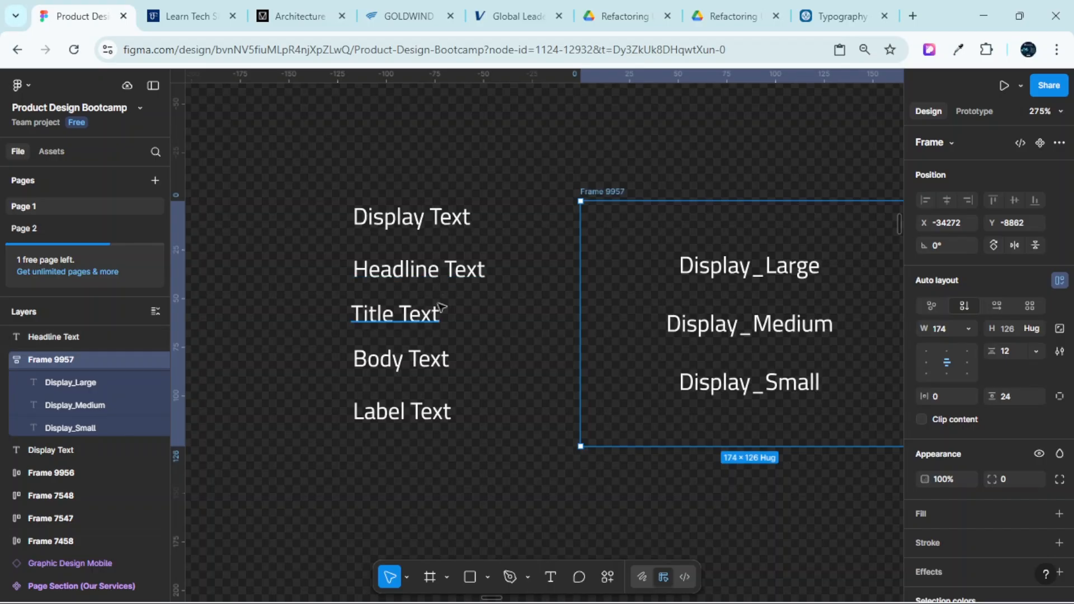
{"action": "scroll", "coordinate": [492, 313], "scroll_direction": "right", "scroll_amount": 4}
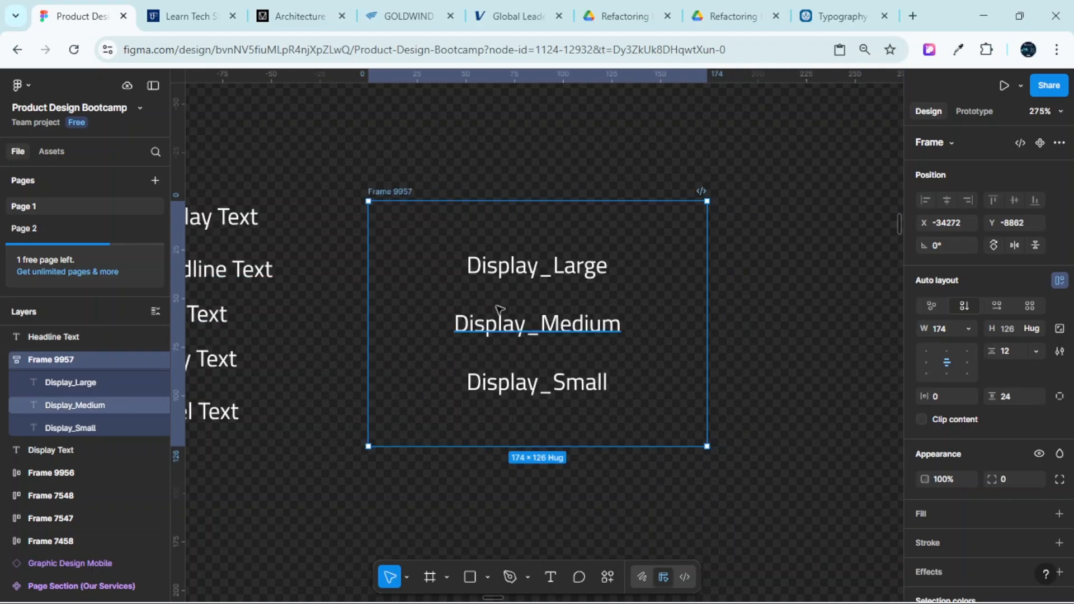
{"action": "scroll", "coordinate": [537, 280], "scroll_direction": "down", "scroll_amount": 3}
{"action": "scroll", "coordinate": [631, 277], "scroll_direction": "right", "scroll_amount": 2}
{"action": "scroll", "coordinate": [631, 276], "scroll_direction": "right", "scroll_amount": 3}
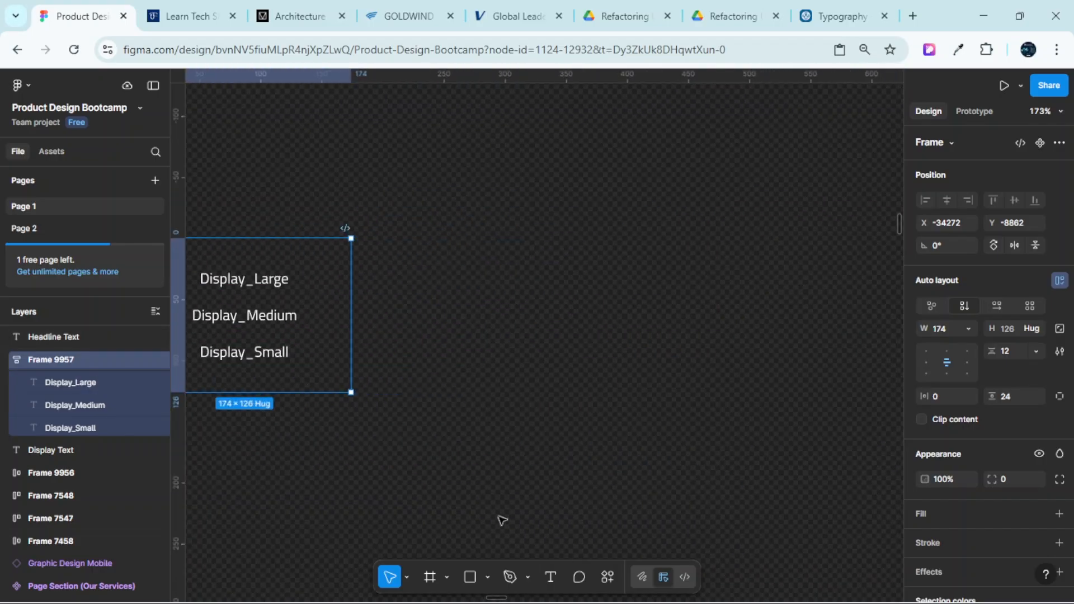
{"action": "left_click", "coordinate": [431, 577]}
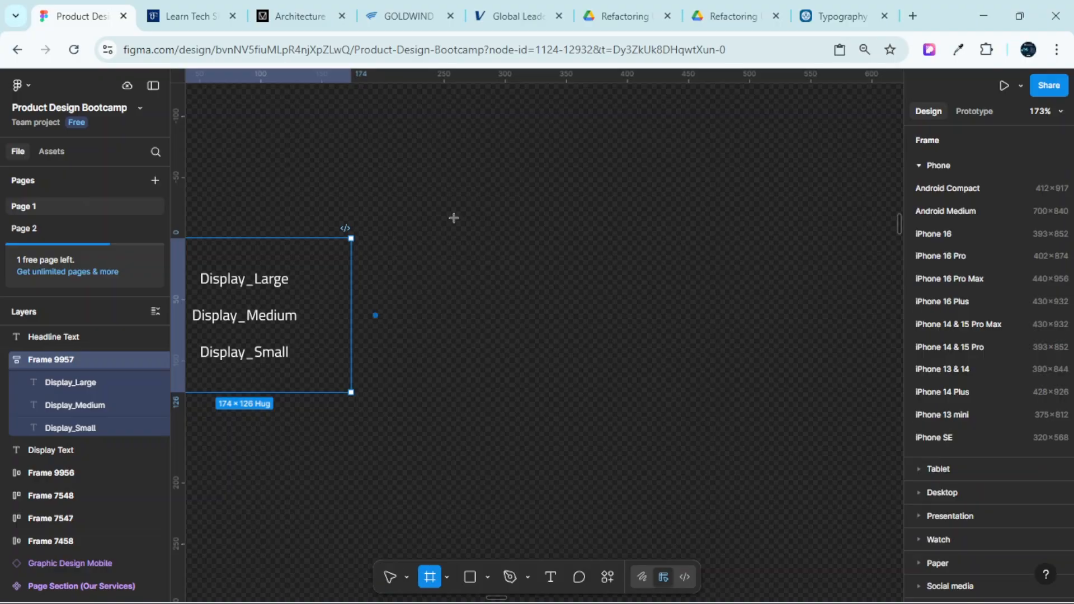
{"action": "left_click_drag", "start_coordinate": [468, 213], "coordinate": [845, 519]}
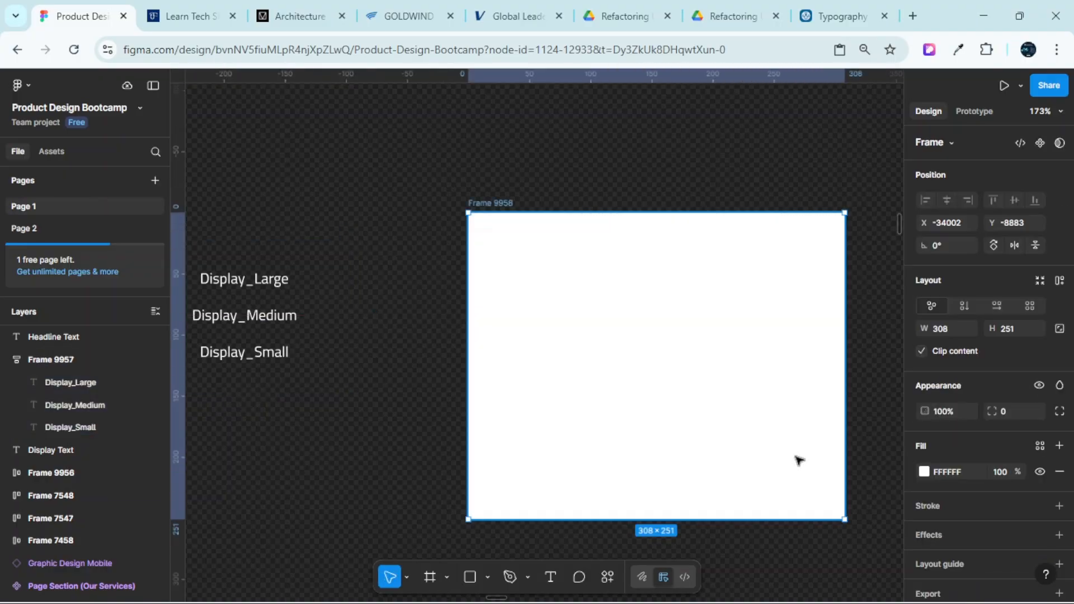
Set the new white frame's width to 1600
{"action": "left_click", "coordinate": [947, 331]}
{"action": "type", "text": "1600"}
{"action": "key", "text": "Return"}
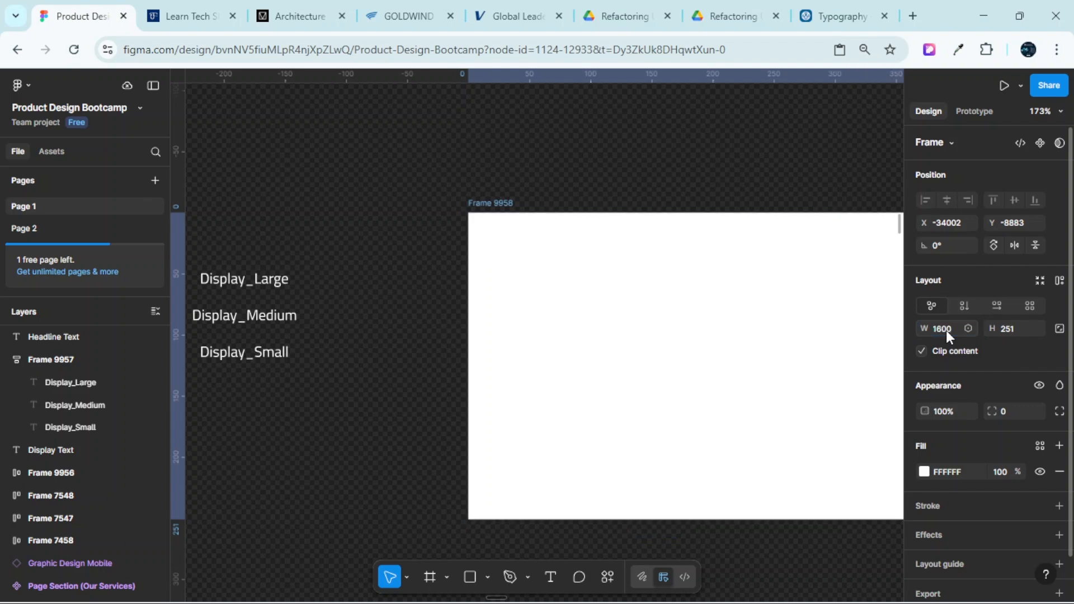
{"action": "scroll", "coordinate": [780, 277], "scroll_direction": "right", "scroll_amount": 2}
{"action": "scroll", "coordinate": [762, 290], "scroll_direction": "right", "scroll_amount": 2}
{"action": "scroll", "coordinate": [759, 296], "scroll_direction": "down", "scroll_amount": 3}
{"action": "scroll", "coordinate": [812, 308], "scroll_direction": "right", "scroll_amount": 2}
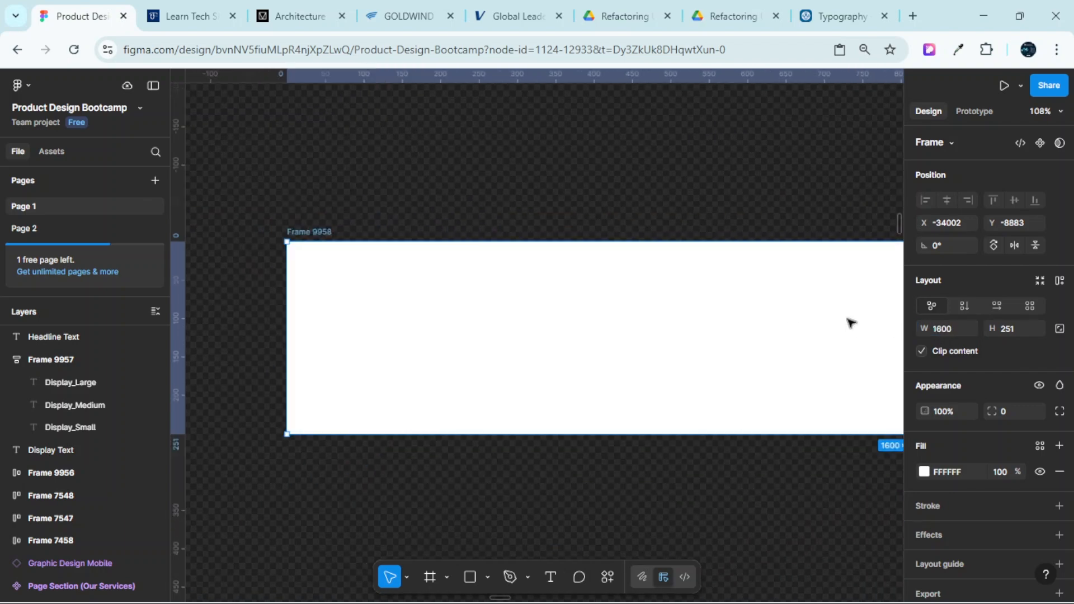
Set the new white frame's height to 1600
{"action": "left_click", "coordinate": [1012, 334]}
{"action": "type", "text": "1600"}
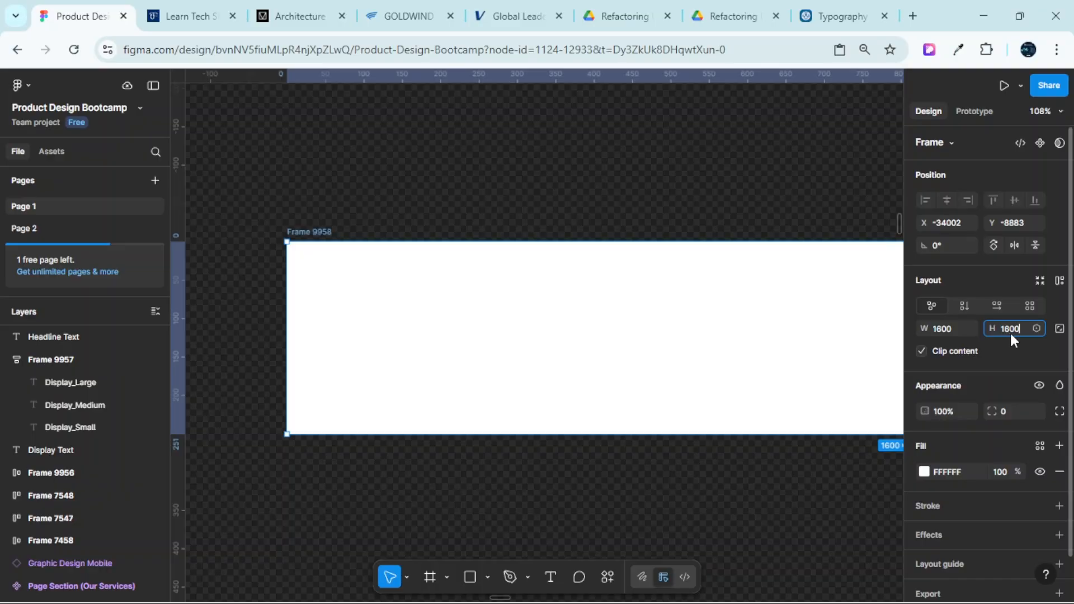
{"action": "key", "text": "Return"}
Move the frame holding the three Display variants into the upper part of the white 1600 × 1600 frame
{"action": "scroll", "coordinate": [772, 252], "scroll_direction": "down", "scroll_amount": 3}
{"action": "scroll", "coordinate": [762, 265], "scroll_direction": "down", "scroll_amount": 3}
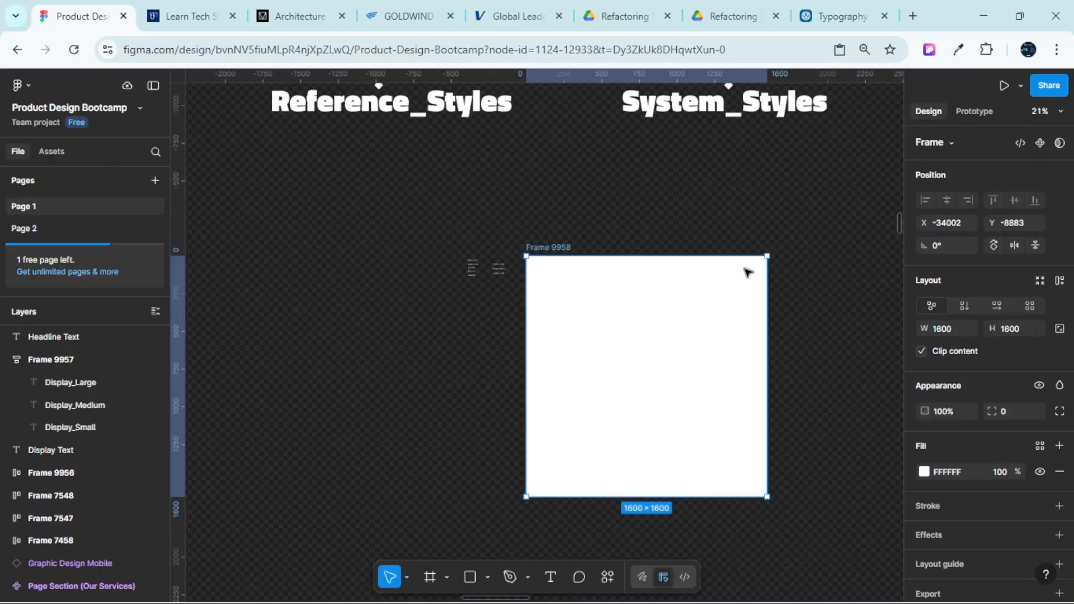
{"action": "scroll", "coordinate": [549, 312], "scroll_direction": "up", "scroll_amount": 3}
{"action": "left_click", "coordinate": [452, 223]}
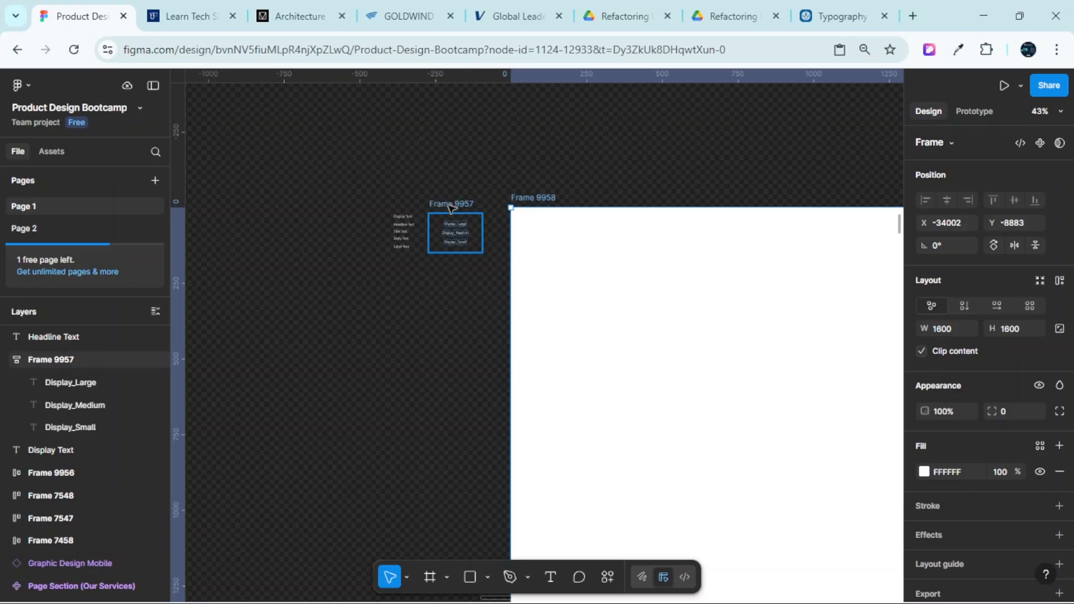
{"action": "left_click_drag", "start_coordinate": [453, 224], "coordinate": [741, 337]}
{"action": "scroll", "coordinate": [741, 336], "scroll_direction": "up", "scroll_amount": 3}
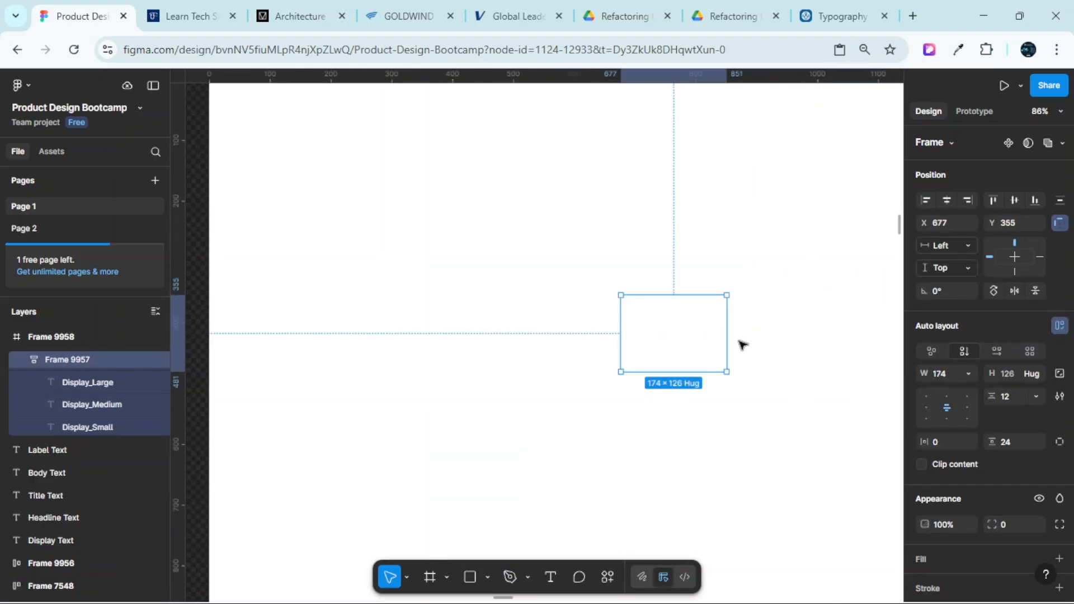
Recolour the Display variants to black (000000) and shift their frame to X 647, Y 255 inside the white frame
{"action": "scroll", "coordinate": [981, 497], "scroll_direction": "down", "scroll_amount": 3}
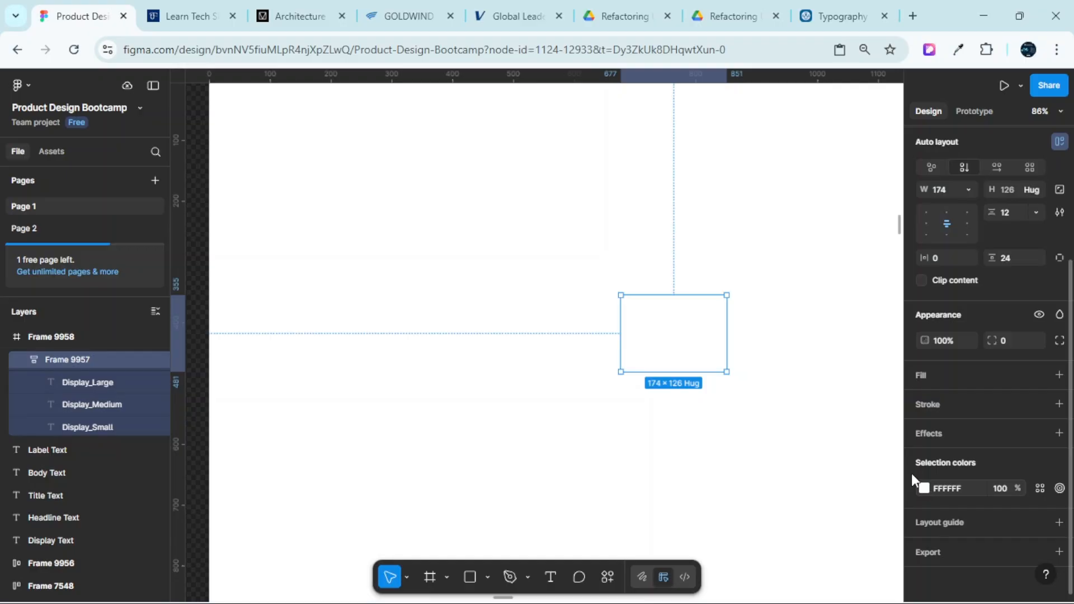
{"action": "left_click", "coordinate": [925, 489]}
{"action": "left_click", "coordinate": [765, 293]}
{"action": "left_click_drag", "start_coordinate": [759, 339], "coordinate": [748, 475]}
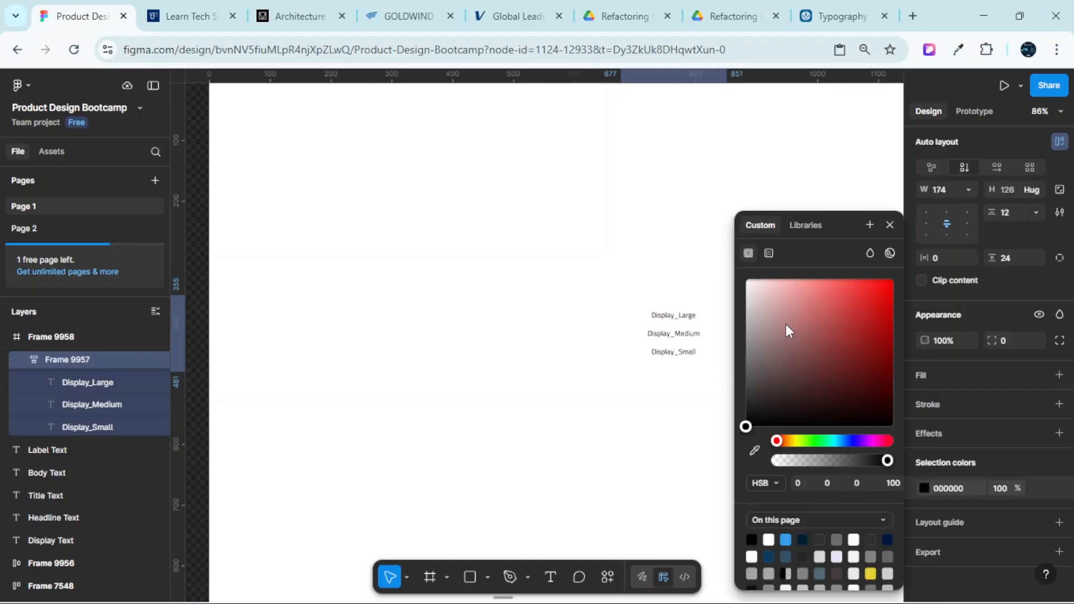
{"action": "left_click", "coordinate": [889, 224]}
{"action": "scroll", "coordinate": [698, 246], "scroll_direction": "up", "scroll_amount": 4}
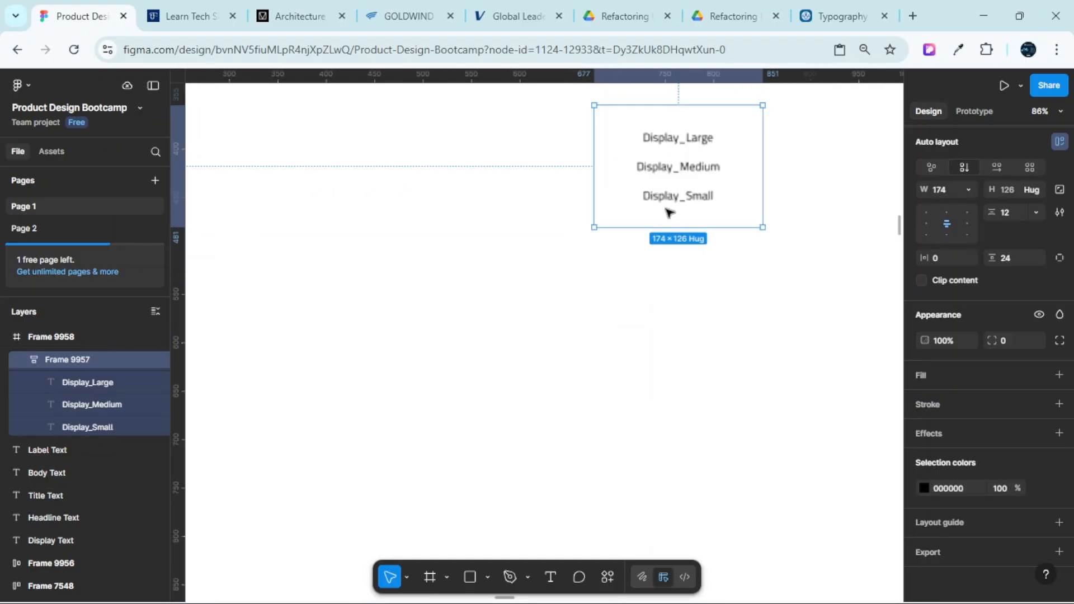
{"action": "scroll", "coordinate": [732, 306], "scroll_direction": "down", "scroll_amount": 5}
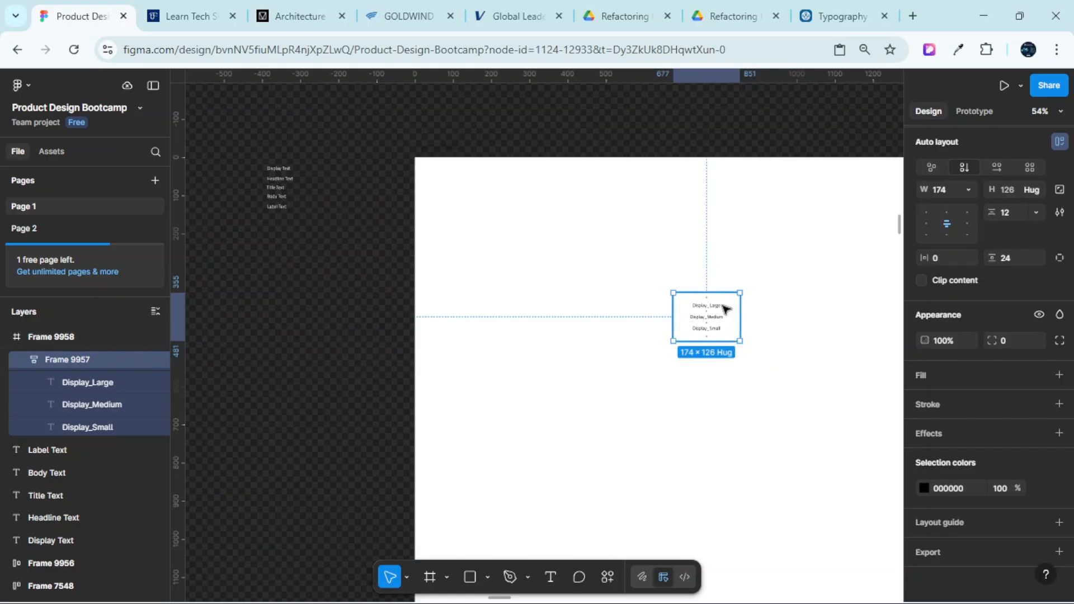
{"action": "scroll", "coordinate": [425, 144], "scroll_direction": "down", "scroll_amount": 3}
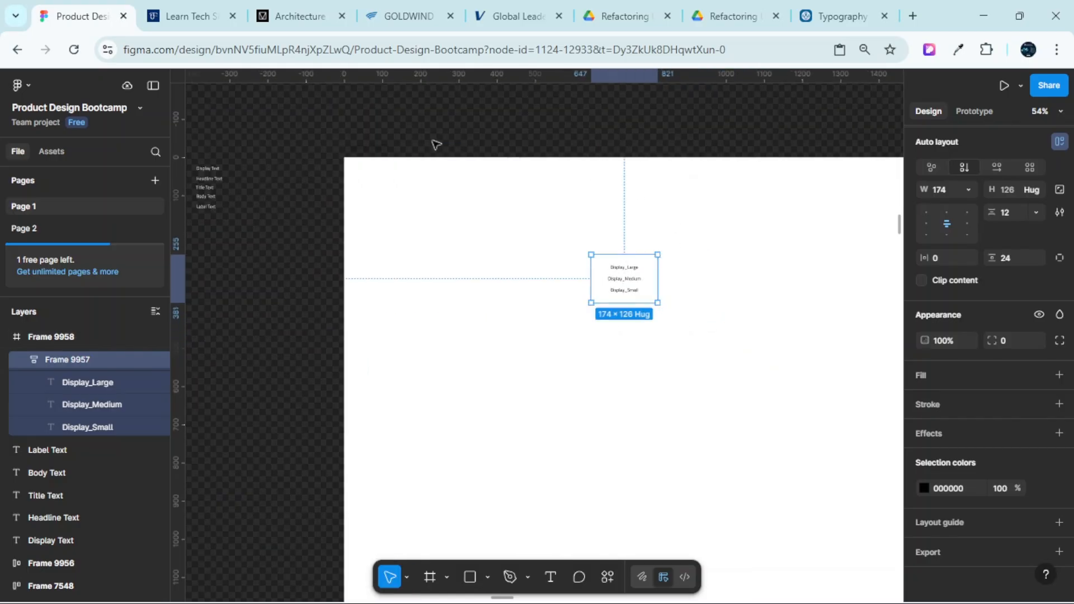
Rename the white 1600 × 1600 frame as Typography System
{"action": "left_click", "coordinate": [415, 154]}
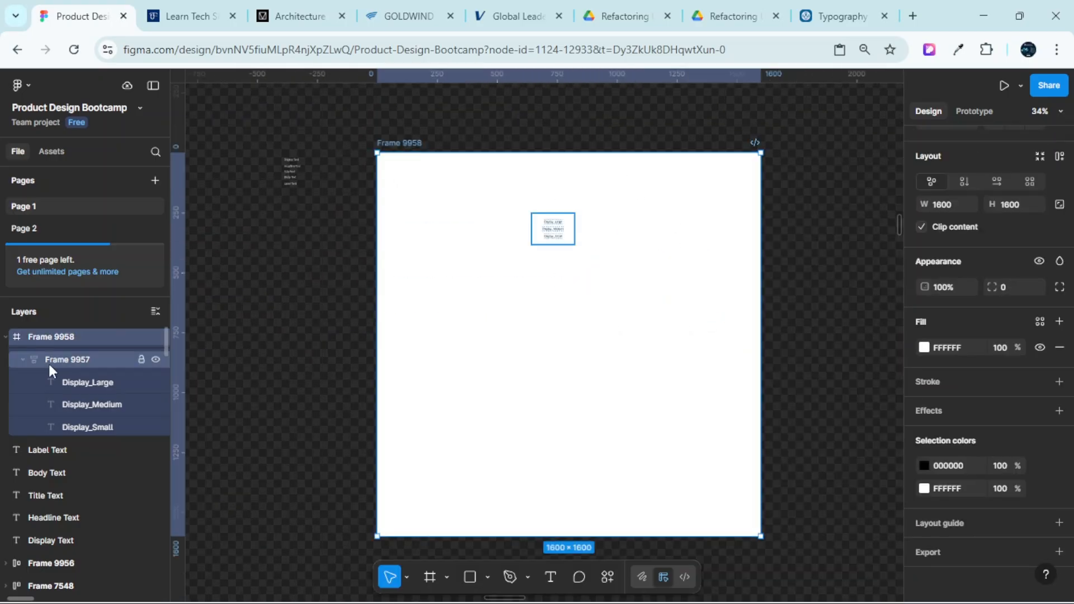
{"action": "double_click", "coordinate": [60, 337]}
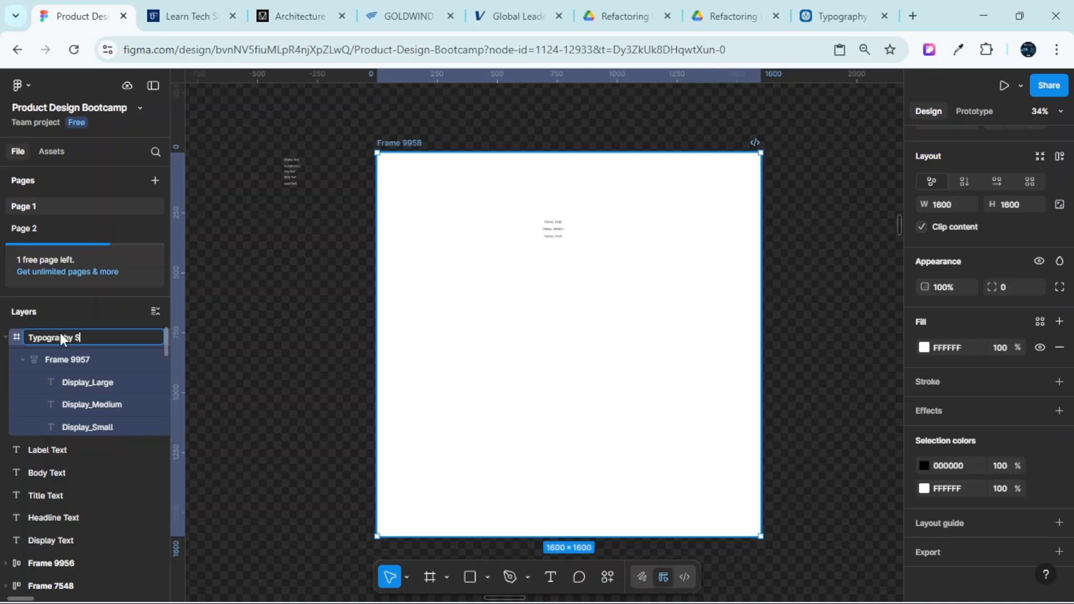
{"action": "type", "text": "em"}
{"action": "key", "text": "Return"}
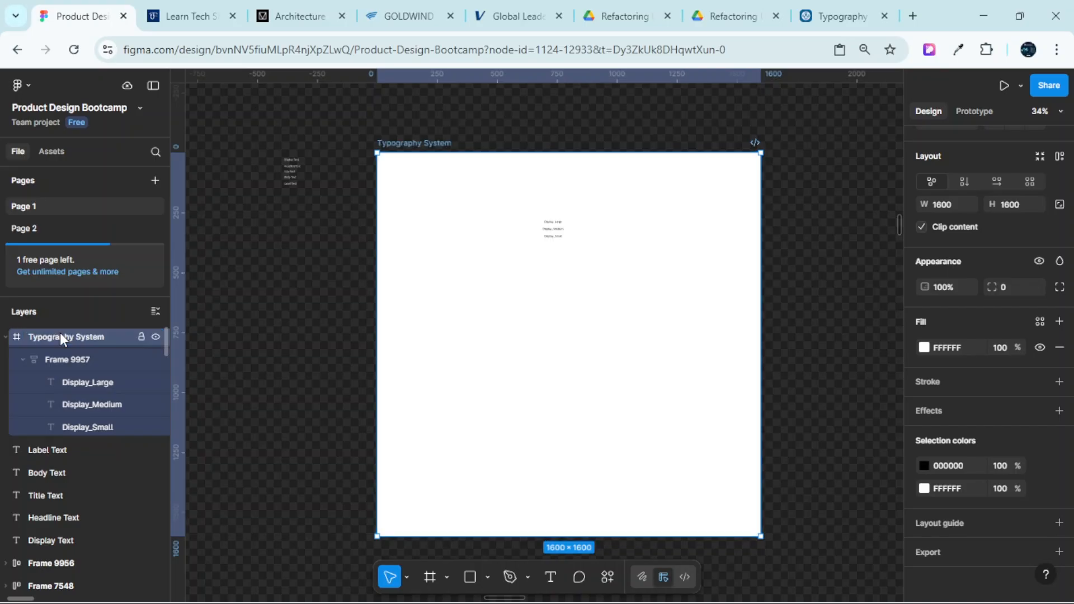
Duplicate the Display_Large text above the Display variants as a separate text placed directly in the Typography System frame
{"action": "scroll", "coordinate": [308, 257], "scroll_direction": "up", "scroll_amount": 2}
{"action": "scroll", "coordinate": [642, 256], "scroll_direction": "down", "scroll_amount": 2}
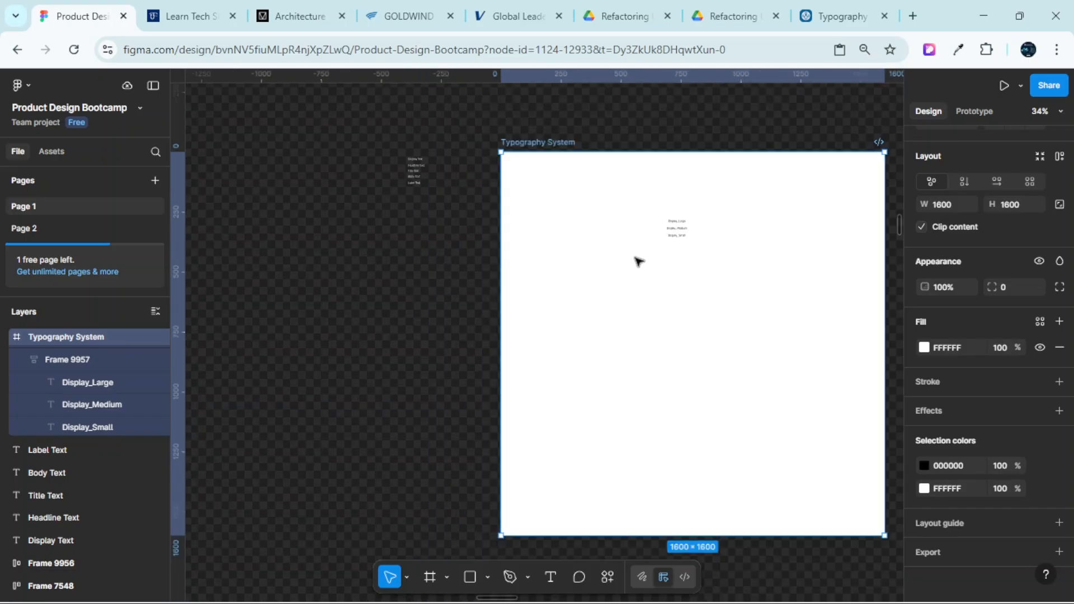
{"action": "scroll", "coordinate": [633, 261], "scroll_direction": "right", "scroll_amount": 2}
{"action": "scroll", "coordinate": [576, 270], "scroll_direction": "up", "scroll_amount": 2}
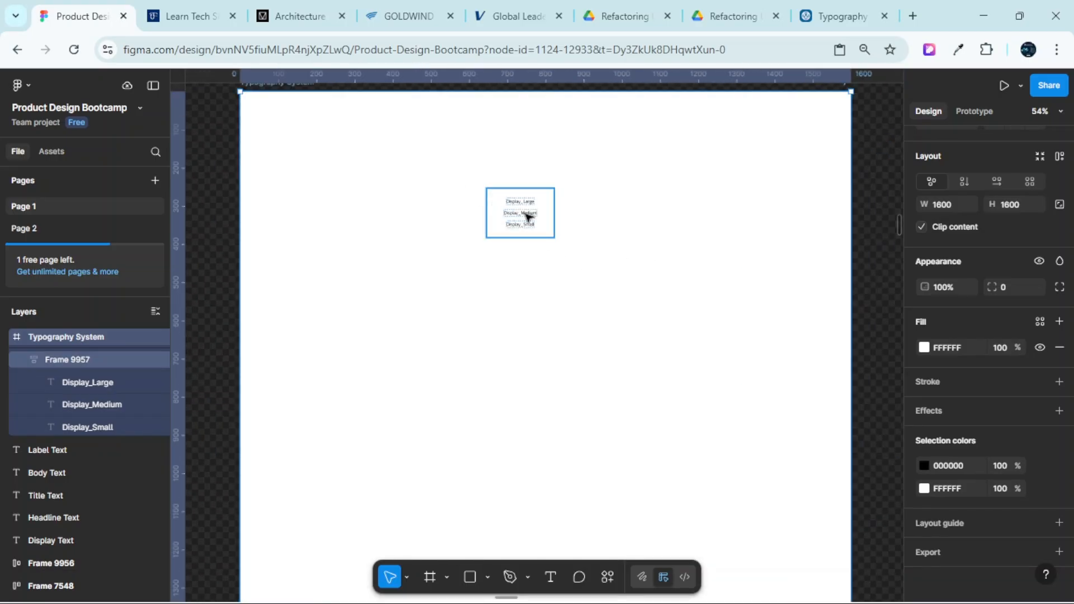
{"action": "scroll", "coordinate": [524, 214], "scroll_direction": "up", "scroll_amount": 1}
{"action": "scroll", "coordinate": [536, 214], "scroll_direction": "up", "scroll_amount": 3}
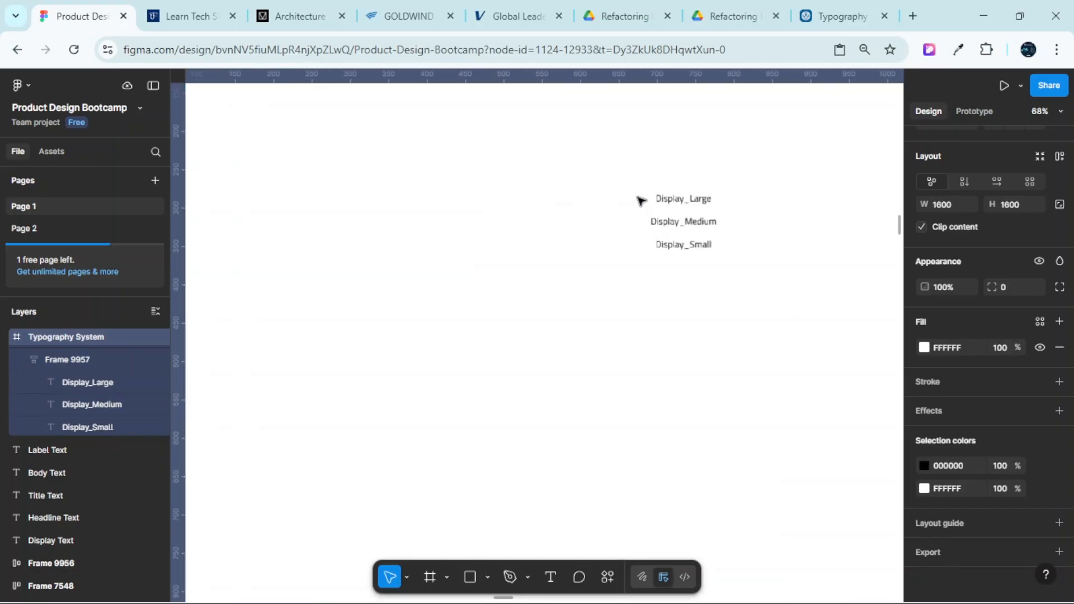
{"action": "left_click", "coordinate": [684, 202]}
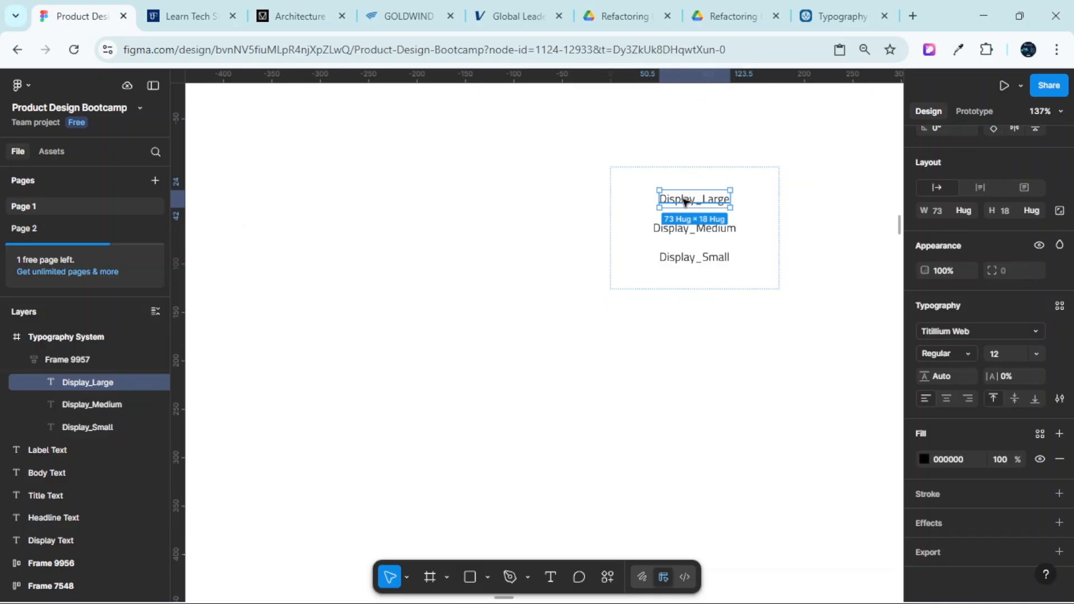
{"action": "left_click_drag", "start_coordinate": [684, 201], "coordinate": [678, 256]}
Replace the wording of the copied text with "Typography_System"
{"action": "scroll", "coordinate": [679, 257], "scroll_direction": "up", "scroll_amount": 3}
{"action": "double_click", "coordinate": [676, 256]}
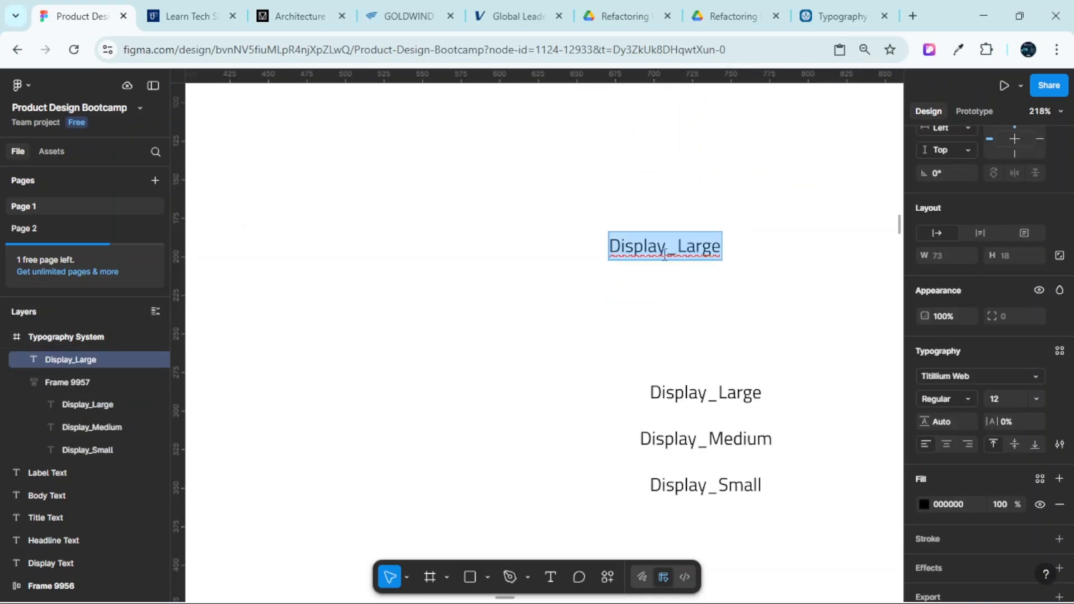
{"action": "type", "text": "Ty"}
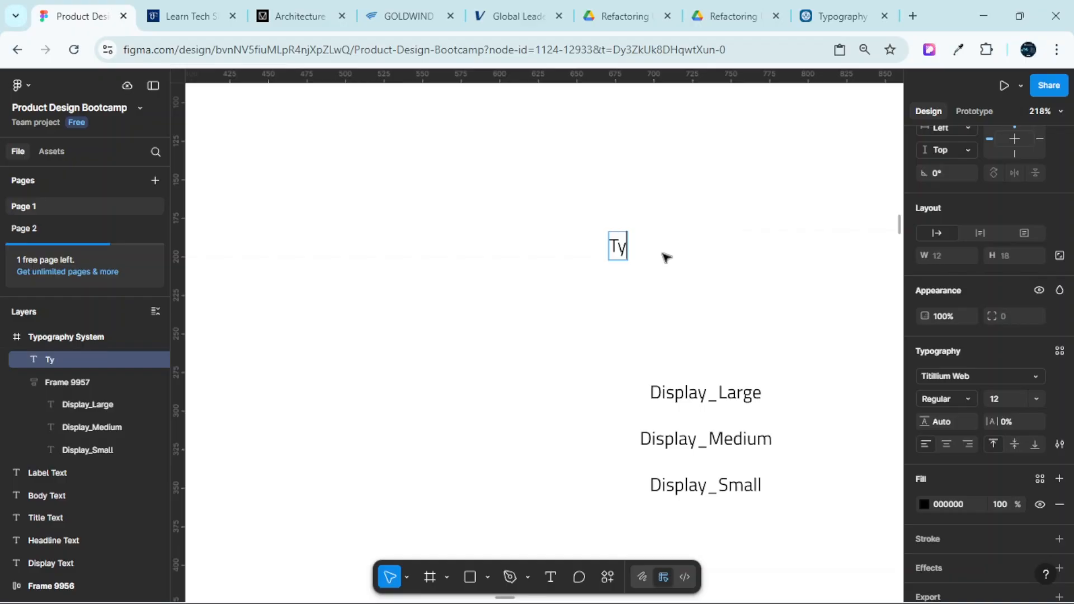
{"action": "type", "text": "pograp"}
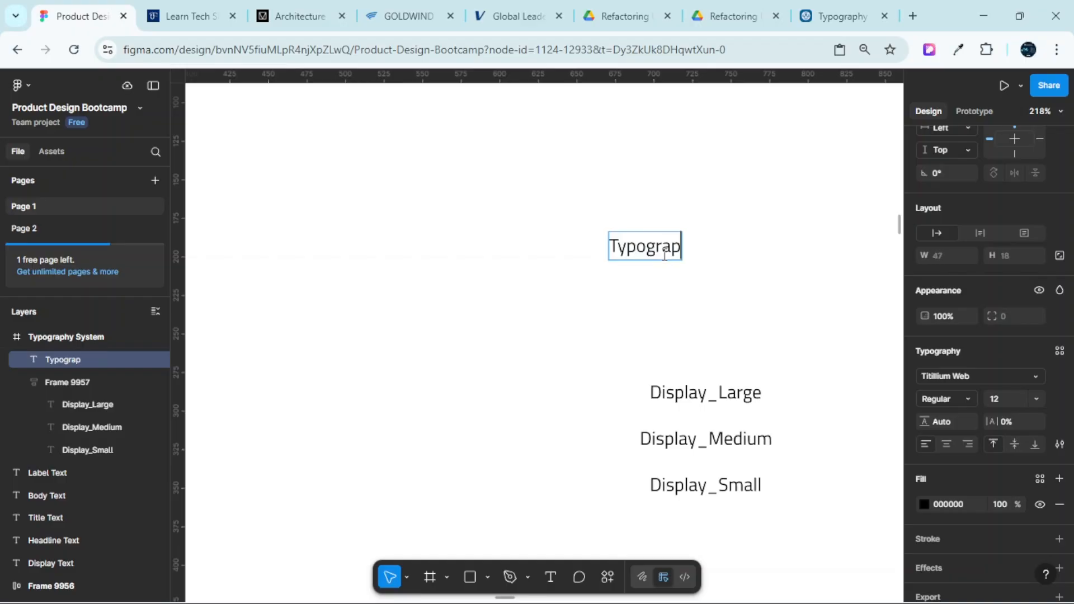
{"action": "type", "text": "hy Ss"}
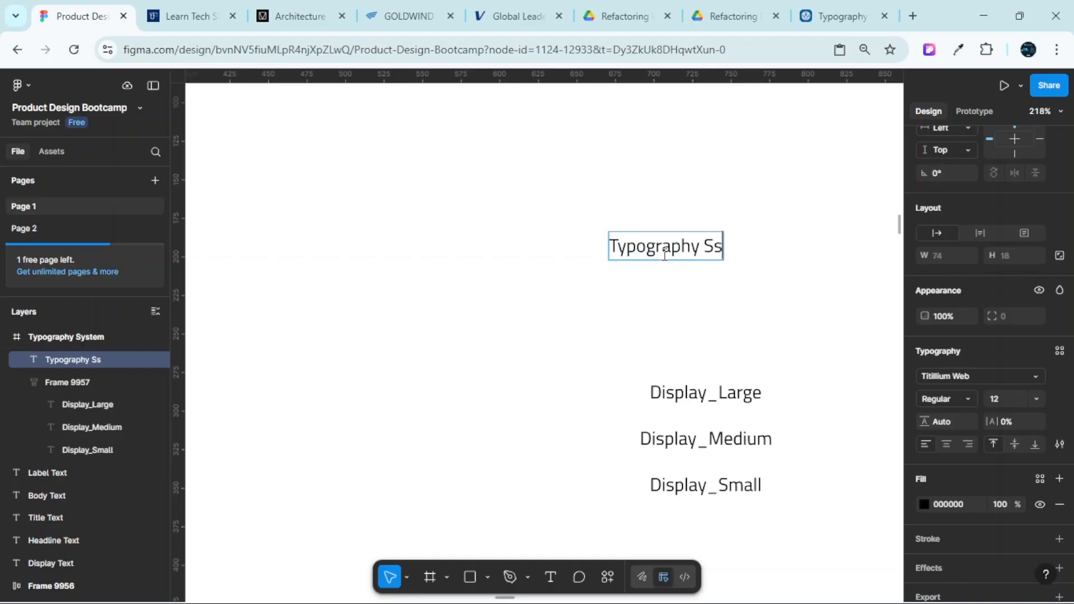
{"action": "key", "text": "BackSpace"}
{"action": "type", "text": "ystem"}
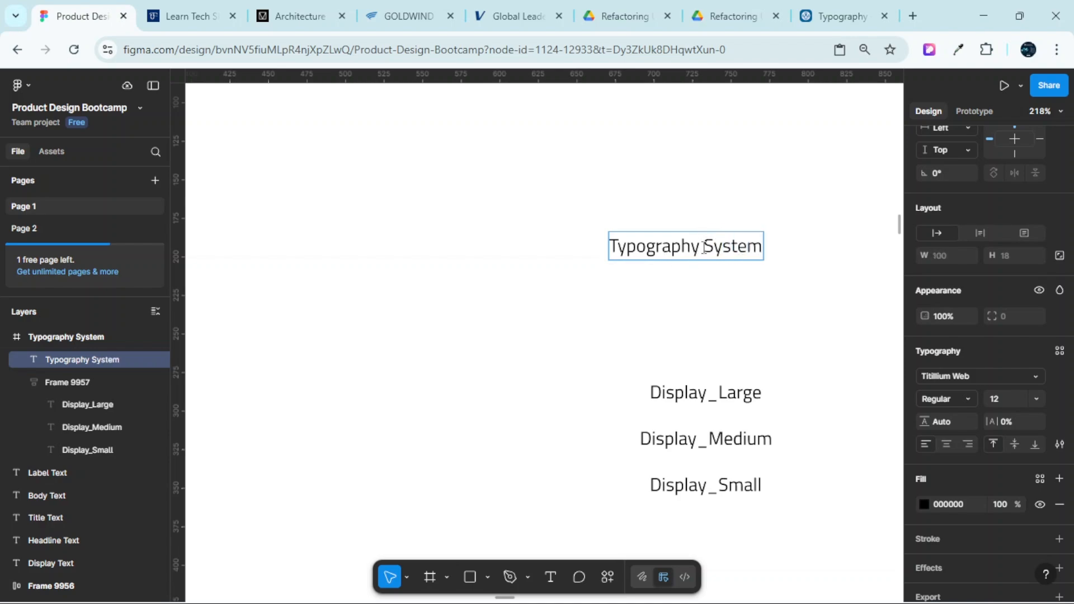
{"action": "key", "text": "BackSpace"}
{"action": "type", "text": "_"}
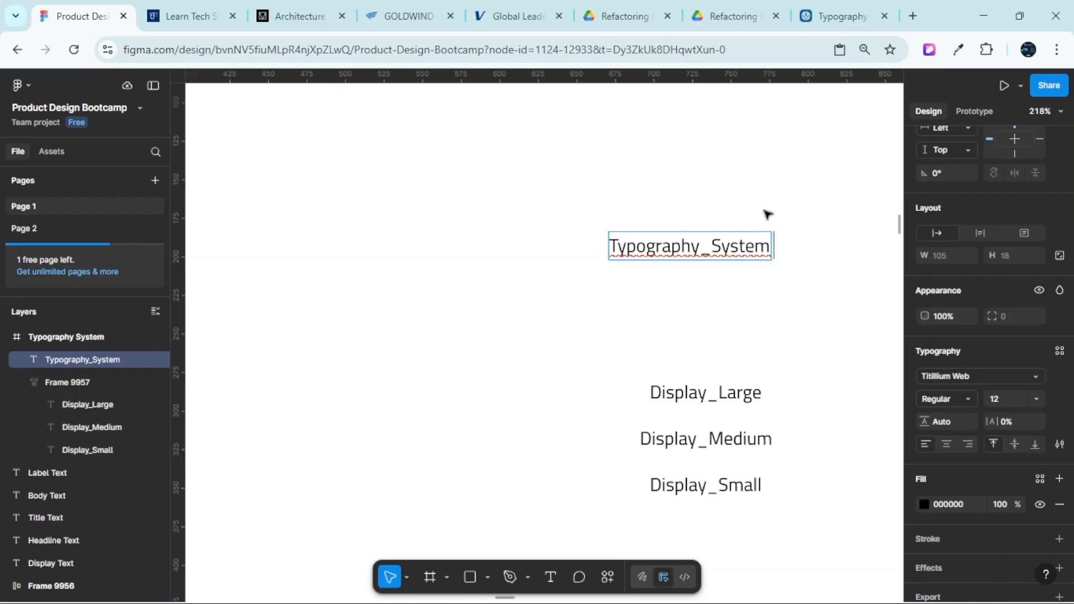
Extend the title with a space and "(Titillium Web", and finish editing the text
{"action": "type", "text": "(Tit"}
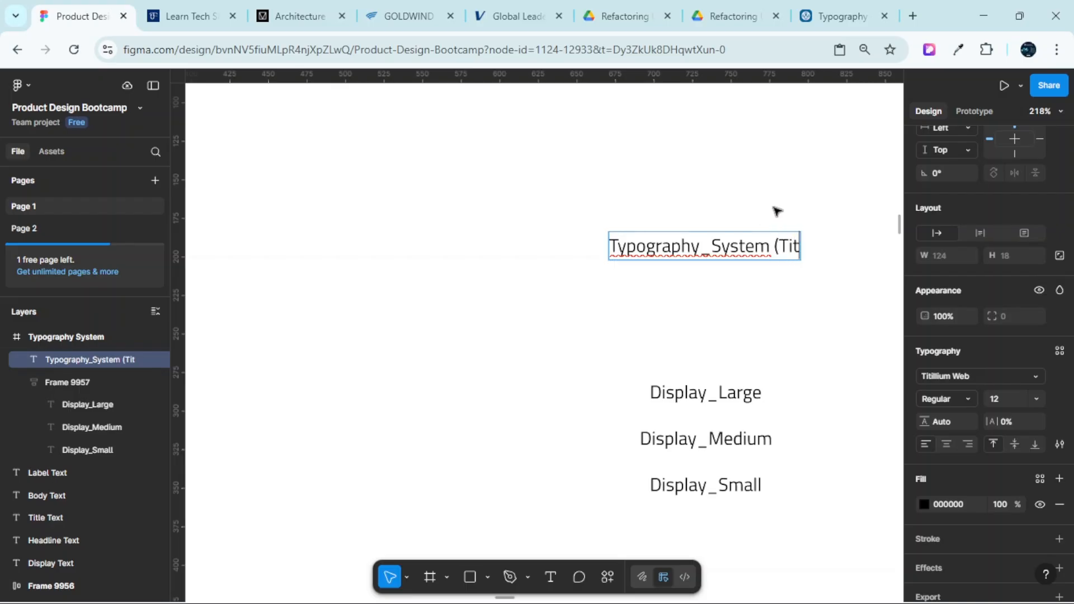
{"action": "type", "text": "illium"}
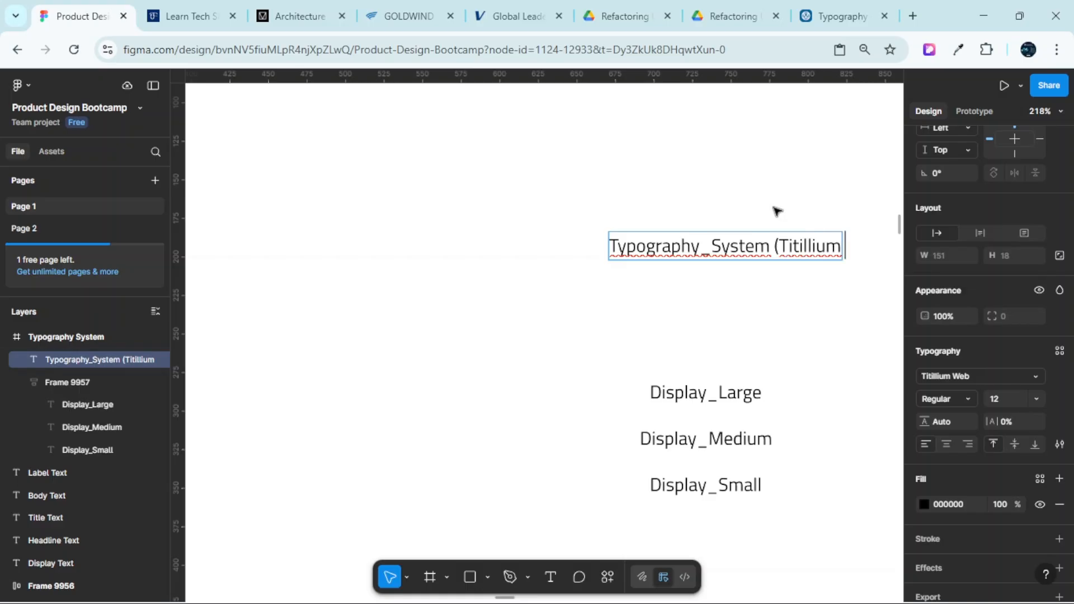
{"action": "type", "text": " Wen"}
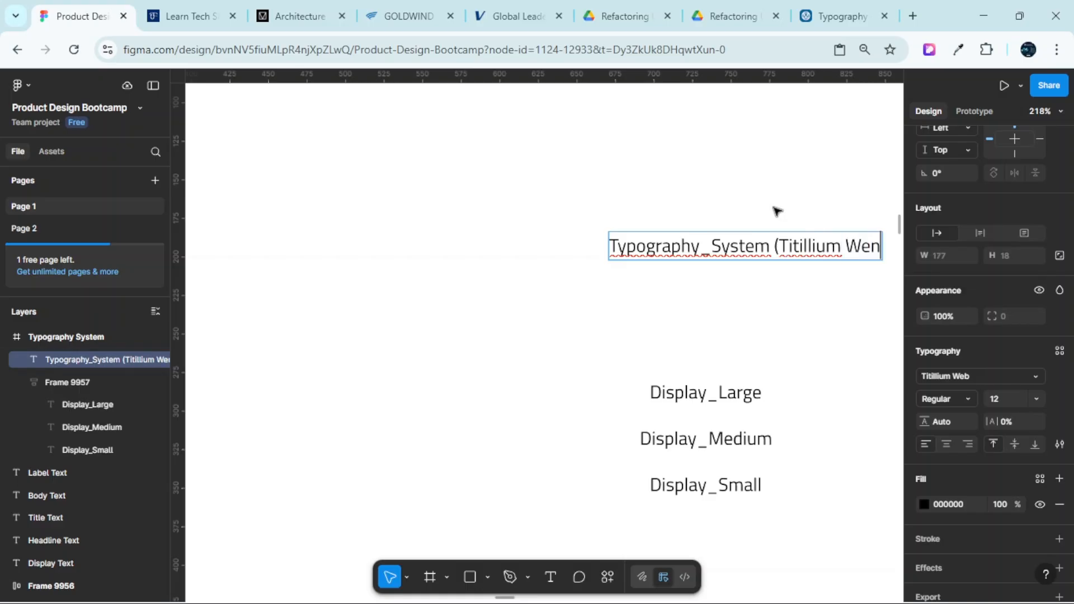
{"action": "key", "text": "BackSpace"}
{"action": "type", "text": "b"}
{"action": "left_click", "coordinate": [758, 186]}
Move the Typography_System title up to about X 594, Y 89 and set its font size to 20
{"action": "scroll", "coordinate": [692, 200], "scroll_direction": "down", "scroll_amount": 2}
{"action": "scroll", "coordinate": [616, 222], "scroll_direction": "down", "scroll_amount": 1}
{"action": "left_click", "coordinate": [632, 229]}
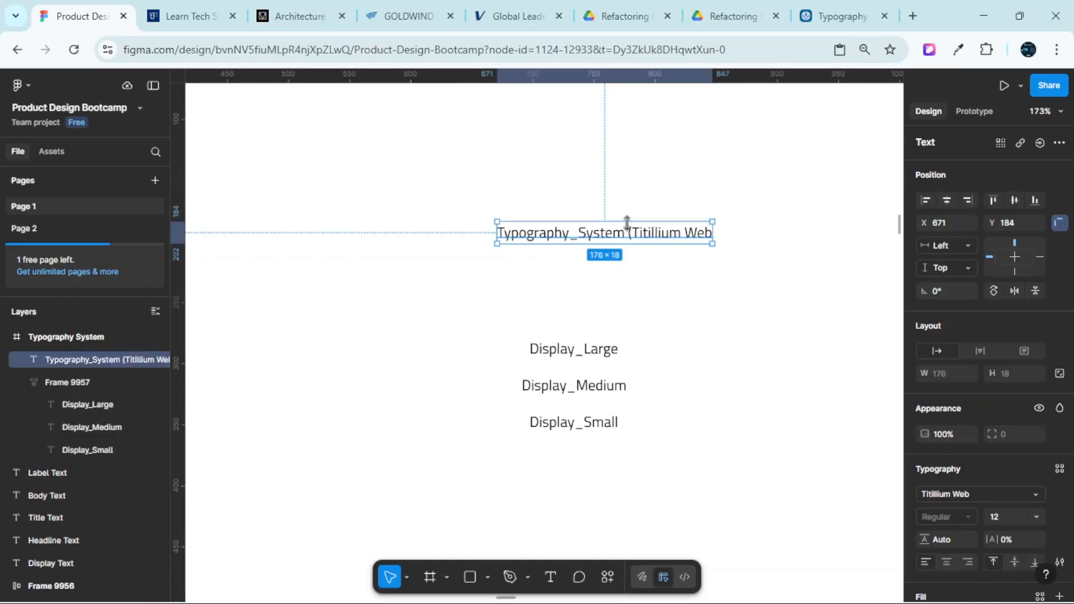
{"action": "scroll", "coordinate": [633, 234], "scroll_direction": "down", "scroll_amount": 1}
{"action": "left_click_drag", "start_coordinate": [631, 233], "coordinate": [557, 141]}
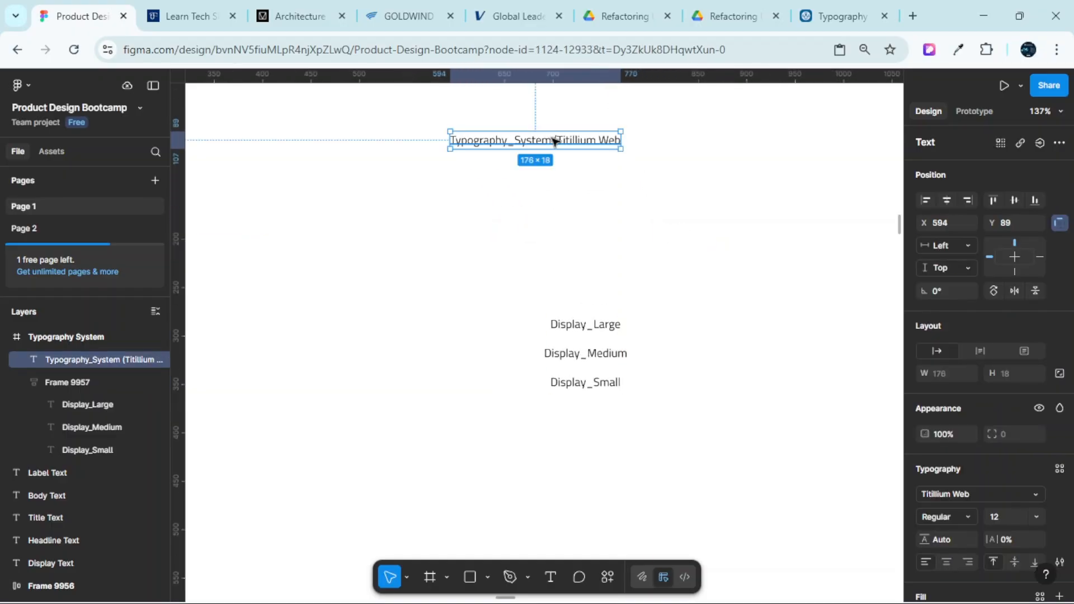
{"action": "double_click", "coordinate": [557, 141]}
{"action": "scroll", "coordinate": [985, 409], "scroll_direction": "down", "scroll_amount": 3}
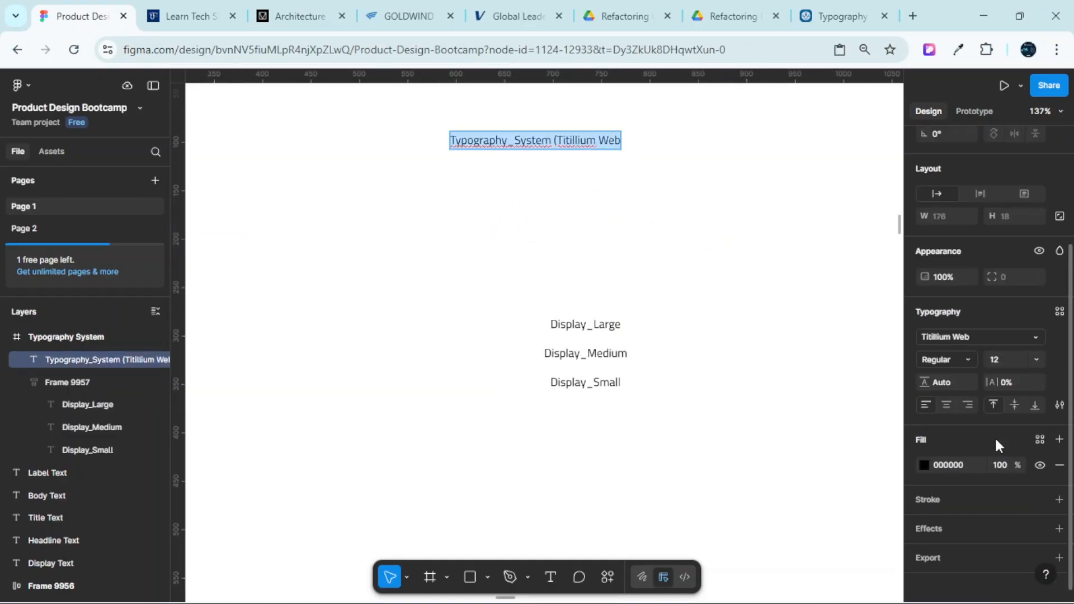
{"action": "left_click", "coordinate": [1002, 357]}
{"action": "type", "text": "20"}
{"action": "key", "text": "Return"}
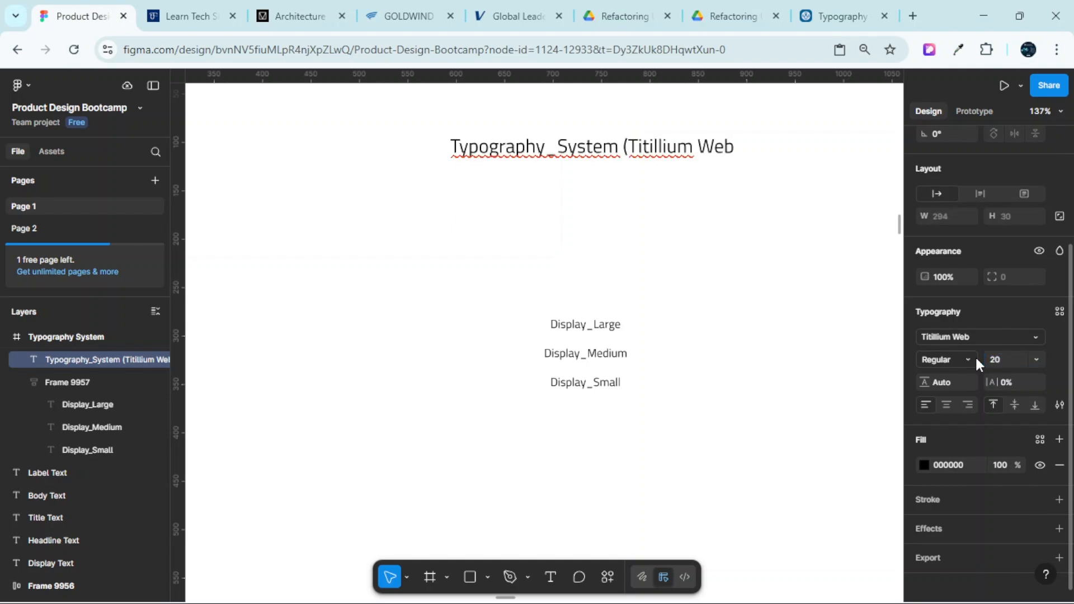
Raise the title to about Y 63 and align it to the horizontal centre of the Typography System frame
{"action": "key", "text": "minus"}
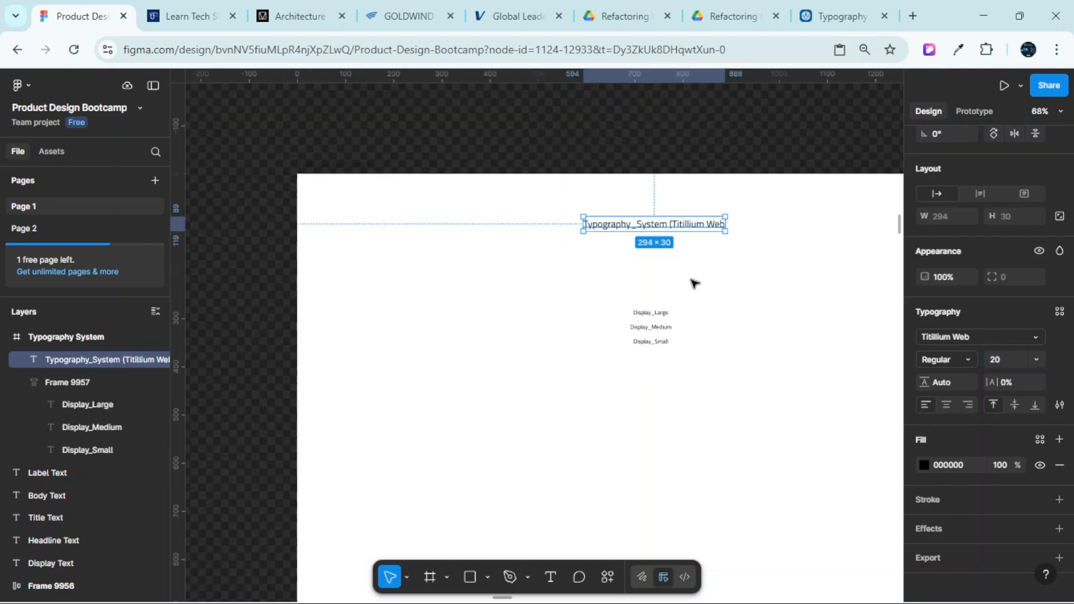
{"action": "left_click", "coordinate": [694, 284]}
{"action": "scroll", "coordinate": [666, 226], "scroll_direction": "up", "scroll_amount": 5}
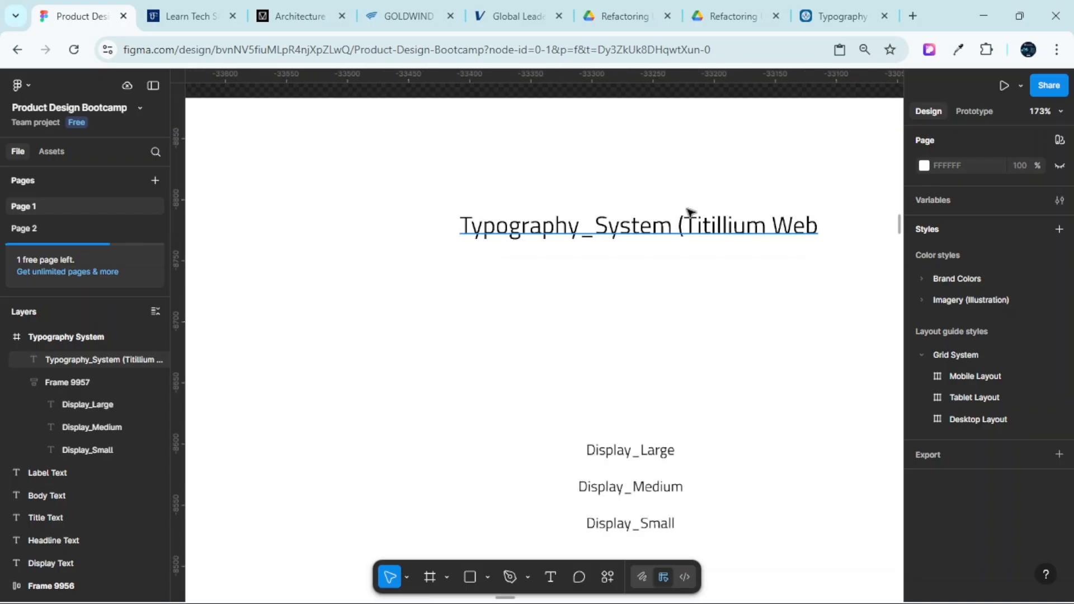
{"action": "left_click", "coordinate": [681, 230]}
{"action": "key", "text": "shift+1"}
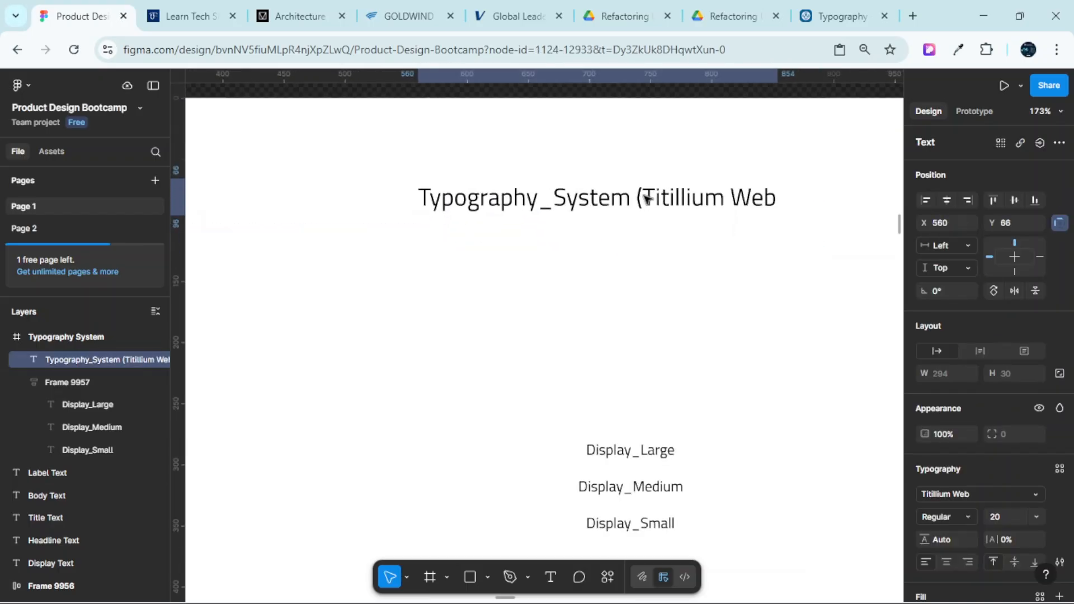
{"action": "scroll", "coordinate": [646, 241], "scroll_direction": "right", "scroll_amount": 1}
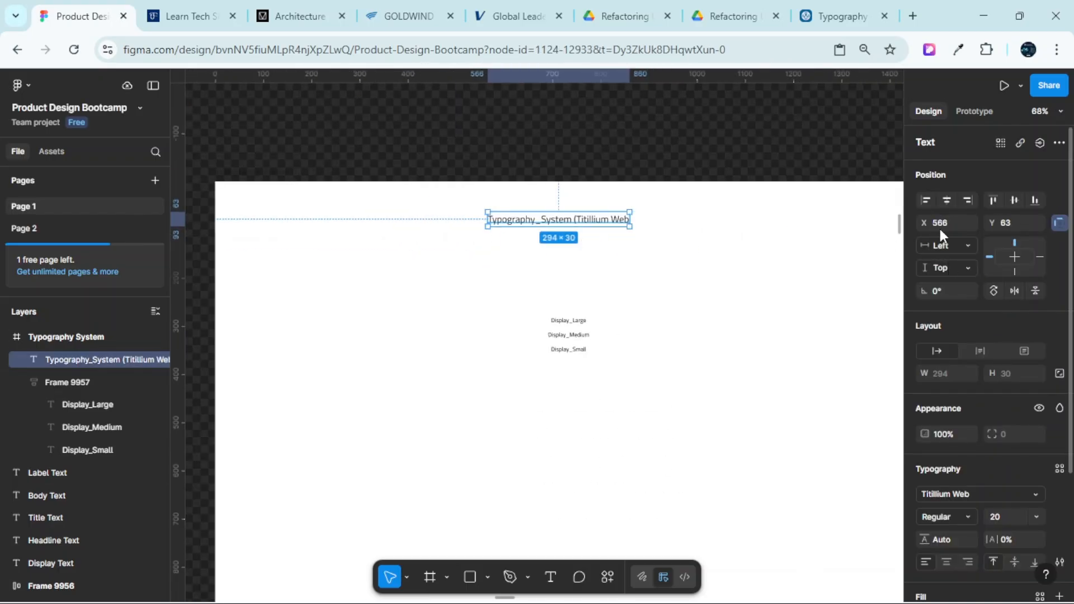
{"action": "left_click", "coordinate": [946, 201]}
Duplicate the title text just below the original at about X 647, Y 117
{"action": "scroll", "coordinate": [593, 225], "scroll_direction": "up", "scroll_amount": 3}
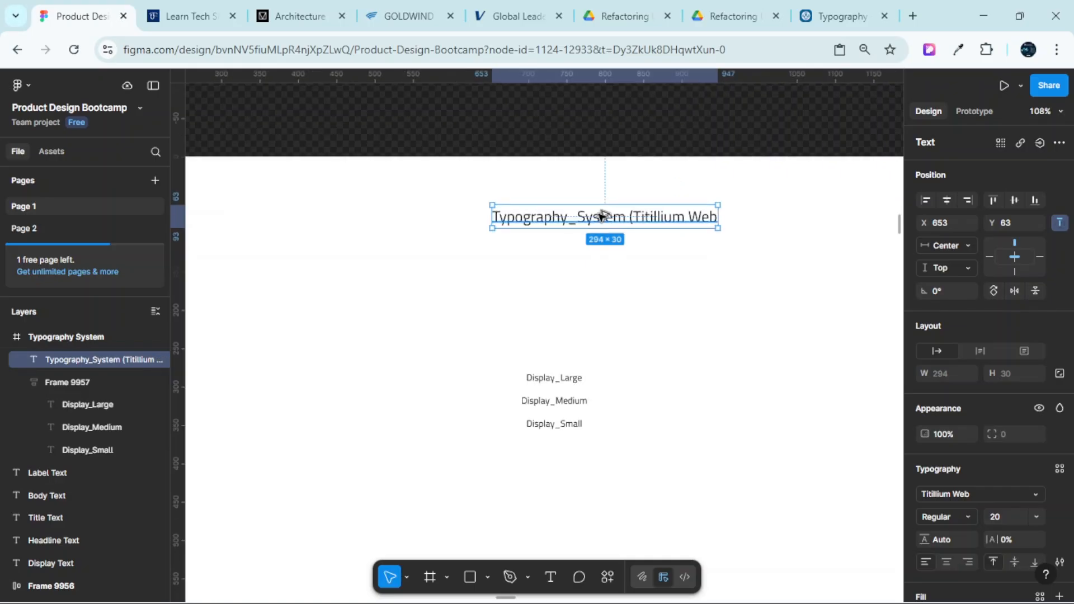
{"action": "left_click_drag", "start_coordinate": [601, 216], "coordinate": [595, 255]}
{"action": "scroll", "coordinate": [590, 256], "scroll_direction": "up", "scroll_amount": 5}
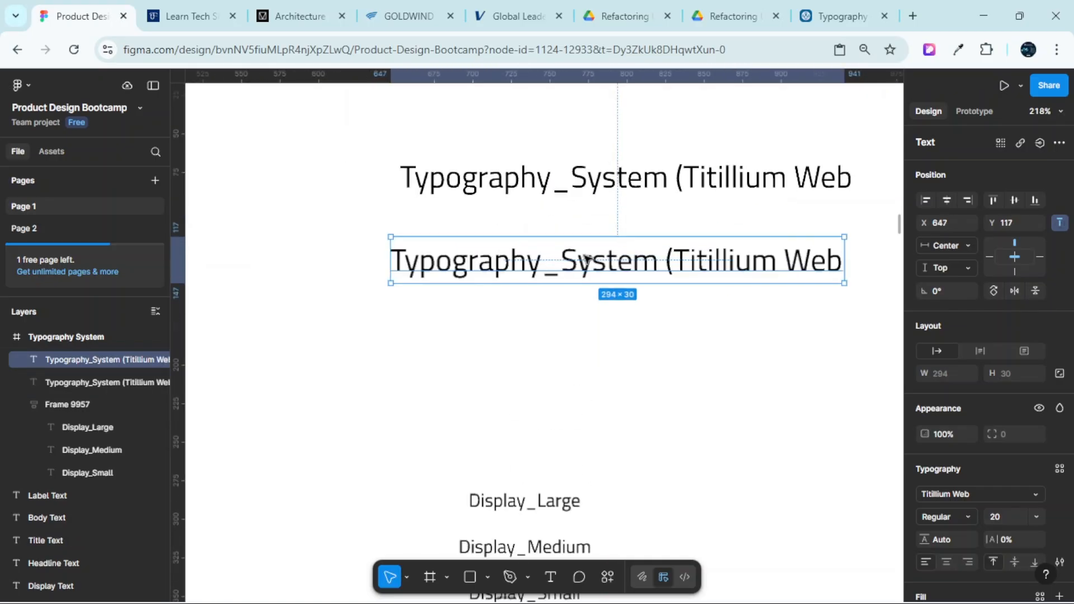
Replace the duplicated title's text with "Weight Values -" and finish editing
{"action": "double_click", "coordinate": [576, 256]}
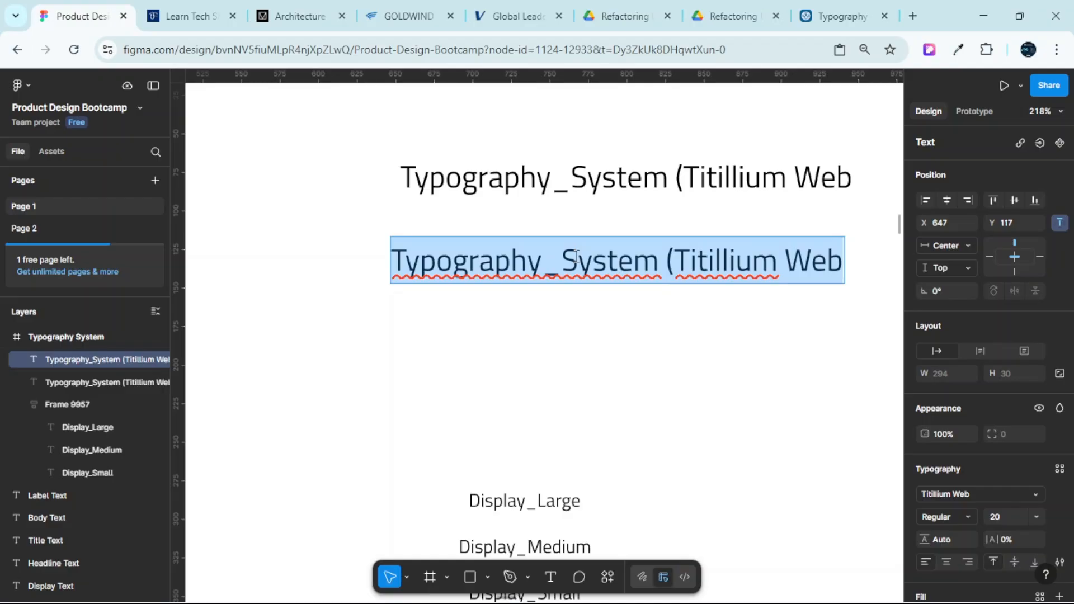
{"action": "type", "text": "We"}
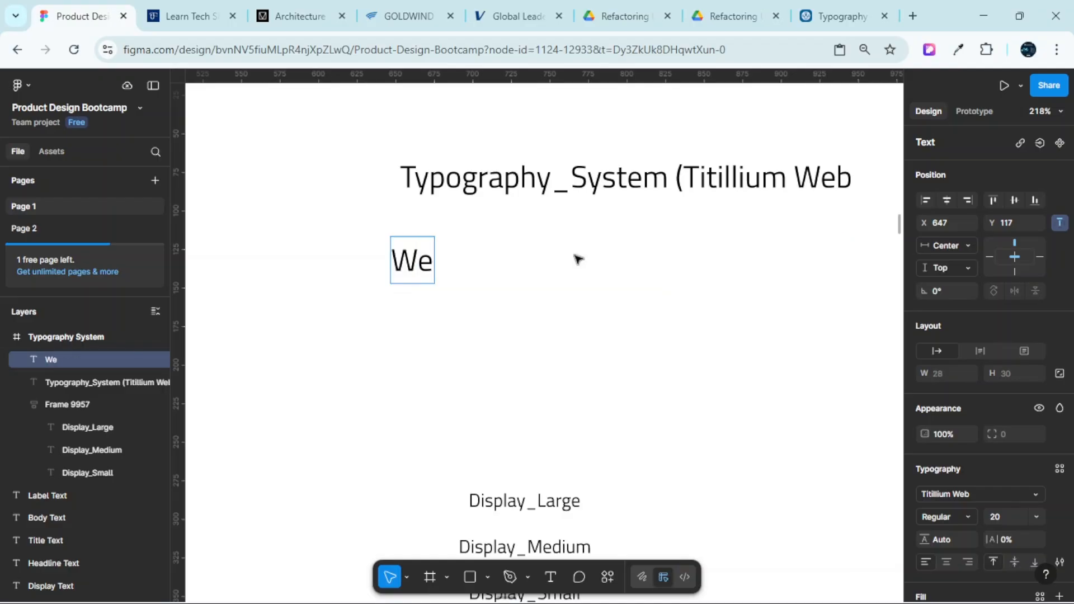
{"action": "type", "text": "igh"}
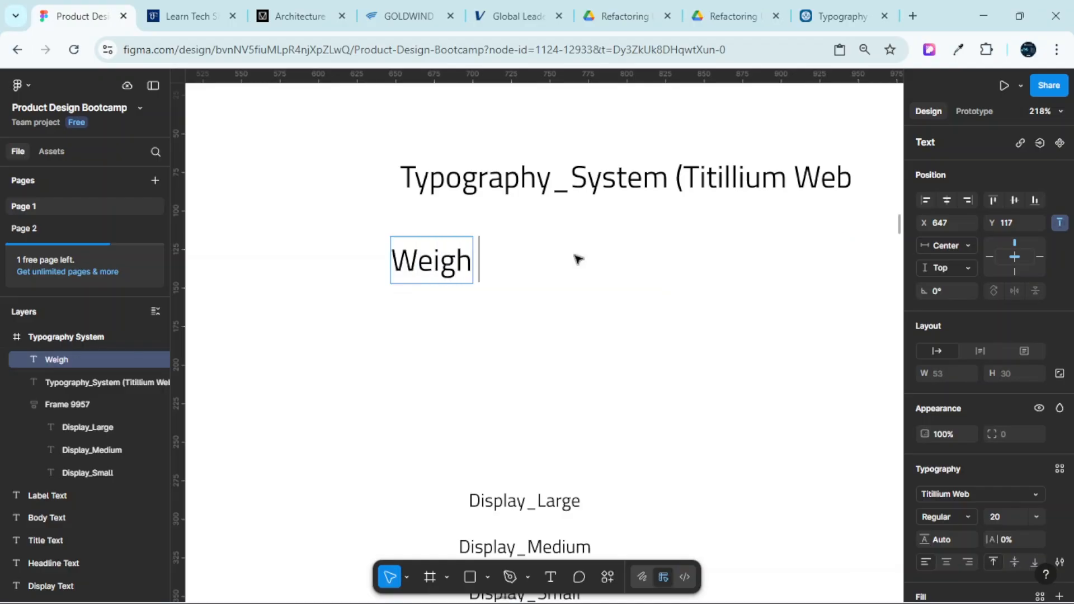
{"action": "type", "text": "t Value"}
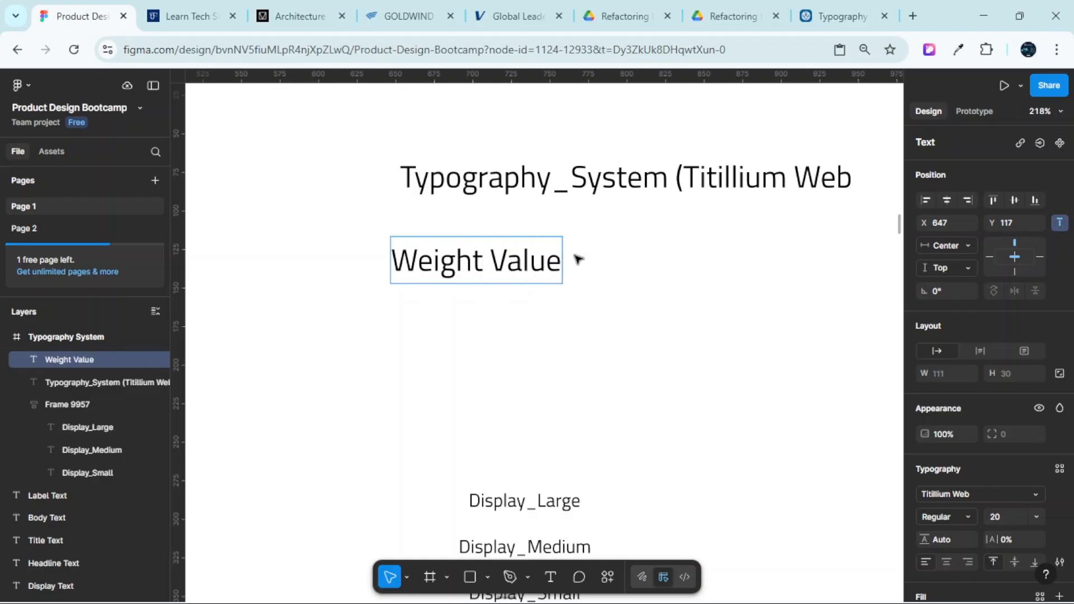
{"action": "type", "text": "s -"}
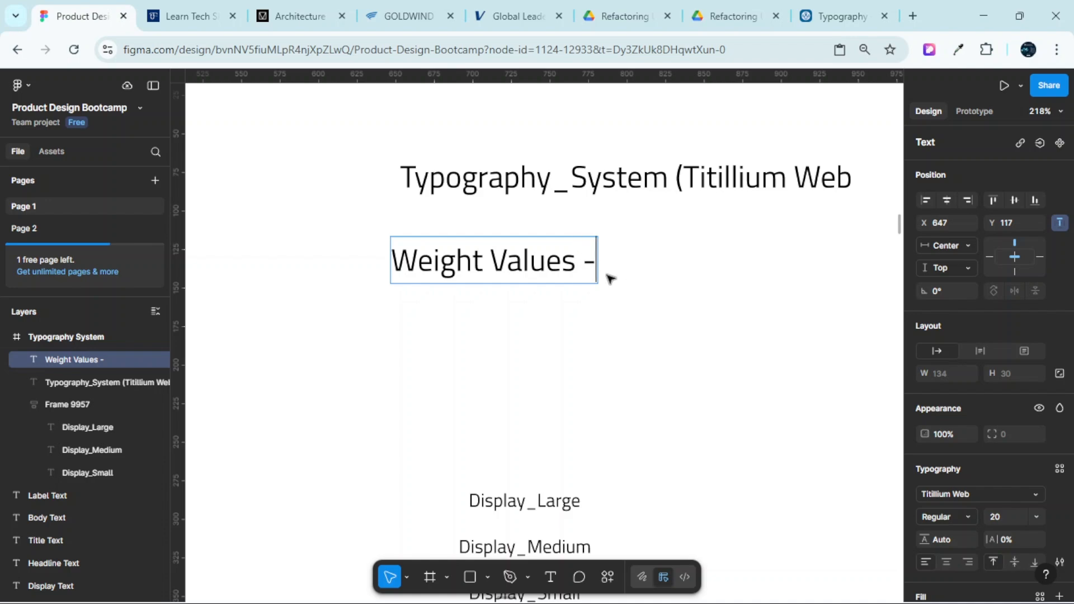
{"action": "key", "text": "Escape"}
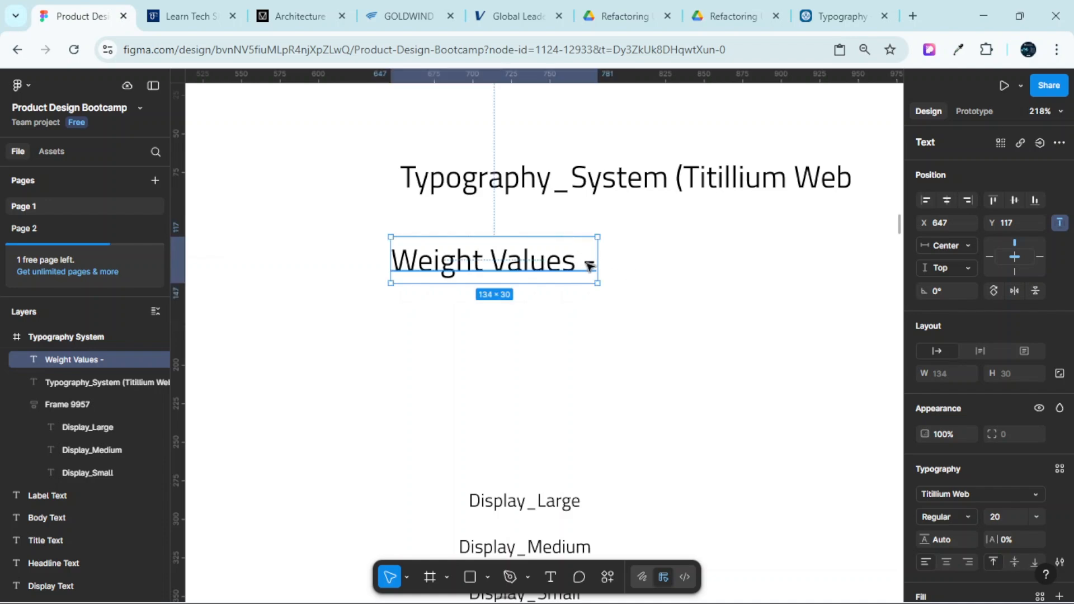
Remove the trailing dash so the text reads "Weight Values", and centre it horizontally in the Typography System frame
{"action": "double_click", "coordinate": [591, 265]}
{"action": "left_click", "coordinate": [592, 264]}
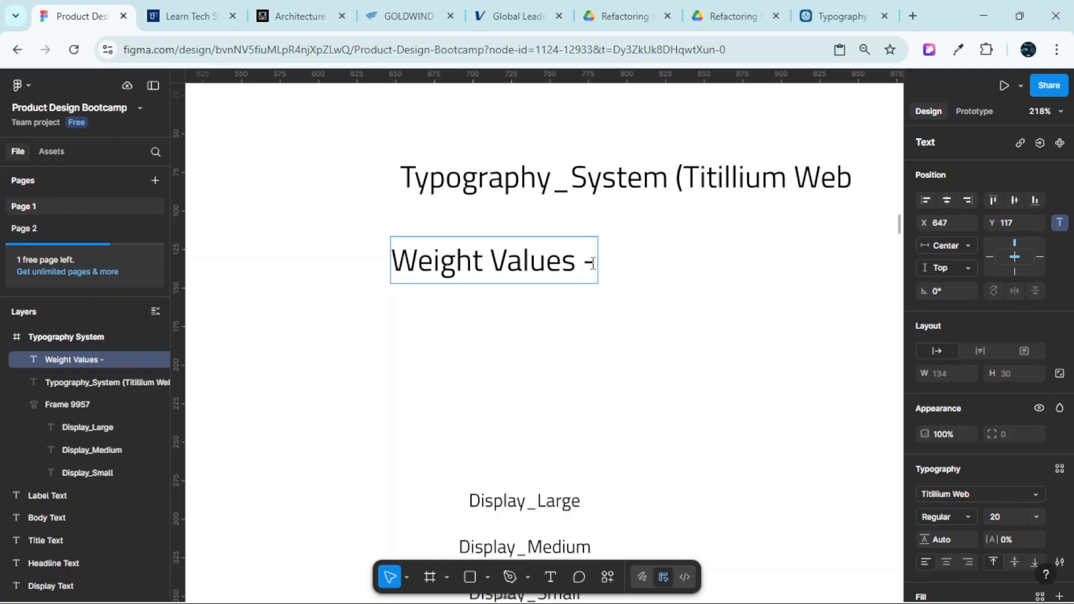
{"action": "key", "text": "BackSpace"}
{"action": "key", "text": "BackSpace"}
{"action": "key", "text": "Escape"}
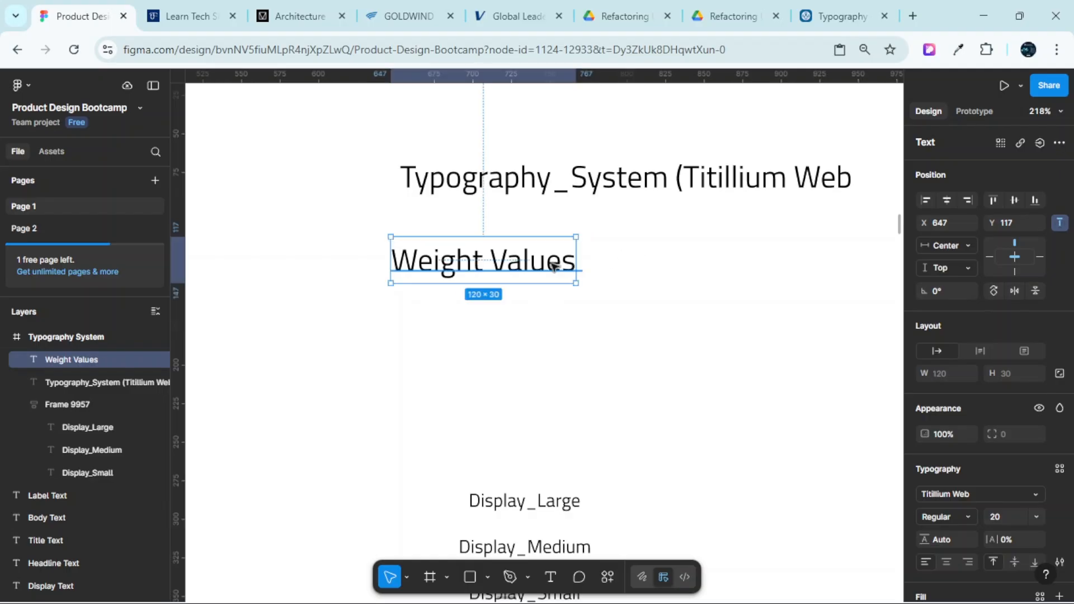
{"action": "left_click", "coordinate": [947, 200]}
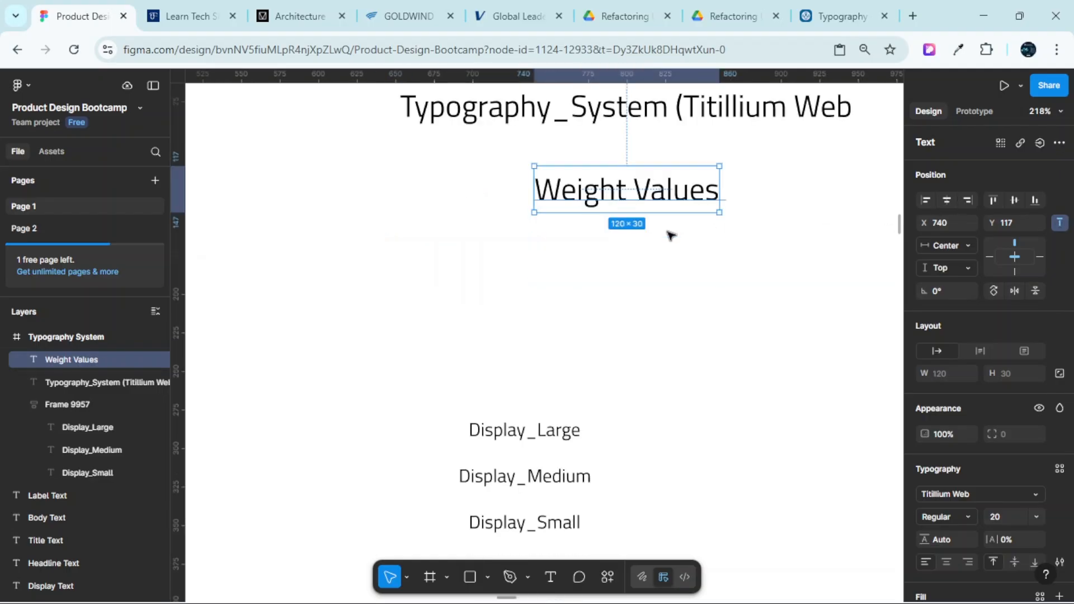
Move the Display text frame up beneath the Weight Values heading, to about X 706, Y 182
{"action": "scroll", "coordinate": [672, 233], "scroll_direction": "down", "scroll_amount": 5}
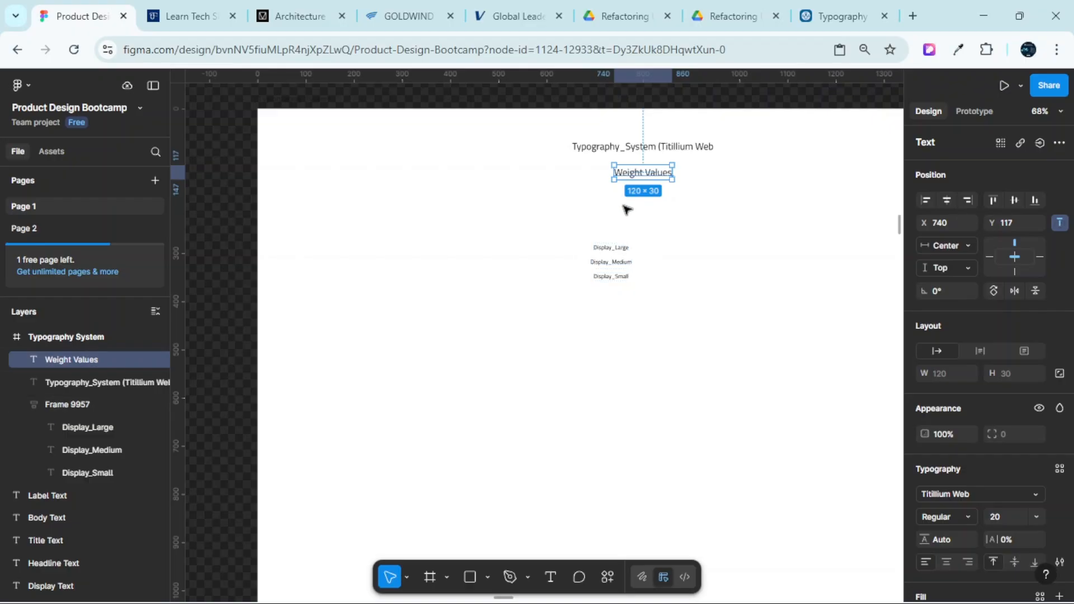
{"action": "scroll", "coordinate": [632, 231], "scroll_direction": "up", "scroll_amount": 2}
{"action": "scroll", "coordinate": [601, 287], "scroll_direction": "up", "scroll_amount": 3}
{"action": "scroll", "coordinate": [602, 286], "scroll_direction": "up", "scroll_amount": 4}
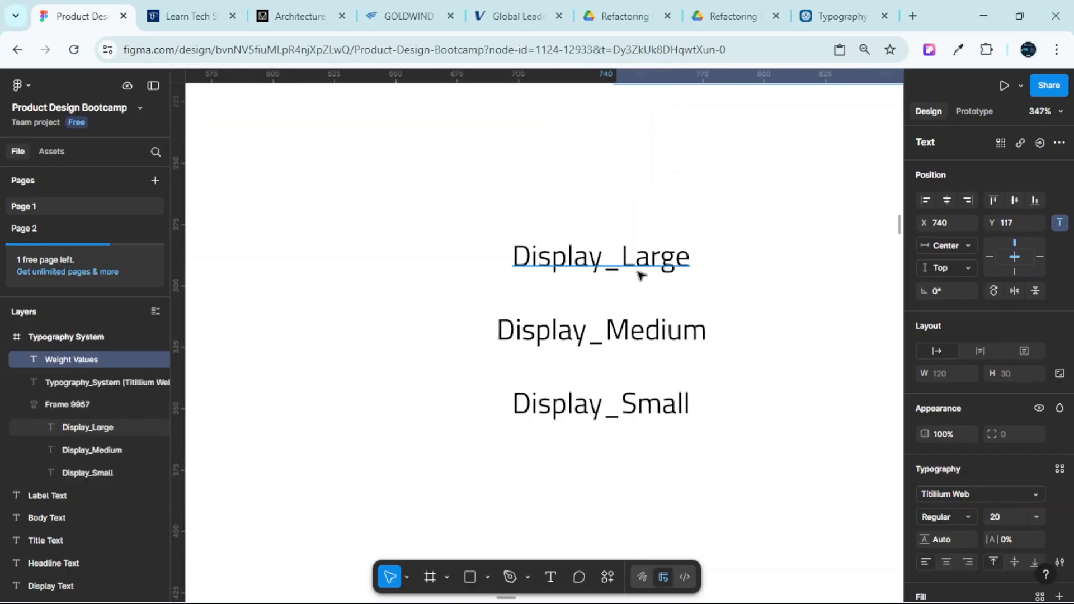
{"action": "scroll", "coordinate": [619, 354], "scroll_direction": "down", "scroll_amount": 4}
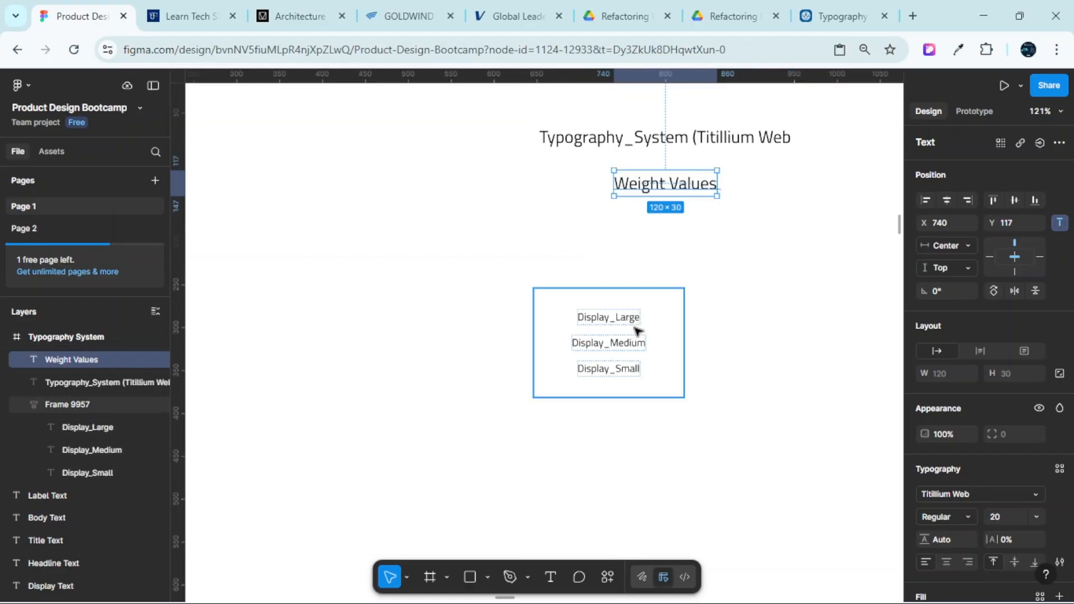
{"action": "left_click_drag", "start_coordinate": [651, 326], "coordinate": [712, 272]}
Add a black (000000) inside stroke with a weight of 2 to the Display text frame
{"action": "scroll", "coordinate": [982, 449], "scroll_direction": "down", "scroll_amount": 3}
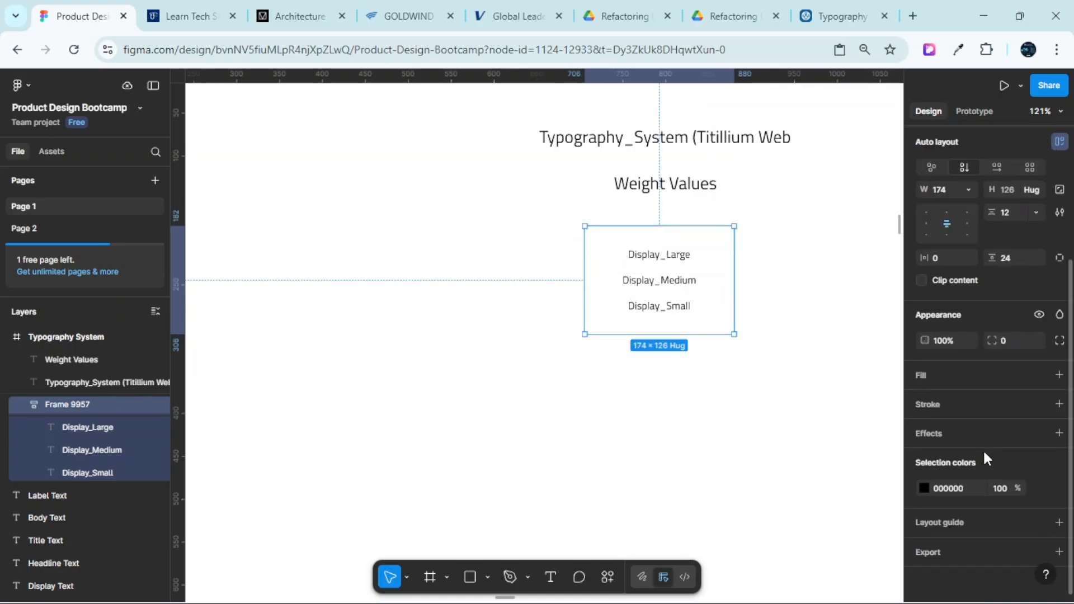
{"action": "left_click", "coordinate": [1059, 404]}
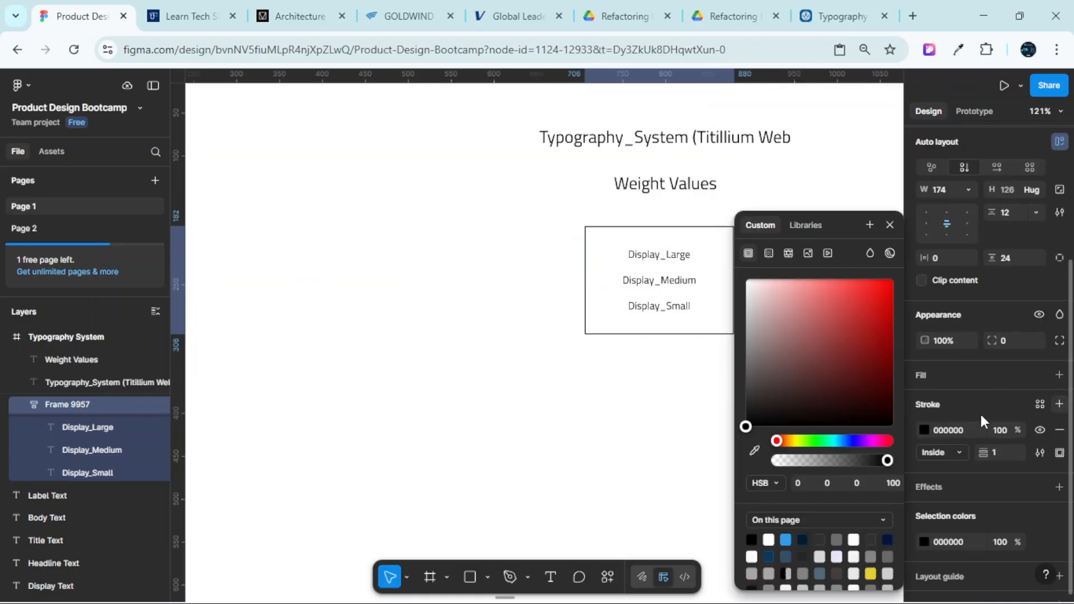
{"action": "left_click", "coordinate": [1002, 452]}
{"action": "key", "text": "Return"}
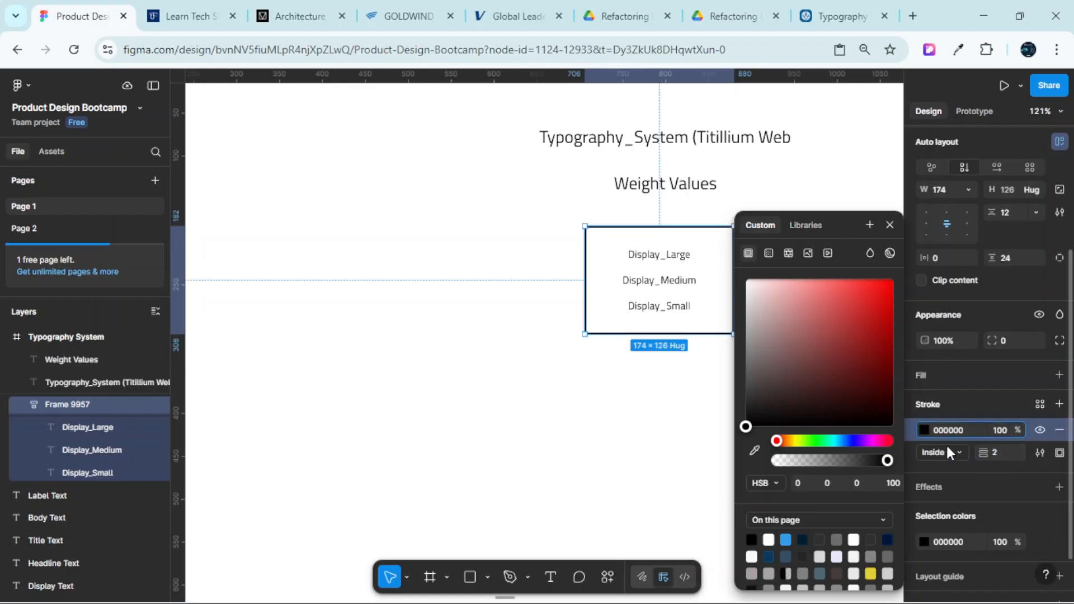
{"action": "left_click", "coordinate": [665, 404]}
Duplicate the outlined Display frame directly below the original, at about X 708, Y 314
{"action": "scroll", "coordinate": [675, 246], "scroll_direction": "down", "scroll_amount": 3}
{"action": "scroll", "coordinate": [675, 246], "scroll_direction": "up", "scroll_amount": 3}
{"action": "scroll", "coordinate": [678, 249], "scroll_direction": "up", "scroll_amount": 3}
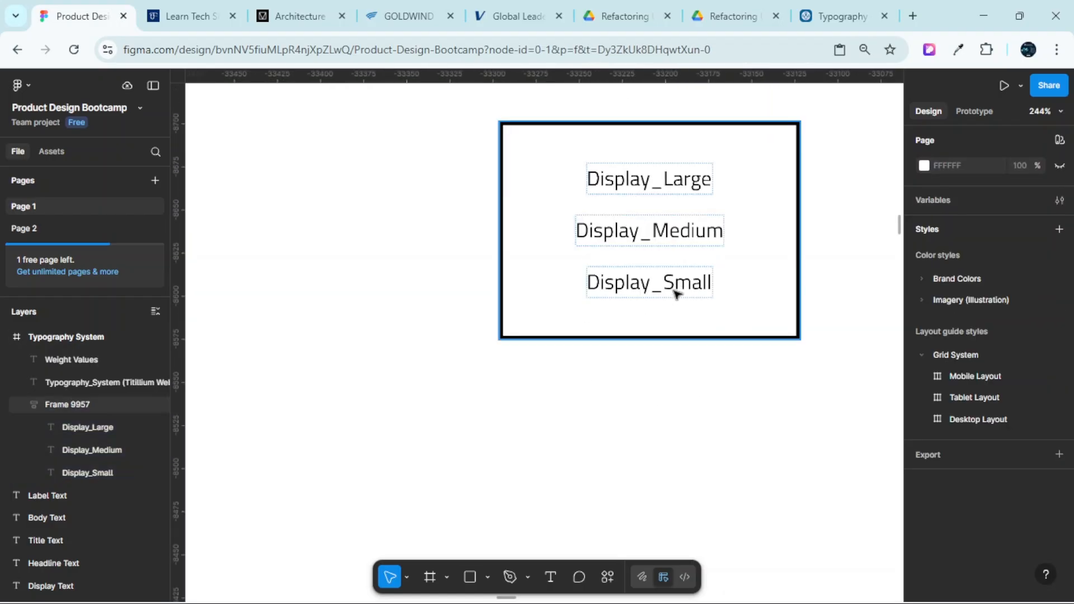
{"action": "scroll", "coordinate": [676, 291], "scroll_direction": "down", "scroll_amount": 3}
{"action": "scroll", "coordinate": [707, 257], "scroll_direction": "up", "scroll_amount": 5}
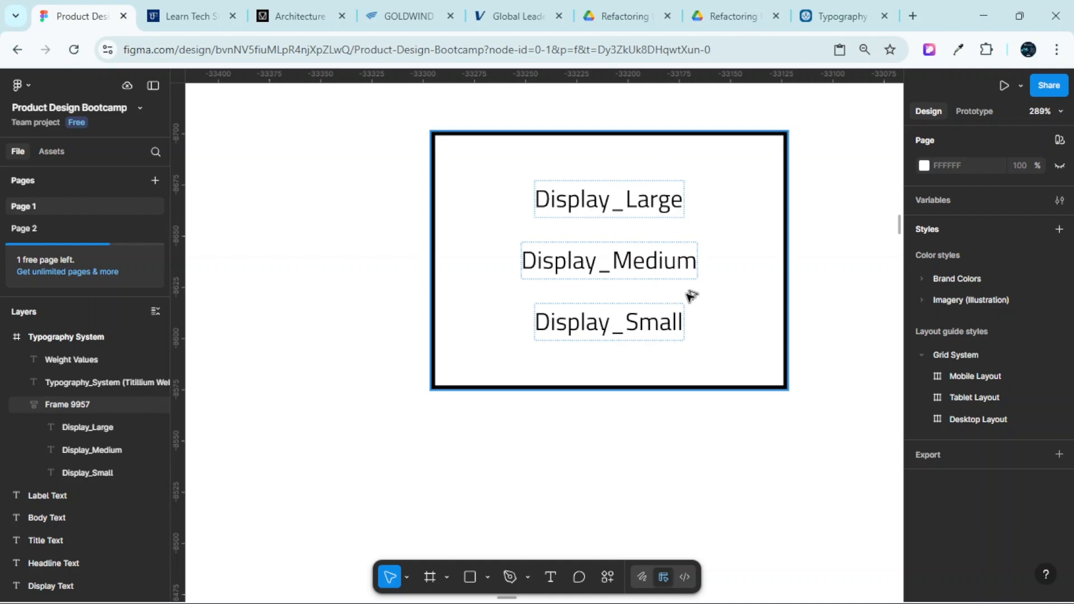
{"action": "left_click_drag", "start_coordinate": [710, 264], "coordinate": [710, 530]}
Change the first text in the duplicated frame to "Headline_Large"
{"action": "scroll", "coordinate": [694, 477], "scroll_direction": "down", "scroll_amount": 3}
{"action": "scroll", "coordinate": [694, 477], "scroll_direction": "down", "scroll_amount": 2}
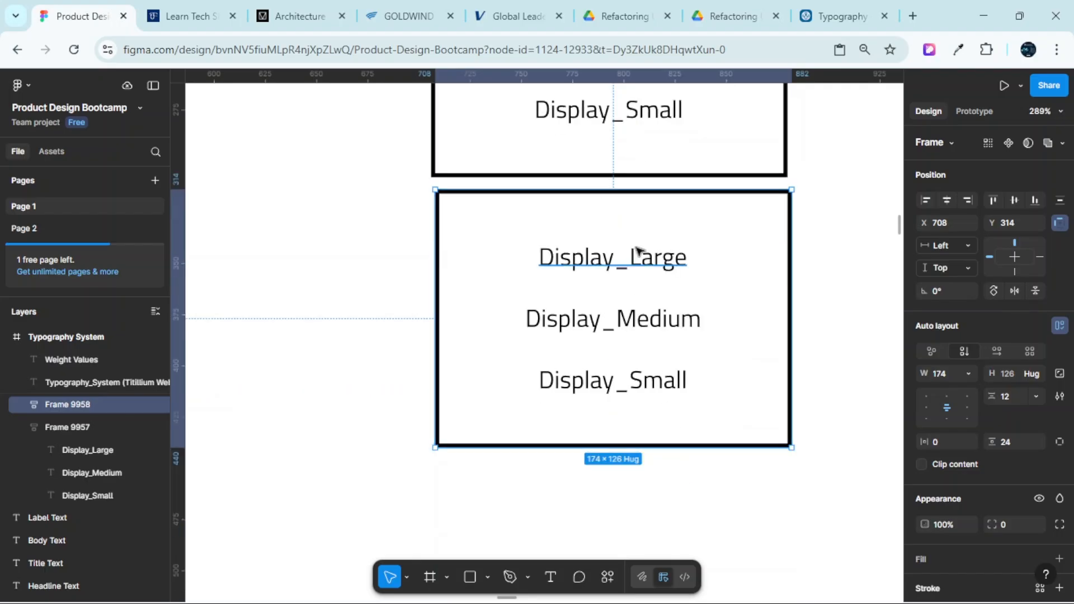
{"action": "left_click", "coordinate": [590, 258]}
{"action": "double_click", "coordinate": [589, 258]}
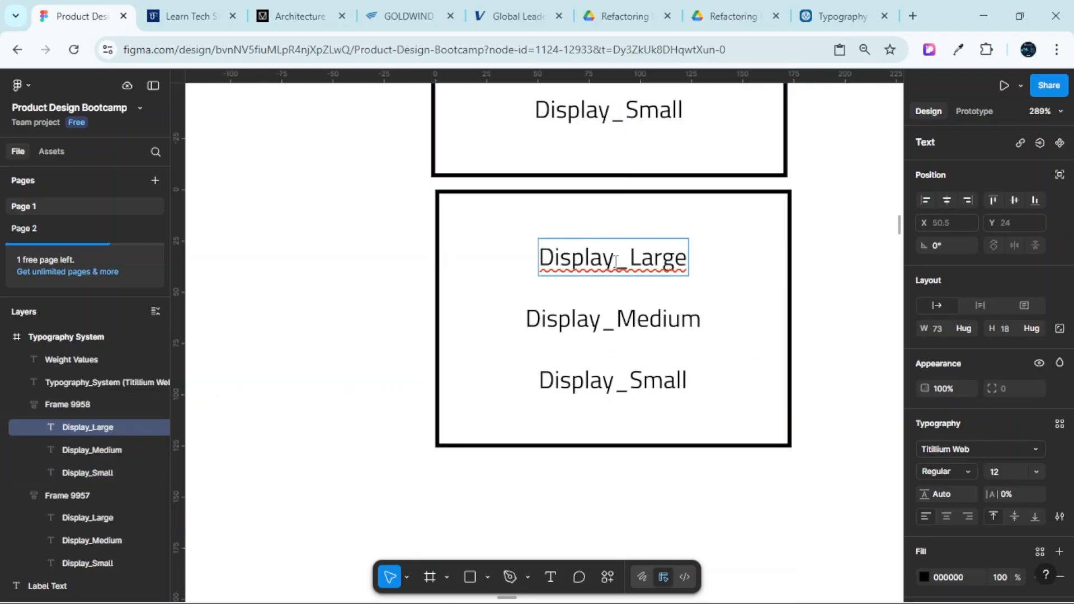
{"action": "left_click_drag", "start_coordinate": [614, 262], "coordinate": [512, 270]}
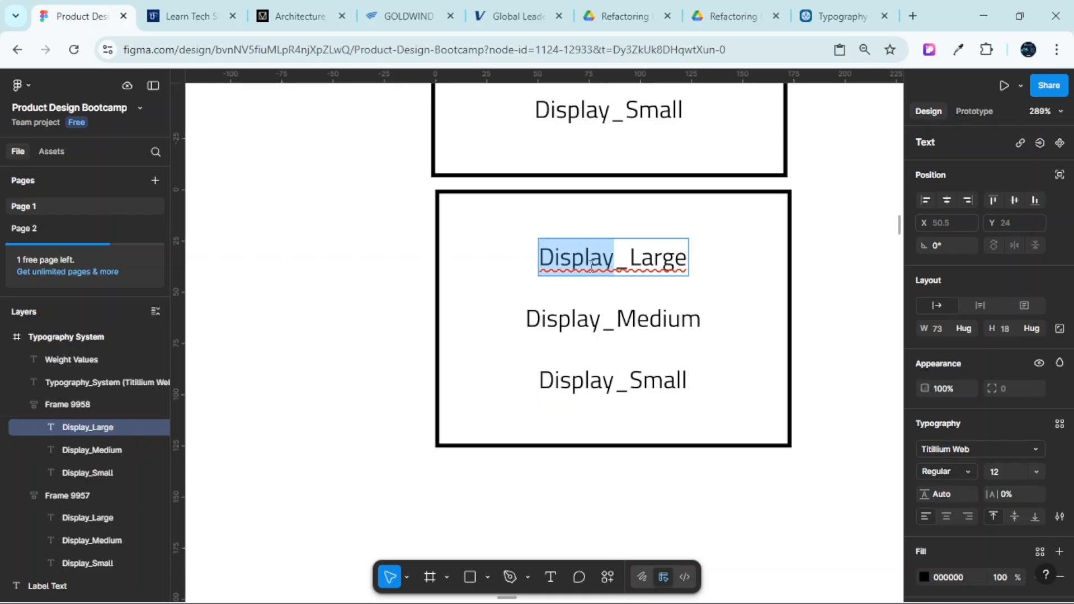
{"action": "type", "text": "Headli"}
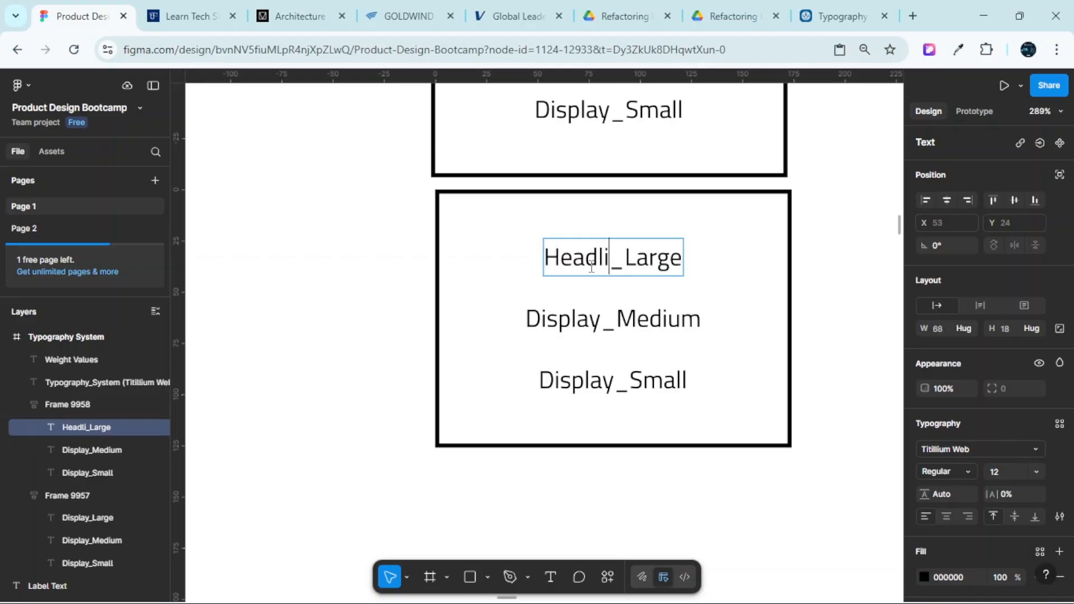
{"action": "type", "text": "ne"}
Change the second text in the duplicated frame to "Headline_Medium"
{"action": "double_click", "coordinate": [597, 324]}
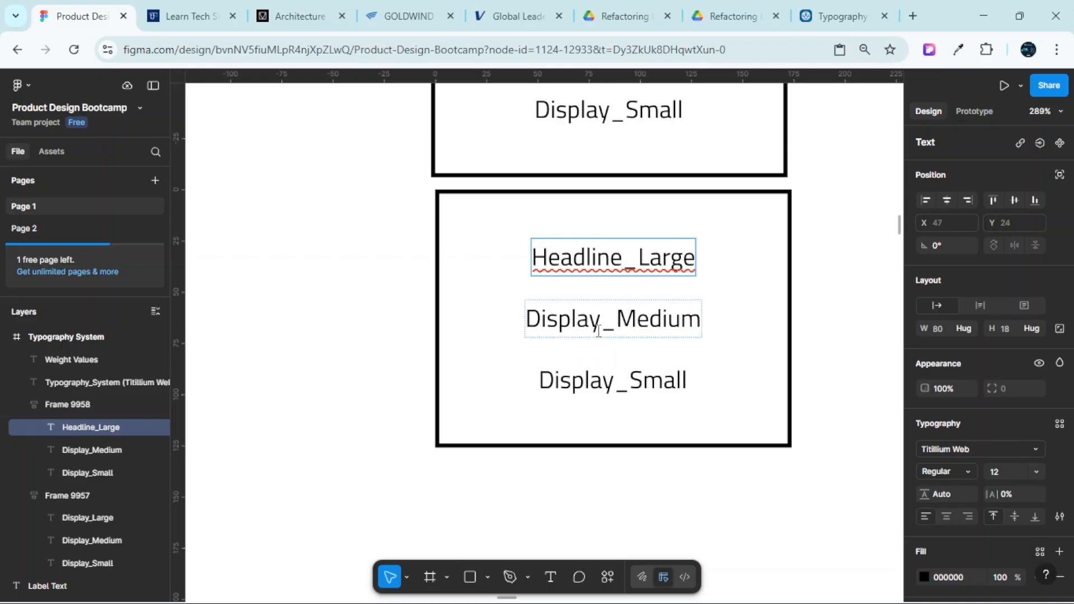
{"action": "left_click_drag", "start_coordinate": [596, 324], "coordinate": [480, 323]}
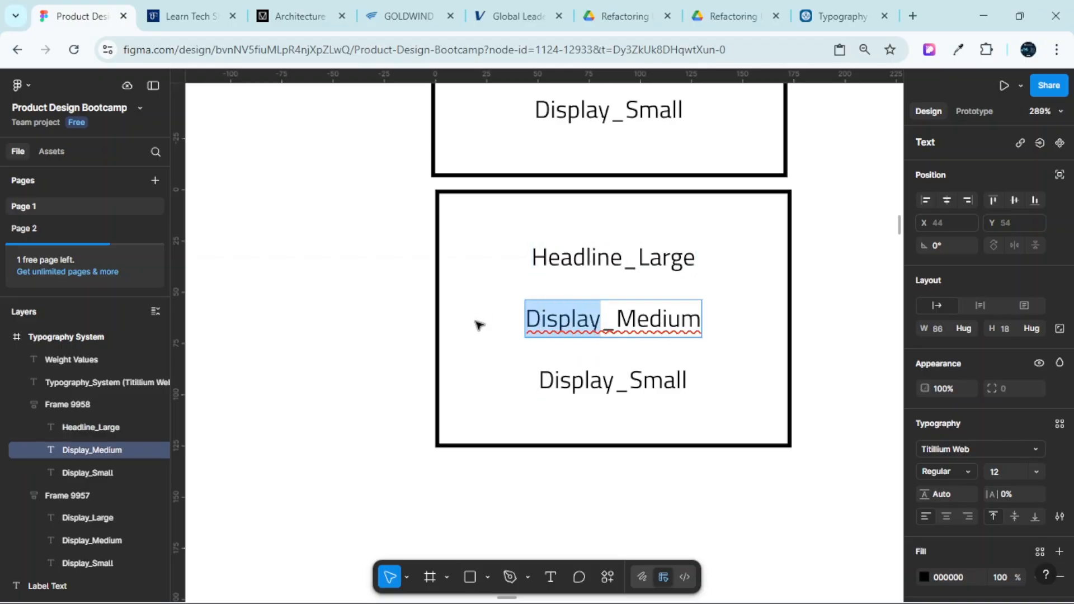
{"action": "type", "text": "Headlin"}
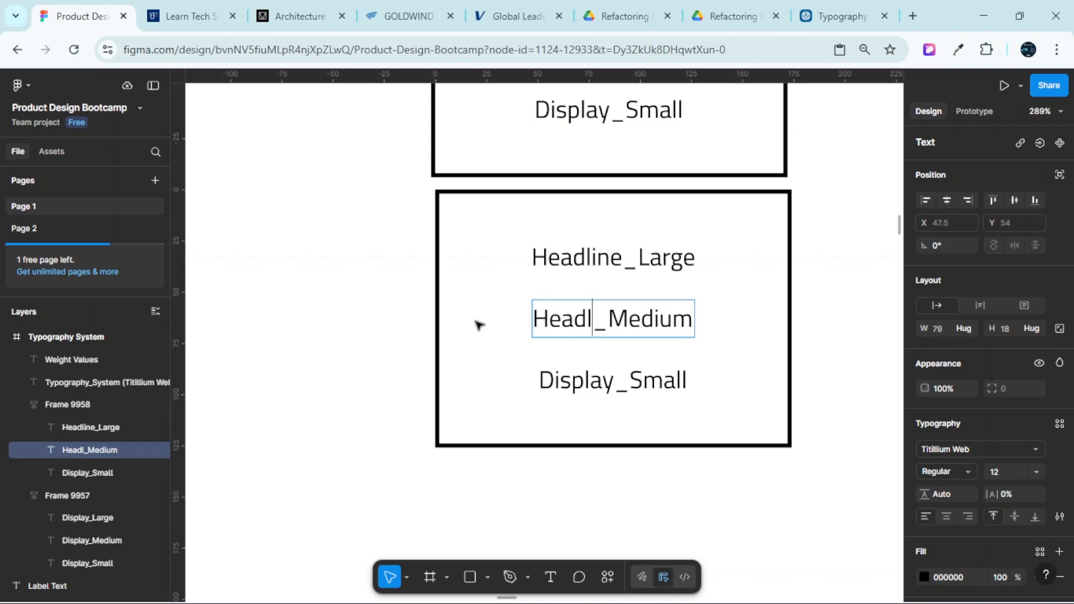
{"action": "type", "text": "e"}
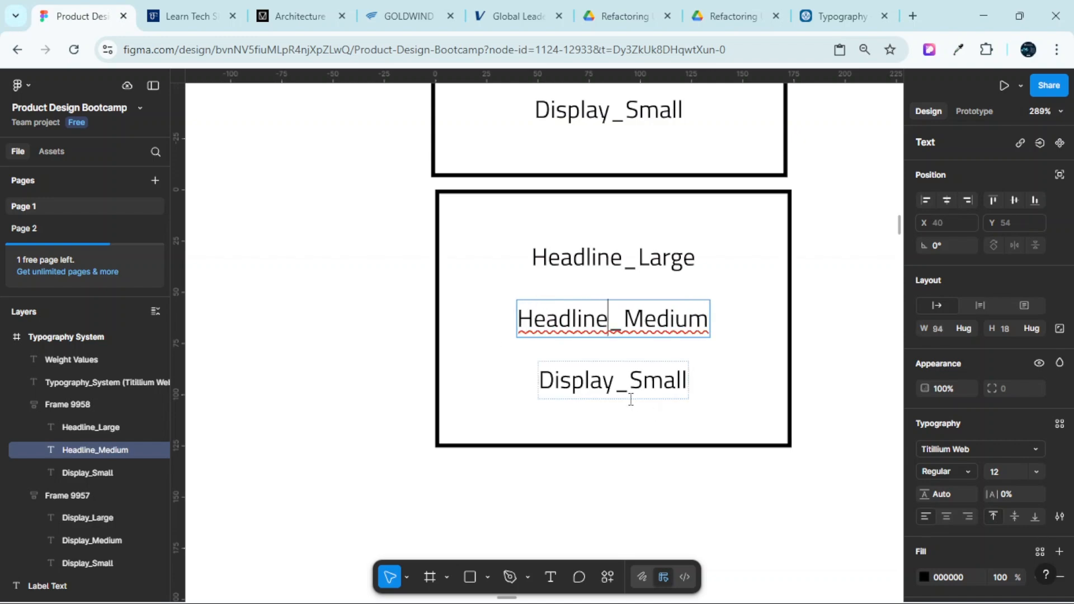
Change the third text in the duplicated frame to "Headline_Small" and finish editing
{"action": "double_click", "coordinate": [618, 388]}
{"action": "left_click_drag", "start_coordinate": [615, 388], "coordinate": [500, 388]}
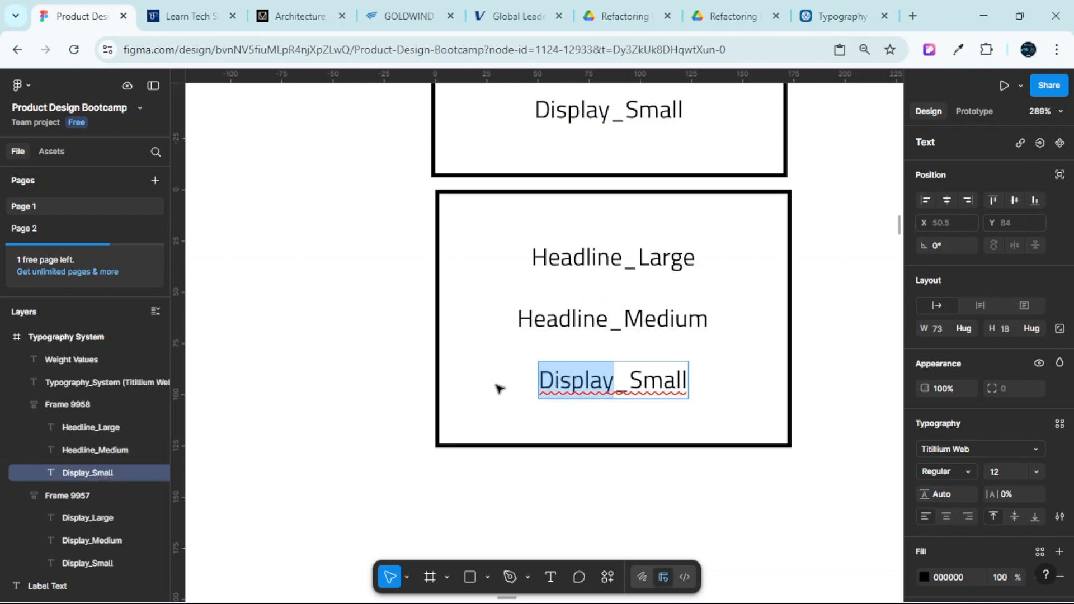
{"action": "type", "text": "Headl"}
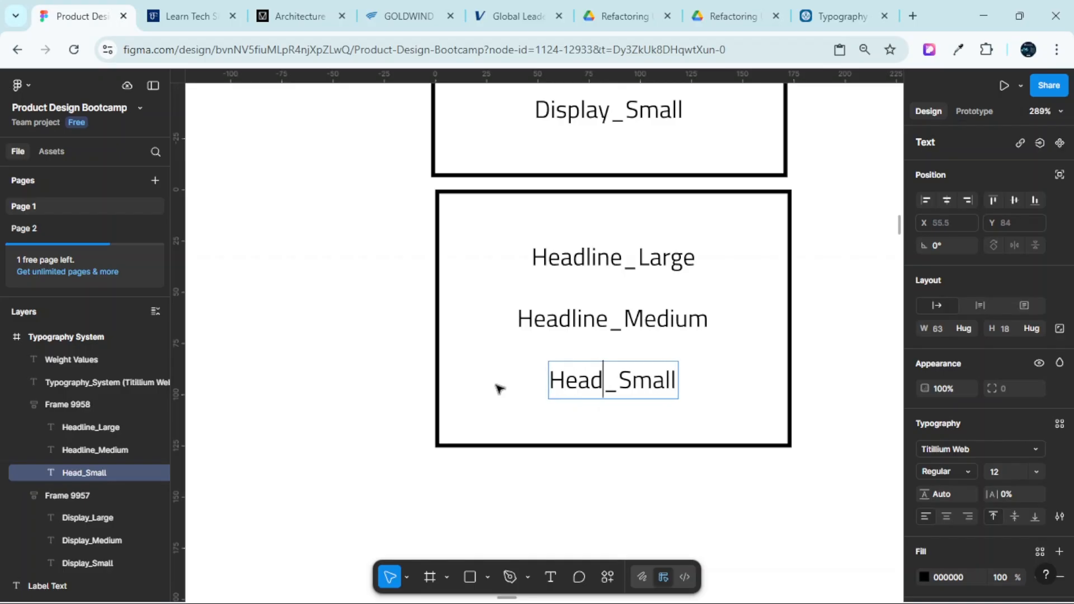
{"action": "type", "text": "ine"}
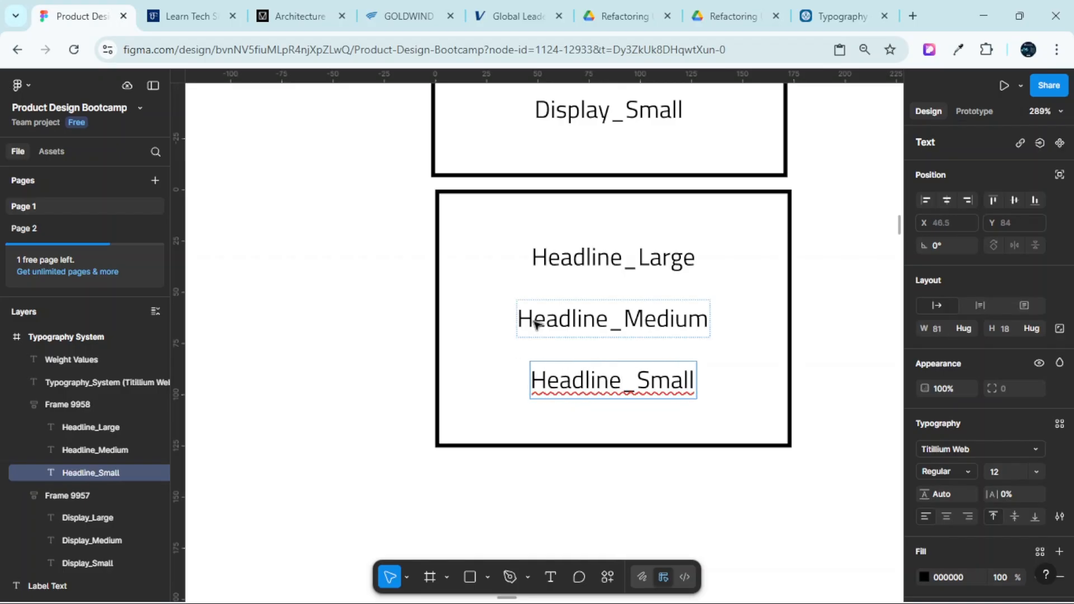
{"action": "left_click", "coordinate": [829, 305]}
Duplicate the outlined Headline frame directly below the original
{"action": "scroll", "coordinate": [811, 309], "scroll_direction": "down", "scroll_amount": 3}
{"action": "scroll", "coordinate": [789, 314], "scroll_direction": "right", "scroll_amount": 3}
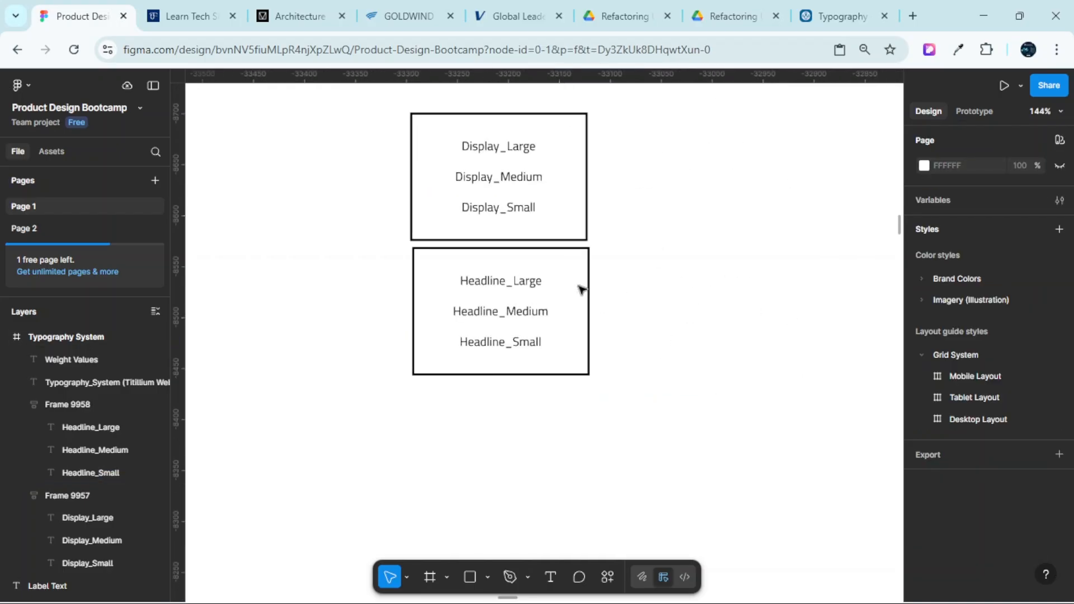
{"action": "scroll", "coordinate": [505, 247], "scroll_direction": "up", "scroll_amount": 3}
{"action": "scroll", "coordinate": [505, 246], "scroll_direction": "up", "scroll_amount": 3}
{"action": "scroll", "coordinate": [512, 254], "scroll_direction": "down", "scroll_amount": 5}
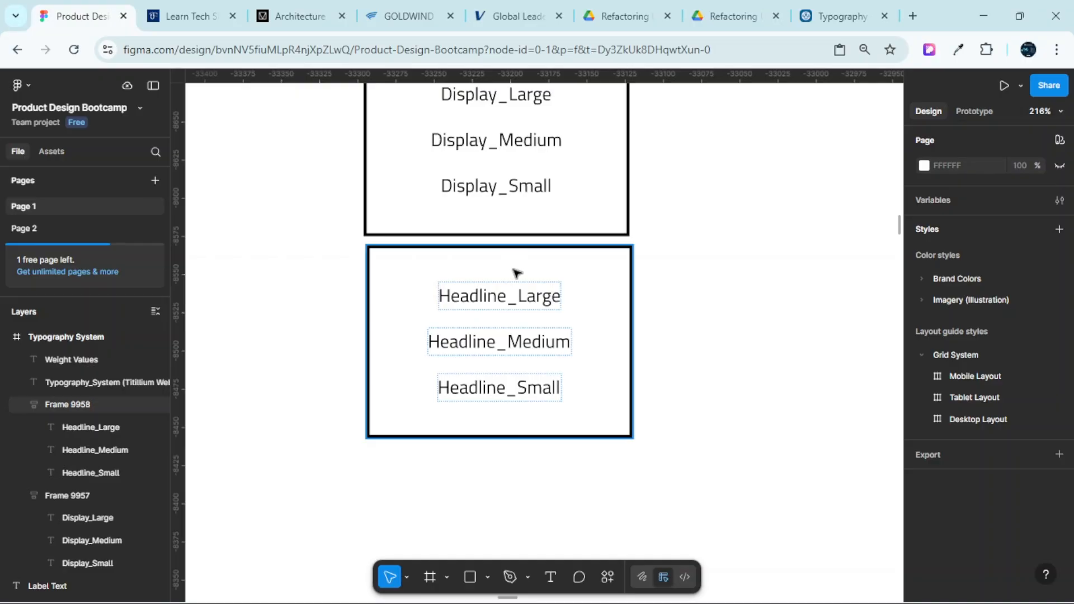
{"action": "left_click", "coordinate": [516, 273]}
{"action": "scroll", "coordinate": [523, 268], "scroll_direction": "left", "scroll_amount": 3}
{"action": "scroll", "coordinate": [644, 271], "scroll_direction": "down", "scroll_amount": 3}
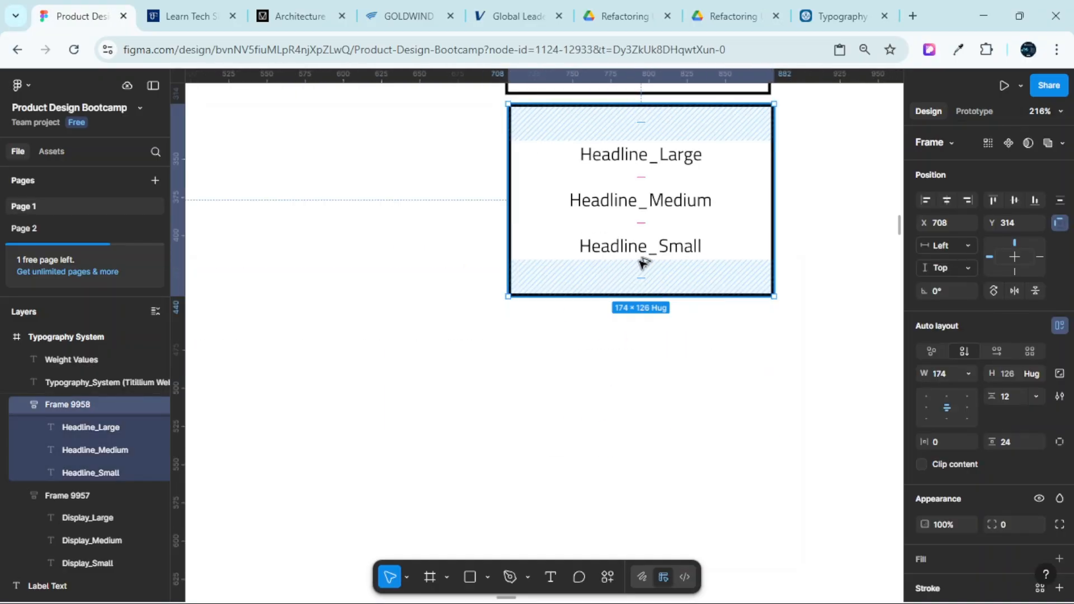
{"action": "left_click_drag", "start_coordinate": [666, 166], "coordinate": [508, 352]}
Change the Headline_Large text in the new third frame to "Title_Large"
{"action": "scroll", "coordinate": [641, 372], "scroll_direction": "up", "scroll_amount": 3}
{"action": "double_click", "coordinate": [649, 363]}
{"action": "double_click", "coordinate": [649, 363]}
{"action": "type", "text": "Title_Large"}
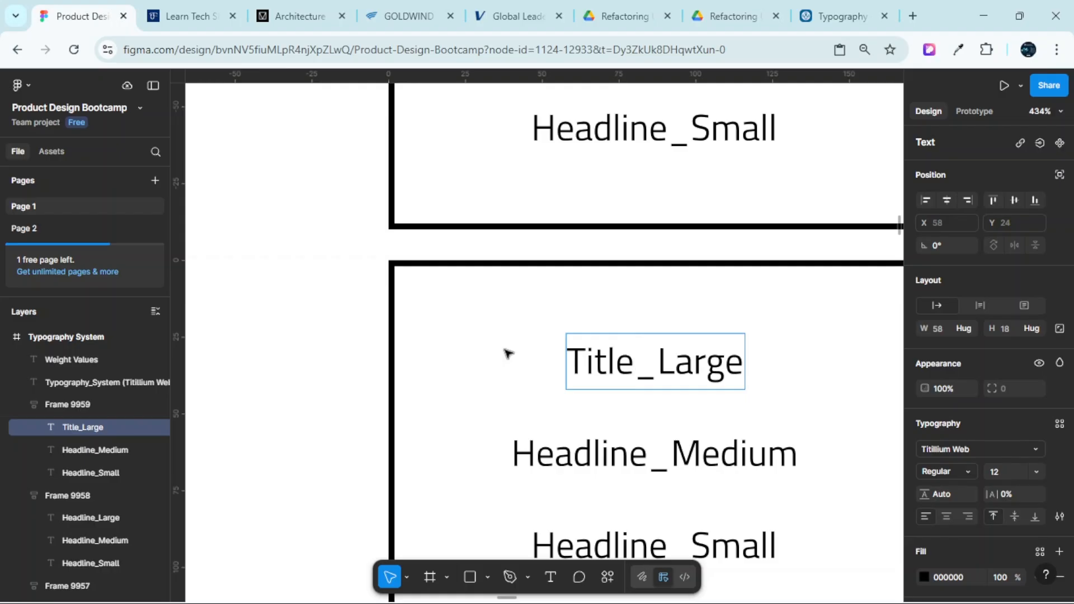
Change the Headline_Medium text in the third outlined frame to "Title_Medium"
{"action": "scroll", "coordinate": [560, 336], "scroll_direction": "down", "scroll_amount": 5}
{"action": "scroll", "coordinate": [638, 291], "scroll_direction": "up", "scroll_amount": 3}
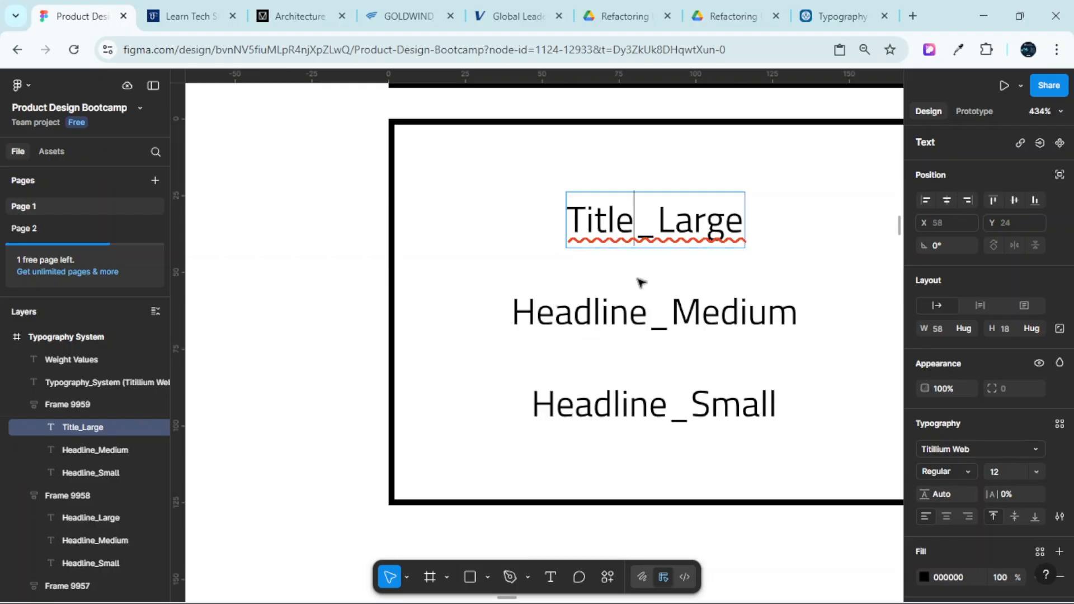
{"action": "double_click", "coordinate": [637, 317]}
{"action": "key", "text": "ctrl+a"}
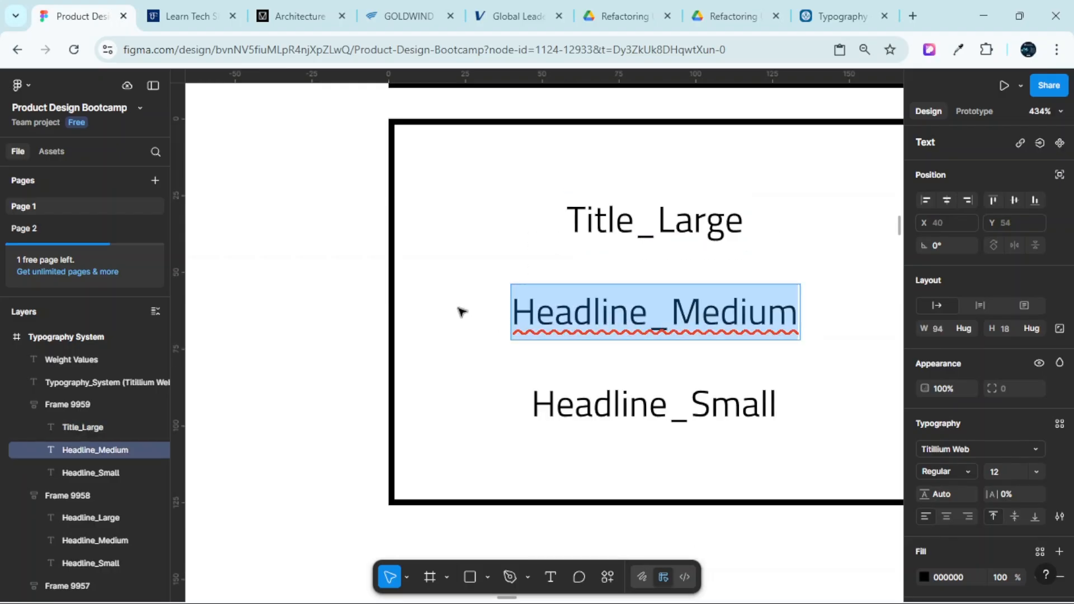
{"action": "left_click", "coordinate": [612, 314]}
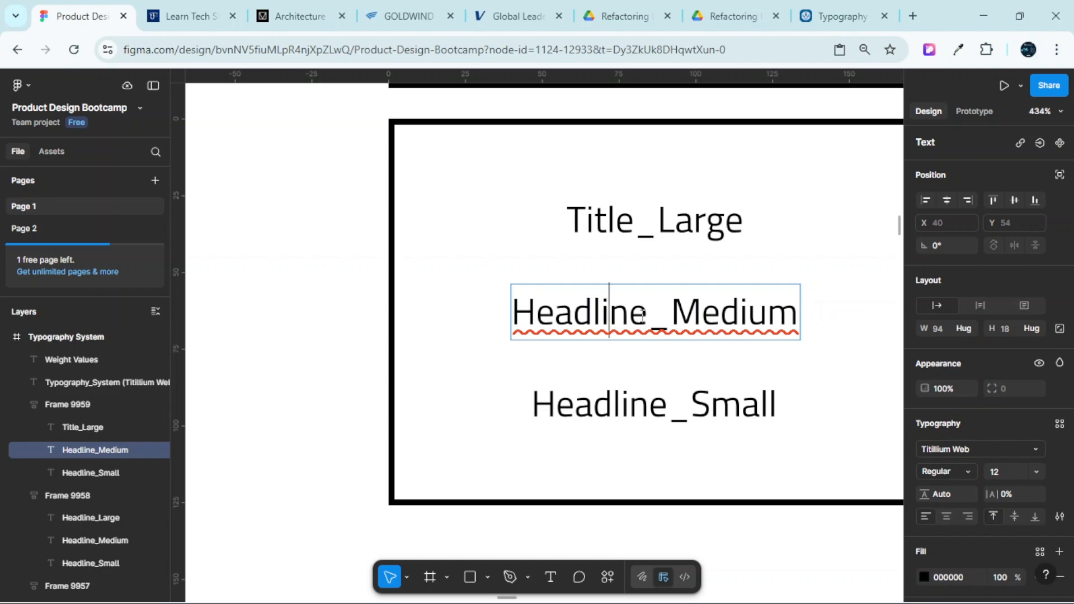
{"action": "left_click_drag", "start_coordinate": [647, 315], "coordinate": [478, 297]}
{"action": "type", "text": "Titl"}
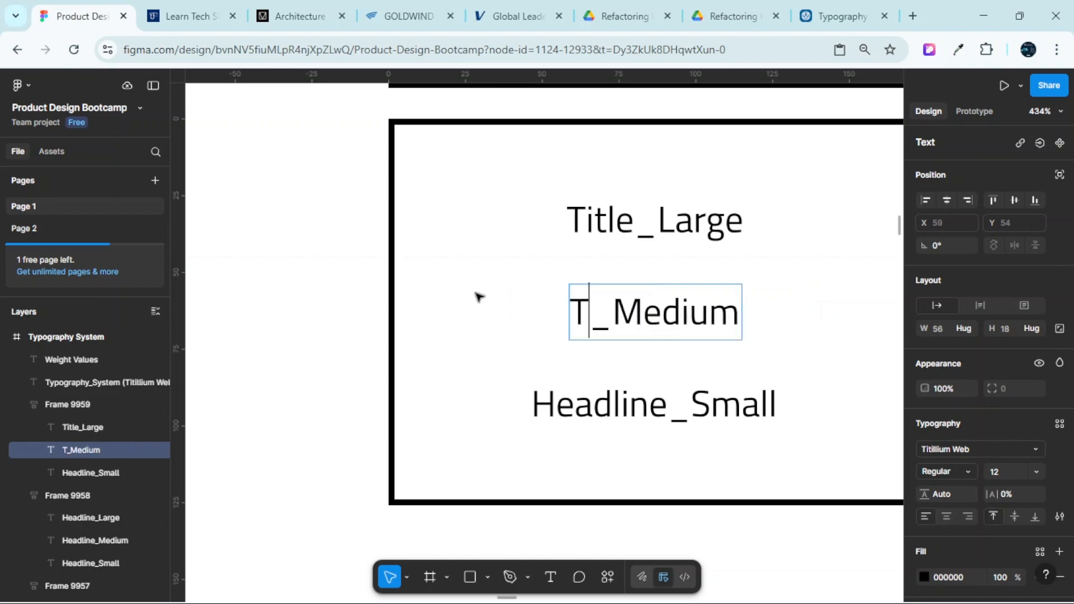
{"action": "type", "text": "e"}
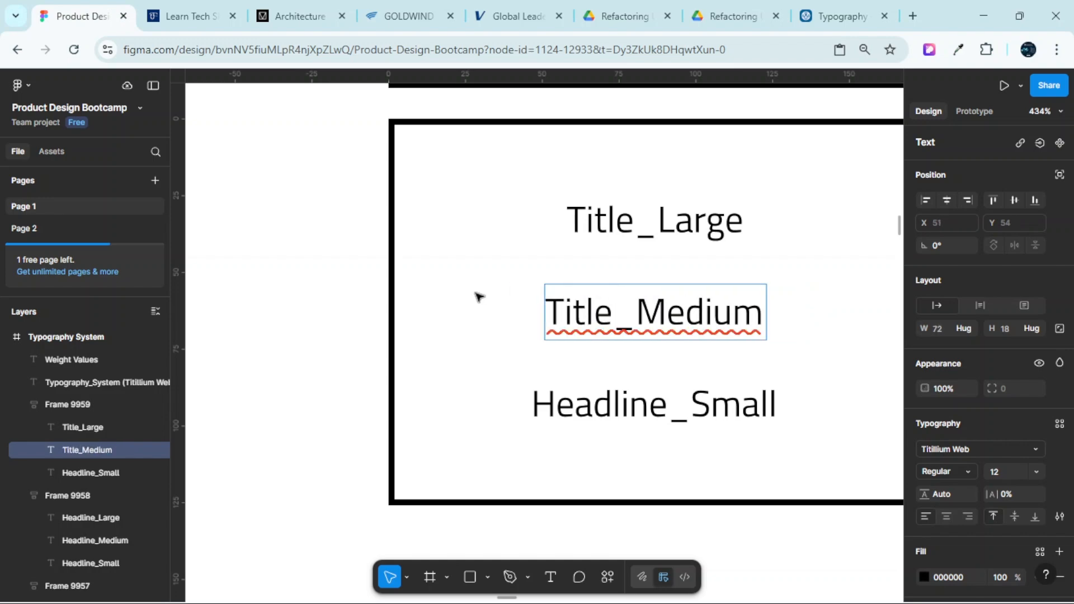
Change the Headline_Small text in the third outlined frame to "Title_Small" and finish editing
{"action": "left_click", "coordinate": [652, 406]}
{"action": "left_click_drag", "start_coordinate": [662, 410], "coordinate": [480, 387]}
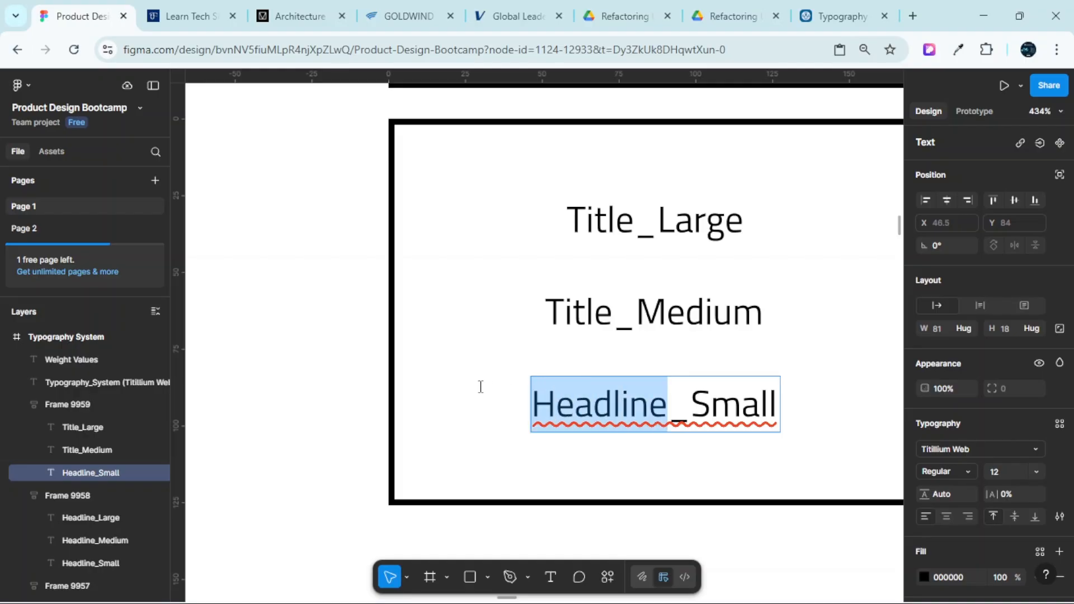
{"action": "type", "text": "Titl"}
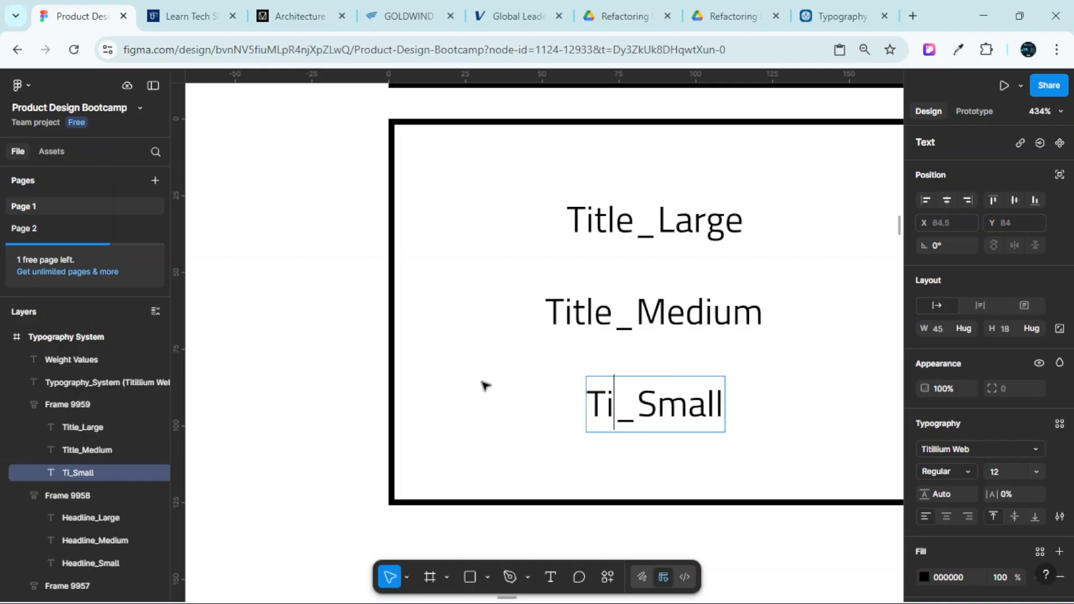
{"action": "type", "text": "e"}
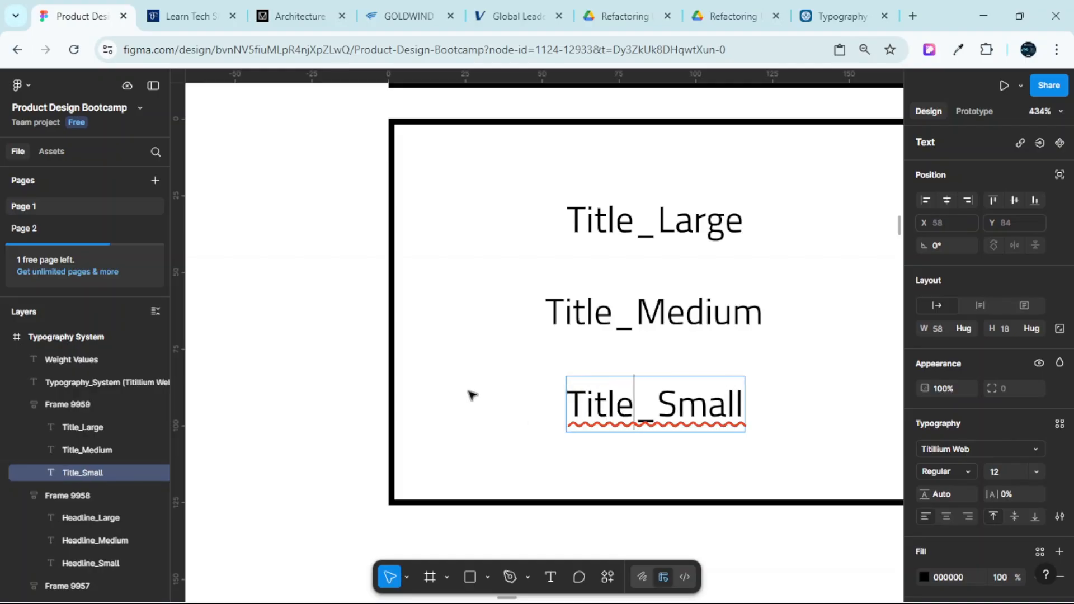
{"action": "key", "text": "Escape"}
Duplicate the outlined Title frame directly below the original, aligned with it
{"action": "scroll", "coordinate": [299, 272], "scroll_direction": "down", "scroll_amount": 5}
{"action": "scroll", "coordinate": [338, 295], "scroll_direction": "up", "scroll_amount": 4}
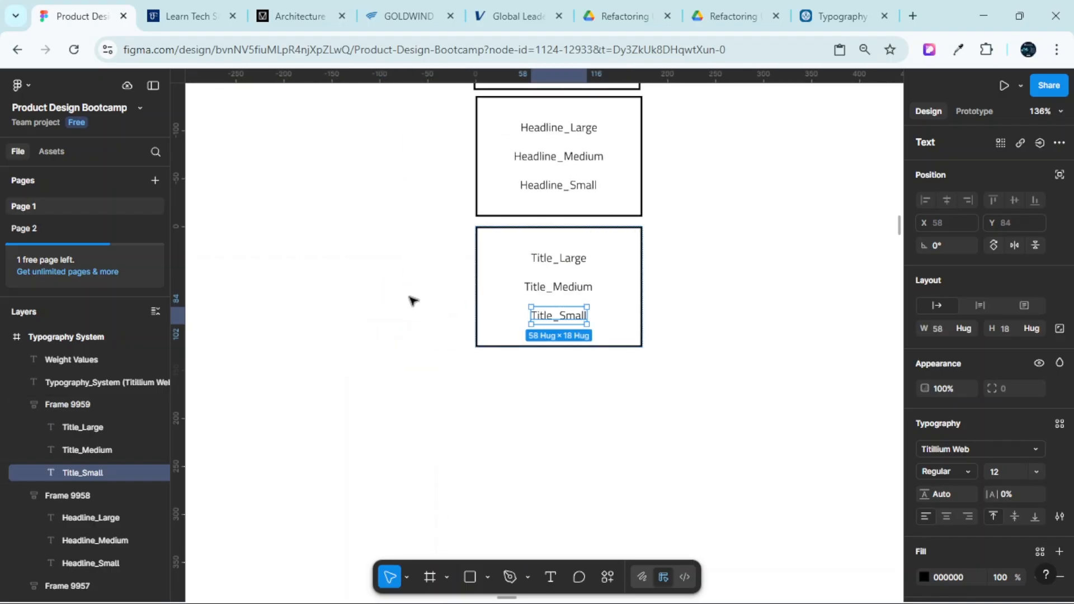
{"action": "left_click", "coordinate": [543, 281]}
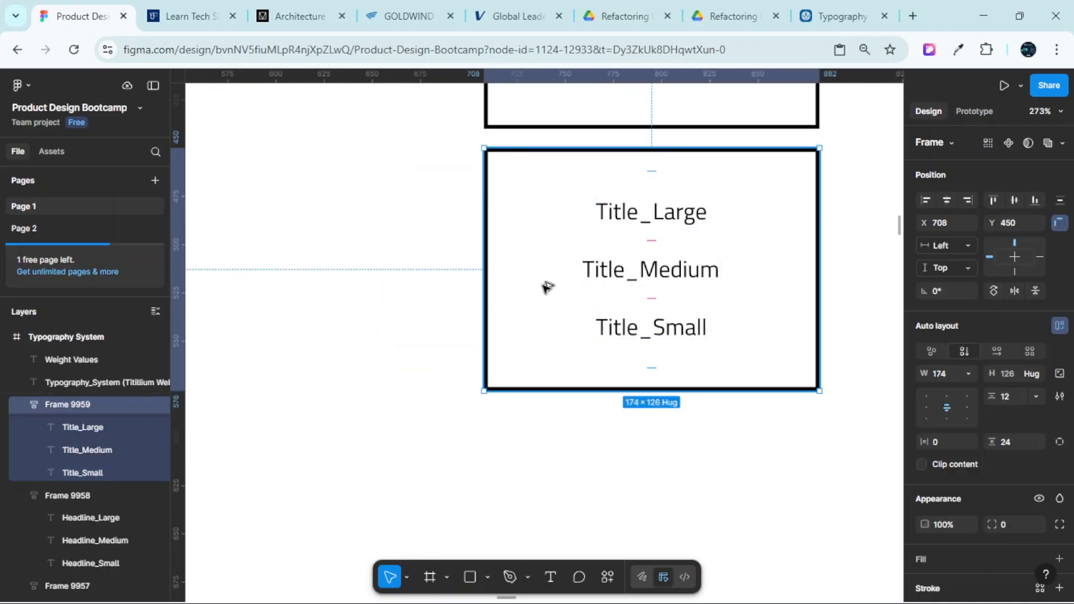
{"action": "left_click_drag", "start_coordinate": [547, 285], "coordinate": [547, 543]}
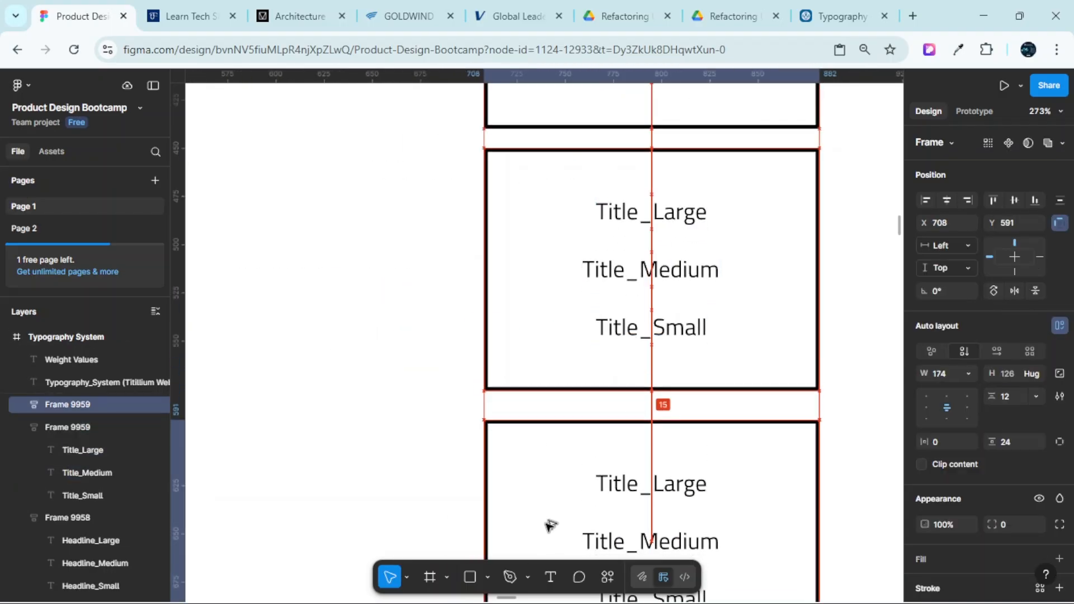
Change the Title_Large text in the new fourth frame to "Body_Large"
{"action": "scroll", "coordinate": [549, 526], "scroll_direction": "down", "scroll_amount": 3}
{"action": "scroll", "coordinate": [635, 233], "scroll_direction": "down", "scroll_amount": 2}
{"action": "scroll", "coordinate": [626, 222], "scroll_direction": "up", "scroll_amount": 3}
{"action": "double_click", "coordinate": [624, 182]}
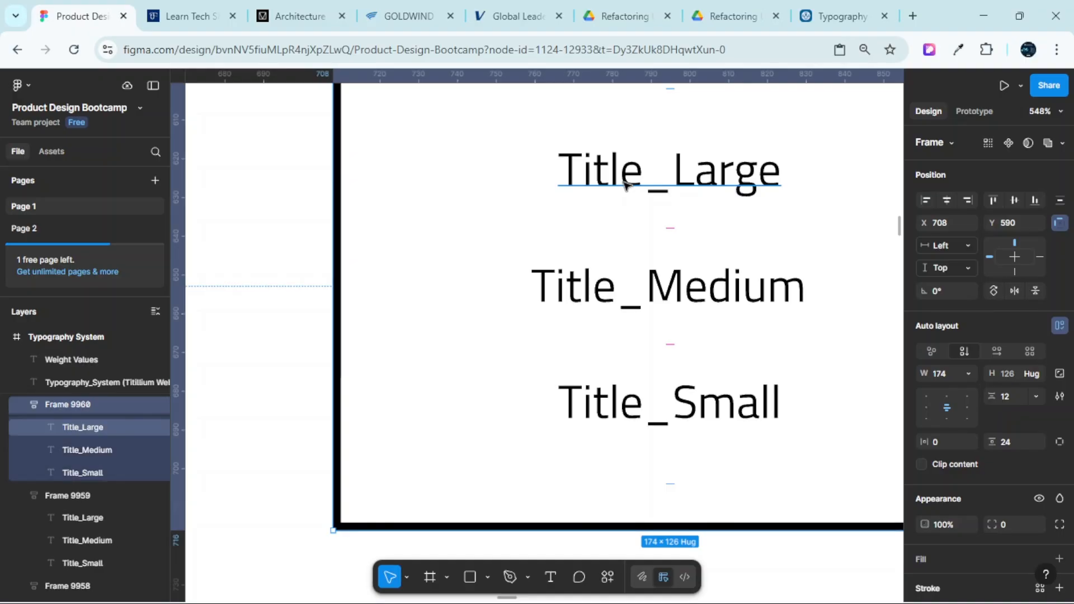
{"action": "double_click", "coordinate": [625, 182]}
{"action": "left_click", "coordinate": [645, 172]}
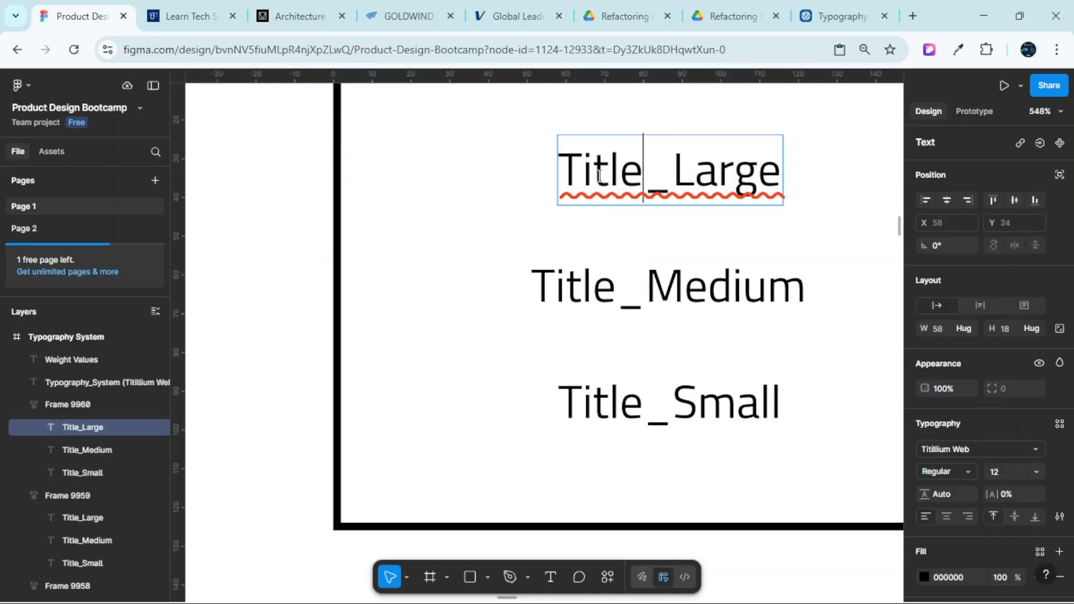
{"action": "left_click", "coordinate": [542, 178], "text": "shift"}
{"action": "type", "text": "Body"}
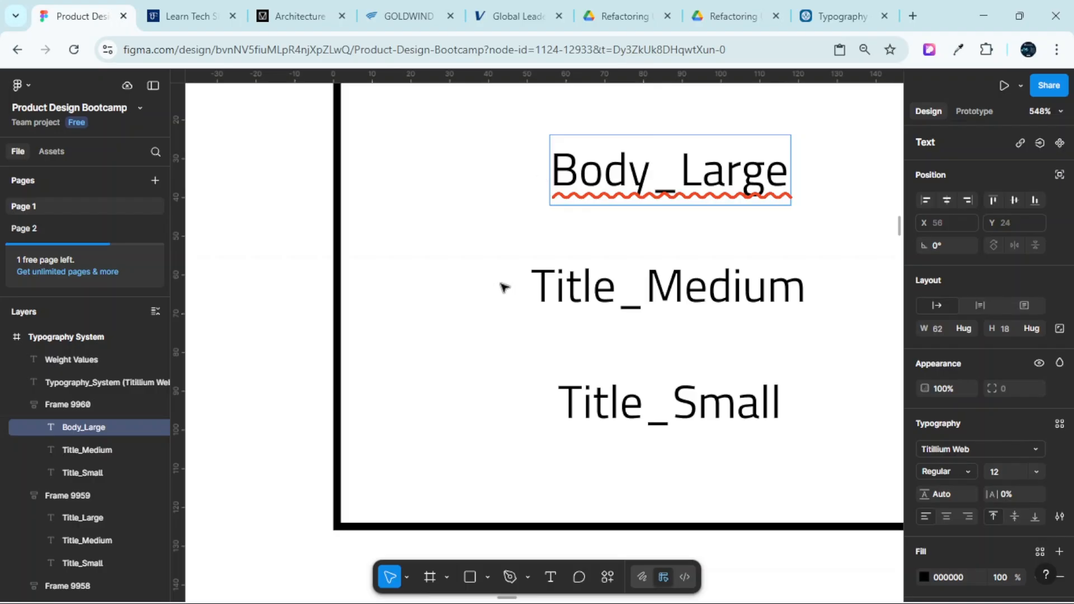
Change the Title_Medium text in the fourth frame to "Body_Medium"
{"action": "double_click", "coordinate": [614, 289]}
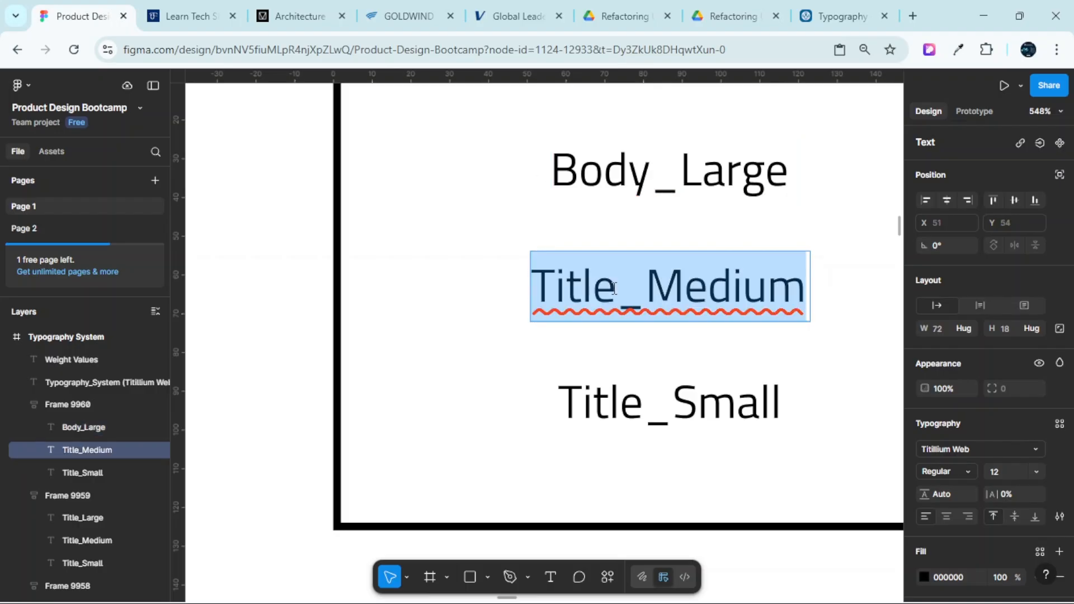
{"action": "left_click", "coordinate": [614, 289]}
{"action": "left_click", "coordinate": [522, 264], "text": "shift"}
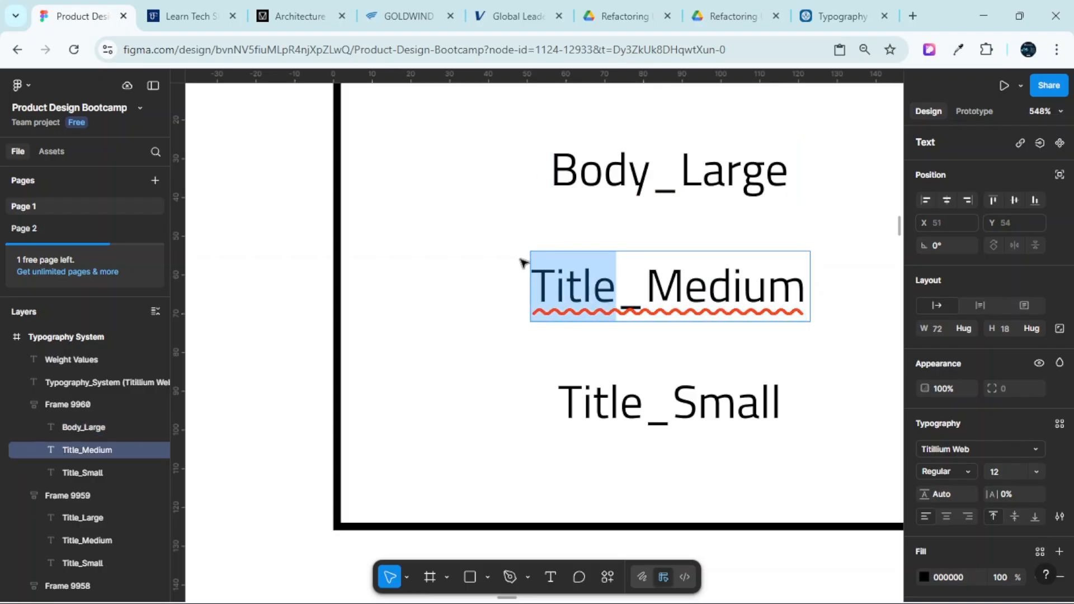
{"action": "type", "text": "Body"}
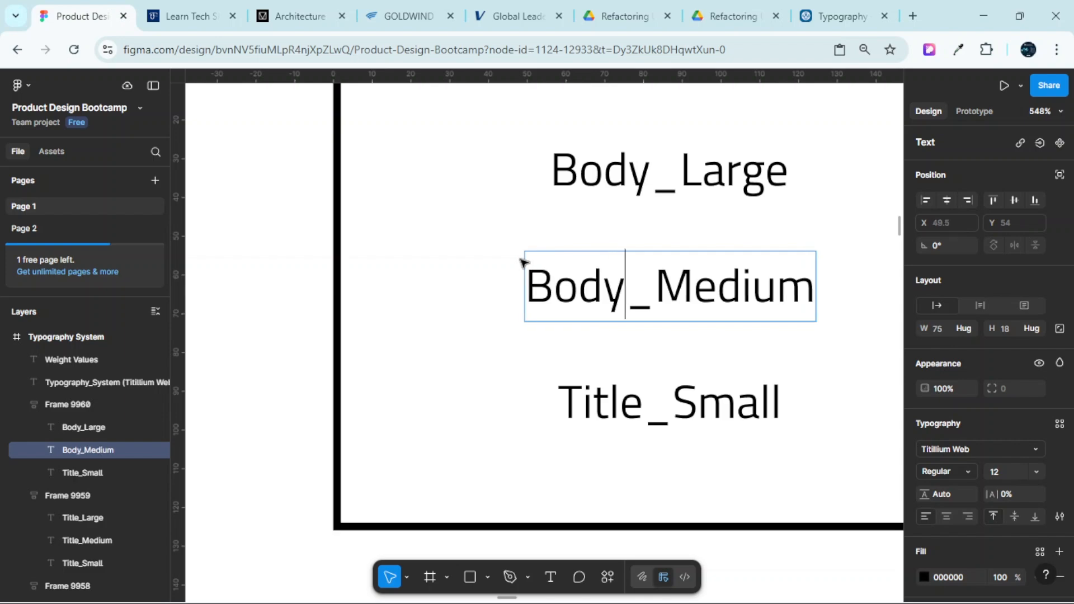
Change the Title_Small text in the fourth frame to "Body_Small" and finish editing
{"action": "left_click", "coordinate": [648, 410]}
{"action": "left_click_drag", "start_coordinate": [644, 410], "coordinate": [553, 396]}
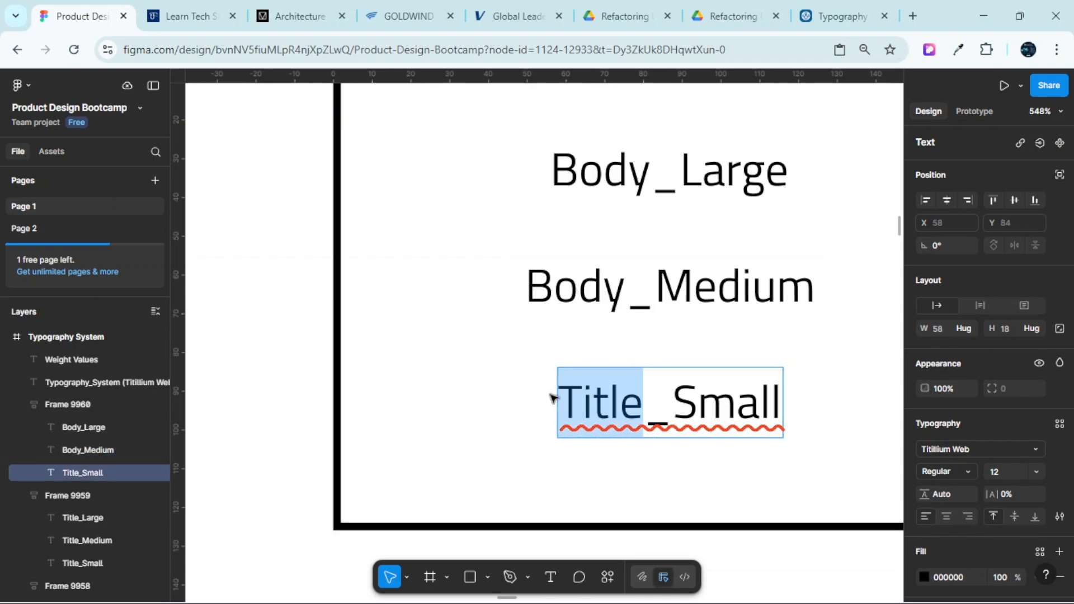
{"action": "type", "text": "Body"}
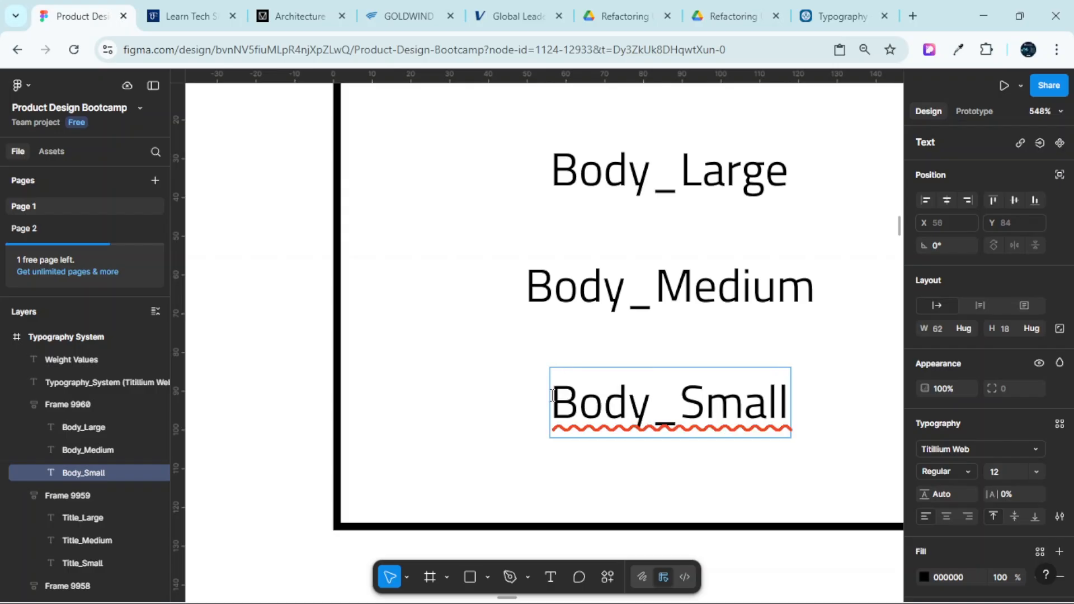
{"action": "scroll", "coordinate": [517, 354], "scroll_direction": "down", "scroll_amount": 5}
{"action": "key", "text": "Escape"}
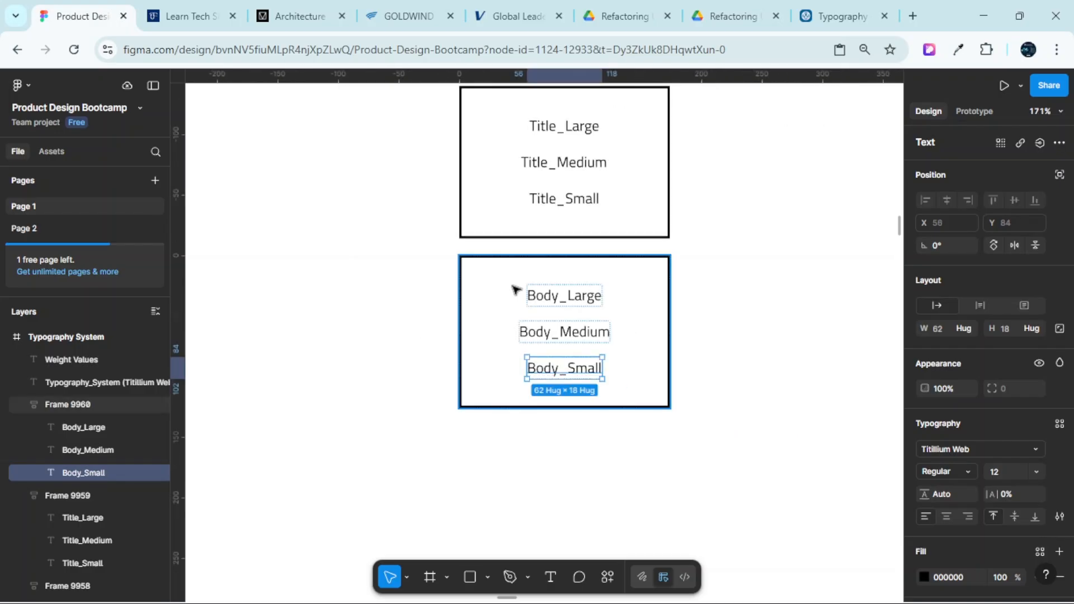
Duplicate the outlined Body frame directly below the original, aligned with it
{"action": "left_click", "coordinate": [513, 281]}
{"action": "left_click_drag", "start_coordinate": [510, 280], "coordinate": [516, 451]}
{"action": "scroll", "coordinate": [517, 440], "scroll_direction": "down", "scroll_amount": 4}
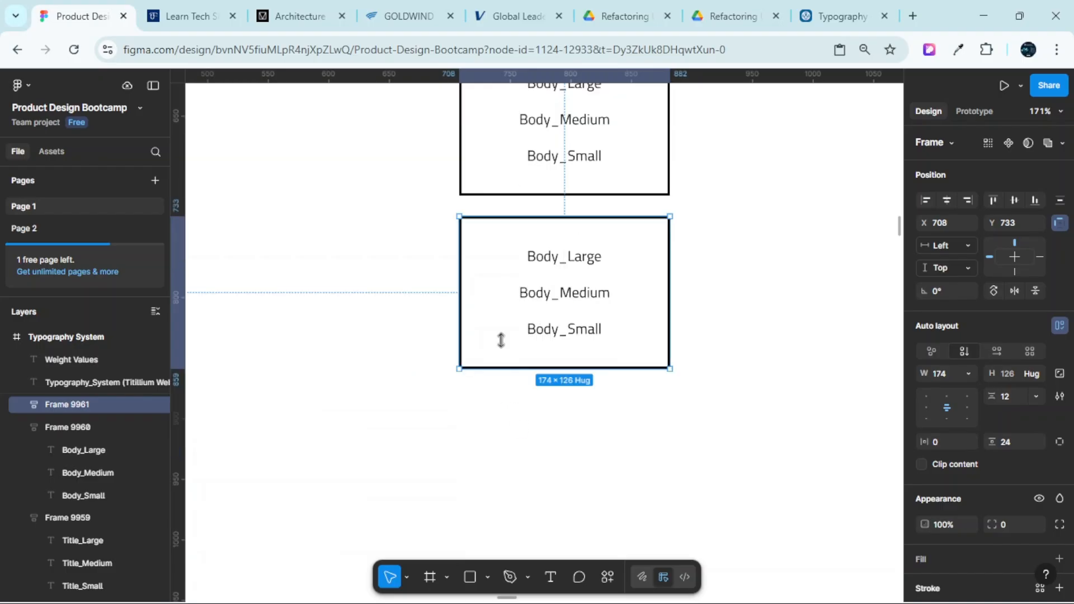
Change the Body_Large text in the new fifth frame to "Label_Large"
{"action": "scroll", "coordinate": [502, 339], "scroll_direction": "up", "scroll_amount": 5}
{"action": "scroll", "coordinate": [606, 225], "scroll_direction": "up", "scroll_amount": 3}
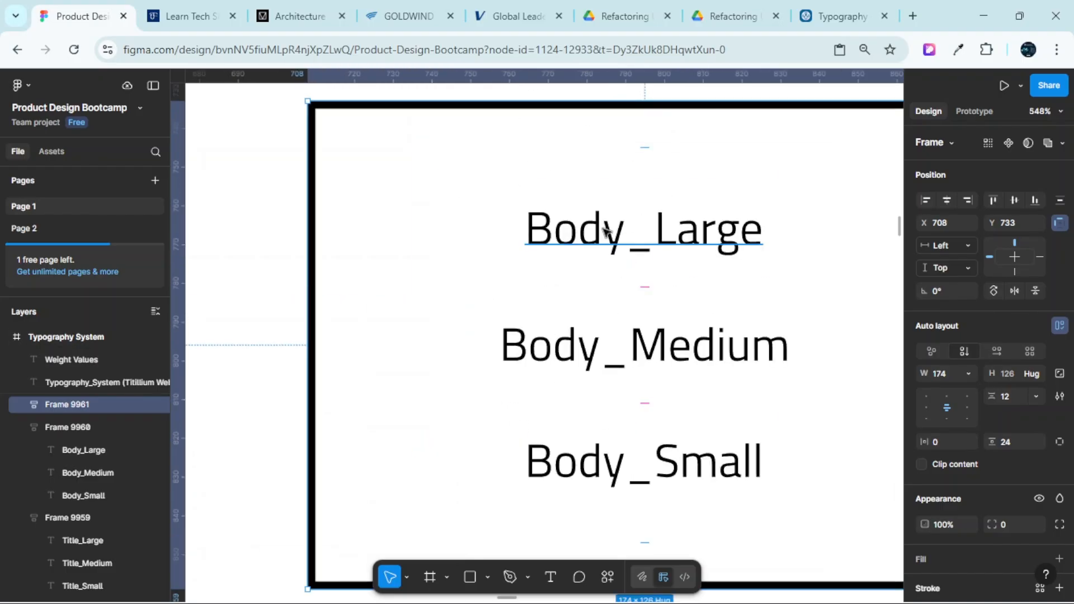
{"action": "double_click", "coordinate": [605, 230]}
{"action": "double_click", "coordinate": [623, 230]}
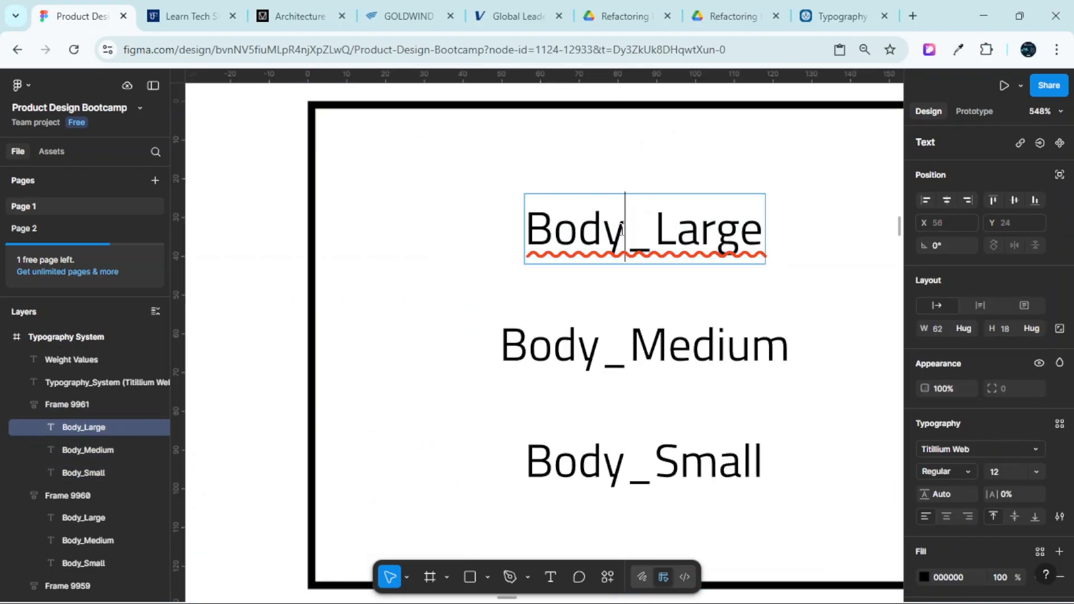
{"action": "left_click", "coordinate": [606, 227]}
{"action": "left_click_drag", "start_coordinate": [624, 232], "coordinate": [539, 233]}
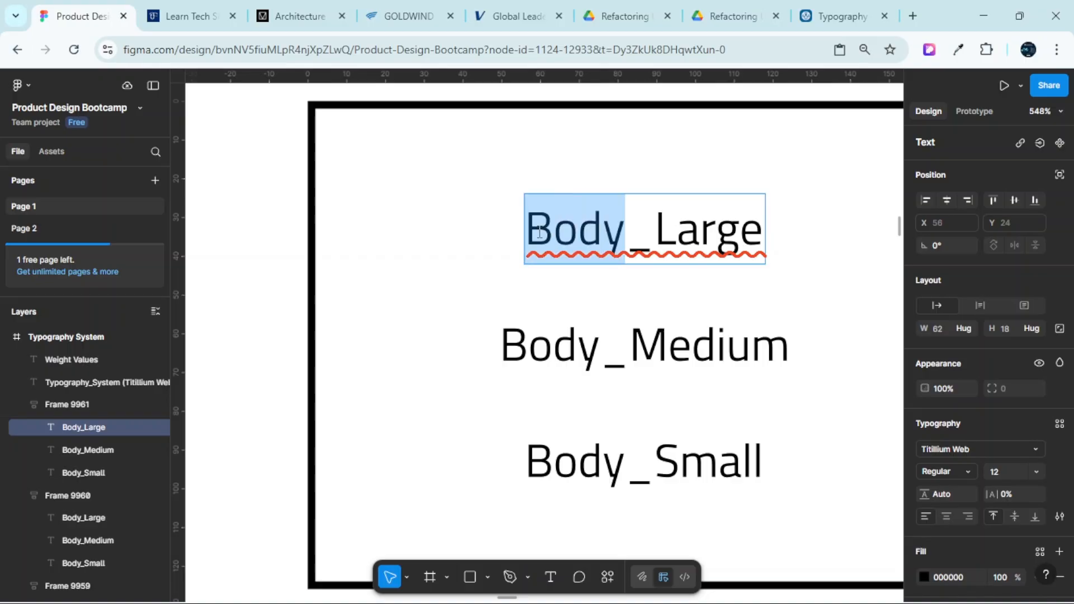
{"action": "type", "text": "Labe"}
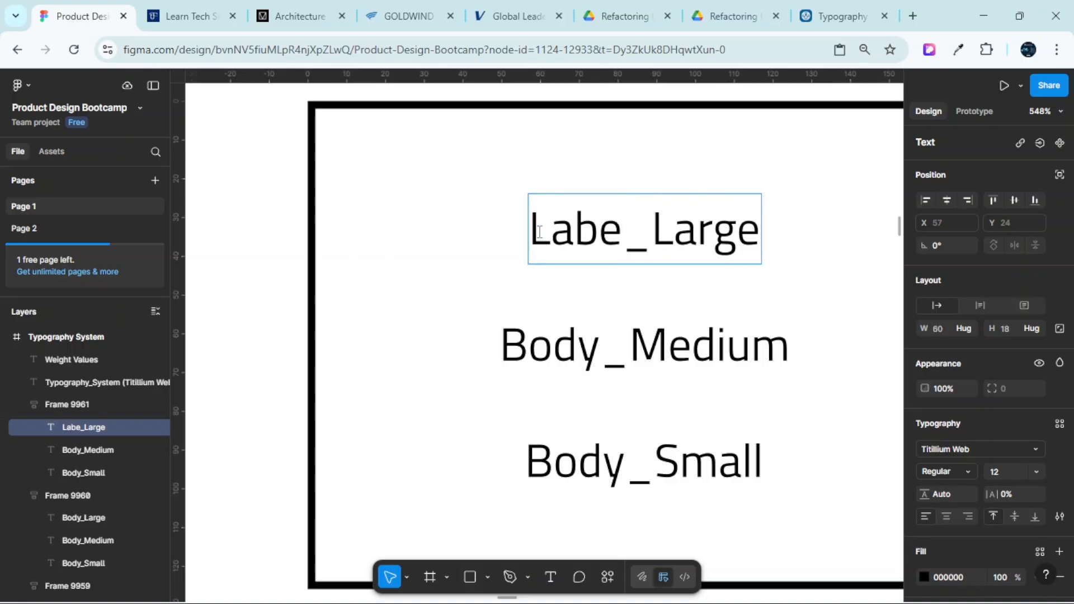
{"action": "type", "text": "l"}
Change the Body_Medium text in the fifth frame to "Label_Medium"
{"action": "double_click", "coordinate": [602, 356]}
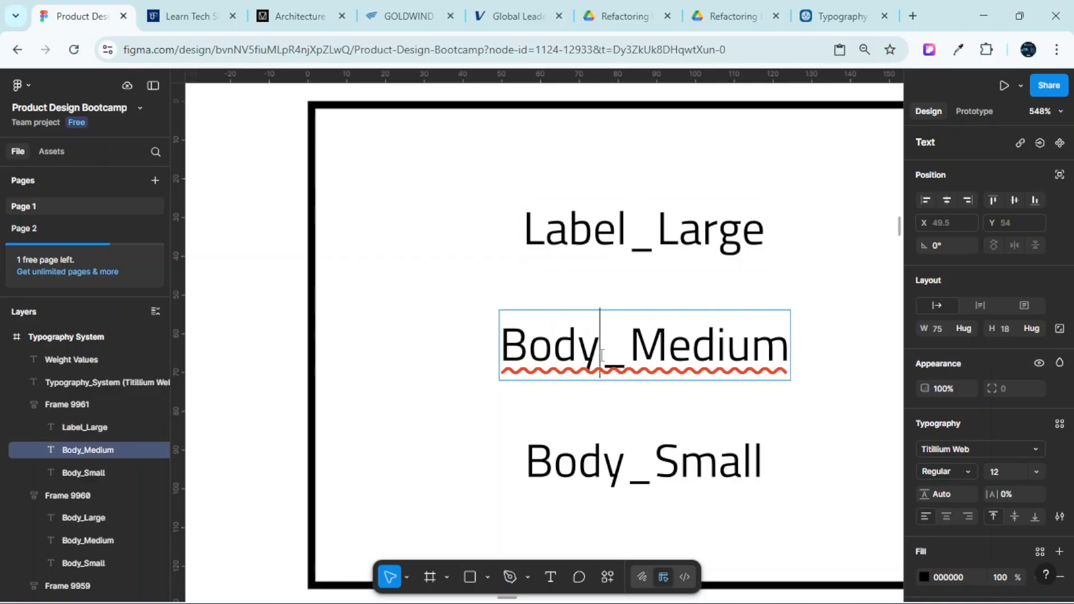
{"action": "left_click_drag", "start_coordinate": [602, 355], "coordinate": [511, 344]}
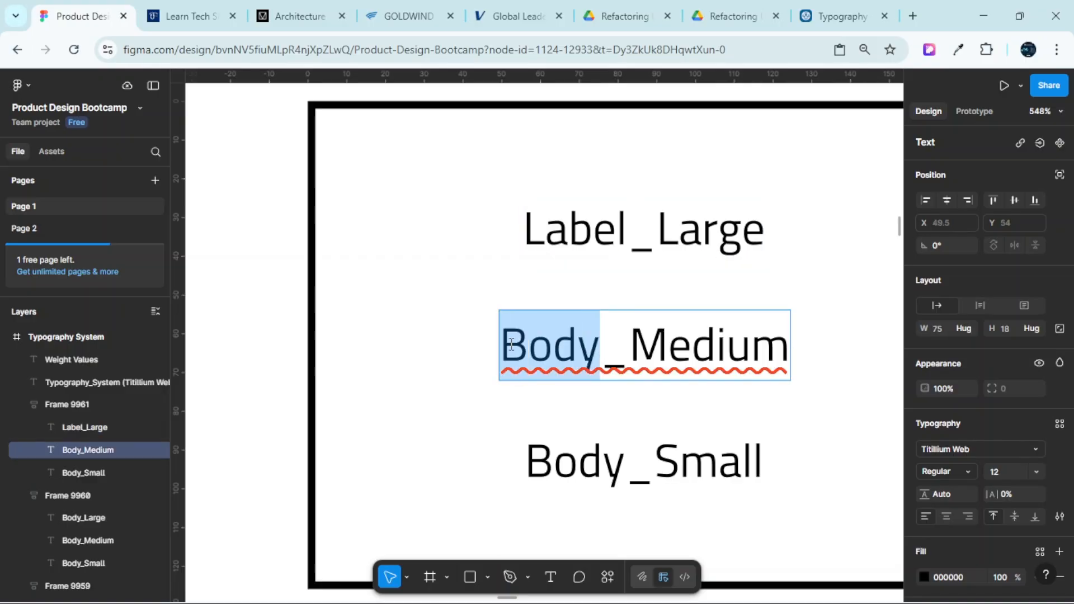
{"action": "type", "text": "Labe"}
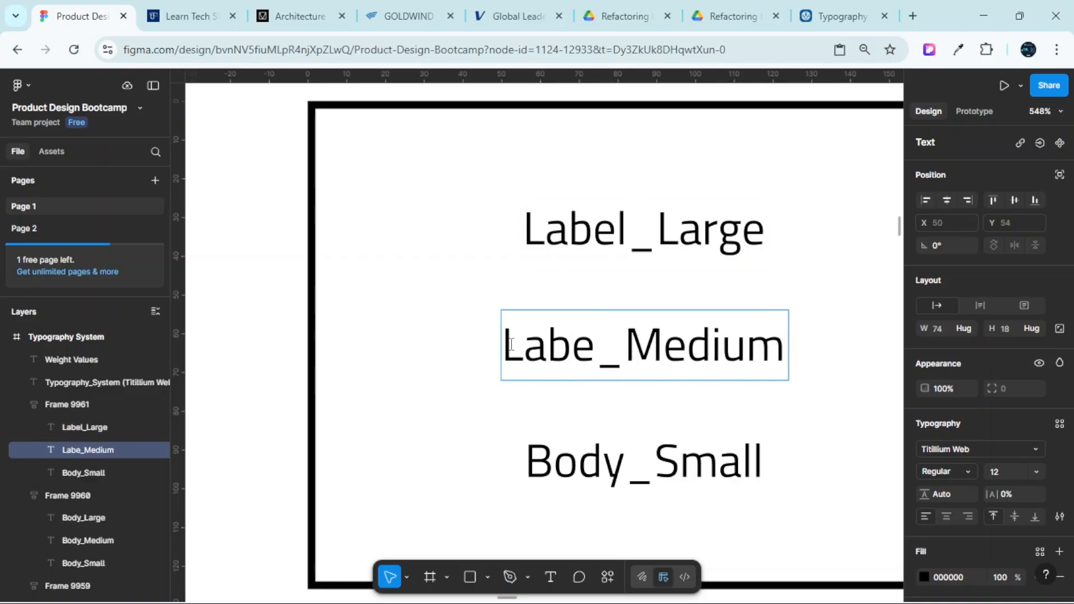
{"action": "type", "text": "l"}
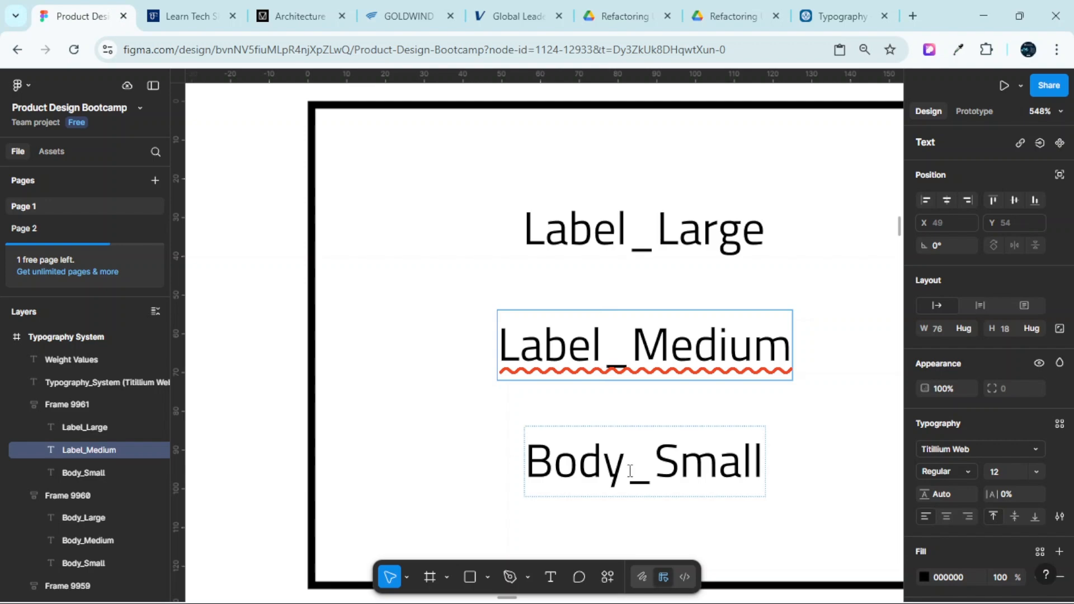
Change the Body_Small text in the fifth frame to "Label_Small"
{"action": "left_click", "coordinate": [630, 471]}
{"action": "left_click_drag", "start_coordinate": [607, 462], "coordinate": [509, 450]}
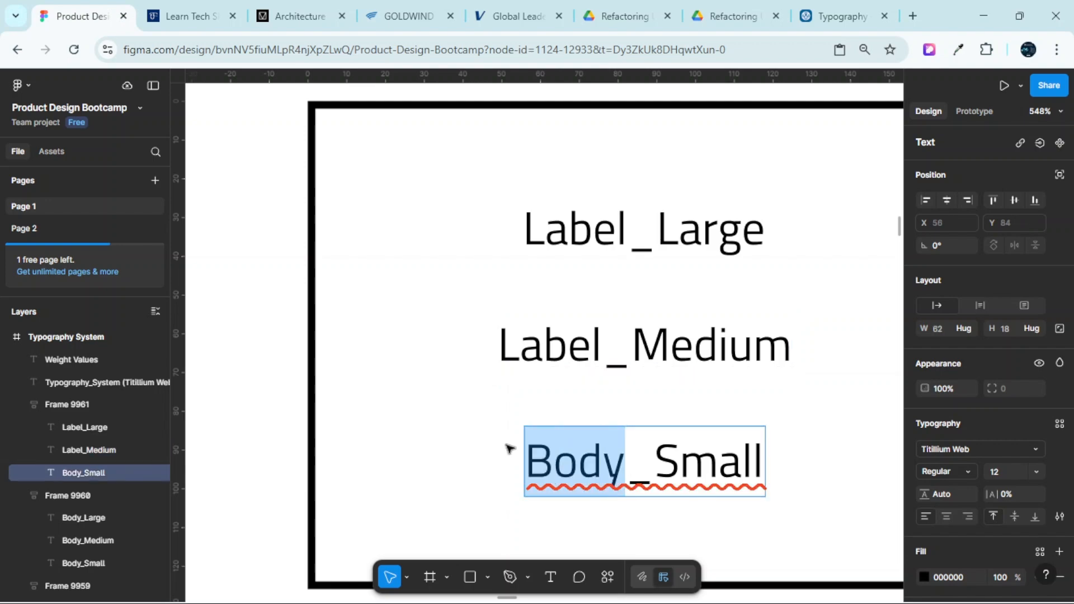
{"action": "type", "text": "Labe"}
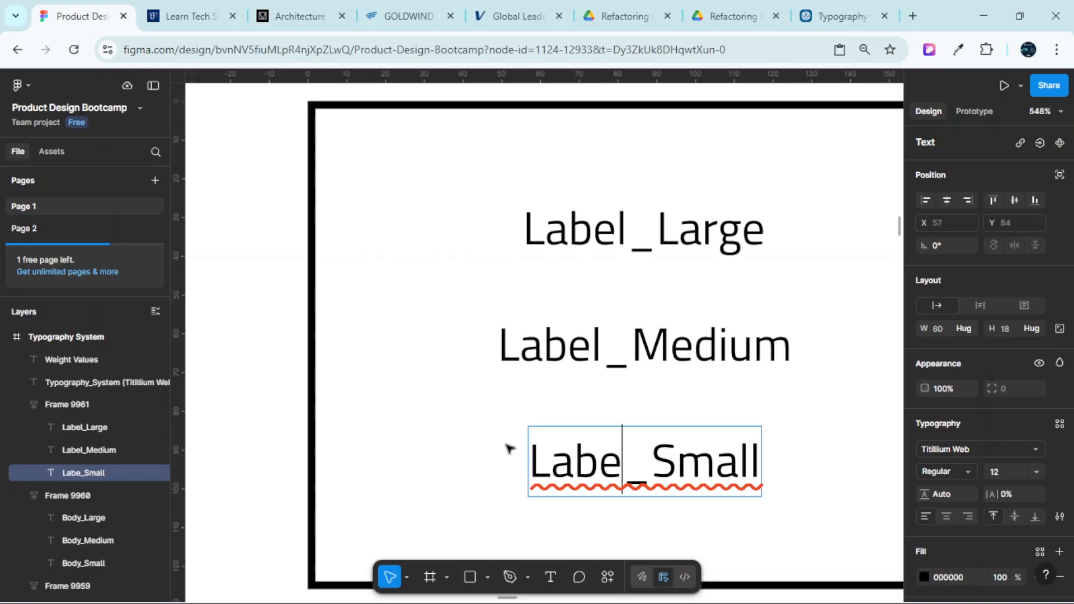
{"action": "type", "text": "l"}
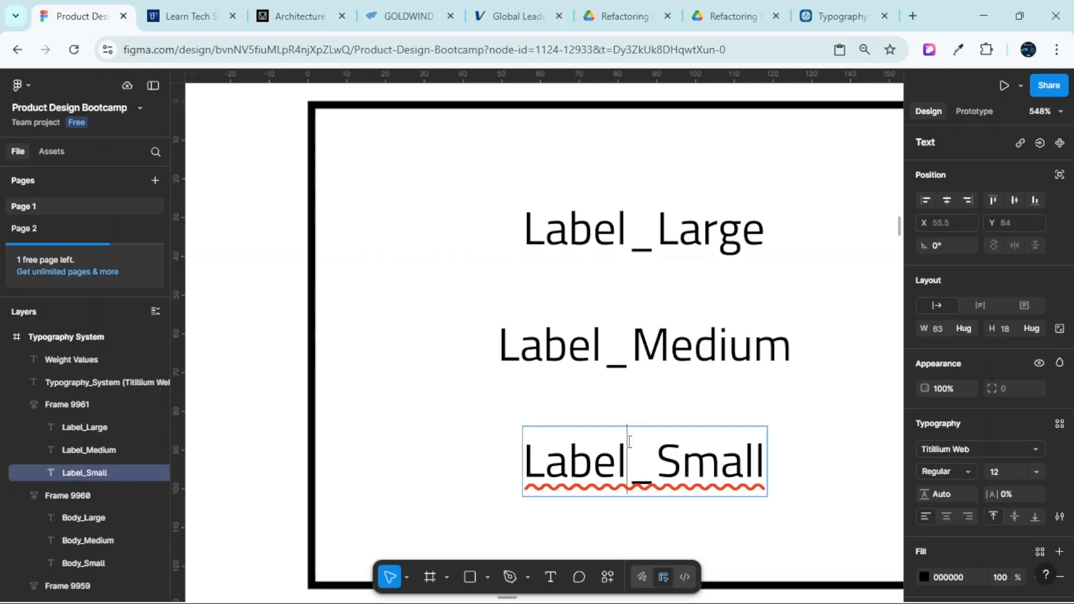
Review the headings and the stacked Display, Headline, Title, Body and Label frames for their labels and alignment
{"action": "scroll", "coordinate": [629, 442], "scroll_direction": "down", "scroll_amount": 10}
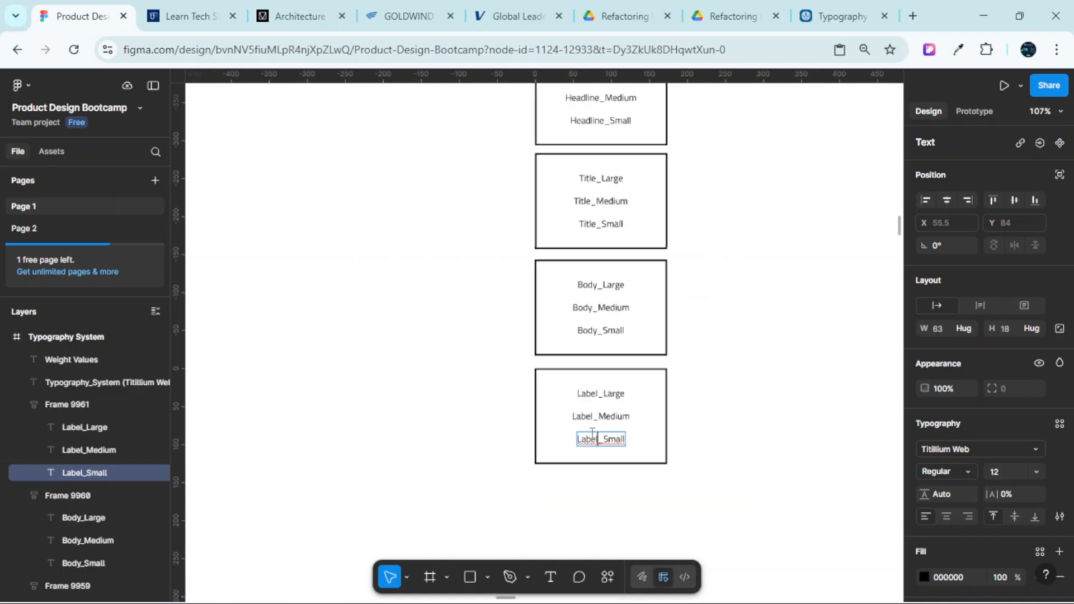
{"action": "scroll", "coordinate": [595, 436], "scroll_direction": "up", "scroll_amount": 5}
{"action": "scroll", "coordinate": [600, 403], "scroll_direction": "up", "scroll_amount": 2}
{"action": "scroll", "coordinate": [611, 367], "scroll_direction": "down", "scroll_amount": 5}
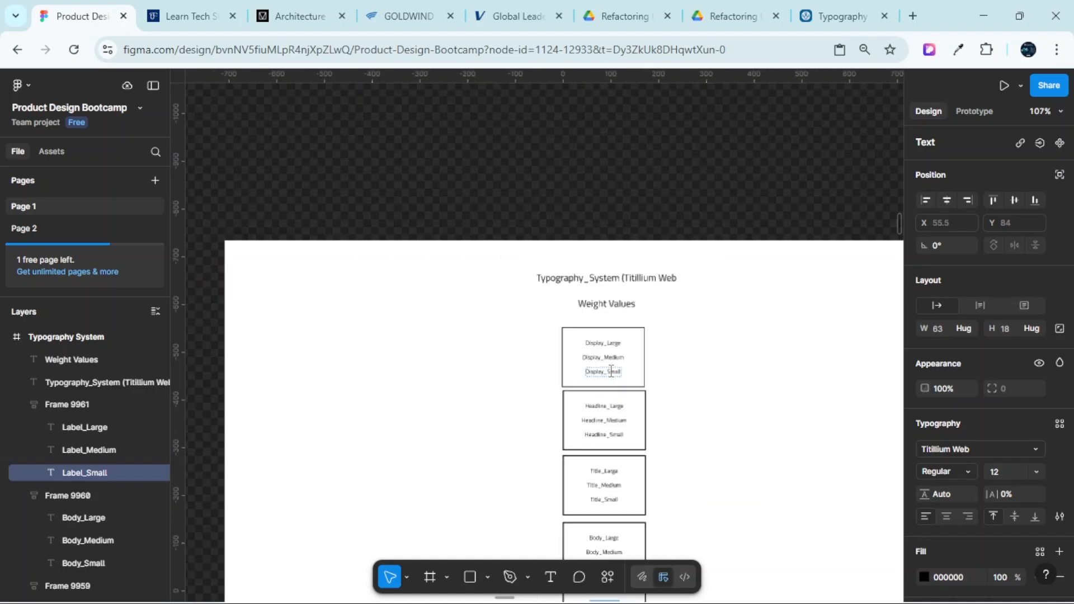
{"action": "scroll", "coordinate": [612, 373], "scroll_direction": "down", "scroll_amount": 3}
{"action": "scroll", "coordinate": [590, 396], "scroll_direction": "up", "scroll_amount": 5}
{"action": "scroll", "coordinate": [643, 243], "scroll_direction": "up", "scroll_amount": 4}
{"action": "scroll", "coordinate": [648, 242], "scroll_direction": "up", "scroll_amount": 3}
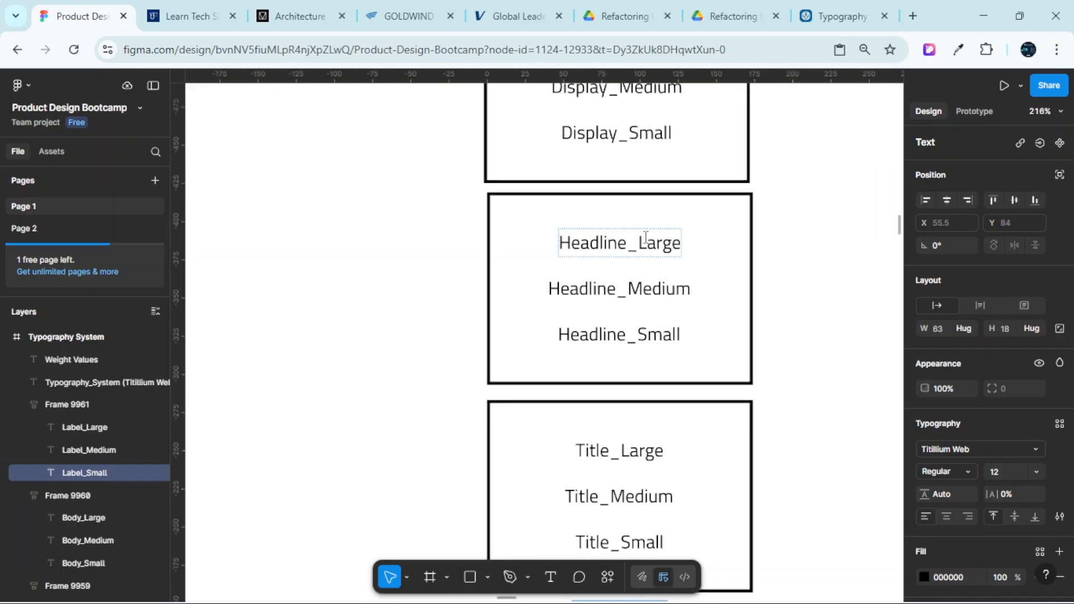
{"action": "scroll", "coordinate": [647, 247], "scroll_direction": "up", "scroll_amount": 5}
{"action": "scroll", "coordinate": [642, 260], "scroll_direction": "down", "scroll_amount": 3}
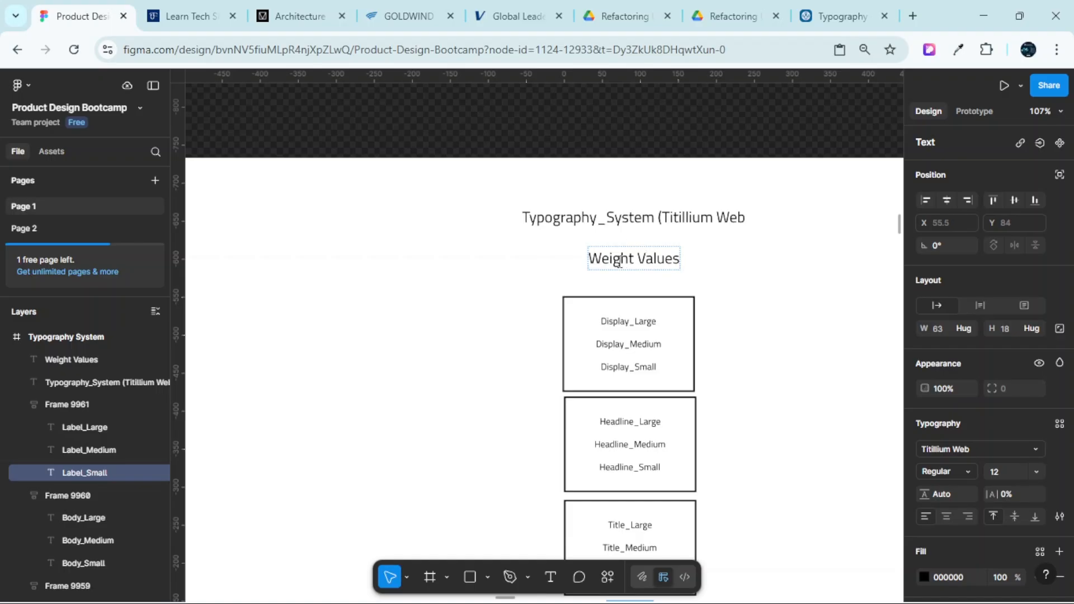
{"action": "scroll", "coordinate": [603, 214], "scroll_direction": "up", "scroll_amount": 3}
{"action": "scroll", "coordinate": [644, 241], "scroll_direction": "down", "scroll_amount": 4}
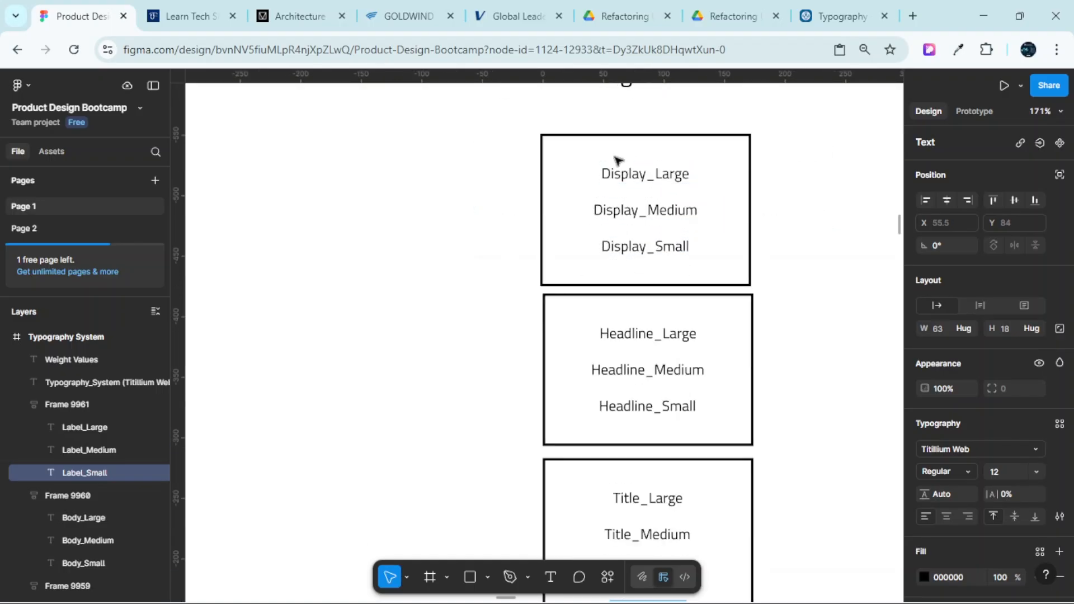
Review the Display, Headline, Title, Body and Label frames of the typography system, ending at the Display text styles
{"action": "scroll", "coordinate": [614, 250], "scroll_direction": "down", "scroll_amount": 3}
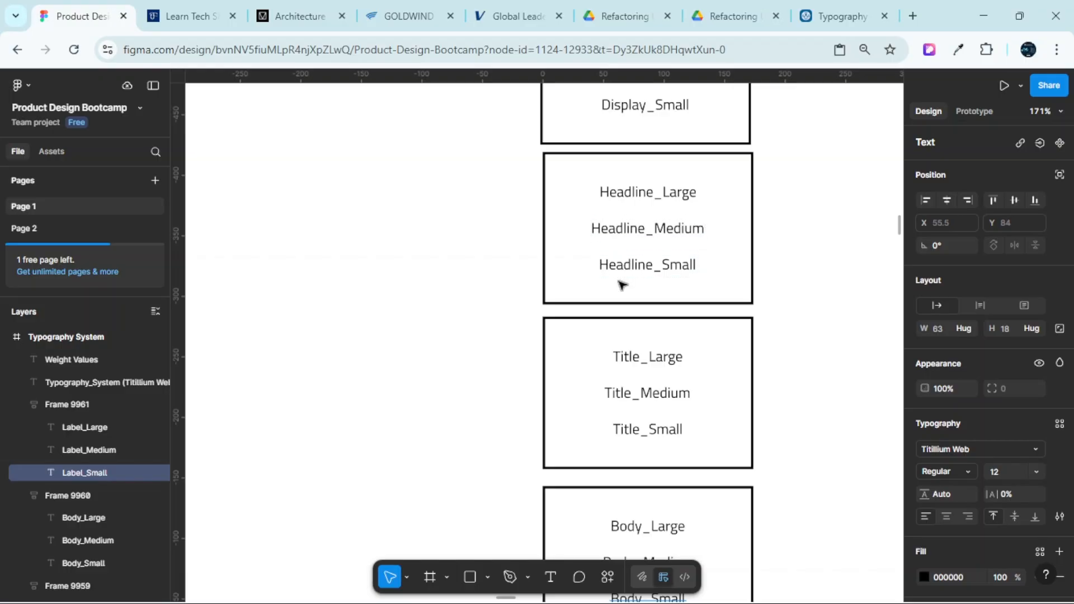
{"action": "scroll", "coordinate": [694, 316], "scroll_direction": "down", "scroll_amount": 3}
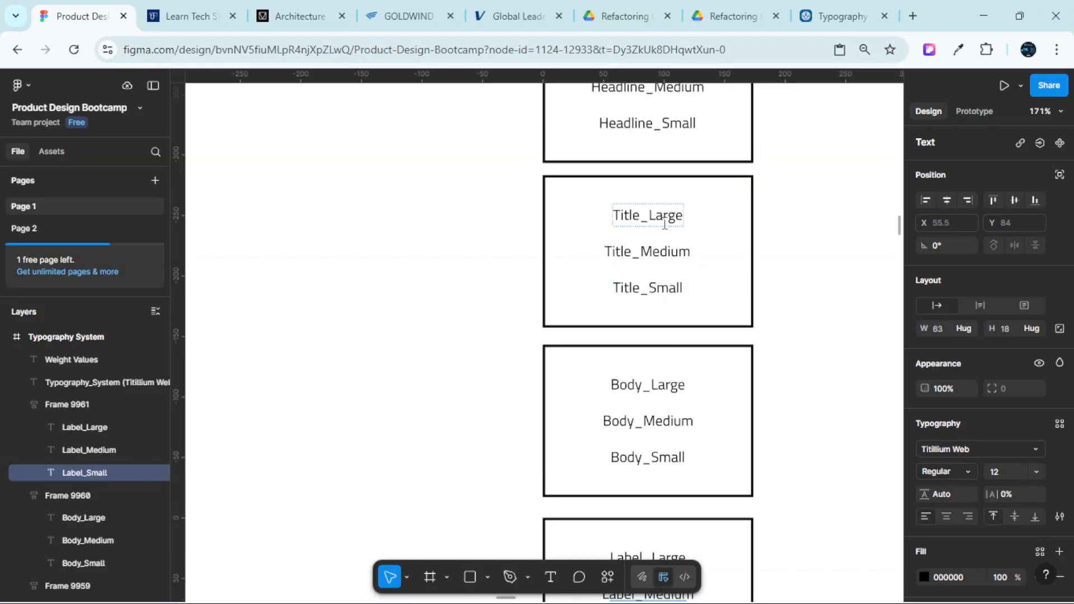
{"action": "scroll", "coordinate": [655, 313], "scroll_direction": "down", "scroll_amount": 3}
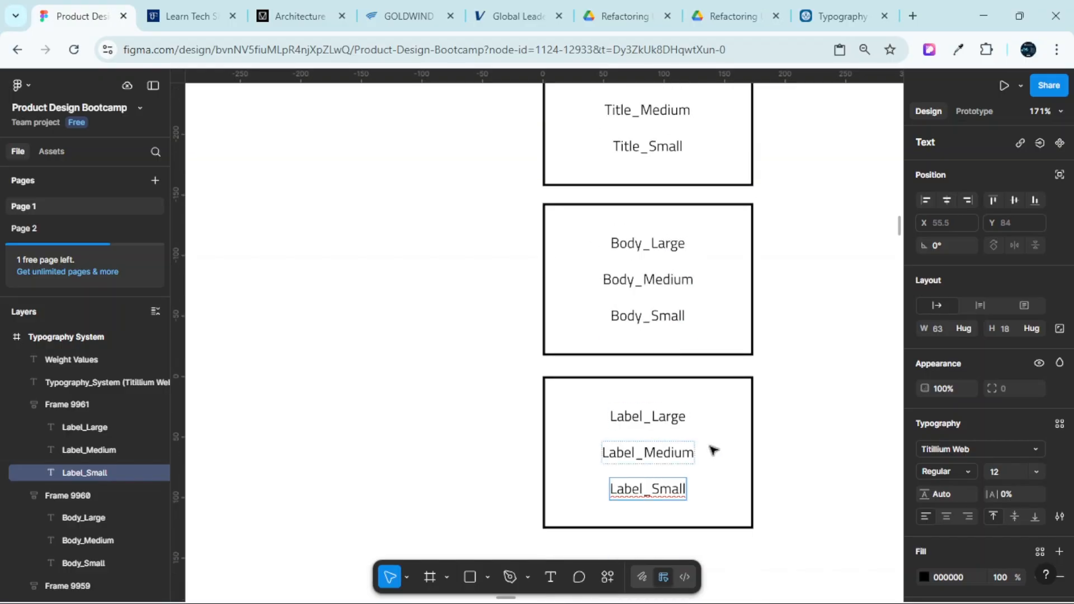
{"action": "key", "text": "Escape"}
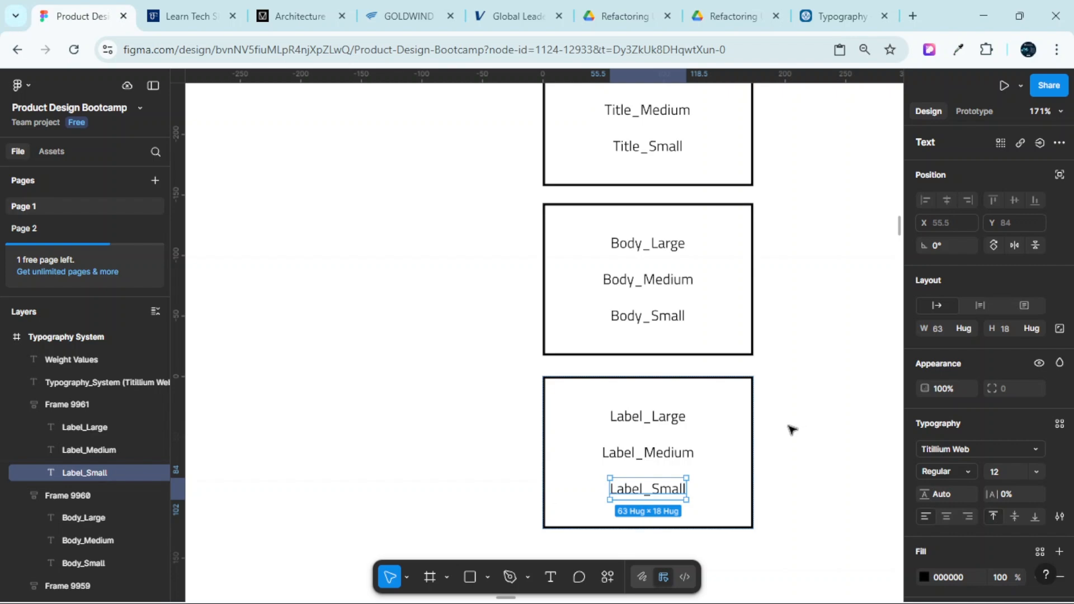
{"action": "scroll", "coordinate": [752, 387], "scroll_direction": "up", "scroll_amount": 10}
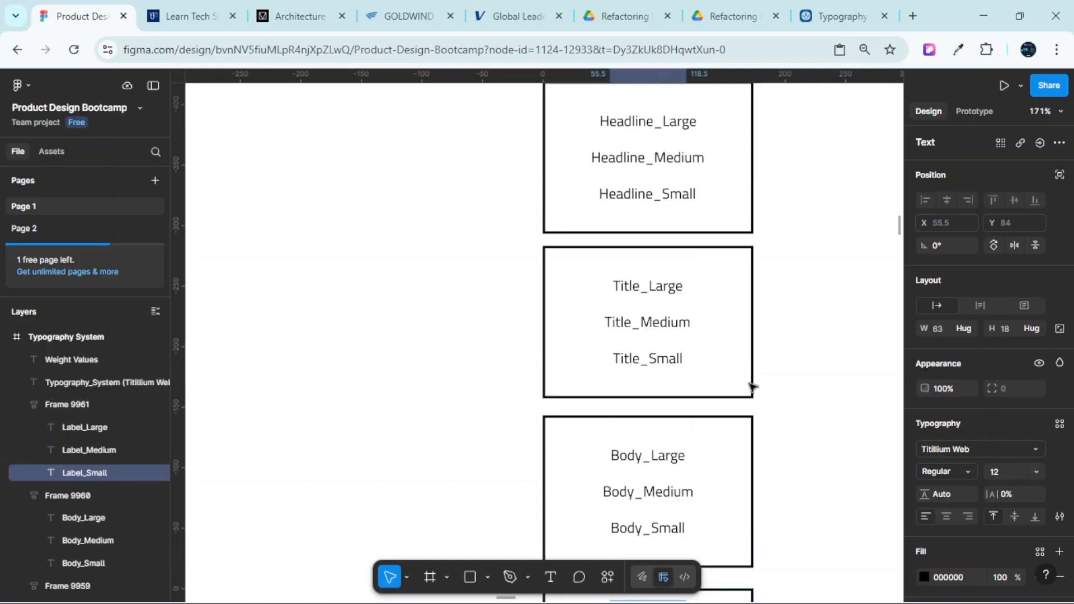
{"action": "scroll", "coordinate": [699, 381], "scroll_direction": "down", "scroll_amount": 3}
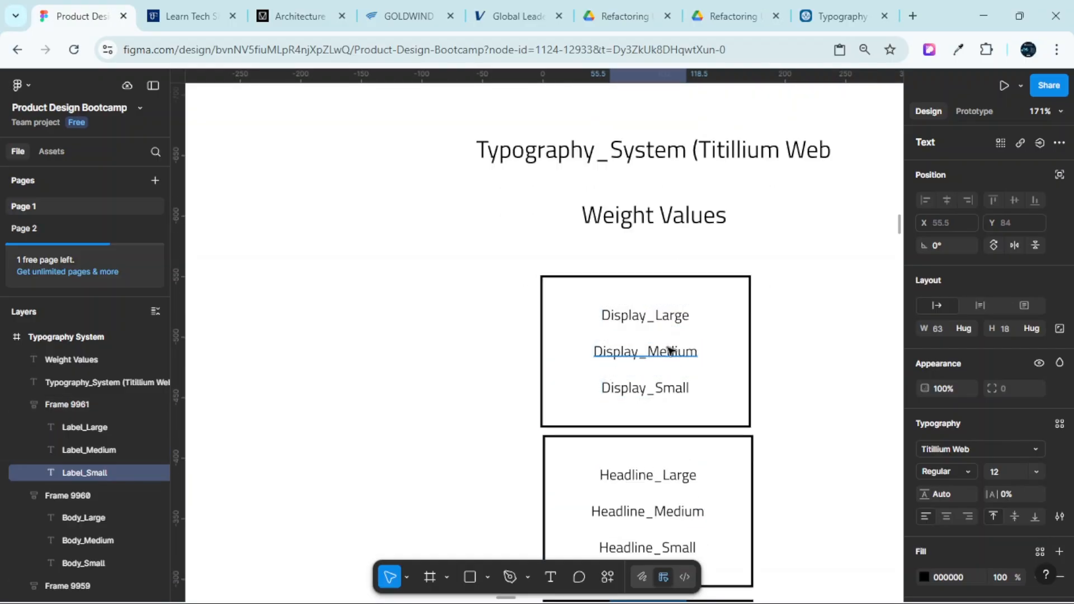
{"action": "scroll", "coordinate": [662, 352], "scroll_direction": "up", "scroll_amount": 5, "text": "ctrl"}
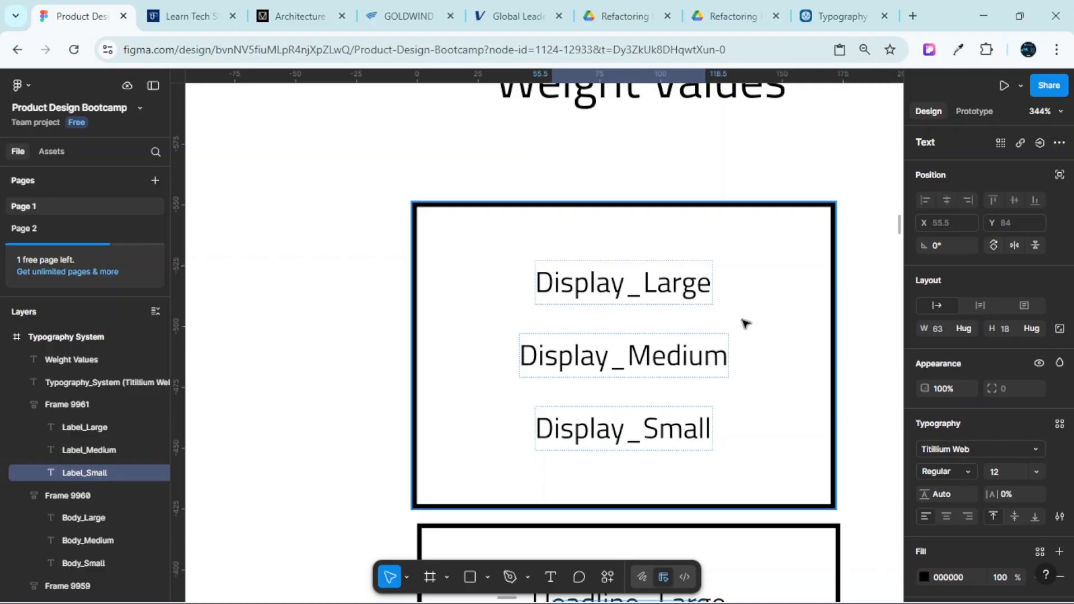
{"action": "scroll", "coordinate": [694, 365], "scroll_direction": "down", "scroll_amount": 3}
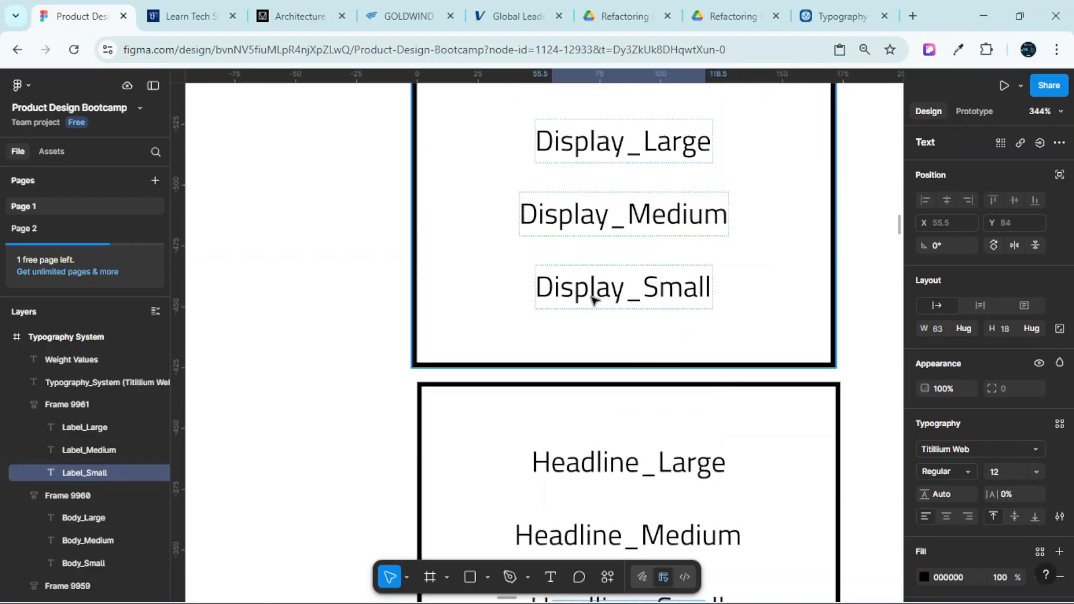
{"action": "scroll", "coordinate": [633, 298], "scroll_direction": "up", "scroll_amount": 3}
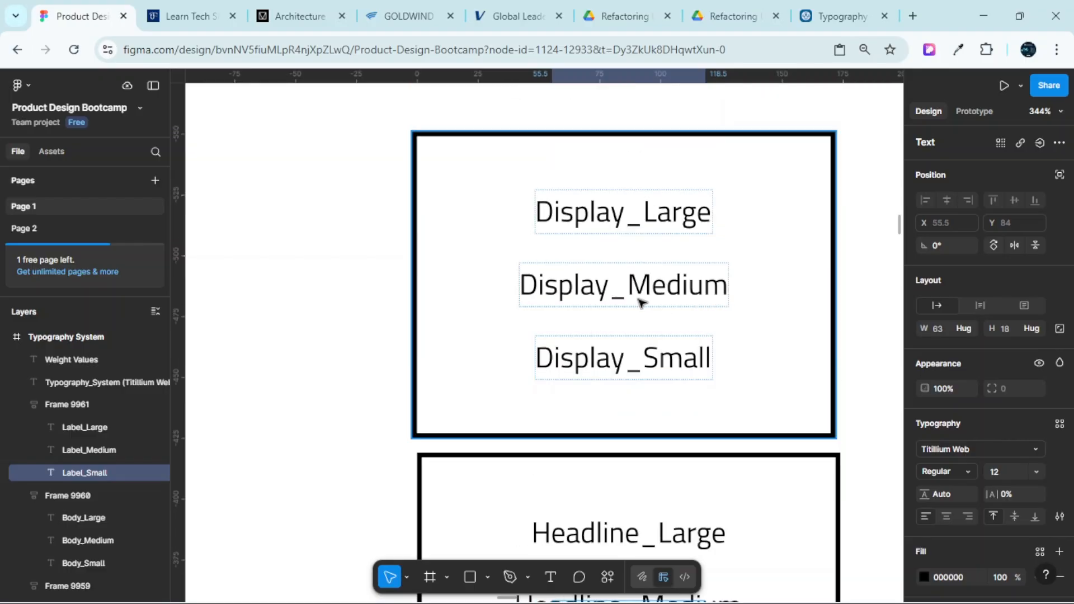
{"action": "scroll", "coordinate": [700, 336], "scroll_direction": "down", "scroll_amount": 2}
Switch to the Material Design typography site and look through its Type scale & tokens page
{"action": "left_click", "coordinate": [840, 15]}
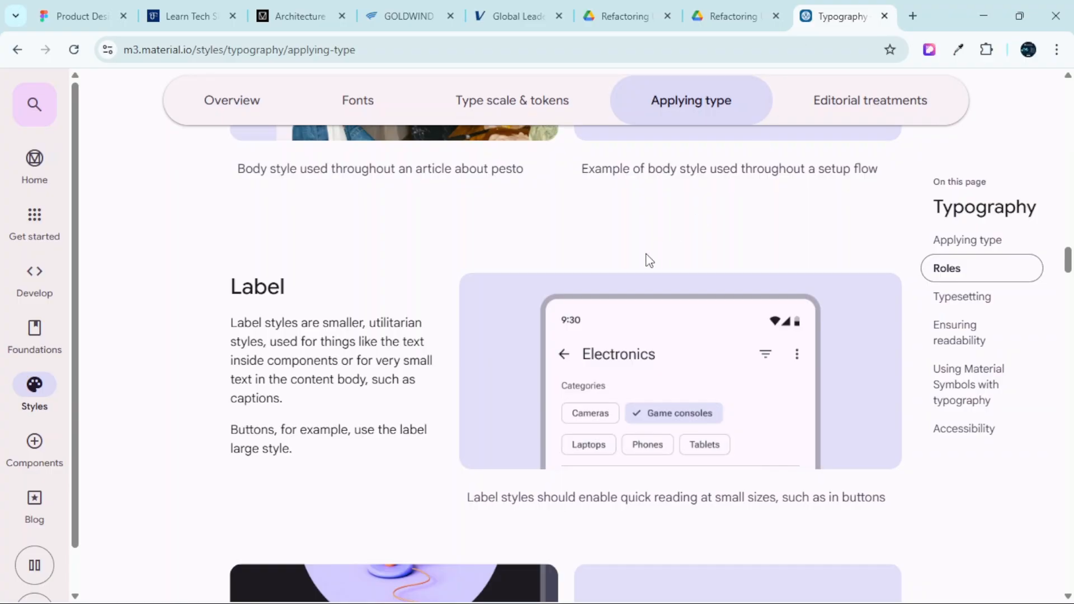
{"action": "scroll", "coordinate": [617, 274], "scroll_direction": "up", "scroll_amount": 3}
{"action": "scroll", "coordinate": [582, 235], "scroll_direction": "down", "scroll_amount": 1}
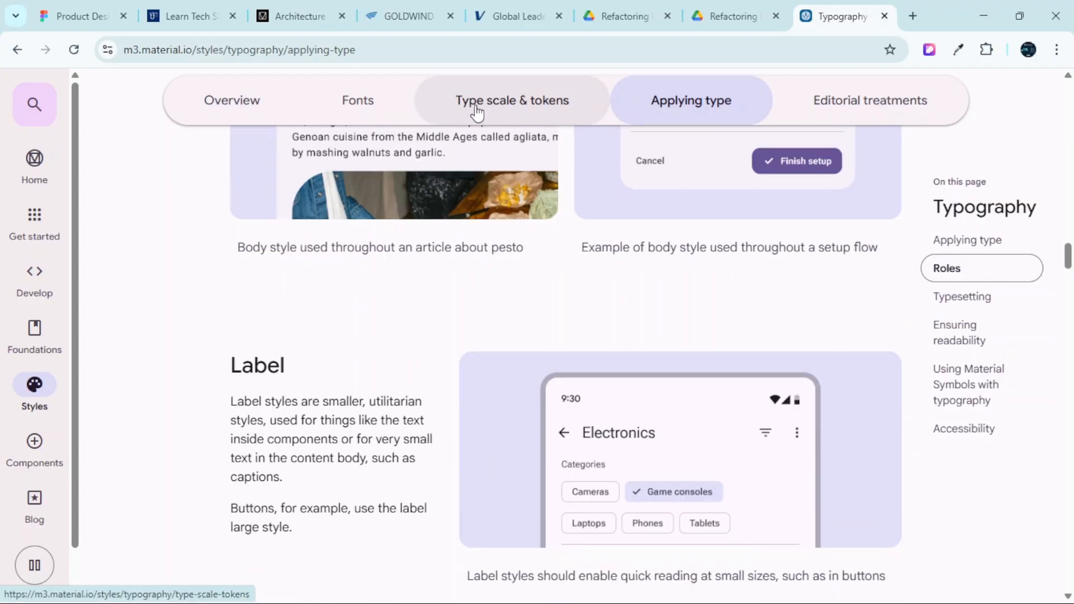
{"action": "left_click", "coordinate": [547, 110]}
{"action": "scroll", "coordinate": [566, 278], "scroll_direction": "down", "scroll_amount": 7}
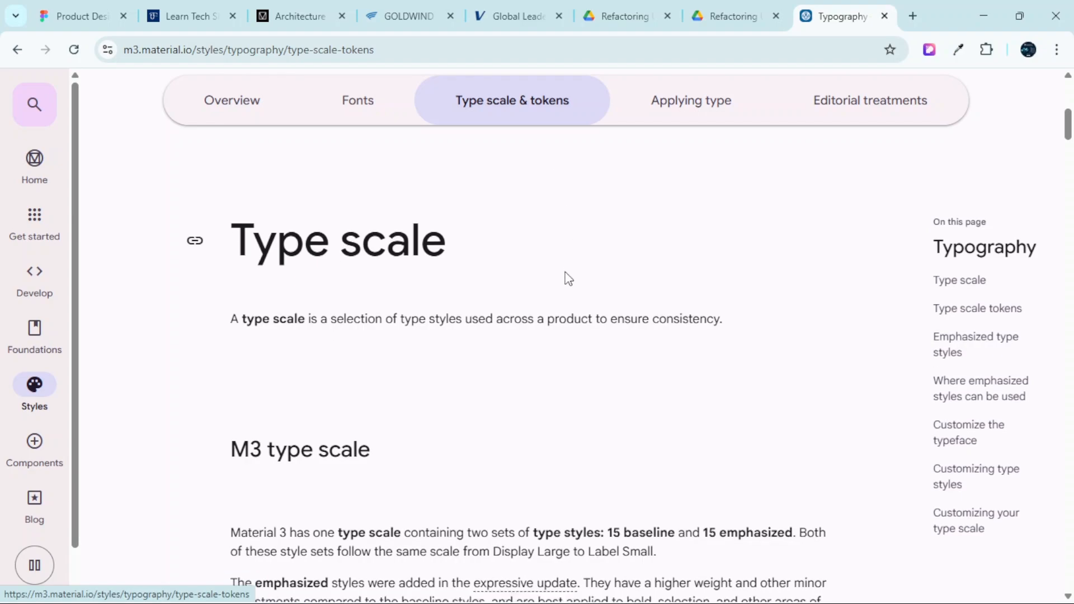
{"action": "scroll", "coordinate": [560, 284], "scroll_direction": "down", "scroll_amount": 20}
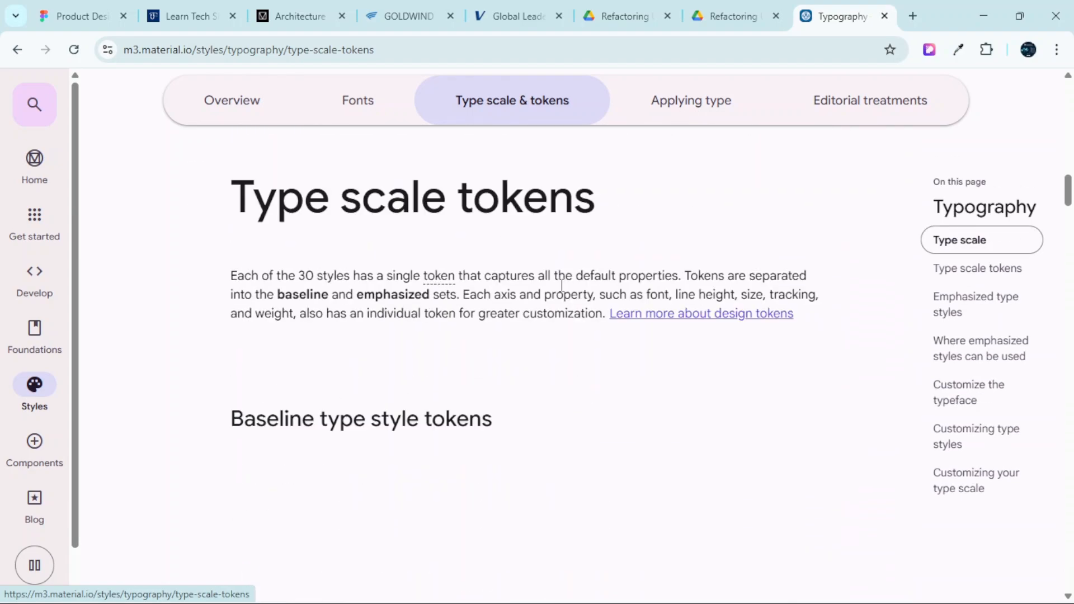
{"action": "scroll", "coordinate": [559, 283], "scroll_direction": "down", "scroll_amount": 20}
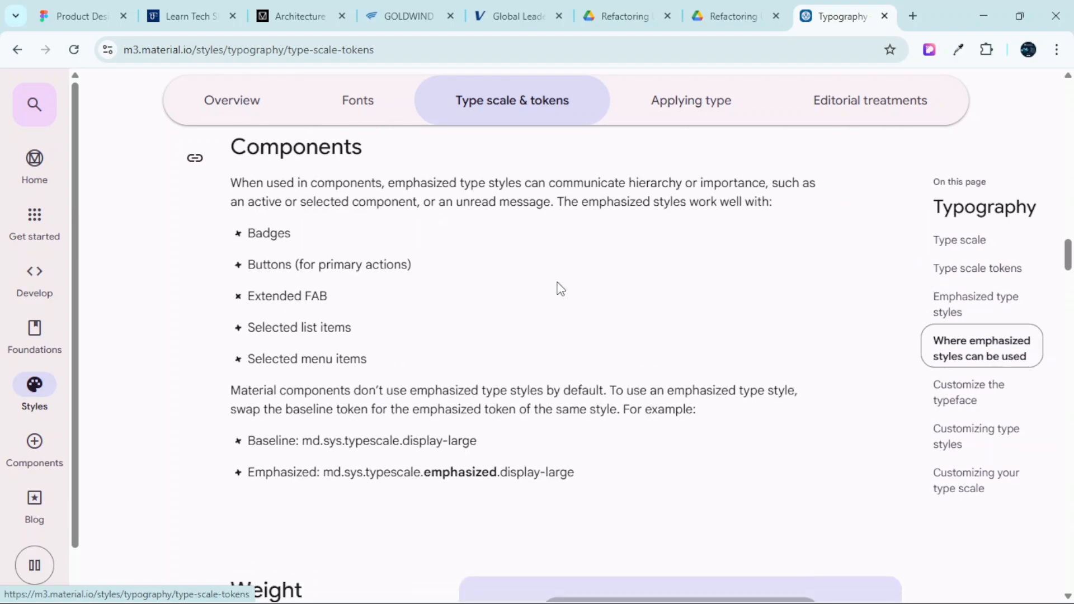
{"action": "scroll", "coordinate": [558, 291], "scroll_direction": "down", "scroll_amount": 20}
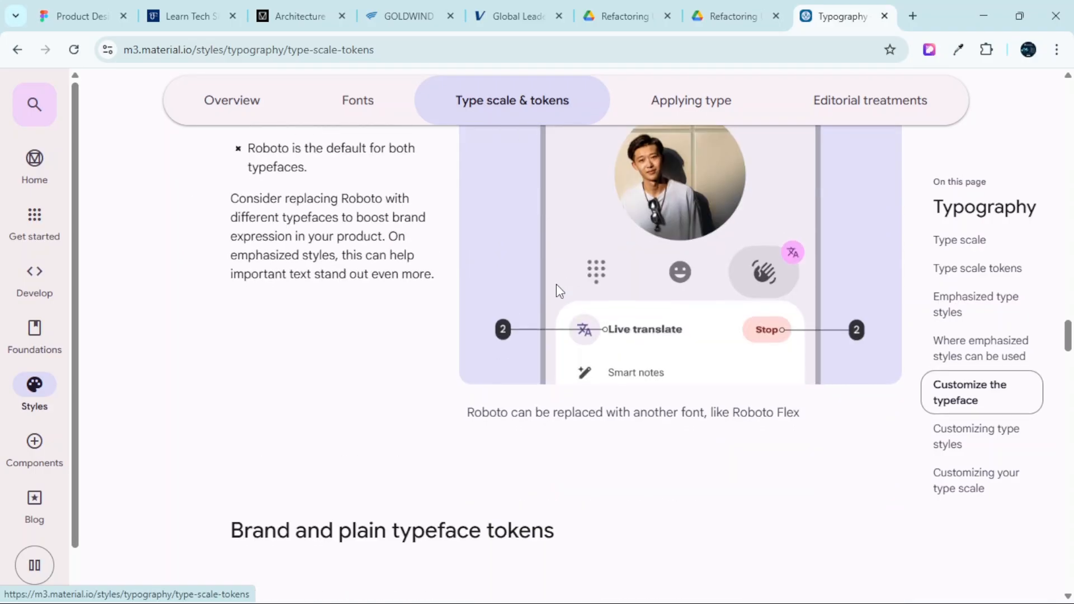
{"action": "scroll", "coordinate": [559, 291], "scroll_direction": "down", "scroll_amount": 15}
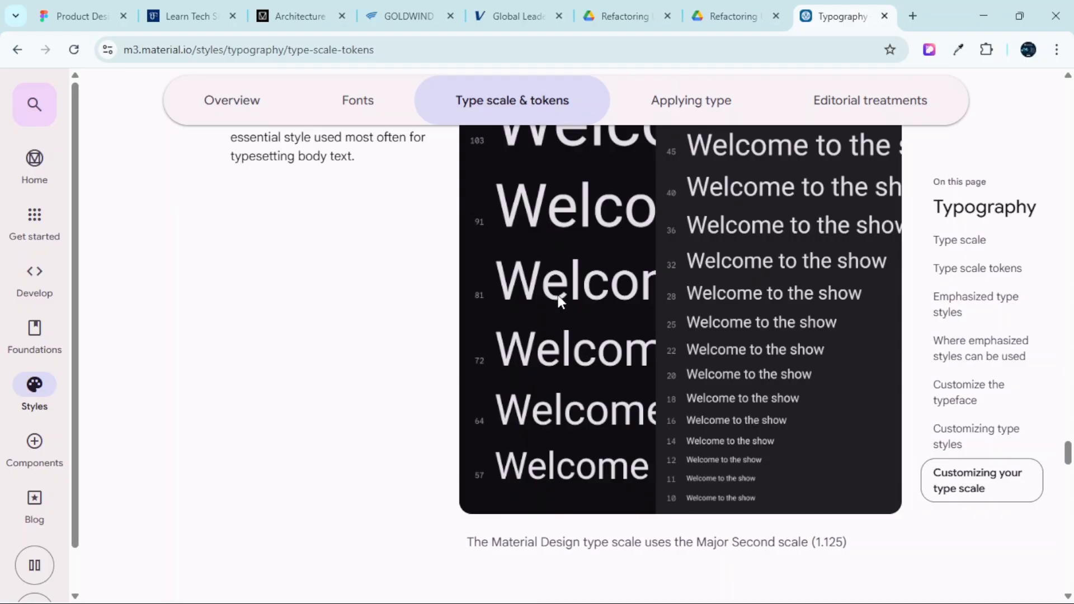
Go back to the Type scale section, find the Baseline type style tokens table and collapse its Display styles group
{"action": "left_click", "coordinate": [946, 241]}
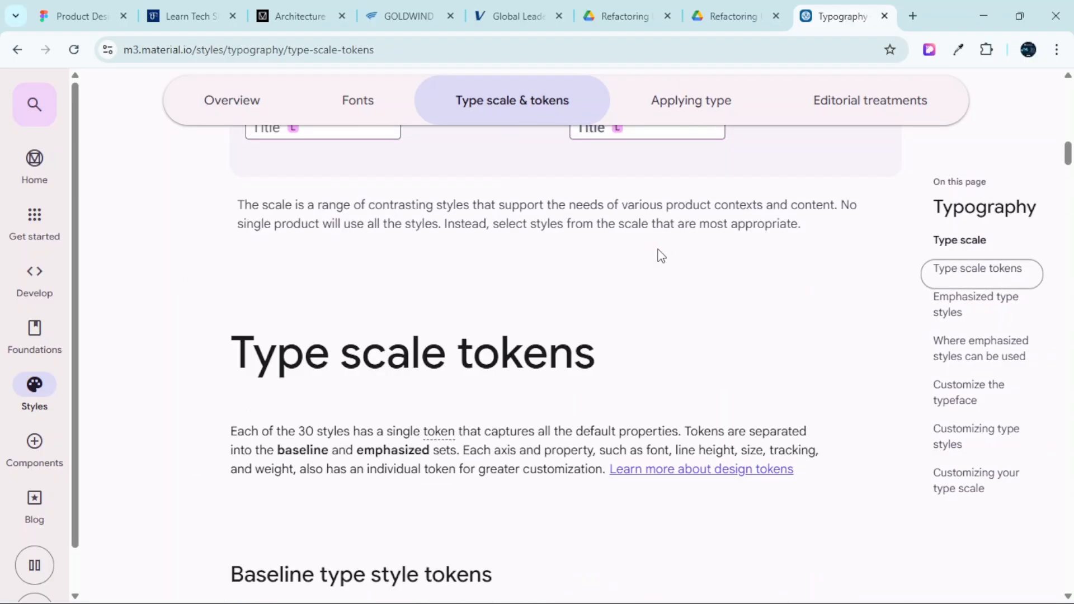
{"action": "scroll", "coordinate": [660, 265], "scroll_direction": "down", "scroll_amount": 10}
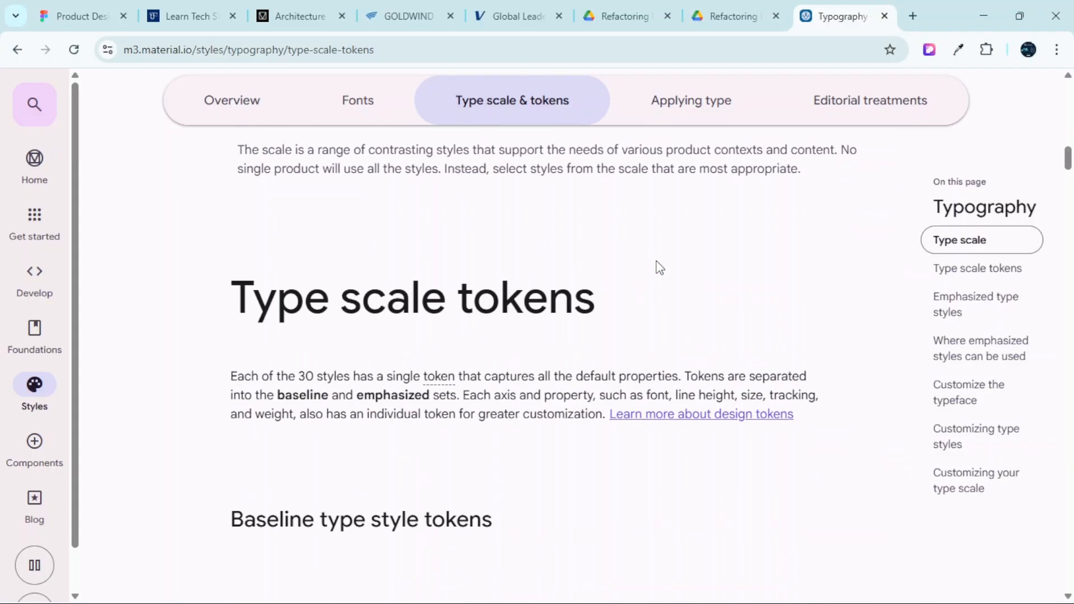
{"action": "scroll", "coordinate": [554, 261], "scroll_direction": "down", "scroll_amount": 3}
{"action": "scroll", "coordinate": [264, 247], "scroll_direction": "up", "scroll_amount": 3}
{"action": "scroll", "coordinate": [484, 305], "scroll_direction": "down", "scroll_amount": 4}
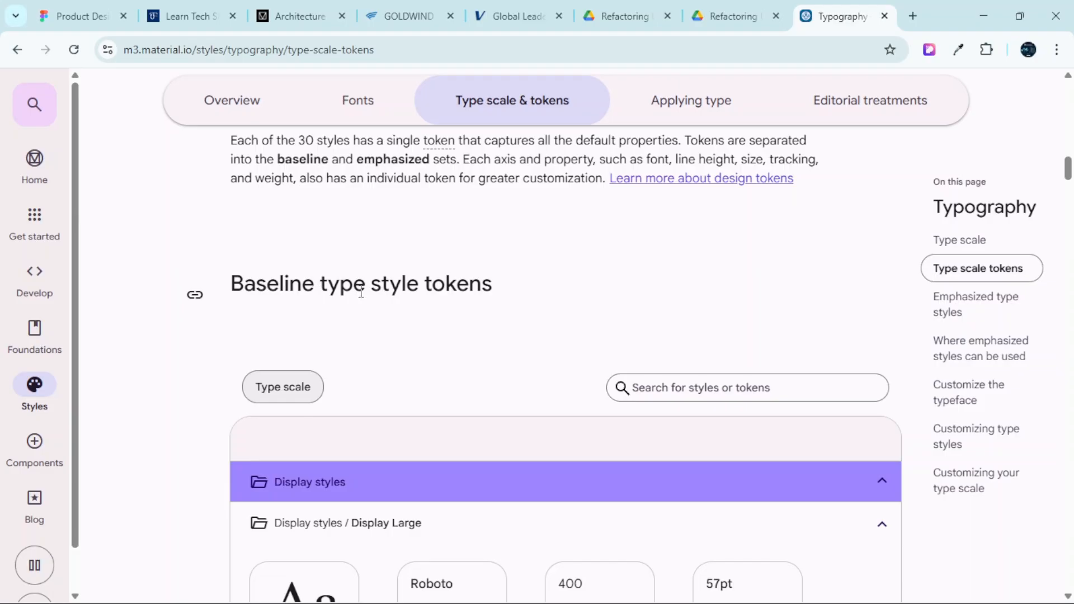
{"action": "scroll", "coordinate": [485, 331], "scroll_direction": "down", "scroll_amount": 2}
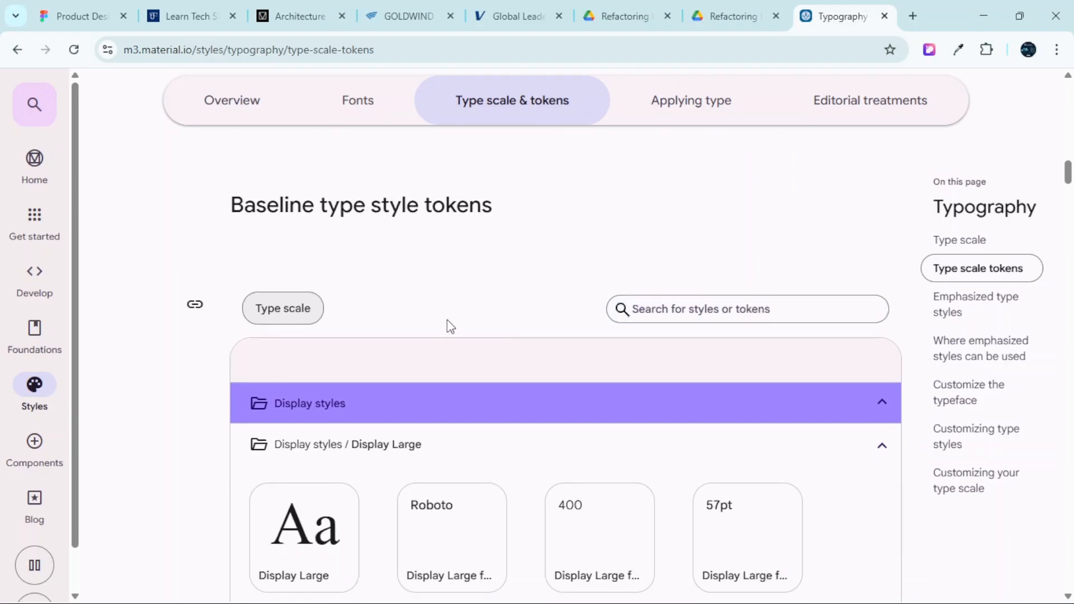
{"action": "scroll", "coordinate": [451, 328], "scroll_direction": "down", "scroll_amount": 2}
{"action": "left_click", "coordinate": [882, 326]}
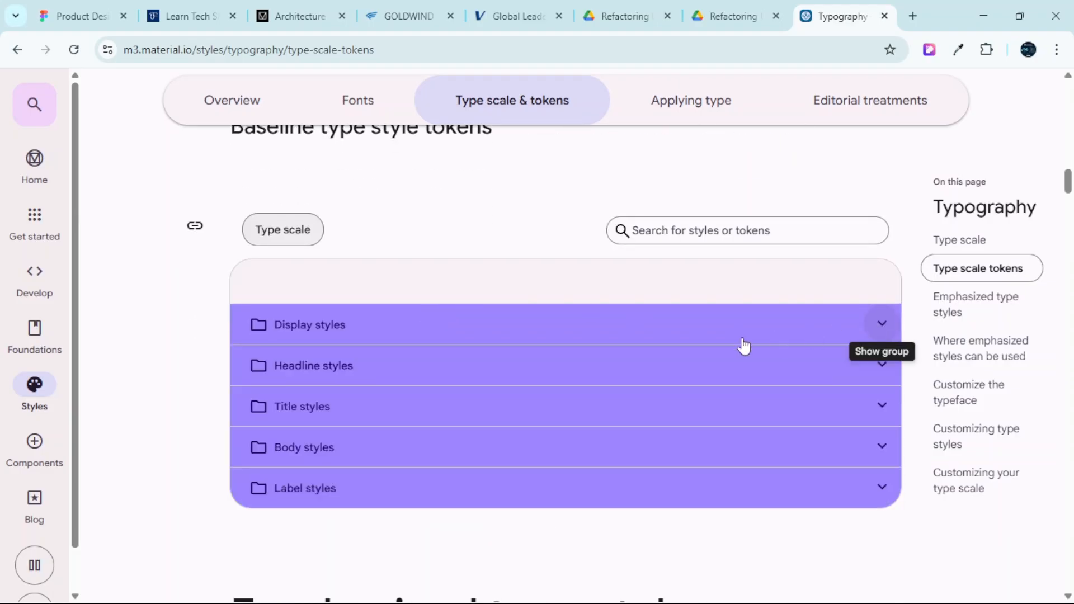
{"action": "scroll", "coordinate": [615, 325], "scroll_direction": "down", "scroll_amount": 2}
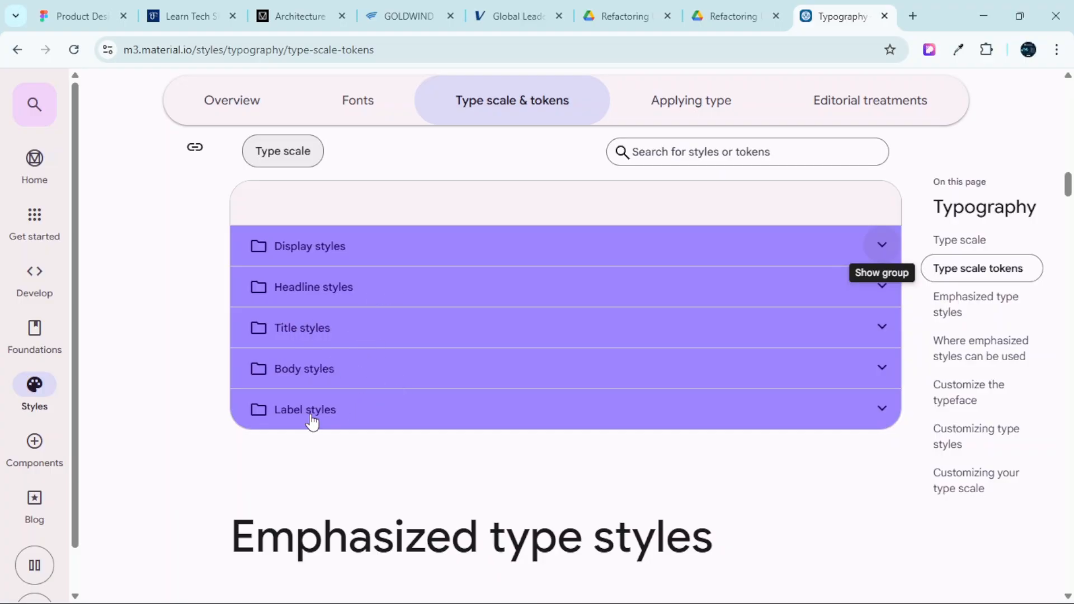
Expand the Display styles group, and check the sizes within the Headline and Title styles groups, collapsing those two again
{"action": "left_click", "coordinate": [324, 249]}
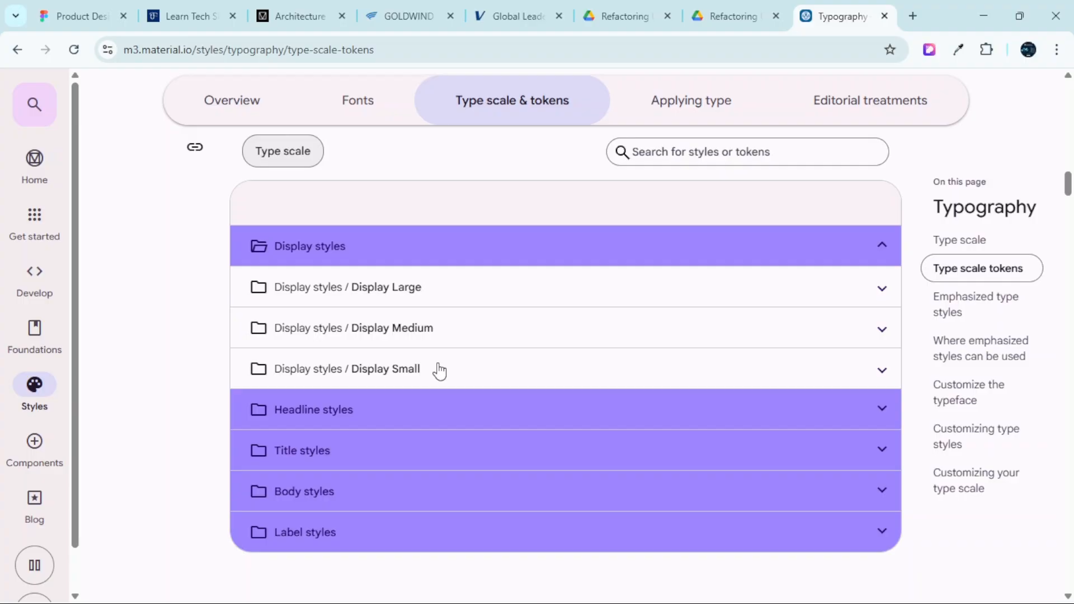
{"action": "left_click", "coordinate": [356, 410]}
{"action": "scroll", "coordinate": [351, 410], "scroll_direction": "down", "scroll_amount": 1}
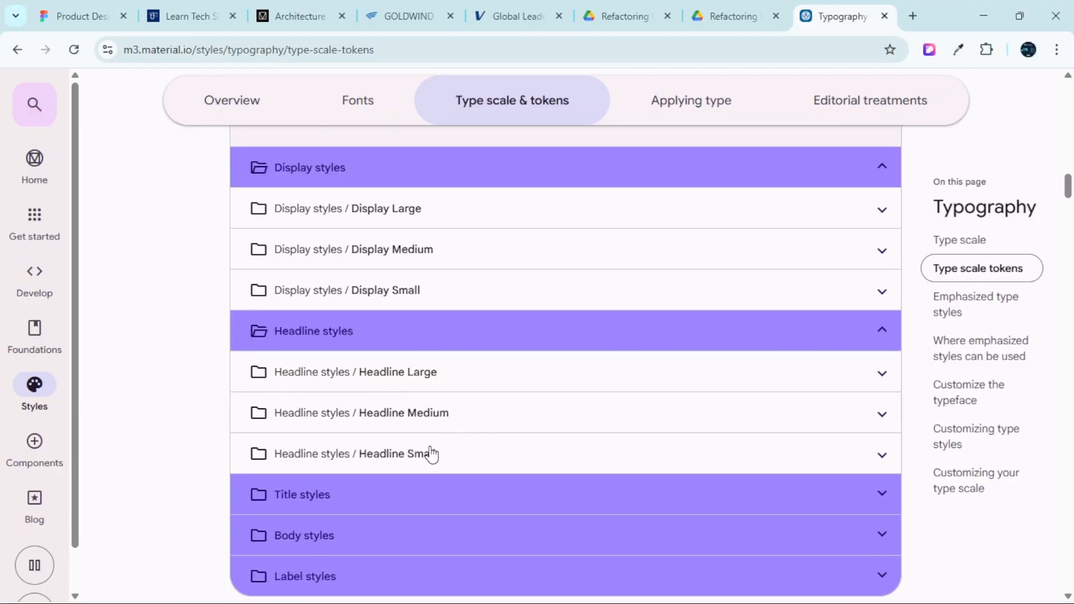
{"action": "left_click", "coordinate": [882, 330]}
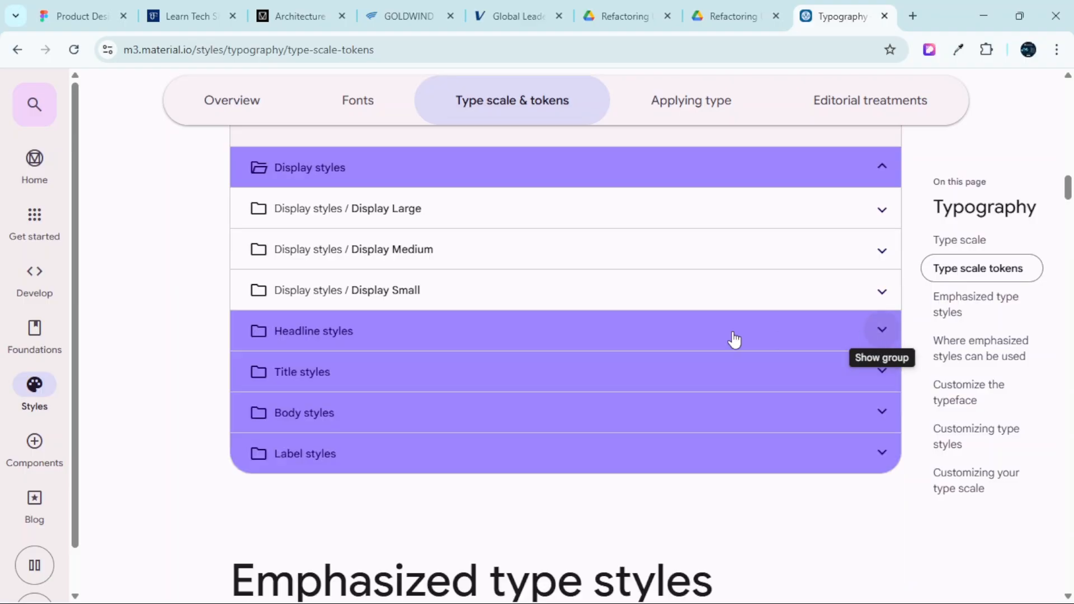
{"action": "left_click", "coordinate": [296, 376]}
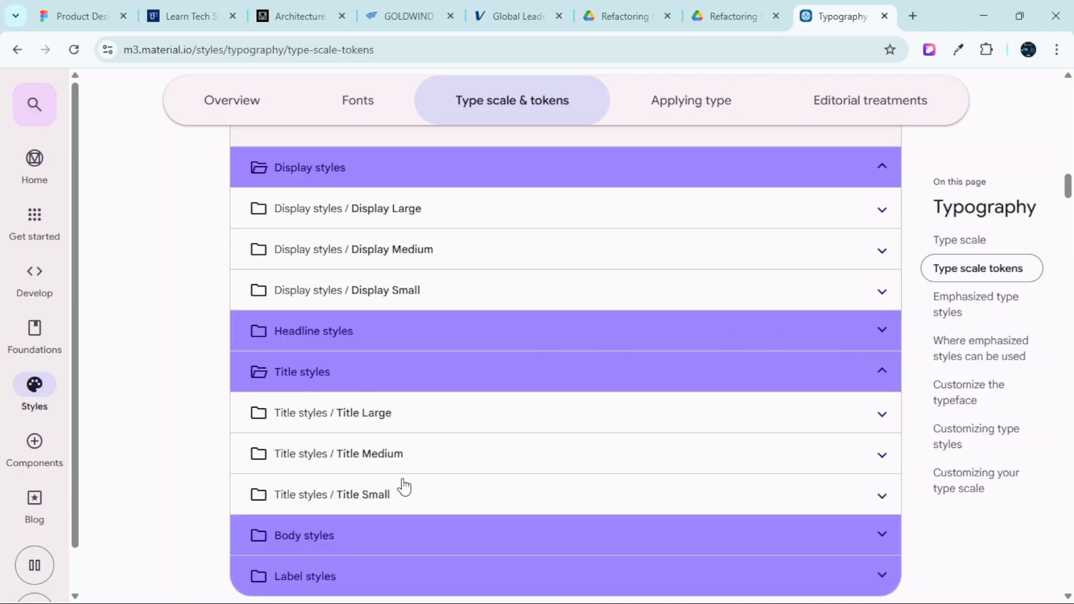
{"action": "left_click", "coordinate": [882, 370]}
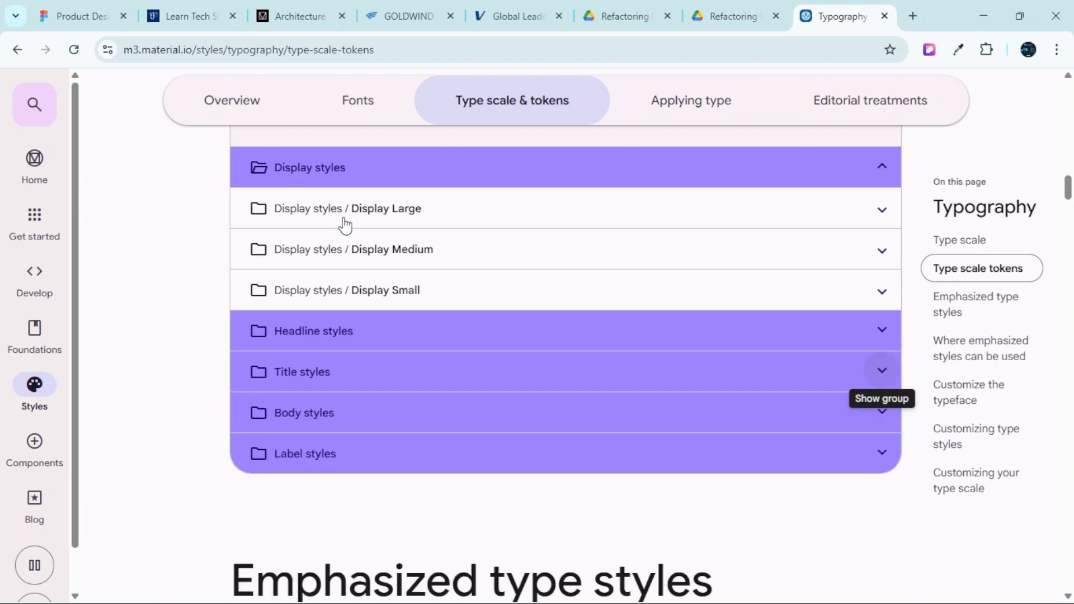
Expand Display Large under Display styles and examine its font, weight, size, tracking and line height tokens
{"action": "scroll", "coordinate": [345, 223], "scroll_direction": "up", "scroll_amount": 1}
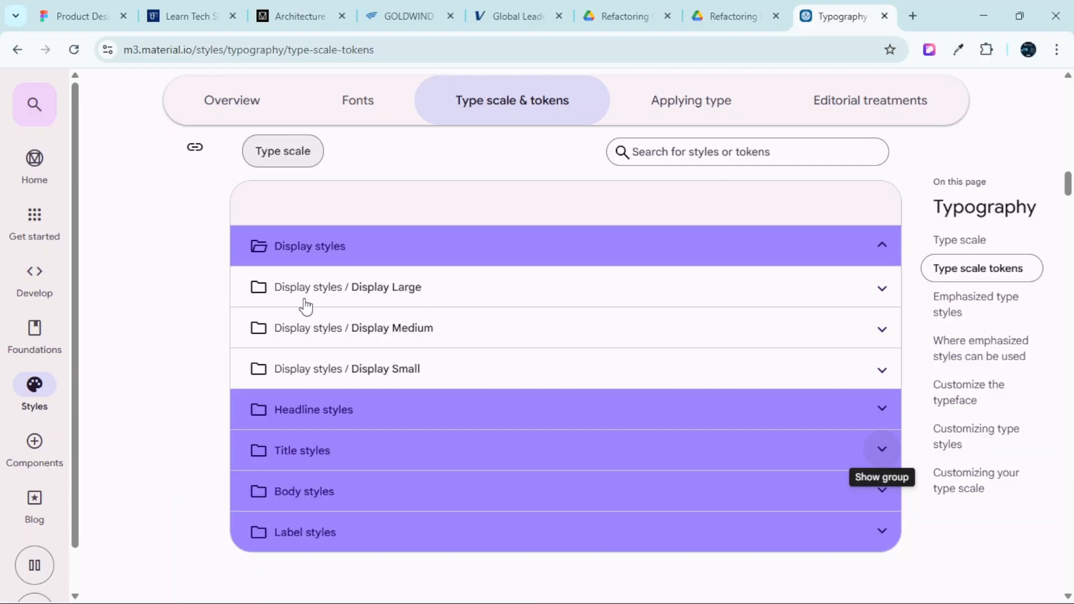
{"action": "left_click", "coordinate": [414, 292]}
{"action": "scroll", "coordinate": [415, 291], "scroll_direction": "down", "scroll_amount": 2}
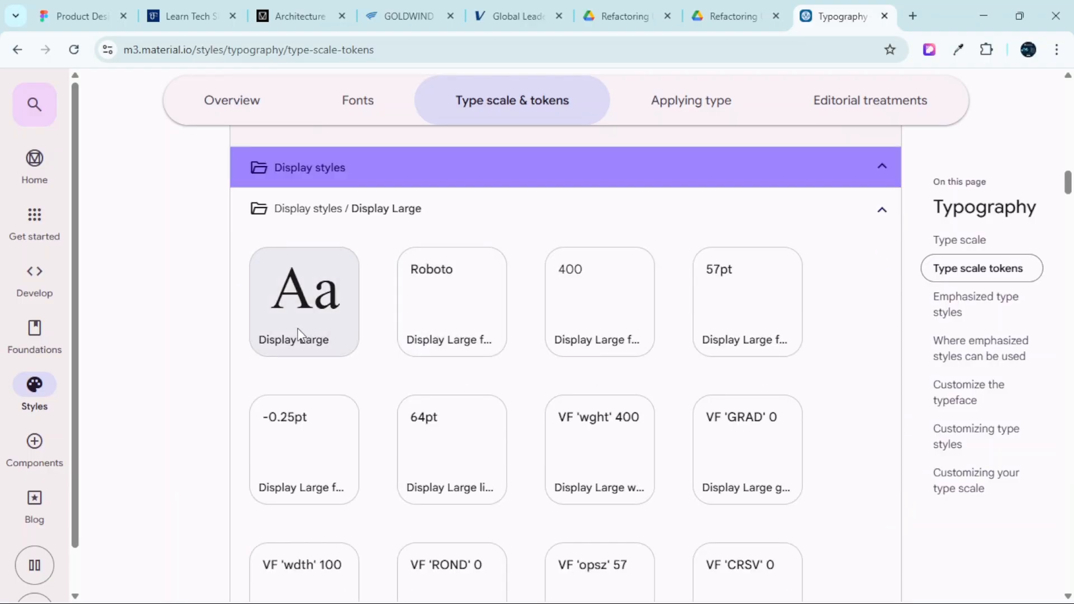
{"action": "scroll", "coordinate": [302, 334], "scroll_direction": "down", "scroll_amount": 2}
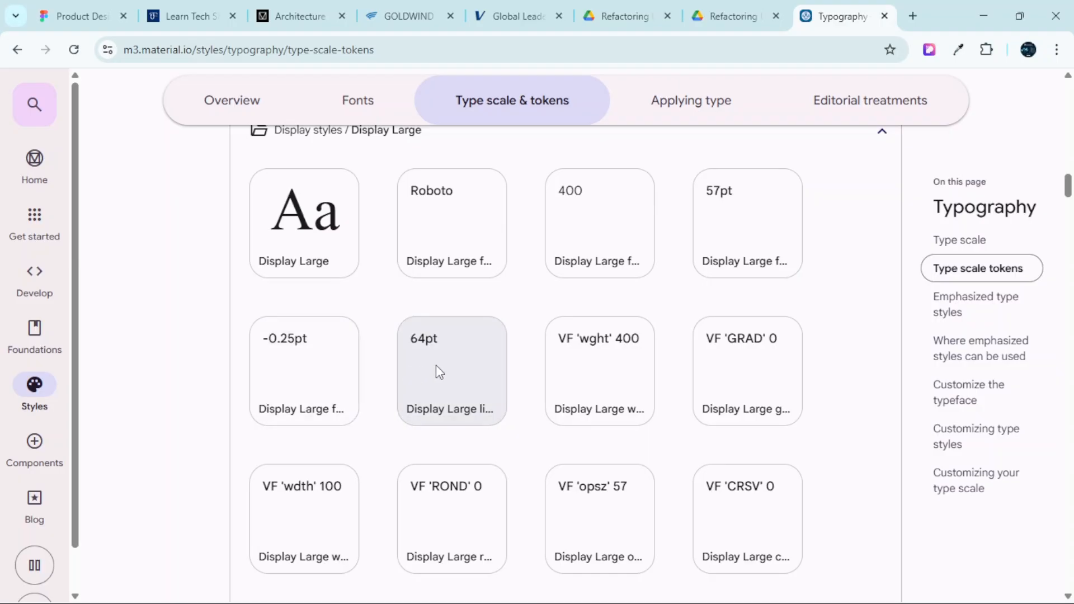
{"action": "scroll", "coordinate": [370, 312], "scroll_direction": "up", "scroll_amount": 1}
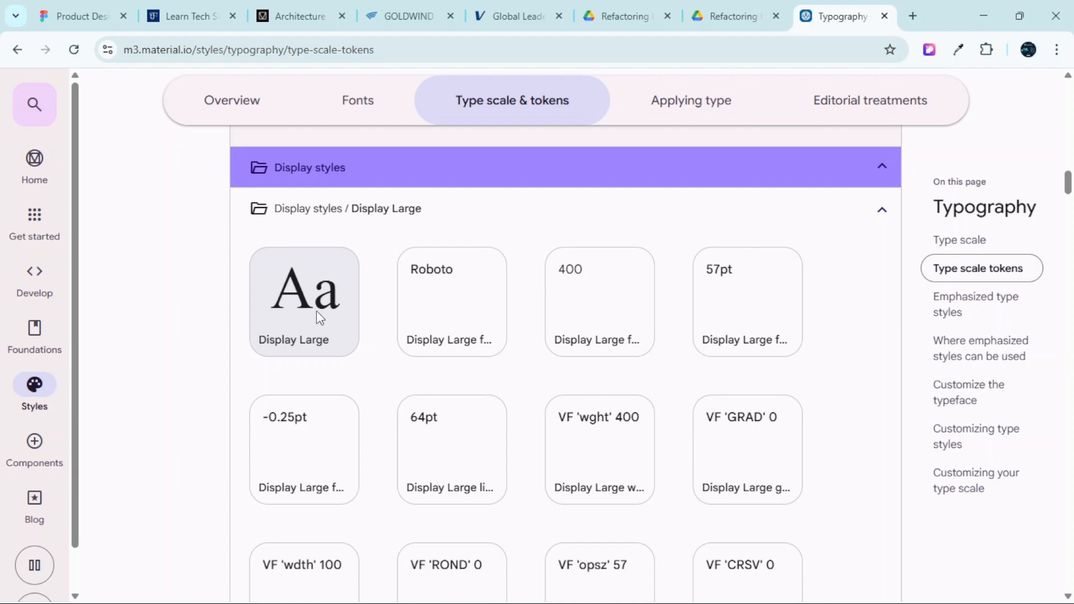
Compare with the Display_Large text in the Figma file, then open the Display Large token's details on the Material Design page
{"action": "left_click", "coordinate": [86, 14]}
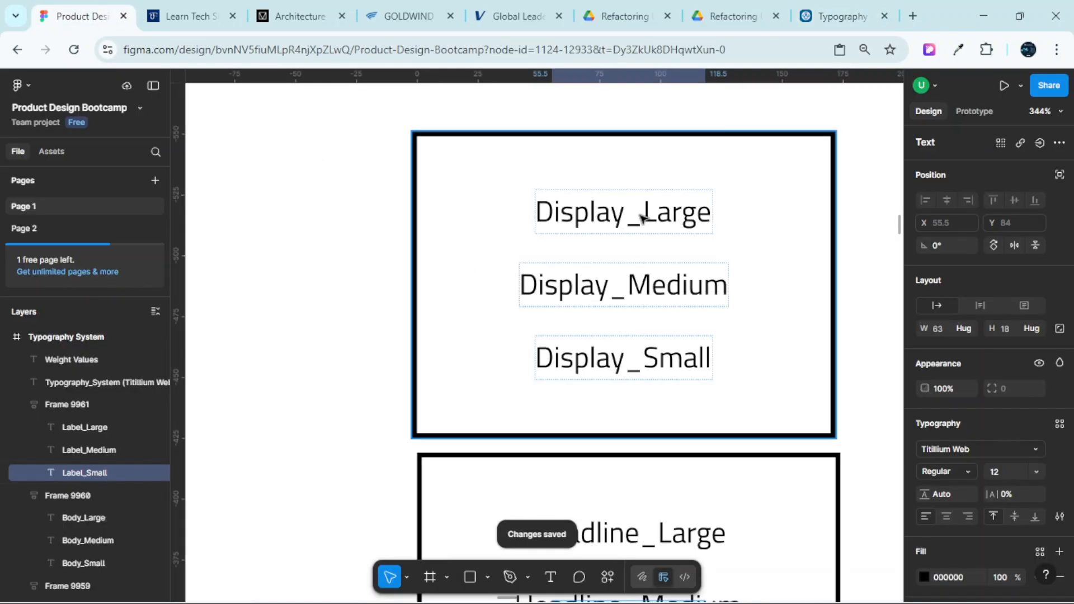
{"action": "left_click", "coordinate": [839, 15]}
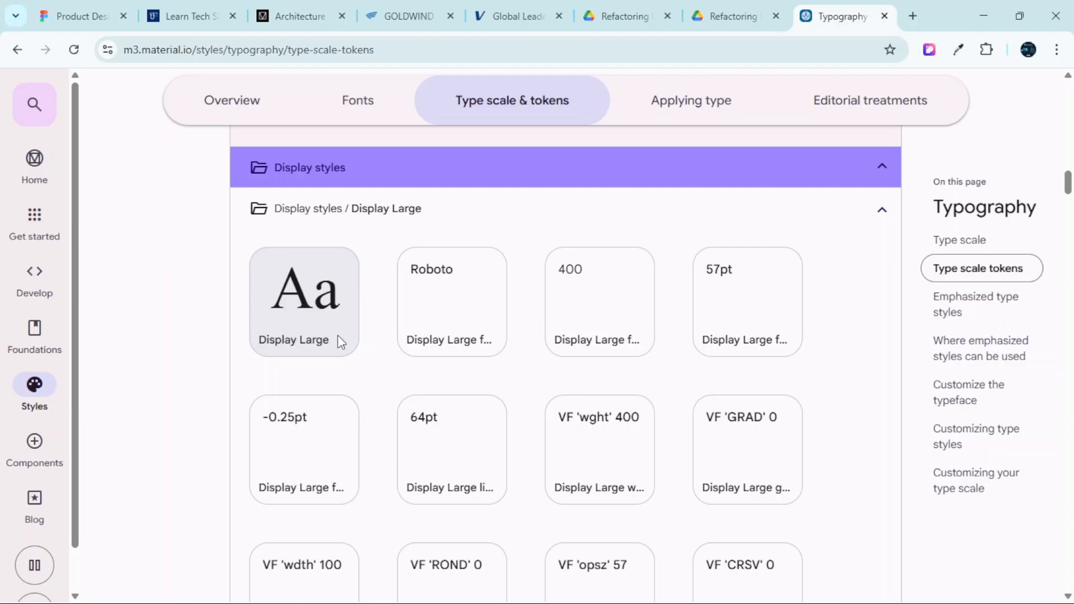
{"action": "left_click", "coordinate": [323, 305]}
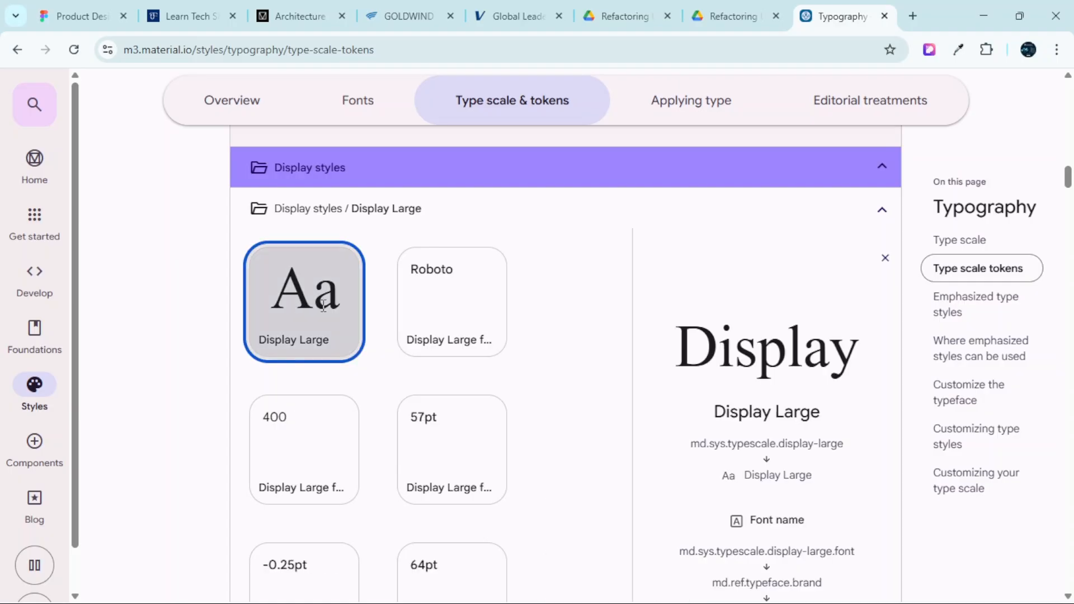
{"action": "scroll", "coordinate": [817, 372], "scroll_direction": "down", "scroll_amount": 1}
{"action": "scroll", "coordinate": [817, 373], "scroll_direction": "down", "scroll_amount": 1}
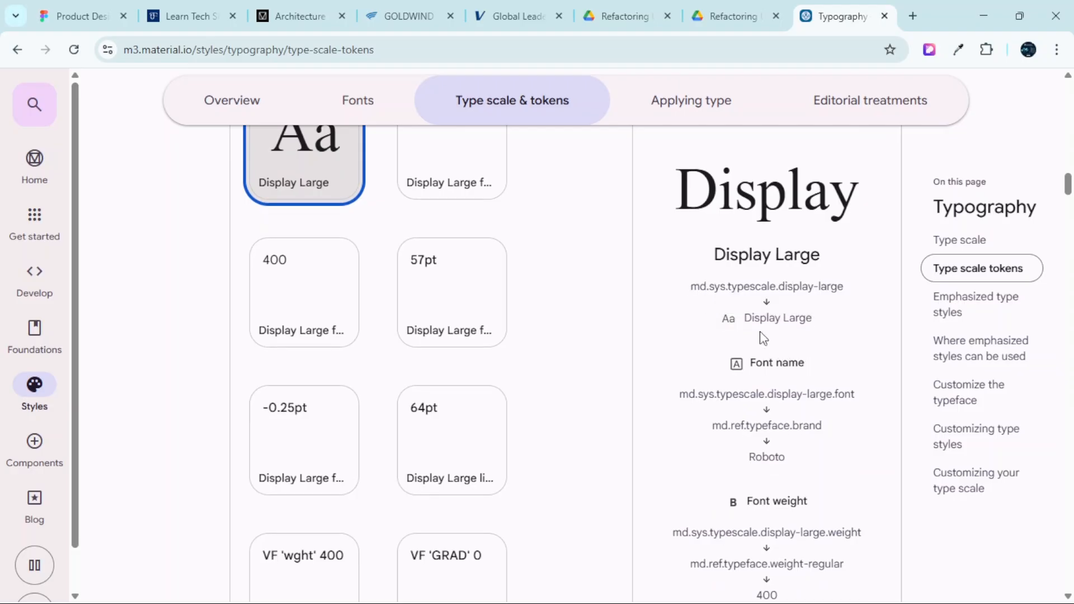
Examine Display Large's token details: font name, weight, size, line height and tracking
{"action": "scroll", "coordinate": [755, 257], "scroll_direction": "down", "scroll_amount": 4}
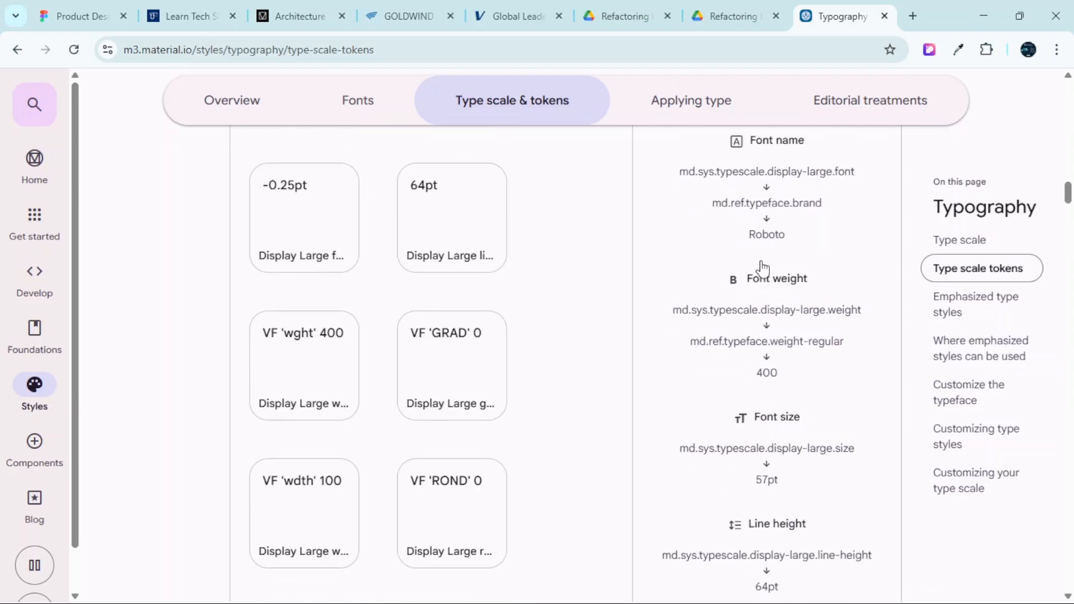
{"action": "scroll", "coordinate": [754, 348], "scroll_direction": "up", "scroll_amount": 3}
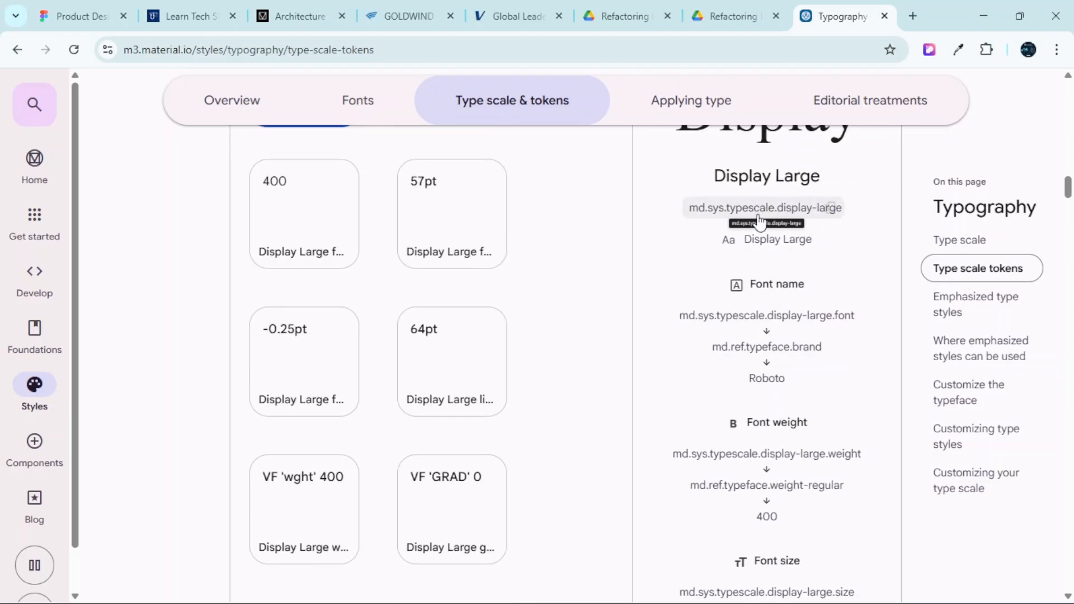
{"action": "scroll", "coordinate": [752, 230], "scroll_direction": "up", "scroll_amount": 1}
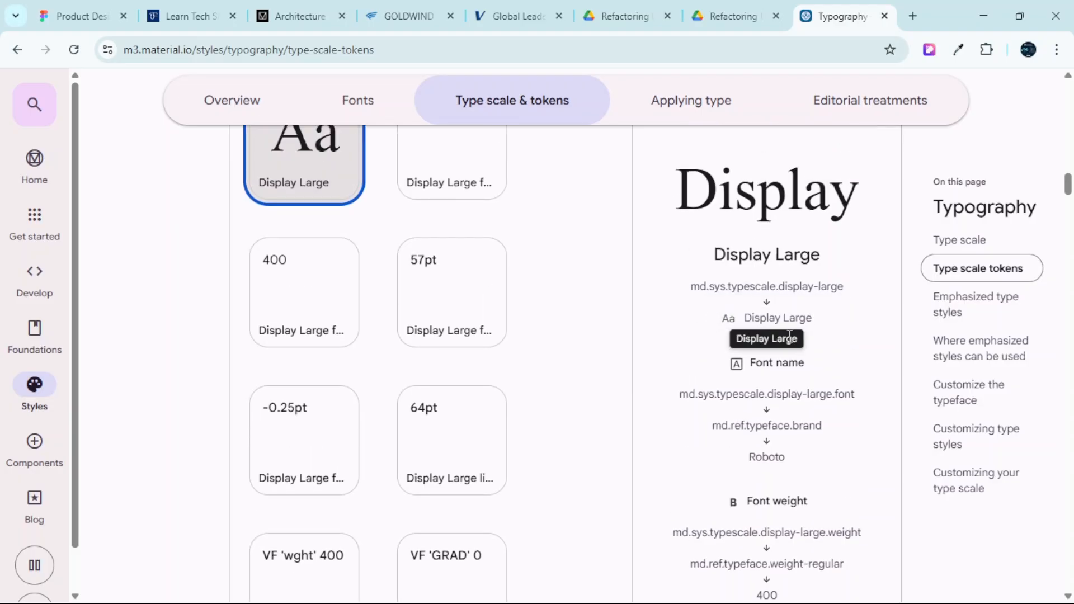
{"action": "scroll", "coordinate": [789, 336], "scroll_direction": "down", "scroll_amount": 1}
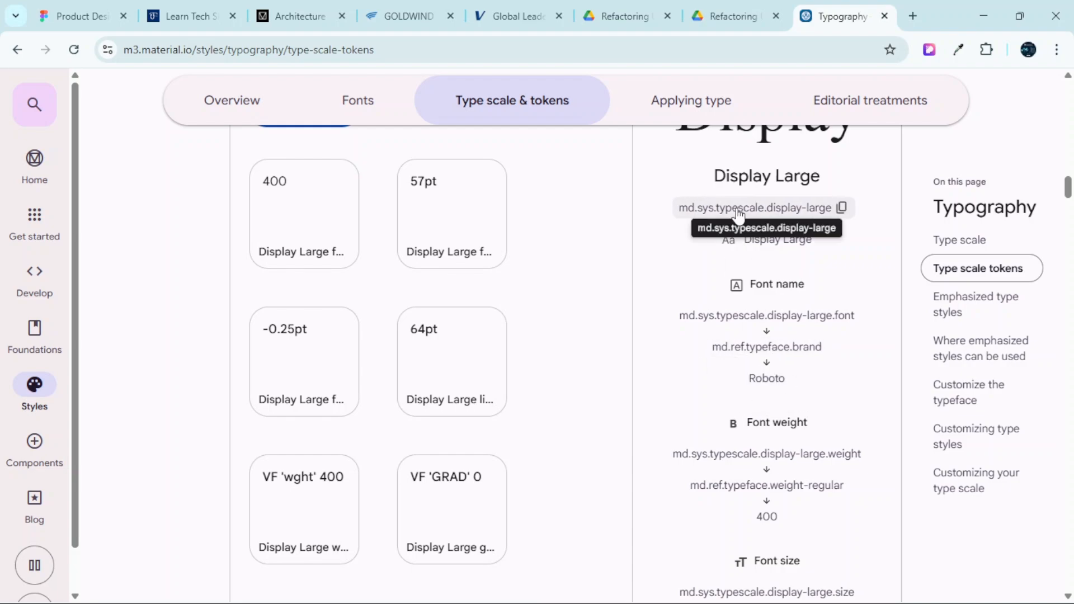
{"action": "scroll", "coordinate": [671, 235], "scroll_direction": "up", "scroll_amount": 2}
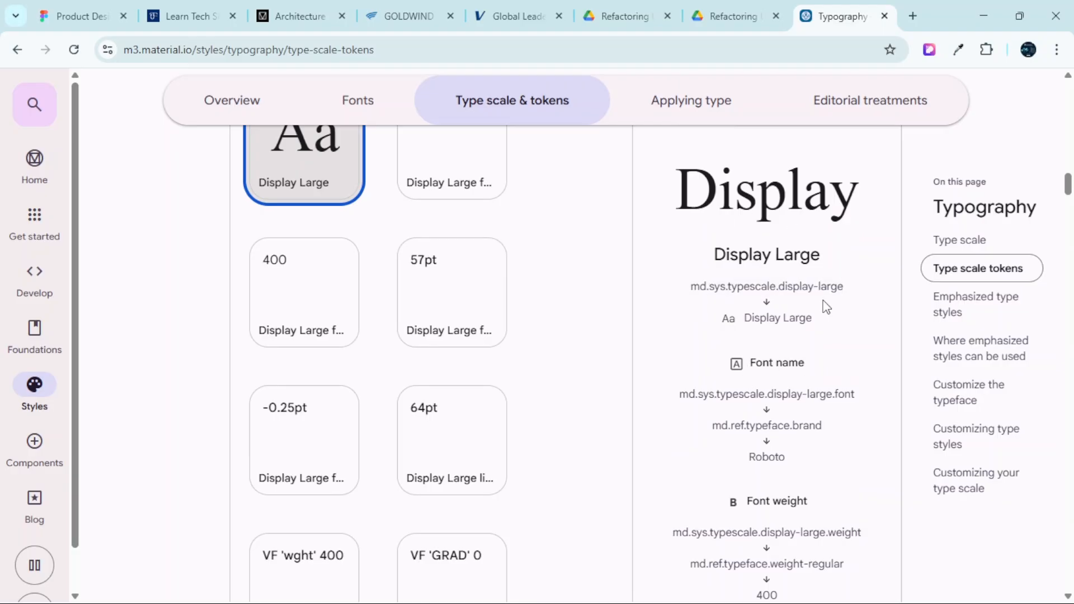
{"action": "scroll", "coordinate": [824, 308], "scroll_direction": "down", "scroll_amount": 4}
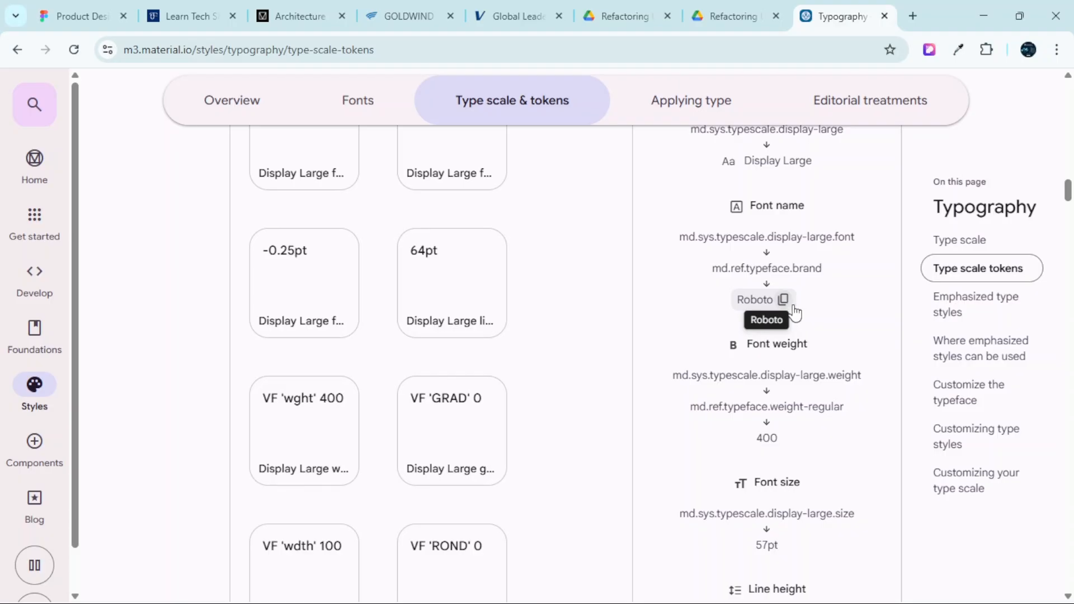
{"action": "scroll", "coordinate": [795, 313], "scroll_direction": "down", "scroll_amount": 2}
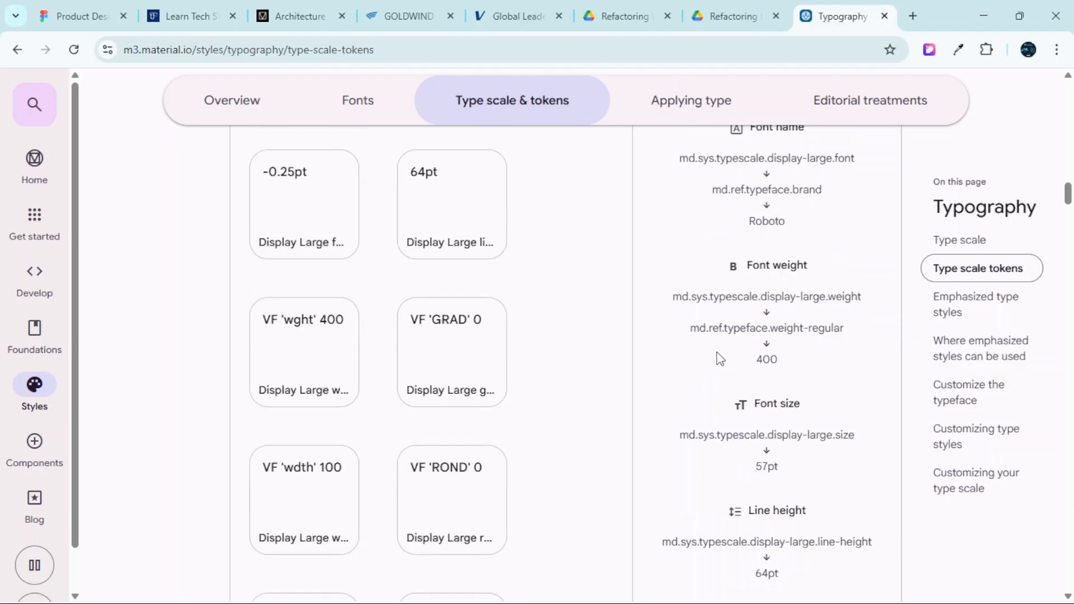
{"action": "scroll", "coordinate": [777, 361], "scroll_direction": "down", "scroll_amount": 1}
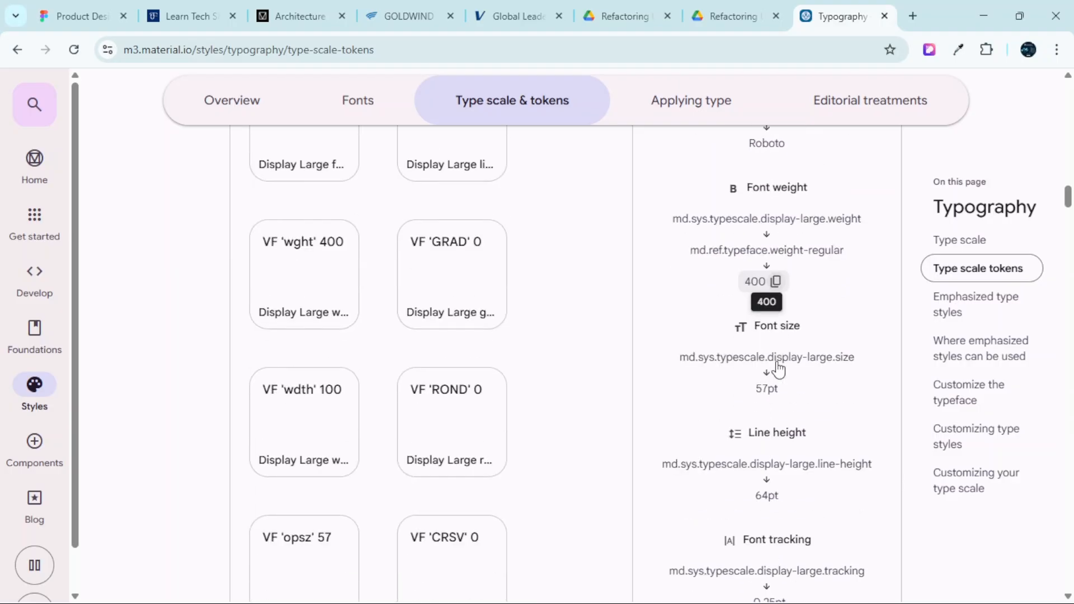
{"action": "scroll", "coordinate": [805, 341], "scroll_direction": "down", "scroll_amount": 1}
{"action": "scroll", "coordinate": [810, 381], "scroll_direction": "down", "scroll_amount": 2}
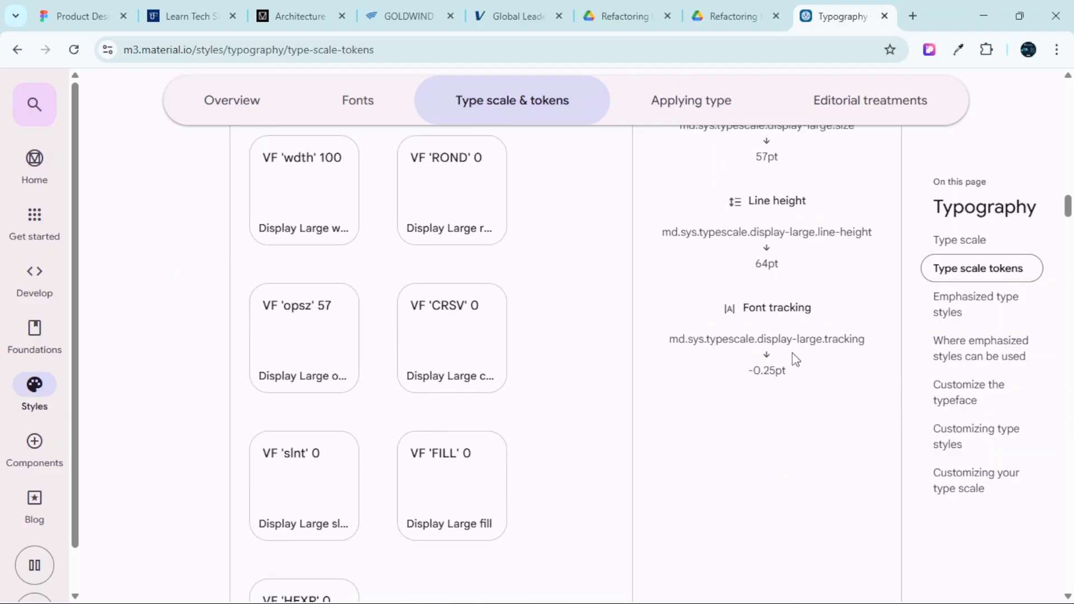
{"action": "scroll", "coordinate": [797, 358], "scroll_direction": "up", "scroll_amount": 1}
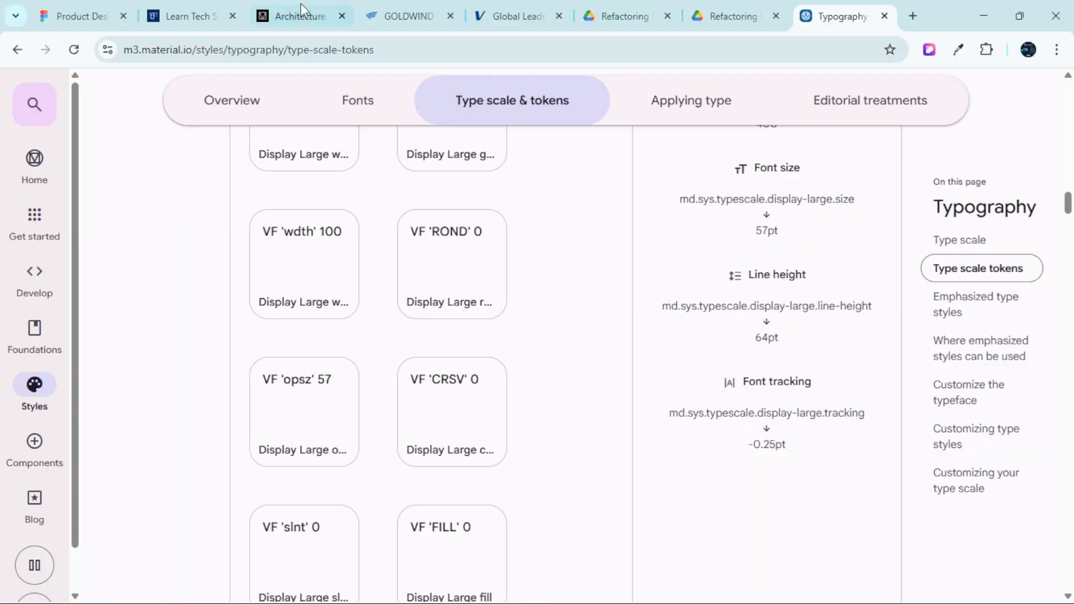
Switch to the Figma file and select the Display_Large text in the display styles frame
{"action": "left_click", "coordinate": [95, 15]}
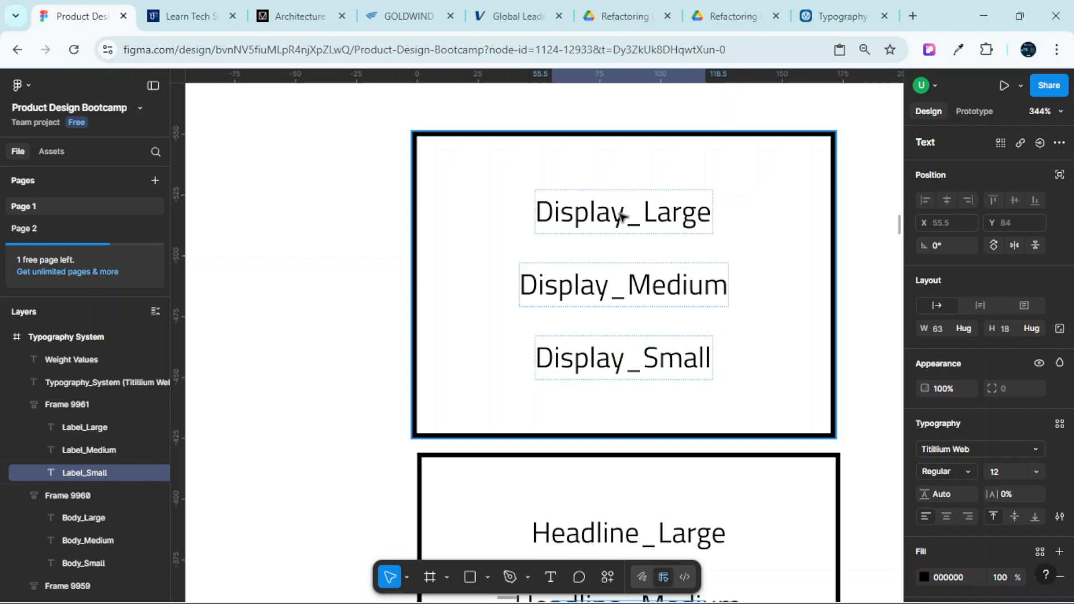
{"action": "left_click", "coordinate": [644, 213]}
{"action": "left_click", "coordinate": [647, 213]}
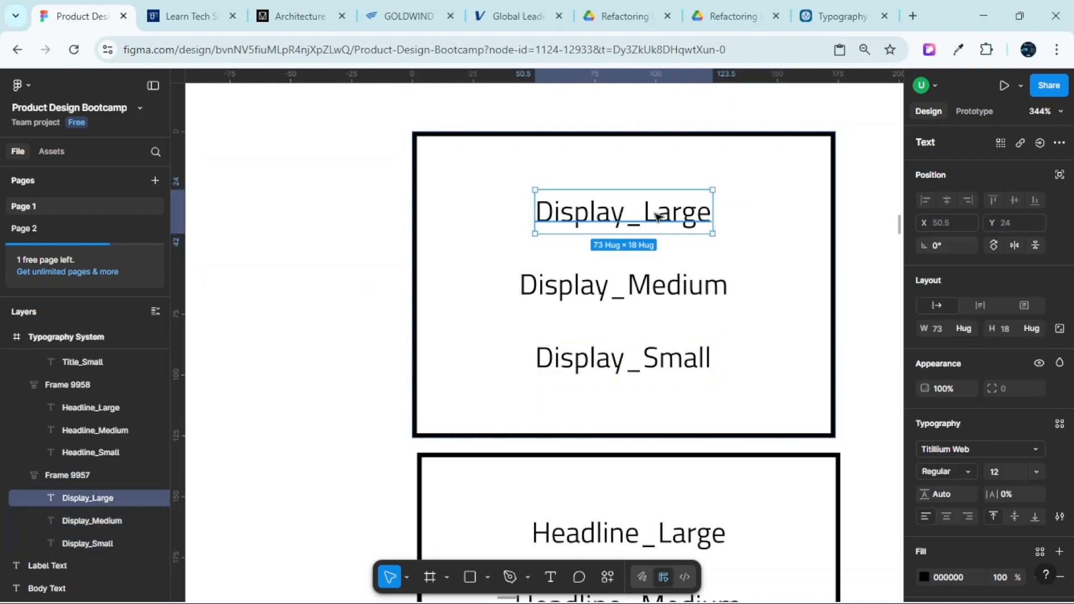
Return to the Material Design page and recheck Display Large's font name and font weight tokens
{"action": "left_click", "coordinate": [843, 18]}
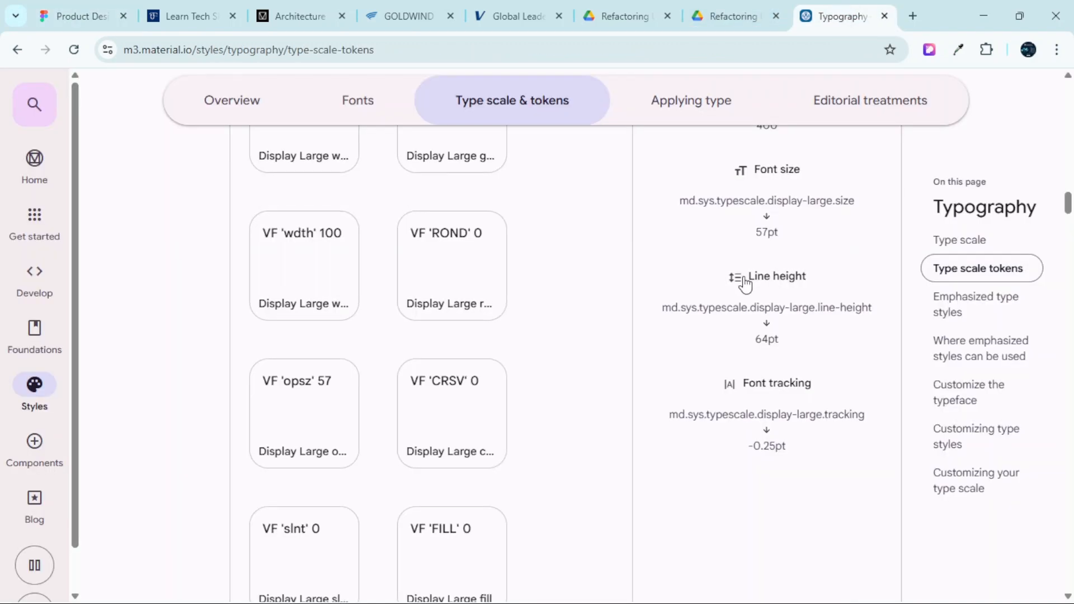
{"action": "scroll", "coordinate": [747, 297], "scroll_direction": "up", "scroll_amount": 6}
{"action": "scroll", "coordinate": [749, 307], "scroll_direction": "up", "scroll_amount": 3}
{"action": "scroll", "coordinate": [751, 310], "scroll_direction": "down", "scroll_amount": 2}
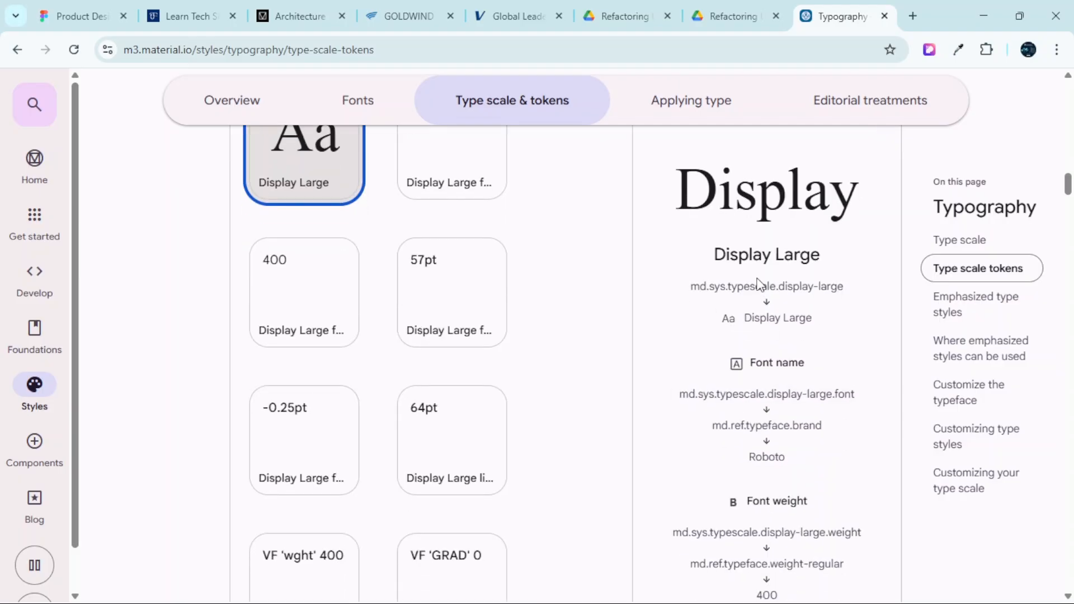
{"action": "scroll", "coordinate": [749, 411], "scroll_direction": "down", "scroll_amount": 1}
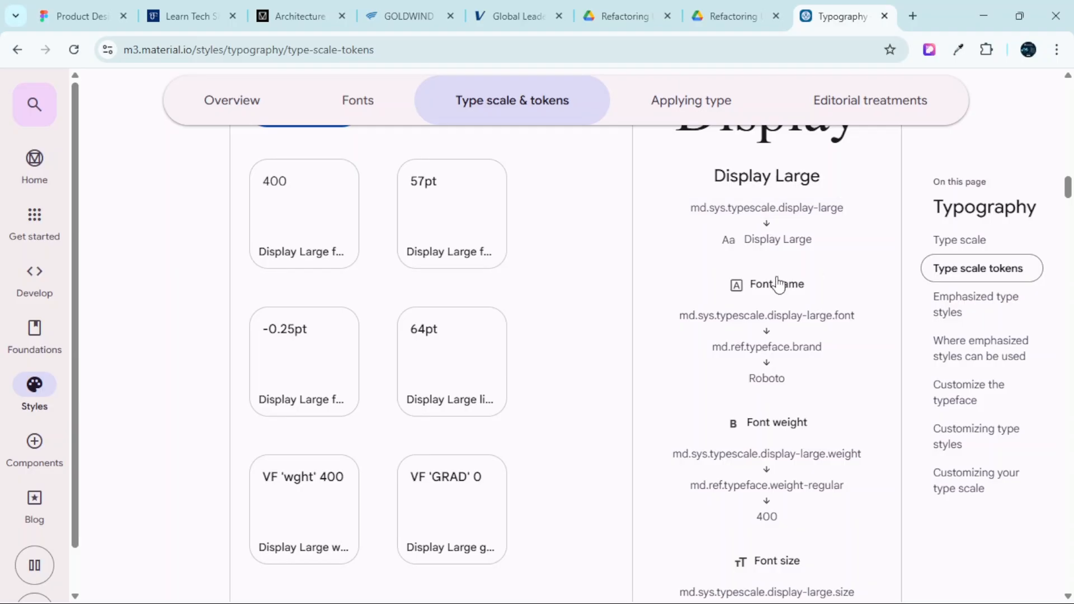
{"action": "scroll", "coordinate": [774, 283], "scroll_direction": "down", "scroll_amount": 1}
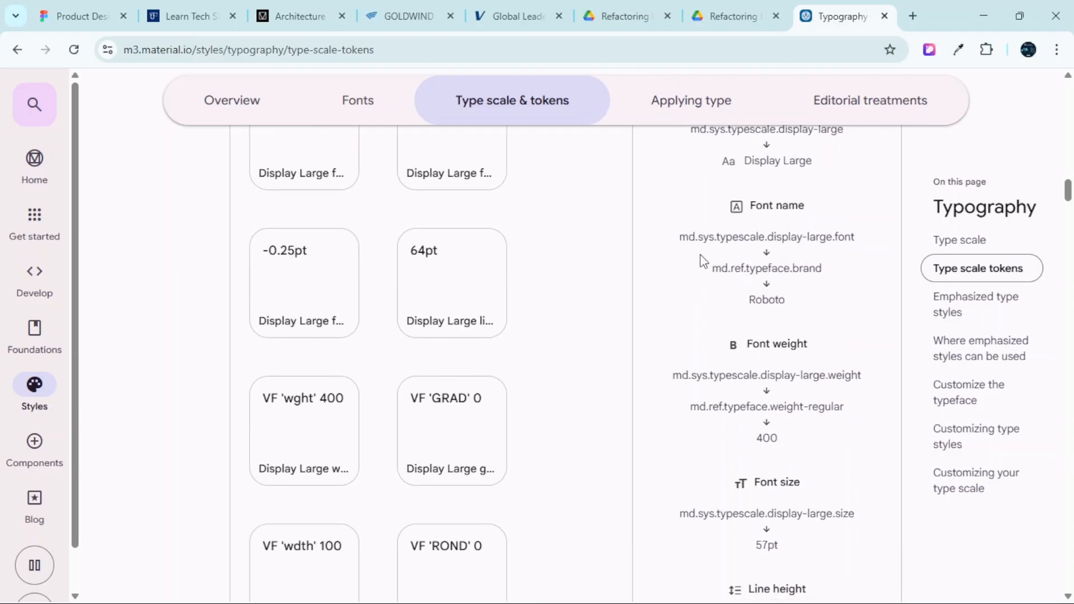
{"action": "scroll", "coordinate": [756, 307], "scroll_direction": "down", "scroll_amount": 1}
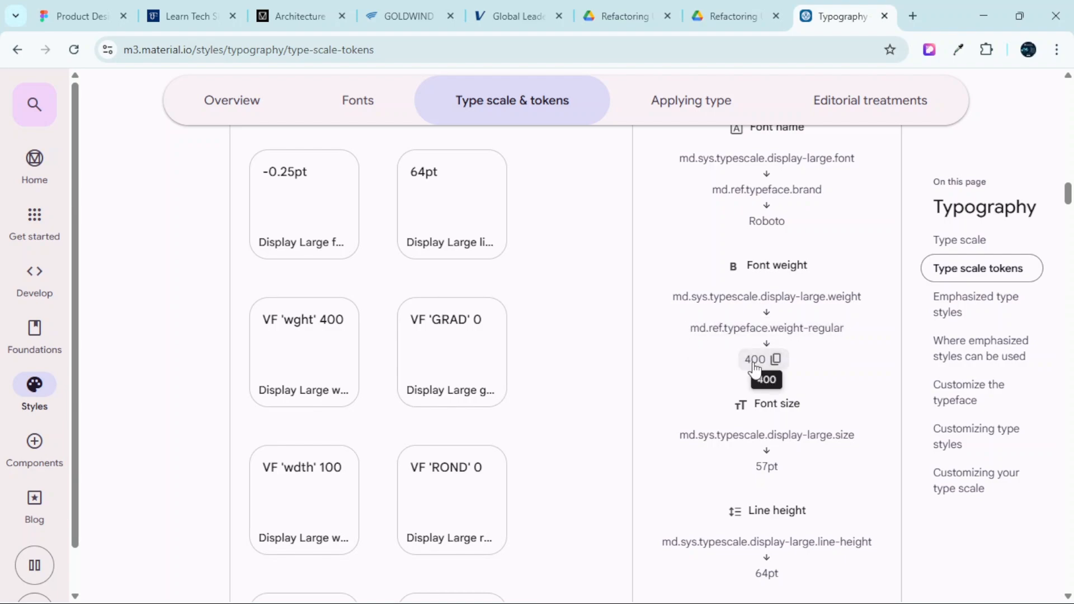
{"action": "scroll", "coordinate": [744, 367], "scroll_direction": "up", "scroll_amount": 5}
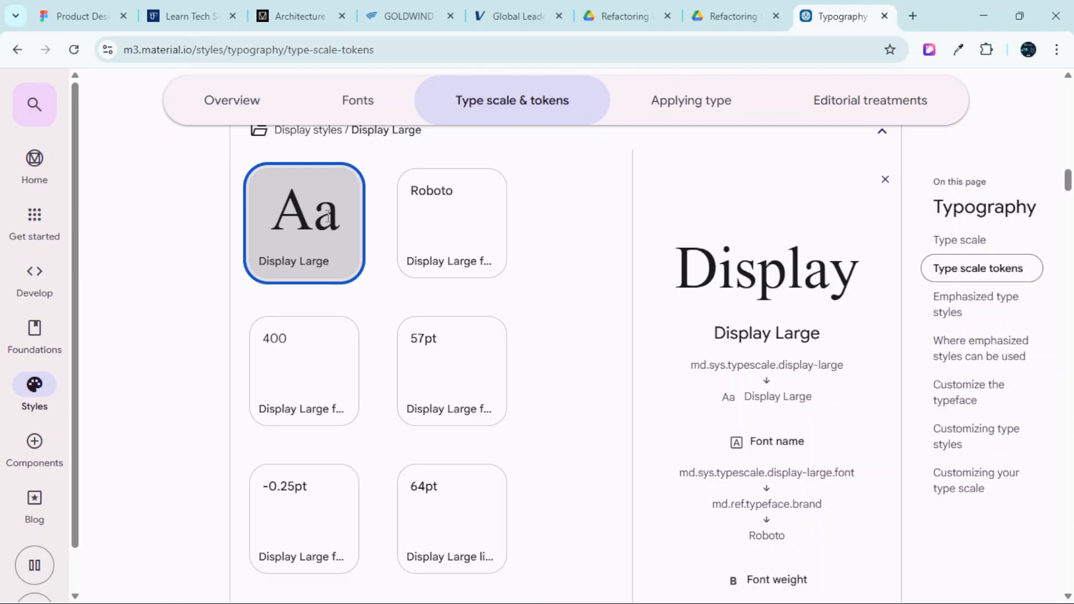
{"action": "scroll", "coordinate": [794, 350], "scroll_direction": "down", "scroll_amount": 5}
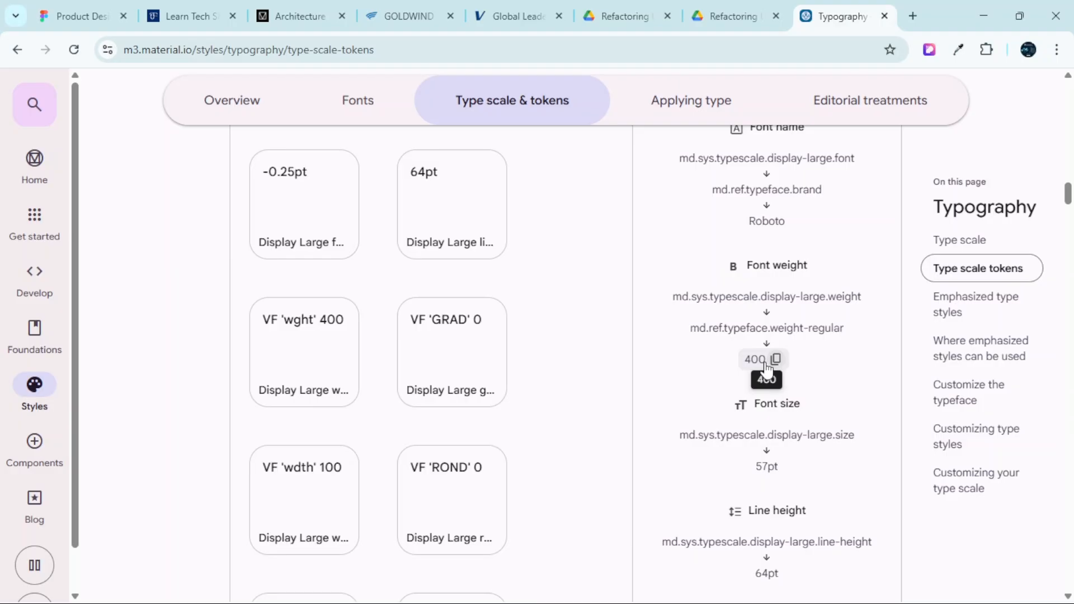
Switch to the Figma file and set the Display_Large text's font weight to Regular
{"action": "left_click", "coordinate": [78, 7]}
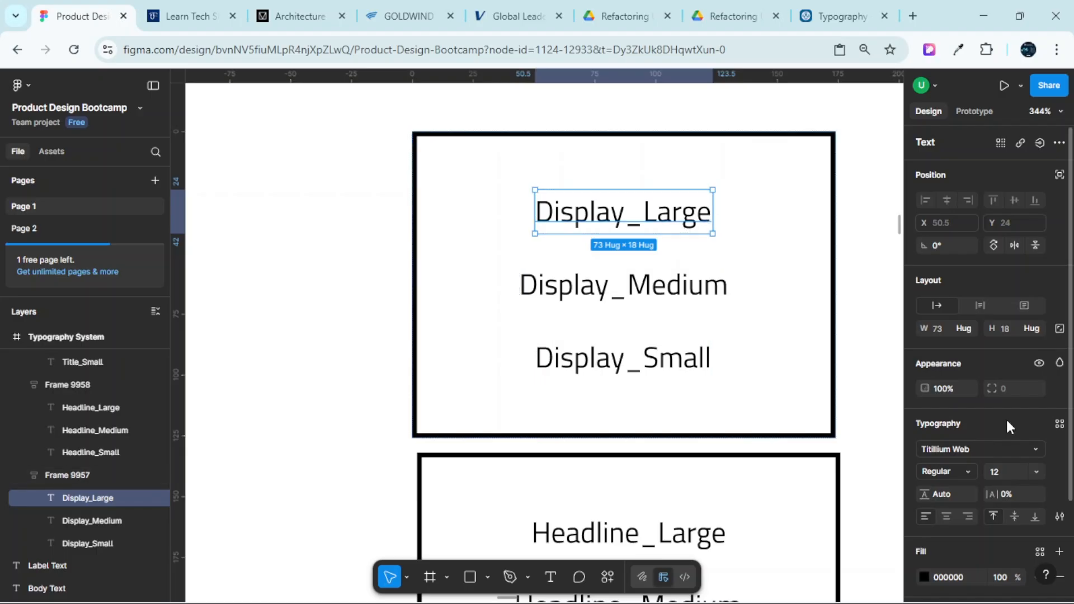
{"action": "scroll", "coordinate": [994, 420], "scroll_direction": "down", "scroll_amount": 2}
{"action": "left_click", "coordinate": [958, 353]}
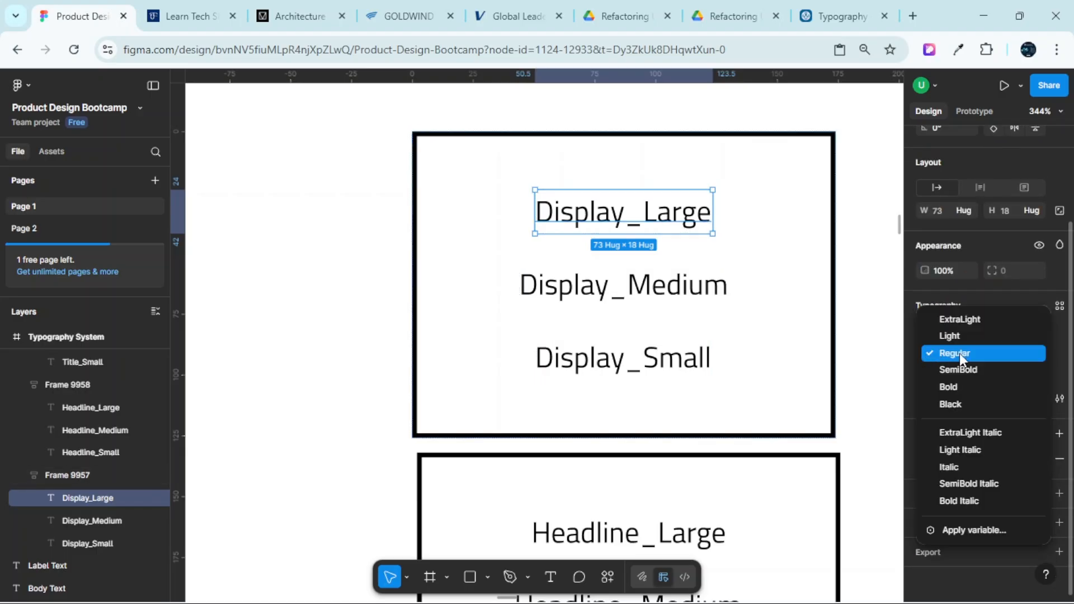
{"action": "left_click", "coordinate": [959, 354]}
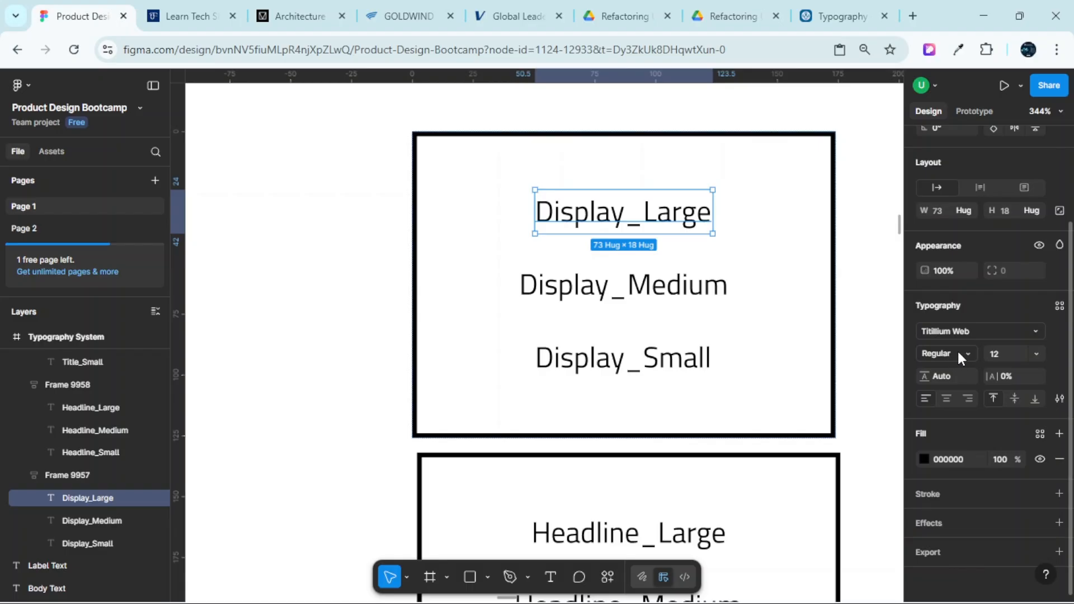
Place the Material Design typography page beside the Figma file in the browser, and set Display_Large's font size to 57 in Figma
{"action": "left_click_drag", "start_coordinate": [834, 6], "coordinate": [175, 6]}
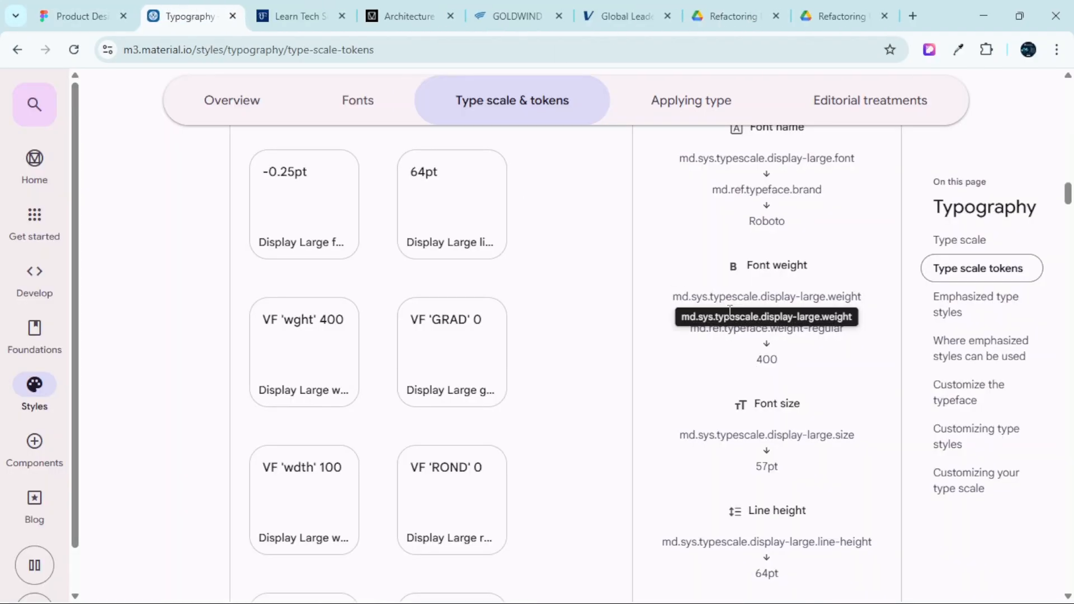
{"action": "scroll", "coordinate": [760, 374], "scroll_direction": "down", "scroll_amount": 3}
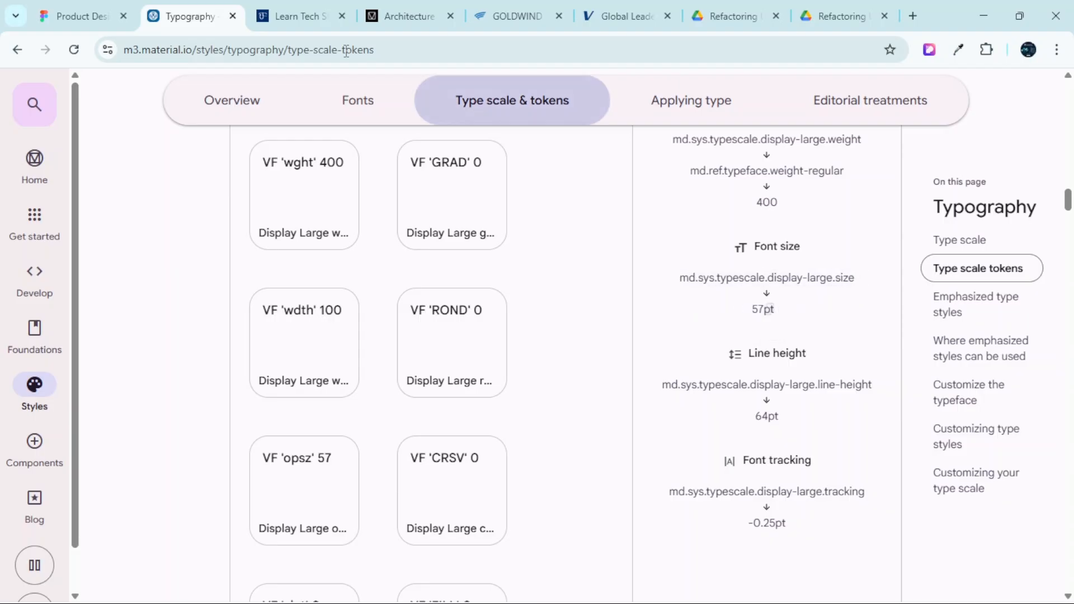
{"action": "left_click", "coordinate": [78, 16]}
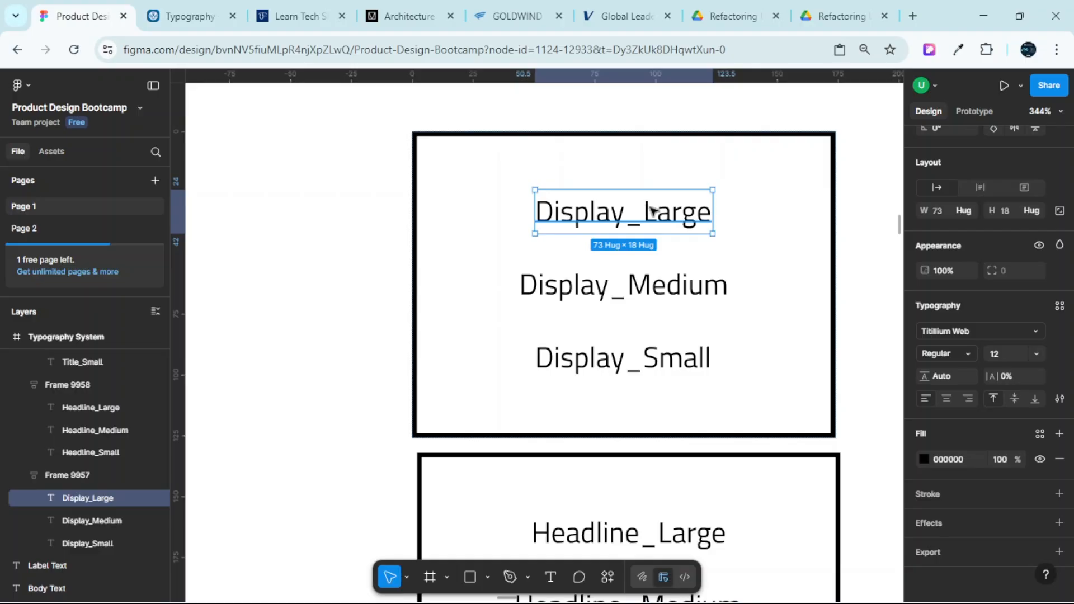
{"action": "left_click", "coordinate": [1000, 355]}
{"action": "type", "text": "57"}
{"action": "key", "text": "Return"}
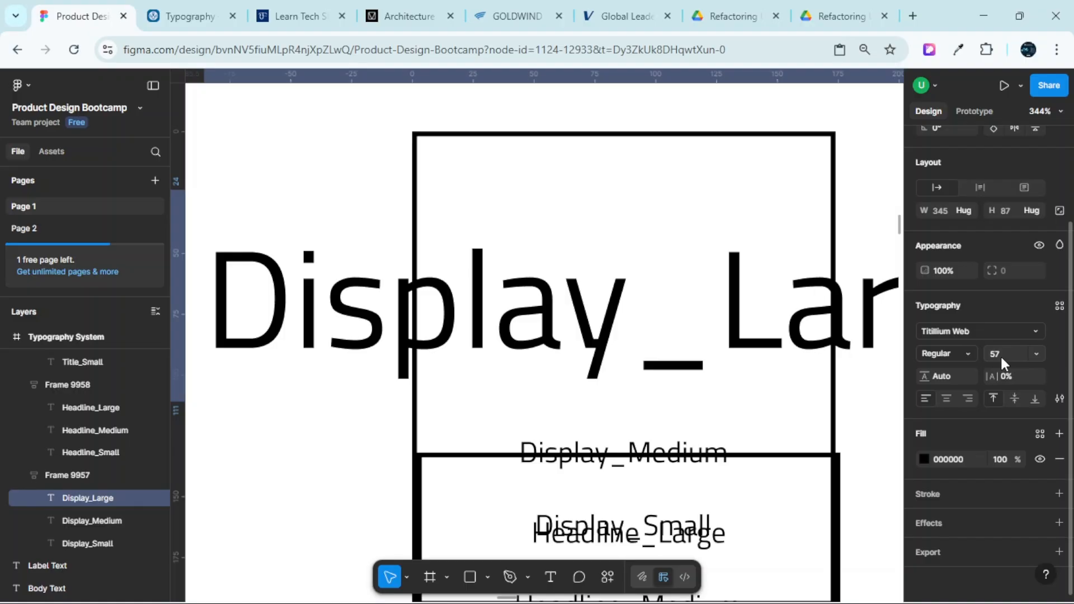
Set the width of the frame holding the three Display styles to hug its contents
{"action": "scroll", "coordinate": [774, 319], "scroll_direction": "down", "scroll_amount": 10, "text": "ctrl"}
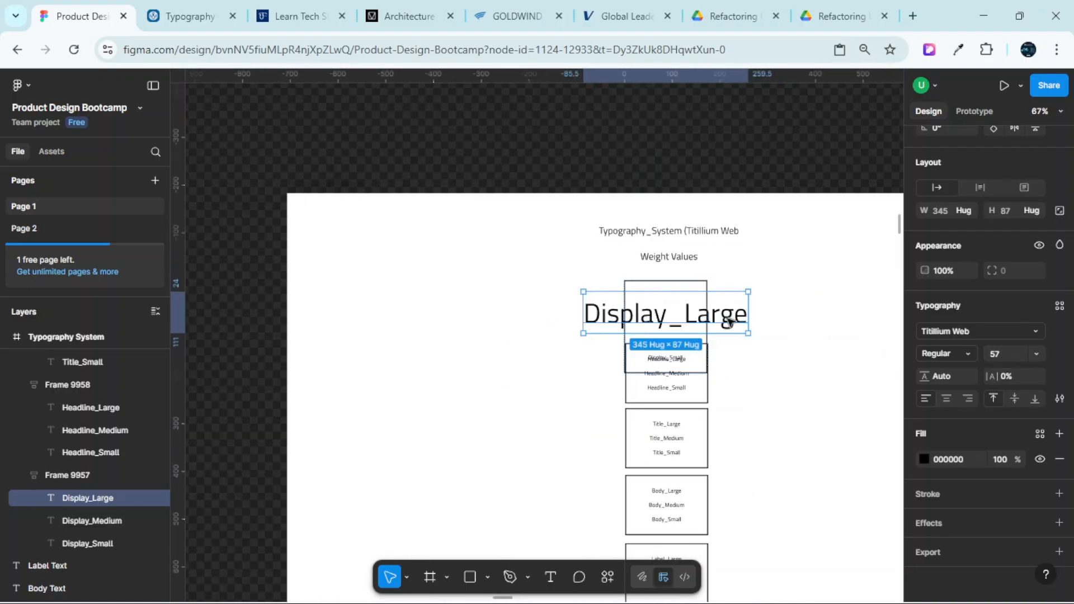
{"action": "scroll", "coordinate": [729, 319], "scroll_direction": "right", "scroll_amount": 1}
{"action": "left_click", "coordinate": [716, 269]}
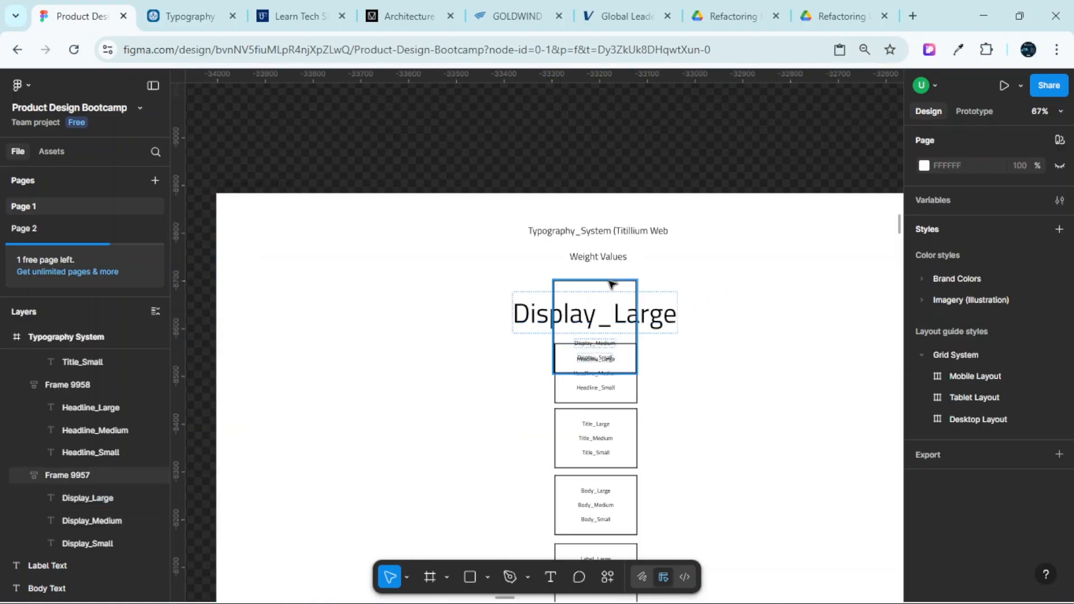
{"action": "left_click", "coordinate": [612, 285]}
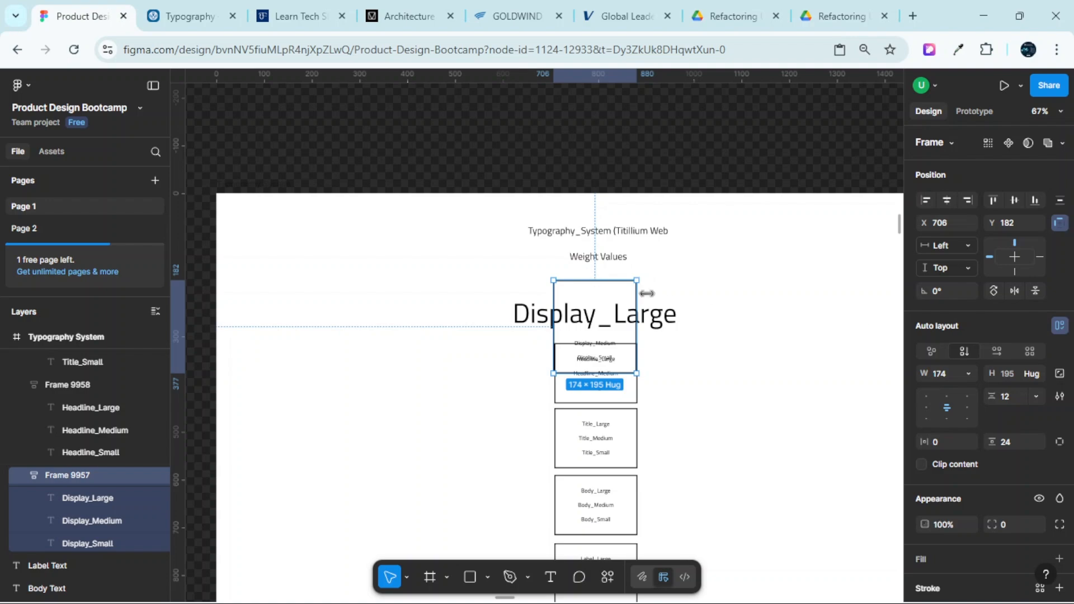
{"action": "scroll", "coordinate": [646, 293], "scroll_direction": "up", "scroll_amount": 2, "text": "ctrl"}
{"action": "left_click", "coordinate": [970, 373]}
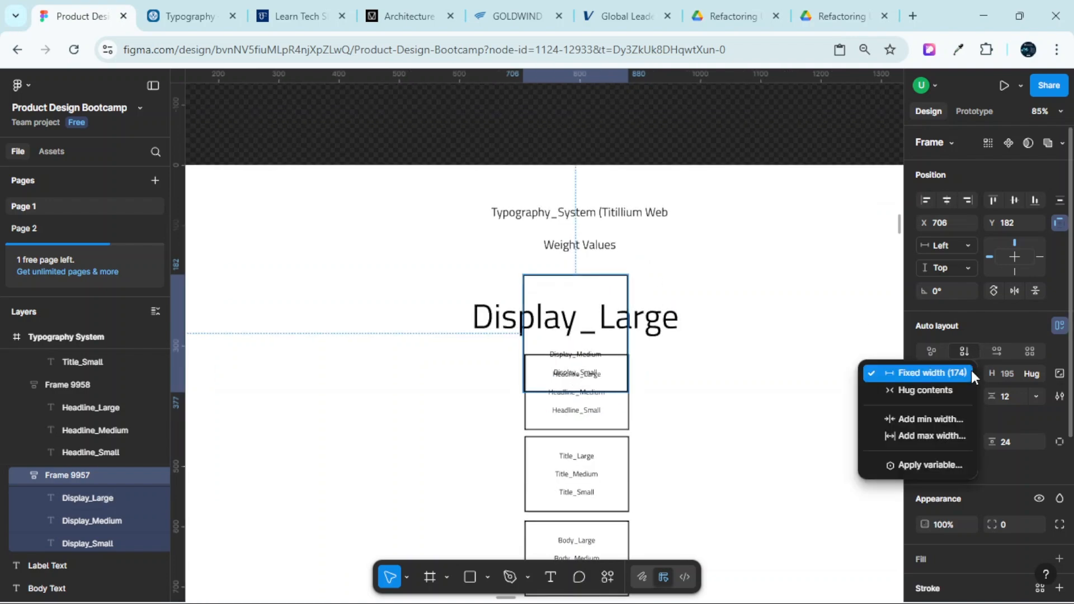
{"action": "left_click", "coordinate": [951, 390]}
{"action": "scroll", "coordinate": [778, 336], "scroll_direction": "down", "scroll_amount": 2}
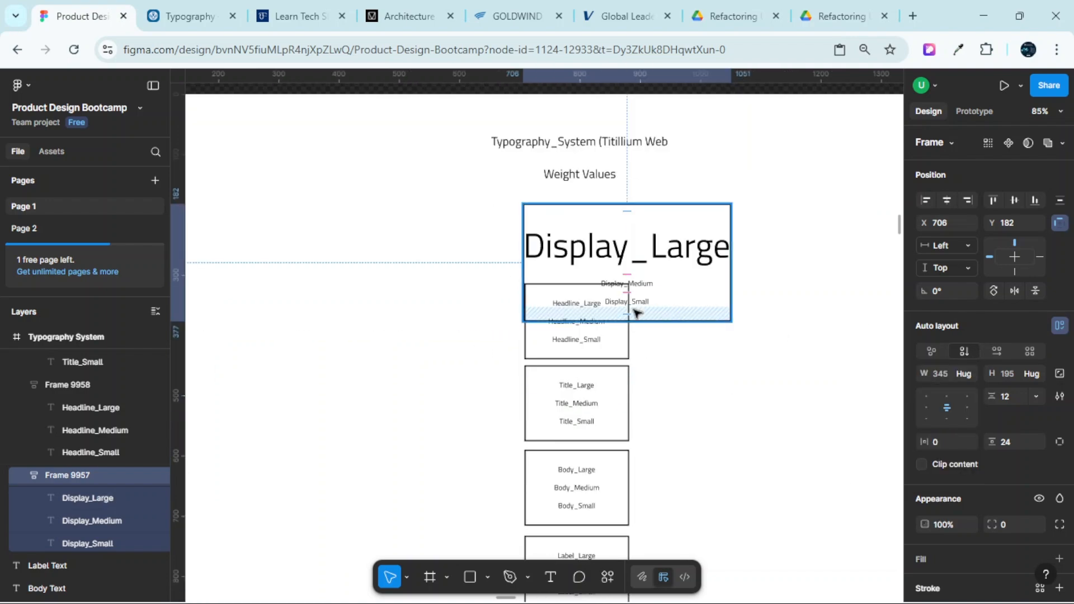
Move the Headline, Title, Body and Label frames down together so they sit clear of the Display frame
{"action": "scroll", "coordinate": [637, 312], "scroll_direction": "down", "scroll_amount": 2}
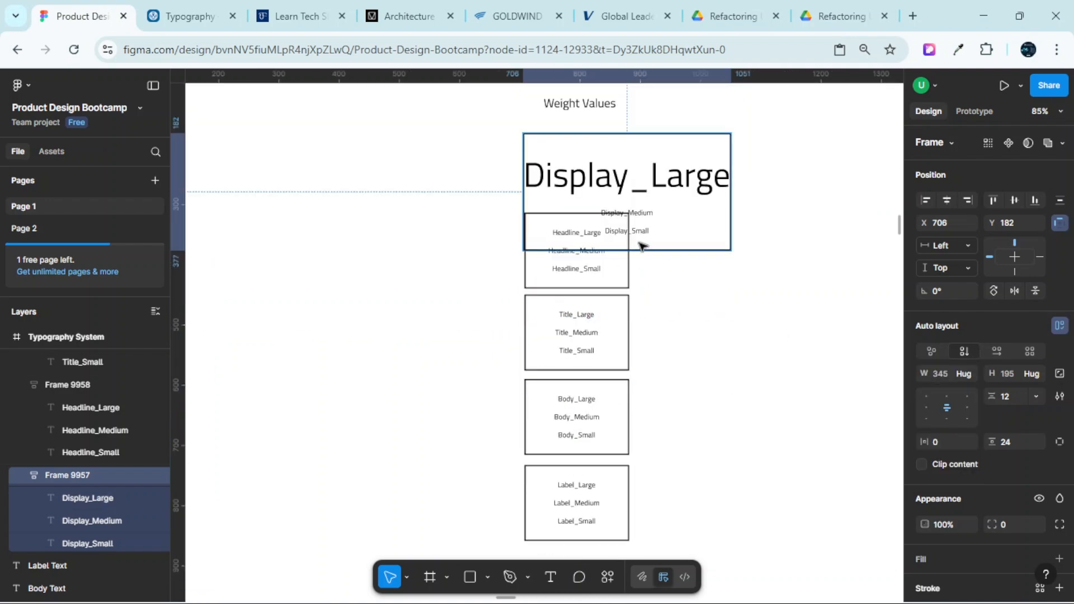
{"action": "left_click", "coordinate": [588, 269]}
{"action": "left_click", "coordinate": [587, 335], "text": "shift"}
{"action": "left_click", "coordinate": [594, 411], "text": "shift"}
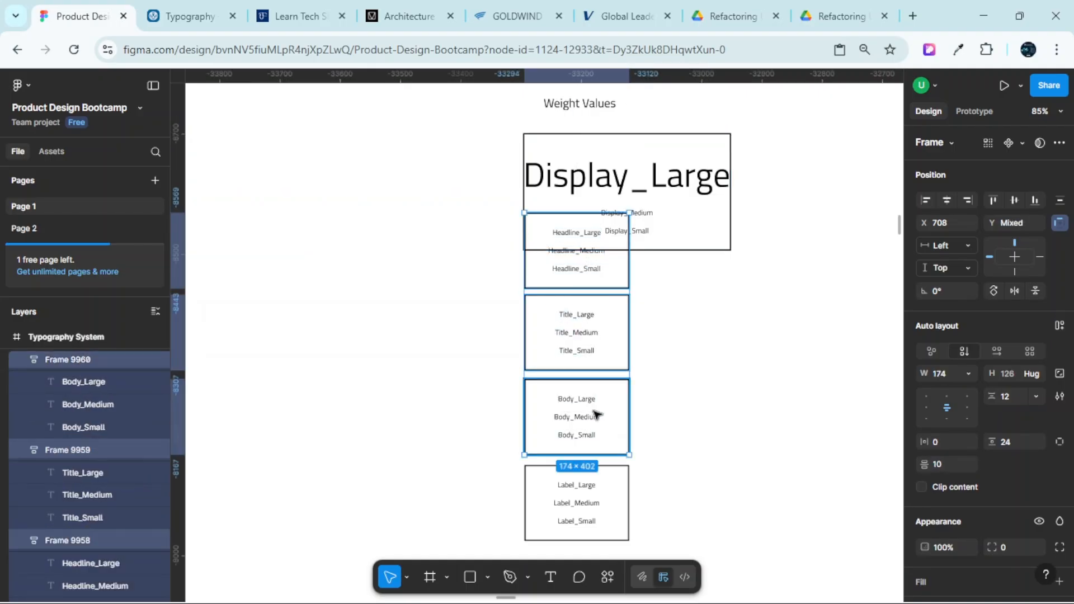
{"action": "left_click", "coordinate": [594, 488], "text": "shift"}
{"action": "left_click_drag", "start_coordinate": [602, 307], "coordinate": [598, 430]}
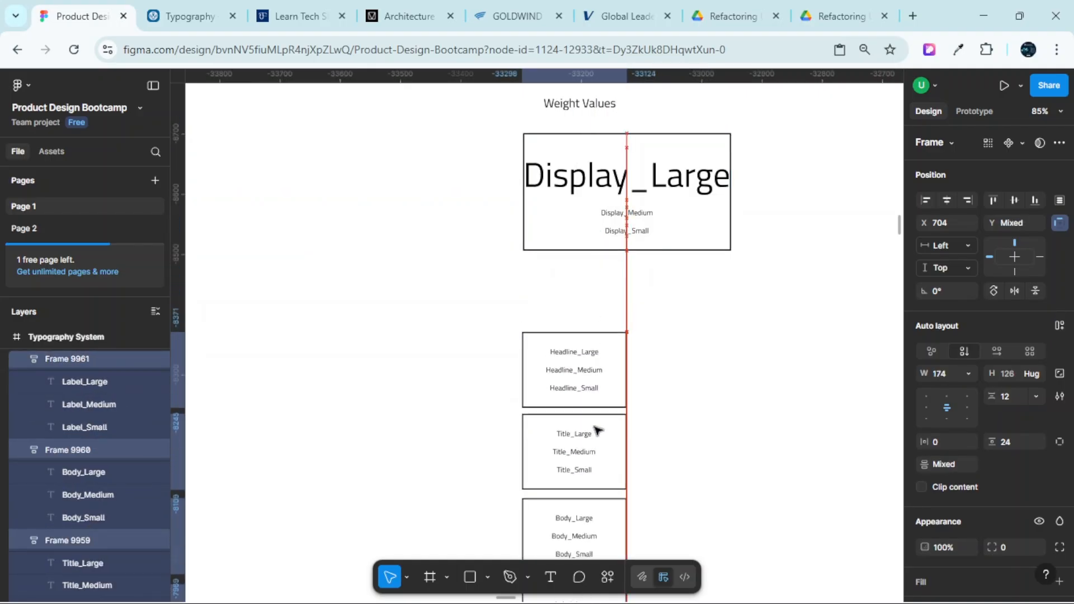
Widen the frame holding the Display styles to about 624 px and reposition it at about X 458, Y 183
{"action": "scroll", "coordinate": [560, 215], "scroll_direction": "up", "scroll_amount": 2}
{"action": "left_click", "coordinate": [523, 191]}
{"action": "scroll", "coordinate": [750, 179], "scroll_direction": "up", "scroll_amount": 2}
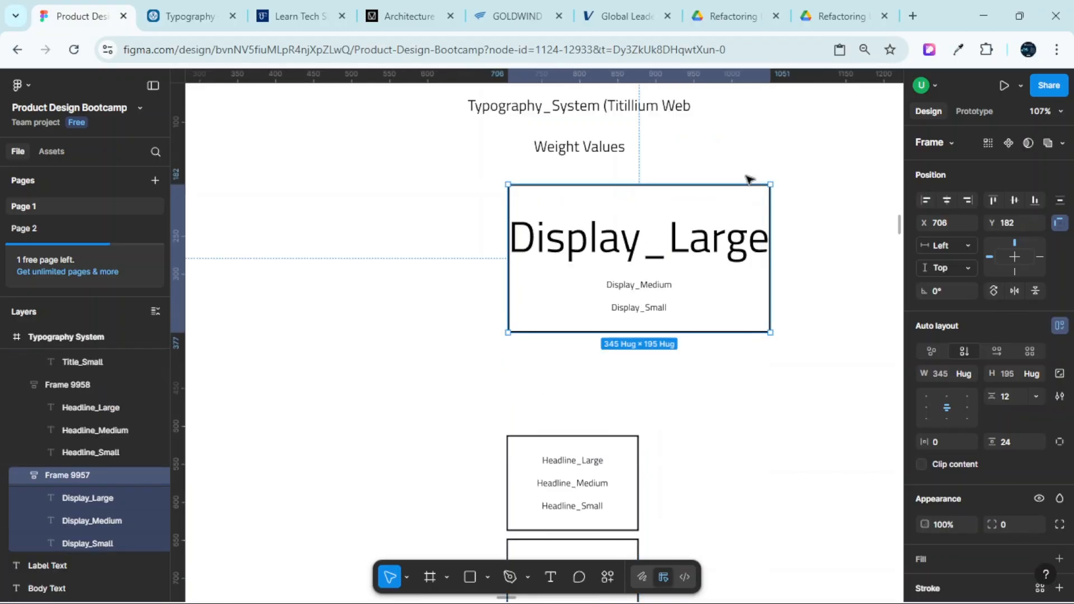
{"action": "left_click_drag", "start_coordinate": [773, 226], "coordinate": [635, 254]}
{"action": "scroll", "coordinate": [636, 254], "scroll_direction": "left", "scroll_amount": 3}
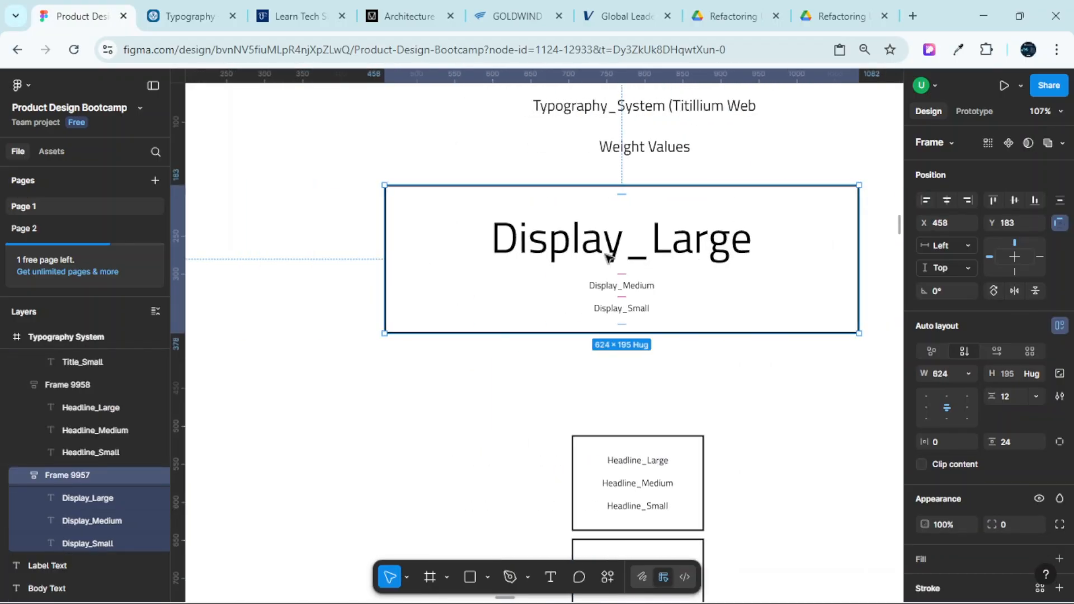
Look up the Display Large line-height token on the Material Design typography page, and set the Display_Large text's line height to 64 in Figma
{"action": "scroll", "coordinate": [623, 250], "scroll_direction": "up", "scroll_amount": 5}
{"action": "left_click", "coordinate": [623, 250]}
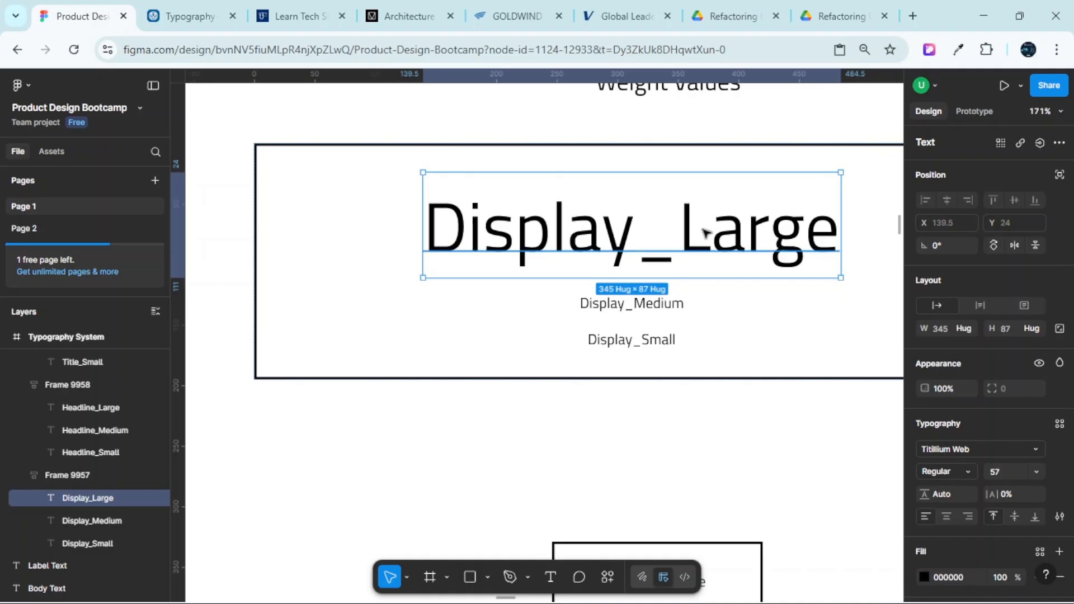
{"action": "left_click", "coordinate": [185, 16]}
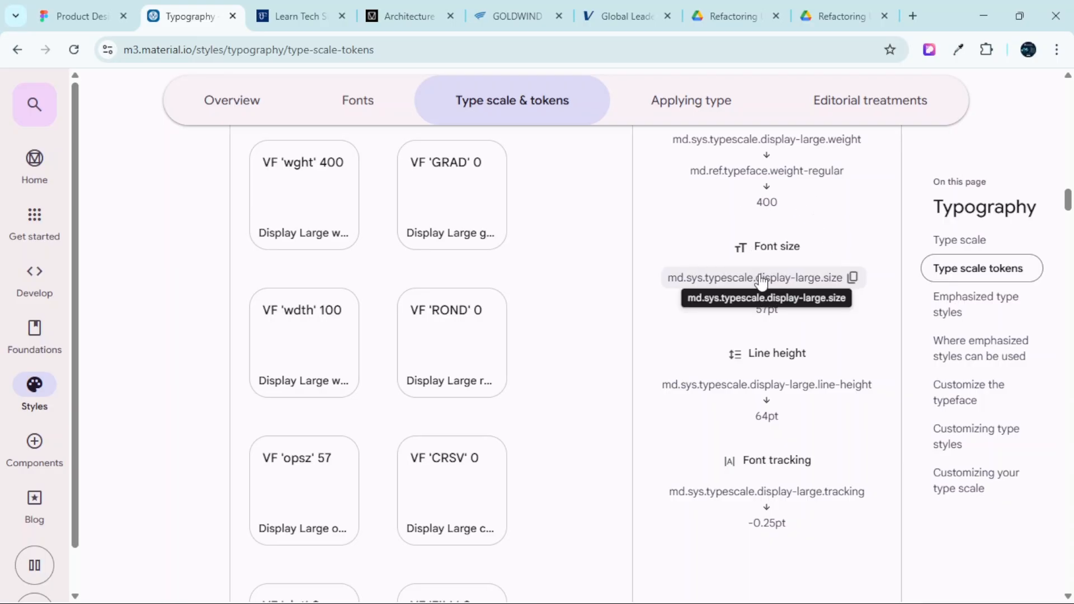
{"action": "scroll", "coordinate": [788, 342], "scroll_direction": "down", "scroll_amount": 1}
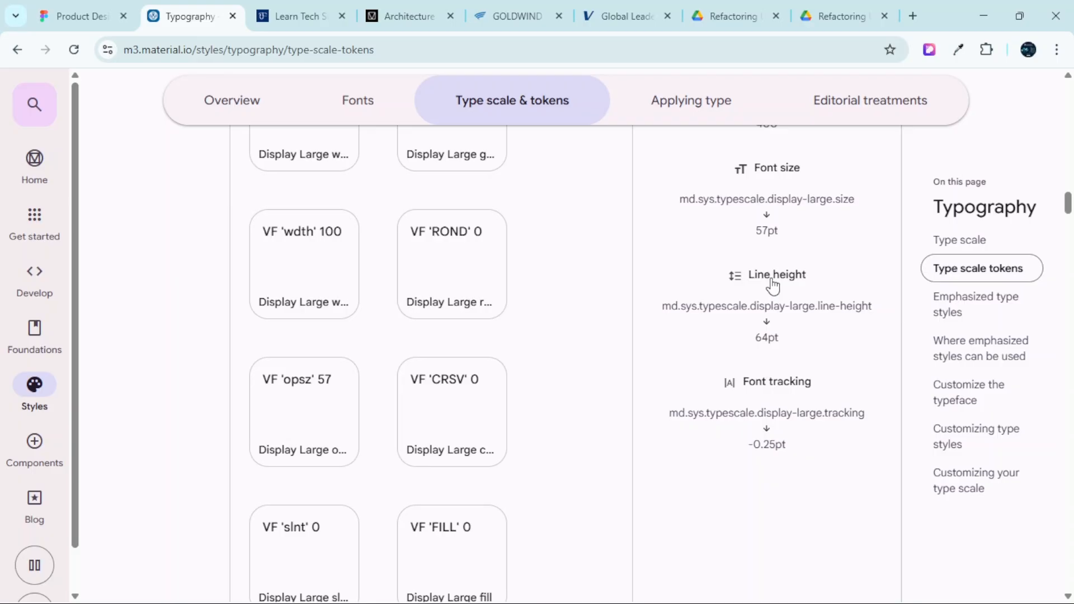
{"action": "mouse_move", "coordinate": [769, 341]}
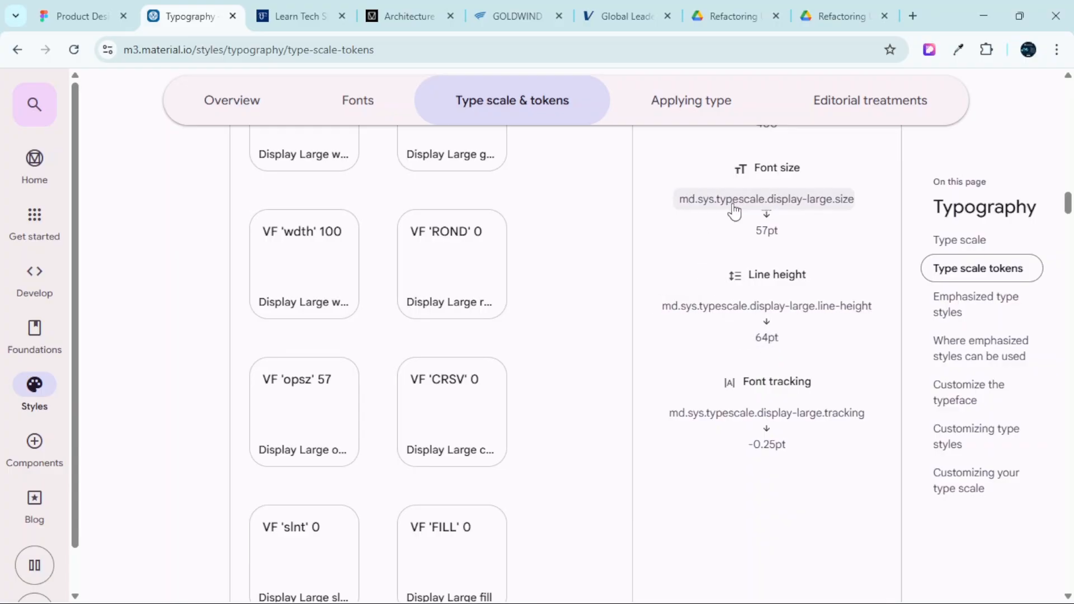
{"action": "mouse_move", "coordinate": [767, 228]}
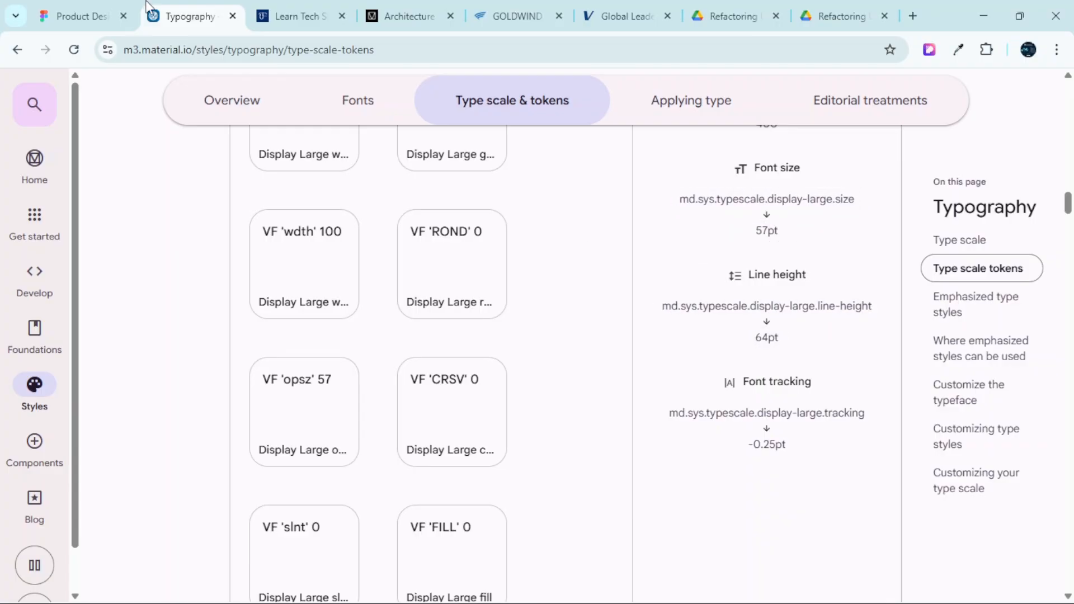
{"action": "left_click", "coordinate": [98, 16]}
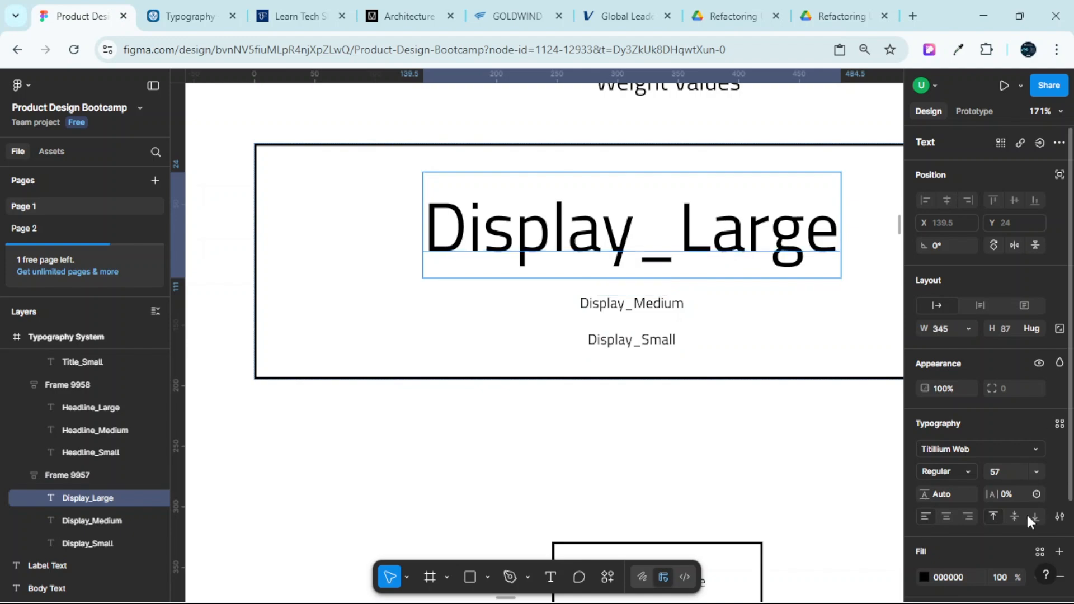
{"action": "scroll", "coordinate": [1026, 513], "scroll_direction": "down", "scroll_amount": 3}
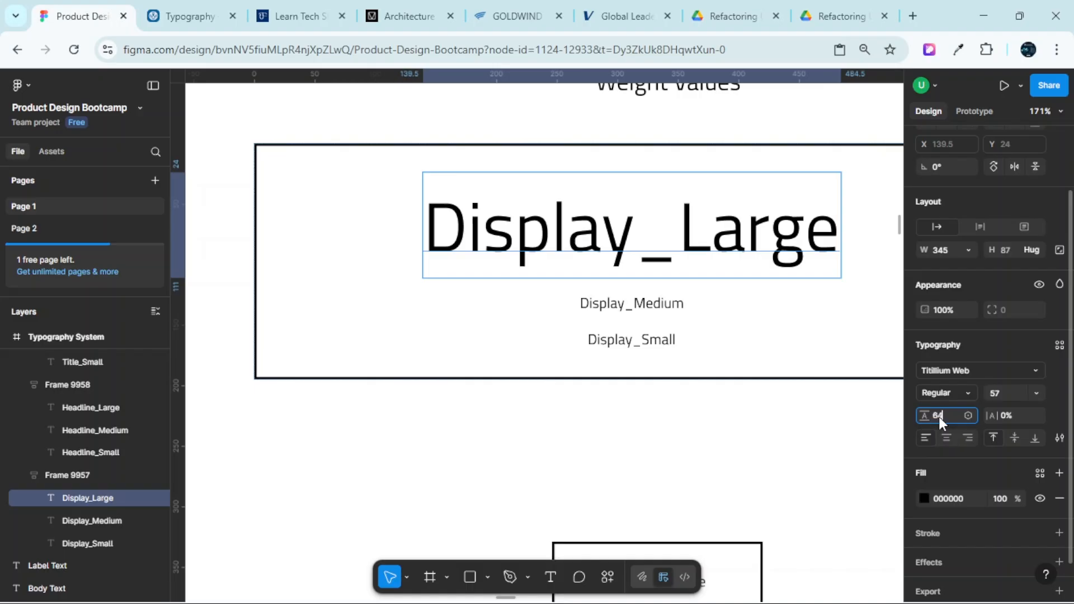
{"action": "key", "text": "Return"}
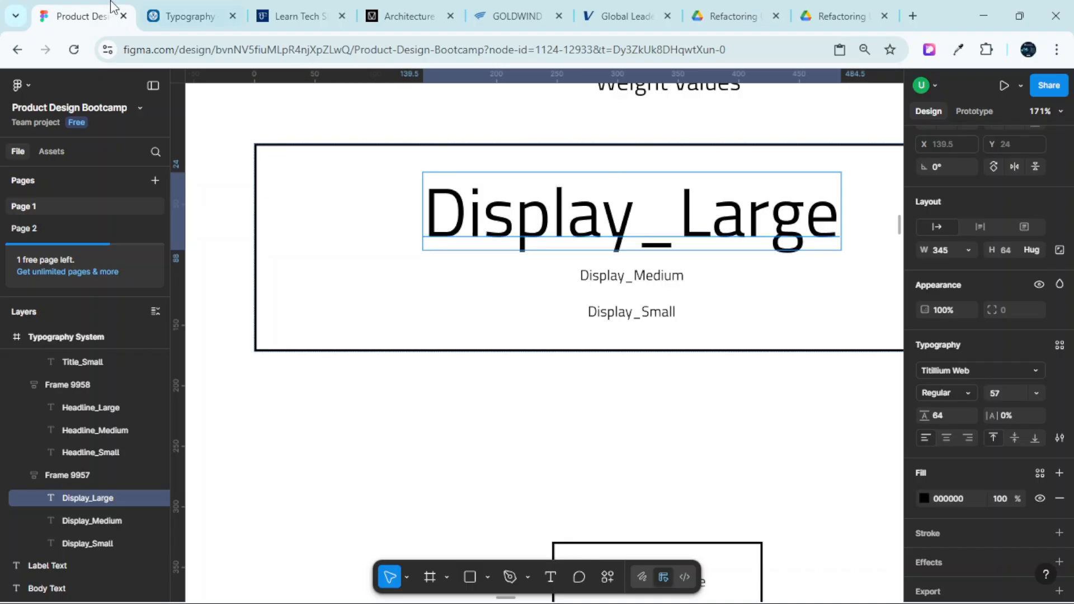
Check the Display Large tracking token on the Material Design page, and set Display_Large's letter spacing to -0.25px in Figma
{"action": "left_click", "coordinate": [192, 10]}
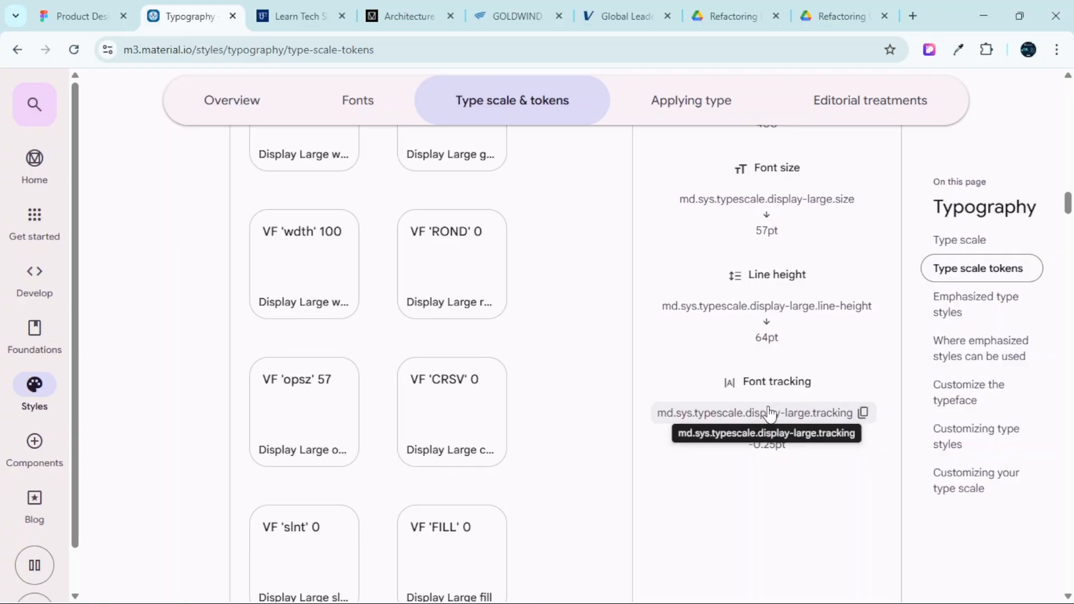
{"action": "scroll", "coordinate": [772, 391], "scroll_direction": "down", "scroll_amount": 1}
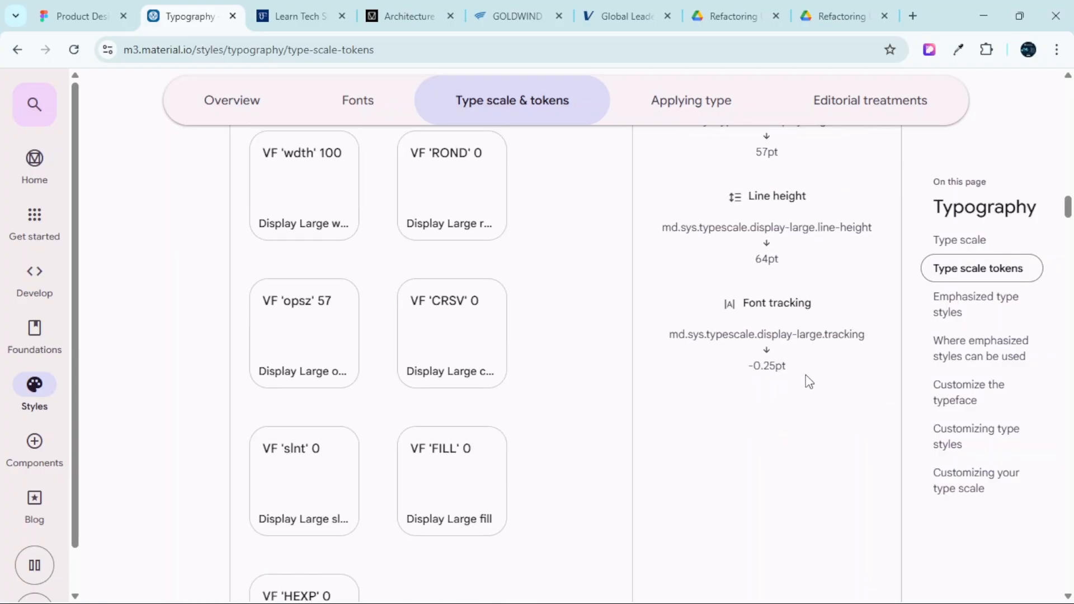
{"action": "left_click", "coordinate": [78, 15]}
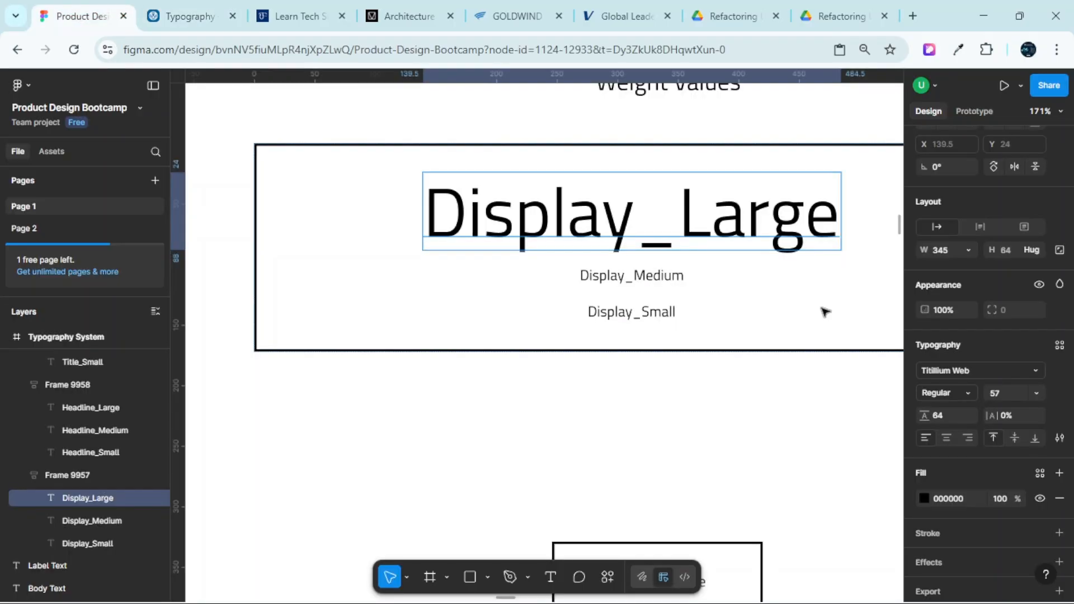
{"action": "left_click", "coordinate": [1010, 417]}
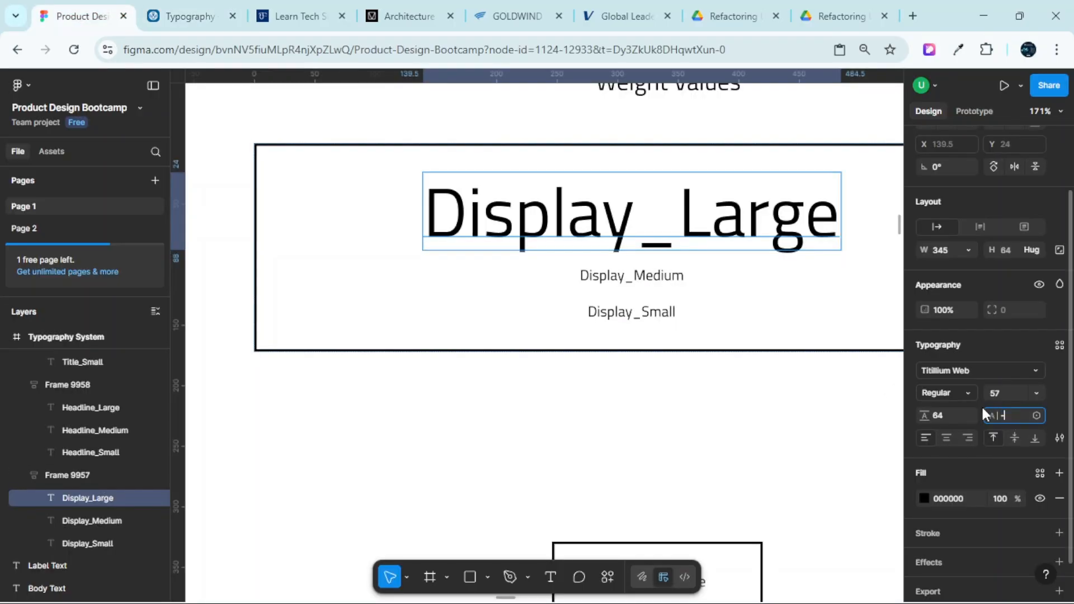
{"action": "type", "text": "-0.25px"}
{"action": "key", "text": "Return"}
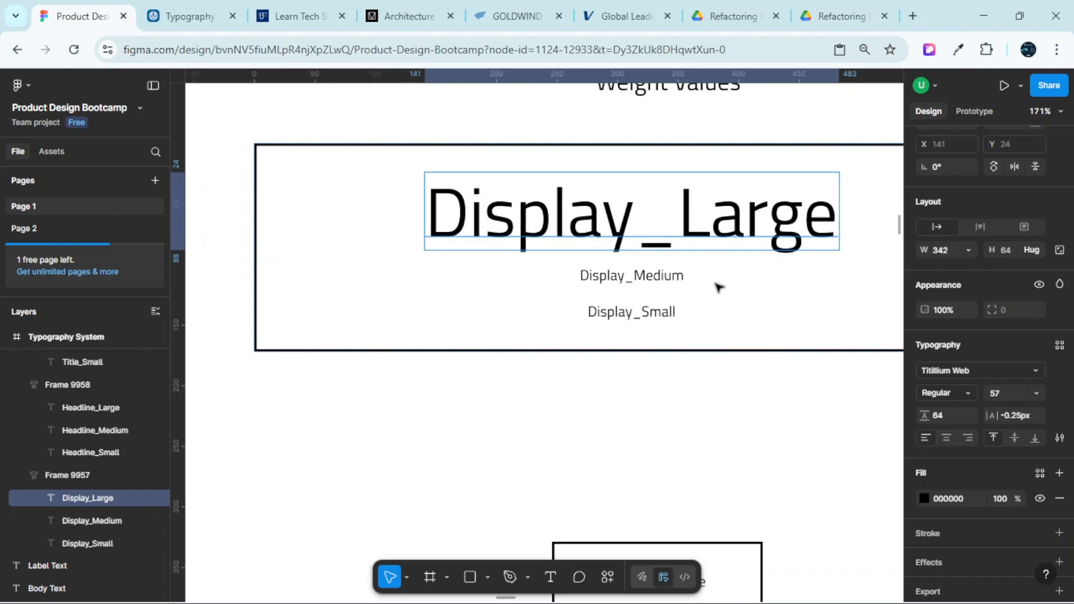
Review the Display Large font name, weight, size, line height and tracking tokens on the Material Design page, and return to the Figma file
{"action": "left_click", "coordinate": [184, 16]}
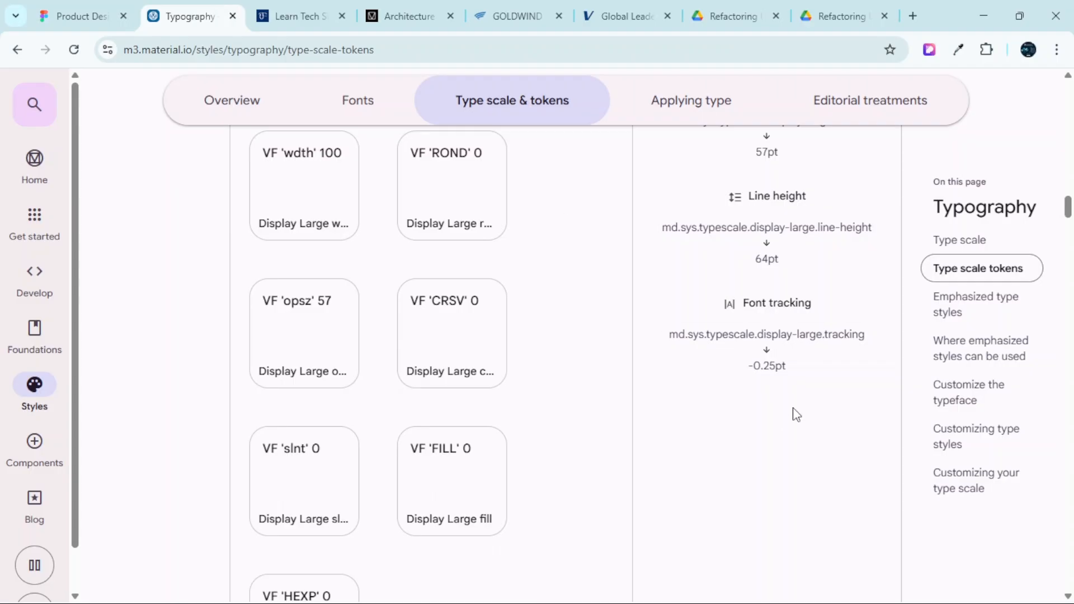
{"action": "scroll", "coordinate": [780, 386], "scroll_direction": "down", "scroll_amount": 3}
{"action": "scroll", "coordinate": [770, 362], "scroll_direction": "up", "scroll_amount": 5}
{"action": "scroll", "coordinate": [770, 367], "scroll_direction": "up", "scroll_amount": 8}
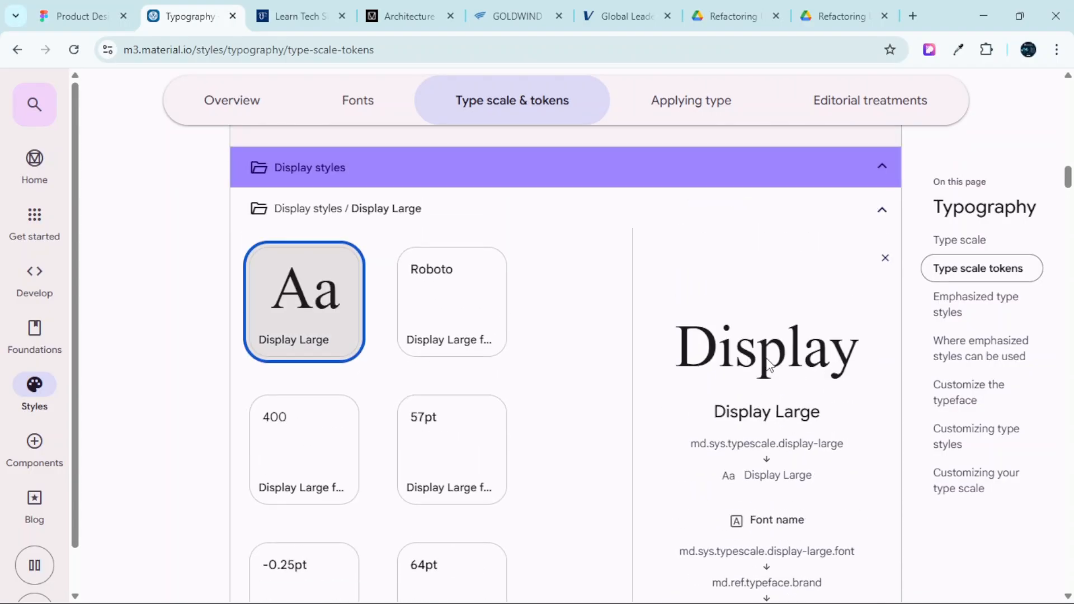
{"action": "scroll", "coordinate": [743, 343], "scroll_direction": "down", "scroll_amount": 4}
{"action": "scroll", "coordinate": [744, 300], "scroll_direction": "down", "scroll_amount": 1}
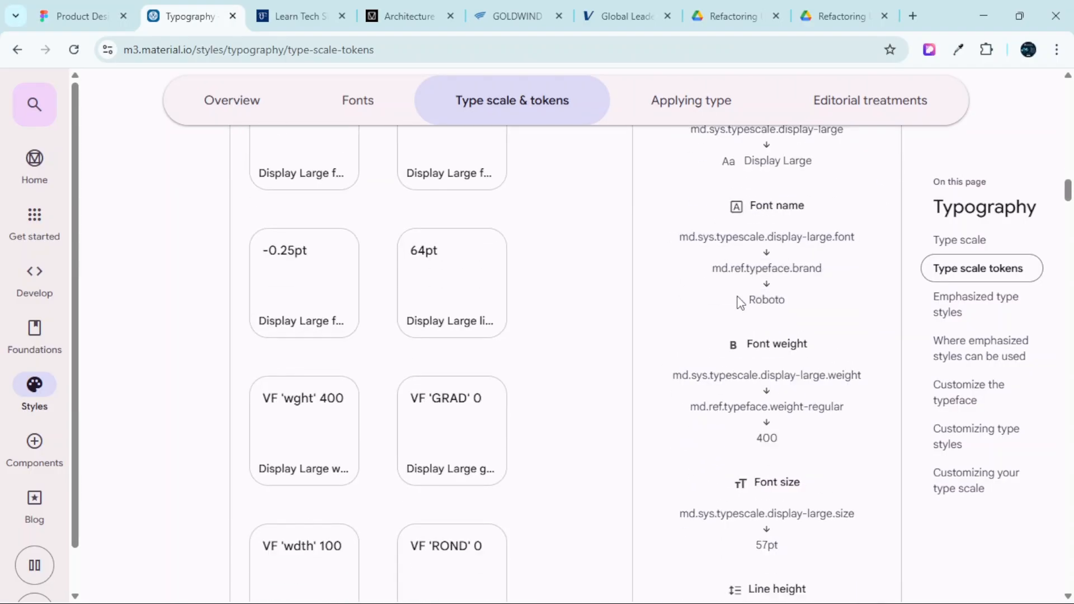
{"action": "scroll", "coordinate": [733, 307], "scroll_direction": "up", "scroll_amount": 2}
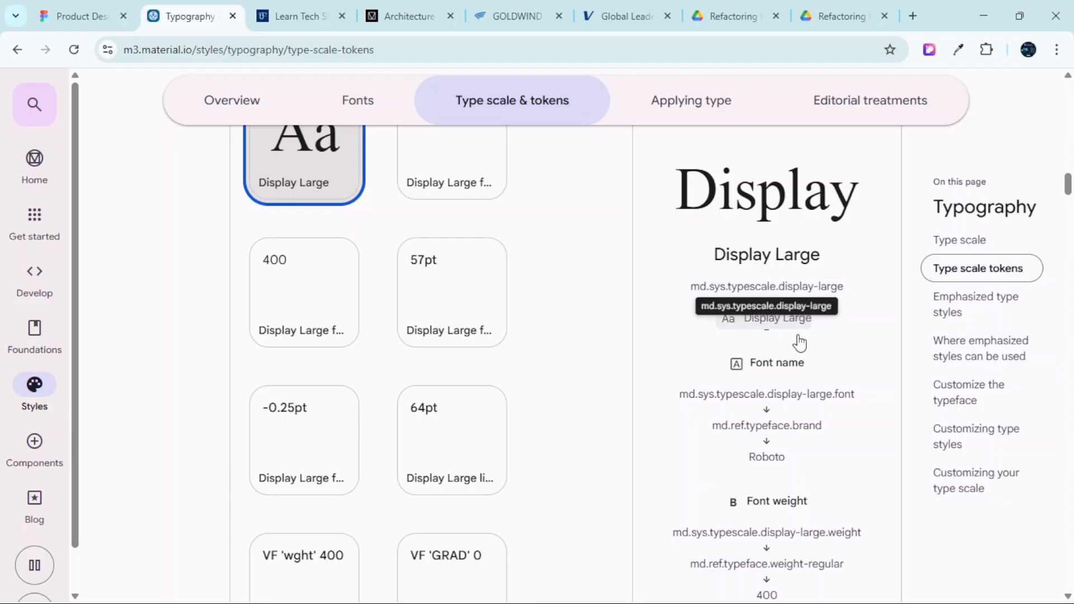
{"action": "scroll", "coordinate": [754, 350], "scroll_direction": "down", "scroll_amount": 2}
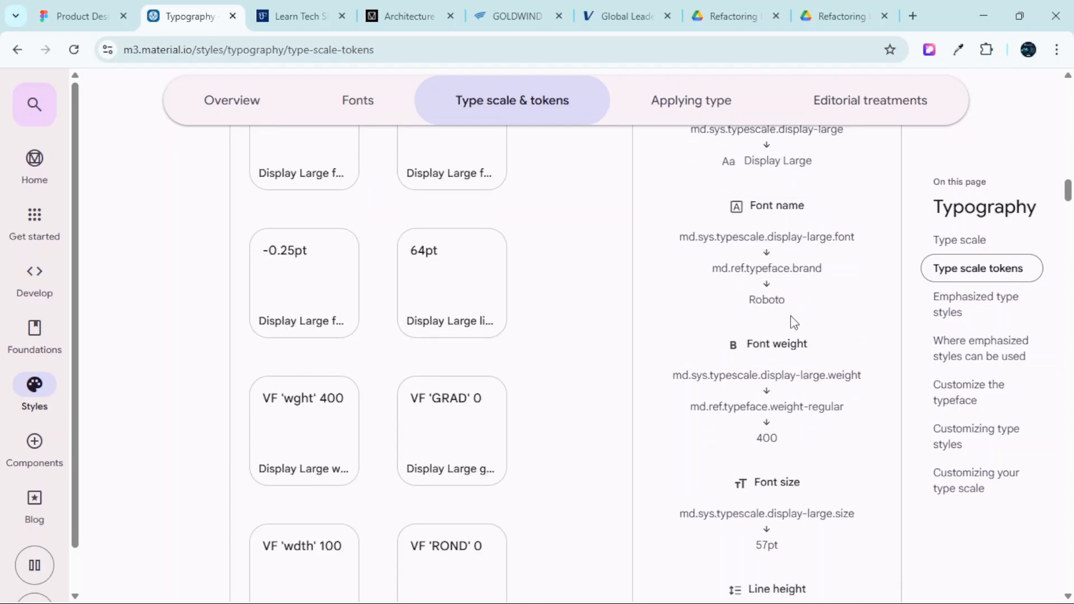
{"action": "scroll", "coordinate": [792, 317], "scroll_direction": "down", "scroll_amount": 2}
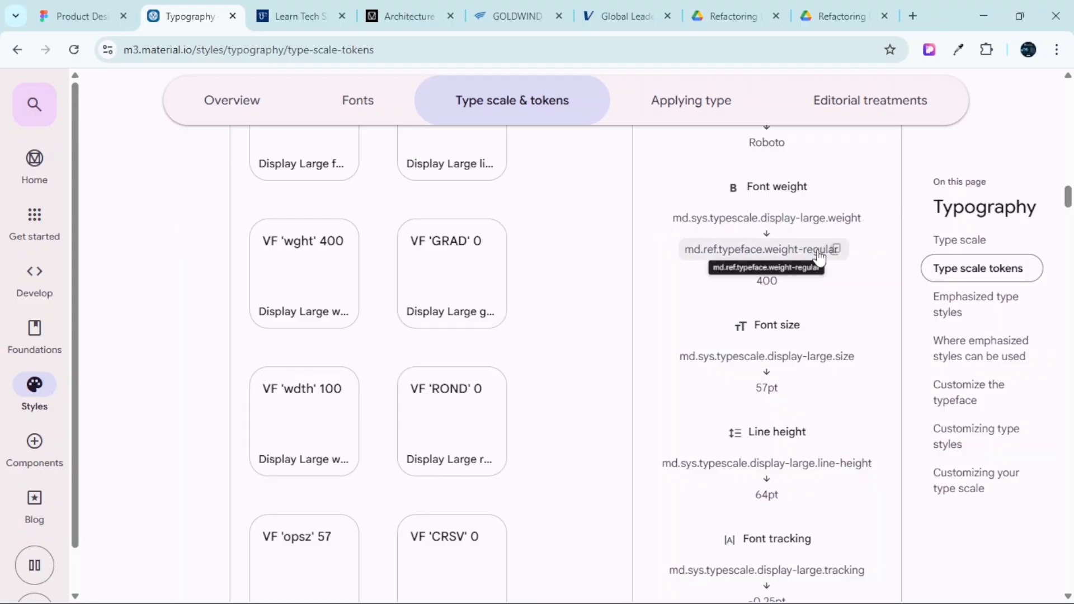
{"action": "scroll", "coordinate": [756, 296], "scroll_direction": "down", "scroll_amount": 1}
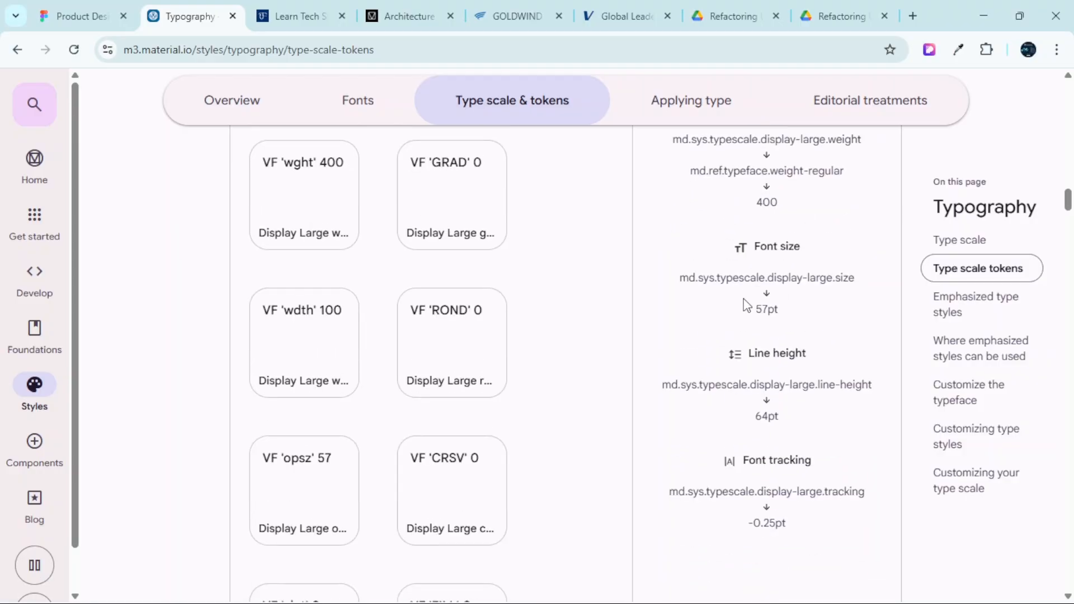
{"action": "scroll", "coordinate": [799, 271], "scroll_direction": "down", "scroll_amount": 1}
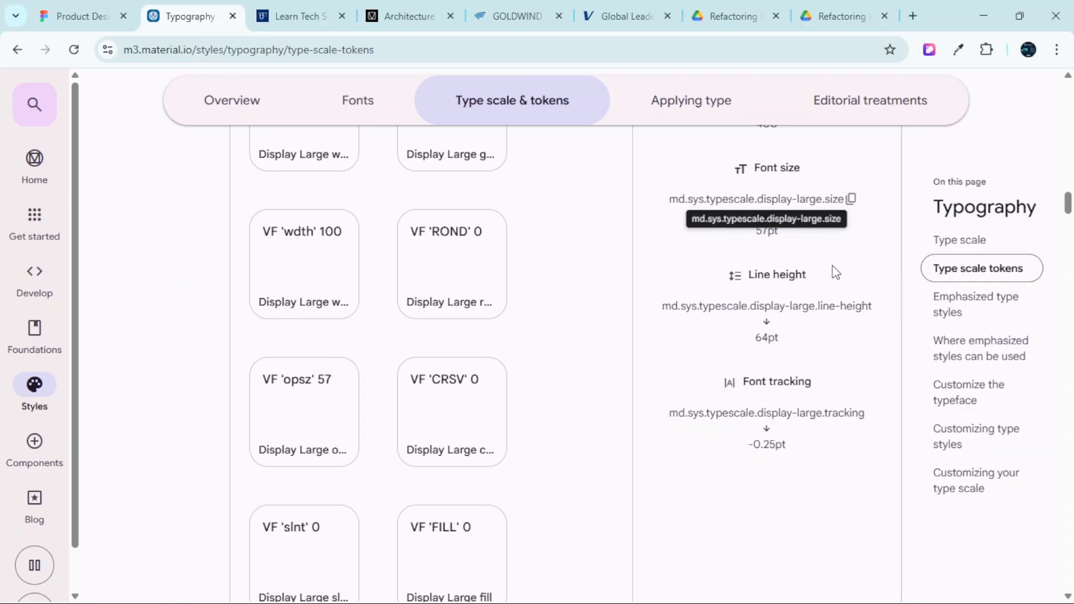
{"action": "scroll", "coordinate": [757, 314], "scroll_direction": "down", "scroll_amount": 1}
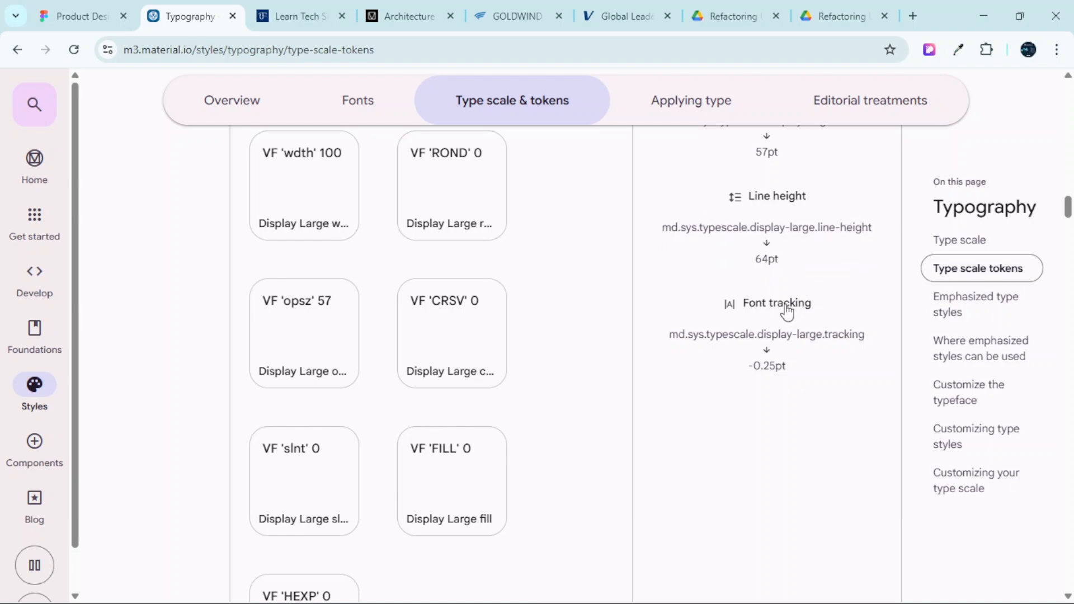
{"action": "scroll", "coordinate": [787, 309], "scroll_direction": "down", "scroll_amount": 1}
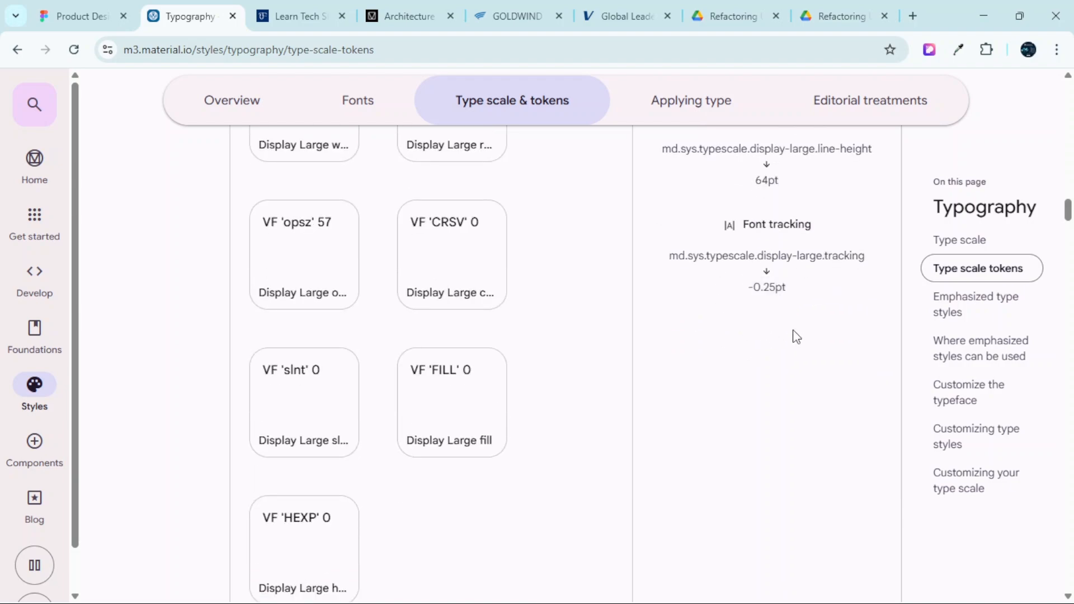
{"action": "left_click", "coordinate": [768, 288]}
{"action": "left_click", "coordinate": [79, 13]}
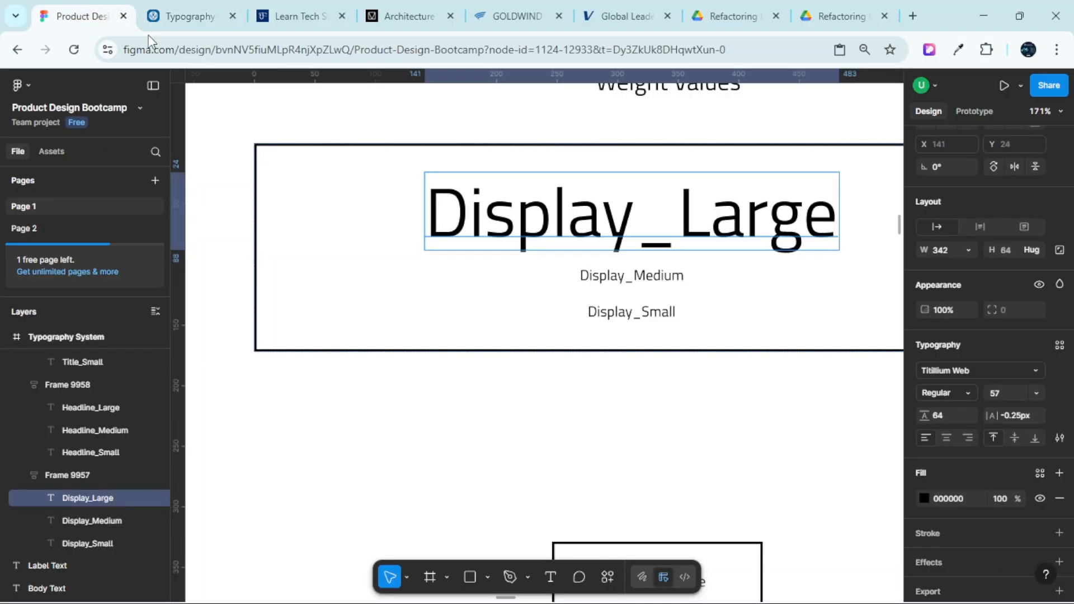
{"action": "scroll", "coordinate": [563, 242], "scroll_direction": "right", "scroll_amount": 2}
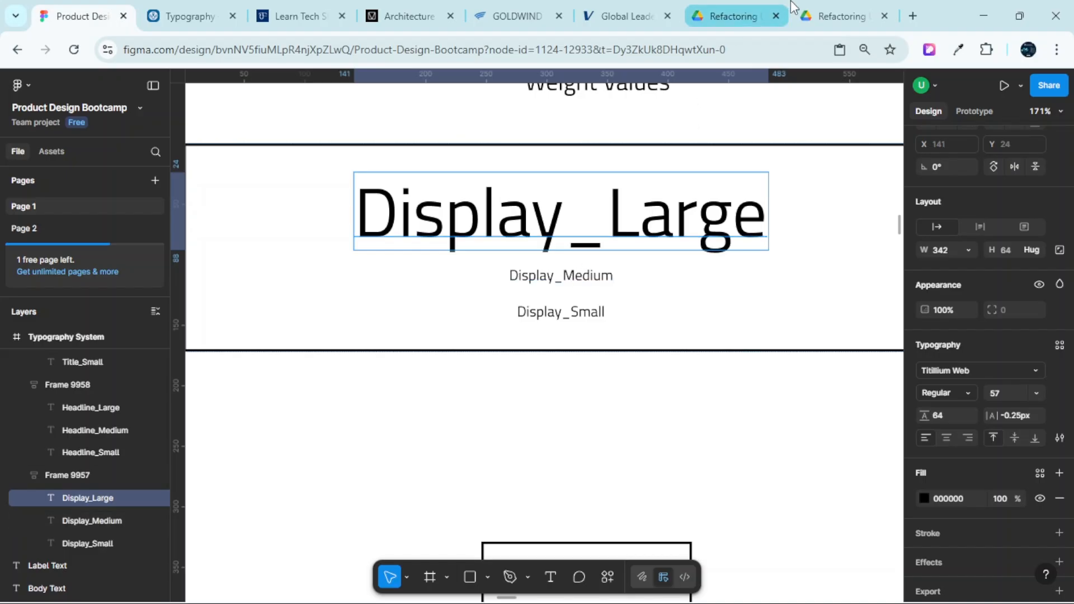
On the Material Design page, collapse the Display Large group and open the Display Medium style's token details to examine its font values
{"action": "left_click", "coordinate": [195, 15]}
{"action": "scroll", "coordinate": [505, 369], "scroll_direction": "up", "scroll_amount": 12}
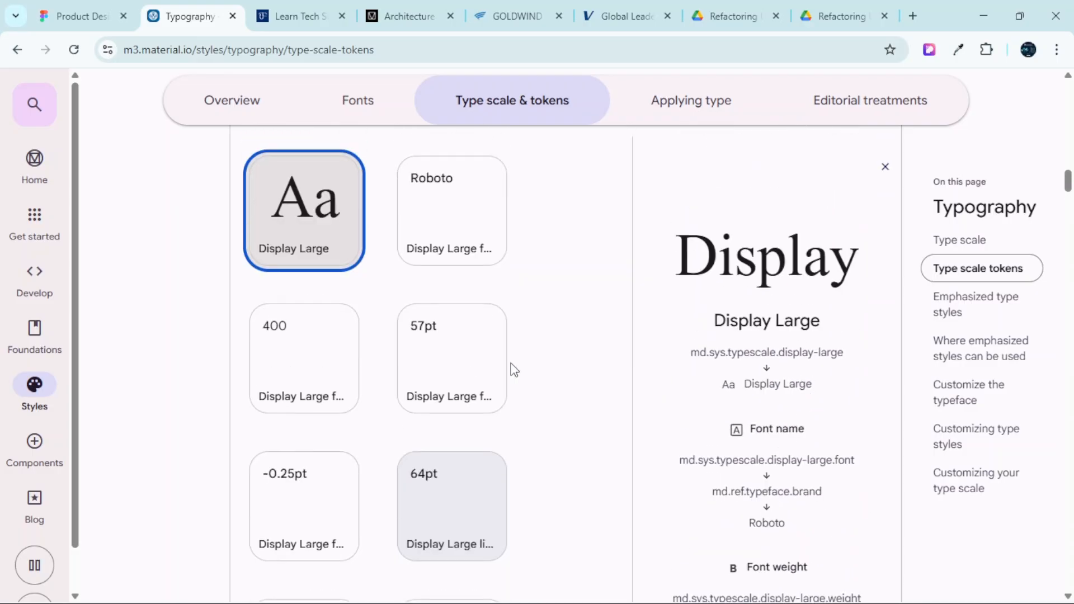
{"action": "scroll", "coordinate": [410, 376], "scroll_direction": "down", "scroll_amount": 1}
{"action": "scroll", "coordinate": [295, 388], "scroll_direction": "down", "scroll_amount": 1}
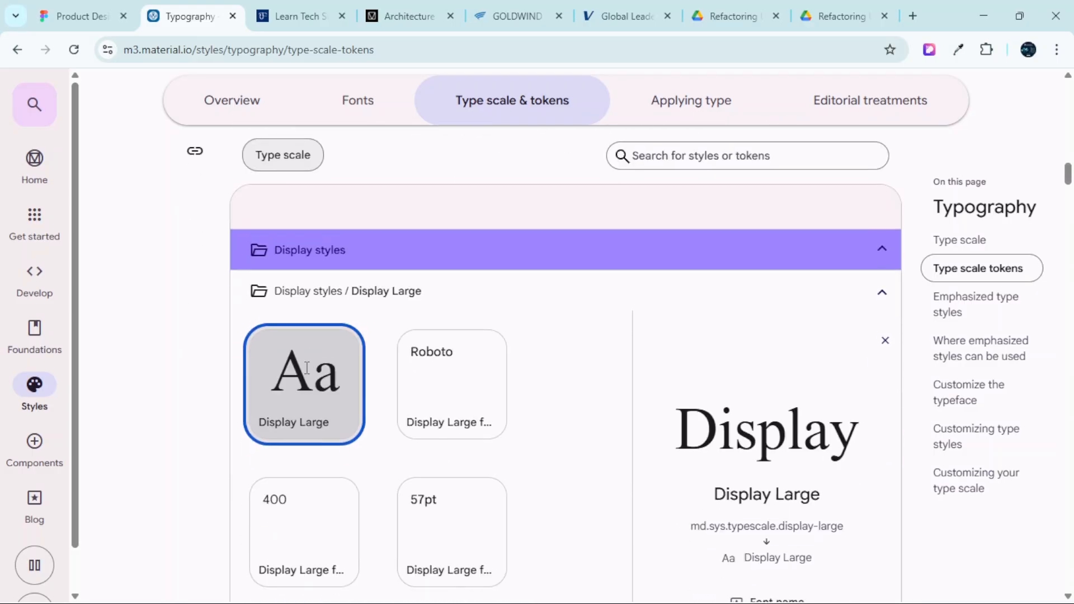
{"action": "left_click", "coordinate": [891, 292]}
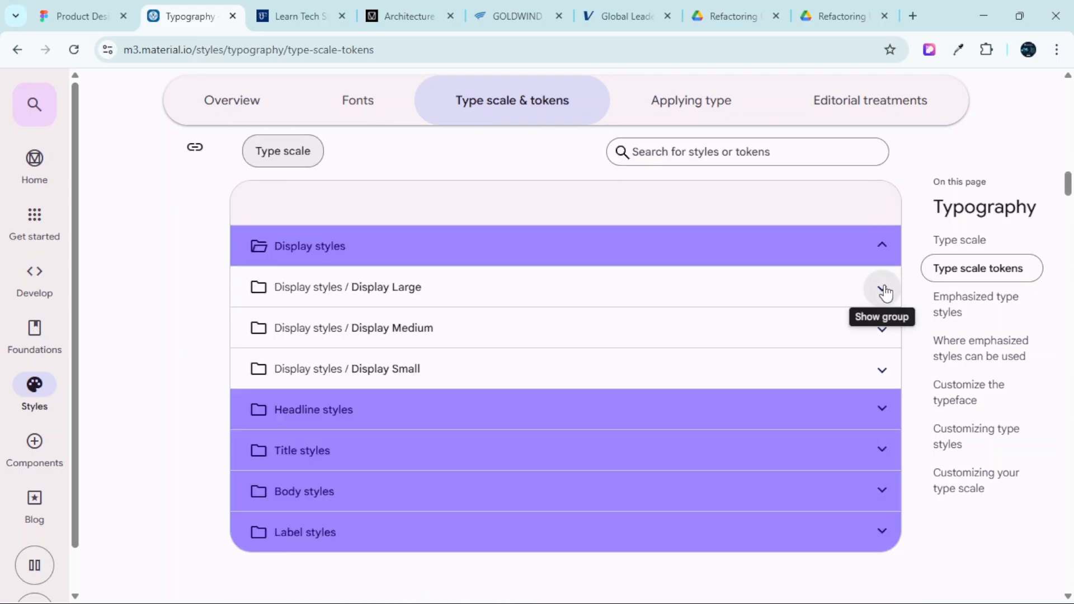
{"action": "scroll", "coordinate": [558, 362], "scroll_direction": "down", "scroll_amount": 1}
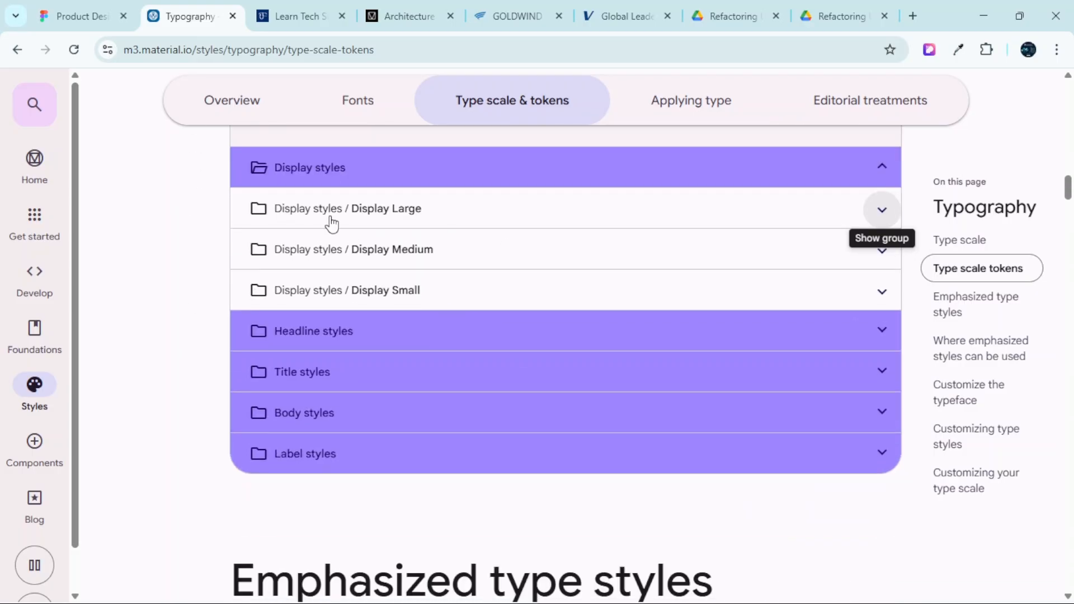
{"action": "left_click", "coordinate": [411, 254]}
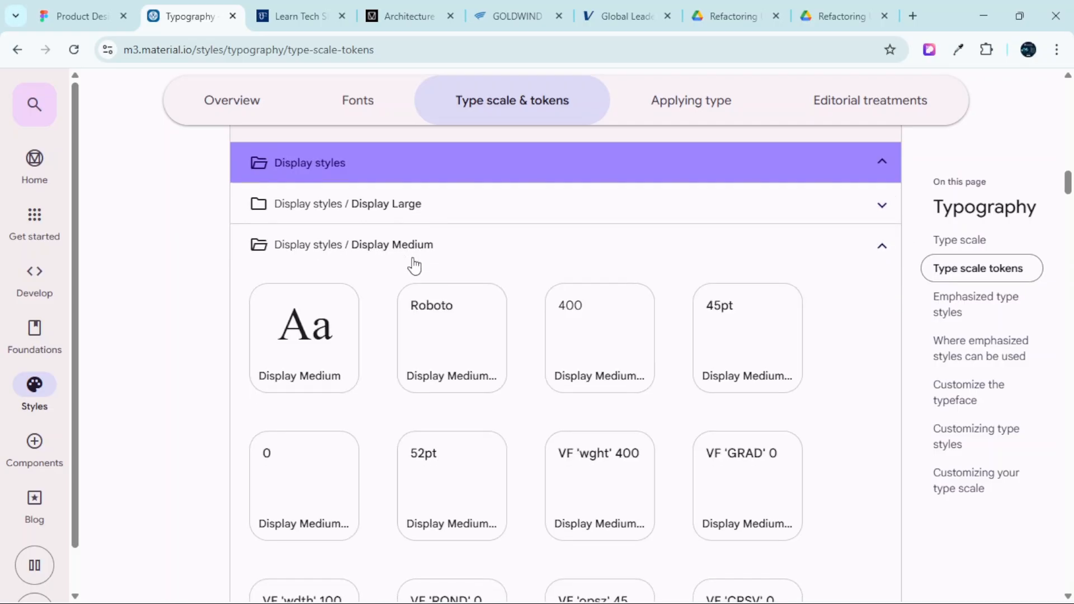
{"action": "scroll", "coordinate": [413, 264], "scroll_direction": "down", "scroll_amount": 1}
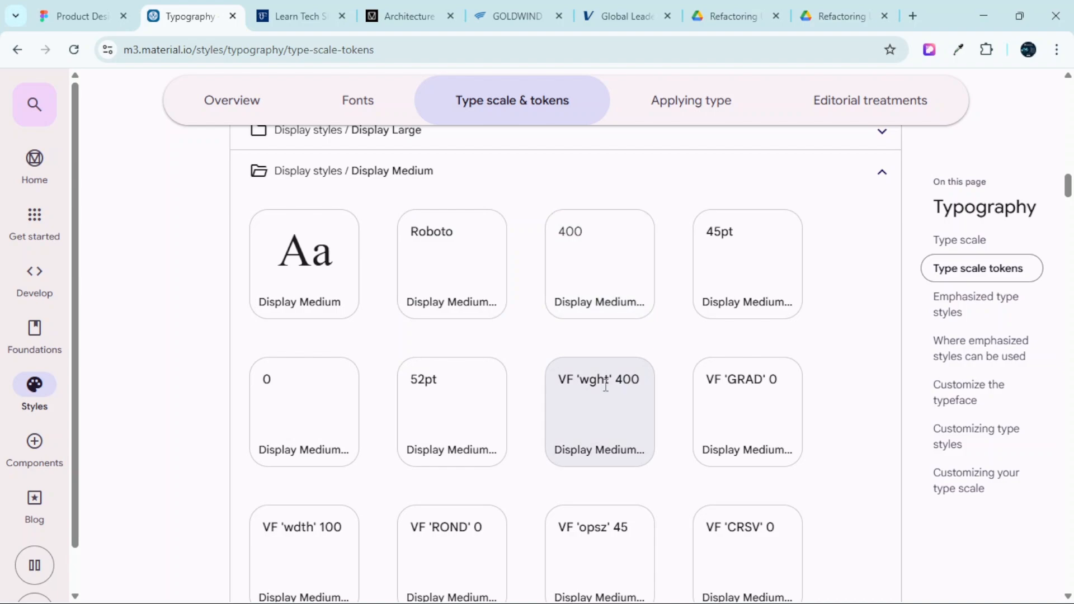
{"action": "left_click", "coordinate": [332, 262]}
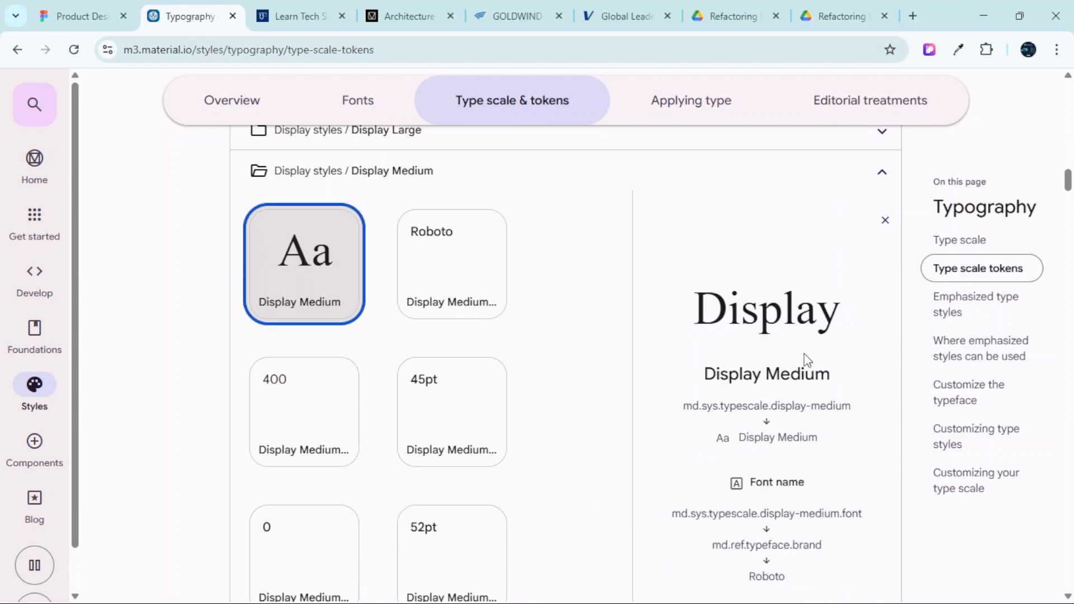
{"action": "scroll", "coordinate": [808, 355], "scroll_direction": "down", "scroll_amount": 10}
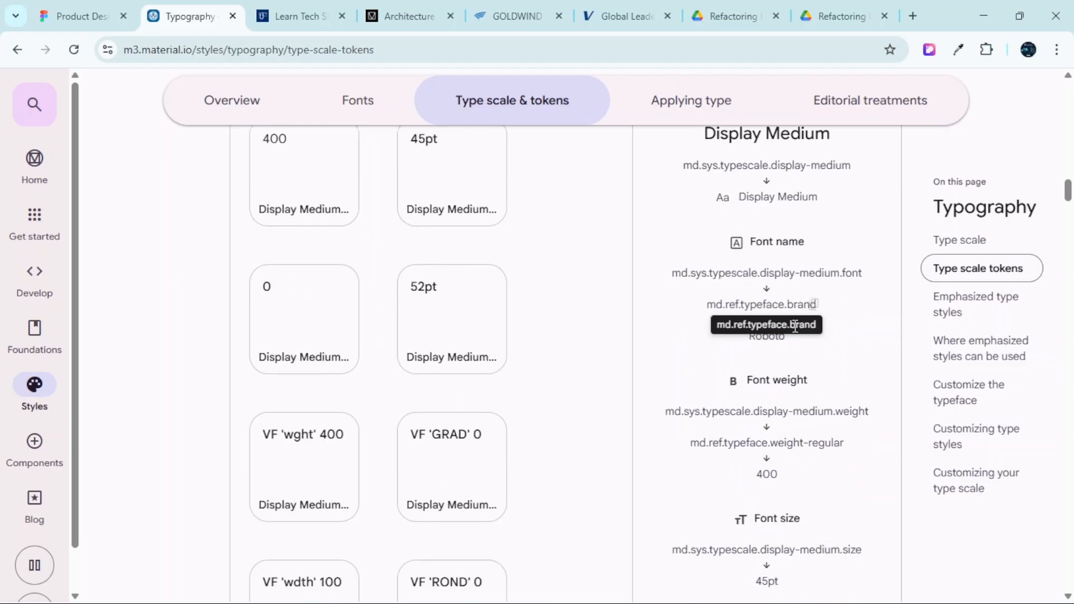
Examine the Display Medium font name and font weight tokens in the style's details on the Material Design typography page
{"action": "scroll", "coordinate": [789, 348], "scroll_direction": "down", "scroll_amount": 4}
{"action": "scroll", "coordinate": [782, 374], "scroll_direction": "up", "scroll_amount": 15}
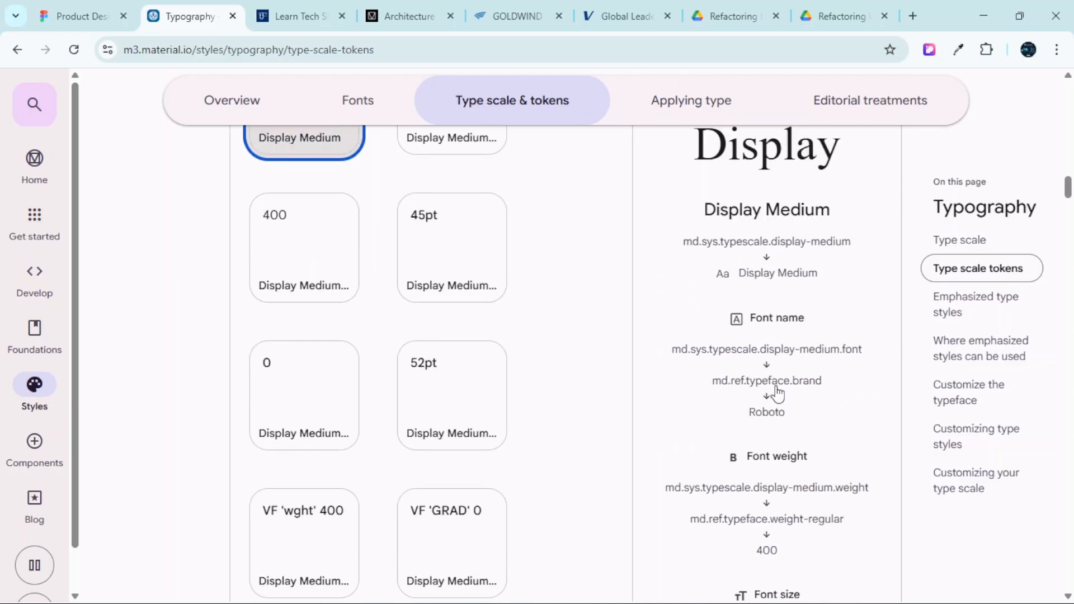
{"action": "scroll", "coordinate": [777, 395], "scroll_direction": "down", "scroll_amount": 4}
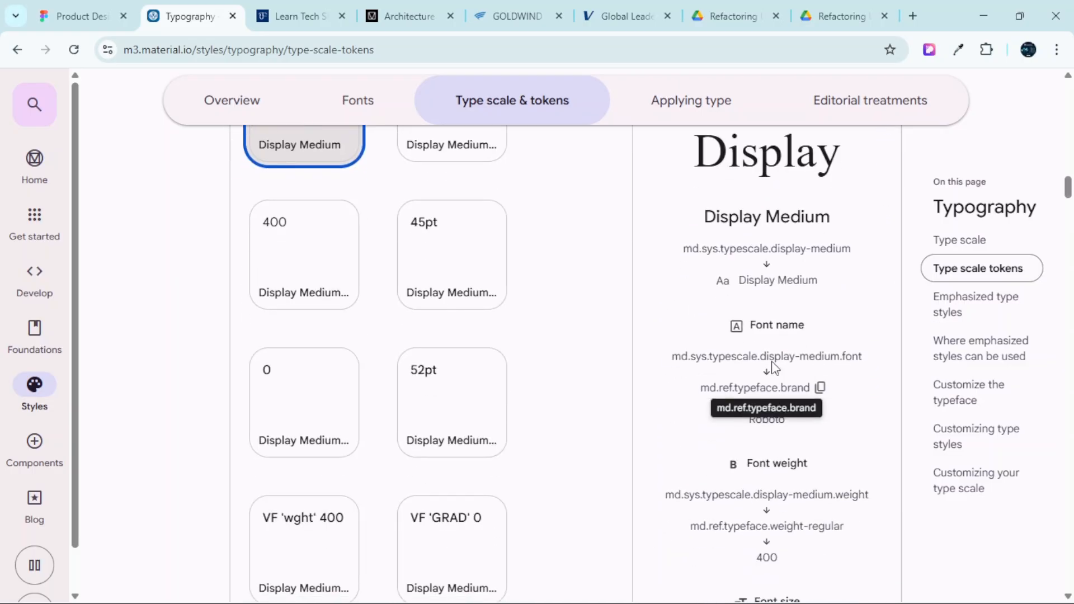
{"action": "scroll", "coordinate": [770, 375], "scroll_direction": "down", "scroll_amount": 1}
{"action": "scroll", "coordinate": [763, 355], "scroll_direction": "up", "scroll_amount": 3}
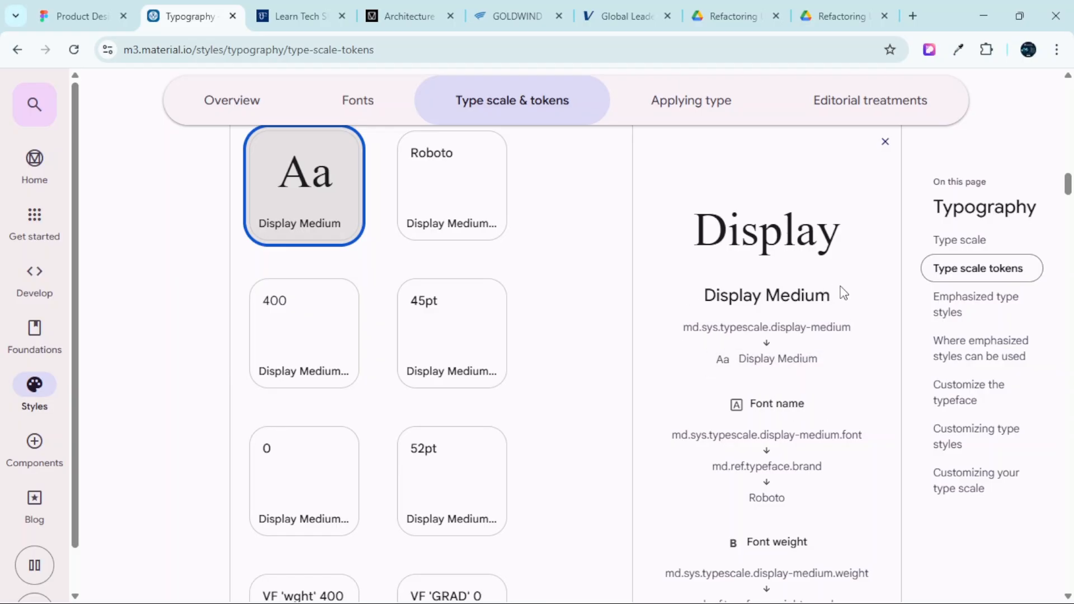
{"action": "scroll", "coordinate": [766, 313], "scroll_direction": "down", "scroll_amount": 4}
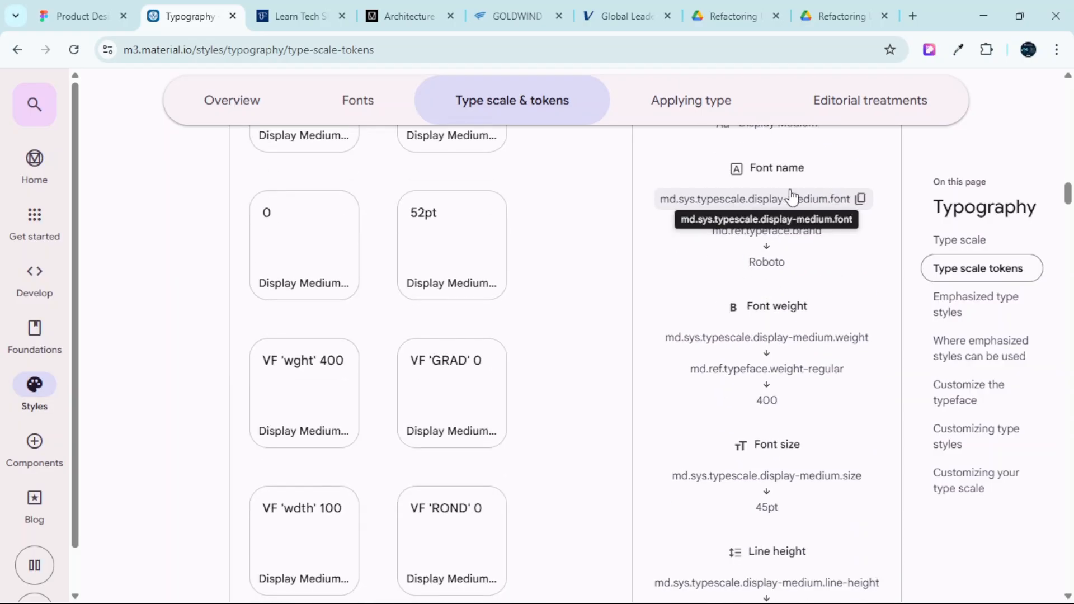
{"action": "scroll", "coordinate": [805, 267], "scroll_direction": "up", "scroll_amount": 1}
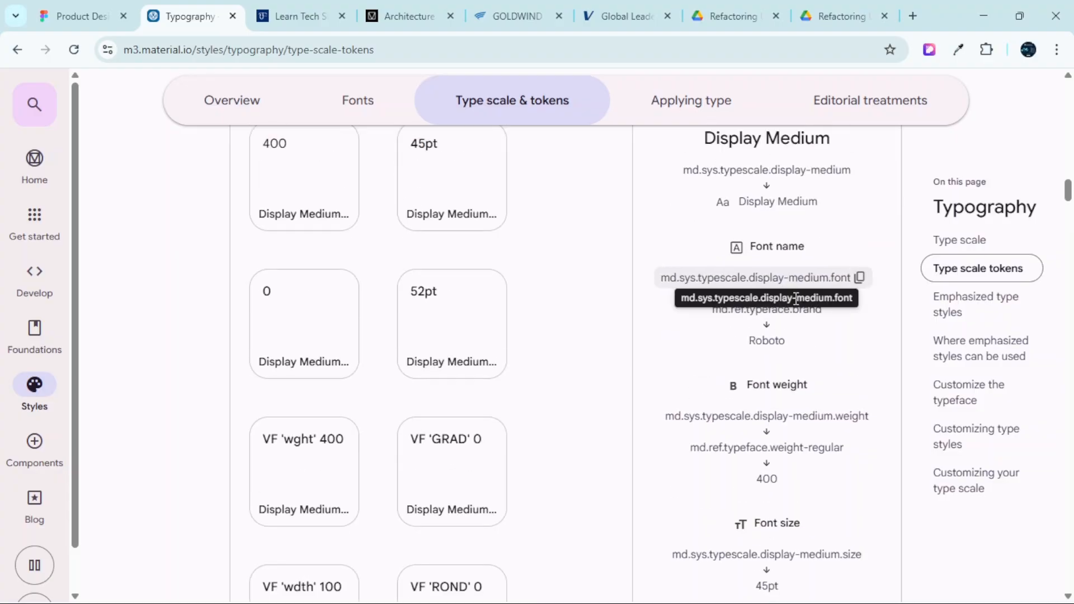
{"action": "scroll", "coordinate": [811, 324], "scroll_direction": "down", "scroll_amount": 3}
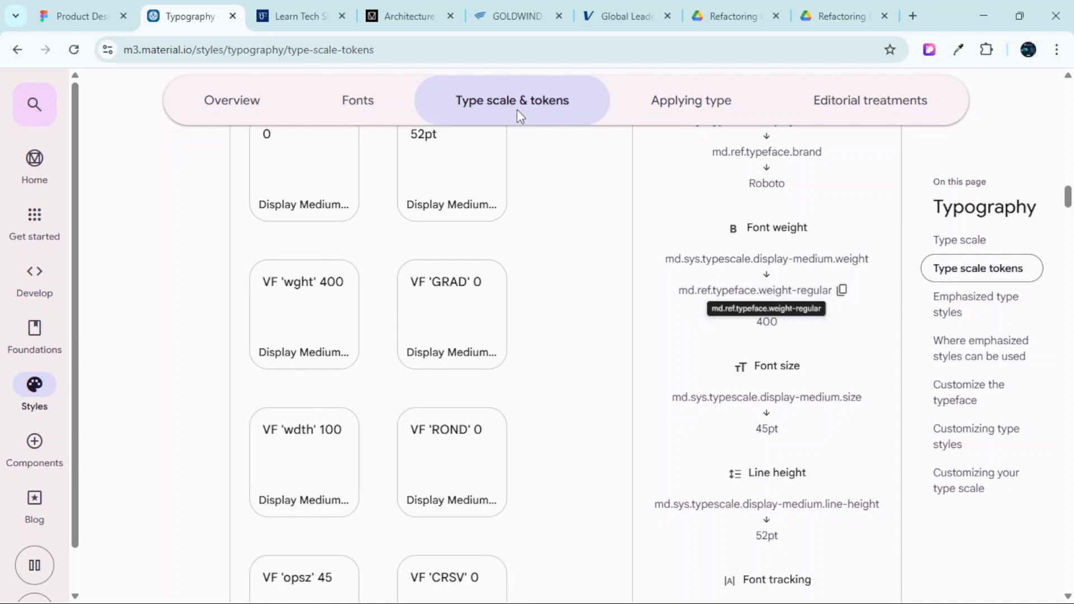
Select the Display_Medium text in Figma, check its size token on the Material Design page, and set its font size to 45
{"action": "left_click", "coordinate": [83, 16]}
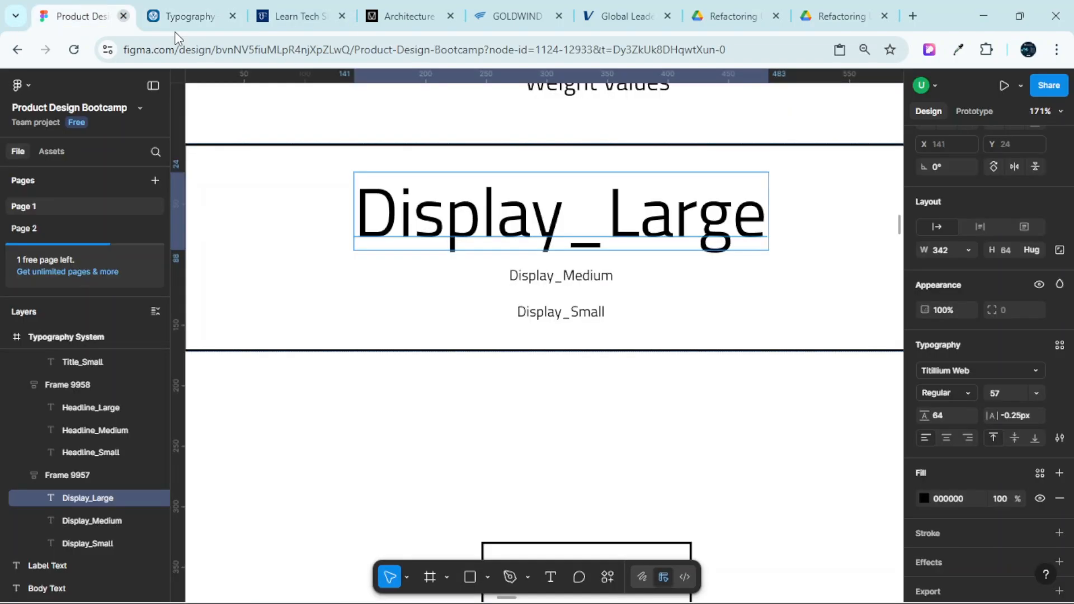
{"action": "left_click", "coordinate": [594, 280]}
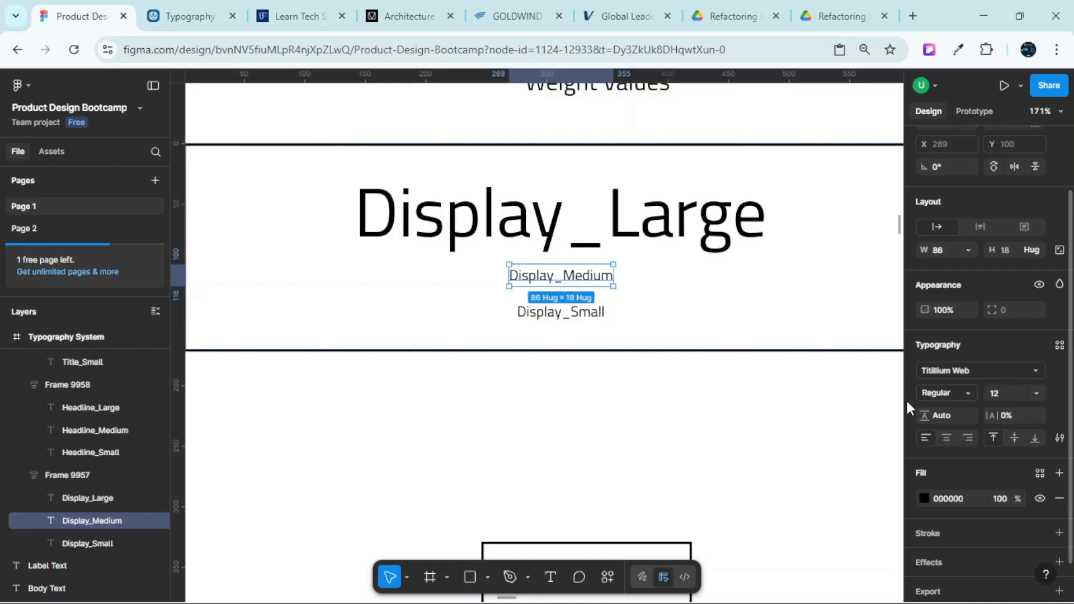
{"action": "left_click", "coordinate": [188, 16]}
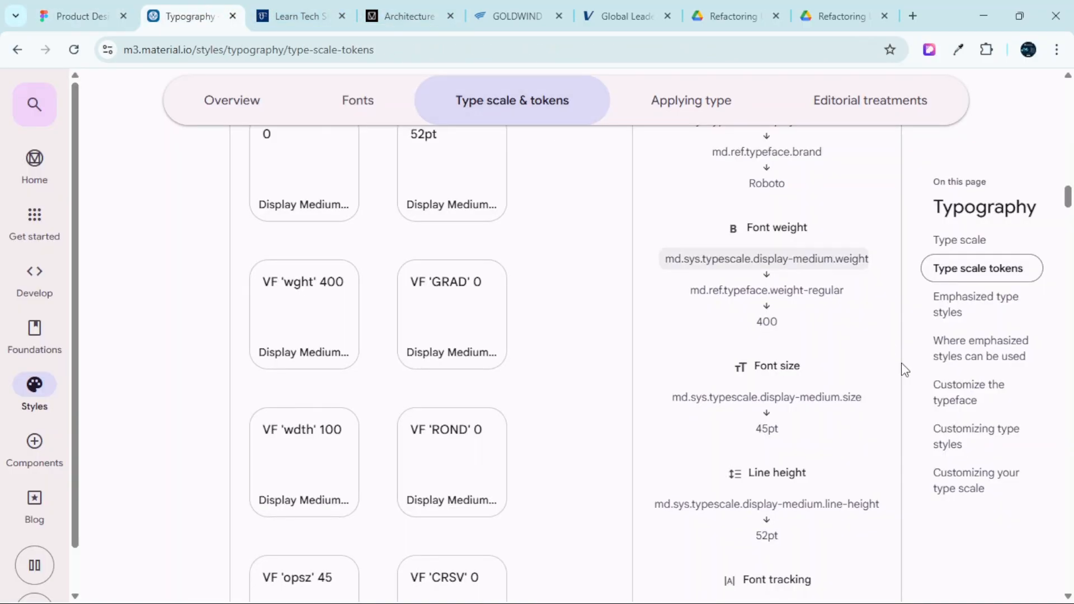
{"action": "scroll", "coordinate": [784, 347], "scroll_direction": "down", "scroll_amount": 1}
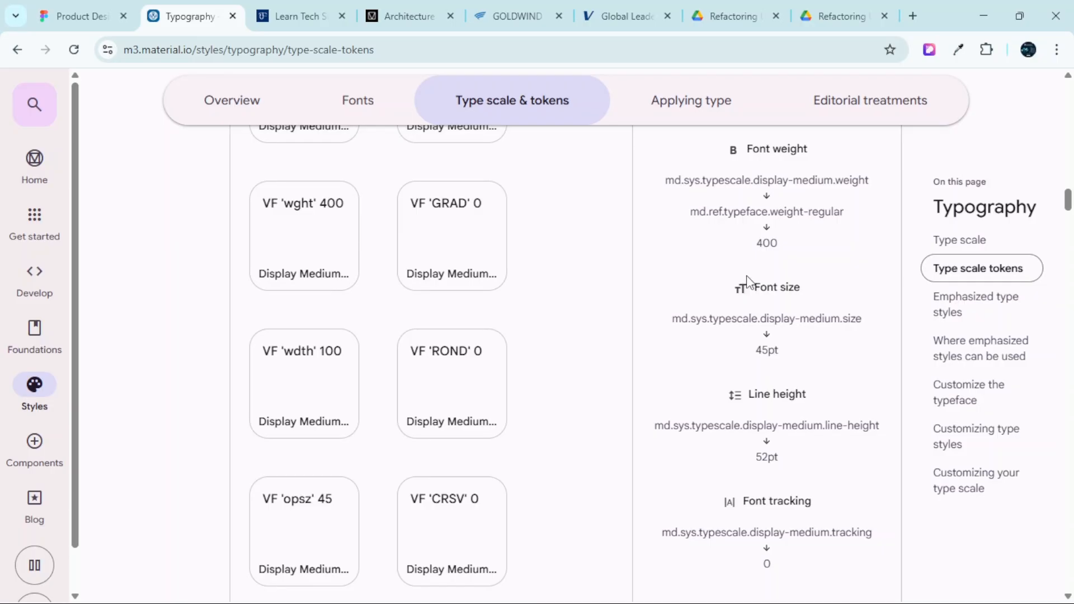
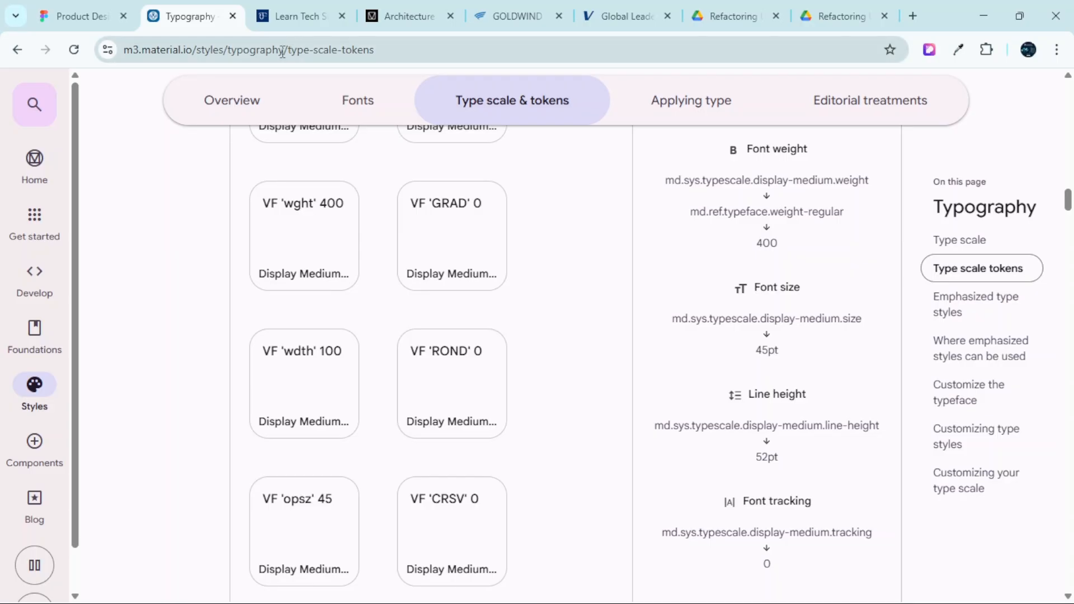
{"action": "left_click", "coordinate": [72, 13]}
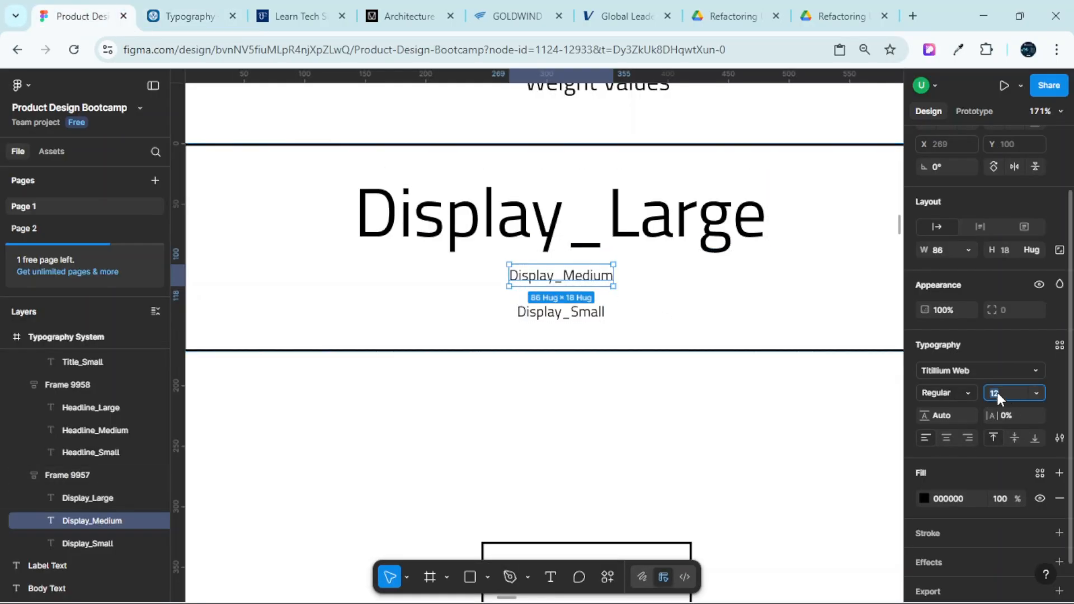
{"action": "type", "text": "45"}
{"action": "key", "text": "Return"}
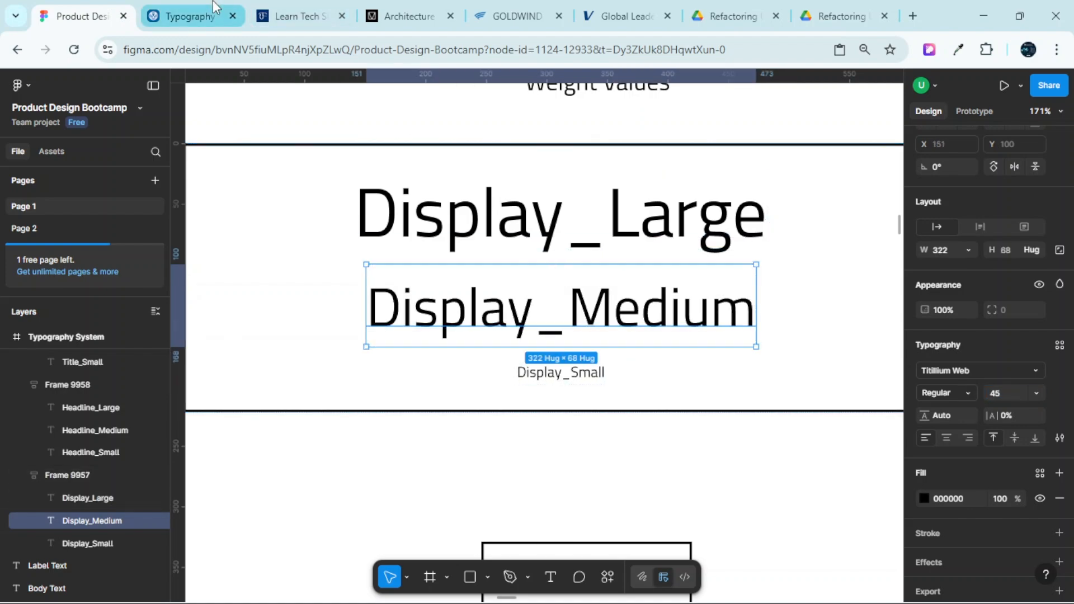
Look up the Display Medium line-height token on the Material Design page, and set Display_Medium's line height to 52 in Figma
{"action": "left_click", "coordinate": [185, 15]}
{"action": "scroll", "coordinate": [767, 359], "scroll_direction": "down", "scroll_amount": 1}
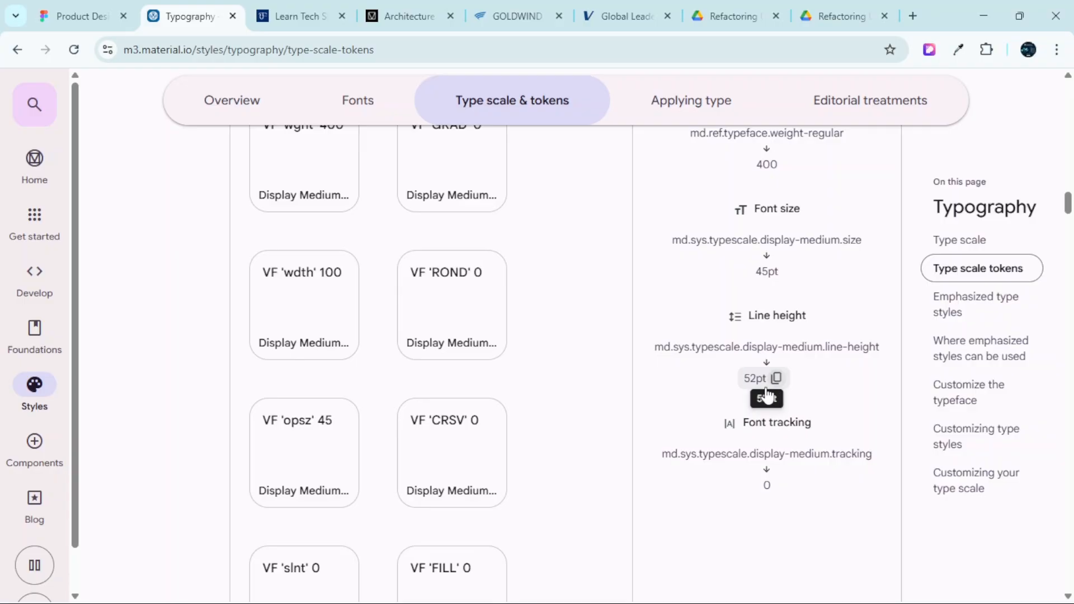
{"action": "left_click", "coordinate": [89, 12]}
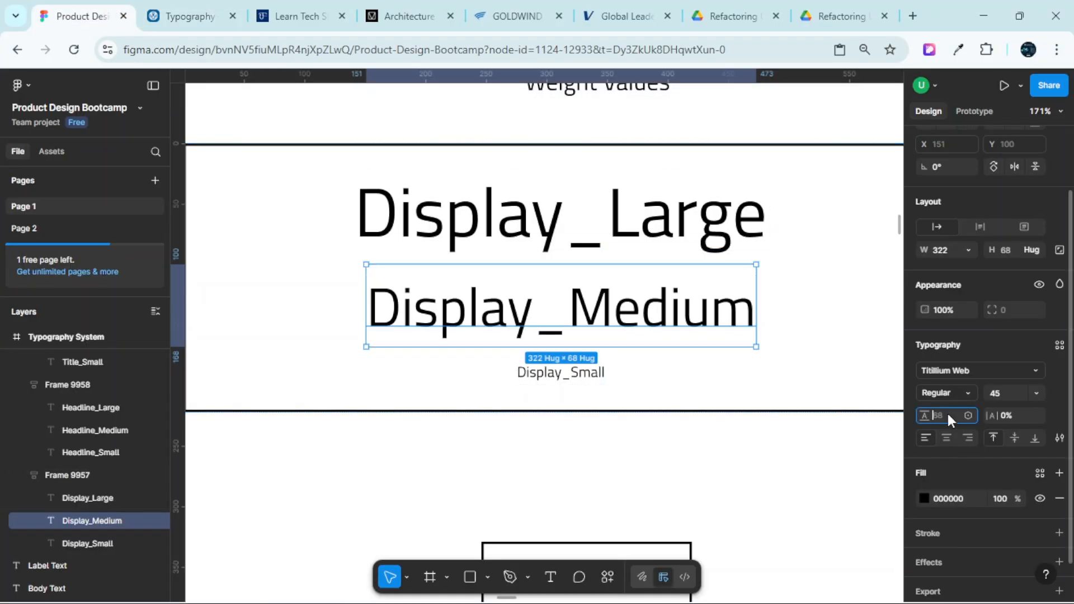
{"action": "left_click", "coordinate": [935, 419]}
{"action": "type", "text": "6"}
{"action": "key", "text": "Return"}
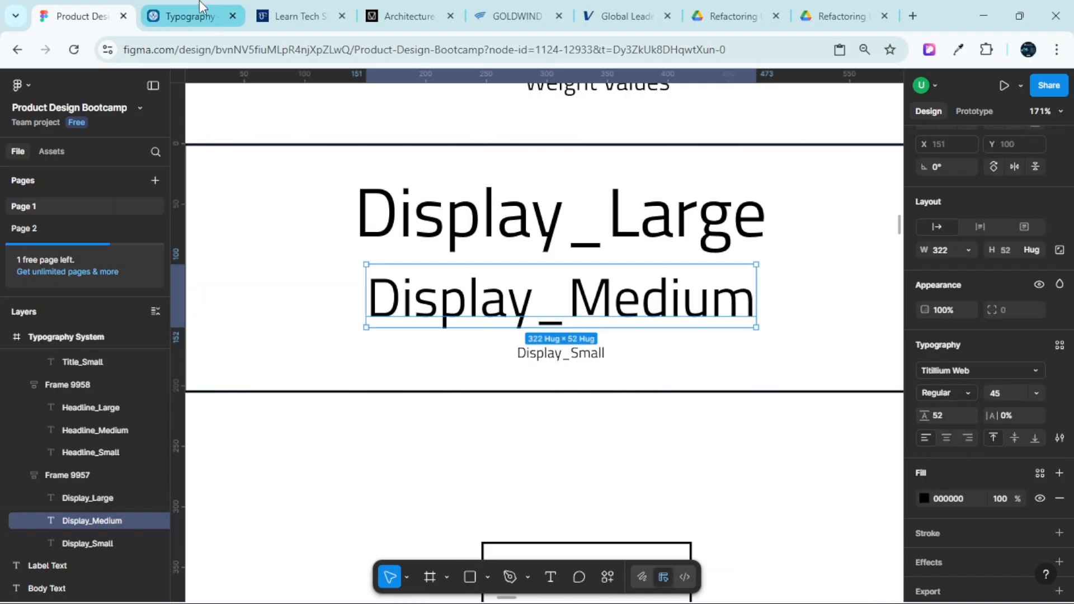
Check the Display Medium tracking token on the Material Design page, and set Display_Medium's letter spacing to 0px in Figma
{"action": "left_click", "coordinate": [189, 16]}
{"action": "scroll", "coordinate": [718, 426], "scroll_direction": "down", "scroll_amount": 3}
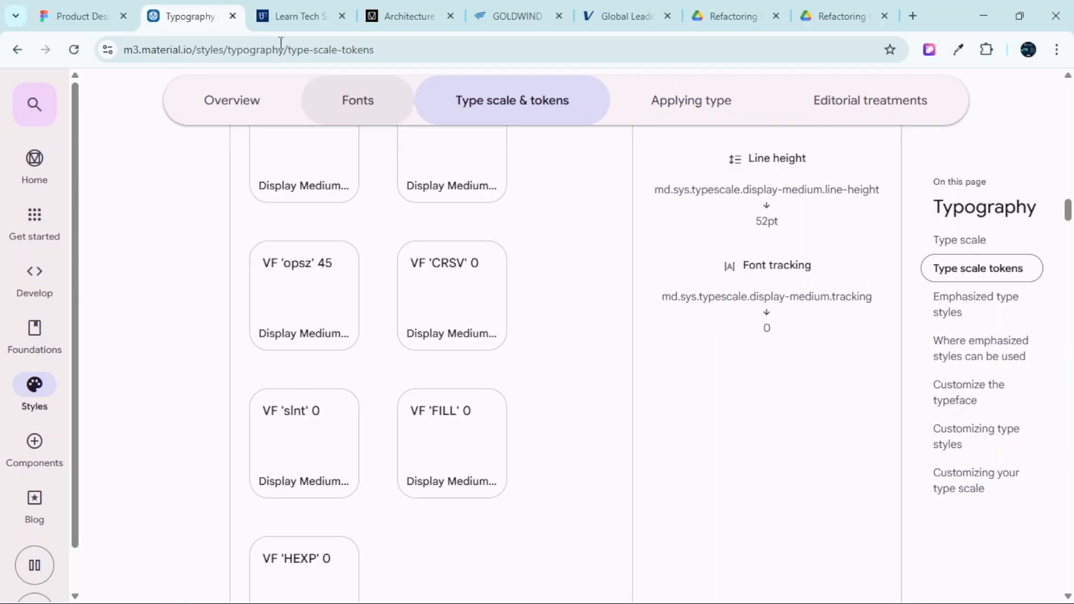
{"action": "left_click", "coordinate": [91, 7]}
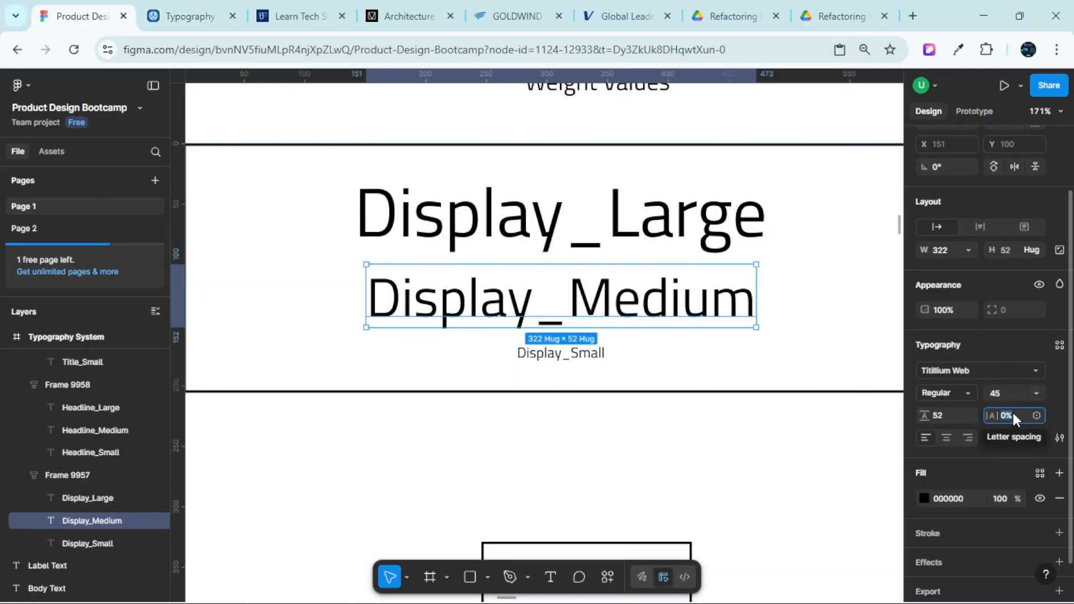
{"action": "type", "text": "0"}
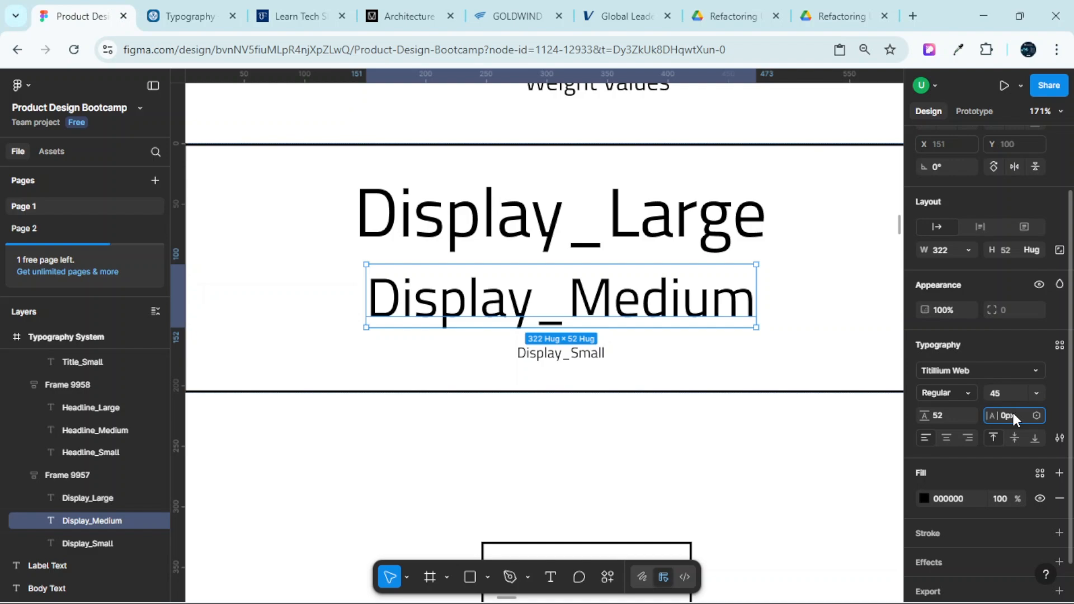
{"action": "key", "text": "Escape"}
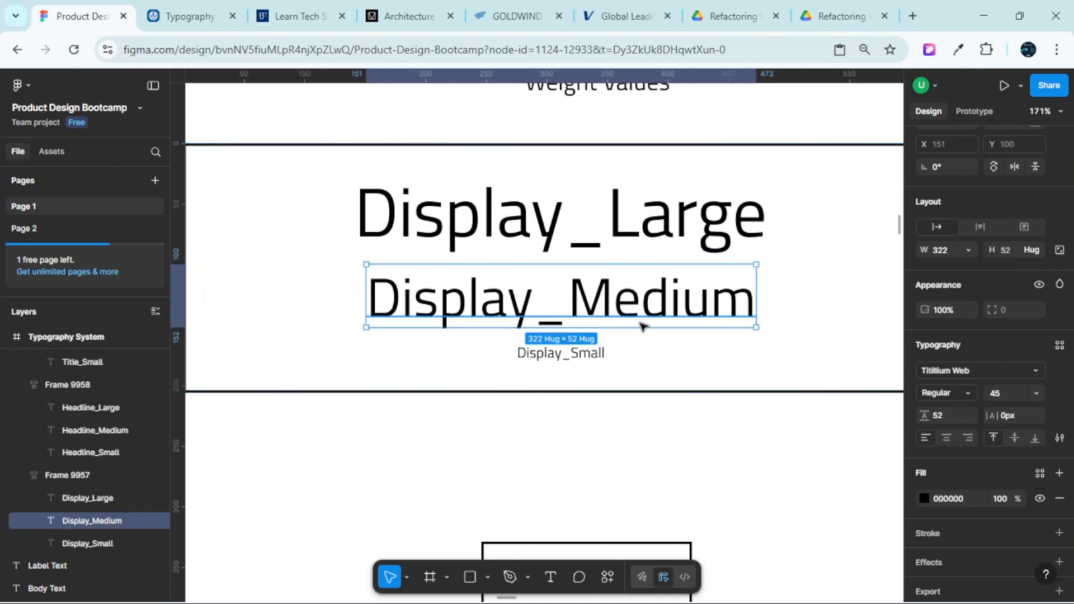
Select the Display_Small text in Figma, and review the Display Medium font name and weight tokens on the Material Design page
{"action": "scroll", "coordinate": [659, 348], "scroll_direction": "down", "scroll_amount": 2}
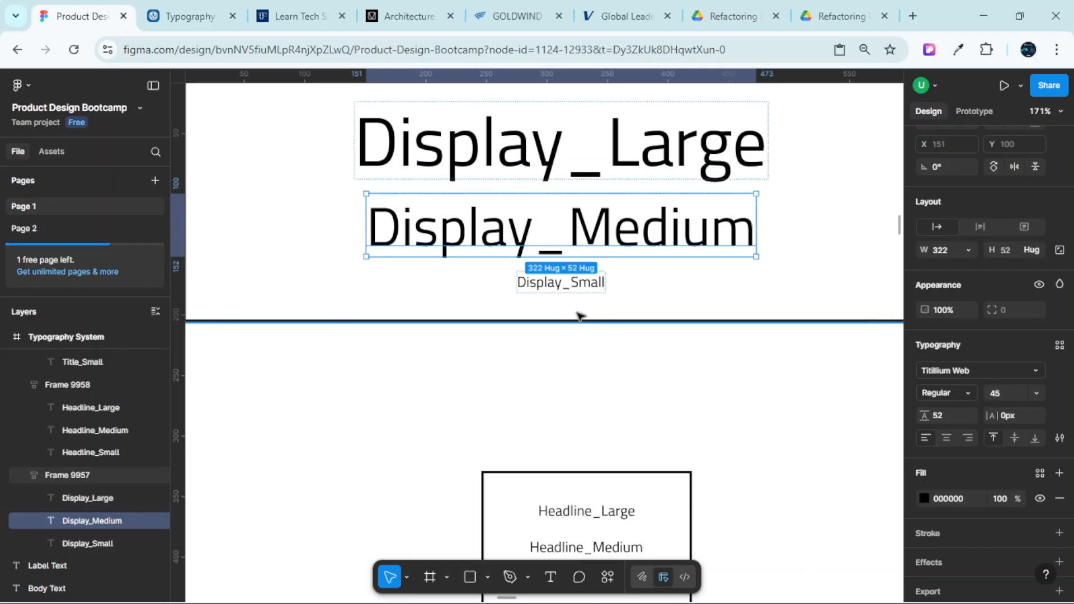
{"action": "left_click", "coordinate": [580, 284]}
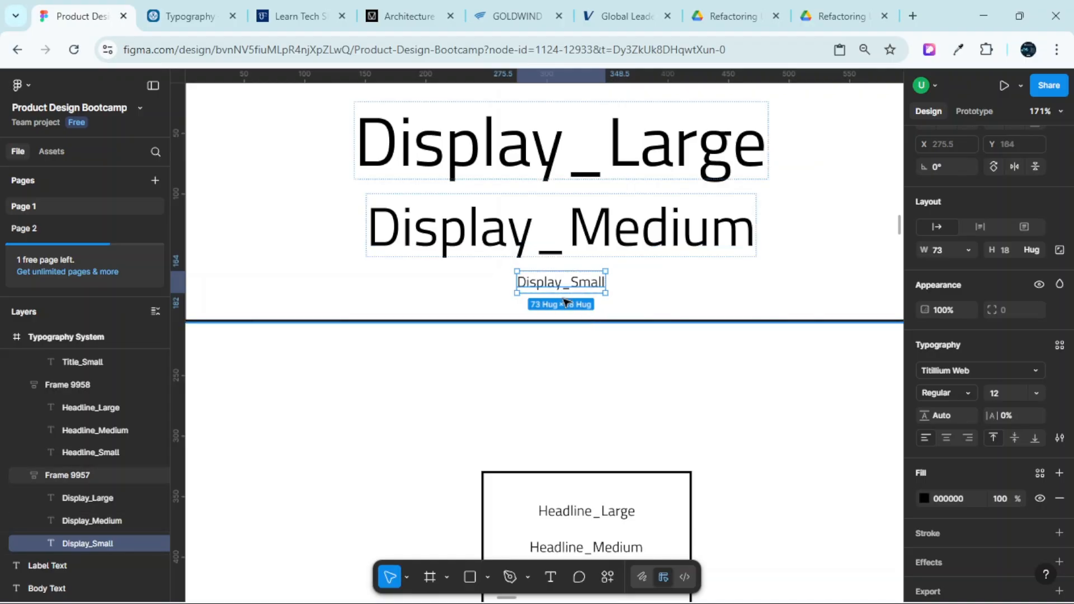
{"action": "left_click", "coordinate": [180, 16]}
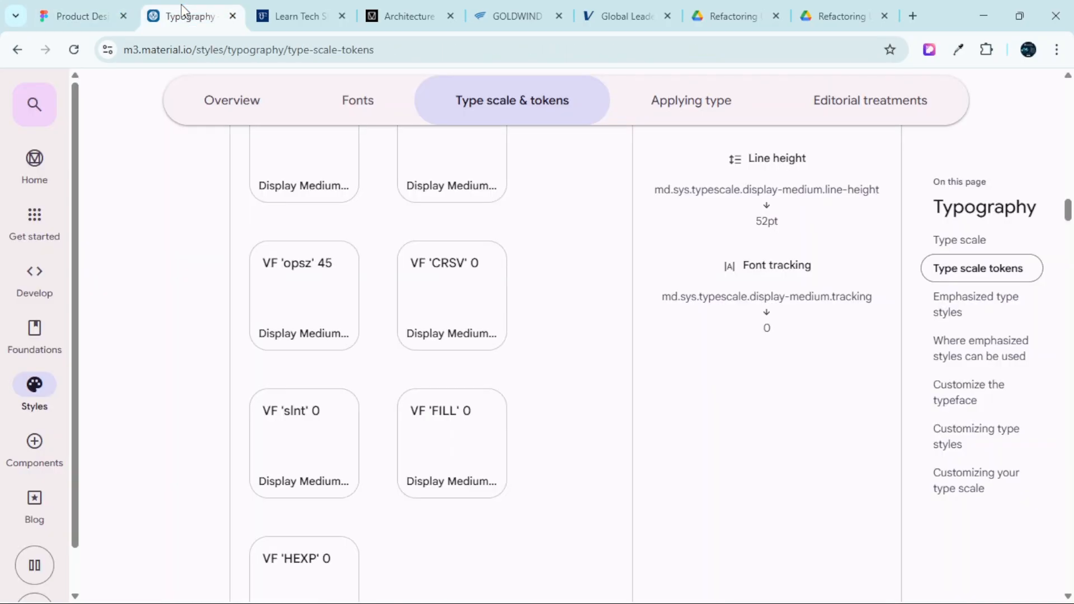
{"action": "scroll", "coordinate": [545, 353], "scroll_direction": "up", "scroll_amount": 15}
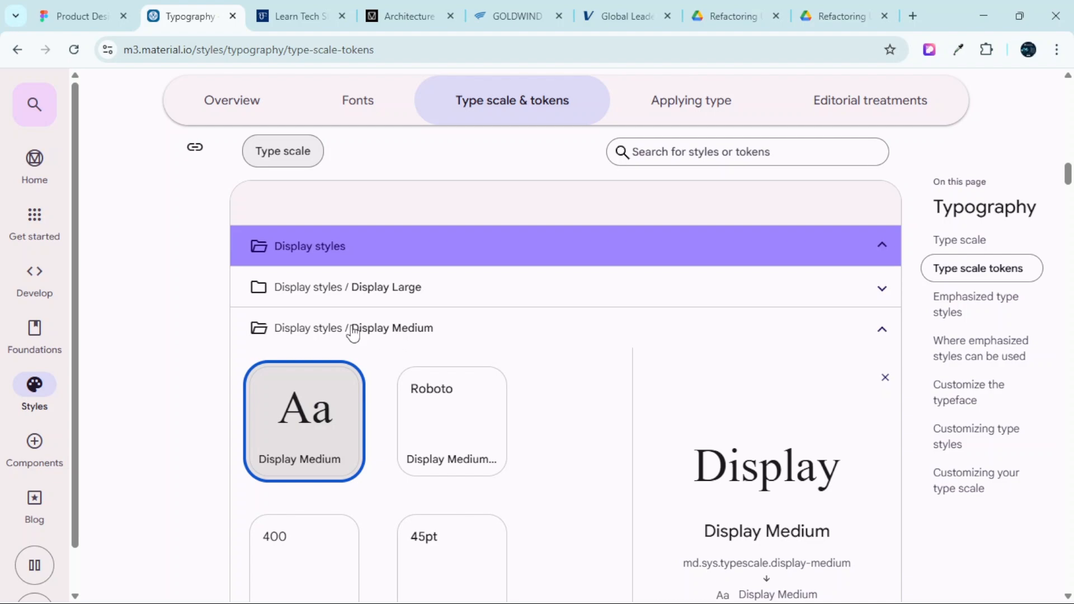
{"action": "scroll", "coordinate": [347, 349], "scroll_direction": "down", "scroll_amount": 2}
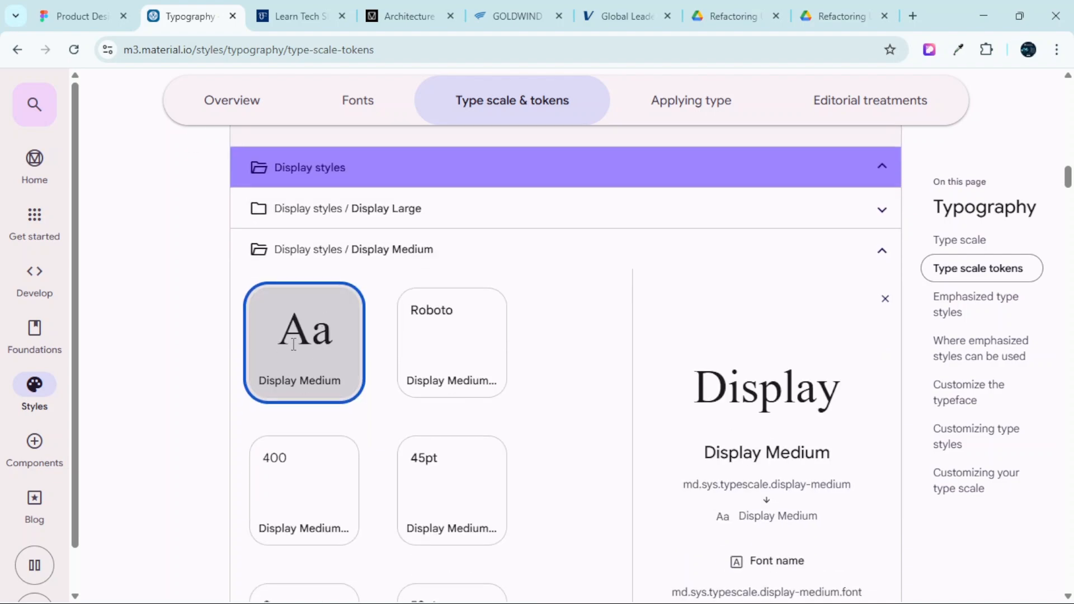
{"action": "scroll", "coordinate": [789, 425], "scroll_direction": "down", "scroll_amount": 3}
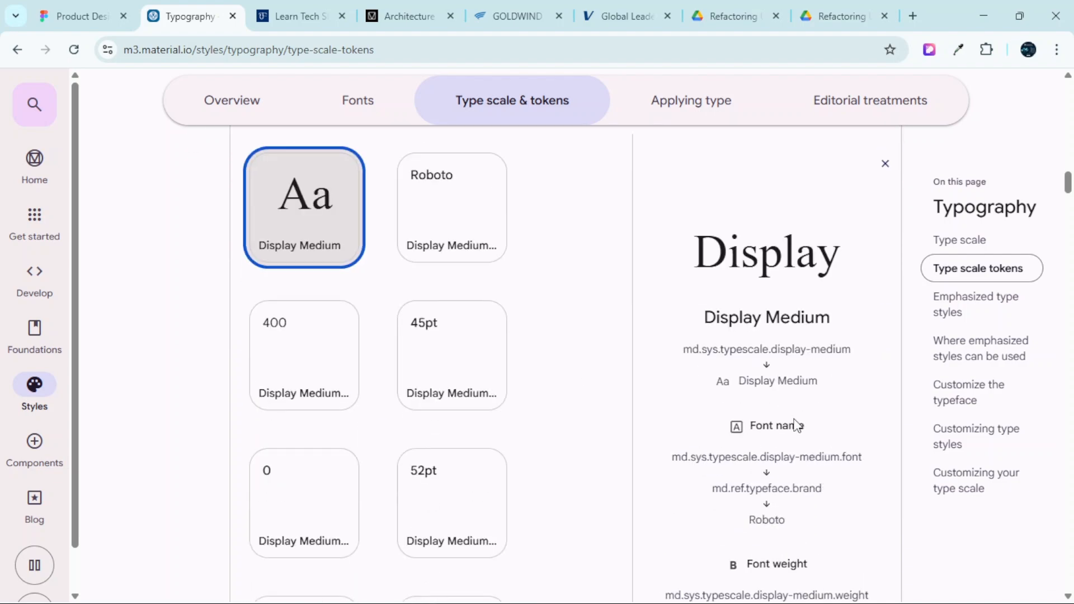
{"action": "scroll", "coordinate": [795, 420], "scroll_direction": "down", "scroll_amount": 4}
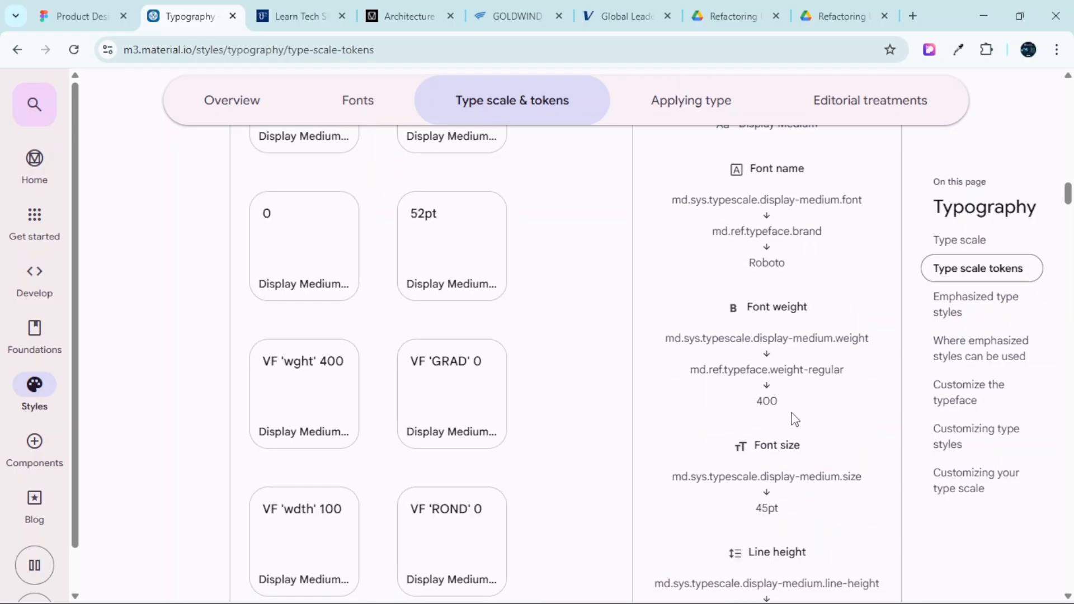
{"action": "scroll", "coordinate": [787, 426], "scroll_direction": "down", "scroll_amount": 4}
{"action": "scroll", "coordinate": [780, 292], "scroll_direction": "up", "scroll_amount": 7}
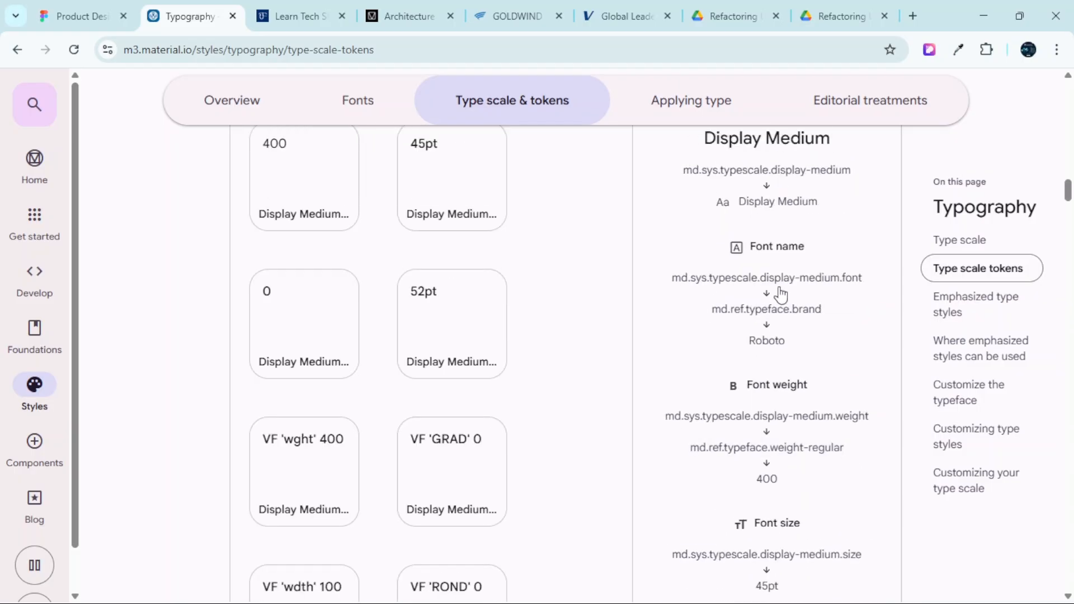
{"action": "scroll", "coordinate": [771, 320], "scroll_direction": "down", "scroll_amount": 3}
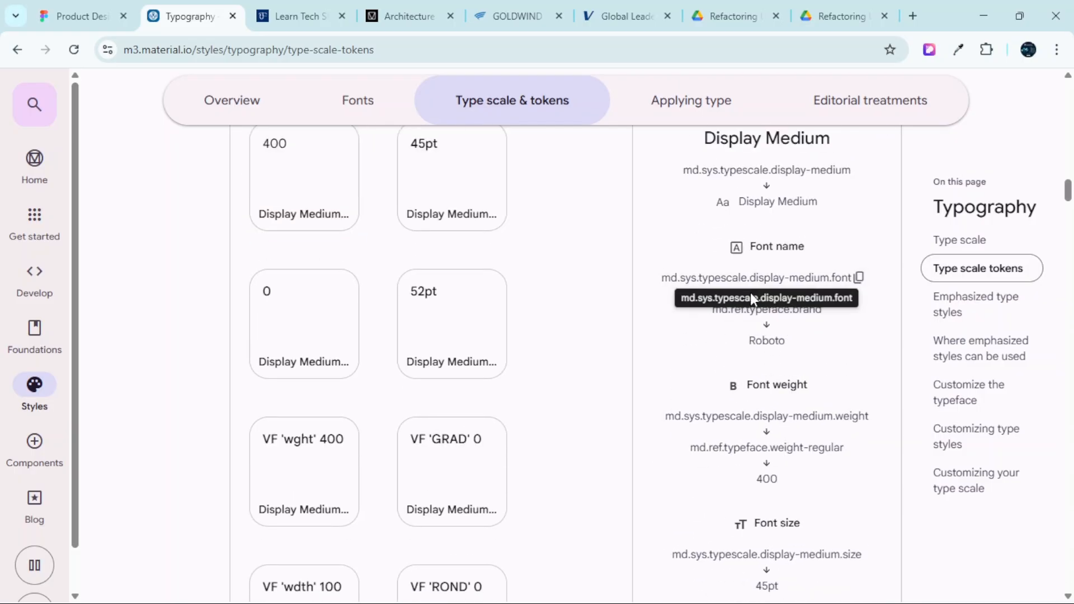
{"action": "scroll", "coordinate": [766, 342], "scroll_direction": "down", "scroll_amount": 1}
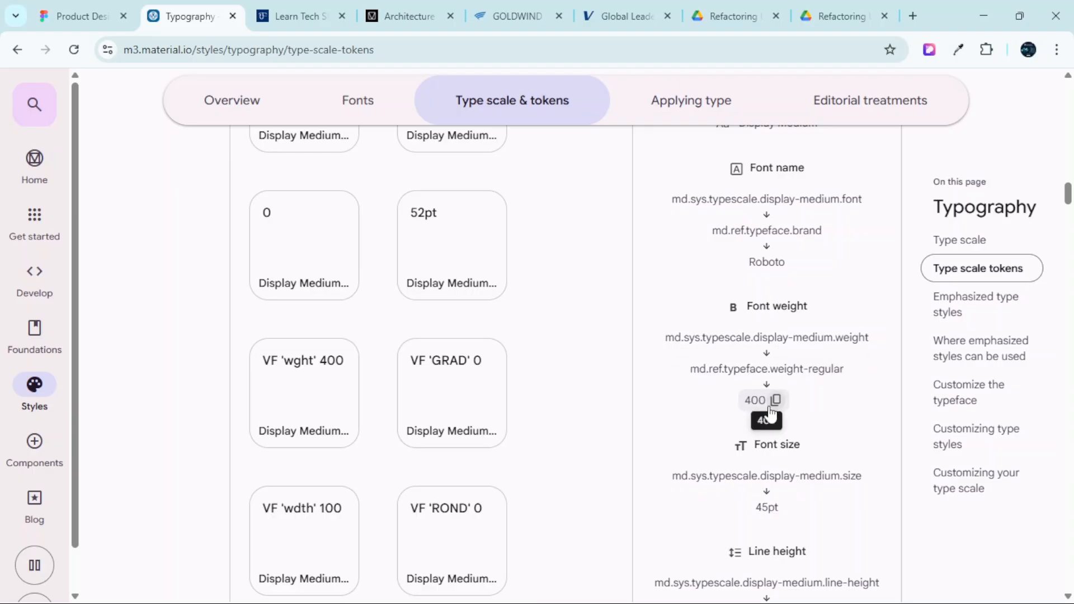
Check the Display Medium font size token on the Material Design page, and set Display_Small's font size to 45 in Figma
{"action": "left_click", "coordinate": [129, 7]}
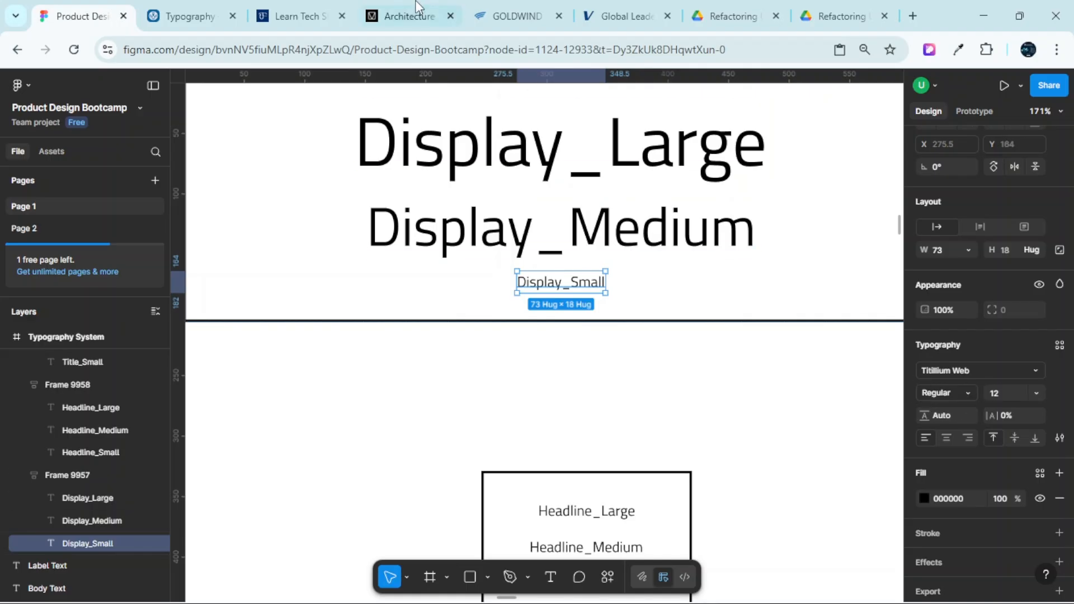
{"action": "left_click", "coordinate": [185, 16]}
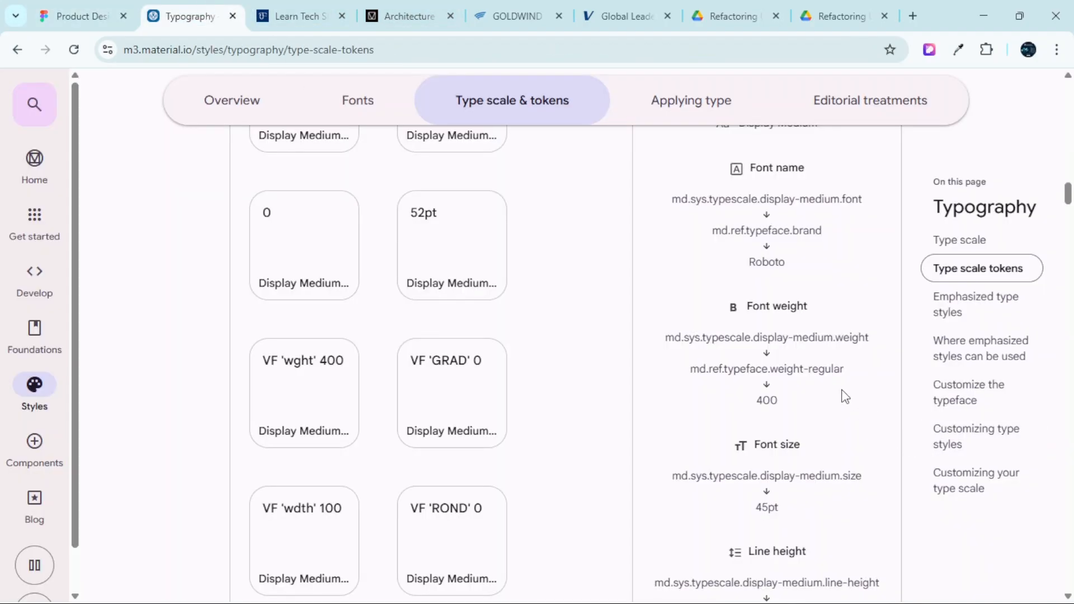
{"action": "scroll", "coordinate": [845, 396], "scroll_direction": "down", "scroll_amount": 3}
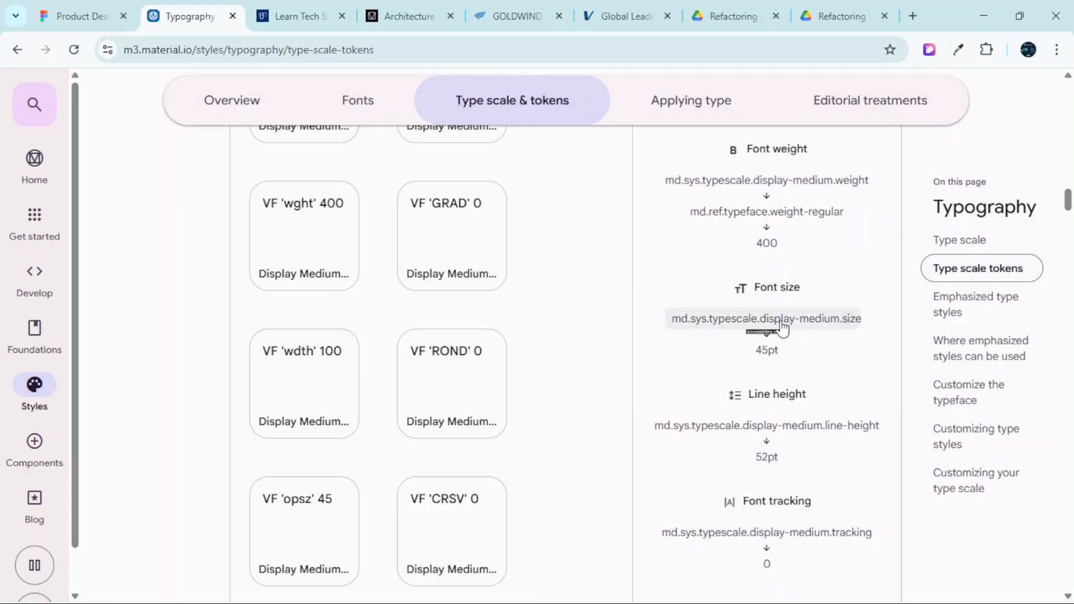
{"action": "left_click", "coordinate": [76, 15]}
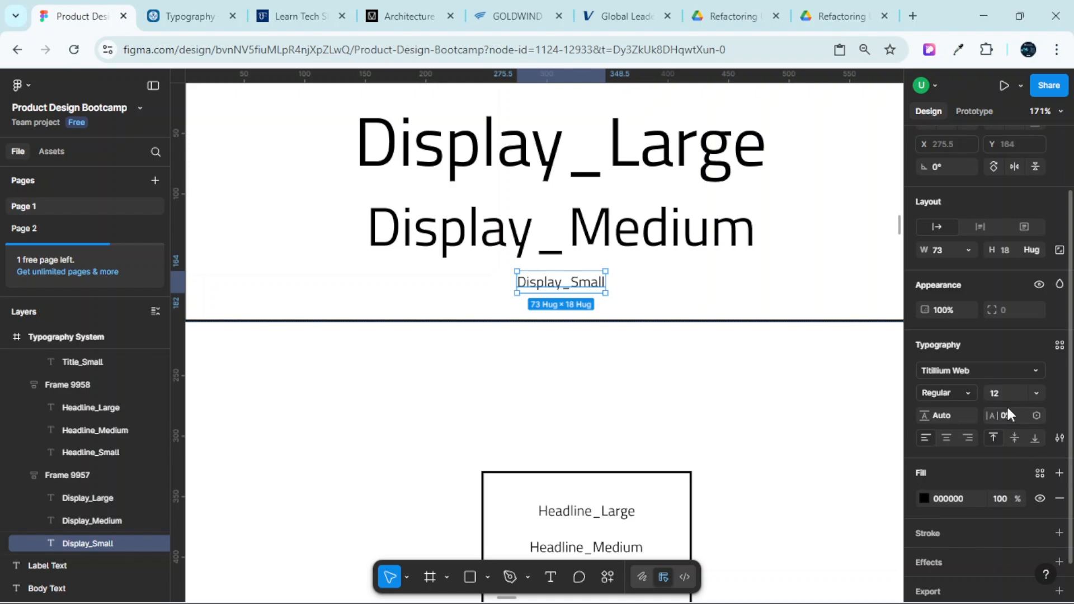
{"action": "left_click", "coordinate": [999, 391]}
{"action": "type", "text": "45"}
{"action": "key", "text": "Return"}
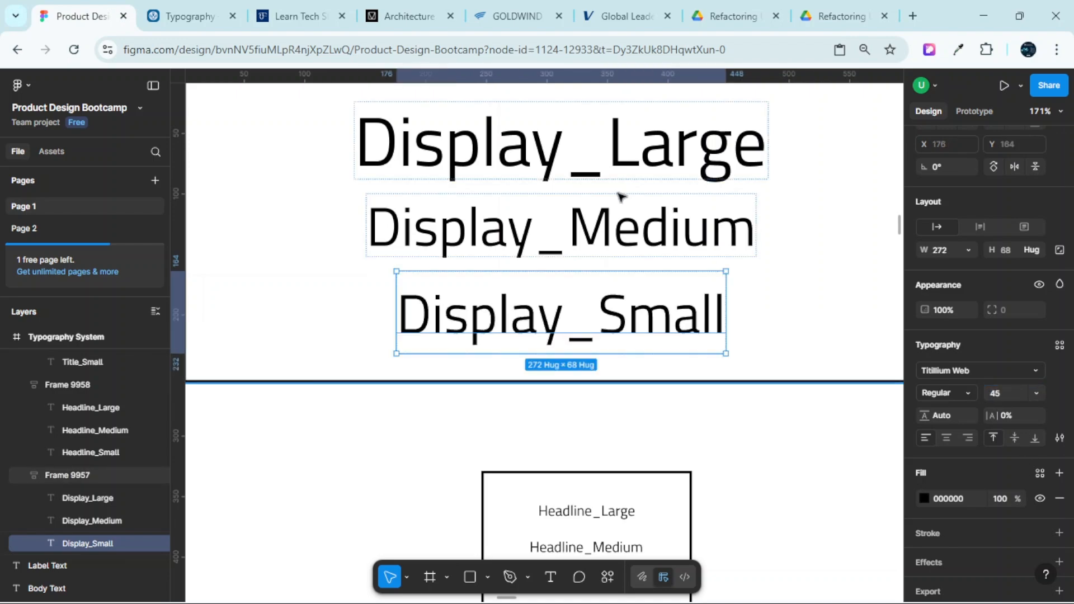
Check the Display Medium line-height token on the Material Design page, and set Display_Small's line height to 52 in Figma
{"action": "left_click", "coordinate": [190, 15]}
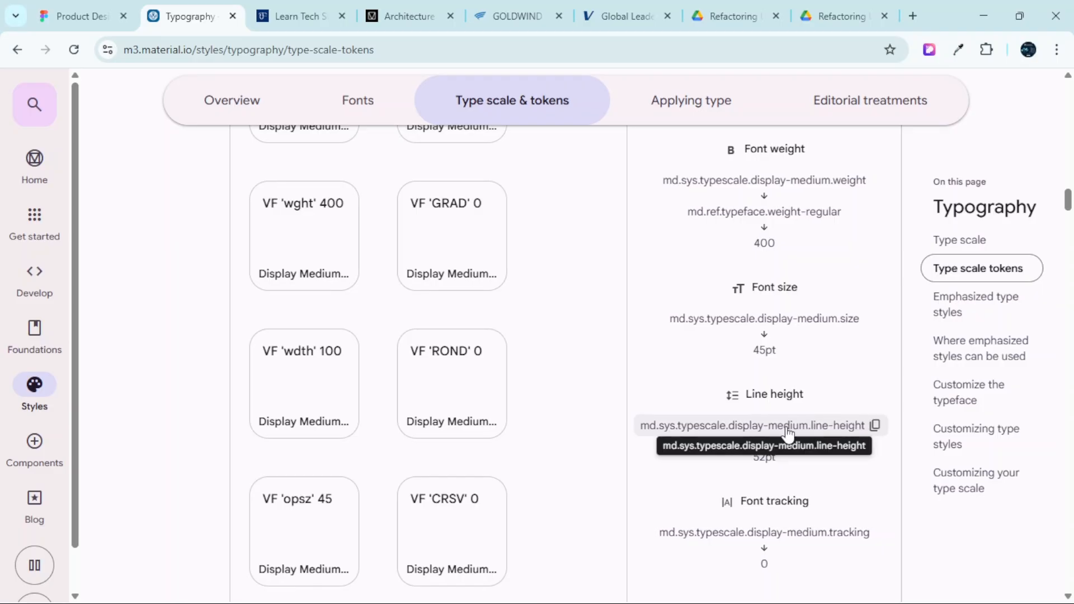
{"action": "scroll", "coordinate": [788, 433], "scroll_direction": "down", "scroll_amount": 1}
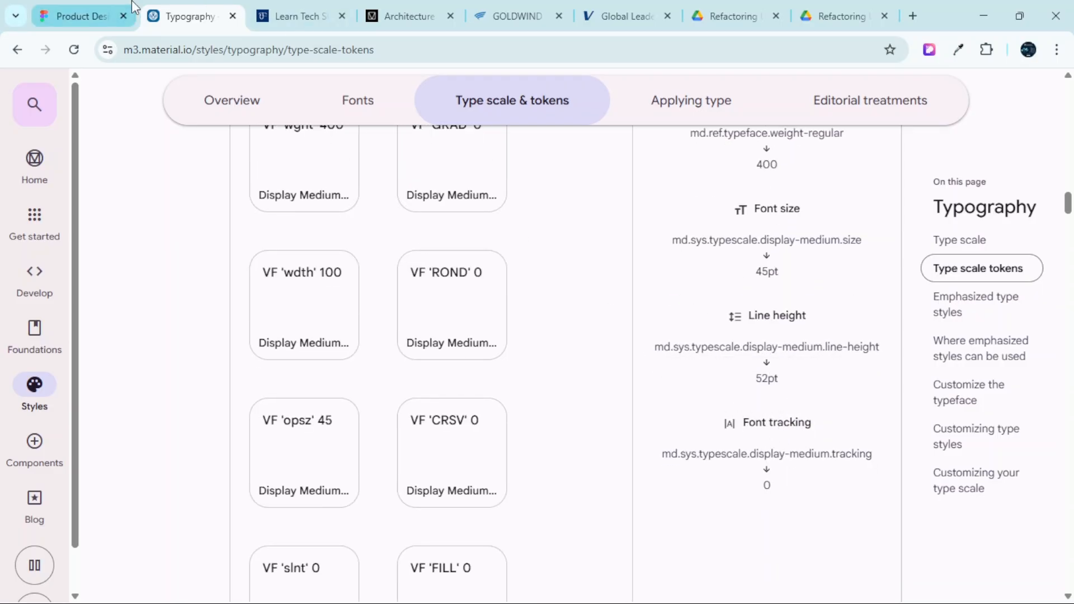
{"action": "left_click", "coordinate": [84, 16]}
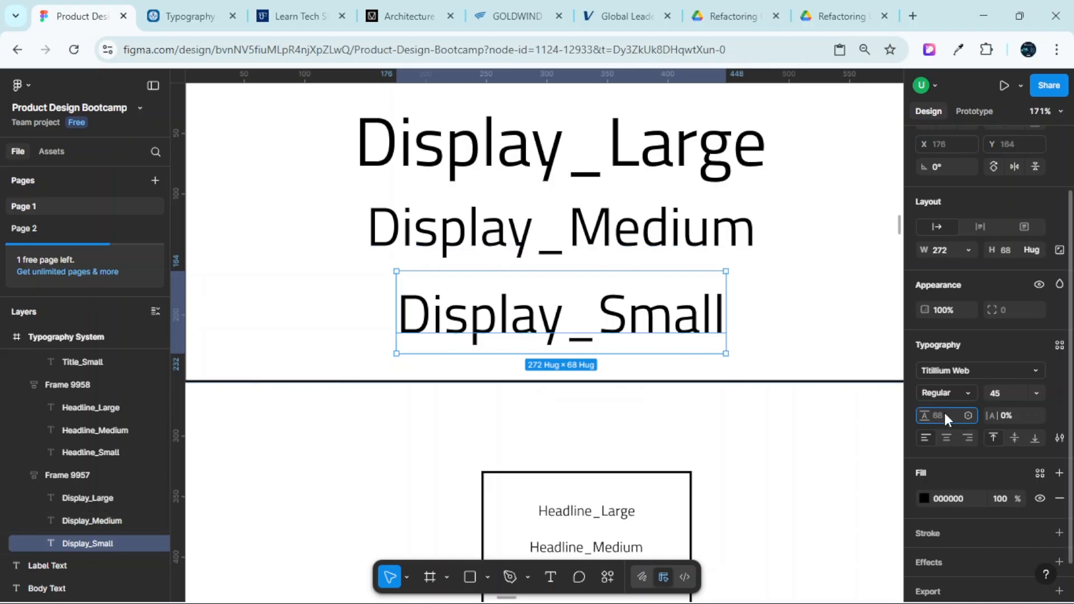
{"action": "type", "text": "52"}
{"action": "key", "text": "Return"}
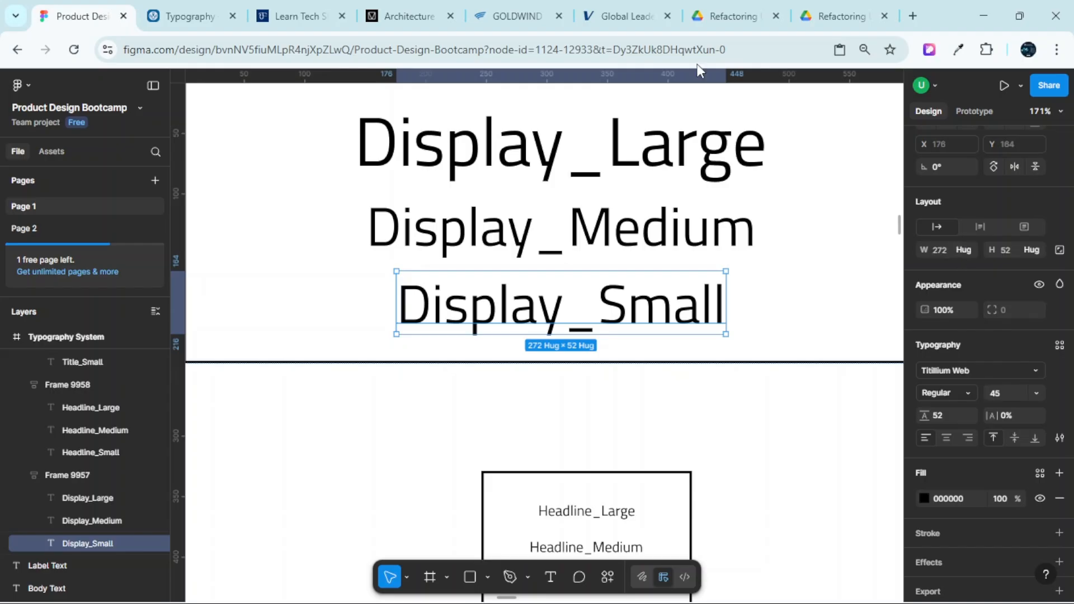
Check the Display Medium tracking token on the Material Design page, and set Display_Small's letter spacing to 0px in Figma
{"action": "left_click", "coordinate": [187, 15]}
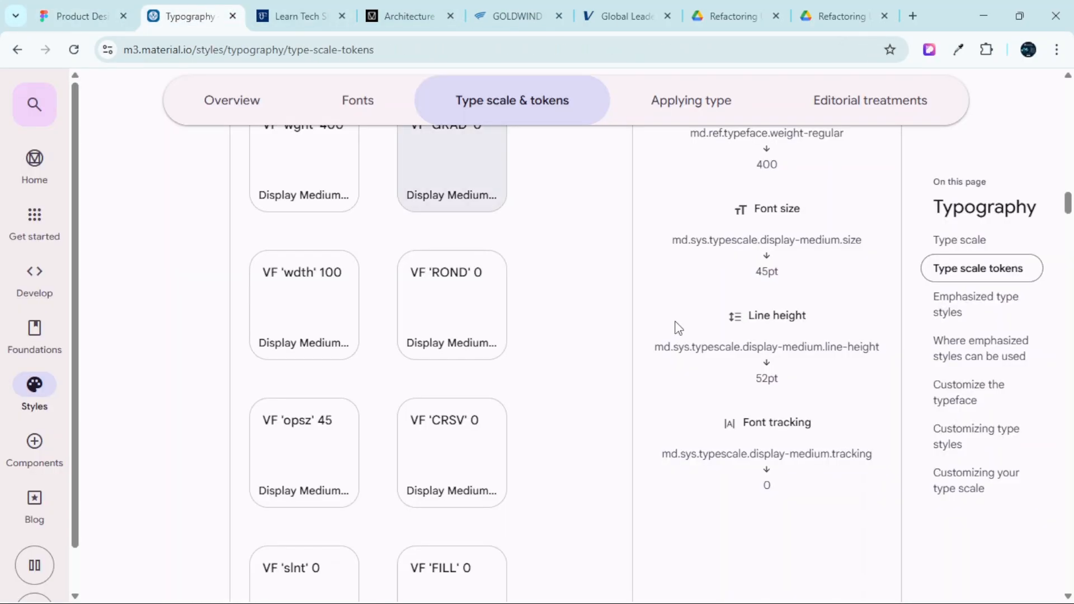
{"action": "scroll", "coordinate": [795, 448], "scroll_direction": "down", "scroll_amount": 1}
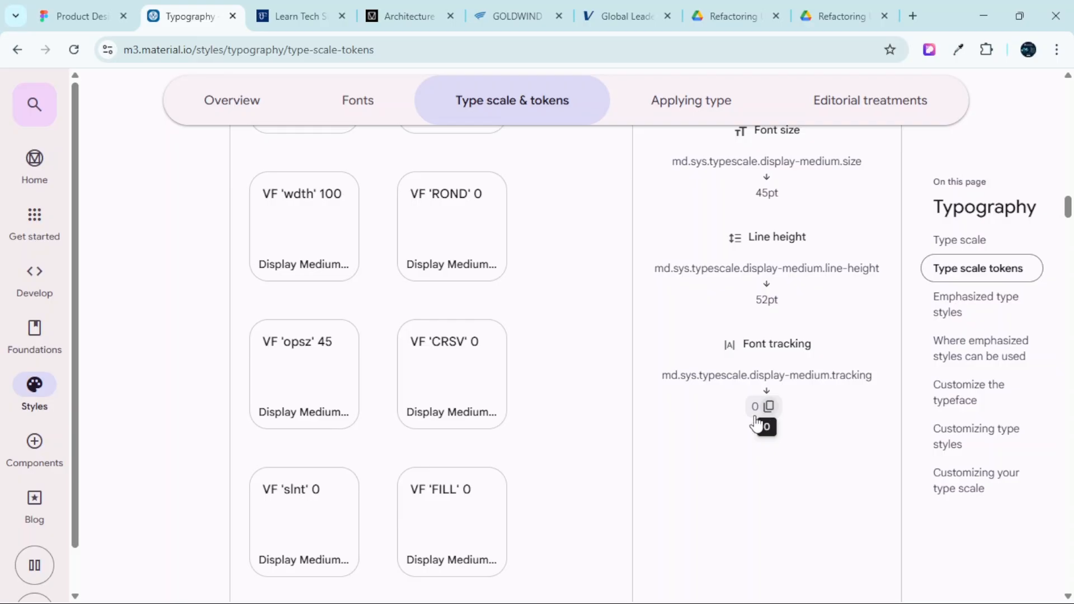
{"action": "left_click", "coordinate": [76, 16]}
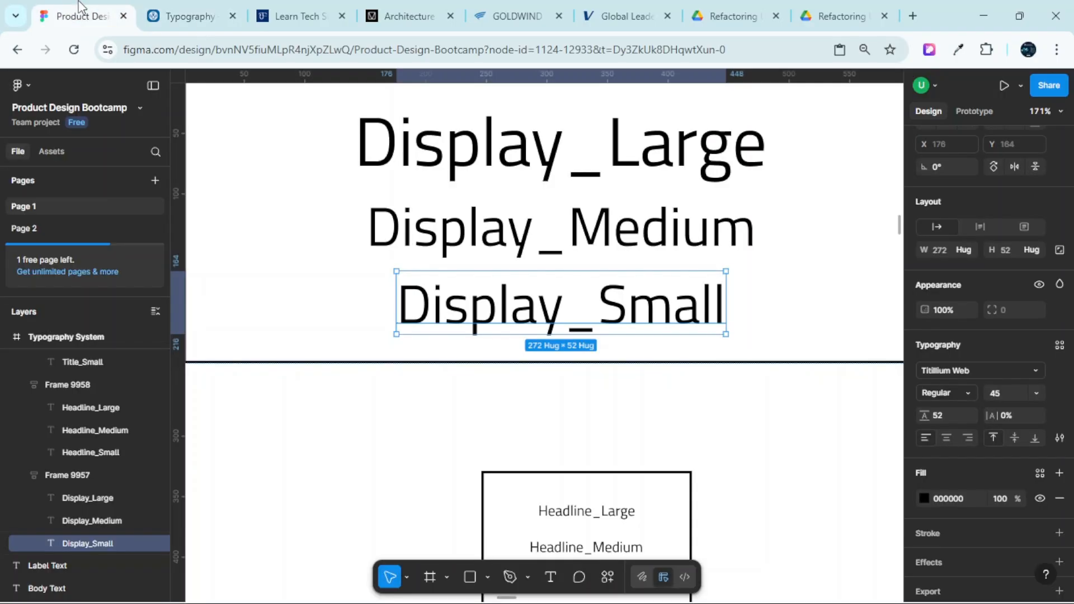
{"action": "left_click", "coordinate": [1011, 417]}
{"action": "type", "text": "0"}
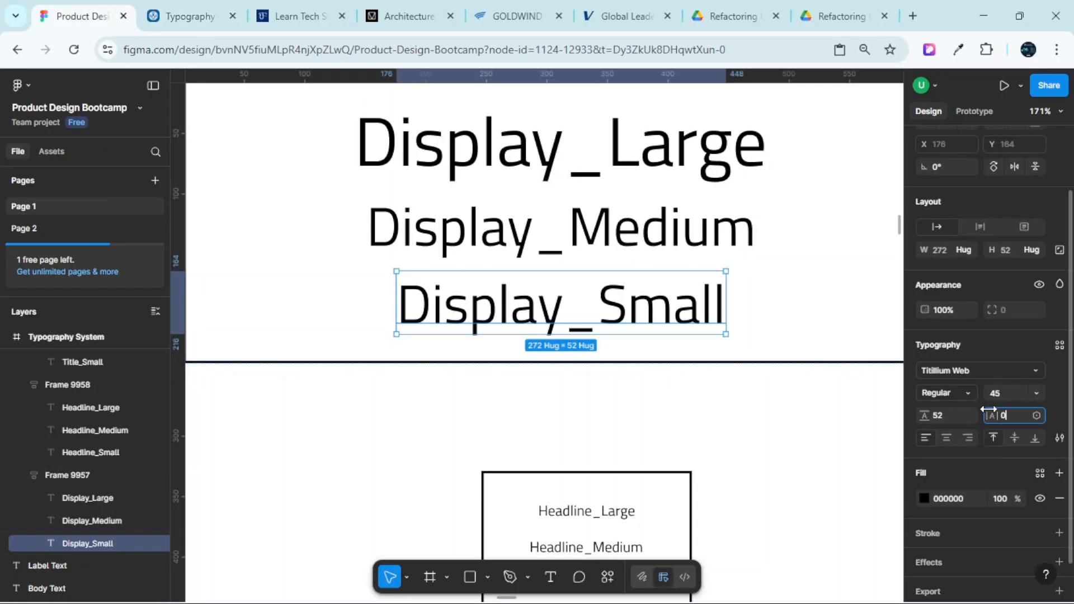
{"action": "type", "text": "px"}
{"action": "key", "text": "Return"}
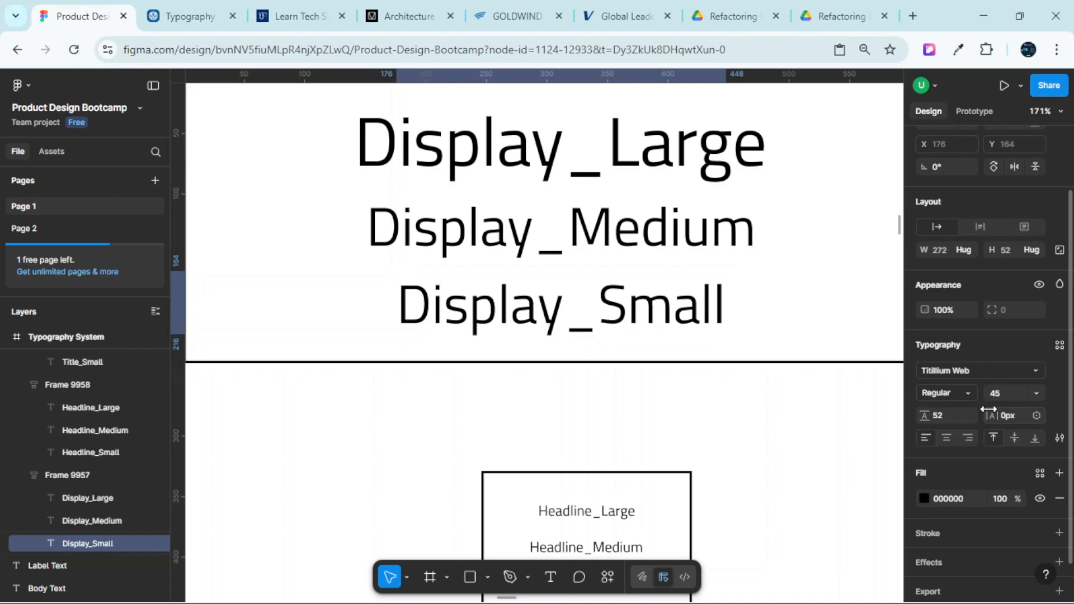
Widen the frame holding the three Display texts to 936, and center it horizontally in the Typography System frame
{"action": "scroll", "coordinate": [666, 310], "scroll_direction": "down", "scroll_amount": 5}
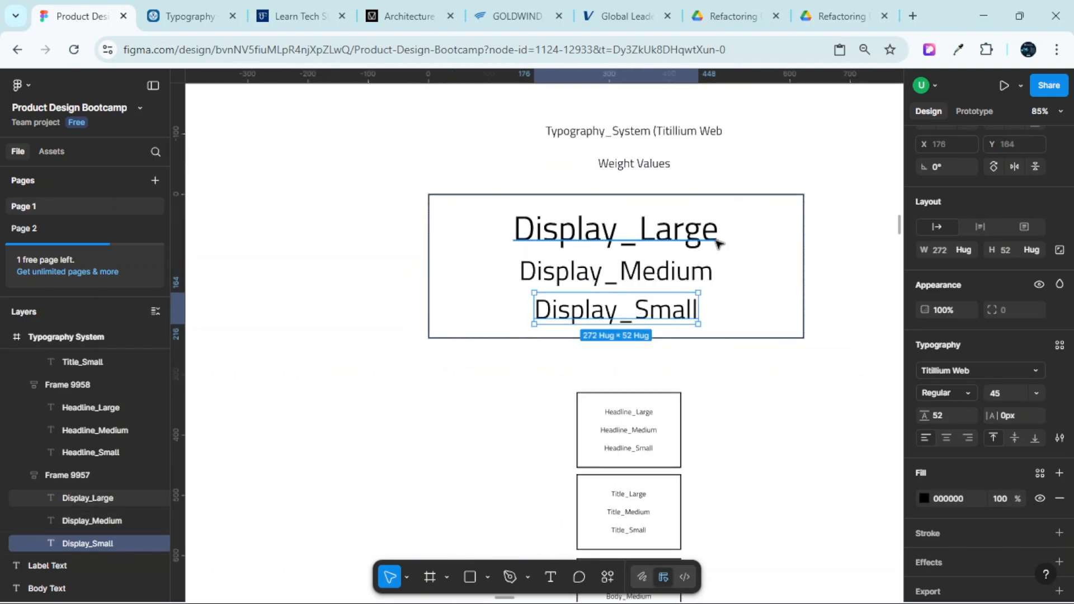
{"action": "left_click", "coordinate": [773, 416]}
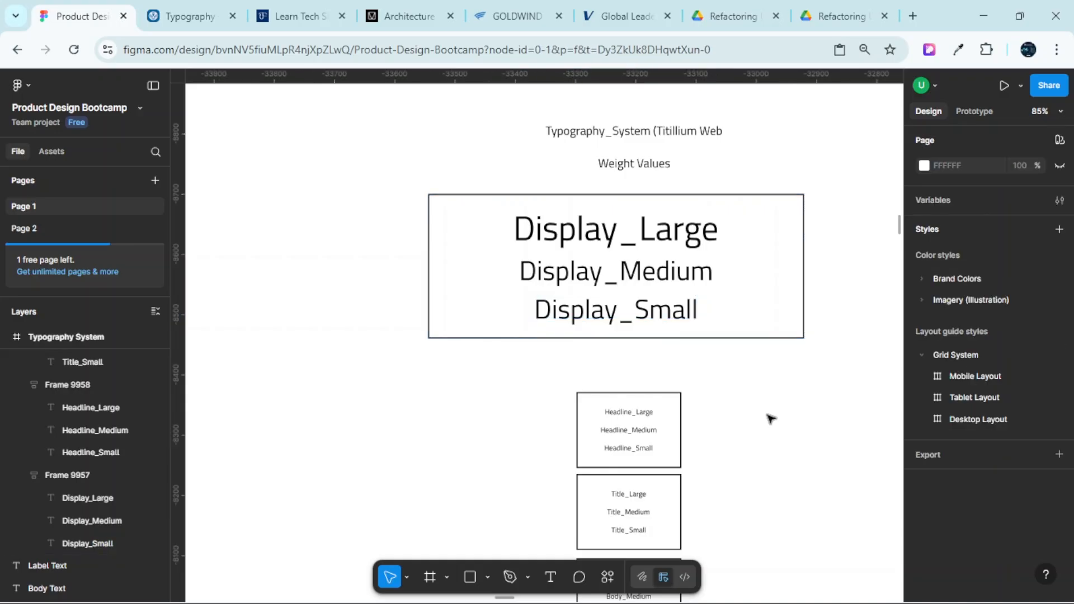
{"action": "scroll", "coordinate": [712, 388], "scroll_direction": "down", "scroll_amount": 2}
{"action": "scroll", "coordinate": [713, 388], "scroll_direction": "down", "scroll_amount": 3}
{"action": "left_click", "coordinate": [721, 255]}
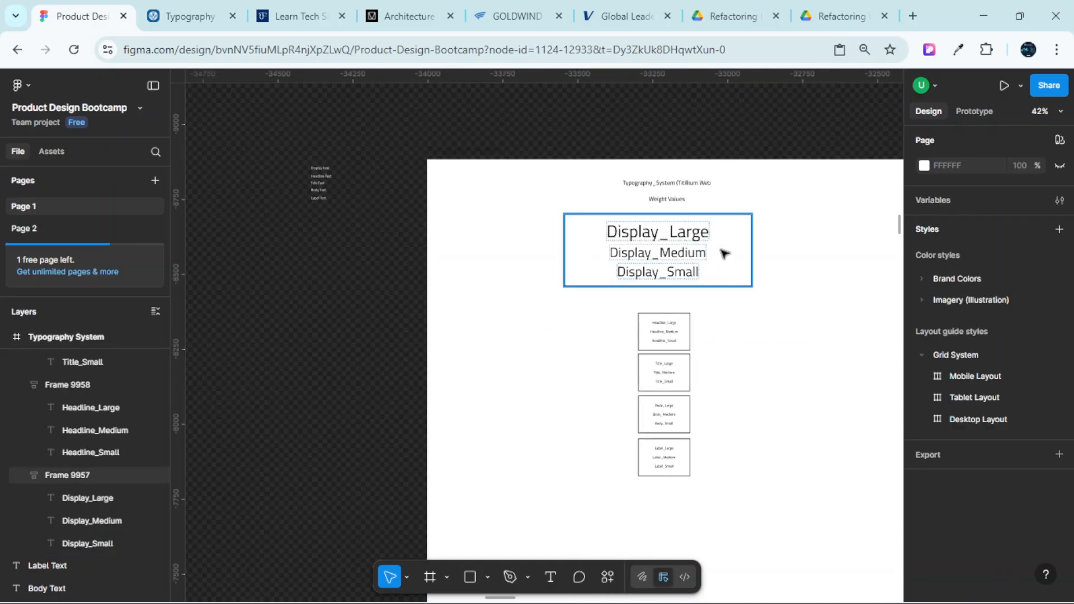
{"action": "left_click_drag", "start_coordinate": [771, 249], "coordinate": [845, 251]}
{"action": "left_click", "coordinate": [946, 200]}
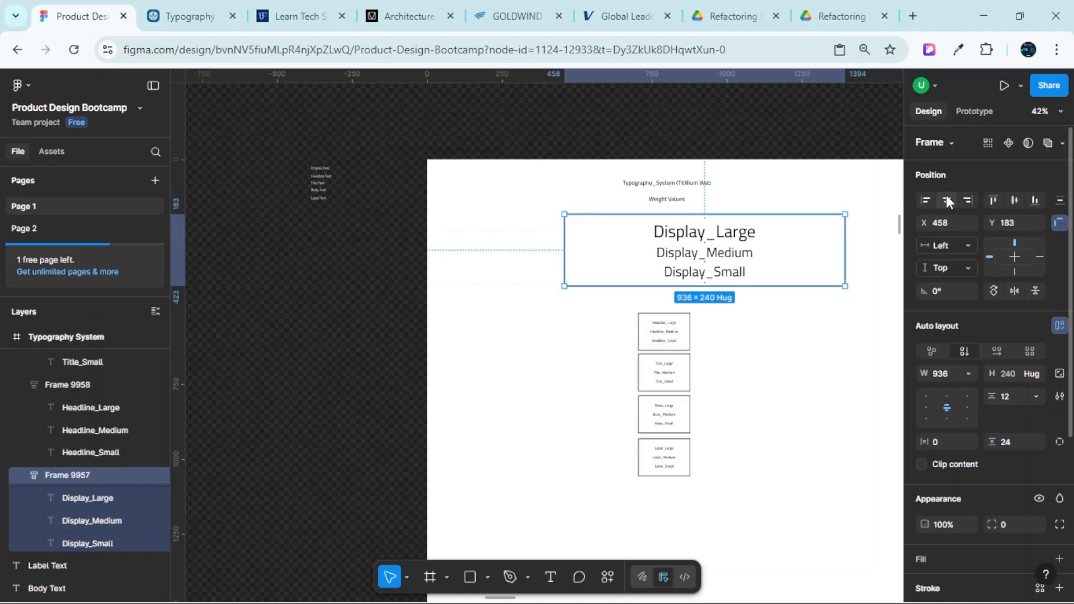
Delete the four small frames holding the Headline, Title, Body and Label texts
{"action": "scroll", "coordinate": [675, 341], "scroll_direction": "up", "scroll_amount": 5}
{"action": "scroll", "coordinate": [616, 291], "scroll_direction": "down", "scroll_amount": 5}
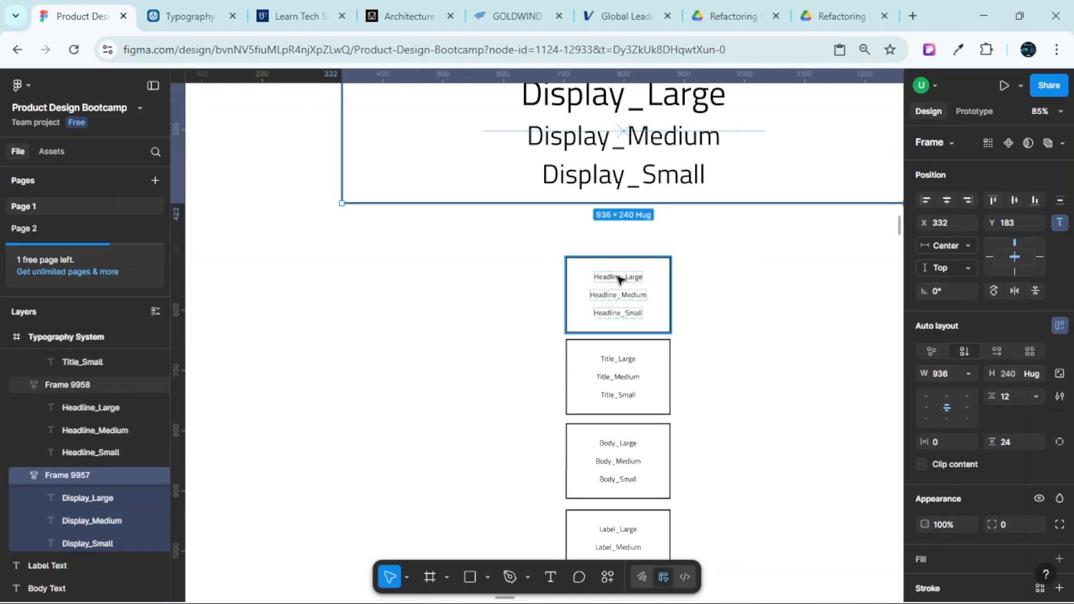
{"action": "scroll", "coordinate": [640, 279], "scroll_direction": "down", "scroll_amount": 3}
{"action": "left_click", "coordinate": [641, 282]}
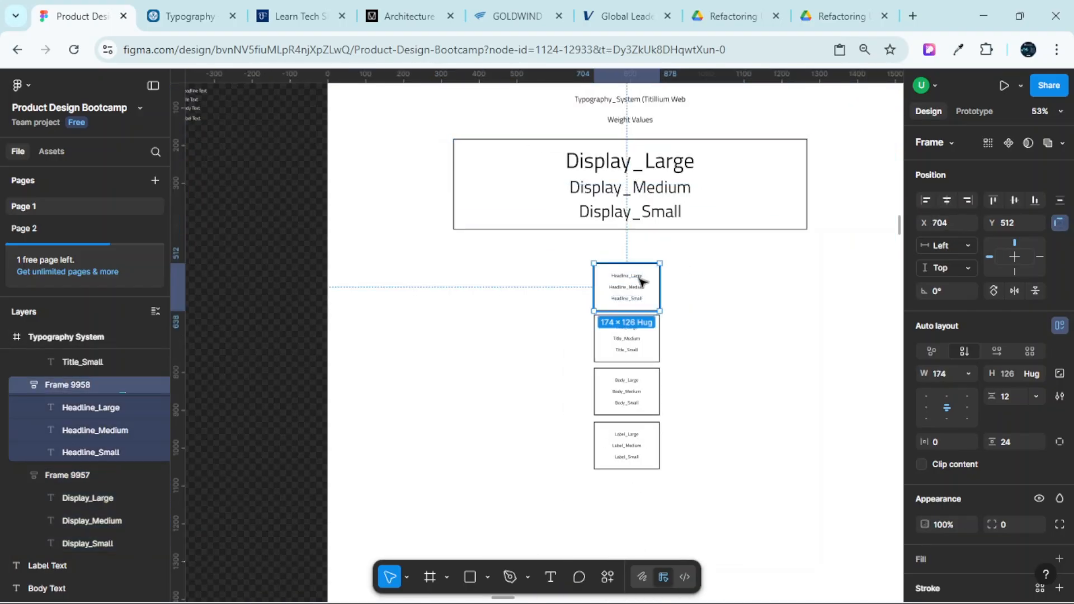
{"action": "left_click", "coordinate": [629, 348], "text": "shift"}
{"action": "left_click", "coordinate": [628, 389], "text": "shift"}
{"action": "left_click", "coordinate": [641, 449], "text": "shift"}
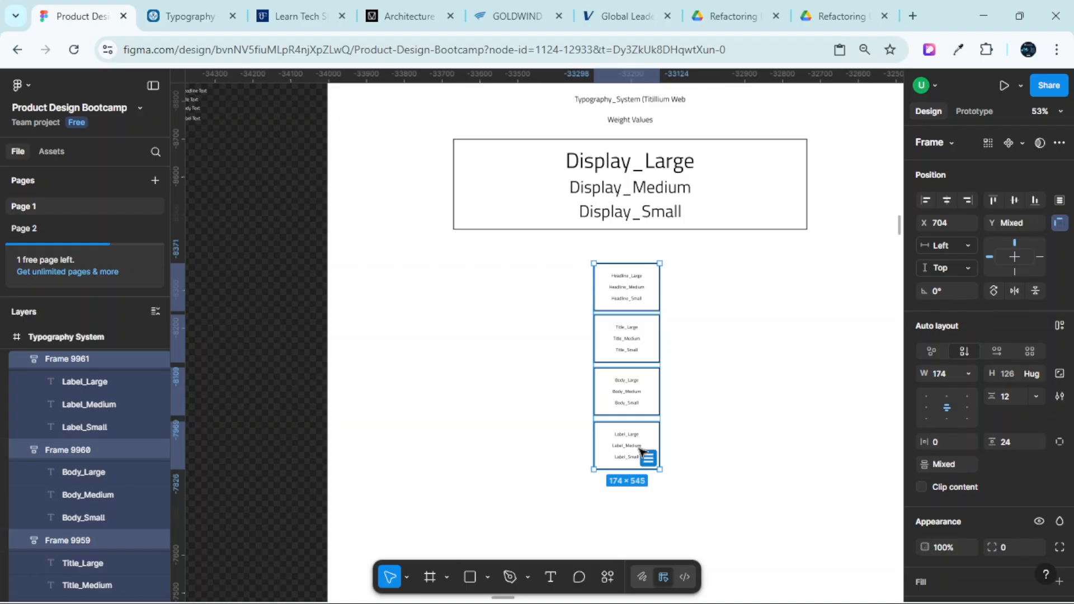
{"action": "key", "text": "Delete"}
Duplicate the Display text frame and place the copy directly below the original at Y 541
{"action": "left_click", "coordinate": [714, 175]}
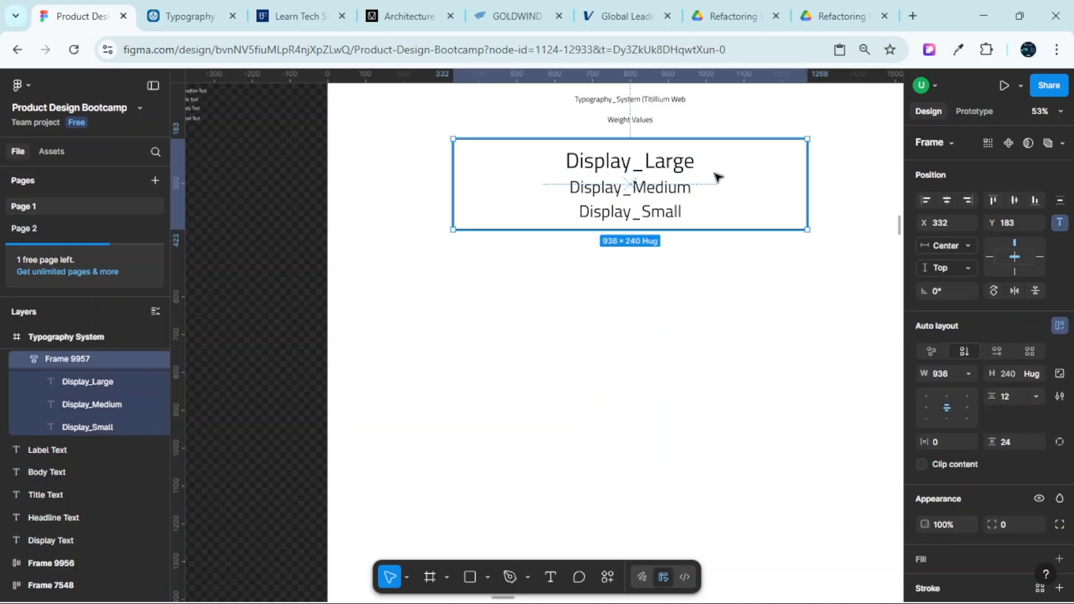
{"action": "left_click_drag", "start_coordinate": [715, 175], "coordinate": [718, 306]}
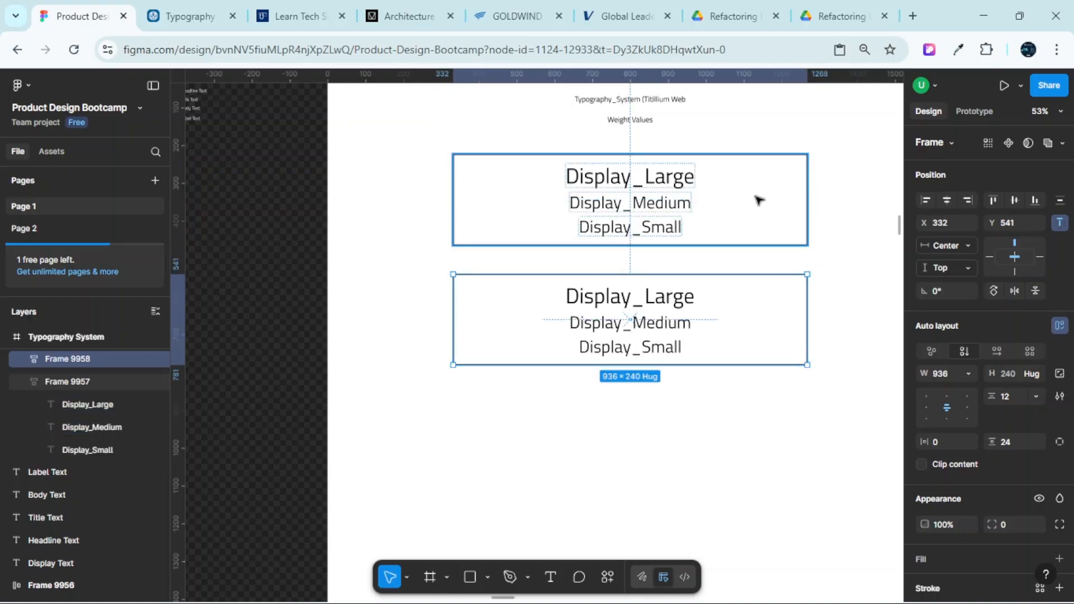
Widen the upper Display frame to 996, and center it horizontally in the Typography System frame
{"action": "scroll", "coordinate": [758, 200], "scroll_direction": "left", "scroll_amount": 2}
{"action": "left_click", "coordinate": [715, 179]}
{"action": "left_click_drag", "start_coordinate": [735, 187], "coordinate": [759, 188]}
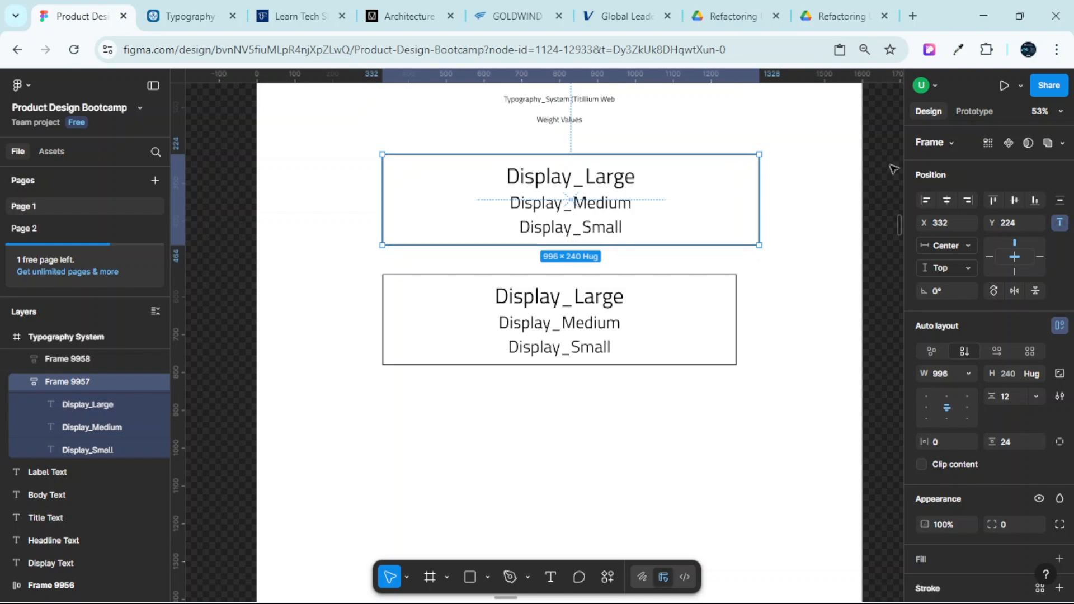
{"action": "scroll", "coordinate": [537, 286], "scroll_direction": "up", "scroll_amount": 2, "text": "ctrl"}
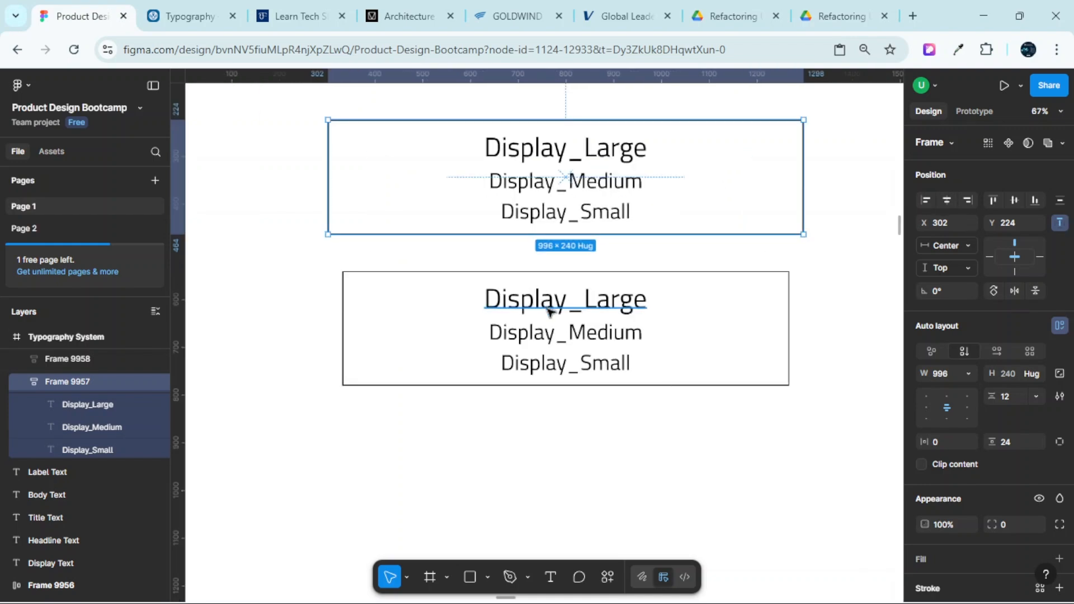
Change the first text in the copied frame to Headline_Large
{"action": "left_click", "coordinate": [549, 304]}
{"action": "double_click", "coordinate": [546, 302]}
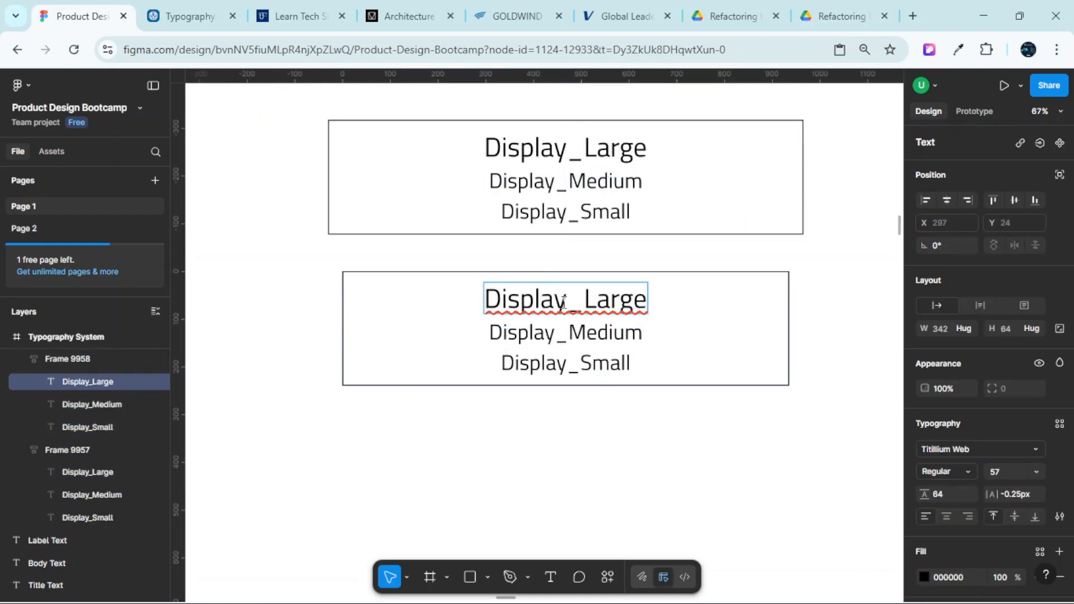
{"action": "left_click_drag", "start_coordinate": [565, 303], "coordinate": [486, 303]}
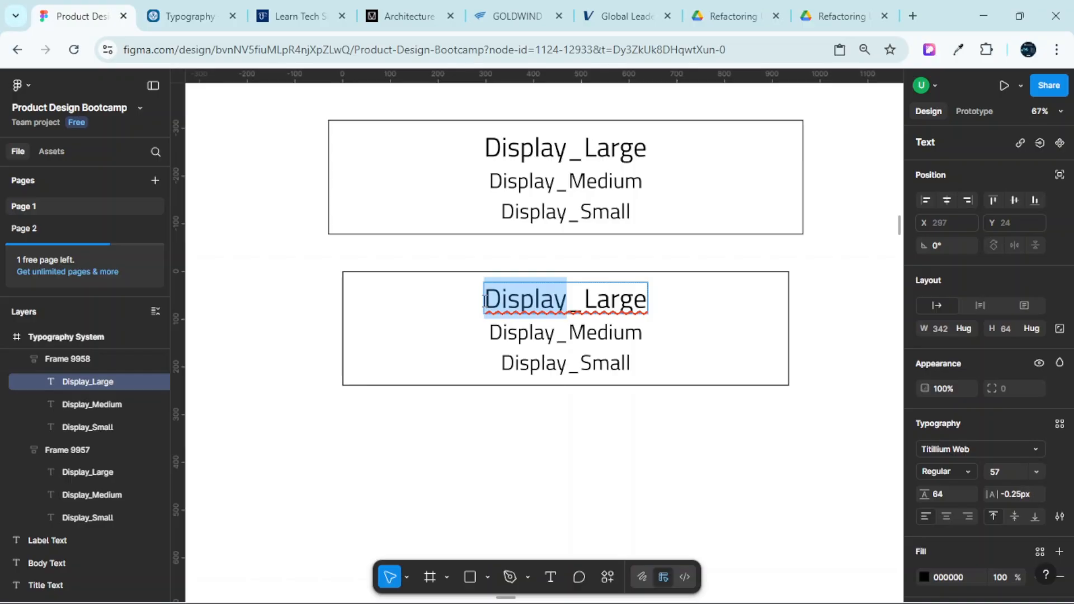
{"action": "type", "text": "Hea"}
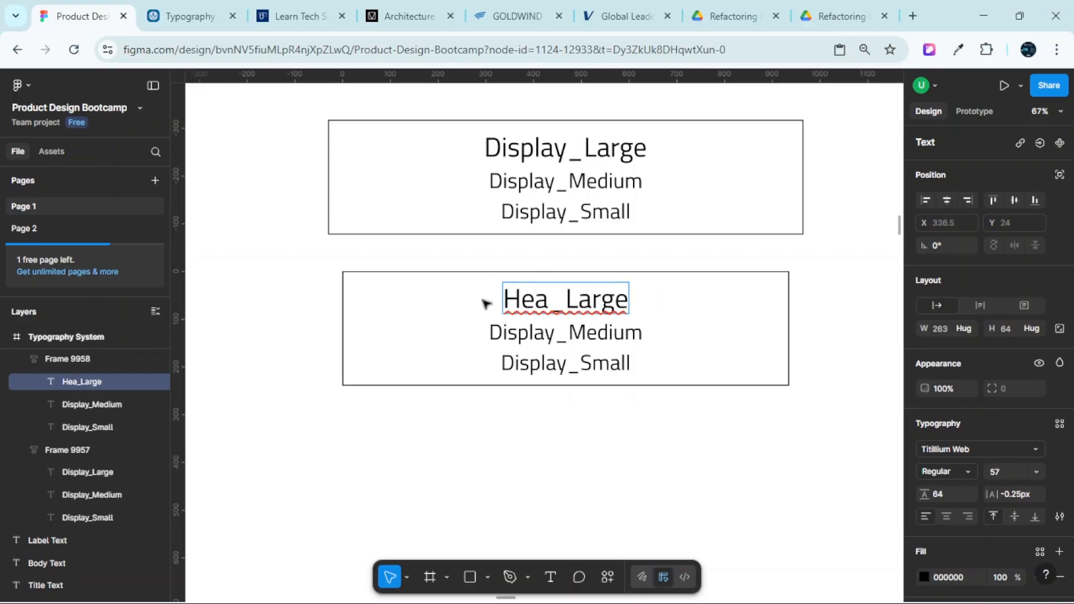
{"action": "type", "text": "dlin"}
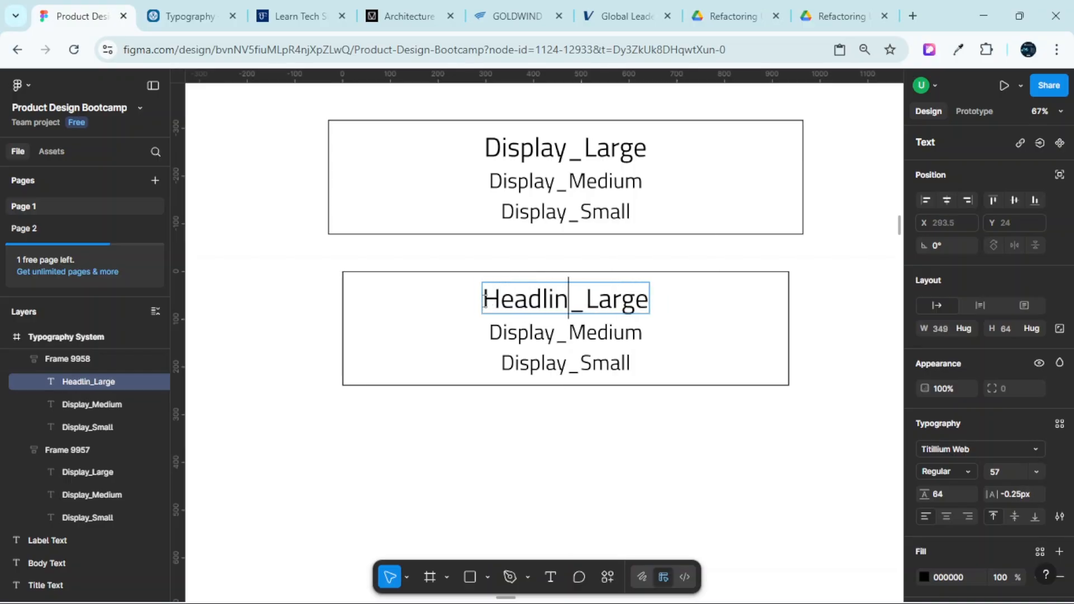
{"action": "type", "text": "e"}
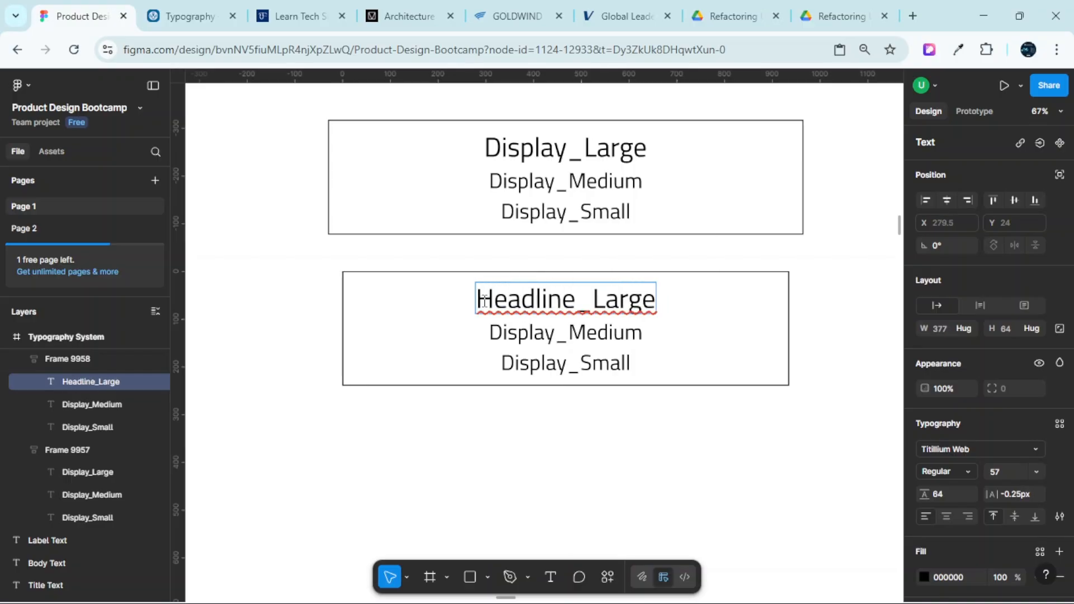
Change the remaining two texts in the copied frame to Headline_Medium and Headline_Small
{"action": "double_click", "coordinate": [554, 336]}
{"action": "left_click_drag", "start_coordinate": [557, 336], "coordinate": [470, 329]}
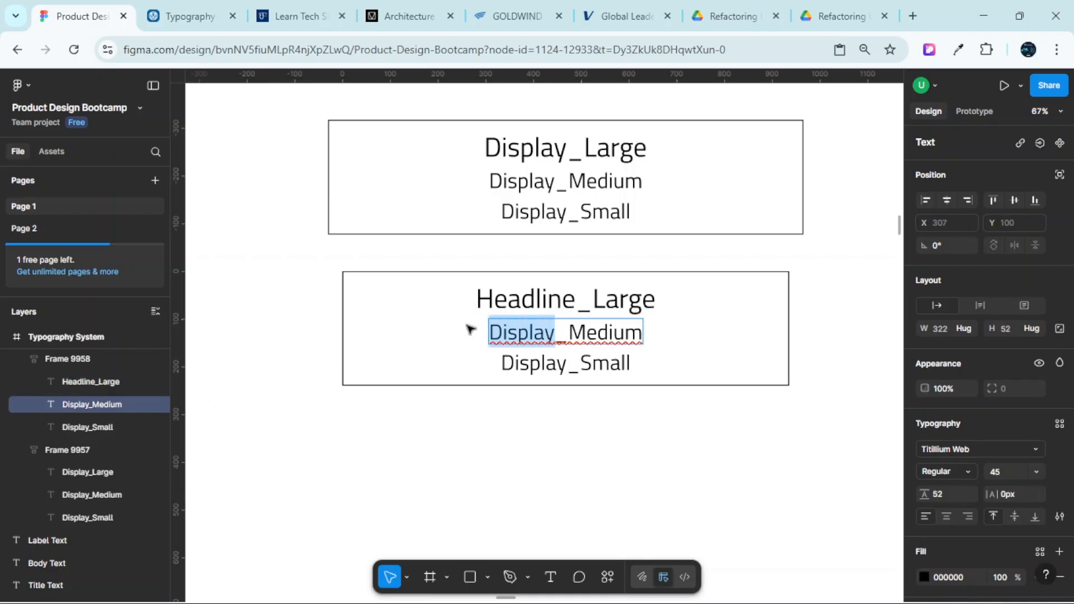
{"action": "type", "text": "Headline"}
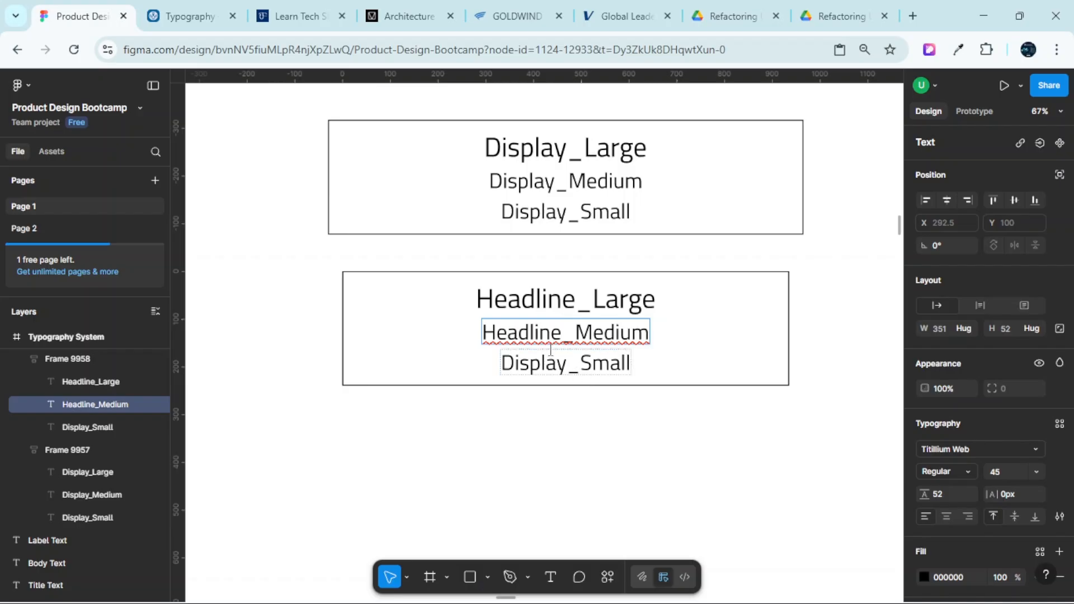
{"action": "left_click", "coordinate": [567, 369]}
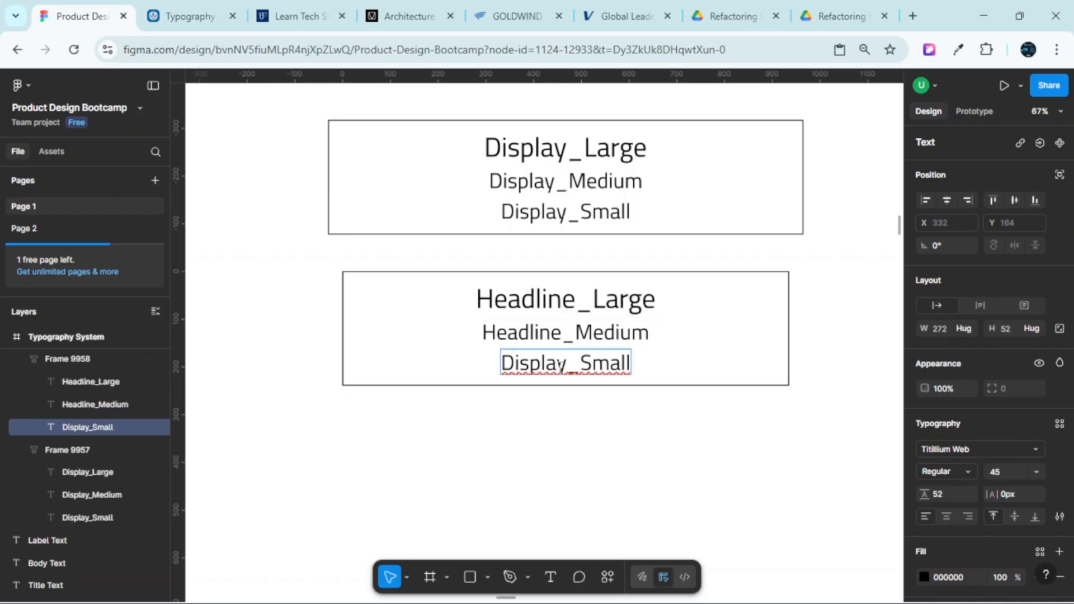
{"action": "left_click_drag", "start_coordinate": [568, 369], "coordinate": [478, 369]}
{"action": "type", "text": "Headlin"}
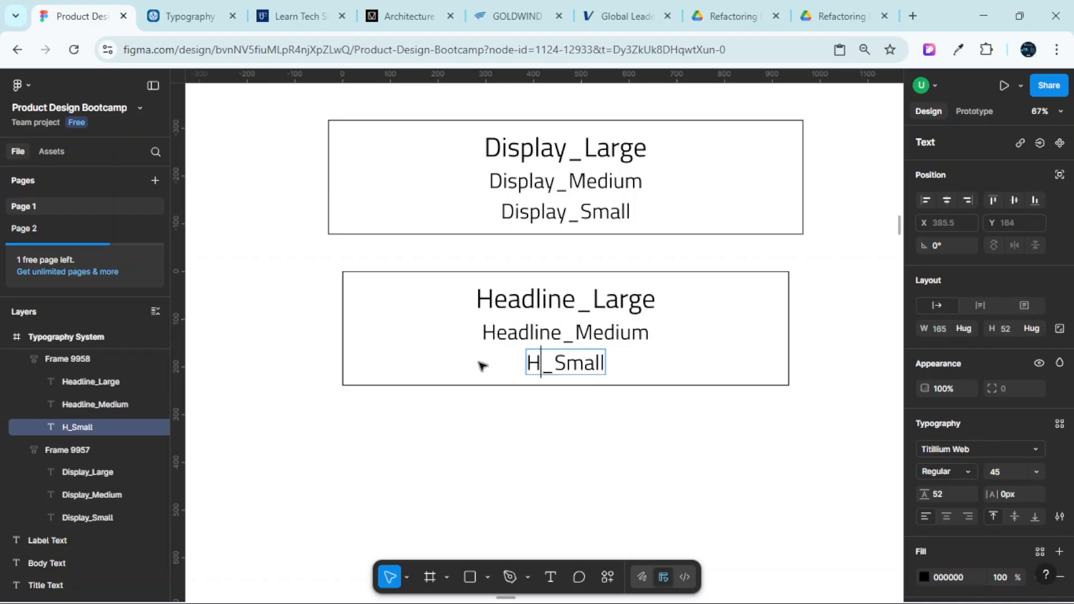
{"action": "type", "text": "e"}
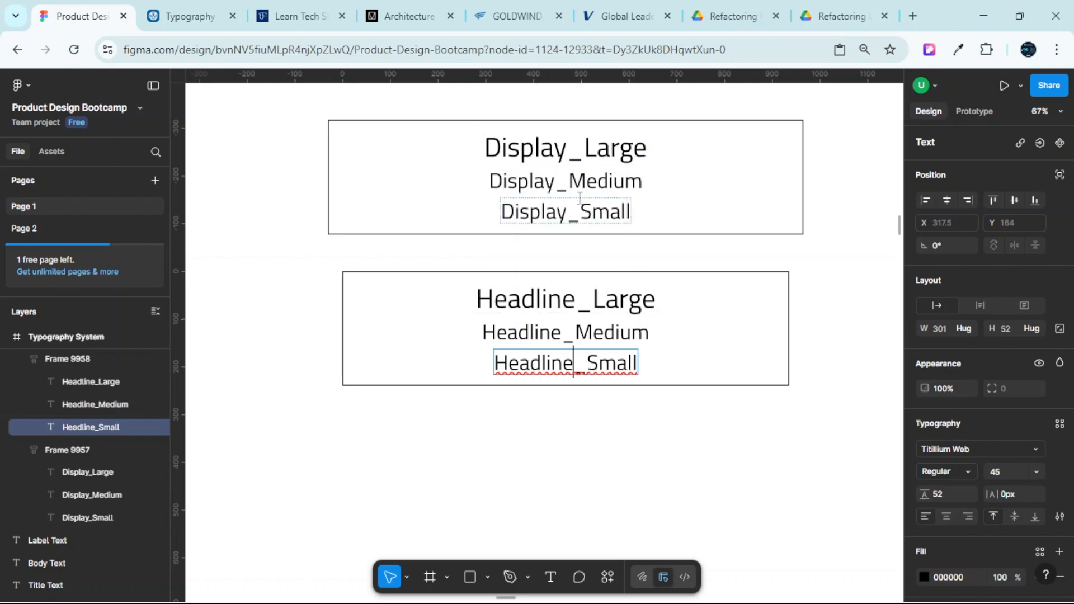
{"action": "key", "text": "Escape"}
{"action": "key", "text": "Escape"}
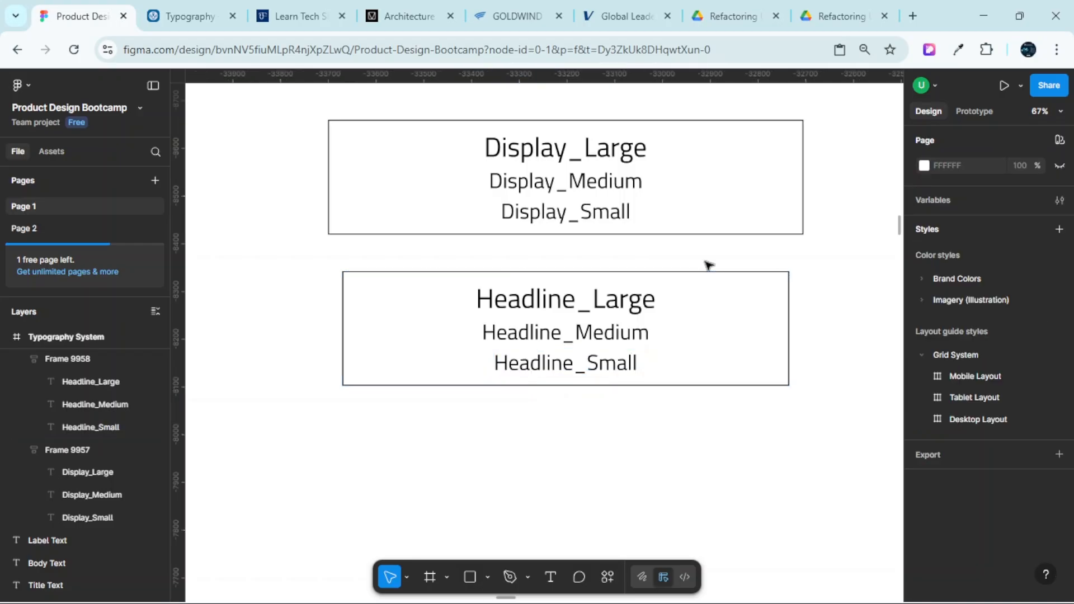
Select the Headline_Large text in the lower frame
{"action": "scroll", "coordinate": [647, 321], "scroll_direction": "up", "scroll_amount": 3}
{"action": "scroll", "coordinate": [646, 321], "scroll_direction": "down", "scroll_amount": 3}
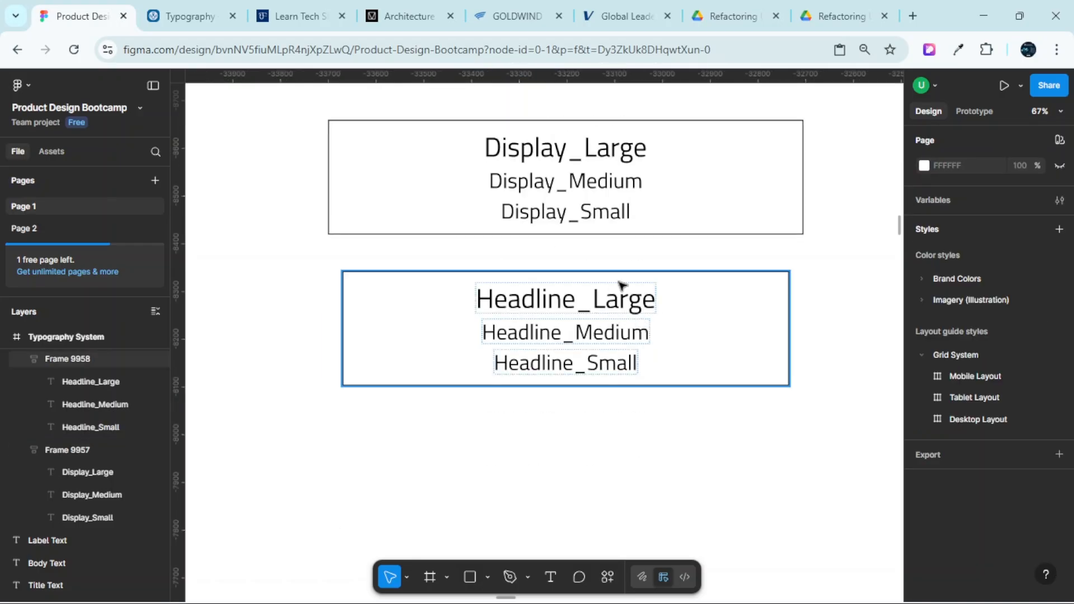
{"action": "scroll", "coordinate": [625, 281], "scroll_direction": "up", "scroll_amount": 2}
{"action": "scroll", "coordinate": [612, 318], "scroll_direction": "down", "scroll_amount": 2}
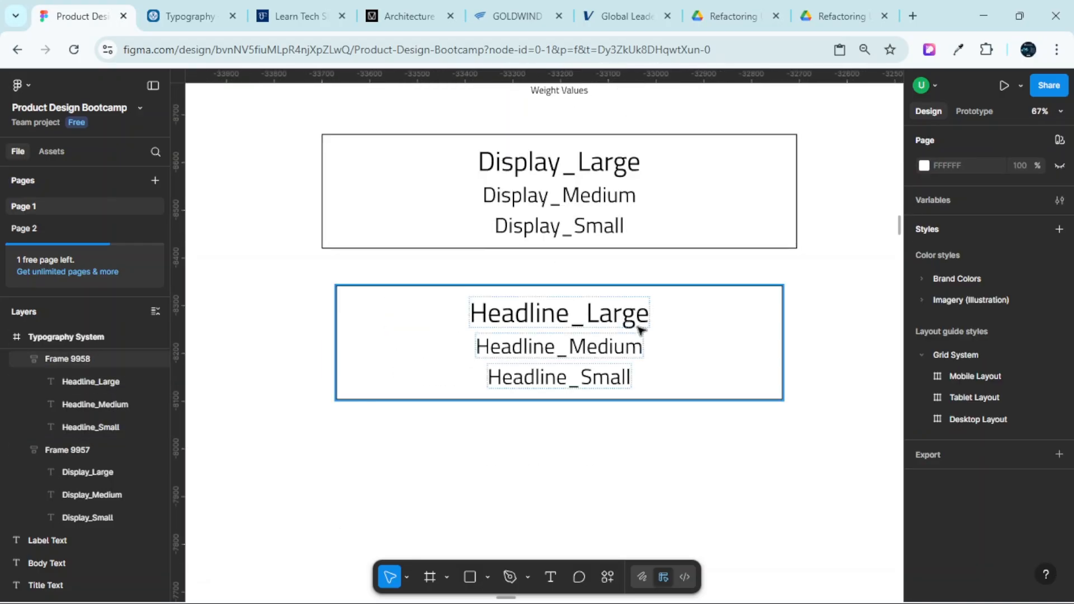
{"action": "left_click", "coordinate": [585, 313]}
{"action": "left_click", "coordinate": [580, 319]}
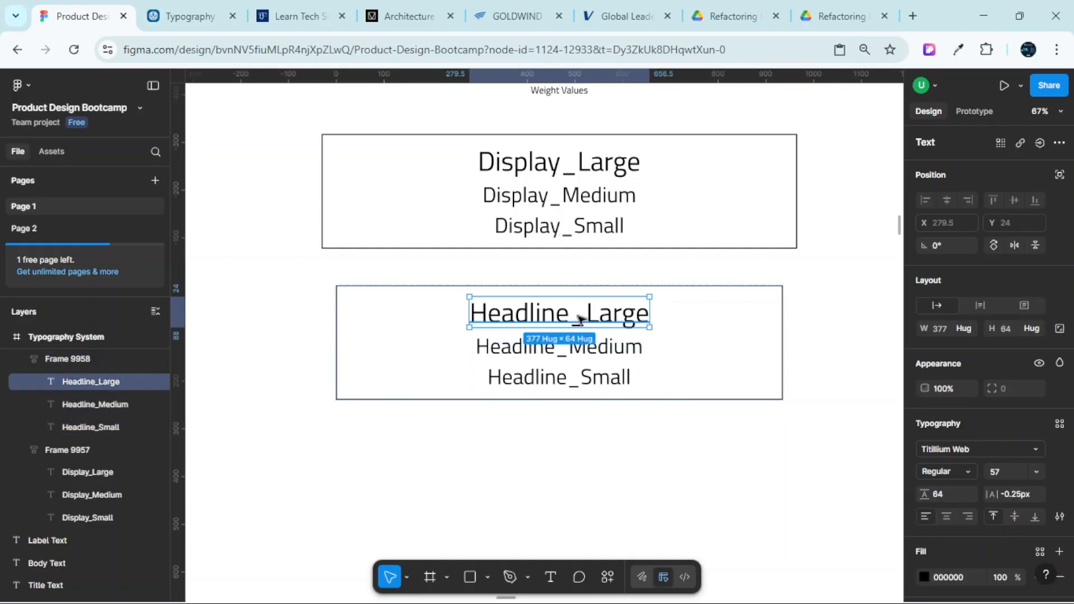
{"action": "scroll", "coordinate": [582, 321], "scroll_direction": "up", "scroll_amount": 5}
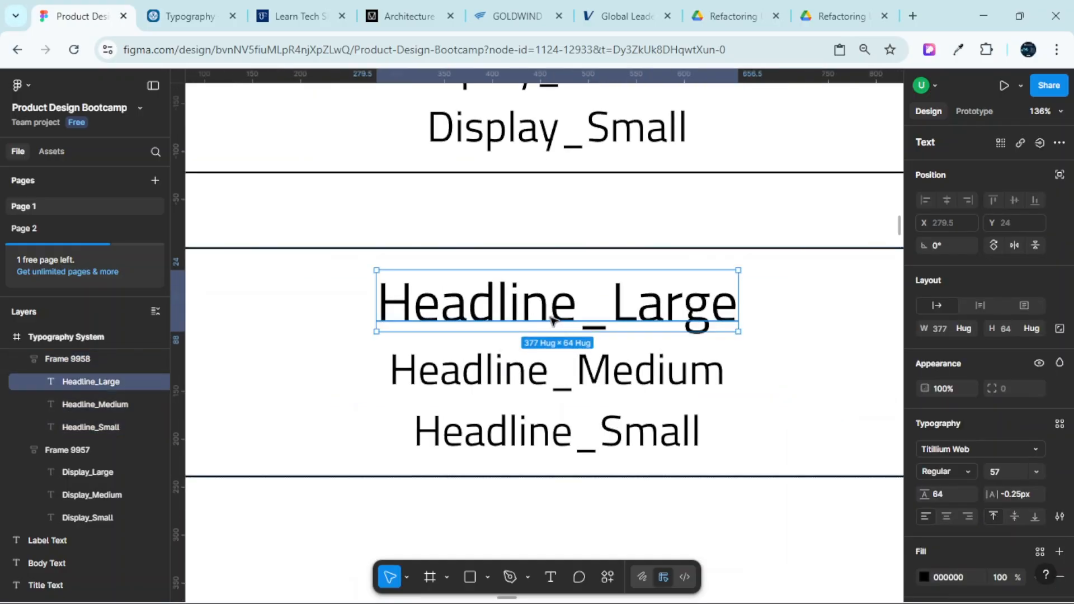
Switch to the Material Design type scale page, collapse Display styles, and expand Headline Large under Headline styles
{"action": "left_click", "coordinate": [185, 16]}
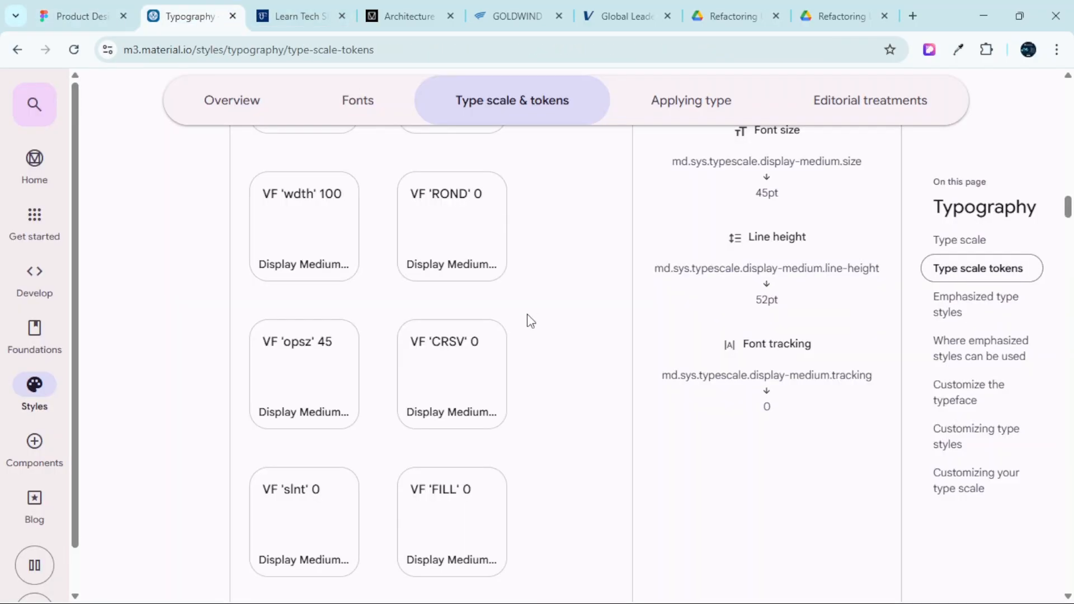
{"action": "scroll", "coordinate": [547, 350], "scroll_direction": "up", "scroll_amount": 5}
{"action": "scroll", "coordinate": [547, 349], "scroll_direction": "up", "scroll_amount": 12}
{"action": "scroll", "coordinate": [564, 358], "scroll_direction": "down", "scroll_amount": 1}
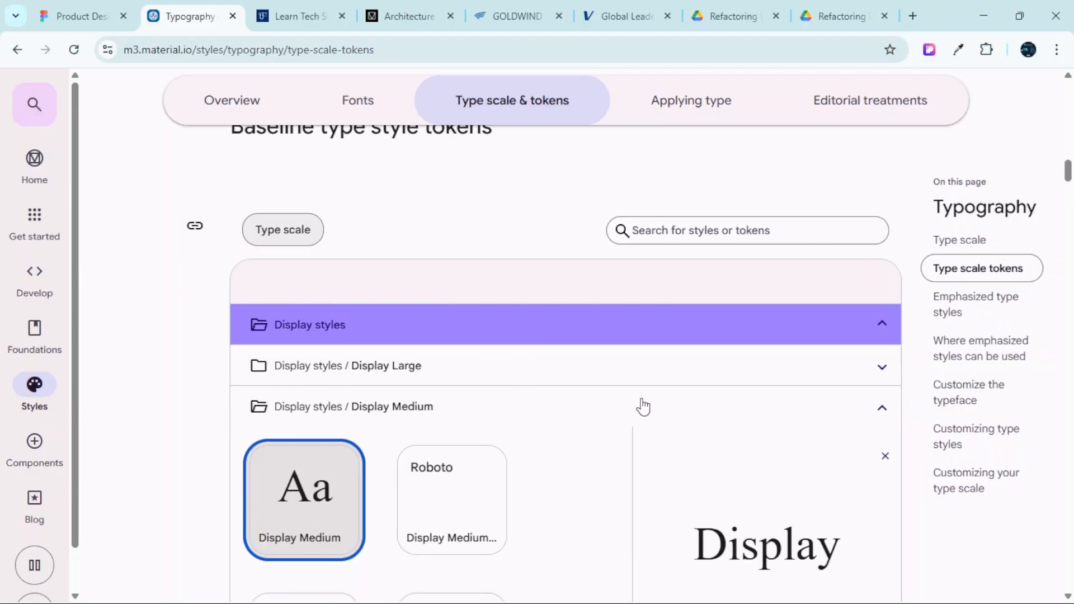
{"action": "left_click", "coordinate": [882, 325]}
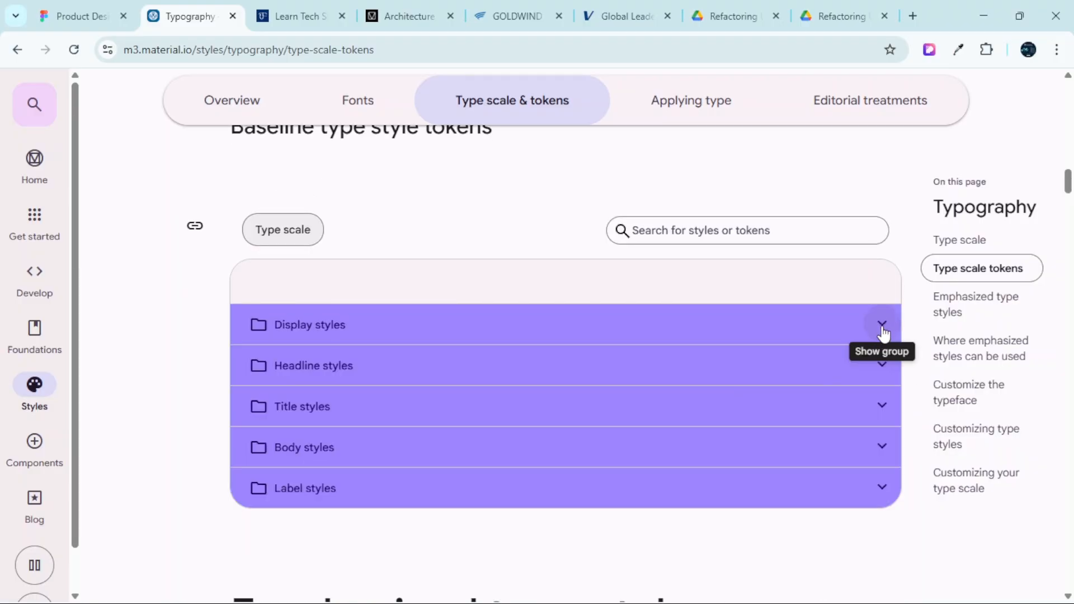
{"action": "scroll", "coordinate": [404, 331], "scroll_direction": "down", "scroll_amount": 2}
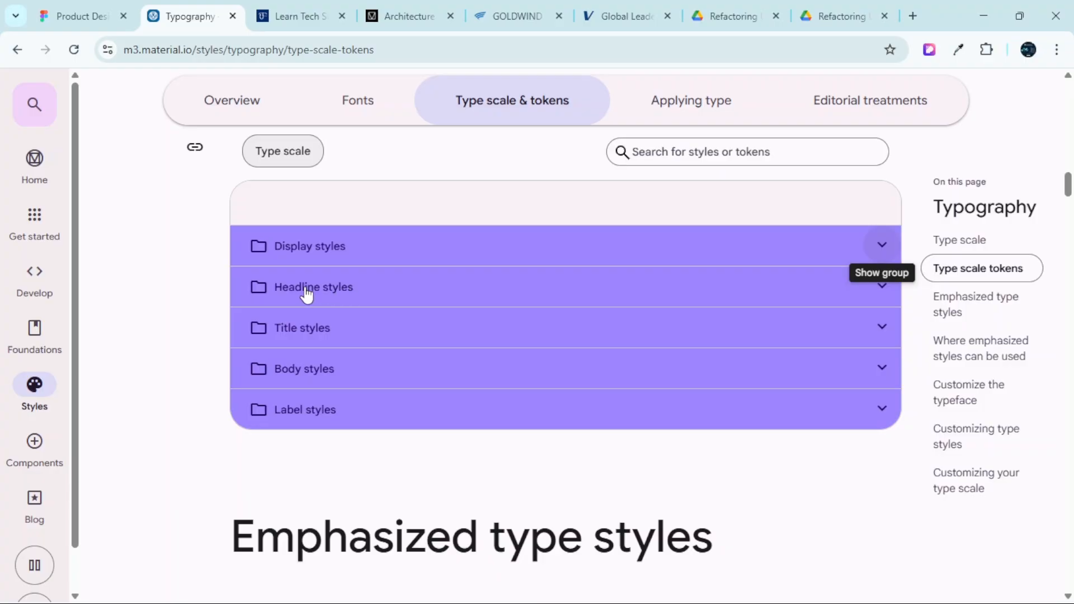
{"action": "left_click", "coordinate": [319, 288]}
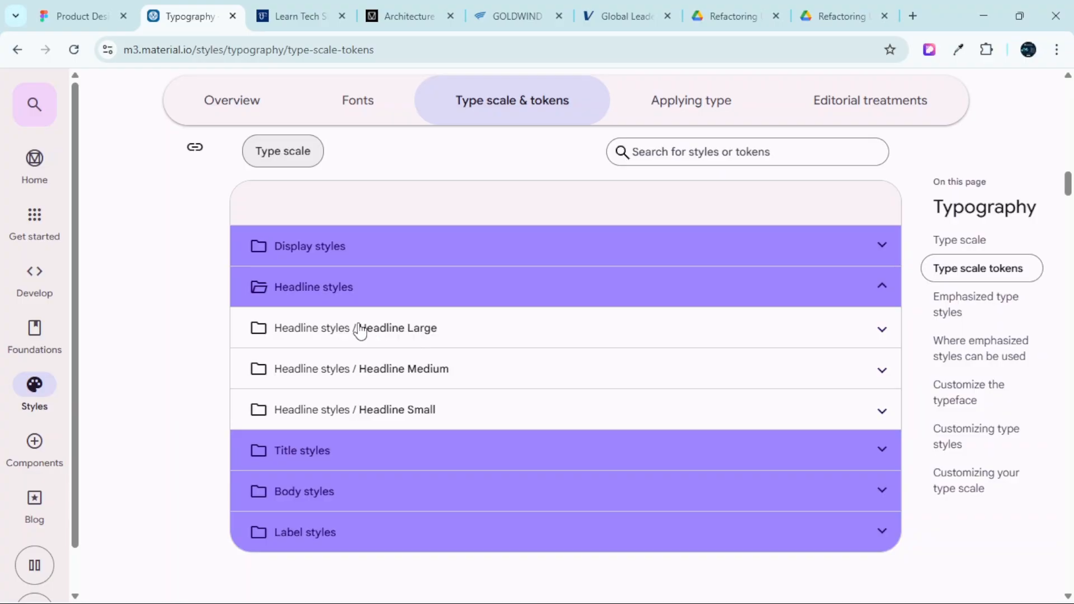
{"action": "left_click", "coordinate": [421, 334]}
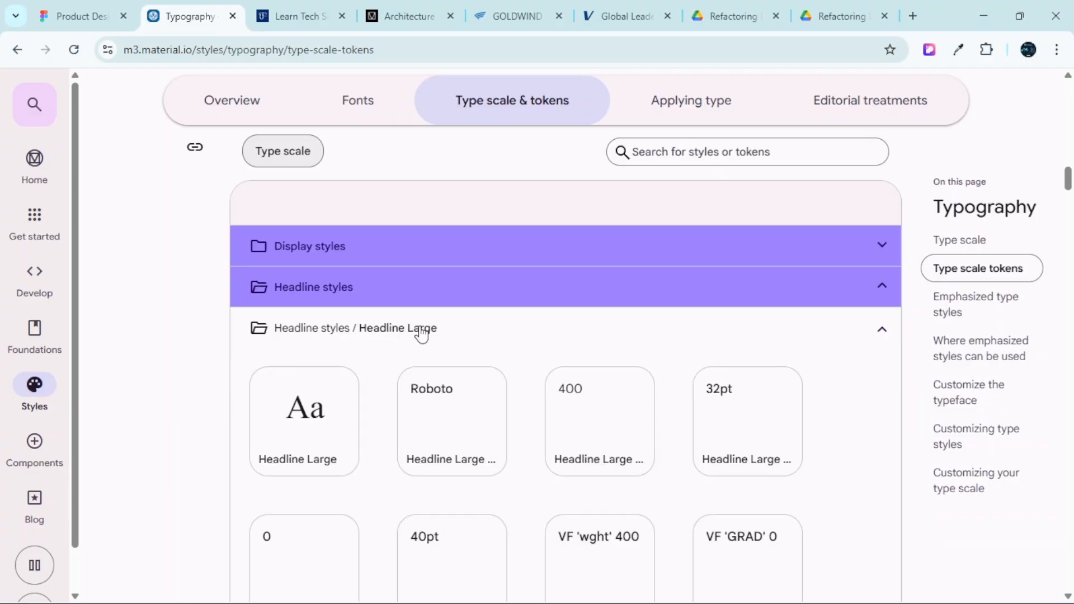
Open the Headline Large token details and examine its font name, weight, size and line height
{"action": "scroll", "coordinate": [422, 335], "scroll_direction": "down", "scroll_amount": 1}
{"action": "scroll", "coordinate": [525, 353], "scroll_direction": "down", "scroll_amount": 1}
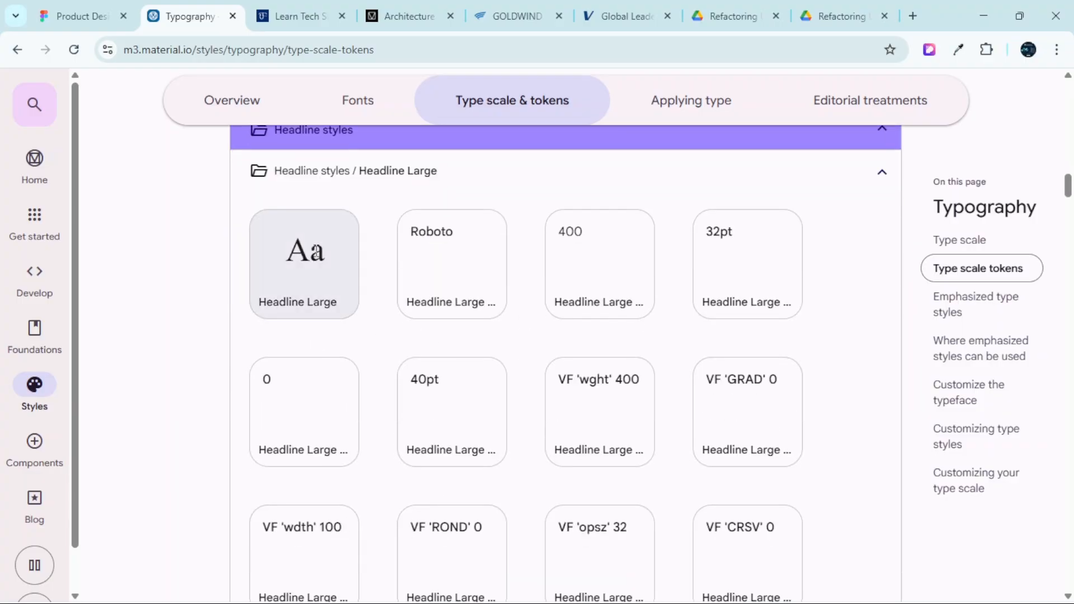
{"action": "left_click", "coordinate": [311, 268]}
{"action": "scroll", "coordinate": [727, 370], "scroll_direction": "down", "scroll_amount": 1}
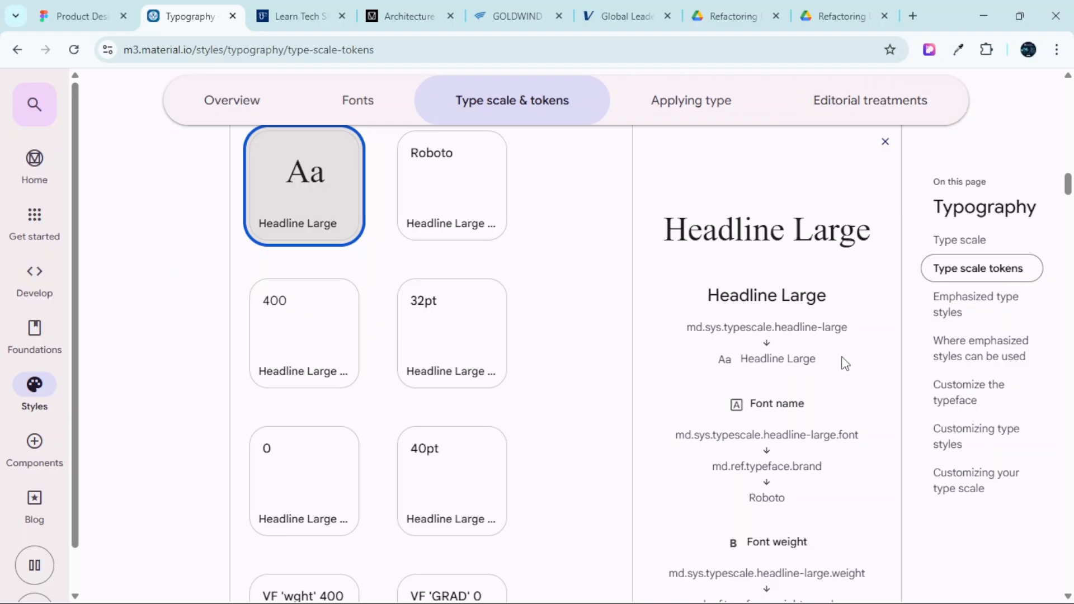
{"action": "scroll", "coordinate": [844, 361], "scroll_direction": "down", "scroll_amount": 1}
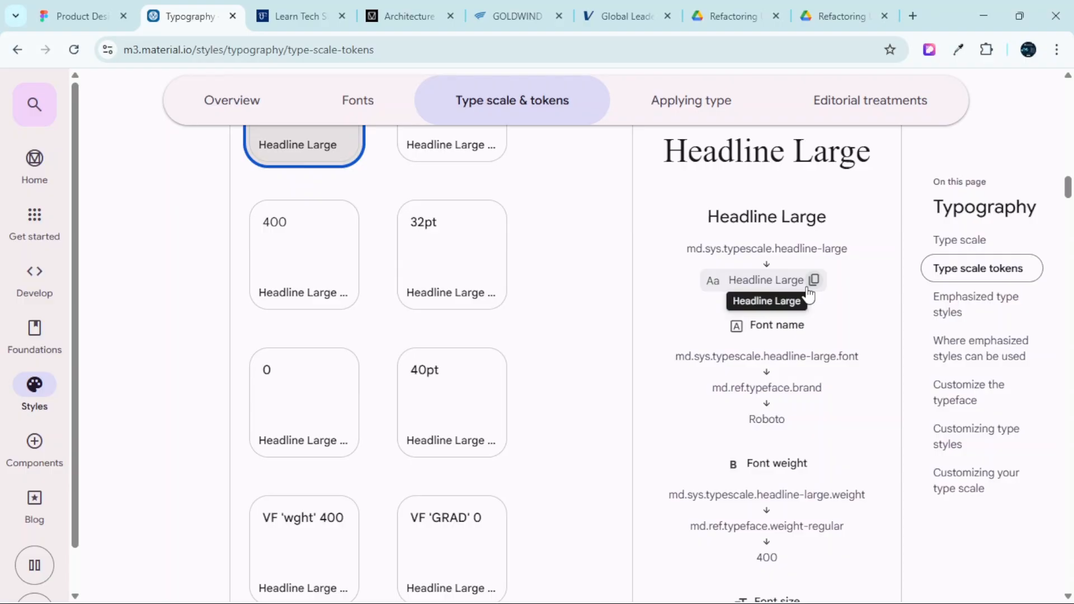
{"action": "scroll", "coordinate": [810, 294], "scroll_direction": "down", "scroll_amount": 1}
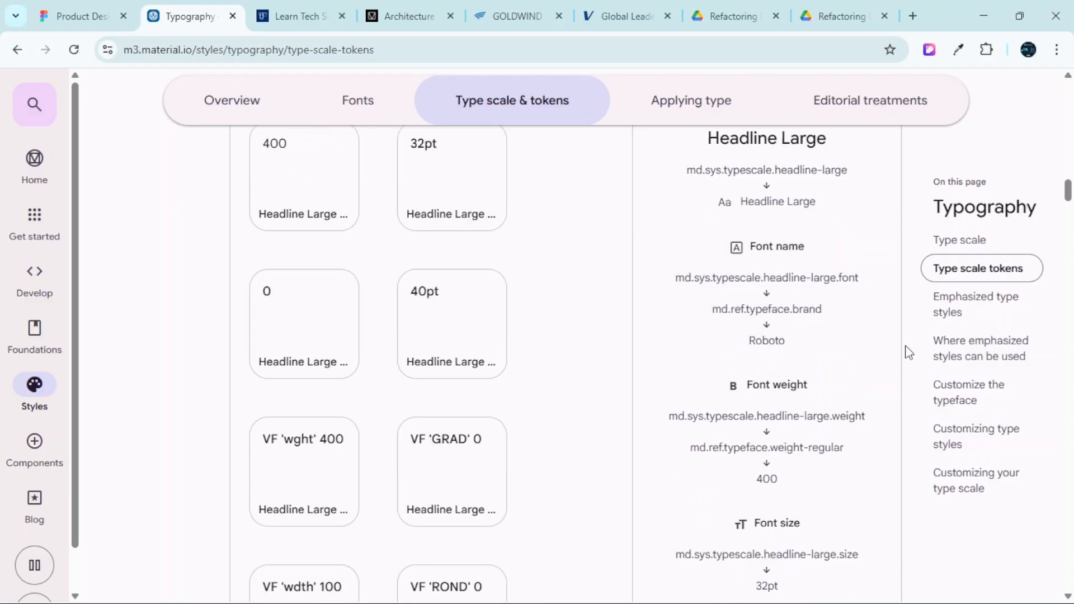
{"action": "scroll", "coordinate": [745, 323], "scroll_direction": "down", "scroll_amount": 1}
{"action": "scroll", "coordinate": [750, 324], "scroll_direction": "down", "scroll_amount": 1}
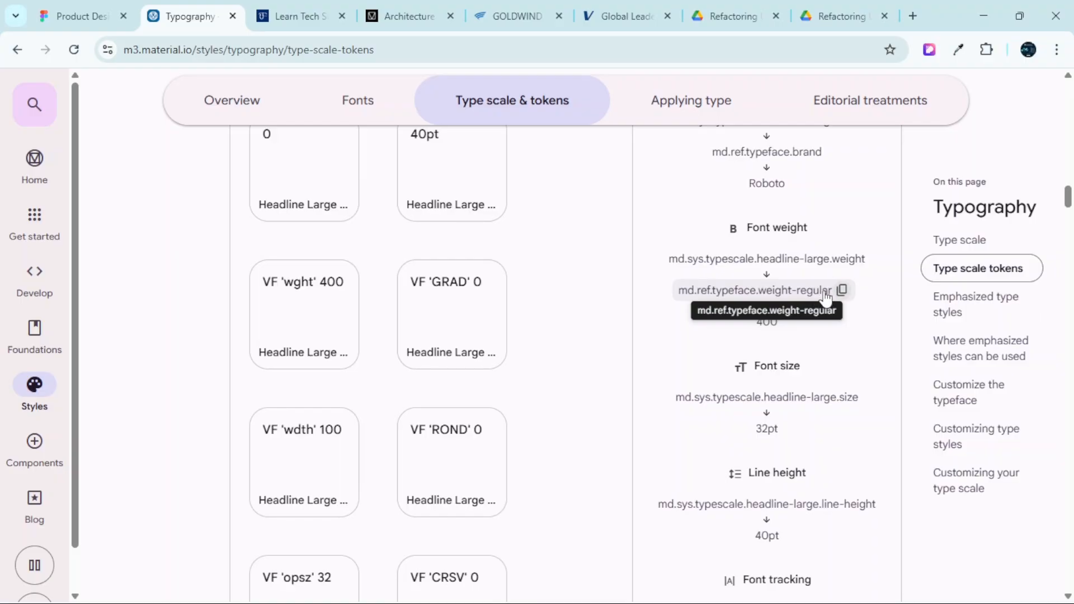
Back in Figma, set the Headline_Large text's font size to 32 to match the Material Design font size token
{"action": "left_click", "coordinate": [118, 4]}
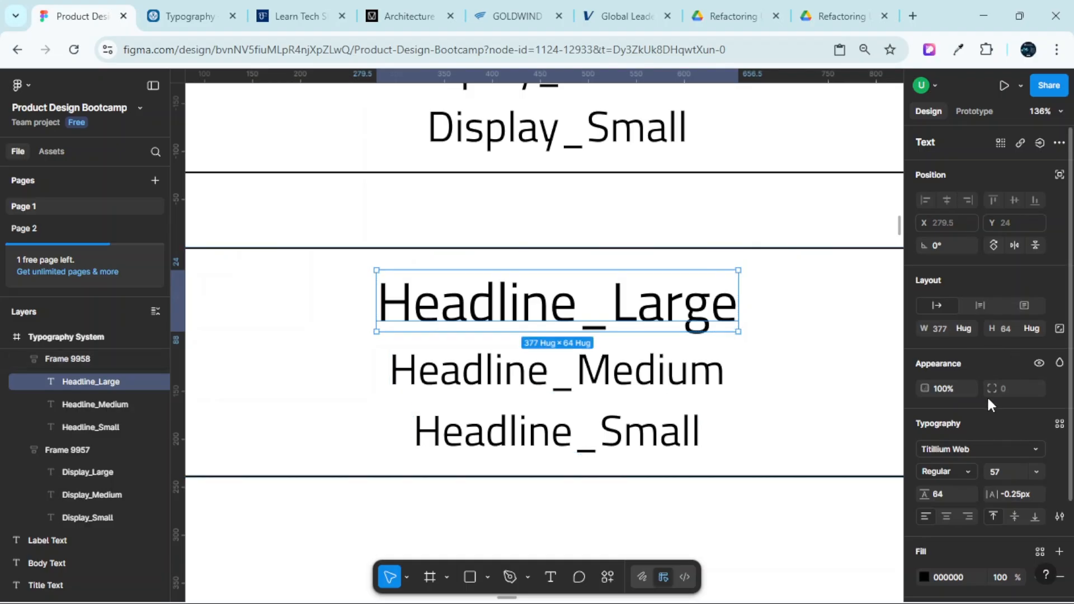
{"action": "scroll", "coordinate": [973, 411], "scroll_direction": "down", "scroll_amount": 2}
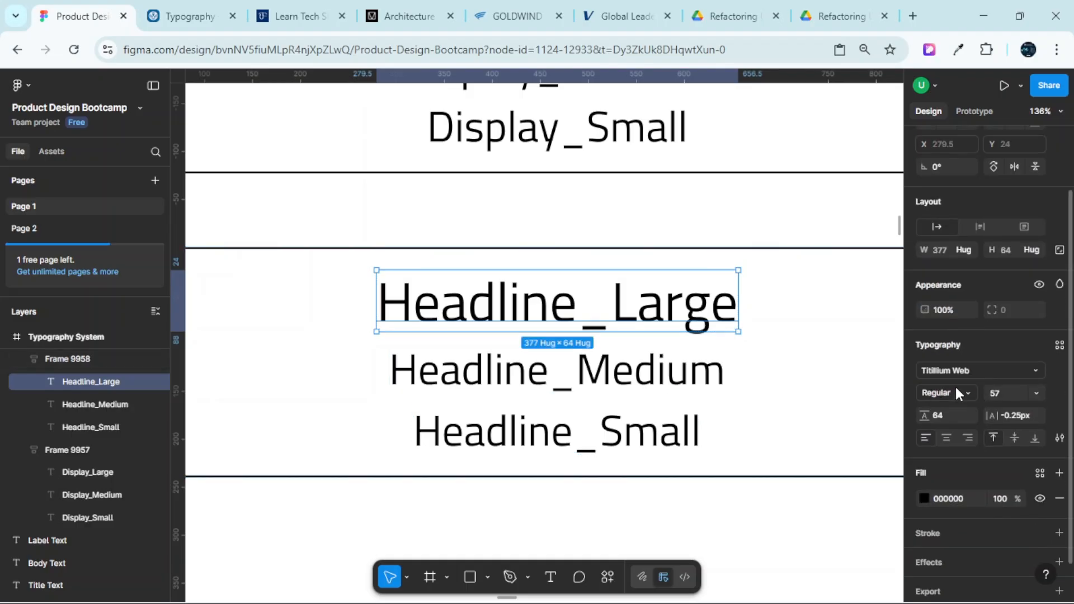
{"action": "left_click", "coordinate": [188, 16]}
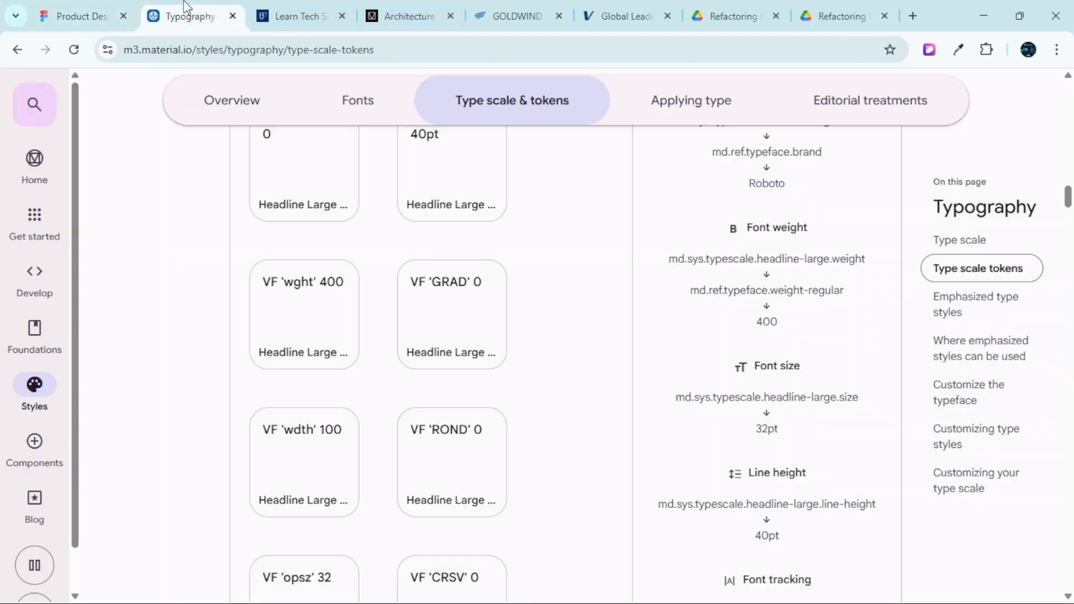
{"action": "scroll", "coordinate": [873, 329], "scroll_direction": "down", "scroll_amount": 3}
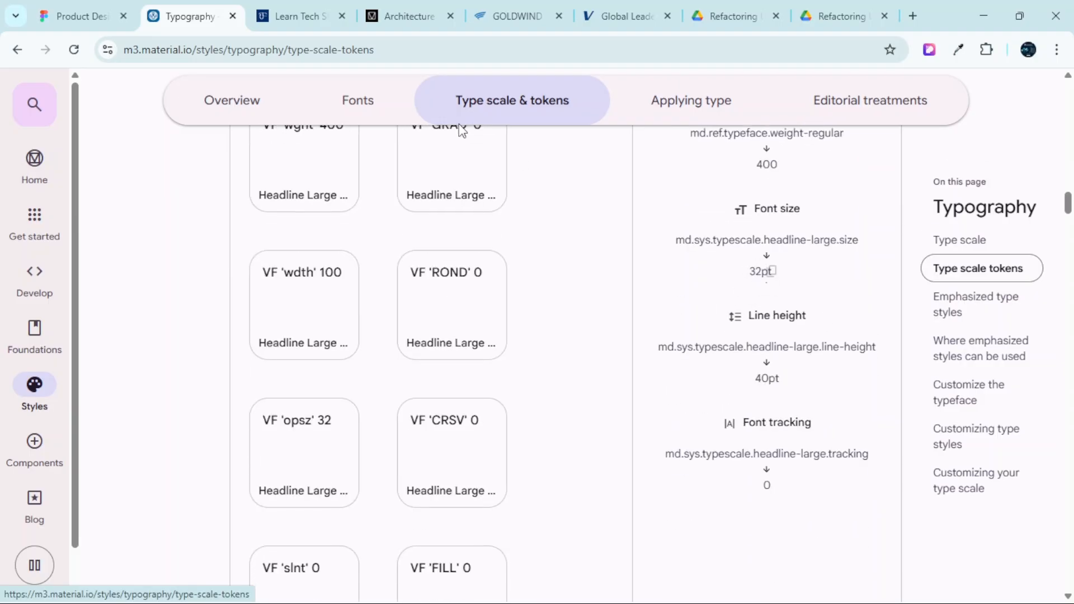
{"action": "left_click", "coordinate": [84, 16]}
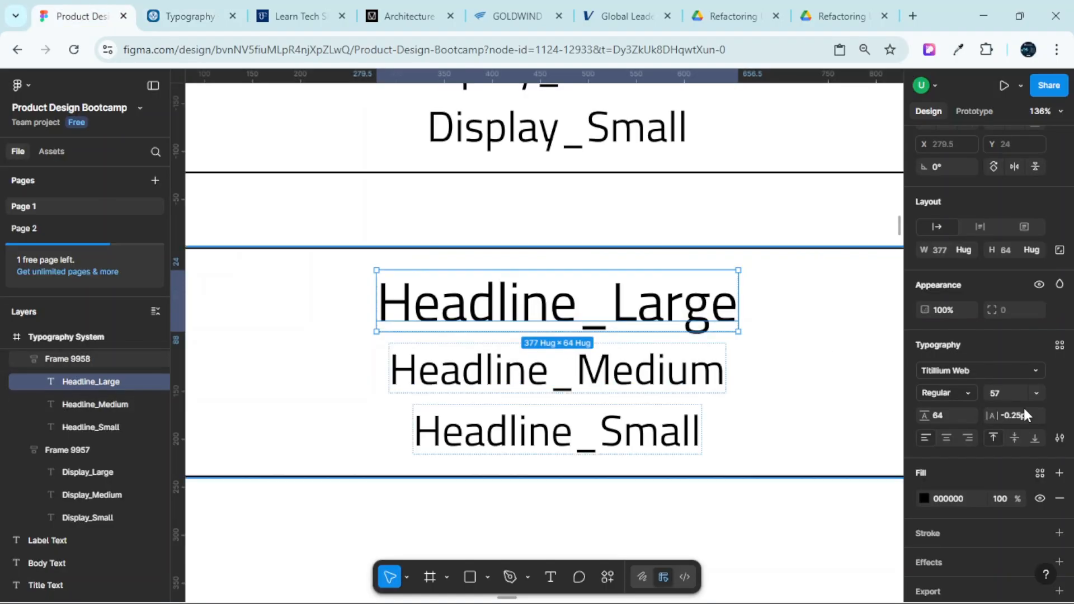
{"action": "left_click", "coordinate": [997, 395]}
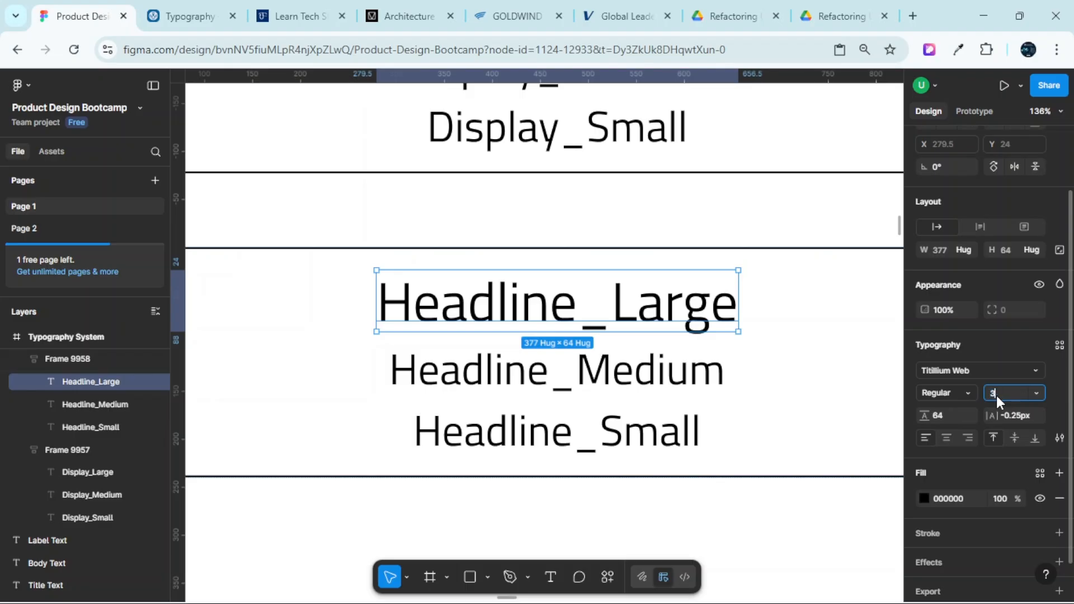
{"action": "type", "text": "32"}
{"action": "key", "text": "Return"}
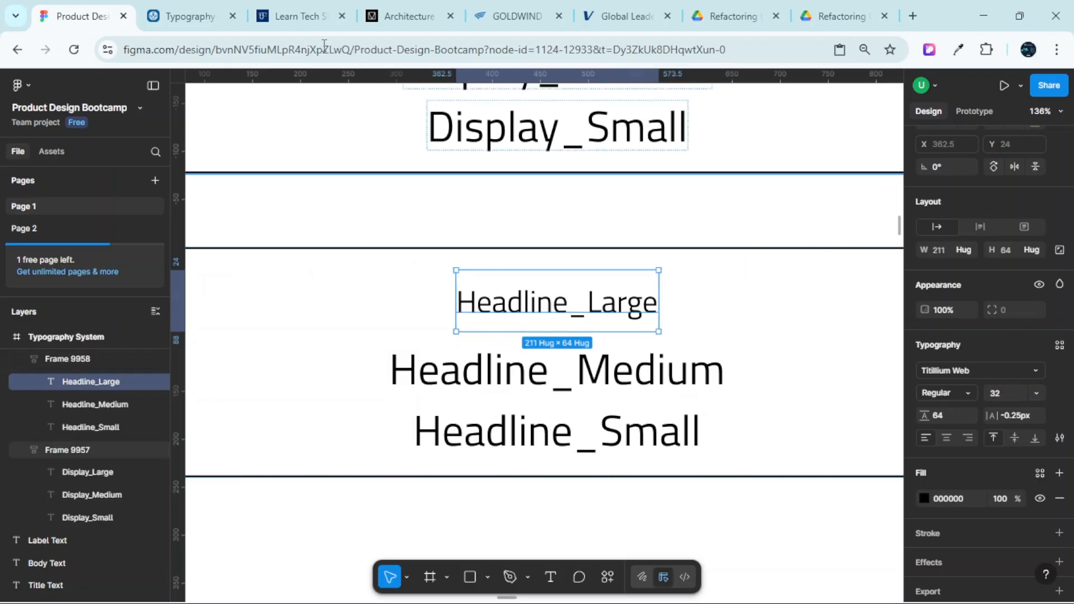
Check the Headline Large line height token on the Material Design page and set the Headline_Large text's line height to 40 in Figma
{"action": "left_click", "coordinate": [212, 8]}
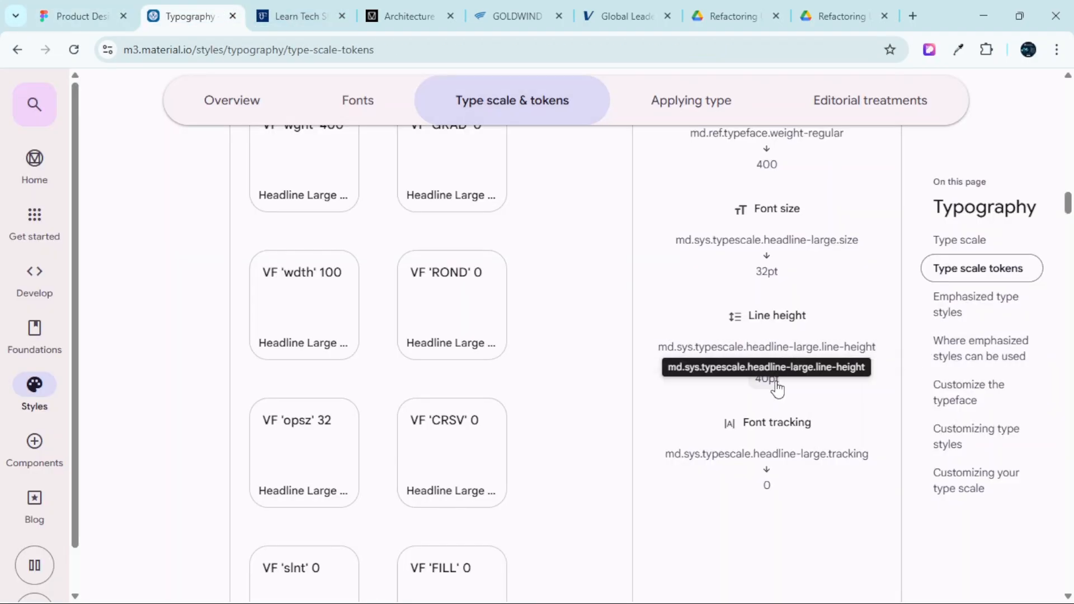
{"action": "left_click", "coordinate": [115, 9]}
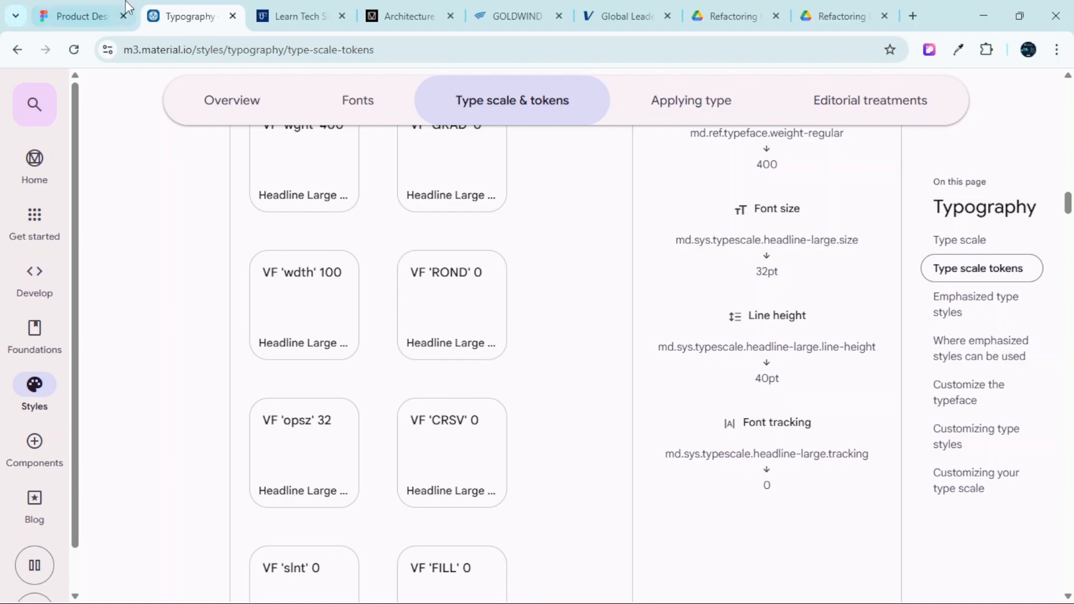
{"action": "left_click", "coordinate": [954, 417]}
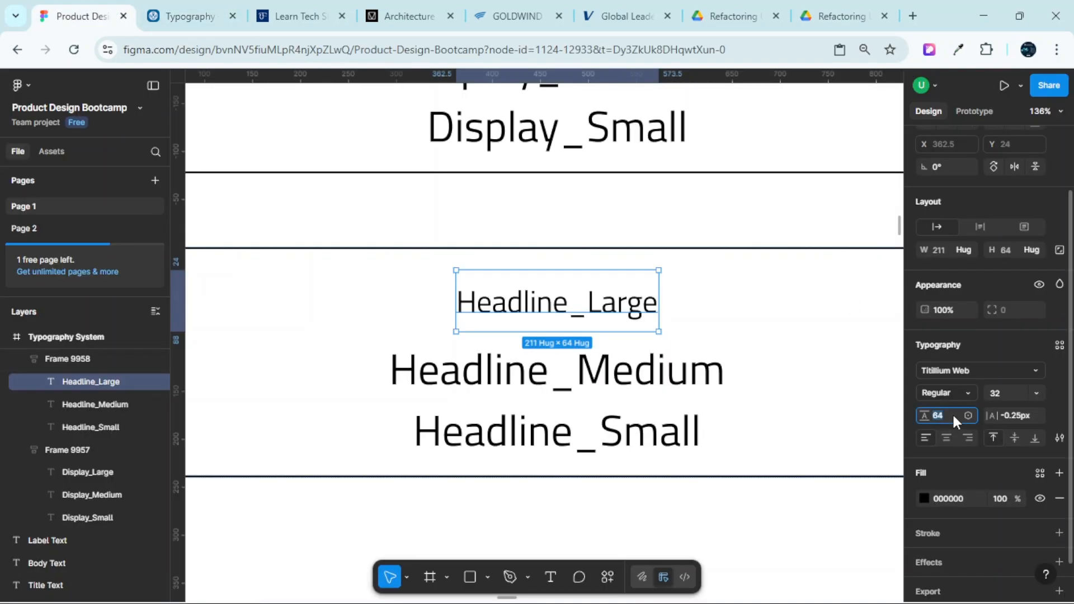
{"action": "key", "text": "Return"}
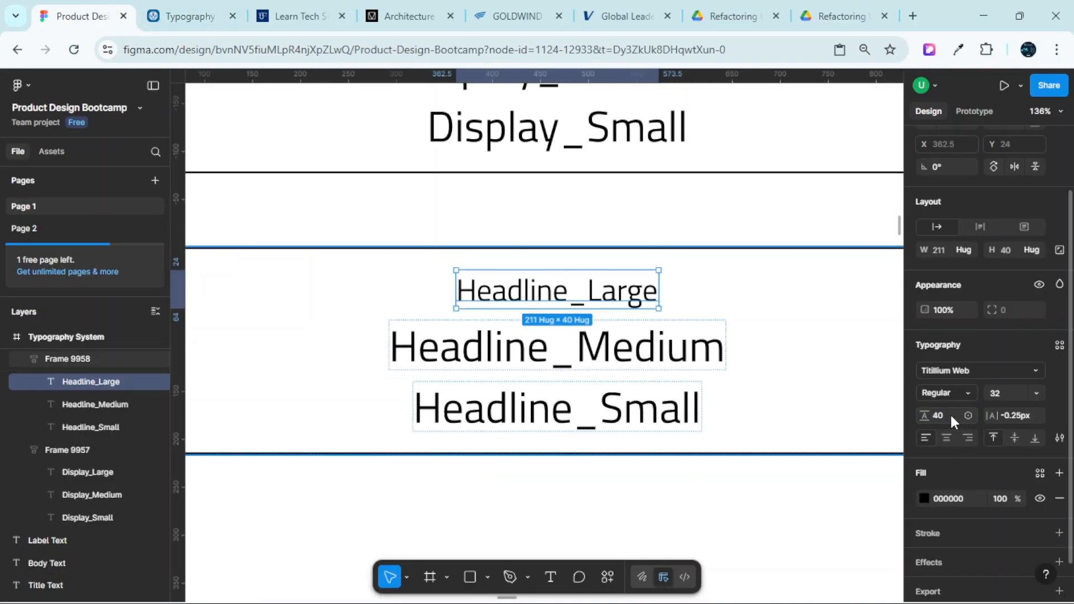
Check the Headline Large tracking token on the Material Design page and set the Headline_Large text's letter spacing to 0 in Figma
{"action": "left_click", "coordinate": [185, 15]}
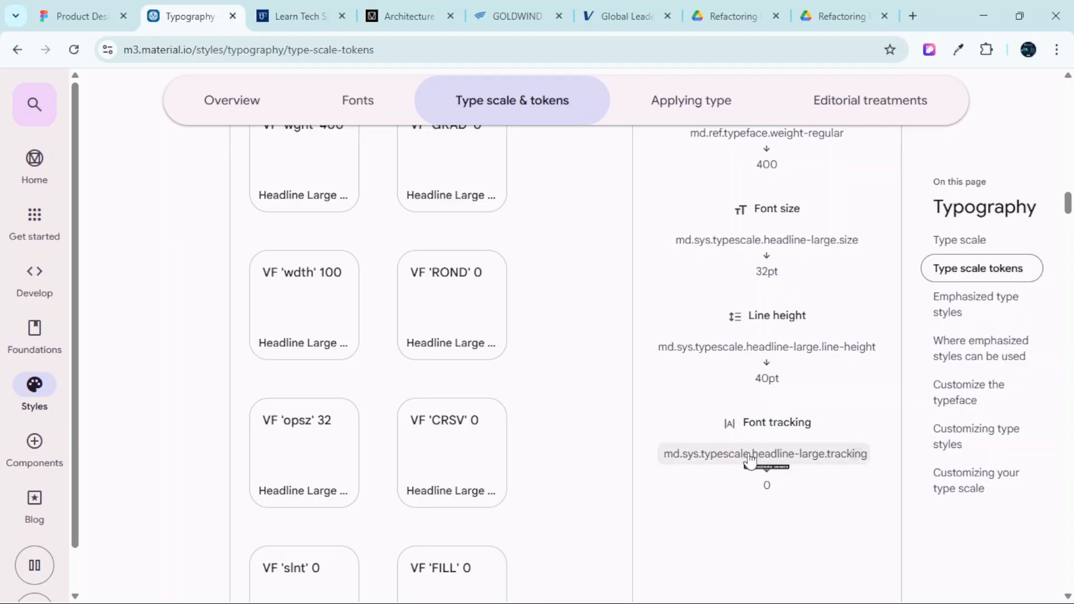
{"action": "scroll", "coordinate": [750, 448], "scroll_direction": "down", "scroll_amount": 1}
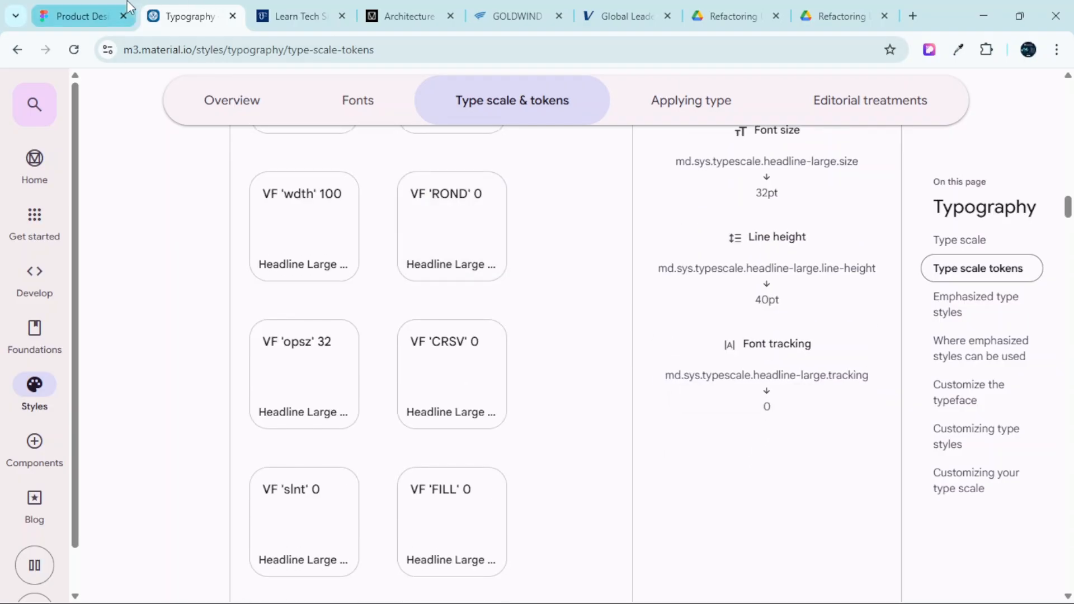
{"action": "left_click", "coordinate": [102, 8]}
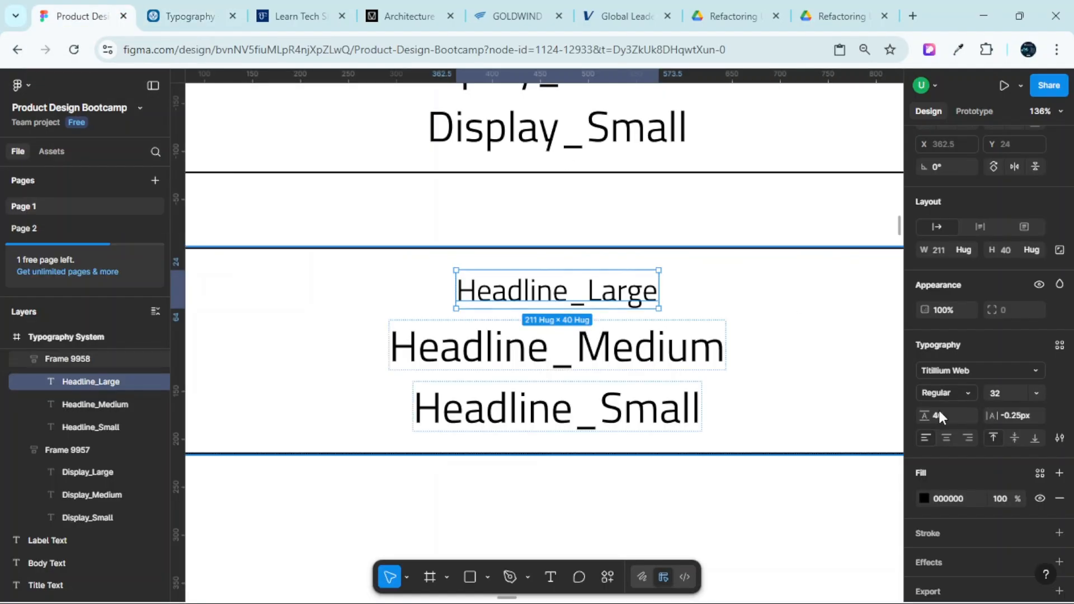
{"action": "left_click", "coordinate": [1020, 418]}
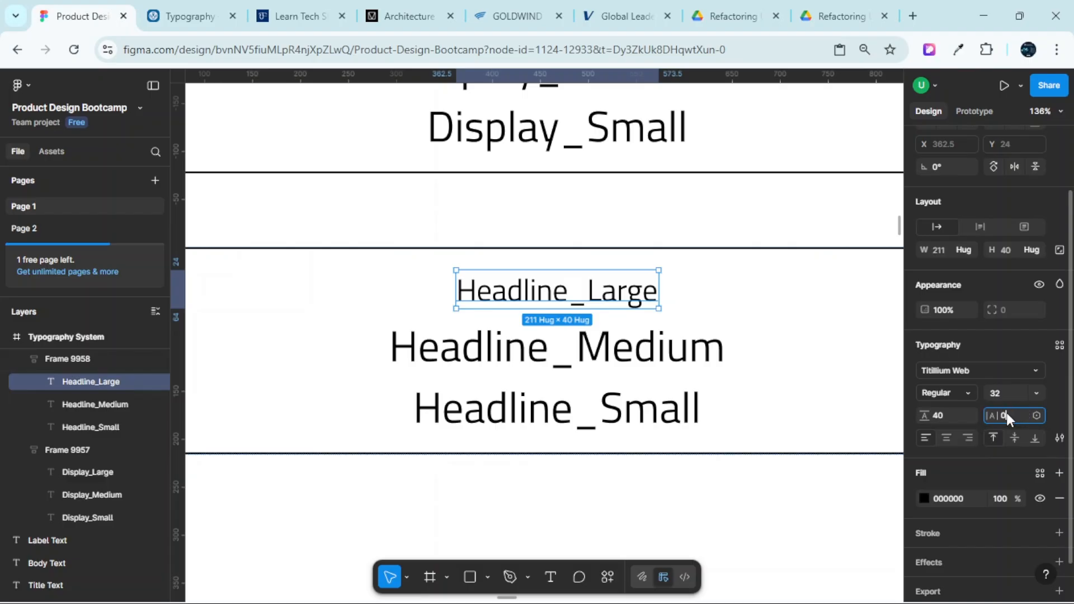
{"action": "key", "text": "Return"}
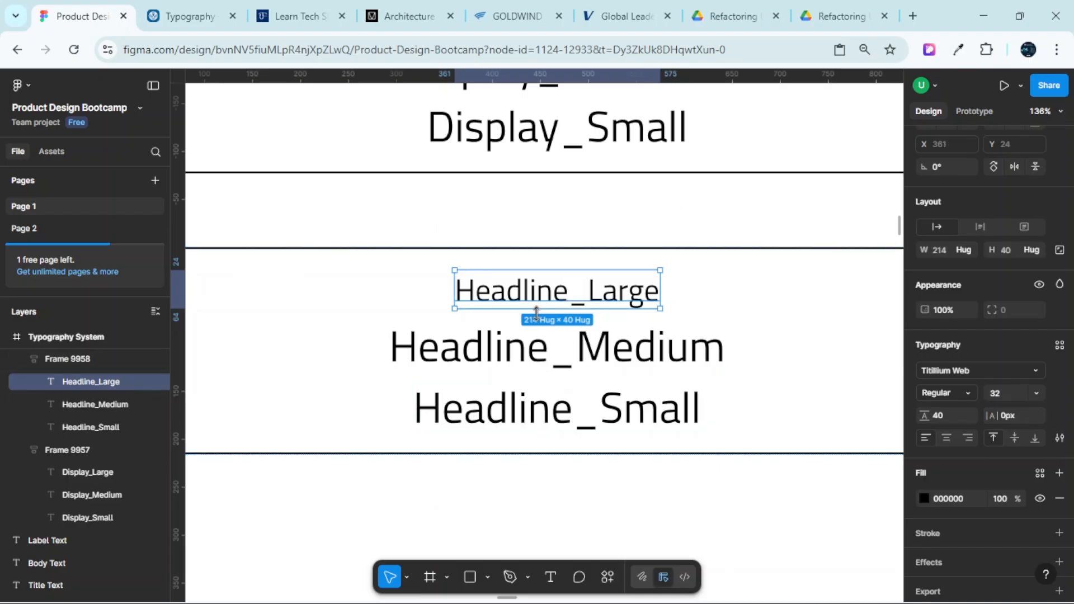
Select the Headline_Medium text, then on the Material Design page collapse the Headline Large group and open the Headline Medium token details
{"action": "left_click", "coordinate": [643, 354]}
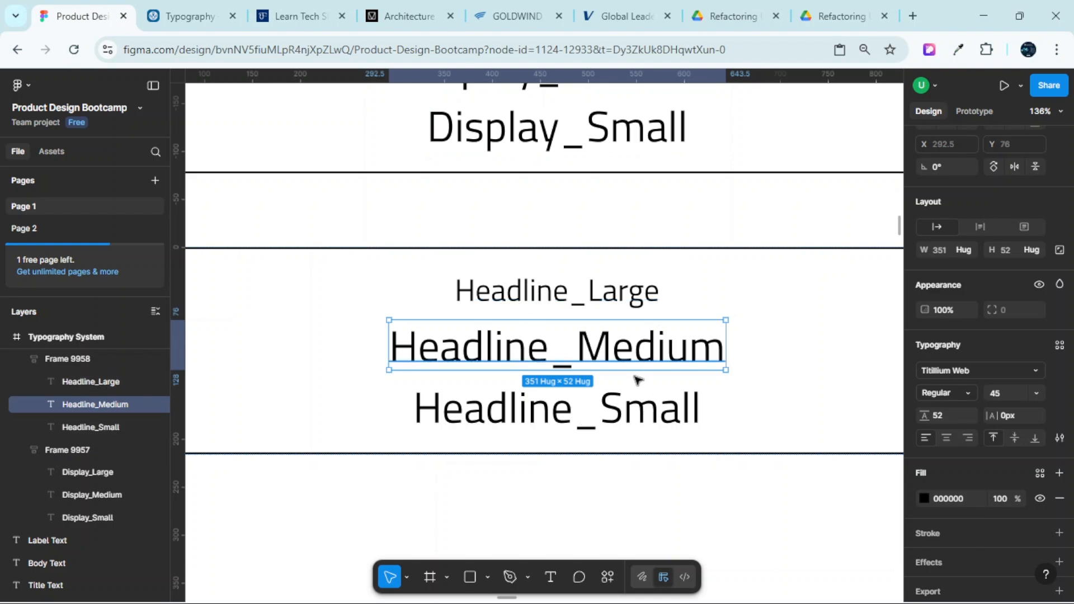
{"action": "left_click", "coordinate": [173, 7]}
{"action": "scroll", "coordinate": [547, 307], "scroll_direction": "up", "scroll_amount": 10}
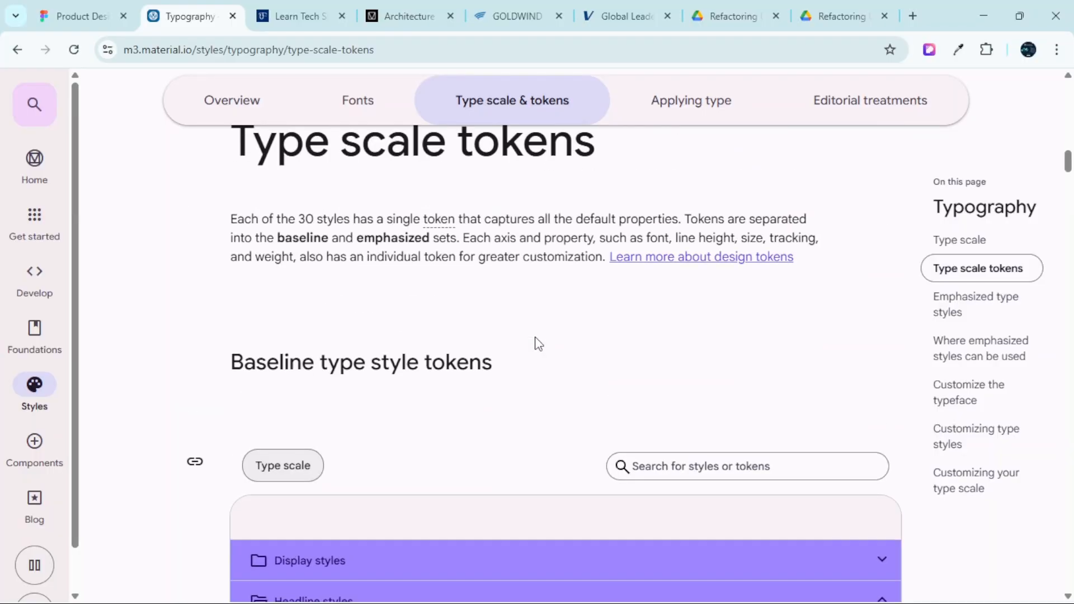
{"action": "scroll", "coordinate": [504, 339], "scroll_direction": "down", "scroll_amount": 4}
{"action": "scroll", "coordinate": [392, 386], "scroll_direction": "down", "scroll_amount": 3}
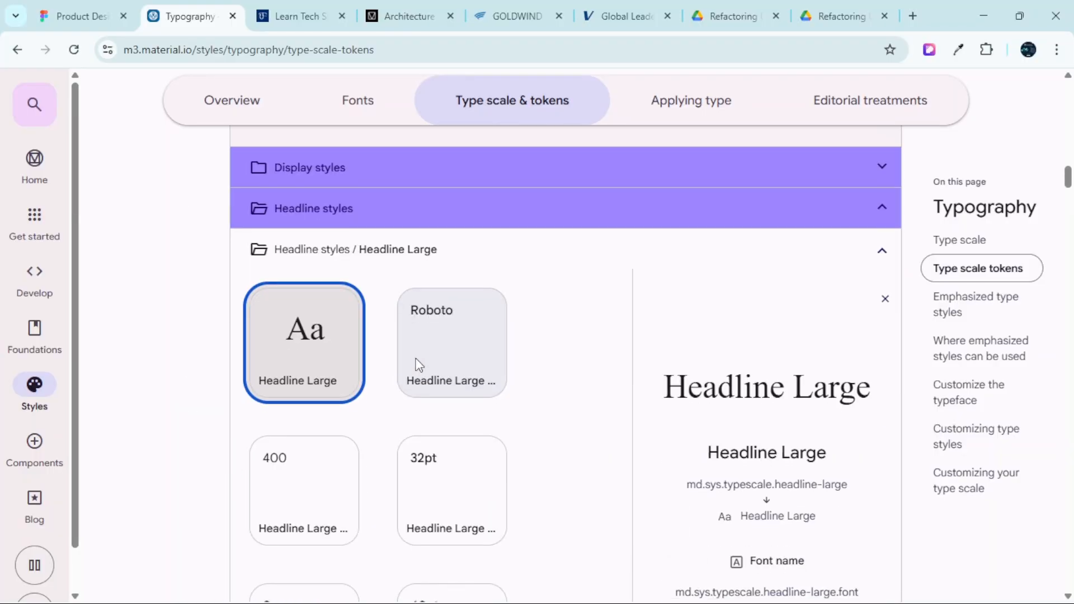
{"action": "left_click", "coordinate": [883, 252]}
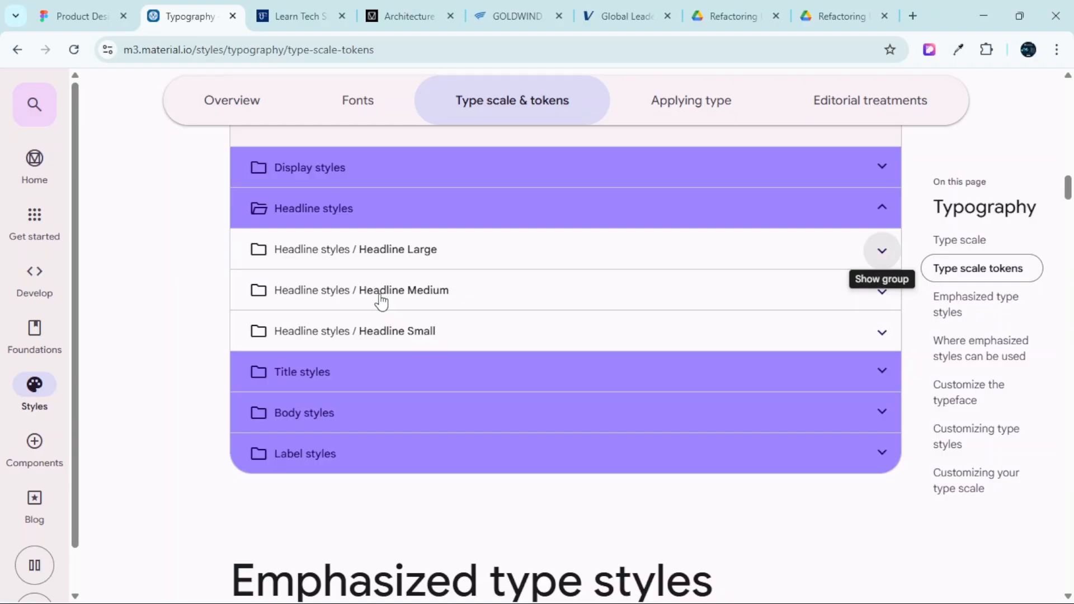
{"action": "left_click", "coordinate": [331, 292]}
{"action": "scroll", "coordinate": [350, 312], "scroll_direction": "down", "scroll_amount": 1}
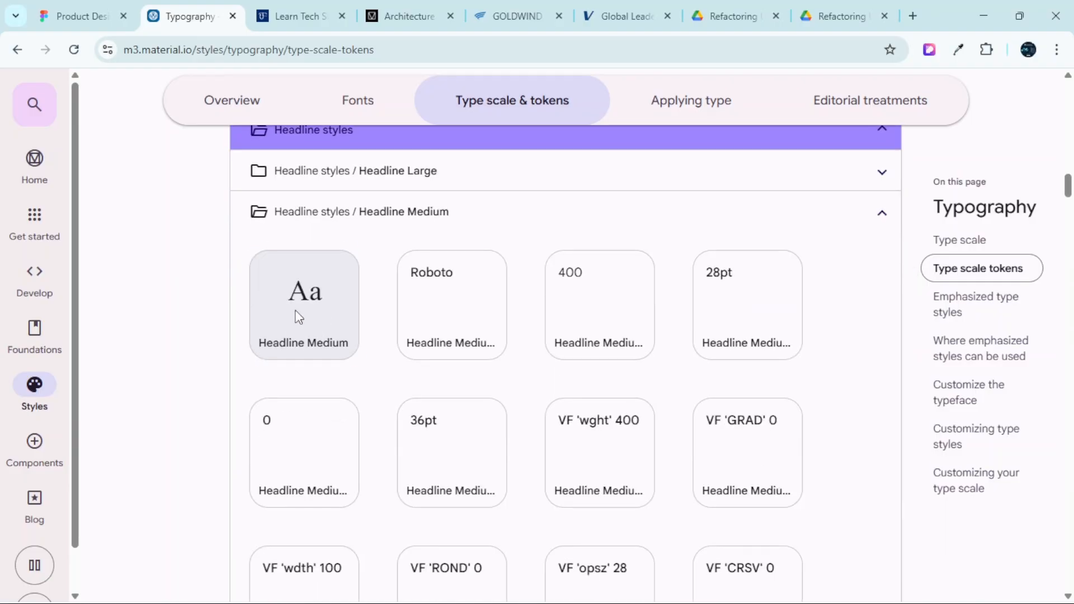
{"action": "left_click", "coordinate": [298, 317]}
Examine the Headline Medium font name and weight tokens and compare the weight with the Headline_Medium text in Figma
{"action": "scroll", "coordinate": [747, 409], "scroll_direction": "down", "scroll_amount": 3}
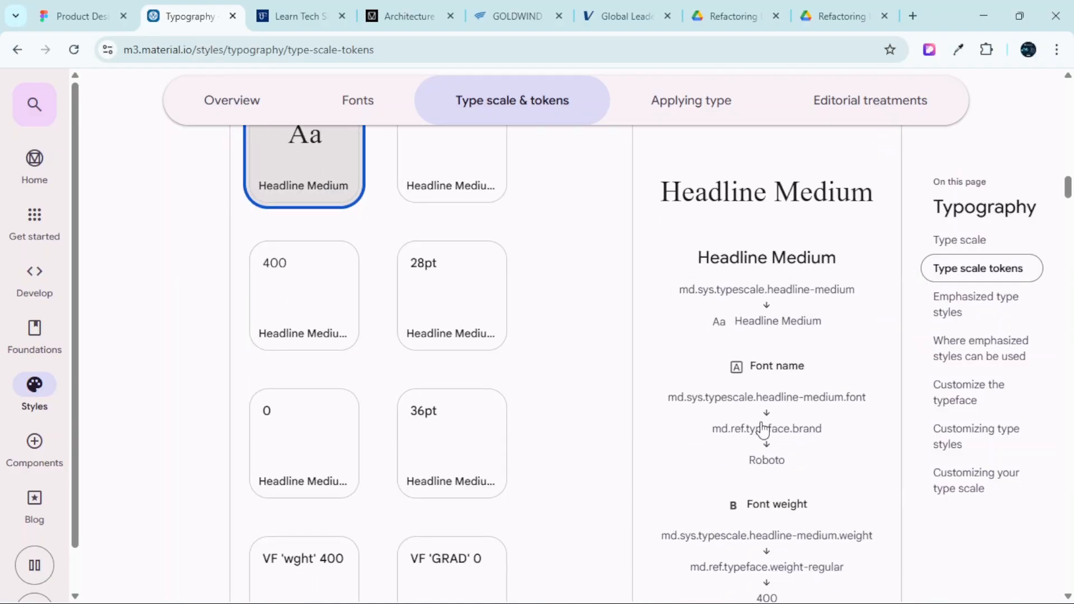
{"action": "scroll", "coordinate": [808, 302], "scroll_direction": "down", "scroll_amount": 1}
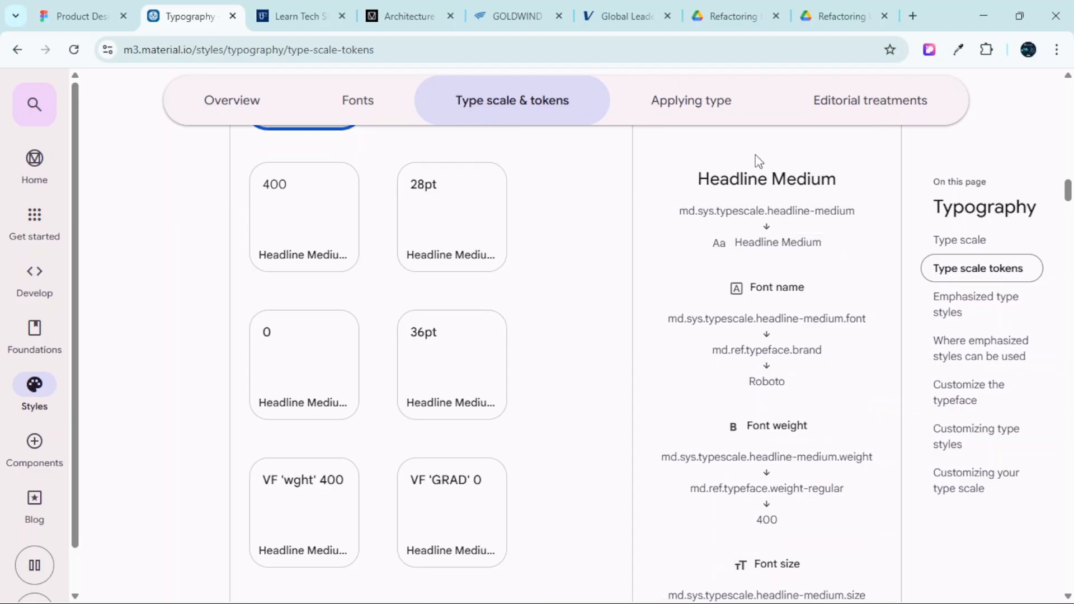
{"action": "scroll", "coordinate": [756, 213], "scroll_direction": "up", "scroll_amount": 1}
{"action": "scroll", "coordinate": [756, 270], "scroll_direction": "down", "scroll_amount": 3}
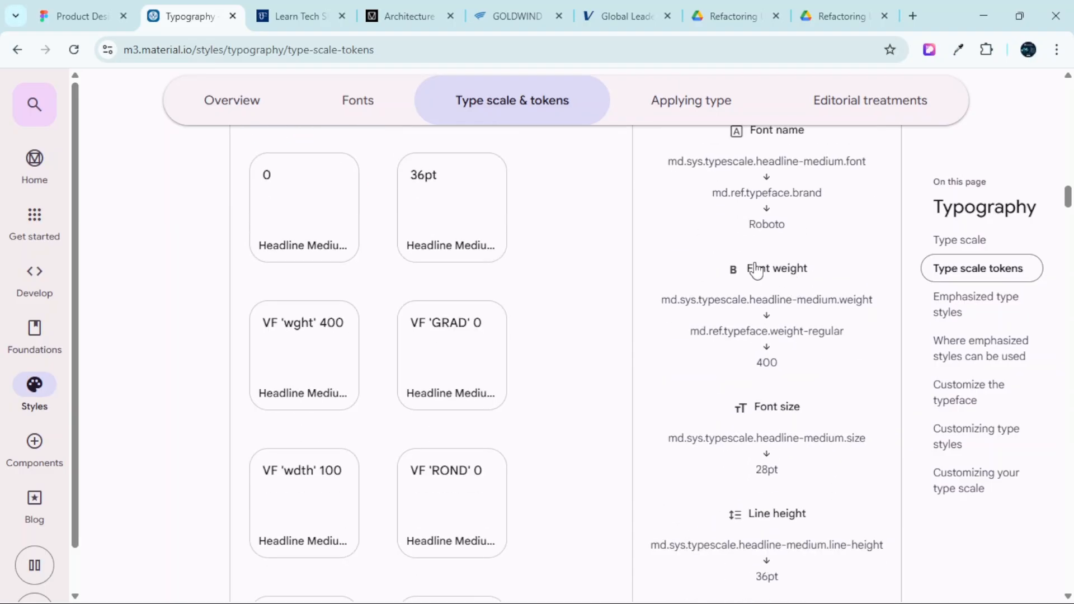
{"action": "scroll", "coordinate": [756, 258], "scroll_direction": "up", "scroll_amount": 3}
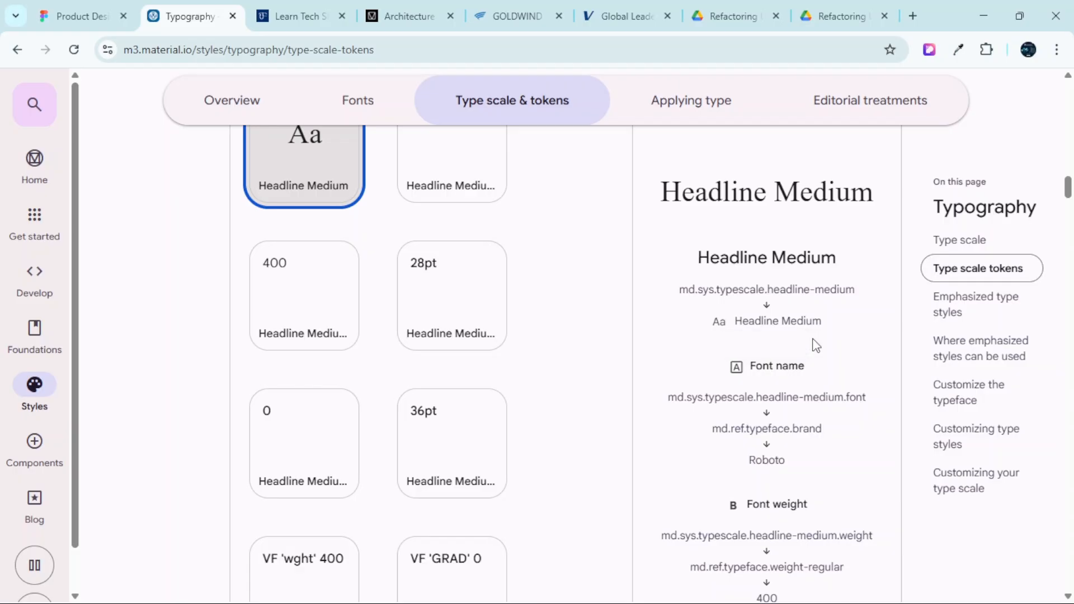
{"action": "scroll", "coordinate": [814, 345], "scroll_direction": "down", "scroll_amount": 1}
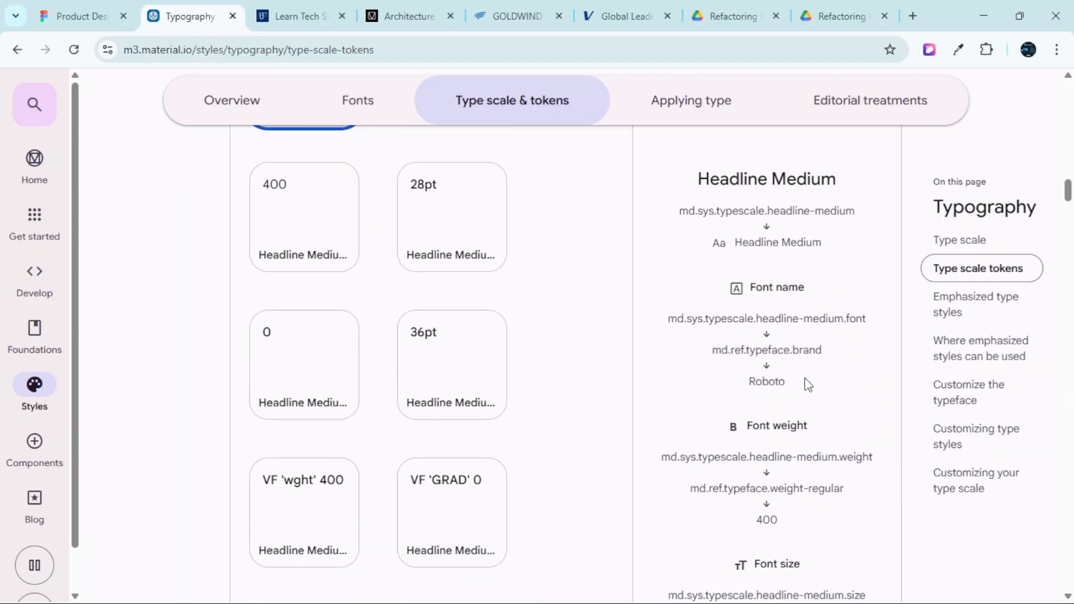
{"action": "scroll", "coordinate": [806, 380], "scroll_direction": "down", "scroll_amount": 2}
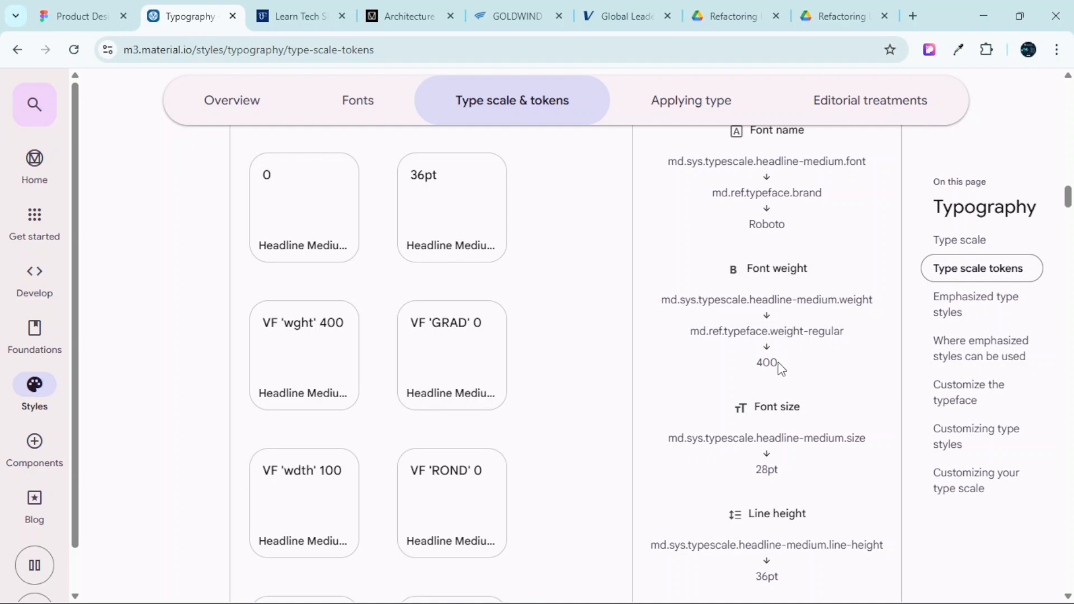
{"action": "mouse_move", "coordinate": [777, 370]}
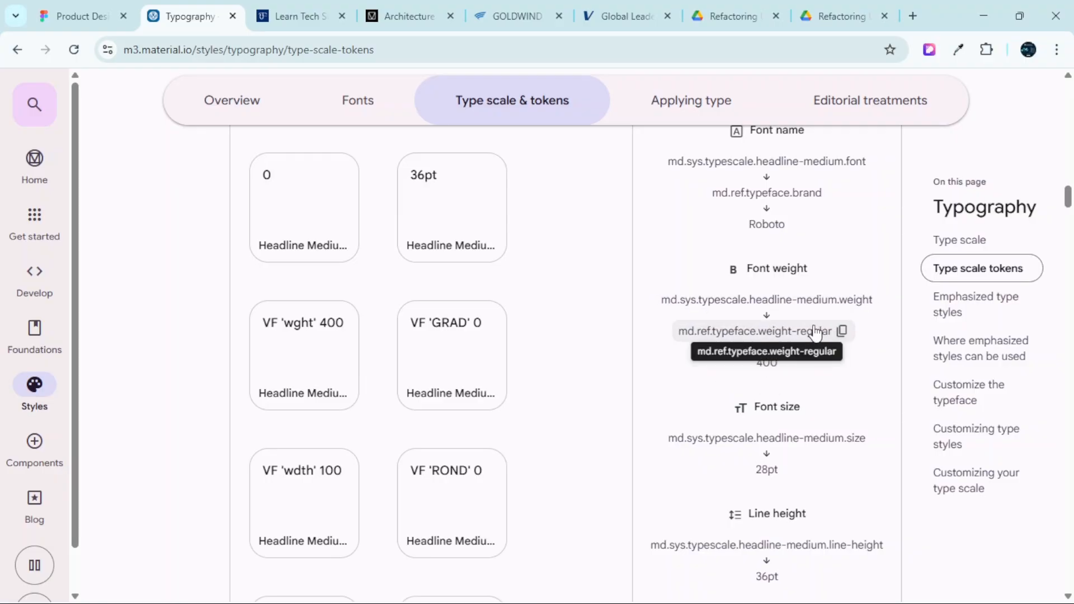
{"action": "left_click", "coordinate": [84, 16]}
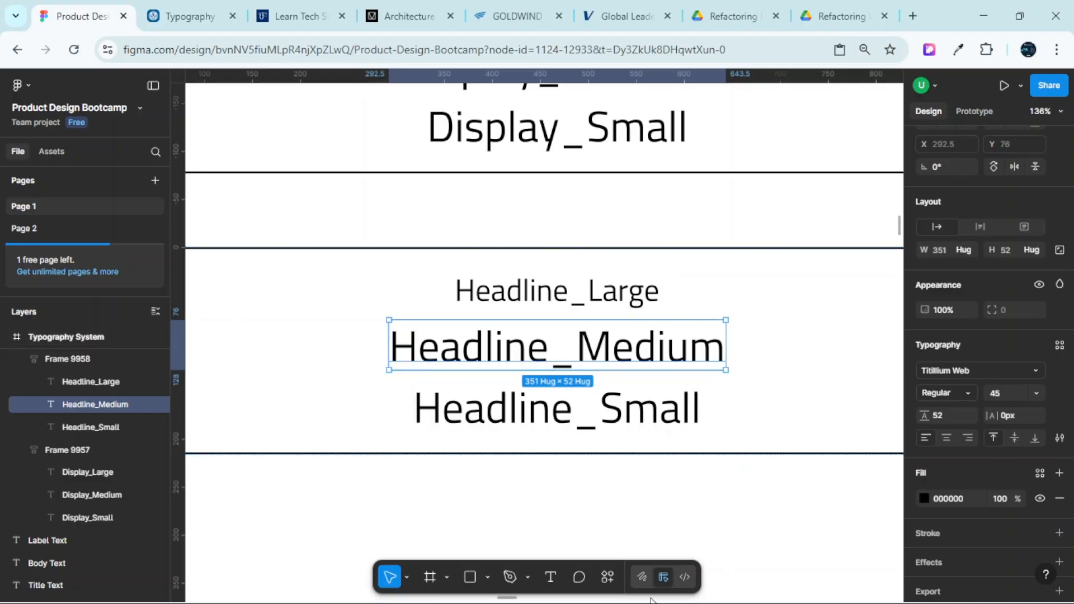
Check the Headline Medium font size token on the Material Design page and set the Headline_Medium text's font size to 28 in Figma
{"action": "left_click", "coordinate": [189, 8]}
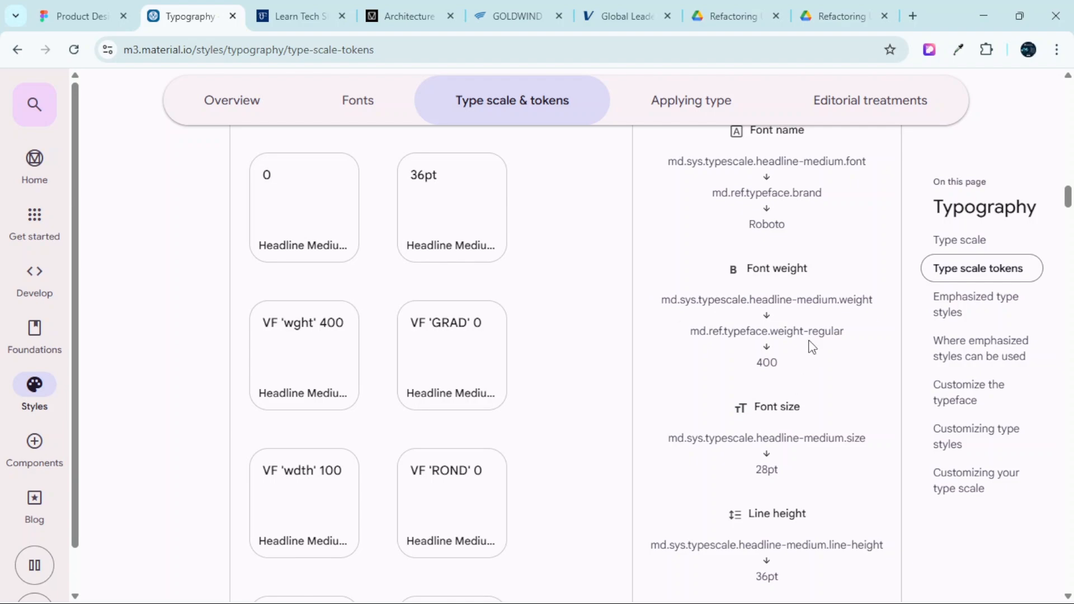
{"action": "scroll", "coordinate": [838, 350], "scroll_direction": "down", "scroll_amount": 1}
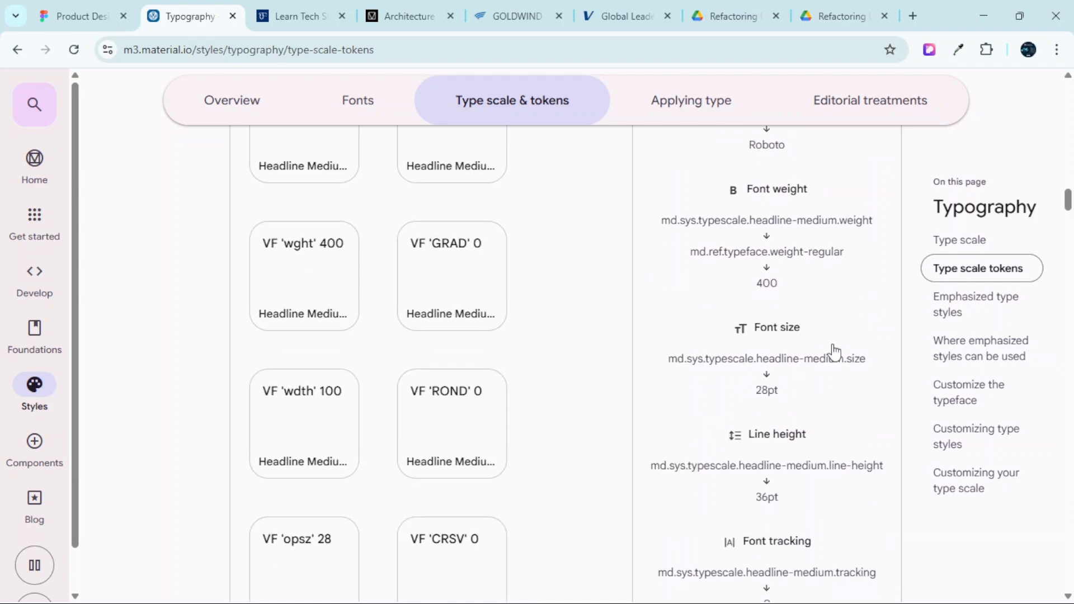
{"action": "scroll", "coordinate": [836, 351], "scroll_direction": "down", "scroll_amount": 1}
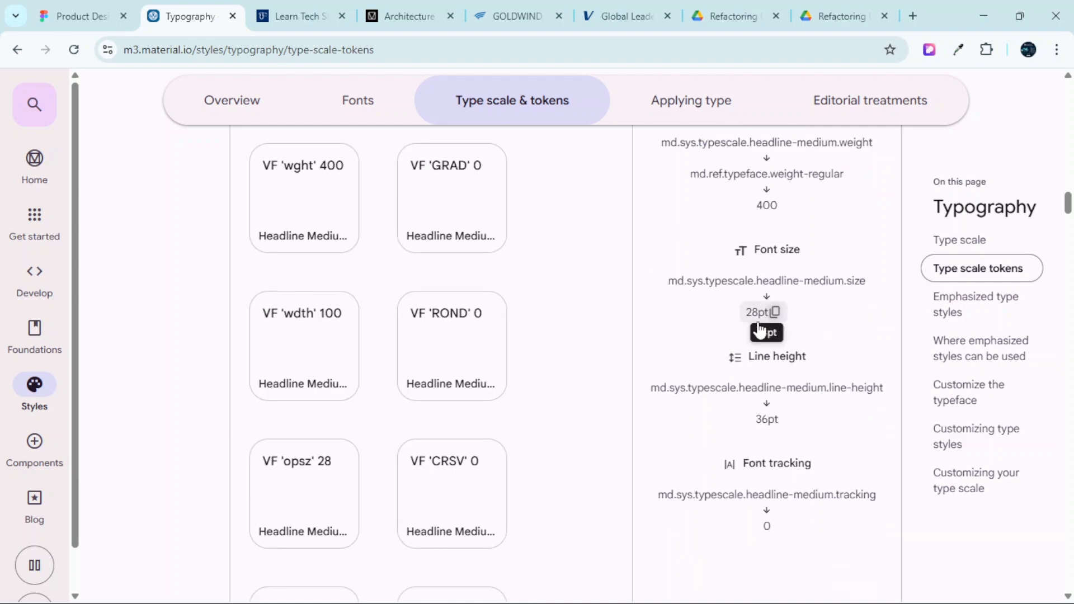
{"action": "left_click", "coordinate": [84, 8]}
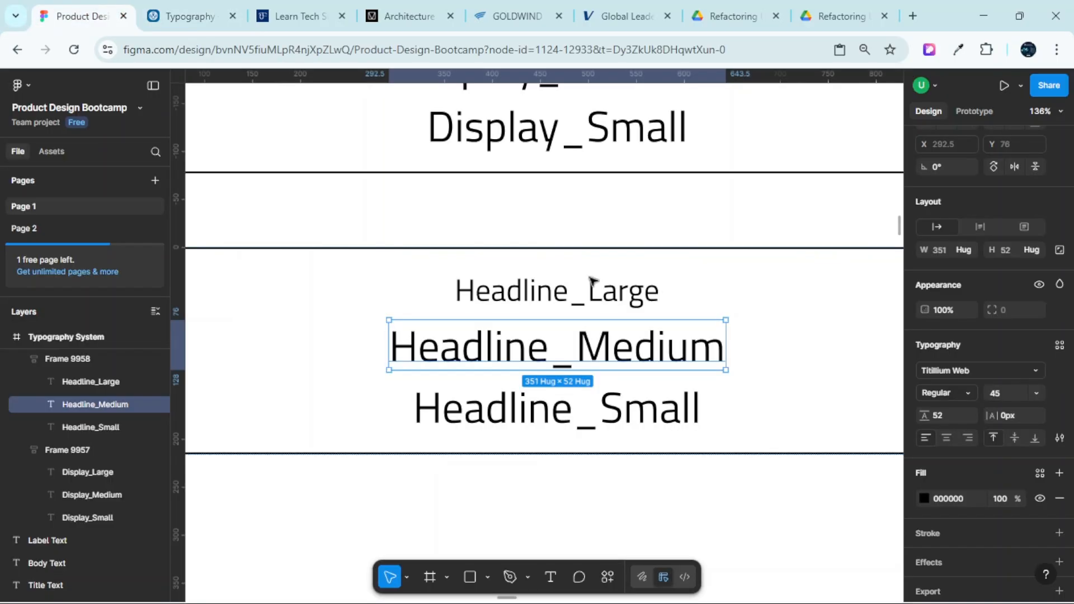
{"action": "left_click", "coordinate": [1011, 395]}
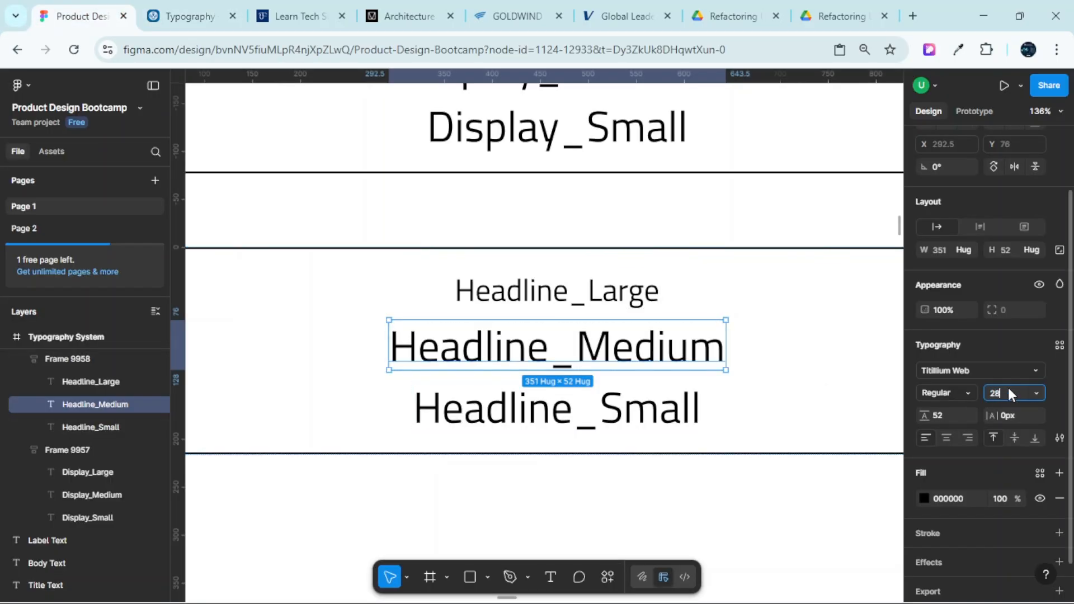
{"action": "type", "text": "28"}
{"action": "key", "text": "Return"}
Check the Headline Medium line height token on the Material Design page and set the Headline_Medium text's line height to 36 in Figma
{"action": "left_click", "coordinate": [191, 15]}
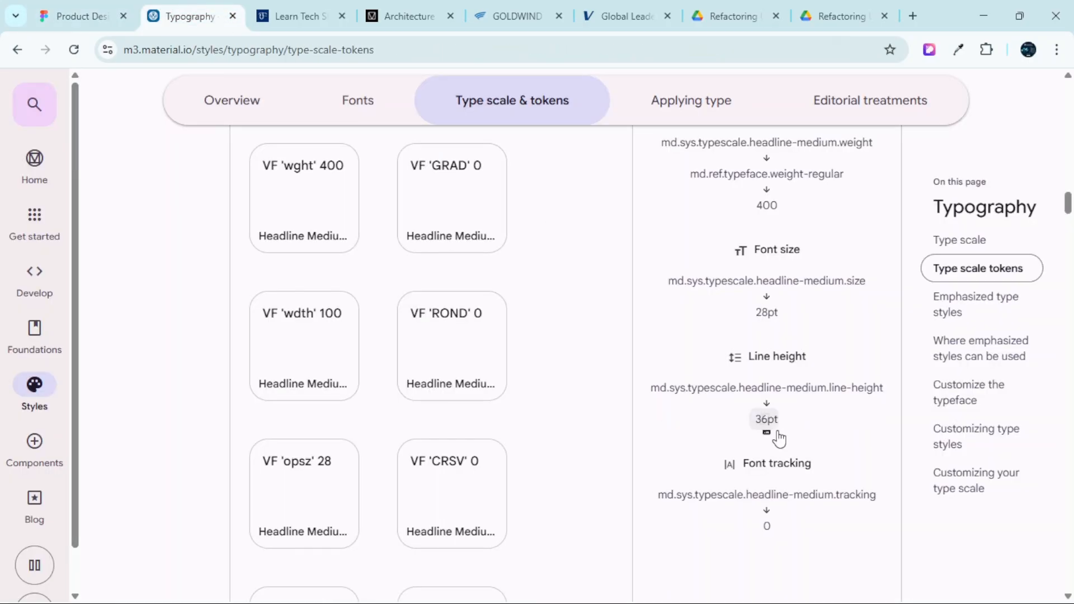
{"action": "left_click", "coordinate": [94, 13]}
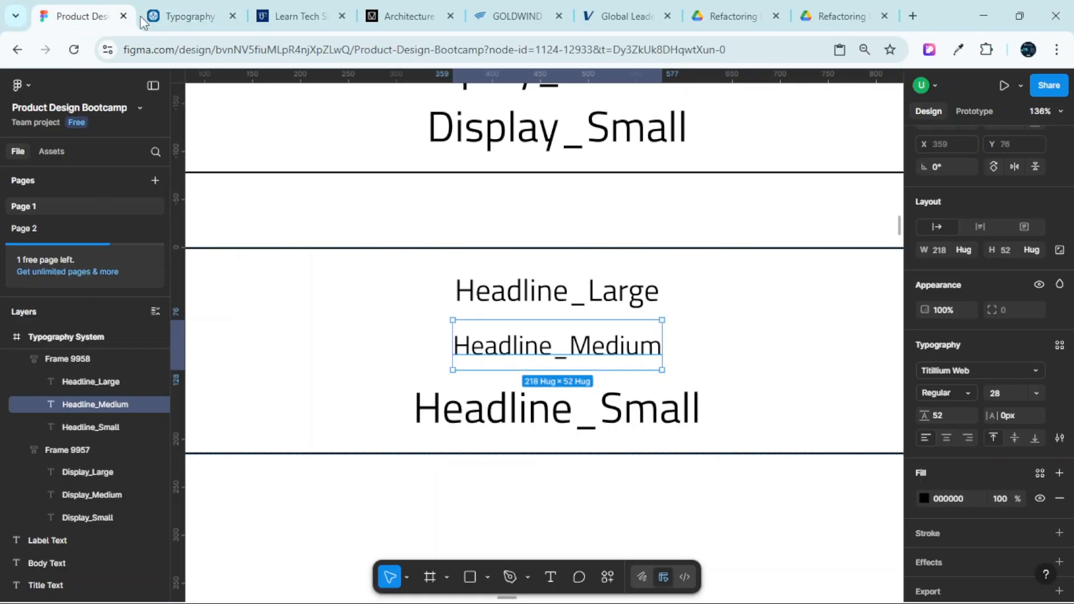
{"action": "left_click", "coordinate": [954, 376]}
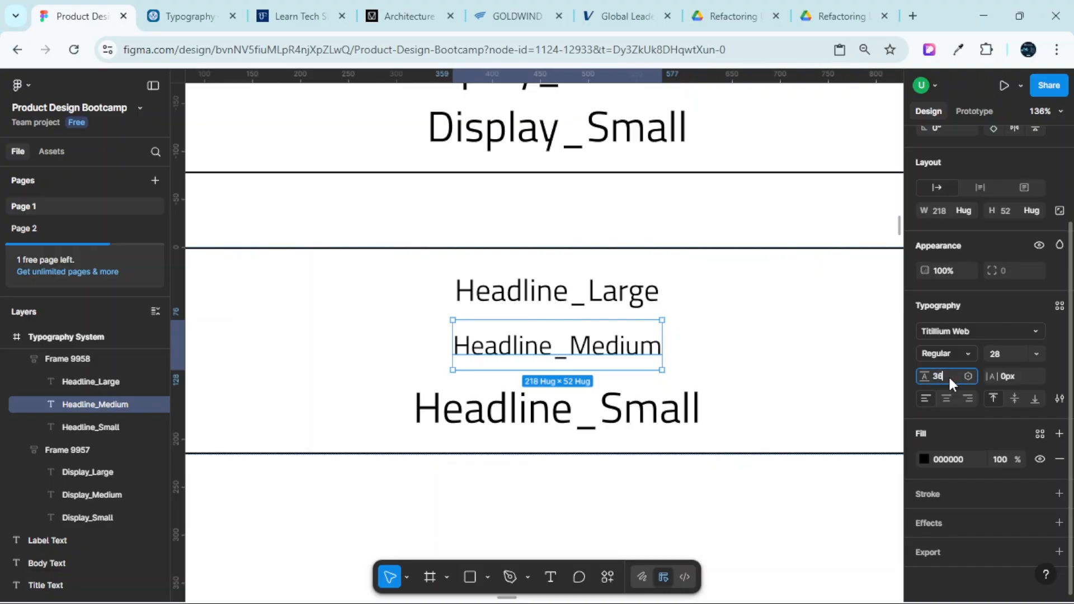
{"action": "key", "text": "Return"}
Compare the Headline Medium tracking token on the Material Design page with the Headline_Medium text's letter spacing in Figma
{"action": "left_click", "coordinate": [211, 8]}
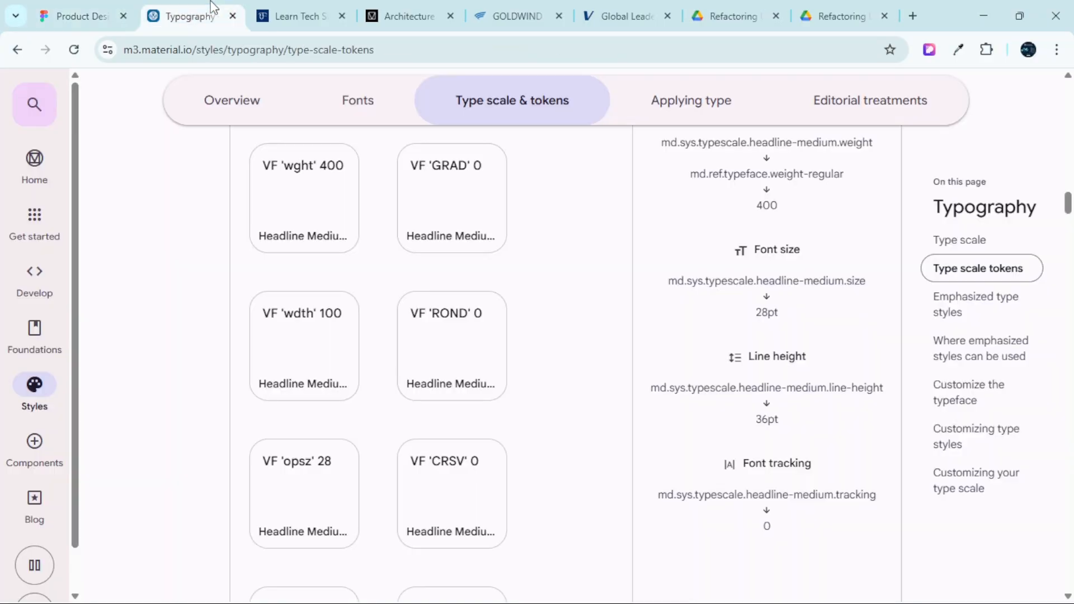
{"action": "scroll", "coordinate": [833, 457], "scroll_direction": "down", "scroll_amount": 3}
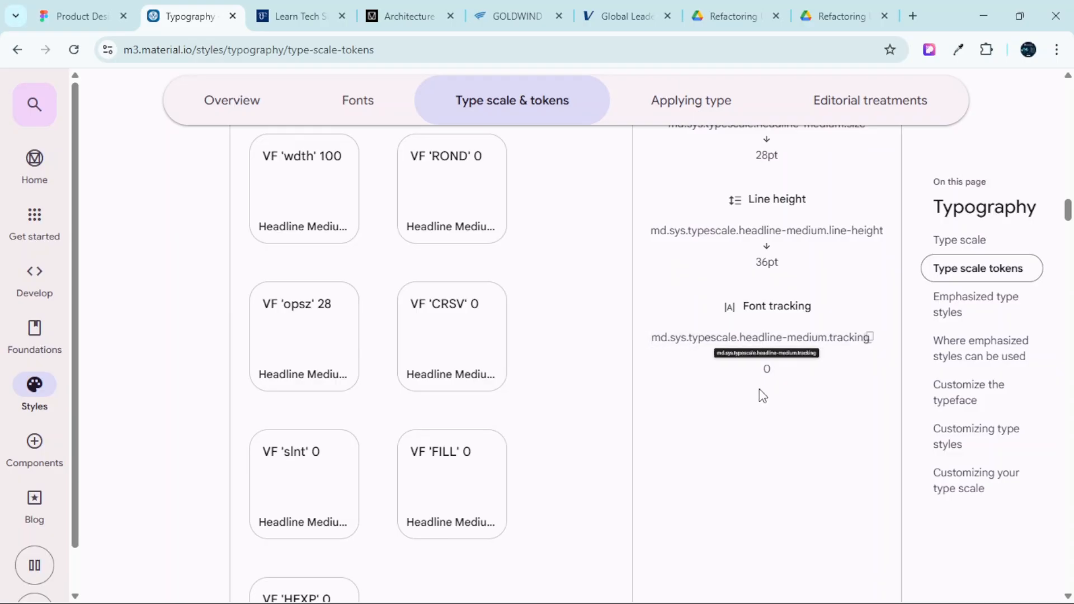
{"action": "left_click", "coordinate": [57, 8]}
{"action": "left_click", "coordinate": [1011, 376]}
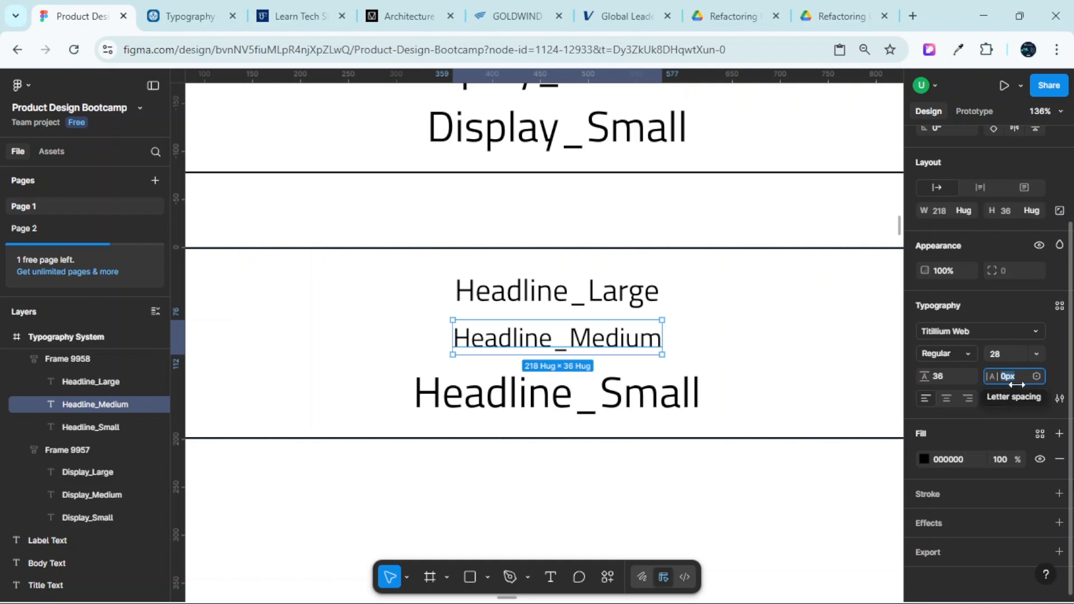
{"action": "left_click", "coordinate": [726, 349]}
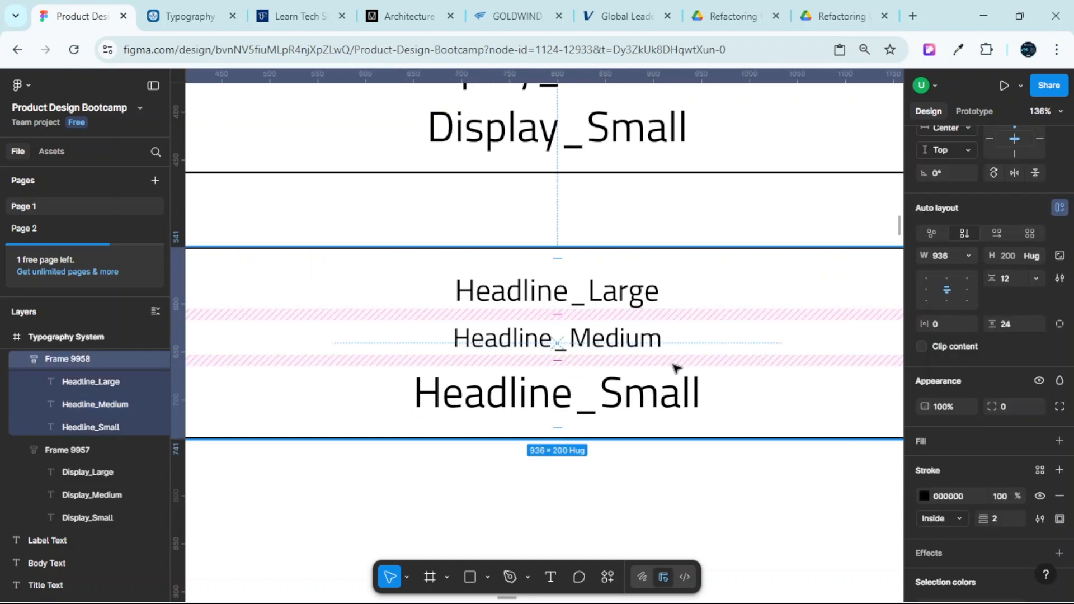
Select the Headline_Small text, then on the Material Design page collapse the Headline Medium group and open the Headline Small token details
{"action": "left_click", "coordinate": [627, 407]}
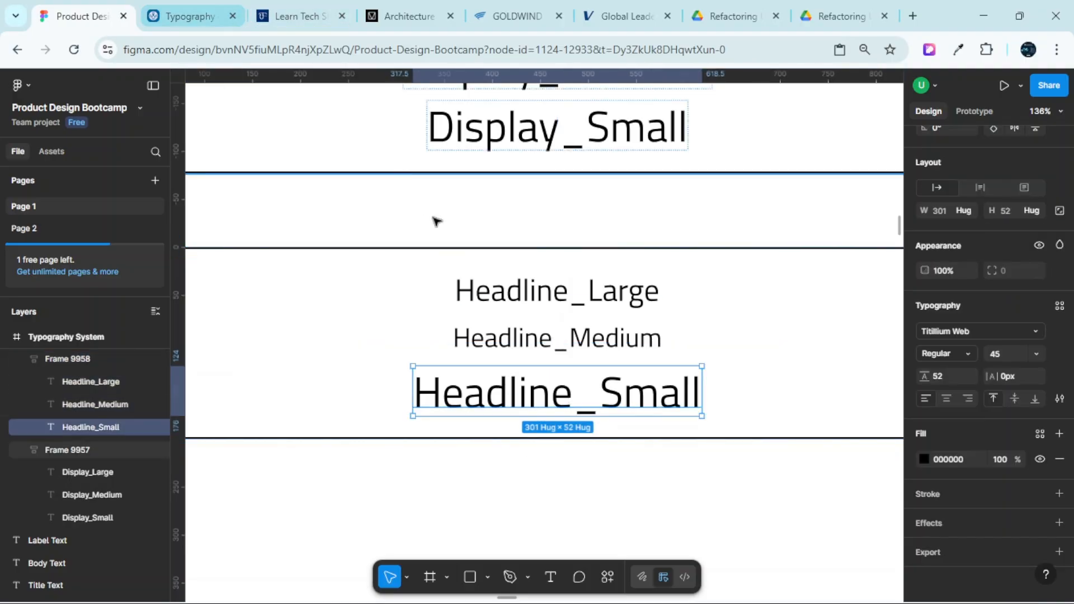
{"action": "left_click", "coordinate": [564, 347]}
{"action": "left_click", "coordinate": [618, 398]}
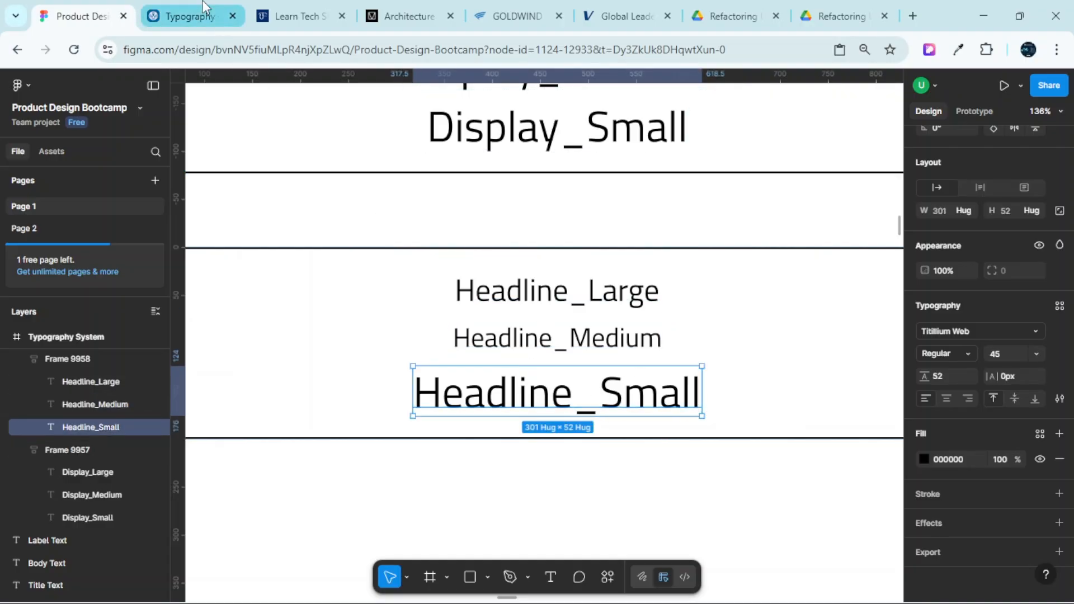
{"action": "left_click", "coordinate": [187, 16]}
{"action": "scroll", "coordinate": [618, 359], "scroll_direction": "up", "scroll_amount": 7}
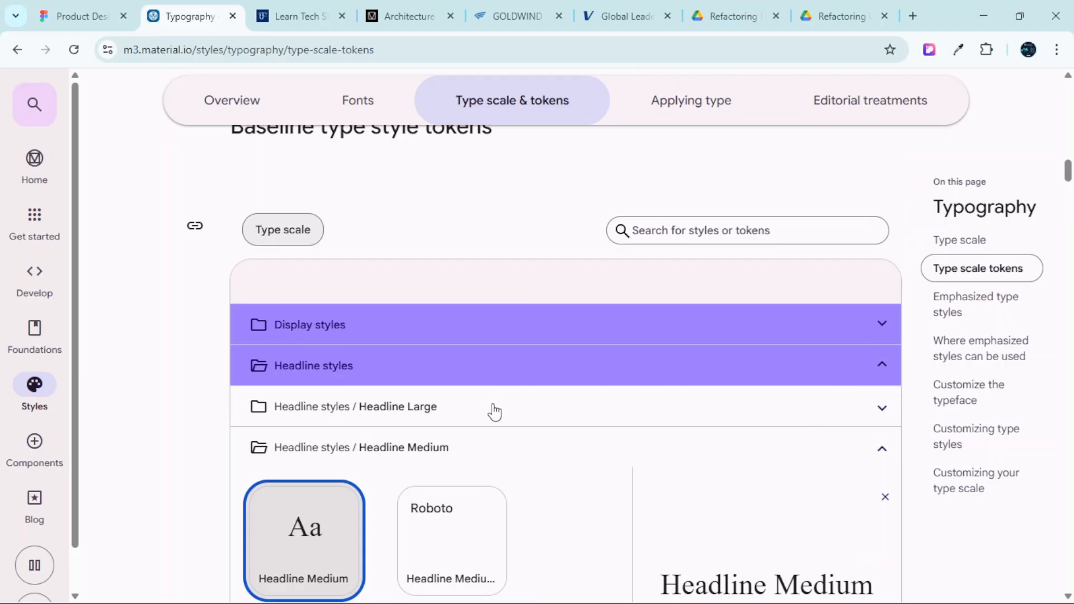
{"action": "left_click", "coordinate": [894, 462]}
{"action": "scroll", "coordinate": [582, 405], "scroll_direction": "down", "scroll_amount": 3}
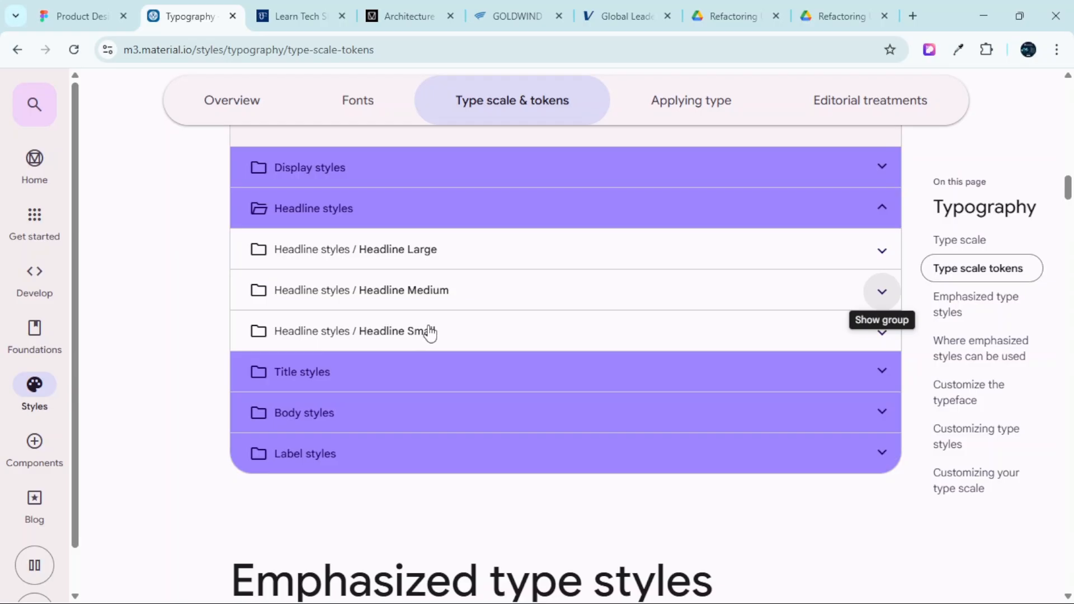
{"action": "left_click", "coordinate": [378, 334]}
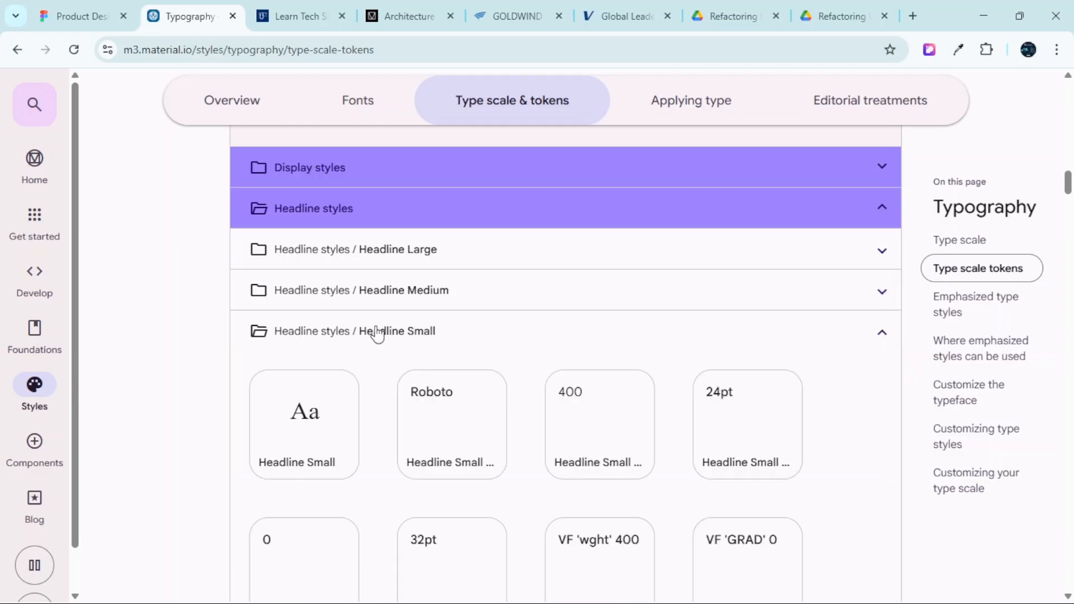
{"action": "left_click", "coordinate": [314, 422]}
Compare the Headline Small font weight token on the Material Design page with the Headline_Small text's weight in Figma
{"action": "scroll", "coordinate": [893, 466], "scroll_direction": "down", "scroll_amount": 4}
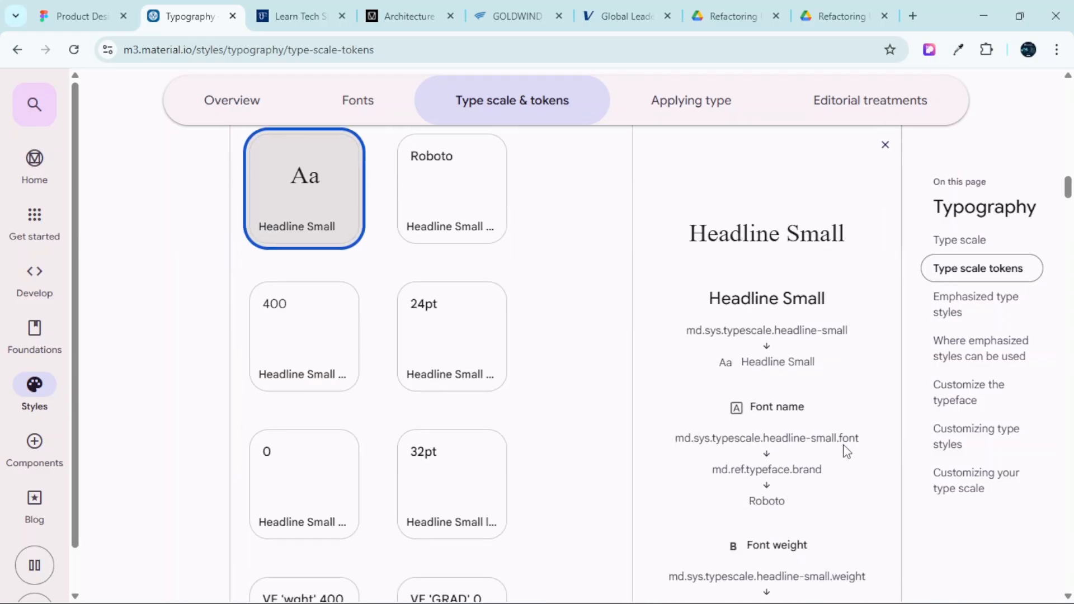
{"action": "scroll", "coordinate": [816, 326], "scroll_direction": "down", "scroll_amount": 4}
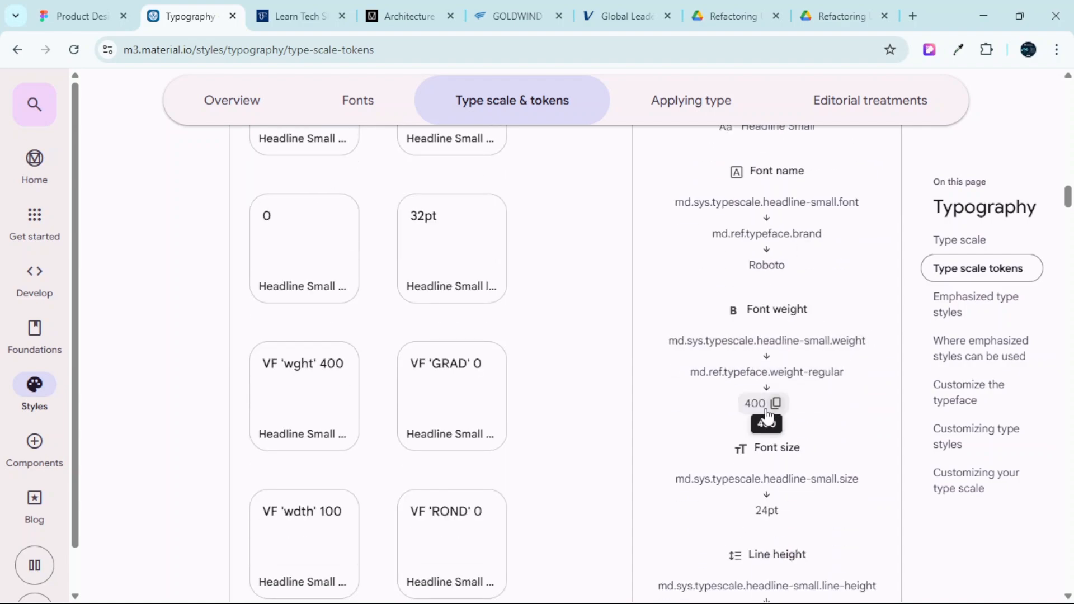
{"action": "left_click", "coordinate": [99, 16]}
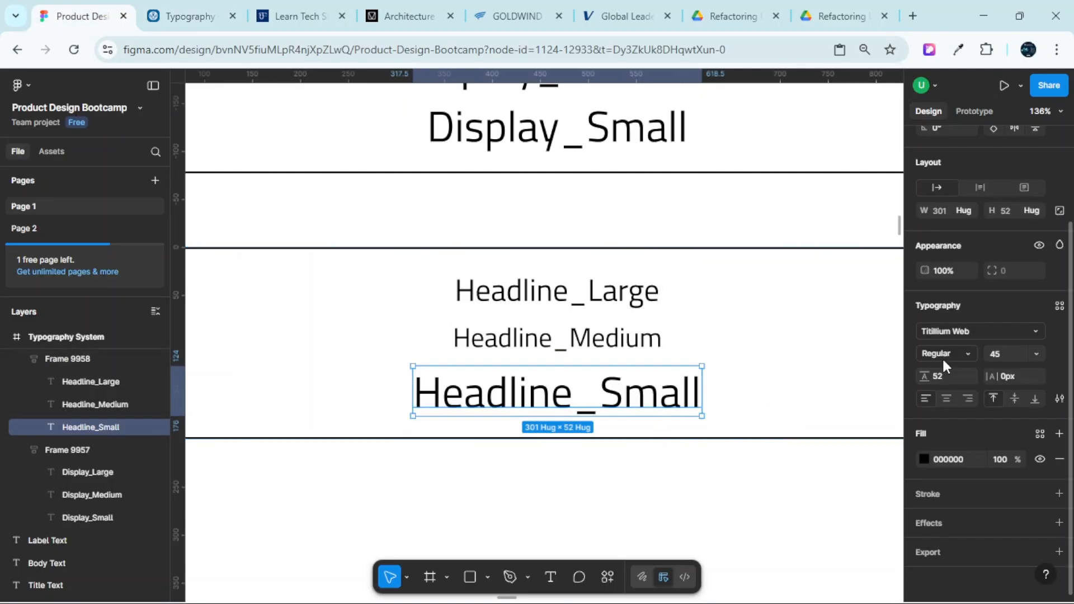
{"action": "key", "text": "ctrl+Tab"}
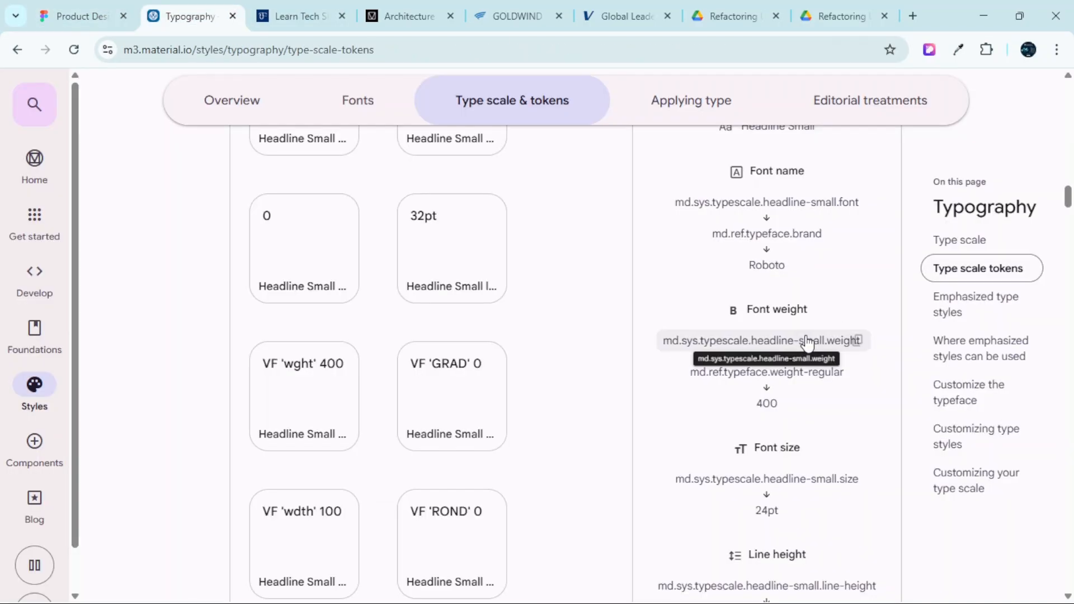
Check the Headline Small font size token on the Material Design page and set the Headline_Small text's font size to 24 in Figma
{"action": "scroll", "coordinate": [801, 342], "scroll_direction": "down", "scroll_amount": 2}
{"action": "scroll", "coordinate": [800, 346], "scroll_direction": "down", "scroll_amount": 1}
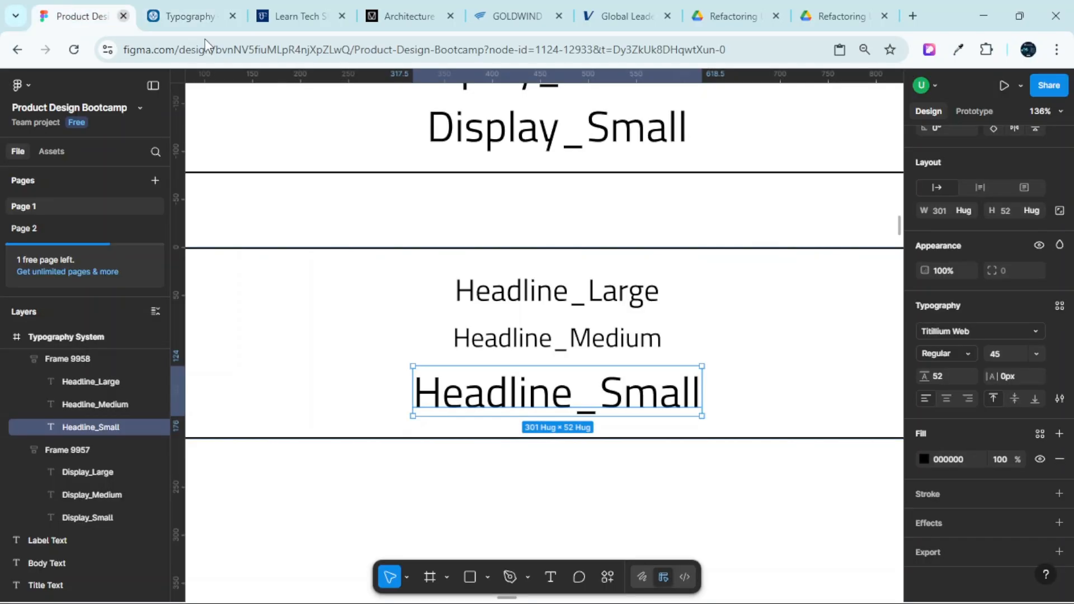
{"action": "left_click", "coordinate": [81, 15]}
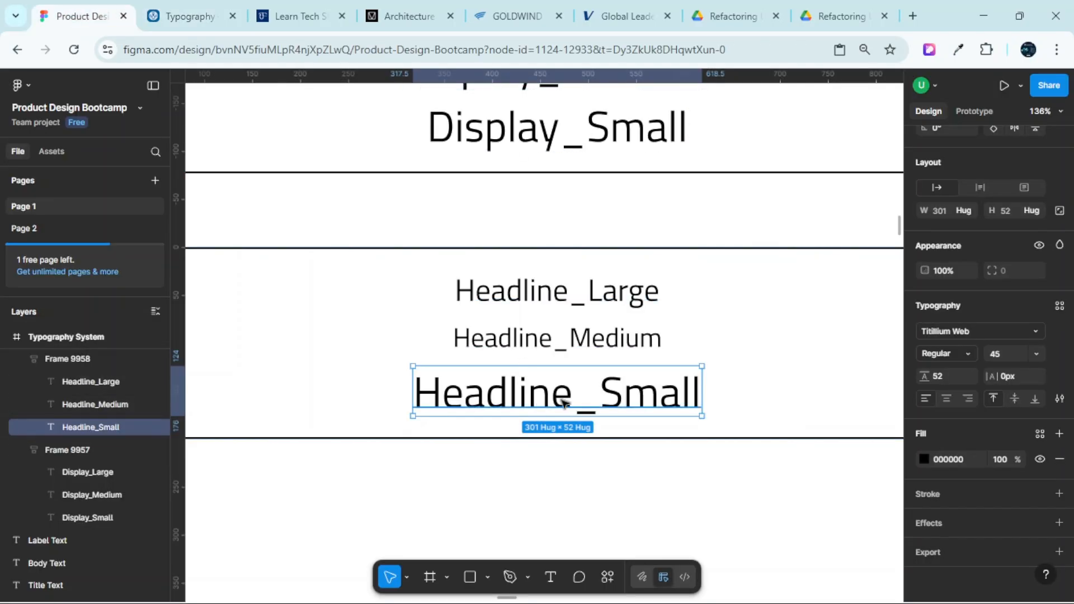
{"action": "left_click", "coordinate": [1004, 351]}
{"action": "type", "text": "24"}
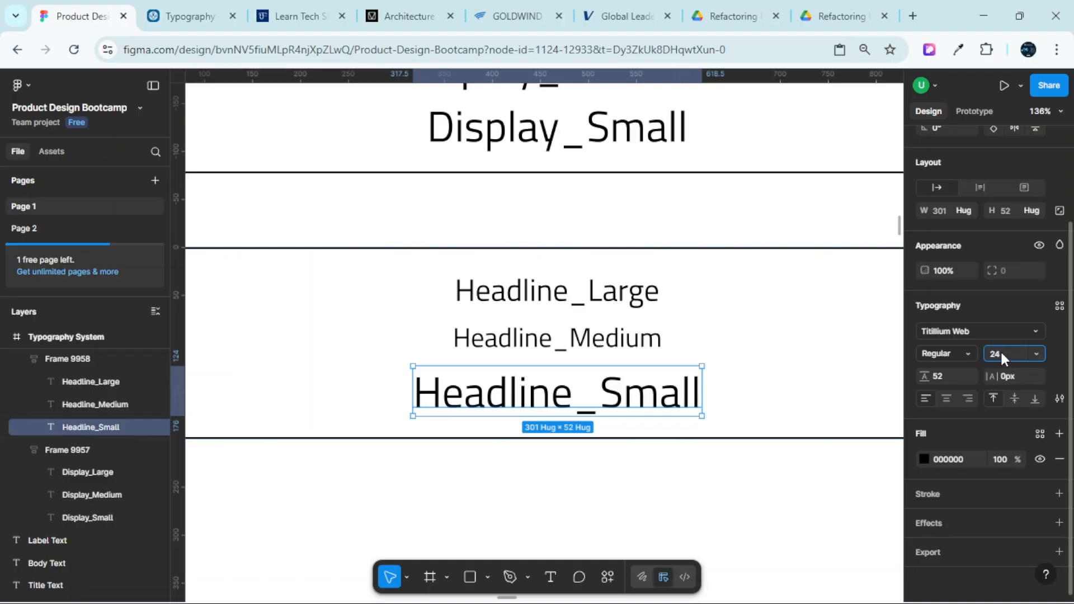
{"action": "key", "text": "Return"}
Check the Headline Small line height token on the Material Design page and set the Headline_Small text's line height to 32 in Figma
{"action": "left_click", "coordinate": [222, 8]}
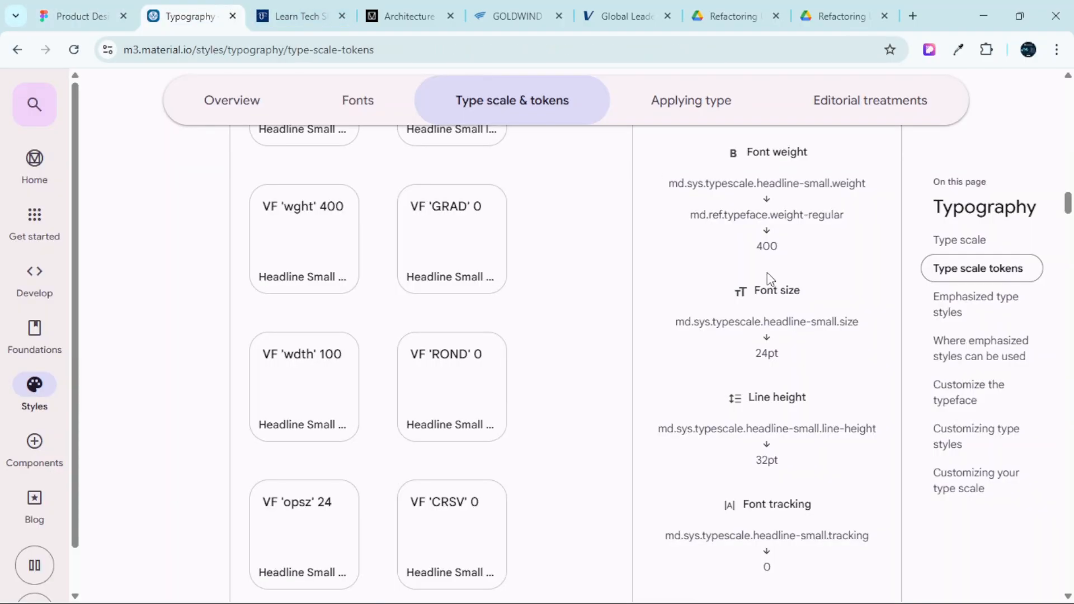
{"action": "scroll", "coordinate": [784, 336], "scroll_direction": "down", "scroll_amount": 3}
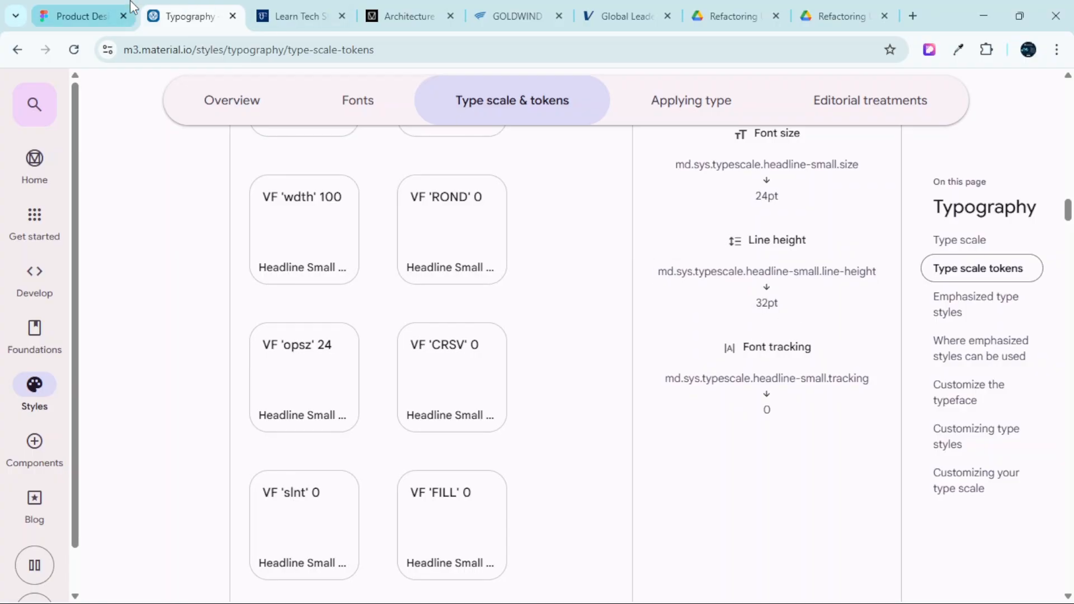
{"action": "left_click", "coordinate": [78, 16]}
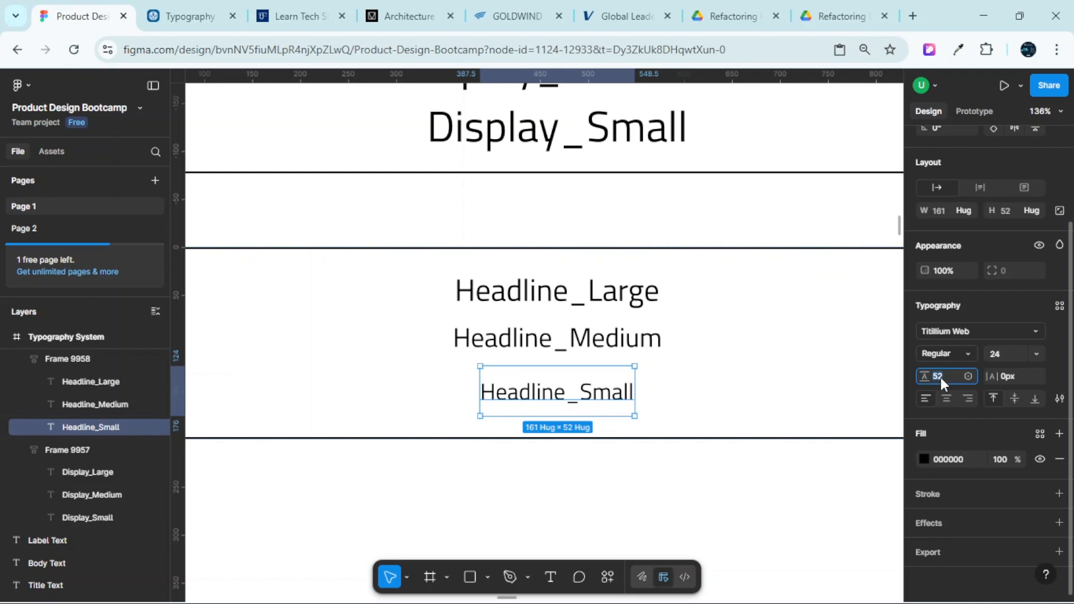
{"action": "key", "text": "Return"}
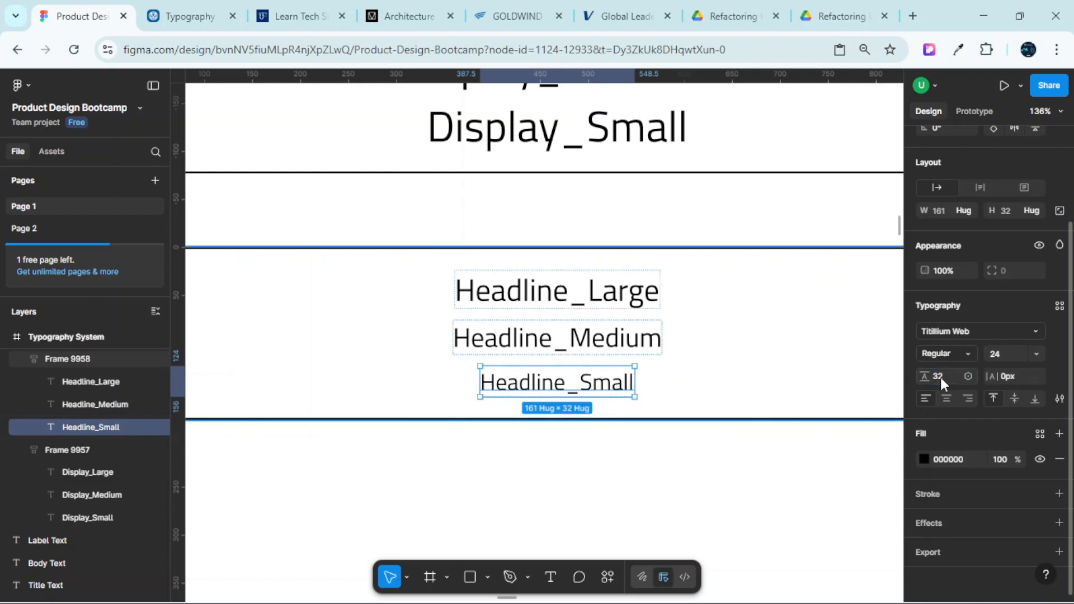
Compare the Headline Small tracking token with the Headline_Small text's letter spacing in Figma, and review the Display and Headline frames together
{"action": "left_click", "coordinate": [203, 14]}
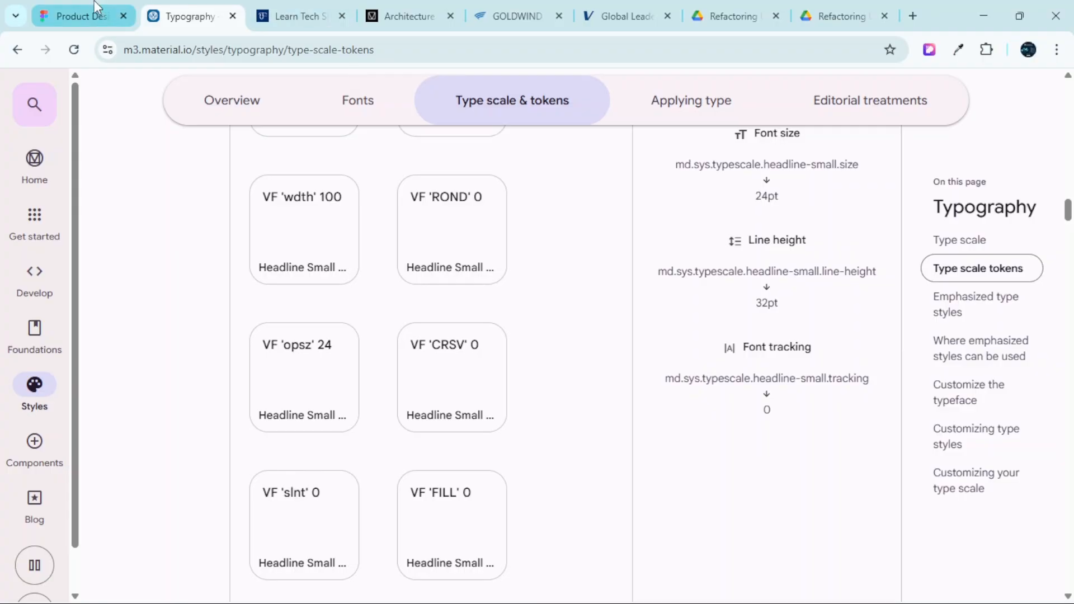
{"action": "left_click", "coordinate": [79, 16]}
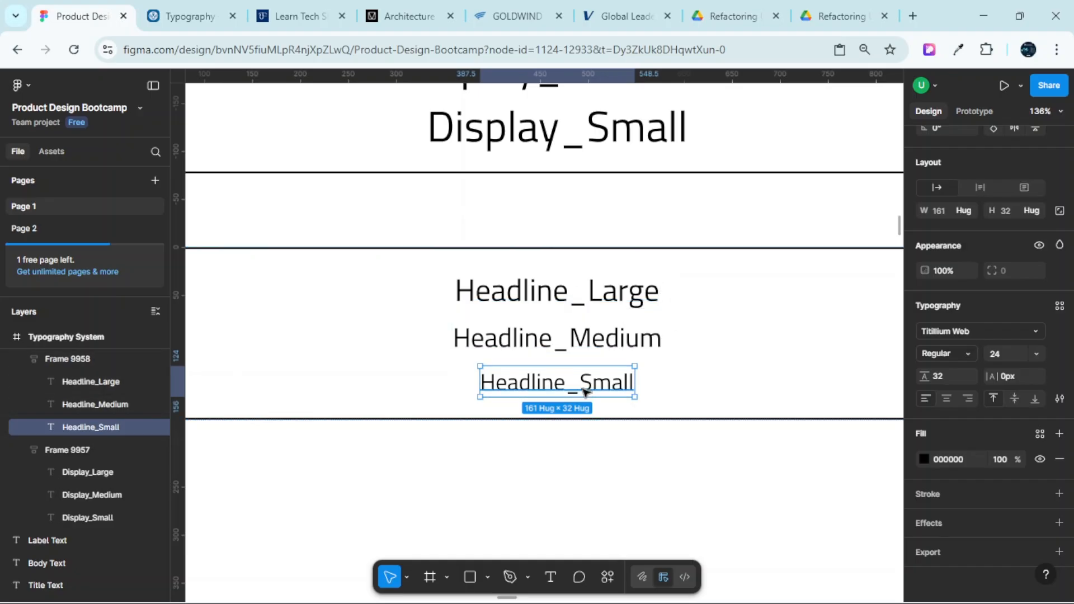
{"action": "left_click", "coordinate": [695, 462]}
{"action": "scroll", "coordinate": [696, 463], "scroll_direction": "up", "scroll_amount": 5}
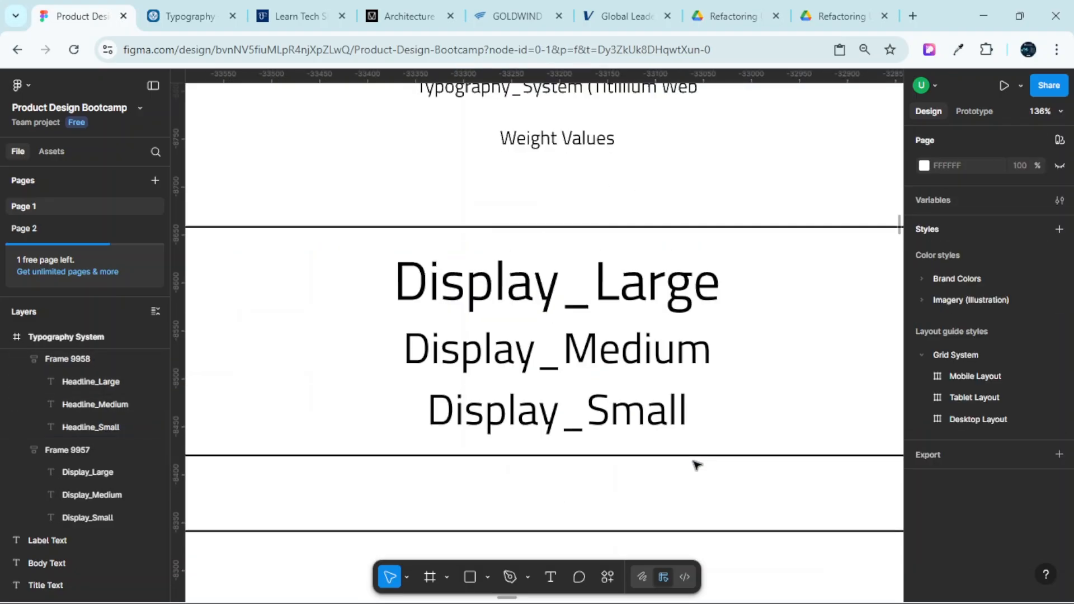
{"action": "scroll", "coordinate": [671, 395], "scroll_direction": "down", "scroll_amount": 5}
{"action": "scroll", "coordinate": [664, 395], "scroll_direction": "down", "scroll_amount": 3}
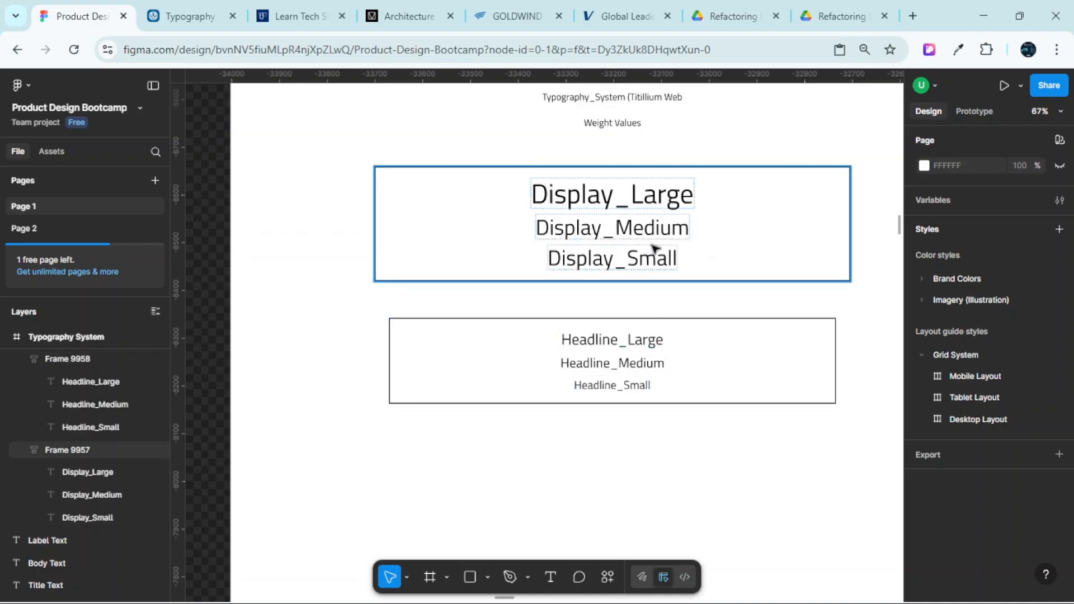
{"action": "left_click", "coordinate": [187, 16]}
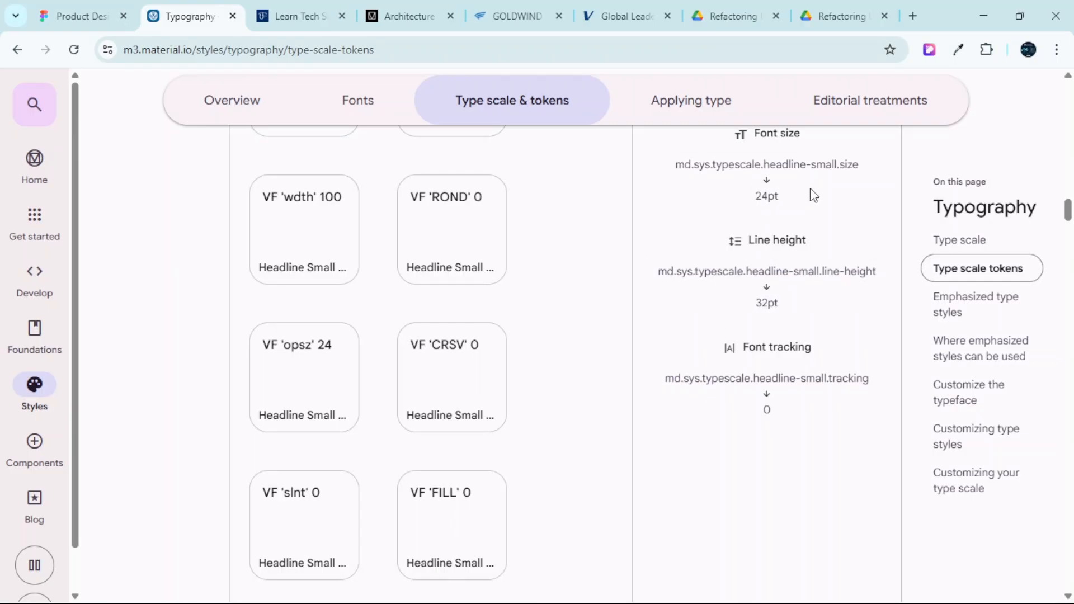
{"action": "left_click", "coordinate": [63, 6]}
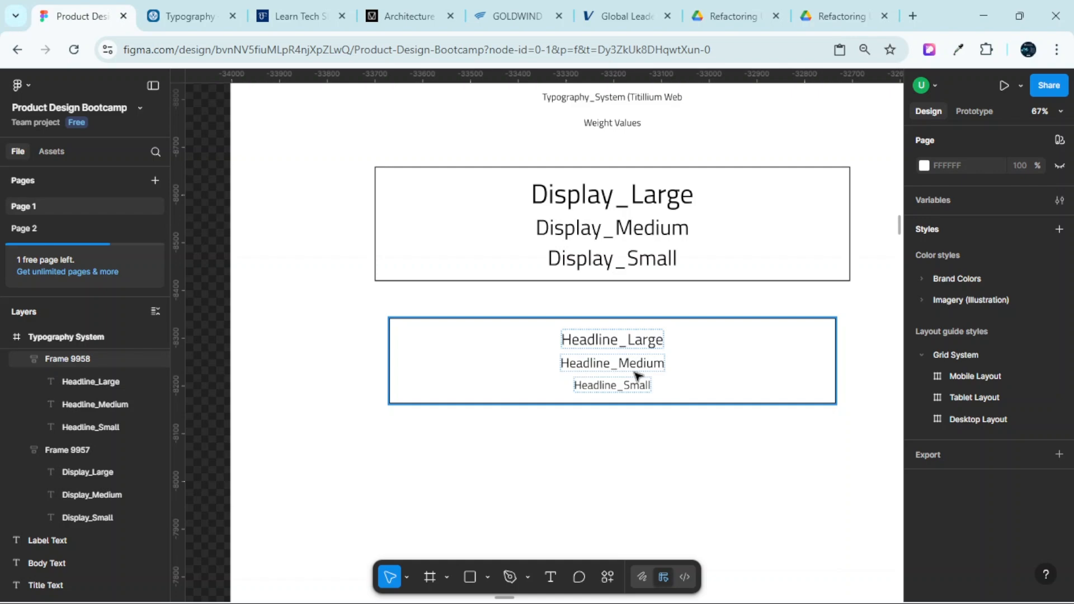
Append the font size "(57)" to the end of the Display_Large text
{"action": "scroll", "coordinate": [691, 218], "scroll_direction": "up", "scroll_amount": 4}
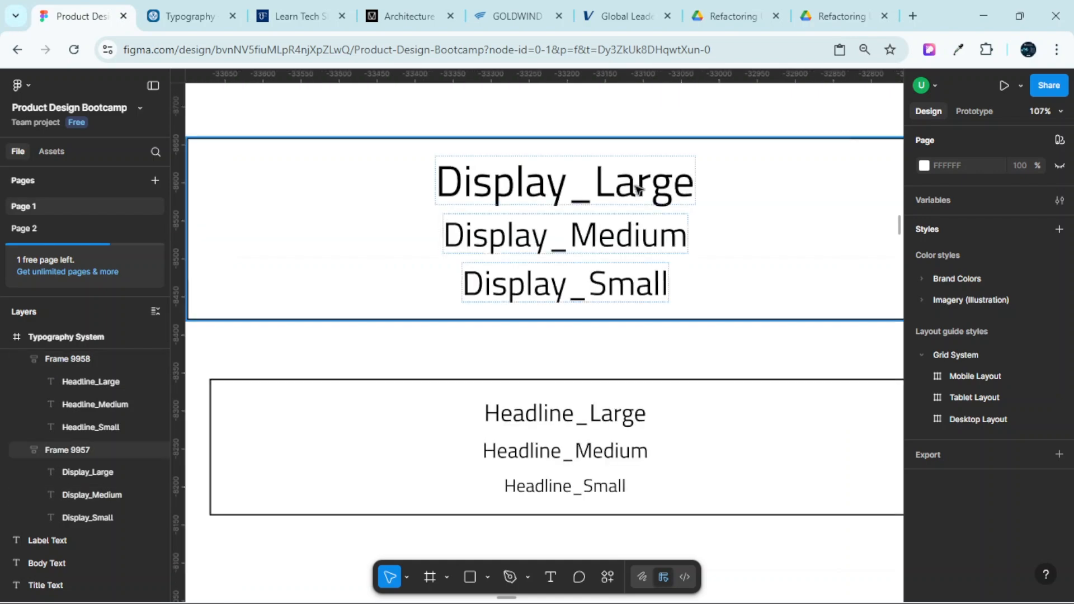
{"action": "left_click", "coordinate": [637, 186]}
{"action": "left_click", "coordinate": [637, 186]}
{"action": "double_click", "coordinate": [637, 186]}
{"action": "left_click", "coordinate": [689, 178]}
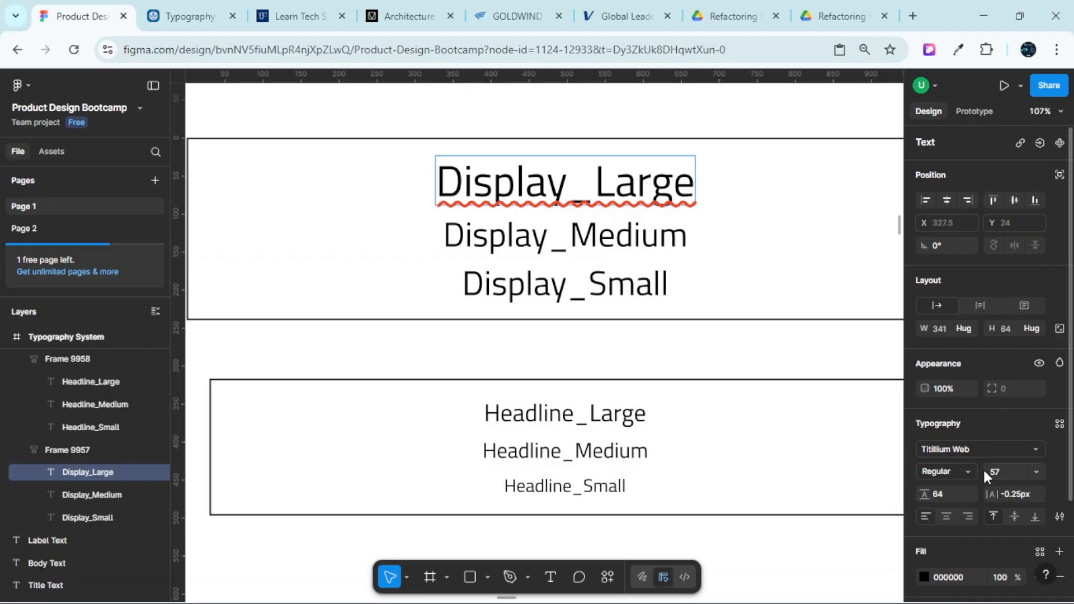
{"action": "type", "text": "("}
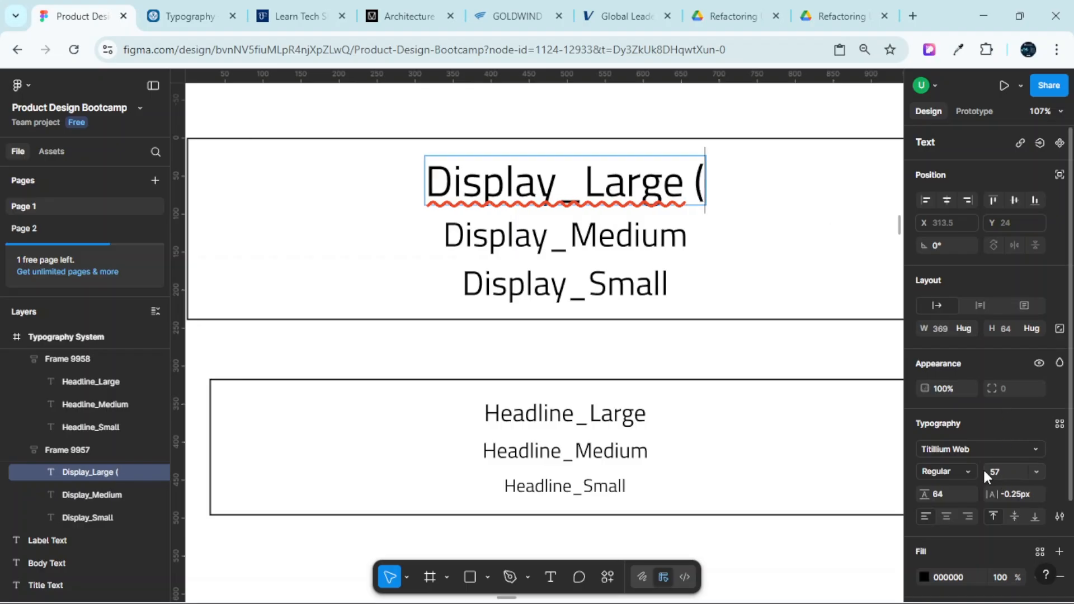
{"action": "type", "text": "57)"}
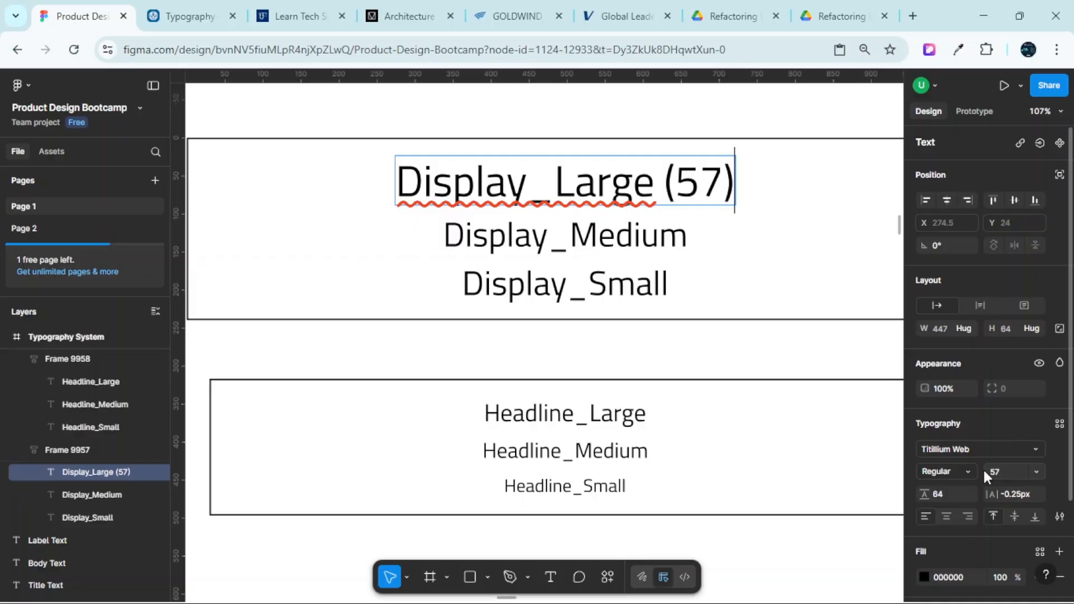
Append the font size "(45)" to the end of the Display_Medium text
{"action": "left_click", "coordinate": [663, 243]}
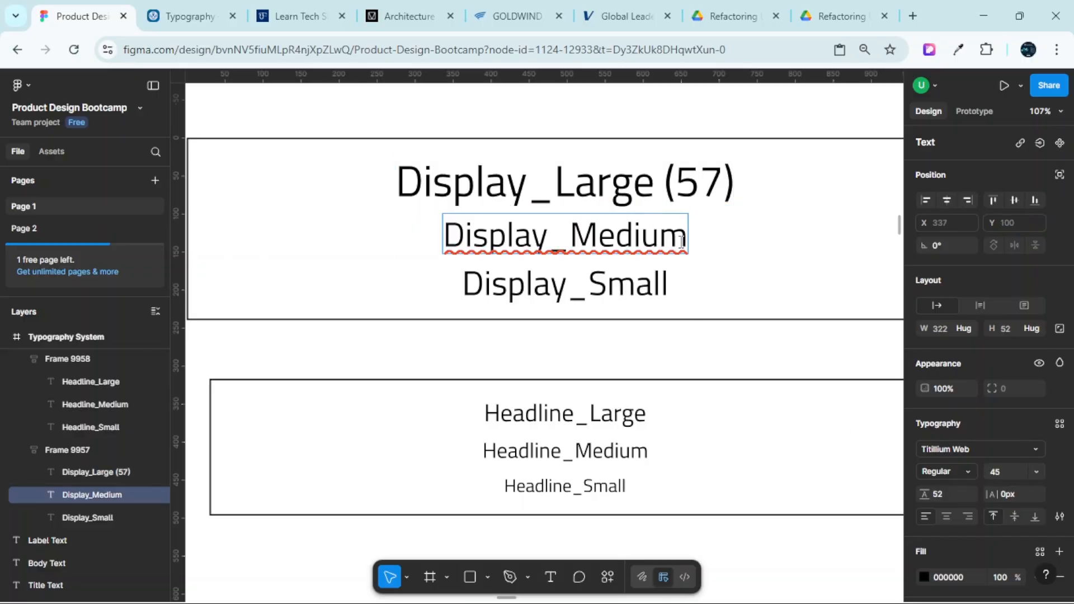
{"action": "type", "text": "("}
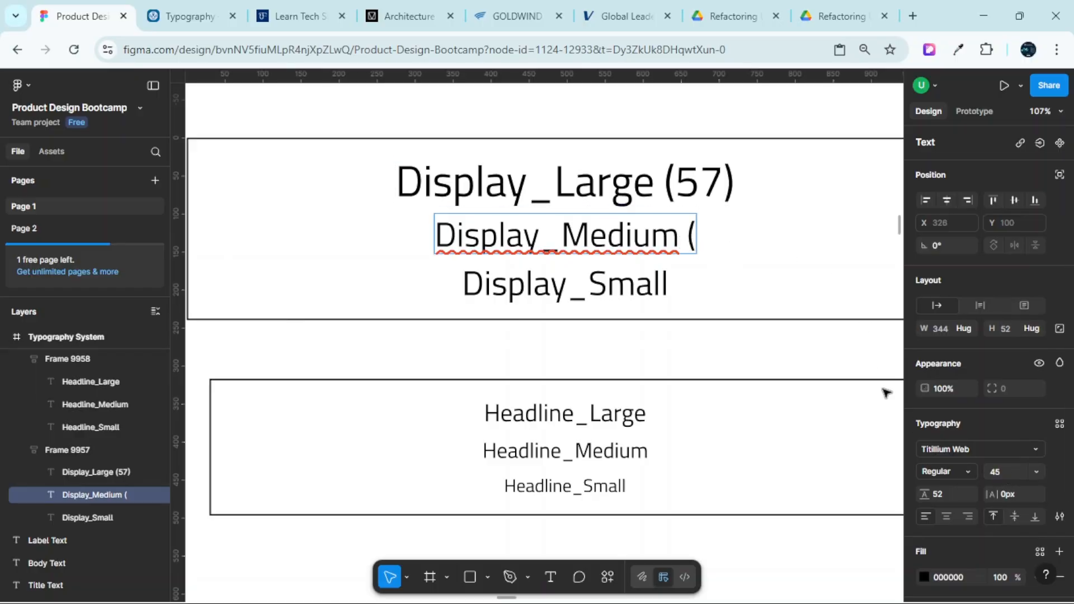
{"action": "type", "text": "45)"}
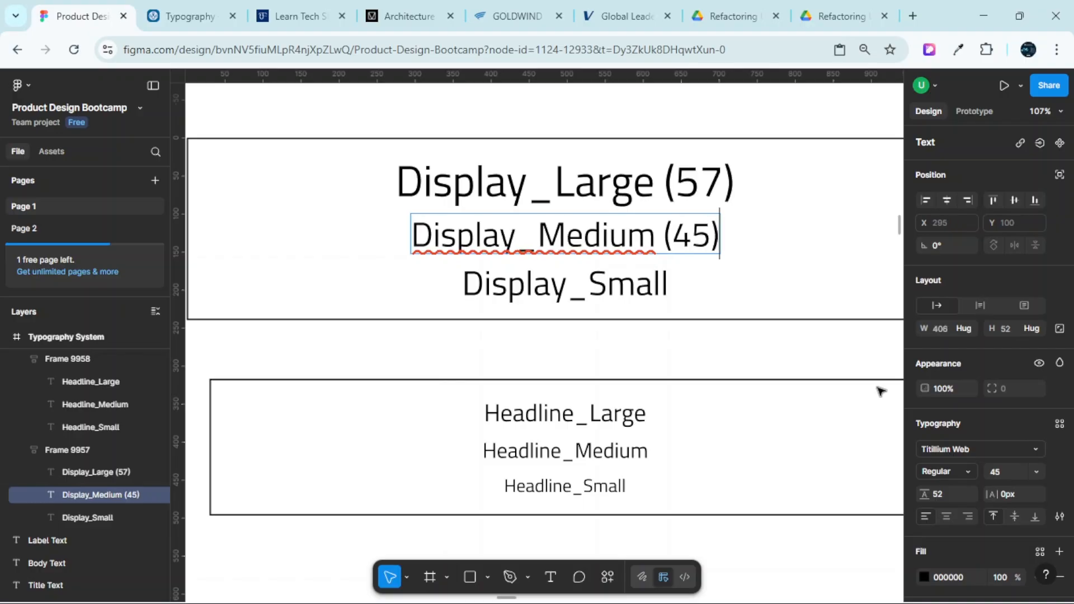
Add a space and an opening parenthesis to the end of the Display_Small text and leave text editing
{"action": "left_click", "coordinate": [667, 286]}
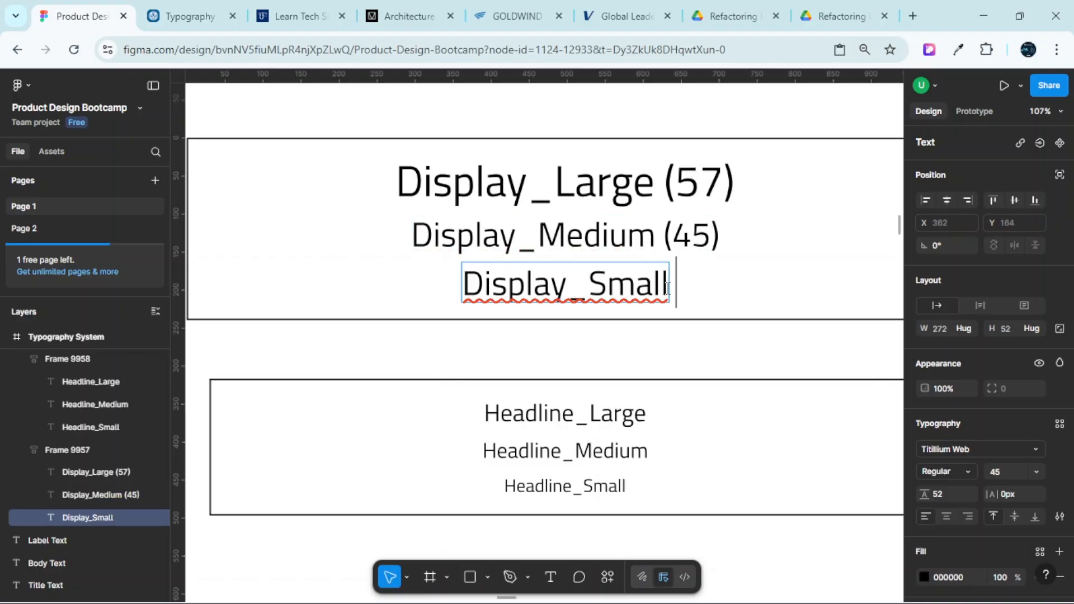
{"action": "type", "text": "("}
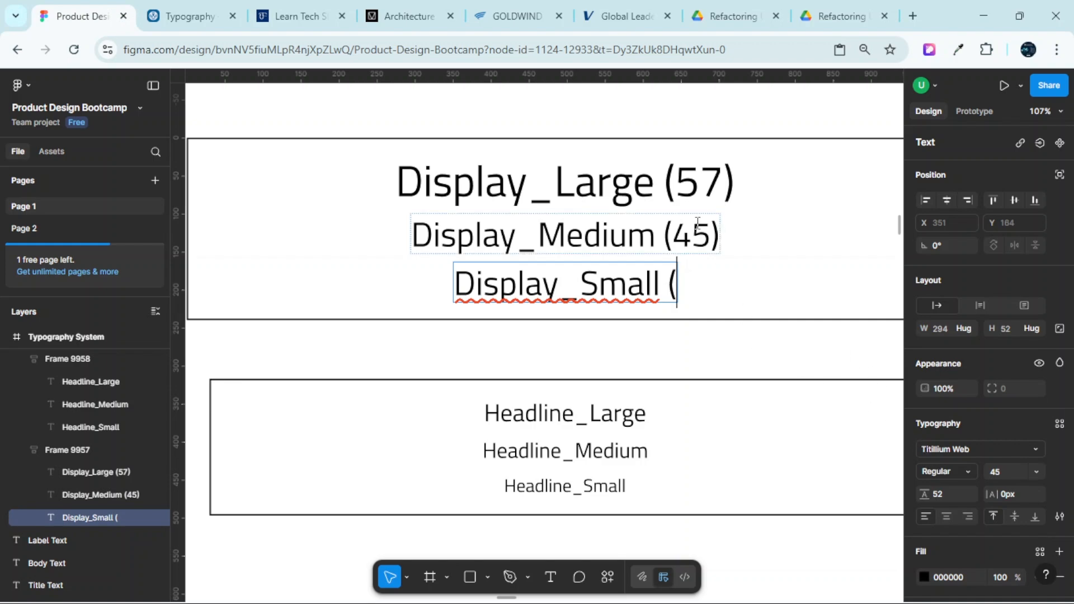
{"action": "key", "text": "Escape"}
Compare the font size and line height settings of the Display_Medium and Display_Small texts
{"action": "left_click", "coordinate": [666, 244]}
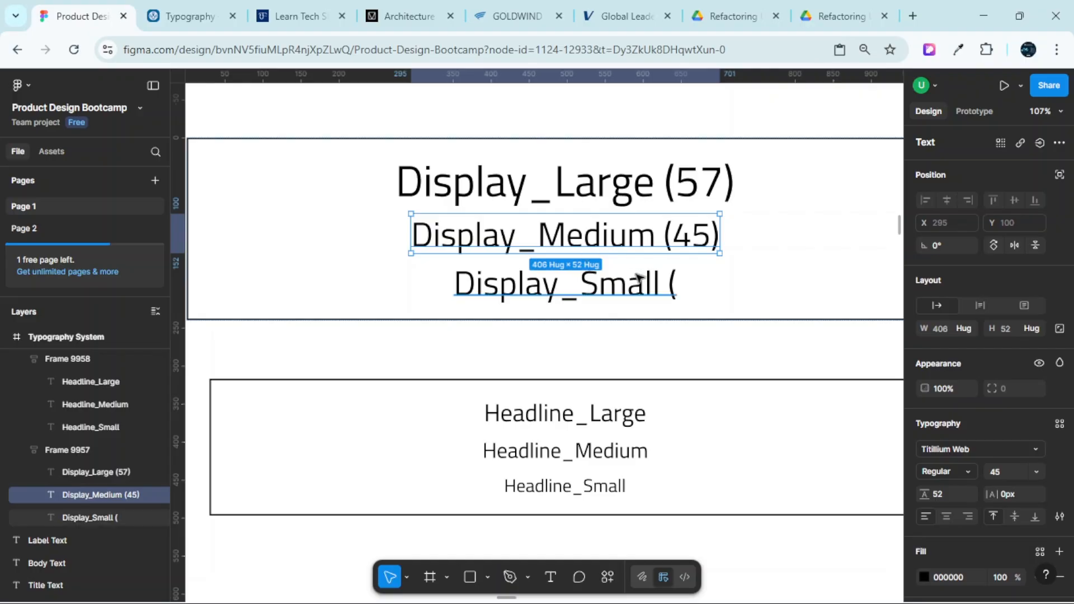
{"action": "scroll", "coordinate": [576, 262], "scroll_direction": "down", "scroll_amount": 3}
{"action": "scroll", "coordinate": [570, 278], "scroll_direction": "up", "scroll_amount": 3}
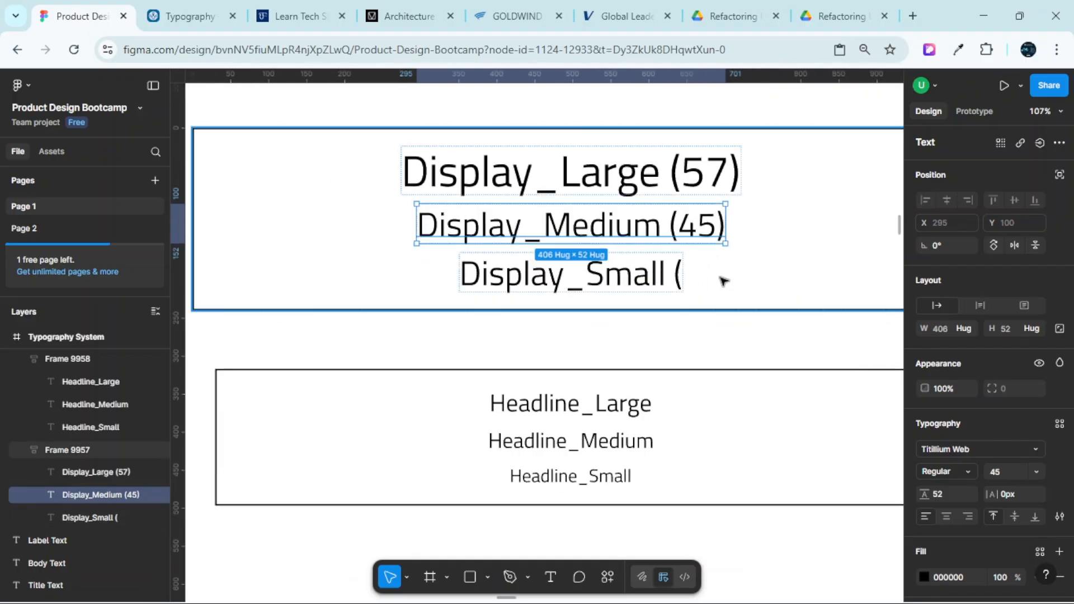
{"action": "left_click", "coordinate": [719, 279]}
{"action": "left_click", "coordinate": [640, 280]}
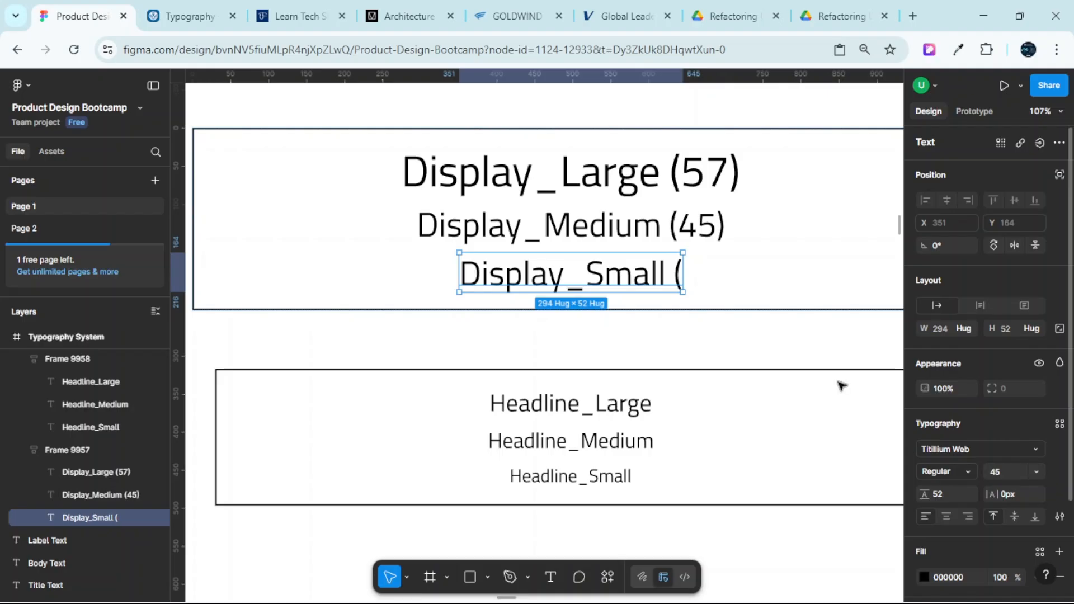
{"action": "scroll", "coordinate": [841, 386], "scroll_direction": "down", "scroll_amount": 2}
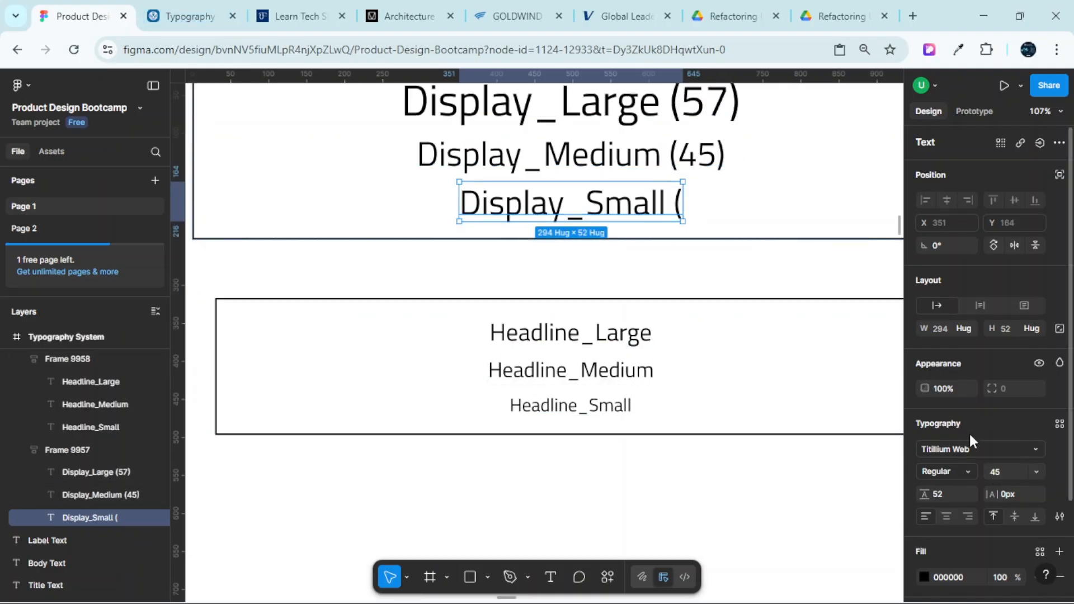
{"action": "scroll", "coordinate": [575, 218], "scroll_direction": "up", "scroll_amount": 2}
{"action": "left_click", "coordinate": [555, 223]}
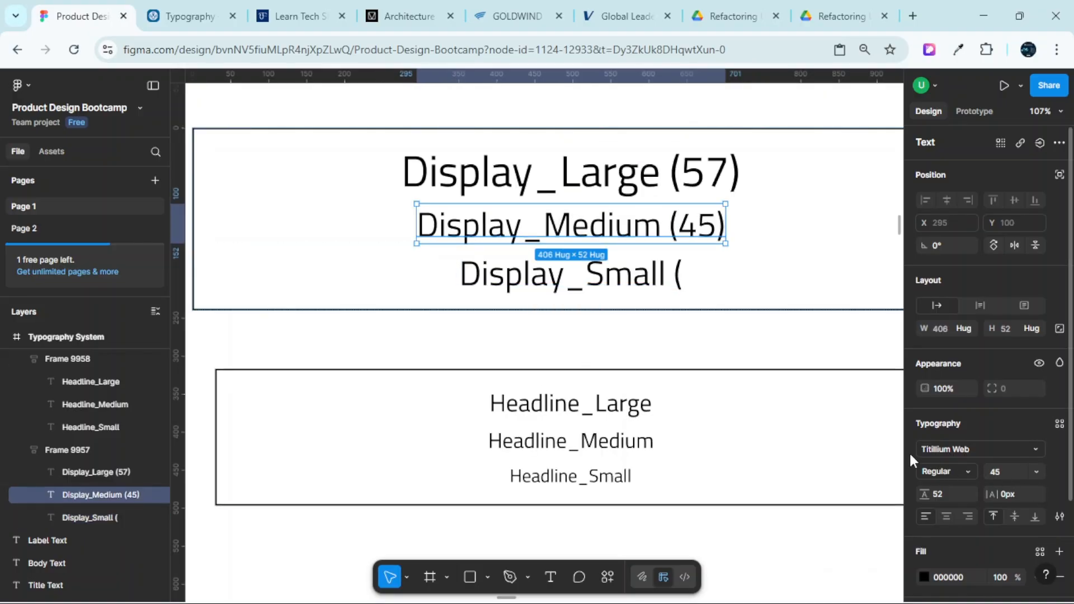
{"action": "left_click", "coordinate": [615, 283]}
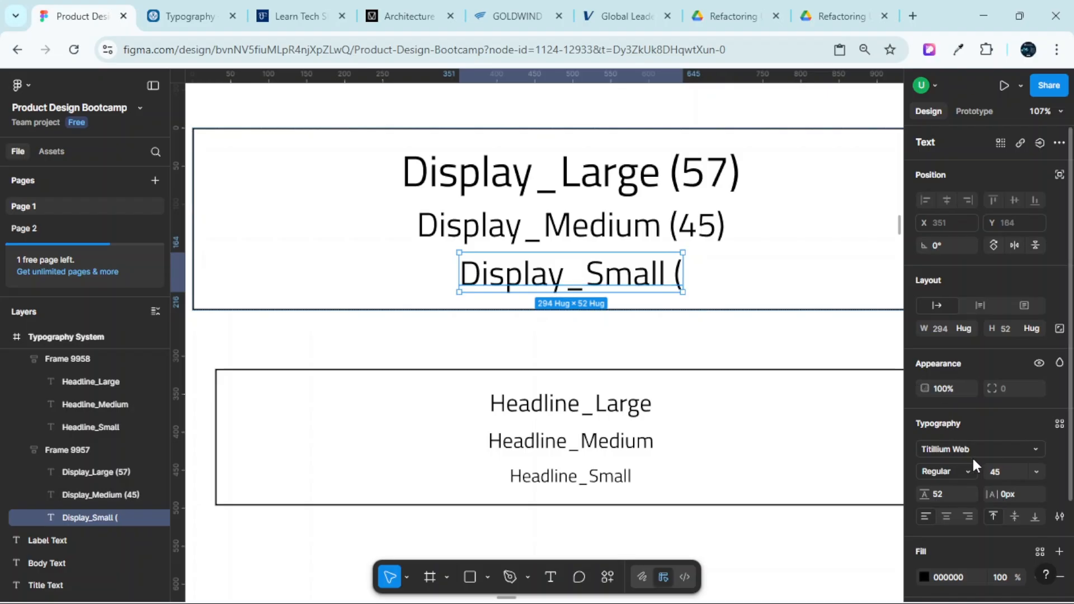
Return to the type scale token list on the Material Design page and collapse the Headline styles group
{"action": "left_click", "coordinate": [178, 16]}
{"action": "scroll", "coordinate": [442, 268], "scroll_direction": "up", "scroll_amount": 5}
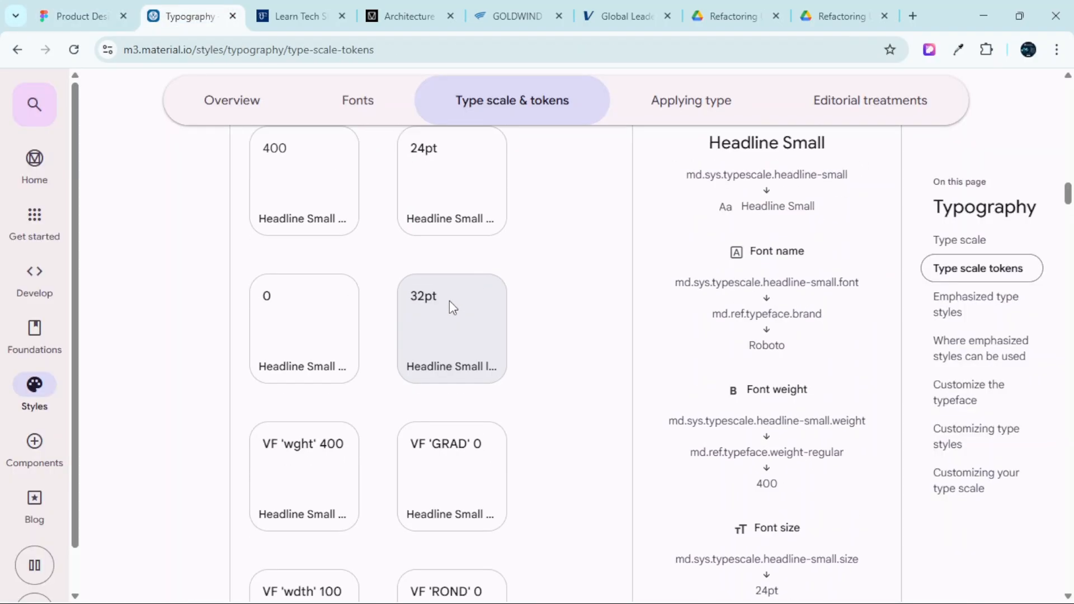
{"action": "scroll", "coordinate": [449, 304], "scroll_direction": "up", "scroll_amount": 14}
{"action": "scroll", "coordinate": [448, 307], "scroll_direction": "down", "scroll_amount": 6}
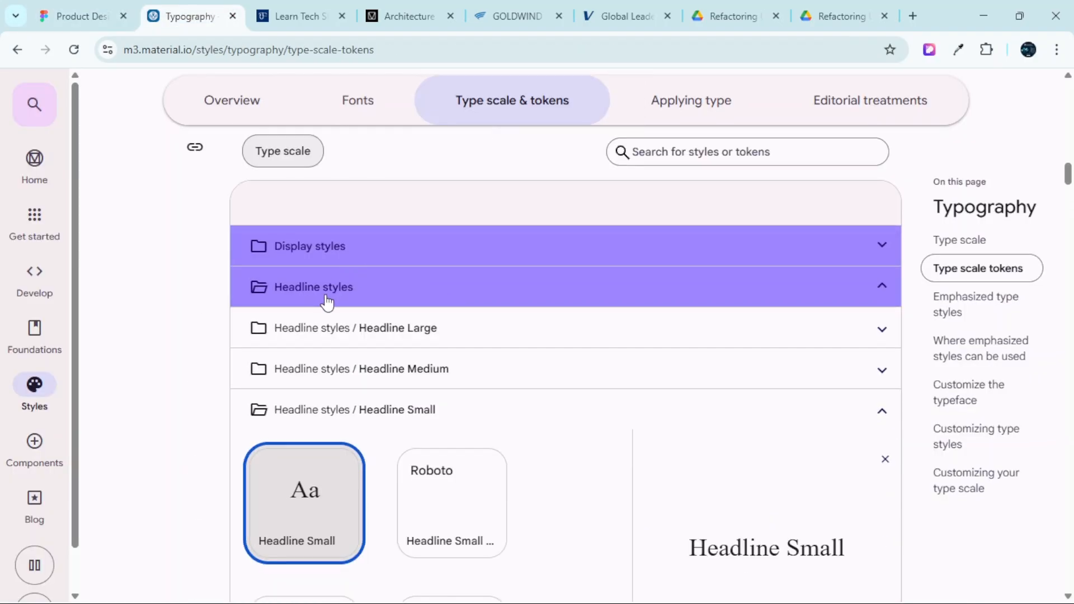
{"action": "left_click", "coordinate": [878, 287]}
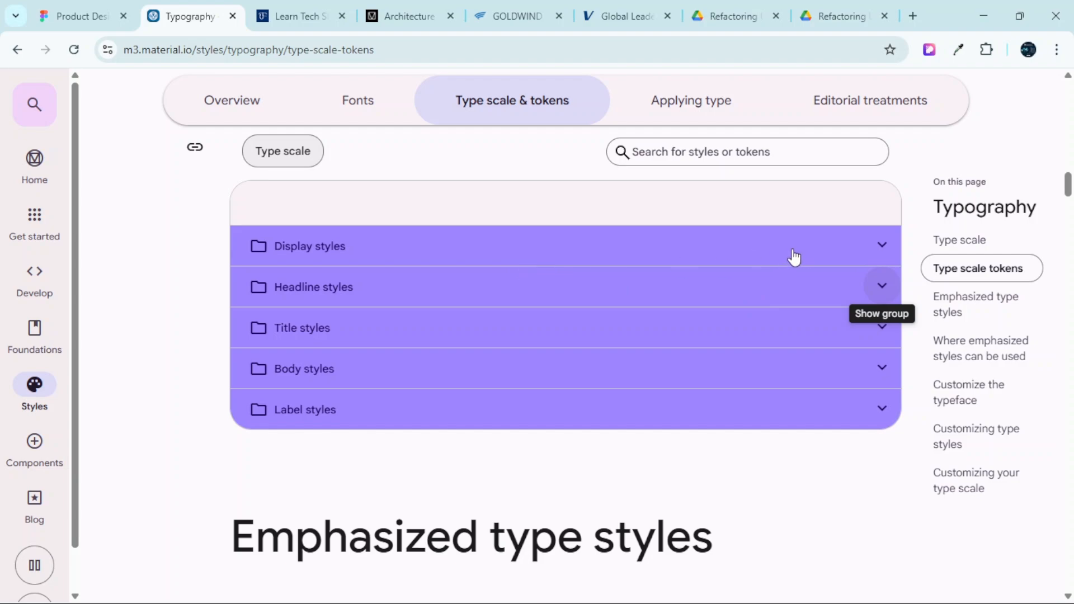
Open the Display Small tokens under Display styles and check their font size and line height values
{"action": "left_click", "coordinate": [879, 244]}
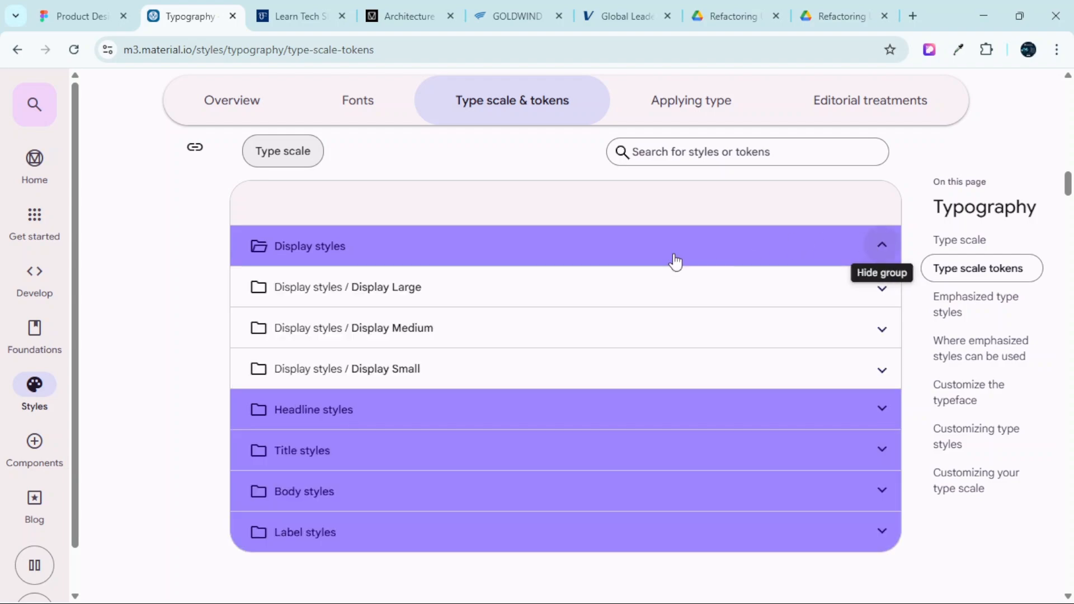
{"action": "left_click", "coordinate": [414, 366]}
{"action": "left_click", "coordinate": [347, 385]}
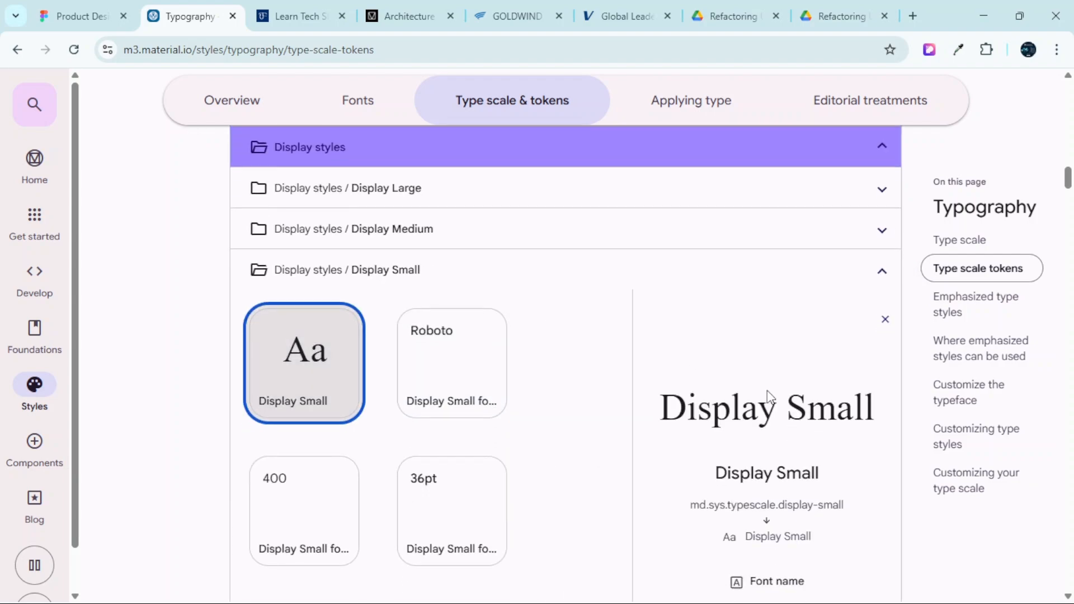
{"action": "scroll", "coordinate": [772, 392], "scroll_direction": "down", "scroll_amount": 6}
{"action": "scroll", "coordinate": [795, 403], "scroll_direction": "down", "scroll_amount": 3}
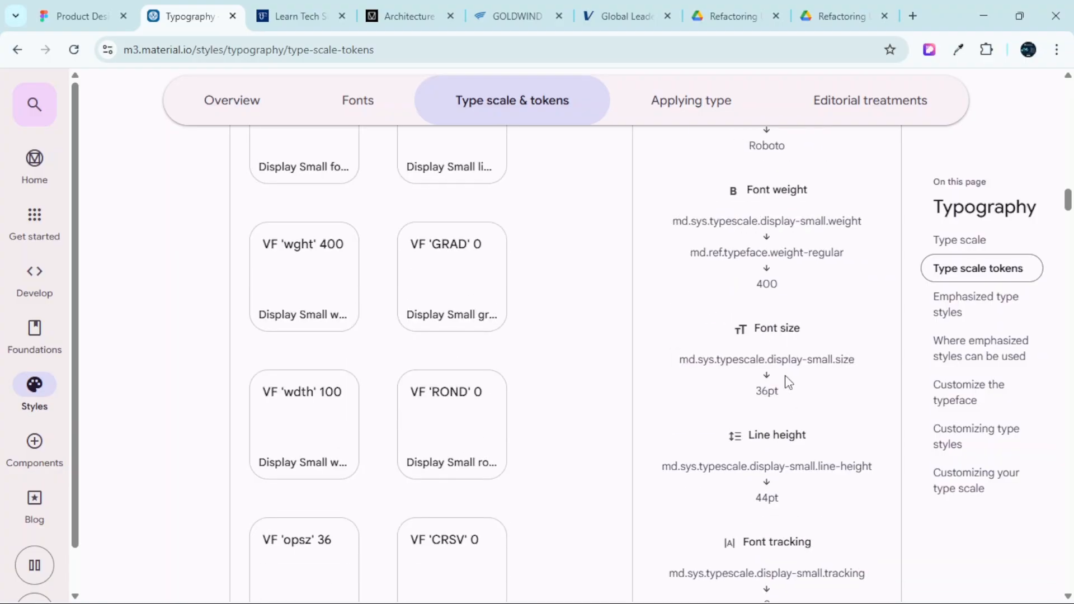
{"action": "scroll", "coordinate": [783, 392], "scroll_direction": "down", "scroll_amount": 2}
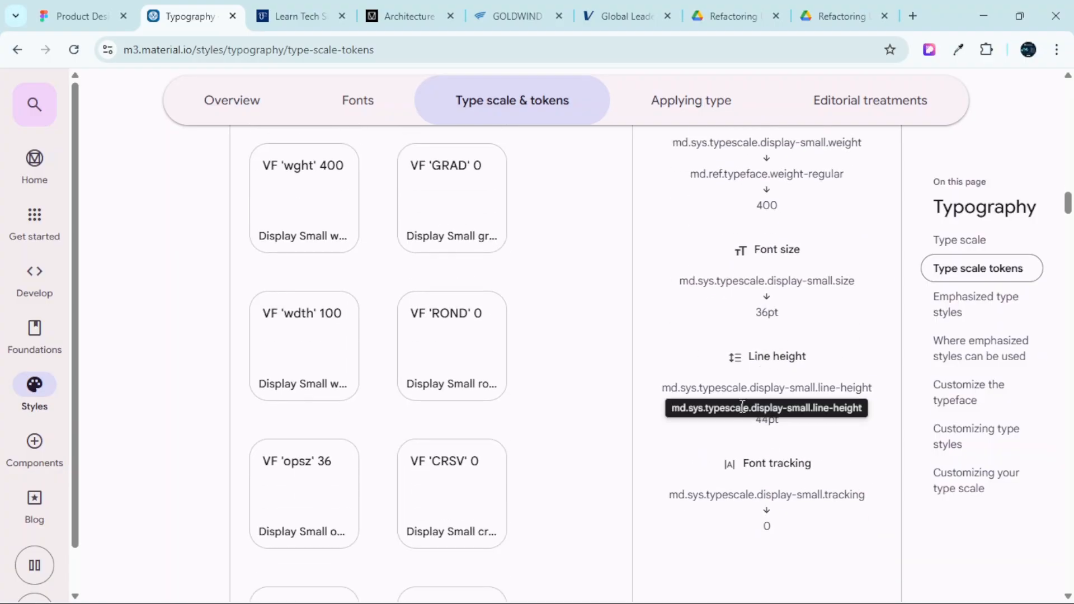
Switch to the Figma file and set the Display_Small text to font size 36 and line height 44
{"action": "left_click", "coordinate": [128, 8]}
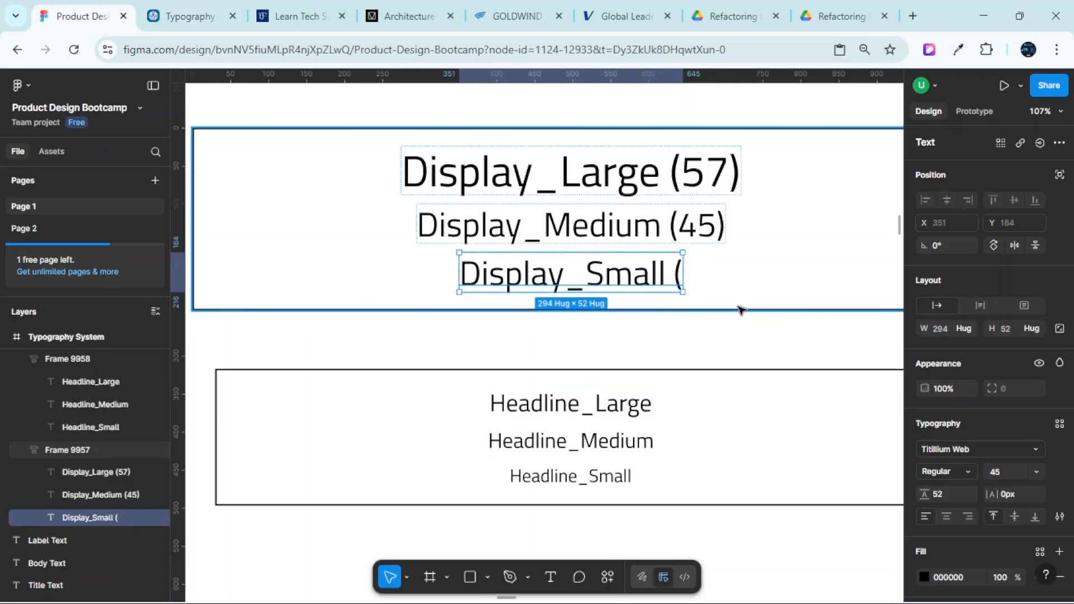
{"action": "scroll", "coordinate": [739, 307], "scroll_direction": "down", "scroll_amount": 1}
{"action": "scroll", "coordinate": [713, 292], "scroll_direction": "up", "scroll_amount": 2}
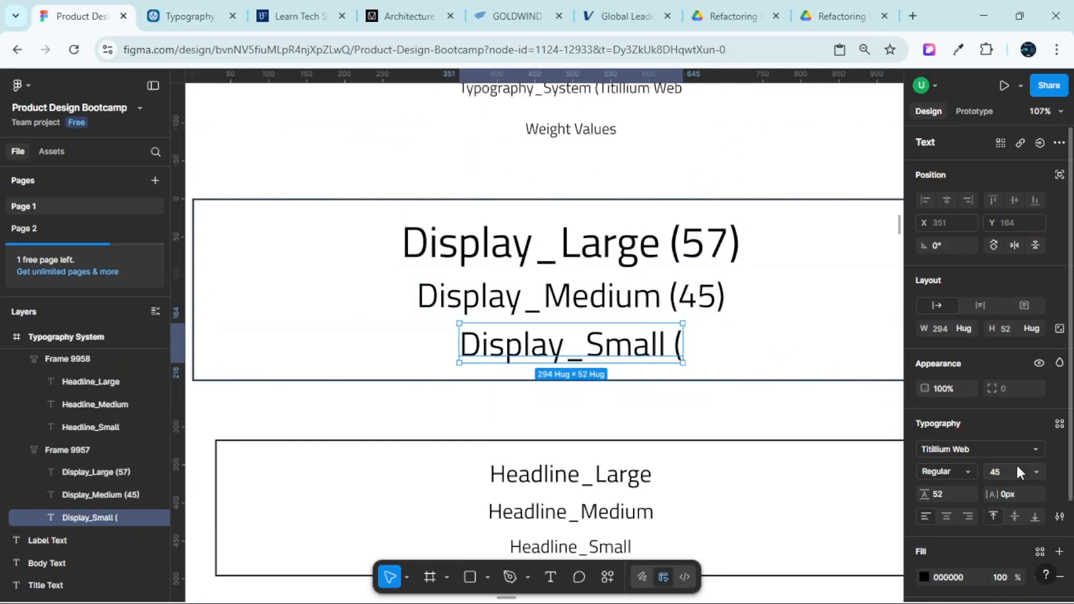
{"action": "type", "text": "36"}
{"action": "key", "text": "Return"}
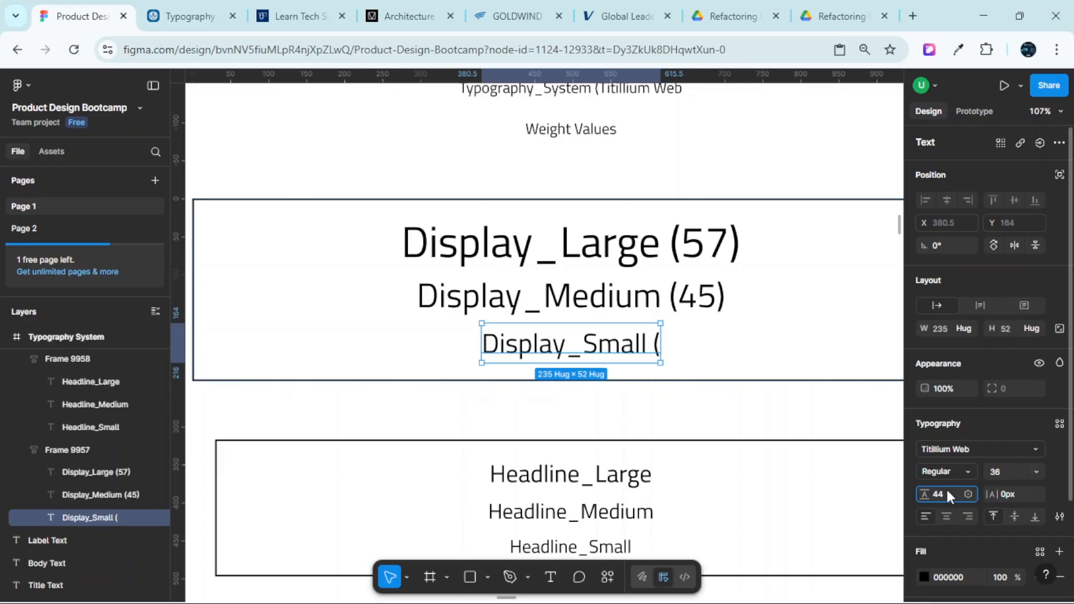
{"action": "key", "text": "Return"}
Compare the Display Small tracking and weight tokens on the Material Design page with the Display_Small text settings in Figma
{"action": "left_click", "coordinate": [186, 14]}
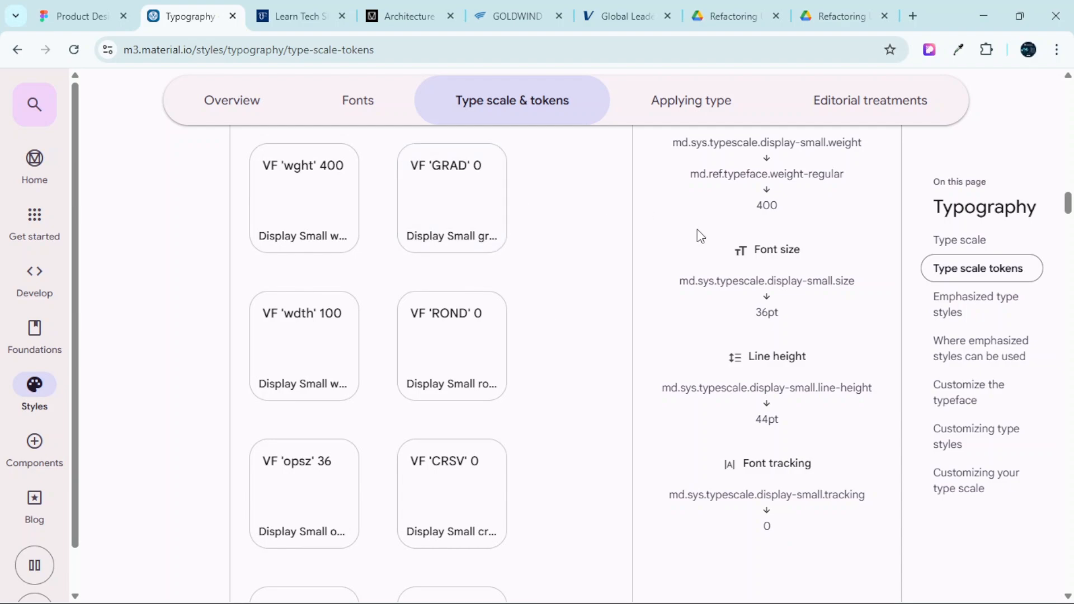
{"action": "left_click", "coordinate": [101, 11]}
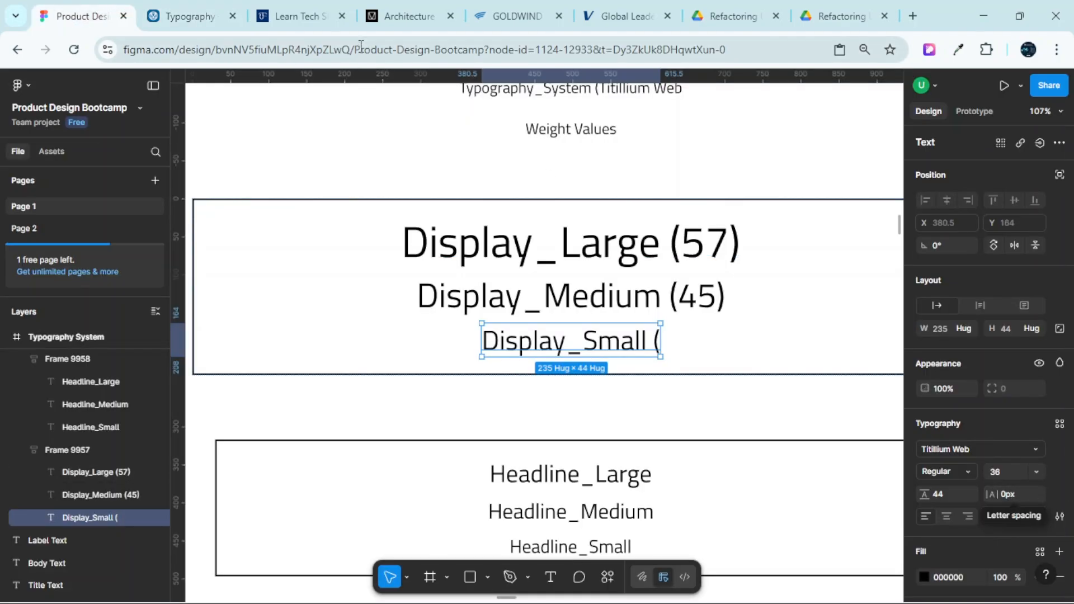
{"action": "left_click", "coordinate": [184, 16]}
{"action": "scroll", "coordinate": [784, 336], "scroll_direction": "up", "scroll_amount": 1}
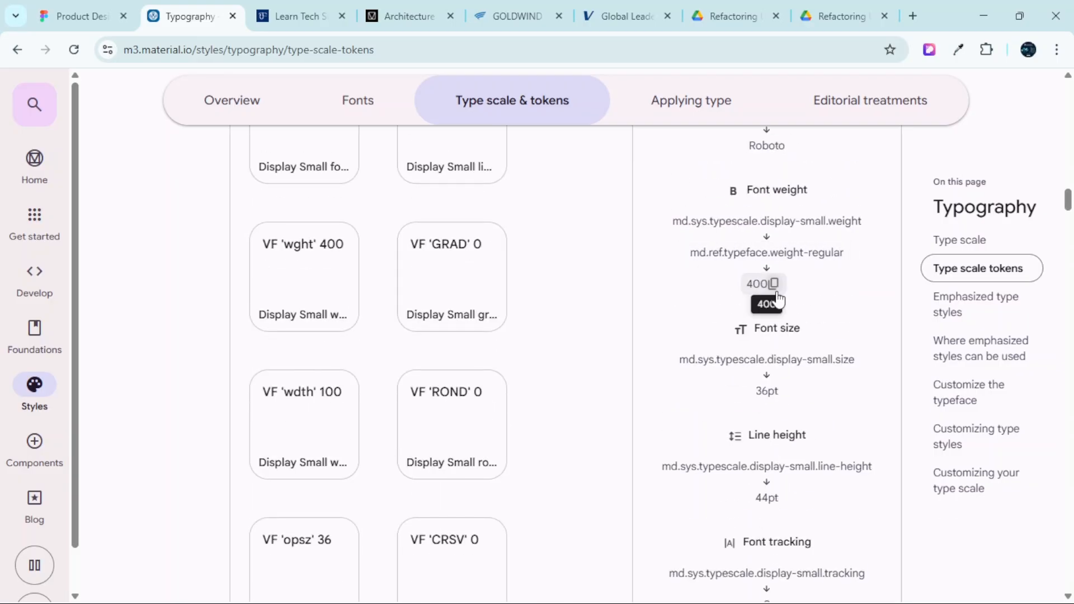
{"action": "left_click", "coordinate": [103, 7]}
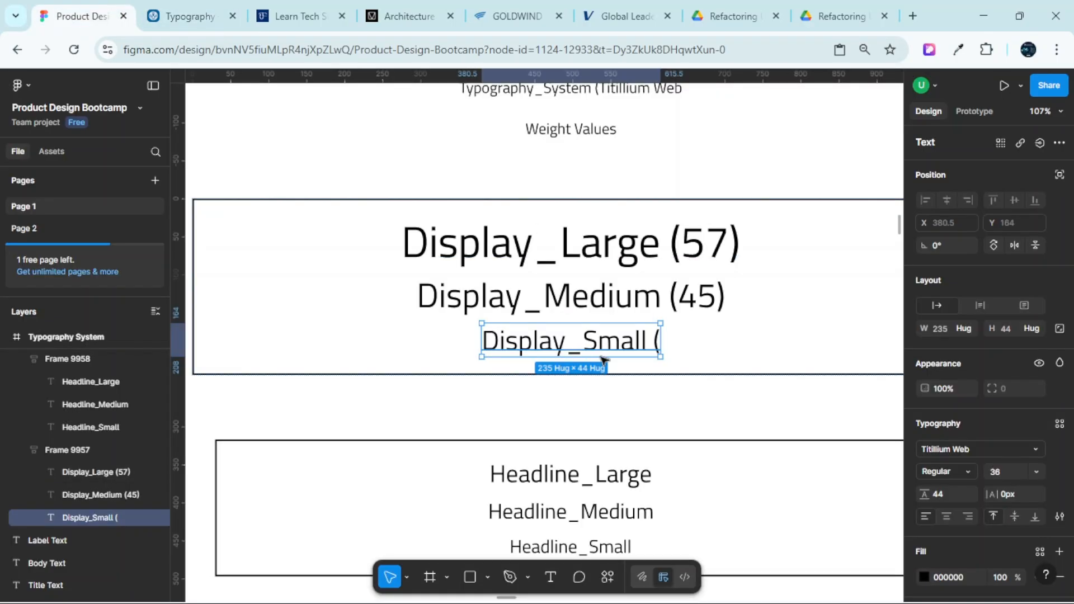
Complete the Display_Small label with its font size so it reads "Display_Small (36)", and deselect the text
{"action": "scroll", "coordinate": [533, 289], "scroll_direction": "down", "scroll_amount": 1}
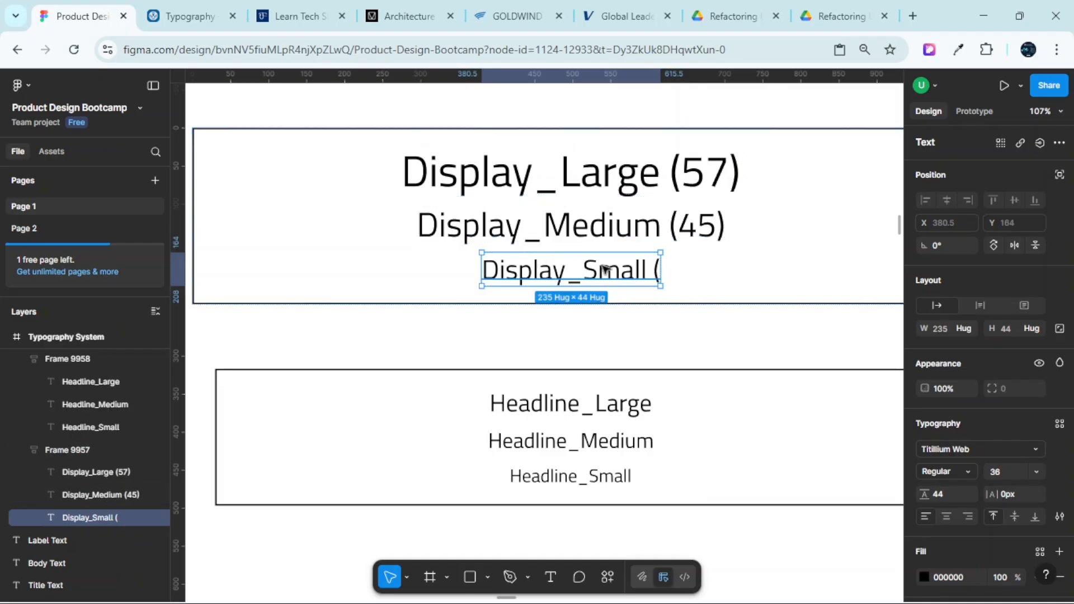
{"action": "double_click", "coordinate": [656, 274]}
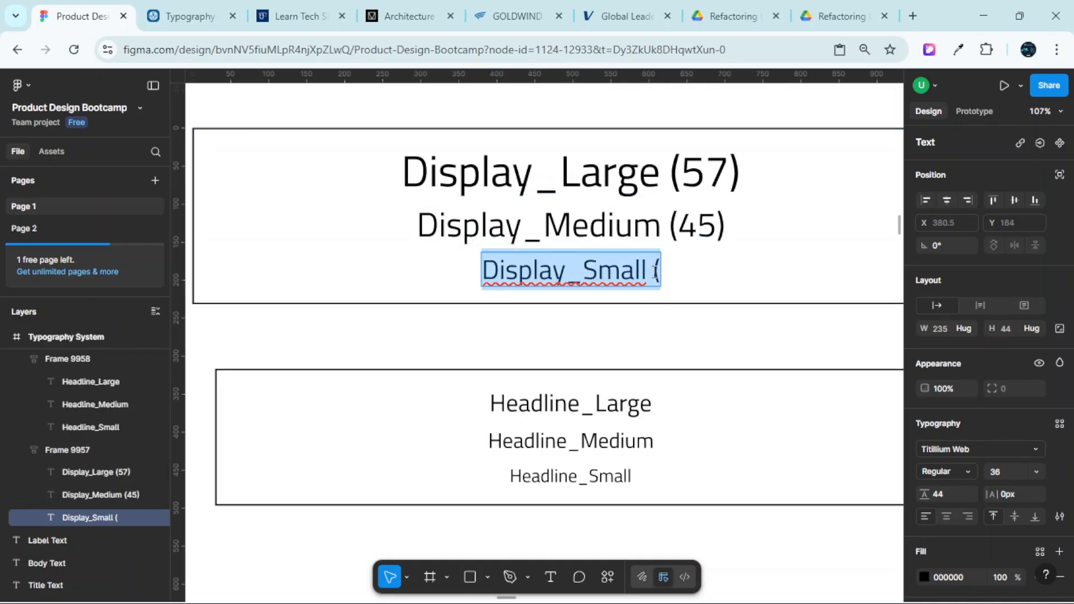
{"action": "left_click", "coordinate": [657, 273]}
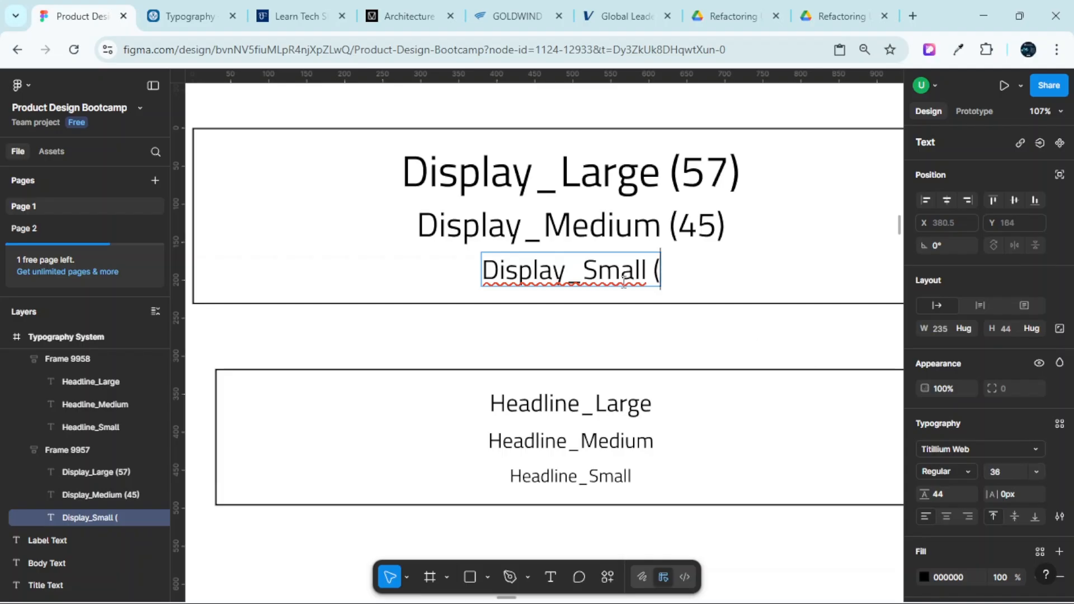
{"action": "type", "text": "36)"}
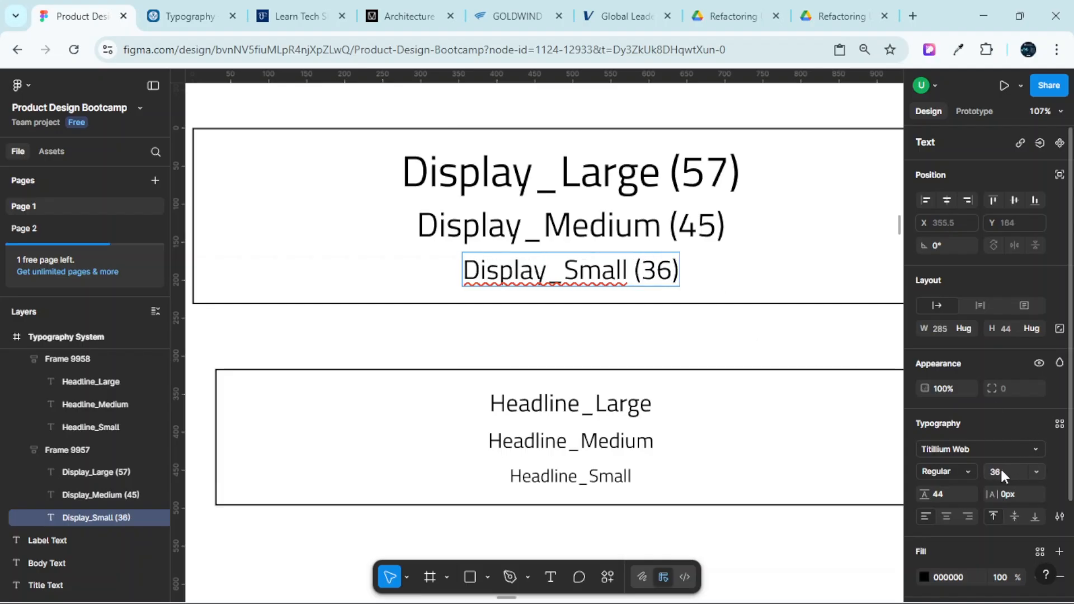
{"action": "scroll", "coordinate": [669, 273], "scroll_direction": "down", "scroll_amount": 4}
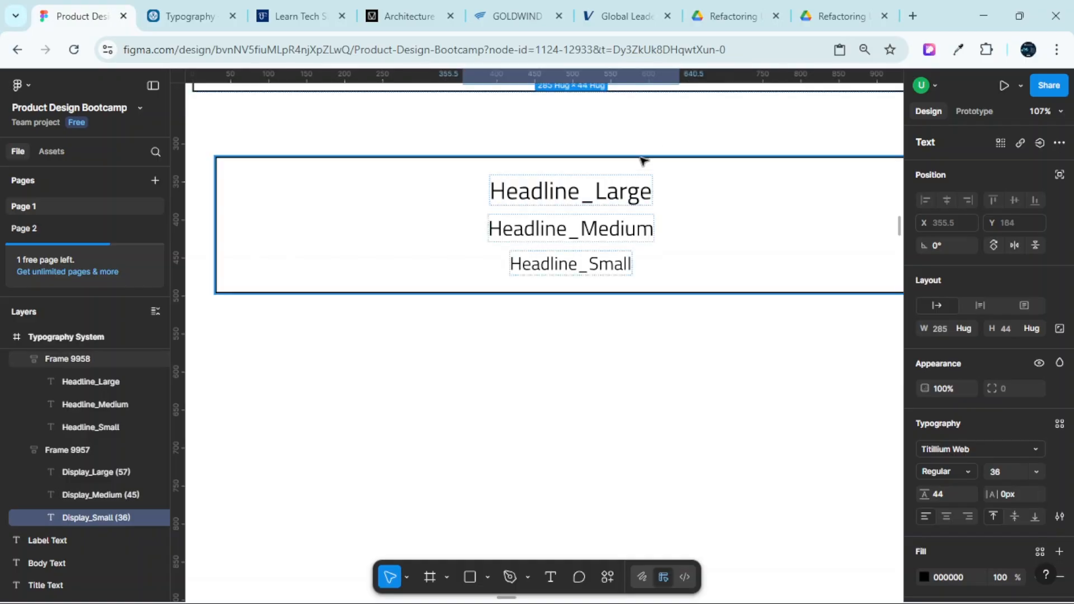
{"action": "left_click", "coordinate": [660, 140]}
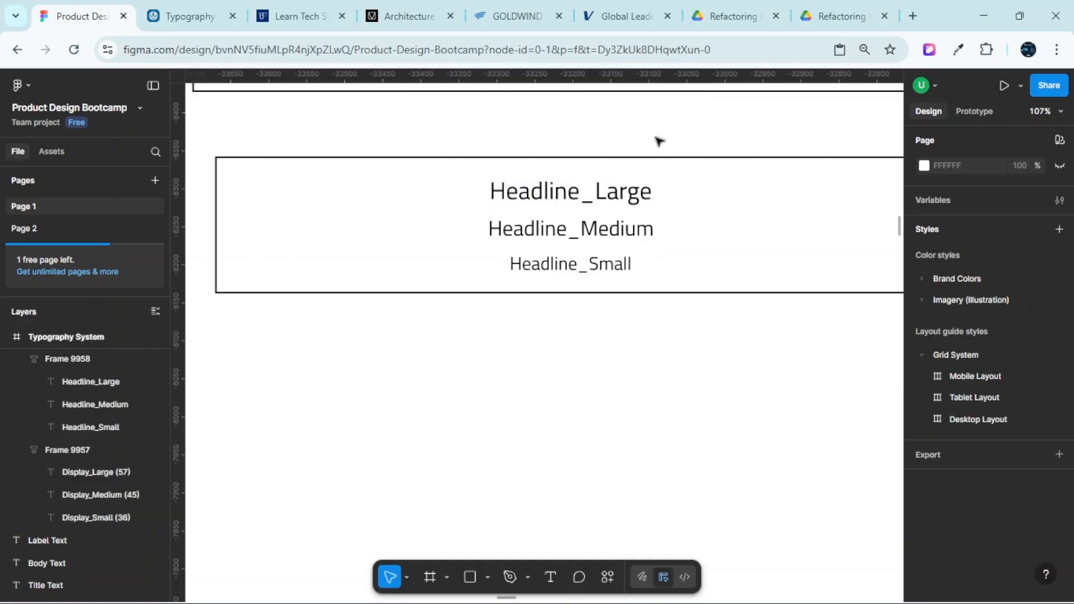
Append the font size "(32)" to the end of the Headline_Large text
{"action": "left_click", "coordinate": [599, 189]}
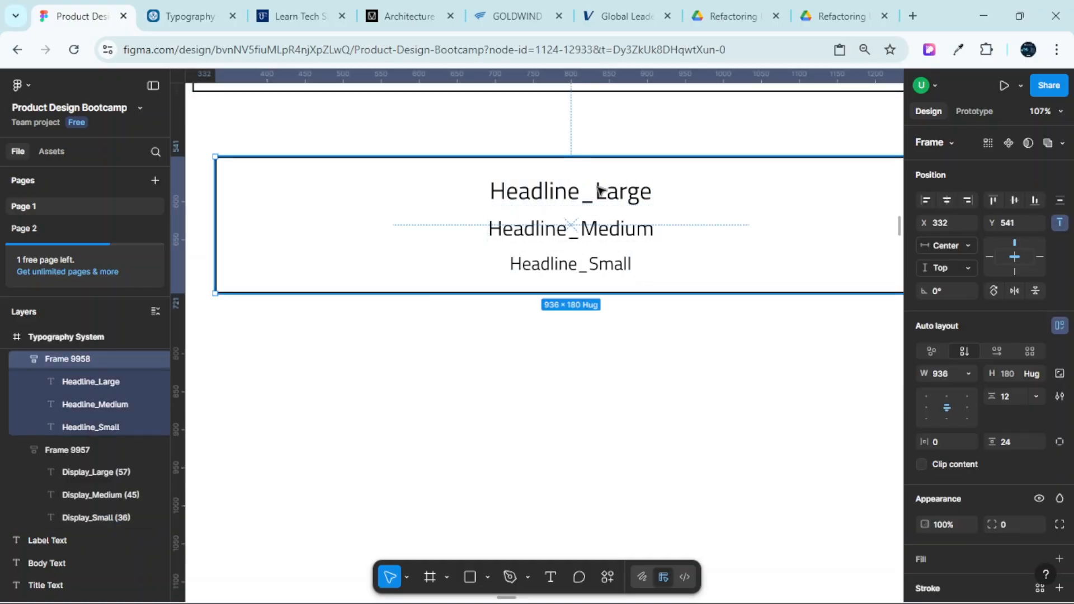
{"action": "double_click", "coordinate": [611, 195]}
{"action": "left_click", "coordinate": [648, 191]}
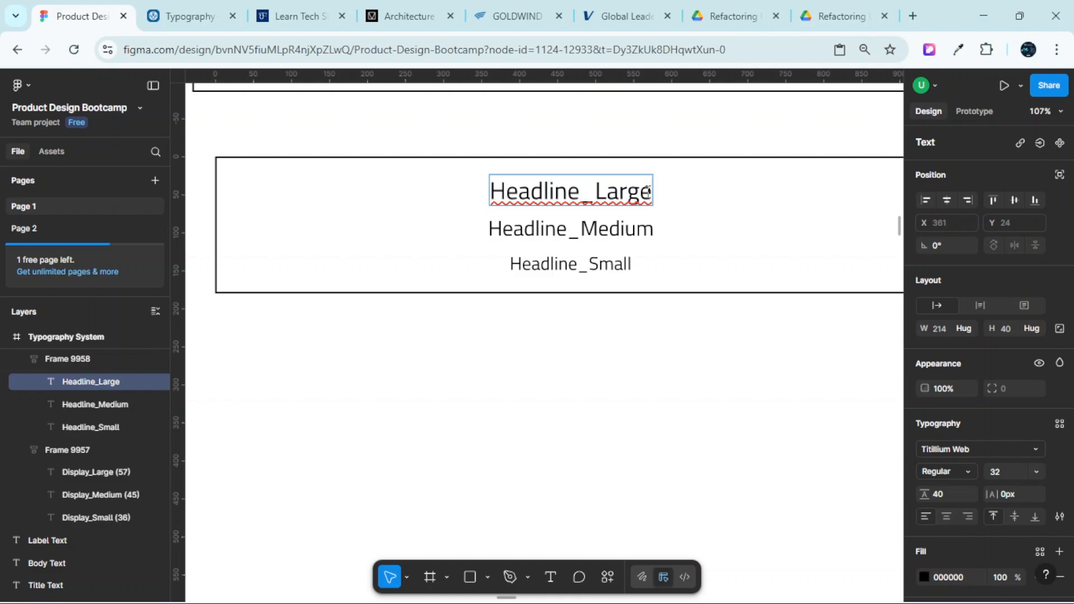
{"action": "type", "text": "("}
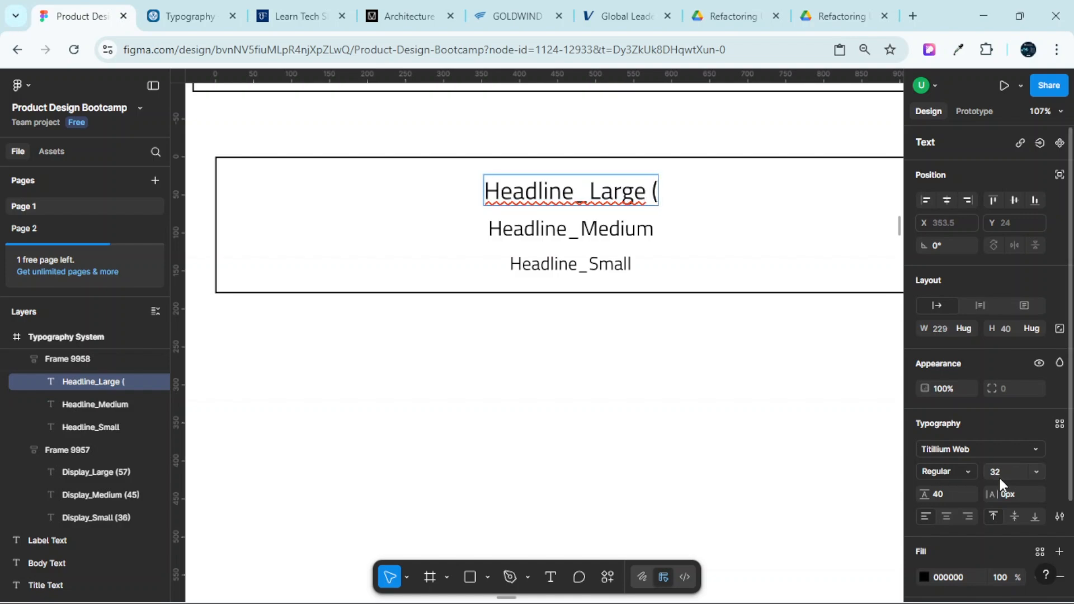
{"action": "type", "text": "32"}
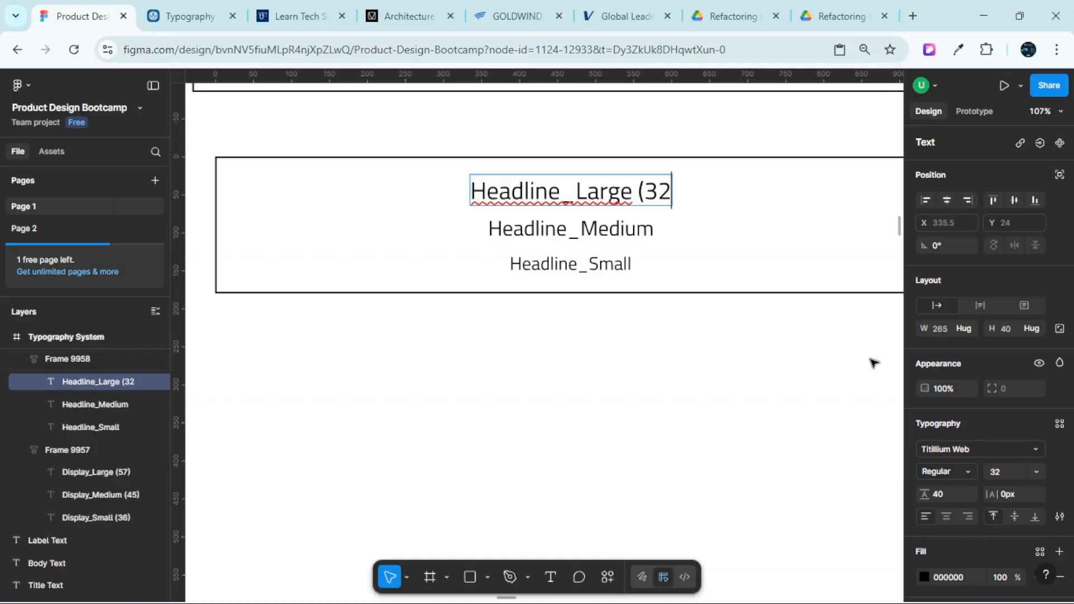
{"action": "type", "text": ")"}
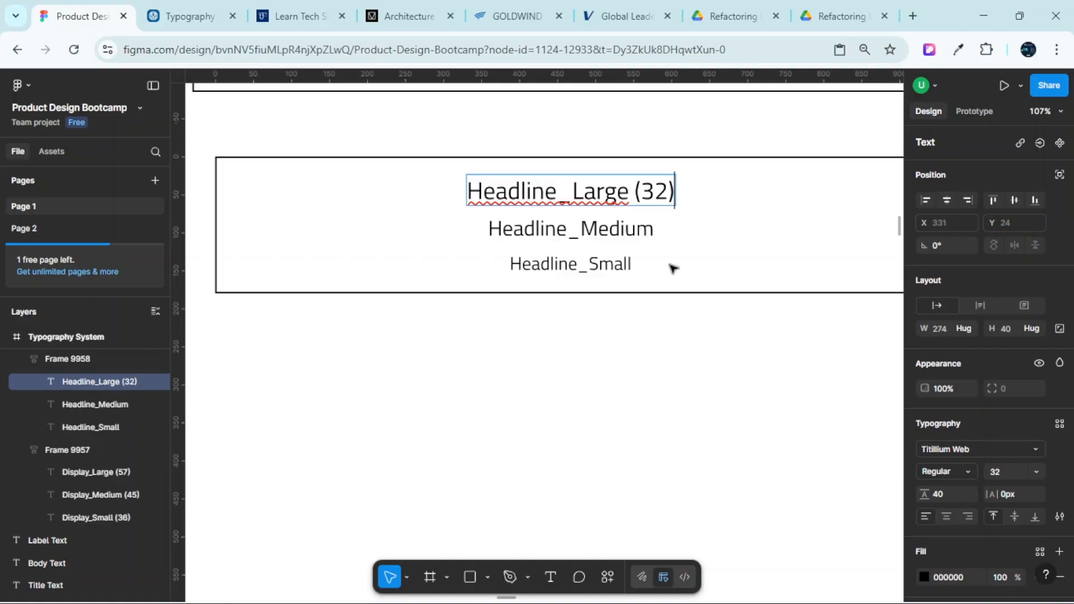
Append the font size "(28)" to the end of the Headline_Medium text
{"action": "double_click", "coordinate": [638, 230]}
{"action": "left_click", "coordinate": [654, 229]}
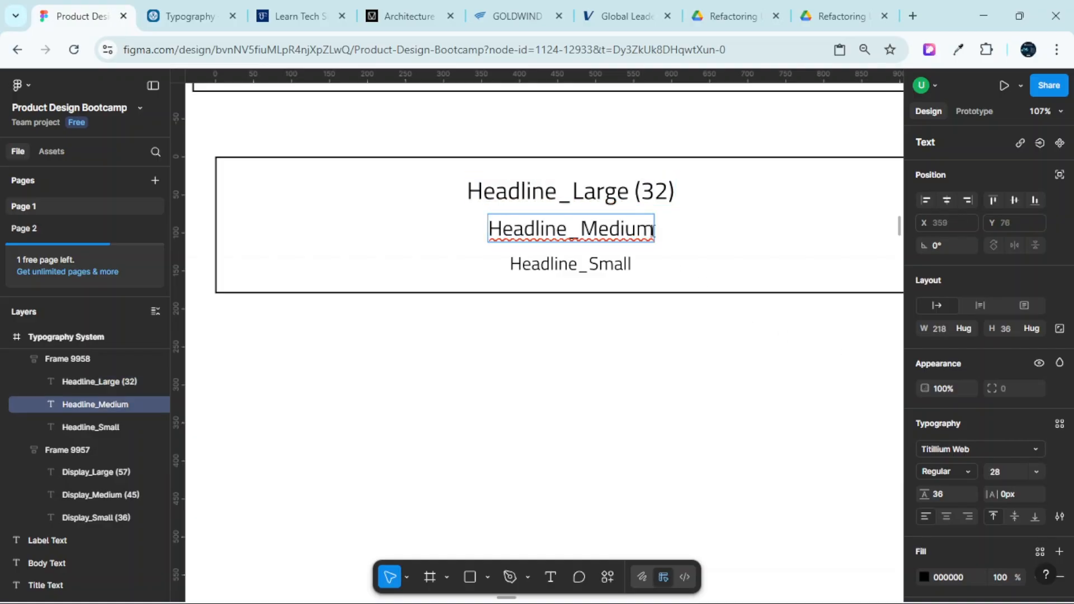
{"action": "type", "text": "("}
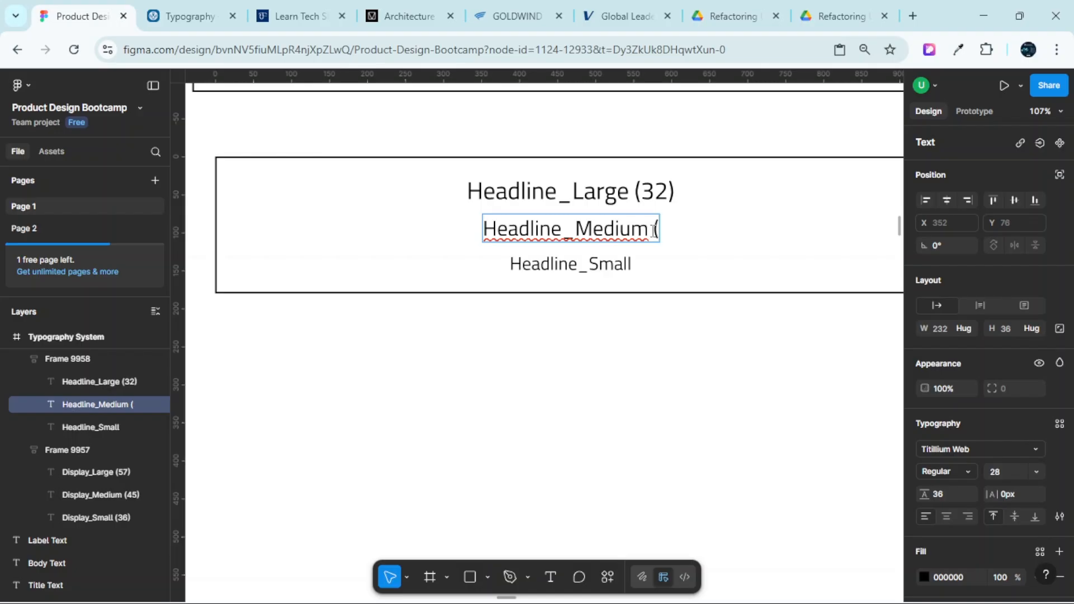
{"action": "type", "text": "28"}
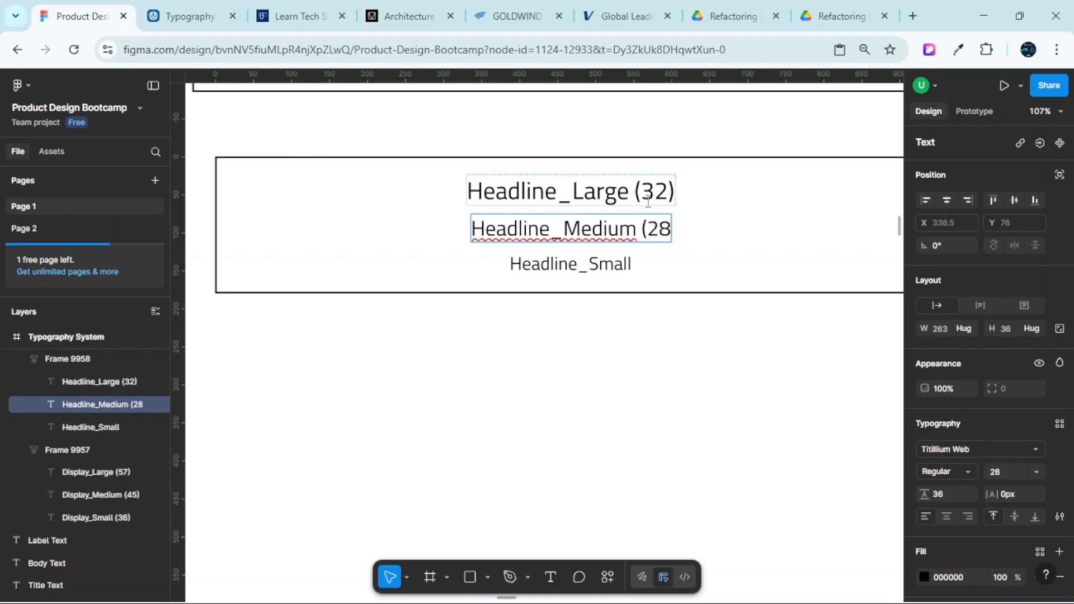
{"action": "type", "text": ")"}
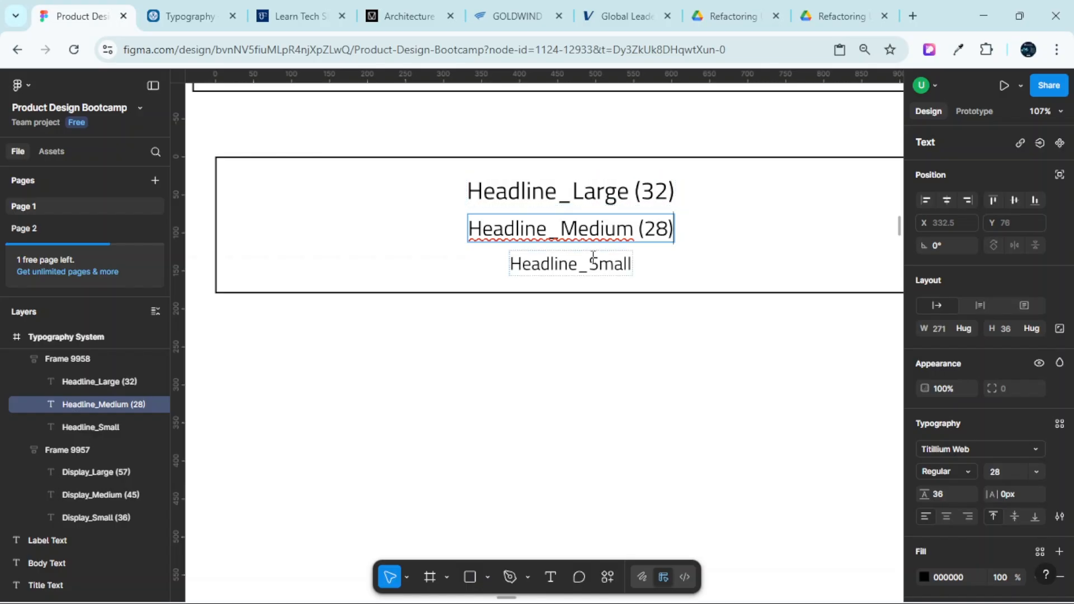
Append the font size "(24)" to the end of the Headline_Small text and leave text editing
{"action": "left_click", "coordinate": [616, 267]}
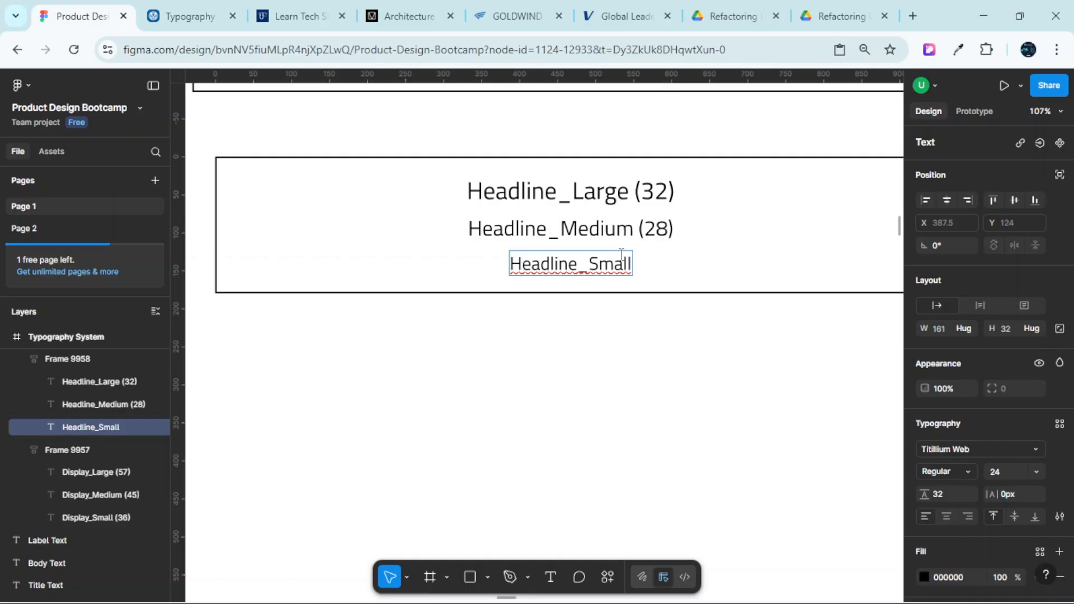
{"action": "type", "text": "("}
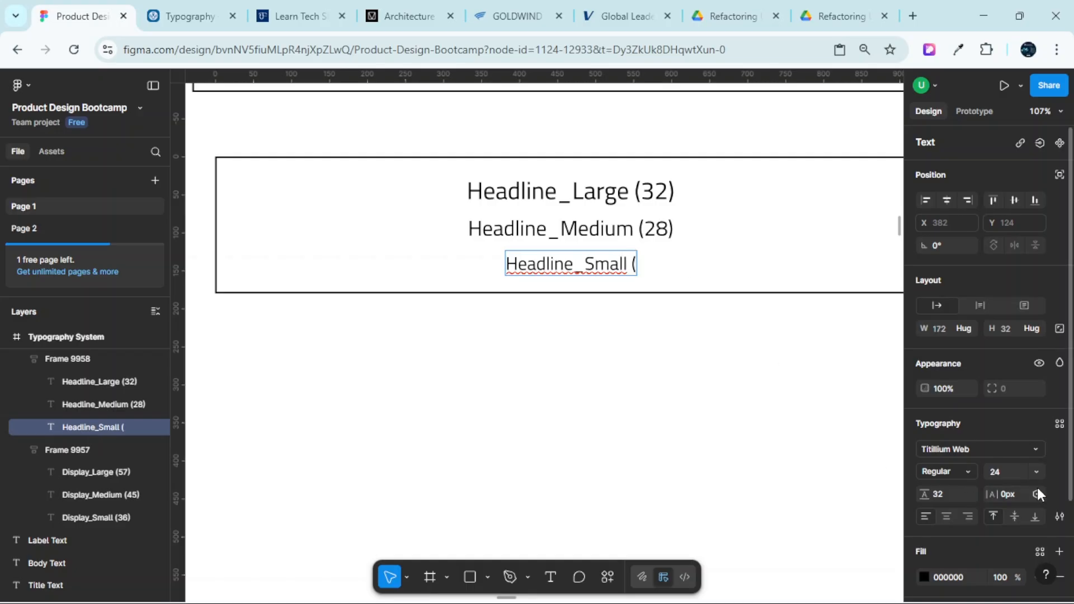
{"action": "type", "text": "24)"}
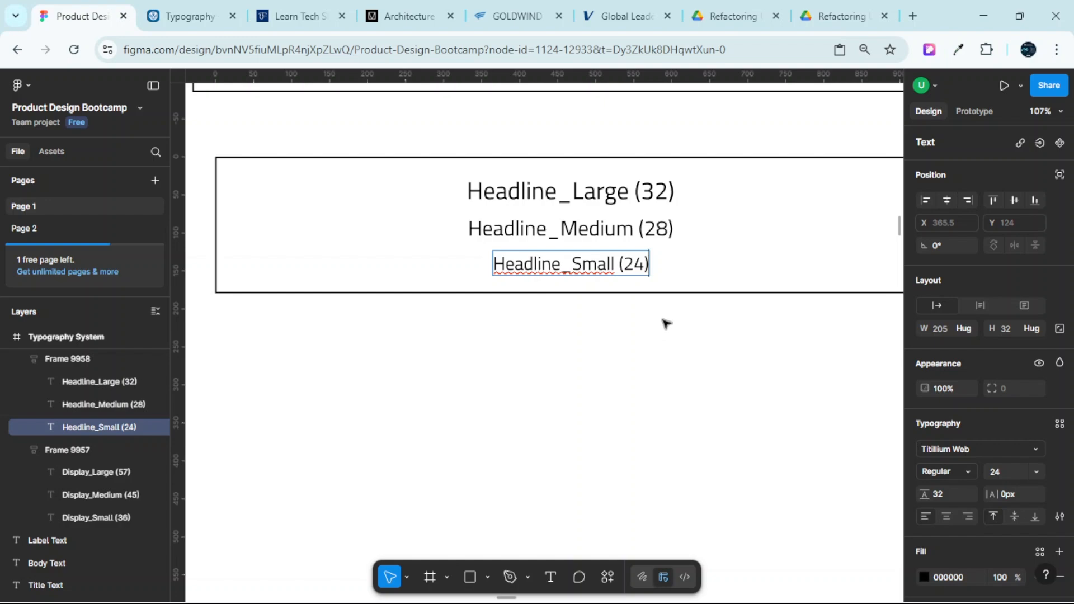
{"action": "scroll", "coordinate": [664, 322], "scroll_direction": "down", "scroll_amount": 10}
{"action": "key", "text": "Escape"}
Deselect the text and review the size labels in the Display and Headline frames
{"action": "scroll", "coordinate": [670, 189], "scroll_direction": "down", "scroll_amount": 4}
{"action": "scroll", "coordinate": [573, 153], "scroll_direction": "up", "scroll_amount": 4}
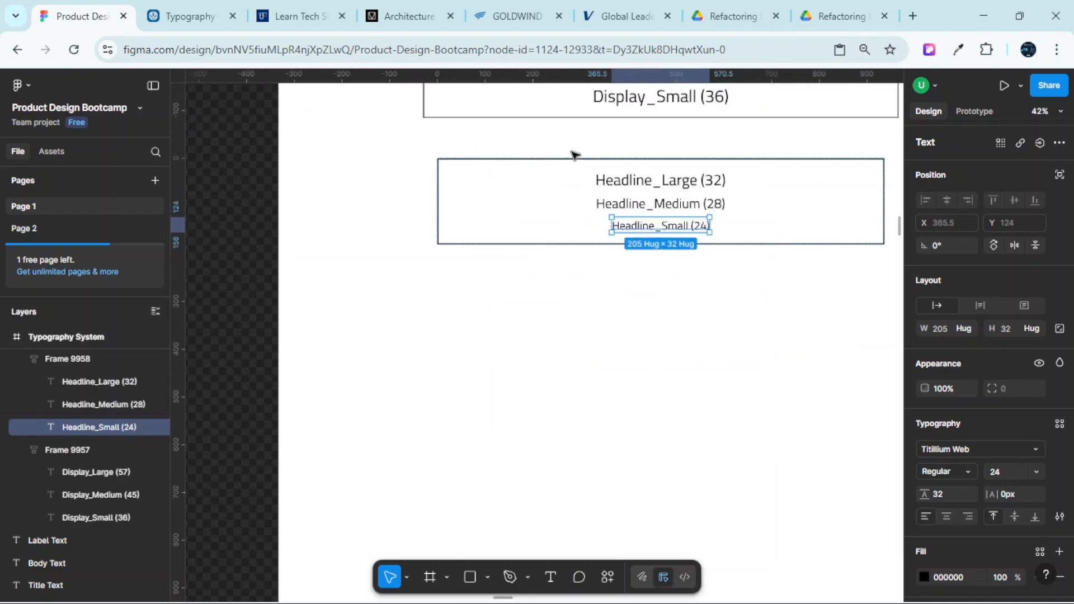
{"action": "scroll", "coordinate": [573, 154], "scroll_direction": "up", "scroll_amount": 3}
{"action": "left_click", "coordinate": [765, 419]}
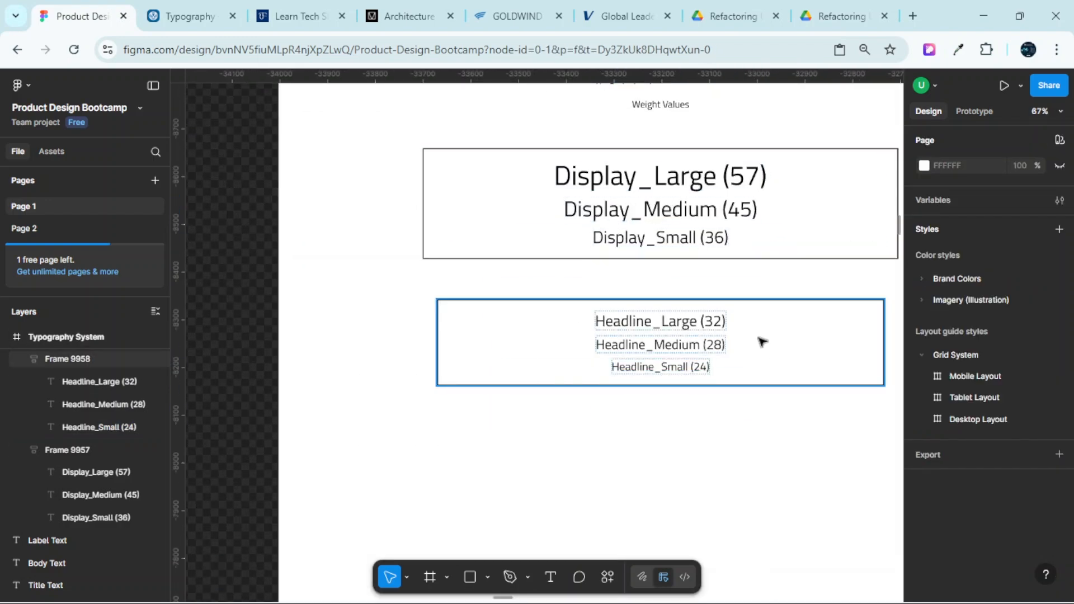
{"action": "scroll", "coordinate": [760, 340], "scroll_direction": "up", "scroll_amount": 3}
{"action": "scroll", "coordinate": [756, 351], "scroll_direction": "right", "scroll_amount": 2}
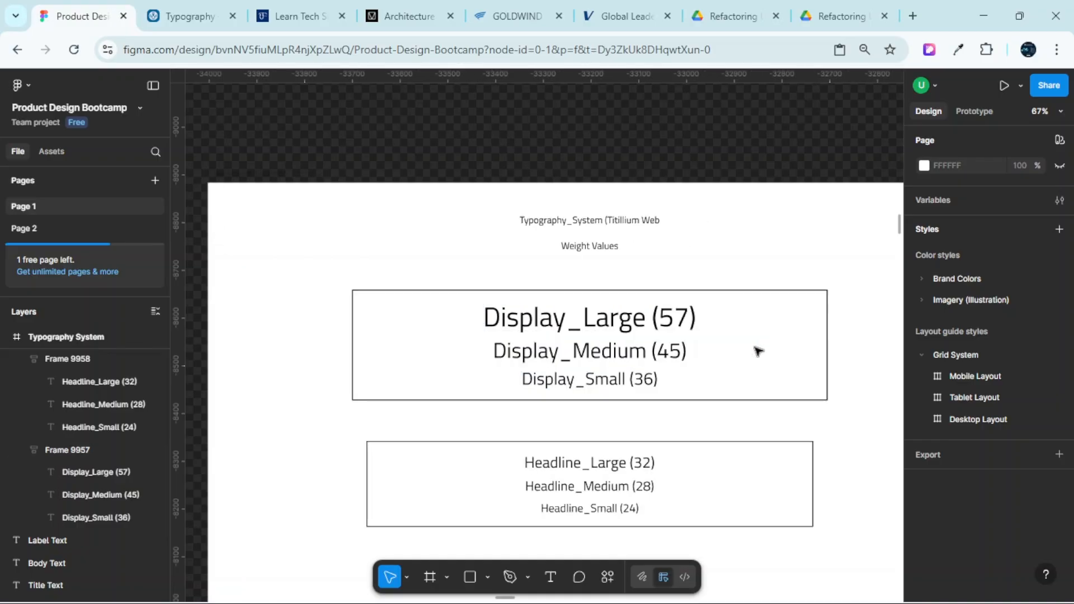
{"action": "scroll", "coordinate": [744, 350], "scroll_direction": "down", "scroll_amount": 2}
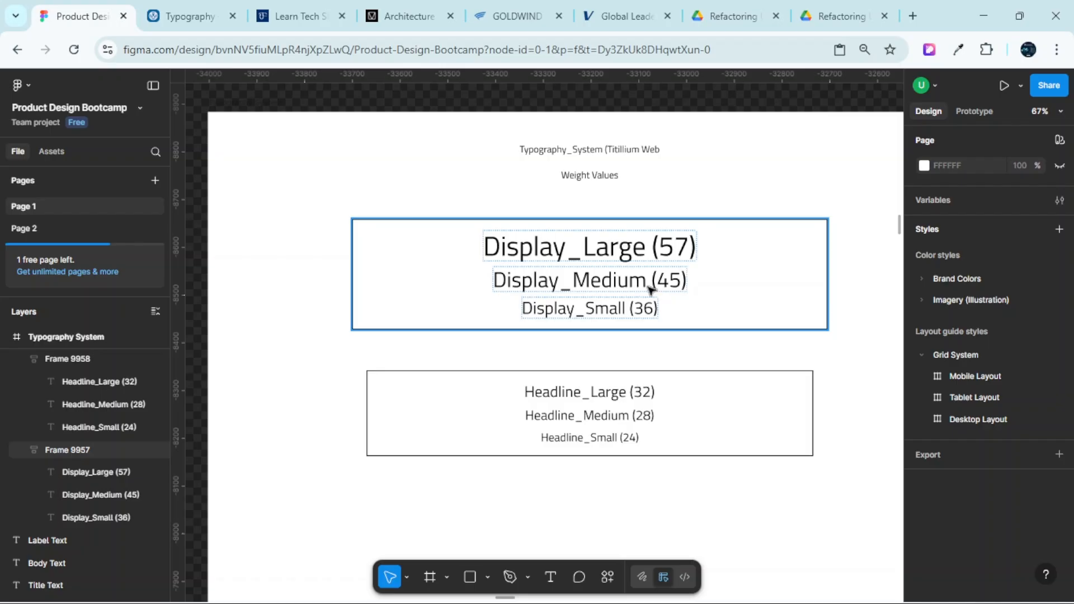
{"action": "scroll", "coordinate": [644, 309], "scroll_direction": "down", "scroll_amount": 4}
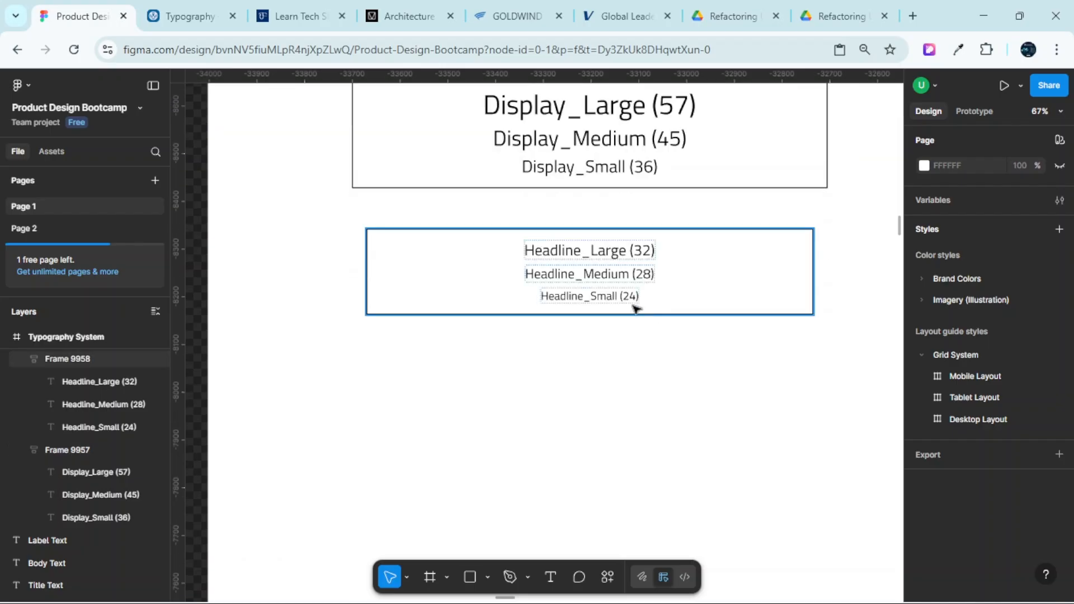
{"action": "scroll", "coordinate": [582, 269], "scroll_direction": "up", "scroll_amount": 5}
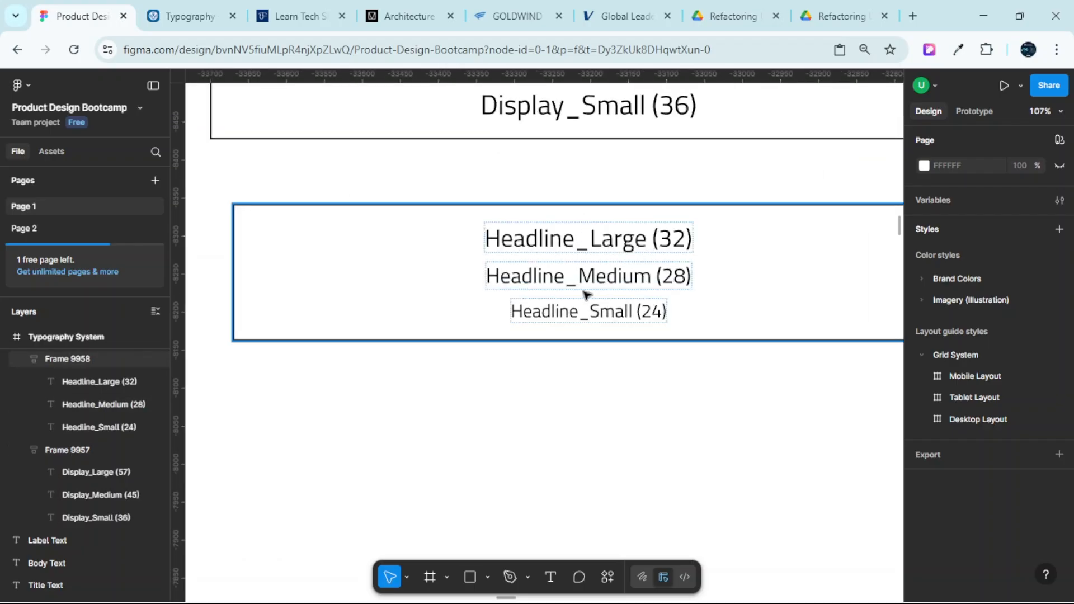
Narrow the Headline frame symmetrically to about 875 wide and place it at about Y 533 below the Display frame
{"action": "scroll", "coordinate": [632, 330], "scroll_direction": "down", "scroll_amount": 4}
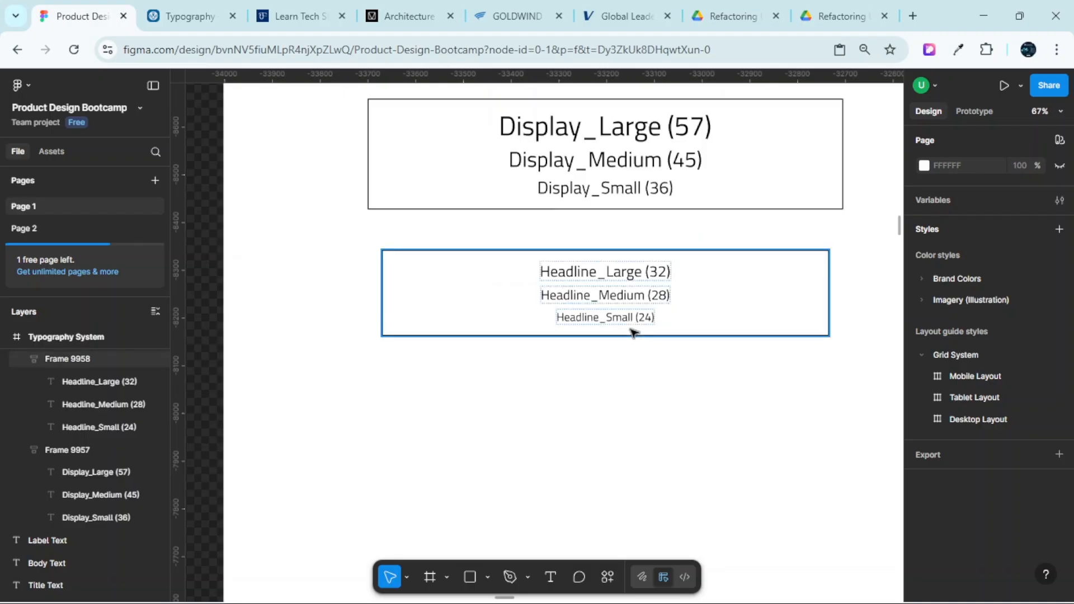
{"action": "scroll", "coordinate": [631, 332], "scroll_direction": "up", "scroll_amount": 3}
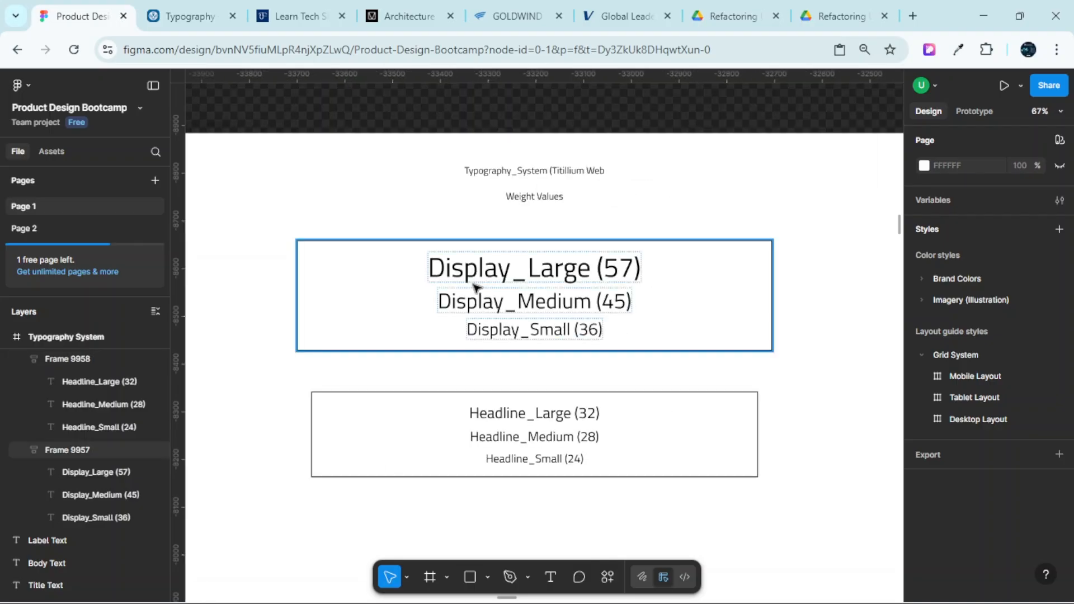
{"action": "scroll", "coordinate": [649, 295], "scroll_direction": "down", "scroll_amount": 3}
{"action": "scroll", "coordinate": [519, 293], "scroll_direction": "up", "scroll_amount": 3}
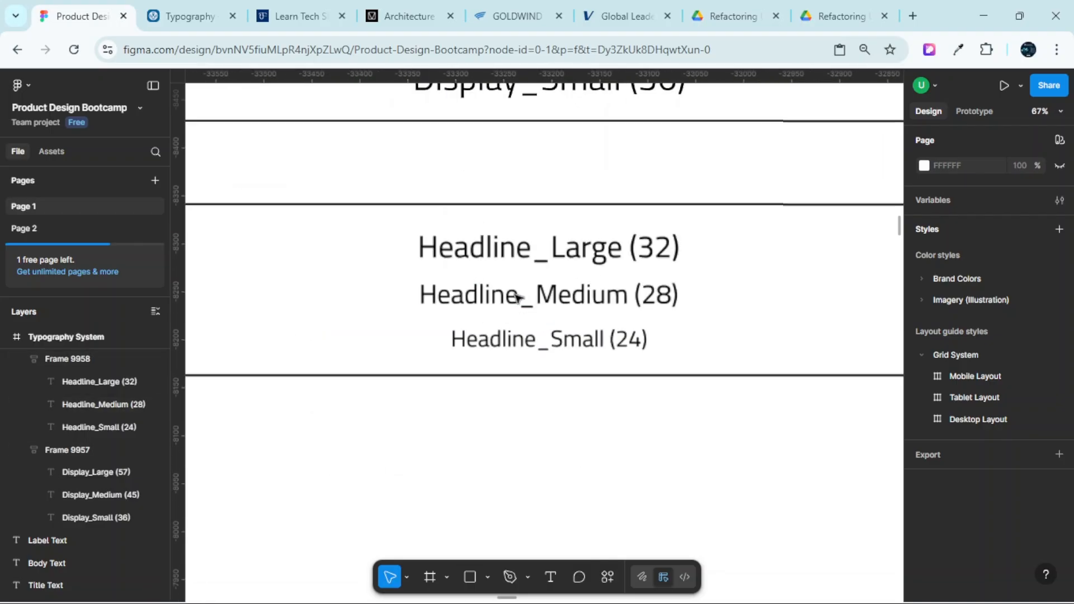
{"action": "scroll", "coordinate": [631, 290], "scroll_direction": "down", "scroll_amount": 3}
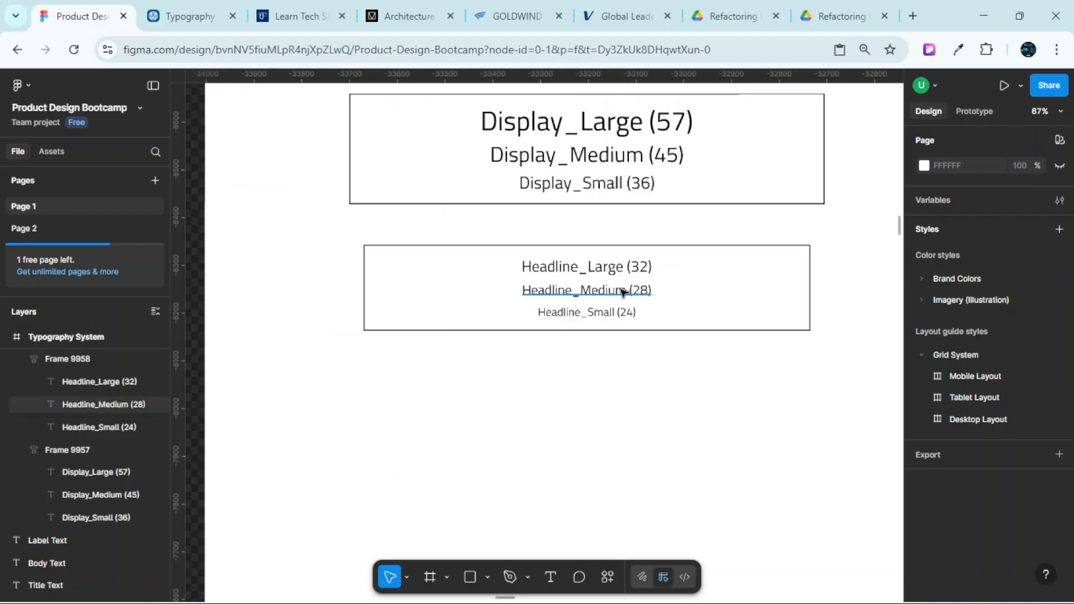
{"action": "left_click", "coordinate": [671, 309]}
{"action": "scroll", "coordinate": [674, 306], "scroll_direction": "up", "scroll_amount": 3}
{"action": "scroll", "coordinate": [680, 345], "scroll_direction": "down", "scroll_amount": 2}
{"action": "scroll", "coordinate": [684, 344], "scroll_direction": "down", "scroll_amount": 3}
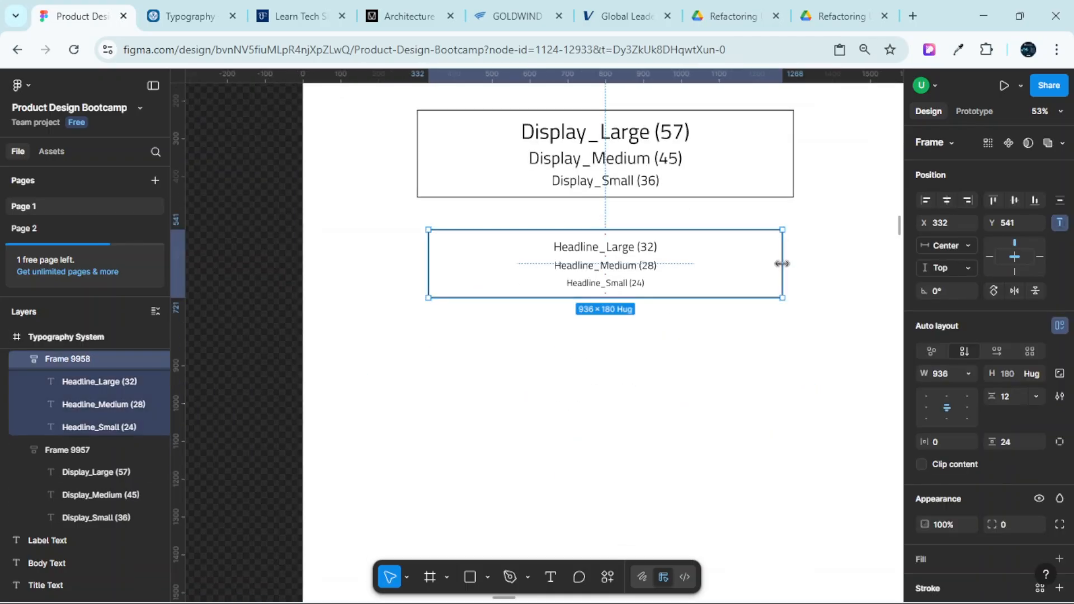
{"action": "left_click_drag", "start_coordinate": [782, 264], "coordinate": [771, 264]}
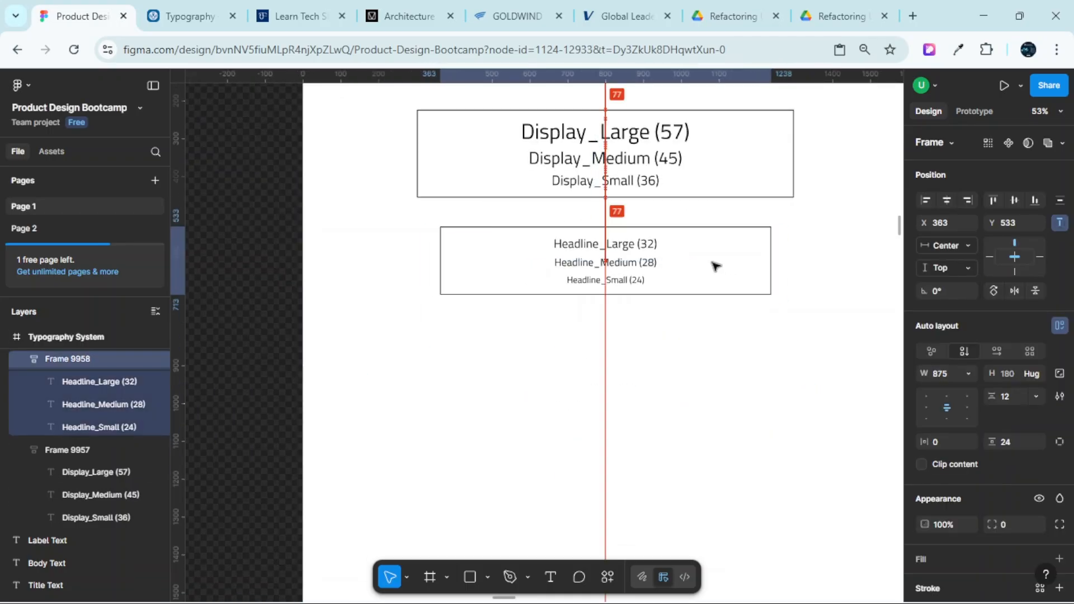
Widen the Display frame to about 1054 and centre it horizontally within the Typography System frame
{"action": "scroll", "coordinate": [868, 237], "scroll_direction": "up", "scroll_amount": 2}
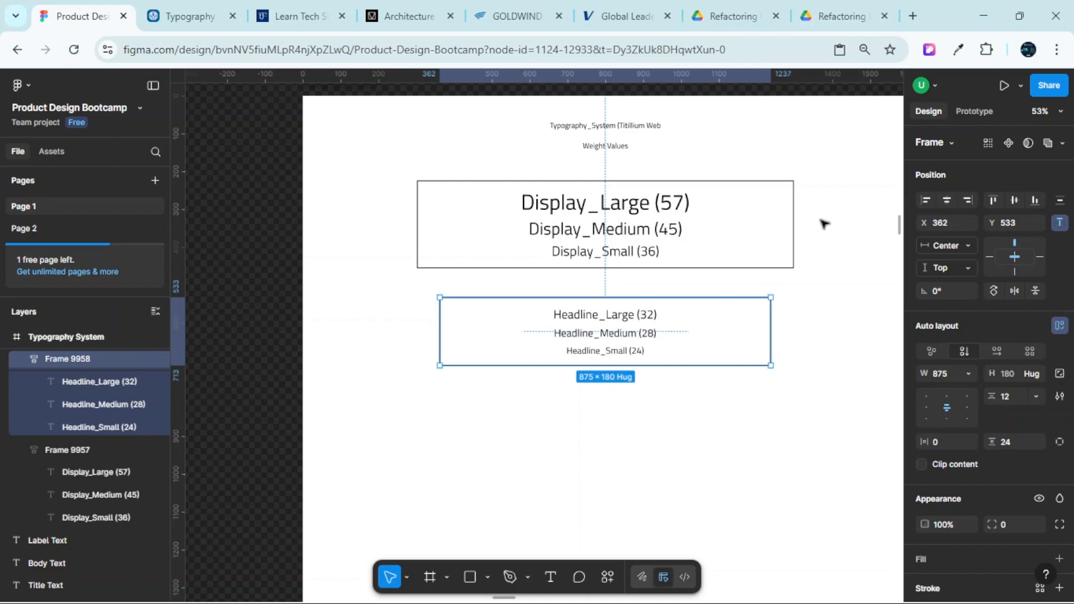
{"action": "left_click_drag", "start_coordinate": [794, 223], "coordinate": [834, 227]}
{"action": "key", "text": "ctrl+z"}
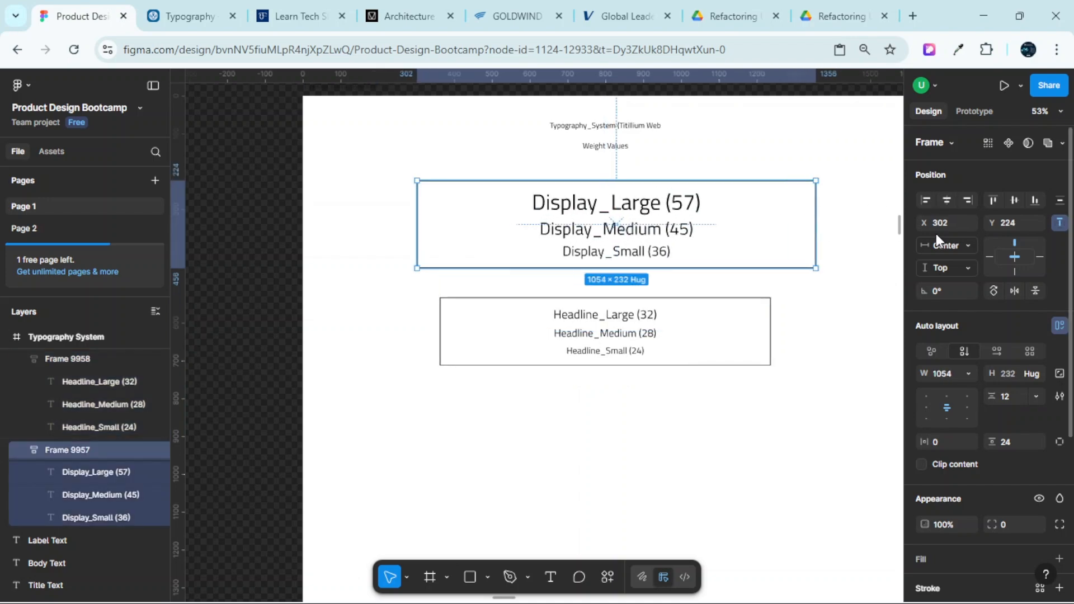
{"action": "left_click", "coordinate": [947, 202]}
Duplicate the Headline frame and place the copy below the original at about X 374, Y 790
{"action": "left_click", "coordinate": [701, 329]}
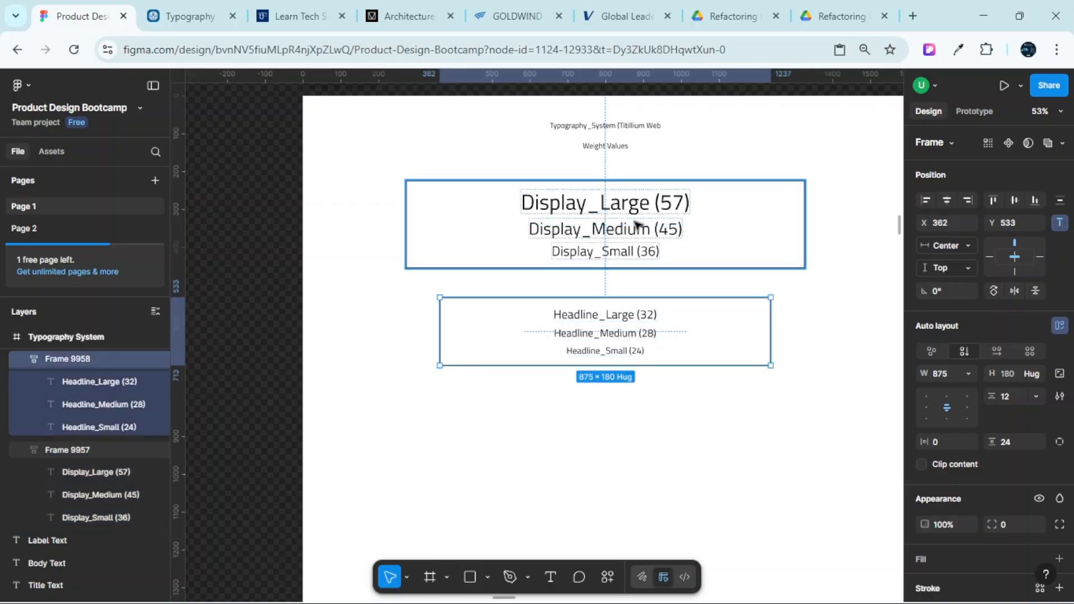
{"action": "scroll", "coordinate": [630, 336], "scroll_direction": "down", "scroll_amount": 2}
{"action": "scroll", "coordinate": [640, 287], "scroll_direction": "up", "scroll_amount": 2}
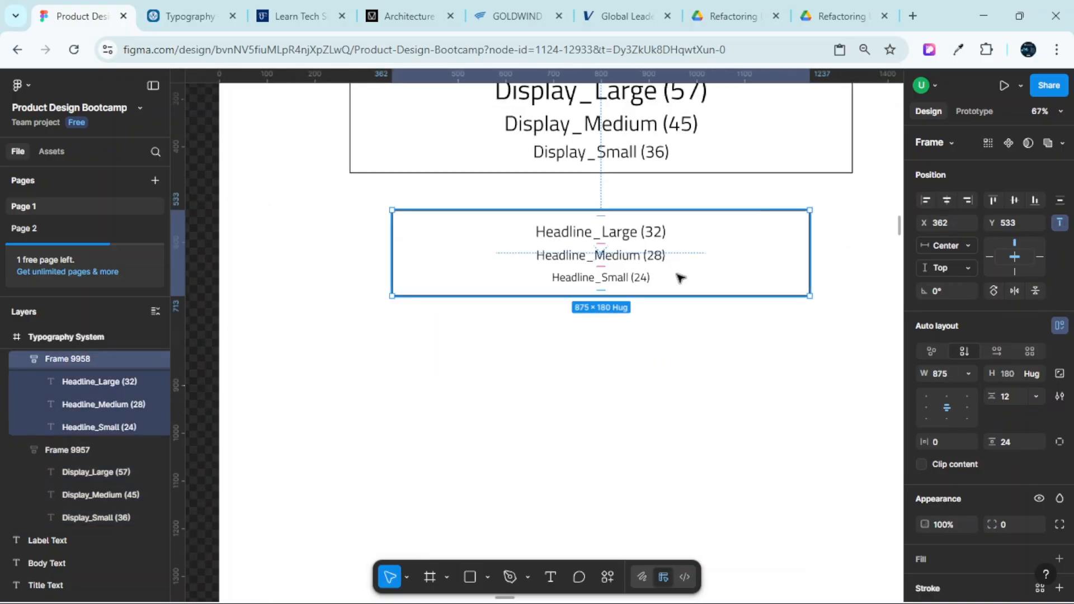
{"action": "left_click_drag", "start_coordinate": [690, 261], "coordinate": [698, 385]}
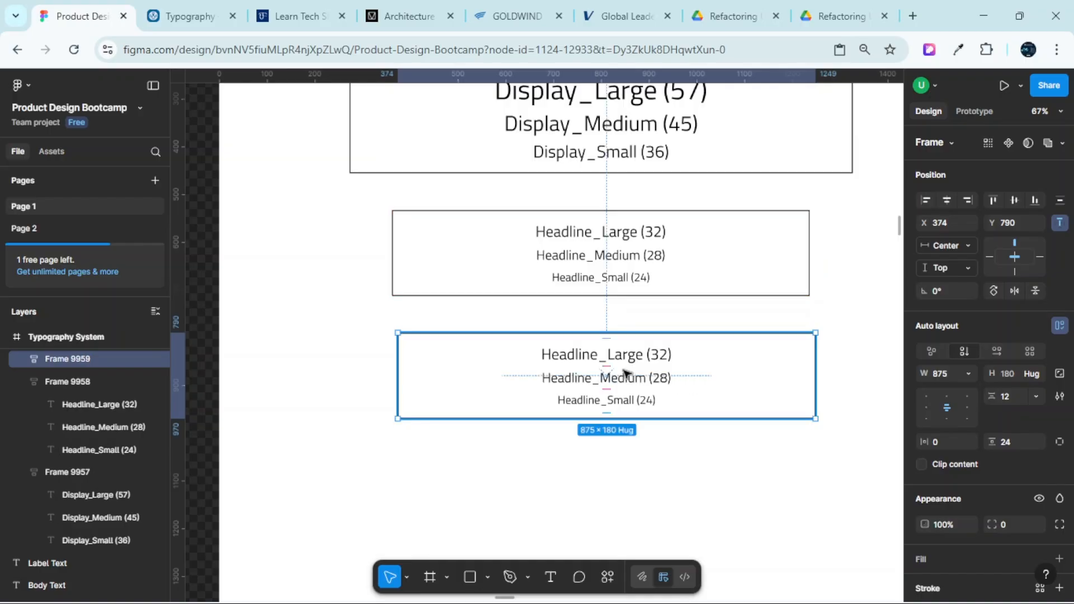
Replace "Headline" with "Title" in the large text of the duplicated frame so it reads Title_Large (32)
{"action": "scroll", "coordinate": [570, 347], "scroll_direction": "up", "scroll_amount": 5}
{"action": "double_click", "coordinate": [574, 347]}
{"action": "double_click", "coordinate": [573, 347]}
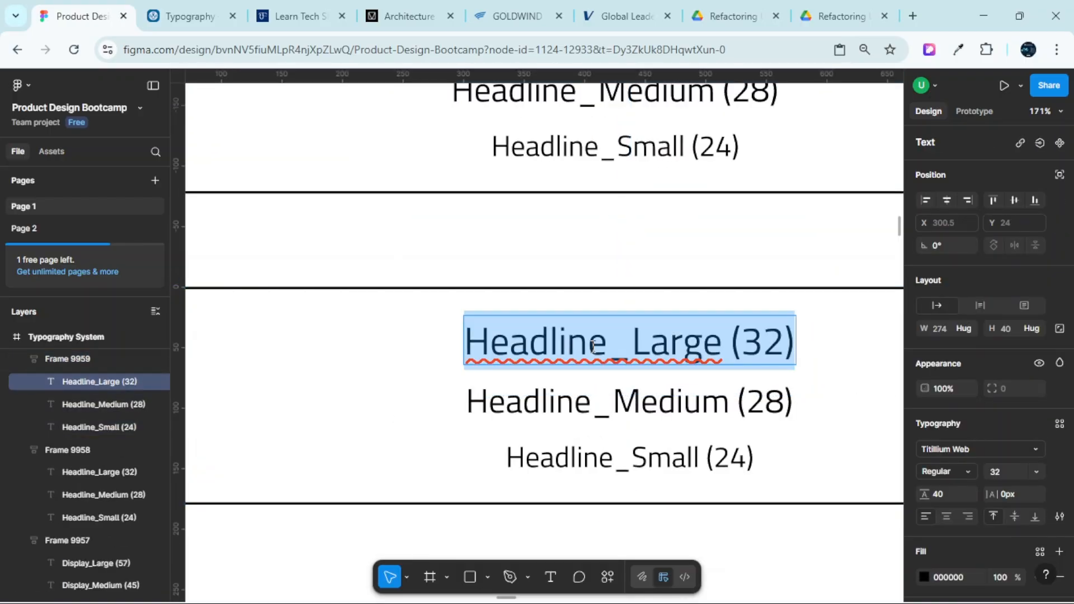
{"action": "left_click", "coordinate": [593, 345]}
{"action": "scroll", "coordinate": [598, 346], "scroll_direction": "down", "scroll_amount": 4, "text": "ctrl"}
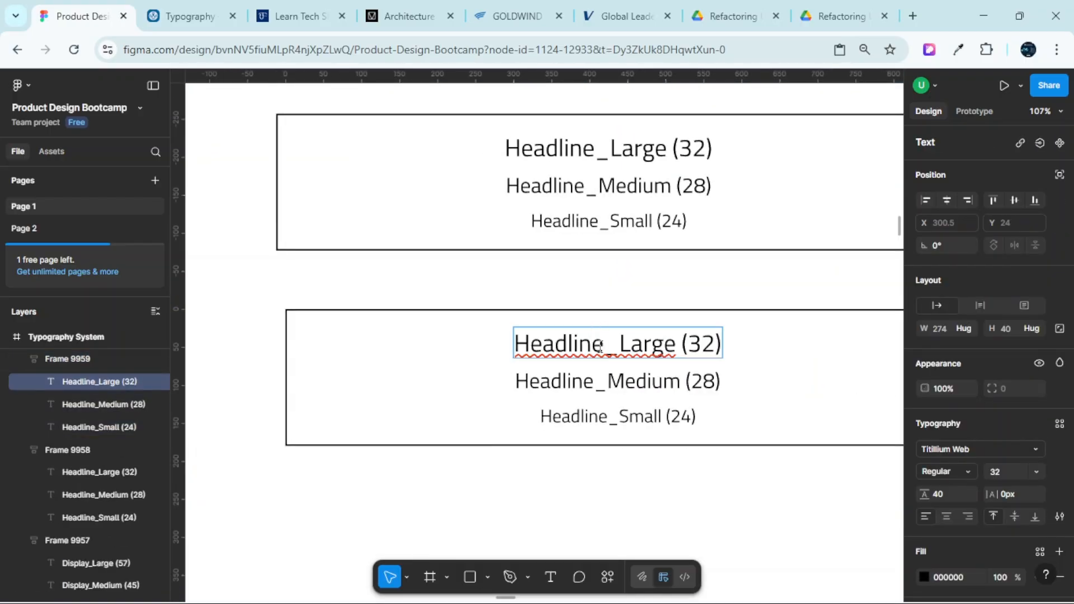
{"action": "left_click_drag", "start_coordinate": [600, 347], "coordinate": [507, 340]}
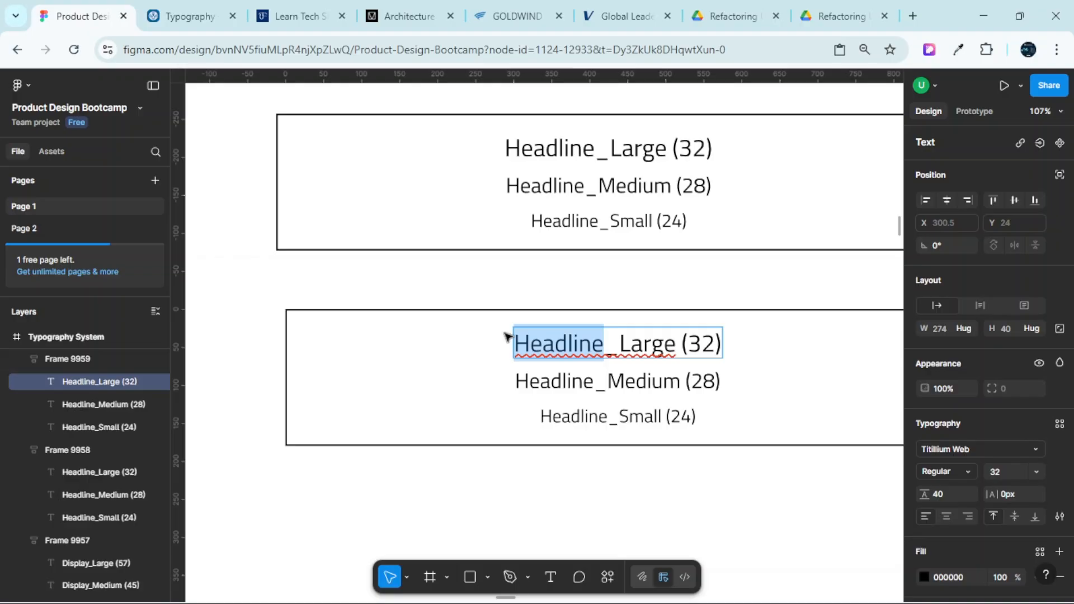
{"action": "type", "text": "Title"}
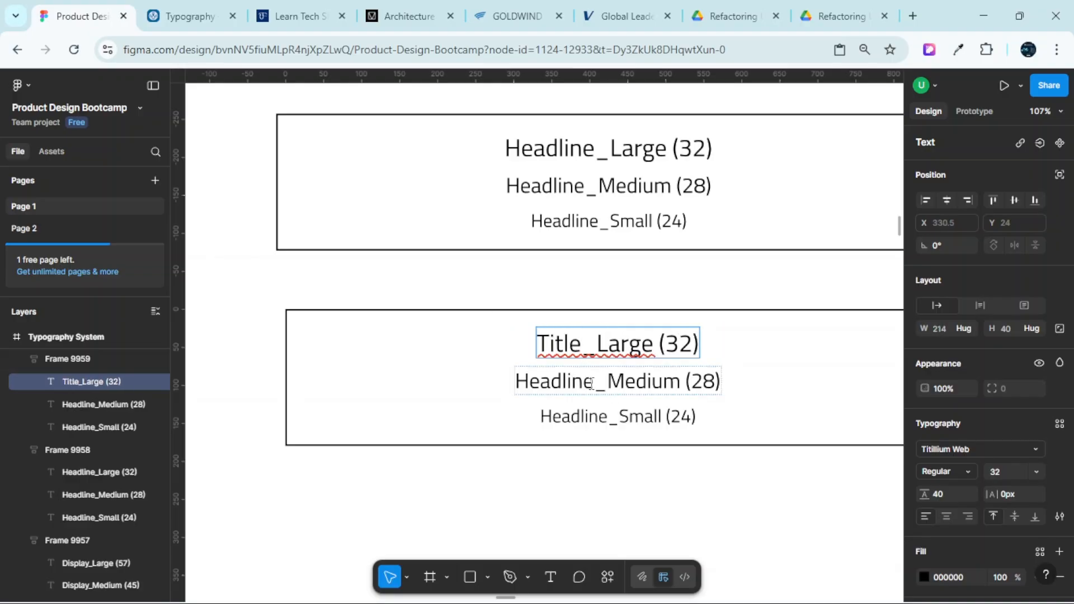
Change the duplicated frame's other two texts to Title_Medium (28) and Title_Small (24), and leave text editing
{"action": "left_click_drag", "start_coordinate": [592, 384], "coordinate": [479, 380]}
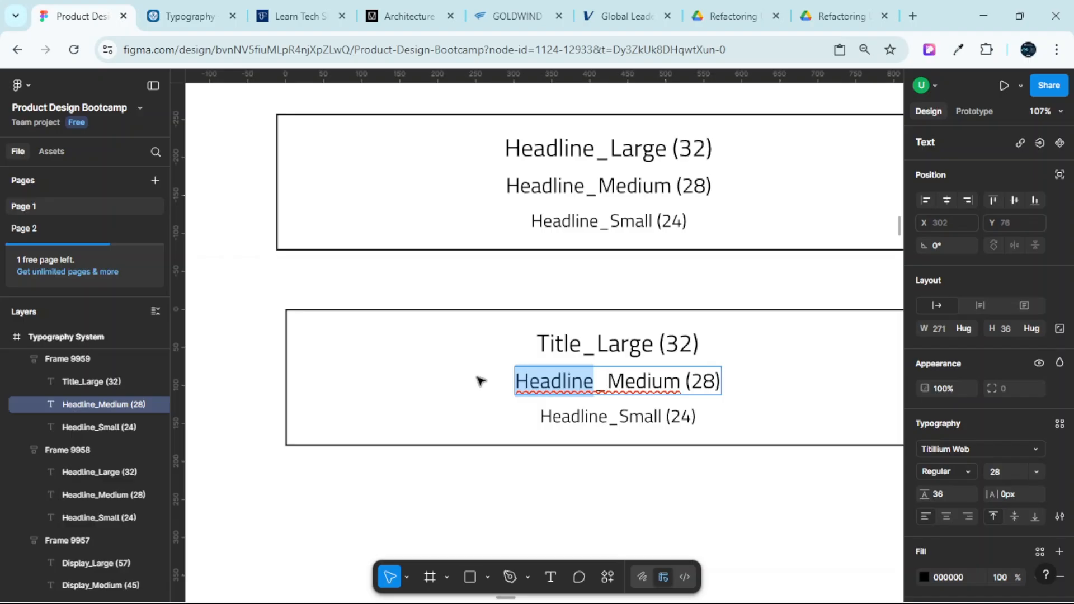
{"action": "type", "text": "Title"}
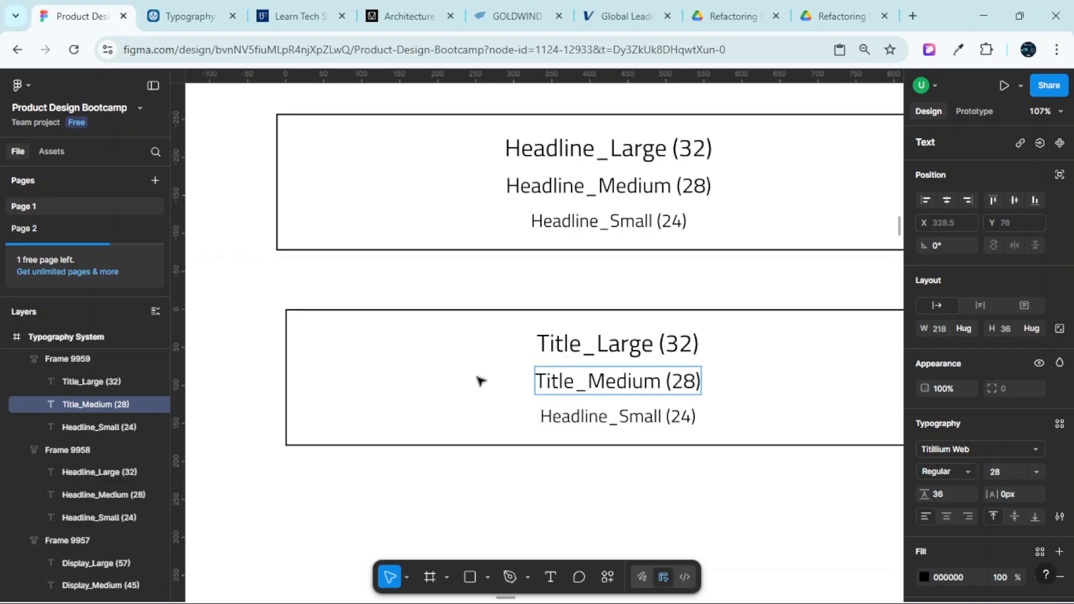
{"action": "left_click_drag", "start_coordinate": [608, 422], "coordinate": [509, 414]}
{"action": "type", "text": "Title"}
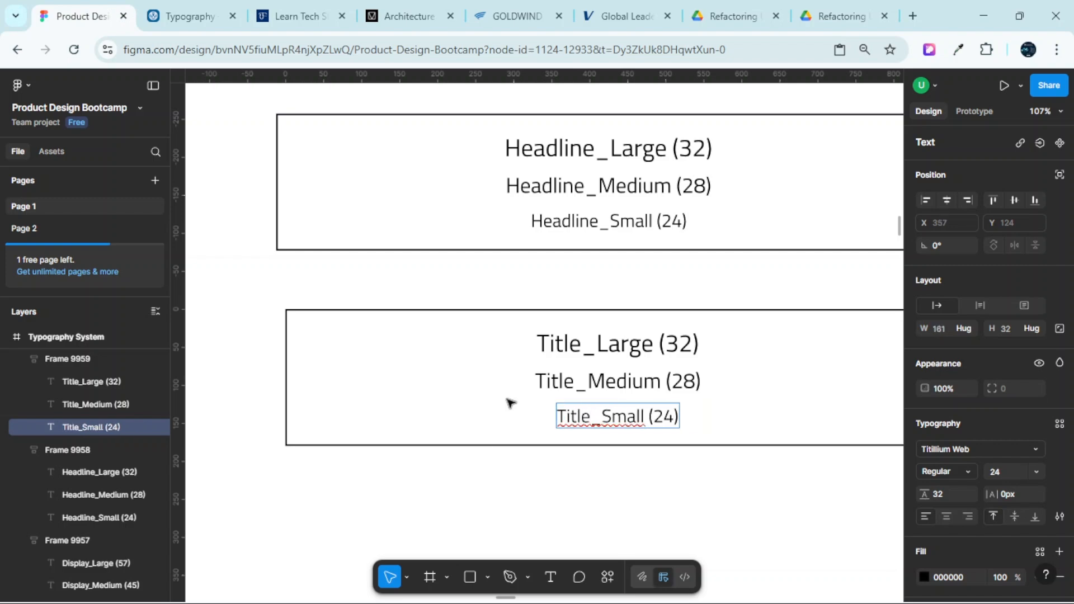
{"action": "scroll", "coordinate": [648, 383], "scroll_direction": "up", "scroll_amount": 5, "text": "ctrl"}
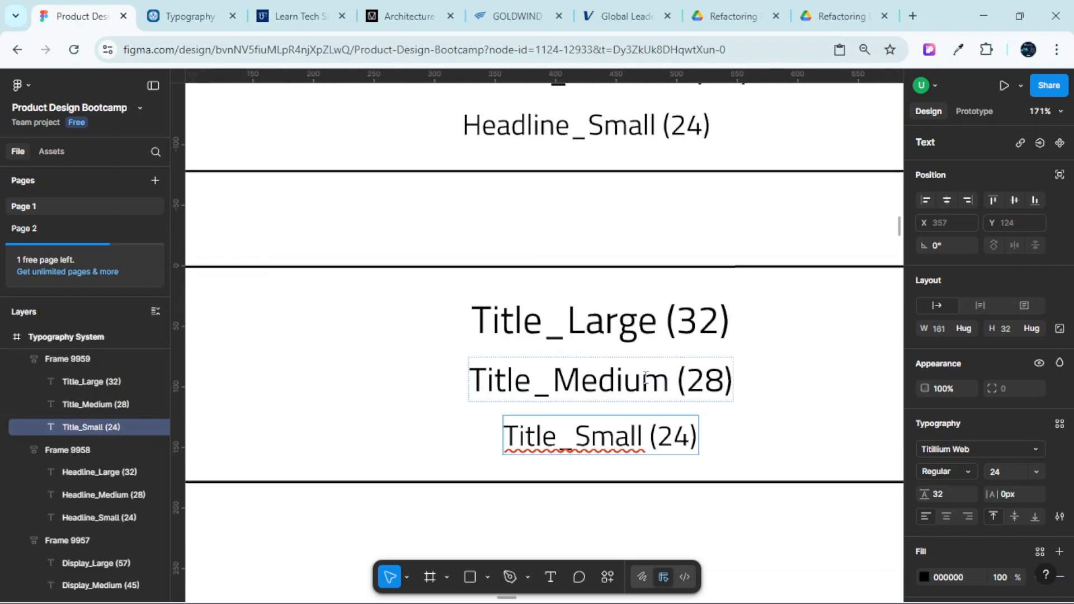
{"action": "scroll", "coordinate": [615, 353], "scroll_direction": "down", "scroll_amount": 2}
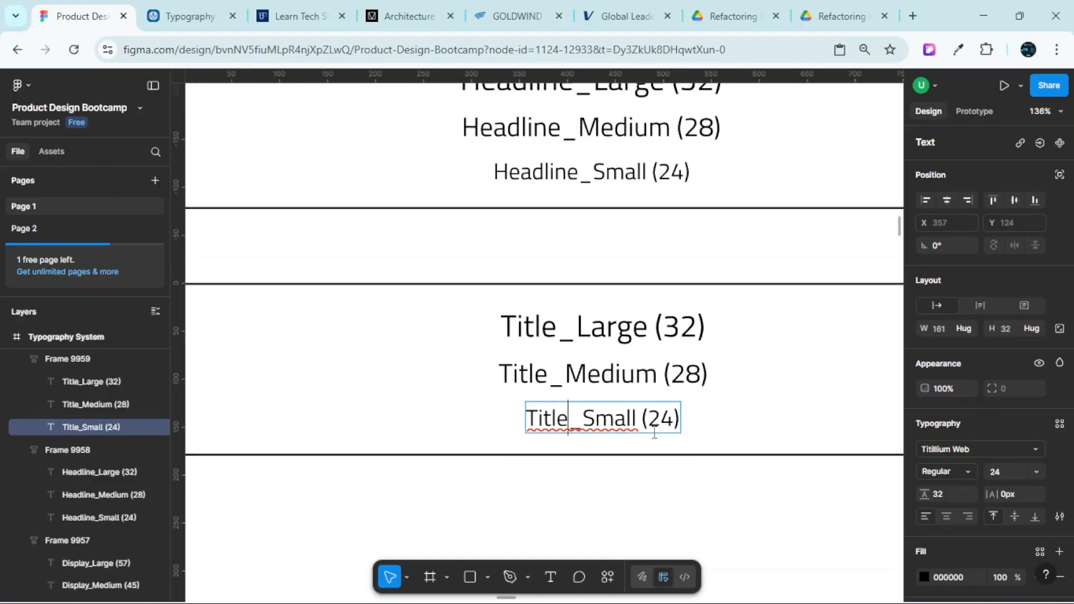
{"action": "scroll", "coordinate": [675, 426], "scroll_direction": "up", "scroll_amount": 3}
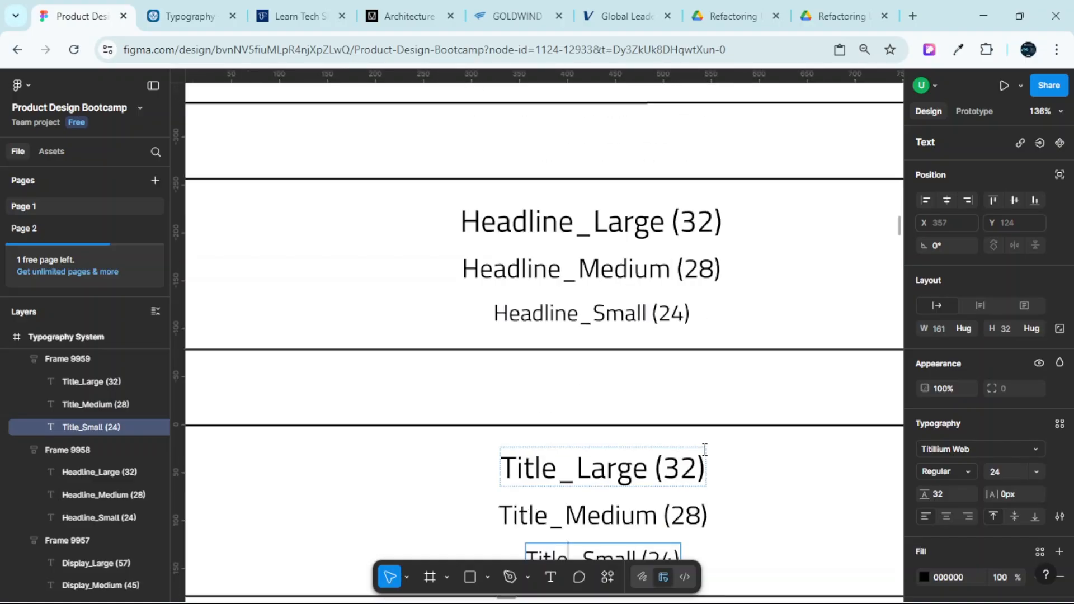
{"action": "scroll", "coordinate": [662, 282], "scroll_direction": "down", "scroll_amount": 3}
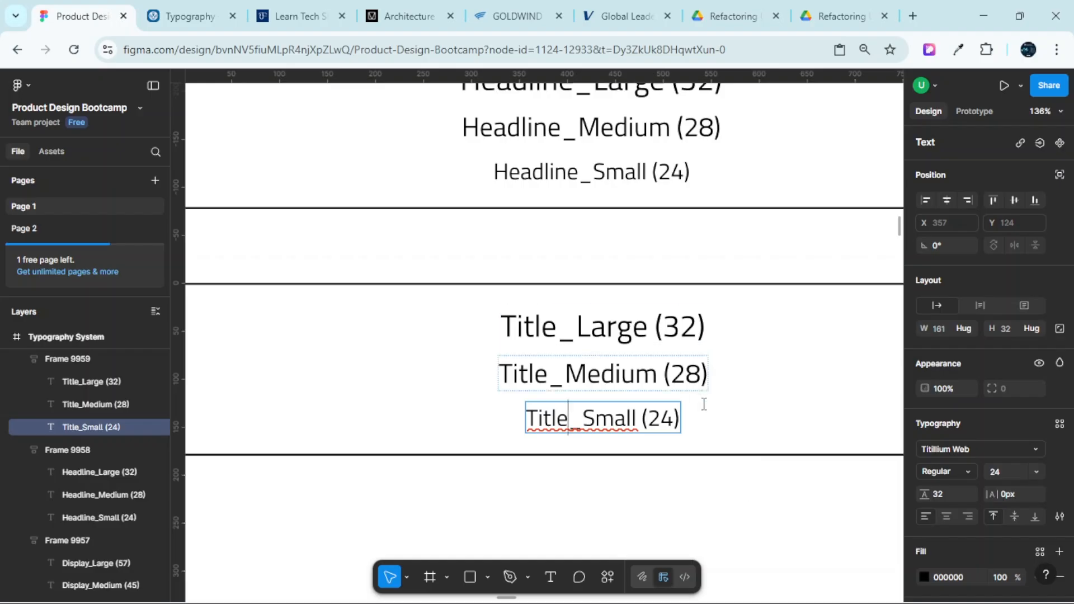
{"action": "key", "text": "Escape"}
Select the Title_Large text, switch to the Material Design typography page, and expand the Title styles in place of the Display styles
{"action": "left_click", "coordinate": [599, 330]}
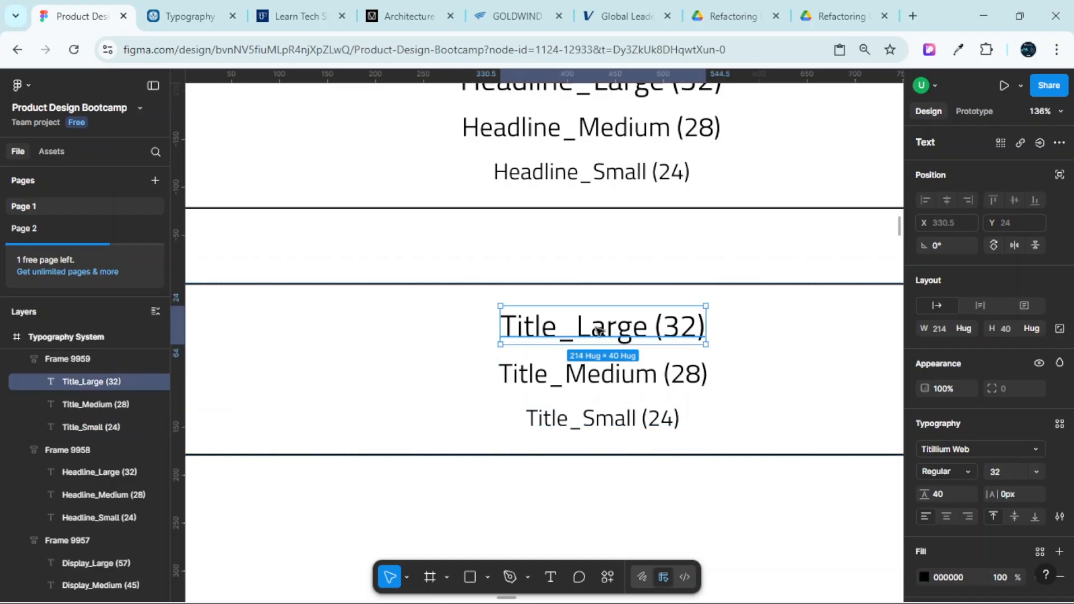
{"action": "left_click", "coordinate": [196, 15]}
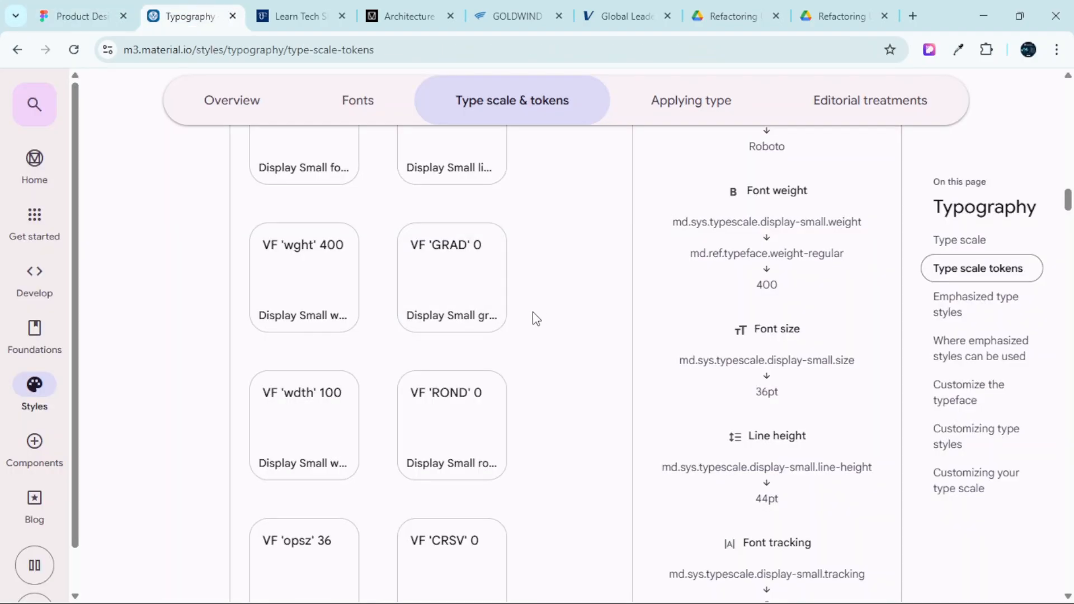
{"action": "scroll", "coordinate": [533, 311], "scroll_direction": "up", "scroll_amount": 15}
{"action": "scroll", "coordinate": [546, 298], "scroll_direction": "down", "scroll_amount": 3}
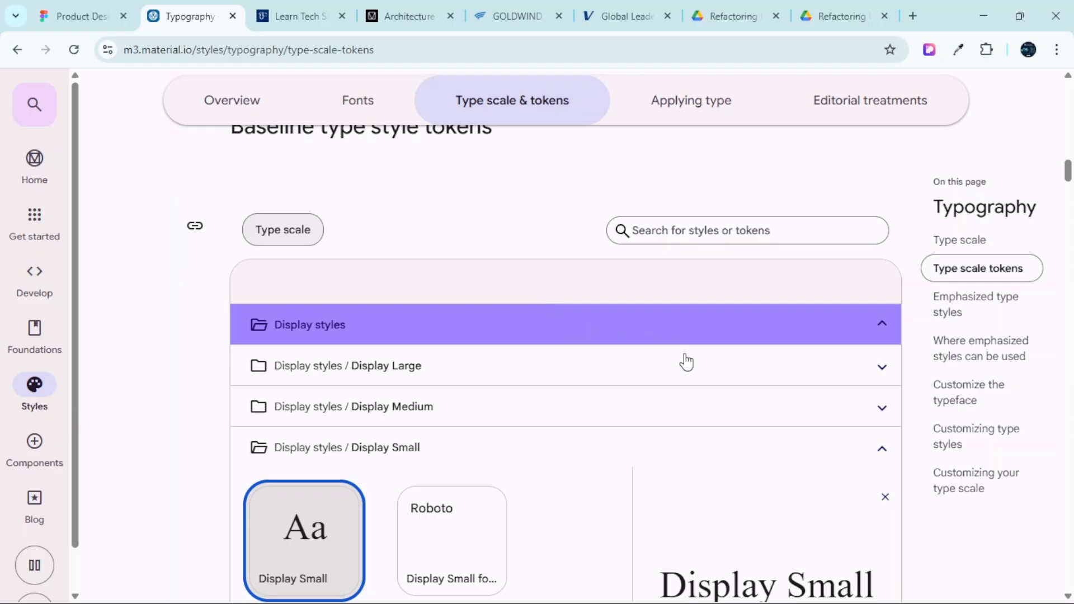
{"action": "left_click", "coordinate": [883, 324]}
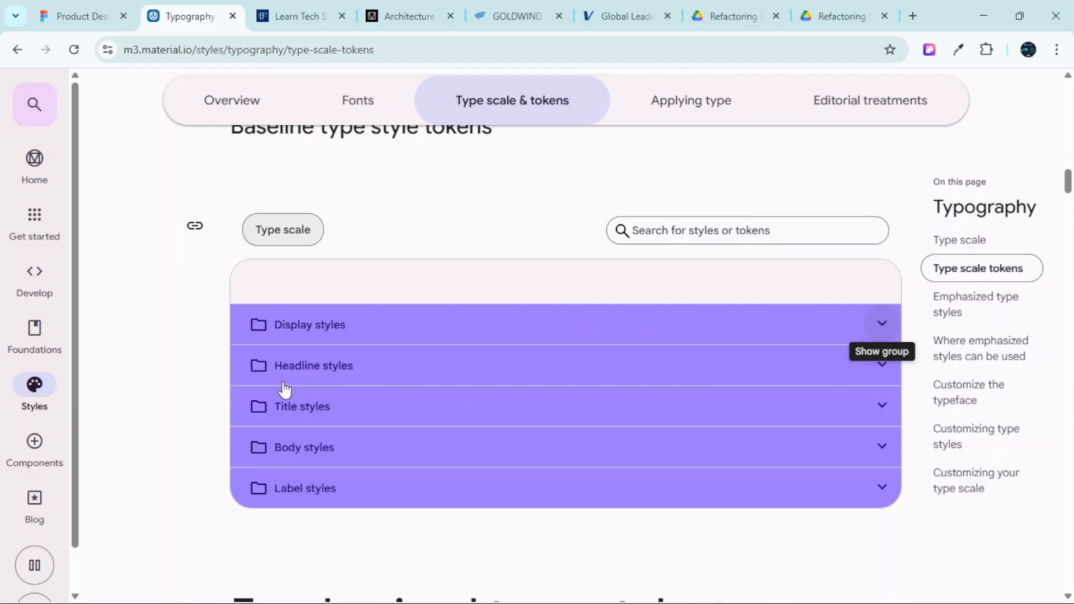
{"action": "scroll", "coordinate": [284, 419], "scroll_direction": "down", "scroll_amount": 1}
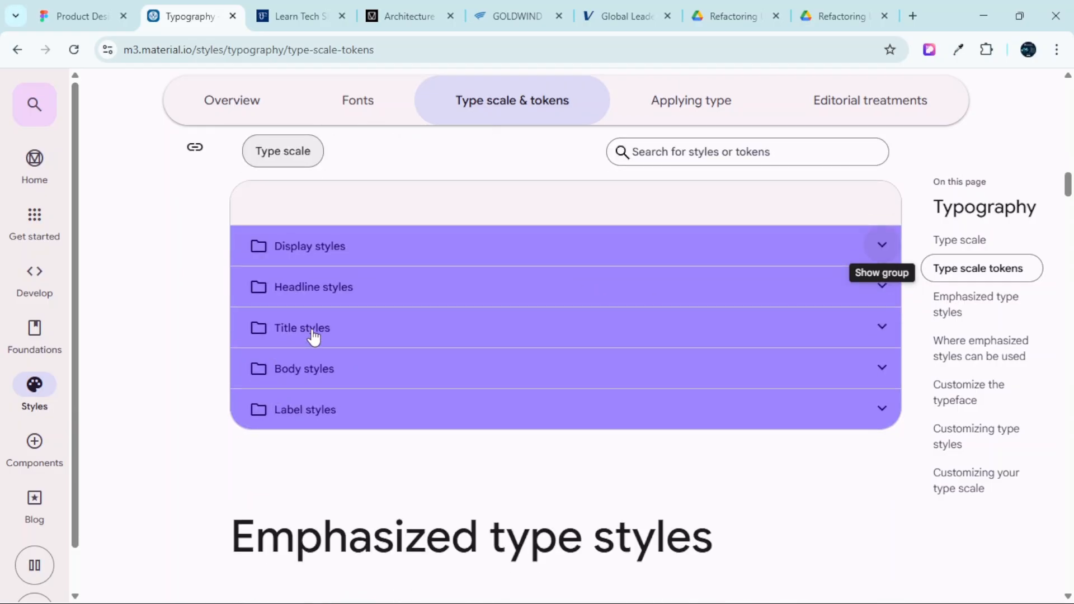
{"action": "left_click", "coordinate": [348, 324]}
{"action": "scroll", "coordinate": [367, 353], "scroll_direction": "down", "scroll_amount": 1}
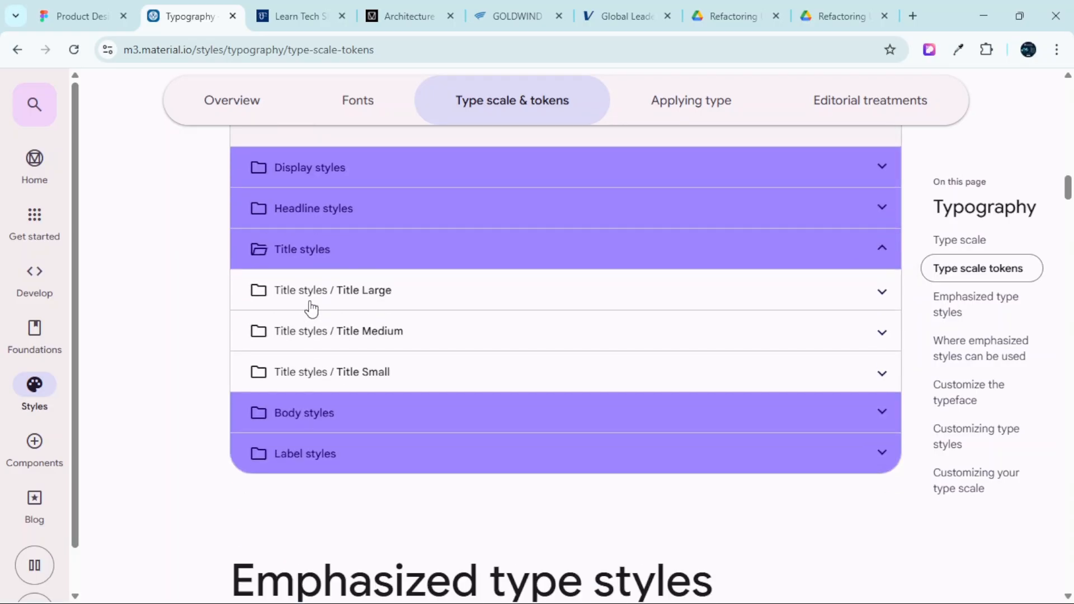
Open the Title Large token details and examine its font weight, font size, line height and tracking
{"action": "left_click", "coordinate": [369, 296]}
{"action": "scroll", "coordinate": [313, 269], "scroll_direction": "down", "scroll_amount": 2}
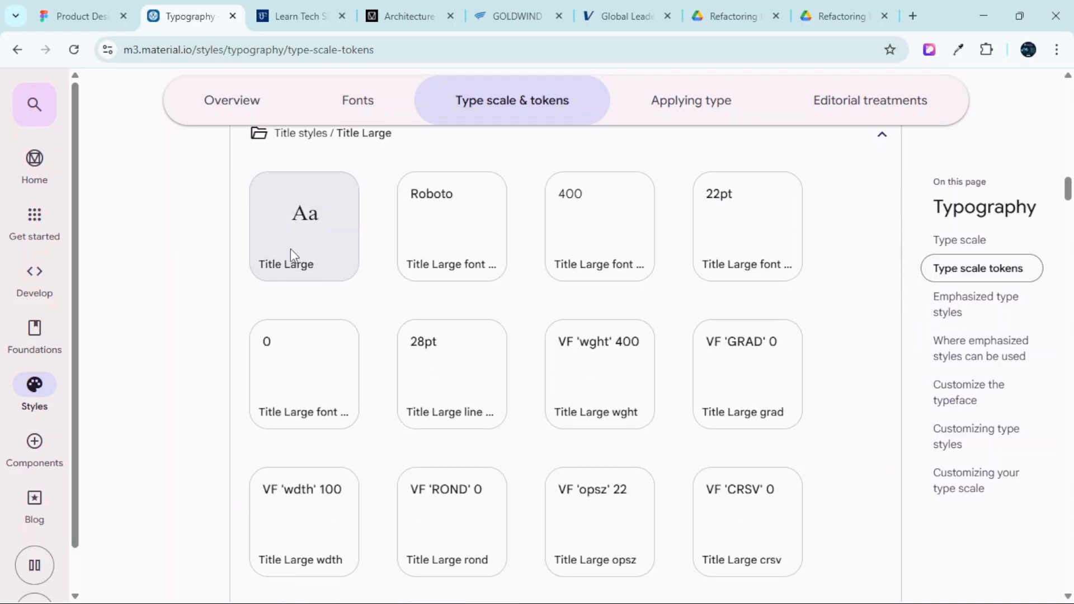
{"action": "left_click", "coordinate": [290, 247]}
{"action": "scroll", "coordinate": [773, 386], "scroll_direction": "down", "scroll_amount": 3}
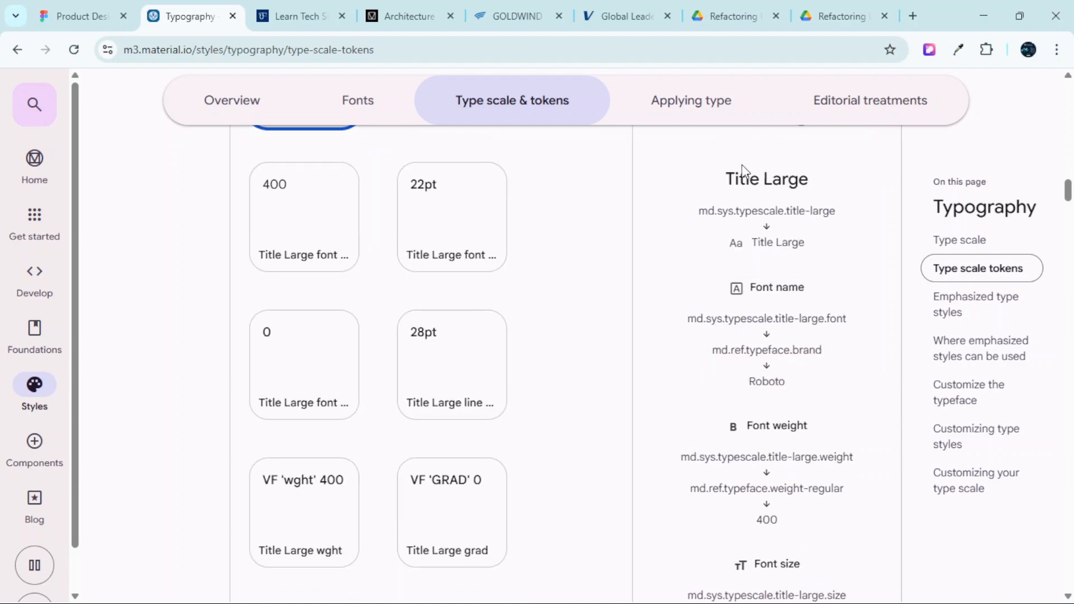
{"action": "scroll", "coordinate": [809, 291], "scroll_direction": "down", "scroll_amount": 1}
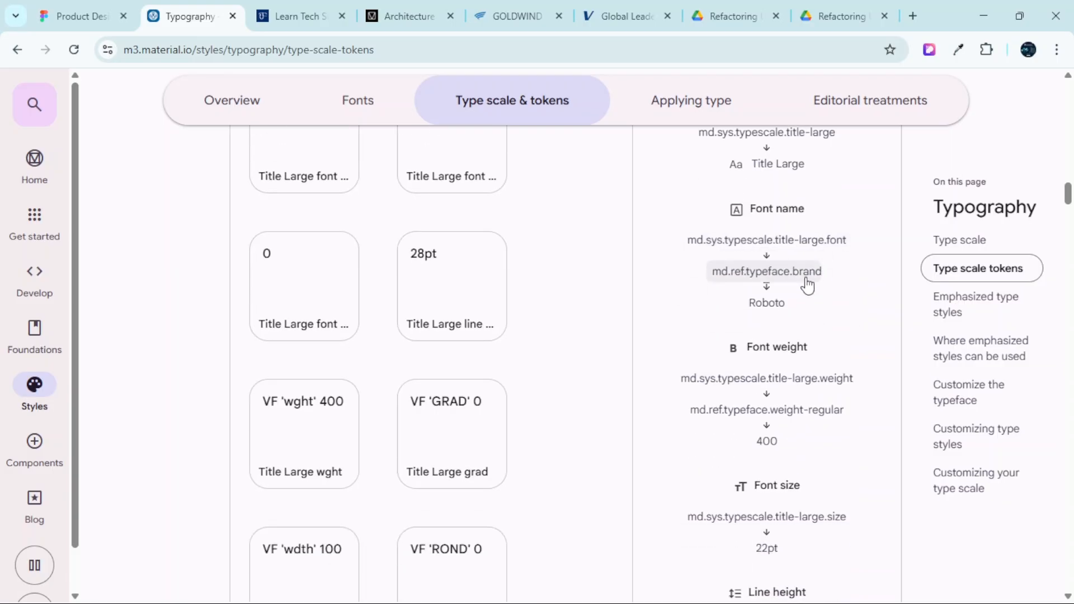
{"action": "scroll", "coordinate": [773, 313], "scroll_direction": "down", "scroll_amount": 1}
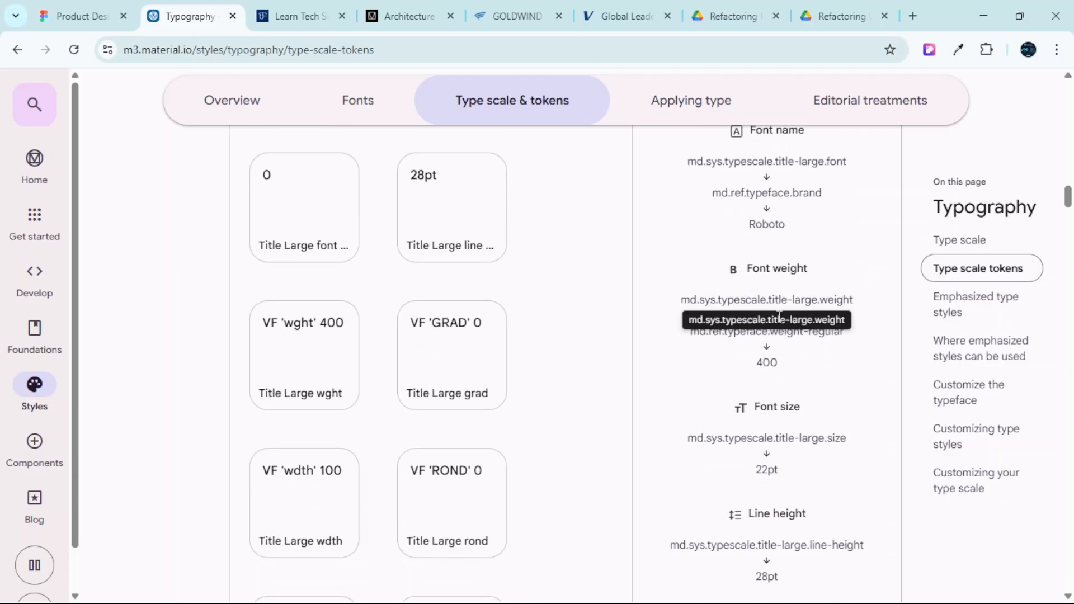
{"action": "scroll", "coordinate": [792, 327], "scroll_direction": "down", "scroll_amount": 1}
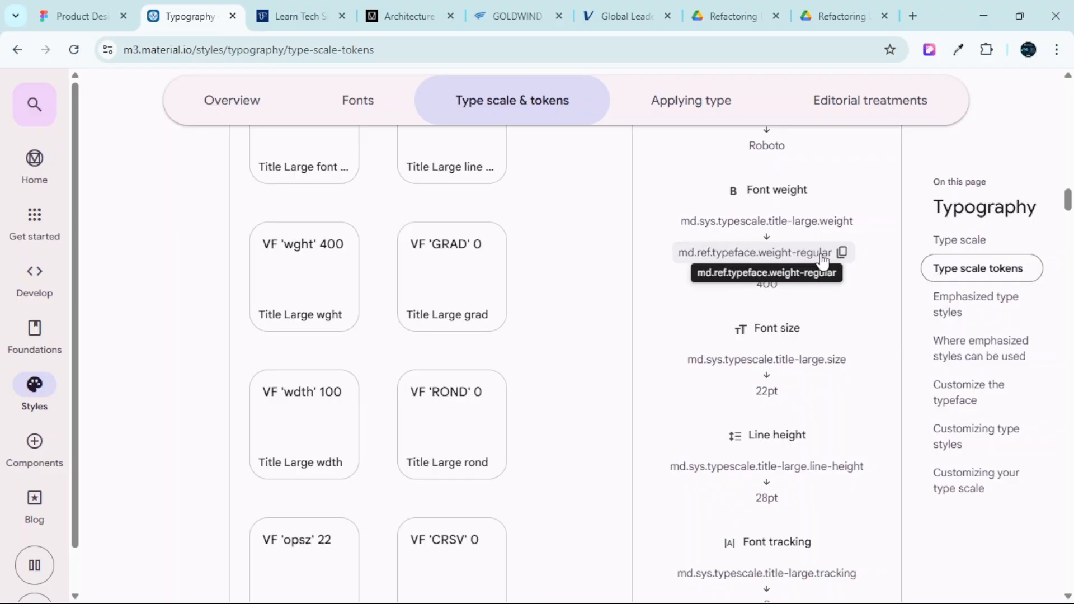
Check the Title Large weight and size tokens on the Material Design page, and set the Title_Large text's font size to 22 in Figma
{"action": "left_click", "coordinate": [89, 15]}
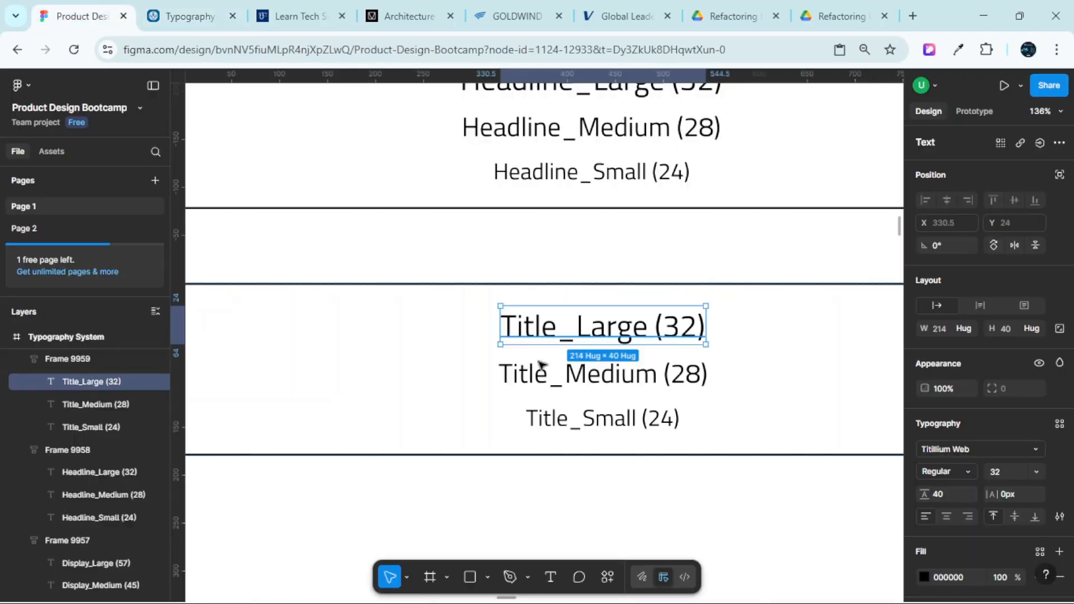
{"action": "scroll", "coordinate": [965, 439], "scroll_direction": "down", "scroll_amount": 2}
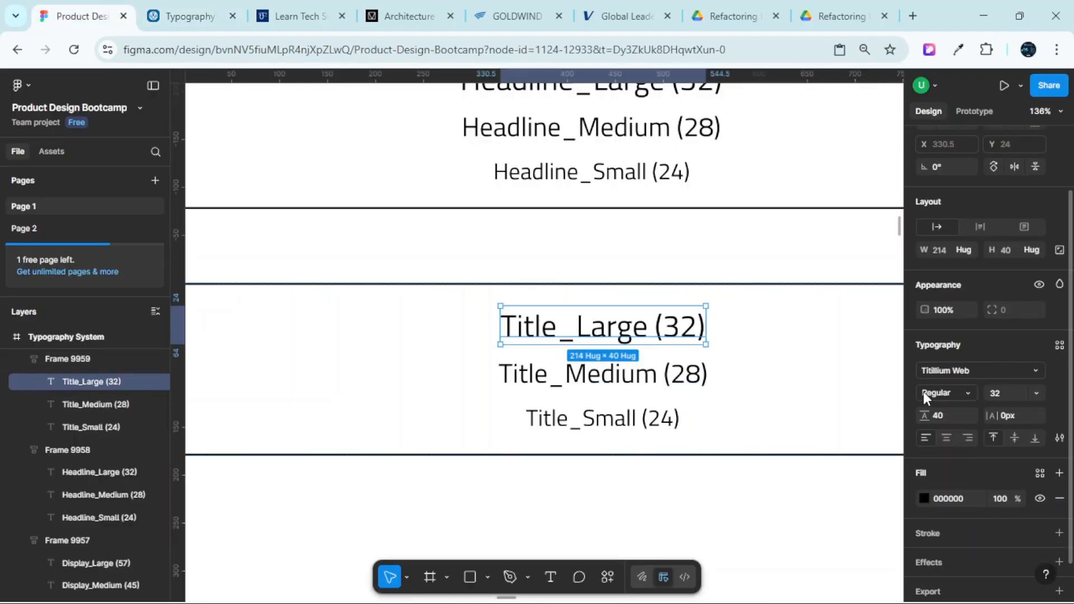
{"action": "left_click", "coordinate": [185, 16]}
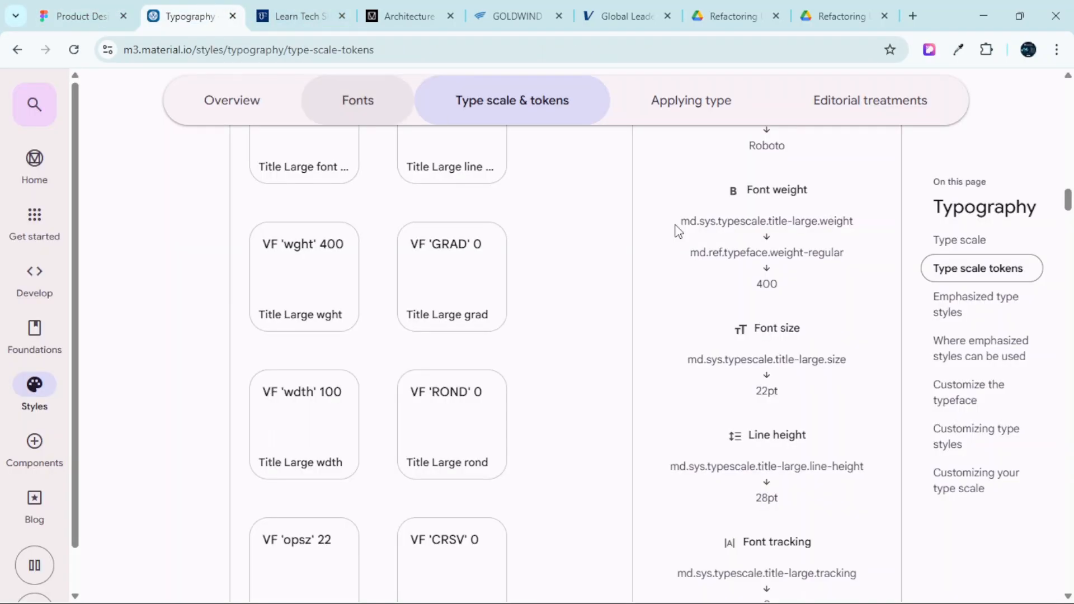
{"action": "scroll", "coordinate": [762, 360], "scroll_direction": "down", "scroll_amount": 1}
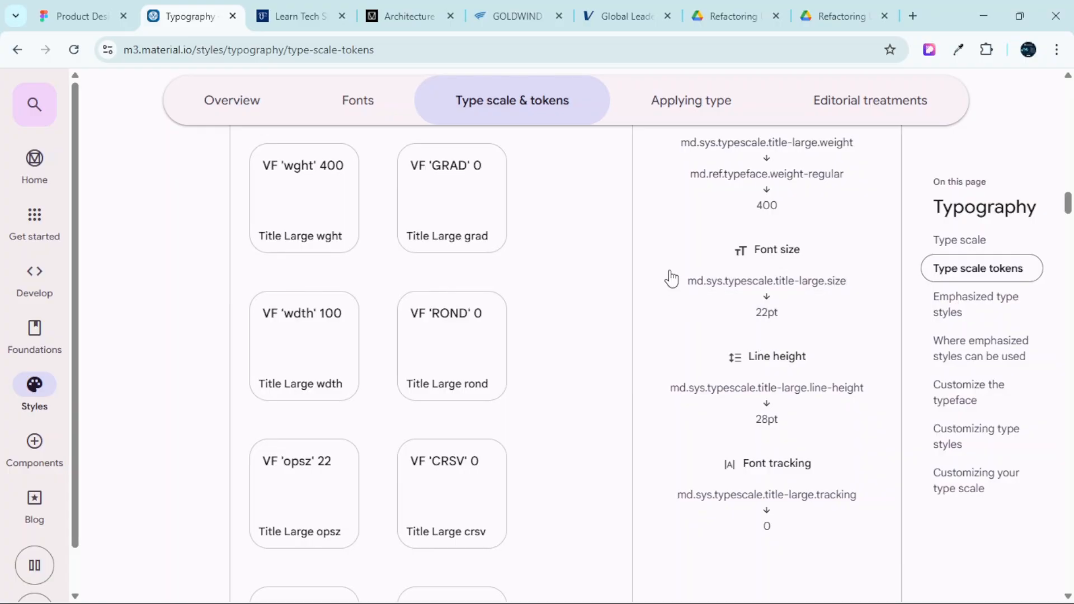
{"action": "left_click", "coordinate": [132, 8]}
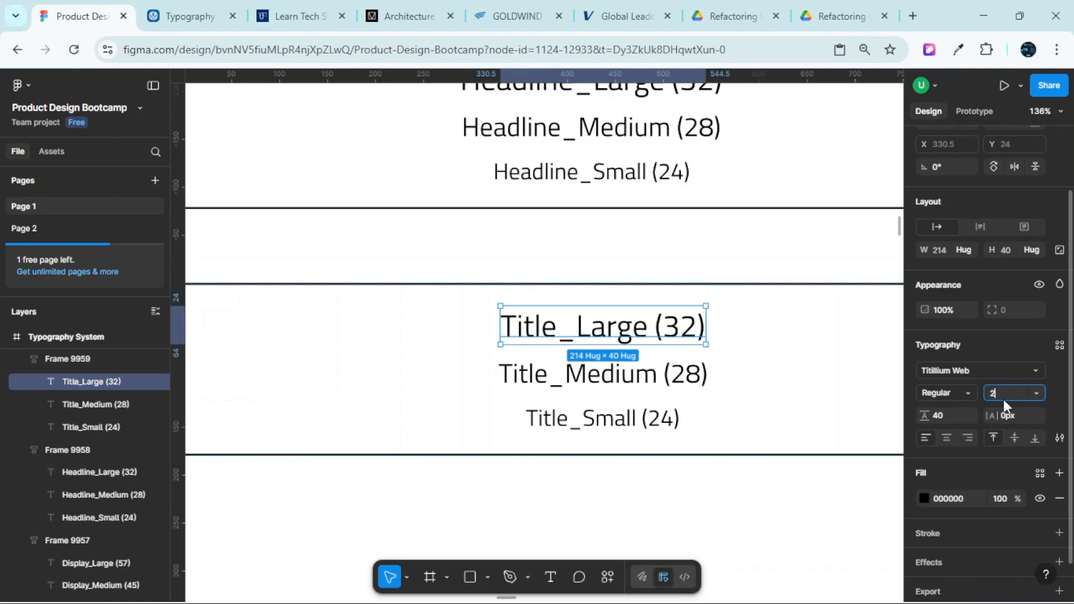
{"action": "type", "text": "22"}
{"action": "key", "text": "Return"}
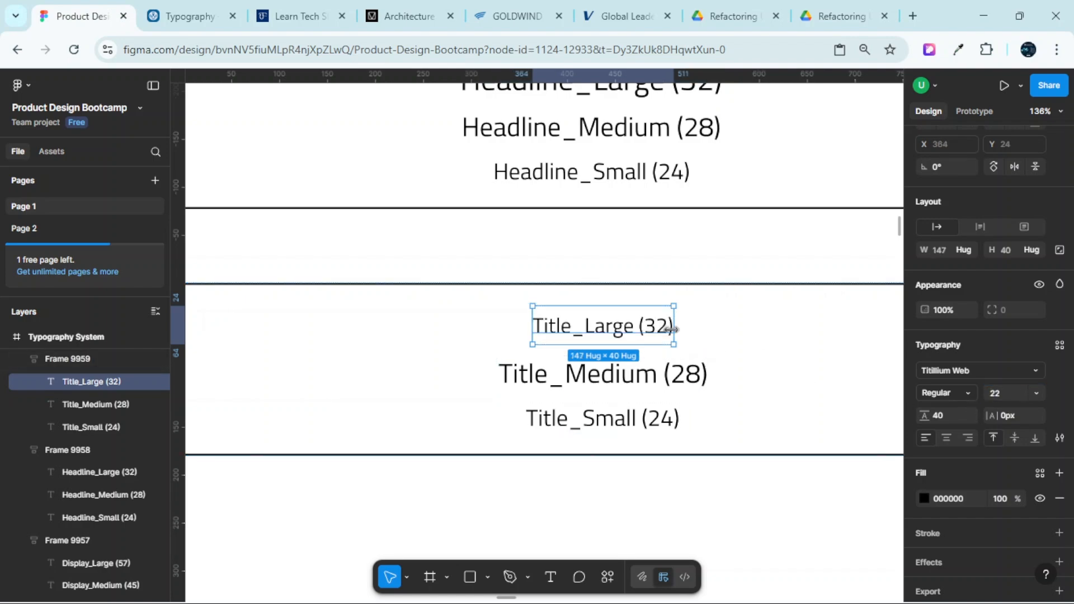
Change the number in the Title_Large text so it reads Title_Large (22), and leave text editing
{"action": "scroll", "coordinate": [649, 322], "scroll_direction": "up", "scroll_amount": 3}
{"action": "double_click", "coordinate": [648, 324]}
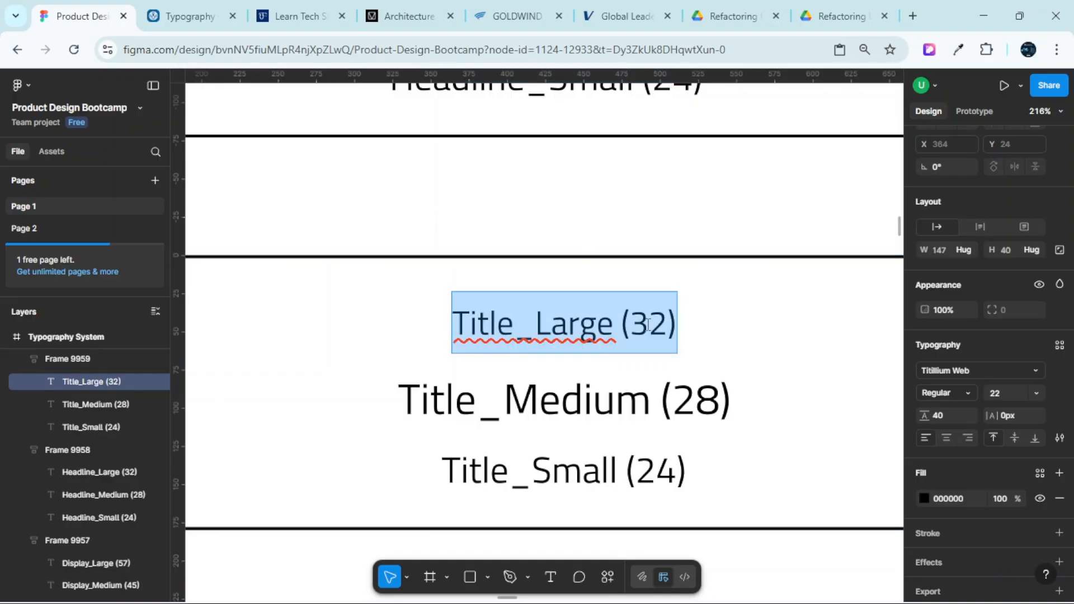
{"action": "left_click", "coordinate": [649, 324]}
{"action": "key", "text": "BackSpace"}
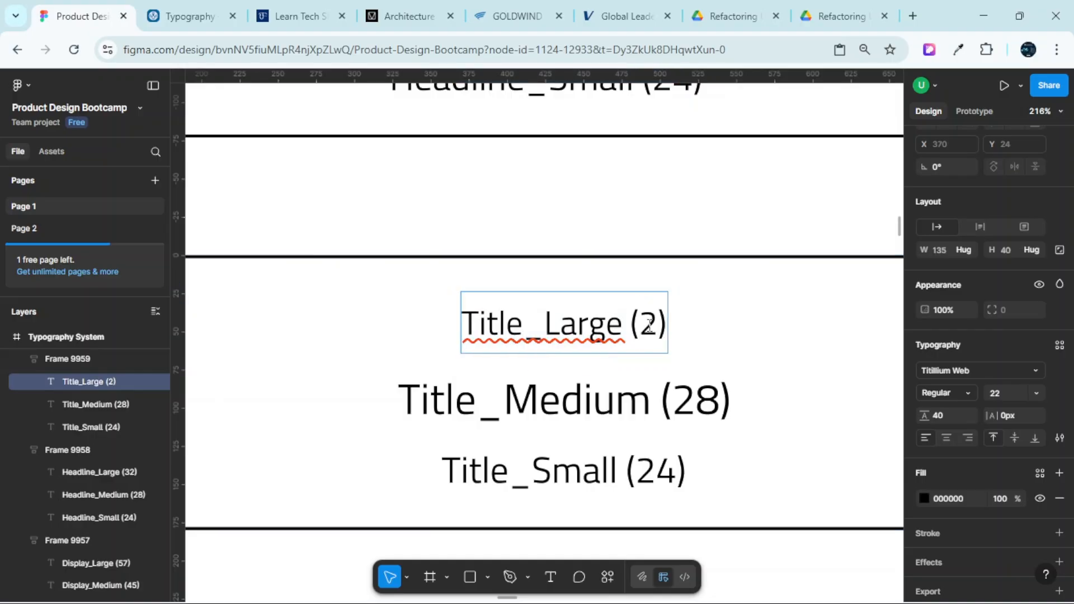
{"action": "type", "text": "2"}
{"action": "key", "text": "Escape"}
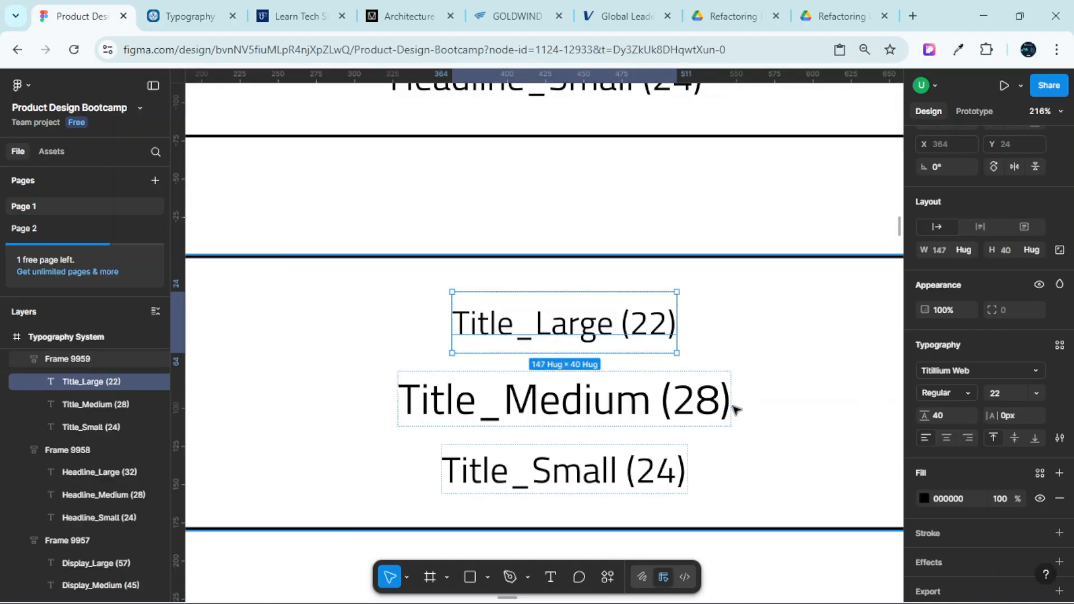
Switch to the Material Design typography page and check the Title Large token's line height
{"action": "left_click", "coordinate": [188, 16]}
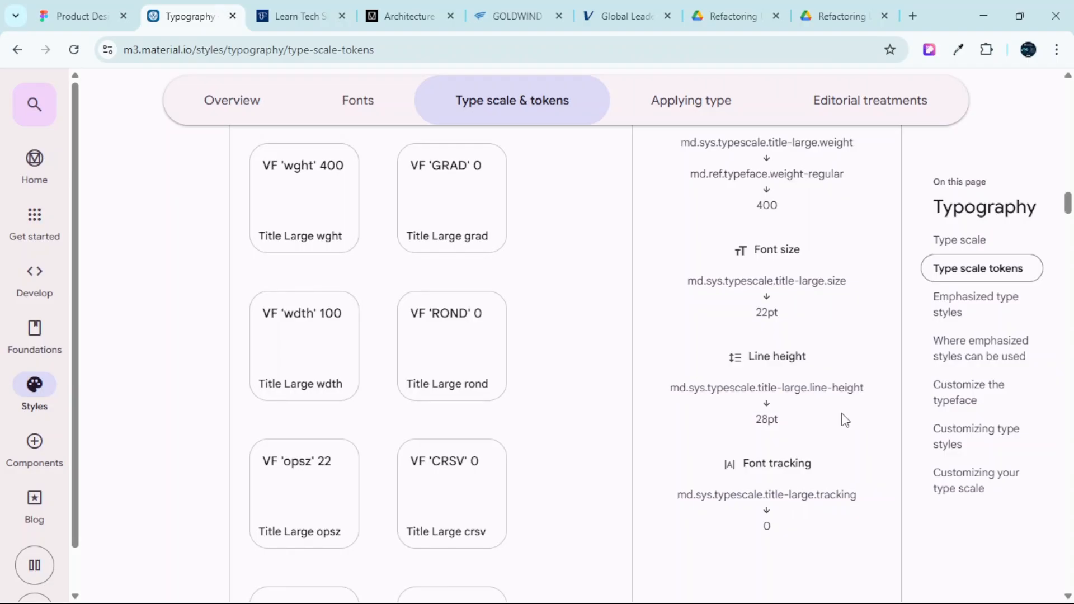
{"action": "scroll", "coordinate": [824, 407], "scroll_direction": "down", "scroll_amount": 1}
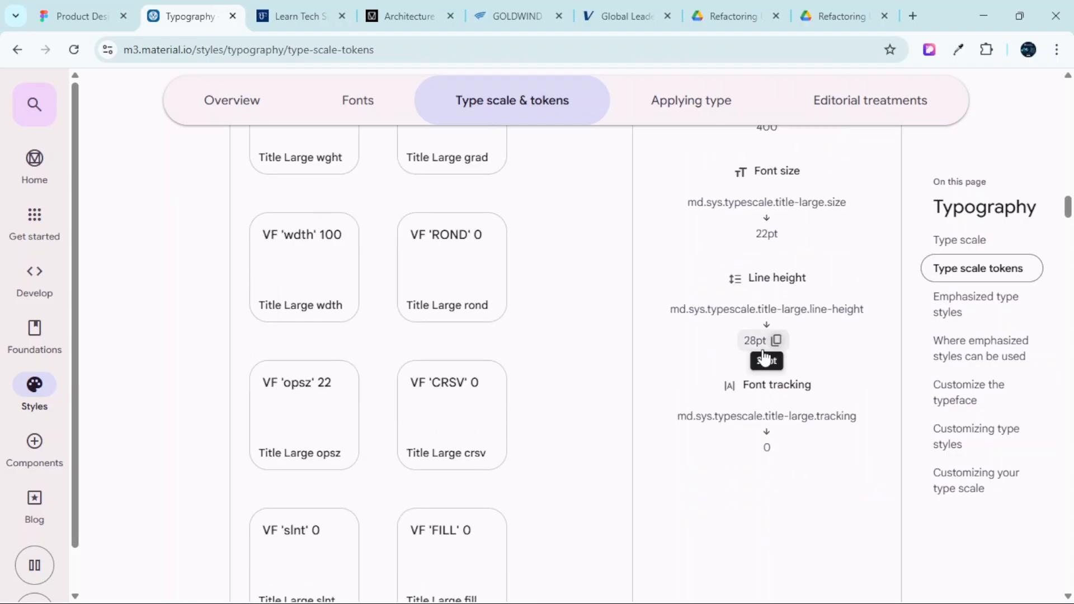
Switch to the Figma file and set the Title_Large (22) text's line height to 28
{"action": "left_click", "coordinate": [112, 10]}
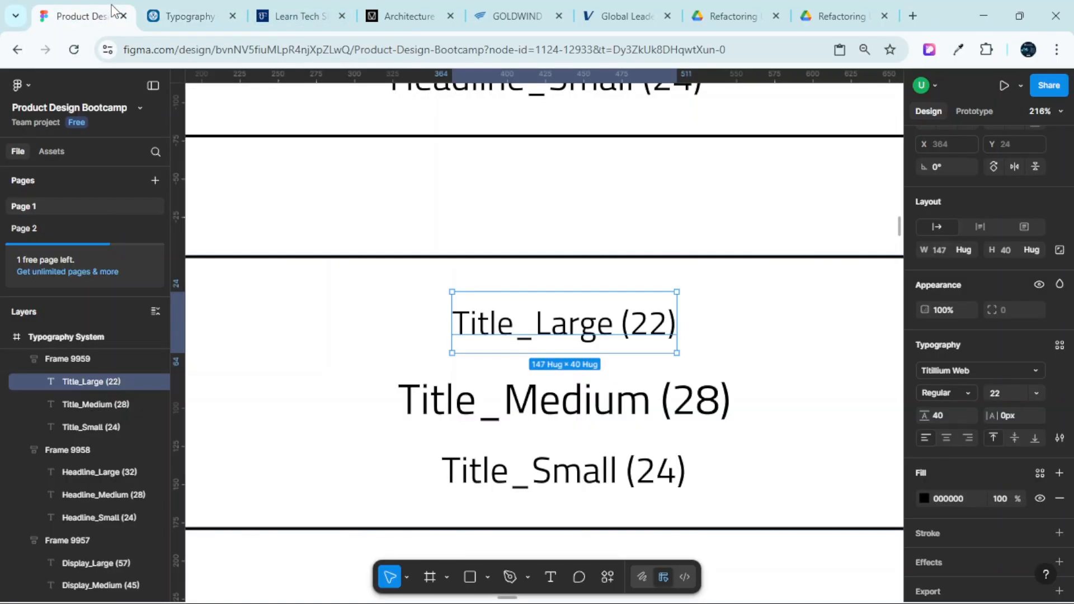
{"action": "left_click", "coordinate": [952, 415]}
{"action": "type", "text": "2"}
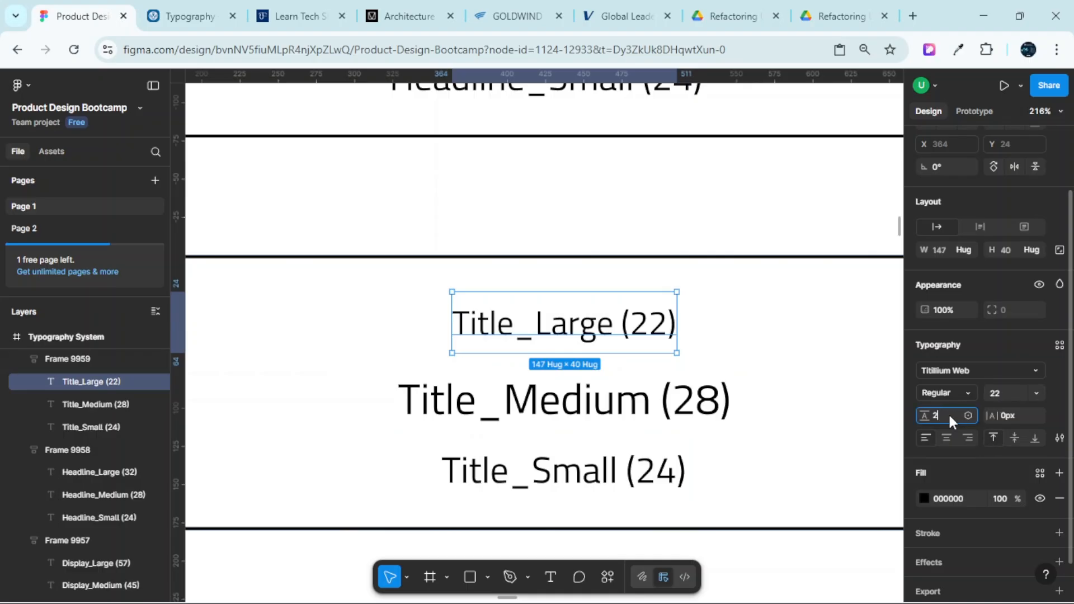
{"action": "type", "text": "8"}
{"action": "key", "text": "Return"}
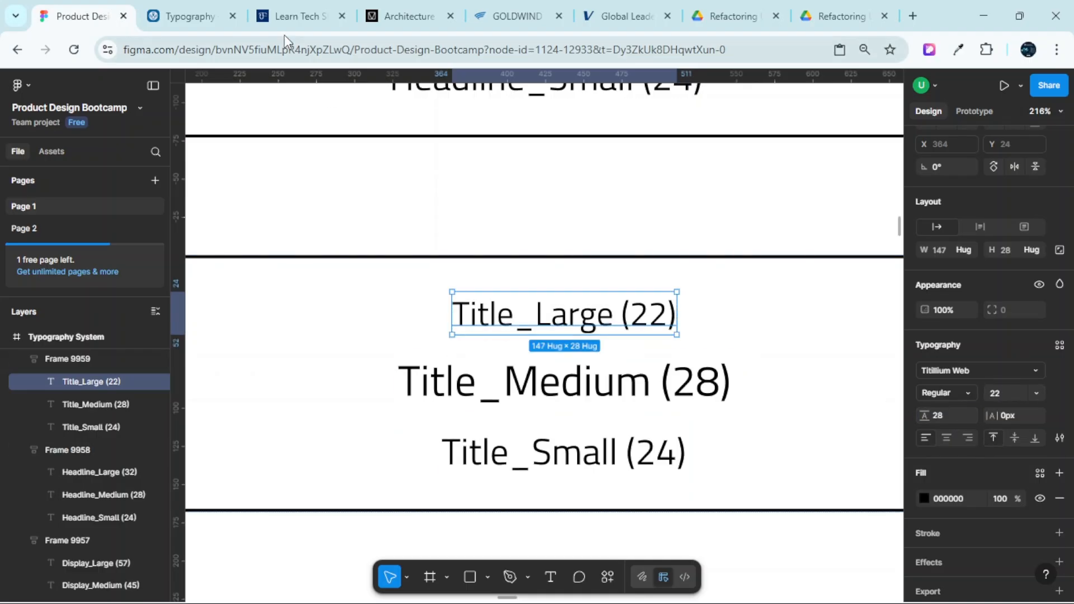
Check the Title Large font tracking token on the Material Design typography page, then return to the Title text frame in Figma
{"action": "left_click", "coordinate": [197, 7]}
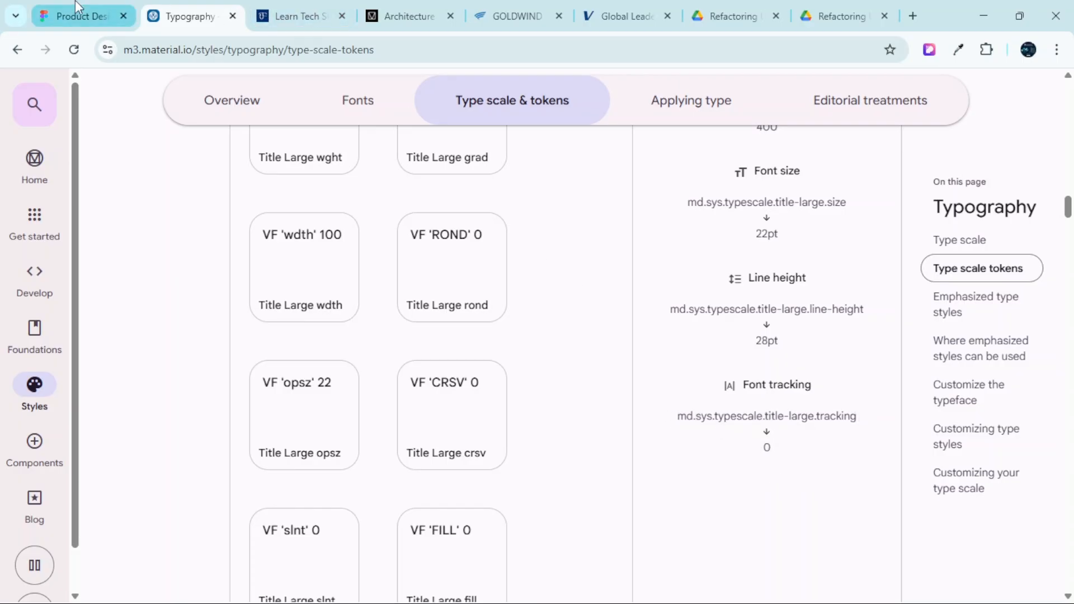
{"action": "left_click", "coordinate": [84, 16]}
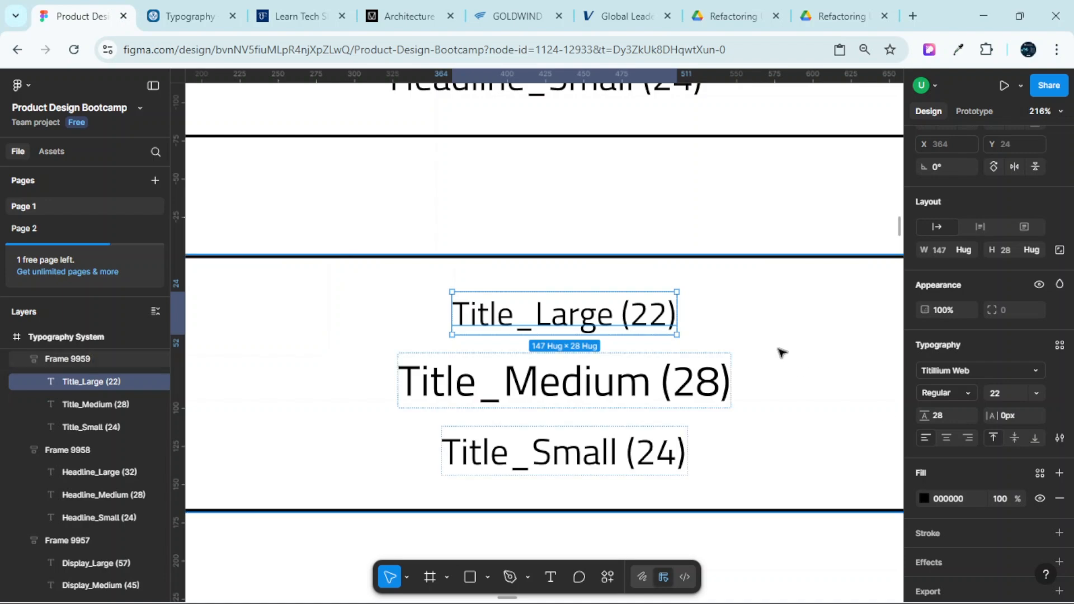
{"action": "left_click", "coordinate": [744, 314]}
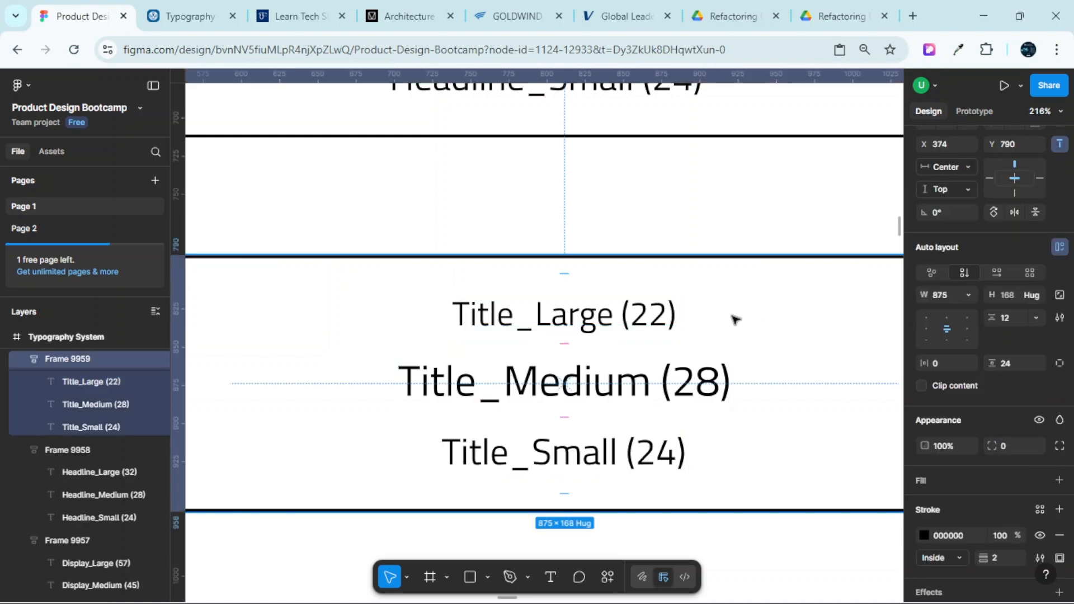
Select the Title_Medium text, then open the Title Medium token details under Title styles on the Material Design page
{"action": "left_click", "coordinate": [588, 400]}
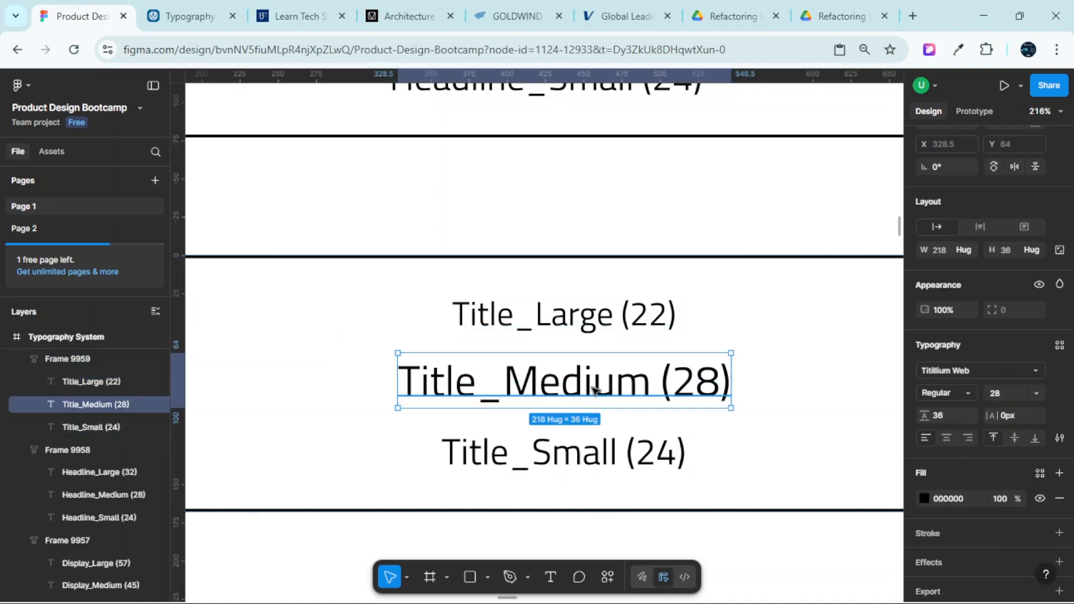
{"action": "double_click", "coordinate": [595, 389]}
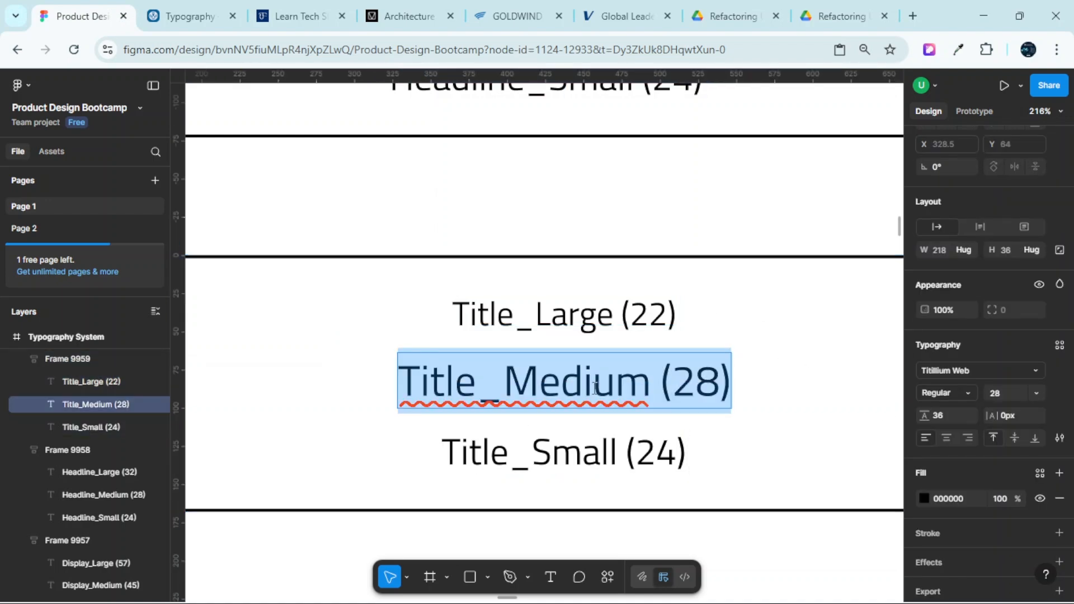
{"action": "left_click", "coordinate": [194, 8]}
{"action": "scroll", "coordinate": [492, 324], "scroll_direction": "up", "scroll_amount": 10}
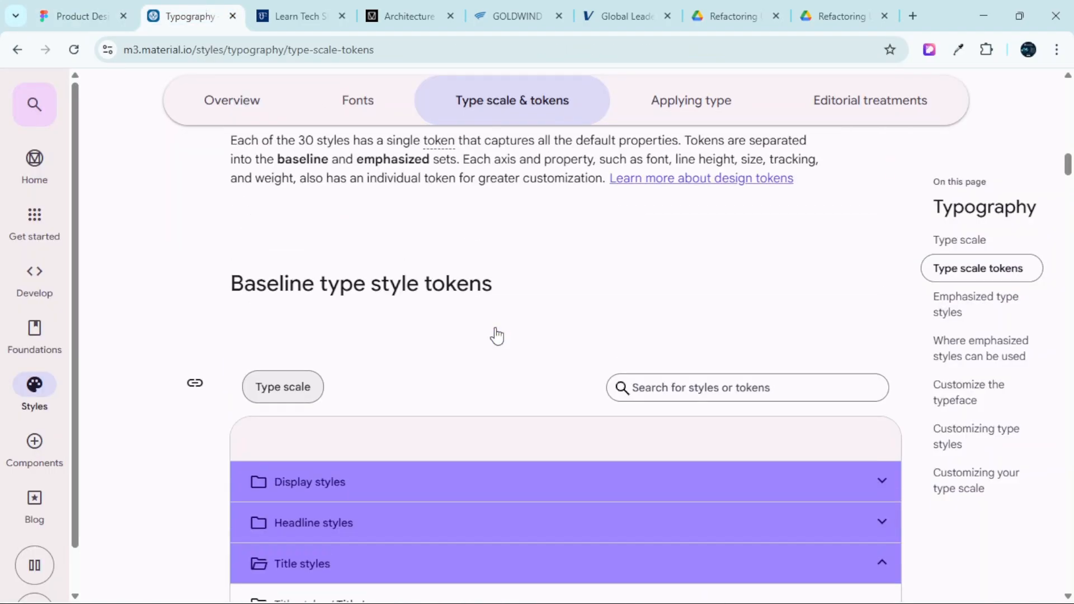
{"action": "scroll", "coordinate": [804, 347], "scroll_direction": "down", "scroll_amount": 4}
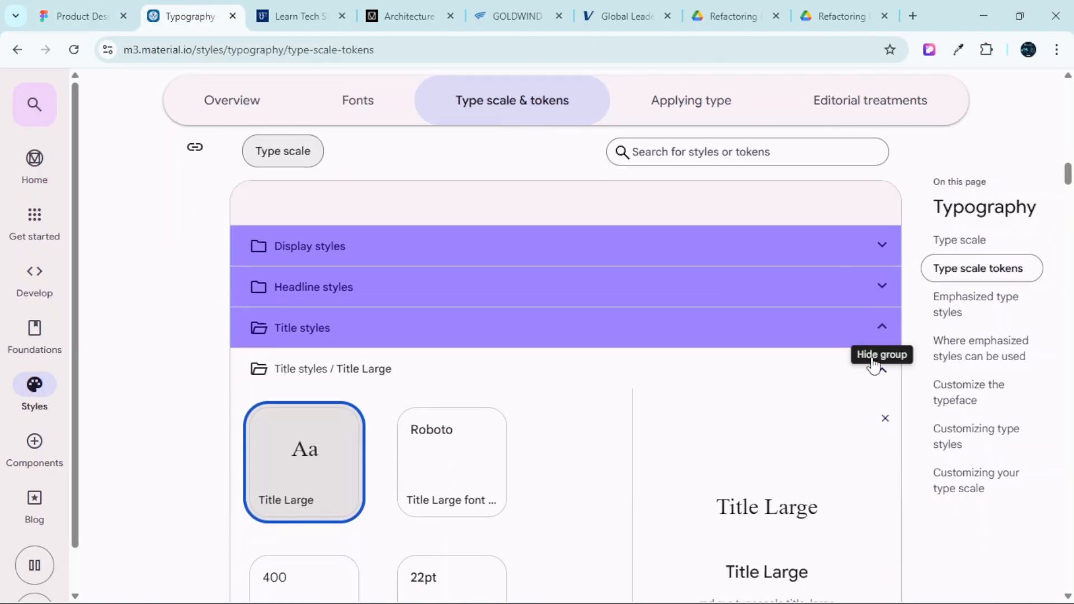
{"action": "left_click", "coordinate": [876, 366]}
{"action": "scroll", "coordinate": [504, 315], "scroll_direction": "down", "scroll_amount": 1}
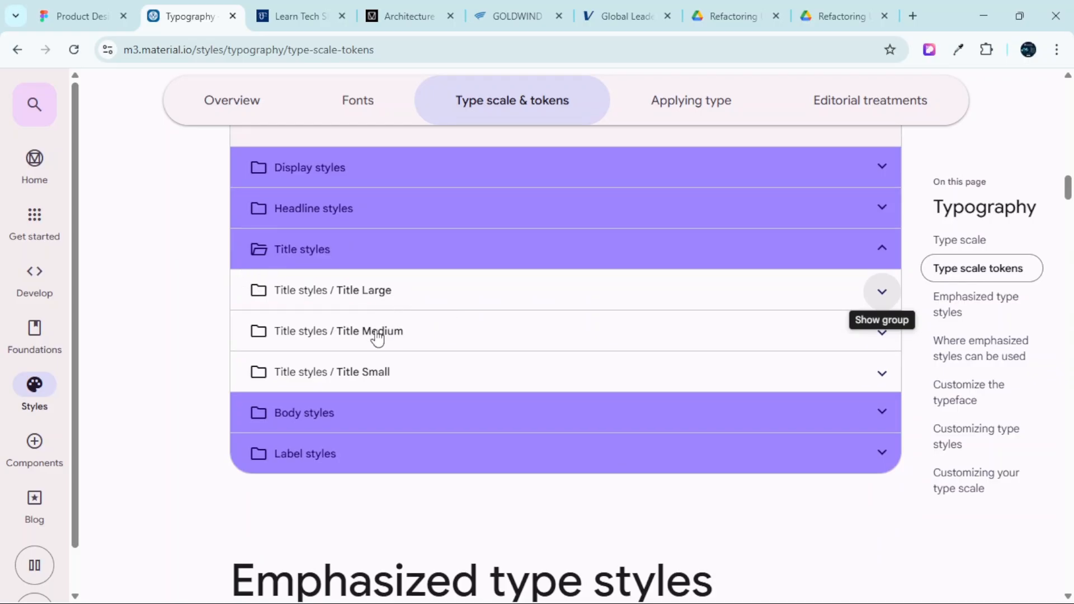
{"action": "left_click", "coordinate": [360, 333]}
{"action": "left_click", "coordinate": [300, 408]}
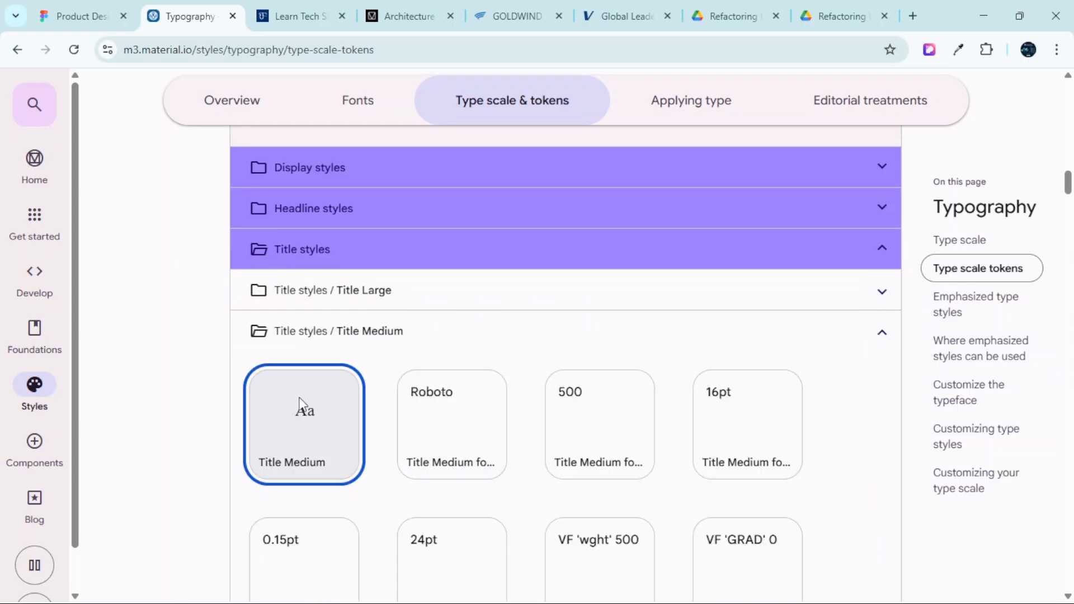
{"action": "scroll", "coordinate": [770, 385], "scroll_direction": "down", "scroll_amount": 5}
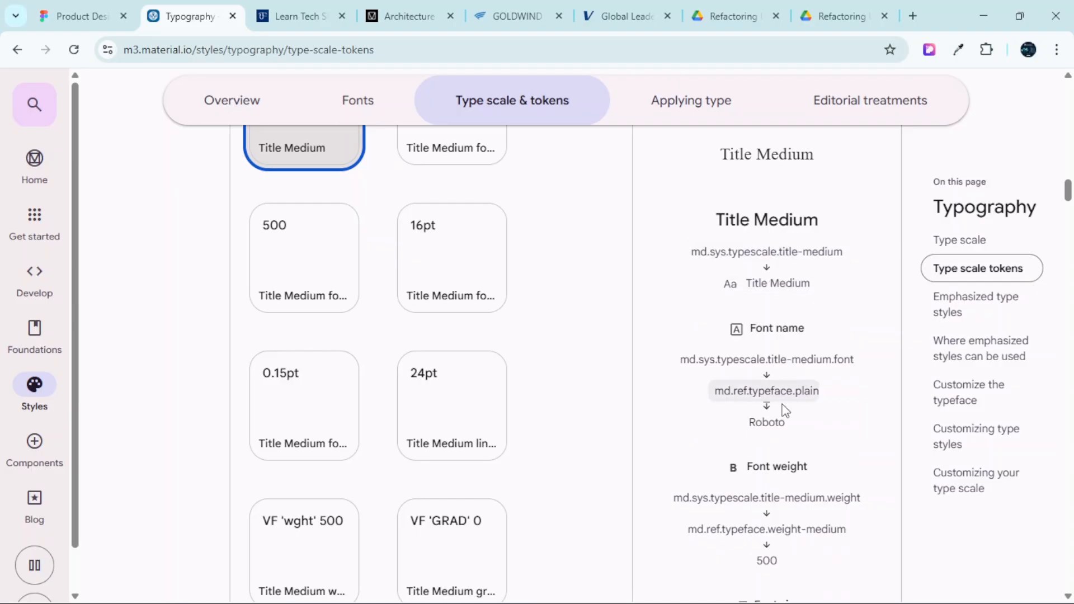
{"action": "scroll", "coordinate": [792, 420], "scroll_direction": "down", "scroll_amount": 4}
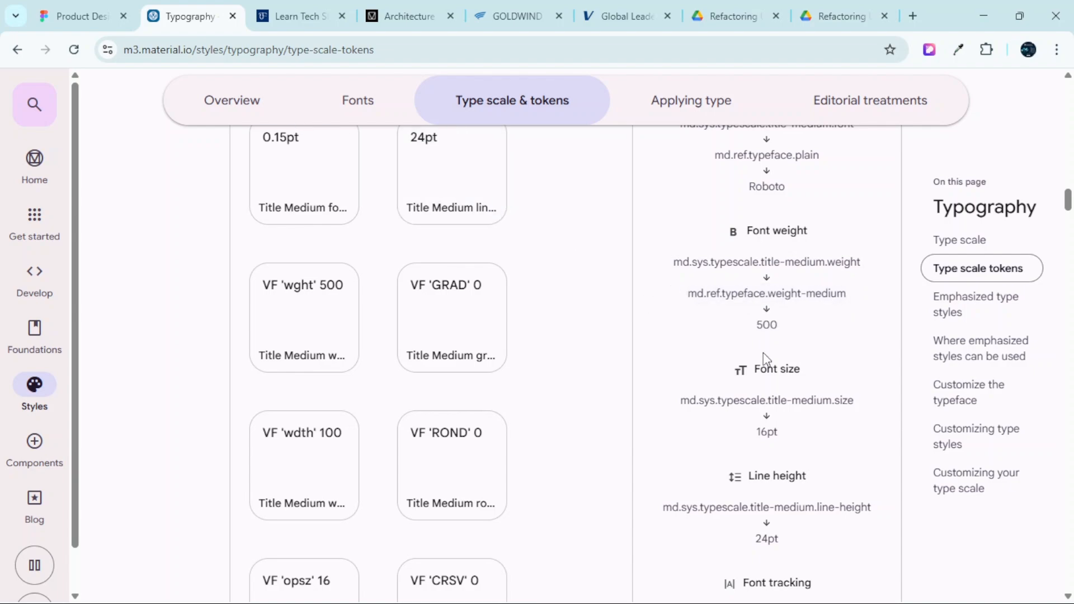
Return to the Figma file and set the Title_Medium text's font weight to SemiBold
{"action": "left_click", "coordinate": [89, 14]}
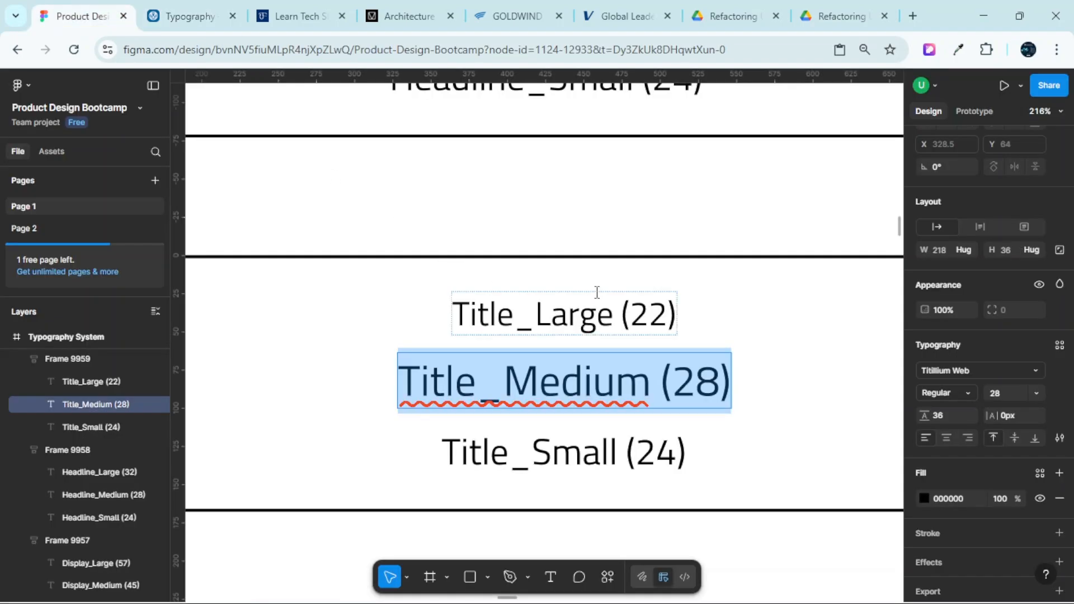
{"action": "scroll", "coordinate": [595, 213], "scroll_direction": "up", "scroll_amount": 3}
{"action": "scroll", "coordinate": [579, 281], "scroll_direction": "down", "scroll_amount": 2}
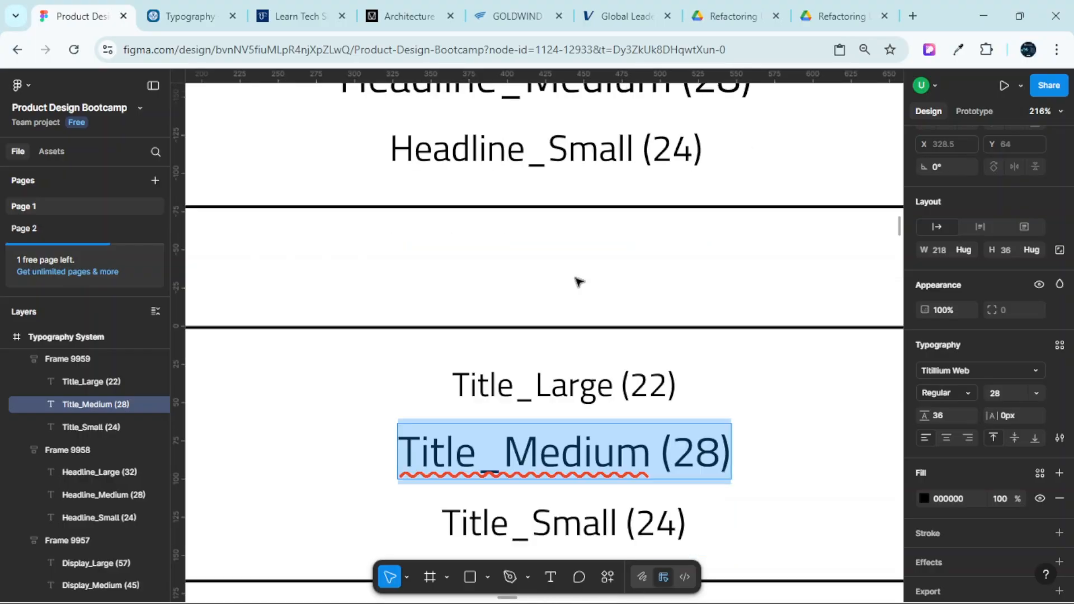
{"action": "scroll", "coordinate": [579, 281], "scroll_direction": "down", "scroll_amount": 2}
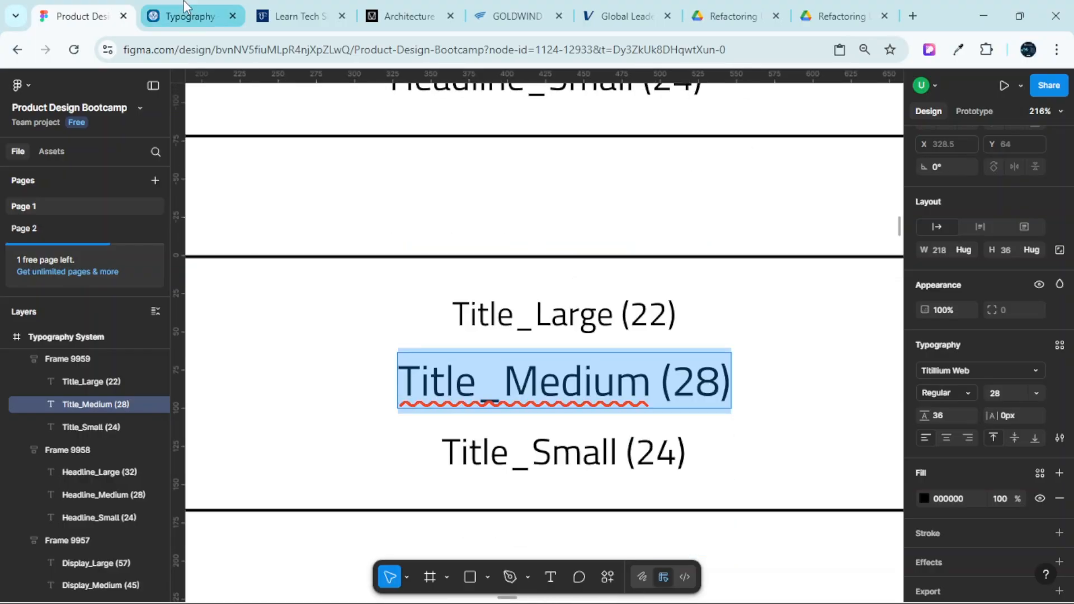
{"action": "left_click", "coordinate": [179, 17]}
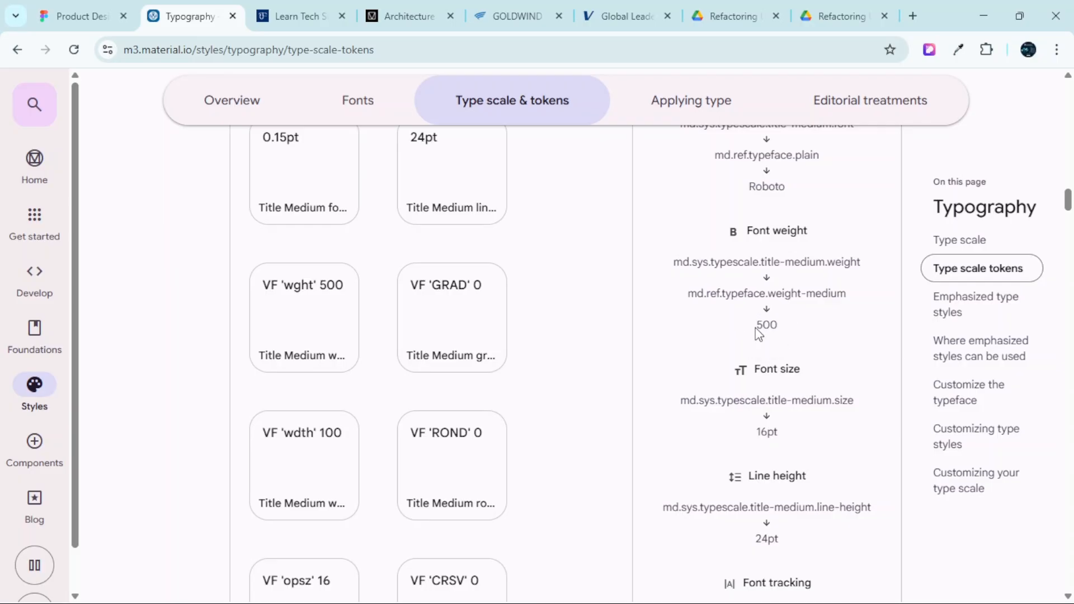
{"action": "left_click", "coordinate": [81, 16]}
{"action": "scroll", "coordinate": [985, 386], "scroll_direction": "down", "scroll_amount": 1}
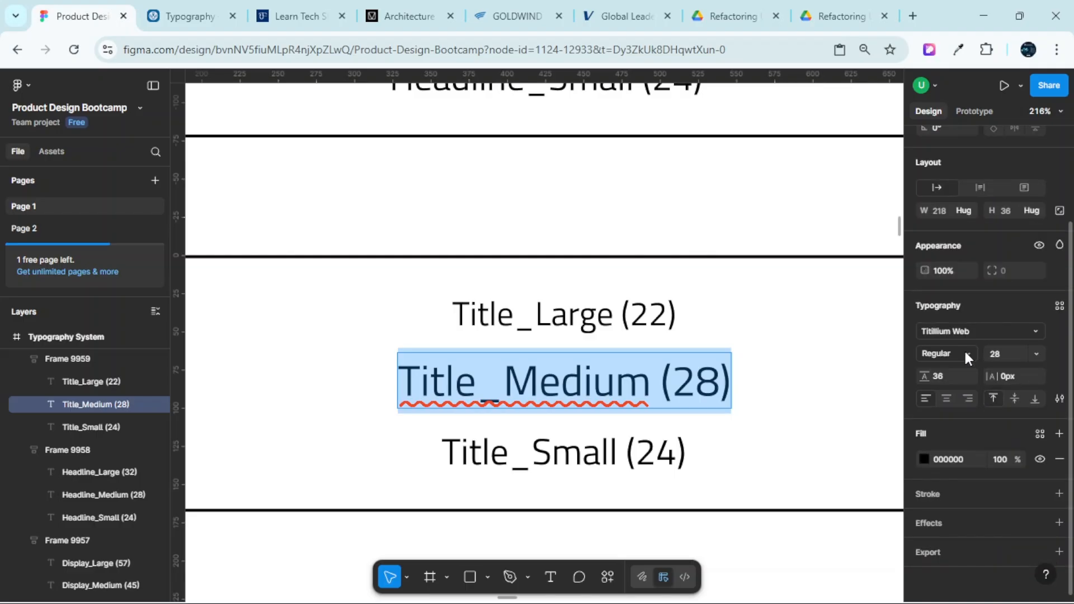
{"action": "left_click", "coordinate": [965, 352]}
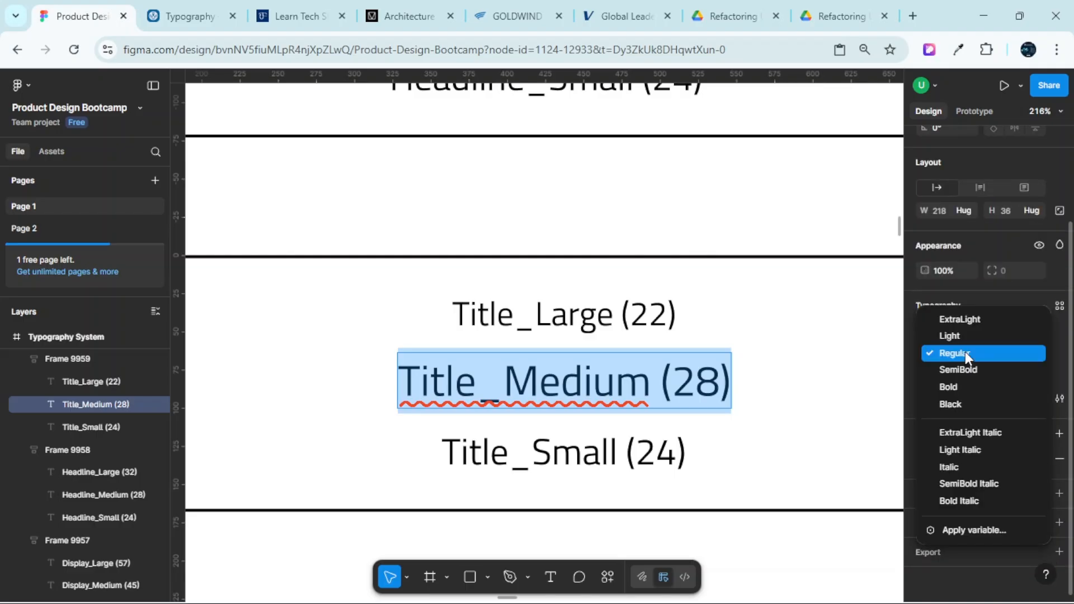
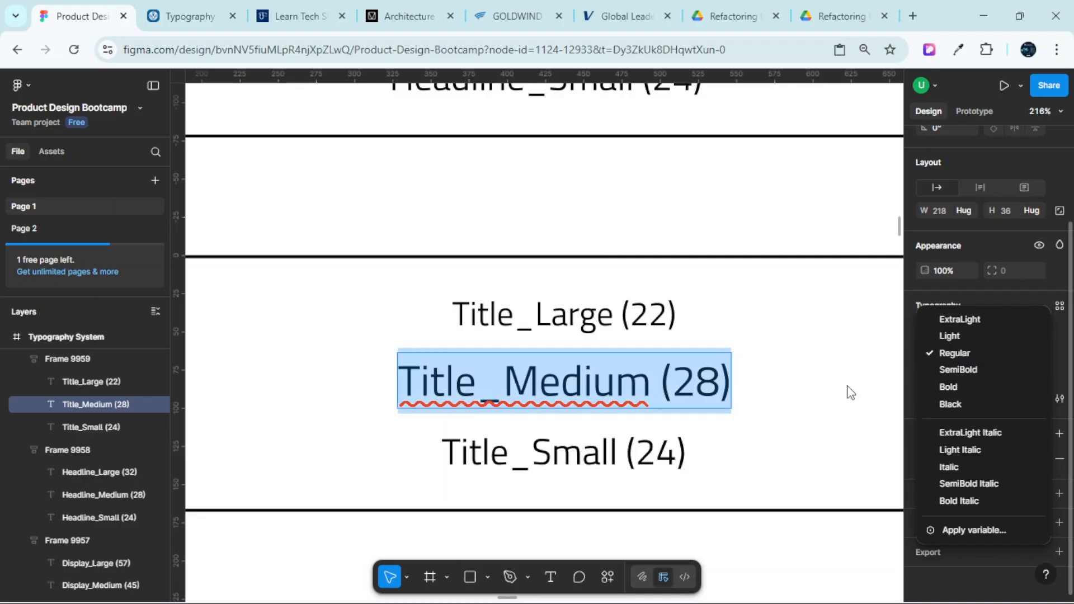
{"action": "left_click", "coordinate": [975, 367]}
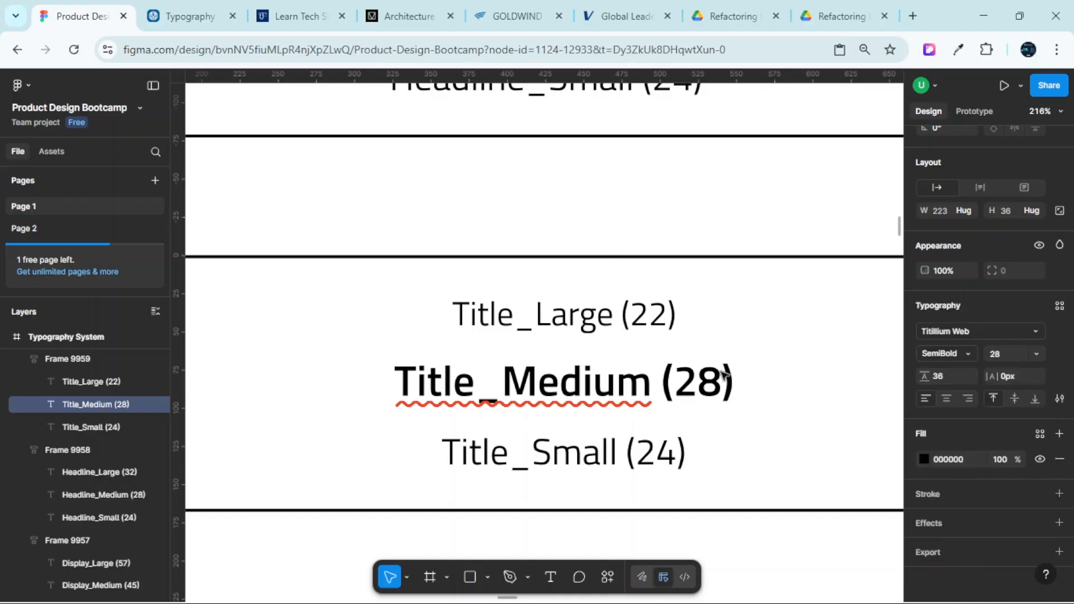
{"action": "double_click", "coordinate": [694, 367]}
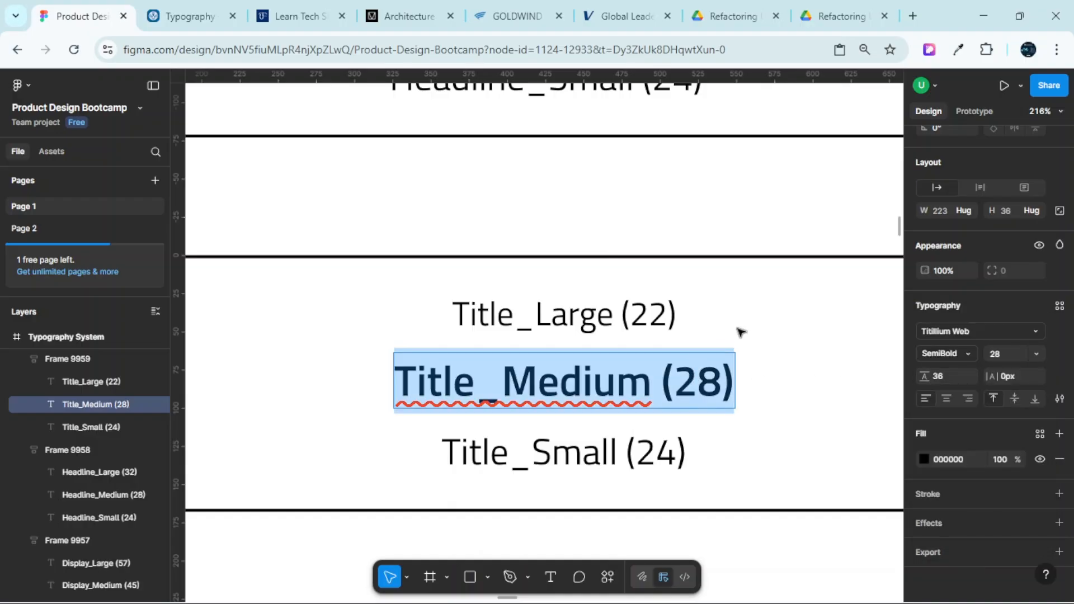
{"action": "key", "text": "Escape"}
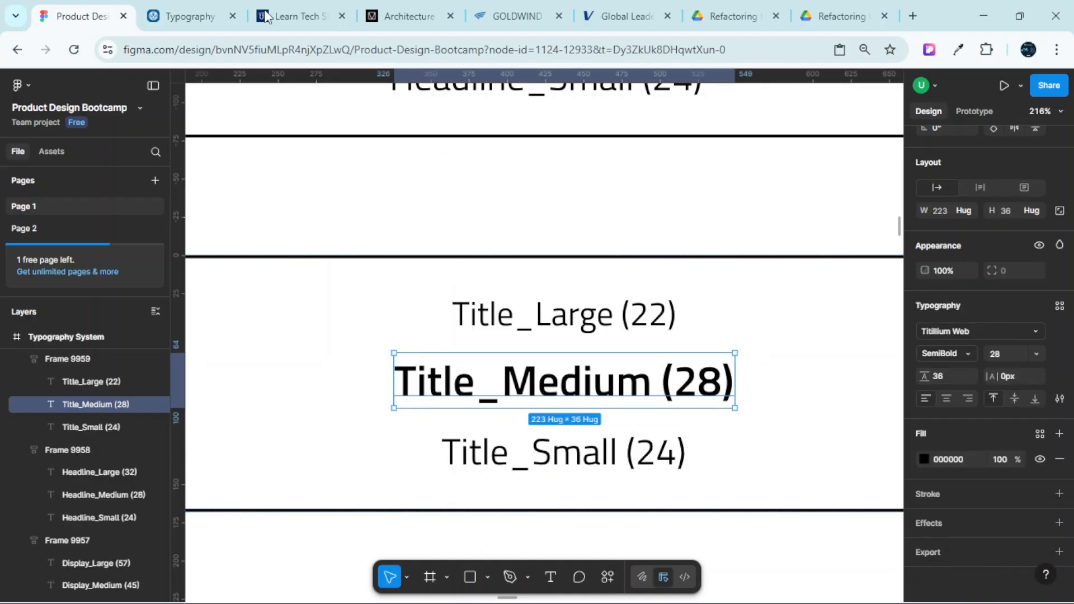
Review the Title Medium weight, size and line-height tokens in Material Design, and set the Title_Medium text's font size to 16 in Figma
{"action": "left_click", "coordinate": [187, 16]}
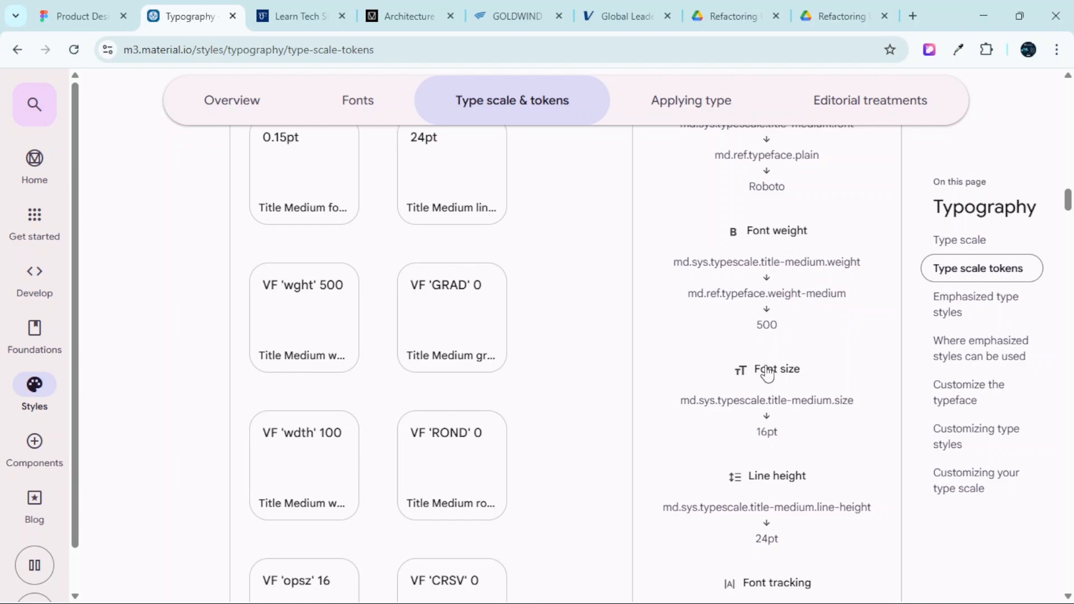
{"action": "mouse_move", "coordinate": [758, 331]}
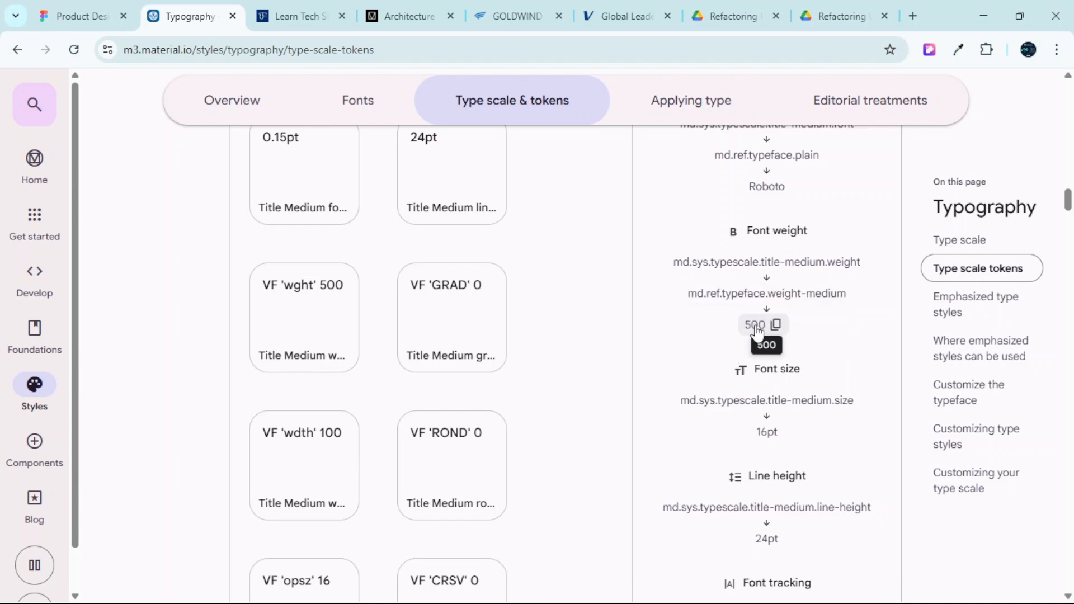
{"action": "scroll", "coordinate": [758, 331], "scroll_direction": "down", "scroll_amount": 1}
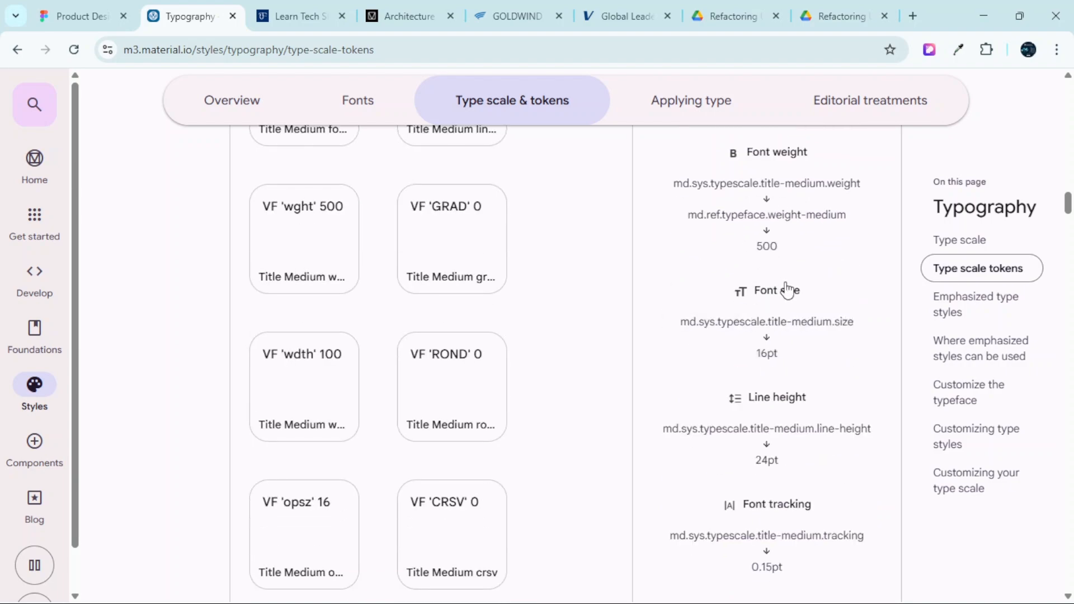
{"action": "scroll", "coordinate": [786, 290], "scroll_direction": "up", "scroll_amount": 1}
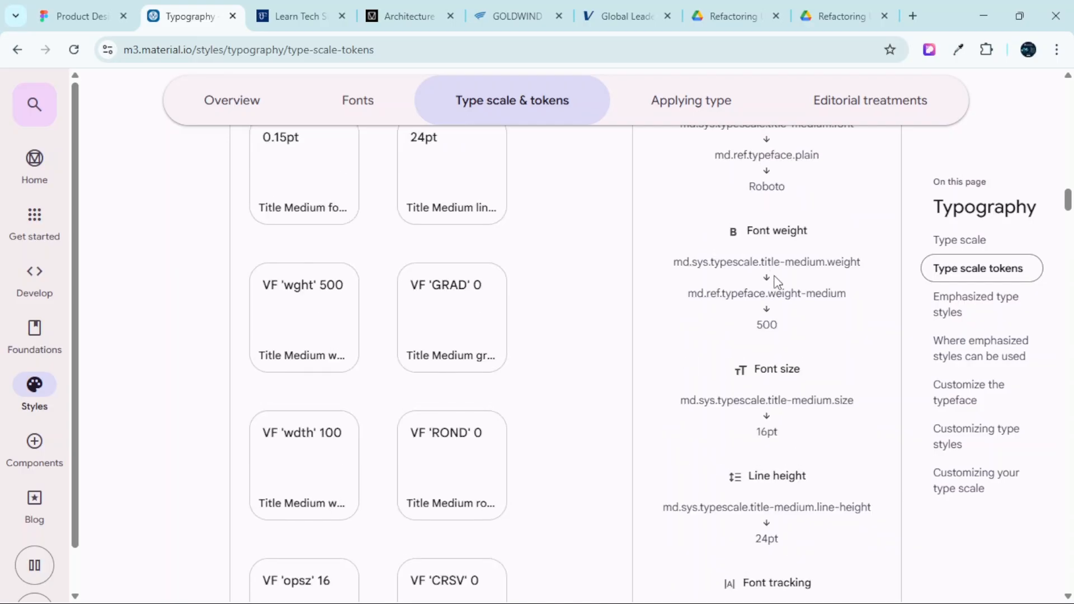
{"action": "mouse_move", "coordinate": [795, 296]}
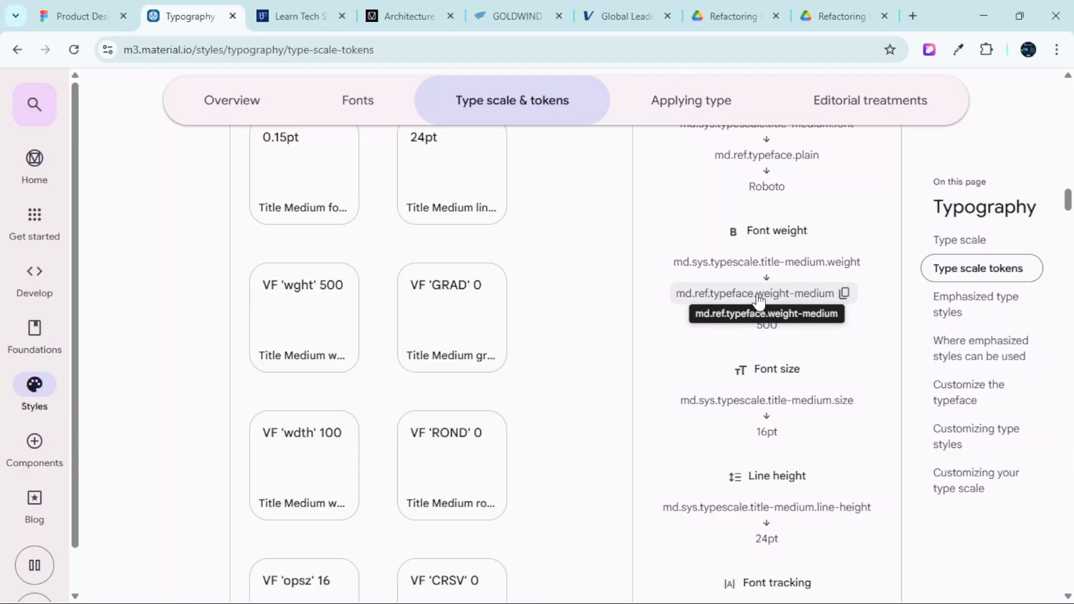
{"action": "scroll", "coordinate": [721, 299], "scroll_direction": "down", "scroll_amount": 1}
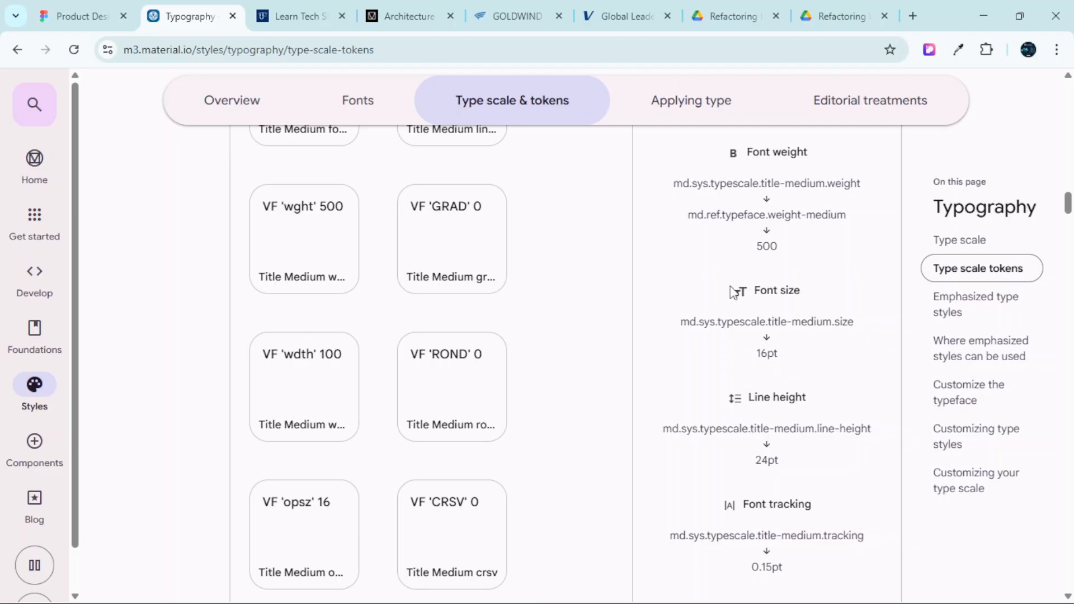
{"action": "scroll", "coordinate": [766, 372], "scroll_direction": "down", "scroll_amount": 1}
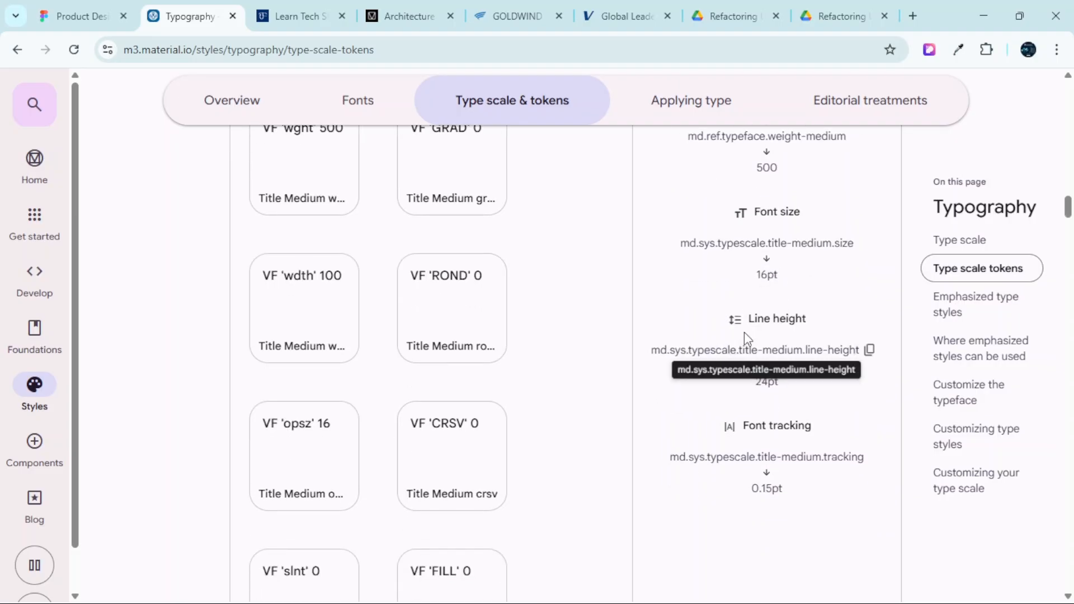
{"action": "left_click", "coordinate": [84, 16]}
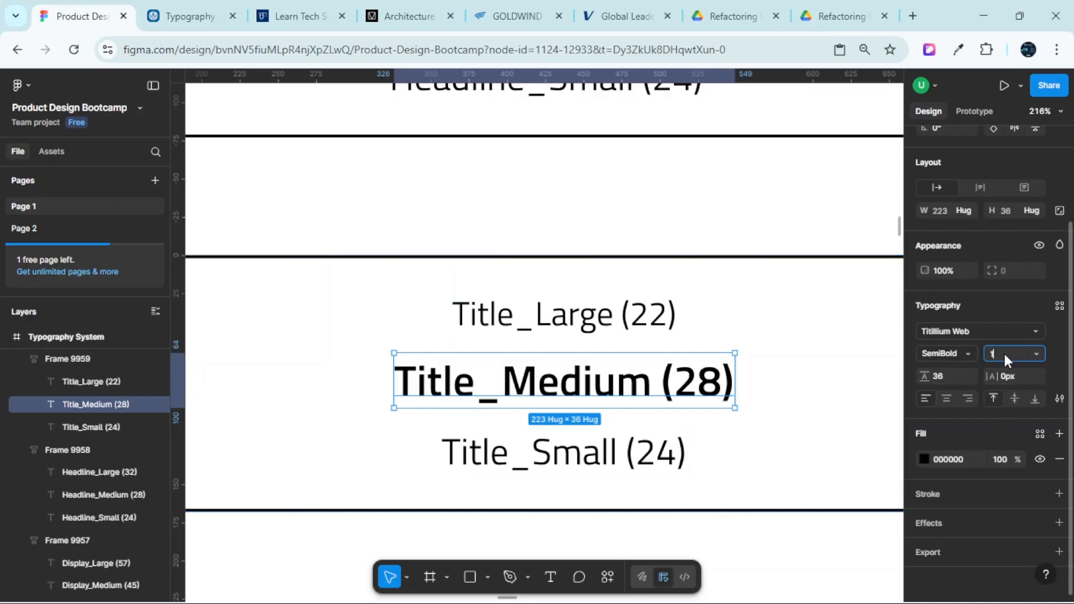
{"action": "key", "text": "Return"}
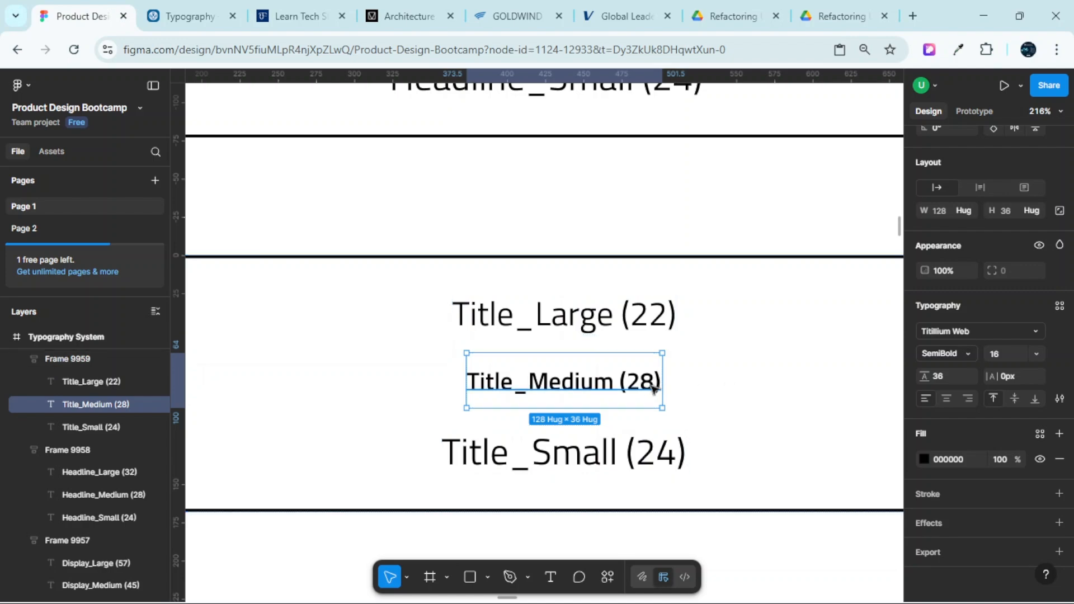
Change the number in the Title_Medium text label to 16 so it reads "Title_Medium (16)"
{"action": "scroll", "coordinate": [643, 385], "scroll_direction": "up", "scroll_amount": 3}
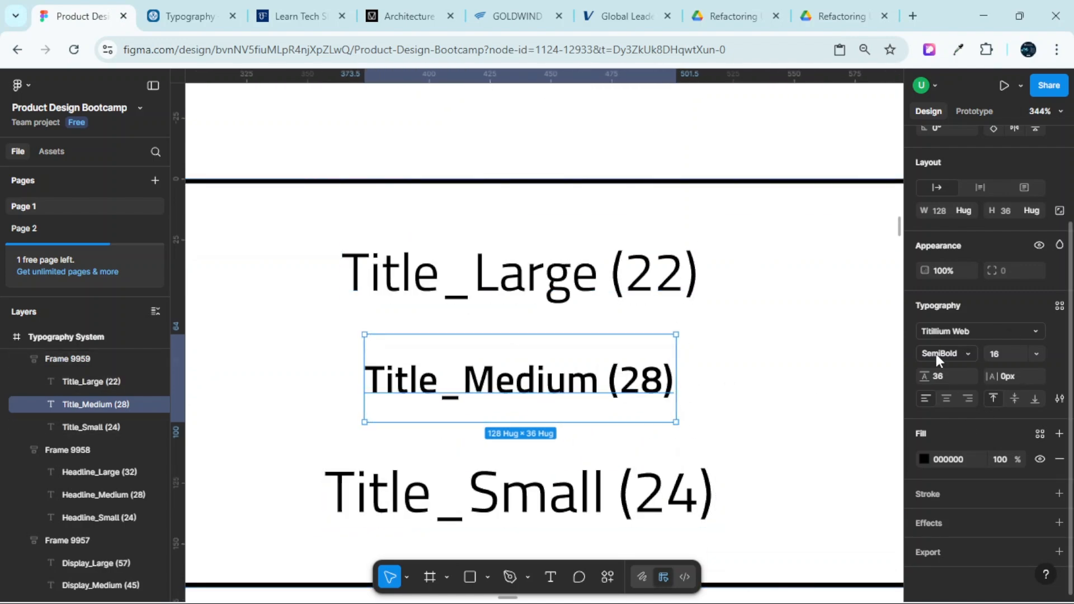
{"action": "double_click", "coordinate": [646, 381]}
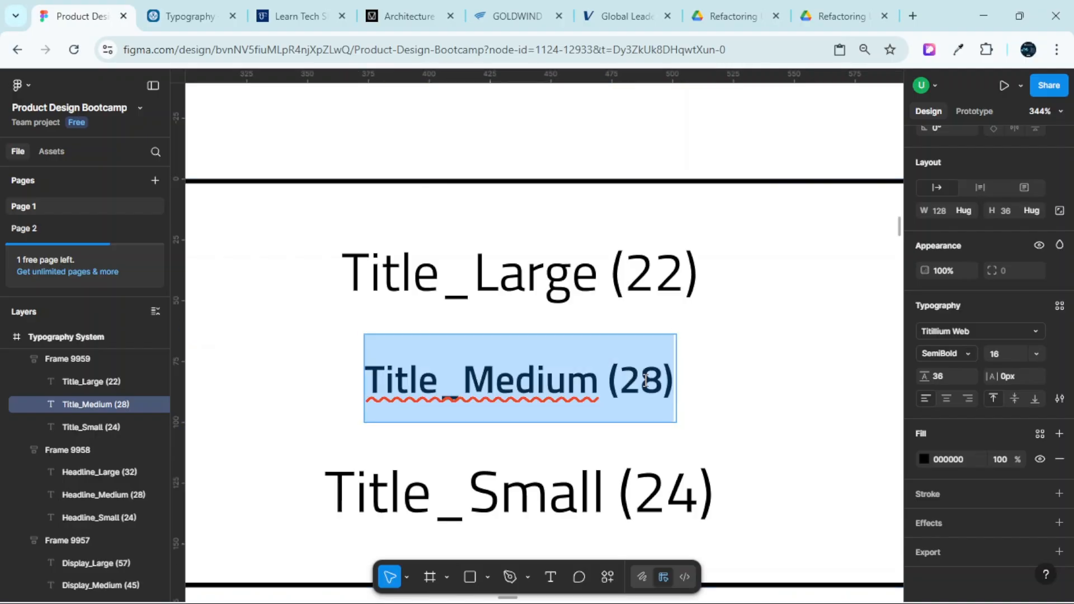
{"action": "left_click", "coordinate": [658, 379]}
{"action": "key", "text": "BackSpace"}
{"action": "key", "text": "BackSpace"}
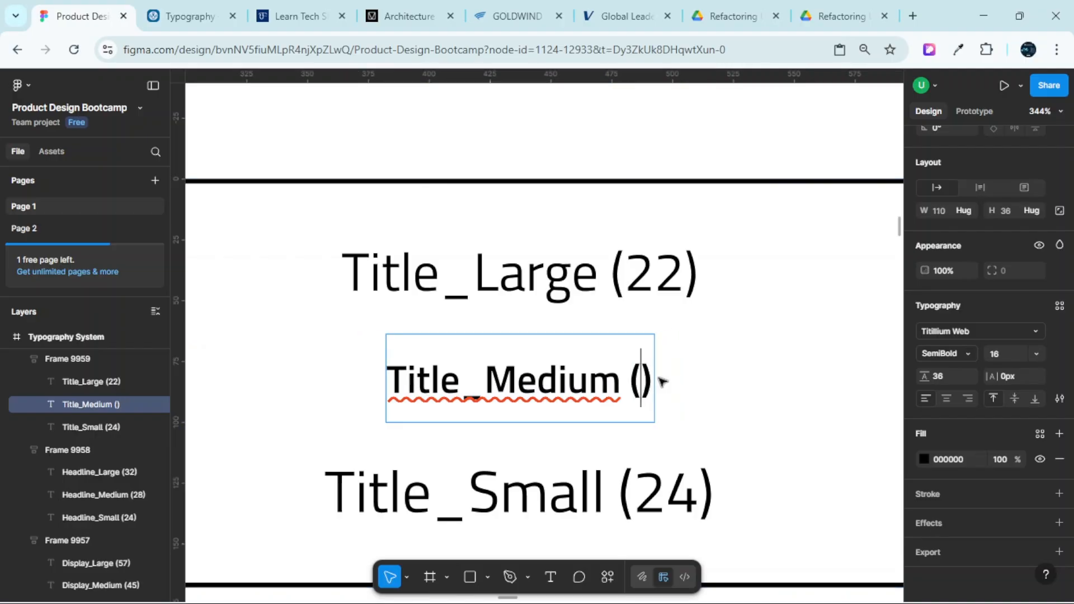
{"action": "type", "text": "16"}
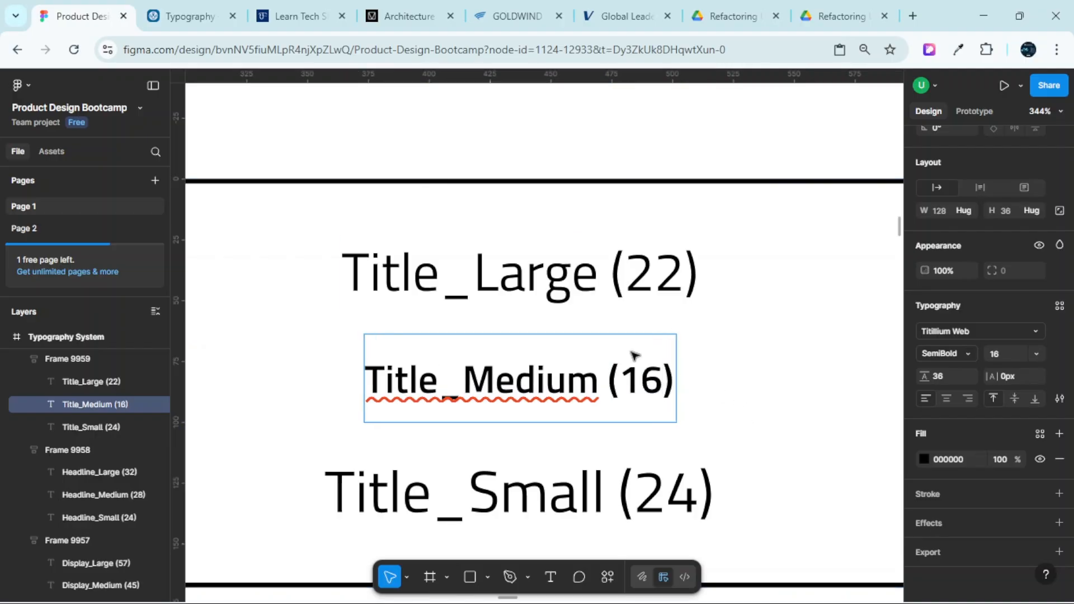
Check the Title Medium line-height token on the Material Design page and set the Title_Medium text's line height to 24 in Figma
{"action": "left_click", "coordinate": [226, 6]}
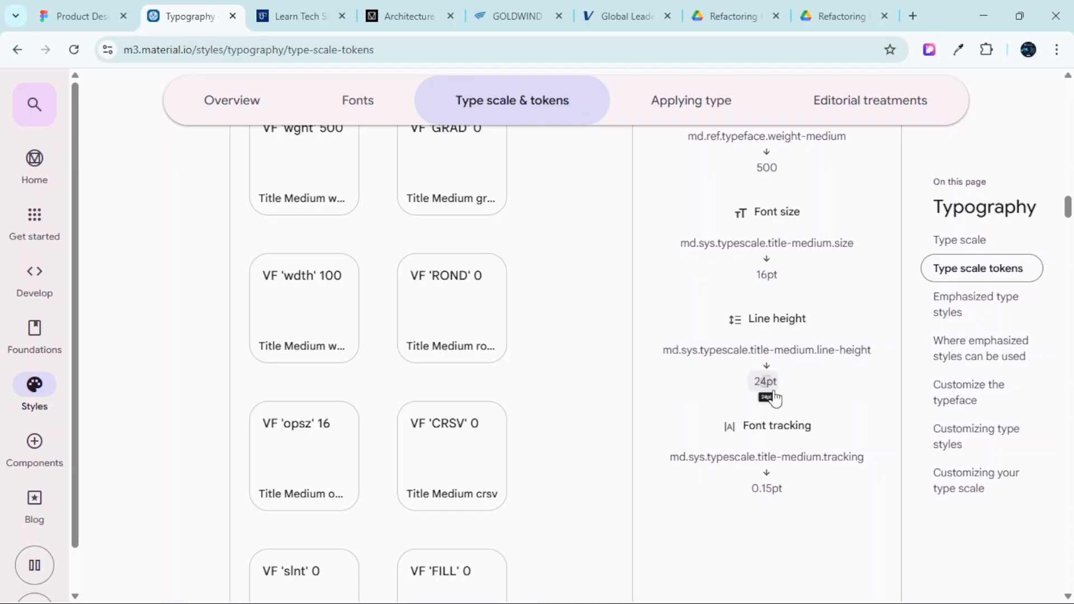
{"action": "left_click", "coordinate": [92, 13]}
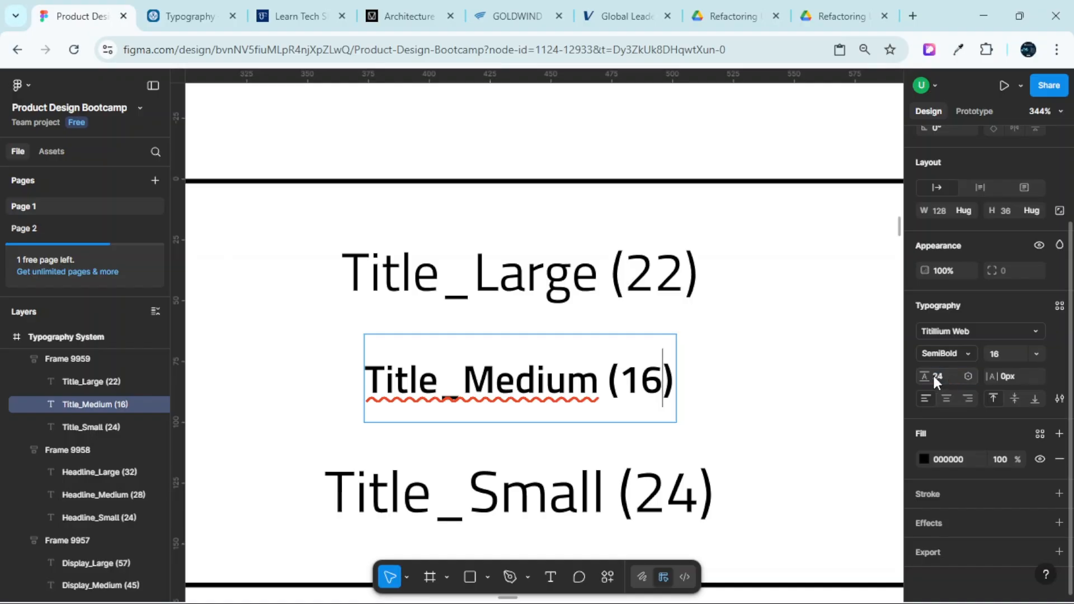
{"action": "left_click", "coordinate": [731, 395]}
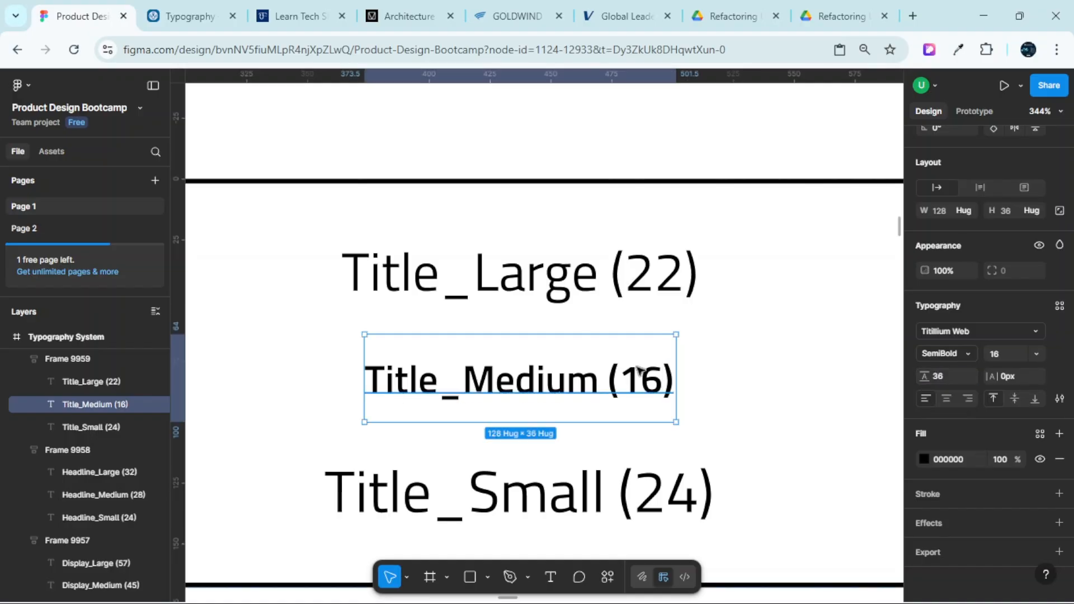
{"action": "left_click", "coordinate": [945, 378]}
{"action": "type", "text": "24"}
{"action": "key", "text": "Return"}
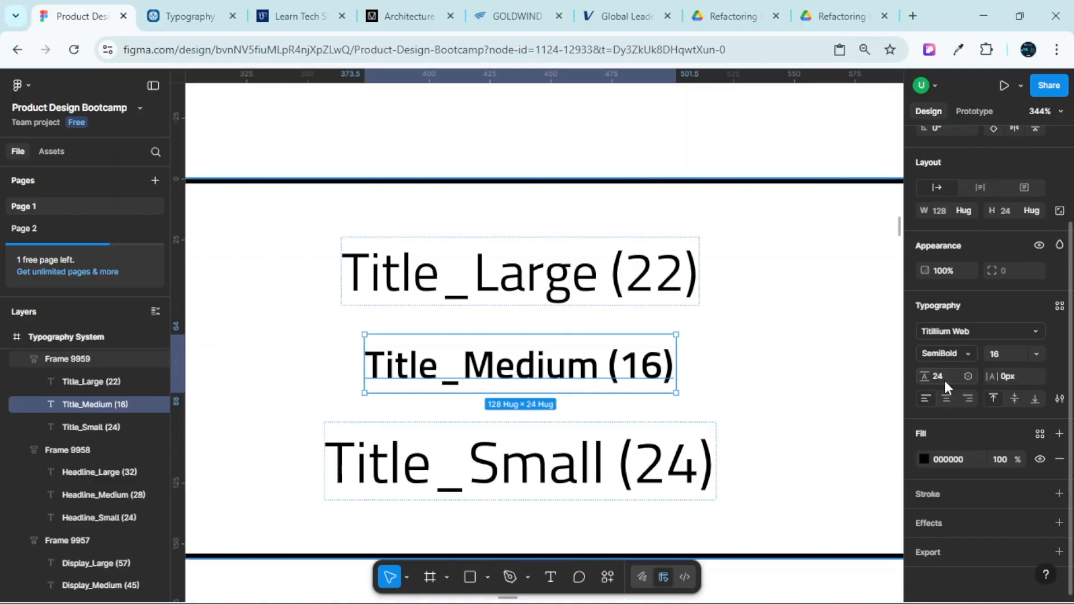
Look up the Title Medium font tracking token in Material Design and set the Title_Medium text's letter spacing to 0.15px in Figma
{"action": "left_click", "coordinate": [231, 6]}
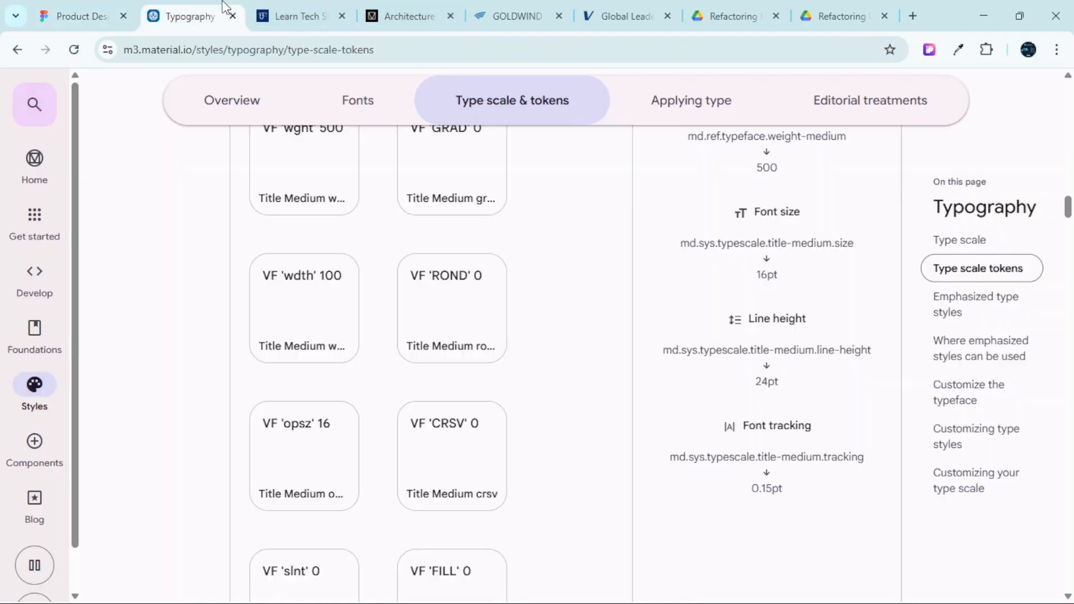
{"action": "scroll", "coordinate": [783, 459], "scroll_direction": "down", "scroll_amount": 1}
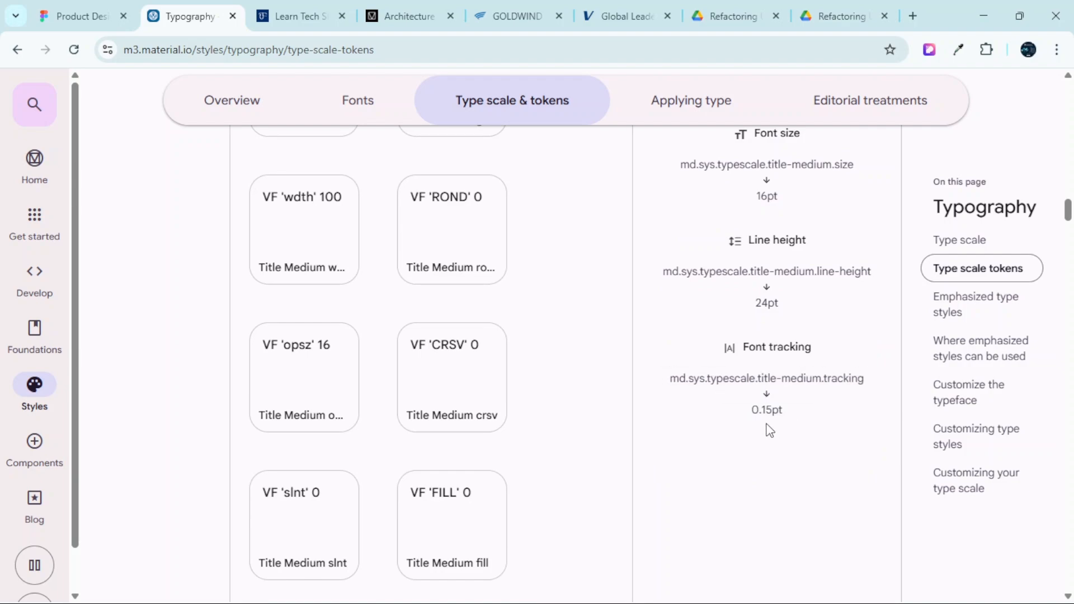
{"action": "left_click", "coordinate": [87, 14]}
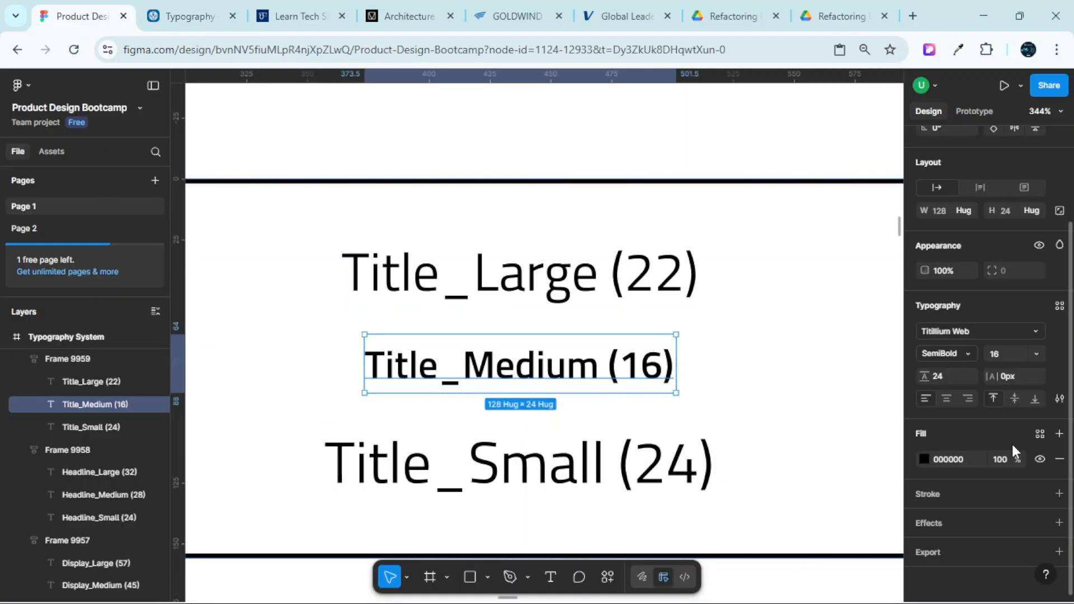
{"action": "left_click", "coordinate": [1006, 379]}
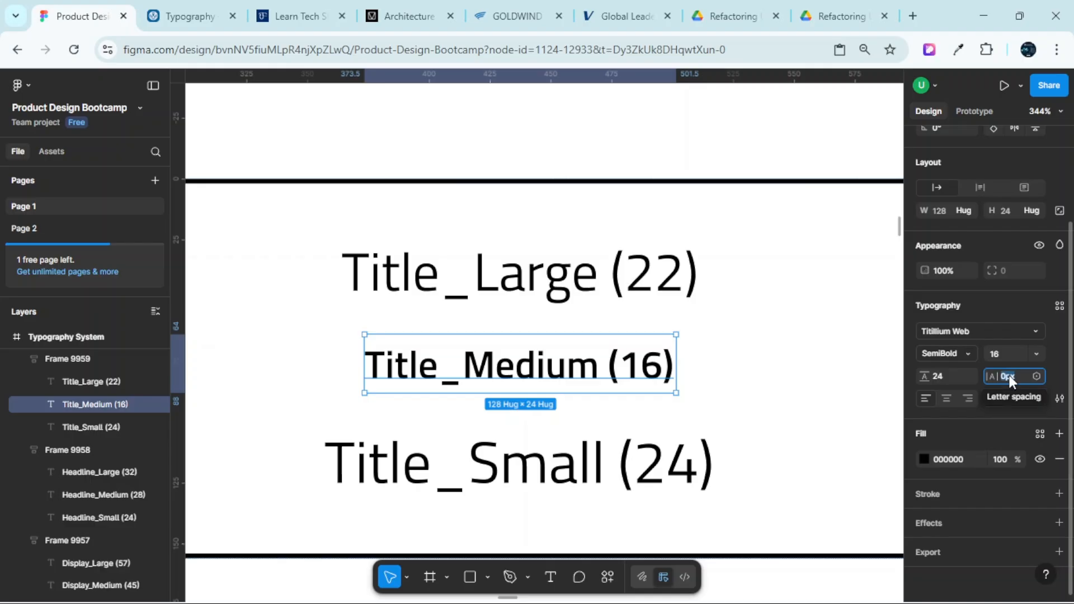
{"action": "type", "text": "0"}
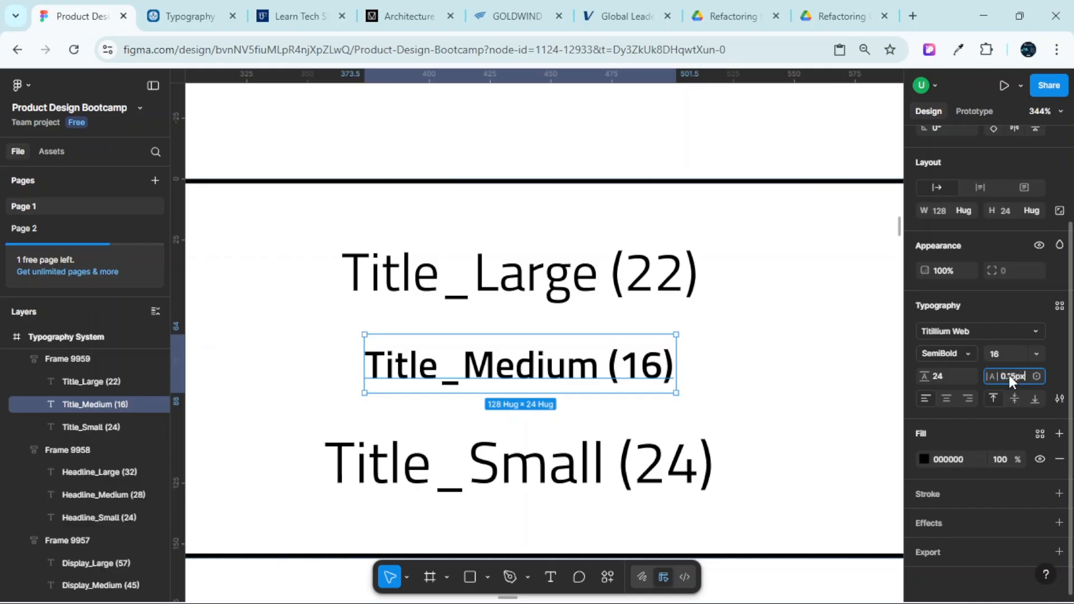
{"action": "type", "text": ".15px"}
{"action": "key", "text": "Return"}
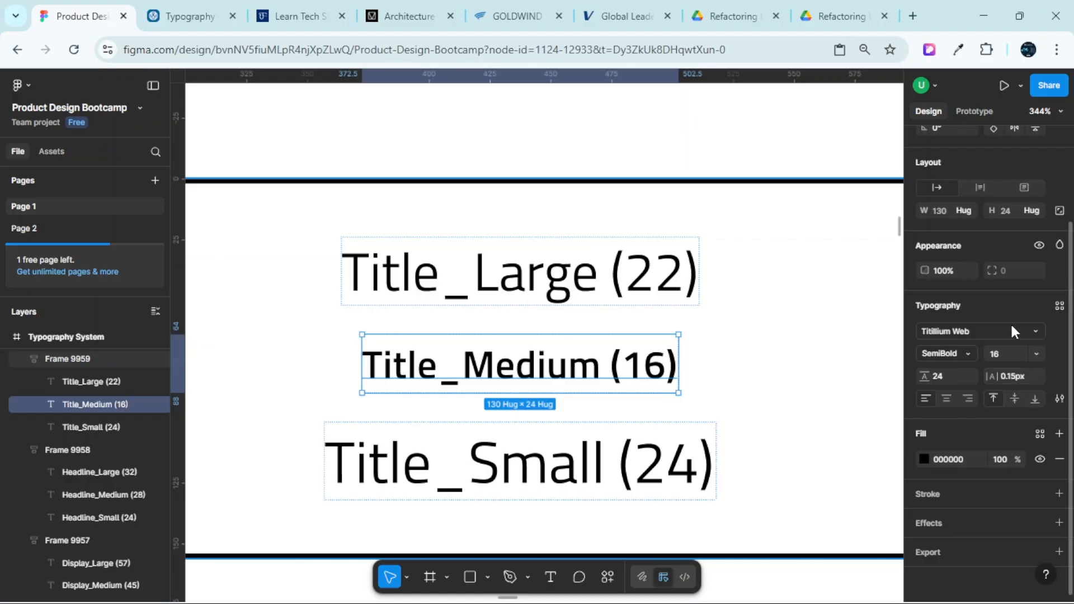
Select the Title_Small text in the Figma file, then return to the Title styles list on the Material Design typography page
{"action": "left_click", "coordinate": [188, 16]}
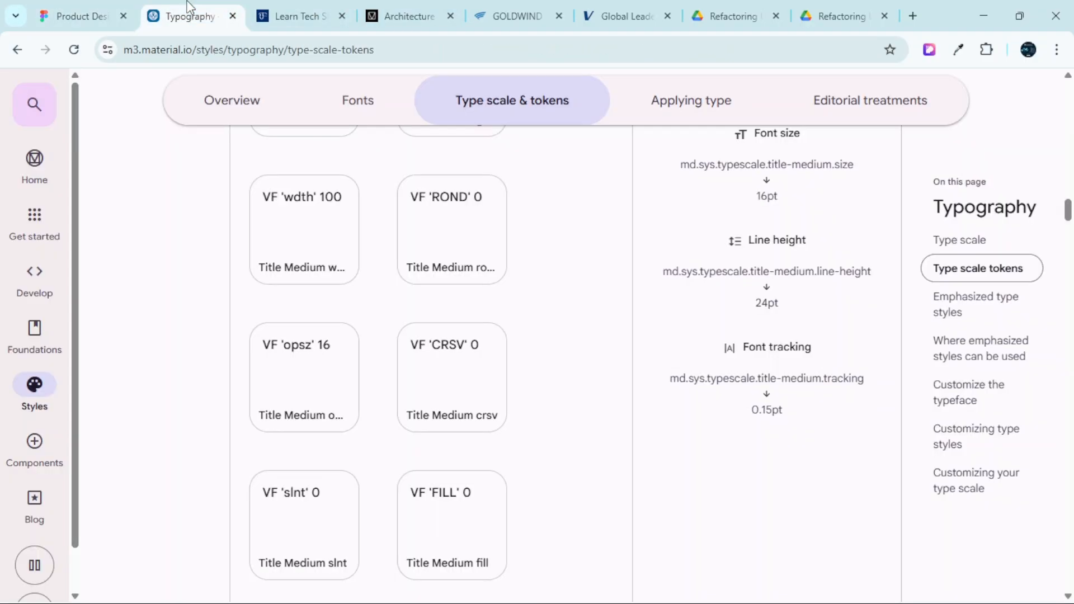
{"action": "left_click", "coordinate": [69, 6]}
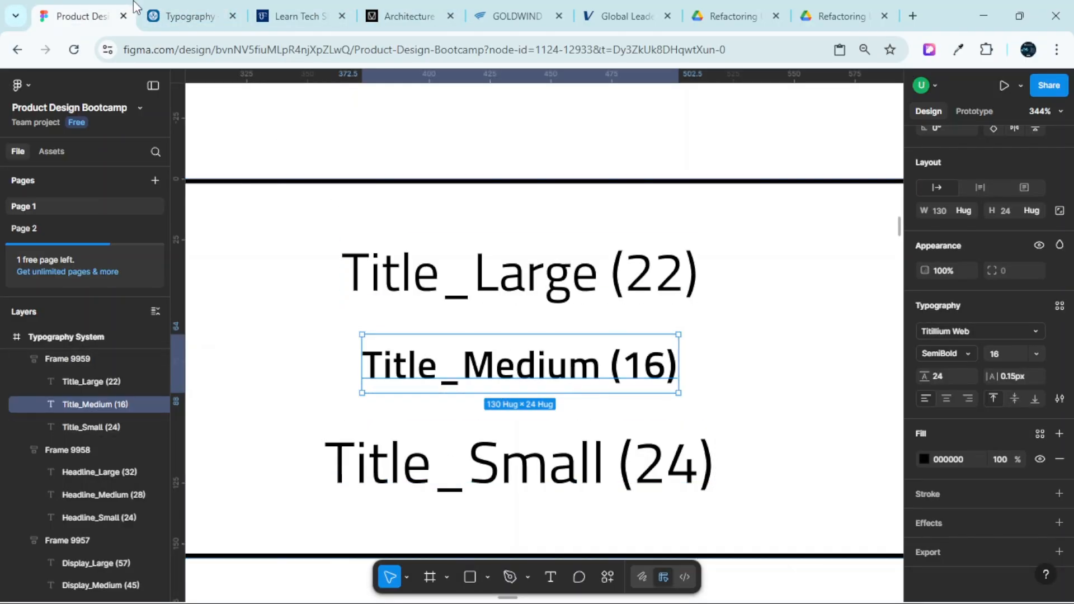
{"action": "left_click", "coordinate": [179, 16]}
{"action": "scroll", "coordinate": [694, 353], "scroll_direction": "up", "scroll_amount": 4}
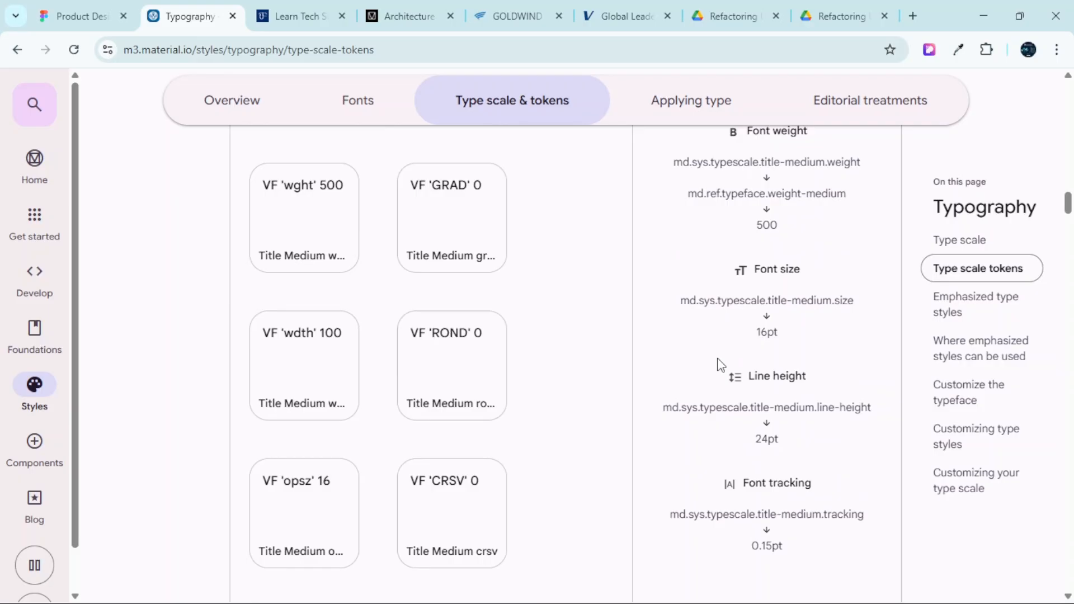
{"action": "left_click", "coordinate": [70, 8]}
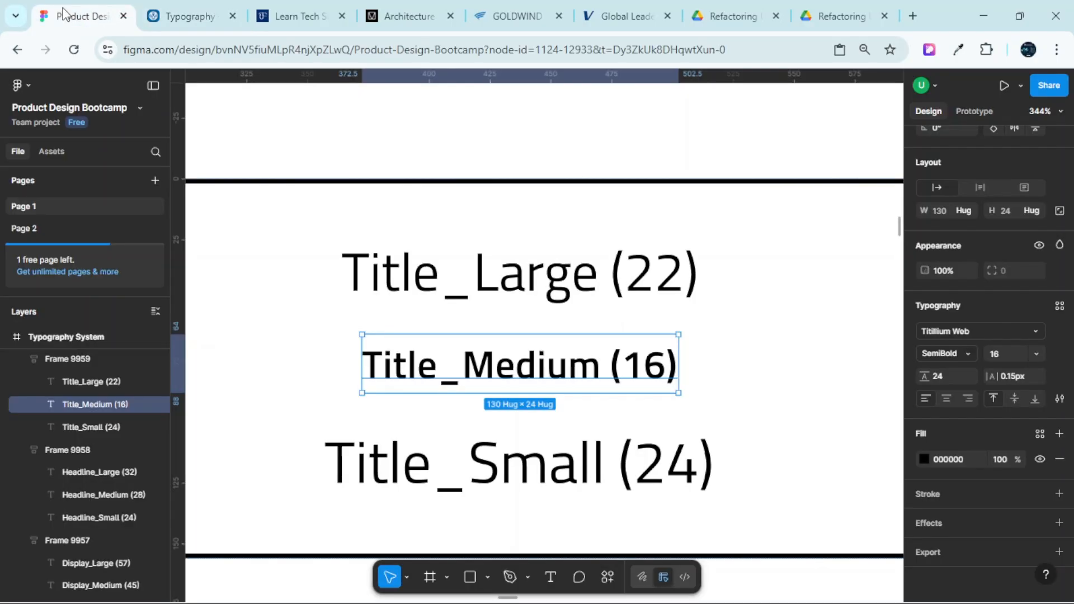
{"action": "left_click", "coordinate": [488, 470]}
{"action": "scroll", "coordinate": [530, 386], "scroll_direction": "up", "scroll_amount": 10}
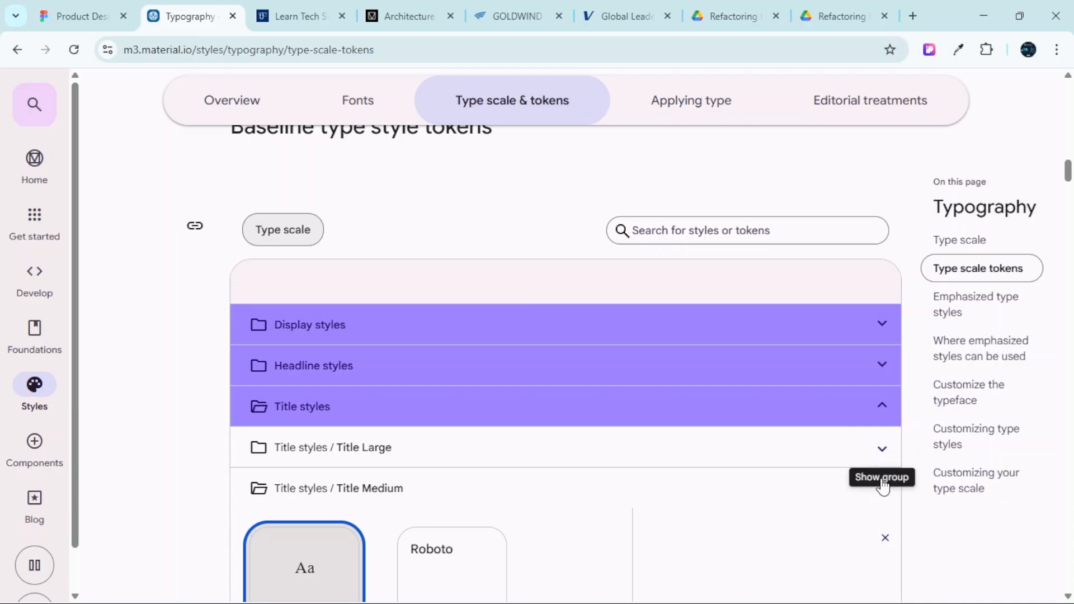
{"action": "left_click", "coordinate": [880, 449]}
{"action": "scroll", "coordinate": [783, 425], "scroll_direction": "down", "scroll_amount": 3}
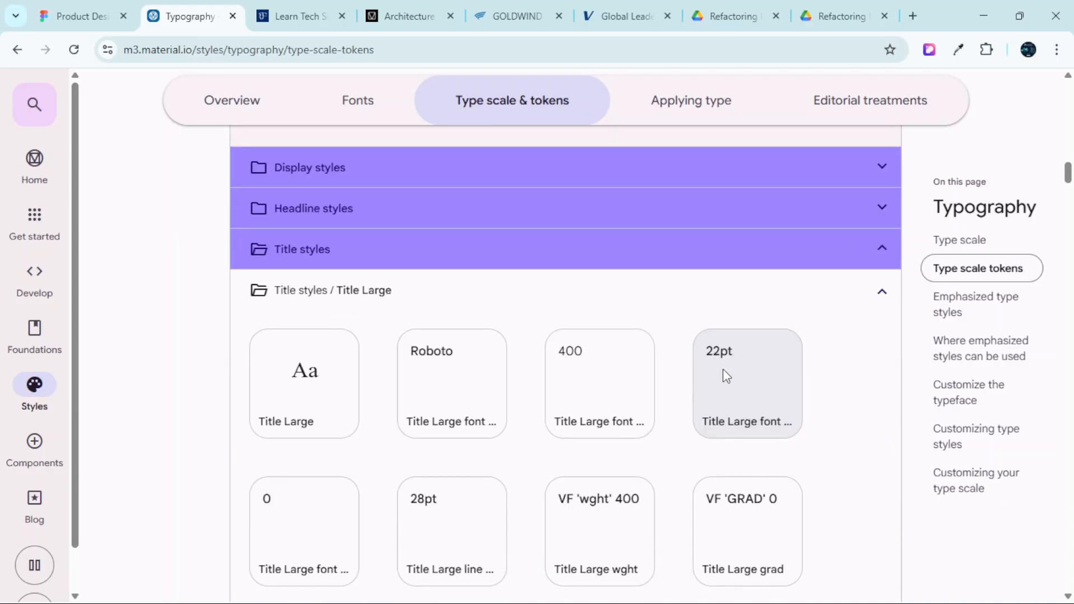
{"action": "left_click", "coordinate": [882, 292]}
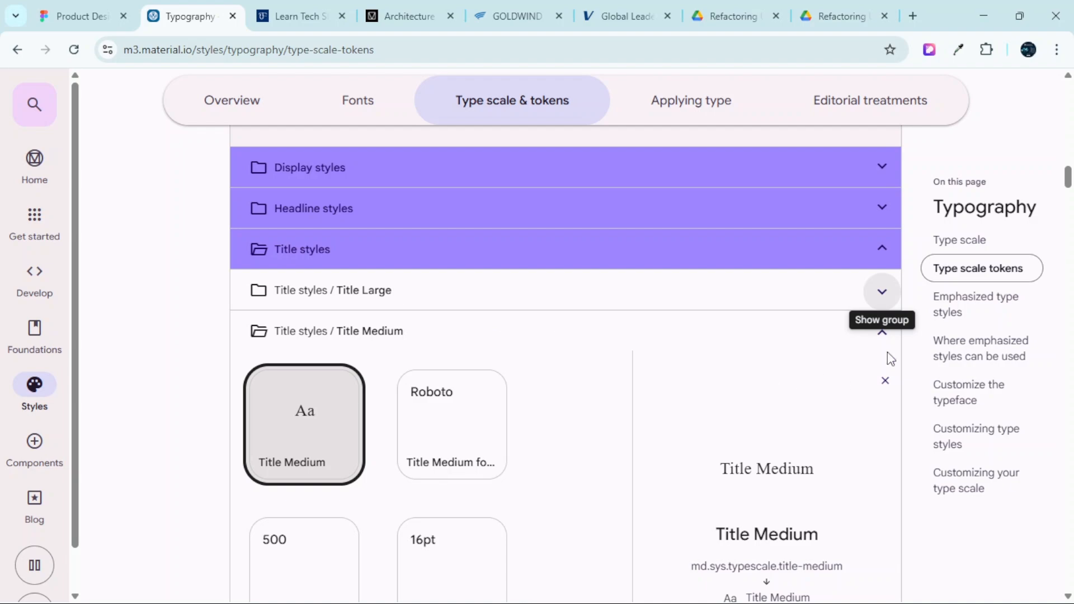
Collapse the Title Medium group and open the Title Small token details under Title styles to review its font weight and size
{"action": "left_click", "coordinate": [882, 333]}
{"action": "scroll", "coordinate": [314, 325], "scroll_direction": "down", "scroll_amount": 1}
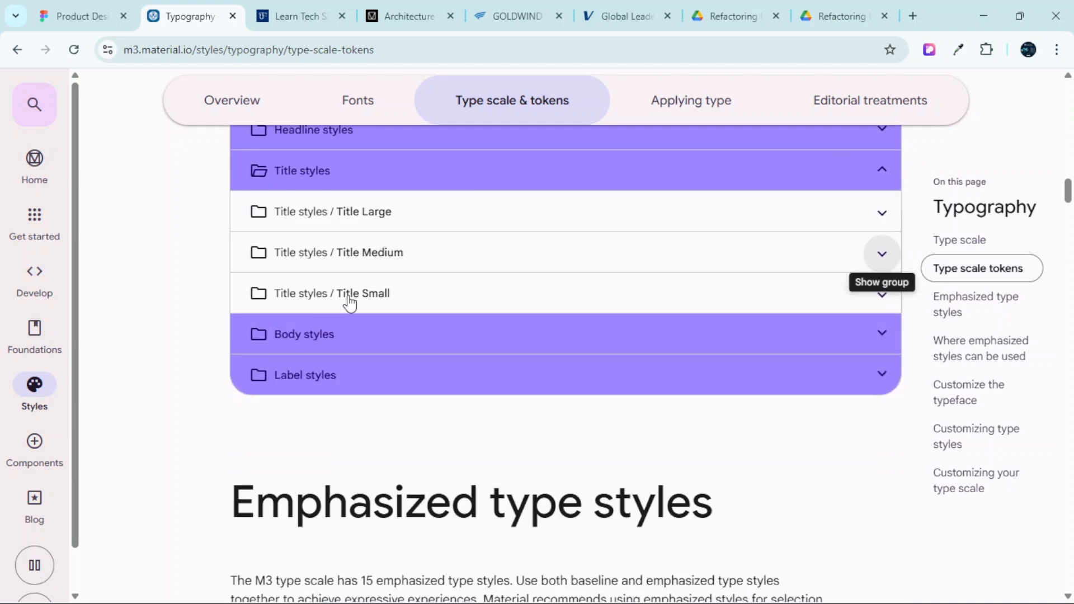
{"action": "left_click", "coordinate": [372, 299]}
{"action": "scroll", "coordinate": [335, 322], "scroll_direction": "down", "scroll_amount": 1}
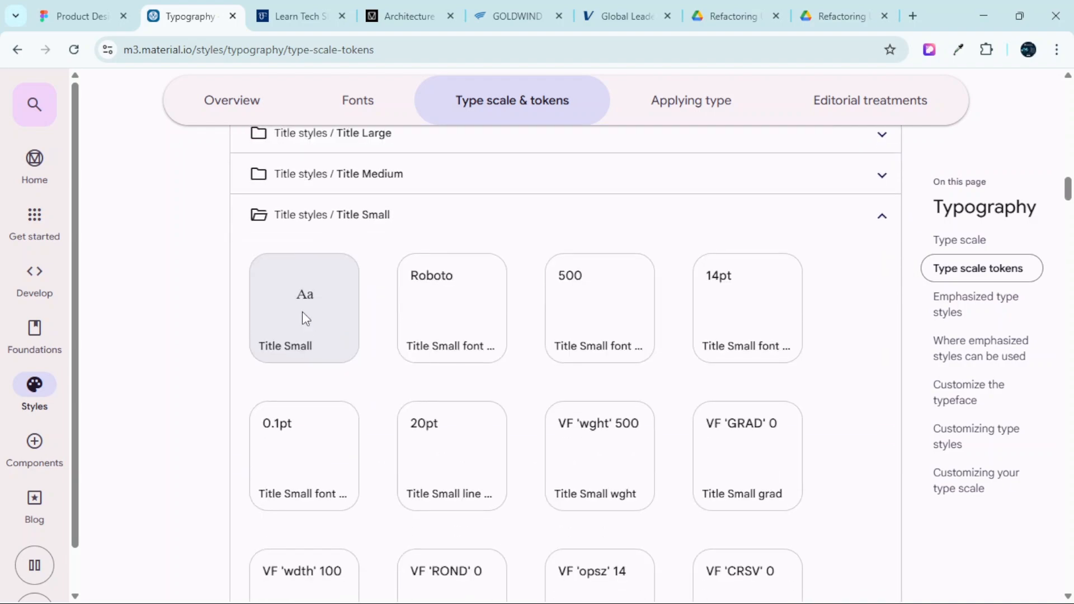
{"action": "left_click", "coordinate": [305, 314]}
{"action": "scroll", "coordinate": [820, 303], "scroll_direction": "down", "scroll_amount": 2}
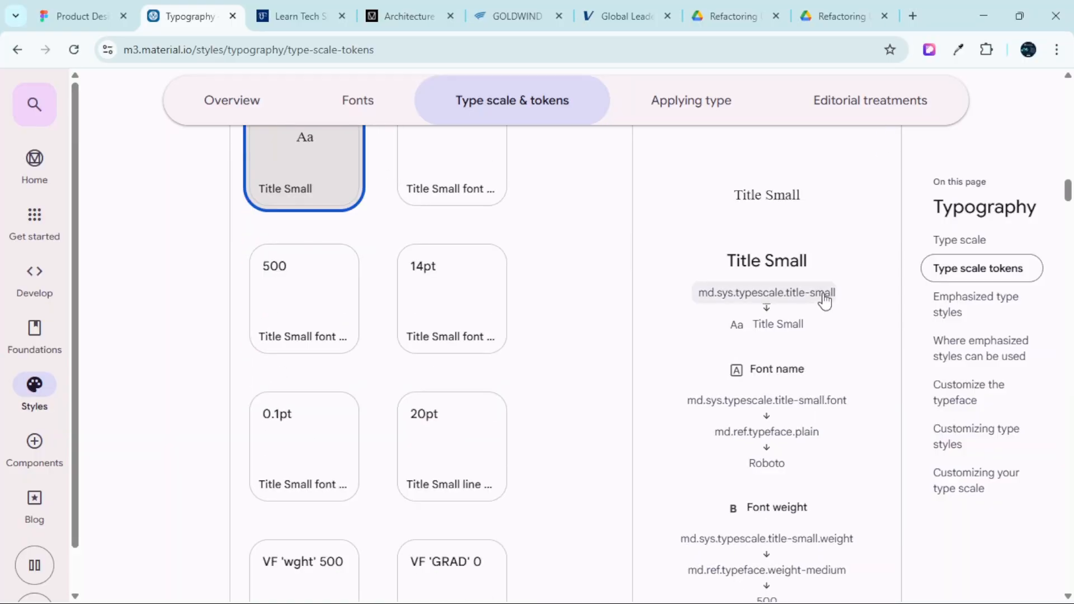
{"action": "scroll", "coordinate": [800, 345], "scroll_direction": "down", "scroll_amount": 3}
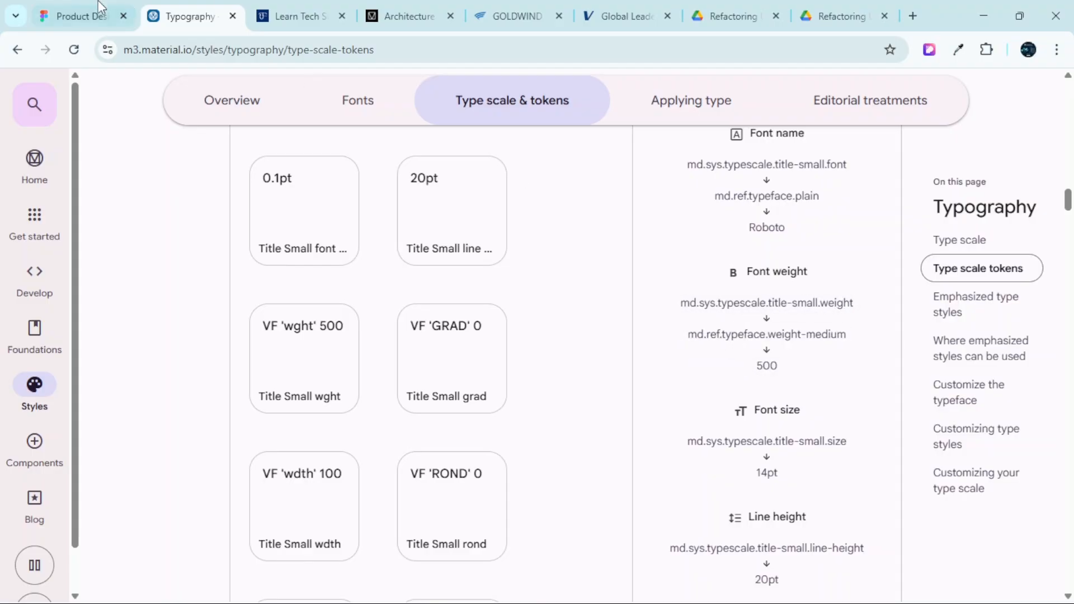
Return to the Figma file and set the Title_Small text's font weight to SemiBold
{"action": "left_click", "coordinate": [84, 16]}
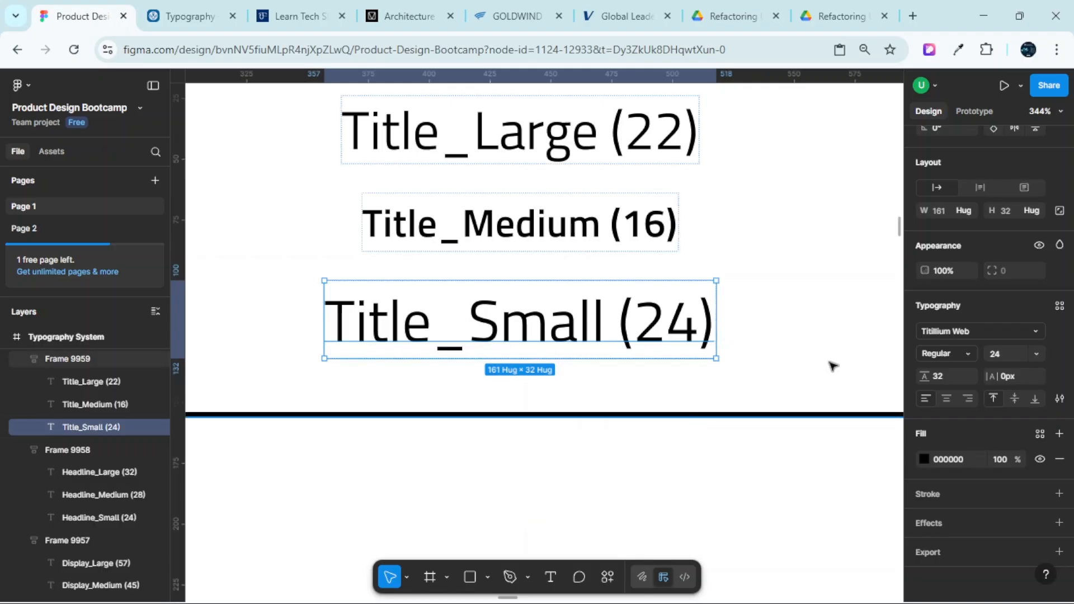
{"action": "left_click", "coordinate": [960, 358]}
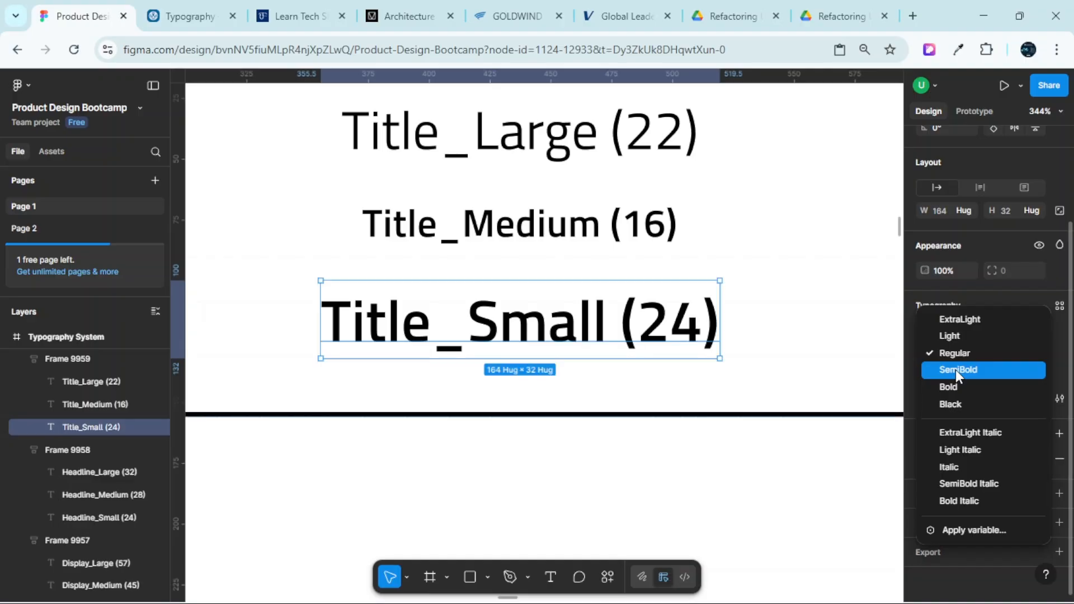
{"action": "left_click", "coordinate": [956, 371]}
Check the Title Small font size token in Material Design and set the Title_Small text's font size to 14 in Figma
{"action": "left_click", "coordinate": [189, 16]}
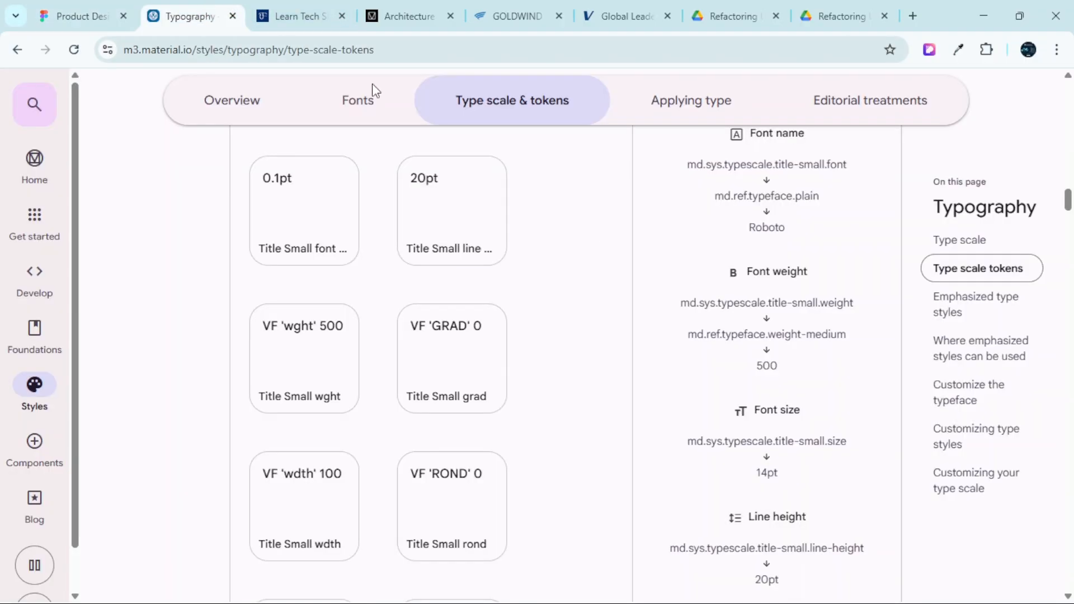
{"action": "scroll", "coordinate": [804, 422], "scroll_direction": "down", "scroll_amount": 2}
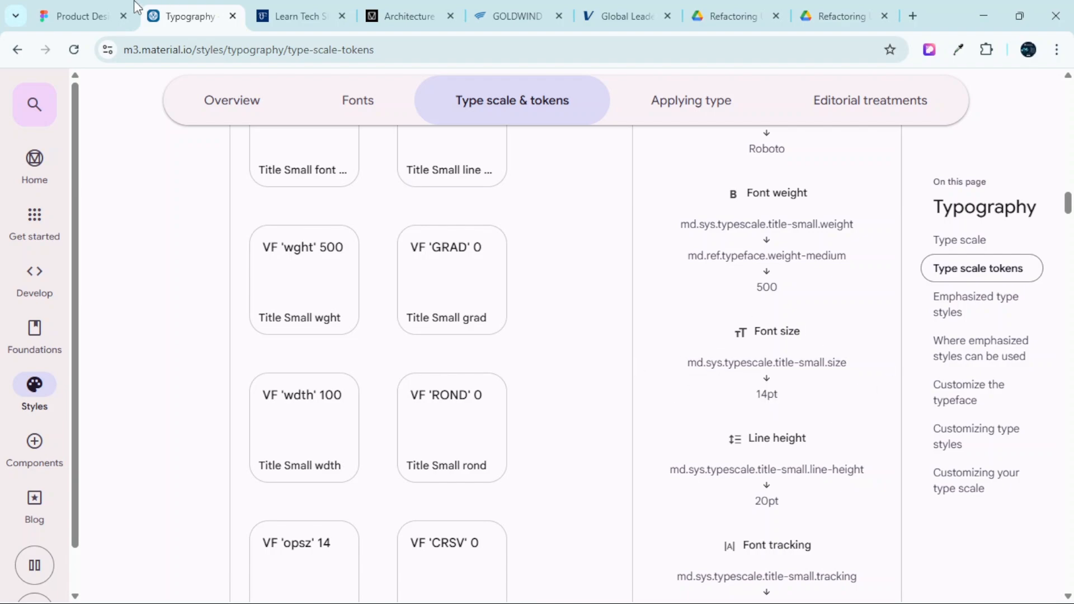
{"action": "left_click", "coordinate": [94, 16]}
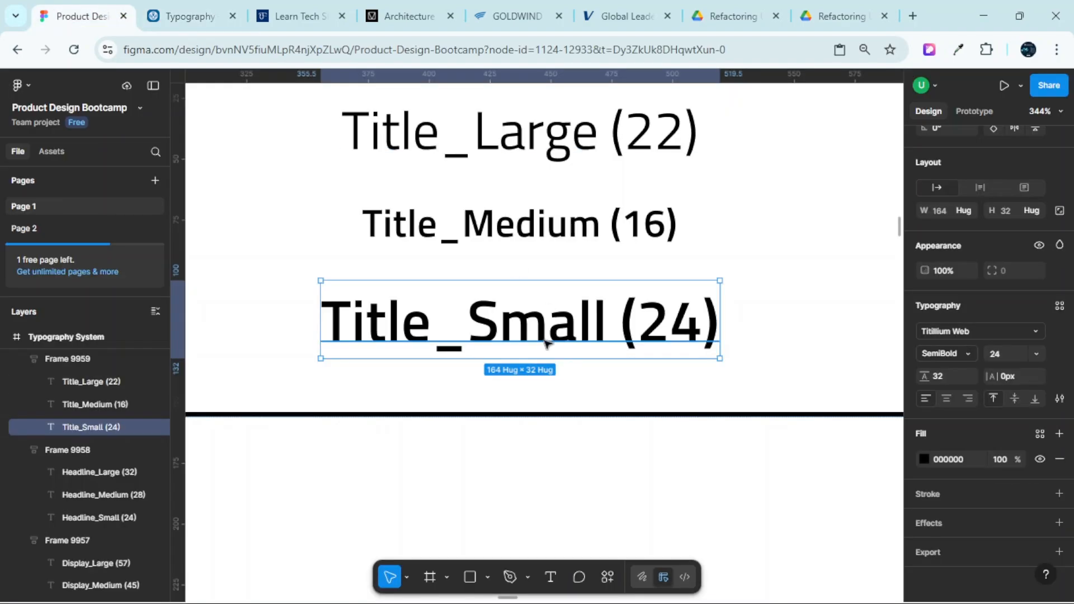
{"action": "left_click", "coordinate": [1003, 354]}
{"action": "type", "text": "14"}
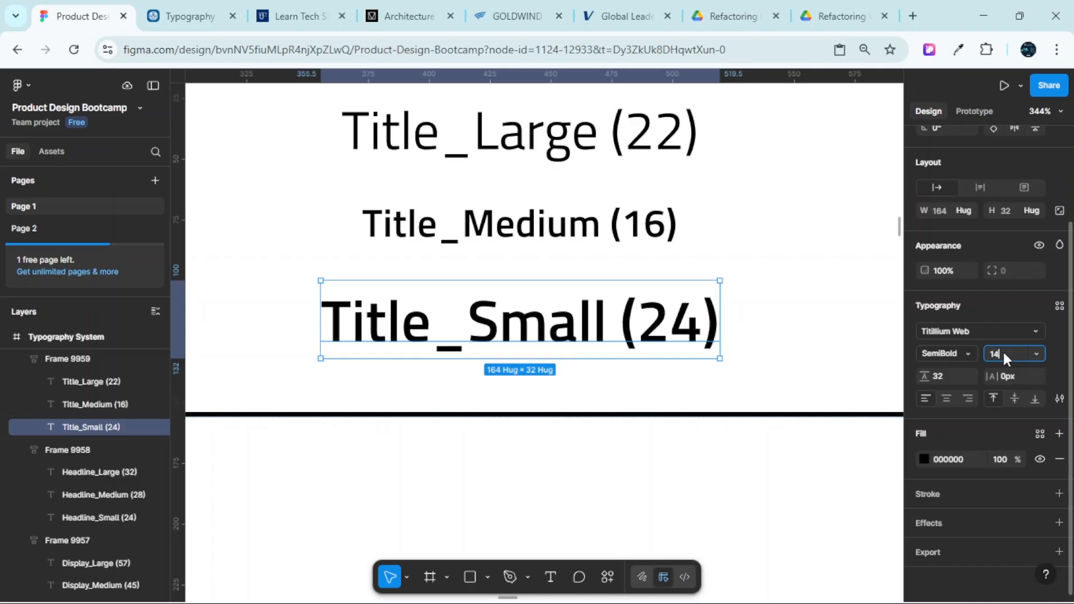
{"action": "key", "text": "Return"}
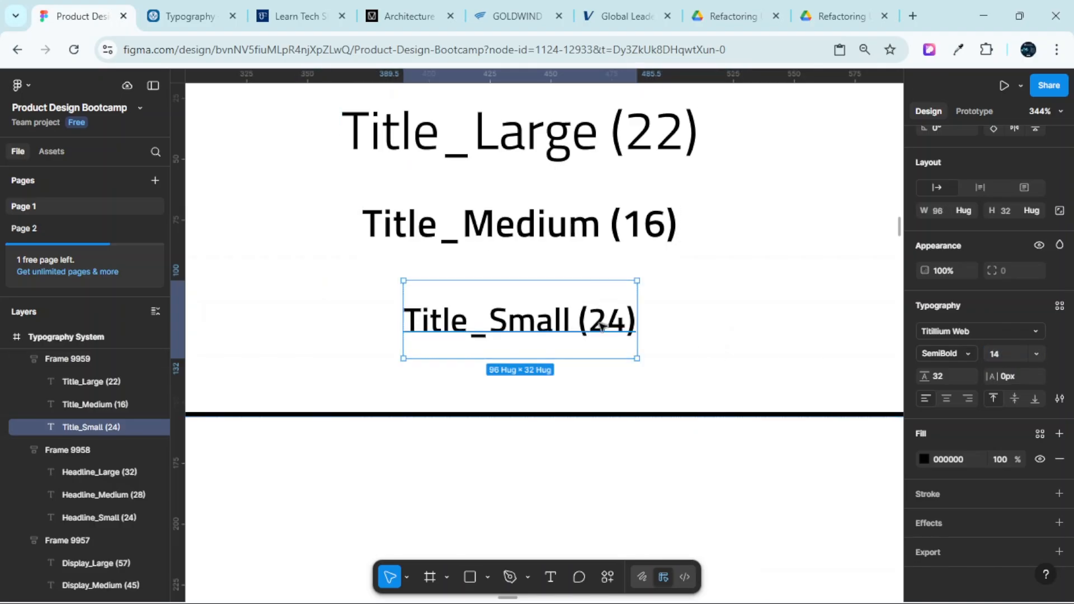
Change the number in the Title_Small text label to 14 so it reads "Title_Small (14)"
{"action": "double_click", "coordinate": [602, 322]}
{"action": "left_click", "coordinate": [624, 322]}
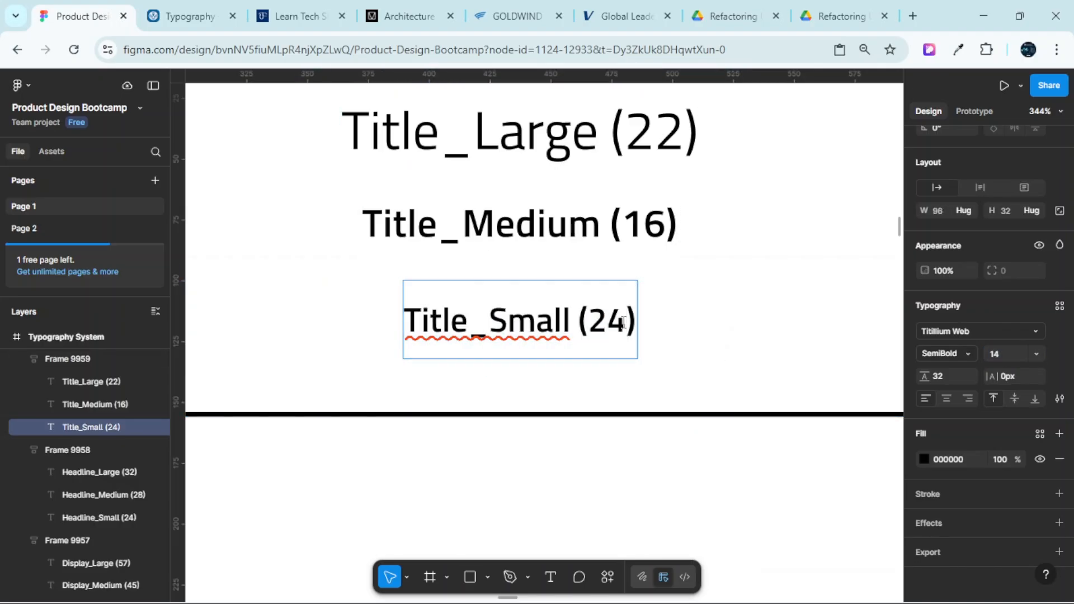
{"action": "key", "text": "BackSpace"}
{"action": "key", "text": "BackSpace"}
{"action": "type", "text": "14"}
{"action": "key", "text": "Escape"}
Check the Title Small line height token in Material Design and set the Title_Small text's line height to 20 in Figma
{"action": "left_click", "coordinate": [166, 20]}
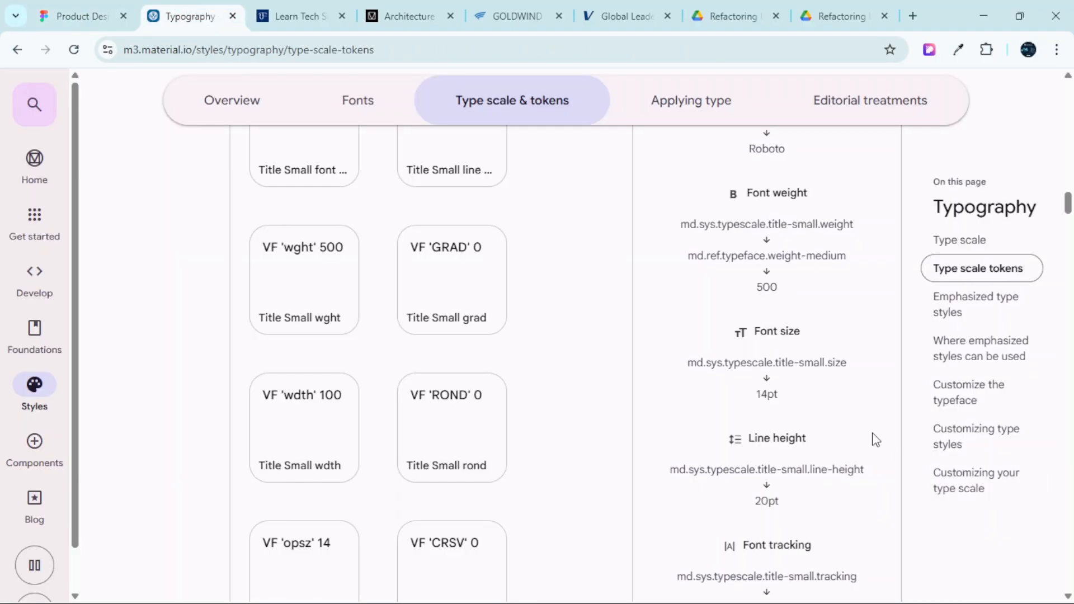
{"action": "scroll", "coordinate": [871, 440], "scroll_direction": "down", "scroll_amount": 3}
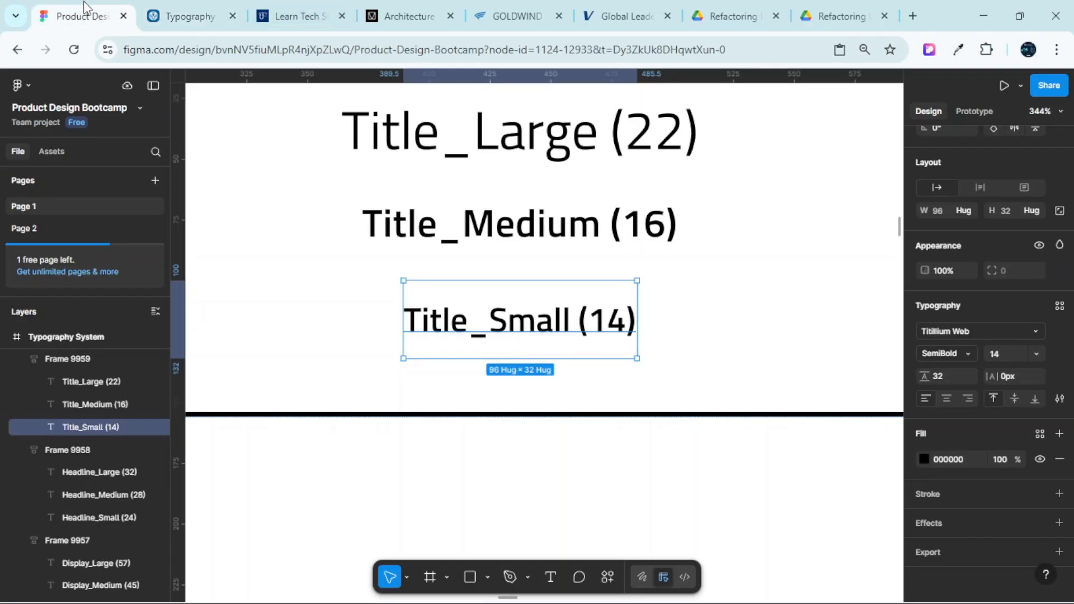
{"action": "left_click", "coordinate": [83, 15]}
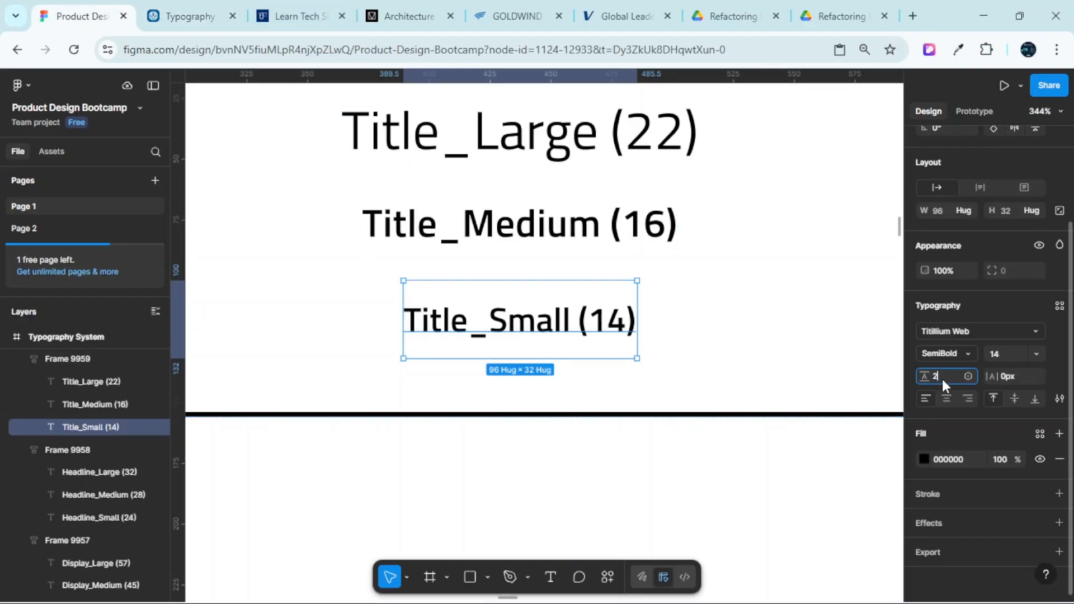
{"action": "key", "text": "Return"}
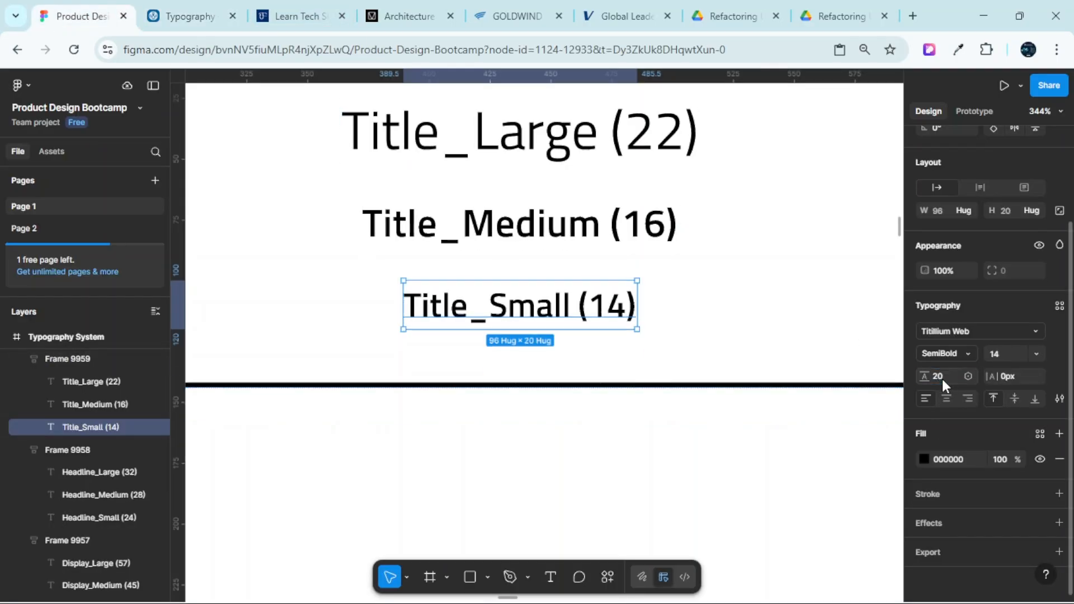
Check the Title Small font tracking token in Material Design and set the Title_Small text's letter spacing to 0.1px in Figma
{"action": "left_click", "coordinate": [180, 16]}
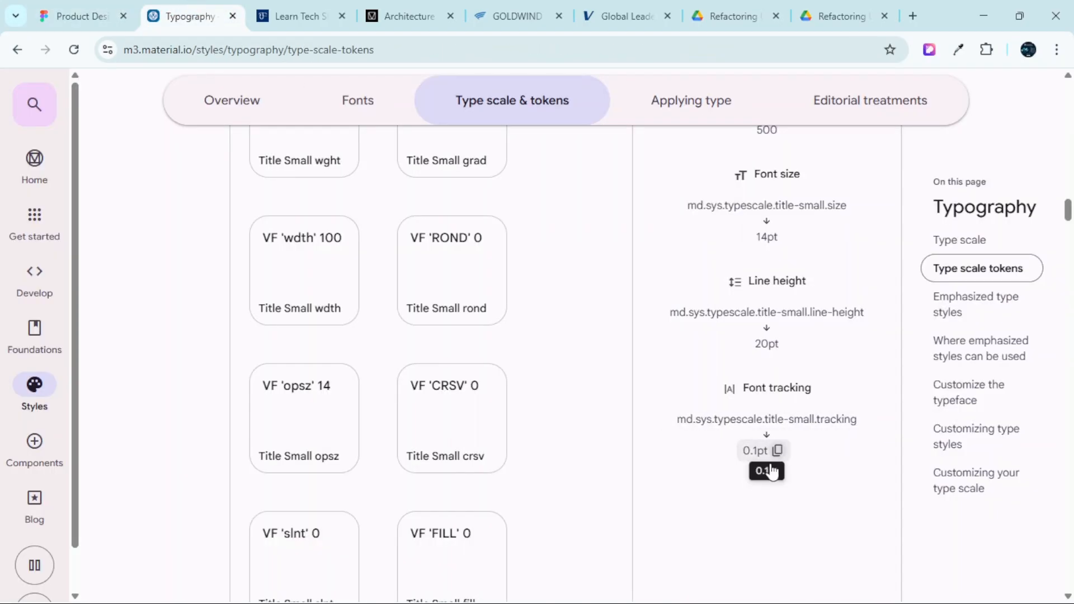
{"action": "left_click", "coordinate": [82, 16]}
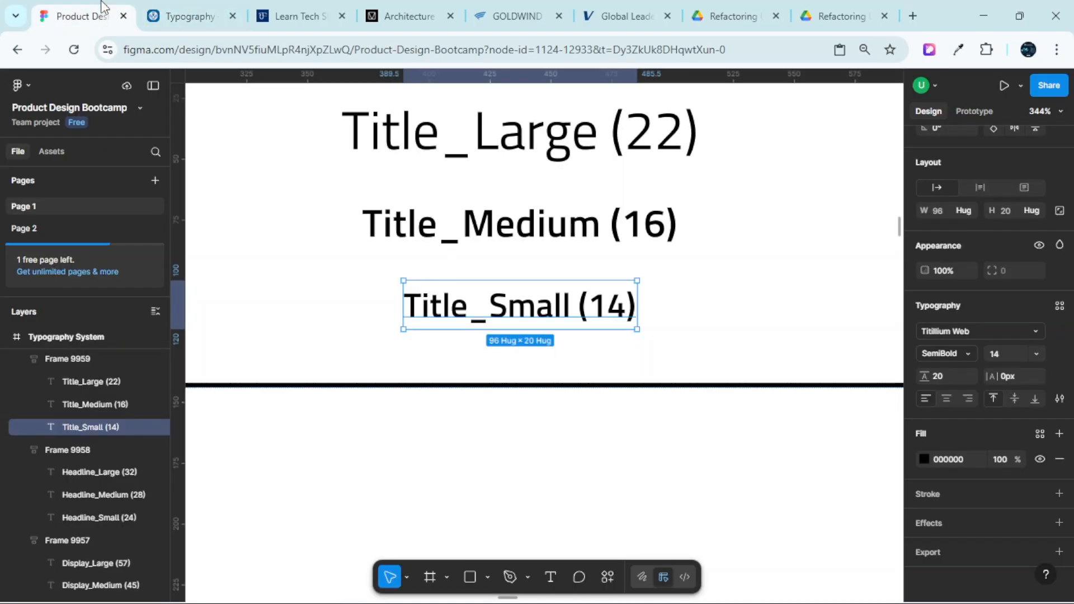
{"action": "left_click", "coordinate": [1010, 379]}
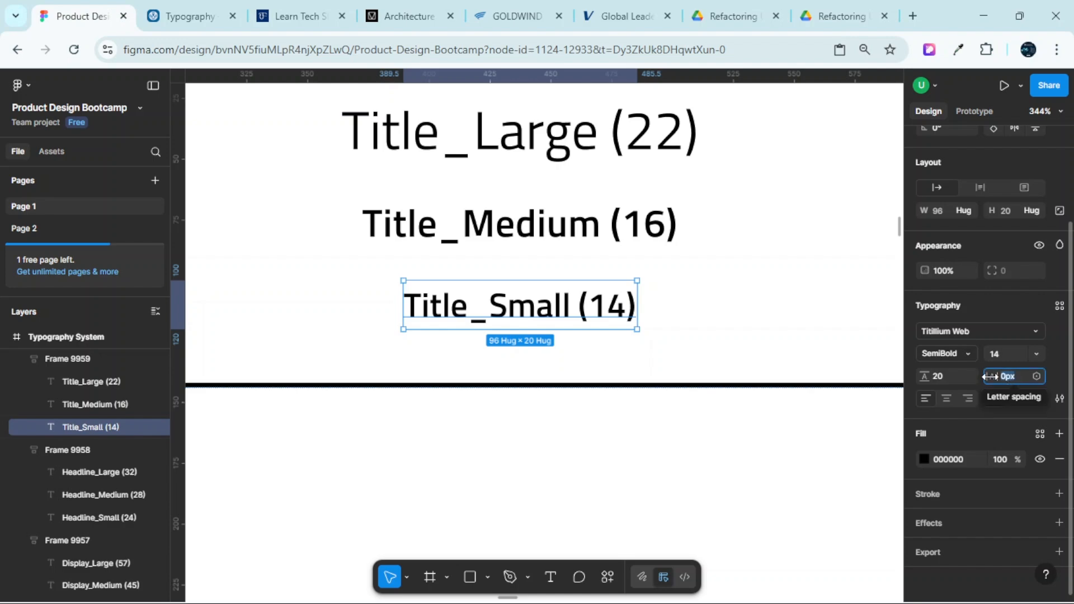
{"action": "type", "text": "0.1"}
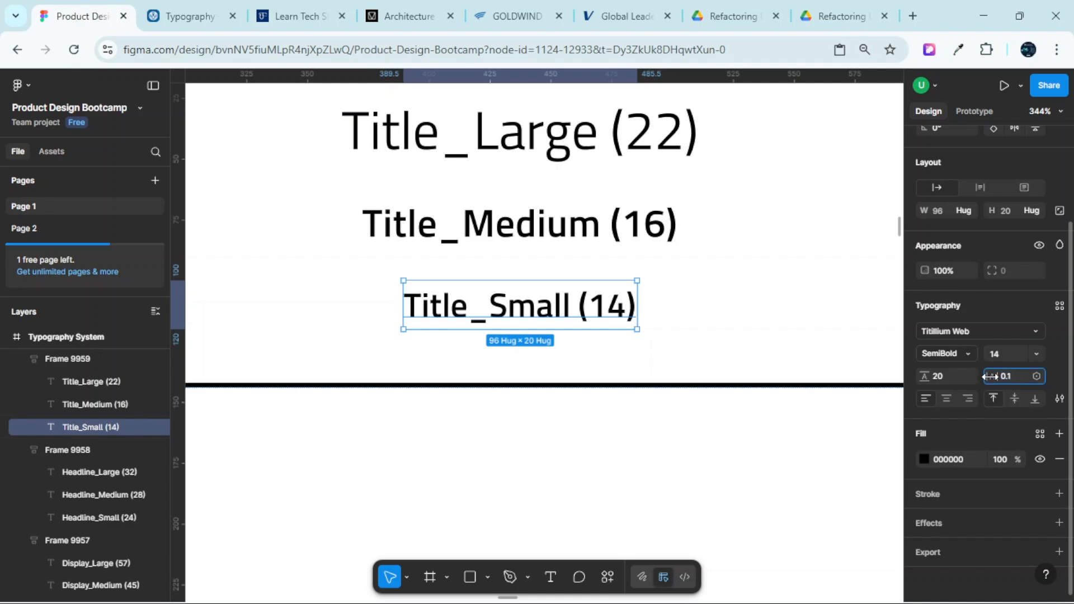
{"action": "type", "text": "px"}
{"action": "key", "text": "Return"}
Narrow the frame holding the three Title texts to about 688 wide and centre it horizontally on the Typography System frame
{"action": "scroll", "coordinate": [664, 291], "scroll_direction": "down", "scroll_amount": 5}
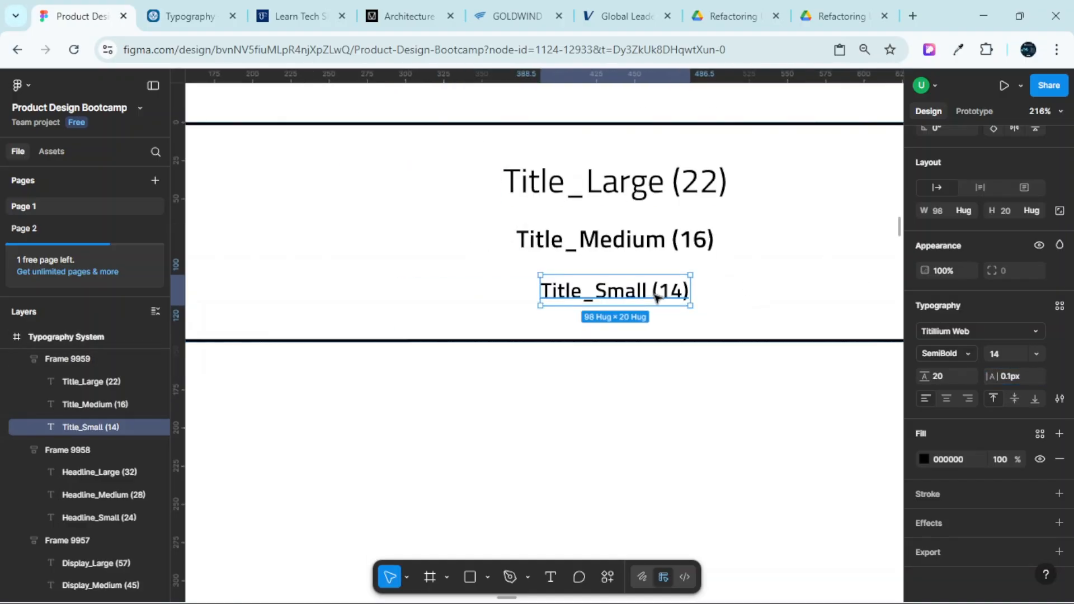
{"action": "scroll", "coordinate": [669, 302], "scroll_direction": "down", "scroll_amount": 2}
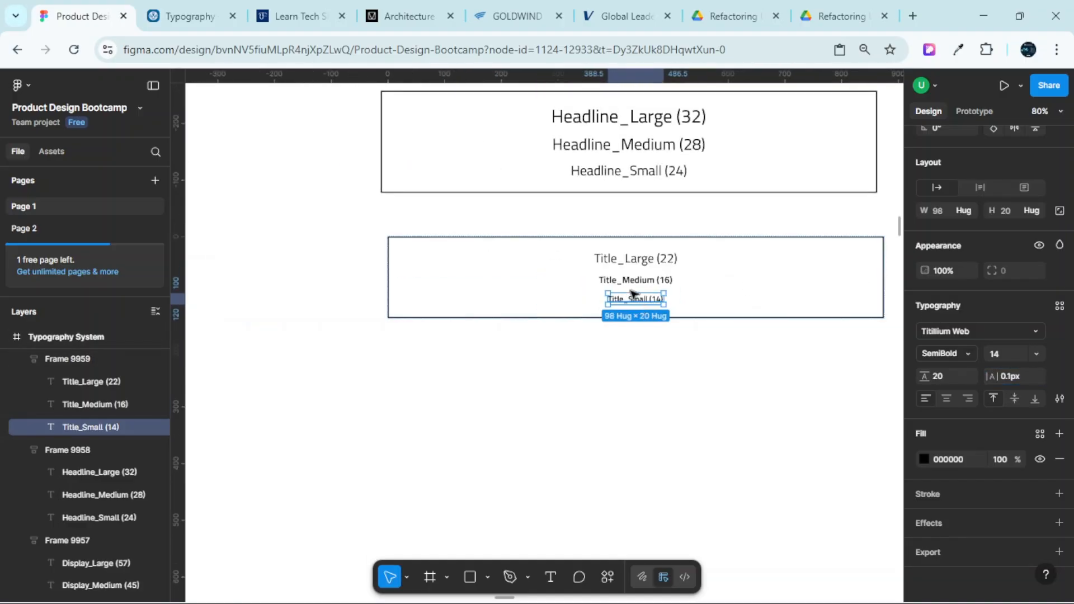
{"action": "scroll", "coordinate": [660, 274], "scroll_direction": "up", "scroll_amount": 4}
{"action": "scroll", "coordinate": [652, 268], "scroll_direction": "left", "scroll_amount": 2}
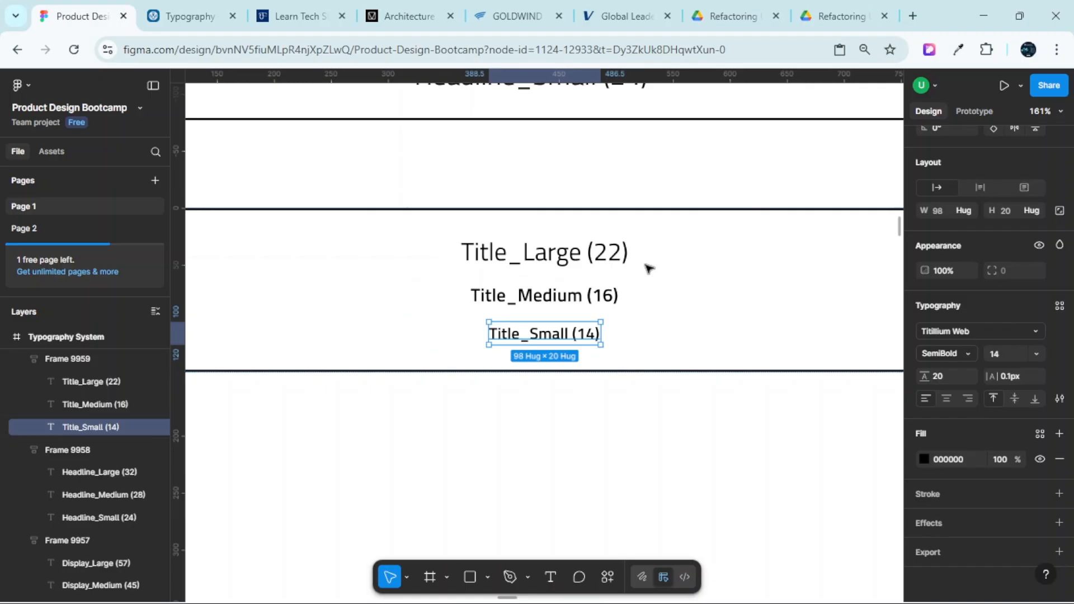
{"action": "scroll", "coordinate": [602, 247], "scroll_direction": "up", "scroll_amount": 3}
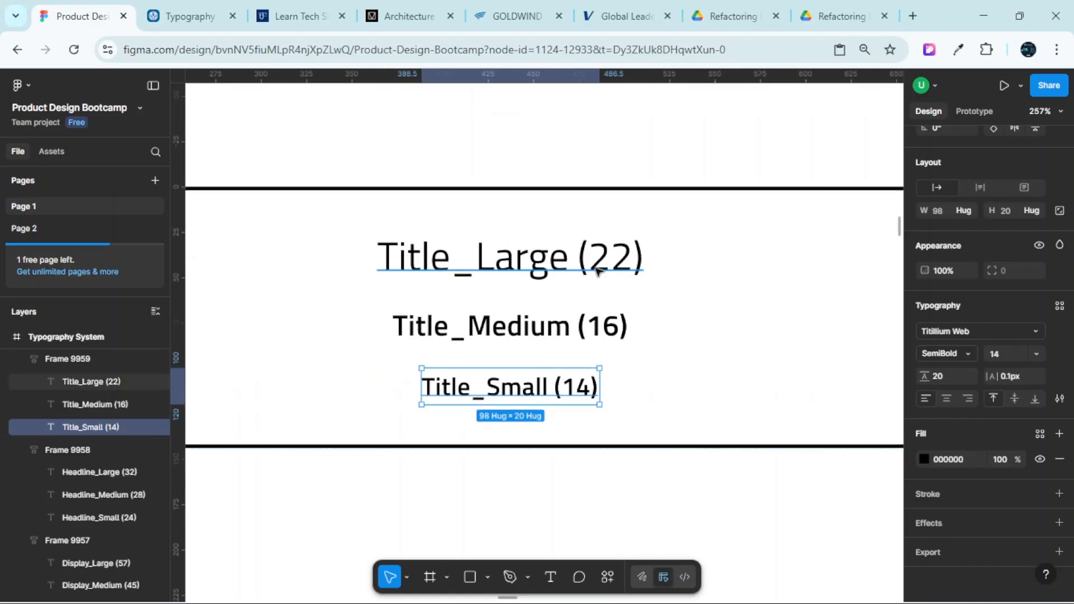
{"action": "scroll", "coordinate": [622, 325], "scroll_direction": "down", "scroll_amount": 6}
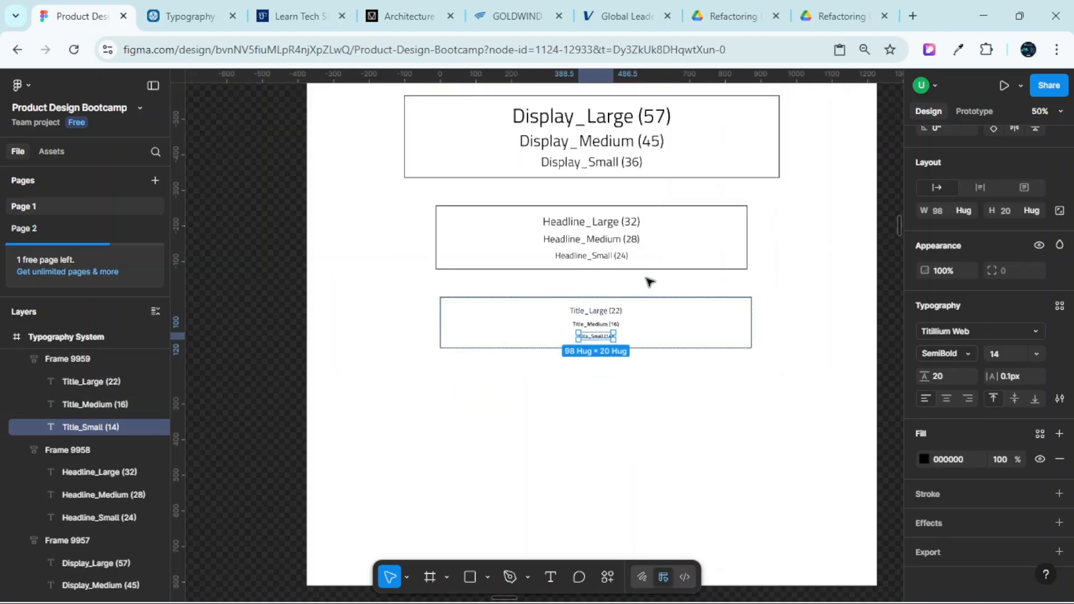
{"action": "left_click", "coordinate": [649, 280]}
{"action": "left_click", "coordinate": [750, 319]}
{"action": "left_click_drag", "start_coordinate": [752, 319], "coordinate": [685, 320]}
{"action": "left_click", "coordinate": [946, 199]}
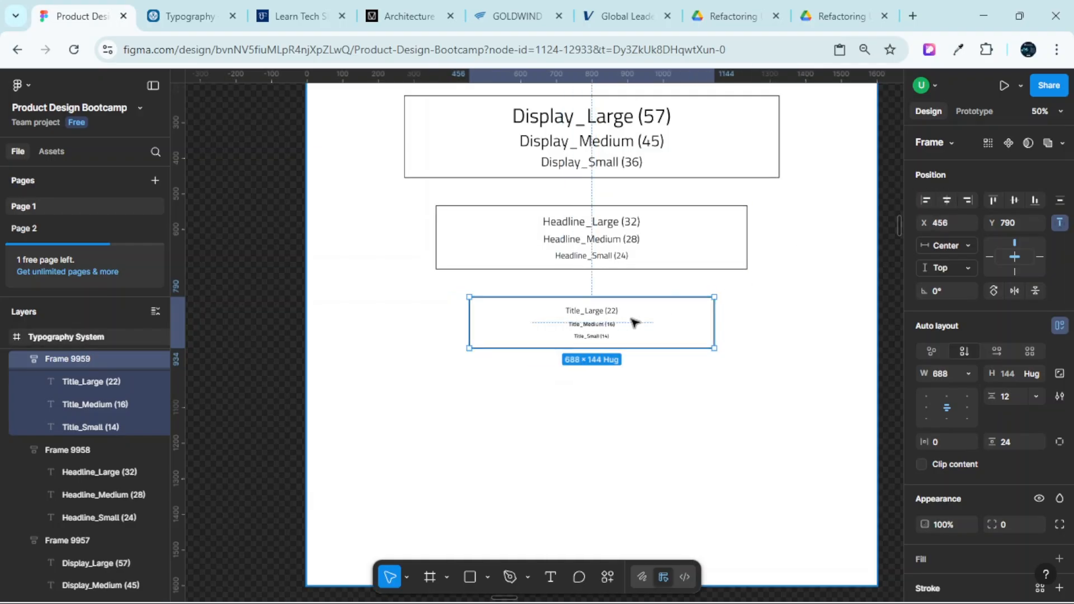
Examine the Display, Headline and Title text frames up close to compare how their type sizes and weights step down
{"action": "scroll", "coordinate": [641, 308], "scroll_direction": "up", "scroll_amount": 2}
{"action": "scroll", "coordinate": [645, 303], "scroll_direction": "down", "scroll_amount": 3}
{"action": "scroll", "coordinate": [593, 302], "scroll_direction": "up", "scroll_amount": 2}
{"action": "scroll", "coordinate": [587, 302], "scroll_direction": "down", "scroll_amount": 2}
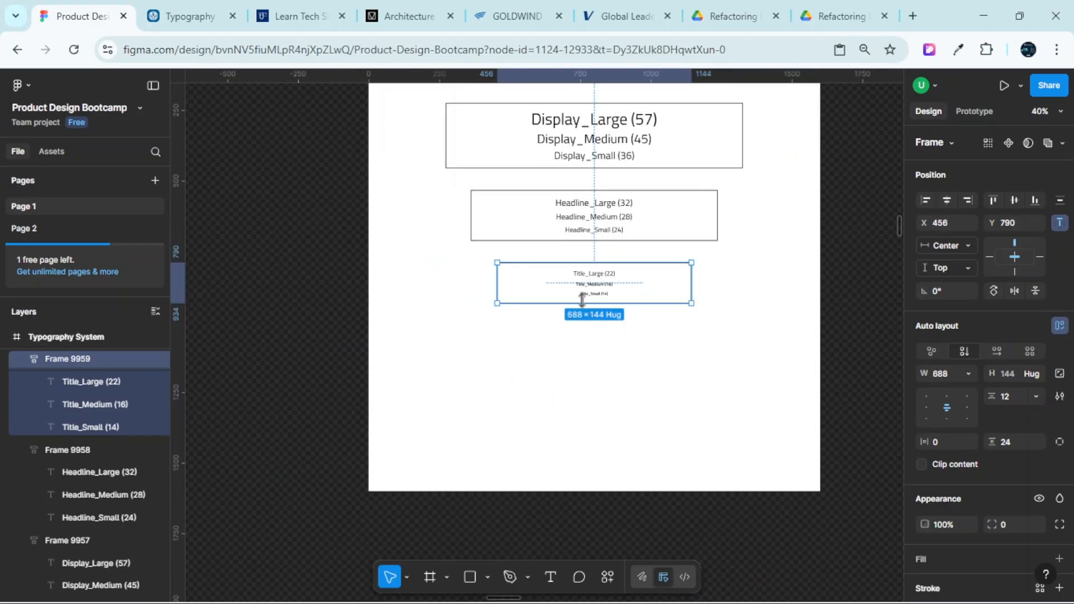
{"action": "scroll", "coordinate": [584, 259], "scroll_direction": "up", "scroll_amount": 3}
{"action": "scroll", "coordinate": [590, 259], "scroll_direction": "up", "scroll_amount": 5}
{"action": "scroll", "coordinate": [590, 254], "scroll_direction": "up", "scroll_amount": 2}
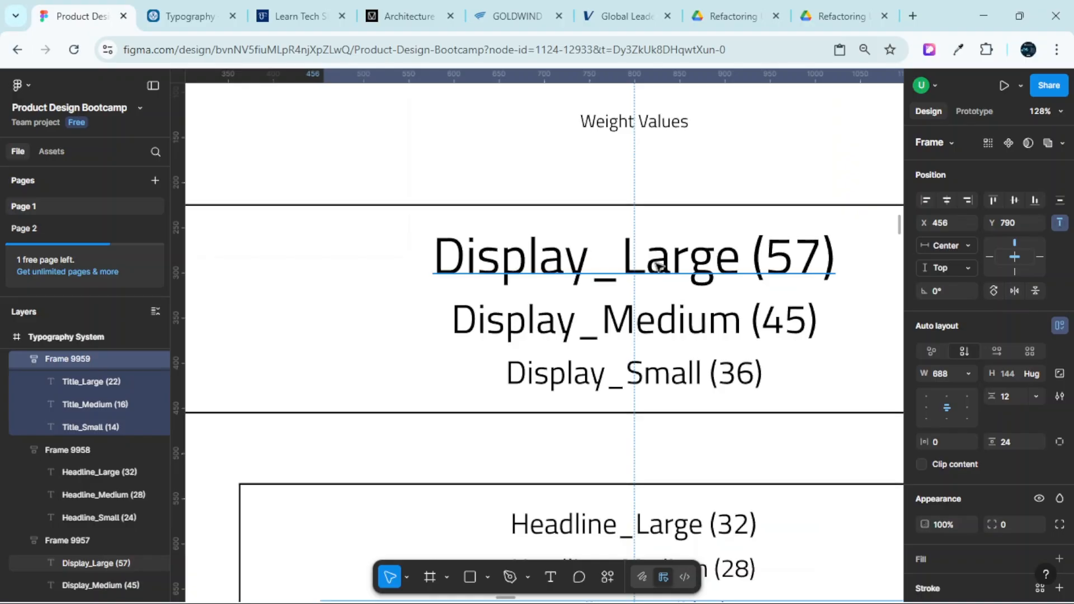
{"action": "scroll", "coordinate": [659, 268], "scroll_direction": "down", "scroll_amount": 3}
{"action": "scroll", "coordinate": [660, 269], "scroll_direction": "up", "scroll_amount": 4}
{"action": "scroll", "coordinate": [642, 230], "scroll_direction": "up", "scroll_amount": 2}
{"action": "scroll", "coordinate": [635, 239], "scroll_direction": "down", "scroll_amount": 2}
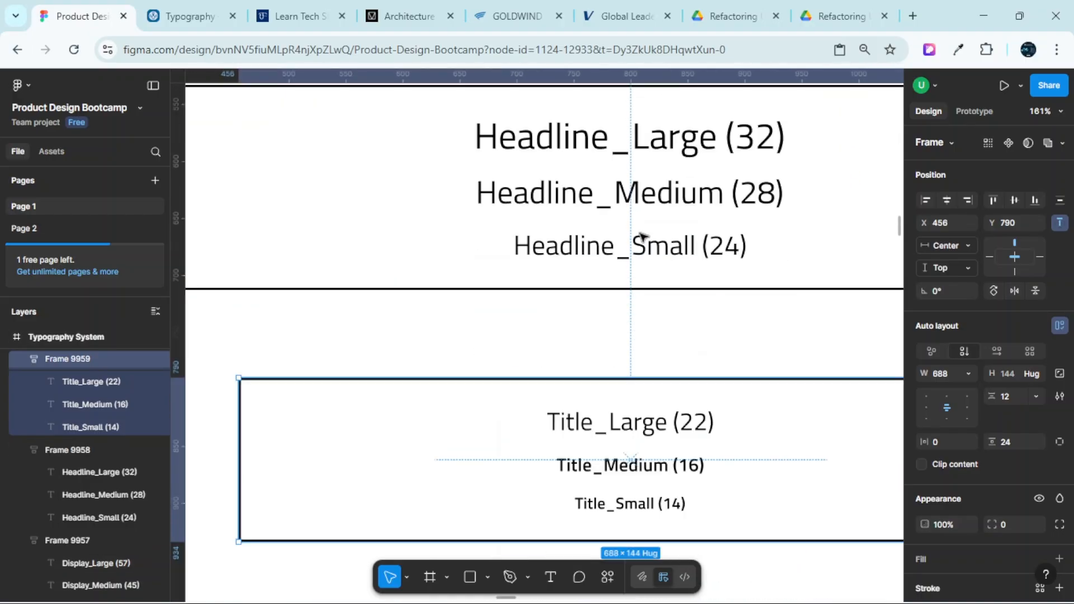
{"action": "scroll", "coordinate": [644, 237], "scroll_direction": "down", "scroll_amount": 3}
{"action": "scroll", "coordinate": [642, 236], "scroll_direction": "down", "scroll_amount": 3}
{"action": "scroll", "coordinate": [663, 233], "scroll_direction": "right", "scroll_amount": 2}
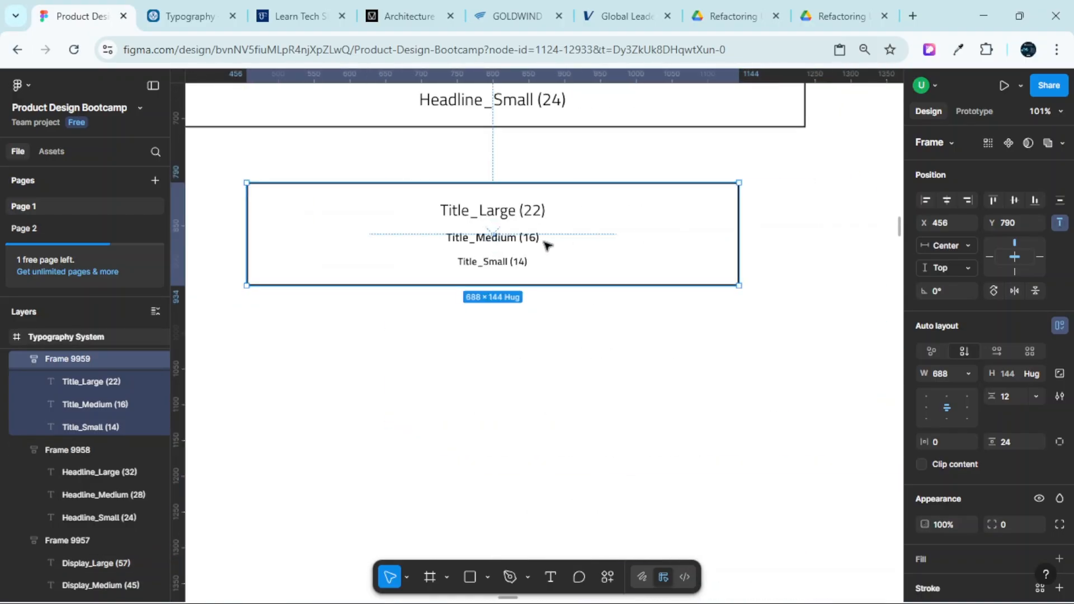
{"action": "scroll", "coordinate": [546, 242], "scroll_direction": "up", "scroll_amount": 2}
{"action": "scroll", "coordinate": [549, 238], "scroll_direction": "left", "scroll_amount": 1}
{"action": "scroll", "coordinate": [569, 227], "scroll_direction": "left", "scroll_amount": 1}
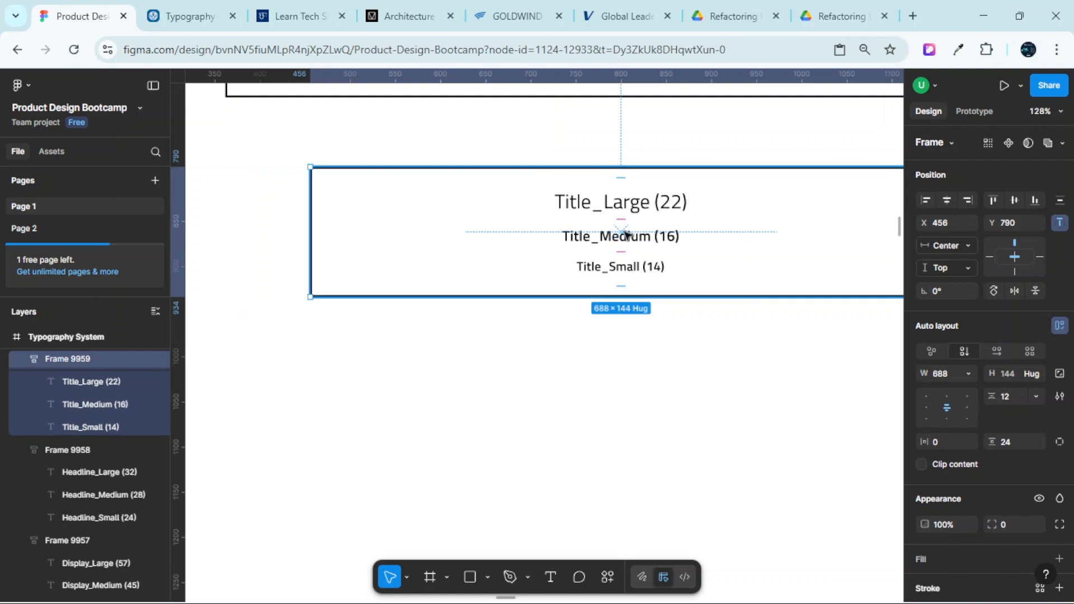
{"action": "scroll", "coordinate": [605, 247], "scroll_direction": "up", "scroll_amount": 4}
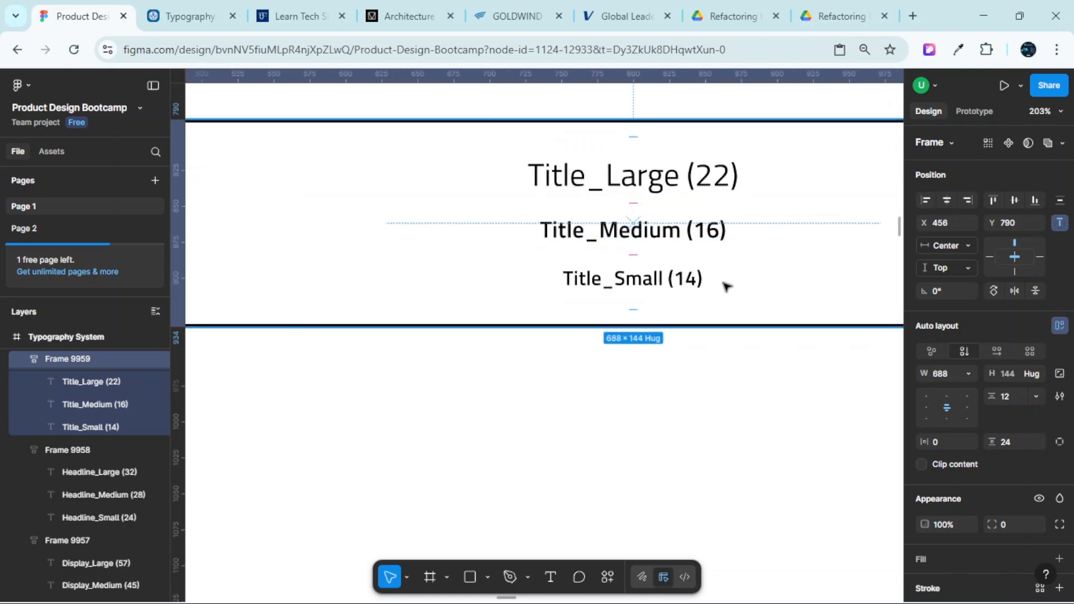
Duplicate the Title frame directly beneath the original, at about Y 982 on the Typography System frame
{"action": "scroll", "coordinate": [725, 287], "scroll_direction": "down", "scroll_amount": 5}
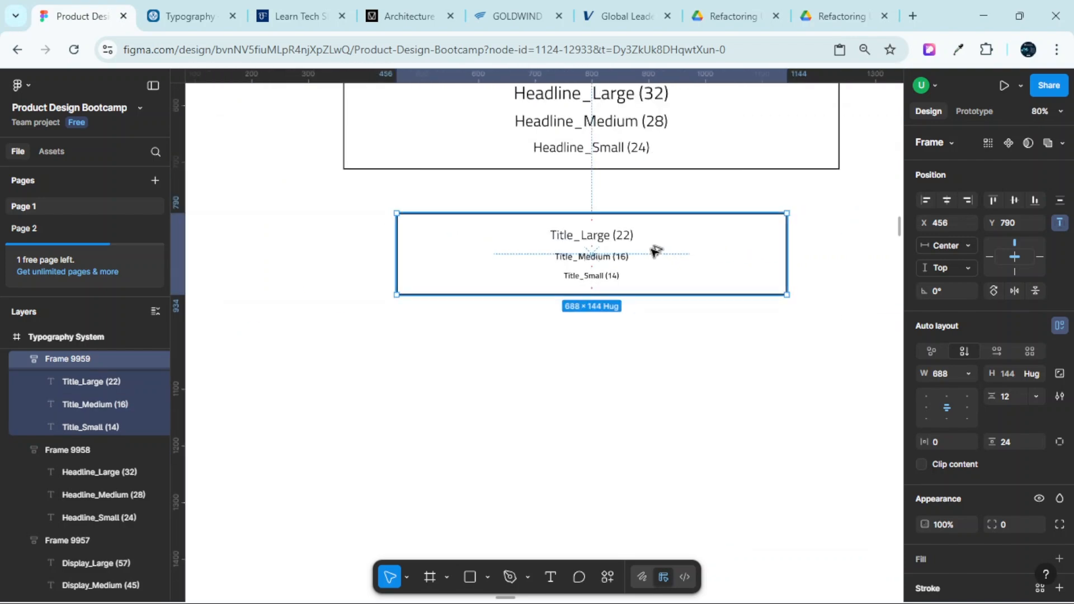
{"action": "left_click_drag", "start_coordinate": [661, 301], "coordinate": [648, 359]}
{"action": "scroll", "coordinate": [547, 360], "scroll_direction": "up", "scroll_amount": 5}
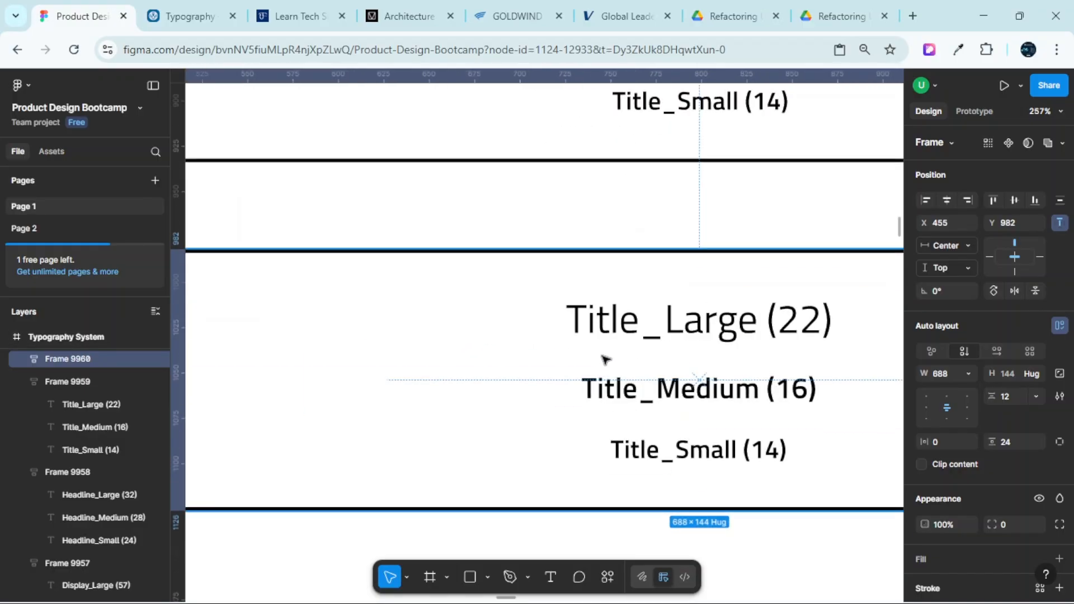
{"action": "scroll", "coordinate": [601, 356], "scroll_direction": "down", "scroll_amount": 3}
Replace "Title" with "Body" in the Large, Medium and Small text labels of the duplicated frame
{"action": "double_click", "coordinate": [569, 344]}
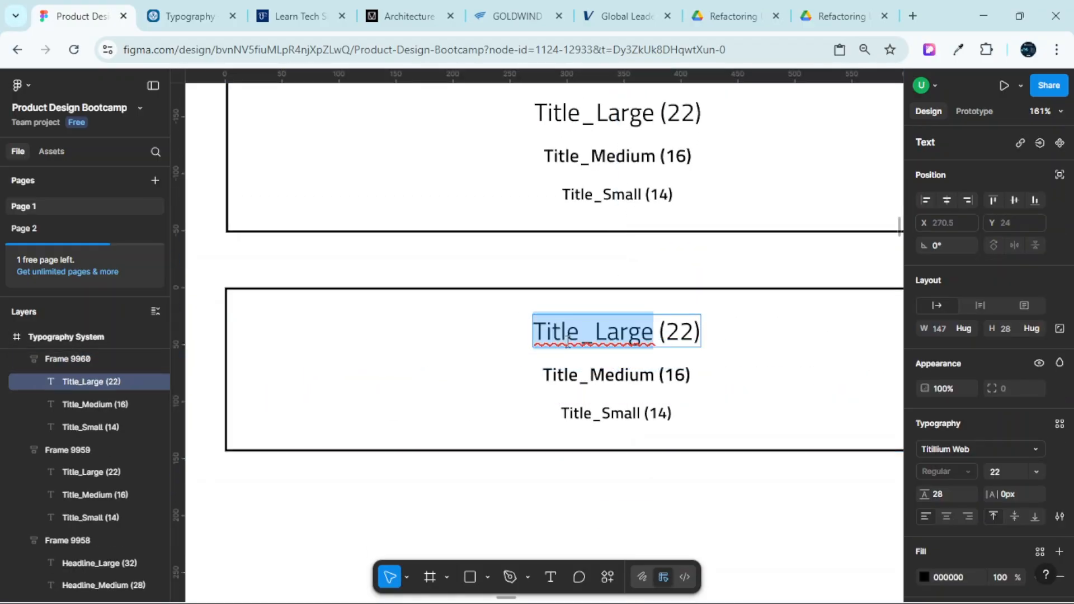
{"action": "left_click_drag", "start_coordinate": [579, 334], "coordinate": [512, 337]}
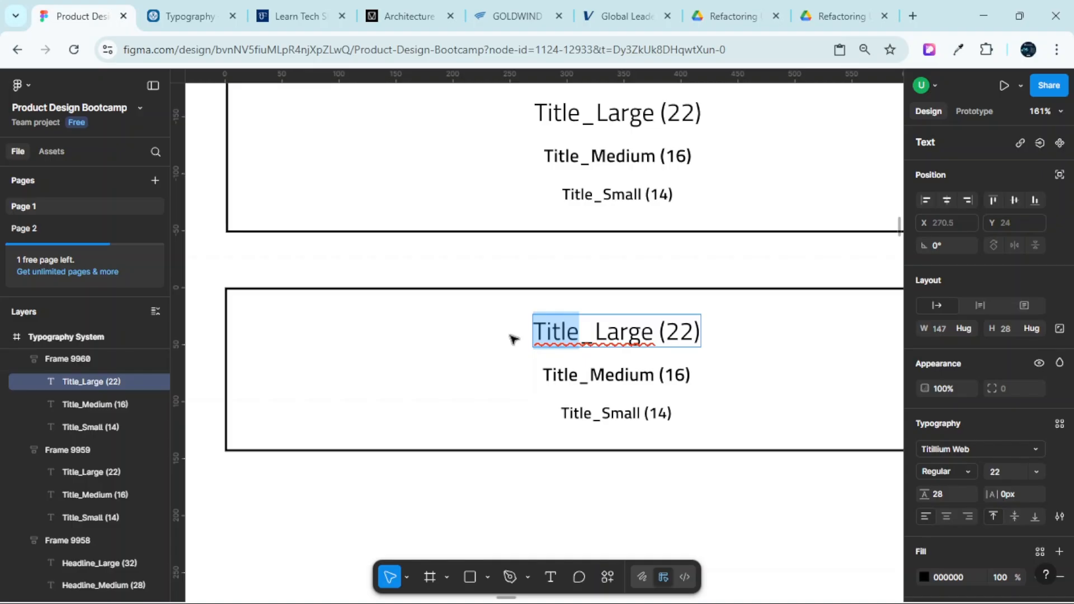
{"action": "type", "text": "Body"}
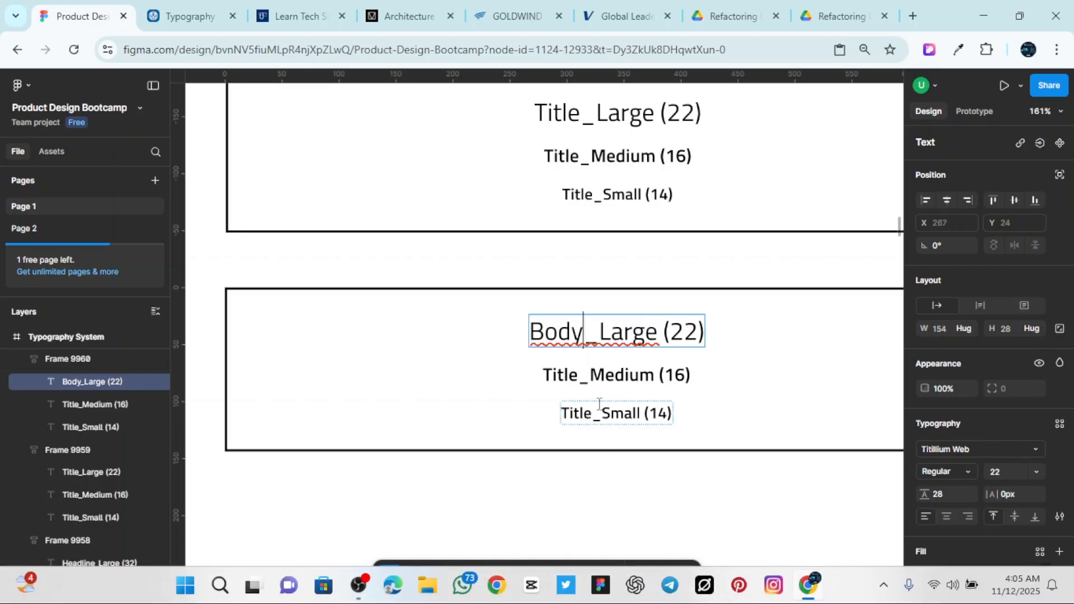
{"action": "left_click_drag", "start_coordinate": [581, 378], "coordinate": [509, 375]}
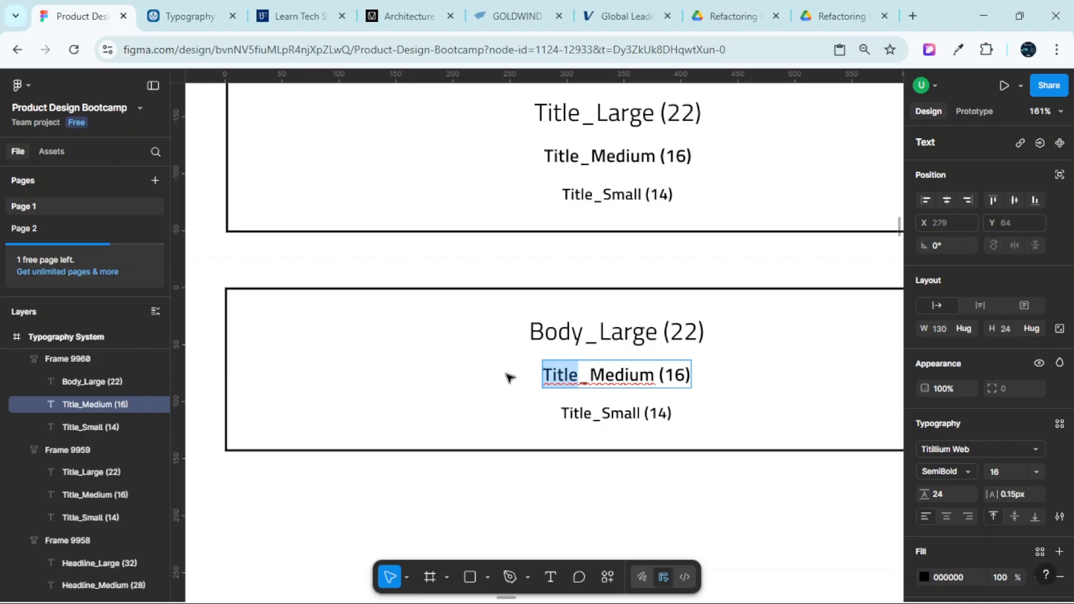
{"action": "type", "text": "Body"}
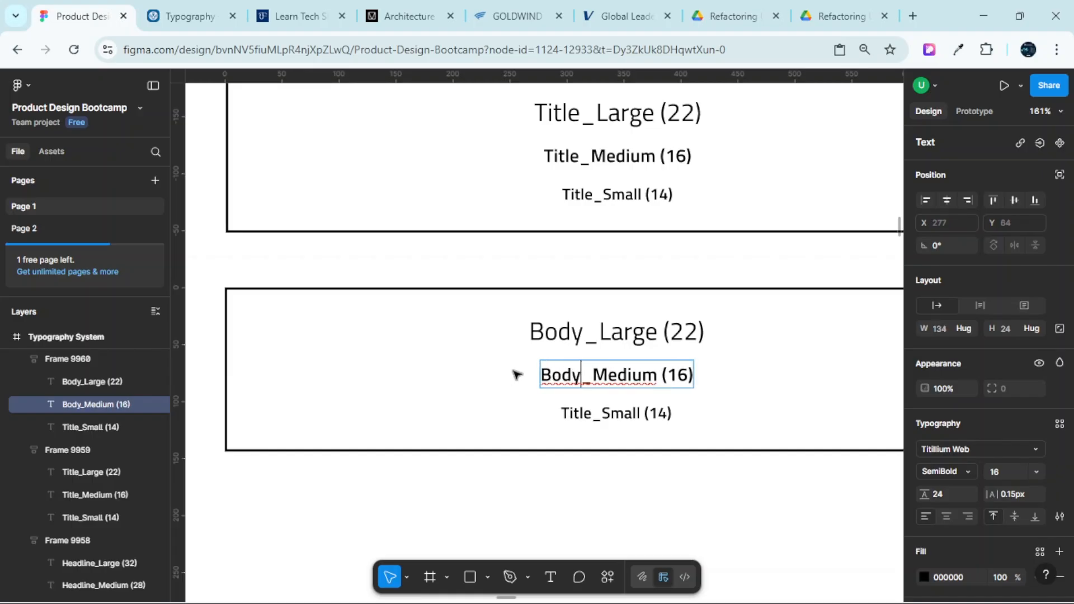
{"action": "left_click_drag", "start_coordinate": [594, 417], "coordinate": [538, 411]}
{"action": "scroll", "coordinate": [633, 421], "scroll_direction": "up", "scroll_amount": 5}
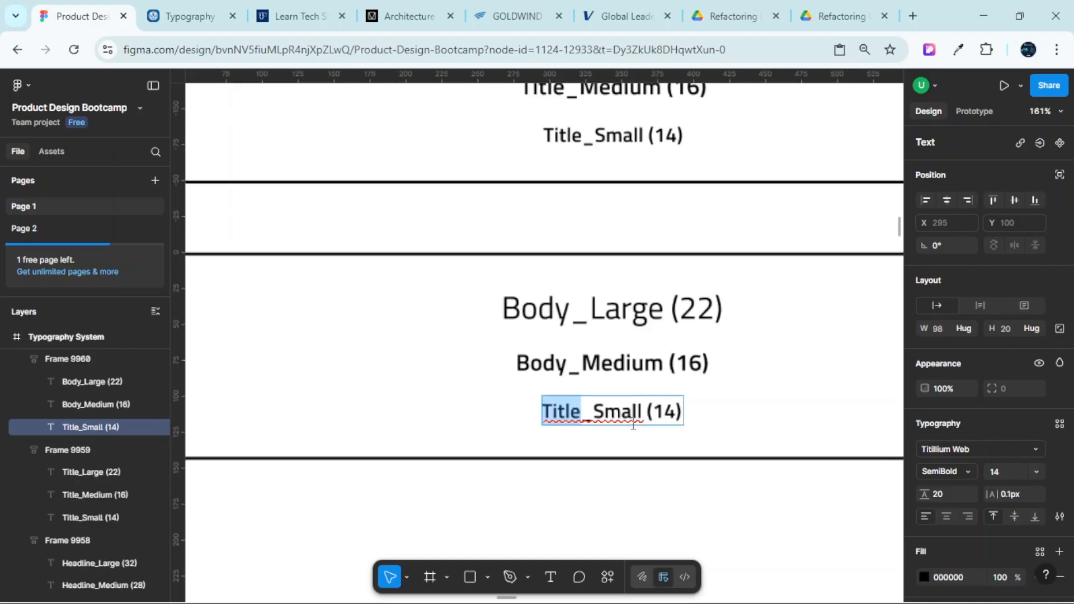
{"action": "type", "text": "Bod"}
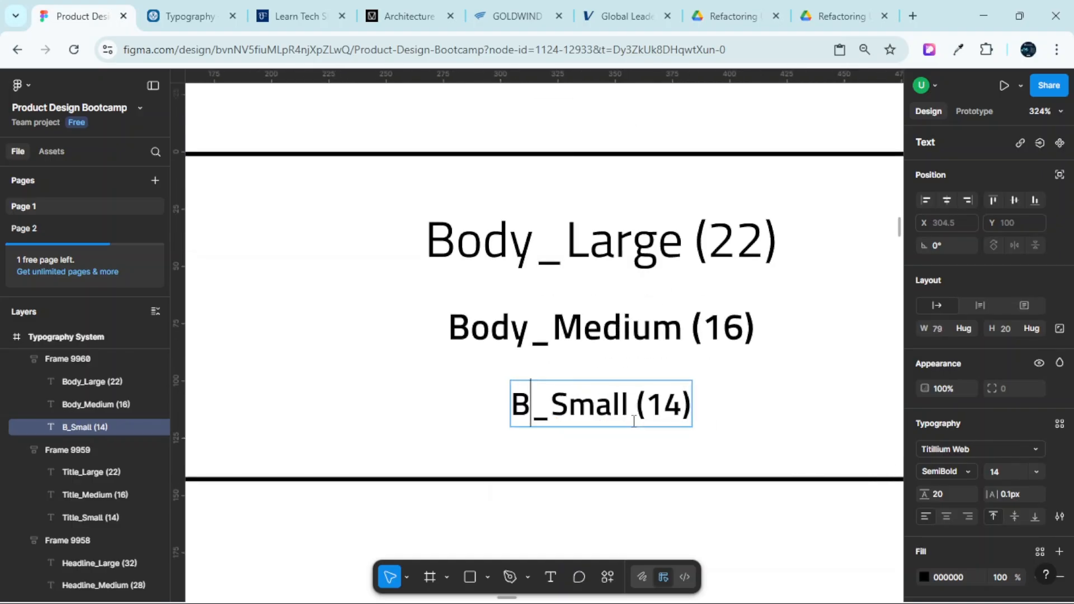
{"action": "type", "text": "y"}
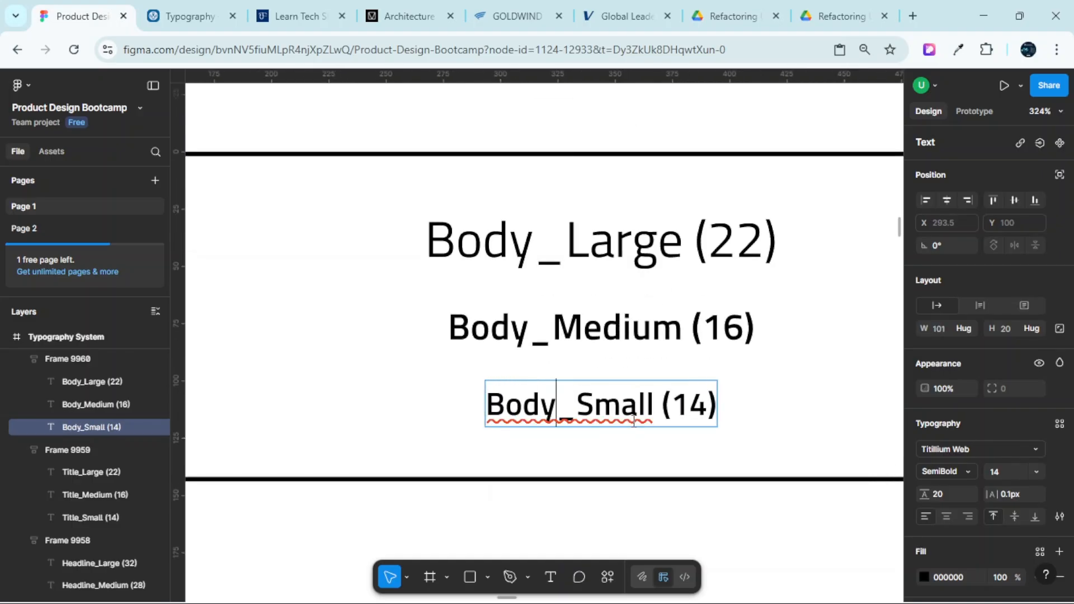
{"action": "scroll", "coordinate": [634, 421], "scroll_direction": "down", "scroll_amount": 3}
{"action": "key", "text": "Escape"}
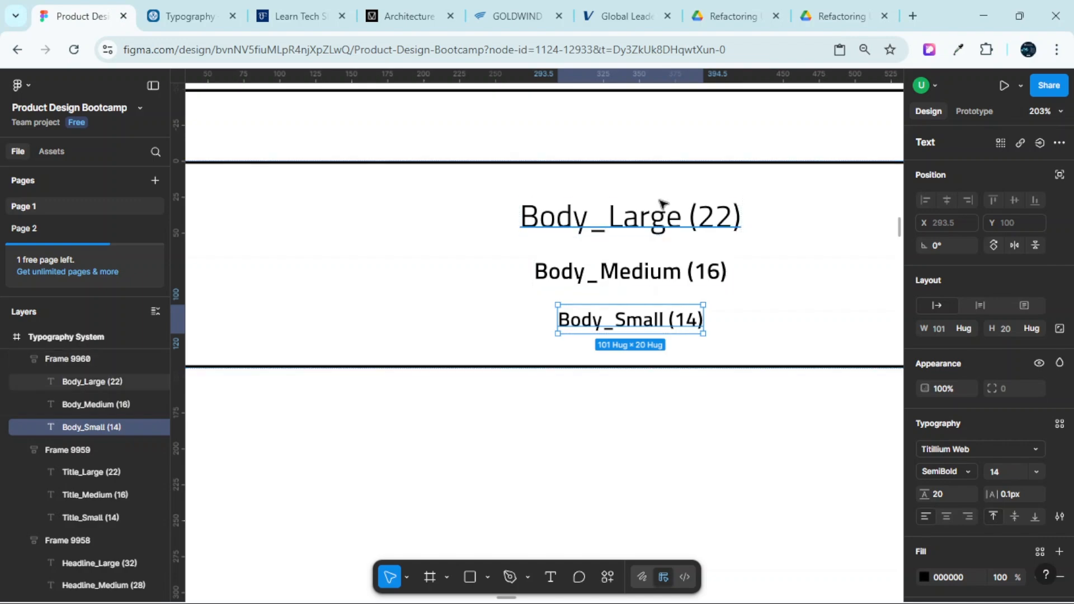
Select the Body_Large text, switch to the Material Design type scale tokens, collapse Title styles and expand the Body styles group
{"action": "left_click", "coordinate": [676, 224]}
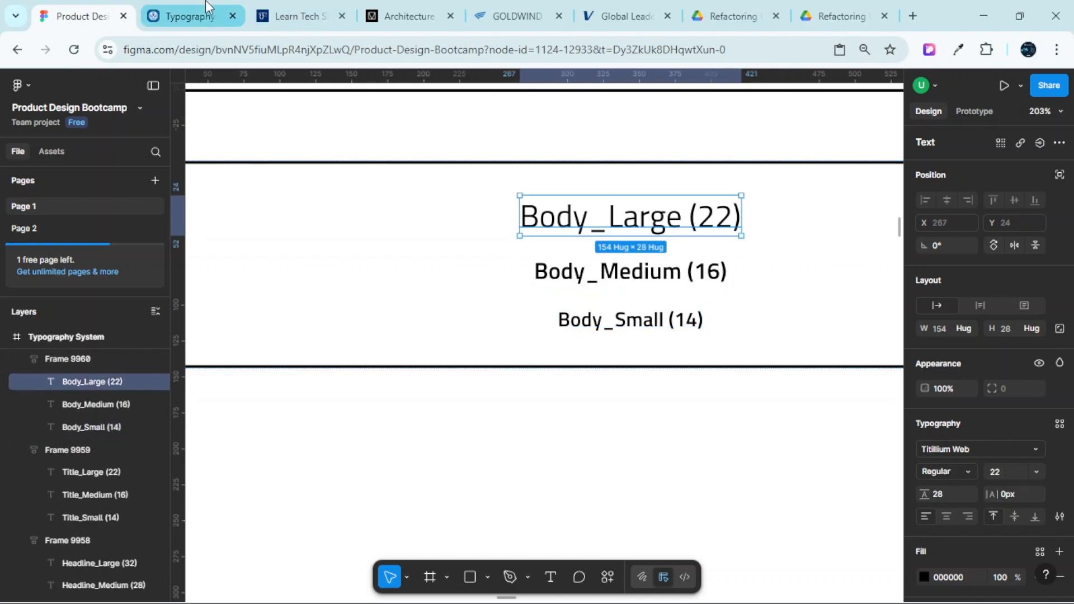
{"action": "left_click", "coordinate": [217, 13]}
{"action": "scroll", "coordinate": [698, 292], "scroll_direction": "up", "scroll_amount": 12}
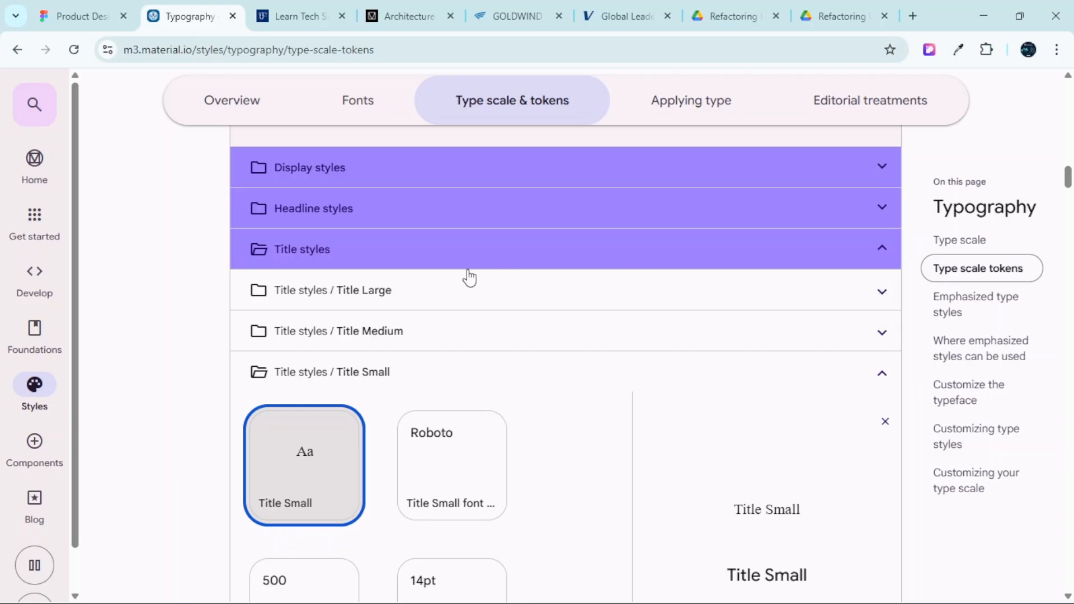
{"action": "left_click", "coordinate": [878, 248]}
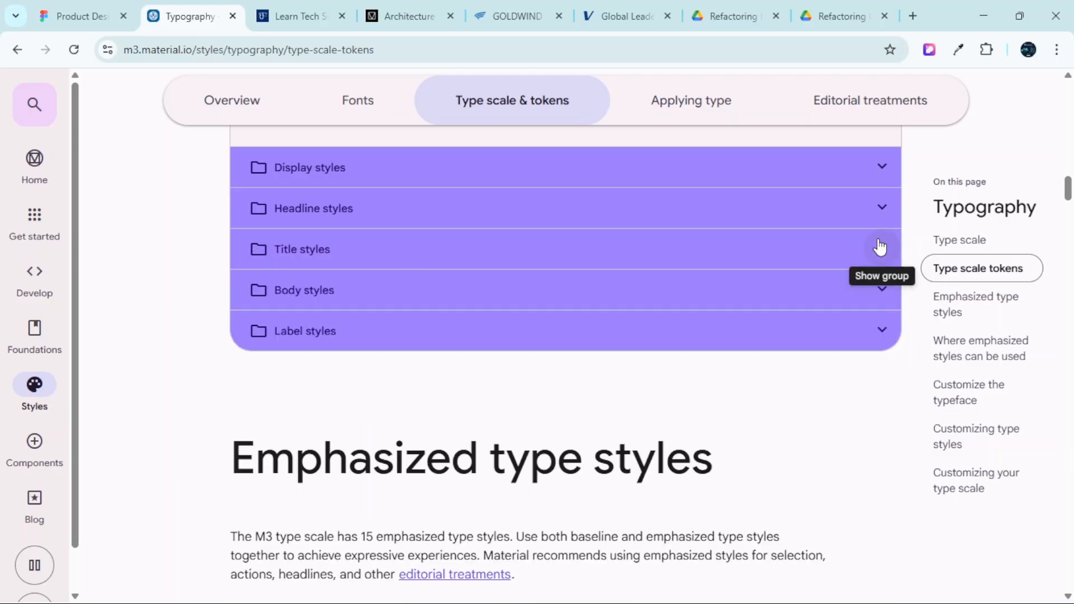
{"action": "left_click", "coordinate": [338, 297]}
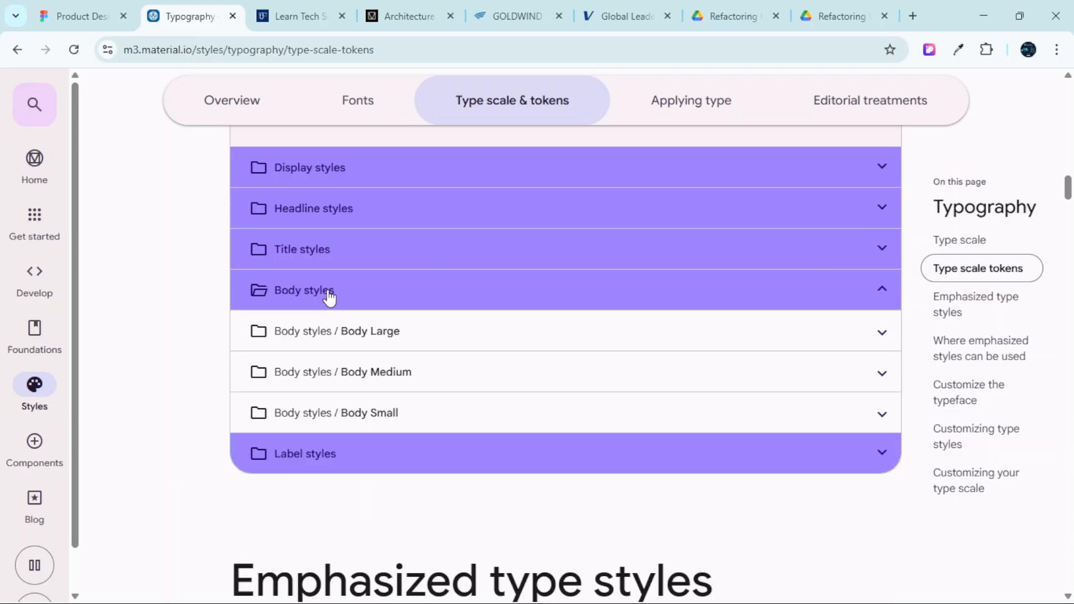
Expand Body Large within the Body styles group and open its token details down to the font weight and size
{"action": "scroll", "coordinate": [329, 293], "scroll_direction": "down", "scroll_amount": 1}
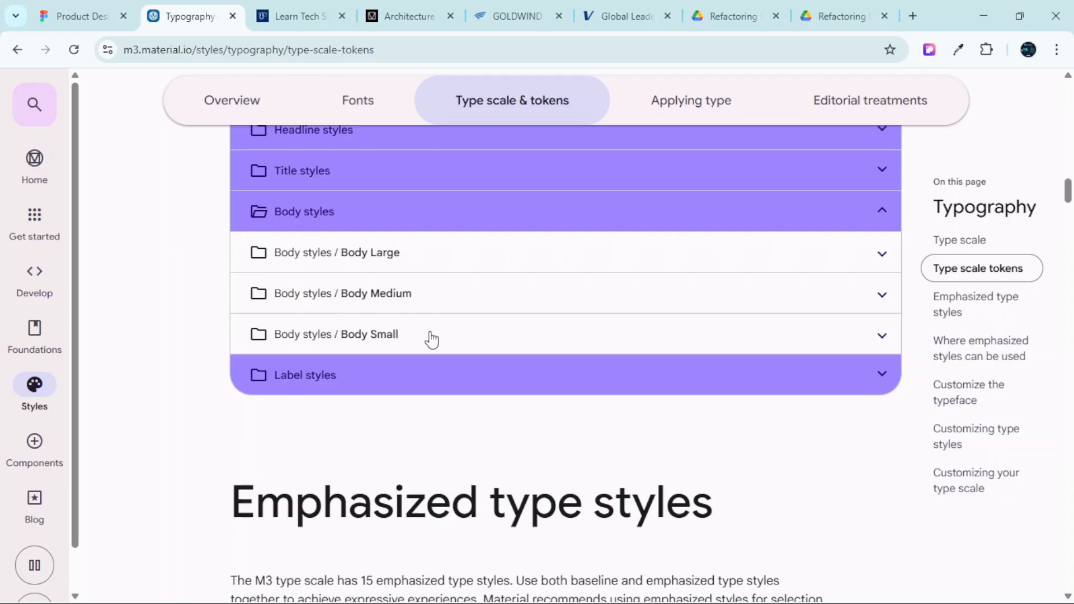
{"action": "left_click", "coordinate": [379, 259]}
{"action": "left_click", "coordinate": [318, 352]}
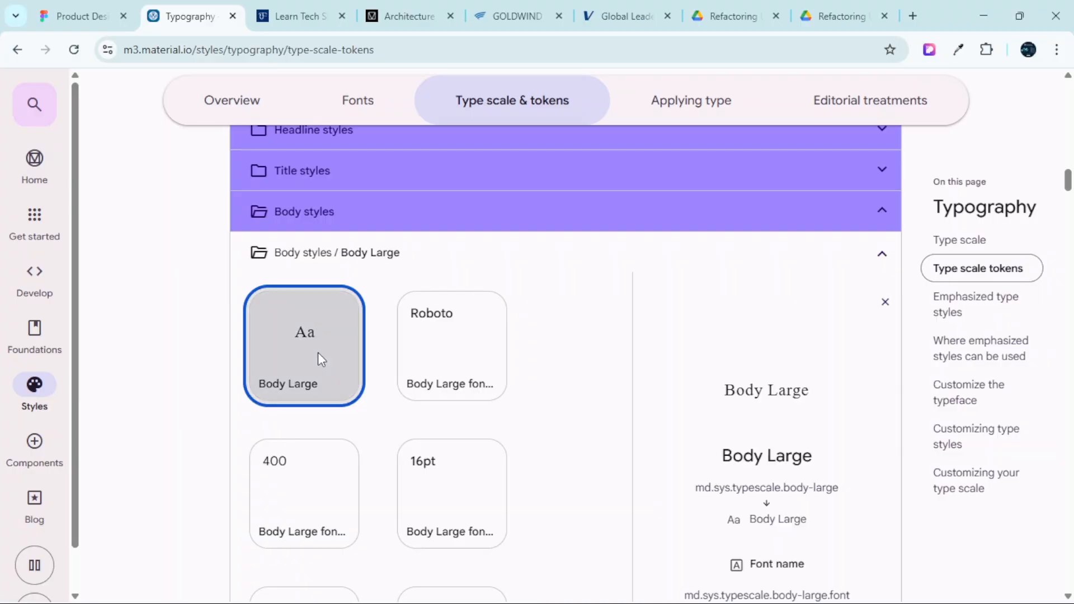
{"action": "scroll", "coordinate": [761, 361], "scroll_direction": "down", "scroll_amount": 5}
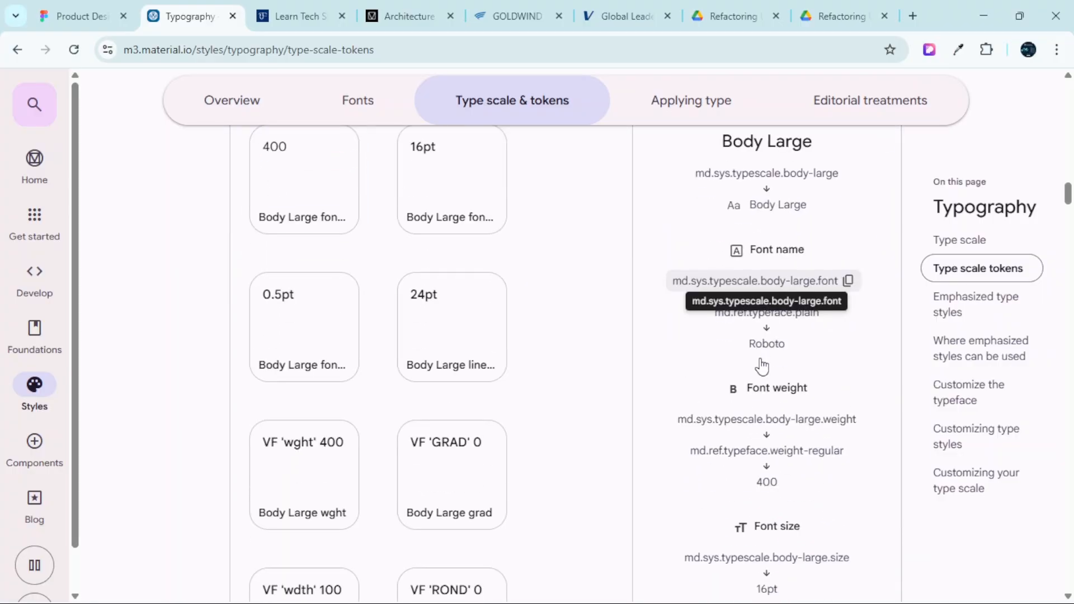
{"action": "scroll", "coordinate": [697, 347], "scroll_direction": "down", "scroll_amount": 3}
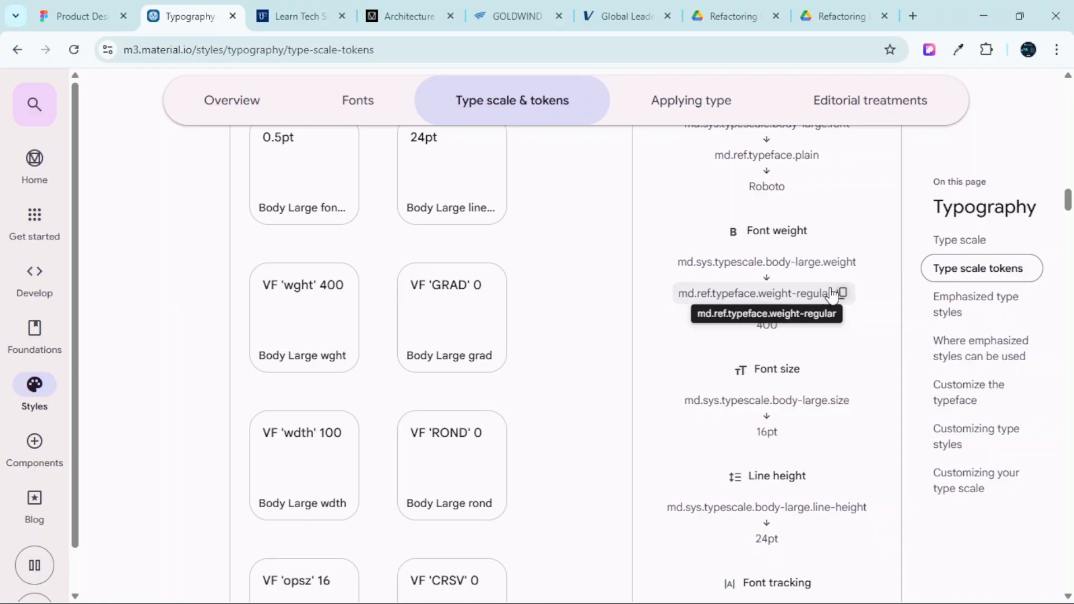
Check the Body Large font size token in Material Design, then return to Figma and set the Body_Large text size to 16
{"action": "left_click", "coordinate": [60, 8]}
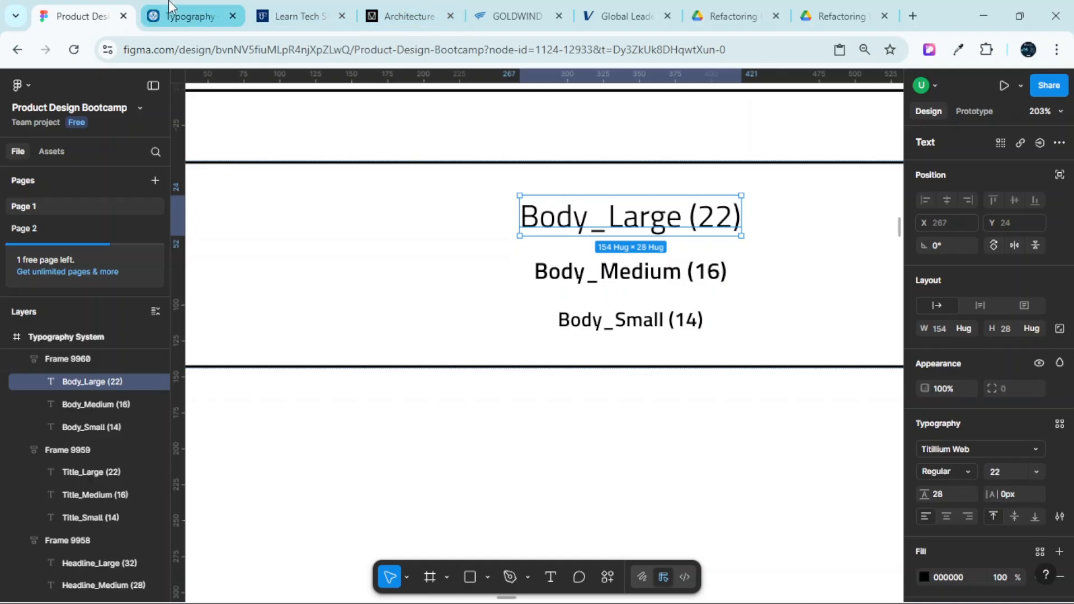
{"action": "left_click", "coordinate": [178, 16]}
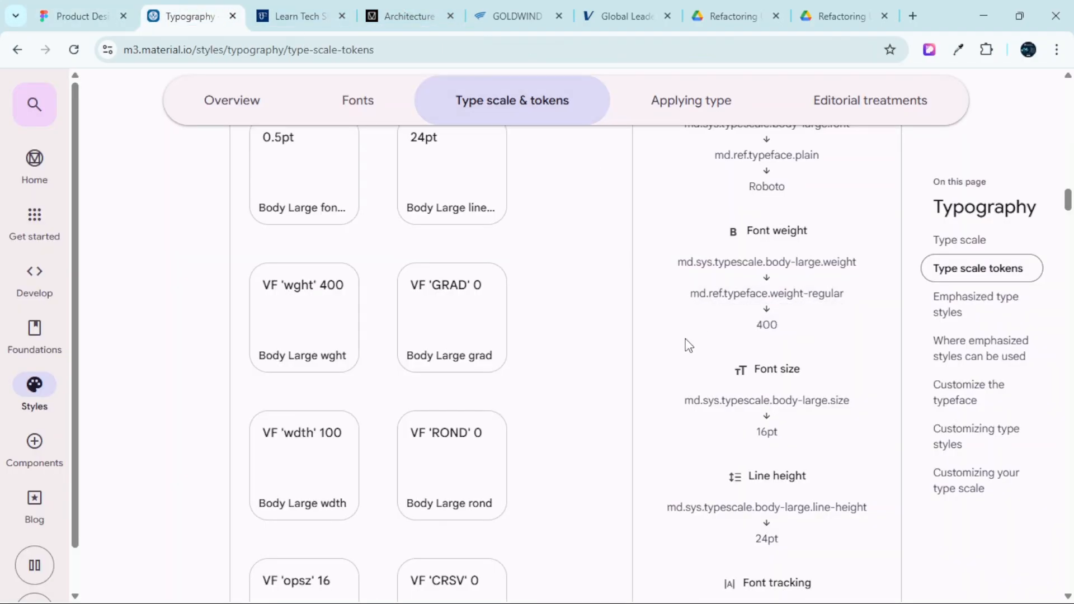
{"action": "scroll", "coordinate": [697, 330], "scroll_direction": "down", "scroll_amount": 2}
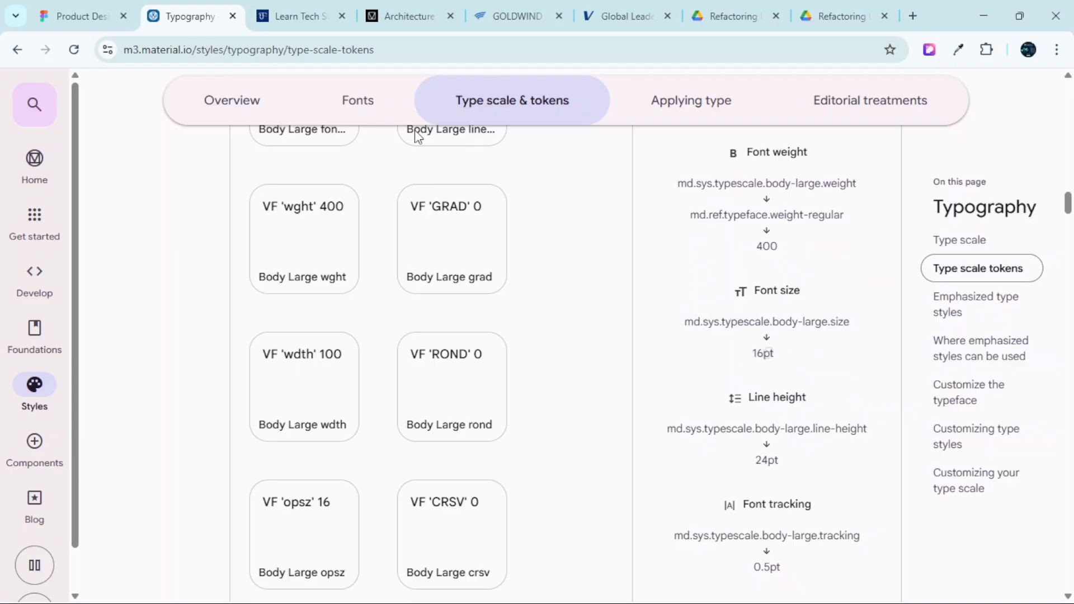
{"action": "left_click", "coordinate": [106, 16]}
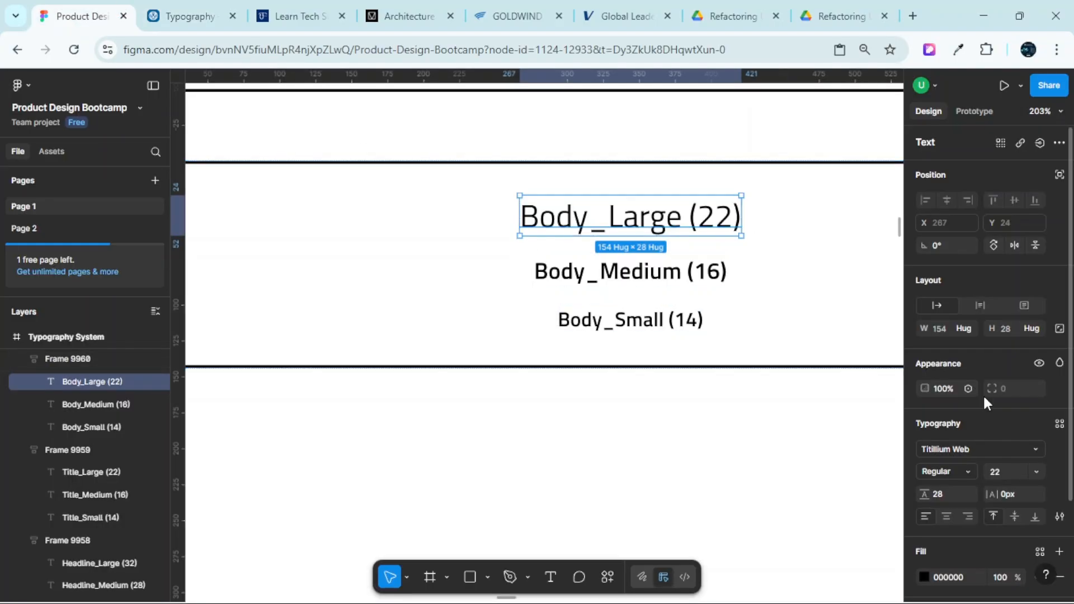
{"action": "scroll", "coordinate": [1014, 472], "scroll_direction": "down", "scroll_amount": 2}
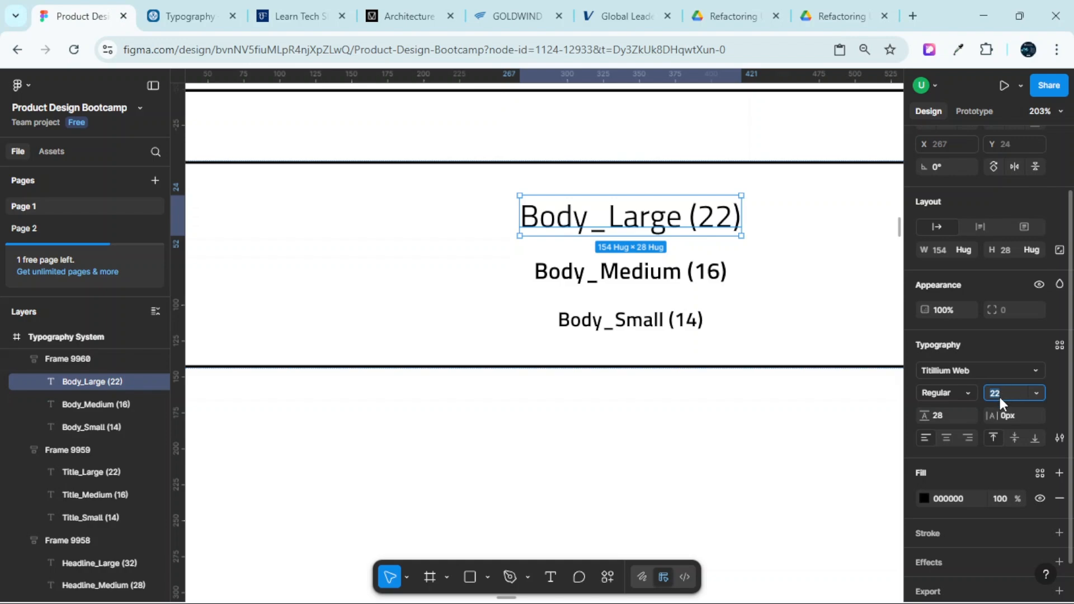
{"action": "key", "text": "Return"}
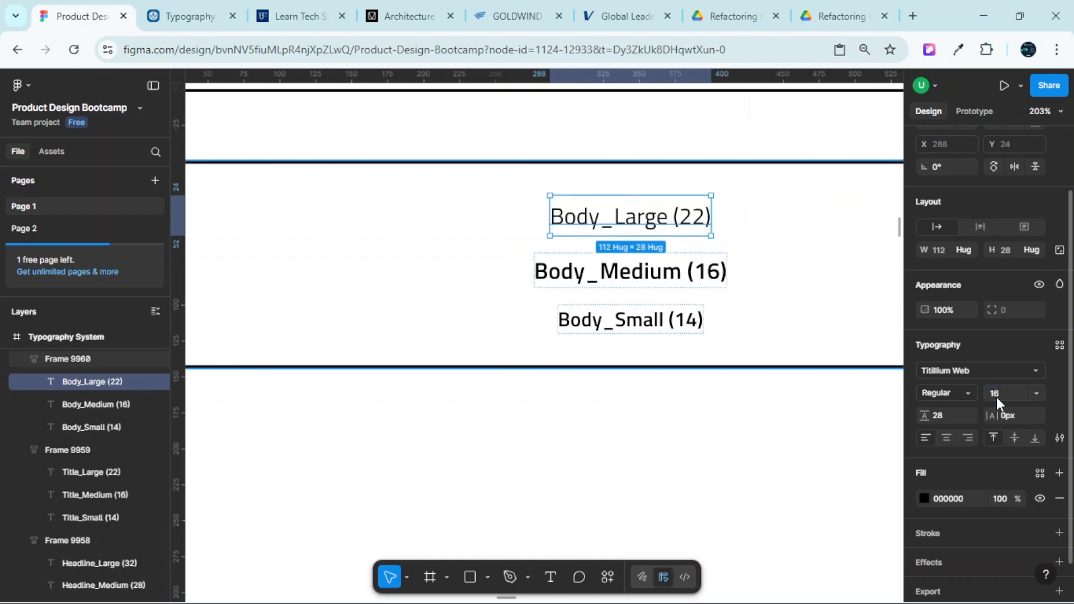
Change the number in the Body_Large text label to 16
{"action": "scroll", "coordinate": [804, 319], "scroll_direction": "up", "scroll_amount": 3}
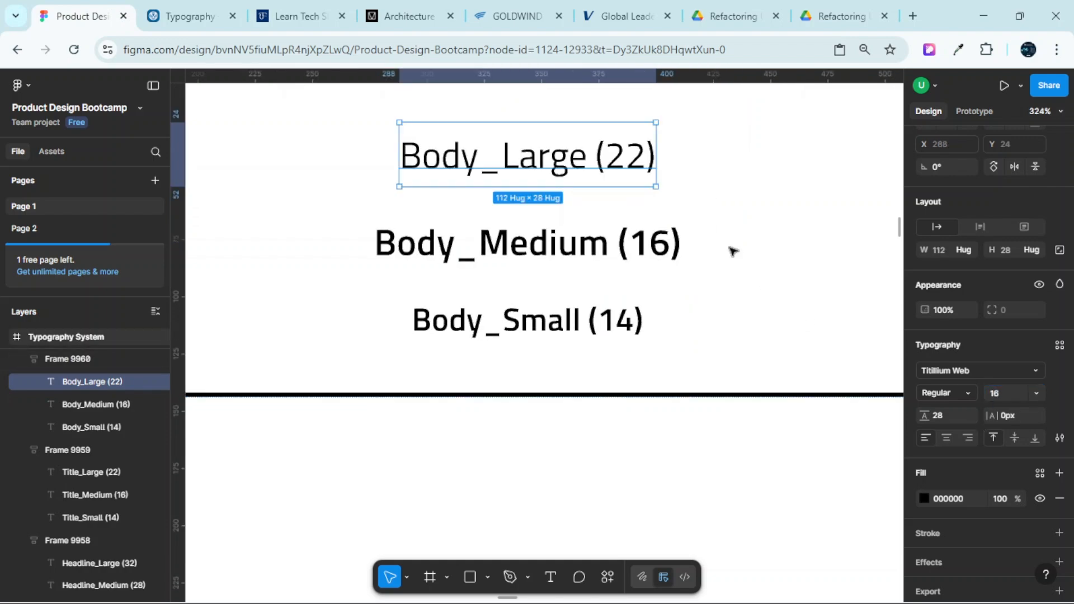
{"action": "double_click", "coordinate": [637, 158]}
{"action": "left_click", "coordinate": [647, 155]}
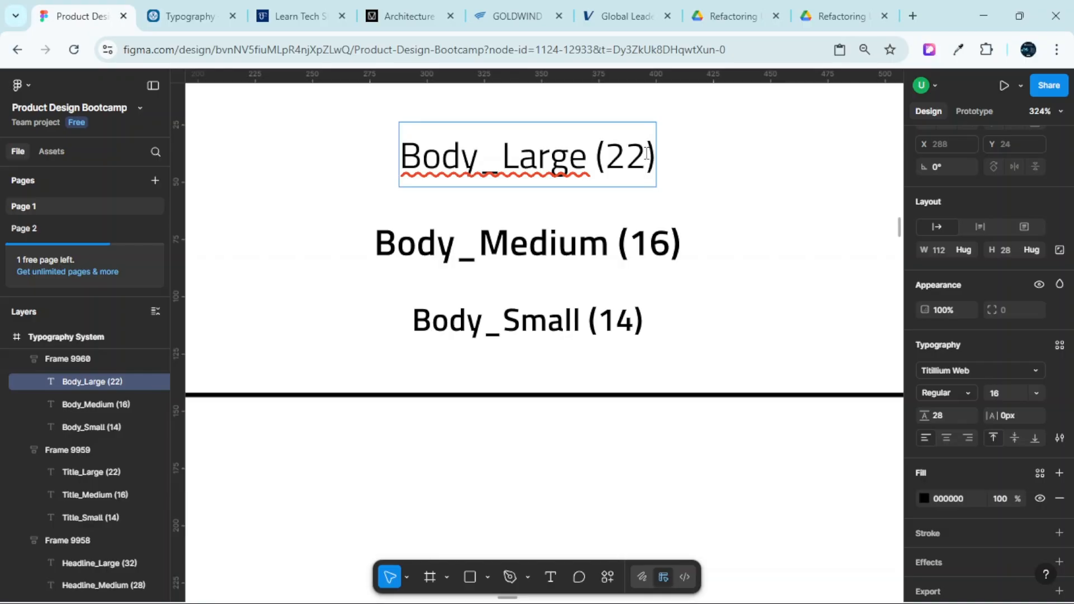
{"action": "key", "text": "BackSpace"}
{"action": "key", "text": "BackSpace"}
{"action": "type", "text": "16"}
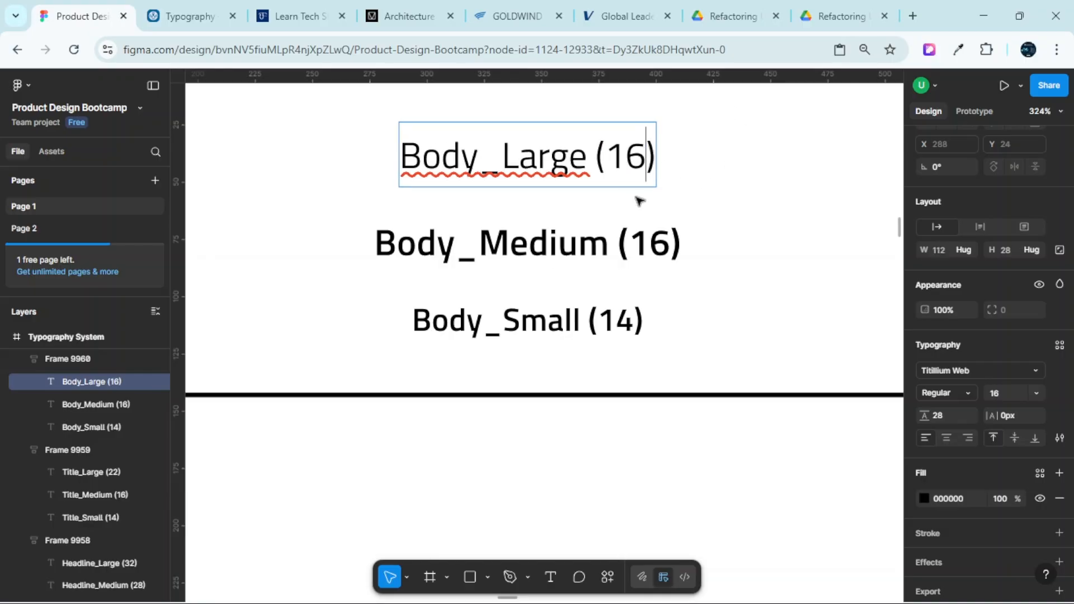
{"action": "key", "text": "Escape"}
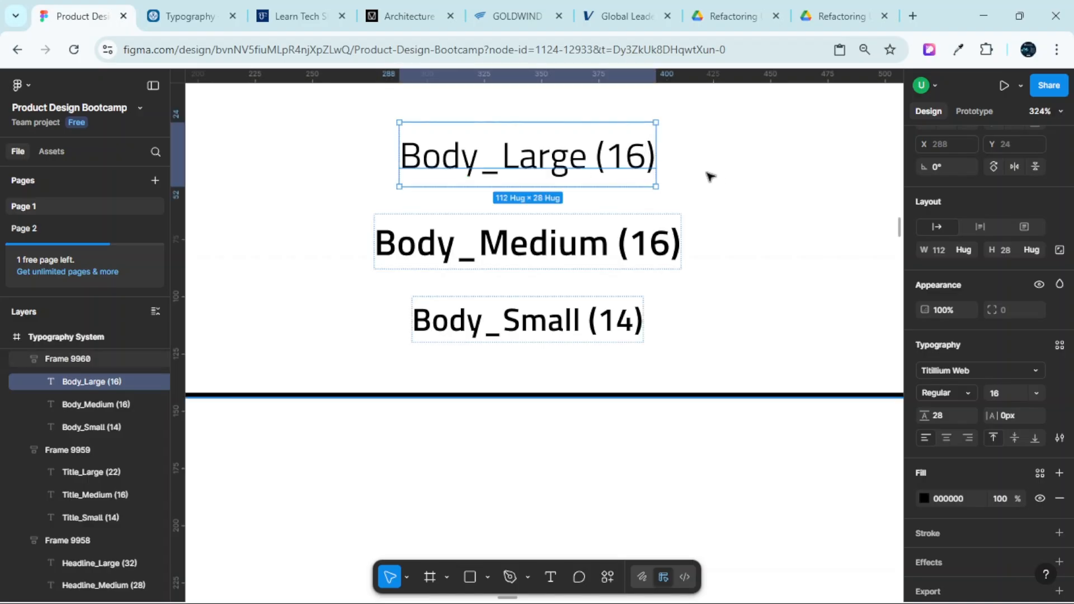
Look up the Body Large line height in the Material Design tokens and set the Body_Large line height to 24 in Figma
{"action": "left_click", "coordinate": [191, 16]}
{"action": "scroll", "coordinate": [814, 357], "scroll_direction": "down", "scroll_amount": 1}
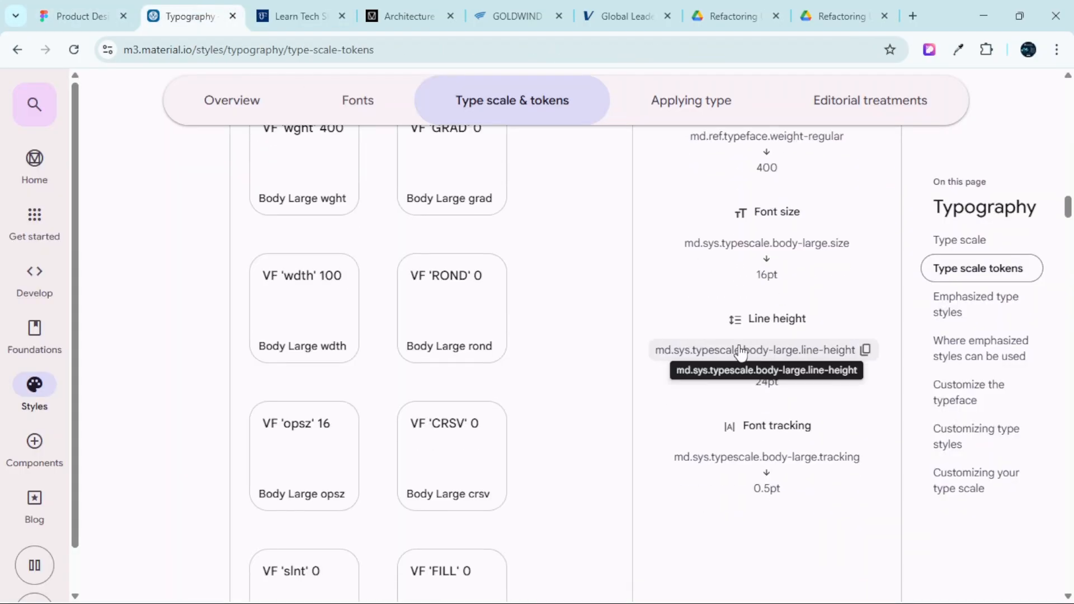
{"action": "left_click", "coordinate": [135, 6]}
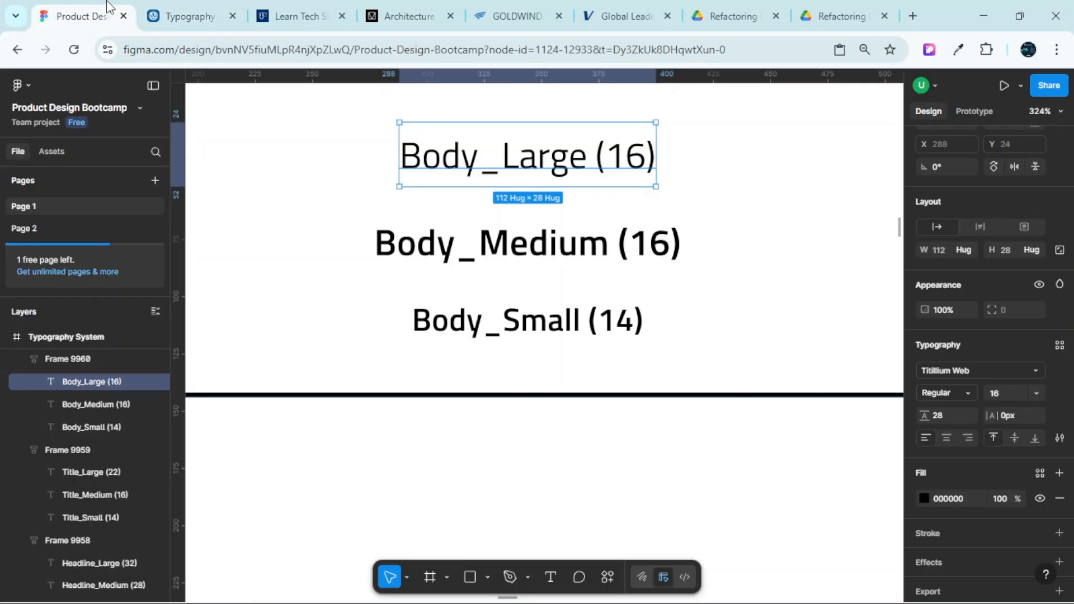
{"action": "left_click", "coordinate": [941, 417]}
{"action": "type", "text": "24"}
{"action": "key", "text": "Return"}
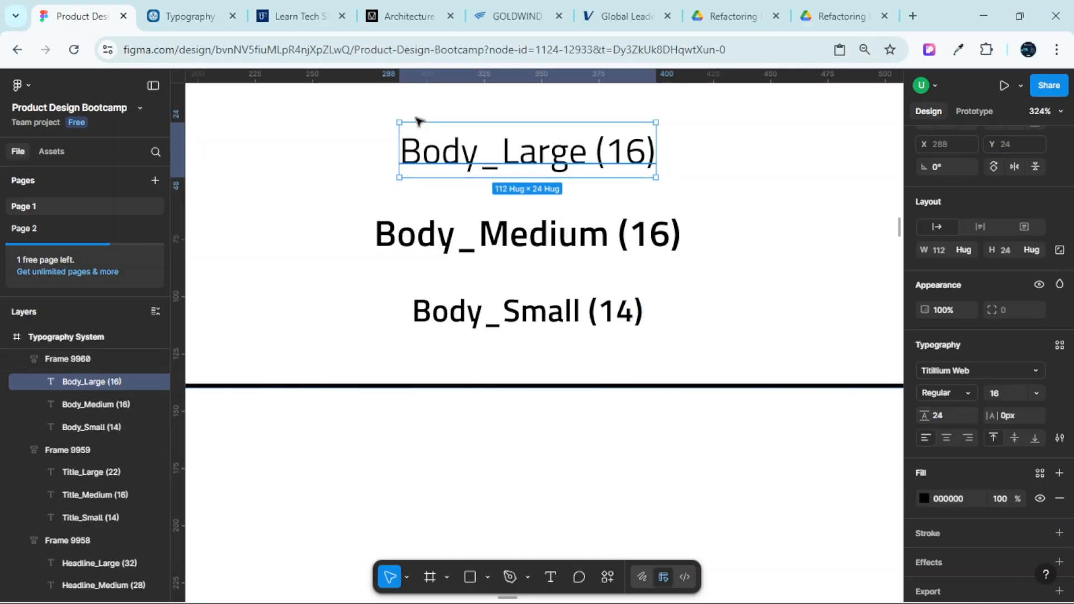
Look up the Body Large font tracking in the Material Design tokens and set the Body_Large letter spacing to 0.5px in Figma
{"action": "left_click", "coordinate": [206, 8]}
{"action": "scroll", "coordinate": [843, 398], "scroll_direction": "down", "scroll_amount": 2}
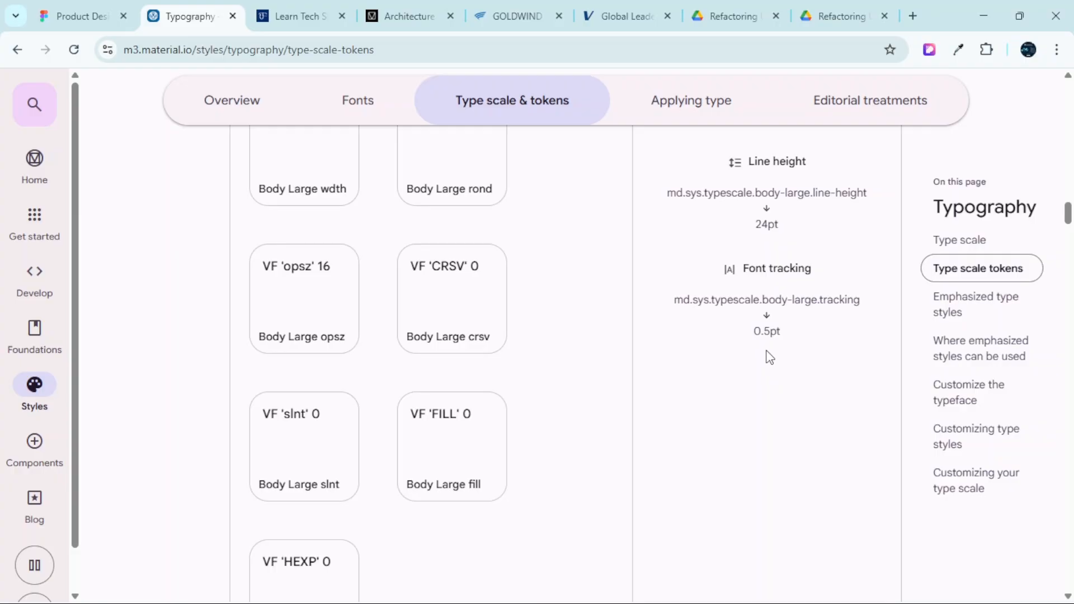
{"action": "left_click", "coordinate": [78, 15]}
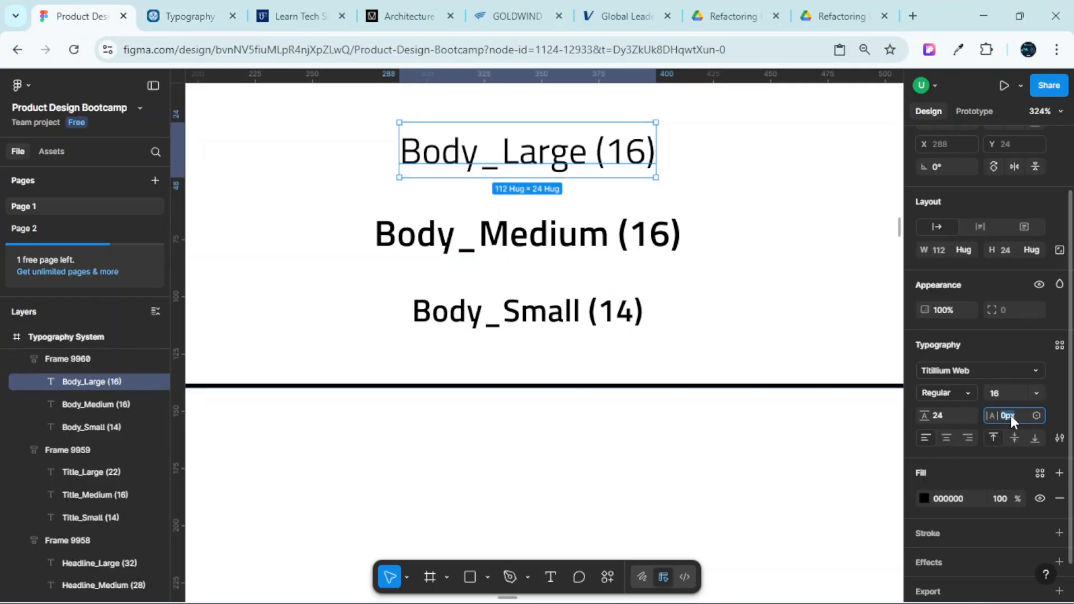
{"action": "type", "text": "0"}
{"action": "key", "text": "Return"}
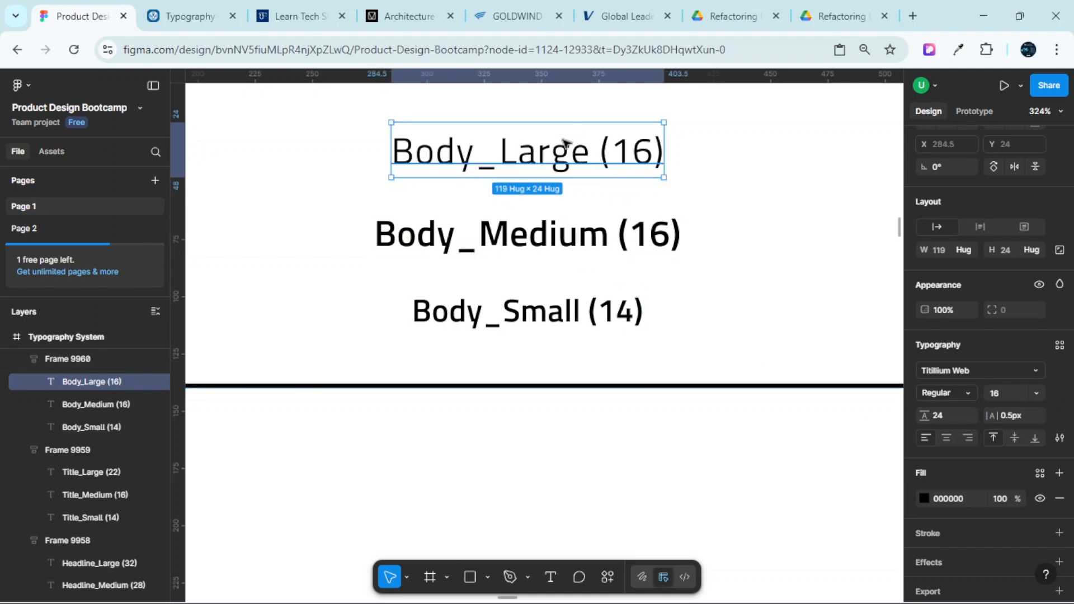
Select the Body_Medium text, switch to the Material Design tokens, collapse Body Large and open the Body Medium token details
{"action": "left_click", "coordinate": [587, 234]}
{"action": "left_click", "coordinate": [182, 15]}
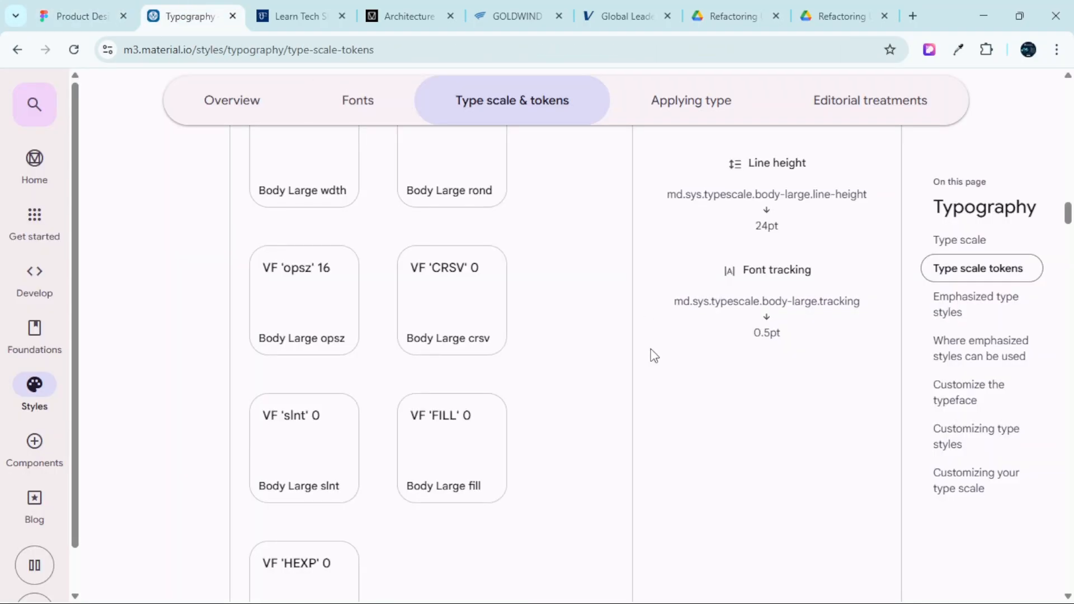
{"action": "scroll", "coordinate": [646, 381], "scroll_direction": "up", "scroll_amount": 10}
{"action": "scroll", "coordinate": [646, 400], "scroll_direction": "down", "scroll_amount": 4}
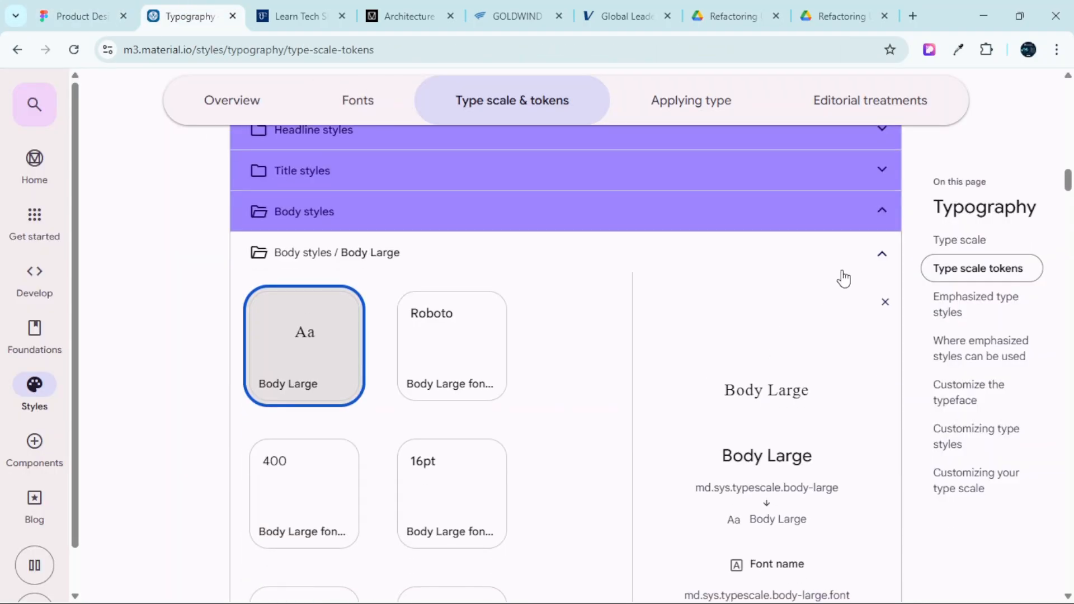
{"action": "left_click", "coordinate": [882, 254]}
{"action": "left_click", "coordinate": [352, 303]}
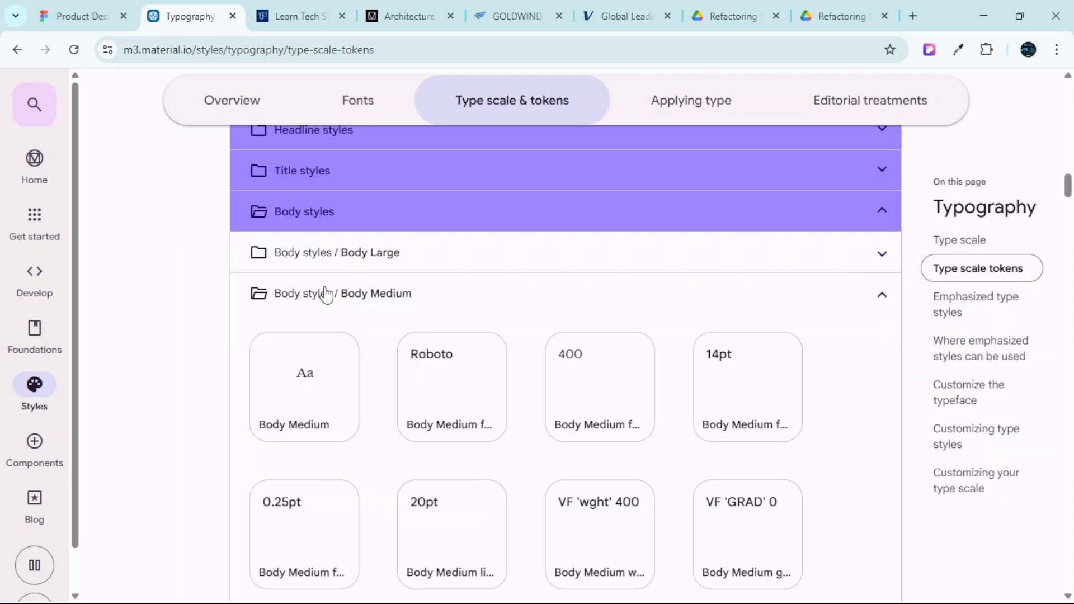
{"action": "left_click", "coordinate": [302, 256]}
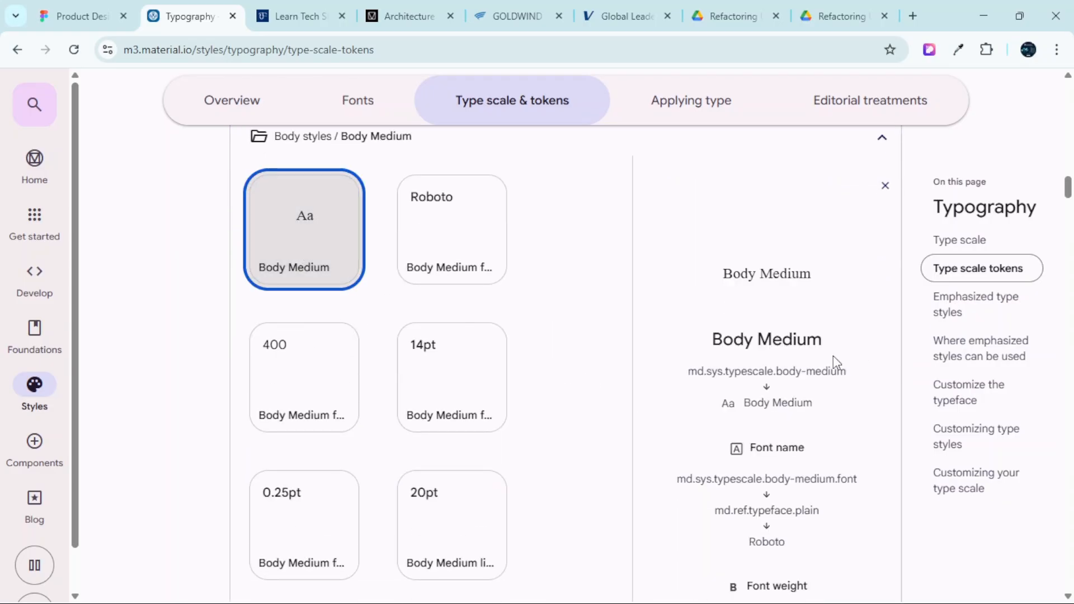
{"action": "scroll", "coordinate": [834, 359], "scroll_direction": "down", "scroll_amount": 3}
{"action": "scroll", "coordinate": [806, 347], "scroll_direction": "down", "scroll_amount": 3}
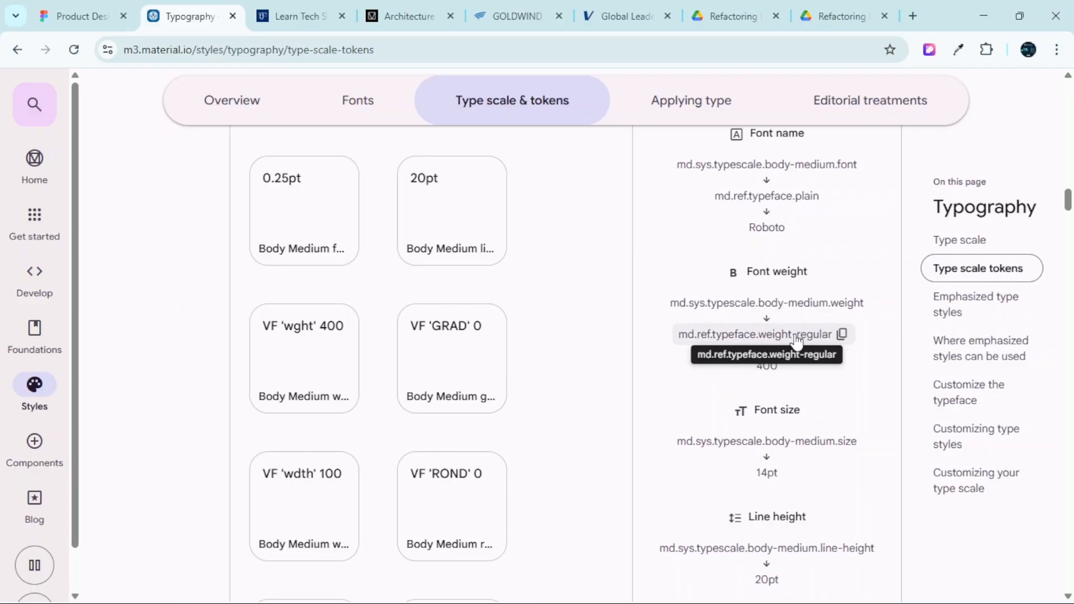
Switch back to Figma and set the Body_Medium font weight to Regular
{"action": "left_click", "coordinate": [78, 7]}
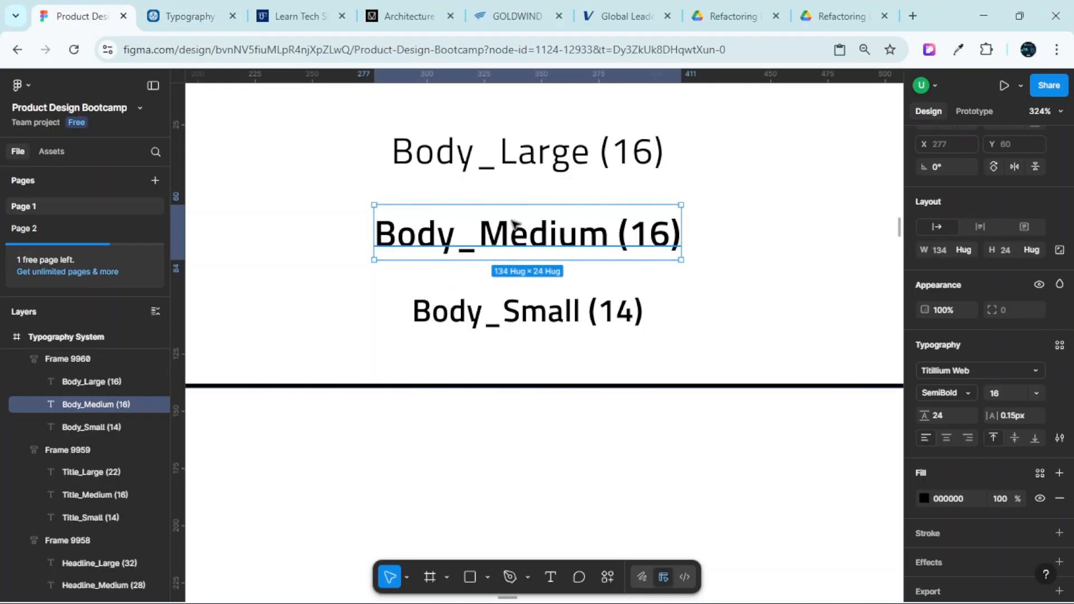
{"action": "left_click", "coordinate": [963, 393]}
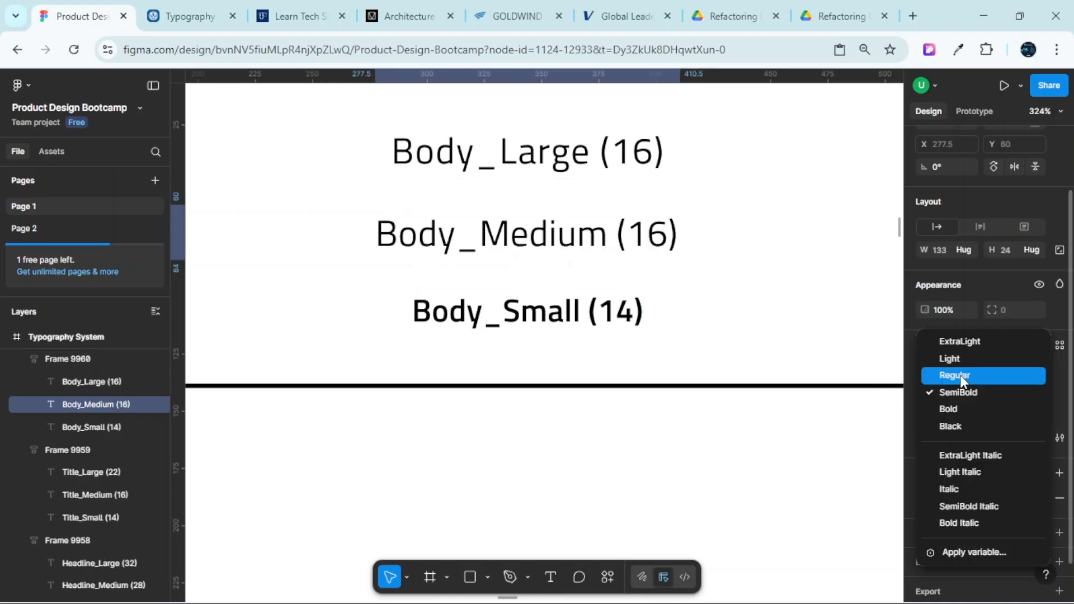
{"action": "left_click", "coordinate": [952, 375]}
Look up the Body Medium font size in the Material Design tokens and set the Body_Medium text size to 14 in Figma
{"action": "left_click", "coordinate": [185, 16]}
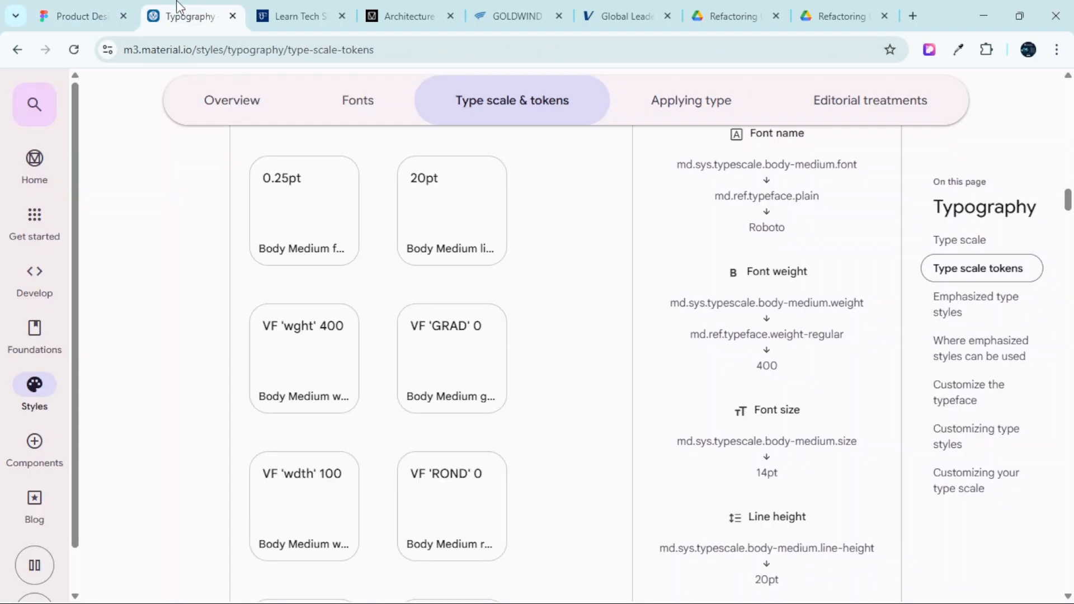
{"action": "scroll", "coordinate": [758, 397], "scroll_direction": "down", "scroll_amount": 1}
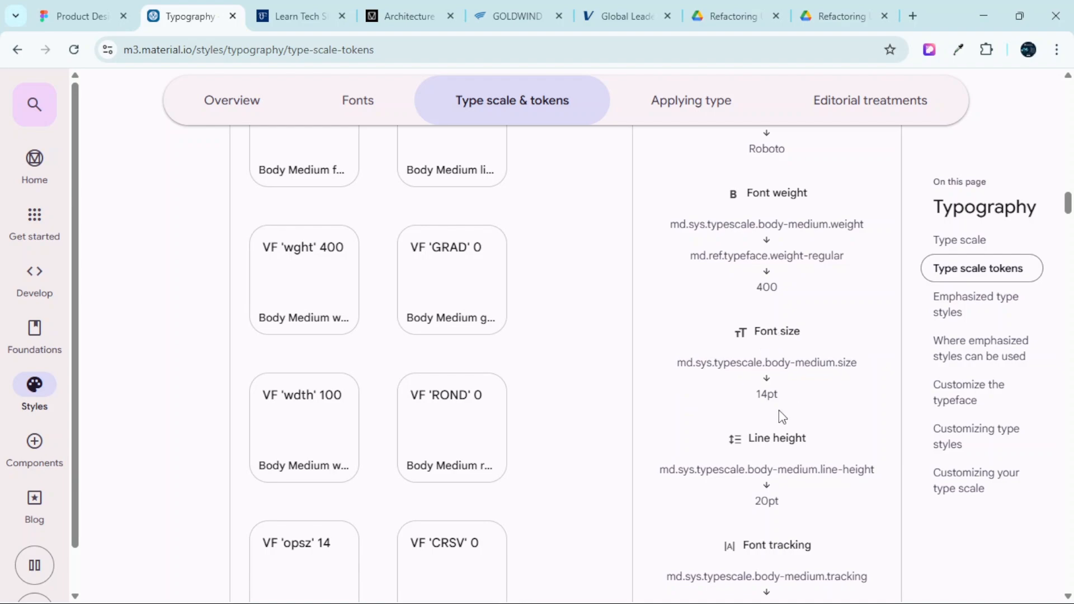
{"action": "left_click", "coordinate": [84, 15]}
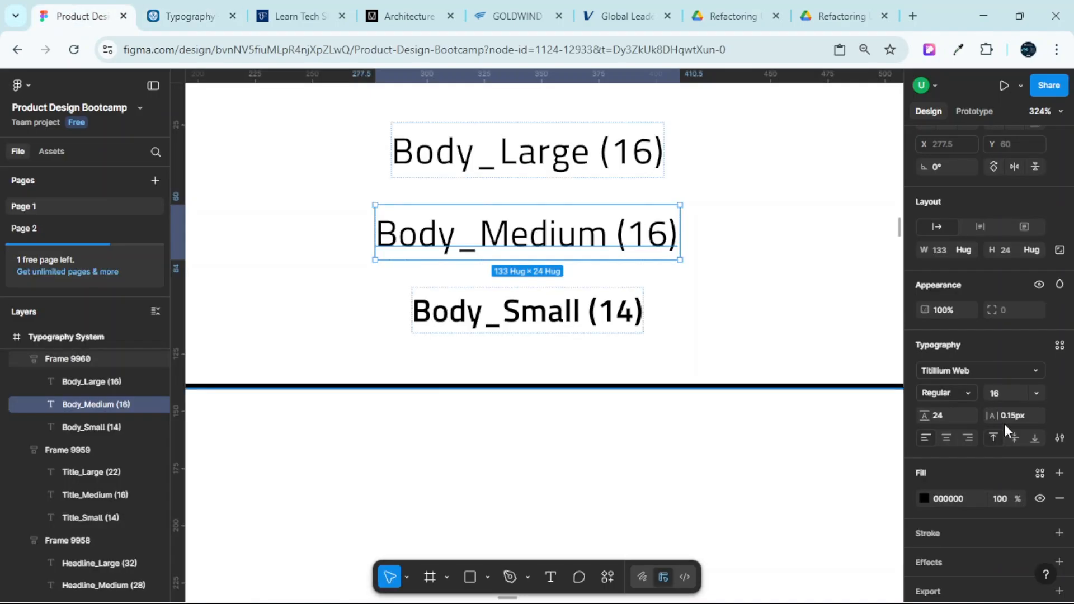
{"action": "left_click", "coordinate": [1008, 395]}
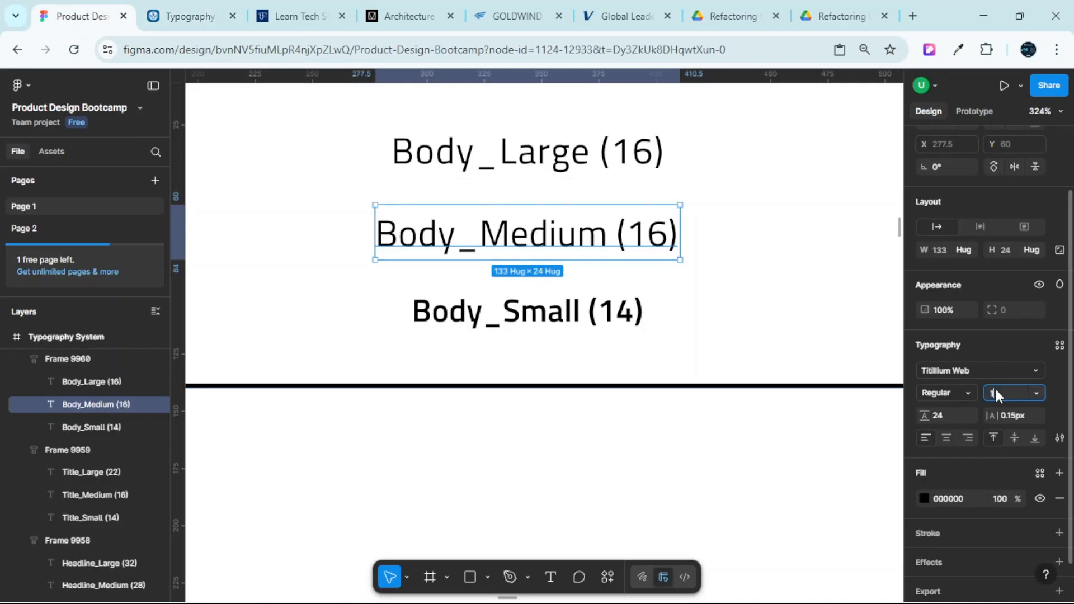
{"action": "key", "text": "Return"}
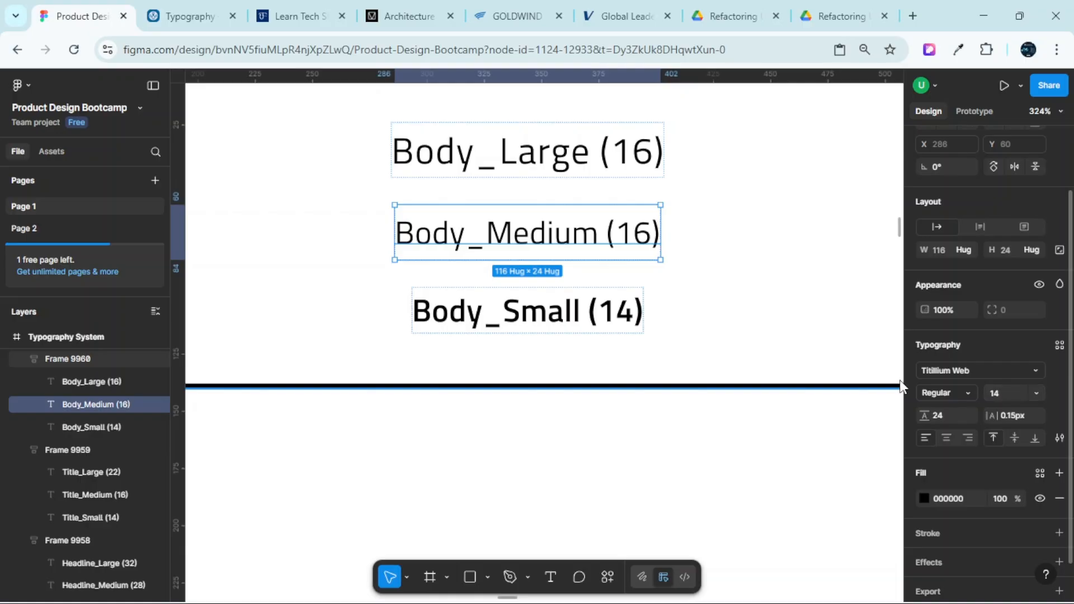
Change the number in the Body_Medium text label to 14
{"action": "scroll", "coordinate": [595, 237], "scroll_direction": "up", "scroll_amount": 3}
{"action": "double_click", "coordinate": [654, 208]}
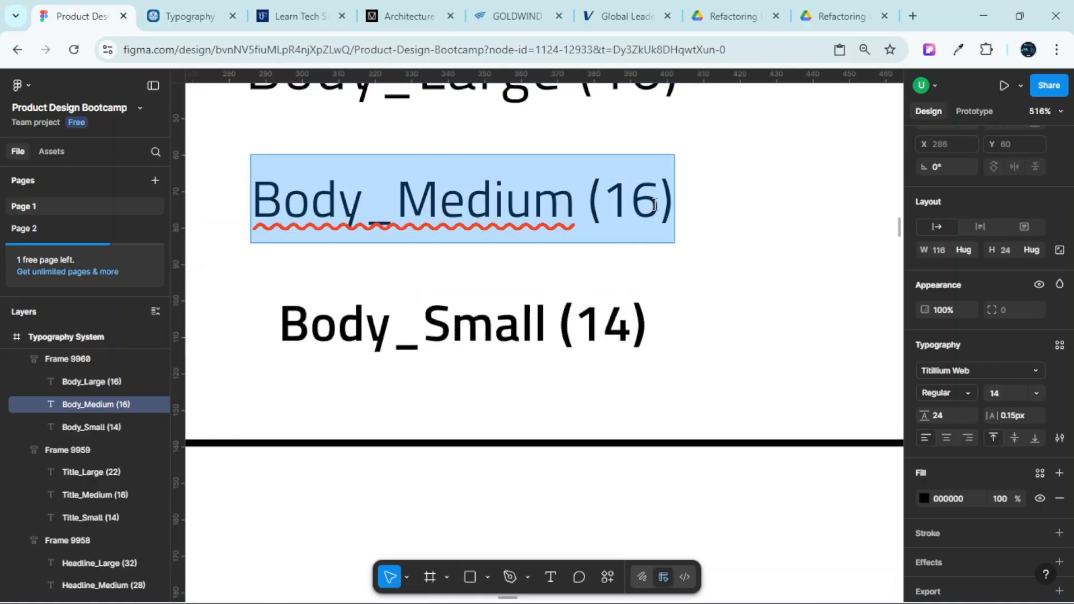
{"action": "left_click", "coordinate": [656, 205]}
{"action": "key", "text": "BackSpace"}
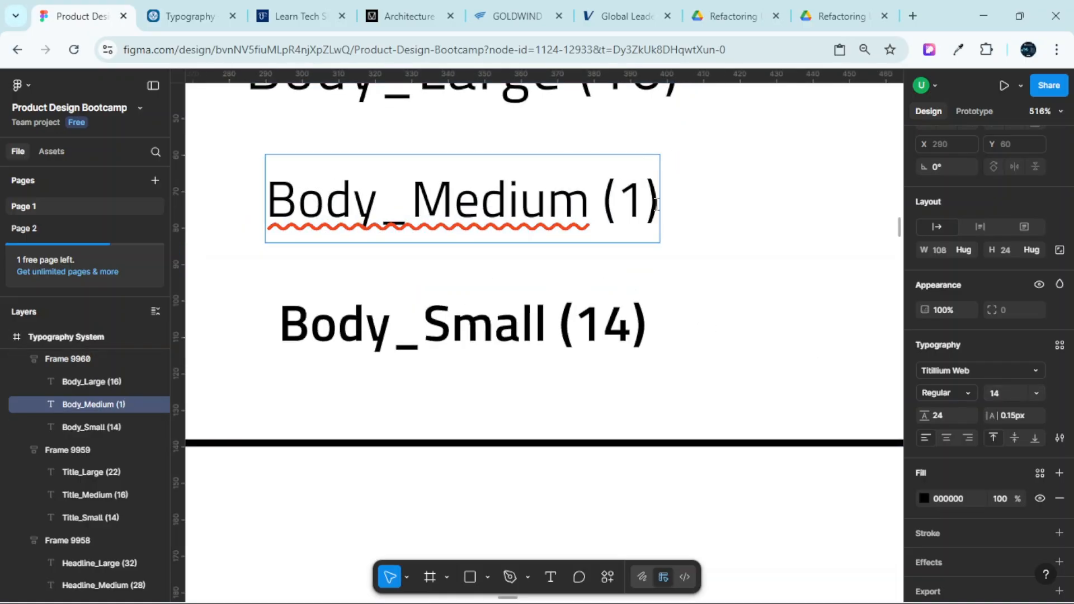
{"action": "type", "text": "4"}
{"action": "key", "text": "Escape"}
{"action": "scroll", "coordinate": [743, 278], "scroll_direction": "down", "scroll_amount": 3}
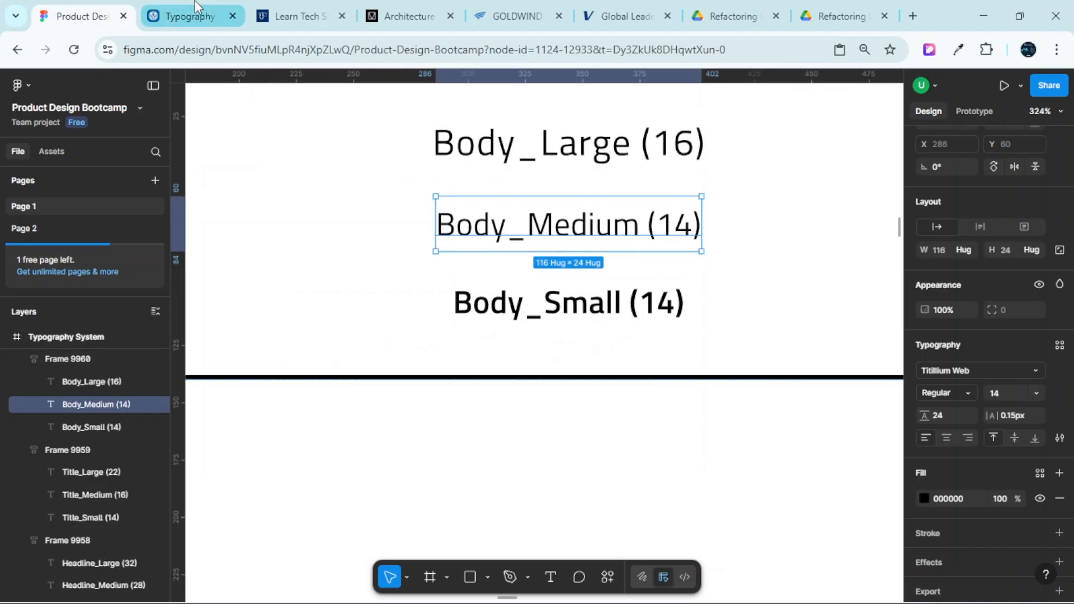
Look up the Body Medium line height in the Material Design tokens and set the Body_Medium line height to 20 in Figma
{"action": "left_click", "coordinate": [190, 16]}
{"action": "scroll", "coordinate": [812, 363], "scroll_direction": "down", "scroll_amount": 3}
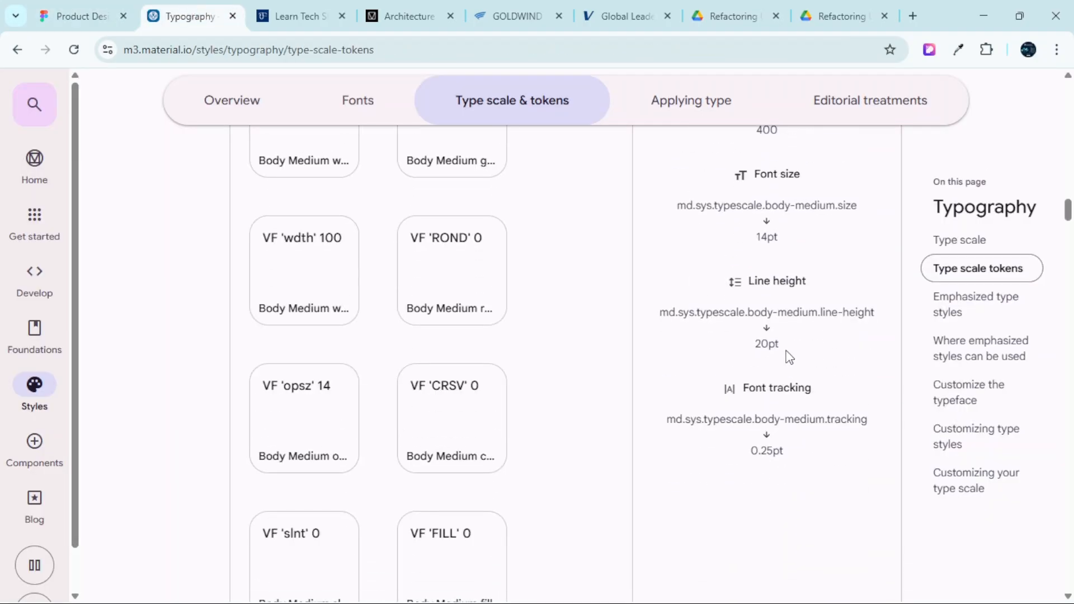
{"action": "left_click", "coordinate": [84, 16]}
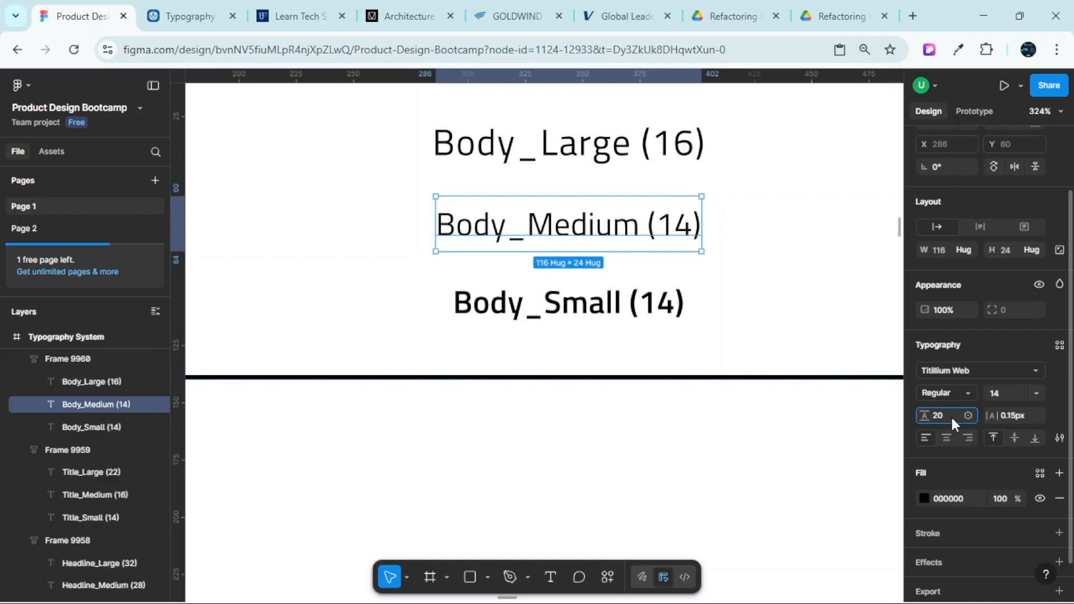
{"action": "key", "text": "Return"}
Look up the Body Medium font tracking in the Material Design tokens and set the Body_Medium letter spacing to 0.25px in Figma
{"action": "left_click", "coordinate": [187, 14]}
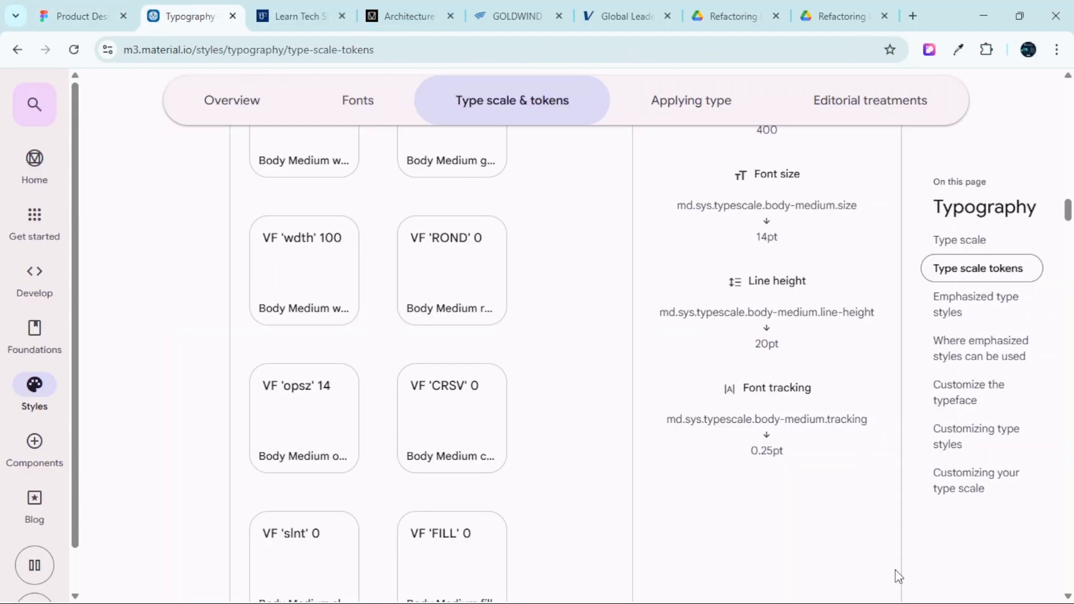
{"action": "scroll", "coordinate": [773, 428], "scroll_direction": "down", "scroll_amount": 1}
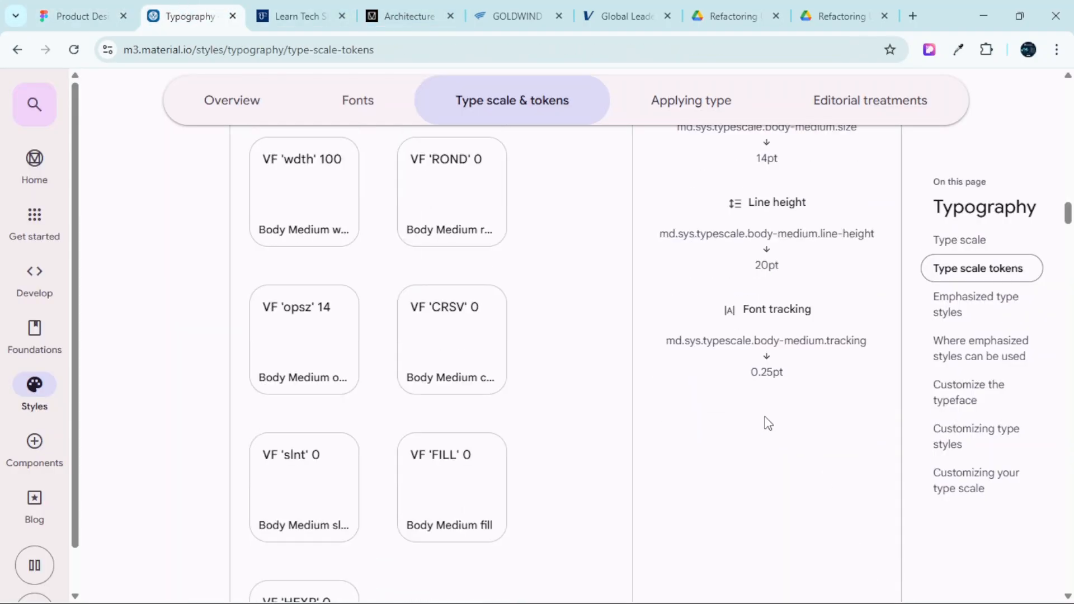
{"action": "left_click", "coordinate": [62, 6]}
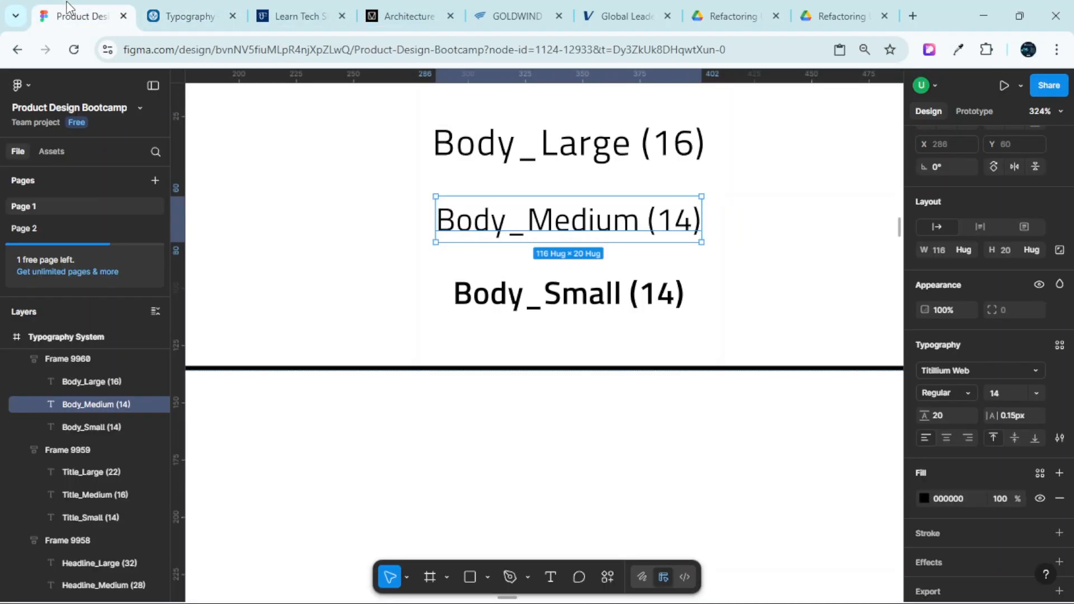
{"action": "left_click", "coordinate": [1016, 415]}
{"action": "type", "text": "0.25px"}
{"action": "key", "text": "Return"}
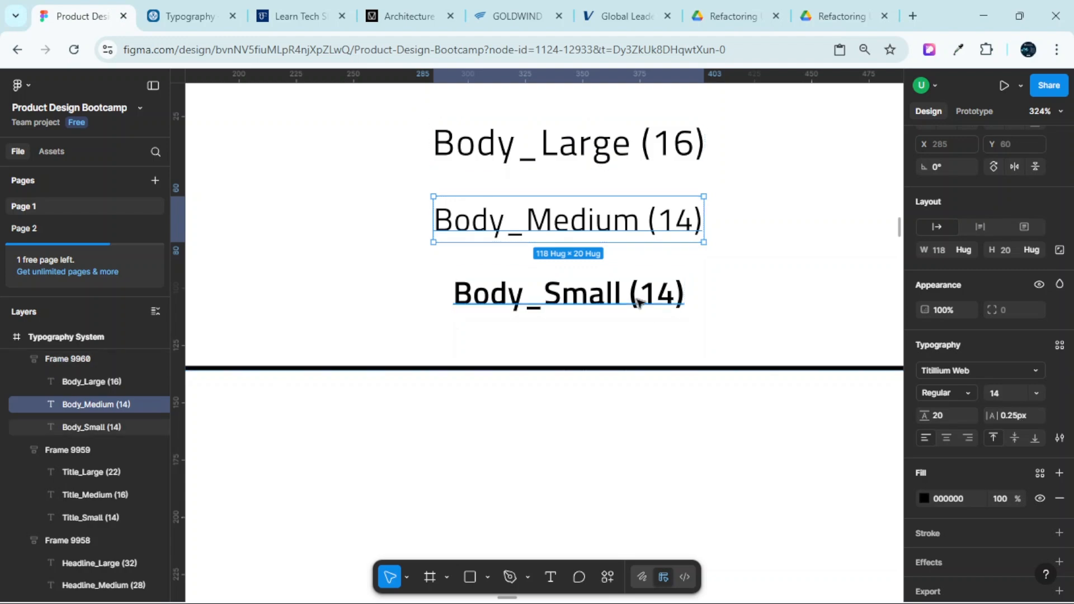
Select the Body_Small text, switch to the Material Design tokens, collapse Body Medium and open the Body Small token details
{"action": "left_click", "coordinate": [583, 292]}
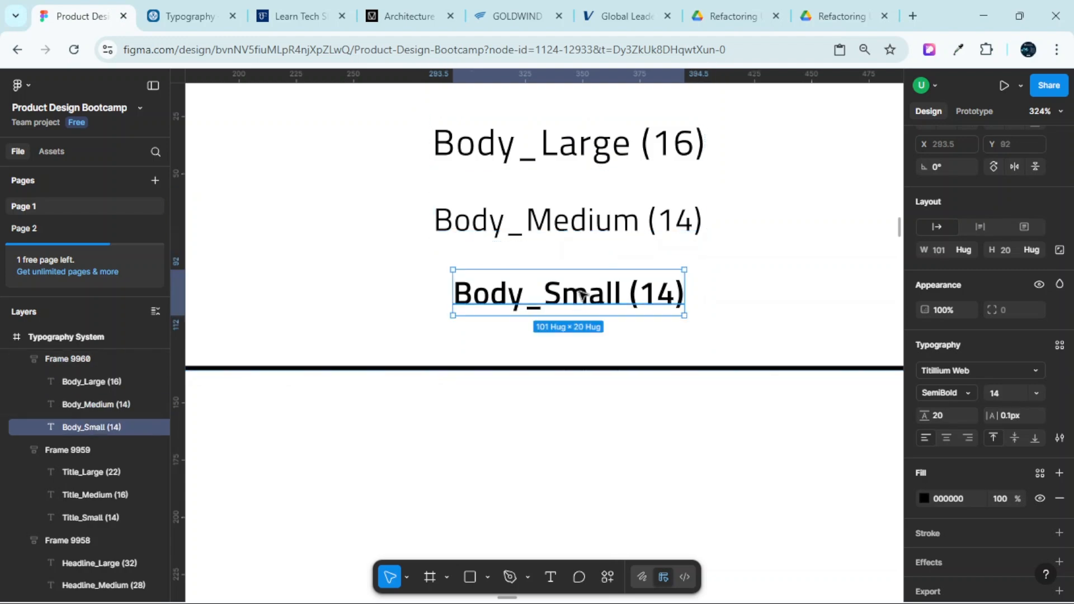
{"action": "left_click", "coordinate": [189, 16]}
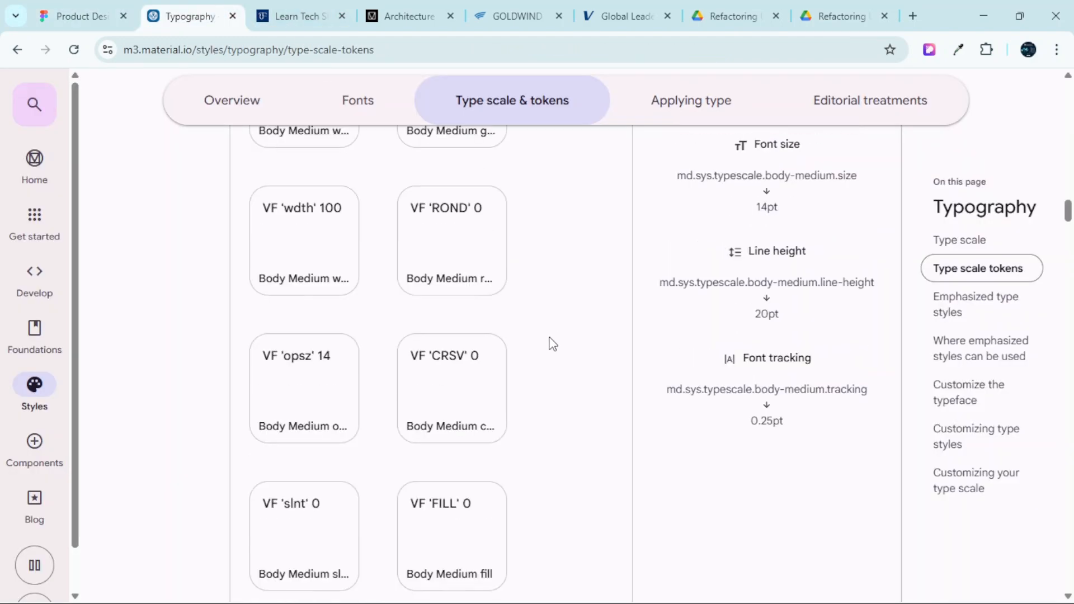
{"action": "scroll", "coordinate": [546, 363], "scroll_direction": "up", "scroll_amount": 4}
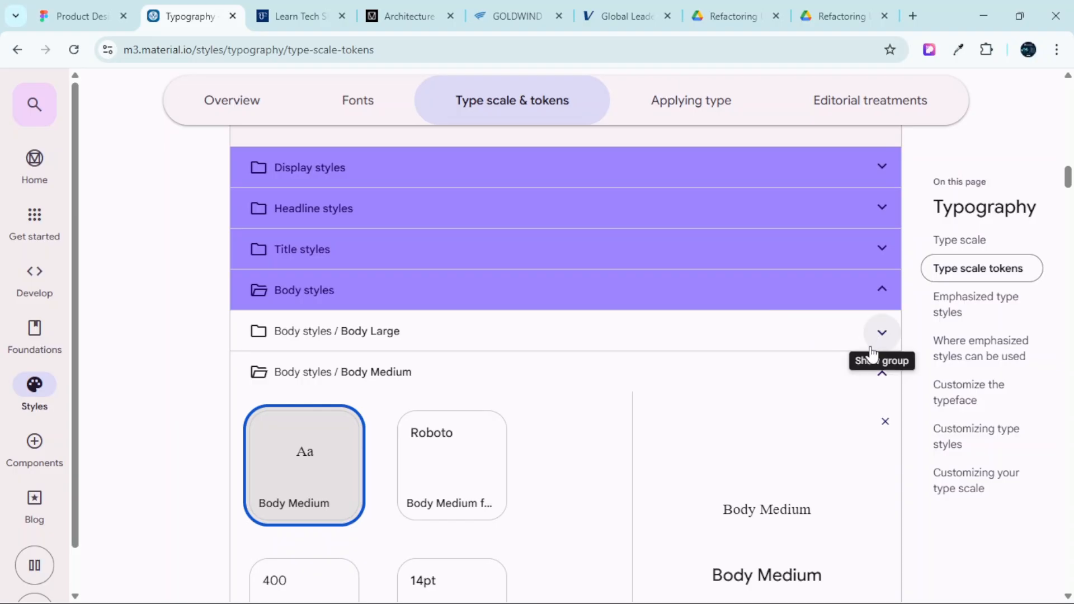
{"action": "left_click", "coordinate": [882, 333]}
{"action": "scroll", "coordinate": [782, 284], "scroll_direction": "down", "scroll_amount": 1}
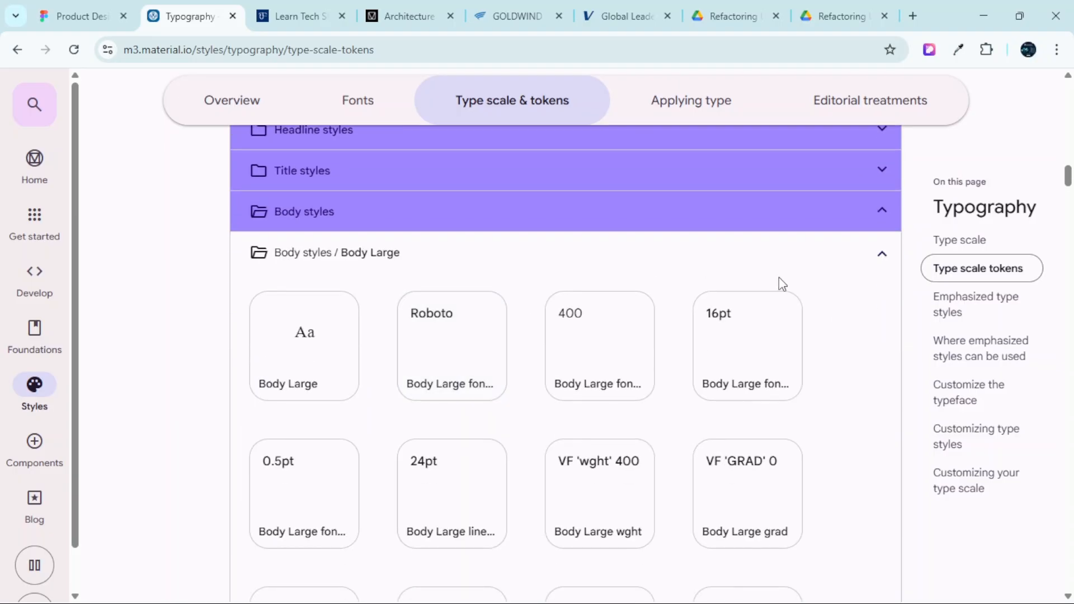
{"action": "left_click", "coordinate": [882, 254]}
{"action": "left_click", "coordinate": [882, 295]}
{"action": "scroll", "coordinate": [361, 308], "scroll_direction": "down", "scroll_amount": 1}
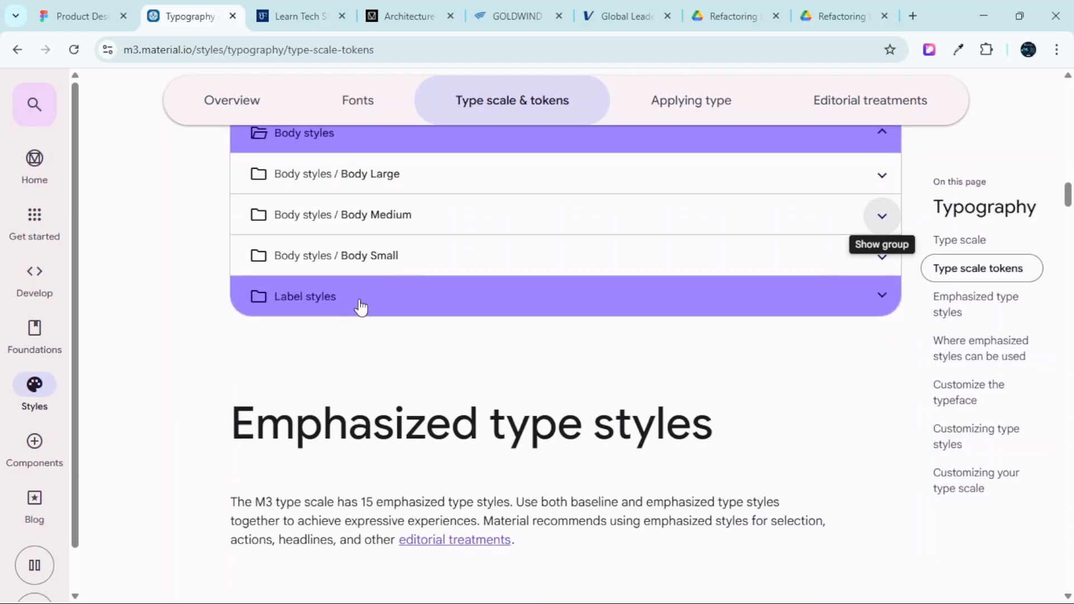
{"action": "left_click", "coordinate": [355, 262]}
{"action": "left_click", "coordinate": [312, 352]}
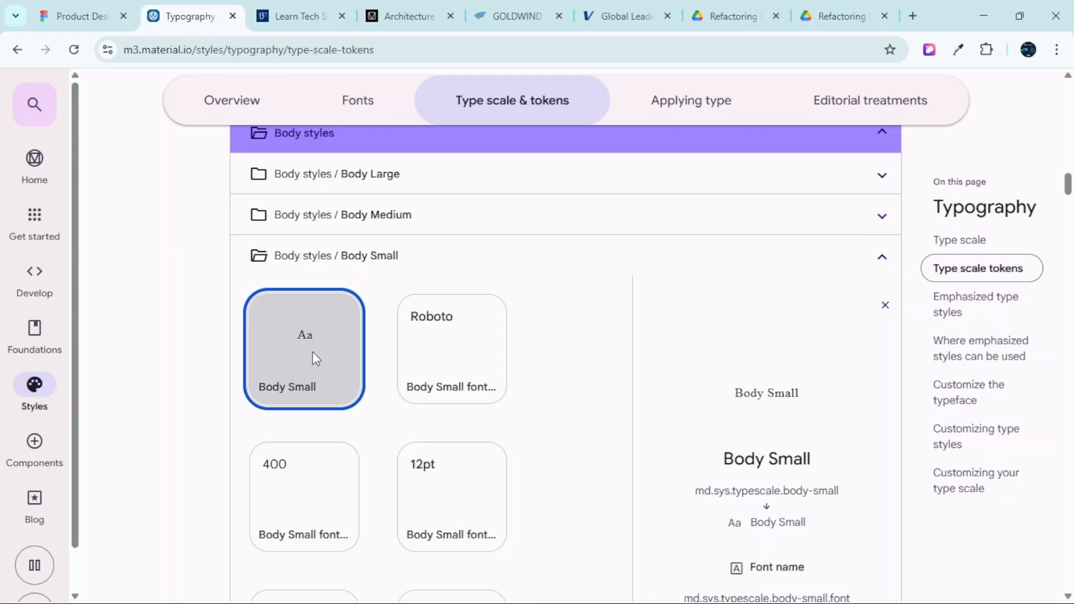
Look up the Body Small font weight in the tokens and set the Body_Small font weight to Regular in Figma
{"action": "scroll", "coordinate": [775, 375], "scroll_direction": "down", "scroll_amount": 3}
{"action": "scroll", "coordinate": [789, 359], "scroll_direction": "down", "scroll_amount": 7}
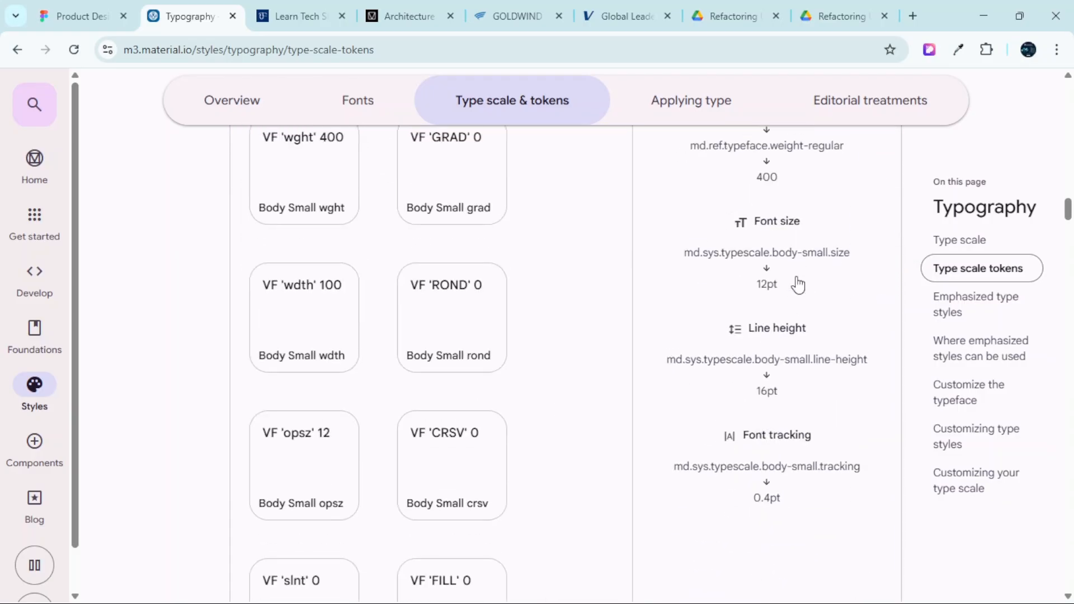
{"action": "scroll", "coordinate": [799, 284], "scroll_direction": "up", "scroll_amount": 4}
{"action": "scroll", "coordinate": [797, 276], "scroll_direction": "up", "scroll_amount": 1}
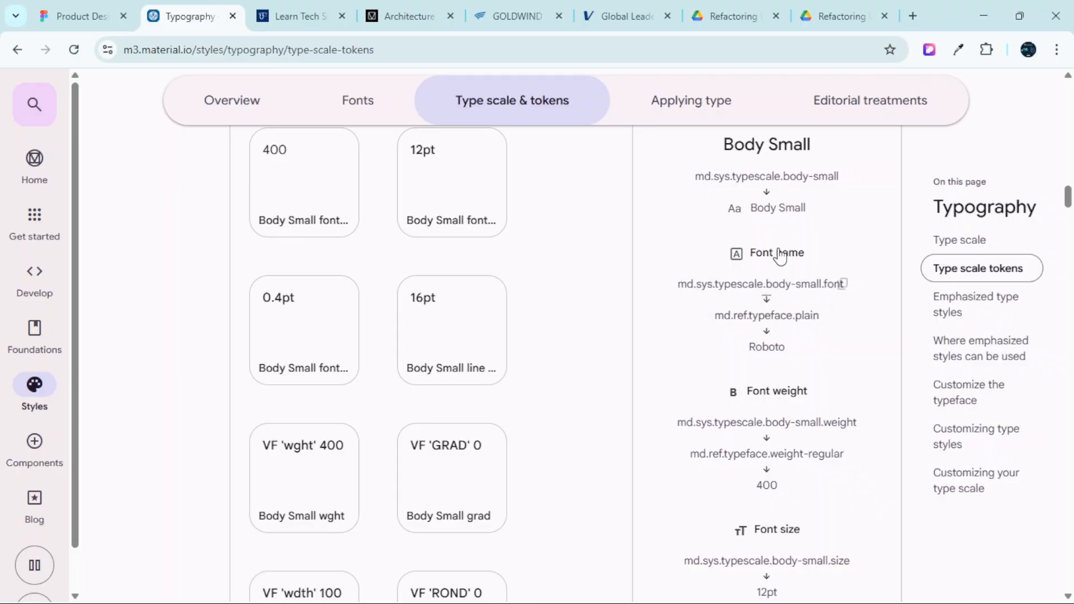
{"action": "scroll", "coordinate": [808, 330], "scroll_direction": "down", "scroll_amount": 3}
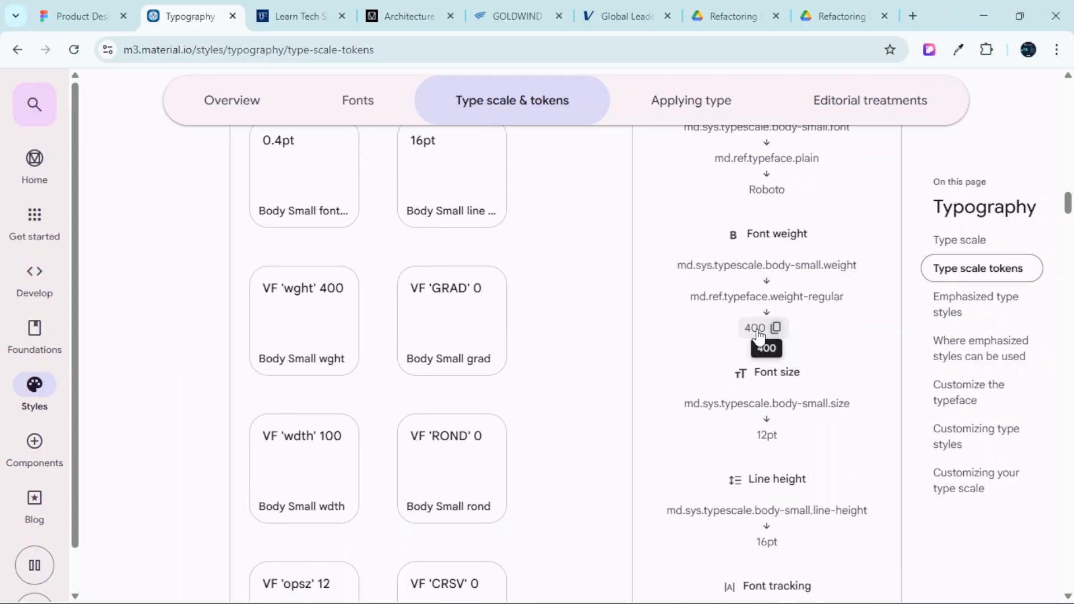
{"action": "left_click", "coordinate": [79, 16]}
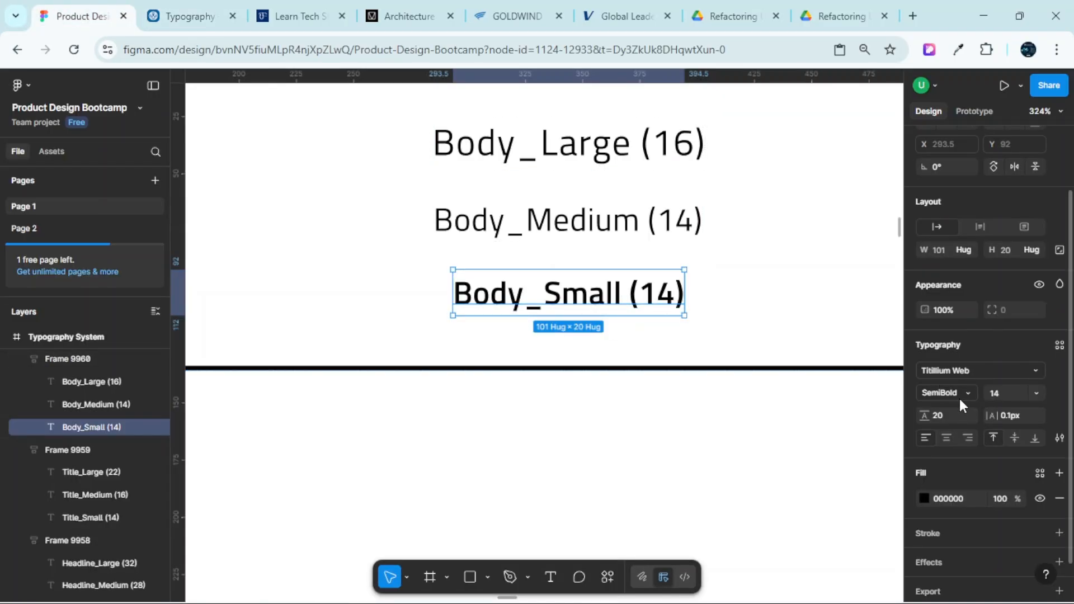
{"action": "left_click", "coordinate": [972, 389]}
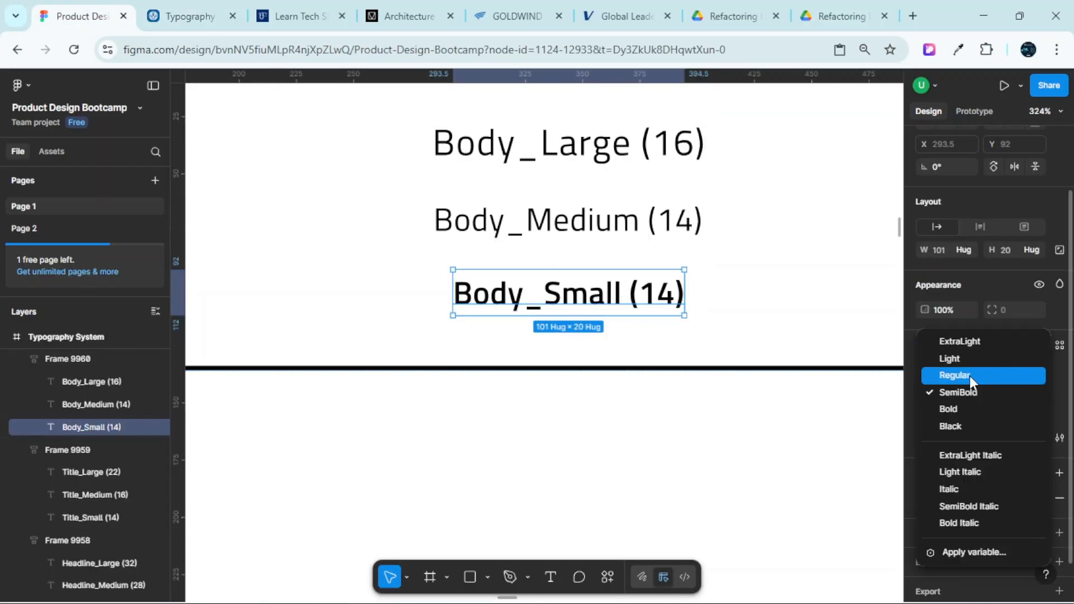
{"action": "left_click", "coordinate": [969, 376]}
Look up the Body Small font size in the Material Design tokens and set the Body_Small text size to 12 in Figma
{"action": "left_click", "coordinate": [185, 16]}
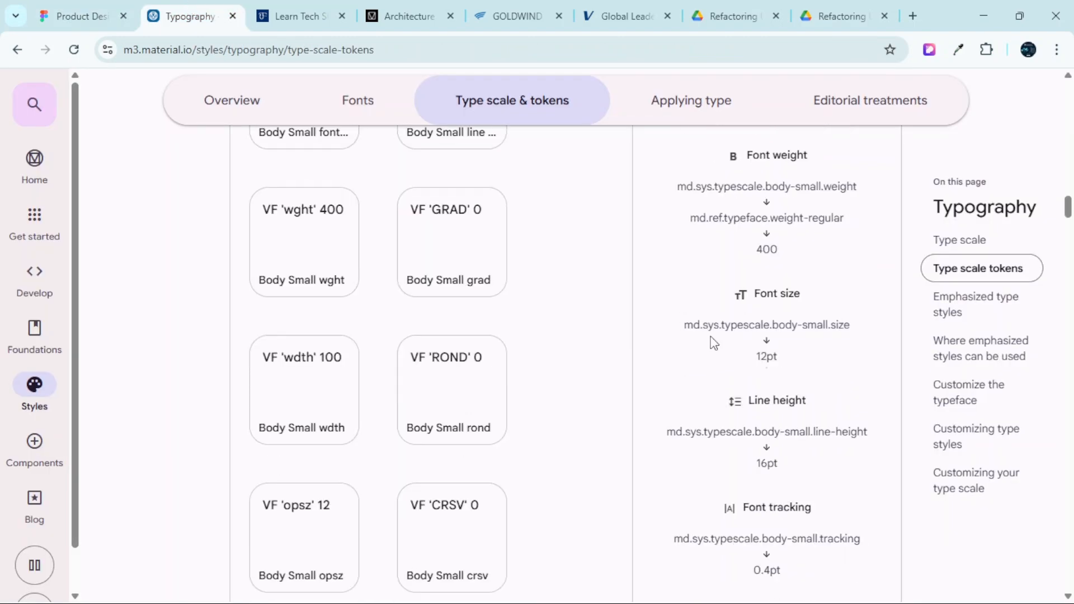
{"action": "left_click", "coordinate": [84, 16]}
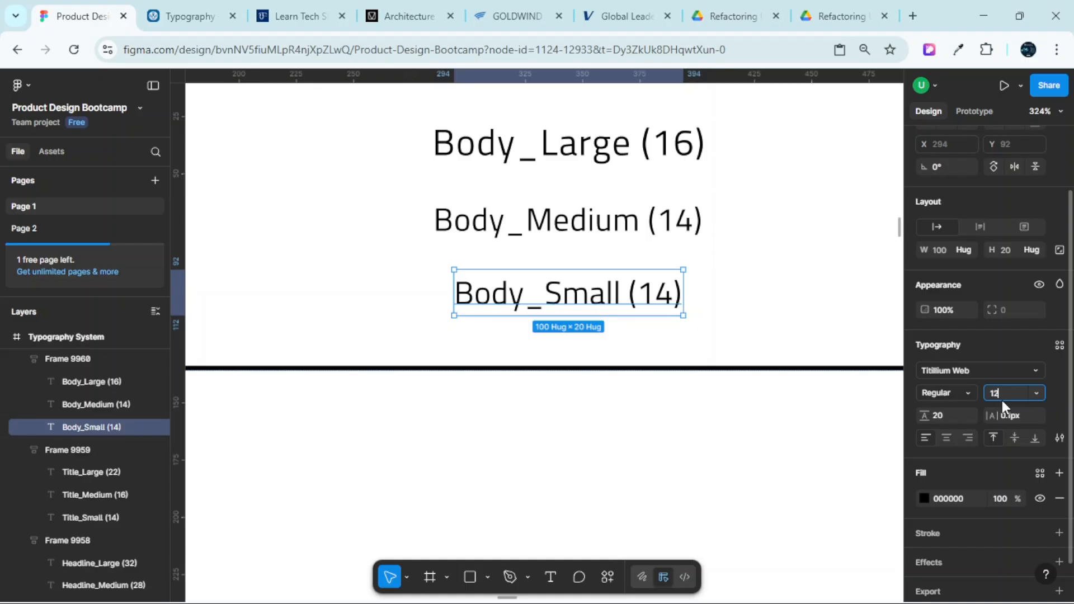
{"action": "key", "text": "Return"}
Change the number in the Body_Small text label to 12
{"action": "scroll", "coordinate": [662, 294], "scroll_direction": "up", "scroll_amount": 3}
{"action": "double_click", "coordinate": [649, 296]}
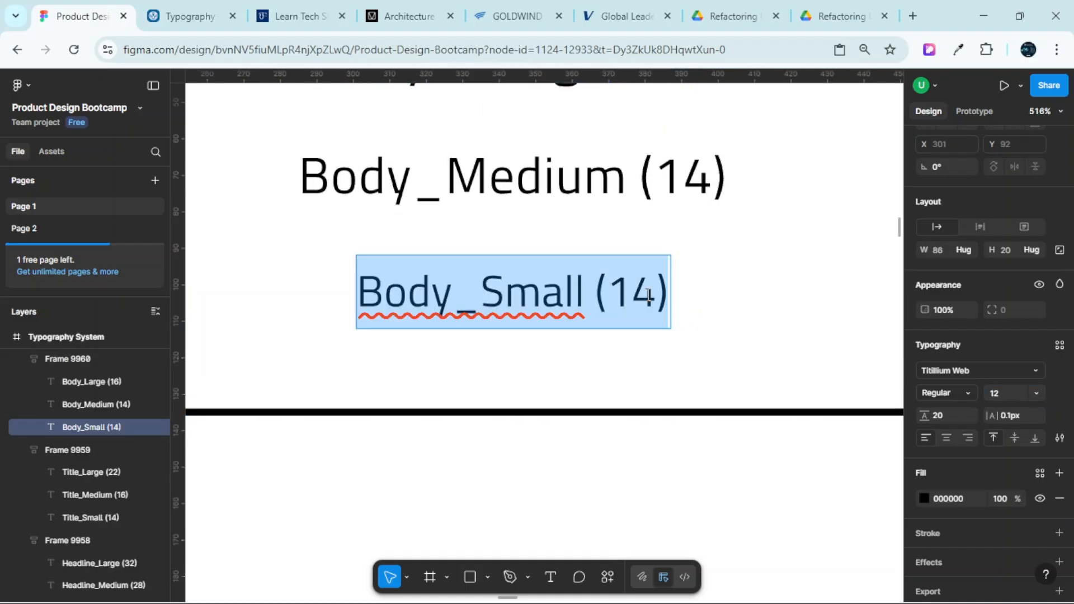
{"action": "left_click", "coordinate": [659, 297]}
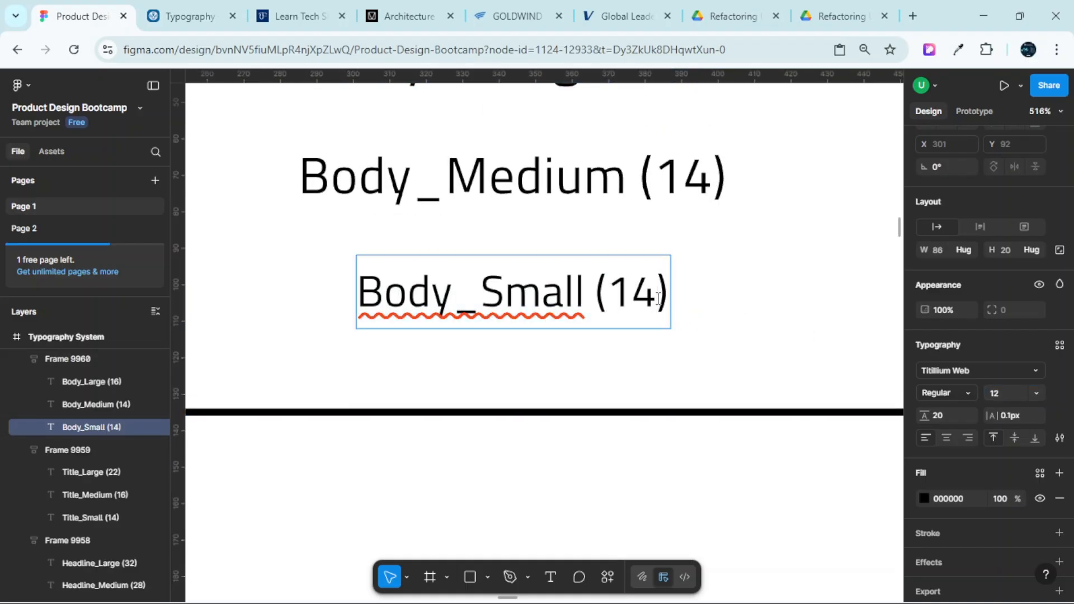
{"action": "key", "text": "BackSpace"}
{"action": "type", "text": "2"}
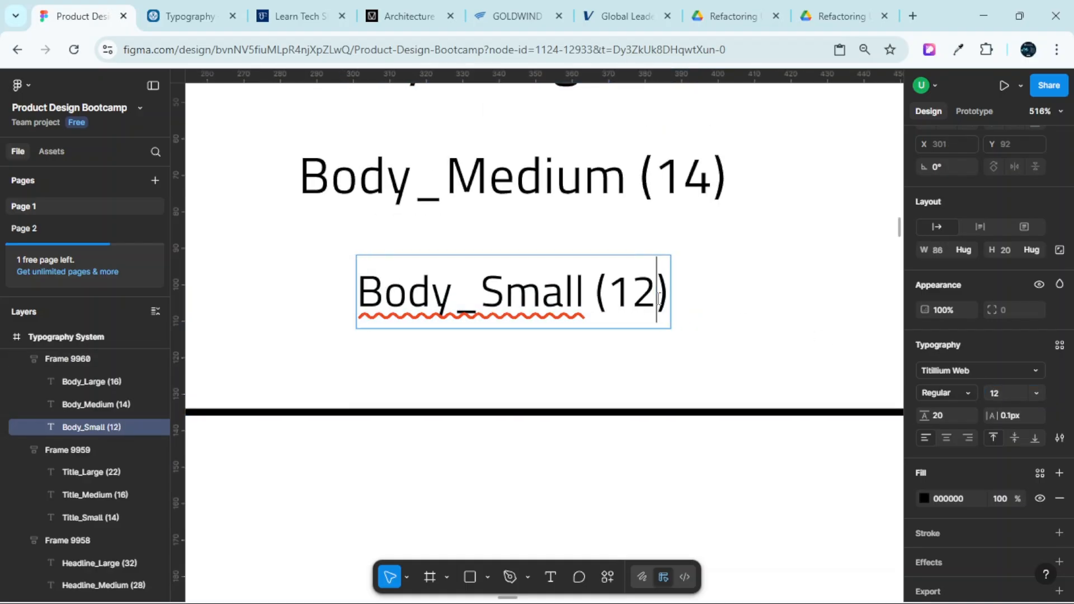
Look up the Body Small line height in the Material Design tokens and set the Body_Small line height to 16 in Figma
{"action": "left_click", "coordinate": [200, 7]}
{"action": "scroll", "coordinate": [877, 413], "scroll_direction": "down", "scroll_amount": 1}
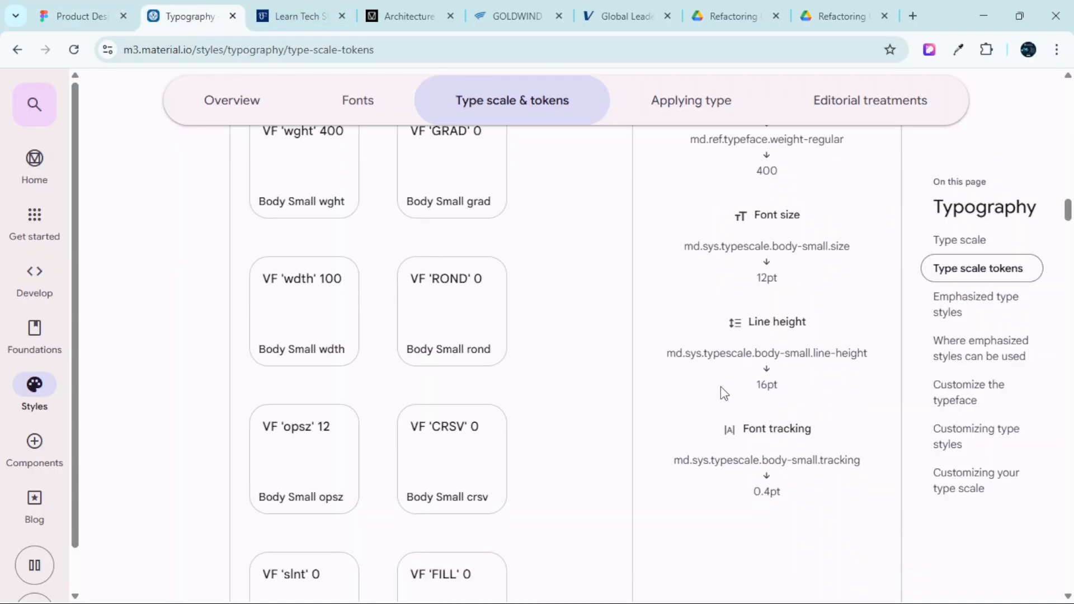
{"action": "left_click", "coordinate": [106, 8]}
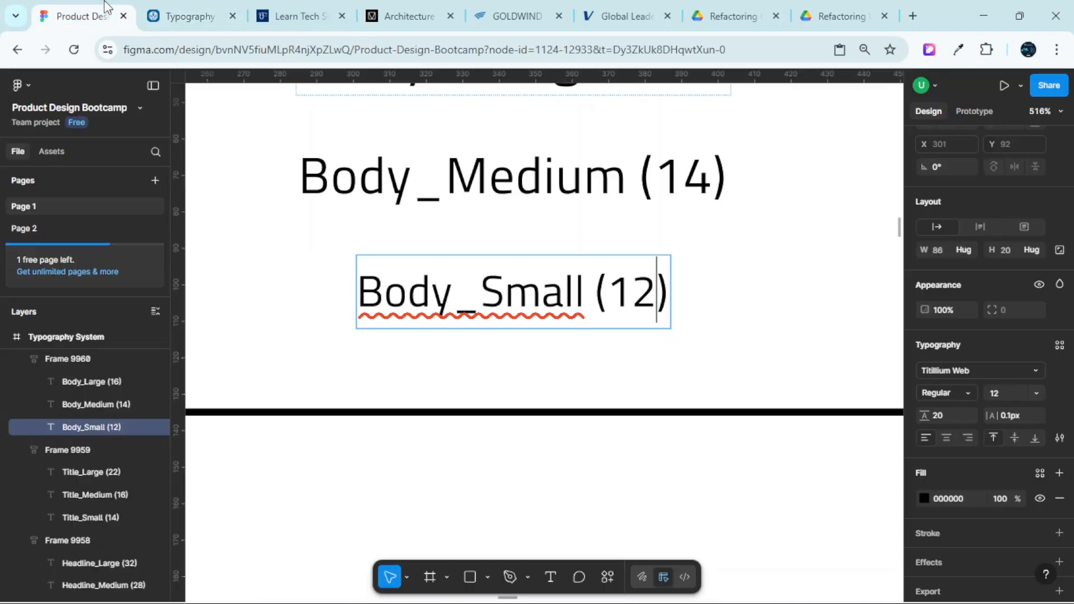
{"action": "key", "text": "Escape"}
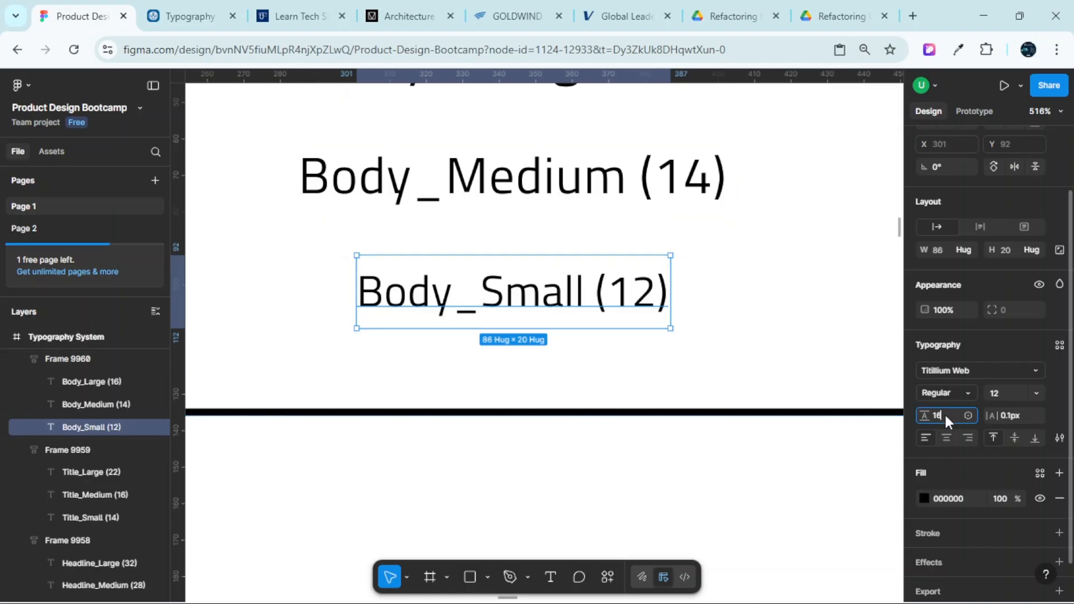
{"action": "key", "text": "Return"}
Look up the Body Small font tracking in the Material Design tokens and set the Body_Small letter spacing to 0.4px in Figma
{"action": "left_click", "coordinate": [184, 16]}
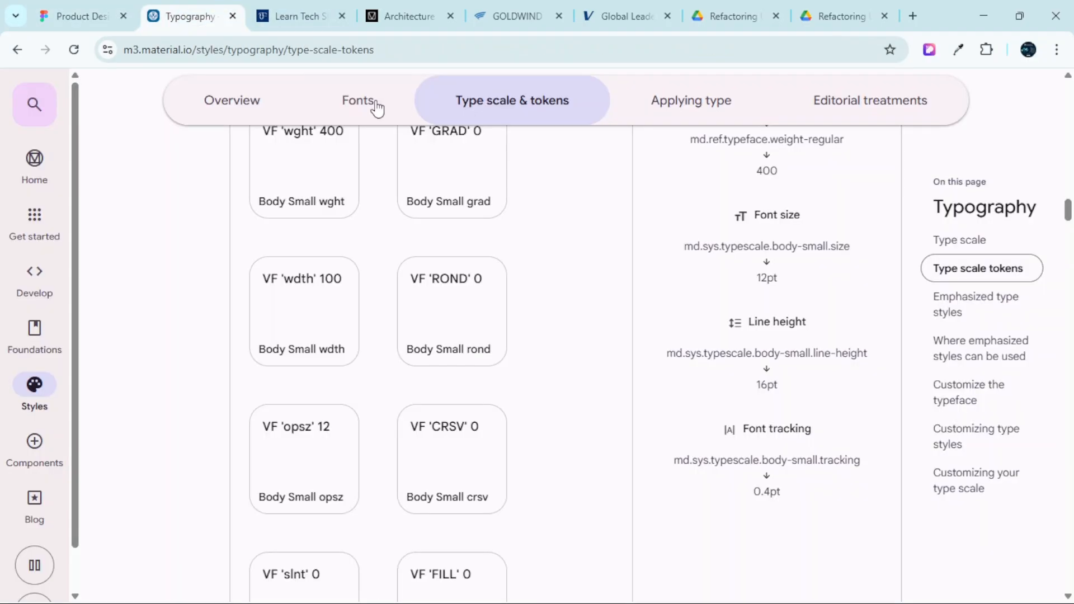
{"action": "scroll", "coordinate": [769, 460], "scroll_direction": "down", "scroll_amount": 1}
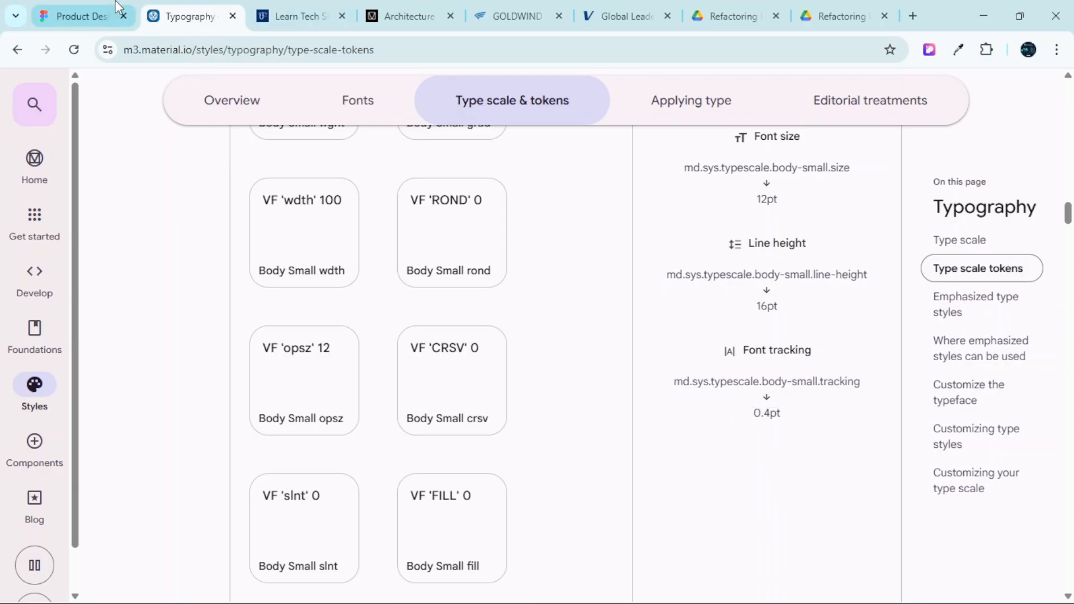
{"action": "left_click", "coordinate": [84, 15]}
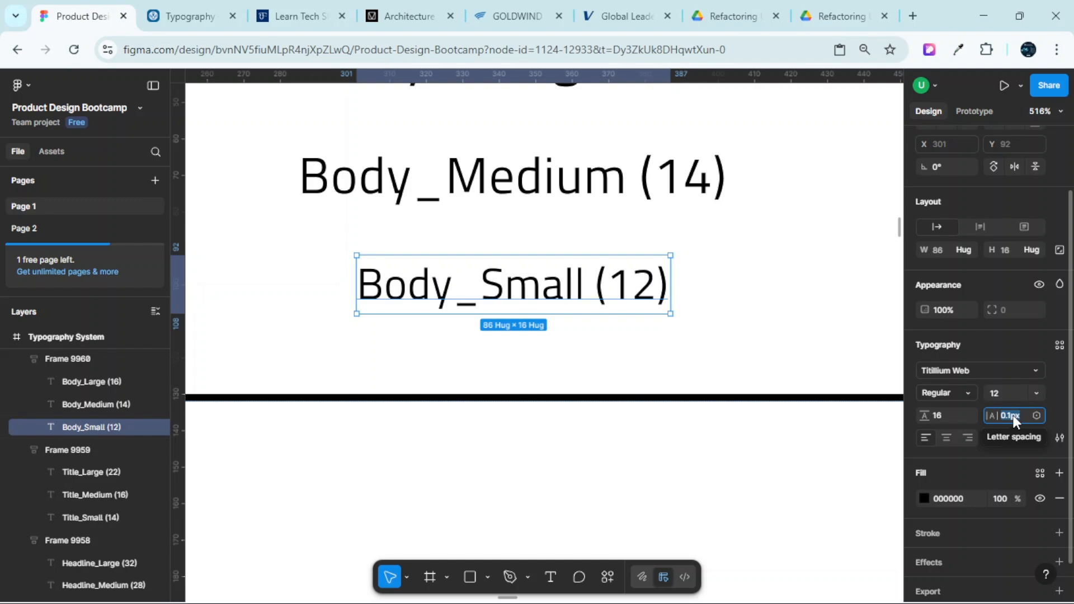
{"action": "type", "text": "0.4"}
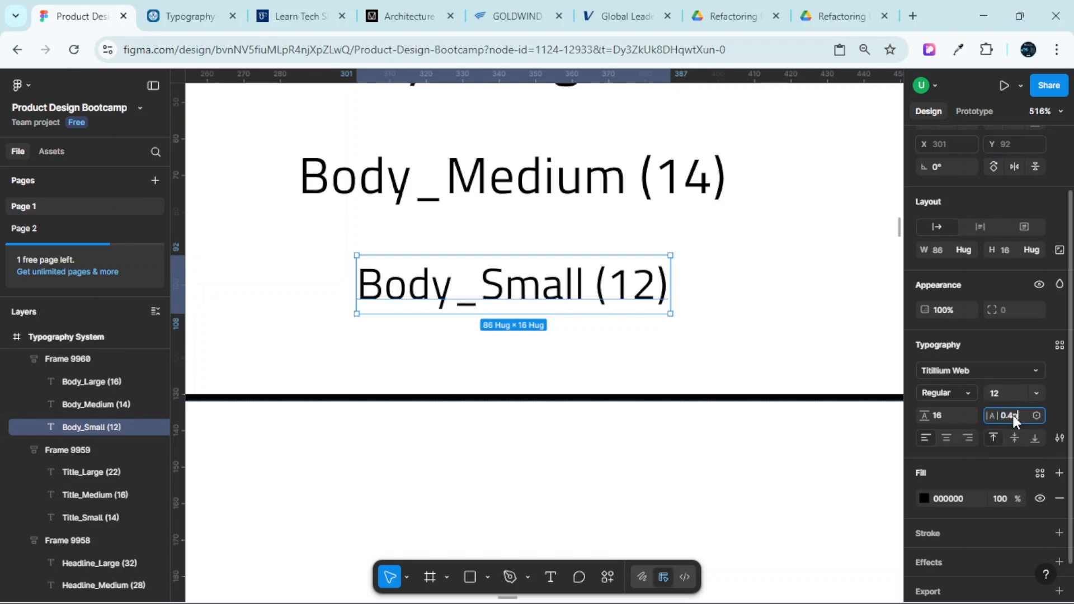
{"action": "key", "text": "Return"}
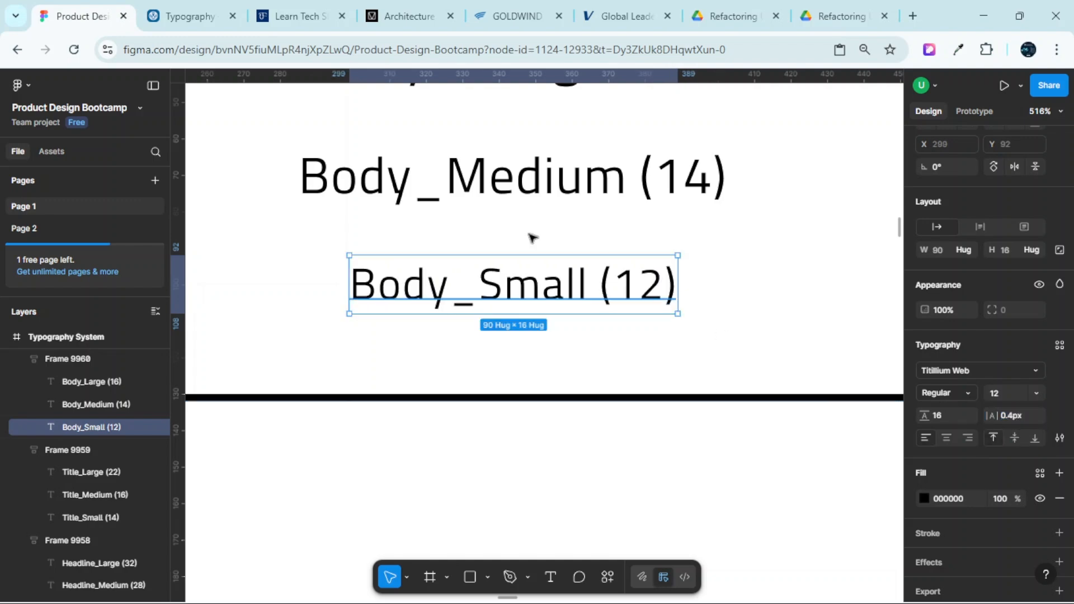
{"action": "left_click", "coordinate": [217, 11]}
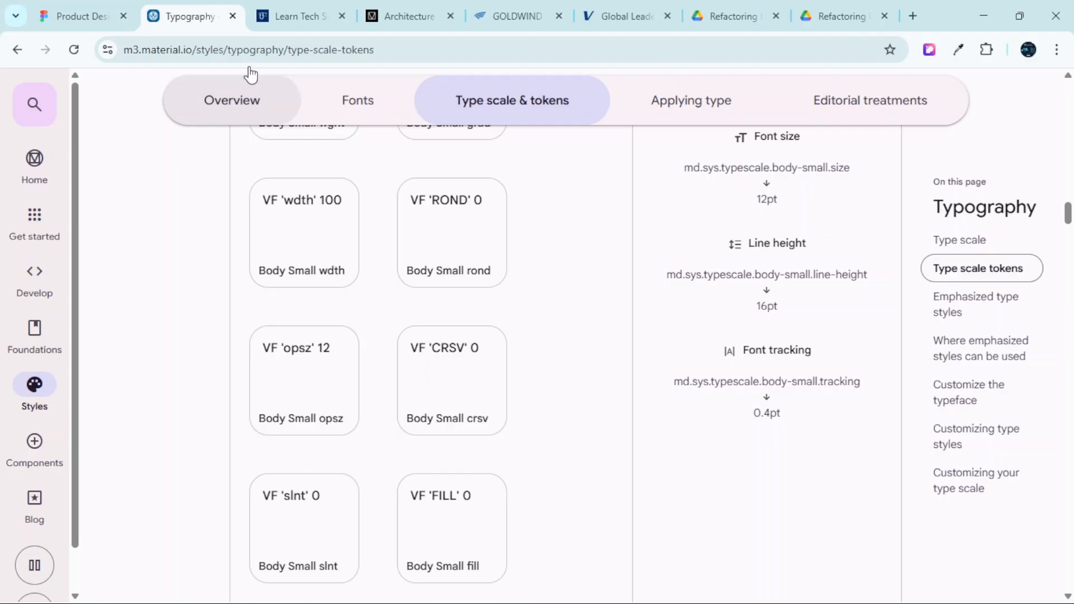
{"action": "left_click", "coordinate": [95, 13]}
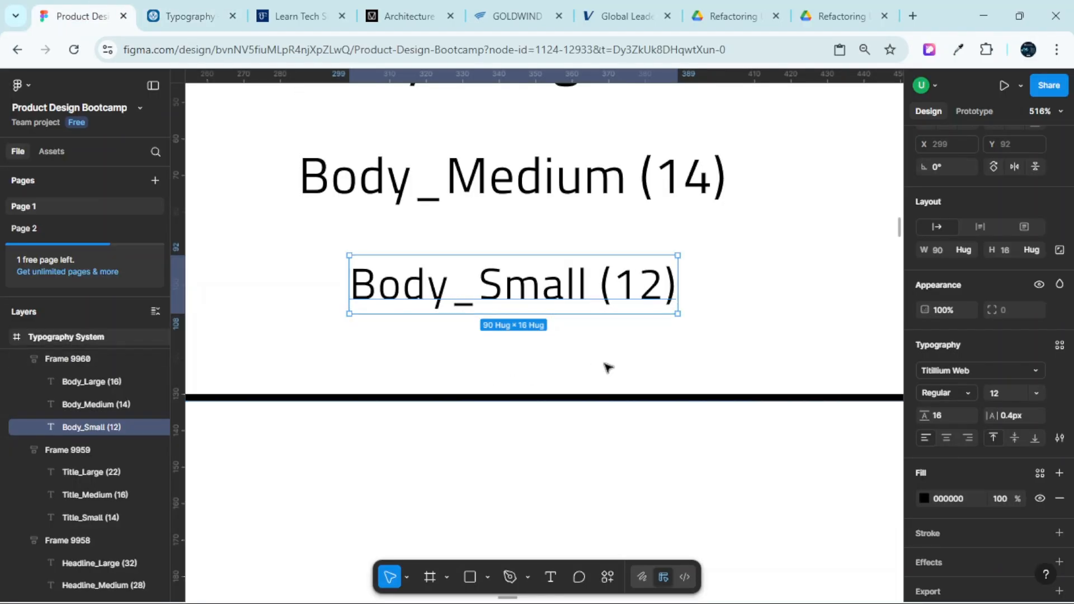
Select the frame around the three Body text styles and narrow it from its right edge to about 577 wide
{"action": "scroll", "coordinate": [607, 365], "scroll_direction": "down", "scroll_amount": 15}
{"action": "left_click", "coordinate": [717, 415]}
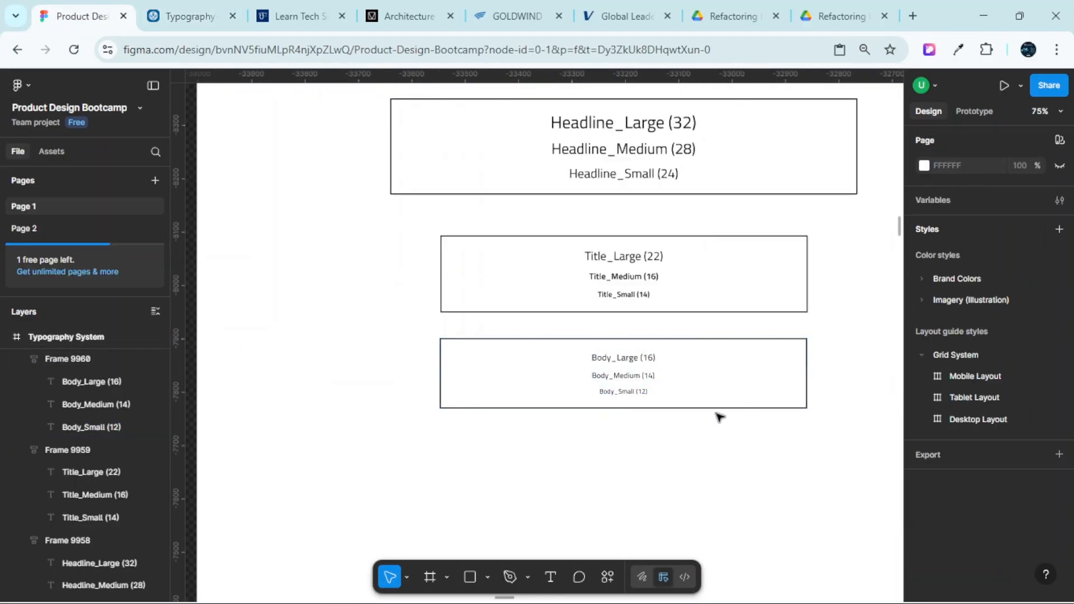
{"action": "left_click", "coordinate": [793, 361]}
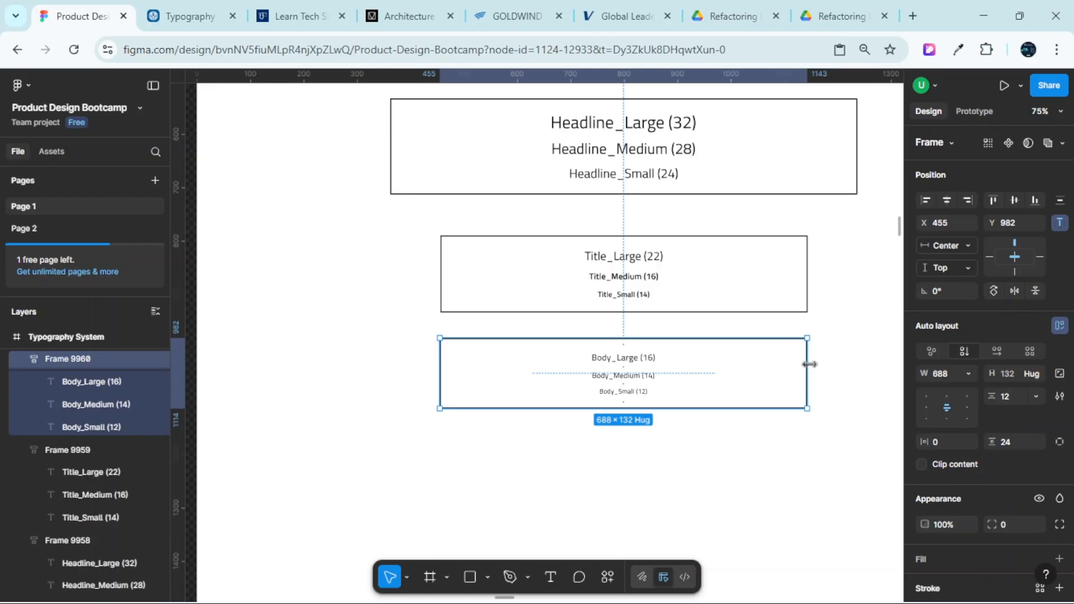
{"action": "left_click_drag", "start_coordinate": [810, 364], "coordinate": [748, 361]}
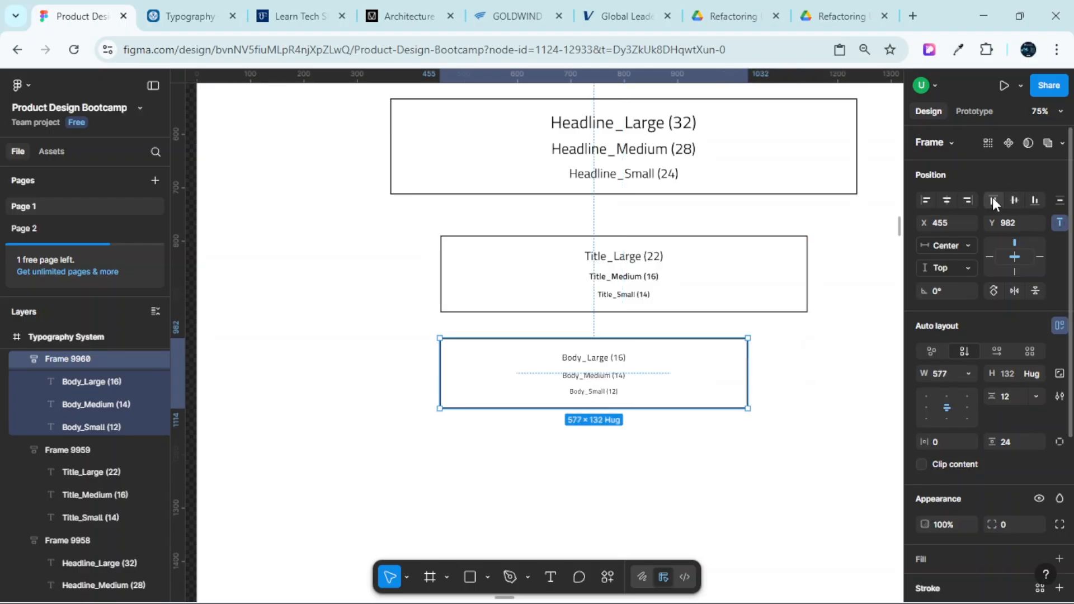
Centre the frame holding the three Body text styles horizontally within the Typography System frame
{"action": "left_click", "coordinate": [944, 200]}
{"action": "scroll", "coordinate": [755, 345], "scroll_direction": "down", "scroll_amount": 5}
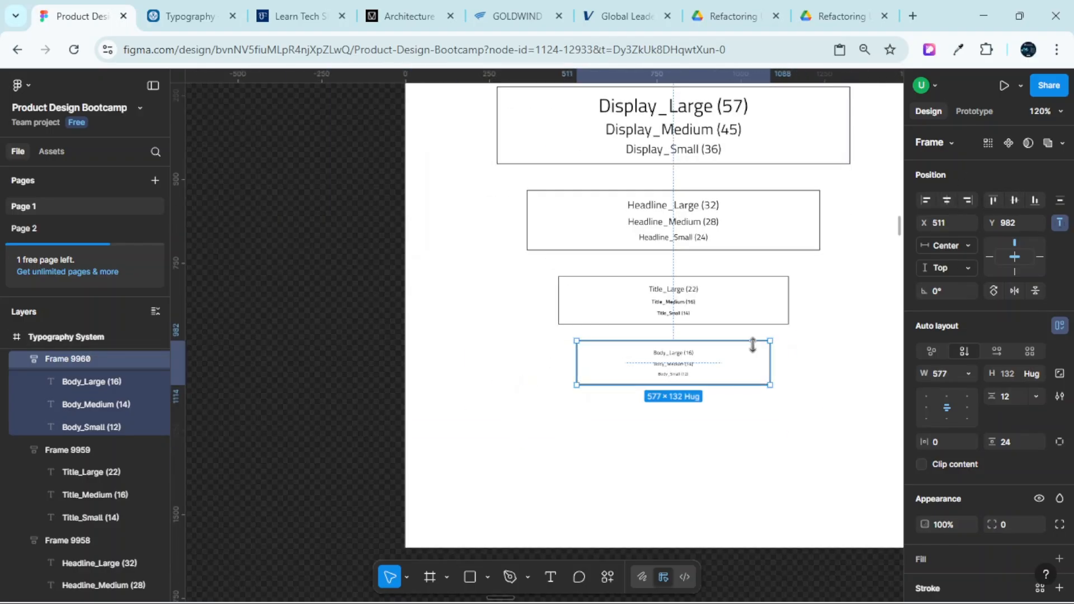
Compare the Display, Headline, Title and Body text groups, checking their sizes and alignment on the canvas
{"action": "scroll", "coordinate": [673, 242], "scroll_direction": "up", "scroll_amount": 3}
{"action": "scroll", "coordinate": [724, 302], "scroll_direction": "up", "scroll_amount": 5}
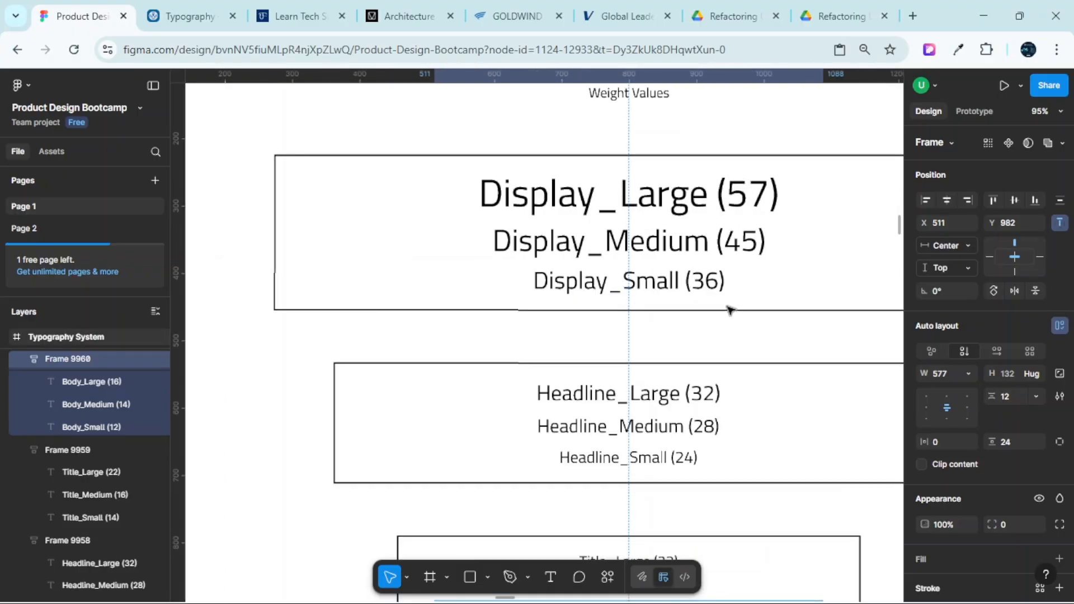
{"action": "scroll", "coordinate": [726, 314], "scroll_direction": "up", "scroll_amount": 3}
{"action": "scroll", "coordinate": [726, 314], "scroll_direction": "down", "scroll_amount": 4}
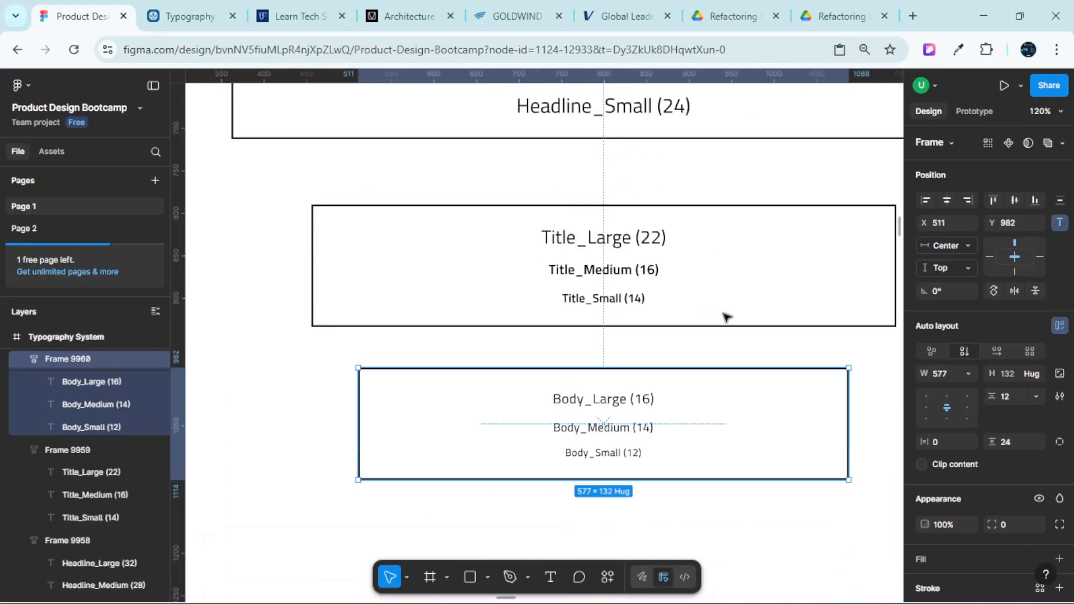
{"action": "scroll", "coordinate": [660, 278], "scroll_direction": "up", "scroll_amount": 3}
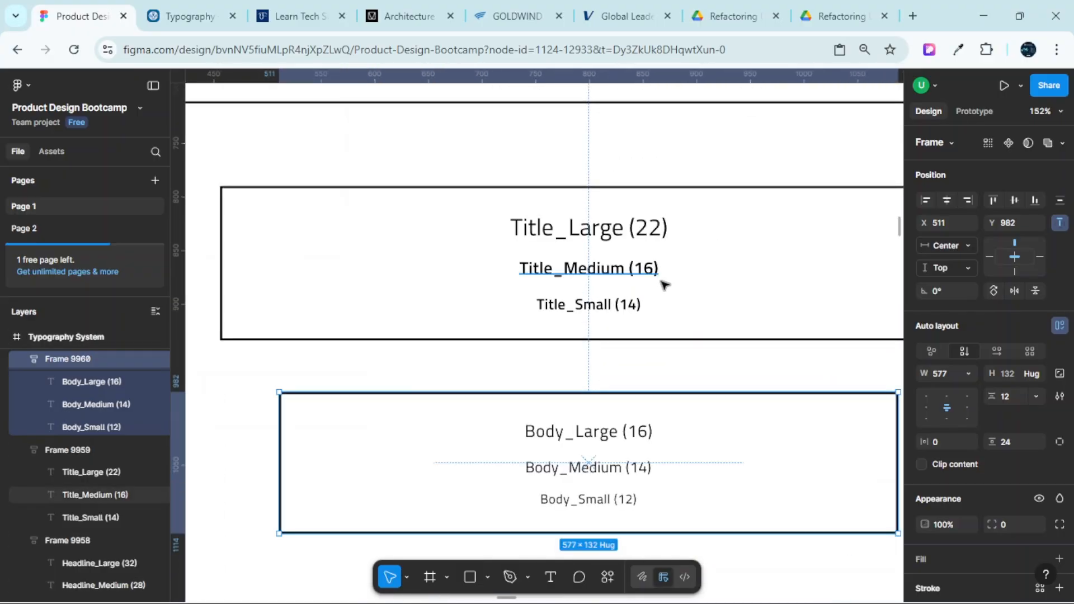
{"action": "scroll", "coordinate": [664, 282], "scroll_direction": "up", "scroll_amount": 1}
{"action": "scroll", "coordinate": [679, 314], "scroll_direction": "down", "scroll_amount": 3}
{"action": "scroll", "coordinate": [598, 306], "scroll_direction": "down", "scroll_amount": 2}
{"action": "scroll", "coordinate": [597, 306], "scroll_direction": "up", "scroll_amount": 3}
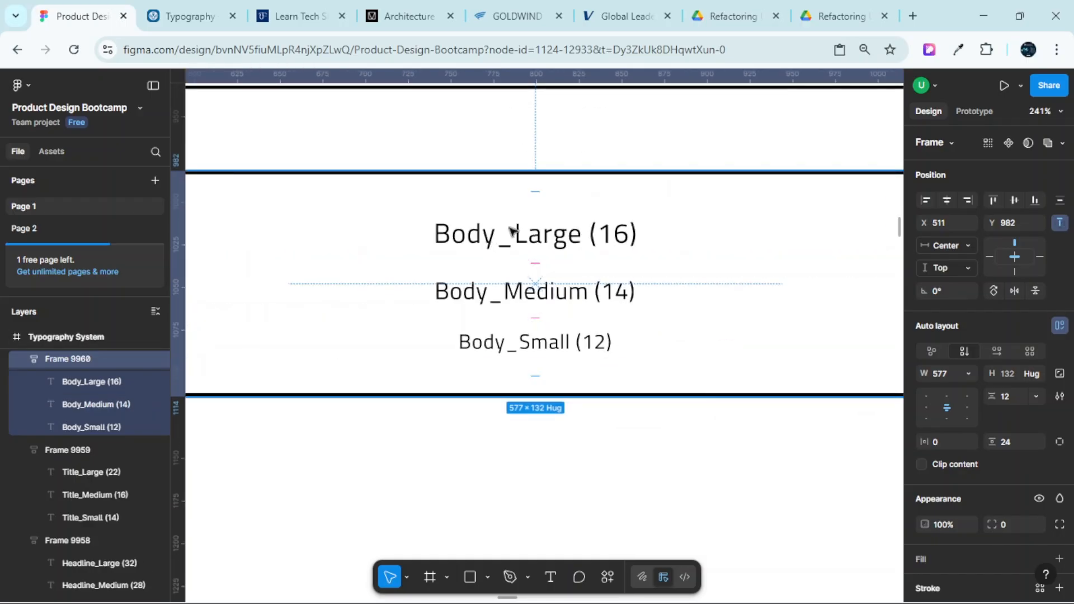
{"action": "scroll", "coordinate": [644, 334], "scroll_direction": "down", "scroll_amount": 5}
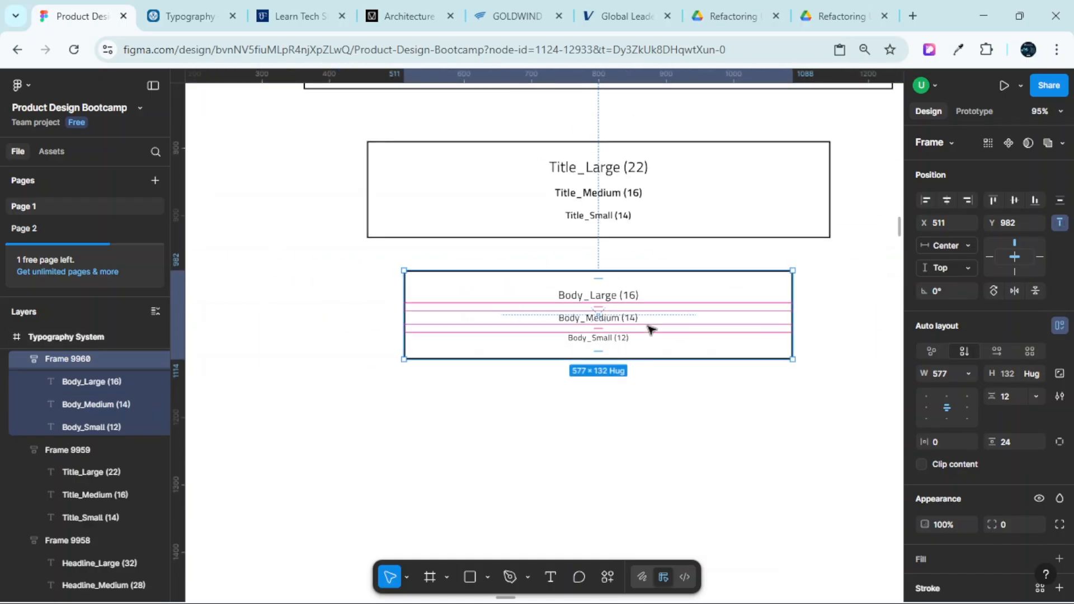
Duplicate the Body styles frame and place the copy below the original at about X 520, Y 1191
{"action": "left_click", "coordinate": [652, 330]}
{"action": "left_click", "coordinate": [682, 291]}
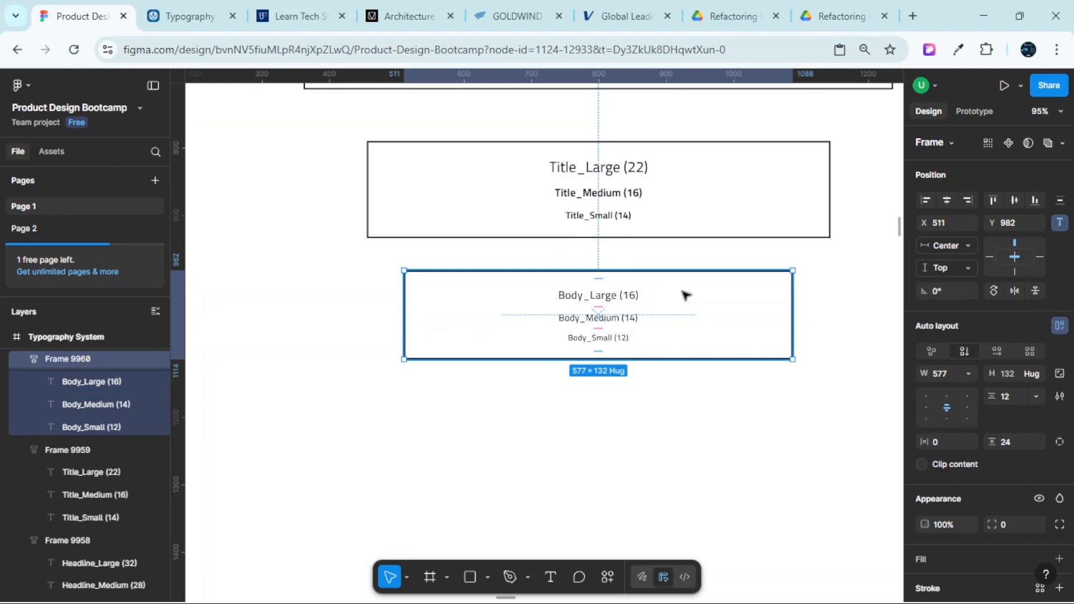
{"action": "left_click_drag", "start_coordinate": [686, 297], "coordinate": [691, 434], "text": "alt"}
{"action": "scroll", "coordinate": [569, 268], "scroll_direction": "down", "scroll_amount": 4}
{"action": "scroll", "coordinate": [576, 240], "scroll_direction": "up", "scroll_amount": 5}
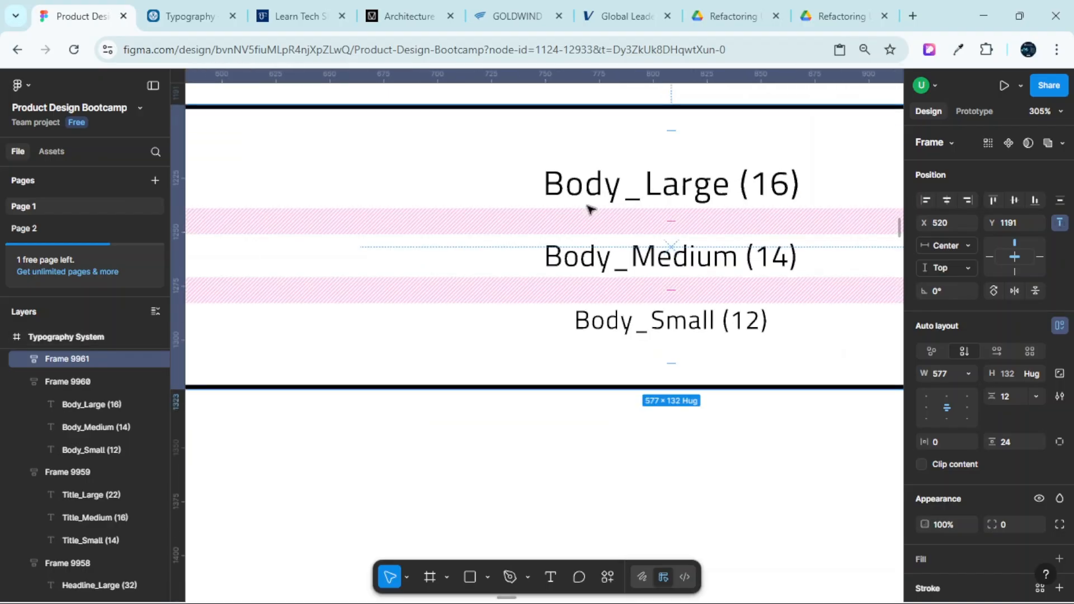
Replace "Body" with "Label" in the Large text of the duplicated frame so it reads Label_Large (16)
{"action": "scroll", "coordinate": [599, 212], "scroll_direction": "up", "scroll_amount": 1}
{"action": "scroll", "coordinate": [599, 211], "scroll_direction": "right", "scroll_amount": 2}
{"action": "double_click", "coordinate": [518, 255]}
{"action": "double_click", "coordinate": [518, 255]}
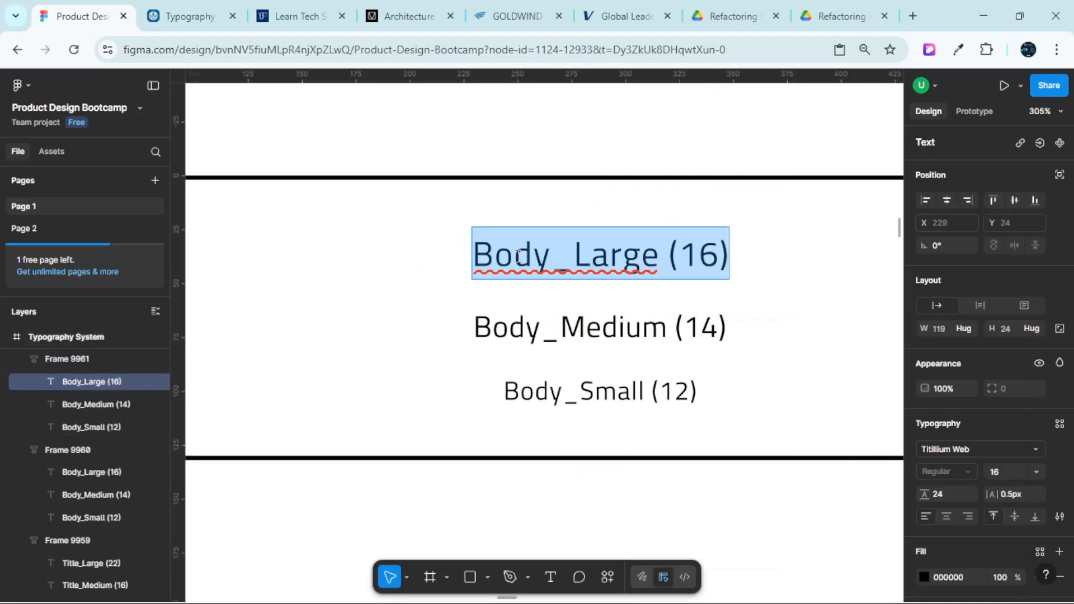
{"action": "left_click", "coordinate": [515, 257]}
{"action": "left_click_drag", "start_coordinate": [550, 265], "coordinate": [492, 263]}
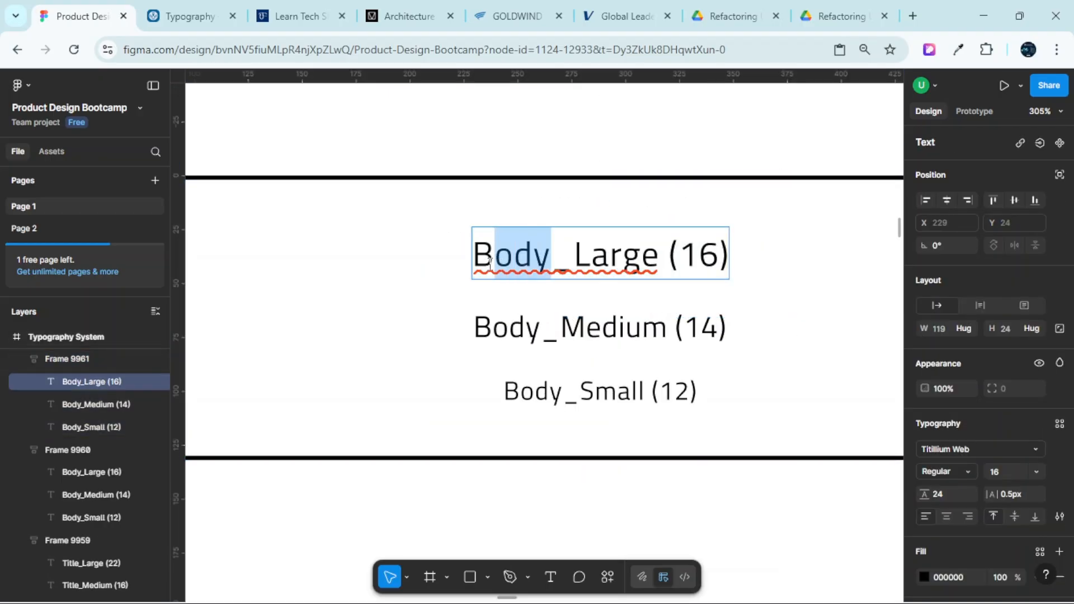
{"action": "key", "text": "BackSpace"}
{"action": "key", "text": "BackSpace"}
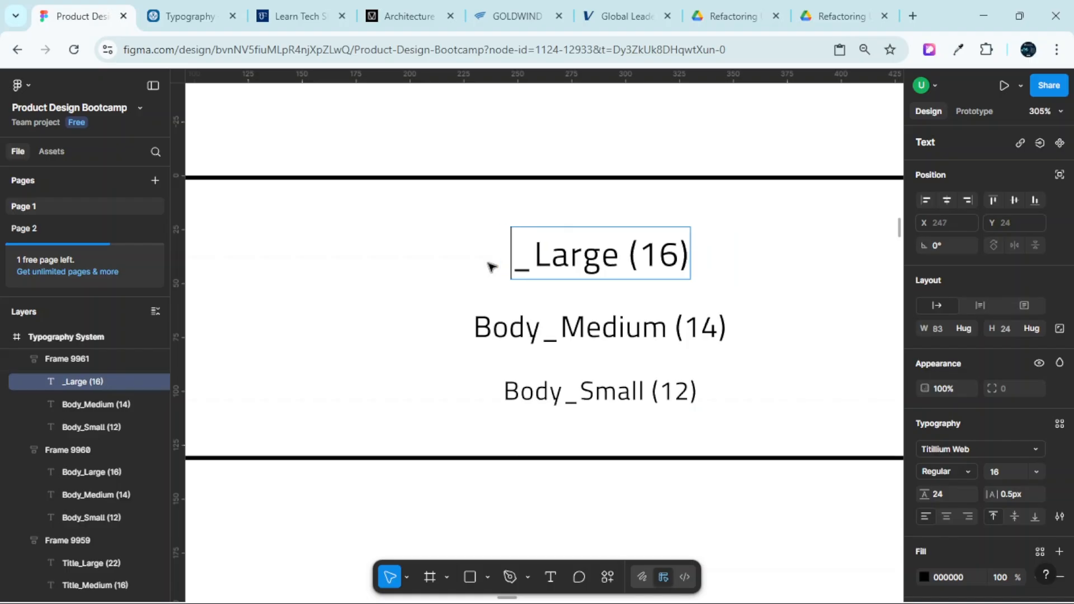
{"action": "type", "text": "Labr"}
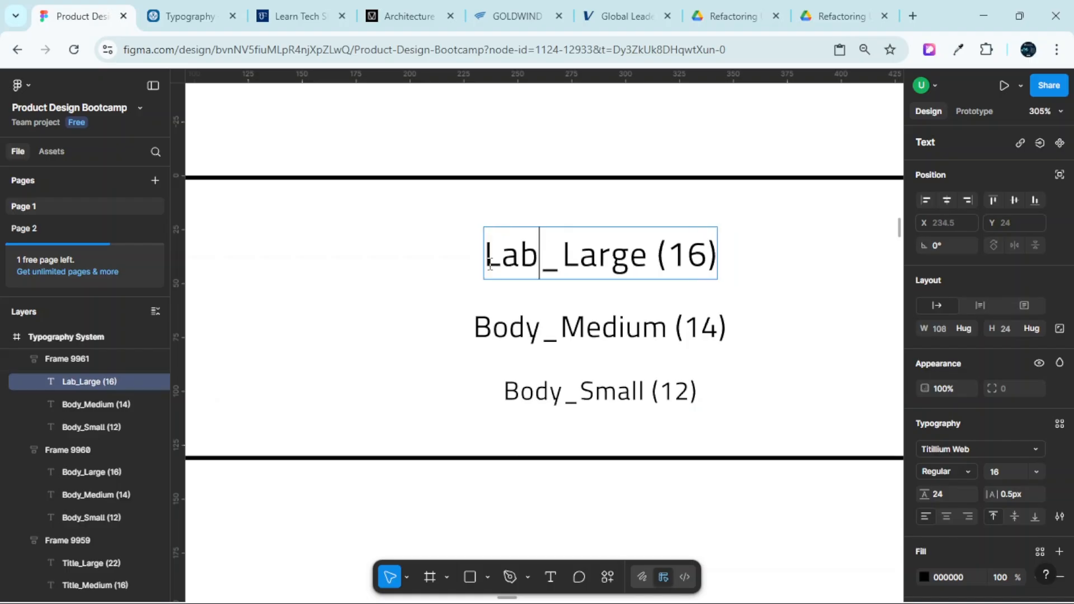
{"action": "key", "text": "BackSpace"}
{"action": "type", "text": "el"}
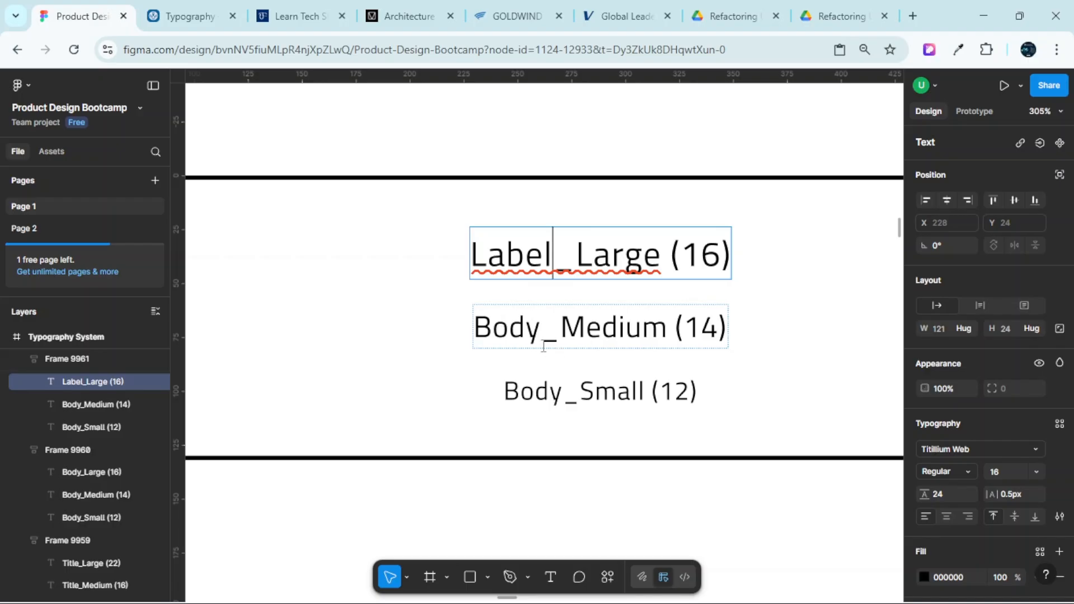
Rename the other two texts in the duplicated frame to Label_Medium (14) and Label_Small (12)
{"action": "left_click_drag", "start_coordinate": [539, 329], "coordinate": [467, 338]}
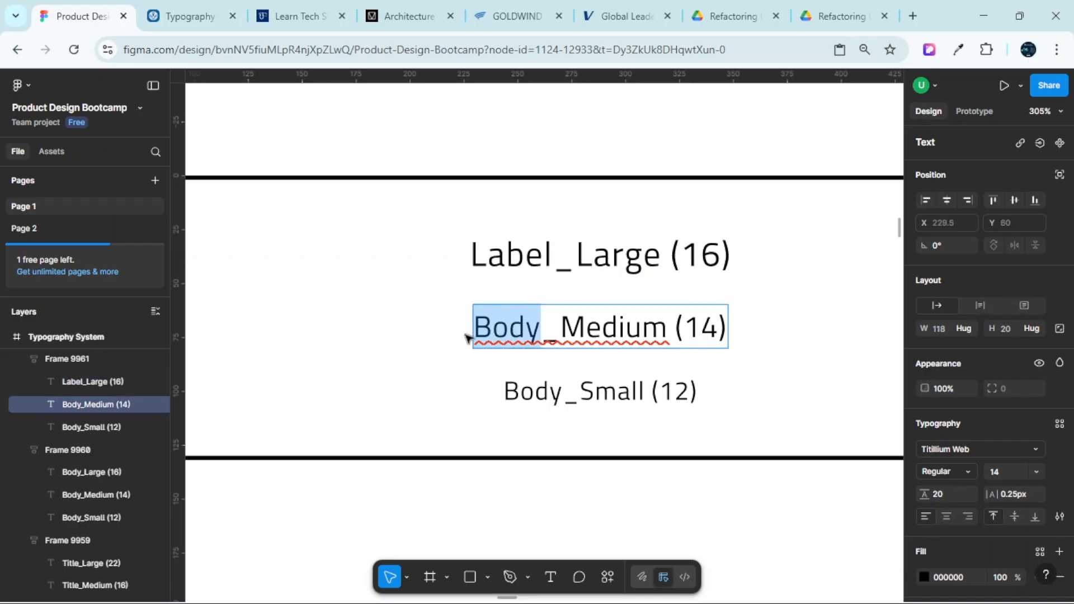
{"action": "type", "text": "Lab"}
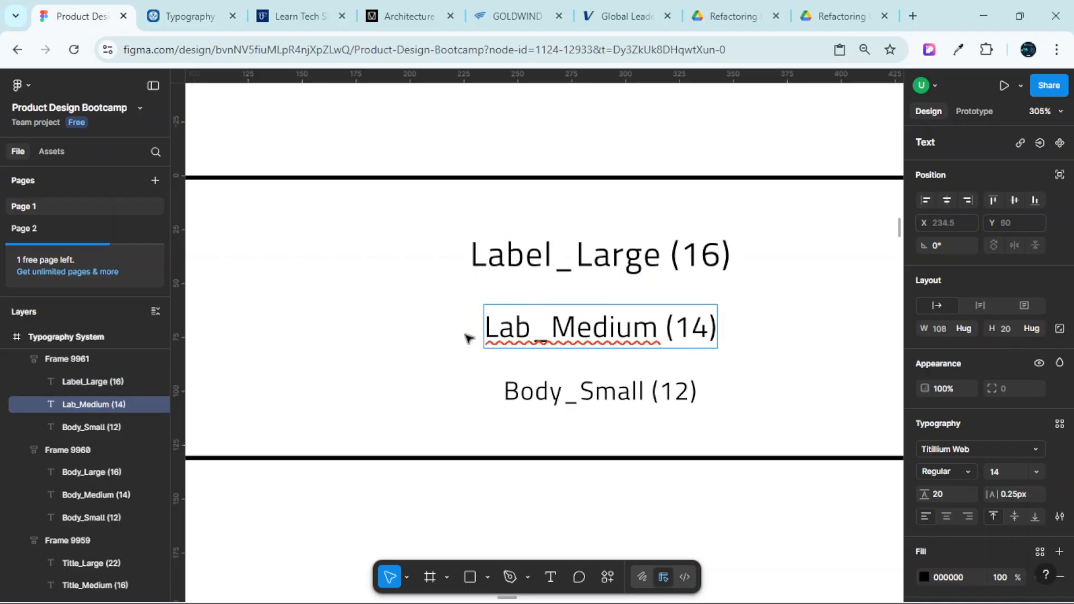
{"action": "type", "text": "el"}
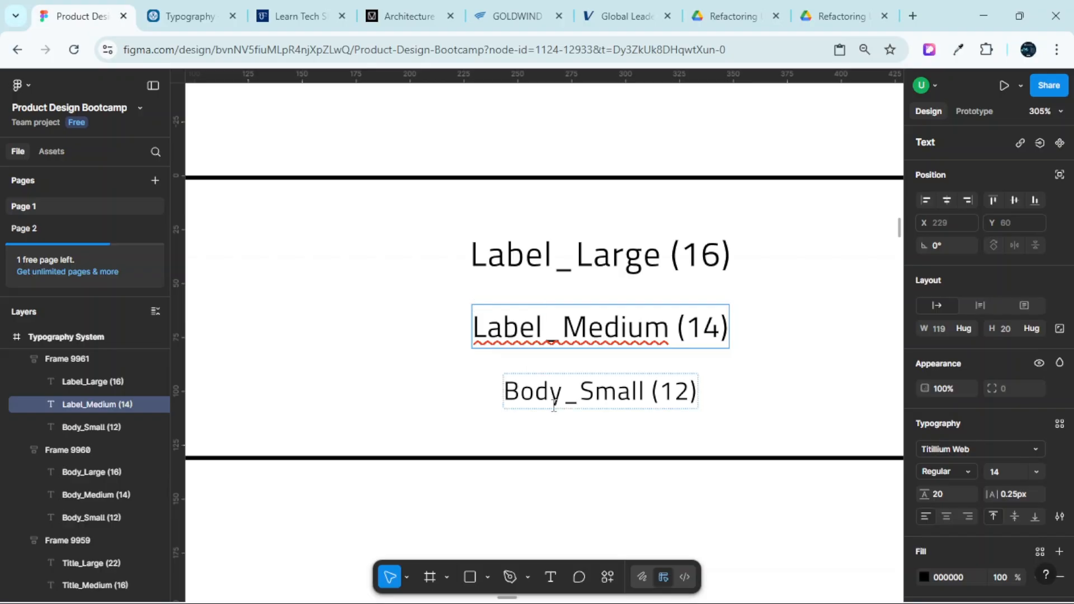
{"action": "double_click", "coordinate": [560, 393]}
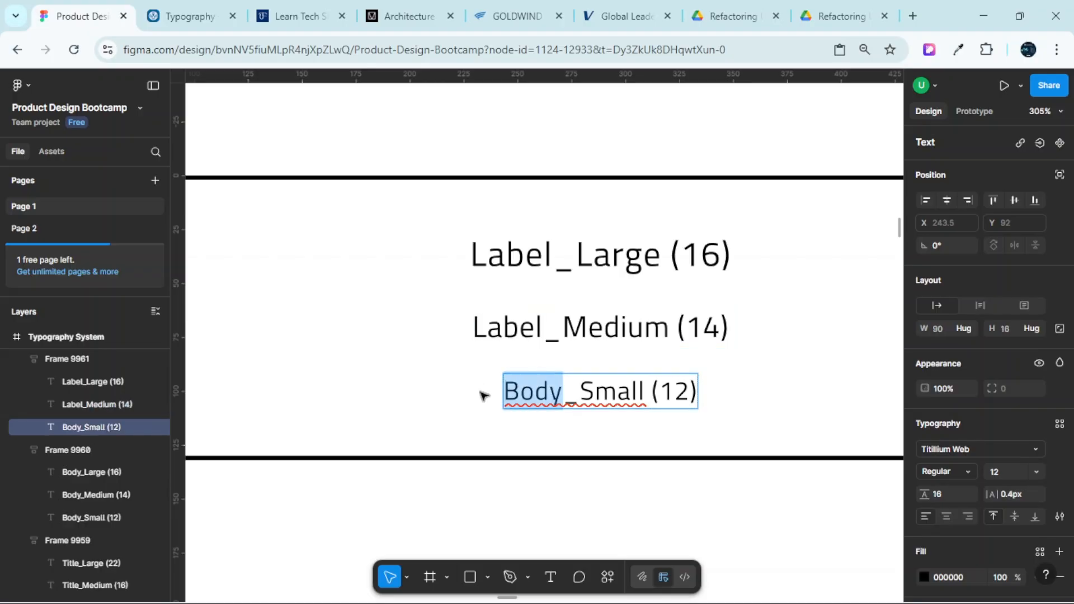
{"action": "type", "text": "Label"}
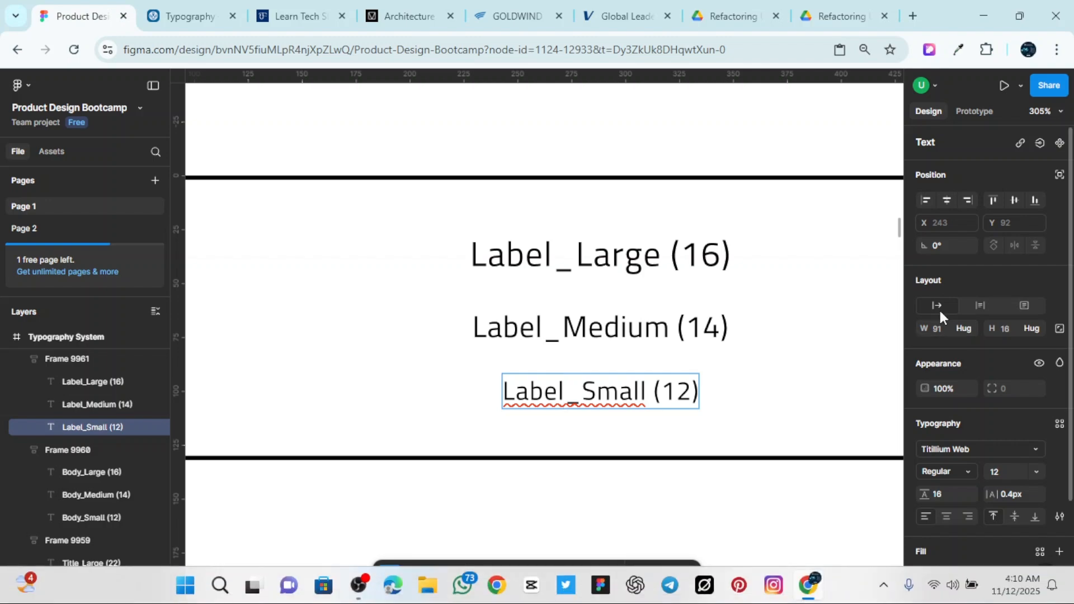
{"action": "key", "text": "Escape"}
Select the Label_Large text in the duplicated frame
{"action": "scroll", "coordinate": [784, 295], "scroll_direction": "up", "scroll_amount": 1}
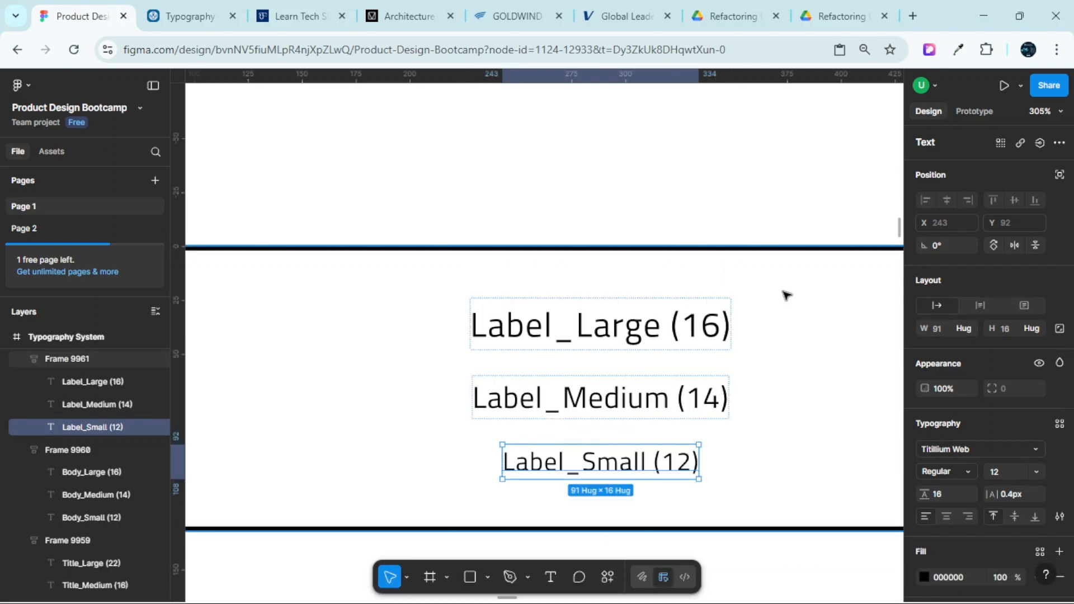
{"action": "scroll", "coordinate": [761, 270], "scroll_direction": "down", "scroll_amount": 1}
{"action": "scroll", "coordinate": [710, 240], "scroll_direction": "right", "scroll_amount": 1}
{"action": "scroll", "coordinate": [611, 176], "scroll_direction": "up", "scroll_amount": 1}
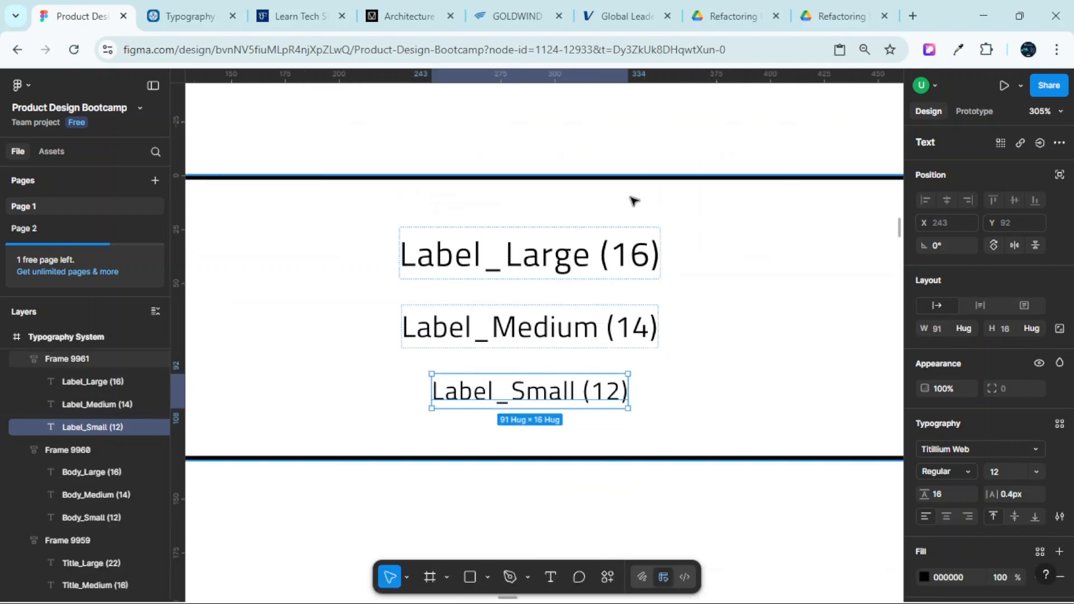
{"action": "left_click", "coordinate": [636, 214]}
{"action": "left_click", "coordinate": [612, 254]}
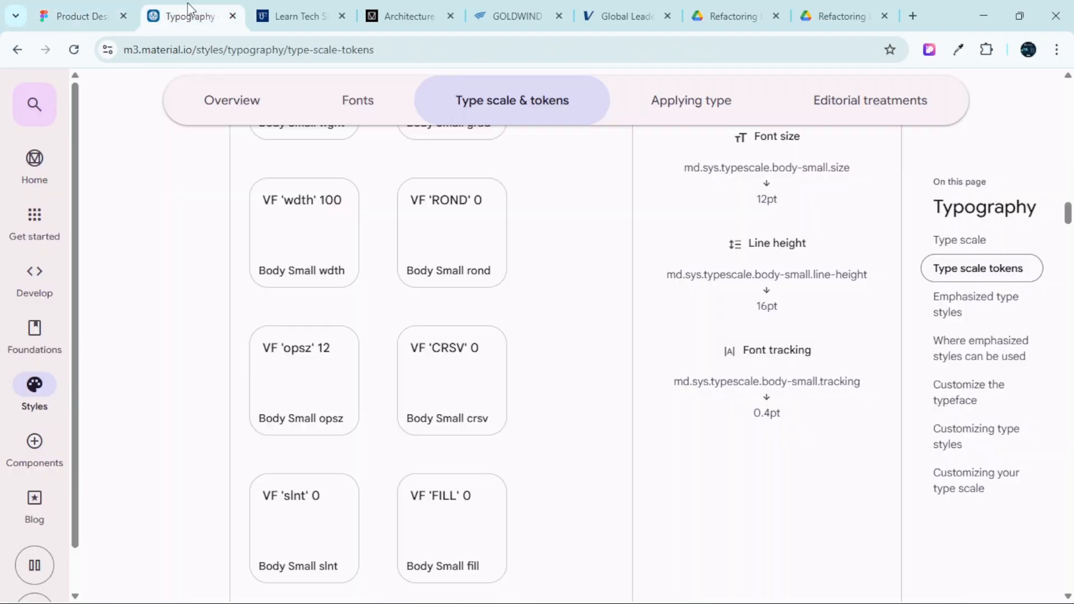
Switch to the Material Design type scale page, collapse the Body styles tokens and expand Label Large under Label styles
{"action": "left_click", "coordinate": [186, 16]}
{"action": "scroll", "coordinate": [505, 249], "scroll_direction": "up", "scroll_amount": 15}
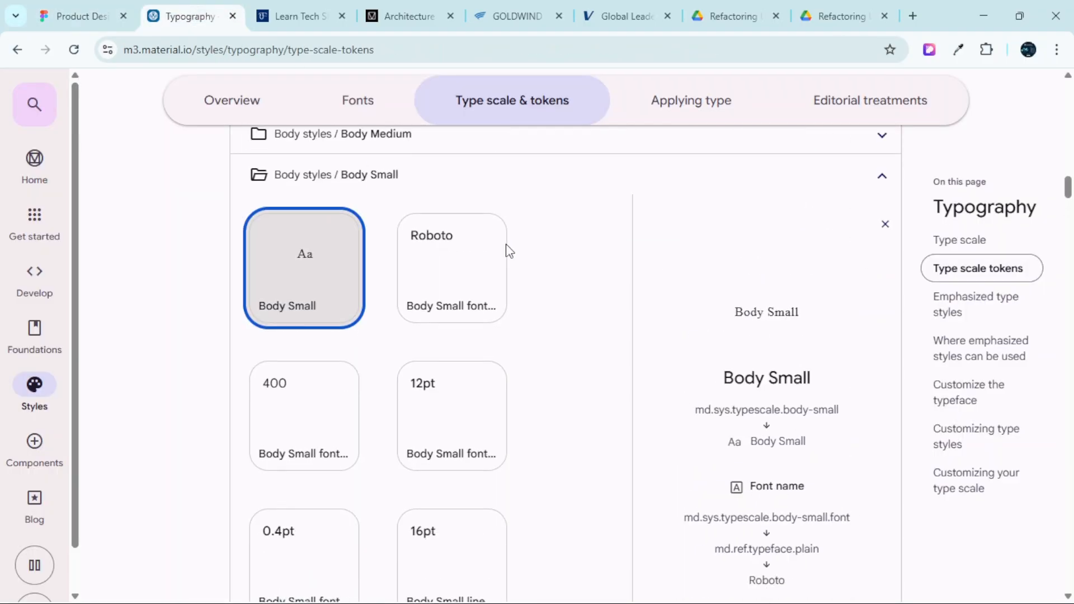
{"action": "scroll", "coordinate": [616, 269], "scroll_direction": "down", "scroll_amount": 3}
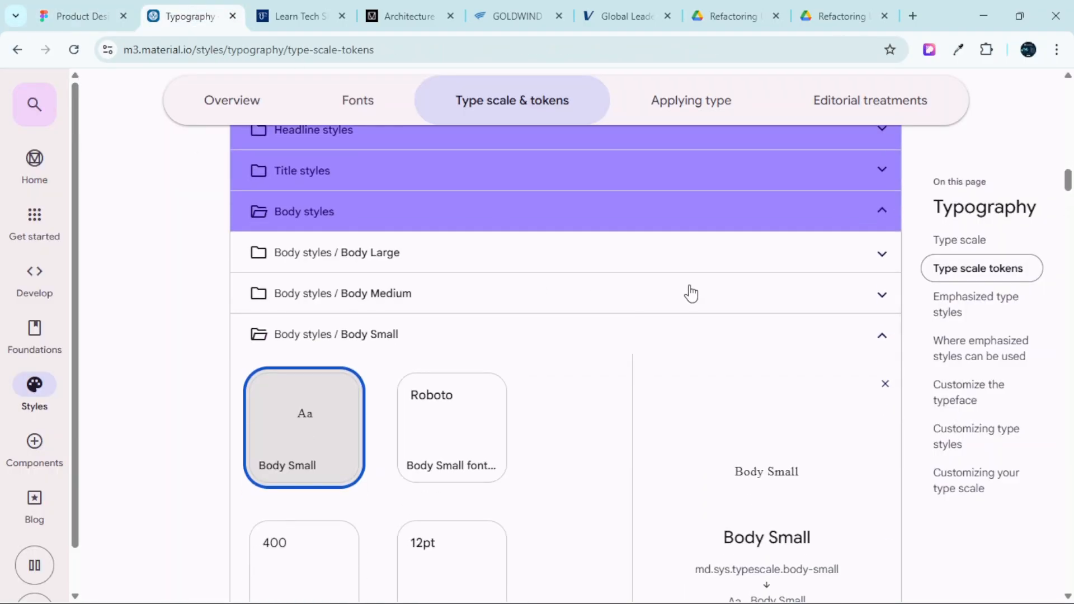
{"action": "left_click", "coordinate": [887, 339]}
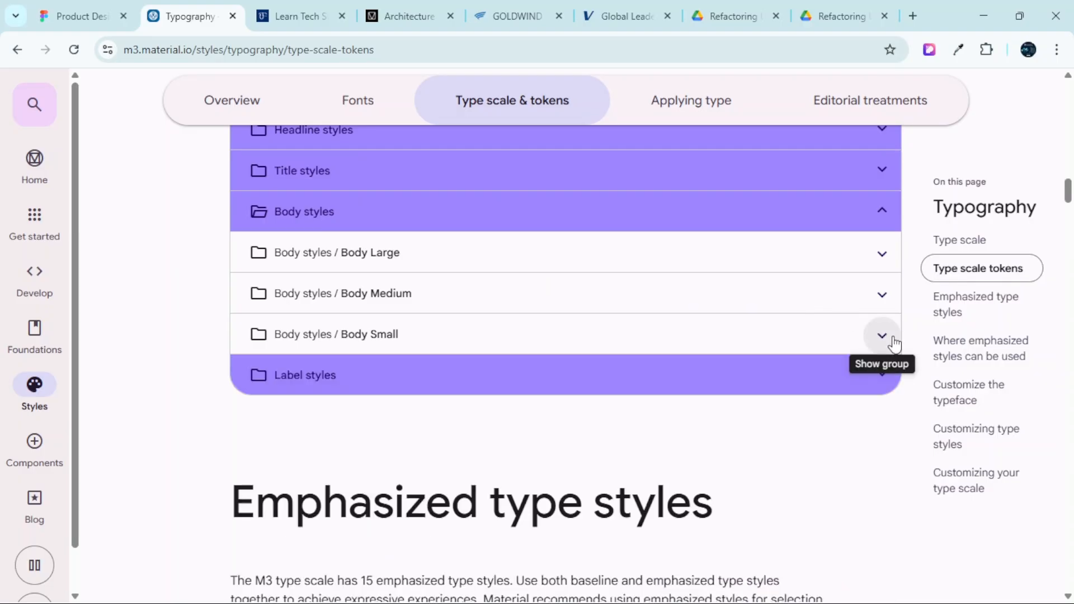
{"action": "left_click", "coordinate": [883, 295]}
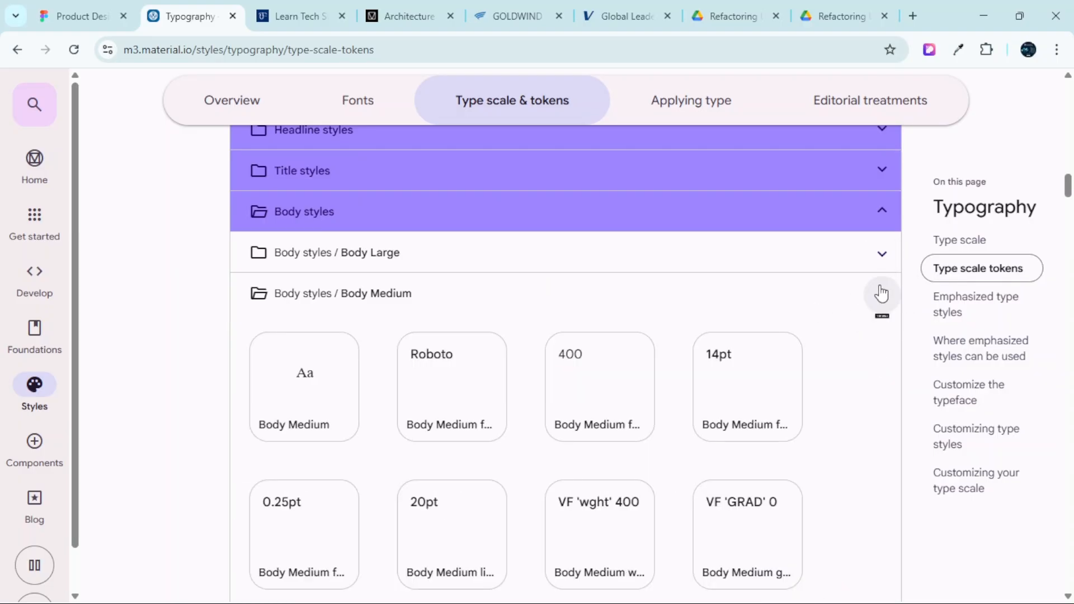
{"action": "left_click", "coordinate": [883, 212]}
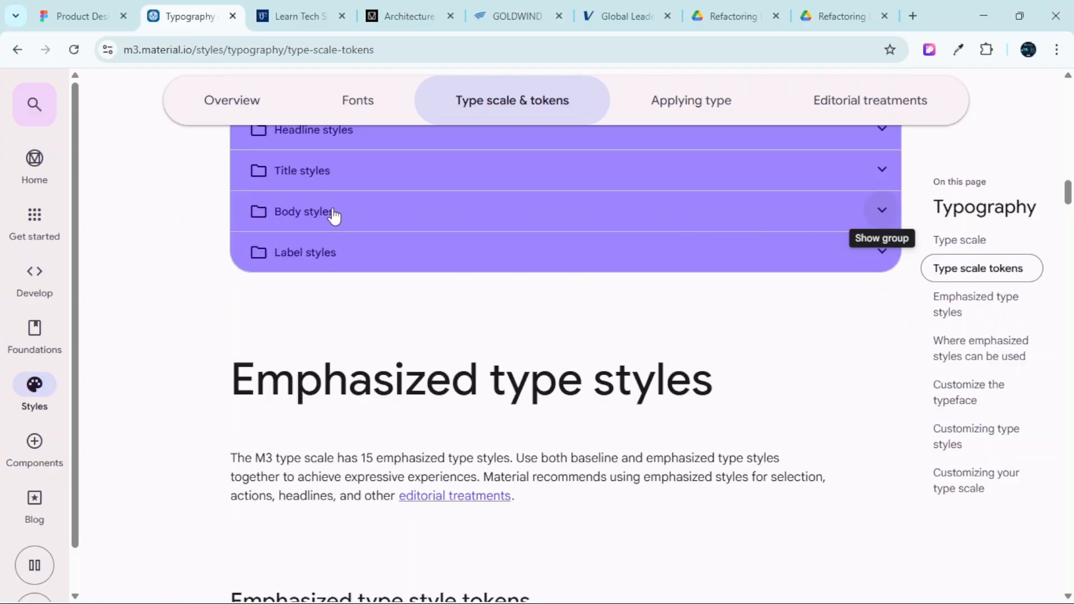
{"action": "left_click", "coordinate": [304, 254]}
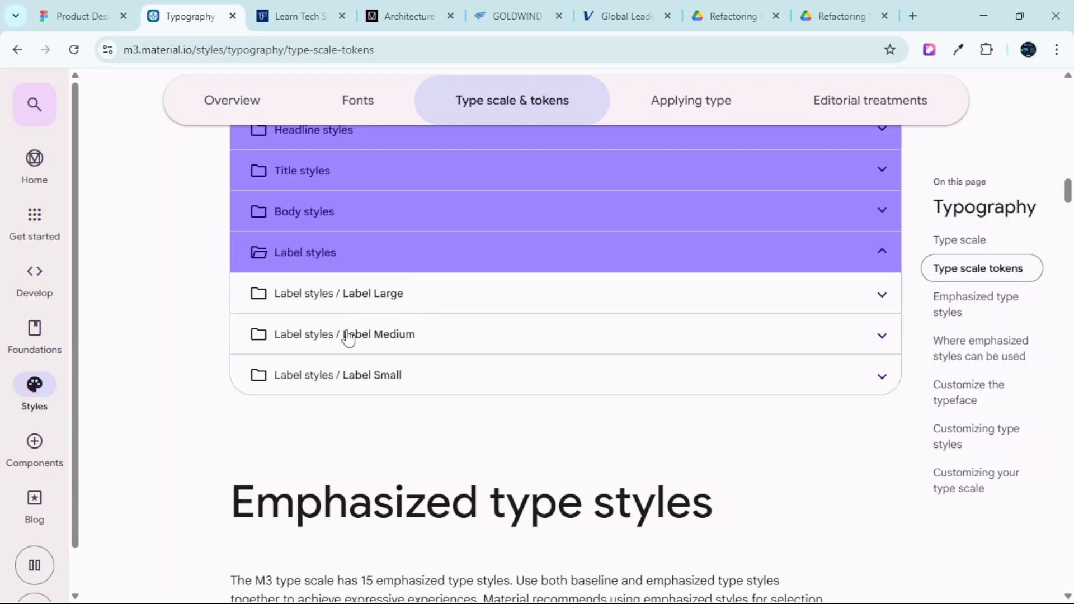
{"action": "left_click", "coordinate": [374, 299]}
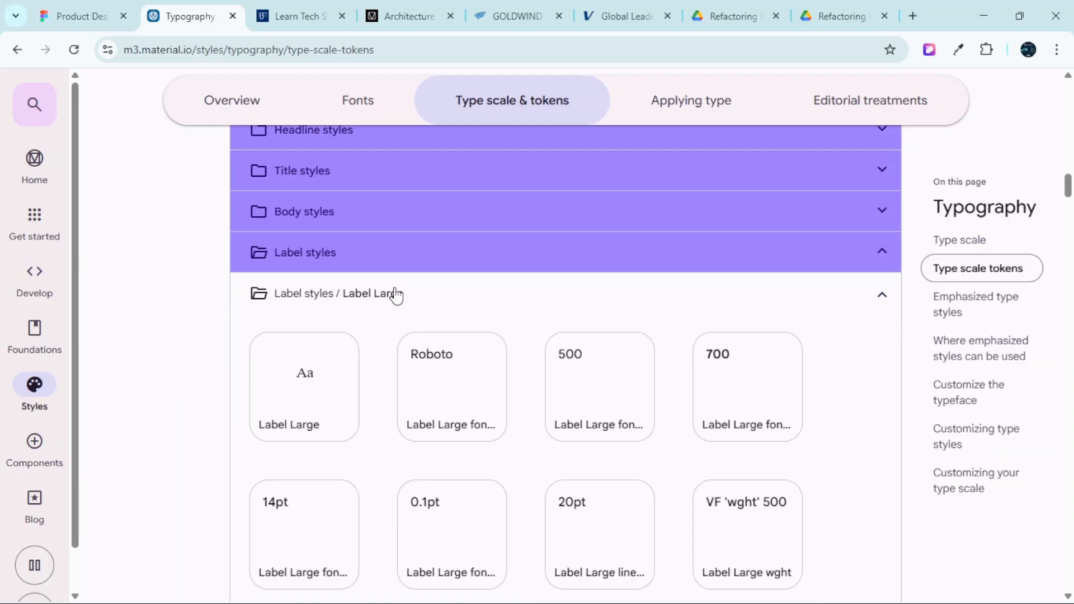
Show the combined Label Large token details and examine its font name, weight, size and line height
{"action": "left_click", "coordinate": [301, 378]}
{"action": "scroll", "coordinate": [774, 443], "scroll_direction": "down", "scroll_amount": 4}
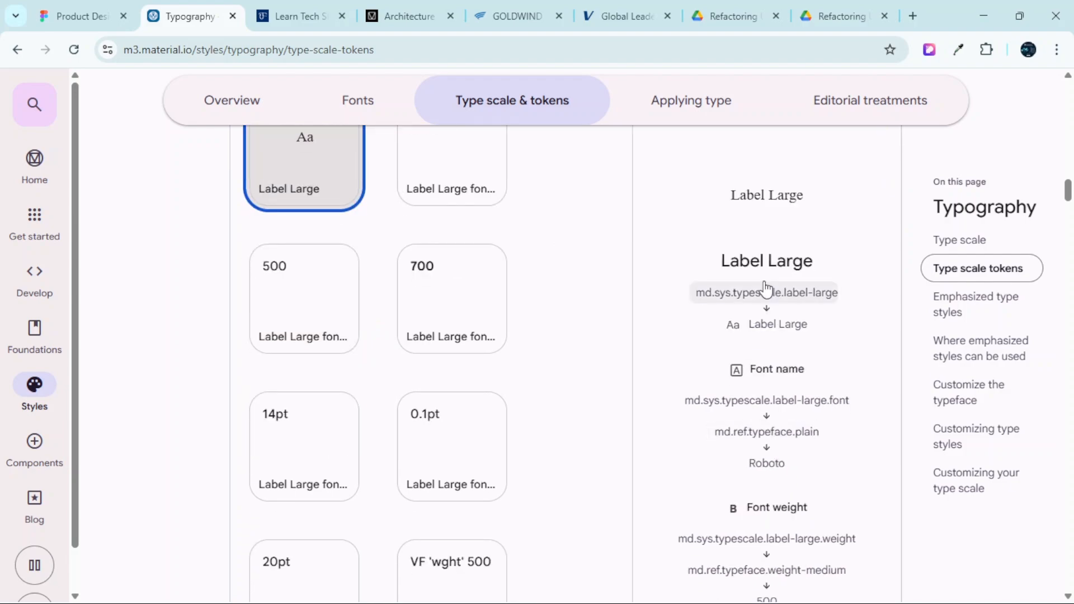
{"action": "scroll", "coordinate": [797, 362], "scroll_direction": "down", "scroll_amount": 3}
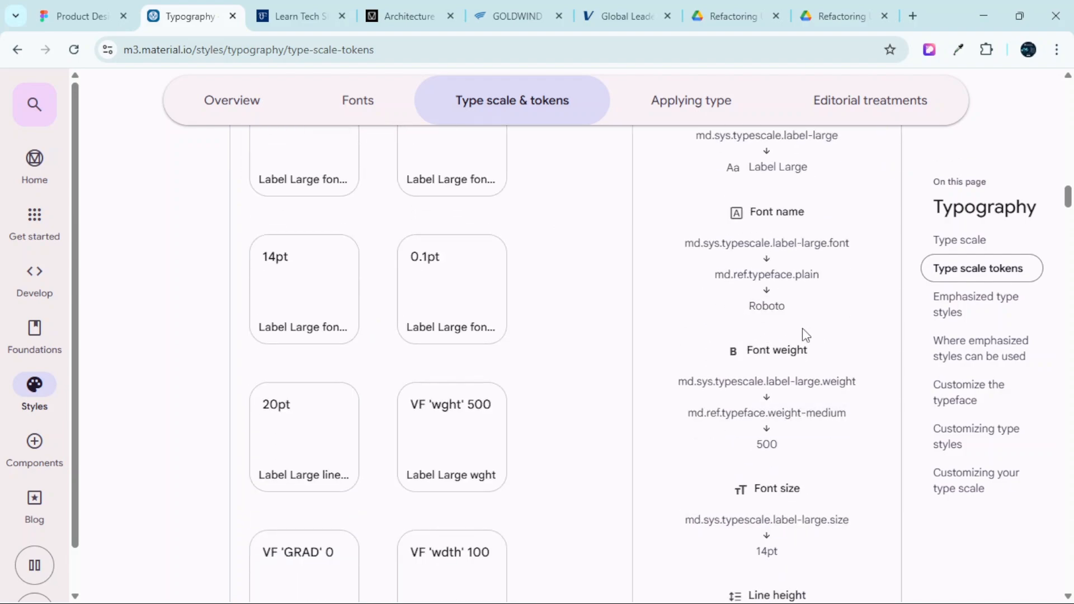
{"action": "scroll", "coordinate": [803, 339], "scroll_direction": "down", "scroll_amount": 3}
{"action": "scroll", "coordinate": [801, 369], "scroll_direction": "up", "scroll_amount": 10}
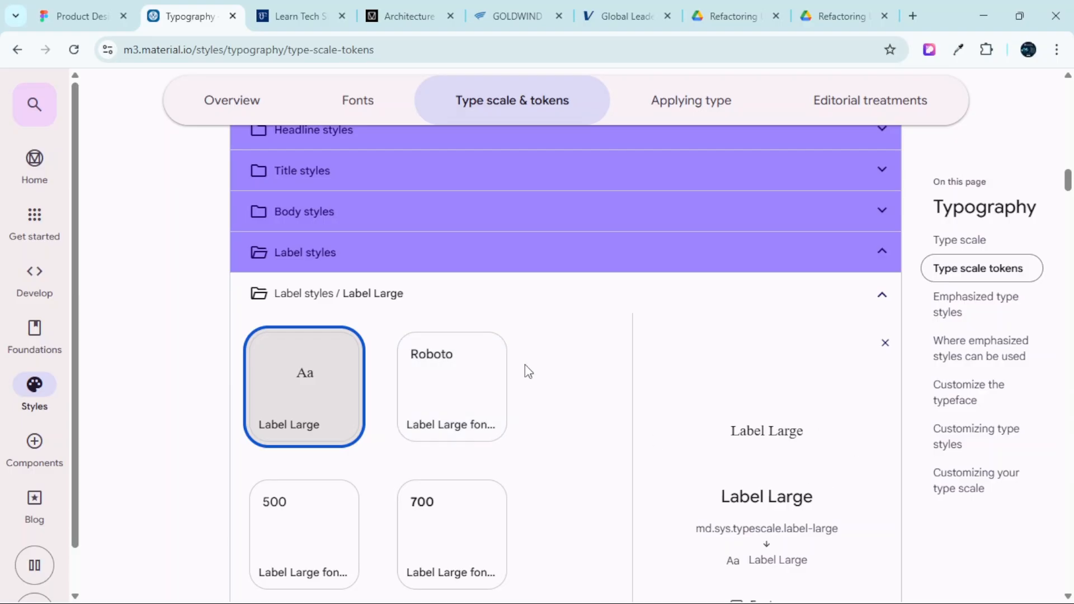
{"action": "scroll", "coordinate": [585, 392], "scroll_direction": "down", "scroll_amount": 1}
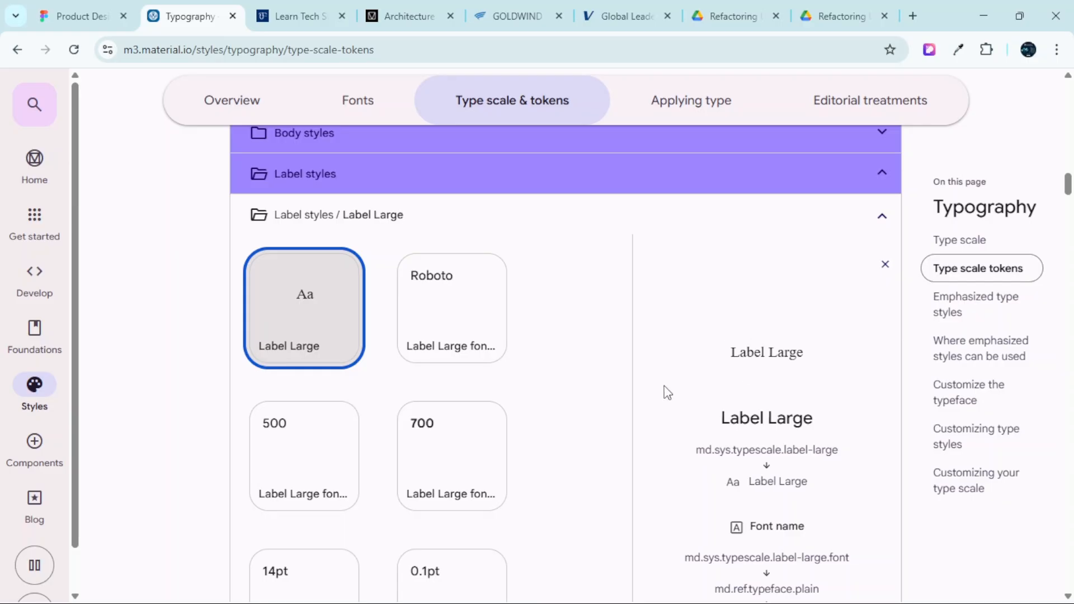
Inspect the individual Label Large font name and font weight tokens
{"action": "left_click", "coordinate": [462, 300]}
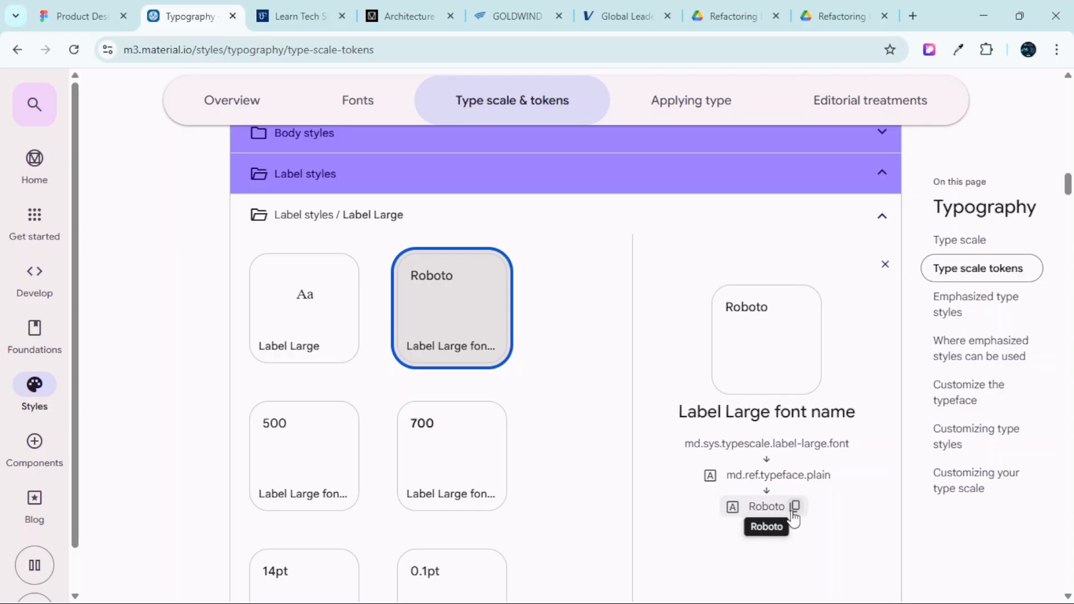
{"action": "scroll", "coordinate": [674, 377], "scroll_direction": "down", "scroll_amount": 1}
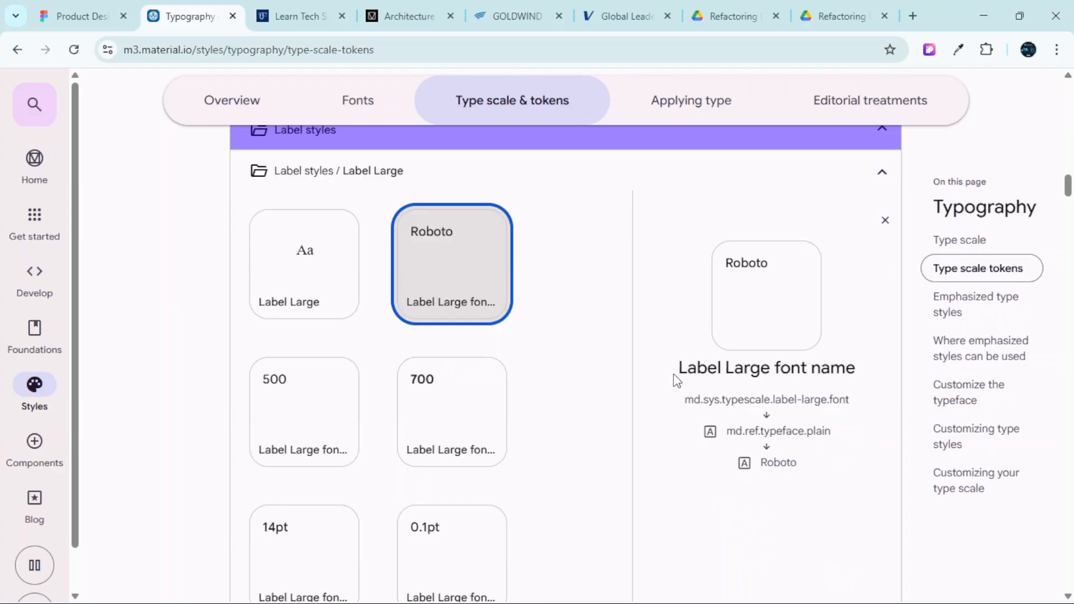
{"action": "left_click", "coordinate": [310, 371]}
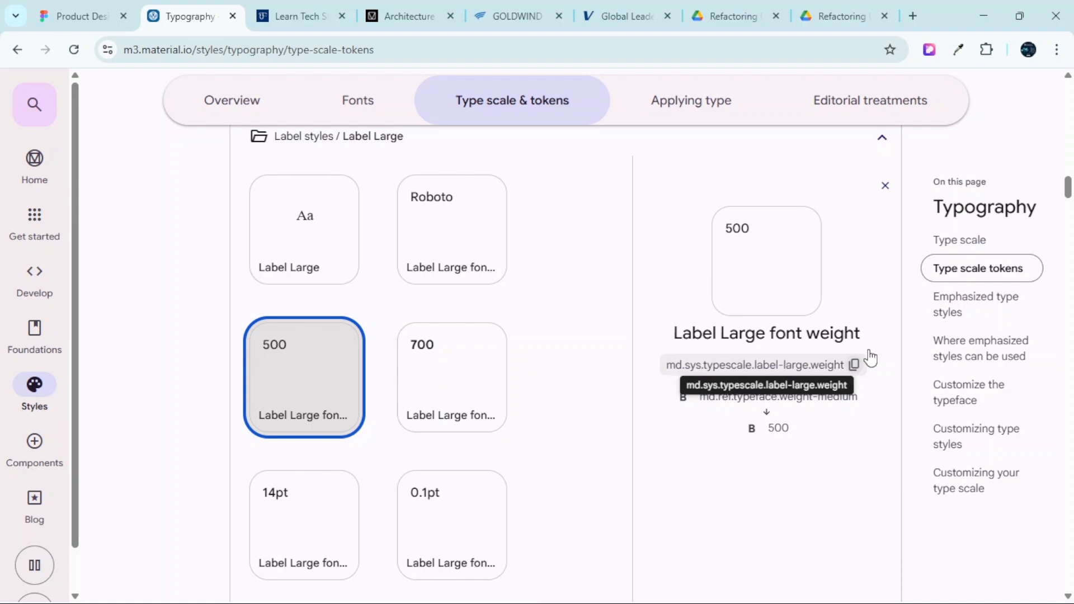
Show the Label Large font weight prominent token and compare it with the regular font weight token
{"action": "left_click", "coordinate": [458, 381]}
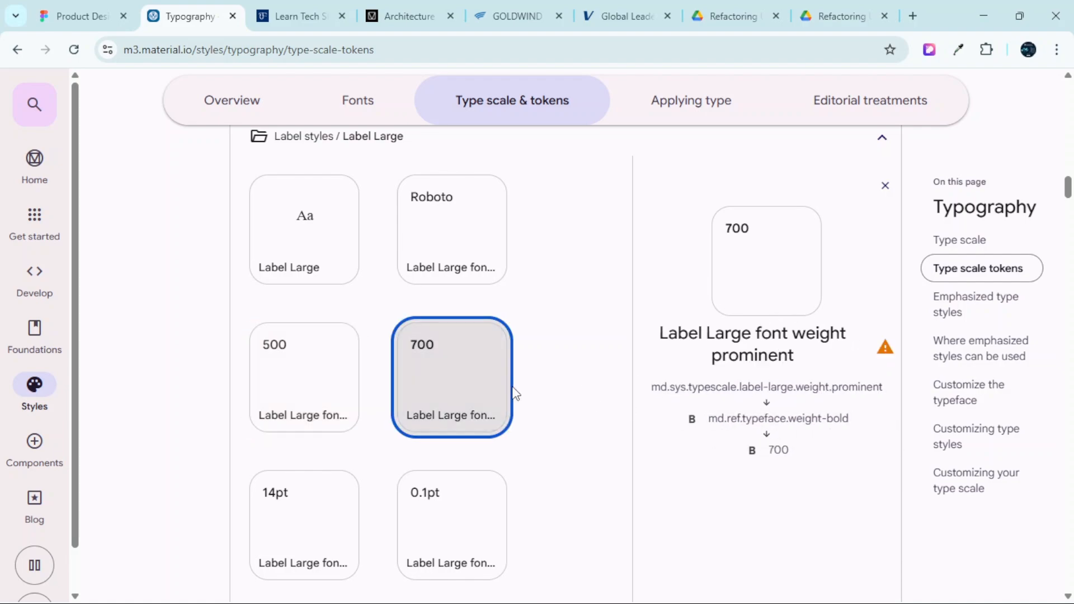
{"action": "scroll", "coordinate": [516, 394], "scroll_direction": "down", "scroll_amount": 1}
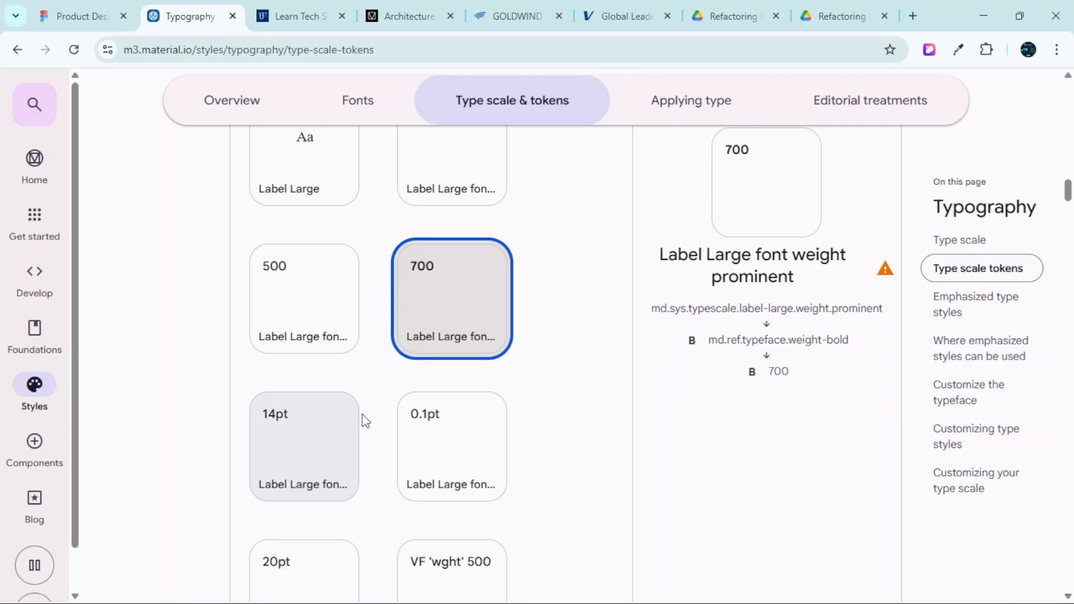
{"action": "scroll", "coordinate": [401, 414], "scroll_direction": "up", "scroll_amount": 1}
{"action": "scroll", "coordinate": [280, 267], "scroll_direction": "up", "scroll_amount": 2}
{"action": "scroll", "coordinate": [338, 318], "scroll_direction": "down", "scroll_amount": 2}
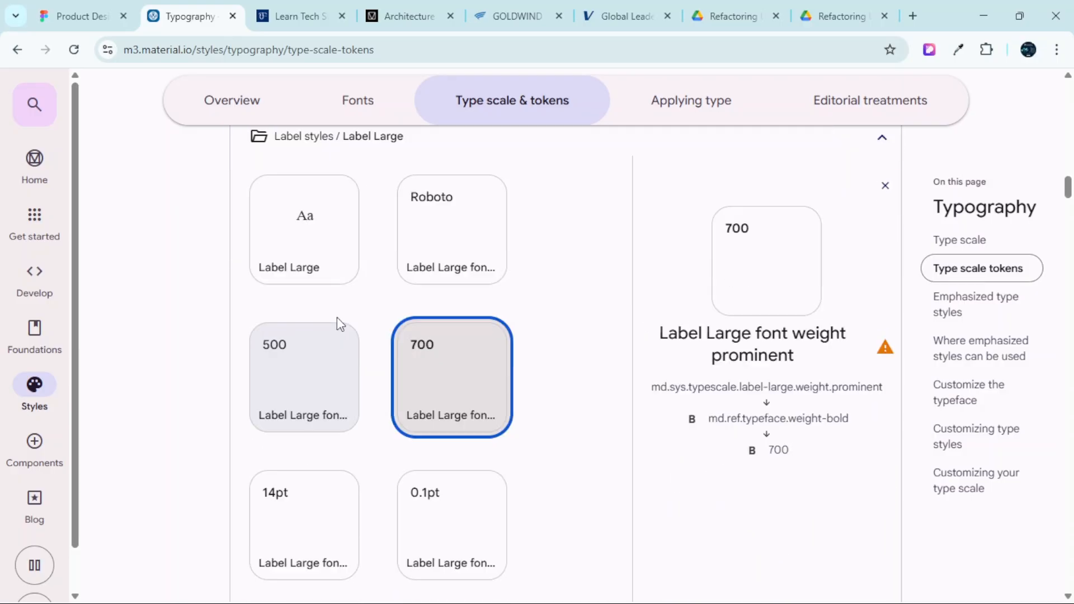
{"action": "scroll", "coordinate": [337, 317], "scroll_direction": "down", "scroll_amount": 1}
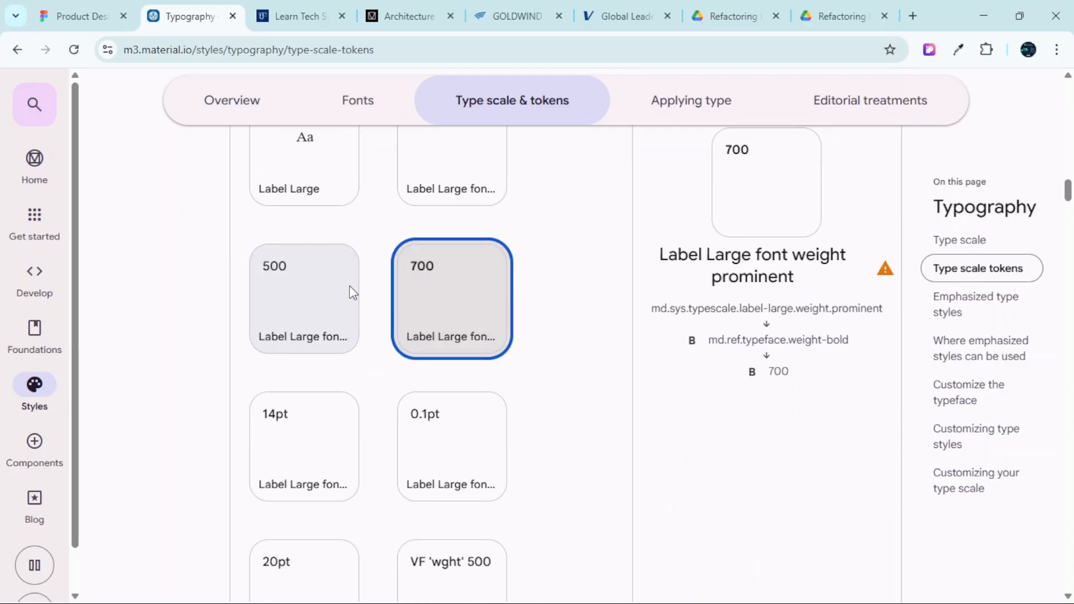
{"action": "scroll", "coordinate": [556, 410], "scroll_direction": "up", "scroll_amount": 2}
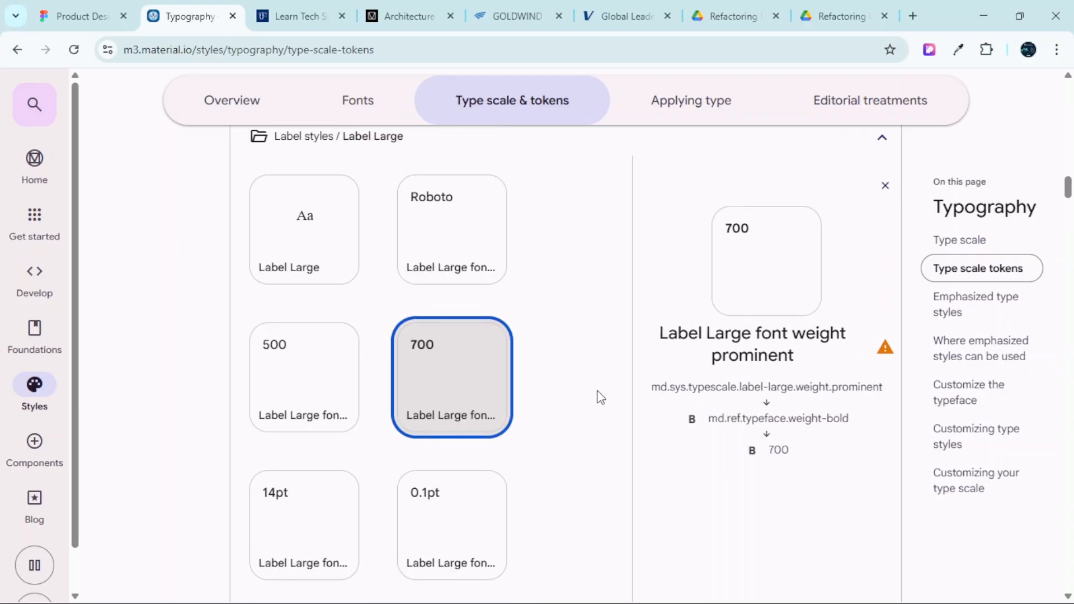
Reopen the combined Label Large token details and review font name, weight, size, line height and tracking
{"action": "left_click", "coordinate": [302, 304]}
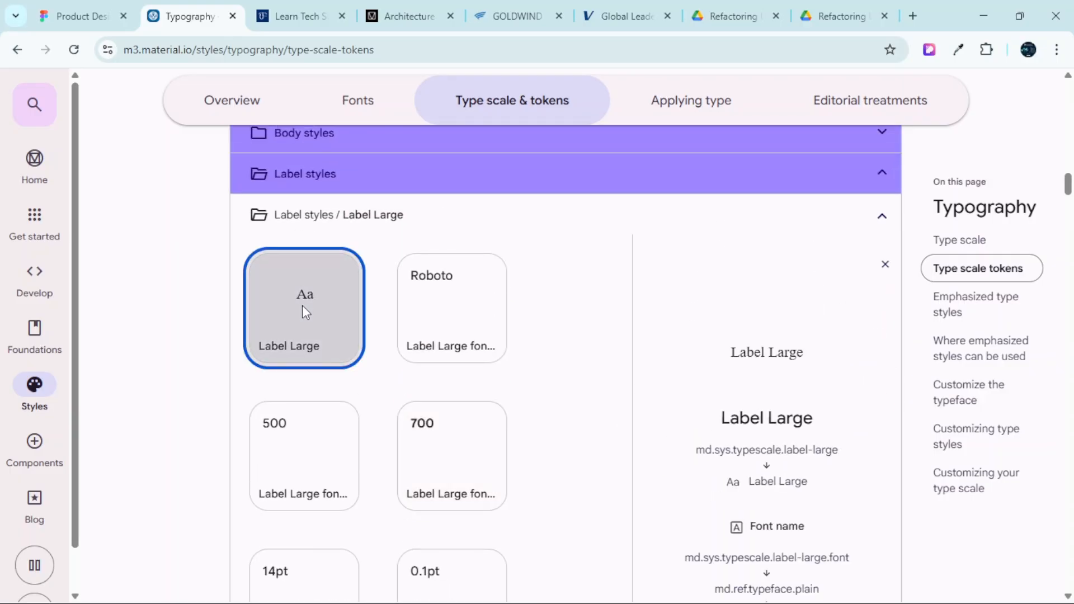
{"action": "scroll", "coordinate": [772, 454], "scroll_direction": "down", "scroll_amount": 2}
{"action": "scroll", "coordinate": [774, 456], "scroll_direction": "down", "scroll_amount": 6}
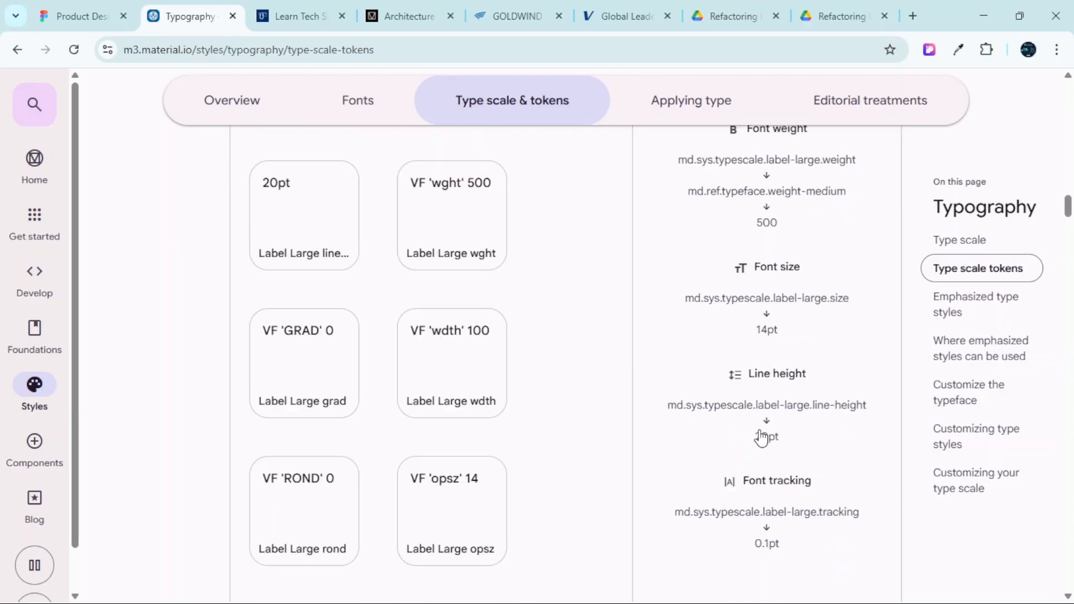
{"action": "scroll", "coordinate": [737, 390], "scroll_direction": "up", "scroll_amount": 9}
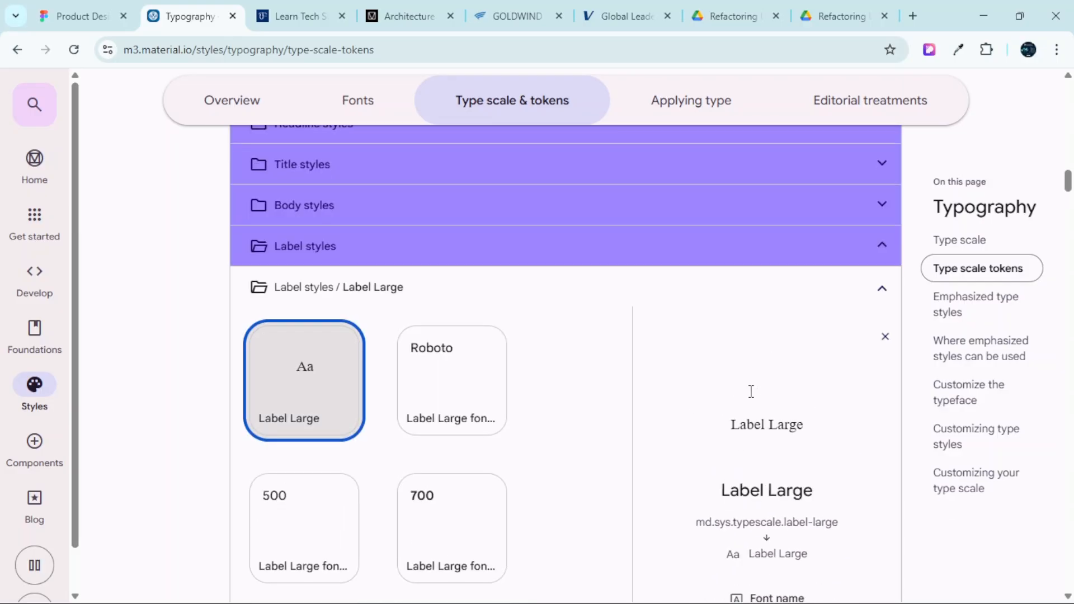
{"action": "scroll", "coordinate": [738, 391], "scroll_direction": "down", "scroll_amount": 4}
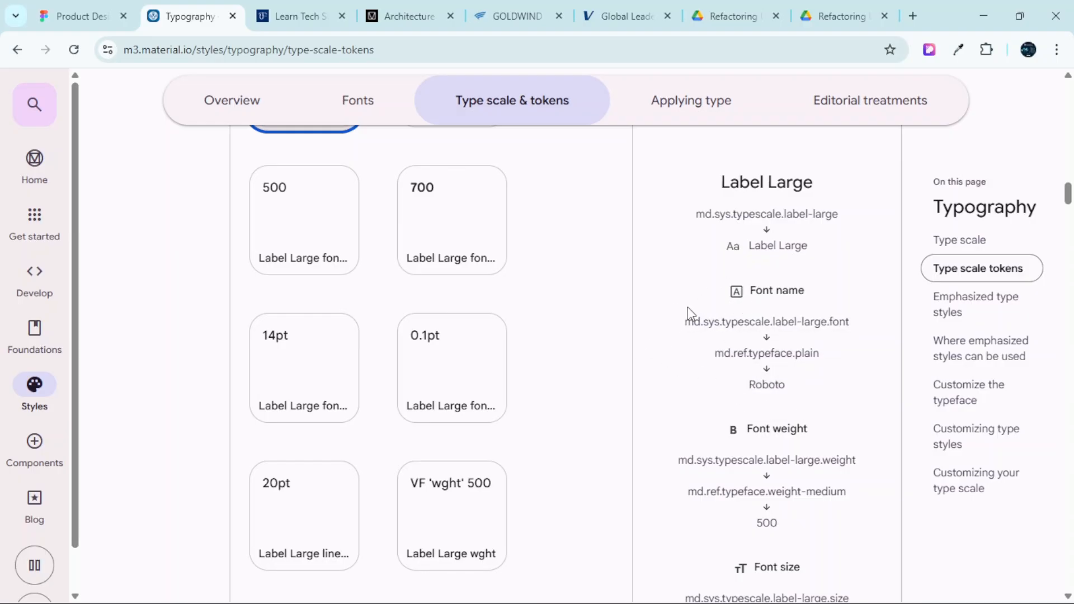
{"action": "scroll", "coordinate": [688, 306], "scroll_direction": "up", "scroll_amount": 3}
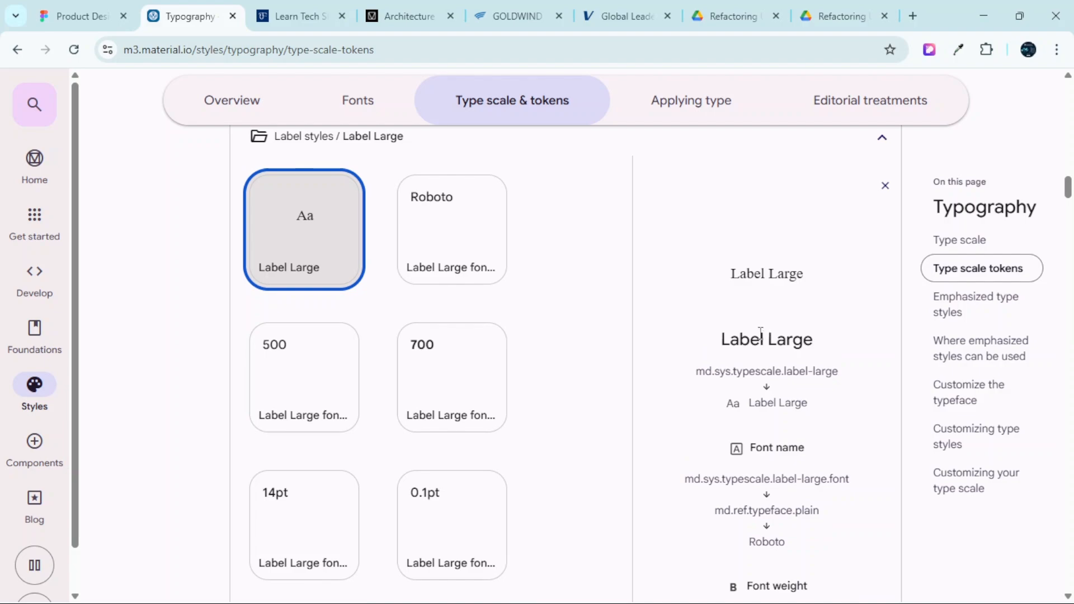
{"action": "scroll", "coordinate": [751, 305], "scroll_direction": "down", "scroll_amount": 3}
{"action": "scroll", "coordinate": [733, 358], "scroll_direction": "down", "scroll_amount": 2}
{"action": "scroll", "coordinate": [708, 353], "scroll_direction": "up", "scroll_amount": 1}
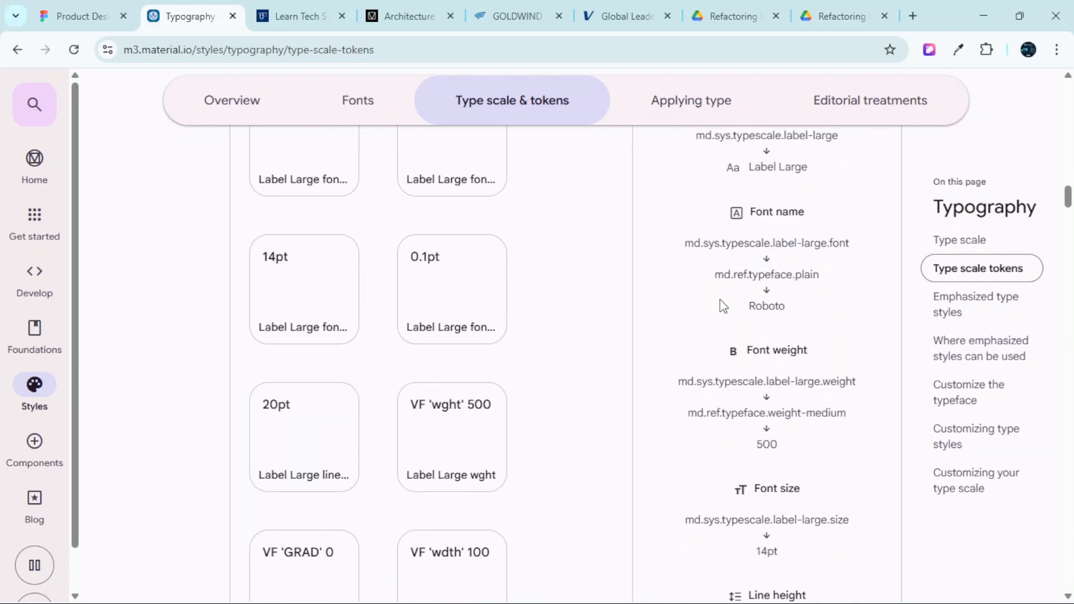
{"action": "scroll", "coordinate": [724, 307], "scroll_direction": "down", "scroll_amount": 3}
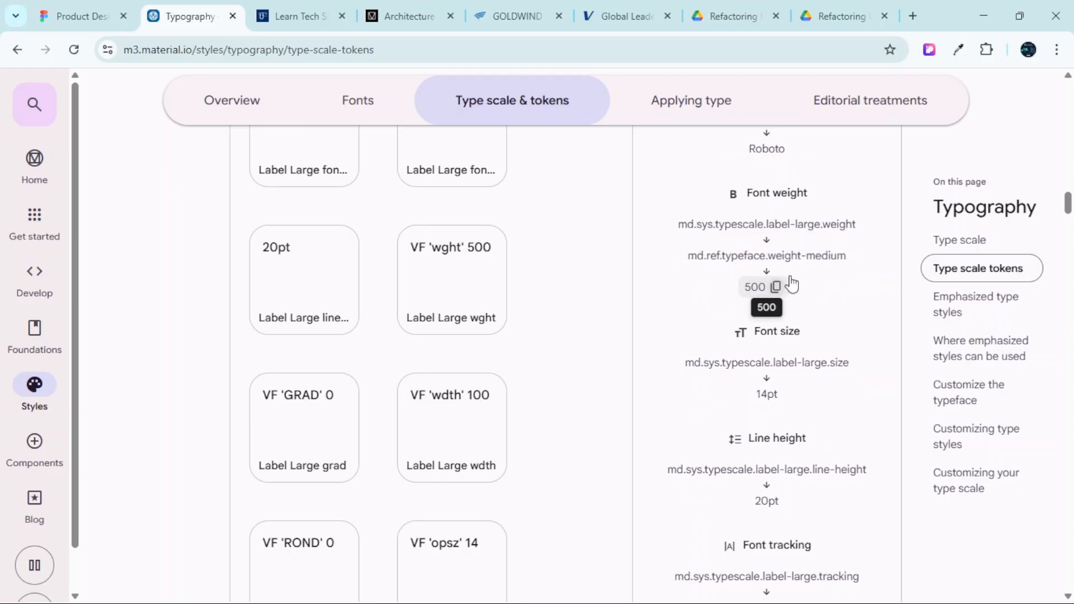
Switch to the Figma file and set the Label_Large text's font weight to SemiBold
{"action": "left_click", "coordinate": [79, 16]}
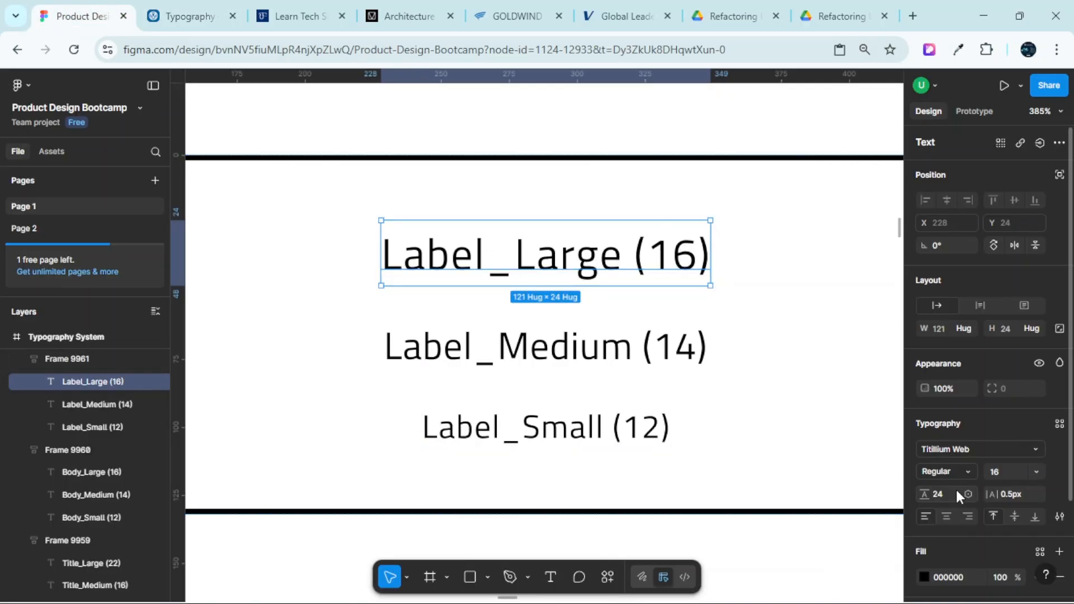
{"action": "left_click", "coordinate": [967, 473]}
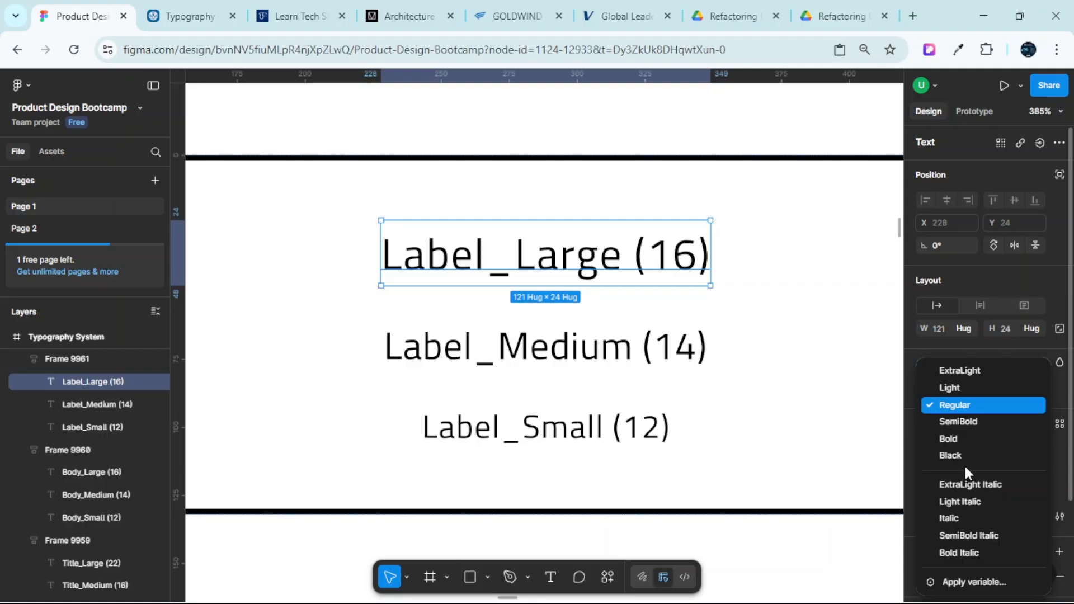
{"action": "left_click", "coordinate": [950, 424]}
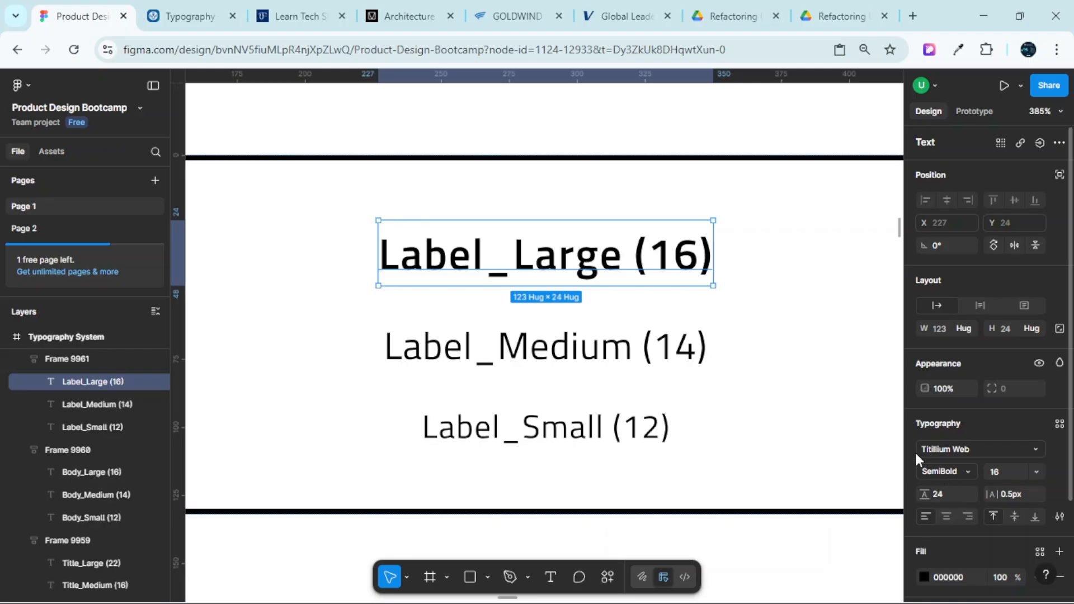
{"action": "left_click", "coordinate": [966, 470]}
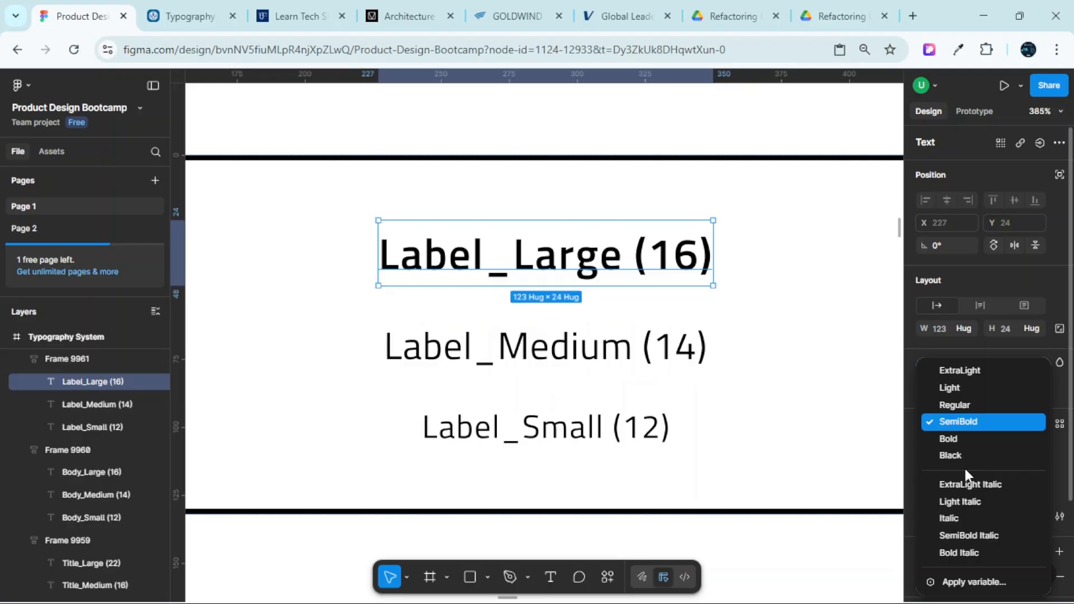
{"action": "left_click", "coordinate": [957, 420]}
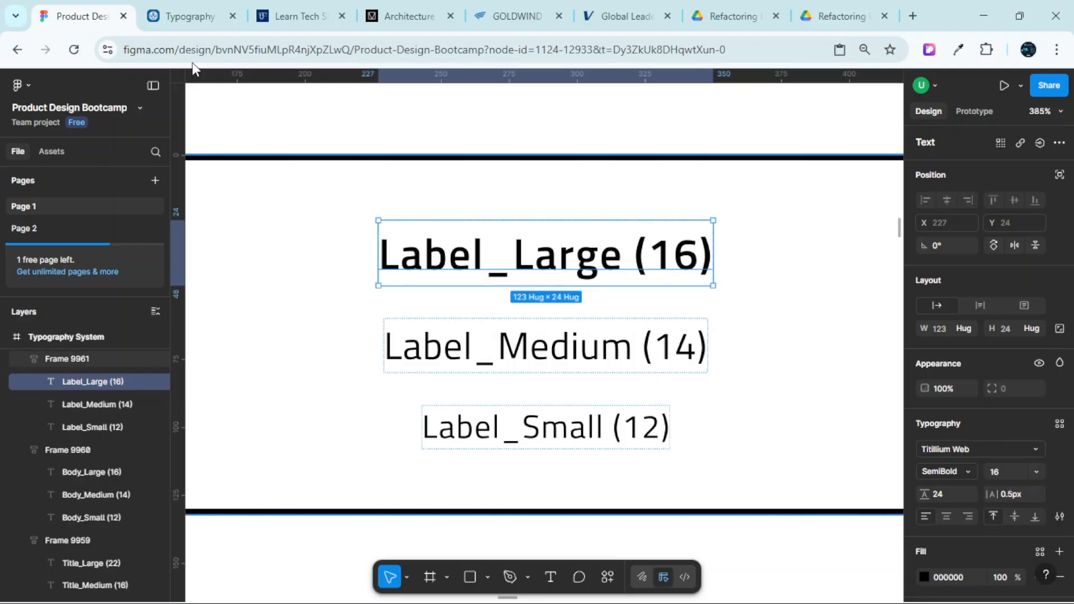
Check the Label Large font size on the Material Design page, and set the Label_Large text in Figma to 14
{"action": "left_click", "coordinate": [178, 16]}
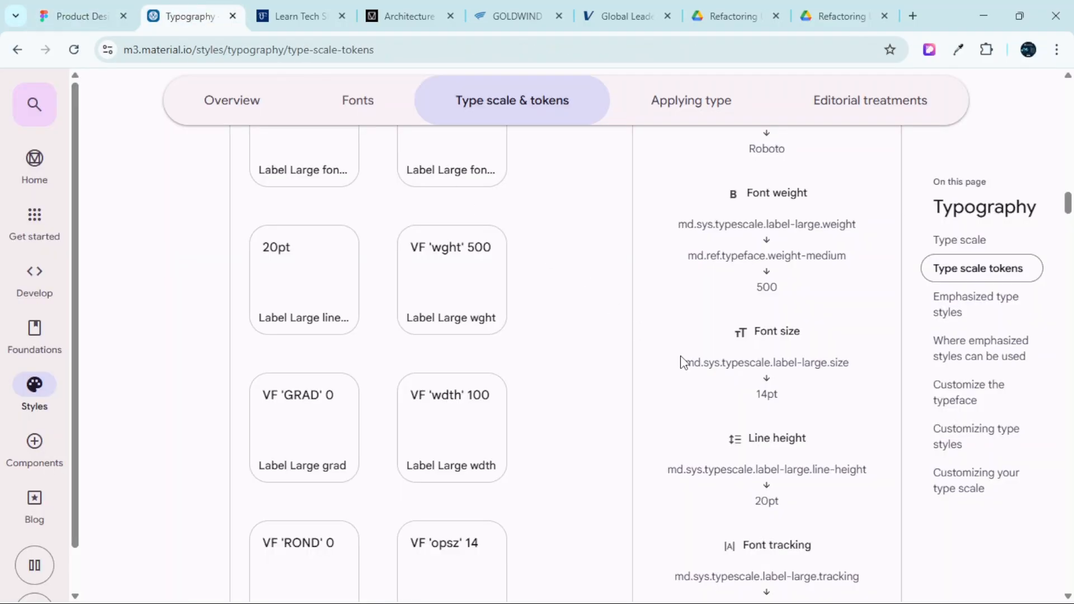
{"action": "scroll", "coordinate": [681, 362], "scroll_direction": "down", "scroll_amount": 2}
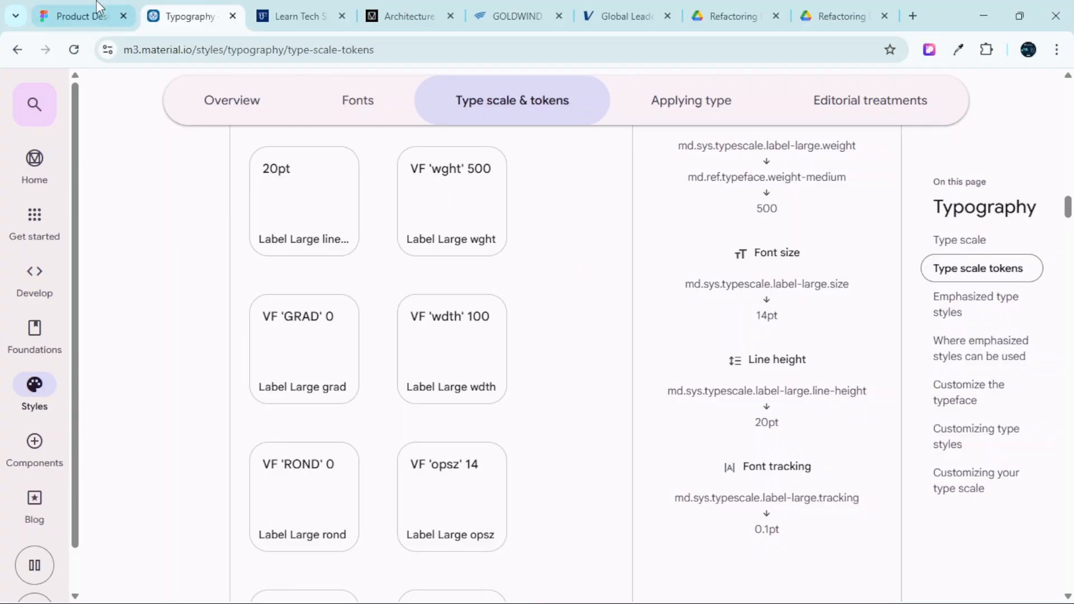
{"action": "left_click", "coordinate": [84, 16]}
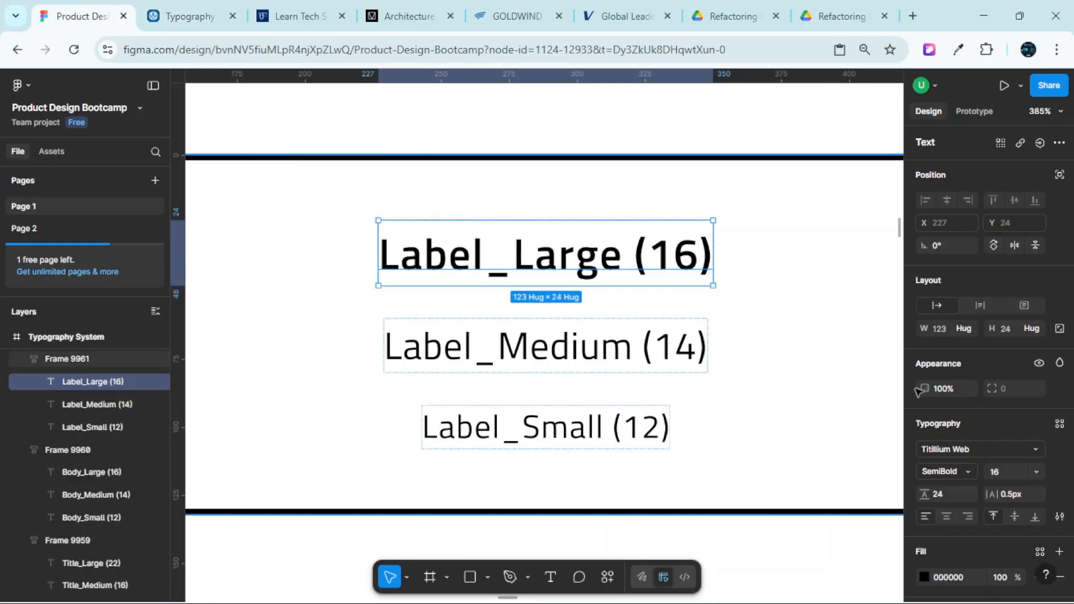
{"action": "left_click", "coordinate": [1010, 471]}
{"action": "type", "text": "1"}
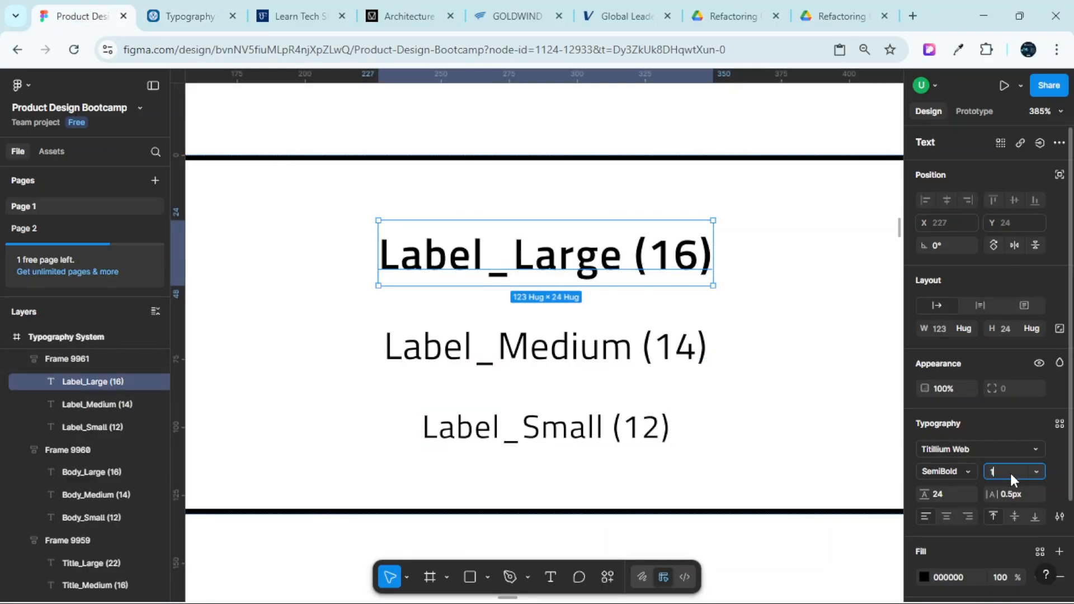
{"action": "type", "text": "4"}
Edit the size in the Label_Large text so that it reads Label_Large (14)
{"action": "double_click", "coordinate": [670, 247]}
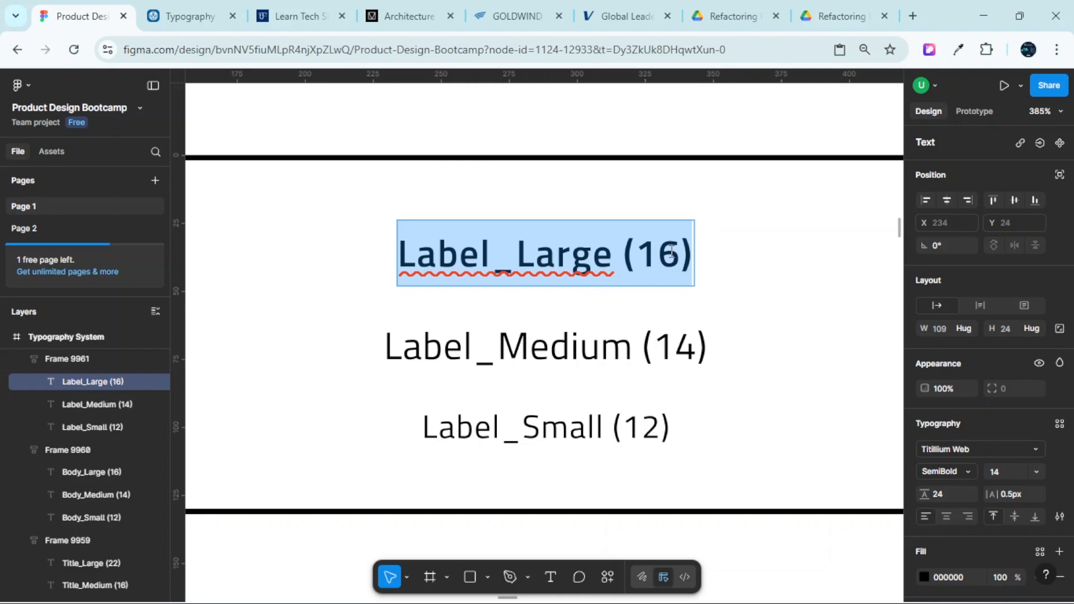
{"action": "left_click", "coordinate": [677, 255]}
{"action": "key", "text": "BackSpace"}
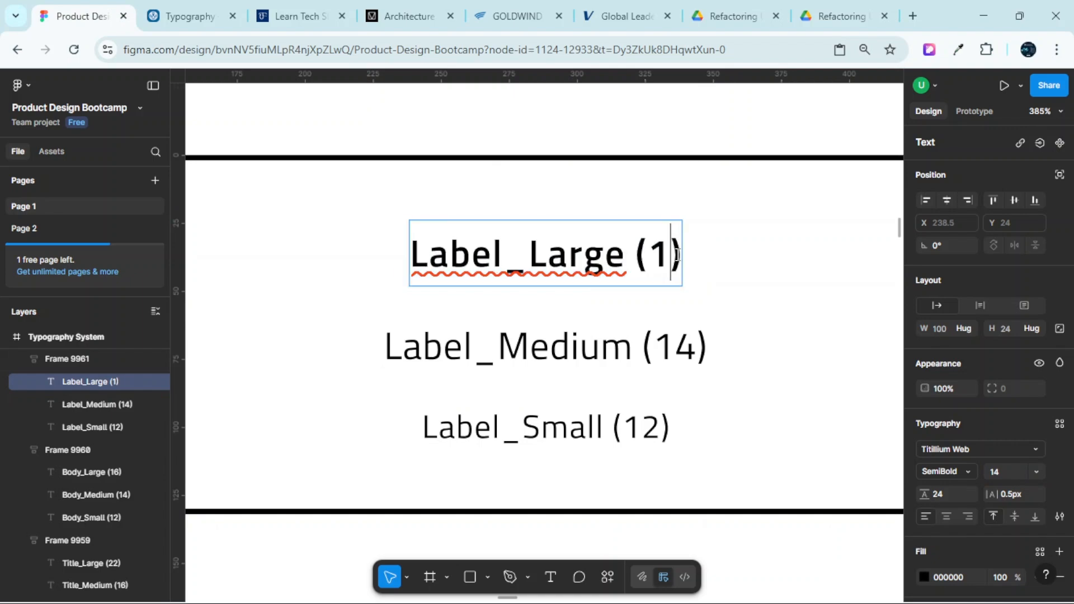
{"action": "type", "text": "4"}
{"action": "key", "text": "Escape"}
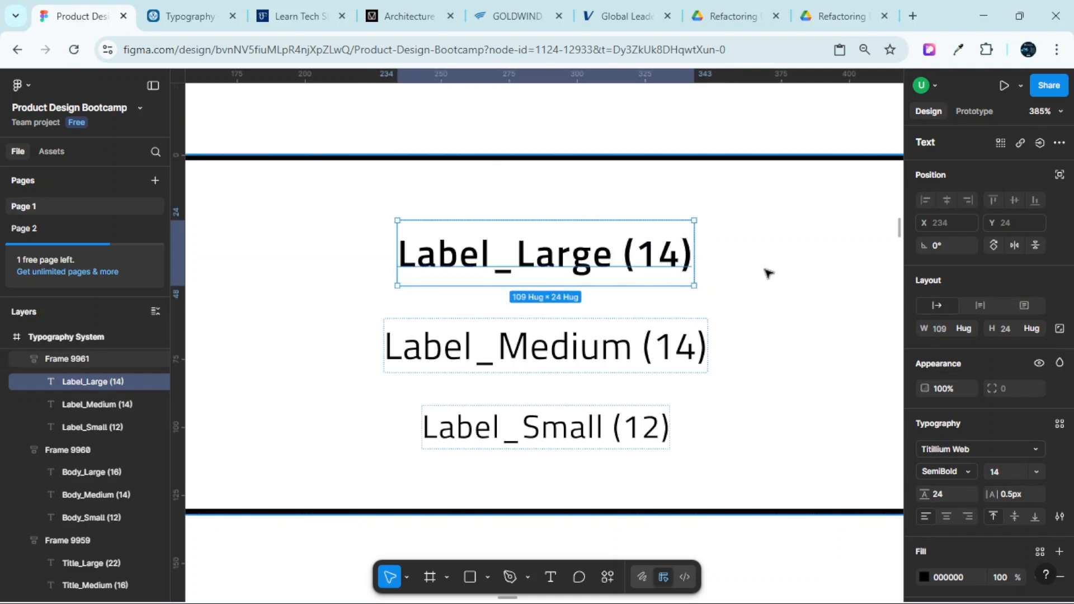
Look up the Label Large line height on the Material Design page and set the Label_Large text's line height to 20 in Figma
{"action": "left_click", "coordinate": [210, 16]}
{"action": "scroll", "coordinate": [774, 381], "scroll_direction": "down", "scroll_amount": 1}
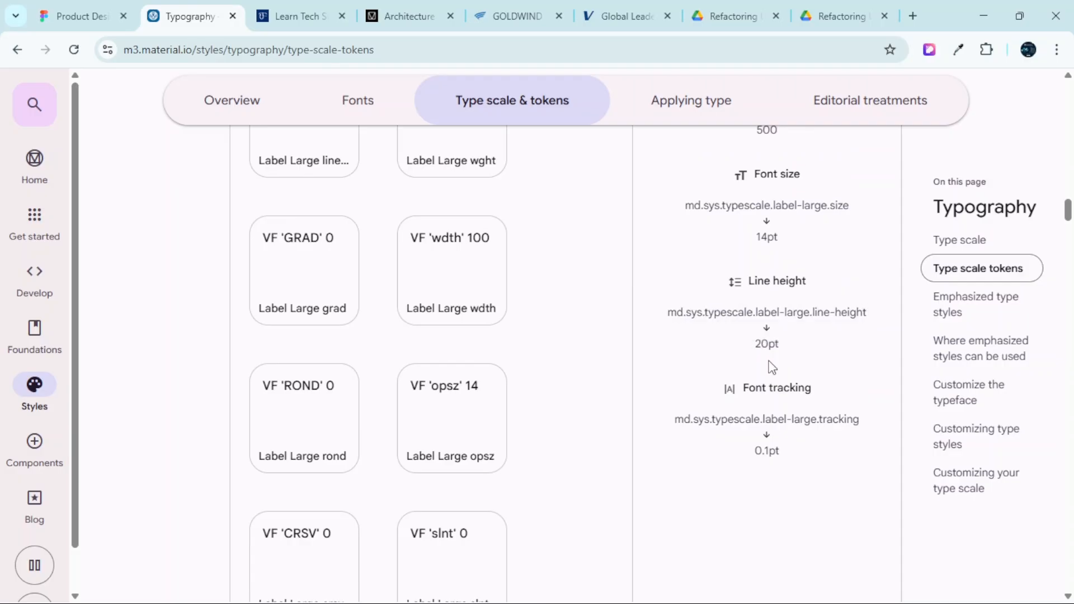
{"action": "left_click", "coordinate": [112, 15]}
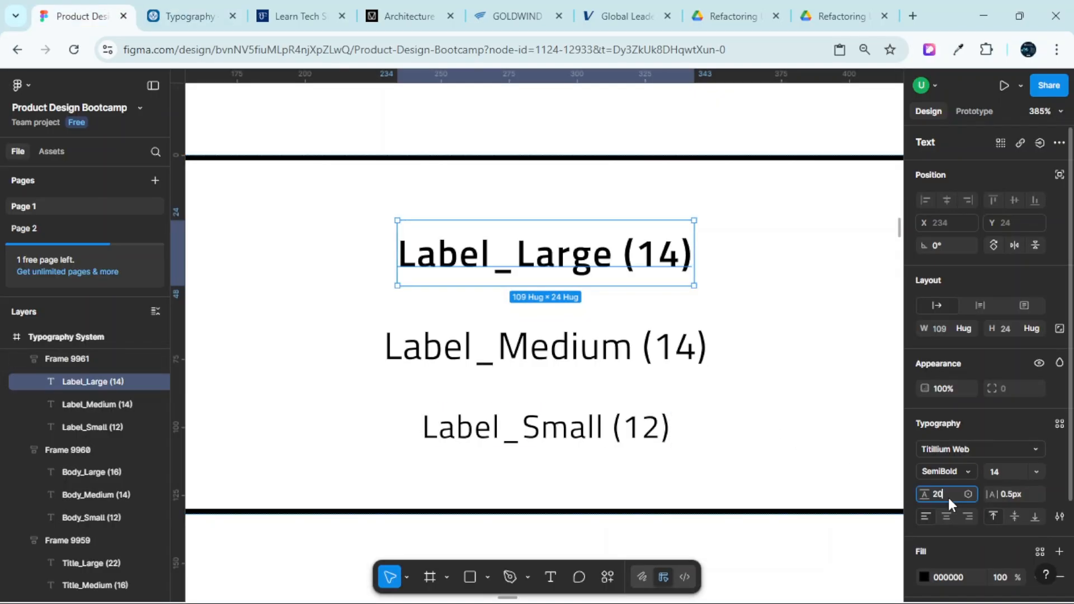
{"action": "key", "text": "Return"}
Look up the Label Large font tracking on the Material Design page and set the Label_Large text's letter spacing to 0.1px in Figma
{"action": "left_click", "coordinate": [184, 16]}
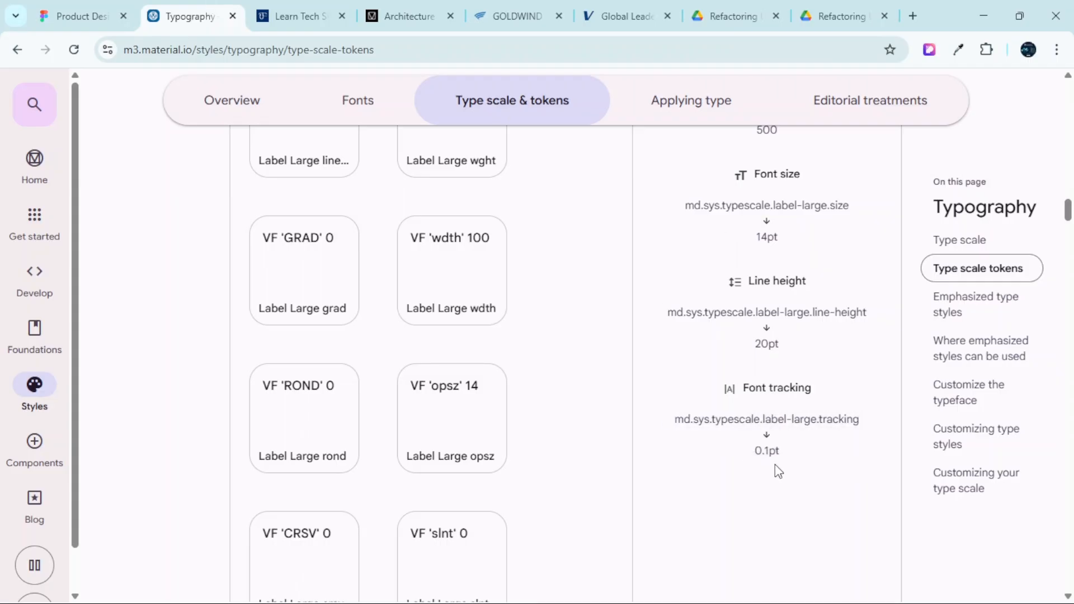
{"action": "left_click", "coordinate": [84, 16]}
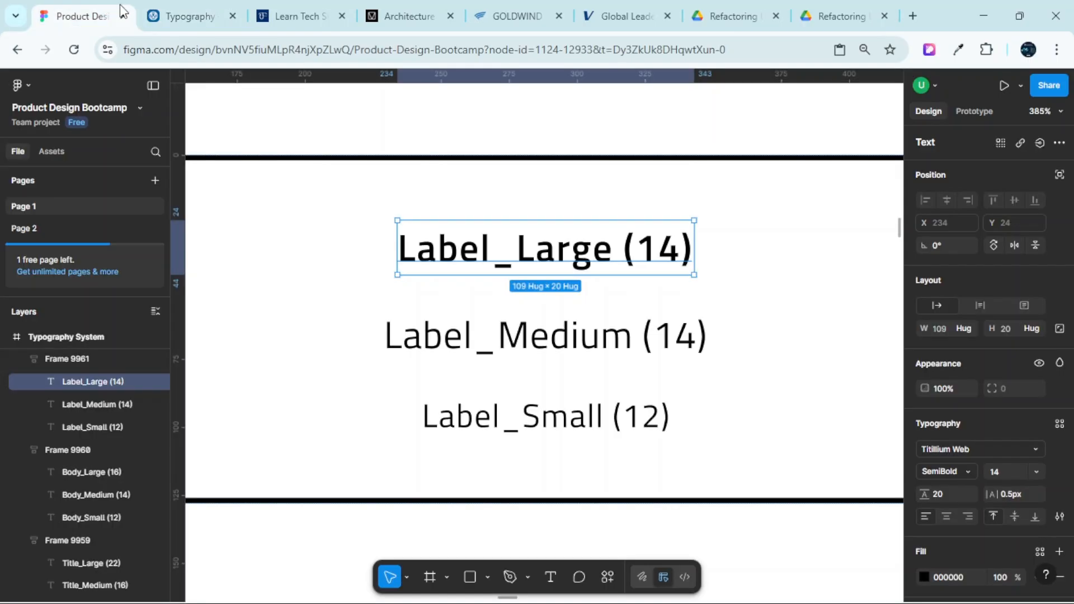
{"action": "left_click", "coordinate": [1010, 495]}
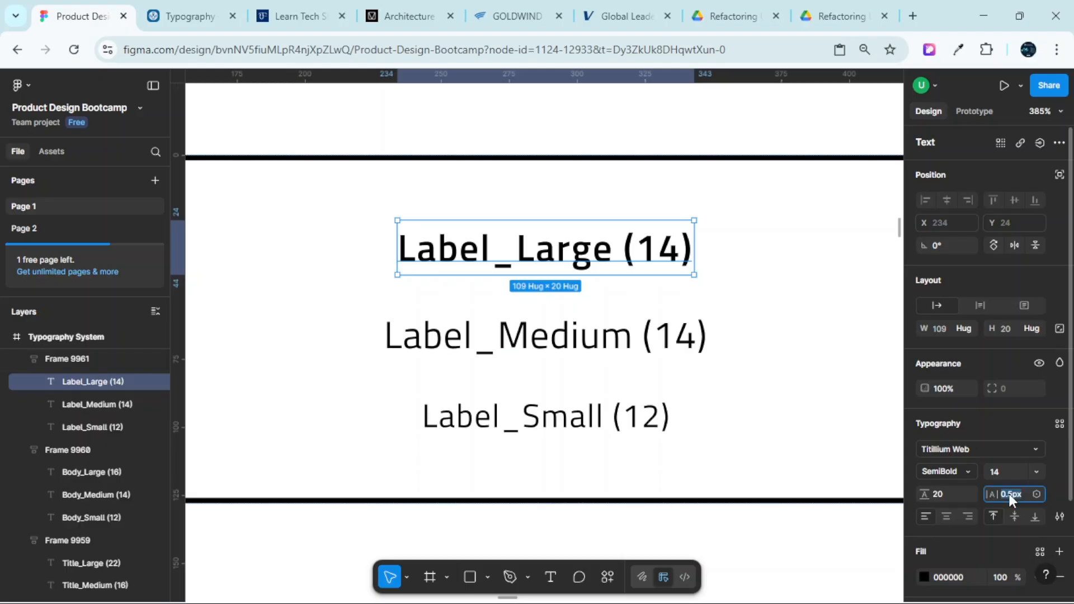
{"action": "type", "text": "0.1px"}
{"action": "key", "text": "Return"}
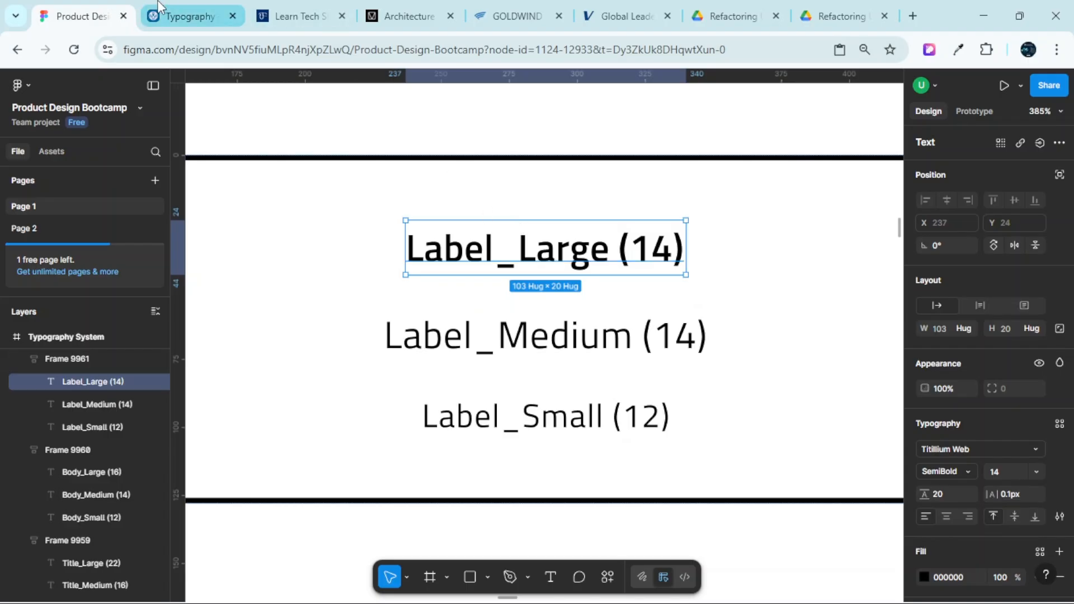
Recheck the Label Large weight, size, line height and tracking tokens on the Material Design page
{"action": "left_click", "coordinate": [181, 6]}
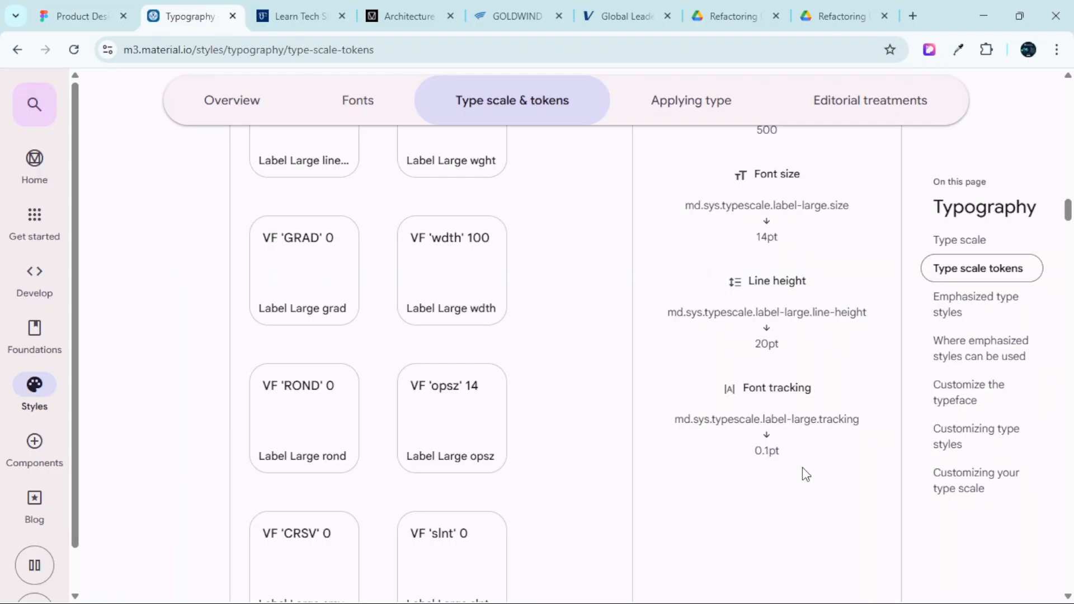
{"action": "scroll", "coordinate": [803, 468], "scroll_direction": "up", "scroll_amount": 7}
{"action": "scroll", "coordinate": [806, 487], "scroll_direction": "down", "scroll_amount": 3}
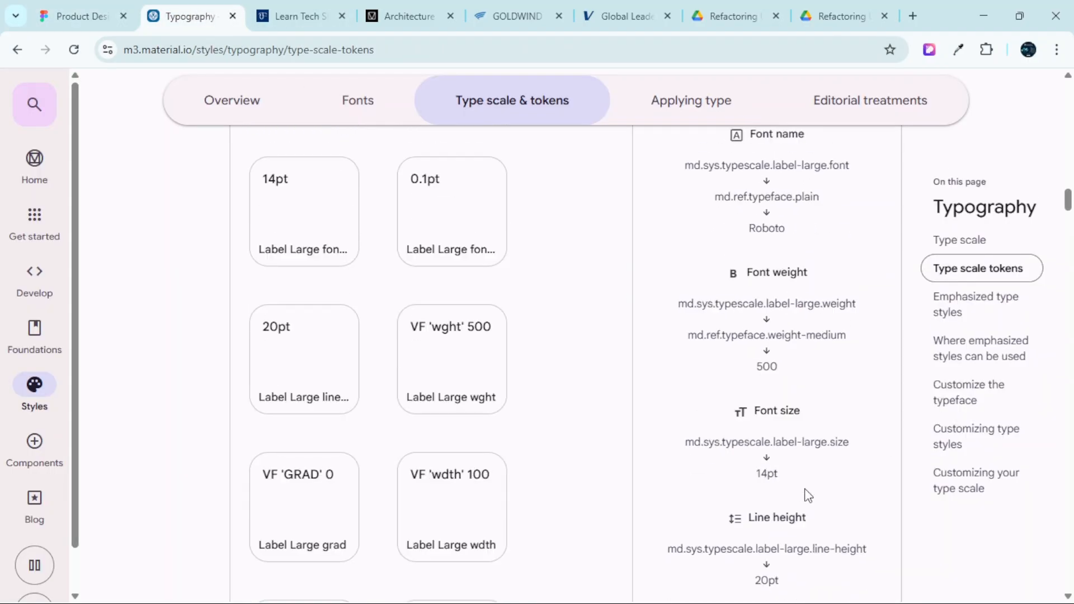
{"action": "scroll", "coordinate": [806, 496], "scroll_direction": "down", "scroll_amount": 5}
{"action": "scroll", "coordinate": [795, 481], "scroll_direction": "up", "scroll_amount": 4}
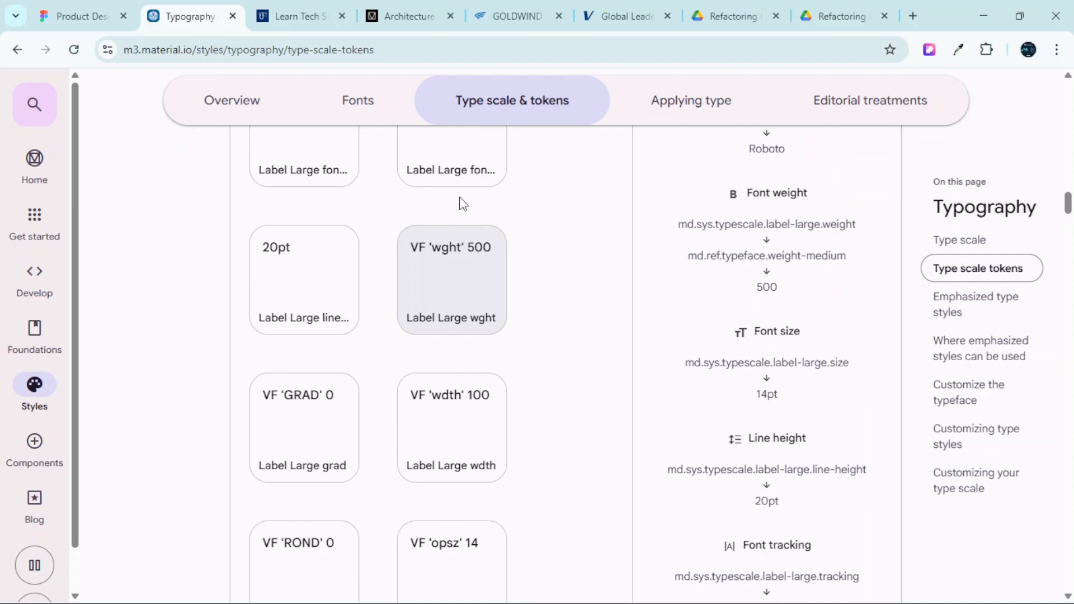
Switch back to the Figma file and select the Label_Medium text
{"action": "left_click", "coordinate": [87, 7]}
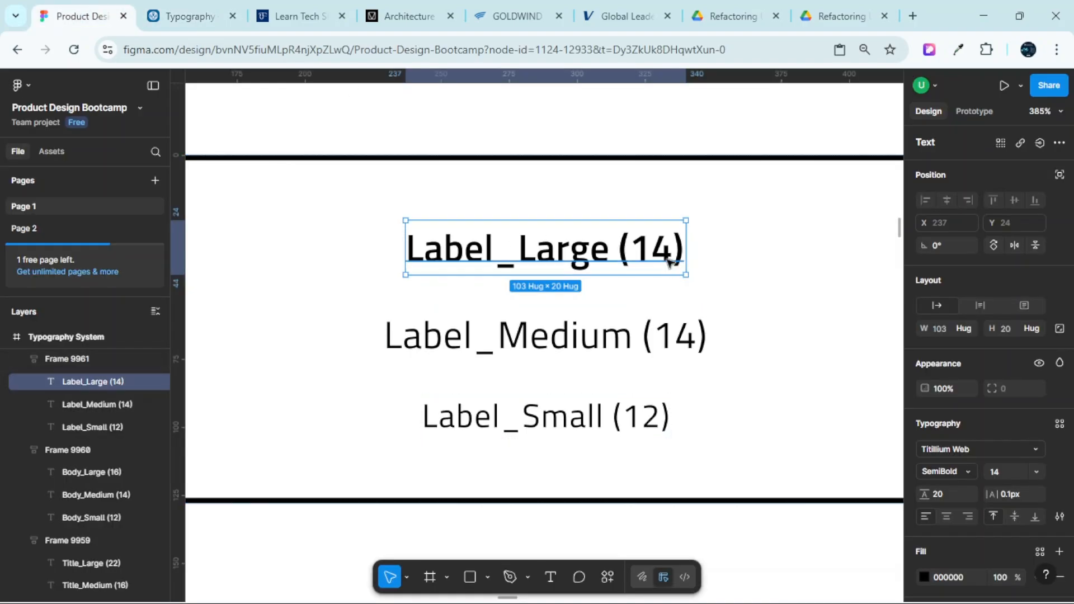
{"action": "left_click", "coordinate": [508, 336]}
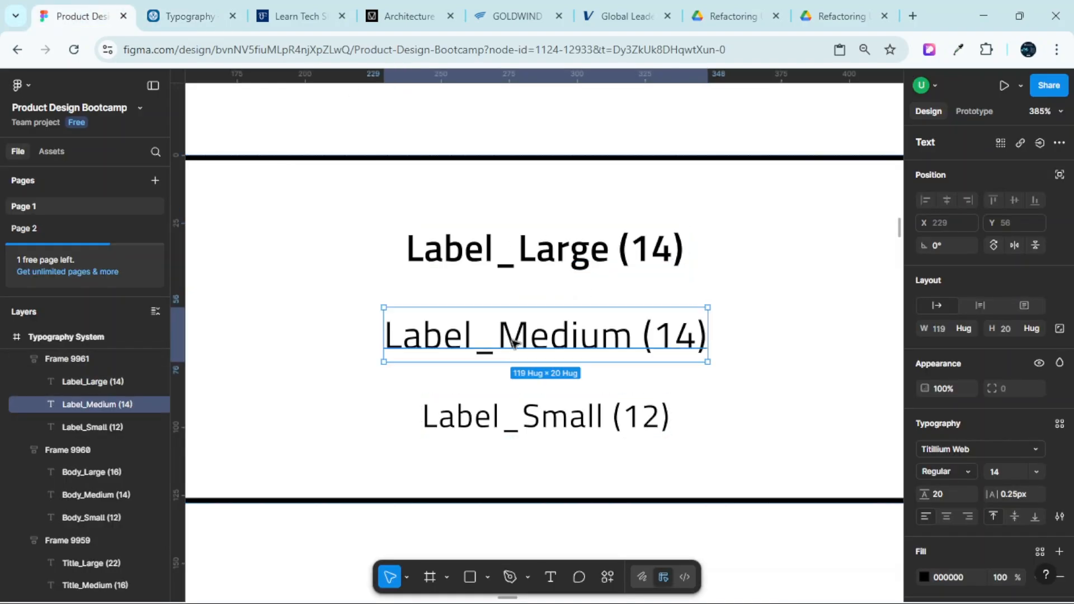
Switch to the Material Design typography page, collapse the Label Large tokens and expand the Label Medium token group
{"action": "left_click", "coordinate": [206, 15]}
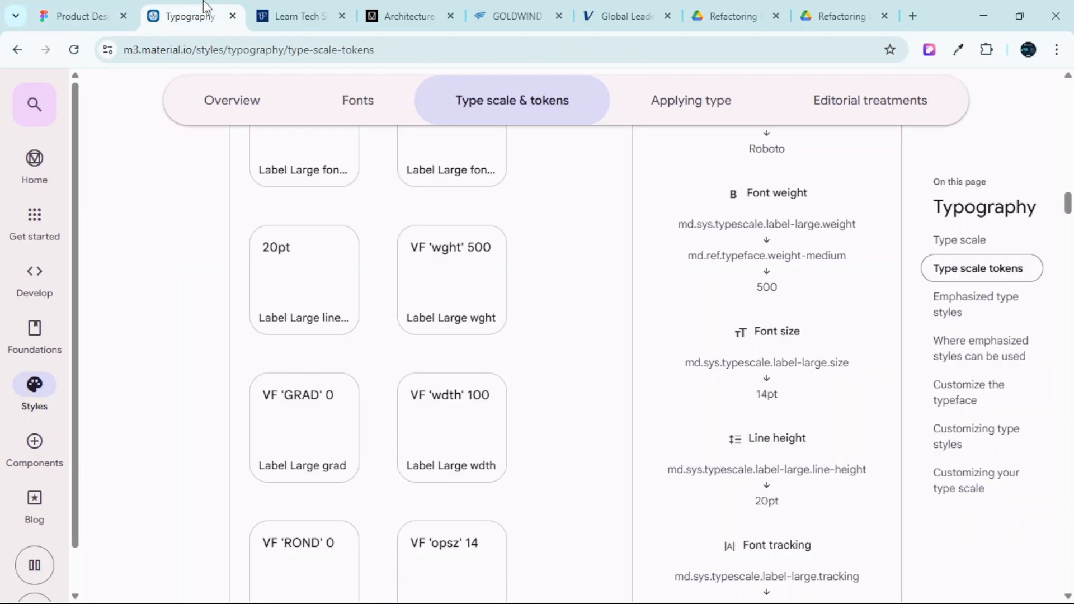
{"action": "scroll", "coordinate": [771, 342], "scroll_direction": "up", "scroll_amount": 12}
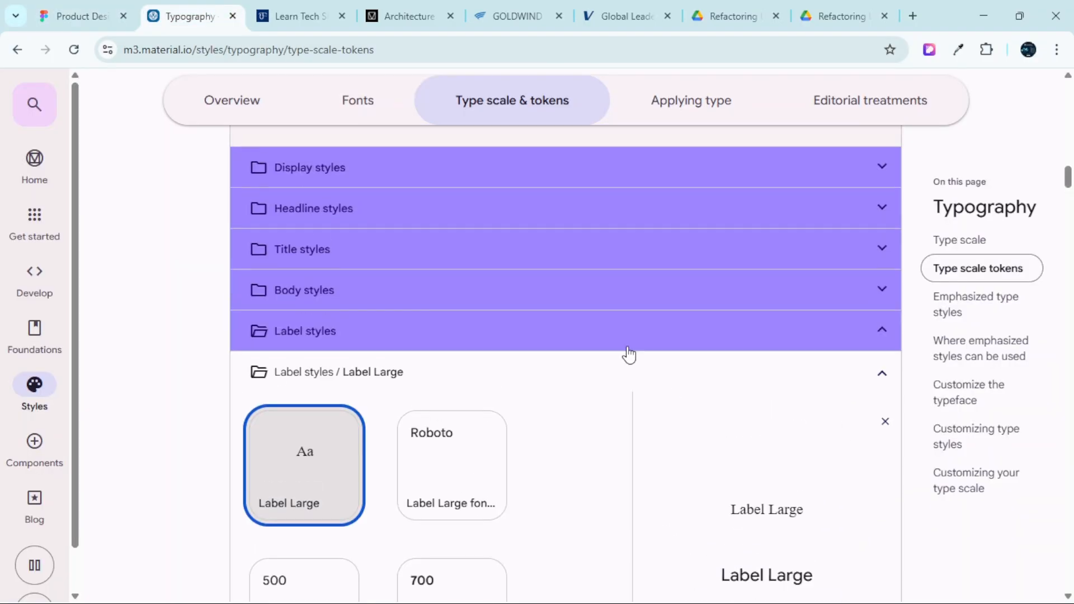
{"action": "left_click", "coordinate": [879, 373]}
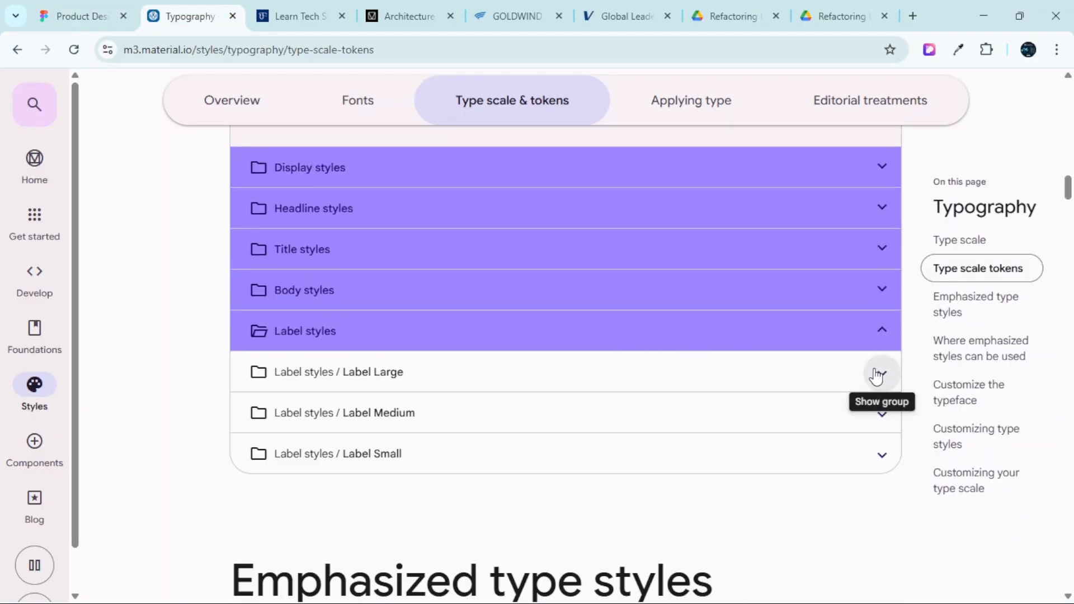
{"action": "scroll", "coordinate": [408, 413], "scroll_direction": "down", "scroll_amount": 1}
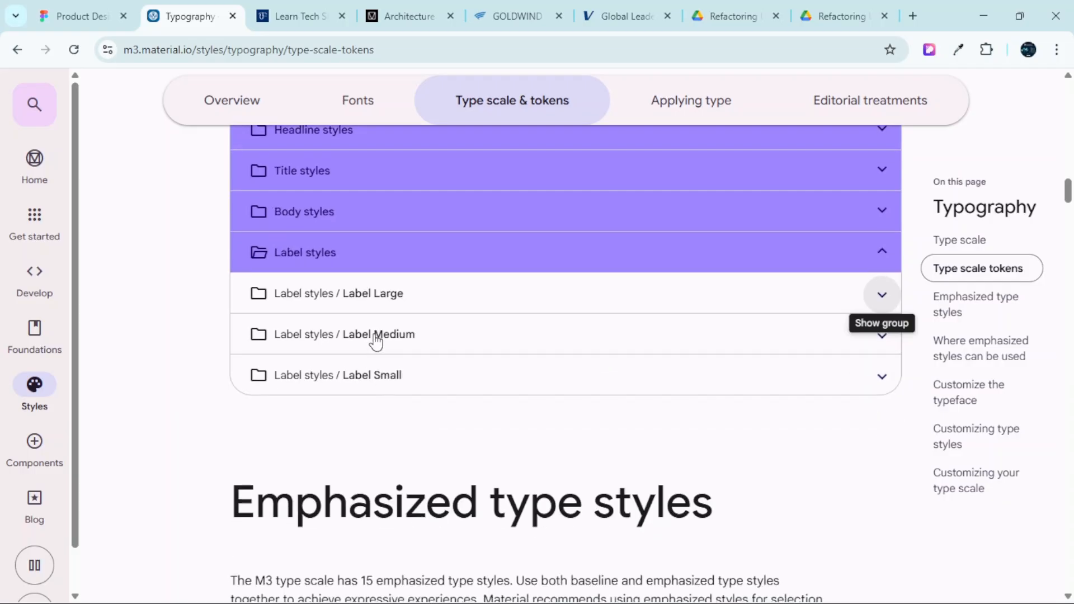
{"action": "left_click", "coordinate": [376, 336]}
{"action": "scroll", "coordinate": [391, 350], "scroll_direction": "down", "scroll_amount": 1}
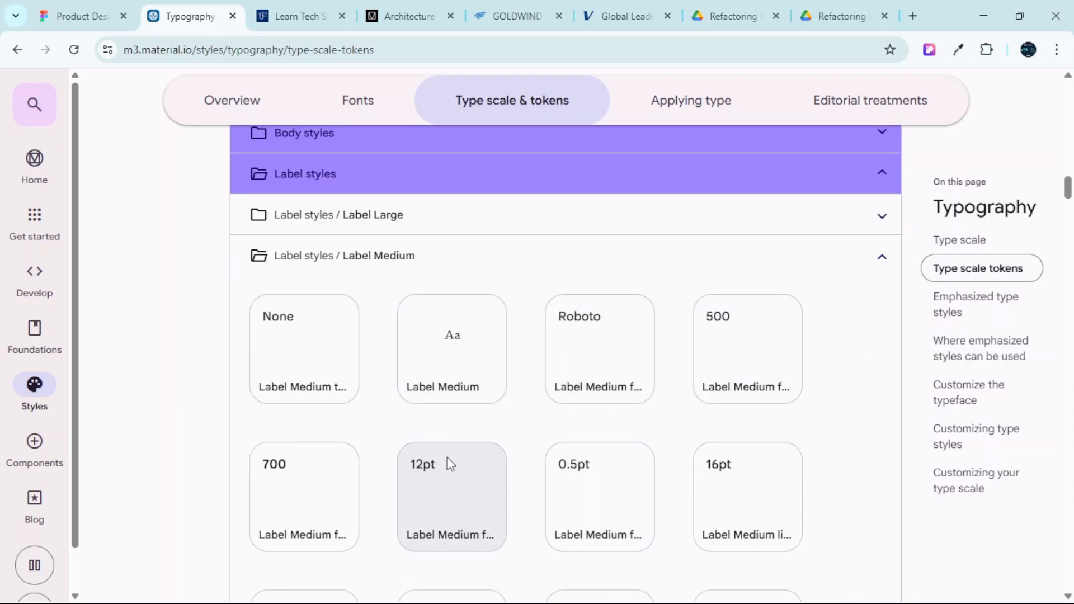
{"action": "scroll", "coordinate": [498, 403], "scroll_direction": "down", "scroll_amount": 1}
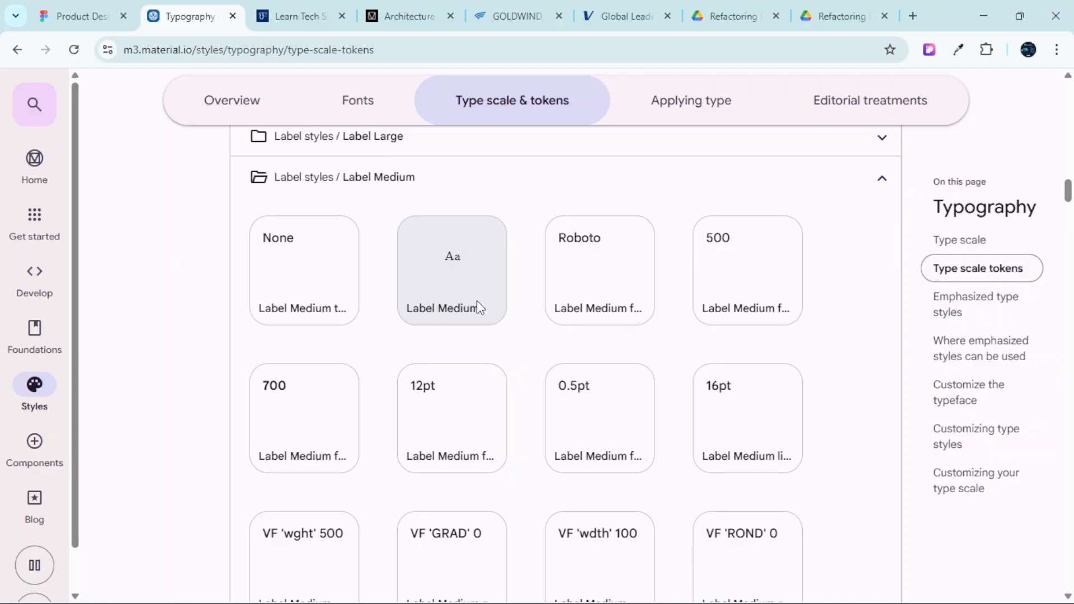
Examine the Label Medium text transform token and the complete Label Medium type style on the Material Design page
{"action": "left_click", "coordinate": [324, 268]}
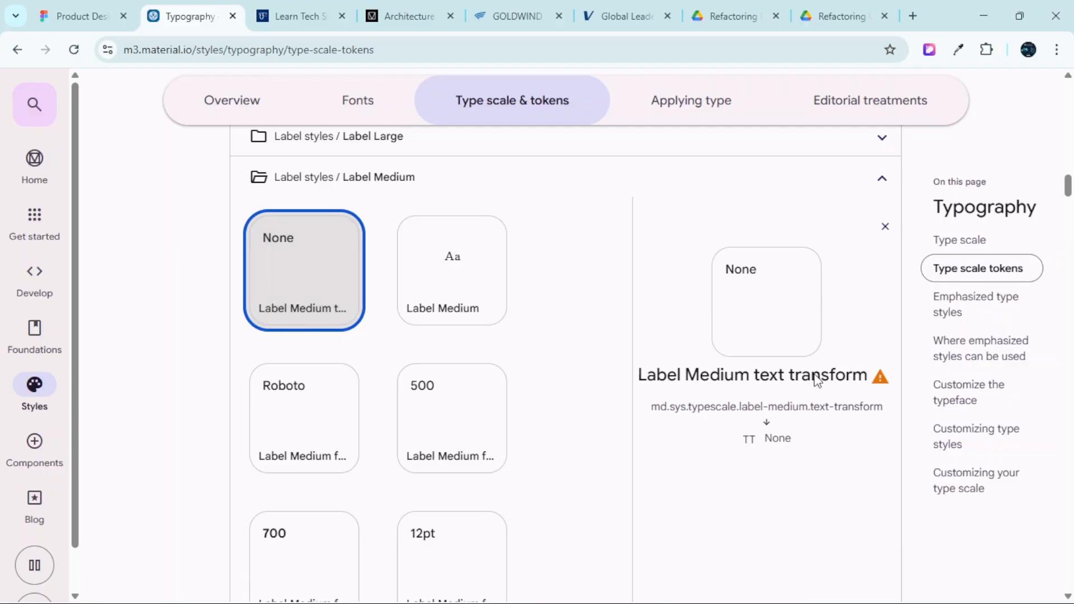
{"action": "scroll", "coordinate": [799, 403], "scroll_direction": "down", "scroll_amount": 1}
{"action": "scroll", "coordinate": [798, 403], "scroll_direction": "down", "scroll_amount": 8}
{"action": "scroll", "coordinate": [799, 375], "scroll_direction": "up", "scroll_amount": 11}
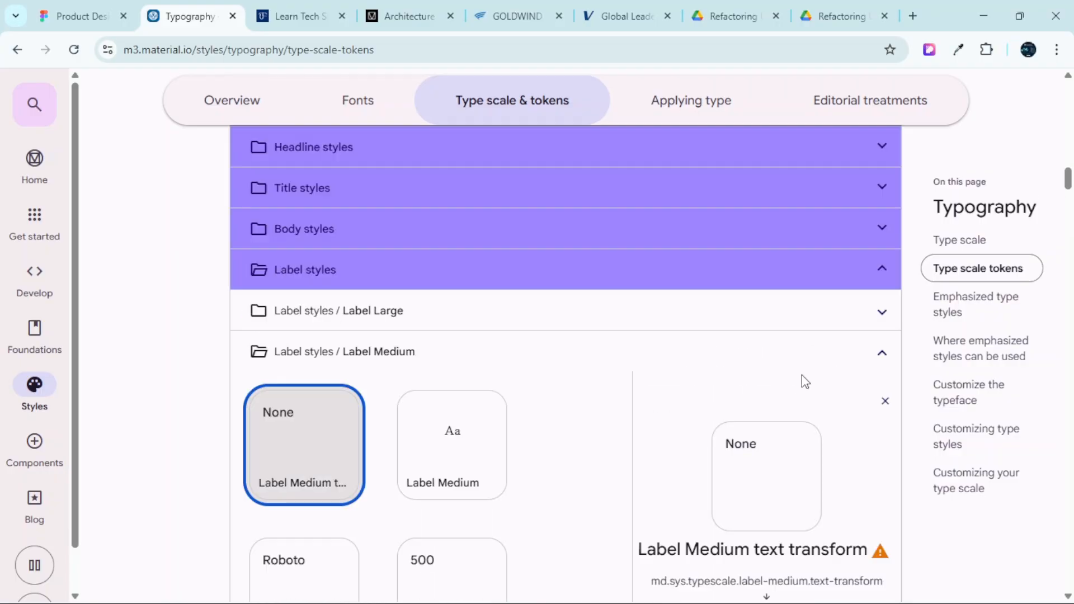
{"action": "scroll", "coordinate": [803, 379], "scroll_direction": "down", "scroll_amount": 4}
{"action": "left_click", "coordinate": [442, 194]}
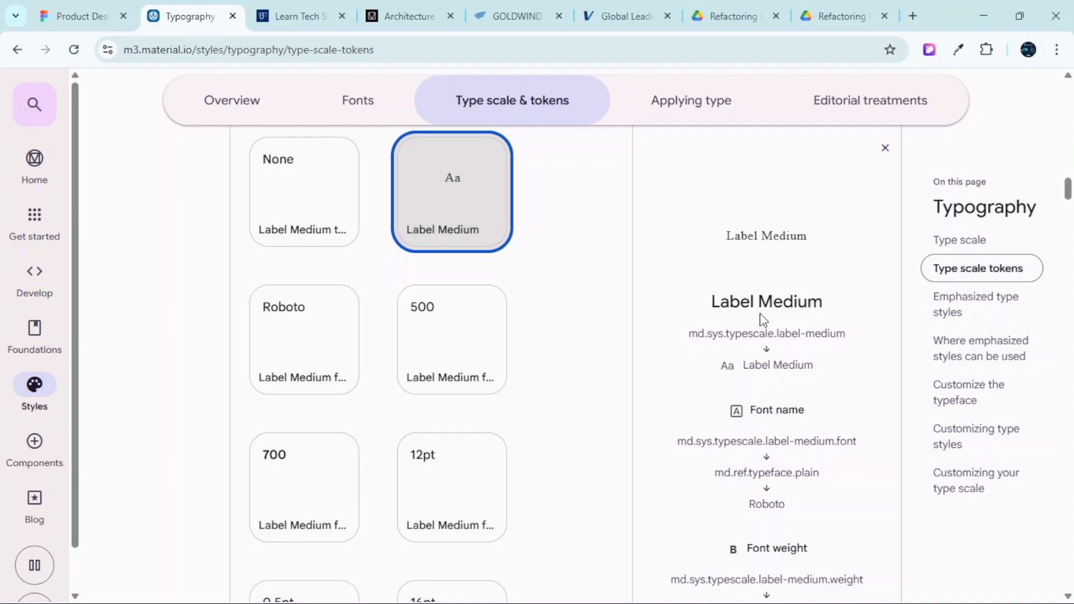
{"action": "scroll", "coordinate": [769, 353], "scroll_direction": "down", "scroll_amount": 10}
{"action": "scroll", "coordinate": [768, 367], "scroll_direction": "up", "scroll_amount": 10}
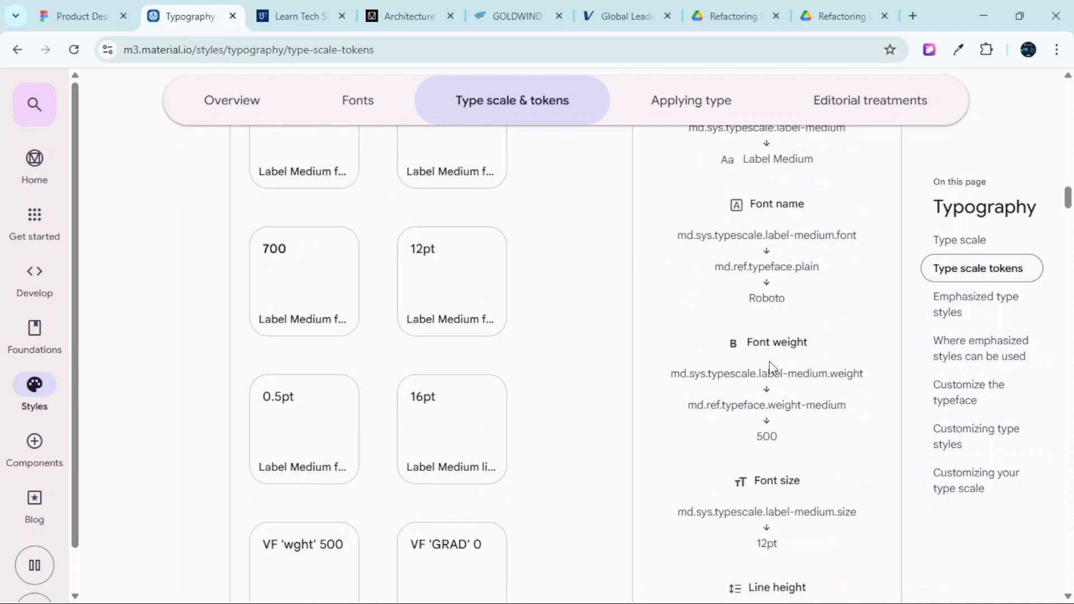
Inspect the individual Label Medium tokens for font name, font weight, prominent weight and font size
{"action": "left_click", "coordinate": [338, 408]}
{"action": "scroll", "coordinate": [597, 384], "scroll_direction": "down", "scroll_amount": 1}
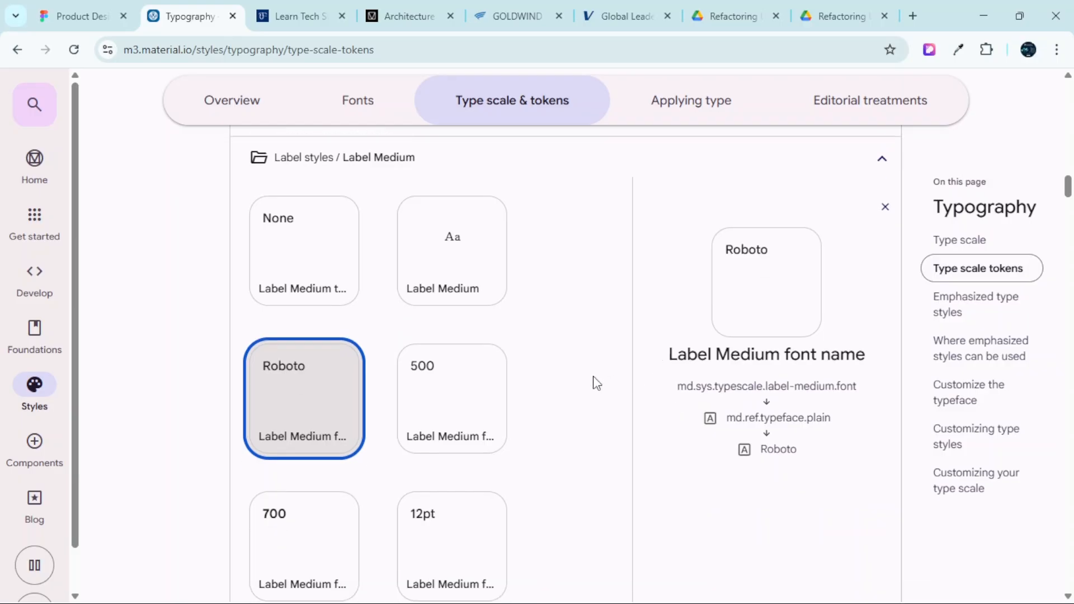
{"action": "scroll", "coordinate": [596, 383], "scroll_direction": "down", "scroll_amount": 1}
{"action": "left_click", "coordinate": [483, 335]}
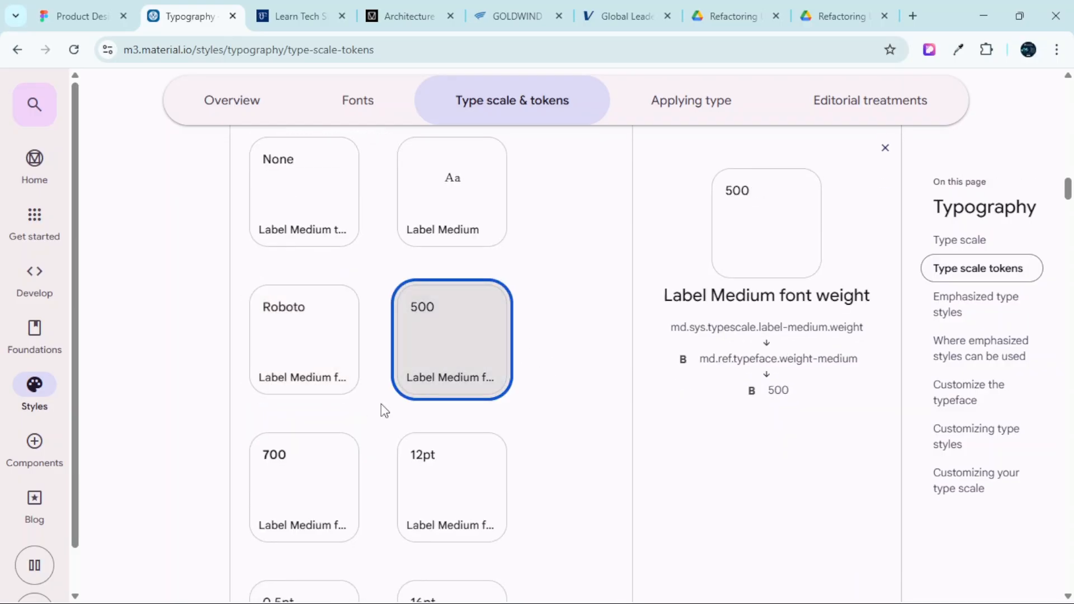
{"action": "scroll", "coordinate": [562, 343], "scroll_direction": "down", "scroll_amount": 1}
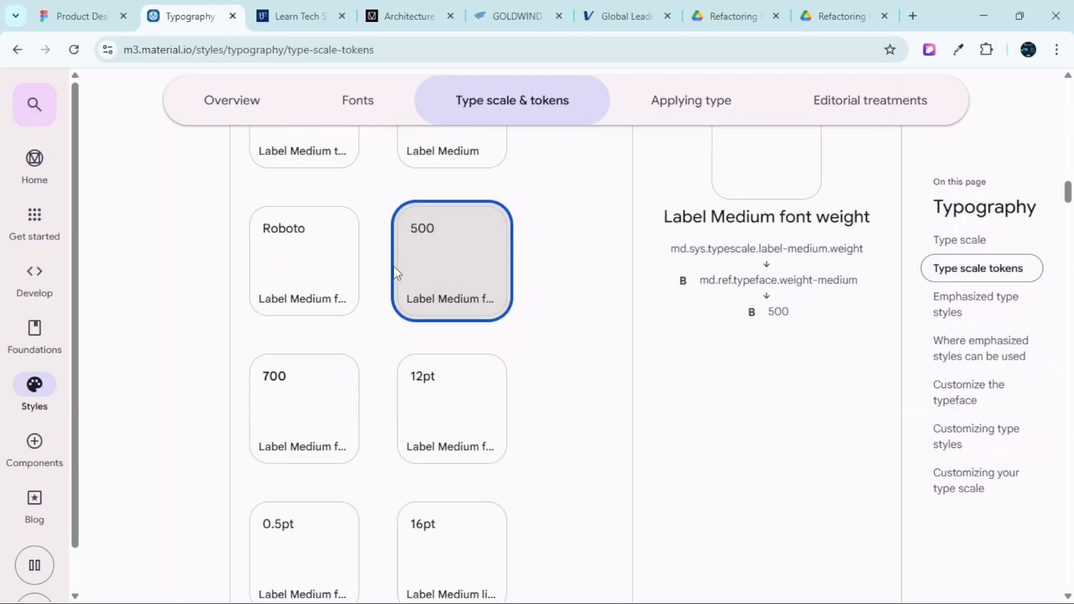
{"action": "left_click", "coordinate": [331, 398]}
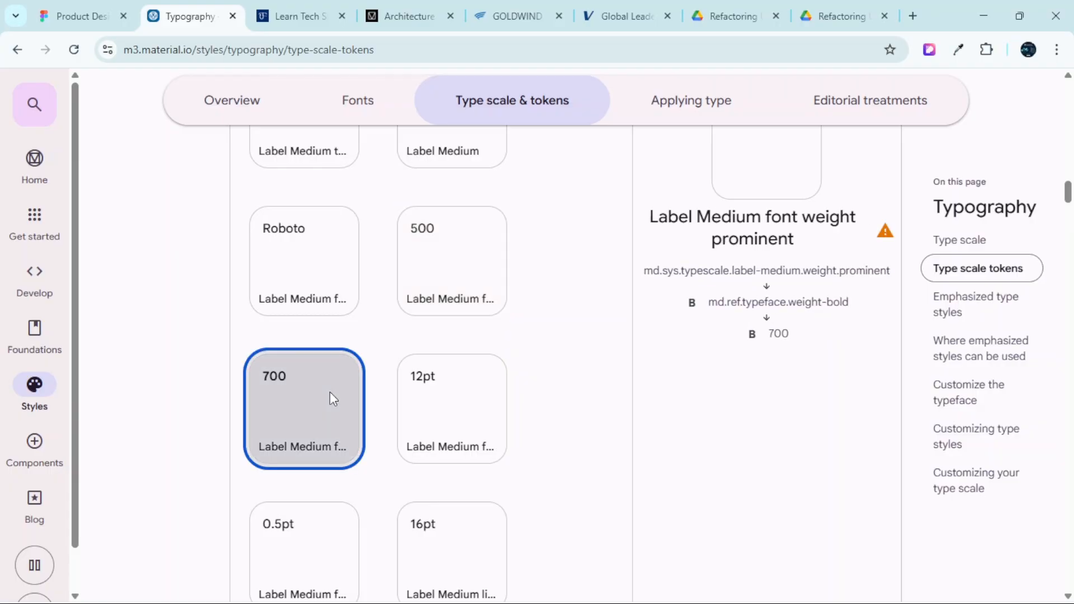
{"action": "left_click", "coordinate": [468, 411]}
{"action": "scroll", "coordinate": [564, 358], "scroll_direction": "up", "scroll_amount": 3}
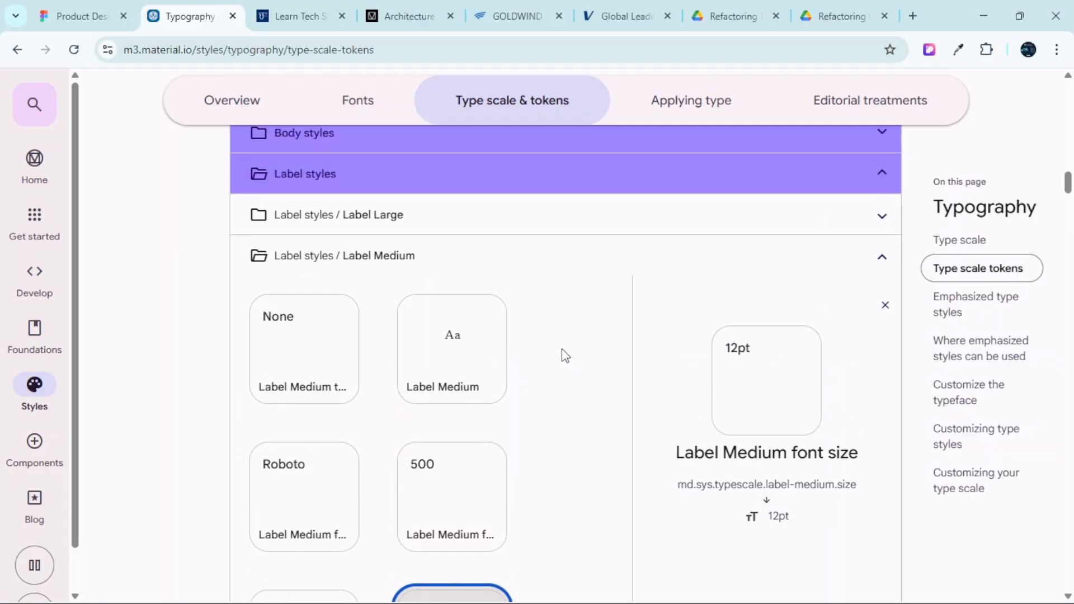
Look up the font weight in the full Label Medium style and set the Label_Medium text's weight to SemiBold in Figma
{"action": "left_click", "coordinate": [448, 367]}
{"action": "scroll", "coordinate": [683, 359], "scroll_direction": "down", "scroll_amount": 3}
{"action": "scroll", "coordinate": [735, 369], "scroll_direction": "down", "scroll_amount": 2}
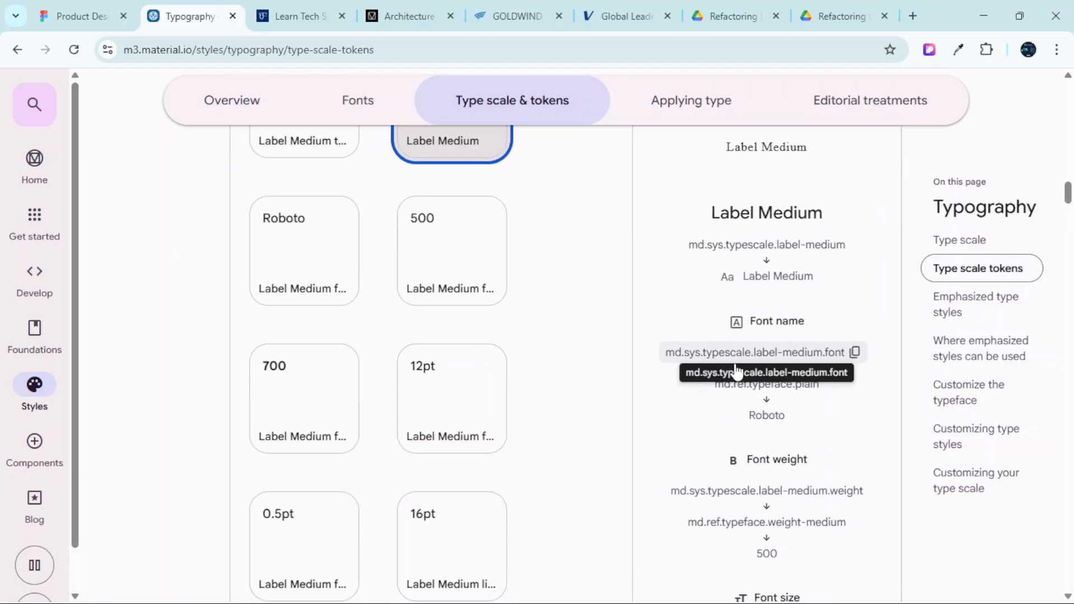
{"action": "scroll", "coordinate": [750, 205], "scroll_direction": "down", "scroll_amount": 3}
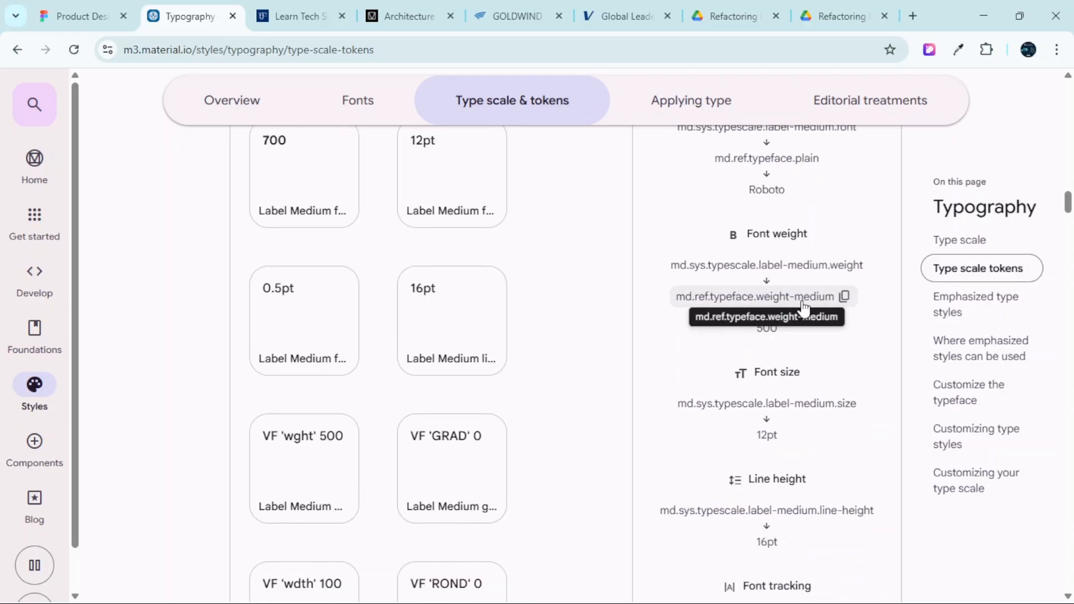
{"action": "left_click", "coordinate": [84, 15]}
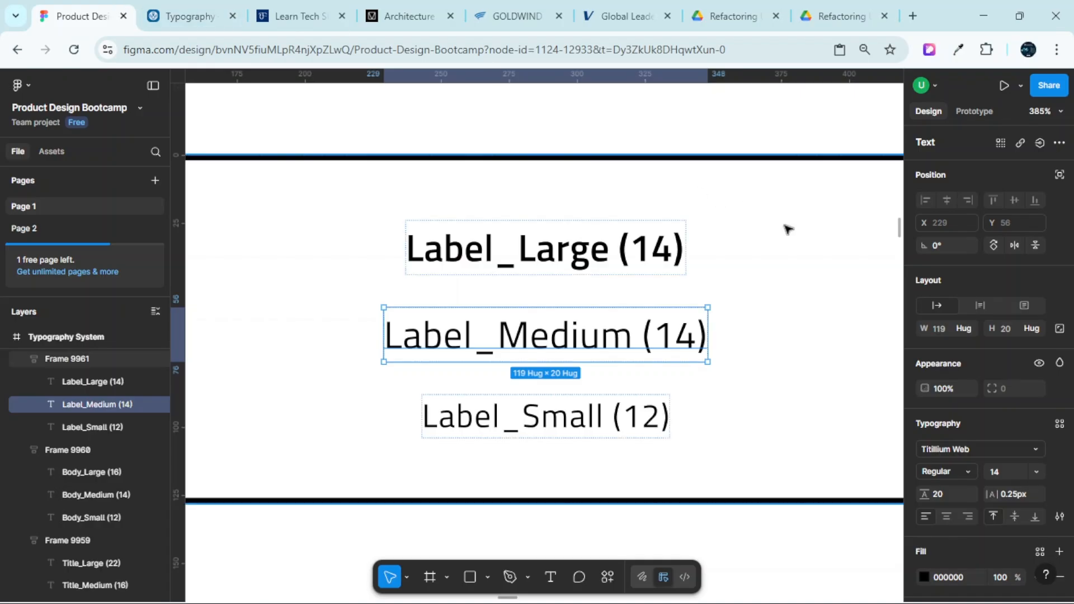
{"action": "left_click", "coordinate": [966, 392]}
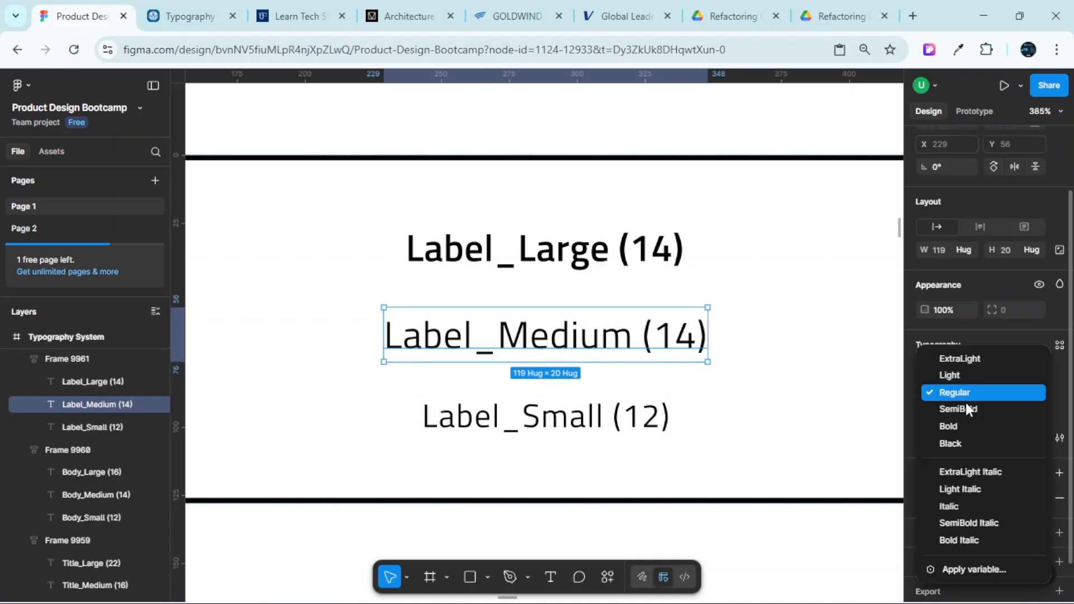
{"action": "left_click", "coordinate": [963, 408]}
Look up the Label Medium font size on the Material Design page and set the Label_Medium text's size to 12 in Figma
{"action": "left_click", "coordinate": [217, 8]}
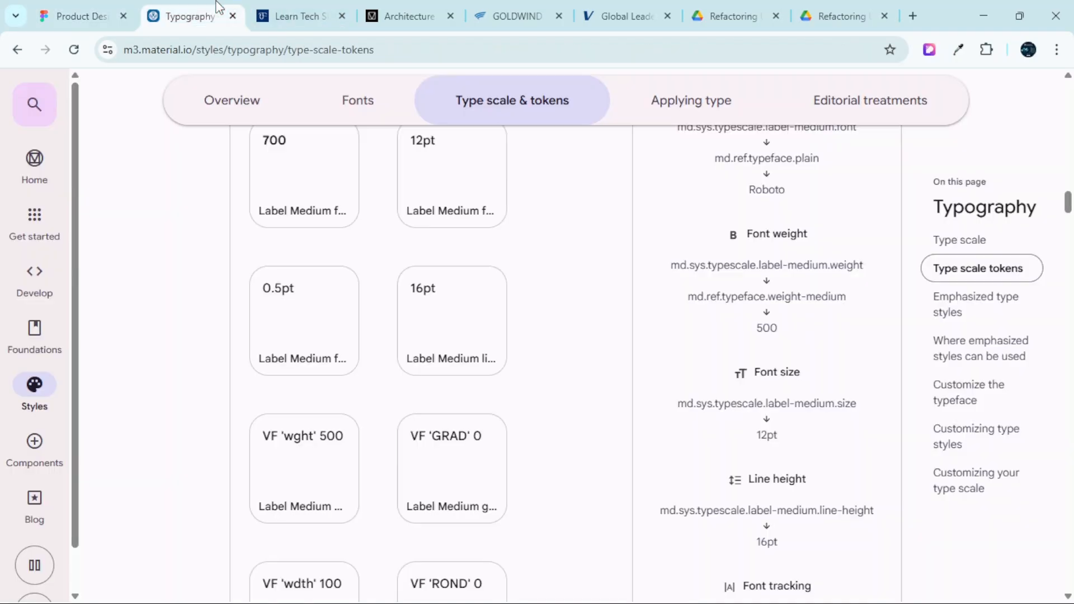
{"action": "scroll", "coordinate": [815, 377], "scroll_direction": "down", "scroll_amount": 1}
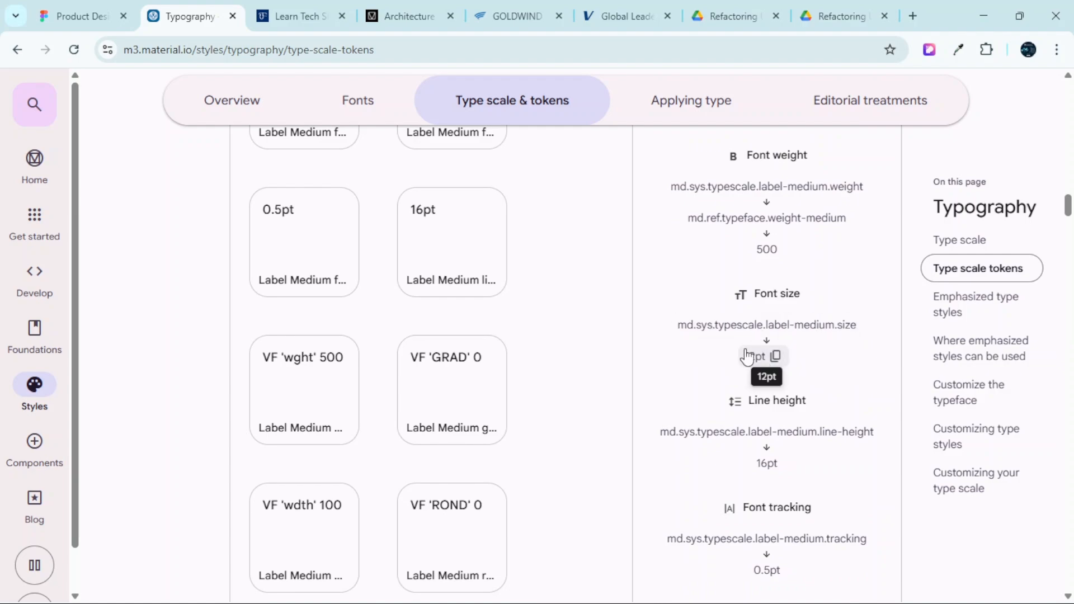
{"action": "left_click", "coordinate": [84, 13]}
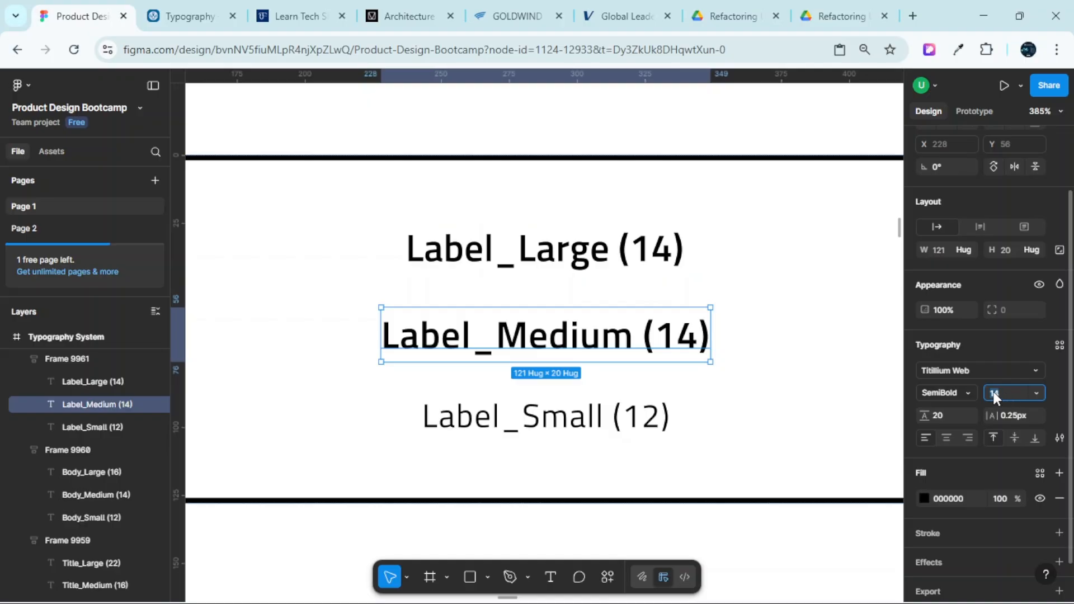
{"action": "type", "text": "12"}
{"action": "key", "text": "Return"}
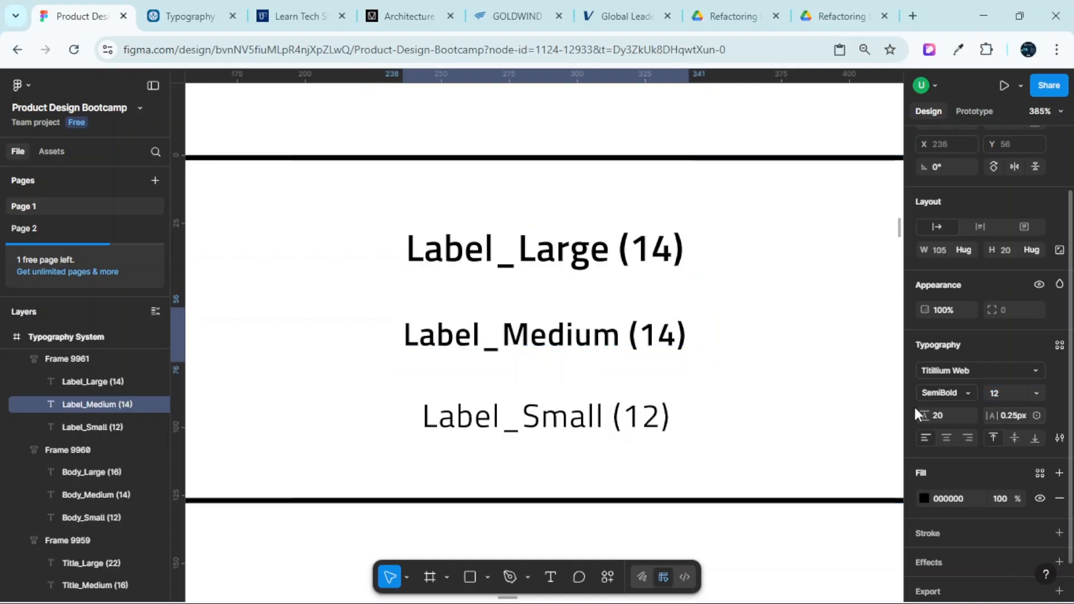
Change the Label_Medium text's wording to "Label_Medium (12)"
{"action": "double_click", "coordinate": [660, 343]}
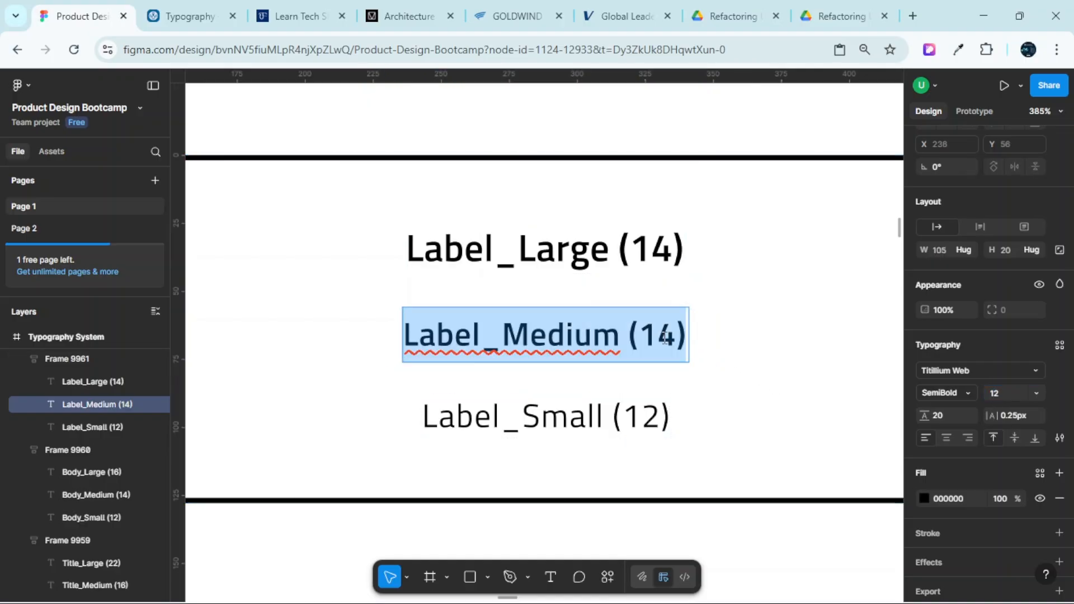
{"action": "left_click", "coordinate": [673, 339]}
{"action": "key", "text": "BackSpace"}
{"action": "type", "text": "2"}
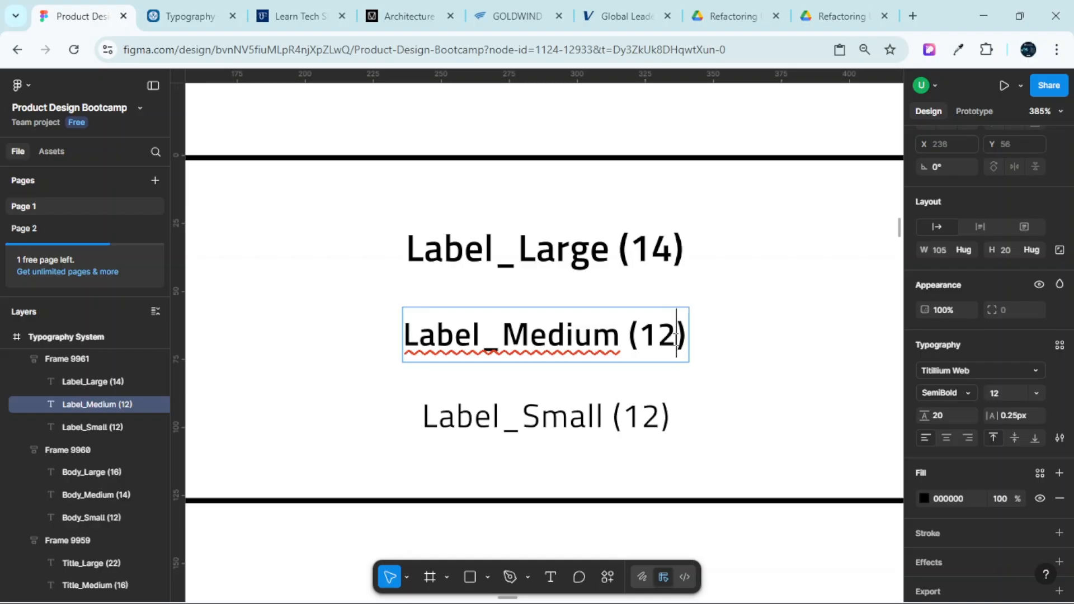
{"action": "key", "text": "Escape"}
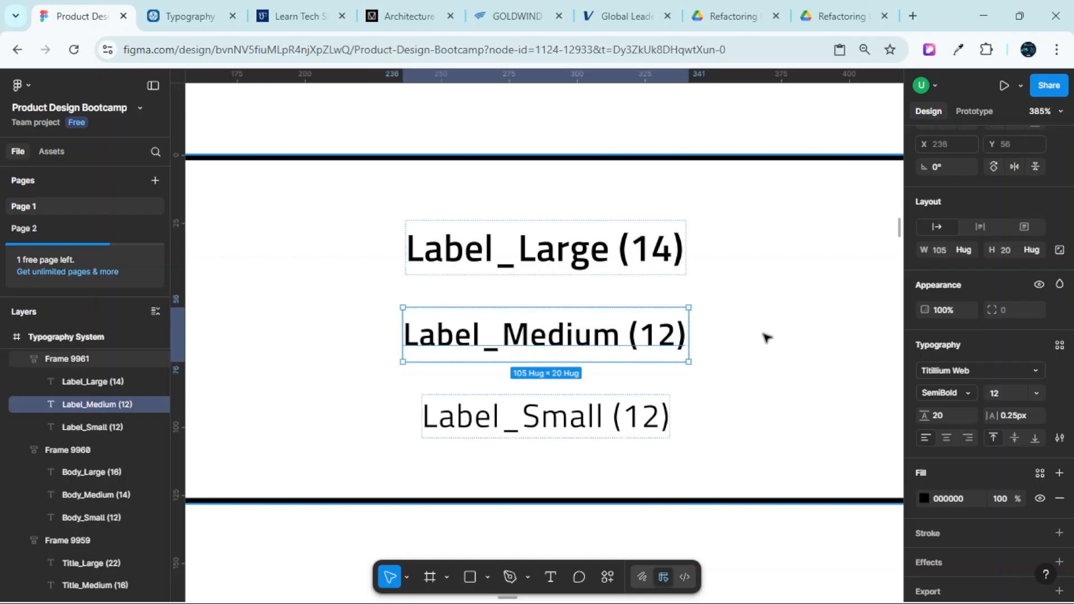
Look up the Label Medium line height on the Material Design page and set the Label_Medium text's line height to 16 in Figma
{"action": "left_click", "coordinate": [215, 15]}
{"action": "scroll", "coordinate": [762, 378], "scroll_direction": "down", "scroll_amount": 1}
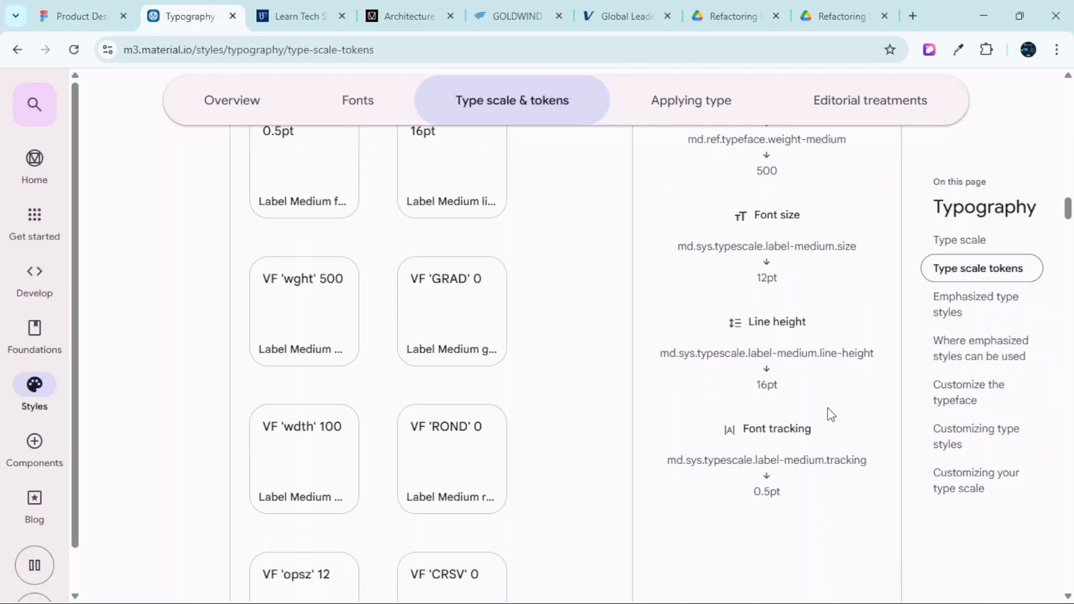
{"action": "left_click", "coordinate": [76, 16]}
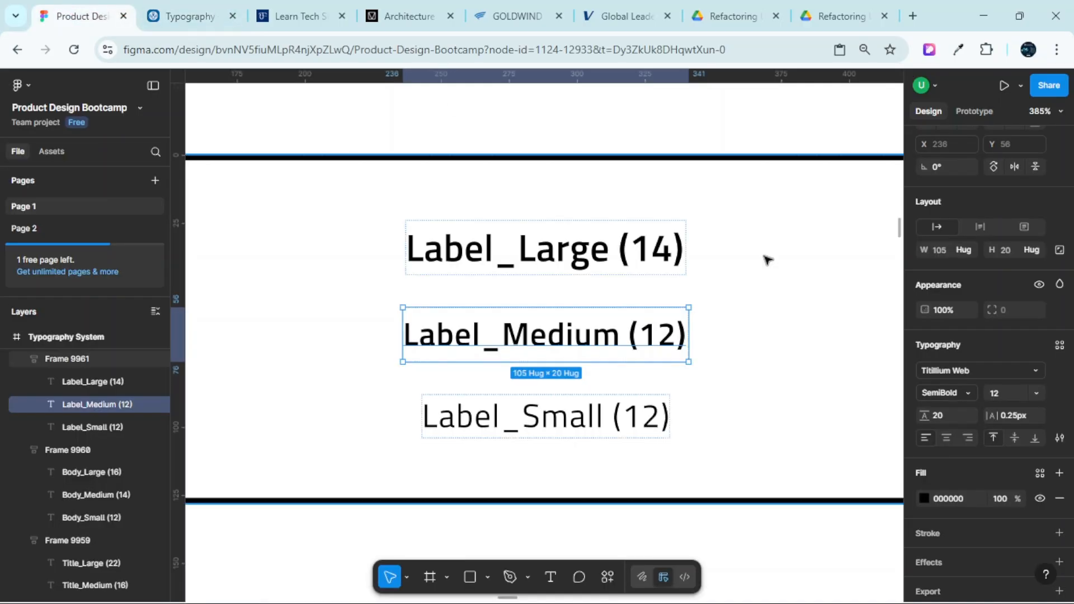
{"action": "left_click", "coordinate": [955, 416]}
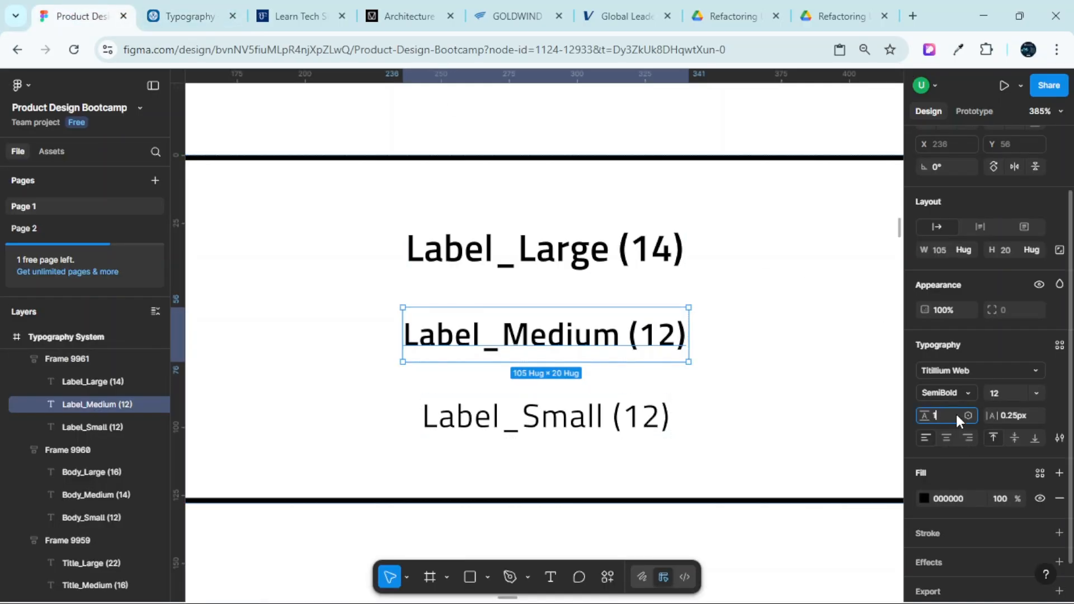
{"action": "key", "text": "Return"}
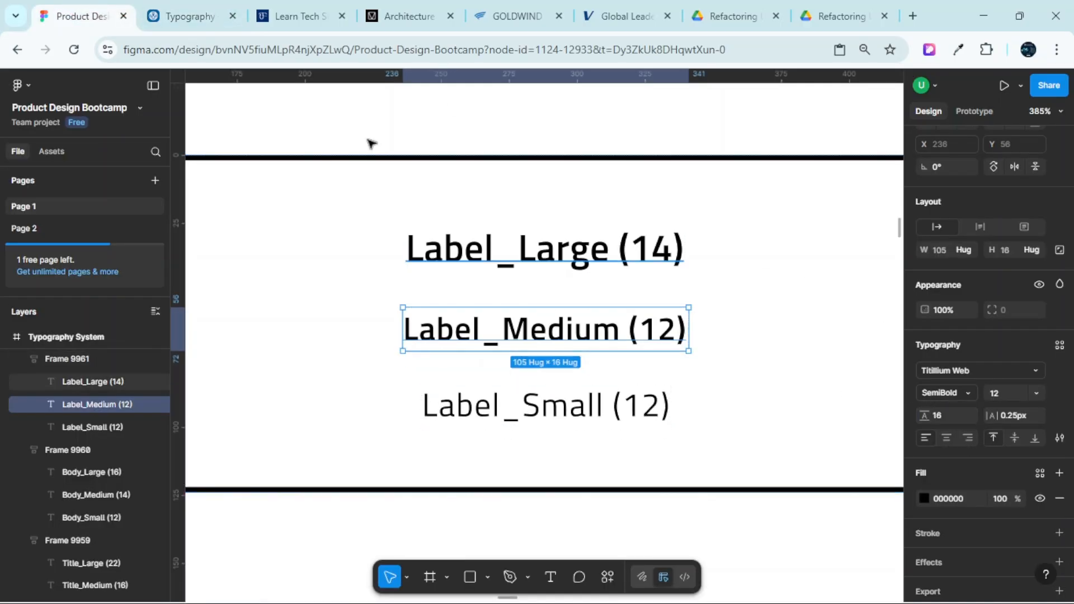
Look up the Label Medium font tracking on the Material Design page and set the Label_Medium text's letter spacing to 0.5px in Figma
{"action": "left_click", "coordinate": [171, 7]}
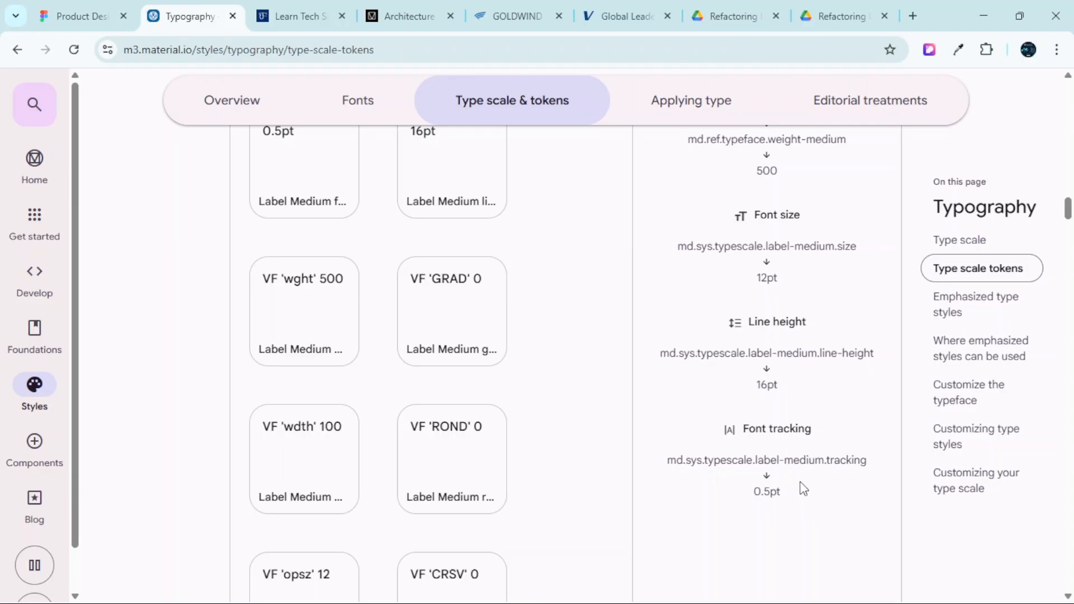
{"action": "scroll", "coordinate": [801, 483], "scroll_direction": "down", "scroll_amount": 1}
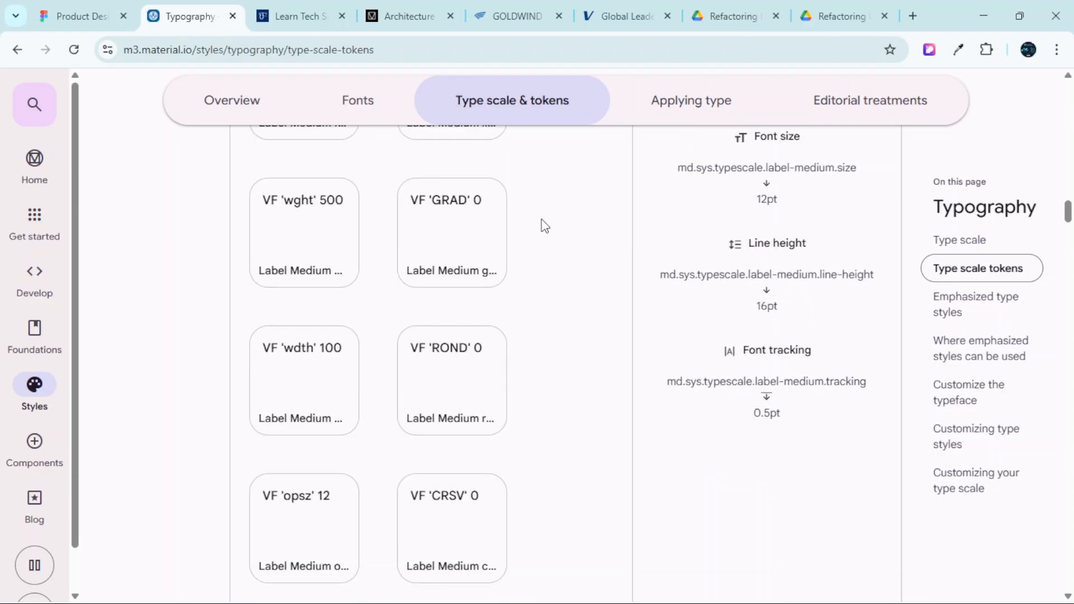
{"action": "left_click", "coordinate": [84, 15]}
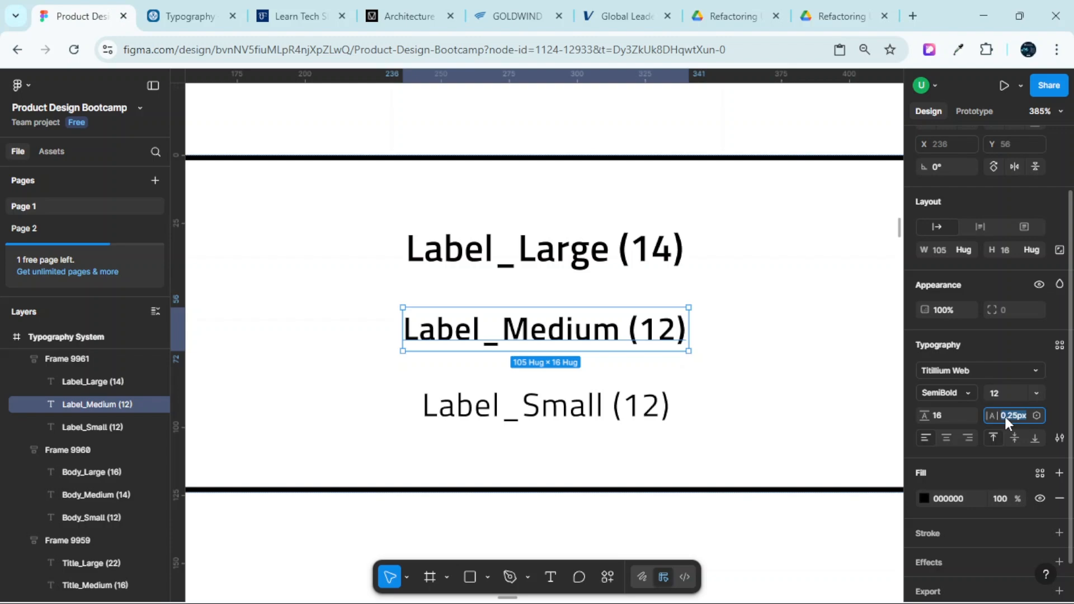
{"action": "type", "text": "0"}
{"action": "key", "text": "Return"}
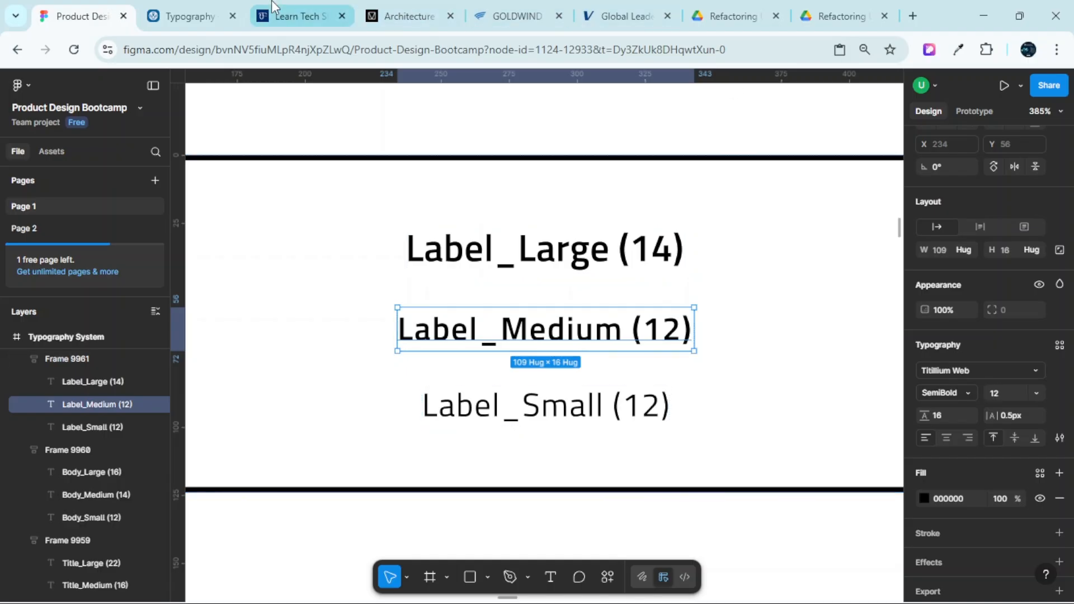
Look up the Label Small font tracking on the Material Design page and set the Label_Small text's letter spacing to 0.5px in Figma
{"action": "left_click", "coordinate": [218, 11]}
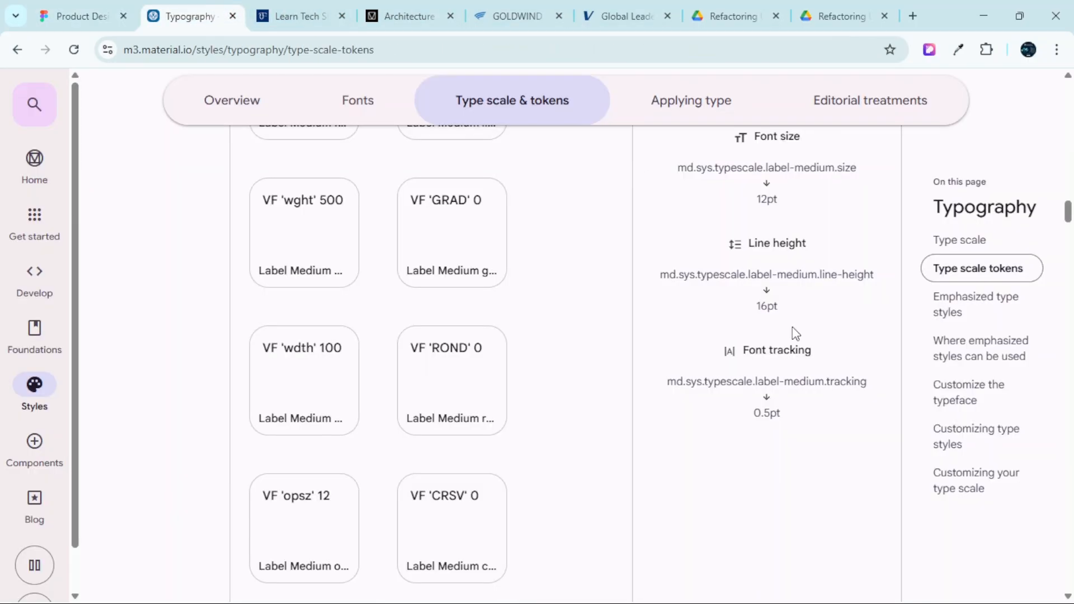
{"action": "left_click", "coordinate": [106, 13]}
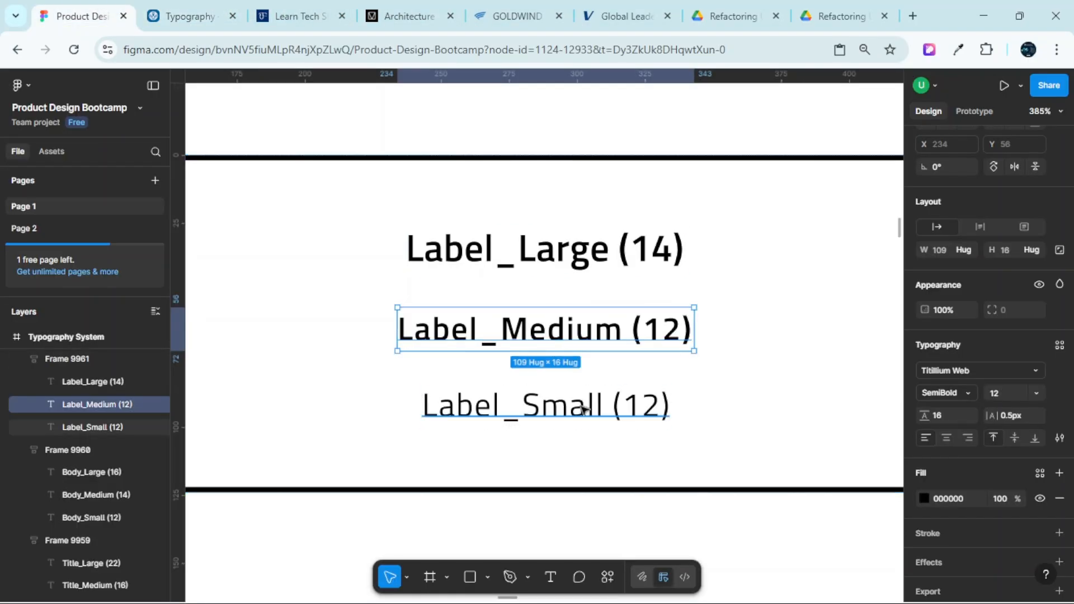
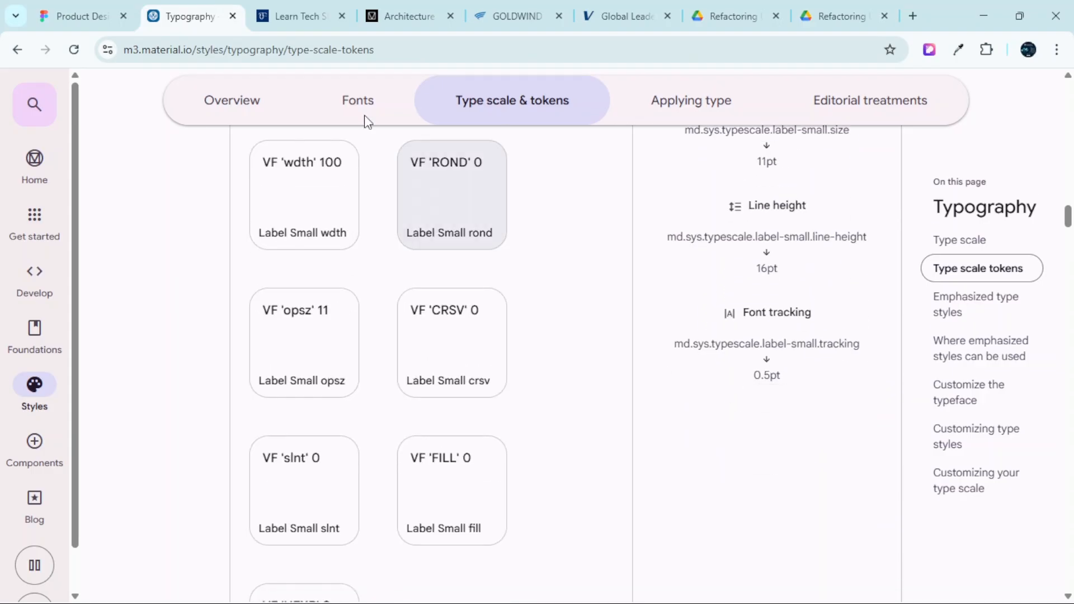
{"action": "left_click", "coordinate": [76, 15]}
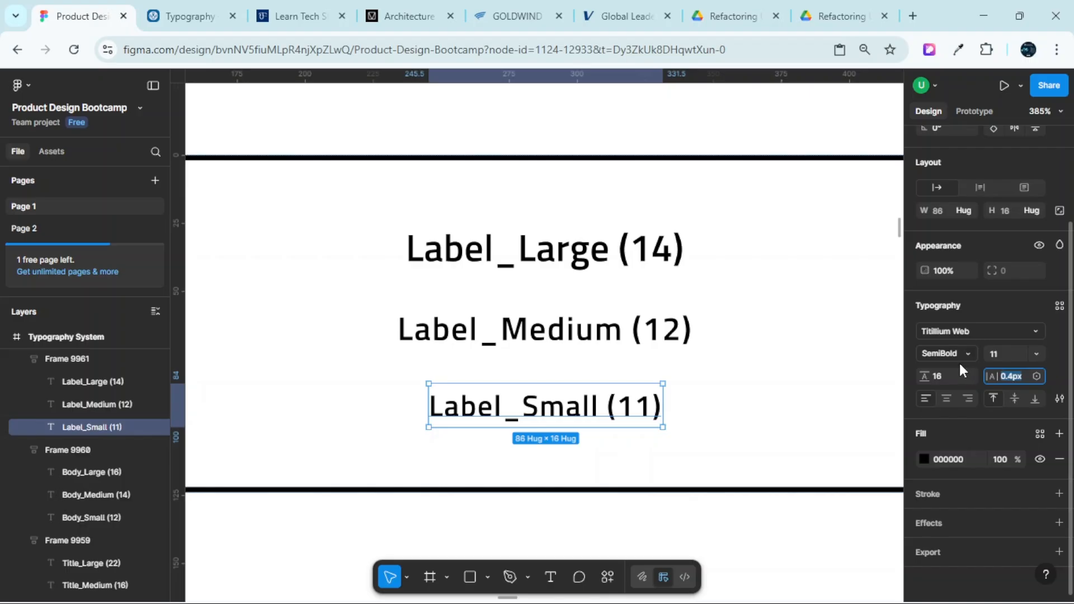
{"action": "type", "text": "0.5"}
{"action": "key", "text": "Return"}
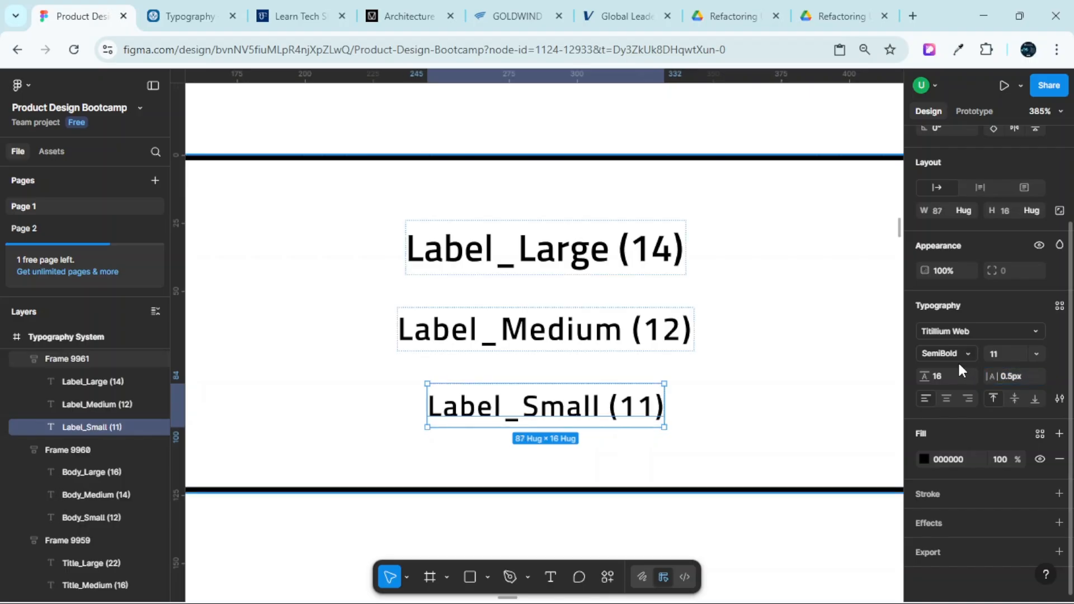
Compare the Display, Headline, Title, Body and Label groups, checking their text sizes and frame widths
{"action": "scroll", "coordinate": [691, 213], "scroll_direction": "down", "scroll_amount": 6}
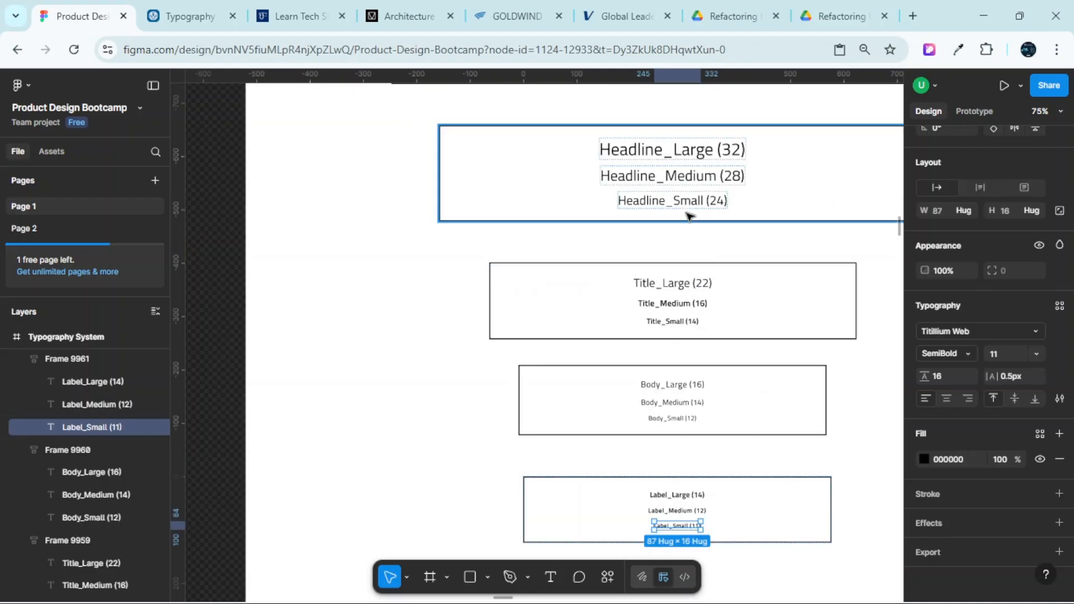
{"action": "scroll", "coordinate": [691, 216], "scroll_direction": "up", "scroll_amount": 5}
{"action": "scroll", "coordinate": [685, 225], "scroll_direction": "down", "scroll_amount": 4}
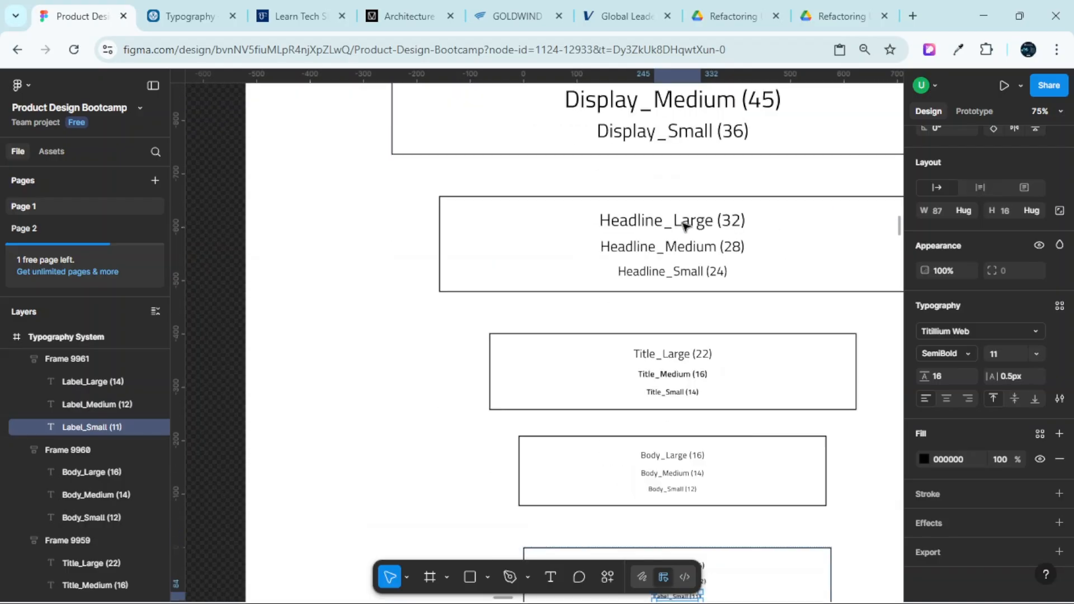
{"action": "scroll", "coordinate": [684, 225], "scroll_direction": "down", "scroll_amount": 2}
{"action": "scroll", "coordinate": [684, 225], "scroll_direction": "right", "scroll_amount": 2}
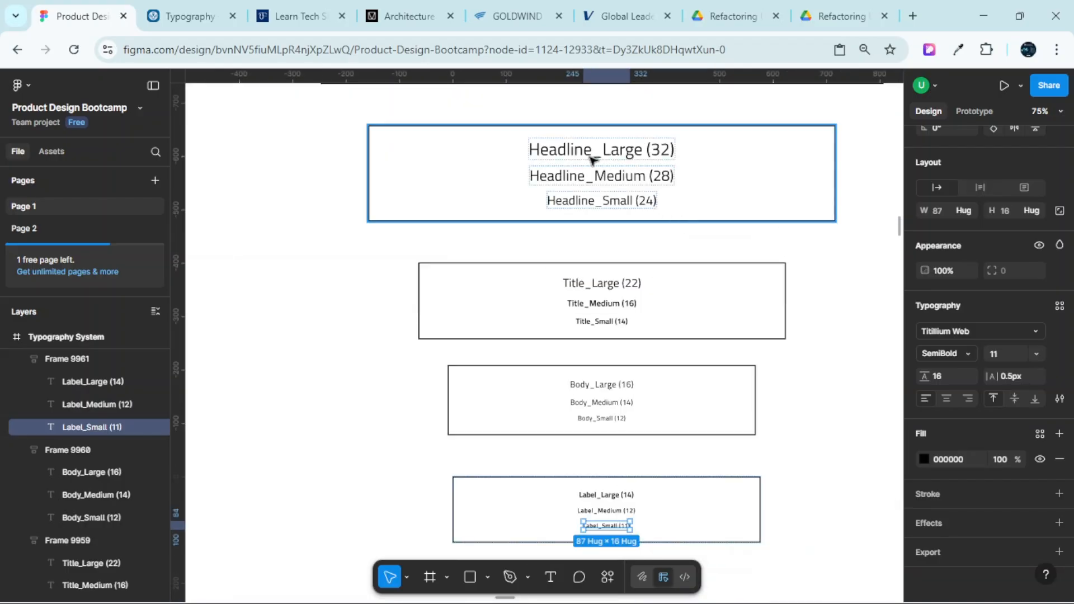
{"action": "scroll", "coordinate": [592, 159], "scroll_direction": "up", "scroll_amount": 4}
{"action": "scroll", "coordinate": [593, 218], "scroll_direction": "down", "scroll_amount": 5}
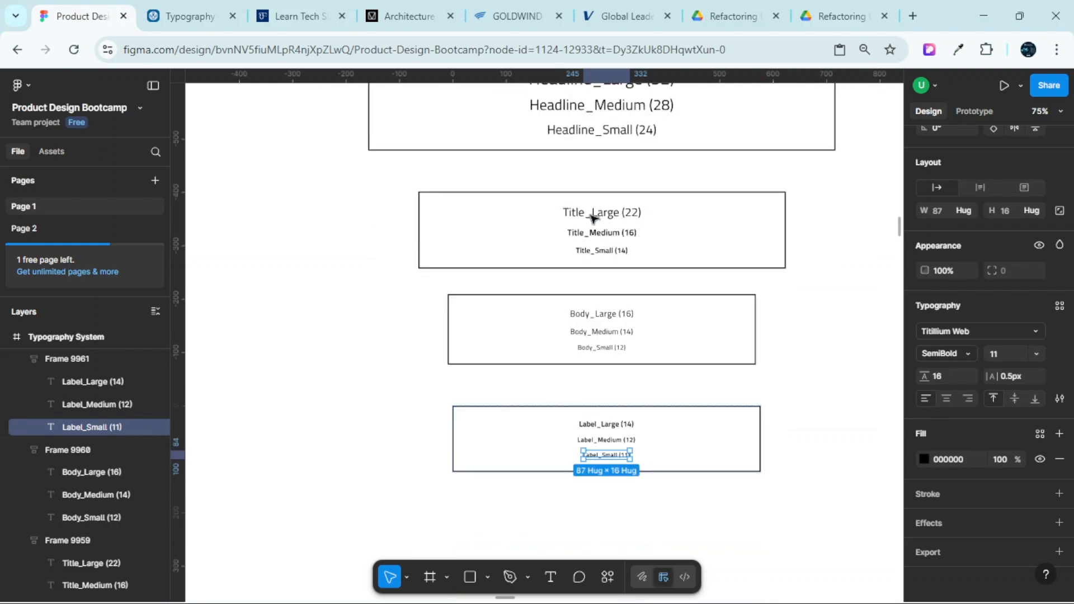
{"action": "scroll", "coordinate": [594, 184], "scroll_direction": "up", "scroll_amount": 2}
{"action": "scroll", "coordinate": [599, 190], "scroll_direction": "down", "scroll_amount": 4}
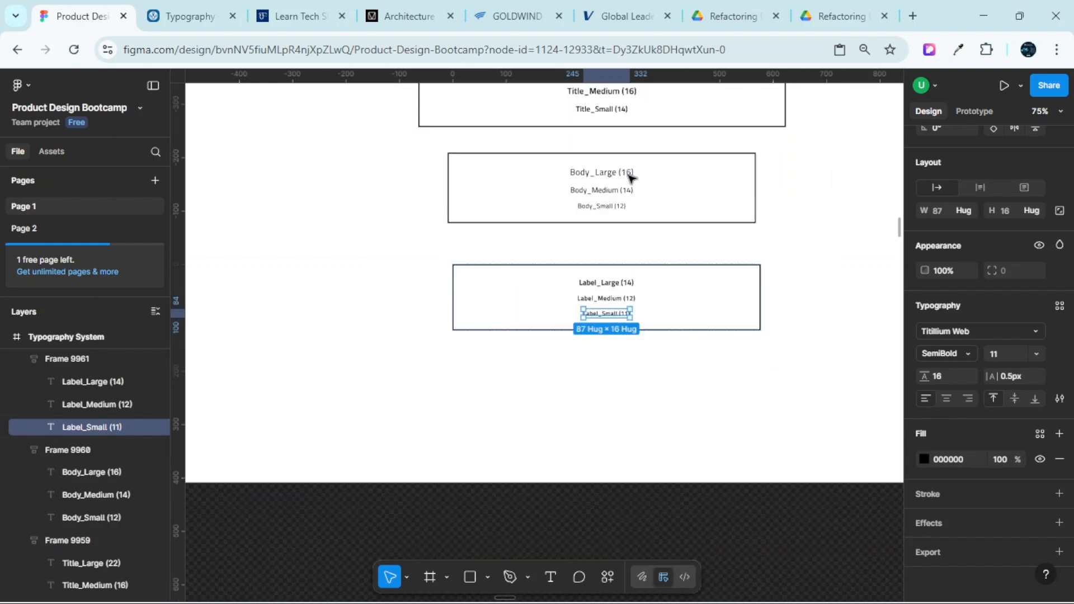
Narrow the Label group's frame to about 491 wide and center it horizontally in the Typography System frame
{"action": "left_click", "coordinate": [711, 302]}
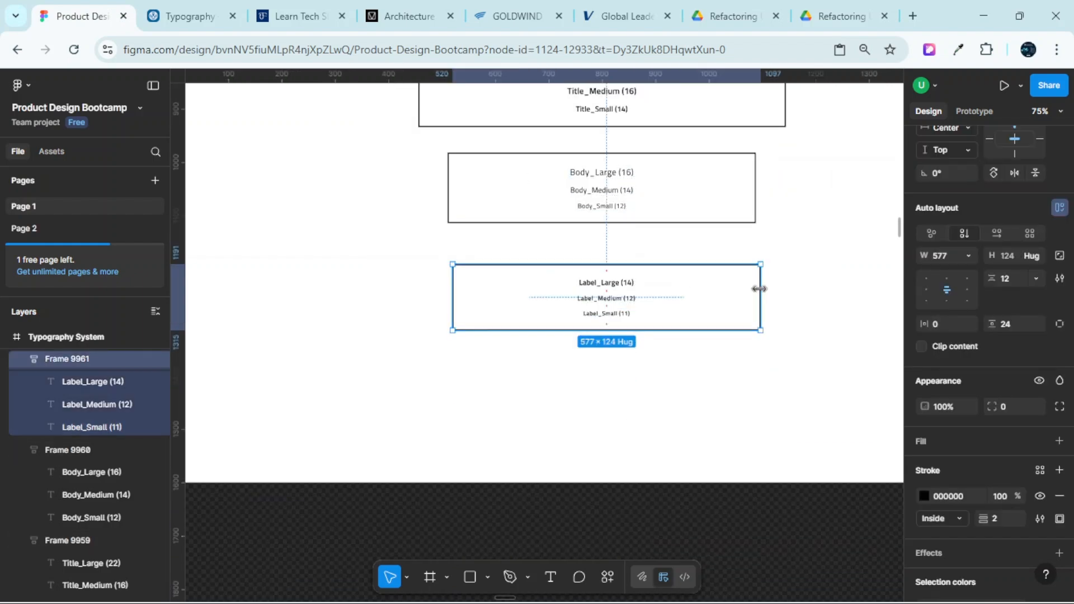
{"action": "left_click_drag", "start_coordinate": [759, 289], "coordinate": [714, 288]}
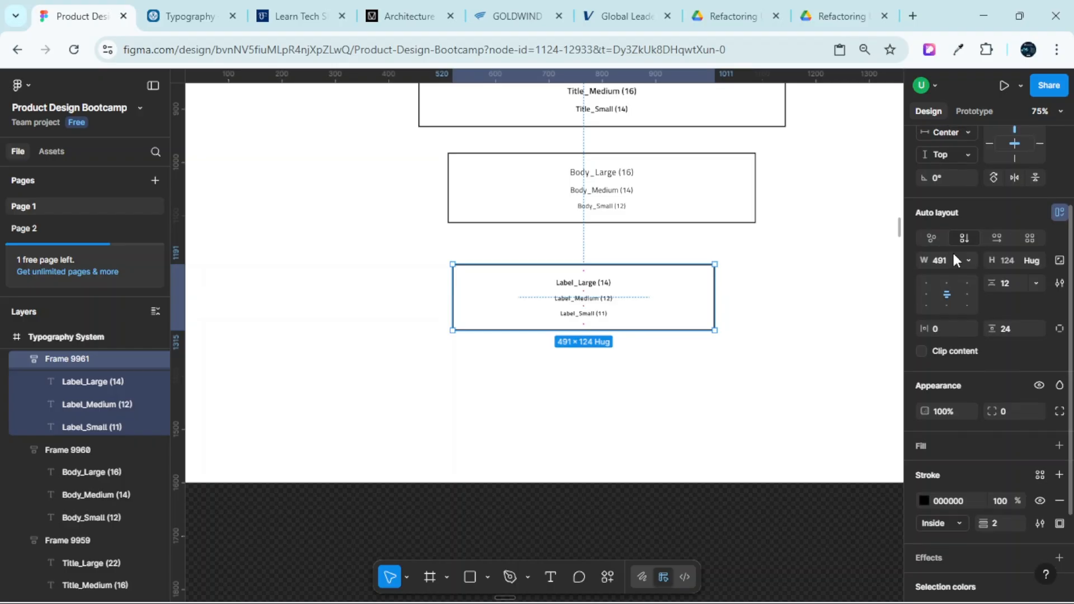
{"action": "scroll", "coordinate": [963, 241], "scroll_direction": "up", "scroll_amount": 2}
{"action": "left_click", "coordinate": [946, 201]}
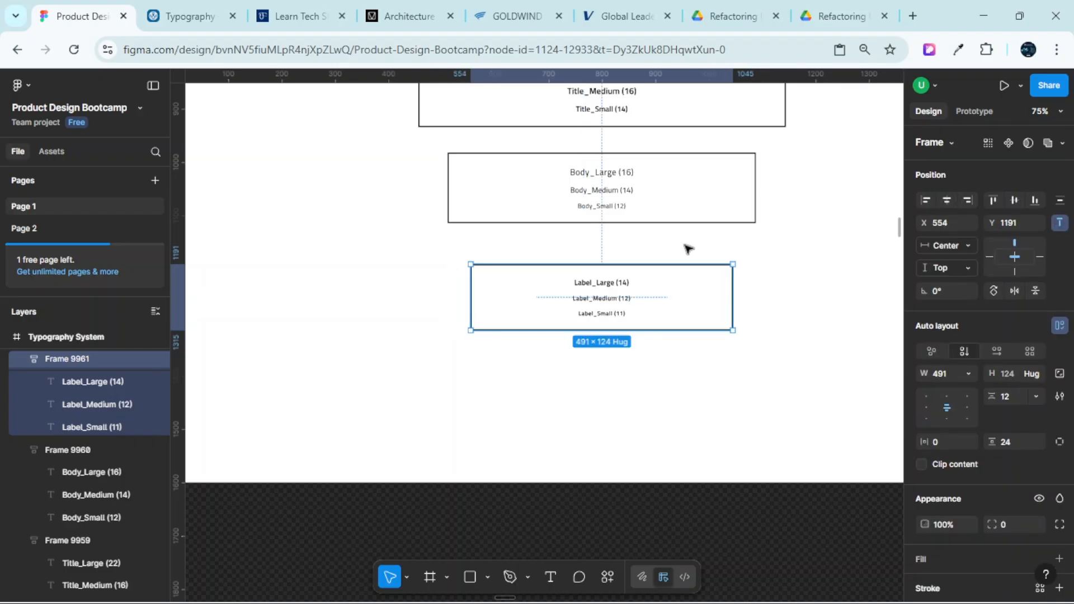
Review the finished type scale from the Display group through the Label group and back up to the heading texts
{"action": "scroll", "coordinate": [697, 235], "scroll_direction": "up", "scroll_amount": 3}
{"action": "scroll", "coordinate": [700, 217], "scroll_direction": "up", "scroll_amount": 15}
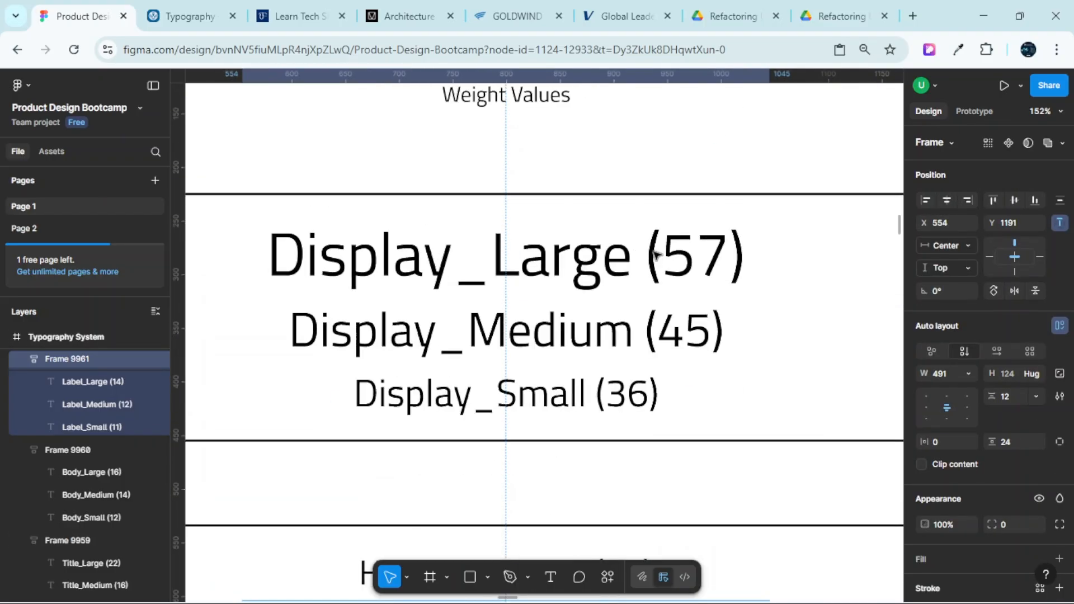
{"action": "scroll", "coordinate": [615, 268], "scroll_direction": "down", "scroll_amount": 4}
{"action": "scroll", "coordinate": [616, 269], "scroll_direction": "down", "scroll_amount": 3}
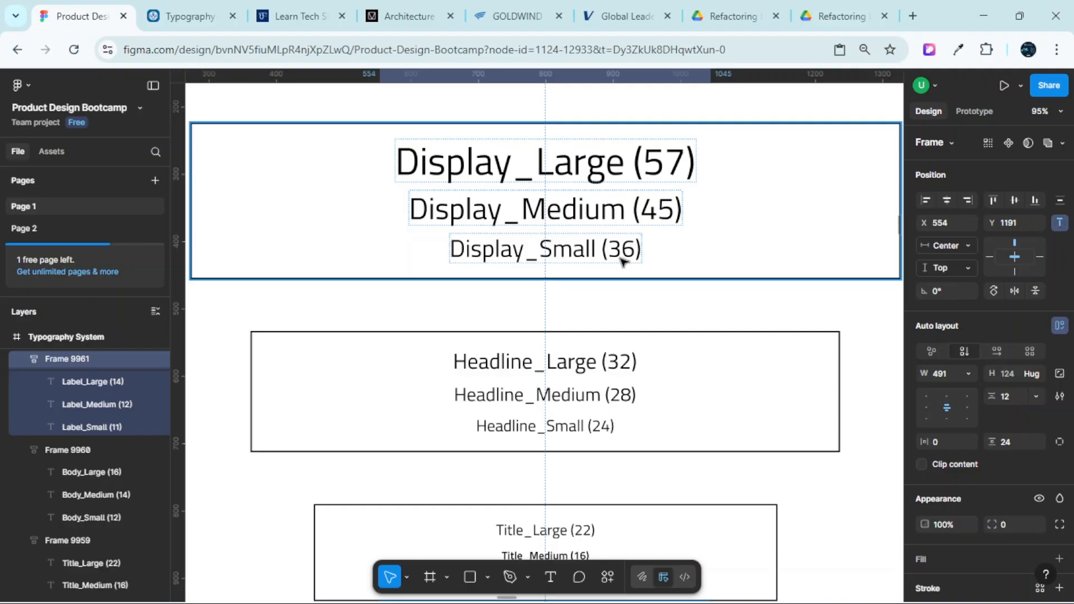
{"action": "scroll", "coordinate": [622, 260], "scroll_direction": "down", "scroll_amount": 3}
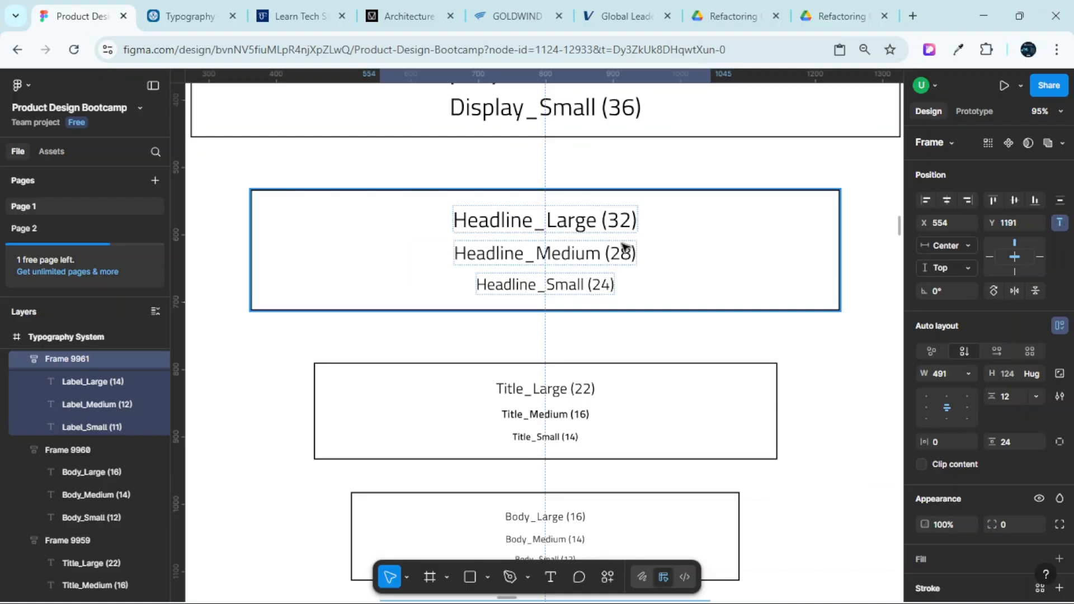
{"action": "scroll", "coordinate": [623, 249], "scroll_direction": "down", "scroll_amount": 3}
{"action": "scroll", "coordinate": [631, 268], "scroll_direction": "down", "scroll_amount": 3}
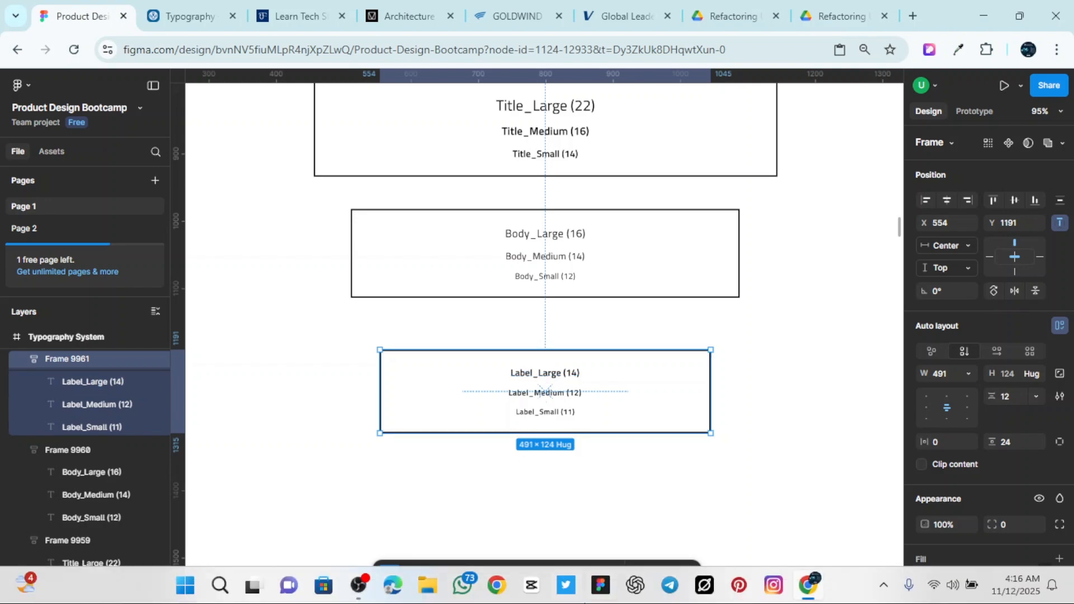
{"action": "scroll", "coordinate": [524, 444], "scroll_direction": "up", "scroll_amount": 10}
{"action": "scroll", "coordinate": [523, 444], "scroll_direction": "up", "scroll_amount": 4}
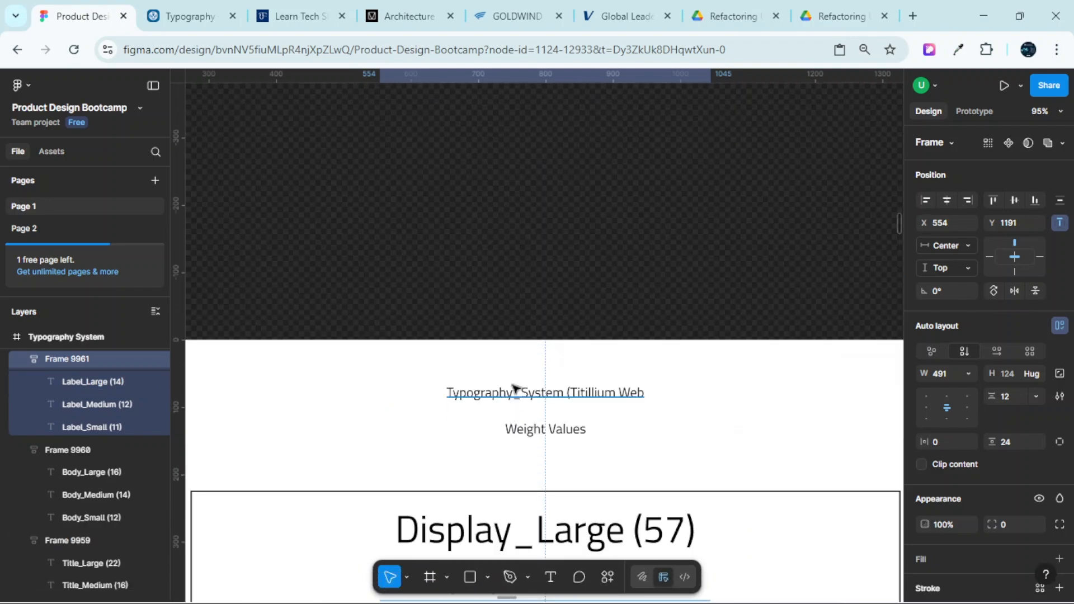
Extend the "Weight Values" text under the heading to read "Weight Values - MD Weight Values"
{"action": "scroll", "coordinate": [513, 439], "scroll_direction": "up", "scroll_amount": 5}
{"action": "double_click", "coordinate": [523, 427]}
{"action": "scroll", "coordinate": [523, 427], "scroll_direction": "up", "scroll_amount": 3}
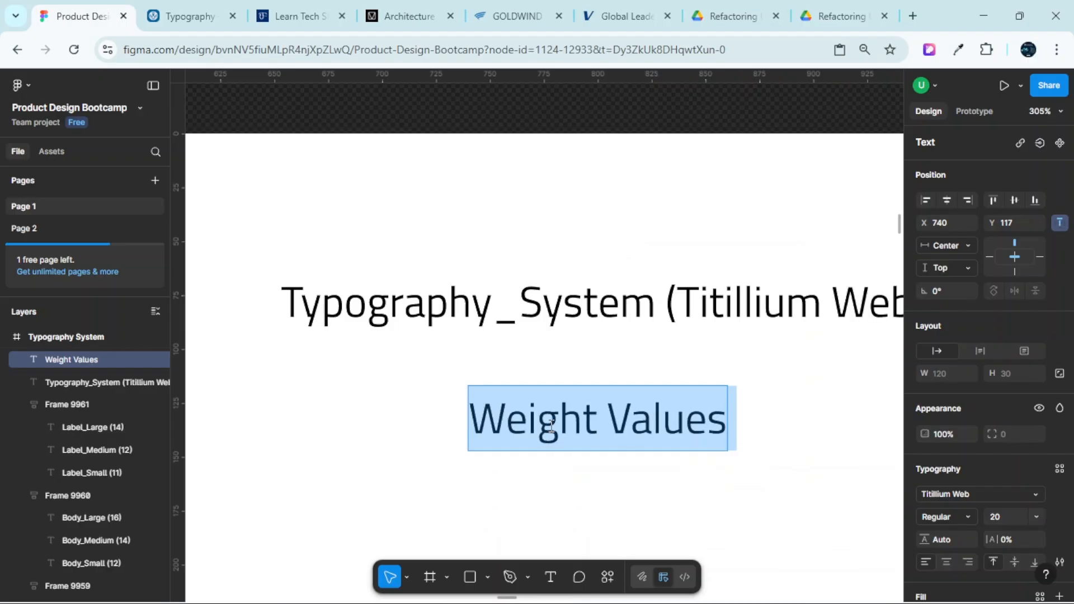
{"action": "scroll", "coordinate": [589, 418], "scroll_direction": "down", "scroll_amount": 1}
{"action": "left_click", "coordinate": [689, 429]}
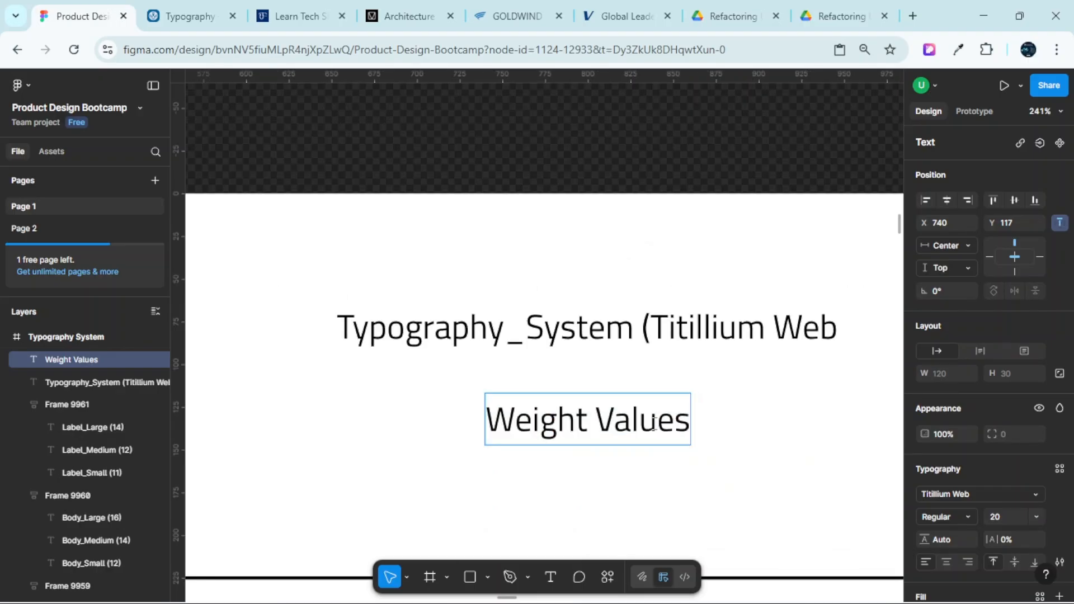
{"action": "type", "text": "-"}
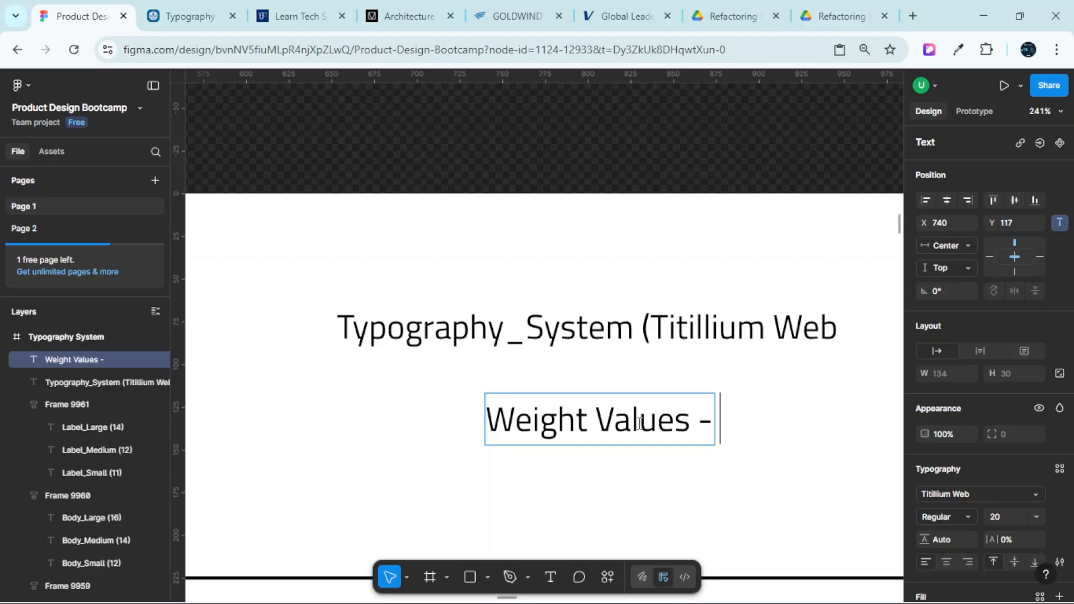
{"action": "type", "text": "Md"}
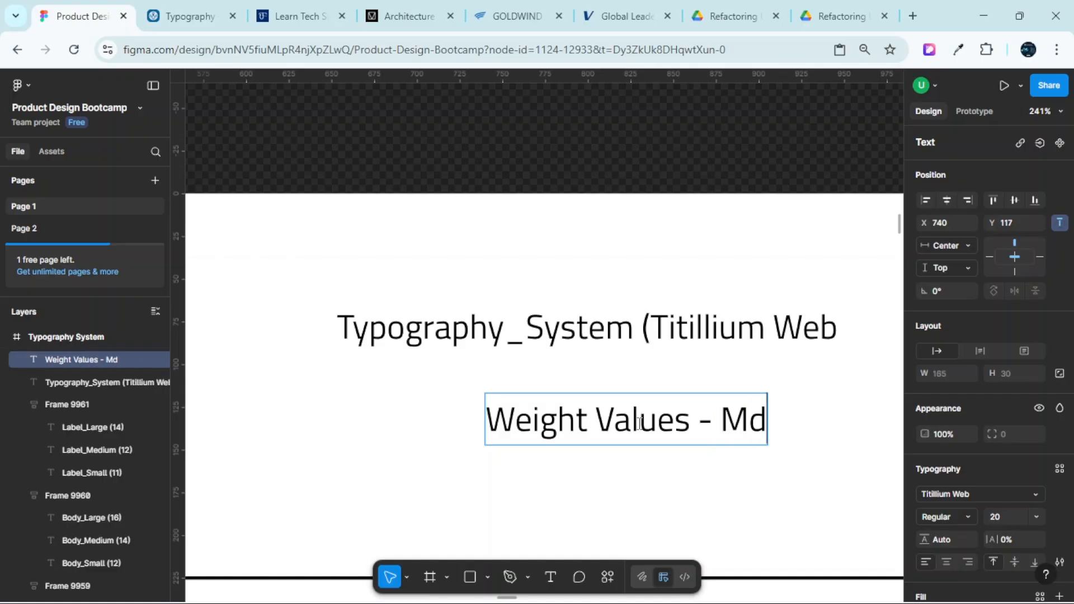
{"action": "key", "text": "BackSpace"}
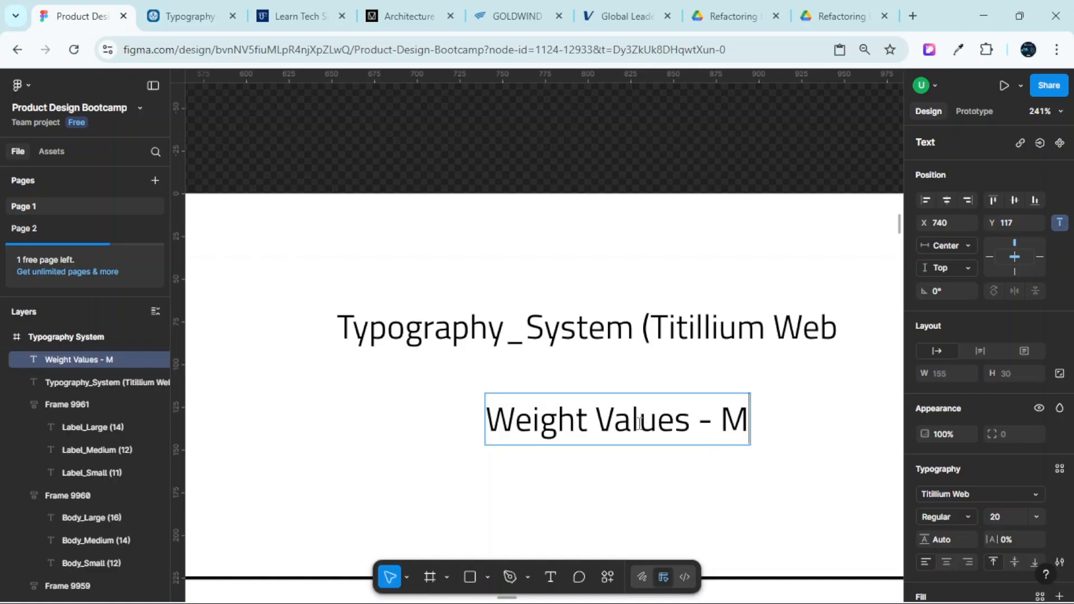
{"action": "type", "text": "D"}
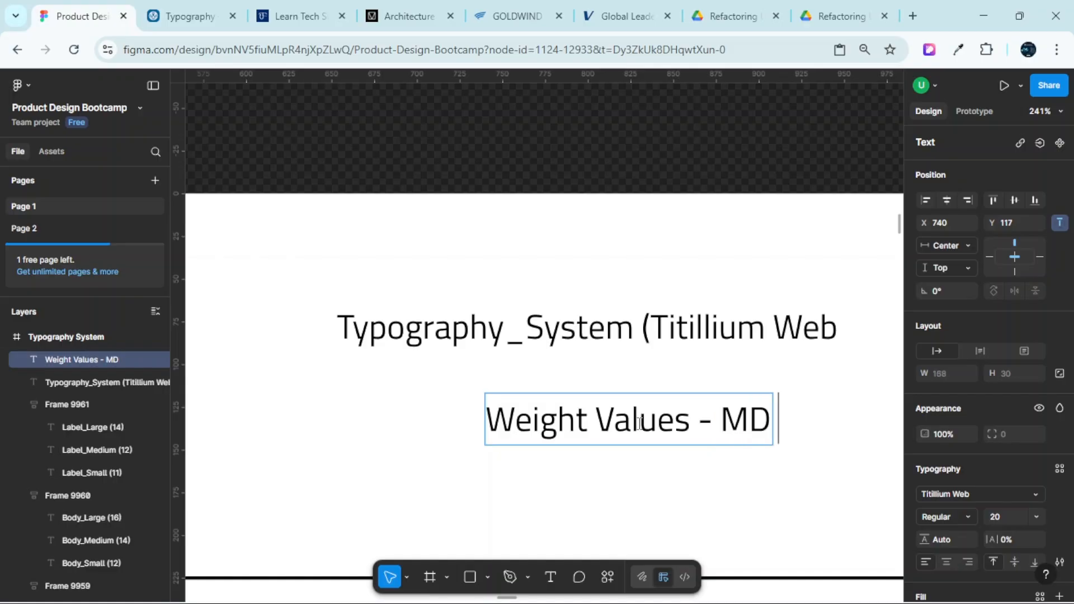
{"action": "type", "text": " Weo"}
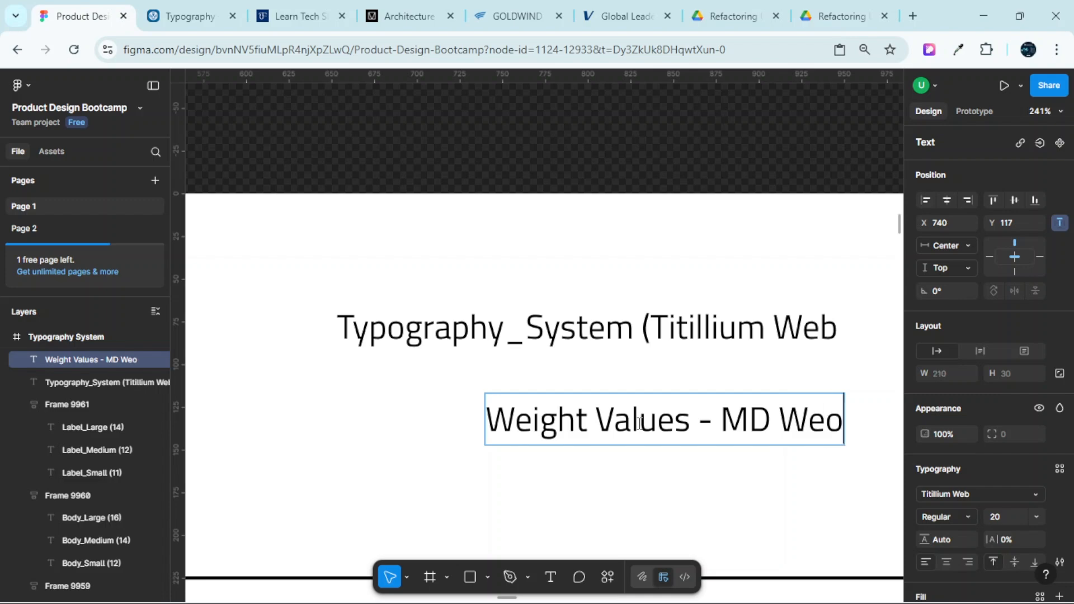
{"action": "key", "text": "BackSpace"}
{"action": "type", "text": "ight Va"}
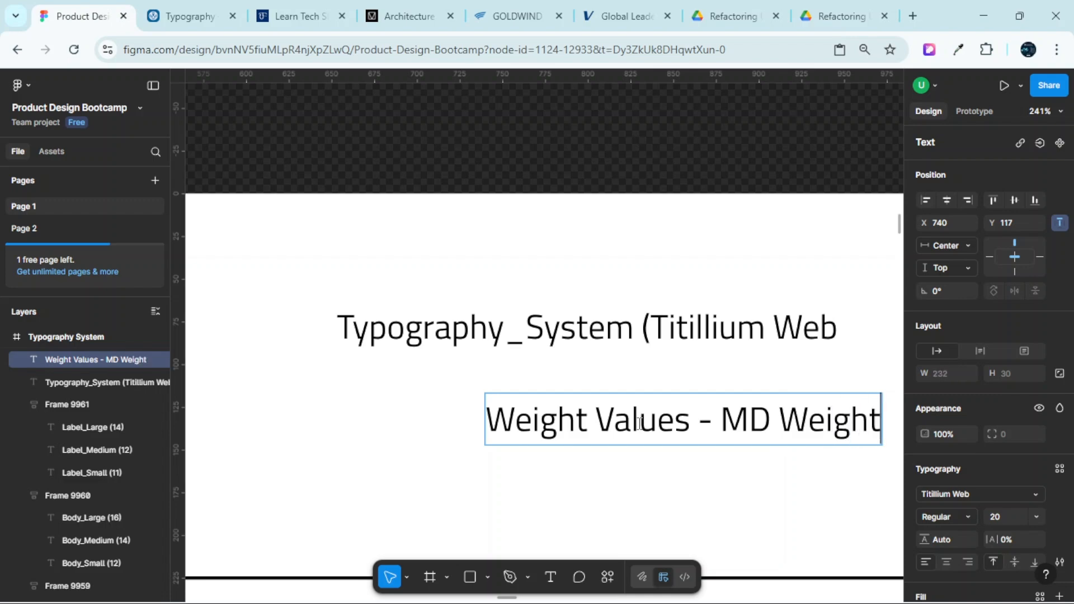
{"action": "type", "text": "lue"}
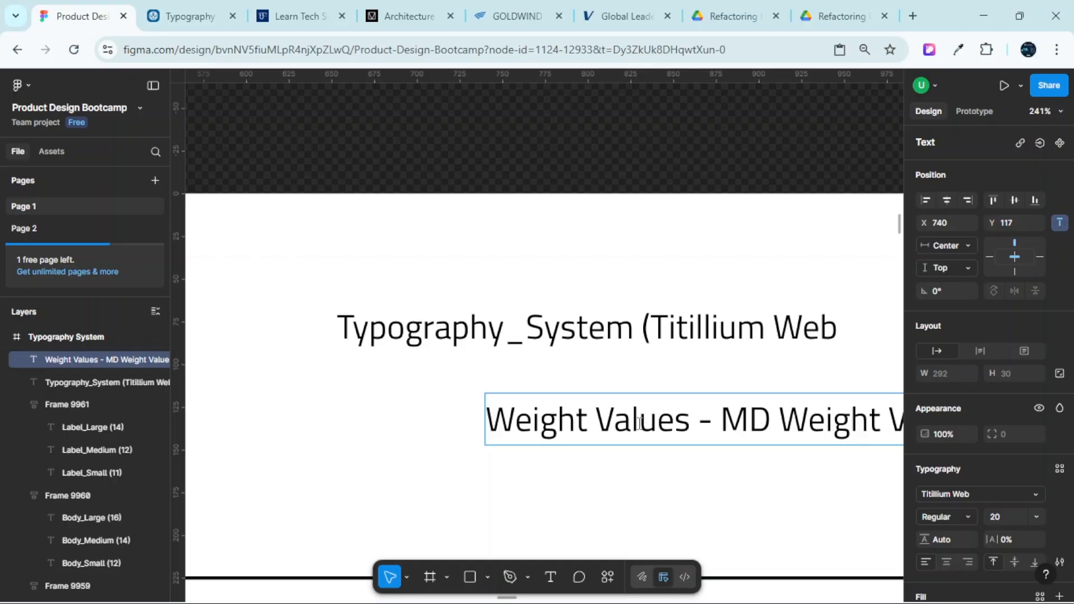
{"action": "scroll", "coordinate": [569, 362], "scroll_direction": "right", "scroll_amount": 5}
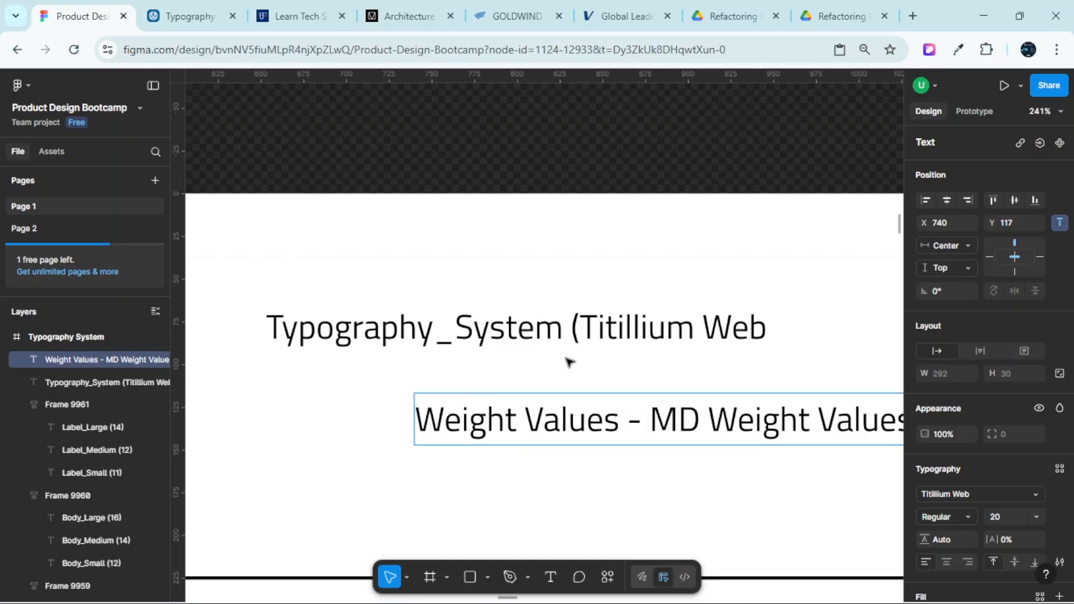
{"action": "key", "text": "Escape"}
Center the "Weight Values - MD Weight Values" text horizontally in the Typography System frame
{"action": "scroll", "coordinate": [790, 314], "scroll_direction": "down", "scroll_amount": 2}
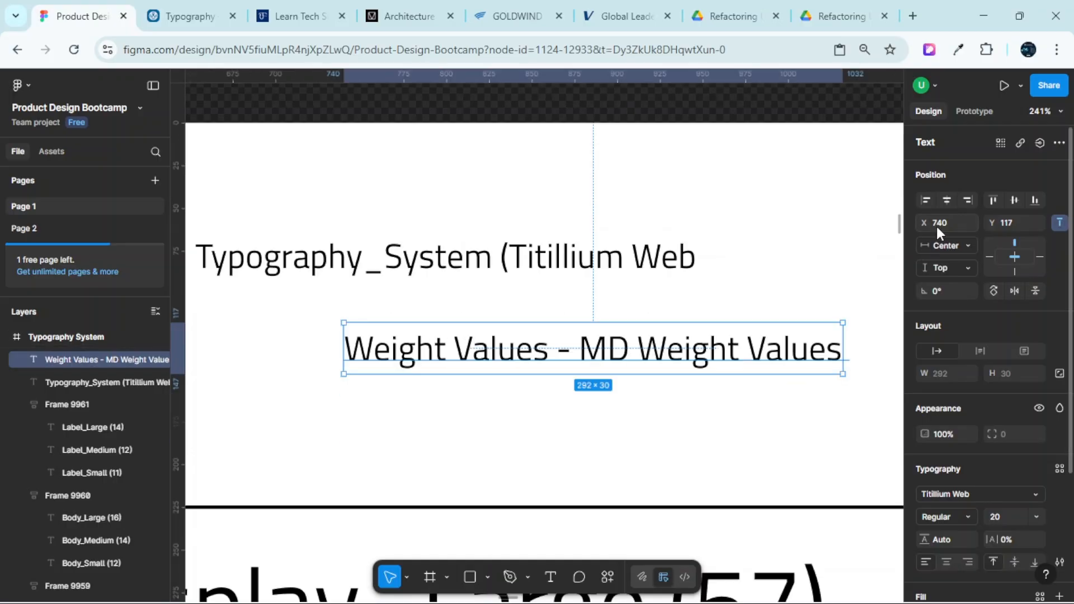
{"action": "left_click", "coordinate": [947, 200]}
{"action": "scroll", "coordinate": [568, 308], "scroll_direction": "down", "scroll_amount": 5}
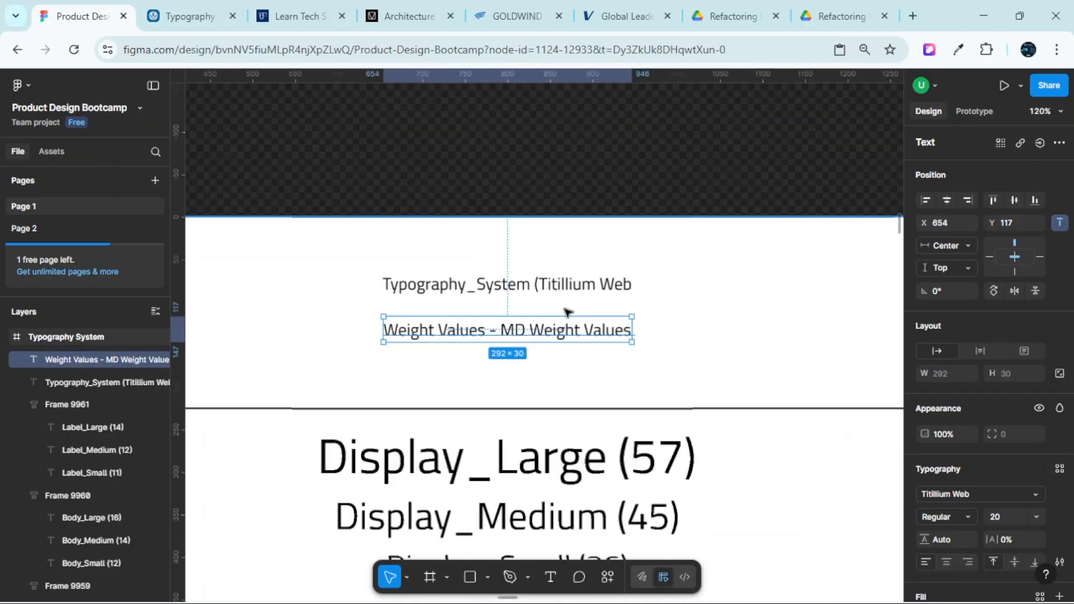
Select the Typography System frame and examine its heading texts and the type groups below them
{"action": "scroll", "coordinate": [455, 301], "scroll_direction": "up", "scroll_amount": 5}
{"action": "scroll", "coordinate": [389, 277], "scroll_direction": "down", "scroll_amount": 10}
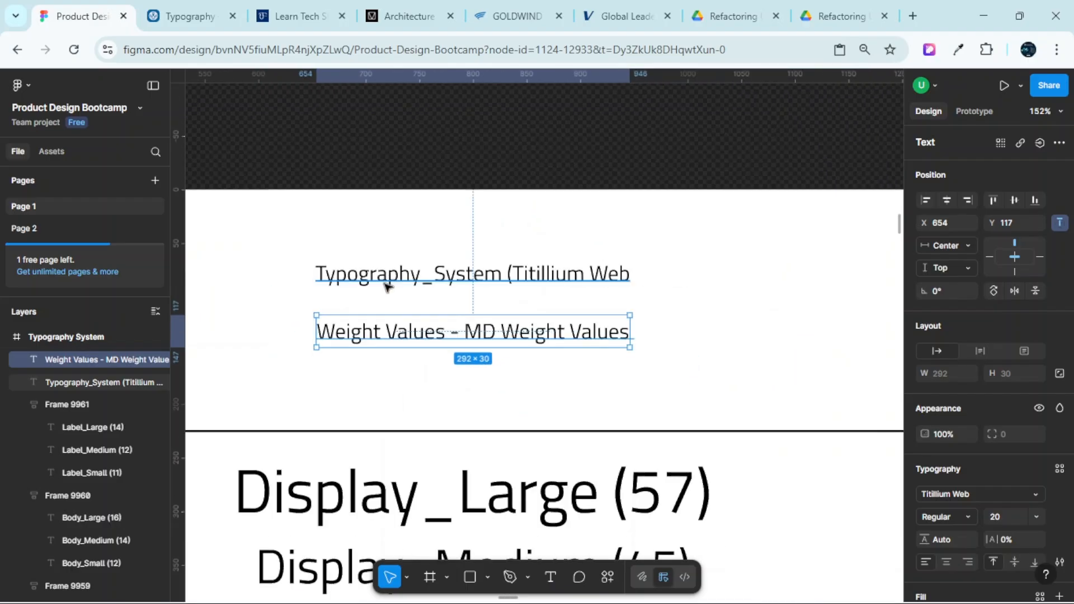
{"action": "scroll", "coordinate": [388, 293], "scroll_direction": "left", "scroll_amount": 3}
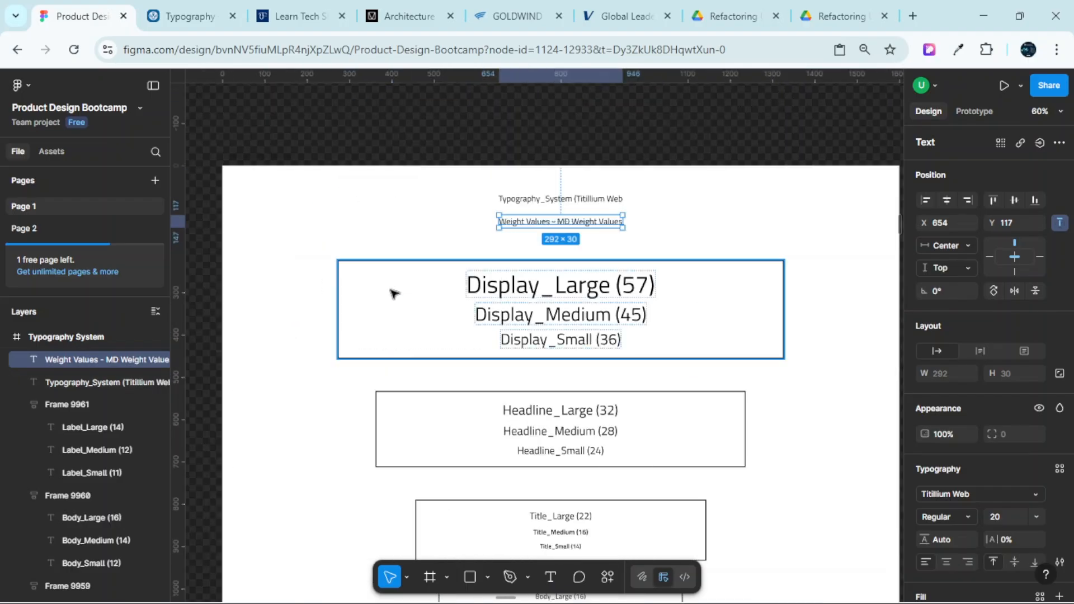
{"action": "left_click", "coordinate": [267, 188]}
{"action": "left_click", "coordinate": [309, 208]}
{"action": "scroll", "coordinate": [310, 208], "scroll_direction": "down", "scroll_amount": 3}
{"action": "scroll", "coordinate": [339, 241], "scroll_direction": "up", "scroll_amount": 4}
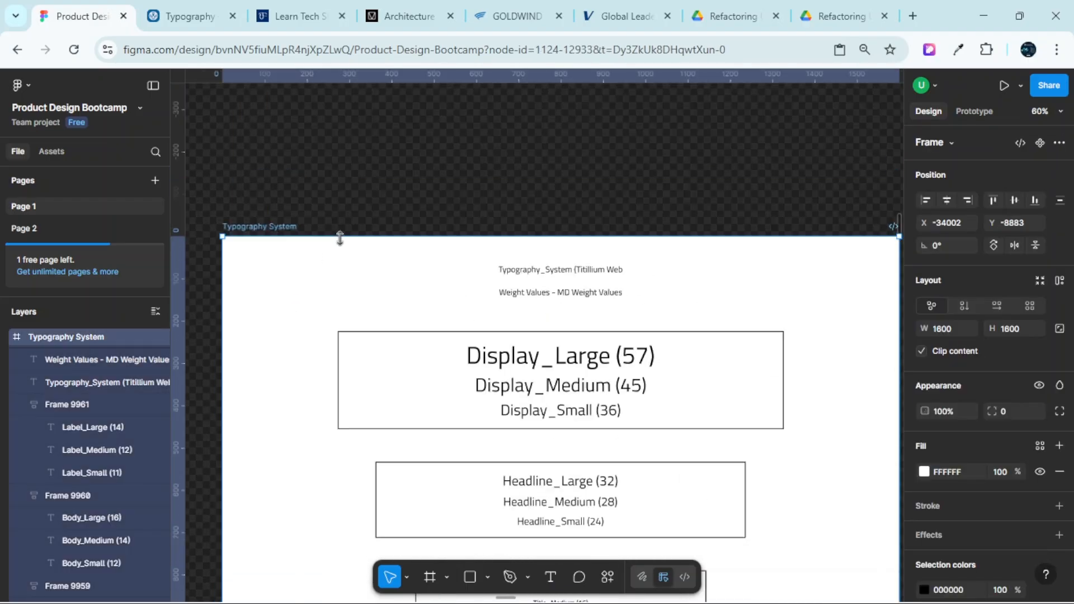
{"action": "scroll", "coordinate": [546, 303], "scroll_direction": "up", "scroll_amount": 10}
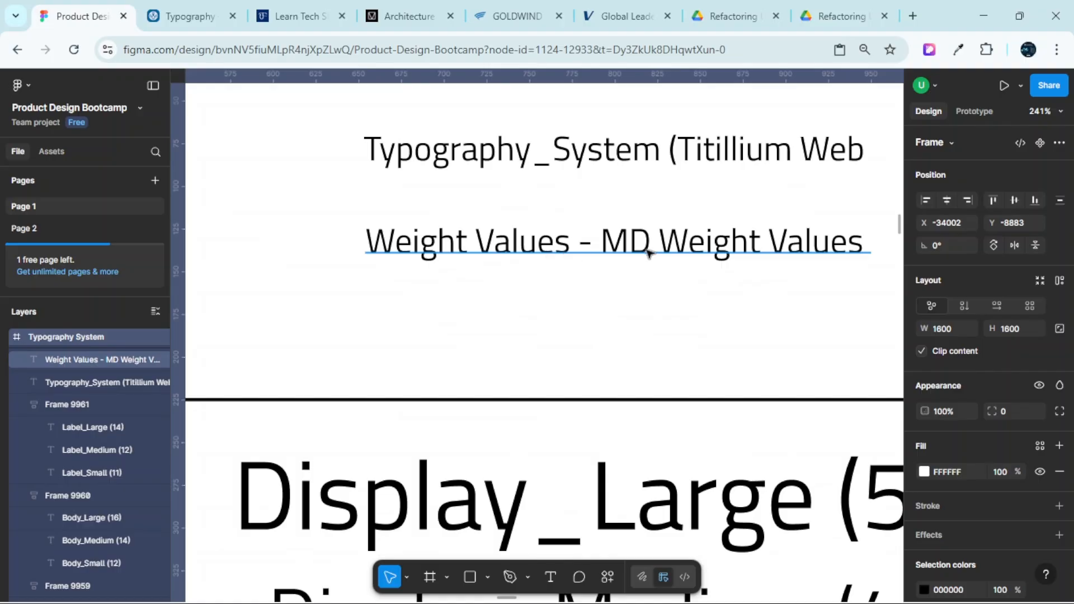
{"action": "scroll", "coordinate": [567, 291], "scroll_direction": "down", "scroll_amount": 3}
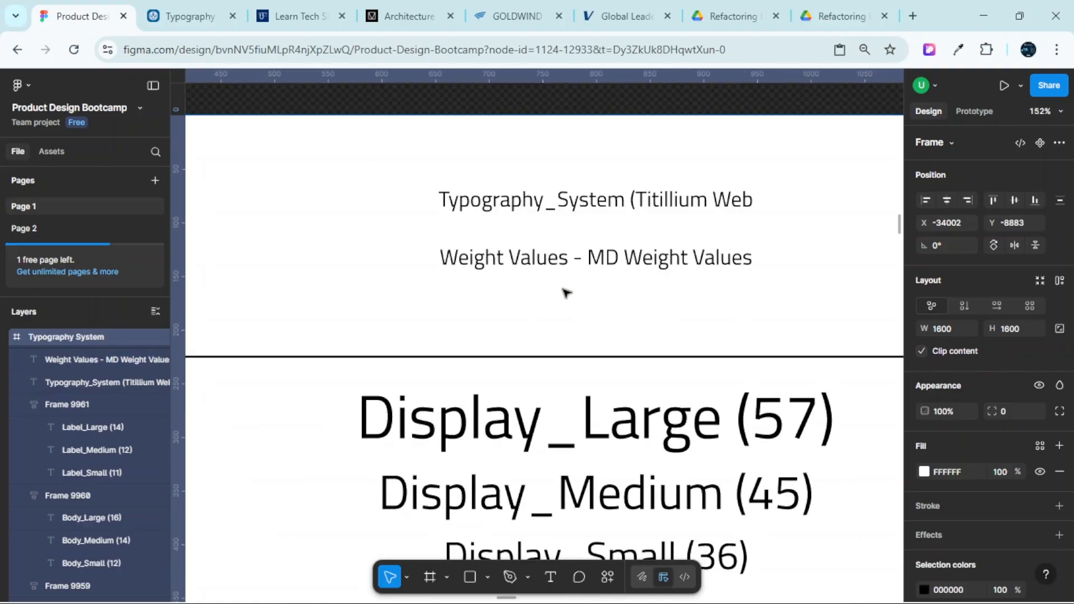
Review the Typography System frame's heading texts and its Display, Headline, Title, Body and Label groups at several zoom levels
{"action": "scroll", "coordinate": [566, 294], "scroll_direction": "down", "scroll_amount": 3}
{"action": "scroll", "coordinate": [565, 292], "scroll_direction": "down", "scroll_amount": 5}
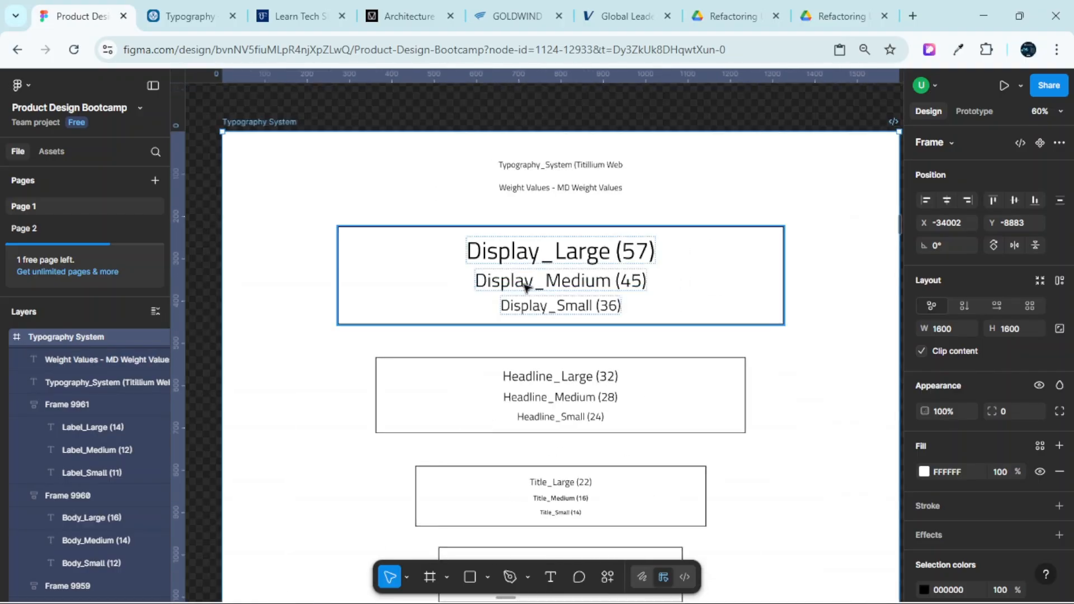
{"action": "scroll", "coordinate": [587, 291], "scroll_direction": "down", "scroll_amount": 5}
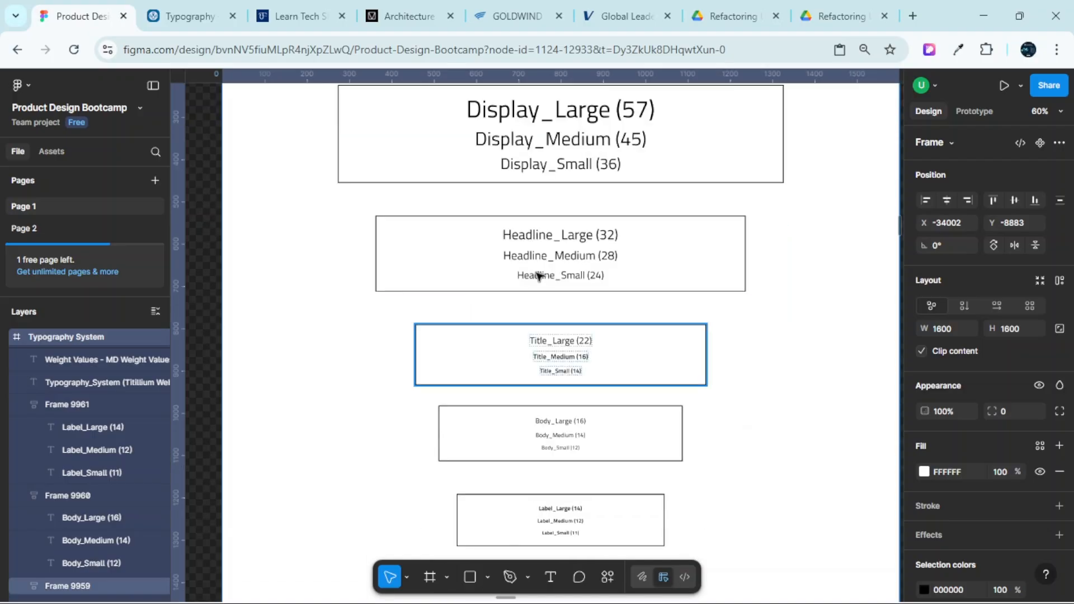
{"action": "scroll", "coordinate": [629, 257], "scroll_direction": "up", "scroll_amount": 2}
{"action": "scroll", "coordinate": [630, 280], "scroll_direction": "down", "scroll_amount": 3}
{"action": "scroll", "coordinate": [629, 294], "scroll_direction": "down", "scroll_amount": 2}
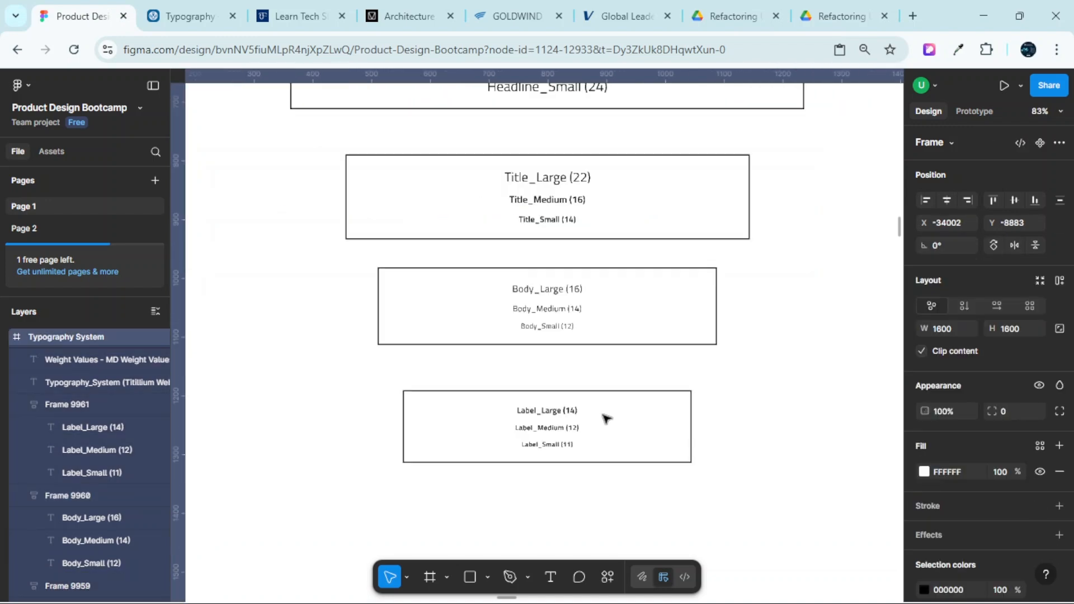
{"action": "scroll", "coordinate": [603, 414], "scroll_direction": "down", "scroll_amount": 3}
{"action": "scroll", "coordinate": [602, 415], "scroll_direction": "up", "scroll_amount": 4}
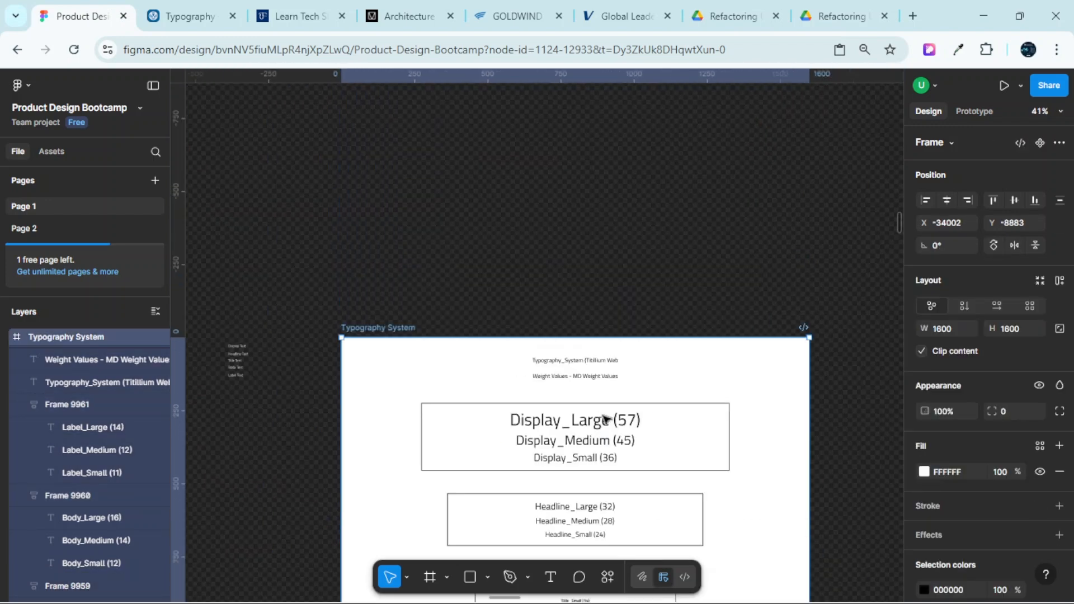
{"action": "scroll", "coordinate": [479, 337], "scroll_direction": "down", "scroll_amount": 2}
{"action": "scroll", "coordinate": [427, 266], "scroll_direction": "up", "scroll_amount": 2}
{"action": "scroll", "coordinate": [427, 267], "scroll_direction": "up", "scroll_amount": 2}
{"action": "scroll", "coordinate": [492, 290], "scroll_direction": "right", "scroll_amount": 3}
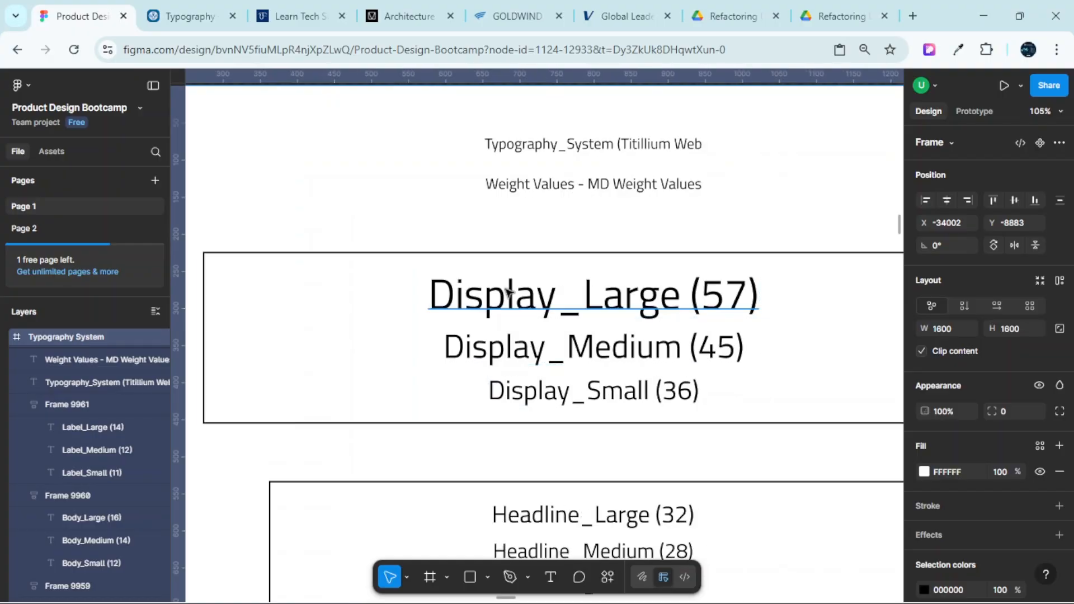
{"action": "scroll", "coordinate": [512, 292], "scroll_direction": "down", "scroll_amount": 2}
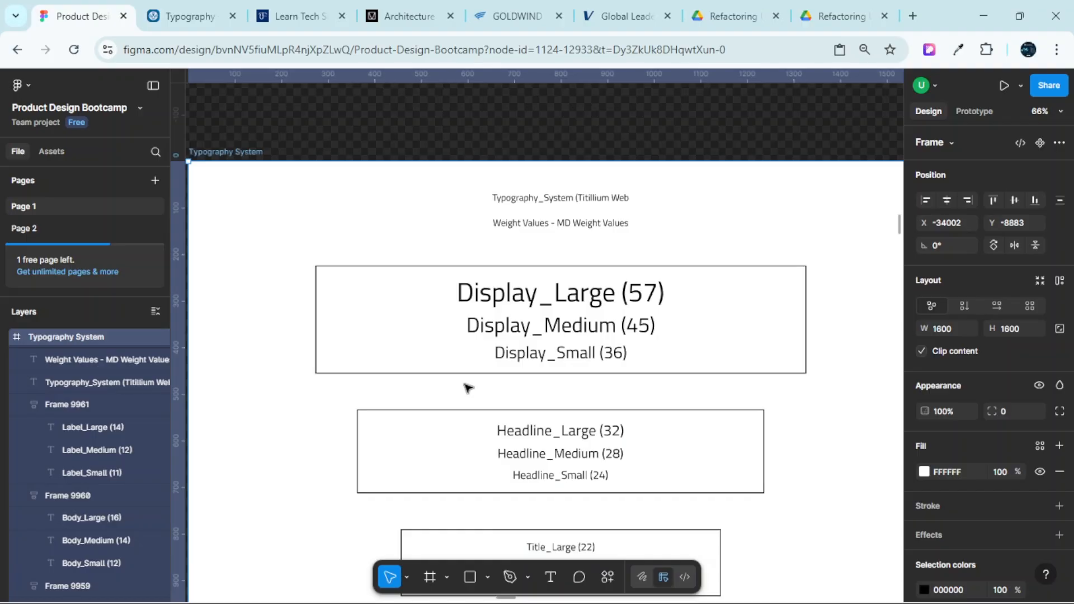
{"action": "scroll", "coordinate": [512, 333], "scroll_direction": "down", "scroll_amount": 4}
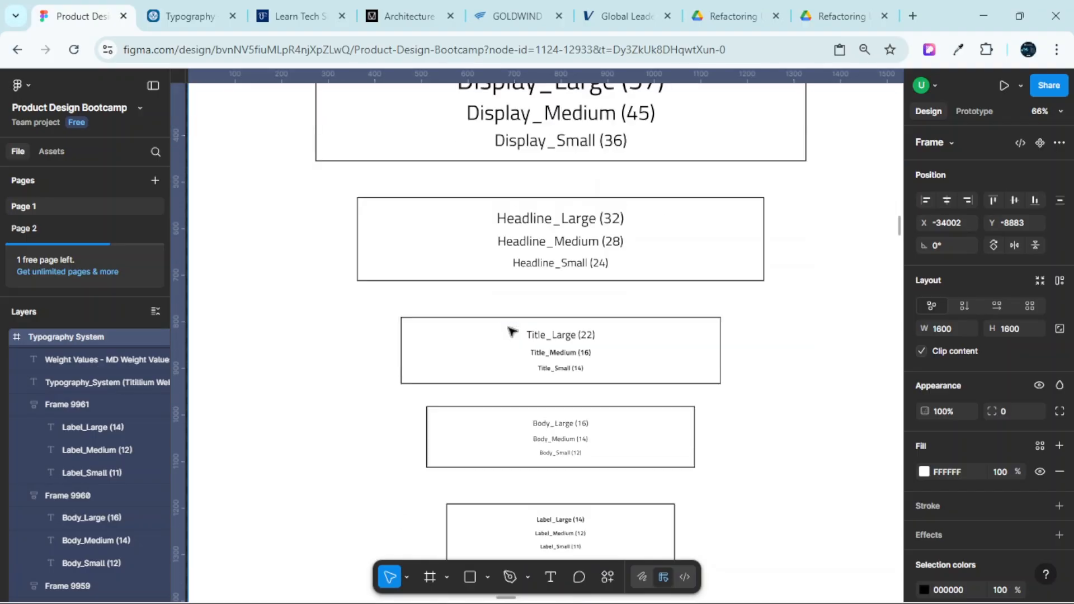
{"action": "scroll", "coordinate": [509, 330], "scroll_direction": "down", "scroll_amount": 5}
{"action": "scroll", "coordinate": [593, 287], "scroll_direction": "up", "scroll_amount": 6}
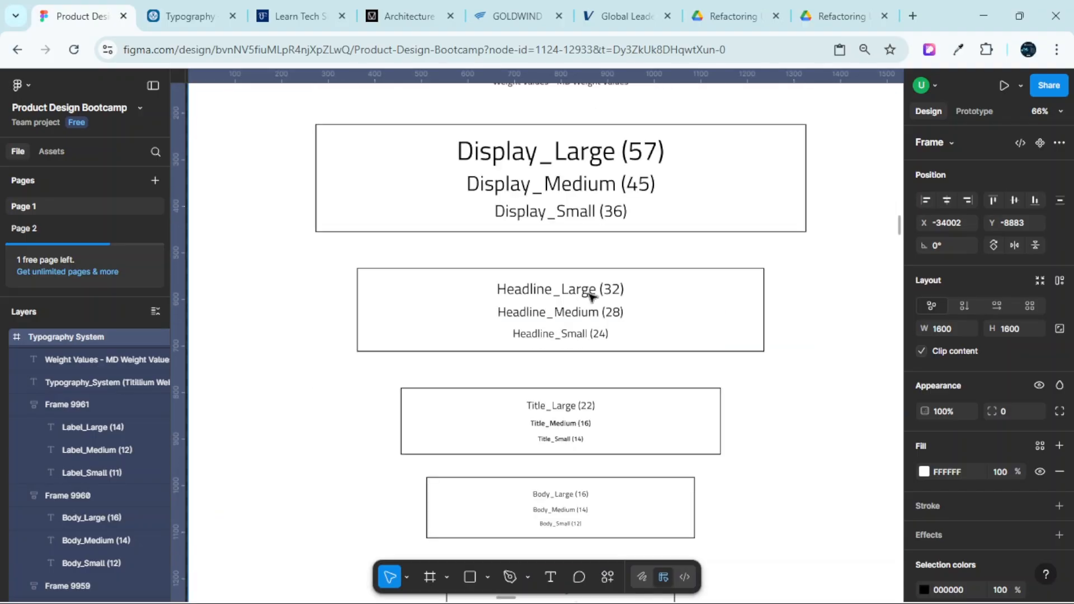
{"action": "scroll", "coordinate": [585, 302], "scroll_direction": "up", "scroll_amount": 3}
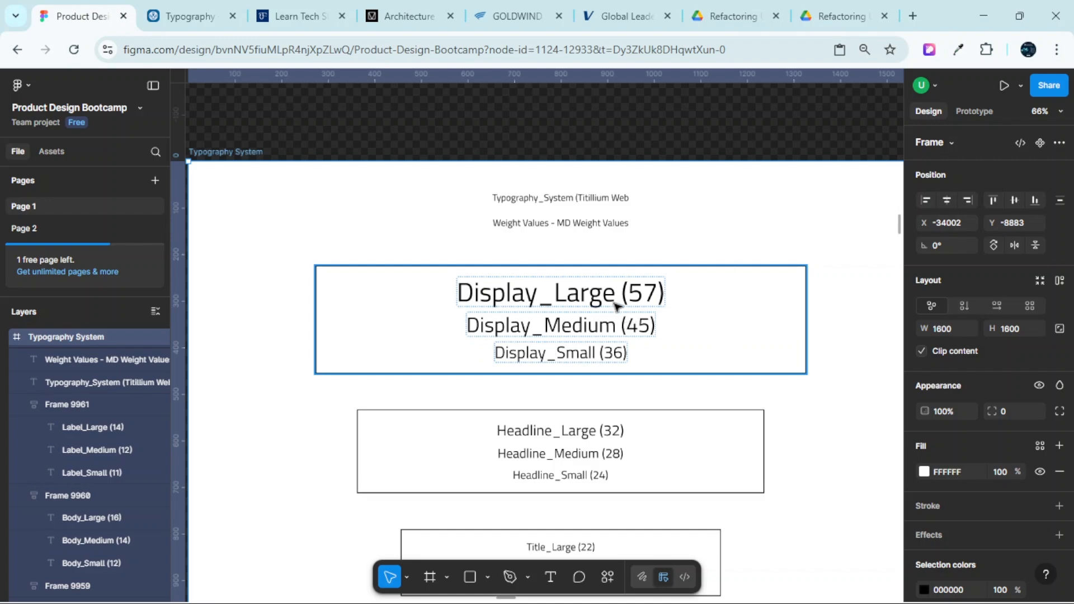
{"action": "scroll", "coordinate": [622, 249], "scroll_direction": "up", "scroll_amount": 3}
{"action": "scroll", "coordinate": [623, 250], "scroll_direction": "down", "scroll_amount": 3}
{"action": "scroll", "coordinate": [625, 269], "scroll_direction": "down", "scroll_amount": 5}
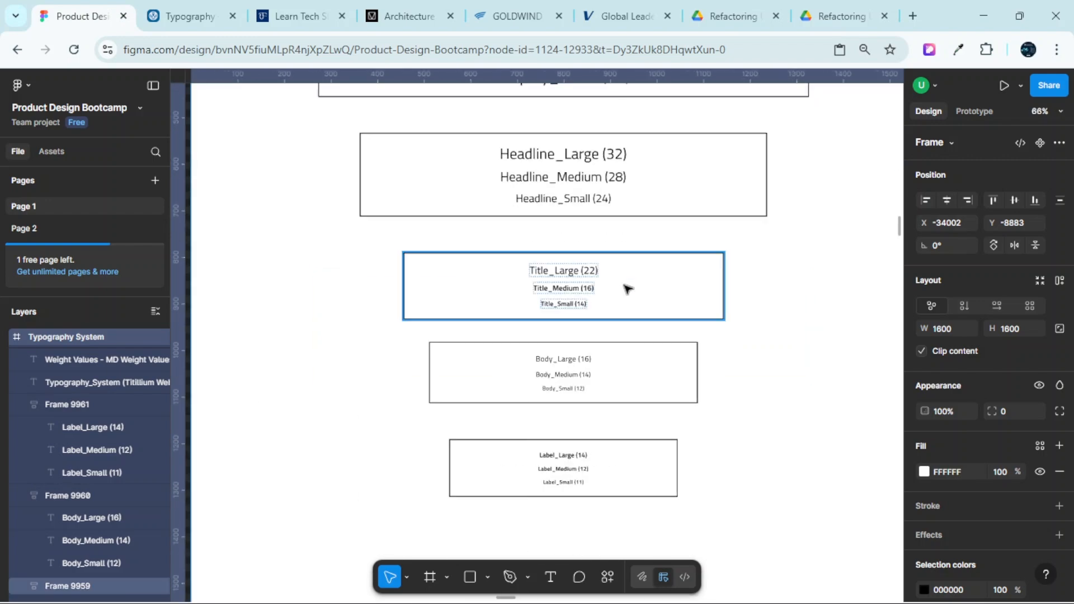
{"action": "scroll", "coordinate": [624, 291], "scroll_direction": "down", "scroll_amount": 5}
{"action": "scroll", "coordinate": [599, 271], "scroll_direction": "up", "scroll_amount": 5}
{"action": "scroll", "coordinate": [599, 280], "scroll_direction": "up", "scroll_amount": 10}
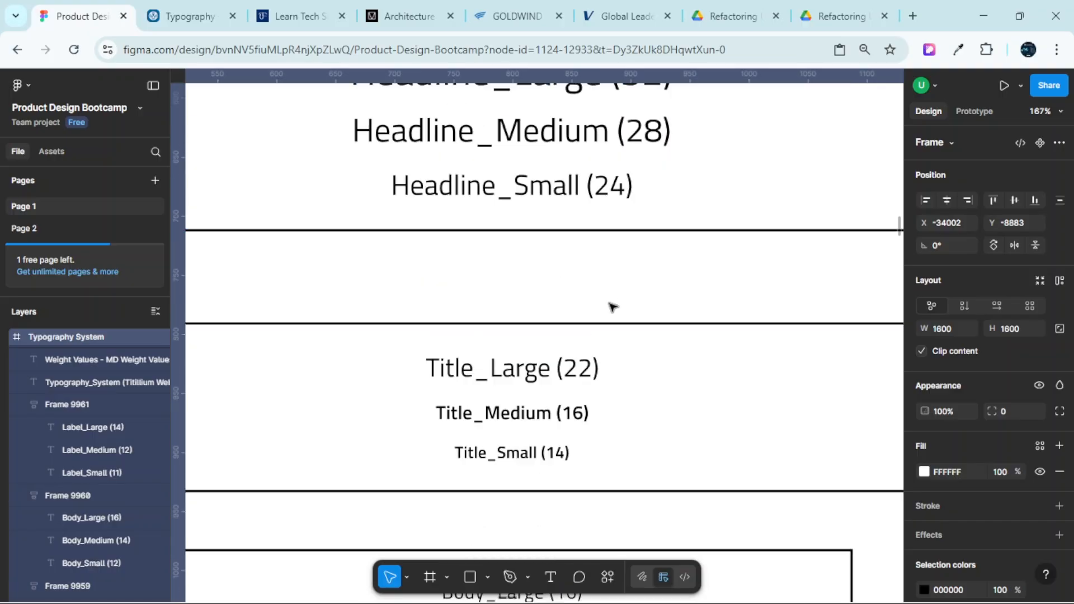
{"action": "scroll", "coordinate": [613, 306], "scroll_direction": "up", "scroll_amount": 10}
{"action": "scroll", "coordinate": [613, 306], "scroll_direction": "down", "scroll_amount": 1}
{"action": "scroll", "coordinate": [614, 305], "scroll_direction": "down", "scroll_amount": 3}
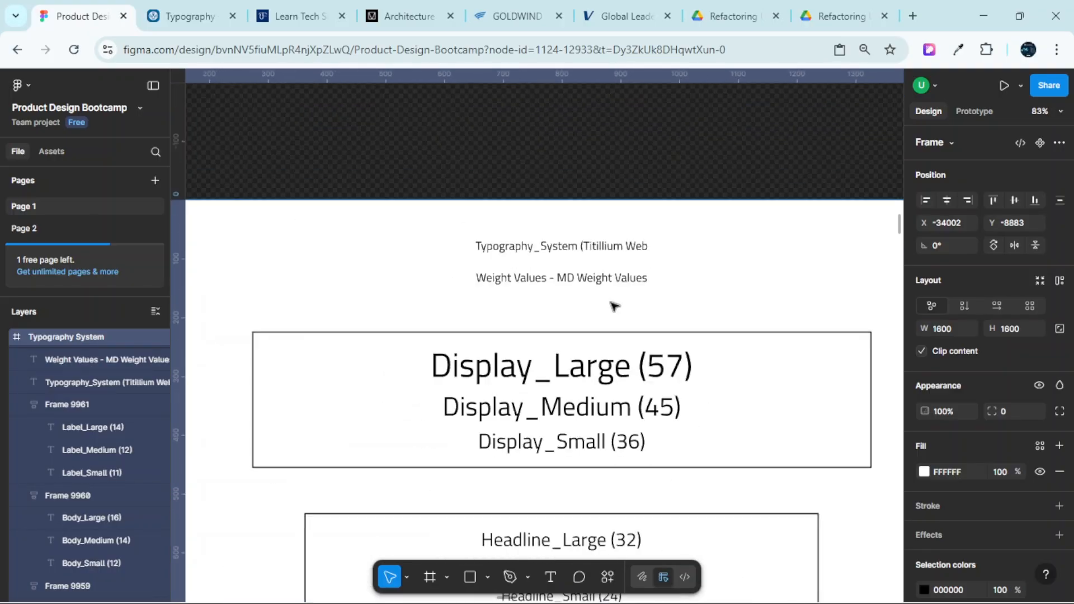
{"action": "scroll", "coordinate": [615, 306], "scroll_direction": "down", "scroll_amount": 2}
{"action": "scroll", "coordinate": [616, 303], "scroll_direction": "down", "scroll_amount": 2}
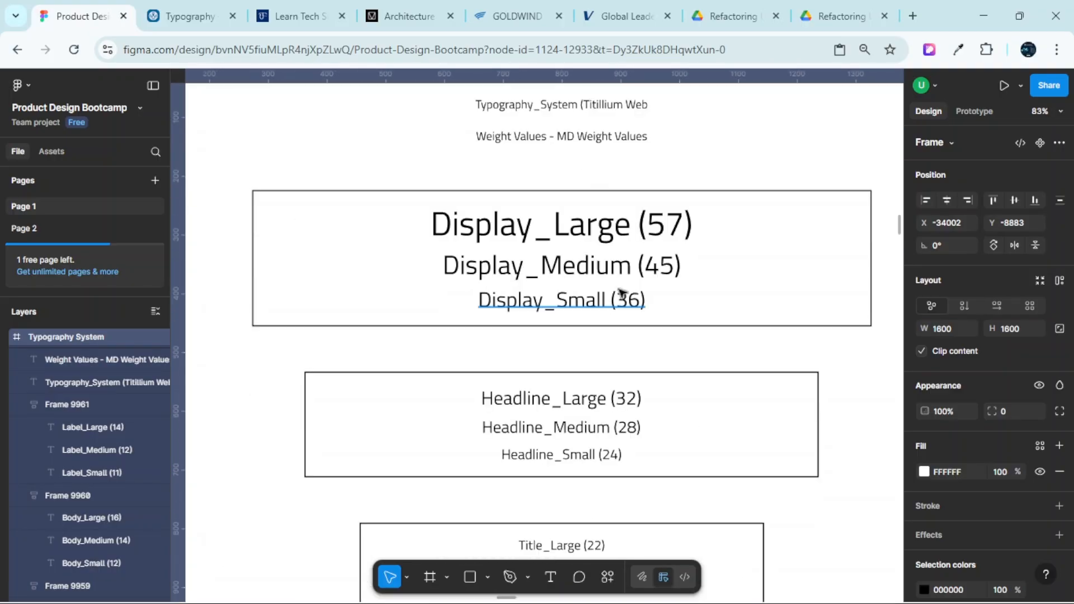
{"action": "scroll", "coordinate": [621, 288], "scroll_direction": "up", "scroll_amount": 2}
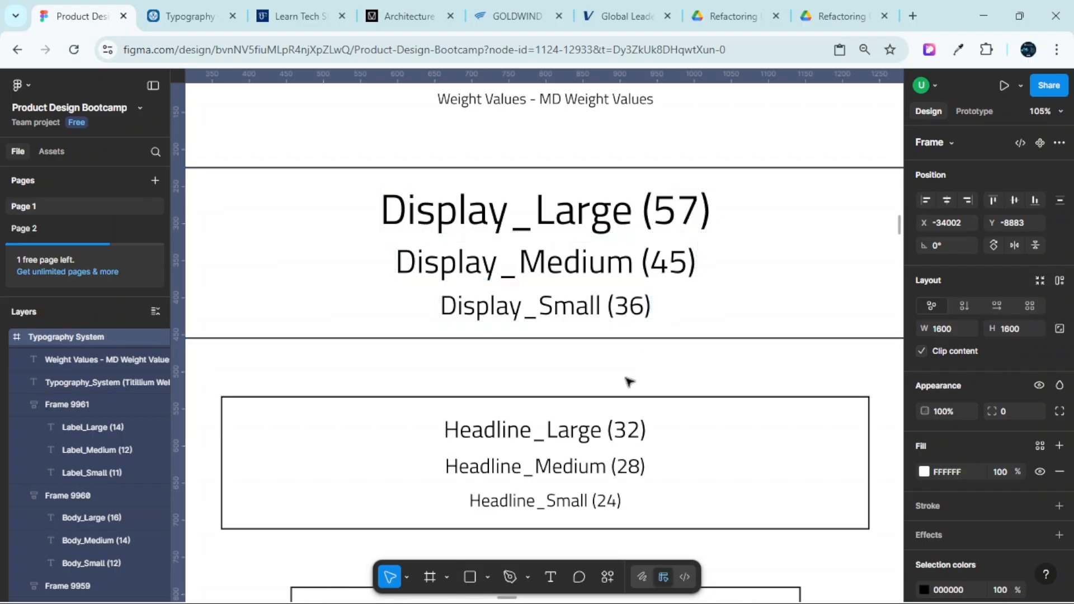
{"action": "scroll", "coordinate": [612, 431], "scroll_direction": "down", "scroll_amount": 4}
{"action": "scroll", "coordinate": [612, 427], "scroll_direction": "down", "scroll_amount": 10}
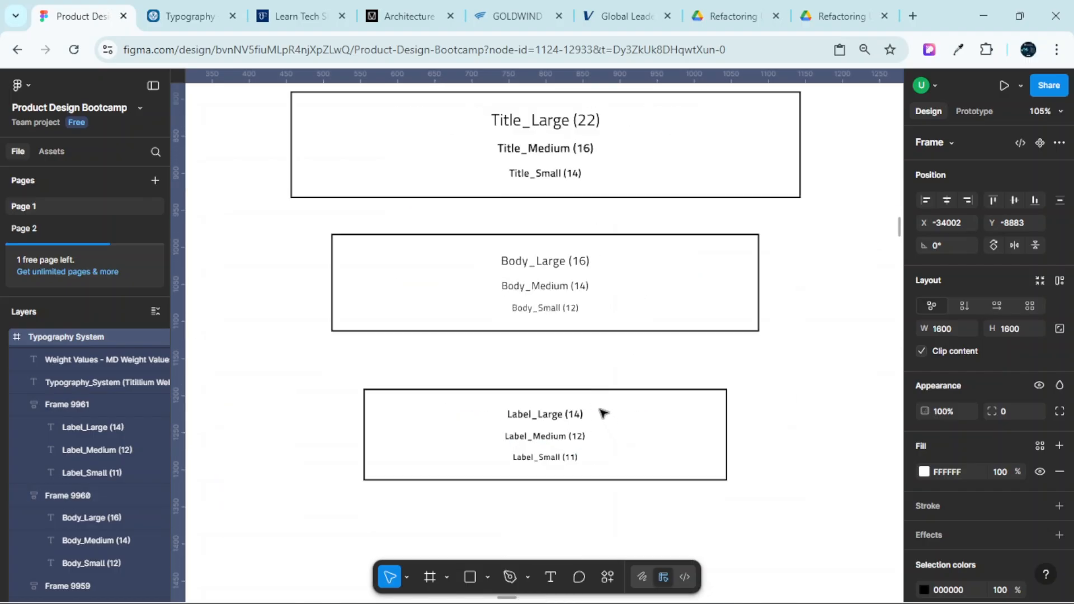
{"action": "scroll", "coordinate": [571, 329], "scroll_direction": "up", "scroll_amount": 2}
{"action": "scroll", "coordinate": [570, 328], "scroll_direction": "up", "scroll_amount": 2}
{"action": "scroll", "coordinate": [571, 328], "scroll_direction": "up", "scroll_amount": 9}
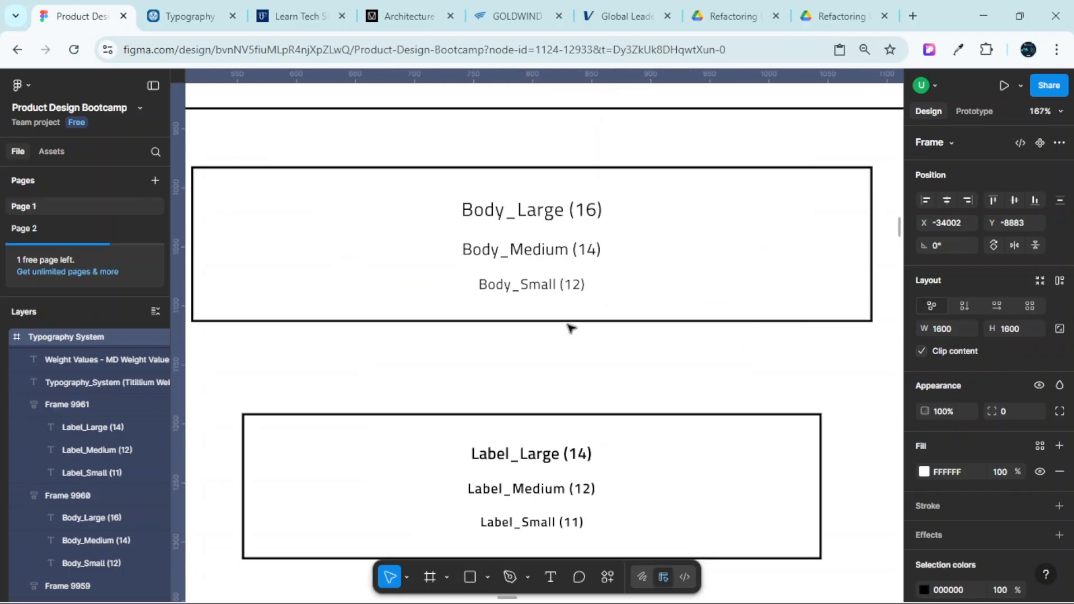
{"action": "scroll", "coordinate": [571, 328], "scroll_direction": "up", "scroll_amount": 9}
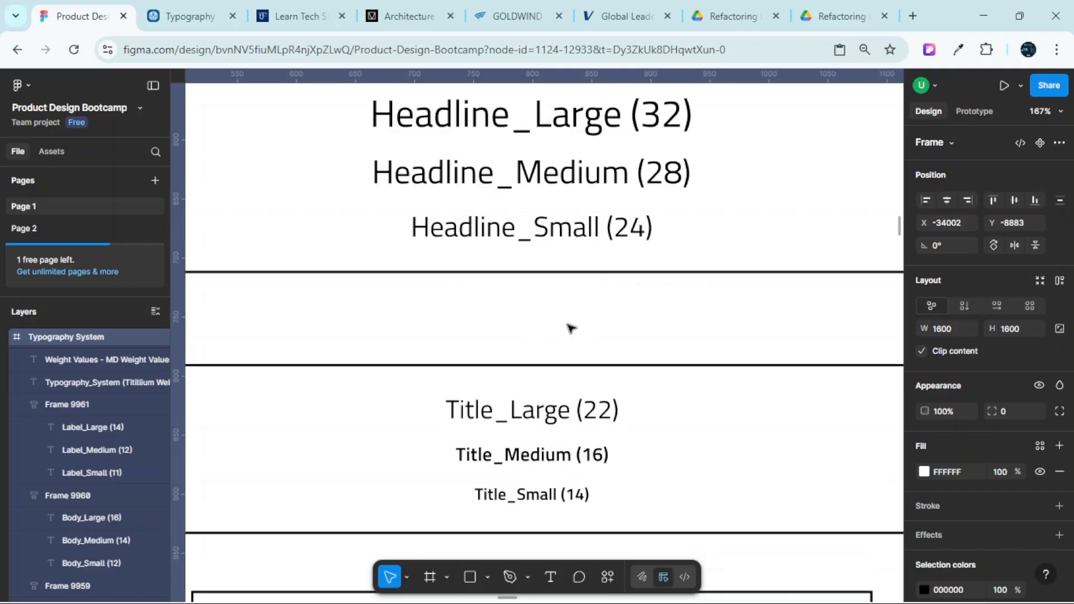
{"action": "scroll", "coordinate": [571, 328], "scroll_direction": "down", "scroll_amount": 3}
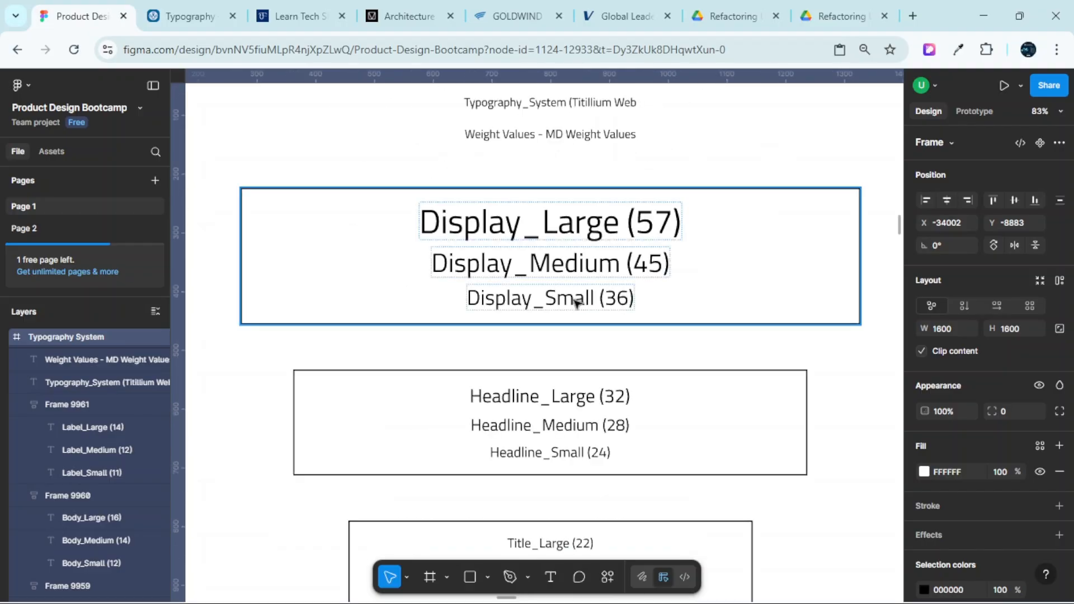
{"action": "scroll", "coordinate": [606, 327], "scroll_direction": "down", "scroll_amount": 2}
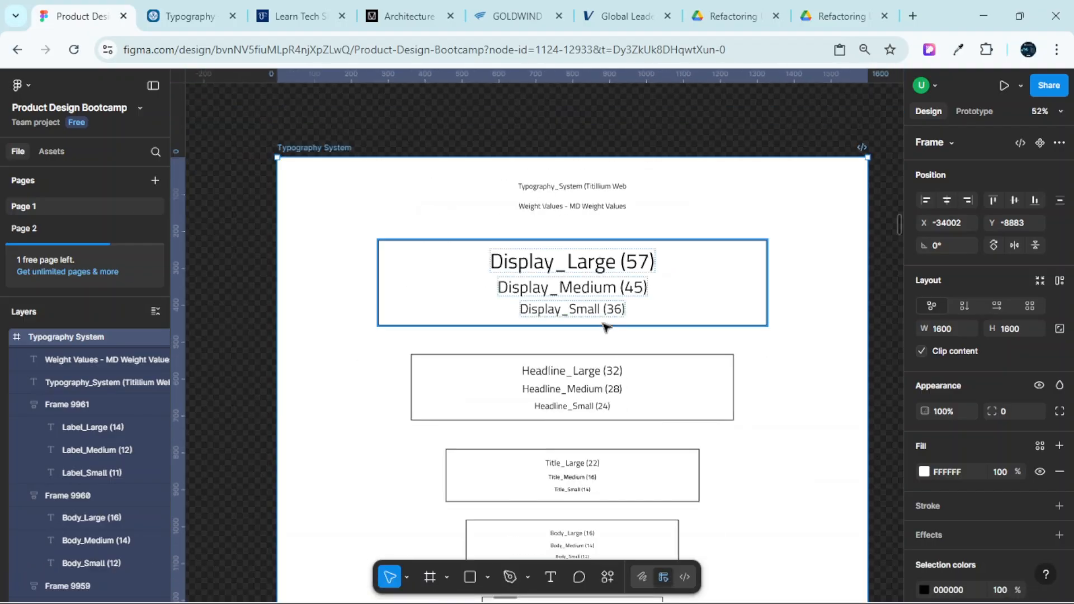
Try a font size of 60 on the "Typography_System (Titillium Web" heading text, and undo it
{"action": "scroll", "coordinate": [559, 186], "scroll_direction": "up", "scroll_amount": 4}
{"action": "left_click", "coordinate": [579, 194]}
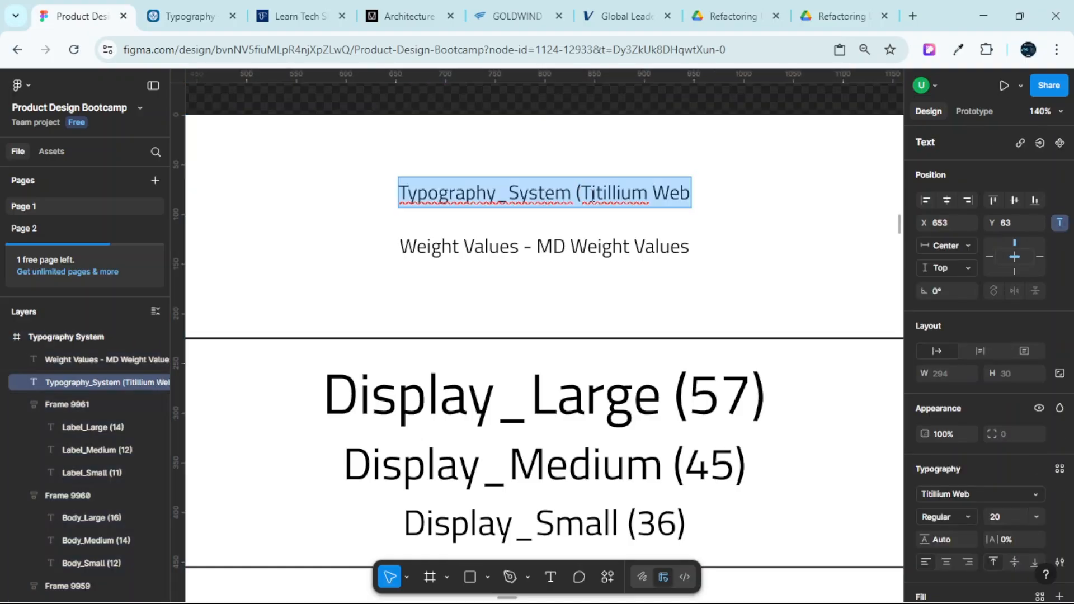
{"action": "scroll", "coordinate": [1012, 469], "scroll_direction": "down", "scroll_amount": 3}
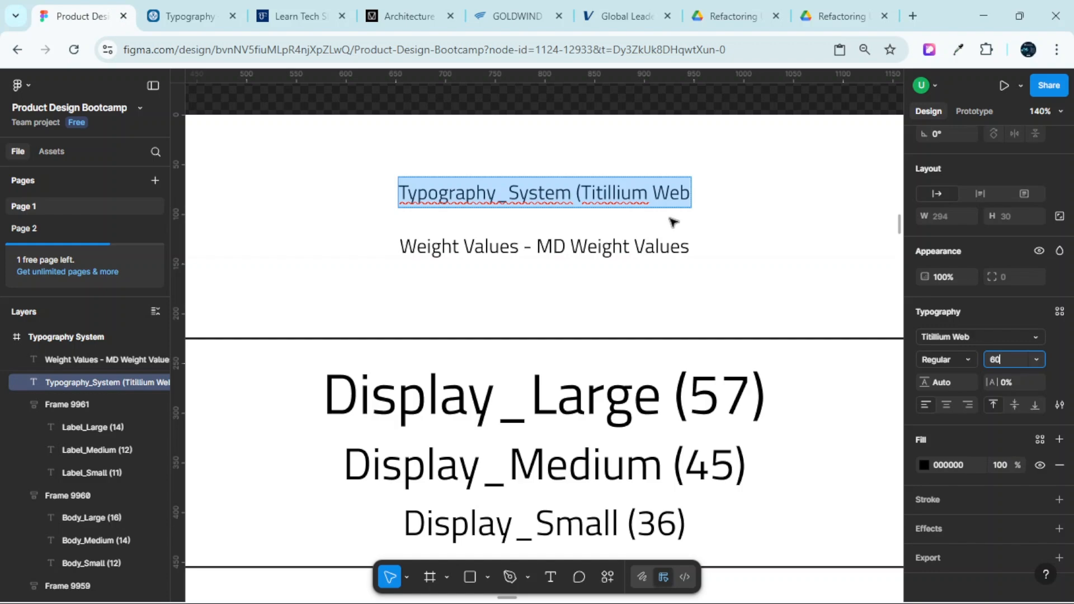
{"action": "type", "text": "60"}
{"action": "key", "text": "Return"}
{"action": "key", "text": "ctrl+z"}
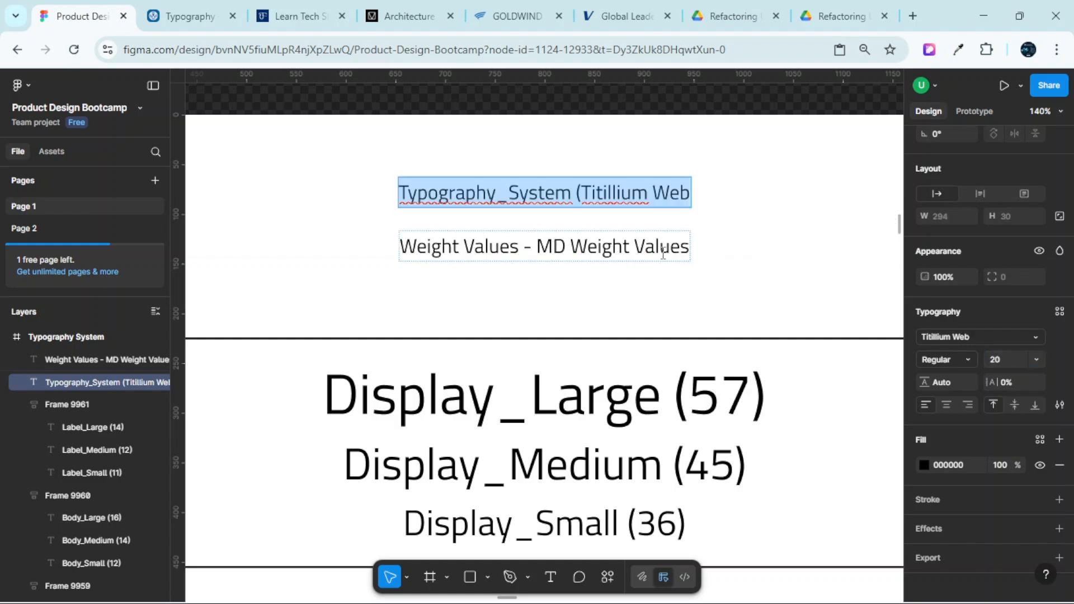
{"action": "type", "text": "38"}
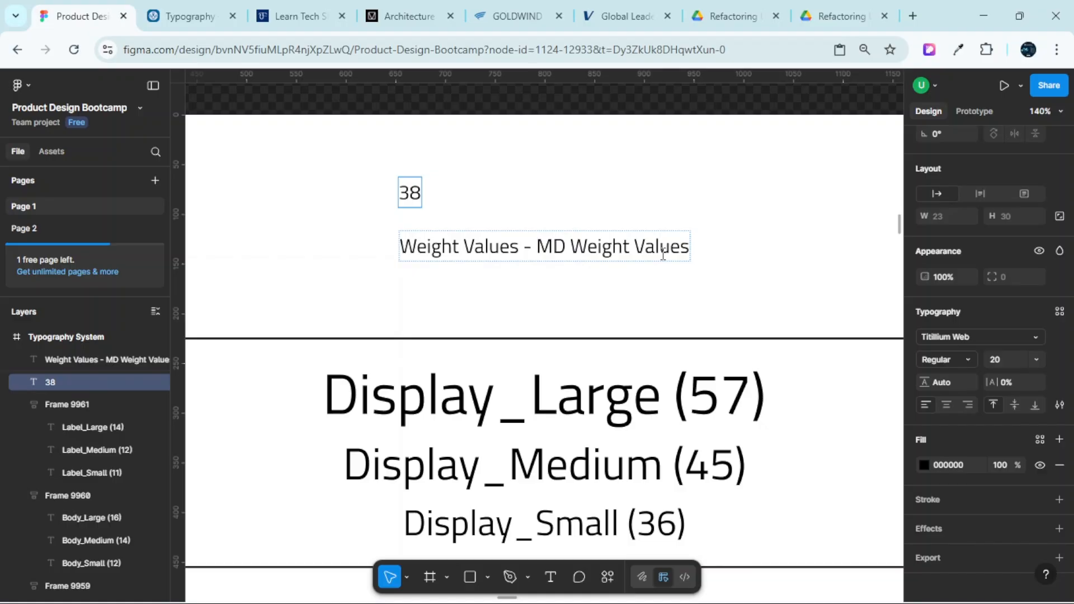
{"action": "key", "text": "ctrl+z"}
{"action": "key", "text": "ctrl+z"}
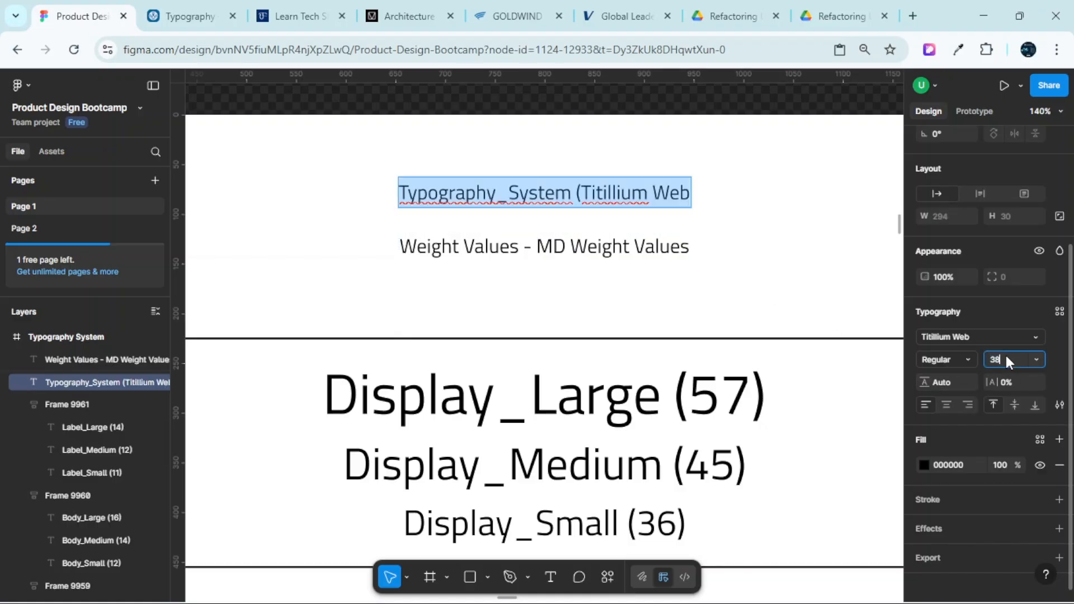
Set the "Typography_System (Titillium Web" heading's font size to 38 and center it horizontally in the frame
{"action": "key", "text": "Return"}
{"action": "scroll", "coordinate": [648, 291], "scroll_direction": "down", "scroll_amount": 2}
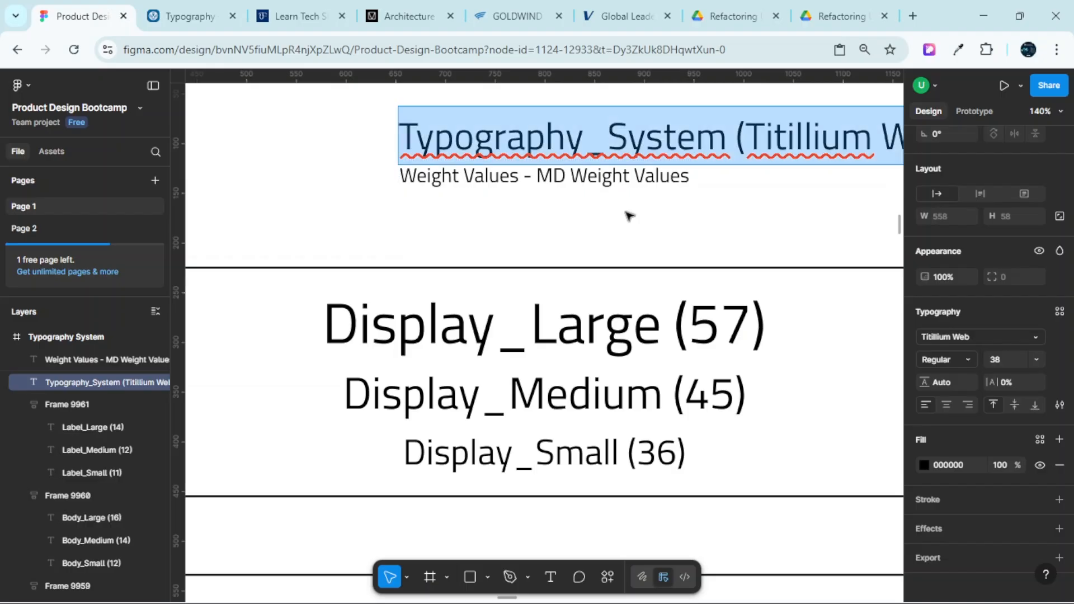
{"action": "scroll", "coordinate": [629, 216], "scroll_direction": "down", "scroll_amount": 3}
{"action": "key", "text": "Escape"}
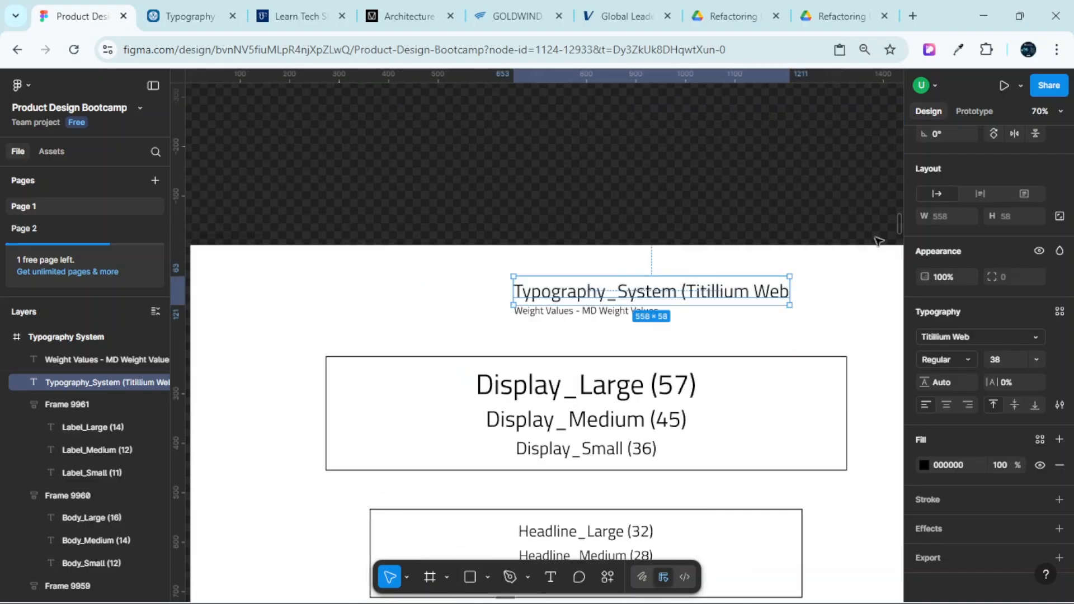
{"action": "scroll", "coordinate": [1007, 307], "scroll_direction": "up", "scroll_amount": 3}
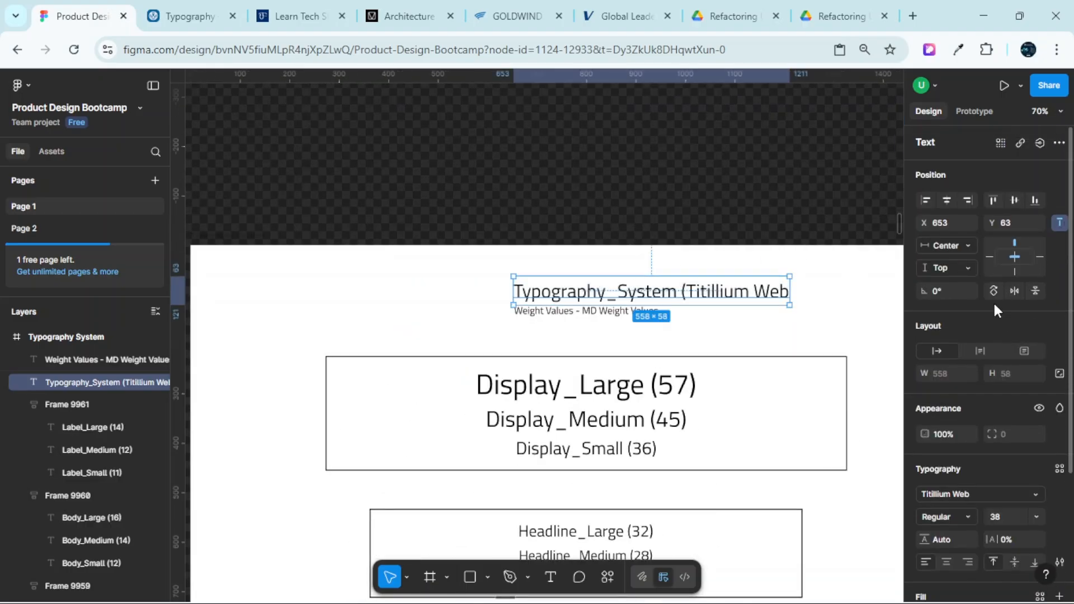
{"action": "left_click", "coordinate": [947, 202]}
Move the "Weight Values - MD Weight Values" text slightly down to Y 130, away from the heading above
{"action": "scroll", "coordinate": [622, 308], "scroll_direction": "up", "scroll_amount": 3}
{"action": "left_click", "coordinate": [624, 313]}
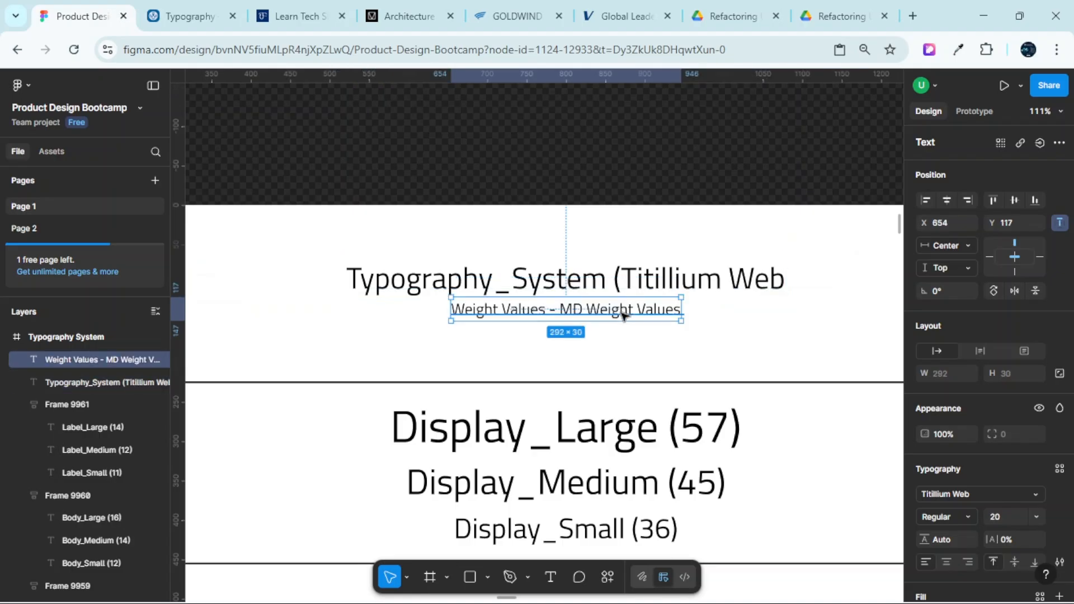
{"action": "left_click_drag", "start_coordinate": [623, 315], "coordinate": [621, 325]}
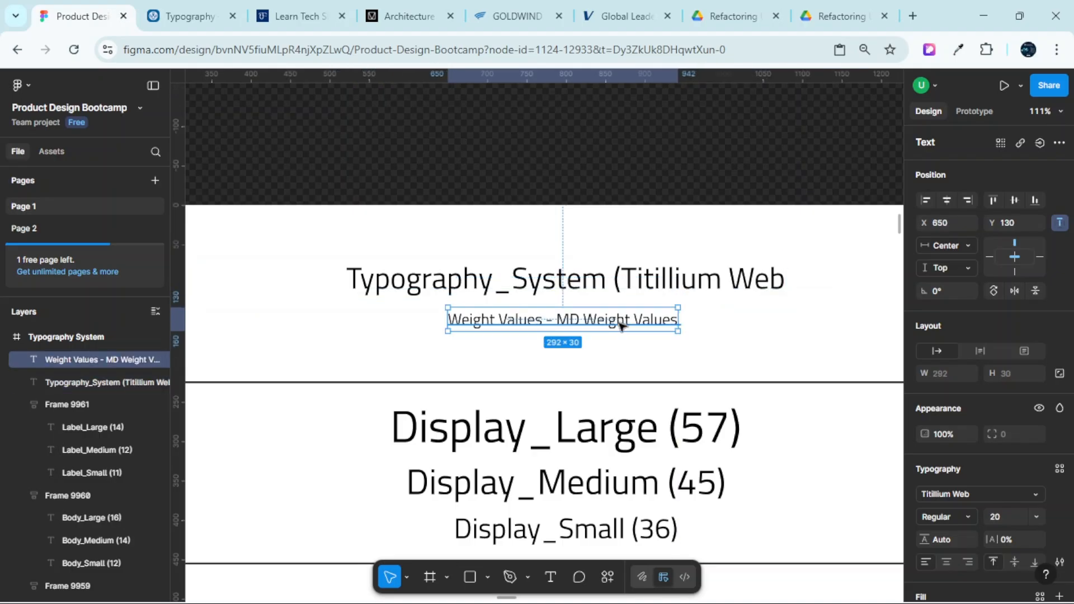
Set the "Weight Values - MD Weight Values" text's font size to 26 and center it horizontally in the frame
{"action": "left_click", "coordinate": [1006, 515]}
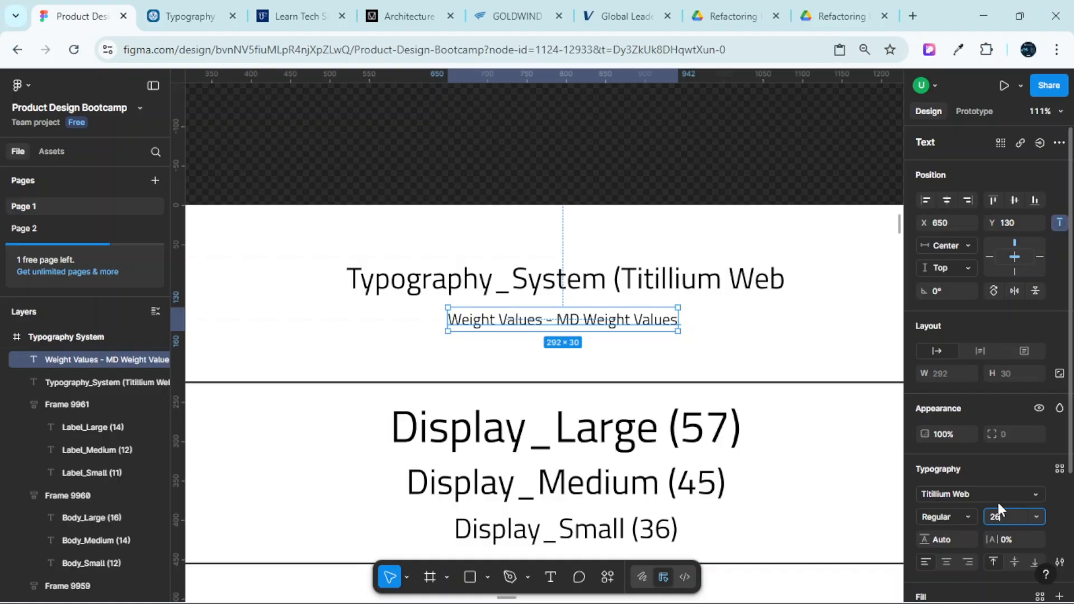
{"action": "key", "text": "Return"}
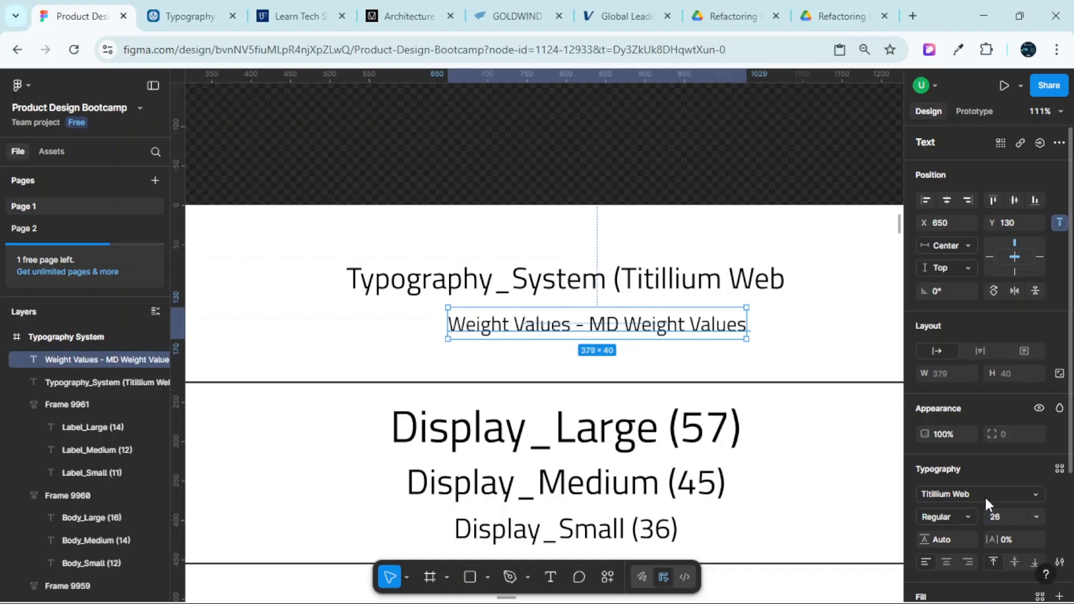
{"action": "left_click", "coordinate": [946, 201]}
Check the resized heading texts against the type groups below them, and select the Typography System frame
{"action": "scroll", "coordinate": [621, 273], "scroll_direction": "down", "scroll_amount": 5}
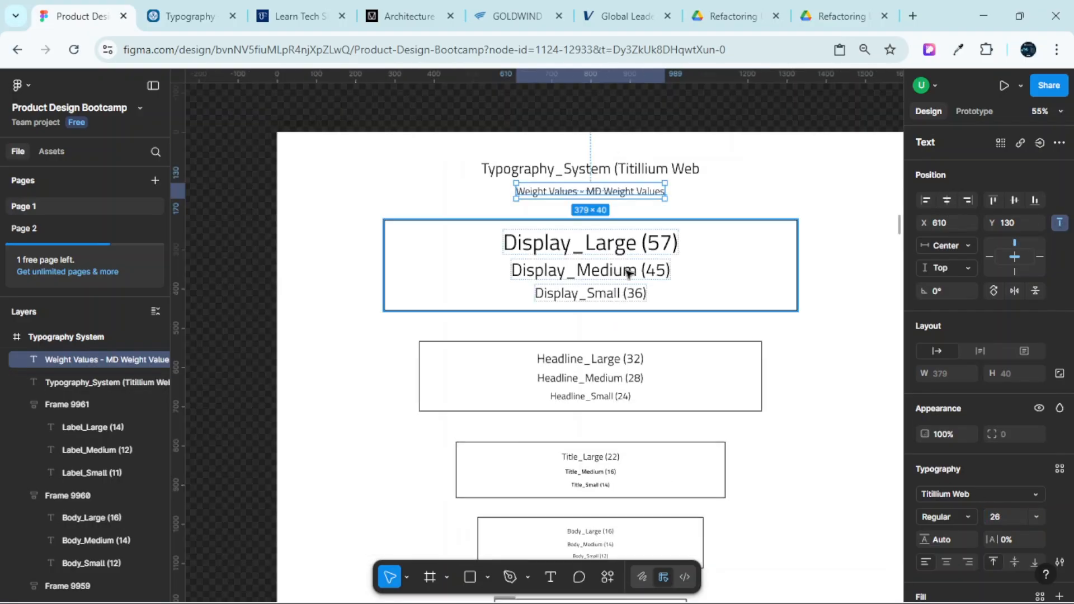
{"action": "scroll", "coordinate": [660, 372], "scroll_direction": "down", "scroll_amount": 5}
{"action": "scroll", "coordinate": [660, 371], "scroll_direction": "up", "scroll_amount": 3}
{"action": "scroll", "coordinate": [647, 370], "scroll_direction": "up", "scroll_amount": 3}
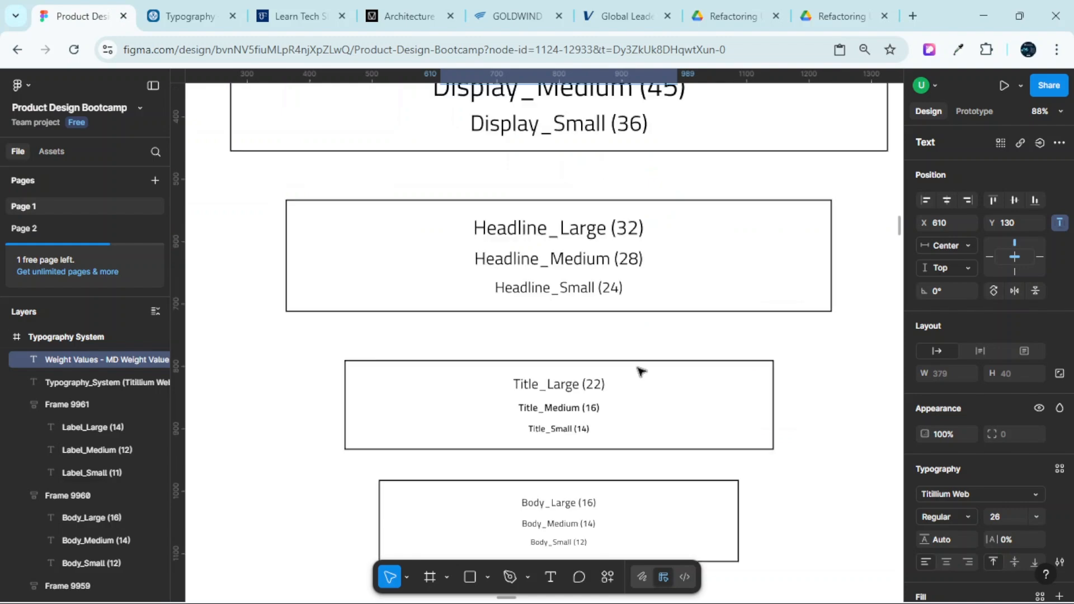
{"action": "scroll", "coordinate": [641, 372], "scroll_direction": "up", "scroll_amount": 4}
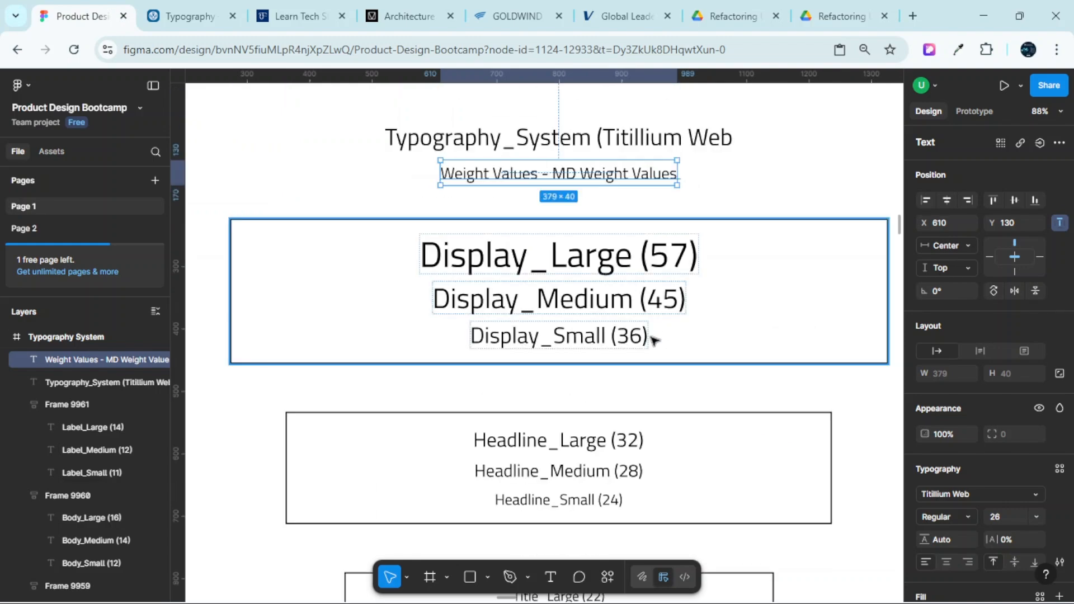
{"action": "scroll", "coordinate": [643, 336], "scroll_direction": "down", "scroll_amount": 2}
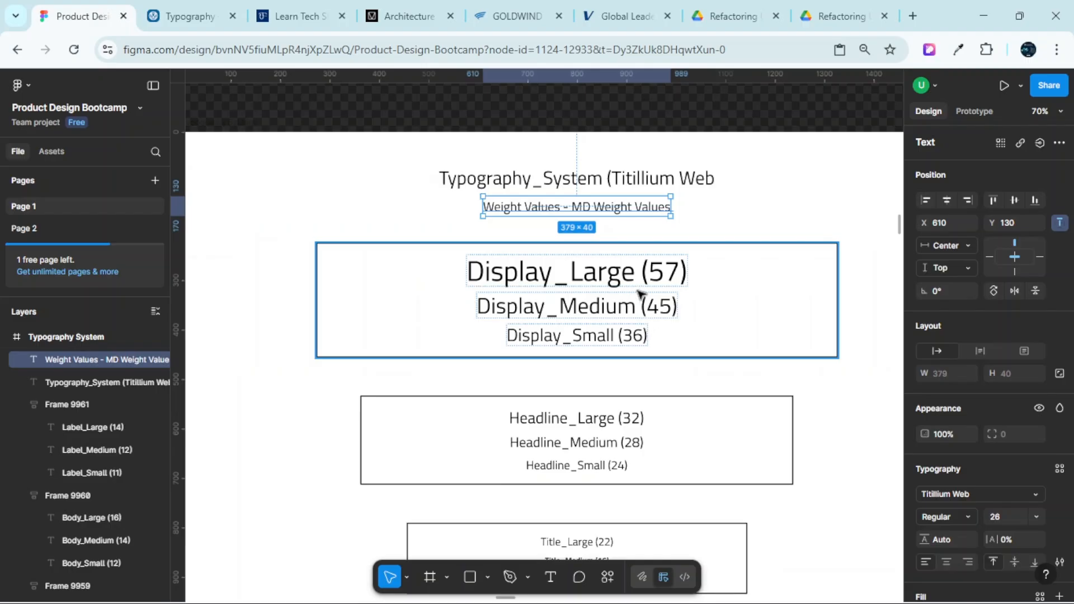
{"action": "scroll", "coordinate": [646, 296], "scroll_direction": "down", "scroll_amount": 2}
{"action": "left_click", "coordinate": [301, 159]}
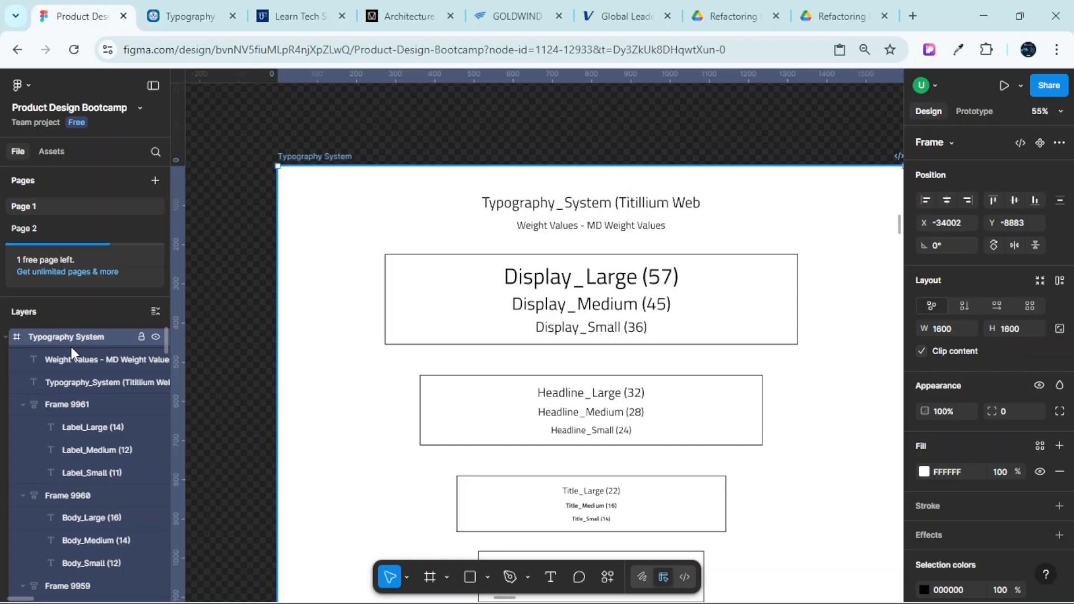
Rename the Typography System frame as "Typography System (Material Design)"
{"action": "double_click", "coordinate": [98, 338]}
{"action": "left_click", "coordinate": [114, 335]}
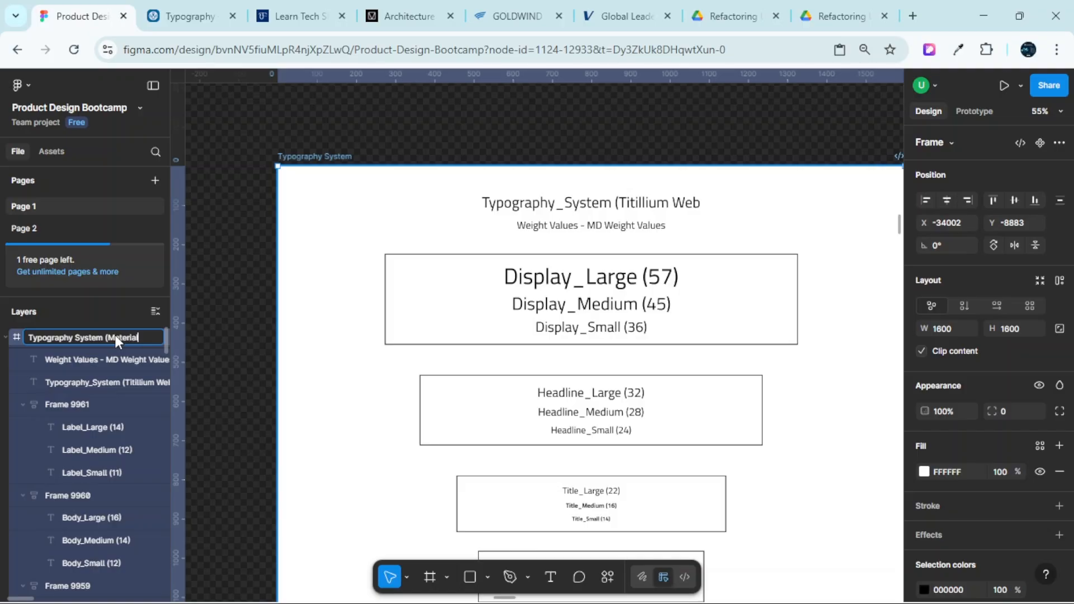
{"action": "type", "text": "(Material Design)"}
{"action": "key", "text": "Return"}
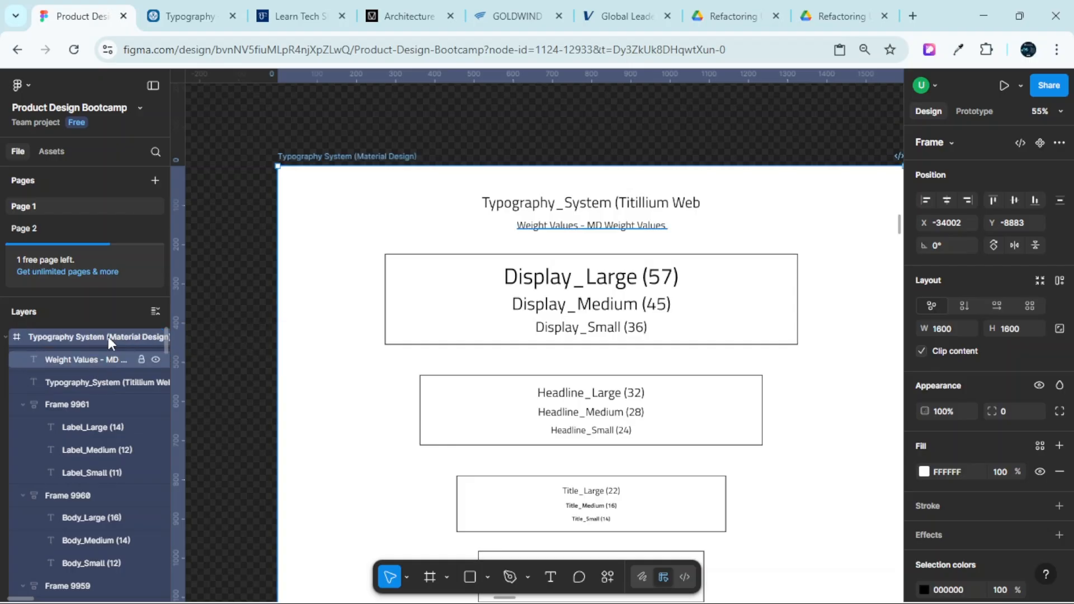
Hide the interface panels and review the Display, Headline, Title, Body and Label sizes in the typography frame
{"action": "key", "text": "ctrl+backslash"}
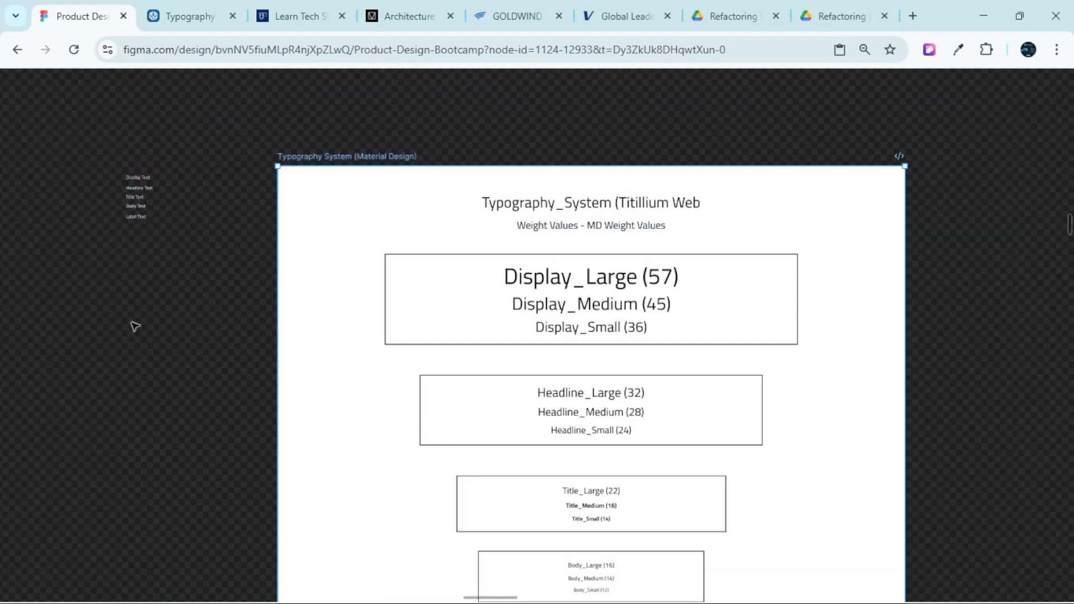
{"action": "scroll", "coordinate": [537, 283], "scroll_direction": "up", "scroll_amount": 3}
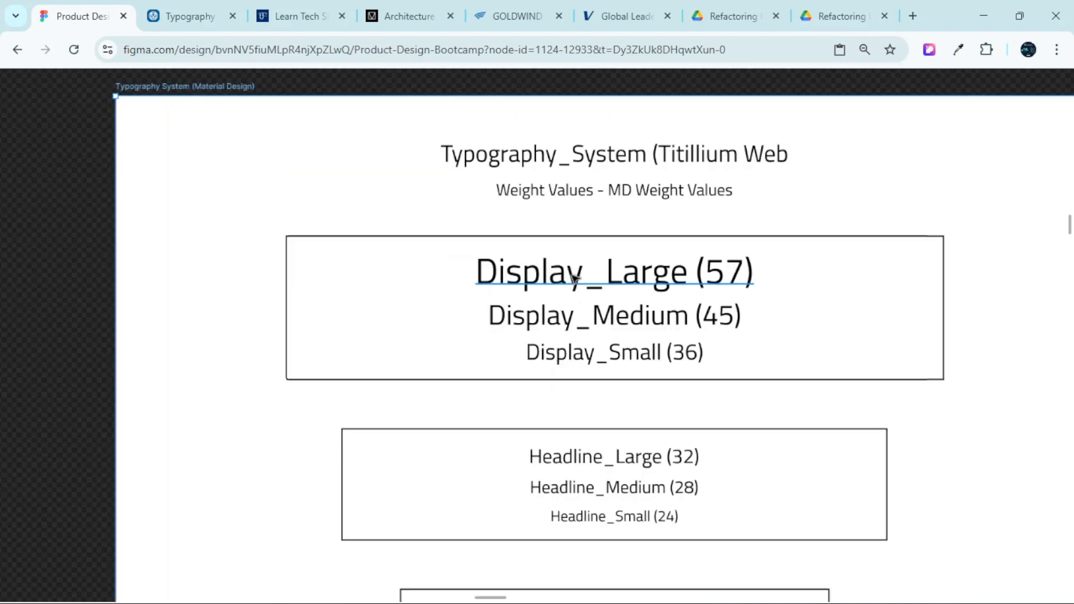
{"action": "scroll", "coordinate": [575, 278], "scroll_direction": "down", "scroll_amount": 3}
{"action": "scroll", "coordinate": [658, 279], "scroll_direction": "up", "scroll_amount": 5}
{"action": "scroll", "coordinate": [655, 274], "scroll_direction": "down", "scroll_amount": 3}
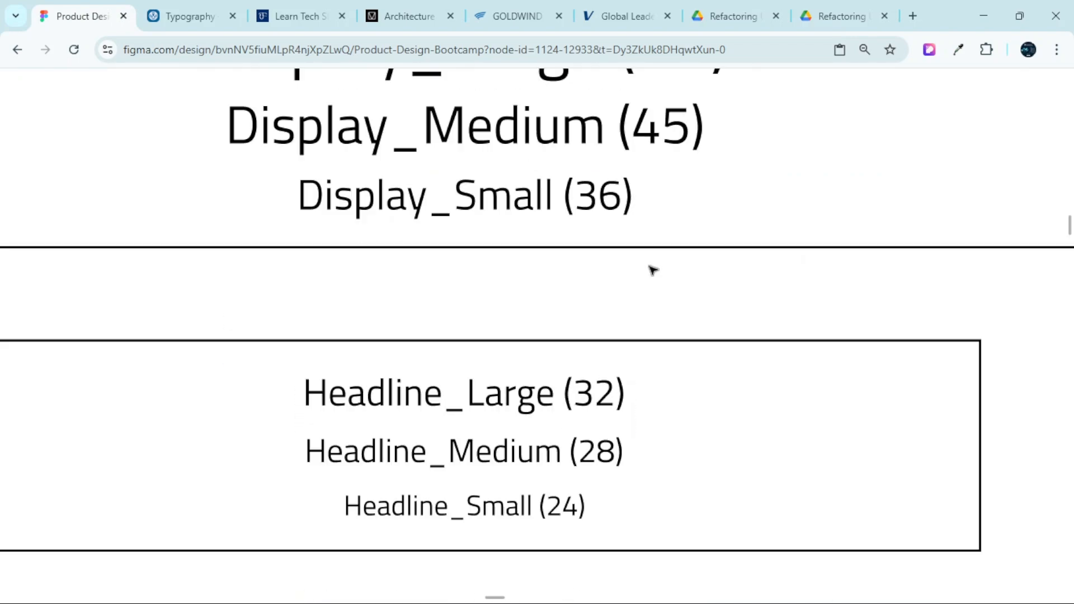
{"action": "scroll", "coordinate": [653, 270], "scroll_direction": "down", "scroll_amount": 10}
{"action": "scroll", "coordinate": [650, 270], "scroll_direction": "up", "scroll_amount": 5}
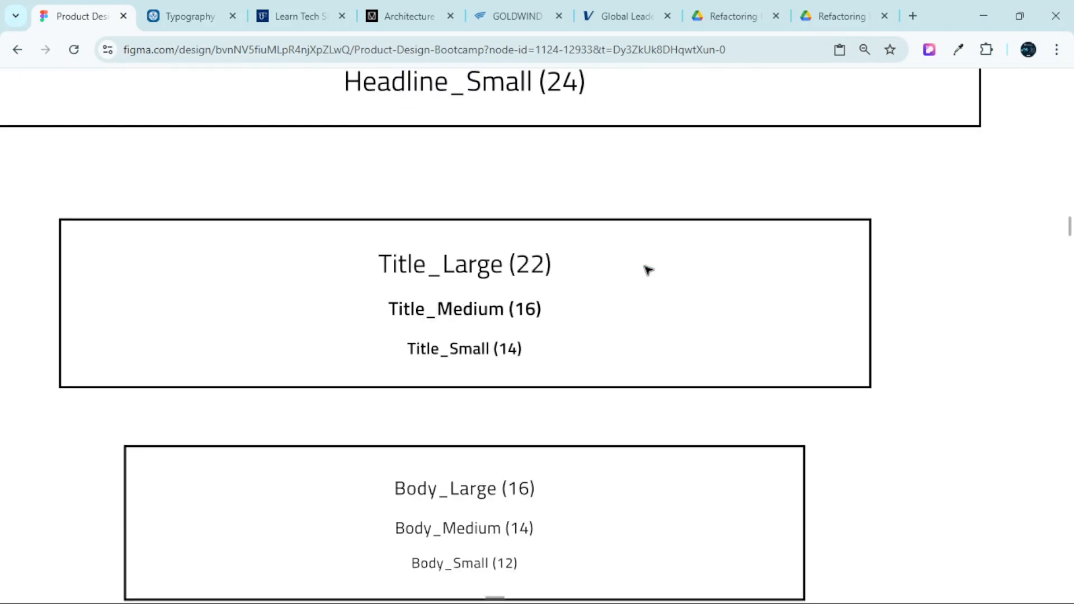
{"action": "scroll", "coordinate": [643, 270], "scroll_direction": "down", "scroll_amount": 5}
{"action": "scroll", "coordinate": [633, 223], "scroll_direction": "up", "scroll_amount": 4}
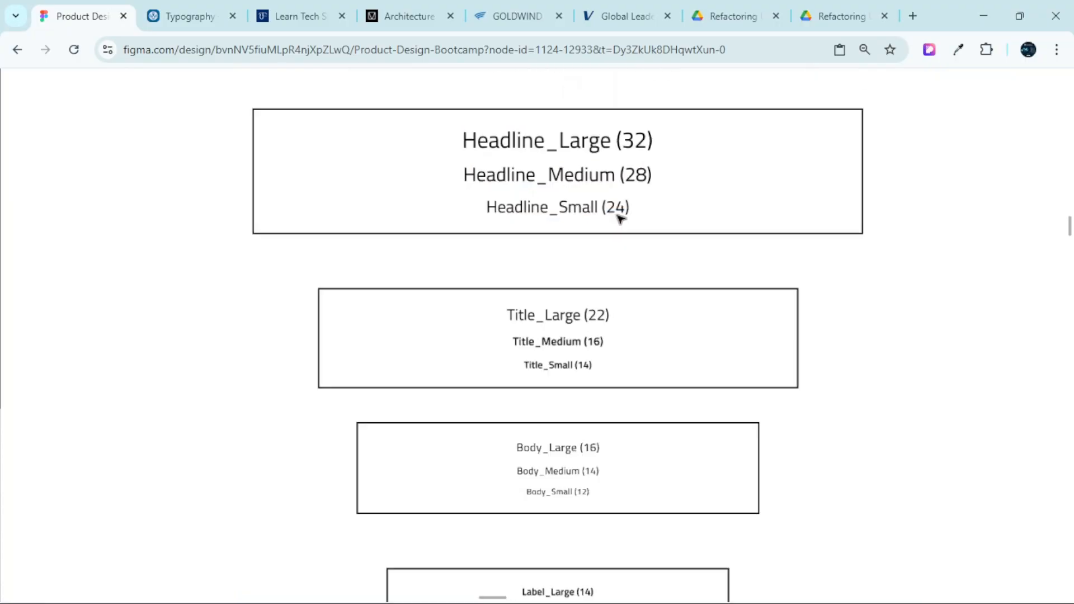
{"action": "scroll", "coordinate": [620, 219], "scroll_direction": "up", "scroll_amount": 2}
{"action": "scroll", "coordinate": [672, 246], "scroll_direction": "up", "scroll_amount": 5}
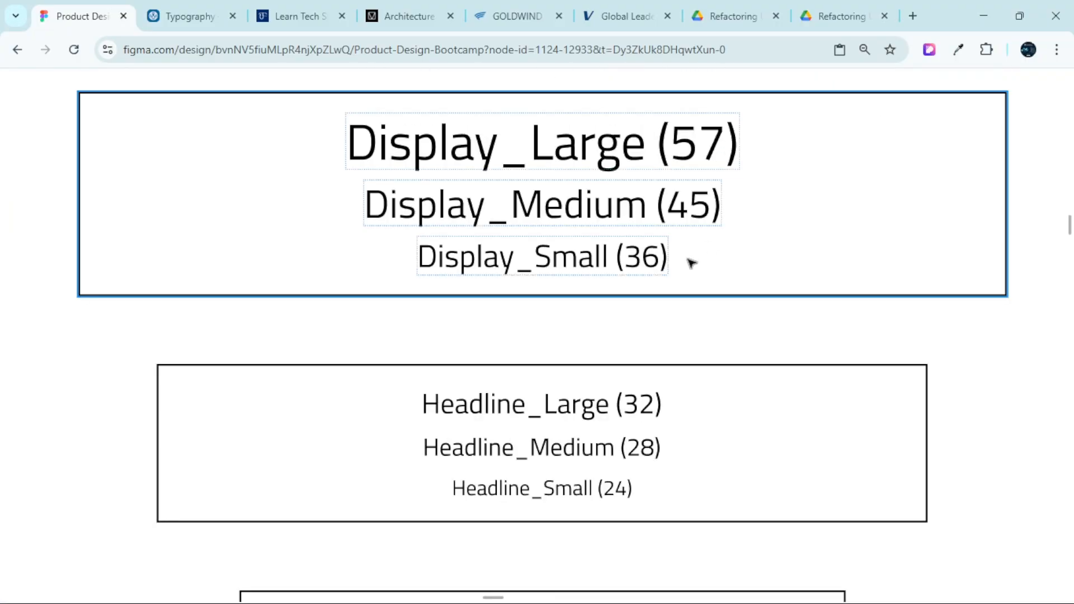
{"action": "scroll", "coordinate": [663, 253], "scroll_direction": "down", "scroll_amount": 4}
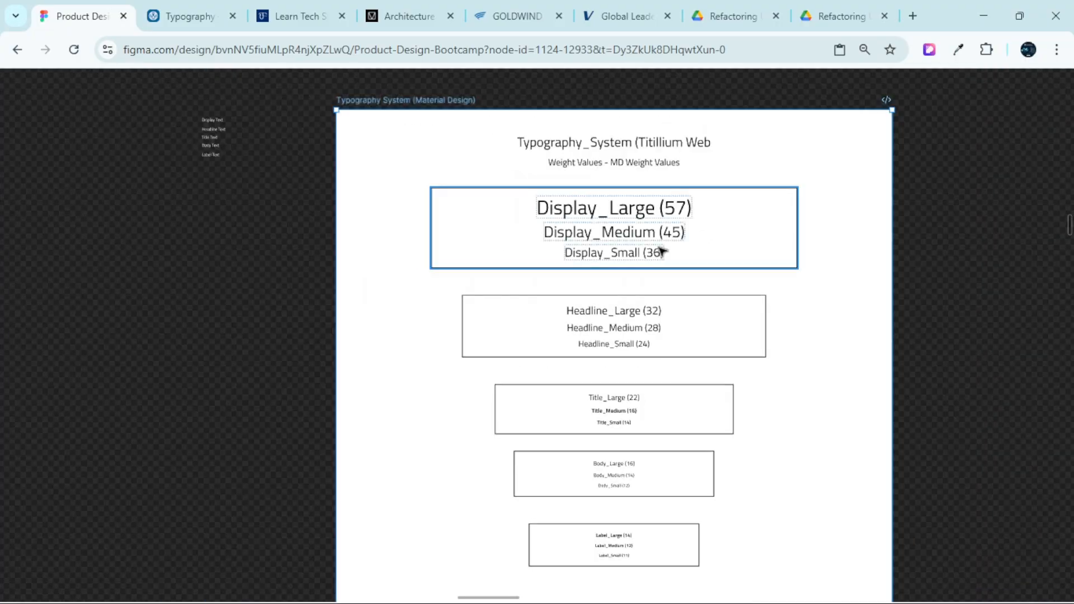
{"action": "scroll", "coordinate": [695, 211], "scroll_direction": "up", "scroll_amount": 4}
{"action": "scroll", "coordinate": [687, 223], "scroll_direction": "down", "scroll_amount": 4}
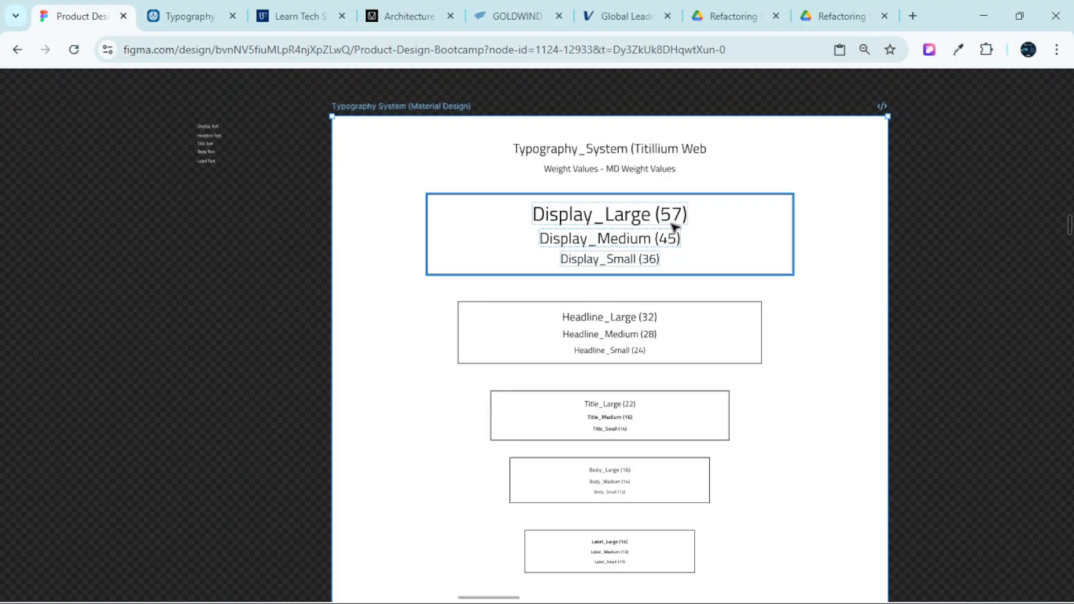
Duplicate the Typography System (Material Design) frame and place the copy directly beside the original on its right
{"action": "scroll", "coordinate": [671, 224], "scroll_direction": "right", "scroll_amount": 2}
{"action": "left_click", "coordinate": [248, 140]}
{"action": "scroll", "coordinate": [238, 141], "scroll_direction": "right", "scroll_amount": 3}
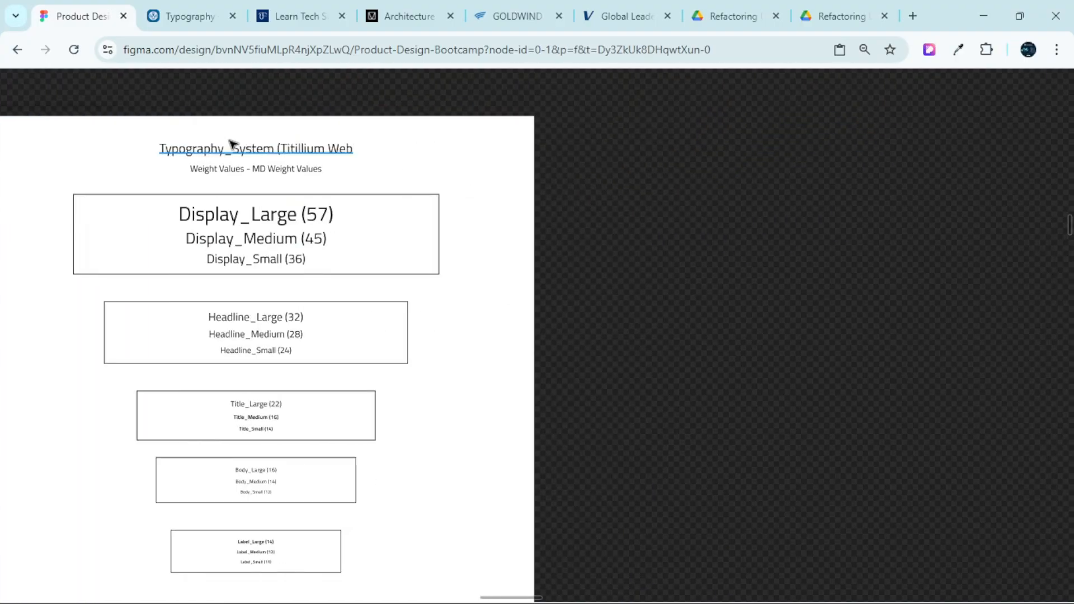
{"action": "scroll", "coordinate": [184, 144], "scroll_direction": "up", "scroll_amount": 2}
{"action": "scroll", "coordinate": [167, 162], "scroll_direction": "left", "scroll_amount": 3}
{"action": "left_click", "coordinate": [158, 182]}
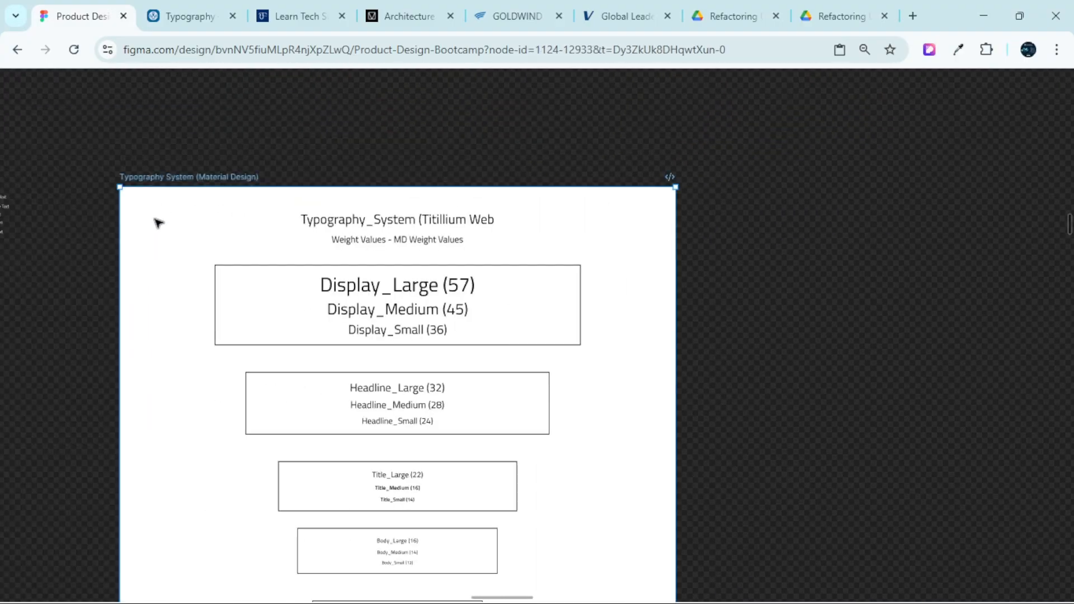
{"action": "left_click_drag", "start_coordinate": [150, 224], "coordinate": [703, 221]}
{"action": "scroll", "coordinate": [703, 221], "scroll_direction": "right", "scroll_amount": 3}
{"action": "scroll", "coordinate": [703, 220], "scroll_direction": "down", "scroll_amount": 3}
{"action": "scroll", "coordinate": [689, 216], "scroll_direction": "right", "scroll_amount": 4}
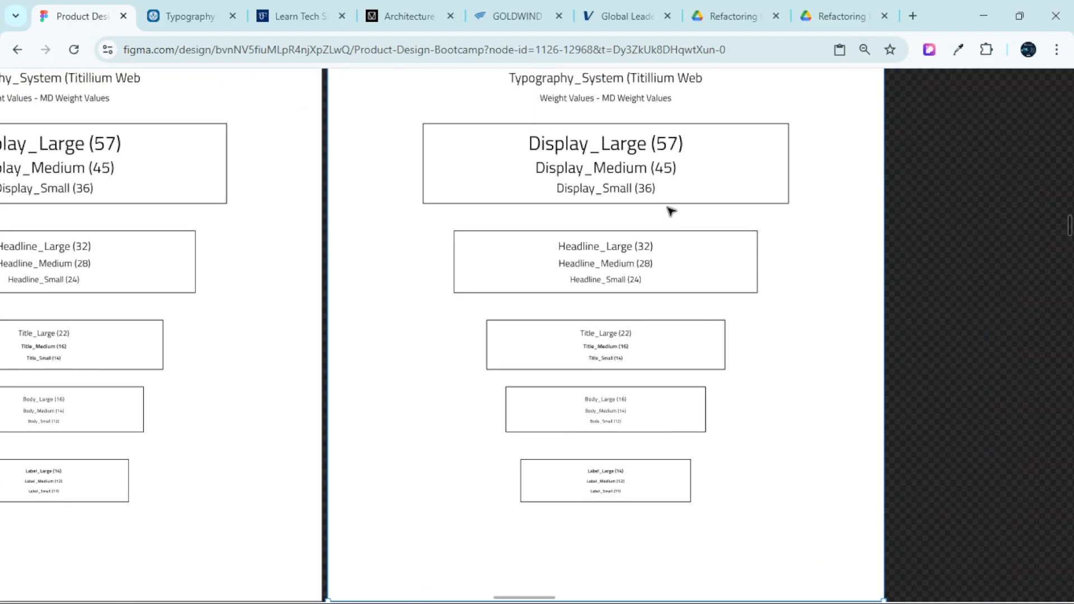
Change the size in the duplicate frame's Display_Large text to (56)
{"action": "scroll", "coordinate": [694, 140], "scroll_direction": "up", "scroll_amount": 2}
{"action": "left_click", "coordinate": [691, 136]}
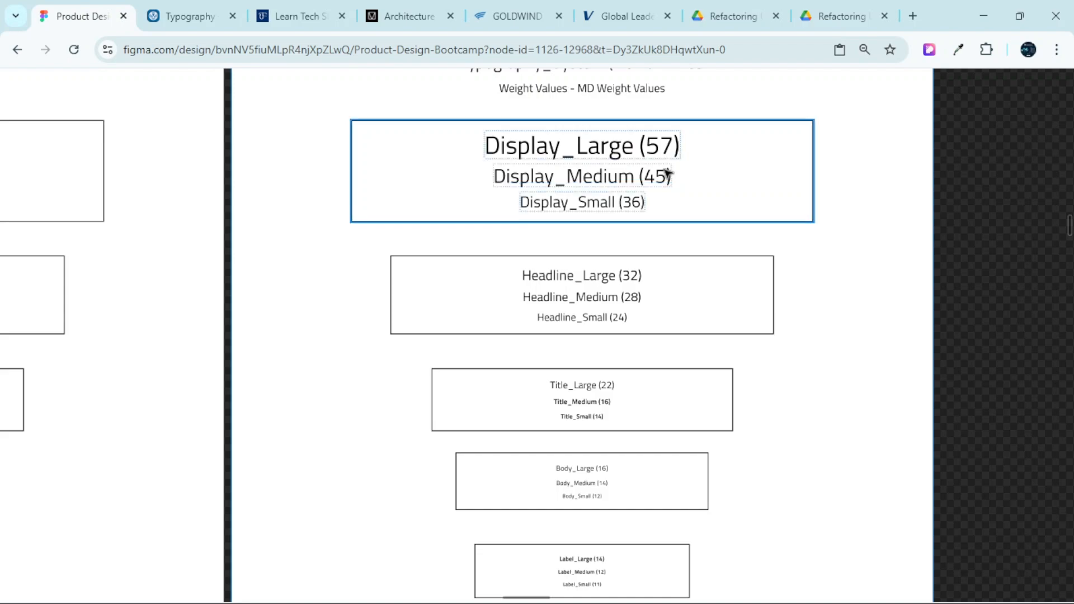
{"action": "left_click", "coordinate": [713, 175]}
{"action": "scroll", "coordinate": [687, 202], "scroll_direction": "up", "scroll_amount": 1}
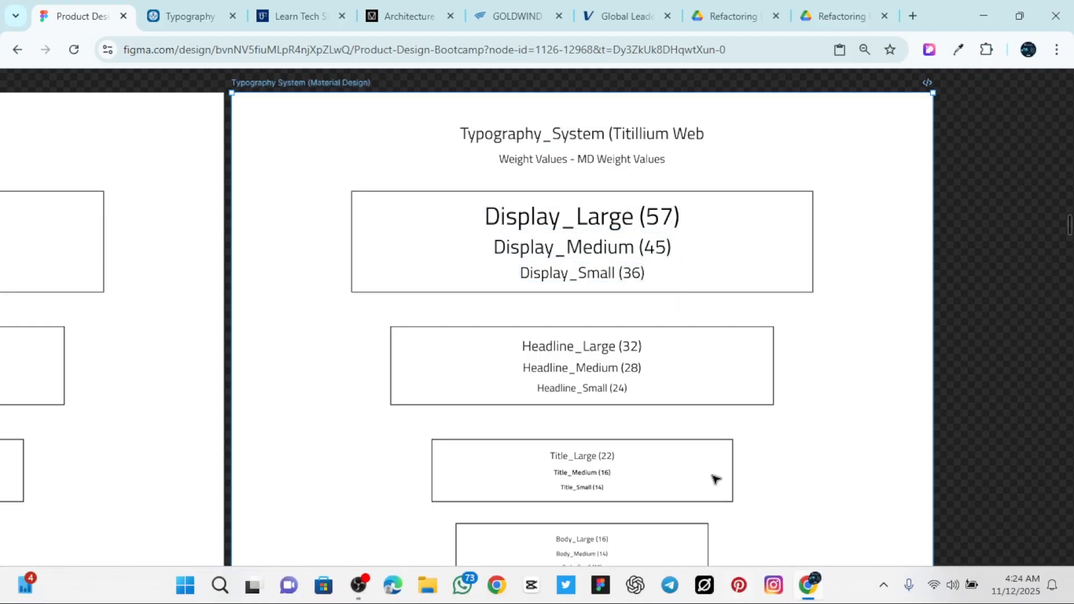
{"action": "double_click", "coordinate": [659, 214]}
{"action": "scroll", "coordinate": [659, 215], "scroll_direction": "up", "scroll_amount": 3}
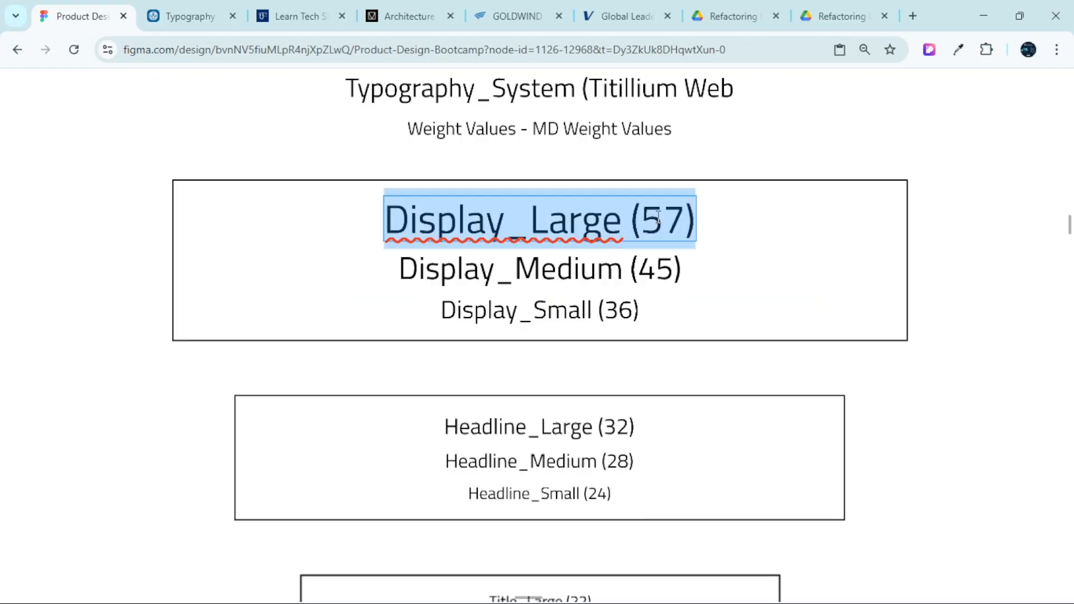
{"action": "left_click", "coordinate": [680, 218]}
{"action": "key", "text": "BackSpace"}
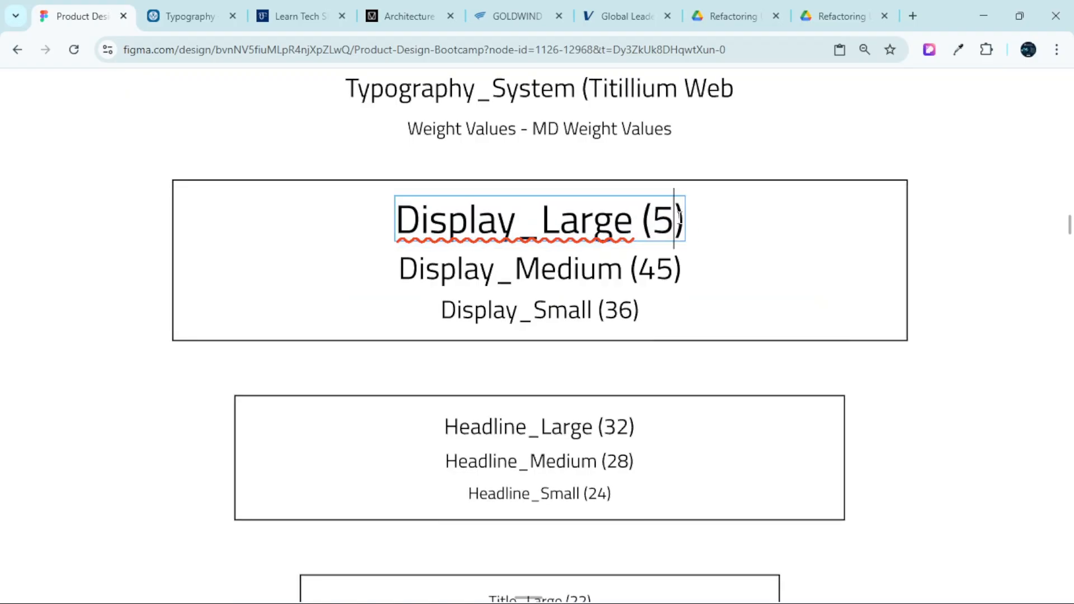
{"action": "type", "text": "6"}
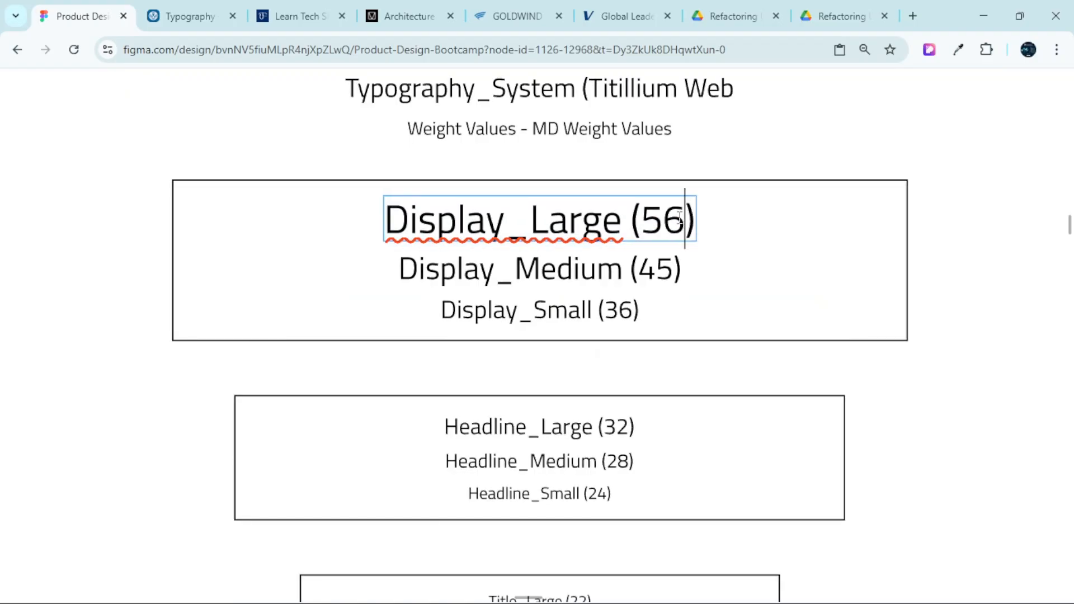
Change the size in the duplicate frame's Display_Medium text to (44)
{"action": "double_click", "coordinate": [669, 266]}
{"action": "key", "text": "BackSpace"}
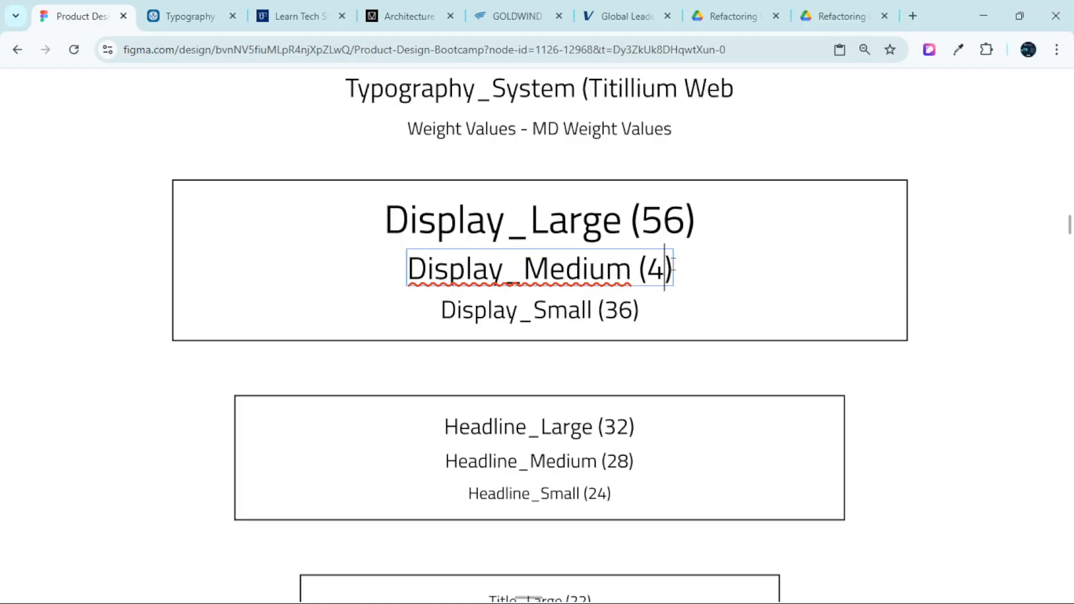
{"action": "type", "text": "4"}
Change the size in the duplicate frame's Label_Small text to (10)
{"action": "scroll", "coordinate": [679, 307], "scroll_direction": "down", "scroll_amount": 4}
{"action": "scroll", "coordinate": [666, 314], "scroll_direction": "down", "scroll_amount": 5}
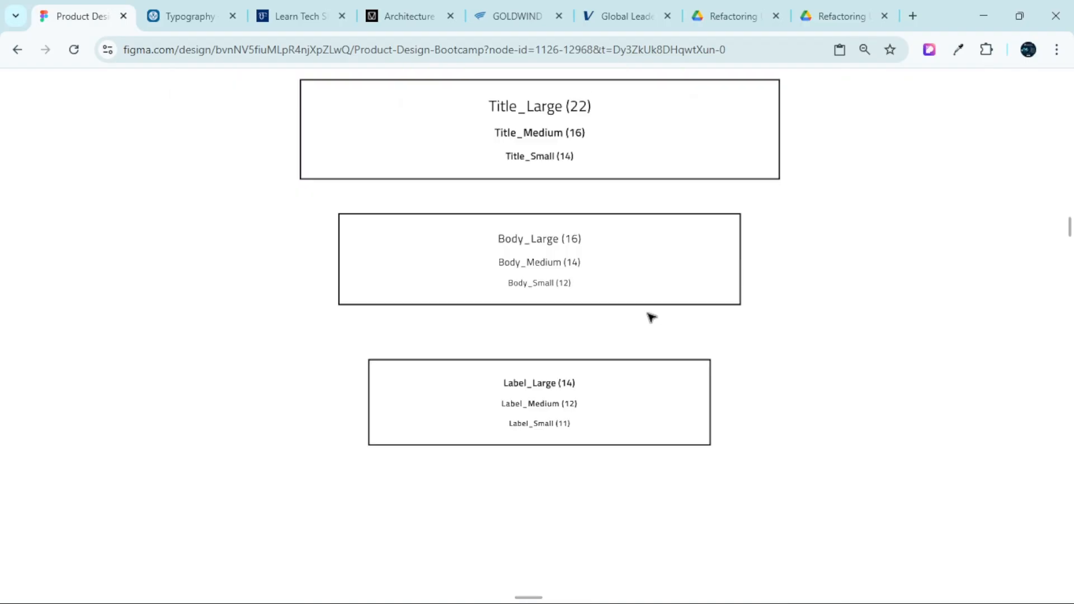
{"action": "scroll", "coordinate": [585, 288], "scroll_direction": "down", "scroll_amount": 2}
{"action": "scroll", "coordinate": [585, 288], "scroll_direction": "up", "scroll_amount": 11}
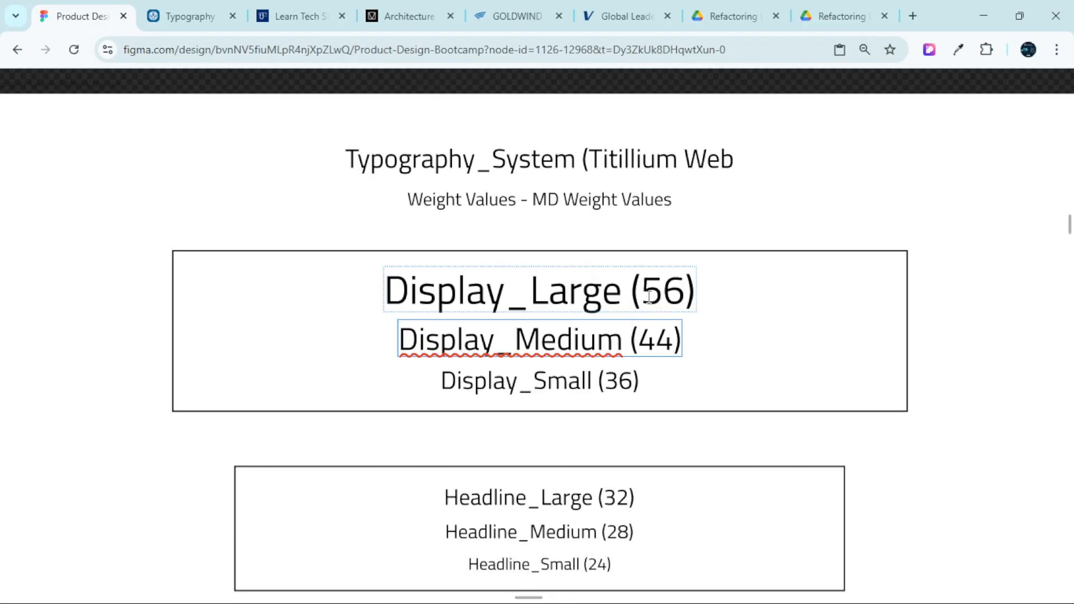
{"action": "scroll", "coordinate": [649, 296], "scroll_direction": "down", "scroll_amount": 5}
{"action": "scroll", "coordinate": [619, 311], "scroll_direction": "up", "scroll_amount": 4}
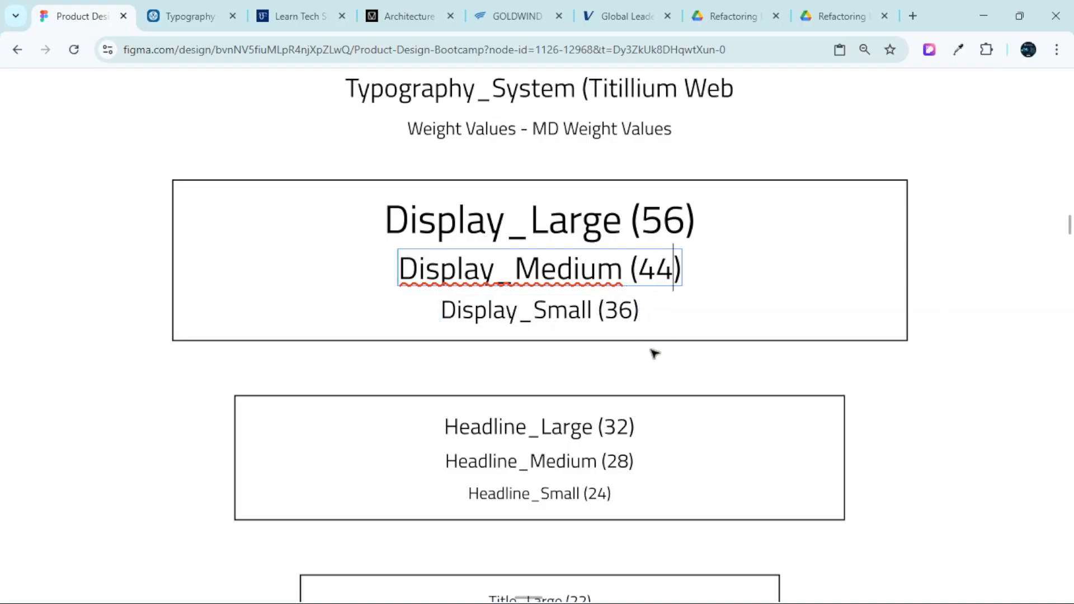
{"action": "scroll", "coordinate": [633, 388], "scroll_direction": "down", "scroll_amount": 8}
{"action": "scroll", "coordinate": [595, 398], "scroll_direction": "up", "scroll_amount": 2, "text": "ctrl"}
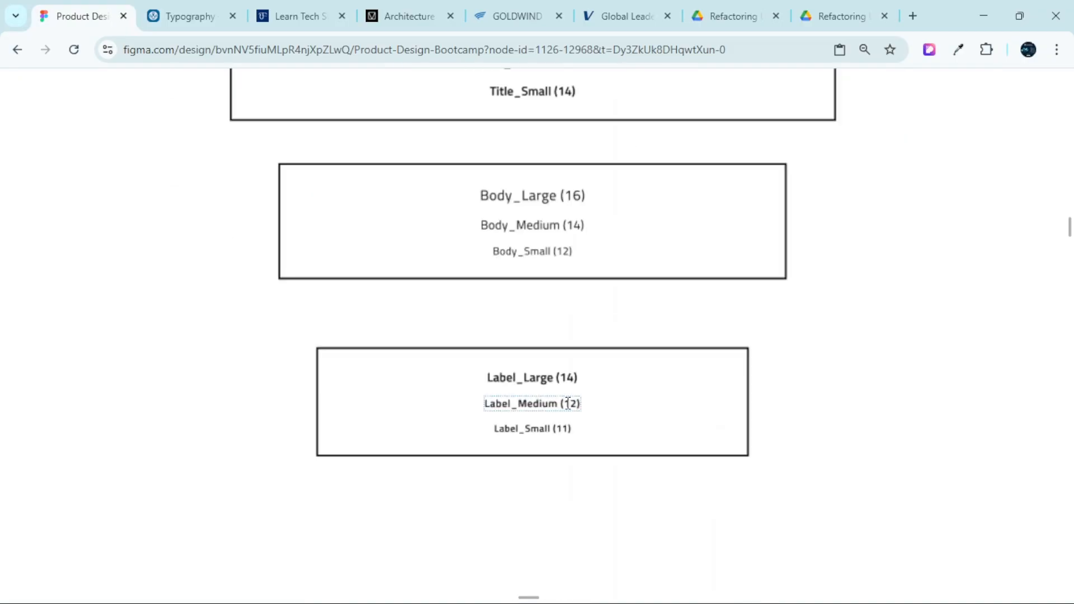
{"action": "scroll", "coordinate": [568, 403], "scroll_direction": "up", "scroll_amount": 3, "text": "ctrl"}
{"action": "double_click", "coordinate": [571, 446]}
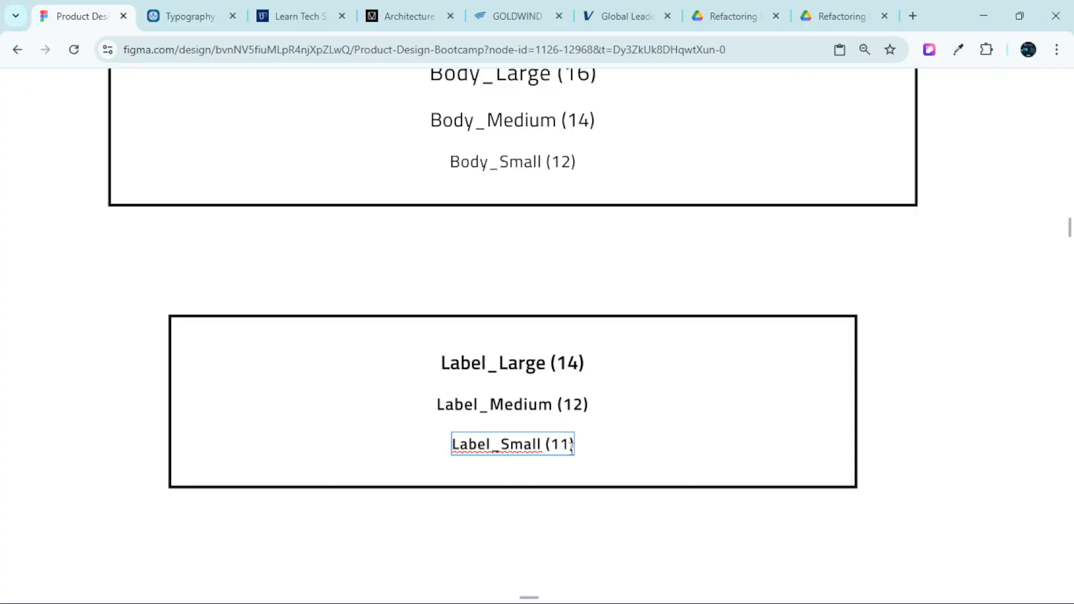
{"action": "key", "text": "BackSpace"}
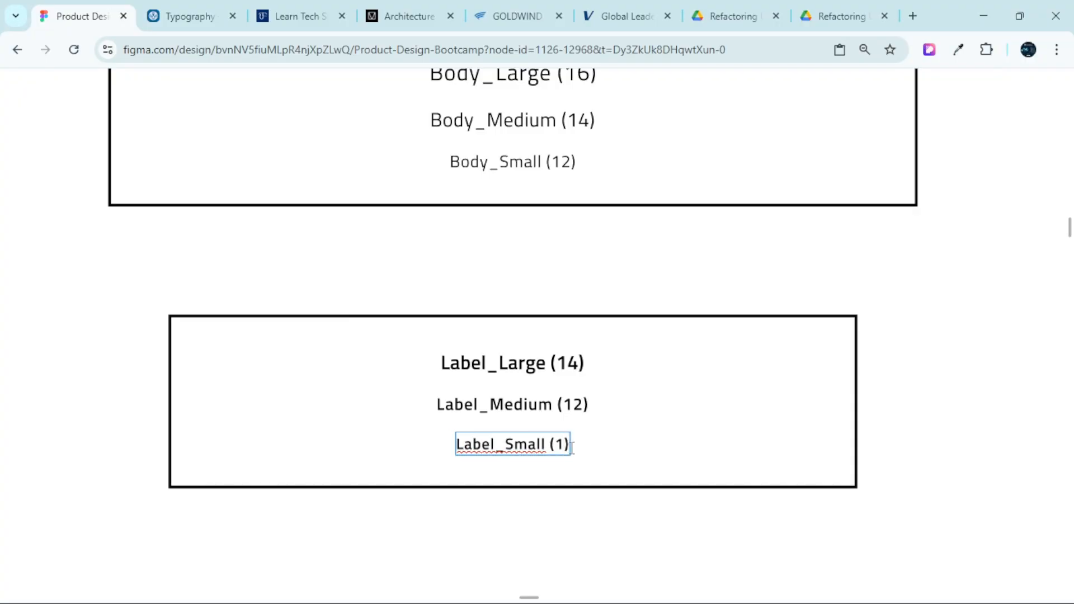
{"action": "type", "text": "0"}
Review the type scale in the duplicate frame from the Body texts up to the Display texts
{"action": "scroll", "coordinate": [592, 422], "scroll_direction": "up", "scroll_amount": 5}
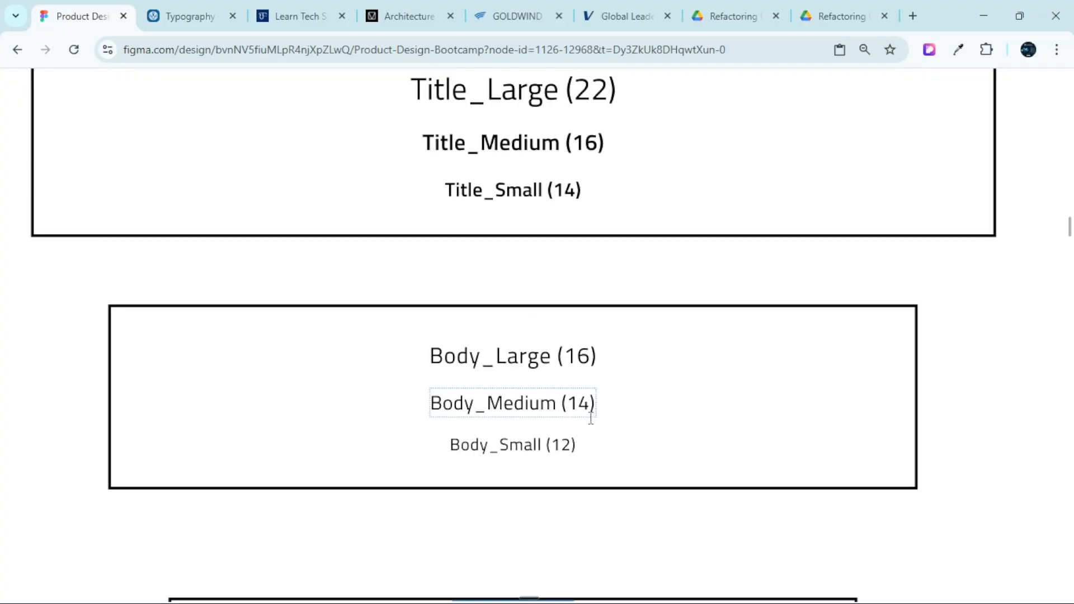
{"action": "scroll", "coordinate": [590, 418], "scroll_direction": "up", "scroll_amount": 6}
{"action": "scroll", "coordinate": [598, 329], "scroll_direction": "up", "scroll_amount": 3, "text": "ctrl"}
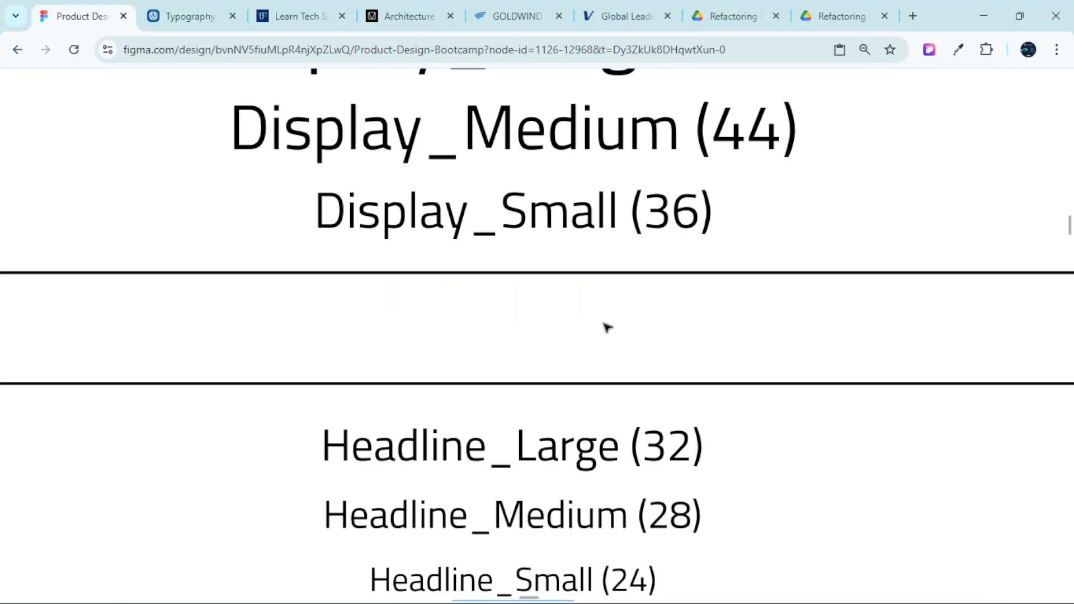
{"action": "scroll", "coordinate": [606, 326], "scroll_direction": "down", "scroll_amount": 3, "text": "ctrl"}
{"action": "scroll", "coordinate": [607, 327], "scroll_direction": "up", "scroll_amount": 3}
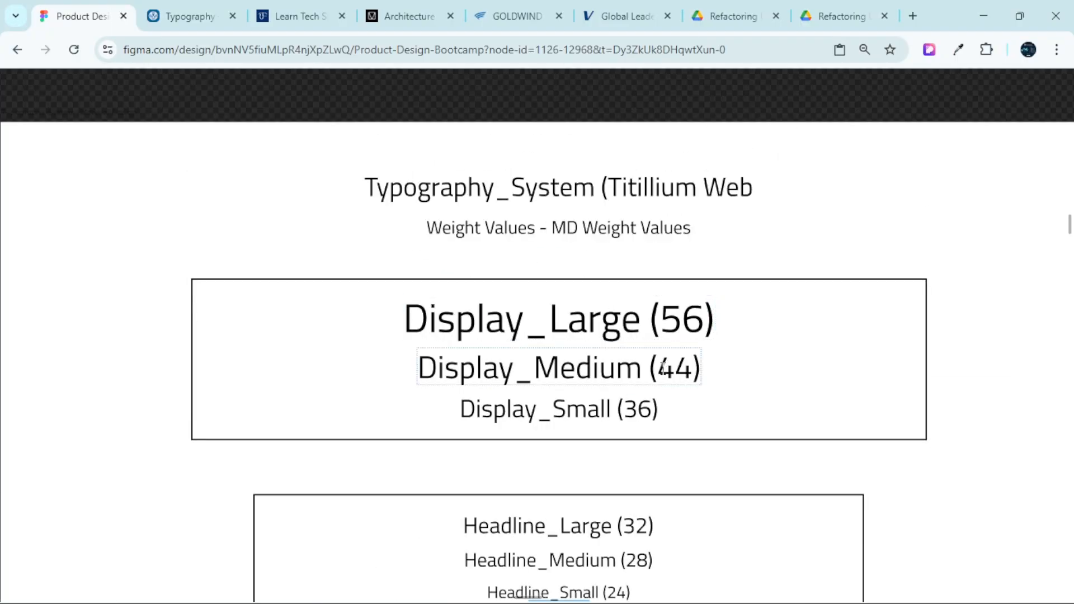
{"action": "scroll", "coordinate": [621, 364], "scroll_direction": "down", "scroll_amount": 2}
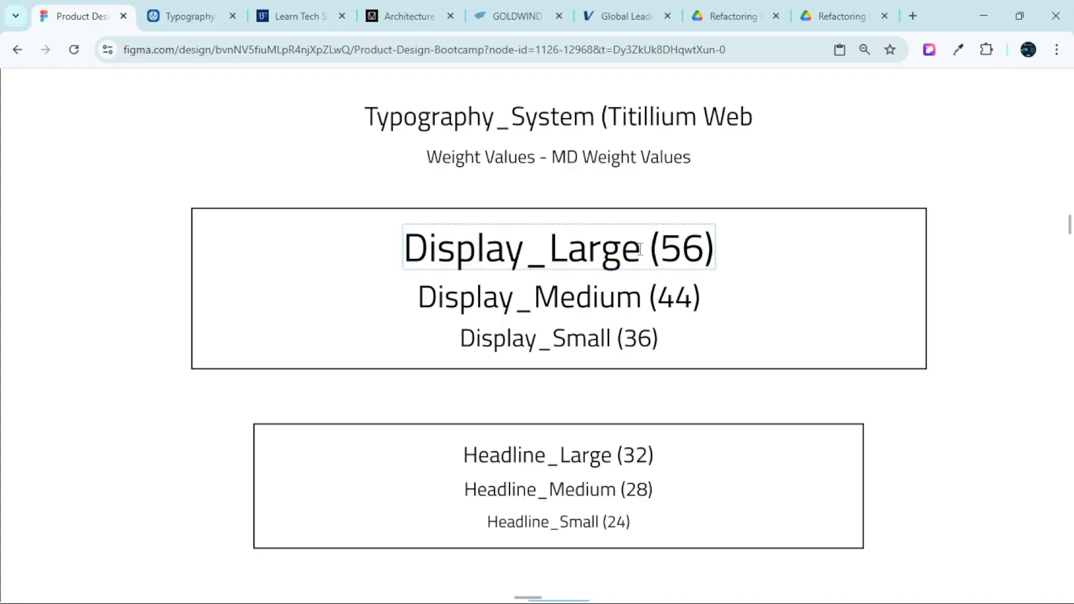
Go to the wind energy page design, show the interface panels again, and open the hero heading to examine its typography settings
{"action": "scroll", "coordinate": [640, 250], "scroll_direction": "down", "scroll_amount": 10}
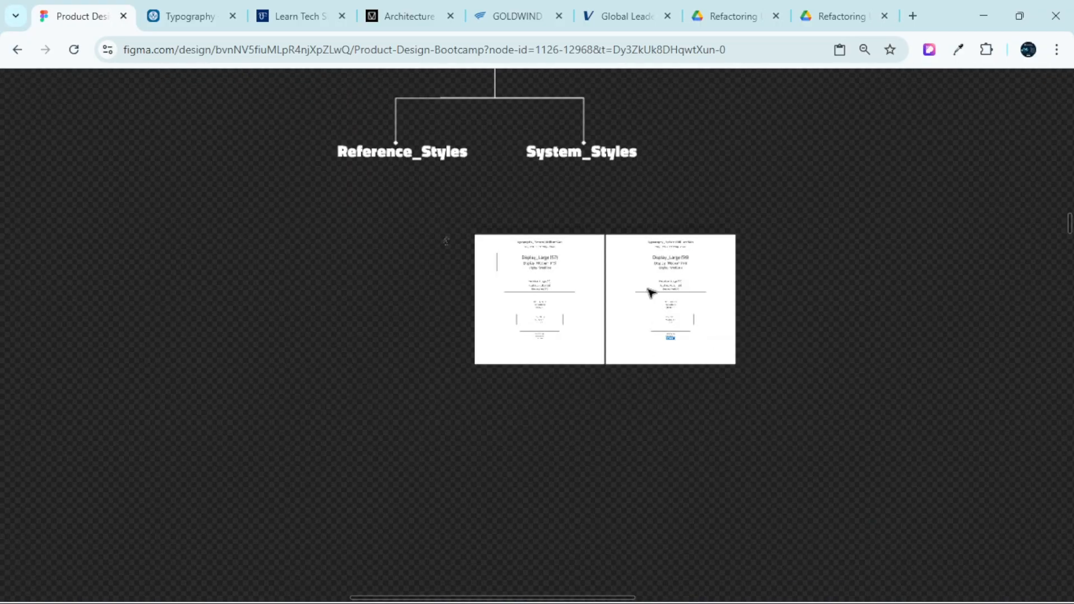
{"action": "scroll", "coordinate": [647, 292], "scroll_direction": "left", "scroll_amount": 10}
{"action": "scroll", "coordinate": [490, 232], "scroll_direction": "up", "scroll_amount": 10}
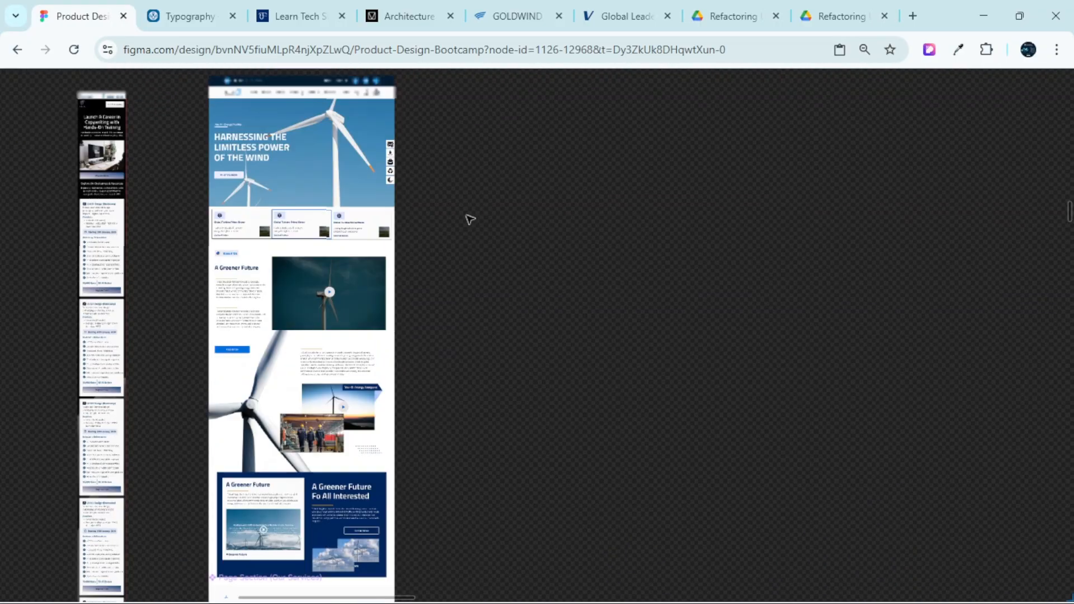
{"action": "scroll", "coordinate": [470, 220], "scroll_direction": "left", "scroll_amount": 5}
{"action": "scroll", "coordinate": [481, 213], "scroll_direction": "up", "scroll_amount": 5}
{"action": "scroll", "coordinate": [488, 185], "scroll_direction": "up", "scroll_amount": 5}
{"action": "scroll", "coordinate": [336, 216], "scroll_direction": "up", "scroll_amount": 3}
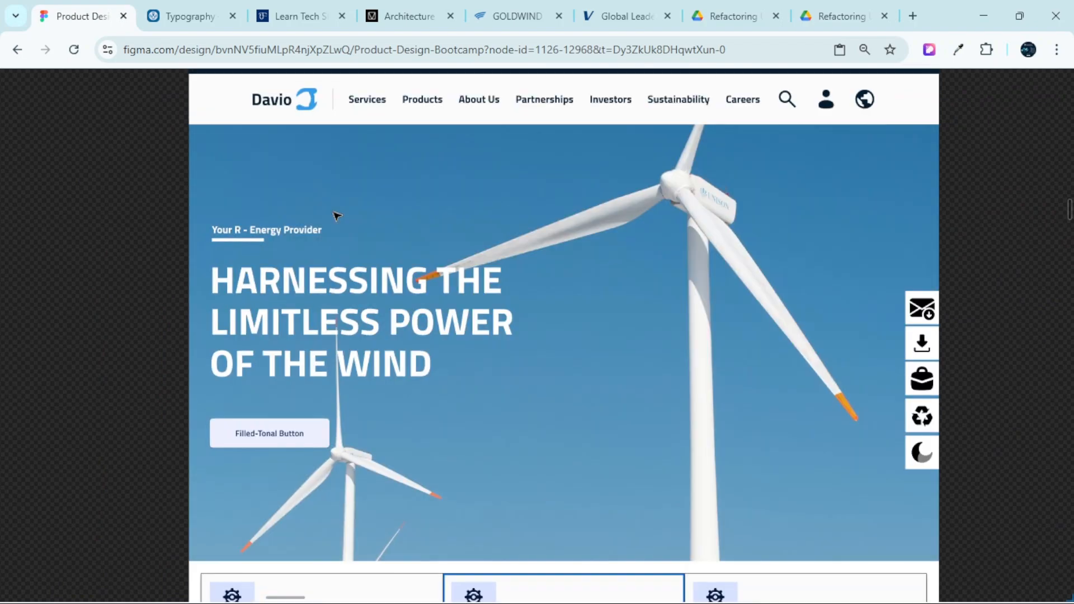
{"action": "scroll", "coordinate": [358, 235], "scroll_direction": "up", "scroll_amount": 5}
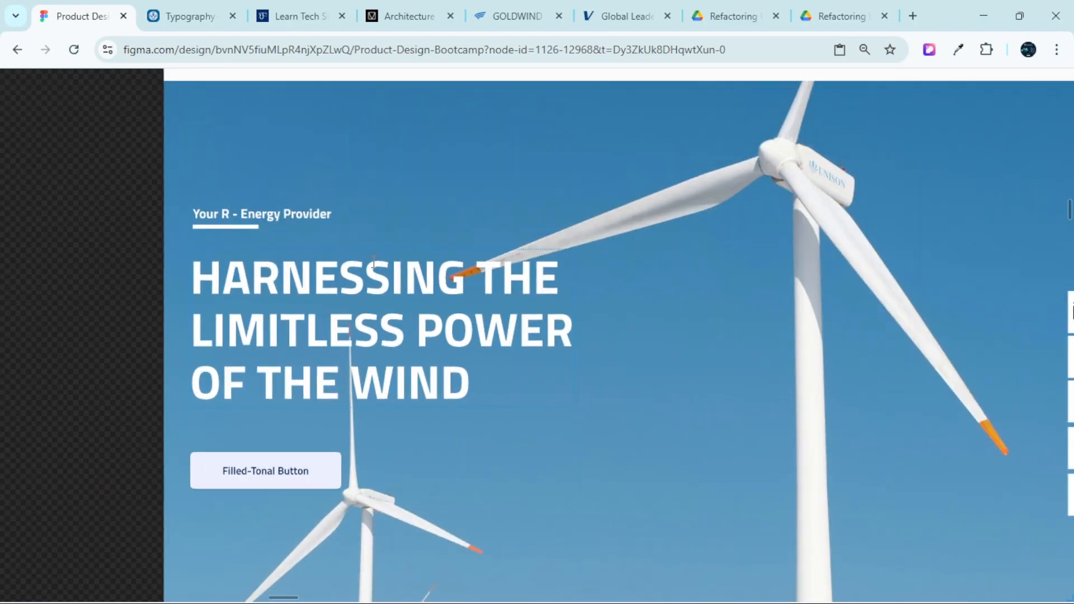
{"action": "key", "text": "ctrl+backslash"}
{"action": "scroll", "coordinate": [374, 262], "scroll_direction": "left", "scroll_amount": 4}
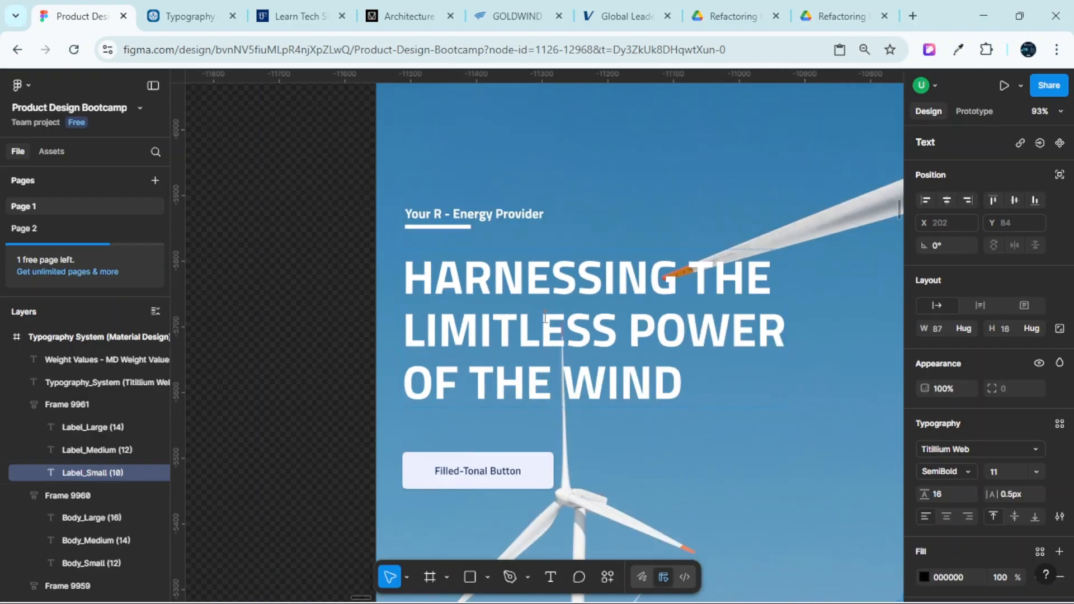
{"action": "left_click", "coordinate": [579, 280]}
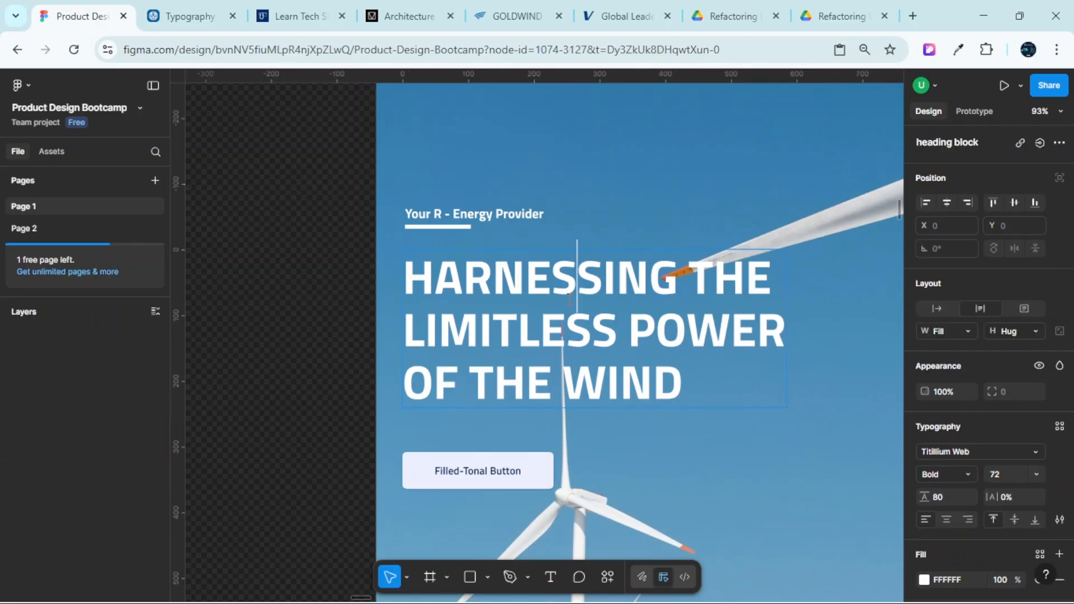
Try a font size of 70 on the whole hero heading and set it back to 72
{"action": "key", "text": "ctrl+a"}
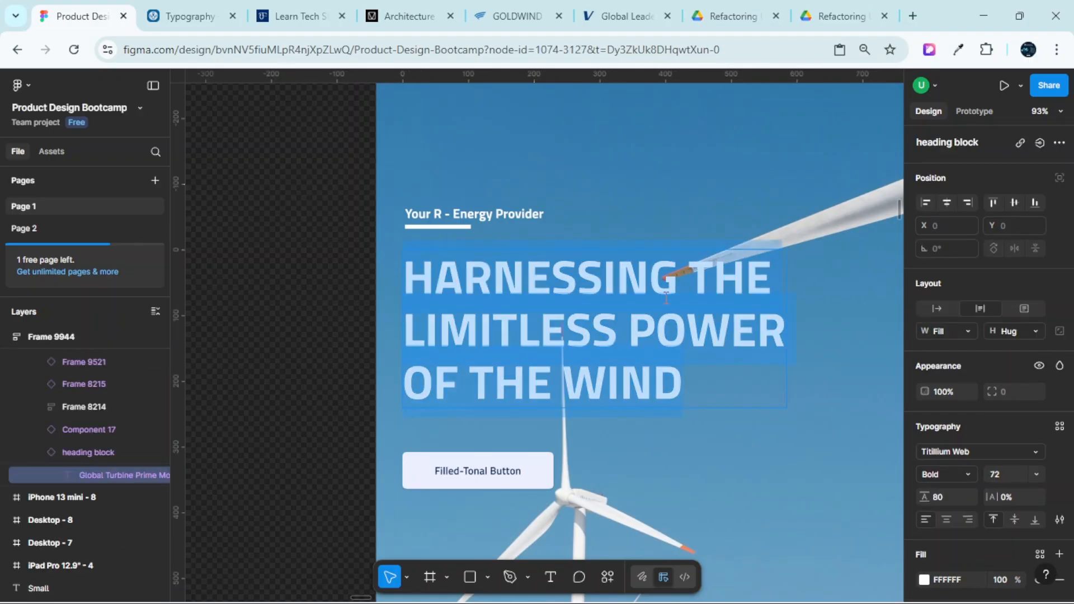
{"action": "left_click", "coordinate": [1000, 473]}
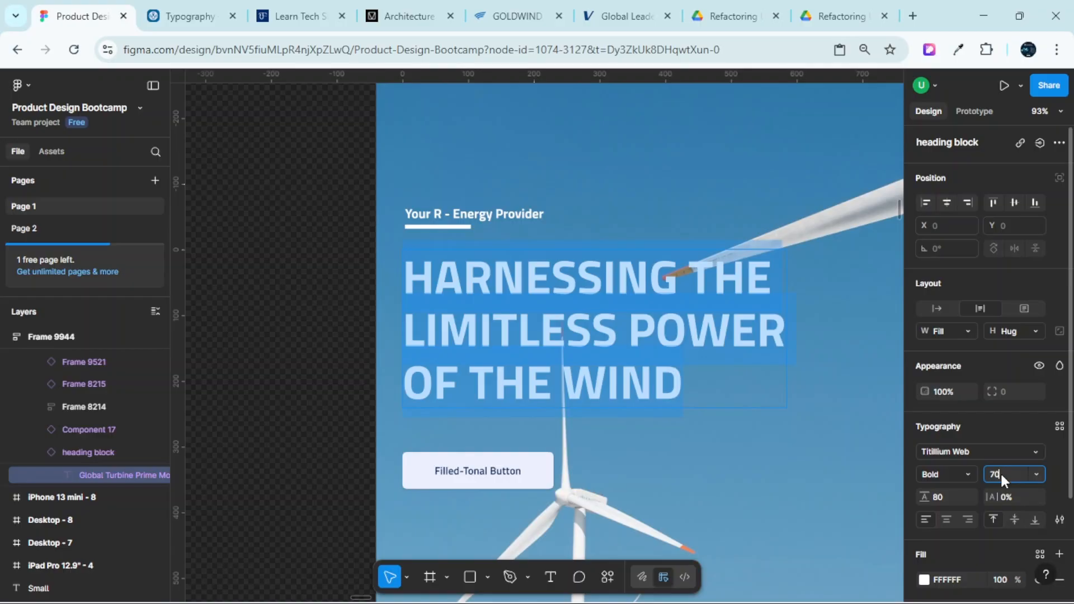
{"action": "key", "text": "Return"}
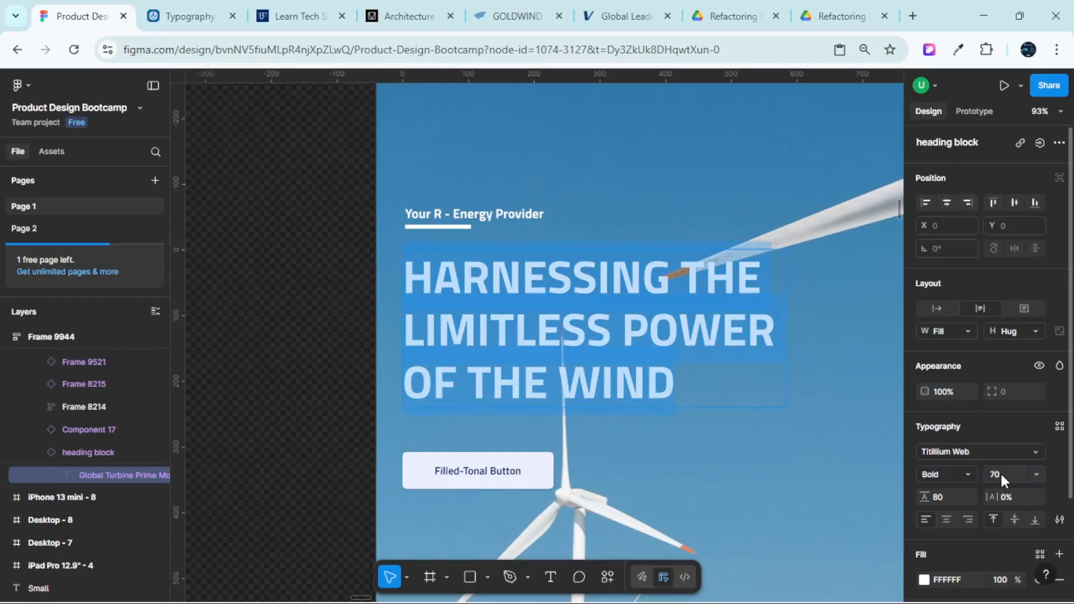
{"action": "left_click", "coordinate": [1002, 476]}
{"action": "type", "text": "72"}
{"action": "key", "text": "Return"}
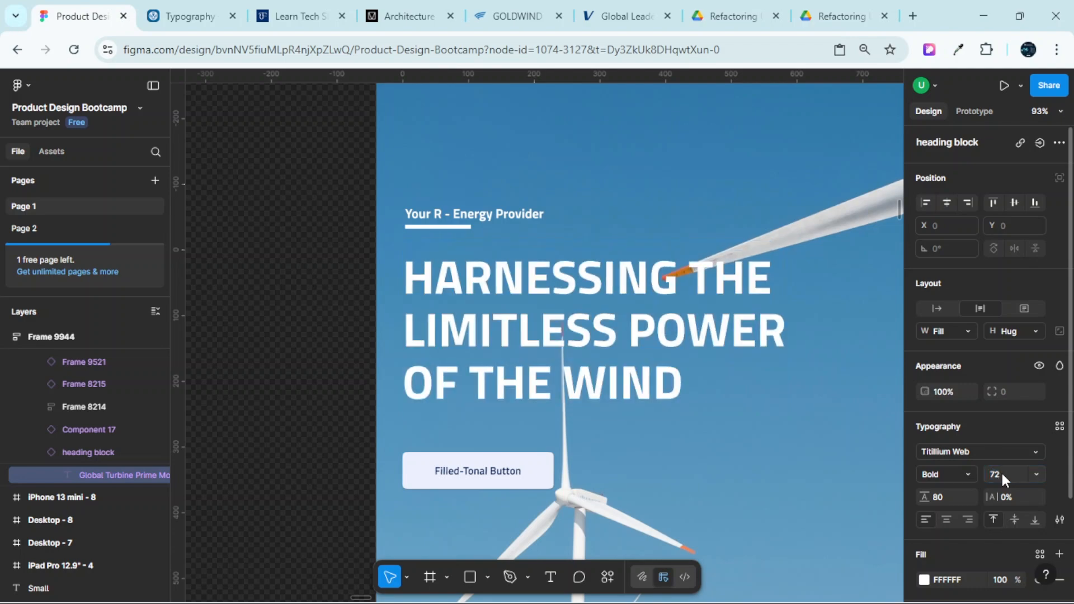
Compare the hero heading at font sizes 68, 72 and 64
{"action": "left_click", "coordinate": [1002, 475]}
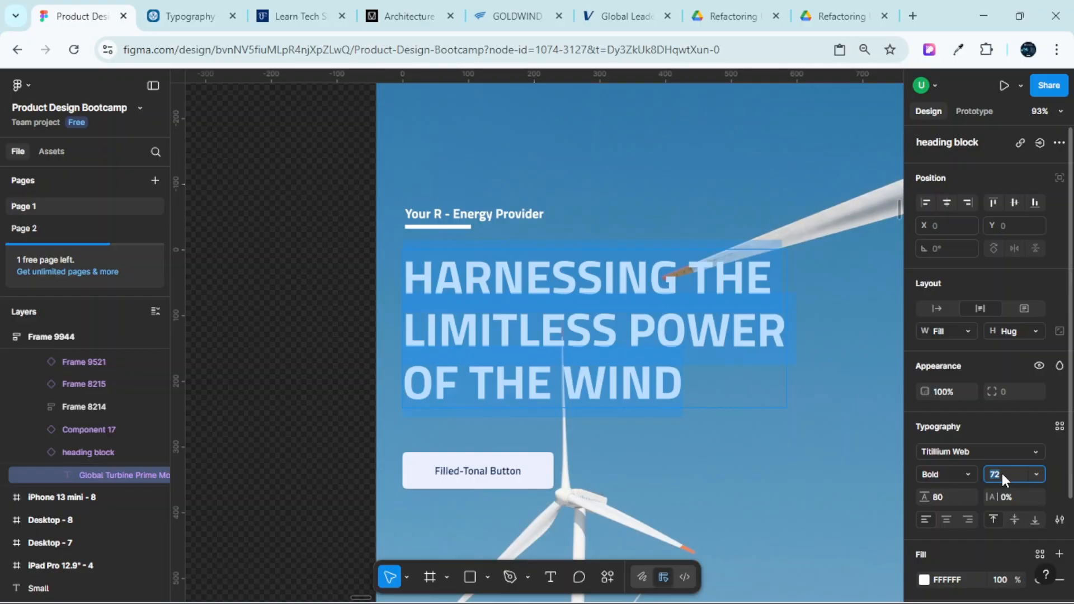
{"action": "type", "text": "68"}
{"action": "key", "text": "Return"}
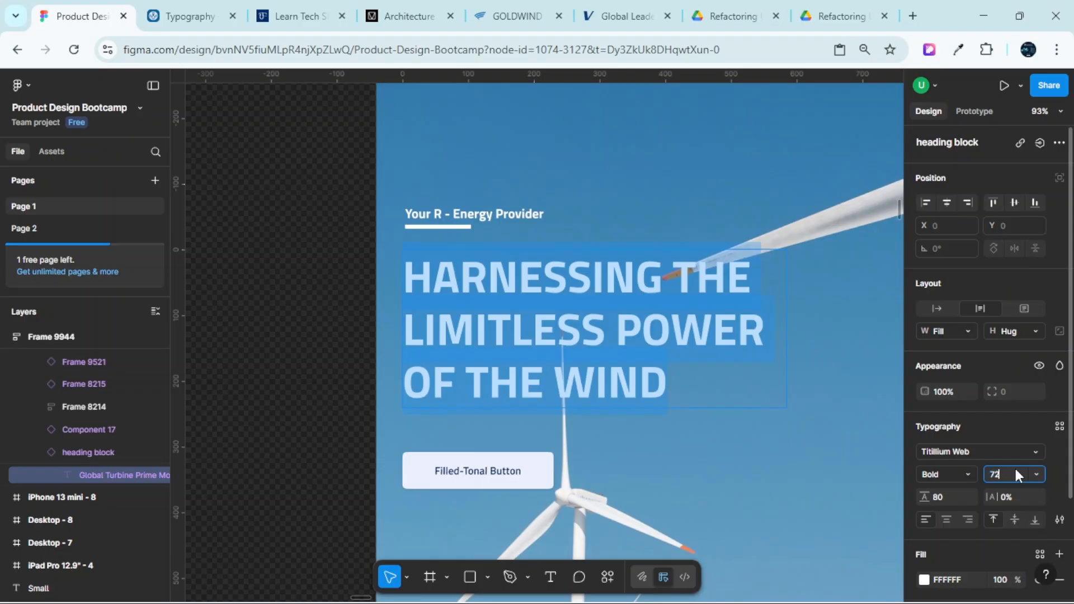
{"action": "key", "text": "Return"}
{"action": "left_click", "coordinate": [998, 475]}
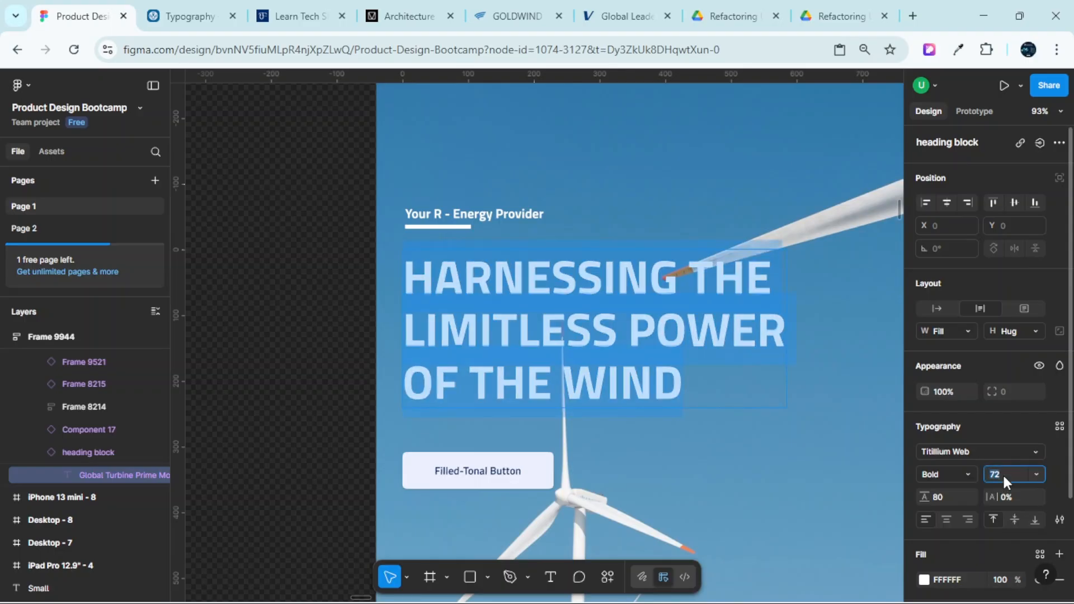
{"action": "key", "text": "Return"}
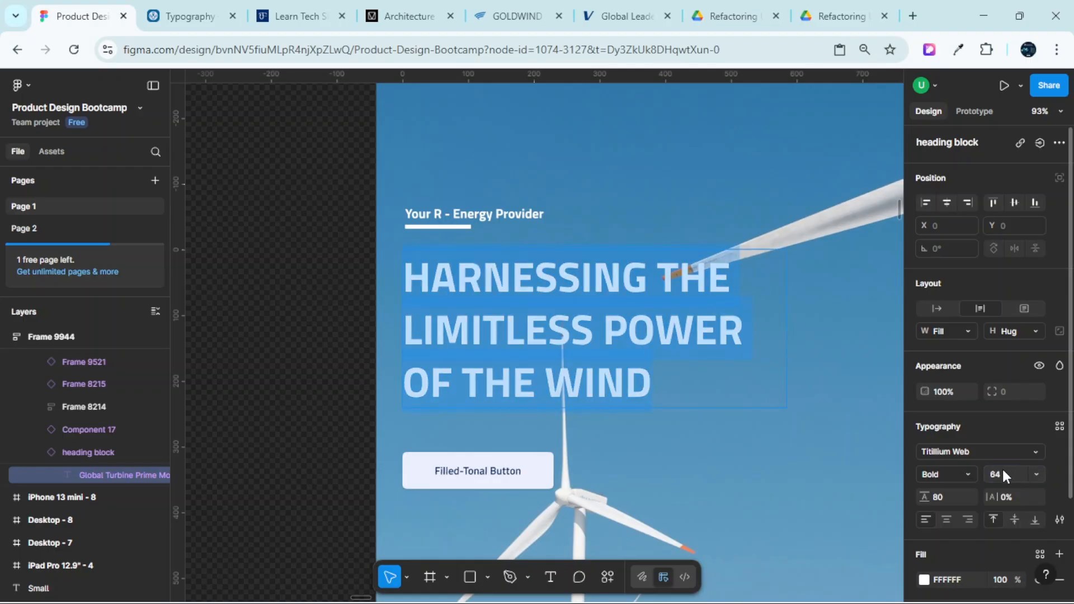
Try a font size of 56 on the hero heading and check it within the hero section
{"action": "left_click", "coordinate": [1003, 472]}
{"action": "type", "text": "56"}
{"action": "key", "text": "Return"}
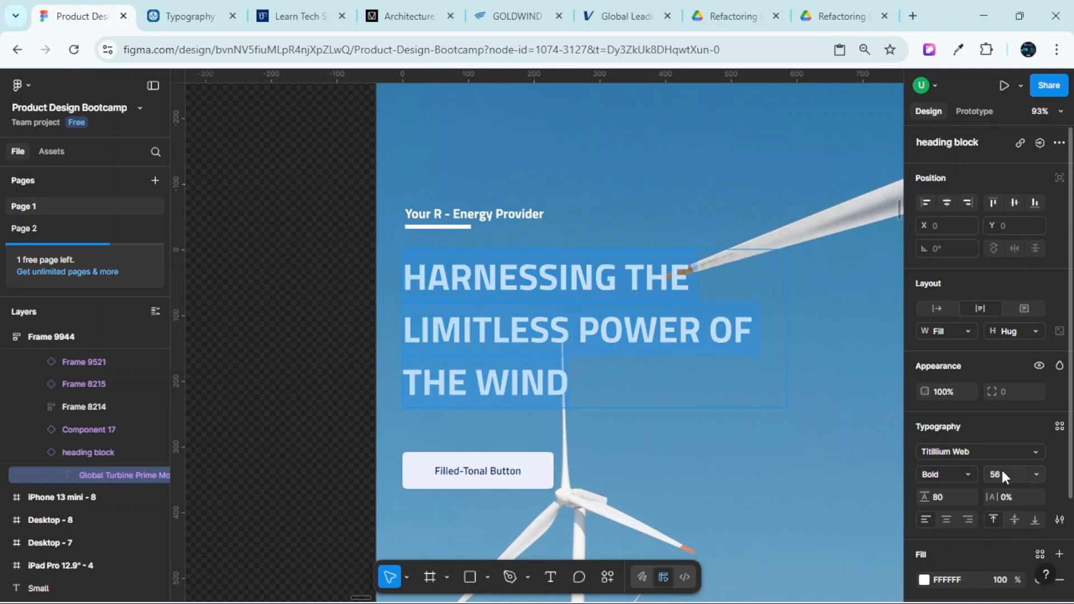
{"action": "scroll", "coordinate": [634, 366], "scroll_direction": "up", "scroll_amount": 3}
{"action": "scroll", "coordinate": [634, 366], "scroll_direction": "down", "scroll_amount": 5}
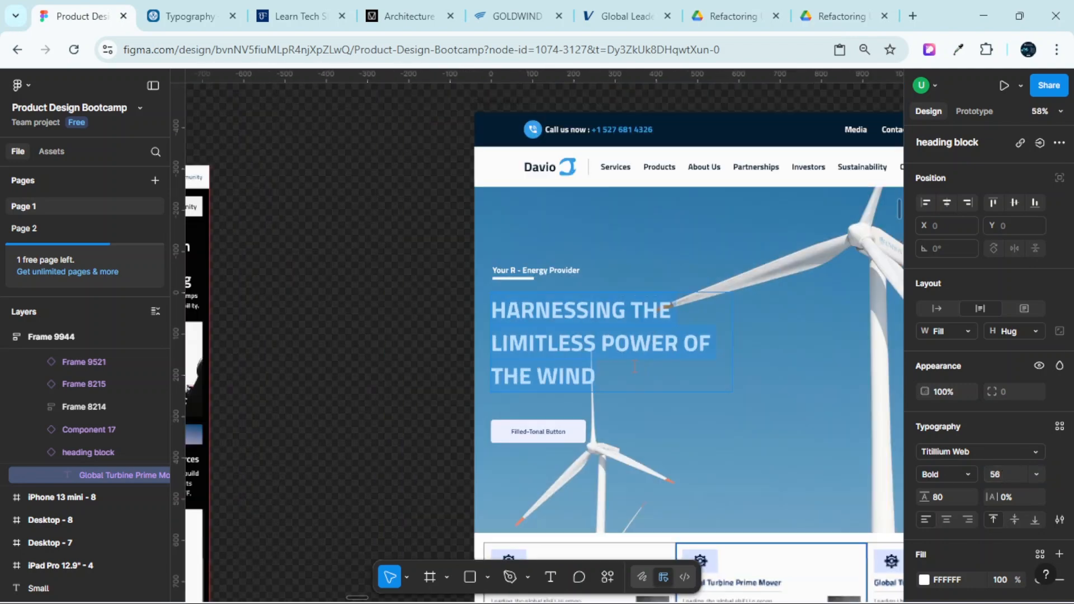
{"action": "scroll", "coordinate": [635, 366], "scroll_direction": "up", "scroll_amount": 3}
{"action": "scroll", "coordinate": [599, 339], "scroll_direction": "up", "scroll_amount": 3}
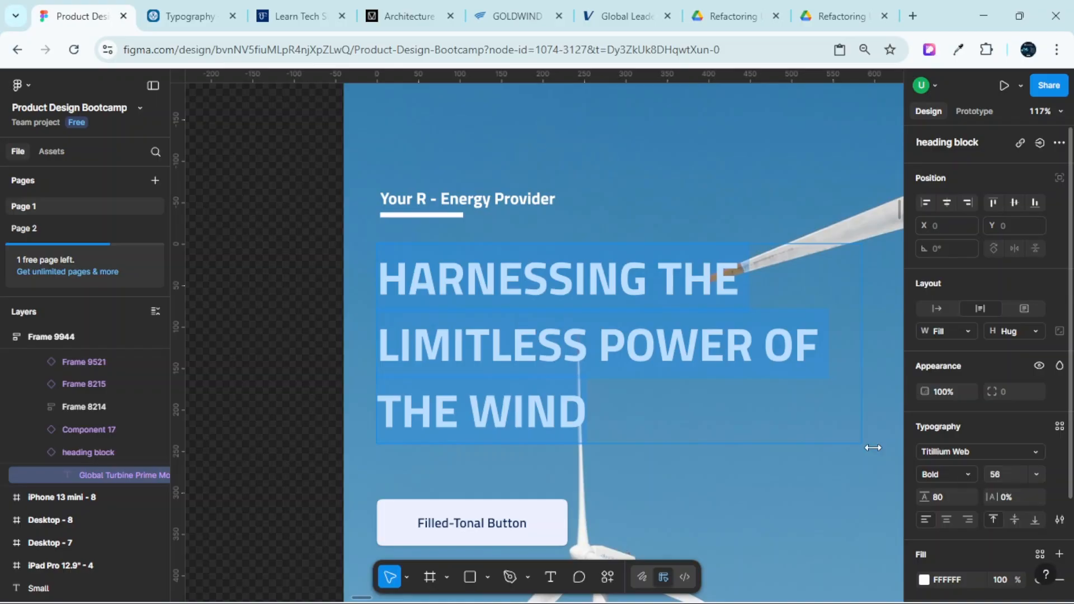
Try larger font sizes of 64, 72 and 74 on the hero heading
{"action": "left_click", "coordinate": [999, 475]}
{"action": "type", "text": "64"}
{"action": "key", "text": "Return"}
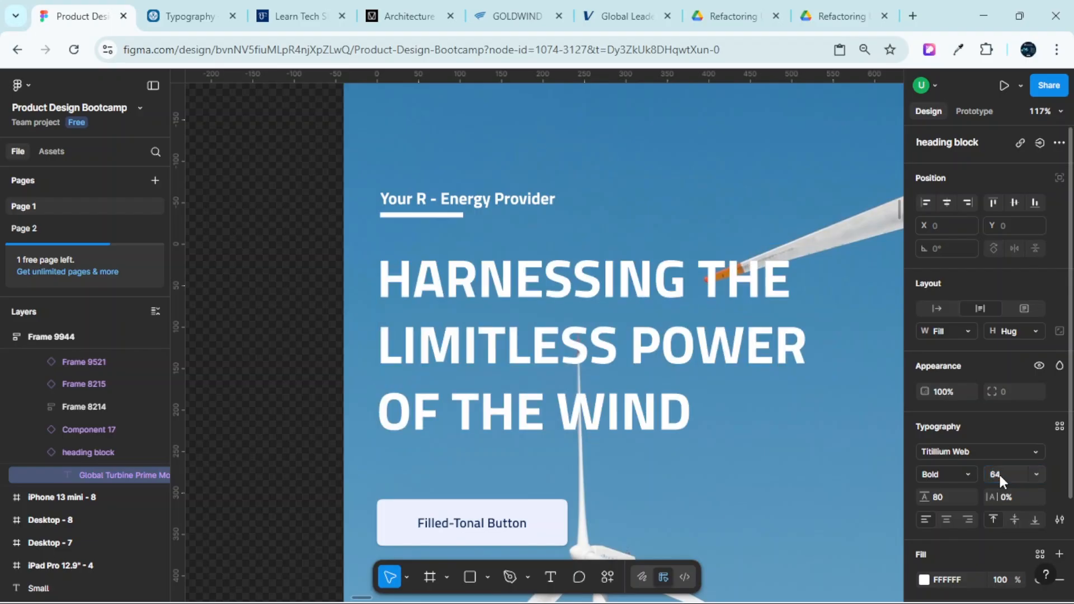
{"action": "left_click", "coordinate": [999, 475]}
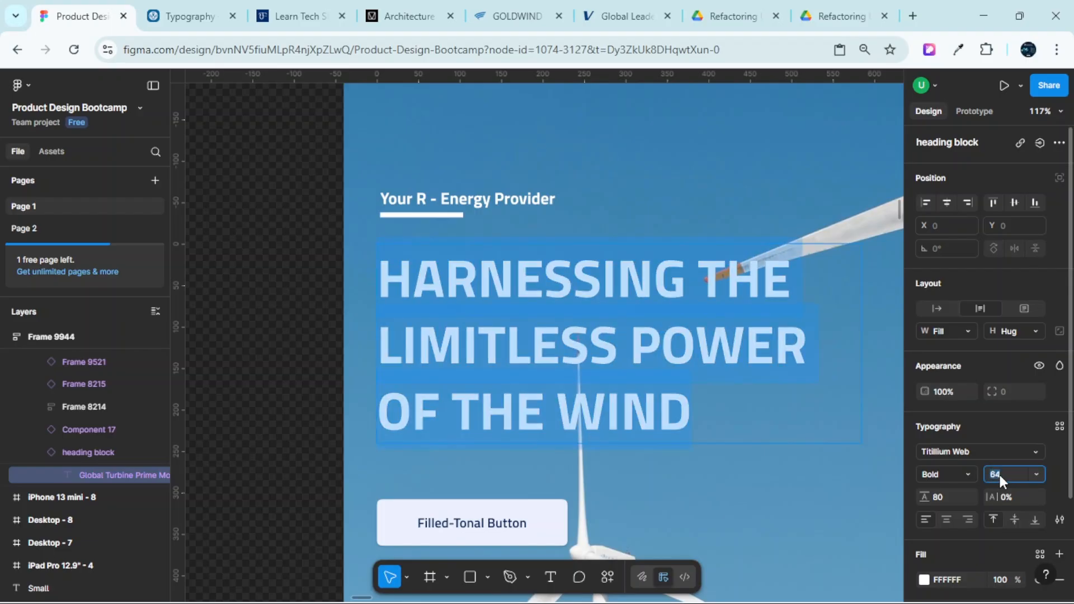
{"action": "type", "text": "72"}
{"action": "key", "text": "Return"}
{"action": "left_click", "coordinate": [999, 475]}
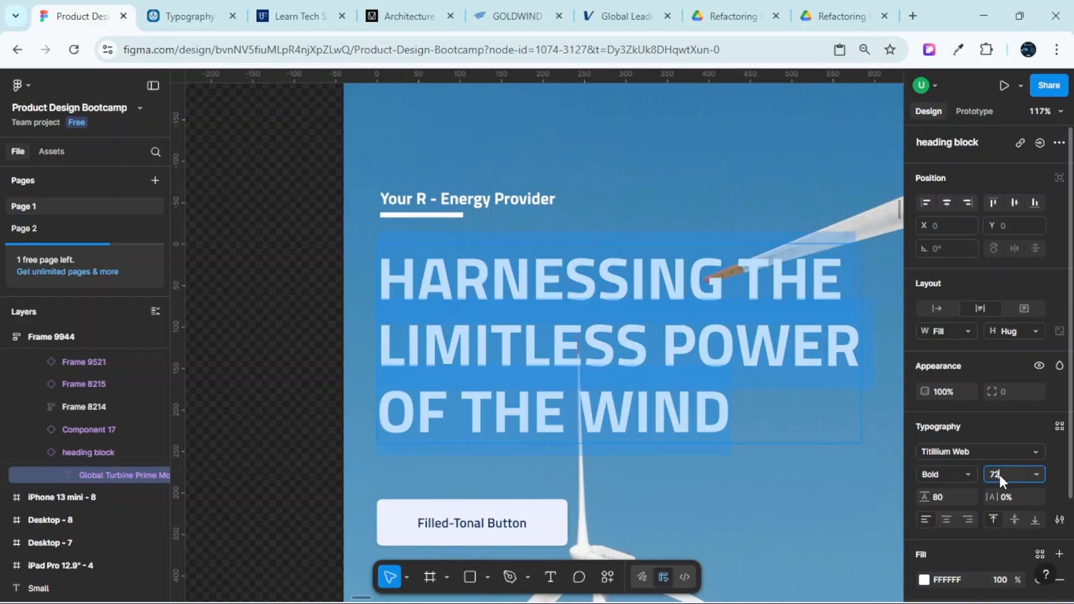
{"action": "type", "text": "74"}
{"action": "key", "text": "Return"}
Reduce the hero heading's font size to 70
{"action": "left_click", "coordinate": [999, 473]}
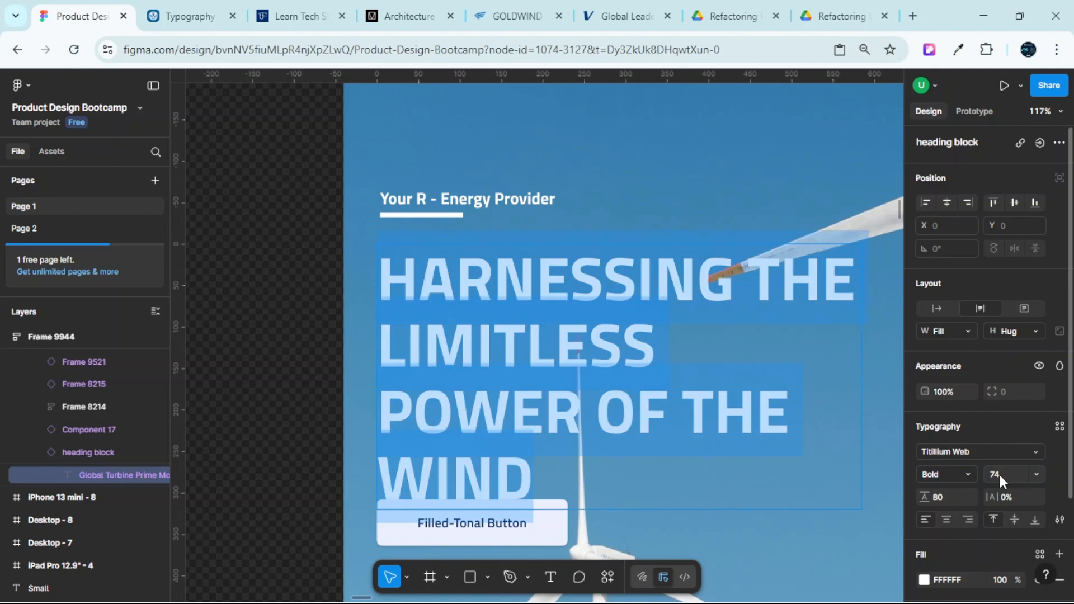
{"action": "key", "text": "Down"}
{"action": "key", "text": "Down"}
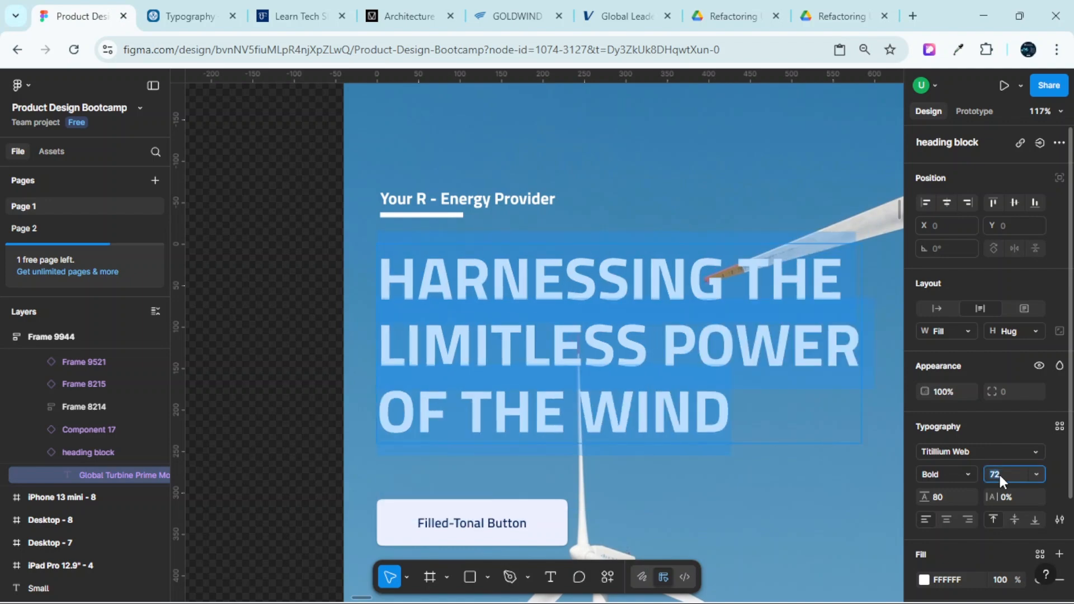
{"action": "type", "text": "70"}
{"action": "key", "text": "Return"}
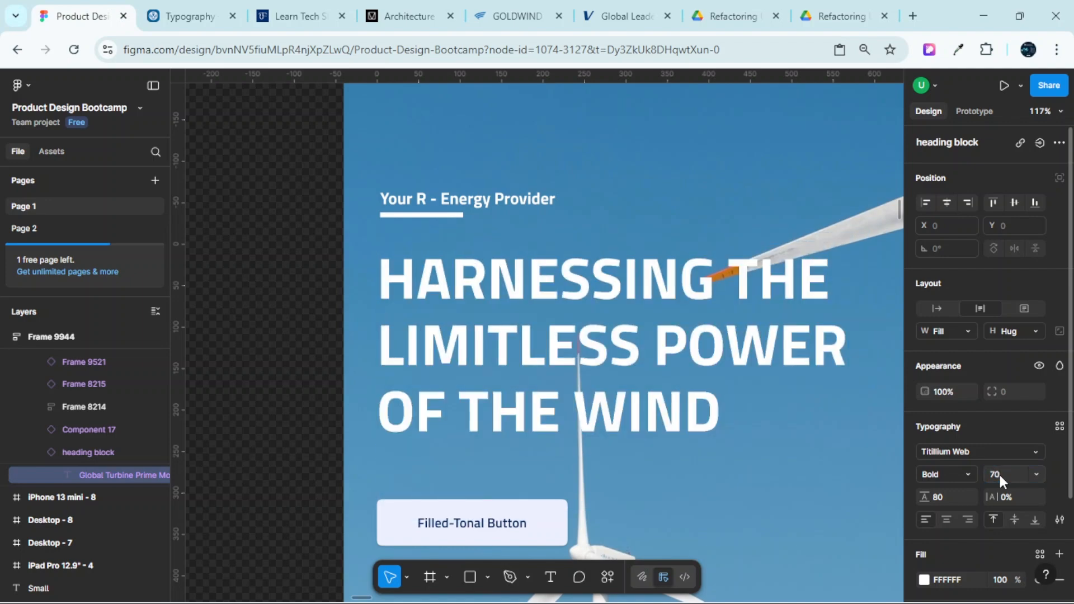
Return to the duplicate typography frame and extend the sizes in its Display_Large text to (56, 64,72)
{"action": "scroll", "coordinate": [722, 390], "scroll_direction": "down", "scroll_amount": 10}
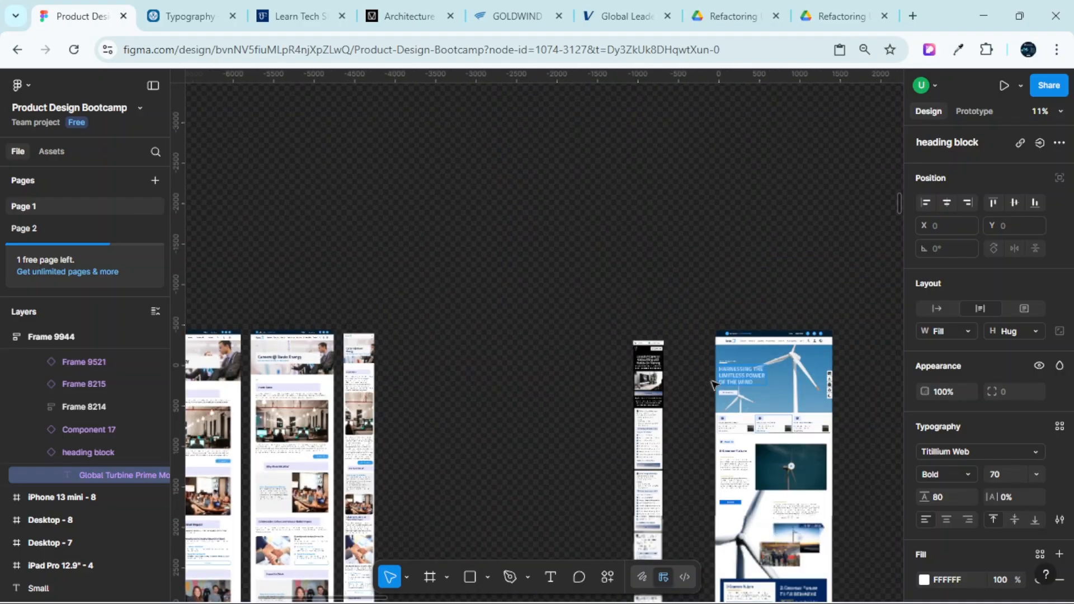
{"action": "scroll", "coordinate": [722, 390], "scroll_direction": "right", "scroll_amount": 15}
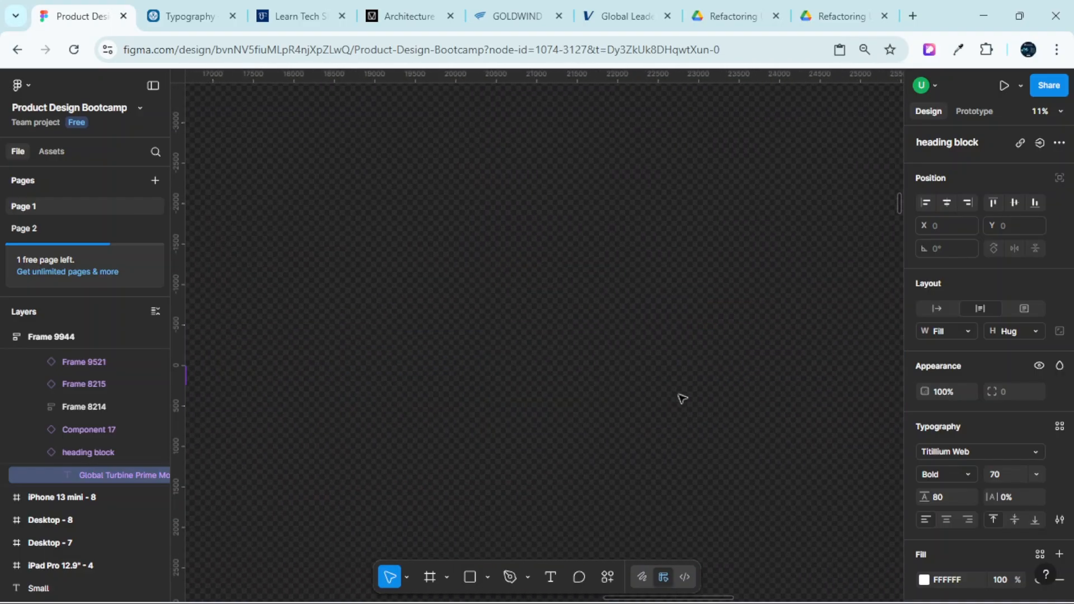
{"action": "scroll", "coordinate": [679, 398], "scroll_direction": "down", "scroll_amount": 4}
{"action": "scroll", "coordinate": [632, 409], "scroll_direction": "down", "scroll_amount": 4}
{"action": "scroll", "coordinate": [371, 293], "scroll_direction": "left", "scroll_amount": 5}
{"action": "scroll", "coordinate": [551, 315], "scroll_direction": "up", "scroll_amount": 15}
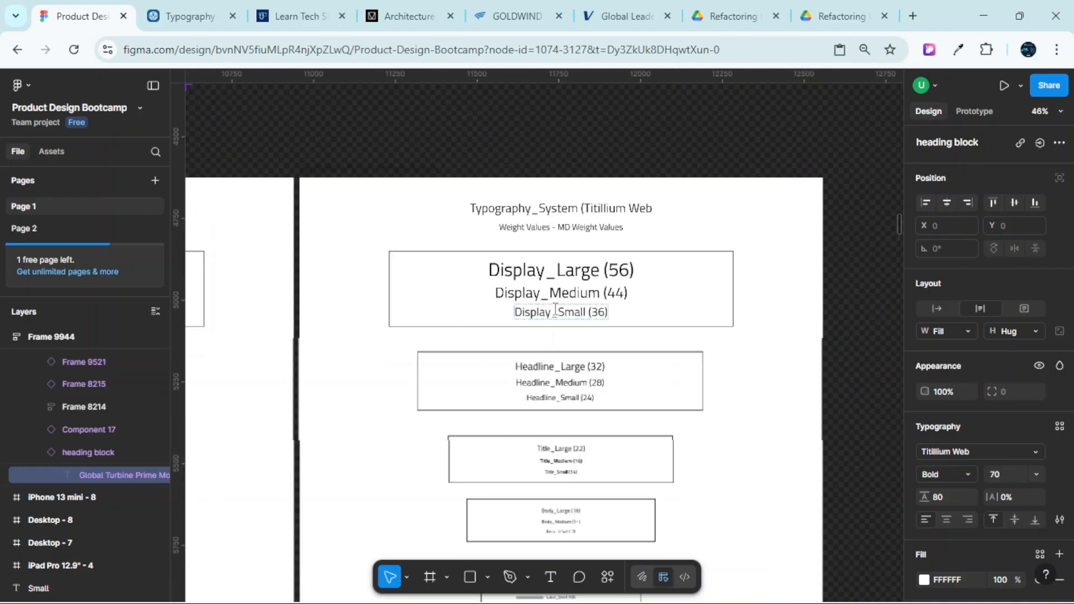
{"action": "scroll", "coordinate": [605, 258], "scroll_direction": "up", "scroll_amount": 3}
{"action": "scroll", "coordinate": [744, 224], "scroll_direction": "down", "scroll_amount": 5}
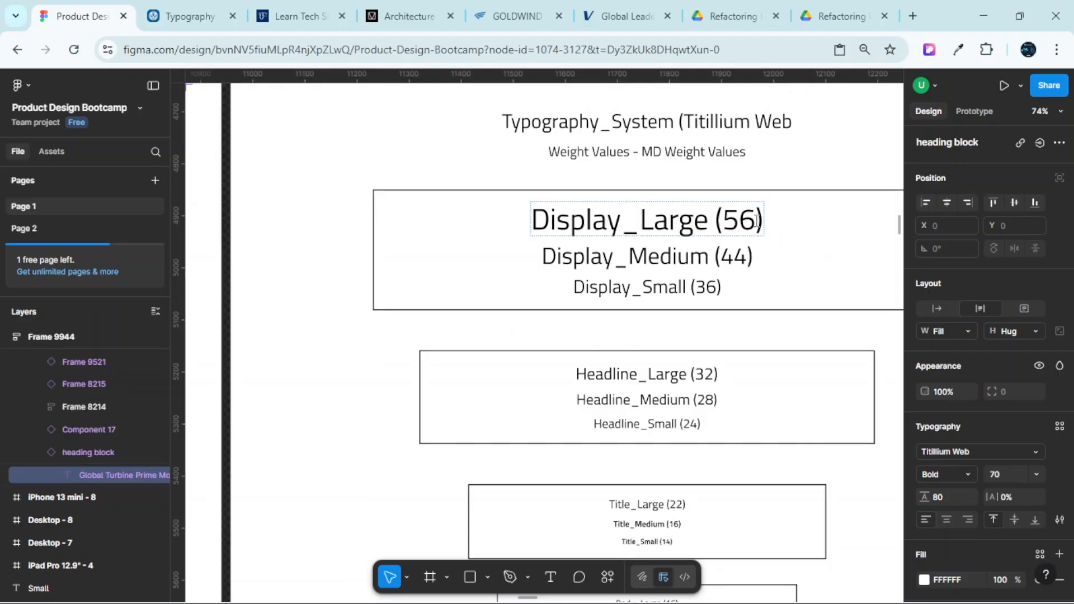
{"action": "scroll", "coordinate": [756, 220], "scroll_direction": "up", "scroll_amount": 3}
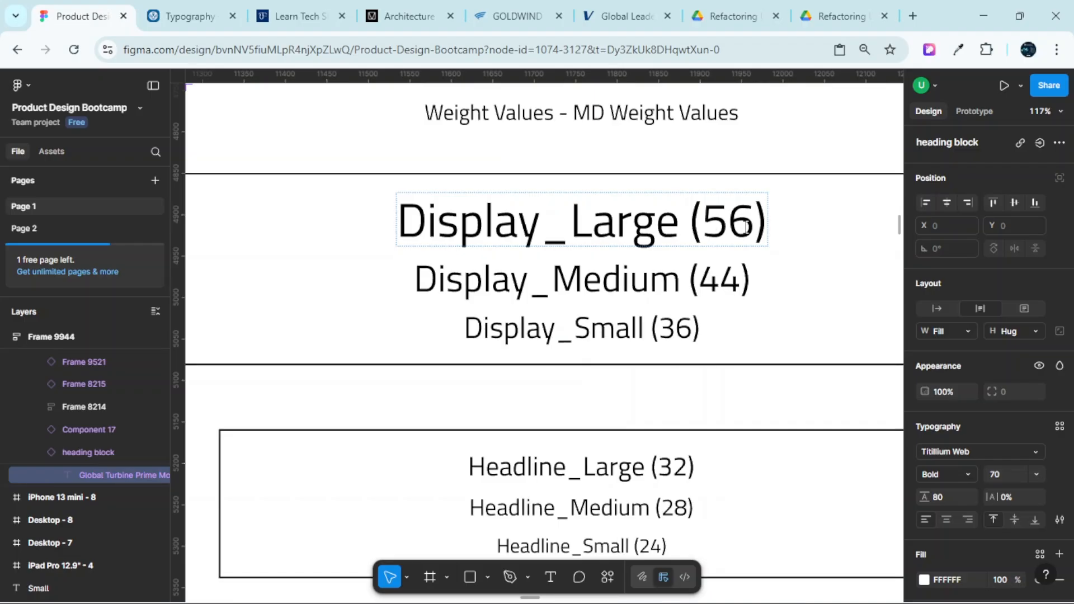
{"action": "double_click", "coordinate": [749, 226]}
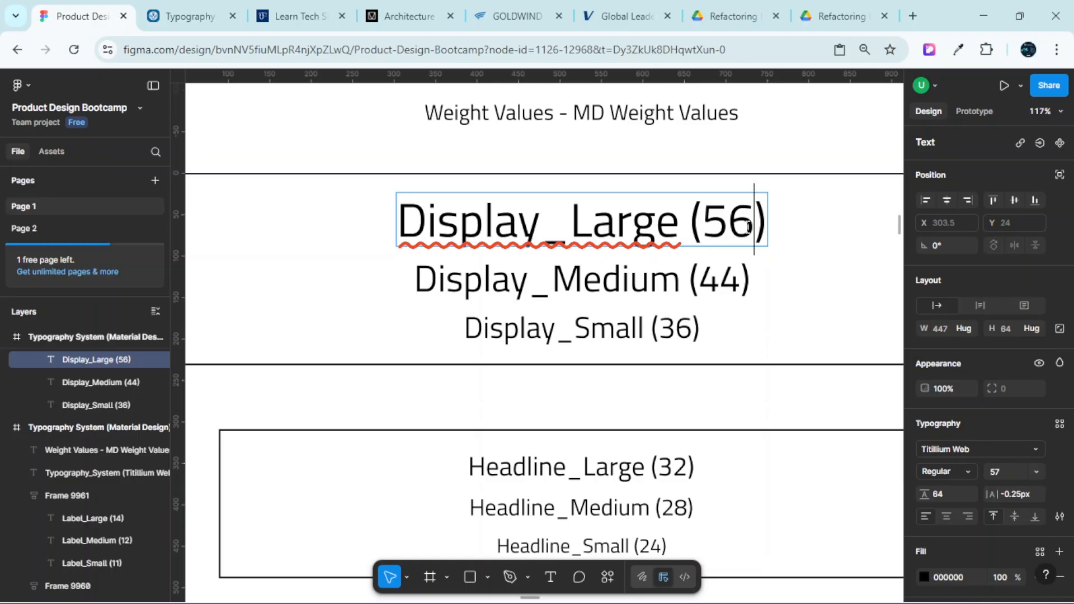
{"action": "scroll", "coordinate": [750, 226], "scroll_direction": "down", "scroll_amount": 2}
{"action": "scroll", "coordinate": [754, 226], "scroll_direction": "up", "scroll_amount": 2}
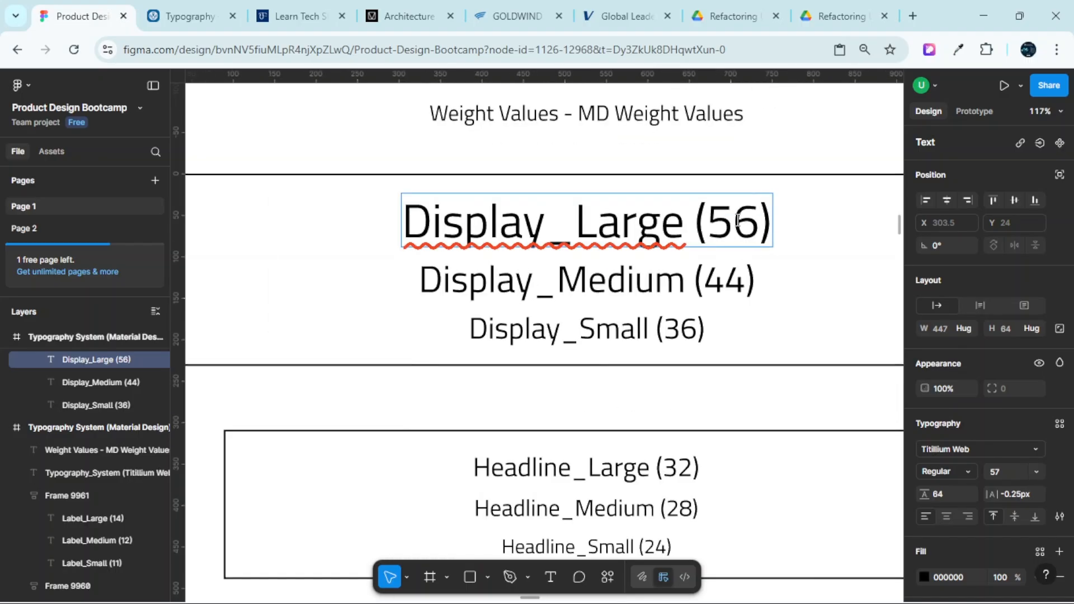
{"action": "type", "text": ", "}
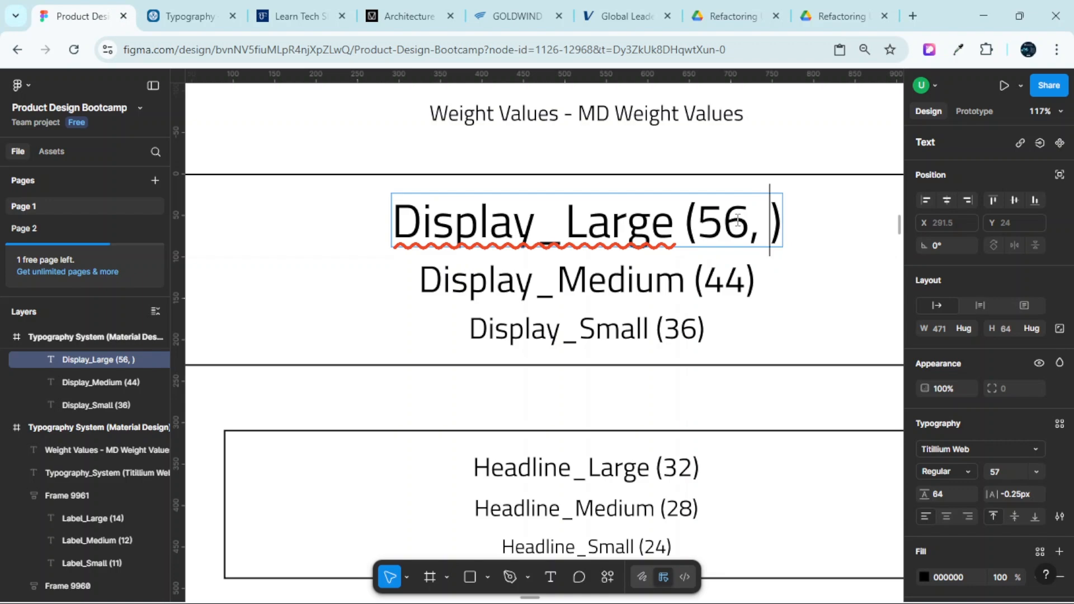
{"action": "type", "text": "64"}
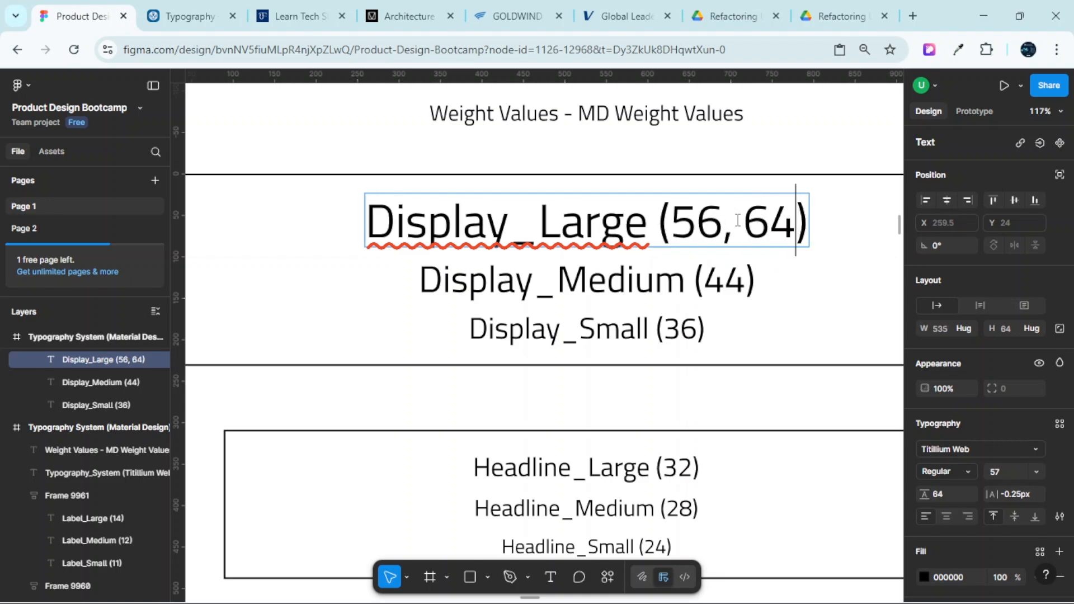
{"action": "type", "text": ", "}
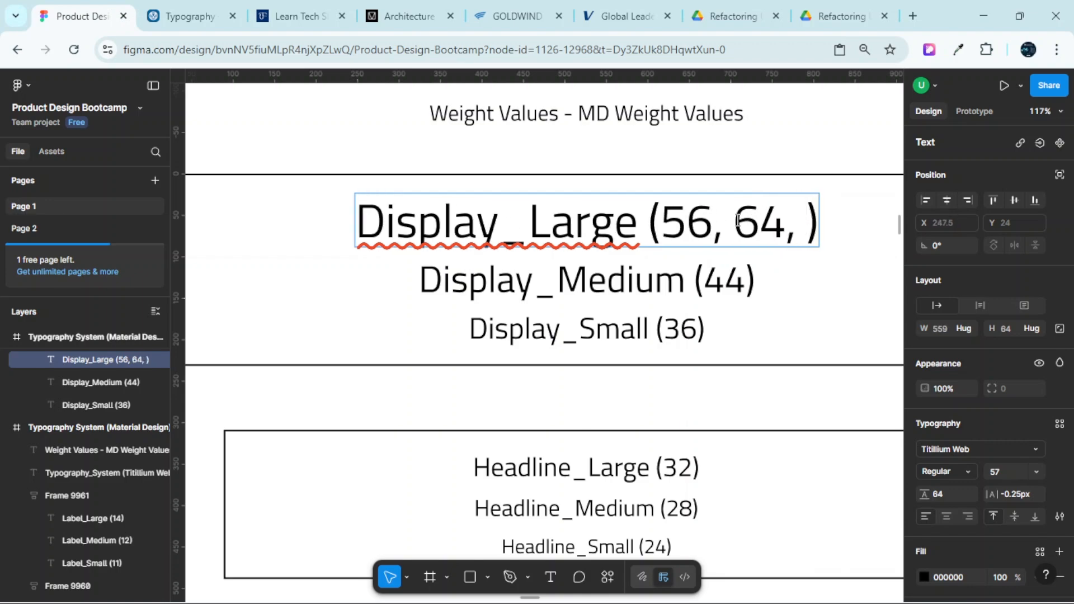
{"action": "type", "text": "72"}
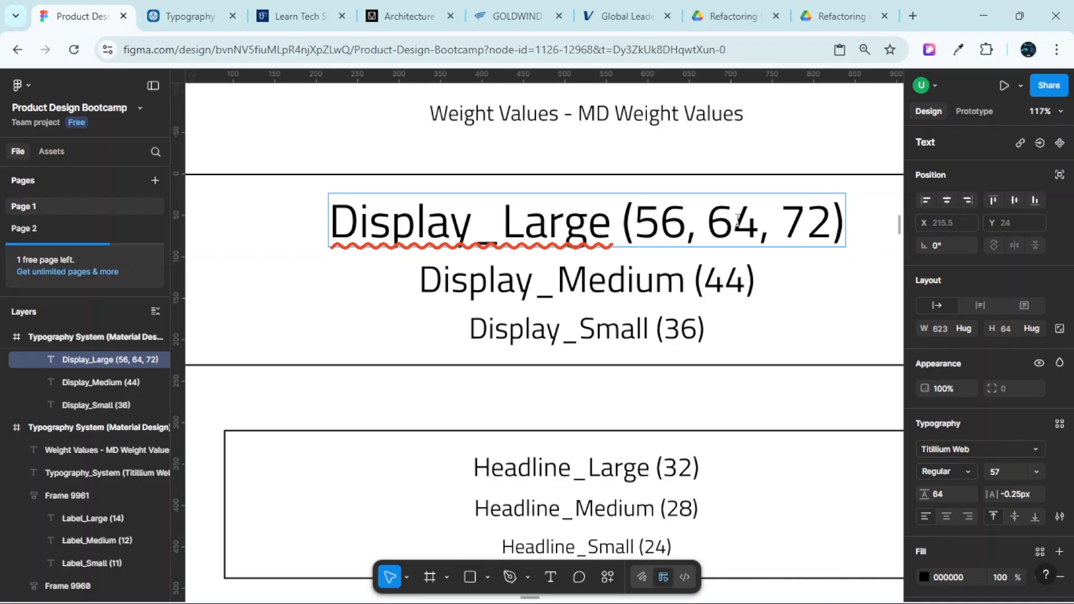
{"action": "key", "text": "Left"}
{"action": "key", "text": "Left"}
{"action": "key", "text": "BackSpace"}
Extend the sizes in the duplicate frame's Display_Medium text to (44, 52, 60)
{"action": "scroll", "coordinate": [741, 230], "scroll_direction": "up", "scroll_amount": 2}
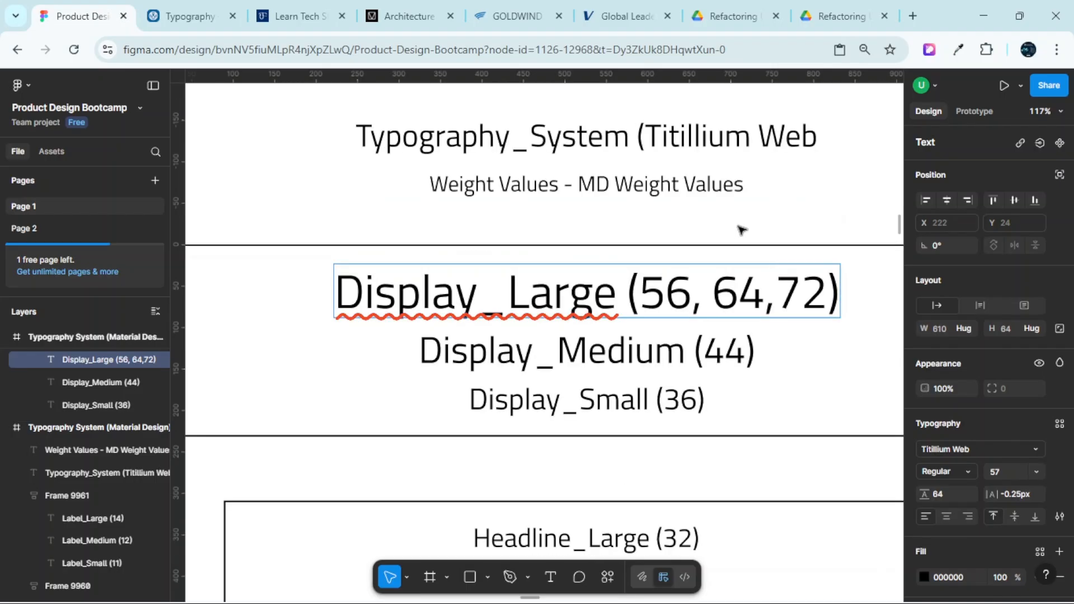
{"action": "scroll", "coordinate": [739, 325], "scroll_direction": "down", "scroll_amount": 2}
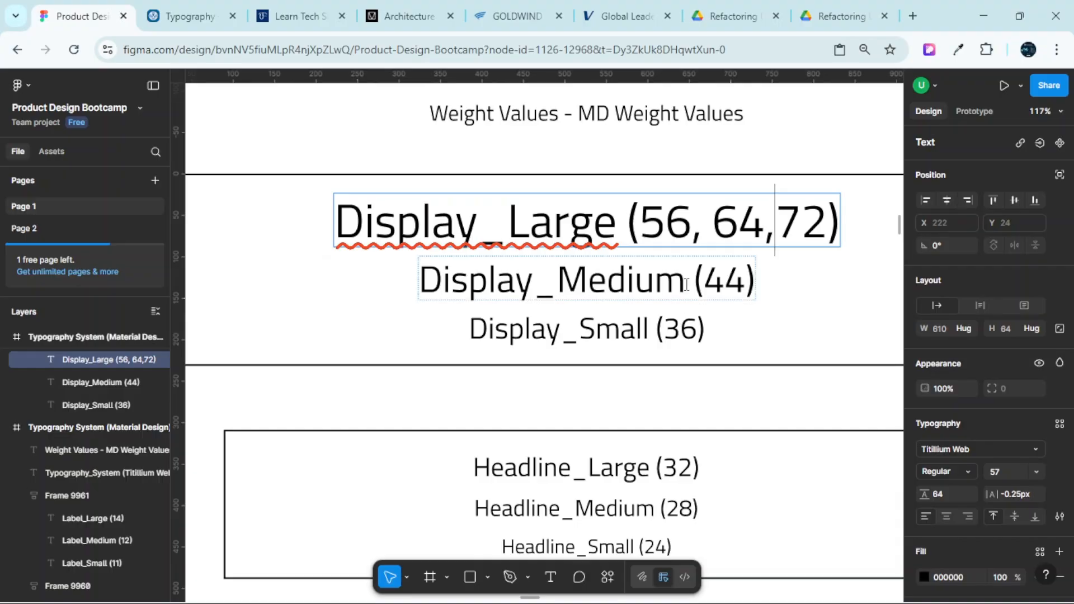
{"action": "double_click", "coordinate": [741, 281]}
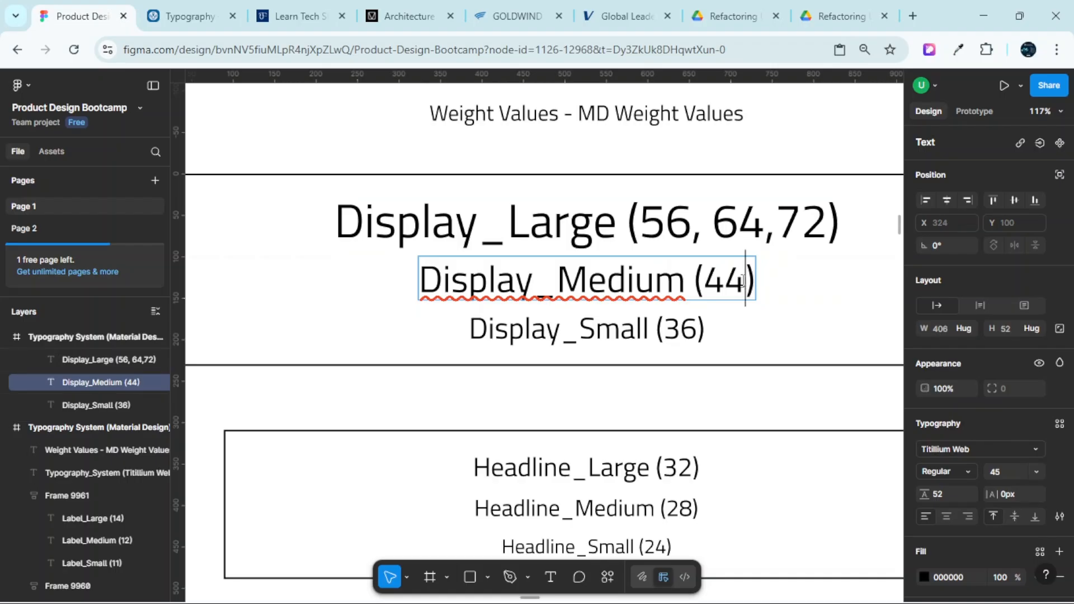
{"action": "type", "text": ","}
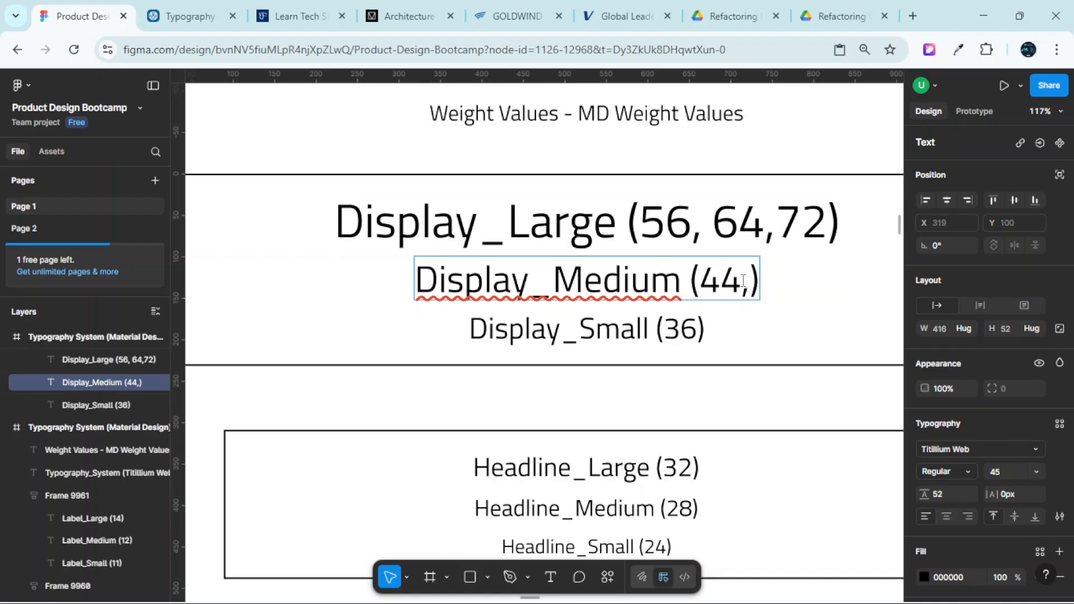
{"action": "type", "text": " 52"}
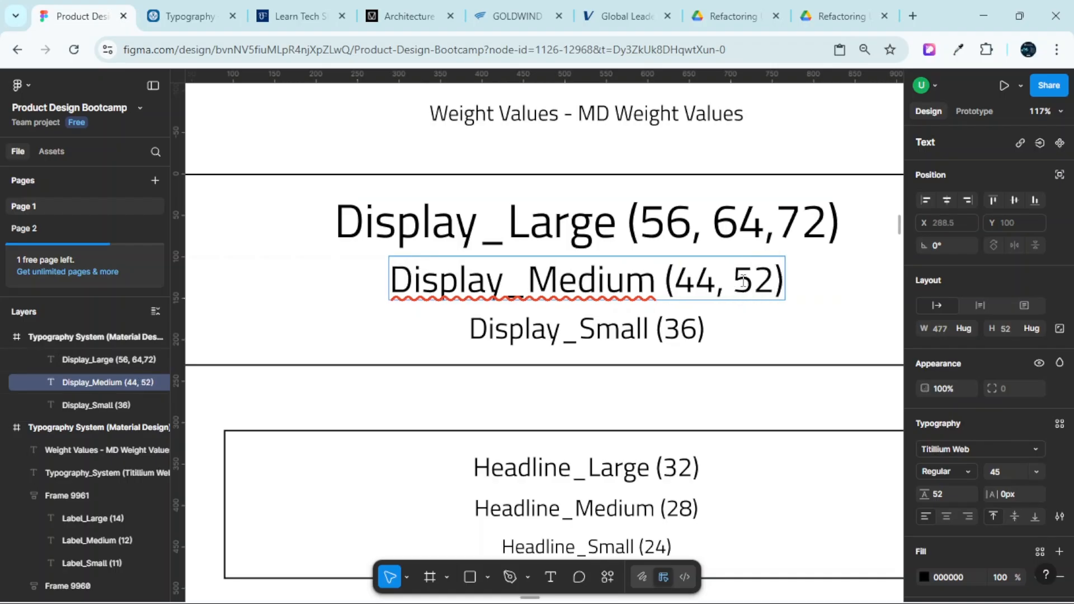
{"action": "type", "text": ", "}
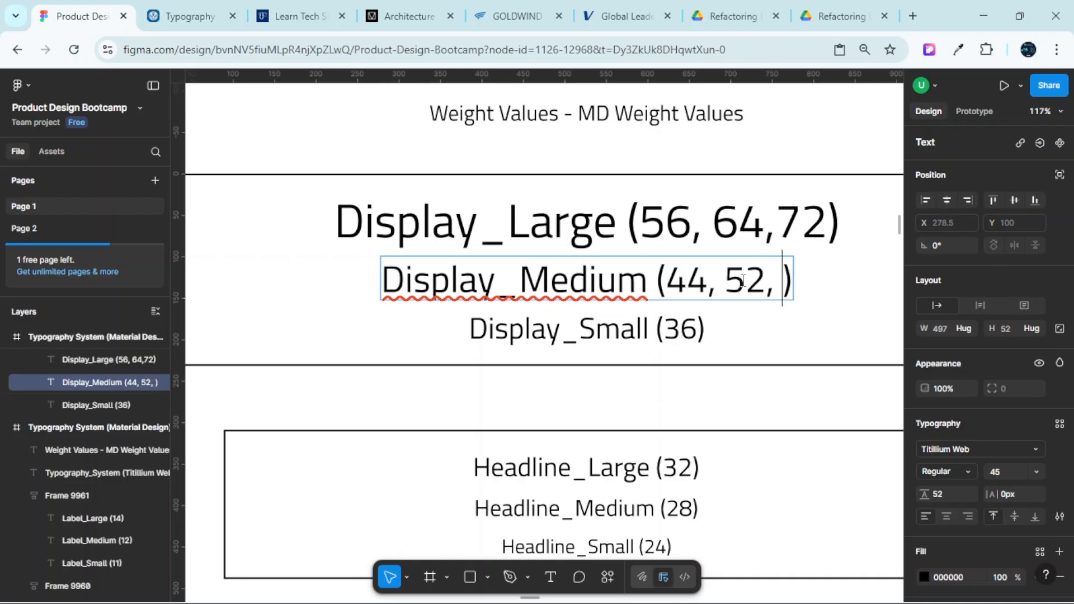
{"action": "type", "text": "60"}
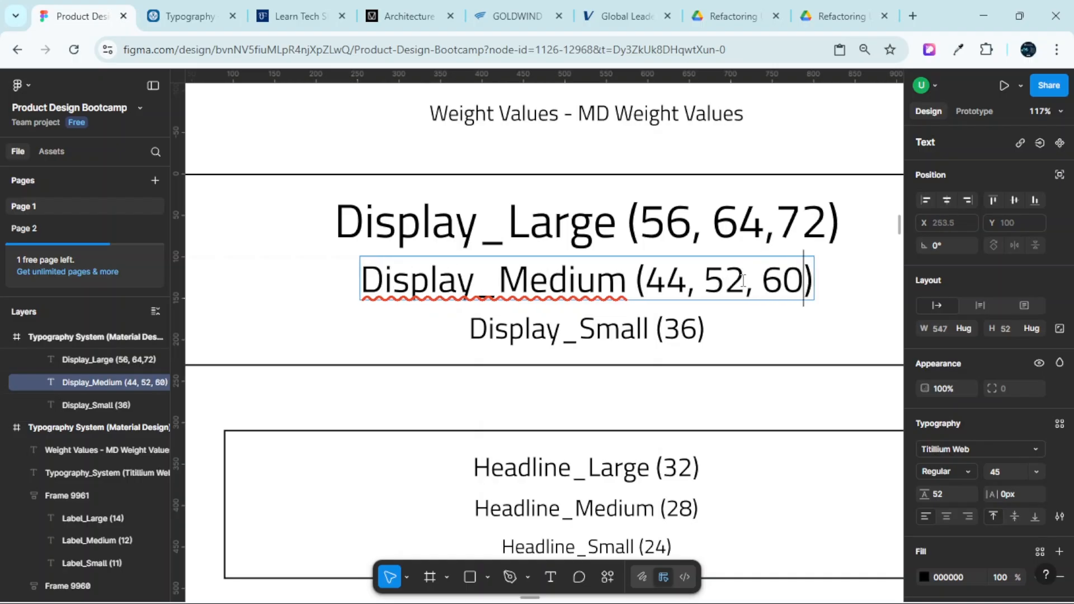
Return to the wind energy page and set the hero heading's font size to 56
{"action": "scroll", "coordinate": [741, 280], "scroll_direction": "down", "scroll_amount": 1}
{"action": "scroll", "coordinate": [690, 268], "scroll_direction": "up", "scroll_amount": 1}
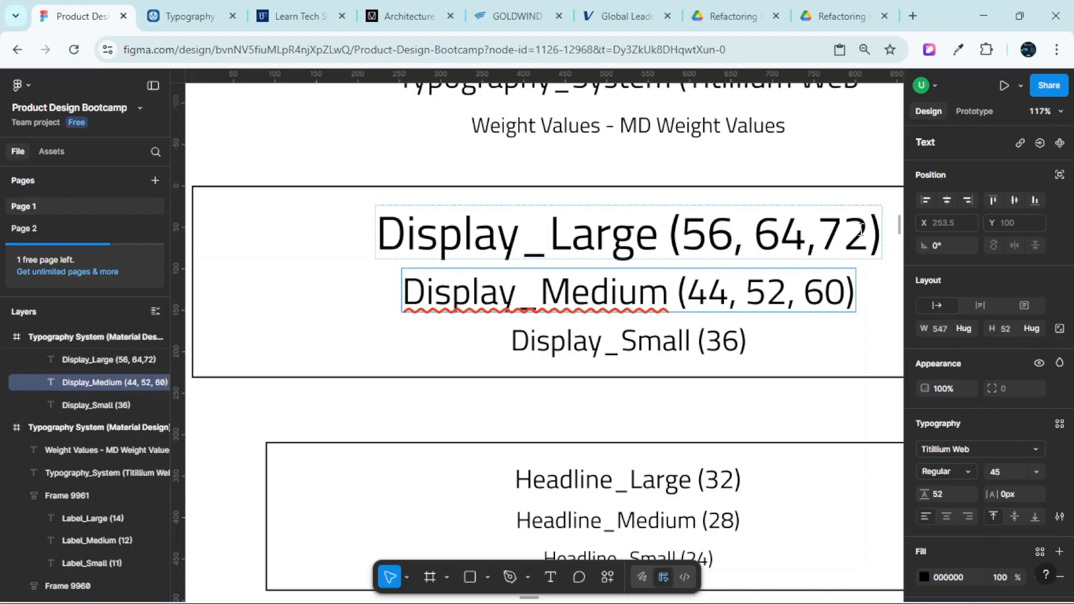
{"action": "scroll", "coordinate": [574, 325], "scroll_direction": "down", "scroll_amount": 10}
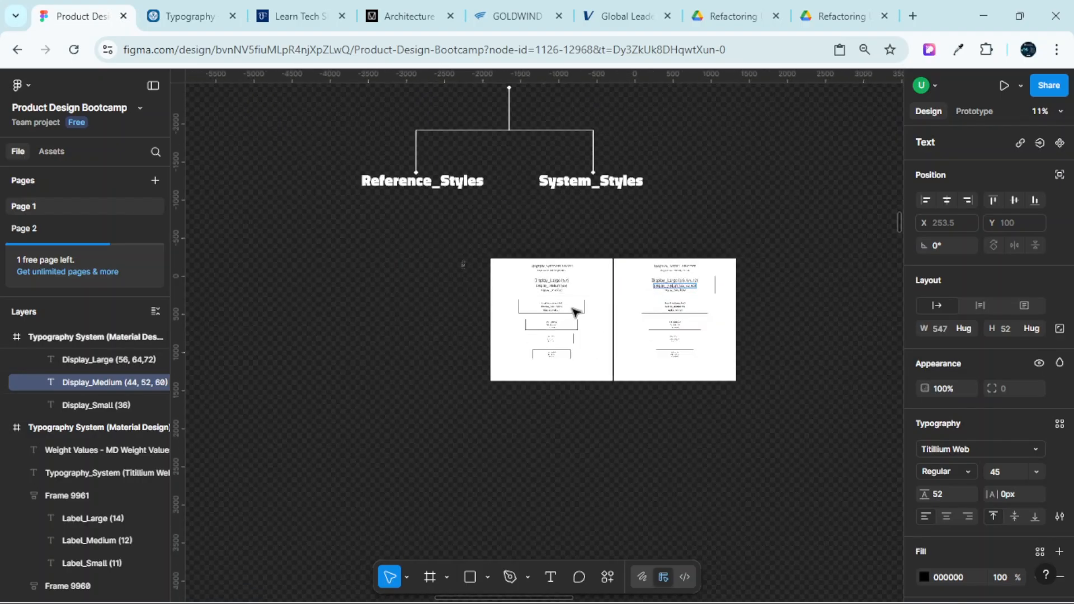
{"action": "scroll", "coordinate": [573, 352], "scroll_direction": "left", "scroll_amount": 8}
{"action": "scroll", "coordinate": [427, 190], "scroll_direction": "left", "scroll_amount": 3}
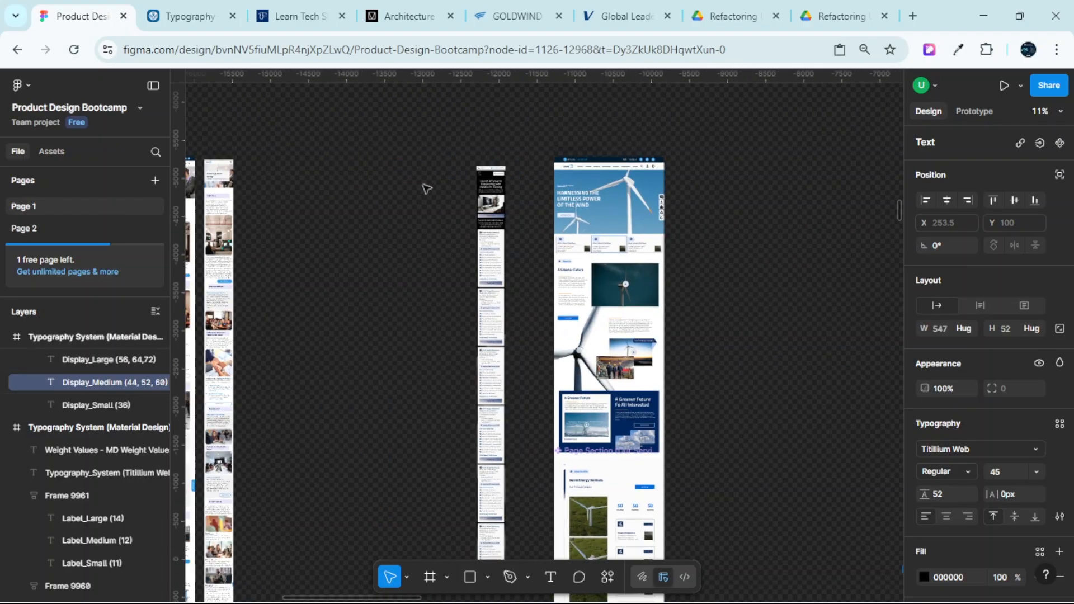
{"action": "scroll", "coordinate": [566, 200], "scroll_direction": "up", "scroll_amount": 6}
{"action": "scroll", "coordinate": [536, 215], "scroll_direction": "up", "scroll_amount": 4}
{"action": "scroll", "coordinate": [491, 227], "scroll_direction": "down", "scroll_amount": 3}
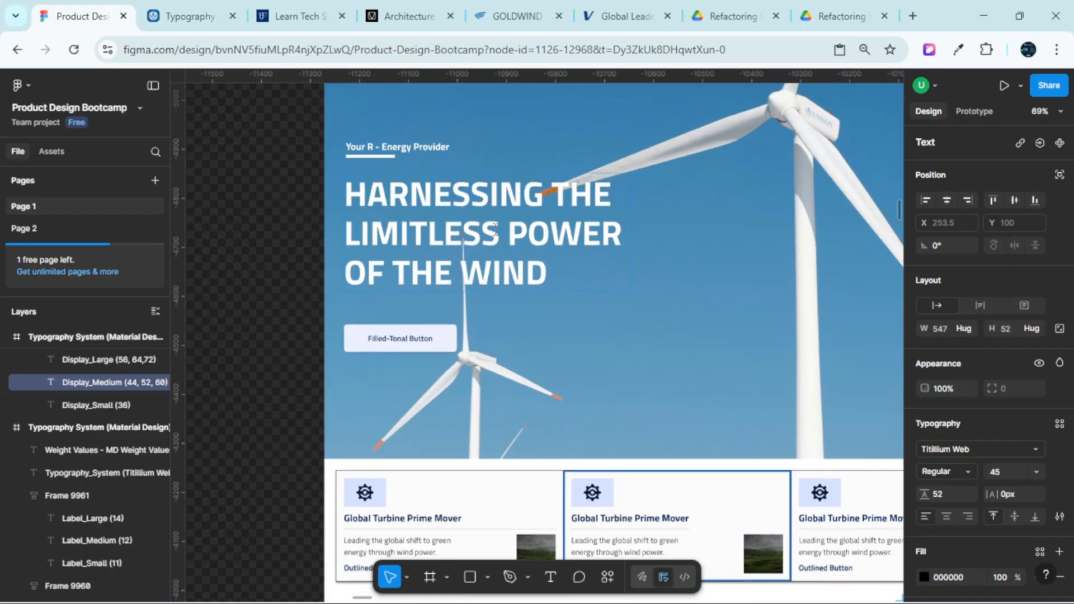
{"action": "double_click", "coordinate": [496, 230]}
{"action": "scroll", "coordinate": [496, 230], "scroll_direction": "up", "scroll_amount": 3}
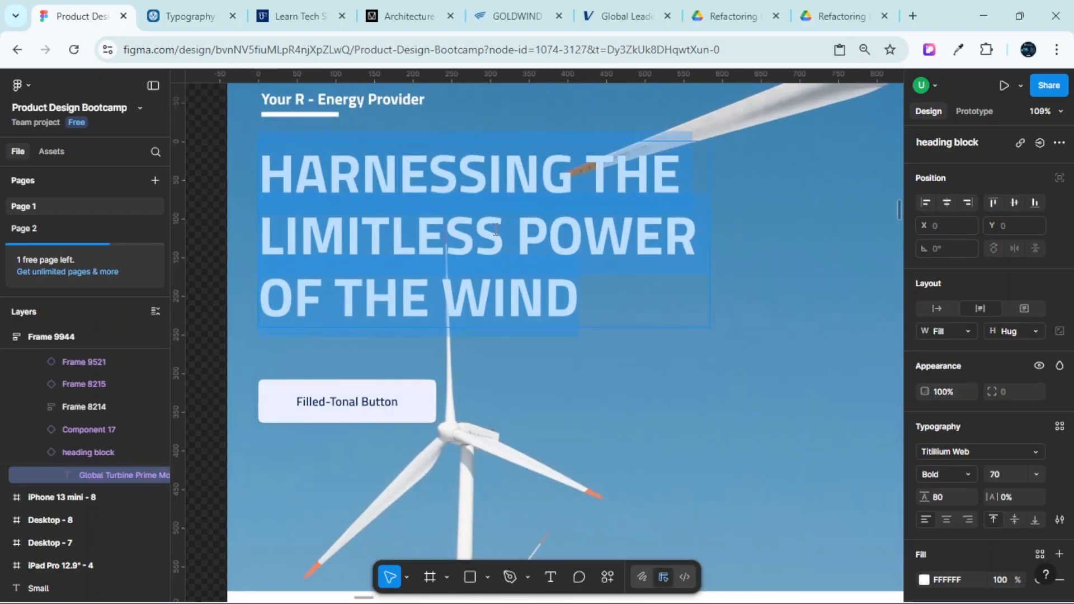
{"action": "scroll", "coordinate": [559, 279], "scroll_direction": "up", "scroll_amount": 2}
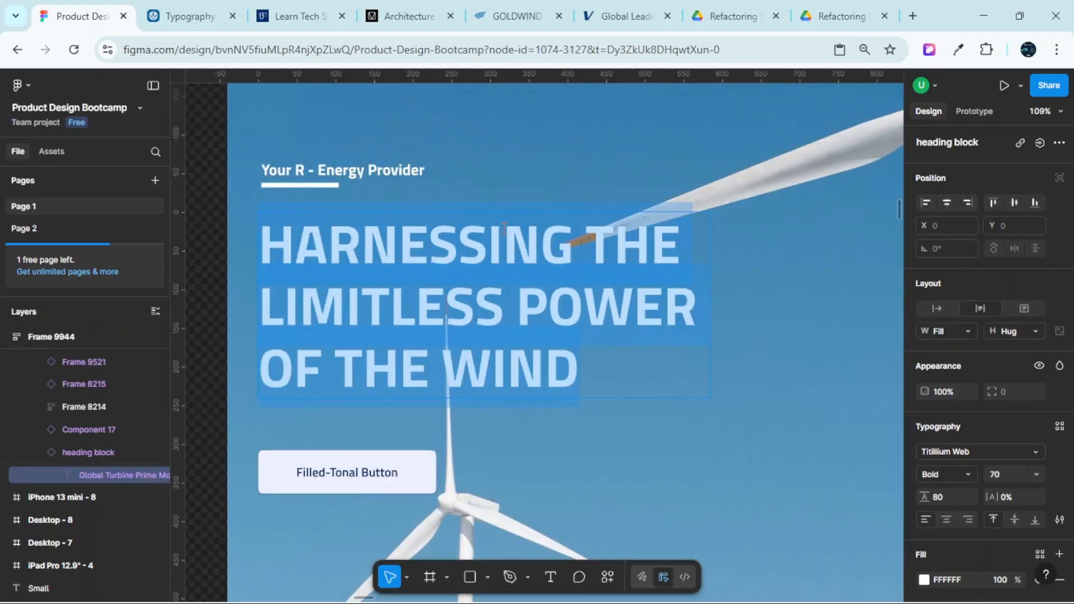
{"action": "left_click", "coordinate": [1002, 475]}
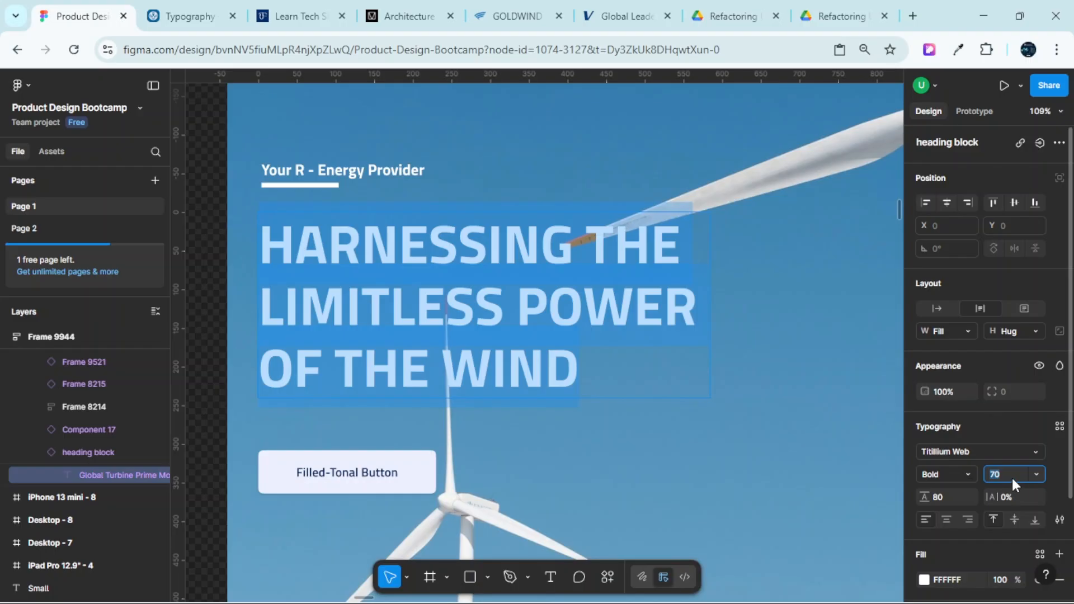
{"action": "key", "text": "Return"}
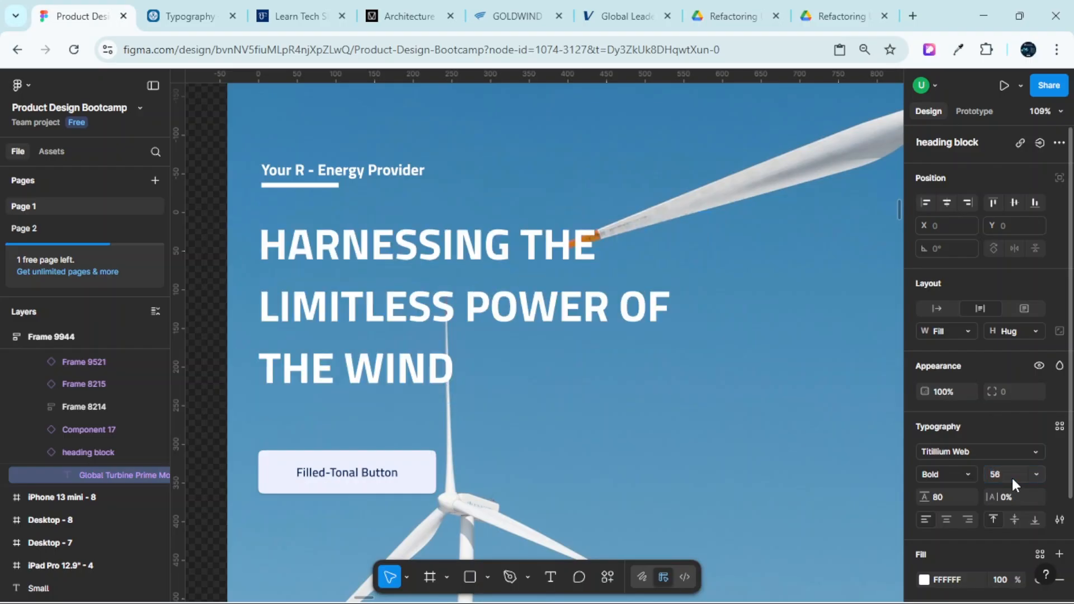
{"action": "scroll", "coordinate": [720, 404], "scroll_direction": "down", "scroll_amount": 2}
{"action": "scroll", "coordinate": [615, 303], "scroll_direction": "up", "scroll_amount": 2}
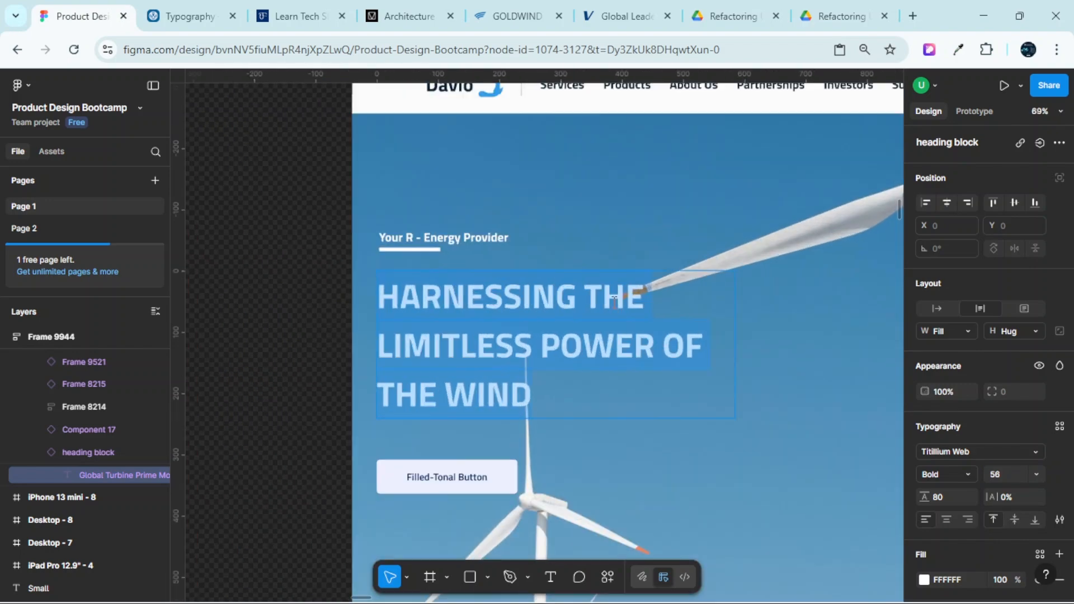
{"action": "left_click", "coordinate": [642, 214]}
{"action": "left_click", "coordinate": [642, 215]}
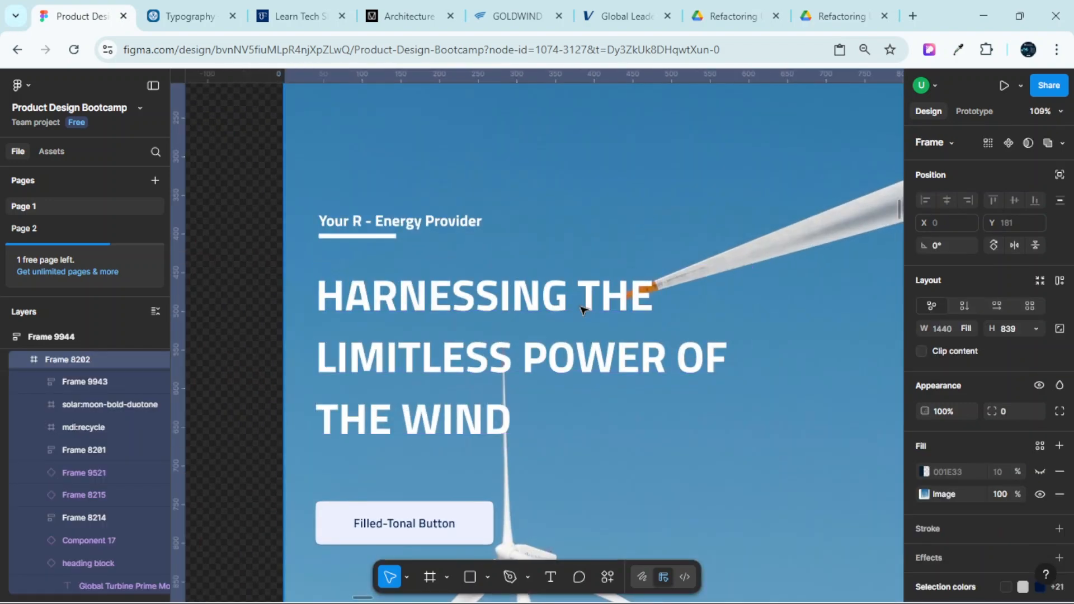
Try font sizes of 64 and 72 on the hero heading and check each against the page
{"action": "double_click", "coordinate": [584, 301]}
{"action": "double_click", "coordinate": [588, 302]}
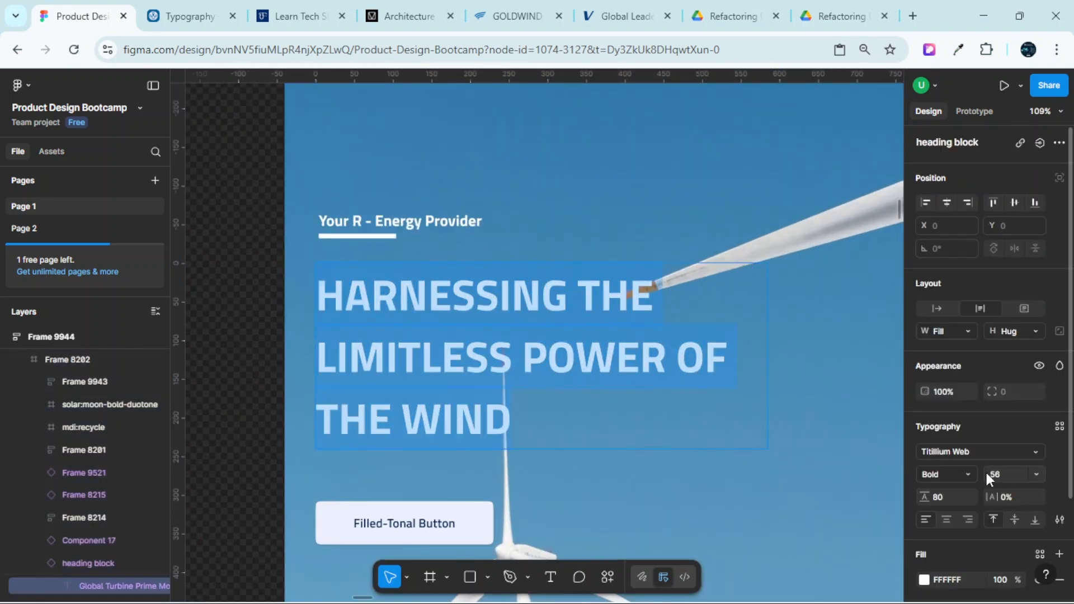
{"action": "left_click", "coordinate": [1003, 472]}
{"action": "type", "text": "64"}
{"action": "key", "text": "Return"}
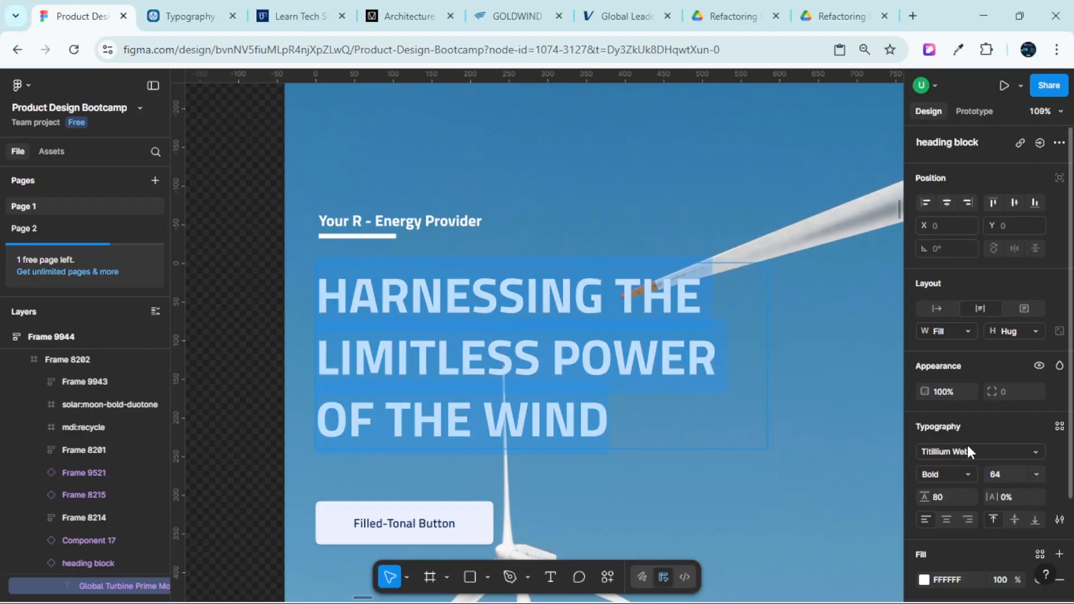
{"action": "left_click", "coordinate": [1002, 474]}
{"action": "type", "text": "72"}
{"action": "key", "text": "Return"}
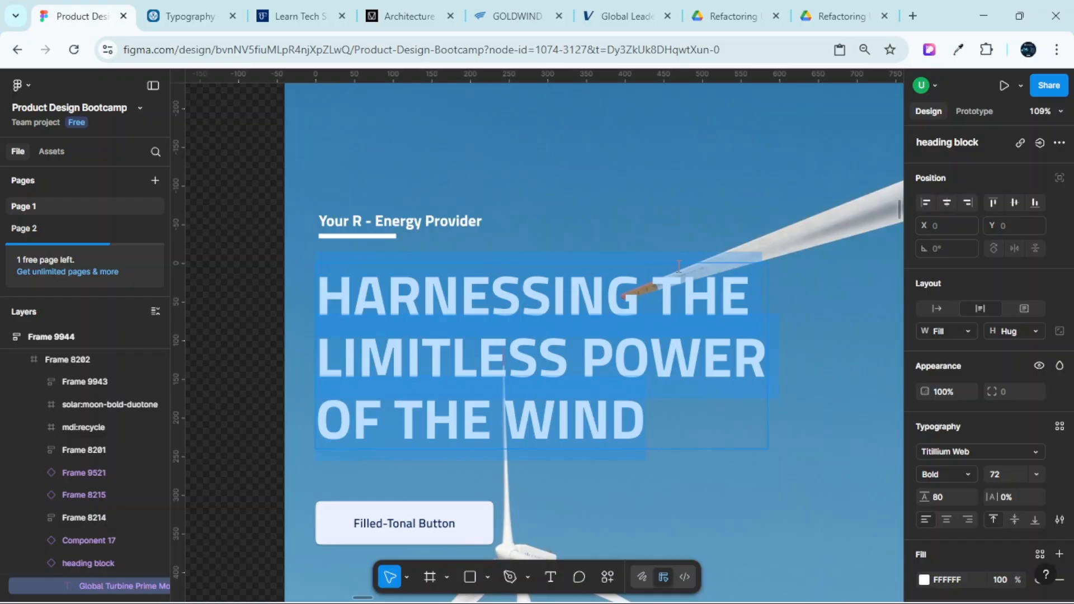
{"action": "scroll", "coordinate": [671, 269], "scroll_direction": "down", "scroll_amount": 10}
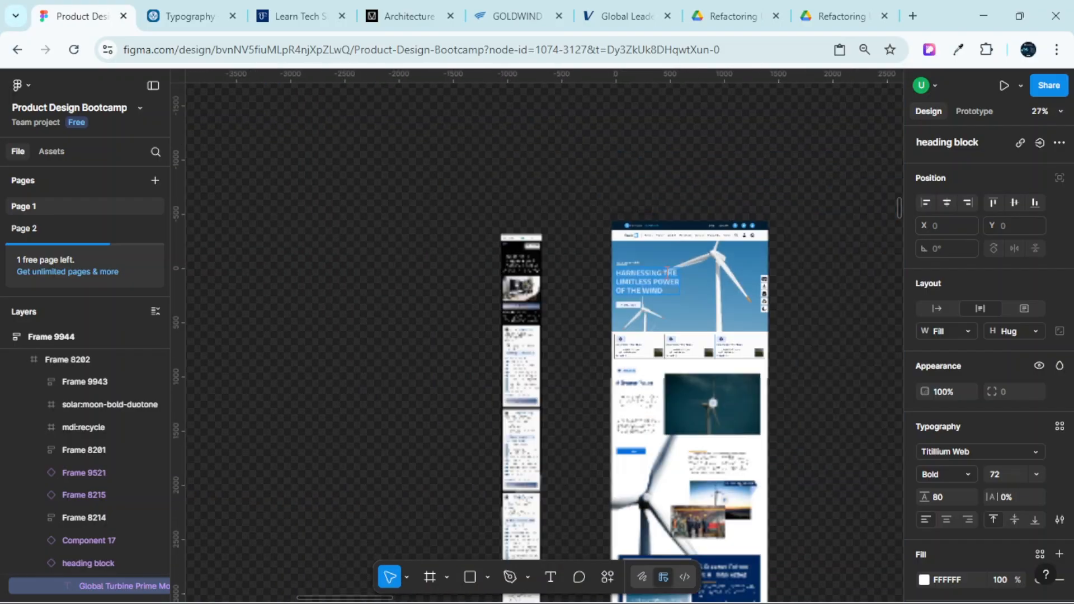
{"action": "scroll", "coordinate": [670, 274], "scroll_direction": "up", "scroll_amount": 10}
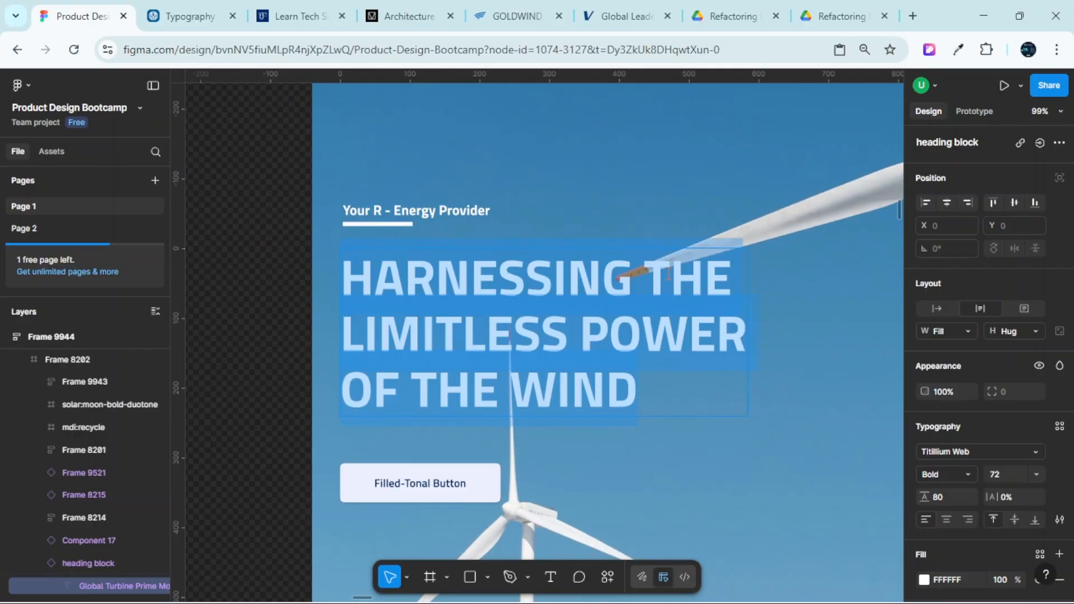
{"action": "scroll", "coordinate": [658, 271], "scroll_direction": "down", "scroll_amount": 10}
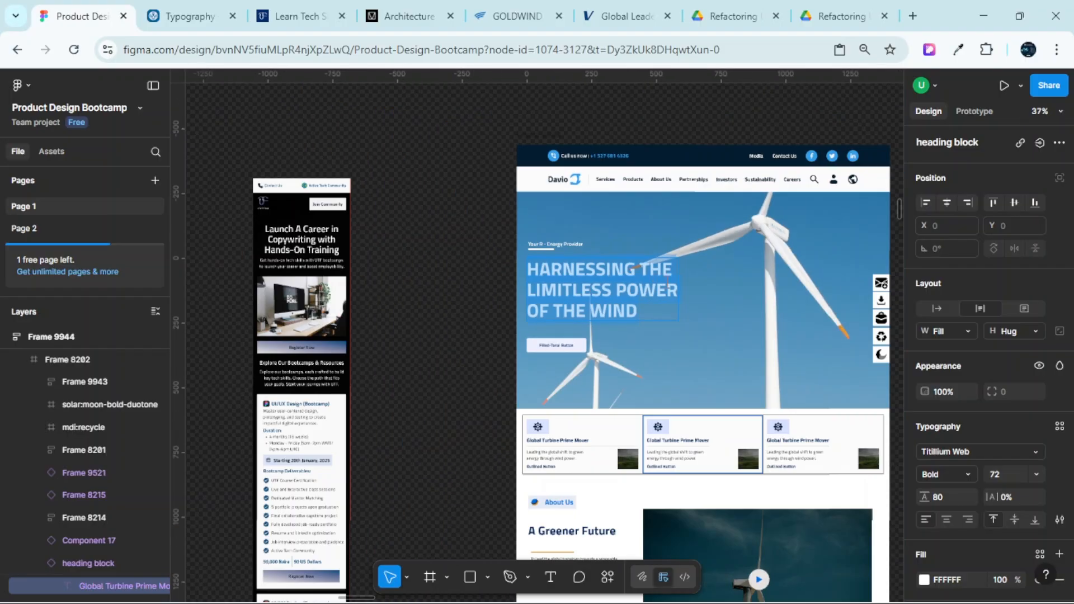
Compare the Display text sizes in the adjusted duplicate typography frame with those in the original frame
{"action": "scroll", "coordinate": [711, 307], "scroll_direction": "right", "scroll_amount": 10}
{"action": "scroll", "coordinate": [711, 308], "scroll_direction": "right", "scroll_amount": 4}
{"action": "scroll", "coordinate": [679, 319], "scroll_direction": "down", "scroll_amount": 8}
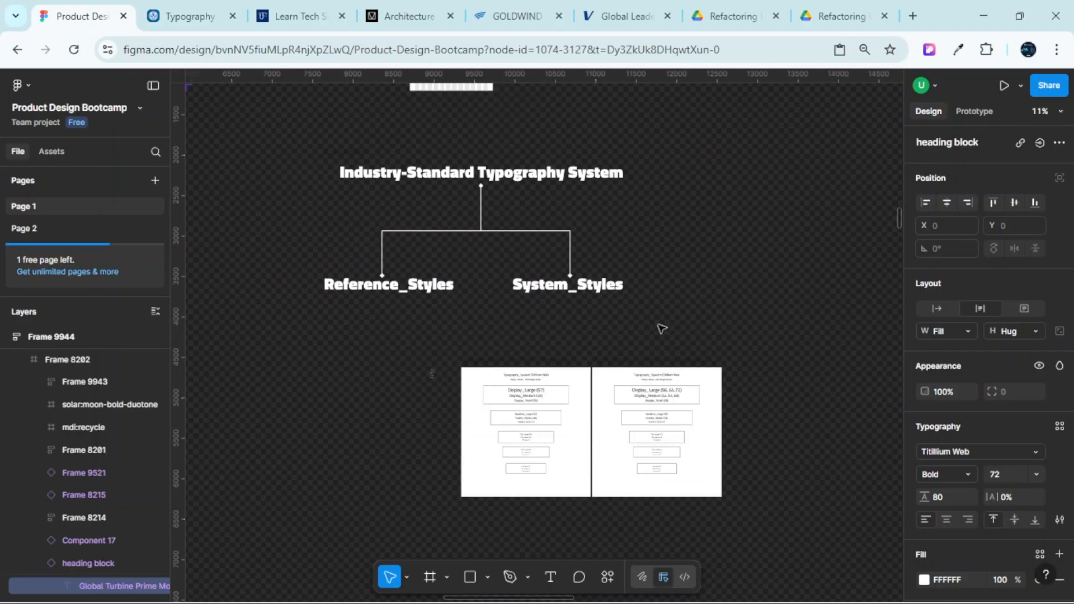
{"action": "scroll", "coordinate": [688, 197], "scroll_direction": "up", "scroll_amount": 5}
{"action": "scroll", "coordinate": [688, 197], "scroll_direction": "up", "scroll_amount": 5}
{"action": "scroll", "coordinate": [728, 263], "scroll_direction": "up", "scroll_amount": 3}
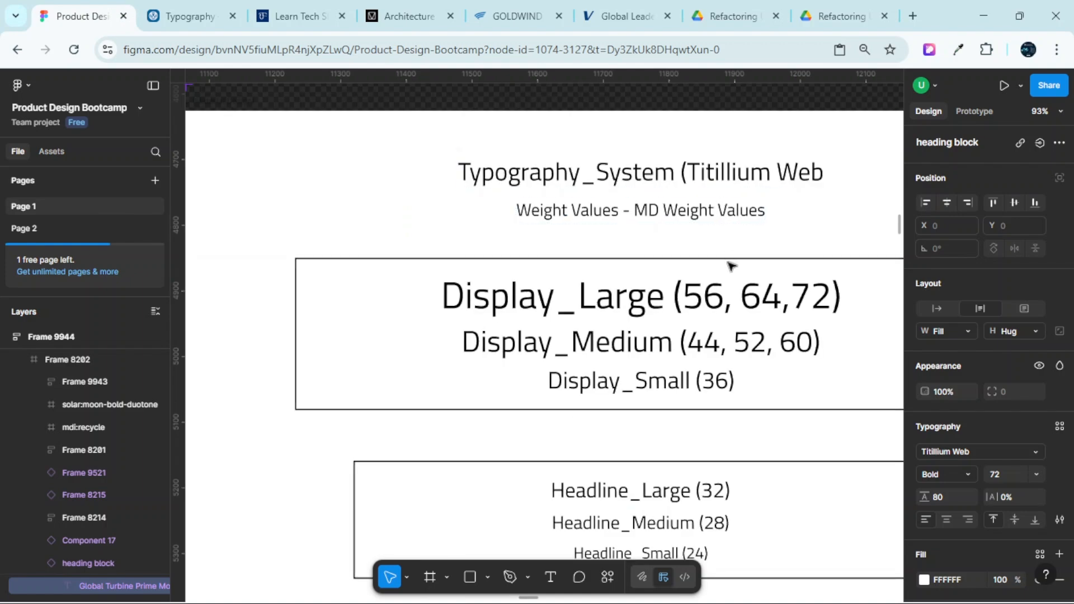
{"action": "scroll", "coordinate": [473, 269], "scroll_direction": "up", "scroll_amount": 5}
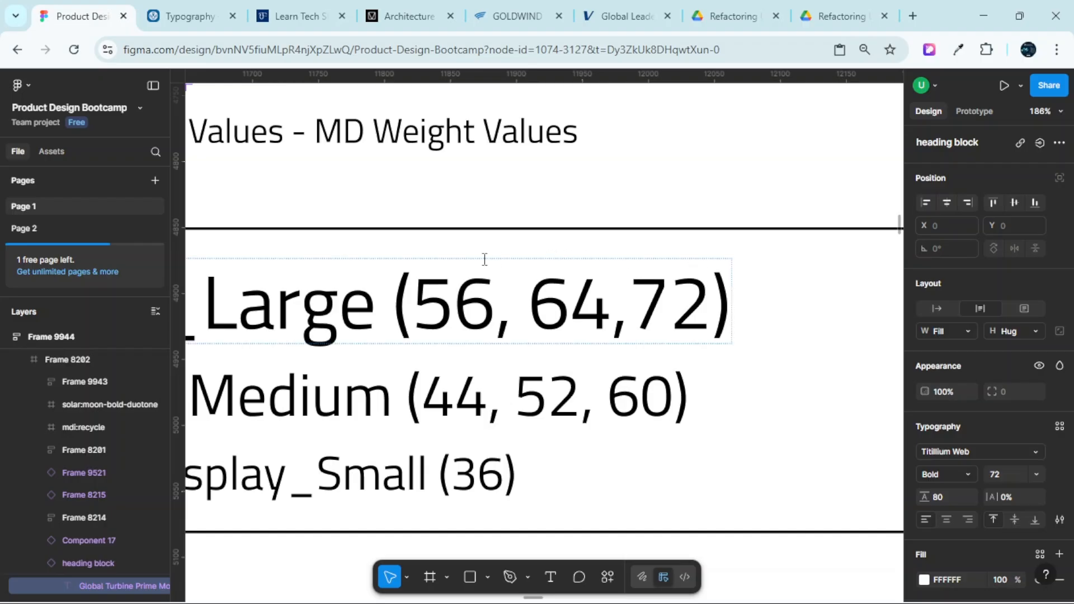
{"action": "scroll", "coordinate": [572, 281], "scroll_direction": "down", "scroll_amount": 5}
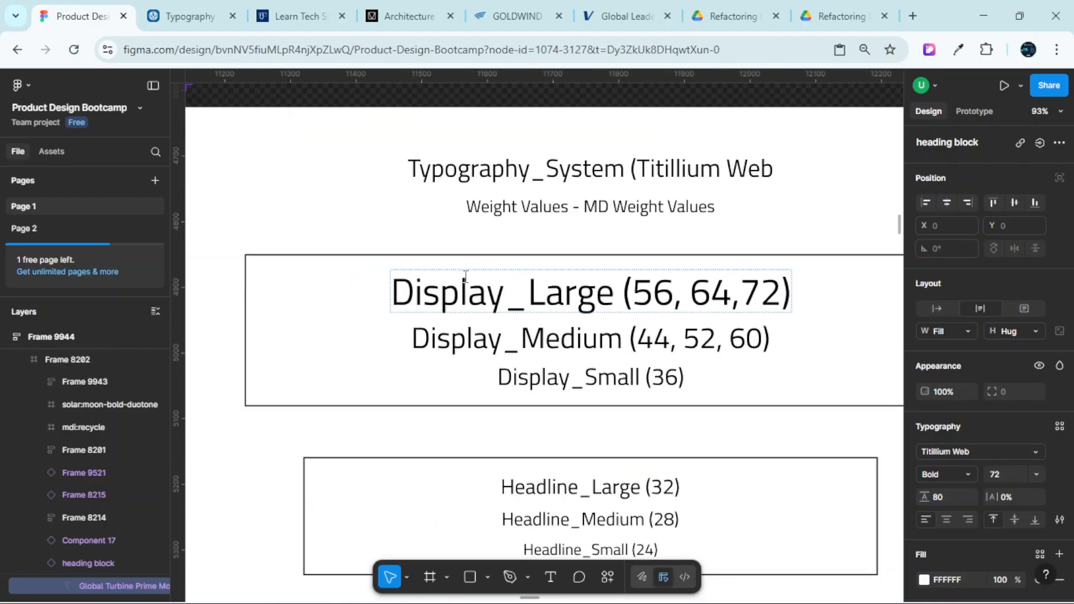
{"action": "scroll", "coordinate": [659, 282], "scroll_direction": "up", "scroll_amount": 2}
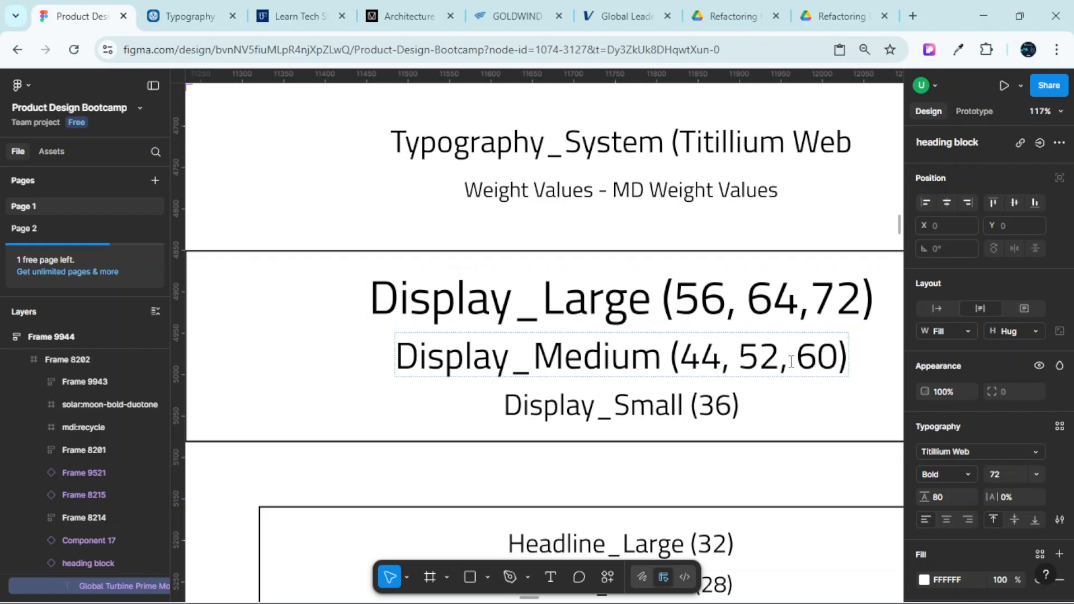
{"action": "scroll", "coordinate": [772, 361], "scroll_direction": "down", "scroll_amount": 2}
{"action": "scroll", "coordinate": [750, 353], "scroll_direction": "down", "scroll_amount": 8}
{"action": "scroll", "coordinate": [725, 352], "scroll_direction": "up", "scroll_amount": 8}
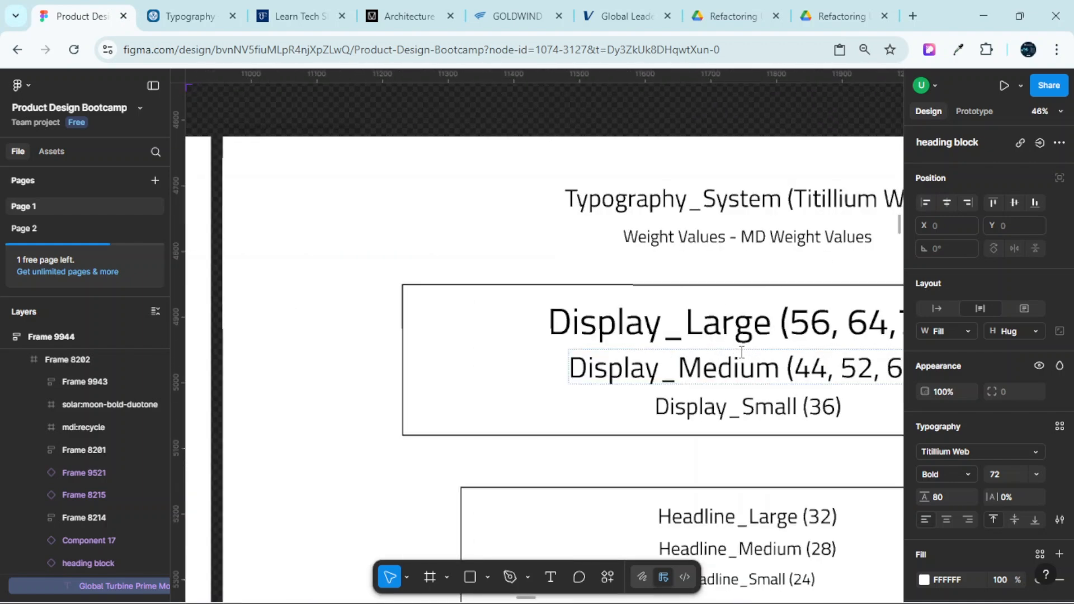
{"action": "scroll", "coordinate": [736, 351], "scroll_direction": "left", "scroll_amount": 8}
{"action": "scroll", "coordinate": [737, 354], "scroll_direction": "left", "scroll_amount": 6}
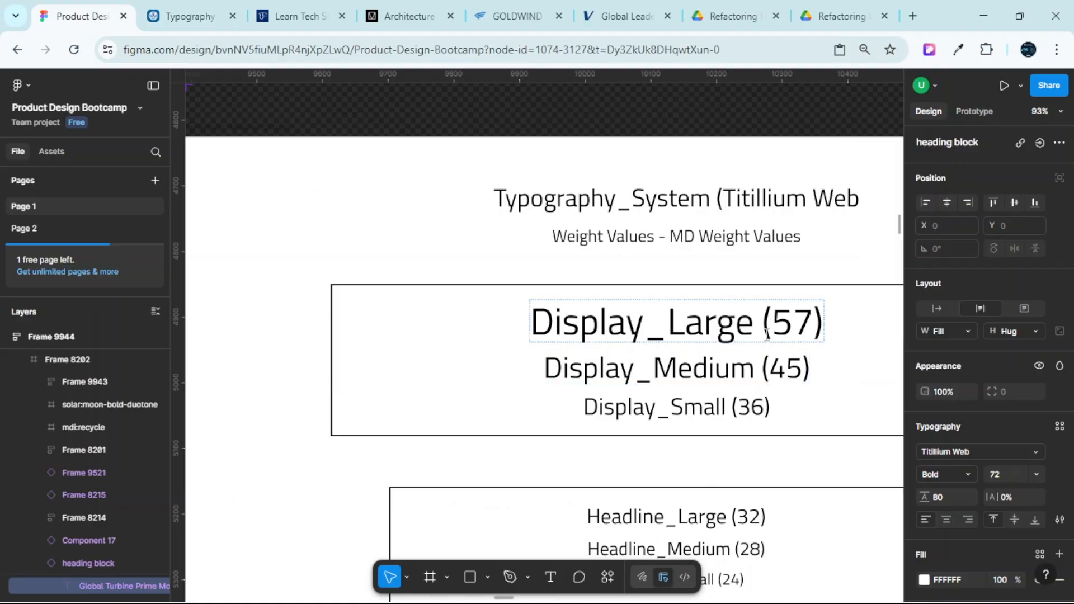
{"action": "scroll", "coordinate": [783, 319], "scroll_direction": "up", "scroll_amount": 3}
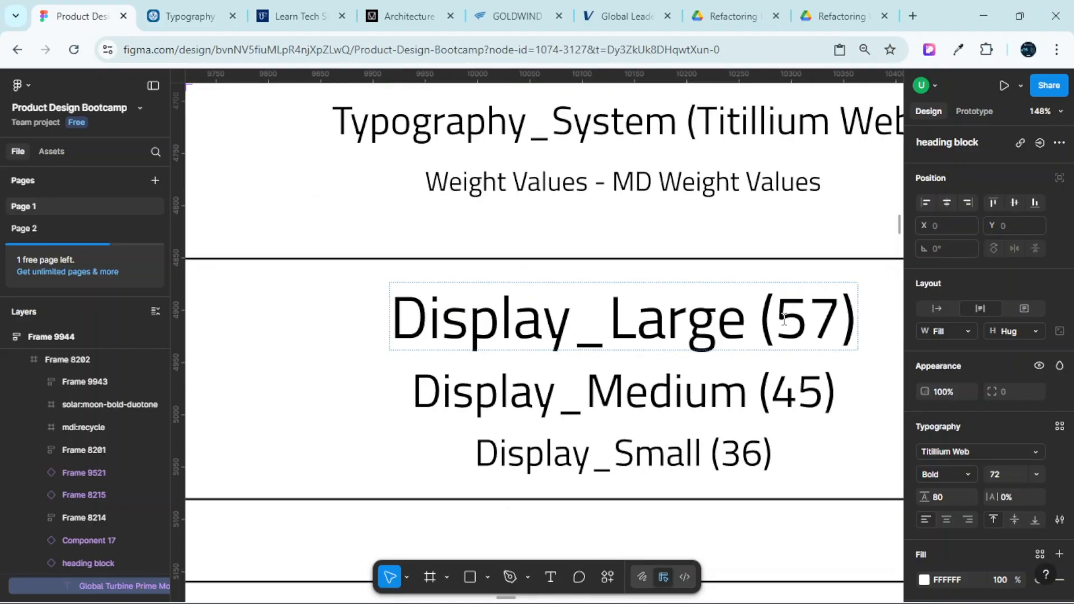
{"action": "scroll", "coordinate": [957, 448], "scroll_direction": "down", "scroll_amount": 2}
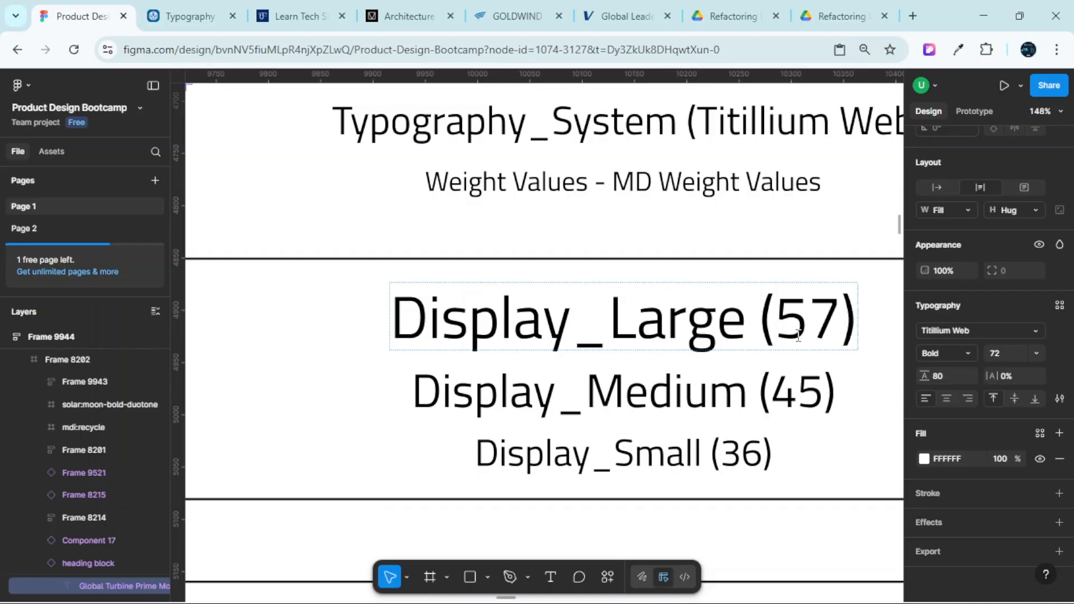
Inspect the font size and line height of the original frame's Display_Large and Display_Medium texts
{"action": "scroll", "coordinate": [717, 328], "scroll_direction": "right", "scroll_amount": 3}
{"action": "double_click", "coordinate": [713, 326]}
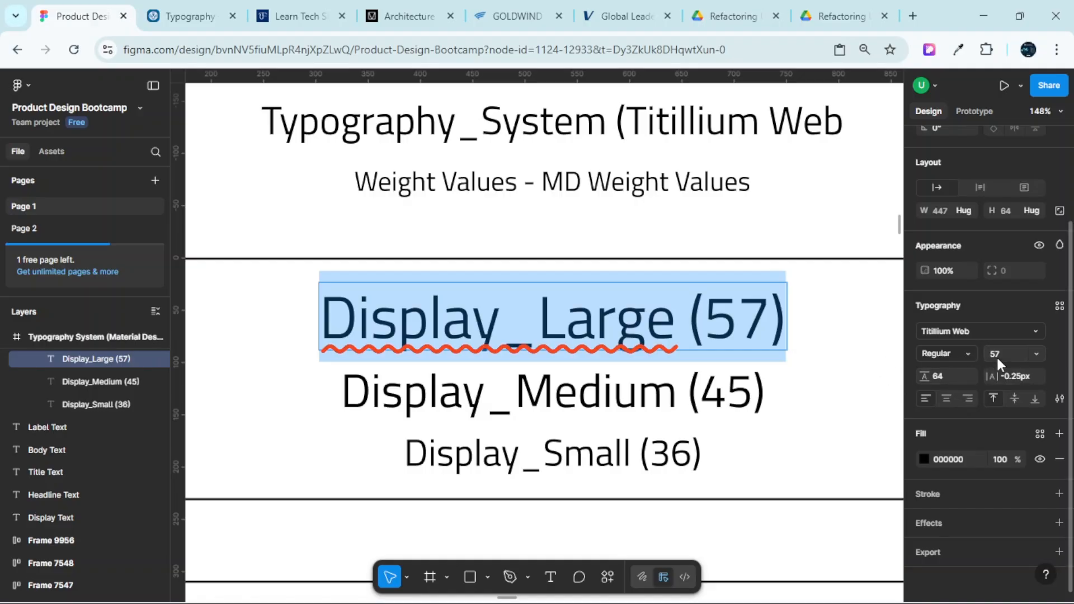
{"action": "double_click", "coordinate": [747, 390]}
{"action": "left_click", "coordinate": [747, 390]}
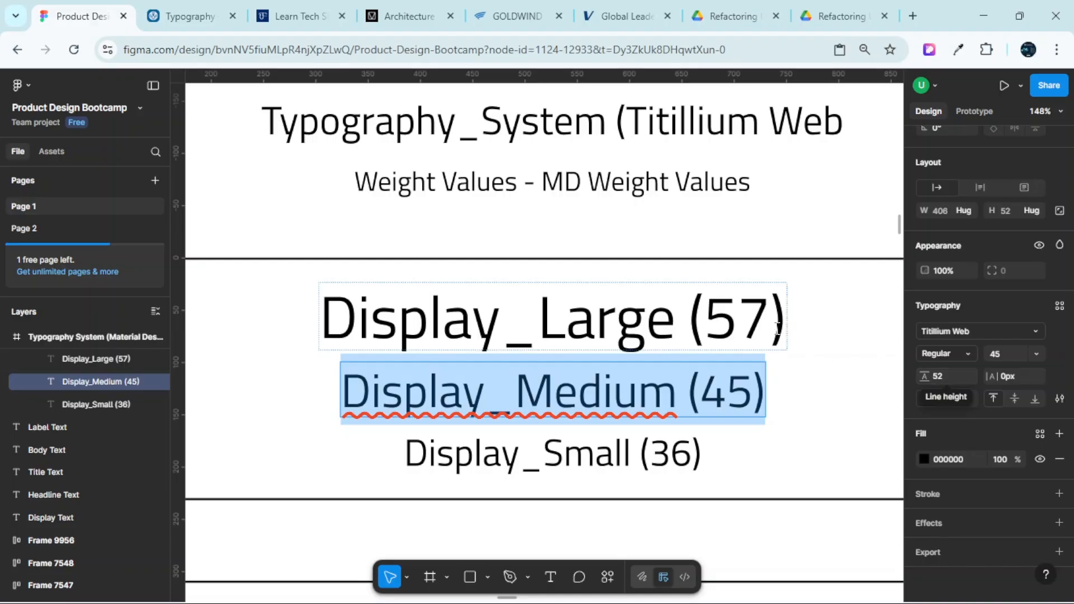
Go back to the wind energy page and set the hero heading's font size to 56
{"action": "scroll", "coordinate": [690, 364], "scroll_direction": "down", "scroll_amount": 5}
{"action": "scroll", "coordinate": [690, 364], "scroll_direction": "down", "scroll_amount": 10}
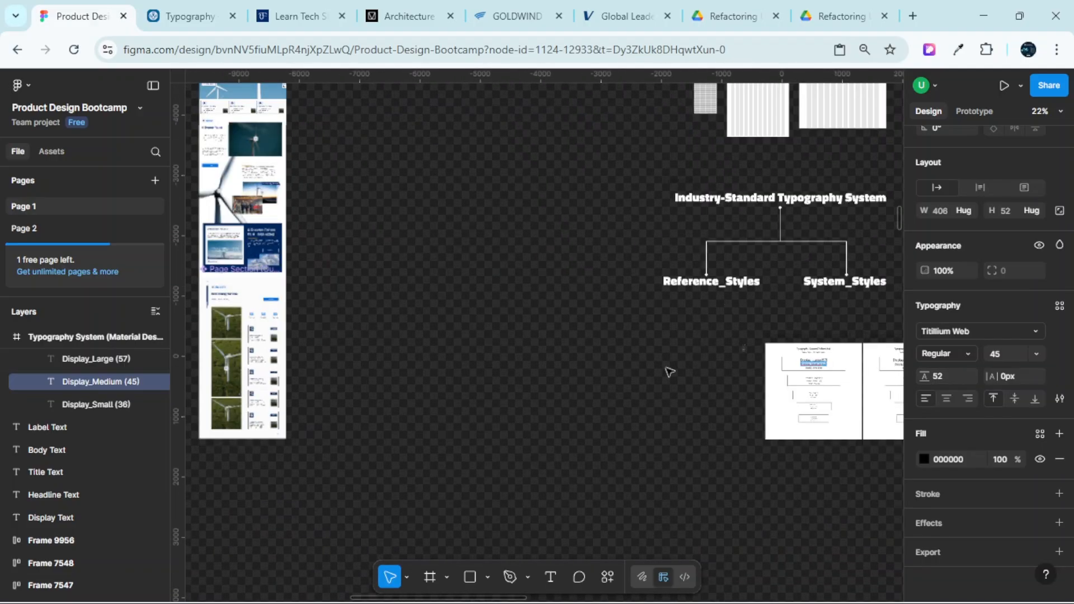
{"action": "scroll", "coordinate": [554, 250], "scroll_direction": "down", "scroll_amount": 3}
{"action": "scroll", "coordinate": [374, 328], "scroll_direction": "up", "scroll_amount": 12}
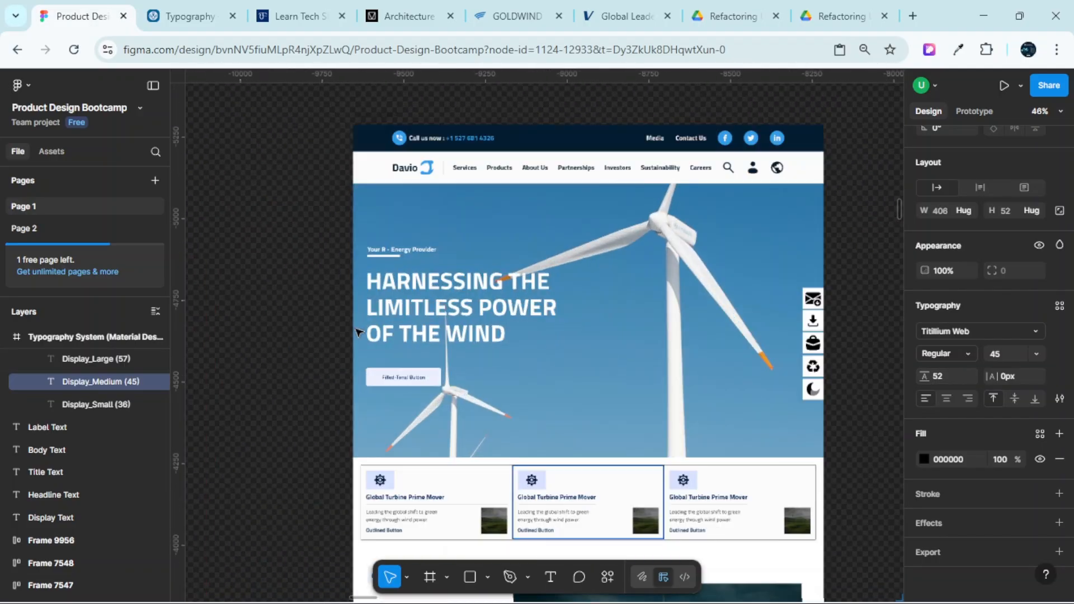
{"action": "left_click", "coordinate": [481, 311]}
{"action": "scroll", "coordinate": [481, 311], "scroll_direction": "up", "scroll_amount": 3}
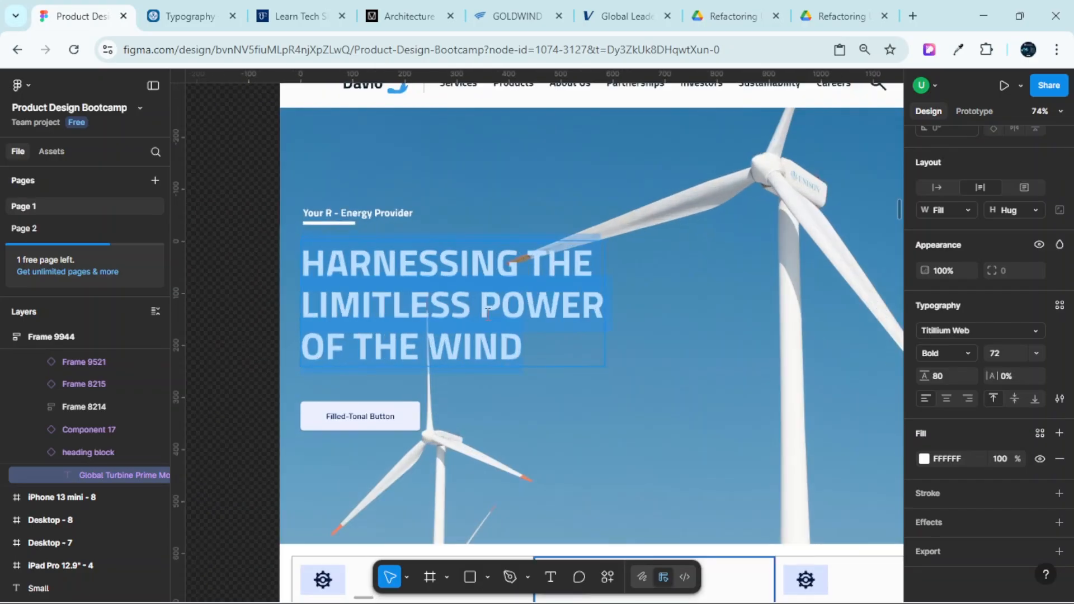
{"action": "left_click", "coordinate": [996, 358]}
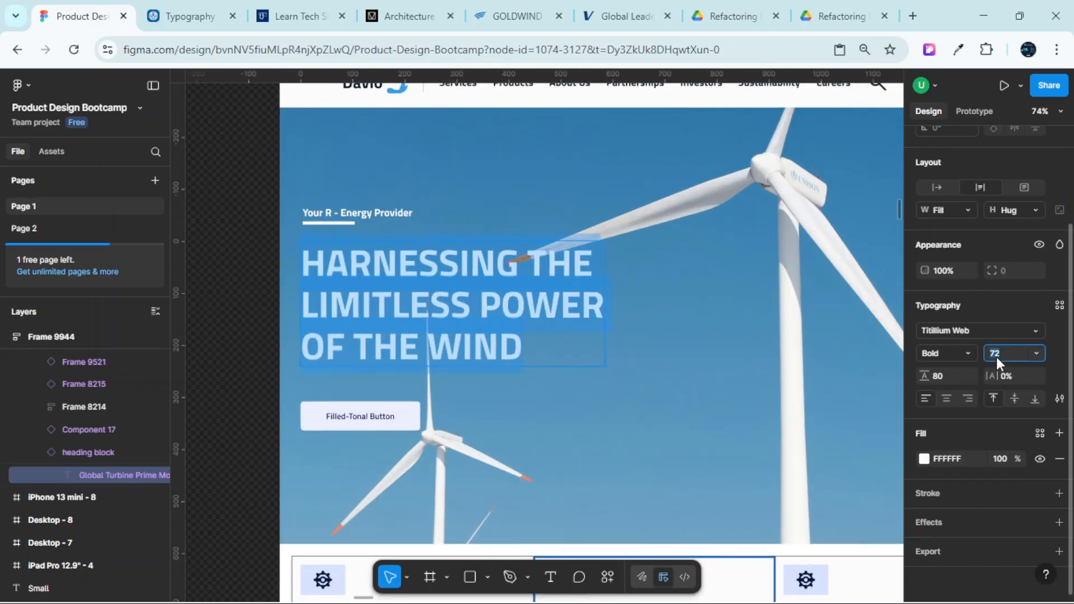
{"action": "key", "text": "Return"}
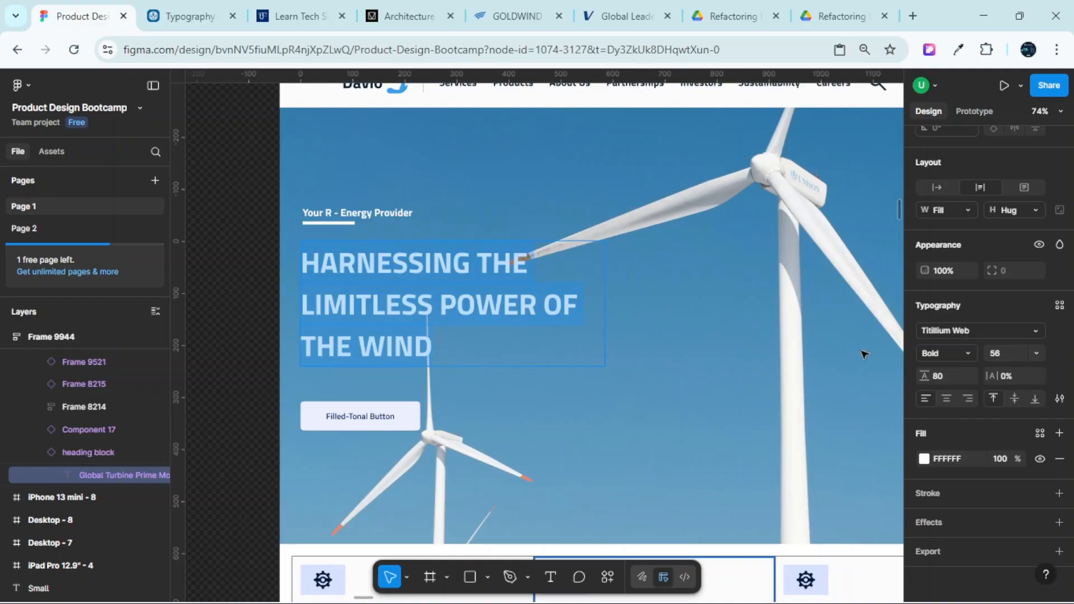
Set the hero heading's line height to 64
{"action": "left_click", "coordinate": [942, 374]}
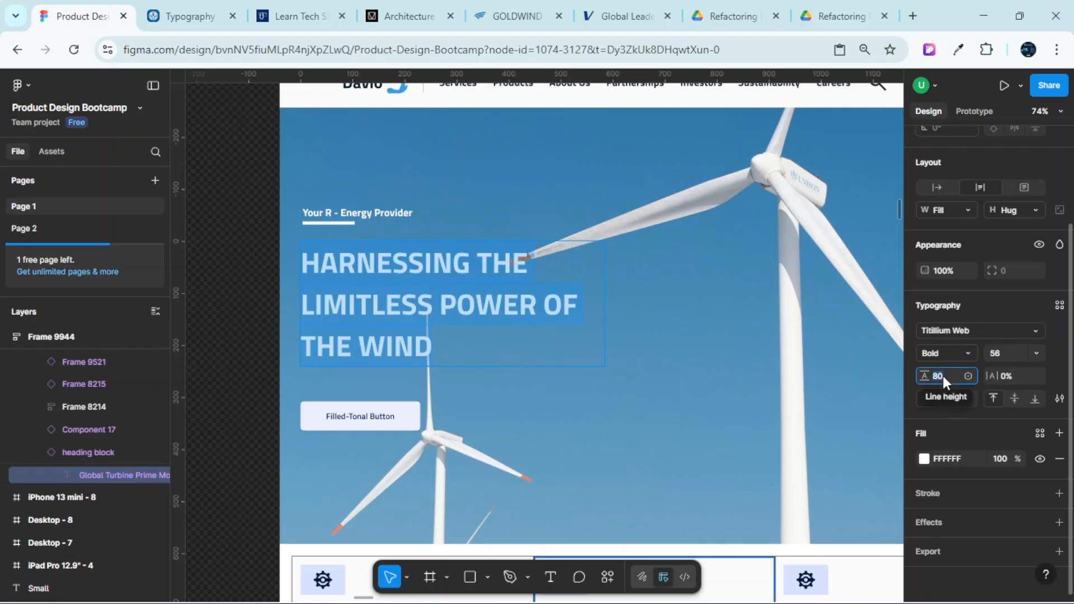
{"action": "key", "text": "Return"}
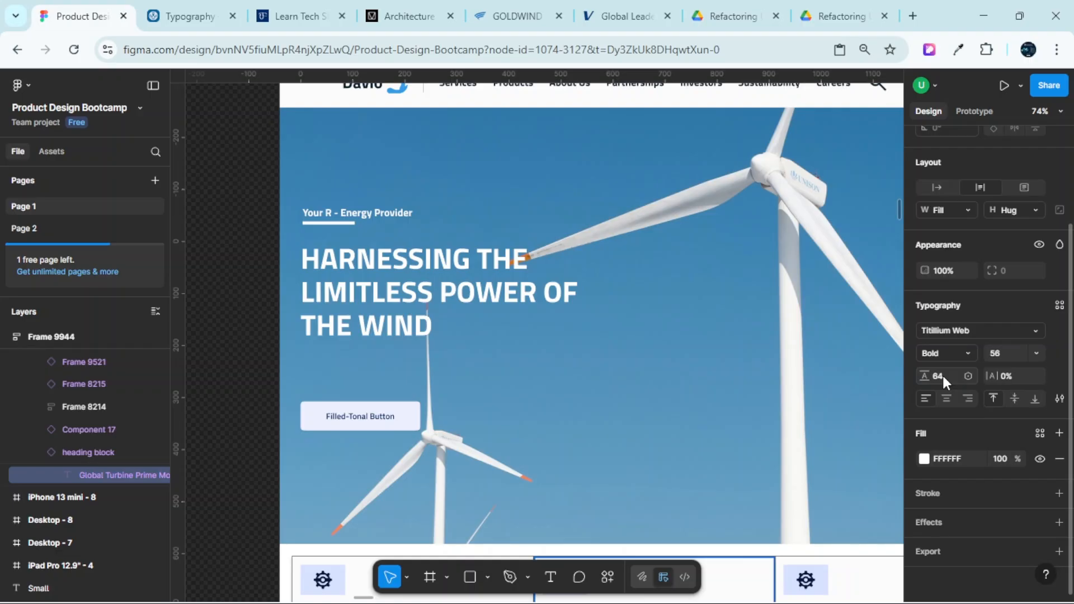
{"action": "scroll", "coordinate": [636, 219], "scroll_direction": "left", "scroll_amount": 4}
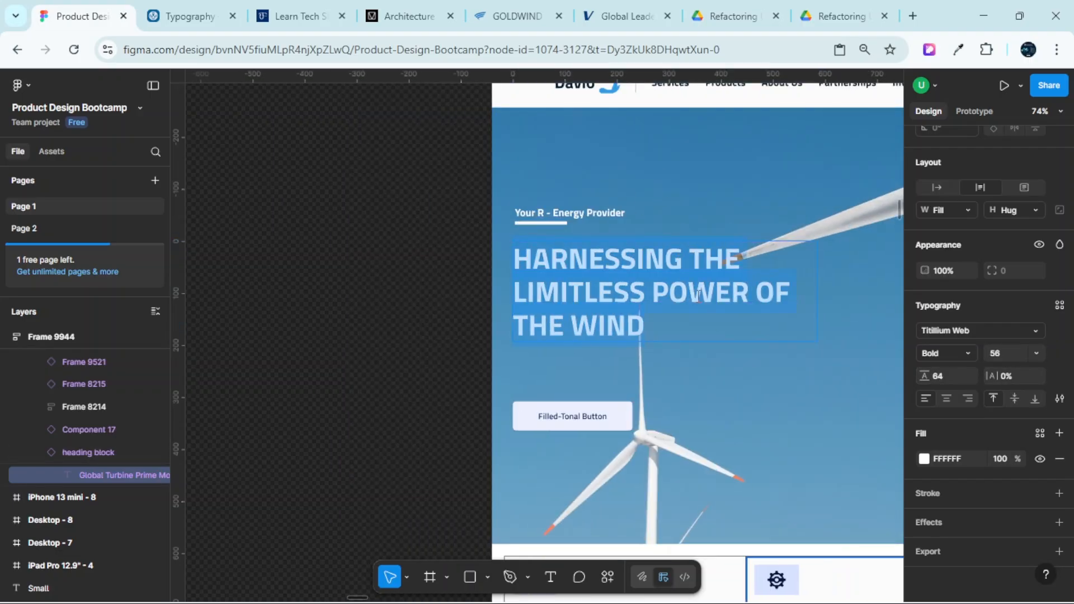
Set the hero heading's font size to 64 and its line height to 72
{"action": "left_click", "coordinate": [997, 351]}
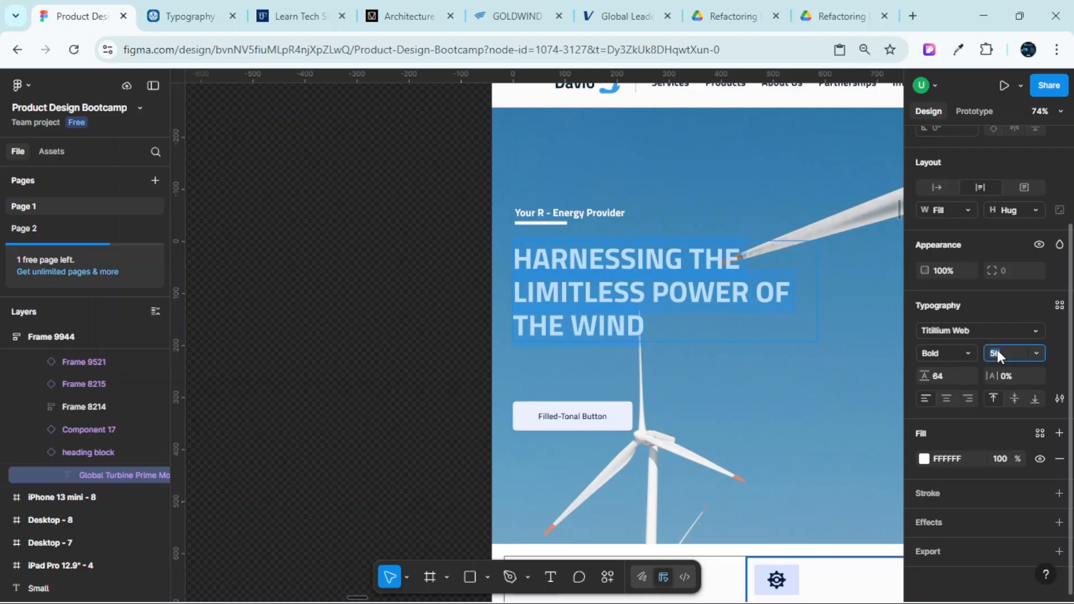
{"action": "type", "text": "64"}
{"action": "key", "text": "Return"}
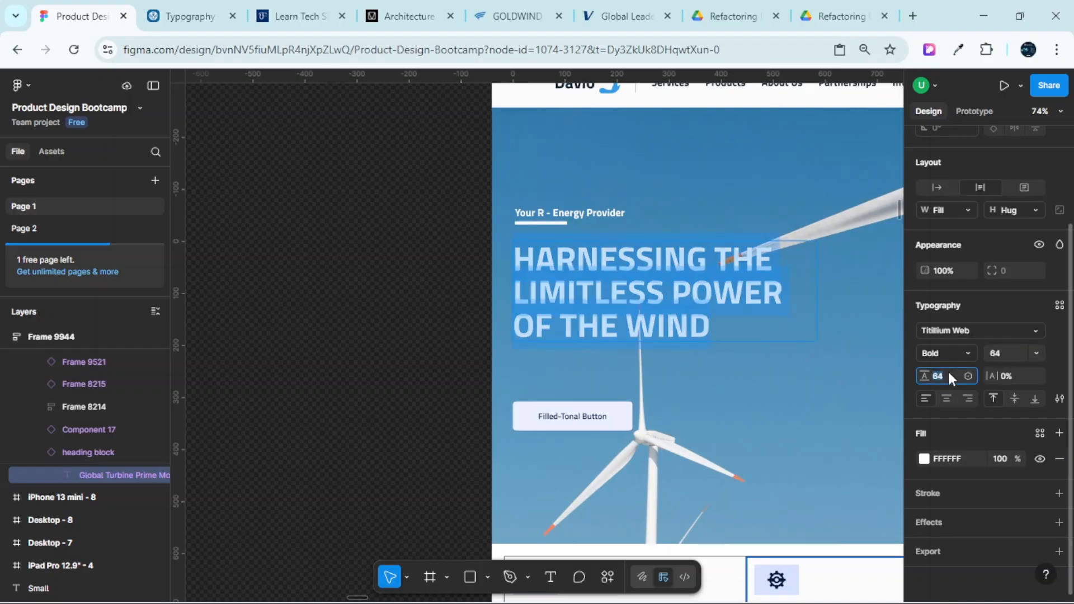
{"action": "type", "text": "72"}
{"action": "key", "text": "Return"}
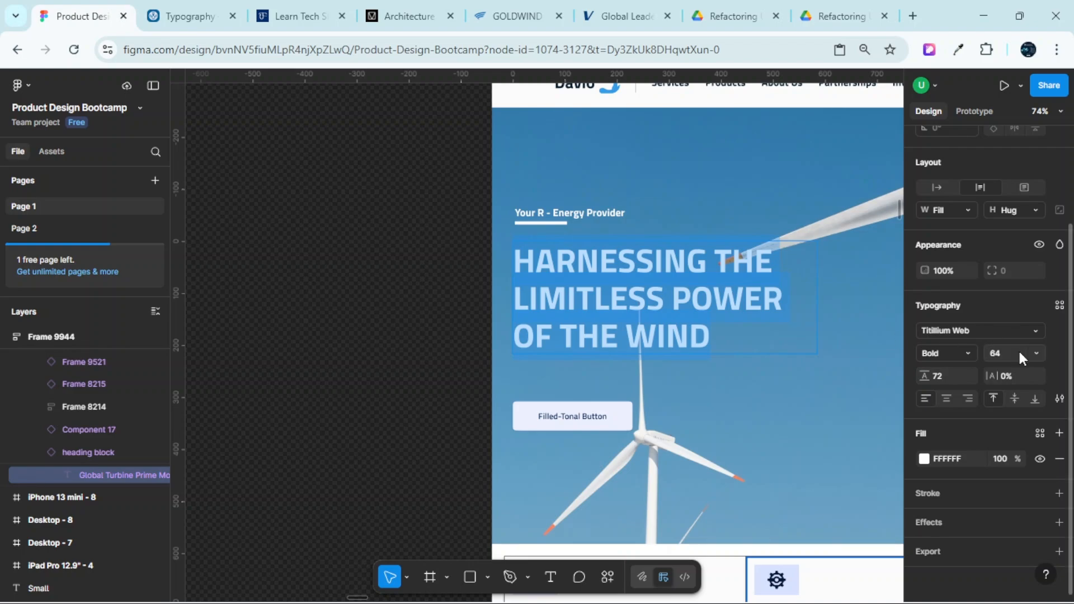
Set the hero heading's font size to 72 and its line height to 80
{"action": "left_click", "coordinate": [998, 351]}
{"action": "type", "text": "72"}
{"action": "key", "text": "Return"}
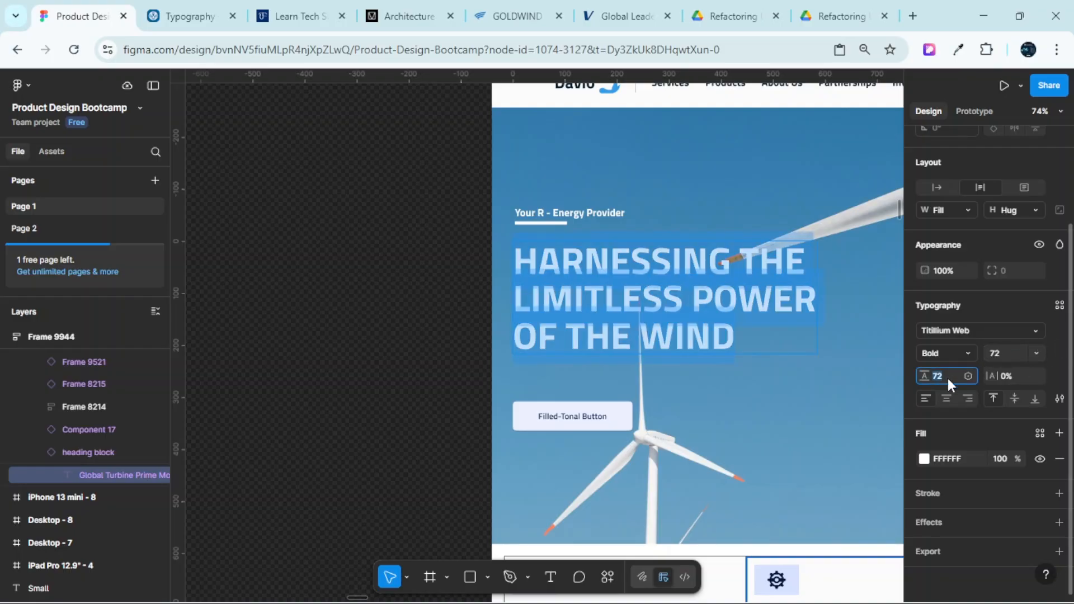
{"action": "type", "text": "80"}
{"action": "key", "text": "Return"}
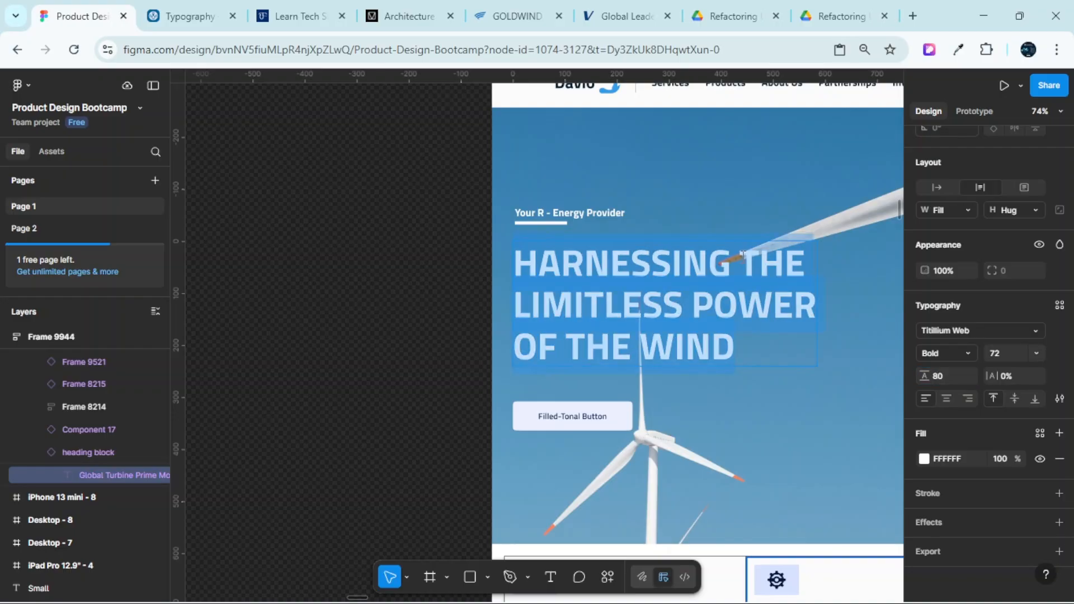
Return to the adjusted duplicate typography frame and extend the Display_Small label's sizes to (28, 36)
{"action": "scroll", "coordinate": [732, 208], "scroll_direction": "down", "scroll_amount": 3}
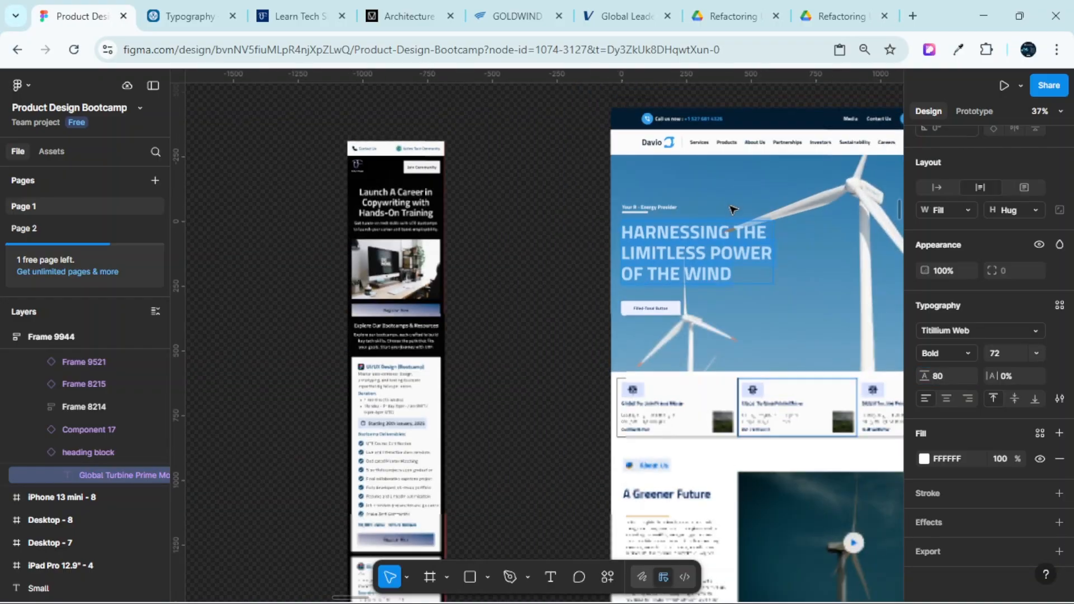
{"action": "scroll", "coordinate": [732, 208], "scroll_direction": "up", "scroll_amount": 3}
{"action": "scroll", "coordinate": [733, 209], "scroll_direction": "down", "scroll_amount": 10}
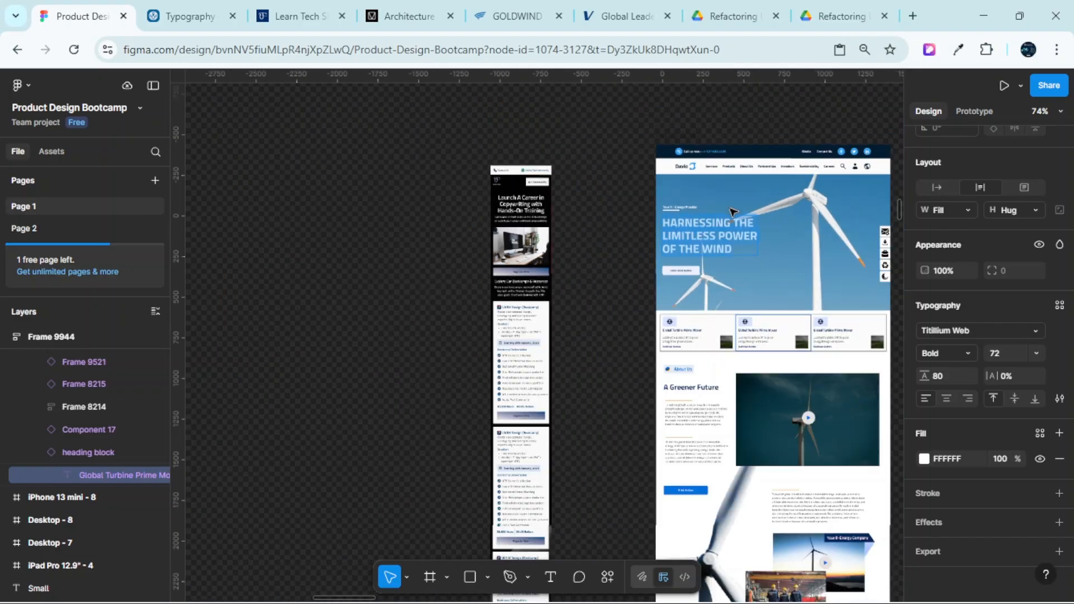
{"action": "scroll", "coordinate": [728, 235], "scroll_direction": "right", "scroll_amount": 5}
{"action": "scroll", "coordinate": [481, 233], "scroll_direction": "down", "scroll_amount": 5}
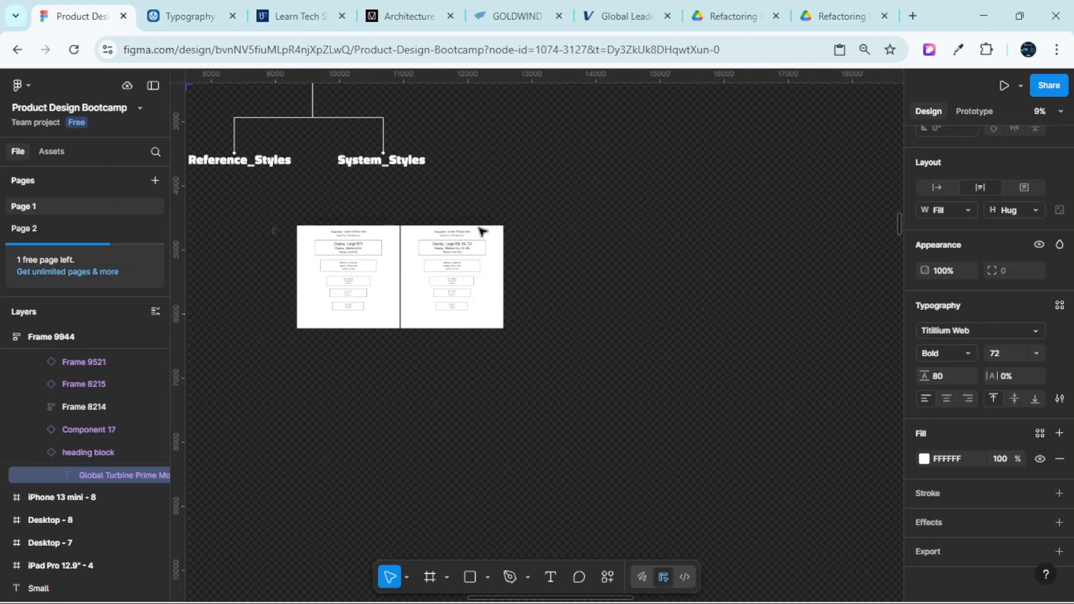
{"action": "scroll", "coordinate": [507, 263], "scroll_direction": "up", "scroll_amount": 9}
{"action": "scroll", "coordinate": [613, 185], "scroll_direction": "up", "scroll_amount": 3}
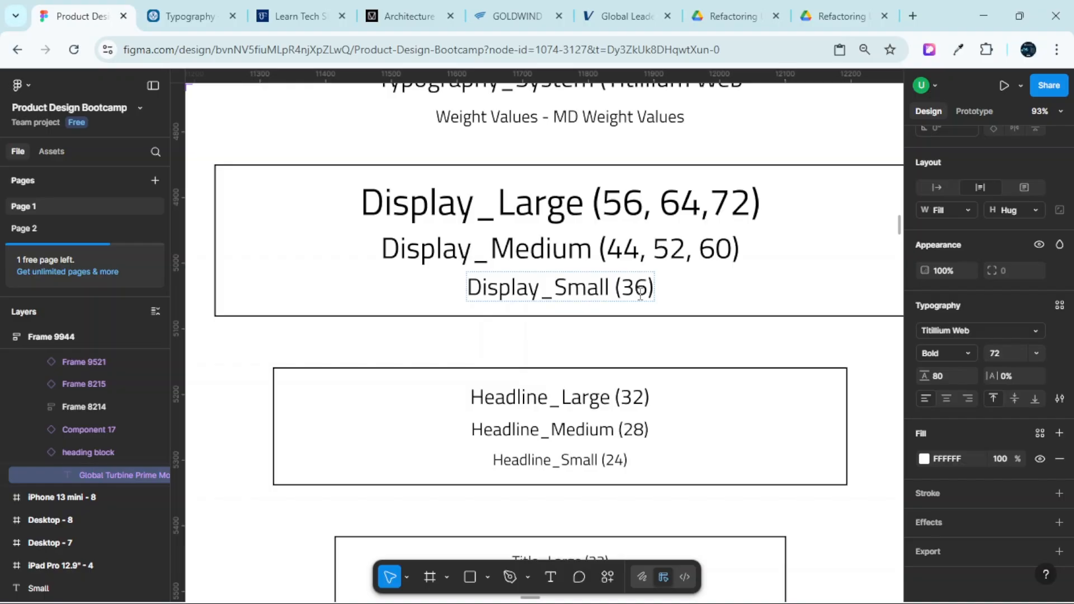
{"action": "scroll", "coordinate": [603, 288], "scroll_direction": "up", "scroll_amount": 5}
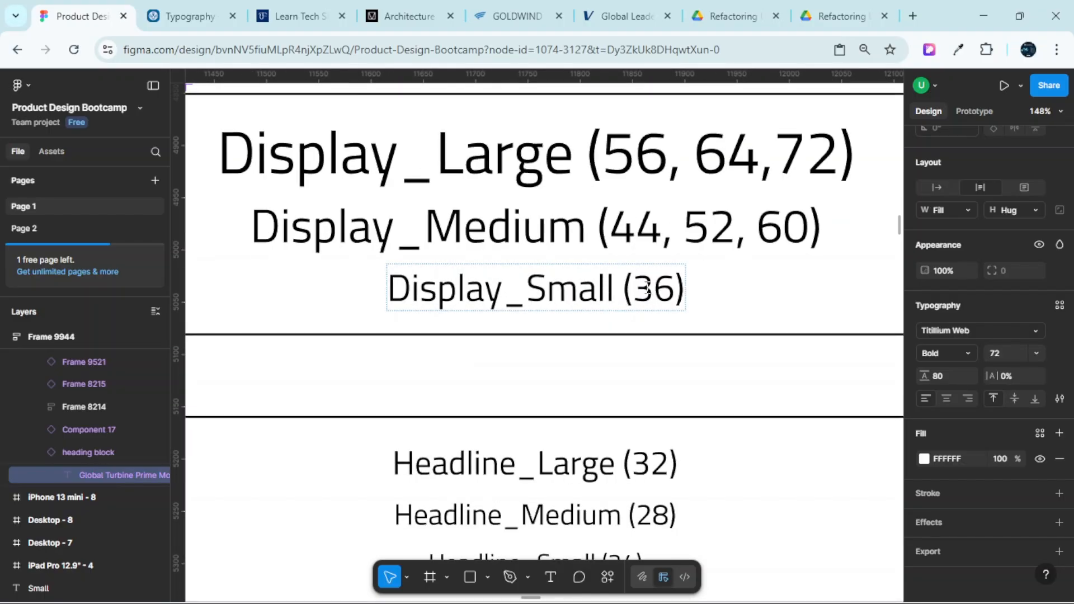
{"action": "double_click", "coordinate": [647, 289]}
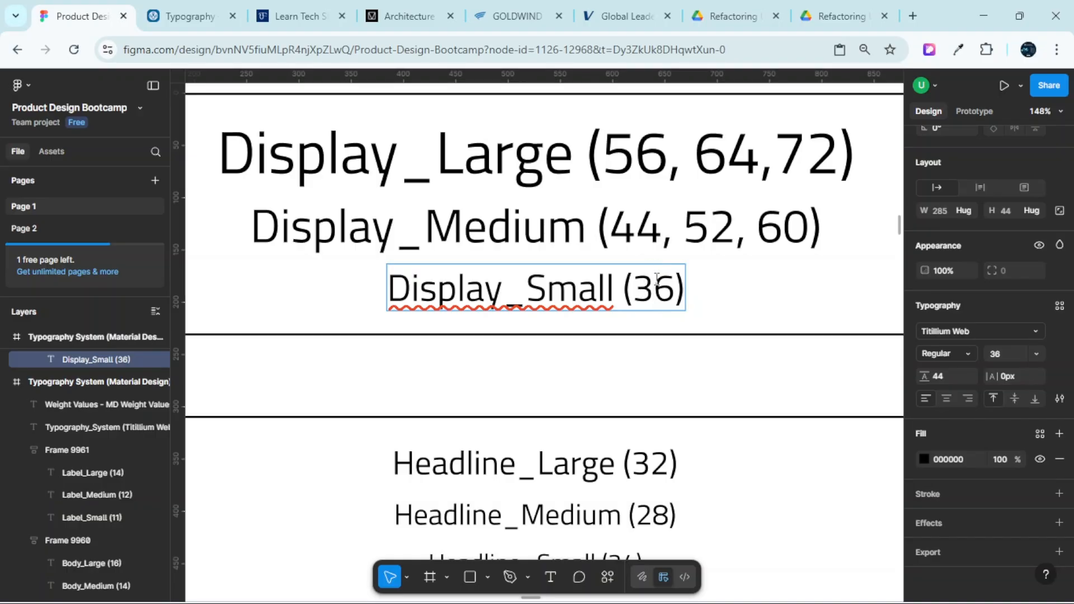
{"action": "left_click", "coordinate": [642, 290]}
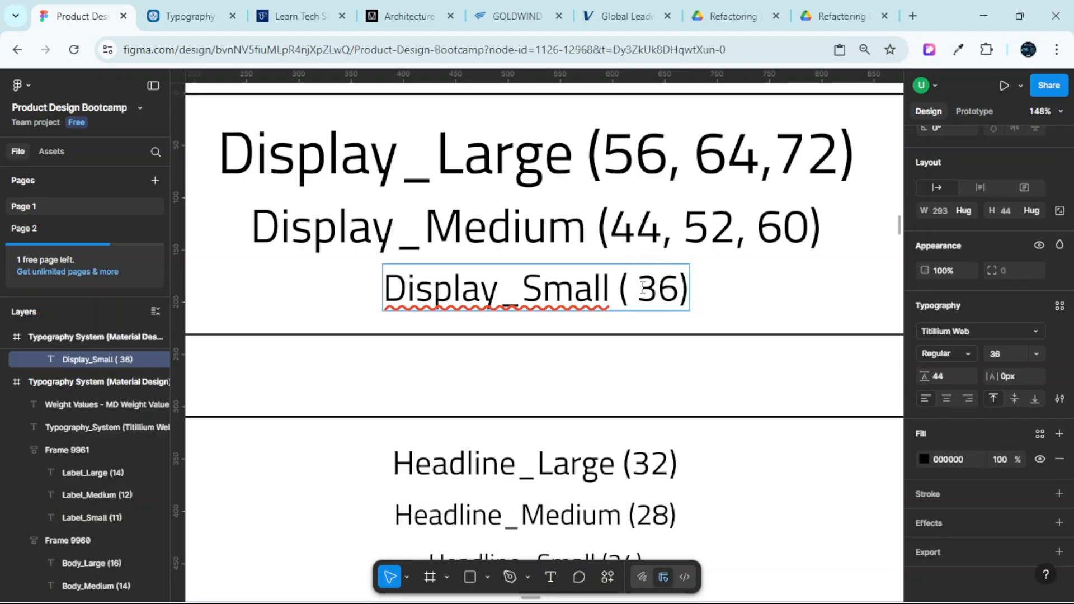
{"action": "key", "text": "Left"}
{"action": "type", "text": "28"}
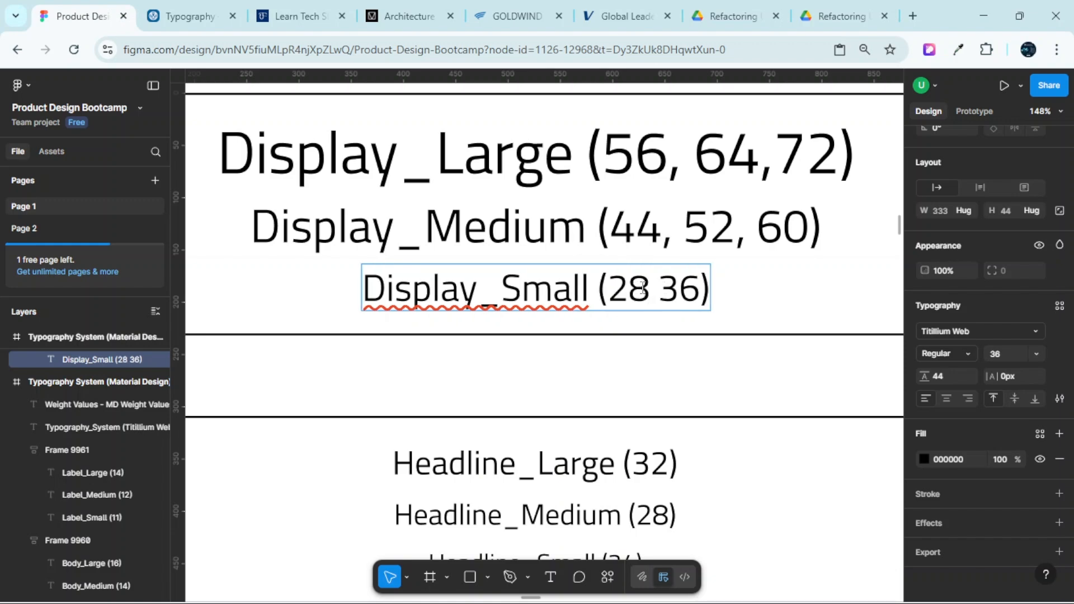
{"action": "type", "text": ","}
Add 20 as the first size in the Display_Small label so it reads "Display_Small (20, 28, 36)"
{"action": "key", "text": "Left"}
{"action": "key", "text": "Left"}
{"action": "key", "text": "Left"}
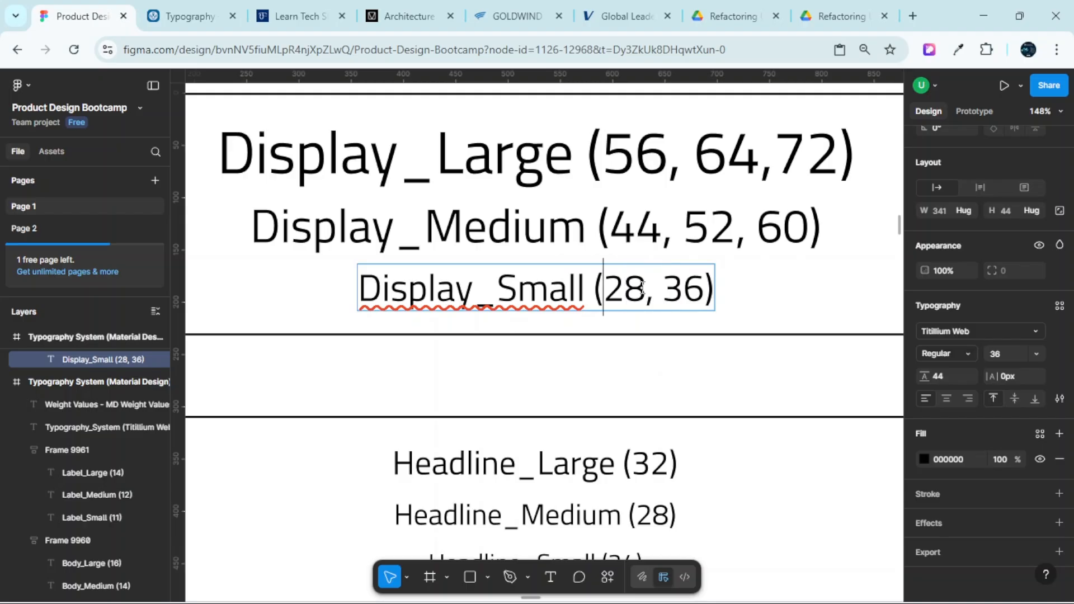
{"action": "type", "text": "("}
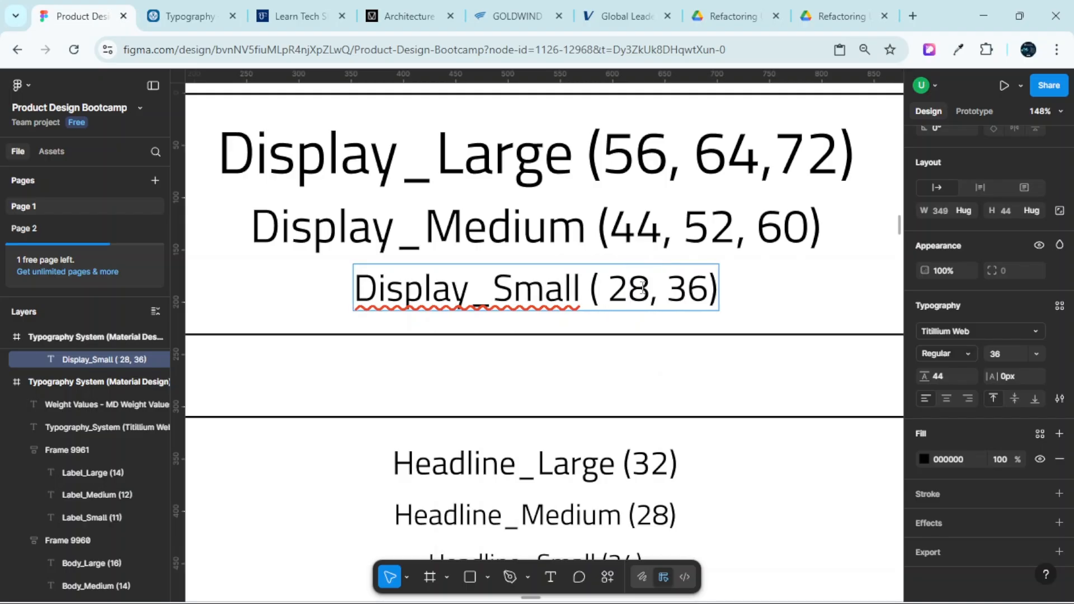
{"action": "type", "text": "20"}
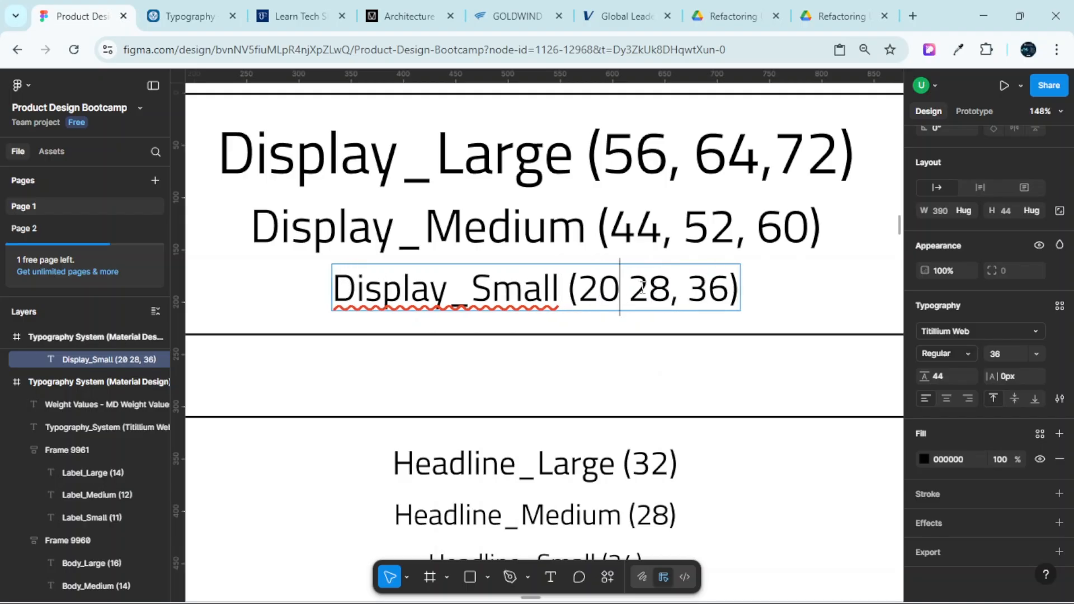
{"action": "type", "text": ","}
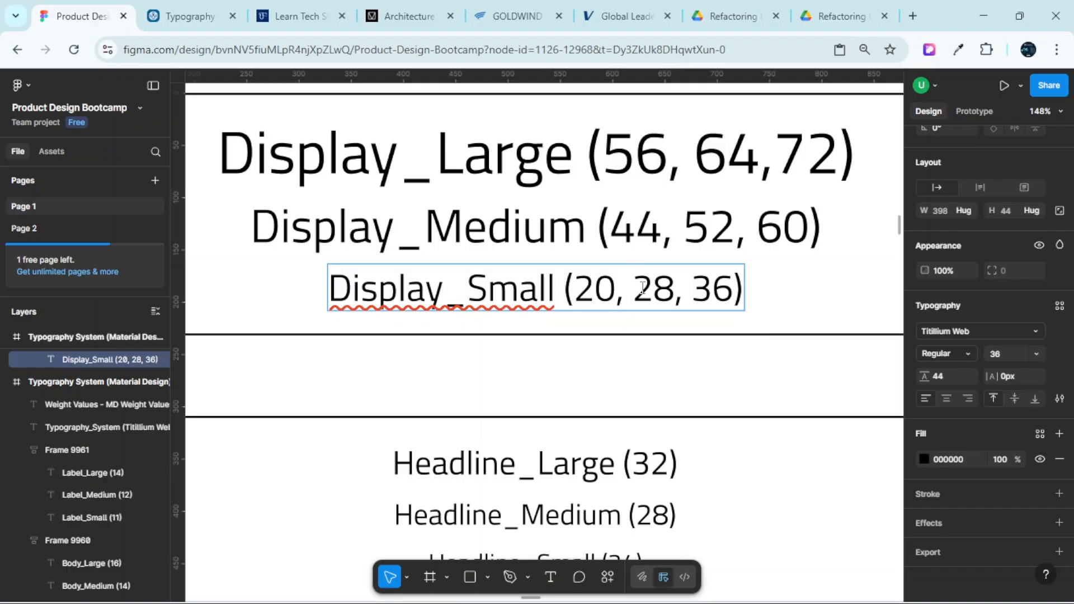
Inspect the font size and line height of the adjusted frame's Display_Large, Display_Medium and Display_Small texts
{"action": "scroll", "coordinate": [704, 295], "scroll_direction": "down", "scroll_amount": 5}
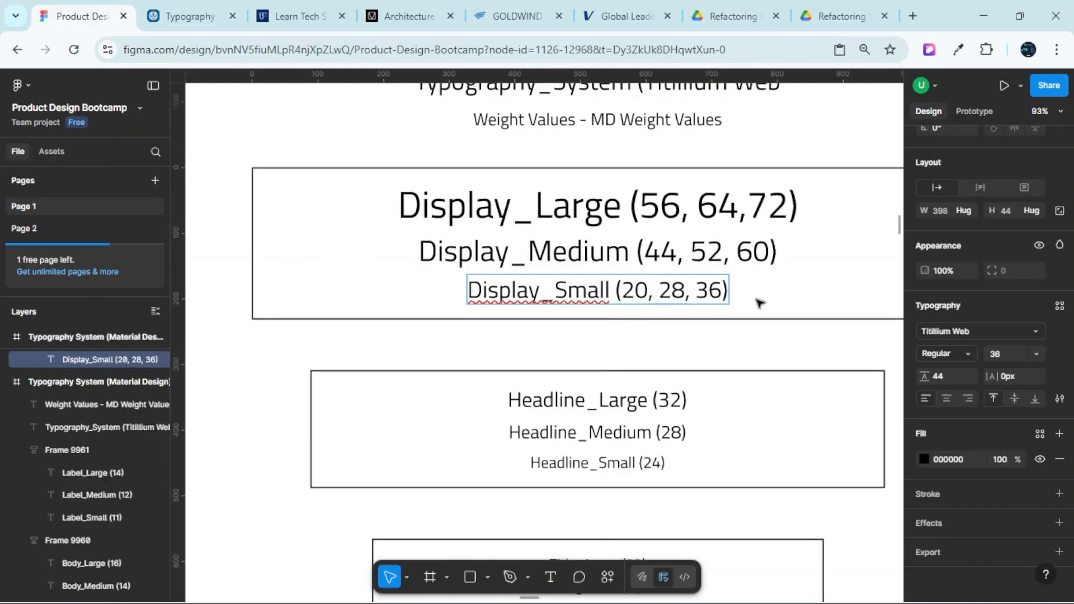
{"action": "scroll", "coordinate": [757, 303], "scroll_direction": "up", "scroll_amount": 3}
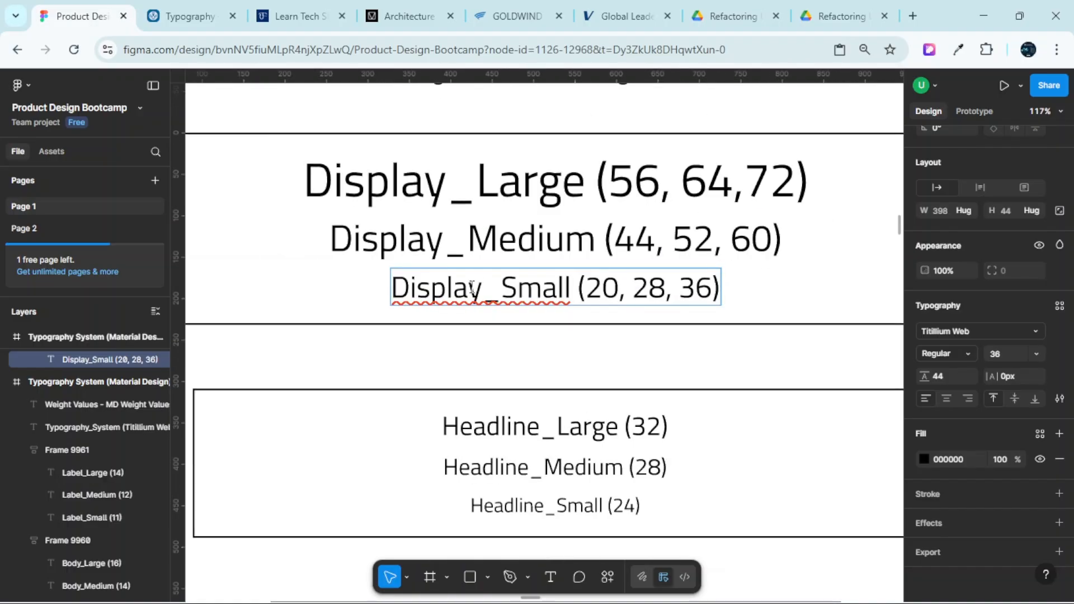
{"action": "scroll", "coordinate": [484, 312], "scroll_direction": "down", "scroll_amount": 3}
{"action": "scroll", "coordinate": [484, 312], "scroll_direction": "up", "scroll_amount": 3}
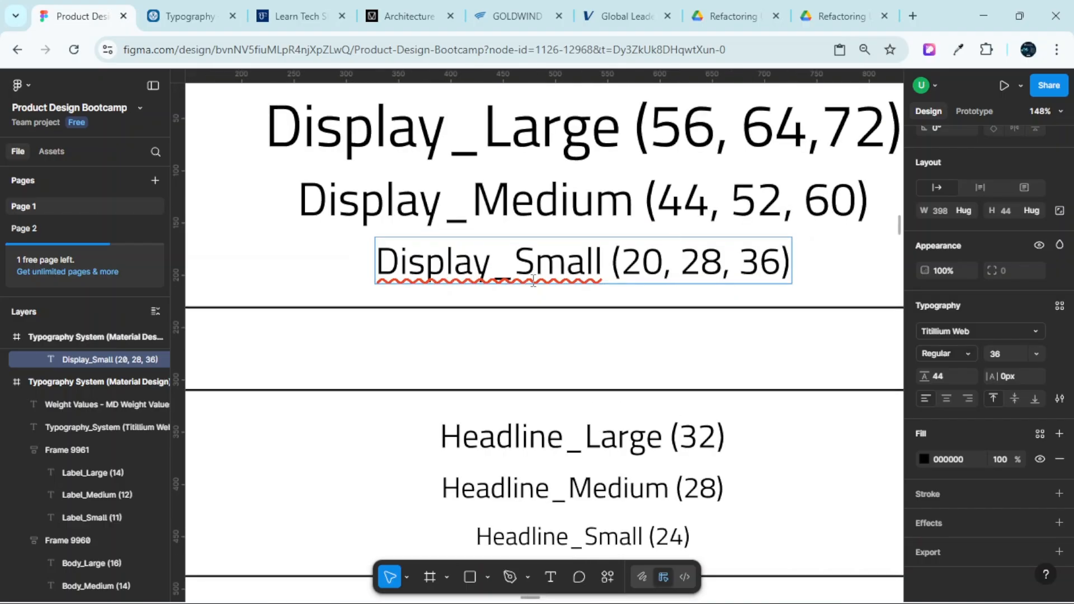
{"action": "scroll", "coordinate": [503, 302], "scroll_direction": "up", "scroll_amount": 2}
{"action": "scroll", "coordinate": [549, 289], "scroll_direction": "down", "scroll_amount": 2}
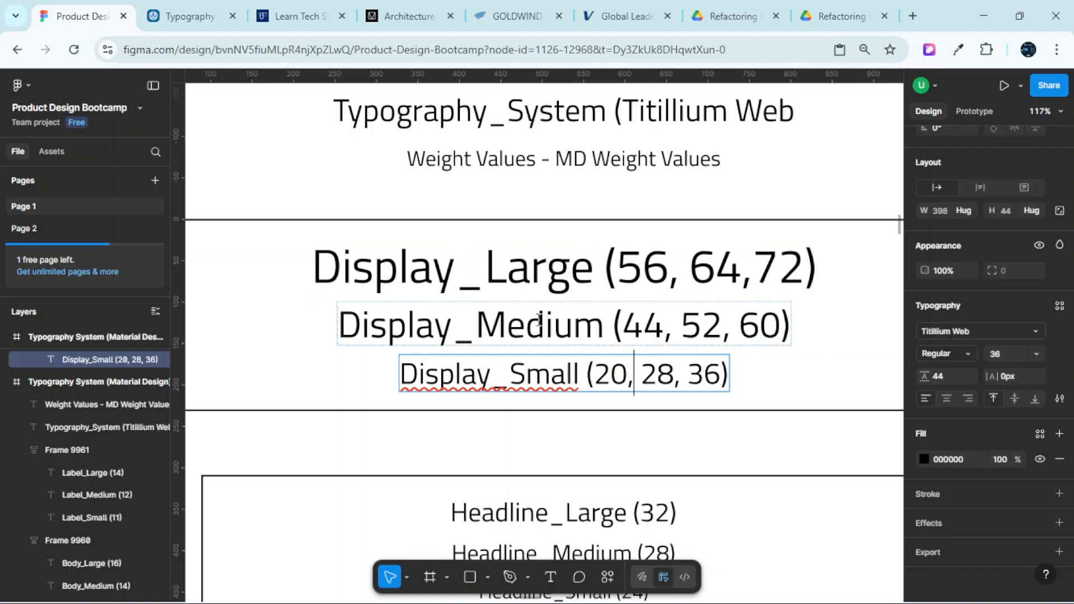
{"action": "scroll", "coordinate": [538, 319], "scroll_direction": "down", "scroll_amount": 2}
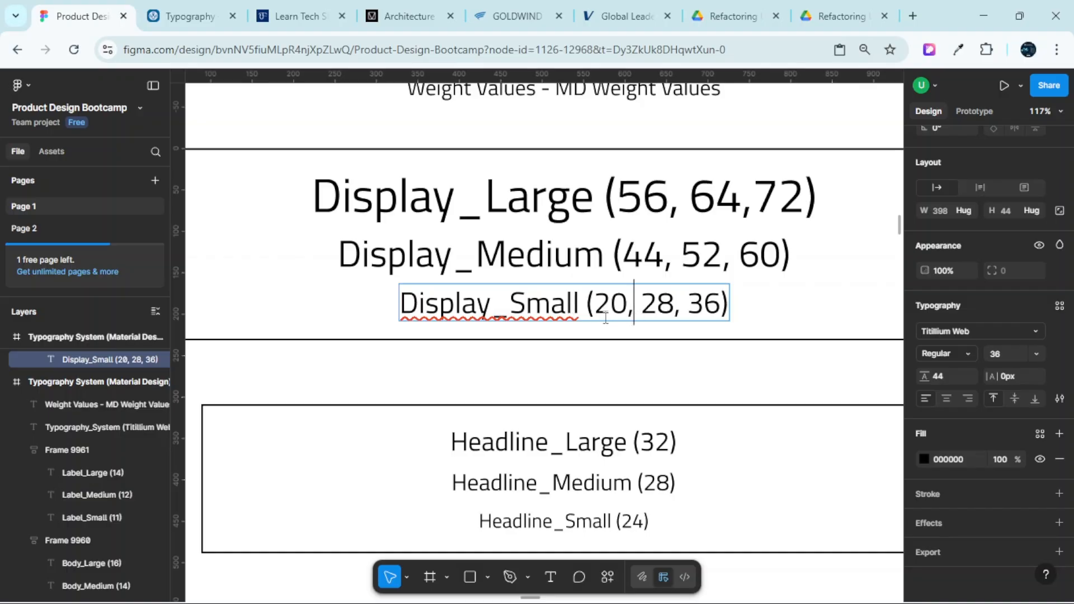
{"action": "double_click", "coordinate": [543, 195]}
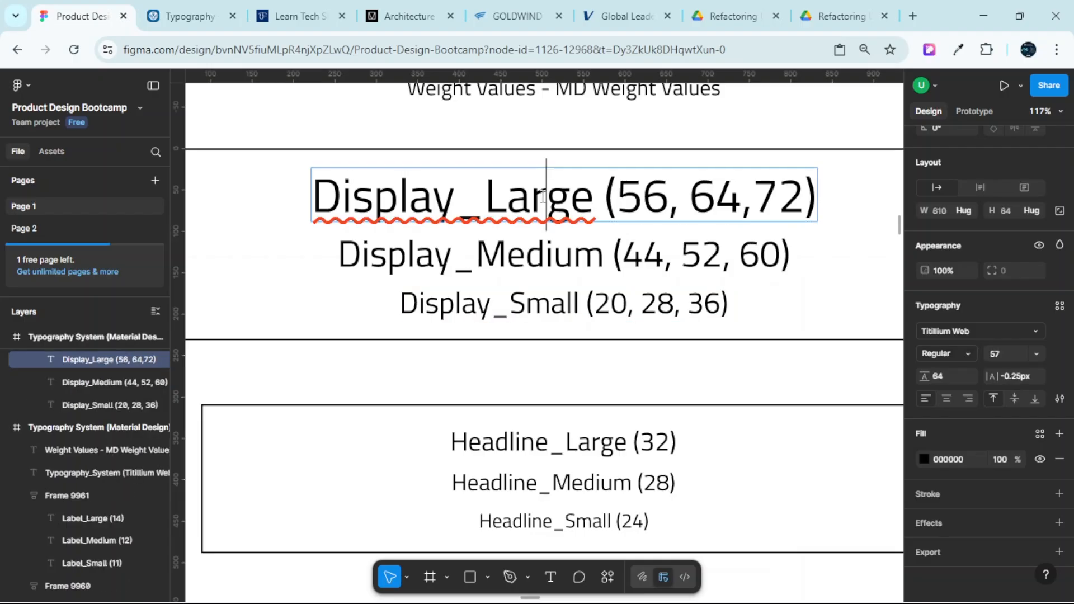
{"action": "key", "text": "Escape"}
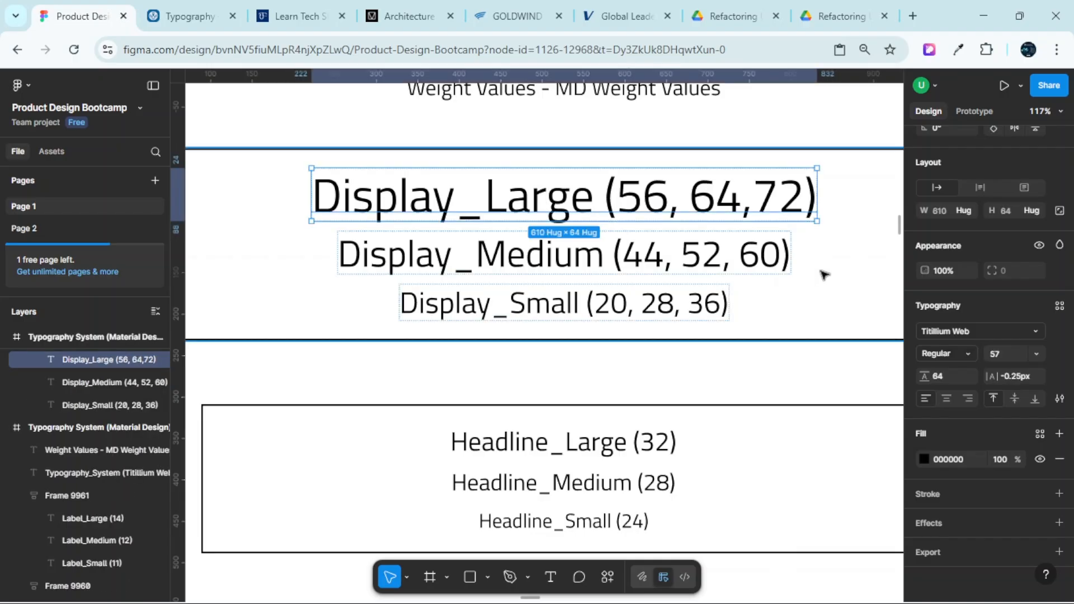
{"action": "left_click", "coordinate": [569, 246]}
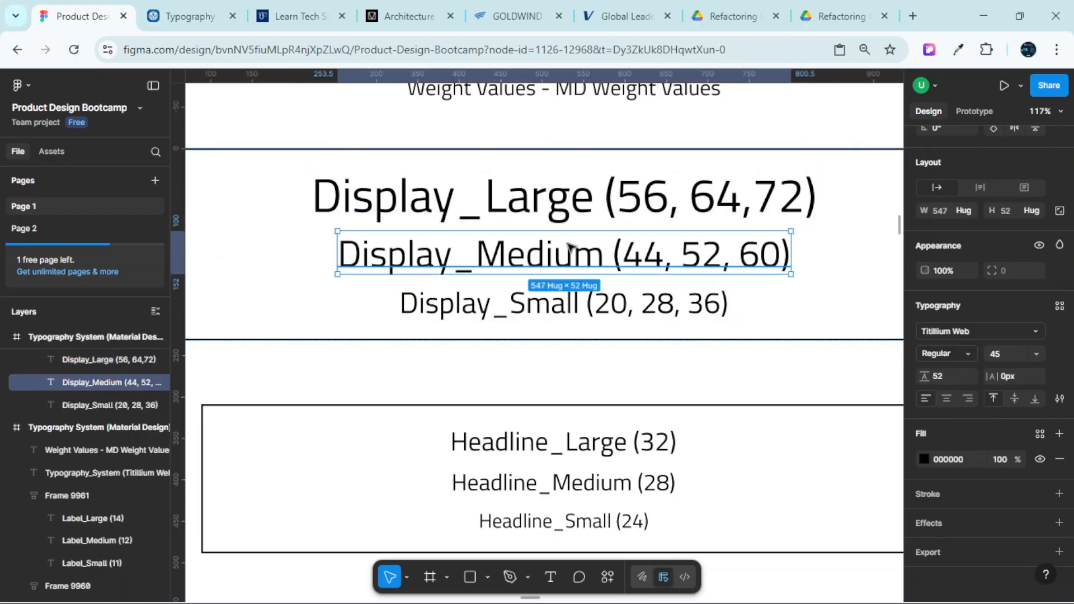
{"action": "left_click", "coordinate": [581, 303]}
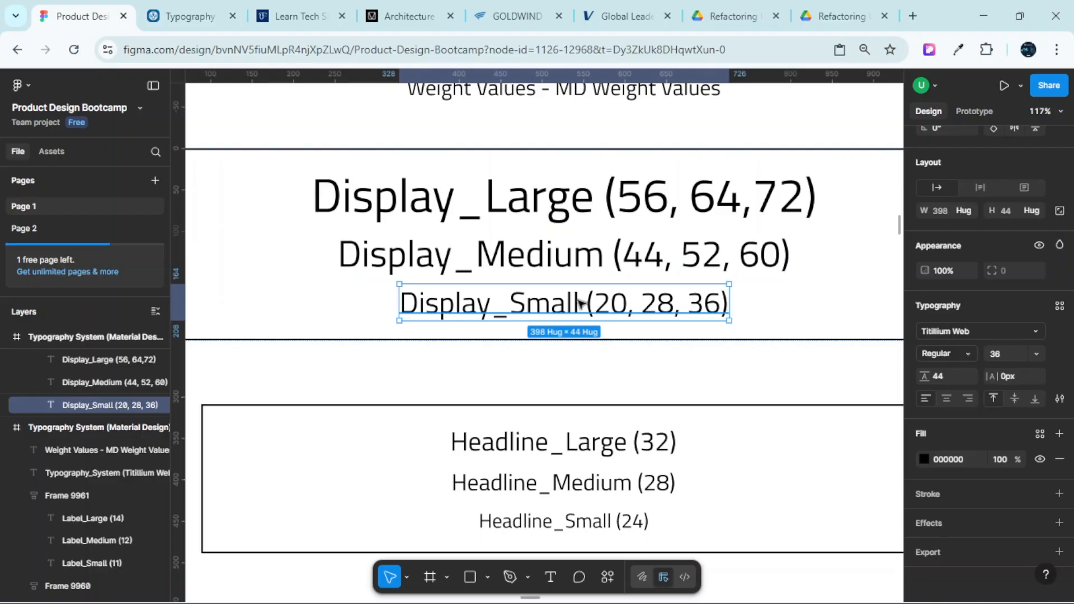
Compare the size lists of all three Display levels between the original and the adjusted typography frames
{"action": "scroll", "coordinate": [571, 263], "scroll_direction": "down", "scroll_amount": 5}
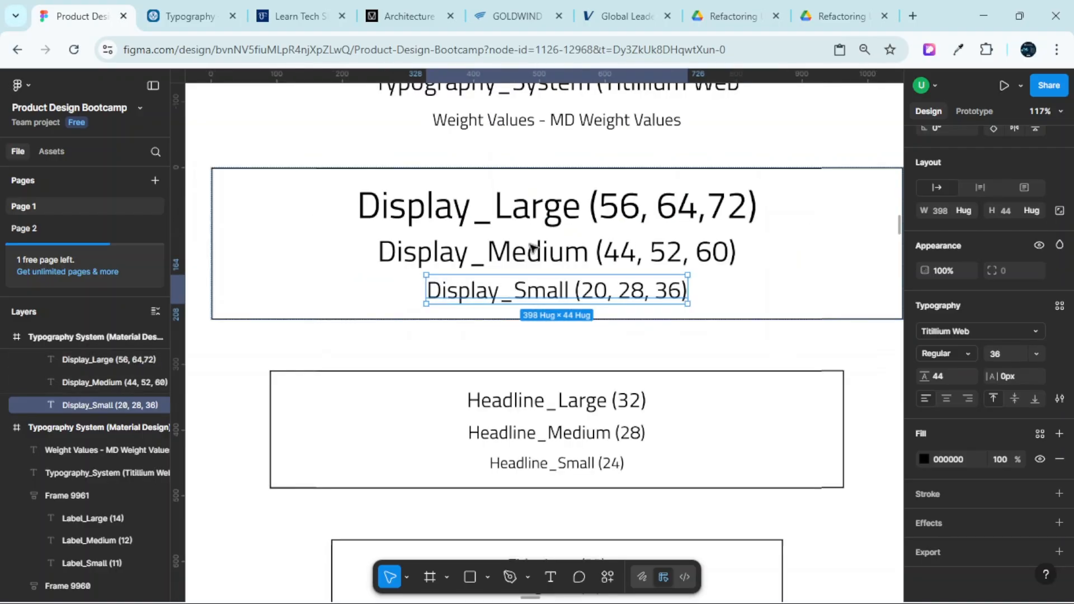
{"action": "scroll", "coordinate": [493, 247], "scroll_direction": "up", "scroll_amount": 2}
{"action": "scroll", "coordinate": [475, 249], "scroll_direction": "left", "scroll_amount": 8}
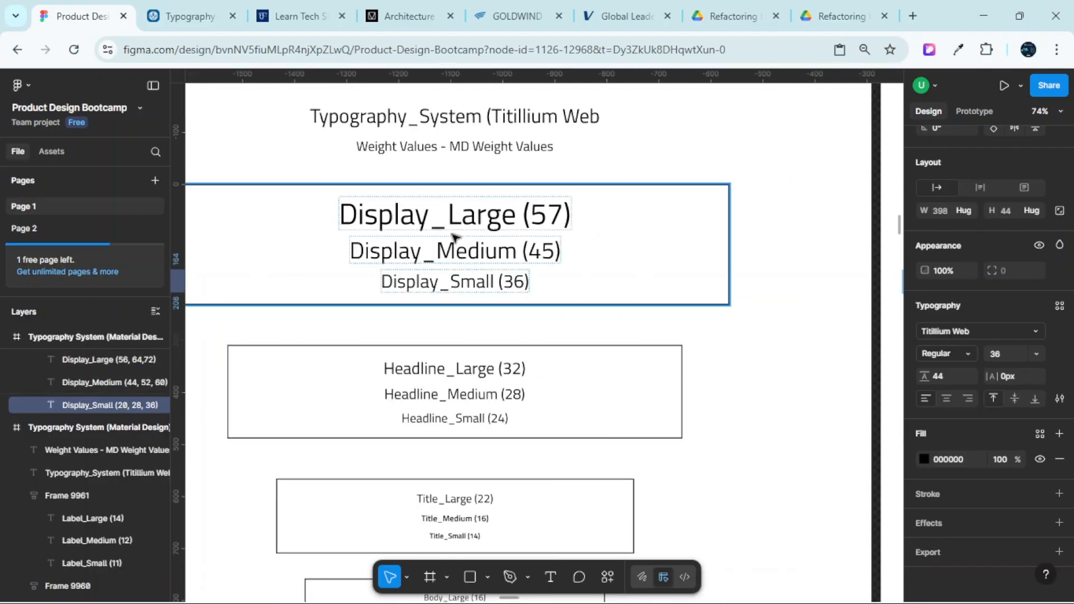
{"action": "scroll", "coordinate": [487, 236], "scroll_direction": "down", "scroll_amount": 2}
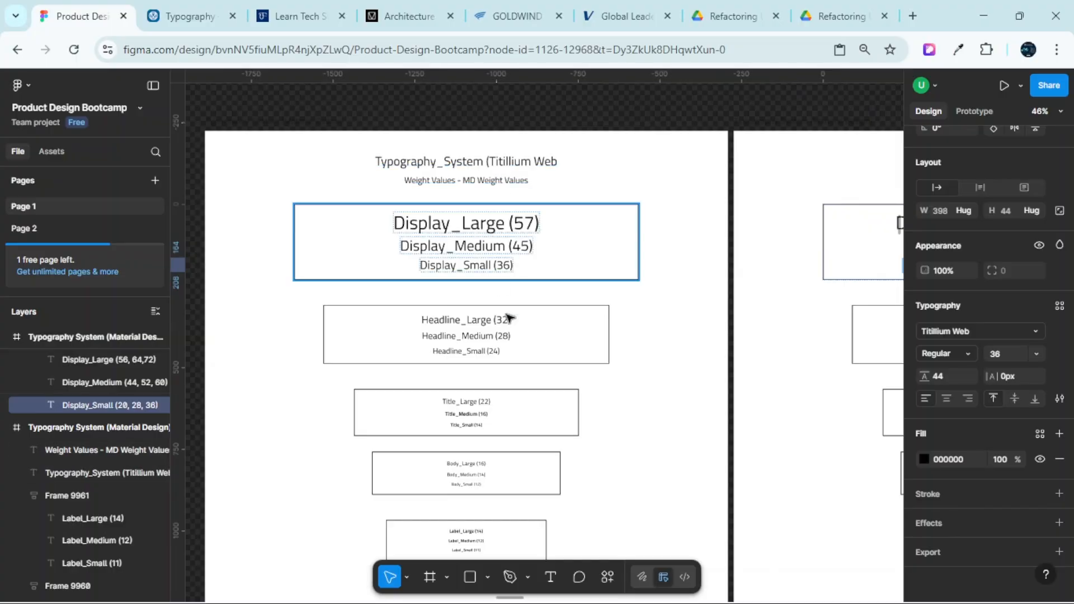
{"action": "scroll", "coordinate": [533, 389], "scroll_direction": "right", "scroll_amount": 8}
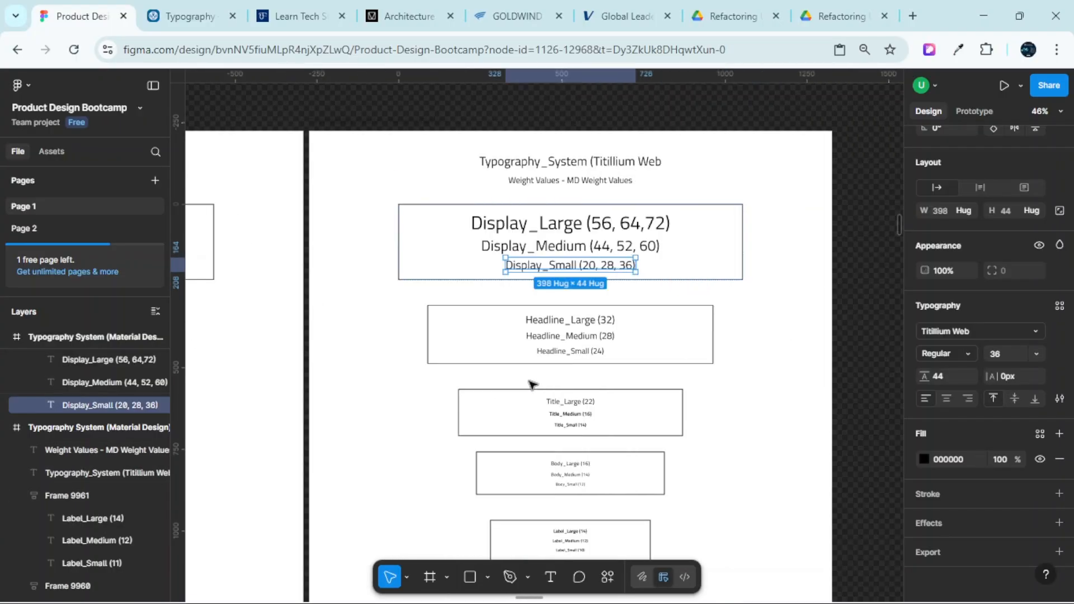
{"action": "scroll", "coordinate": [560, 271], "scroll_direction": "up", "scroll_amount": 1}
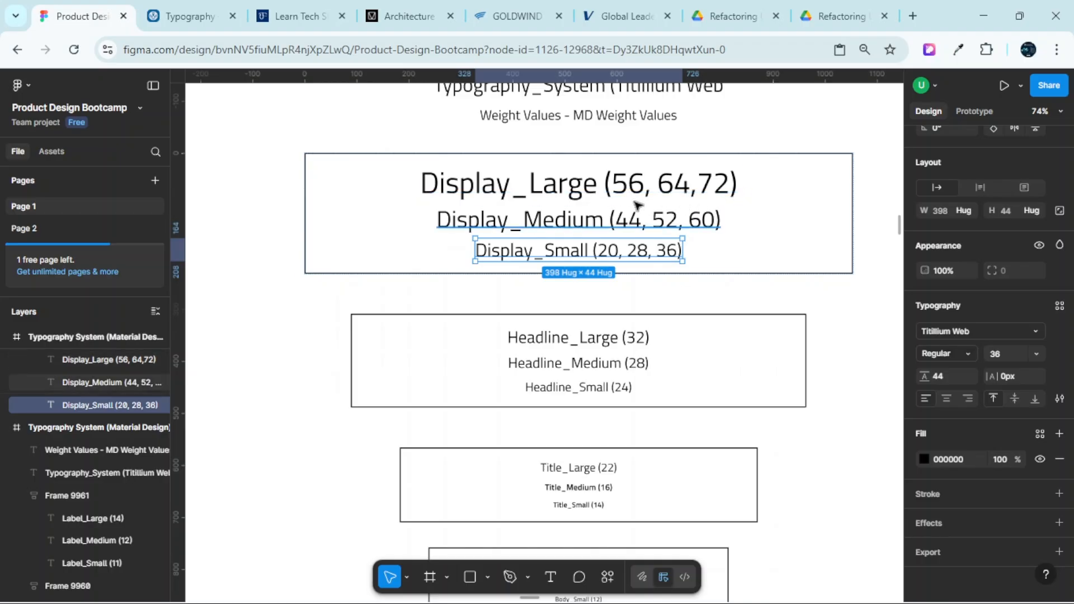
{"action": "scroll", "coordinate": [507, 202], "scroll_direction": "left", "scroll_amount": 10}
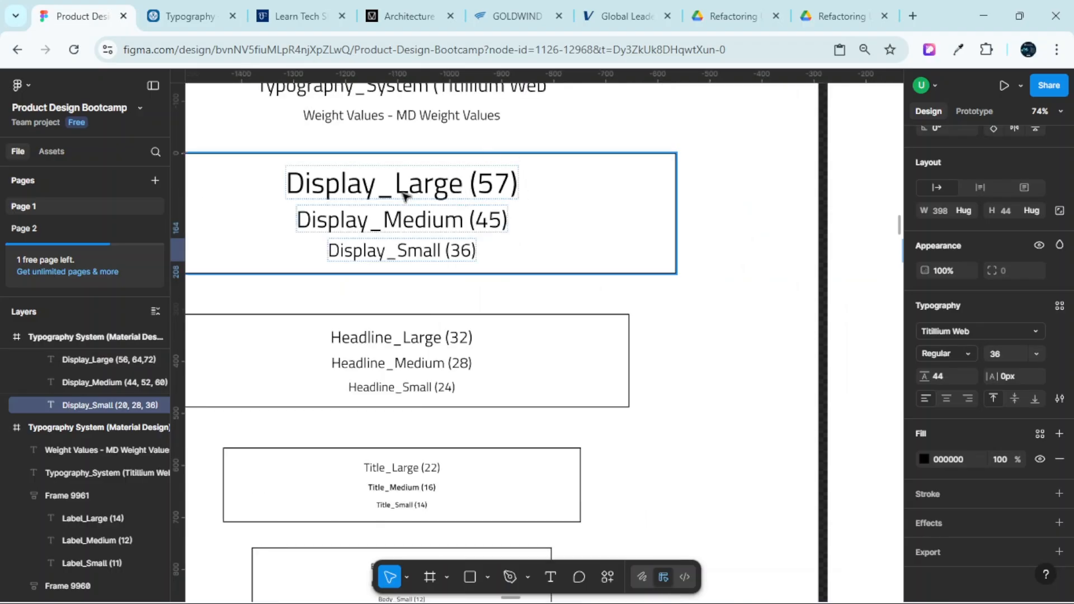
{"action": "scroll", "coordinate": [596, 224], "scroll_direction": "right", "scroll_amount": 4}
{"action": "scroll", "coordinate": [601, 234], "scroll_direction": "right", "scroll_amount": 5}
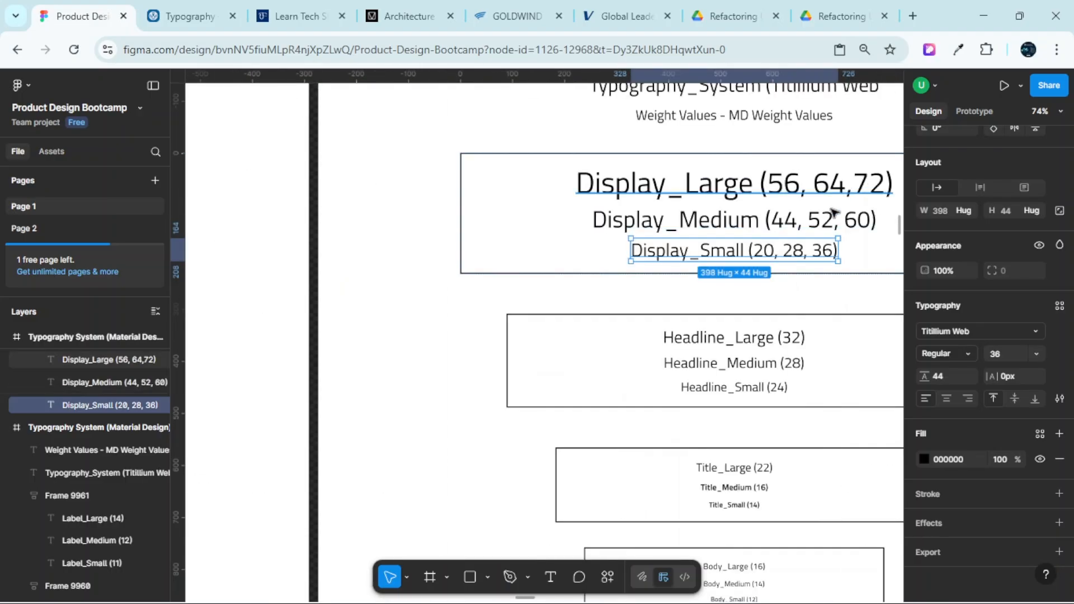
{"action": "scroll", "coordinate": [836, 213], "scroll_direction": "right", "scroll_amount": 4}
{"action": "scroll", "coordinate": [509, 220], "scroll_direction": "left", "scroll_amount": 10}
{"action": "scroll", "coordinate": [486, 254], "scroll_direction": "left", "scroll_amount": 7}
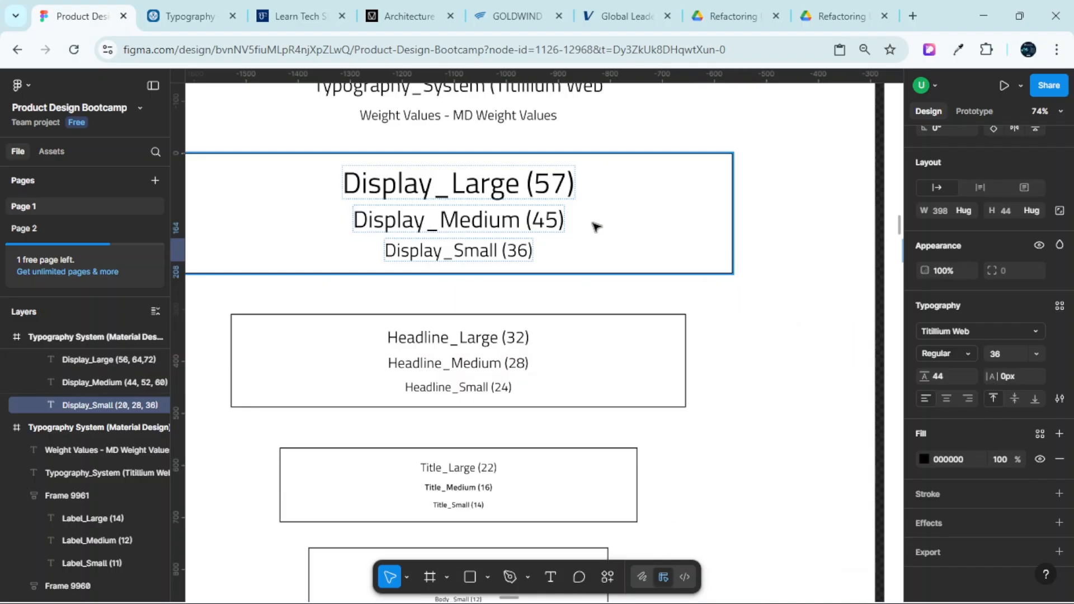
{"action": "scroll", "coordinate": [694, 259], "scroll_direction": "right", "scroll_amount": 12}
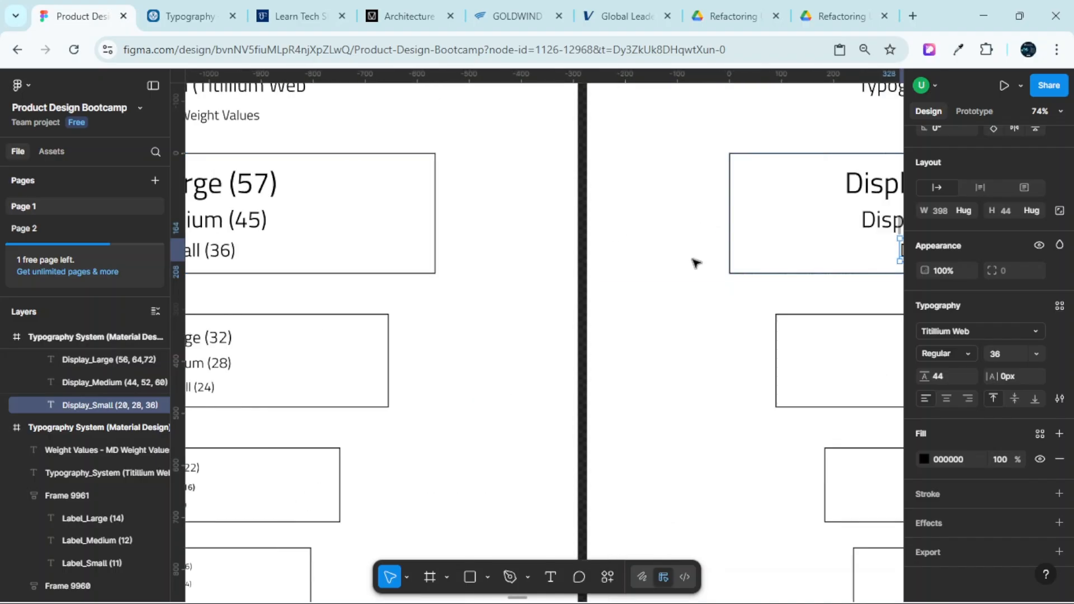
Review the original frame's Display sizes against the adjusted frame's Display_Large, Display_Medium and Display_Small texts and their font settings
{"action": "scroll", "coordinate": [699, 259], "scroll_direction": "left", "scroll_amount": 13}
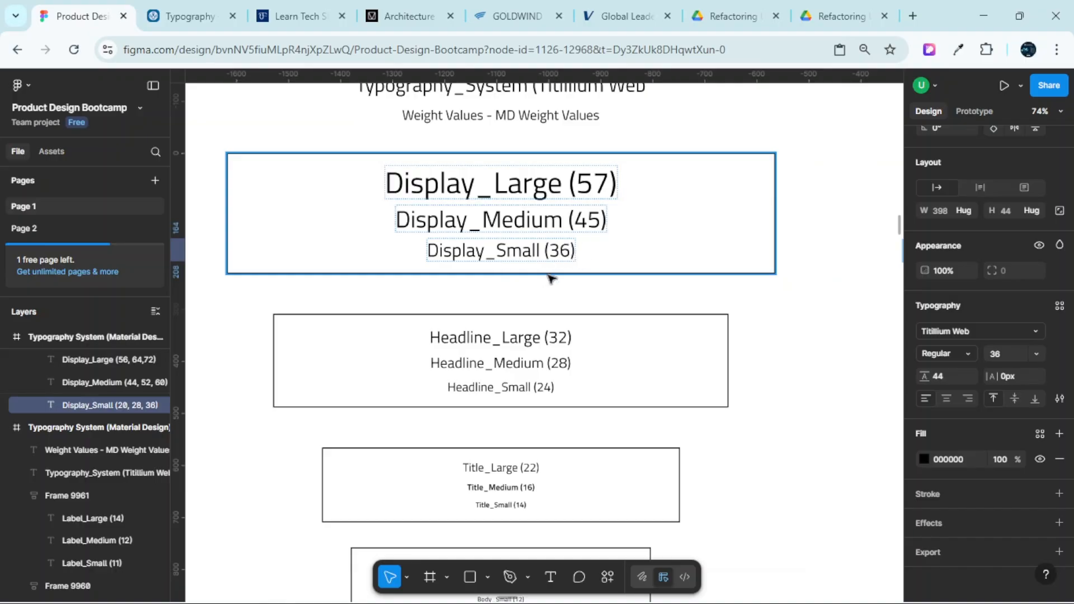
{"action": "scroll", "coordinate": [621, 293], "scroll_direction": "right", "scroll_amount": 15}
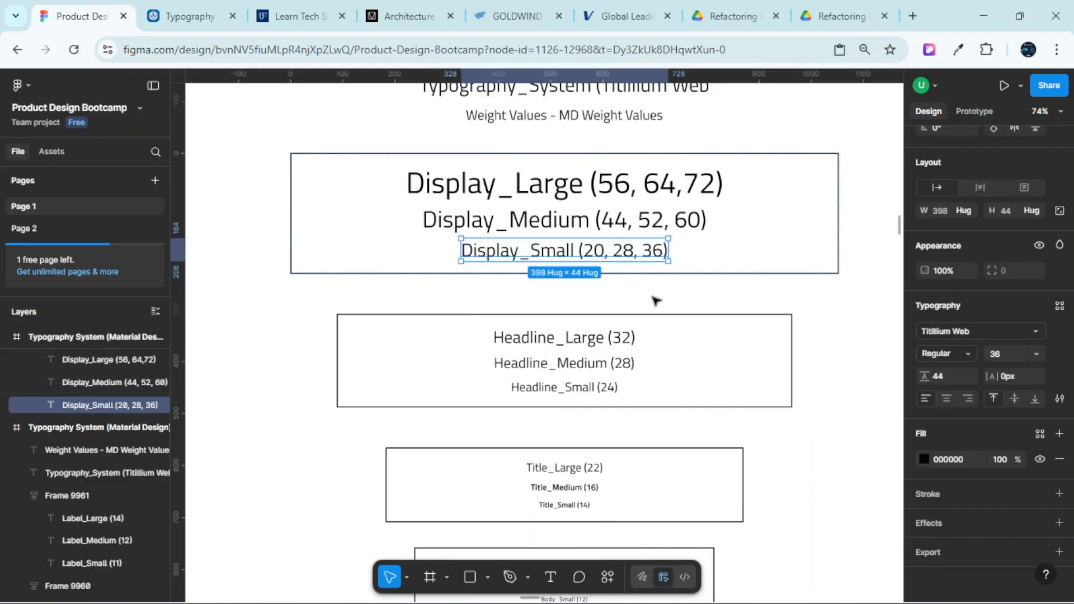
{"action": "scroll", "coordinate": [627, 253], "scroll_direction": "up", "scroll_amount": 3}
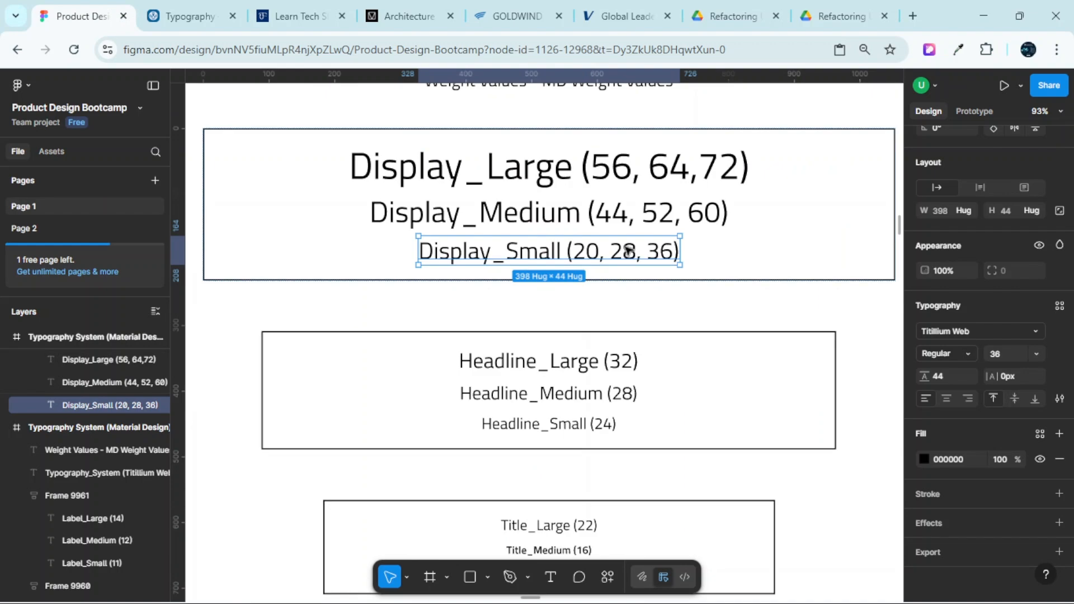
{"action": "left_click", "coordinate": [543, 251]}
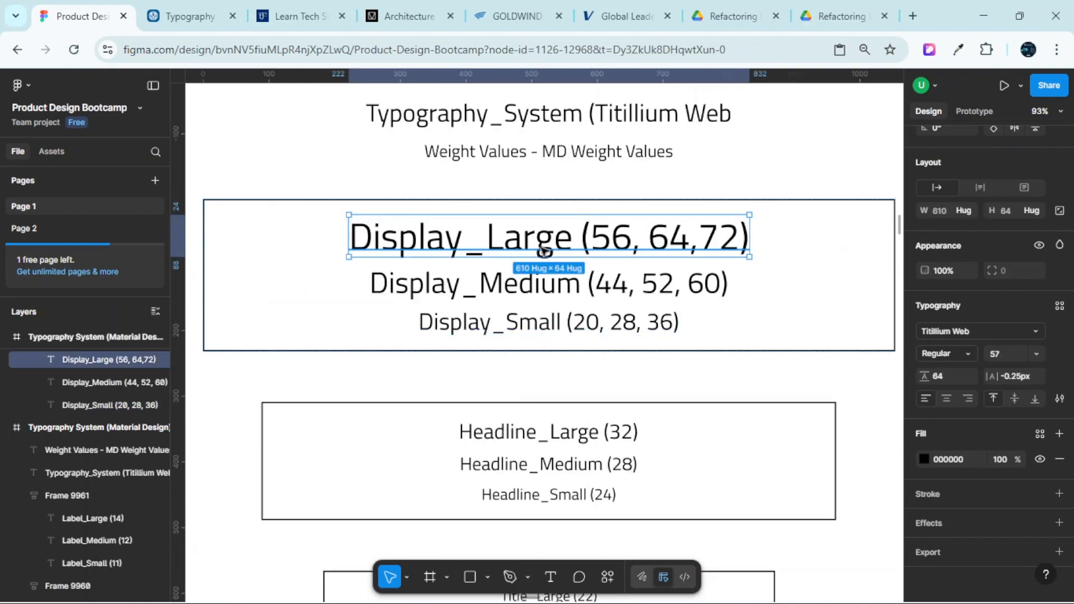
{"action": "left_click", "coordinate": [552, 278]}
{"action": "left_click", "coordinate": [570, 332]}
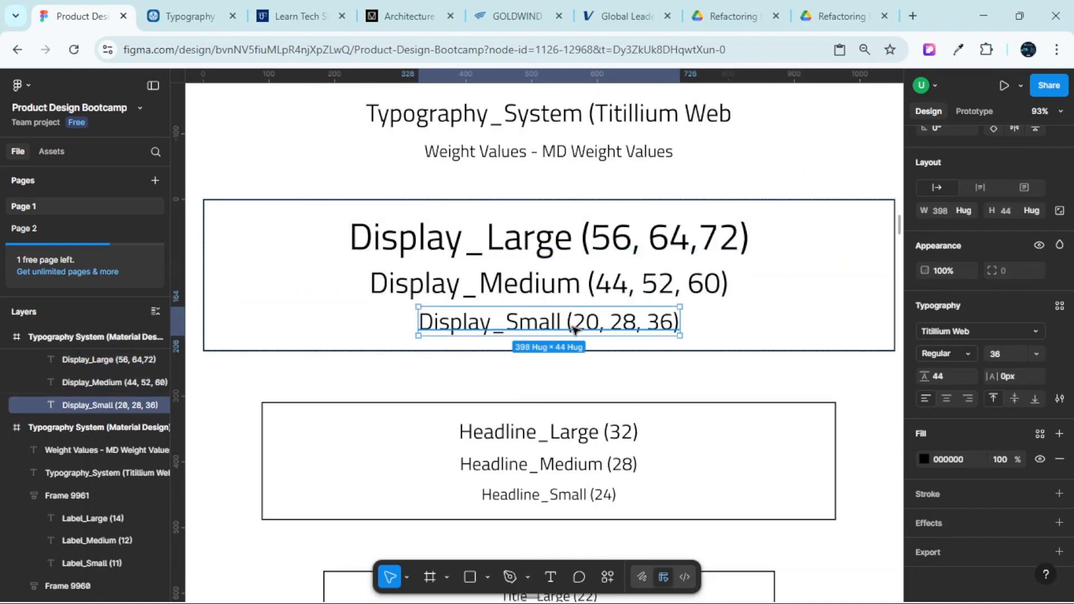
{"action": "scroll", "coordinate": [571, 330], "scroll_direction": "down", "scroll_amount": 3}
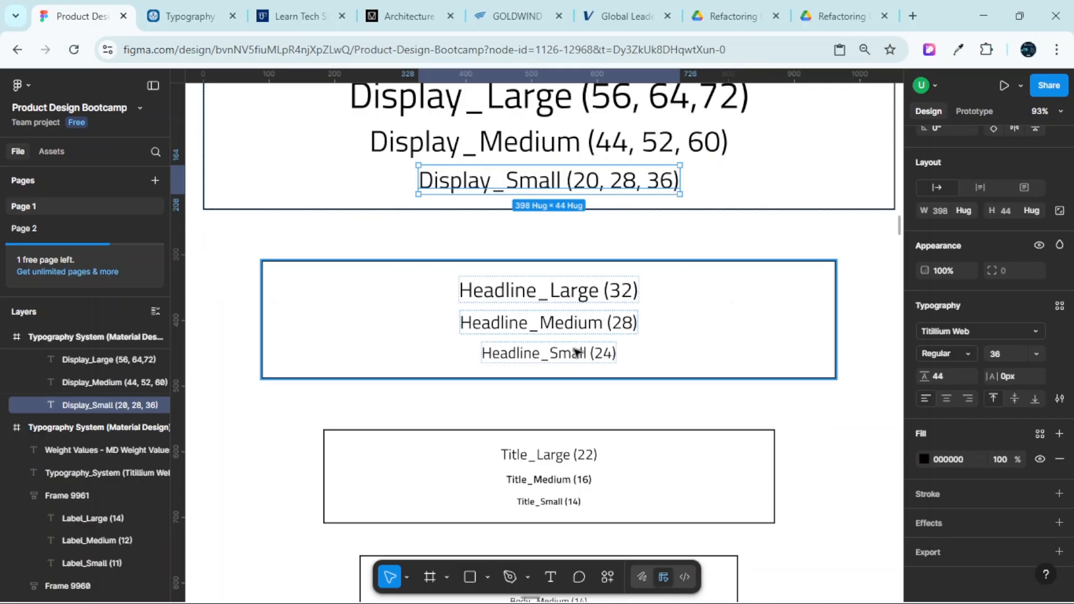
{"action": "scroll", "coordinate": [576, 353], "scroll_direction": "up", "scroll_amount": 3}
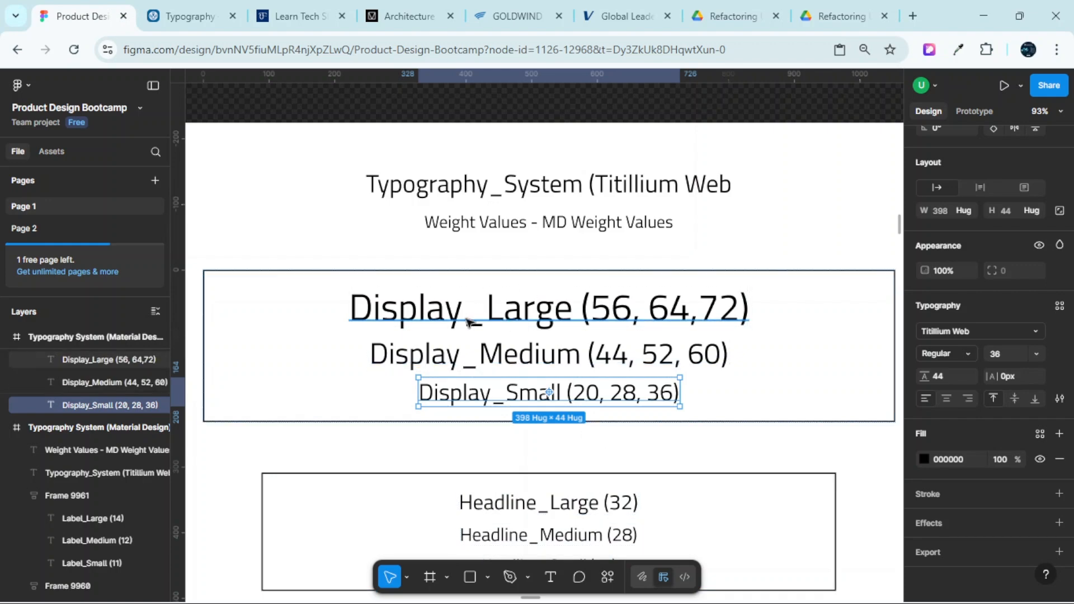
{"action": "scroll", "coordinate": [582, 403], "scroll_direction": "down", "scroll_amount": 3}
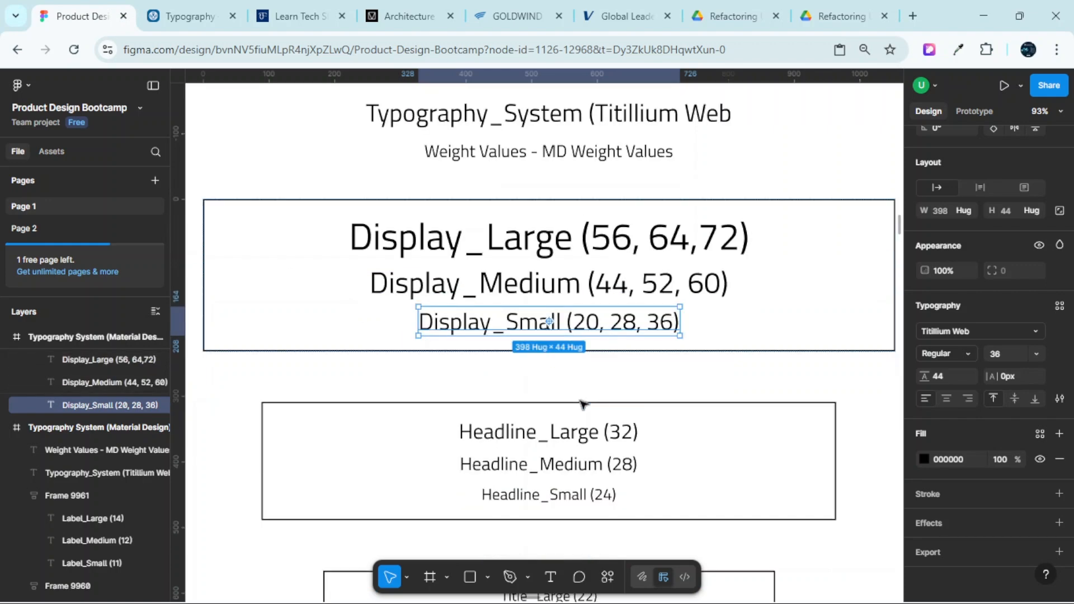
Add the sizes 40 and 48 to the adjusted frame's Headline_Large label so it reads "Headline_Large (32, 40, 48)"
{"action": "scroll", "coordinate": [582, 392], "scroll_direction": "down", "scroll_amount": 5}
{"action": "scroll", "coordinate": [554, 314], "scroll_direction": "up", "scroll_amount": 5}
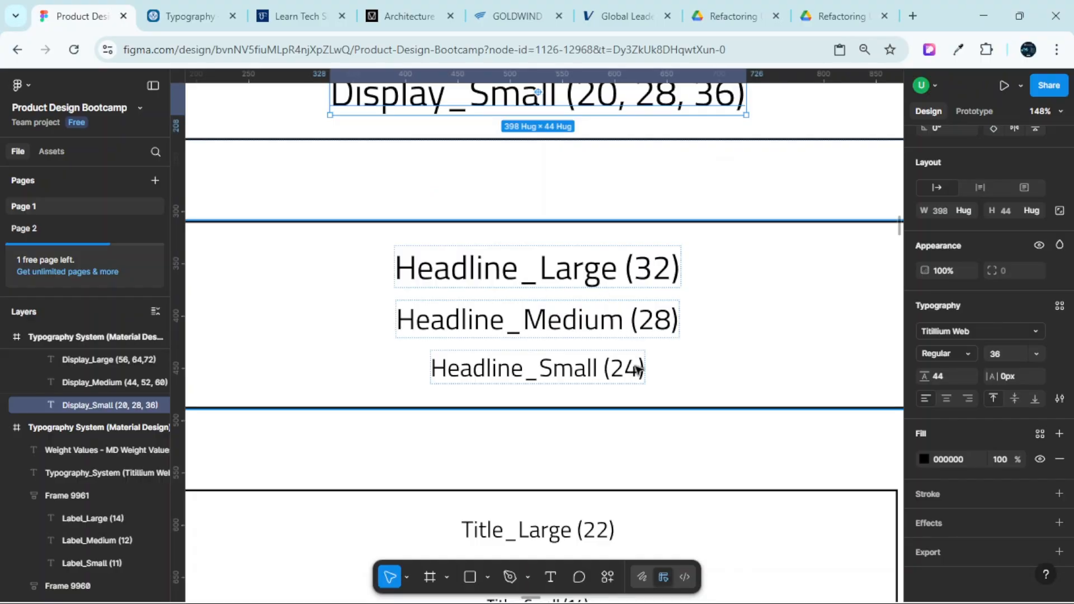
{"action": "double_click", "coordinate": [656, 270]}
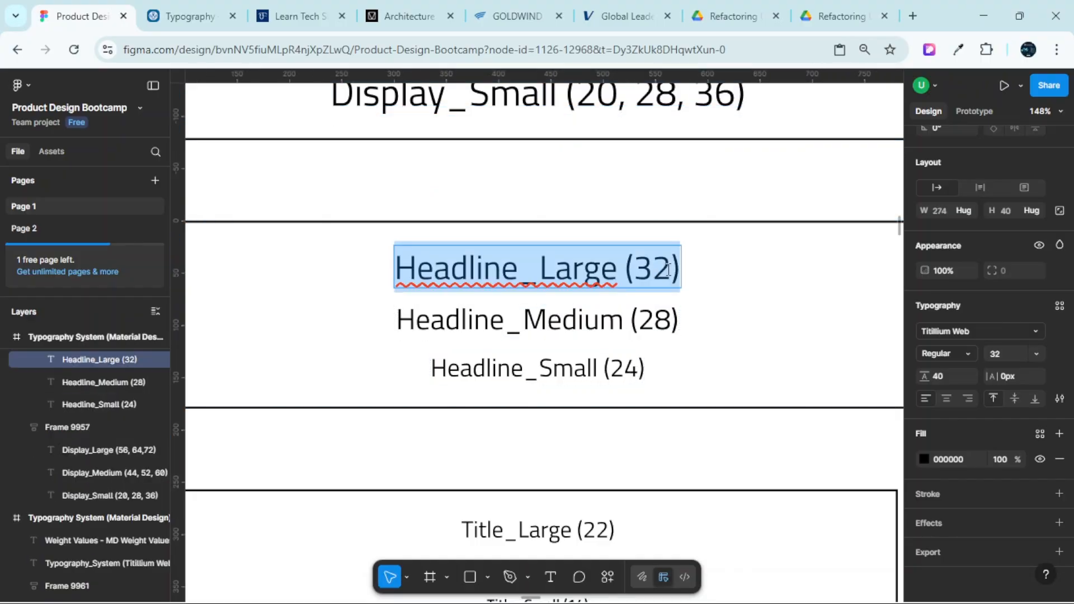
{"action": "left_click", "coordinate": [668, 270]}
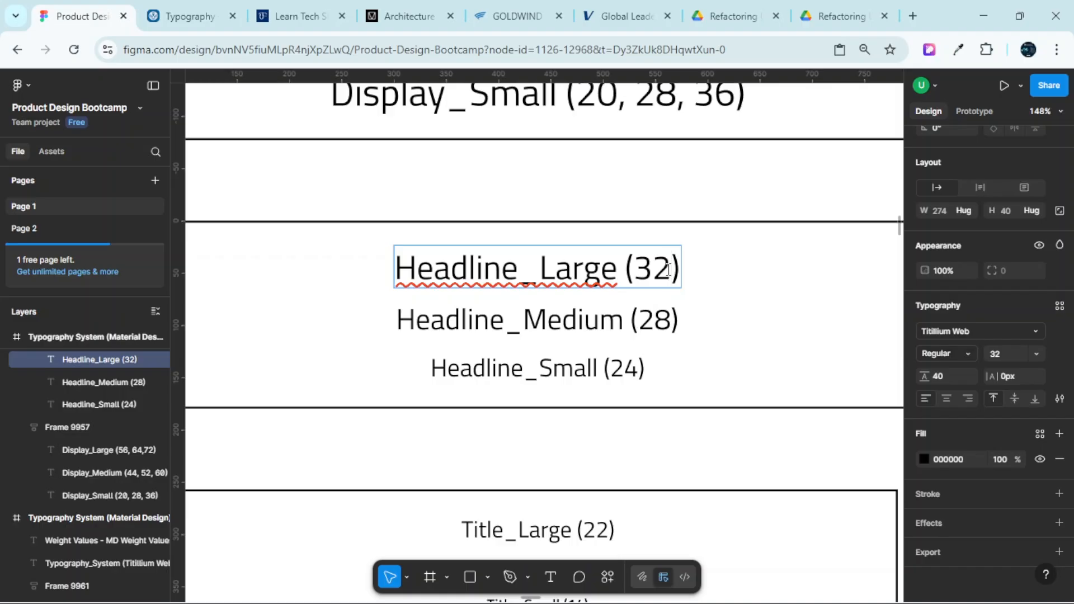
{"action": "type", "text": ", "}
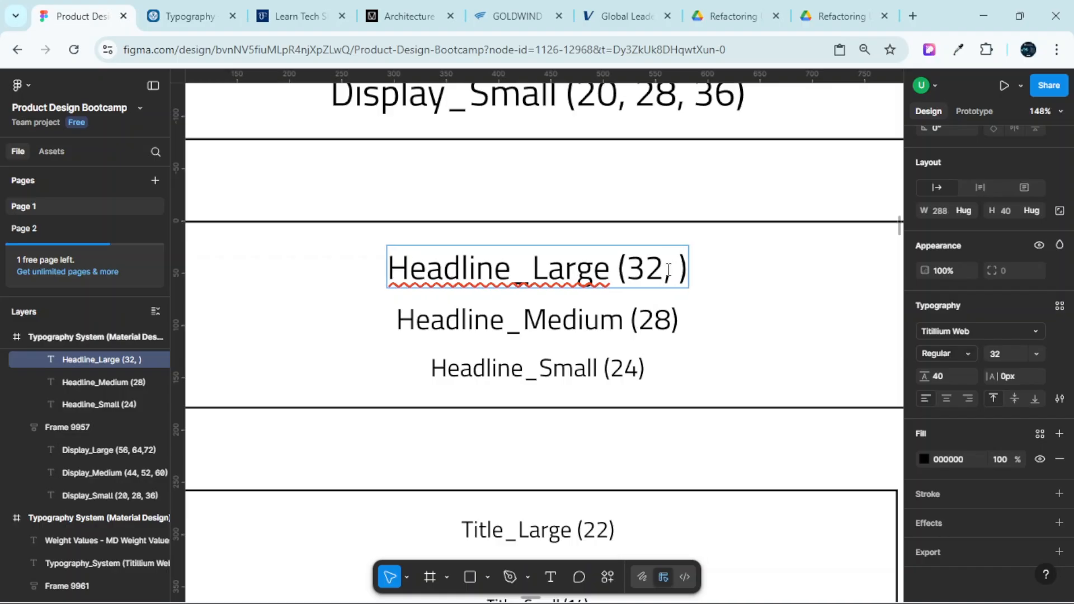
{"action": "type", "text": "40, "}
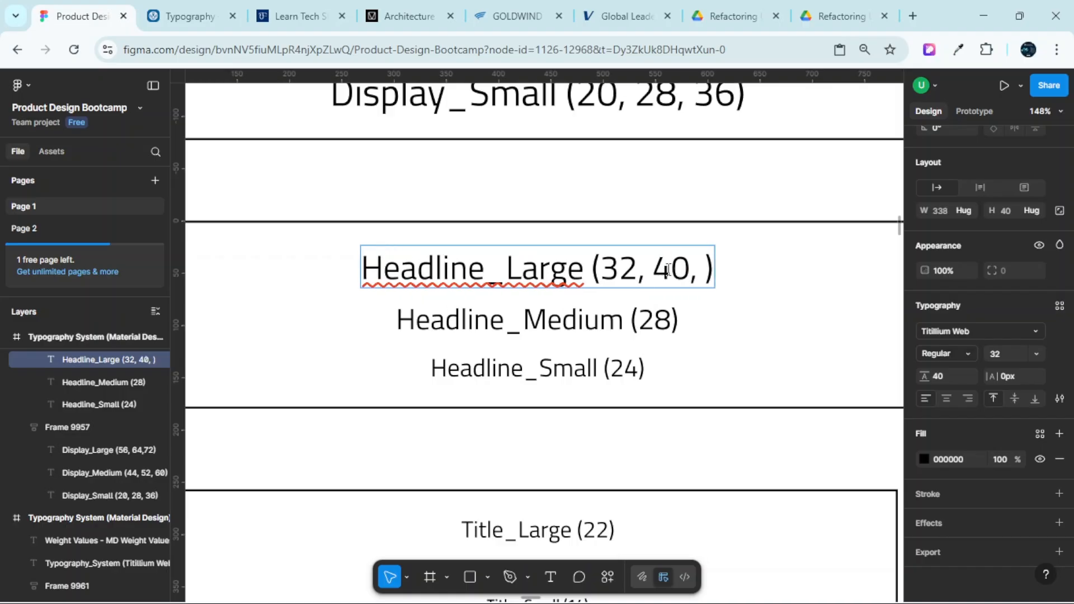
{"action": "type", "text": "48"}
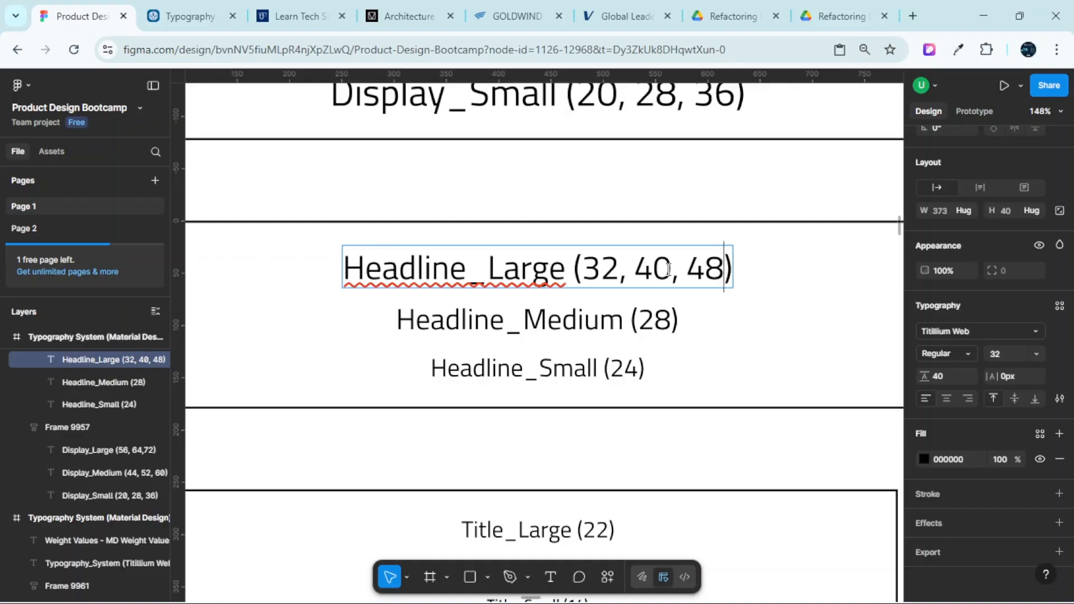
Add the sizes 36 and 44 to the Headline_Medium label so it reads "Headline_Medium (28, 36, 44)"
{"action": "double_click", "coordinate": [673, 321]}
{"action": "type", "text": ","}
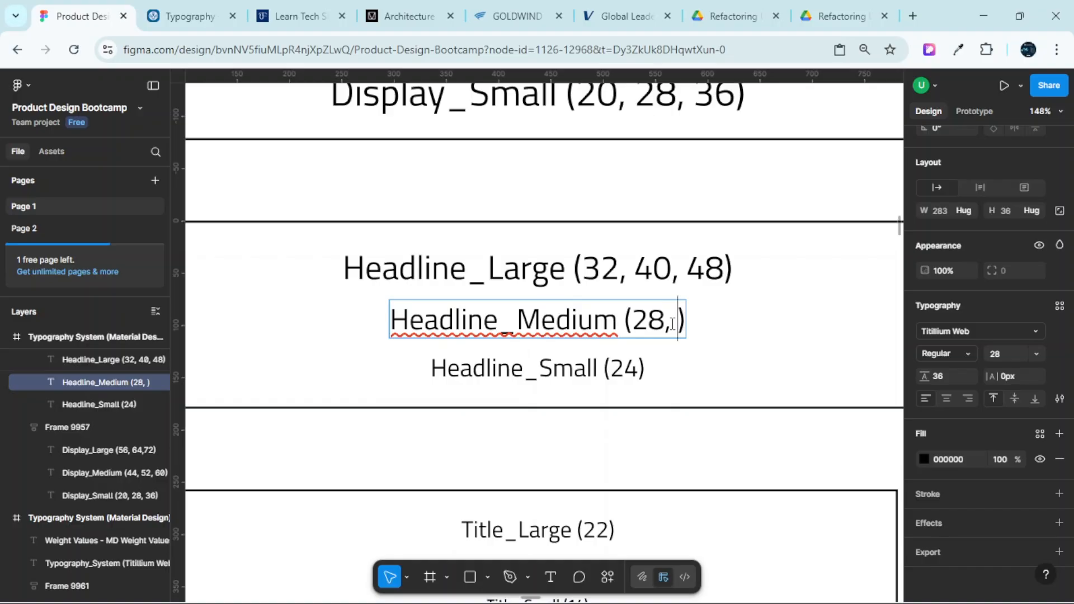
{"action": "type", "text": " 36, "}
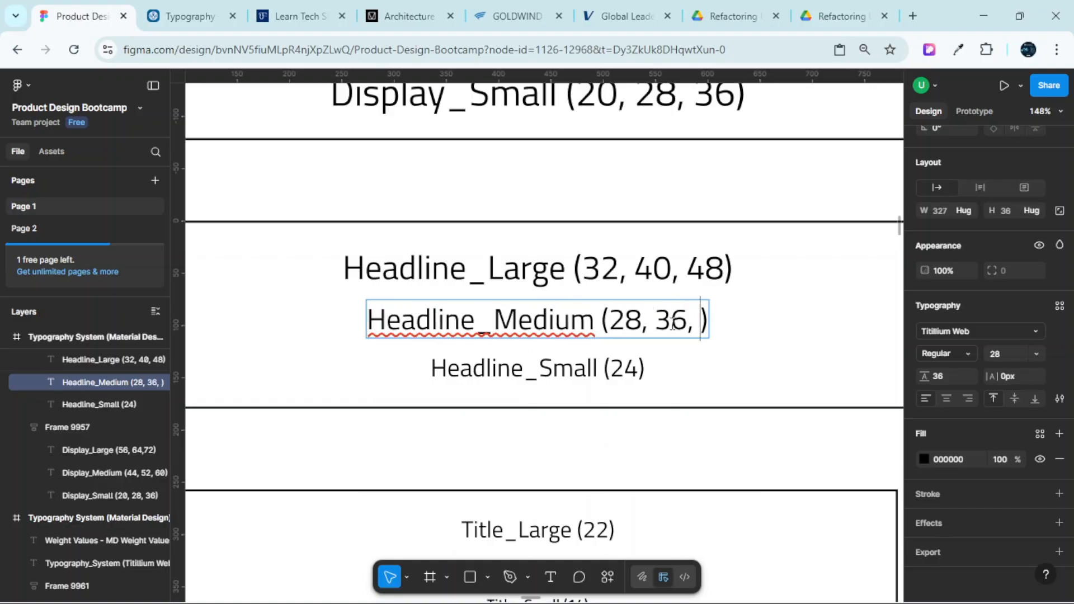
{"action": "type", "text": "44"}
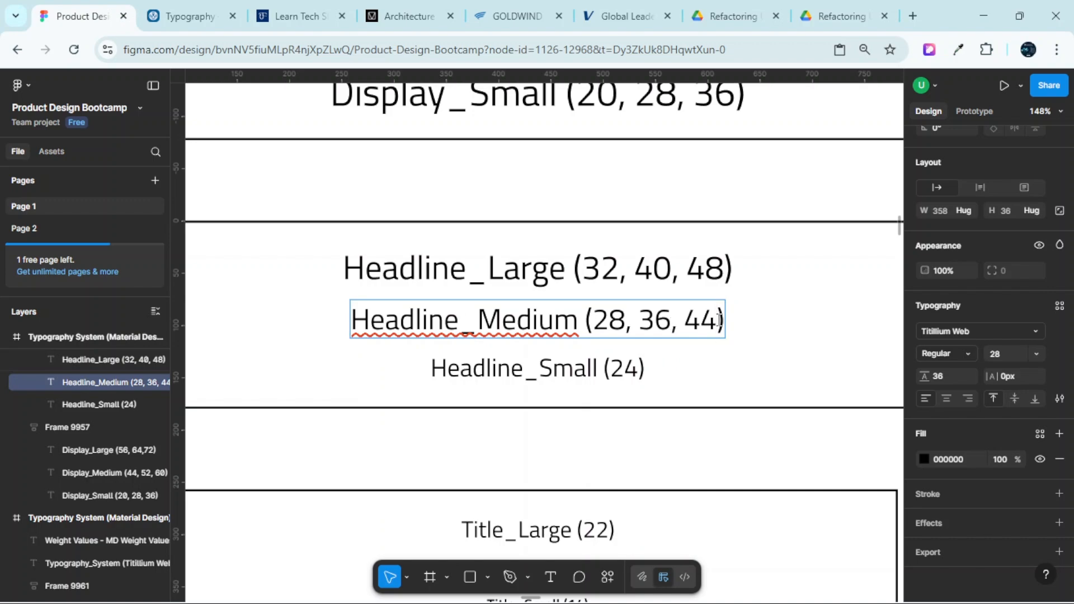
Insert 8 and 16 ahead of the existing size in the Headline_Small label so it reads "Headline_Small (8,16, 24)"
{"action": "scroll", "coordinate": [703, 408], "scroll_direction": "up", "scroll_amount": 5}
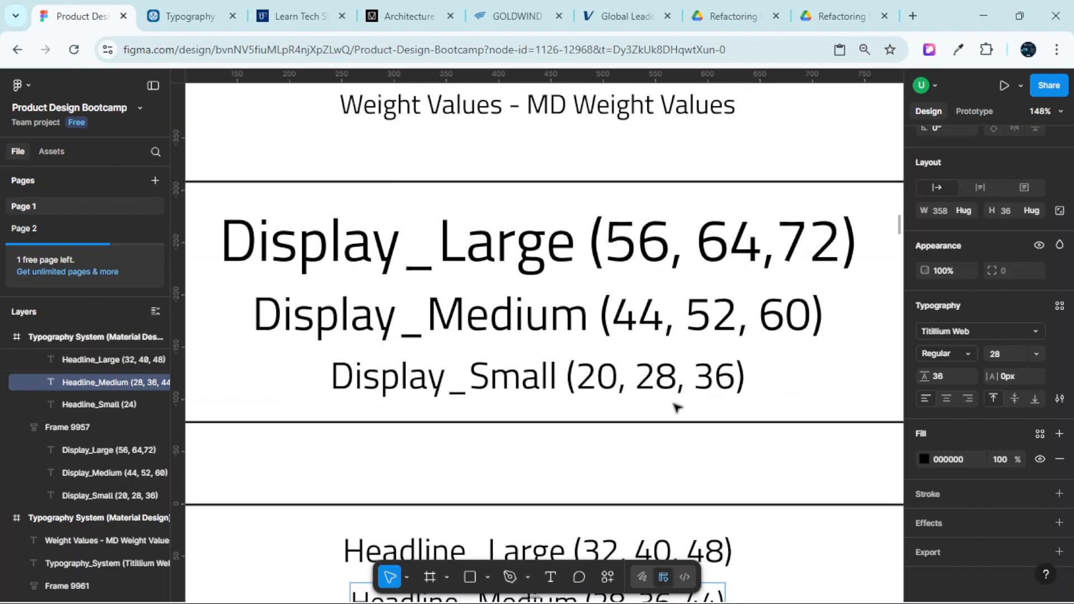
{"action": "scroll", "coordinate": [739, 382], "scroll_direction": "down", "scroll_amount": 5}
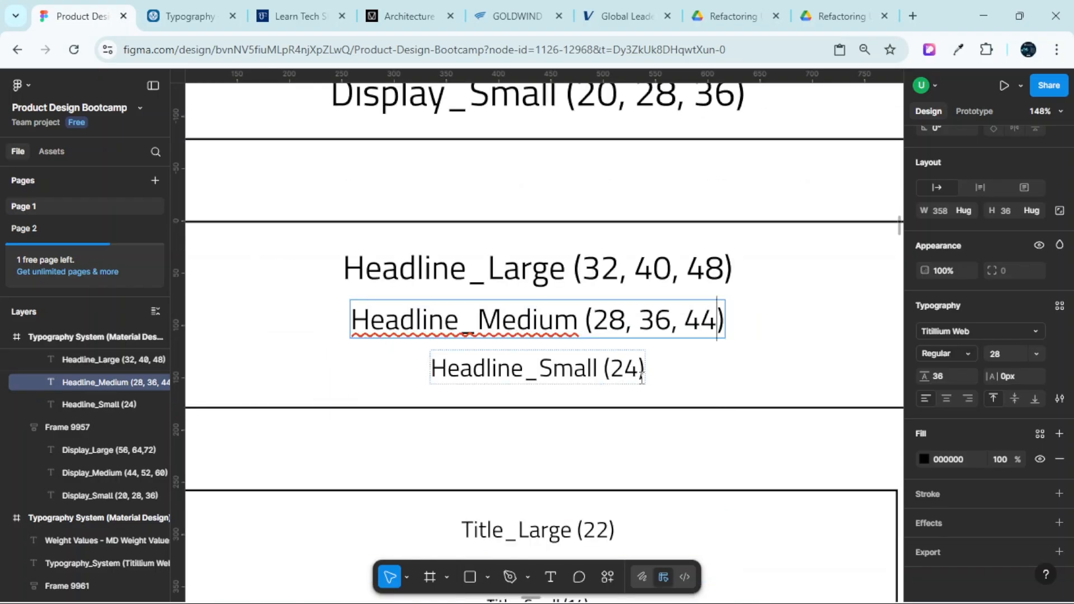
{"action": "left_click", "coordinate": [631, 376]}
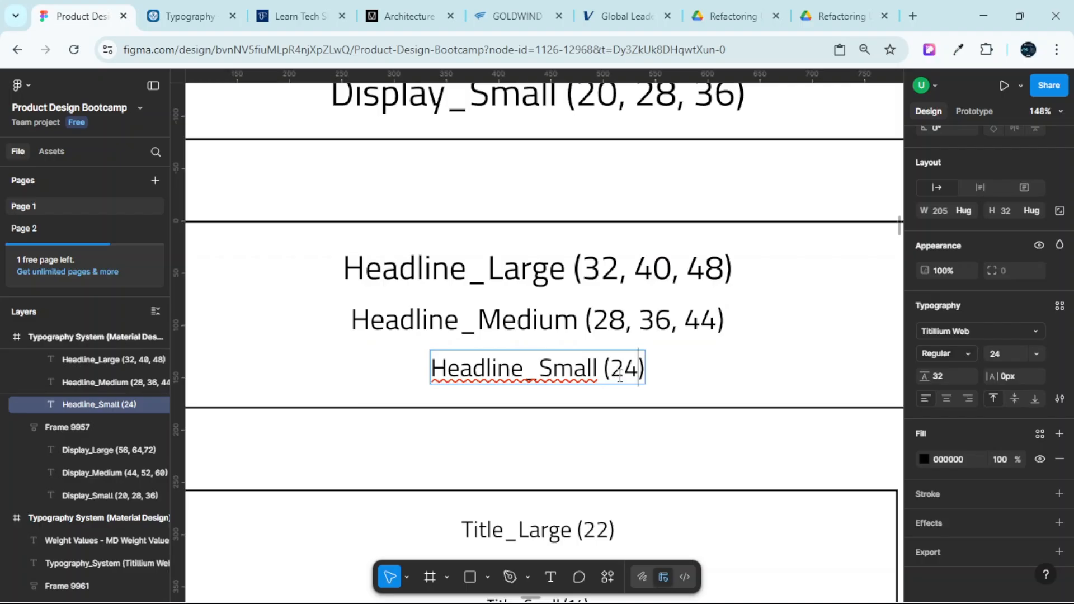
{"action": "scroll", "coordinate": [620, 377], "scroll_direction": "up", "scroll_amount": 5}
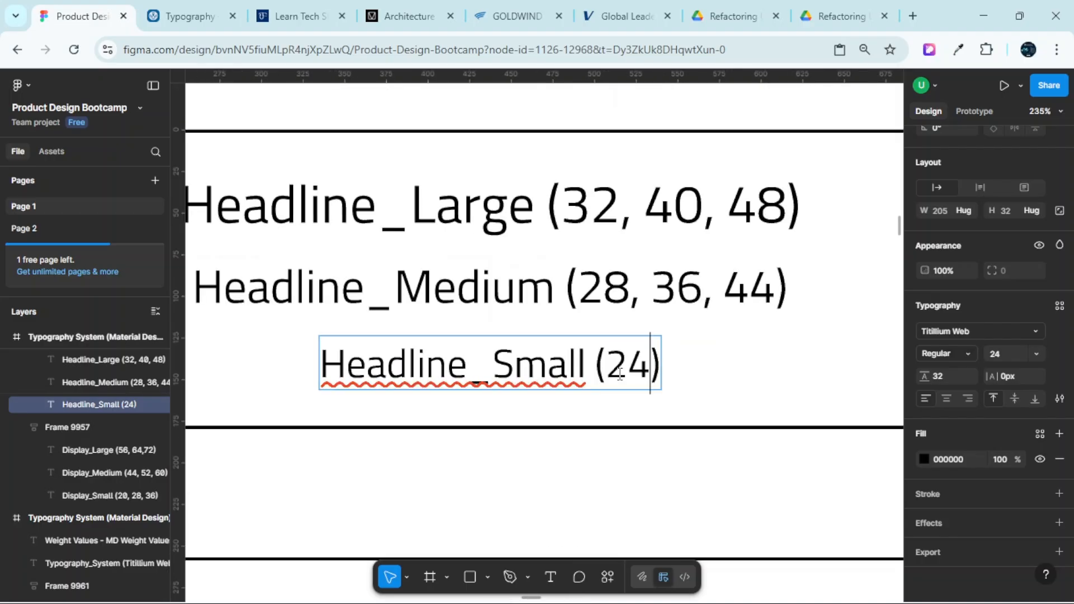
{"action": "left_click", "coordinate": [615, 370]}
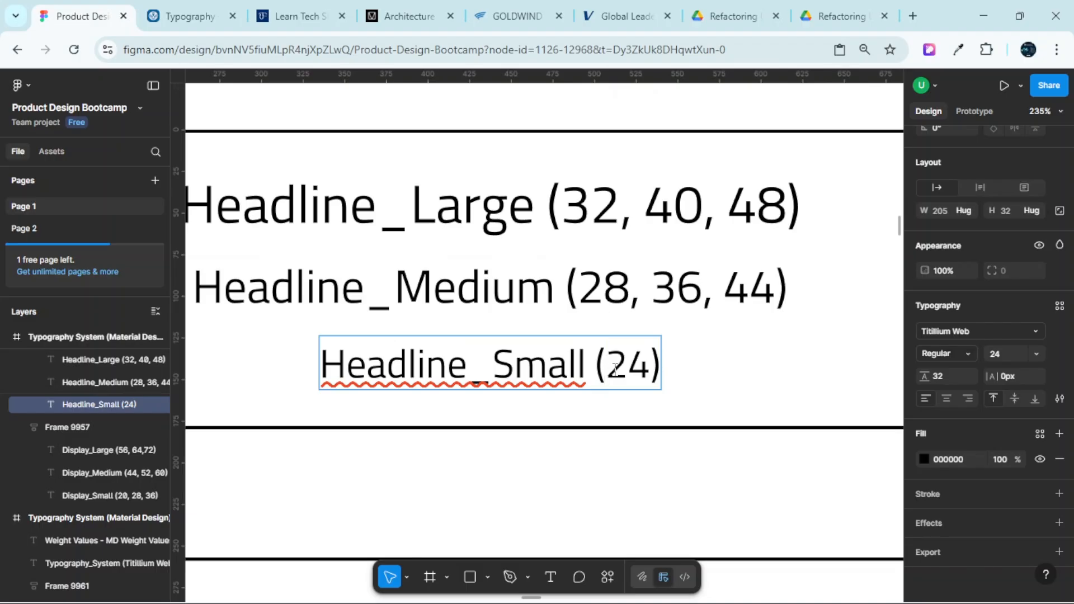
{"action": "type", "text": "16,"}
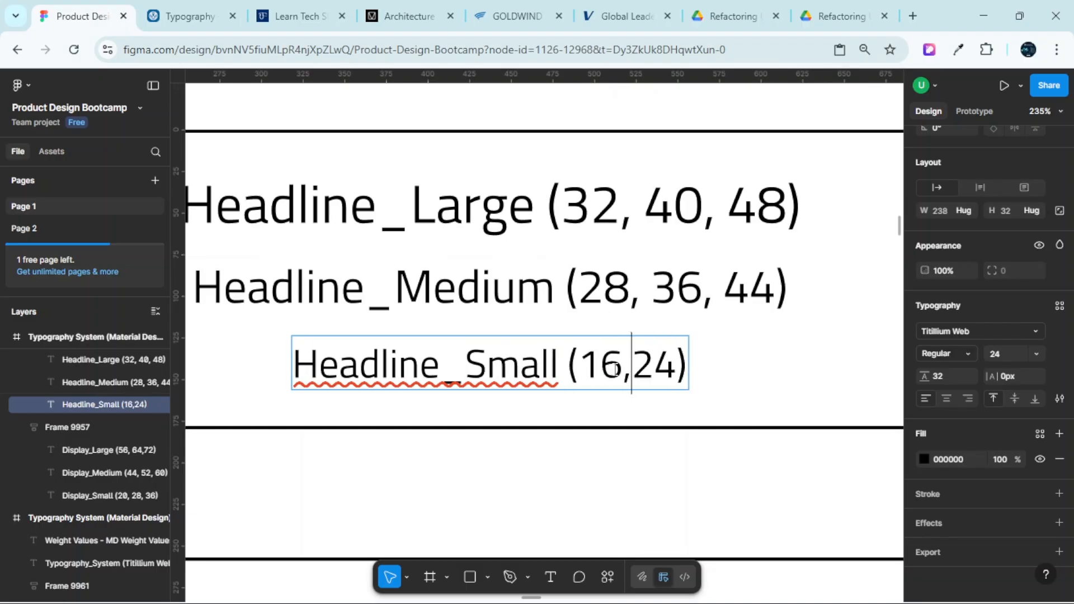
{"action": "key", "text": "Left"}
{"action": "key", "text": "Left"}
{"action": "key", "text": "Left"}
{"action": "key", "text": "Left"}
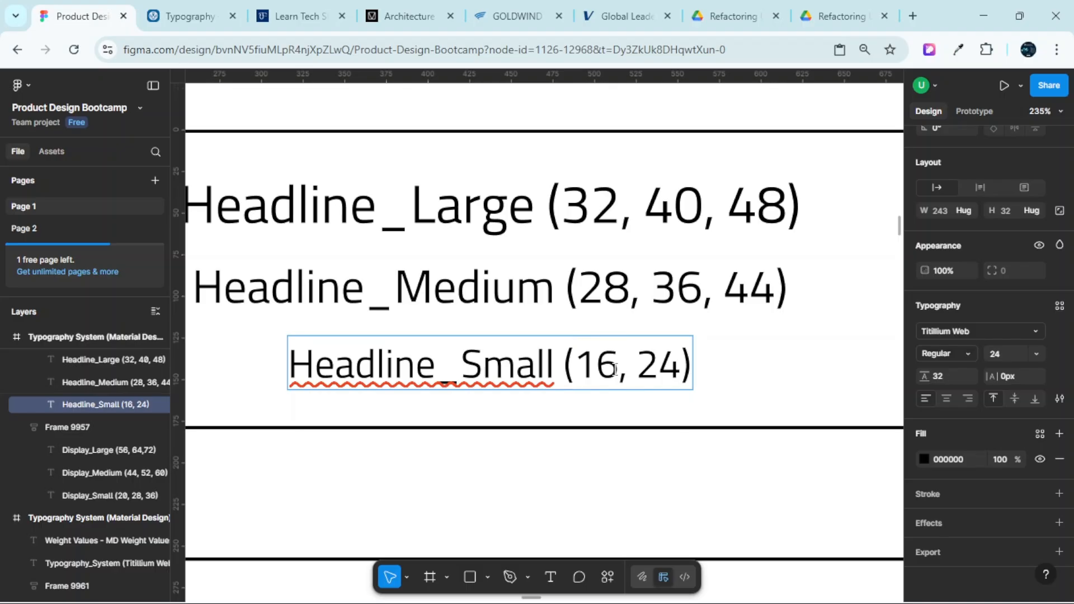
{"action": "type", "text": "8,"}
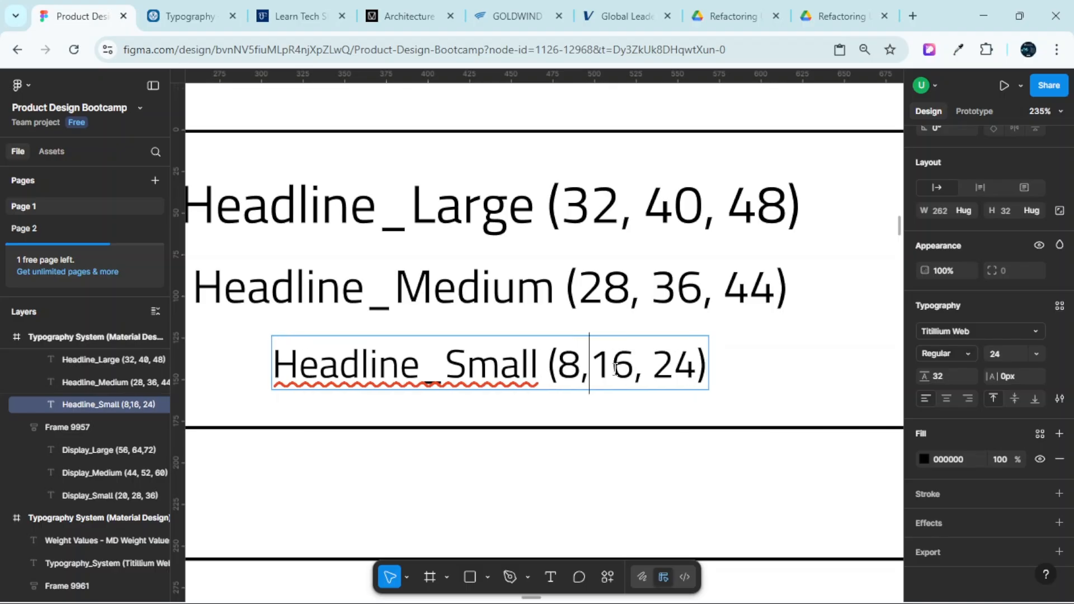
Compare the Headline size lists with the Title, Body and Label sizes in the adjusted typography frame
{"action": "scroll", "coordinate": [685, 370], "scroll_direction": "down", "scroll_amount": 5}
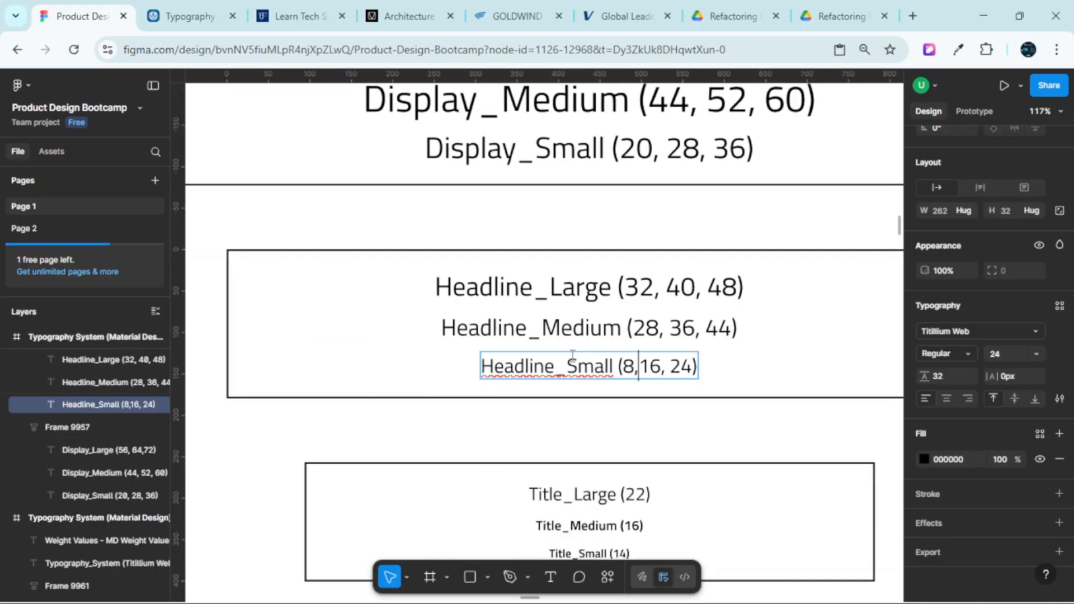
{"action": "scroll", "coordinate": [566, 354], "scroll_direction": "up", "scroll_amount": 5}
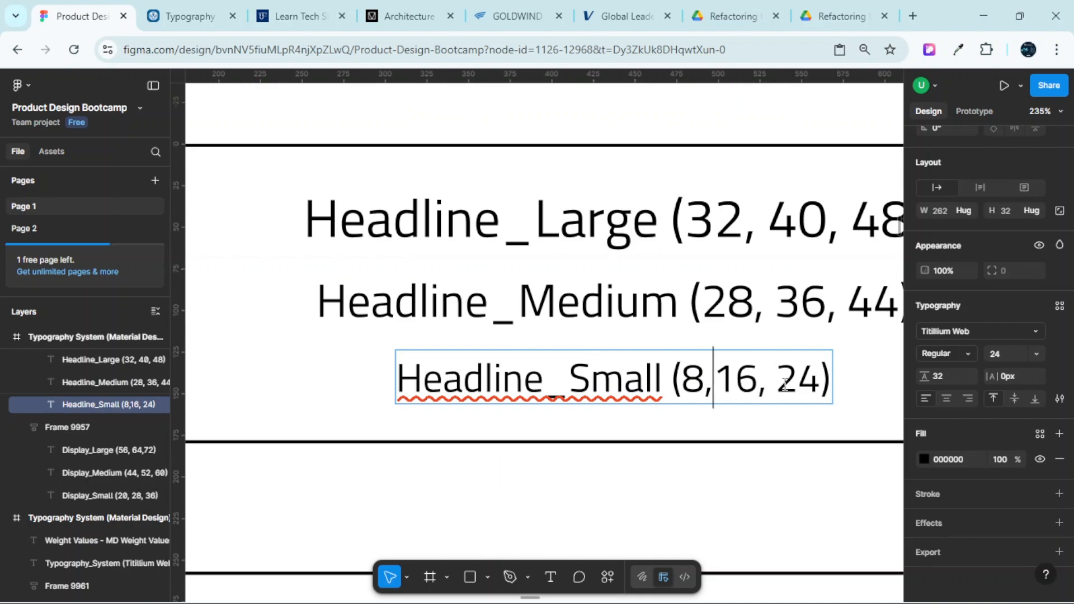
{"action": "scroll", "coordinate": [677, 352], "scroll_direction": "down", "scroll_amount": 3}
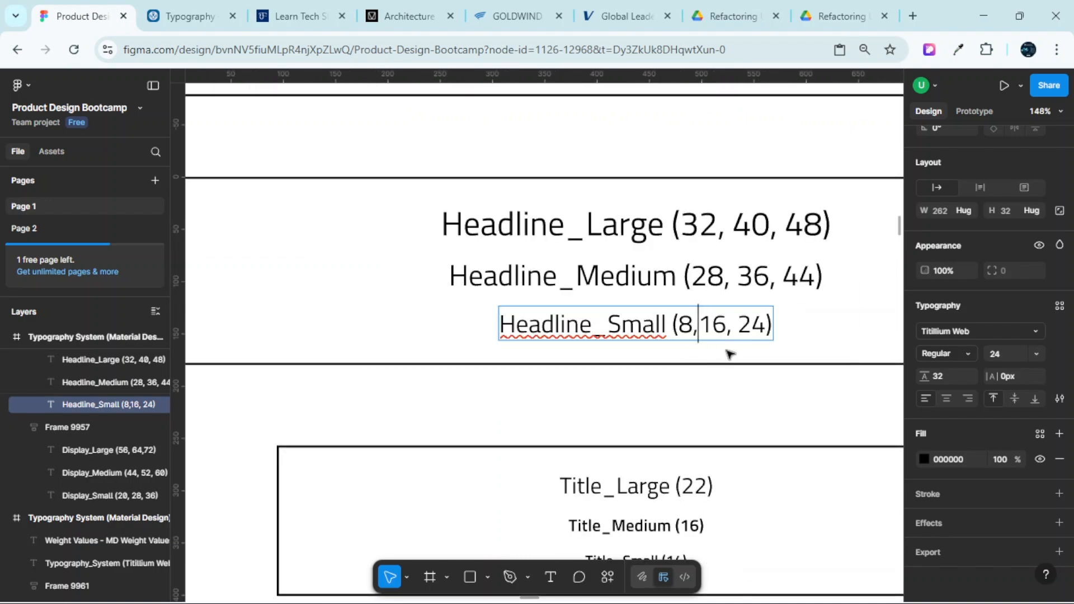
{"action": "scroll", "coordinate": [722, 347], "scroll_direction": "down", "scroll_amount": 5}
{"action": "scroll", "coordinate": [715, 336], "scroll_direction": "down", "scroll_amount": 6}
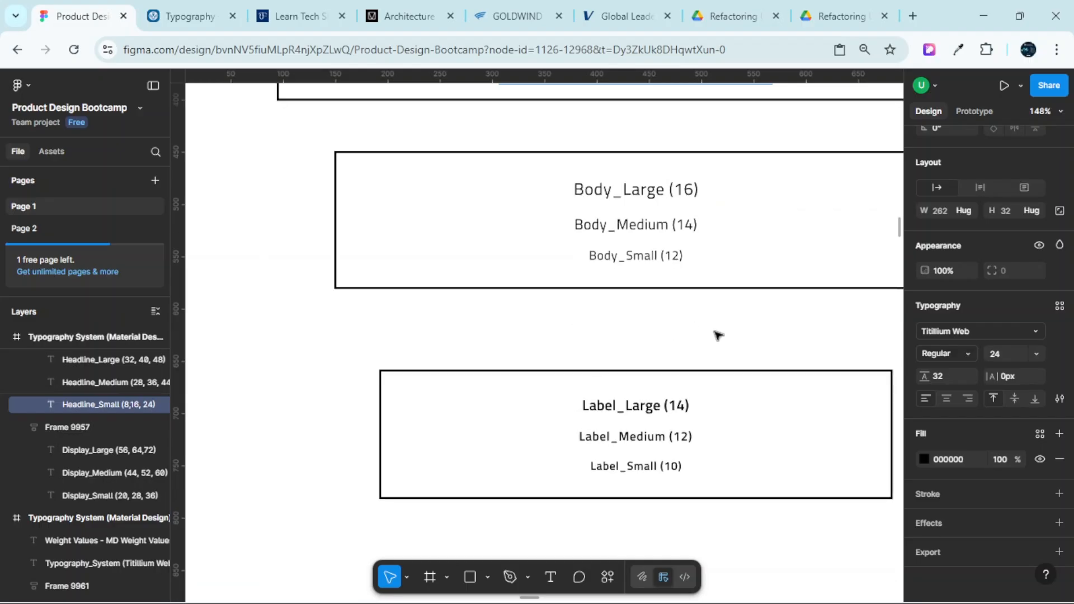
{"action": "scroll", "coordinate": [714, 335], "scroll_direction": "up", "scroll_amount": 3}
{"action": "scroll", "coordinate": [658, 355], "scroll_direction": "up", "scroll_amount": 4}
{"action": "scroll", "coordinate": [657, 359], "scroll_direction": "down", "scroll_amount": 3}
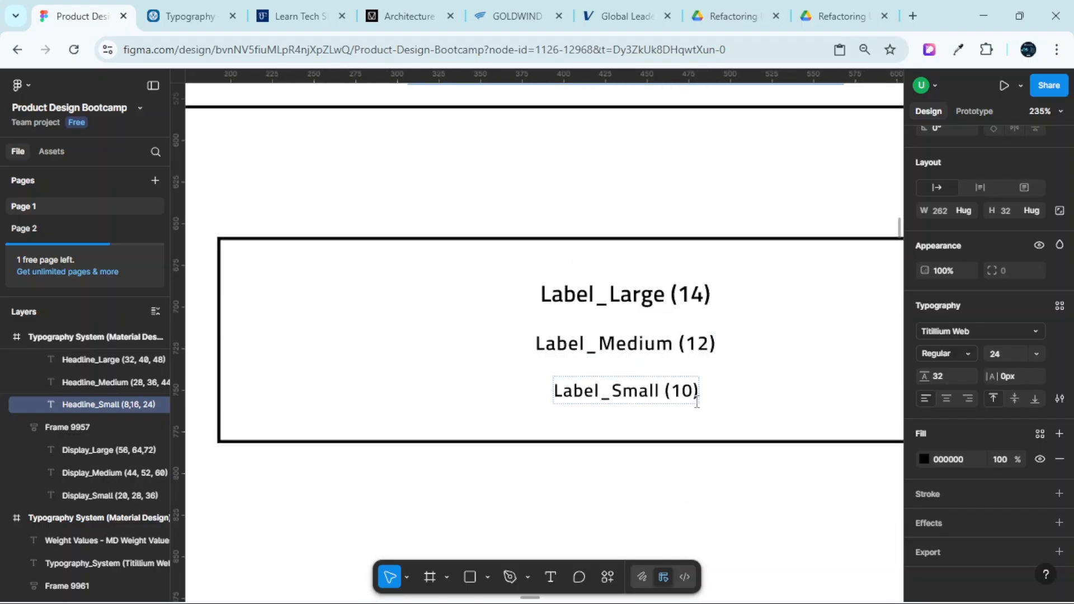
{"action": "scroll", "coordinate": [696, 402], "scroll_direction": "up", "scroll_amount": 6}
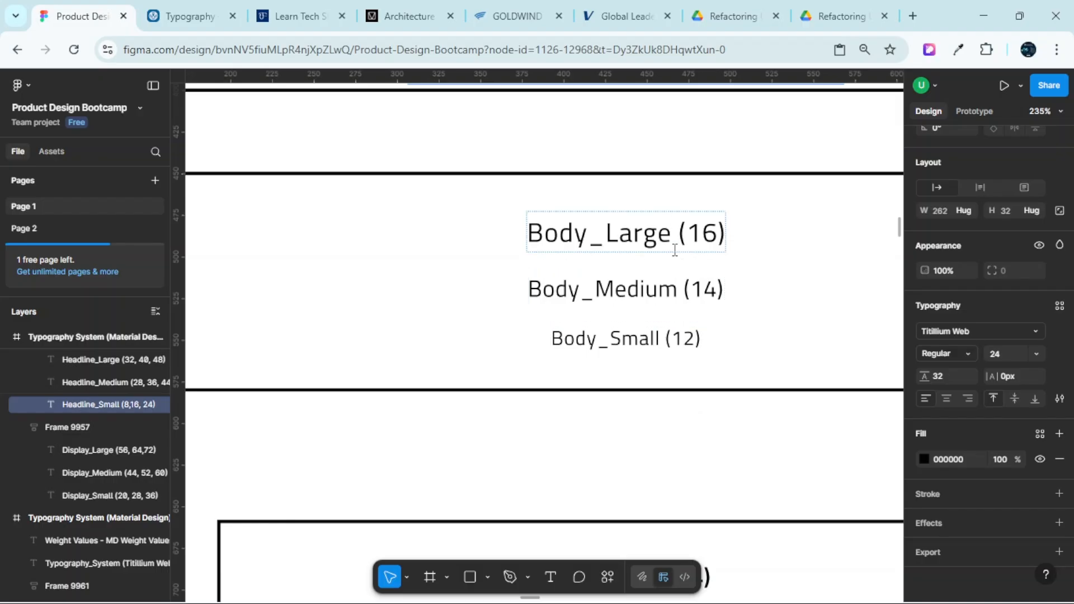
{"action": "scroll", "coordinate": [638, 339], "scroll_direction": "down", "scroll_amount": 5}
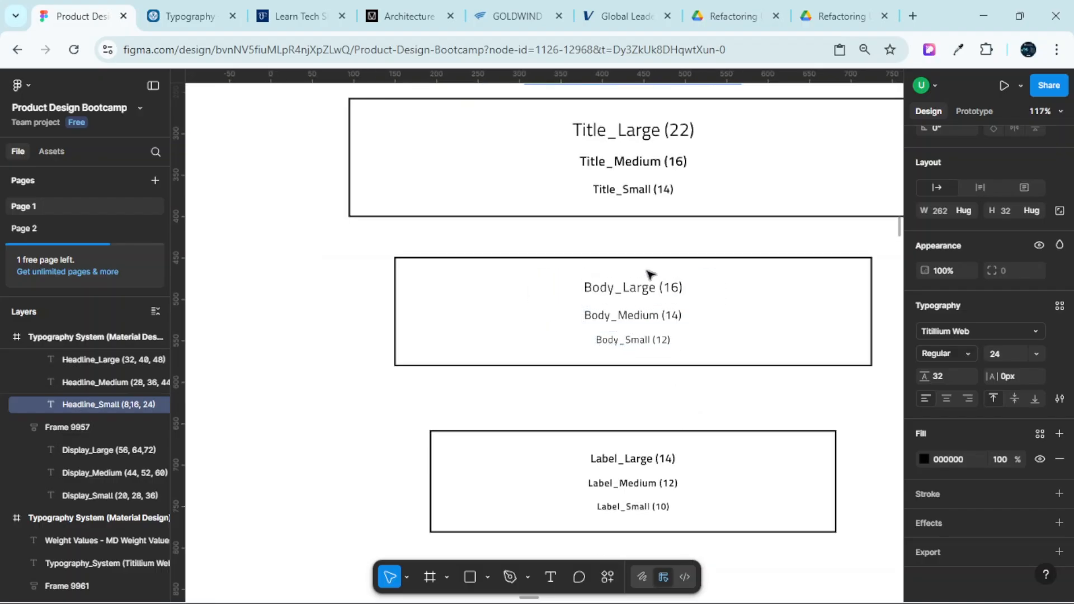
{"action": "scroll", "coordinate": [661, 315], "scroll_direction": "up", "scroll_amount": 5}
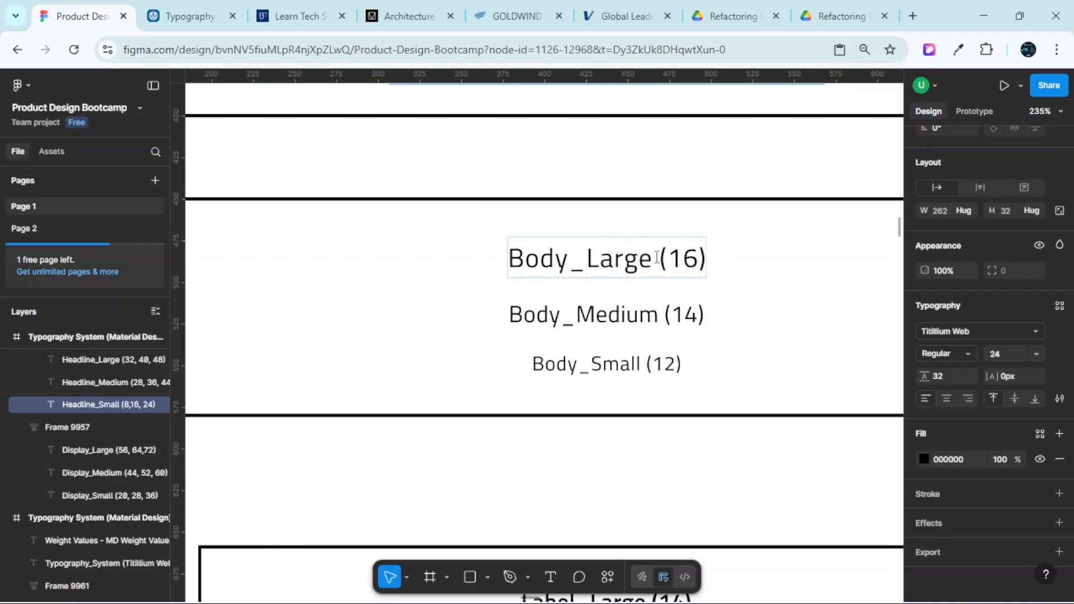
{"action": "scroll", "coordinate": [662, 414], "scroll_direction": "down", "scroll_amount": 5}
{"action": "scroll", "coordinate": [653, 380], "scroll_direction": "up", "scroll_amount": 5}
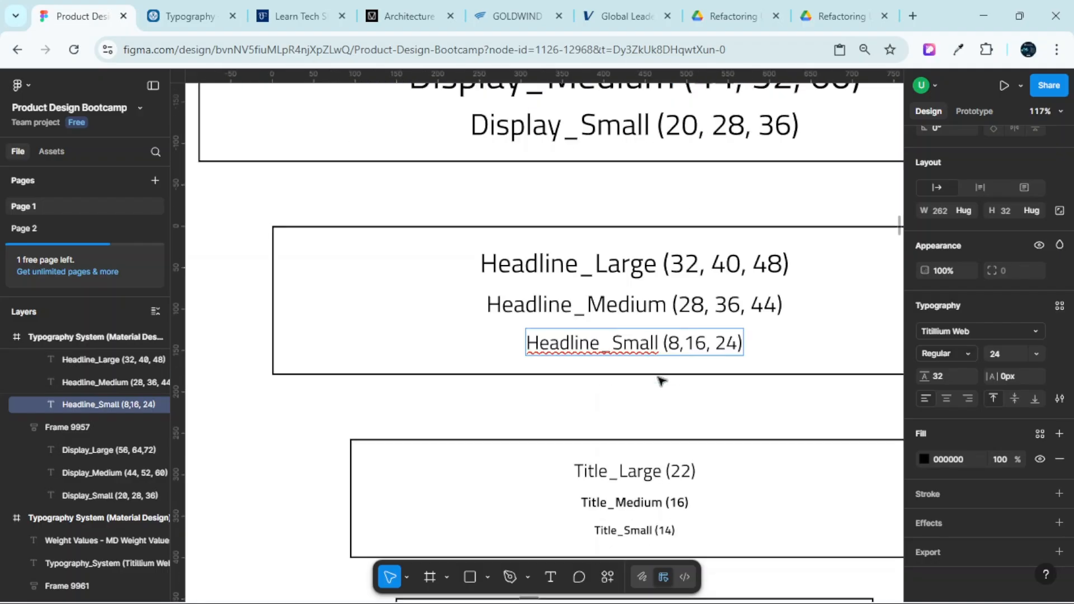
{"action": "scroll", "coordinate": [705, 360], "scroll_direction": "down", "scroll_amount": 1}
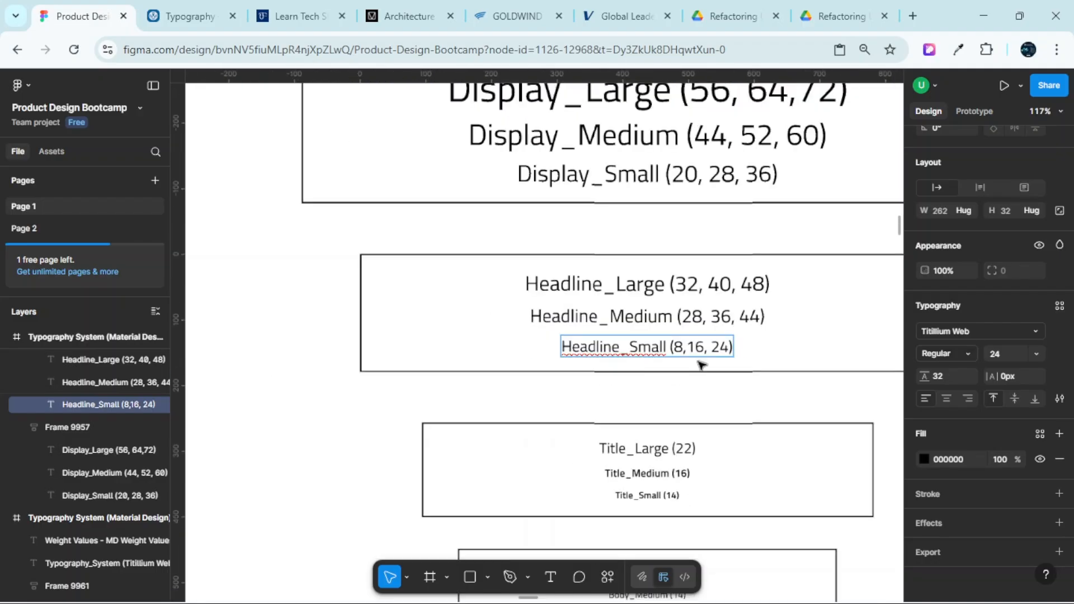
Remove the sizes 8 and 16 from the adjusted frame's Headline_Small label so it reads "Headline_Small (24)"
{"action": "scroll", "coordinate": [700, 362], "scroll_direction": "up", "scroll_amount": 3}
{"action": "scroll", "coordinate": [691, 350], "scroll_direction": "down", "scroll_amount": 9}
{"action": "scroll", "coordinate": [670, 367], "scroll_direction": "down", "scroll_amount": 5}
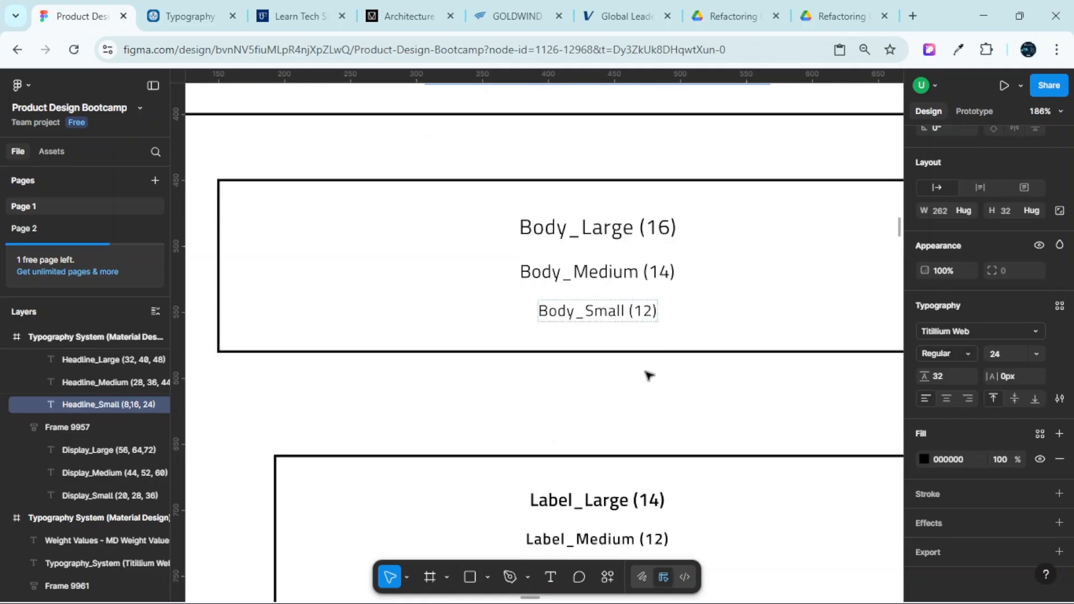
{"action": "scroll", "coordinate": [667, 343], "scroll_direction": "up", "scroll_amount": 10}
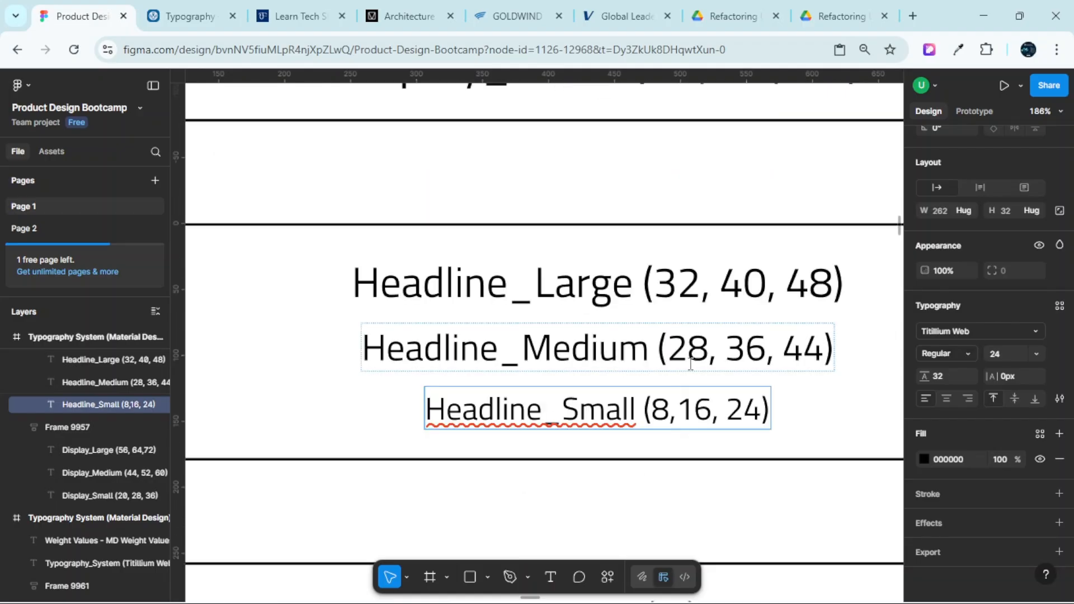
{"action": "scroll", "coordinate": [691, 365], "scroll_direction": "up", "scroll_amount": 2}
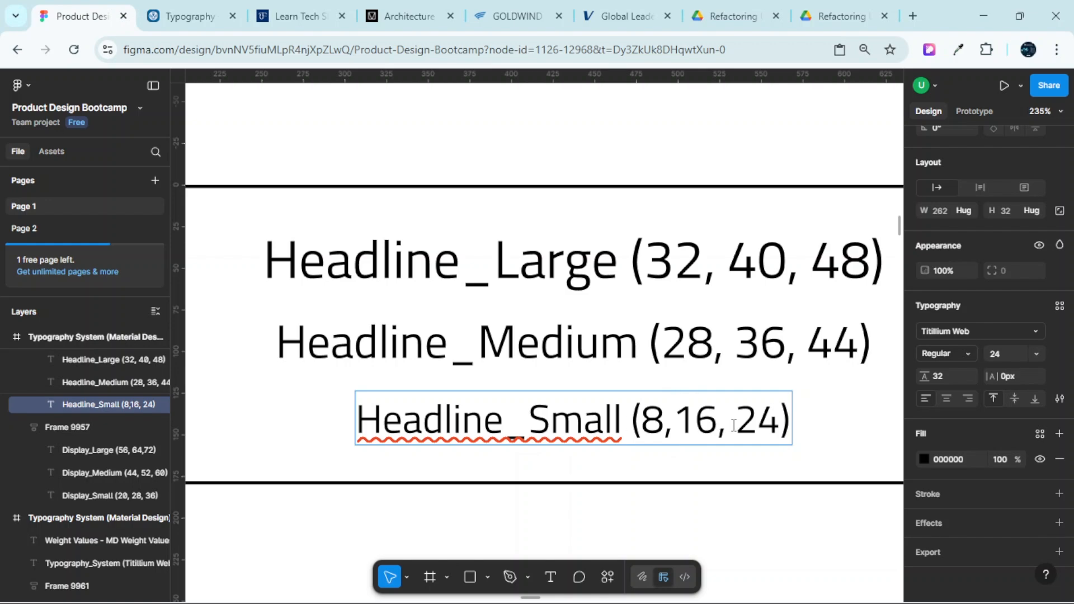
{"action": "scroll", "coordinate": [734, 425], "scroll_direction": "up", "scroll_amount": 2}
{"action": "scroll", "coordinate": [735, 425], "scroll_direction": "down", "scroll_amount": 2}
{"action": "left_click", "coordinate": [737, 424]}
{"action": "key", "text": "BackSpace"}
{"action": "key", "text": "BackSpace"}
{"action": "key", "text": "BackSpace"}
{"action": "key", "text": "BackSpace"}
{"action": "key", "text": "BackSpace"}
{"action": "key", "text": "BackSpace"}
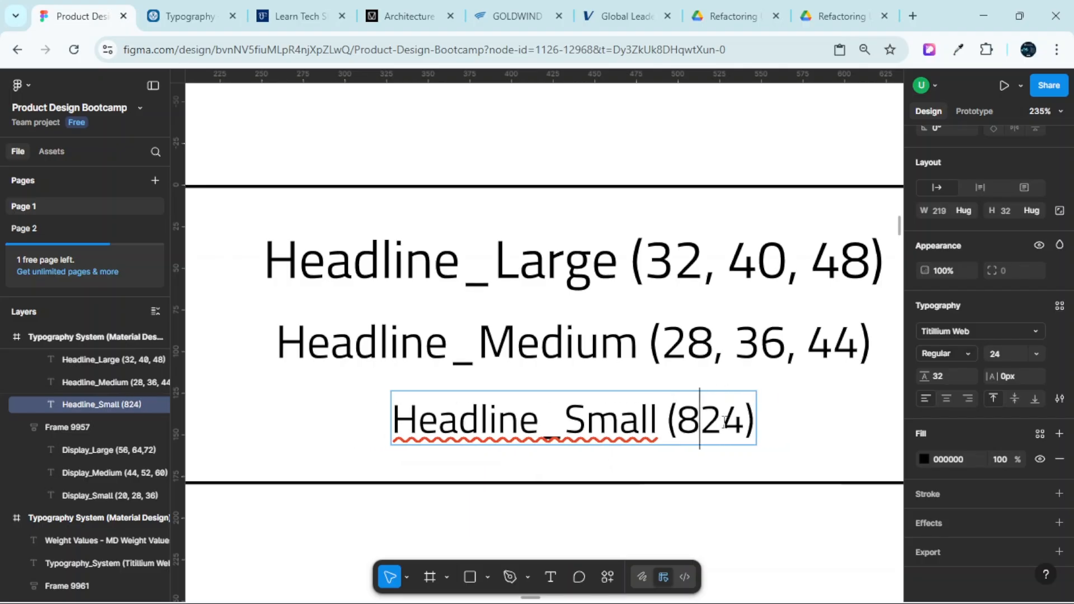
Check the Headline_Small size against the Headline_Medium, Title and Body sizes to judge which smaller alternatives fit
{"action": "scroll", "coordinate": [699, 421], "scroll_direction": "up", "scroll_amount": 2}
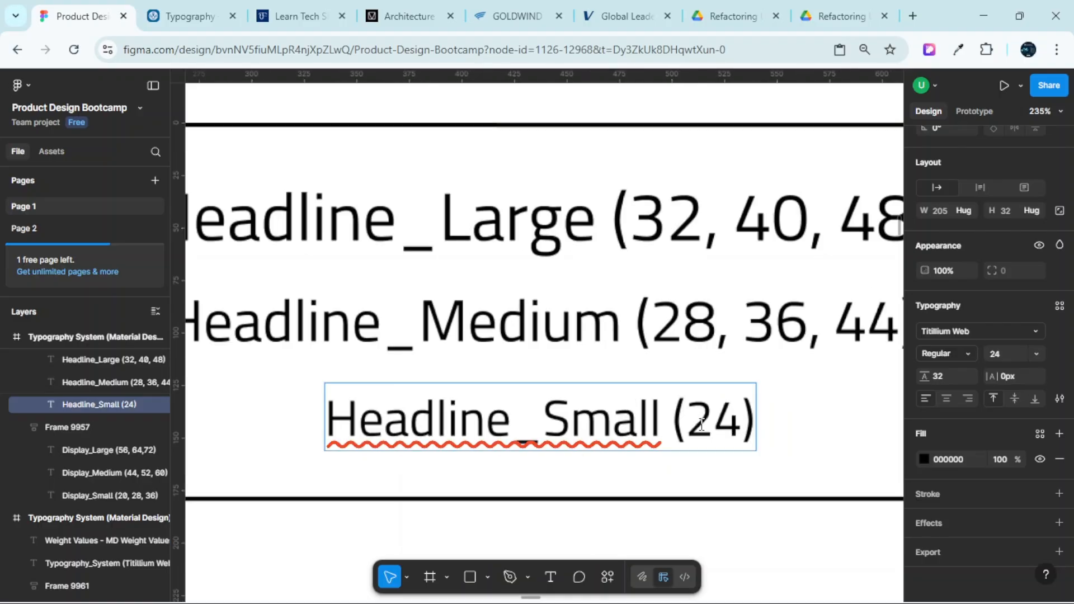
{"action": "scroll", "coordinate": [699, 421], "scroll_direction": "down", "scroll_amount": 2}
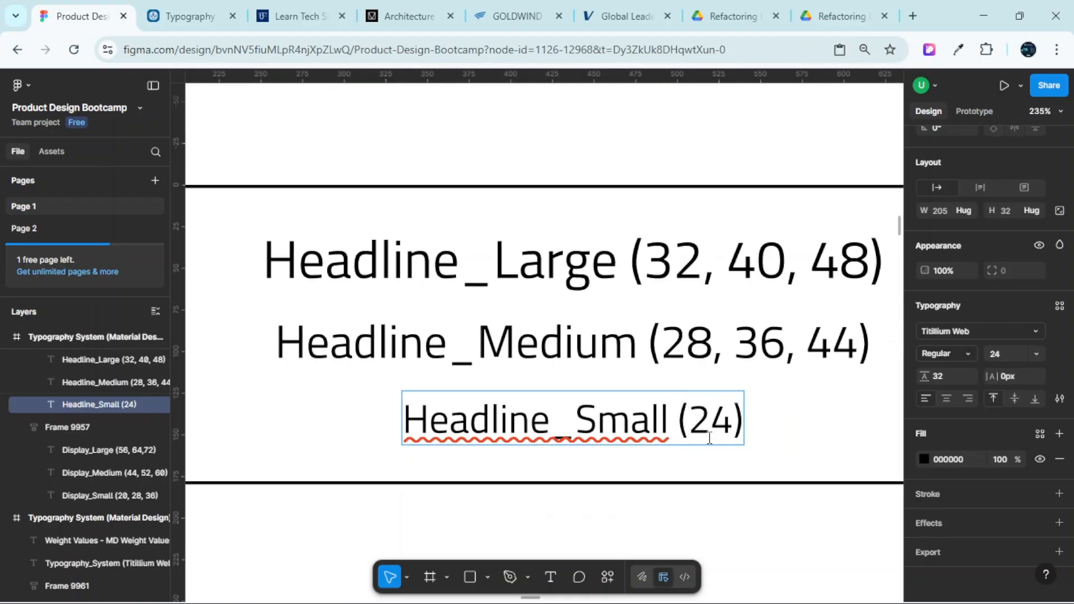
{"action": "scroll", "coordinate": [710, 439], "scroll_direction": "down", "scroll_amount": 2}
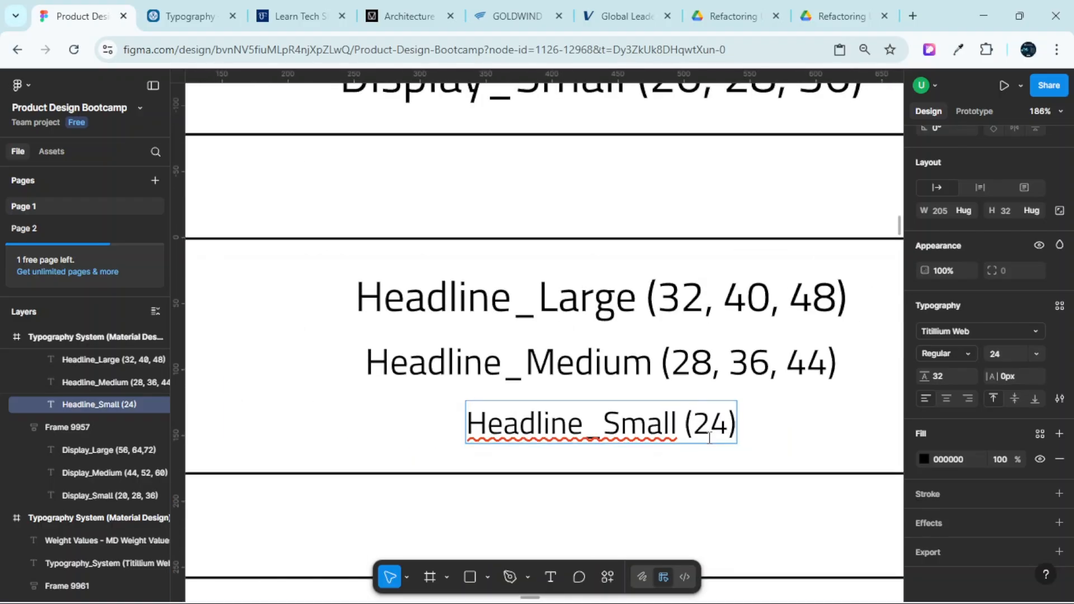
{"action": "scroll", "coordinate": [709, 438], "scroll_direction": "up", "scroll_amount": 2}
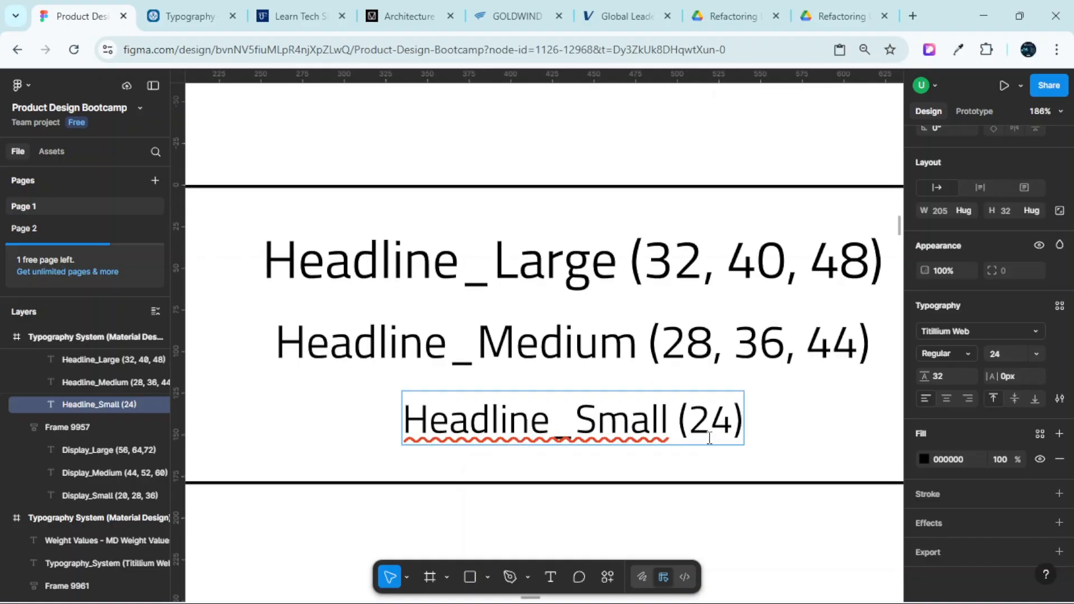
{"action": "scroll", "coordinate": [709, 438], "scroll_direction": "up", "scroll_amount": 2}
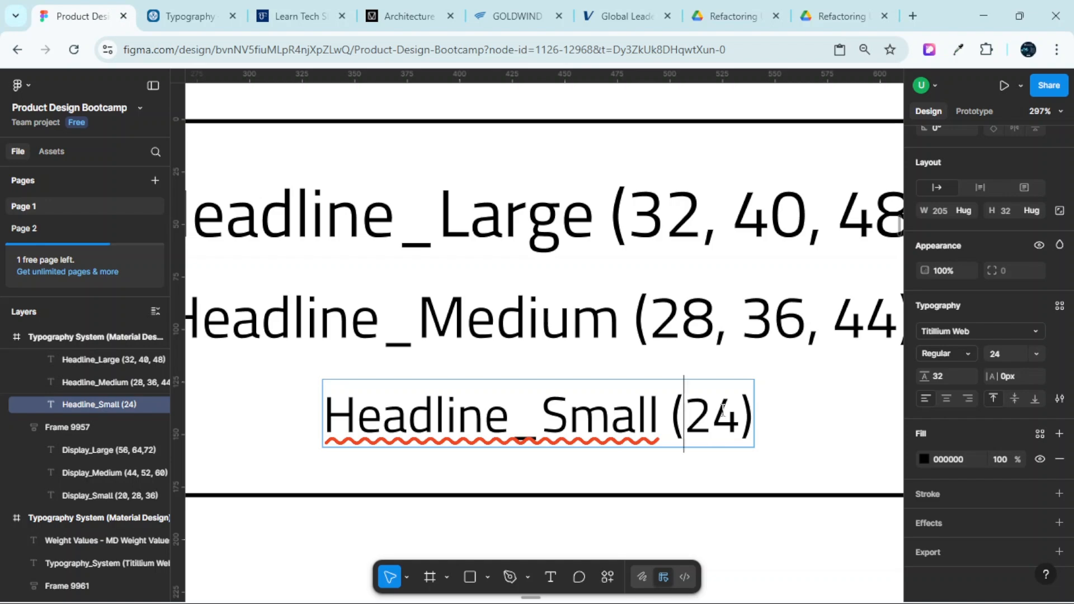
{"action": "scroll", "coordinate": [711, 437], "scroll_direction": "up", "scroll_amount": 1}
{"action": "scroll", "coordinate": [713, 430], "scroll_direction": "down", "scroll_amount": 2}
{"action": "scroll", "coordinate": [722, 417], "scroll_direction": "down", "scroll_amount": 5}
{"action": "scroll", "coordinate": [722, 414], "scroll_direction": "down", "scroll_amount": 15}
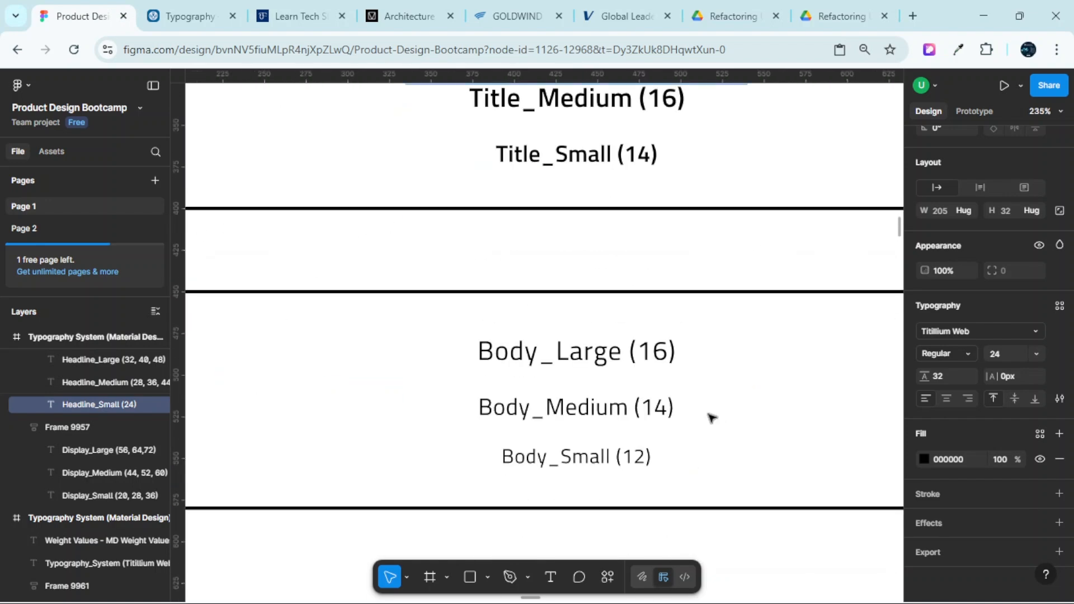
{"action": "scroll", "coordinate": [605, 411], "scroll_direction": "up", "scroll_amount": 6}
{"action": "scroll", "coordinate": [613, 392], "scroll_direction": "up", "scroll_amount": 6}
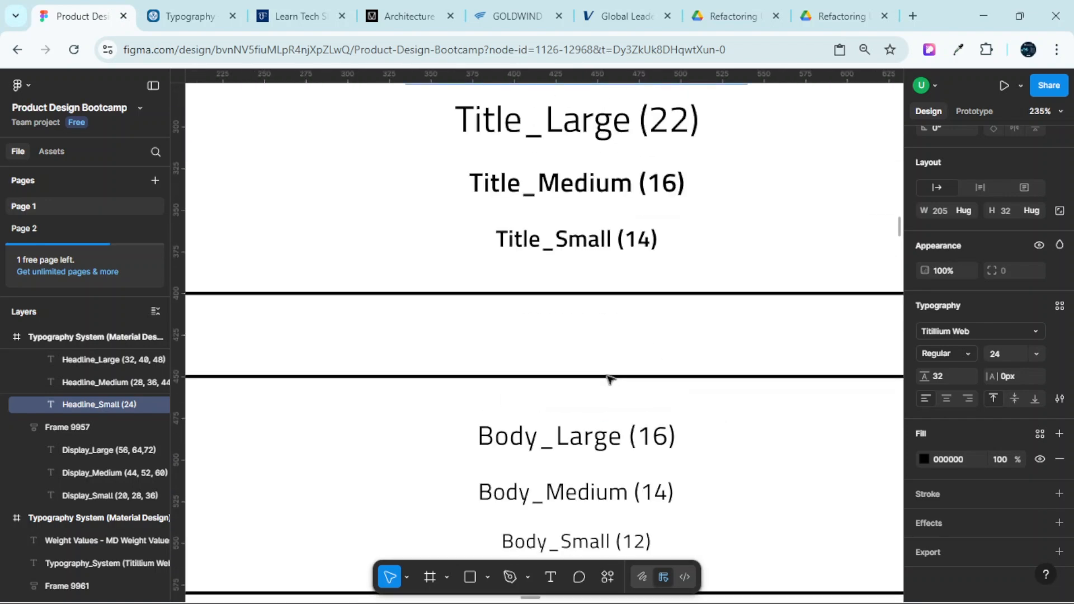
{"action": "scroll", "coordinate": [616, 402], "scroll_direction": "down", "scroll_amount": 1}
{"action": "scroll", "coordinate": [655, 380], "scroll_direction": "down", "scroll_amount": 5}
{"action": "scroll", "coordinate": [659, 425], "scroll_direction": "down", "scroll_amount": 3}
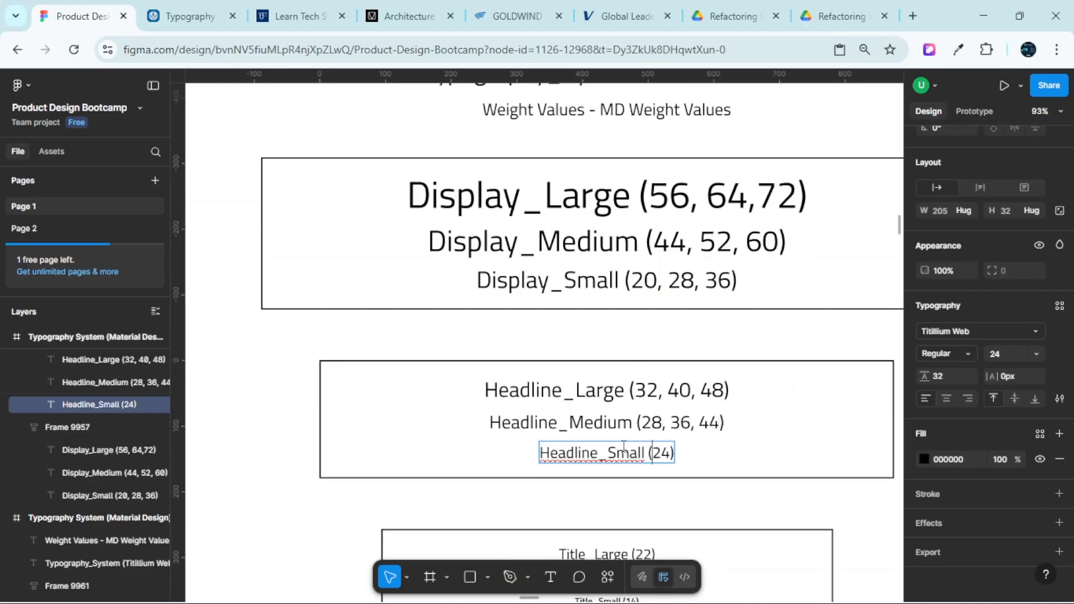
{"action": "scroll", "coordinate": [629, 487], "scroll_direction": "up", "scroll_amount": 6}
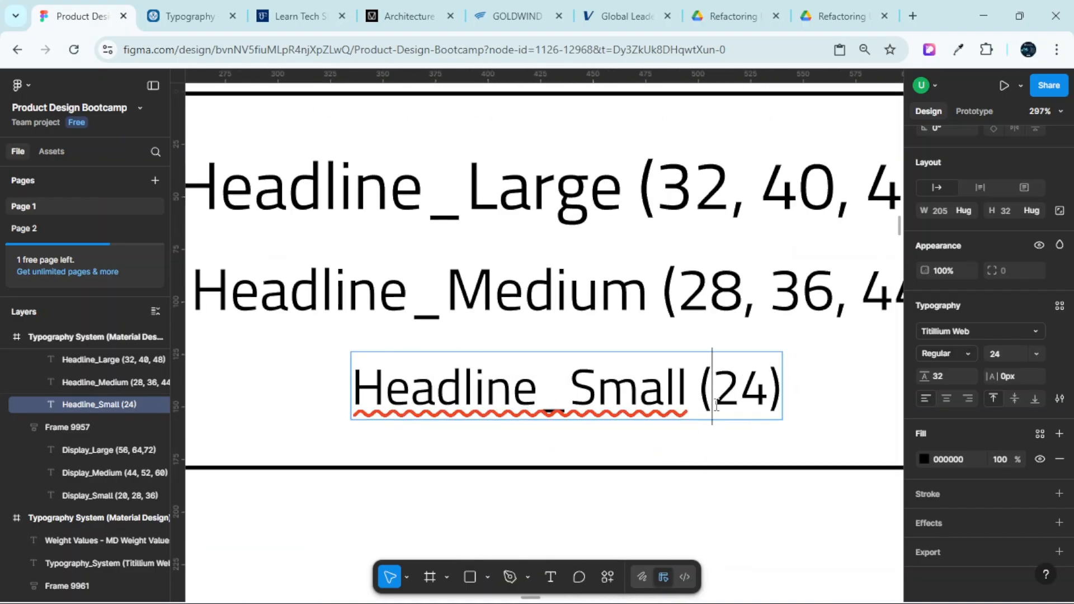
{"action": "scroll", "coordinate": [712, 403], "scroll_direction": "up", "scroll_amount": 3}
{"action": "scroll", "coordinate": [683, 395], "scroll_direction": "down", "scroll_amount": 2}
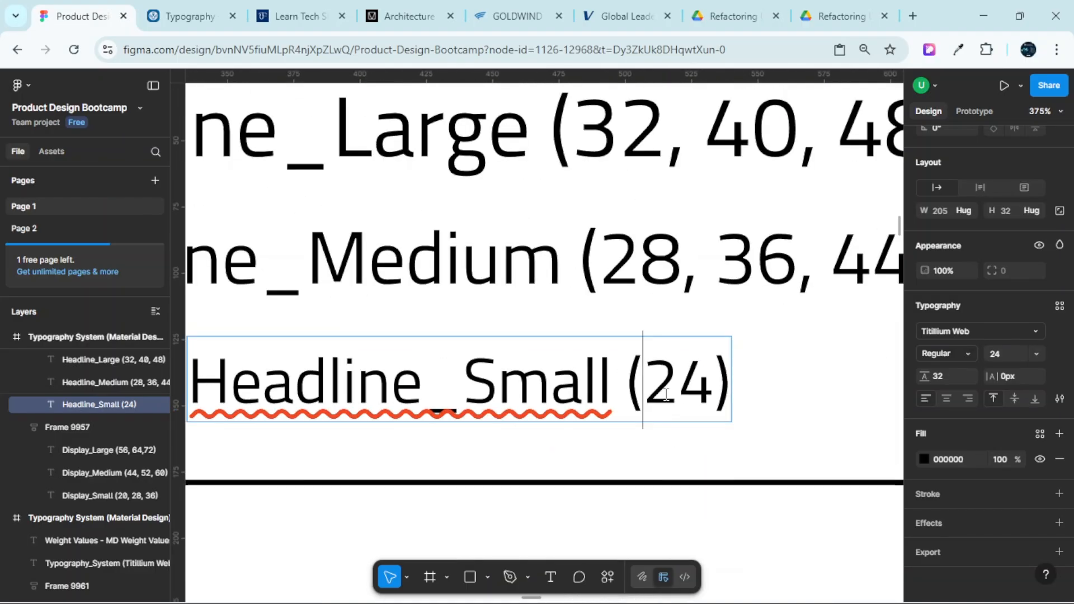
Insert 20 and 22 ahead of the existing size in the Headline_Small label so it reads "Headline_Small (20, 22, 24)"
{"action": "scroll", "coordinate": [728, 392], "scroll_direction": "left", "scroll_amount": 5}
{"action": "double_click", "coordinate": [784, 388]}
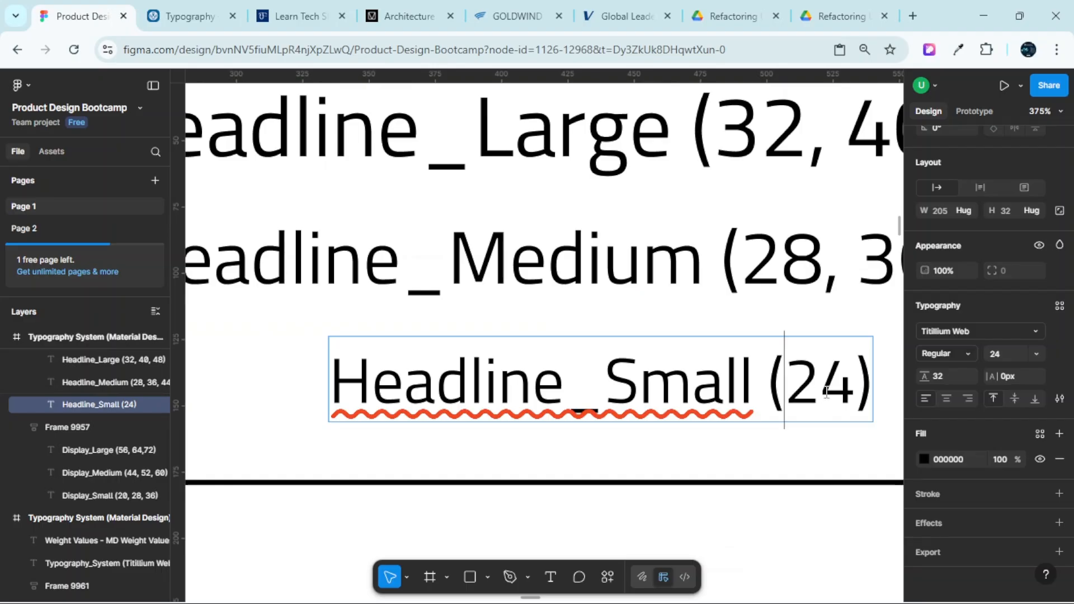
{"action": "type", "text": "22"}
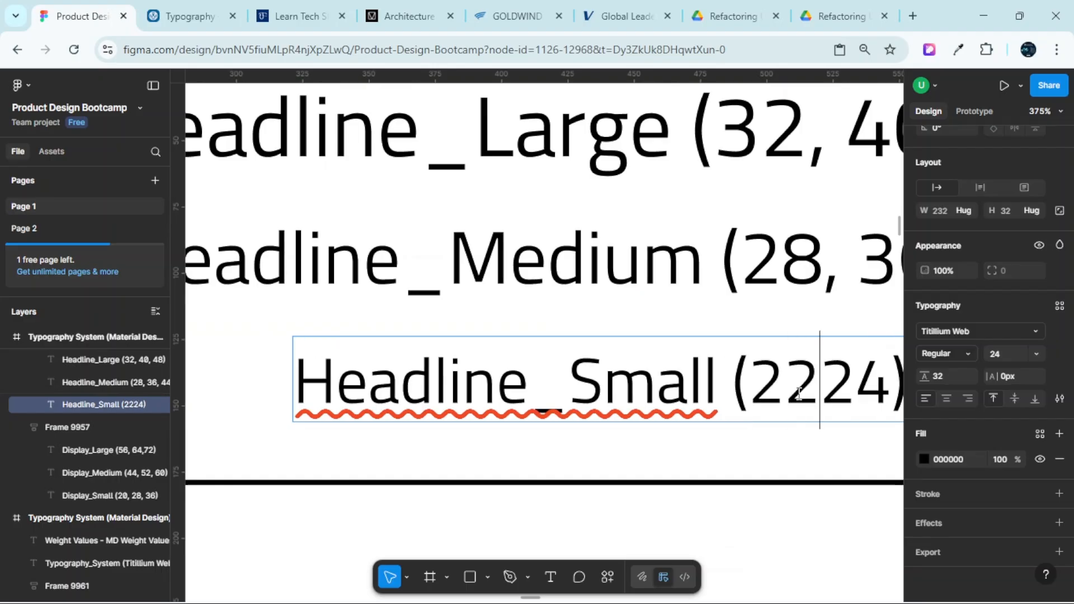
{"action": "type", "text": ","}
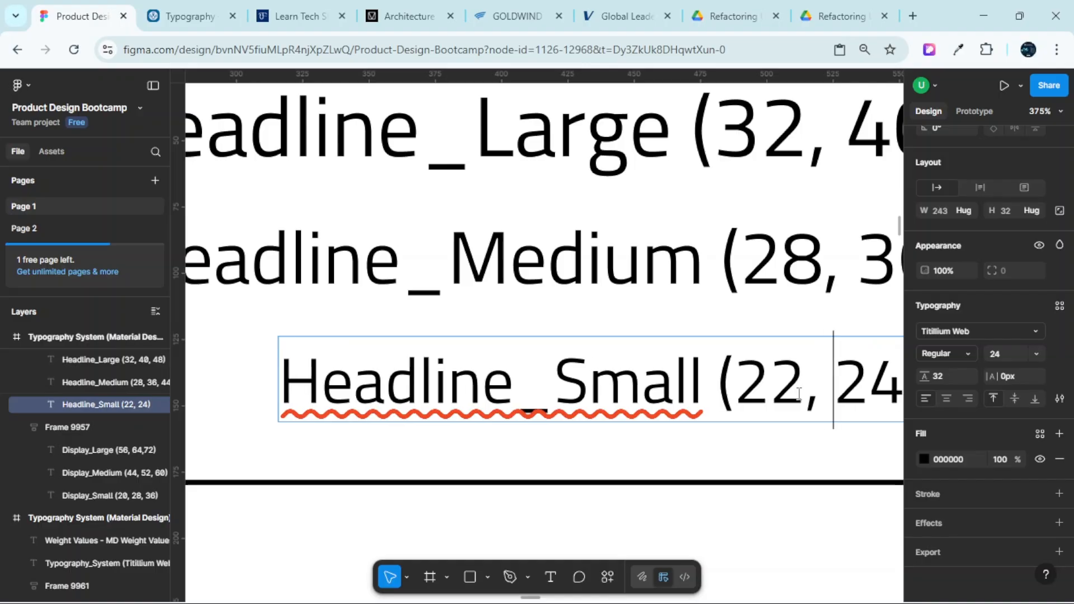
{"action": "key", "text": "Left"}
{"action": "key", "text": "Left"}
{"action": "key", "text": "Left"}
{"action": "key", "text": "Left"}
{"action": "type", "text": "20,"}
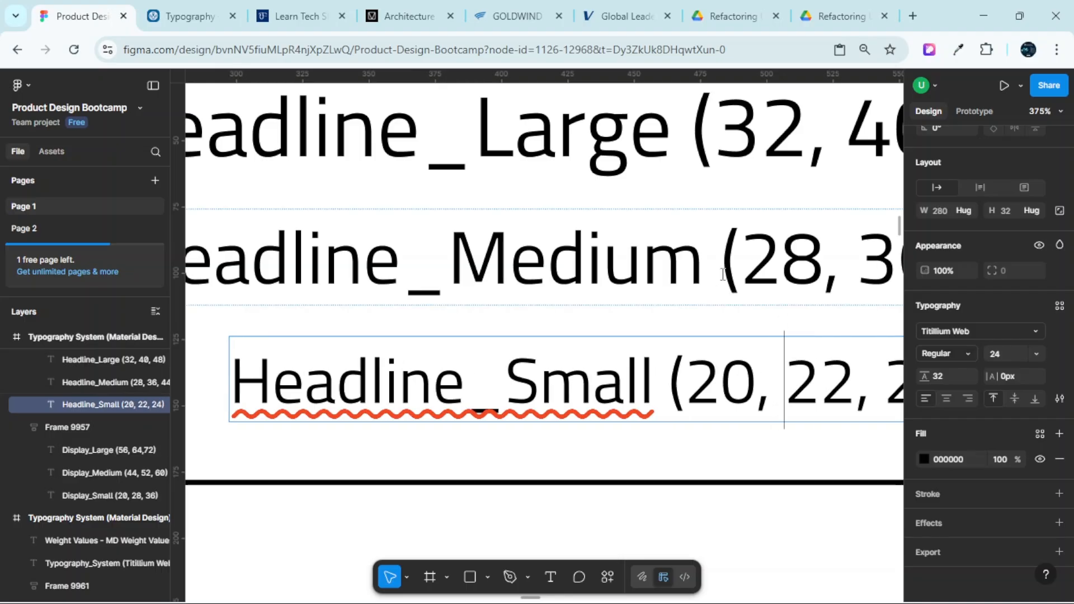
{"action": "scroll", "coordinate": [723, 274], "scroll_direction": "down", "scroll_amount": 3}
{"action": "scroll", "coordinate": [784, 313], "scroll_direction": "right", "scroll_amount": 2}
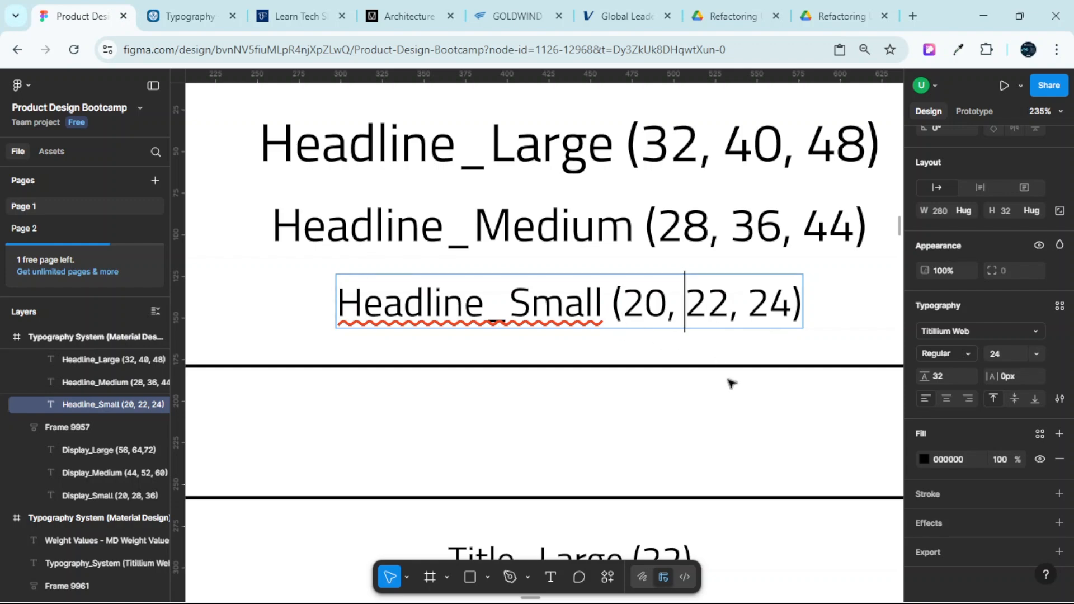
{"action": "key", "text": "Escape"}
Review the Display and Headline size lists against the Title, Body and Label sizes across the adjusted typography frame
{"action": "scroll", "coordinate": [722, 383], "scroll_direction": "down", "scroll_amount": 1}
{"action": "scroll", "coordinate": [711, 381], "scroll_direction": "up", "scroll_amount": 4}
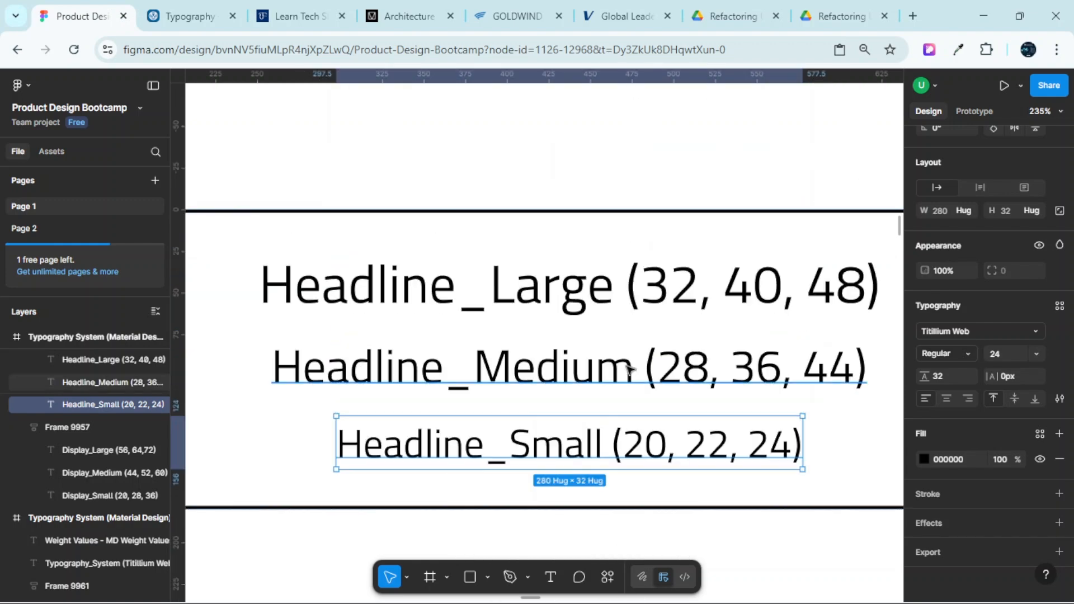
{"action": "scroll", "coordinate": [626, 372], "scroll_direction": "down", "scroll_amount": 5}
{"action": "scroll", "coordinate": [627, 372], "scroll_direction": "down", "scroll_amount": 2}
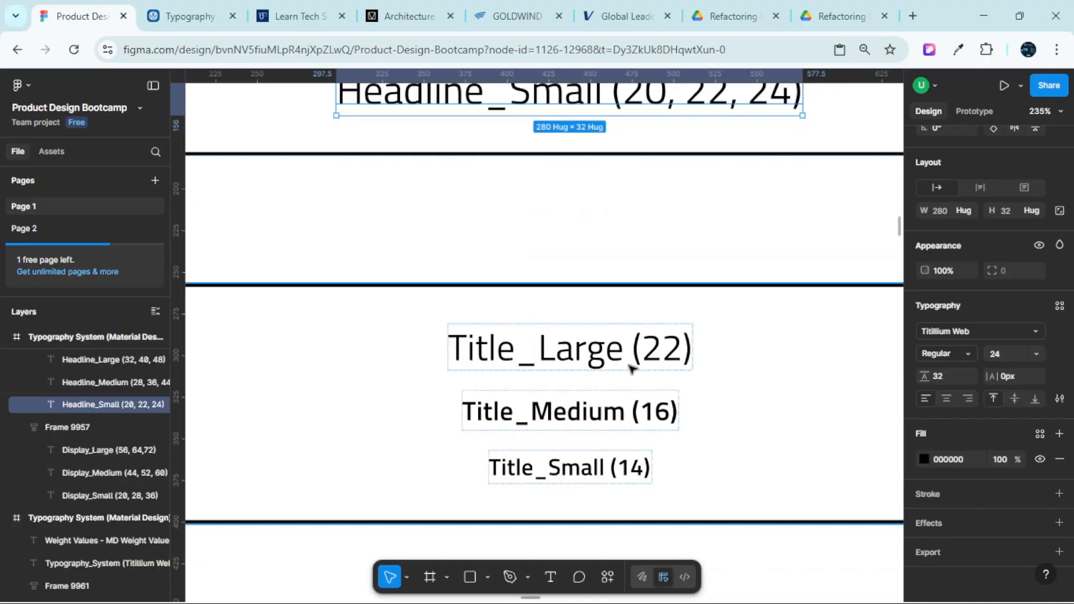
{"action": "scroll", "coordinate": [631, 365], "scroll_direction": "up", "scroll_amount": 2}
{"action": "scroll", "coordinate": [582, 362], "scroll_direction": "down", "scroll_amount": 2}
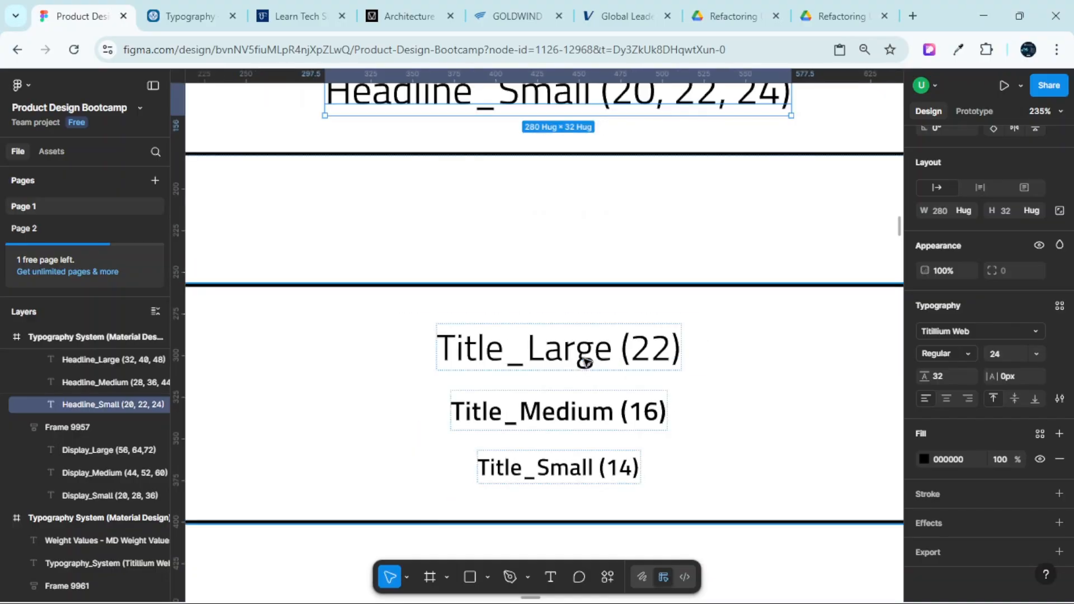
{"action": "scroll", "coordinate": [616, 360], "scroll_direction": "down", "scroll_amount": 5}
{"action": "scroll", "coordinate": [507, 367], "scroll_direction": "up", "scroll_amount": 5}
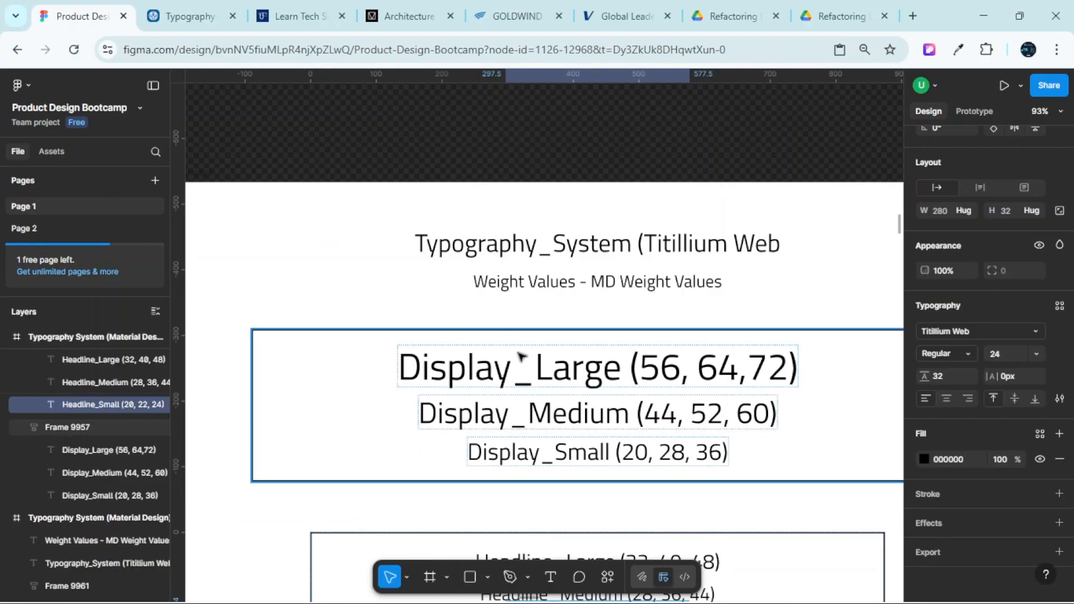
{"action": "scroll", "coordinate": [627, 353], "scroll_direction": "down", "scroll_amount": 2}
{"action": "scroll", "coordinate": [604, 330], "scroll_direction": "up", "scroll_amount": 2}
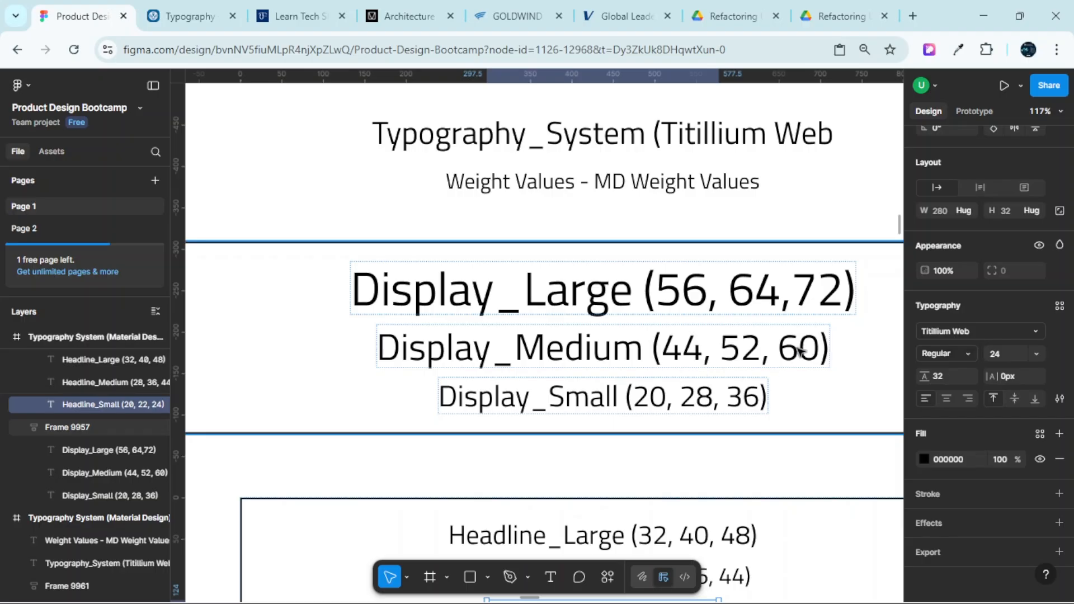
{"action": "scroll", "coordinate": [784, 320], "scroll_direction": "down", "scroll_amount": 3}
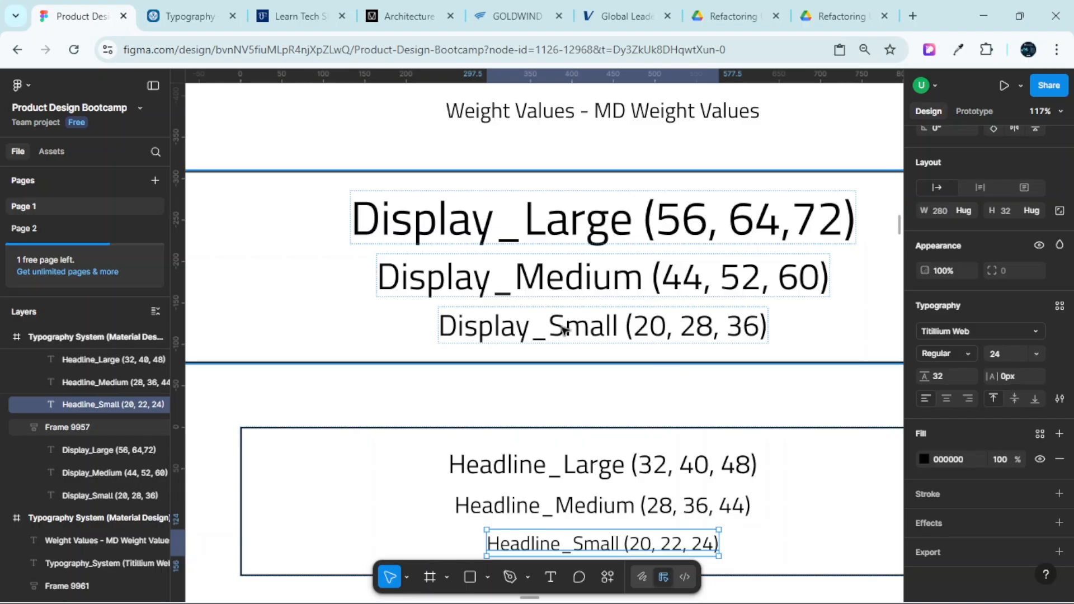
{"action": "scroll", "coordinate": [565, 330], "scroll_direction": "down", "scroll_amount": 8}
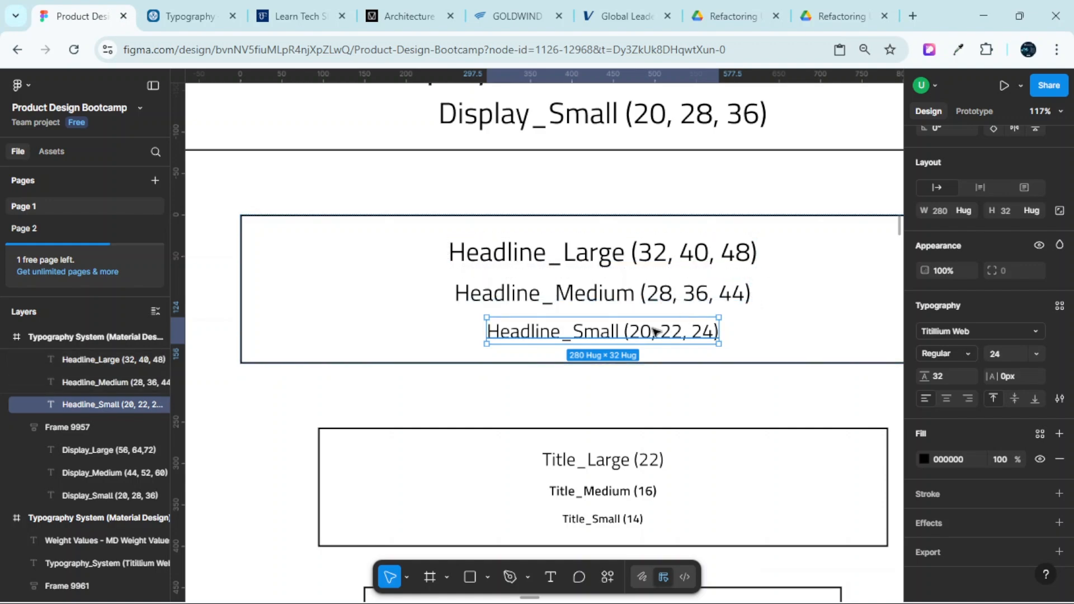
{"action": "scroll", "coordinate": [634, 342], "scroll_direction": "up", "scroll_amount": 3, "text": "ctrl"}
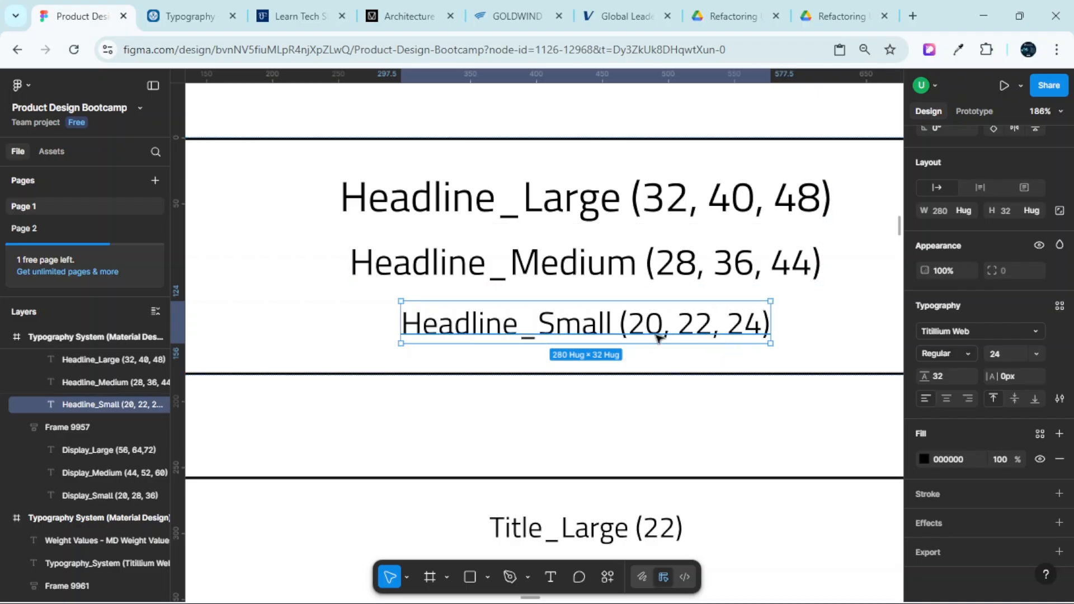
{"action": "scroll", "coordinate": [658, 337], "scroll_direction": "down", "scroll_amount": 4, "text": "ctrl"}
{"action": "scroll", "coordinate": [648, 355], "scroll_direction": "down", "scroll_amount": 3}
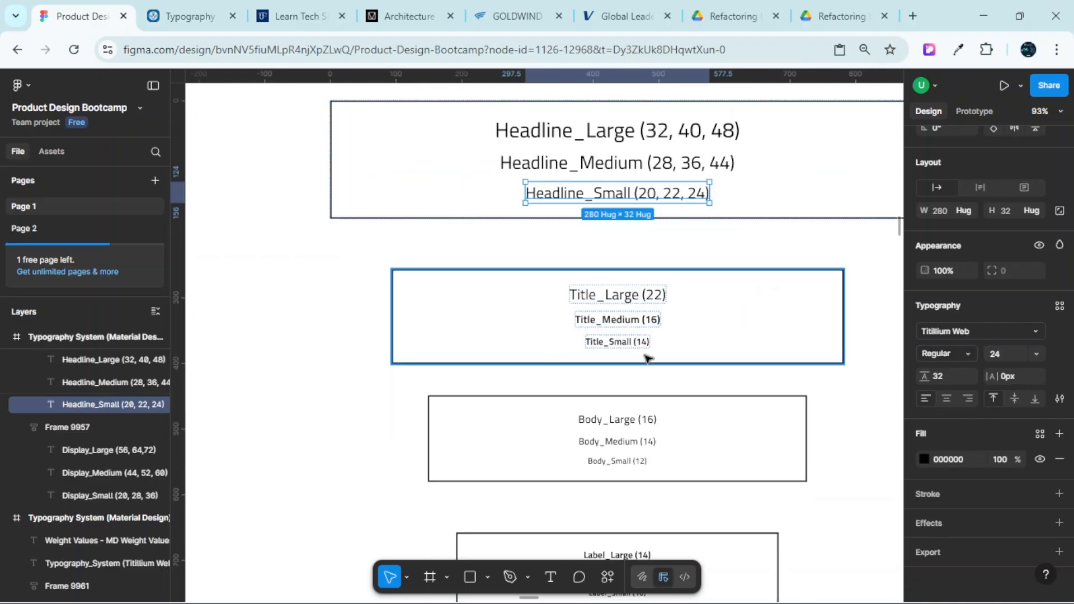
{"action": "scroll", "coordinate": [677, 350], "scroll_direction": "up", "scroll_amount": 7}
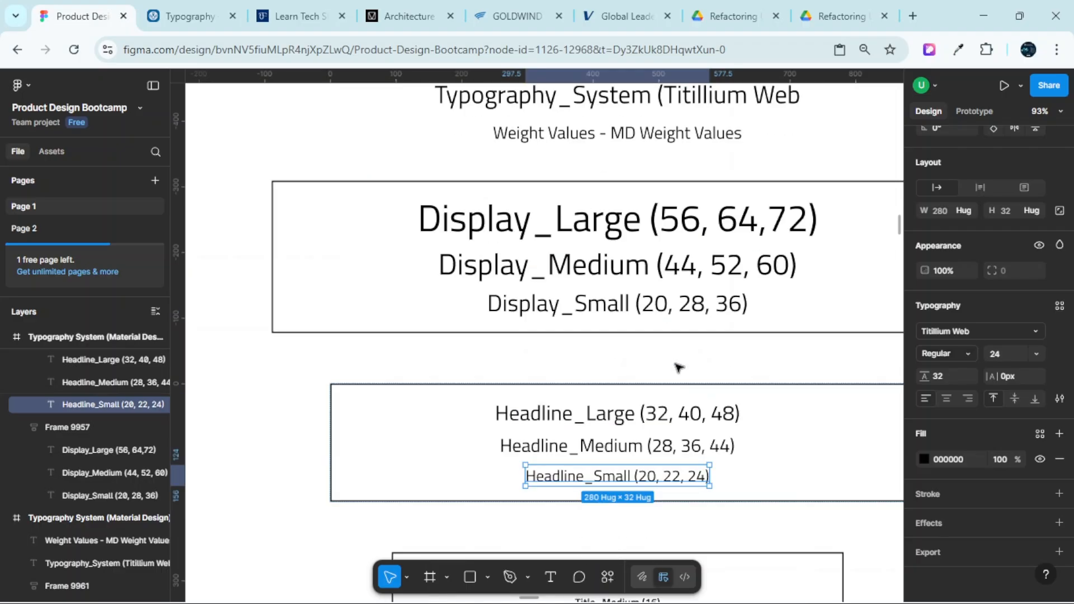
Select the Display, Headline and Title groups in turn and examine how their sizes step down through the hierarchy
{"action": "left_click", "coordinate": [395, 345]}
{"action": "scroll", "coordinate": [395, 346], "scroll_direction": "down", "scroll_amount": 4}
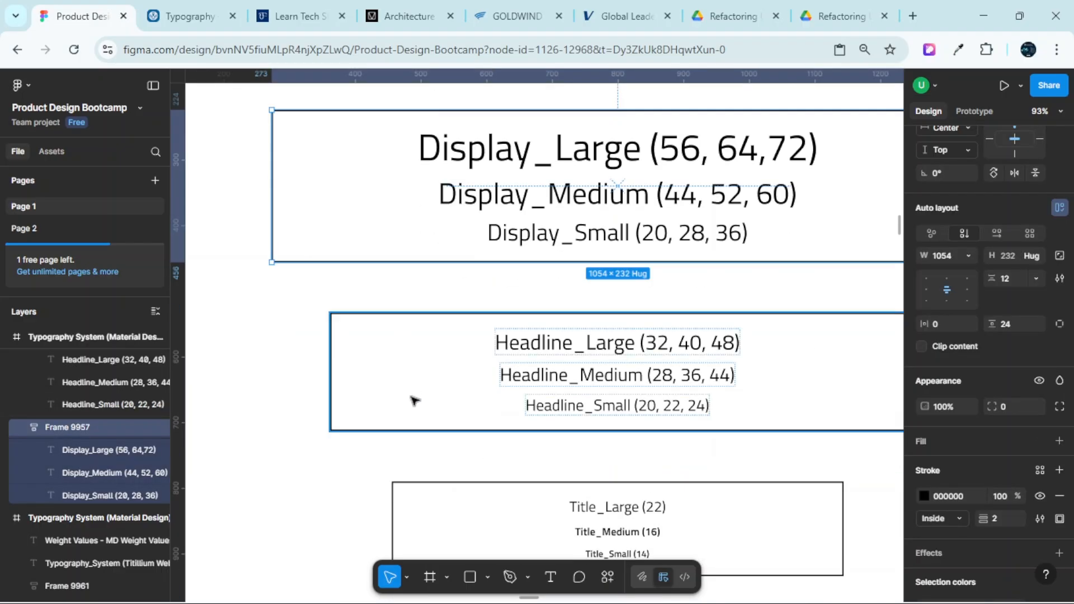
{"action": "left_click", "coordinate": [400, 367]}
{"action": "scroll", "coordinate": [400, 367], "scroll_direction": "down", "scroll_amount": 4}
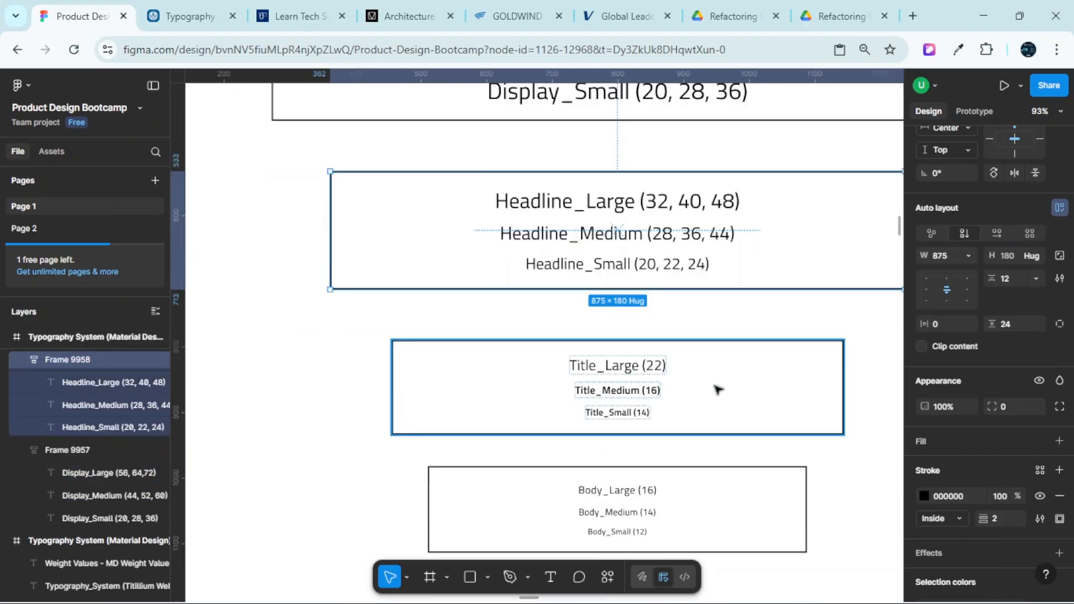
{"action": "left_click", "coordinate": [717, 390]}
{"action": "scroll", "coordinate": [706, 390], "scroll_direction": "up", "scroll_amount": 8}
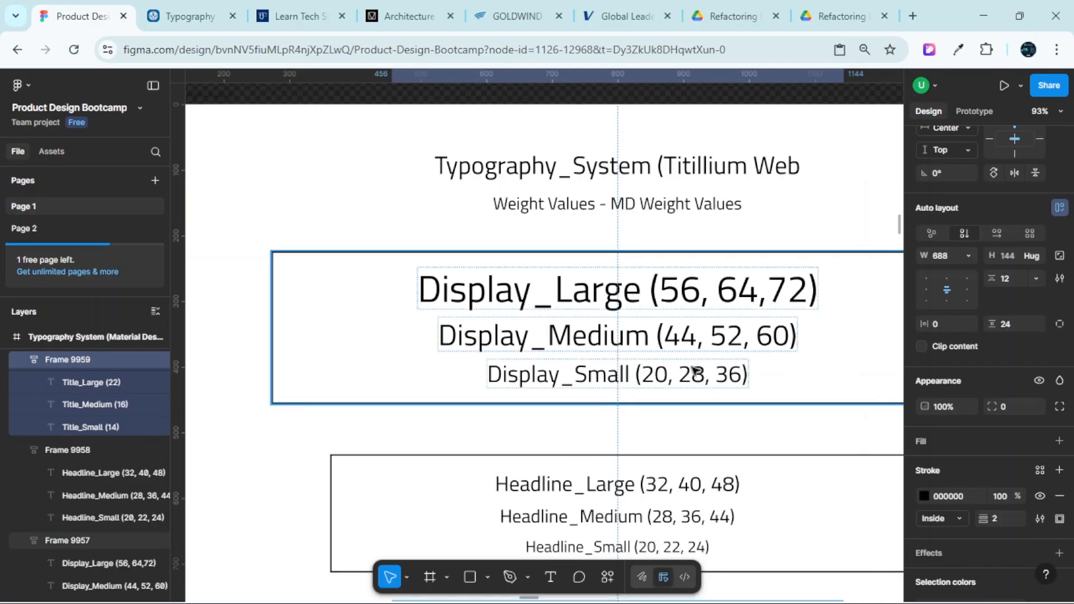
{"action": "scroll", "coordinate": [573, 390], "scroll_direction": "up", "scroll_amount": 5, "text": "ctrl"}
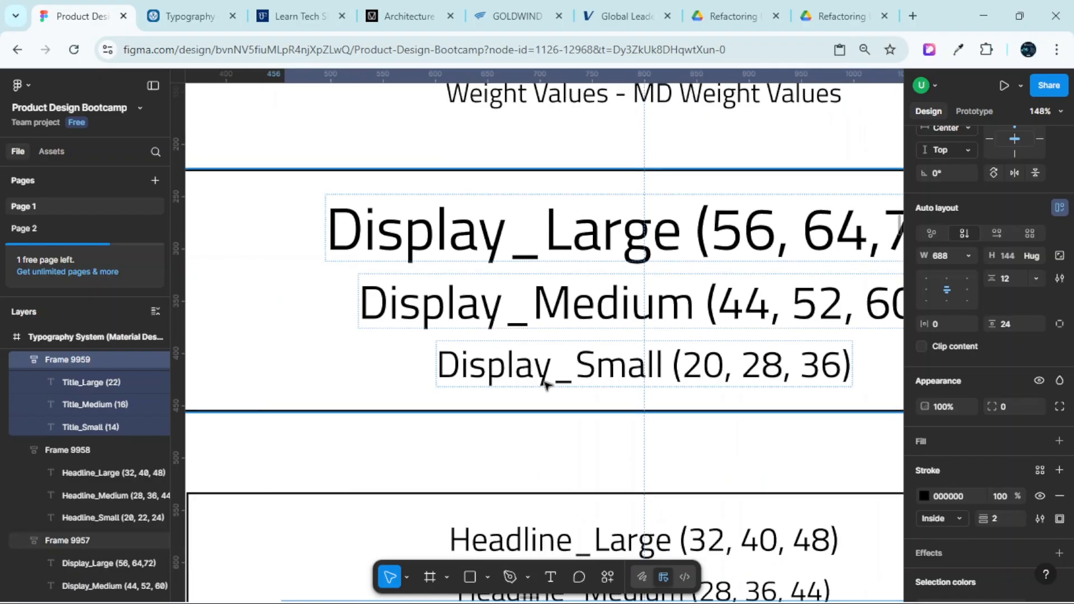
{"action": "scroll", "coordinate": [720, 376], "scroll_direction": "down", "scroll_amount": 4}
{"action": "scroll", "coordinate": [720, 376], "scroll_direction": "down", "scroll_amount": 4, "text": "ctrl"}
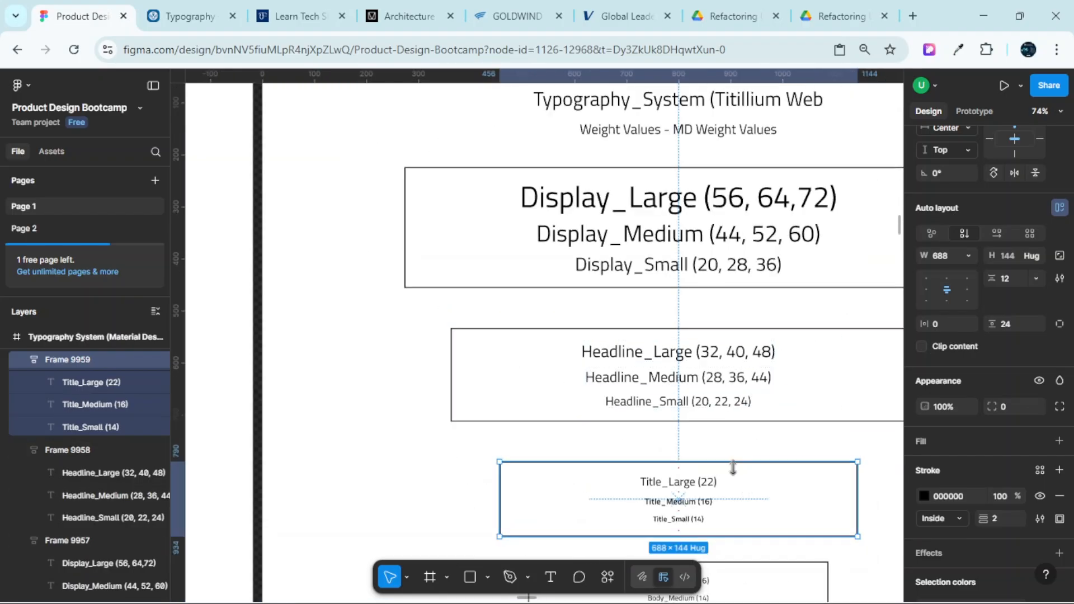
{"action": "scroll", "coordinate": [733, 467], "scroll_direction": "down", "scroll_amount": 3}
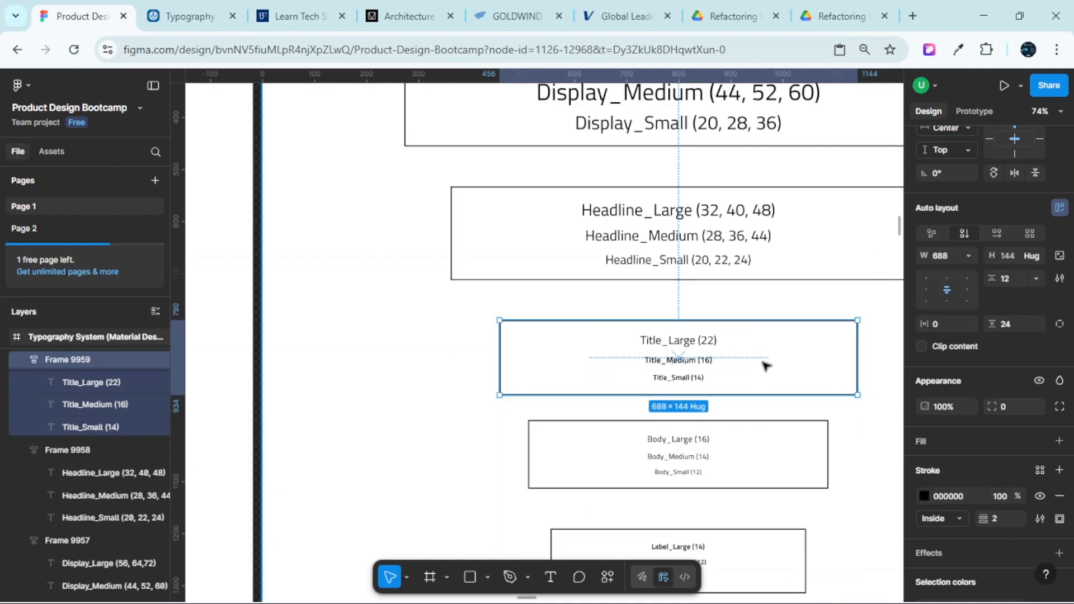
Compare the Title group's sizes with the alternative size lists in the Display and Headline groups of the adjusted frame
{"action": "scroll", "coordinate": [766, 365], "scroll_direction": "up", "scroll_amount": 3}
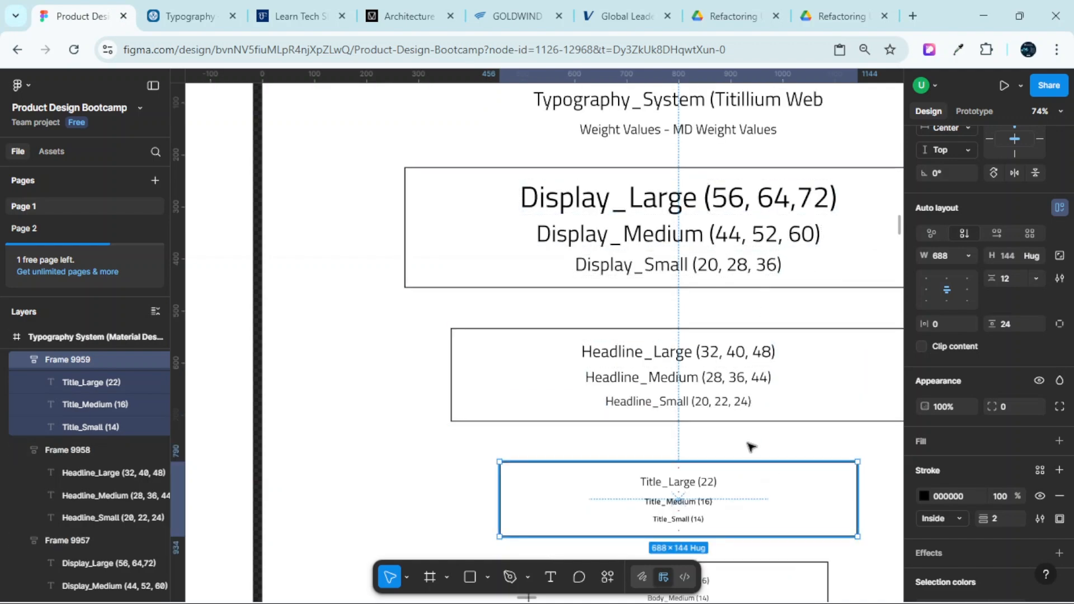
{"action": "scroll", "coordinate": [604, 302], "scroll_direction": "up", "scroll_amount": 5}
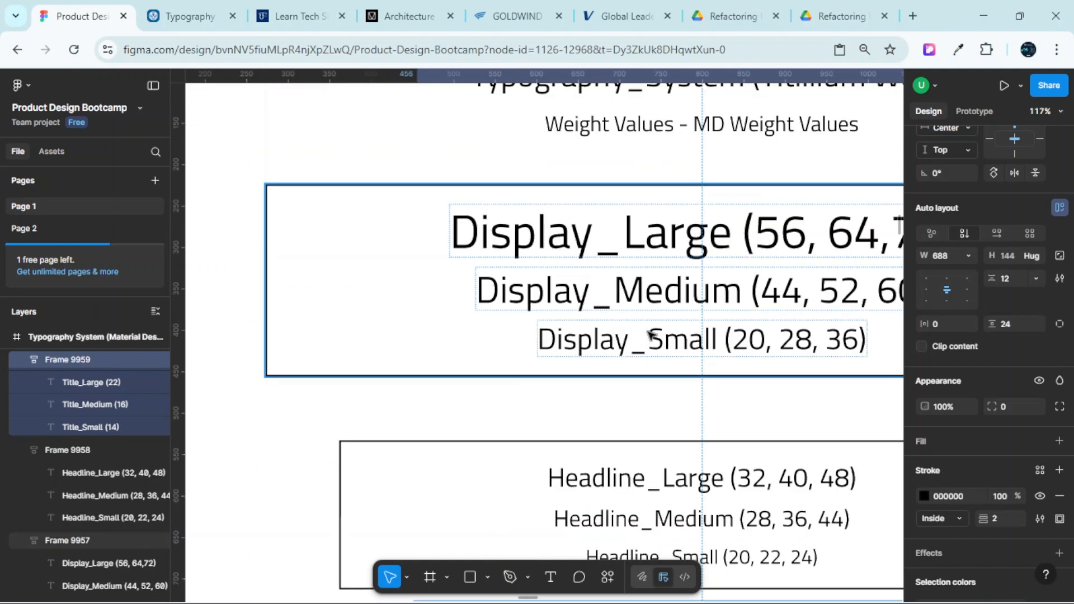
{"action": "left_click", "coordinate": [442, 231]}
{"action": "scroll", "coordinate": [442, 232], "scroll_direction": "down", "scroll_amount": 5}
{"action": "scroll", "coordinate": [562, 302], "scroll_direction": "down", "scroll_amount": 3}
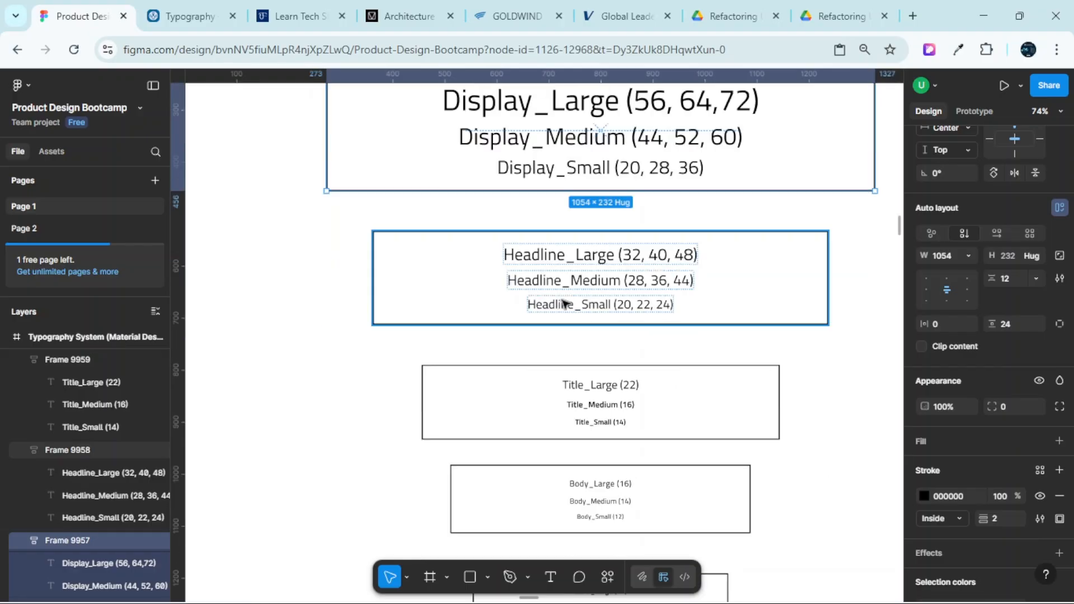
{"action": "scroll", "coordinate": [614, 283], "scroll_direction": "down", "scroll_amount": 3}
{"action": "scroll", "coordinate": [679, 271], "scroll_direction": "up", "scroll_amount": 8}
{"action": "left_click", "coordinate": [694, 276]}
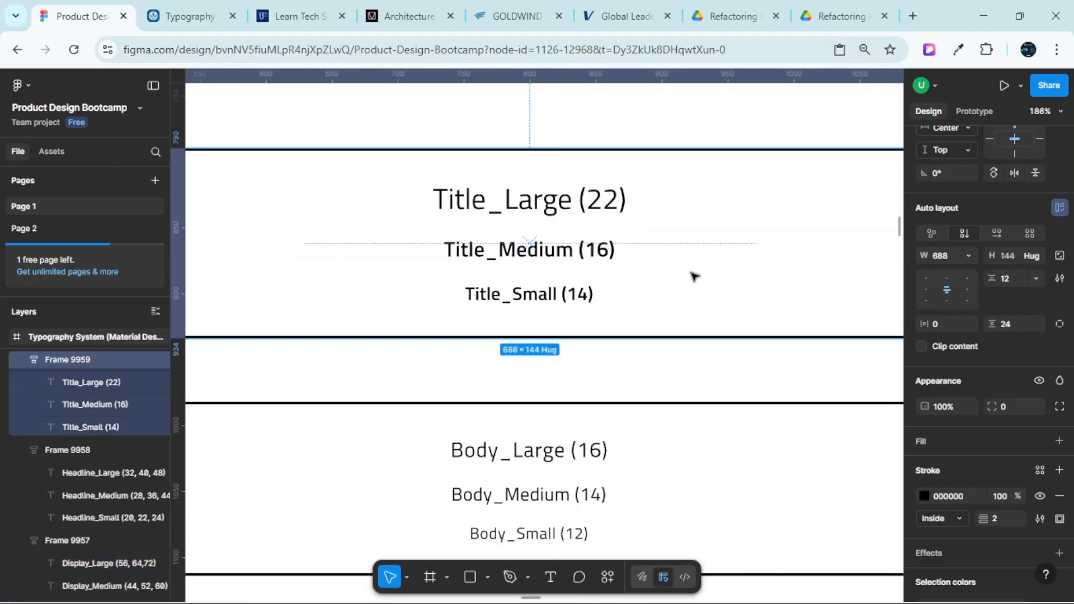
{"action": "scroll", "coordinate": [694, 276], "scroll_direction": "down", "scroll_amount": 4}
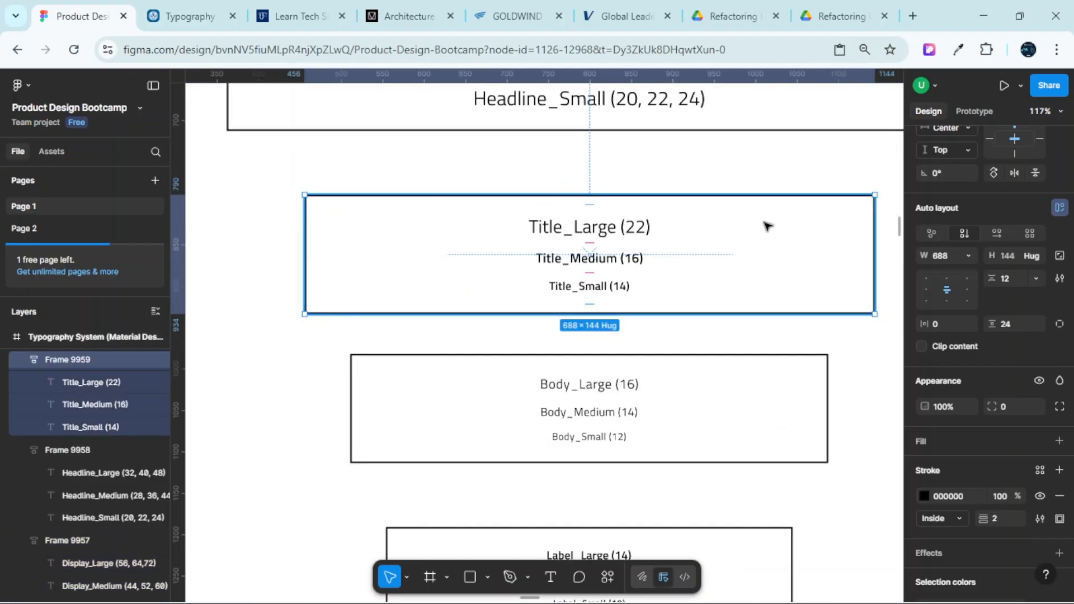
{"action": "scroll", "coordinate": [767, 227], "scroll_direction": "up", "scroll_amount": 7}
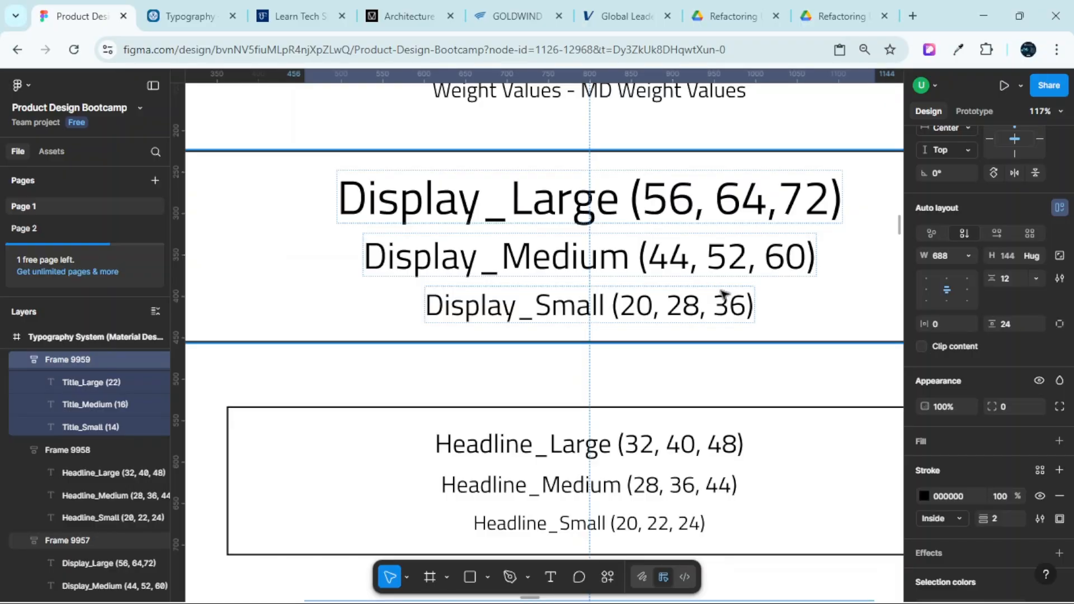
{"action": "scroll", "coordinate": [732, 355], "scroll_direction": "down", "scroll_amount": 4}
{"action": "scroll", "coordinate": [716, 380], "scroll_direction": "down", "scroll_amount": 3}
{"action": "scroll", "coordinate": [701, 386], "scroll_direction": "down", "scroll_amount": 3, "text": "ctrl"}
{"action": "scroll", "coordinate": [672, 302], "scroll_direction": "up", "scroll_amount": 3}
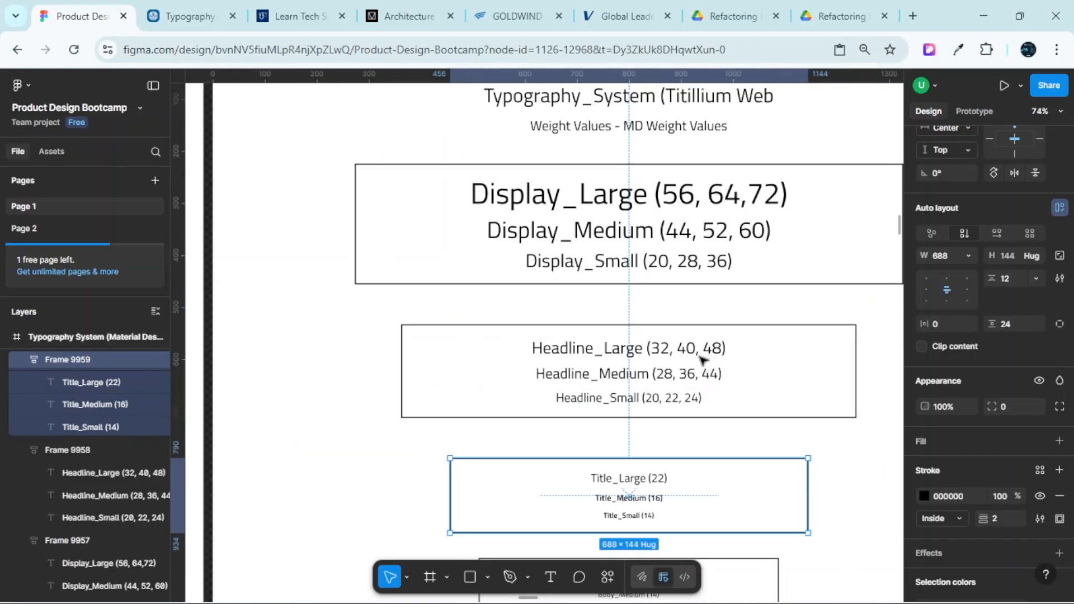
Add 26 and 30 as alternative sizes in the Title_Large label so it reads "Title_Large (22, 26, 30)"
{"action": "scroll", "coordinate": [638, 490], "scroll_direction": "up", "scroll_amount": 8, "text": "ctrl"}
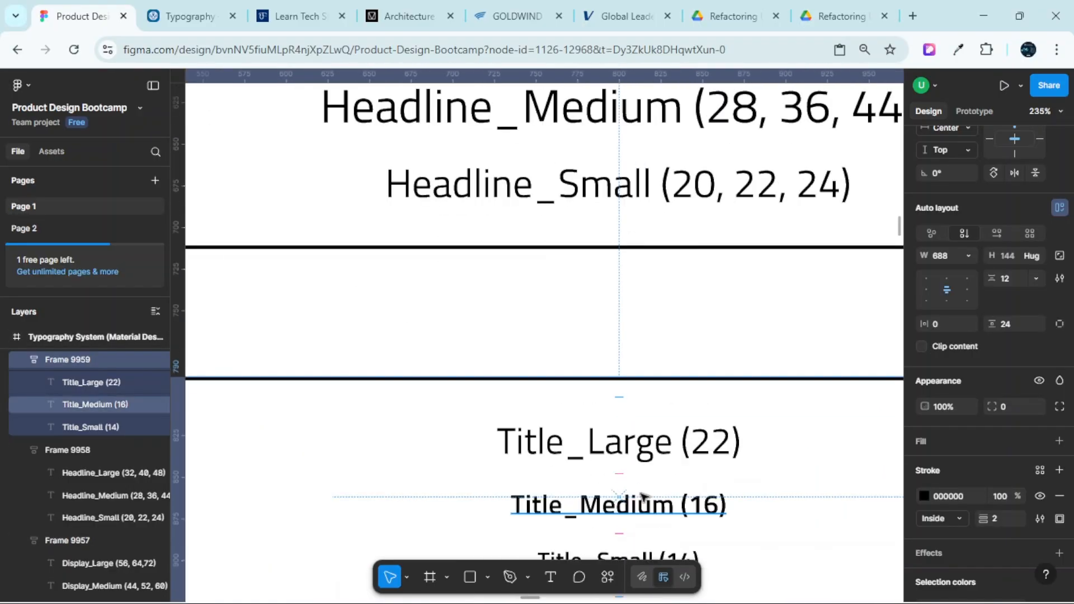
{"action": "scroll", "coordinate": [682, 436], "scroll_direction": "down", "scroll_amount": 2}
{"action": "scroll", "coordinate": [699, 392], "scroll_direction": "down", "scroll_amount": 3, "text": "ctrl"}
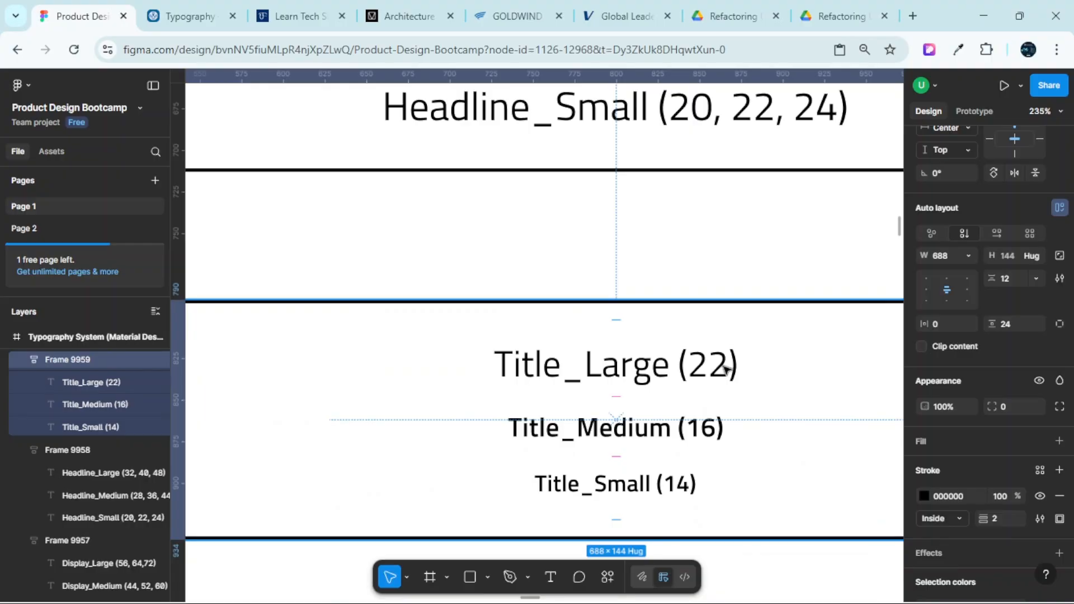
{"action": "double_click", "coordinate": [726, 369]}
{"action": "left_click", "coordinate": [725, 368]}
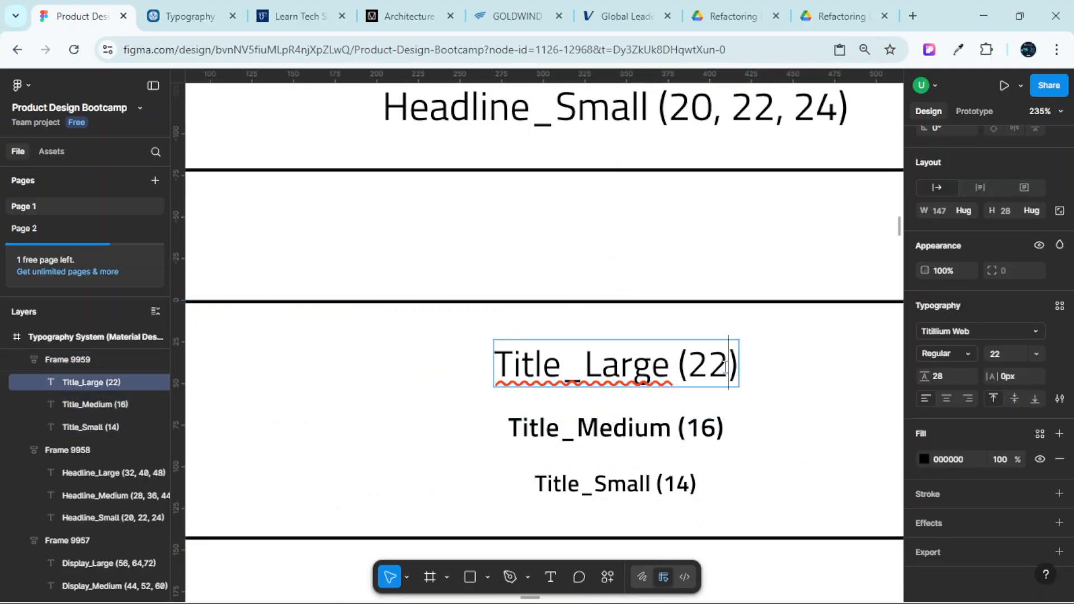
{"action": "type", "text": ","}
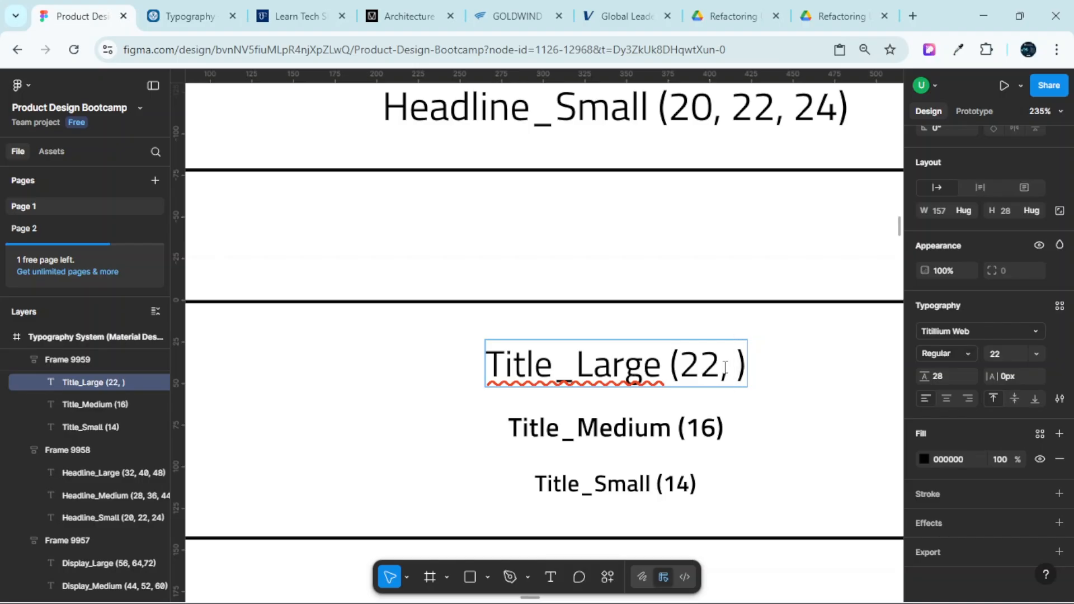
{"action": "type", "text": "26"}
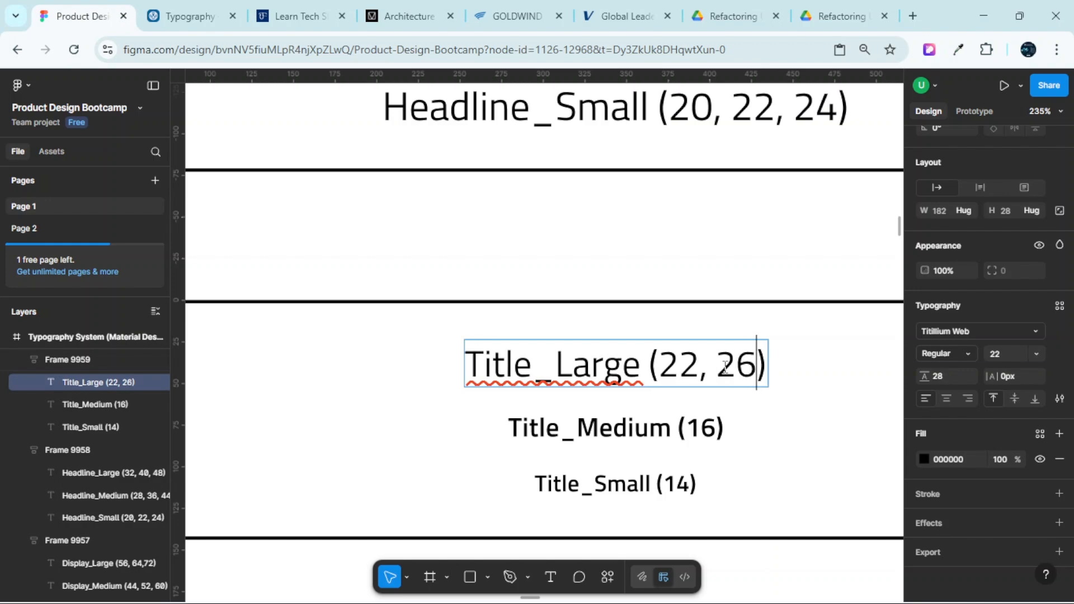
{"action": "type", "text": ", 30"}
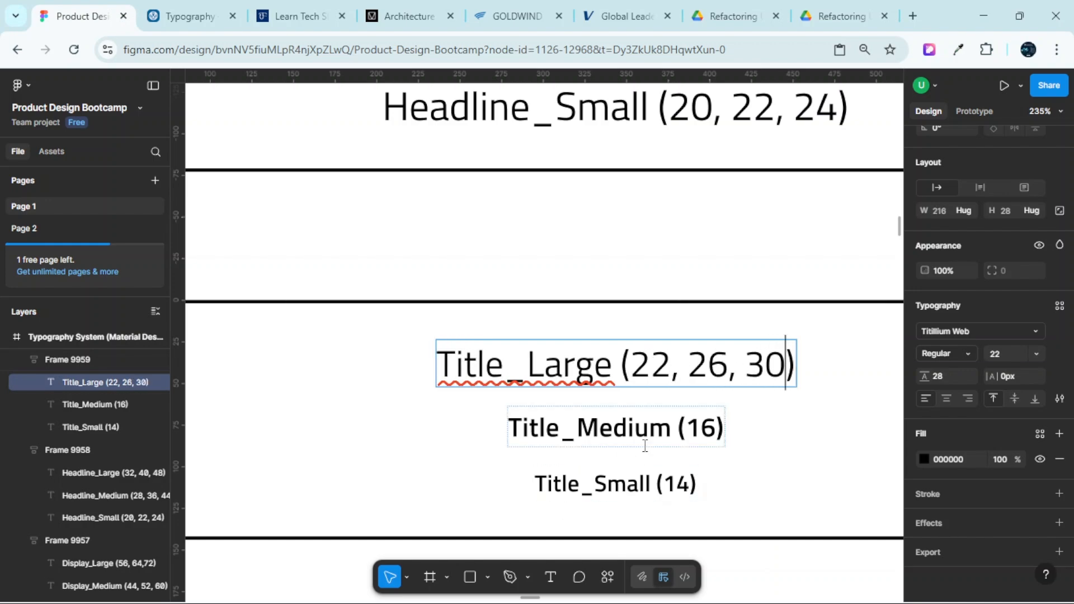
Add 20 and 24 as alternative sizes in the Title_Medium label so it reads "Title_Medium (16, 20, 24)"
{"action": "double_click", "coordinate": [719, 425]}
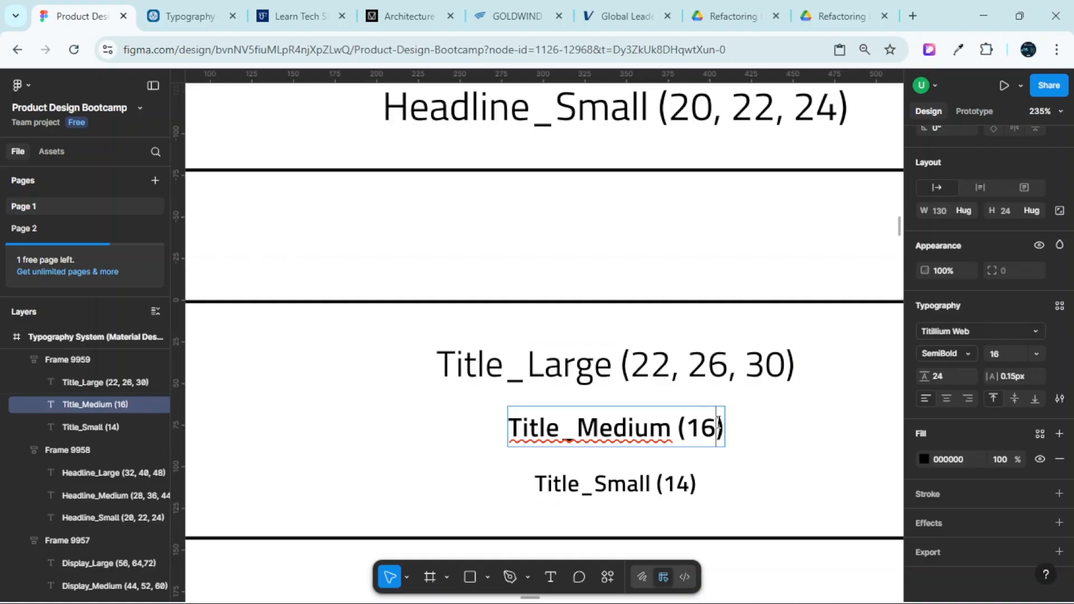
{"action": "type", "text": ", "}
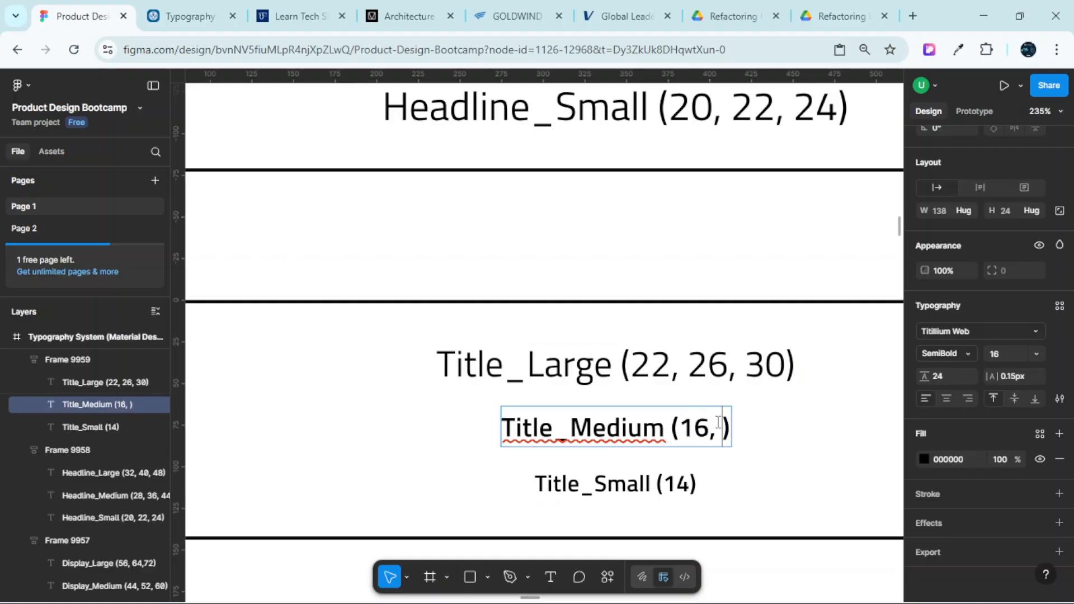
{"action": "type", "text": "20,24"}
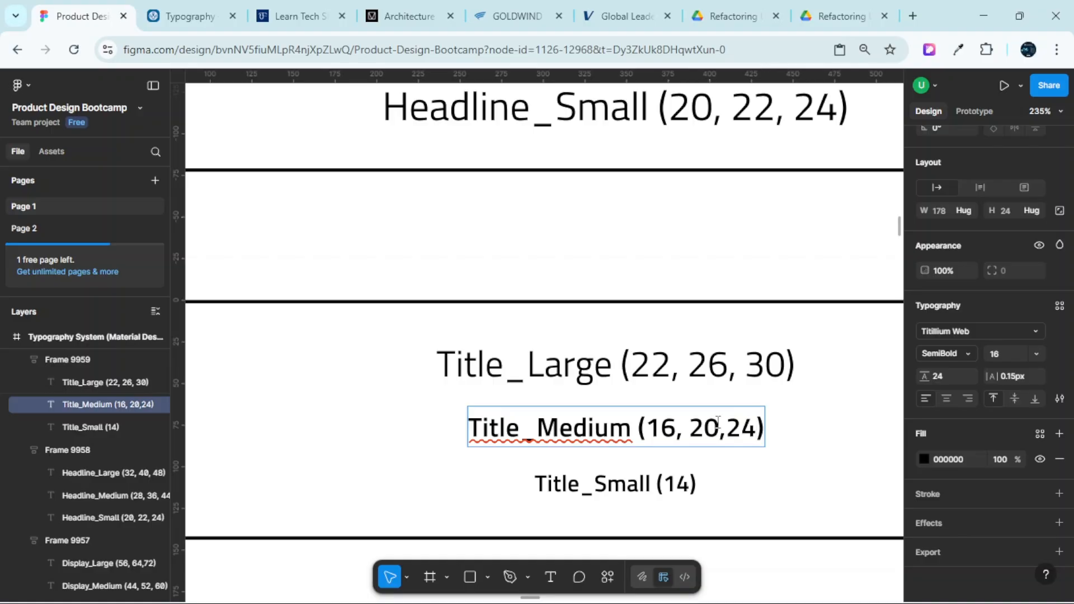
{"action": "key", "text": "Left"}
{"action": "key", "text": "Left"}
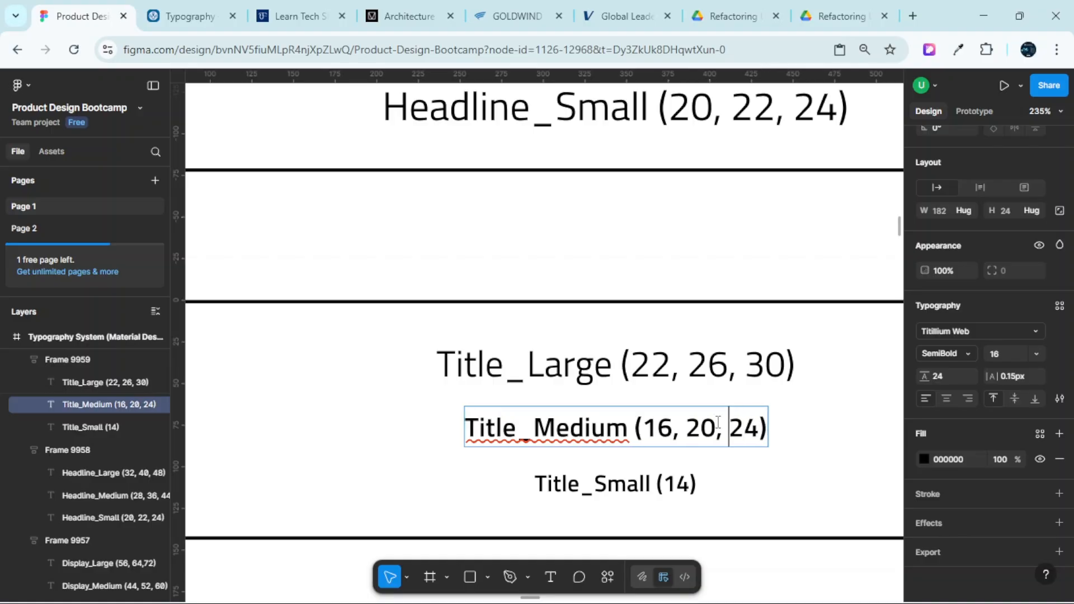
{"action": "mouse_move", "coordinate": [700, 601]}
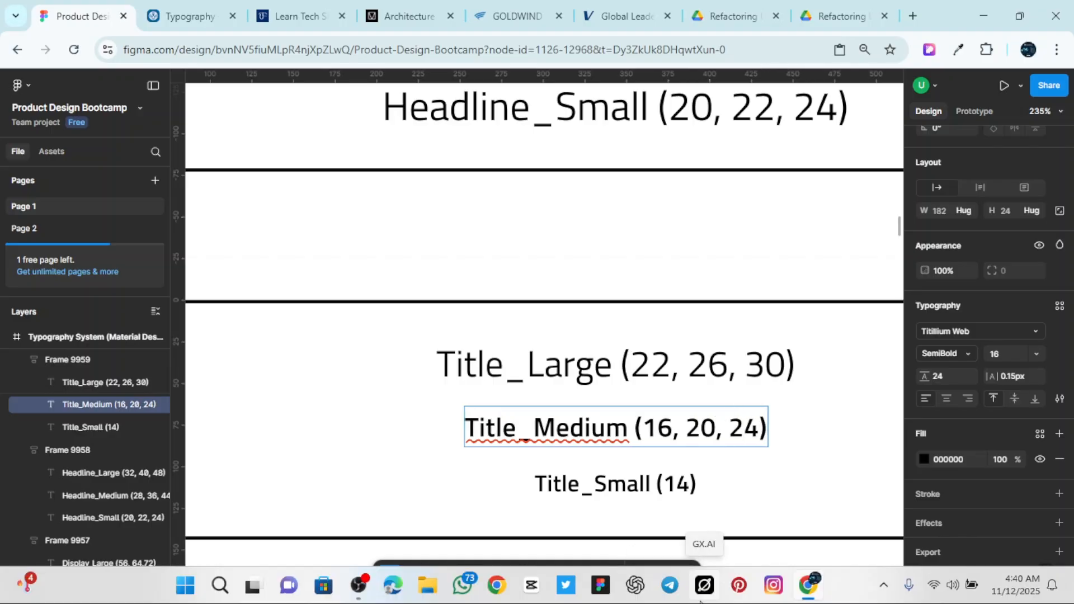
Add 18 and 22 as alternative sizes in the Title_Small label so it reads "Title_Small (14, 18, 22)"
{"action": "scroll", "coordinate": [666, 477], "scroll_direction": "down", "scroll_amount": 3}
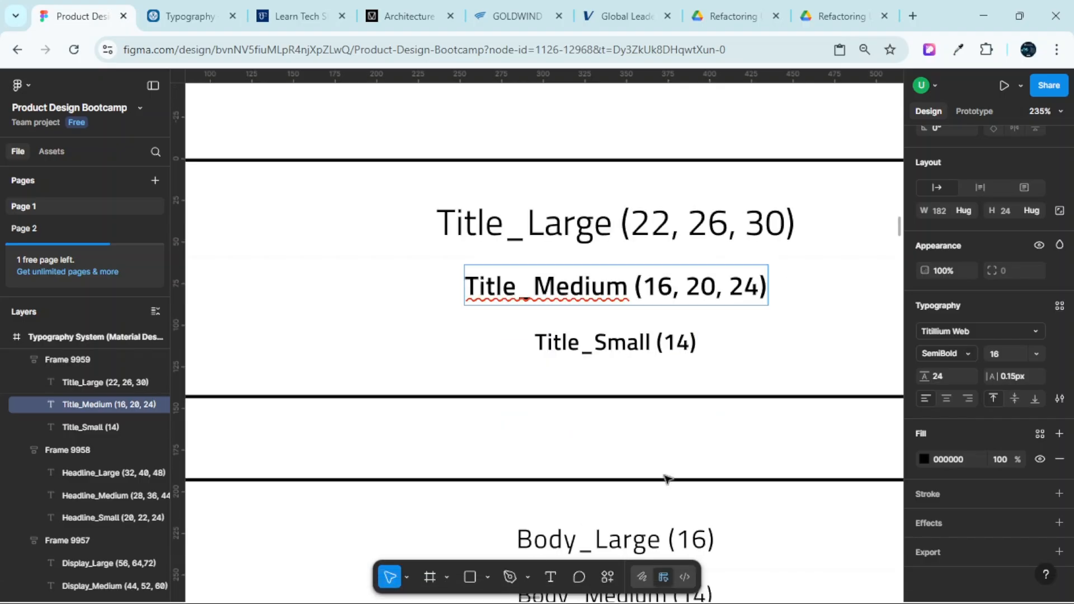
{"action": "double_click", "coordinate": [692, 342]}
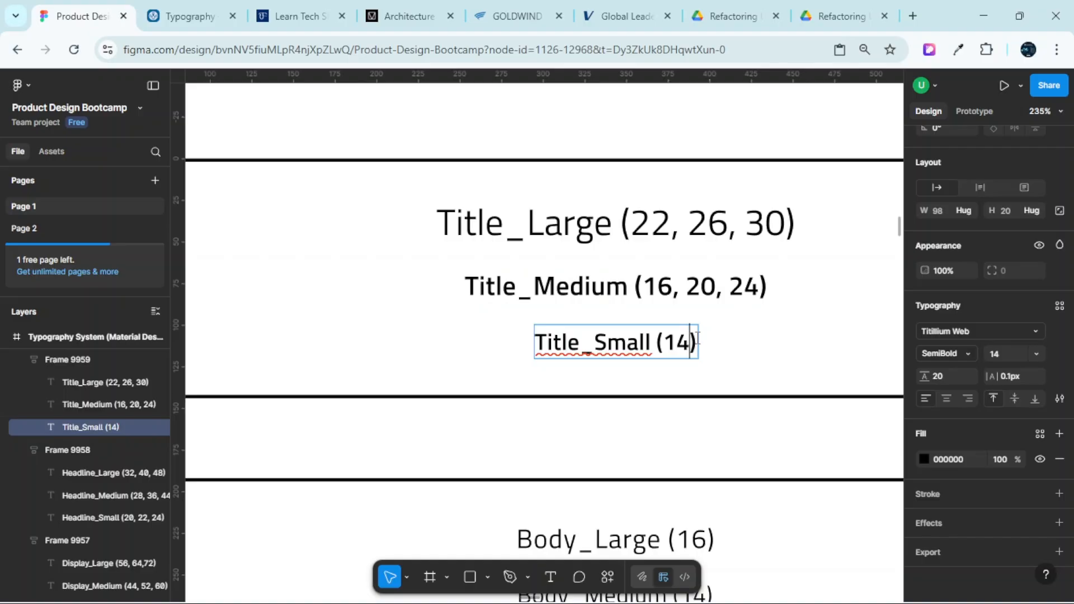
{"action": "type", "text": ", "}
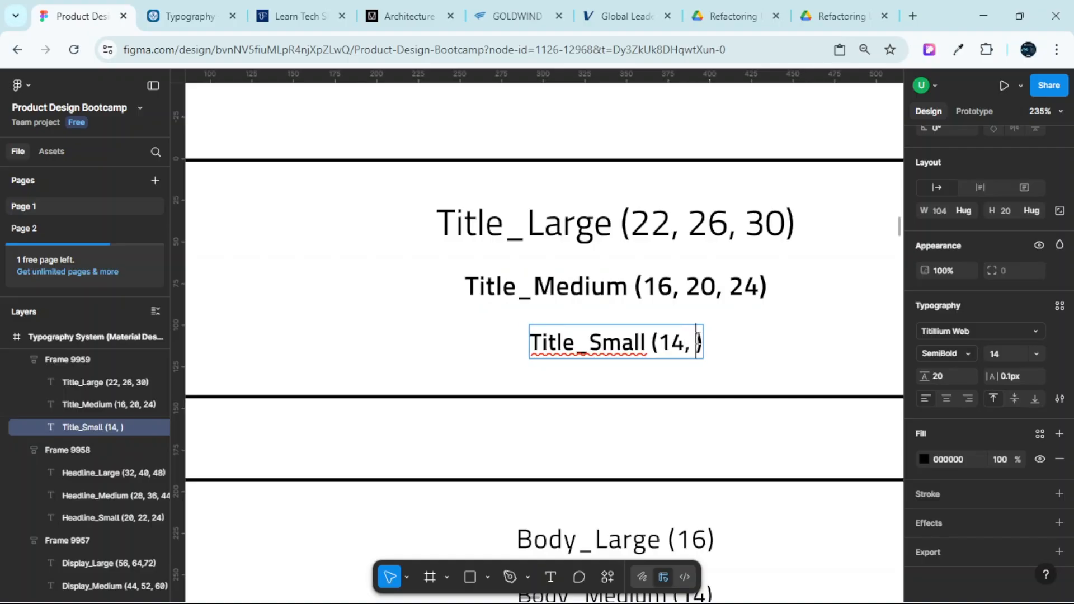
{"action": "type", "text": "18,22"}
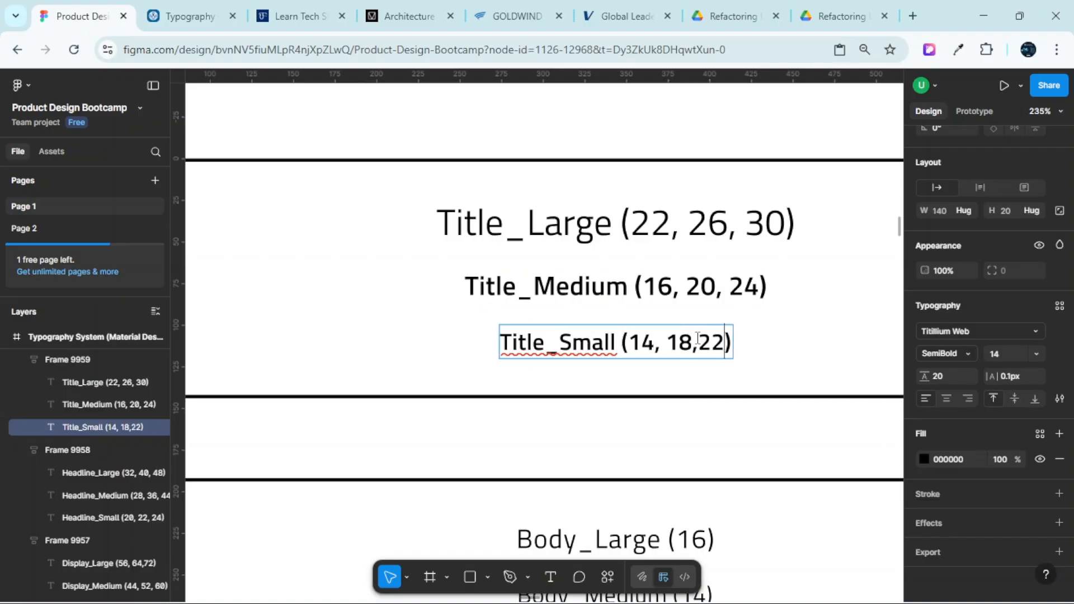
{"action": "left_click", "coordinate": [698, 338]}
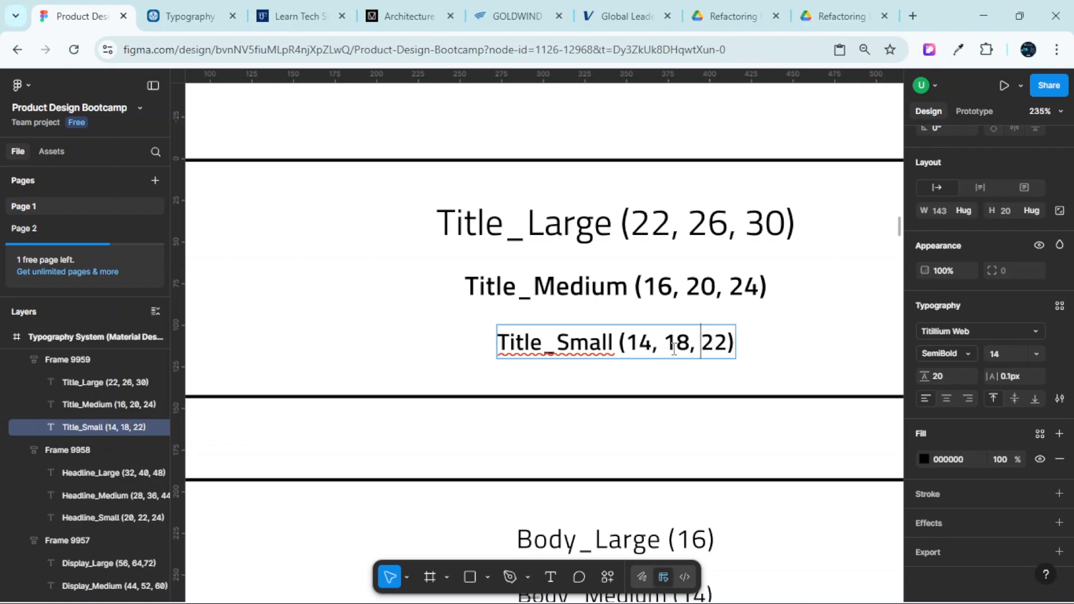
Select the Display_Large, Display_Medium and Display_Small labels in turn and examine their listed alternatives against the font size applied to each
{"action": "scroll", "coordinate": [674, 348], "scroll_direction": "down", "scroll_amount": 5}
{"action": "scroll", "coordinate": [629, 322], "scroll_direction": "up", "scroll_amount": 5}
{"action": "scroll", "coordinate": [647, 364], "scroll_direction": "up", "scroll_amount": 3}
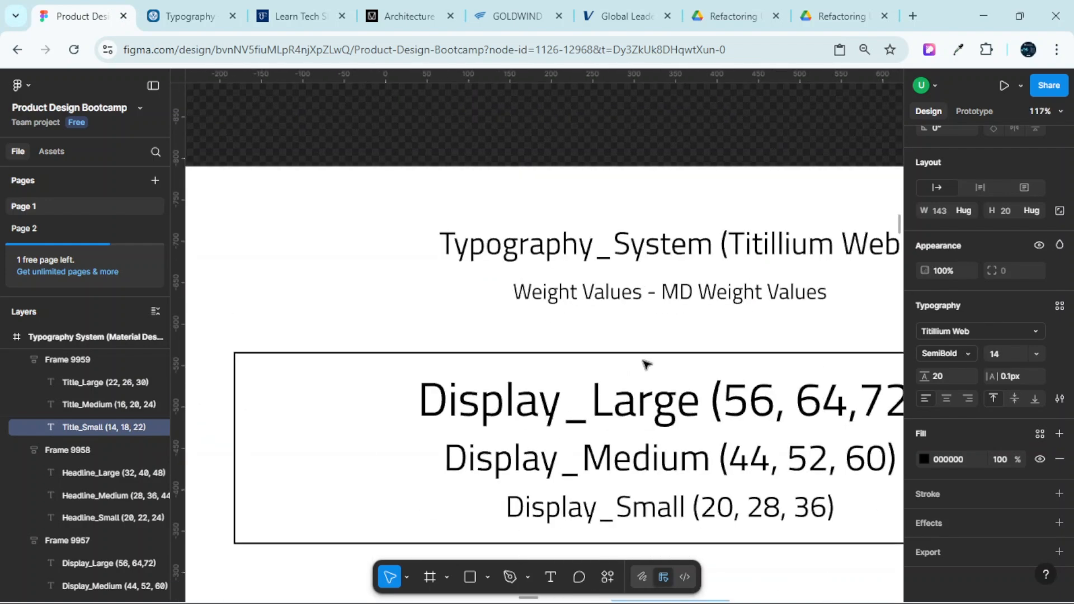
{"action": "scroll", "coordinate": [646, 365], "scroll_direction": "down", "scroll_amount": 3}
{"action": "scroll", "coordinate": [646, 364], "scroll_direction": "right", "scroll_amount": 5}
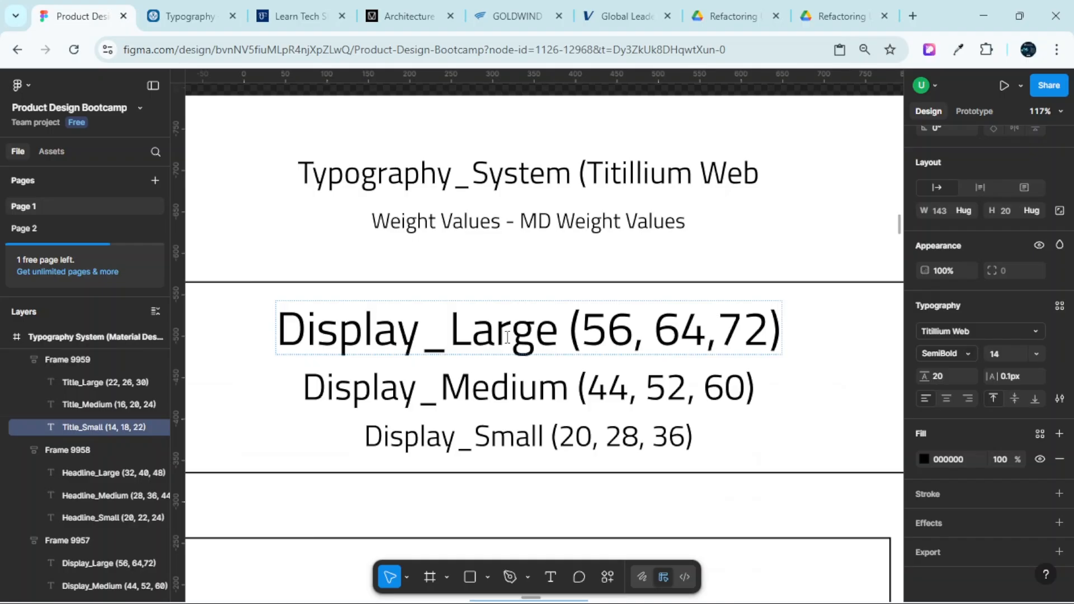
{"action": "scroll", "coordinate": [507, 336], "scroll_direction": "left", "scroll_amount": 5}
{"action": "scroll", "coordinate": [507, 336], "scroll_direction": "down", "scroll_amount": 3}
{"action": "scroll", "coordinate": [402, 255], "scroll_direction": "right", "scroll_amount": 5}
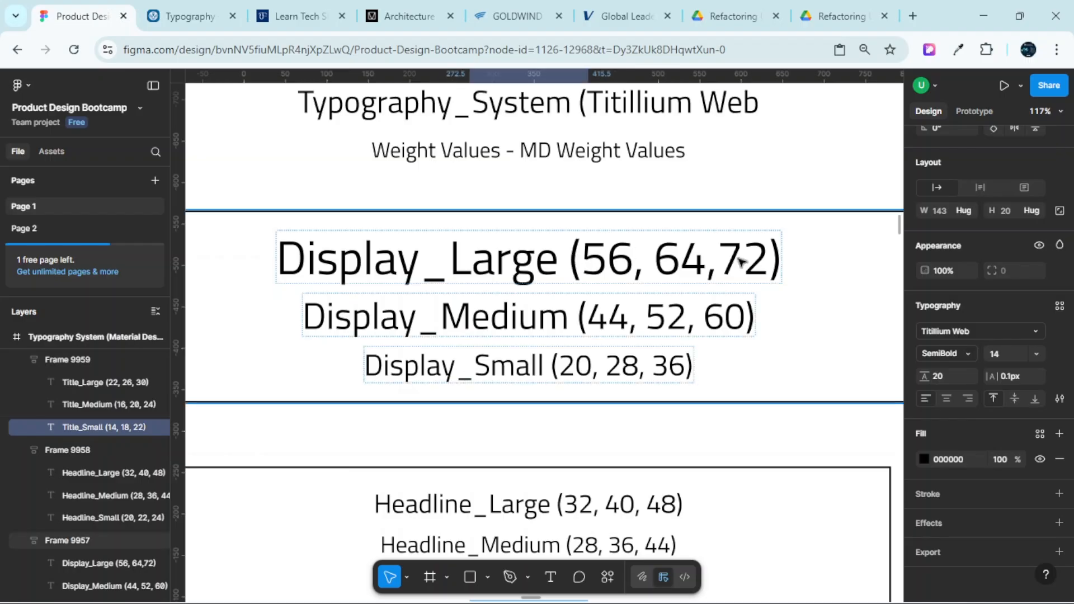
{"action": "double_click", "coordinate": [703, 264]}
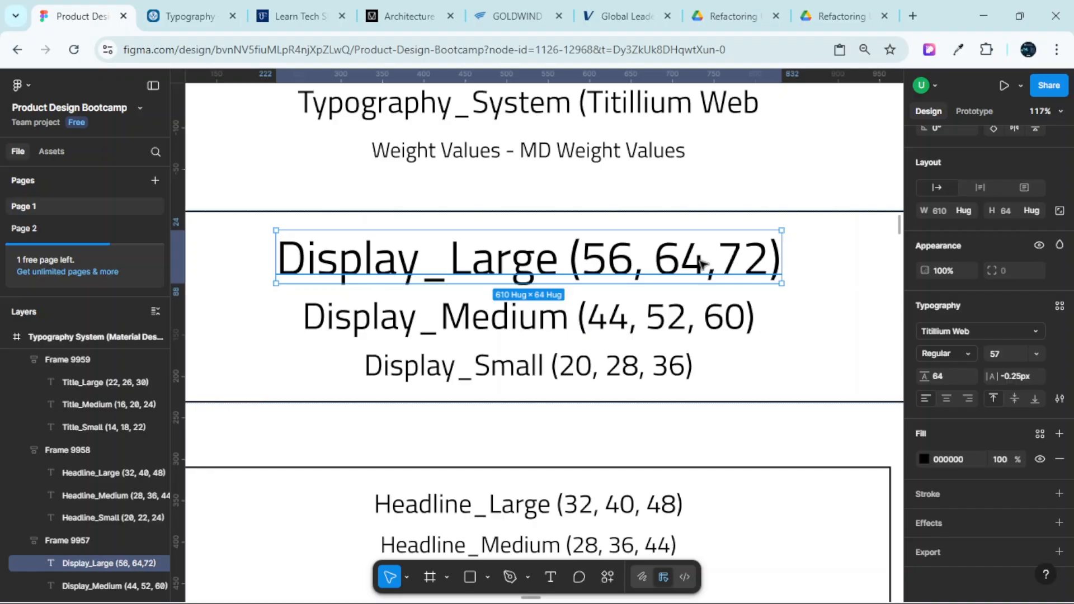
{"action": "left_click", "coordinate": [623, 317]}
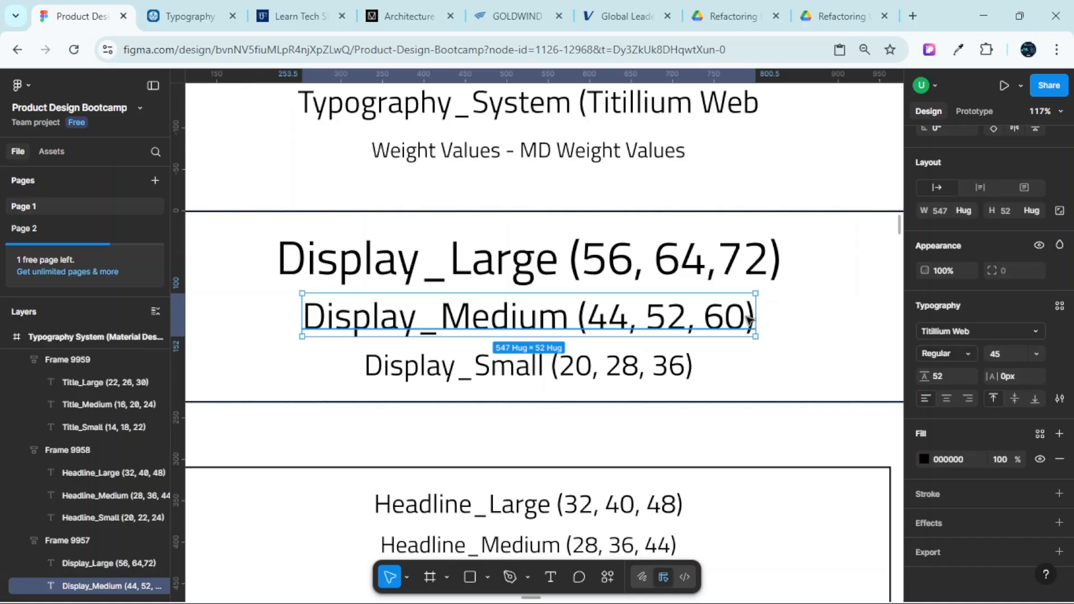
{"action": "scroll", "coordinate": [750, 320], "scroll_direction": "down", "scroll_amount": 2}
{"action": "left_click", "coordinate": [559, 296]}
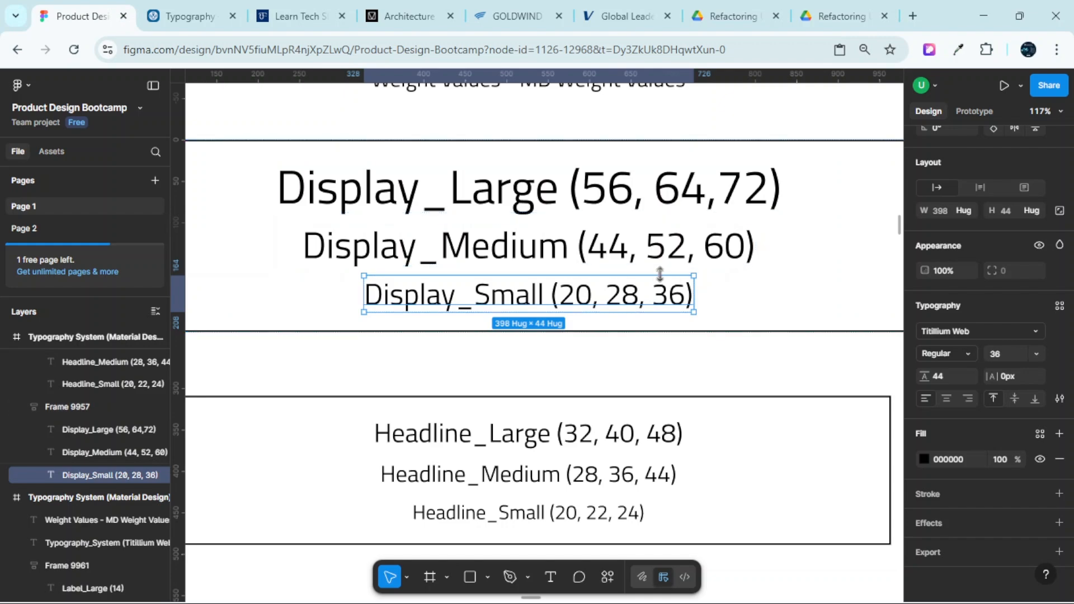
Compare the original typography frame's Display and Headline sizes with the alternatives listed in the adjusted frame
{"action": "scroll", "coordinate": [660, 273], "scroll_direction": "down", "scroll_amount": 5}
{"action": "scroll", "coordinate": [554, 263], "scroll_direction": "left", "scroll_amount": 4}
{"action": "scroll", "coordinate": [594, 279], "scroll_direction": "up", "scroll_amount": 2}
{"action": "scroll", "coordinate": [596, 280], "scroll_direction": "up", "scroll_amount": 5}
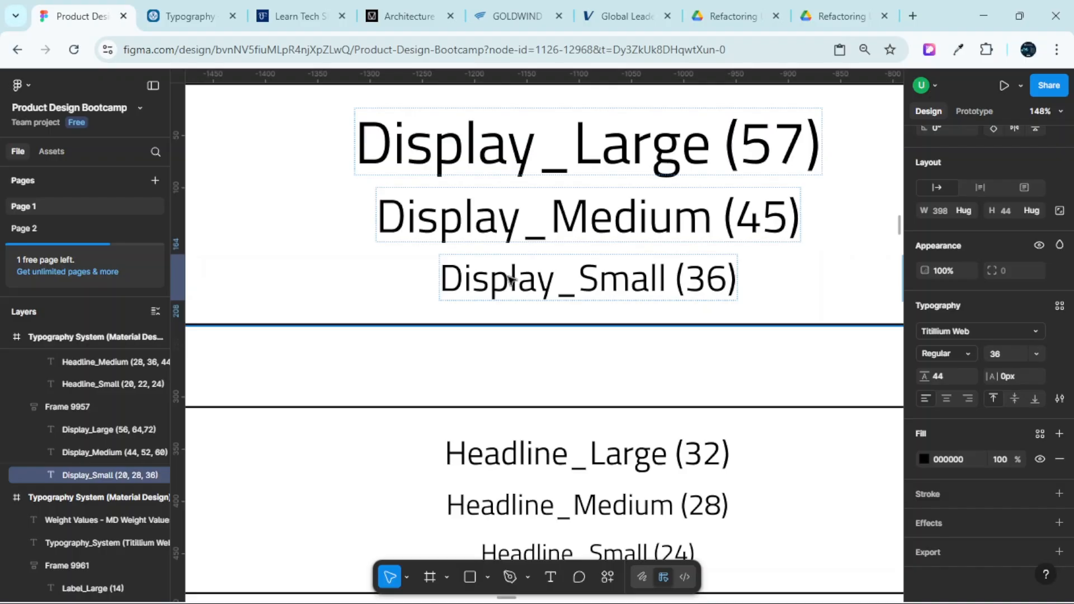
{"action": "scroll", "coordinate": [510, 278], "scroll_direction": "down", "scroll_amount": 3}
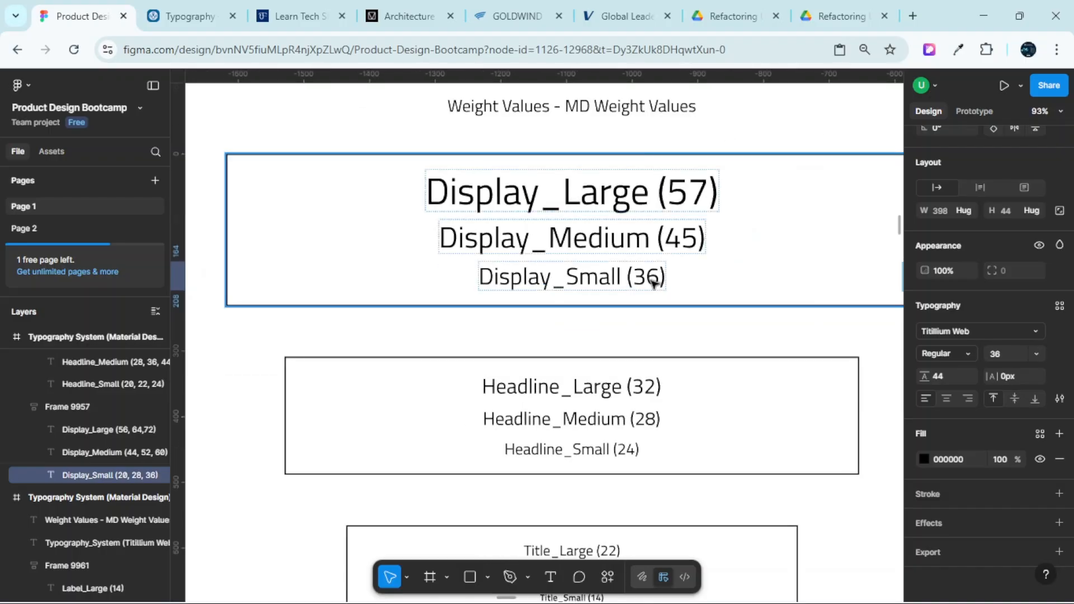
{"action": "scroll", "coordinate": [653, 283], "scroll_direction": "up", "scroll_amount": 3}
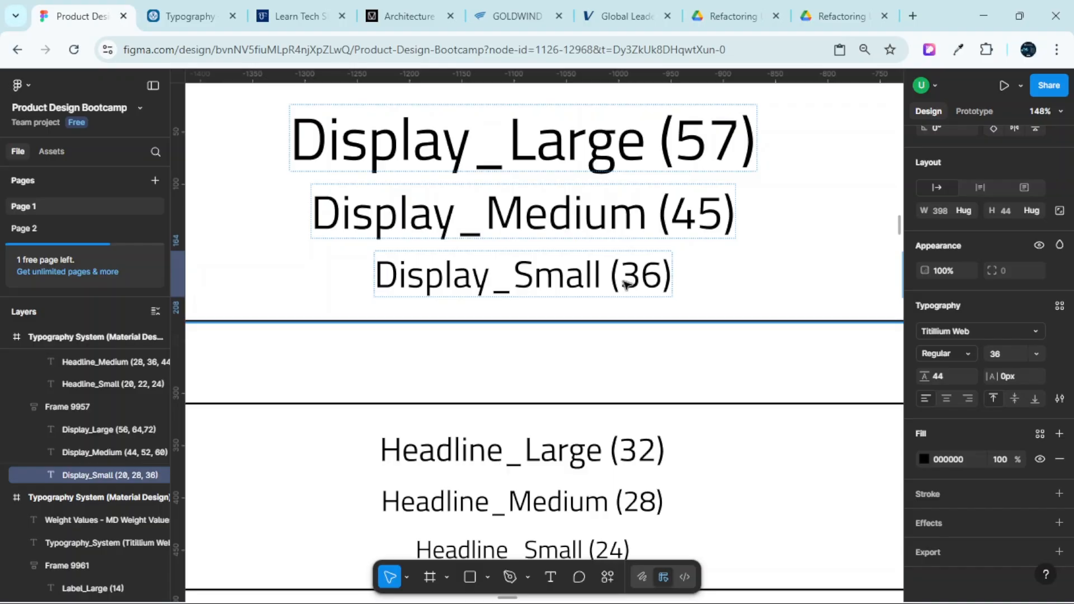
{"action": "scroll", "coordinate": [627, 285], "scroll_direction": "down", "scroll_amount": 2}
{"action": "scroll", "coordinate": [631, 290], "scroll_direction": "right", "scroll_amount": 10}
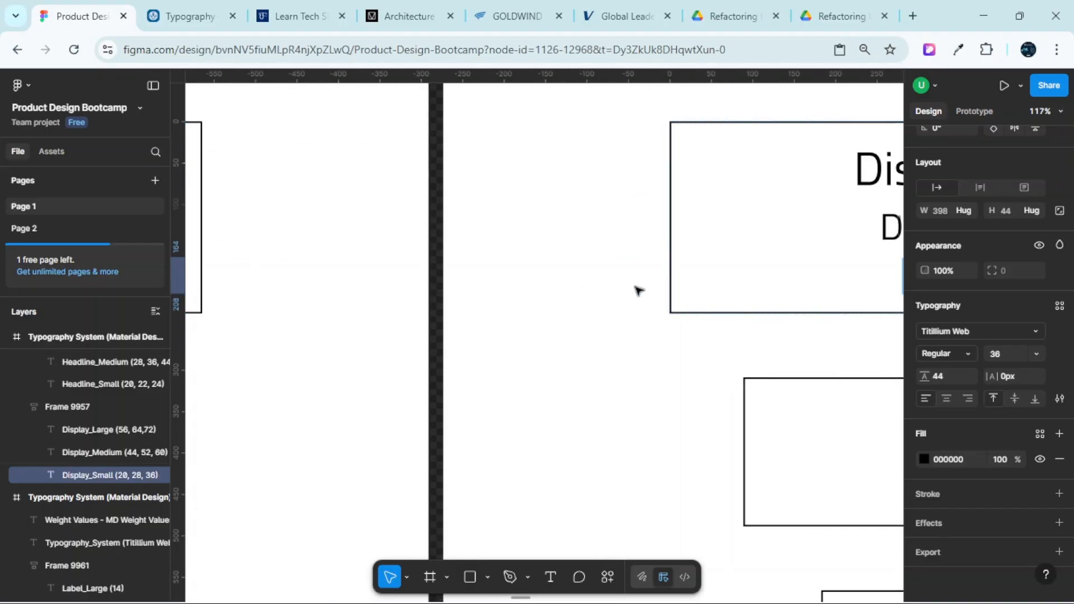
{"action": "scroll", "coordinate": [638, 290], "scroll_direction": "right", "scroll_amount": 8}
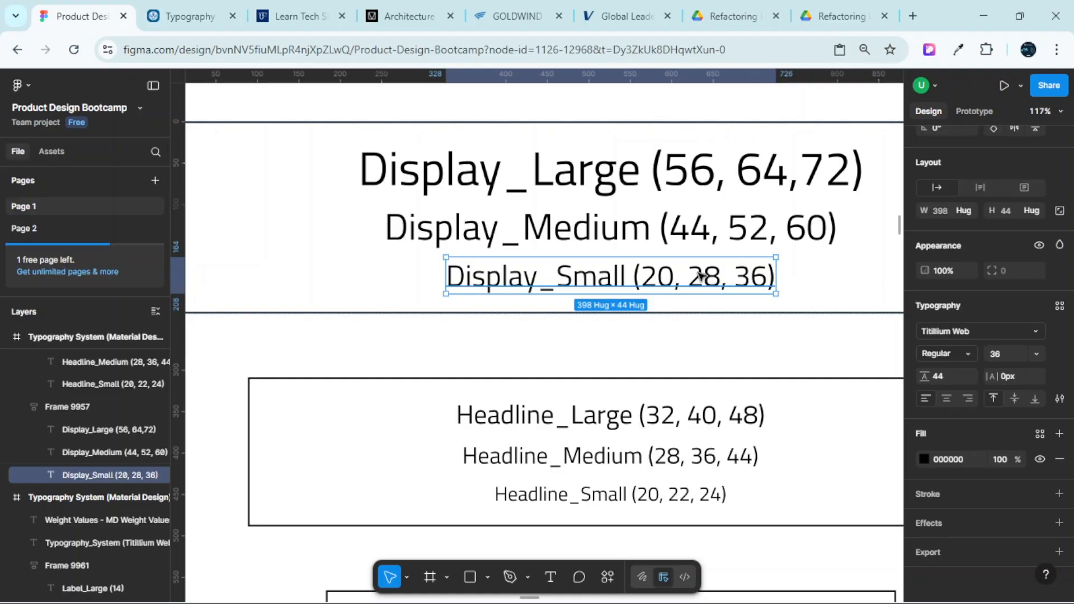
{"action": "scroll", "coordinate": [694, 278], "scroll_direction": "down", "scroll_amount": 3}
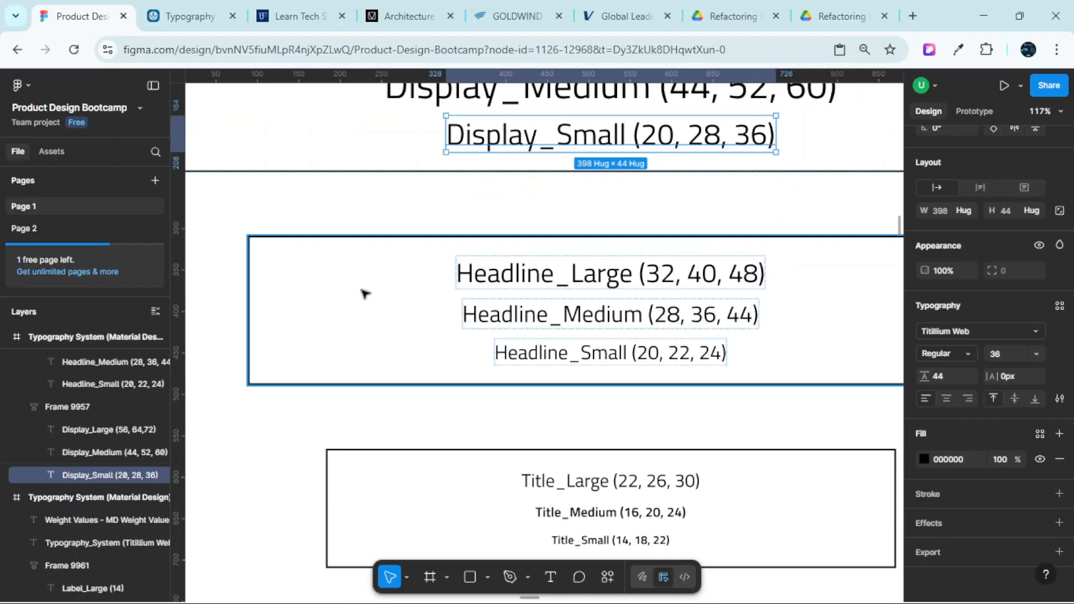
Examine the Headline group's listed sizes in the adjusted frame and the font size applied to Headline_Small
{"action": "left_click", "coordinate": [365, 293]}
{"action": "scroll", "coordinate": [386, 292], "scroll_direction": "up", "scroll_amount": 5}
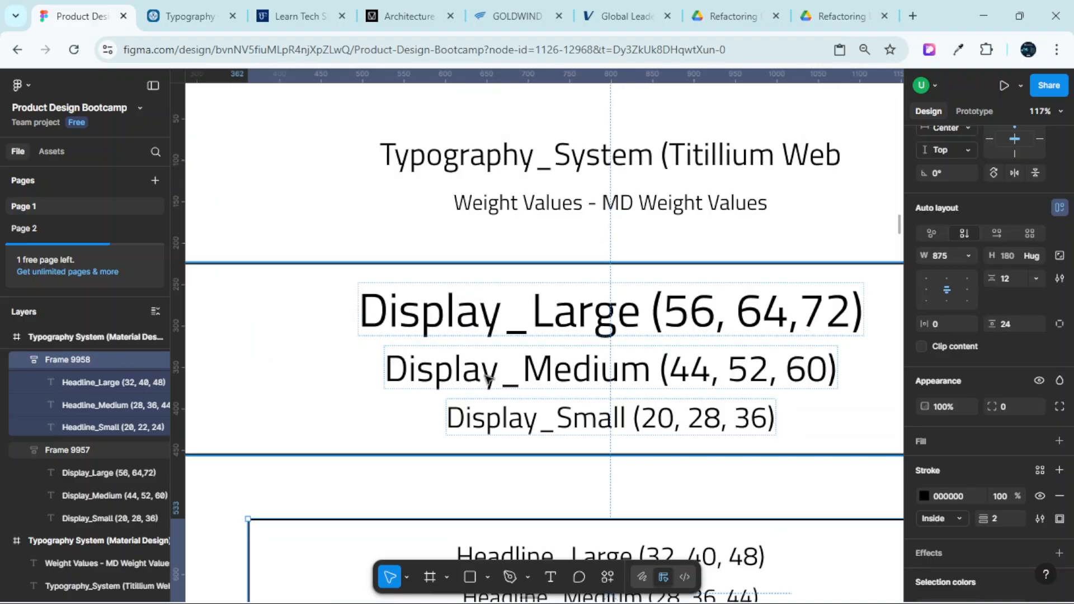
{"action": "scroll", "coordinate": [717, 361], "scroll_direction": "down", "scroll_amount": 1}
{"action": "scroll", "coordinate": [716, 361], "scroll_direction": "down", "scroll_amount": 2}
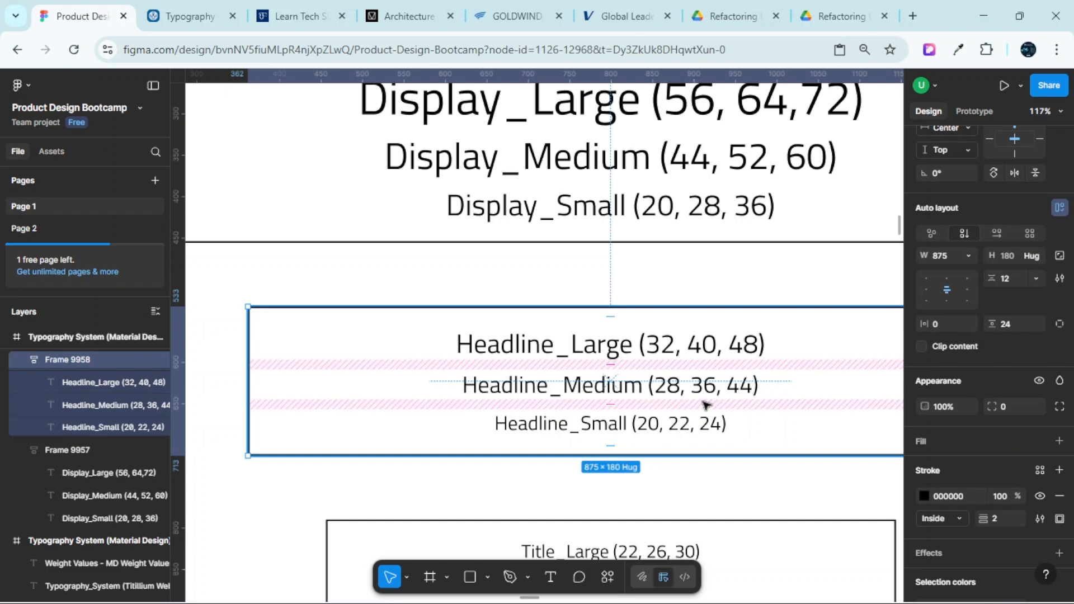
{"action": "left_click", "coordinate": [621, 428]}
{"action": "scroll", "coordinate": [592, 421], "scroll_direction": "left", "scroll_amount": 7}
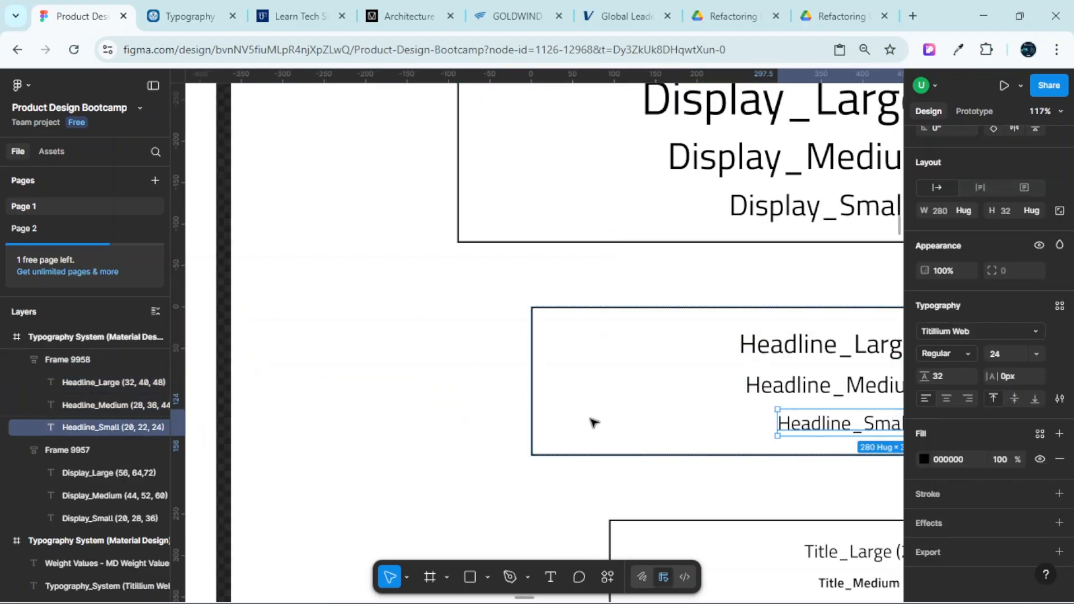
{"action": "scroll", "coordinate": [674, 446], "scroll_direction": "right", "scroll_amount": 5}
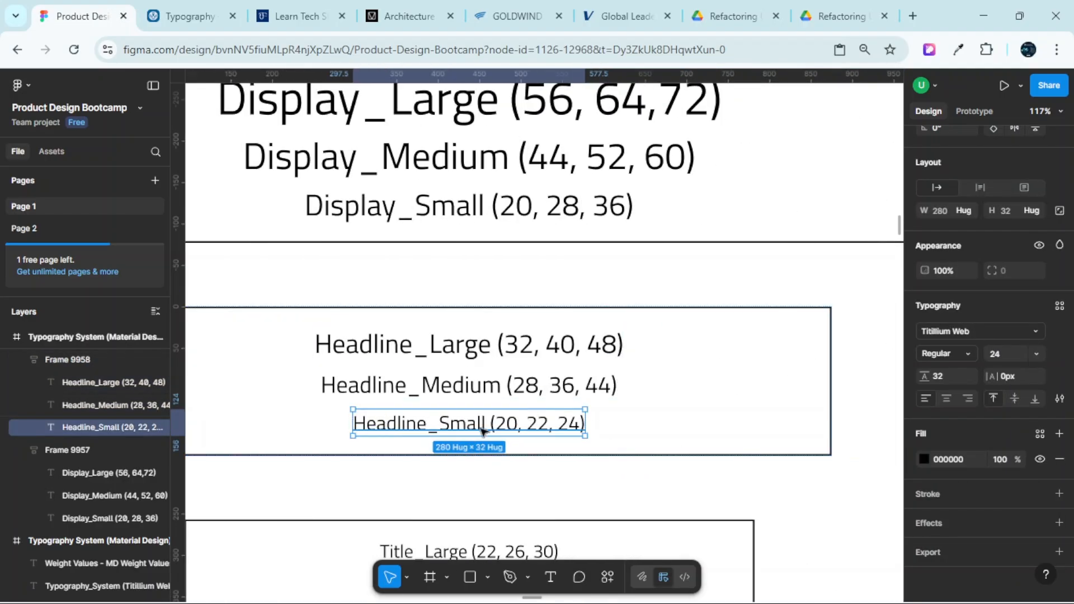
{"action": "scroll", "coordinate": [474, 430], "scroll_direction": "up", "scroll_amount": 5}
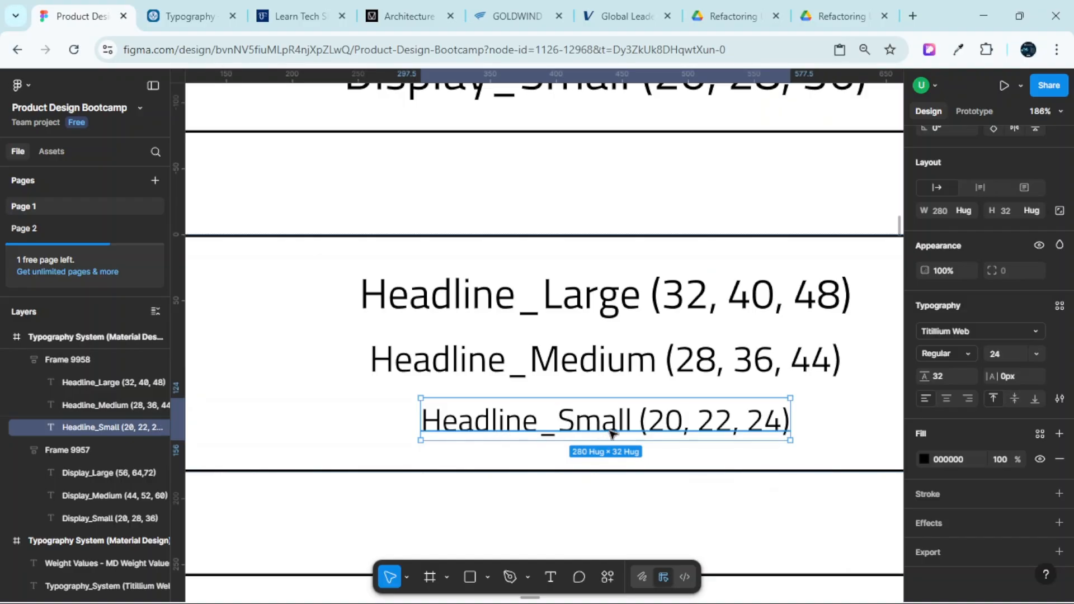
{"action": "scroll", "coordinate": [615, 434], "scroll_direction": "up", "scroll_amount": 5}
{"action": "scroll", "coordinate": [661, 369], "scroll_direction": "down", "scroll_amount": 5}
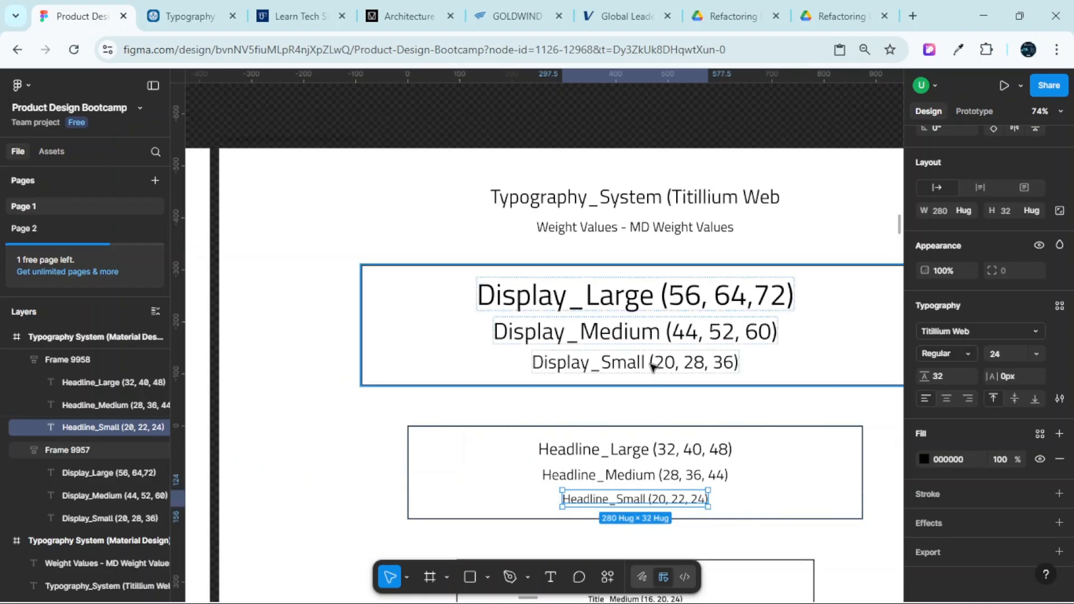
Select Display_Small and Headline_Small in turn and compare their applied font sizes with their listed alternatives
{"action": "left_click", "coordinate": [652, 366]}
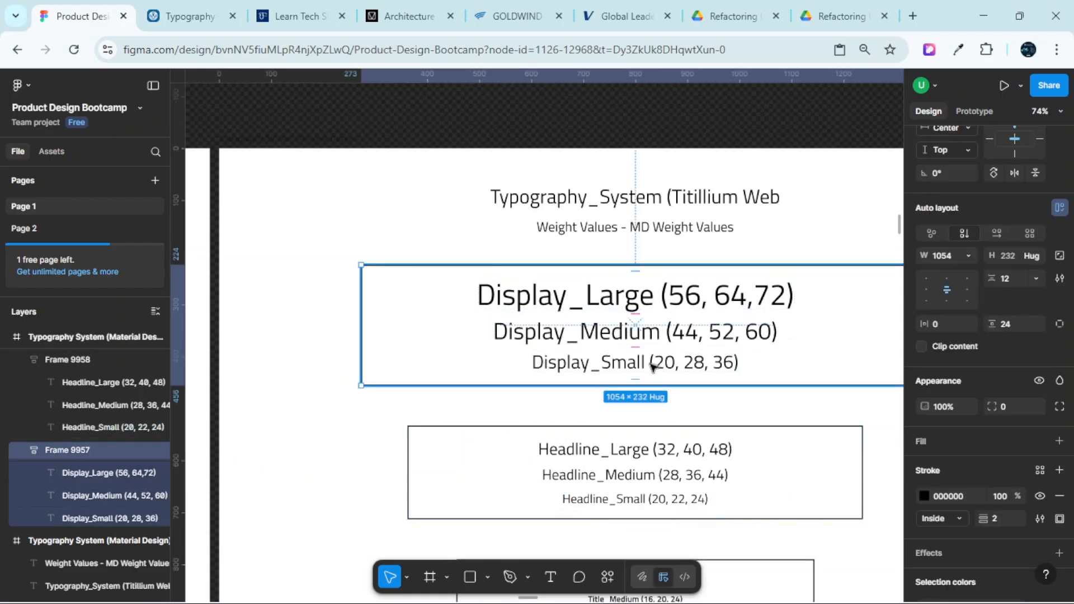
{"action": "left_click", "coordinate": [616, 366]}
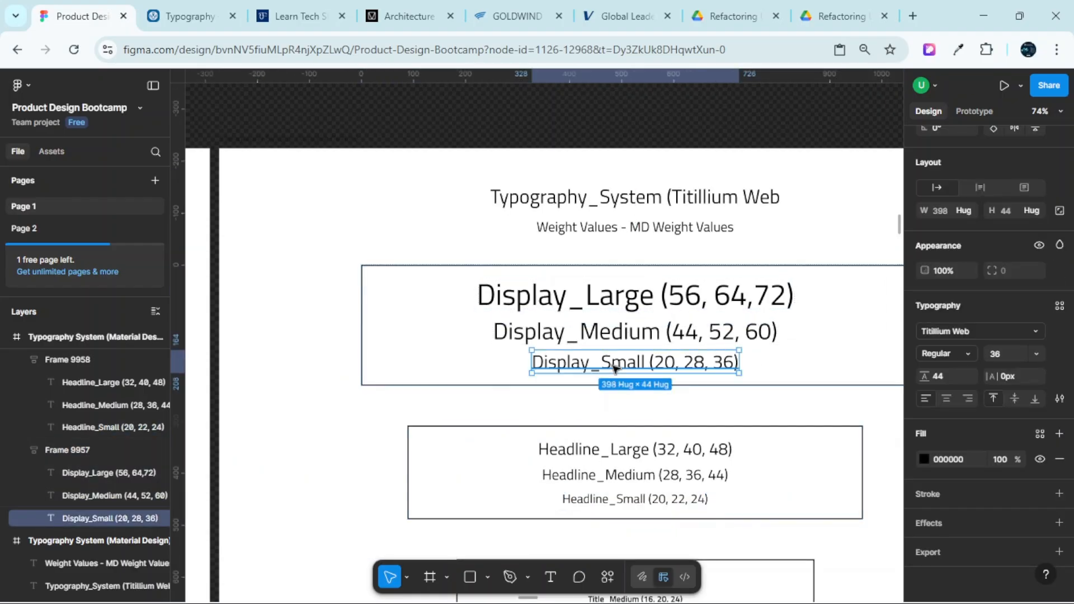
{"action": "scroll", "coordinate": [616, 367], "scroll_direction": "down", "scroll_amount": 3}
{"action": "scroll", "coordinate": [604, 345], "scroll_direction": "up", "scroll_amount": 3}
{"action": "left_click", "coordinate": [606, 347]}
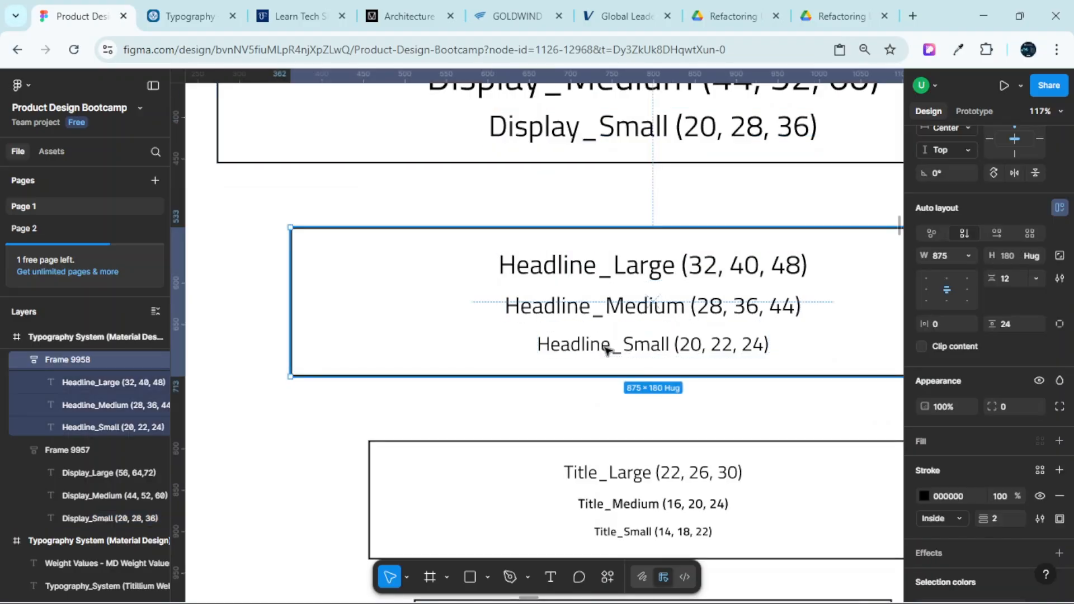
{"action": "left_click", "coordinate": [607, 348]}
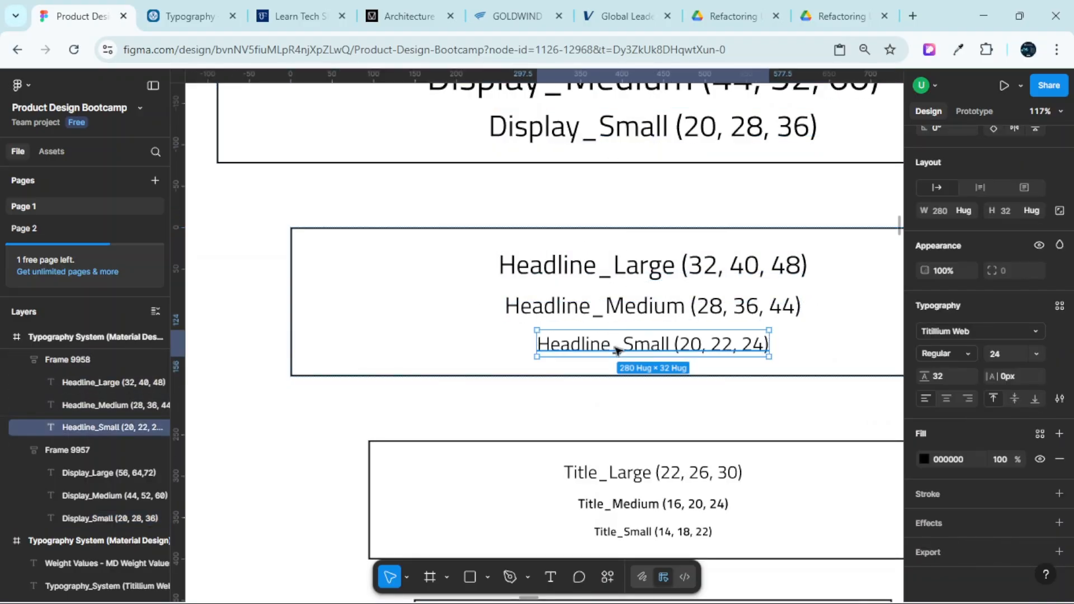
{"action": "scroll", "coordinate": [621, 351], "scroll_direction": "up", "scroll_amount": 2}
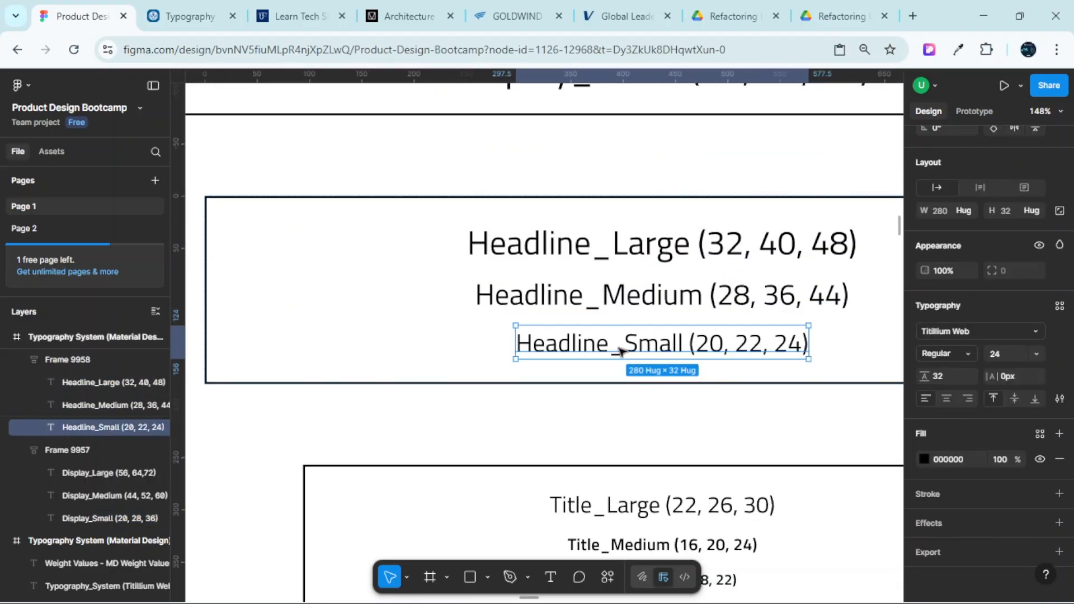
Review the Body and Title sizes below the Headline group against the alternatives listed for Headline_Small
{"action": "scroll", "coordinate": [810, 334], "scroll_direction": "down", "scroll_amount": 5}
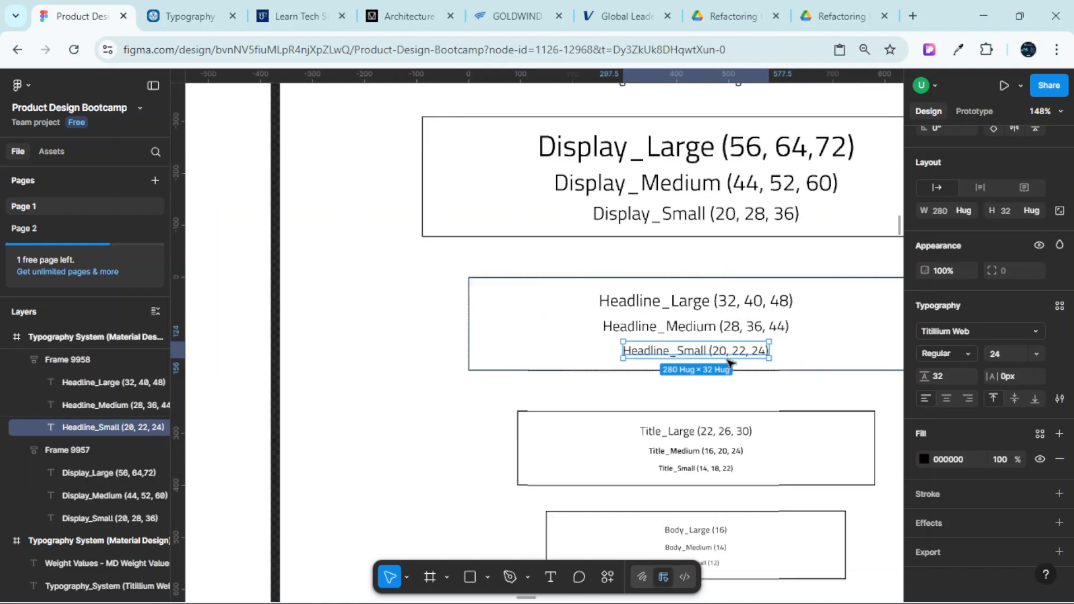
{"action": "scroll", "coordinate": [687, 366], "scroll_direction": "down", "scroll_amount": 5}
{"action": "scroll", "coordinate": [720, 372], "scroll_direction": "up", "scroll_amount": 10}
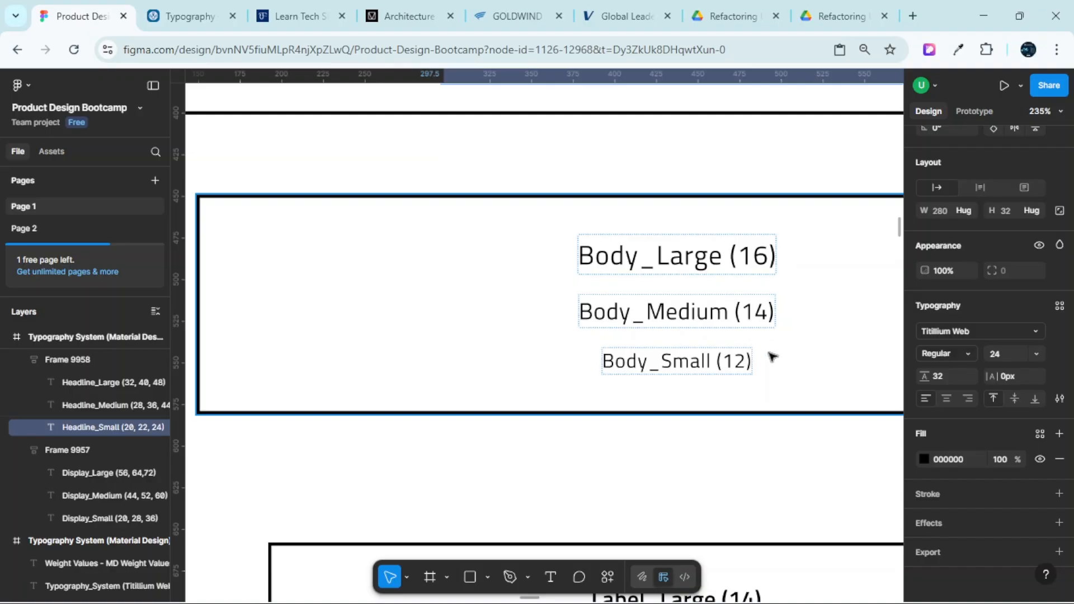
{"action": "scroll", "coordinate": [715, 379], "scroll_direction": "down", "scroll_amount": 10}
{"action": "scroll", "coordinate": [703, 375], "scroll_direction": "up", "scroll_amount": 4}
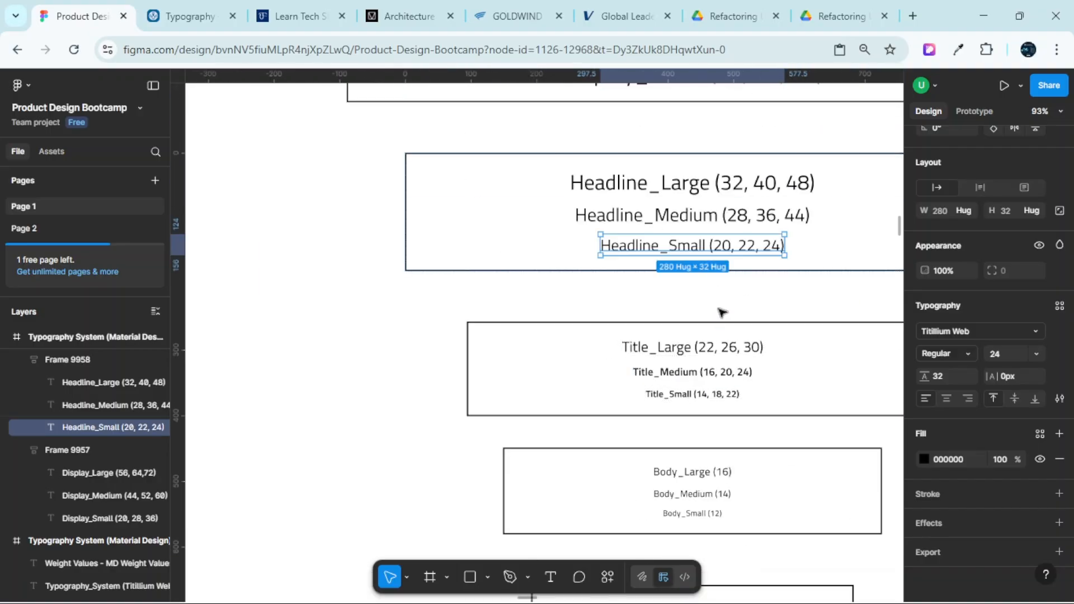
{"action": "scroll", "coordinate": [722, 313], "scroll_direction": "up", "scroll_amount": 3}
{"action": "scroll", "coordinate": [728, 386], "scroll_direction": "up", "scroll_amount": 2}
{"action": "scroll", "coordinate": [716, 336], "scroll_direction": "up", "scroll_amount": 3}
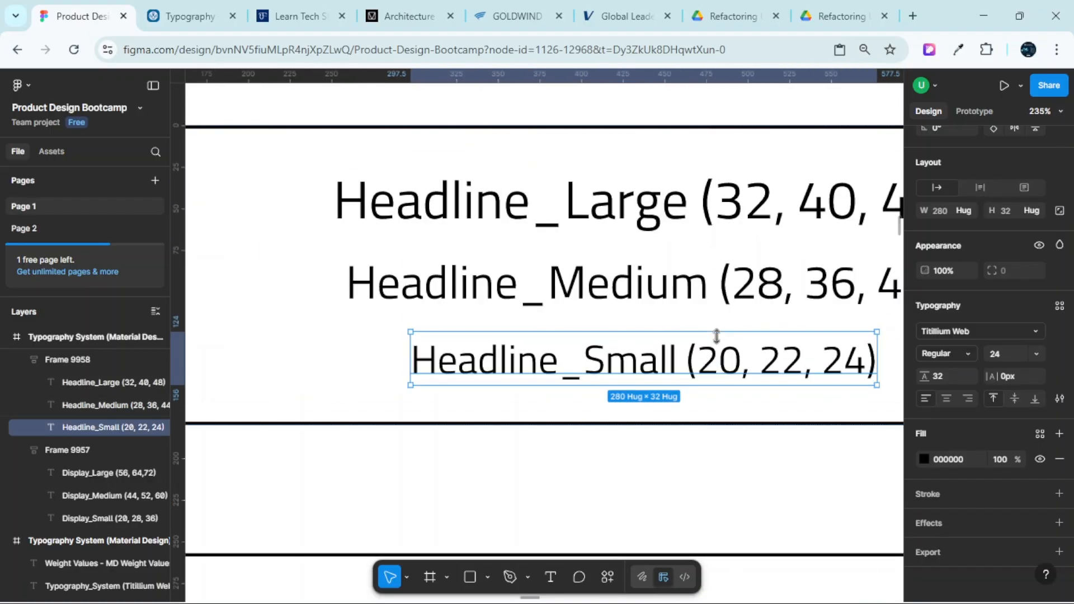
{"action": "scroll", "coordinate": [722, 342], "scroll_direction": "down", "scroll_amount": 3}
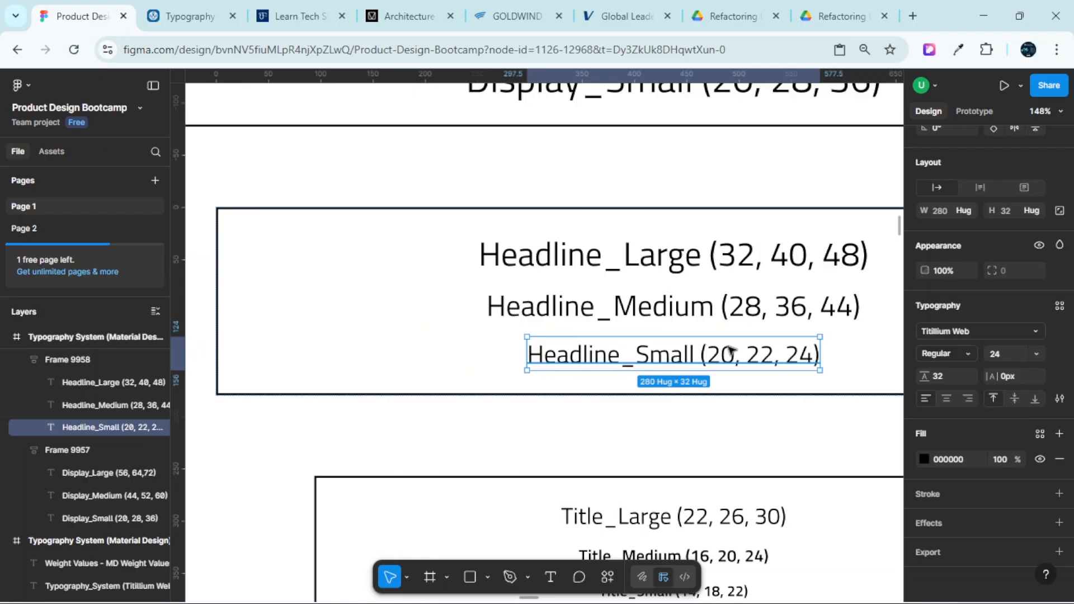
{"action": "scroll", "coordinate": [735, 367], "scroll_direction": "down", "scroll_amount": 2}
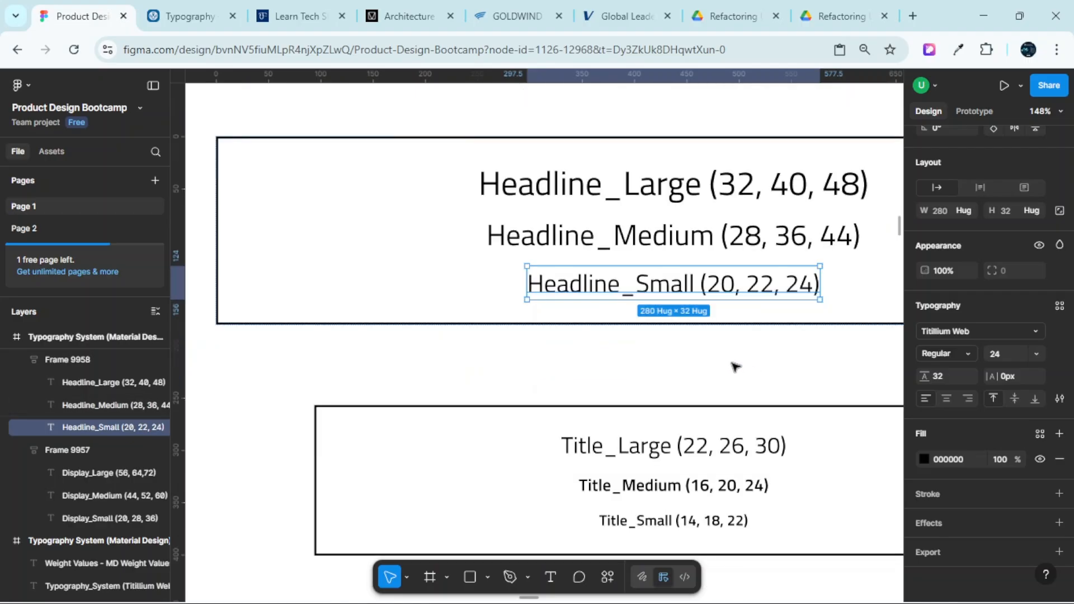
Select the Title group and the Display group in turn and compare their listed sizes with the Headline group's
{"action": "scroll", "coordinate": [735, 367], "scroll_direction": "down", "scroll_amount": 2}
{"action": "scroll", "coordinate": [736, 367], "scroll_direction": "right", "scroll_amount": 2}
{"action": "left_click", "coordinate": [750, 379]}
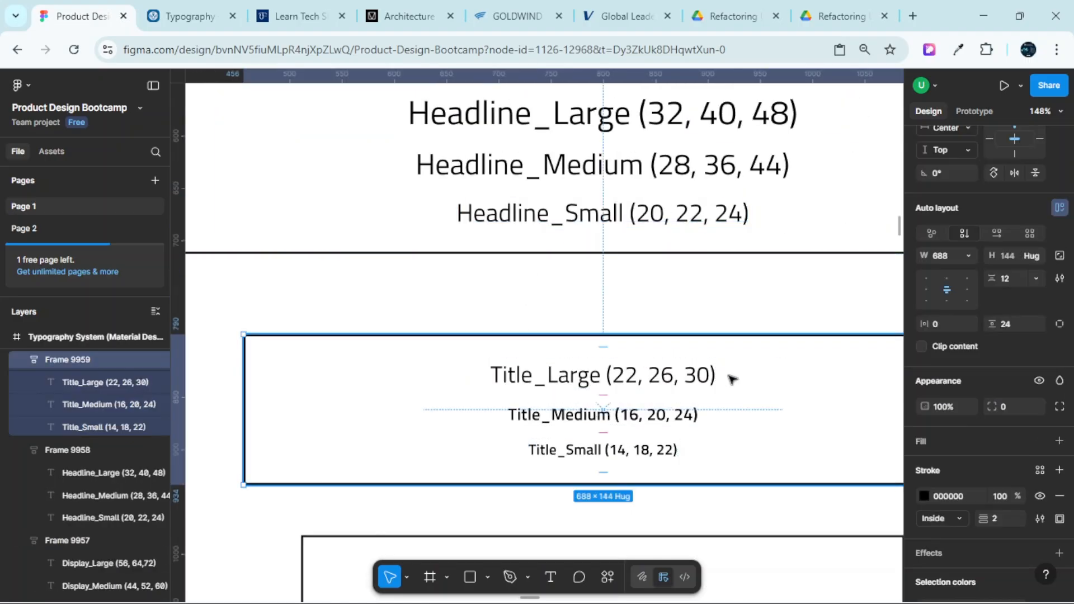
{"action": "scroll", "coordinate": [666, 383], "scroll_direction": "up", "scroll_amount": 3}
{"action": "scroll", "coordinate": [616, 347], "scroll_direction": "down", "scroll_amount": 3}
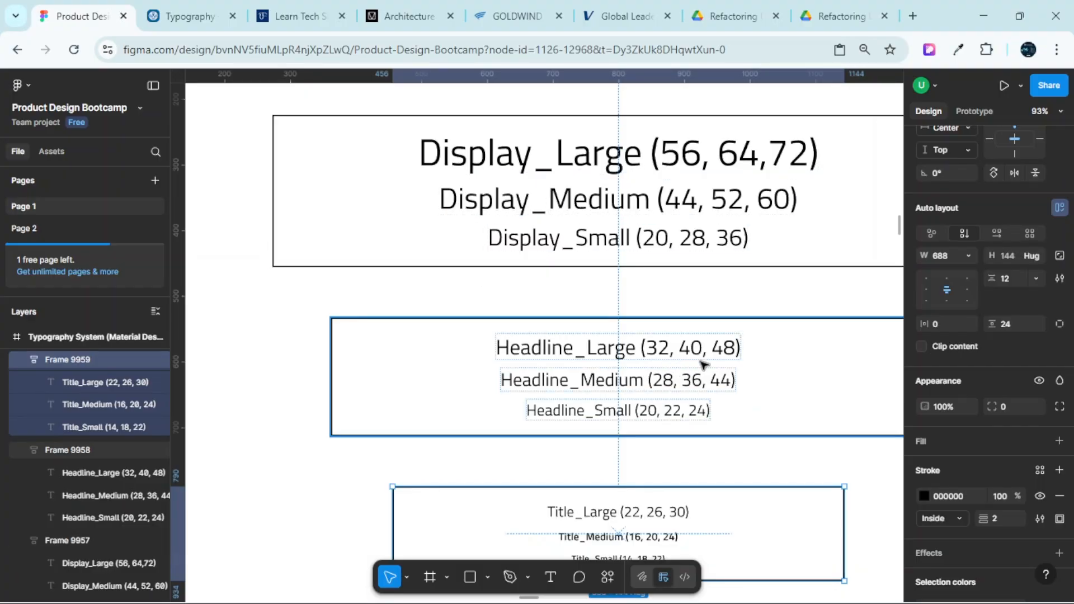
{"action": "scroll", "coordinate": [739, 367], "scroll_direction": "down", "scroll_amount": 3}
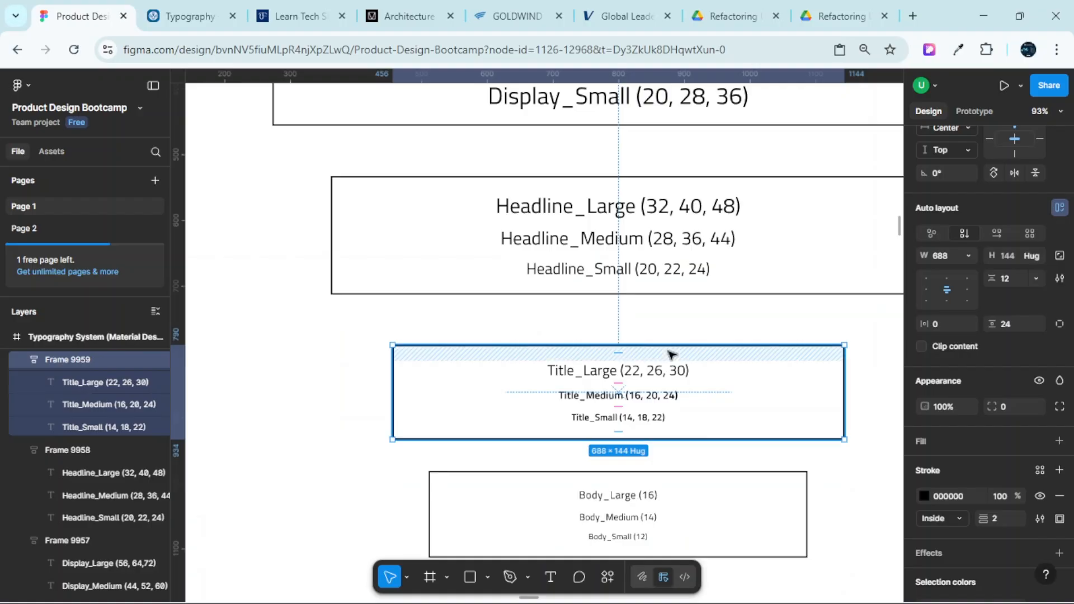
{"action": "scroll", "coordinate": [672, 354], "scroll_direction": "up", "scroll_amount": 3}
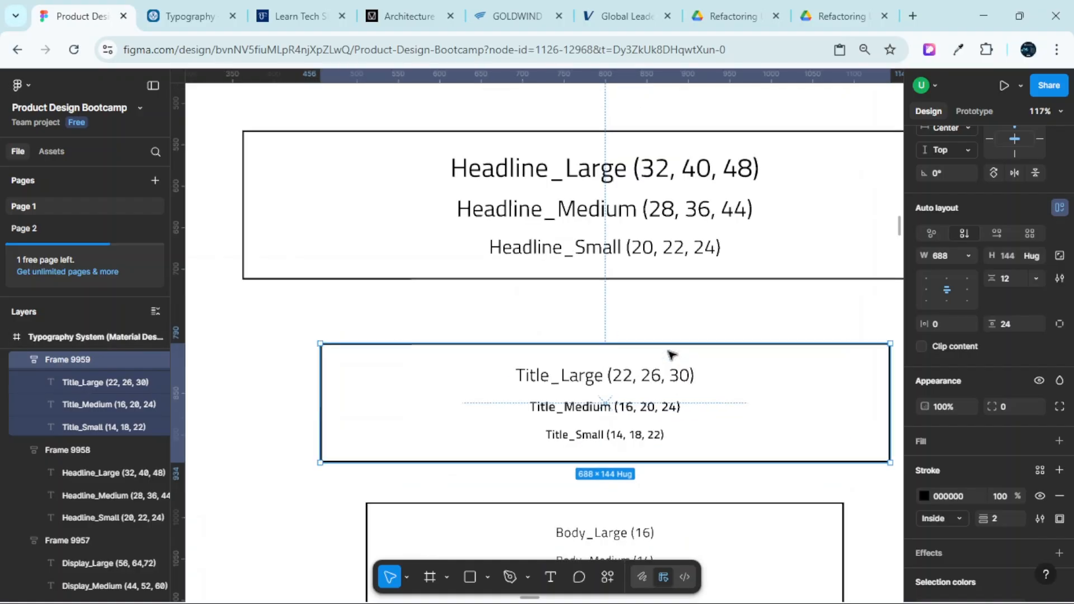
{"action": "left_click", "coordinate": [706, 330]}
{"action": "scroll", "coordinate": [707, 368], "scroll_direction": "up", "scroll_amount": 4}
{"action": "scroll", "coordinate": [691, 393], "scroll_direction": "down", "scroll_amount": 4}
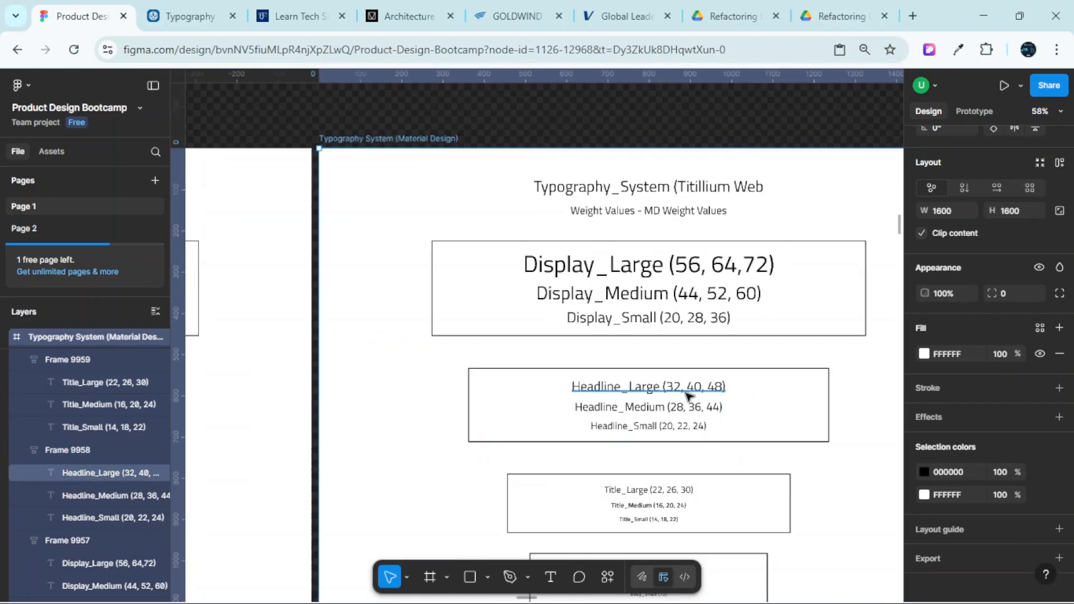
{"action": "left_click", "coordinate": [519, 293]}
{"action": "scroll", "coordinate": [528, 302], "scroll_direction": "down", "scroll_amount": 2}
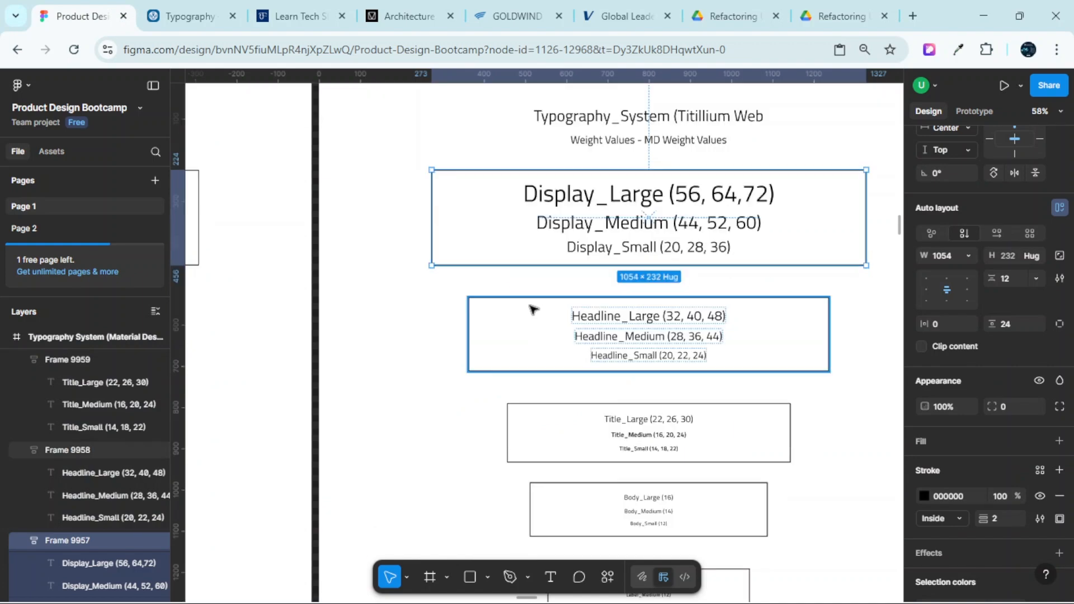
{"action": "scroll", "coordinate": [550, 331], "scroll_direction": "up", "scroll_amount": 3}
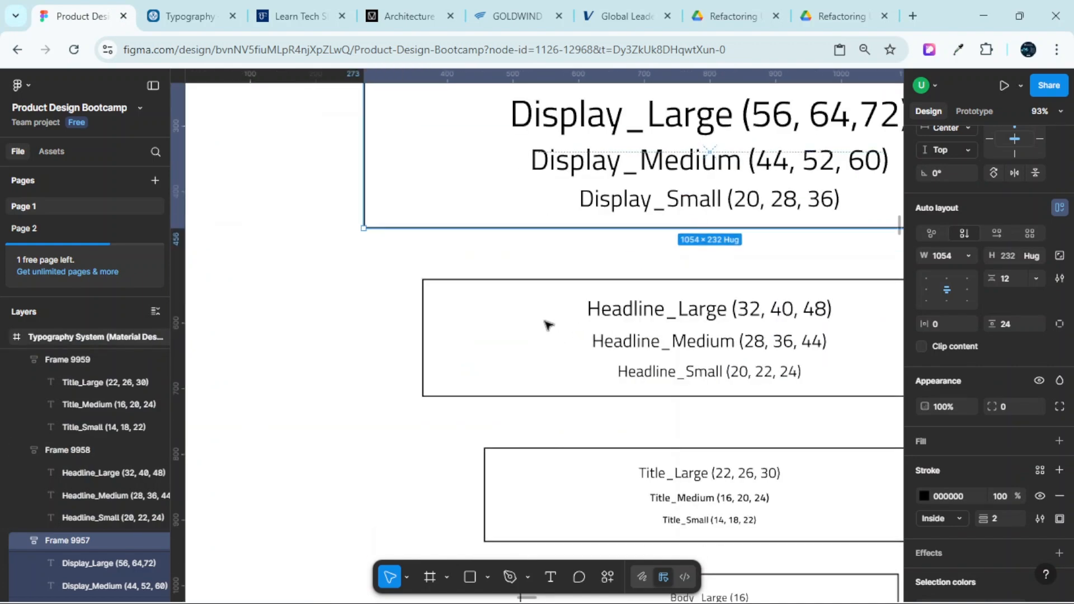
Examine the alternatives listed for Title_Large, Title_Medium and Title_Small alongside the Headline sizes above them
{"action": "key", "text": "Escape"}
{"action": "scroll", "coordinate": [545, 335], "scroll_direction": "right", "scroll_amount": 5}
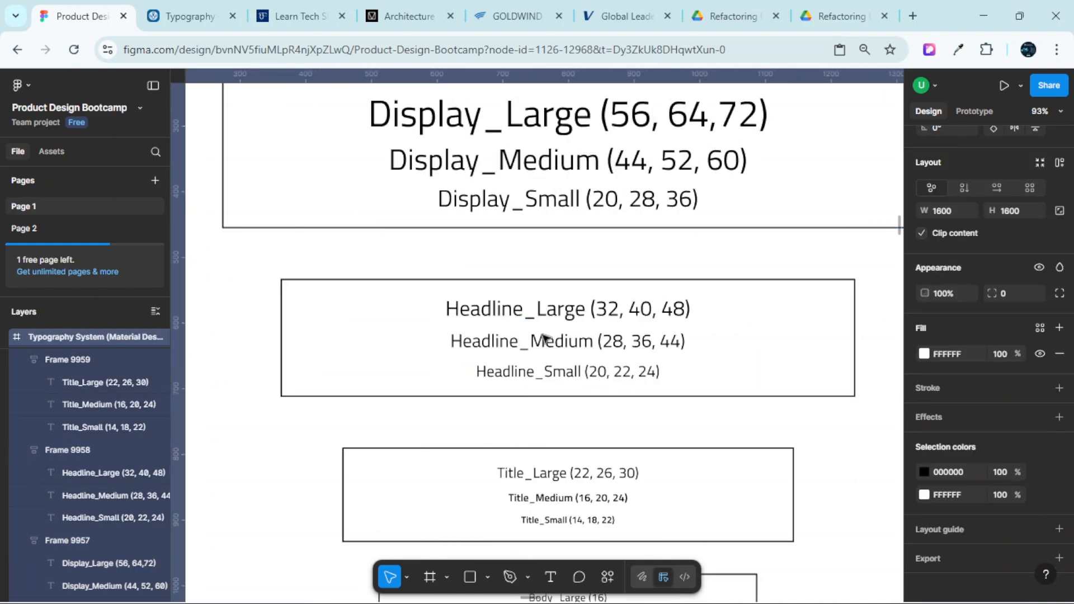
{"action": "scroll", "coordinate": [543, 336], "scroll_direction": "down", "scroll_amount": 5}
{"action": "scroll", "coordinate": [614, 329], "scroll_direction": "up", "scroll_amount": 4}
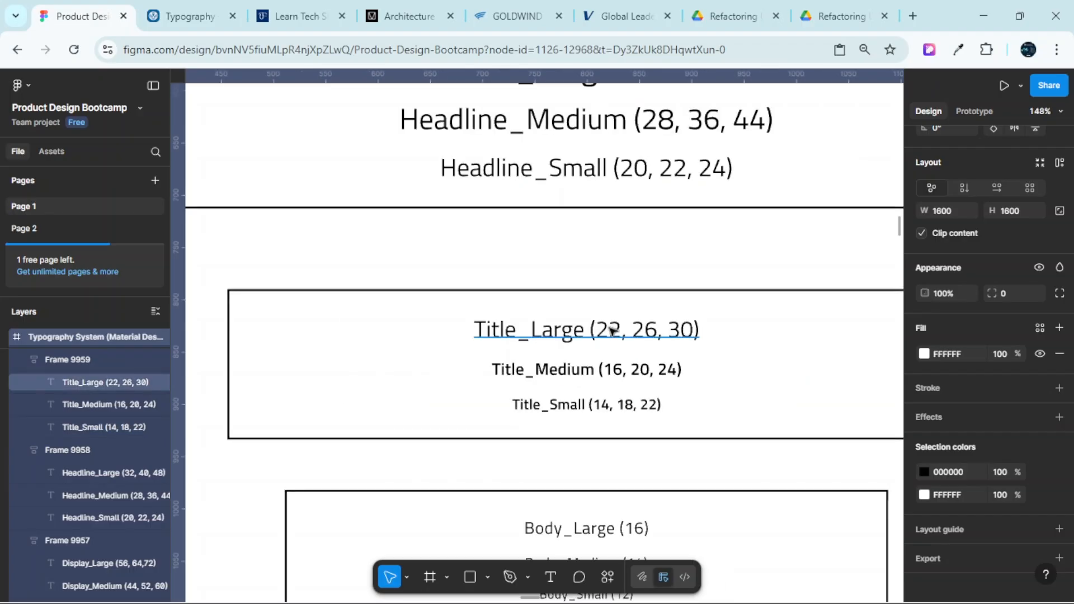
{"action": "scroll", "coordinate": [651, 346], "scroll_direction": "up", "scroll_amount": 3}
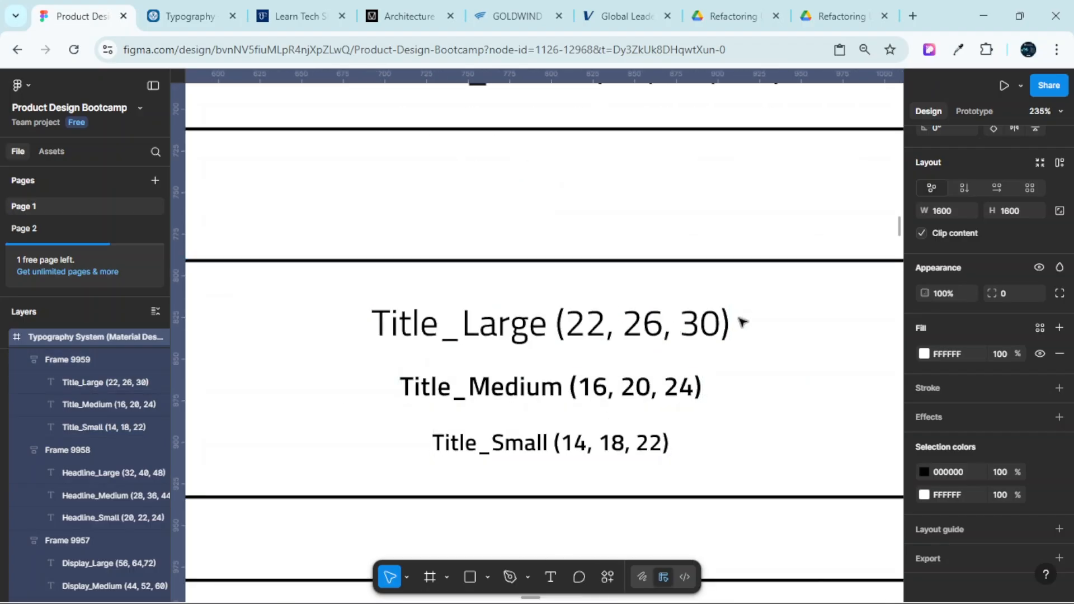
{"action": "scroll", "coordinate": [744, 322], "scroll_direction": "down", "scroll_amount": 5}
{"action": "left_click", "coordinate": [767, 318]}
{"action": "scroll", "coordinate": [727, 331], "scroll_direction": "up", "scroll_amount": 4}
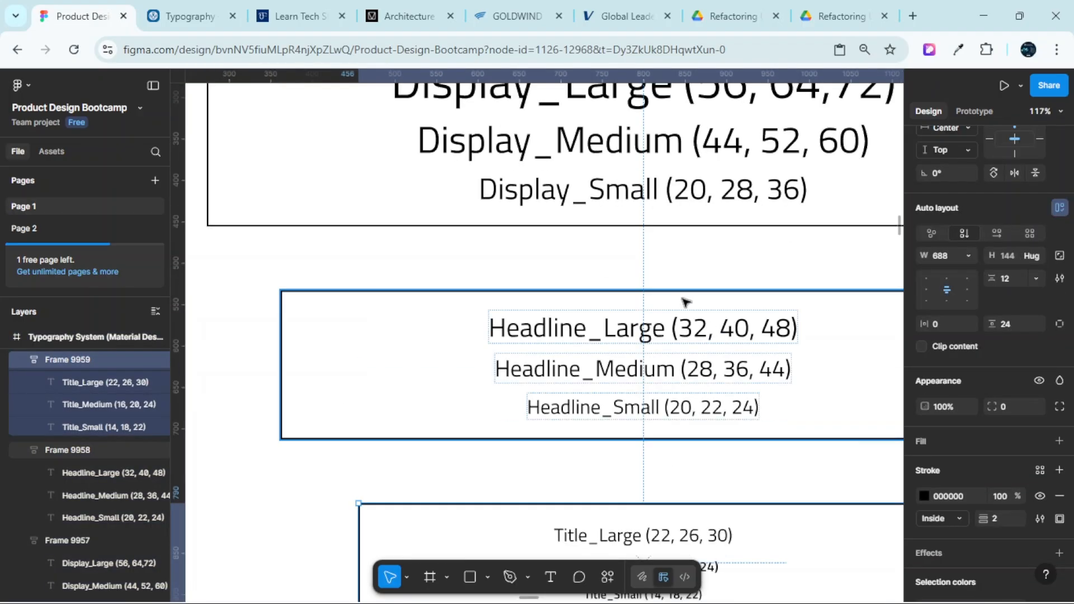
{"action": "scroll", "coordinate": [686, 305], "scroll_direction": "down", "scroll_amount": 4}
{"action": "scroll", "coordinate": [754, 332], "scroll_direction": "up", "scroll_amount": 3}
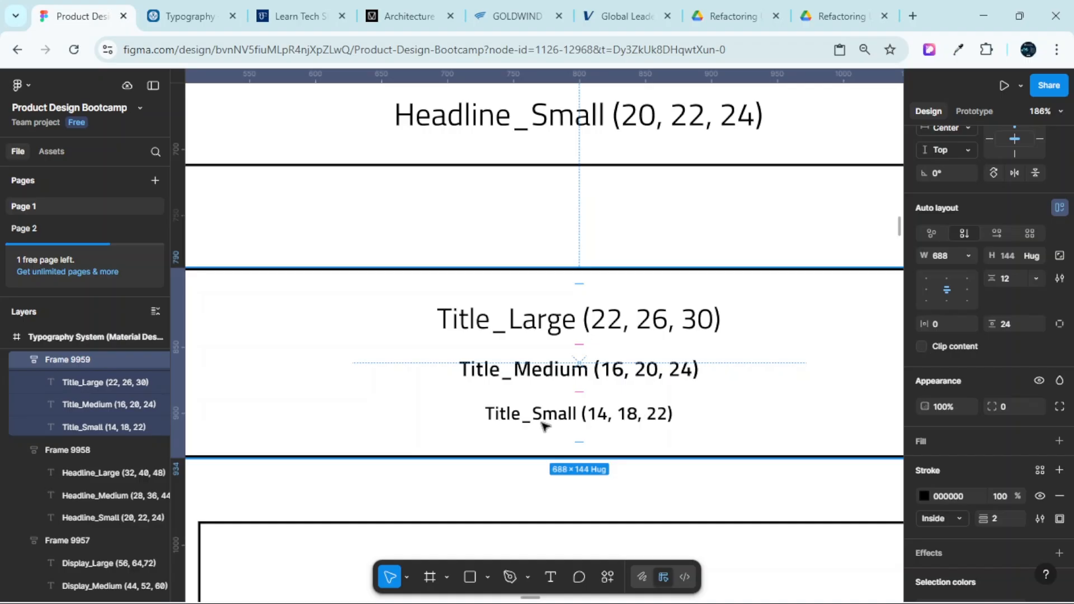
Compare the Display_Small, Headline_Small and Title_Small alternatives and select Title_Small to examine its applied font size
{"action": "scroll", "coordinate": [545, 427], "scroll_direction": "up", "scroll_amount": 2}
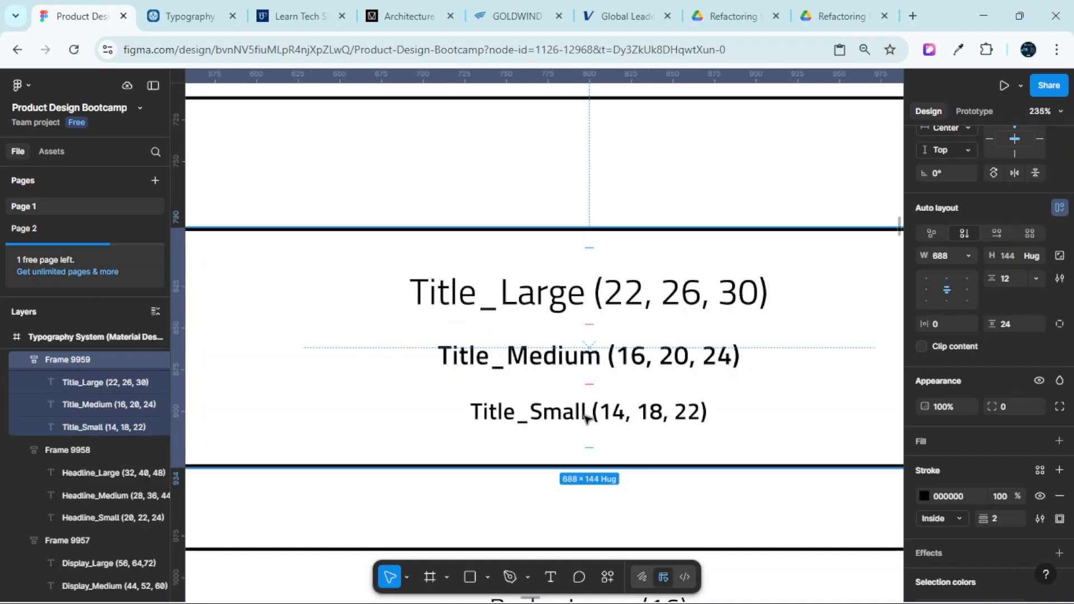
{"action": "scroll", "coordinate": [587, 420], "scroll_direction": "down", "scroll_amount": 5}
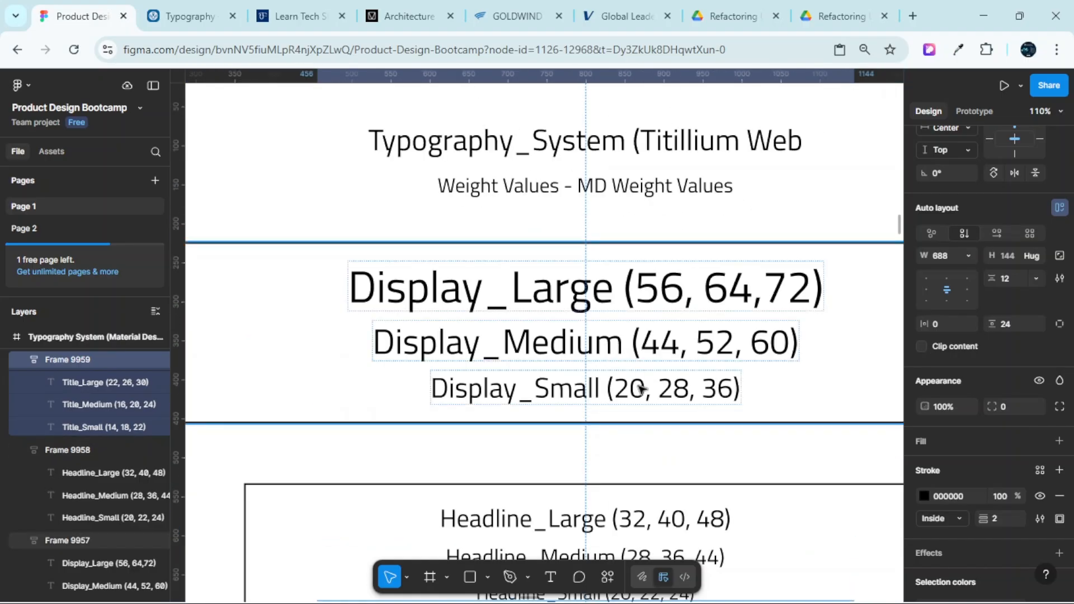
{"action": "scroll", "coordinate": [666, 398], "scroll_direction": "down", "scroll_amount": 3}
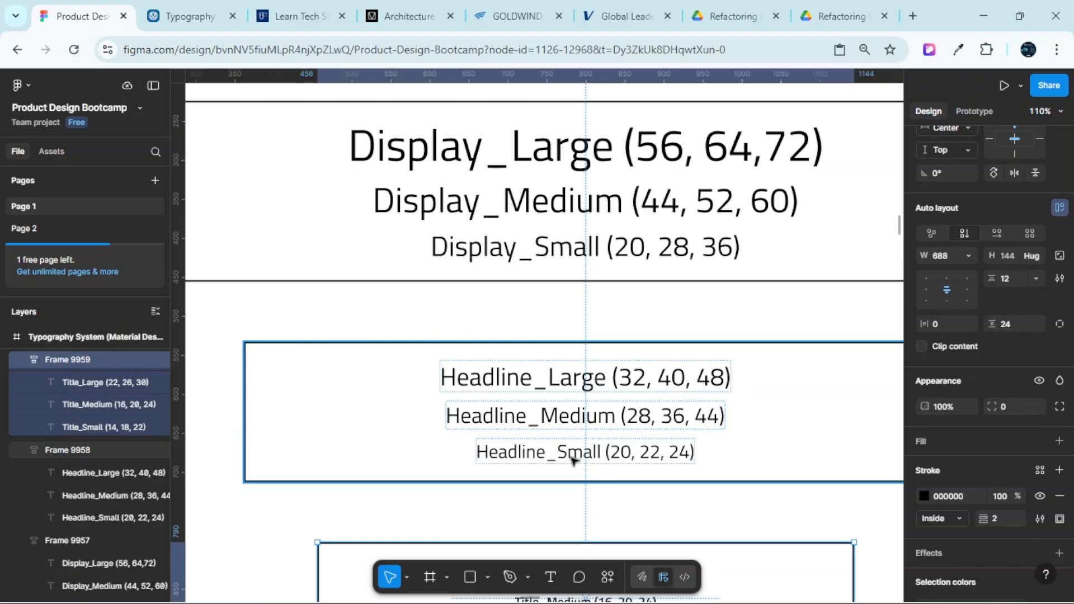
{"action": "scroll", "coordinate": [579, 456], "scroll_direction": "down", "scroll_amount": 5}
{"action": "scroll", "coordinate": [595, 362], "scroll_direction": "up", "scroll_amount": 3}
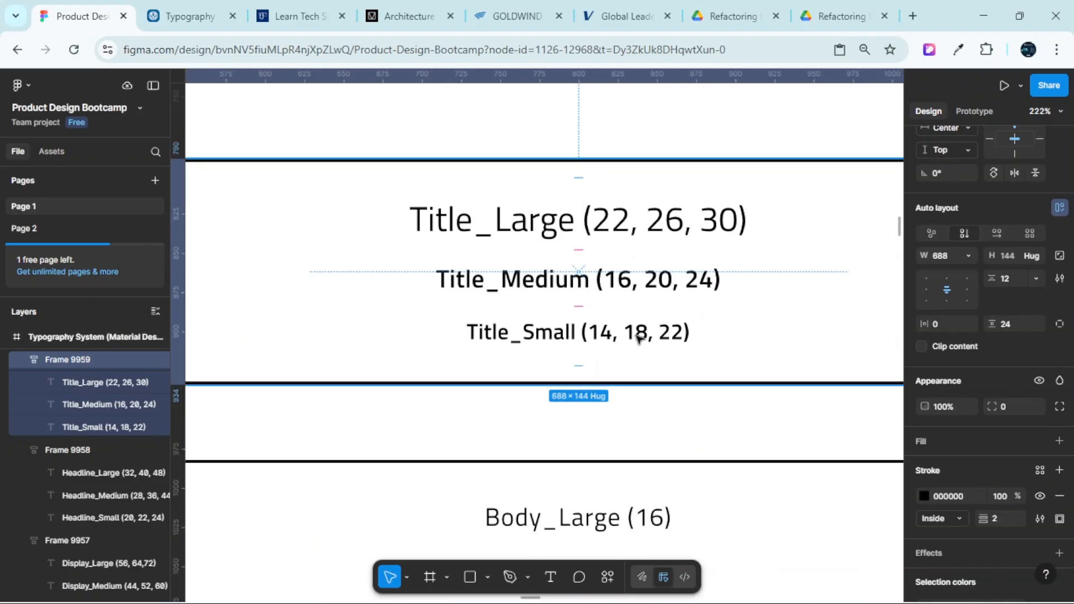
{"action": "scroll", "coordinate": [646, 341], "scroll_direction": "up", "scroll_amount": 3}
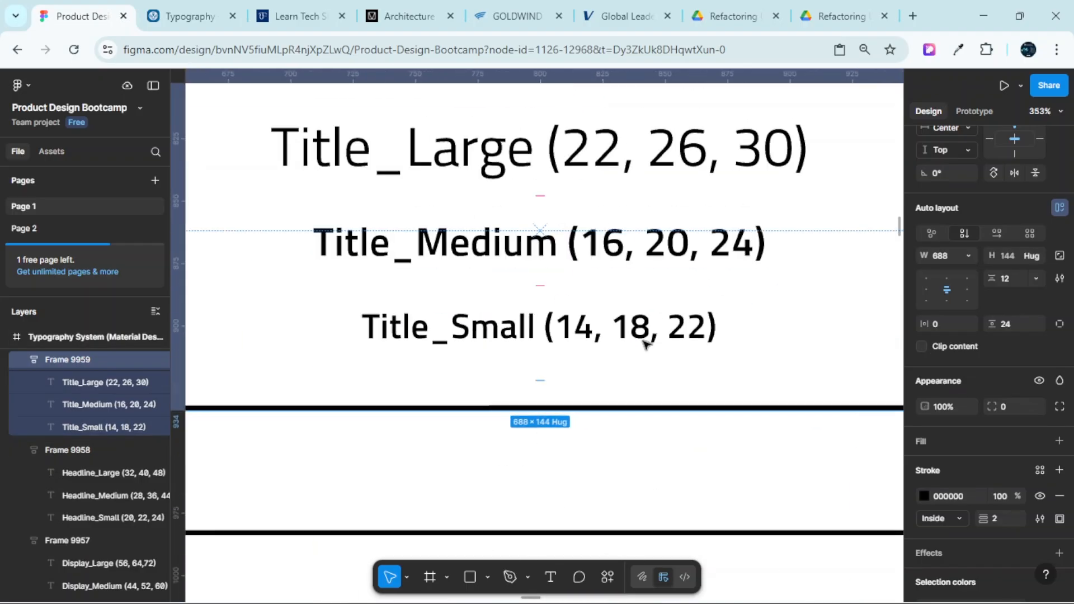
{"action": "left_click", "coordinate": [500, 342]}
{"action": "scroll", "coordinate": [493, 347], "scroll_direction": "down", "scroll_amount": 5}
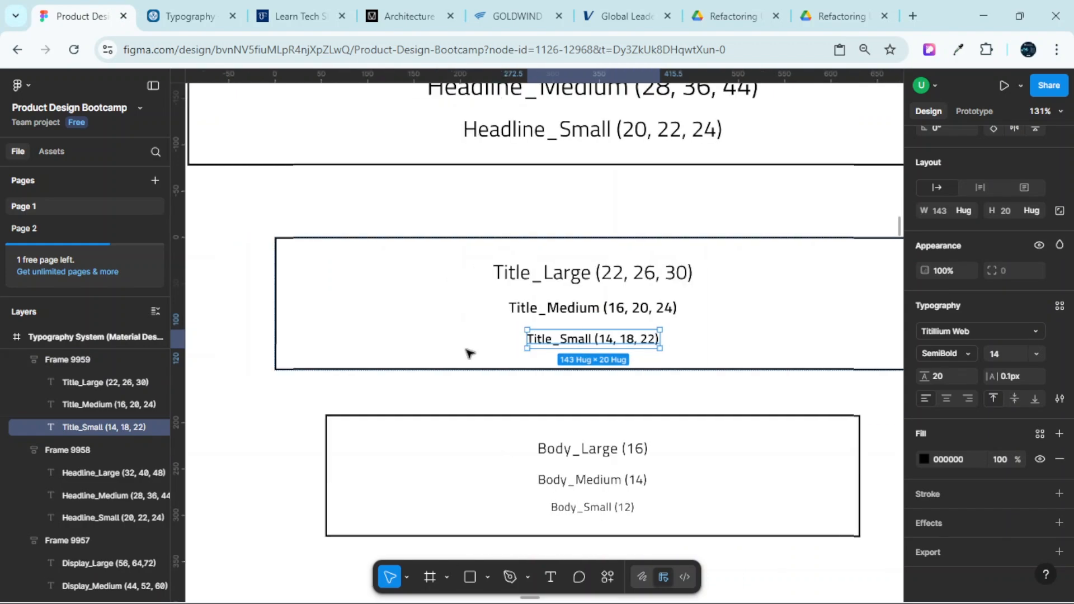
Compare the original Title_Large, Title_Medium and Title_Small sizes with the alternatives listed for them in the adjusted duplicate
{"action": "scroll", "coordinate": [469, 352], "scroll_direction": "left", "scroll_amount": 10}
{"action": "scroll", "coordinate": [469, 353], "scroll_direction": "left", "scroll_amount": 10}
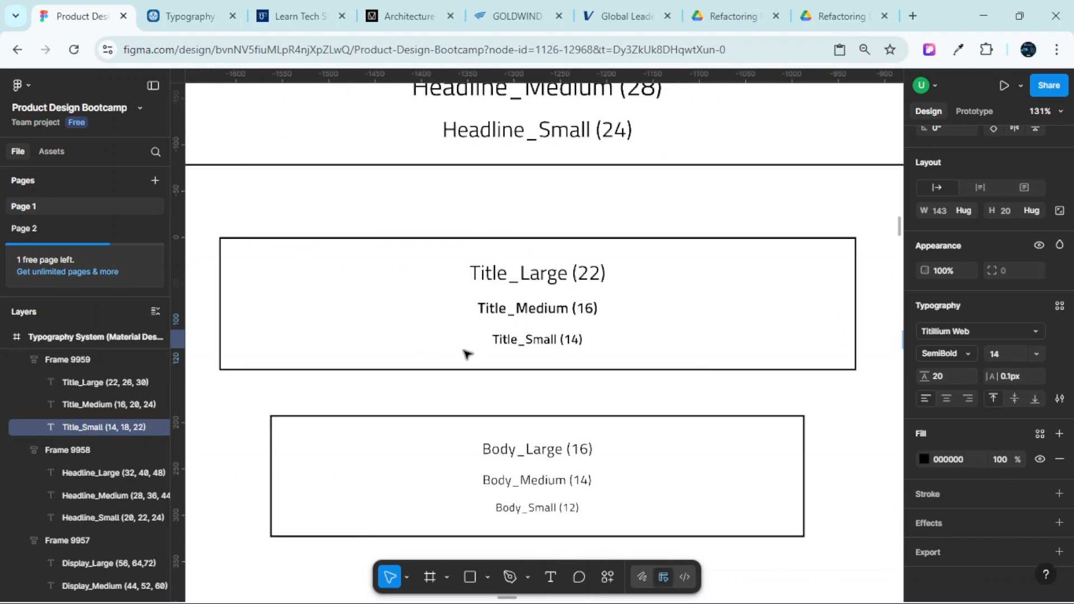
{"action": "scroll", "coordinate": [569, 344], "scroll_direction": "up", "scroll_amount": 6}
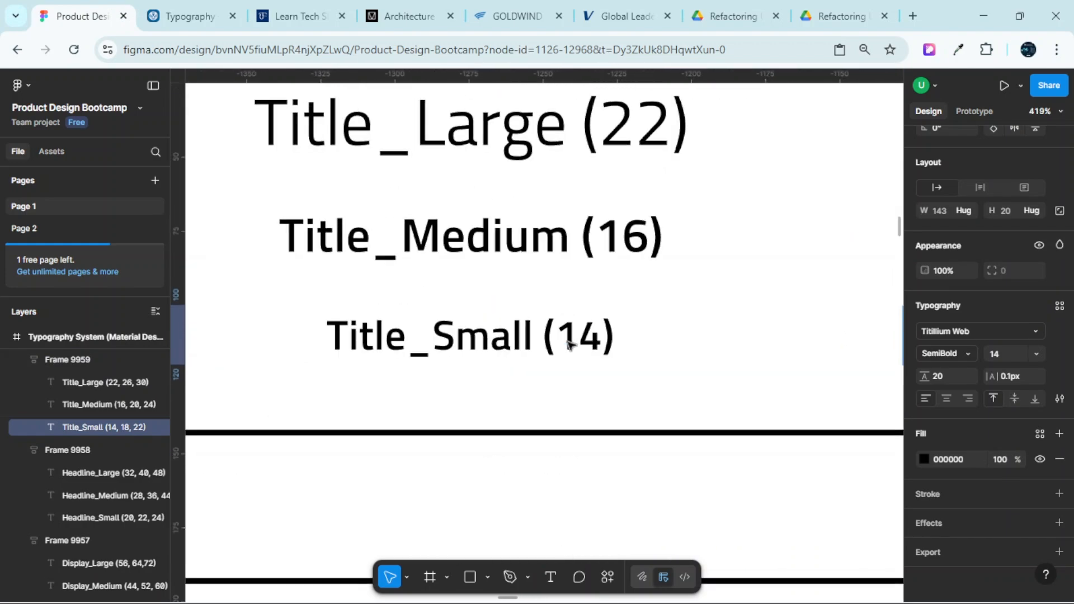
{"action": "scroll", "coordinate": [569, 344], "scroll_direction": "down", "scroll_amount": 3}
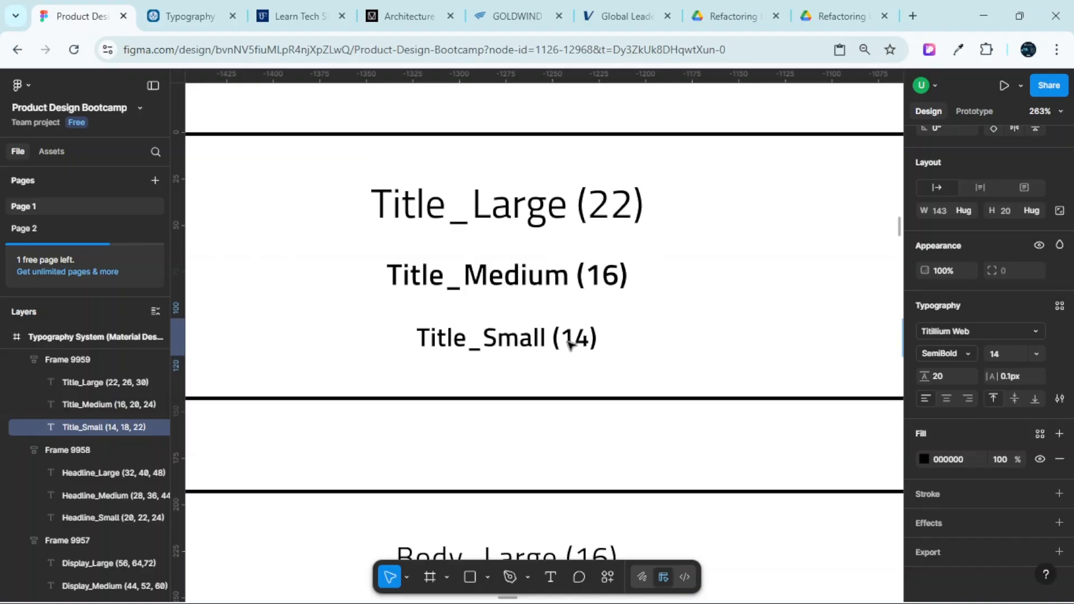
{"action": "scroll", "coordinate": [605, 364], "scroll_direction": "right", "scroll_amount": 20}
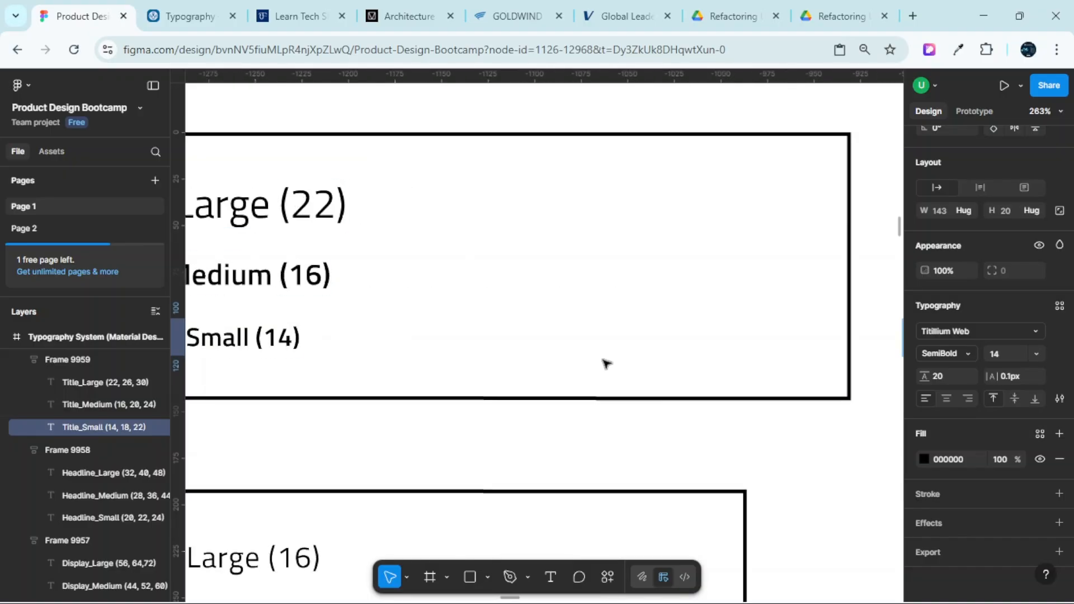
{"action": "scroll", "coordinate": [625, 379], "scroll_direction": "right", "scroll_amount": 6}
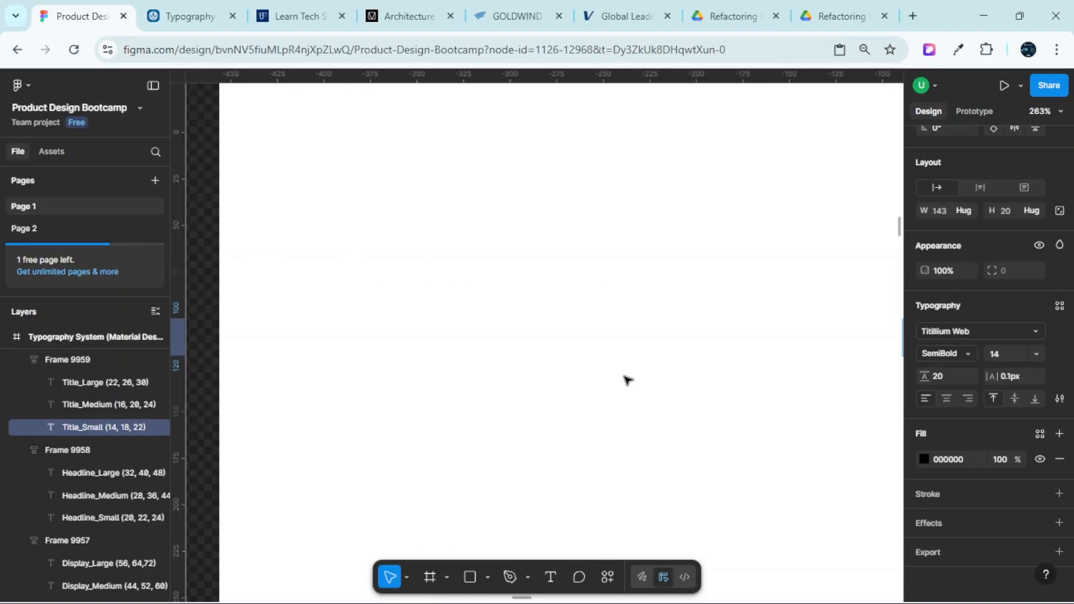
{"action": "scroll", "coordinate": [624, 380], "scroll_direction": "down", "scroll_amount": 7}
{"action": "scroll", "coordinate": [654, 383], "scroll_direction": "right", "scroll_amount": 4}
{"action": "scroll", "coordinate": [656, 388], "scroll_direction": "down", "scroll_amount": 3}
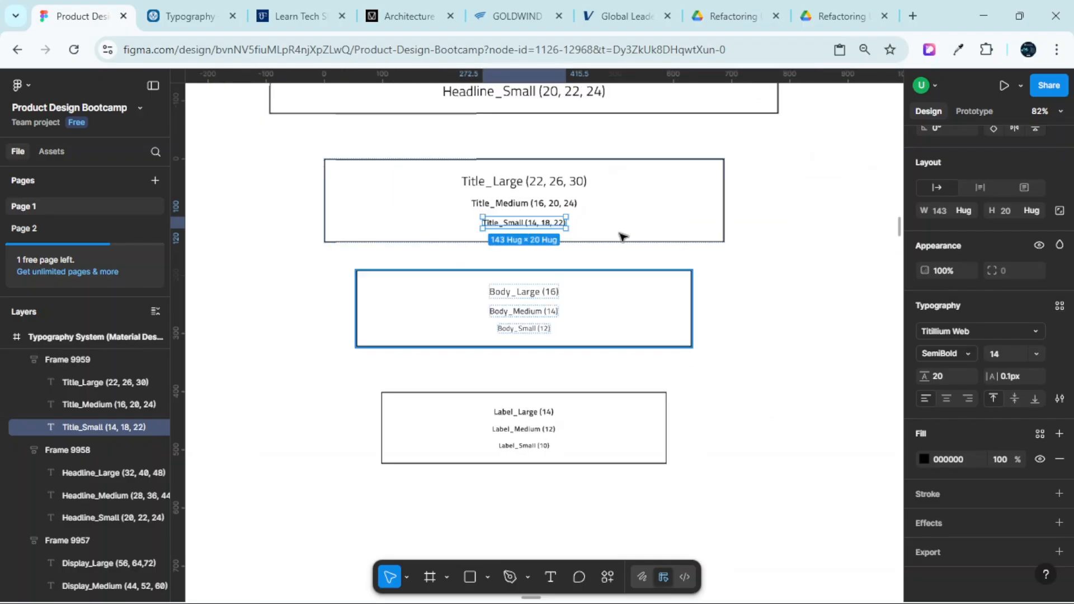
{"action": "scroll", "coordinate": [691, 211], "scroll_direction": "up", "scroll_amount": 5}
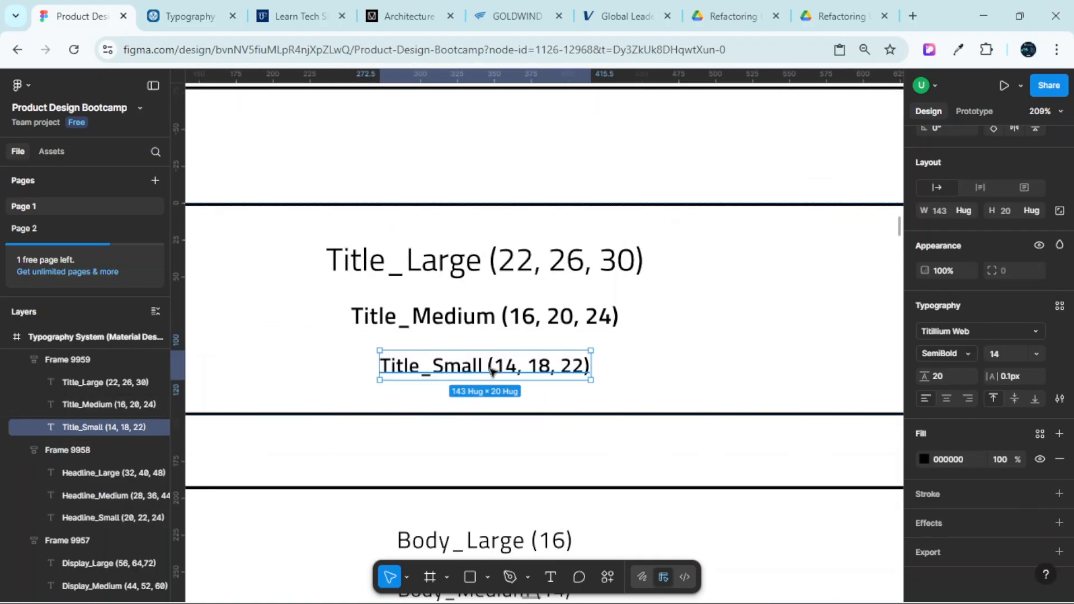
{"action": "scroll", "coordinate": [498, 368], "scroll_direction": "up", "scroll_amount": 2}
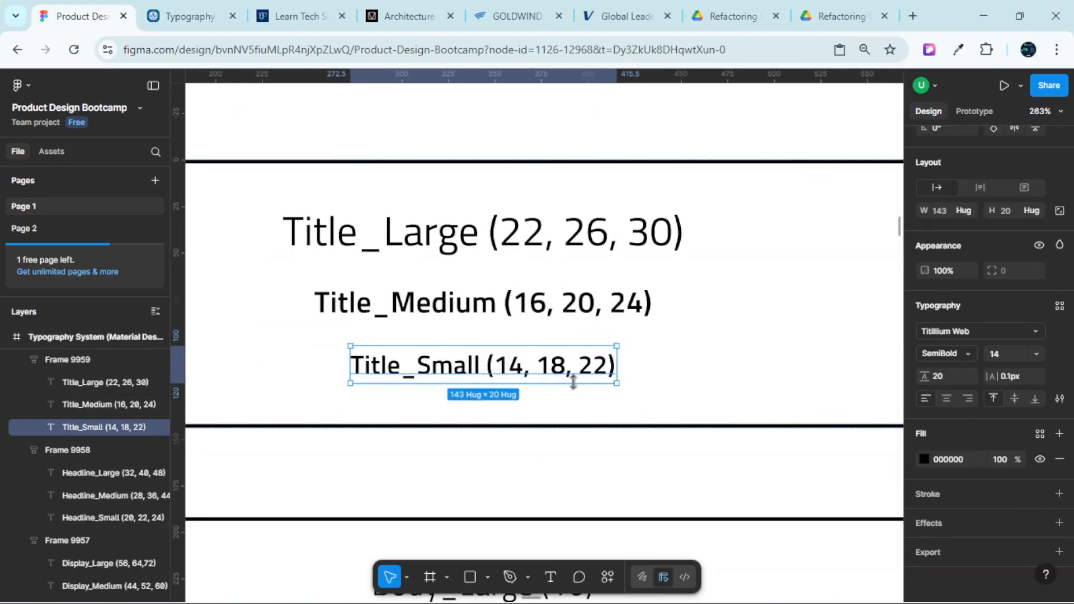
Review the Display and Headline alternatives in the adjusted duplicate and follow the scale down to the Title group
{"action": "scroll", "coordinate": [577, 380], "scroll_direction": "down", "scroll_amount": 3}
{"action": "scroll", "coordinate": [661, 363], "scroll_direction": "up", "scroll_amount": 8}
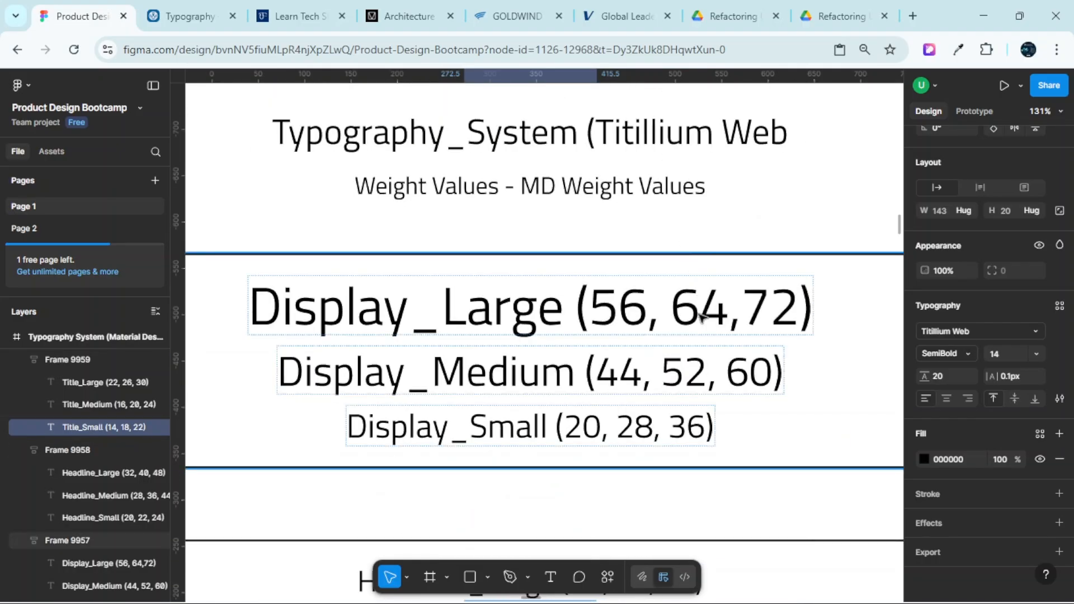
{"action": "scroll", "coordinate": [693, 364], "scroll_direction": "down", "scroll_amount": 4}
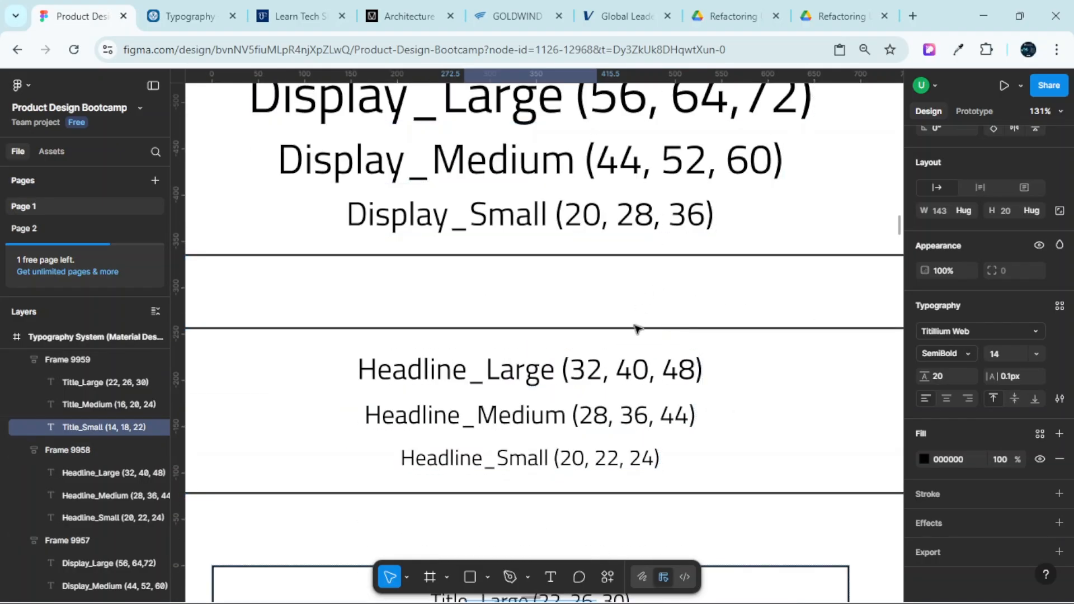
{"action": "scroll", "coordinate": [638, 326], "scroll_direction": "down", "scroll_amount": 3}
{"action": "scroll", "coordinate": [637, 247], "scroll_direction": "down", "scroll_amount": 3}
{"action": "scroll", "coordinate": [619, 302], "scroll_direction": "up", "scroll_amount": 3}
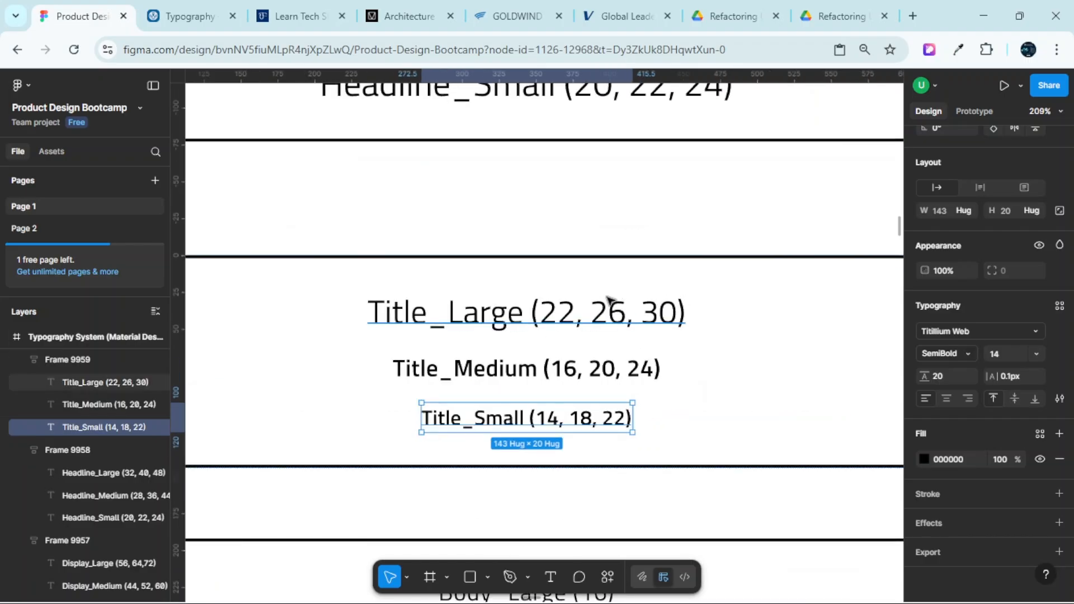
{"action": "scroll", "coordinate": [614, 310], "scroll_direction": "down", "scroll_amount": 4}
{"action": "scroll", "coordinate": [596, 312], "scroll_direction": "up", "scroll_amount": 4}
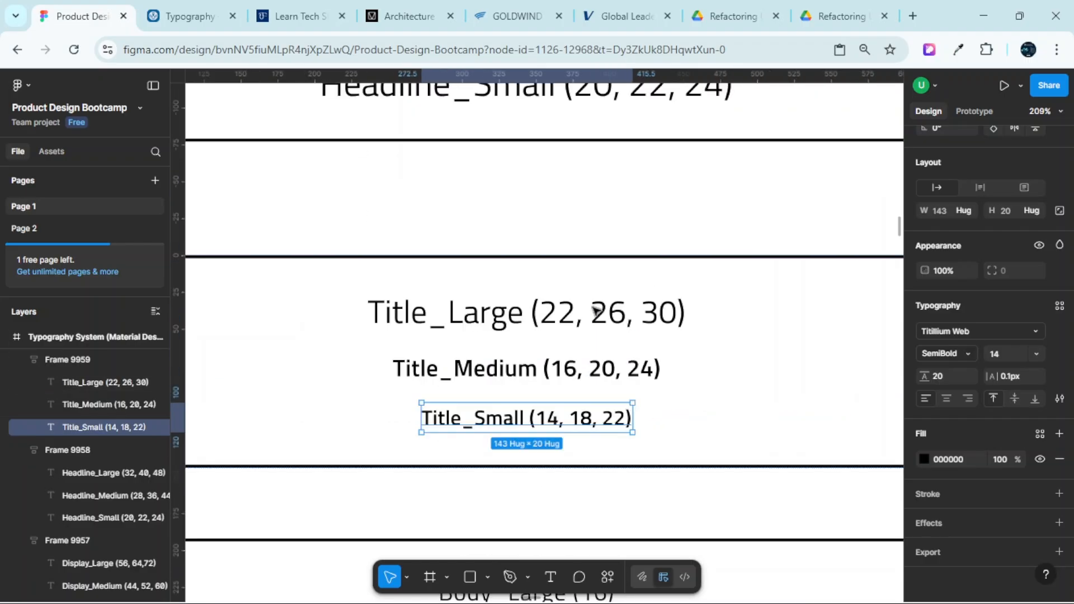
Examine the Title_Medium and Title_Small alternatives up close against the Body and Label groups beneath them
{"action": "scroll", "coordinate": [597, 311], "scroll_direction": "up", "scroll_amount": 2}
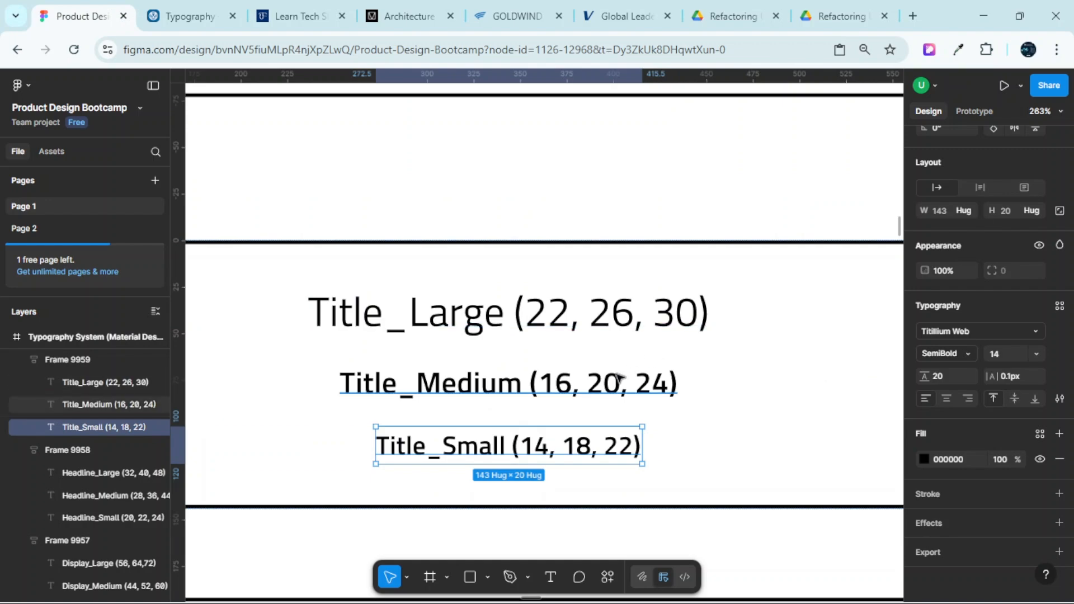
{"action": "scroll", "coordinate": [566, 444], "scroll_direction": "down", "scroll_amount": 1}
{"action": "scroll", "coordinate": [529, 338], "scroll_direction": "up", "scroll_amount": 2}
{"action": "scroll", "coordinate": [529, 338], "scroll_direction": "down", "scroll_amount": 2}
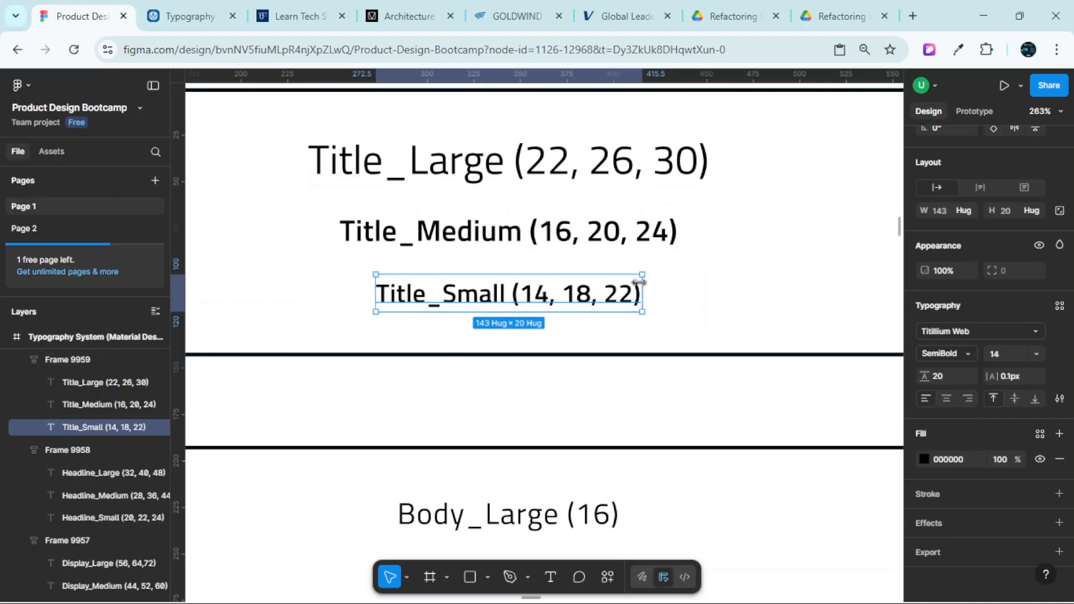
{"action": "scroll", "coordinate": [633, 288], "scroll_direction": "down", "scroll_amount": 5}
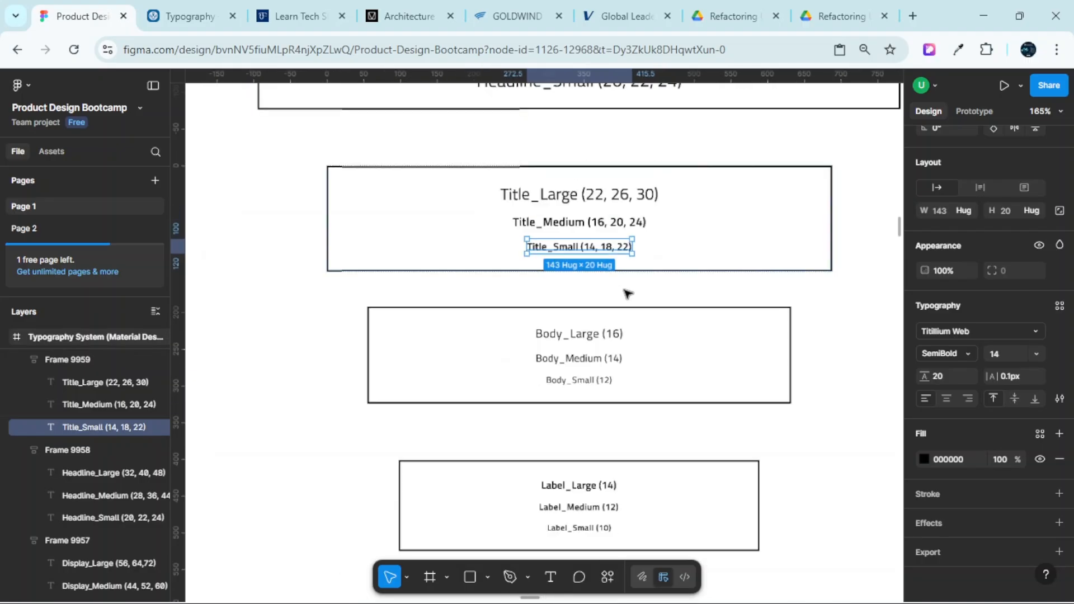
Select the Headline group and the Display group in turn and compare their sizes with the groups below
{"action": "scroll", "coordinate": [625, 291], "scroll_direction": "up", "scroll_amount": 6}
{"action": "scroll", "coordinate": [625, 291], "scroll_direction": "down", "scroll_amount": 1}
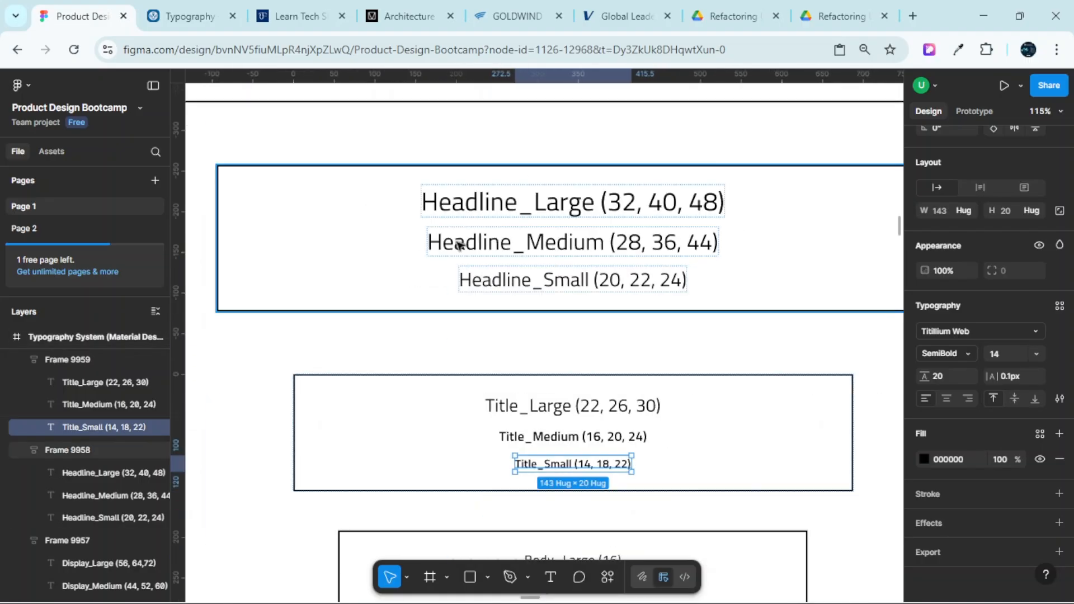
{"action": "left_click", "coordinate": [430, 239]}
{"action": "scroll", "coordinate": [689, 289], "scroll_direction": "down", "scroll_amount": 3}
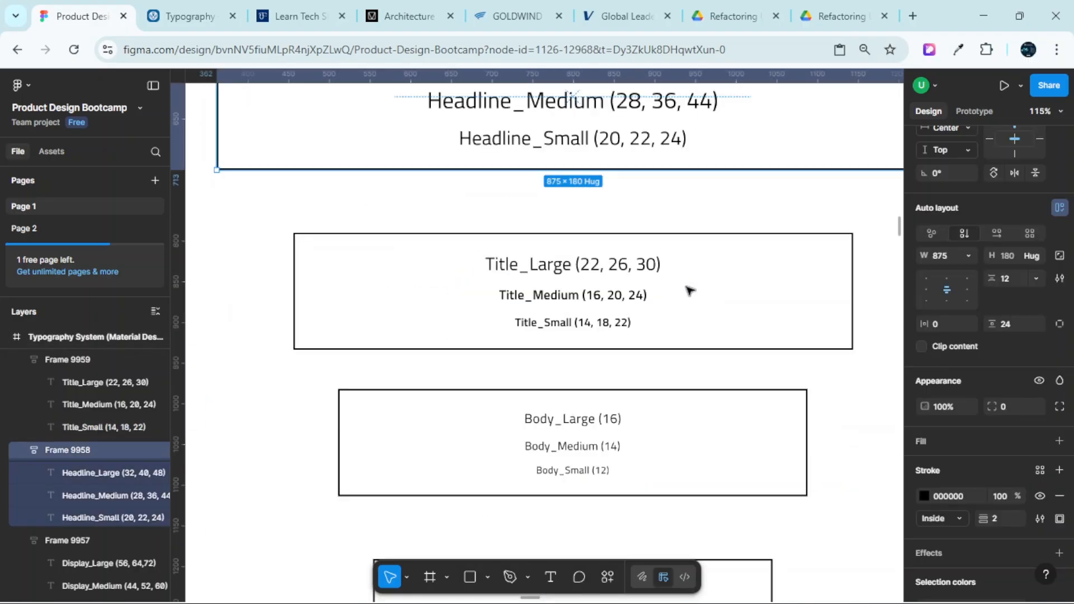
{"action": "left_click", "coordinate": [686, 267]}
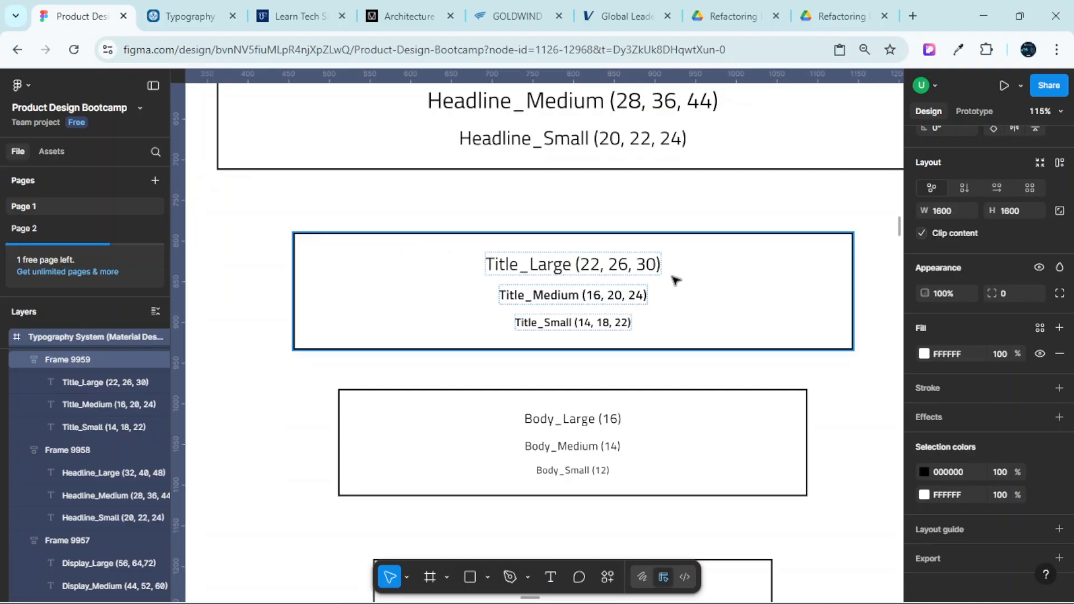
{"action": "scroll", "coordinate": [672, 288], "scroll_direction": "down", "scroll_amount": 3}
{"action": "scroll", "coordinate": [668, 295], "scroll_direction": "up", "scroll_amount": 10}
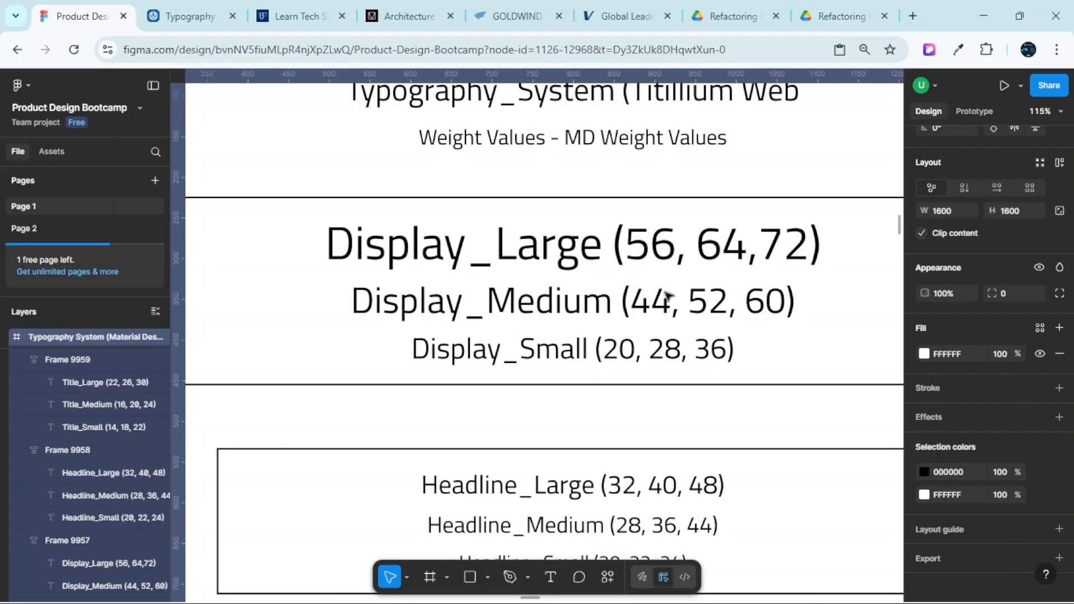
{"action": "left_click", "coordinate": [495, 231]}
{"action": "scroll", "coordinate": [559, 257], "scroll_direction": "down", "scroll_amount": 8}
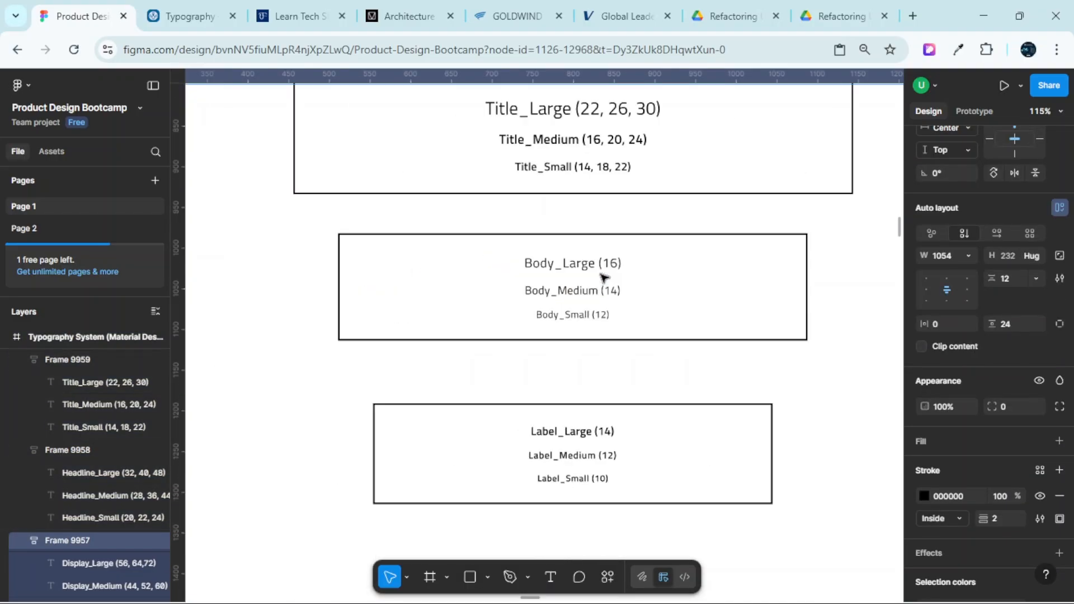
Select the Body group and examine its Large, Medium and Small sizes alongside the Label group
{"action": "scroll", "coordinate": [701, 247], "scroll_direction": "up", "scroll_amount": 2}
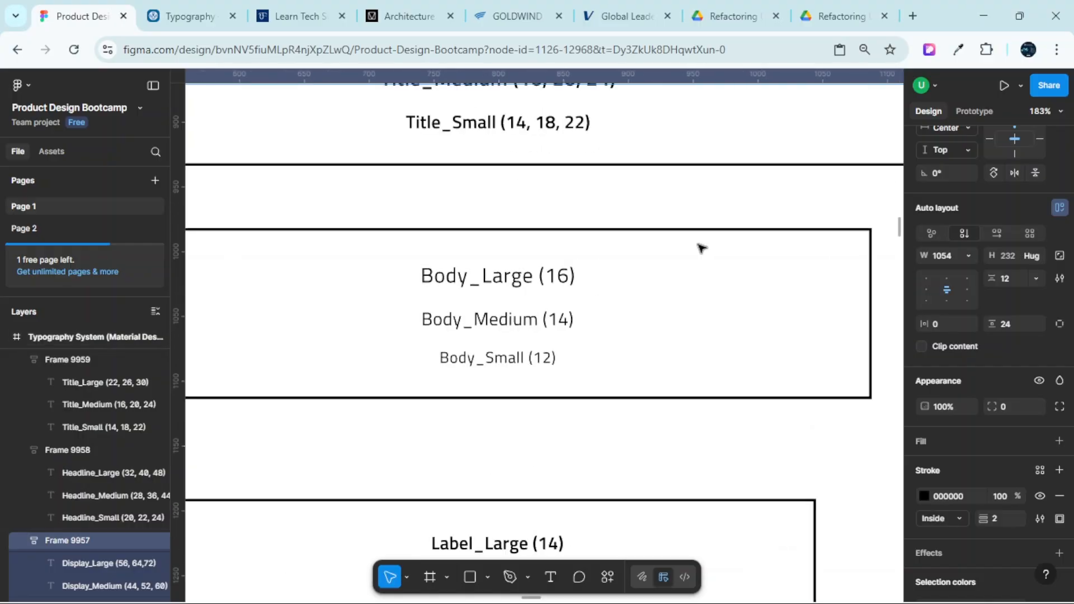
{"action": "scroll", "coordinate": [687, 262], "scroll_direction": "down", "scroll_amount": 2}
{"action": "left_click", "coordinate": [425, 374]}
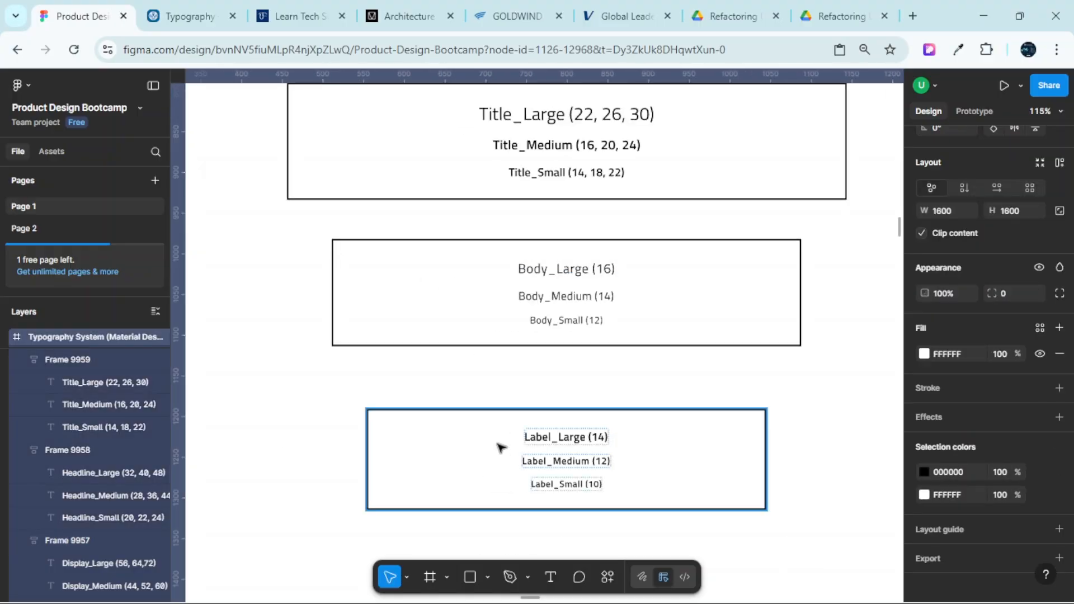
{"action": "scroll", "coordinate": [464, 307], "scroll_direction": "up", "scroll_amount": 5}
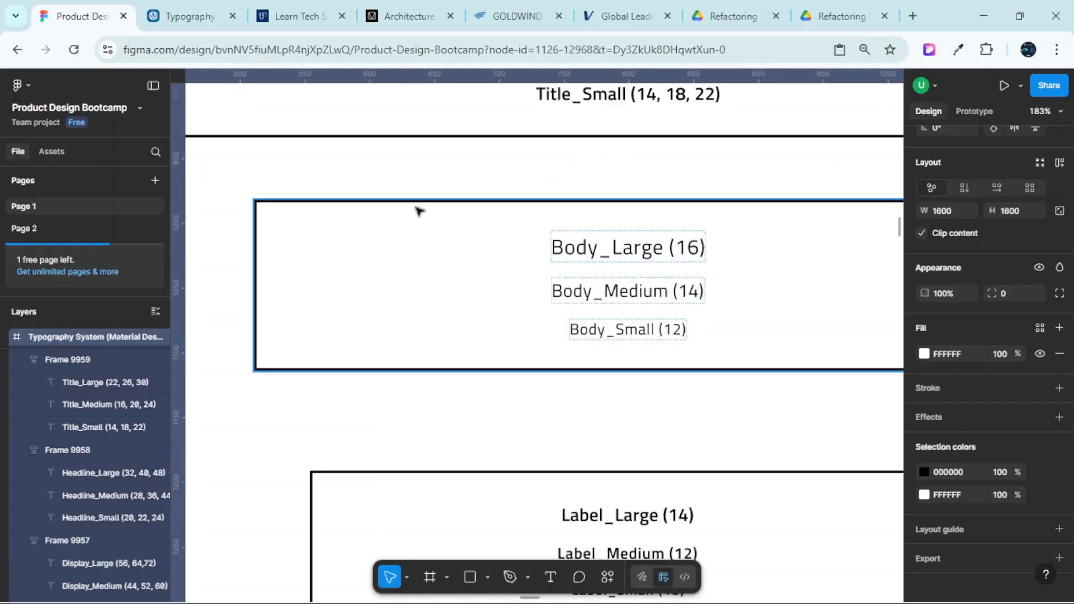
{"action": "left_click", "coordinate": [419, 211]}
{"action": "scroll", "coordinate": [464, 235], "scroll_direction": "right", "scroll_amount": 3}
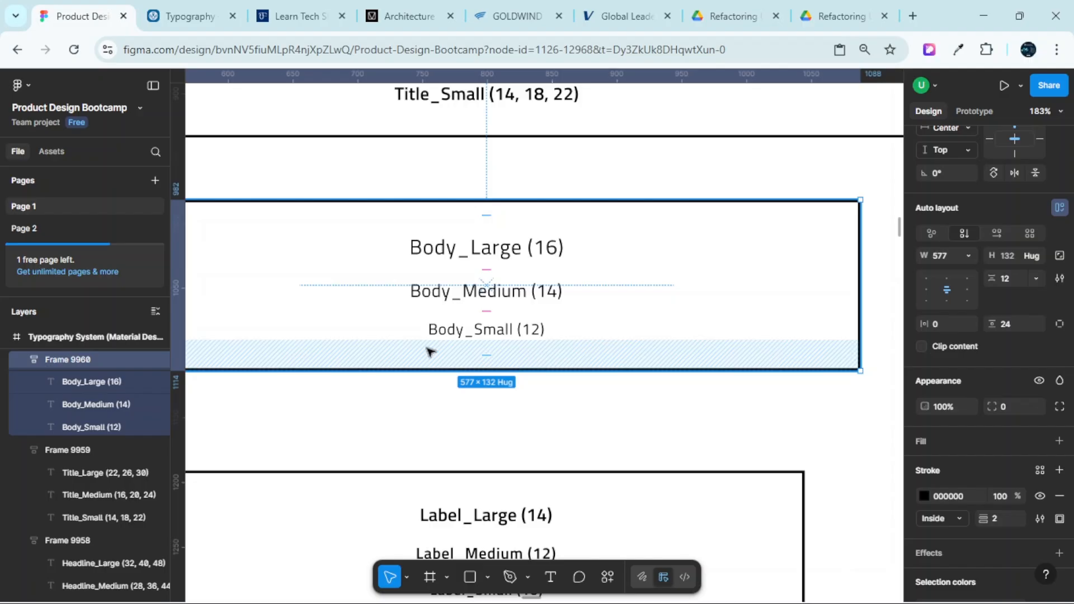
{"action": "scroll", "coordinate": [597, 337], "scroll_direction": "left", "scroll_amount": 1}
{"action": "scroll", "coordinate": [597, 338], "scroll_direction": "down", "scroll_amount": 3}
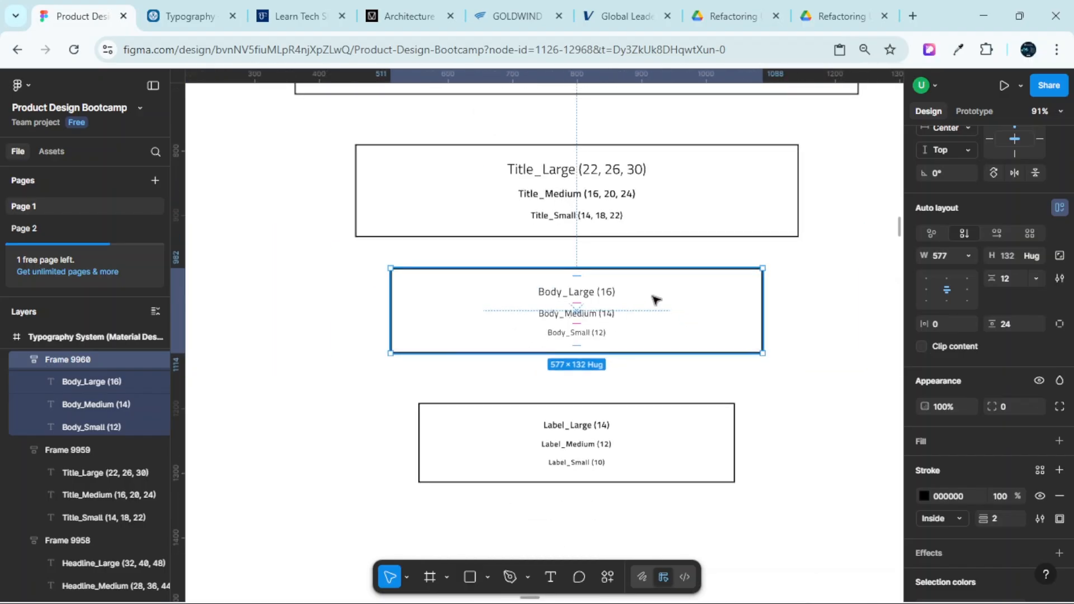
{"action": "scroll", "coordinate": [657, 301], "scroll_direction": "up", "scroll_amount": 2}
{"action": "scroll", "coordinate": [639, 317], "scroll_direction": "up", "scroll_amount": 2}
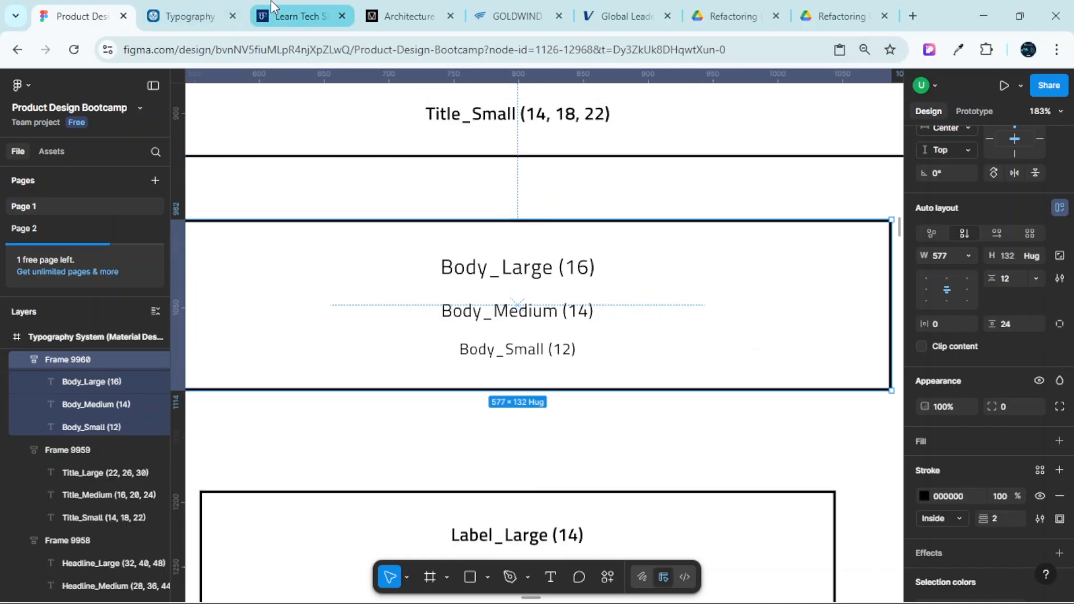
Switch to the MAKHNO Studio website and inspect the typography of its About us paragraph with the page inspector extension
{"action": "left_click", "coordinate": [410, 16]}
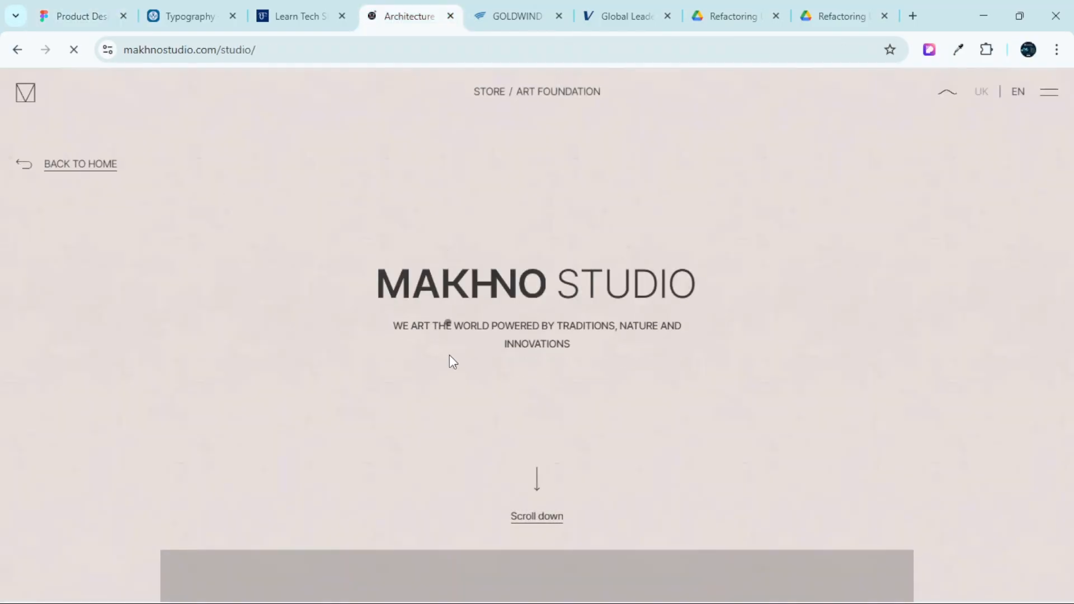
{"action": "scroll", "coordinate": [454, 362], "scroll_direction": "down", "scroll_amount": 10}
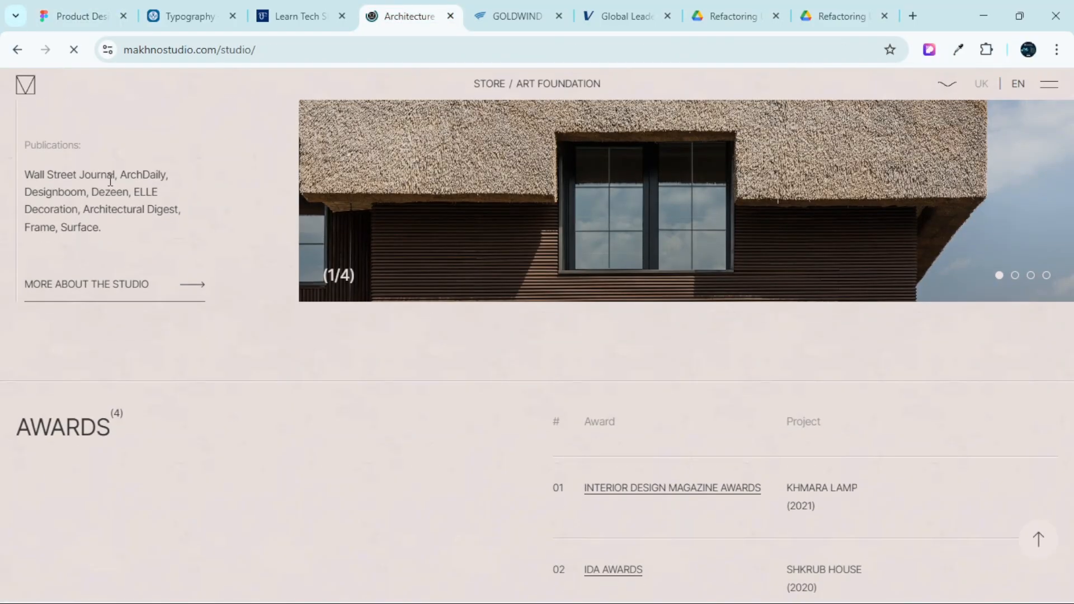
{"action": "scroll", "coordinate": [133, 209], "scroll_direction": "up", "scroll_amount": 5}
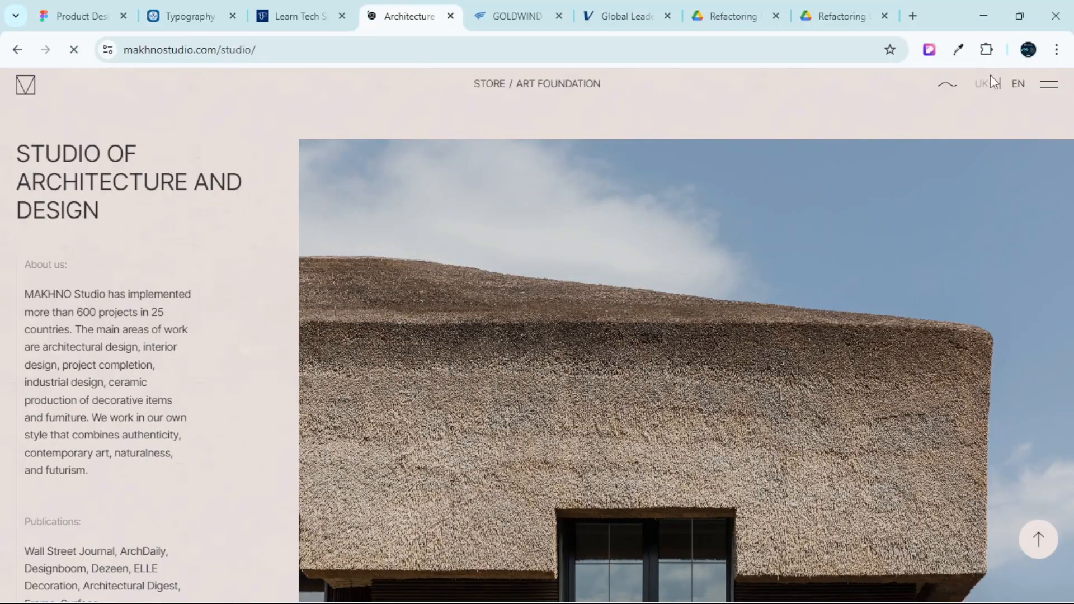
{"action": "left_click", "coordinate": [930, 49]}
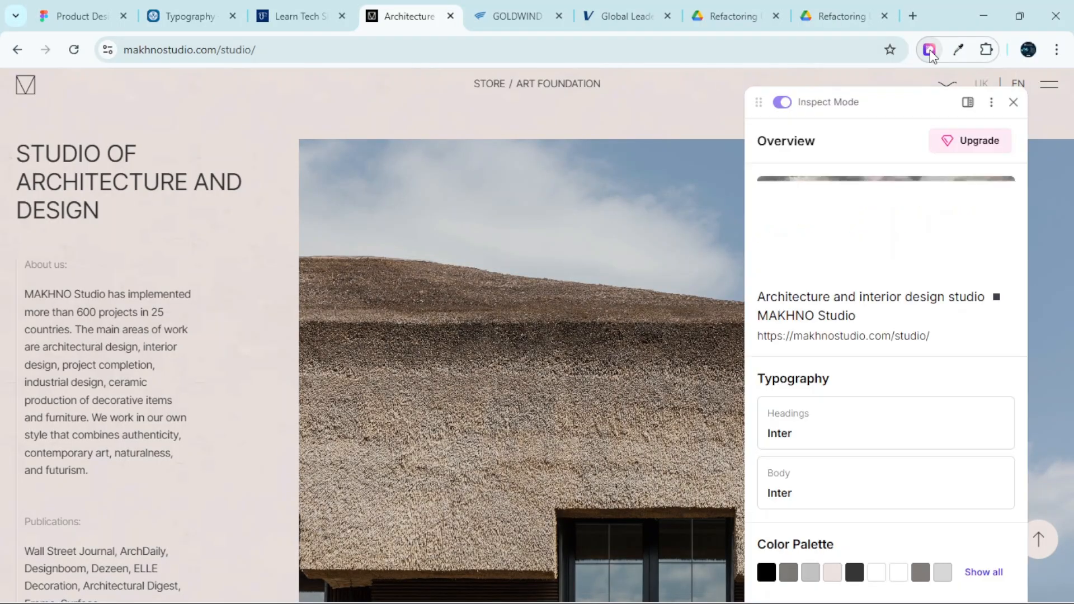
{"action": "mouse_move", "coordinate": [126, 326]}
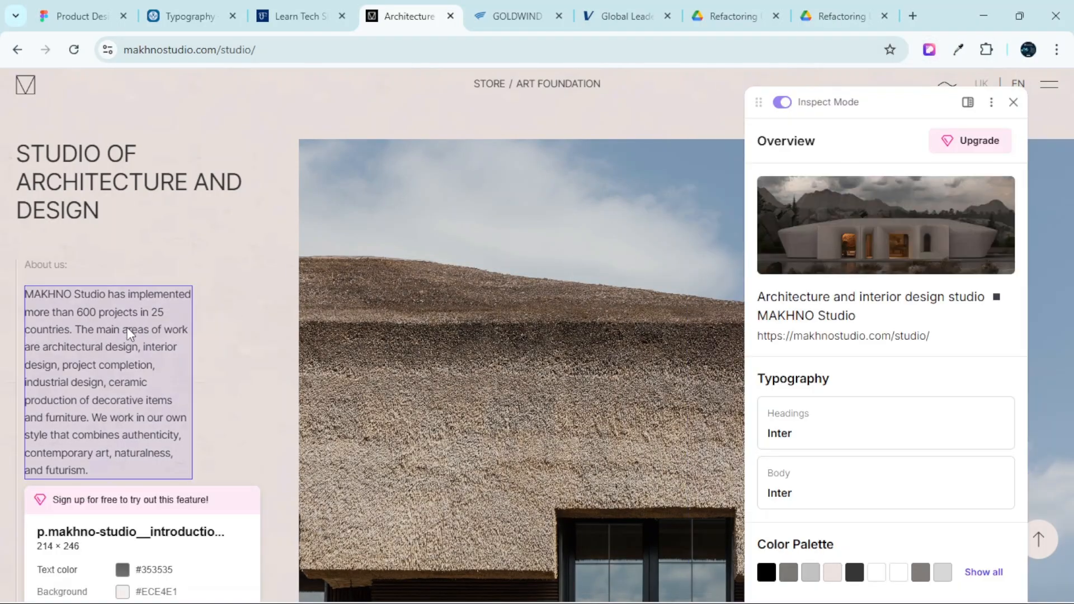
{"action": "scroll", "coordinate": [126, 325], "scroll_direction": "down", "scroll_amount": 5}
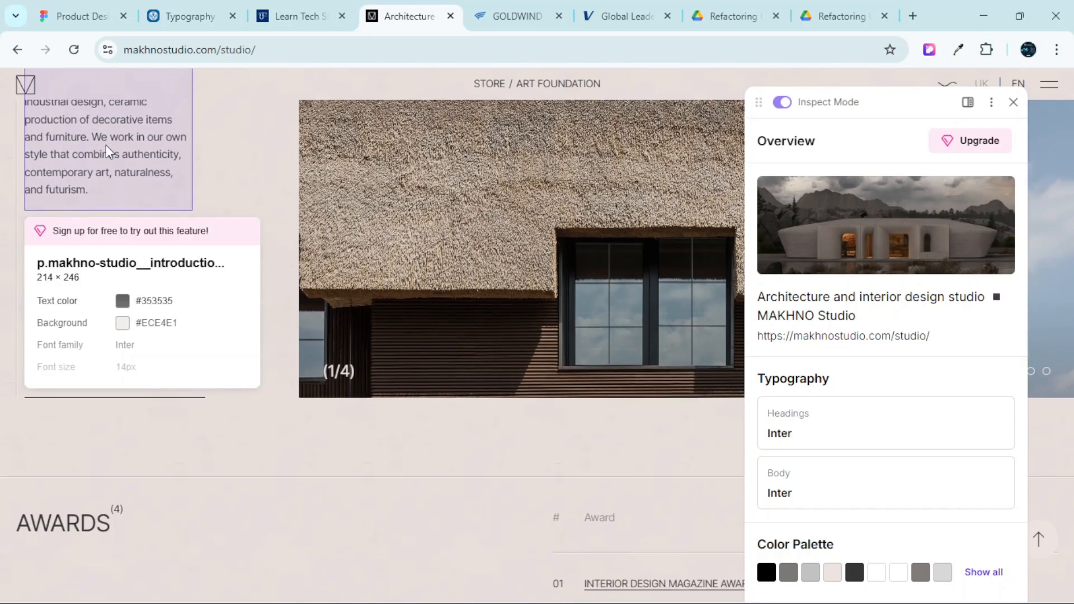
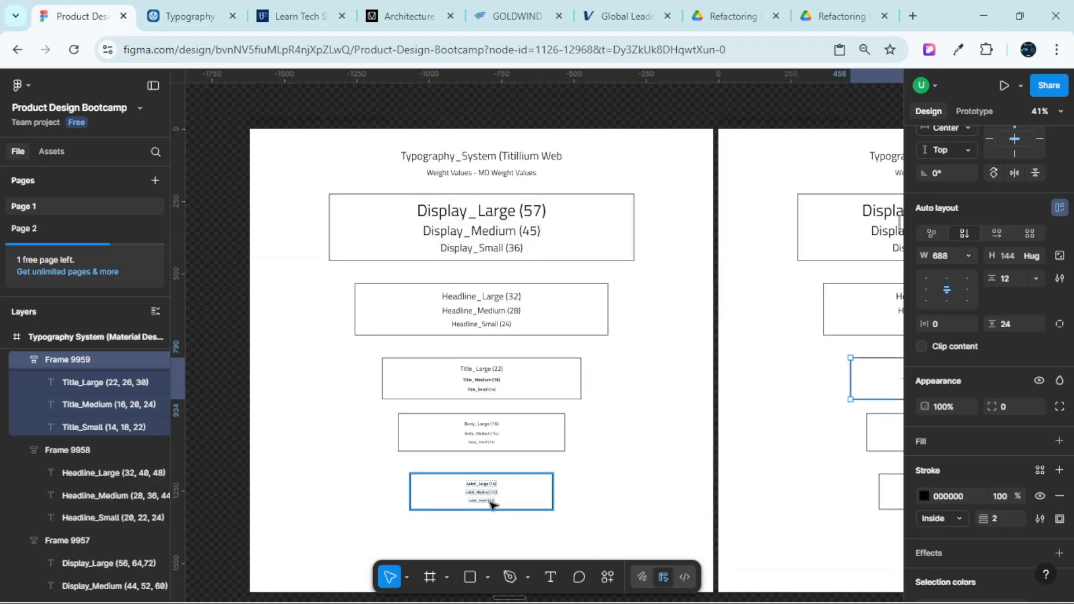
Return to the Figma file and compare the original typography system side by side with its adjusted duplicate
{"action": "scroll", "coordinate": [491, 506], "scroll_direction": "up", "scroll_amount": 3, "text": "ctrl"}
{"action": "scroll", "coordinate": [377, 472], "scroll_direction": "down", "scroll_amount": 4, "text": "ctrl"}
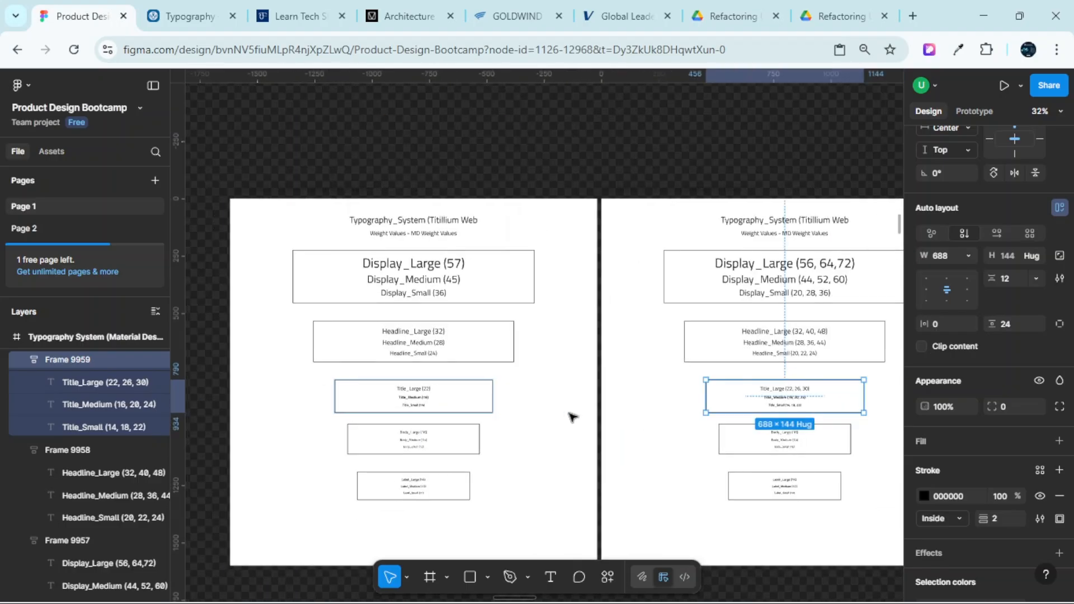
{"action": "scroll", "coordinate": [571, 418], "scroll_direction": "right", "scroll_amount": 2}
{"action": "scroll", "coordinate": [637, 377], "scroll_direction": "up", "scroll_amount": 3, "text": "ctrl"}
{"action": "scroll", "coordinate": [478, 361], "scroll_direction": "left", "scroll_amount": 3}
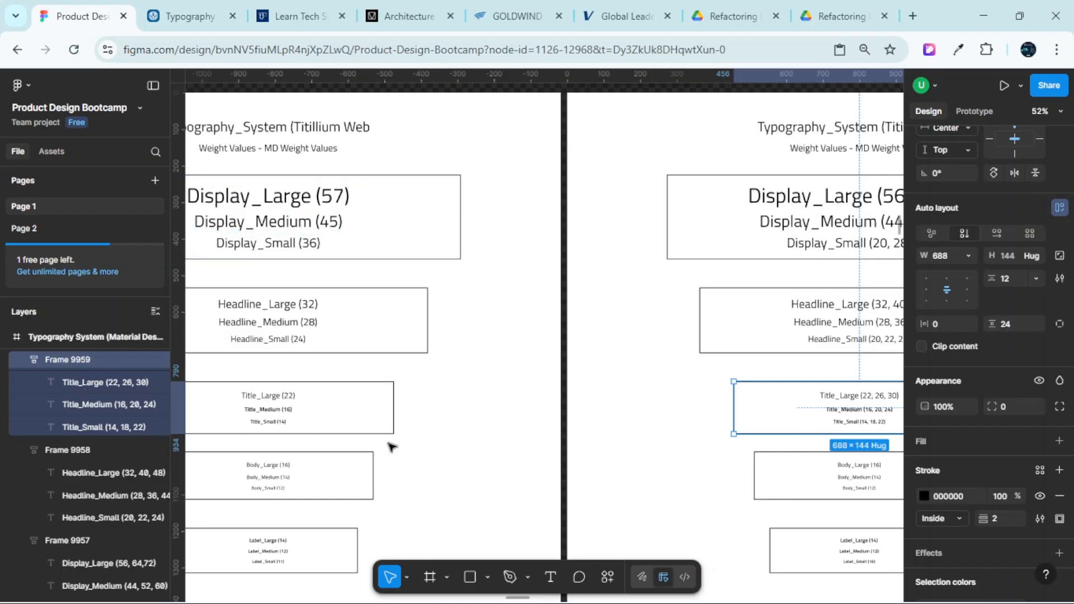
Replace the subtitle of the adjusted typography frame with "Range of Values" and center it horizontally within the frame
{"action": "scroll", "coordinate": [390, 446], "scroll_direction": "right", "scroll_amount": 3}
{"action": "scroll", "coordinate": [767, 231], "scroll_direction": "up", "scroll_amount": 3, "text": "ctrl"}
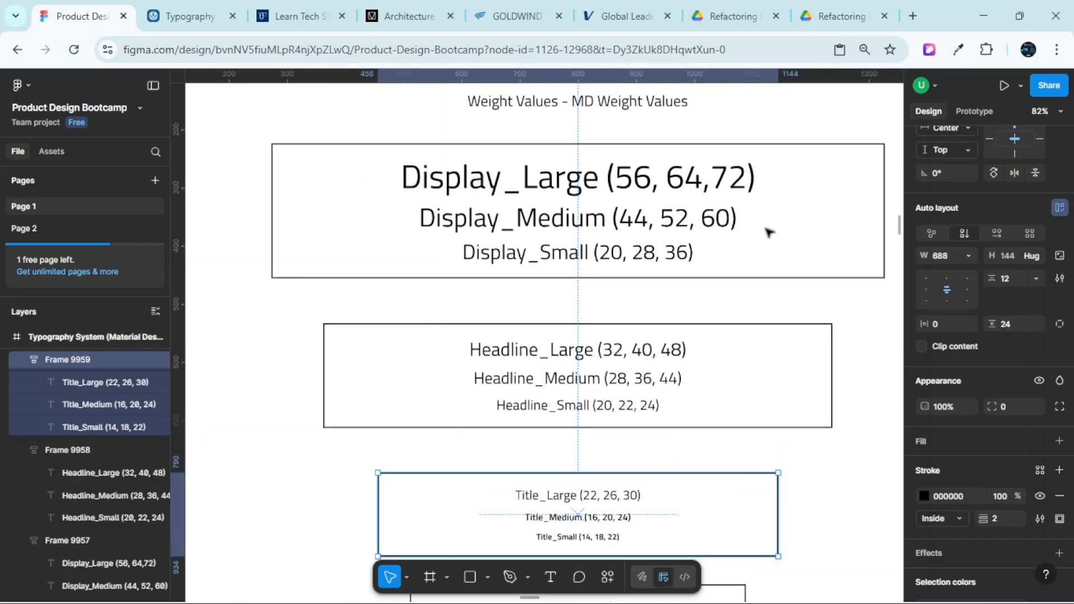
{"action": "scroll", "coordinate": [768, 232], "scroll_direction": "down", "scroll_amount": 3, "text": "ctrl"}
{"action": "scroll", "coordinate": [746, 274], "scroll_direction": "down", "scroll_amount": 2}
{"action": "scroll", "coordinate": [722, 246], "scroll_direction": "up", "scroll_amount": 3, "text": "ctrl"}
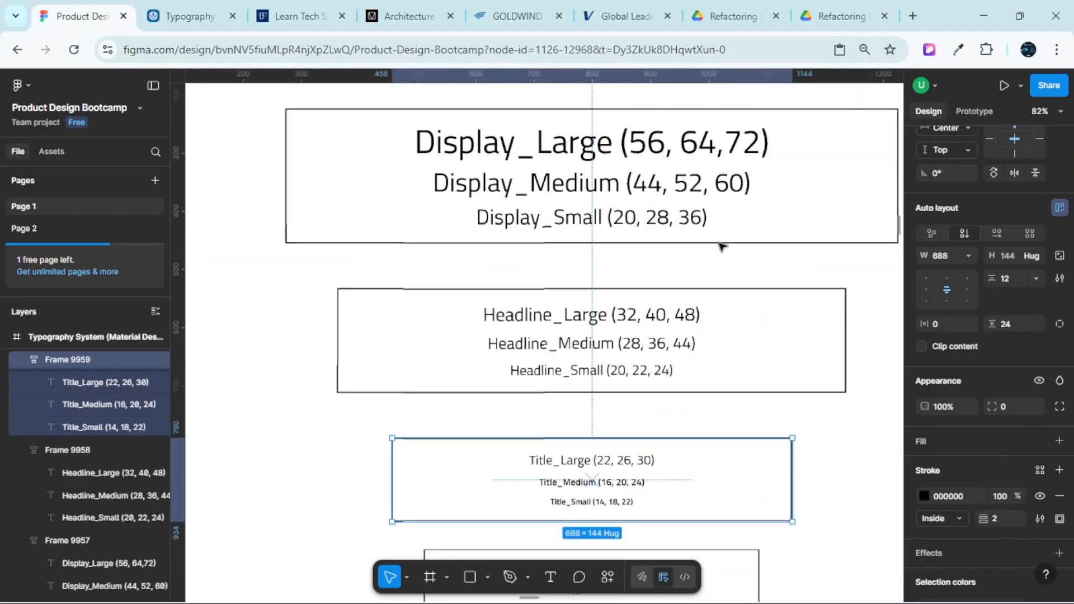
{"action": "scroll", "coordinate": [721, 246], "scroll_direction": "up", "scroll_amount": 2}
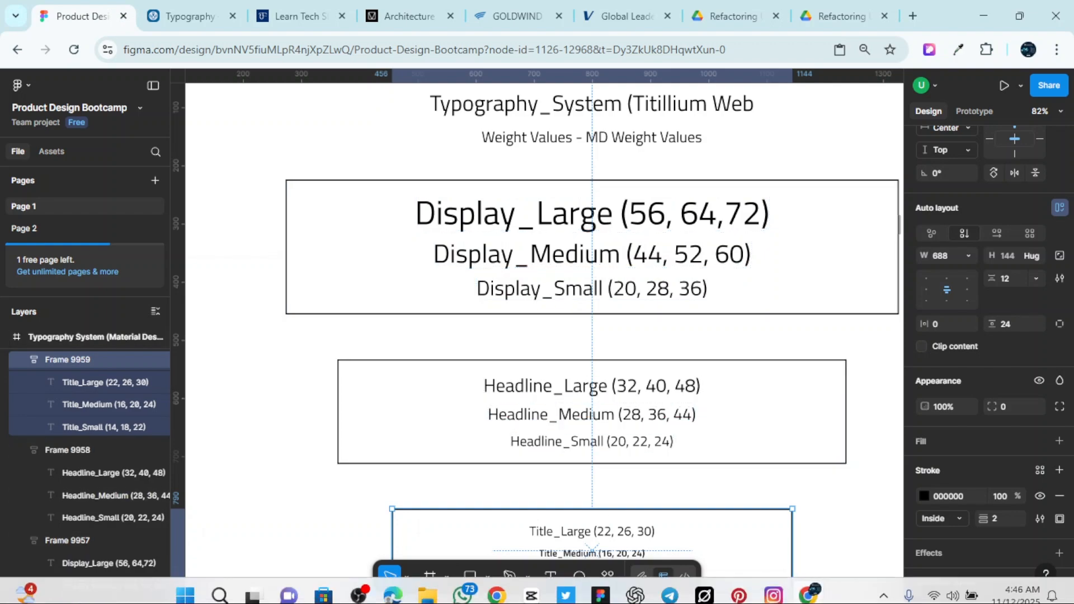
{"action": "double_click", "coordinate": [589, 140]}
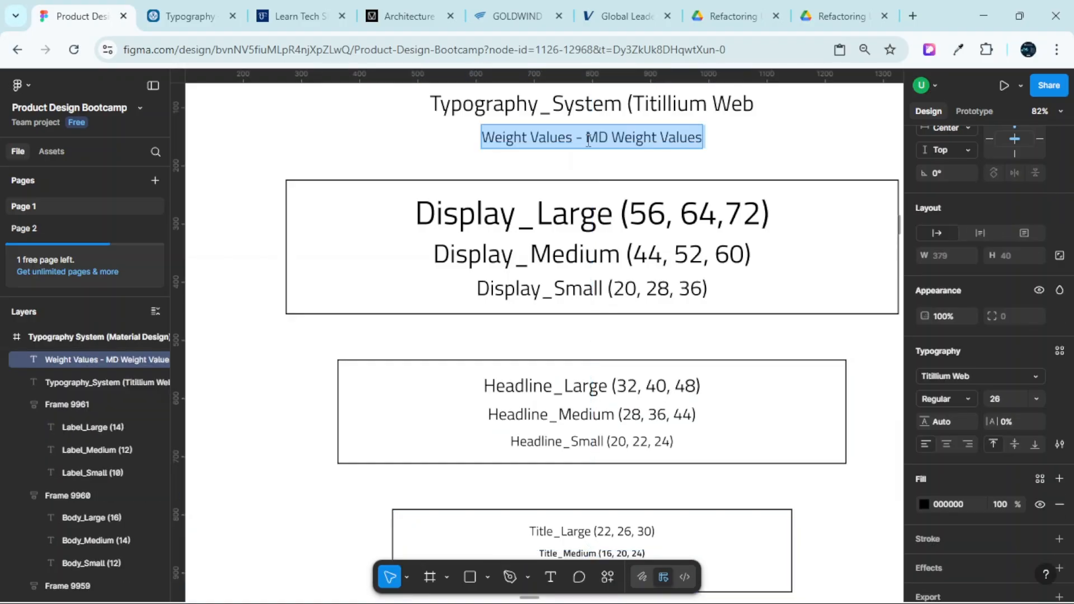
{"action": "type", "text": "Ra"}
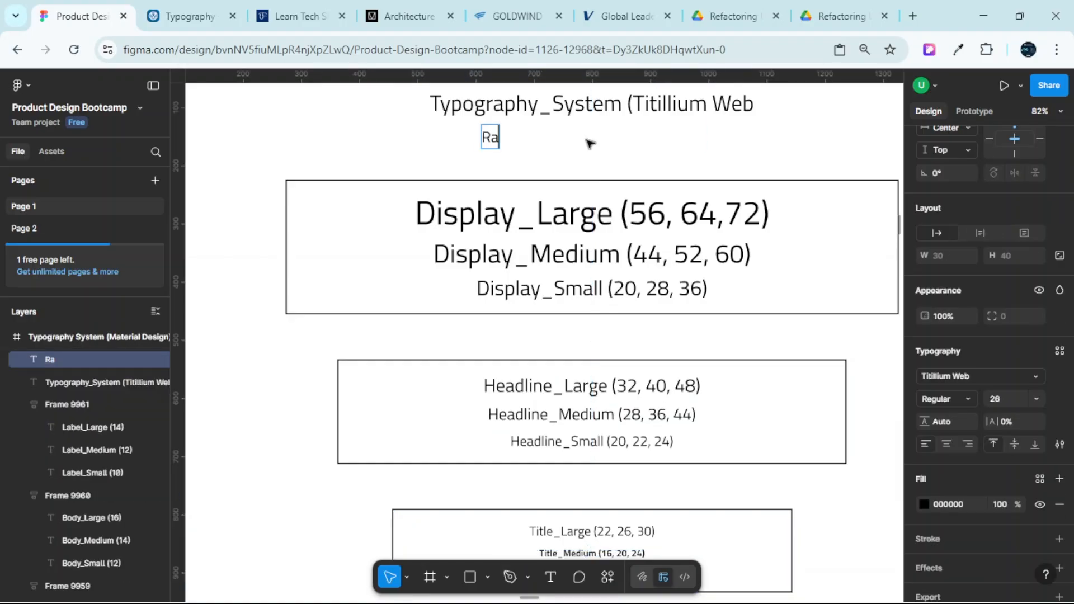
{"action": "type", "text": "nge of"}
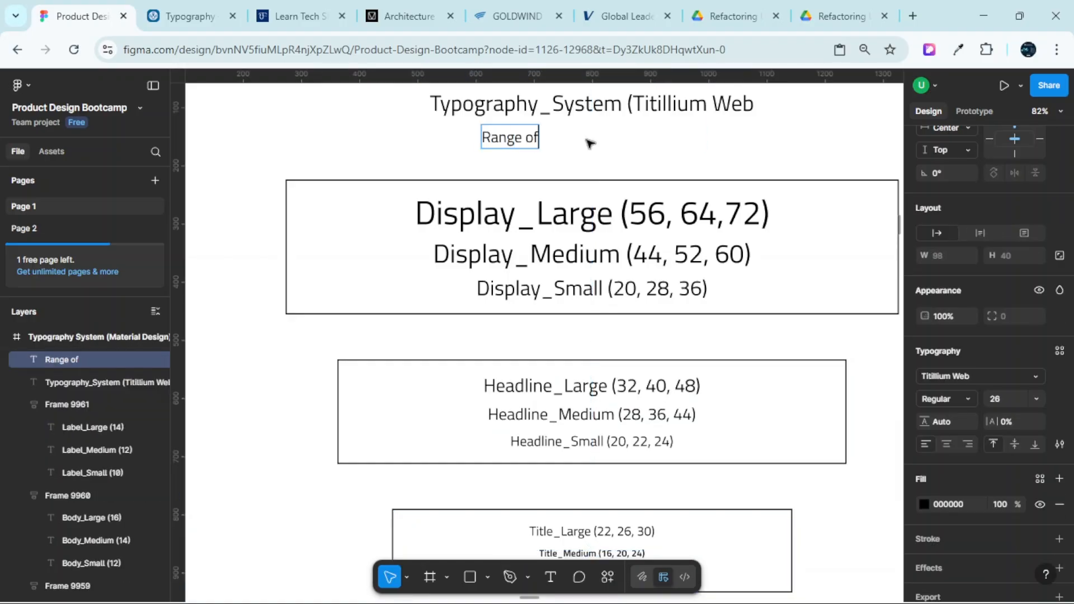
{"action": "type", "text": " Values"}
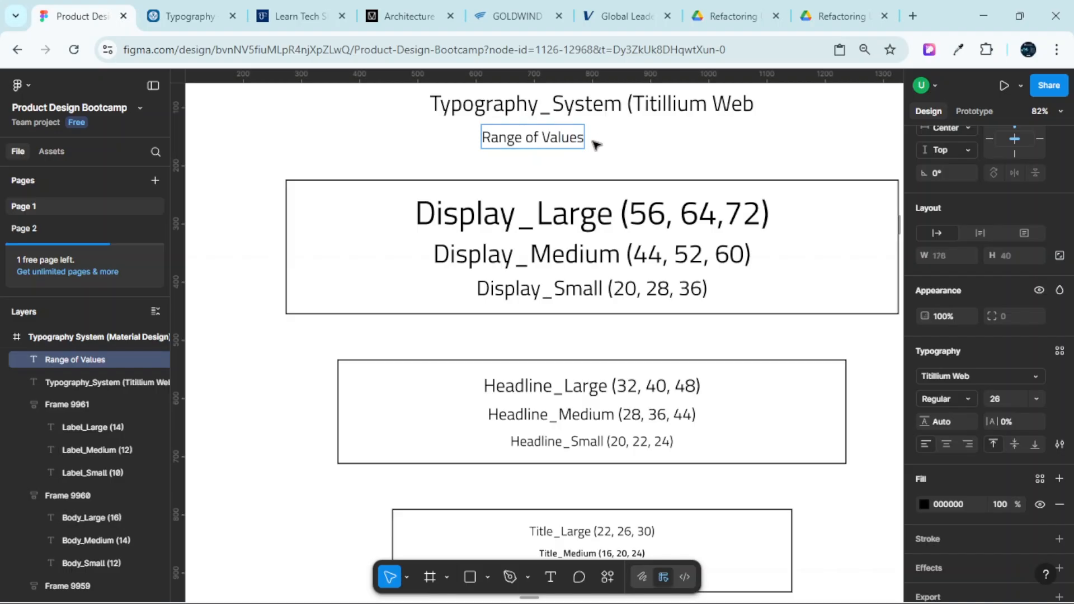
{"action": "key", "text": "Escape"}
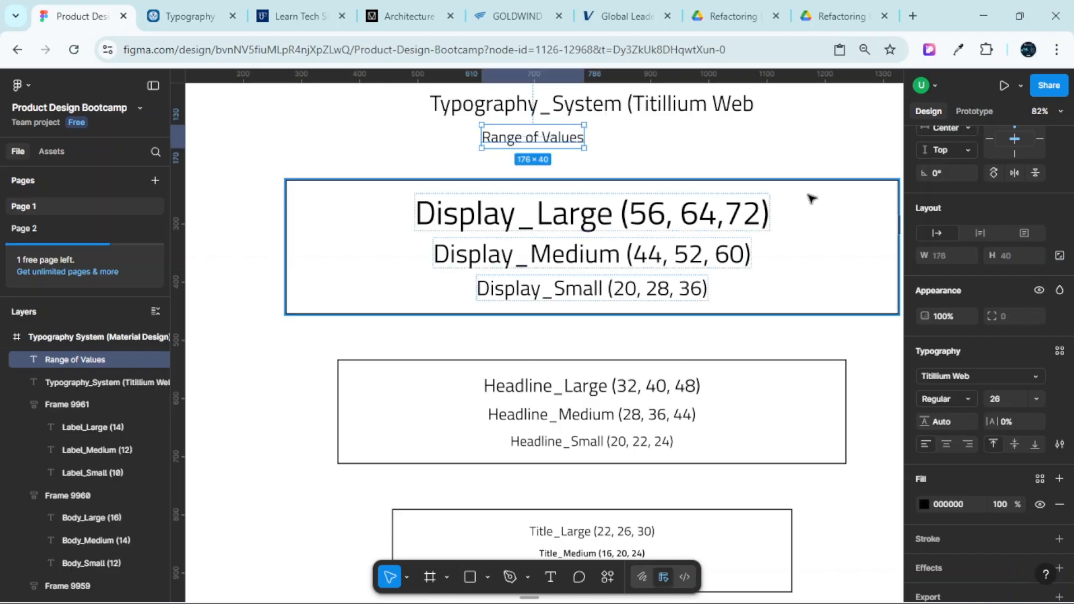
{"action": "scroll", "coordinate": [974, 274], "scroll_direction": "up", "scroll_amount": 2}
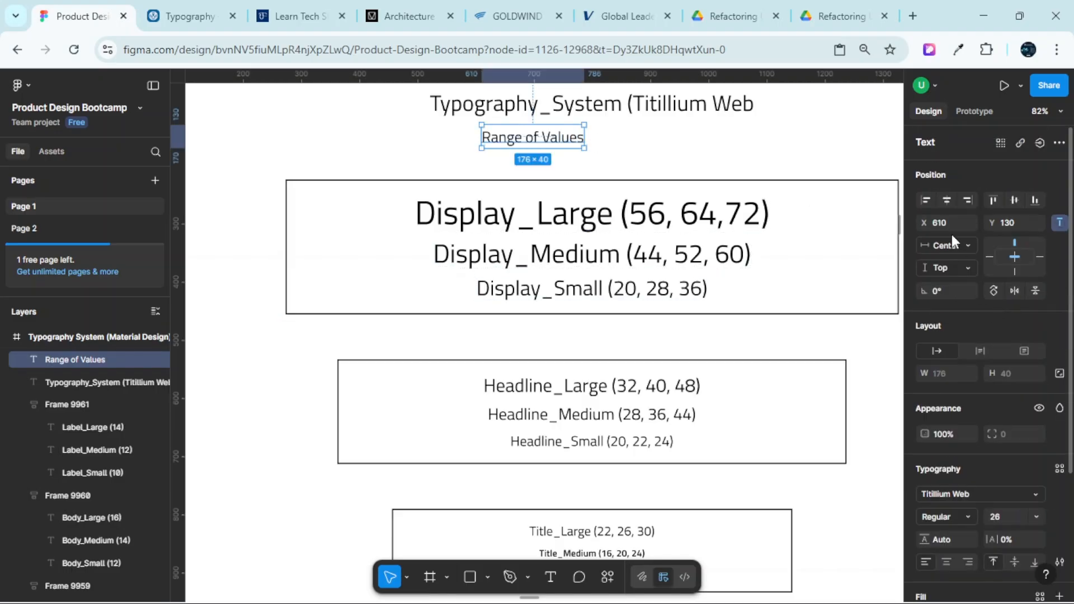
{"action": "left_click", "coordinate": [948, 199]}
Duplicate the whole "Range of Values" typography frame and place the copy beside it at about X -30725, Y -8883
{"action": "scroll", "coordinate": [674, 182], "scroll_direction": "down", "scroll_amount": 2}
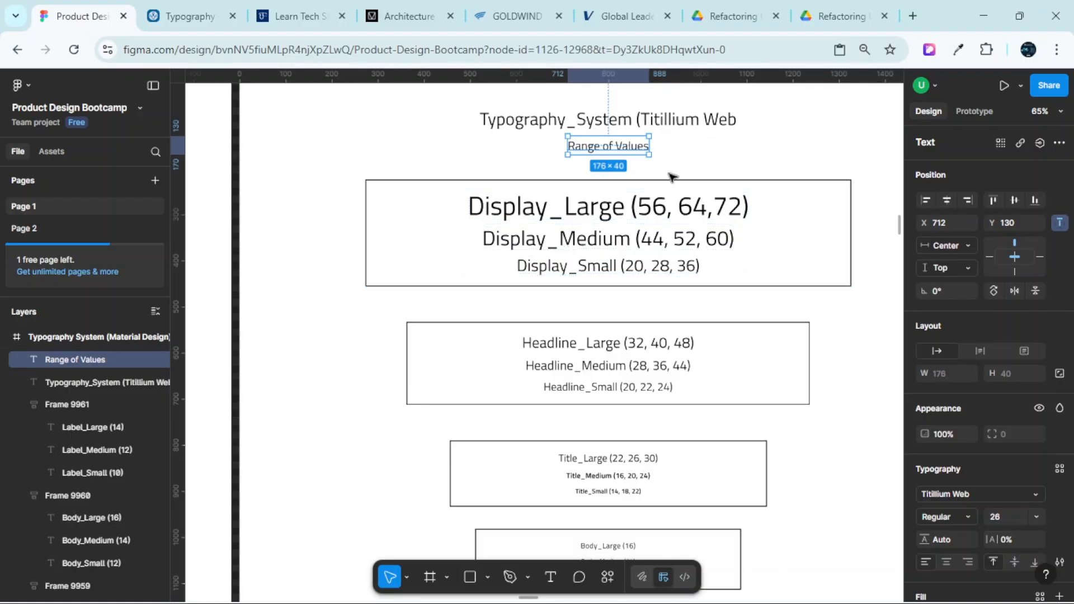
{"action": "scroll", "coordinate": [671, 176], "scroll_direction": "down", "scroll_amount": 3}
{"action": "left_click", "coordinate": [492, 134]}
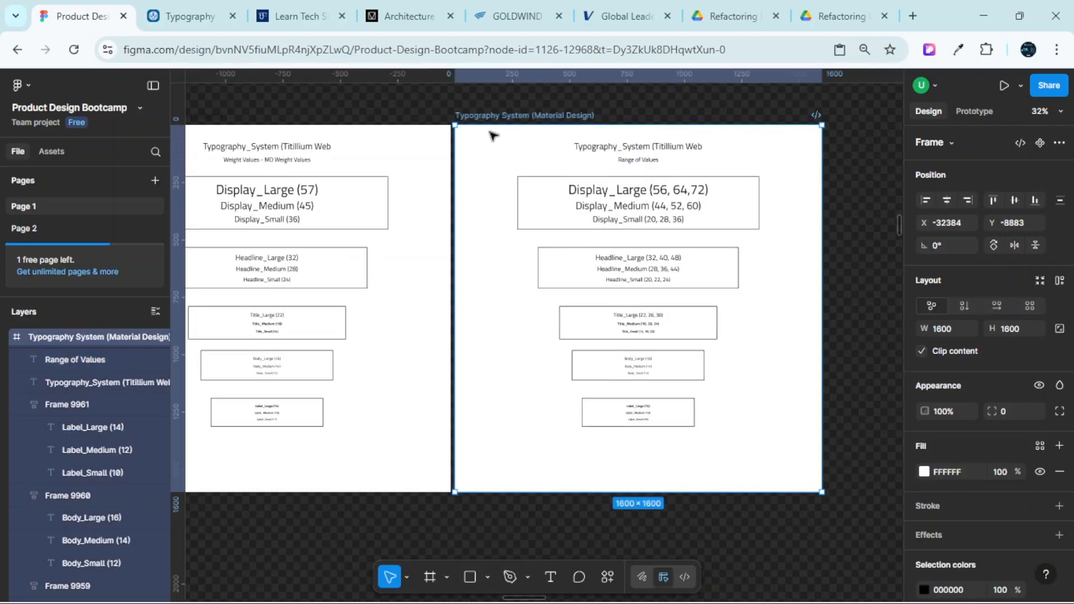
{"action": "scroll", "coordinate": [492, 134], "scroll_direction": "right", "scroll_amount": 3}
{"action": "left_click_drag", "start_coordinate": [393, 147], "coordinate": [768, 150]}
{"action": "scroll", "coordinate": [768, 150], "scroll_direction": "right", "scroll_amount": 3}
{"action": "scroll", "coordinate": [759, 156], "scroll_direction": "up", "scroll_amount": 5}
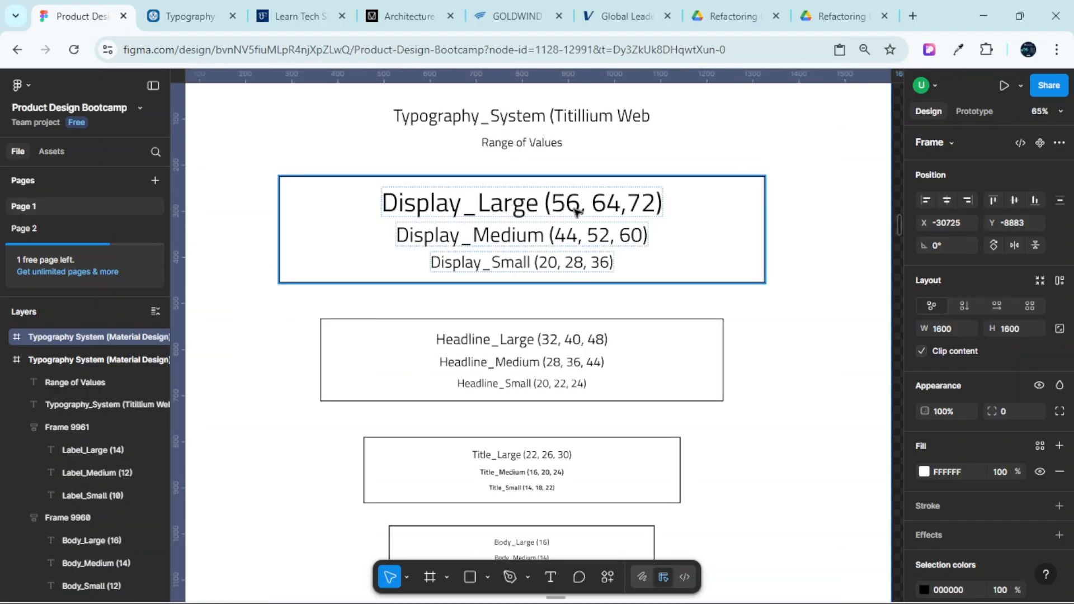
Try the hero heading "HARNESSING THE LIMITLESS POWER OF THE WIND" on the Davio design at font size 56
{"action": "scroll", "coordinate": [646, 217], "scroll_direction": "down", "scroll_amount": 6}
{"action": "scroll", "coordinate": [546, 221], "scroll_direction": "left", "scroll_amount": 10}
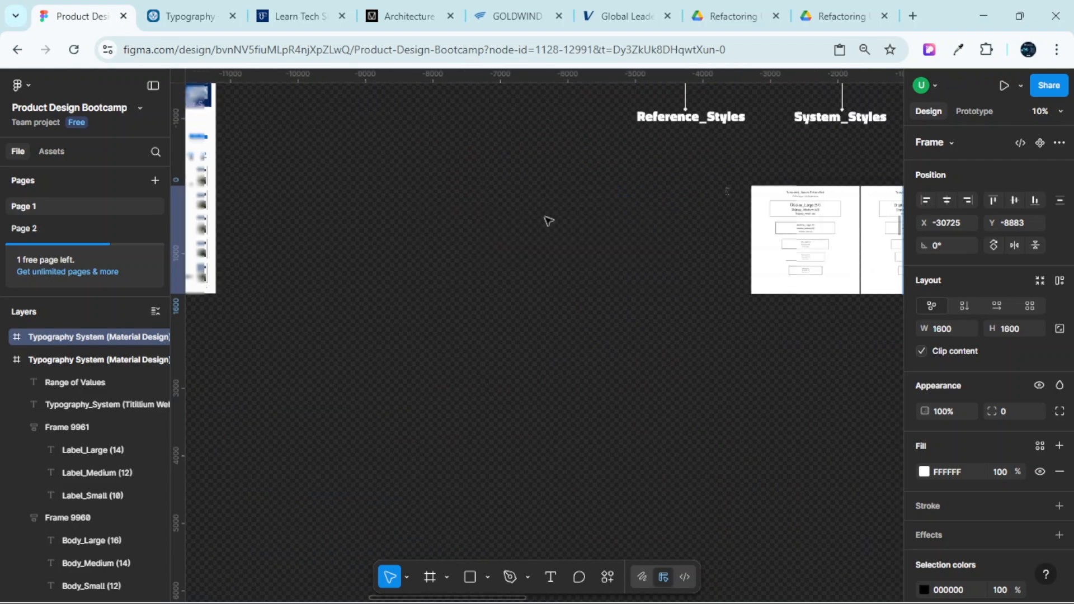
{"action": "scroll", "coordinate": [547, 220], "scroll_direction": "up", "scroll_amount": 5}
{"action": "scroll", "coordinate": [576, 196], "scroll_direction": "up", "scroll_amount": 6}
{"action": "scroll", "coordinate": [573, 152], "scroll_direction": "up", "scroll_amount": 4}
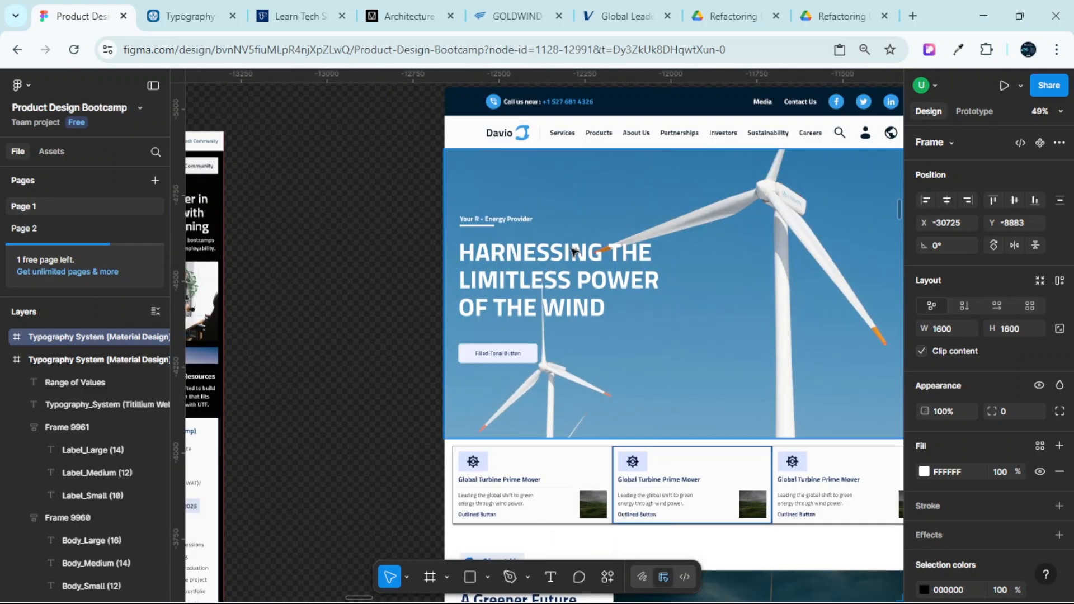
{"action": "scroll", "coordinate": [574, 268], "scroll_direction": "up", "scroll_amount": 5}
{"action": "double_click", "coordinate": [561, 271]}
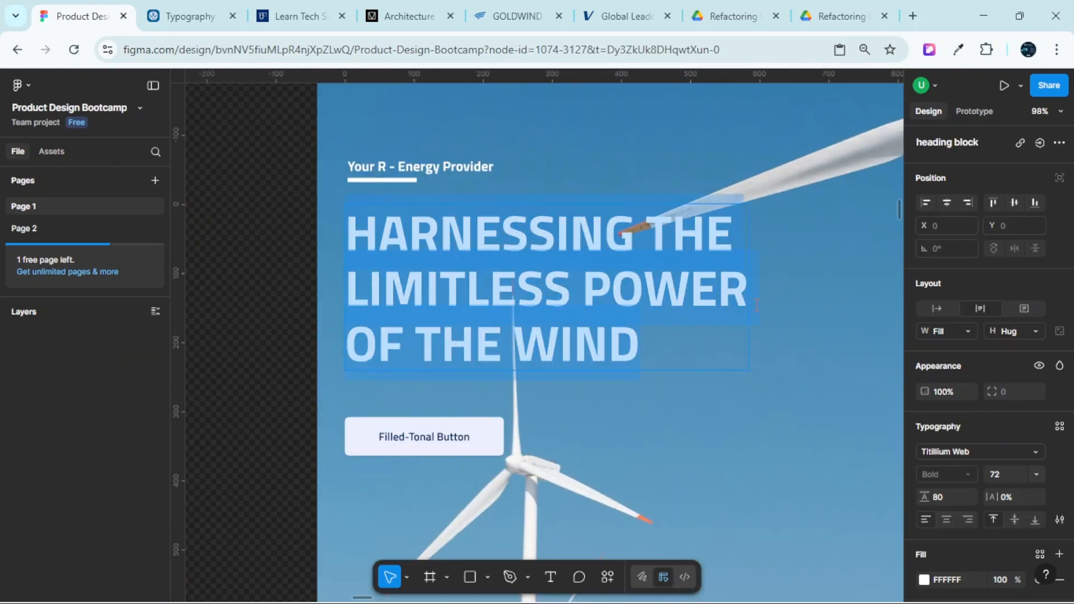
{"action": "left_click", "coordinate": [999, 479]}
{"action": "type", "text": "56"}
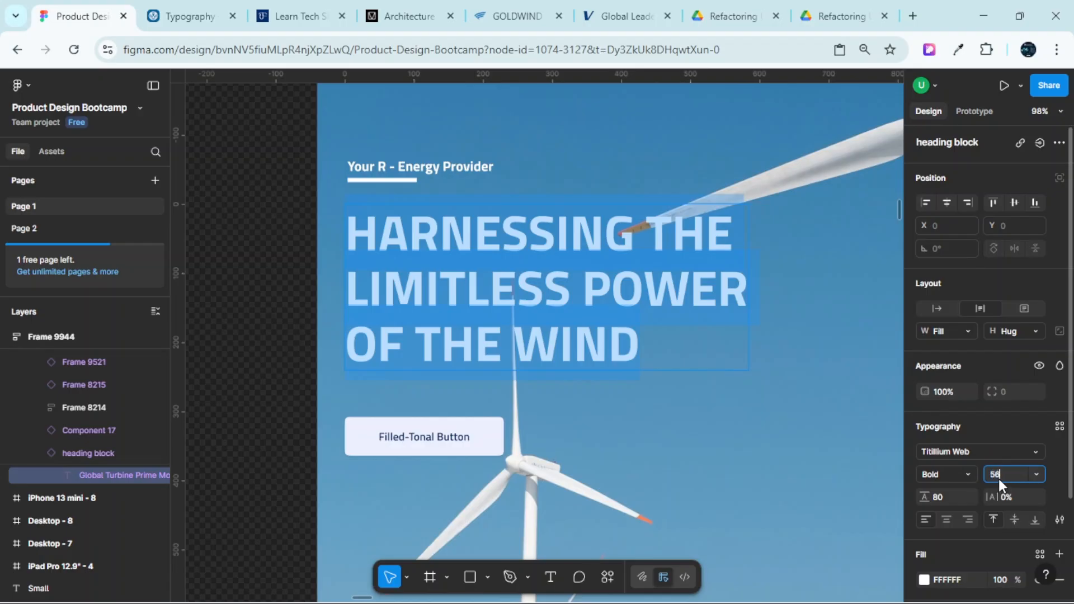
{"action": "key", "text": "Return"}
Try the Davio hero heading at font size 64, then set it to 72
{"action": "left_click", "coordinate": [999, 476]}
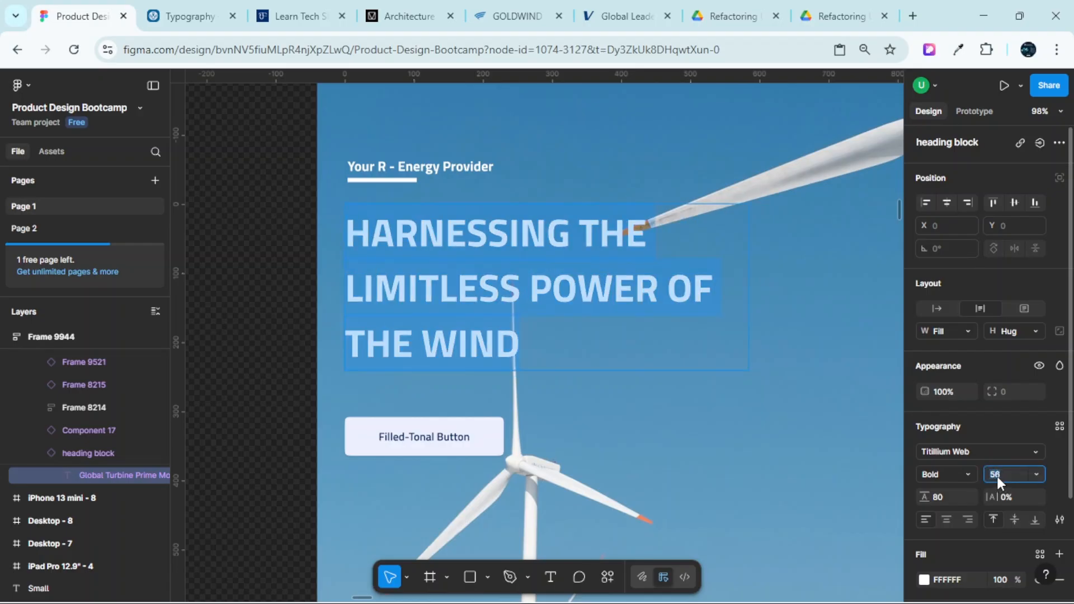
{"action": "type", "text": "64"}
{"action": "key", "text": "Return"}
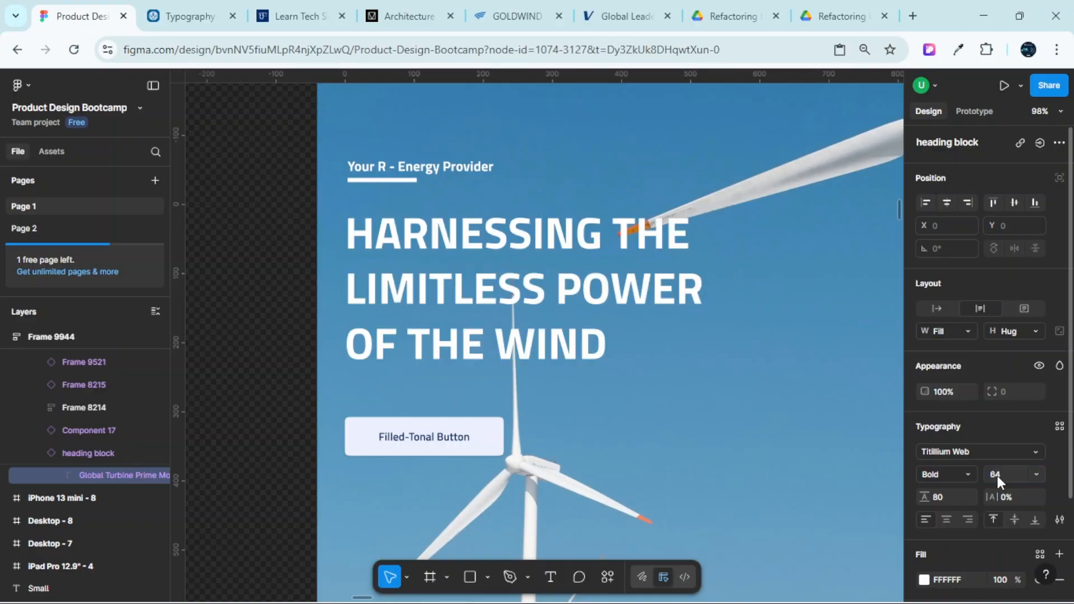
{"action": "type", "text": "72"}
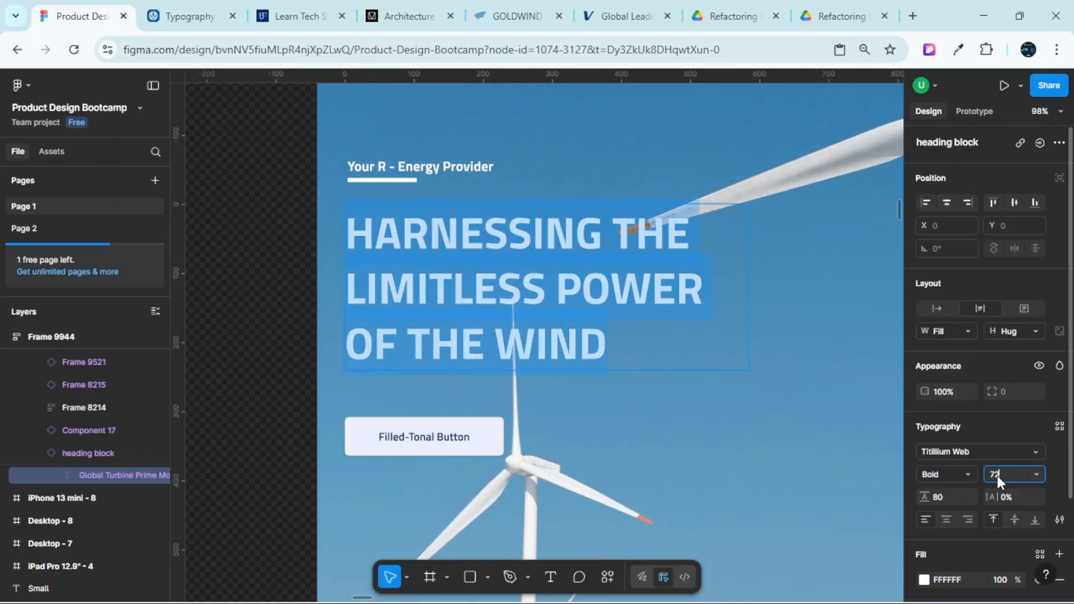
{"action": "key", "text": "Return"}
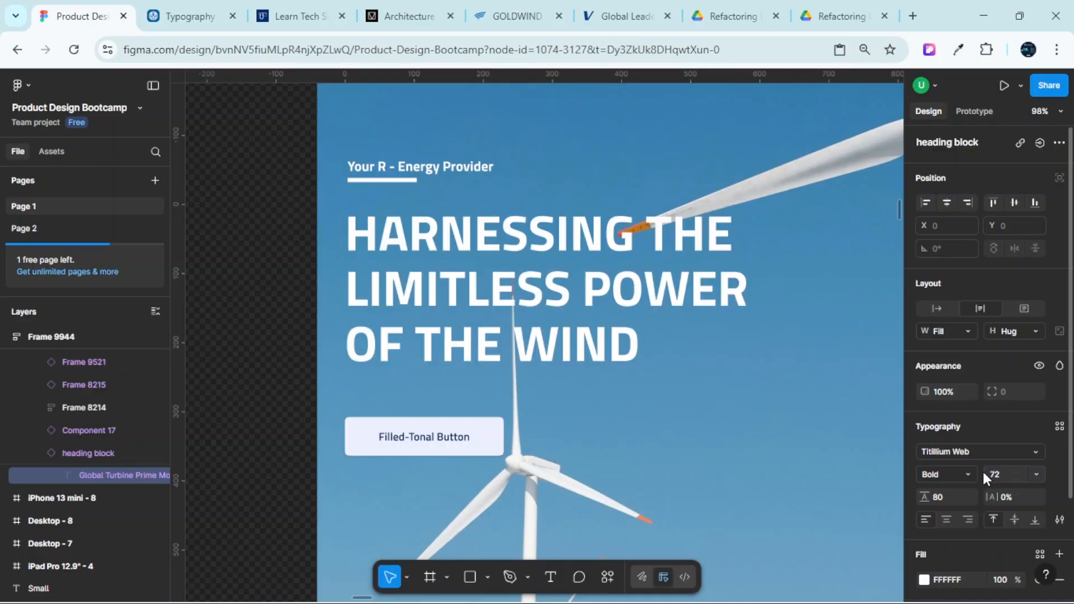
Go back to the "Range of Values" typography frames and examine the Display group's alternative sizes
{"action": "scroll", "coordinate": [609, 249], "scroll_direction": "down", "scroll_amount": 10}
{"action": "scroll", "coordinate": [644, 269], "scroll_direction": "right", "scroll_amount": 6}
{"action": "scroll", "coordinate": [654, 280], "scroll_direction": "right", "scroll_amount": 8}
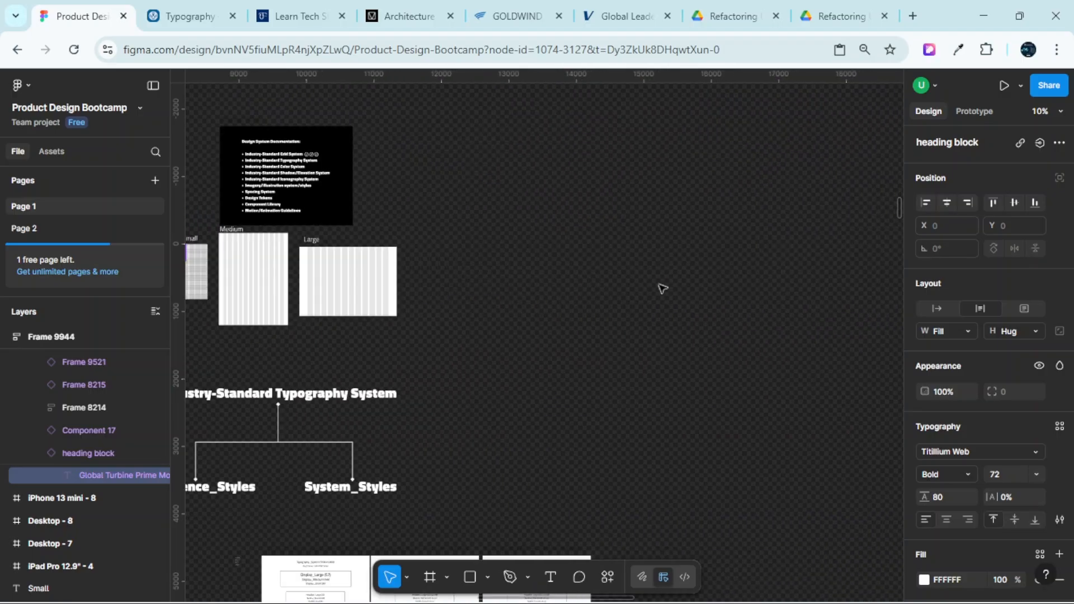
{"action": "scroll", "coordinate": [645, 288], "scroll_direction": "down", "scroll_amount": 5}
{"action": "scroll", "coordinate": [379, 259], "scroll_direction": "up", "scroll_amount": 6}
{"action": "scroll", "coordinate": [286, 341], "scroll_direction": "left", "scroll_amount": 4}
{"action": "scroll", "coordinate": [578, 312], "scroll_direction": "up", "scroll_amount": 4}
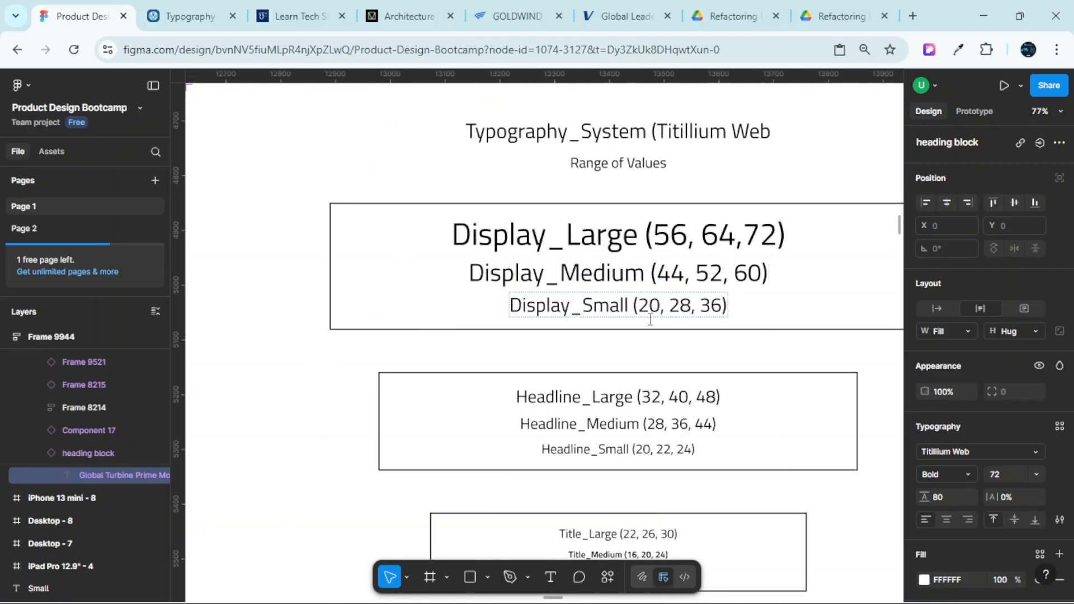
Try the mobile U-Tech Forge heading "Launch A Career in Copywriting with Hands-On Training" at font size 20
{"action": "scroll", "coordinate": [725, 313], "scroll_direction": "down", "scroll_amount": 8}
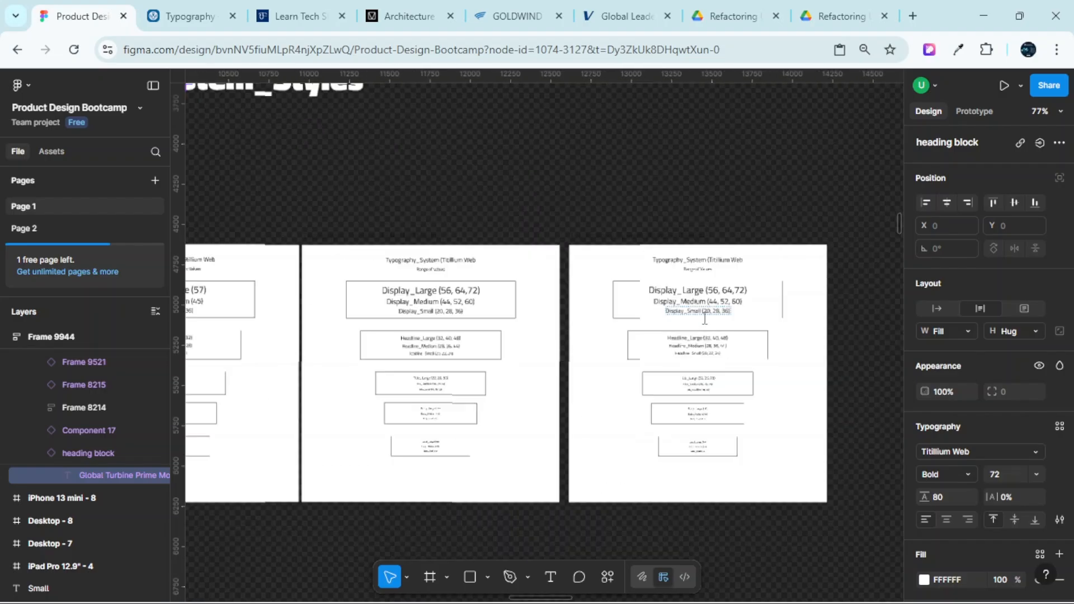
{"action": "scroll", "coordinate": [504, 280], "scroll_direction": "left", "scroll_amount": 8}
{"action": "scroll", "coordinate": [493, 266], "scroll_direction": "up", "scroll_amount": 15}
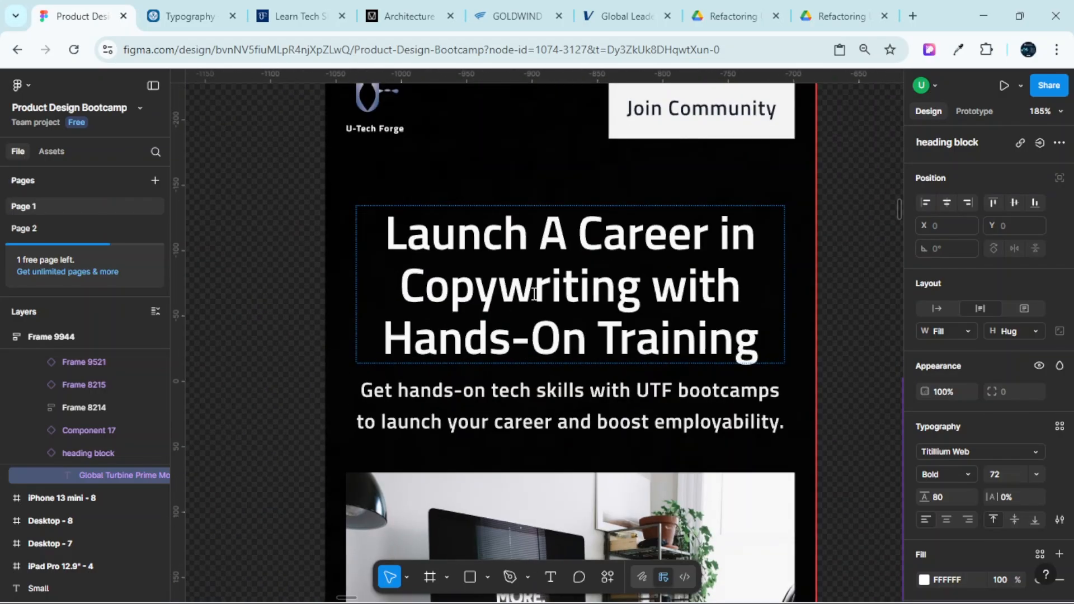
{"action": "left_click", "coordinate": [534, 294]}
{"action": "triple_click", "coordinate": [534, 293]}
{"action": "left_click", "coordinate": [534, 293]}
{"action": "double_click", "coordinate": [534, 294]}
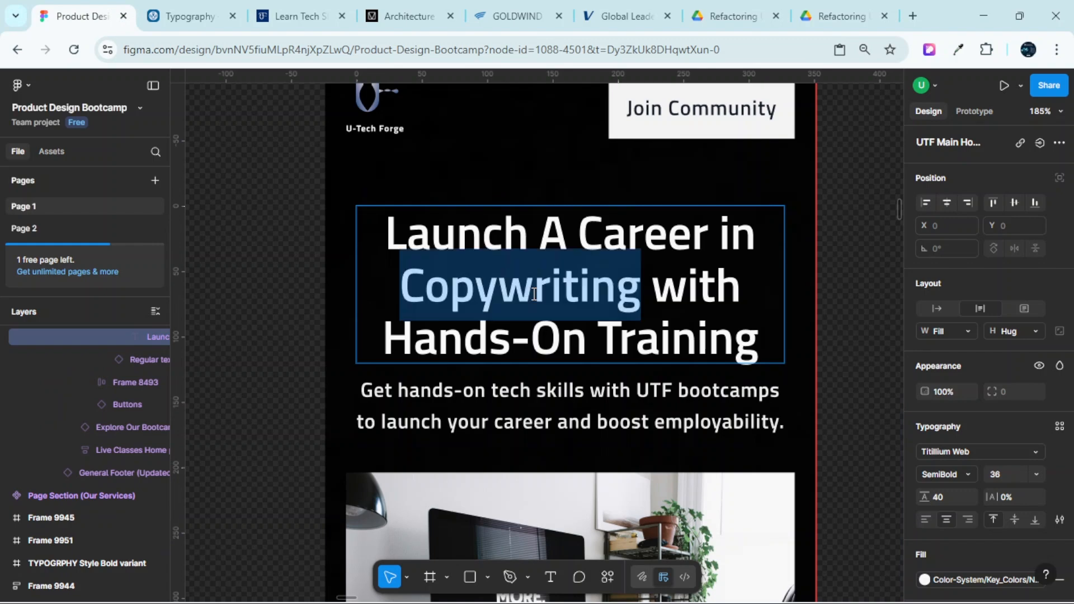
{"action": "left_click", "coordinate": [534, 293]}
{"action": "triple_click", "coordinate": [534, 294]}
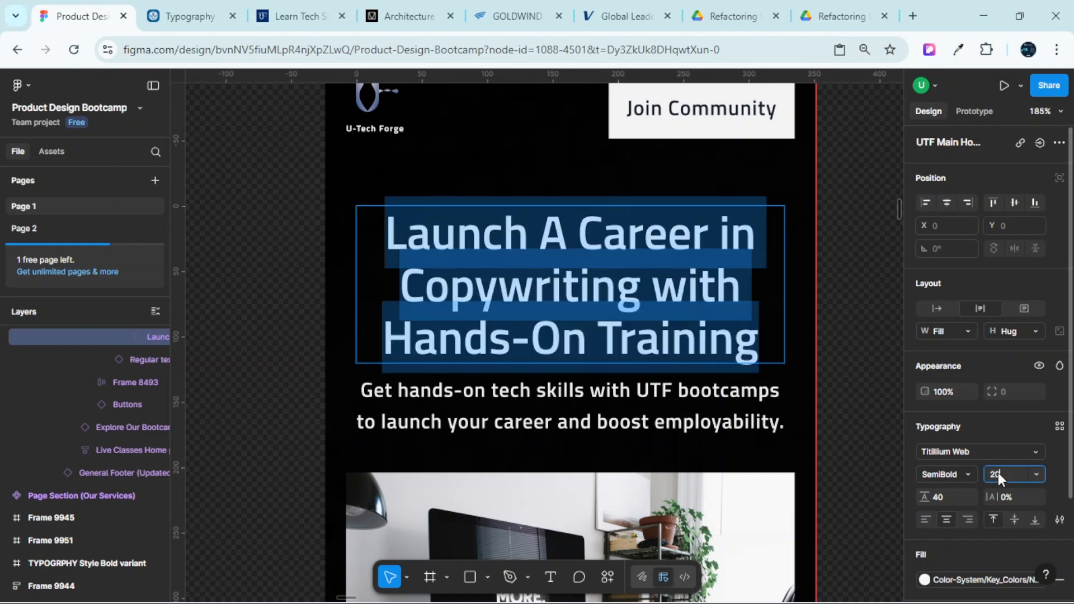
{"action": "key", "text": "Return"}
{"action": "scroll", "coordinate": [535, 215], "scroll_direction": "up", "scroll_amount": 2}
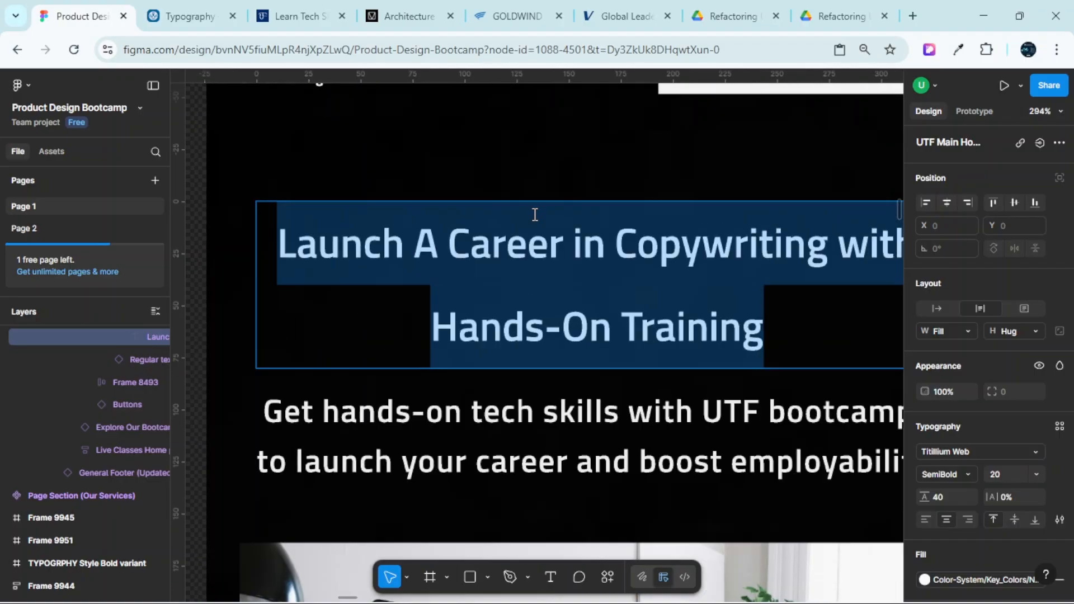
Set the font size of the mobile U-Tech Forge heading to 26
{"action": "scroll", "coordinate": [535, 215], "scroll_direction": "down", "scroll_amount": 2}
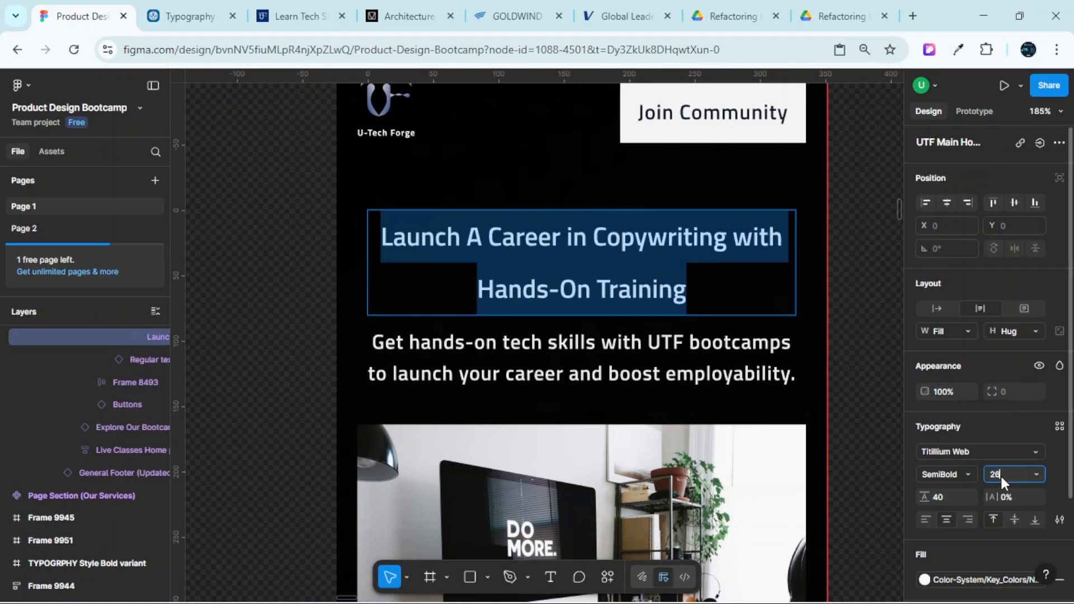
{"action": "key", "text": "Return"}
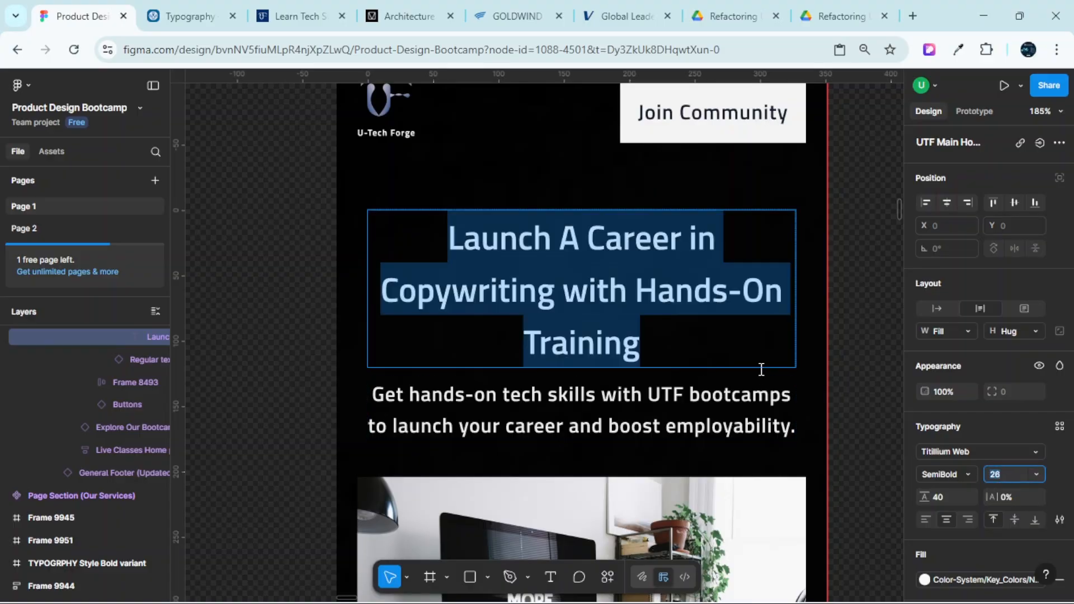
{"action": "scroll", "coordinate": [719, 364], "scroll_direction": "down", "scroll_amount": 10}
{"action": "scroll", "coordinate": [683, 377], "scroll_direction": "right", "scroll_amount": 10}
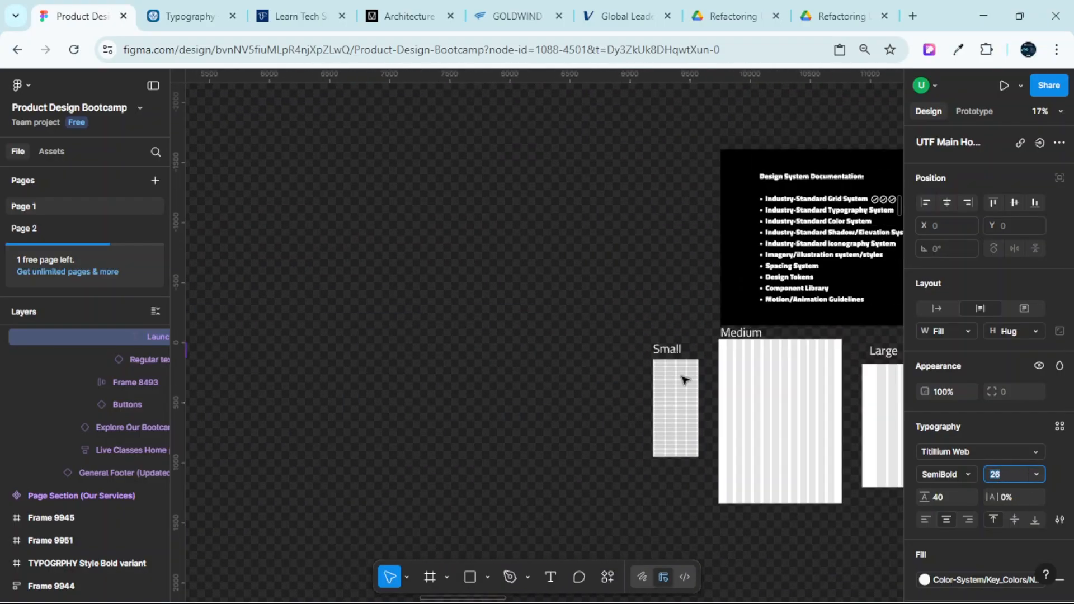
Examine the display, headline and title font sizes listed in the Typography_System frames
{"action": "scroll", "coordinate": [684, 379], "scroll_direction": "right", "scroll_amount": 10}
{"action": "scroll", "coordinate": [666, 379], "scroll_direction": "down", "scroll_amount": 5}
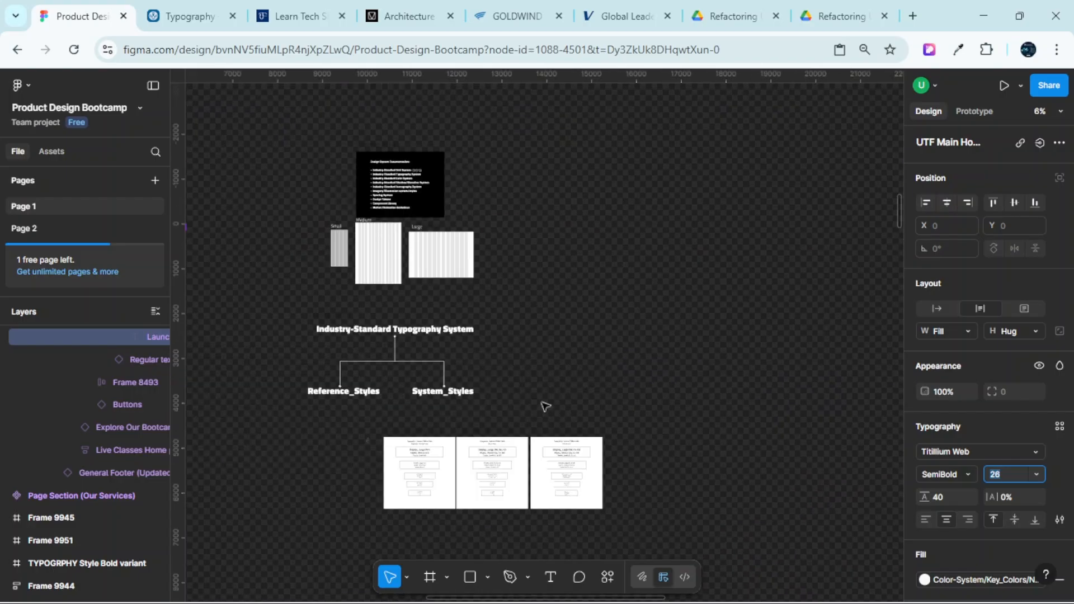
{"action": "scroll", "coordinate": [571, 425], "scroll_direction": "down", "scroll_amount": 5}
{"action": "scroll", "coordinate": [597, 237], "scroll_direction": "up", "scroll_amount": 8}
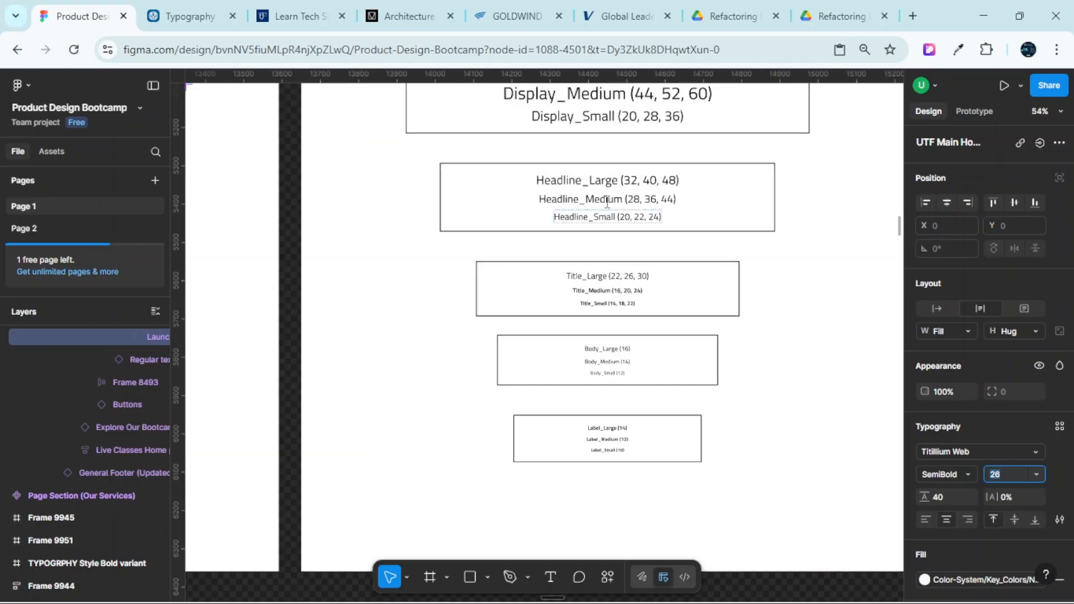
{"action": "scroll", "coordinate": [676, 227], "scroll_direction": "down", "scroll_amount": 5}
{"action": "scroll", "coordinate": [583, 302], "scroll_direction": "up", "scroll_amount": 5}
{"action": "scroll", "coordinate": [497, 300], "scroll_direction": "left", "scroll_amount": 10}
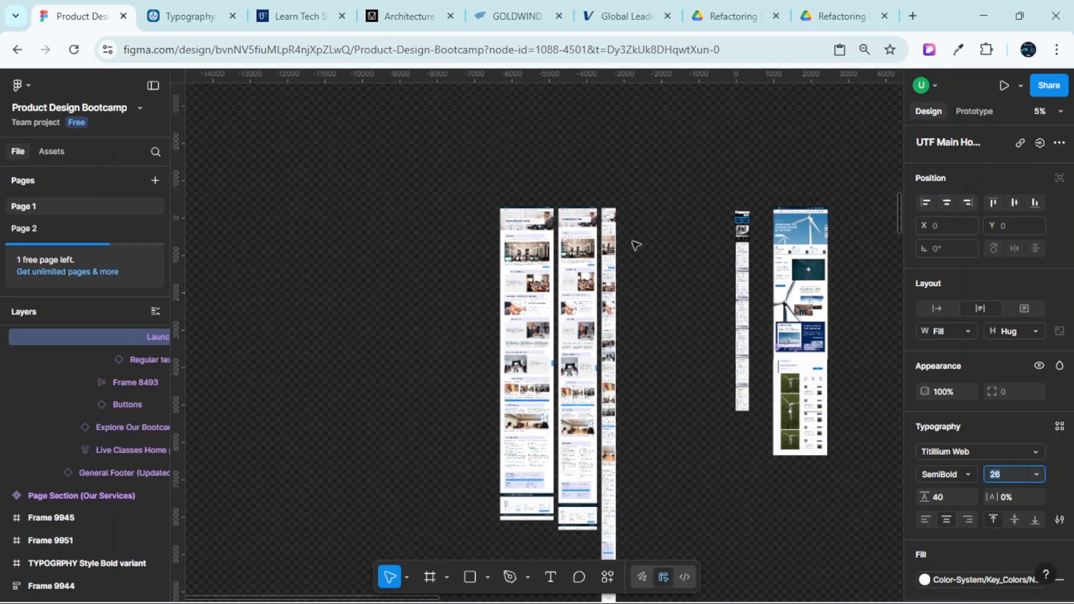
Set the font size of the mobile hero heading "Launch A Career in Copywriting with Hands-On Training" to 28
{"action": "scroll", "coordinate": [781, 291], "scroll_direction": "right", "scroll_amount": 4}
{"action": "scroll", "coordinate": [680, 177], "scroll_direction": "up", "scroll_amount": 5}
{"action": "scroll", "coordinate": [679, 185], "scroll_direction": "up", "scroll_amount": 5}
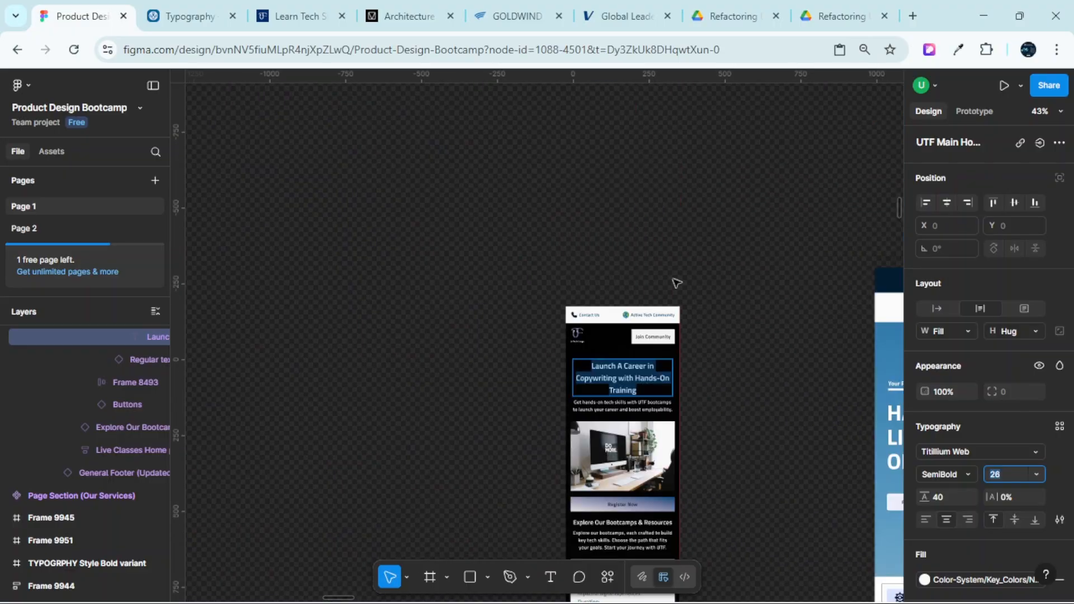
{"action": "scroll", "coordinate": [680, 391], "scroll_direction": "up", "scroll_amount": 4}
{"action": "scroll", "coordinate": [631, 374], "scroll_direction": "up", "scroll_amount": 3}
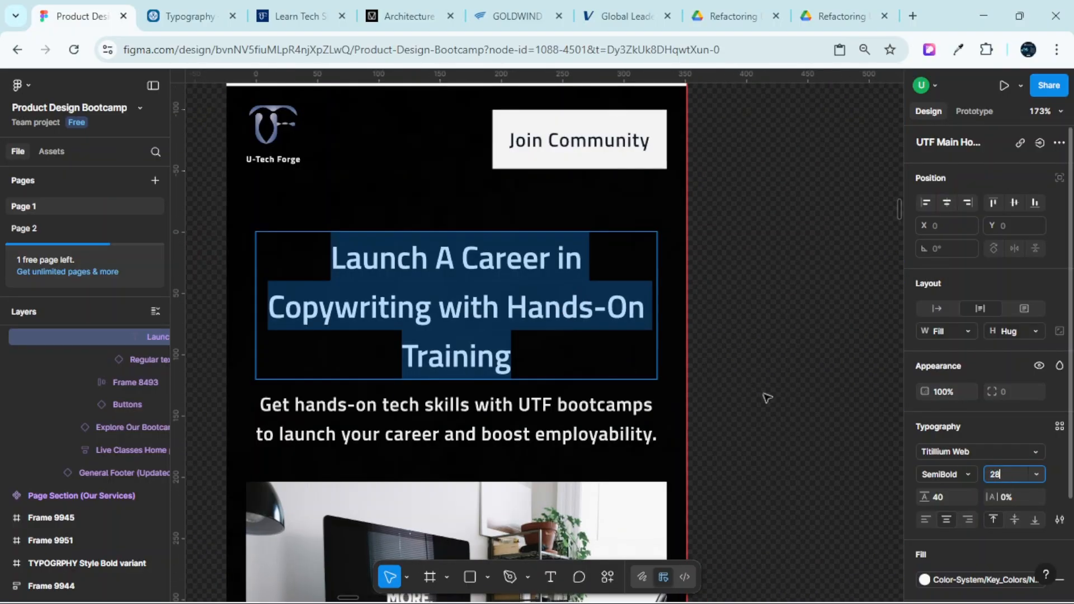
{"action": "key", "text": "Return"}
Try the mobile hero heading at font size 36 and at font size 20
{"action": "scroll", "coordinate": [687, 352], "scroll_direction": "left", "scroll_amount": 3}
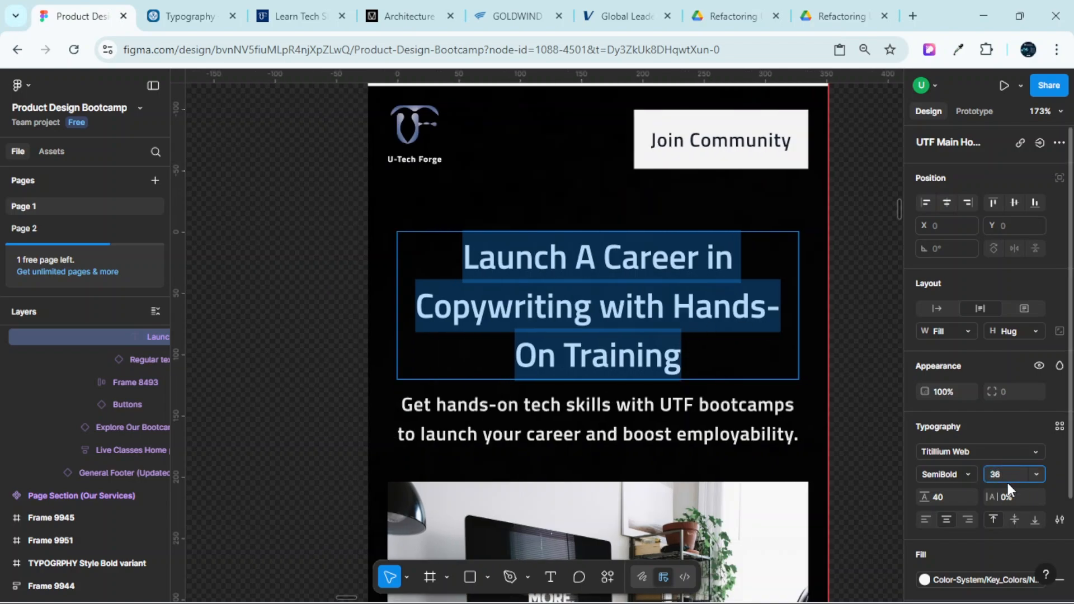
{"action": "type", "text": "36"}
{"action": "key", "text": "Return"}
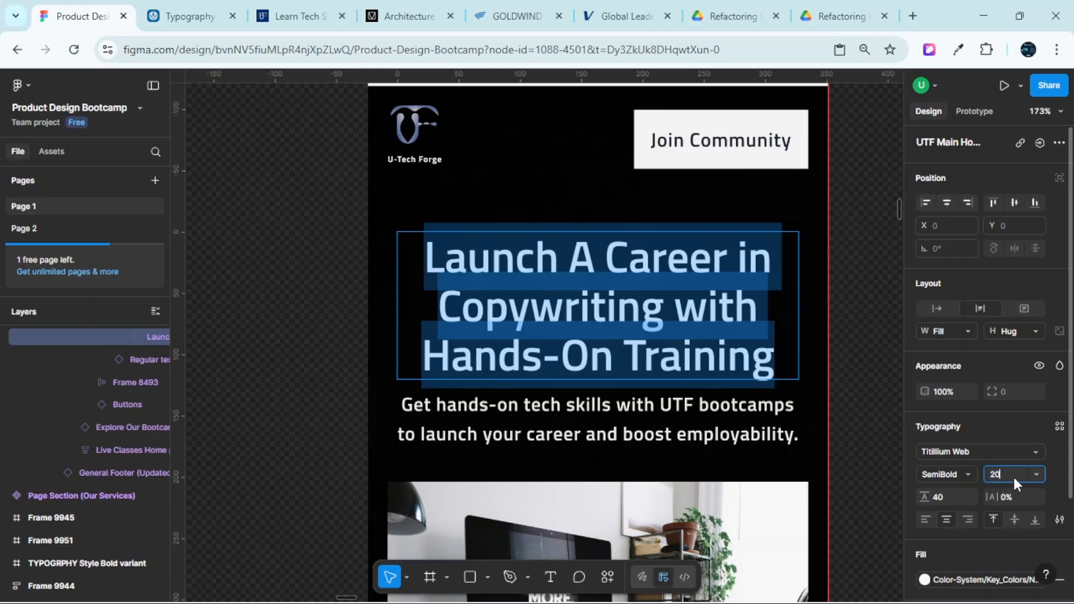
{"action": "key", "text": "Return"}
Set the line height of the whole mobile hero heading text to 28
{"action": "double_click", "coordinate": [693, 310]}
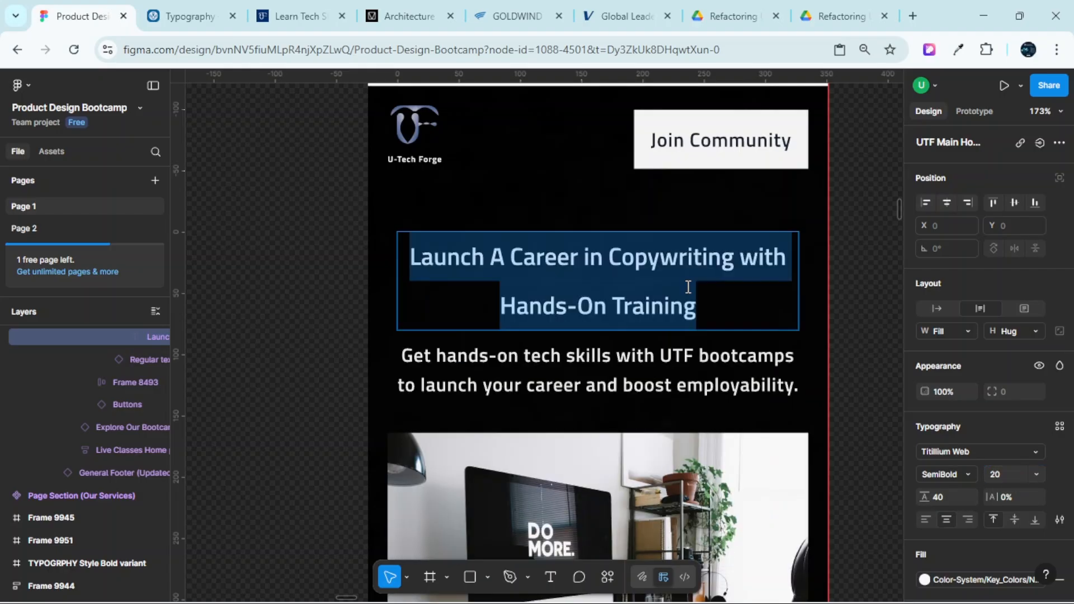
{"action": "scroll", "coordinate": [690, 289], "scroll_direction": "up", "scroll_amount": 3}
{"action": "left_click", "coordinate": [752, 299]}
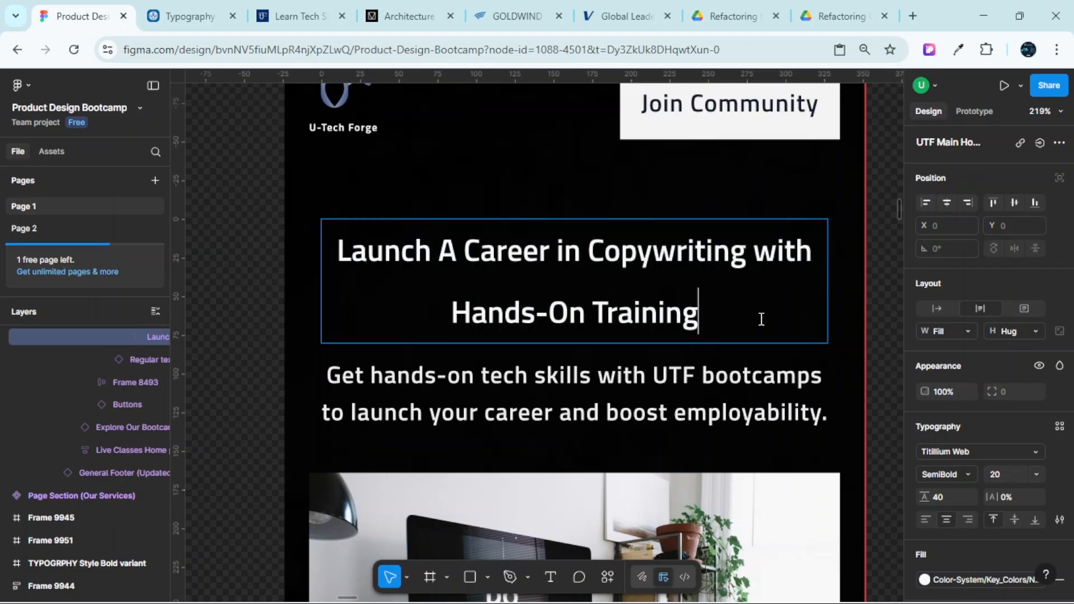
{"action": "scroll", "coordinate": [784, 316], "scroll_direction": "up", "scroll_amount": 2}
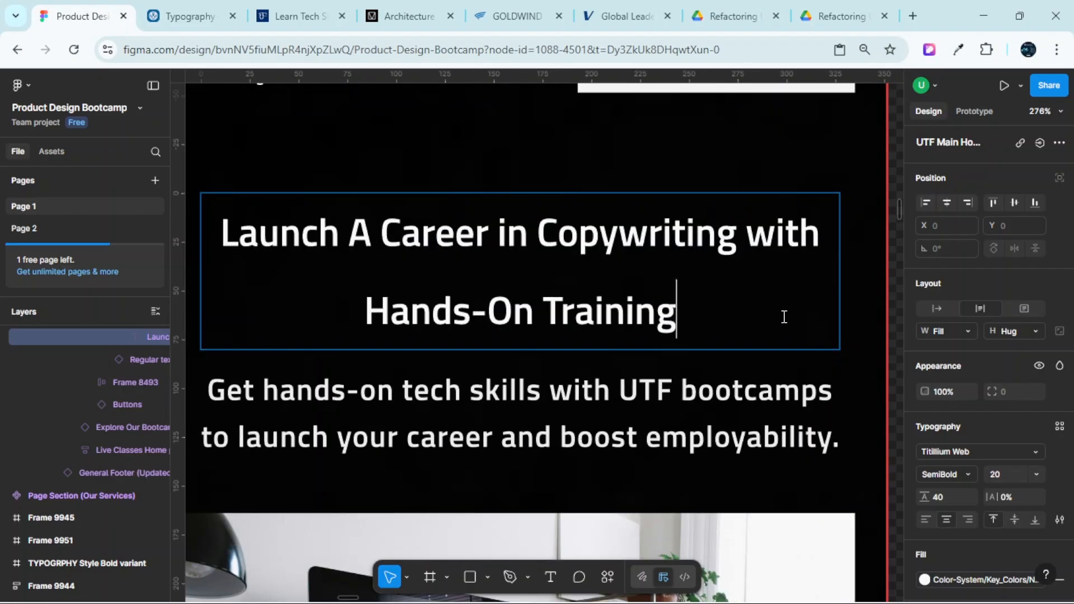
{"action": "scroll", "coordinate": [772, 317], "scroll_direction": "down", "scroll_amount": 2}
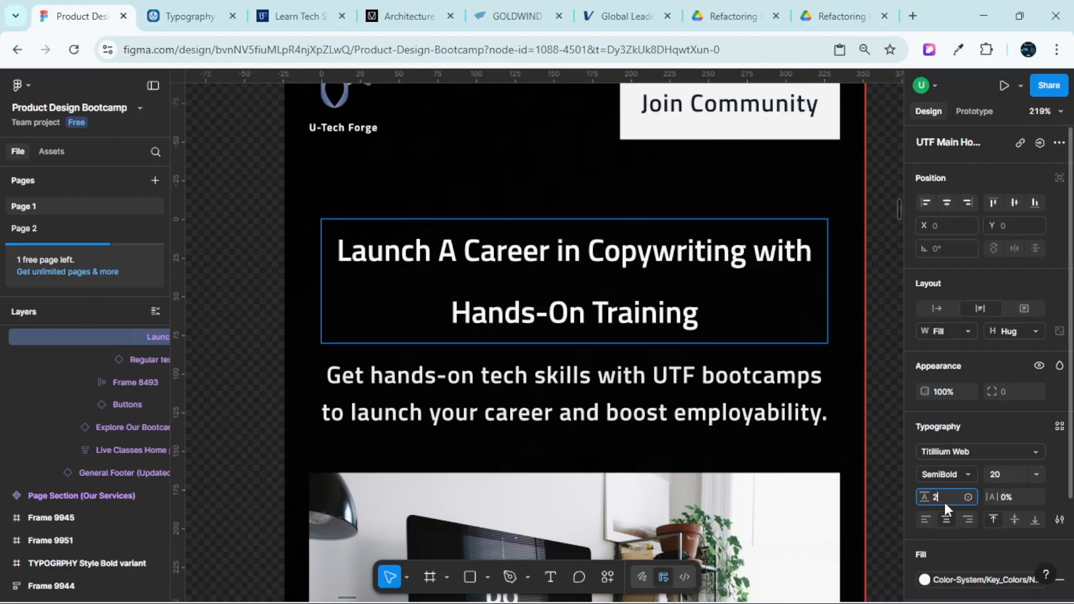
{"action": "key", "text": "Return"}
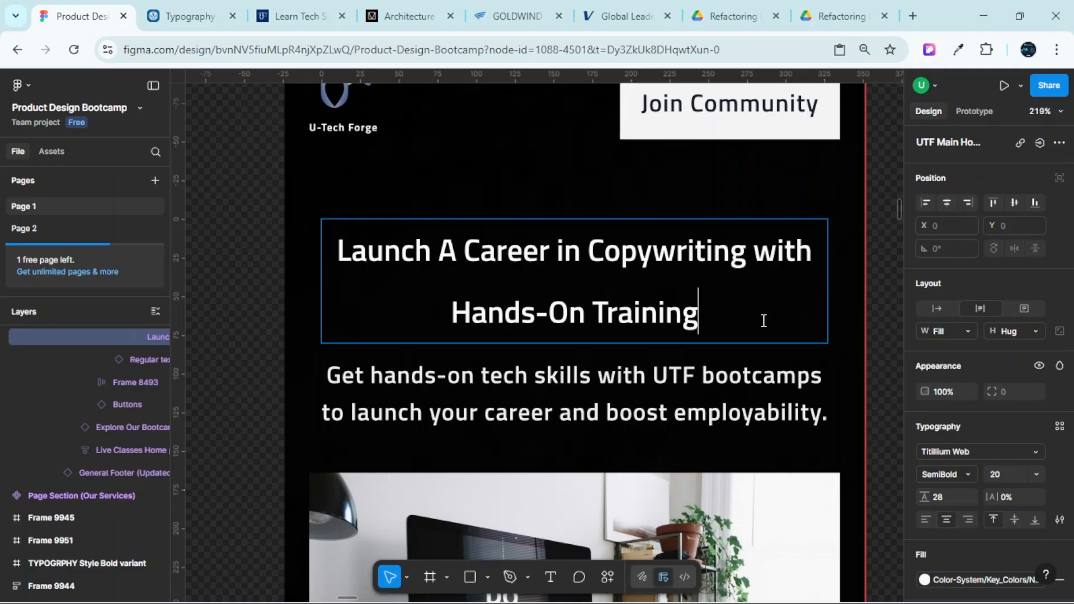
{"action": "triple_click", "coordinate": [713, 273]}
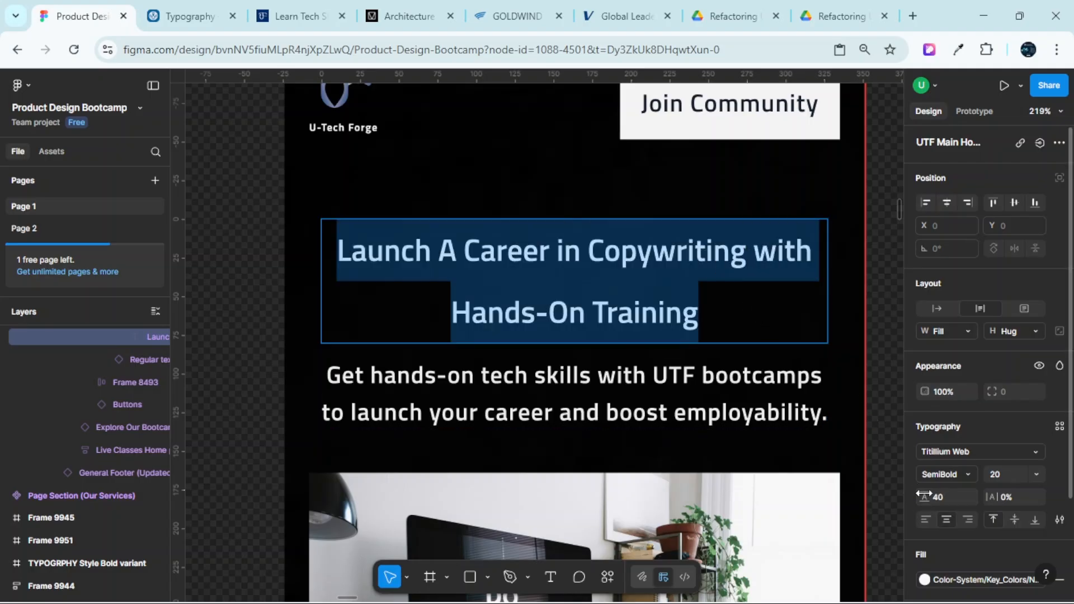
{"action": "left_click", "coordinate": [937, 501]}
{"action": "type", "text": "28"}
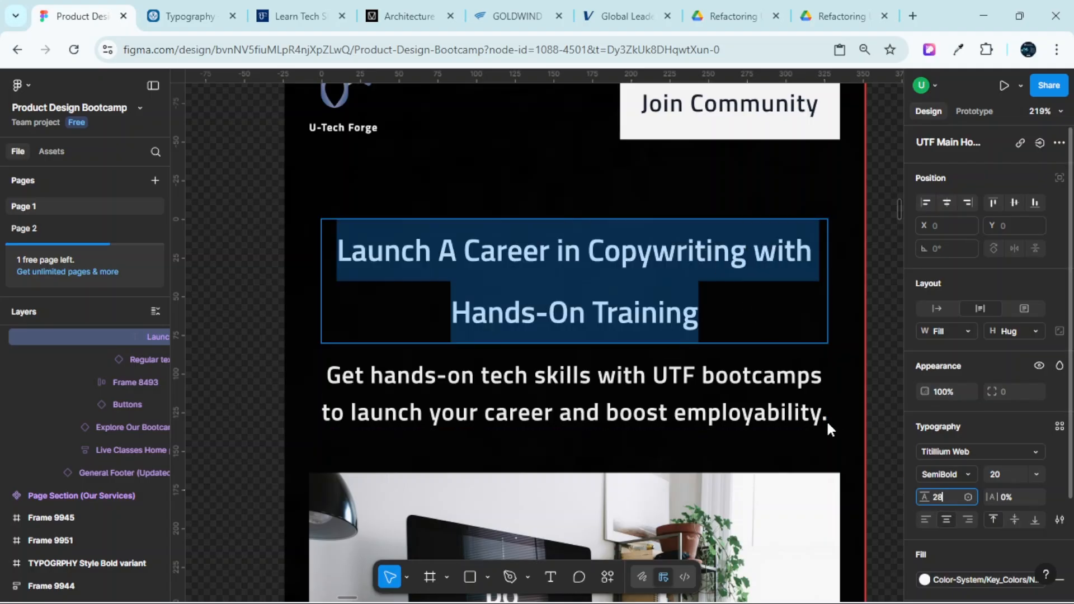
{"action": "key", "text": "Return"}
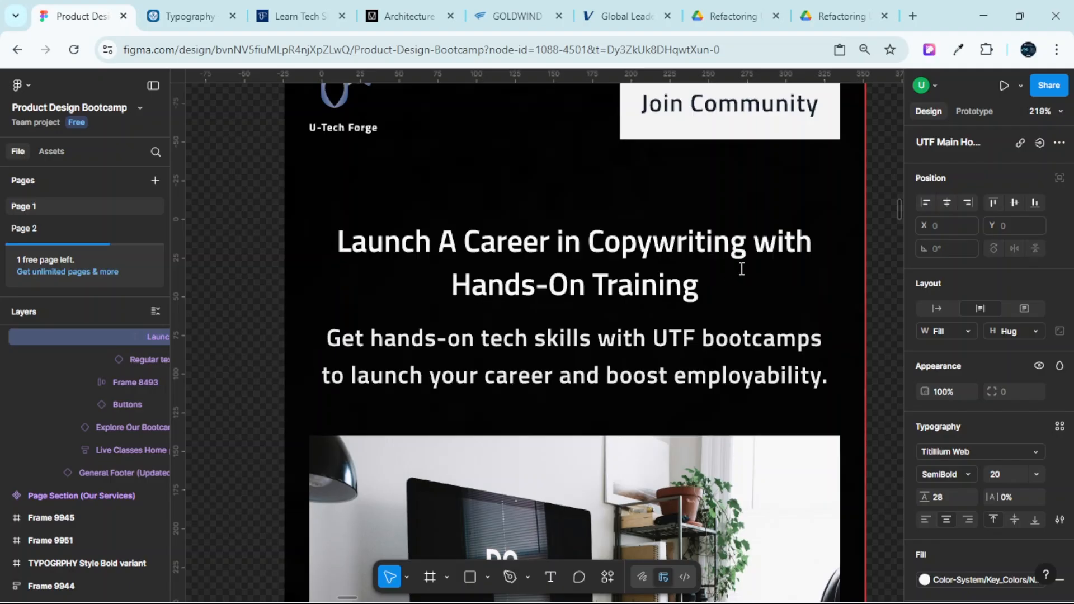
Set the mobile hero heading's font size to 28 and its line height to 36
{"action": "left_click", "coordinate": [820, 320]}
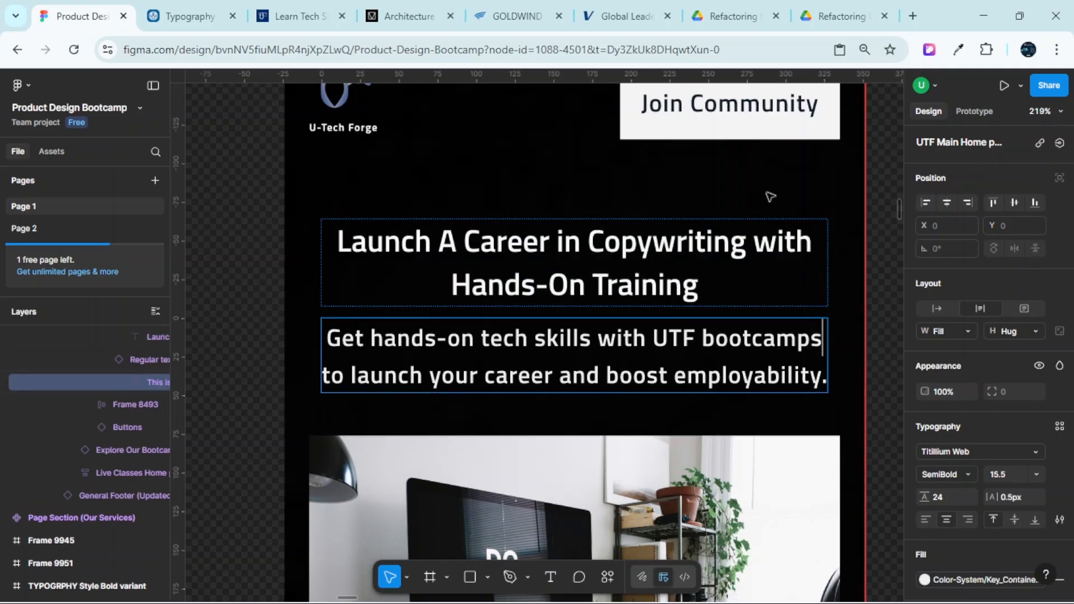
{"action": "left_click", "coordinate": [713, 238], "text": "shift"}
{"action": "key", "text": "shift+a"}
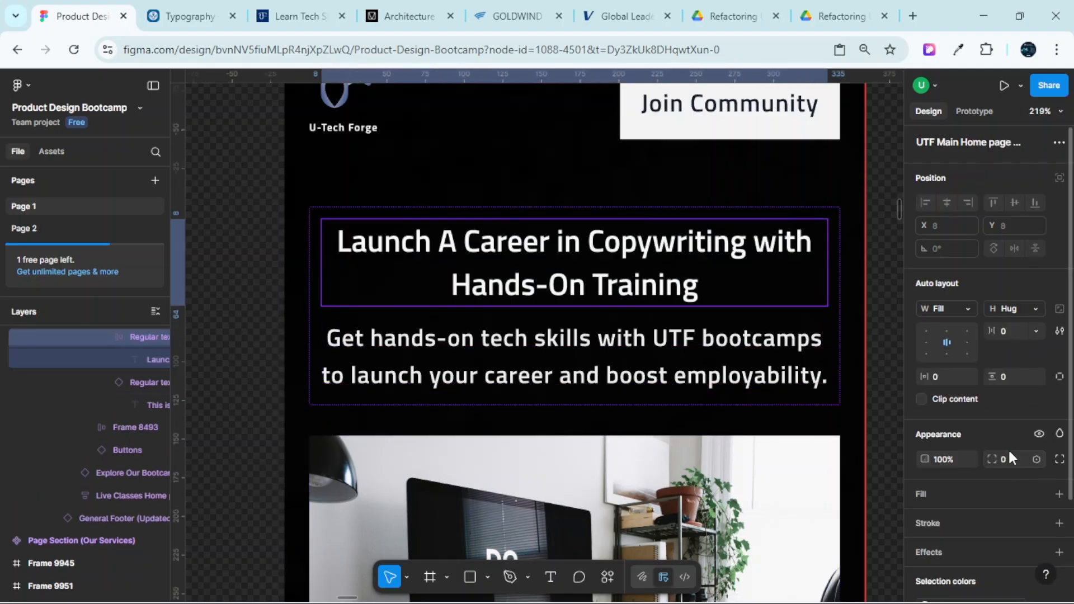
{"action": "scroll", "coordinate": [1007, 425], "scroll_direction": "down", "scroll_amount": 3}
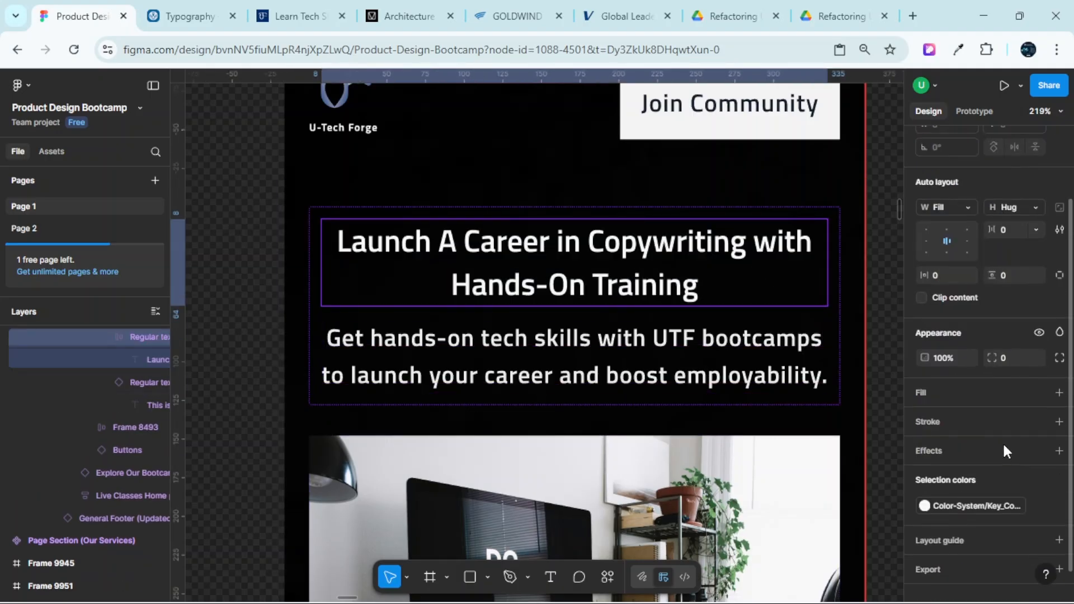
{"action": "left_click", "coordinate": [704, 258]}
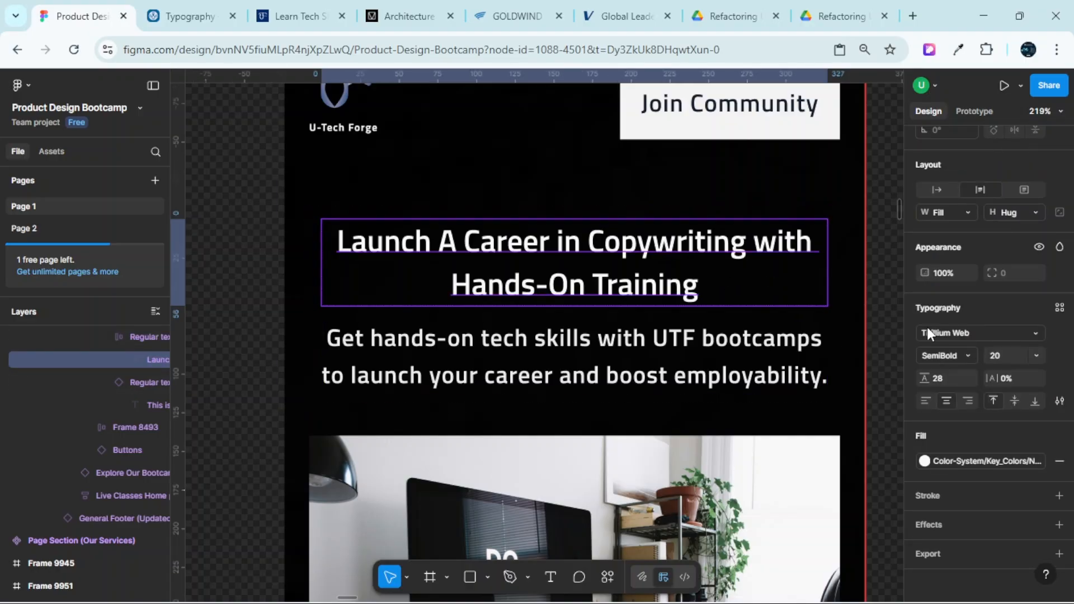
{"action": "left_click", "coordinate": [996, 355]}
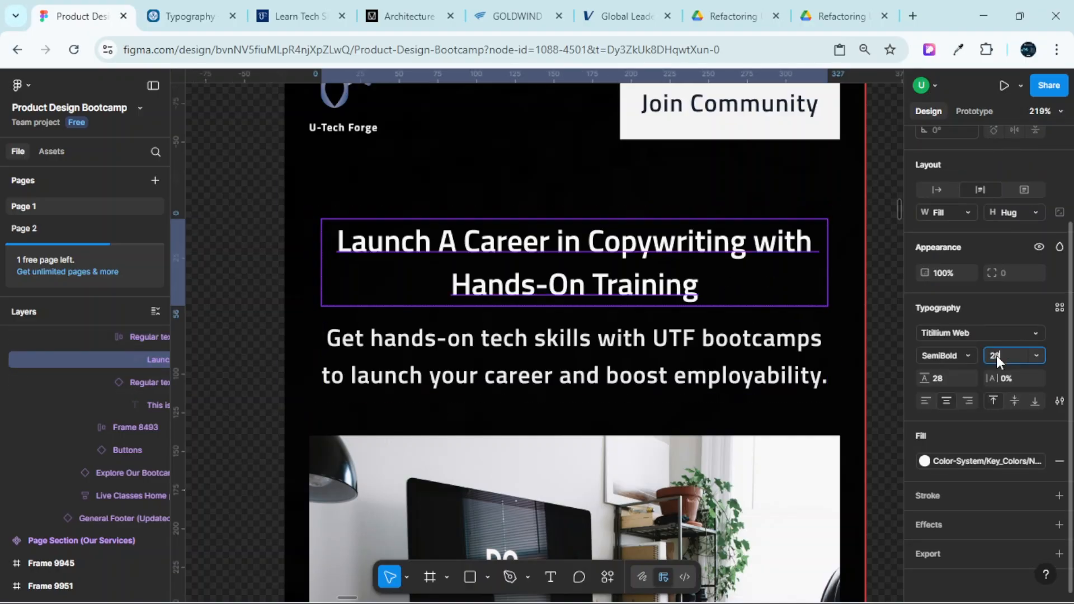
{"action": "key", "text": "Return"}
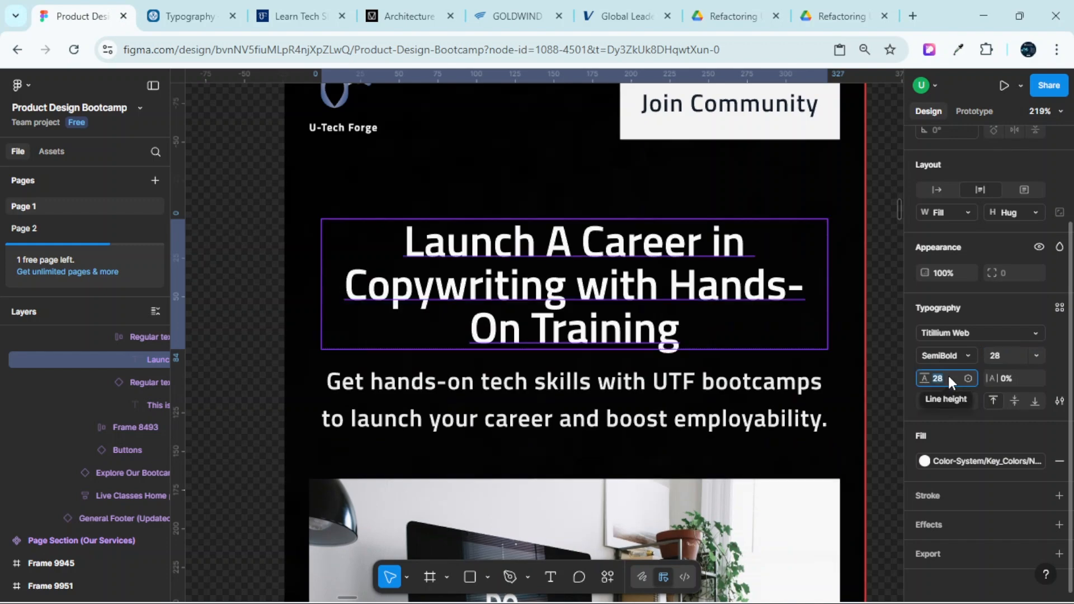
{"action": "type", "text": "36"}
{"action": "key", "text": "Return"}
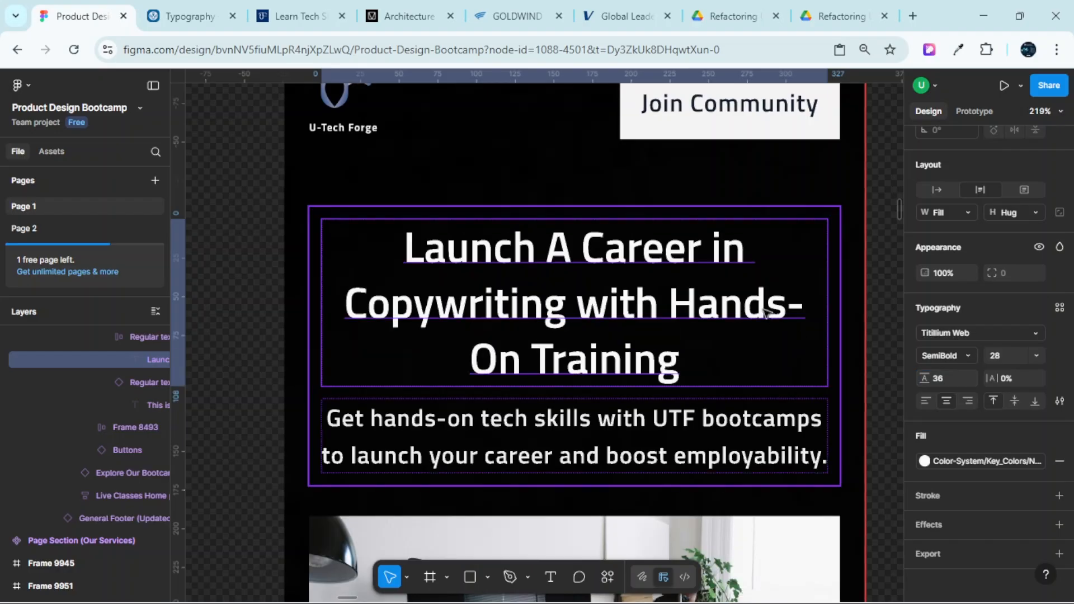
Set the mobile hero heading's font size to 36 and its line height to 44
{"action": "left_click", "coordinate": [1008, 360]}
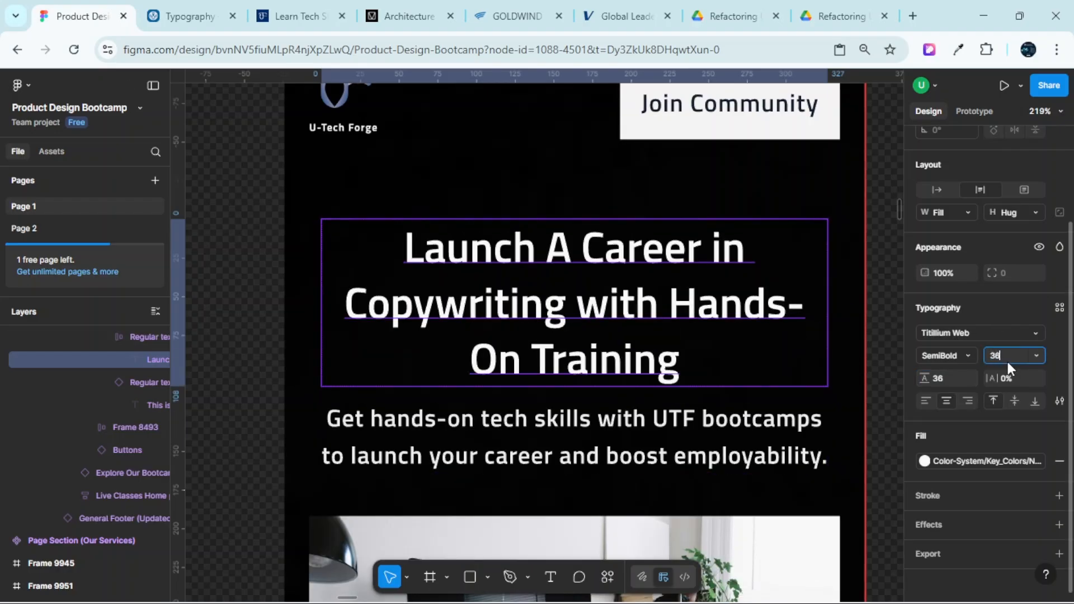
{"action": "key", "text": "Return"}
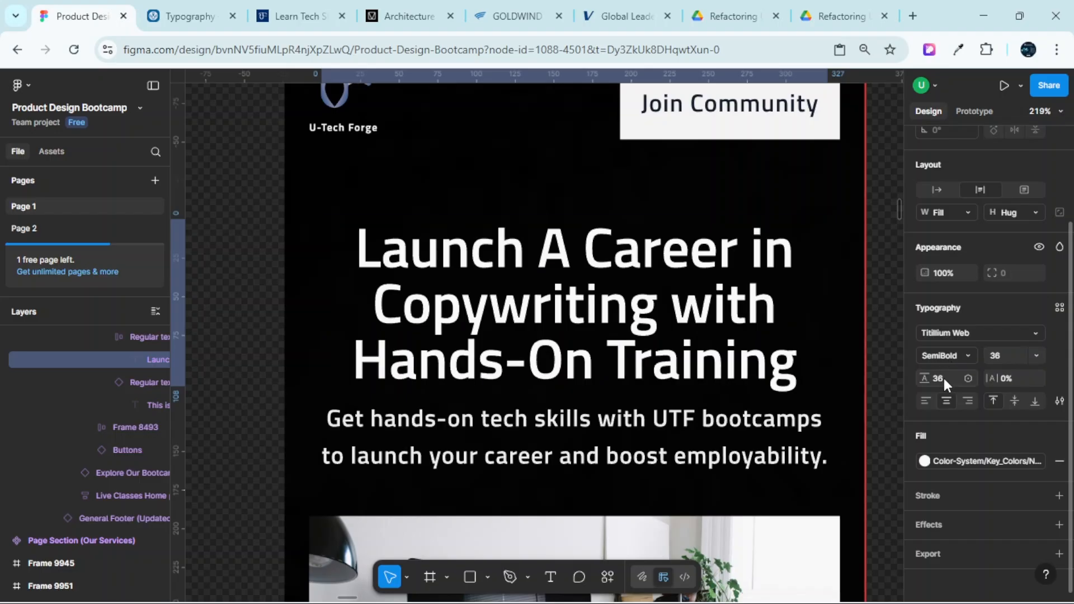
{"action": "left_click", "coordinate": [944, 378]}
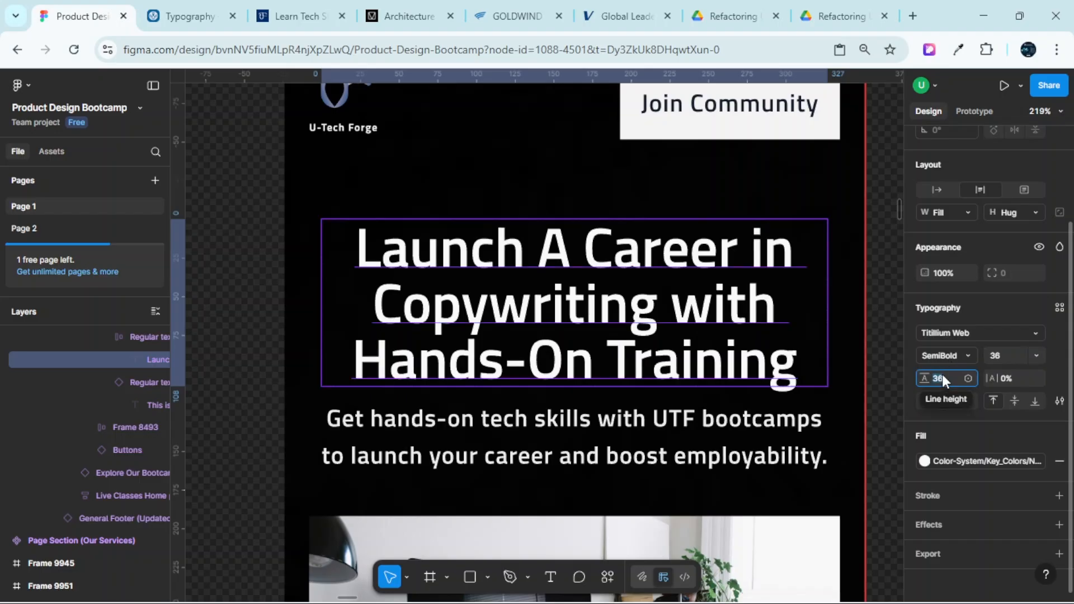
{"action": "type", "text": "44"}
{"action": "key", "text": "Return"}
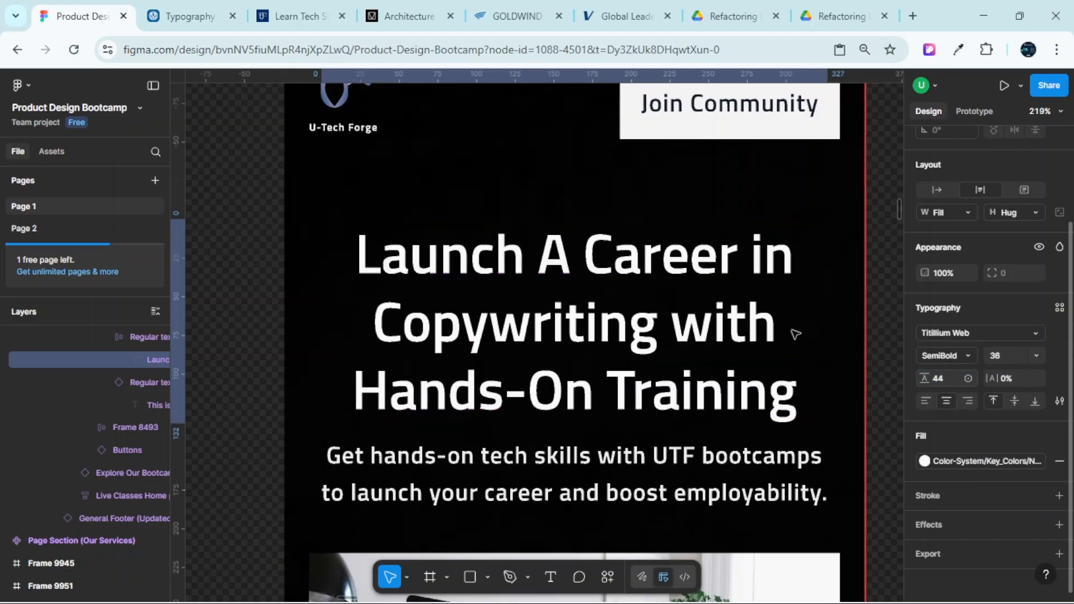
Examine the display and headline sizes in the Typography_System frame with the MD weight values
{"action": "scroll", "coordinate": [796, 334], "scroll_direction": "down", "scroll_amount": 5}
{"action": "scroll", "coordinate": [808, 369], "scroll_direction": "right", "scroll_amount": 5}
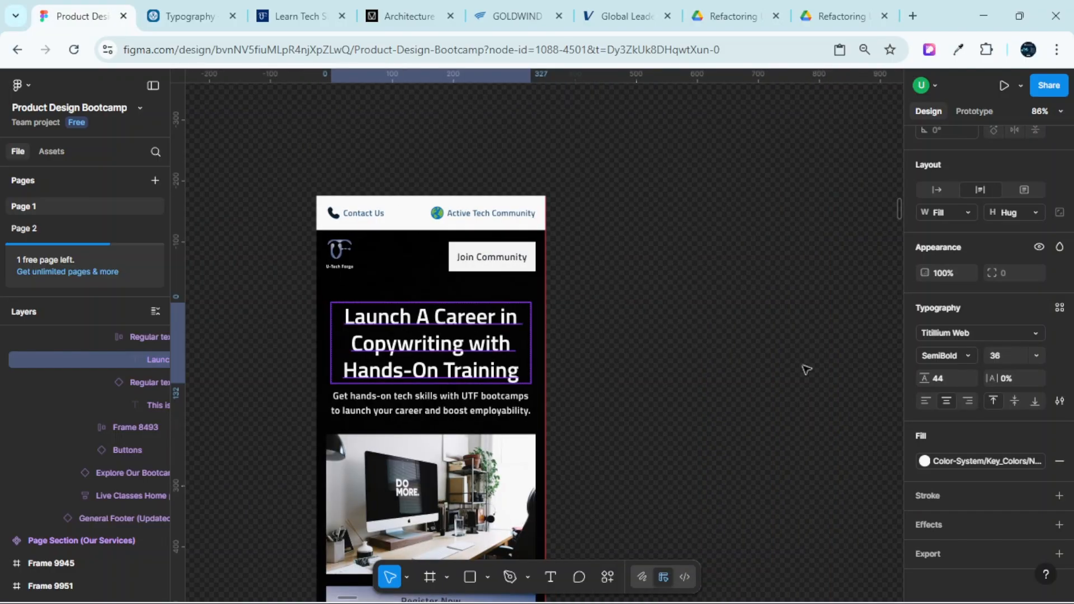
{"action": "scroll", "coordinate": [795, 367], "scroll_direction": "down", "scroll_amount": 5}
{"action": "scroll", "coordinate": [788, 375], "scroll_direction": "right", "scroll_amount": 10}
{"action": "scroll", "coordinate": [791, 380], "scroll_direction": "down", "scroll_amount": 10}
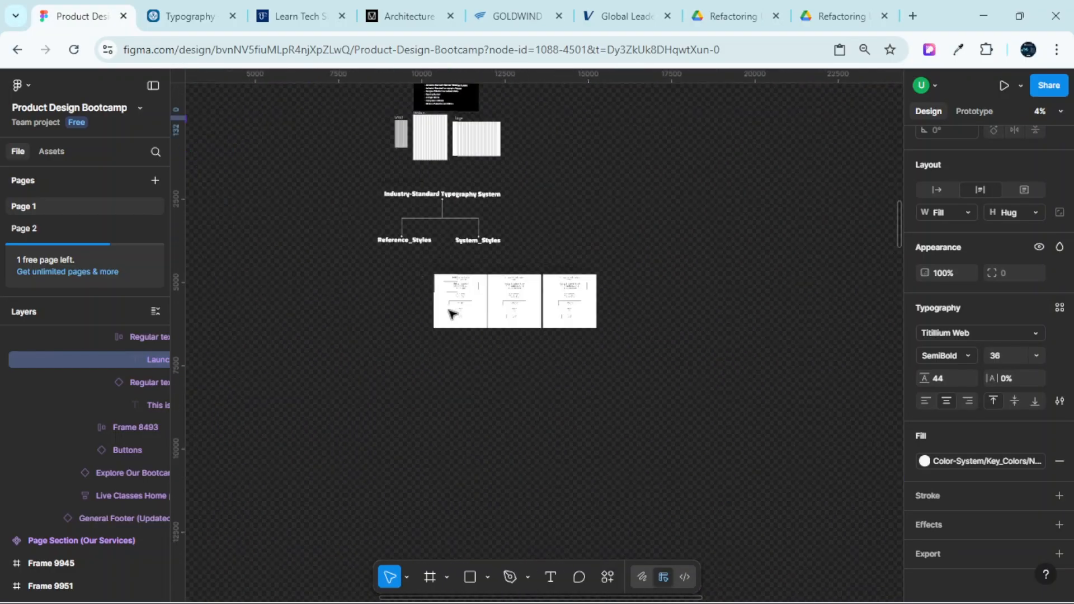
{"action": "scroll", "coordinate": [464, 297], "scroll_direction": "up", "scroll_amount": 12}
{"action": "scroll", "coordinate": [465, 294], "scroll_direction": "up", "scroll_amount": 4}
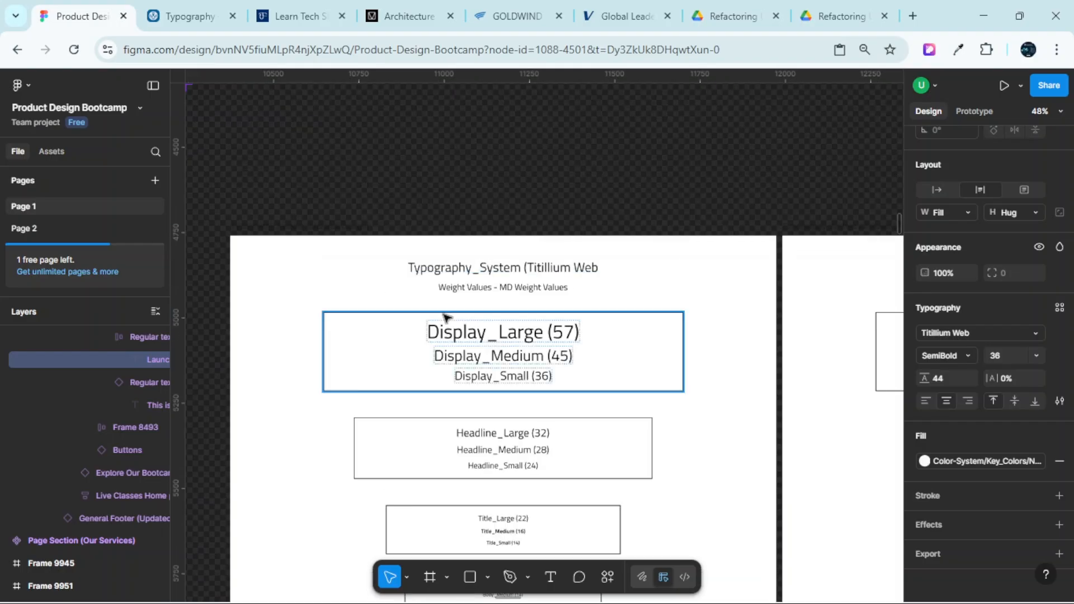
{"action": "scroll", "coordinate": [448, 312], "scroll_direction": "down", "scroll_amount": 5}
{"action": "scroll", "coordinate": [507, 291], "scroll_direction": "up", "scroll_amount": 4}
{"action": "scroll", "coordinate": [510, 284], "scroll_direction": "up", "scroll_amount": 5}
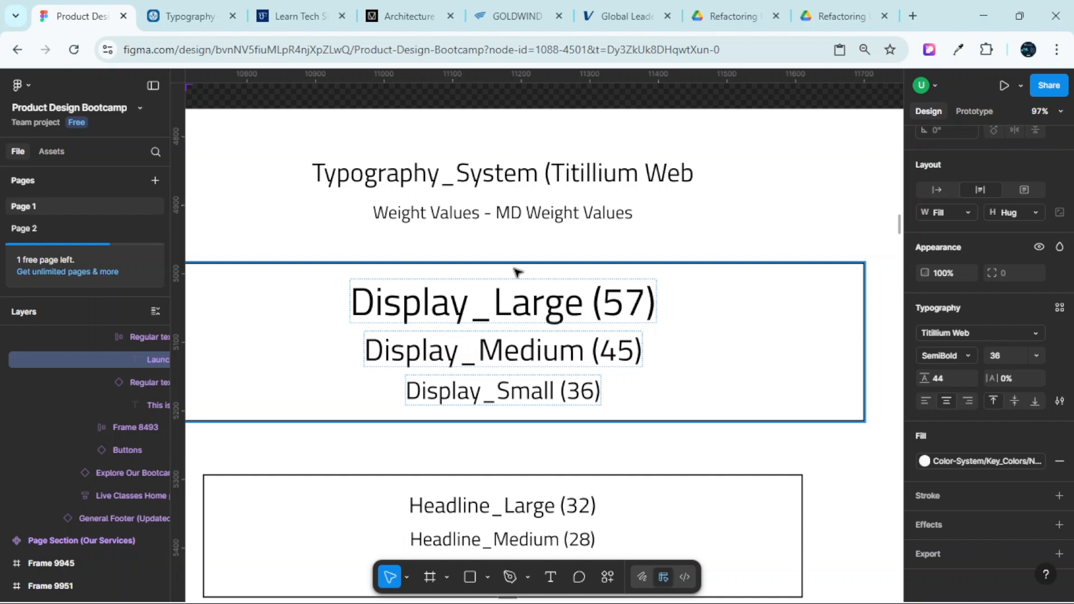
{"action": "scroll", "coordinate": [557, 279], "scroll_direction": "down", "scroll_amount": 5}
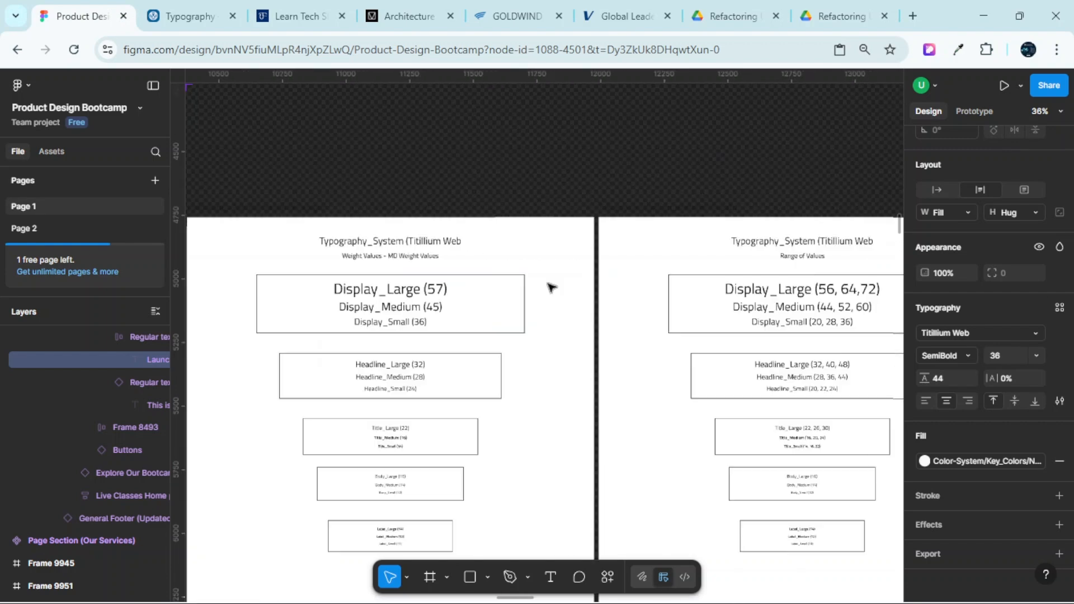
Compare the display, headline and title sizes in the two Typography_System frames labelled Range of Values
{"action": "scroll", "coordinate": [550, 285], "scroll_direction": "right", "scroll_amount": 4}
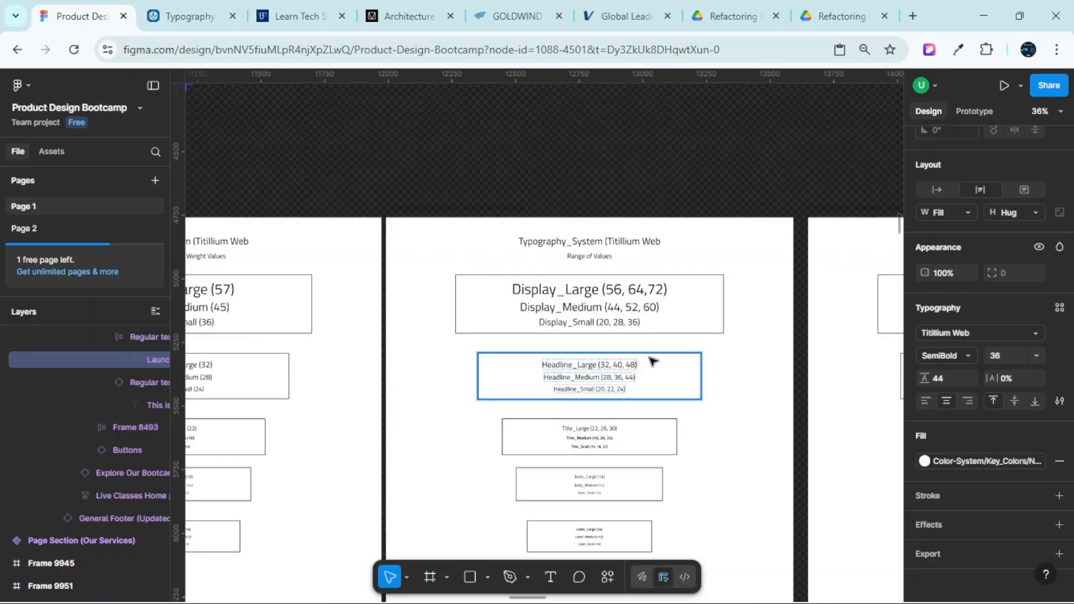
{"action": "scroll", "coordinate": [652, 360], "scroll_direction": "right", "scroll_amount": 4}
{"action": "scroll", "coordinate": [649, 298], "scroll_direction": "up", "scroll_amount": 3}
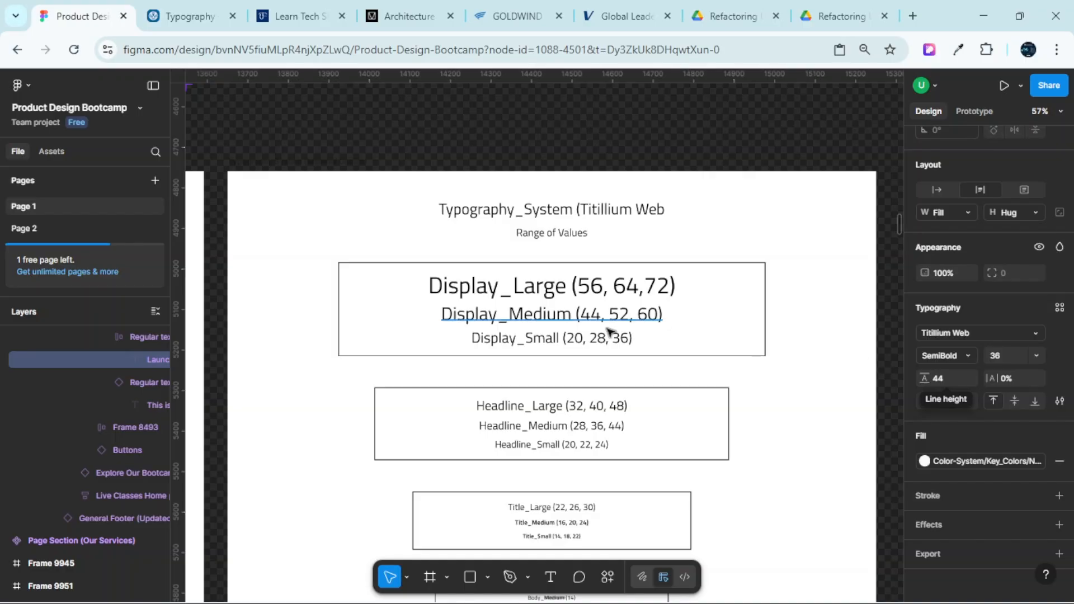
{"action": "scroll", "coordinate": [529, 307], "scroll_direction": "down", "scroll_amount": 3}
{"action": "scroll", "coordinate": [521, 305], "scroll_direction": "right", "scroll_amount": 2}
{"action": "scroll", "coordinate": [442, 274], "scroll_direction": "up", "scroll_amount": 5}
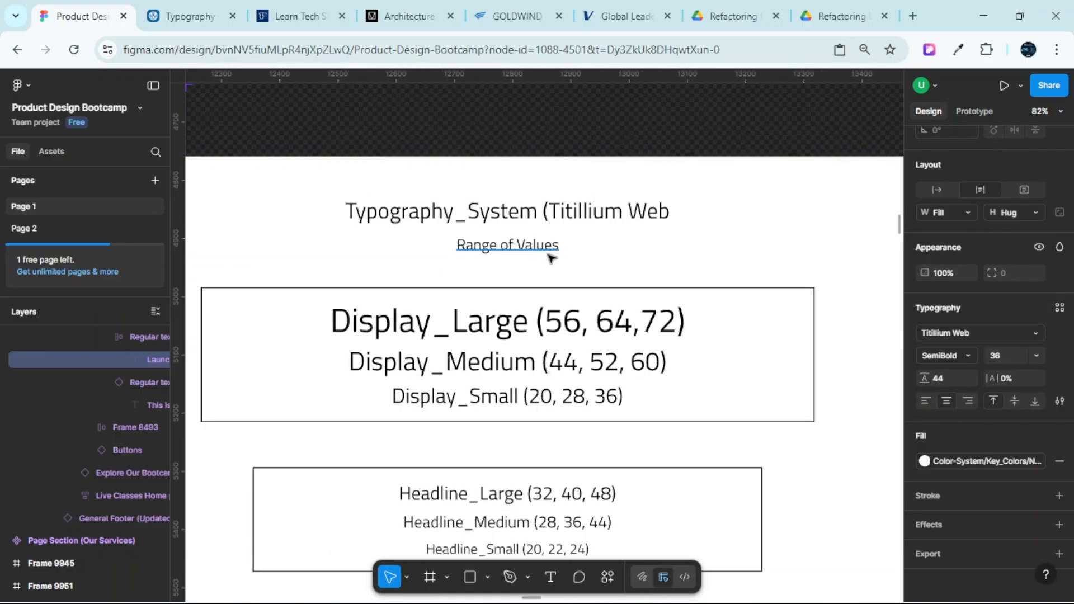
{"action": "scroll", "coordinate": [599, 280], "scroll_direction": "right", "scroll_amount": 10}
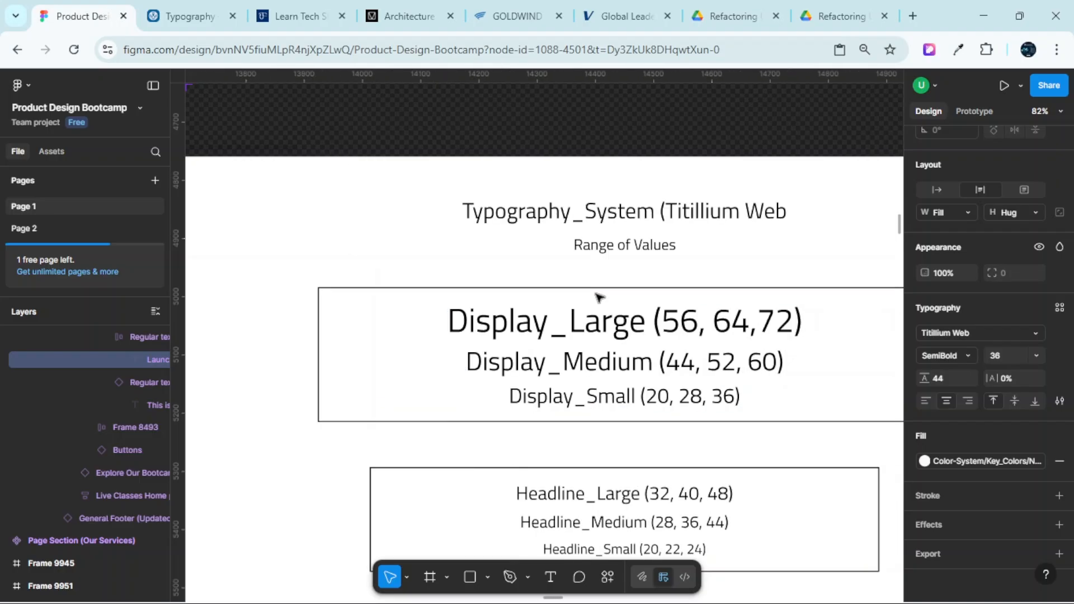
Change the "Range of Values" subtitle of the last Typography_System frame to "Reference"
{"action": "scroll", "coordinate": [588, 296], "scroll_direction": "left", "scroll_amount": 10}
{"action": "scroll", "coordinate": [588, 297], "scroll_direction": "down", "scroll_amount": 4}
{"action": "scroll", "coordinate": [443, 297], "scroll_direction": "right", "scroll_amount": 2}
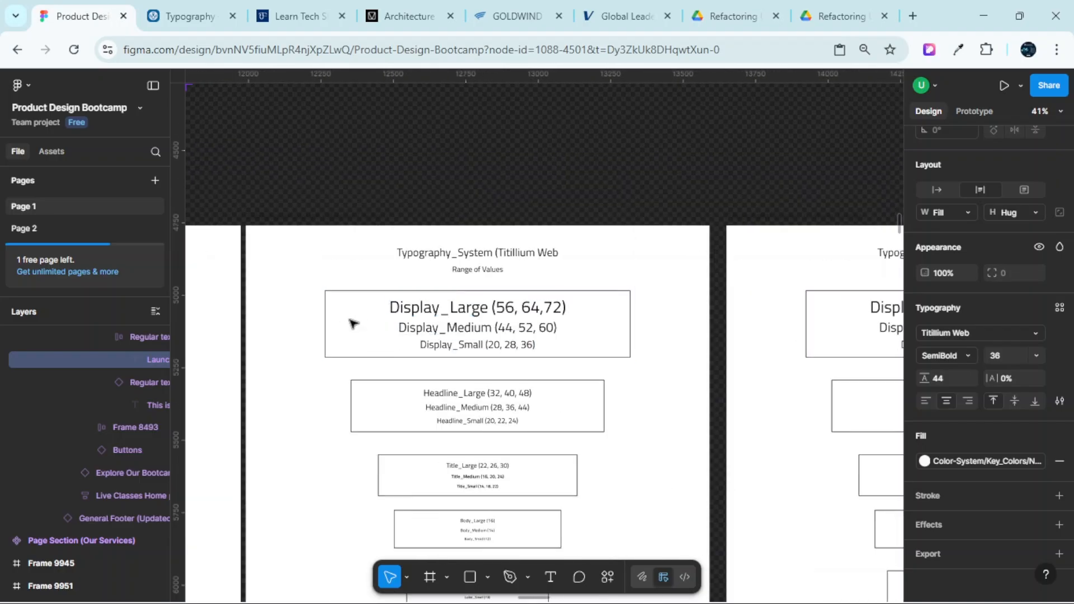
{"action": "scroll", "coordinate": [448, 322], "scroll_direction": "right", "scroll_amount": 8}
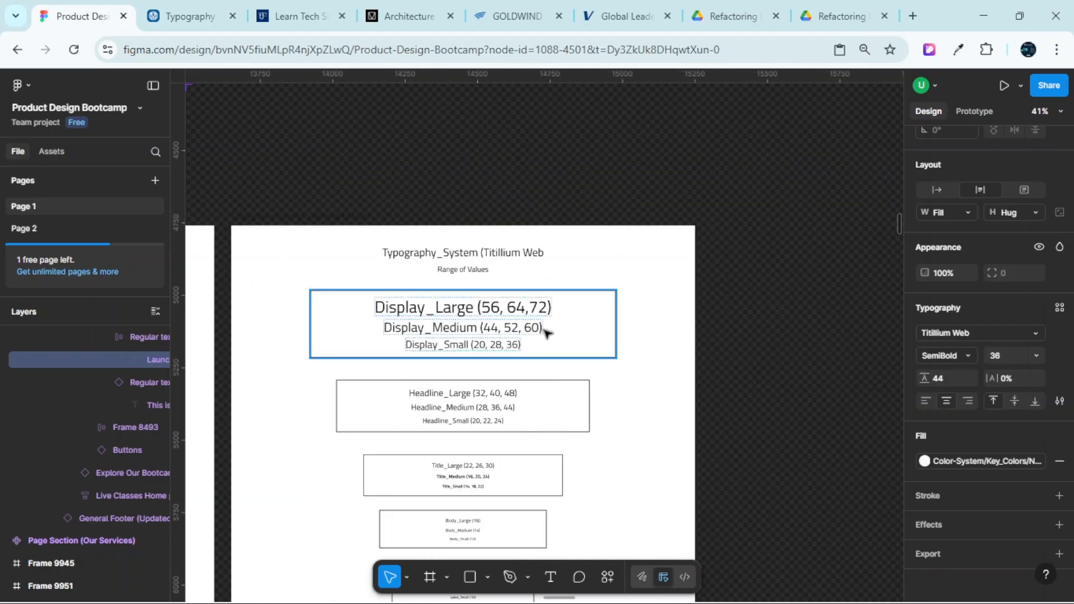
{"action": "scroll", "coordinate": [479, 308], "scroll_direction": "up", "scroll_amount": 4}
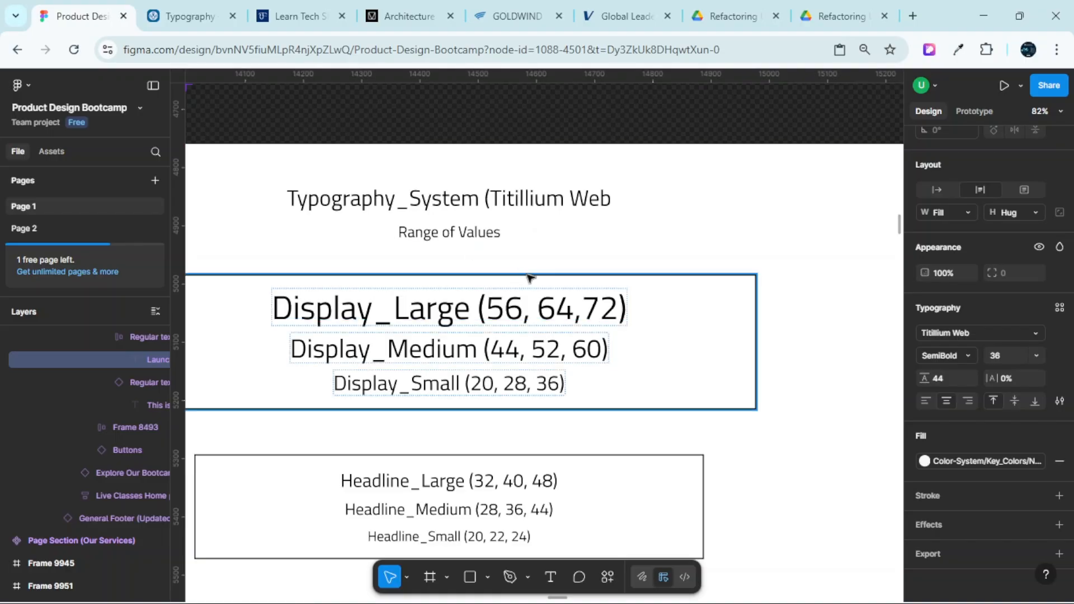
{"action": "scroll", "coordinate": [526, 261], "scroll_direction": "down", "scroll_amount": 4}
{"action": "scroll", "coordinate": [526, 262], "scroll_direction": "up", "scroll_amount": 7}
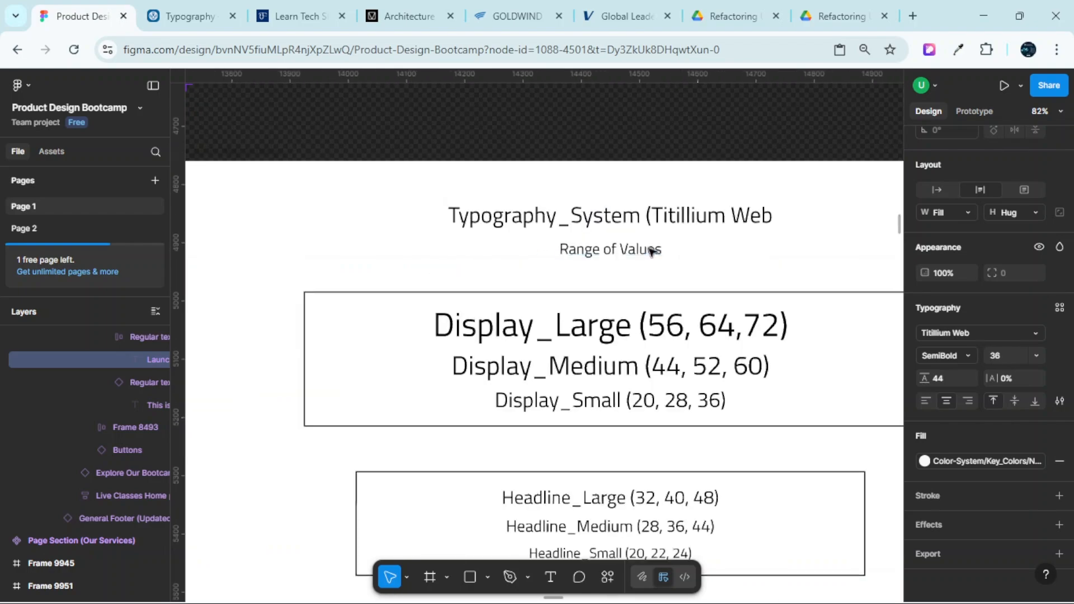
{"action": "left_click", "coordinate": [597, 248]}
{"action": "double_click", "coordinate": [596, 247]}
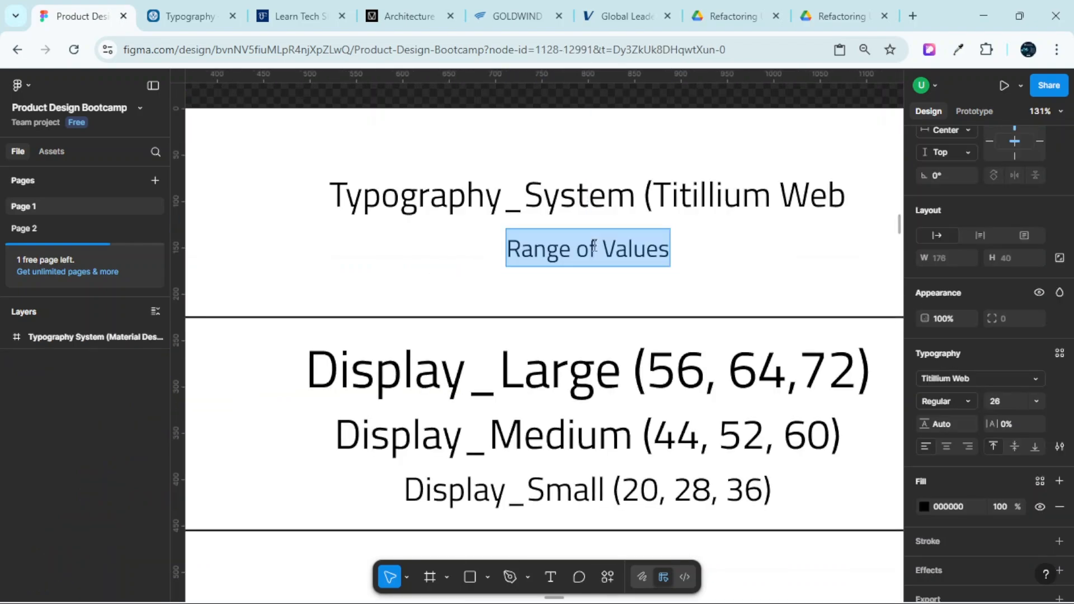
{"action": "type", "text": "Re"}
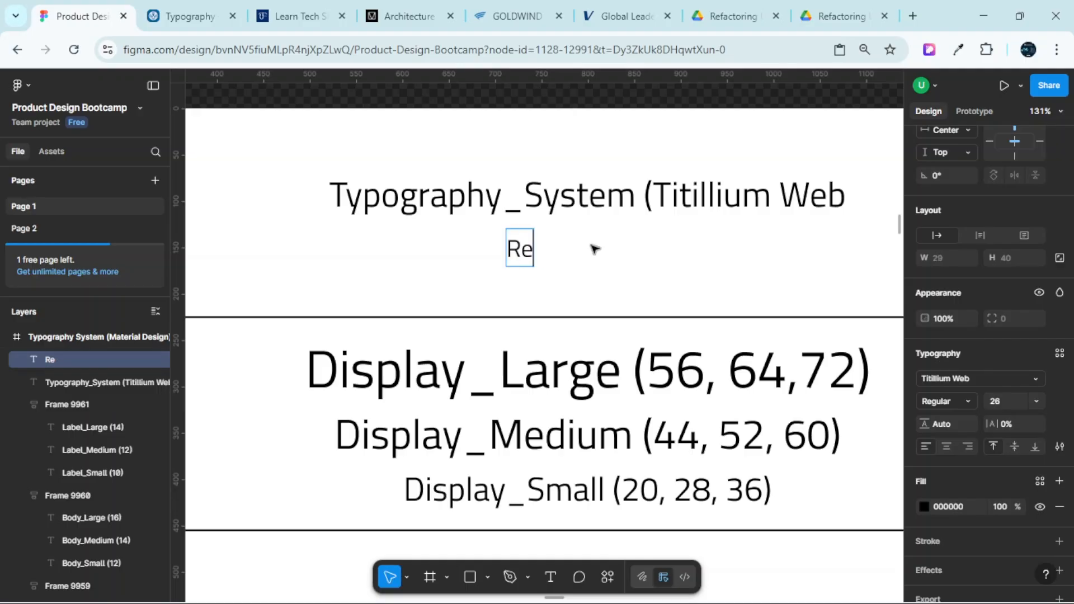
{"action": "type", "text": "ference"}
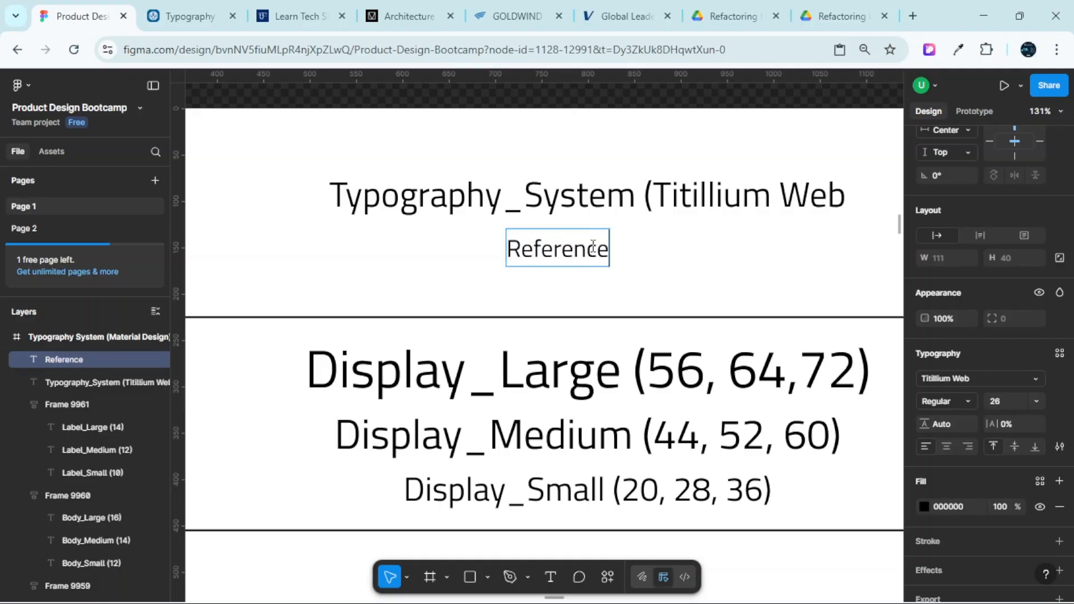
{"action": "scroll", "coordinate": [677, 223], "scroll_direction": "down", "scroll_amount": 5}
{"action": "key", "text": "Escape"}
Go through the display, headline and title sizes in the Reference frame and select its Display_Large text
{"action": "scroll", "coordinate": [679, 196], "scroll_direction": "down", "scroll_amount": 2}
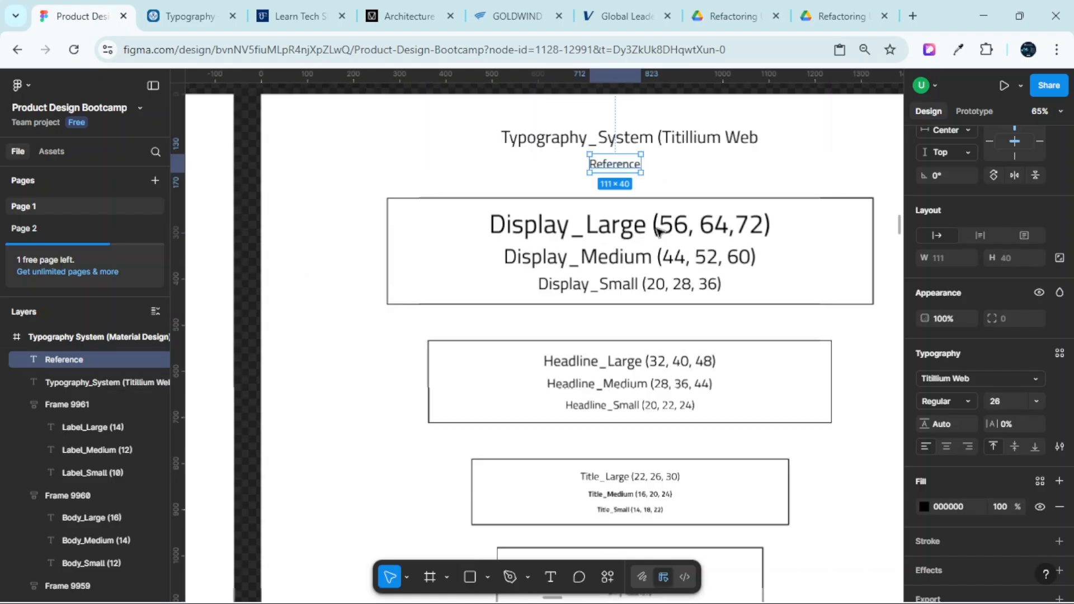
{"action": "scroll", "coordinate": [698, 230], "scroll_direction": "down", "scroll_amount": 2}
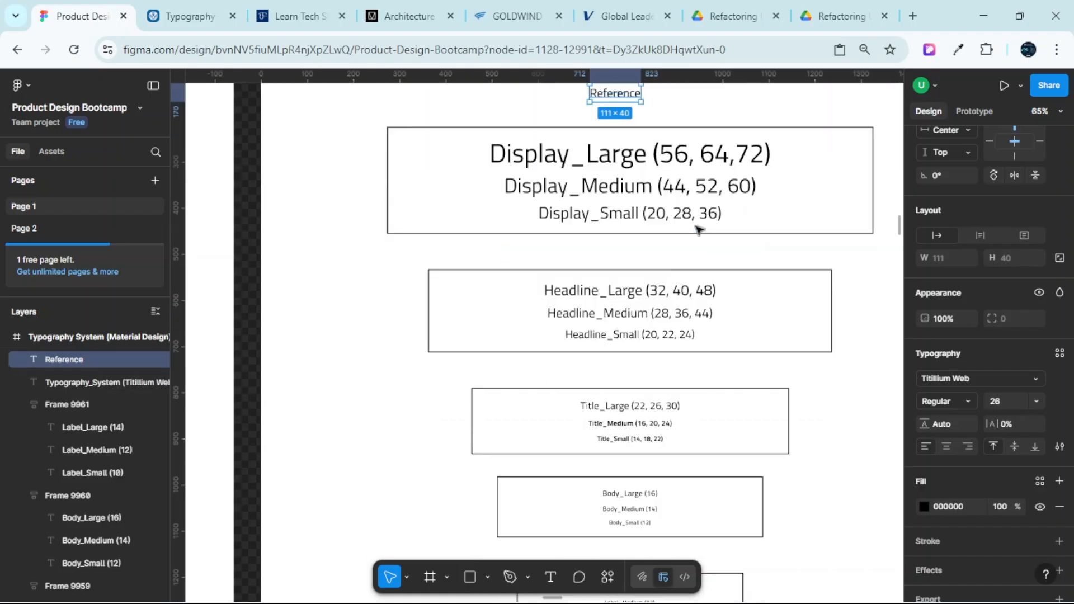
{"action": "scroll", "coordinate": [680, 147], "scroll_direction": "up", "scroll_amount": 5}
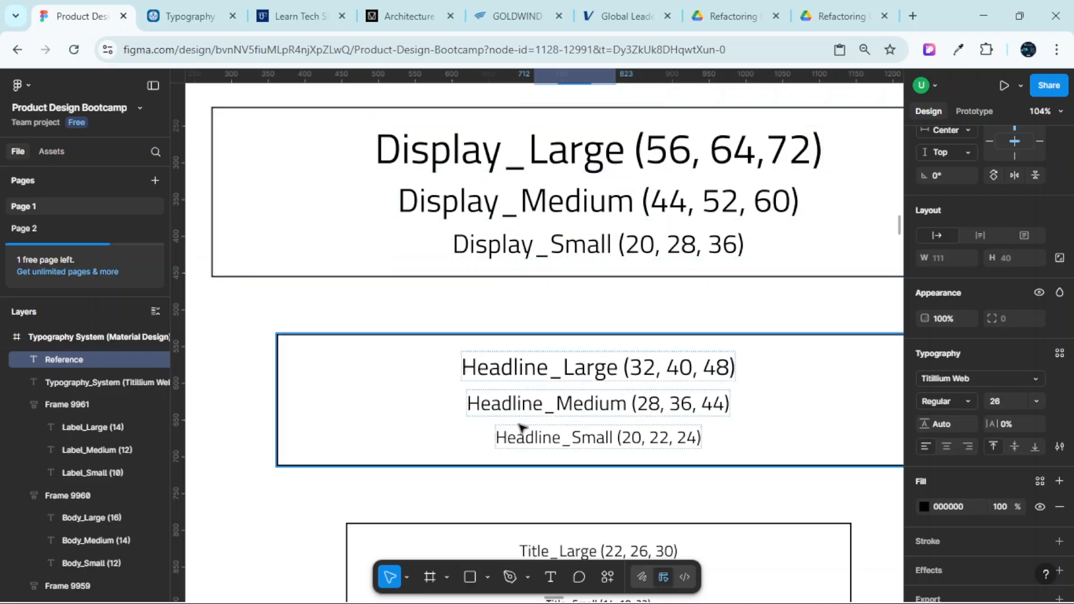
{"action": "scroll", "coordinate": [648, 158], "scroll_direction": "down", "scroll_amount": 3}
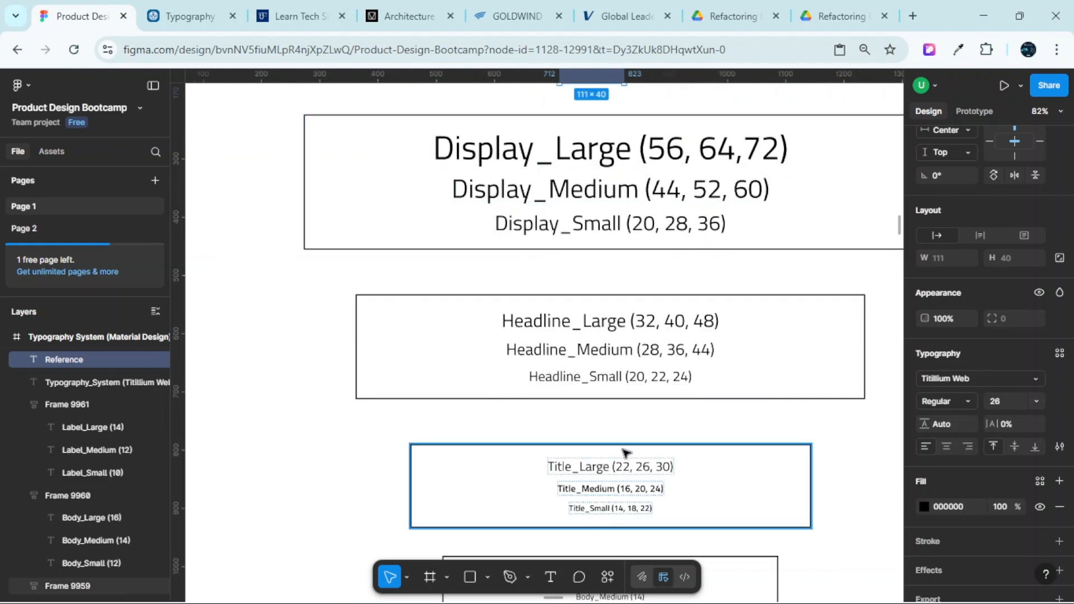
{"action": "scroll", "coordinate": [558, 187], "scroll_direction": "up", "scroll_amount": 3}
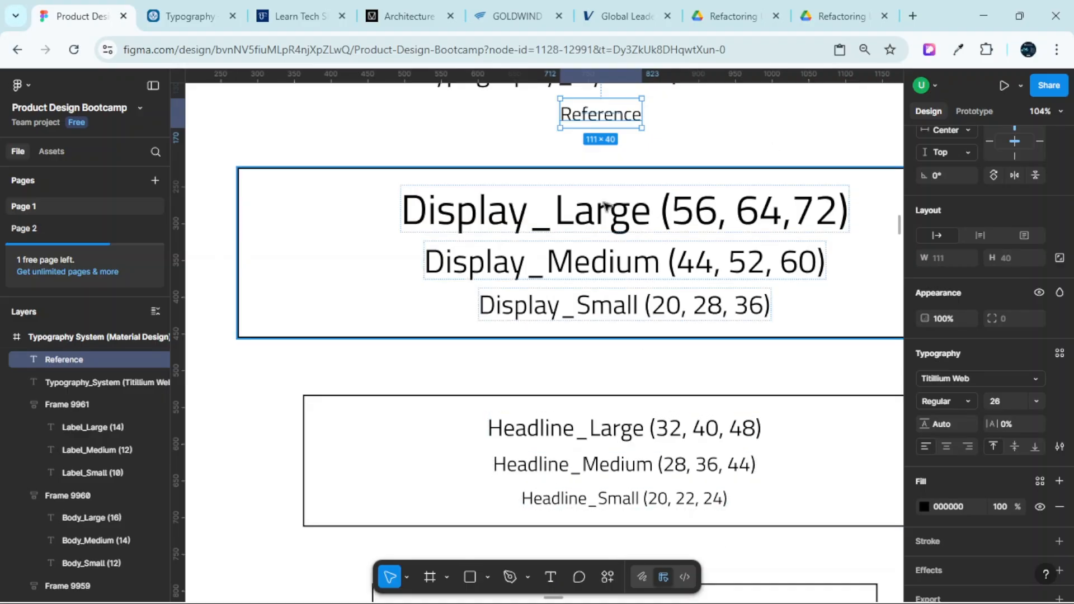
{"action": "scroll", "coordinate": [615, 204], "scroll_direction": "right", "scroll_amount": 3}
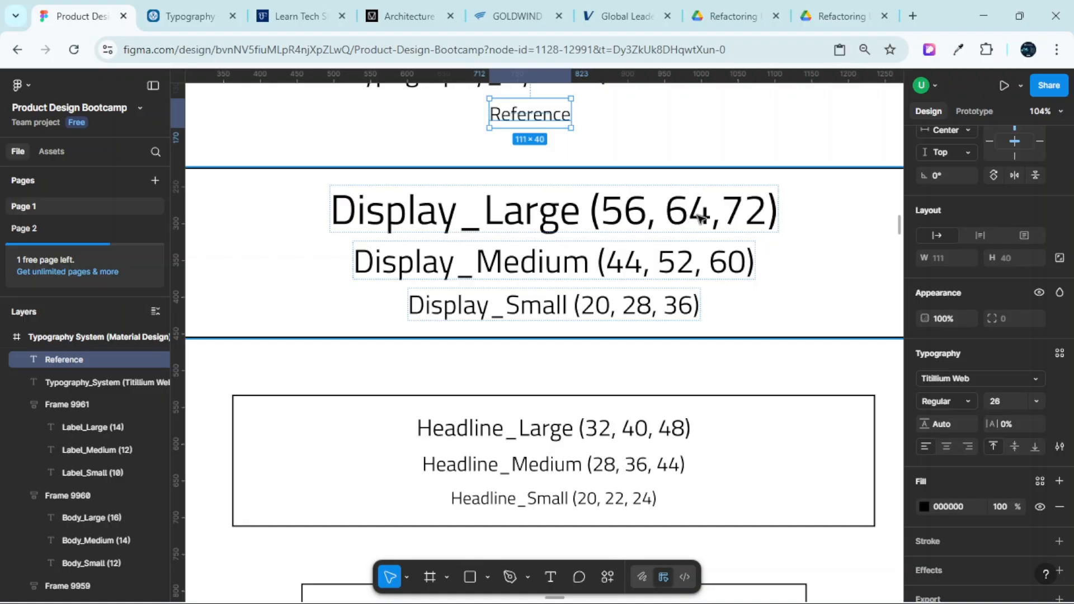
{"action": "left_click", "coordinate": [704, 215]}
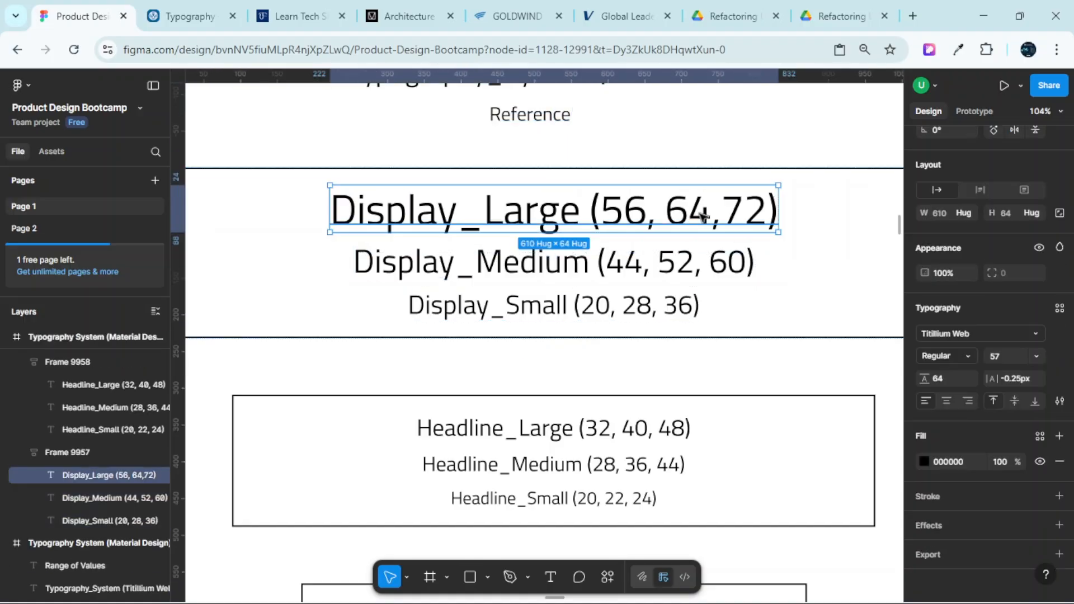
{"action": "left_click", "coordinate": [1000, 357]}
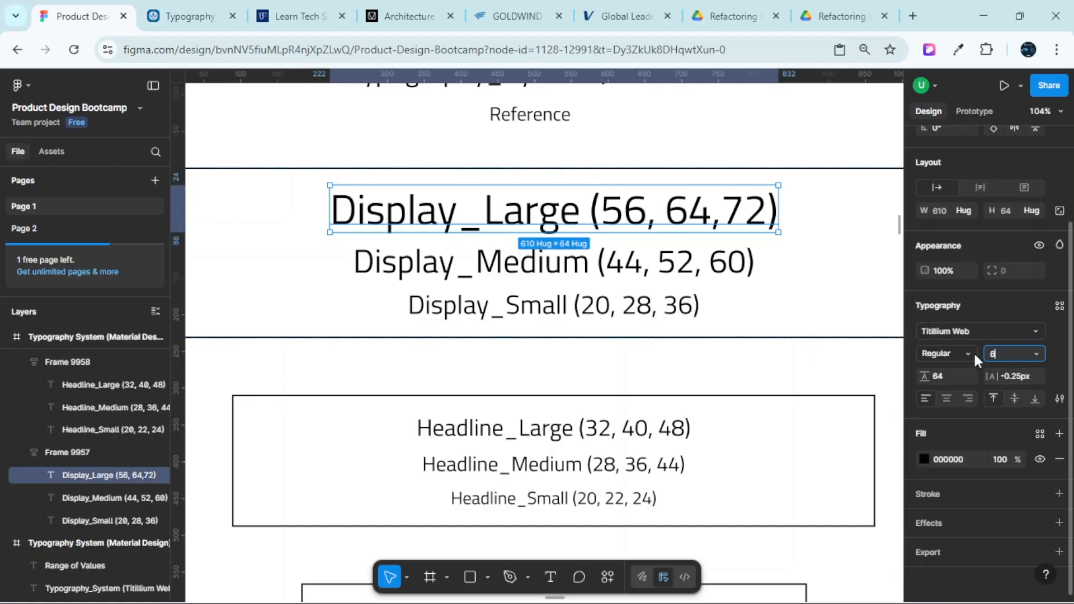
{"action": "key", "text": "Return"}
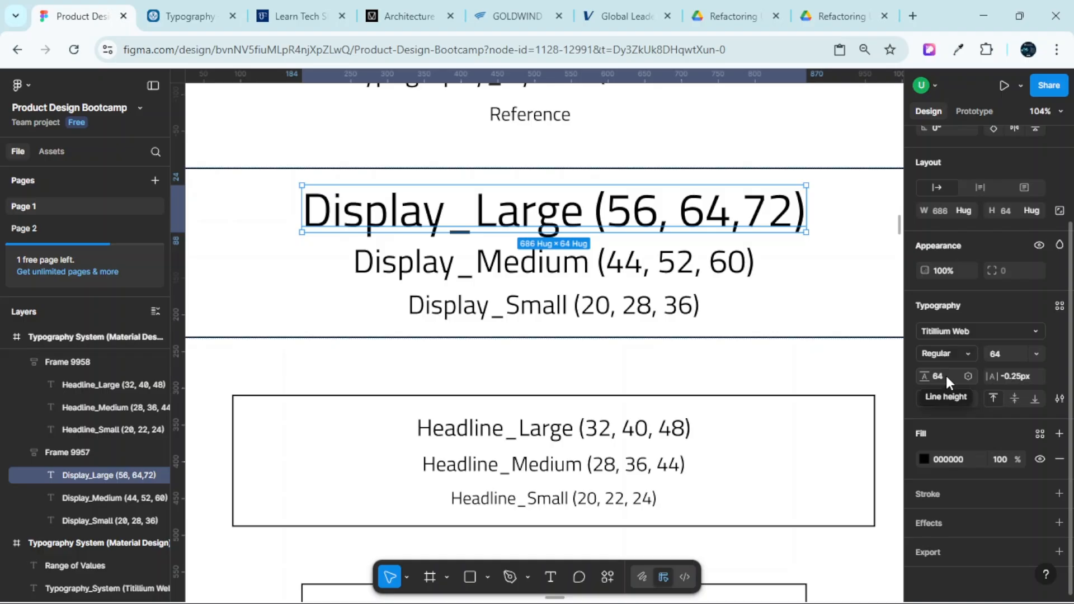
{"action": "key", "text": "ctrl+z"}
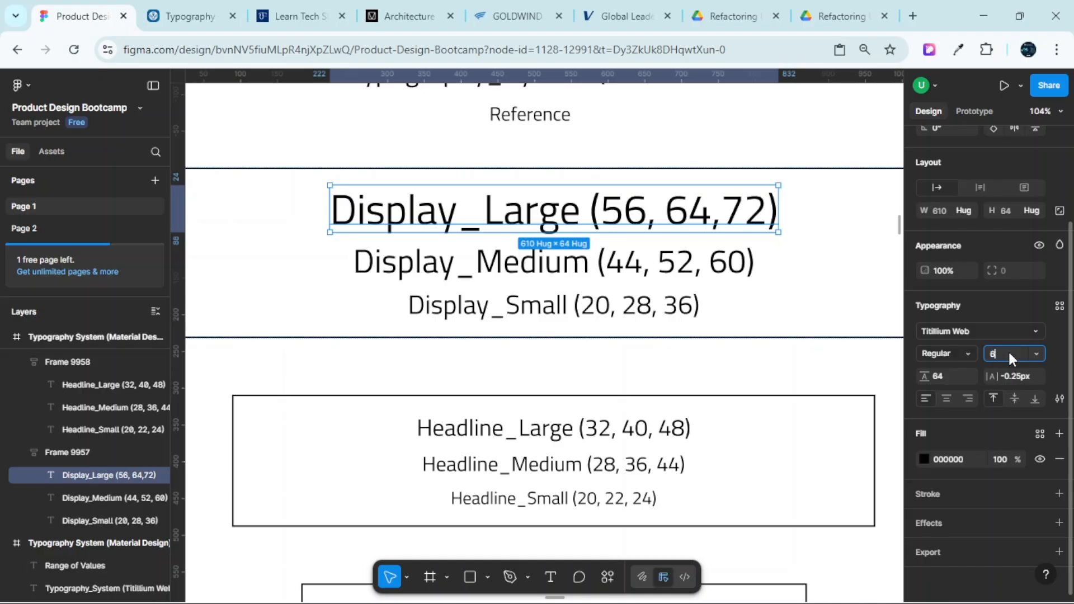
Set the Display_Large text's font size to 64 and its line height to 72
{"action": "key", "text": "Return"}
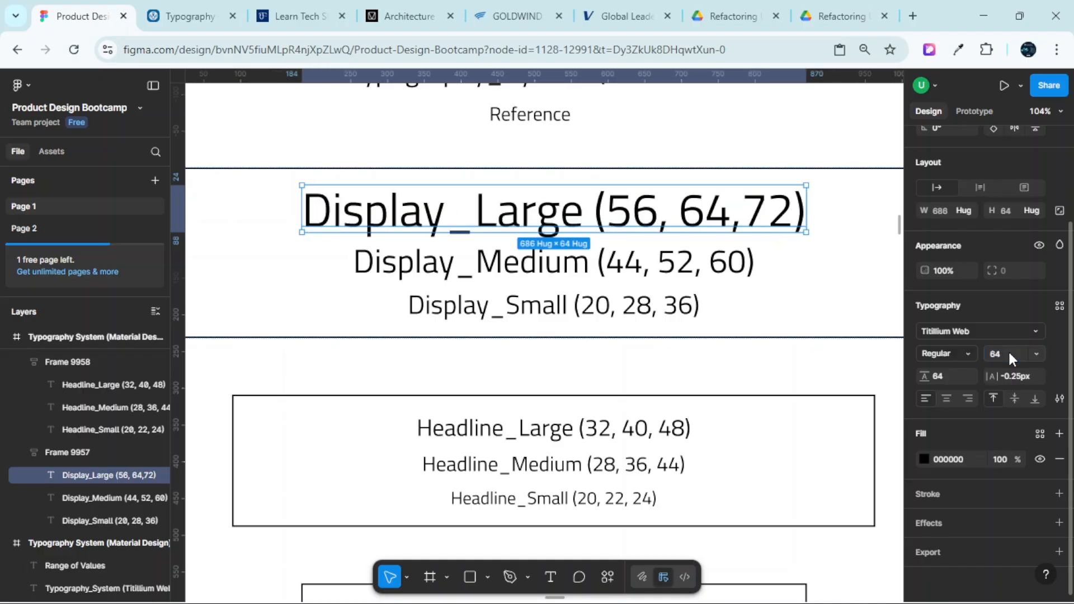
{"action": "left_click", "coordinate": [940, 377]}
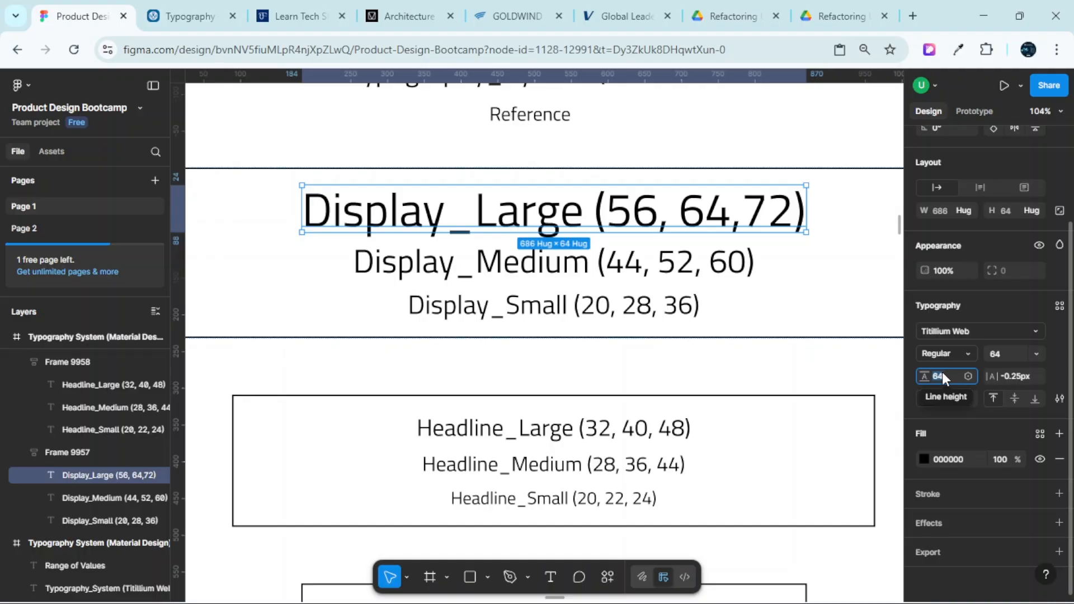
{"action": "type", "text": "72"}
{"action": "key", "text": "Return"}
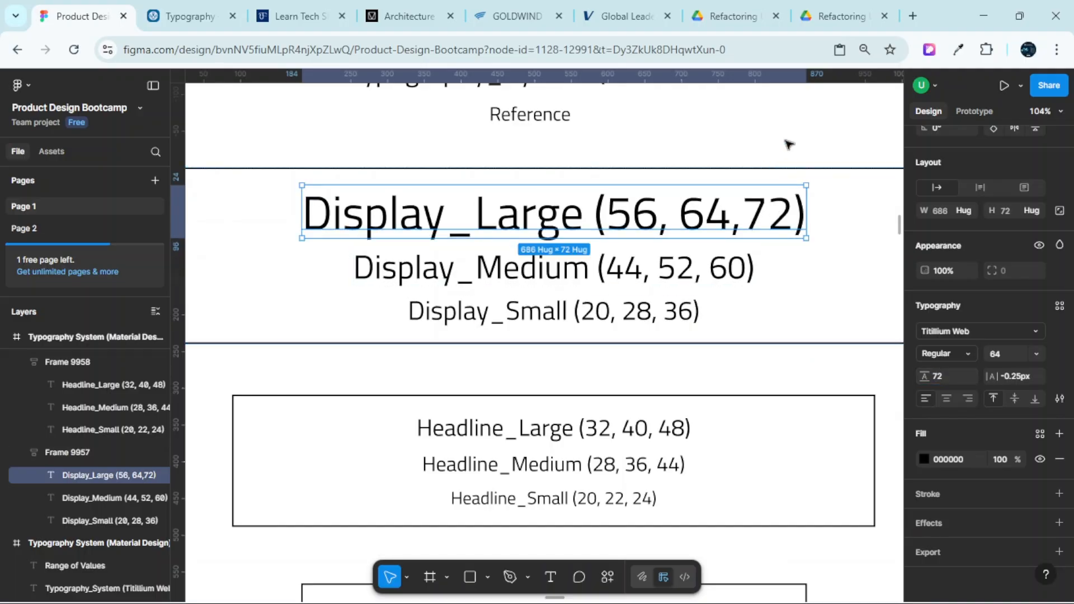
Edit the Display_Large text in the Reference frame to read "Display_Large (64)"
{"action": "double_click", "coordinate": [654, 213]}
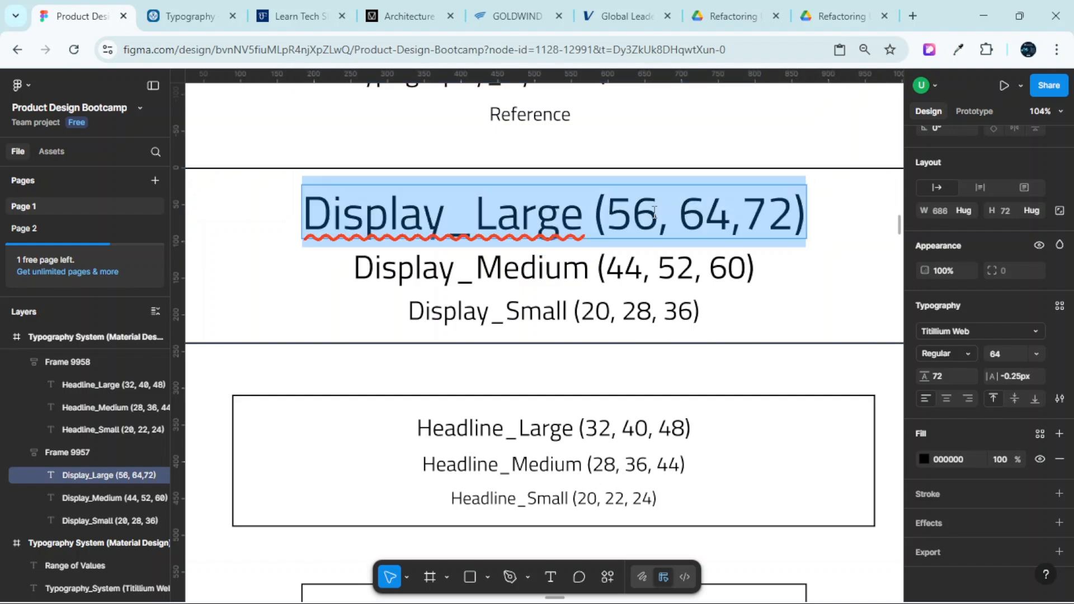
{"action": "left_click", "coordinate": [676, 216]}
{"action": "key", "text": "BackSpace"}
{"action": "key", "text": "BackSpace"}
{"action": "key", "text": "BackSpace"}
{"action": "key", "text": "BackSpace"}
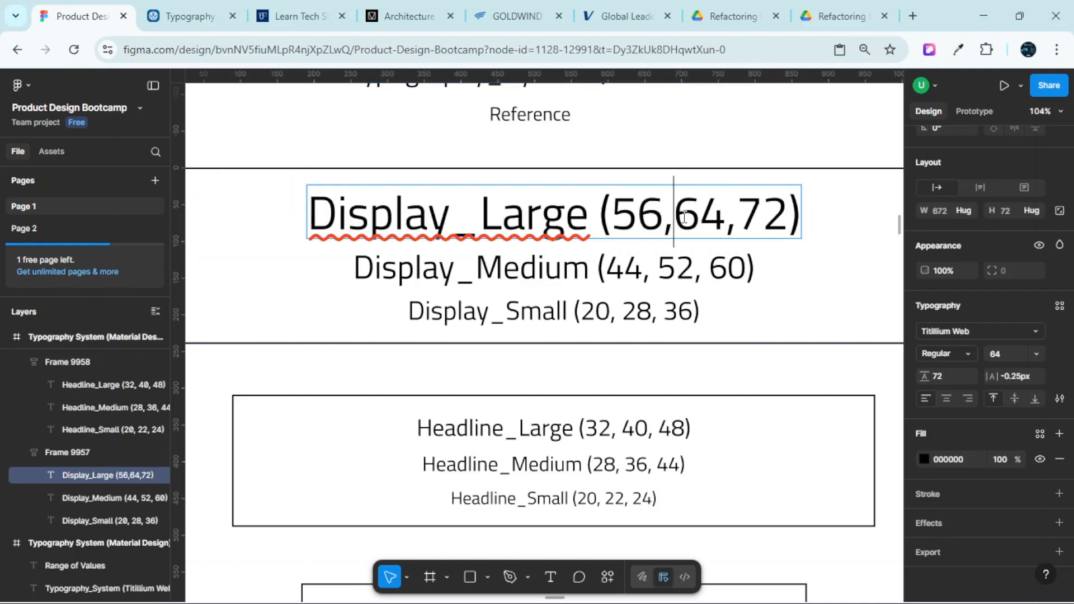
{"action": "left_click", "coordinate": [758, 214]}
{"action": "key", "text": "BackSpace"}
{"action": "key", "text": "BackSpace"}
{"action": "key", "text": "BackSpace"}
{"action": "key", "text": "BackSpace"}
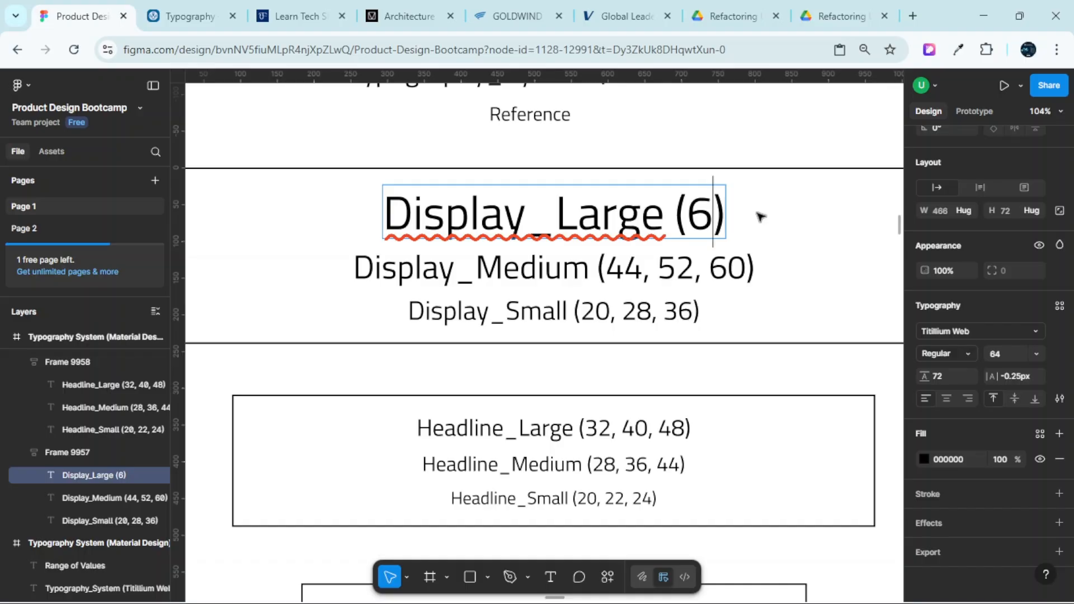
{"action": "type", "text": "4"}
{"action": "key", "text": "Escape"}
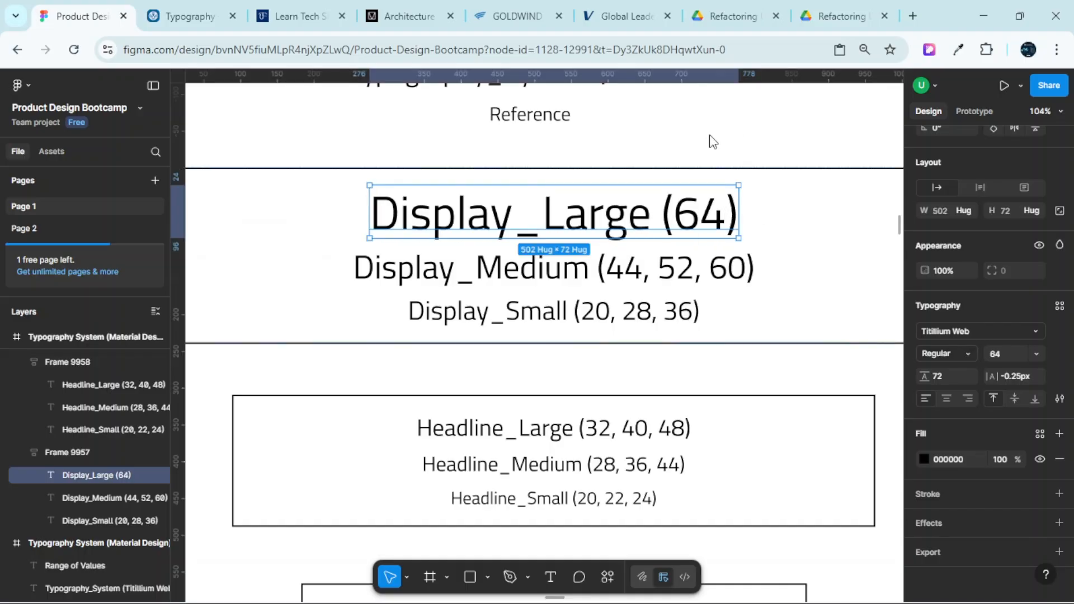
{"action": "key", "text": "Escape"}
Set the Display_Medium text's font size to 52 and its line height to 60 in the Reference frame
{"action": "left_click", "coordinate": [593, 272]}
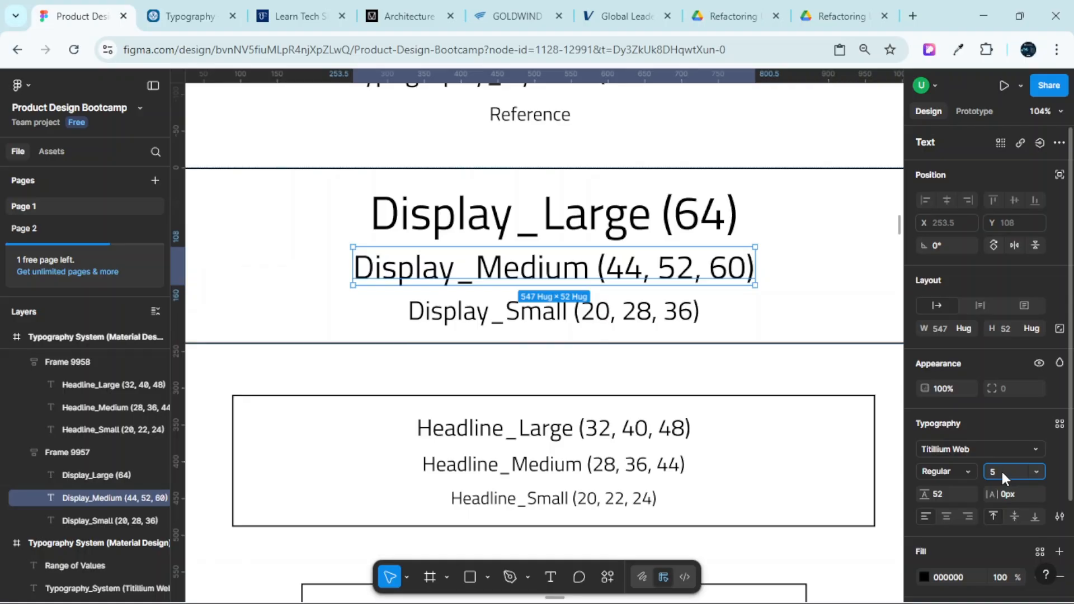
{"action": "key", "text": "Return"}
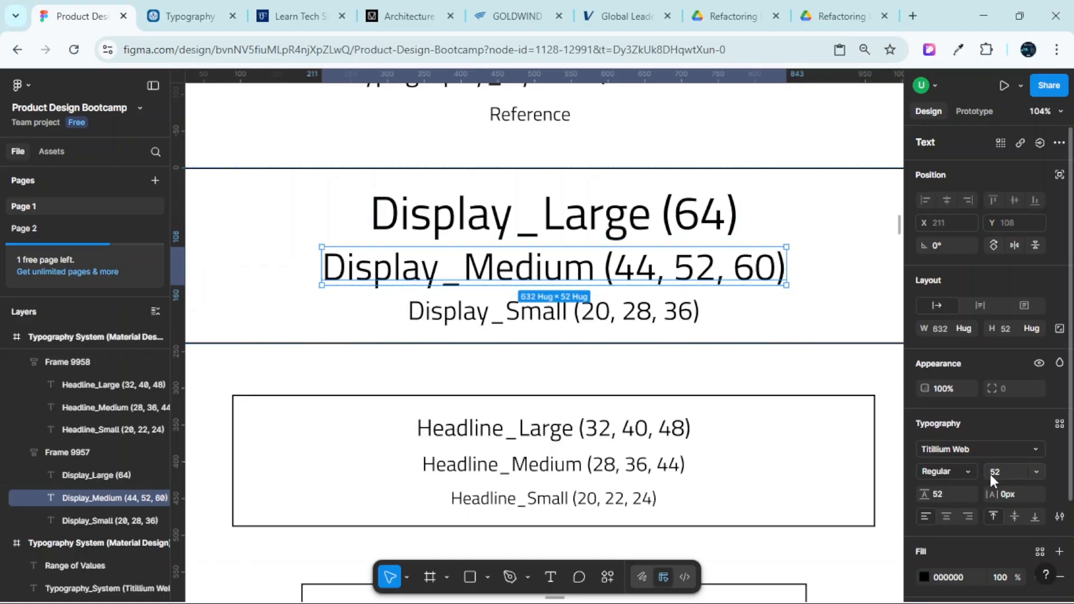
{"action": "left_click", "coordinate": [946, 495]}
{"action": "type", "text": "60"}
{"action": "key", "text": "Return"}
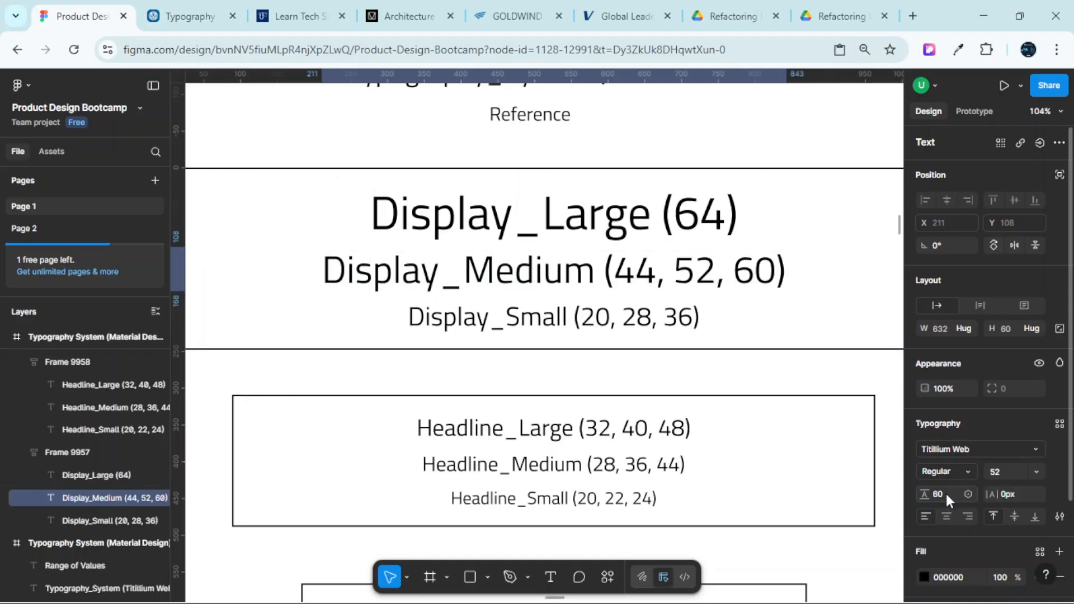
Shorten the Display_Medium text in the Reference frame to "Display_Medium (52)"
{"action": "double_click", "coordinate": [665, 274]}
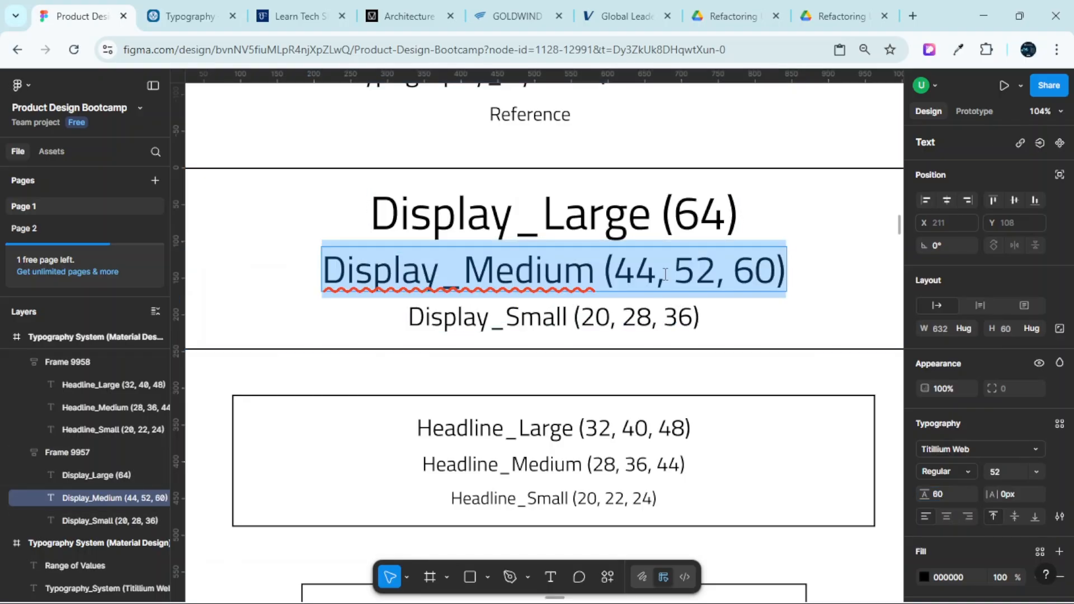
{"action": "left_click", "coordinate": [683, 273]}
{"action": "key", "text": "BackSpace"}
{"action": "key", "text": "BackSpace"}
{"action": "key", "text": "BackSpace"}
{"action": "key", "text": "BackSpace"}
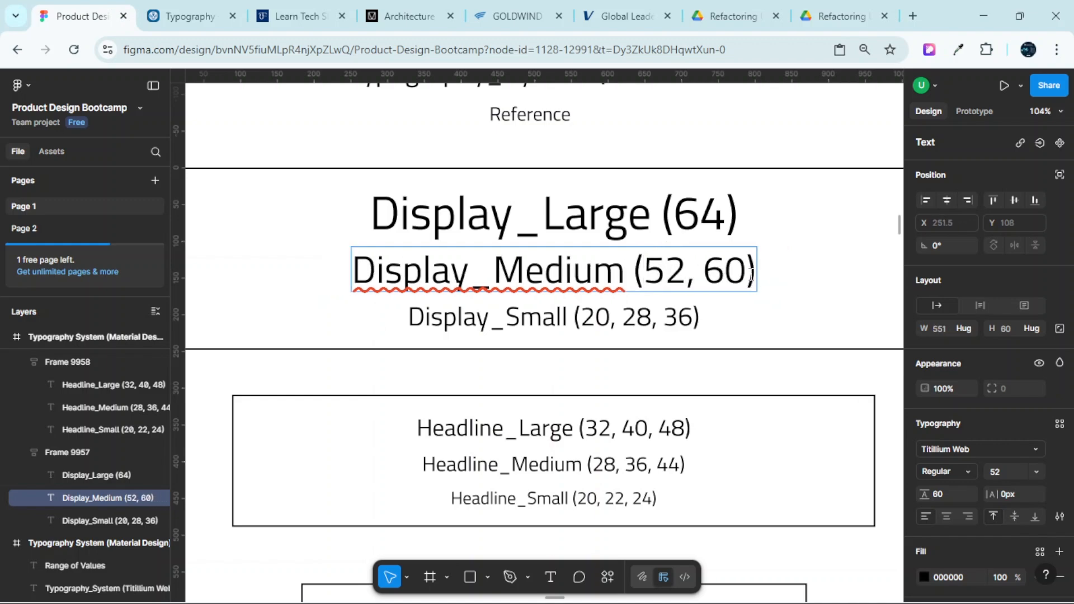
{"action": "key", "text": "BackSpace"}
{"action": "key", "text": "BackSpace"}
{"action": "key", "text": "BackSpace"}
{"action": "key", "text": "BackSpace"}
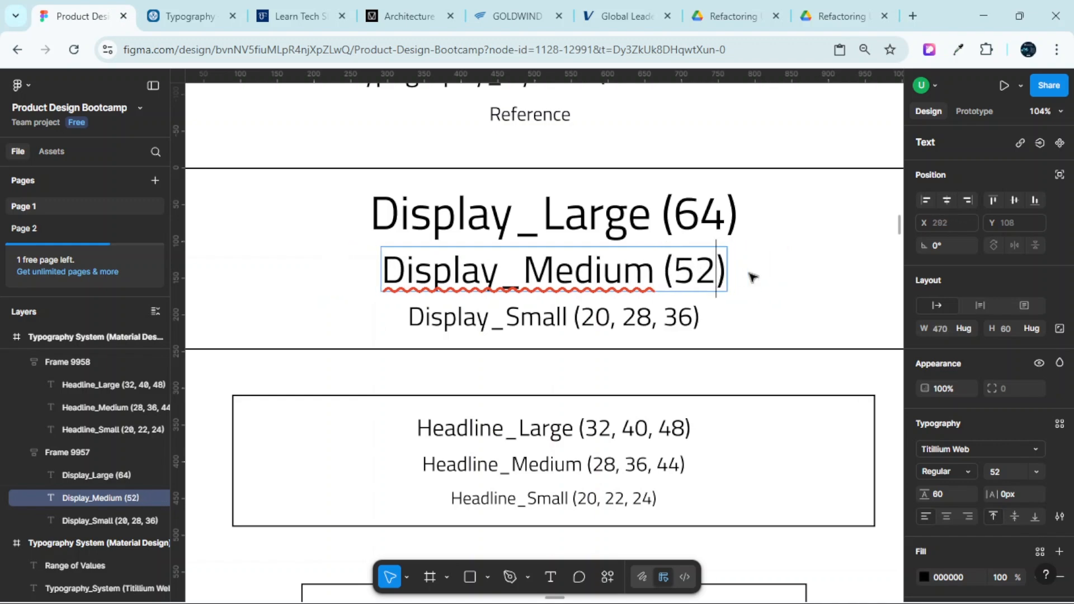
Set the Display_Small text's font size to 28 and its line height to 36 in the Reference frame
{"action": "left_click", "coordinate": [613, 333]}
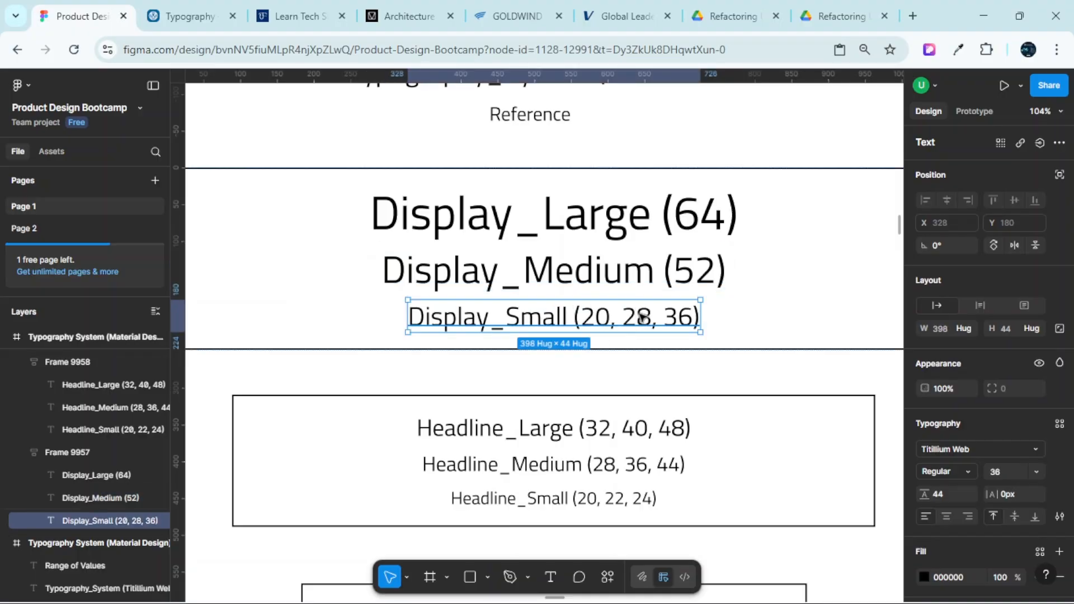
{"action": "left_click", "coordinate": [1010, 473]}
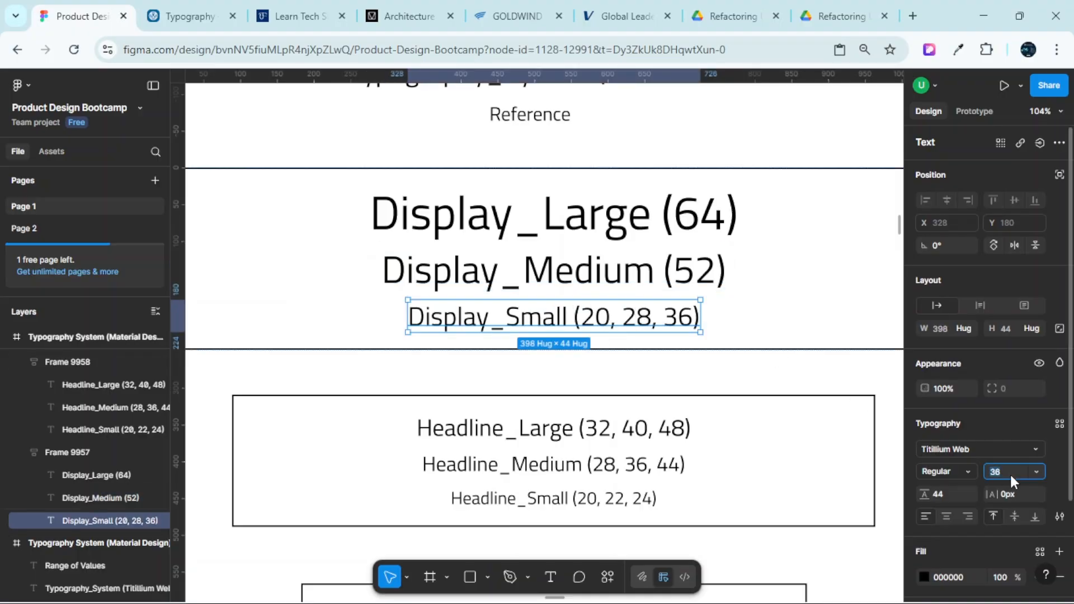
{"action": "key", "text": "Return"}
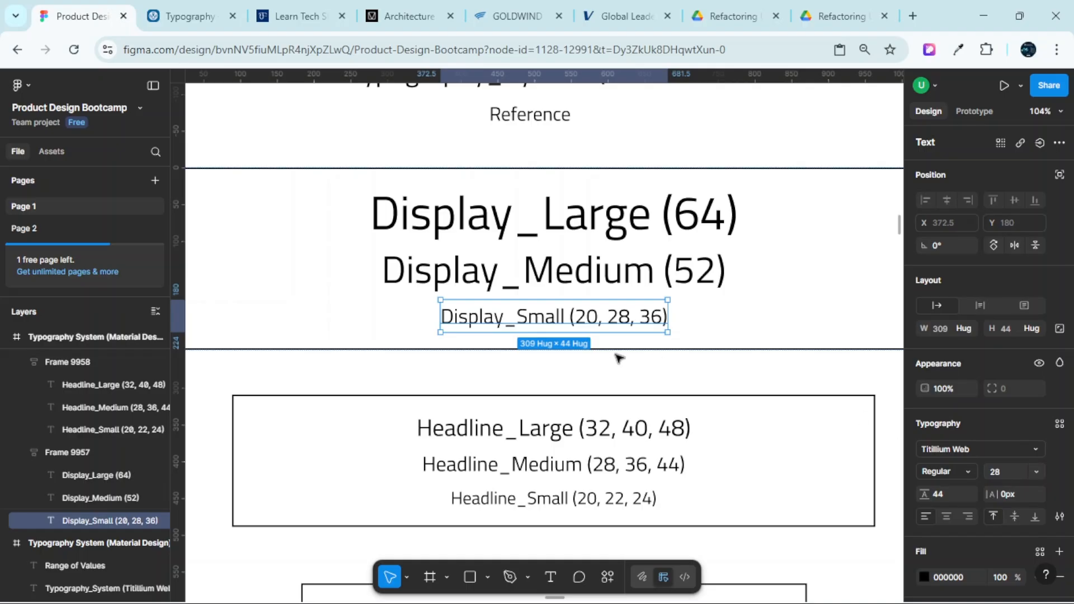
{"action": "scroll", "coordinate": [619, 325], "scroll_direction": "up", "scroll_amount": 3}
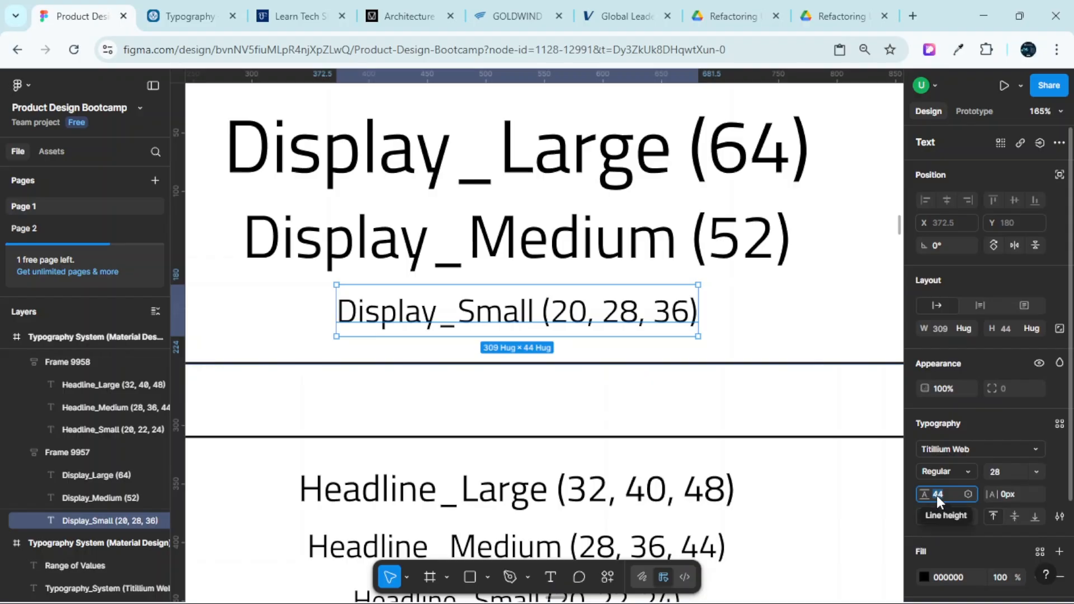
{"action": "type", "text": "36"}
{"action": "key", "text": "Return"}
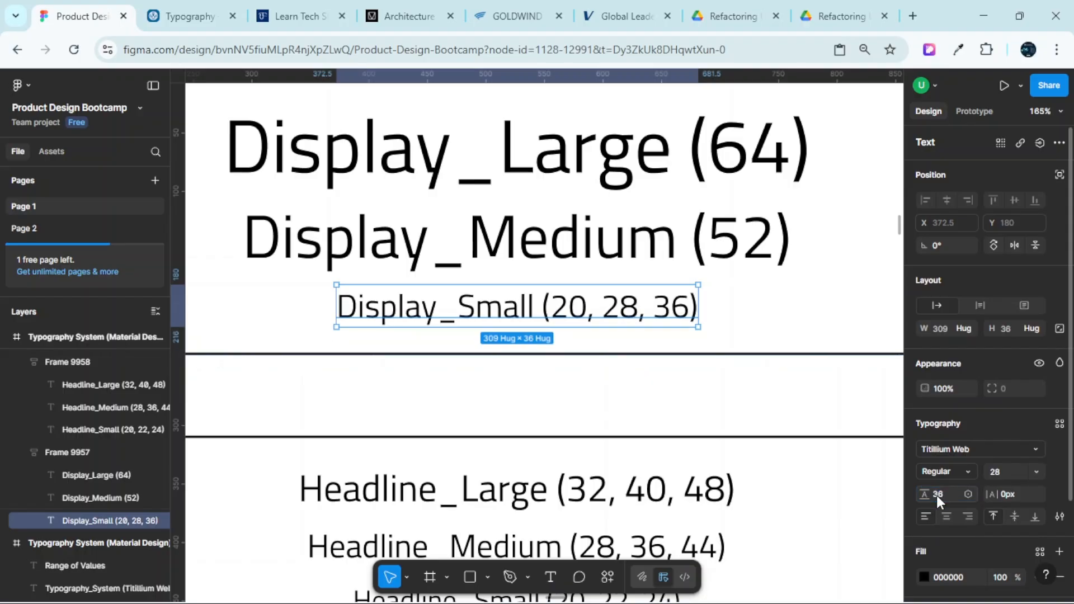
Shorten the Display_Small text in the Reference frame to "Display_Small (28)"
{"action": "scroll", "coordinate": [591, 278], "scroll_direction": "up", "scroll_amount": 2}
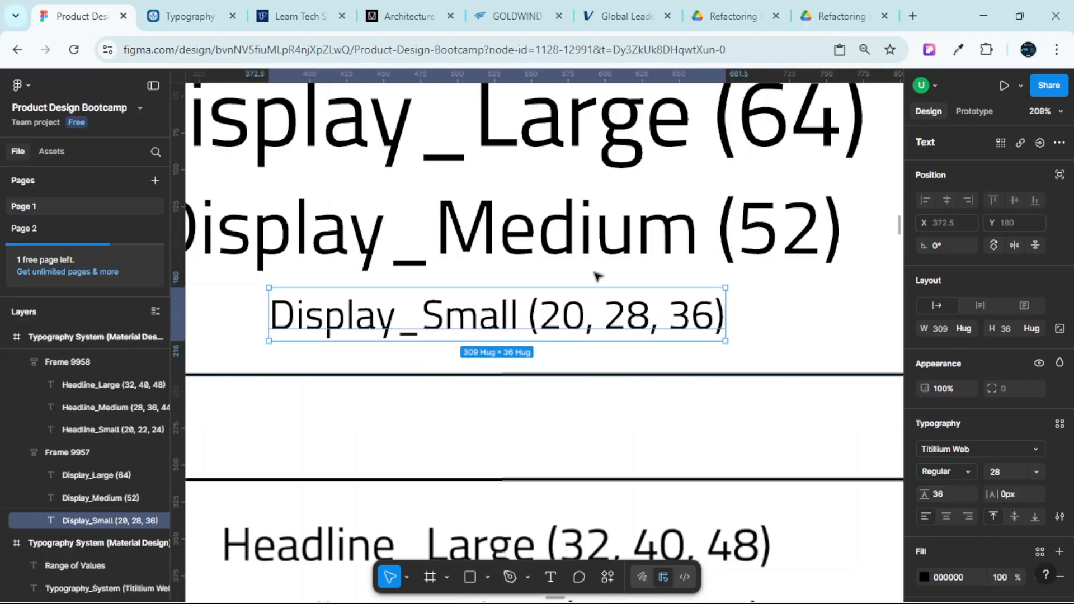
{"action": "scroll", "coordinate": [592, 278], "scroll_direction": "down", "scroll_amount": 4}
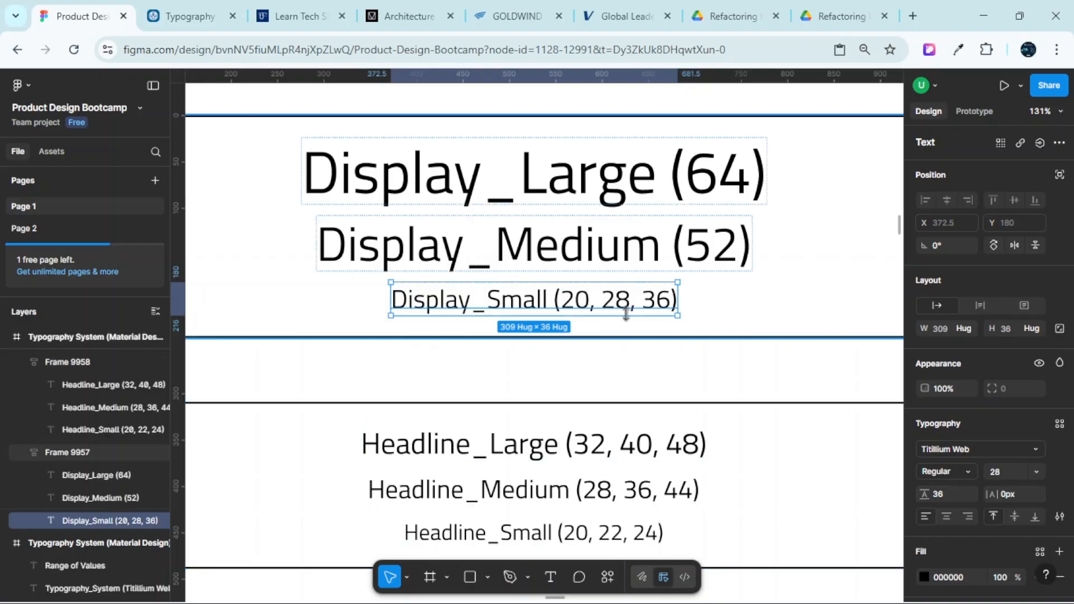
{"action": "scroll", "coordinate": [533, 267], "scroll_direction": "up", "scroll_amount": 5}
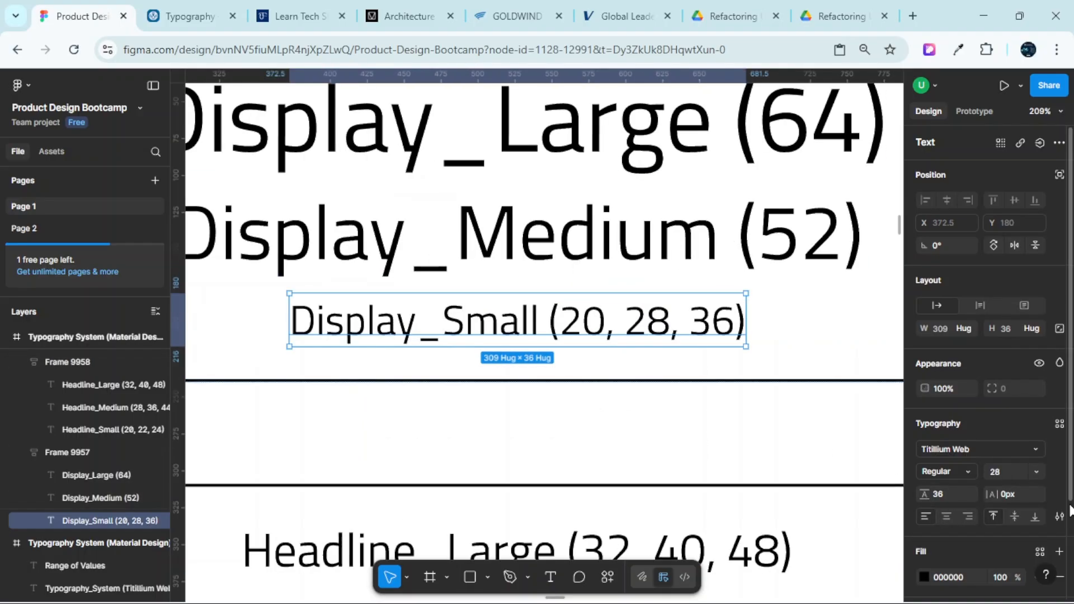
{"action": "scroll", "coordinate": [722, 339], "scroll_direction": "down", "scroll_amount": 3}
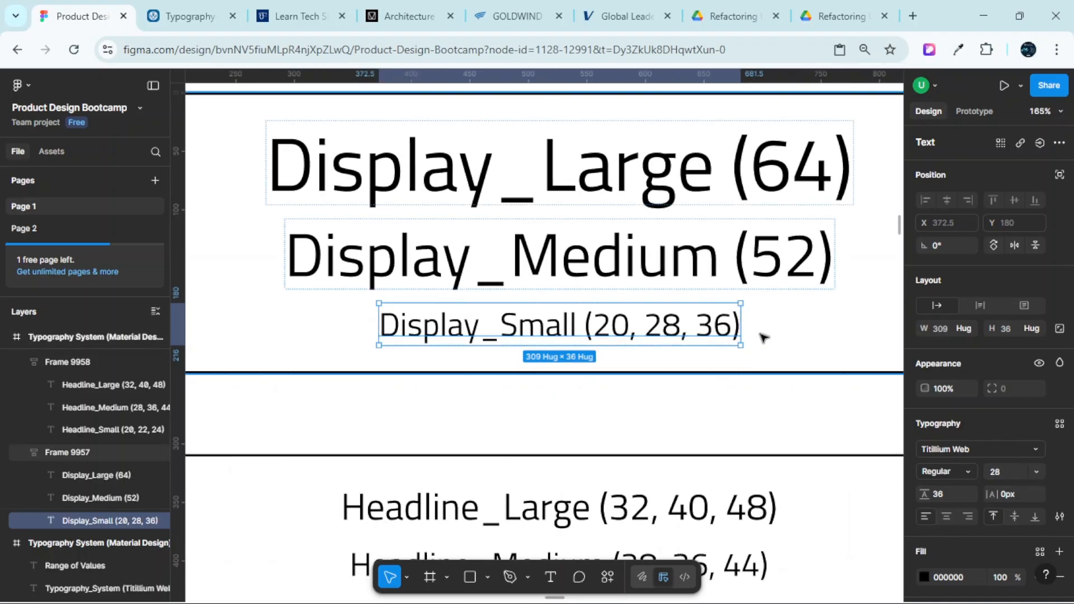
{"action": "double_click", "coordinate": [634, 328]}
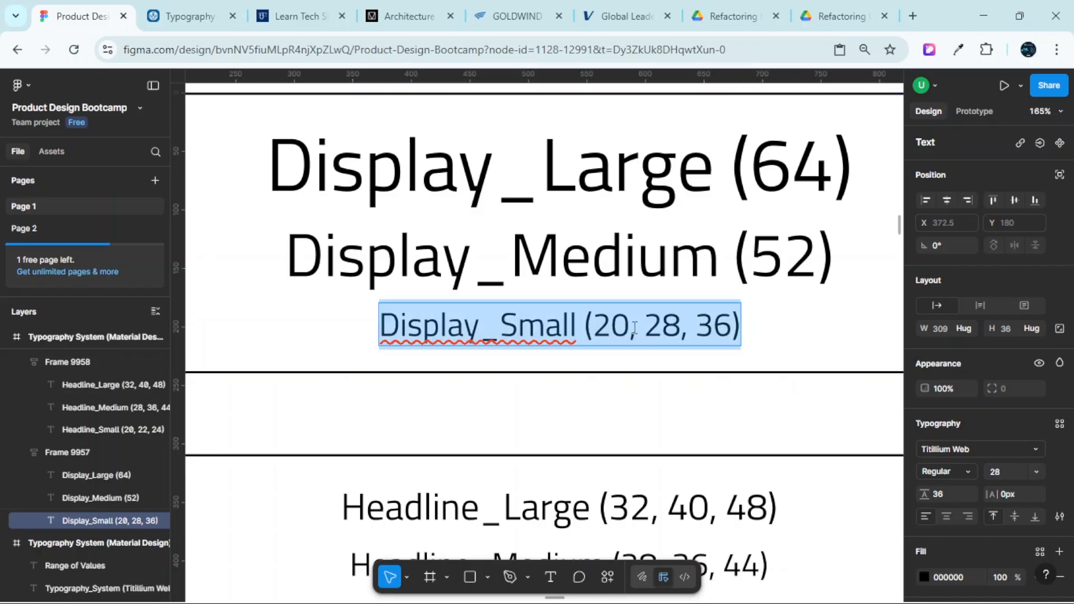
{"action": "left_click", "coordinate": [647, 329]}
{"action": "key", "text": "BackSpace"}
{"action": "key", "text": "BackSpace"}
{"action": "key", "text": "BackSpace"}
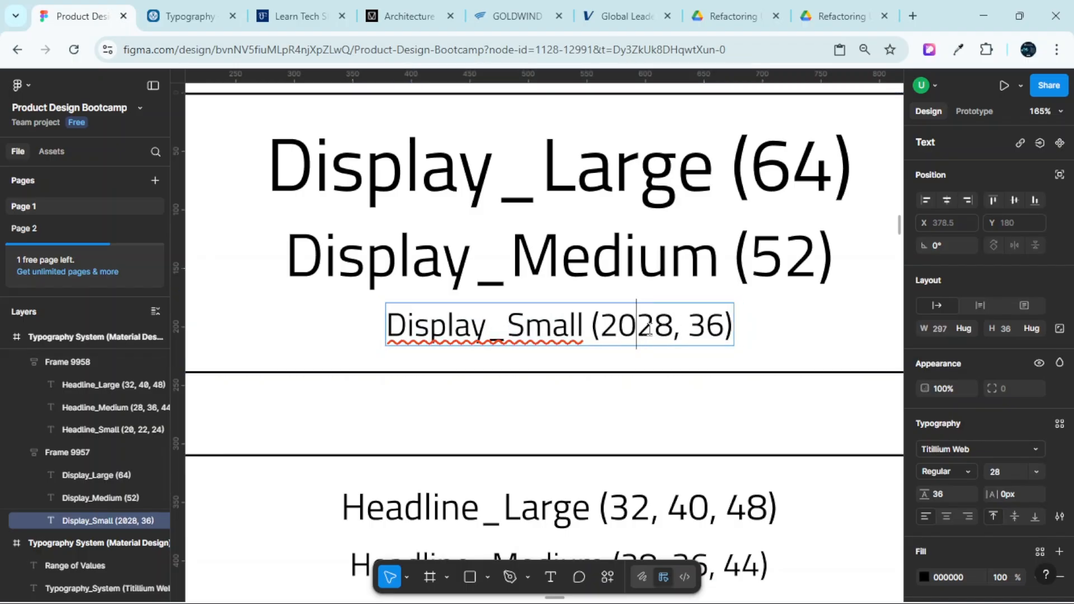
{"action": "key", "text": "BackSpace"}
{"action": "key", "text": "BackSpace"}
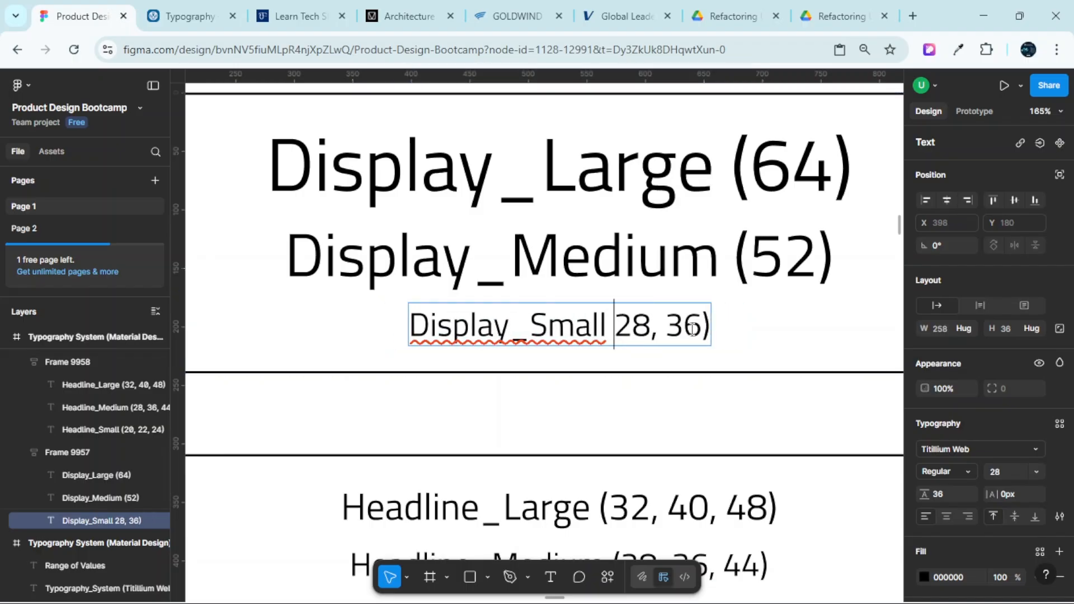
{"action": "type", "text": "("}
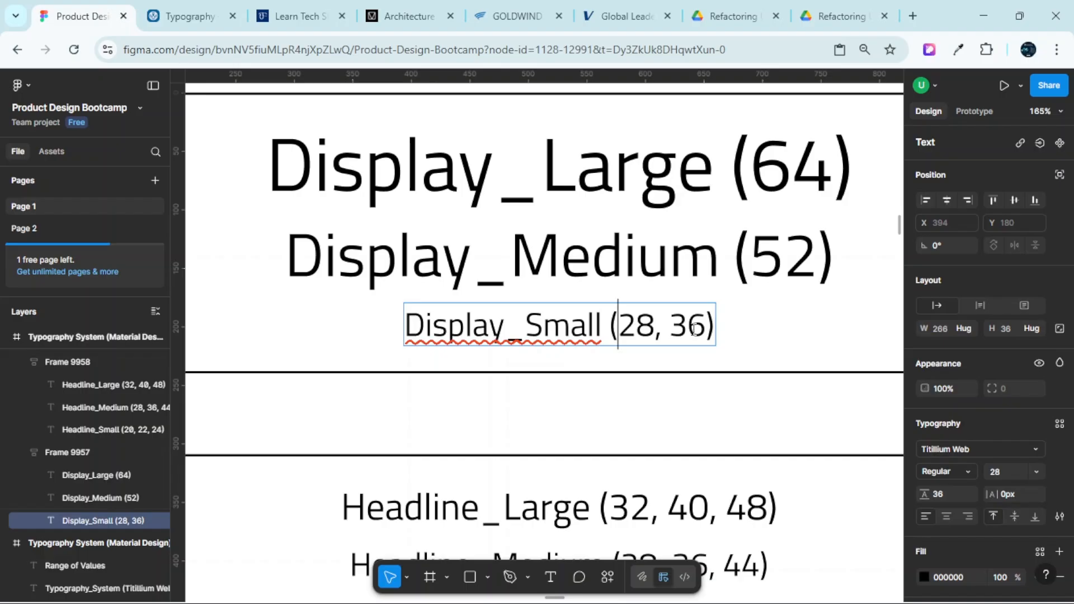
{"action": "left_click", "coordinate": [706, 327]}
{"action": "key", "text": "BackSpace"}
{"action": "key", "text": "BackSpace"}
{"action": "key", "text": "BackSpace"}
{"action": "key", "text": "BackSpace"}
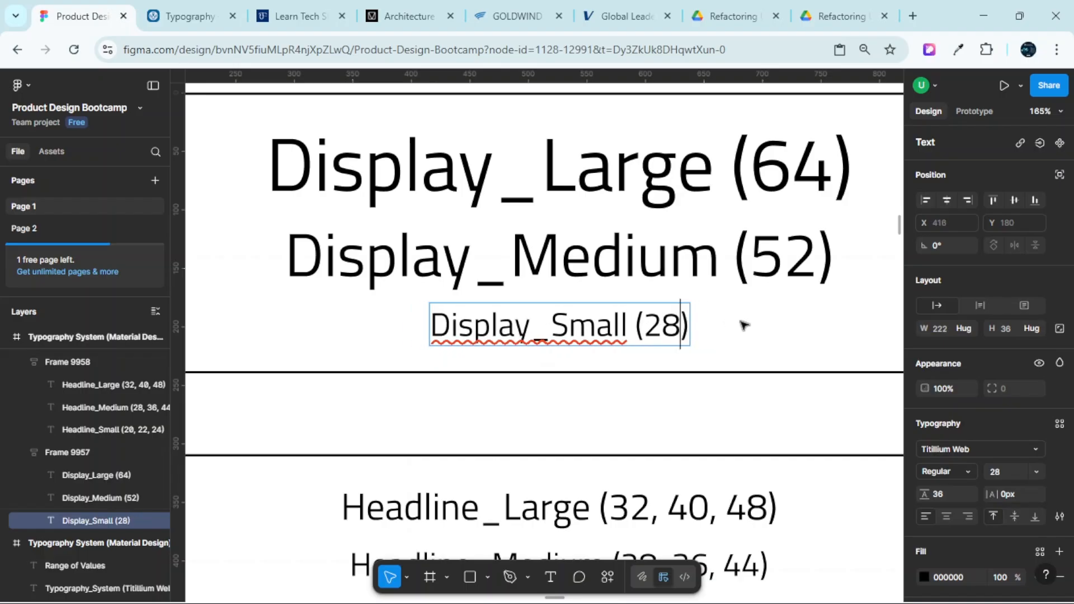
{"action": "key", "text": "Escape"}
{"action": "key", "text": "Escape"}
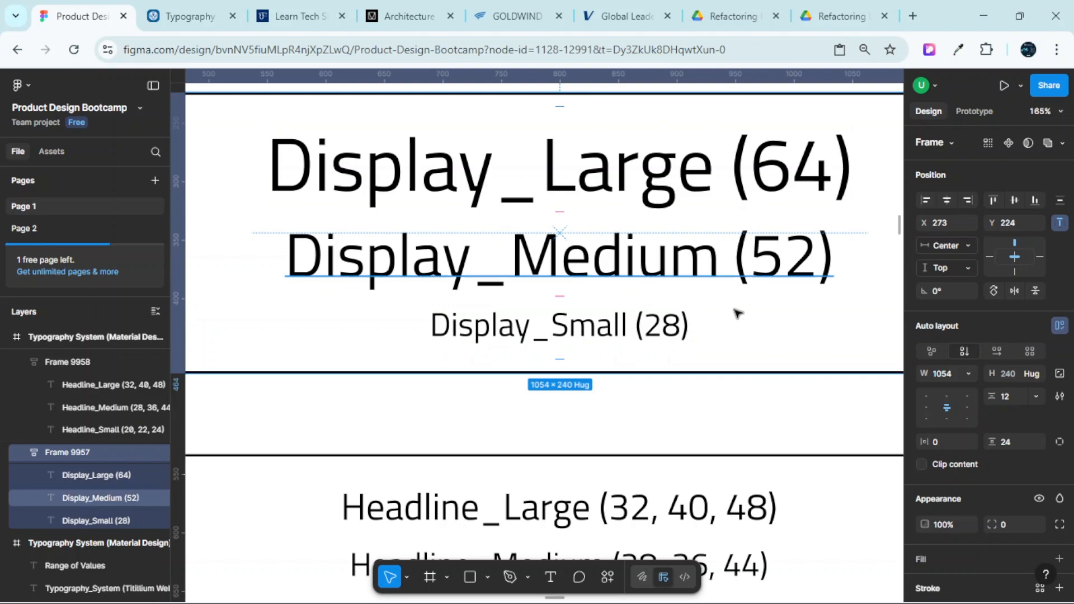
Compare the resized Display texts with the Headline and Title groups below them in the Reference frame
{"action": "scroll", "coordinate": [736, 311], "scroll_direction": "down", "scroll_amount": 5}
{"action": "scroll", "coordinate": [564, 237], "scroll_direction": "right", "scroll_amount": 2}
{"action": "scroll", "coordinate": [560, 238], "scroll_direction": "down", "scroll_amount": 2}
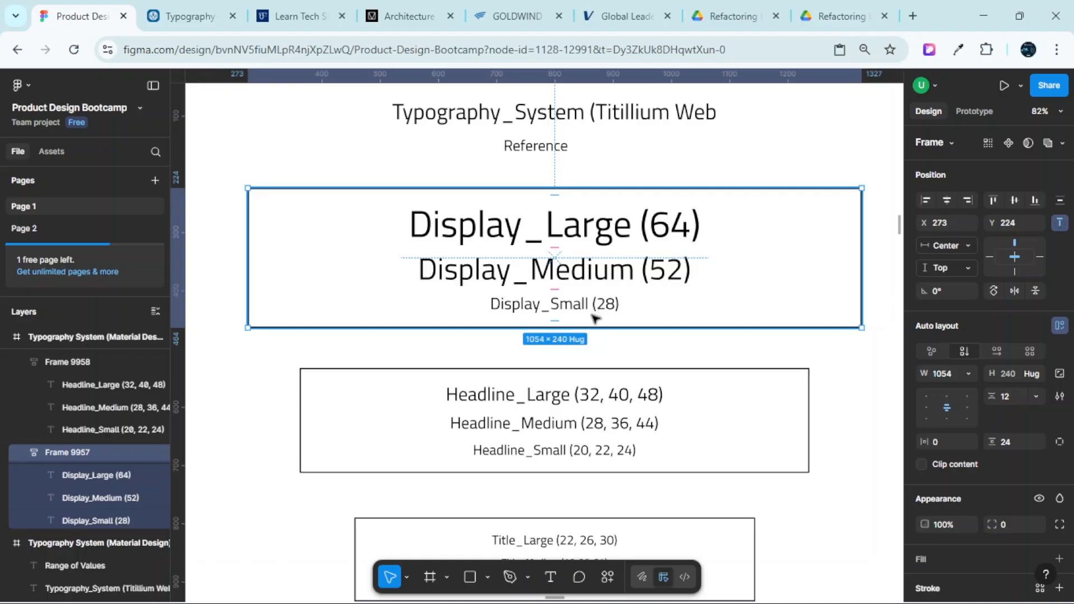
{"action": "scroll", "coordinate": [587, 318], "scroll_direction": "down", "scroll_amount": 5}
{"action": "scroll", "coordinate": [501, 328], "scroll_direction": "up", "scroll_amount": 3}
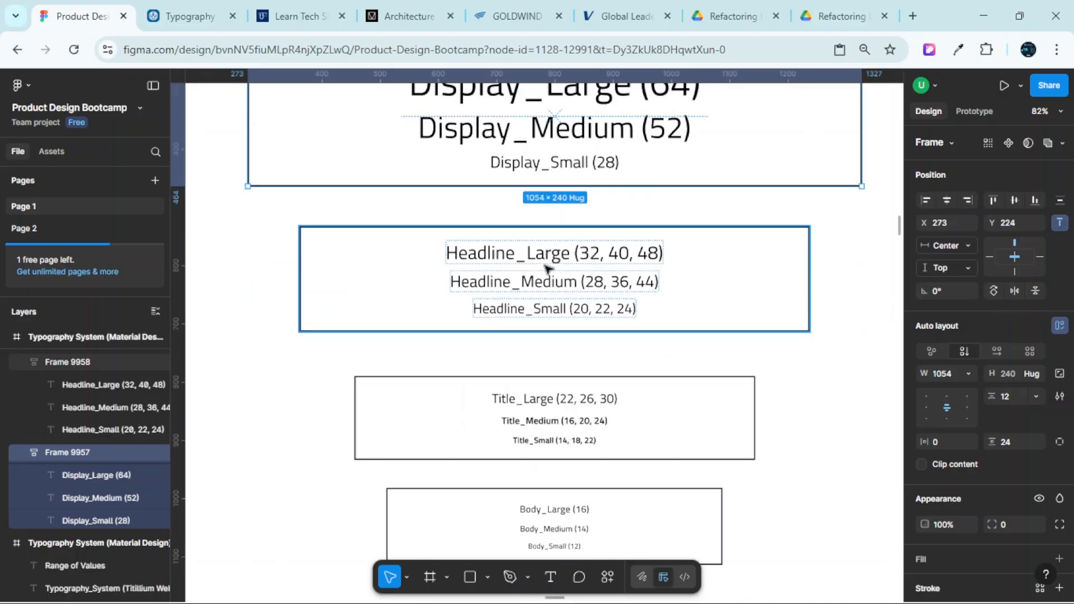
{"action": "scroll", "coordinate": [549, 252], "scroll_direction": "up", "scroll_amount": 3, "text": "ctrl"}
{"action": "scroll", "coordinate": [686, 263], "scroll_direction": "up", "scroll_amount": 4}
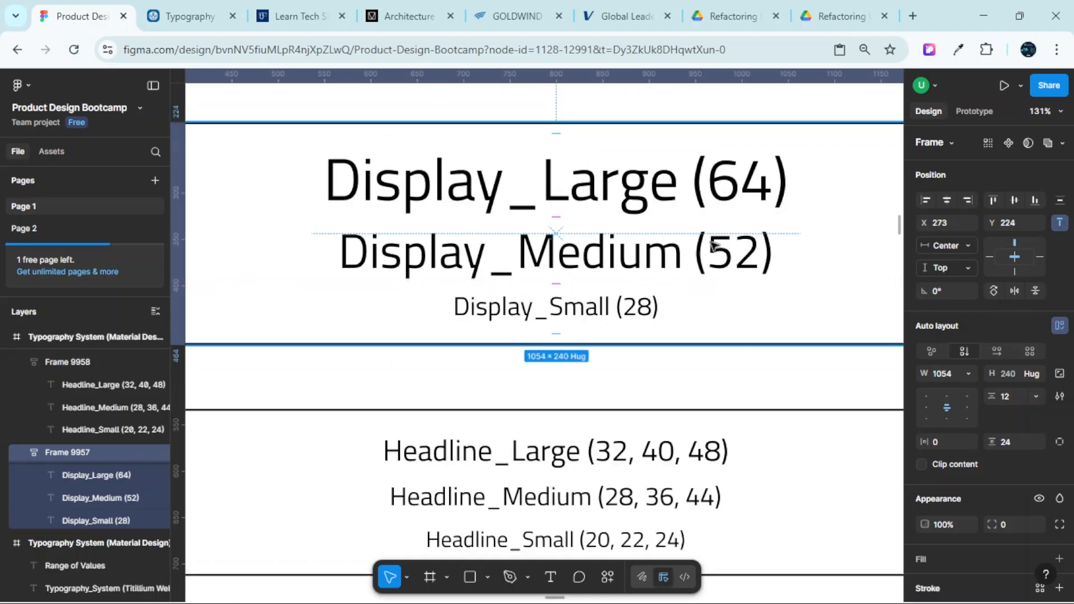
{"action": "scroll", "coordinate": [699, 260], "scroll_direction": "down", "scroll_amount": 3}
{"action": "scroll", "coordinate": [566, 286], "scroll_direction": "down", "scroll_amount": 2, "text": "ctrl"}
{"action": "scroll", "coordinate": [683, 230], "scroll_direction": "up", "scroll_amount": 4, "text": "ctrl"}
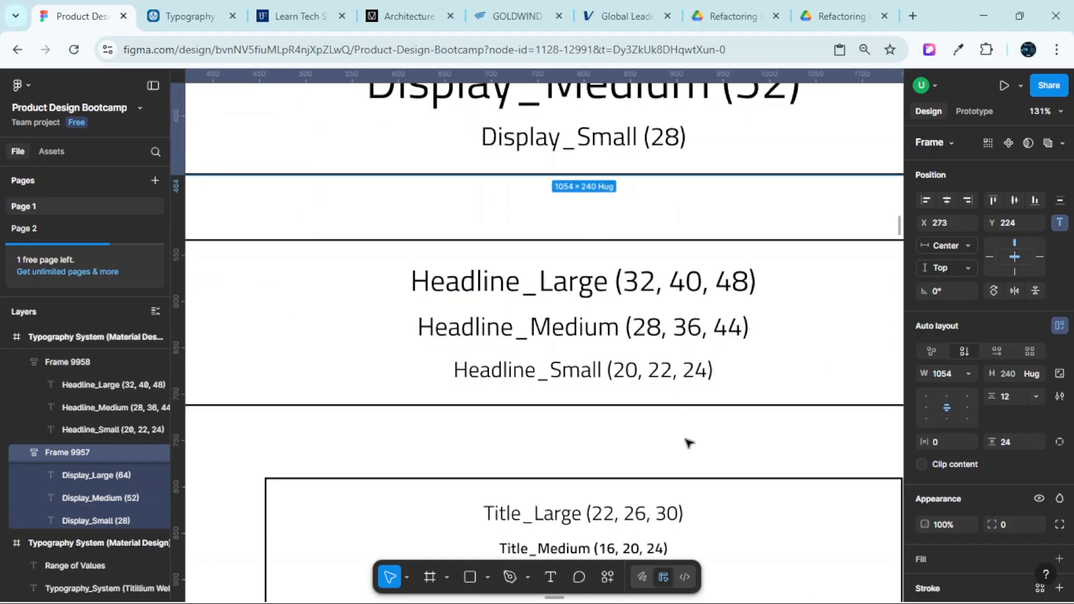
{"action": "scroll", "coordinate": [645, 349], "scroll_direction": "up", "scroll_amount": 3, "text": "ctrl"}
{"action": "scroll", "coordinate": [592, 260], "scroll_direction": "down", "scroll_amount": 3, "text": "ctrl"}
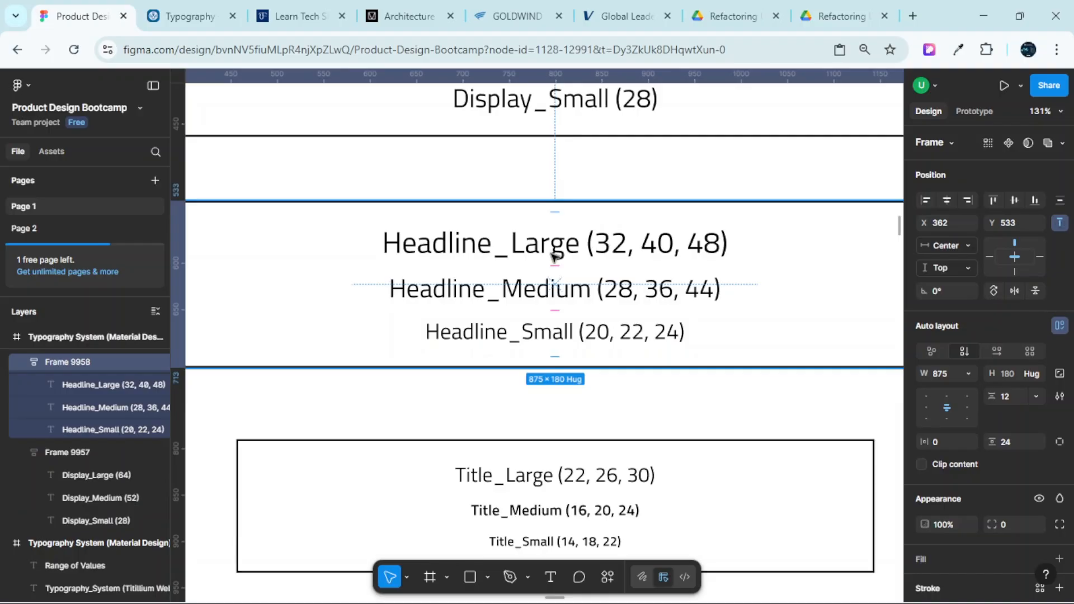
Set the Headline_Large text's font size to 40 and its line height to 48 in the Reference frame
{"action": "left_click", "coordinate": [553, 254]}
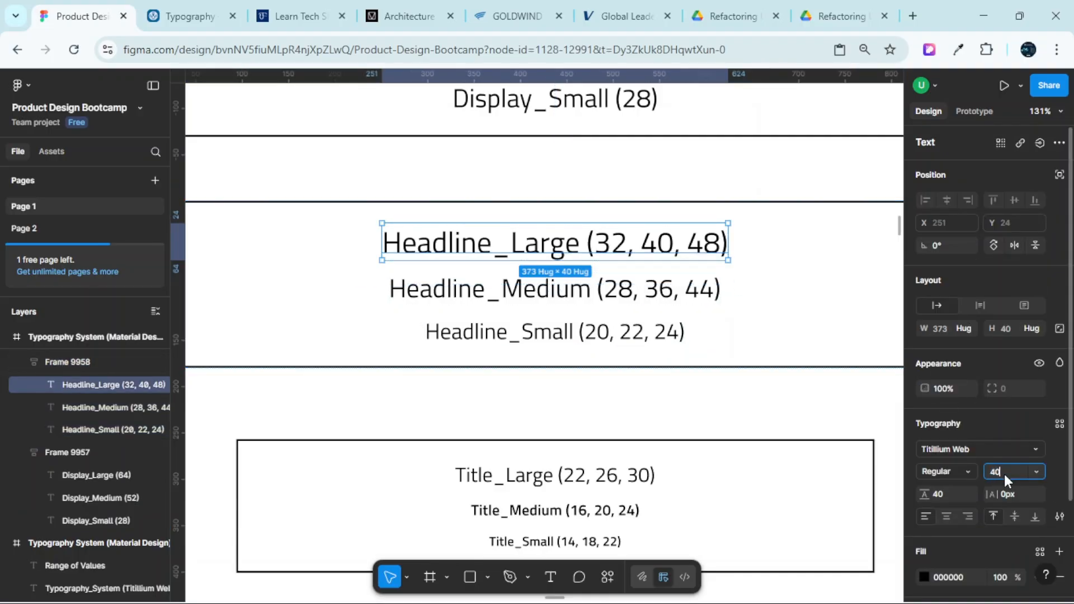
{"action": "key", "text": "Return"}
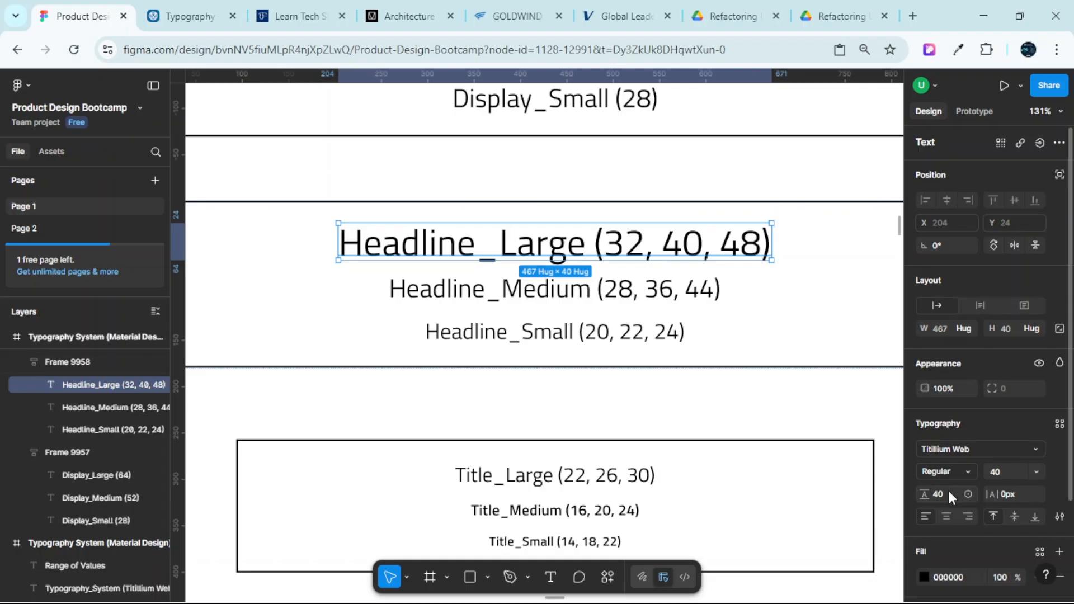
{"action": "type", "text": "48"}
{"action": "key", "text": "Return"}
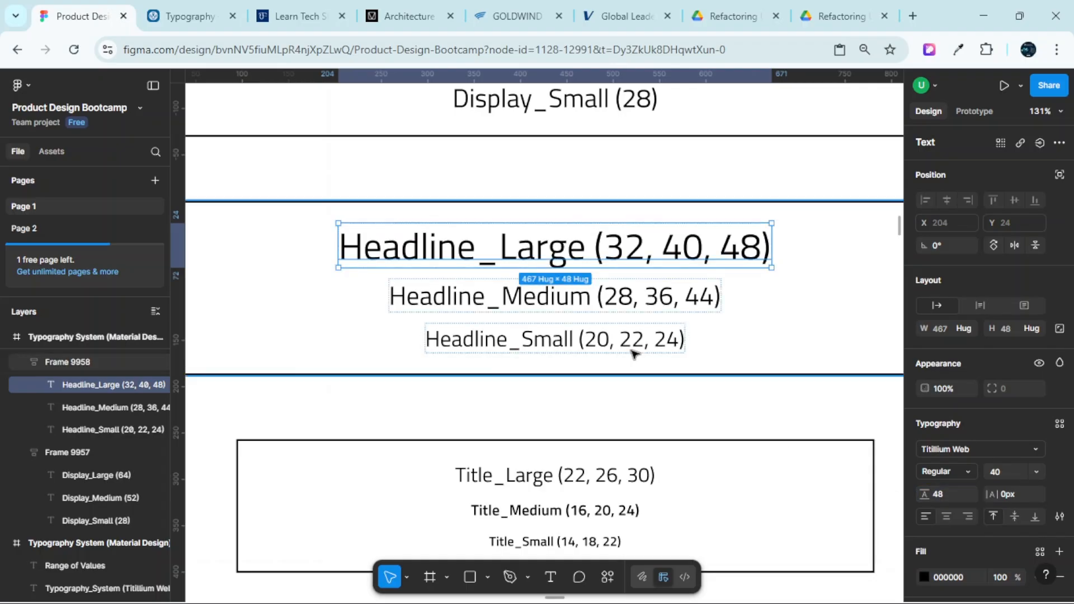
Shorten the Headline_Large text in the Reference frame to "Headline_Large (40)"
{"action": "double_click", "coordinate": [669, 249]}
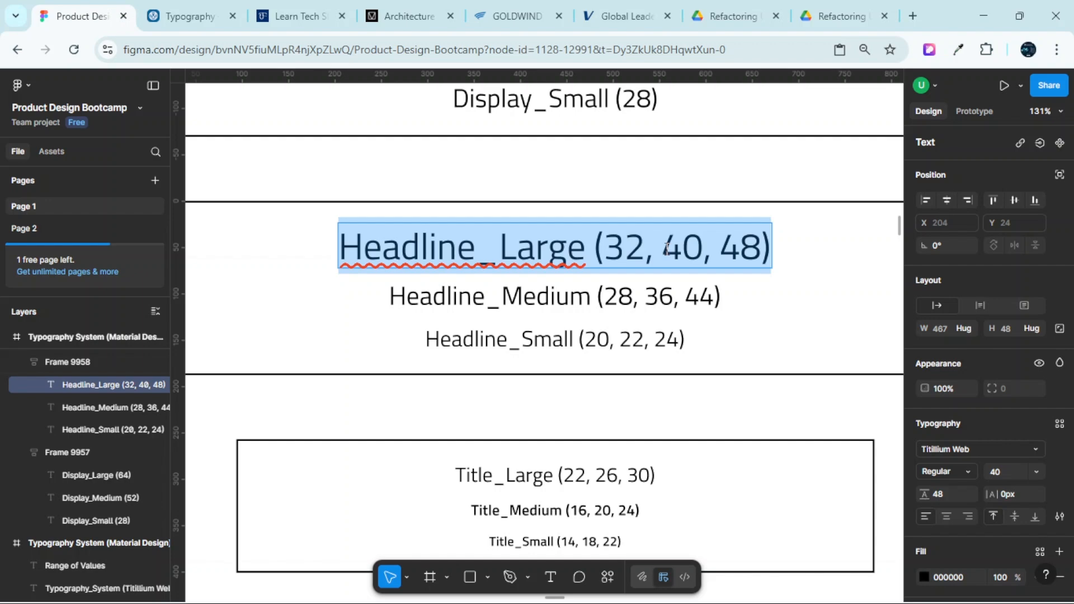
{"action": "left_click", "coordinate": [667, 256]}
{"action": "key", "text": "BackSpace"}
{"action": "key", "text": "BackSpace"}
{"action": "key", "text": "BackSpace"}
{"action": "key", "text": "BackSpace"}
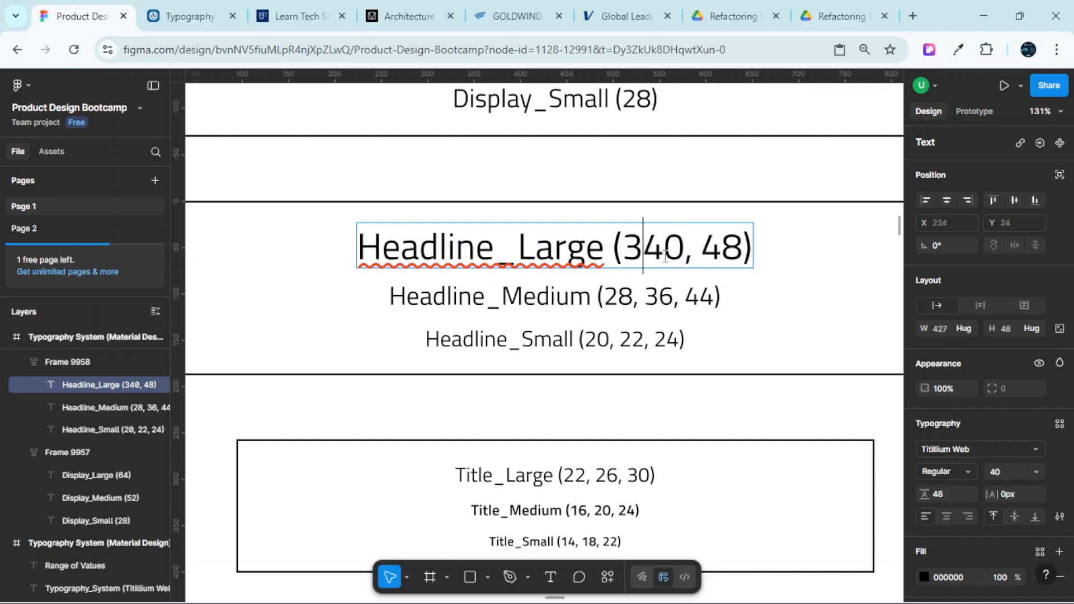
{"action": "left_click", "coordinate": [731, 250]}
{"action": "key", "text": "BackSpace"}
{"action": "key", "text": "BackSpace"}
{"action": "key", "text": "BackSpace"}
{"action": "key", "text": "BackSpace"}
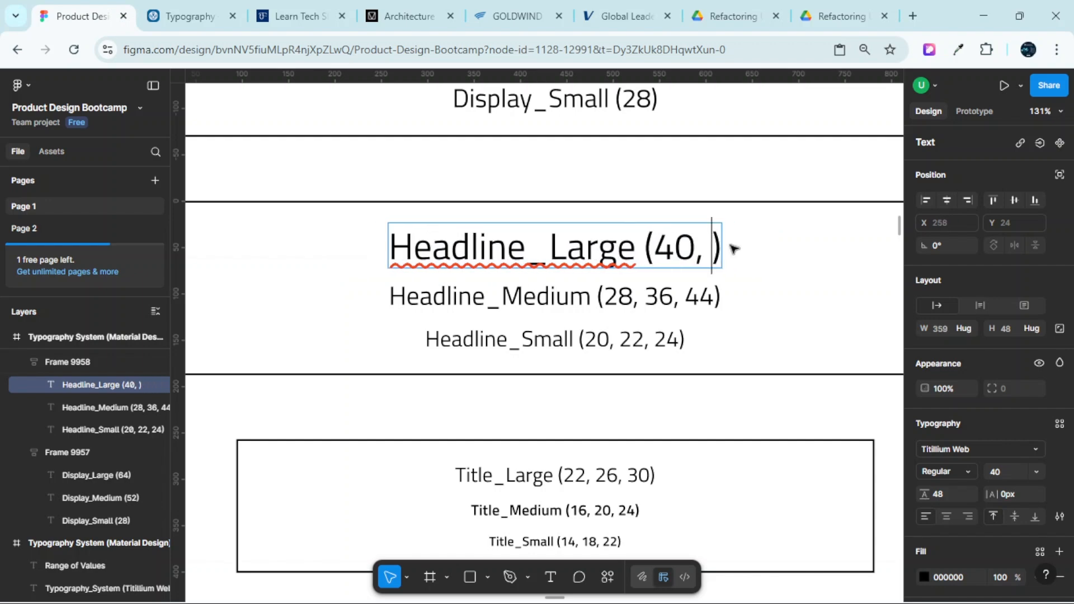
{"action": "key", "text": "Escape"}
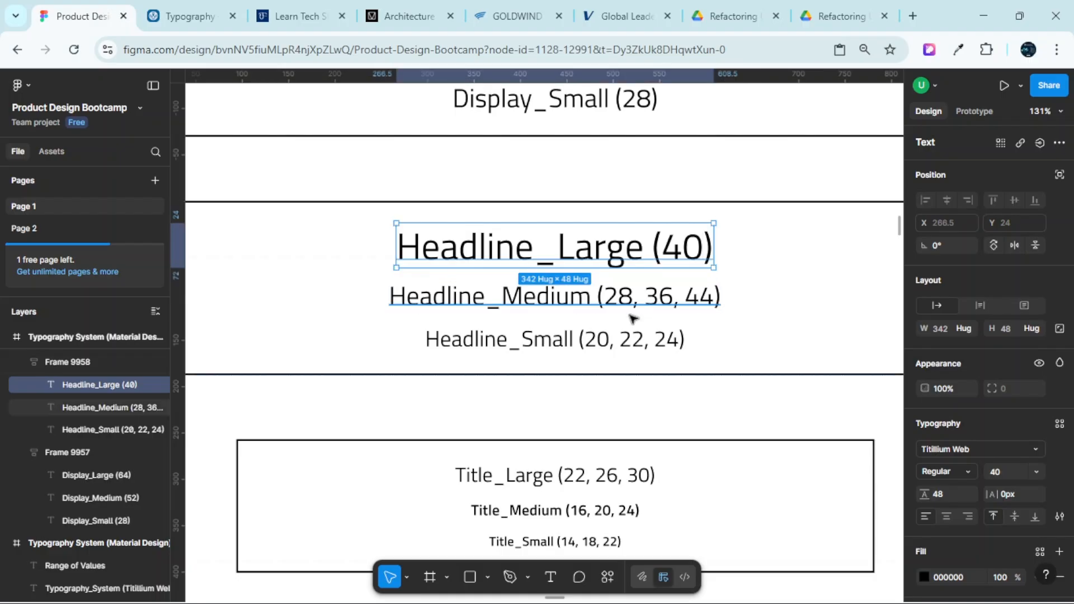
Set the Headline_Medium text's font size to 36 and its line height to 44 in the Reference frame
{"action": "left_click", "coordinate": [572, 310]}
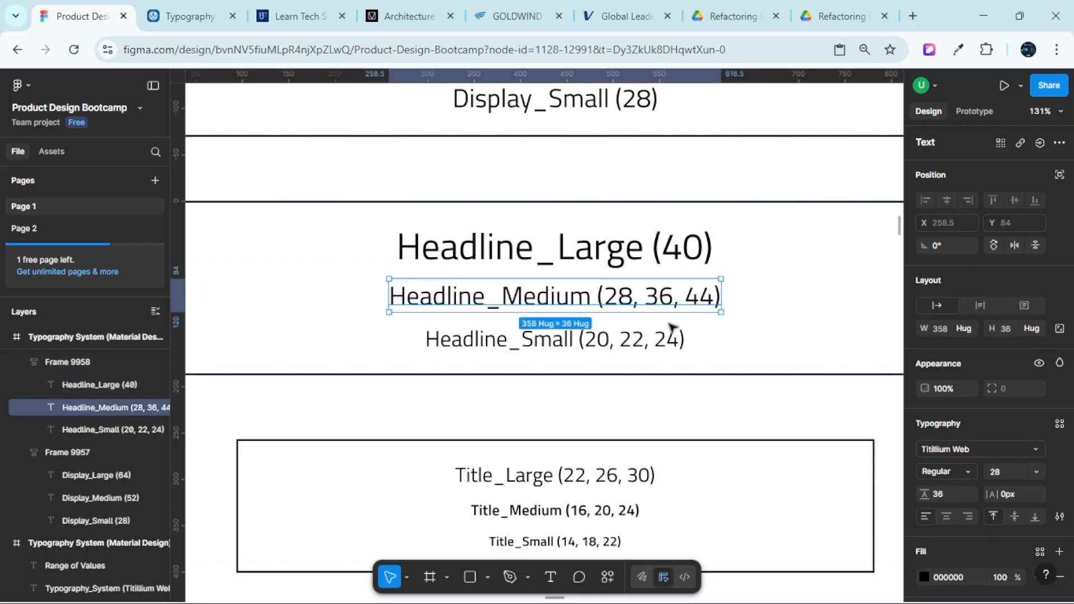
{"action": "left_click", "coordinate": [996, 475]}
{"action": "type", "text": "36"}
{"action": "key", "text": "Return"}
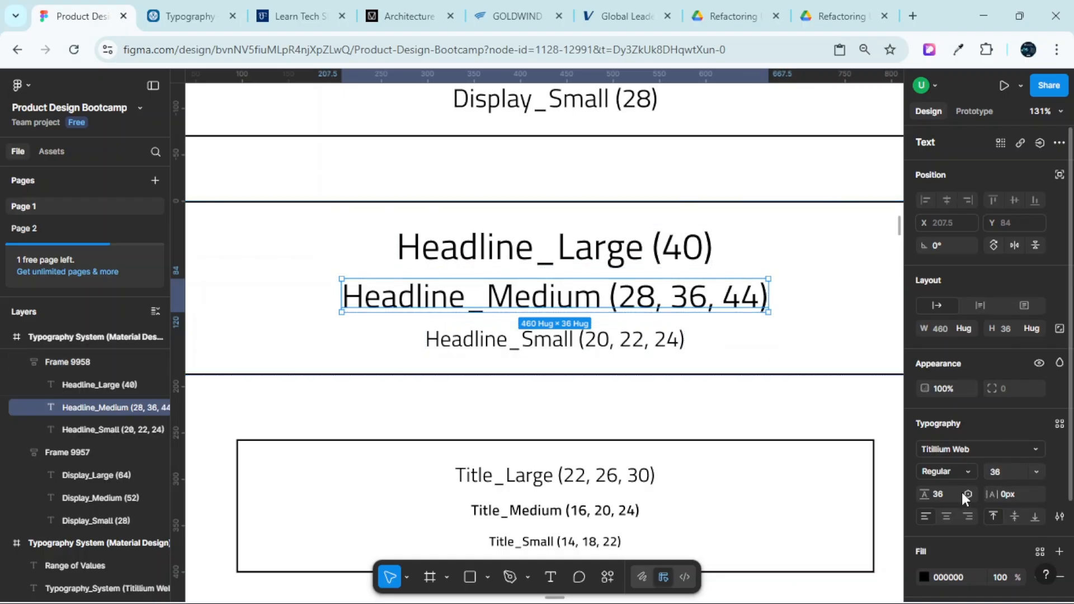
{"action": "left_click", "coordinate": [938, 494]}
{"action": "type", "text": "44"}
{"action": "key", "text": "Return"}
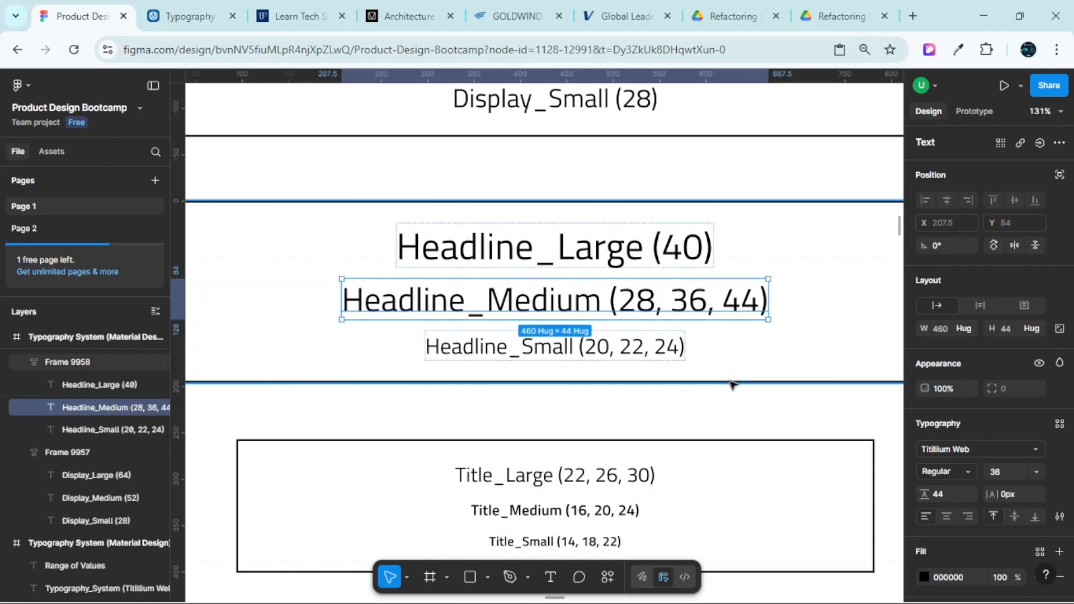
Shorten the Headline_Medium text in the Reference frame to "Headline_Medium (36)"
{"action": "double_click", "coordinate": [659, 299]}
{"action": "left_click", "coordinate": [678, 305]}
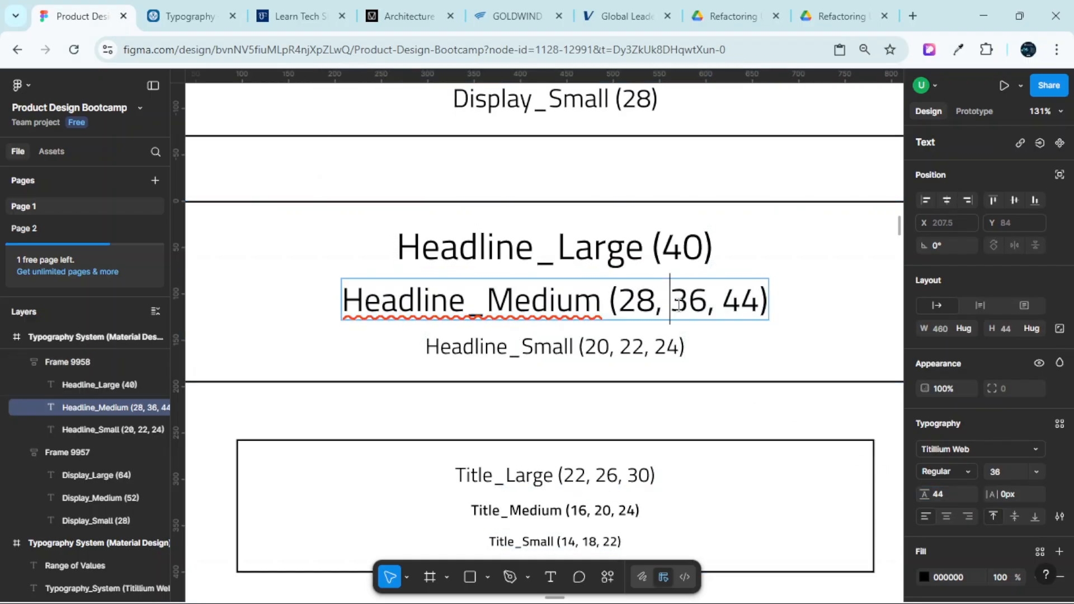
{"action": "key", "text": "BackSpace"}
{"action": "key", "text": "BackSpace"}
{"action": "key", "text": "BackSpace"}
{"action": "key", "text": "BackSpace"}
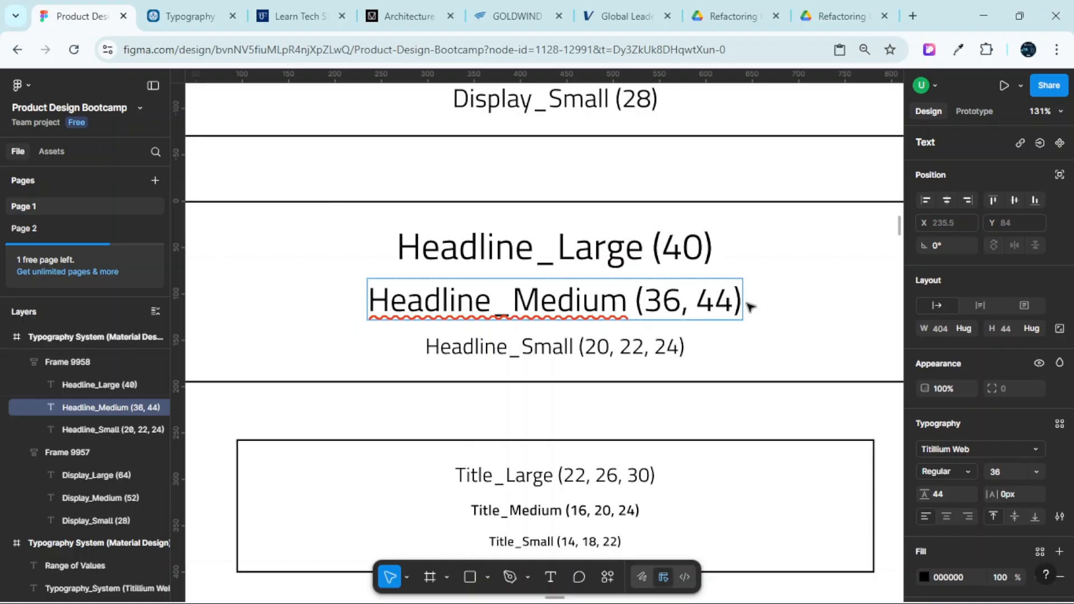
{"action": "left_click", "coordinate": [736, 301]}
{"action": "key", "text": "BackSpace"}
{"action": "key", "text": "BackSpace"}
{"action": "key", "text": "BackSpace"}
{"action": "key", "text": "BackSpace"}
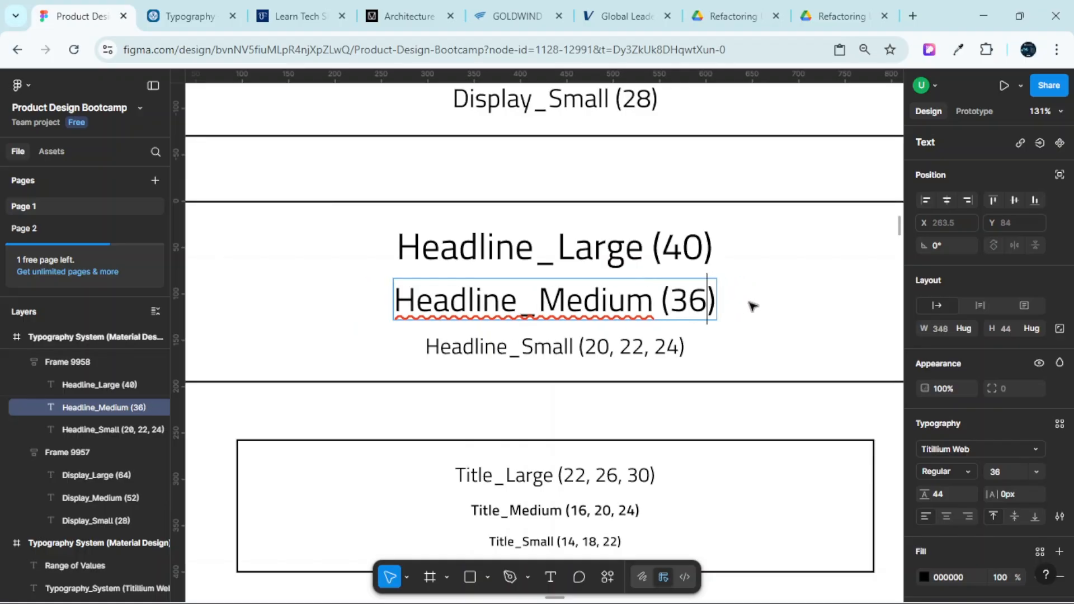
{"action": "key", "text": "Escape"}
Set the Headline_Small text's font size to 22 and its line height to 30 in the Reference frame
{"action": "left_click", "coordinate": [596, 358]}
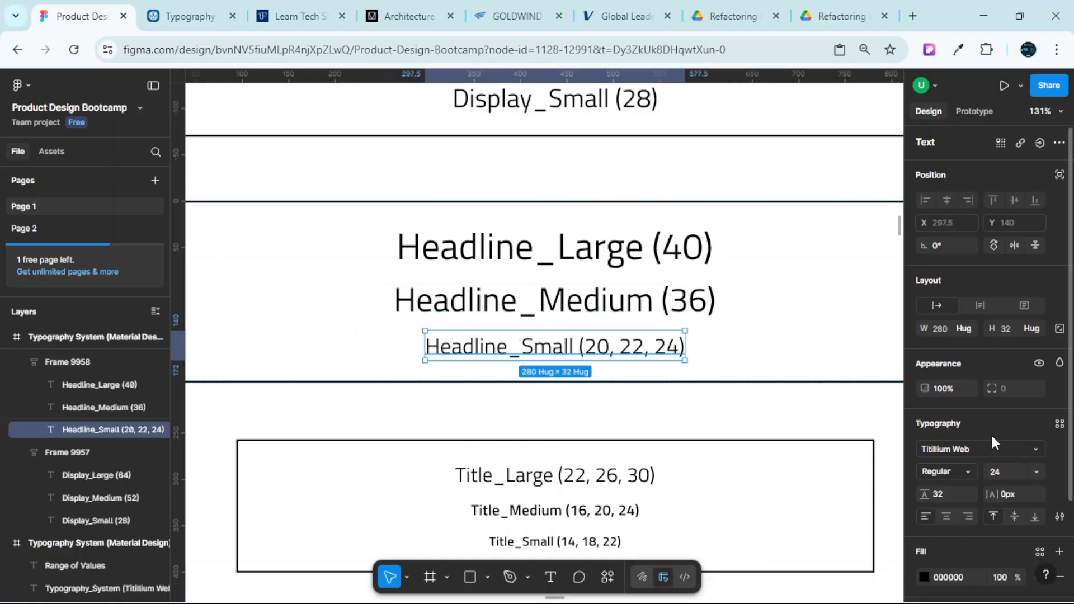
{"action": "scroll", "coordinate": [991, 433], "scroll_direction": "down", "scroll_amount": 2}
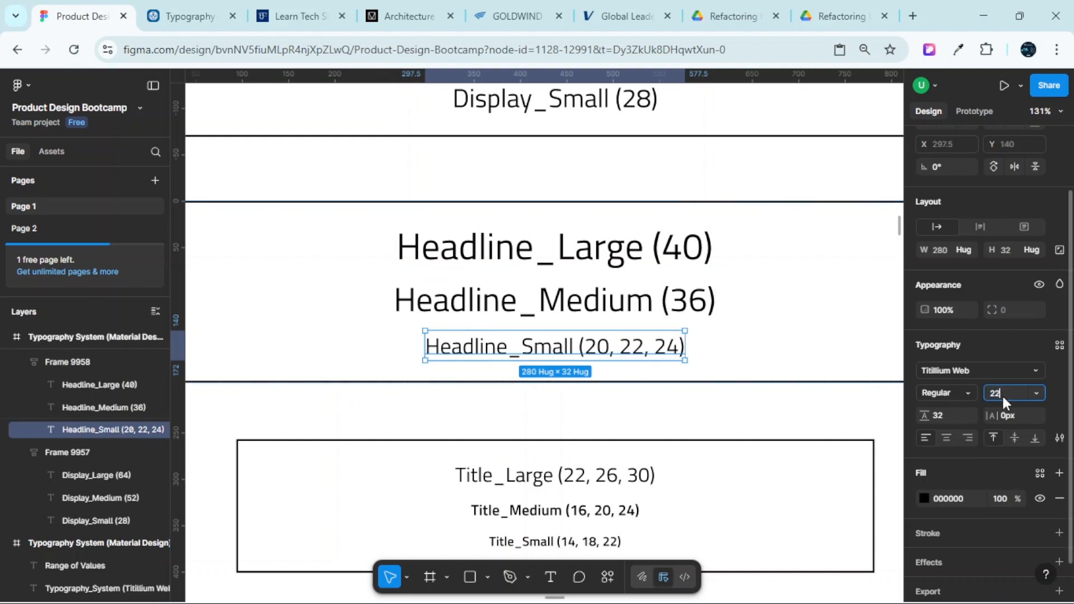
{"action": "key", "text": "Return"}
{"action": "left_click", "coordinate": [942, 416]}
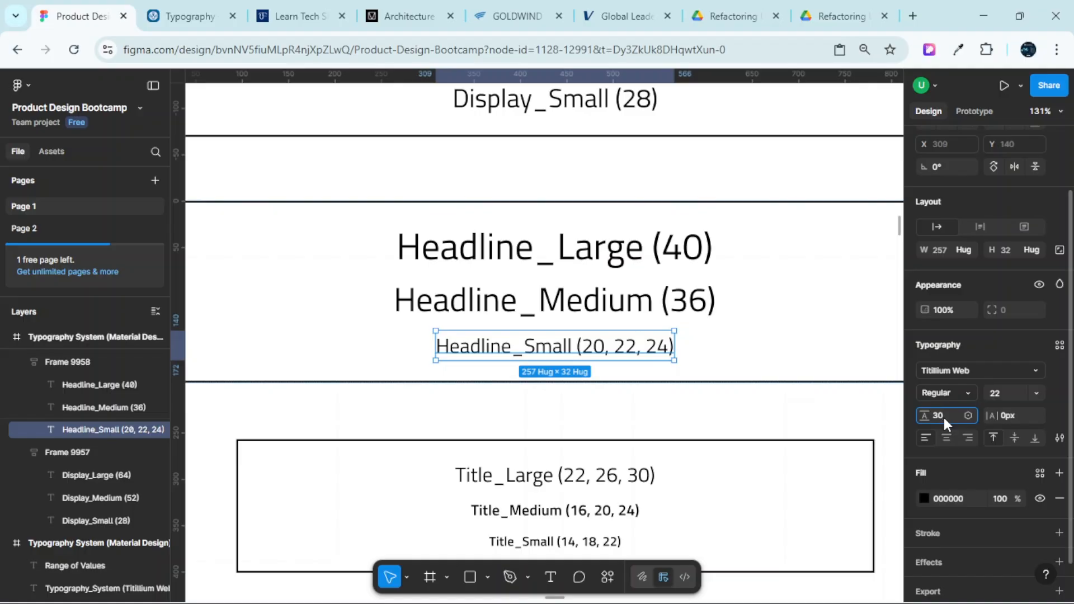
{"action": "key", "text": "Return"}
Shorten the Headline_Small text in the Reference frame to "Headline_Small (22)"
{"action": "scroll", "coordinate": [602, 349], "scroll_direction": "up", "scroll_amount": 3}
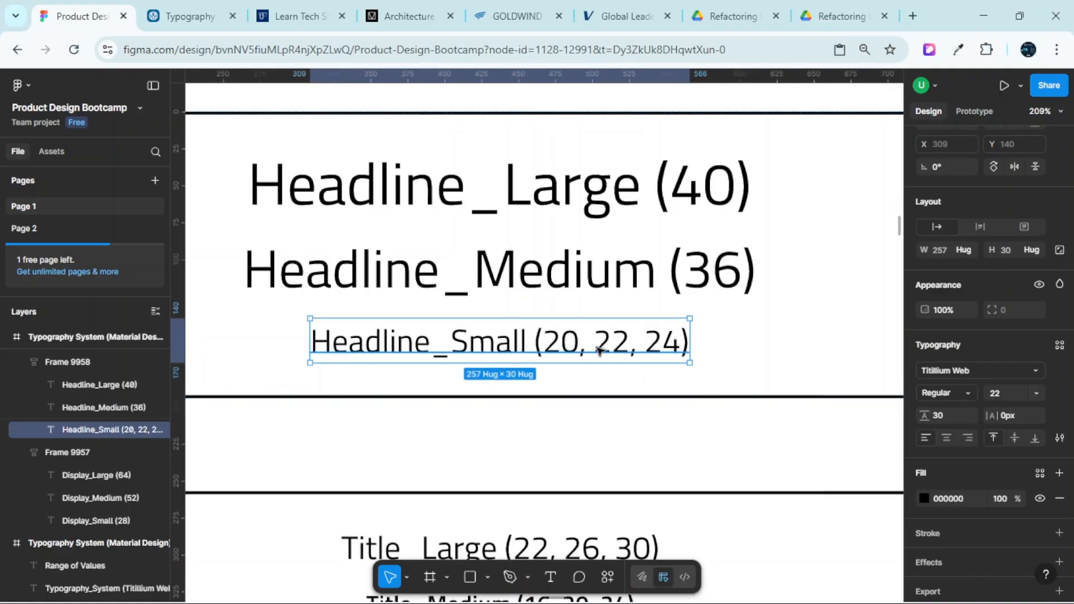
{"action": "double_click", "coordinate": [568, 351]}
{"action": "left_click", "coordinate": [582, 341]}
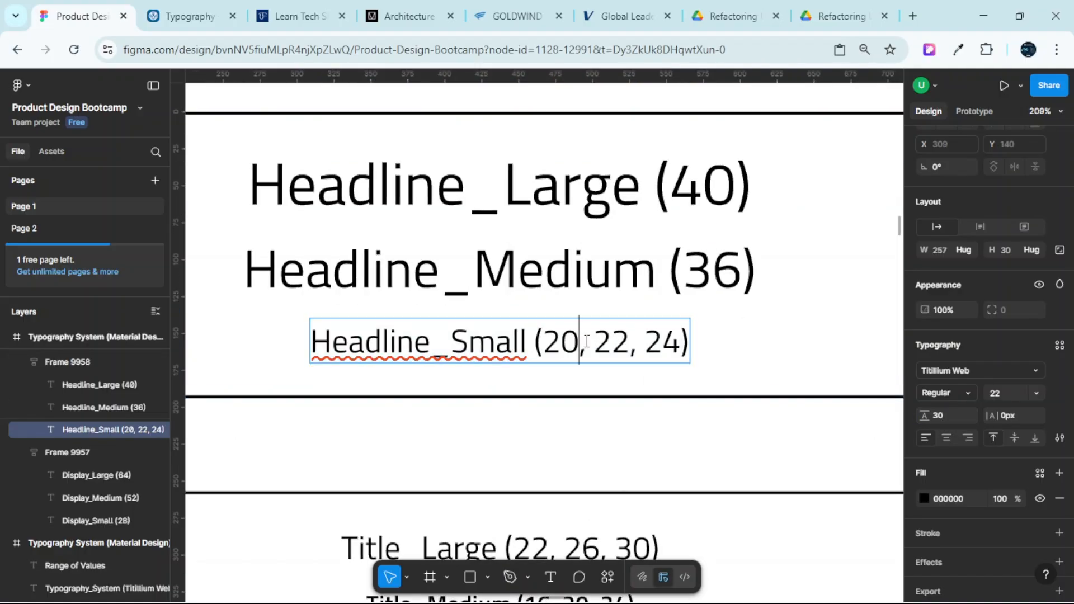
{"action": "left_click", "coordinate": [586, 341]}
{"action": "key", "text": "BackSpace"}
{"action": "key", "text": "BackSpace"}
{"action": "key", "text": "BackSpace"}
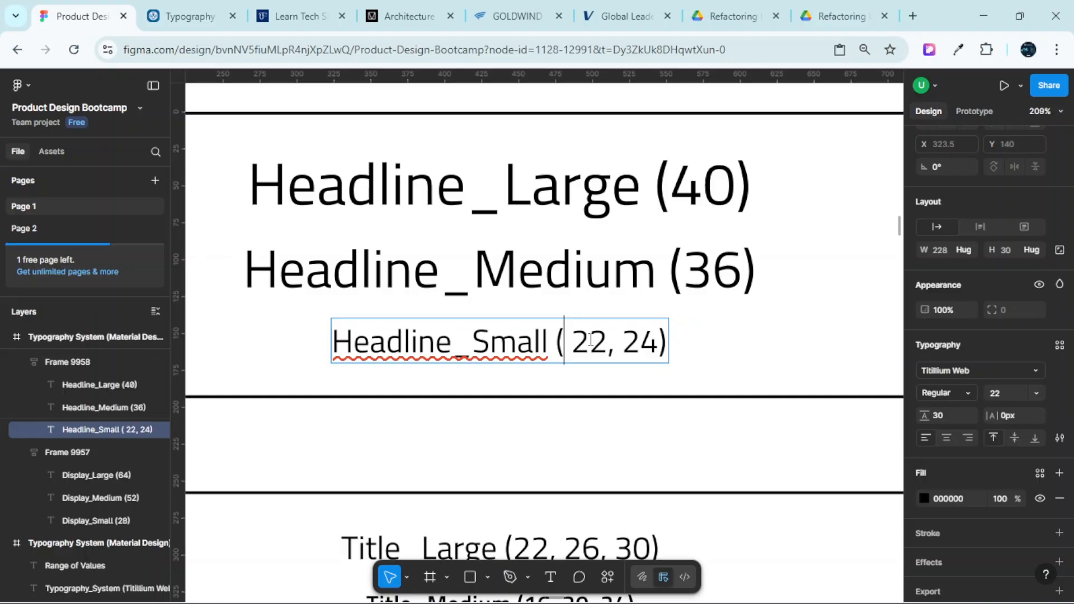
{"action": "left_click", "coordinate": [661, 343]}
{"action": "key", "text": "BackSpace"}
{"action": "key", "text": "BackSpace"}
{"action": "key", "text": "BackSpace"}
{"action": "key", "text": "BackSpace"}
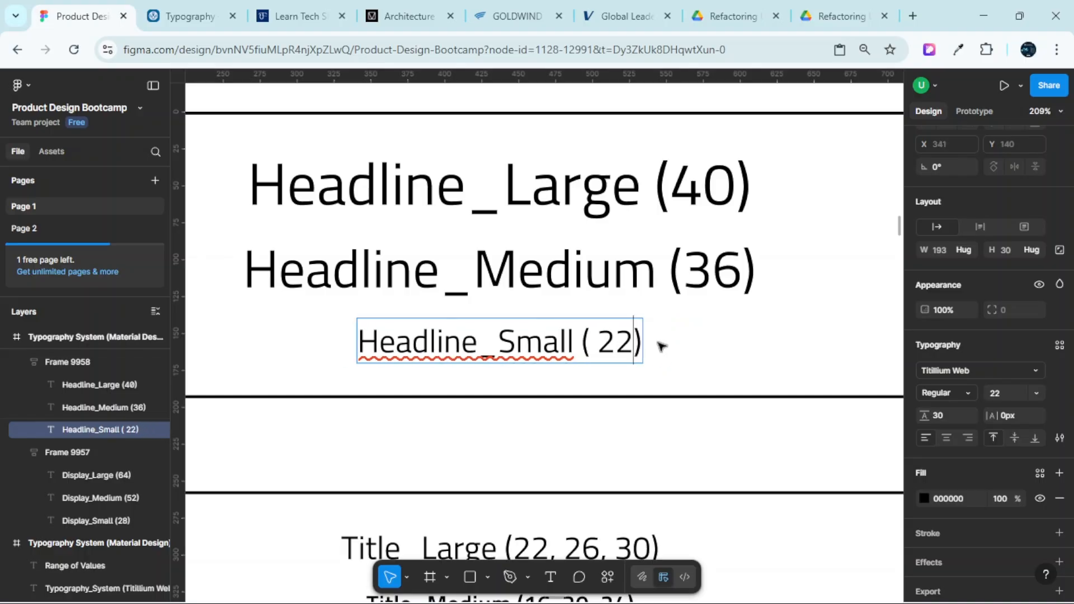
{"action": "left_click", "coordinate": [602, 343]}
{"action": "key", "text": "BackSpace"}
{"action": "key", "text": "Escape"}
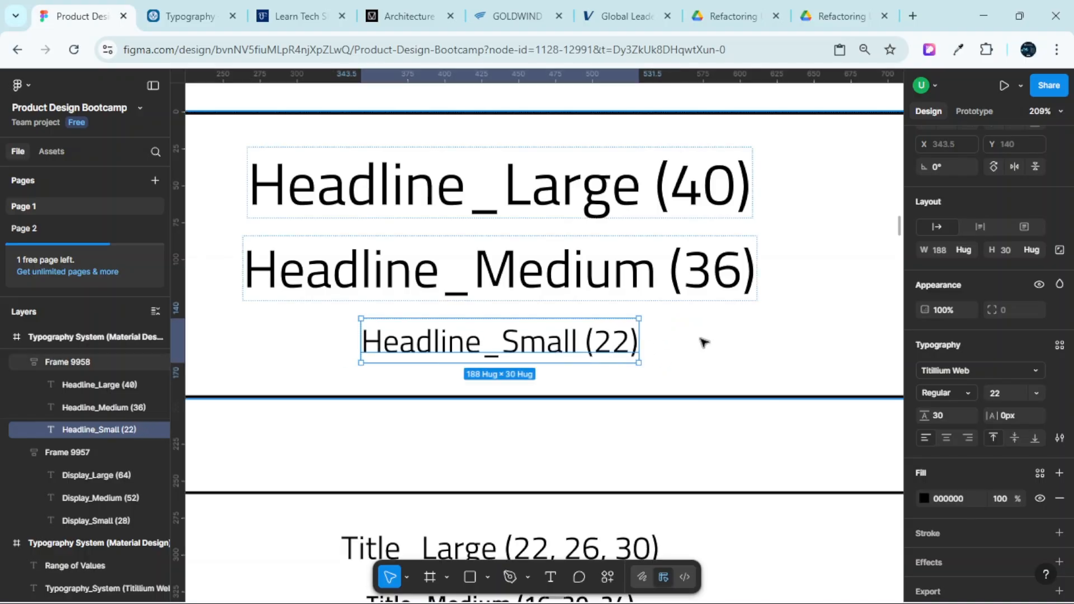
{"action": "scroll", "coordinate": [703, 343], "scroll_direction": "down", "scroll_amount": 3}
{"action": "left_click", "coordinate": [691, 385]}
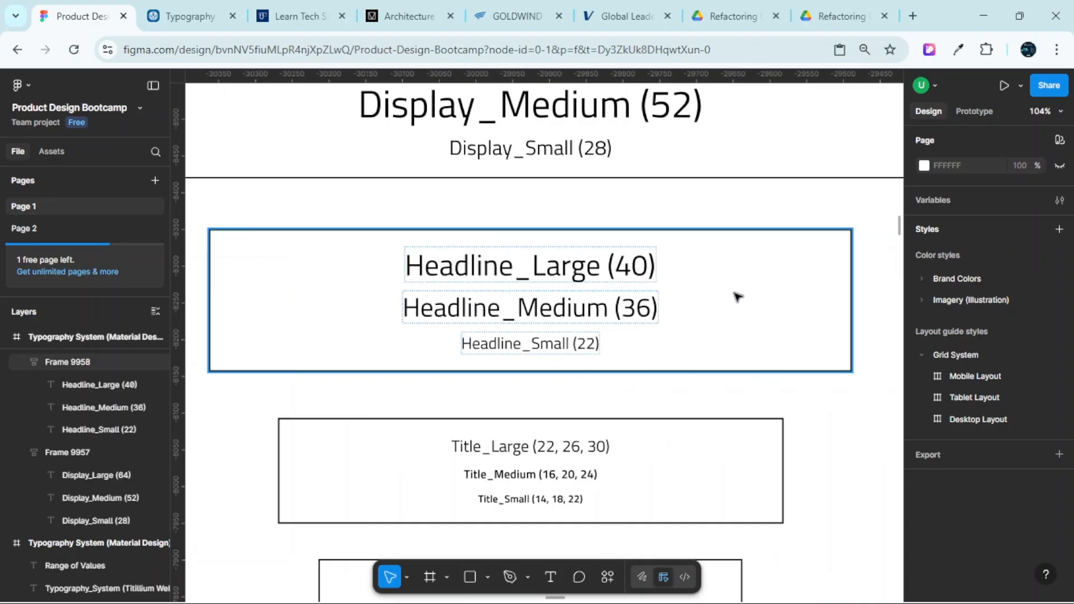
Set the Title_Large text's font size to 26 and its line height to 34 in the Reference frame
{"action": "scroll", "coordinate": [616, 282], "scroll_direction": "up", "scroll_amount": 4}
{"action": "scroll", "coordinate": [642, 320], "scroll_direction": "down", "scroll_amount": 3}
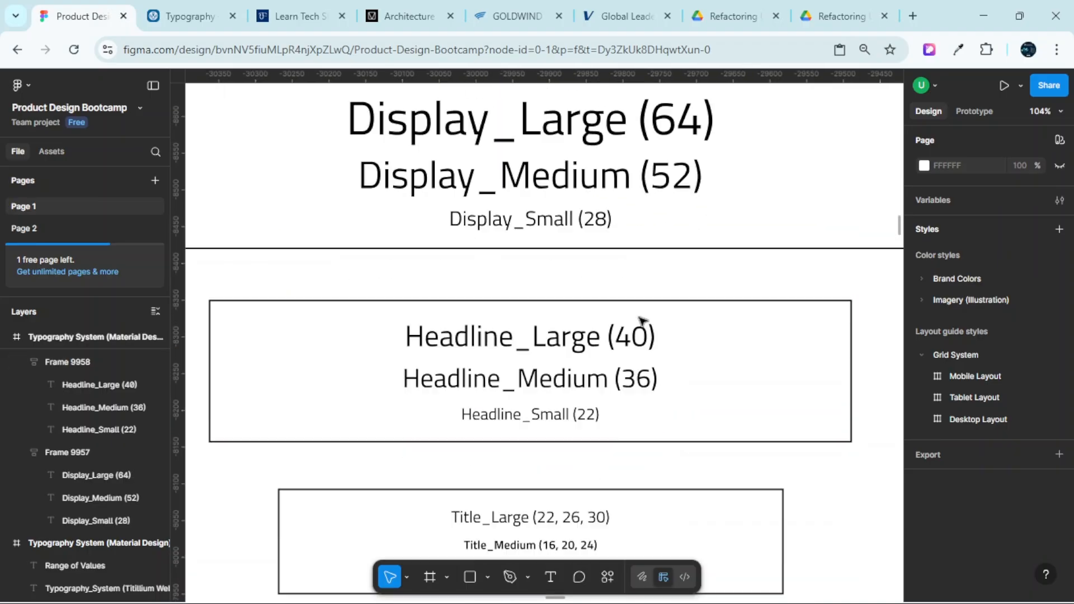
{"action": "scroll", "coordinate": [642, 320], "scroll_direction": "down", "scroll_amount": 2, "text": "ctrl"}
{"action": "scroll", "coordinate": [621, 331], "scroll_direction": "down", "scroll_amount": 3}
{"action": "scroll", "coordinate": [606, 334], "scroll_direction": "up", "scroll_amount": 3}
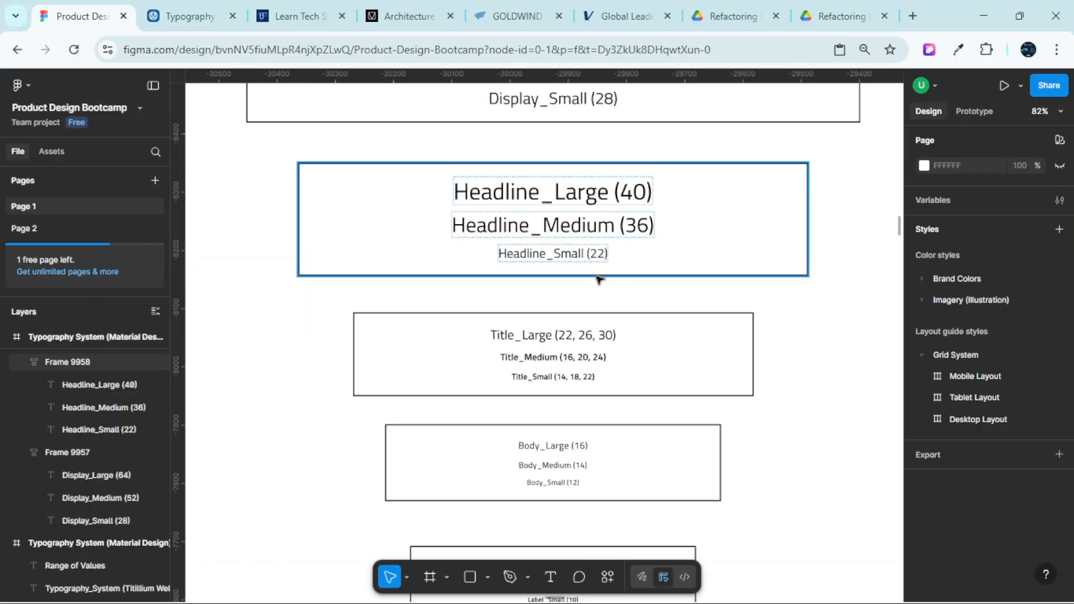
{"action": "scroll", "coordinate": [628, 336], "scroll_direction": "up", "scroll_amount": 4, "text": "ctrl"}
{"action": "left_click", "coordinate": [690, 319]}
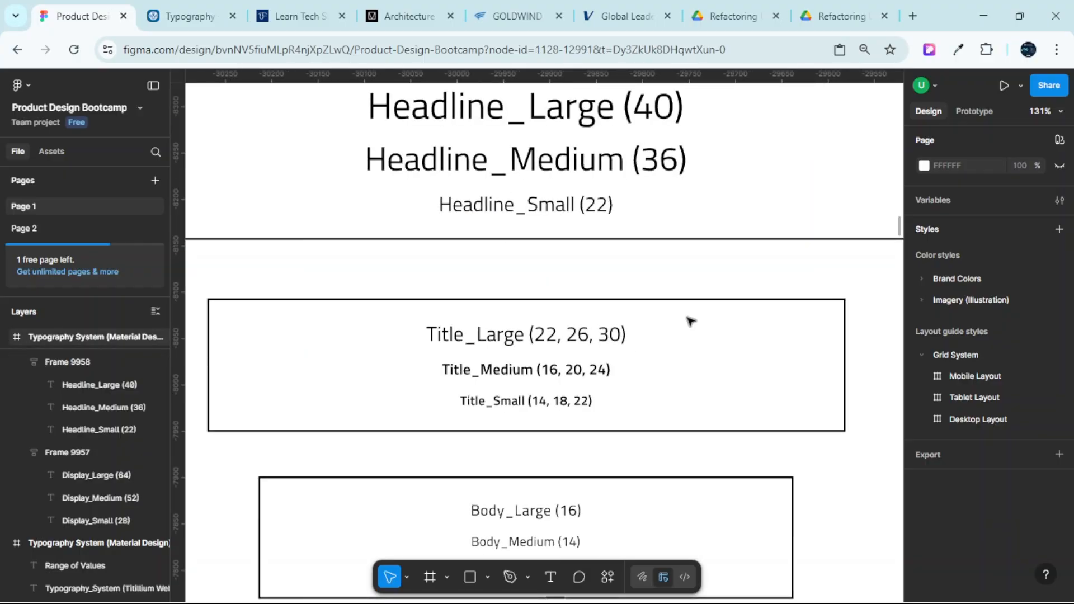
{"action": "scroll", "coordinate": [485, 281], "scroll_direction": "left", "scroll_amount": 2}
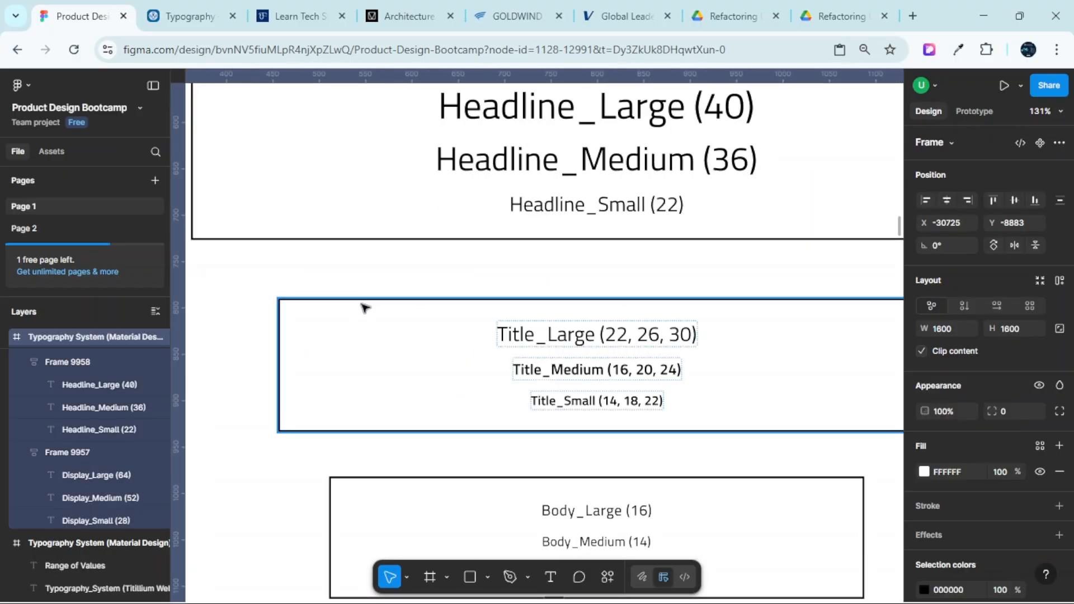
{"action": "left_click", "coordinate": [370, 308]}
{"action": "scroll", "coordinate": [554, 336], "scroll_direction": "right", "scroll_amount": 2}
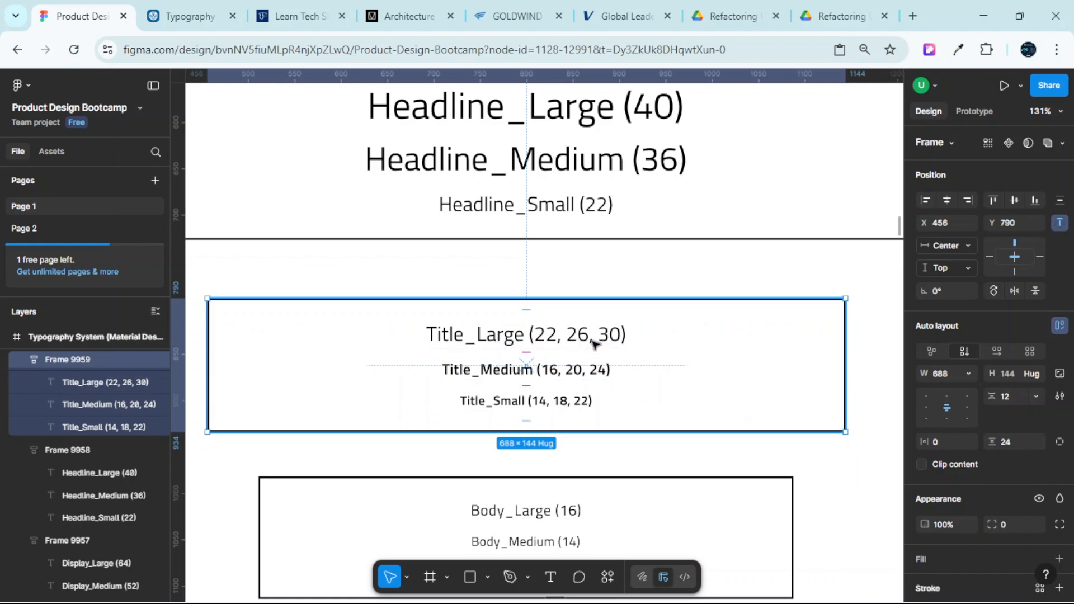
{"action": "left_click", "coordinate": [595, 345]}
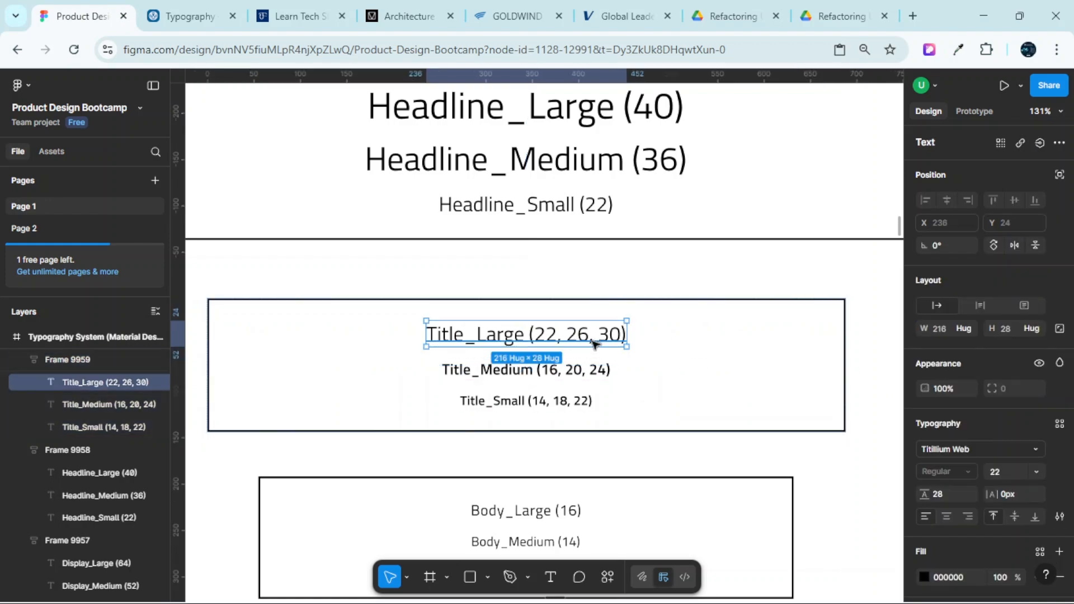
{"action": "left_click", "coordinate": [1002, 472]}
{"action": "type", "text": "26"}
{"action": "key", "text": "Return"}
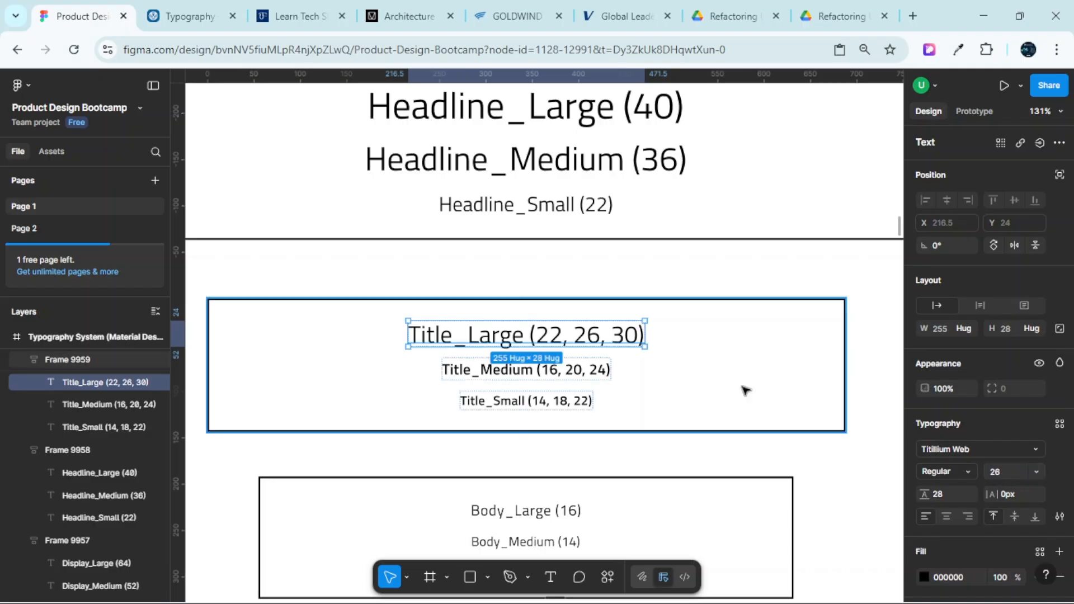
{"action": "left_click", "coordinate": [942, 496]}
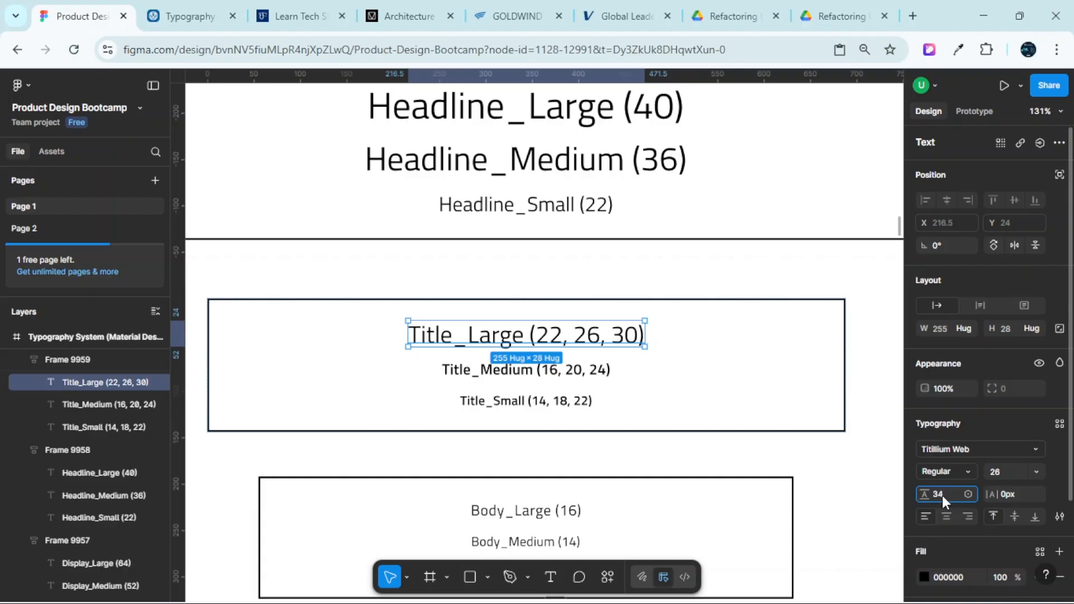
{"action": "key", "text": "Return"}
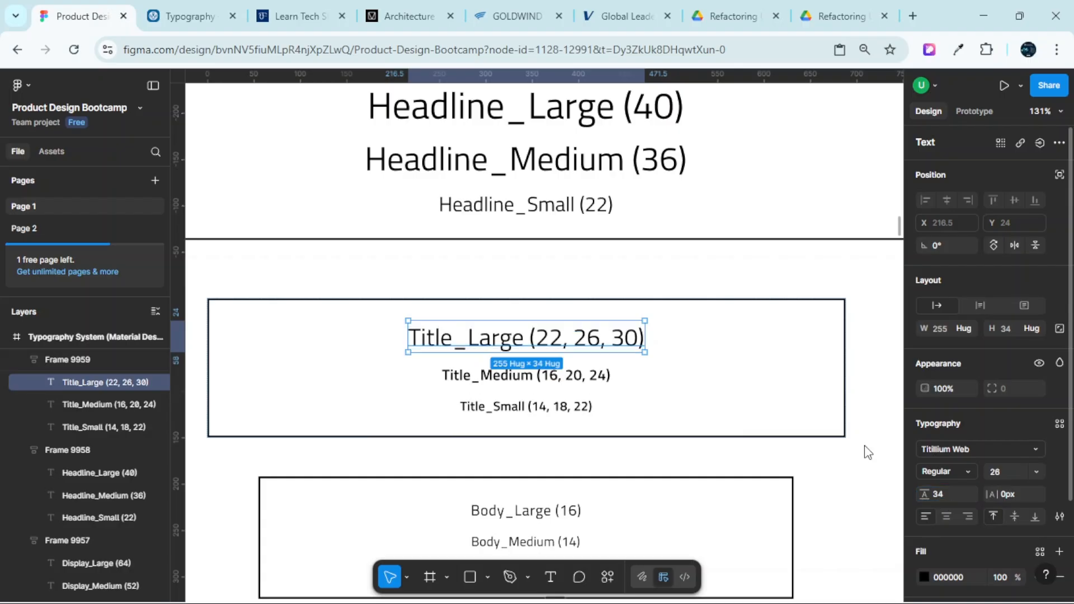
Shorten the Title_Large text in the Reference frame to "Title_Large (26)"
{"action": "double_click", "coordinate": [559, 338]}
{"action": "left_click", "coordinate": [584, 340]}
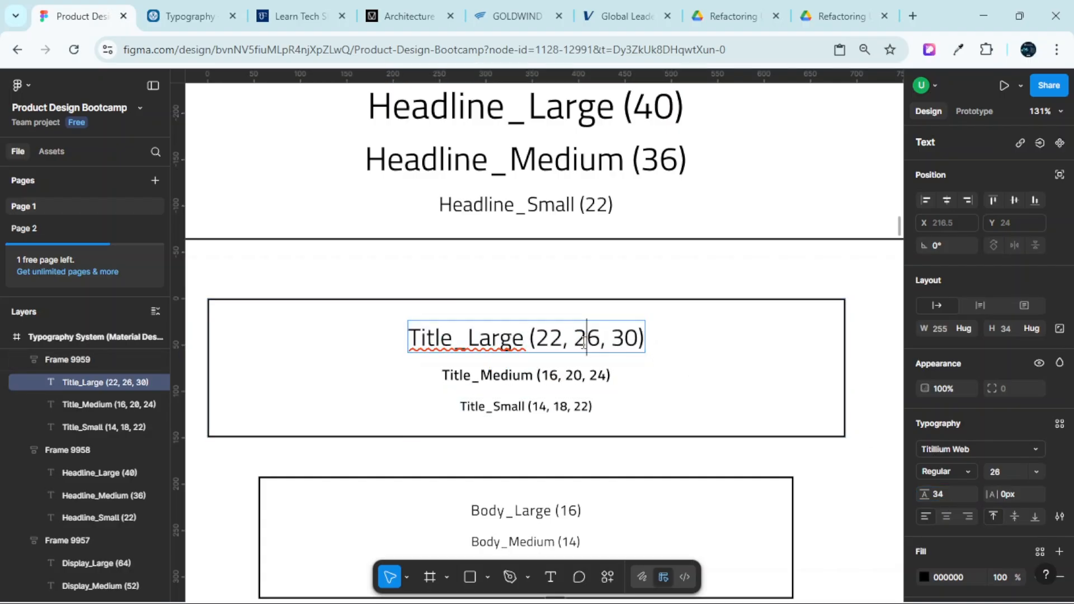
{"action": "key", "text": "BackSpace"}
{"action": "key", "text": "BackSpace"}
{"action": "key", "text": "BackSpace"}
{"action": "key", "text": "BackSpace"}
{"action": "key", "text": "BackSpace"}
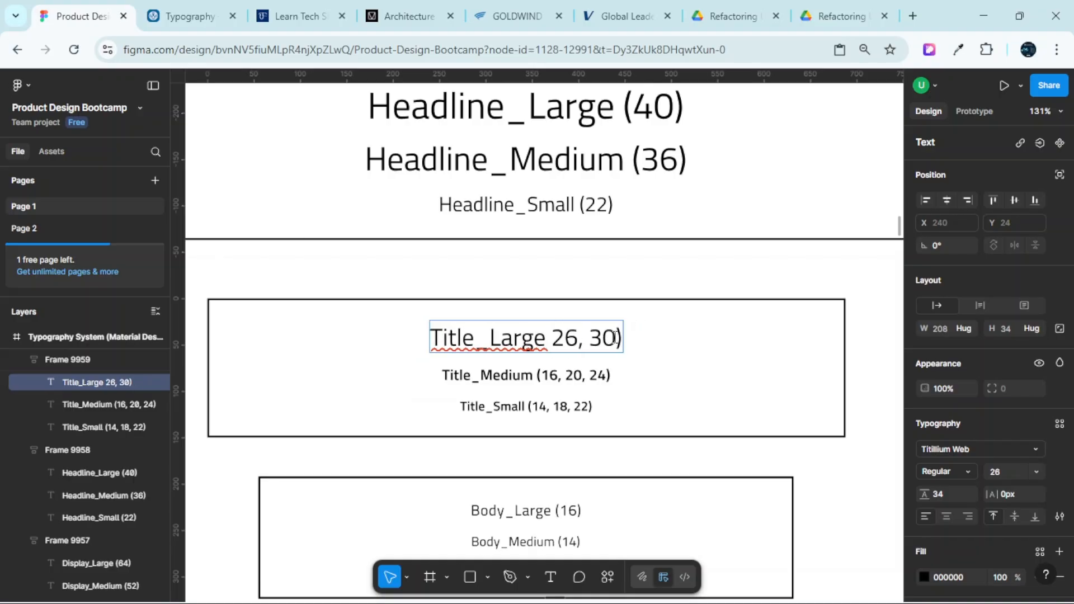
{"action": "type", "text": "("}
{"action": "key", "text": "Right"}
{"action": "key", "text": "Right"}
{"action": "key", "text": "Right"}
{"action": "key", "text": "Right"}
{"action": "key", "text": "Right"}
{"action": "key", "text": "Right"}
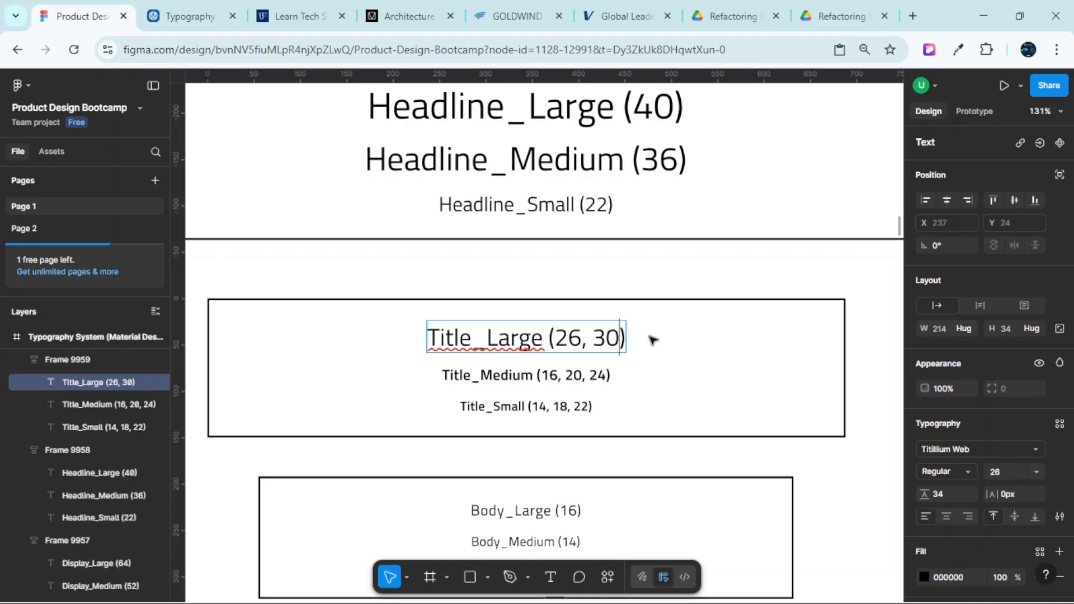
{"action": "key", "text": "Left"}
{"action": "key", "text": "BackSpace"}
{"action": "key", "text": "BackSpace"}
{"action": "key", "text": "BackSpace"}
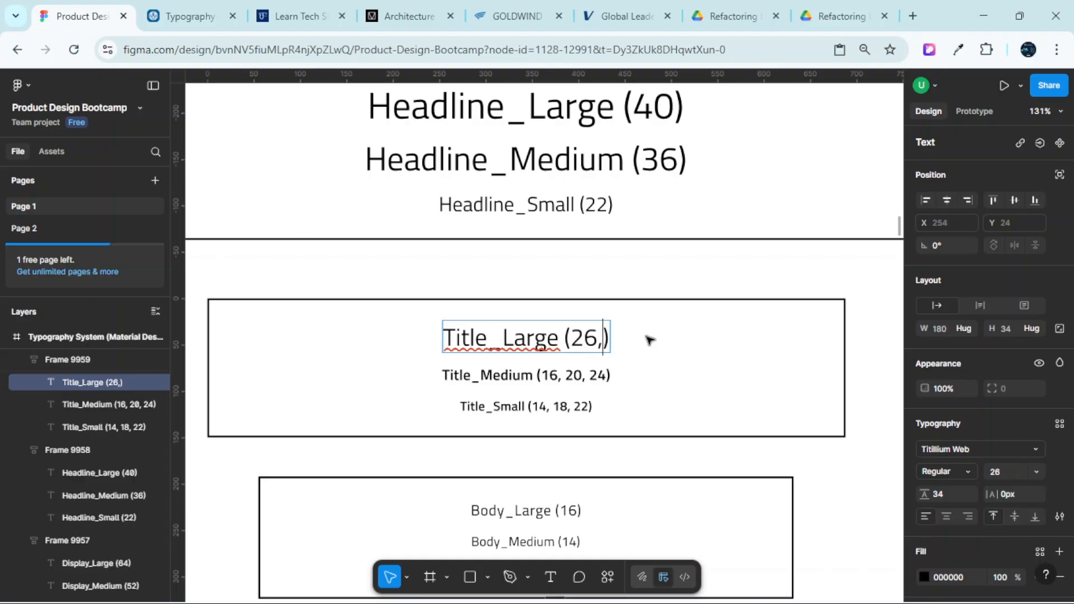
{"action": "key", "text": "BackSpace"}
{"action": "scroll", "coordinate": [648, 340], "scroll_direction": "down", "scroll_amount": 2}
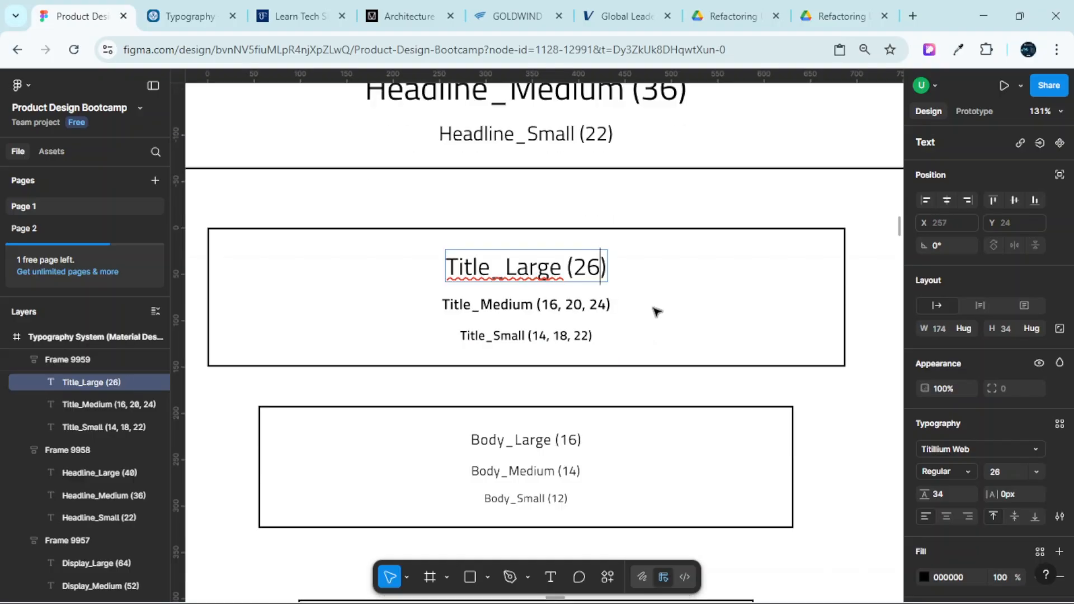
{"action": "key", "text": "Escape"}
Set the Title_Medium text's font size to 20 and its line height to 28 in the Reference frame
{"action": "scroll", "coordinate": [558, 295], "scroll_direction": "up", "scroll_amount": 3}
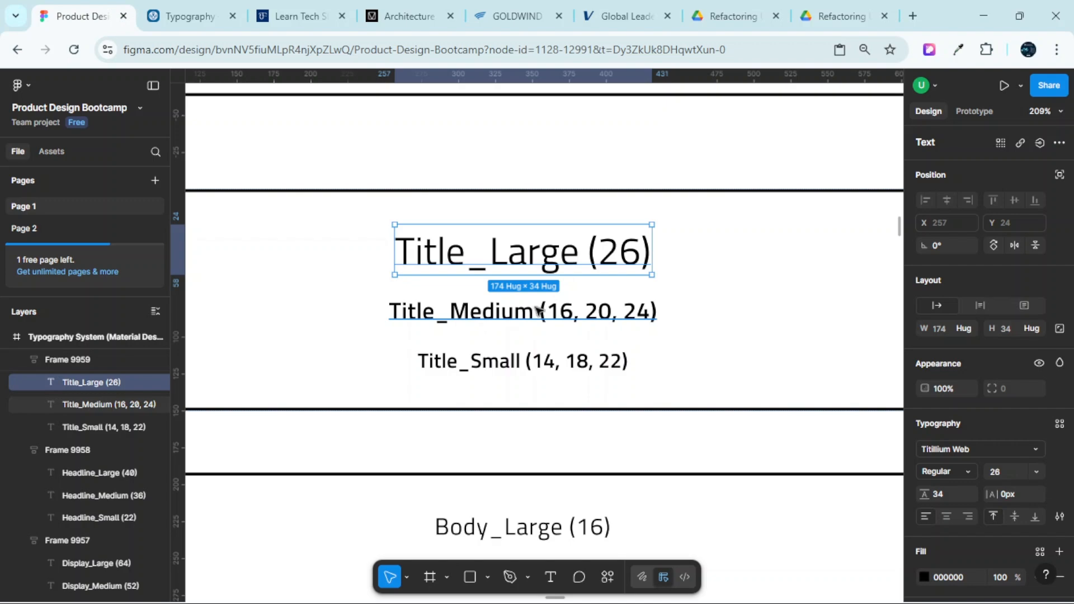
{"action": "left_click", "coordinate": [566, 313]}
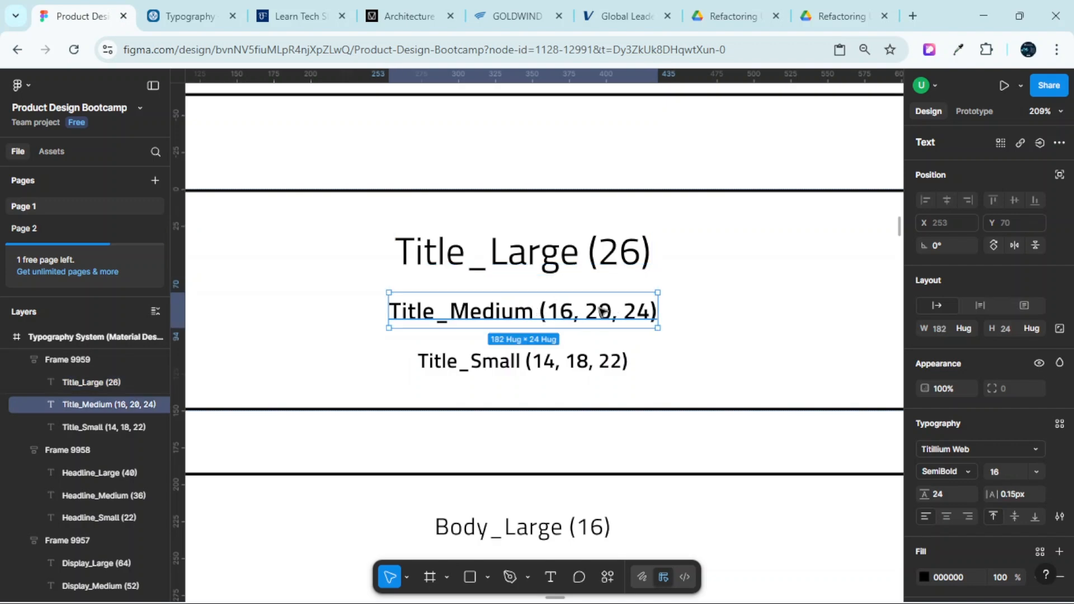
{"action": "left_click", "coordinate": [1000, 475]}
{"action": "type", "text": "20"}
{"action": "key", "text": "Return"}
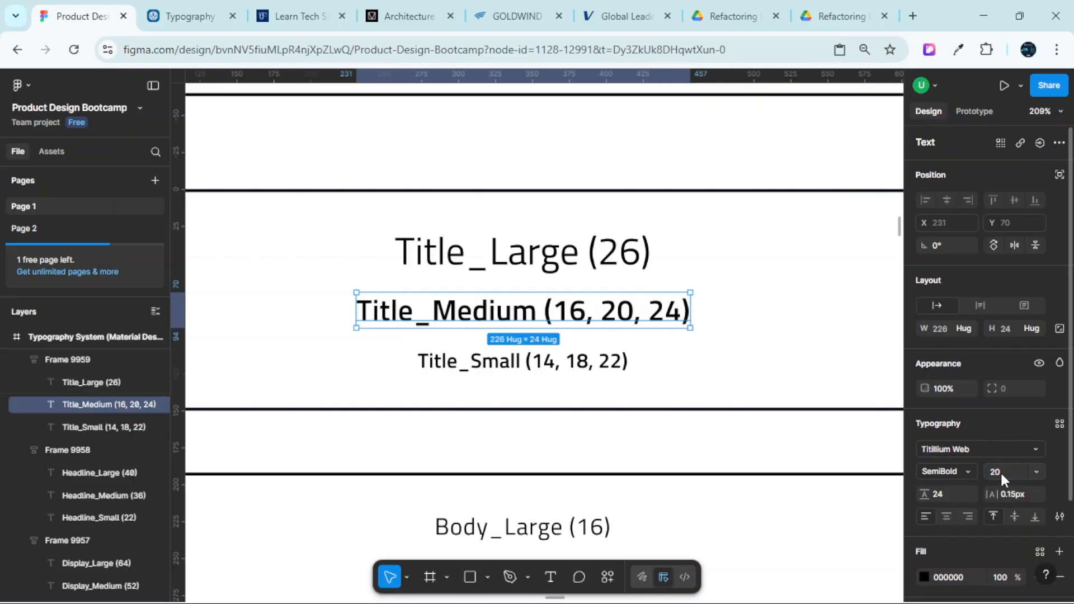
{"action": "double_click", "coordinate": [606, 312]}
{"action": "key", "text": "Escape"}
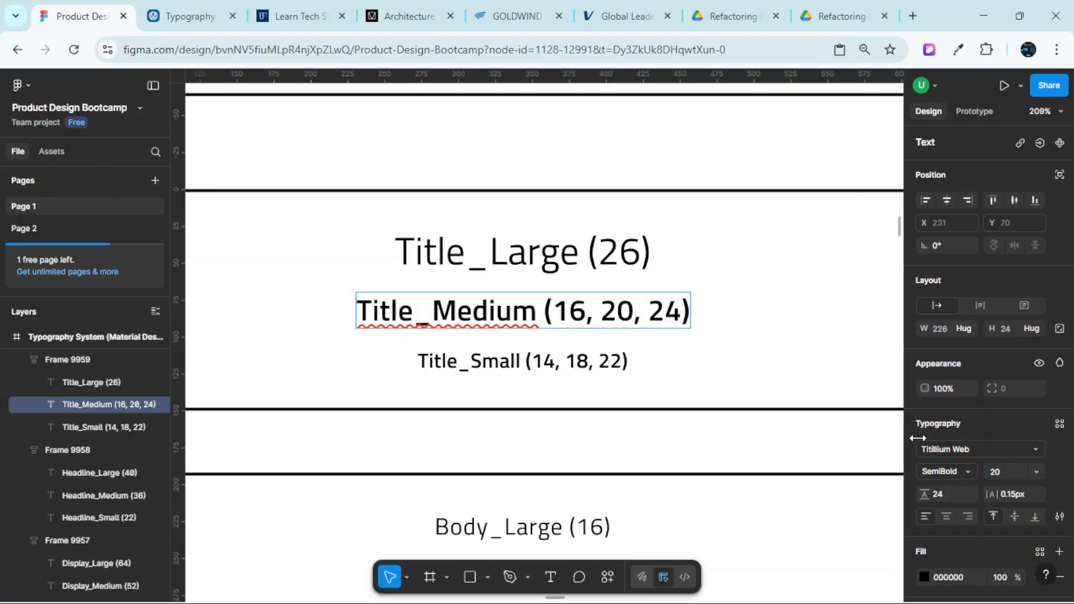
{"action": "left_click", "coordinate": [943, 495]}
{"action": "type", "text": "28"}
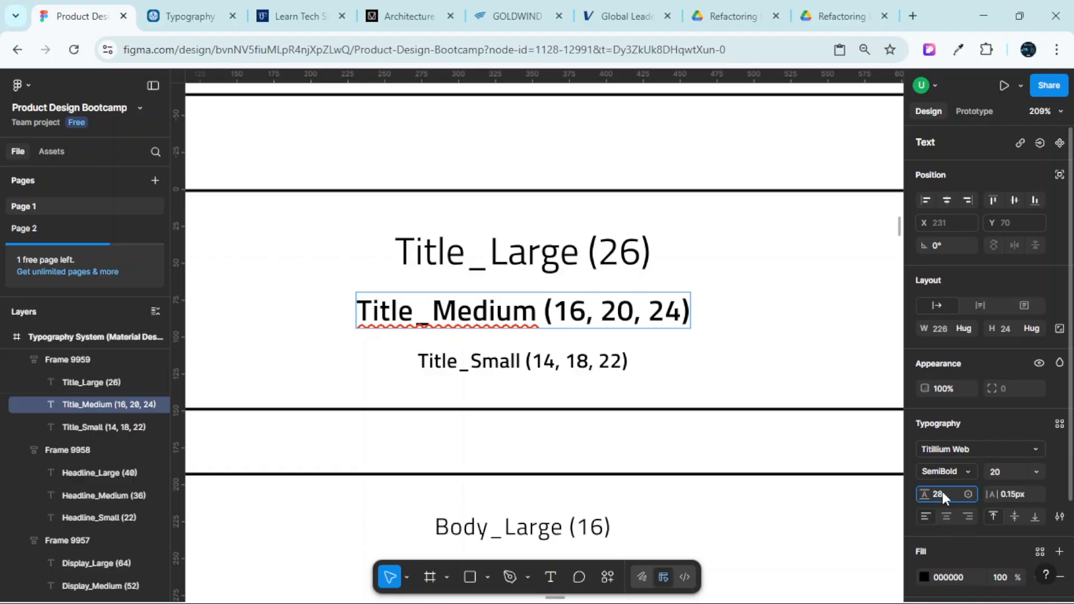
{"action": "key", "text": "Return"}
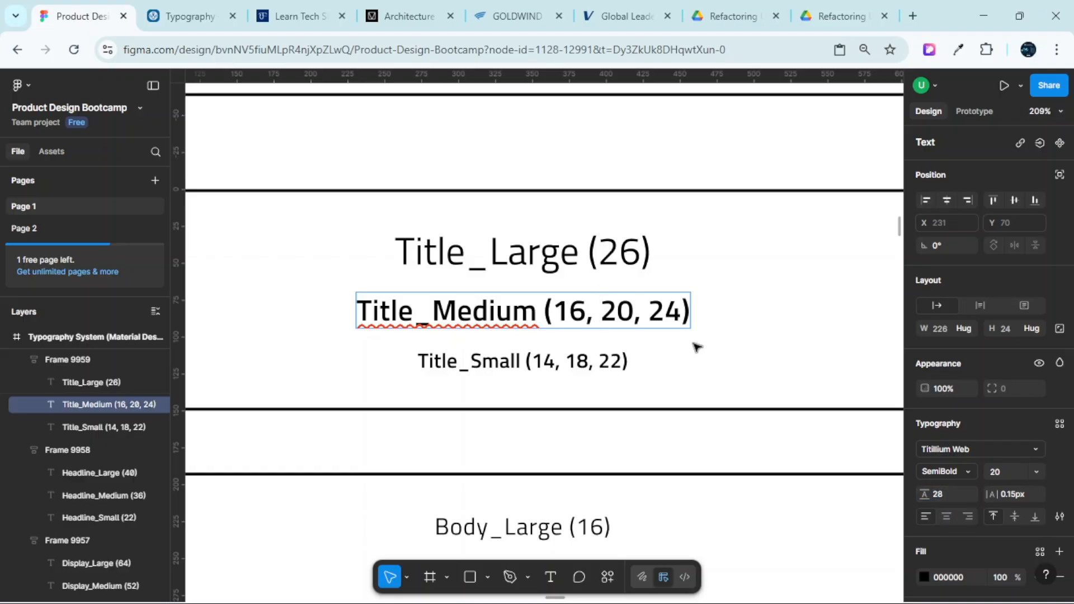
{"action": "triple_click", "coordinate": [647, 311]}
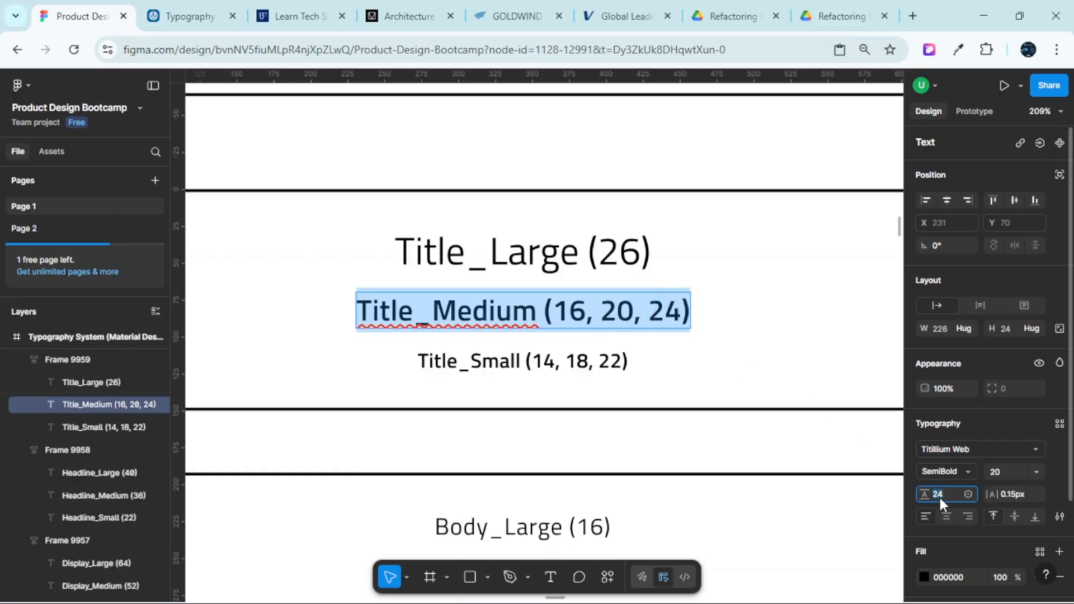
{"action": "key", "text": "Return"}
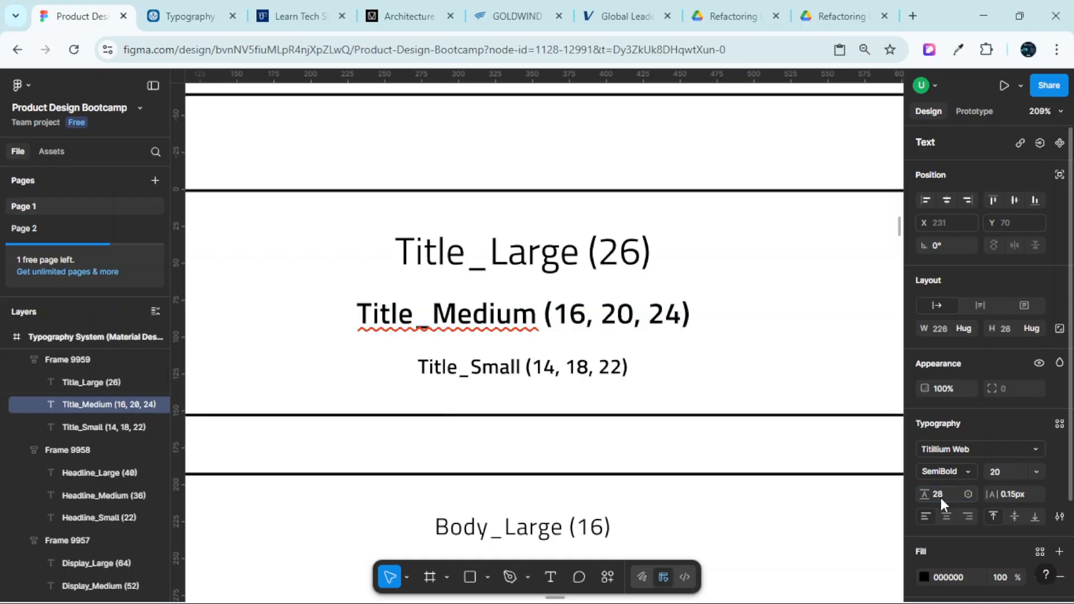
Shorten the Title_Medium text in the Reference frame to "Title_Medium (20)"
{"action": "double_click", "coordinate": [611, 318]}
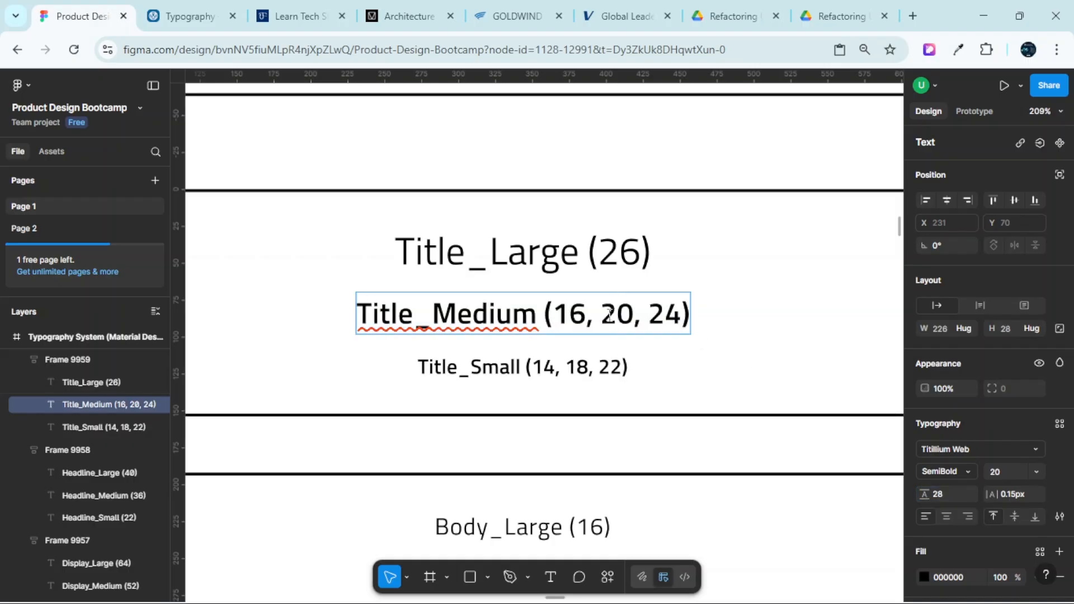
{"action": "left_click", "coordinate": [608, 312]}
{"action": "key", "text": "BackSpace"}
{"action": "key", "text": "BackSpace"}
{"action": "key", "text": "BackSpace"}
{"action": "key", "text": "BackSpace"}
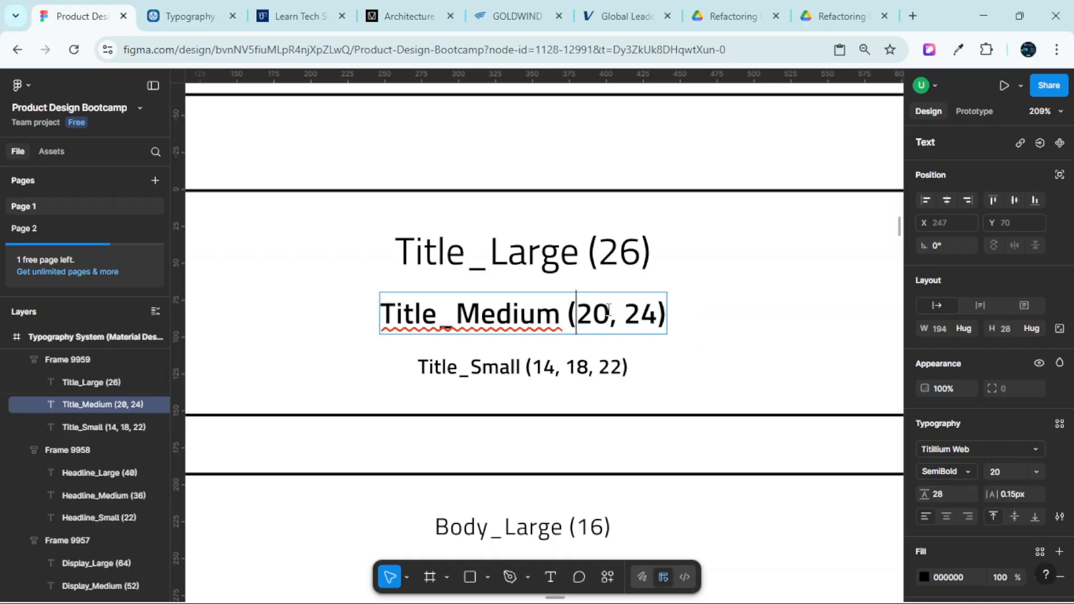
{"action": "left_click", "coordinate": [659, 317]}
{"action": "key", "text": "BackSpace"}
{"action": "key", "text": "BackSpace"}
{"action": "key", "text": "BackSpace"}
{"action": "key", "text": "BackSpace"}
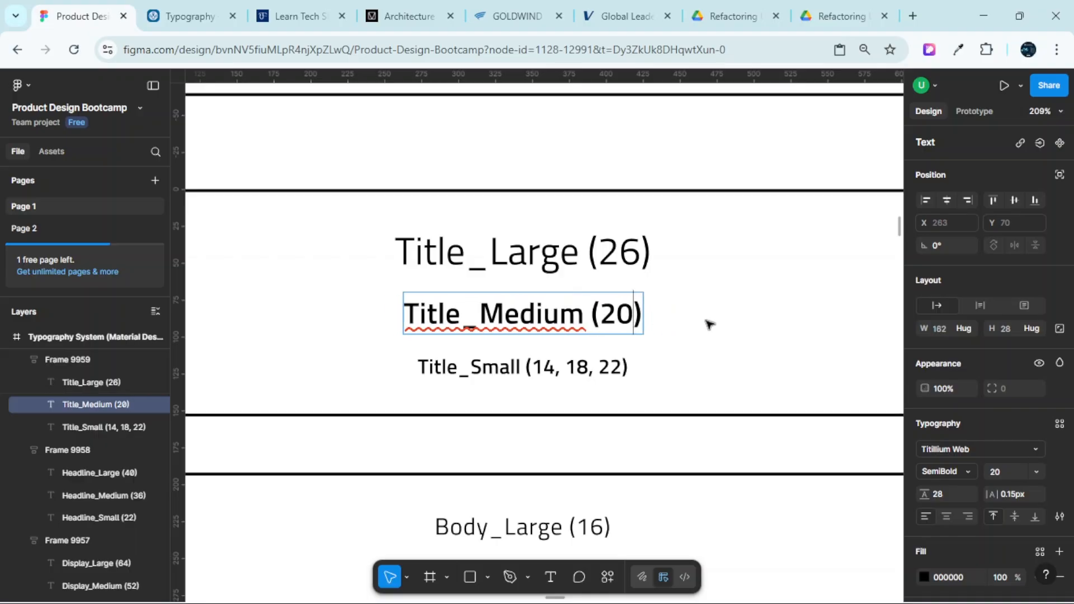
{"action": "key", "text": "Escape"}
Set the Title_Small text's font size to 18 and its line height to 26 in the Reference frame
{"action": "scroll", "coordinate": [537, 377], "scroll_direction": "up", "scroll_amount": 3}
{"action": "left_click", "coordinate": [541, 373]}
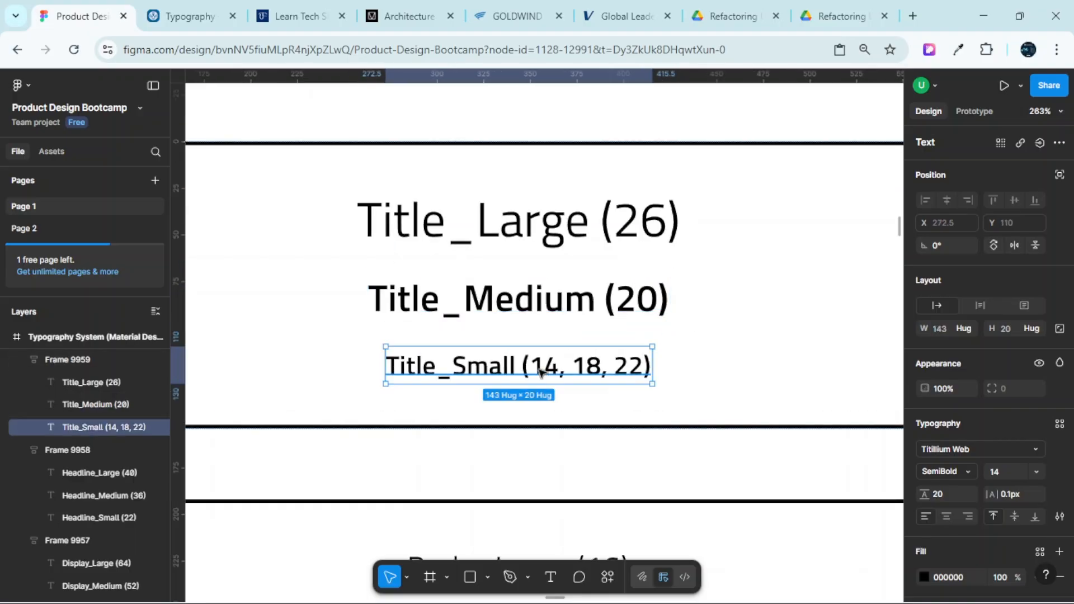
{"action": "left_click", "coordinate": [995, 474]}
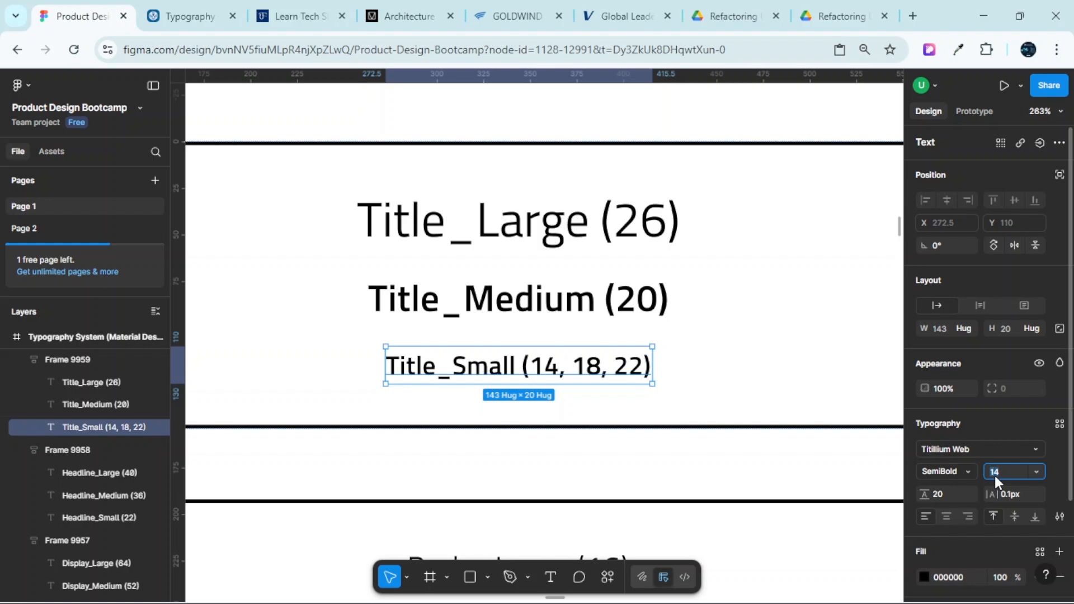
{"action": "type", "text": "18"}
{"action": "key", "text": "Return"}
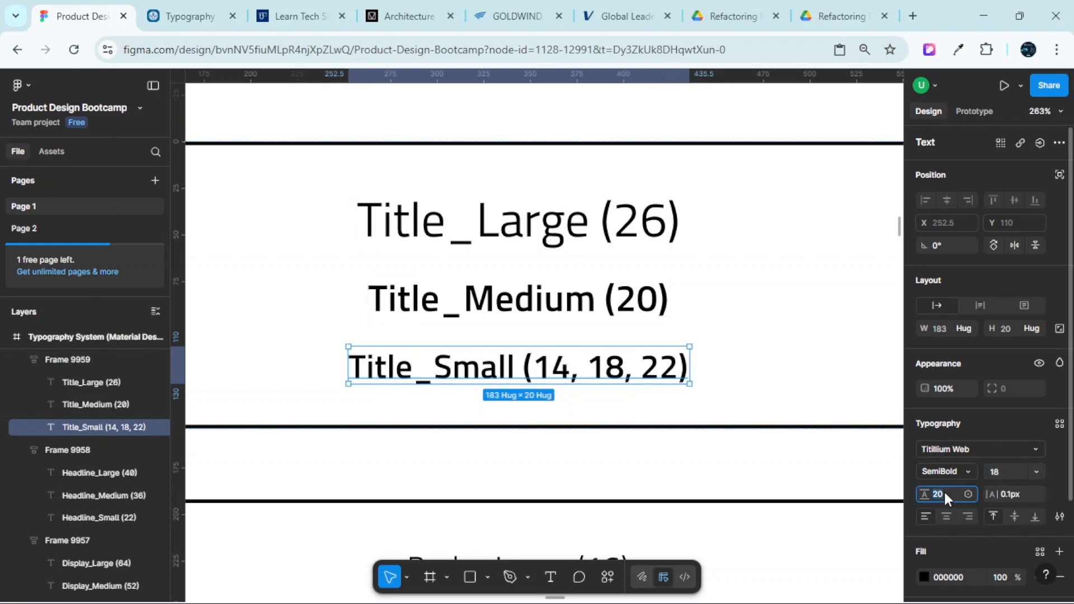
{"action": "type", "text": "2"}
{"action": "key", "text": "Return"}
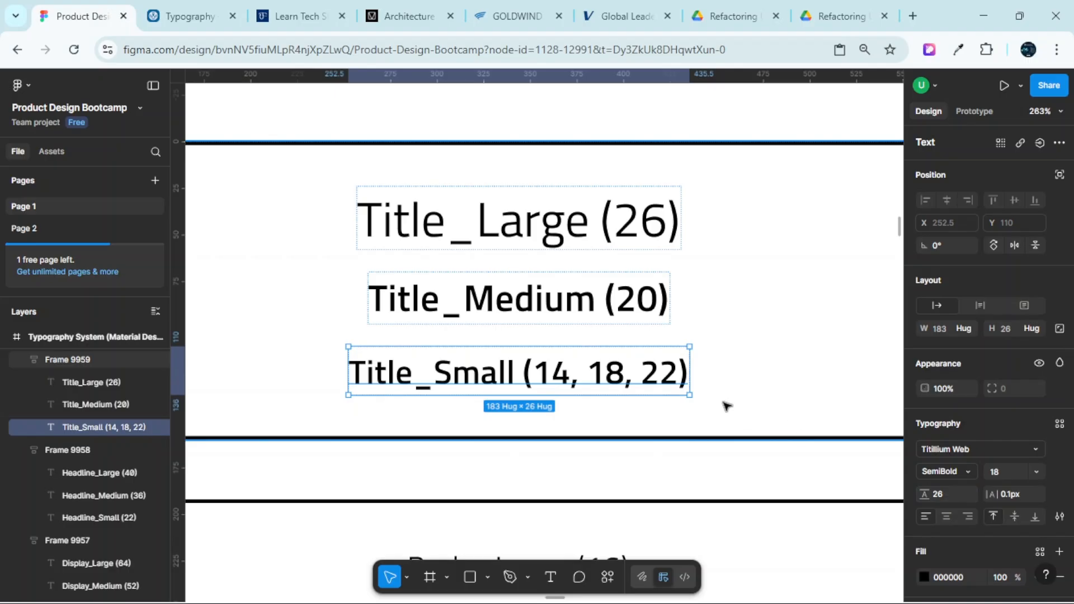
Shorten the Title_Small text in the Reference frame to "Title_Small (18)"
{"action": "double_click", "coordinate": [589, 374]}
{"action": "left_click", "coordinate": [596, 374]}
{"action": "key", "text": "Left"}
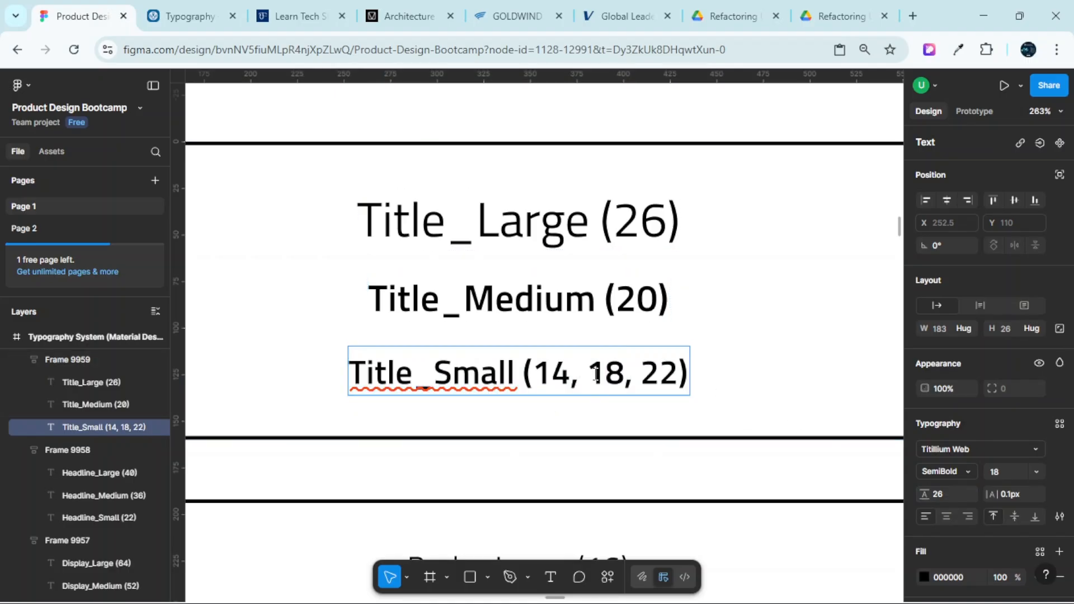
{"action": "key", "text": "BackSpace"}
{"action": "key", "text": "BackSpace"}
{"action": "key", "text": "BackSpace"}
{"action": "key", "text": "BackSpace"}
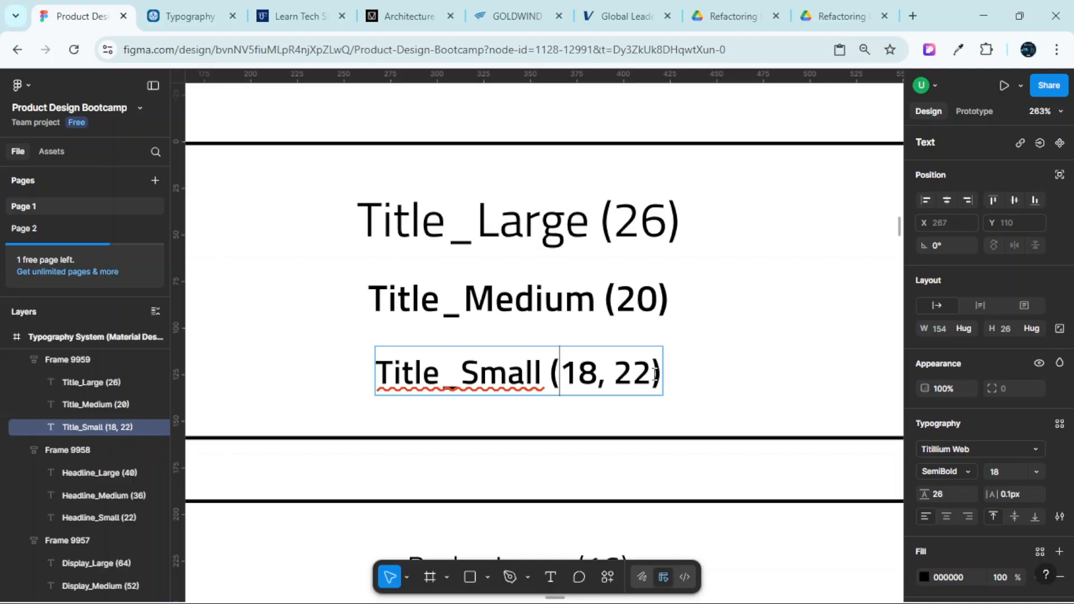
{"action": "left_click", "coordinate": [654, 373]}
{"action": "key", "text": "BackSpace"}
{"action": "key", "text": "BackSpace"}
{"action": "key", "text": "BackSpace"}
{"action": "key", "text": "BackSpace"}
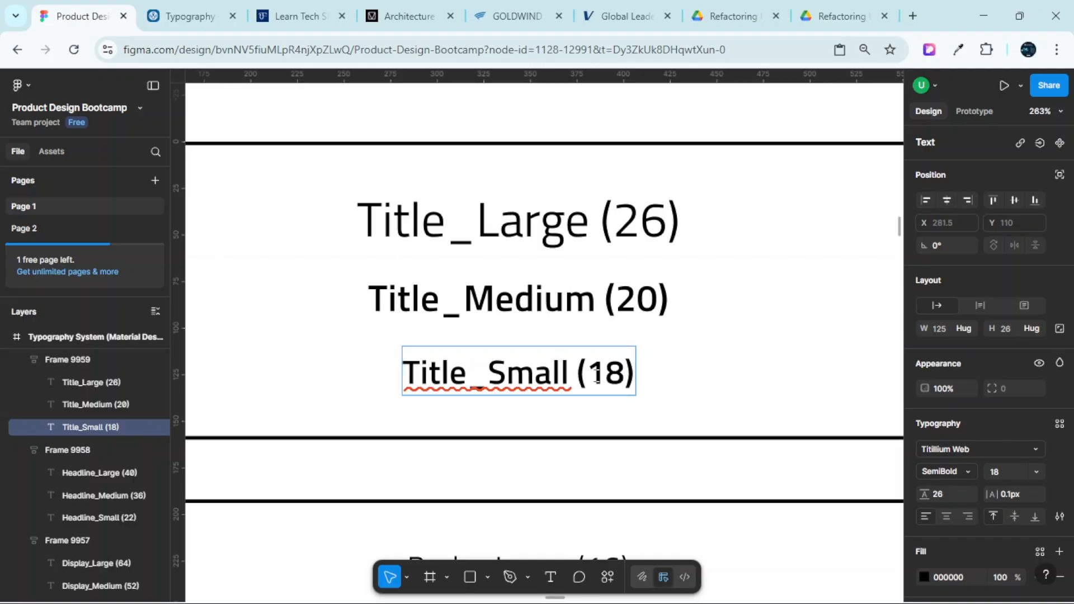
{"action": "key", "text": "BackSpace"}
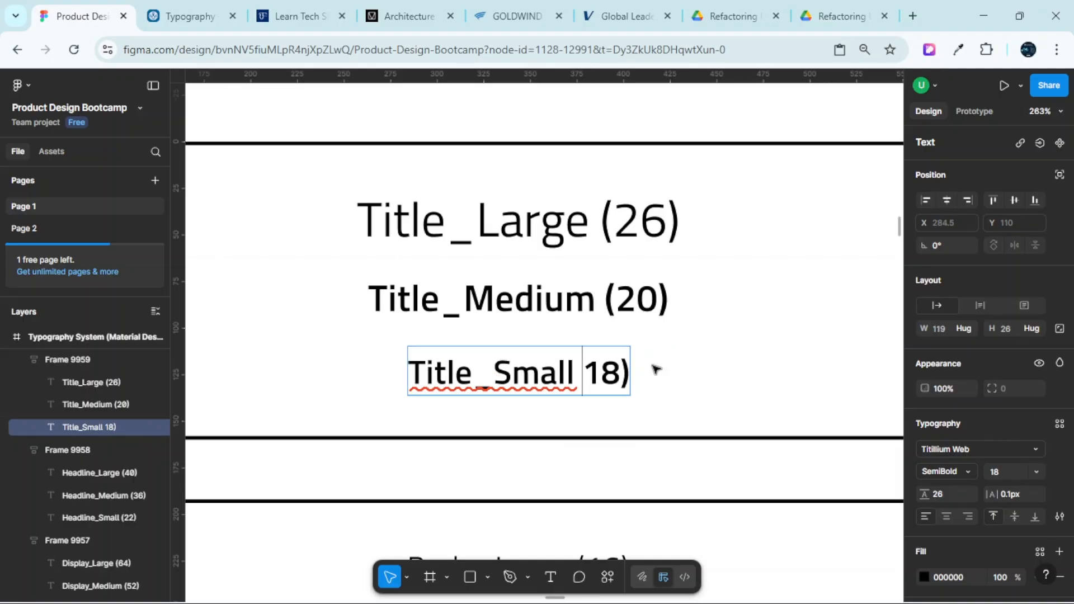
{"action": "type", "text": "("}
{"action": "scroll", "coordinate": [657, 369], "scroll_direction": "down", "scroll_amount": 5}
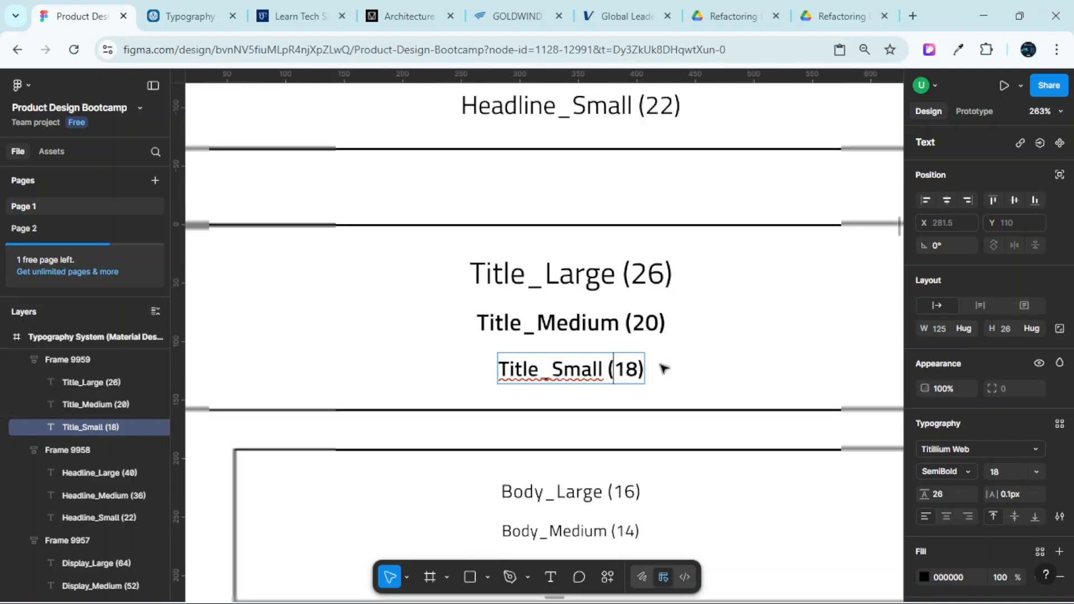
{"action": "key", "text": "Escape"}
Check the spacing between the Display, Headline, Title, Body and Label group boxes in the Reference frame
{"action": "scroll", "coordinate": [665, 295], "scroll_direction": "up", "scroll_amount": 5}
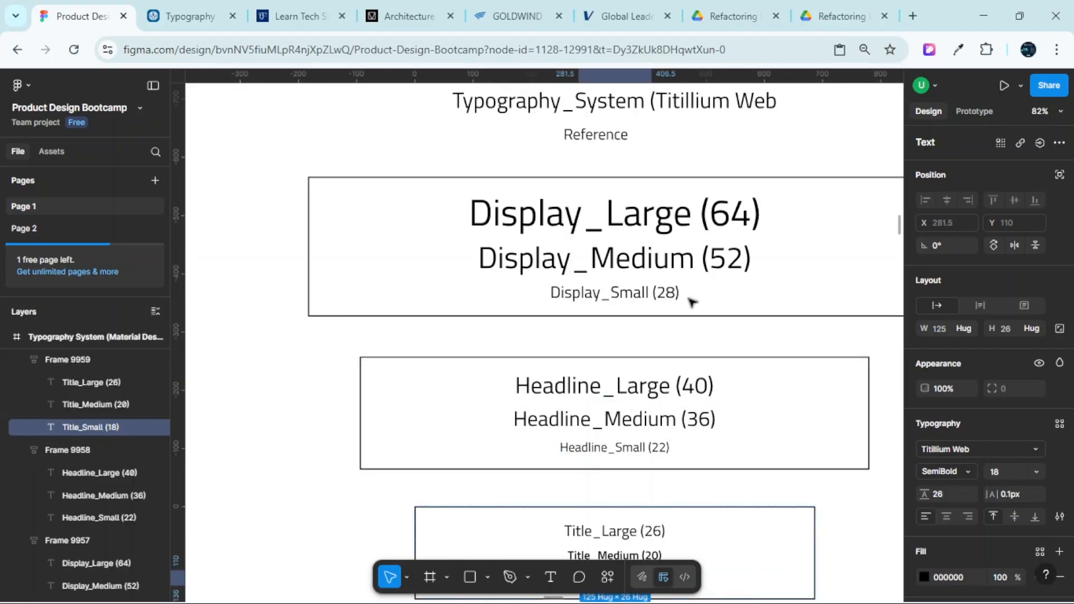
{"action": "left_click", "coordinate": [694, 317]}
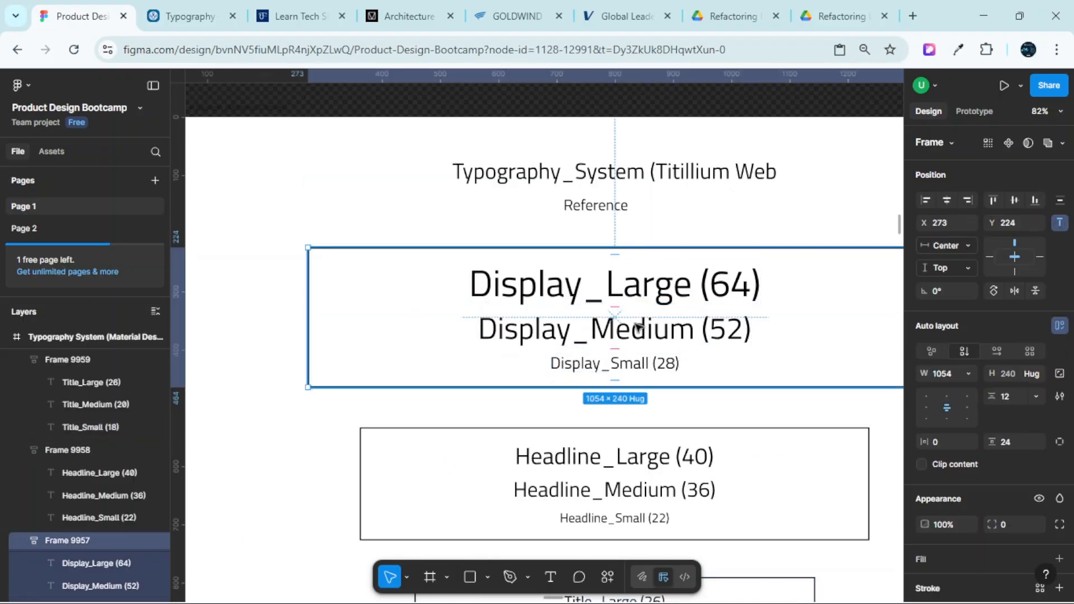
{"action": "scroll", "coordinate": [682, 366], "scroll_direction": "down", "scroll_amount": 3}
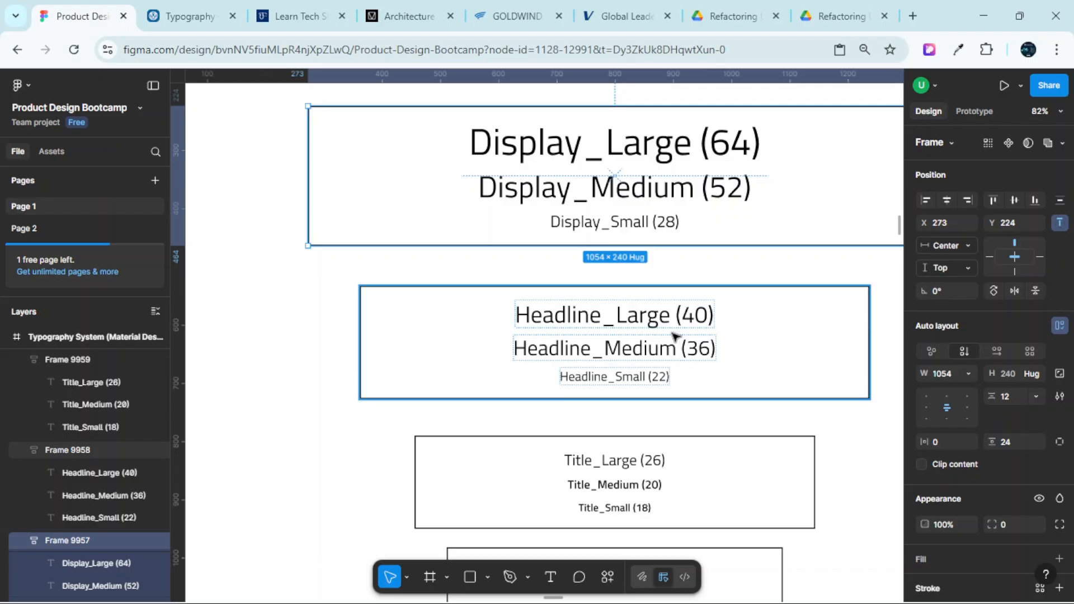
{"action": "scroll", "coordinate": [741, 357], "scroll_direction": "down", "scroll_amount": 2}
{"action": "scroll", "coordinate": [740, 362], "scroll_direction": "down", "scroll_amount": 2}
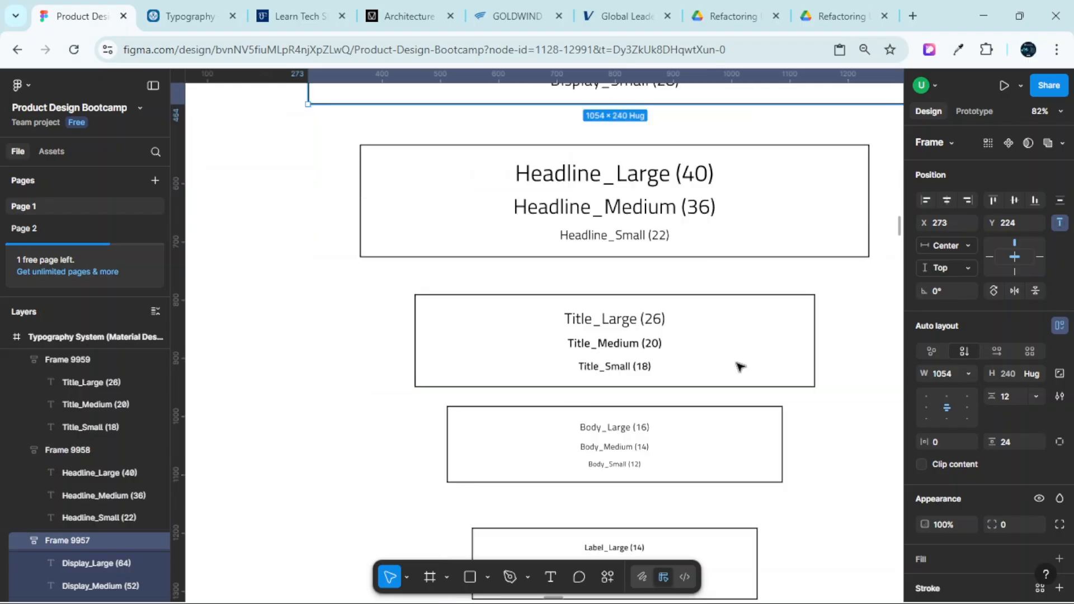
{"action": "left_click", "coordinate": [703, 353]}
{"action": "scroll", "coordinate": [702, 355], "scroll_direction": "down", "scroll_amount": 2}
{"action": "scroll", "coordinate": [702, 356], "scroll_direction": "up", "scroll_amount": 3}
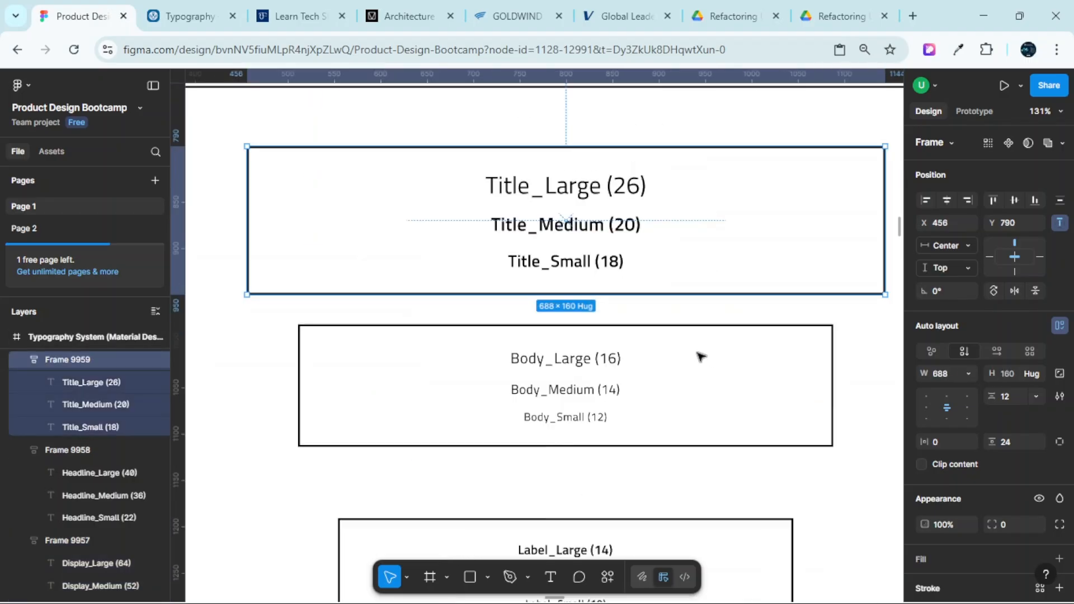
{"action": "left_click", "coordinate": [719, 372]}
{"action": "scroll", "coordinate": [727, 392], "scroll_direction": "down", "scroll_amount": 2}
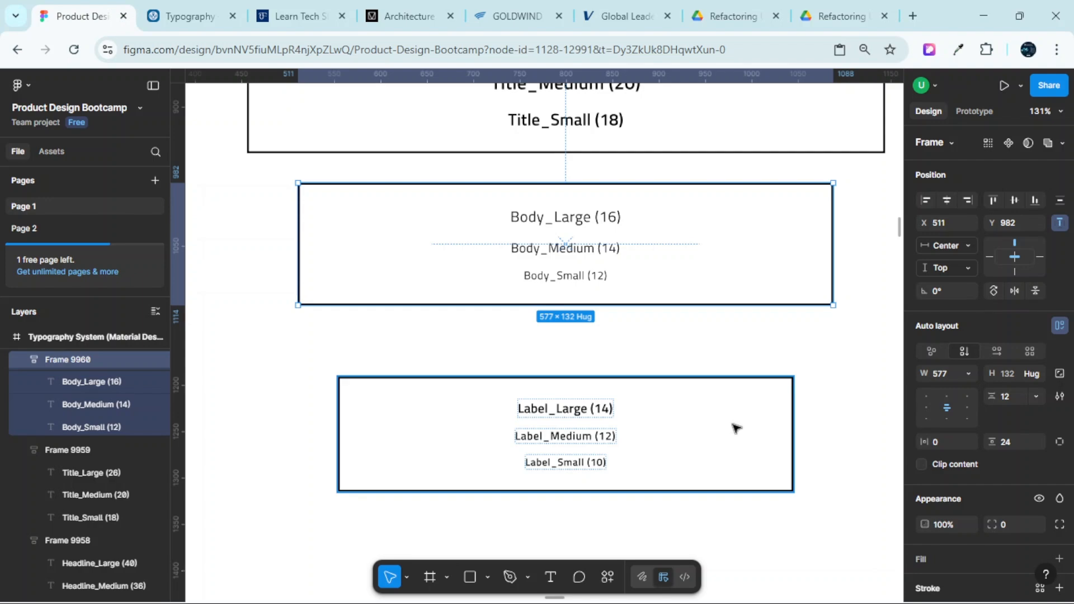
Move the Label group box up closer beneath the Body box, to about X 555, Y 1152
{"action": "left_click", "coordinate": [736, 429]}
{"action": "left_click_drag", "start_coordinate": [733, 422], "coordinate": [731, 401]}
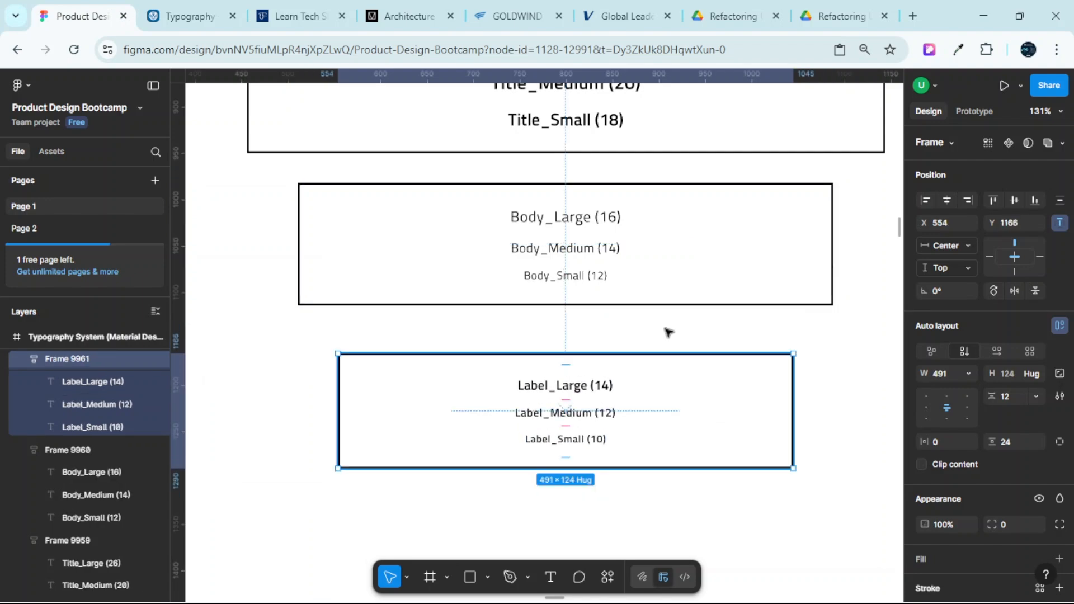
{"action": "scroll", "coordinate": [614, 243], "scroll_direction": "up", "scroll_amount": 3}
{"action": "scroll", "coordinate": [659, 291], "scroll_direction": "down", "scroll_amount": 3}
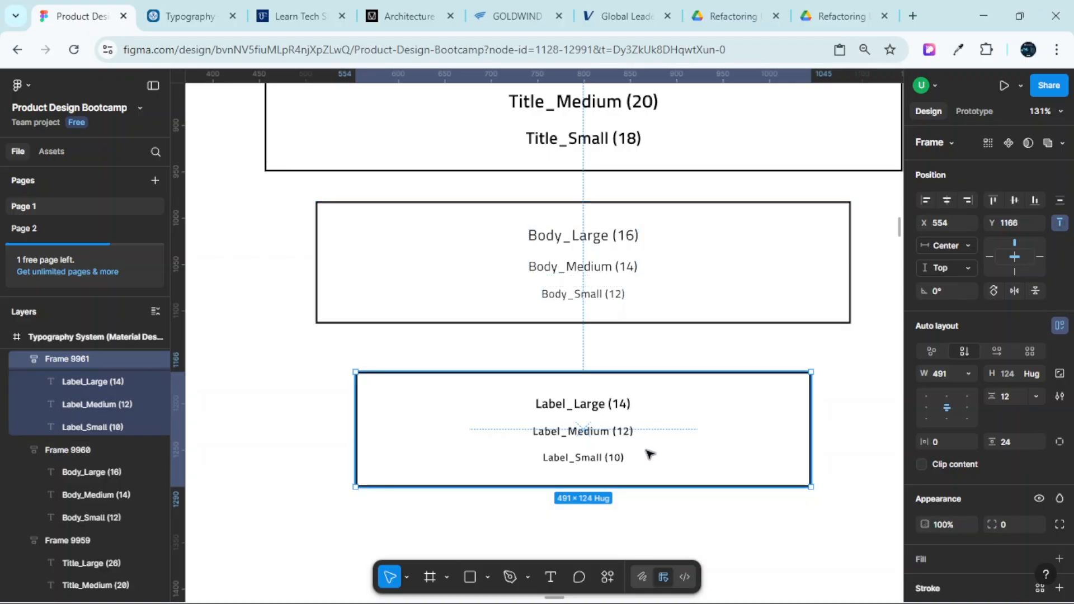
{"action": "left_click_drag", "start_coordinate": [664, 427], "coordinate": [667, 415]}
{"action": "scroll", "coordinate": [667, 414], "scroll_direction": "down", "scroll_amount": 5}
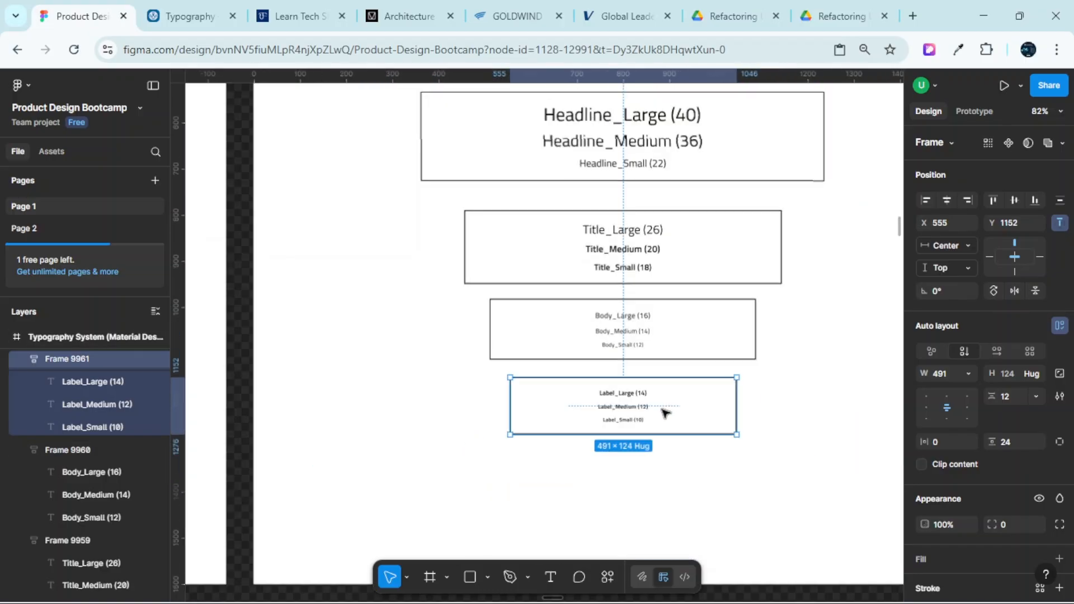
Rename the Titillium Web Reference frame from its Material Design name to "Typography System (Reference)"
{"action": "scroll", "coordinate": [649, 370], "scroll_direction": "up", "scroll_amount": 3}
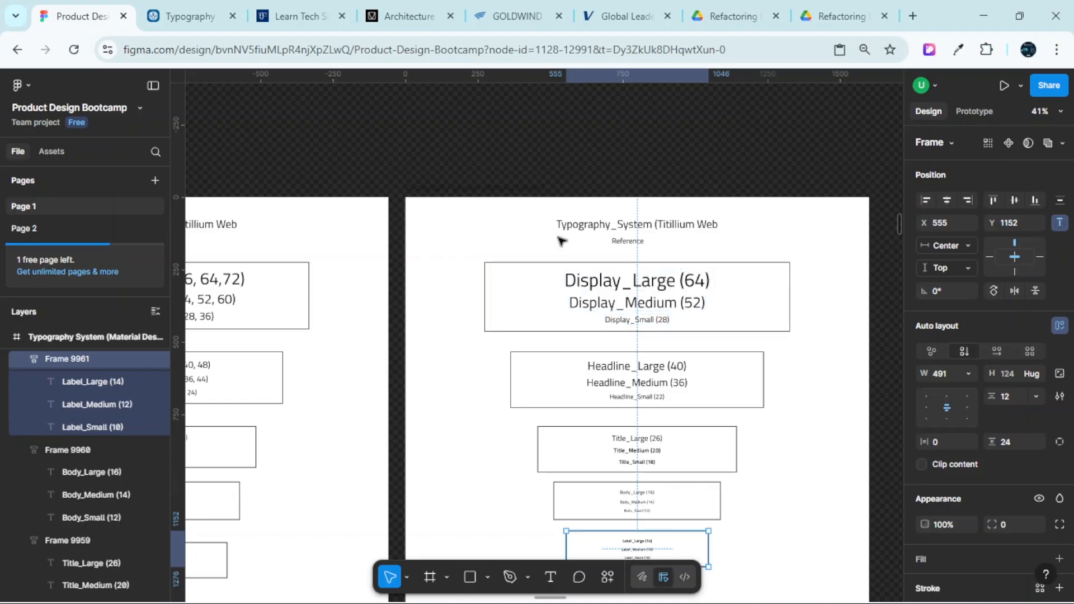
{"action": "left_click", "coordinate": [464, 215]}
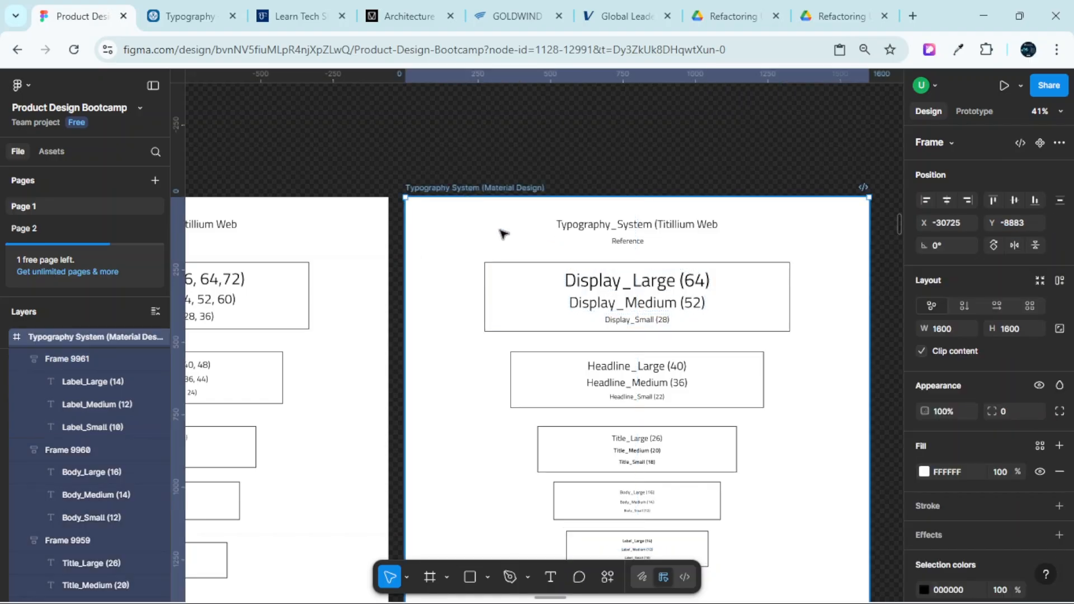
{"action": "scroll", "coordinate": [493, 229], "scroll_direction": "down", "scroll_amount": 2}
{"action": "scroll", "coordinate": [613, 188], "scroll_direction": "up", "scroll_amount": 3}
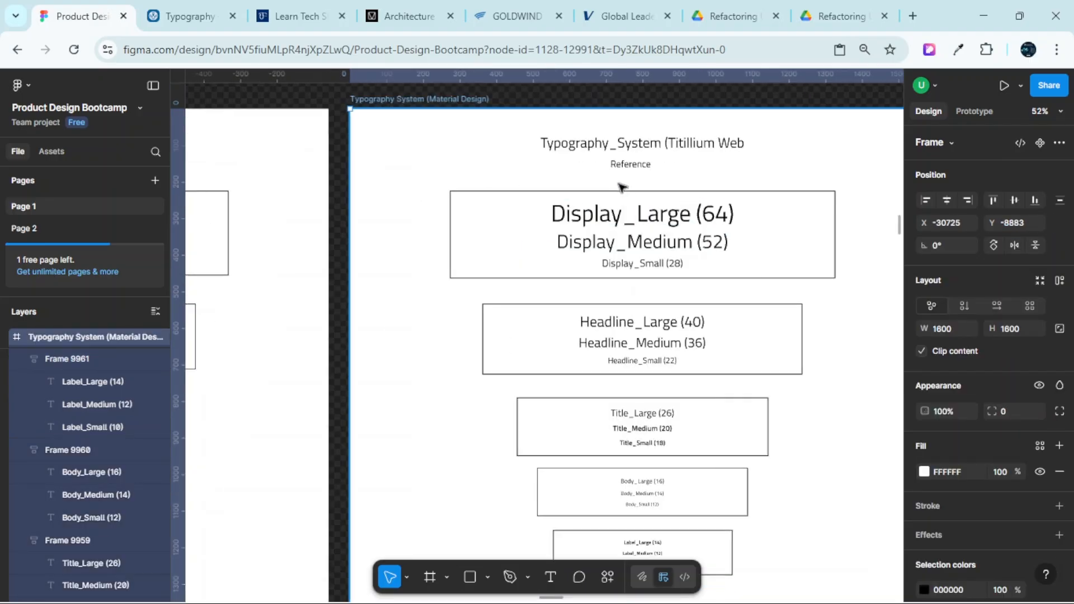
{"action": "scroll", "coordinate": [623, 179], "scroll_direction": "down", "scroll_amount": 3}
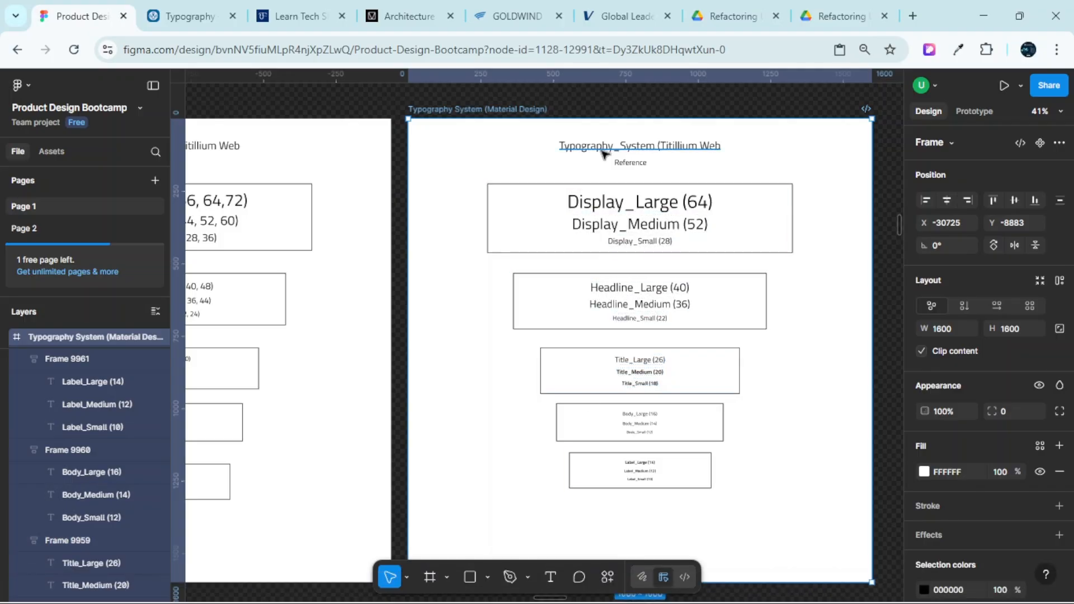
{"action": "scroll", "coordinate": [615, 162], "scroll_direction": "up", "scroll_amount": 2}
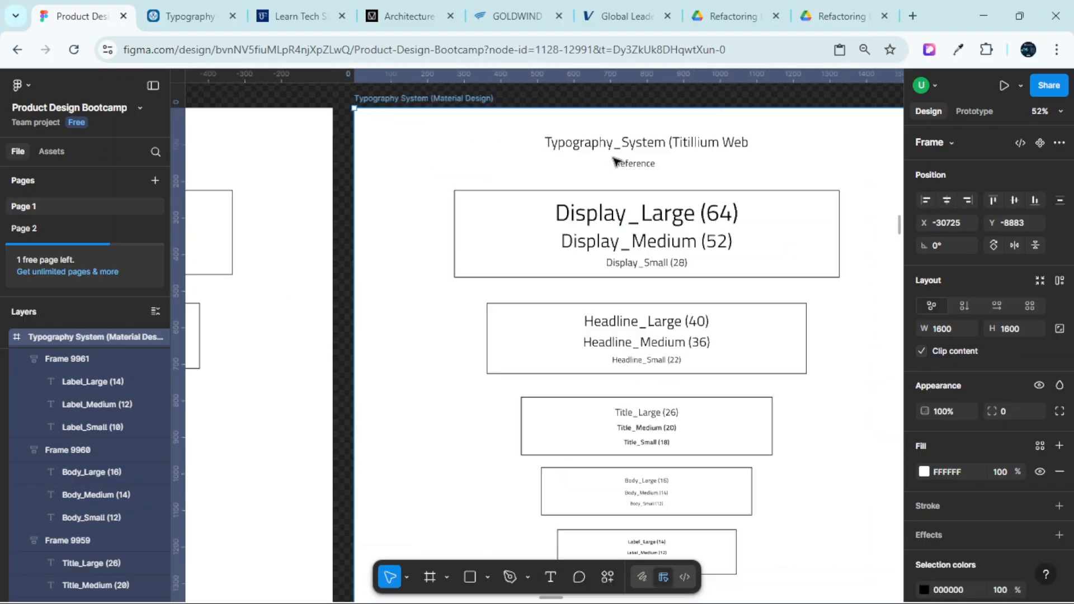
{"action": "left_click", "coordinate": [369, 230]}
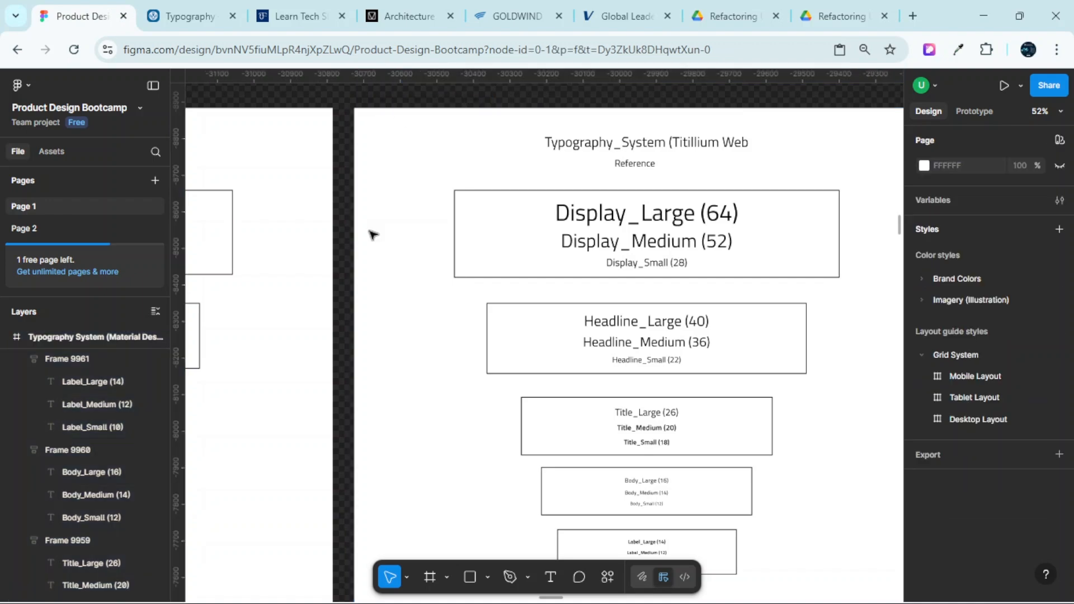
{"action": "left_click", "coordinate": [383, 117]}
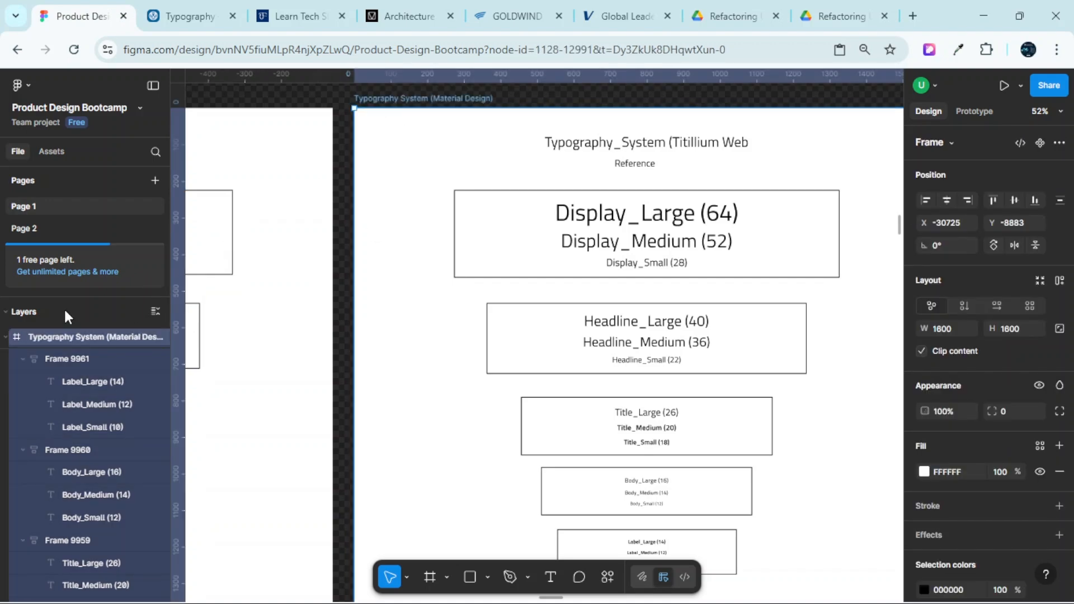
{"action": "double_click", "coordinate": [126, 338]}
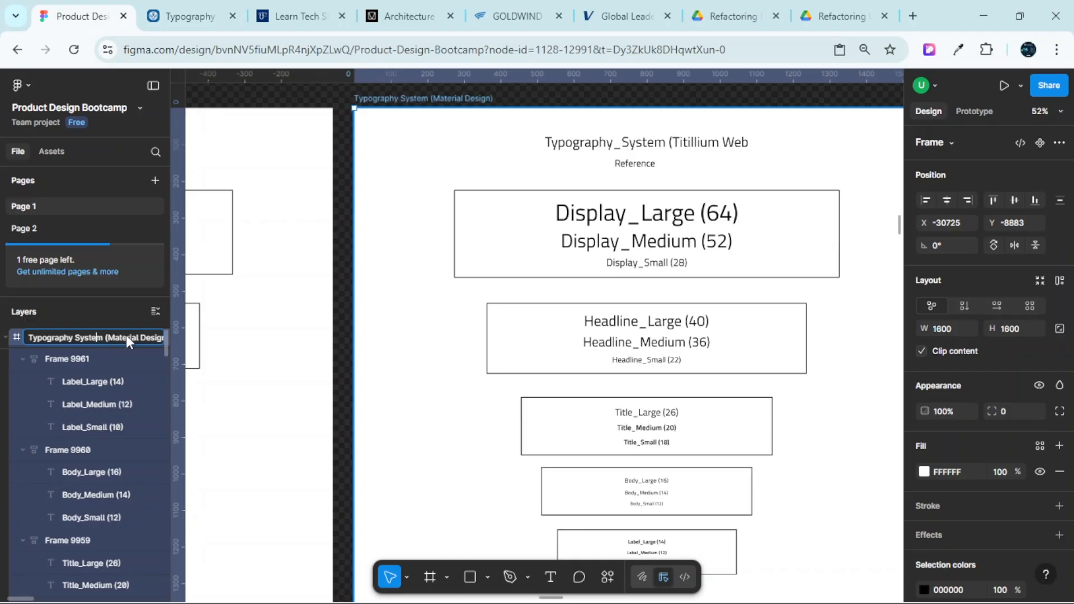
{"action": "key", "text": "End"}
{"action": "key", "text": "BackSpace"}
{"action": "key", "text": "BackSpace"}
{"action": "key", "text": "BackSpace"}
{"action": "key", "text": "Return"}
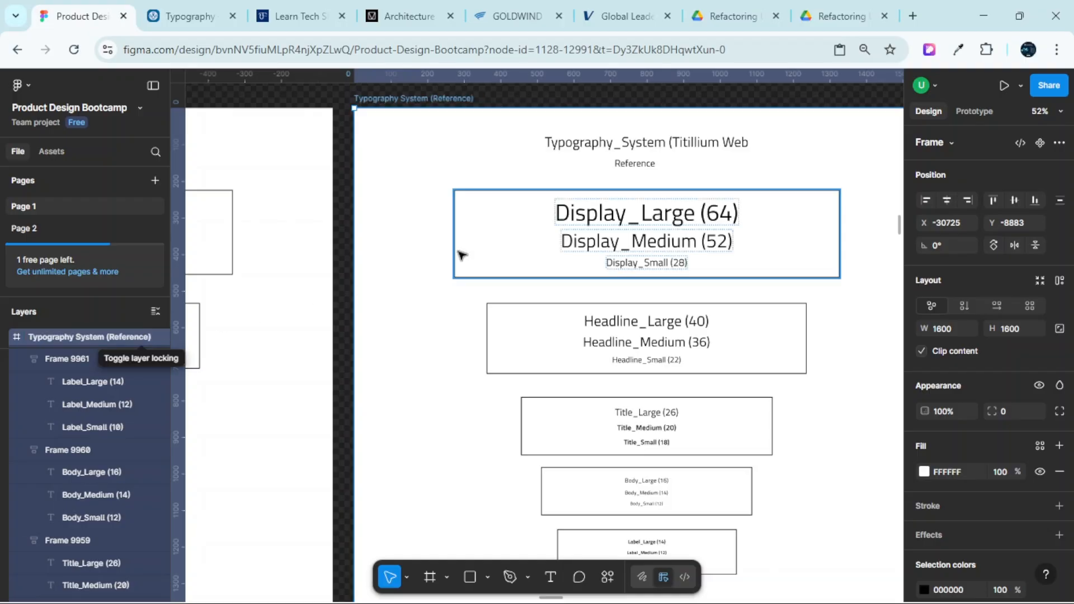
{"action": "left_click", "coordinate": [442, 125]}
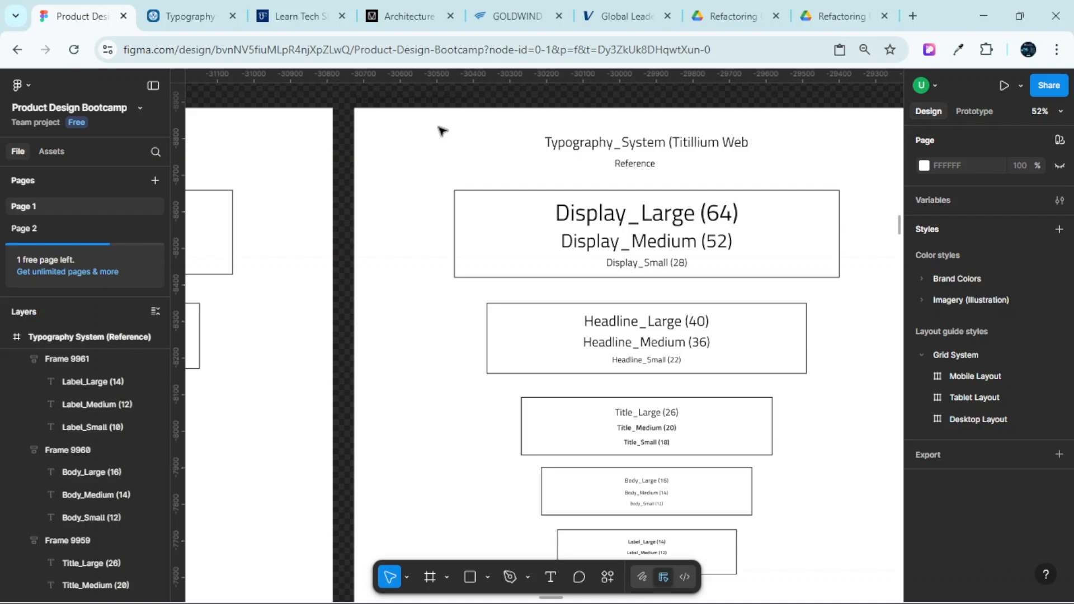
Move the Typography System (Reference) frame to the empty canvas below the other two typography frames, at about X -33276, Y -6033
{"action": "scroll", "coordinate": [443, 140], "scroll_direction": "down", "scroll_amount": 3}
{"action": "scroll", "coordinate": [445, 140], "scroll_direction": "up", "scroll_amount": 5}
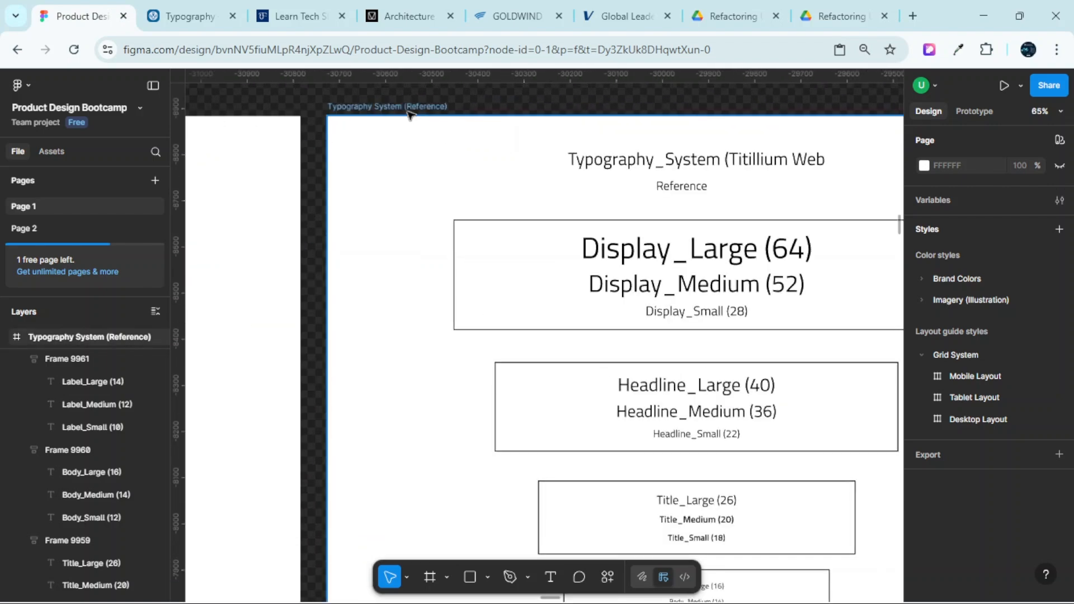
{"action": "left_click", "coordinate": [409, 111]}
{"action": "key", "text": "shift+2"}
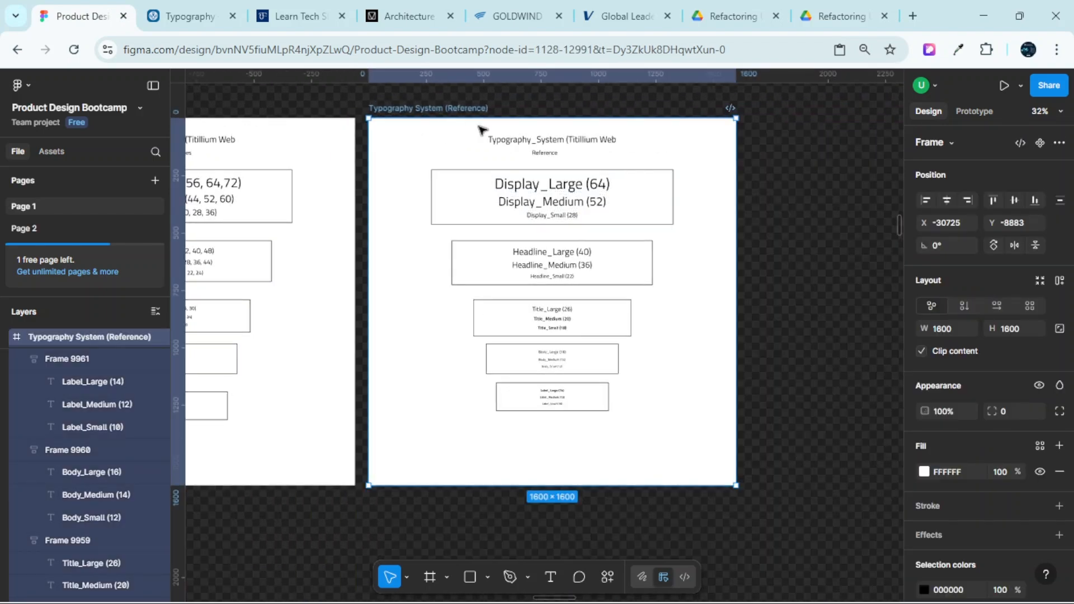
{"action": "scroll", "coordinate": [460, 211], "scroll_direction": "down", "scroll_amount": 5}
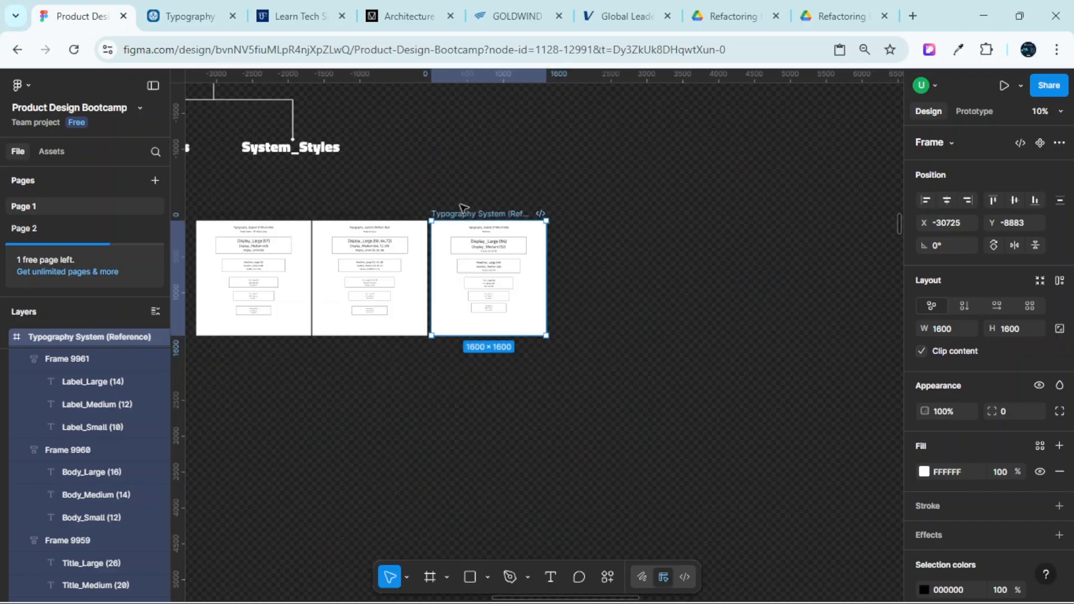
{"action": "scroll", "coordinate": [460, 211], "scroll_direction": "up", "scroll_amount": 3}
{"action": "scroll", "coordinate": [436, 254], "scroll_direction": "left", "scroll_amount": 3}
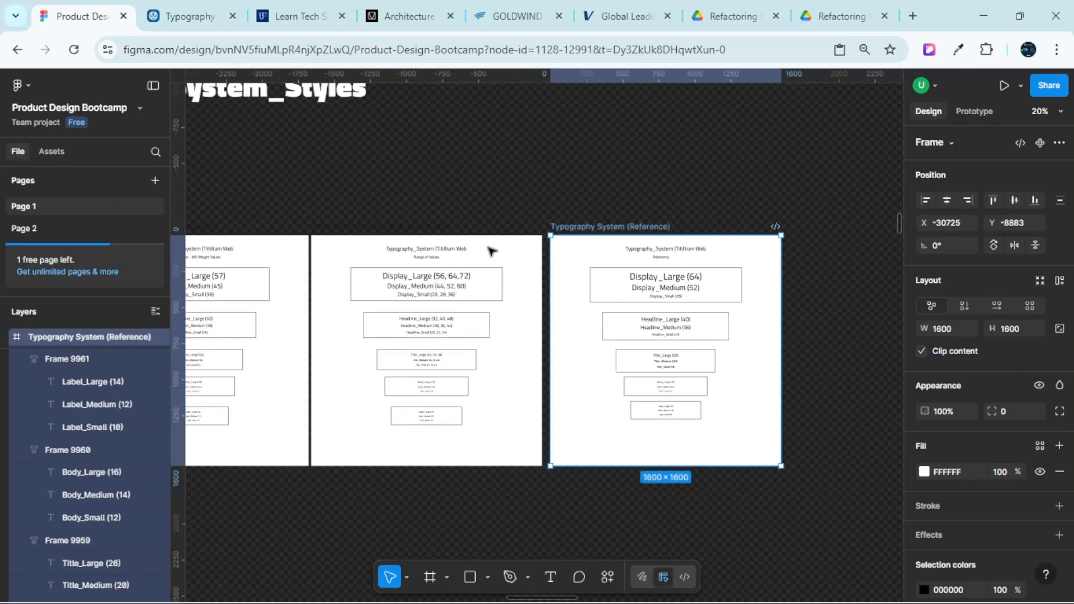
{"action": "left_click_drag", "start_coordinate": [577, 249], "coordinate": [348, 380]}
{"action": "scroll", "coordinate": [307, 418], "scroll_direction": "down", "scroll_amount": 3}
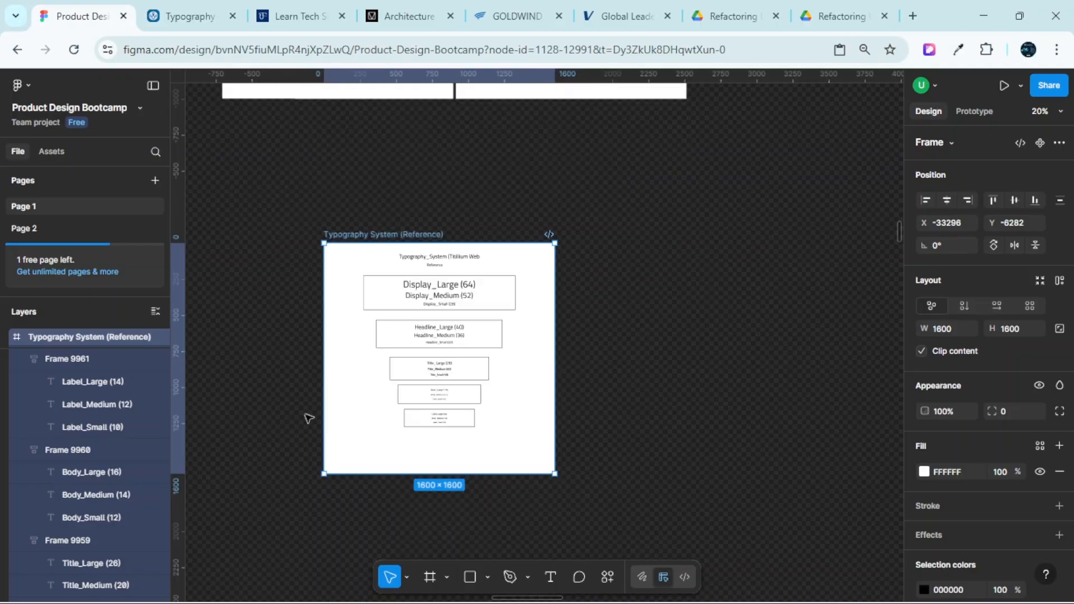
{"action": "scroll", "coordinate": [319, 375], "scroll_direction": "up", "scroll_amount": 3}
{"action": "left_click_drag", "start_coordinate": [368, 223], "coordinate": [384, 296]}
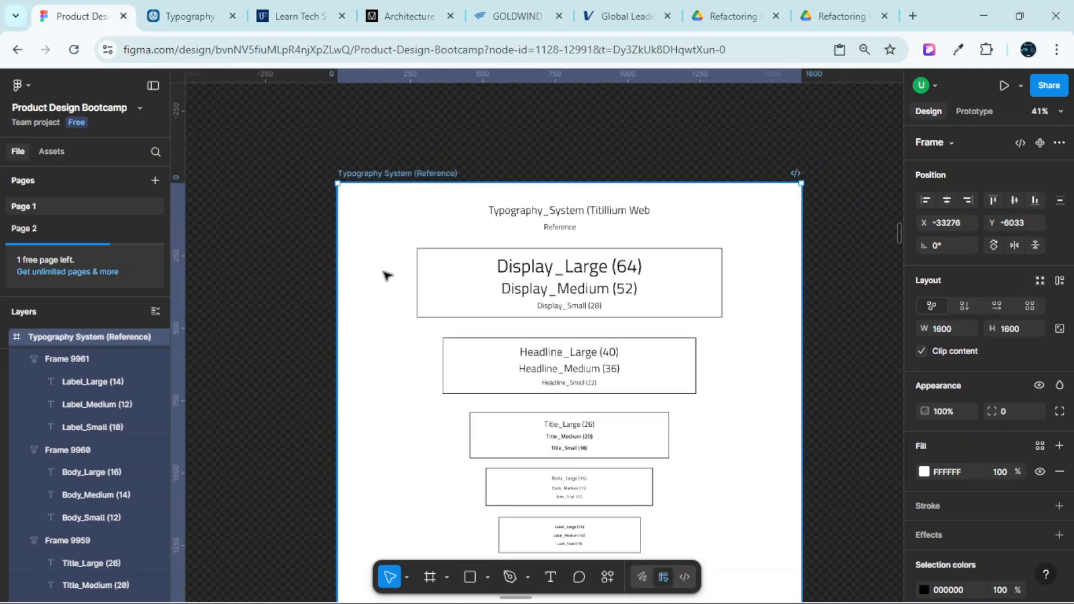
Examine the Industry-Standard Typography System diagram with its Reference_Styles and System_Styles branches
{"action": "scroll", "coordinate": [386, 274], "scroll_direction": "down", "scroll_amount": 3}
{"action": "scroll", "coordinate": [401, 274], "scroll_direction": "up", "scroll_amount": 10}
{"action": "scroll", "coordinate": [414, 287], "scroll_direction": "down", "scroll_amount": 4}
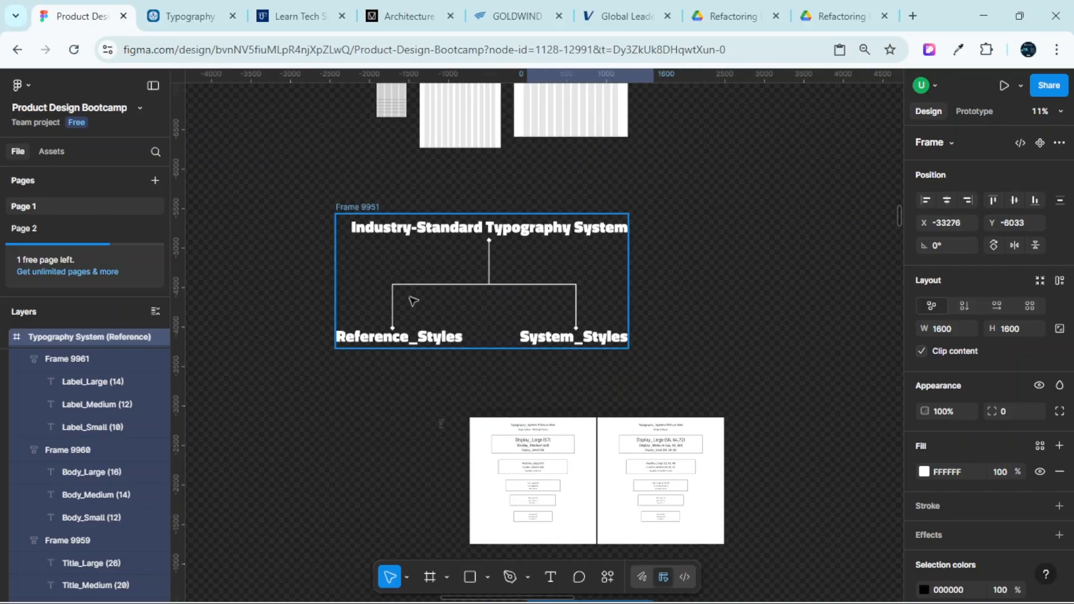
{"action": "scroll", "coordinate": [413, 300], "scroll_direction": "up", "scroll_amount": 5}
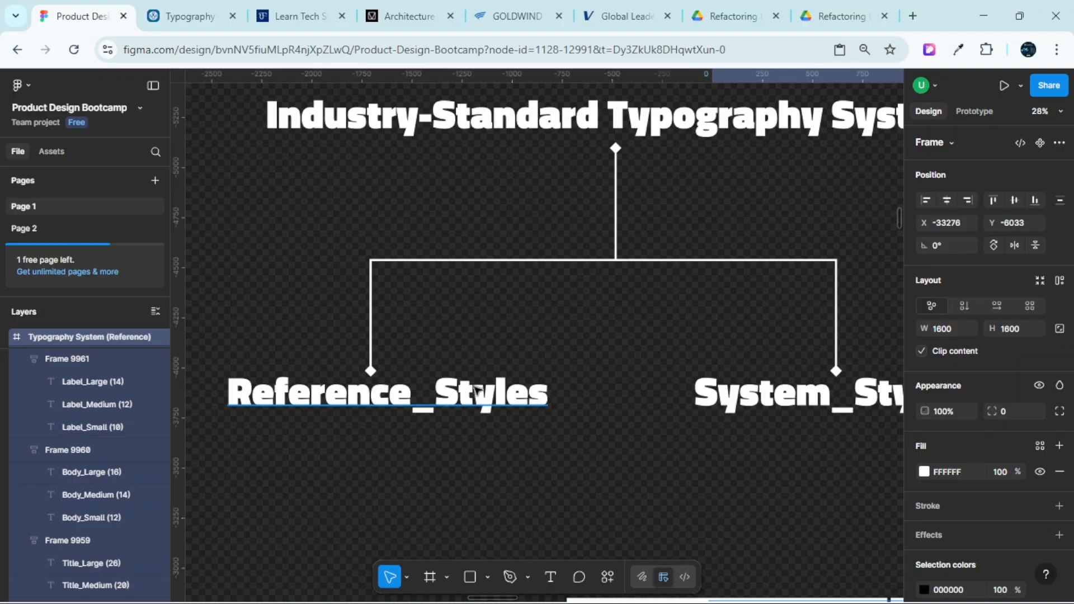
{"action": "scroll", "coordinate": [474, 390], "scroll_direction": "down", "scroll_amount": 2}
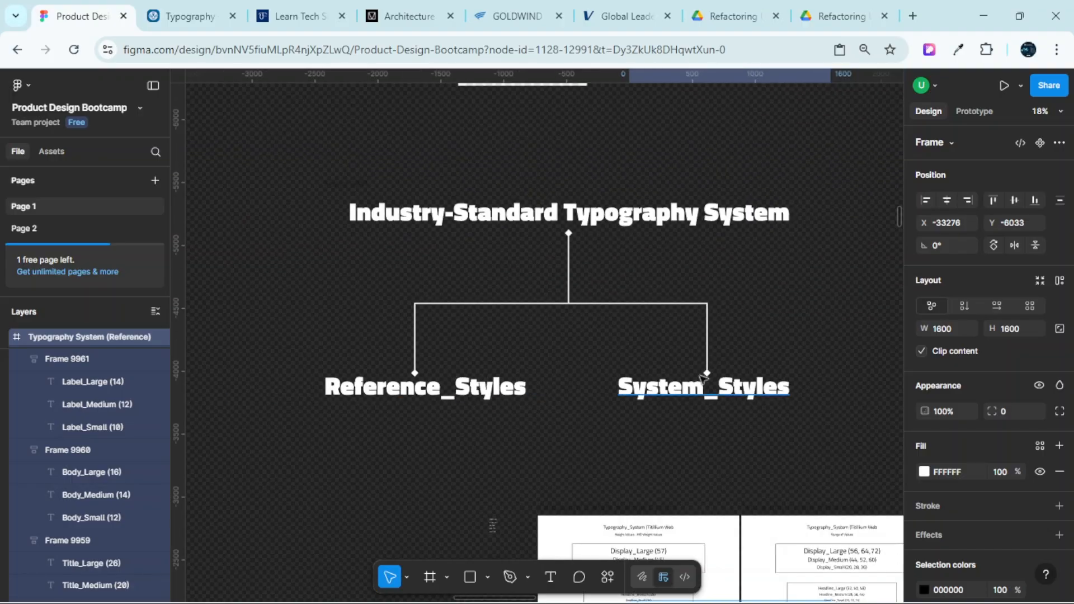
{"action": "scroll", "coordinate": [441, 401], "scroll_direction": "up", "scroll_amount": 2}
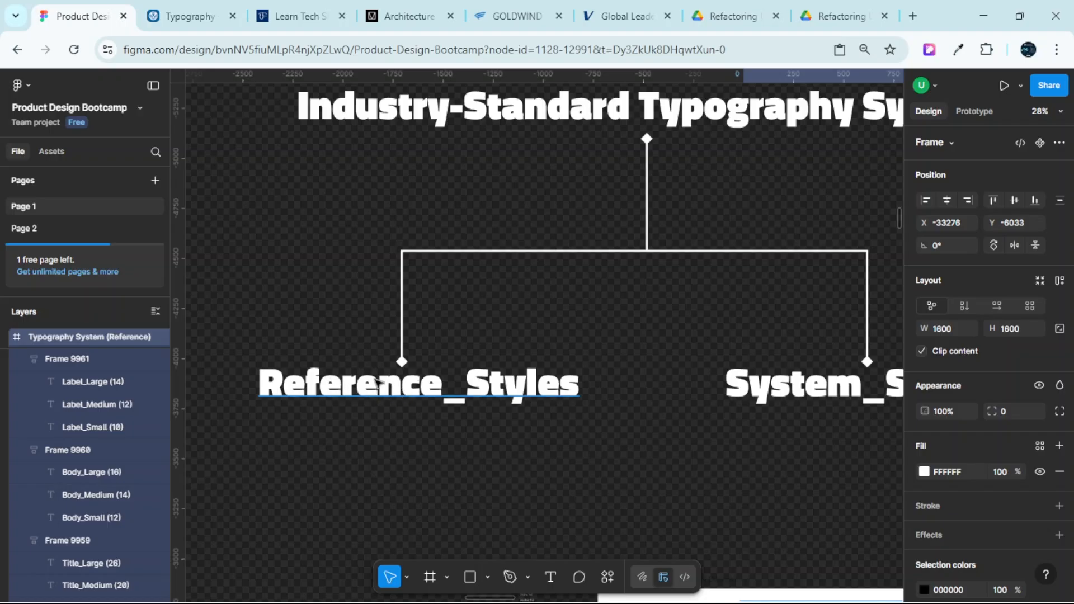
{"action": "scroll", "coordinate": [593, 390], "scroll_direction": "right", "scroll_amount": 4}
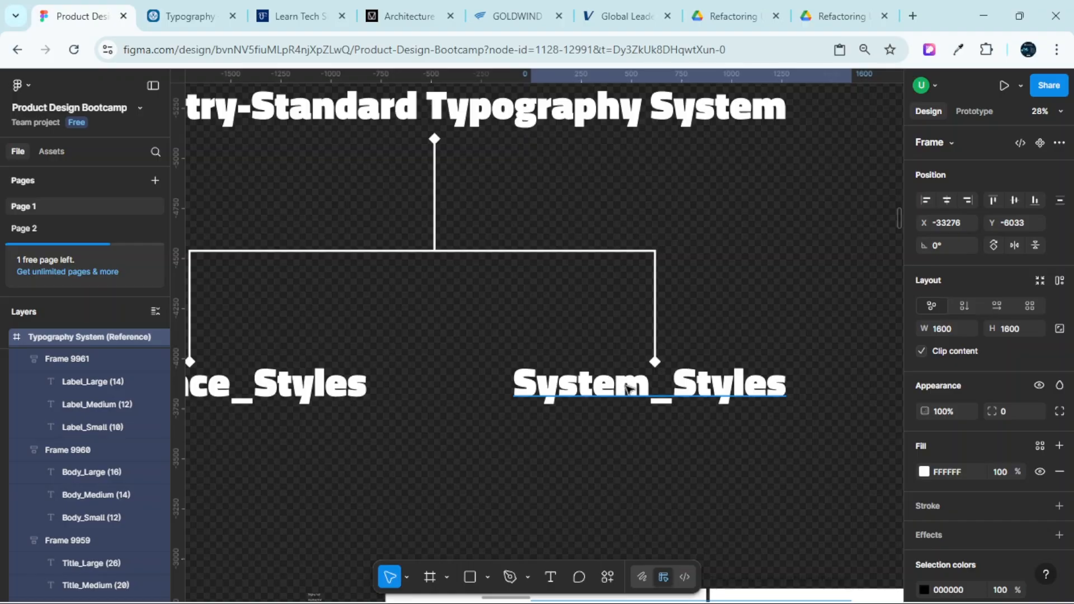
Examine the System_Styles branch of the typography diagram and the Material Design weight values frame beneath it
{"action": "scroll", "coordinate": [621, 386], "scroll_direction": "down", "scroll_amount": 2}
{"action": "scroll", "coordinate": [599, 310], "scroll_direction": "up", "scroll_amount": 3}
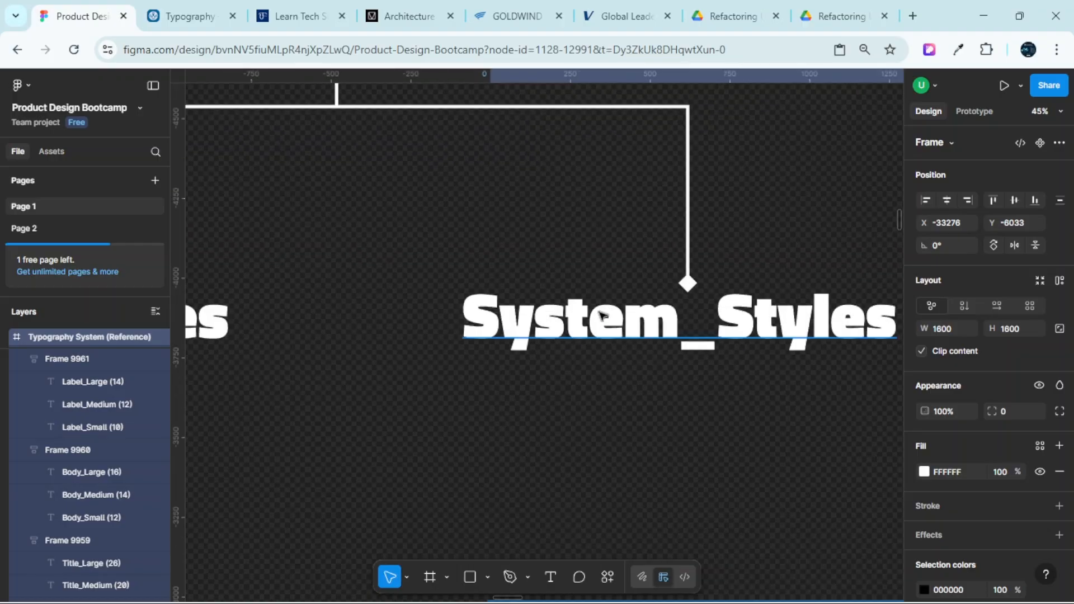
{"action": "scroll", "coordinate": [601, 311], "scroll_direction": "down", "scroll_amount": 3}
{"action": "scroll", "coordinate": [495, 323], "scroll_direction": "left", "scroll_amount": 3}
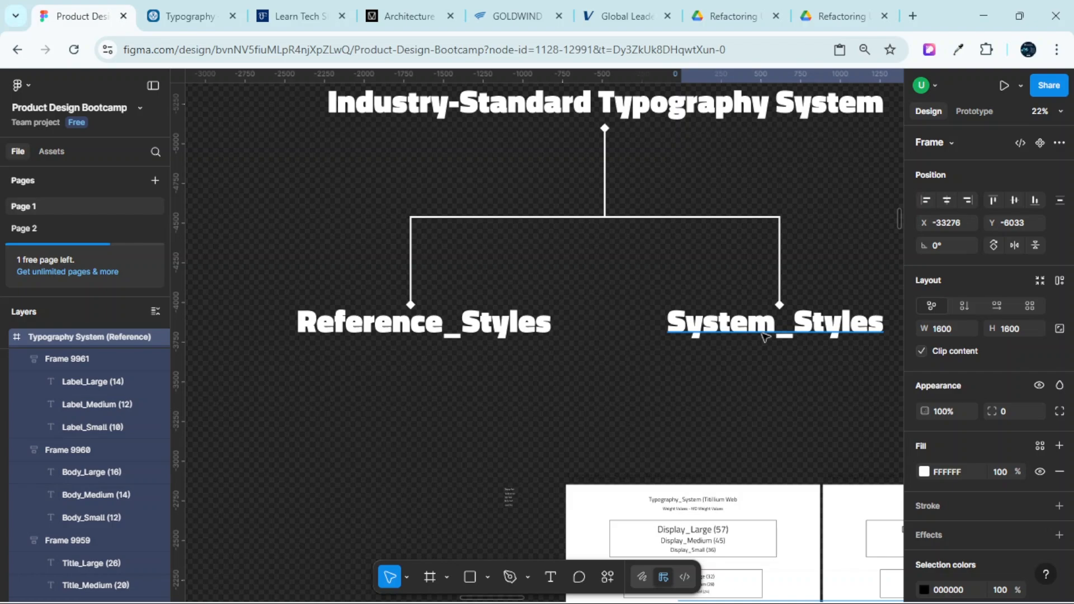
{"action": "scroll", "coordinate": [765, 337], "scroll_direction": "down", "scroll_amount": 4}
{"action": "scroll", "coordinate": [686, 259], "scroll_direction": "up", "scroll_amount": 3}
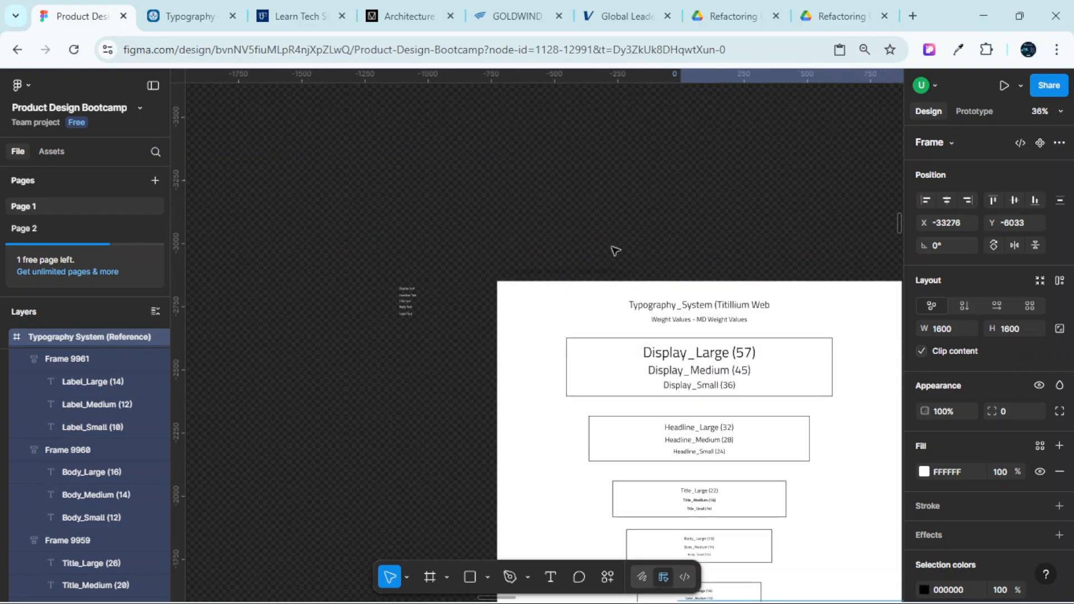
{"action": "scroll", "coordinate": [607, 245], "scroll_direction": "down", "scroll_amount": 1}
{"action": "scroll", "coordinate": [591, 207], "scroll_direction": "up", "scroll_amount": 1}
{"action": "scroll", "coordinate": [590, 207], "scroll_direction": "down", "scroll_amount": 1}
{"action": "scroll", "coordinate": [586, 205], "scroll_direction": "right", "scroll_amount": 1}
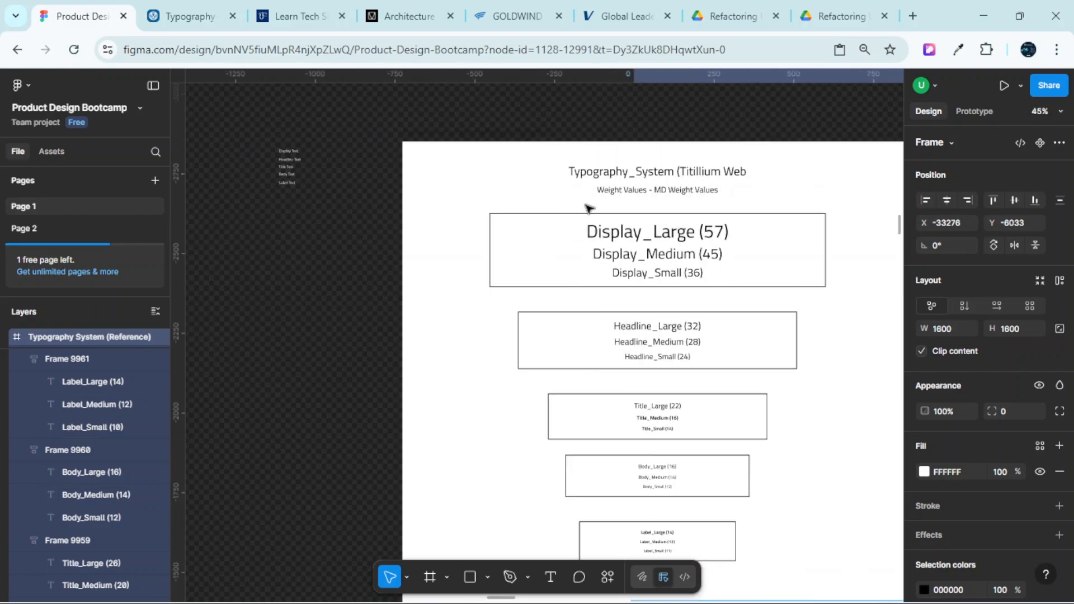
{"action": "scroll", "coordinate": [589, 208], "scroll_direction": "right", "scroll_amount": 1}
{"action": "scroll", "coordinate": [612, 224], "scroll_direction": "up", "scroll_amount": 2}
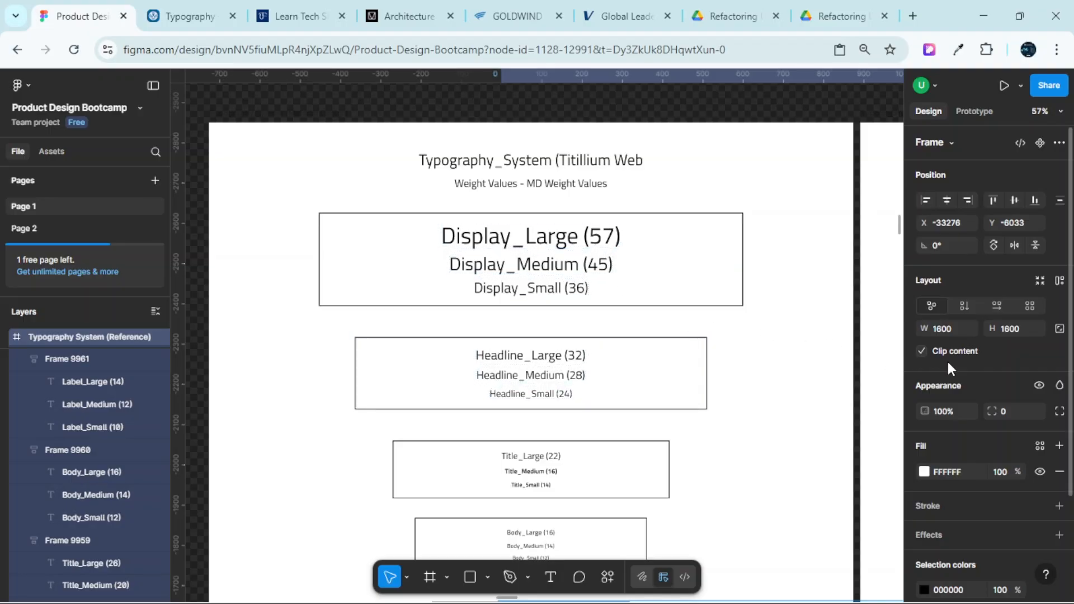
Inspect the font weights of Display_Large (57) and Title_Medium (16) in the Material Design typography frame
{"action": "left_click", "coordinate": [571, 235]}
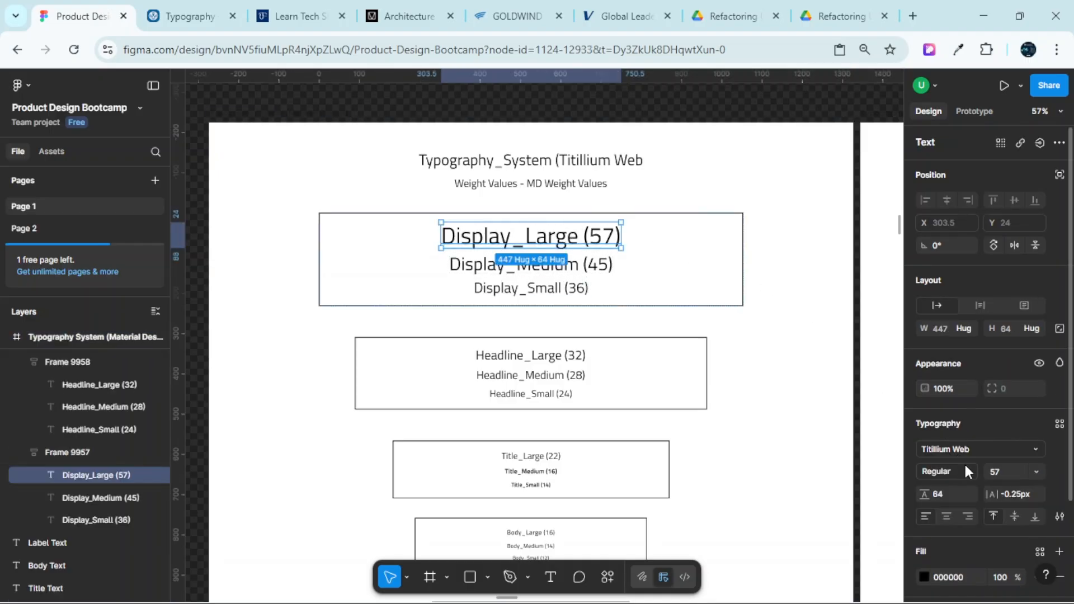
{"action": "scroll", "coordinate": [956, 442], "scroll_direction": "down", "scroll_amount": 2}
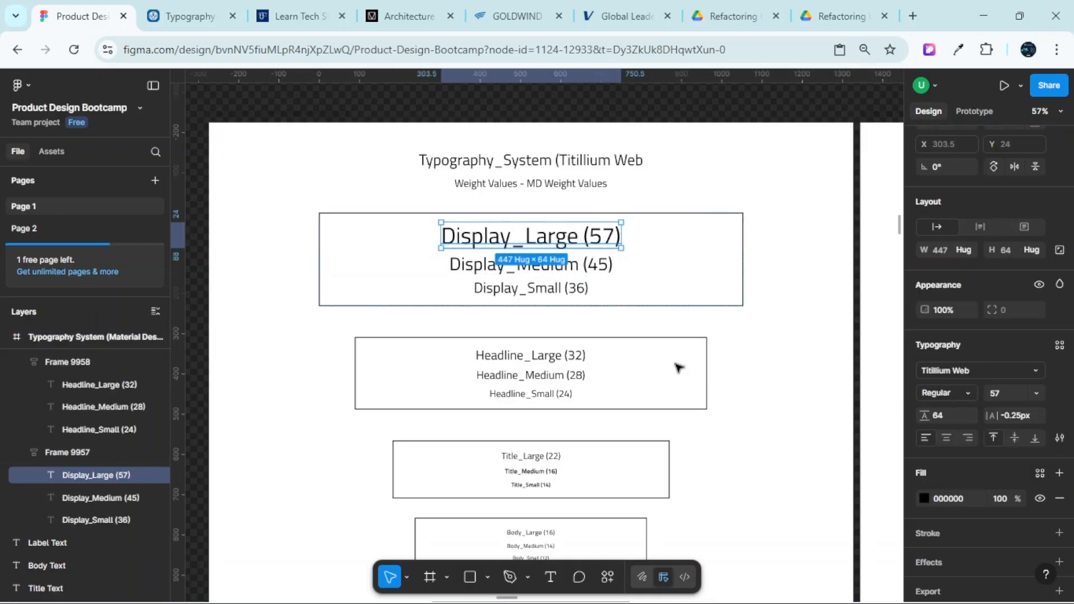
{"action": "scroll", "coordinate": [615, 358], "scroll_direction": "down", "scroll_amount": 4}
{"action": "scroll", "coordinate": [549, 348], "scroll_direction": "up", "scroll_amount": 5}
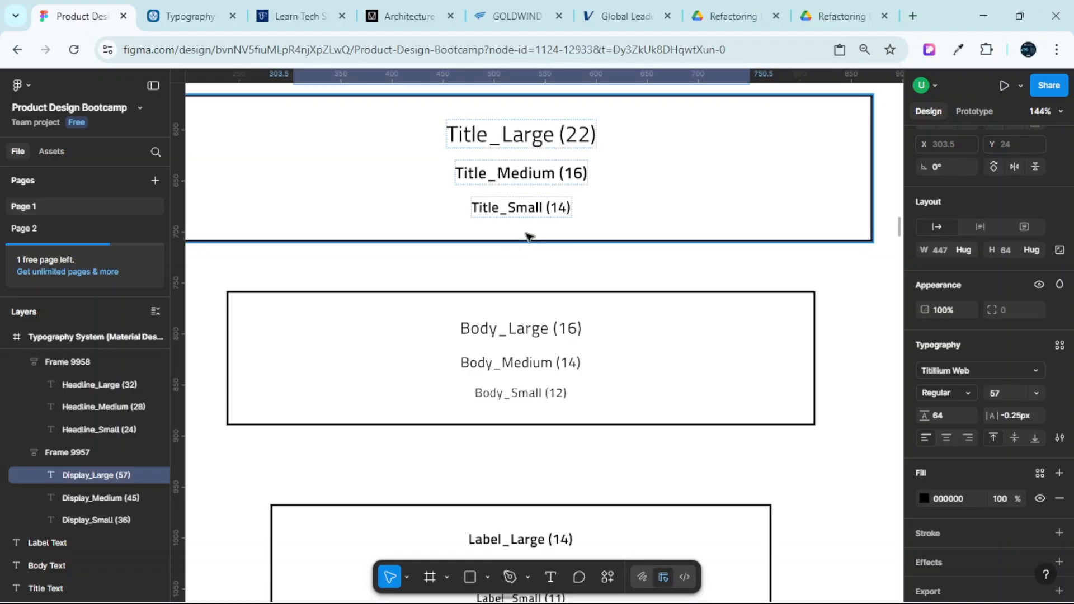
{"action": "left_click", "coordinate": [540, 178]}
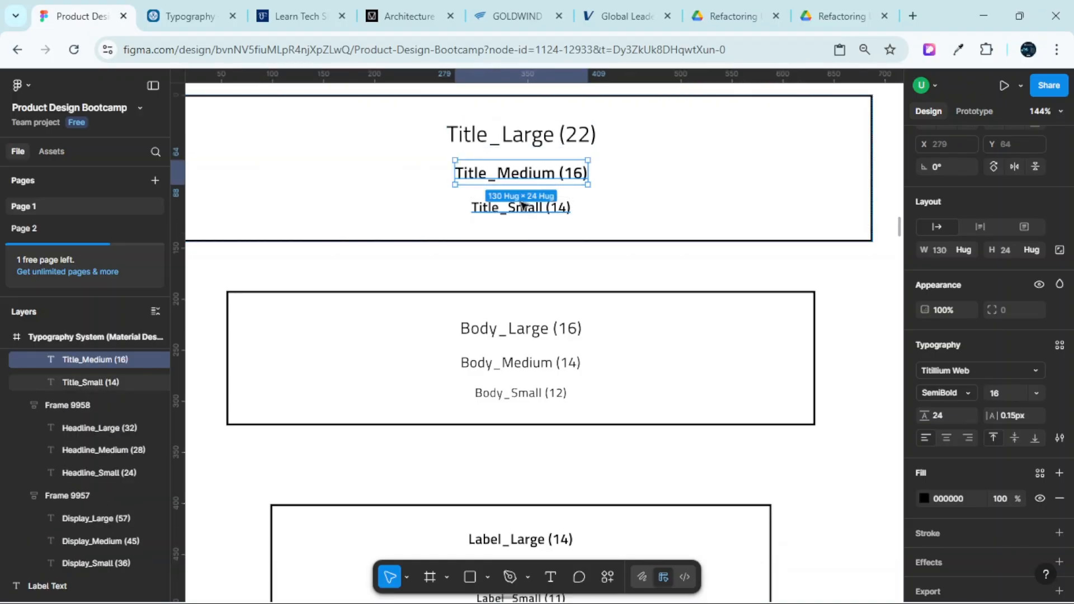
{"action": "scroll", "coordinate": [513, 204], "scroll_direction": "up", "scroll_amount": 4}
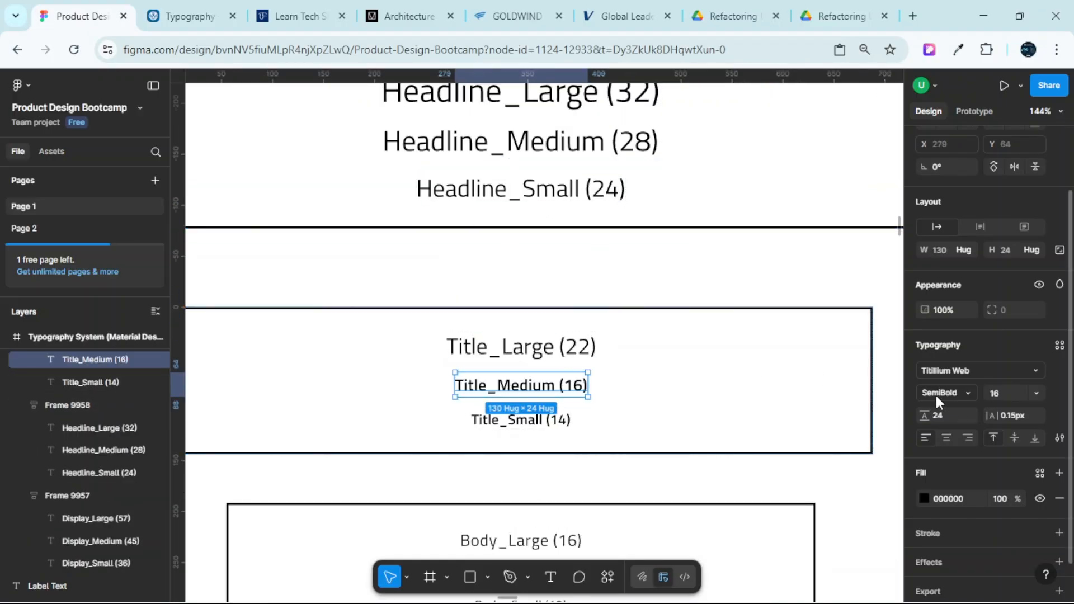
{"action": "scroll", "coordinate": [604, 329], "scroll_direction": "down", "scroll_amount": 6}
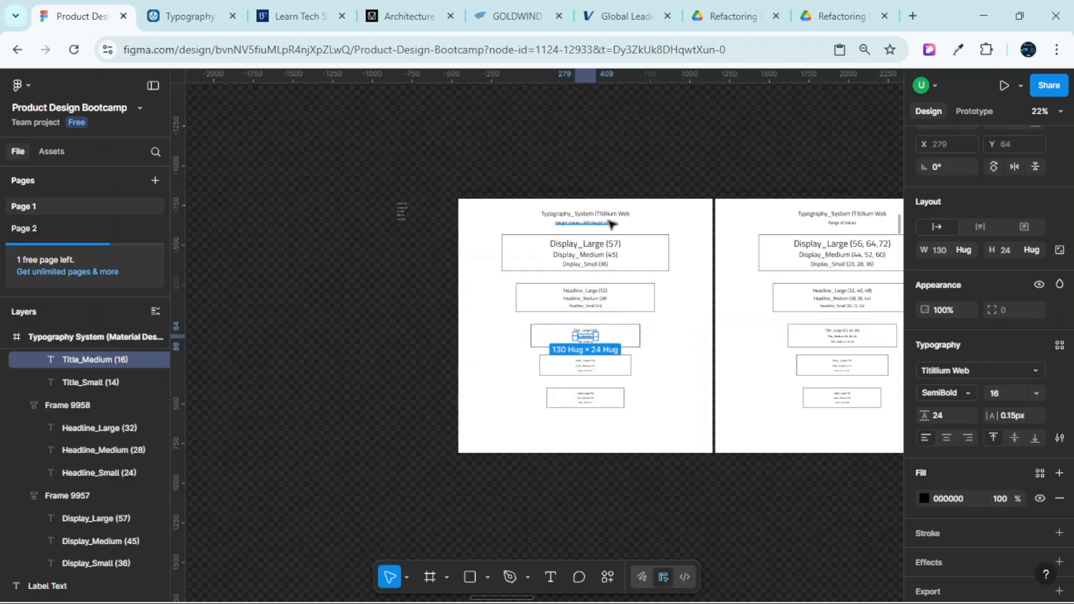
{"action": "scroll", "coordinate": [599, 378], "scroll_direction": "up", "scroll_amount": 3}
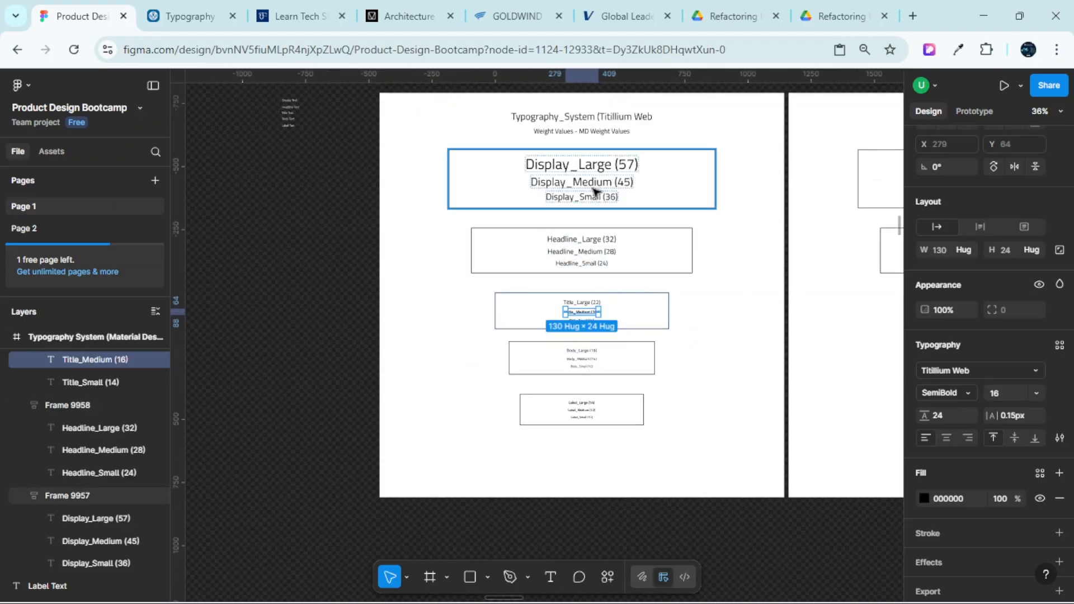
Examine the Display, Headline, Title, Body and Label styles in the Typography System (Reference) frame
{"action": "scroll", "coordinate": [627, 364], "scroll_direction": "down", "scroll_amount": 3}
{"action": "scroll", "coordinate": [627, 358], "scroll_direction": "down", "scroll_amount": 3}
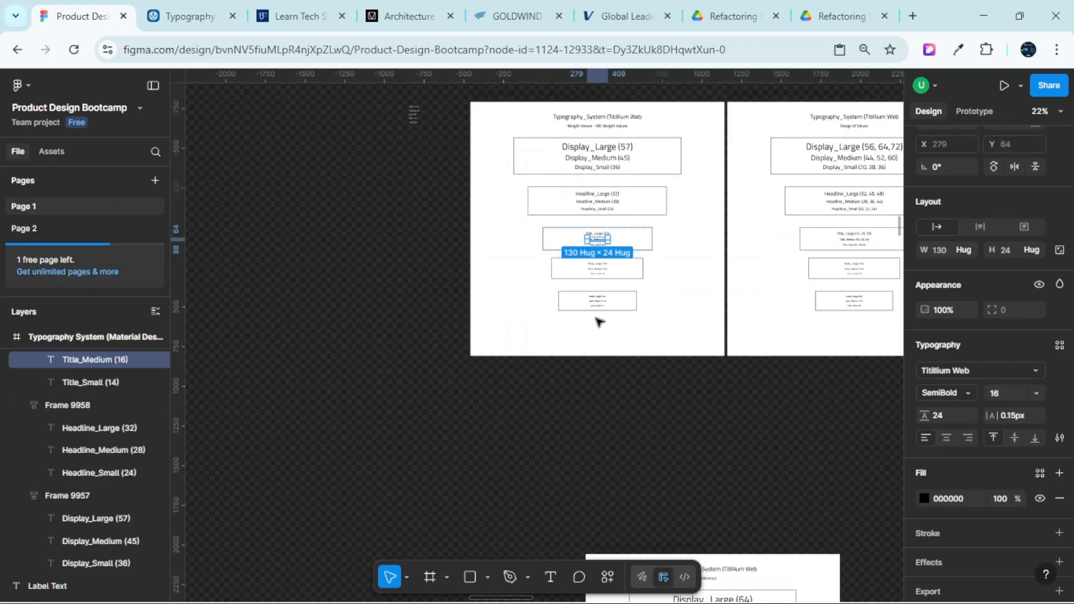
{"action": "scroll", "coordinate": [626, 355], "scroll_direction": "down", "scroll_amount": 5}
{"action": "scroll", "coordinate": [628, 355], "scroll_direction": "down", "scroll_amount": 3}
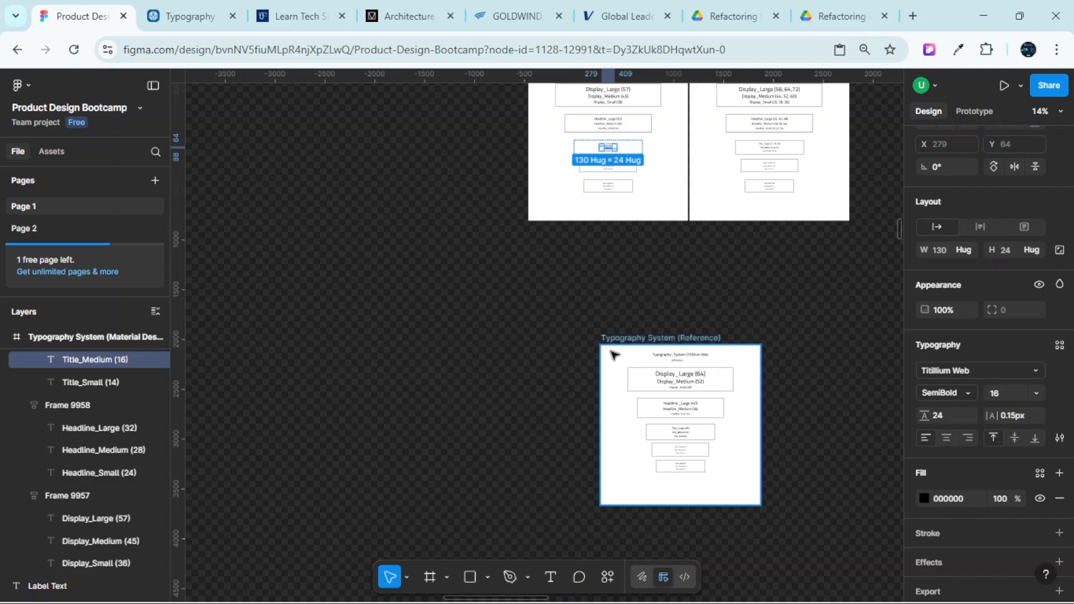
{"action": "left_click", "coordinate": [616, 355]}
{"action": "scroll", "coordinate": [739, 437], "scroll_direction": "up", "scroll_amount": 6}
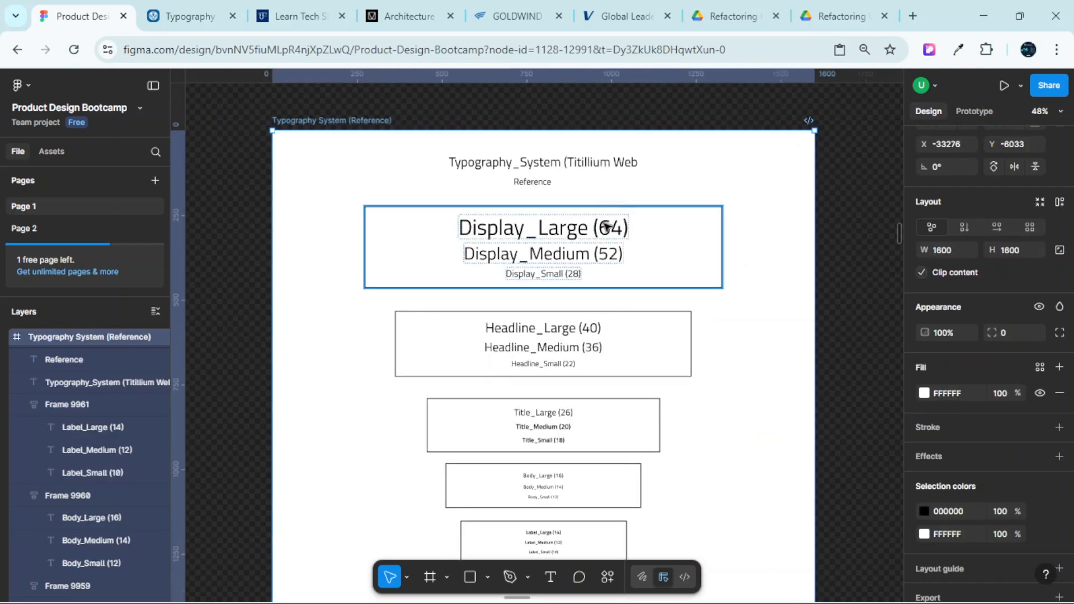
{"action": "scroll", "coordinate": [528, 280], "scroll_direction": "down", "scroll_amount": 3}
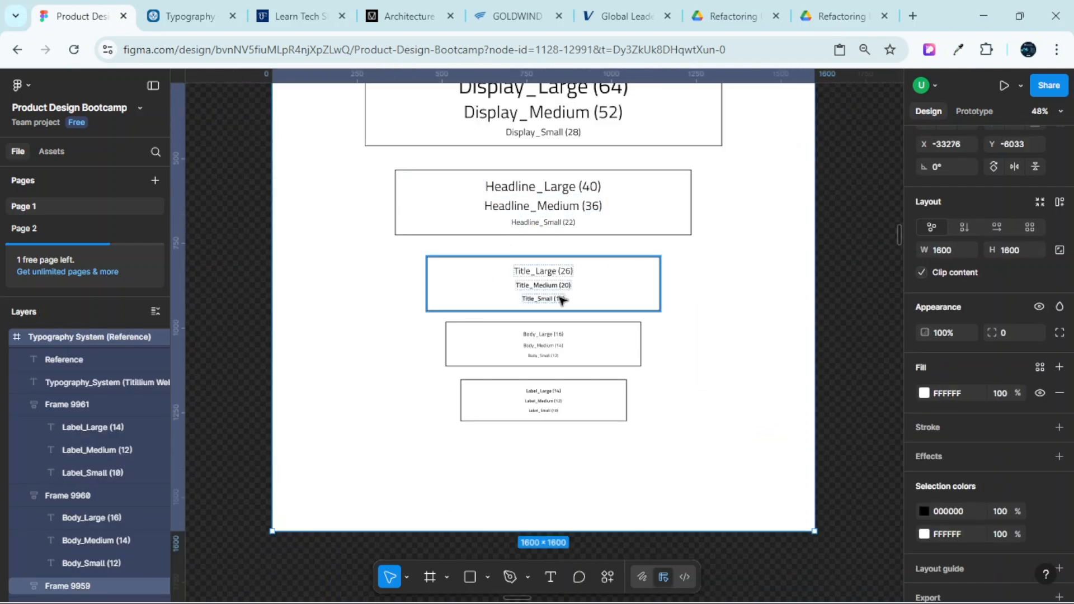
{"action": "scroll", "coordinate": [560, 300], "scroll_direction": "up", "scroll_amount": 3}
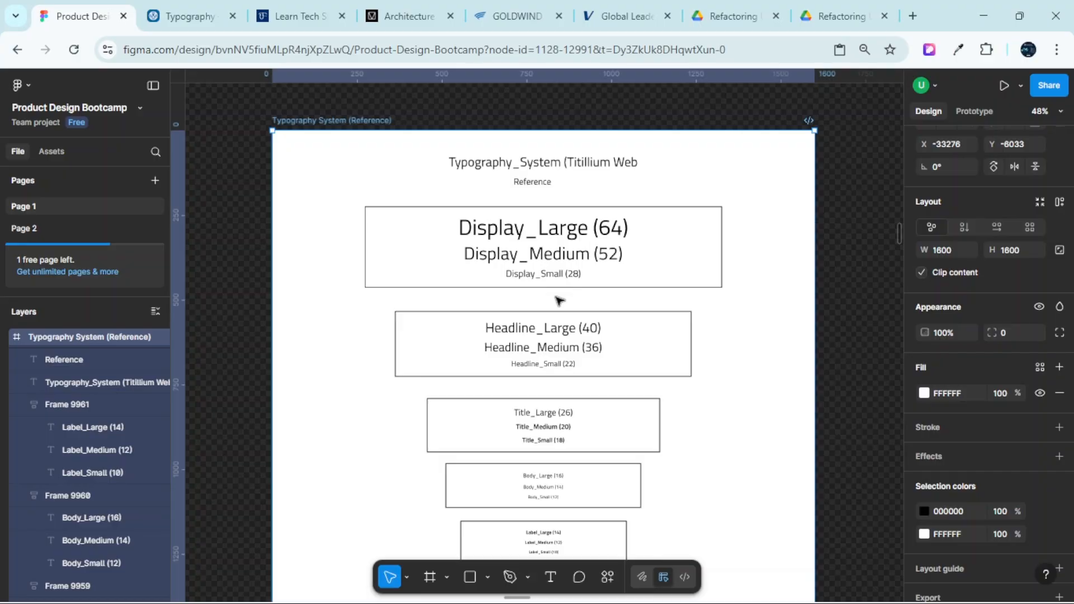
{"action": "scroll", "coordinate": [558, 312], "scroll_direction": "up", "scroll_amount": 2}
{"action": "scroll", "coordinate": [558, 311], "scroll_direction": "down", "scroll_amount": 2}
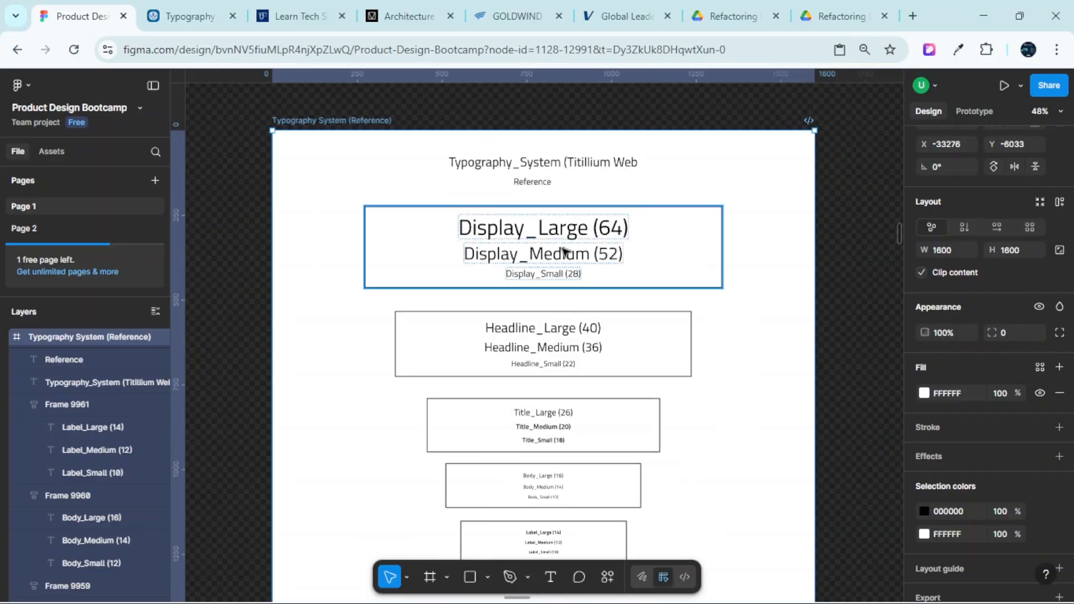
{"action": "scroll", "coordinate": [566, 260], "scroll_direction": "down", "scroll_amount": 2}
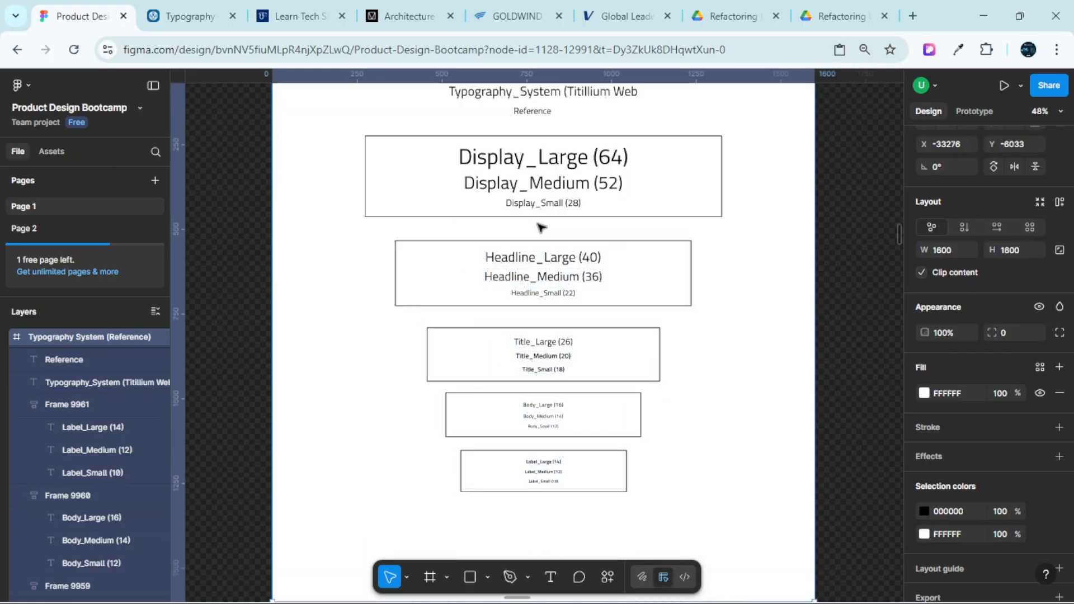
{"action": "scroll", "coordinate": [544, 399], "scroll_direction": "up", "scroll_amount": 5}
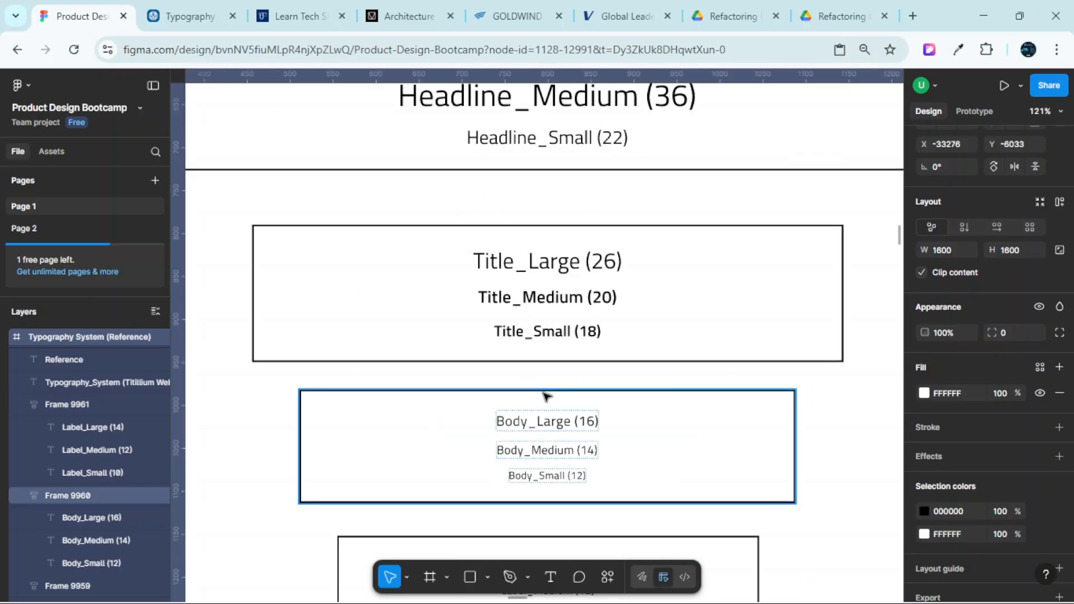
{"action": "scroll", "coordinate": [602, 334], "scroll_direction": "down", "scroll_amount": 3}
{"action": "scroll", "coordinate": [582, 270], "scroll_direction": "up", "scroll_amount": 5}
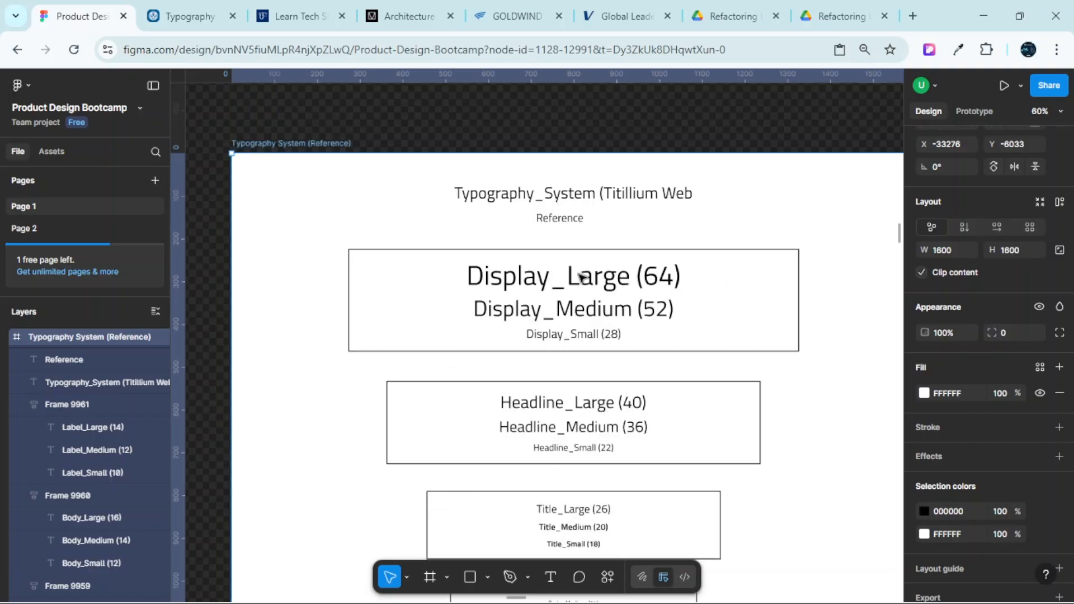
Review the Titillium Web weight options for the three Display texts, Headline_Large and Title_Small selected together in the Reference frame
{"action": "left_click", "coordinate": [583, 282]}
{"action": "scroll", "coordinate": [584, 283], "scroll_direction": "down", "scroll_amount": 3}
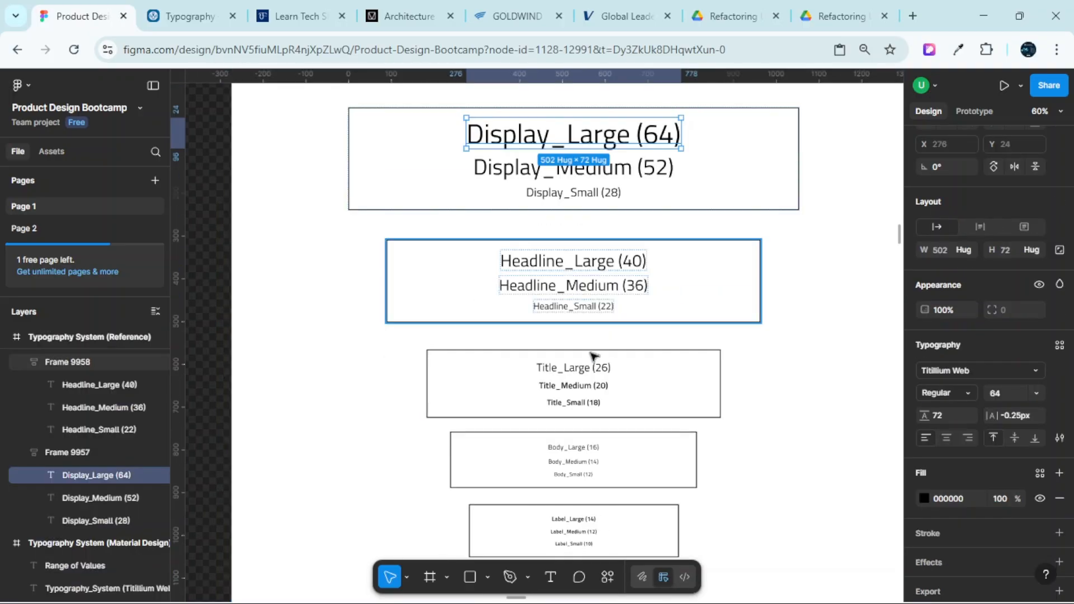
{"action": "scroll", "coordinate": [584, 291], "scroll_direction": "up", "scroll_amount": 3}
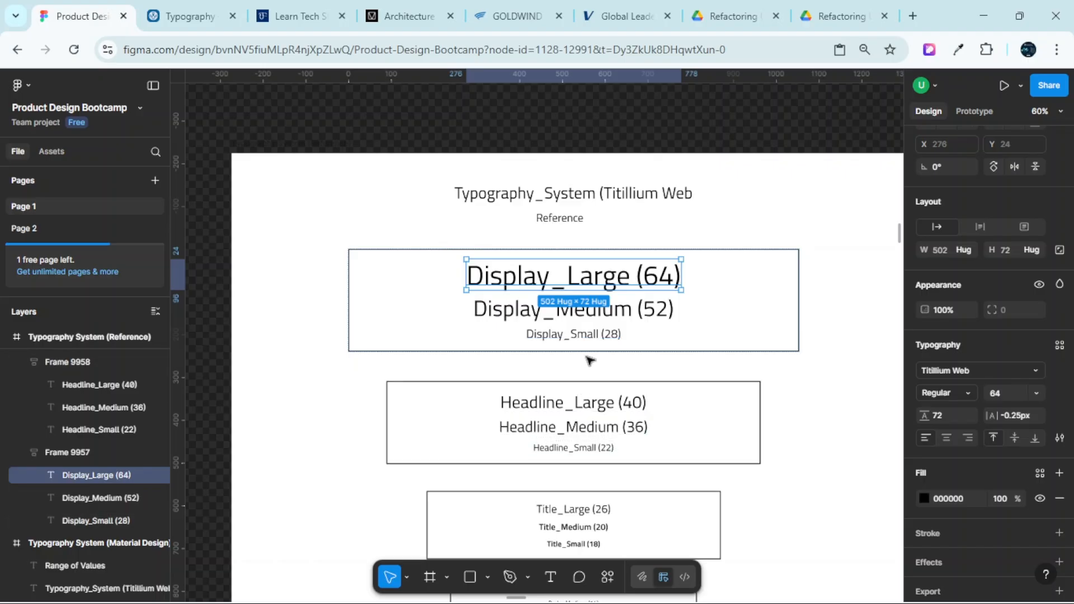
{"action": "scroll", "coordinate": [590, 360], "scroll_direction": "down", "scroll_amount": 2}
{"action": "left_click", "coordinate": [608, 239], "text": "shift"}
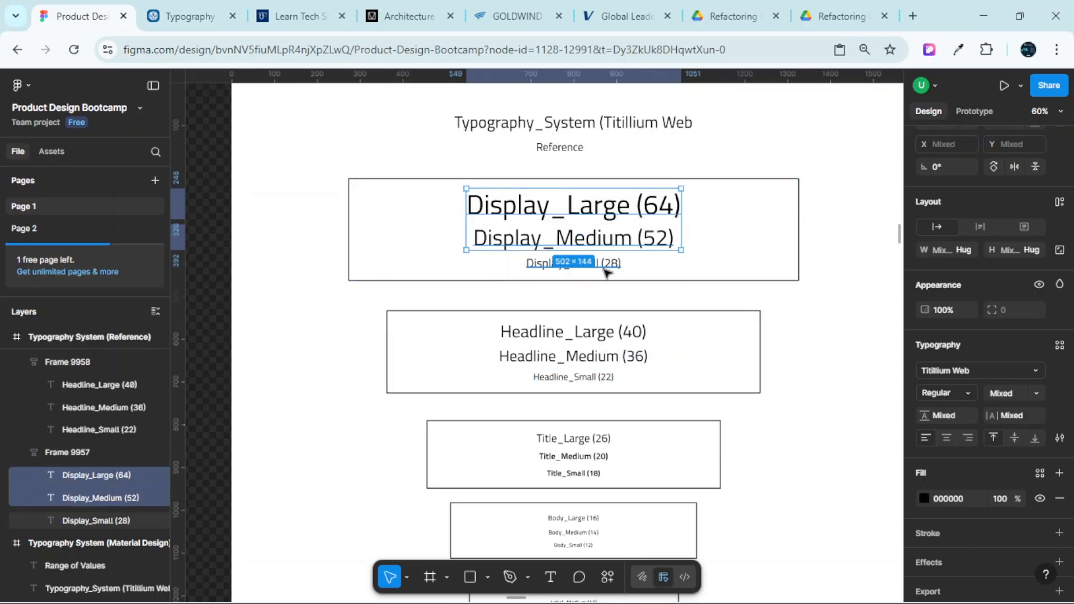
{"action": "left_click", "coordinate": [607, 264], "text": "shift"}
{"action": "left_click", "coordinate": [621, 357], "text": "shift"}
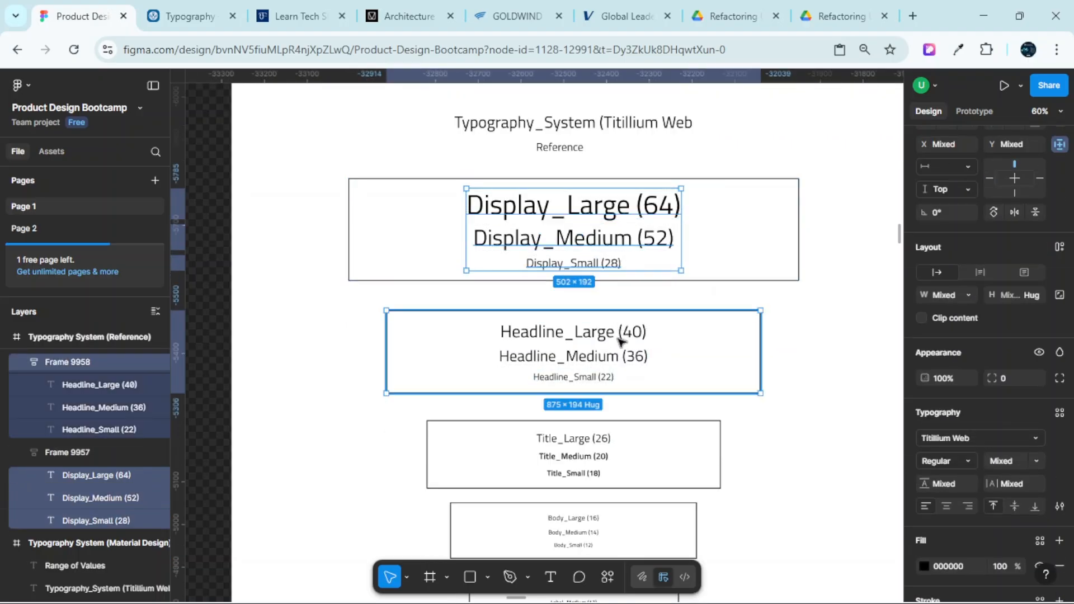
{"action": "left_click", "coordinate": [630, 332], "text": "shift"}
{"action": "left_click", "coordinate": [629, 331], "text": "shift"}
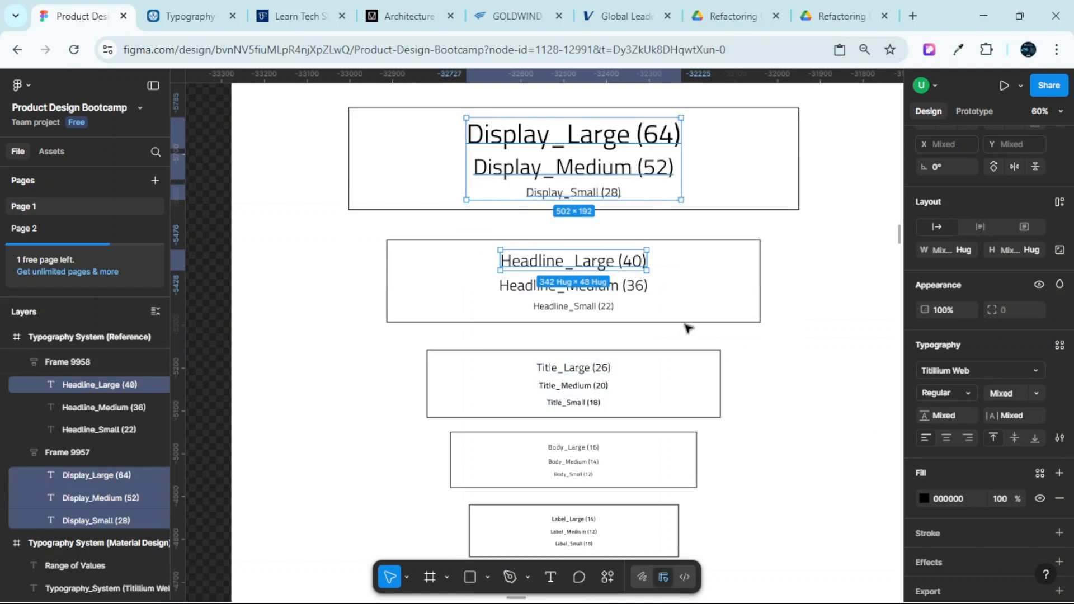
{"action": "scroll", "coordinate": [585, 178], "scroll_direction": "up", "scroll_amount": 2}
{"action": "scroll", "coordinate": [587, 336], "scroll_direction": "down", "scroll_amount": 2}
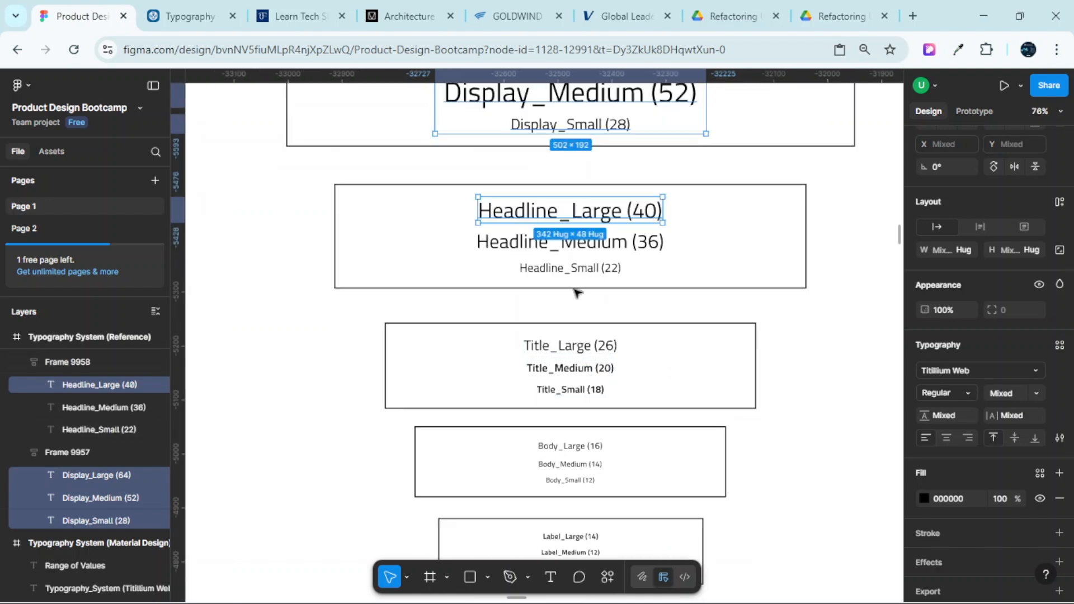
{"action": "left_click", "coordinate": [595, 389], "text": "shift"}
{"action": "left_click", "coordinate": [595, 388], "text": "shift"}
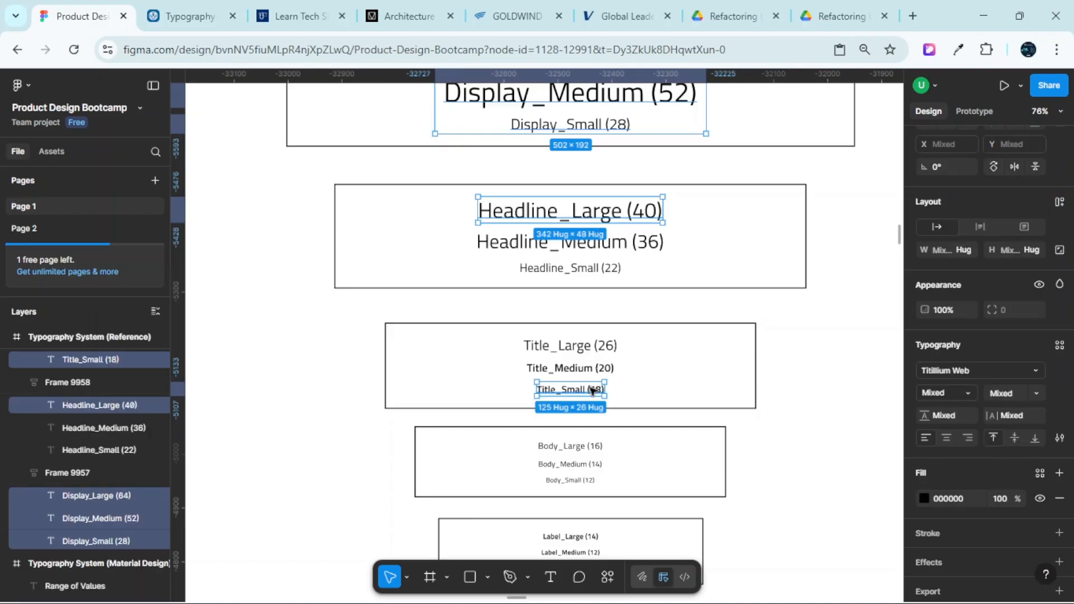
{"action": "left_click", "coordinate": [968, 391]}
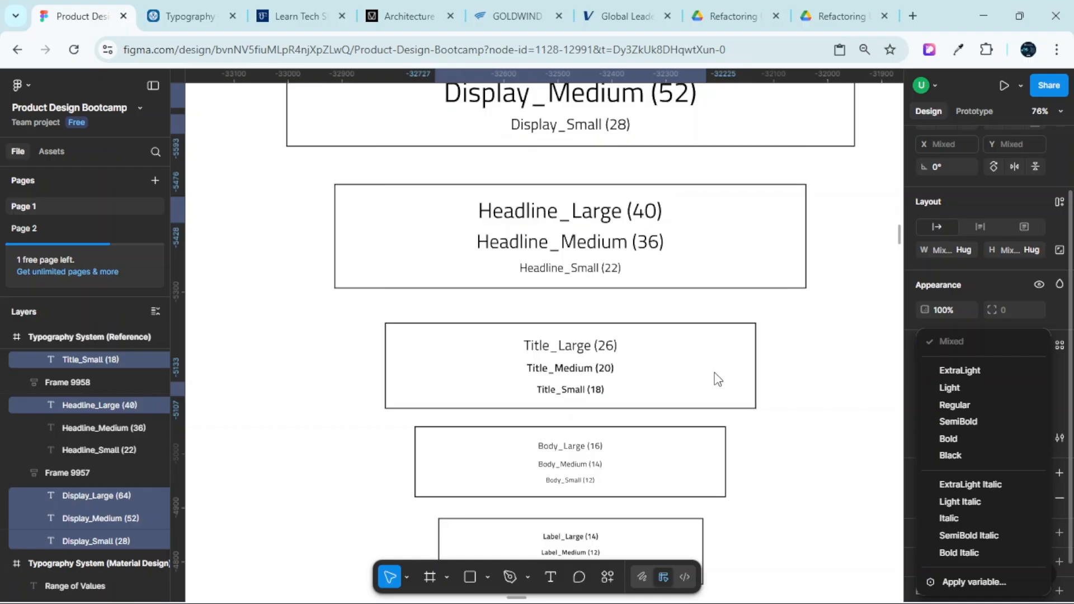
{"action": "left_click", "coordinate": [842, 353]}
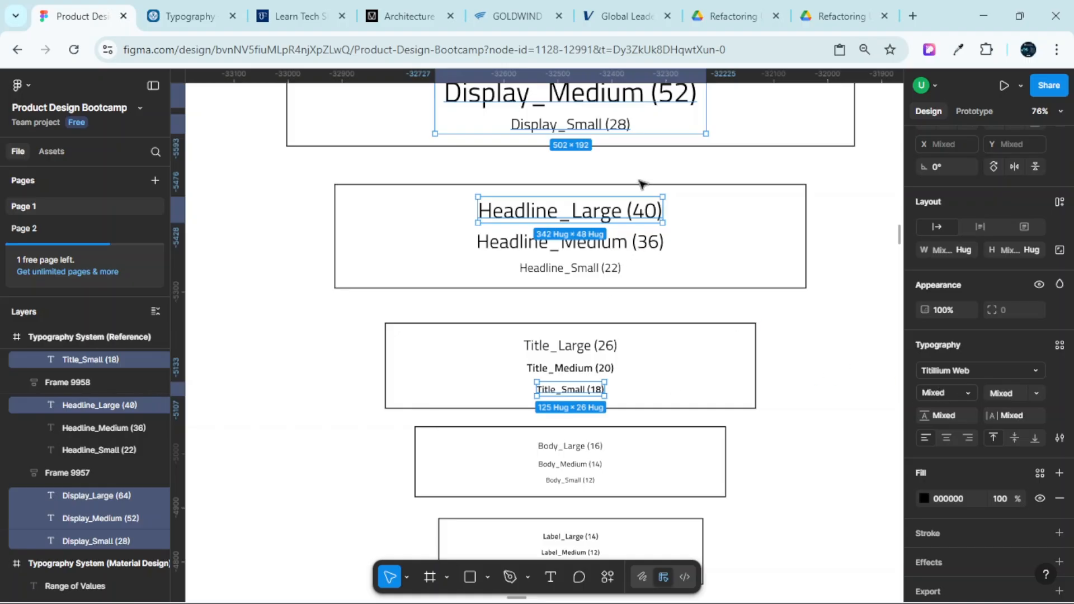
{"action": "left_click", "coordinate": [960, 393]}
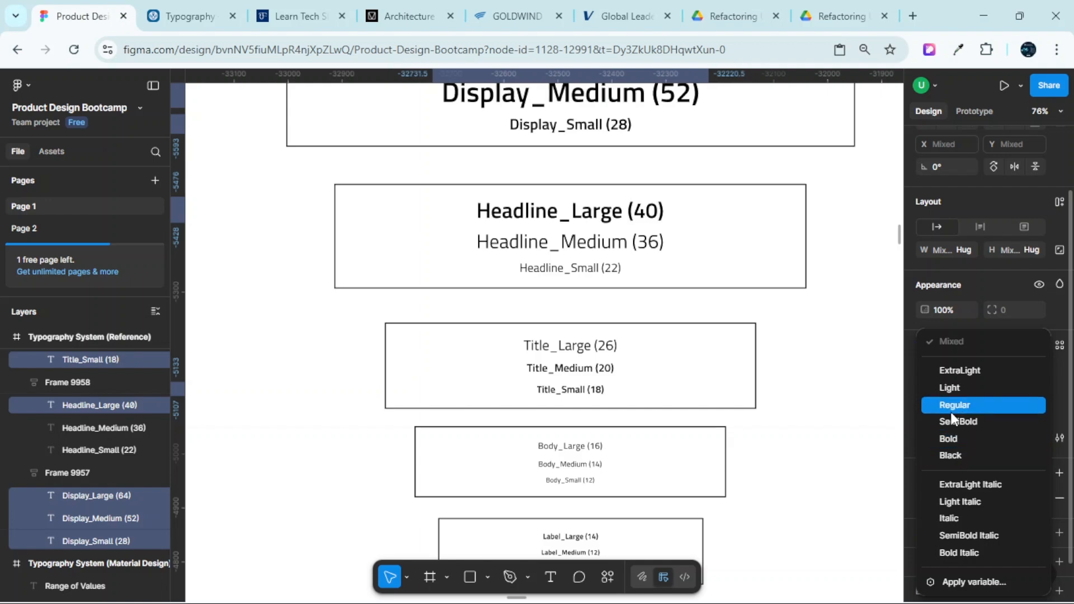
{"action": "left_click", "coordinate": [824, 376]}
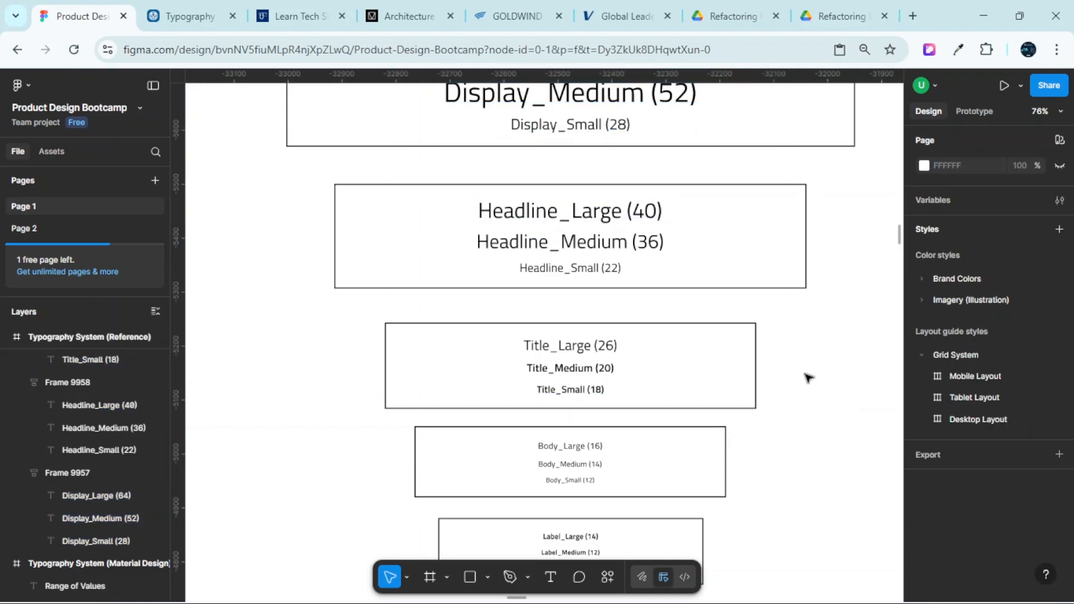
Select the whole Typography System (Reference) frame
{"action": "scroll", "coordinate": [808, 376], "scroll_direction": "down", "scroll_amount": 5}
{"action": "scroll", "coordinate": [581, 224], "scroll_direction": "up", "scroll_amount": 3}
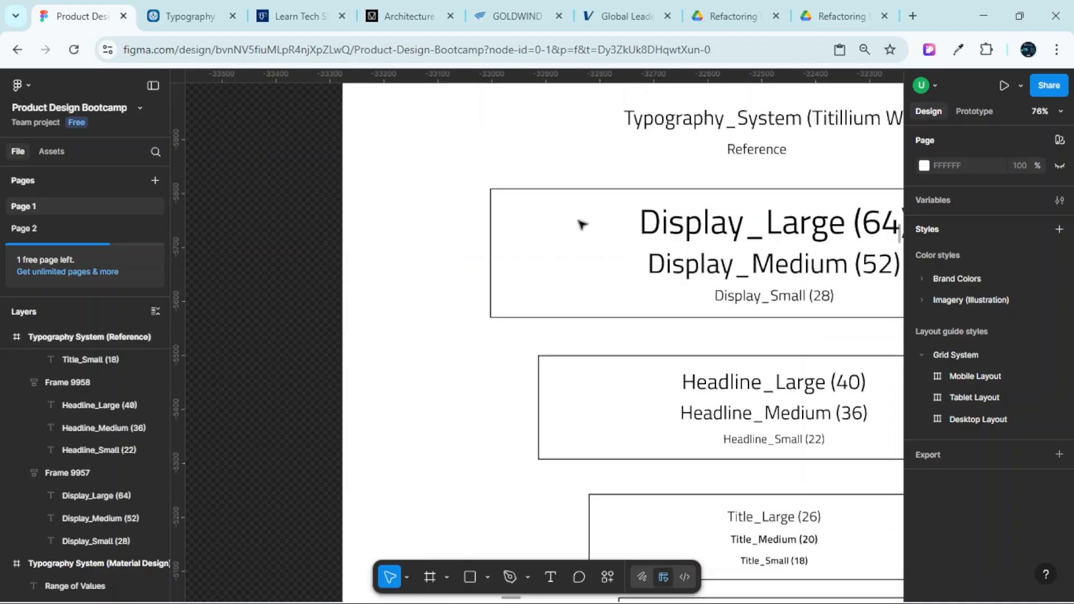
{"action": "scroll", "coordinate": [403, 139], "scroll_direction": "down", "scroll_amount": 3}
{"action": "scroll", "coordinate": [366, 151], "scroll_direction": "up", "scroll_amount": 1}
{"action": "scroll", "coordinate": [367, 151], "scroll_direction": "up", "scroll_amount": 2}
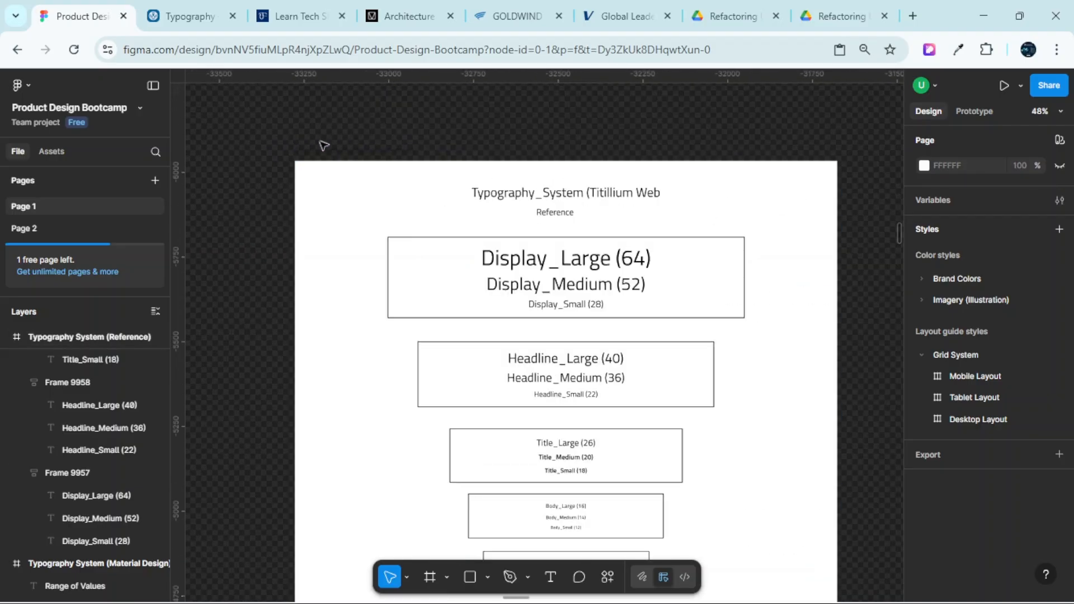
{"action": "left_click", "coordinate": [326, 159]}
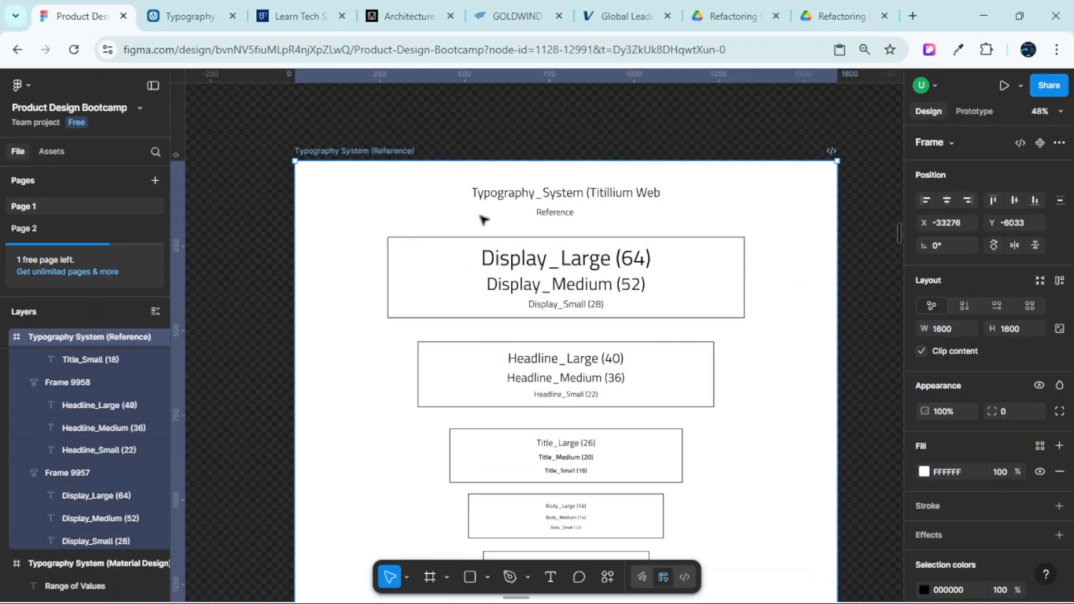
Look over the Display, Headline, Title, Body and Label groups in the Typography System (Reference) frame, comparing their text weights
{"action": "scroll", "coordinate": [504, 240], "scroll_direction": "down", "scroll_amount": 5}
{"action": "scroll", "coordinate": [583, 302], "scroll_direction": "up", "scroll_amount": 3}
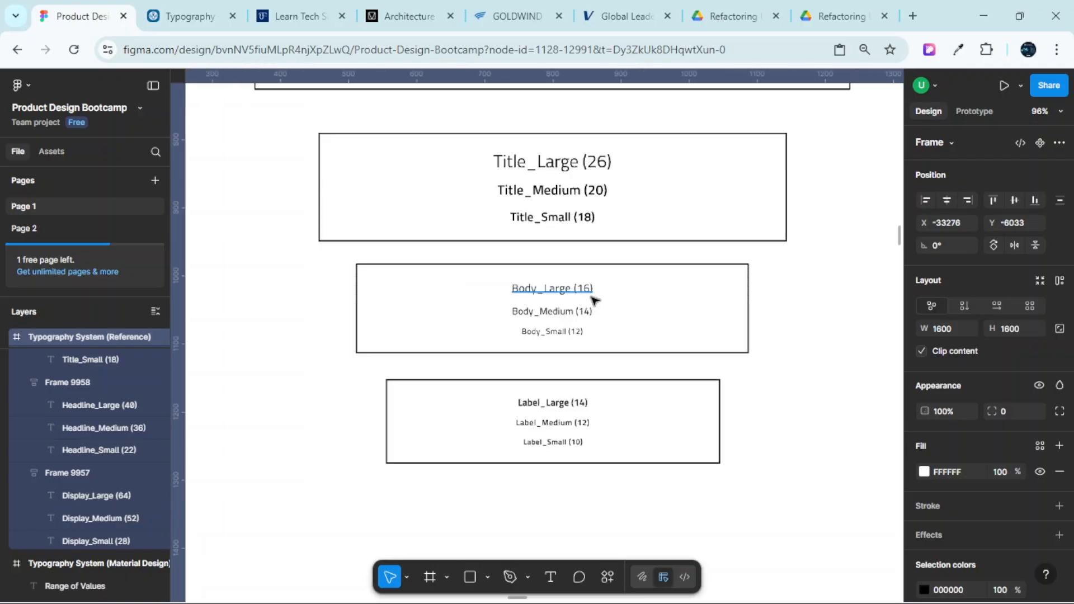
{"action": "scroll", "coordinate": [672, 363], "scroll_direction": "down", "scroll_amount": 2}
{"action": "scroll", "coordinate": [671, 362], "scroll_direction": "up", "scroll_amount": 3}
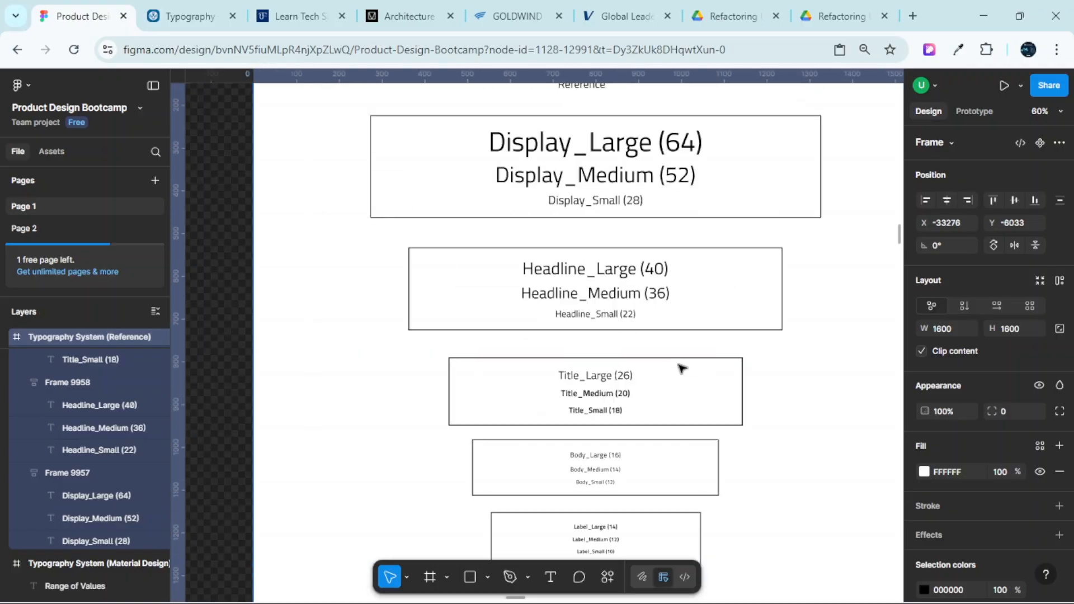
{"action": "scroll", "coordinate": [671, 359], "scroll_direction": "up", "scroll_amount": 5}
{"action": "scroll", "coordinate": [670, 357], "scroll_direction": "down", "scroll_amount": 6}
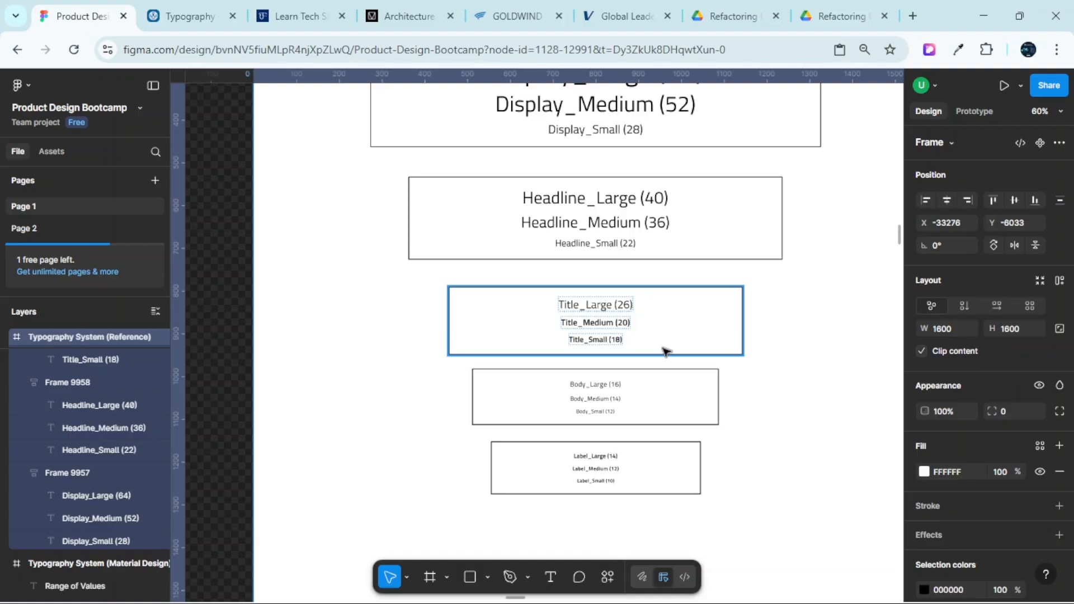
{"action": "scroll", "coordinate": [666, 352], "scroll_direction": "up", "scroll_amount": 6}
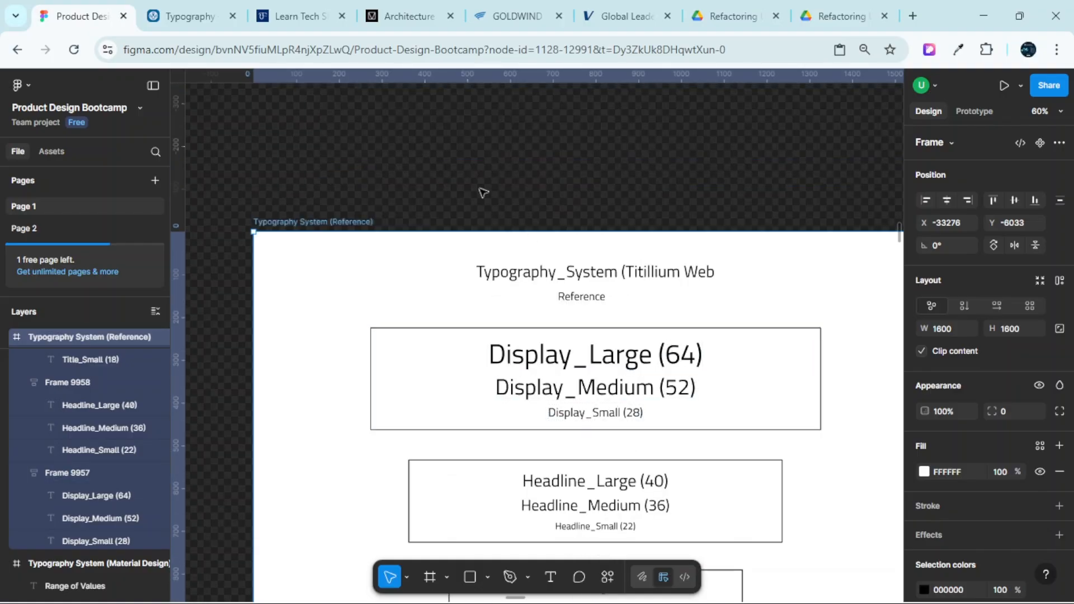
{"action": "scroll", "coordinate": [562, 304], "scroll_direction": "down", "scroll_amount": 1}
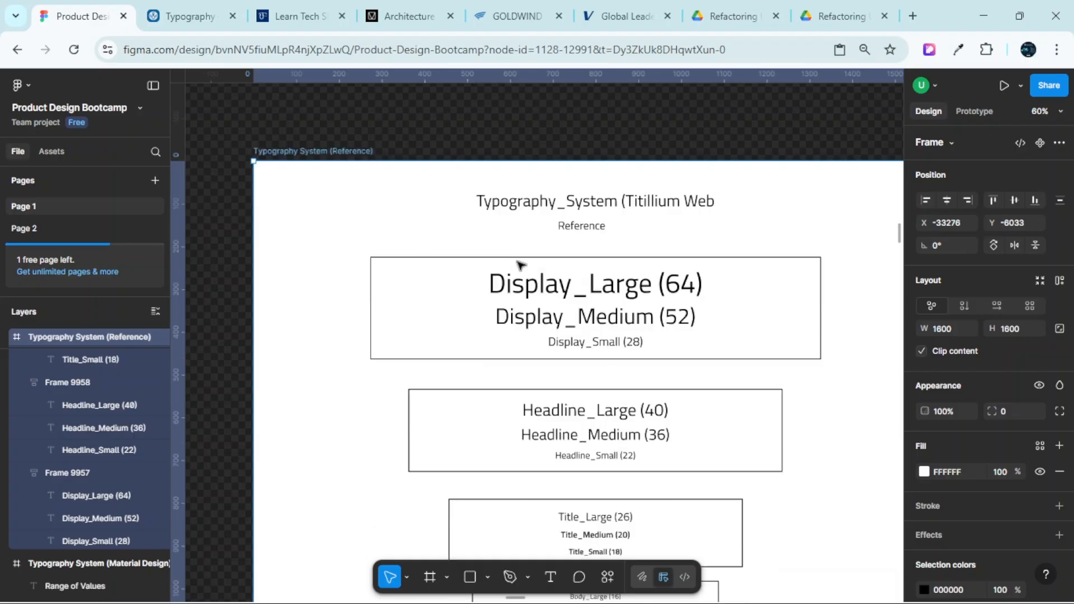
{"action": "scroll", "coordinate": [492, 252], "scroll_direction": "down", "scroll_amount": 2}
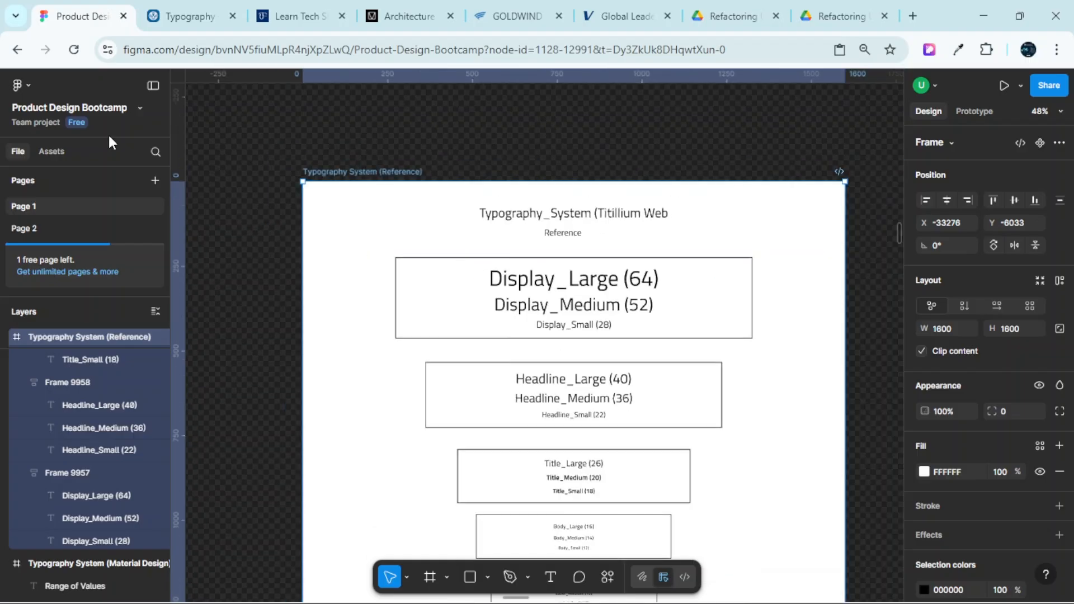
Toggle bold formatting once on all the text in the Typography System (Reference) frame and check every group
{"action": "left_click", "coordinate": [24, 85]}
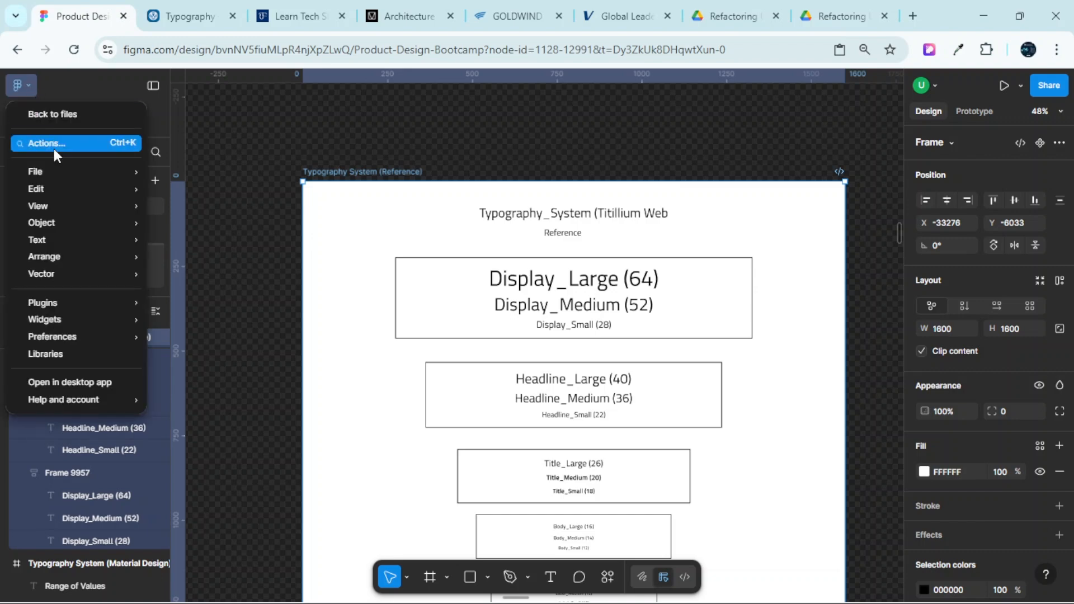
{"action": "mouse_move", "coordinate": [58, 222]}
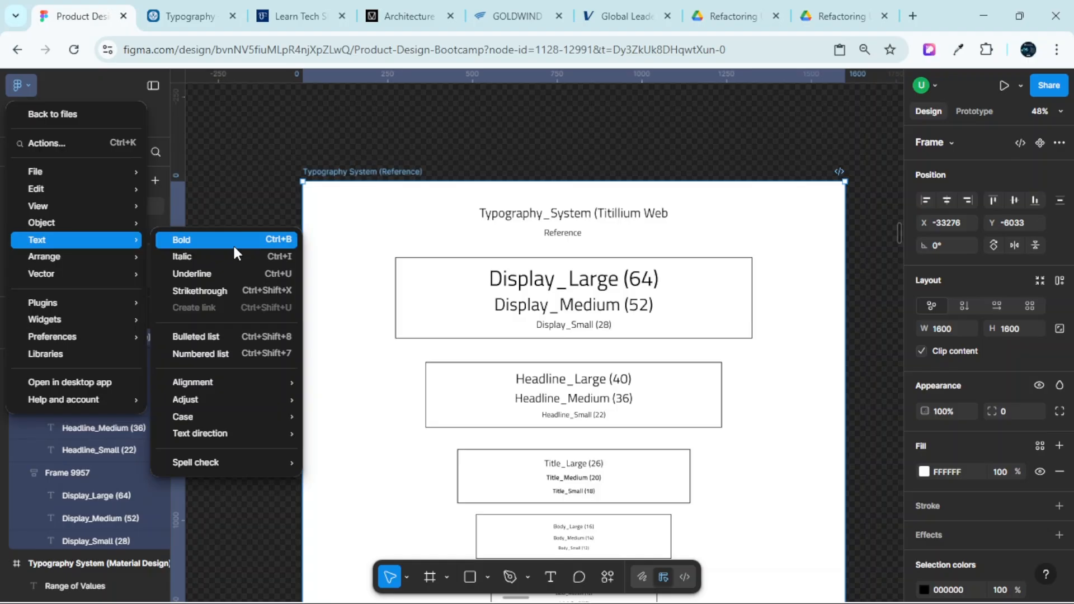
{"action": "mouse_move", "coordinate": [227, 434]}
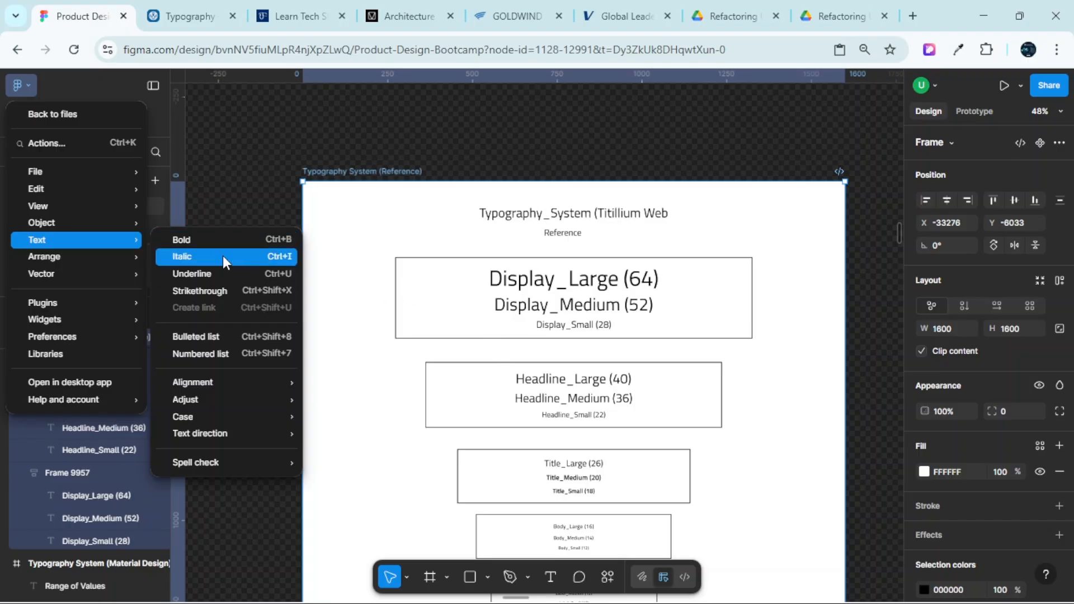
{"action": "left_click", "coordinate": [186, 241]}
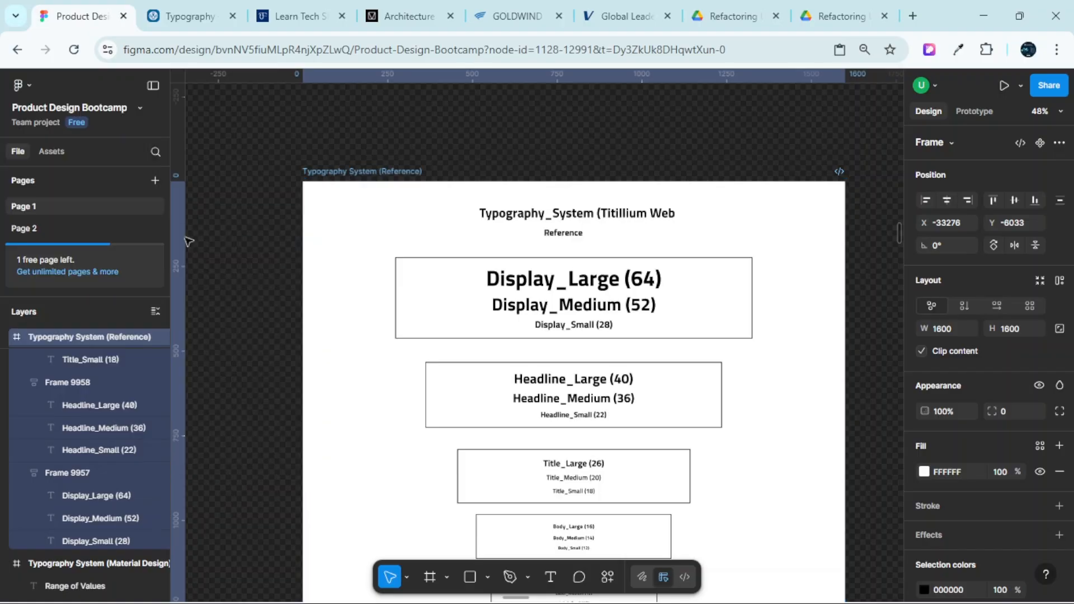
{"action": "scroll", "coordinate": [313, 242], "scroll_direction": "down", "scroll_amount": 4}
{"action": "scroll", "coordinate": [323, 244], "scroll_direction": "up", "scroll_amount": 4}
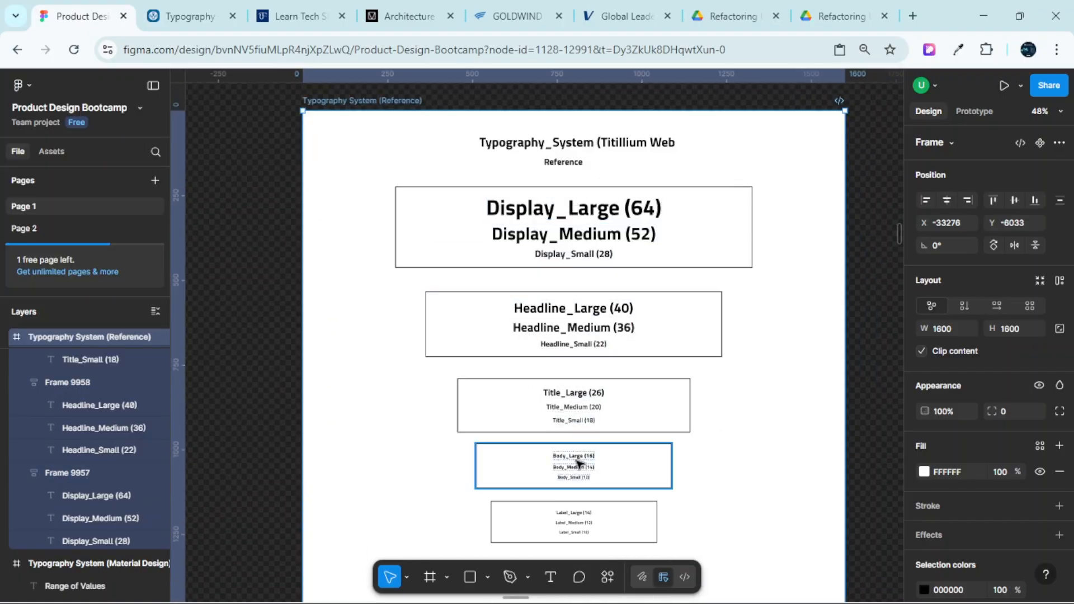
{"action": "scroll", "coordinate": [576, 436], "scroll_direction": "up", "scroll_amount": 5, "text": "ctrl"}
{"action": "scroll", "coordinate": [576, 436], "scroll_direction": "down", "scroll_amount": 5, "text": "ctrl"}
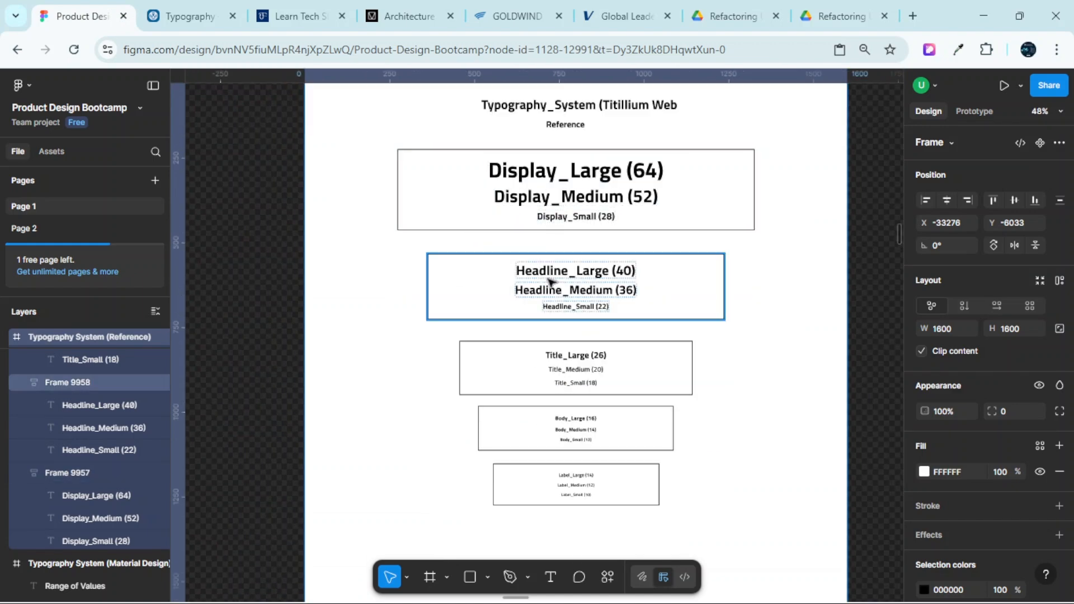
{"action": "scroll", "coordinate": [403, 336], "scroll_direction": "up", "scroll_amount": 3}
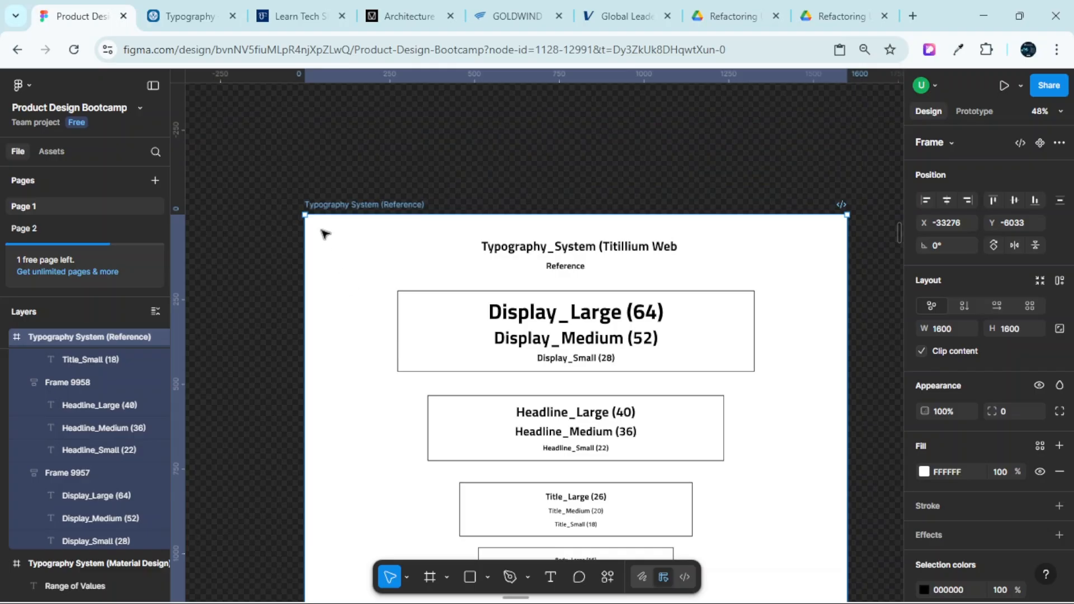
Toggle bold formatting again on the whole Reference frame to bring all its text styles to Regular weight
{"action": "left_click", "coordinate": [27, 85]}
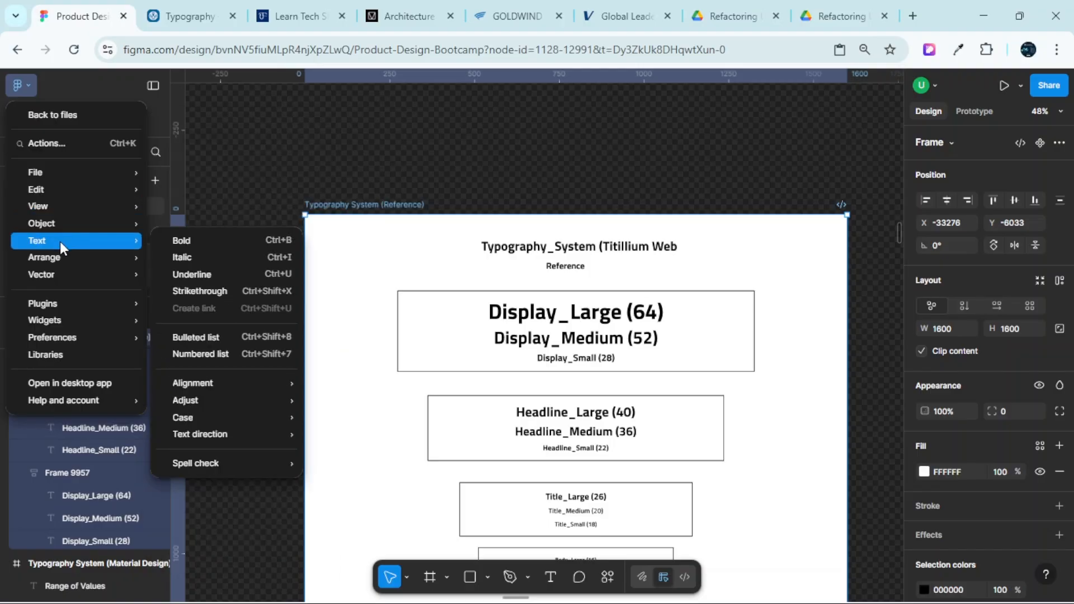
{"action": "left_click", "coordinate": [205, 240]}
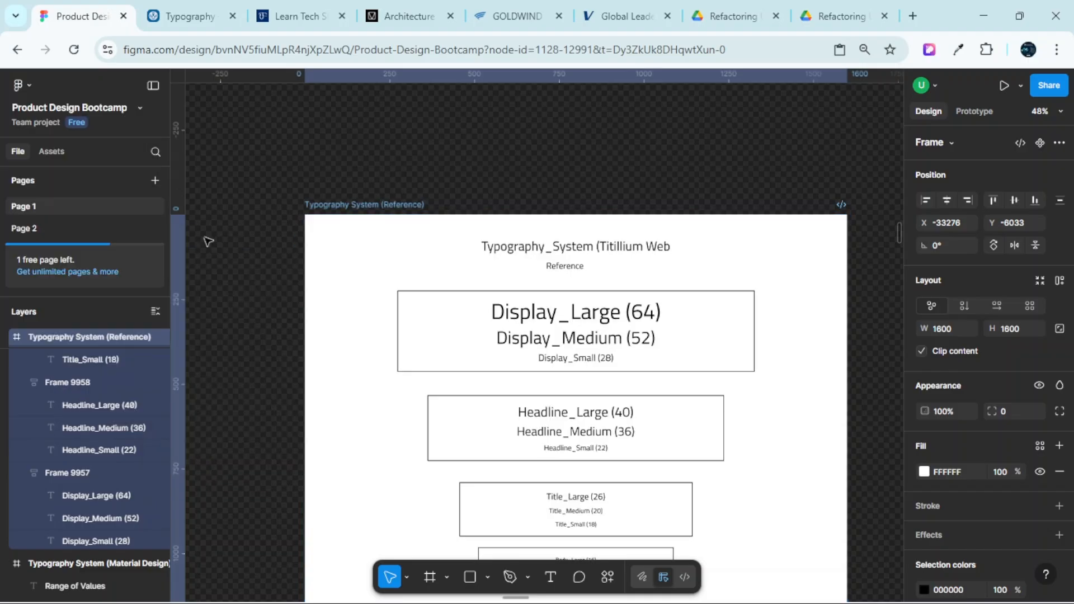
{"action": "scroll", "coordinate": [551, 306], "scroll_direction": "down", "scroll_amount": 3}
{"action": "scroll", "coordinate": [551, 307], "scroll_direction": "down", "scroll_amount": 3}
{"action": "scroll", "coordinate": [592, 328], "scroll_direction": "up", "scroll_amount": 5, "text": "ctrl"}
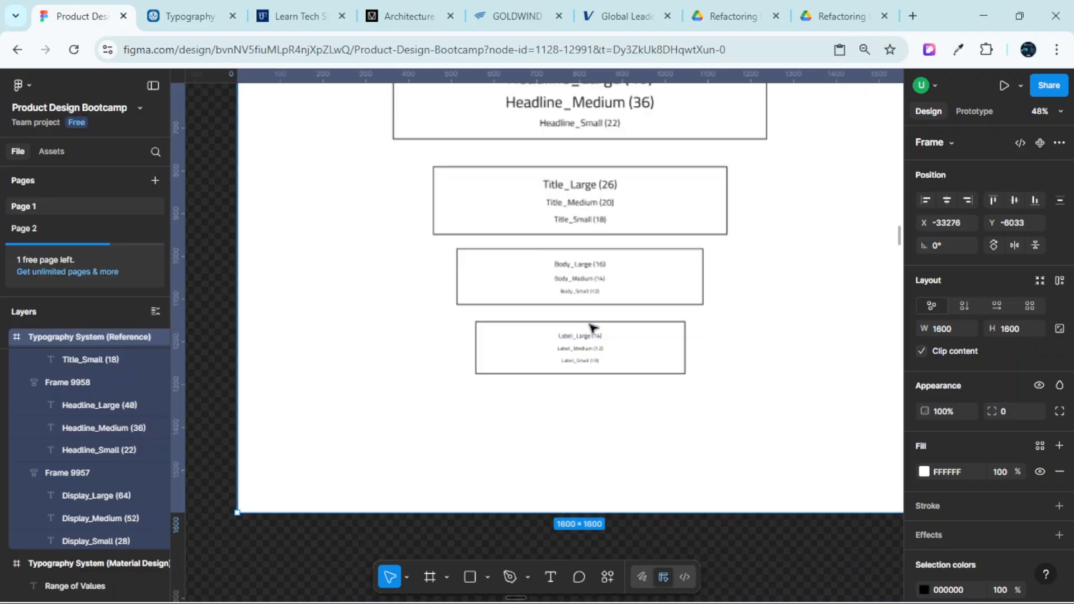
{"action": "scroll", "coordinate": [507, 319], "scroll_direction": "up", "scroll_amount": 6}
{"action": "scroll", "coordinate": [557, 327], "scroll_direction": "down", "scroll_amount": 5, "text": "ctrl"}
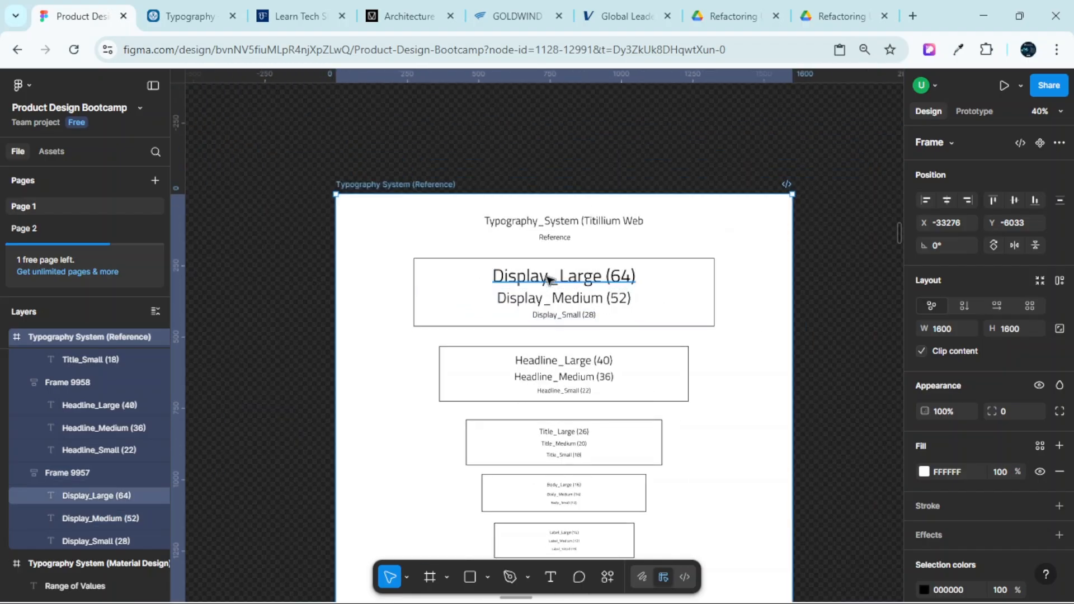
Check the font weights of Display_Large (64), Title_Medium (20), Label_Small (10) and Label_Large (14) in the Reference frame
{"action": "left_click", "coordinate": [550, 280]}
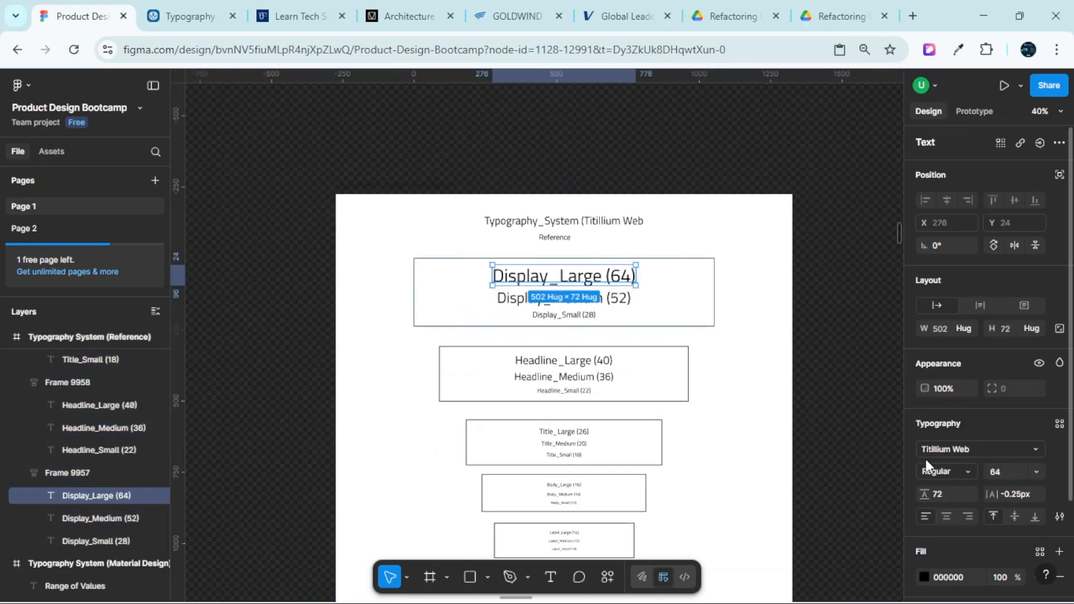
{"action": "scroll", "coordinate": [568, 300], "scroll_direction": "down", "scroll_amount": 4}
{"action": "scroll", "coordinate": [568, 300], "scroll_direction": "up", "scroll_amount": 3, "text": "ctrl"}
{"action": "left_click", "coordinate": [559, 302]}
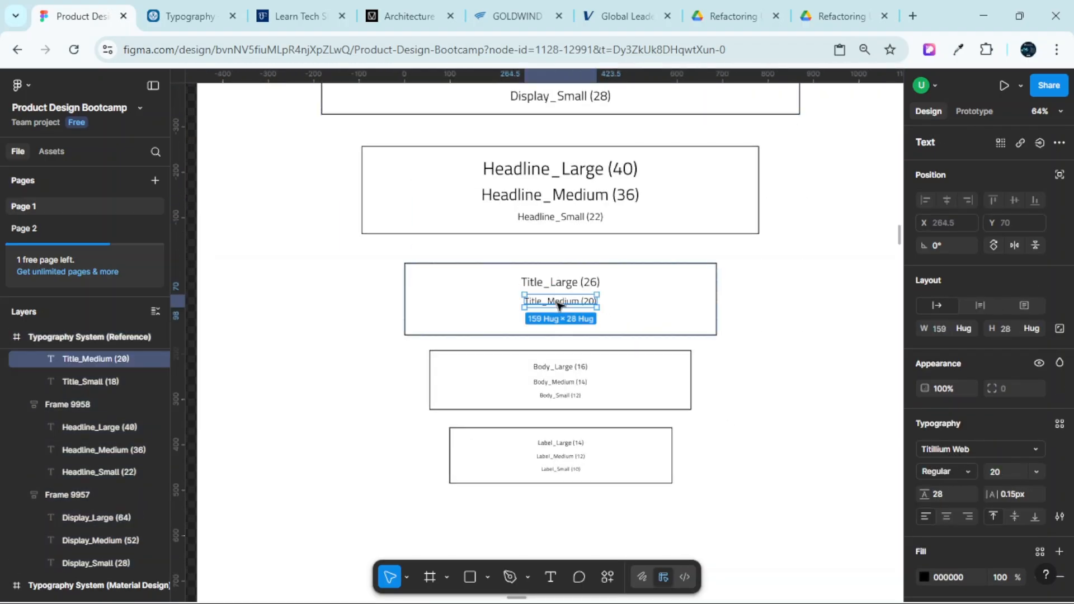
{"action": "scroll", "coordinate": [558, 480], "scroll_direction": "up", "scroll_amount": 2, "text": "ctrl"}
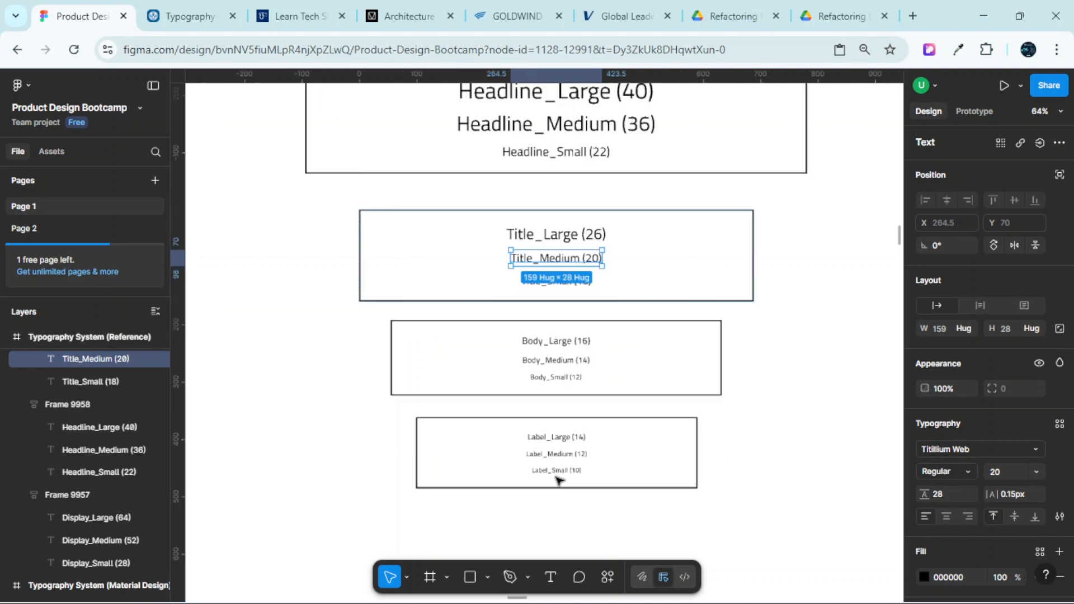
{"action": "scroll", "coordinate": [559, 480], "scroll_direction": "up", "scroll_amount": 5, "text": "ctrl"}
{"action": "left_click", "coordinate": [561, 462]}
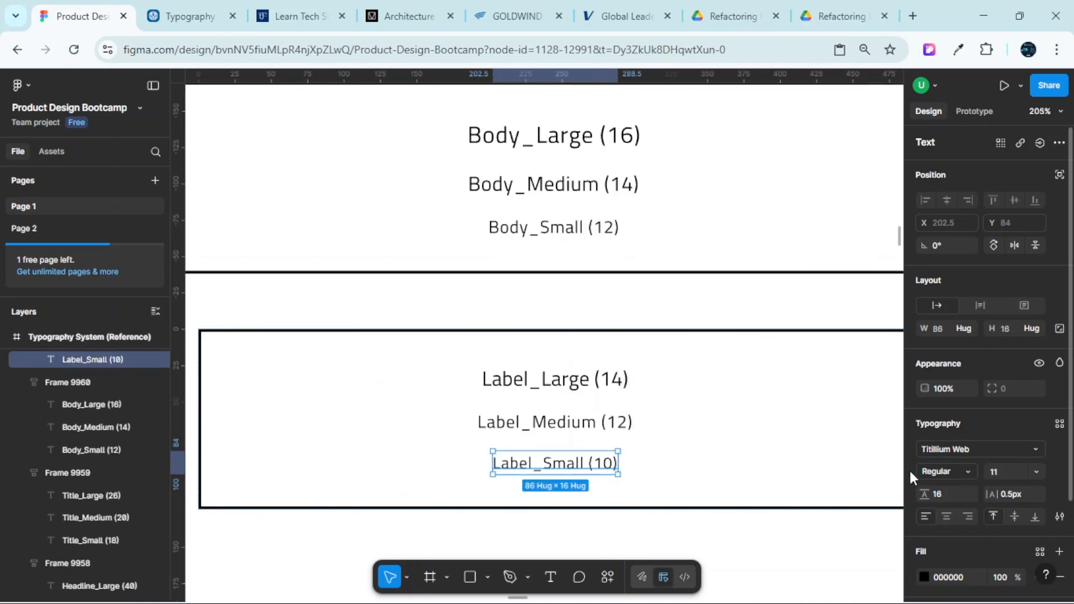
{"action": "left_click", "coordinate": [590, 379]}
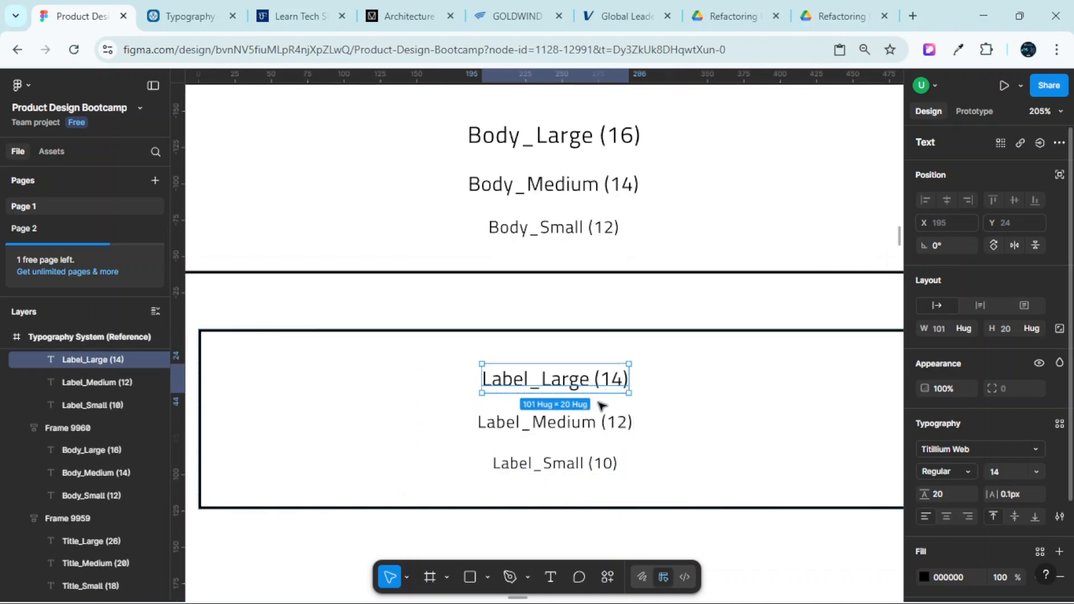
{"action": "scroll", "coordinate": [600, 405], "scroll_direction": "down", "scroll_amount": 5, "text": "ctrl"}
{"action": "scroll", "coordinate": [337, 291], "scroll_direction": "up", "scroll_amount": 5}
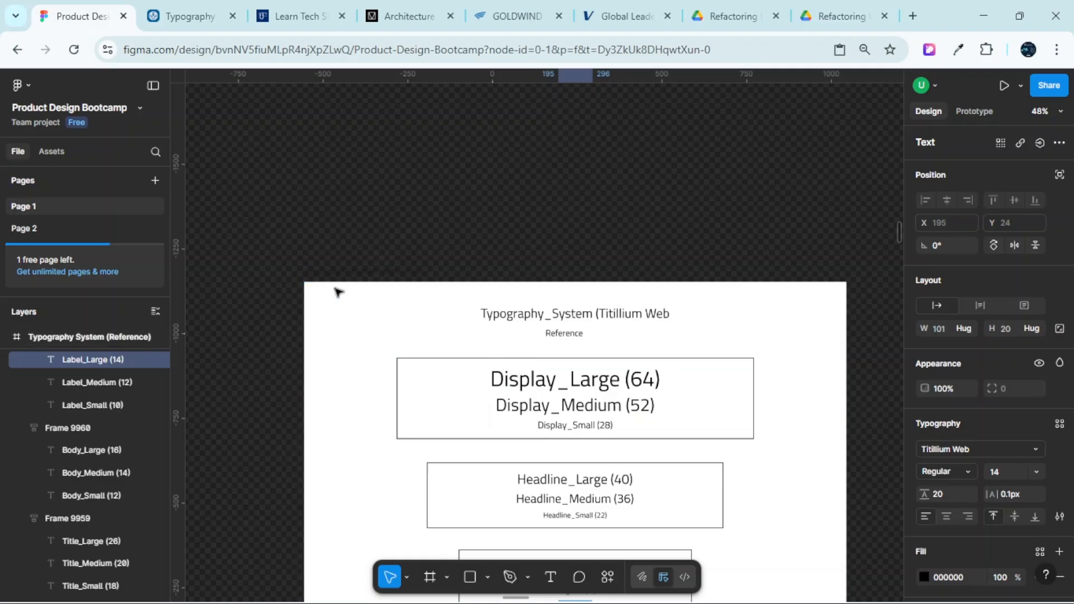
Duplicate the Reference_Styles heading from the typography diagram and place the copy above the Typography System (Reference) frame
{"action": "left_click", "coordinate": [336, 290]}
{"action": "left_click", "coordinate": [345, 275]}
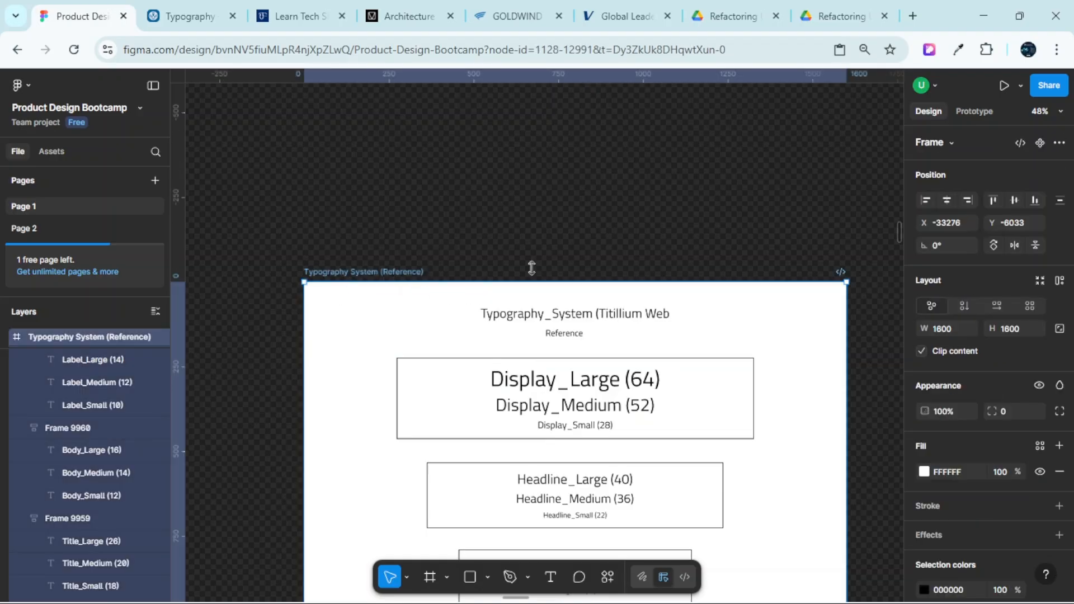
{"action": "scroll", "coordinate": [538, 331], "scroll_direction": "down", "scroll_amount": 4, "text": "ctrl"}
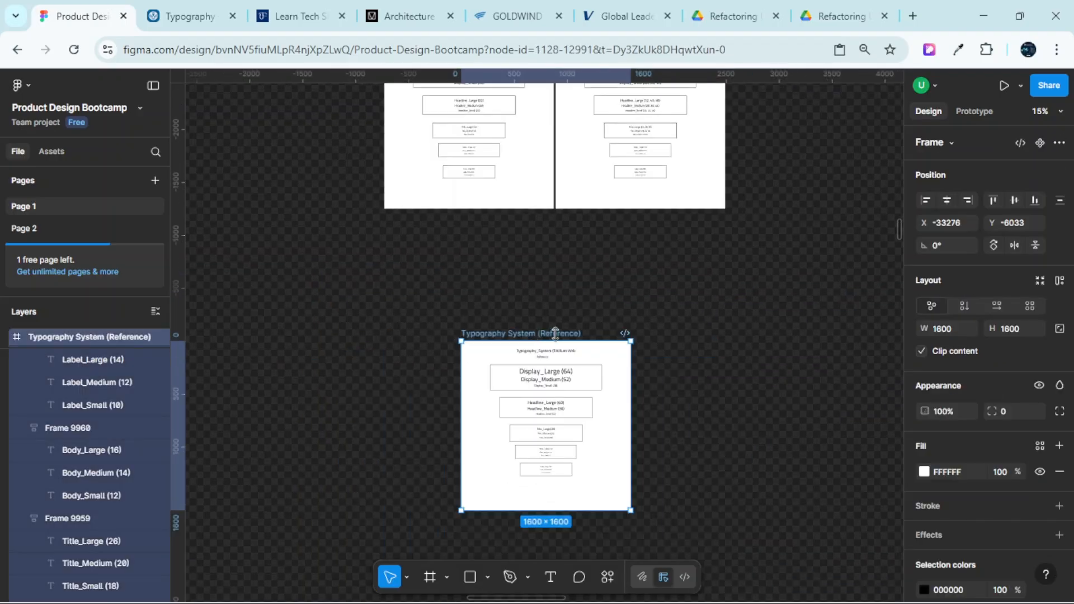
{"action": "scroll", "coordinate": [554, 330], "scroll_direction": "up", "scroll_amount": 5}
{"action": "left_click", "coordinate": [308, 294]}
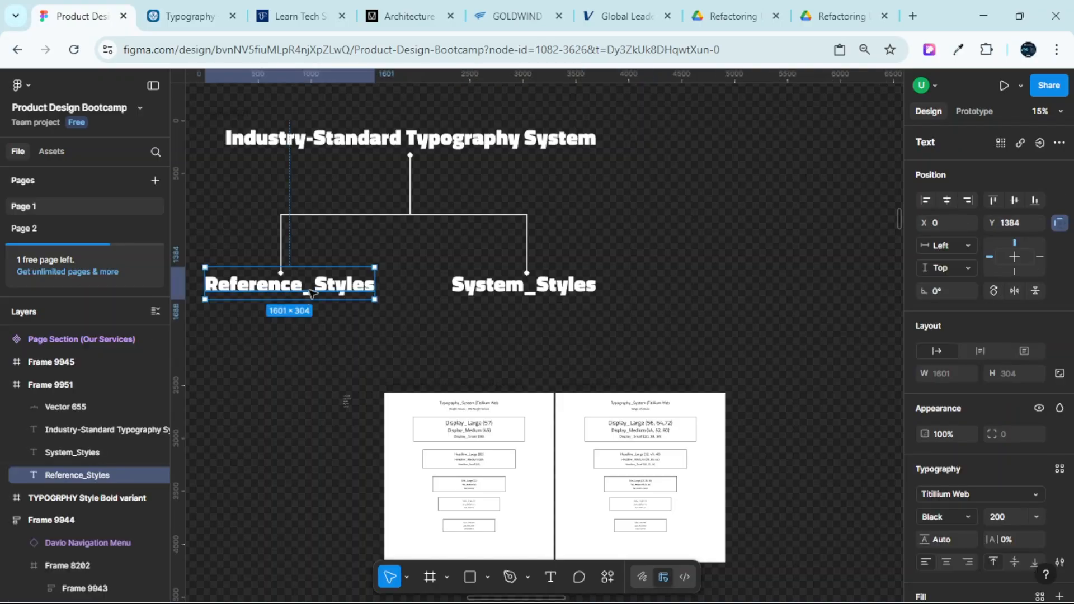
{"action": "left_click_drag", "start_coordinate": [318, 284], "coordinate": [631, 356], "text": "alt"}
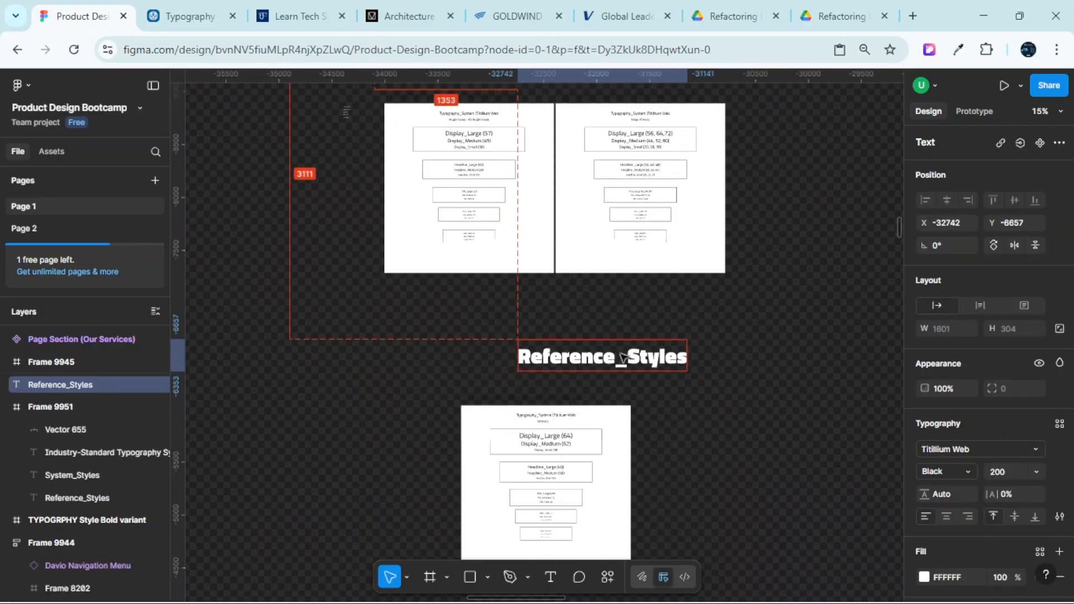
Move the Typography System (Reference) frame to about X -34010, Y -6092, below and to the left of the copied Reference_Styles heading
{"action": "scroll", "coordinate": [607, 361], "scroll_direction": "down", "scroll_amount": 2}
{"action": "scroll", "coordinate": [546, 346], "scroll_direction": "up", "scroll_amount": 2}
{"action": "scroll", "coordinate": [544, 342], "scroll_direction": "up", "scroll_amount": 2}
{"action": "scroll", "coordinate": [489, 293], "scroll_direction": "down", "scroll_amount": 2}
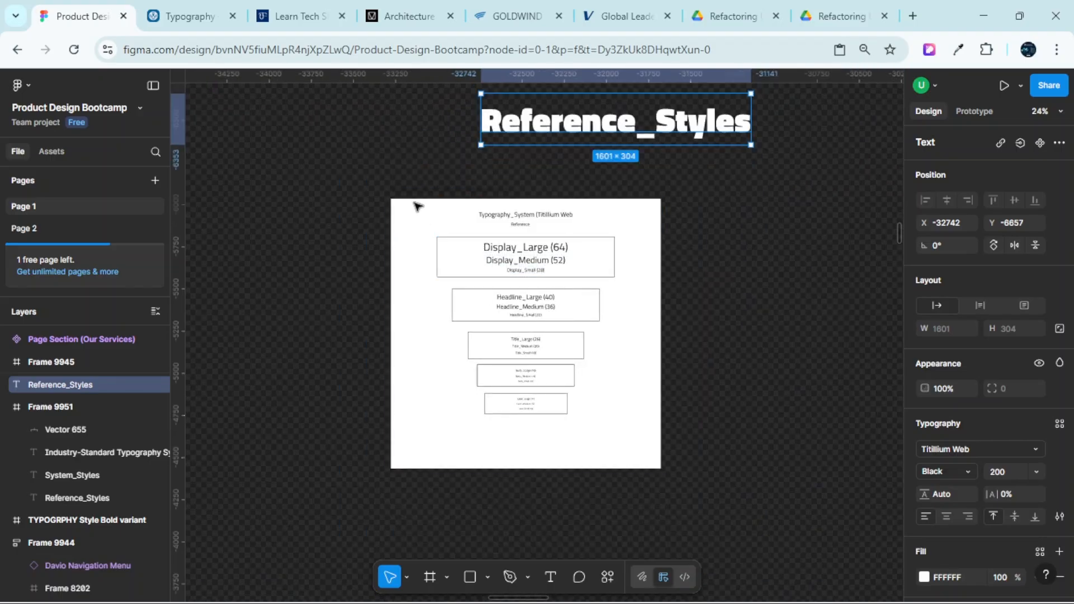
{"action": "left_click", "coordinate": [408, 192]}
{"action": "scroll", "coordinate": [405, 218], "scroll_direction": "up", "scroll_amount": 4}
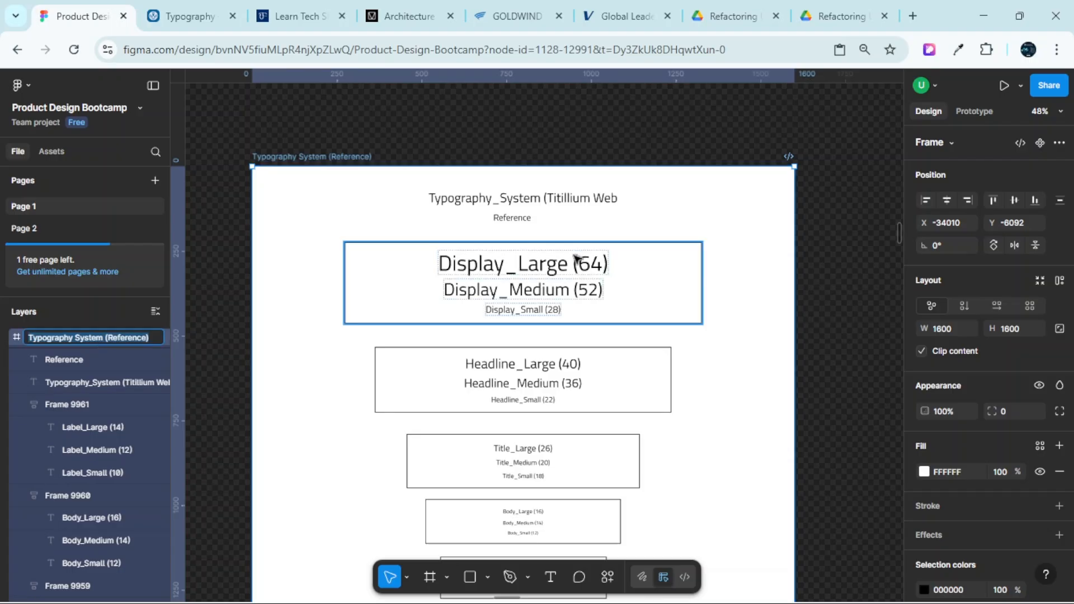
Change the Reference subtitle under the Typography_System (Titillium Web title to "Reference 1"
{"action": "double_click", "coordinate": [526, 220]}
{"action": "scroll", "coordinate": [526, 224], "scroll_direction": "up", "scroll_amount": 5}
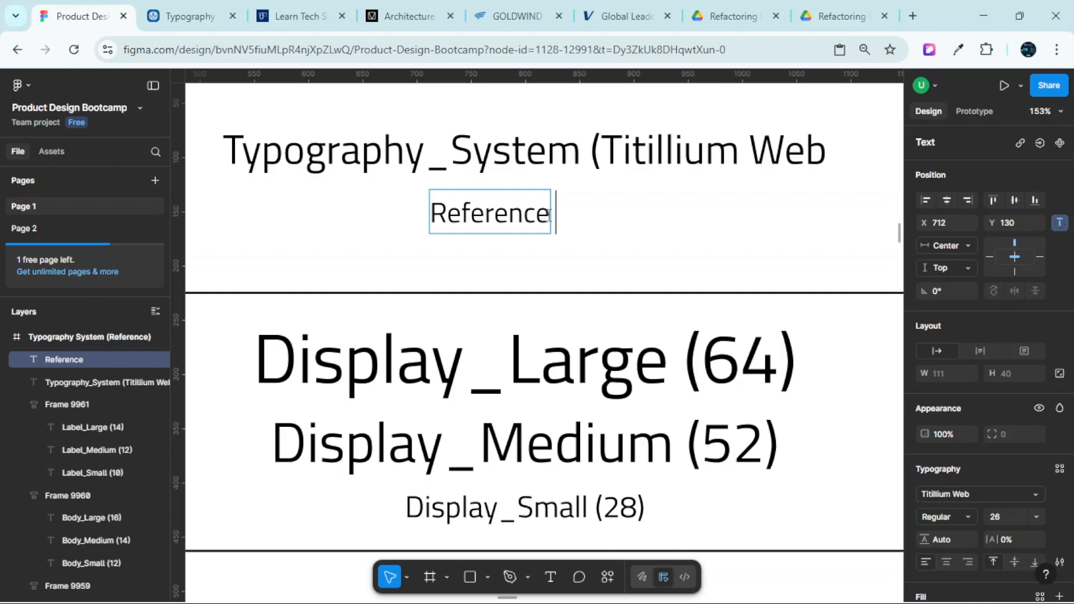
{"action": "type", "text": "1"}
{"action": "scroll", "coordinate": [588, 233], "scroll_direction": "down", "scroll_amount": 5}
{"action": "key", "text": "Escape"}
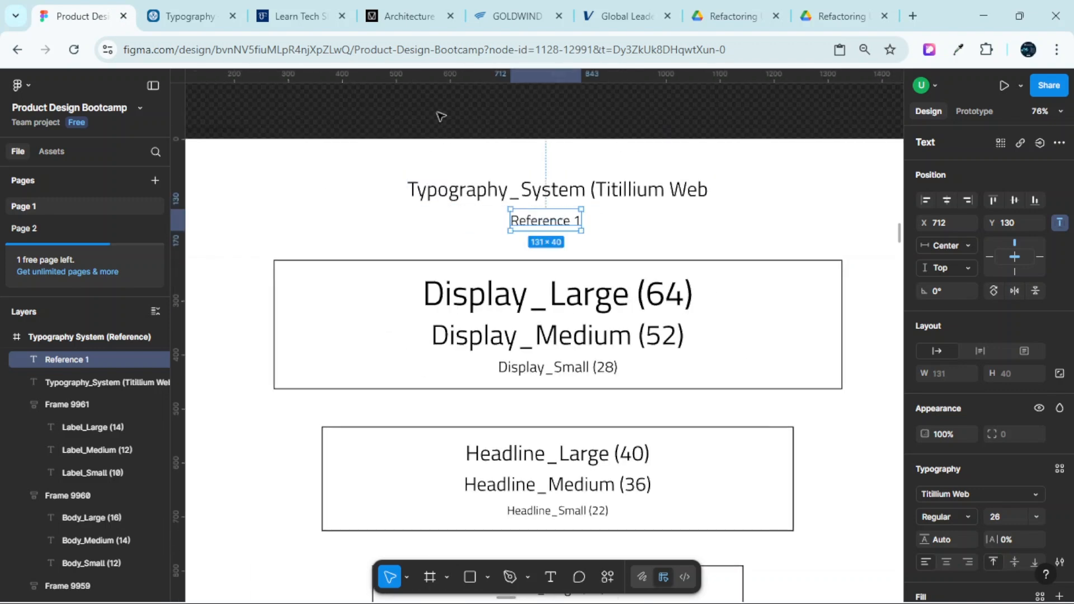
{"action": "left_click", "coordinate": [438, 113]}
Rename the typography frame as "Typography System (Reference 1)"
{"action": "scroll", "coordinate": [438, 130], "scroll_direction": "down", "scroll_amount": 3}
{"action": "left_click", "coordinate": [301, 138]}
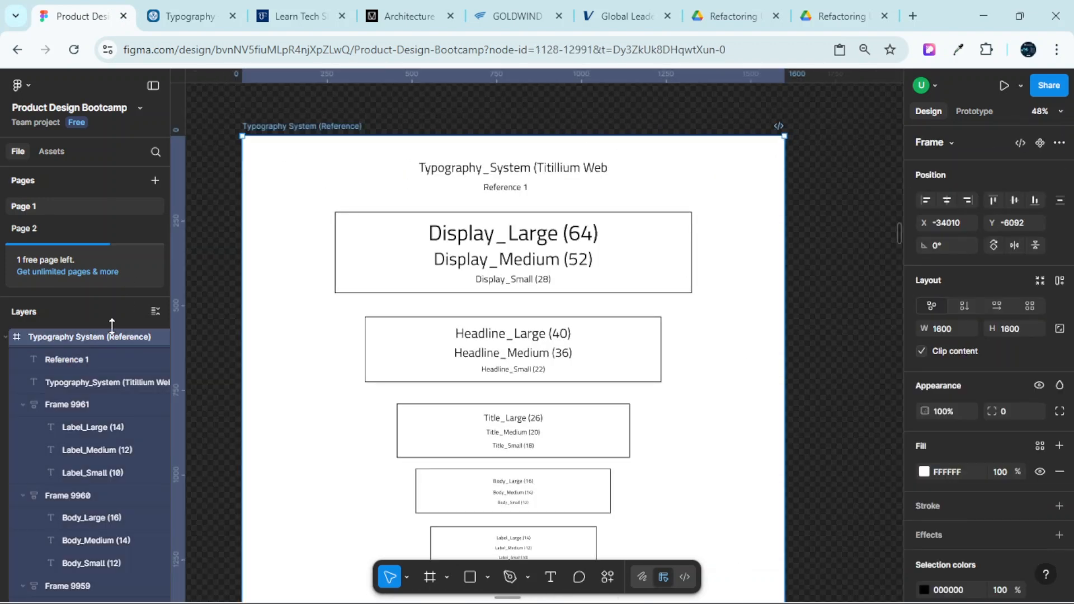
{"action": "double_click", "coordinate": [100, 338]}
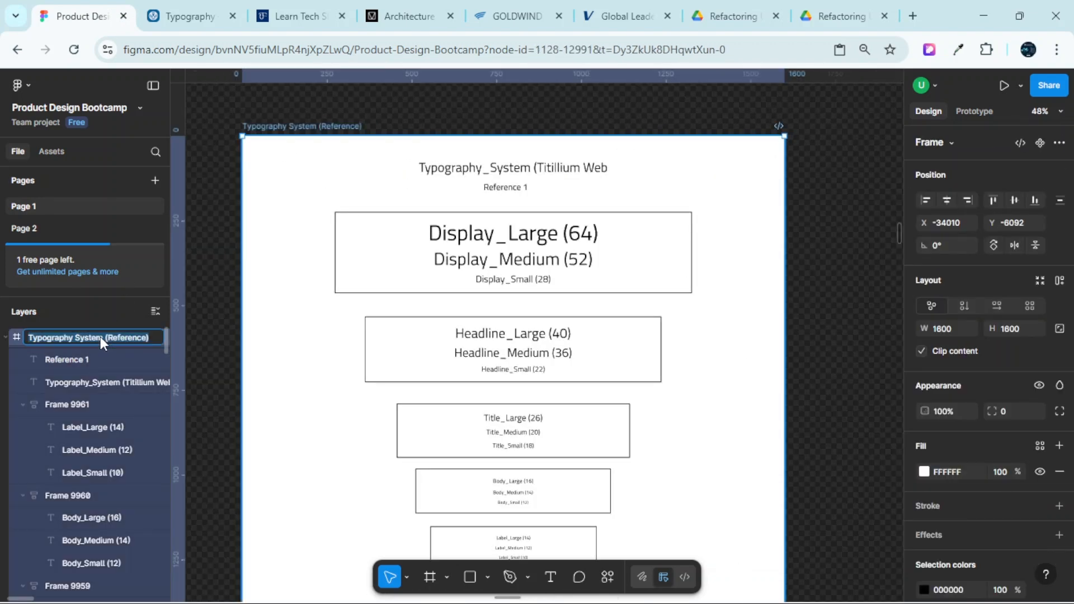
{"action": "double_click", "coordinate": [137, 338]}
{"action": "left_click", "coordinate": [148, 336]}
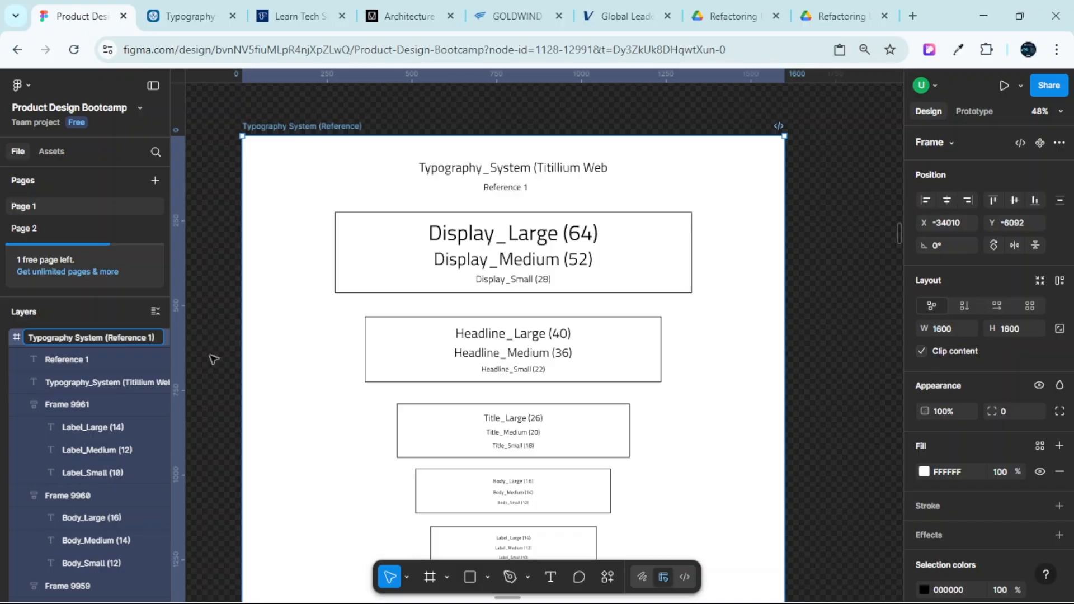
{"action": "key", "text": "Return"}
{"action": "scroll", "coordinate": [580, 283], "scroll_direction": "down", "scroll_amount": 3}
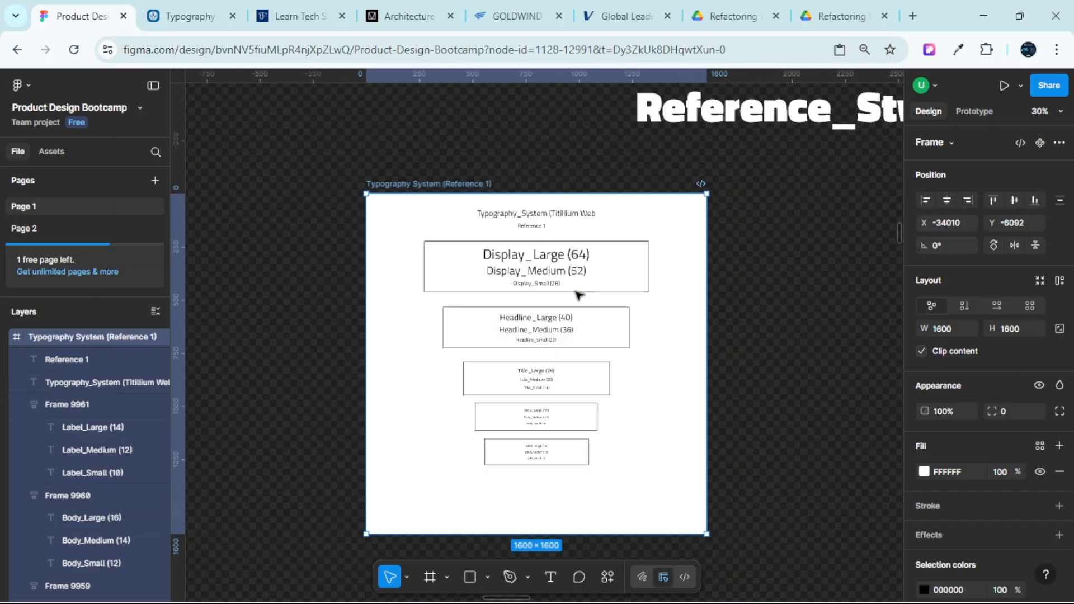
Browse the Titillium Web font weights available for the Display_Medium (52) text without applying one
{"action": "scroll", "coordinate": [639, 312], "scroll_direction": "right", "scroll_amount": 5}
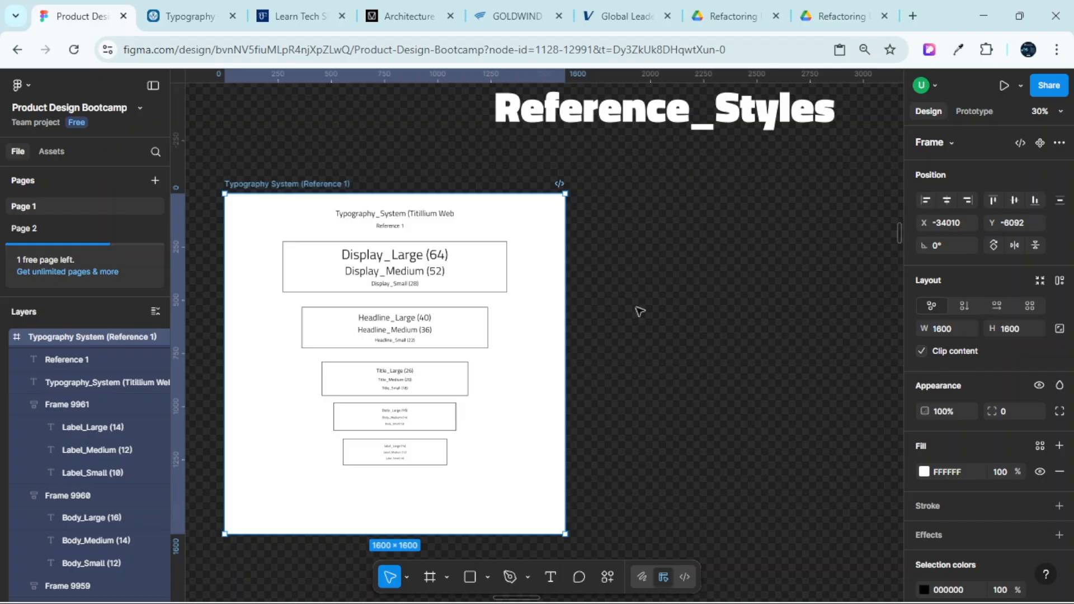
{"action": "left_click", "coordinate": [438, 265], "text": "ctrl"}
{"action": "scroll", "coordinate": [438, 262], "scroll_direction": "up", "scroll_amount": 3}
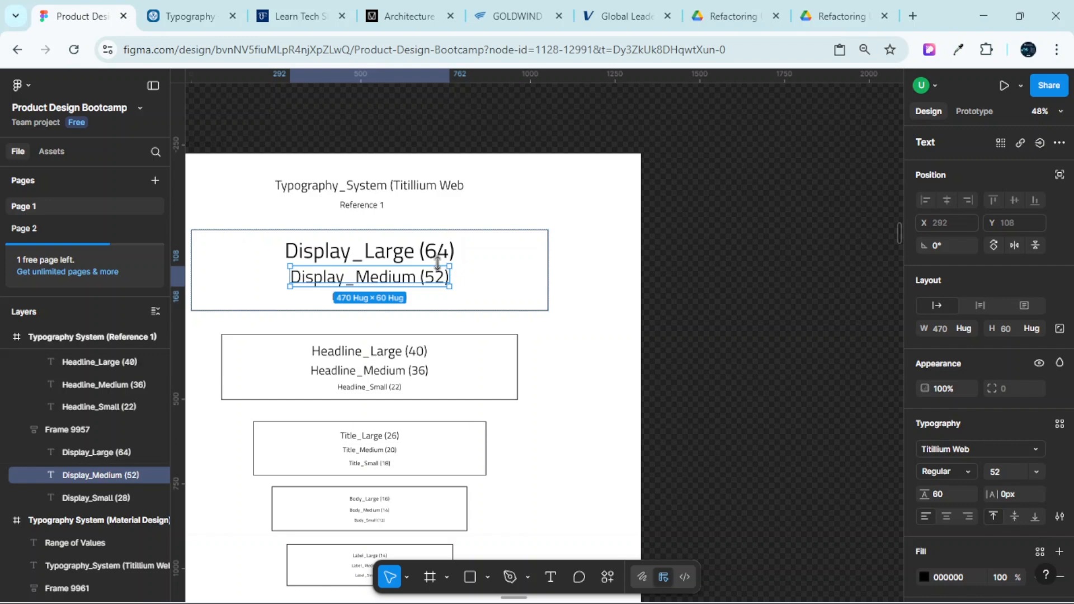
{"action": "scroll", "coordinate": [439, 263], "scroll_direction": "left", "scroll_amount": 3}
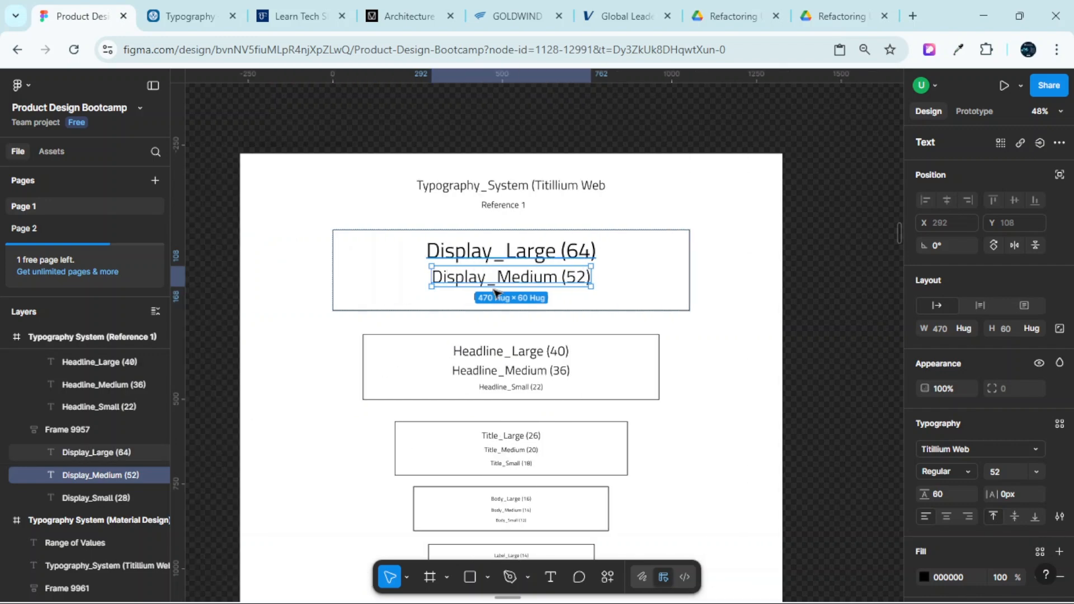
{"action": "scroll", "coordinate": [955, 465], "scroll_direction": "down", "scroll_amount": 2}
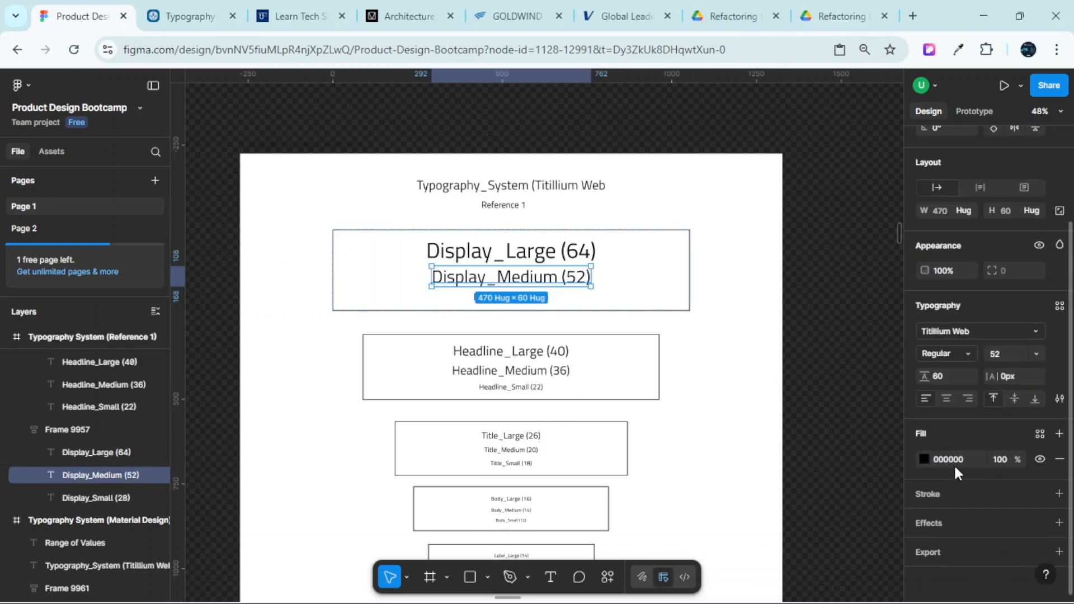
{"action": "left_click", "coordinate": [968, 356]}
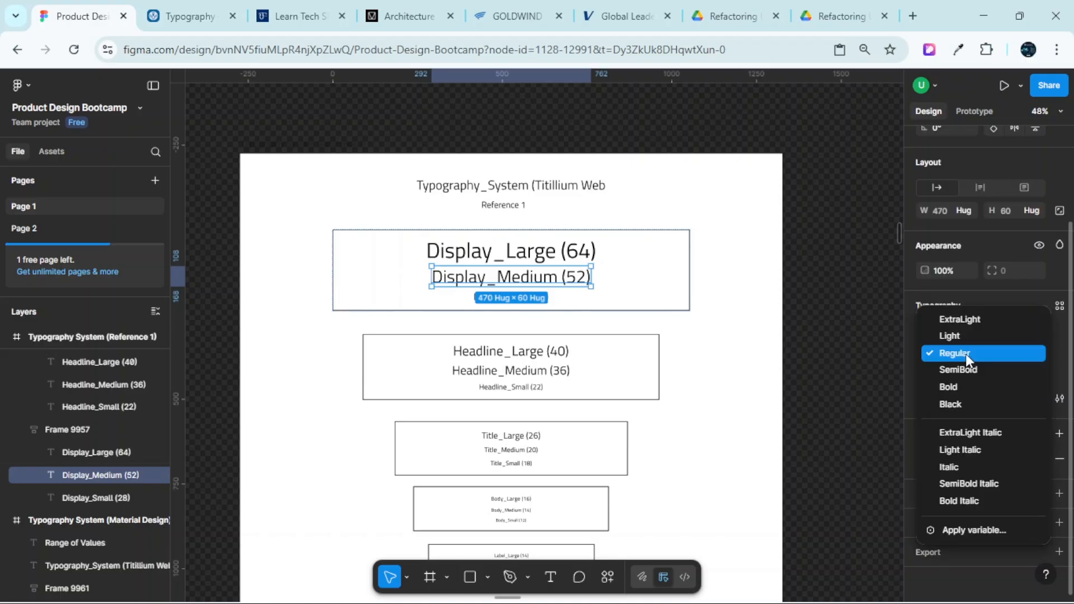
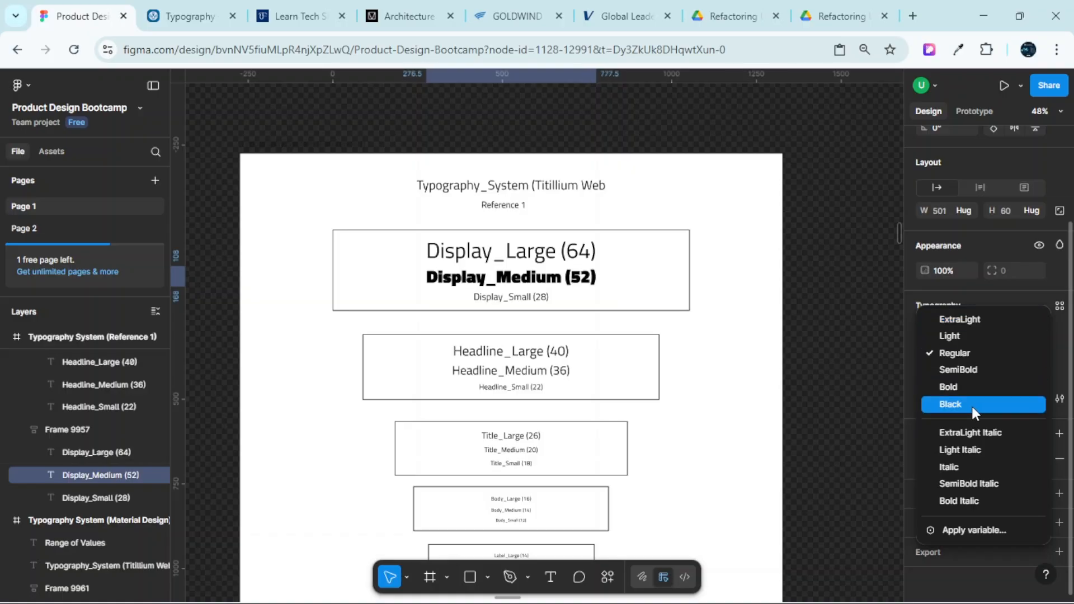
{"action": "left_click", "coordinate": [723, 134]}
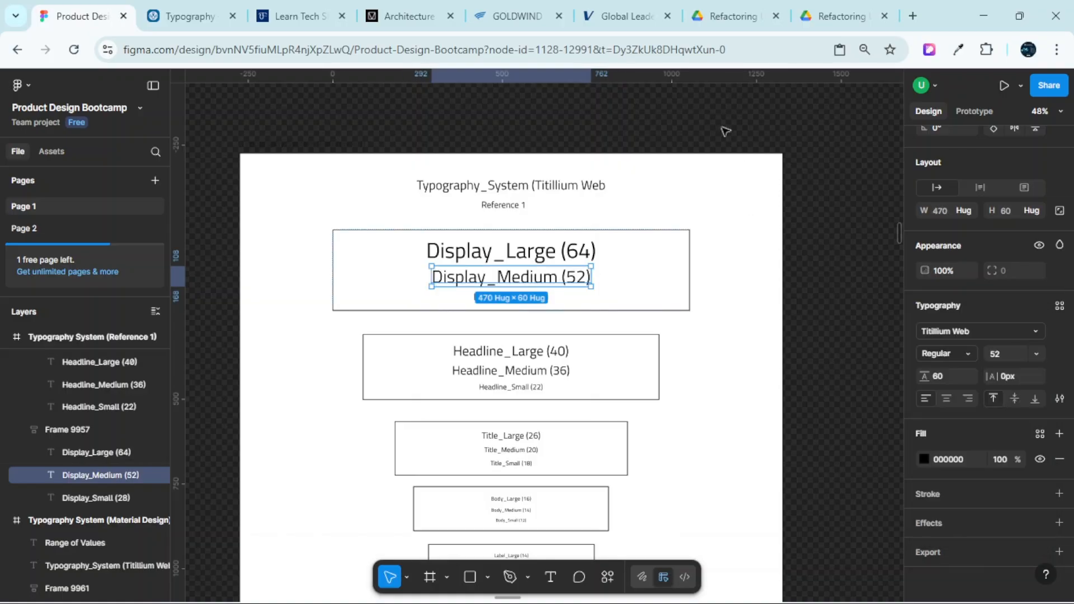
{"action": "left_click", "coordinate": [695, 134]}
Duplicate the Typography System (Reference 1) frame and place the copy beside the original at about X -32337, Y -6092
{"action": "scroll", "coordinate": [695, 135], "scroll_direction": "down", "scroll_amount": 3}
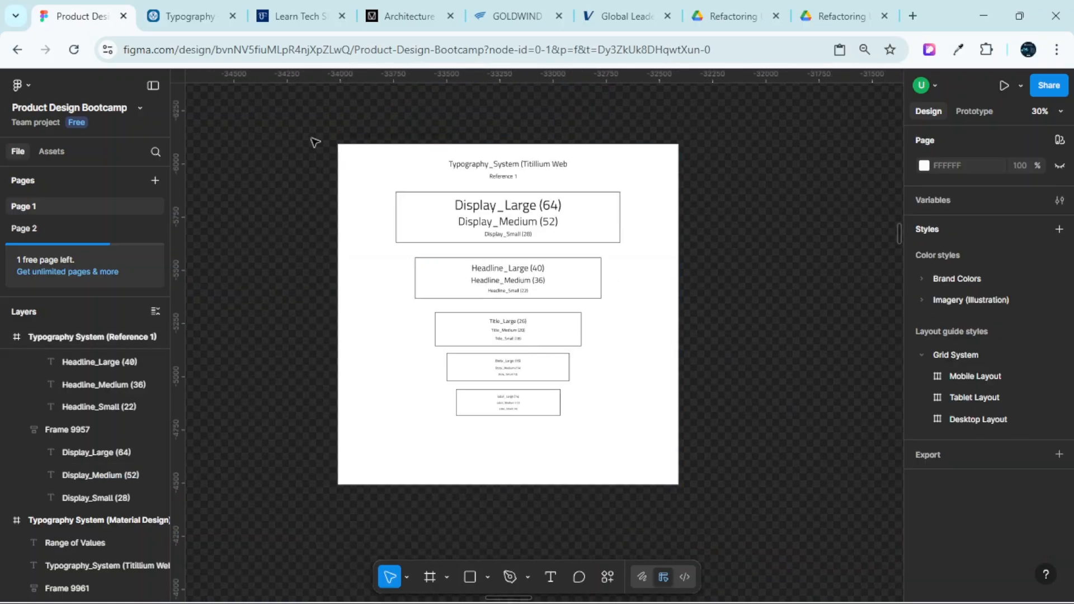
{"action": "left_click", "coordinate": [372, 152]}
{"action": "scroll", "coordinate": [502, 140], "scroll_direction": "up", "scroll_amount": 3}
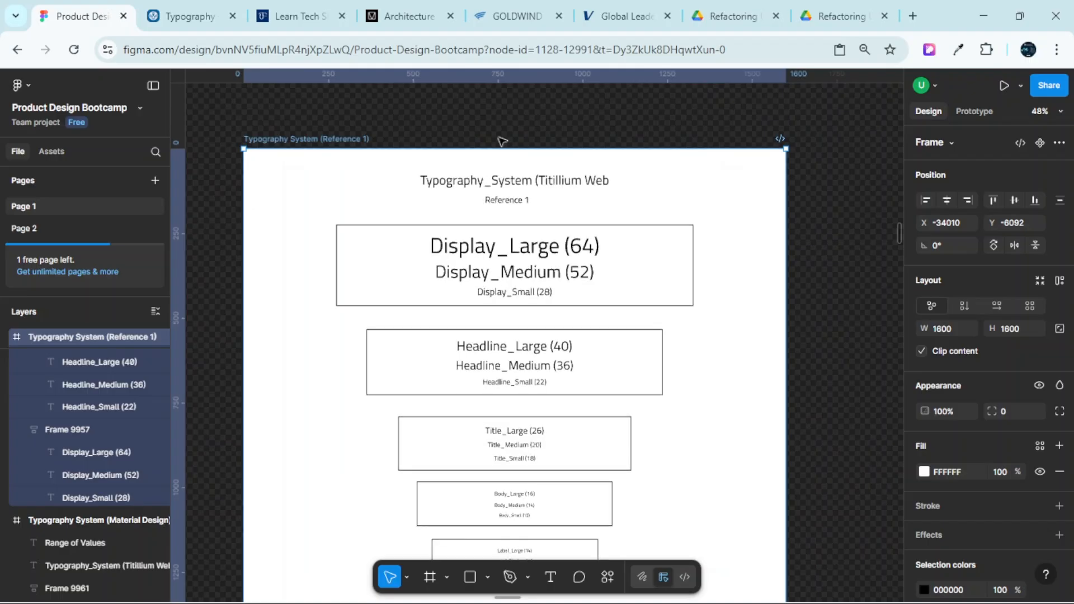
{"action": "scroll", "coordinate": [500, 142], "scroll_direction": "right", "scroll_amount": 5}
{"action": "scroll", "coordinate": [499, 141], "scroll_direction": "down", "scroll_amount": 3}
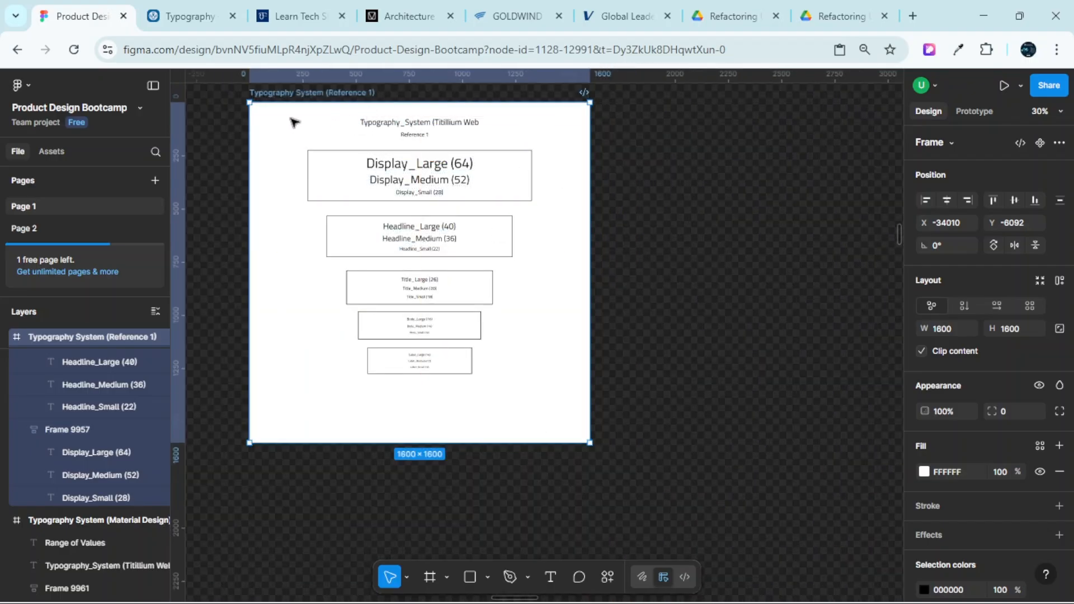
{"action": "left_click_drag", "start_coordinate": [295, 128], "coordinate": [650, 120]}
{"action": "scroll", "coordinate": [608, 166], "scroll_direction": "up", "scroll_amount": 5}
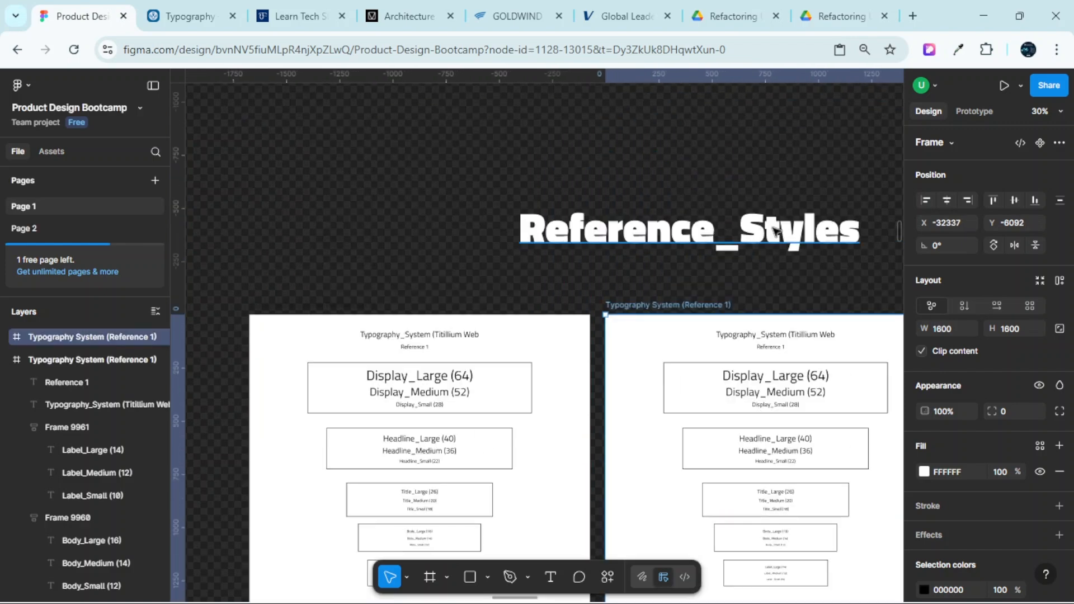
{"action": "scroll", "coordinate": [721, 232], "scroll_direction": "down", "scroll_amount": 5}
Change the subtitle of the original typography frame to "Reference 1 (Regular)"
{"action": "left_click", "coordinate": [278, 177]}
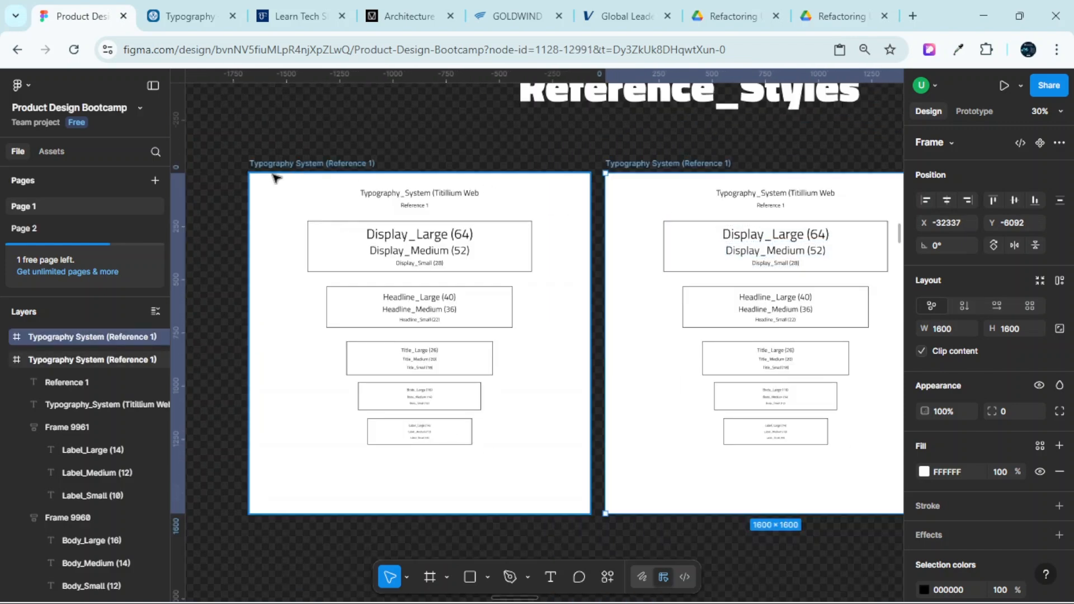
{"action": "scroll", "coordinate": [383, 207], "scroll_direction": "up", "scroll_amount": 5}
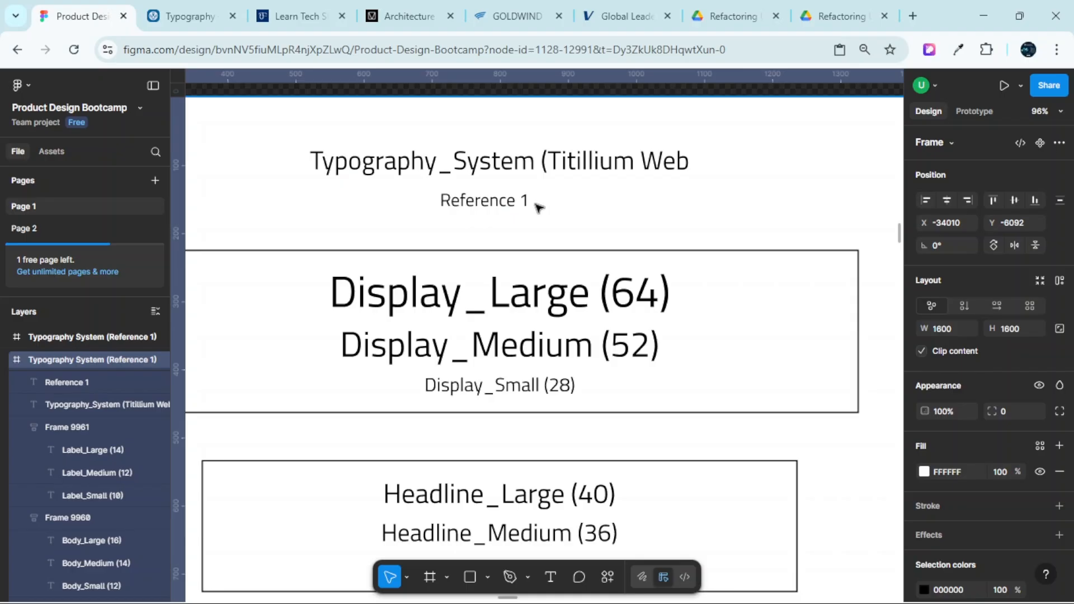
{"action": "left_click", "coordinate": [525, 200]}
{"action": "double_click", "coordinate": [526, 200]}
{"action": "left_click", "coordinate": [528, 200]}
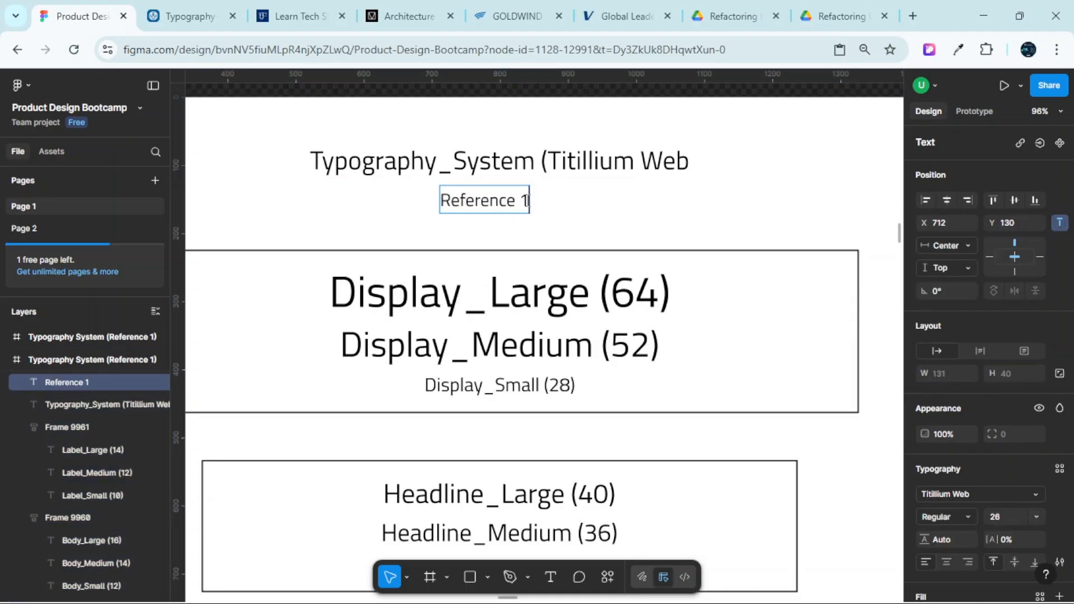
{"action": "type", "text": "O("}
{"action": "key", "text": "BackSpace"}
{"action": "key", "text": "BackSpace"}
{"action": "key", "text": "BackSpace"}
{"action": "type", "text": "(Regula"}
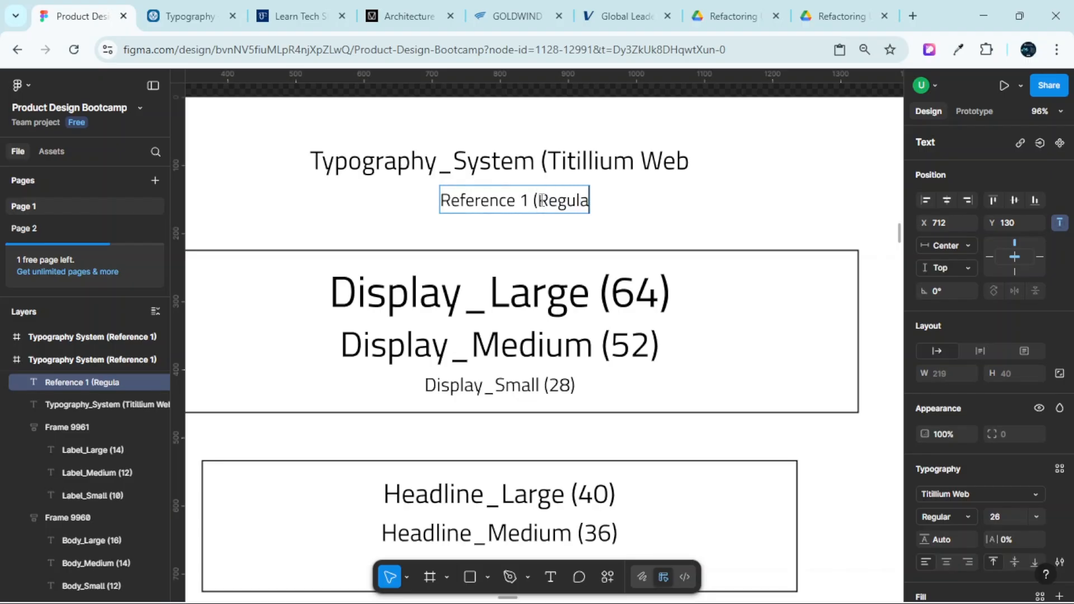
{"action": "type", "text": "r)"}
{"action": "scroll", "coordinate": [619, 168], "scroll_direction": "down", "scroll_amount": 5}
{"action": "key", "text": "Escape"}
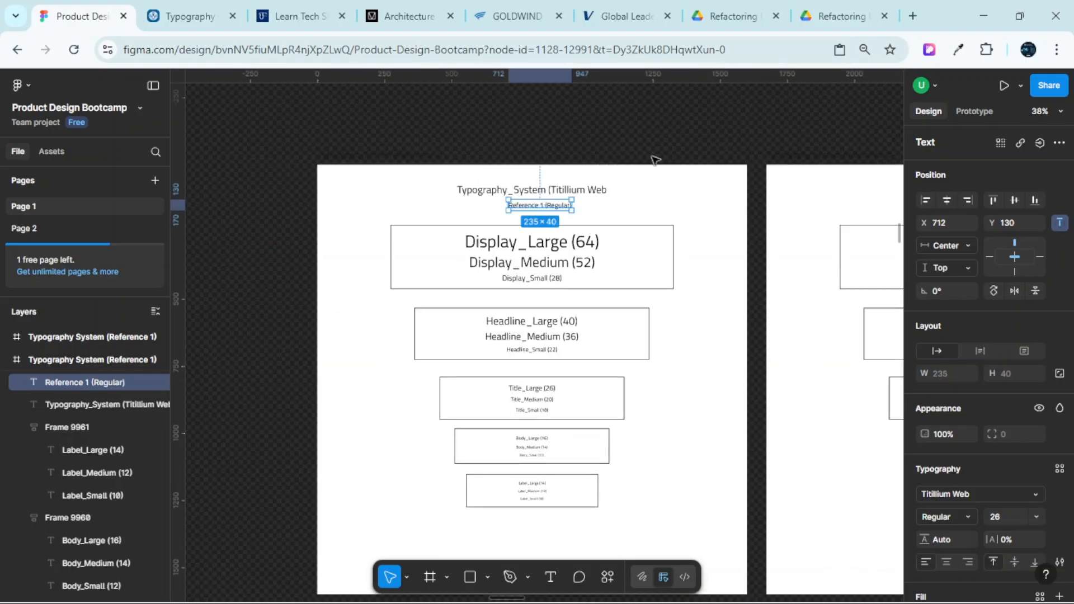
Check the font weight options of the Display_Large (64) text in the duplicated typography frame
{"action": "scroll", "coordinate": [619, 173], "scroll_direction": "right", "scroll_amount": 3}
{"action": "left_click", "coordinate": [597, 175]}
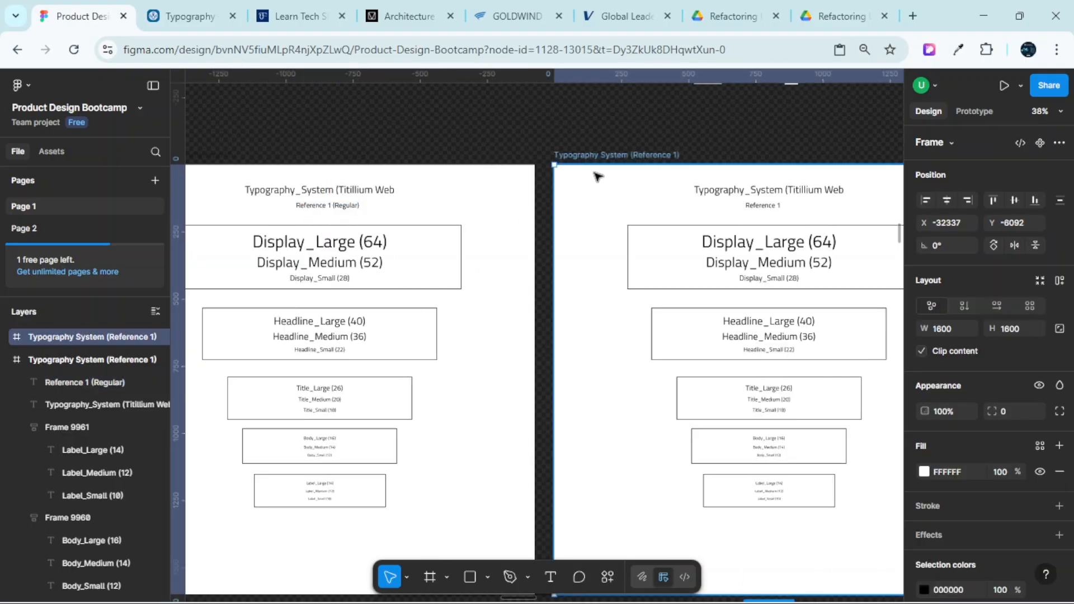
{"action": "scroll", "coordinate": [597, 175], "scroll_direction": "up", "scroll_amount": 3}
{"action": "scroll", "coordinate": [596, 178], "scroll_direction": "right", "scroll_amount": 4}
{"action": "scroll", "coordinate": [597, 175], "scroll_direction": "down", "scroll_amount": 3}
{"action": "scroll", "coordinate": [610, 190], "scroll_direction": "up", "scroll_amount": 3}
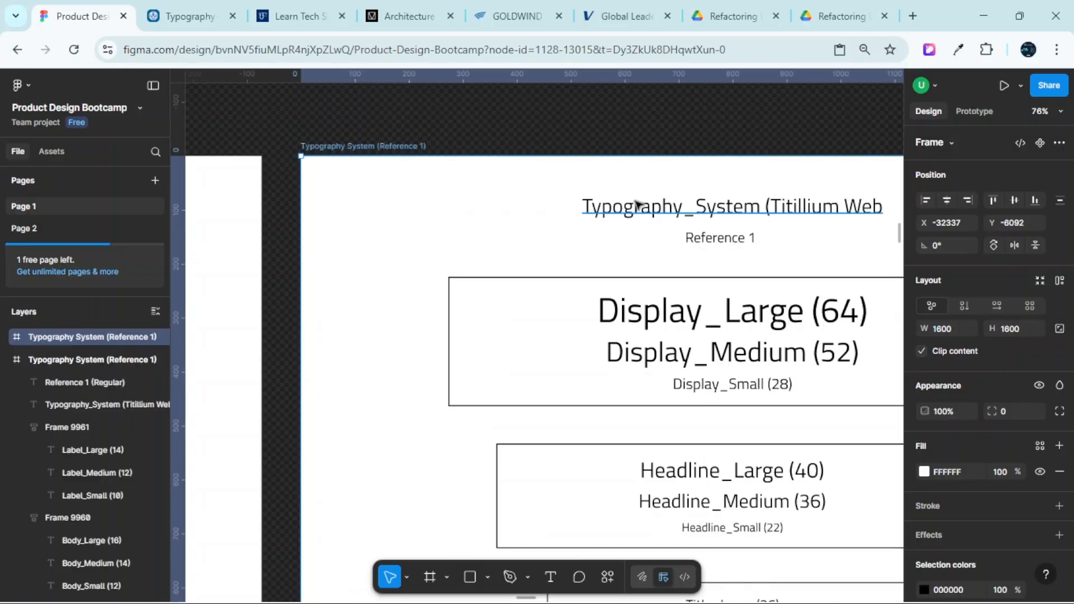
{"action": "scroll", "coordinate": [715, 250], "scroll_direction": "down", "scroll_amount": 3}
{"action": "scroll", "coordinate": [688, 238], "scroll_direction": "left", "scroll_amount": 4}
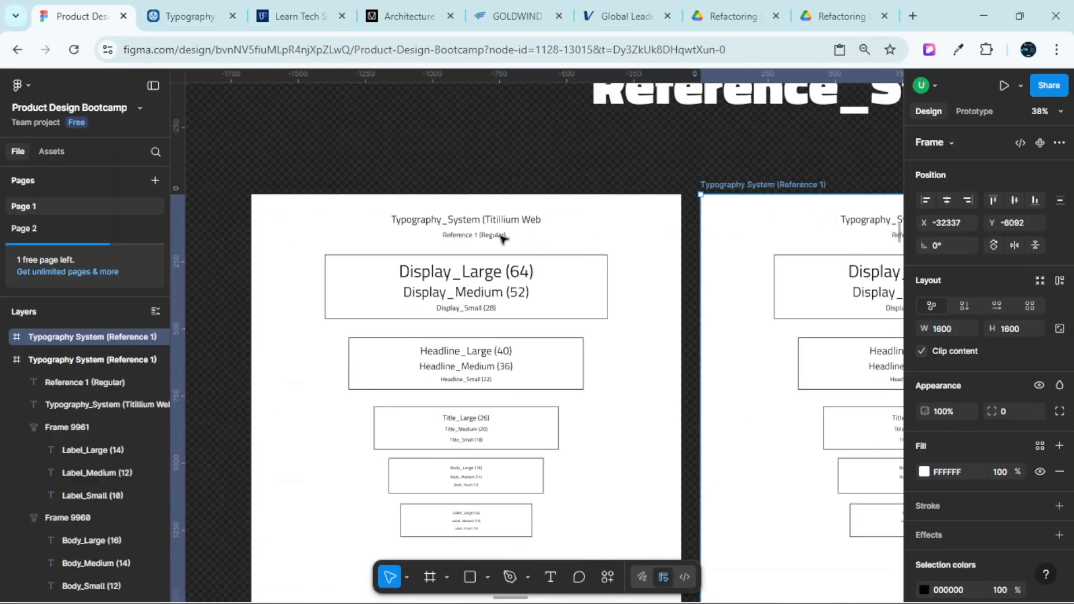
{"action": "scroll", "coordinate": [529, 246], "scroll_direction": "right", "scroll_amount": 4}
{"action": "scroll", "coordinate": [613, 218], "scroll_direction": "right", "scroll_amount": 4}
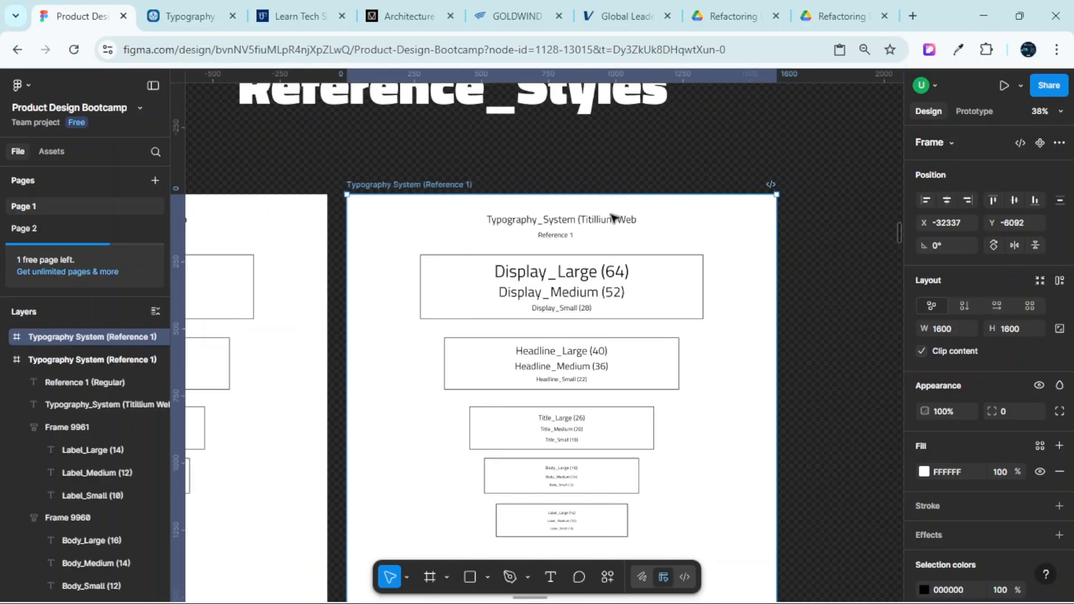
{"action": "double_click", "coordinate": [603, 271]}
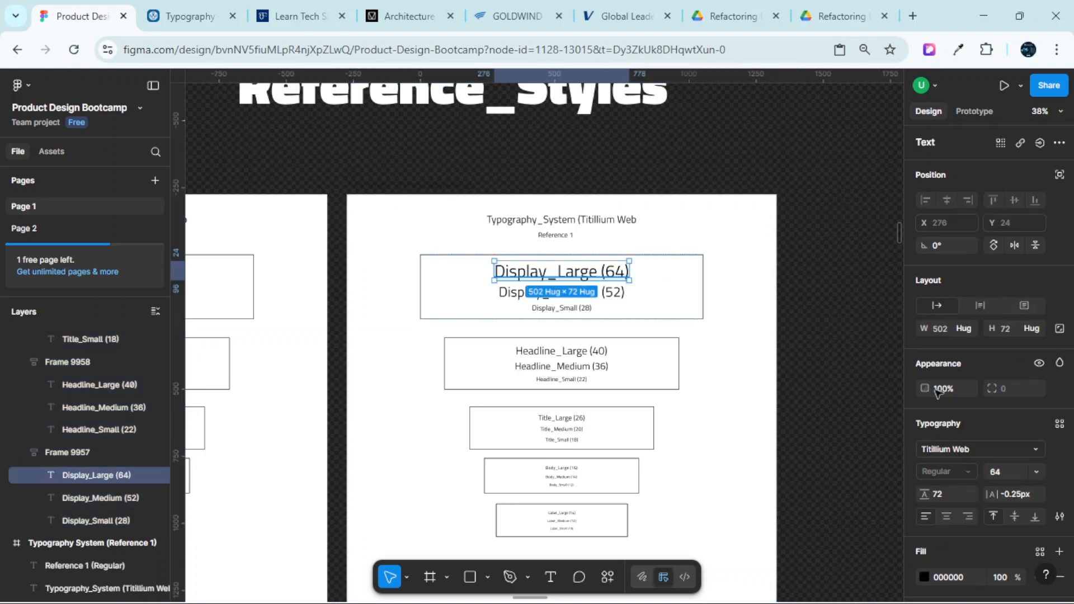
{"action": "scroll", "coordinate": [950, 413], "scroll_direction": "down", "scroll_amount": 3}
{"action": "left_click", "coordinate": [962, 351]}
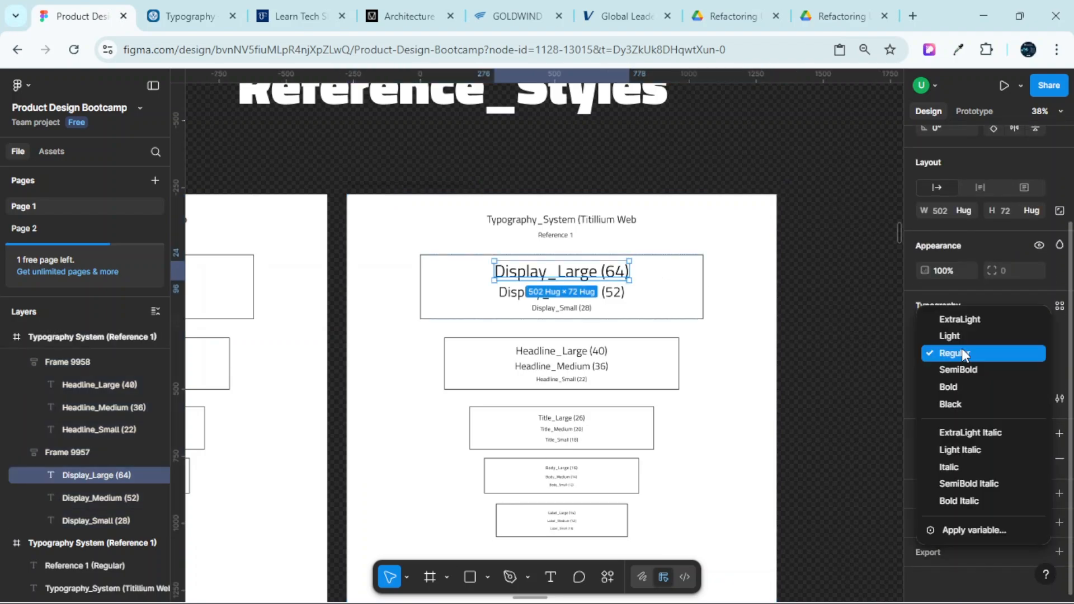
{"action": "left_click", "coordinate": [767, 179]}
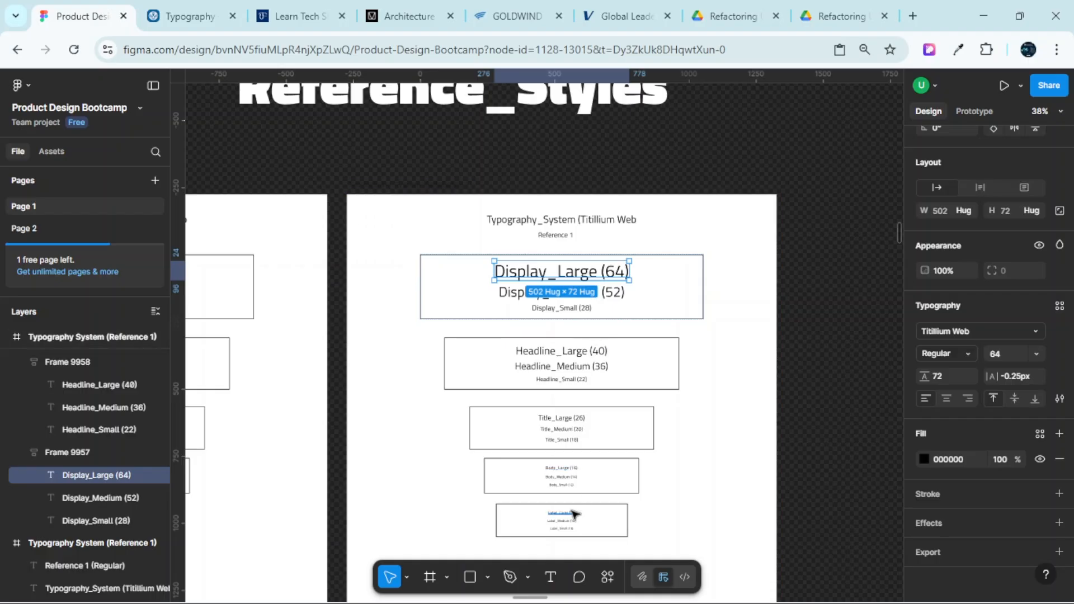
Increase the font weight of all text in the duplicated typography frame by one level
{"action": "scroll", "coordinate": [573, 510], "scroll_direction": "up", "scroll_amount": 3}
{"action": "scroll", "coordinate": [571, 389], "scroll_direction": "down", "scroll_amount": 4}
{"action": "scroll", "coordinate": [462, 189], "scroll_direction": "left", "scroll_amount": 2}
{"action": "scroll", "coordinate": [492, 280], "scroll_direction": "up", "scroll_amount": 3}
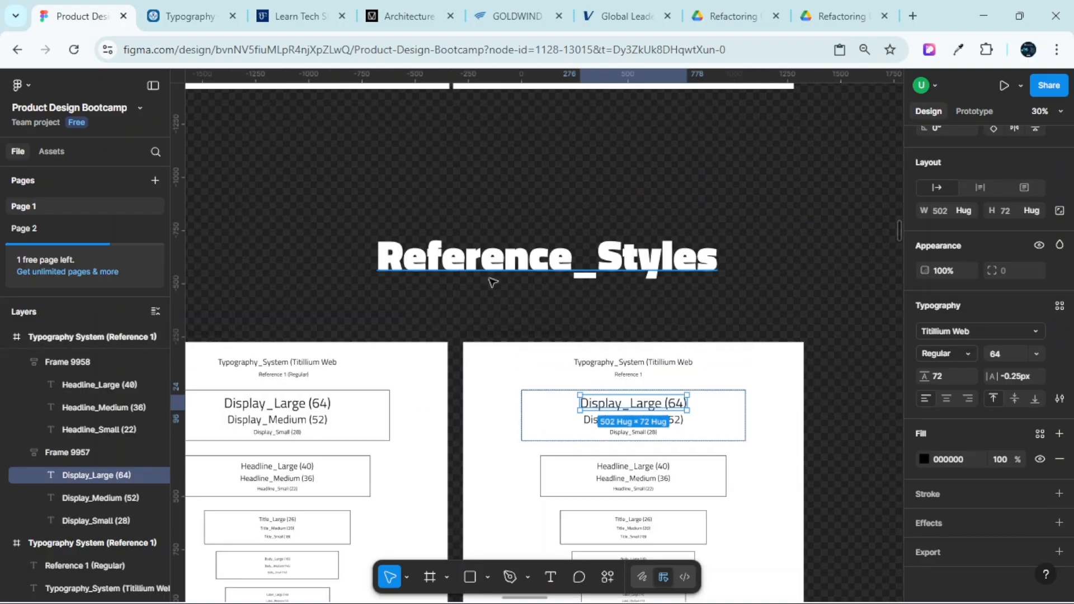
{"action": "scroll", "coordinate": [473, 233], "scroll_direction": "down", "scroll_amount": 3}
{"action": "scroll", "coordinate": [476, 182], "scroll_direction": "up", "scroll_amount": 2}
{"action": "left_click", "coordinate": [481, 180]}
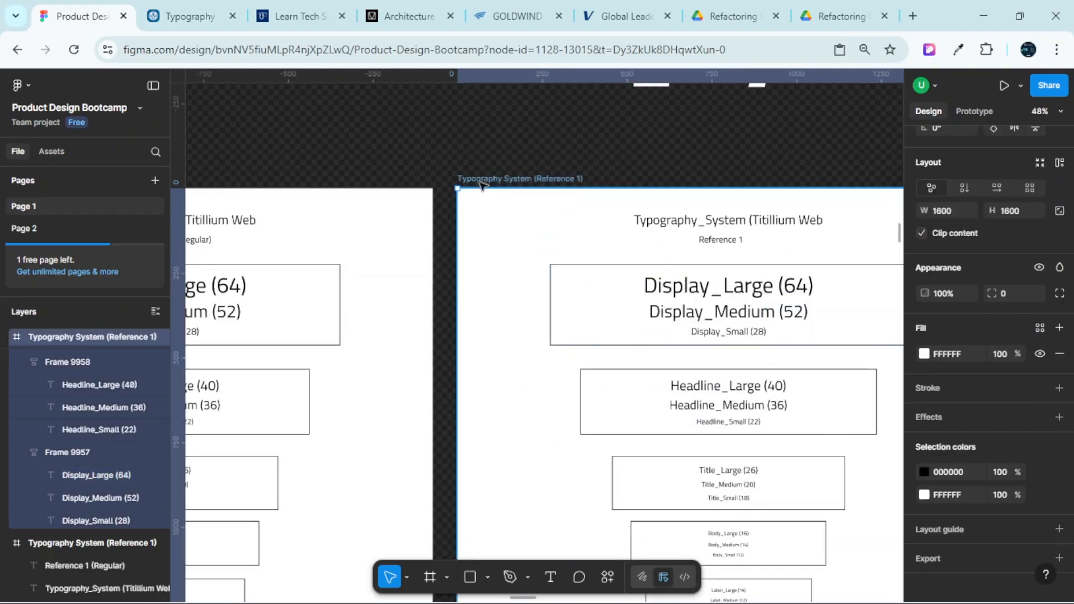
{"action": "left_click", "coordinate": [21, 85]}
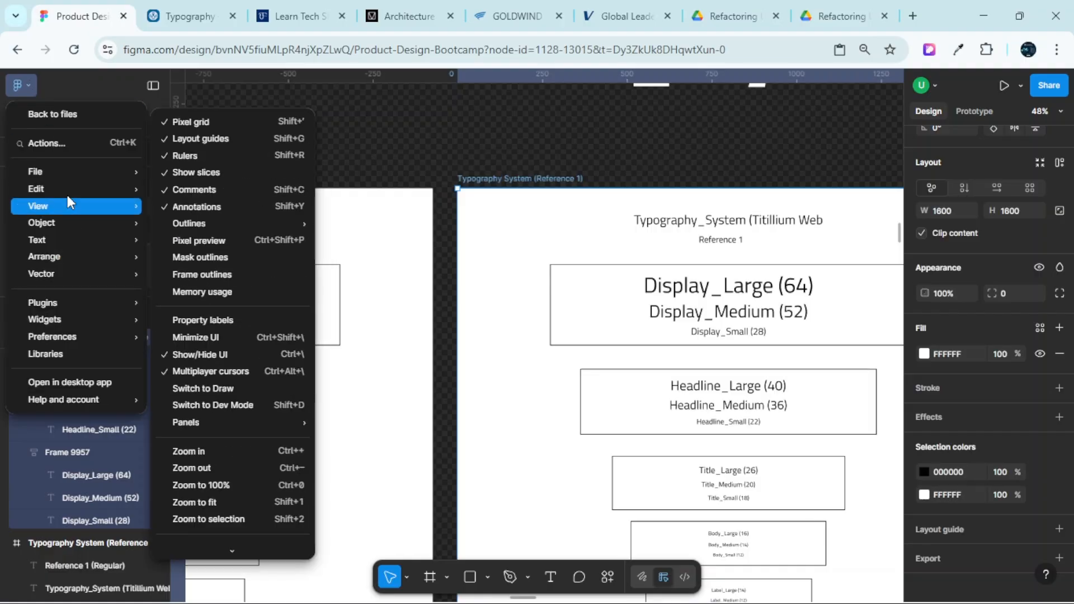
{"action": "mouse_move", "coordinate": [55, 241]}
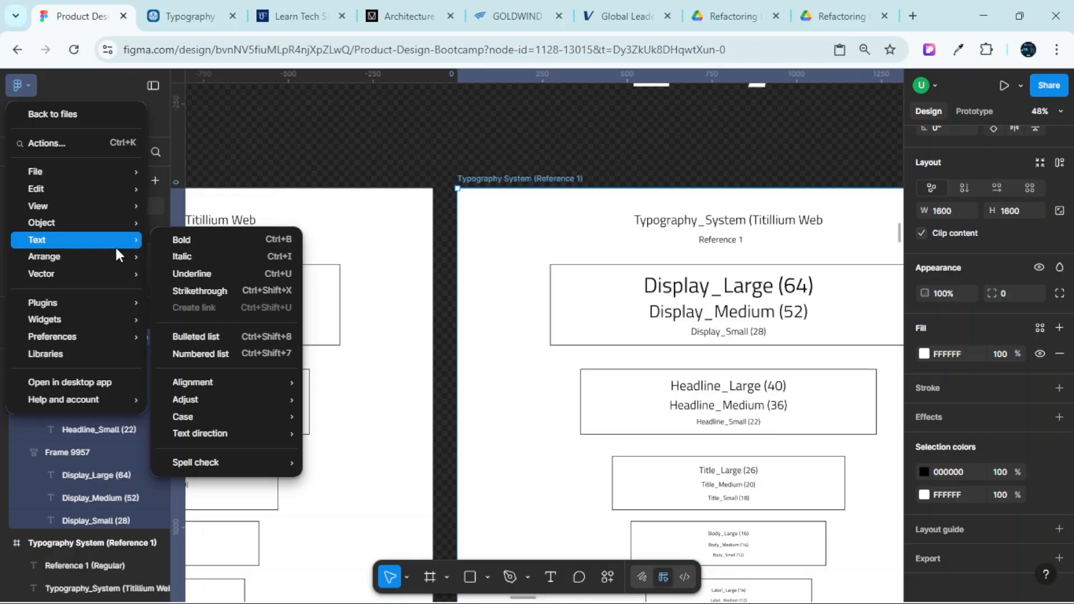
{"action": "mouse_move", "coordinate": [203, 404]}
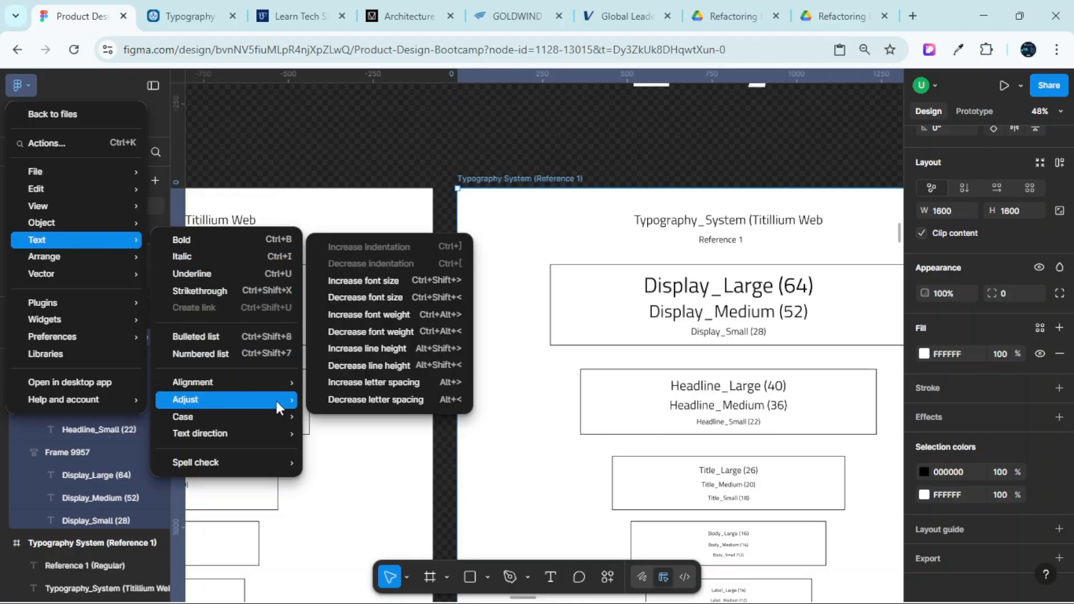
{"action": "left_click", "coordinate": [391, 314]}
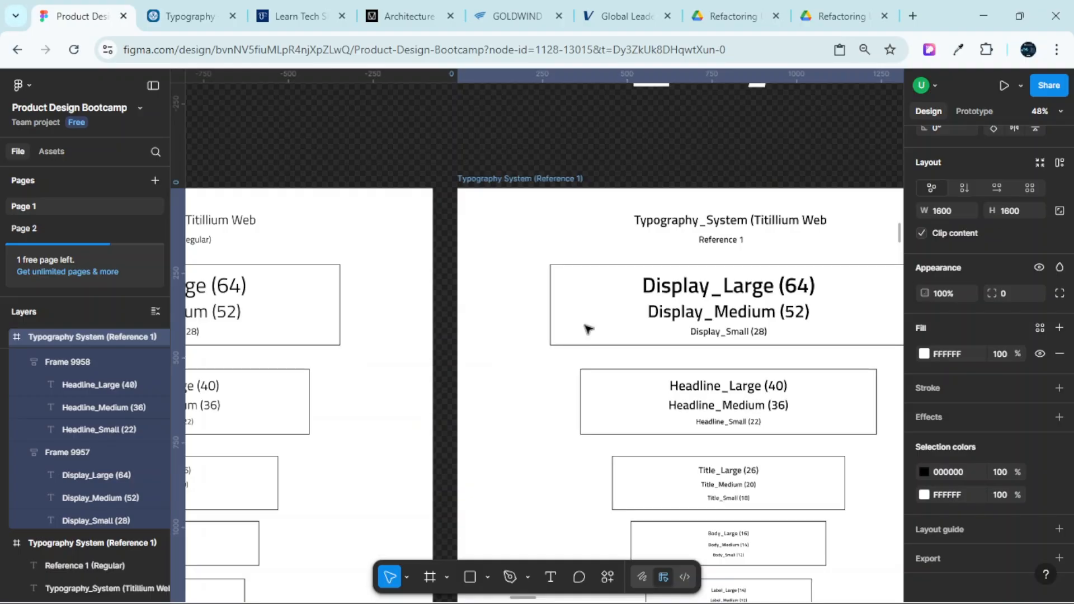
Inspect the duplicated frame's text and check the font weight of Title_Large (26)
{"action": "scroll", "coordinate": [588, 328], "scroll_direction": "down", "scroll_amount": 3}
{"action": "scroll", "coordinate": [710, 325], "scroll_direction": "right", "scroll_amount": 2}
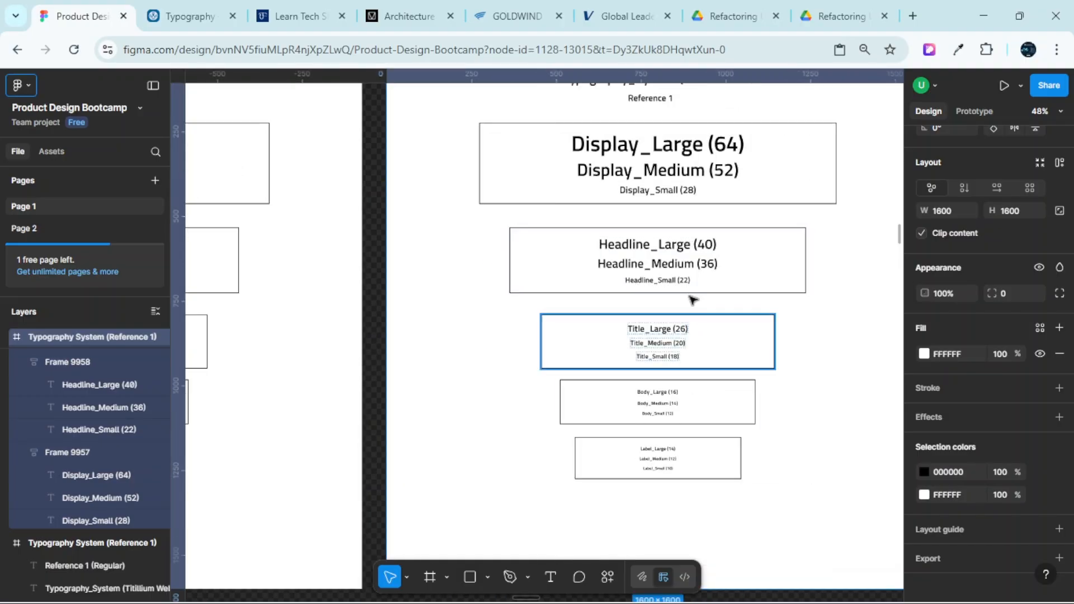
{"action": "scroll", "coordinate": [644, 288], "scroll_direction": "up", "scroll_amount": 3}
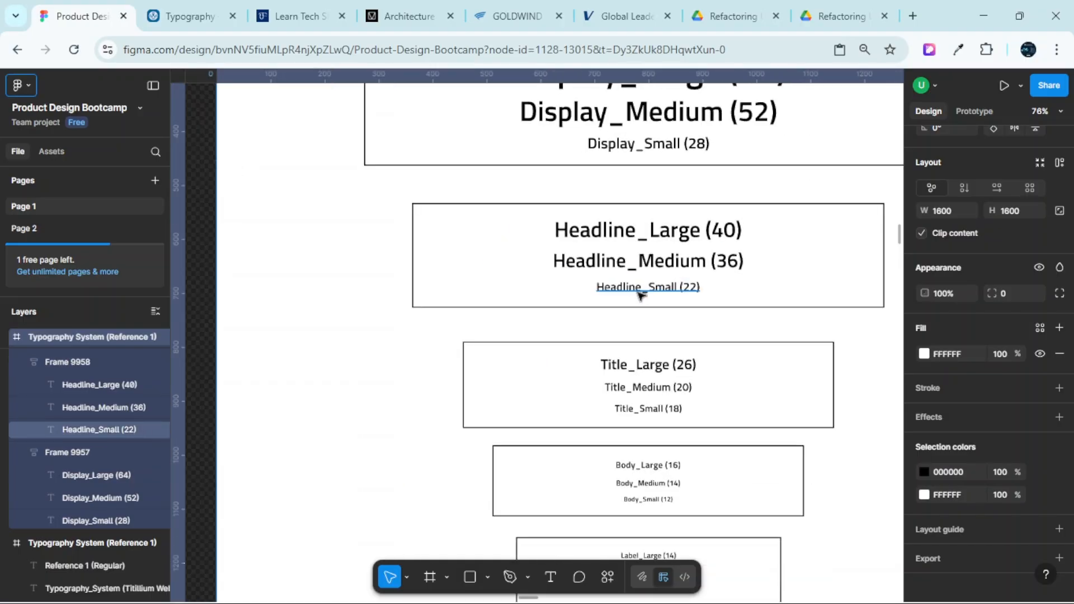
{"action": "left_click", "coordinate": [653, 369]}
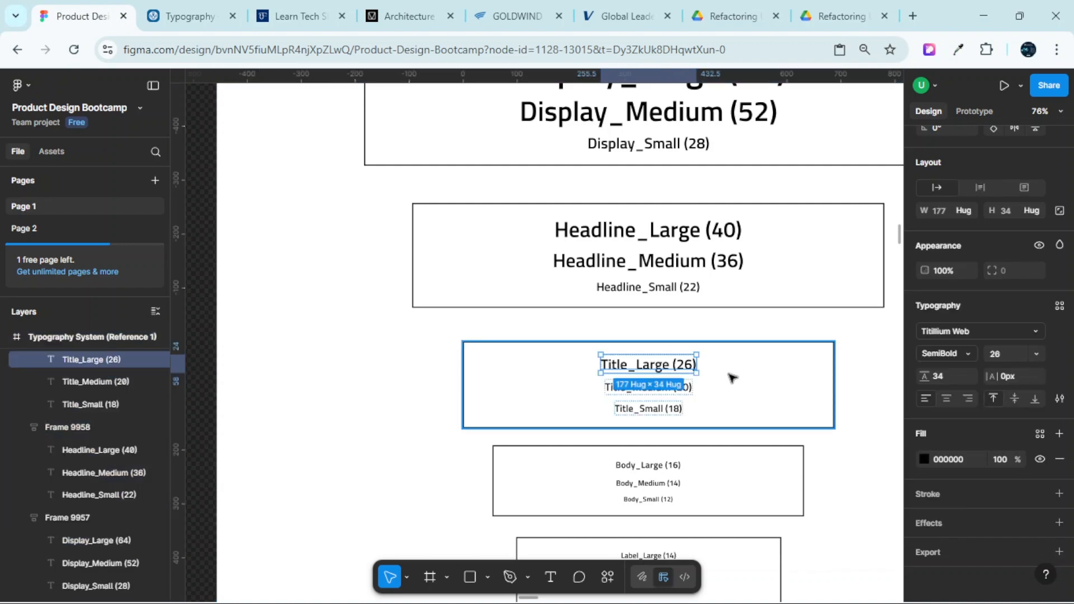
{"action": "scroll", "coordinate": [672, 342], "scroll_direction": "down", "scroll_amount": 8, "text": "ctrl"}
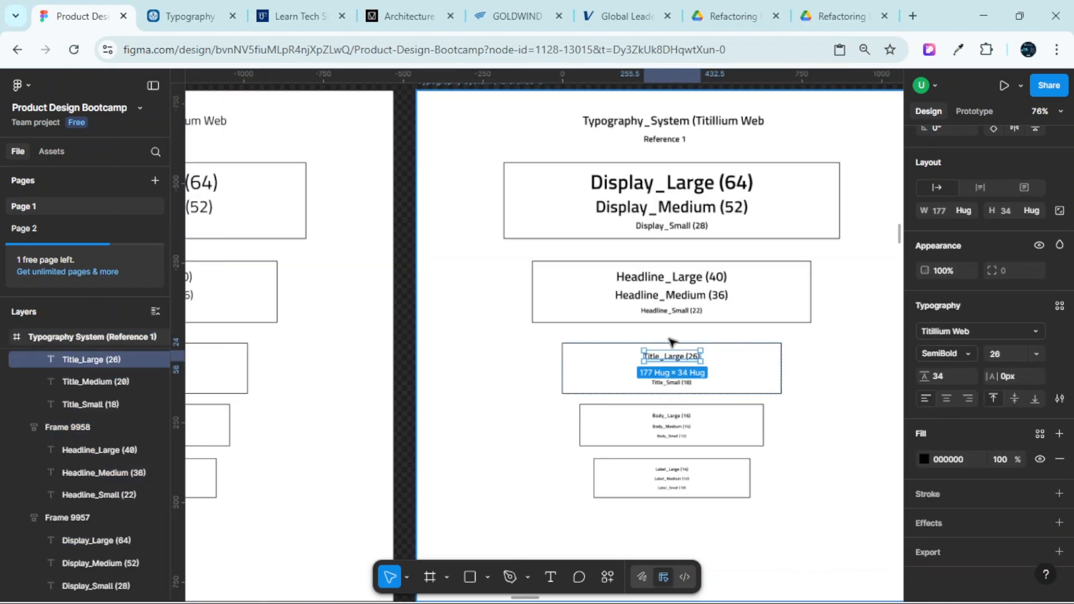
Change the subtitle of the duplicated typography frame to "Reference 2"
{"action": "left_click", "coordinate": [559, 218]}
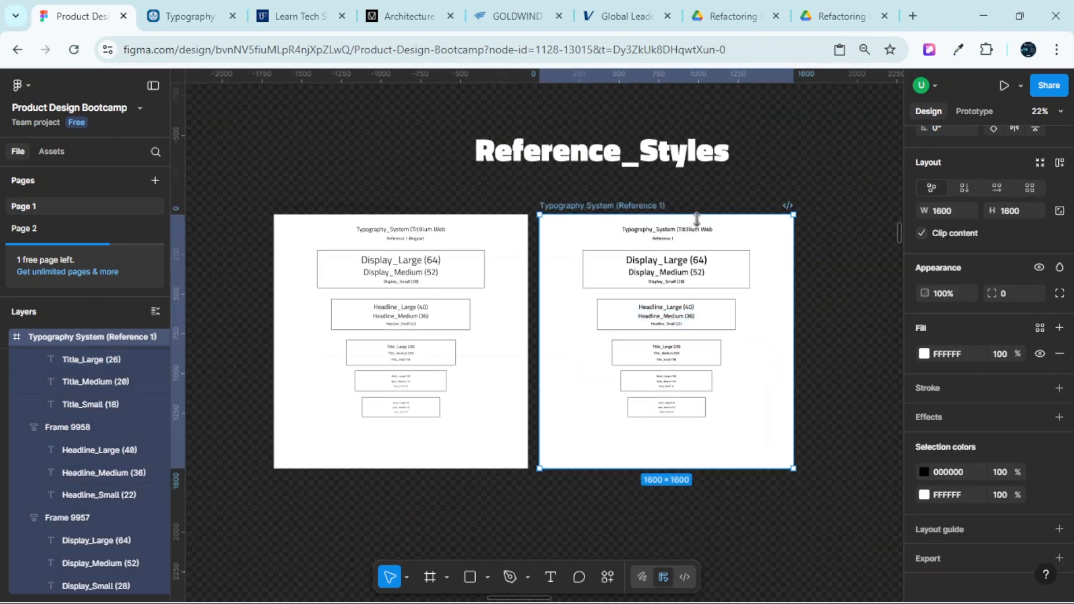
{"action": "scroll", "coordinate": [643, 252], "scroll_direction": "up", "scroll_amount": 6, "text": "ctrl"}
{"action": "left_click", "coordinate": [634, 270]}
{"action": "scroll", "coordinate": [638, 270], "scroll_direction": "up", "scroll_amount": 3, "text": "ctrl"}
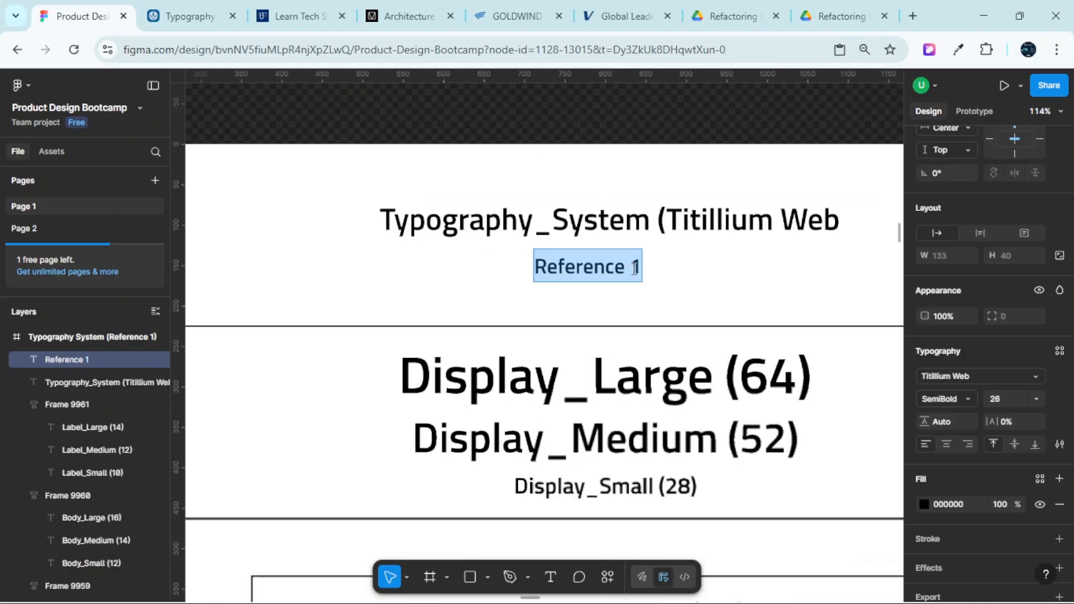
{"action": "double_click", "coordinate": [638, 268]}
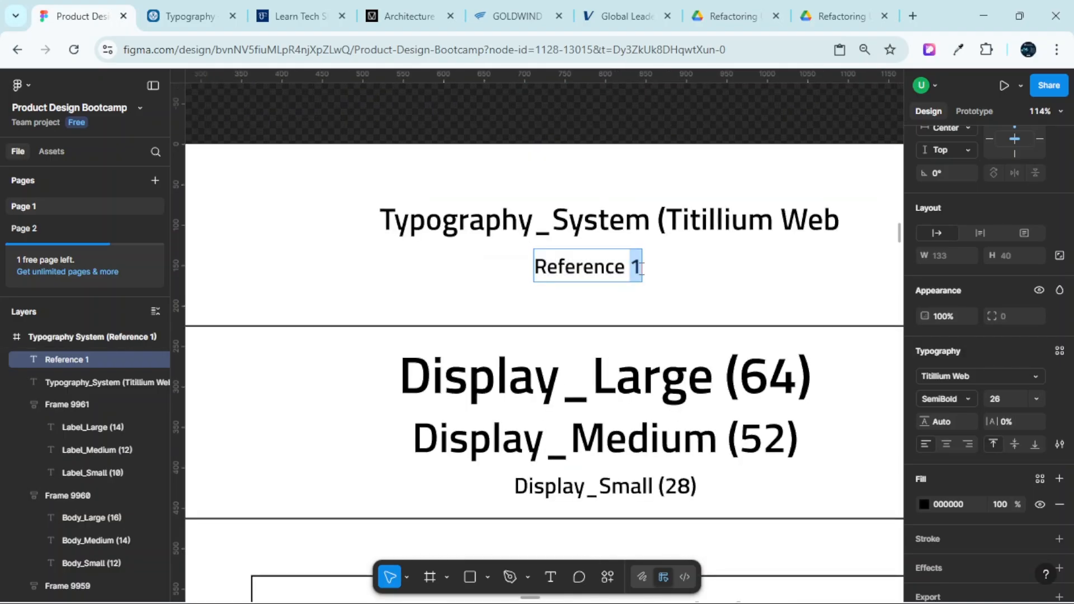
{"action": "type", "text": "2"}
{"action": "key", "text": "Escape"}
{"action": "scroll", "coordinate": [639, 272], "scroll_direction": "down", "scroll_amount": 4, "text": "ctrl"}
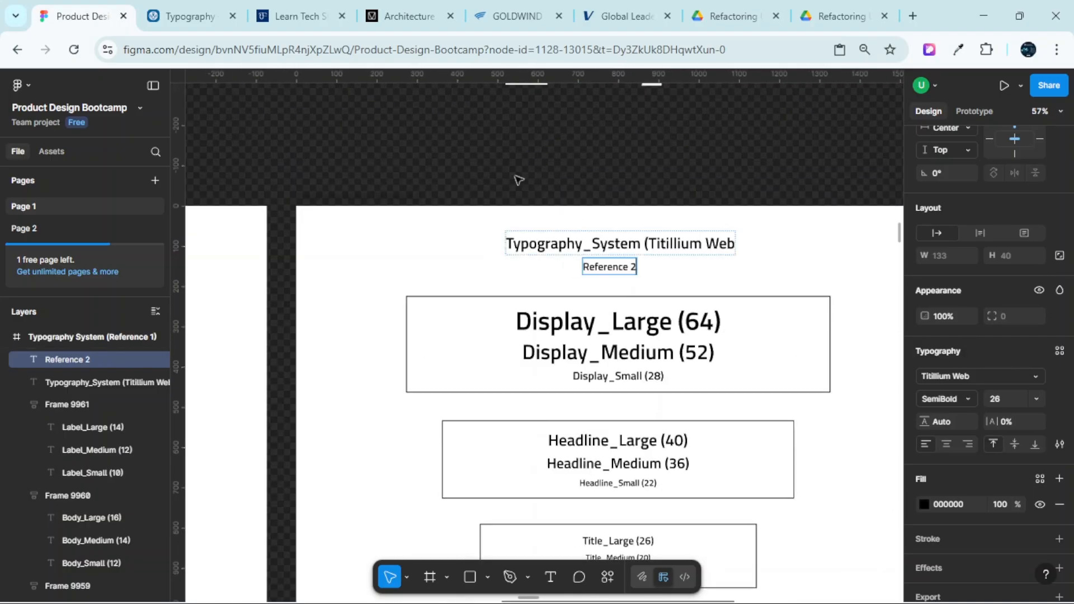
Extend the second frame's subtitle so it reads "Reference 2 (SemiBold)"
{"action": "scroll", "coordinate": [638, 274], "scroll_direction": "up", "scroll_amount": 4, "text": "ctrl"}
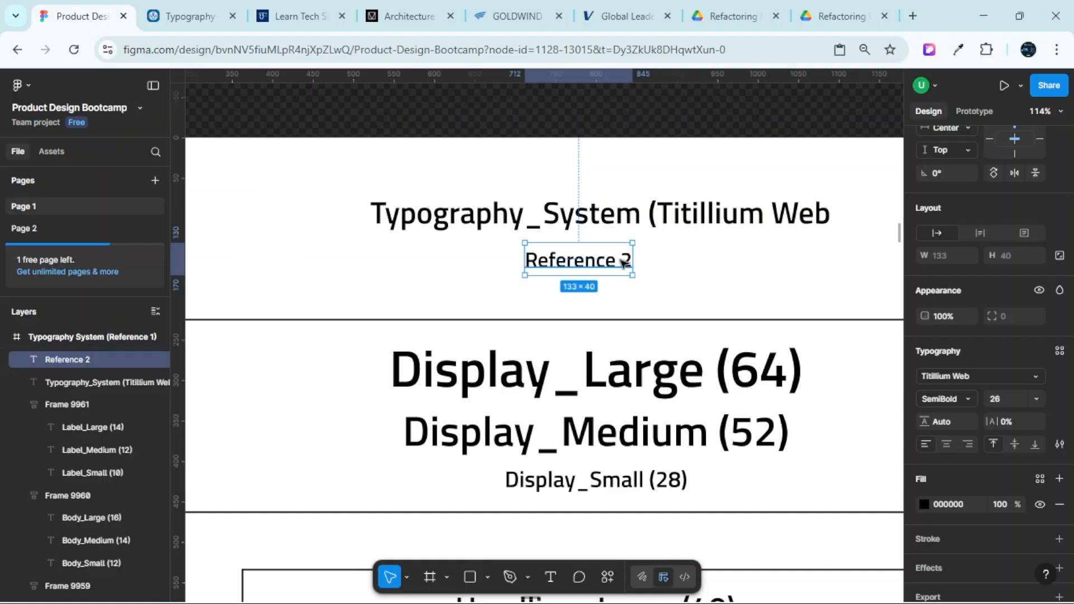
{"action": "double_click", "coordinate": [624, 261]}
{"action": "left_click", "coordinate": [627, 261]}
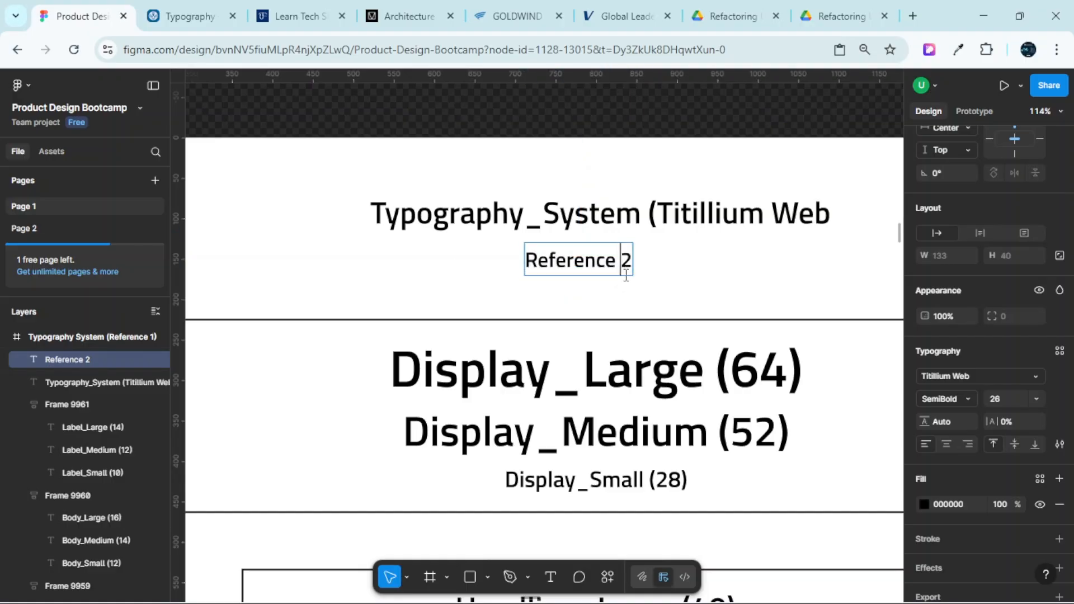
{"action": "left_click", "coordinate": [634, 268]}
{"action": "type", "text": "Semi"}
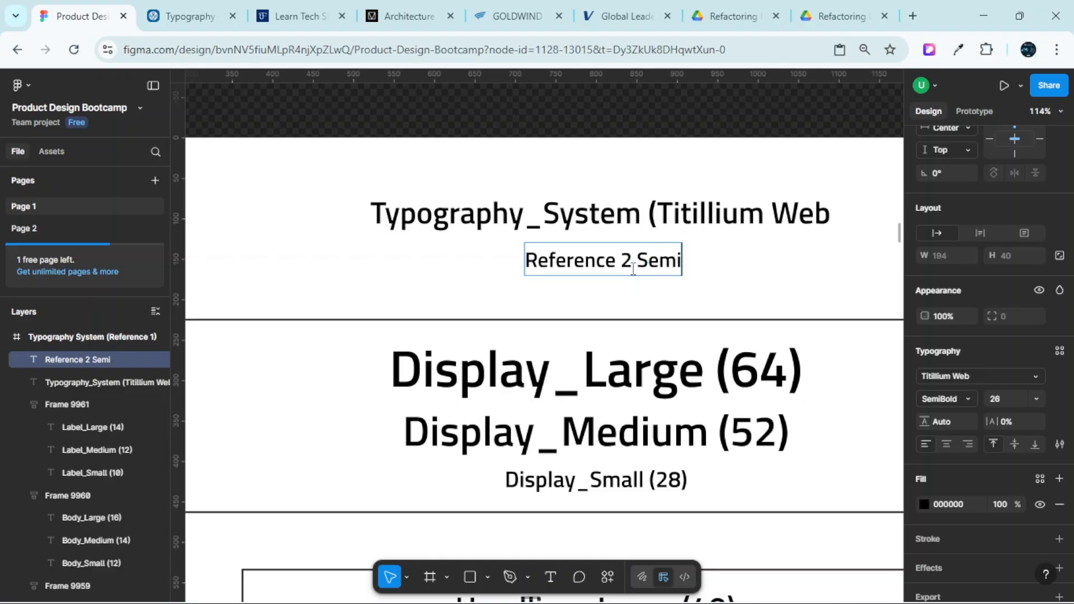
{"action": "type", "text": "Bold"}
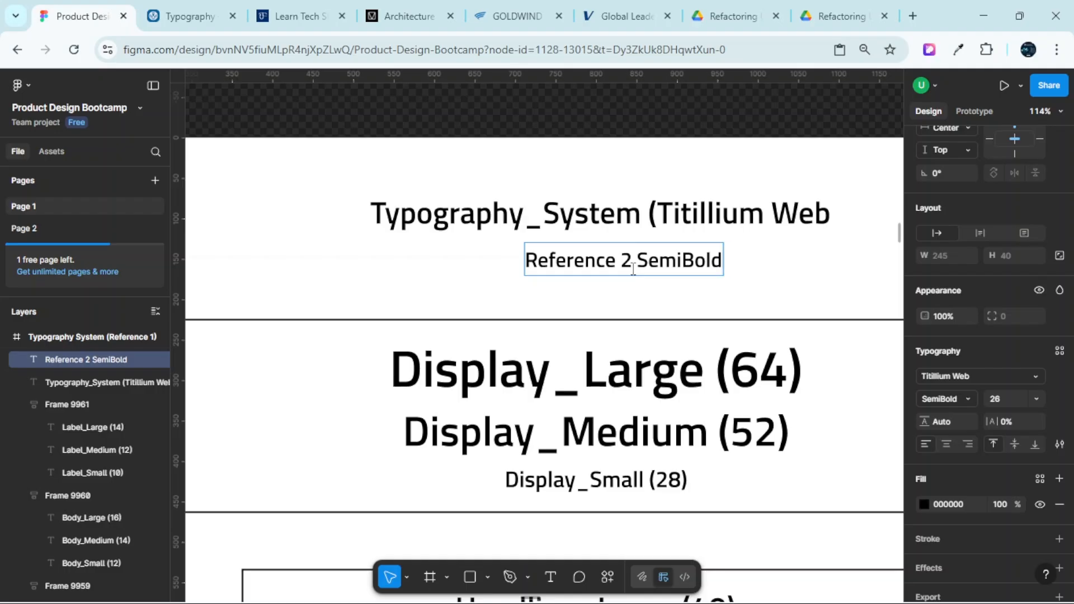
{"action": "type", "text": ")"}
{"action": "key", "text": "Left"}
{"action": "key", "text": "Left"}
{"action": "key", "text": "Left"}
{"action": "key", "text": "Left"}
{"action": "key", "text": "Left"}
{"action": "key", "text": "Left"}
{"action": "key", "text": "Left"}
{"action": "key", "text": "Left"}
{"action": "type", "text": "("}
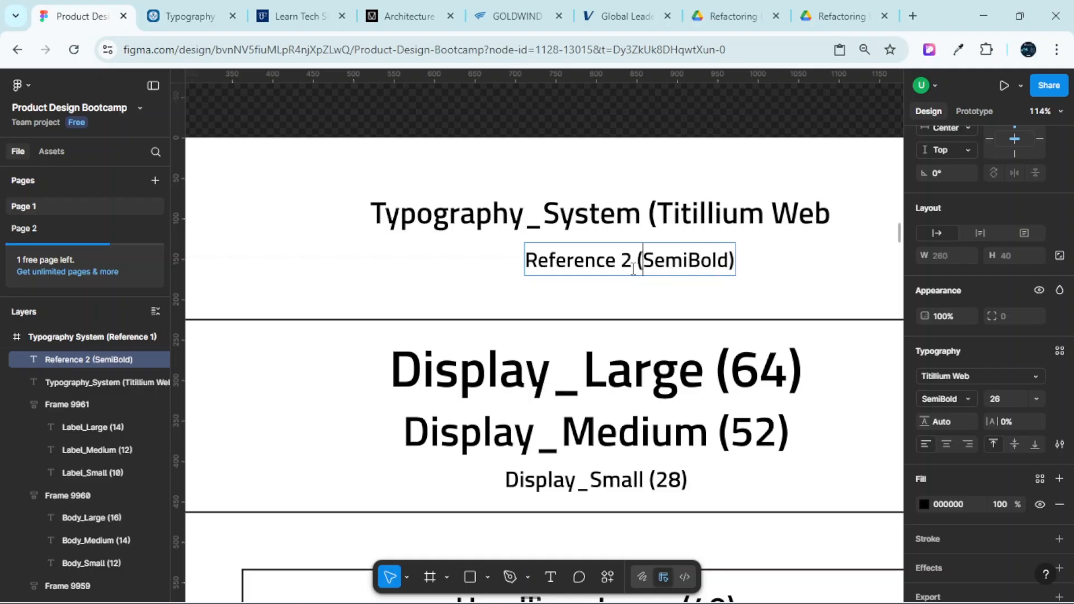
{"action": "scroll", "coordinate": [586, 288], "scroll_direction": "down", "scroll_amount": 3}
{"action": "left_click", "coordinate": [531, 179]}
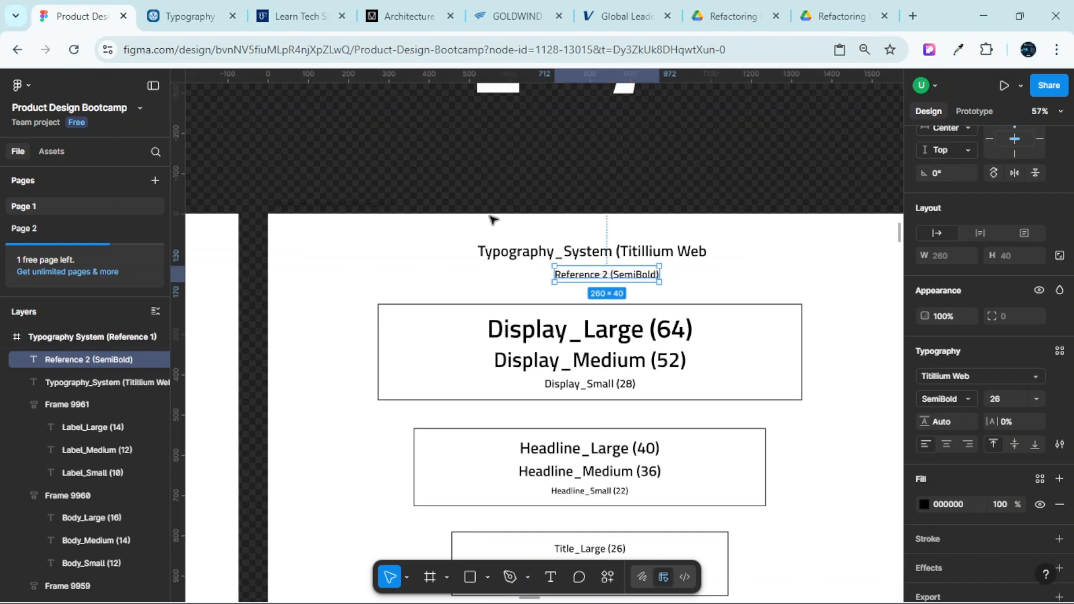
Duplicate the SemiBold typography frame and place the copy beside it as the third frame in the row
{"action": "scroll", "coordinate": [492, 219], "scroll_direction": "left", "scroll_amount": 8}
{"action": "scroll", "coordinate": [446, 280], "scroll_direction": "up", "scroll_amount": 3}
{"action": "scroll", "coordinate": [448, 280], "scroll_direction": "down", "scroll_amount": 4}
{"action": "scroll", "coordinate": [532, 297], "scroll_direction": "right", "scroll_amount": 5}
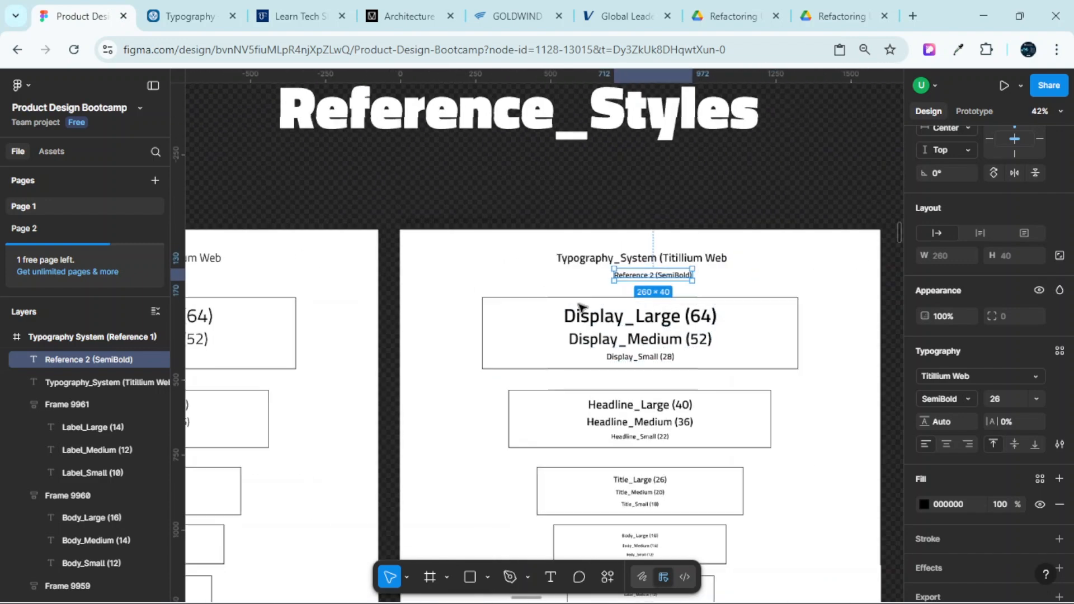
{"action": "scroll", "coordinate": [647, 271], "scroll_direction": "up", "scroll_amount": 4}
{"action": "scroll", "coordinate": [649, 270], "scroll_direction": "down", "scroll_amount": 5}
{"action": "scroll", "coordinate": [460, 230], "scroll_direction": "down", "scroll_amount": 3}
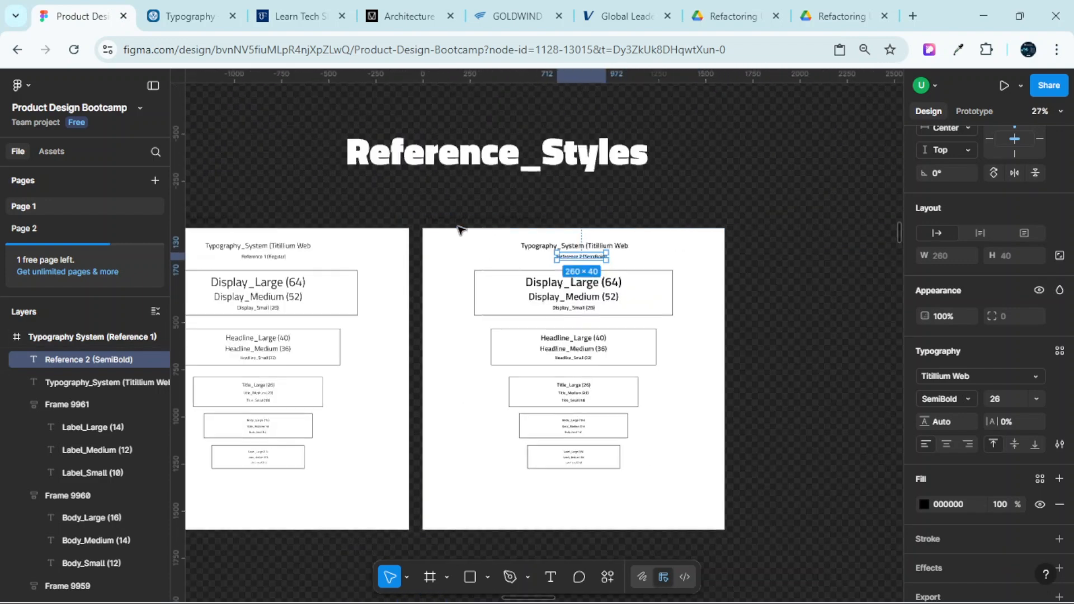
{"action": "left_click", "coordinate": [457, 231]}
{"action": "left_click_drag", "start_coordinate": [457, 235], "coordinate": [767, 239]}
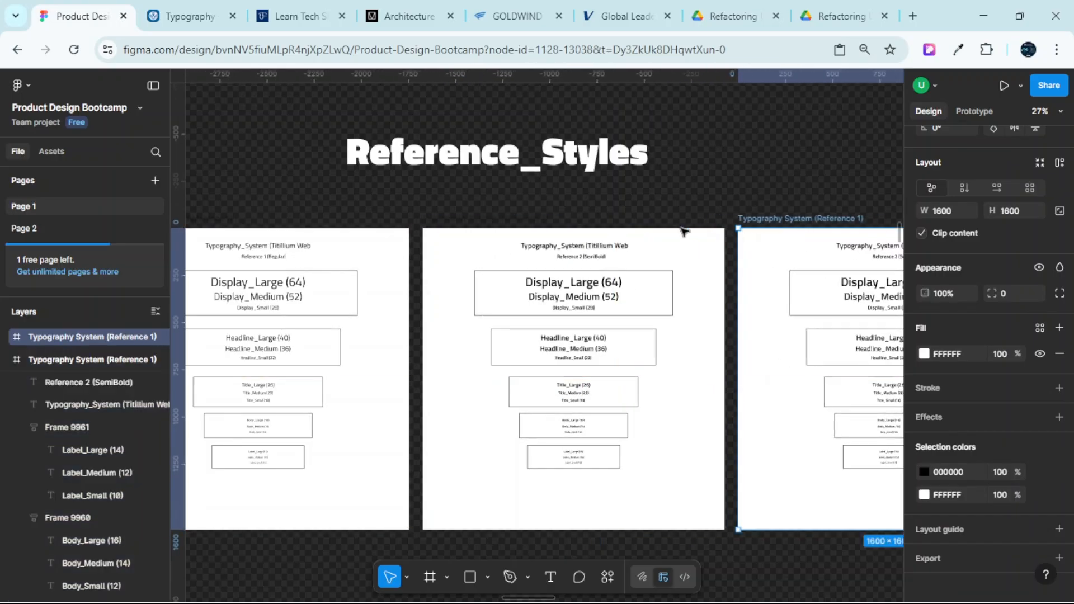
Increase the font weight of all text in the third typography frame by one level and check the weight of Display_Large (64)
{"action": "scroll", "coordinate": [683, 233], "scroll_direction": "right", "scroll_amount": 4}
{"action": "scroll", "coordinate": [662, 258], "scroll_direction": "up", "scroll_amount": 10}
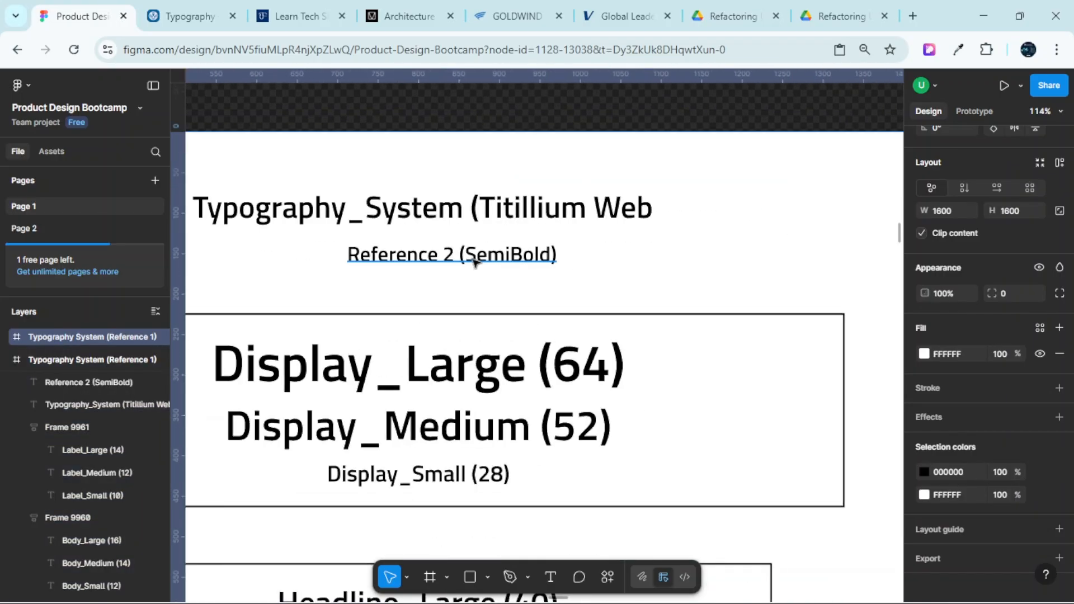
{"action": "scroll", "coordinate": [481, 262], "scroll_direction": "down", "scroll_amount": 3}
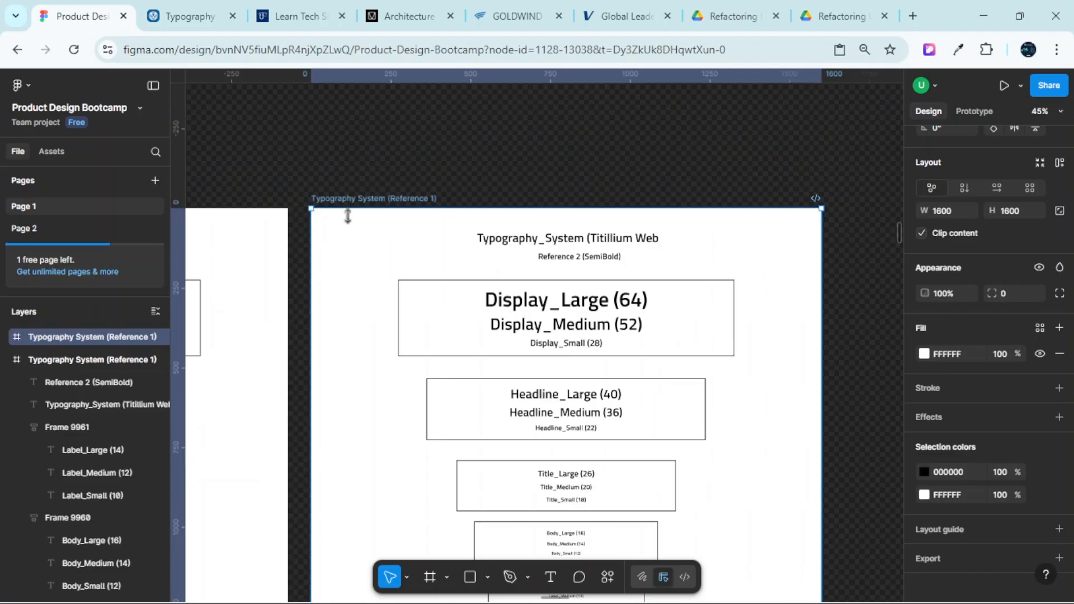
{"action": "key", "text": "Escape"}
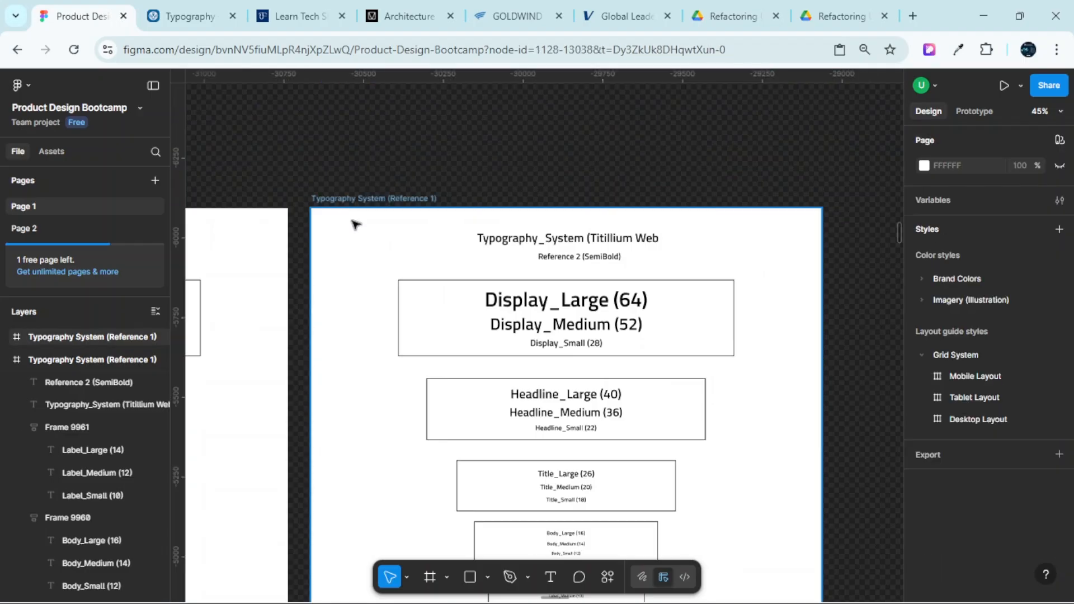
{"action": "left_click", "coordinate": [355, 223]}
{"action": "left_click", "coordinate": [30, 86]}
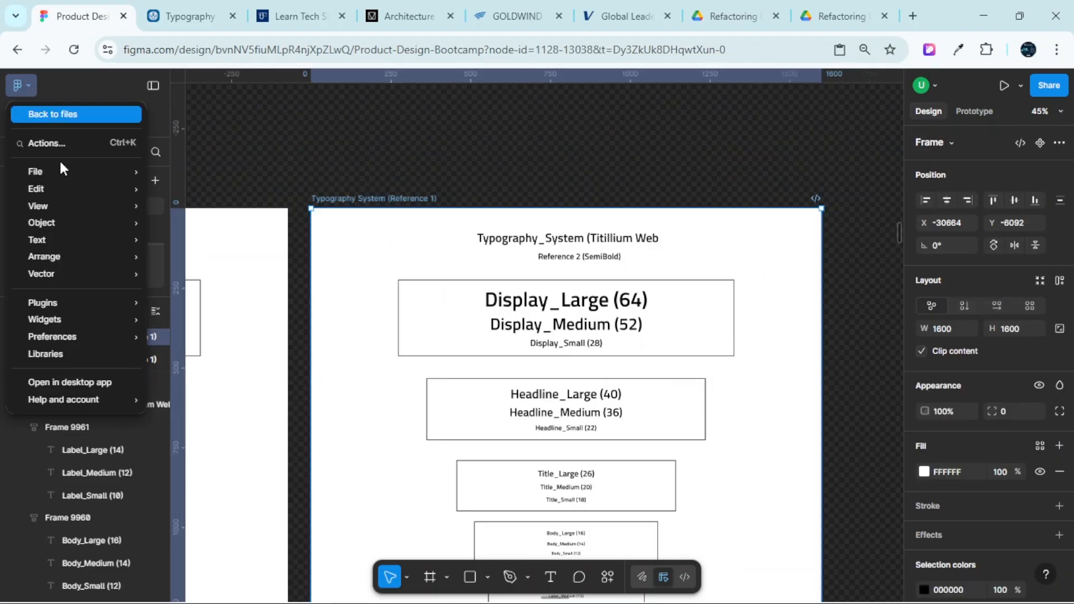
{"action": "mouse_move", "coordinate": [58, 206]}
{"action": "mouse_move", "coordinate": [59, 238]}
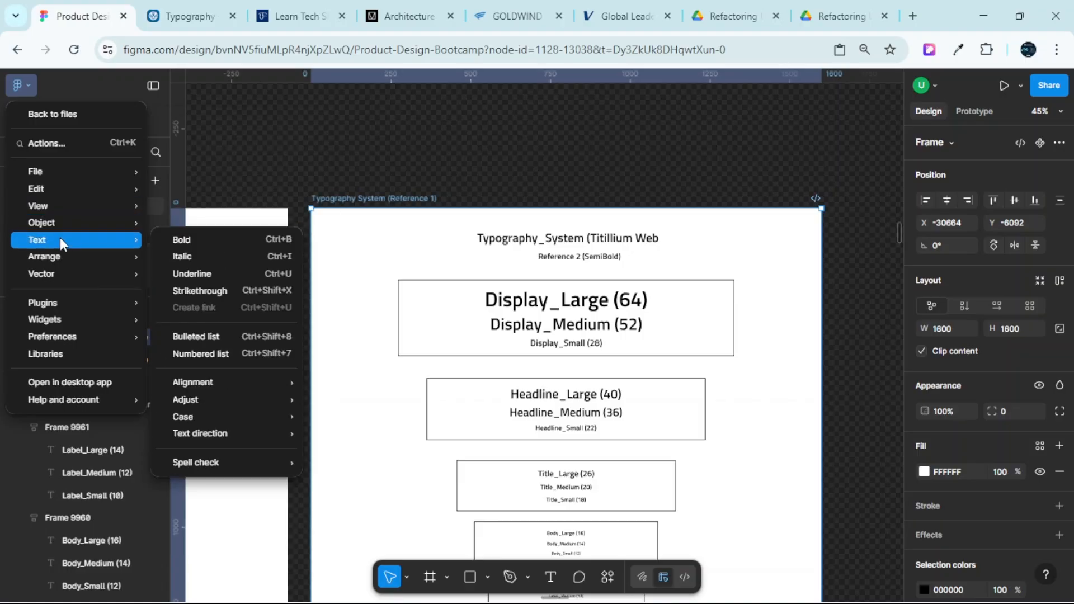
{"action": "mouse_move", "coordinate": [220, 402]}
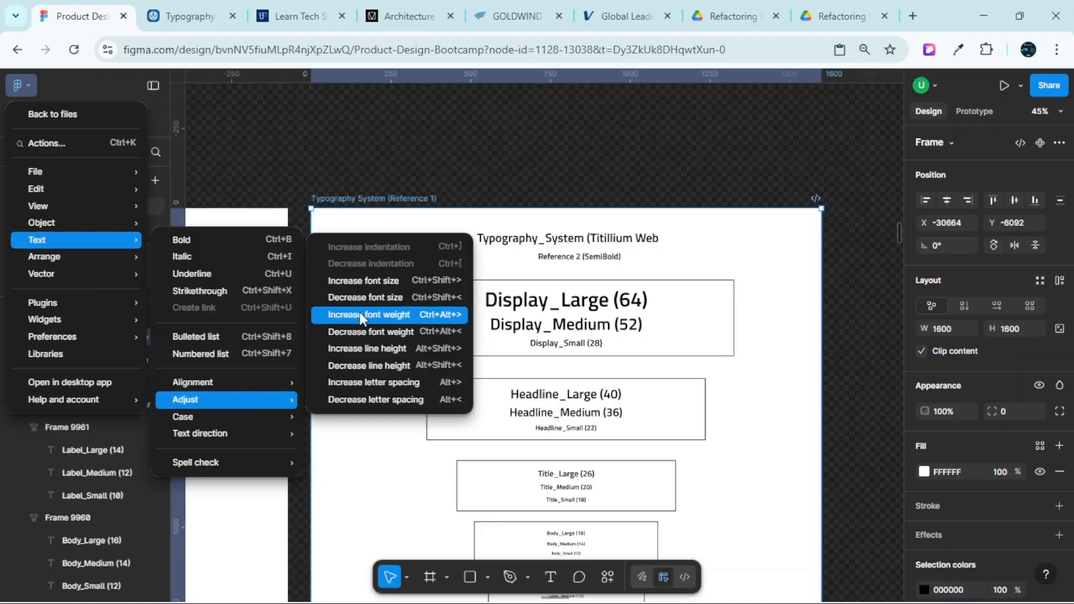
{"action": "left_click", "coordinate": [392, 315]}
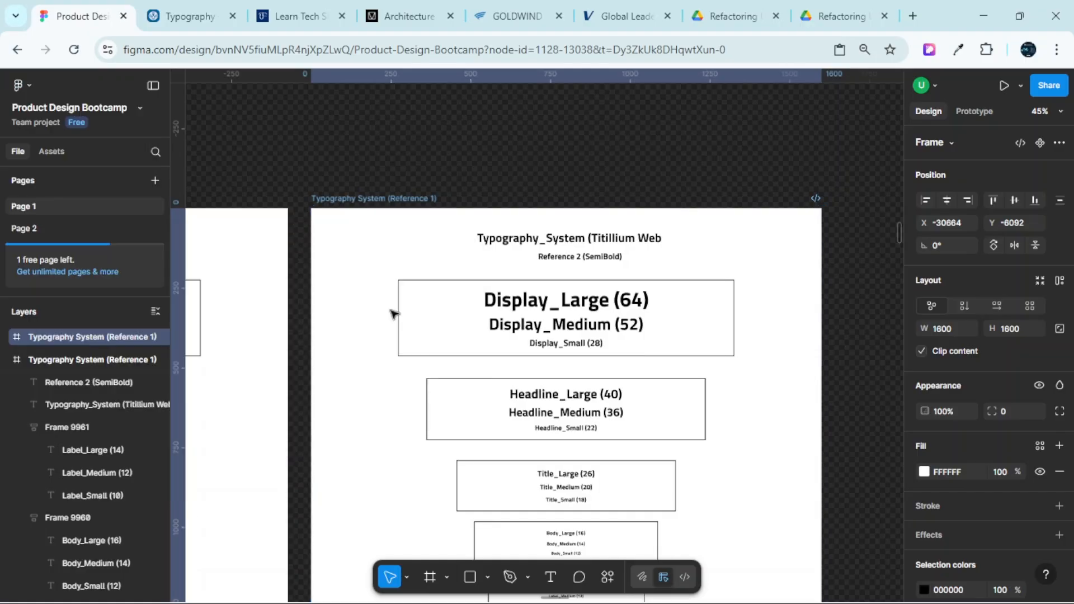
{"action": "left_click", "coordinate": [600, 297]}
{"action": "scroll", "coordinate": [971, 347], "scroll_direction": "down", "scroll_amount": 2}
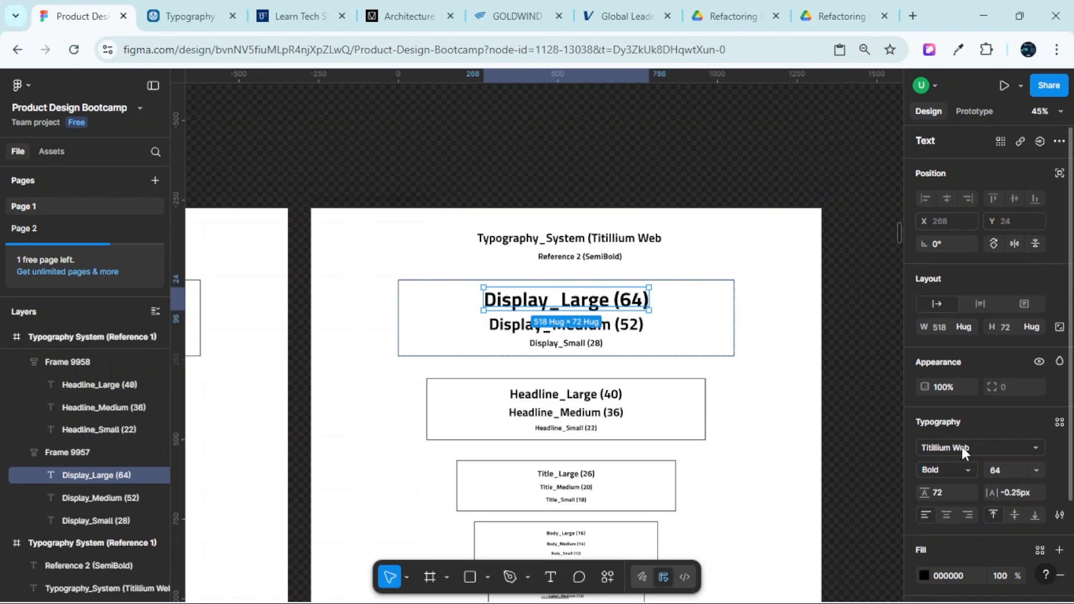
Remove "Semi" from the third frame's subtitle so the weight in parentheses reads "(Bold)"
{"action": "scroll", "coordinate": [638, 257], "scroll_direction": "up", "scroll_amount": 5, "text": "ctrl"}
{"action": "double_click", "coordinate": [562, 253]}
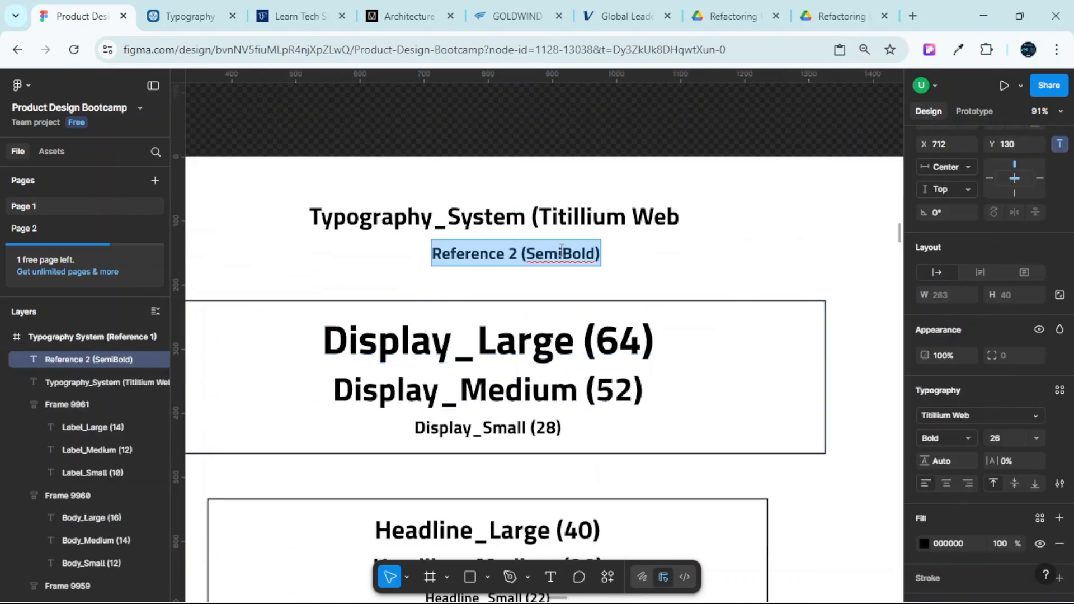
{"action": "left_click", "coordinate": [564, 252]}
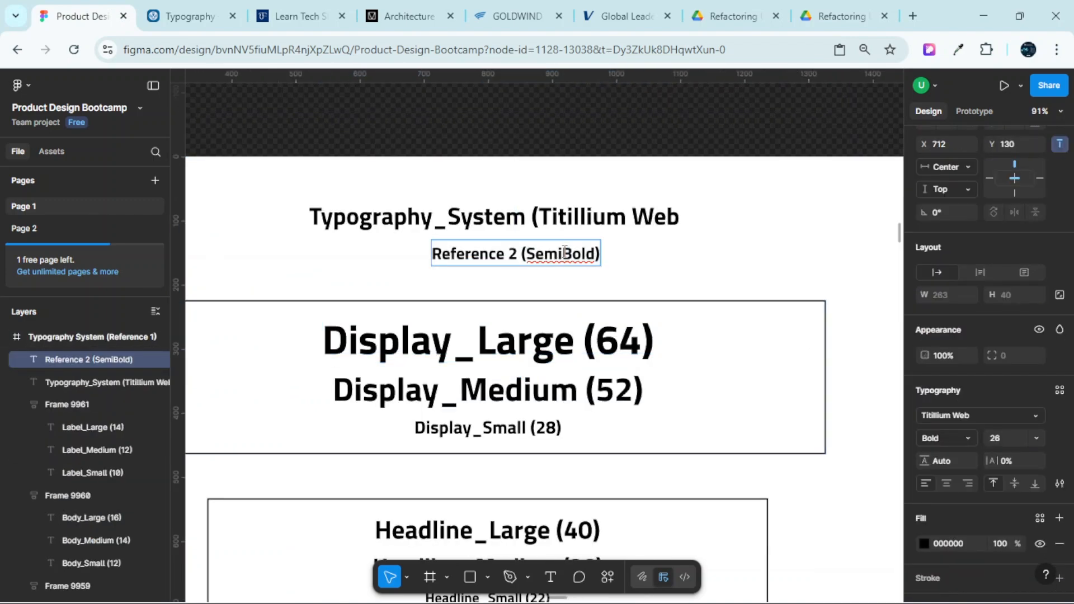
{"action": "key", "text": "BackSpace"}
{"action": "key", "text": "BackSpace"}
{"action": "key", "text": "BackSpace"}
{"action": "key", "text": "BackSpace"}
{"action": "key", "text": "Escape"}
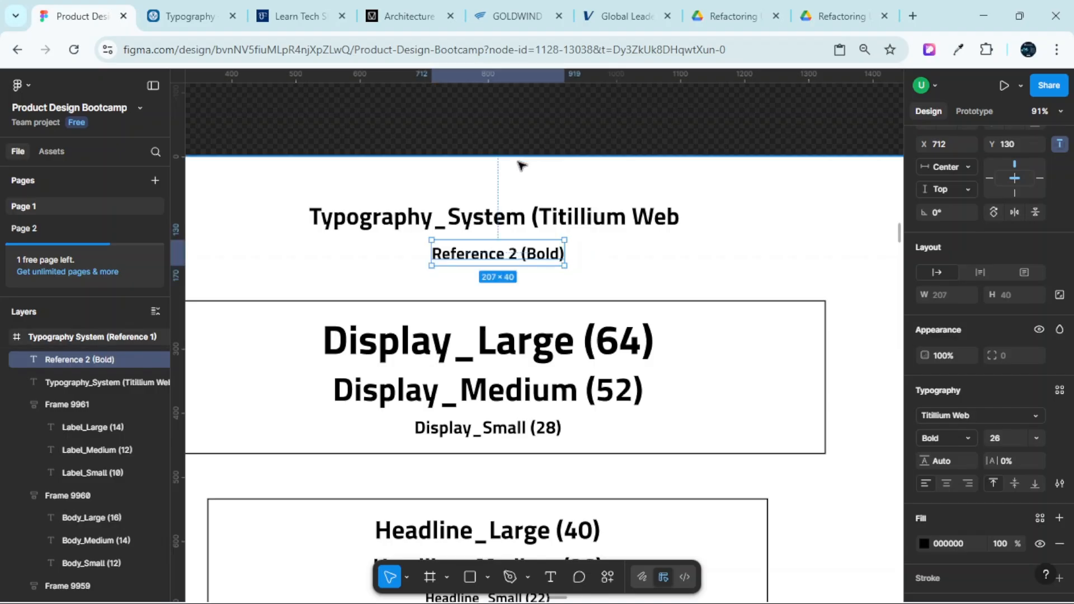
Change the reference number in the third frame's subtitle to 3
{"action": "scroll", "coordinate": [521, 165], "scroll_direction": "down", "scroll_amount": 3}
{"action": "scroll", "coordinate": [530, 225], "scroll_direction": "up", "scroll_amount": 8}
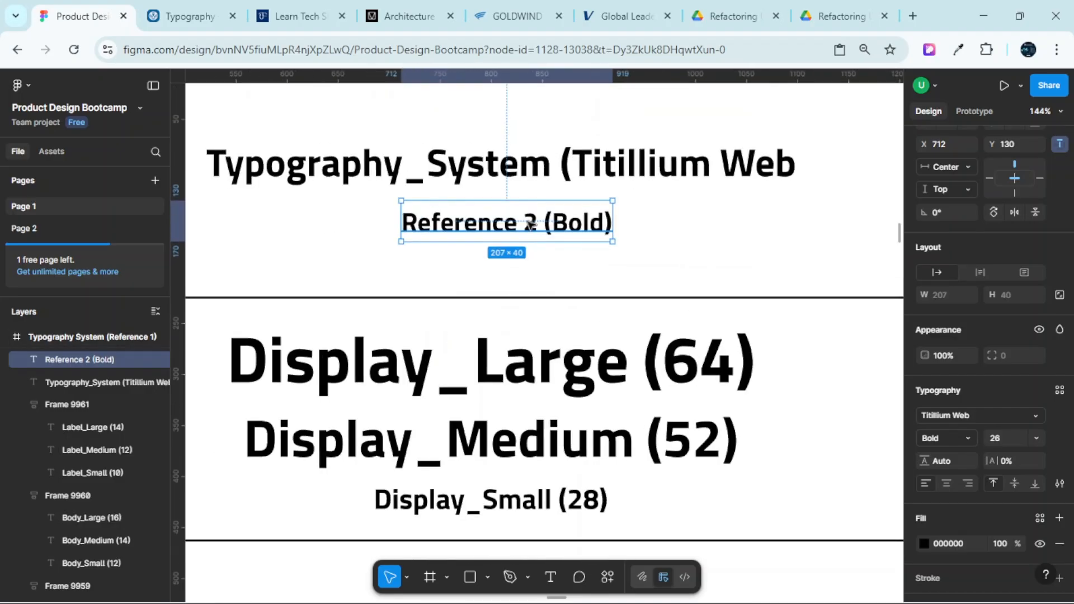
{"action": "double_click", "coordinate": [530, 225]}
{"action": "left_click", "coordinate": [537, 225]}
{"action": "key", "text": "BackSpace"}
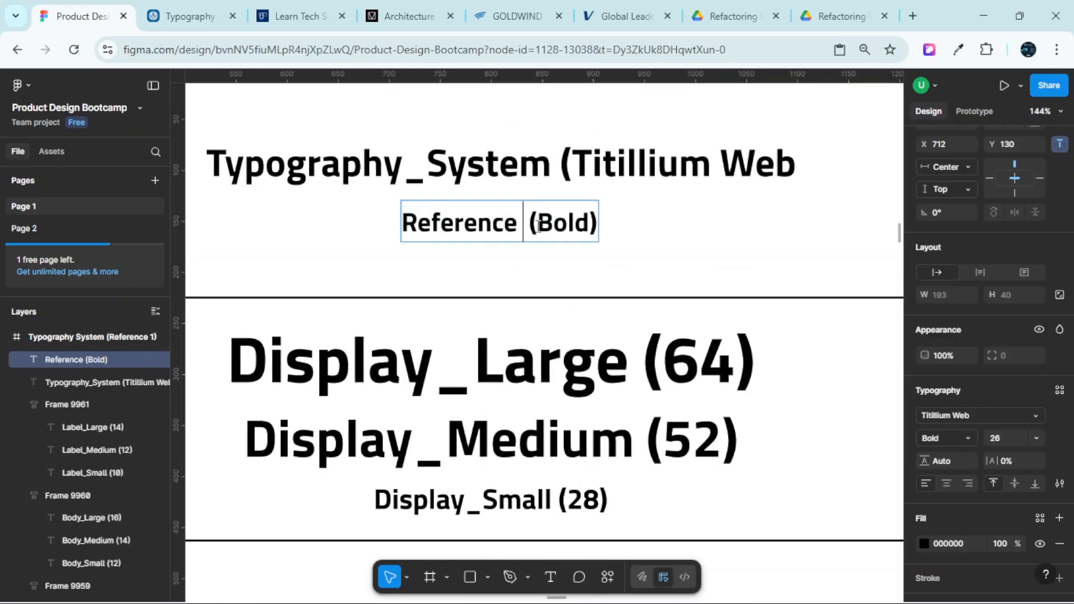
{"action": "type", "text": "3"}
{"action": "scroll", "coordinate": [536, 227], "scroll_direction": "down", "scroll_amount": 8}
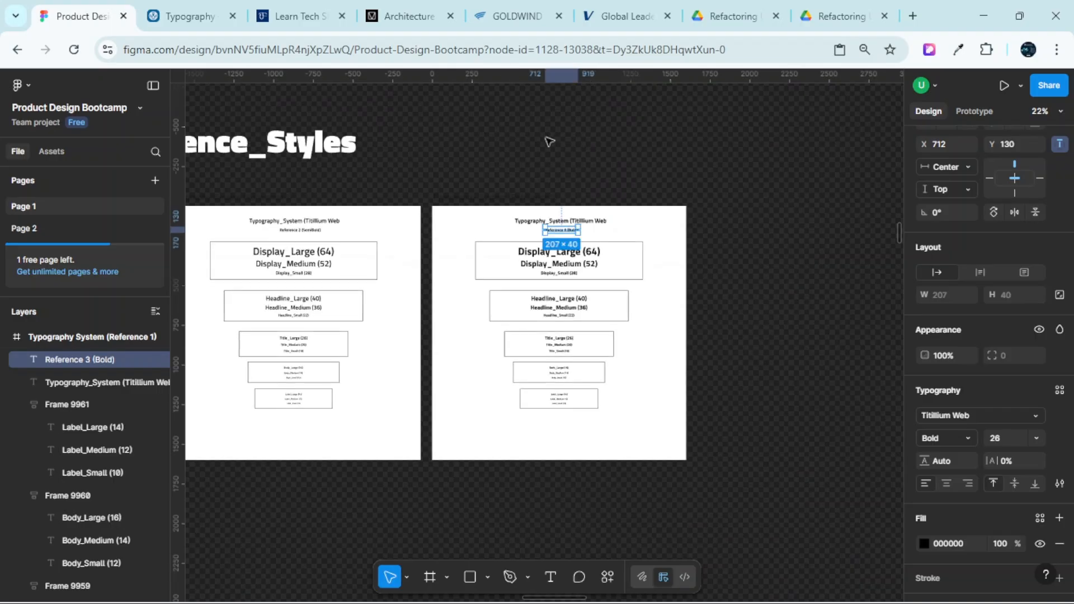
Duplicate the Bold typography frame and place the copy beside it as the fourth frame in the row
{"action": "scroll", "coordinate": [549, 208], "scroll_direction": "up", "scroll_amount": 4}
{"action": "left_click", "coordinate": [549, 207]}
{"action": "scroll", "coordinate": [476, 207], "scroll_direction": "down", "scroll_amount": 4}
{"action": "left_click", "coordinate": [409, 216]}
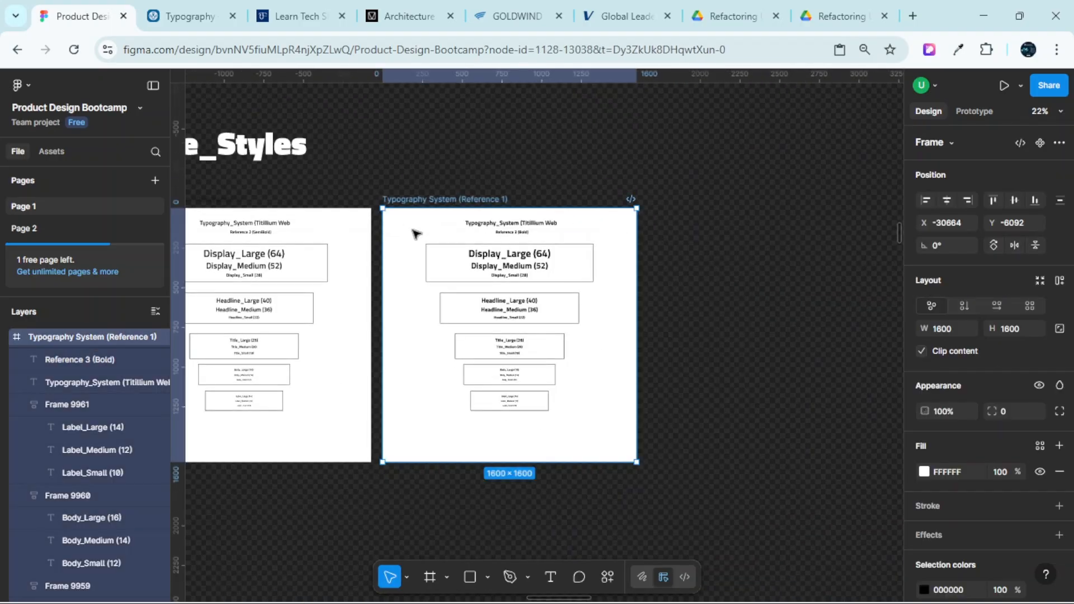
{"action": "left_click_drag", "start_coordinate": [408, 230], "coordinate": [677, 233]}
Change the reference number in the fourth frame's subtitle to 4
{"action": "scroll", "coordinate": [677, 234], "scroll_direction": "up", "scroll_amount": 10}
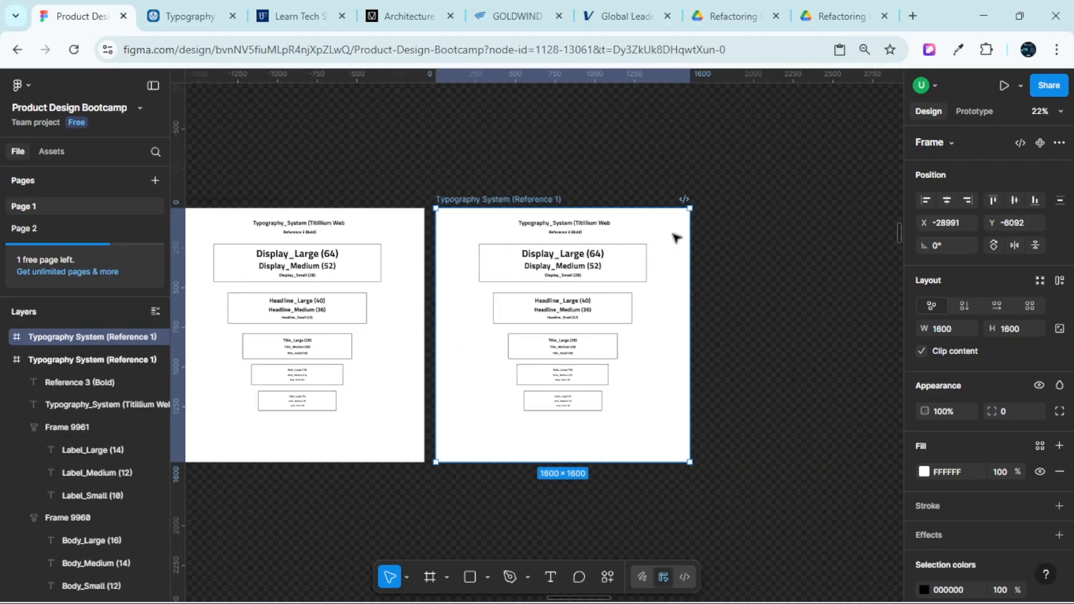
{"action": "double_click", "coordinate": [572, 239]}
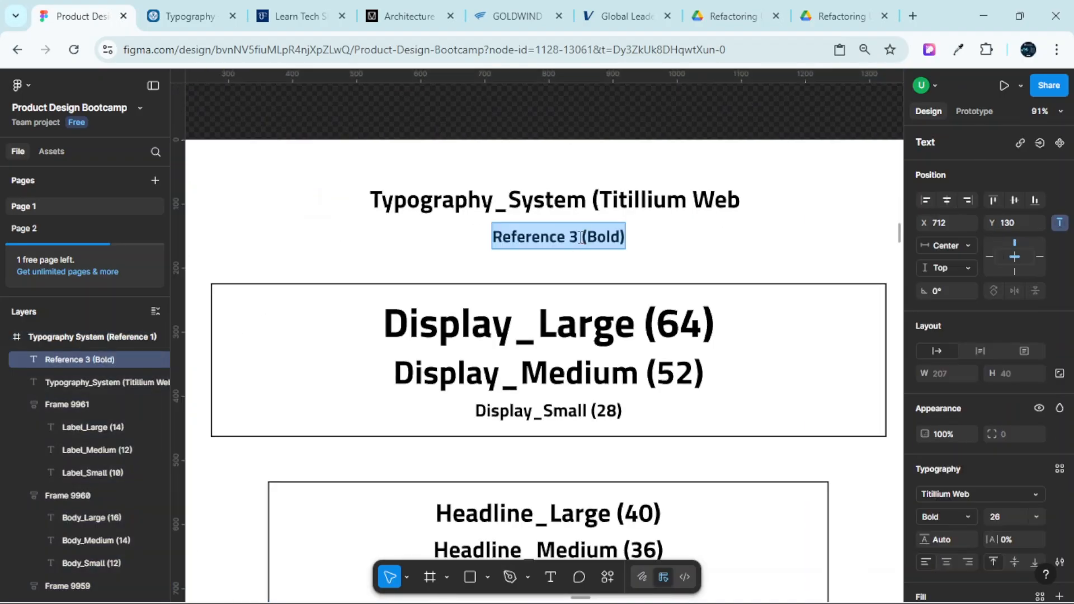
{"action": "double_click", "coordinate": [579, 236]}
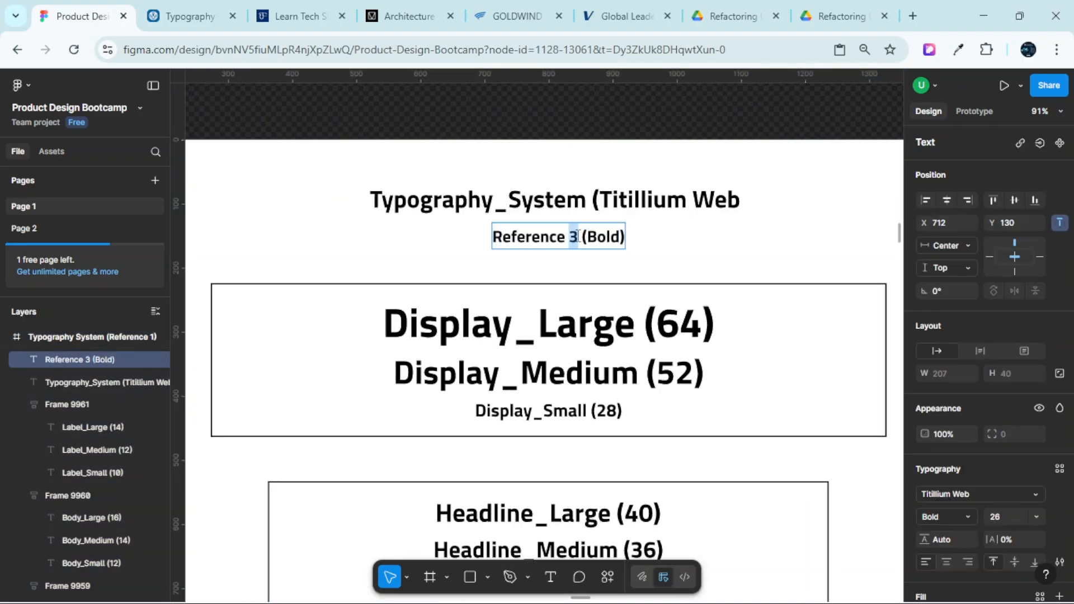
{"action": "type", "text": "4"}
{"action": "key", "text": "Escape"}
{"action": "scroll", "coordinate": [580, 237], "scroll_direction": "down", "scroll_amount": 5}
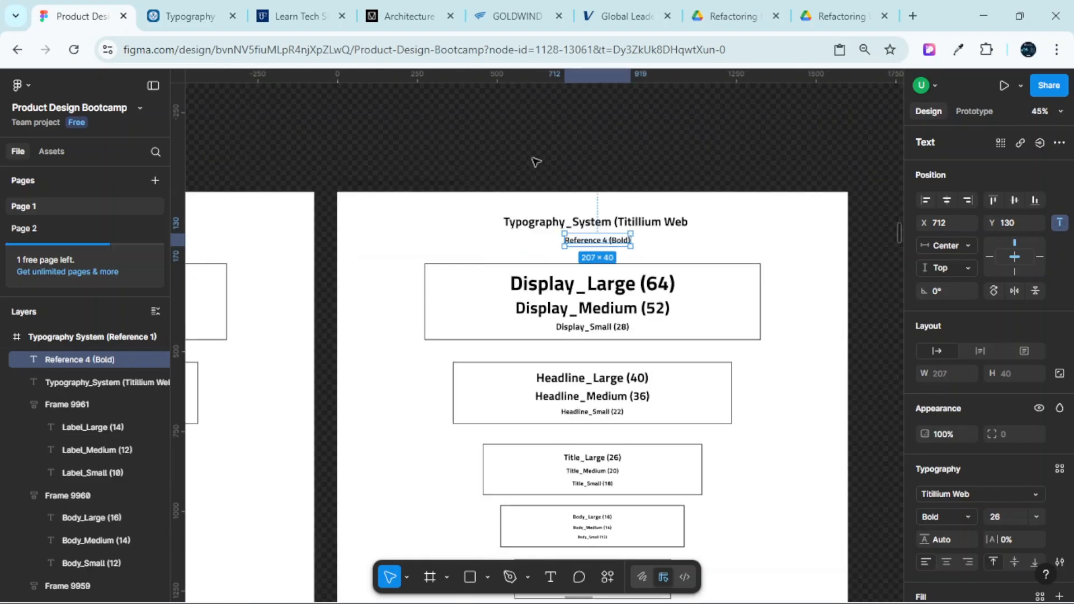
Increase the font weight of all text in the fourth typography frame by one level
{"action": "left_click", "coordinate": [367, 191]}
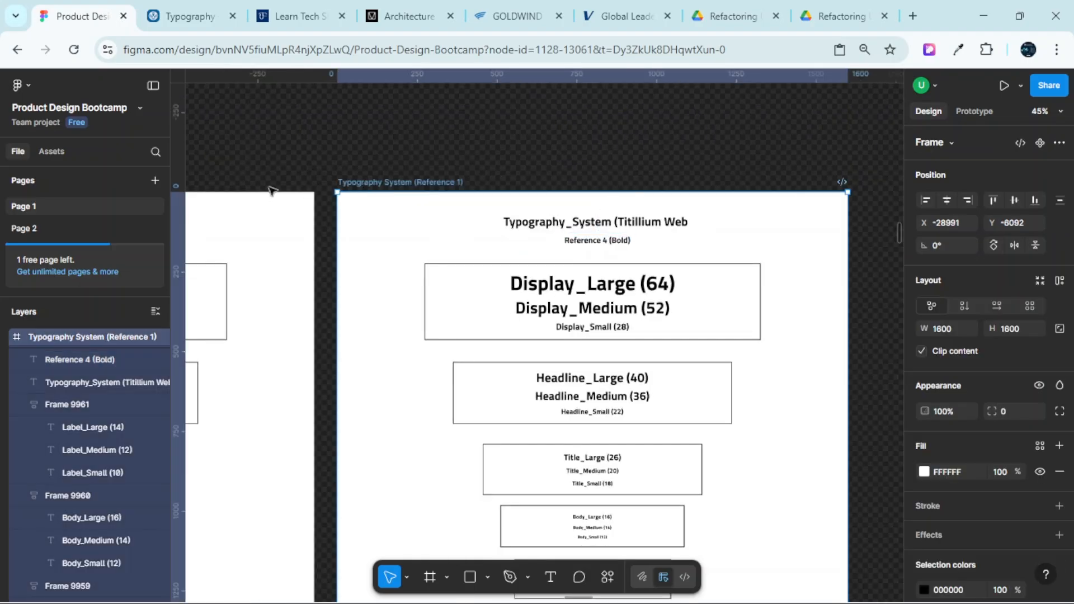
{"action": "left_click", "coordinate": [28, 84]}
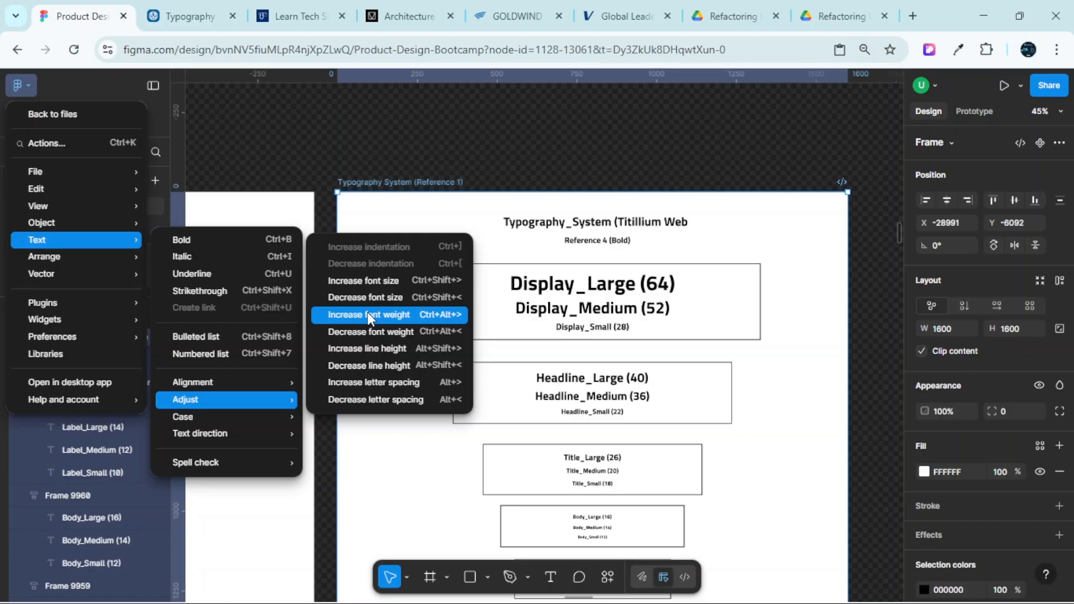
{"action": "left_click", "coordinate": [368, 313]}
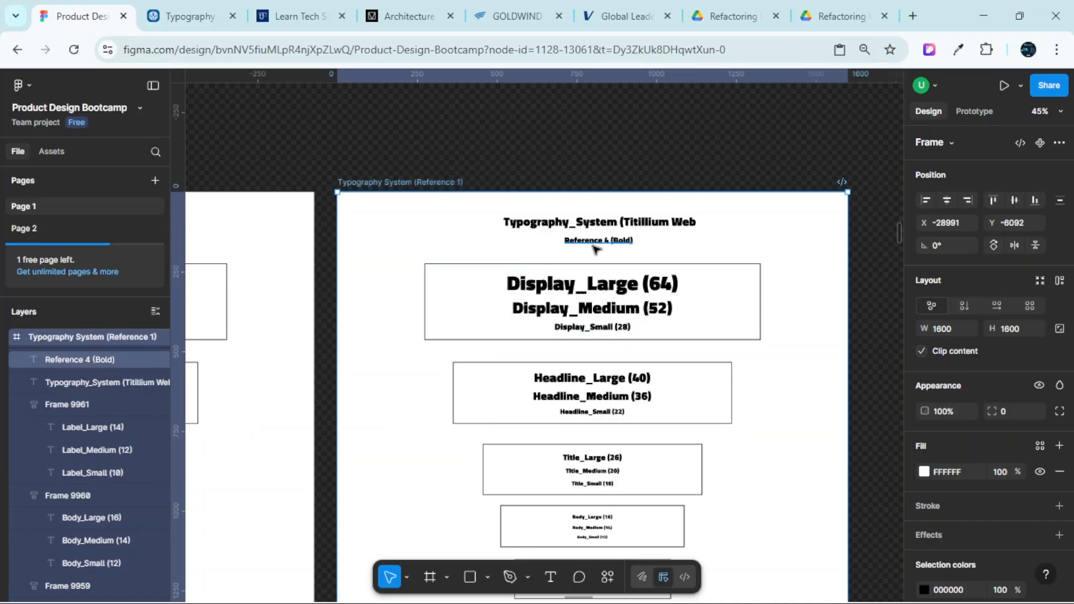
Change the weight name in the fourth typography frame's subtitle to Black
{"action": "scroll", "coordinate": [596, 250], "scroll_direction": "up", "scroll_amount": 3}
{"action": "double_click", "coordinate": [637, 315]}
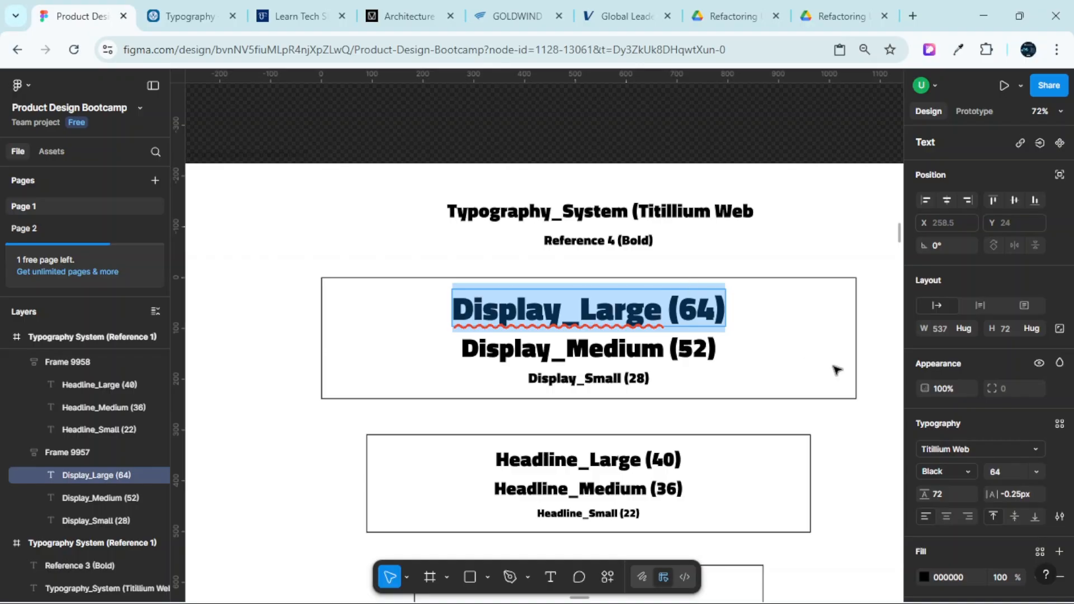
{"action": "double_click", "coordinate": [633, 241]}
{"action": "scroll", "coordinate": [638, 238], "scroll_direction": "up", "scroll_amount": 3}
{"action": "double_click", "coordinate": [639, 242]}
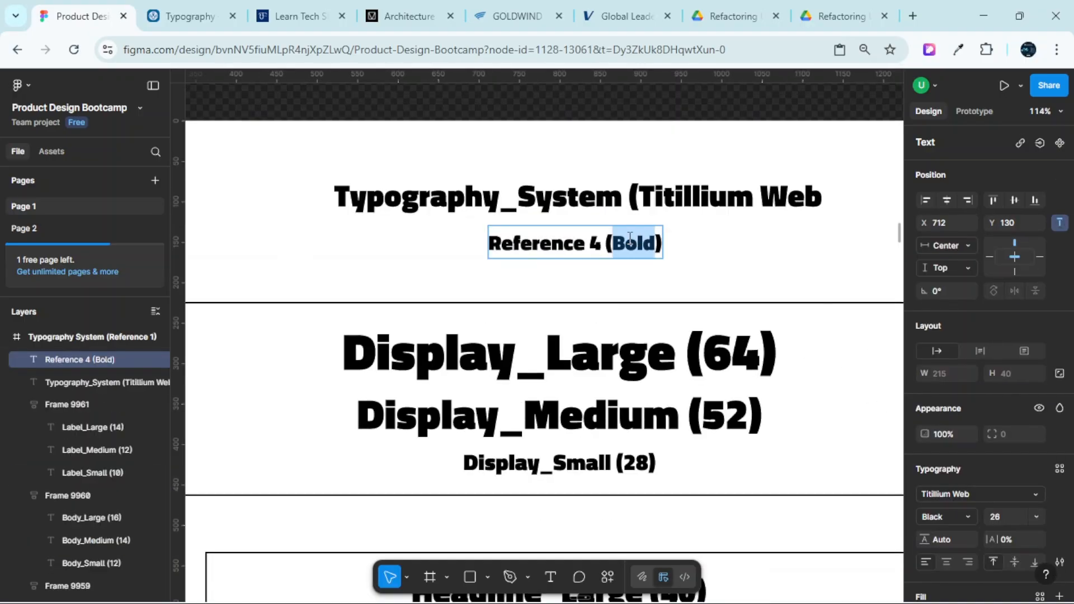
{"action": "type", "text": "Black"}
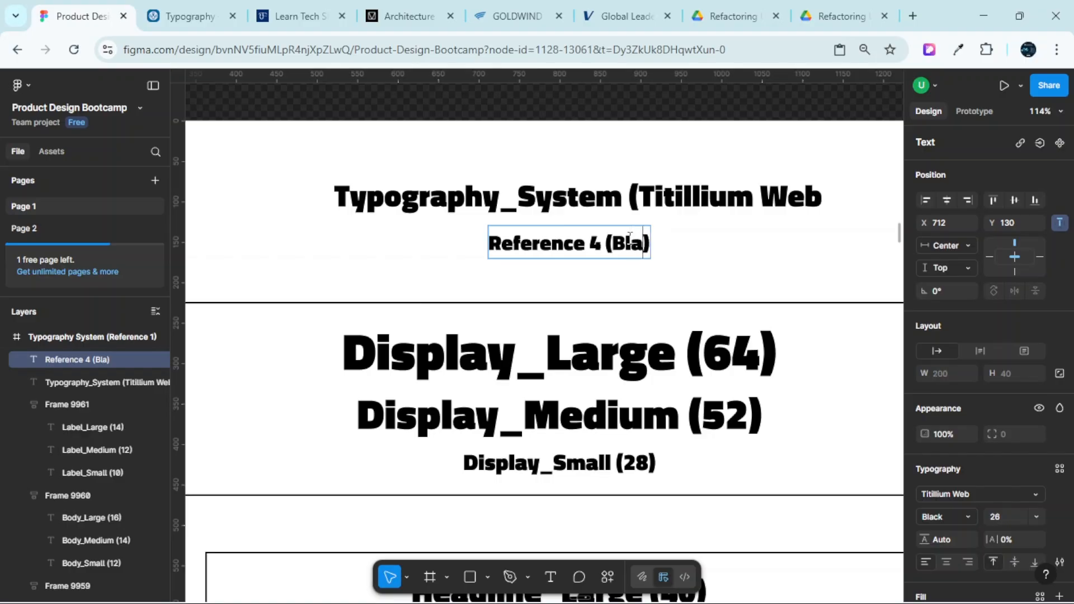
{"action": "scroll", "coordinate": [631, 238], "scroll_direction": "down", "scroll_amount": 3}
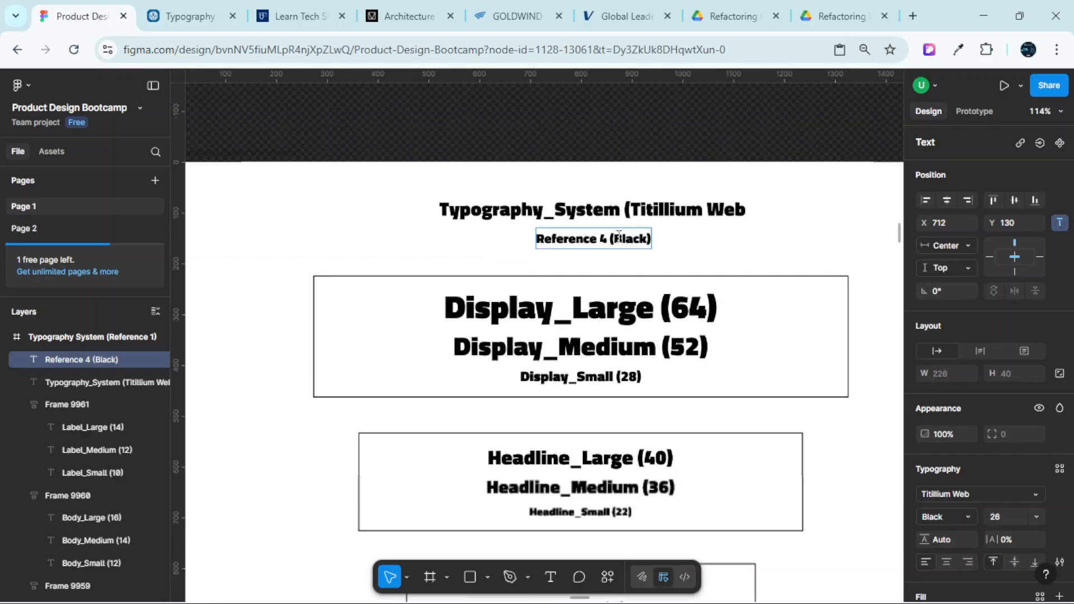
{"action": "left_click", "coordinate": [599, 151]}
Duplicate the Black typography frame and place the copy beside it as the fifth frame in the row
{"action": "scroll", "coordinate": [586, 159], "scroll_direction": "down", "scroll_amount": 3}
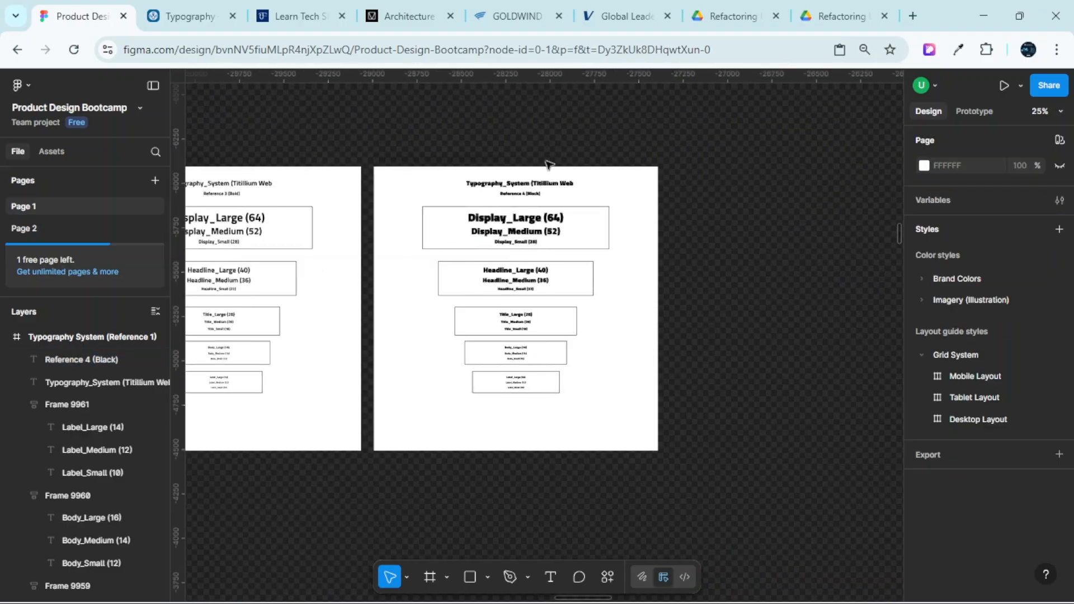
{"action": "scroll", "coordinate": [507, 158], "scroll_direction": "up", "scroll_amount": 3}
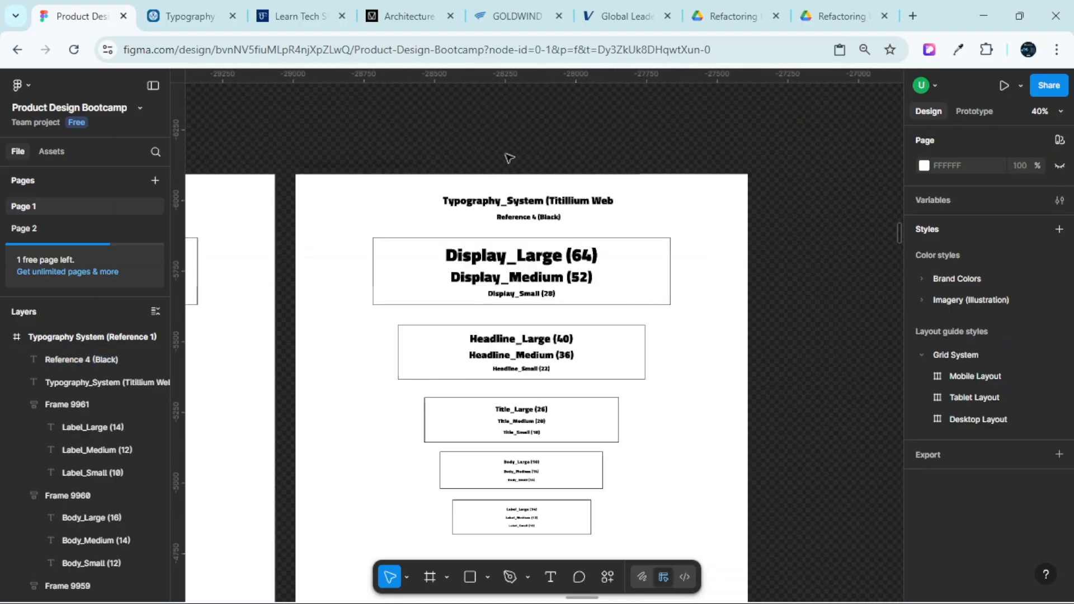
{"action": "left_click", "coordinate": [348, 187]}
{"action": "left_click_drag", "start_coordinate": [330, 195], "coordinate": [707, 196]}
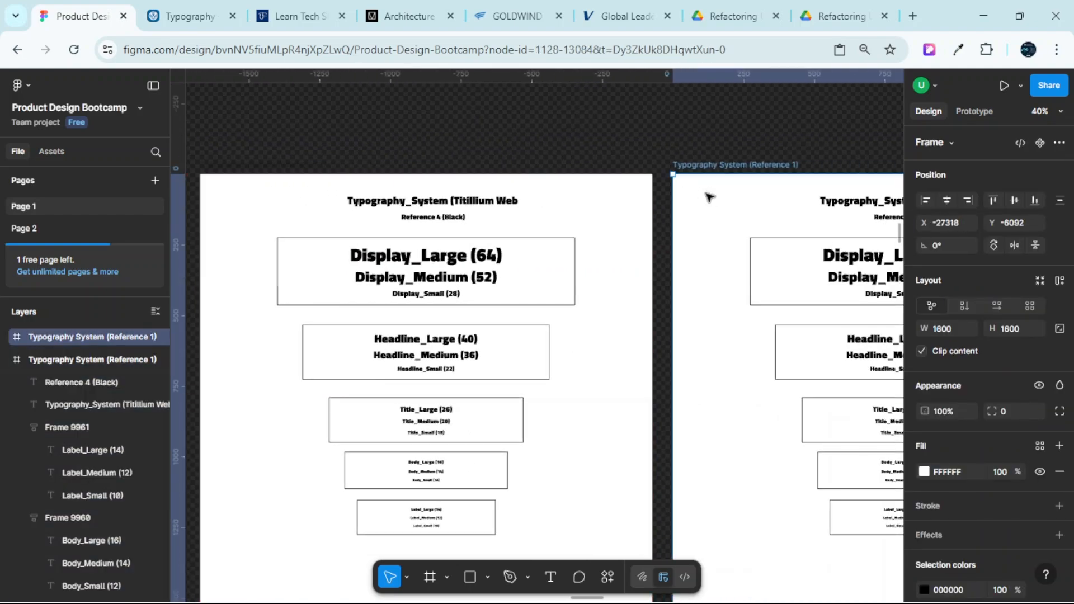
{"action": "scroll", "coordinate": [688, 198], "scroll_direction": "right", "scroll_amount": 5}
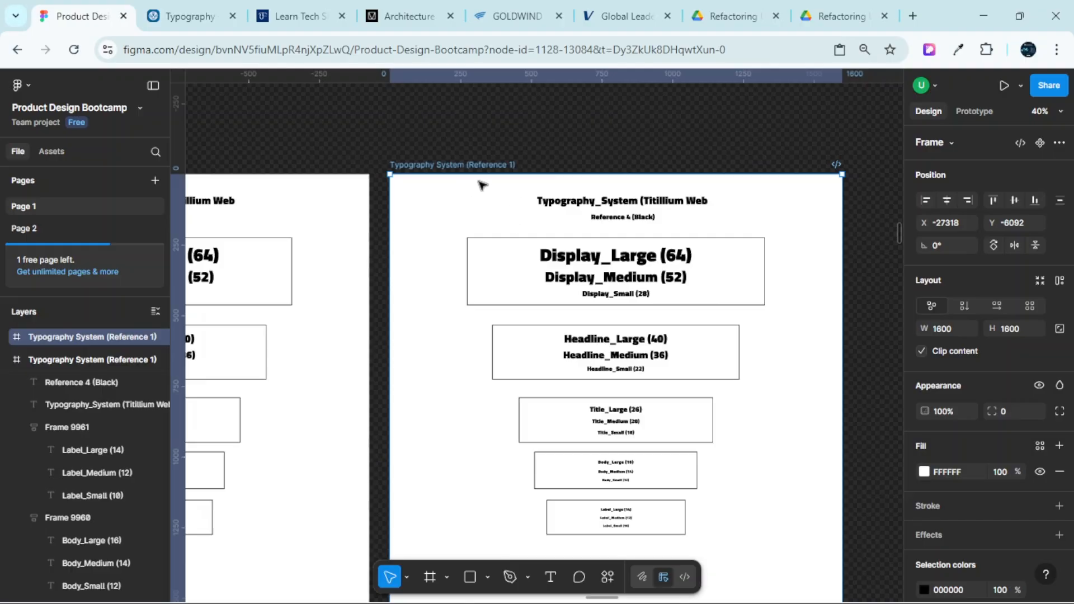
Try to increase the font weight of all text in the fifth typography frame by one level
{"action": "left_click", "coordinate": [19, 86]}
{"action": "mouse_move", "coordinate": [78, 213]}
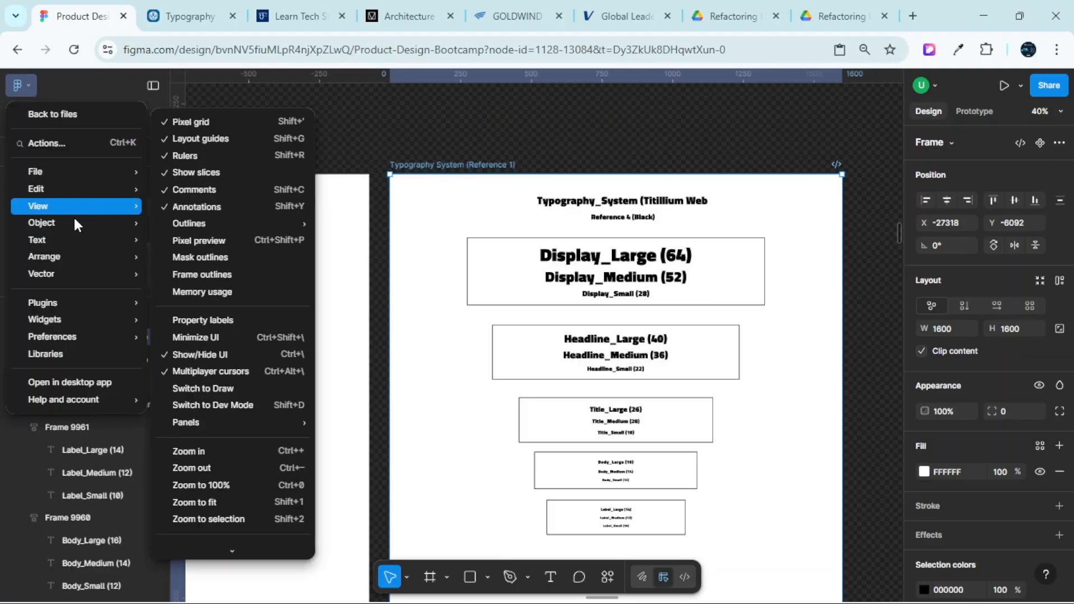
{"action": "mouse_move", "coordinate": [79, 248]}
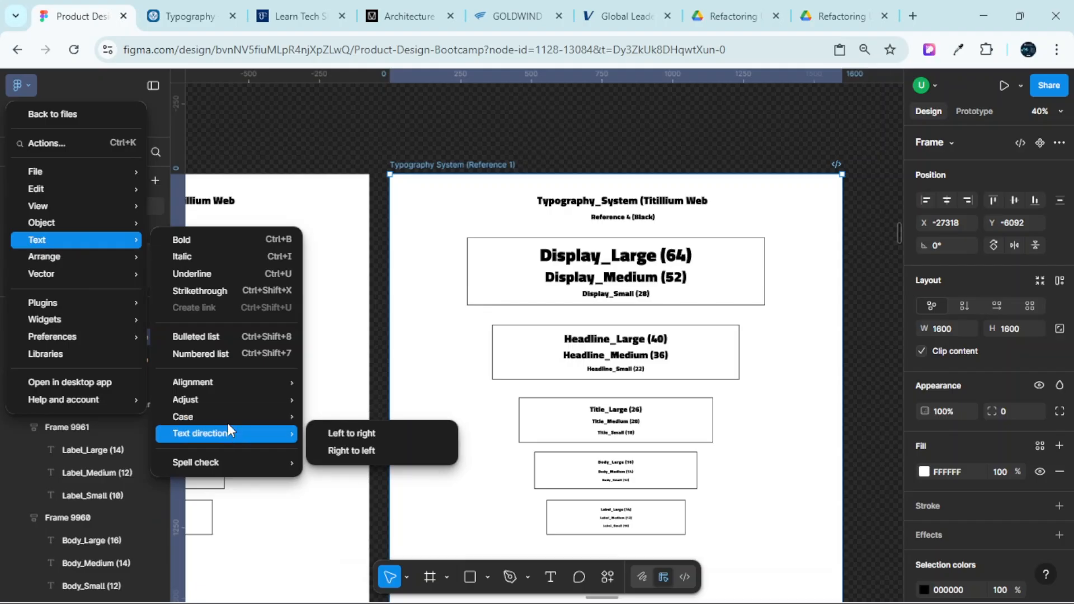
{"action": "mouse_move", "coordinate": [240, 397]}
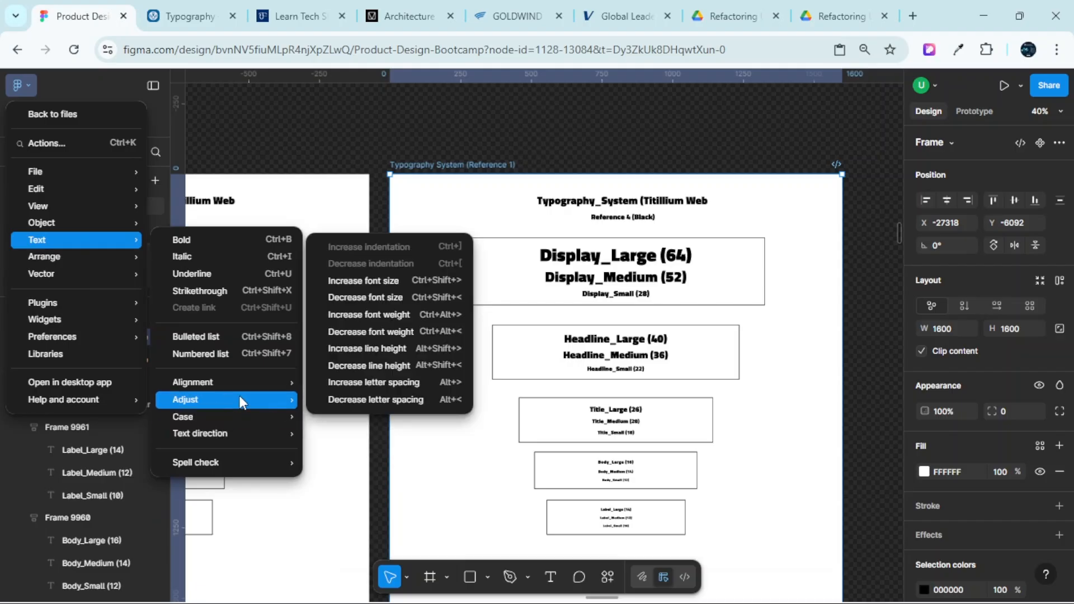
{"action": "left_click", "coordinate": [401, 315]}
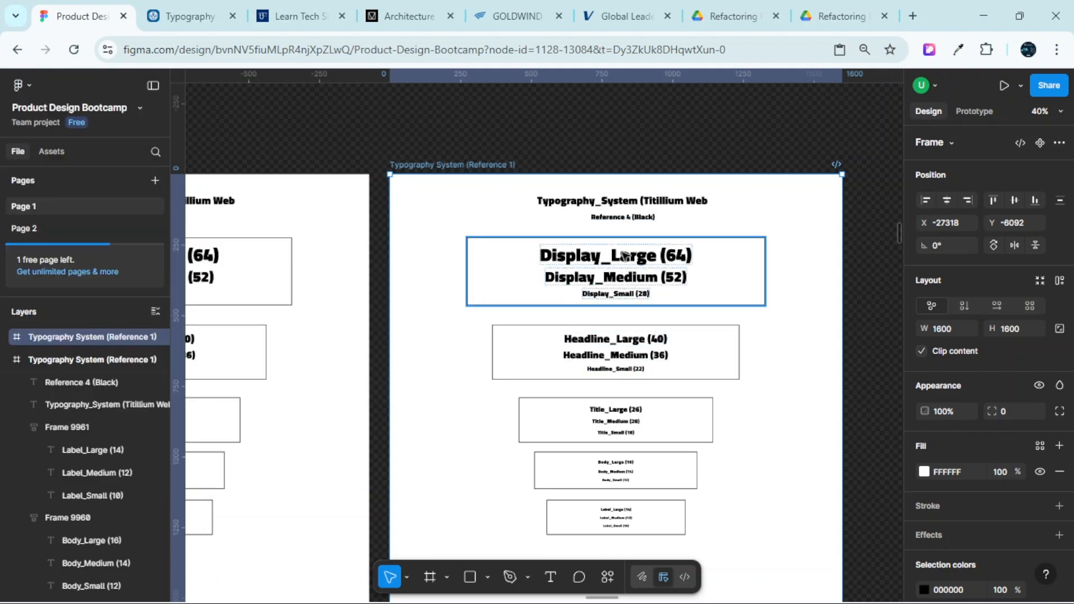
Check the fifth frame's Display_Large text against the available Titillium Web font weights
{"action": "scroll", "coordinate": [625, 256], "scroll_direction": "up", "scroll_amount": 3}
{"action": "double_click", "coordinate": [625, 256]}
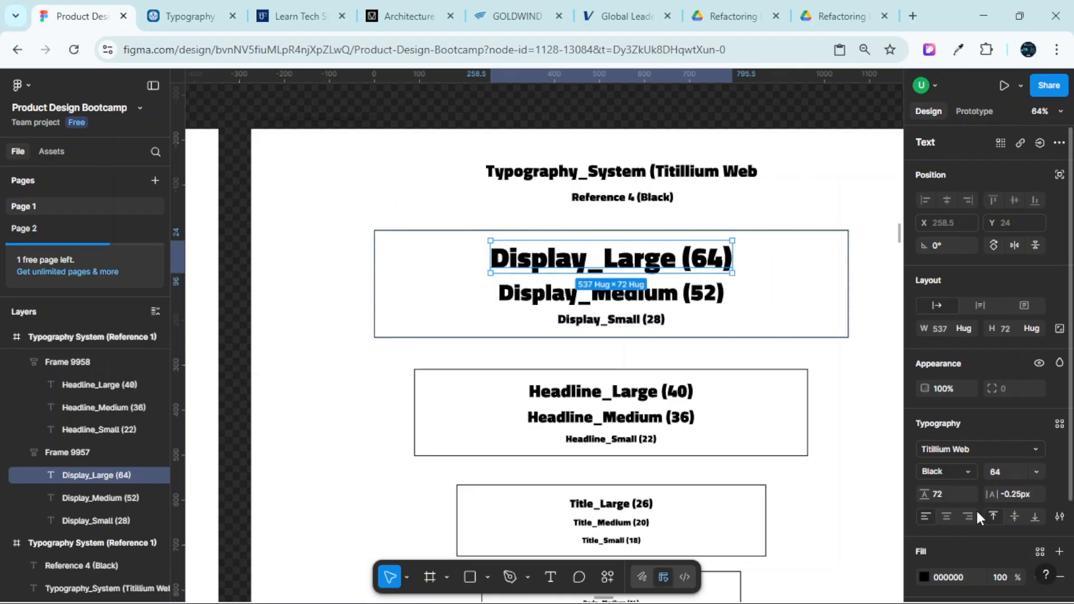
{"action": "left_click", "coordinate": [970, 474]}
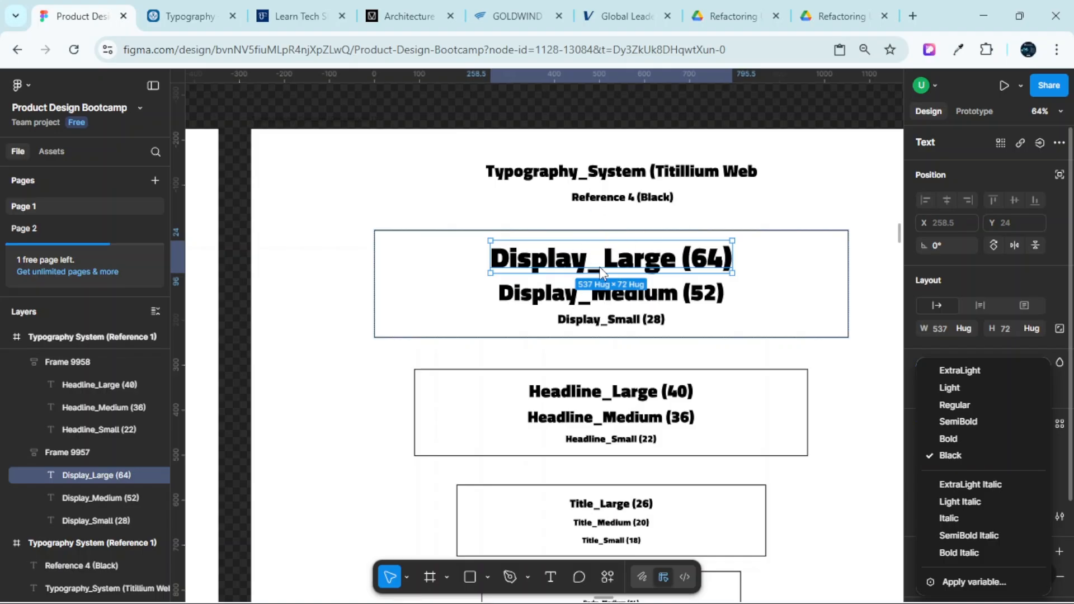
{"action": "left_click", "coordinate": [250, 144]}
Delete the fifth typography frame, the copy of the Black one
{"action": "left_click", "coordinate": [261, 142]}
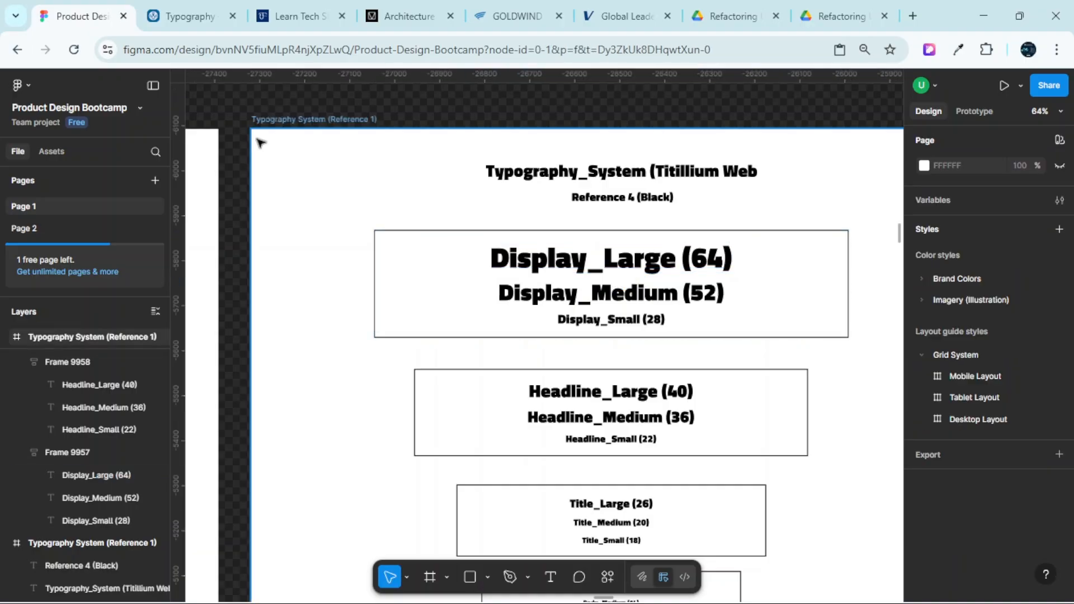
{"action": "left_click", "coordinate": [267, 129]}
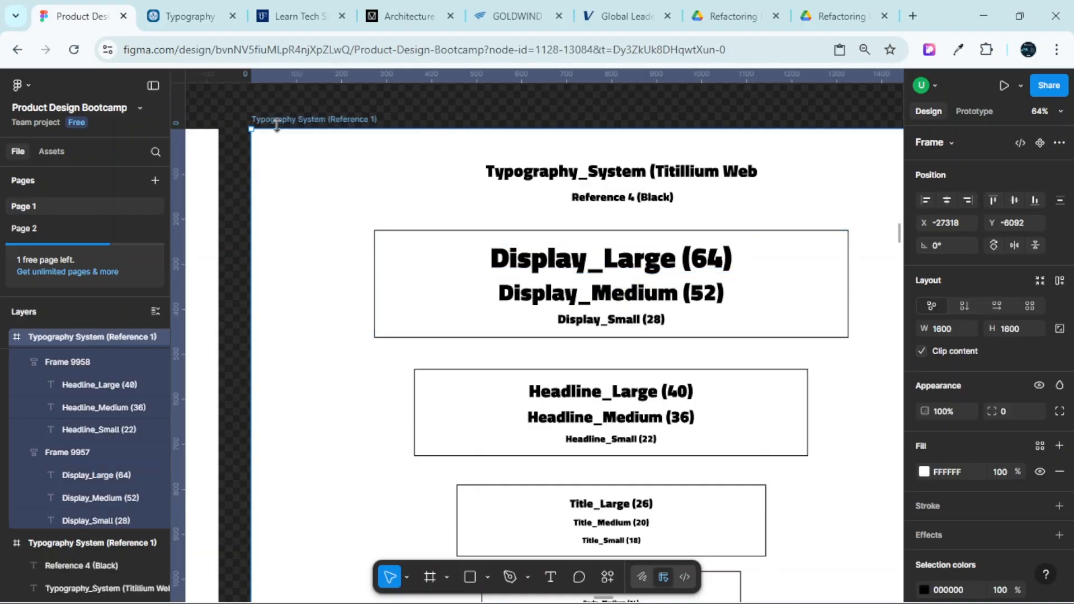
{"action": "key", "text": "Delete"}
Review the Regular, SemiBold, Bold and Black reference frames, comparing their subtitles and text weights
{"action": "scroll", "coordinate": [373, 213], "scroll_direction": "down", "scroll_amount": 4}
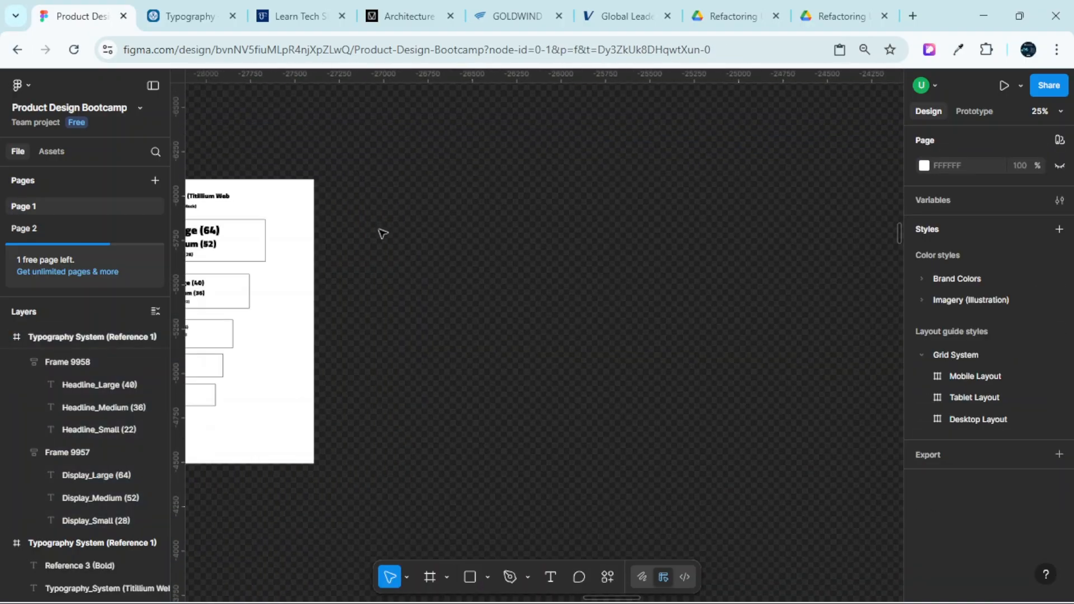
{"action": "scroll", "coordinate": [459, 246], "scroll_direction": "left", "scroll_amount": 6}
{"action": "scroll", "coordinate": [641, 176], "scroll_direction": "up", "scroll_amount": 10}
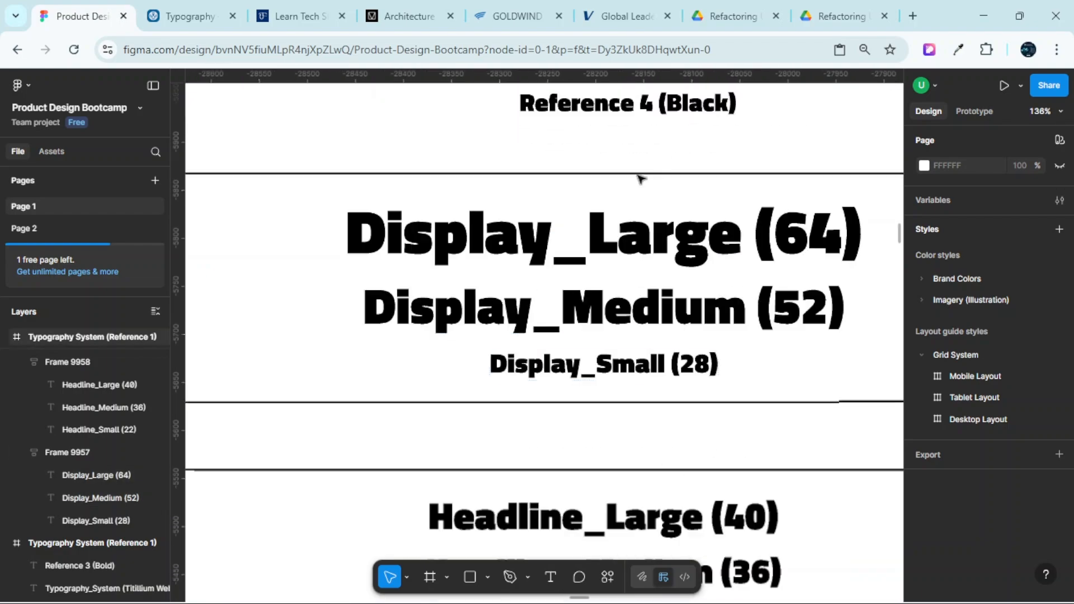
{"action": "scroll", "coordinate": [660, 192], "scroll_direction": "down", "scroll_amount": 10}
{"action": "scroll", "coordinate": [619, 235], "scroll_direction": "left", "scroll_amount": 5}
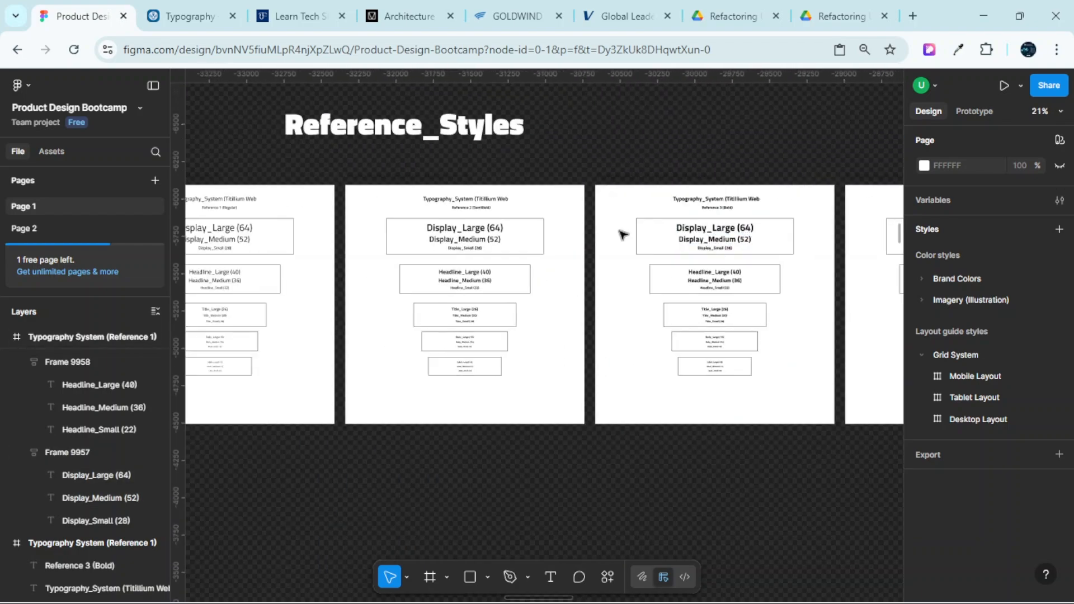
{"action": "scroll", "coordinate": [467, 288], "scroll_direction": "left", "scroll_amount": 4}
{"action": "scroll", "coordinate": [448, 263], "scroll_direction": "up", "scroll_amount": 8}
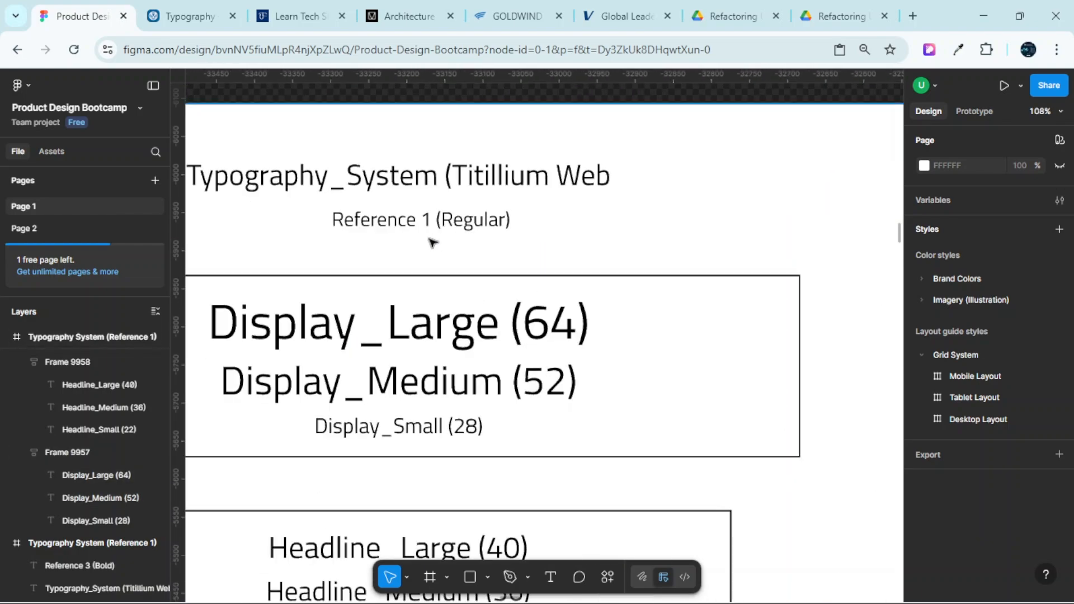
{"action": "scroll", "coordinate": [431, 241], "scroll_direction": "right", "scroll_amount": 8}
{"action": "scroll", "coordinate": [503, 288], "scroll_direction": "right", "scroll_amount": 6}
{"action": "scroll", "coordinate": [568, 274], "scroll_direction": "down", "scroll_amount": 5}
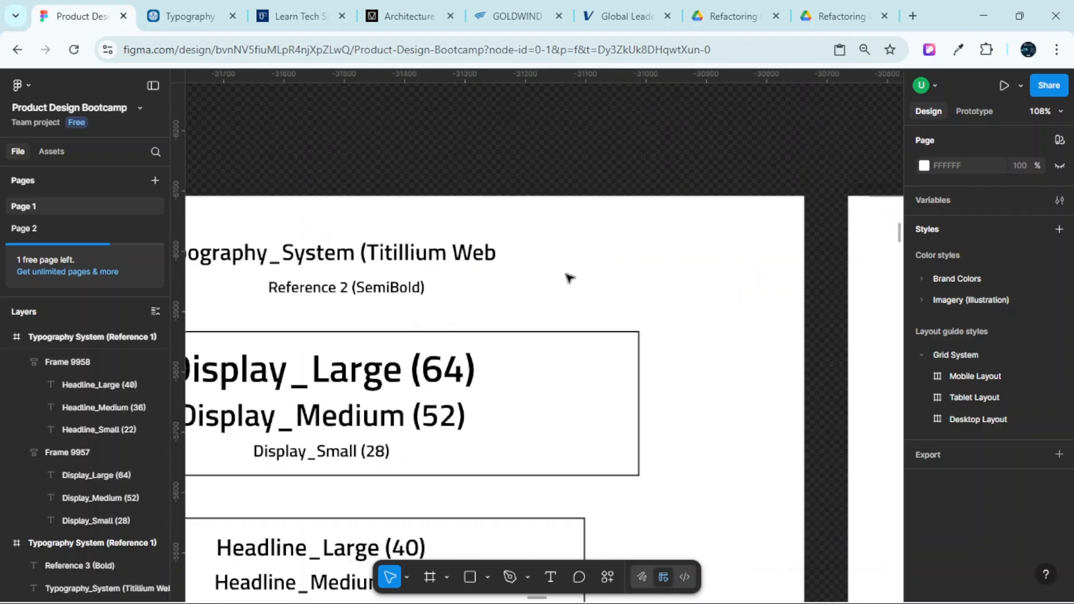
{"action": "scroll", "coordinate": [582, 291], "scroll_direction": "up", "scroll_amount": 5}
{"action": "scroll", "coordinate": [628, 300], "scroll_direction": "right", "scroll_amount": 10}
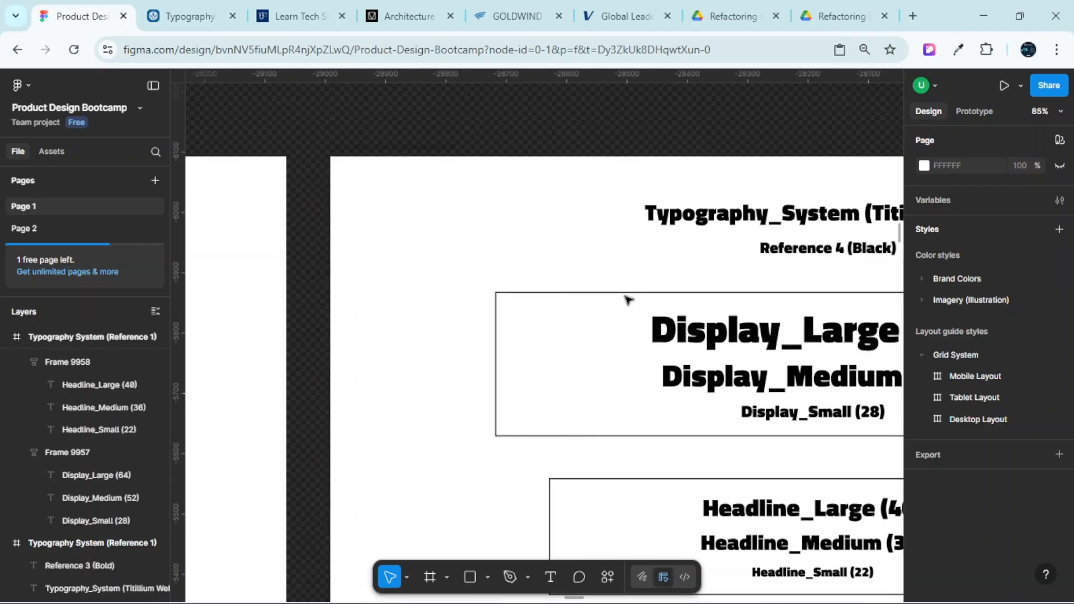
{"action": "scroll", "coordinate": [624, 285], "scroll_direction": "left", "scroll_amount": 15}
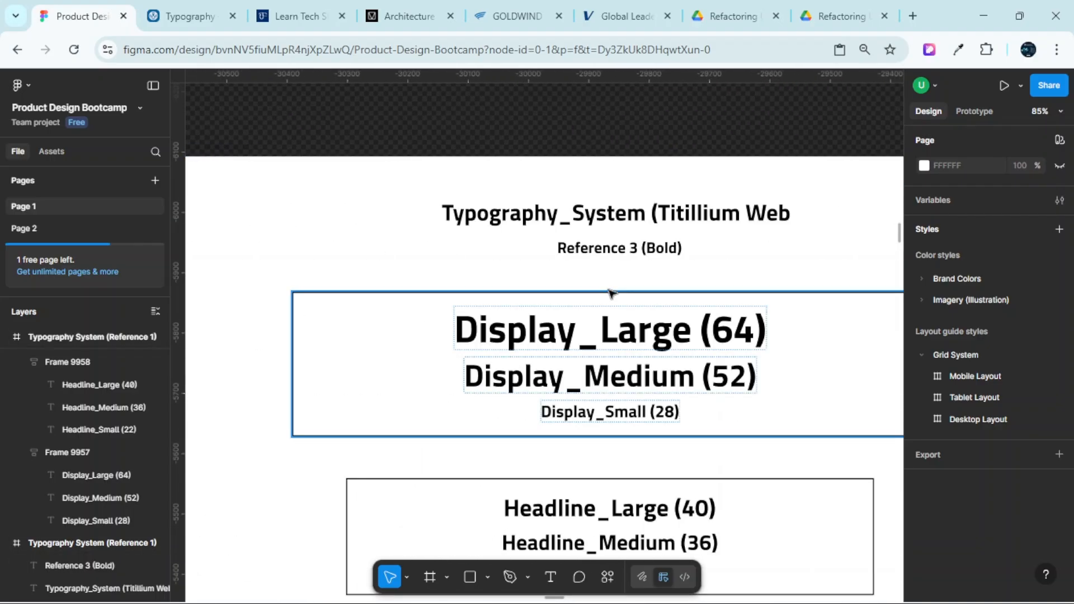
{"action": "scroll", "coordinate": [610, 291], "scroll_direction": "left", "scroll_amount": 8}
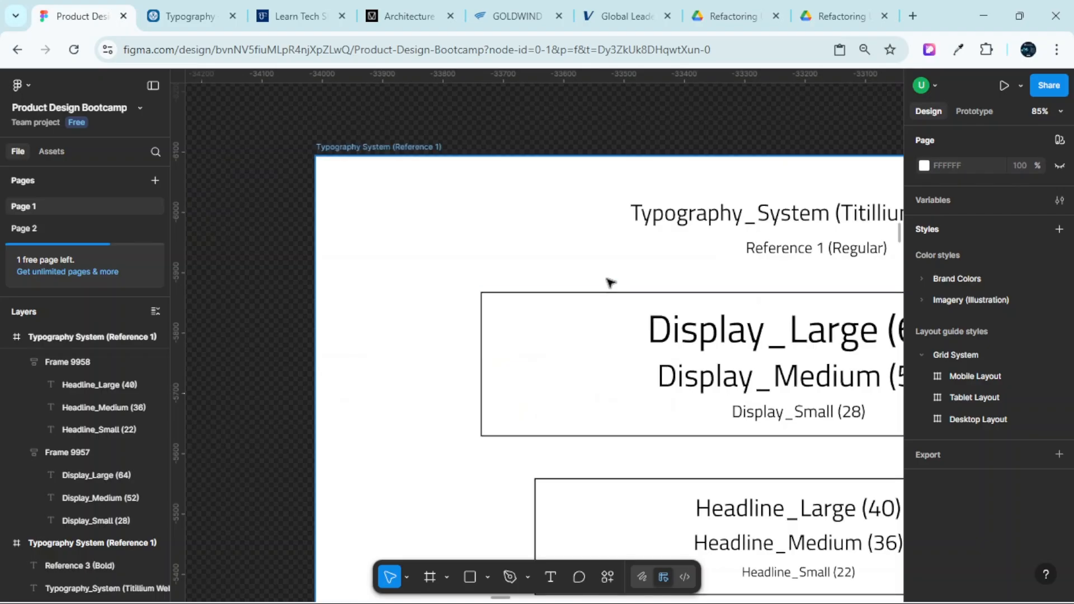
Duplicate the Regular typography frame and place the copy before it at the start of the row
{"action": "scroll", "coordinate": [597, 273], "scroll_direction": "down", "scroll_amount": 7}
{"action": "left_click", "coordinate": [555, 256]}
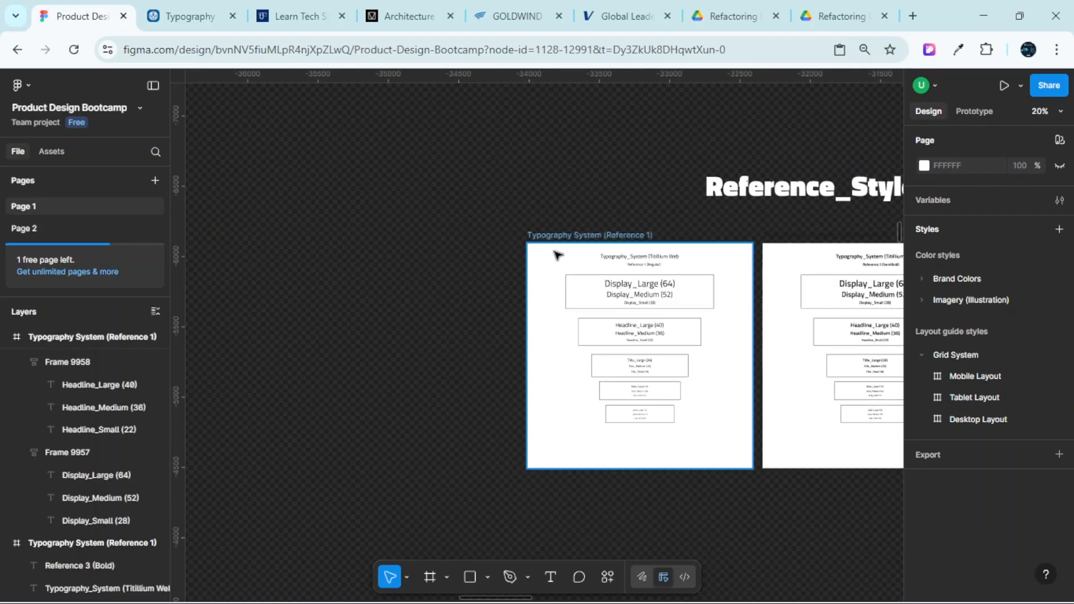
{"action": "left_click_drag", "start_coordinate": [557, 255], "coordinate": [336, 295]}
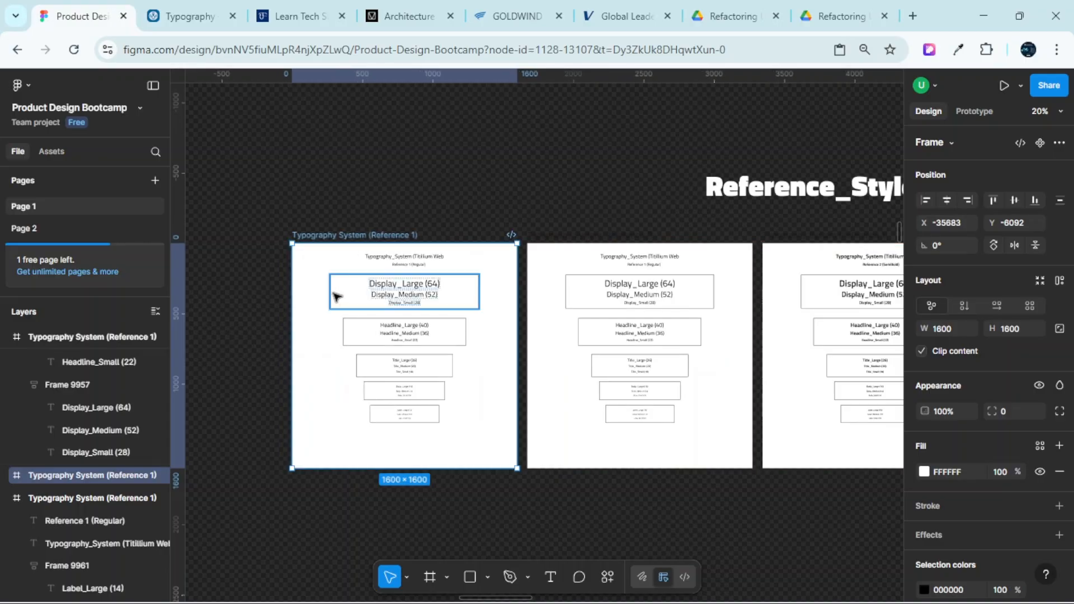
Check the weight of the Display_Medium text in the new leading frame against the available Titillium Web weights
{"action": "scroll", "coordinate": [381, 300], "scroll_direction": "left", "scroll_amount": 5}
{"action": "scroll", "coordinate": [555, 269], "scroll_direction": "up", "scroll_amount": 3}
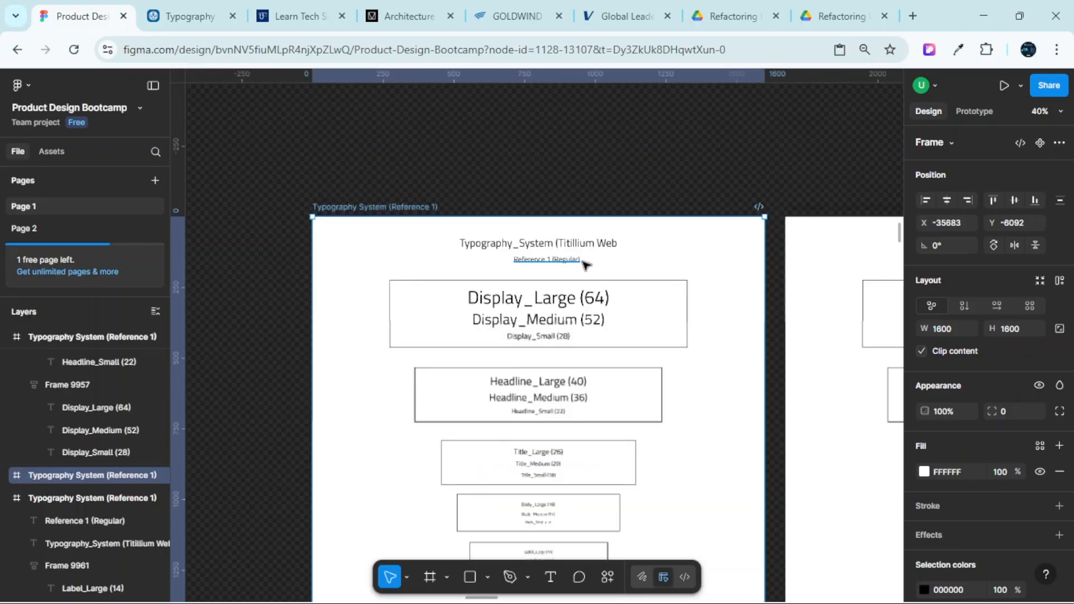
{"action": "left_click", "coordinate": [551, 310]}
{"action": "scroll", "coordinate": [989, 449], "scroll_direction": "down", "scroll_amount": 3}
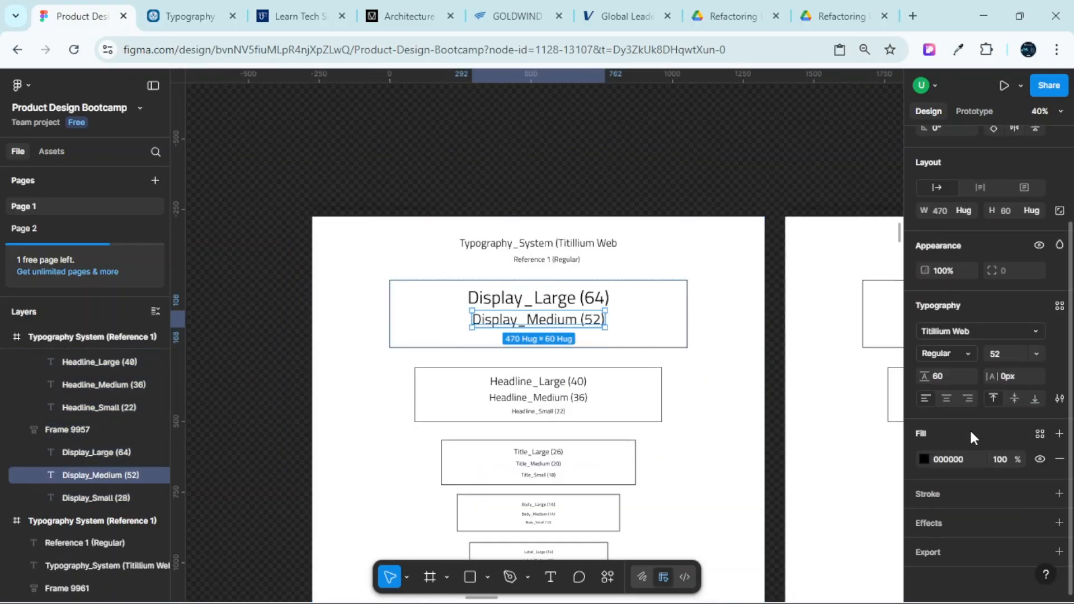
{"action": "left_click", "coordinate": [965, 354]}
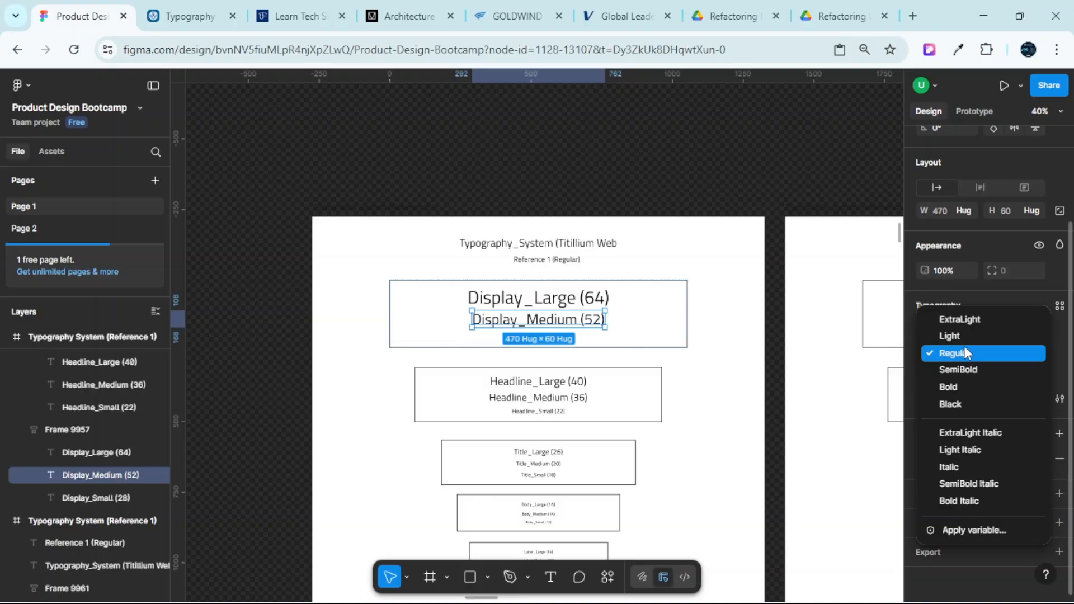
{"action": "left_click", "coordinate": [490, 148]}
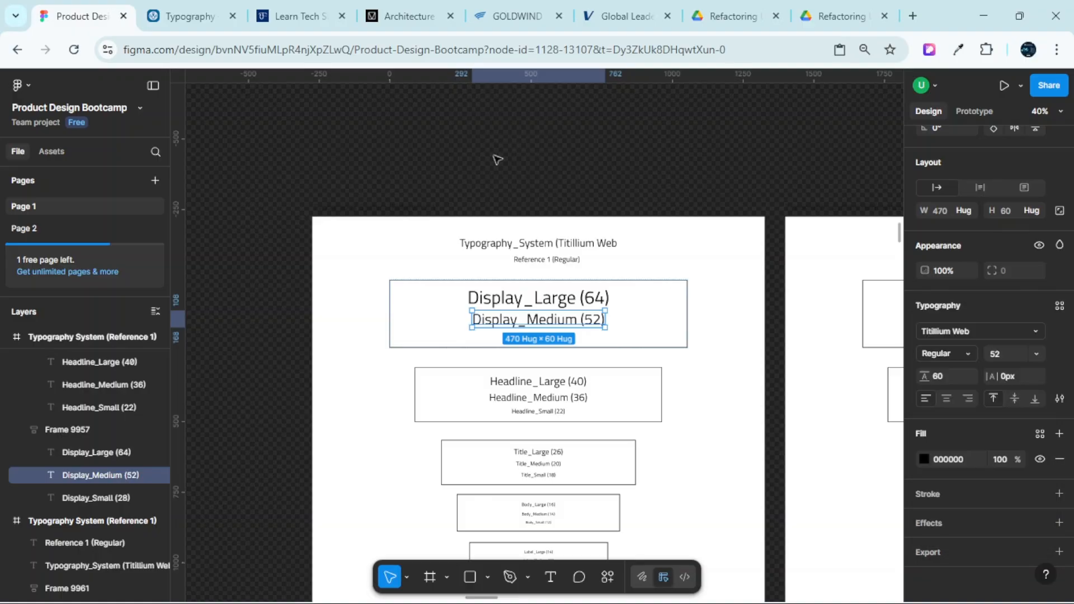
{"action": "left_click", "coordinate": [504, 160]}
Decrease the font weight of all text in the new leading frame by one level and check its subtitle's weight
{"action": "scroll", "coordinate": [483, 218], "scroll_direction": "up", "scroll_amount": 2}
{"action": "scroll", "coordinate": [482, 219], "scroll_direction": "down", "scroll_amount": 1}
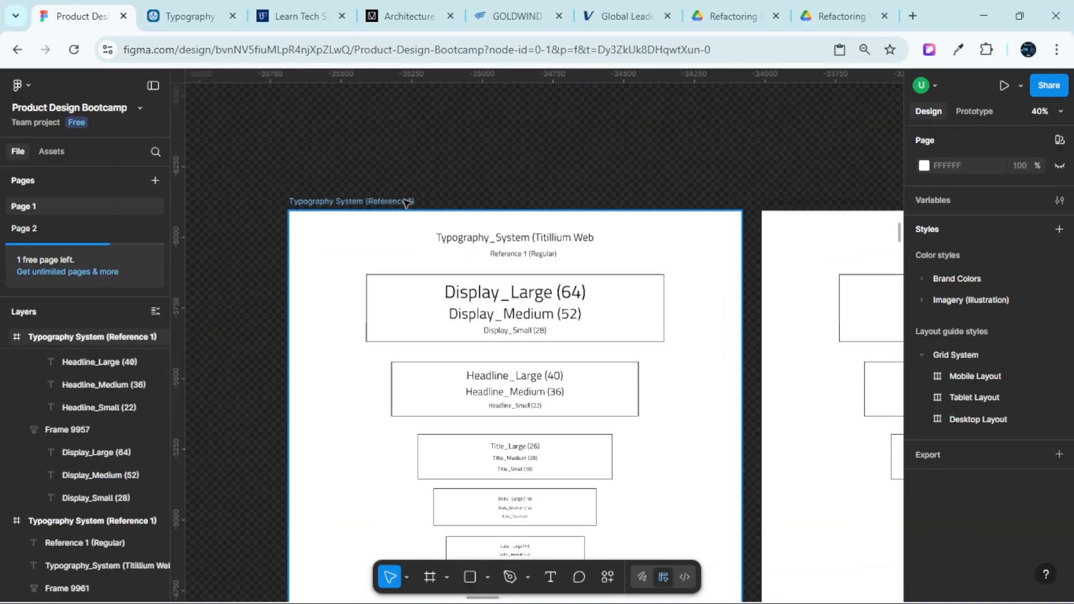
{"action": "left_click", "coordinate": [314, 211]}
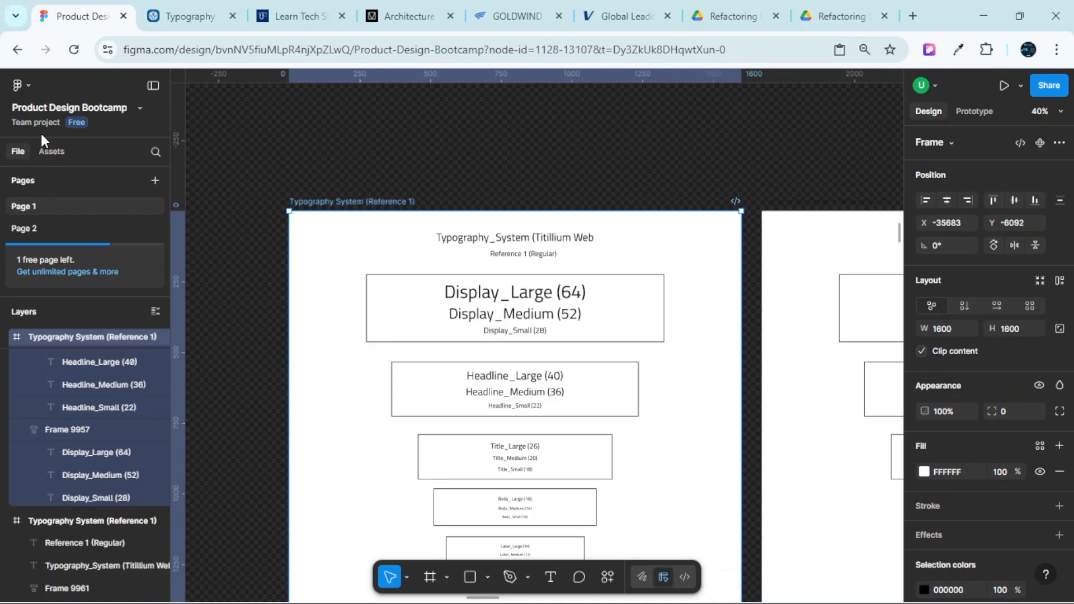
{"action": "left_click", "coordinate": [27, 86]}
{"action": "mouse_move", "coordinate": [71, 239]}
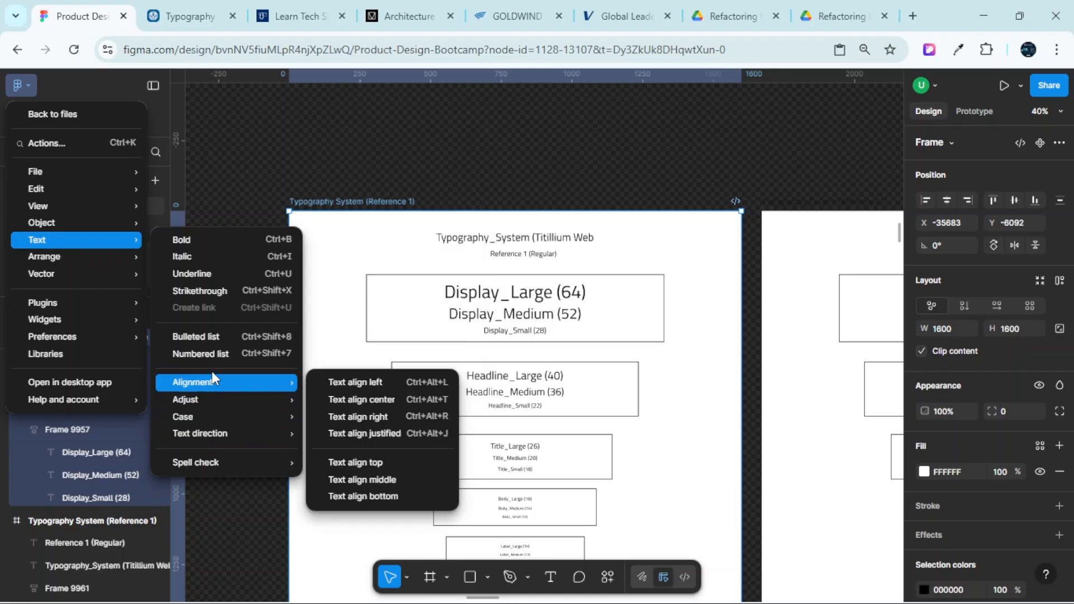
{"action": "mouse_move", "coordinate": [216, 400]}
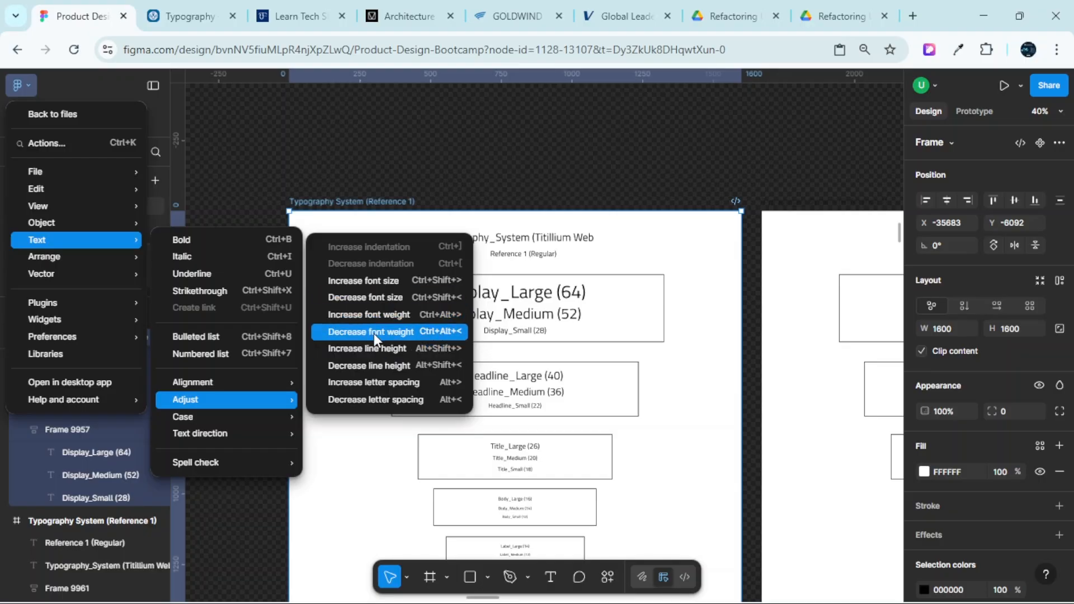
{"action": "left_click", "coordinate": [403, 332]}
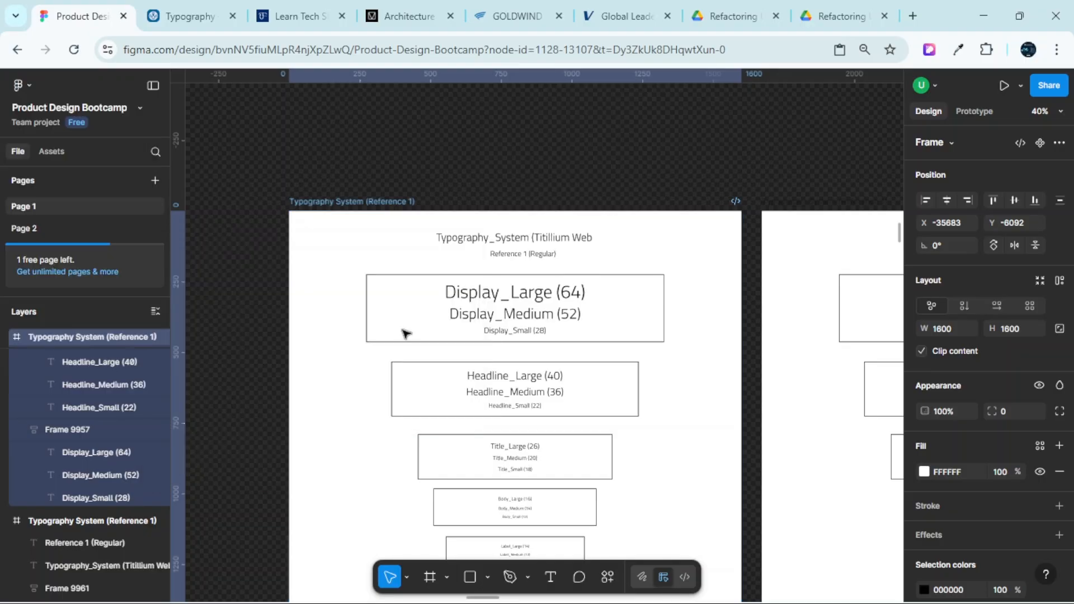
{"action": "scroll", "coordinate": [364, 294], "scroll_direction": "up", "scroll_amount": 3}
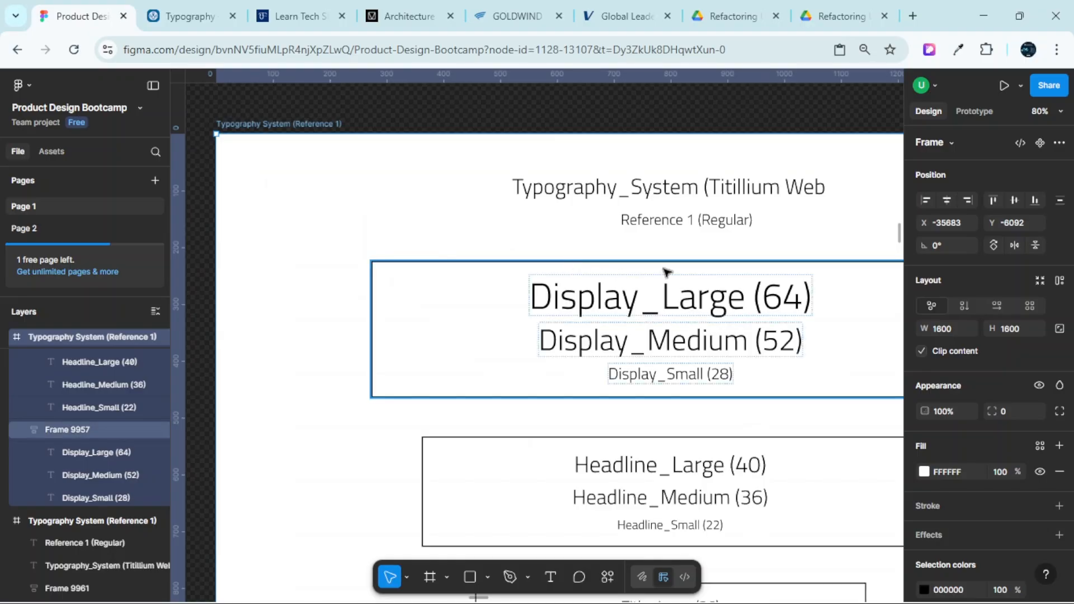
{"action": "left_click", "coordinate": [718, 226]}
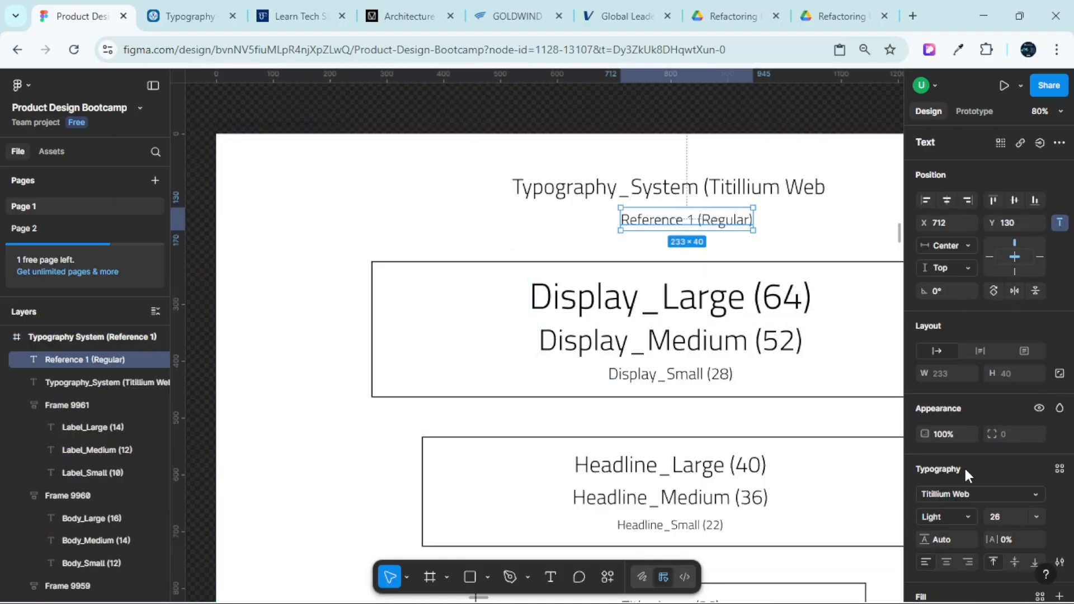
Change the selected subtitle's text to "Reference 1 (Light)"
{"action": "scroll", "coordinate": [962, 478], "scroll_direction": "down", "scroll_amount": 3}
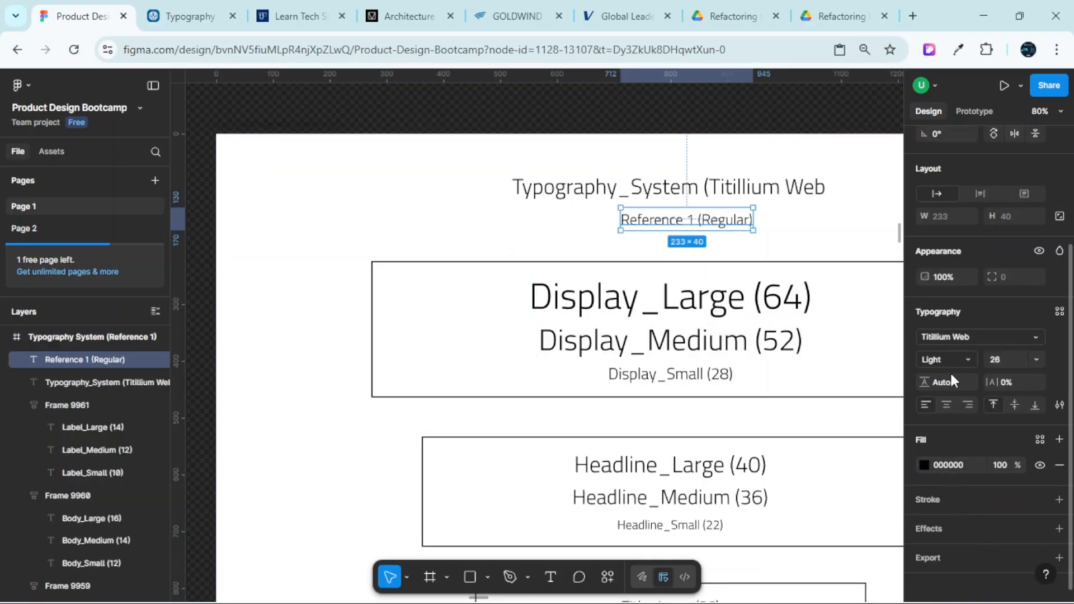
{"action": "double_click", "coordinate": [719, 218]}
{"action": "left_click", "coordinate": [719, 219]}
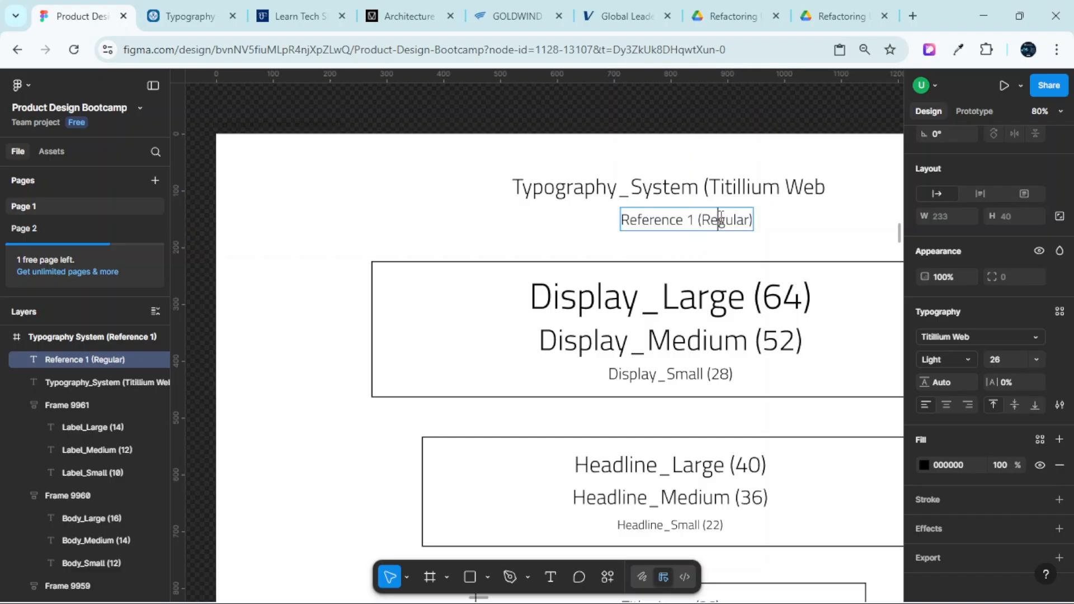
{"action": "double_click", "coordinate": [720, 218]}
{"action": "key", "text": "BackSpace"}
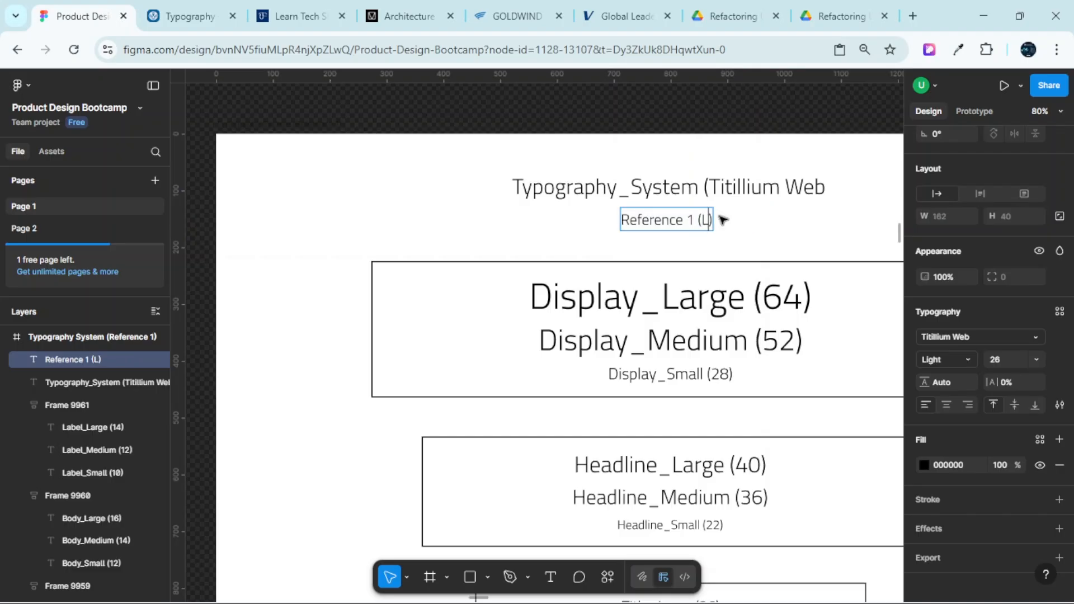
{"action": "type", "text": "Light"}
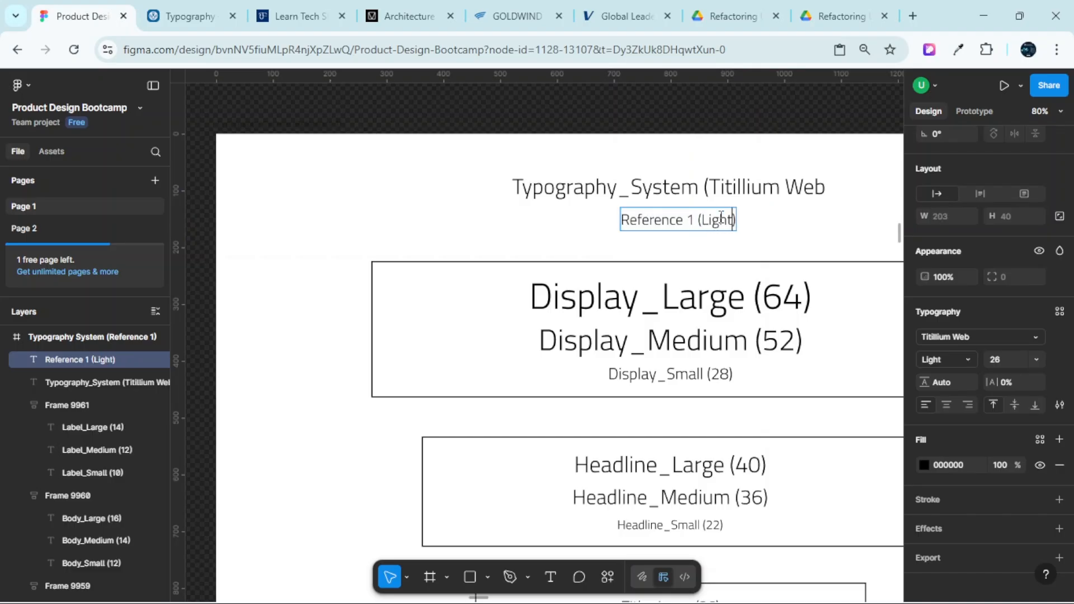
Duplicate the whole Light typography frame and place the copy just to its left
{"action": "scroll", "coordinate": [660, 248], "scroll_direction": "down", "scroll_amount": 5, "text": "ctrl"}
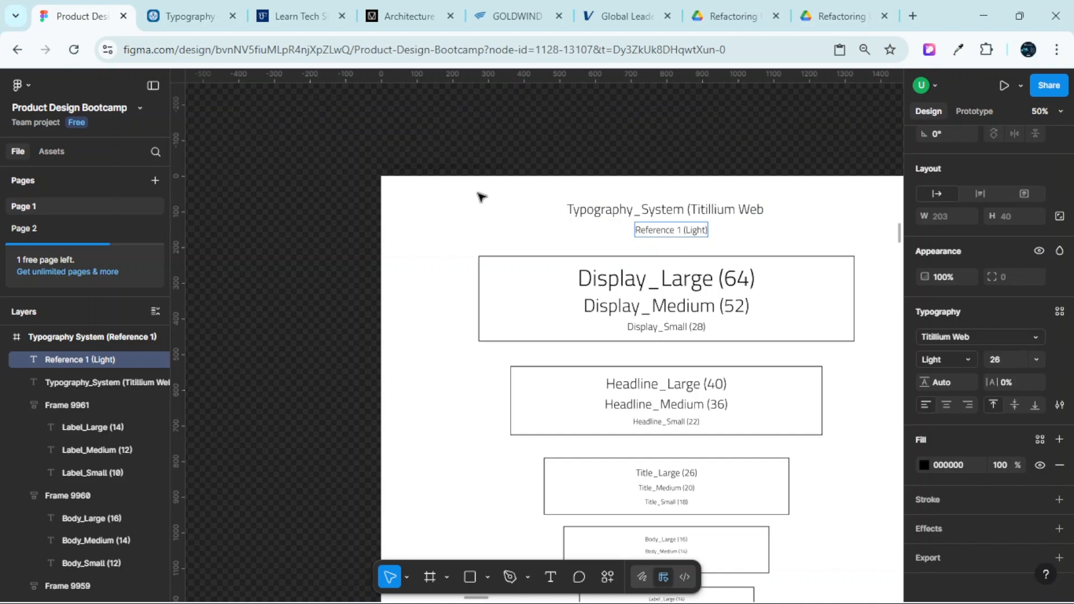
{"action": "scroll", "coordinate": [482, 197], "scroll_direction": "down", "scroll_amount": 3, "text": "ctrl"}
{"action": "left_click", "coordinate": [491, 190]}
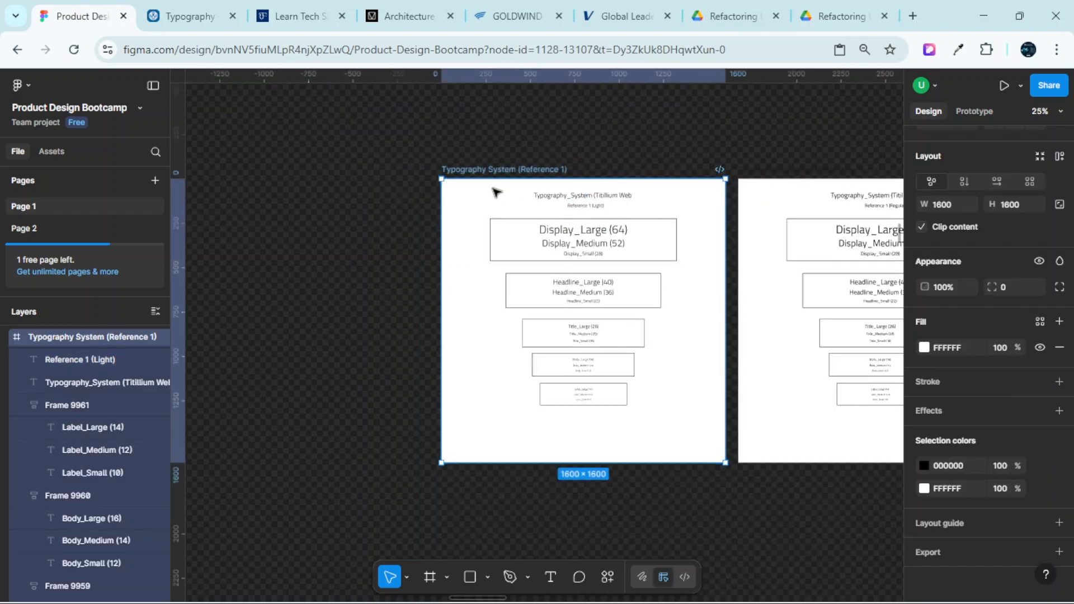
{"action": "left_click_drag", "start_coordinate": [499, 193], "coordinate": [329, 205], "text": "alt"}
Decrease the font weight of all text in the duplicated frame by one level
{"action": "scroll", "coordinate": [329, 205], "scroll_direction": "up", "scroll_amount": 3, "text": "ctrl"}
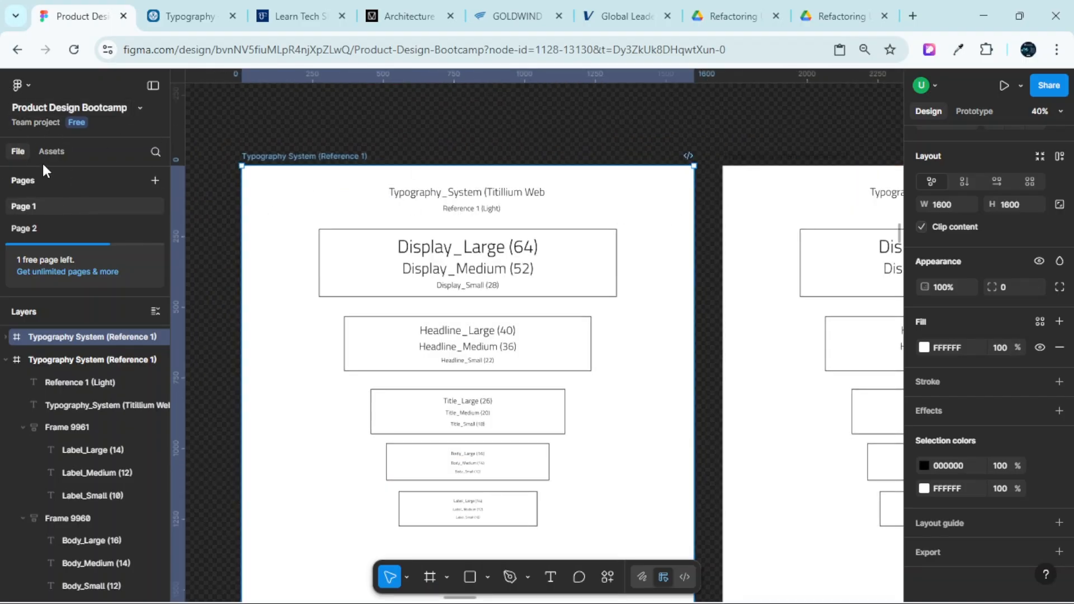
{"action": "left_click", "coordinate": [32, 83]}
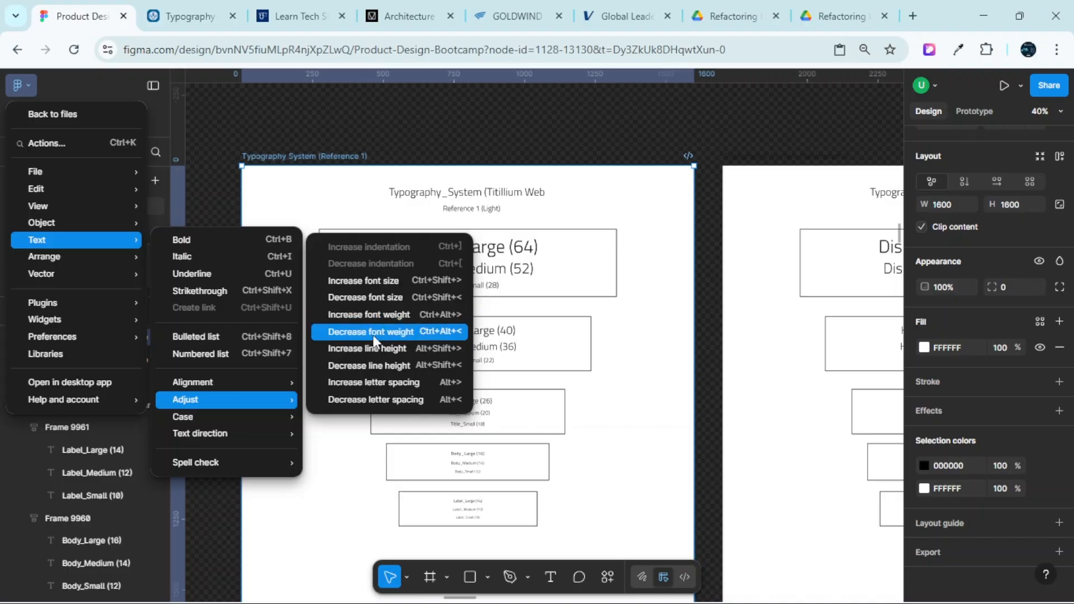
{"action": "left_click", "coordinate": [388, 333]}
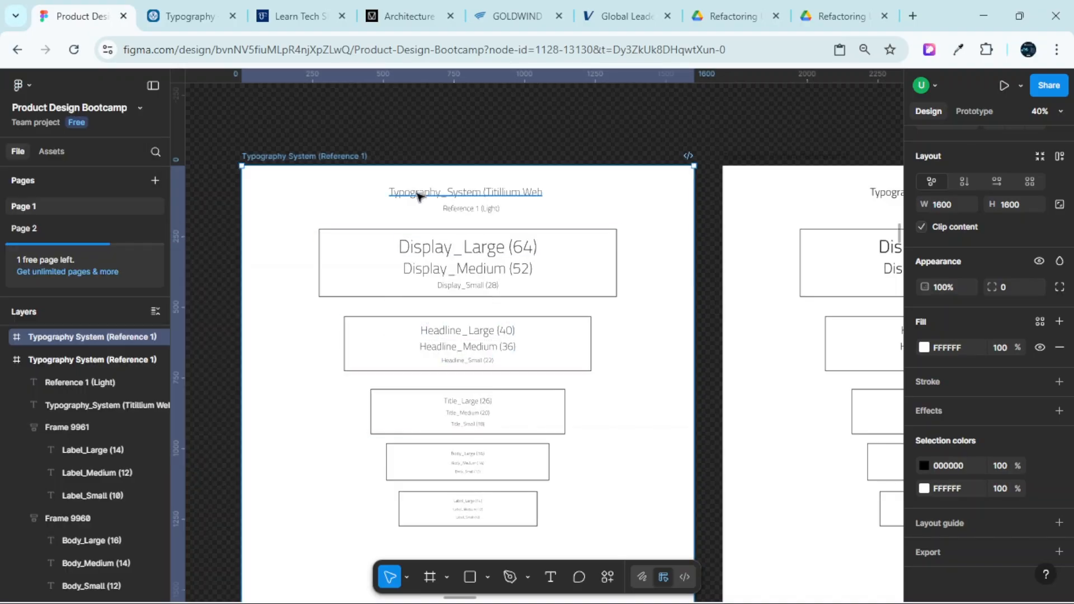
Change the duplicated frame's subtitle to "Reference 1 (ExtraLight)" and deselect it
{"action": "scroll", "coordinate": [465, 217], "scroll_direction": "up", "scroll_amount": 5}
{"action": "left_click", "coordinate": [466, 221]}
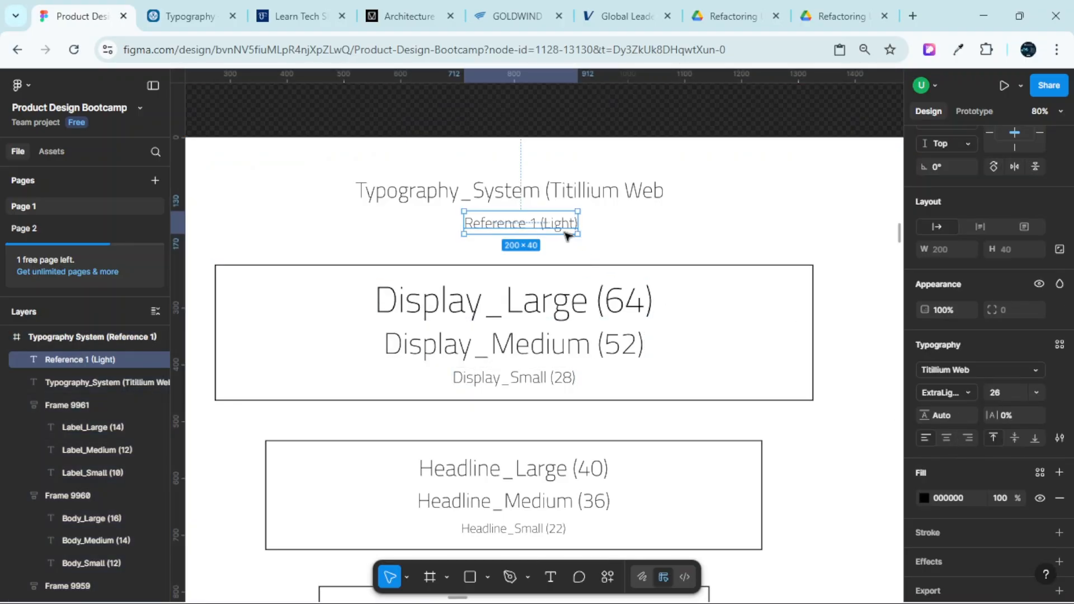
{"action": "key", "text": "Return"}
{"action": "scroll", "coordinate": [548, 224], "scroll_direction": "up", "scroll_amount": 3}
{"action": "left_click", "coordinate": [545, 223]}
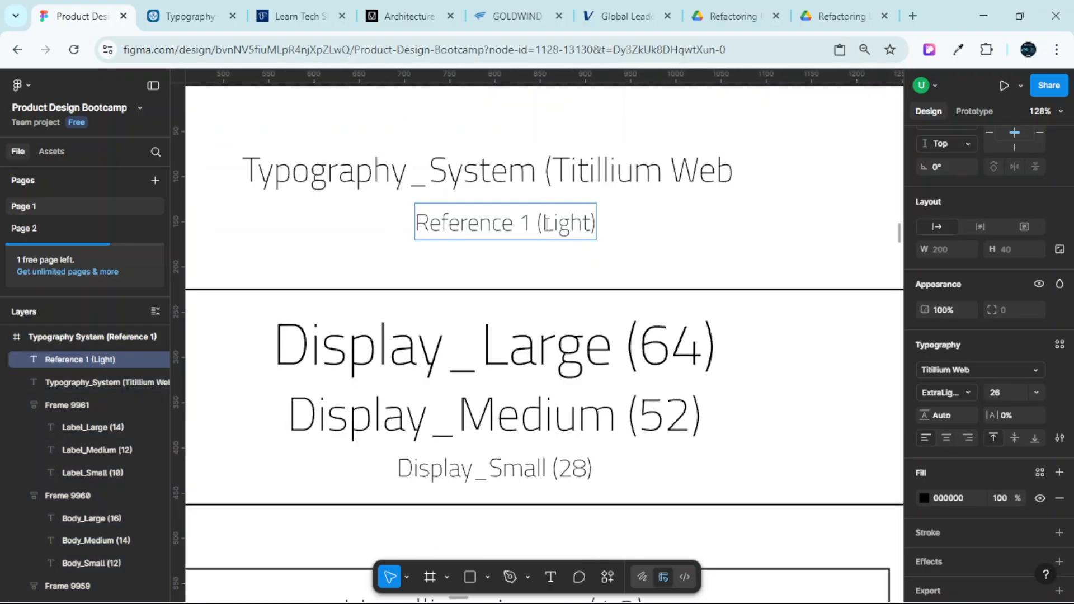
{"action": "type", "text": "Extra"}
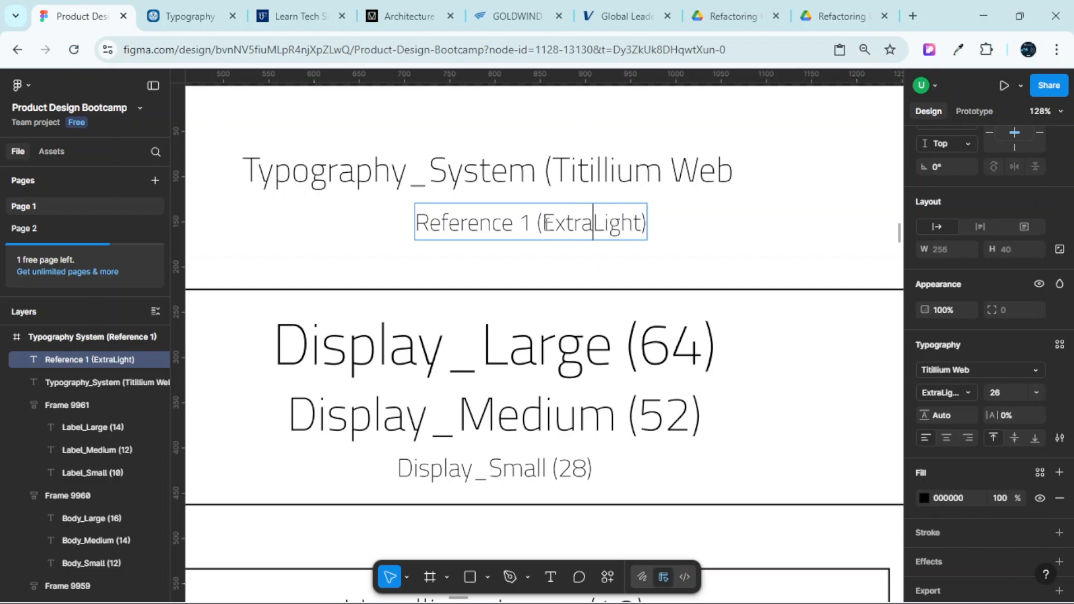
{"action": "key", "text": "Escape"}
{"action": "scroll", "coordinate": [540, 148], "scroll_direction": "down", "scroll_amount": 10}
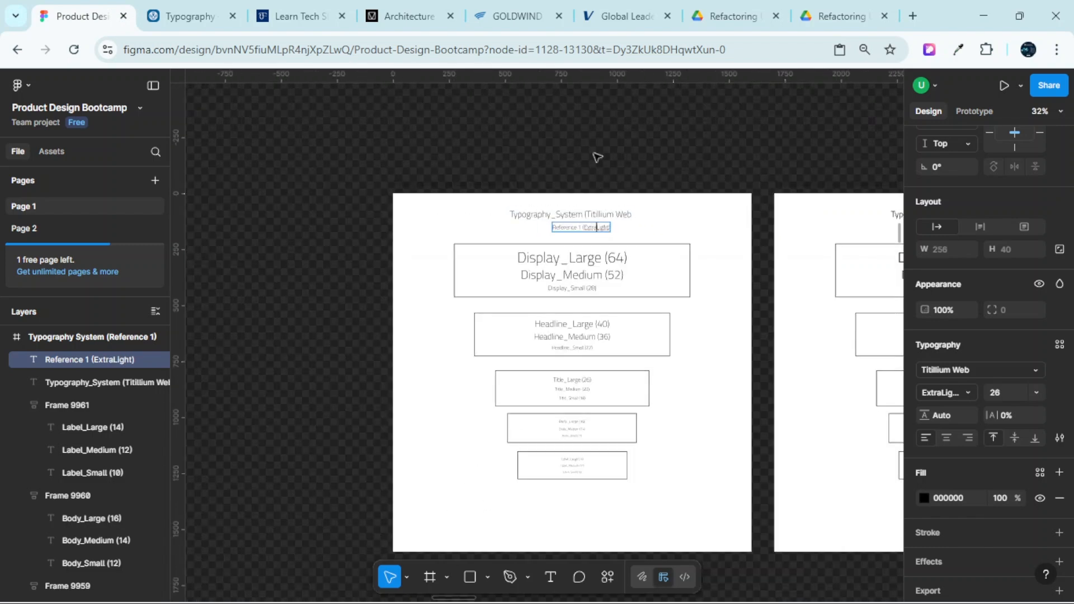
{"action": "left_click", "coordinate": [598, 157]}
Examine the row of reference frames and the font weight options for Display_Small (28) in the SemiBold frame
{"action": "scroll", "coordinate": [619, 175], "scroll_direction": "right", "scroll_amount": 3}
{"action": "scroll", "coordinate": [616, 185], "scroll_direction": "down", "scroll_amount": 5}
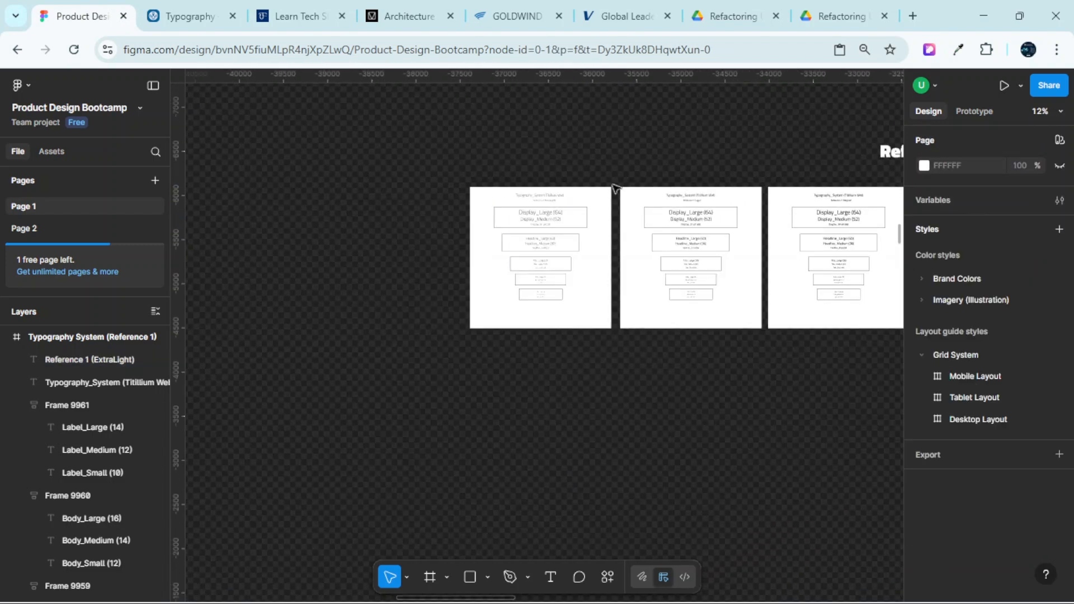
{"action": "scroll", "coordinate": [446, 176], "scroll_direction": "down", "scroll_amount": 2}
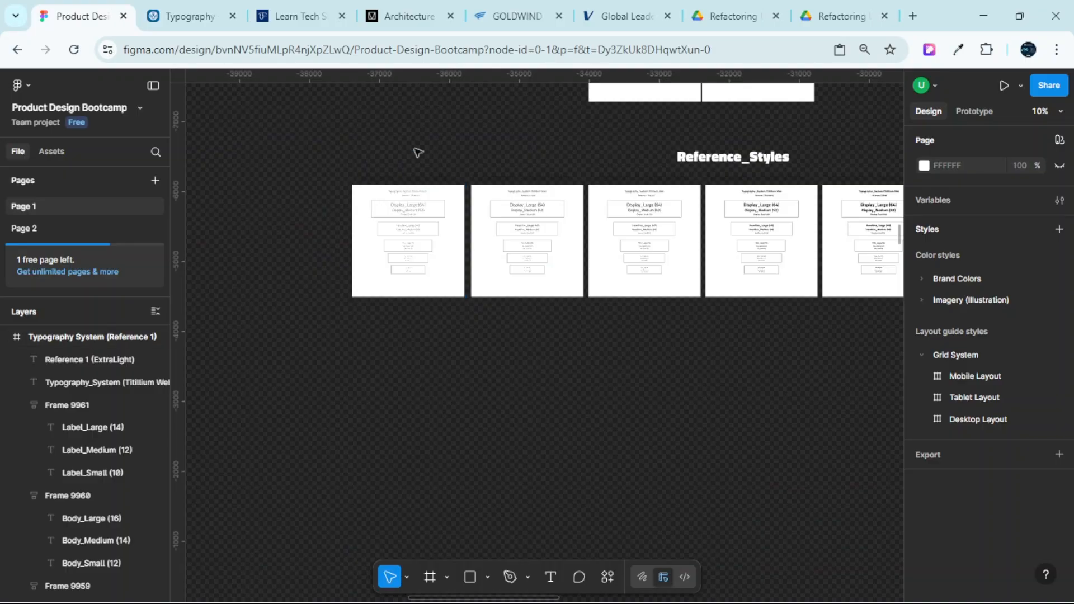
{"action": "scroll", "coordinate": [464, 193], "scroll_direction": "up", "scroll_amount": 2}
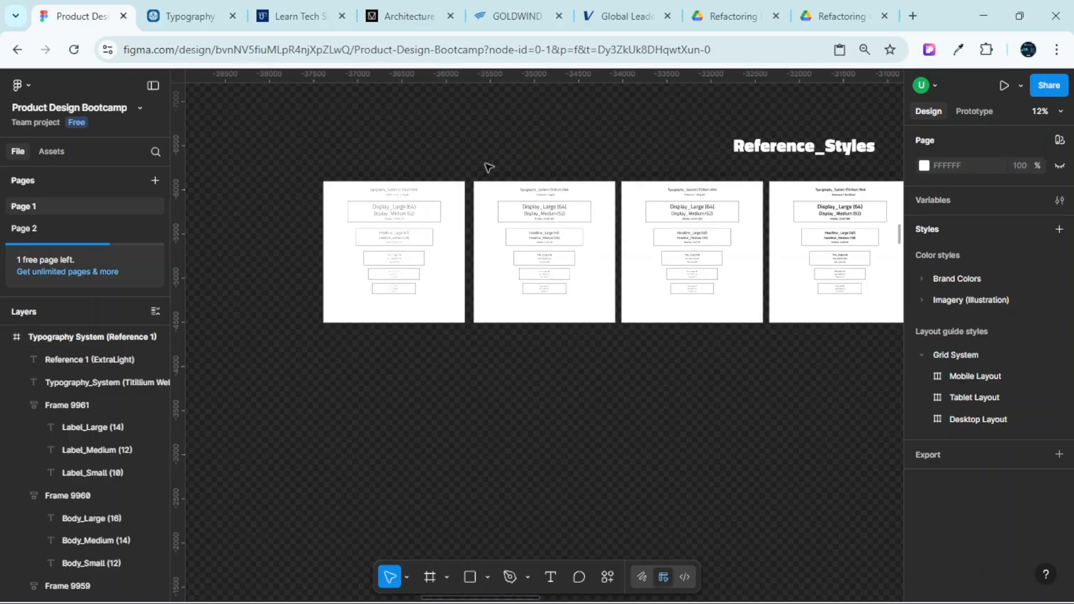
{"action": "scroll", "coordinate": [542, 193], "scroll_direction": "down", "scroll_amount": 3}
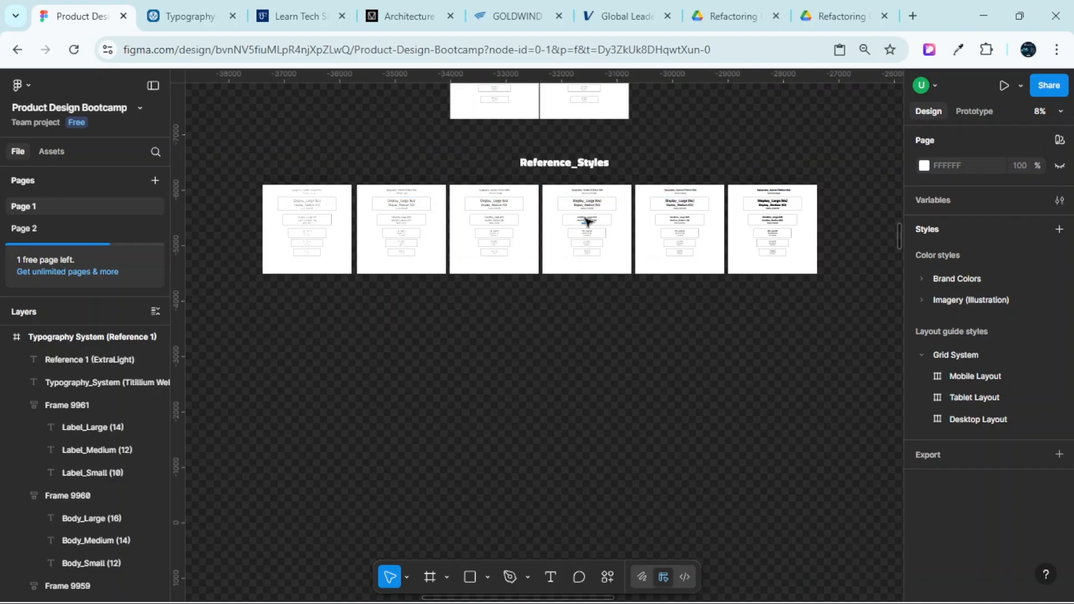
{"action": "scroll", "coordinate": [593, 199], "scroll_direction": "up", "scroll_amount": 5}
{"action": "double_click", "coordinate": [588, 196]}
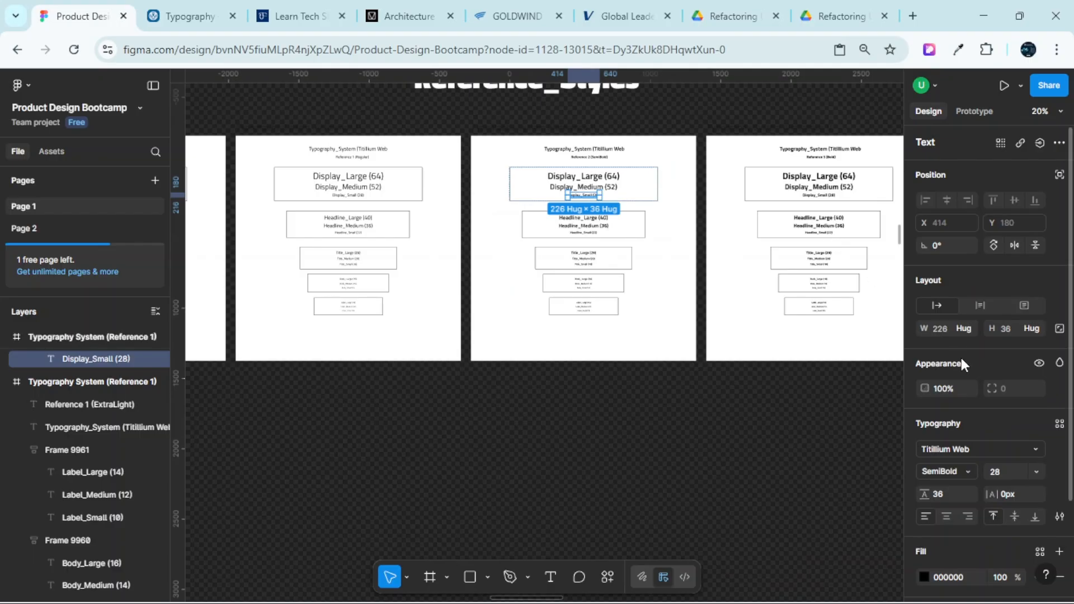
{"action": "scroll", "coordinate": [961, 355], "scroll_direction": "down", "scroll_amount": 3}
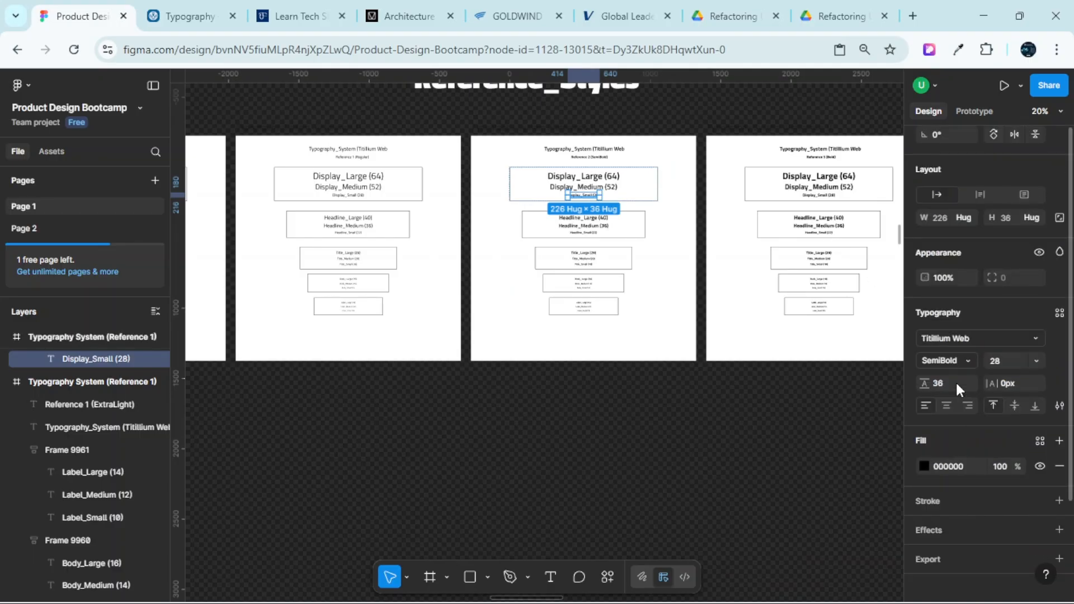
{"action": "left_click", "coordinate": [1002, 332]}
{"action": "left_click", "coordinate": [972, 329]}
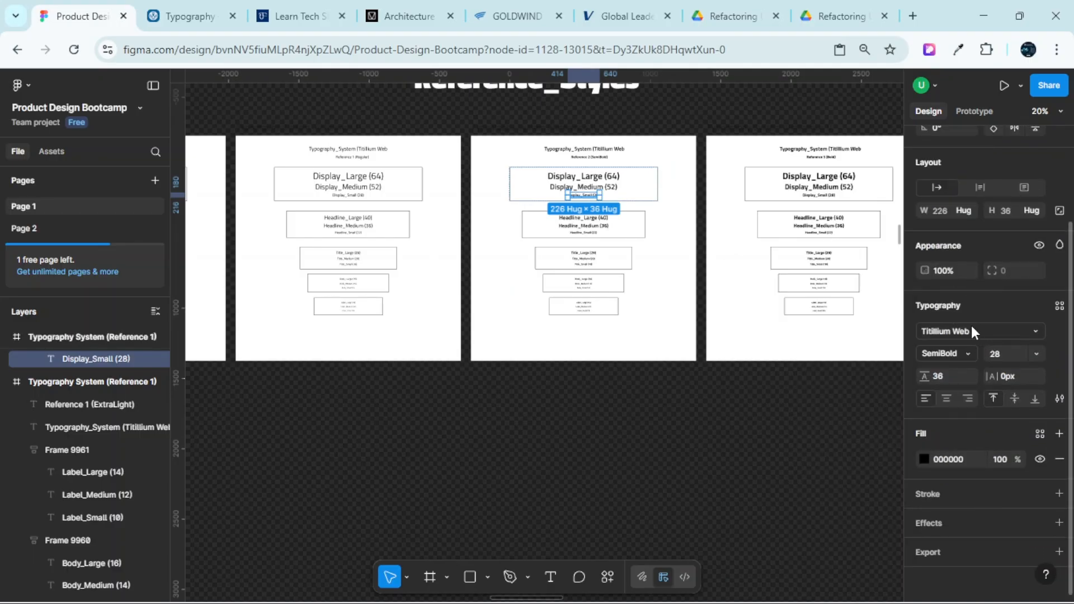
{"action": "left_click", "coordinate": [961, 354]}
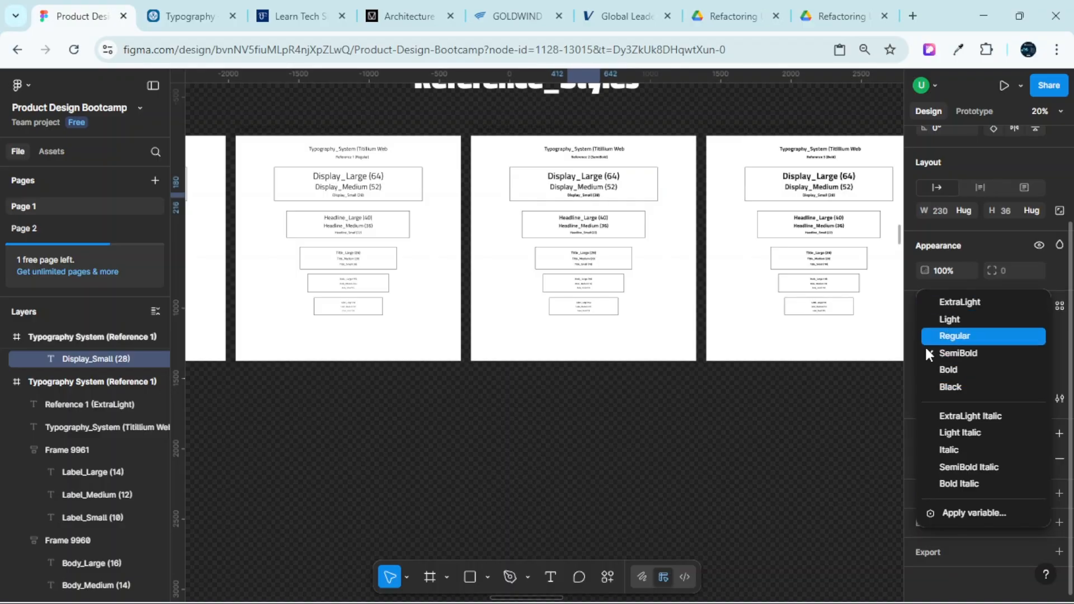
{"action": "left_click", "coordinate": [583, 147]}
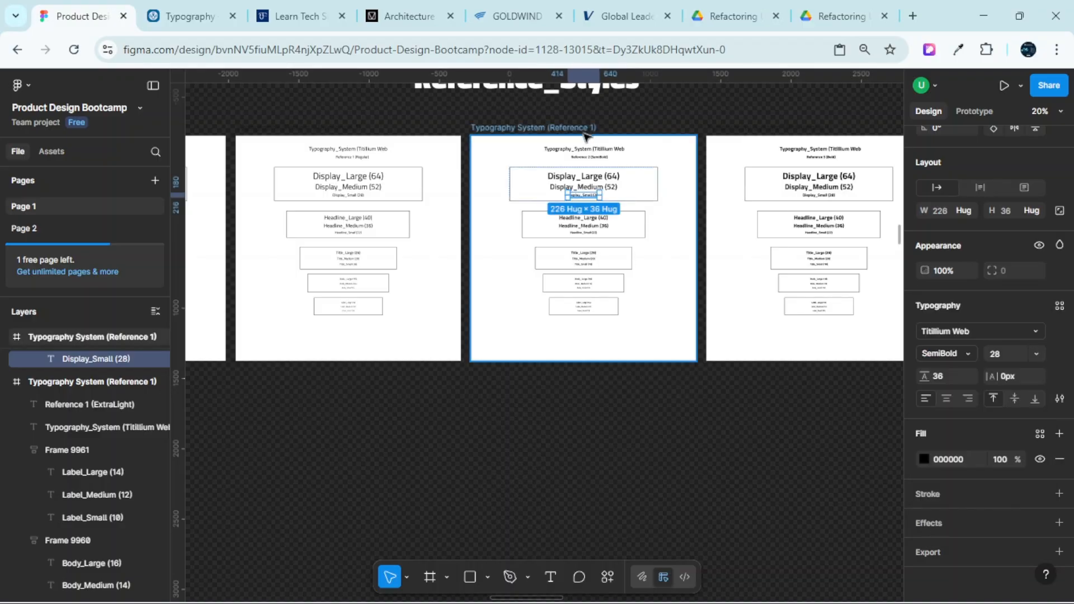
Compare the ExtraLight, Light and Regular frames and check the font weight options for Display_Large (64) in the Regular frame
{"action": "scroll", "coordinate": [570, 136], "scroll_direction": "down", "scroll_amount": 5}
{"action": "left_click", "coordinate": [570, 132]}
{"action": "scroll", "coordinate": [570, 136], "scroll_direction": "left", "scroll_amount": 4}
{"action": "scroll", "coordinate": [561, 143], "scroll_direction": "up", "scroll_amount": 5}
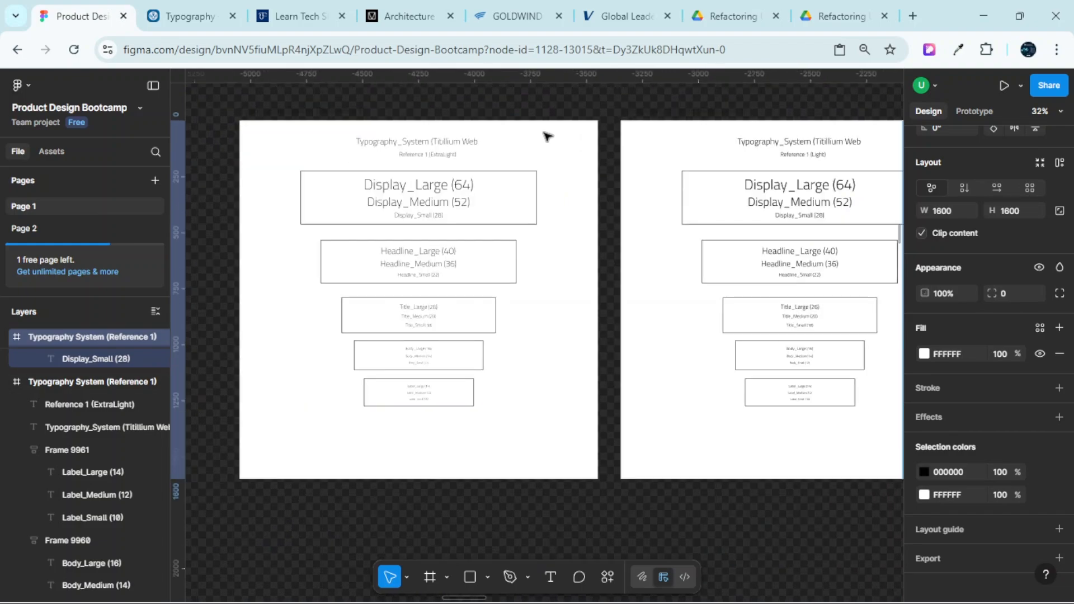
{"action": "scroll", "coordinate": [546, 138], "scroll_direction": "down", "scroll_amount": 5}
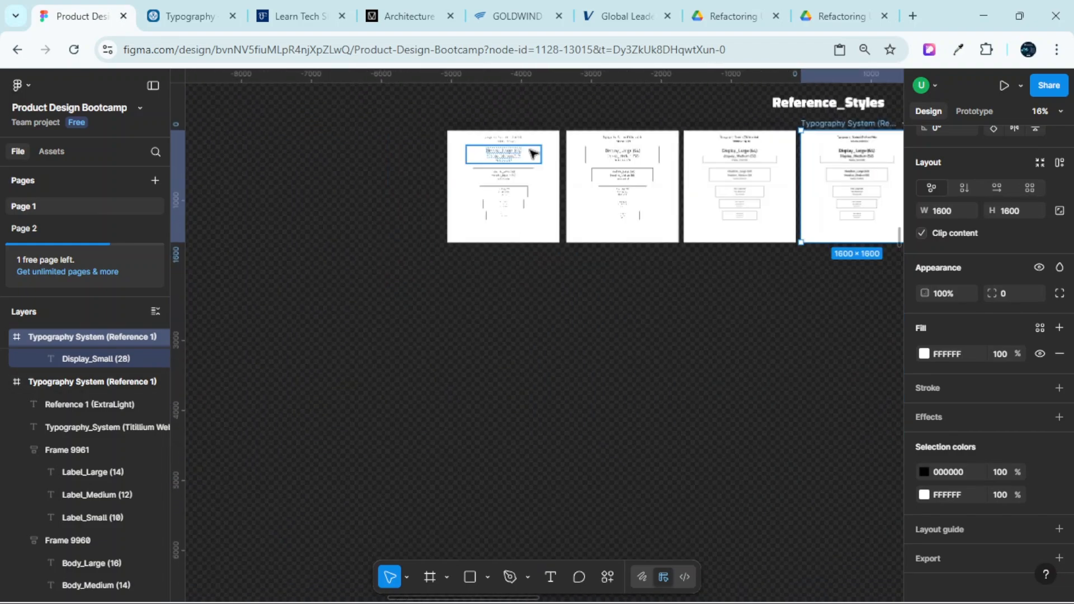
{"action": "scroll", "coordinate": [711, 151], "scroll_direction": "up", "scroll_amount": 3}
{"action": "scroll", "coordinate": [719, 154], "scroll_direction": "up", "scroll_amount": 3}
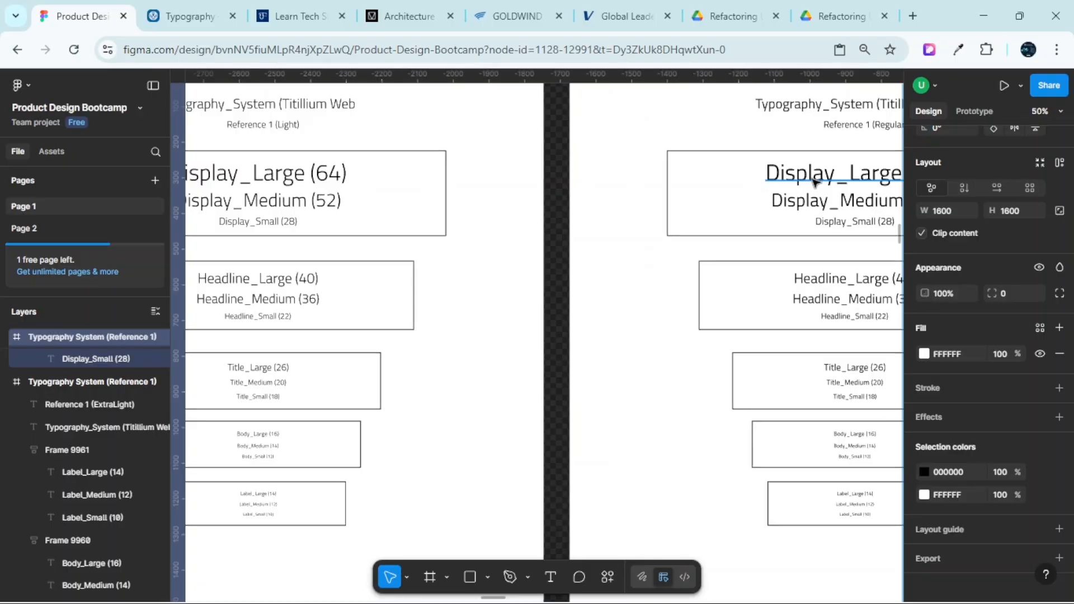
{"action": "double_click", "coordinate": [812, 178]}
{"action": "left_click", "coordinate": [968, 354]}
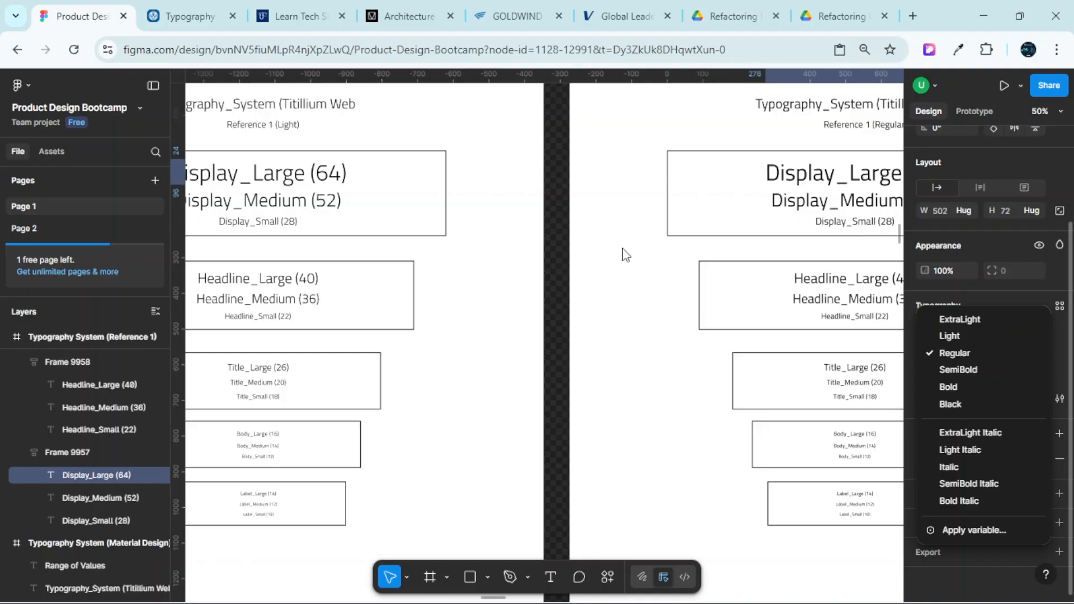
{"action": "left_click", "coordinate": [590, 223]}
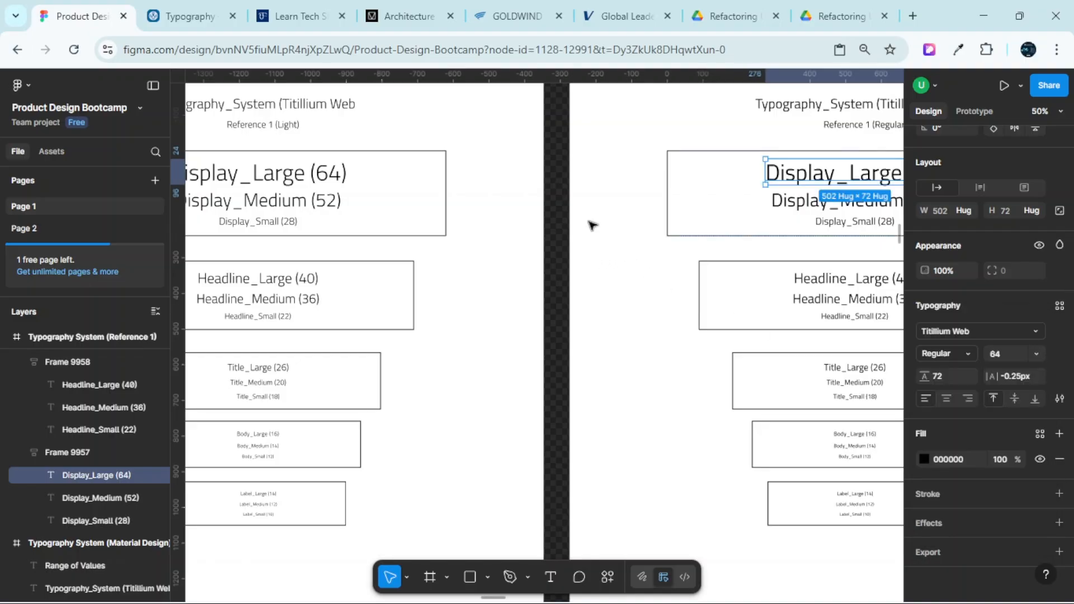
{"action": "scroll", "coordinate": [591, 226], "scroll_direction": "down", "scroll_amount": 5}
{"action": "scroll", "coordinate": [625, 219], "scroll_direction": "down", "scroll_amount": 3}
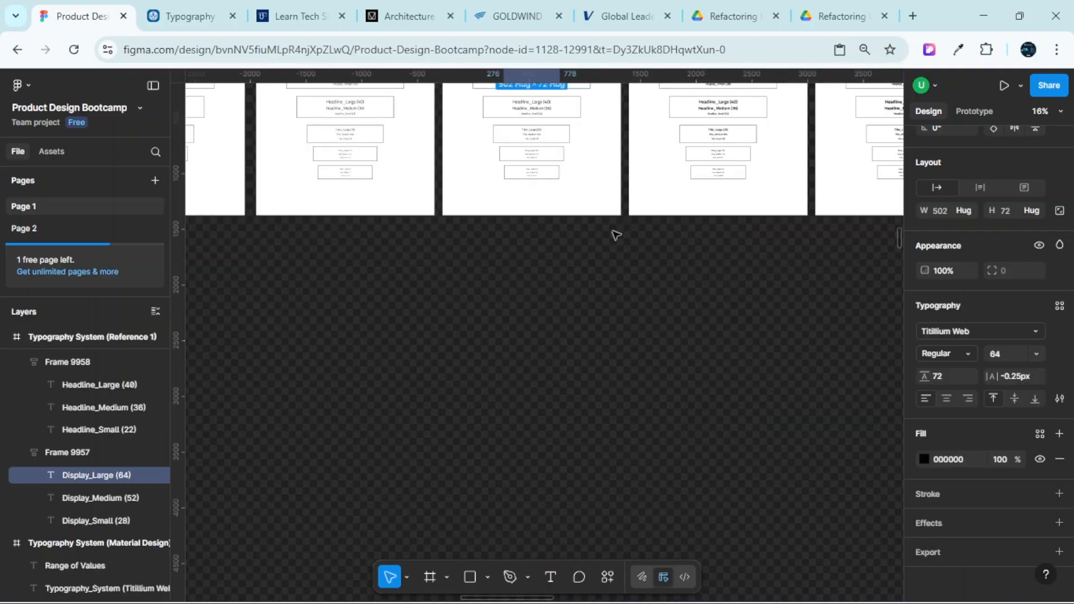
{"action": "scroll", "coordinate": [605, 257], "scroll_direction": "up", "scroll_amount": 4}
{"action": "scroll", "coordinate": [582, 282], "scroll_direction": "right", "scroll_amount": 9}
{"action": "scroll", "coordinate": [575, 283], "scroll_direction": "left", "scroll_amount": 6}
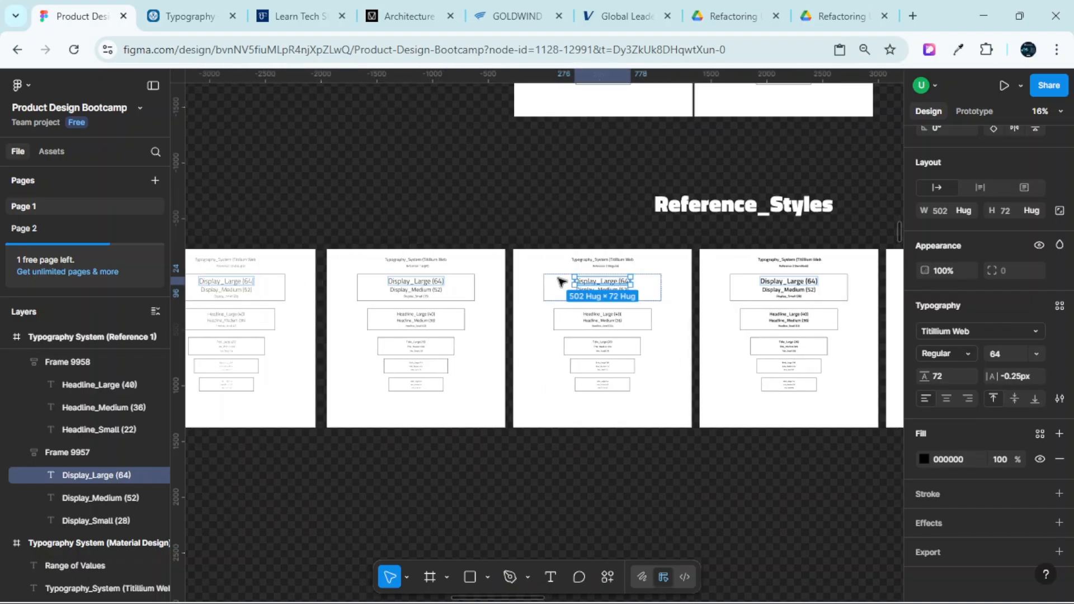
{"action": "left_click", "coordinate": [533, 217]}
{"action": "scroll", "coordinate": [388, 244], "scroll_direction": "up", "scroll_amount": 3}
{"action": "scroll", "coordinate": [388, 244], "scroll_direction": "left", "scroll_amount": 5}
{"action": "scroll", "coordinate": [388, 282], "scroll_direction": "up", "scroll_amount": 4}
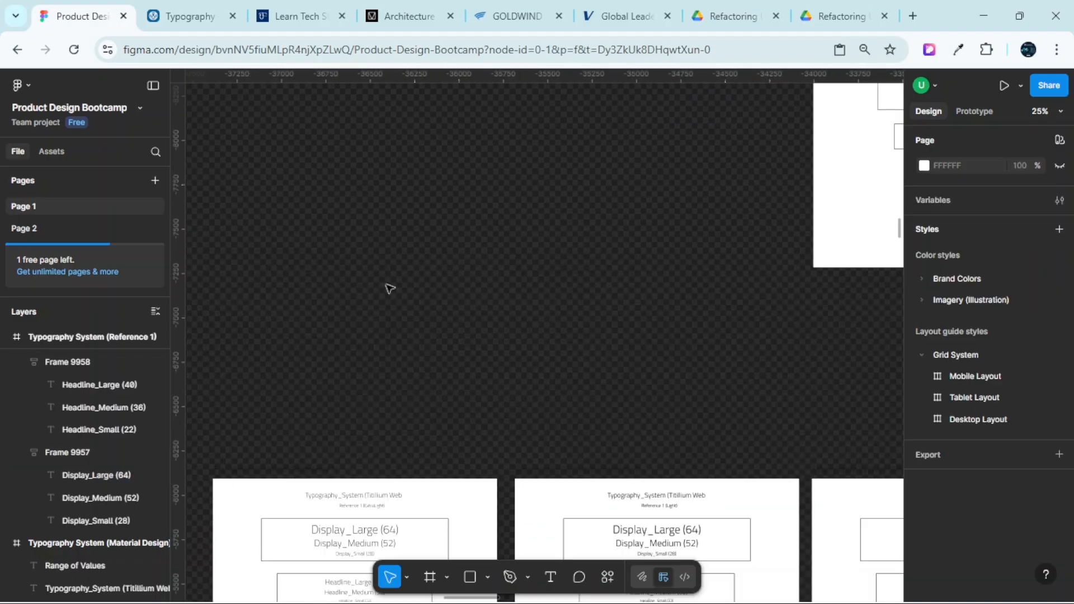
{"action": "scroll", "coordinate": [383, 358], "scroll_direction": "down", "scroll_amount": 4}
{"action": "scroll", "coordinate": [369, 365], "scroll_direction": "up", "scroll_amount": 5}
{"action": "scroll", "coordinate": [351, 218], "scroll_direction": "up", "scroll_amount": 1}
{"action": "scroll", "coordinate": [482, 252], "scroll_direction": "up", "scroll_amount": 10}
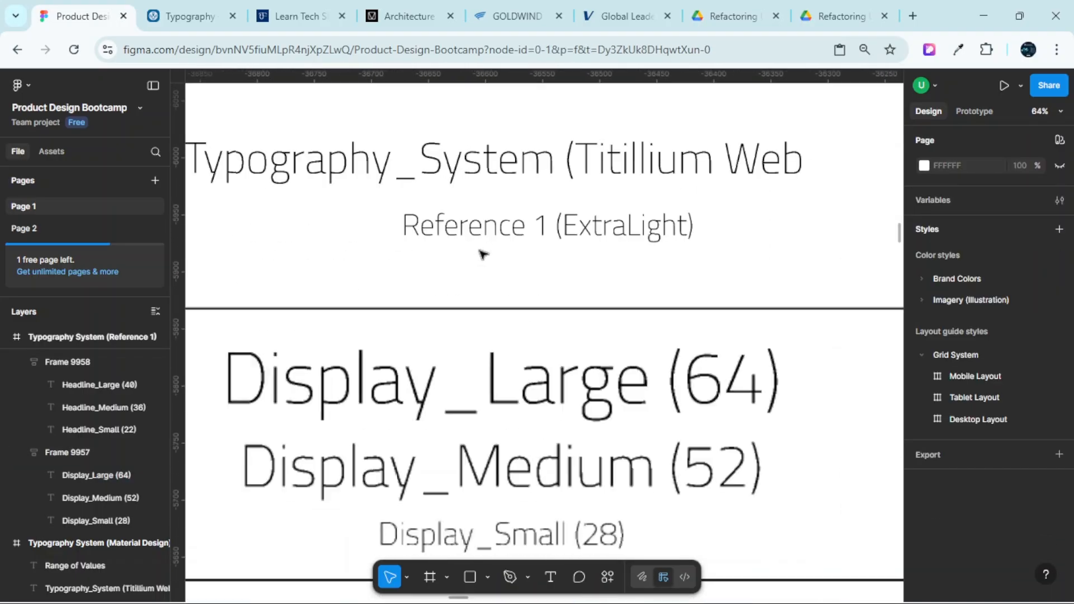
{"action": "double_click", "coordinate": [510, 224]}
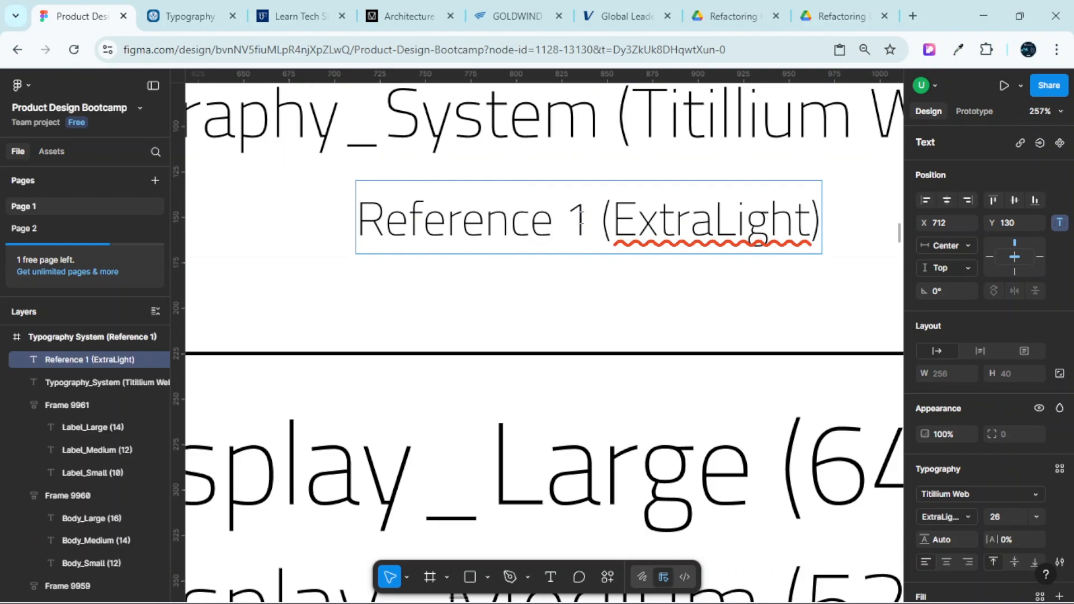
{"action": "scroll", "coordinate": [561, 273], "scroll_direction": "down", "scroll_amount": 7}
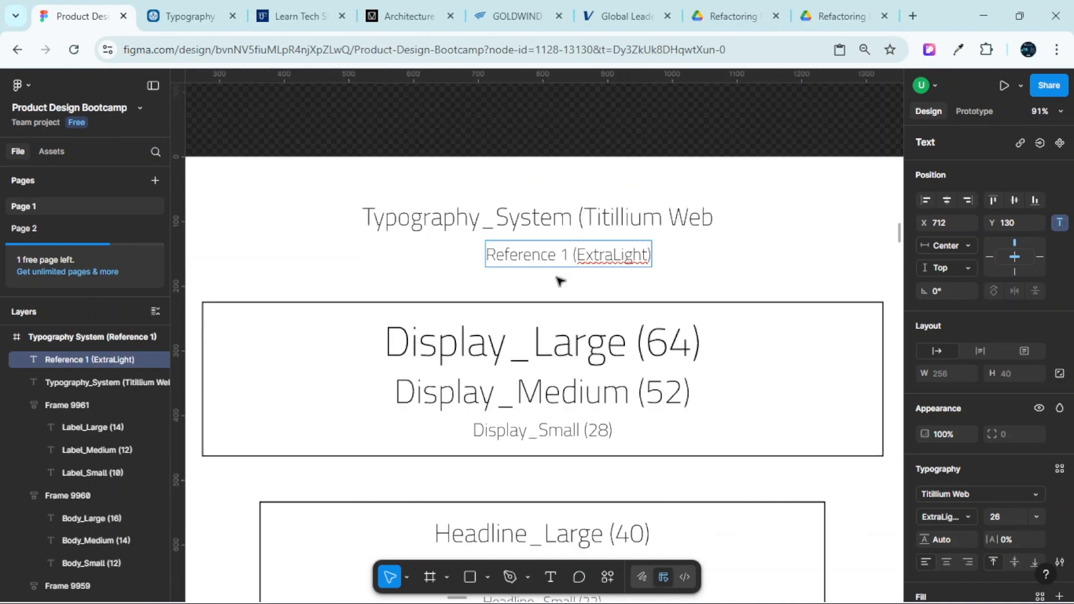
Remove the number 1 from the Light frame's subtitle, making it "Reference (Light)"
{"action": "scroll", "coordinate": [674, 307], "scroll_direction": "right", "scroll_amount": 12}
{"action": "scroll", "coordinate": [687, 257], "scroll_direction": "up", "scroll_amount": 5}
{"action": "double_click", "coordinate": [678, 257]}
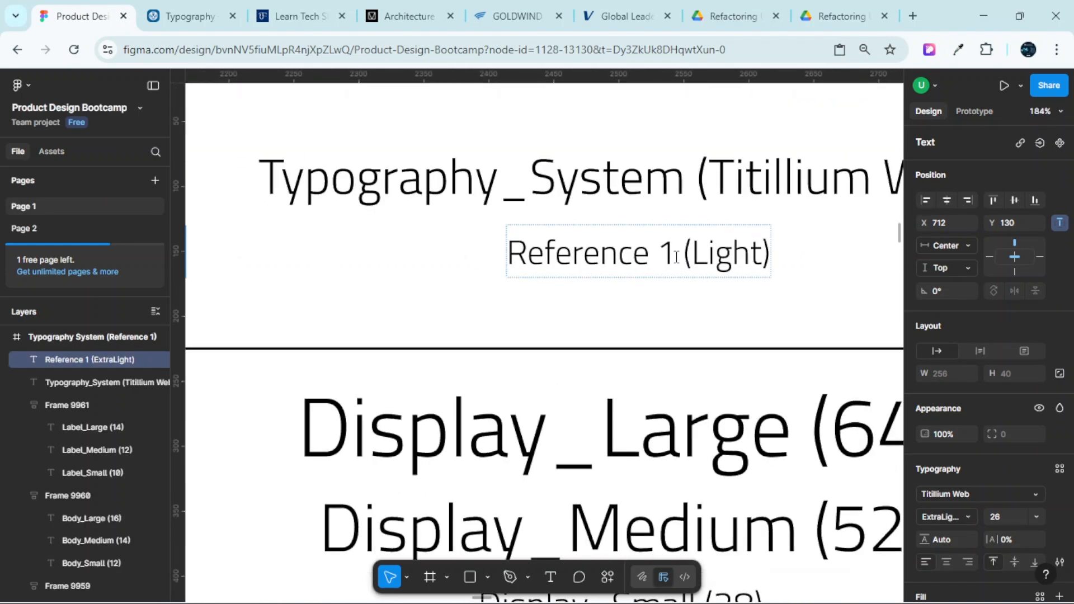
{"action": "key", "text": "BackSpace"}
{"action": "key", "text": "BackSpace"}
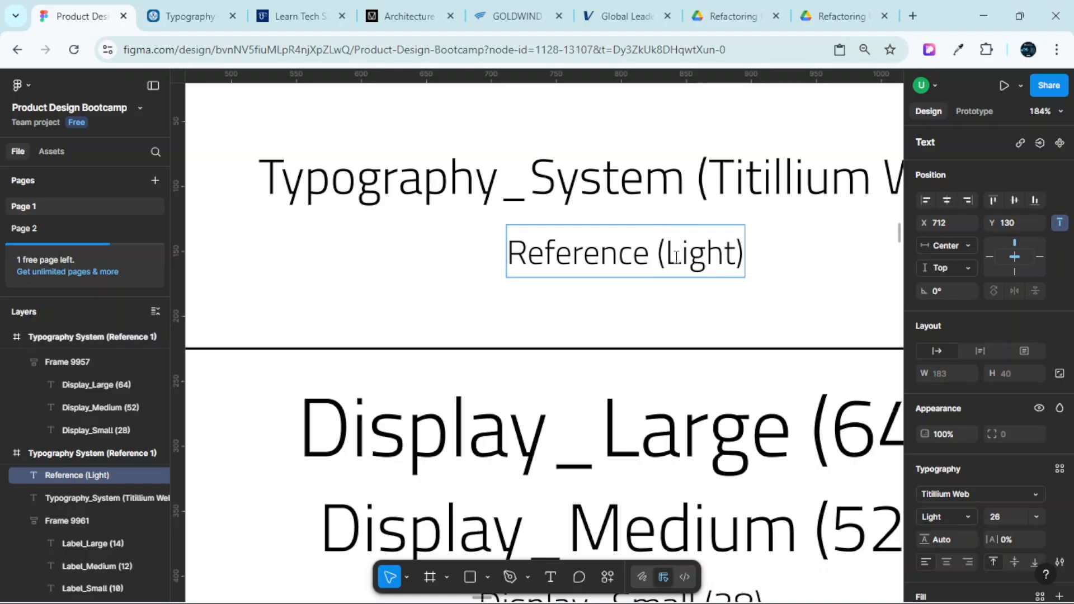
Change the Light frame's subtitle to "Reference 2 (Light)" and the Regular frame's subtitle to "Reference 3 (Regular)"
{"action": "scroll", "coordinate": [684, 257], "scroll_direction": "down", "scroll_amount": 5}
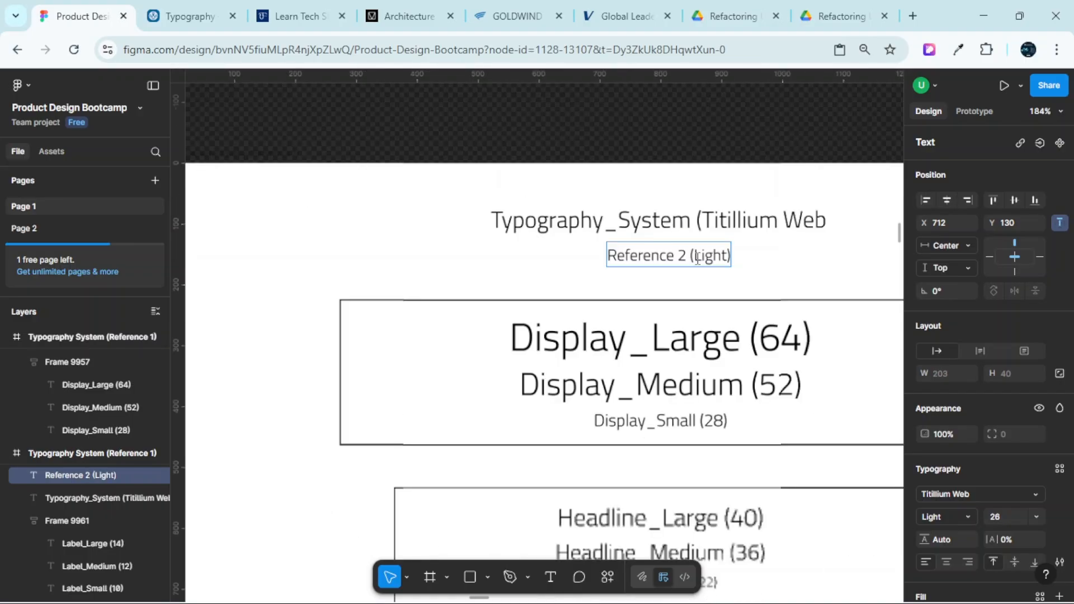
{"action": "scroll", "coordinate": [694, 260], "scroll_direction": "right", "scroll_amount": 12}
{"action": "scroll", "coordinate": [694, 263], "scroll_direction": "up", "scroll_amount": 3}
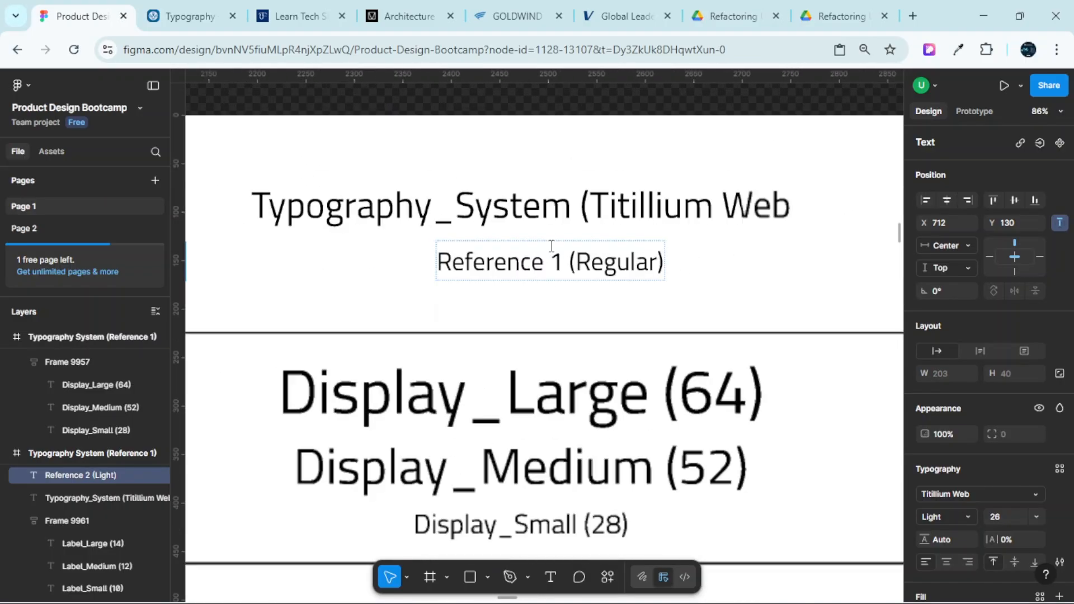
{"action": "double_click", "coordinate": [560, 257]}
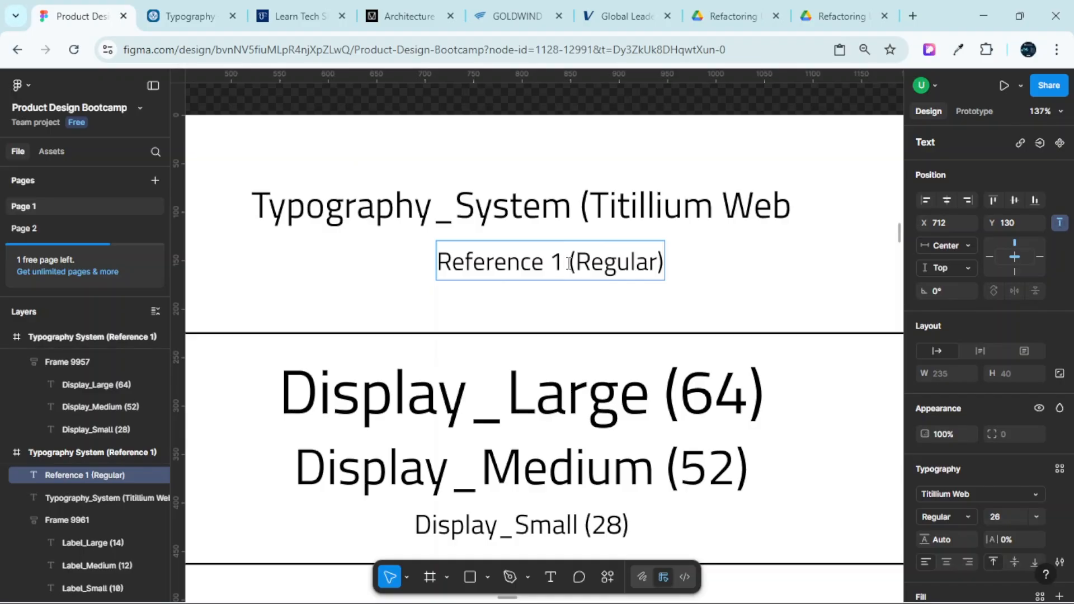
Change the SemiBold frame's subtitle to "Reference 4 (SemiBold)"
{"action": "scroll", "coordinate": [578, 259], "scroll_direction": "down", "scroll_amount": 4}
{"action": "scroll", "coordinate": [615, 258], "scroll_direction": "right", "scroll_amount": 8}
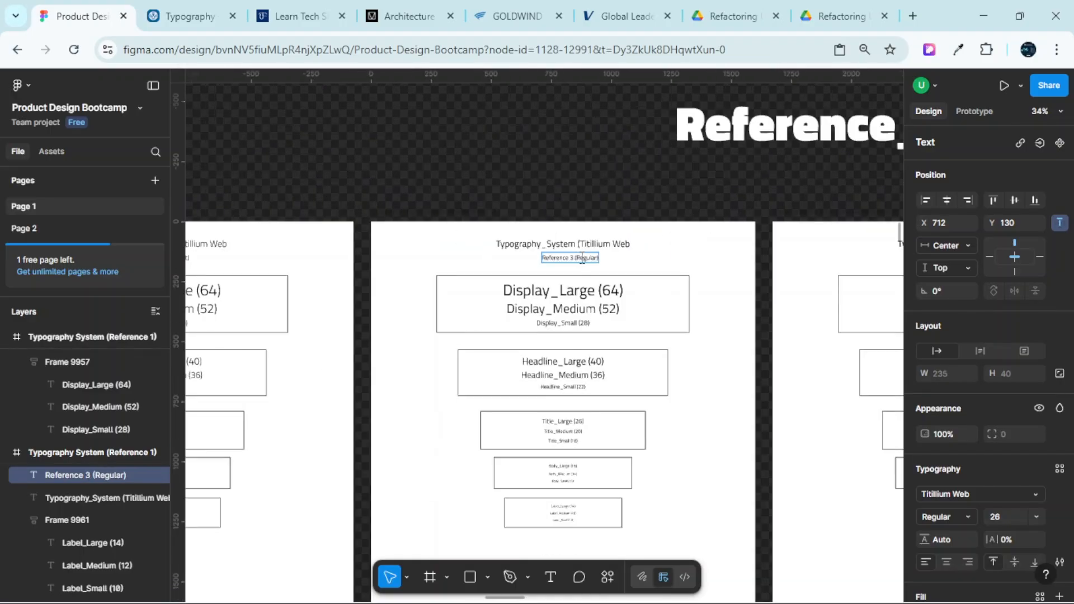
{"action": "scroll", "coordinate": [628, 264], "scroll_direction": "up", "scroll_amount": 5}
{"action": "double_click", "coordinate": [734, 238]}
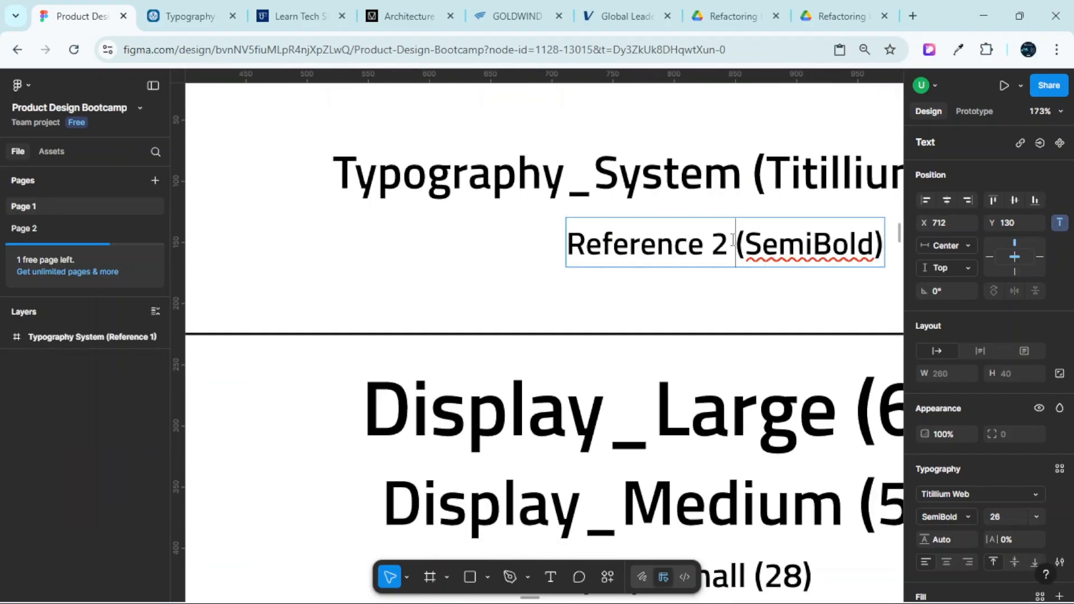
{"action": "key", "text": "BackSpace"}
{"action": "key", "text": "BackSpace"}
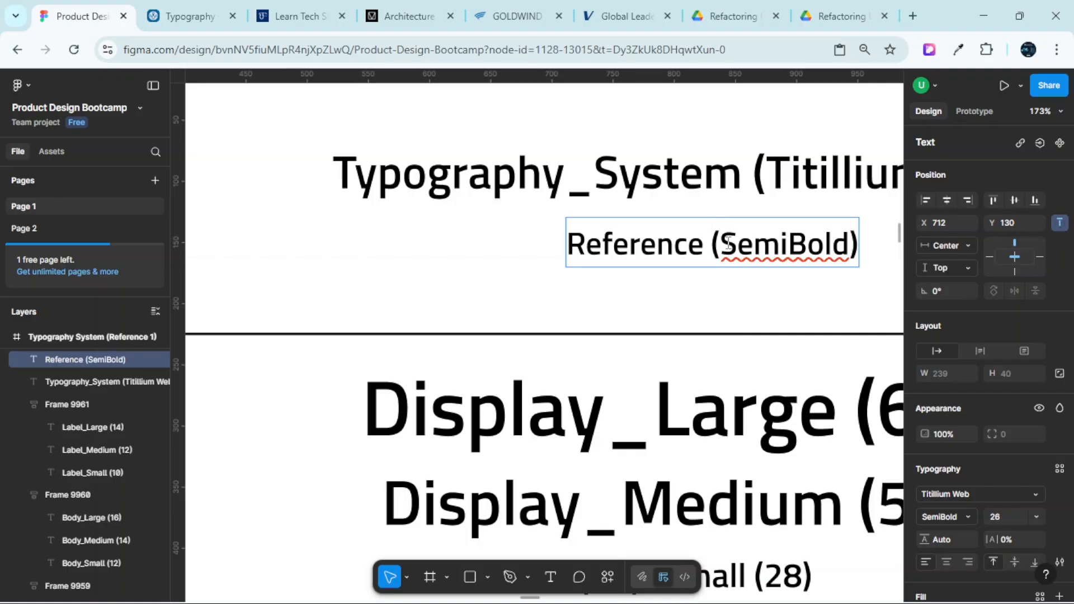
{"action": "type", "text": "4"}
Change the Bold frame's subtitle to "Reference 5 (Bold)"
{"action": "scroll", "coordinate": [728, 242], "scroll_direction": "down", "scroll_amount": 5}
{"action": "scroll", "coordinate": [679, 250], "scroll_direction": "down", "scroll_amount": 6}
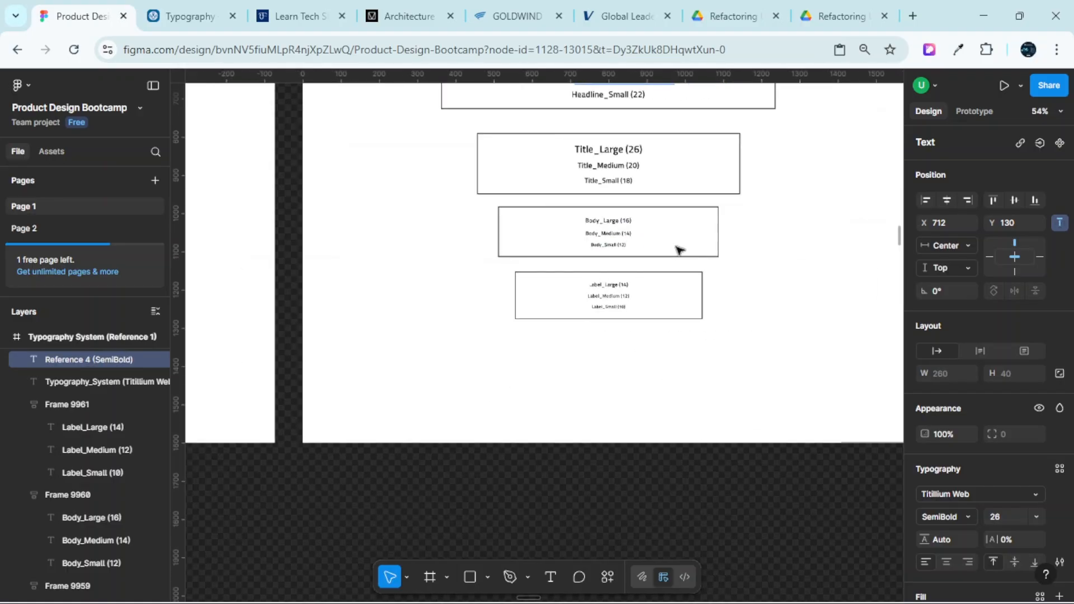
{"action": "scroll", "coordinate": [679, 249], "scroll_direction": "up", "scroll_amount": 5}
{"action": "scroll", "coordinate": [694, 249], "scroll_direction": "right", "scroll_amount": 5}
{"action": "scroll", "coordinate": [674, 278], "scroll_direction": "left", "scroll_amount": 3}
{"action": "scroll", "coordinate": [591, 254], "scroll_direction": "up", "scroll_amount": 5}
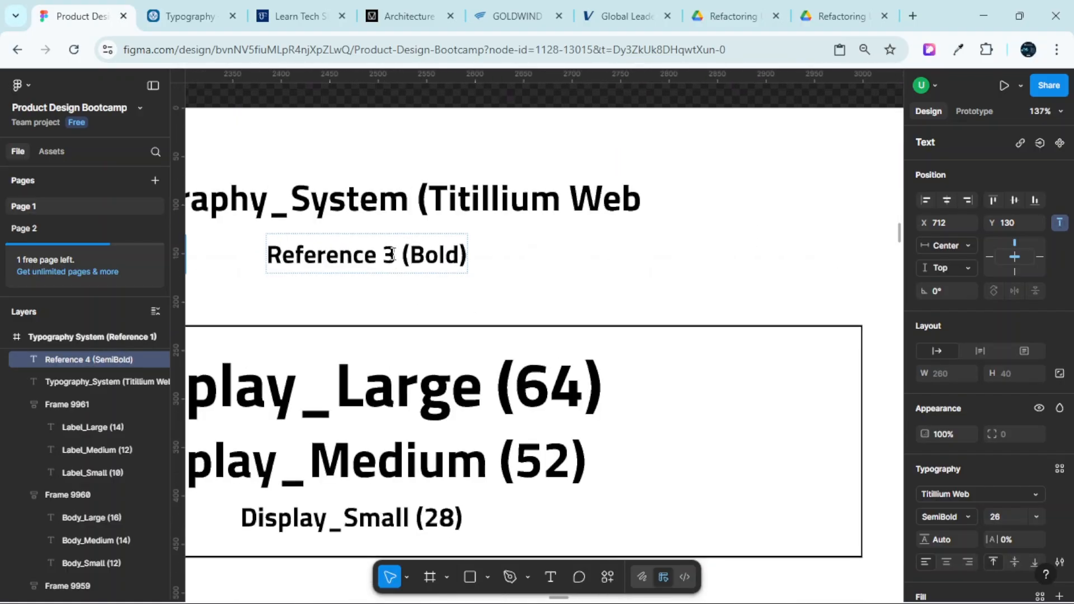
{"action": "left_click", "coordinate": [406, 256]}
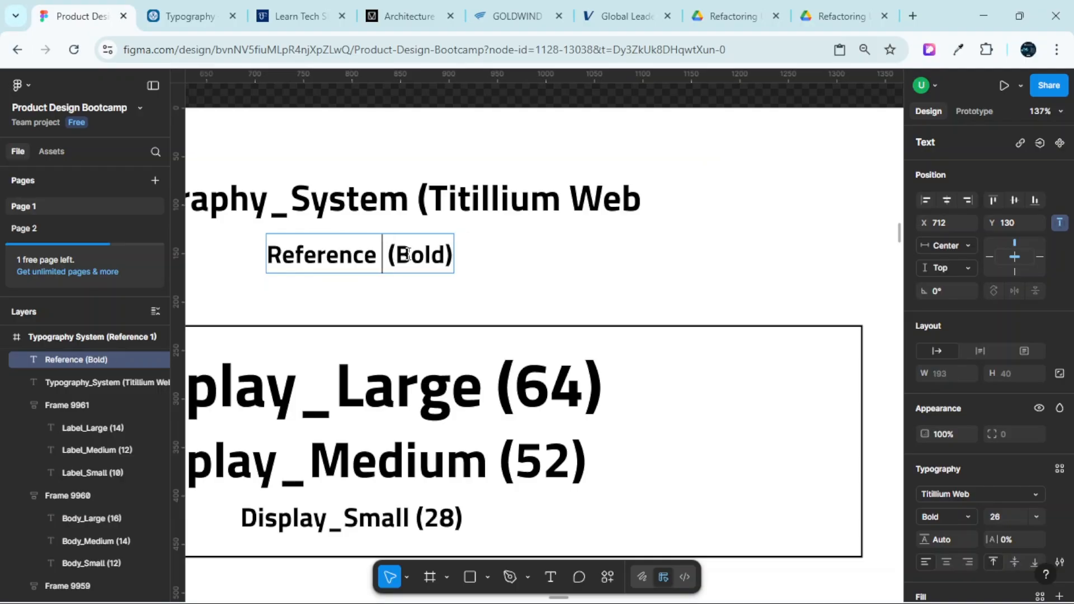
Change the Black frame's subtitle to "Reference 6 (Black)"
{"action": "scroll", "coordinate": [558, 235], "scroll_direction": "down", "scroll_amount": 5}
{"action": "scroll", "coordinate": [571, 237], "scroll_direction": "right", "scroll_amount": 5}
{"action": "scroll", "coordinate": [638, 254], "scroll_direction": "up", "scroll_amount": 5}
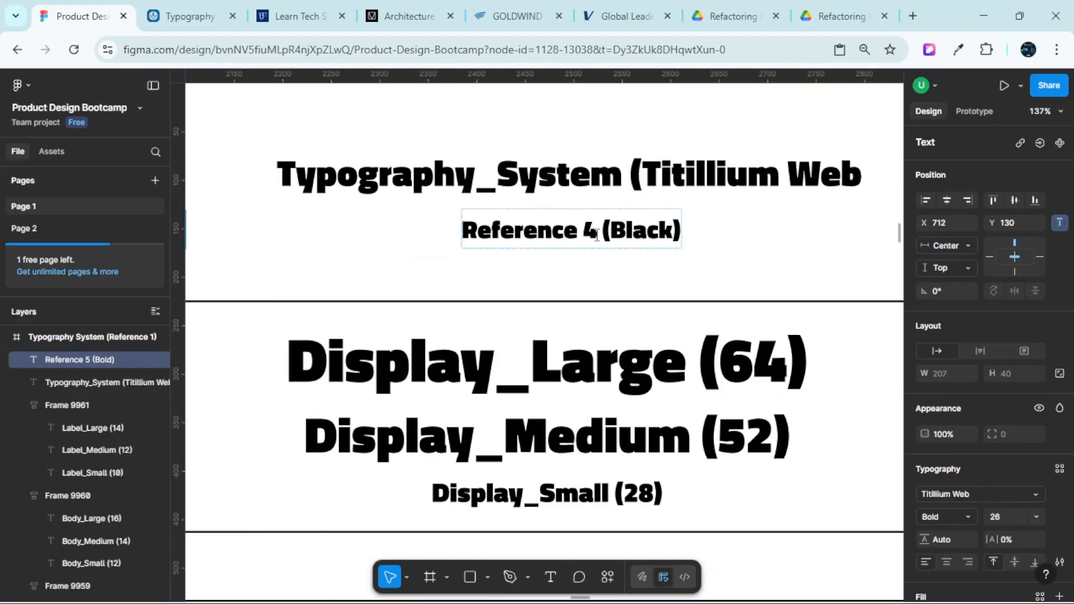
{"action": "left_click", "coordinate": [597, 235]}
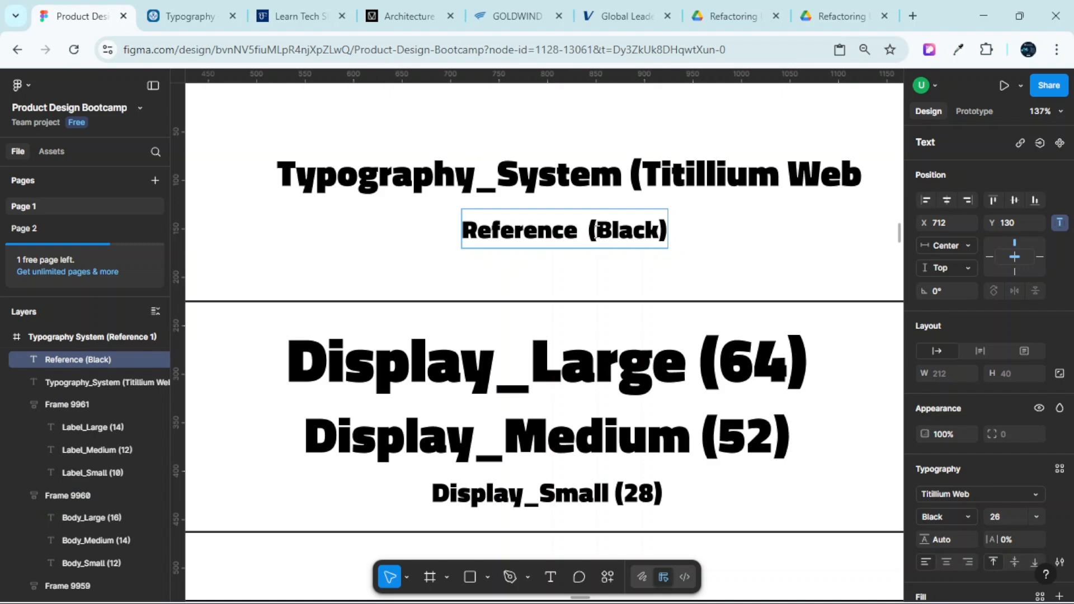
Examine the row of numbered reference frames and the Industry-Standard Typography System diagram with its Reference_Styles and System_Styles branches
{"action": "scroll", "coordinate": [598, 238], "scroll_direction": "down", "scroll_amount": 10}
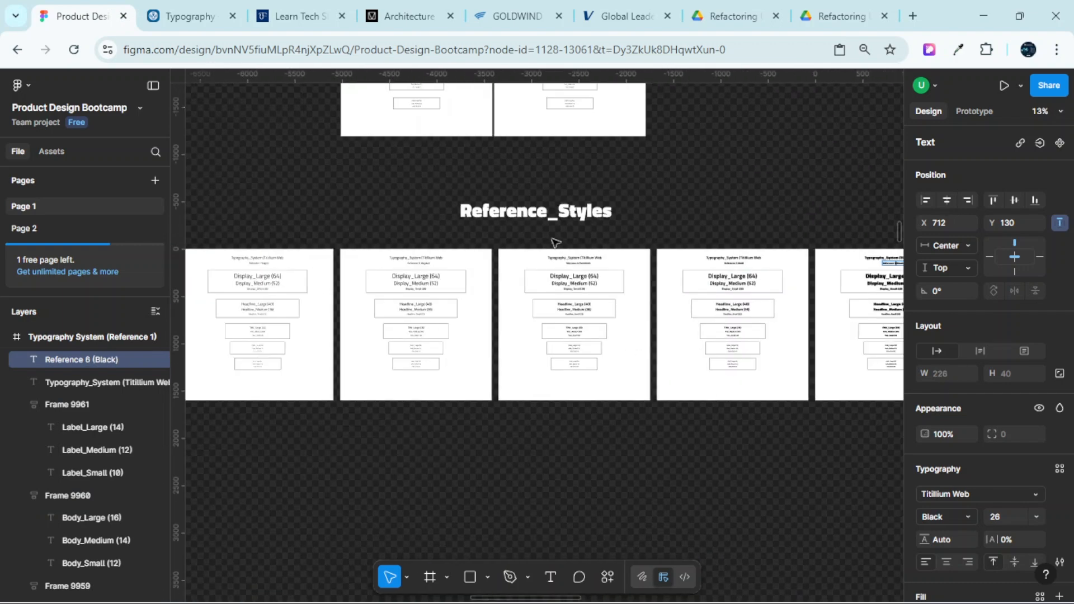
{"action": "scroll", "coordinate": [366, 197], "scroll_direction": "left", "scroll_amount": 4}
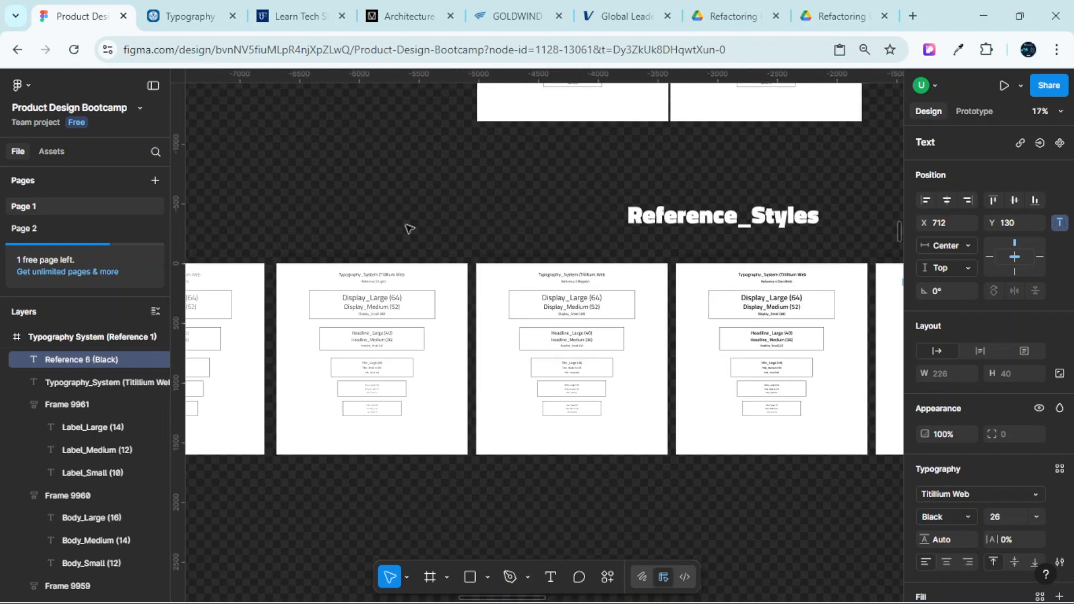
{"action": "scroll", "coordinate": [463, 288], "scroll_direction": "up", "scroll_amount": 5}
{"action": "scroll", "coordinate": [515, 187], "scroll_direction": "down", "scroll_amount": 3}
{"action": "scroll", "coordinate": [514, 187], "scroll_direction": "up", "scroll_amount": 3}
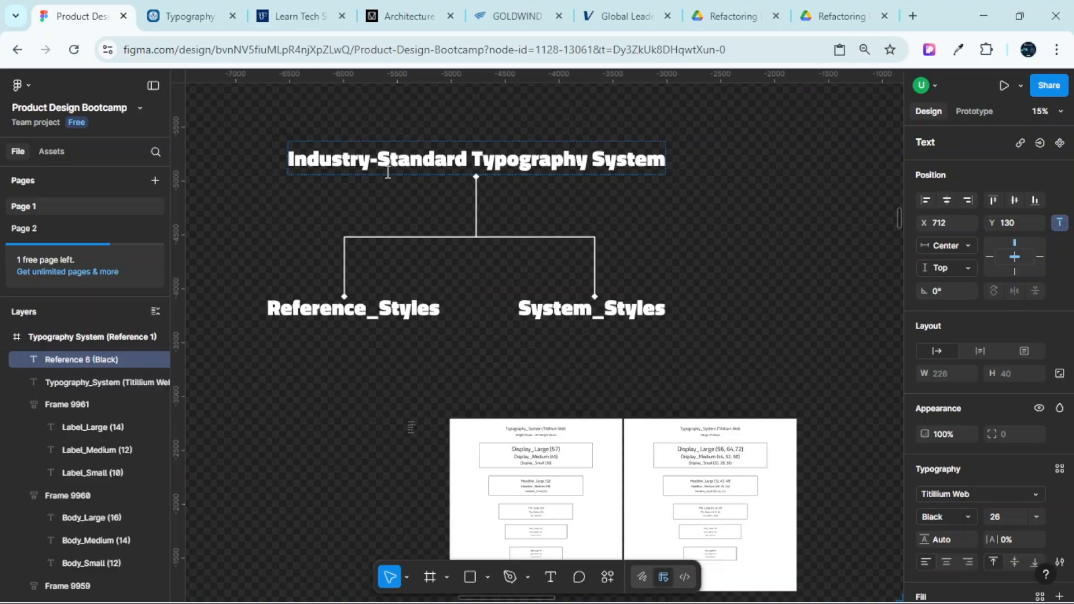
{"action": "scroll", "coordinate": [361, 319], "scroll_direction": "up", "scroll_amount": 2}
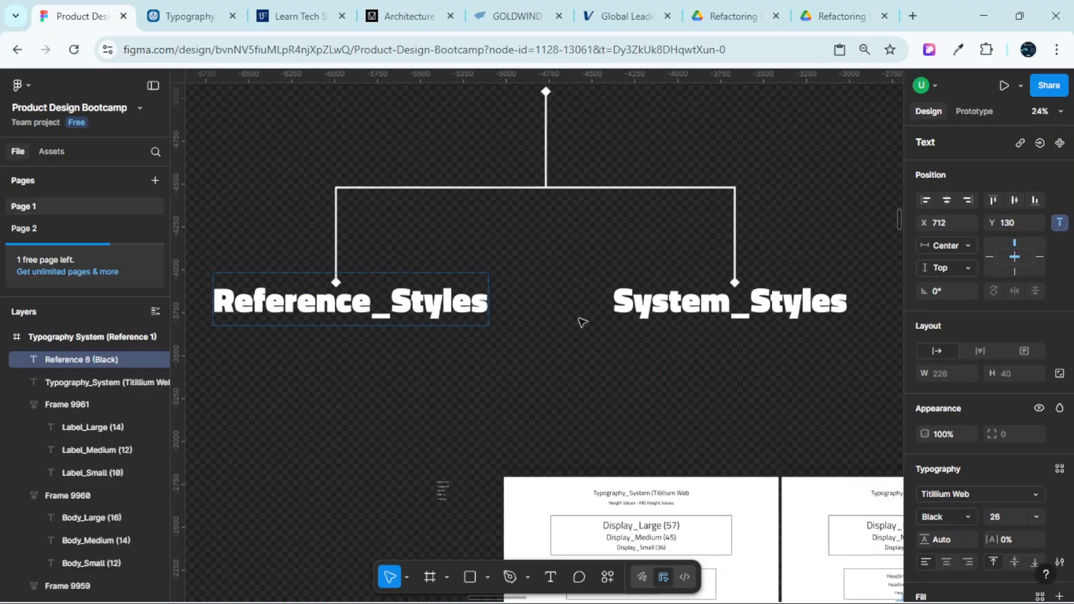
{"action": "scroll", "coordinate": [733, 310], "scroll_direction": "down", "scroll_amount": 2}
{"action": "scroll", "coordinate": [487, 331], "scroll_direction": "down", "scroll_amount": 6}
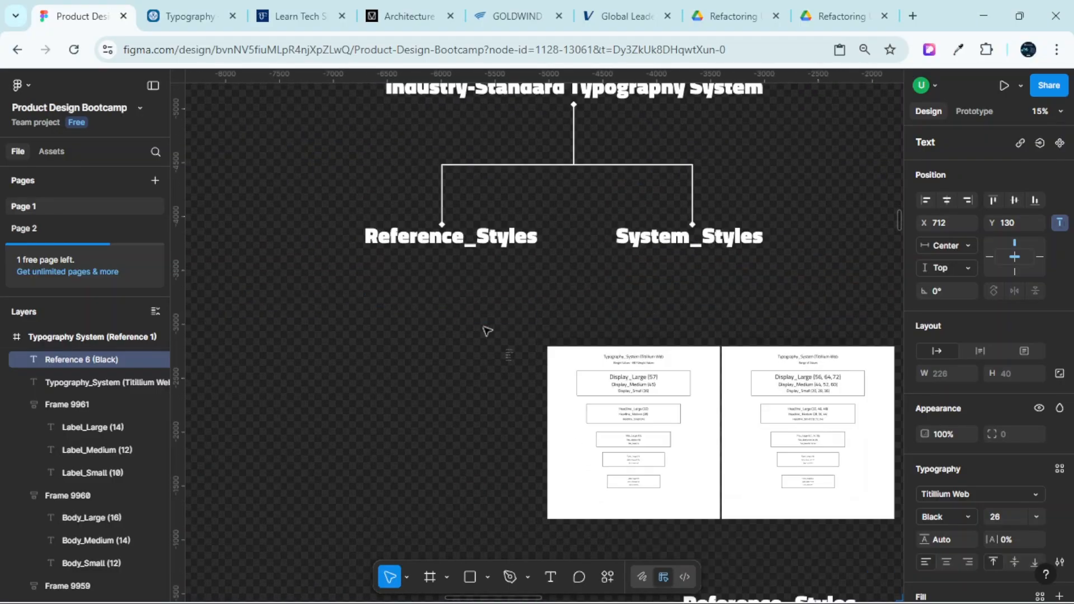
{"action": "scroll", "coordinate": [487, 331], "scroll_direction": "down", "scroll_amount": 2}
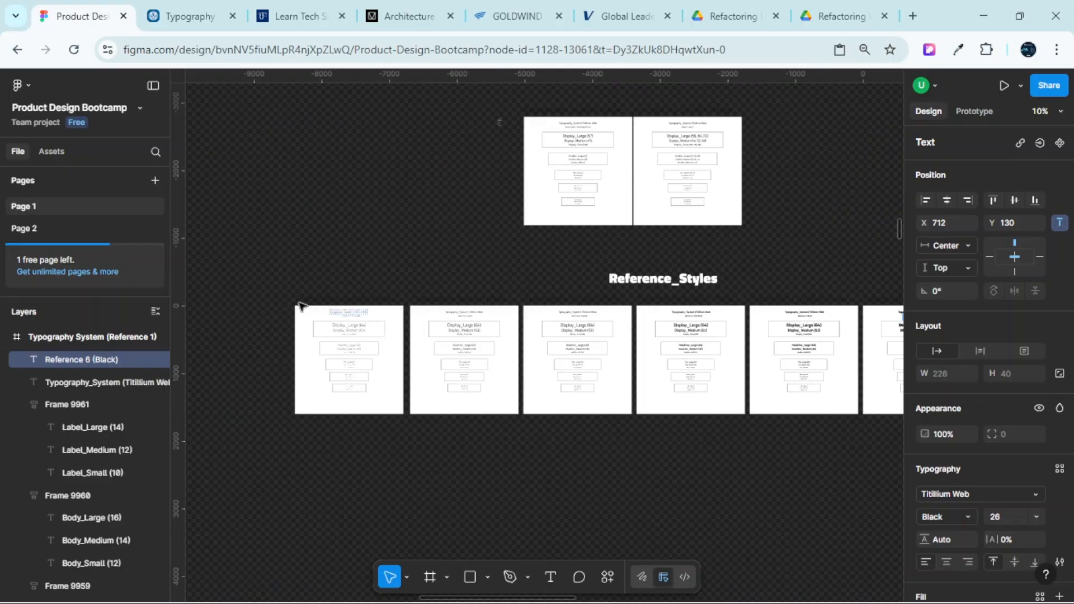
{"action": "scroll", "coordinate": [504, 311], "scroll_direction": "right", "scroll_amount": 5}
{"action": "scroll", "coordinate": [596, 322], "scroll_direction": "left", "scroll_amount": 3}
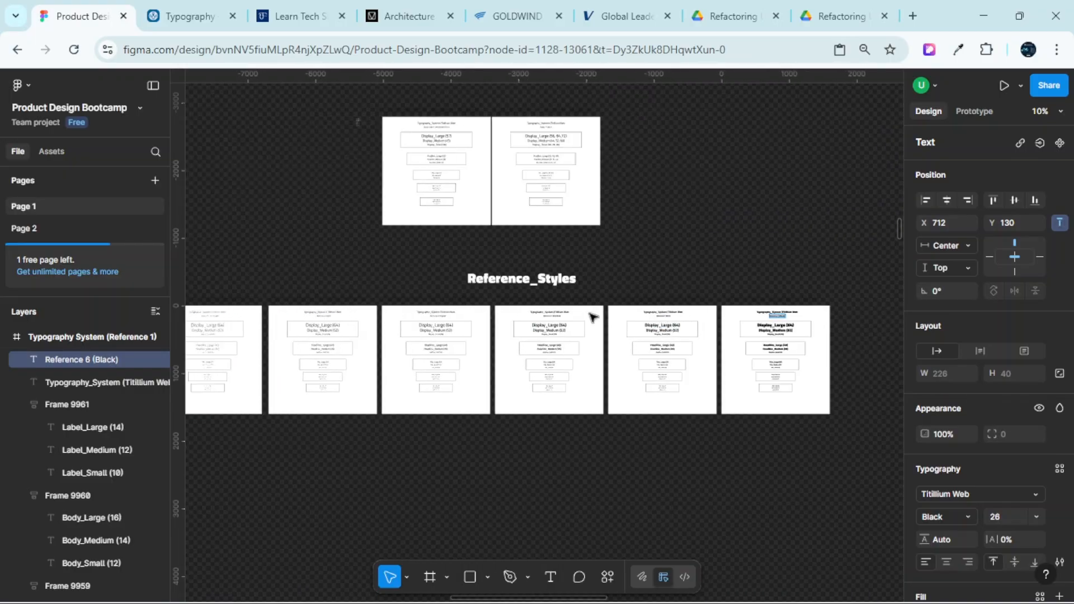
{"action": "scroll", "coordinate": [621, 276], "scroll_direction": "up", "scroll_amount": 4}
{"action": "scroll", "coordinate": [612, 258], "scroll_direction": "up", "scroll_amount": 4}
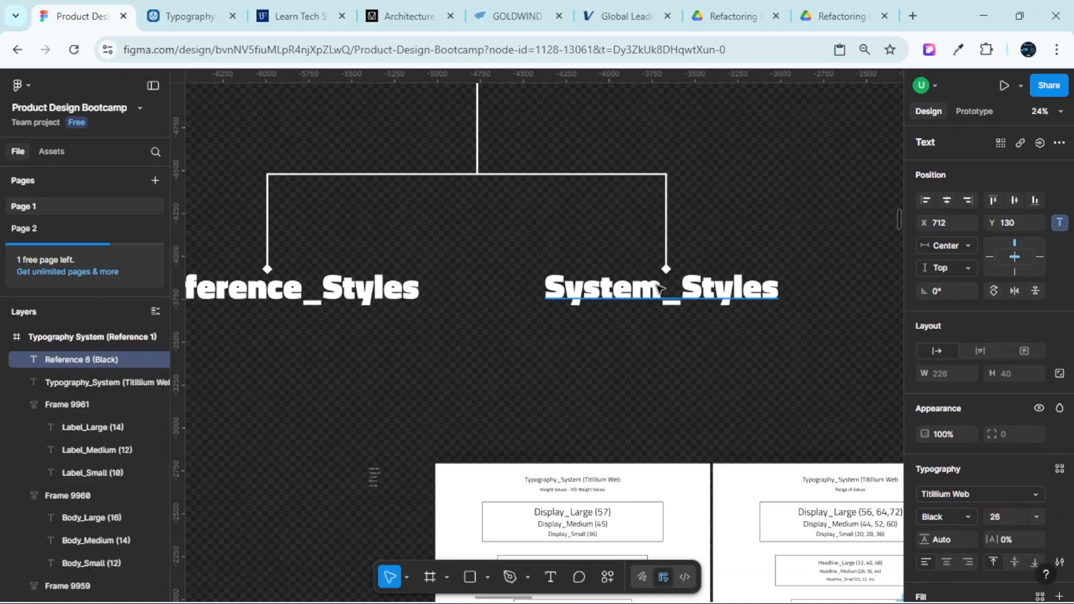
{"action": "scroll", "coordinate": [659, 288], "scroll_direction": "down", "scroll_amount": 3}
{"action": "scroll", "coordinate": [654, 302], "scroll_direction": "down", "scroll_amount": 4}
{"action": "scroll", "coordinate": [655, 304], "scroll_direction": "down", "scroll_amount": 3}
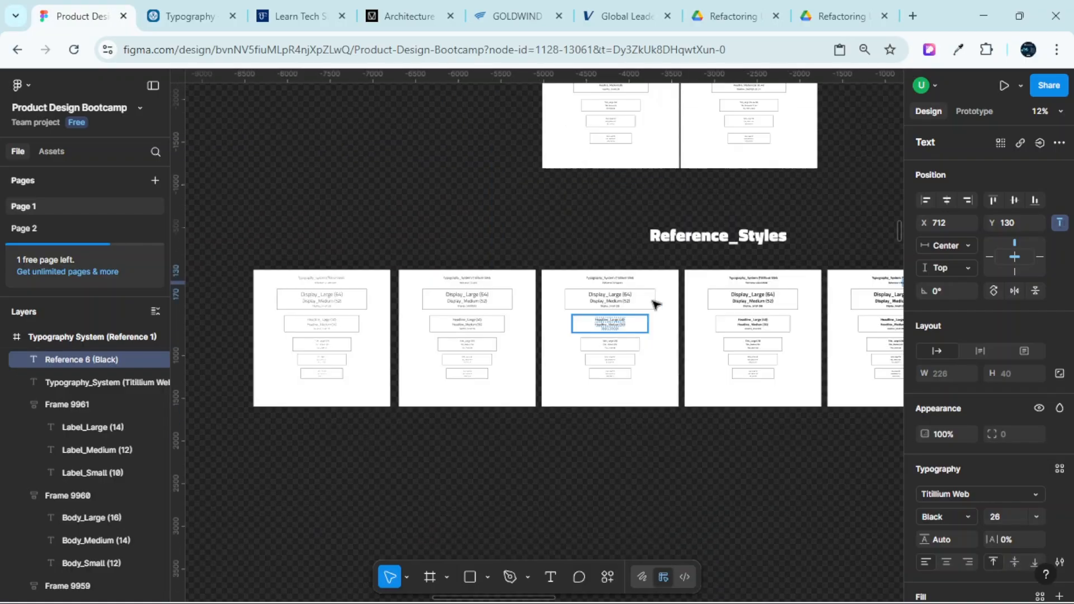
{"action": "scroll", "coordinate": [481, 309], "scroll_direction": "down", "scroll_amount": 2}
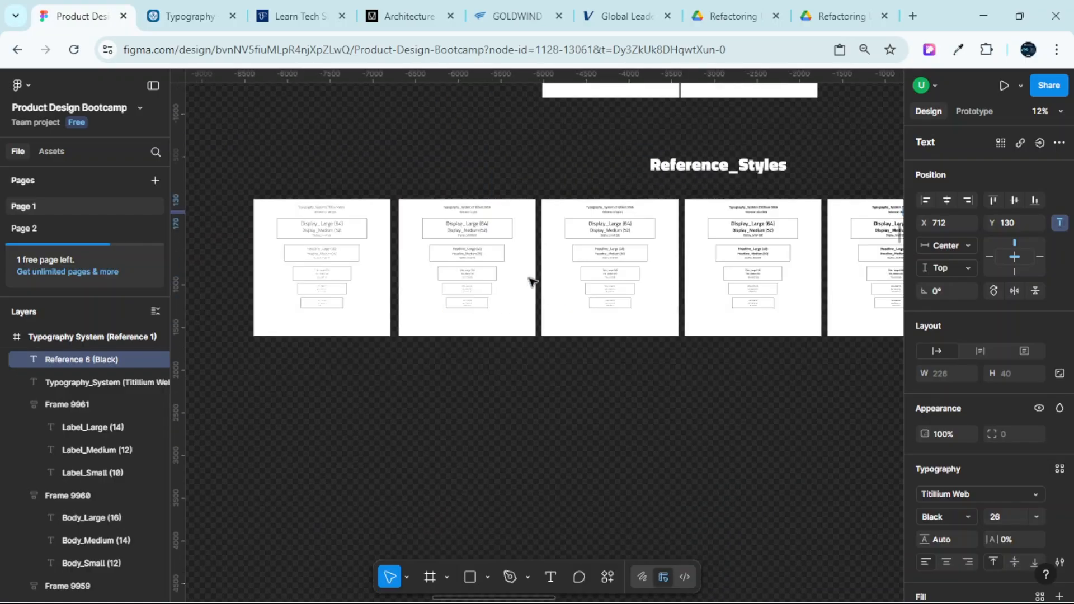
{"action": "scroll", "coordinate": [504, 274], "scroll_direction": "left", "scroll_amount": 3}
{"action": "scroll", "coordinate": [434, 223], "scroll_direction": "up", "scroll_amount": 3}
{"action": "scroll", "coordinate": [649, 305], "scroll_direction": "down", "scroll_amount": 4}
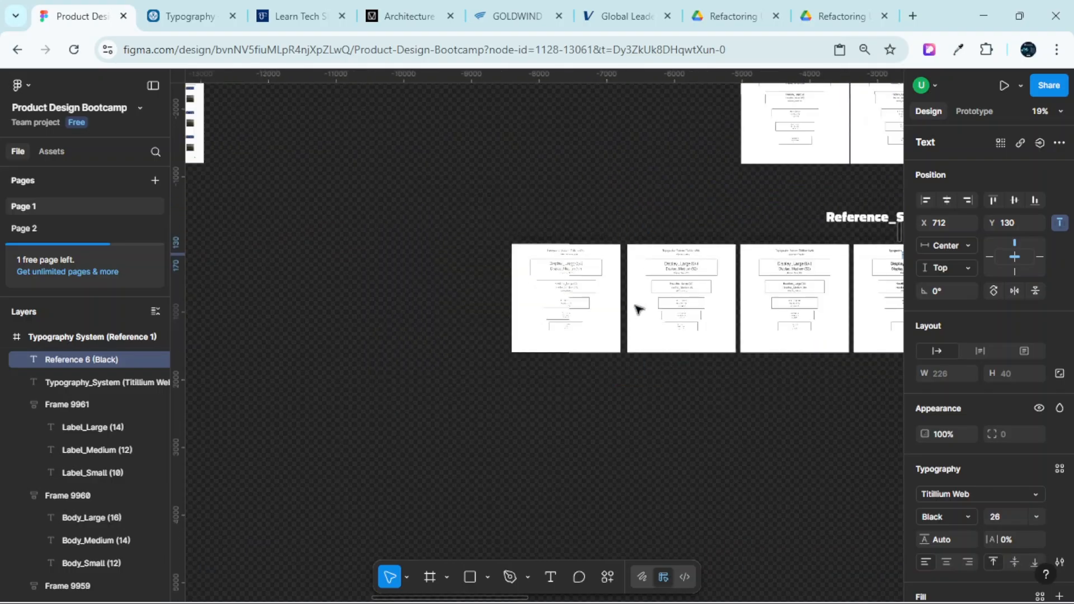
Duplicate the diagram's System_Styles label and place the copy as a heading below the row of reference frames
{"action": "scroll", "coordinate": [638, 309], "scroll_direction": "down", "scroll_amount": 4}
{"action": "left_click", "coordinate": [662, 336]}
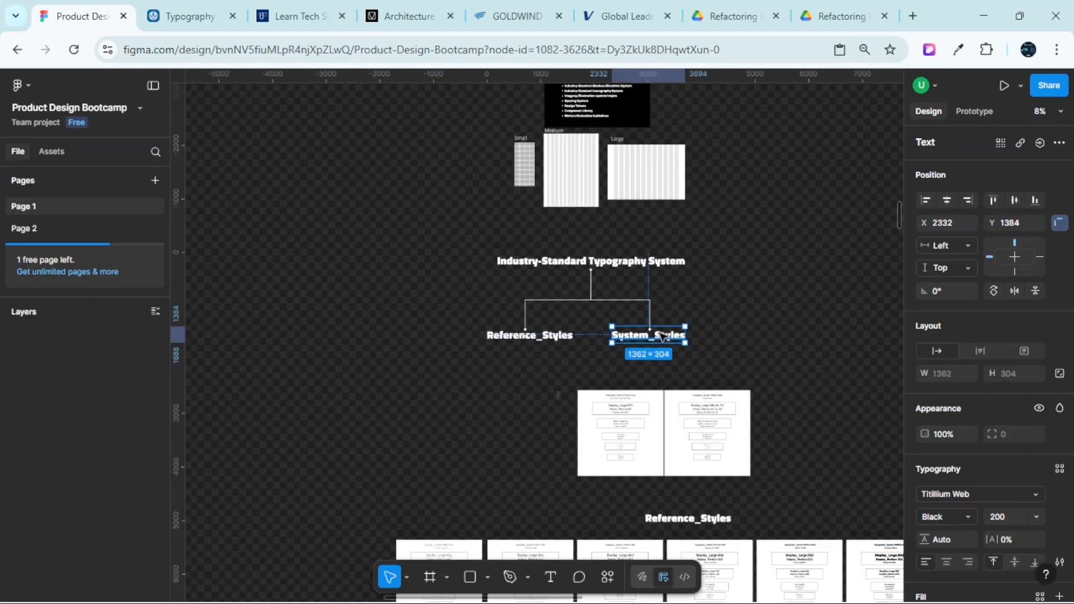
{"action": "left_click_drag", "start_coordinate": [662, 338], "coordinate": [704, 421]}
{"action": "scroll", "coordinate": [742, 455], "scroll_direction": "up", "scroll_amount": 3}
{"action": "scroll", "coordinate": [707, 436], "scroll_direction": "up", "scroll_amount": 4}
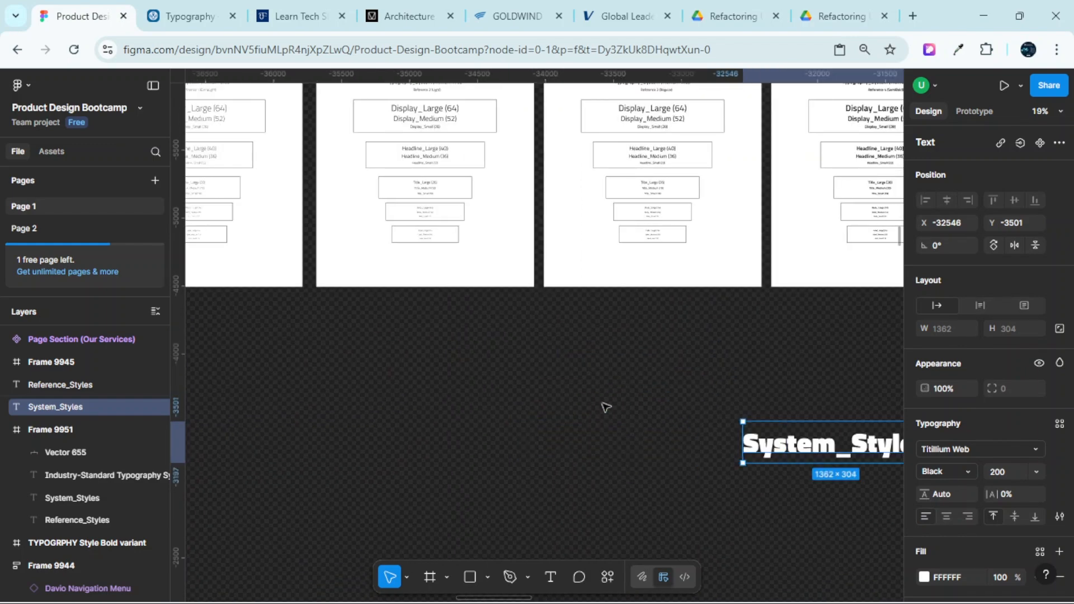
Duplicate the Reference 3 (Regular) frame and place the copy below the System_Styles heading
{"action": "scroll", "coordinate": [599, 395], "scroll_direction": "left", "scroll_amount": 4}
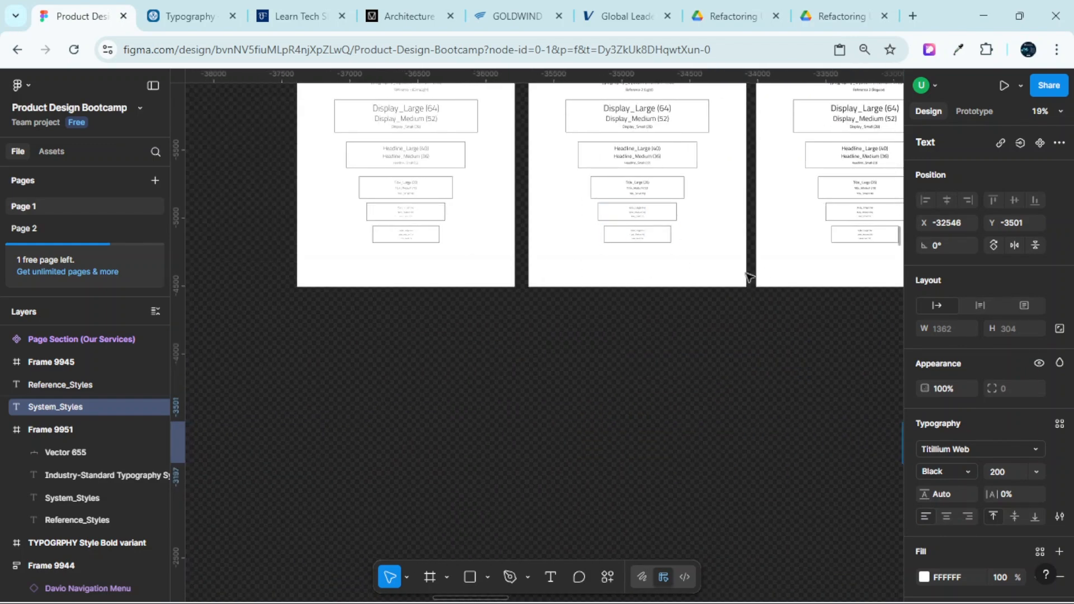
{"action": "scroll", "coordinate": [752, 291], "scroll_direction": "up", "scroll_amount": 2}
{"action": "scroll", "coordinate": [694, 190], "scroll_direction": "up", "scroll_amount": 3}
{"action": "scroll", "coordinate": [643, 123], "scroll_direction": "up", "scroll_amount": 3}
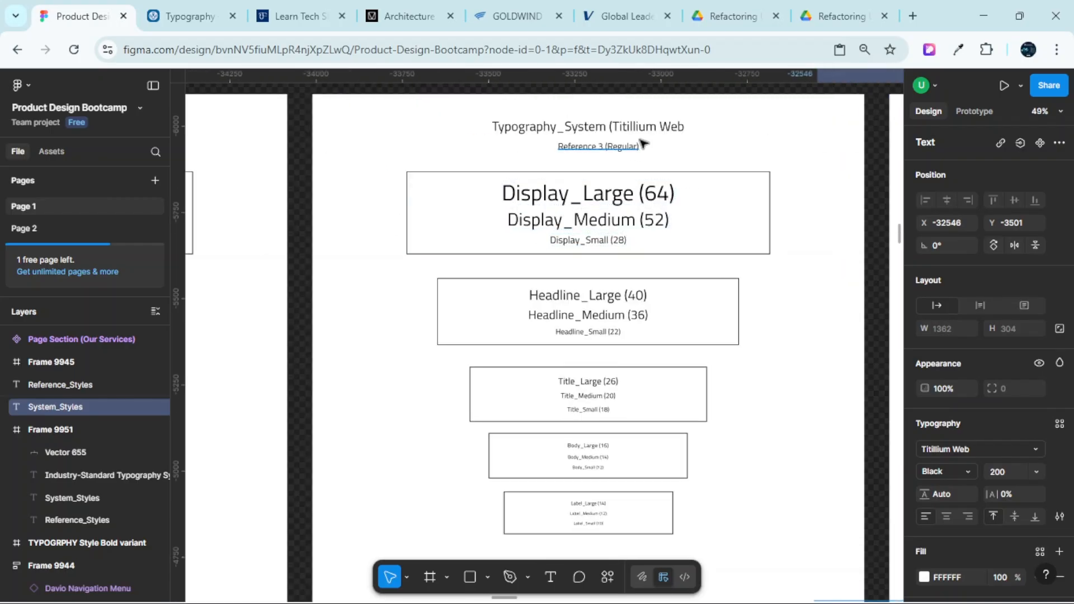
{"action": "scroll", "coordinate": [426, 118], "scroll_direction": "down", "scroll_amount": 3}
{"action": "left_click", "coordinate": [424, 116]}
{"action": "scroll", "coordinate": [424, 120], "scroll_direction": "down", "scroll_amount": 3}
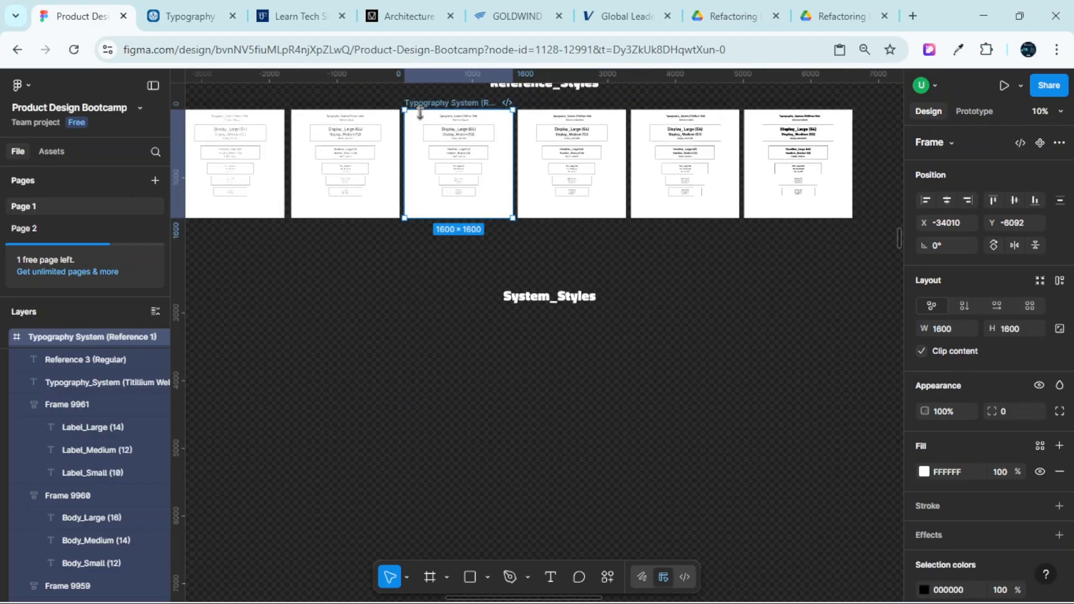
{"action": "left_click_drag", "start_coordinate": [419, 300], "coordinate": [444, 335]}
Duplicate the Reference 4 (SemiBold) frame and place the copy beside the Regular copy under System_Styles
{"action": "scroll", "coordinate": [585, 165], "scroll_direction": "up", "scroll_amount": 5}
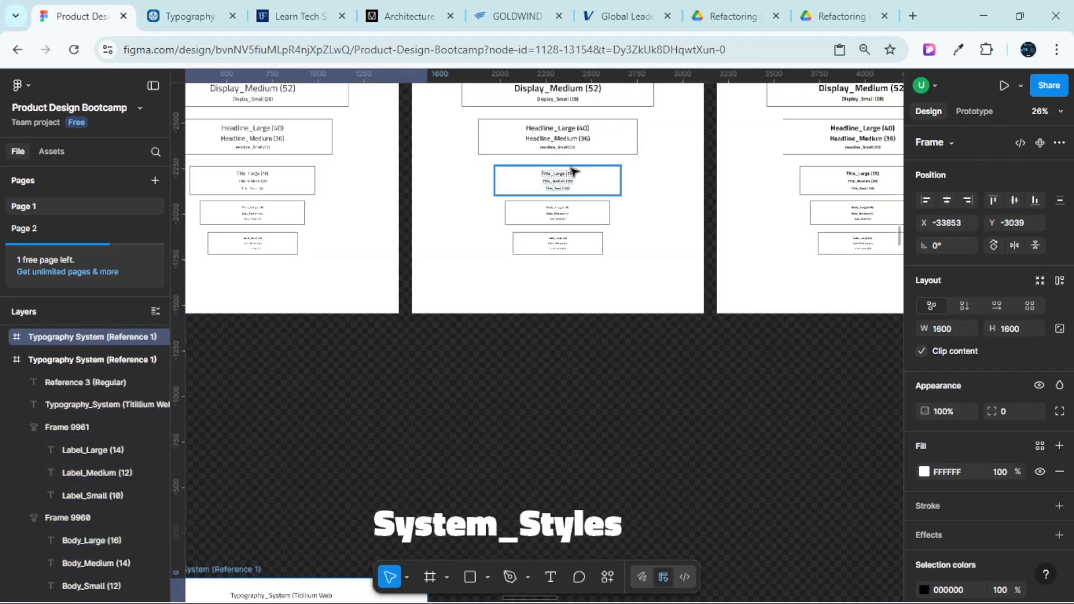
{"action": "scroll", "coordinate": [544, 223], "scroll_direction": "up", "scroll_amount": 3}
{"action": "scroll", "coordinate": [526, 291], "scroll_direction": "up", "scroll_amount": 5}
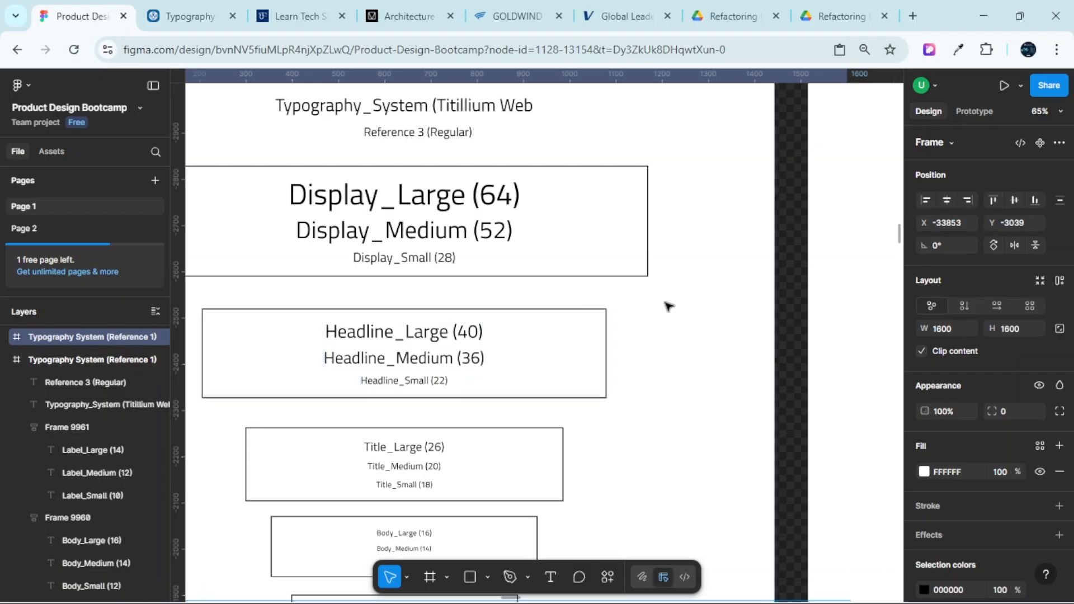
{"action": "scroll", "coordinate": [666, 302], "scroll_direction": "down", "scroll_amount": 5}
{"action": "scroll", "coordinate": [656, 257], "scroll_direction": "up", "scroll_amount": 5}
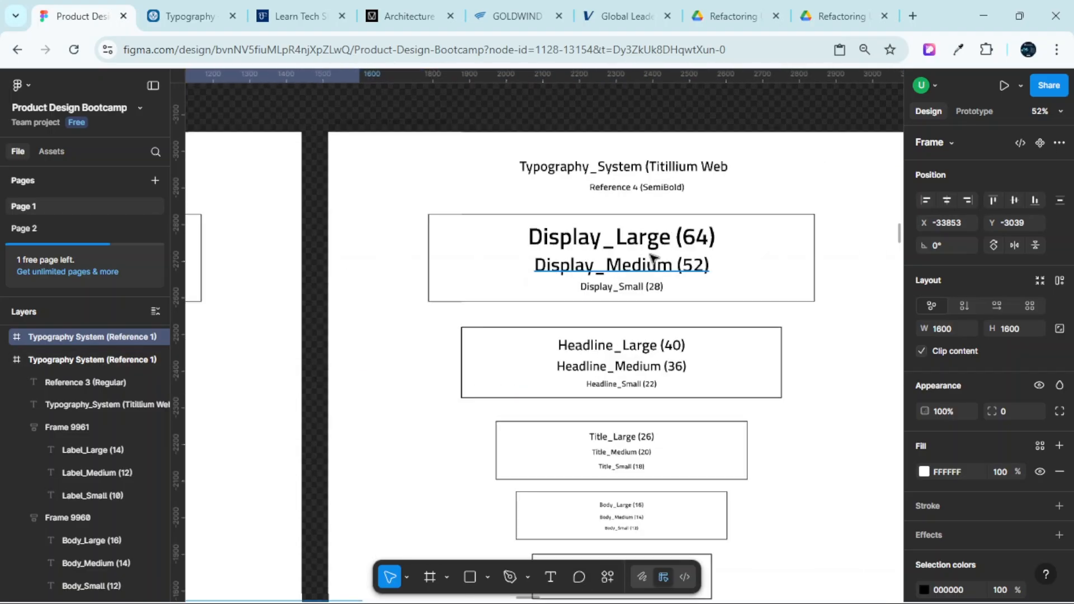
{"action": "scroll", "coordinate": [531, 187], "scroll_direction": "down", "scroll_amount": 5}
{"action": "left_click", "coordinate": [460, 175]}
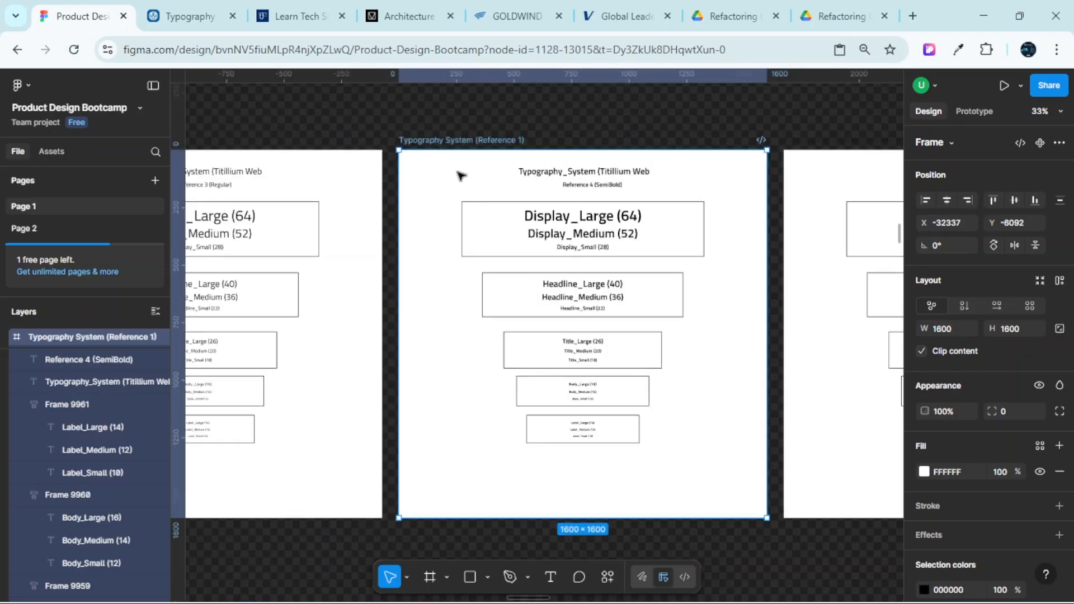
{"action": "left_click_drag", "start_coordinate": [459, 174], "coordinate": [506, 362]}
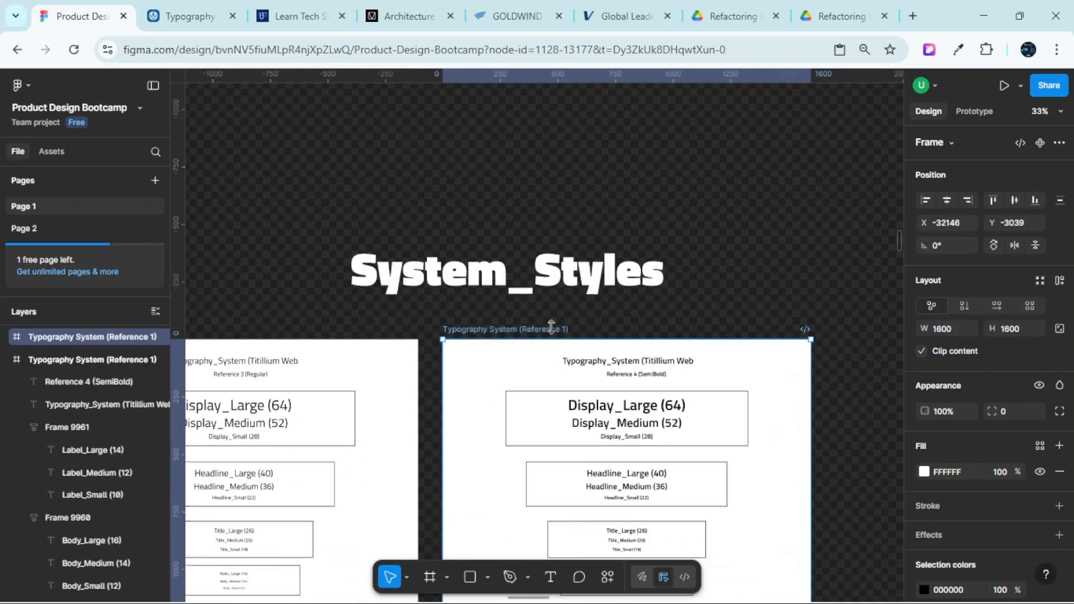
Duplicate the Reference 5 (Bold) frame and place the copy beside the SemiBold copy under System_Styles
{"action": "scroll", "coordinate": [682, 296], "scroll_direction": "up", "scroll_amount": 5}
{"action": "scroll", "coordinate": [685, 301], "scroll_direction": "up", "scroll_amount": 6}
{"action": "scroll", "coordinate": [683, 304], "scroll_direction": "right", "scroll_amount": 5}
{"action": "scroll", "coordinate": [681, 307], "scroll_direction": "down", "scroll_amount": 2}
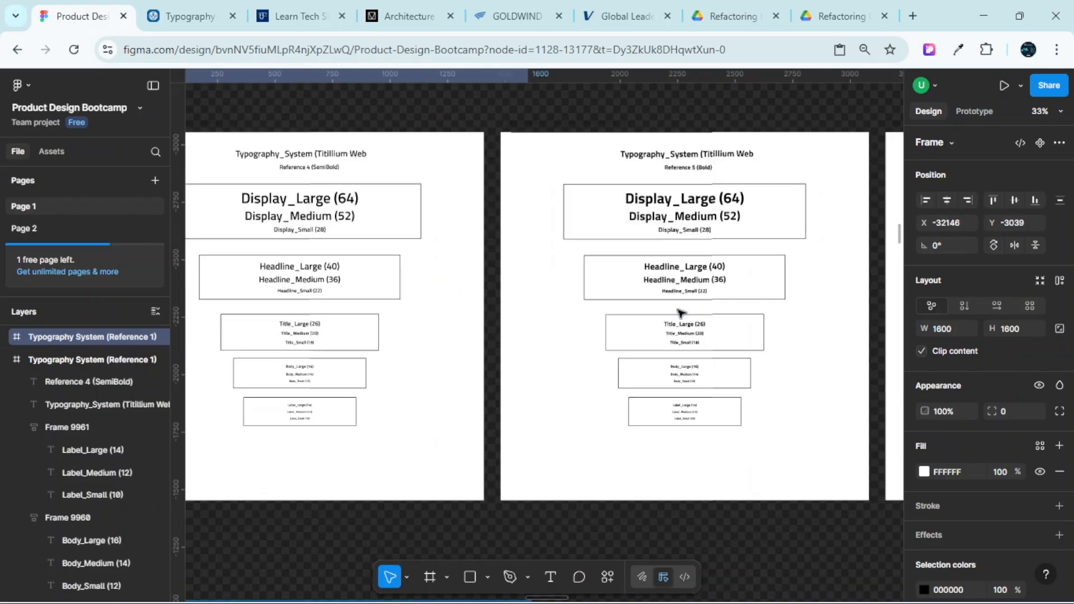
{"action": "scroll", "coordinate": [751, 182], "scroll_direction": "up", "scroll_amount": 3}
{"action": "scroll", "coordinate": [715, 178], "scroll_direction": "down", "scroll_amount": 2}
{"action": "left_click", "coordinate": [435, 164]}
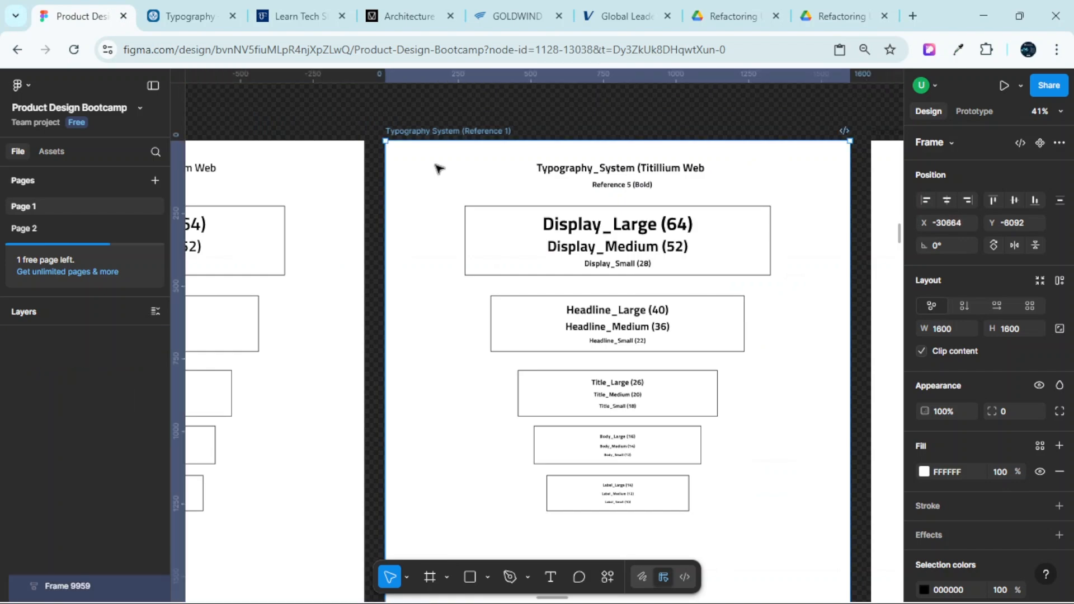
{"action": "left_click_drag", "start_coordinate": [499, 285], "coordinate": [487, 385]}
{"action": "scroll", "coordinate": [570, 289], "scroll_direction": "down", "scroll_amount": 4}
{"action": "scroll", "coordinate": [570, 271], "scroll_direction": "down", "scroll_amount": 5}
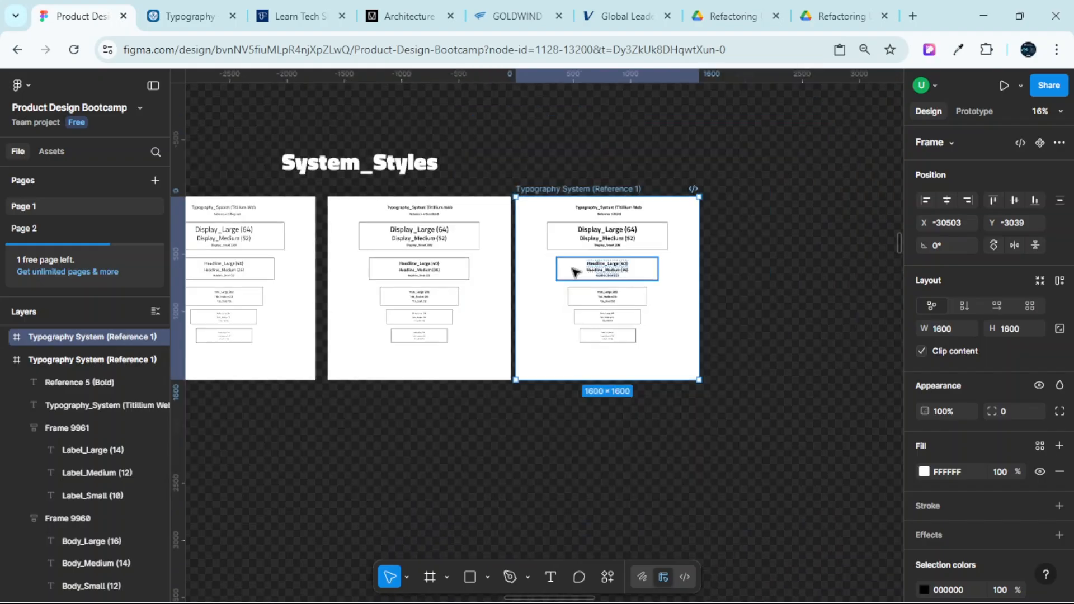
Hide the interface panels and examine the Regular, SemiBold and Bold frames in the Reference_Styles row
{"action": "key", "text": "ctrl+backslash"}
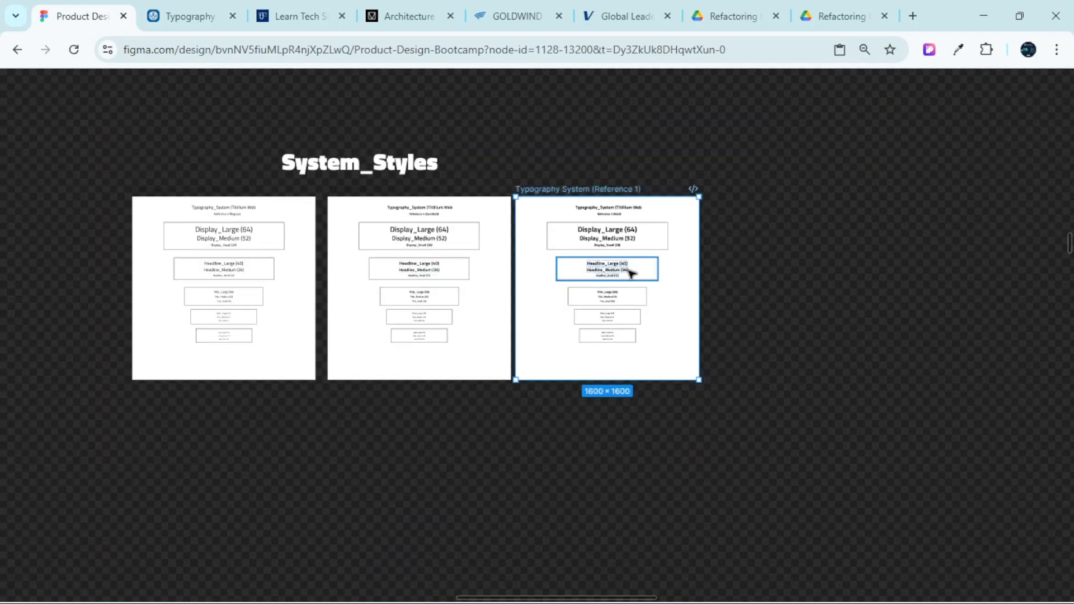
{"action": "scroll", "coordinate": [676, 228], "scroll_direction": "left", "scroll_amount": 3}
{"action": "scroll", "coordinate": [633, 216], "scroll_direction": "up", "scroll_amount": 3}
{"action": "scroll", "coordinate": [367, 223], "scroll_direction": "up", "scroll_amount": 5}
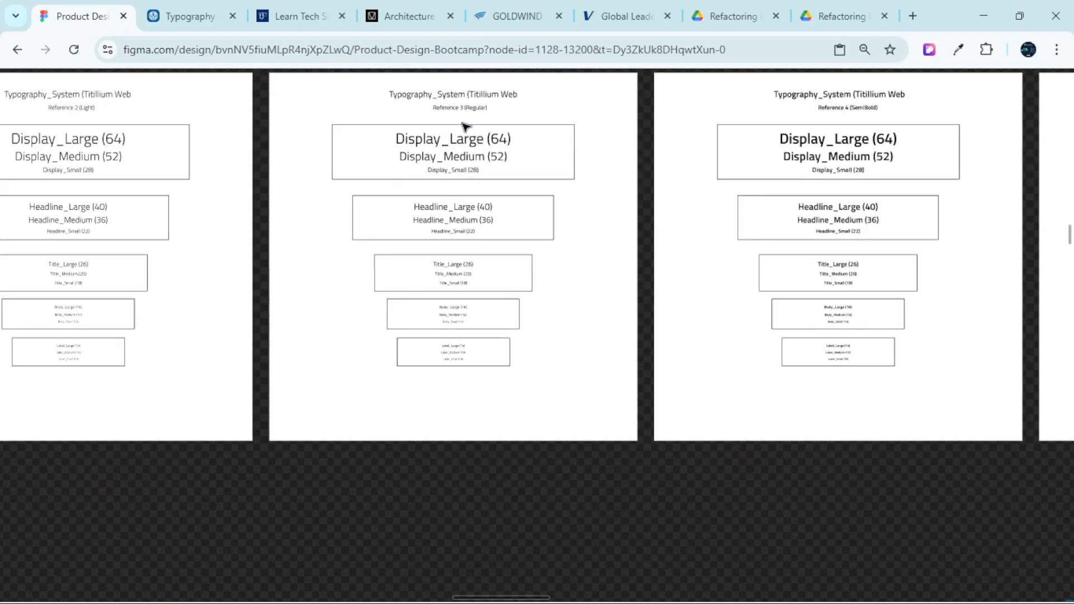
{"action": "scroll", "coordinate": [405, 175], "scroll_direction": "up", "scroll_amount": 3}
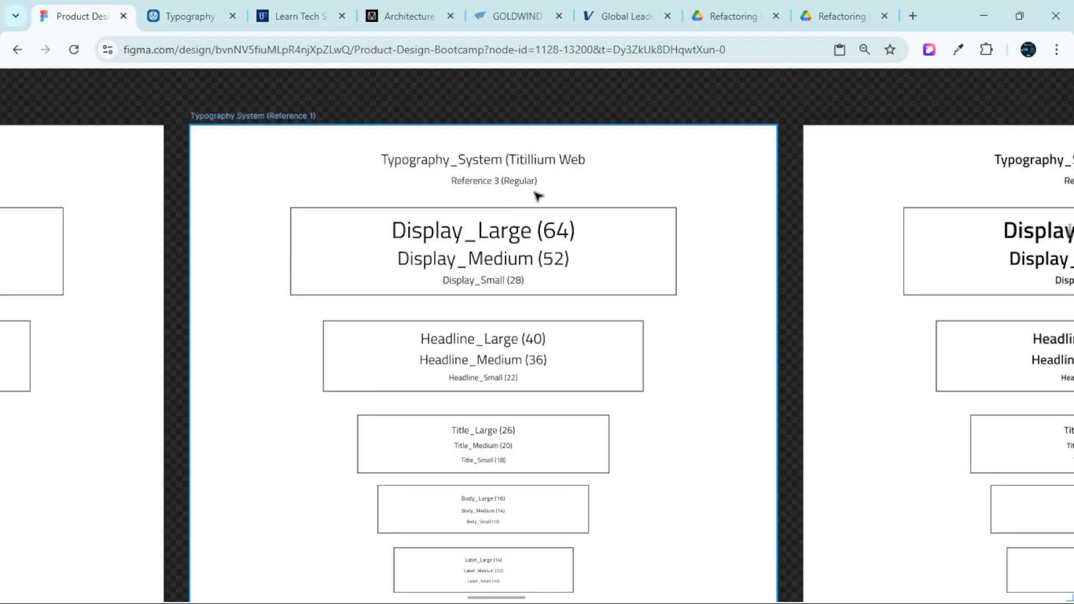
{"action": "scroll", "coordinate": [643, 242], "scroll_direction": "right", "scroll_amount": 4}
{"action": "scroll", "coordinate": [784, 199], "scroll_direction": "right", "scroll_amount": 8}
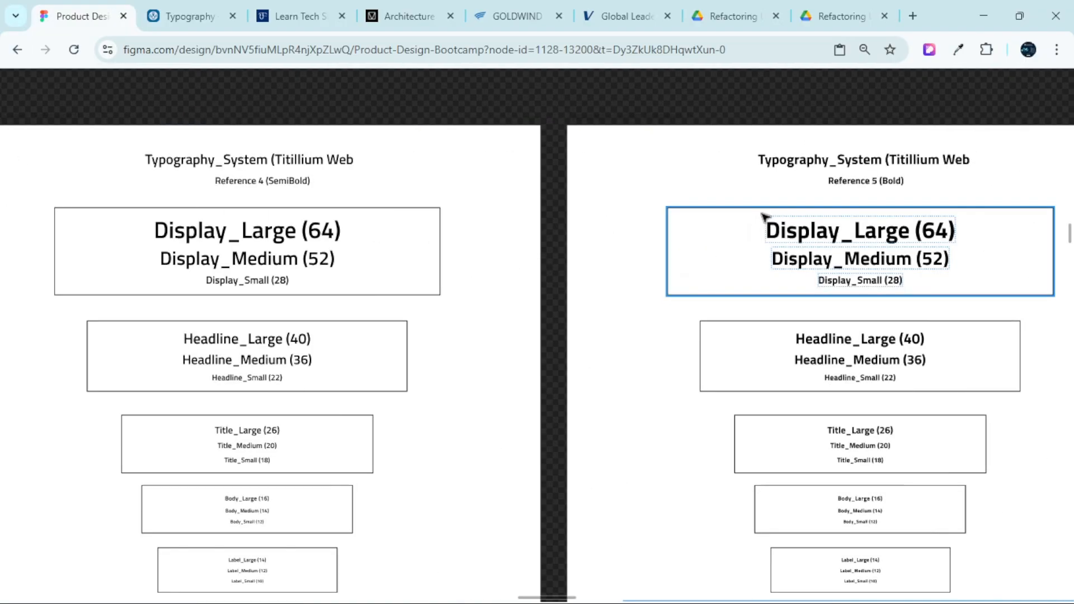
{"action": "scroll", "coordinate": [635, 187], "scroll_direction": "down", "scroll_amount": 3}
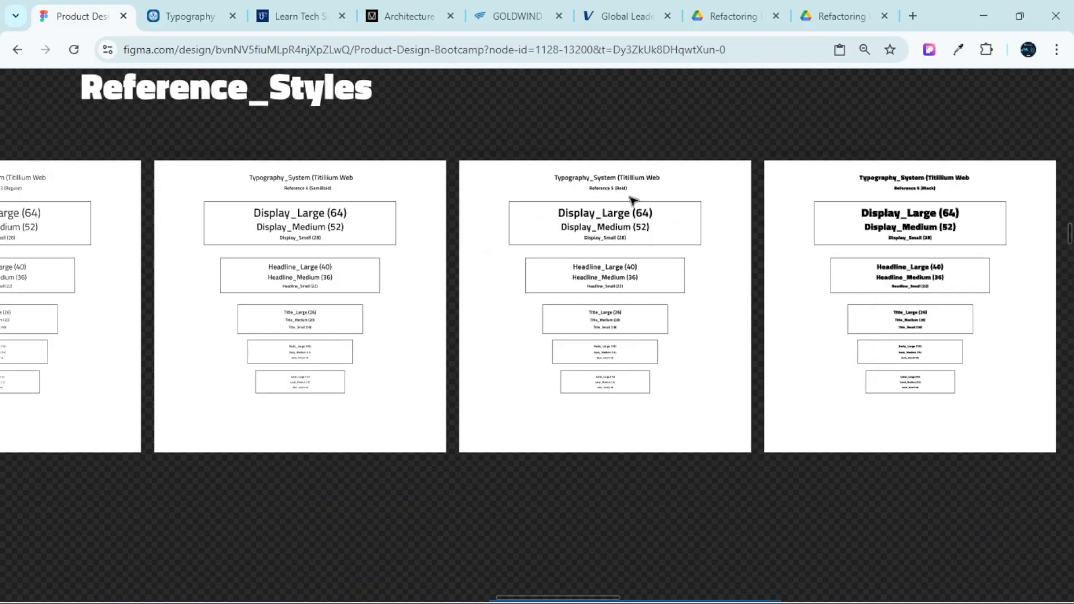
{"action": "scroll", "coordinate": [425, 213], "scroll_direction": "down", "scroll_amount": 8}
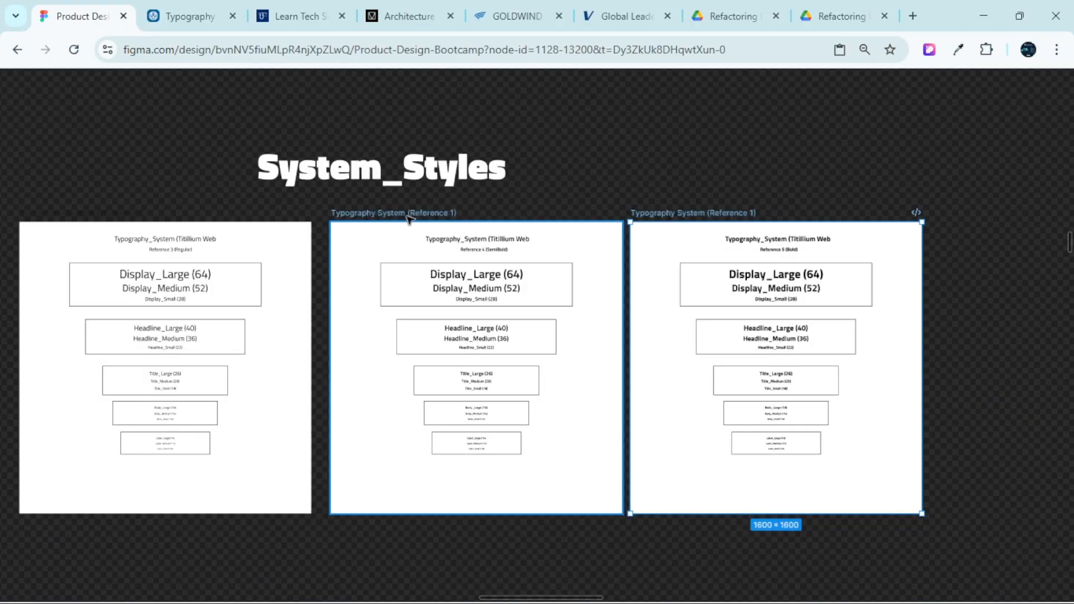
Examine the Regular, SemiBold and Bold copies under System_Styles and compare them with the Reference_Styles row
{"action": "scroll", "coordinate": [417, 223], "scroll_direction": "left", "scroll_amount": 3}
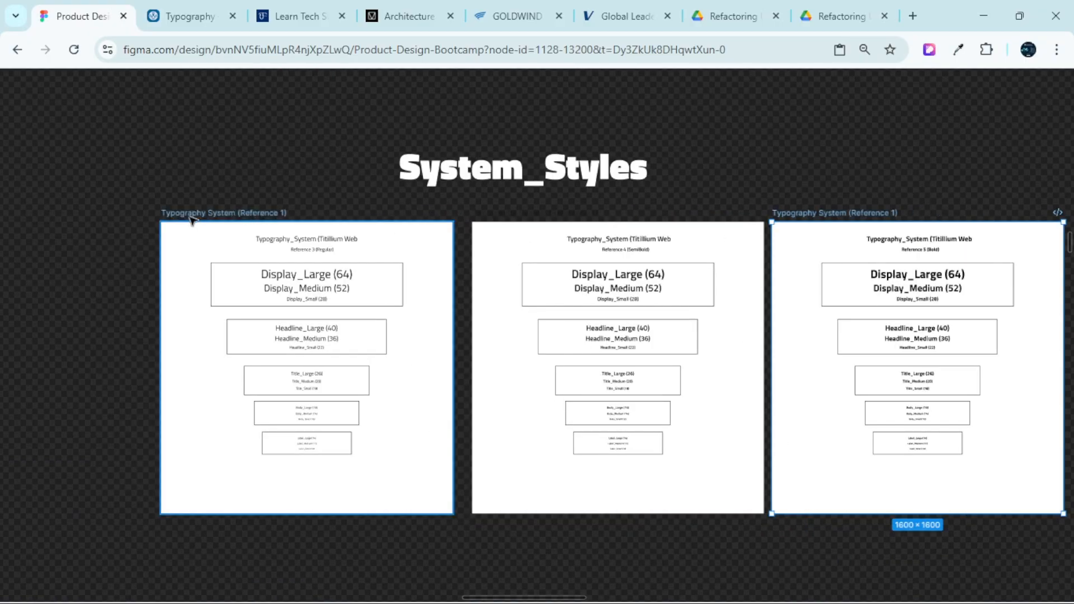
{"action": "scroll", "coordinate": [192, 220], "scroll_direction": "up", "scroll_amount": 2}
{"action": "scroll", "coordinate": [195, 223], "scroll_direction": "up", "scroll_amount": 3}
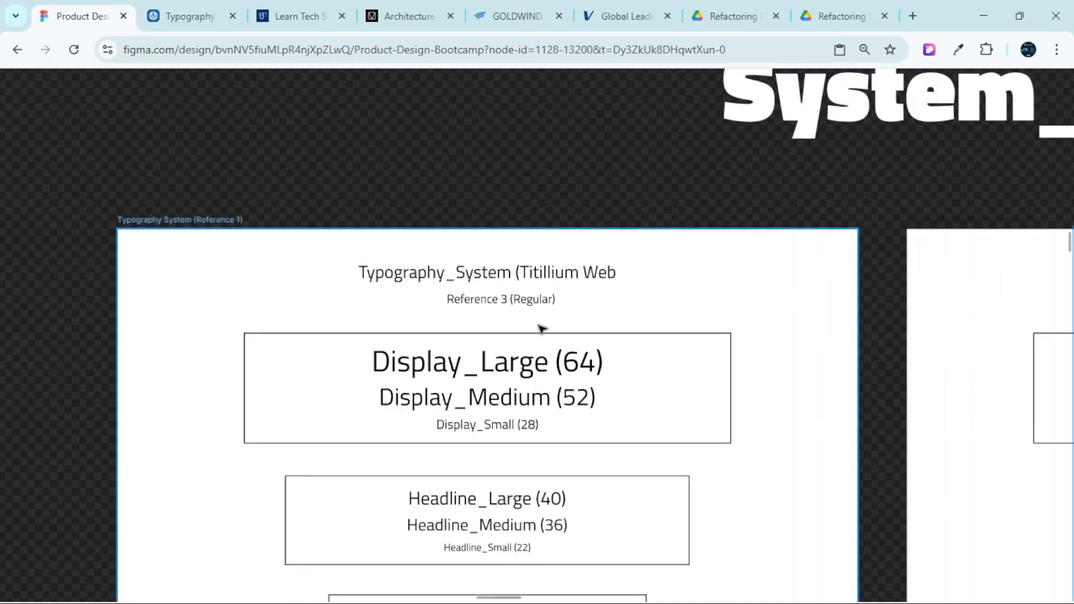
{"action": "scroll", "coordinate": [538, 329], "scroll_direction": "right", "scroll_amount": 6}
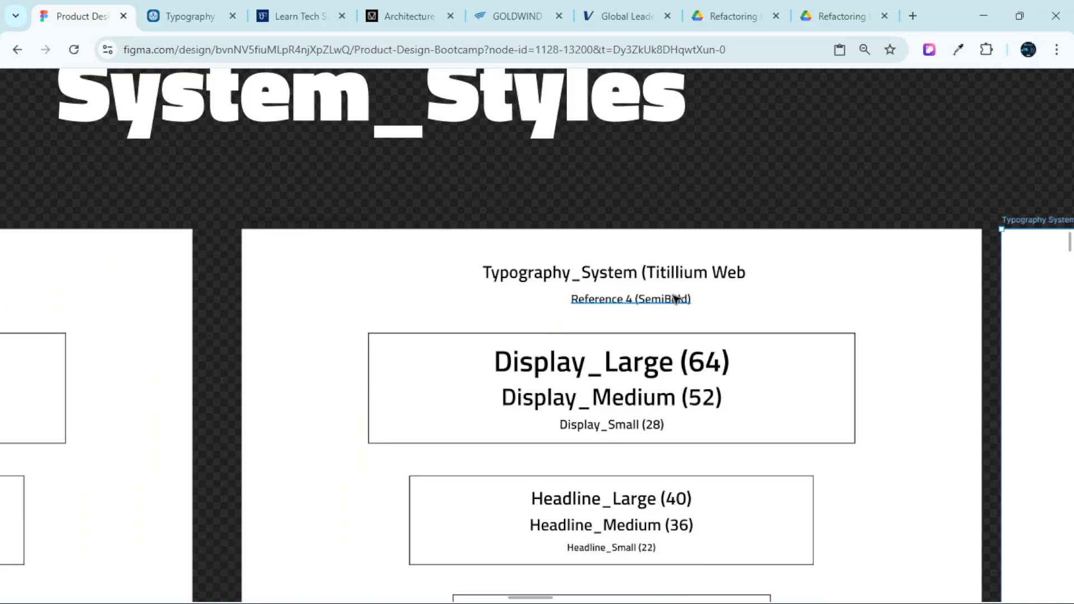
{"action": "key", "text": "n"}
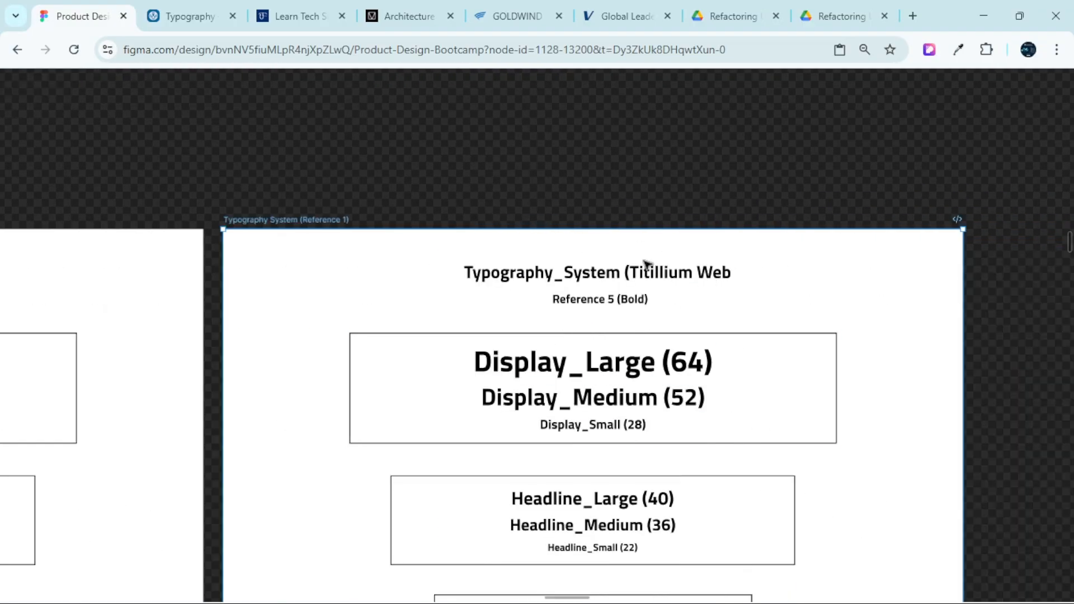
{"action": "scroll", "coordinate": [638, 330], "scroll_direction": "down", "scroll_amount": 5}
{"action": "scroll", "coordinate": [506, 299], "scroll_direction": "left", "scroll_amount": 4}
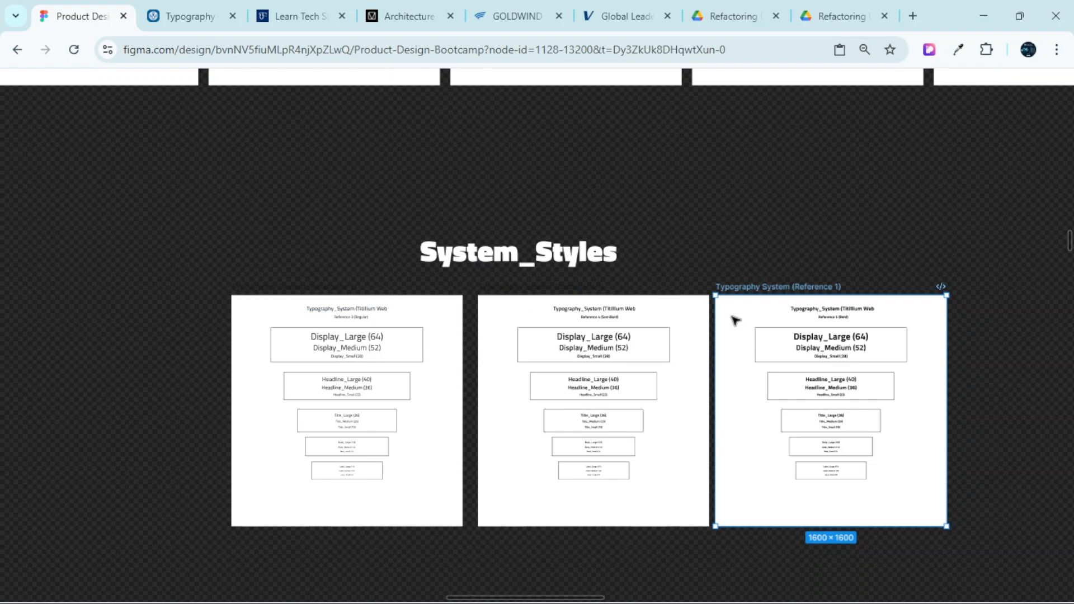
{"action": "scroll", "coordinate": [767, 326], "scroll_direction": "up", "scroll_amount": 4}
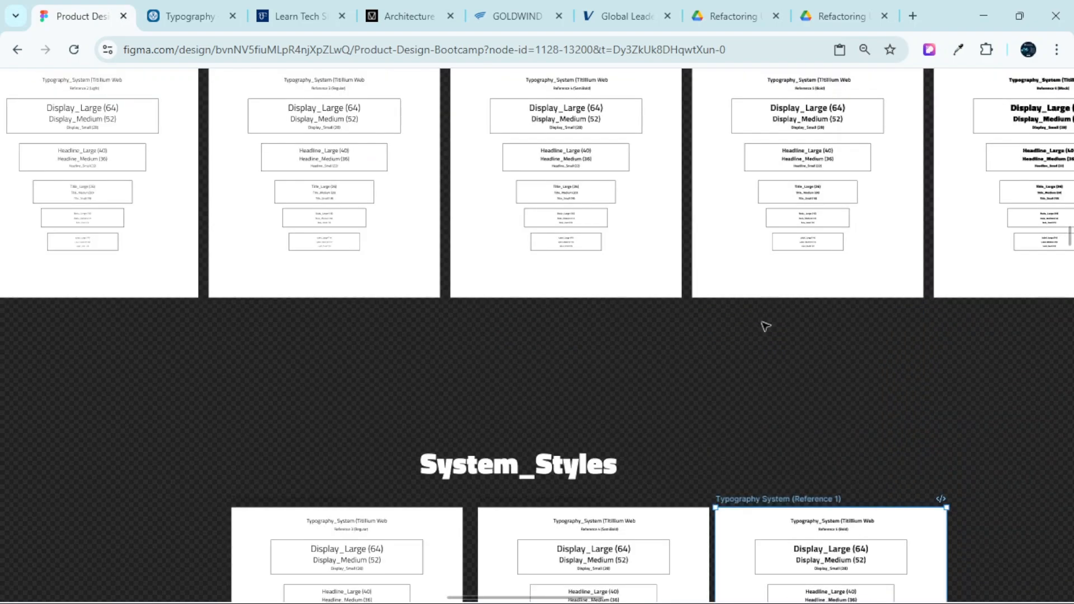
{"action": "scroll", "coordinate": [764, 325], "scroll_direction": "down", "scroll_amount": 3}
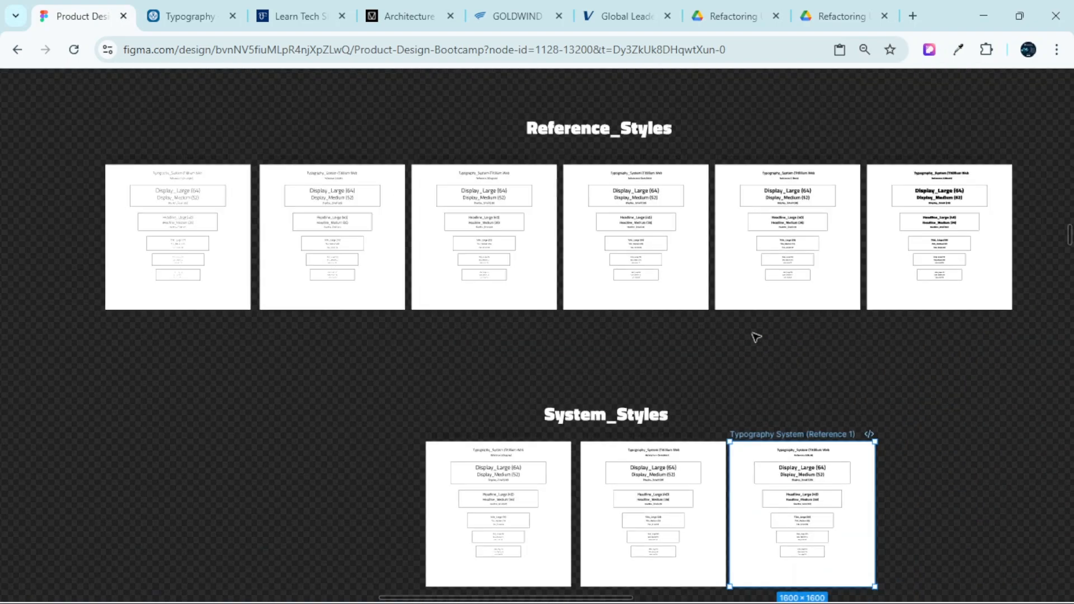
{"action": "scroll", "coordinate": [756, 337], "scroll_direction": "right", "scroll_amount": 2}
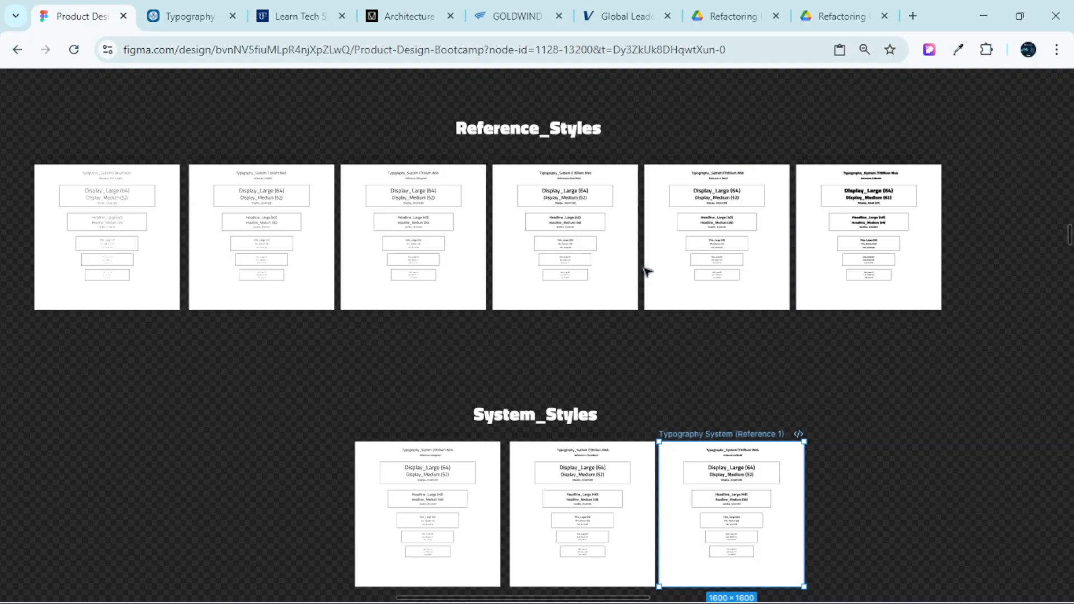
{"action": "scroll", "coordinate": [532, 319], "scroll_direction": "down", "scroll_amount": 3}
{"action": "scroll", "coordinate": [532, 319], "scroll_direction": "up", "scroll_amount": 3}
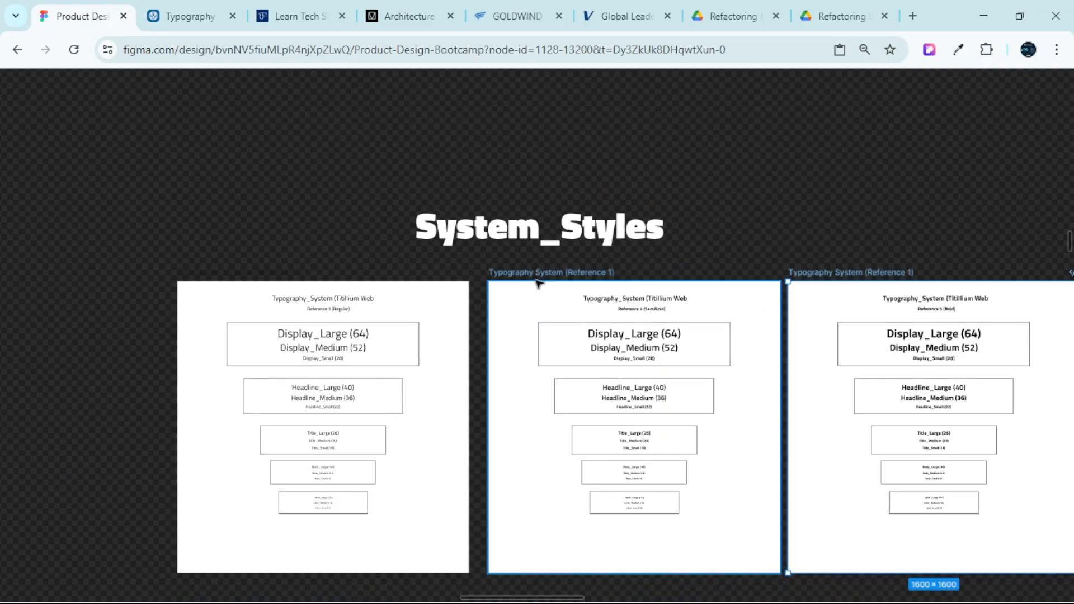
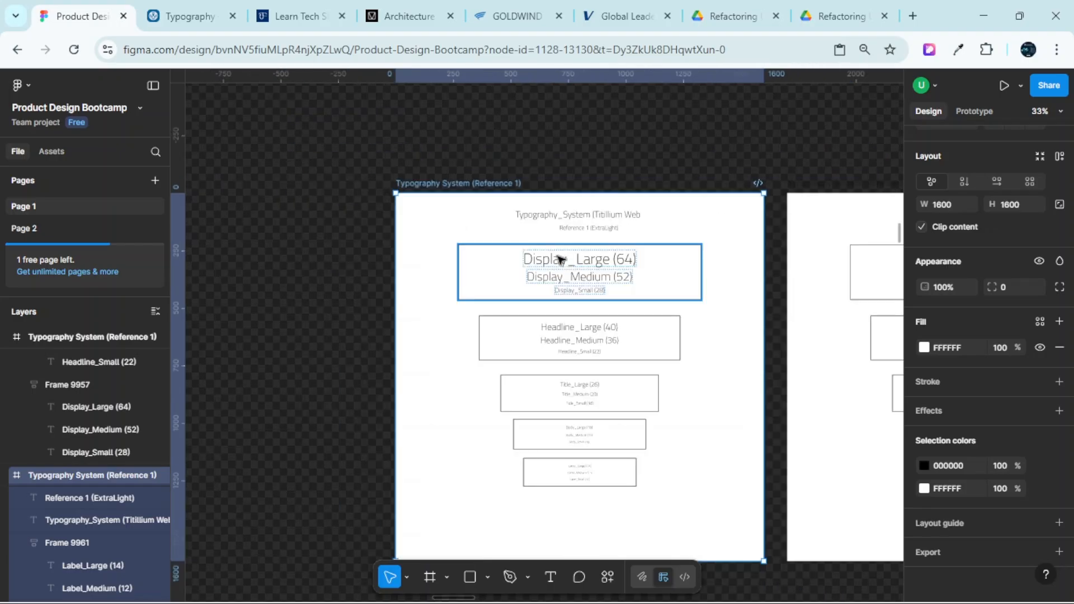
Select the Display_Large (64) text in the Reference 1 (ExtraLight) frame and view the available Titillium Web weights and italics
{"action": "scroll", "coordinate": [602, 271], "scroll_direction": "down", "scroll_amount": 5}
{"action": "key", "text": "shift+2"}
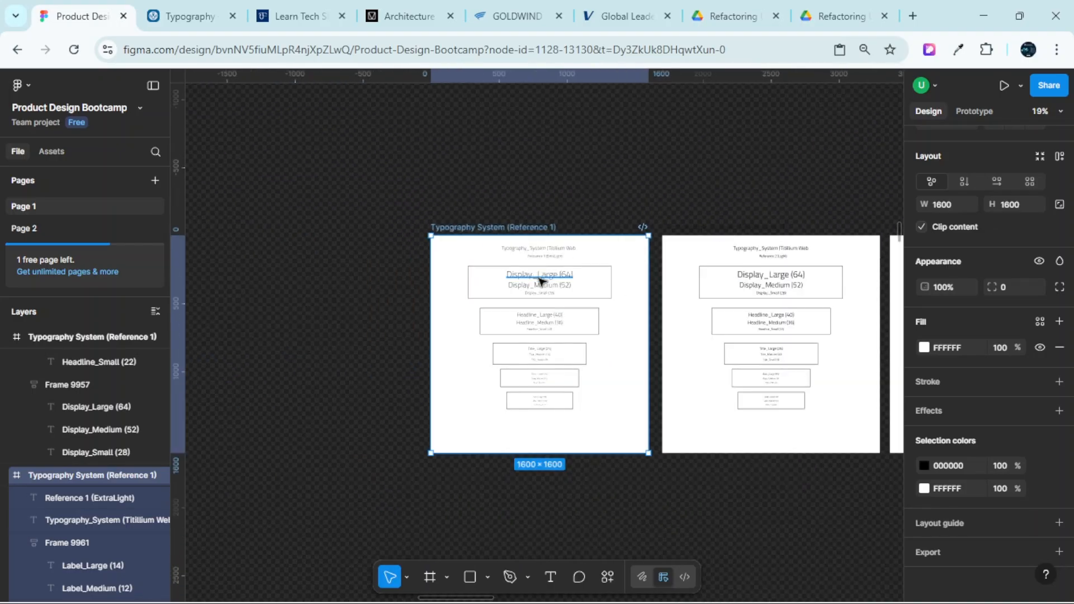
{"action": "left_click", "coordinate": [540, 278]}
{"action": "scroll", "coordinate": [541, 281], "scroll_direction": "up", "scroll_amount": 5}
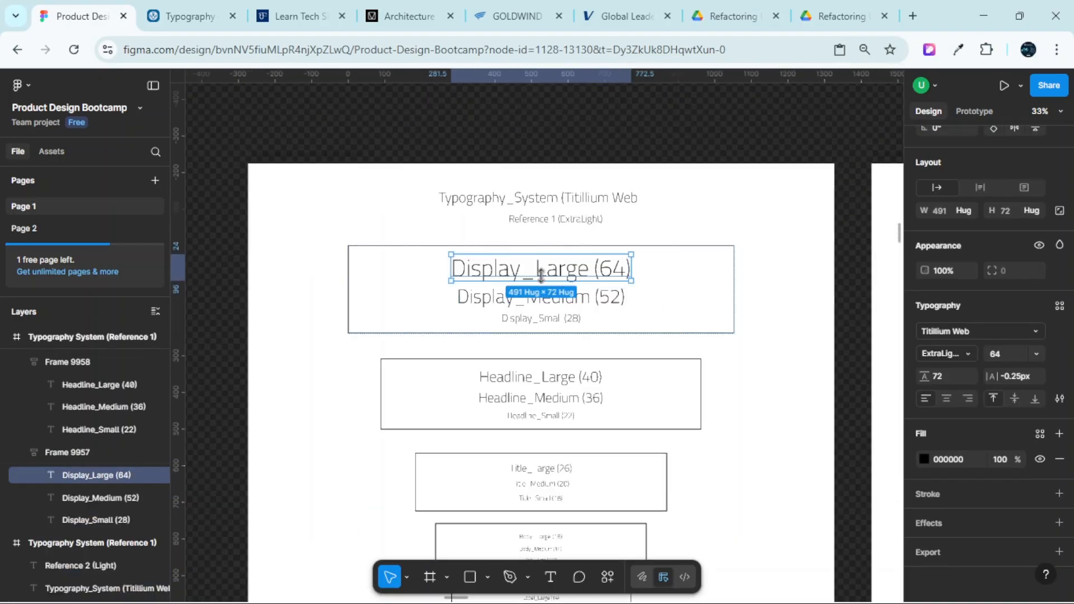
{"action": "left_click", "coordinate": [958, 354]}
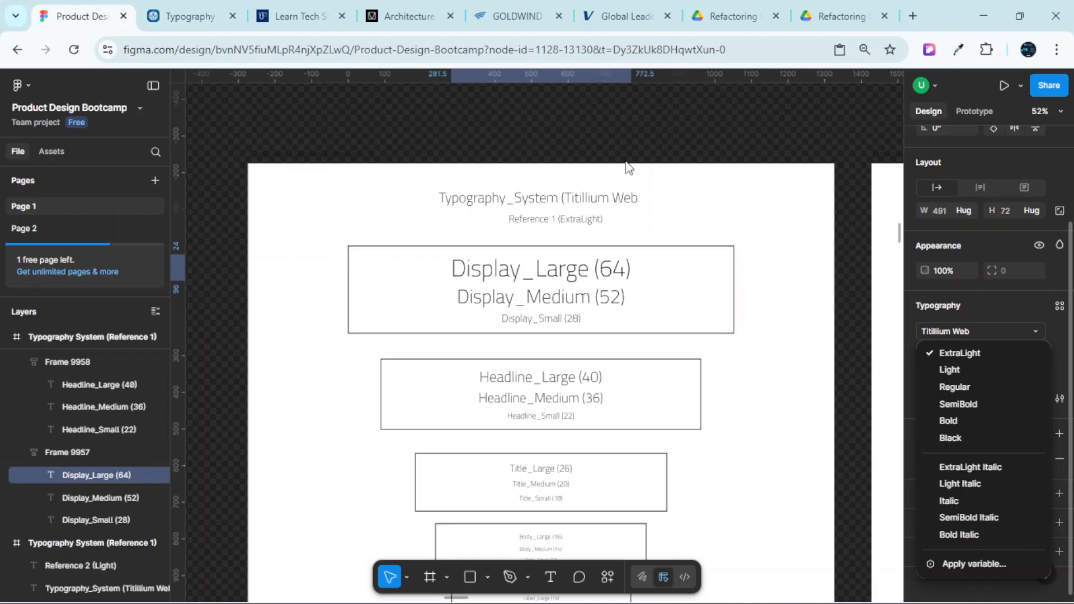
{"action": "left_click", "coordinate": [660, 130]}
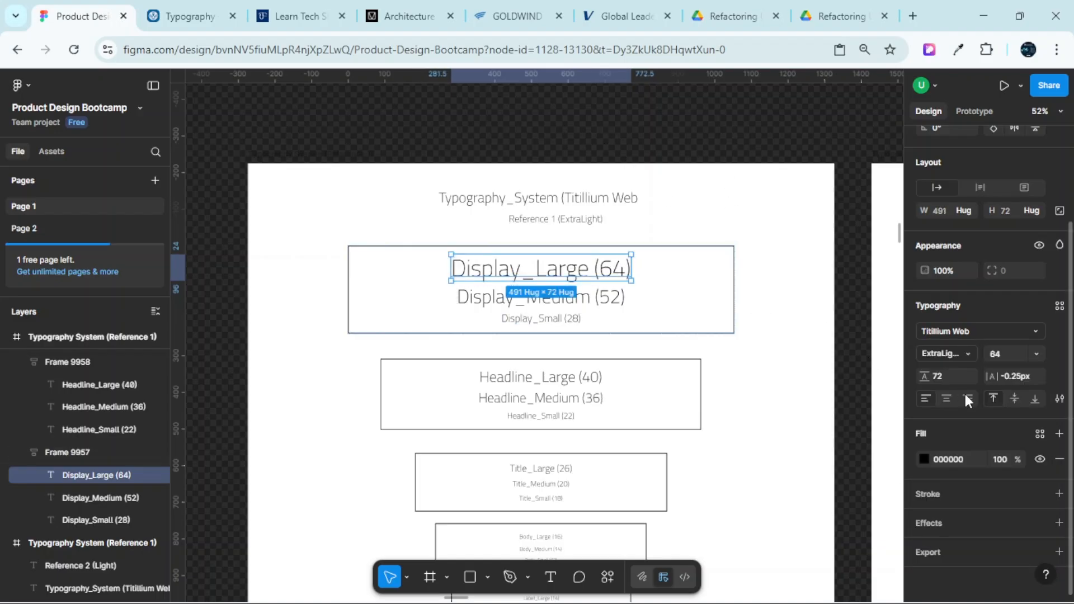
{"action": "left_click", "coordinate": [954, 361]}
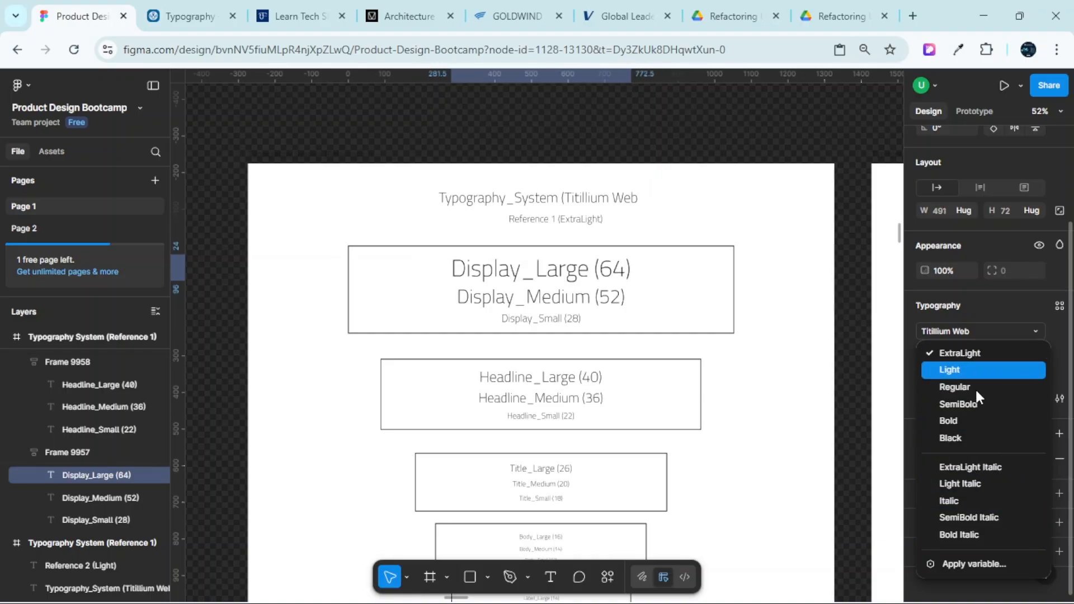
{"action": "left_click", "coordinate": [646, 136]}
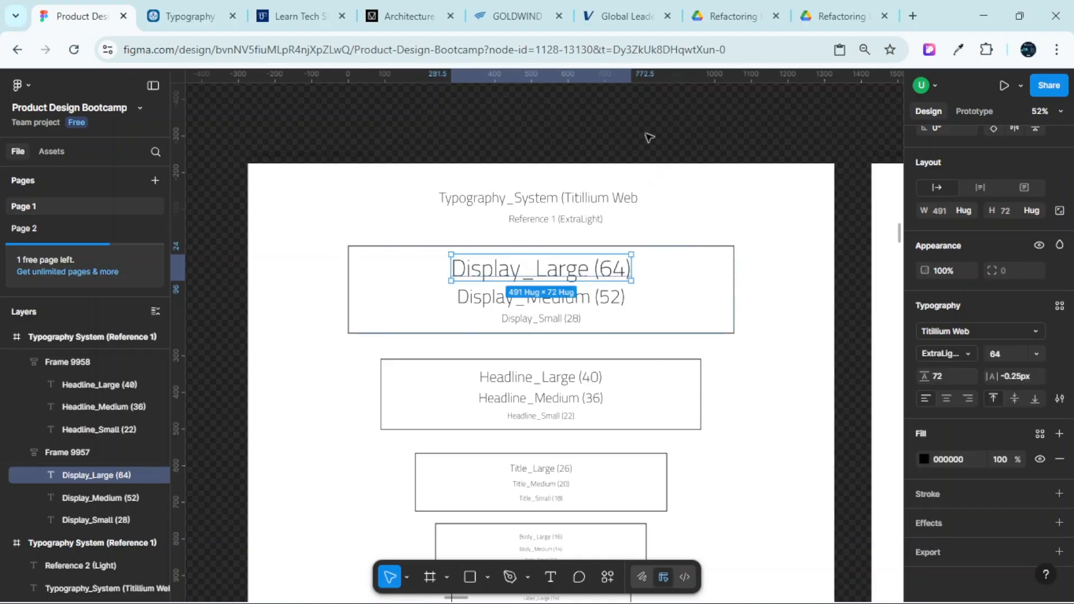
Look over the Reference_Styles row from the ExtraLight and Light frames to the Reference 6 (Black) frame
{"action": "scroll", "coordinate": [644, 139], "scroll_direction": "down", "scroll_amount": 4}
{"action": "scroll", "coordinate": [648, 136], "scroll_direction": "right", "scroll_amount": 3}
{"action": "left_click", "coordinate": [652, 137]}
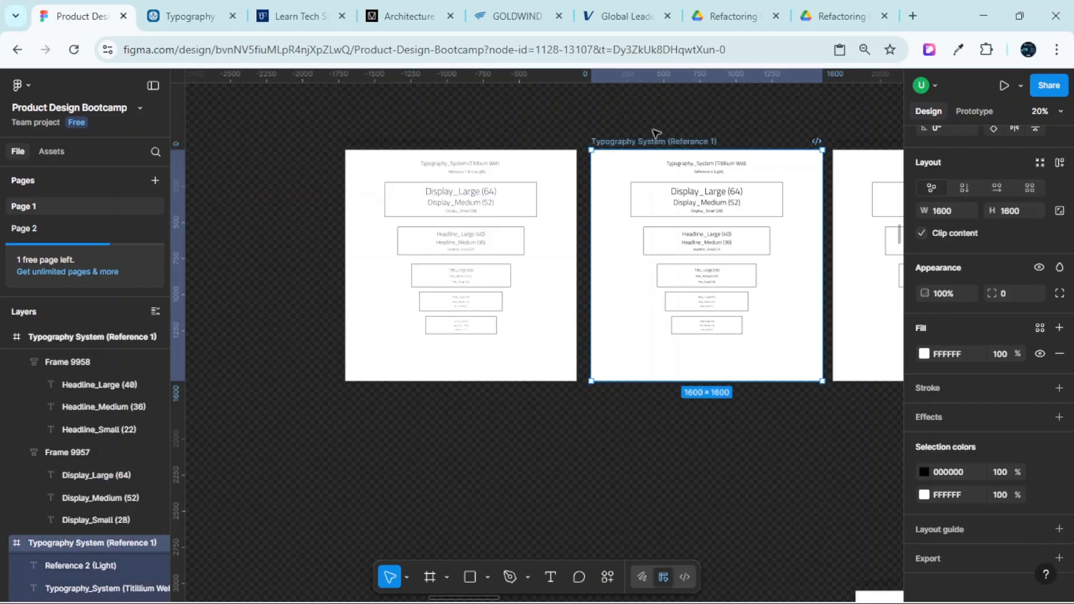
{"action": "scroll", "coordinate": [683, 182], "scroll_direction": "right", "scroll_amount": 10}
{"action": "scroll", "coordinate": [610, 152], "scroll_direction": "up", "scroll_amount": 3}
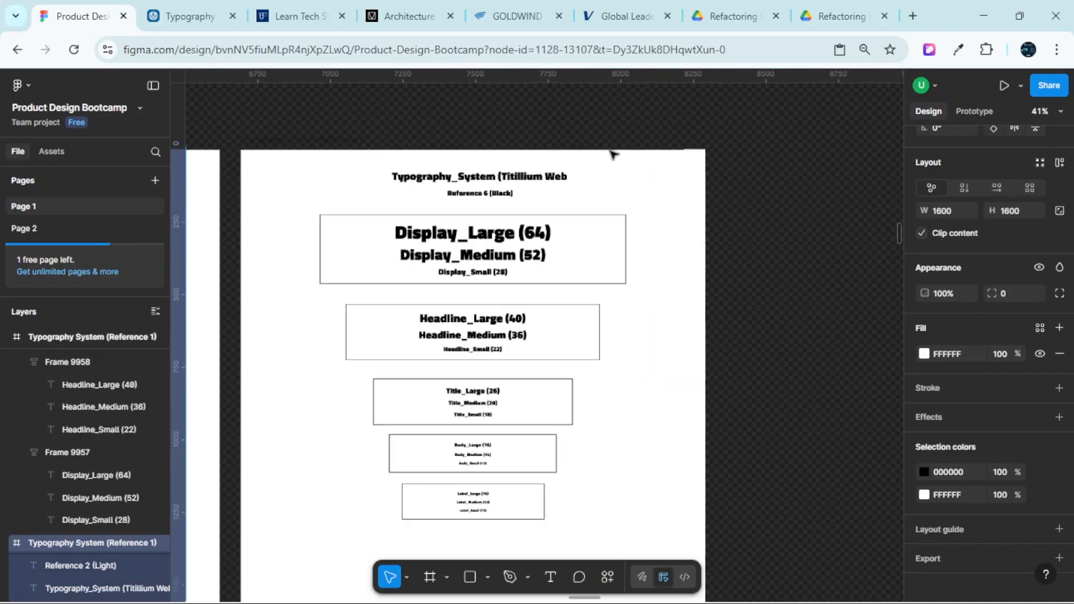
{"action": "scroll", "coordinate": [613, 164], "scroll_direction": "down", "scroll_amount": 4}
{"action": "scroll", "coordinate": [574, 168], "scroll_direction": "left", "scroll_amount": 8}
{"action": "scroll", "coordinate": [565, 165], "scroll_direction": "up", "scroll_amount": 5}
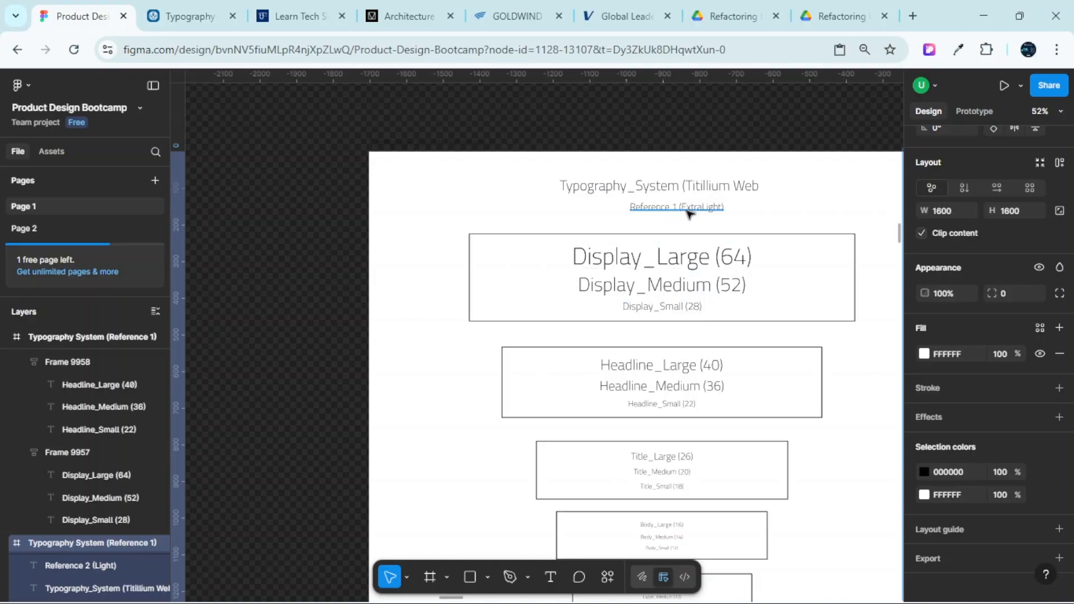
{"action": "scroll", "coordinate": [688, 215], "scroll_direction": "down", "scroll_amount": 3}
{"action": "scroll", "coordinate": [766, 202], "scroll_direction": "right", "scroll_amount": 3}
{"action": "left_click", "coordinate": [763, 192]}
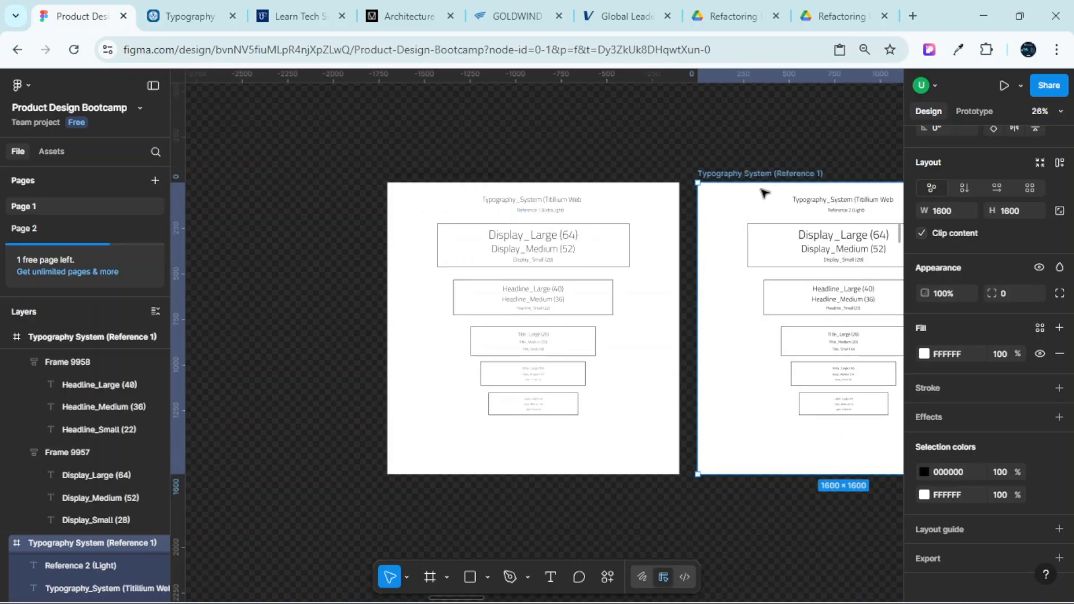
{"action": "scroll", "coordinate": [758, 195], "scroll_direction": "left", "scroll_amount": 4}
{"action": "scroll", "coordinate": [758, 204], "scroll_direction": "right", "scroll_amount": 7}
{"action": "scroll", "coordinate": [627, 196], "scroll_direction": "left", "scroll_amount": 3}
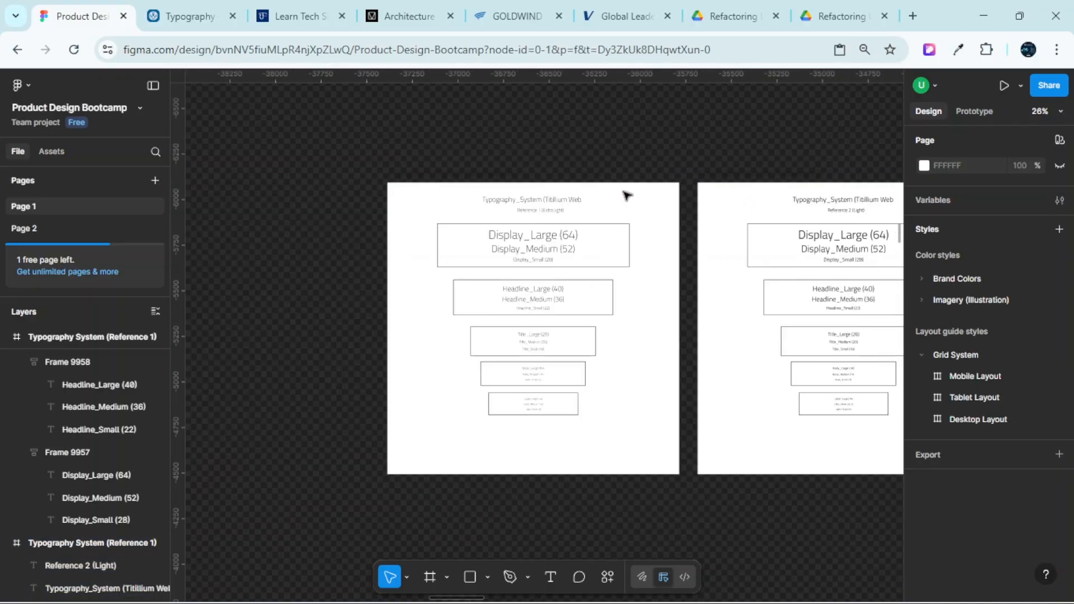
Duplicate the Reference 2 (Light) frame and place the copy to the left of the Reference 1 (ExtraLight) frame, at about X -39149
{"action": "left_click", "coordinate": [716, 180]}
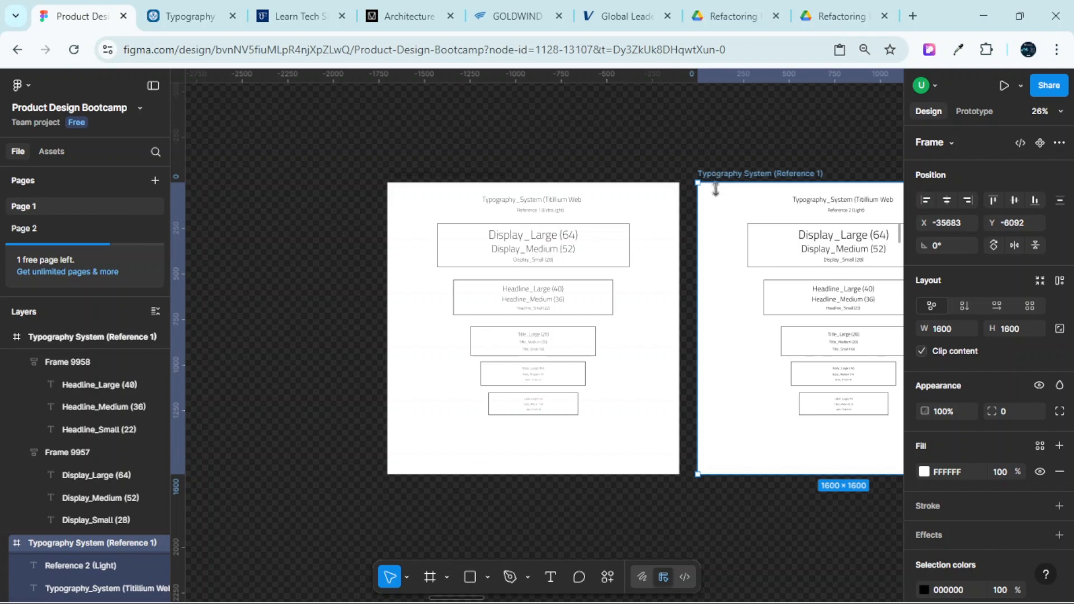
{"action": "left_click_drag", "start_coordinate": [746, 203], "coordinate": [316, 209]}
{"action": "scroll", "coordinate": [288, 213], "scroll_direction": "up", "scroll_amount": 3}
{"action": "scroll", "coordinate": [388, 202], "scroll_direction": "up", "scroll_amount": 3}
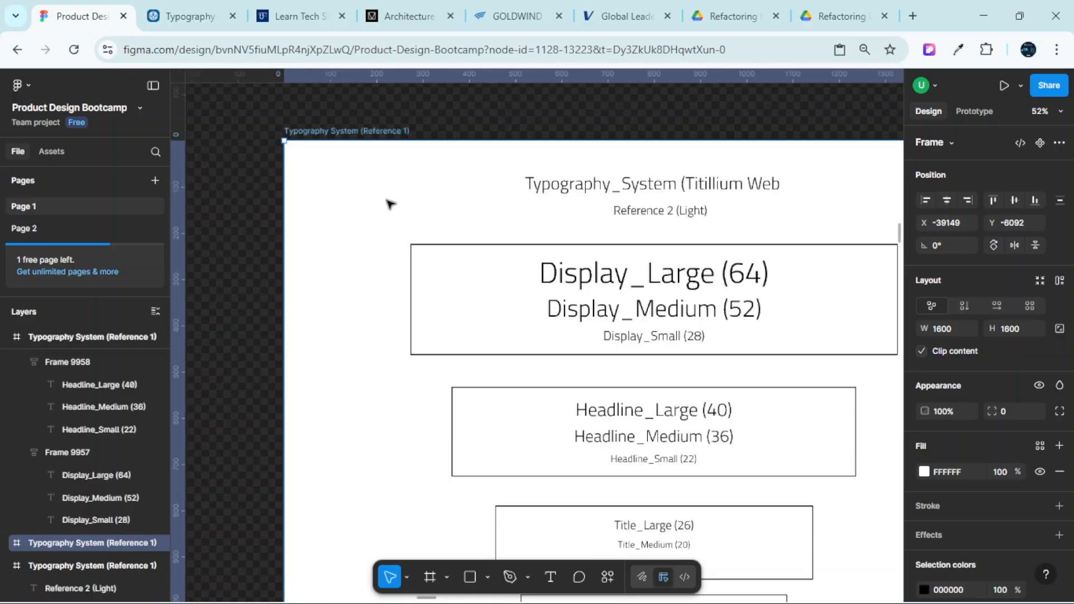
{"action": "scroll", "coordinate": [375, 168], "scroll_direction": "down", "scroll_amount": 3}
{"action": "scroll", "coordinate": [352, 167], "scroll_direction": "up", "scroll_amount": 3}
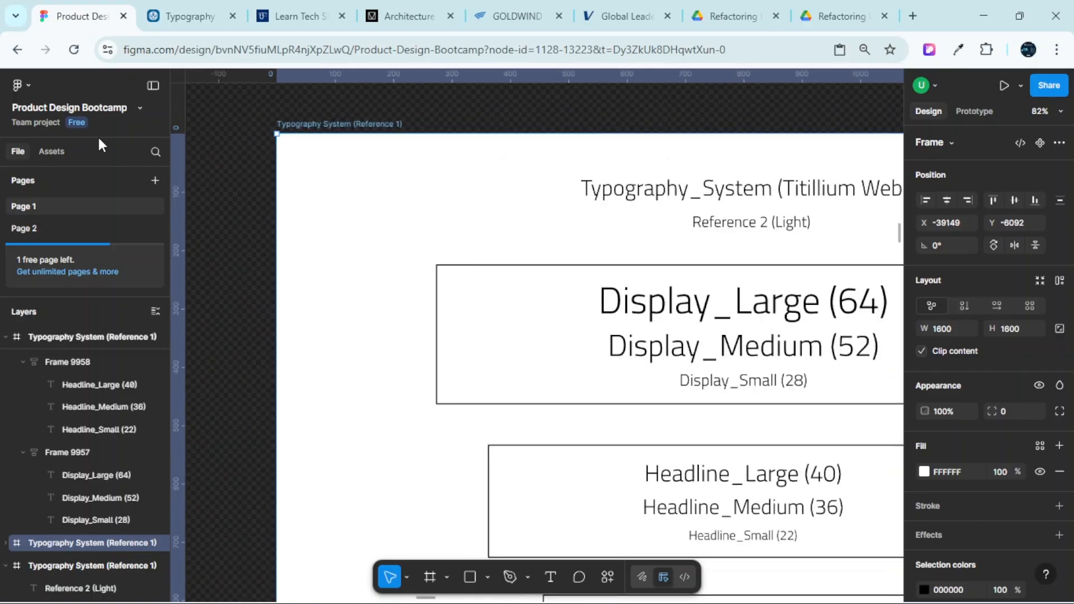
Make all the text in the duplicated Reference 2 (Light) frame italic and check the result
{"action": "left_click", "coordinate": [30, 85]}
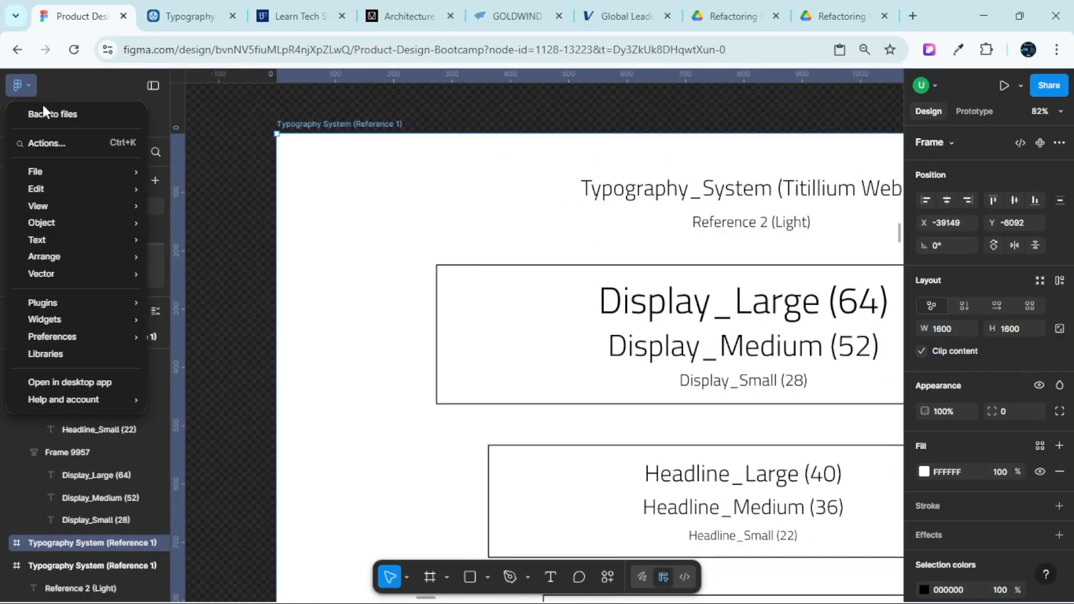
{"action": "mouse_move", "coordinate": [69, 226]}
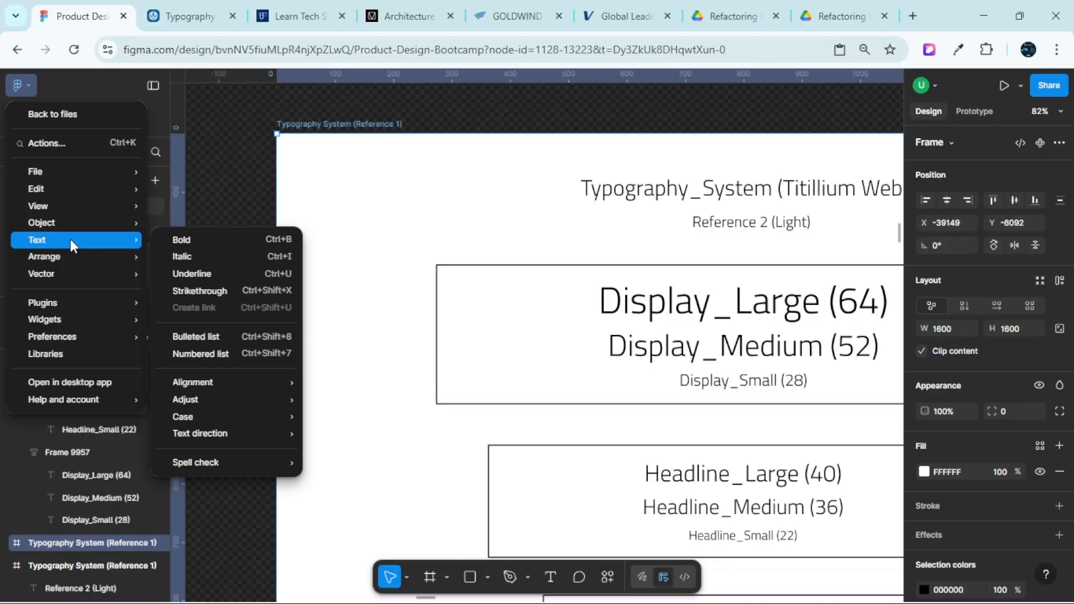
{"action": "left_click", "coordinate": [225, 257]}
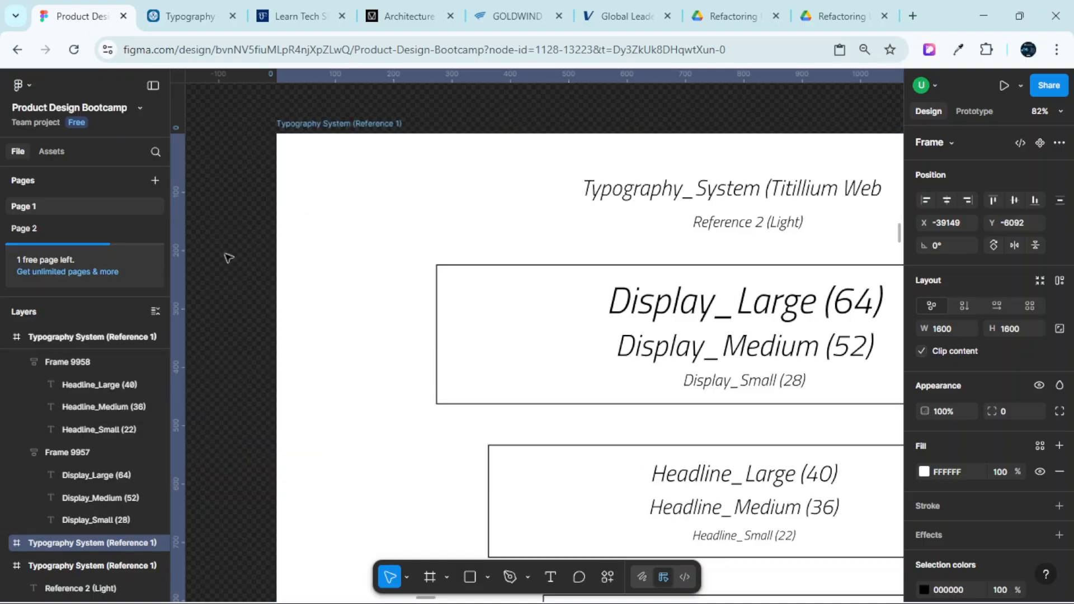
{"action": "scroll", "coordinate": [490, 266], "scroll_direction": "down", "scroll_amount": 3}
{"action": "scroll", "coordinate": [492, 268], "scroll_direction": "down", "scroll_amount": 3}
{"action": "scroll", "coordinate": [494, 257], "scroll_direction": "up", "scroll_amount": 3}
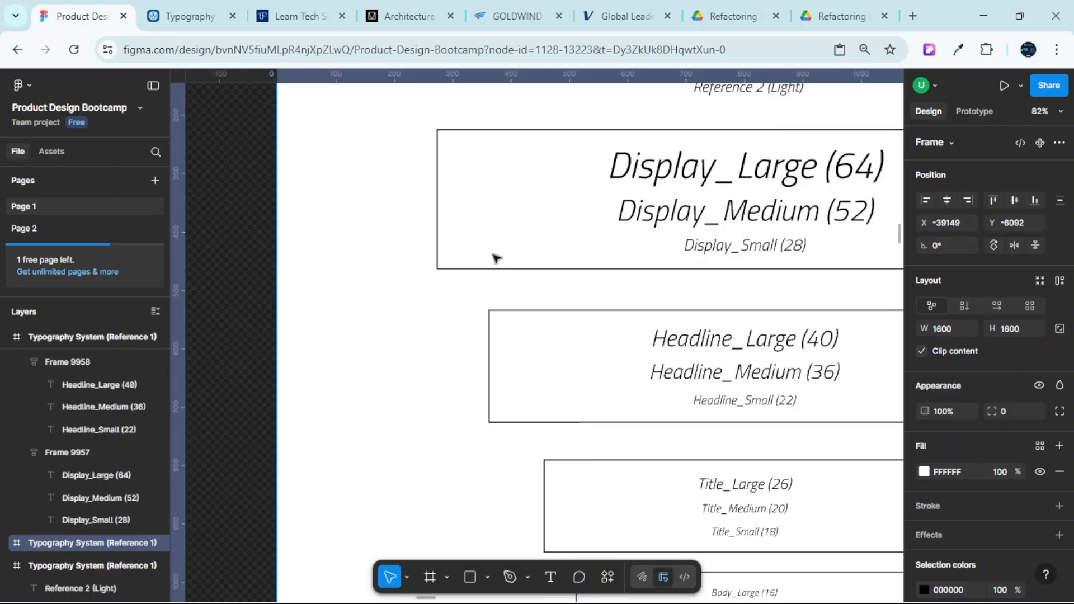
{"action": "scroll", "coordinate": [495, 257], "scroll_direction": "up", "scroll_amount": 2}
{"action": "scroll", "coordinate": [722, 235], "scroll_direction": "right", "scroll_amount": 5}
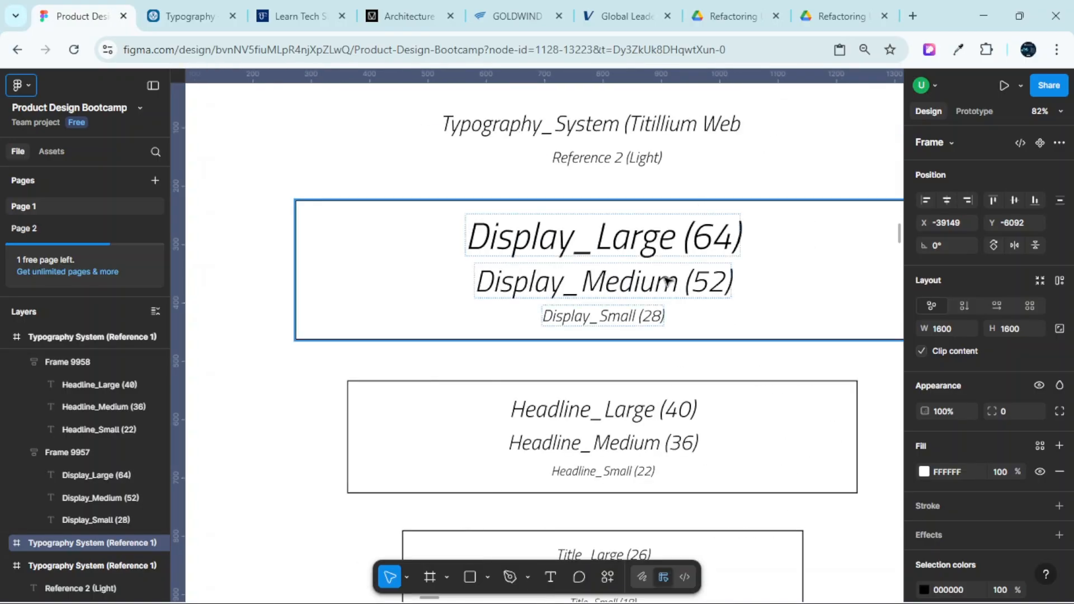
Select the Display_Large (64) text in the italic Reference 2 (Light) copy and view the available Titillium Web weights
{"action": "left_click", "coordinate": [670, 241]}
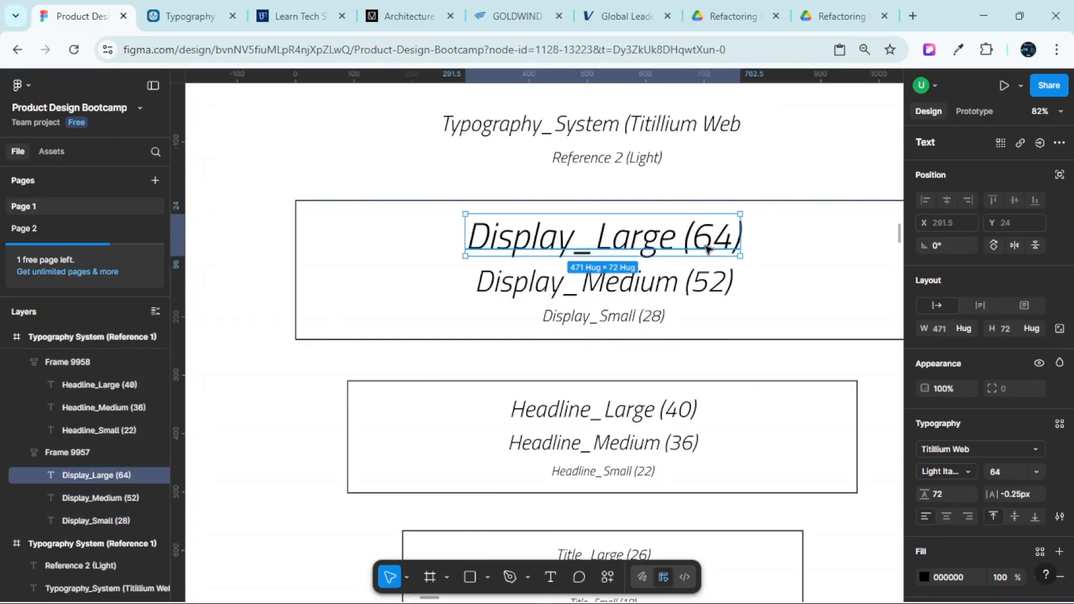
{"action": "left_click", "coordinate": [944, 472]}
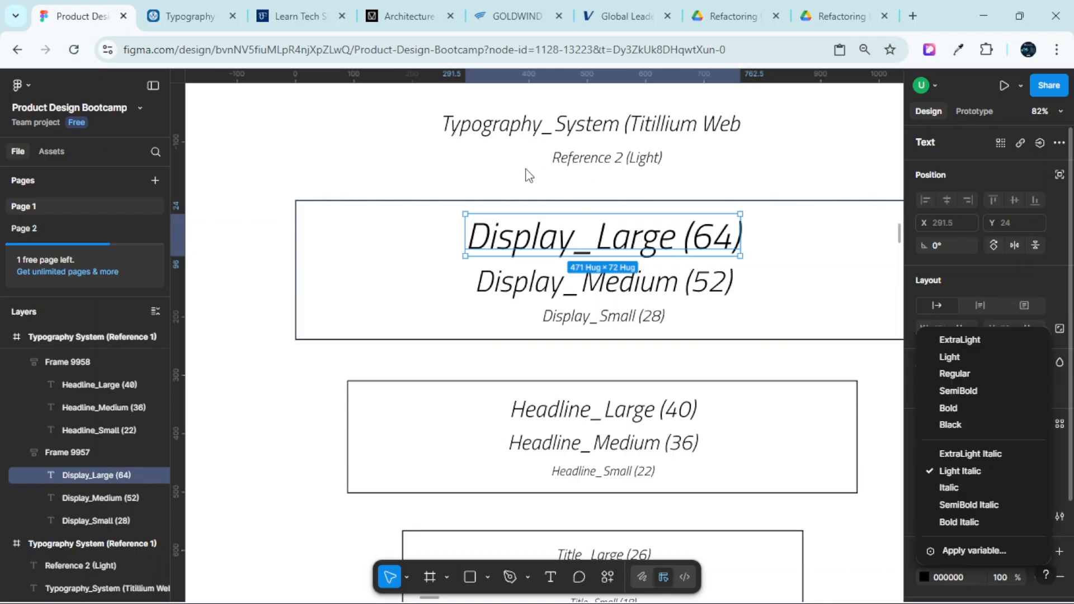
{"action": "left_click", "coordinate": [427, 148]}
{"action": "scroll", "coordinate": [428, 158], "scroll_direction": "down", "scroll_amount": 5}
{"action": "left_click", "coordinate": [552, 126]}
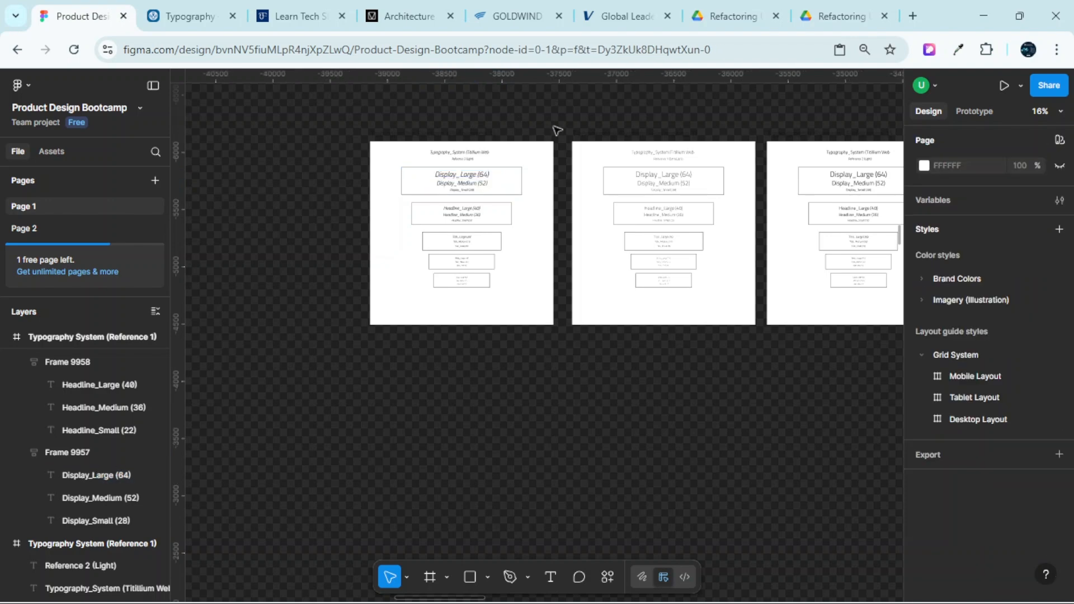
View the available text formatting commands, such as Bold and Italic, without applying any
{"action": "scroll", "coordinate": [558, 130], "scroll_direction": "up", "scroll_amount": 5}
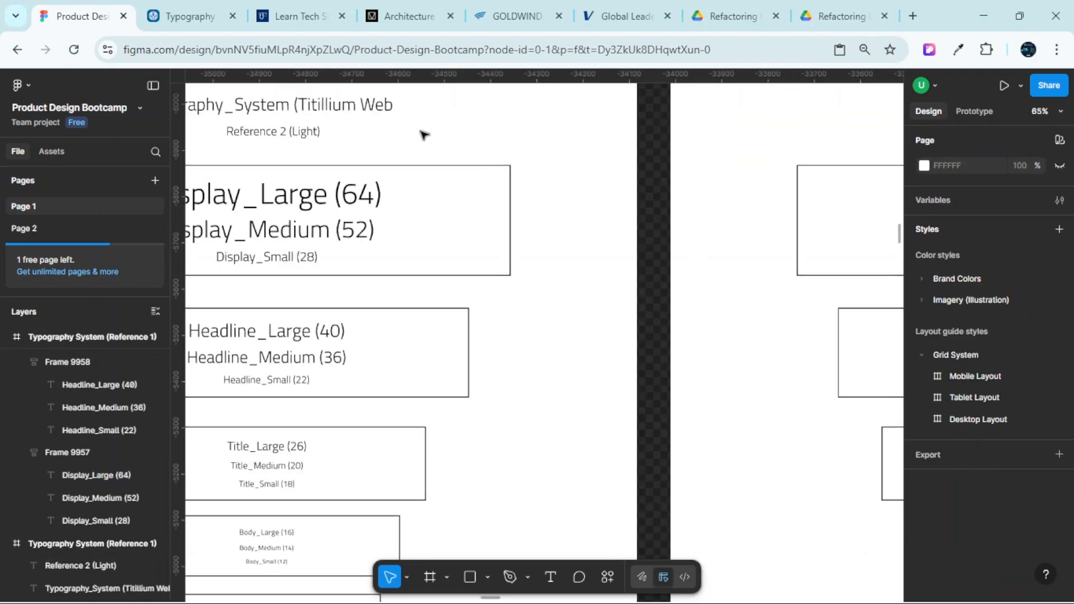
{"action": "scroll", "coordinate": [424, 135], "scroll_direction": "down", "scroll_amount": 5}
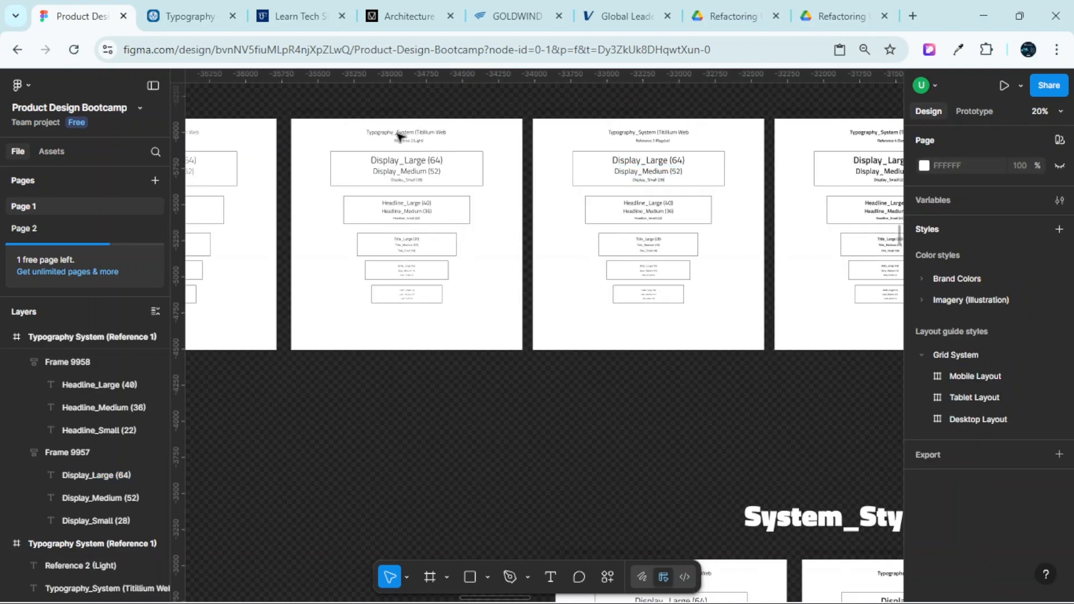
{"action": "scroll", "coordinate": [336, 130], "scroll_direction": "left", "scroll_amount": 5}
{"action": "left_click", "coordinate": [22, 84]}
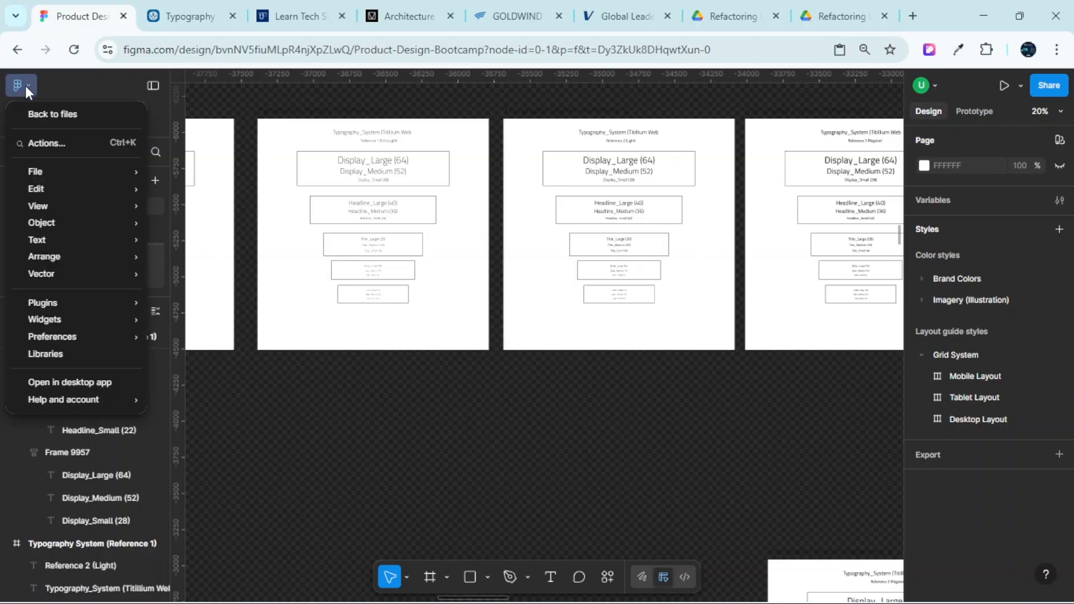
{"action": "mouse_move", "coordinate": [65, 221]}
{"action": "mouse_move", "coordinate": [67, 246]}
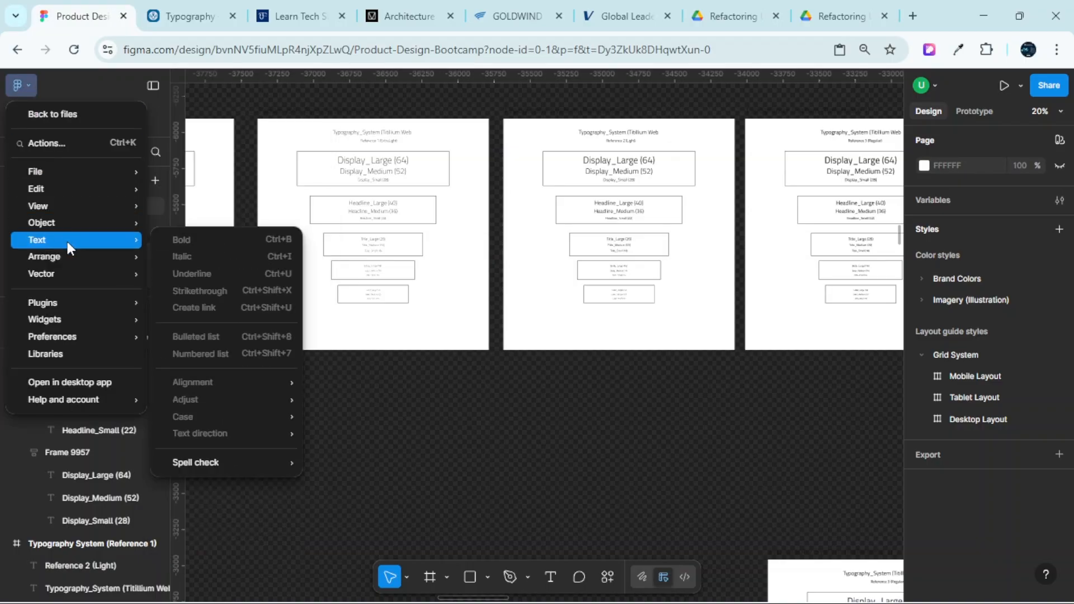
{"action": "left_click", "coordinate": [585, 115]}
Look over the frames from Reference 3 (Regular) back to the italic Reference 2 (Light) copy and down to System_Styles
{"action": "scroll", "coordinate": [588, 156], "scroll_direction": "up", "scroll_amount": 5}
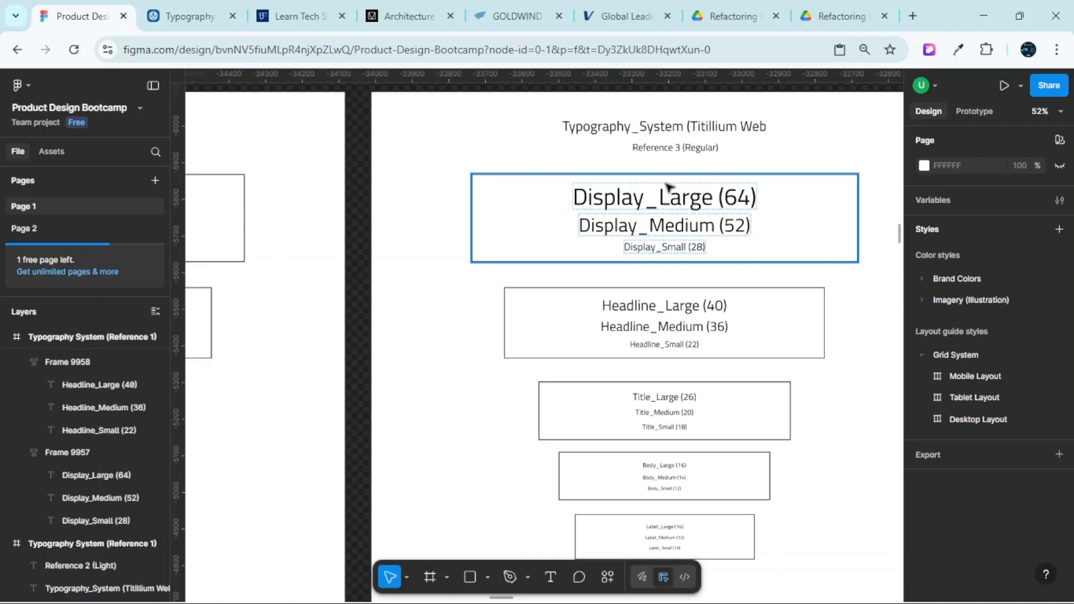
{"action": "scroll", "coordinate": [668, 187], "scroll_direction": "down", "scroll_amount": 10}
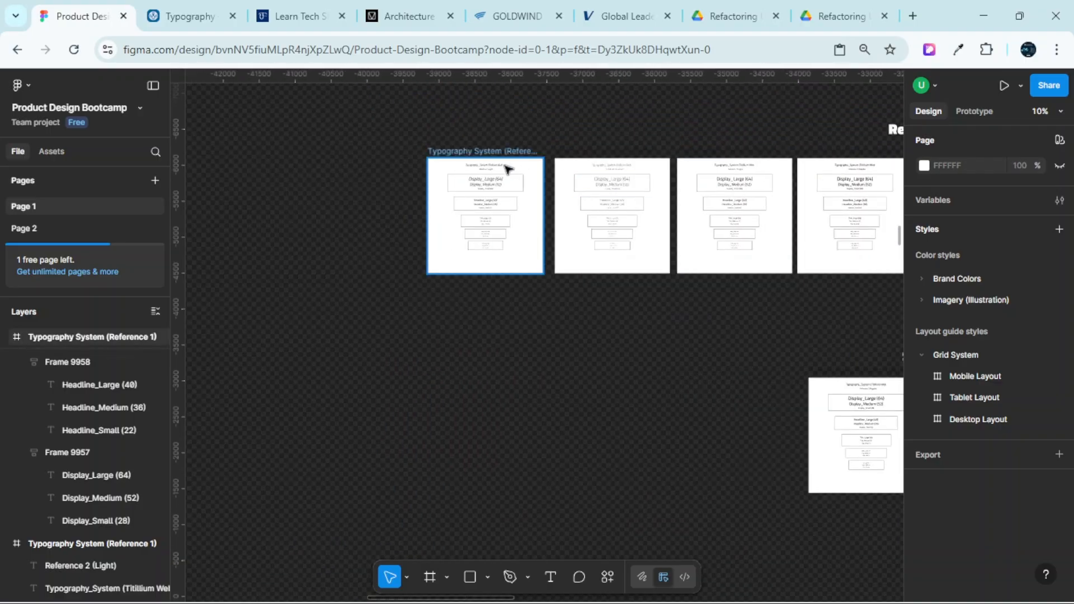
{"action": "scroll", "coordinate": [508, 169], "scroll_direction": "up", "scroll_amount": 8}
{"action": "scroll", "coordinate": [700, 218], "scroll_direction": "down", "scroll_amount": 4}
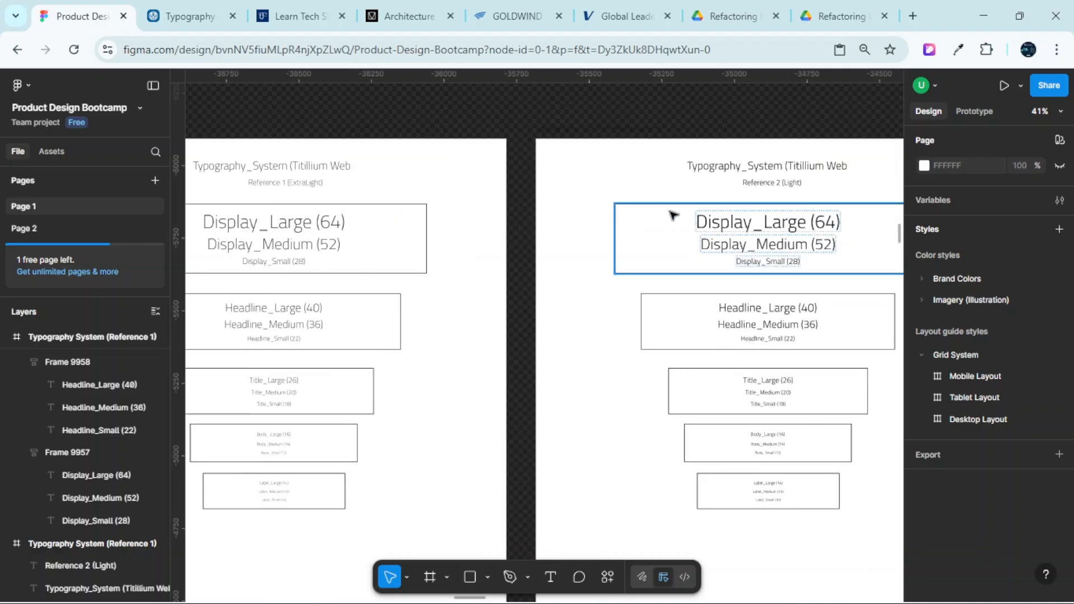
{"action": "scroll", "coordinate": [699, 224], "scroll_direction": "down", "scroll_amount": 6}
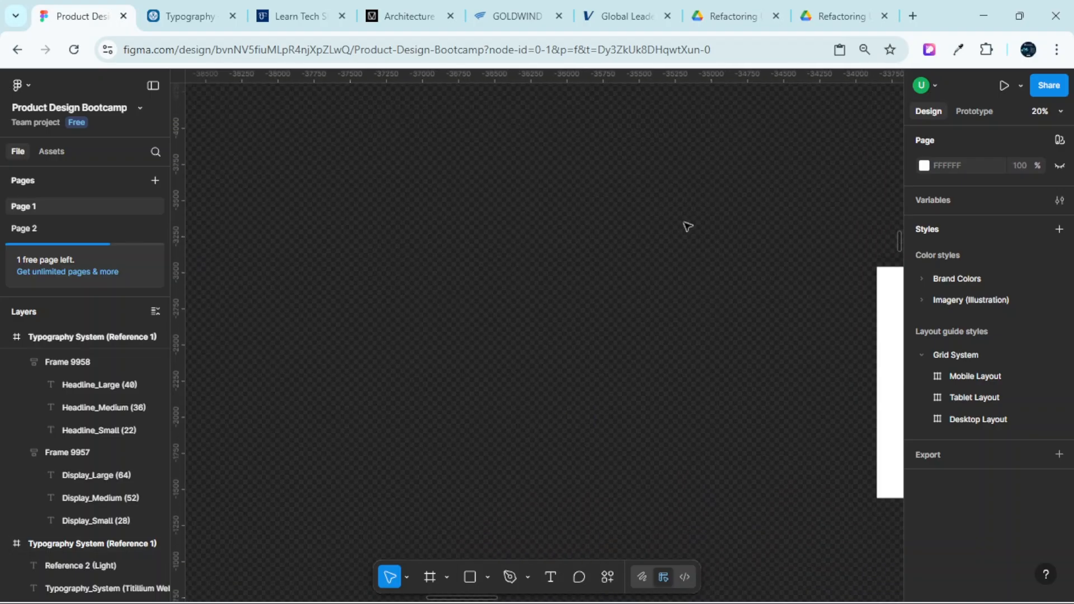
{"action": "scroll", "coordinate": [680, 214], "scroll_direction": "up", "scroll_amount": 6}
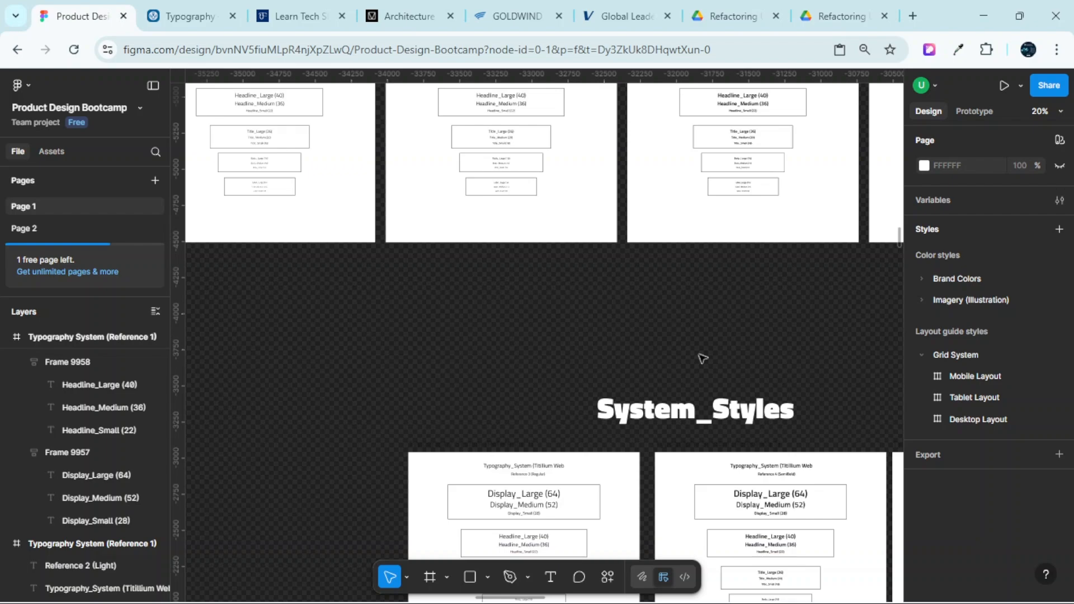
Hide the interface panels and look over the Reference_Styles and System_Styles rows
{"action": "key", "text": "ctrl+backslash"}
{"action": "scroll", "coordinate": [698, 384], "scroll_direction": "down", "scroll_amount": 3}
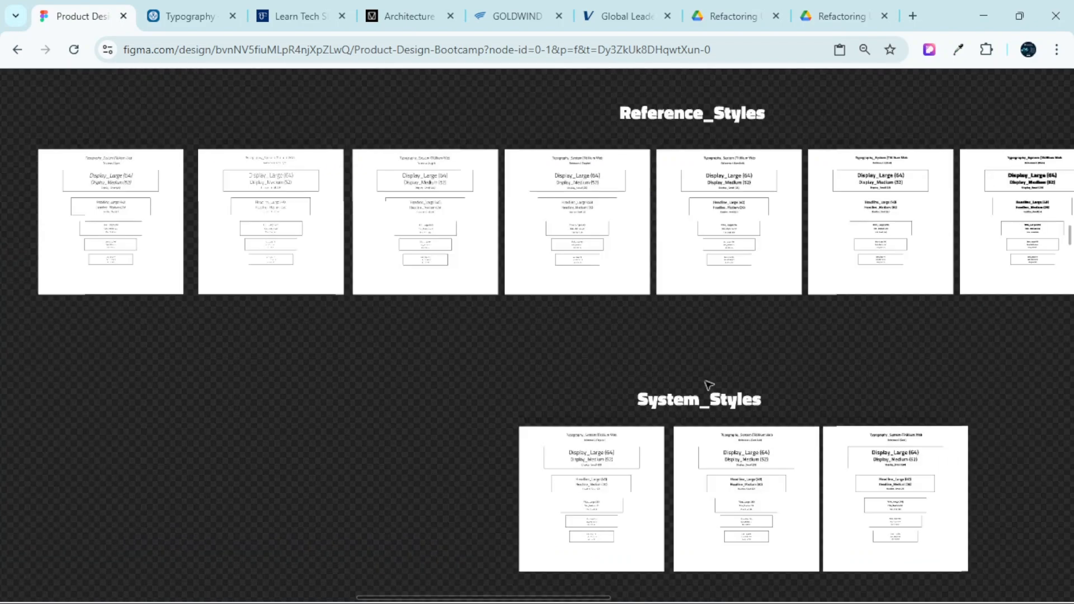
{"action": "scroll", "coordinate": [730, 204], "scroll_direction": "up", "scroll_amount": 5}
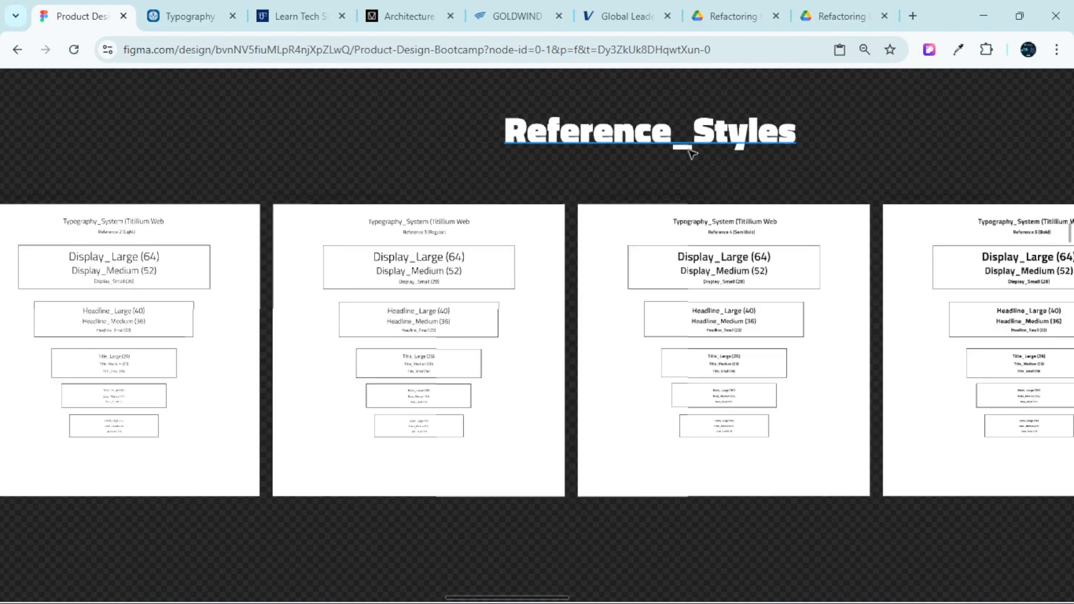
{"action": "scroll", "coordinate": [700, 223], "scroll_direction": "down", "scroll_amount": 6}
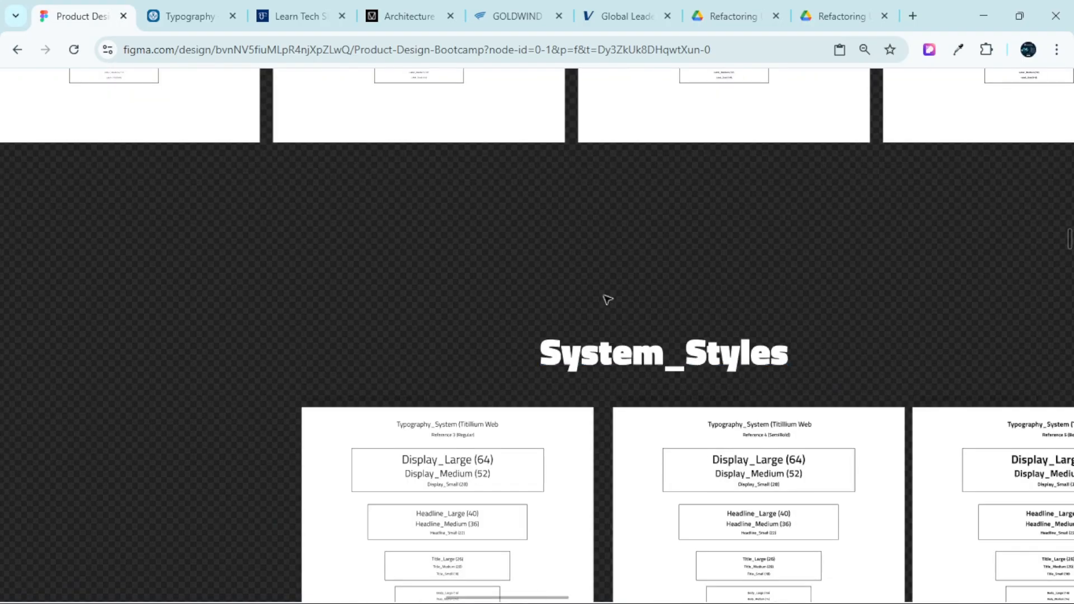
{"action": "scroll", "coordinate": [604, 291], "scroll_direction": "down", "scroll_amount": 8}
{"action": "scroll", "coordinate": [606, 285], "scroll_direction": "down", "scroll_amount": 3}
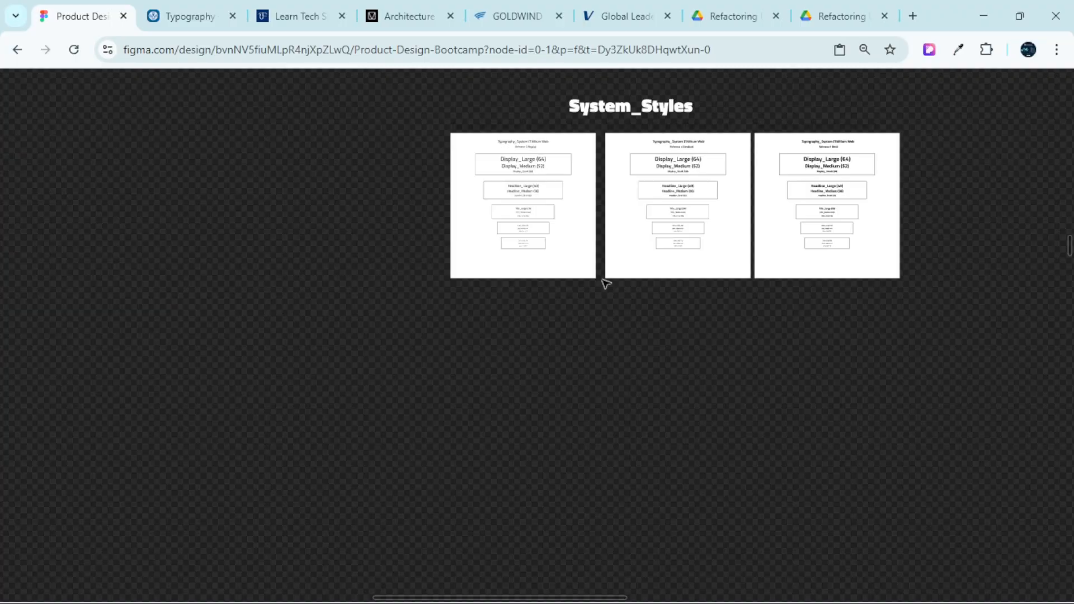
Duplicate the System_Styles heading and place the copy below the System_Styles row of frames
{"action": "left_click", "coordinate": [632, 115]}
{"action": "left_click_drag", "start_coordinate": [634, 111], "coordinate": [547, 367]}
{"action": "scroll", "coordinate": [566, 372], "scroll_direction": "up", "scroll_amount": 3}
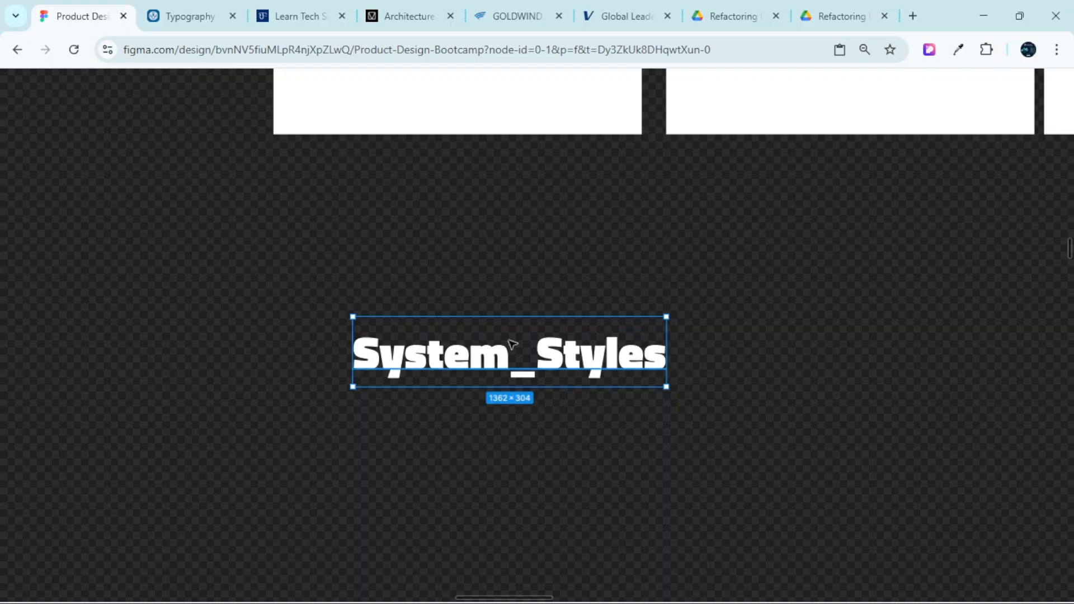
Examine the layout from the Industry-Standard Typography System diagram down through the Reference_Styles and System_Styles rows
{"action": "scroll", "coordinate": [522, 350], "scroll_direction": "down", "scroll_amount": 8}
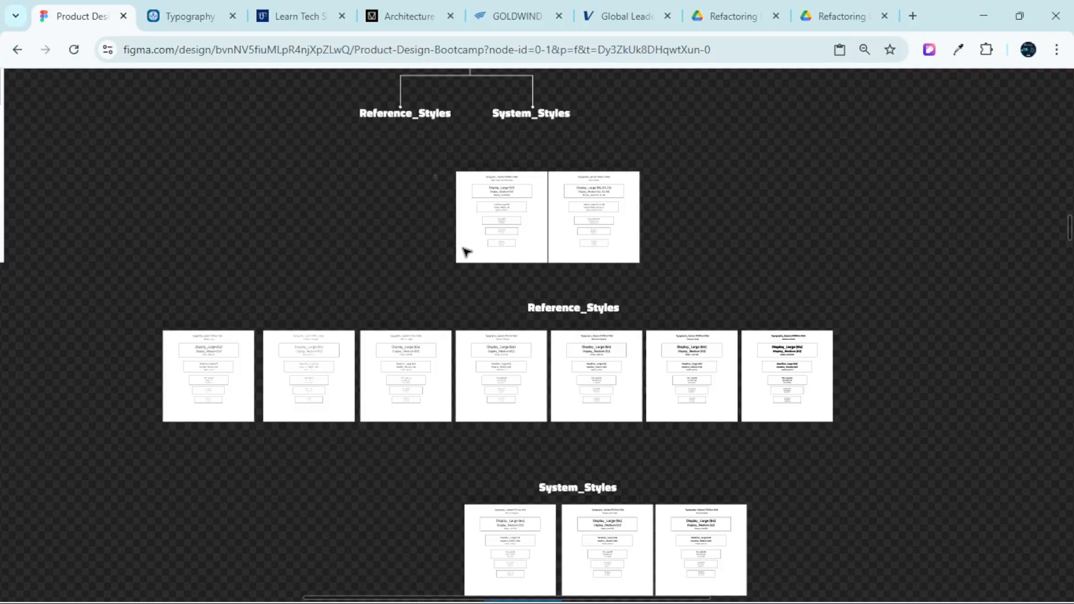
{"action": "scroll", "coordinate": [583, 329], "scroll_direction": "up", "scroll_amount": 2}
{"action": "scroll", "coordinate": [607, 317], "scroll_direction": "down", "scroll_amount": 5}
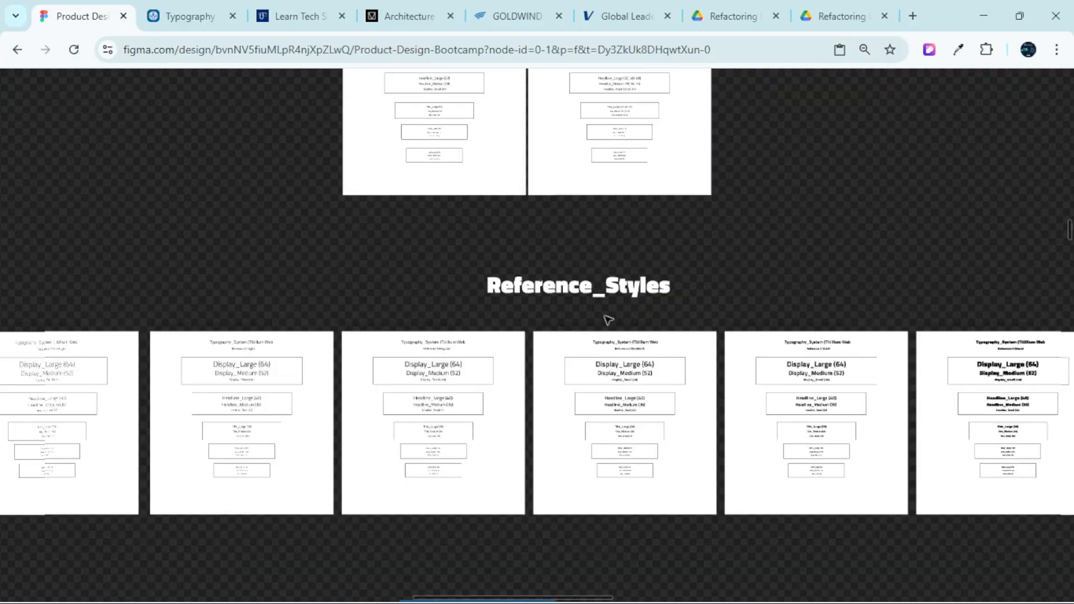
{"action": "scroll", "coordinate": [599, 350], "scroll_direction": "up", "scroll_amount": 3}
{"action": "scroll", "coordinate": [613, 342], "scroll_direction": "down", "scroll_amount": 6}
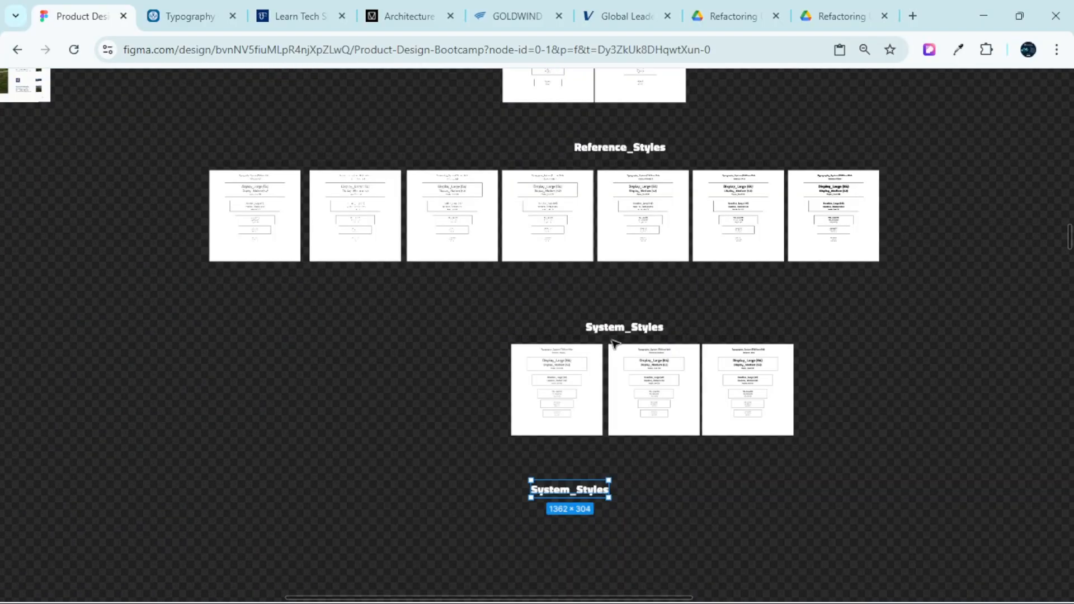
{"action": "scroll", "coordinate": [574, 304], "scroll_direction": "up", "scroll_amount": 3}
{"action": "scroll", "coordinate": [546, 367], "scroll_direction": "up", "scroll_amount": 5}
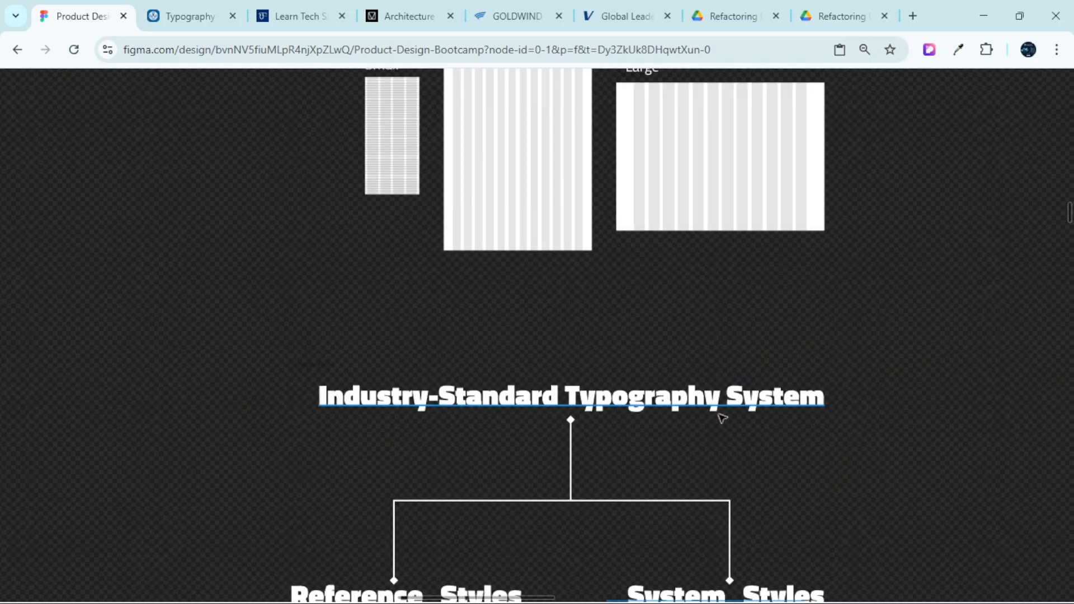
{"action": "scroll", "coordinate": [697, 396], "scroll_direction": "down", "scroll_amount": 5}
{"action": "scroll", "coordinate": [680, 407], "scroll_direction": "down", "scroll_amount": 13}
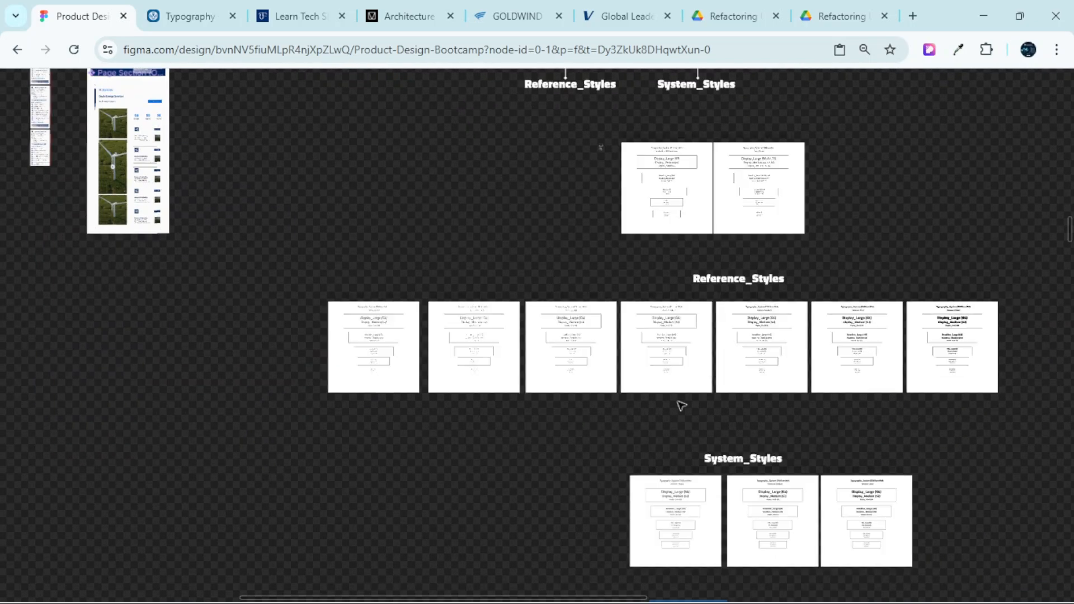
{"action": "scroll", "coordinate": [705, 228], "scroll_direction": "up", "scroll_amount": 3}
{"action": "scroll", "coordinate": [778, 252], "scroll_direction": "up", "scroll_amount": 5}
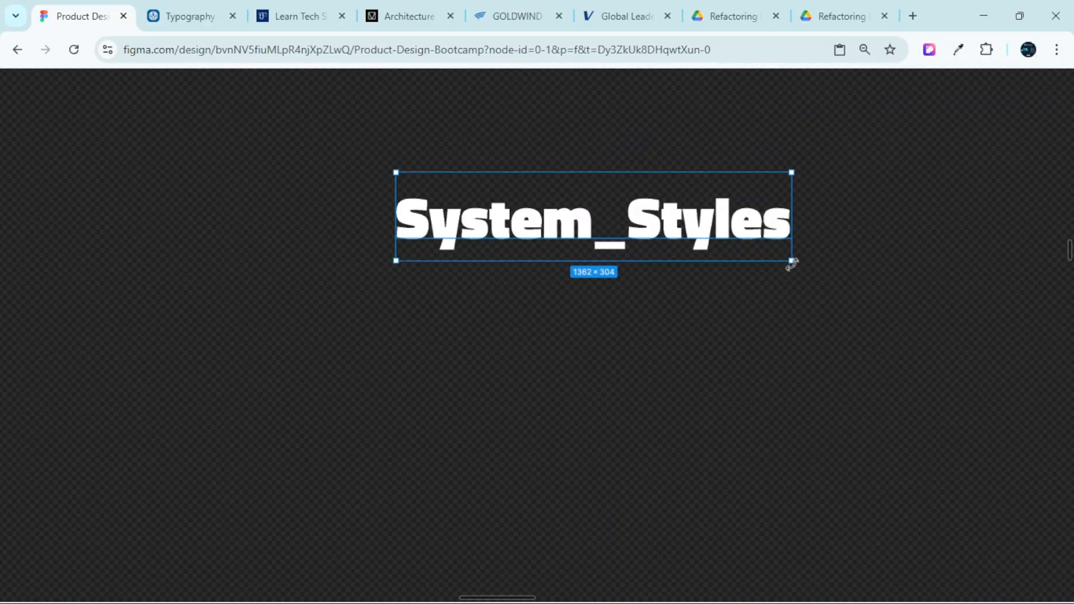
Open the copied System_Styles heading for editing and examine the Reference_Styles and System_Styles branches of the Industry-Standard Typography System diagram
{"action": "double_click", "coordinate": [597, 228]}
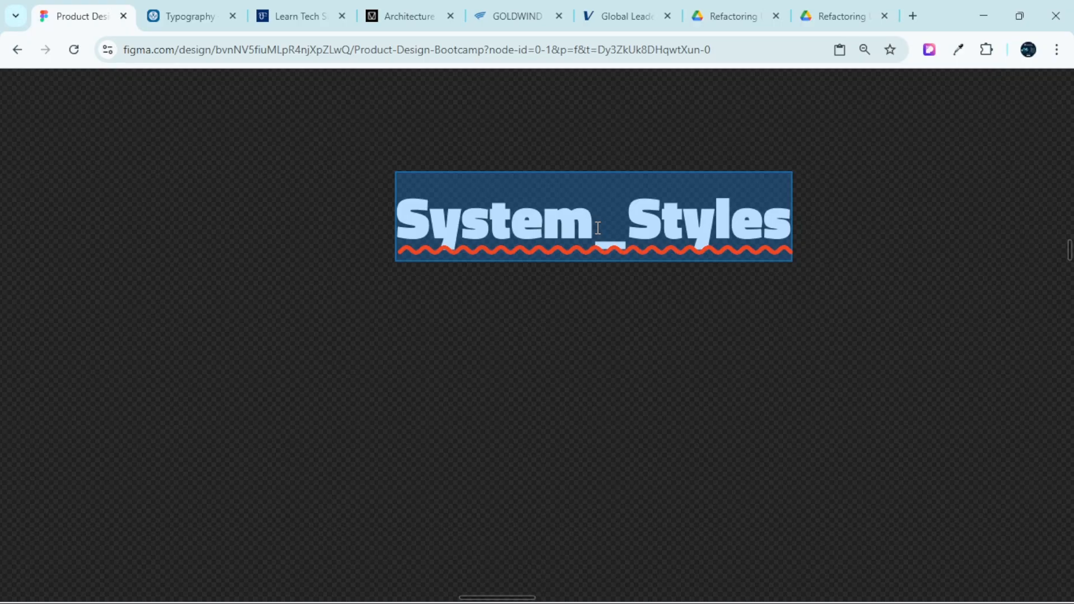
{"action": "scroll", "coordinate": [615, 279], "scroll_direction": "down", "scroll_amount": 5}
{"action": "scroll", "coordinate": [678, 381], "scroll_direction": "up", "scroll_amount": 3}
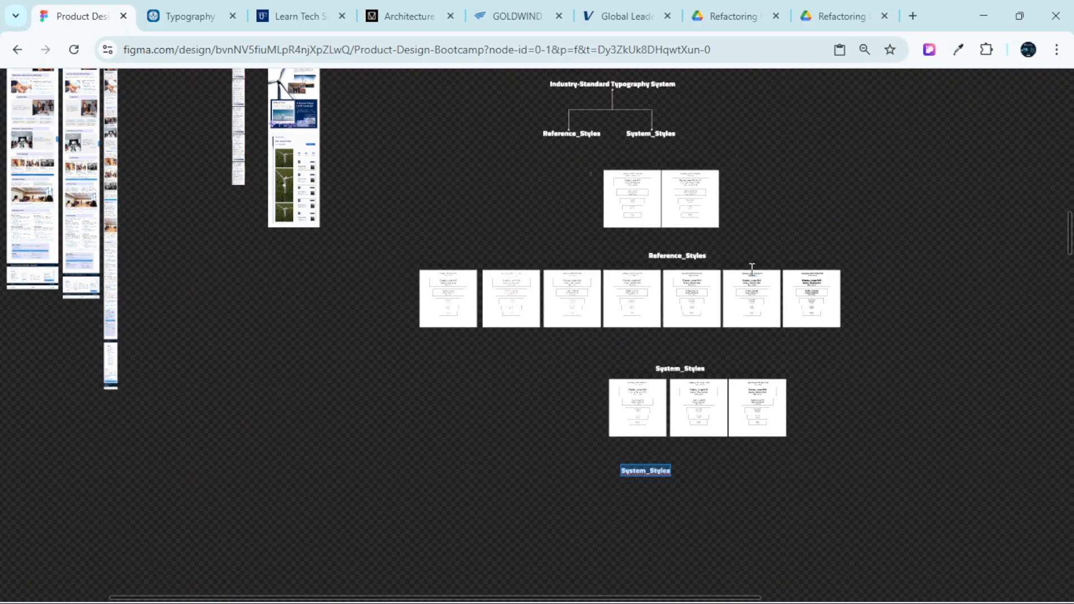
{"action": "scroll", "coordinate": [576, 144], "scroll_direction": "up", "scroll_amount": 5}
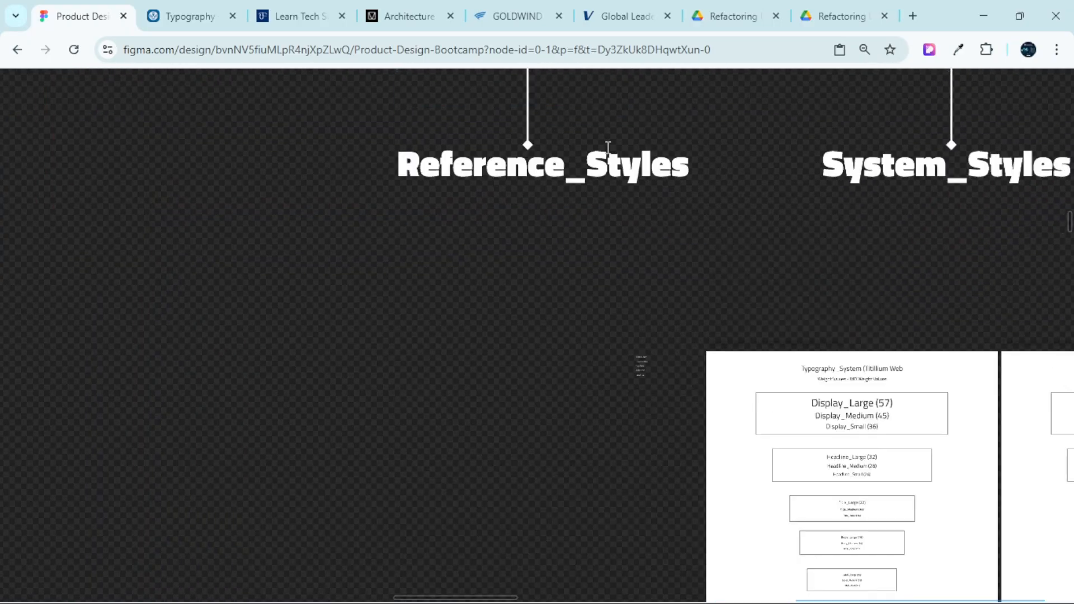
{"action": "scroll", "coordinate": [394, 326], "scroll_direction": "up", "scroll_amount": 3}
{"action": "scroll", "coordinate": [819, 325], "scroll_direction": "up", "scroll_amount": 3}
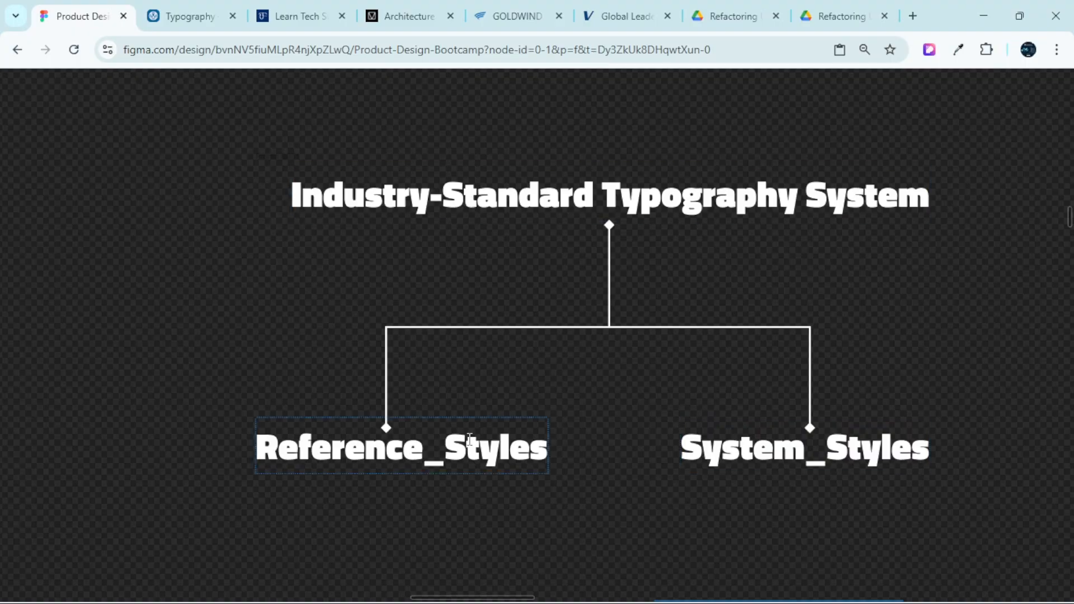
{"action": "scroll", "coordinate": [761, 374], "scroll_direction": "down", "scroll_amount": 5}
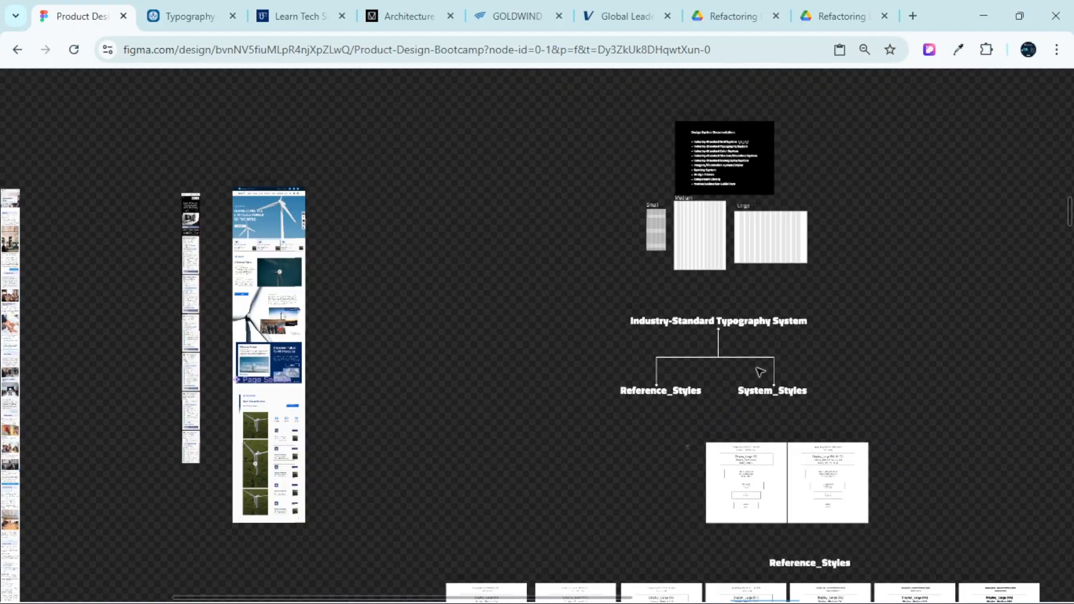
{"action": "scroll", "coordinate": [732, 307], "scroll_direction": "up", "scroll_amount": 5}
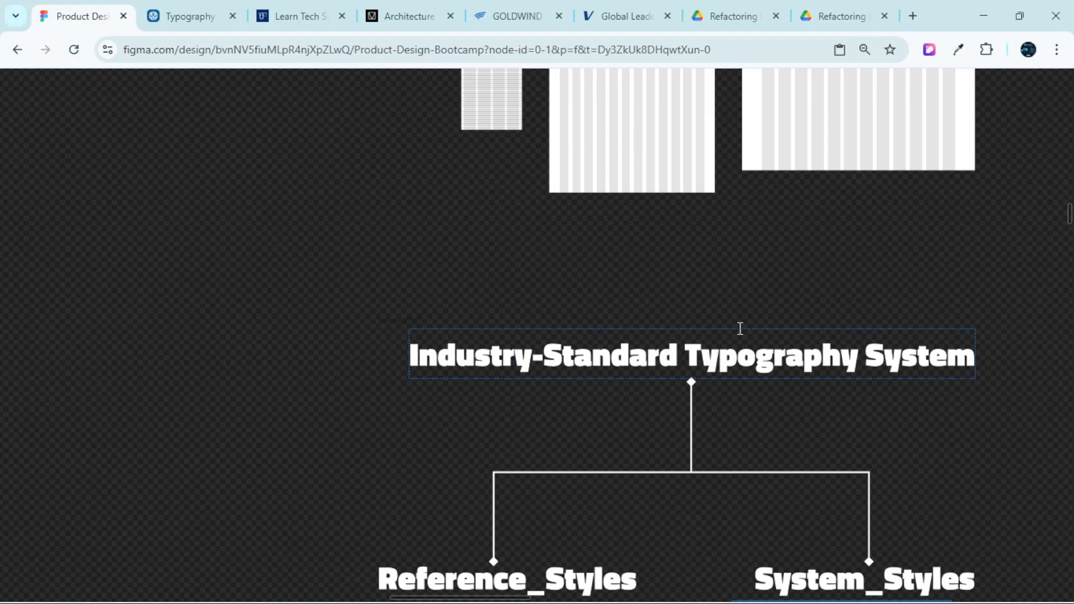
{"action": "scroll", "coordinate": [739, 329], "scroll_direction": "down", "scroll_amount": 2}
{"action": "scroll", "coordinate": [758, 348], "scroll_direction": "up", "scroll_amount": 10, "text": "ctrl"}
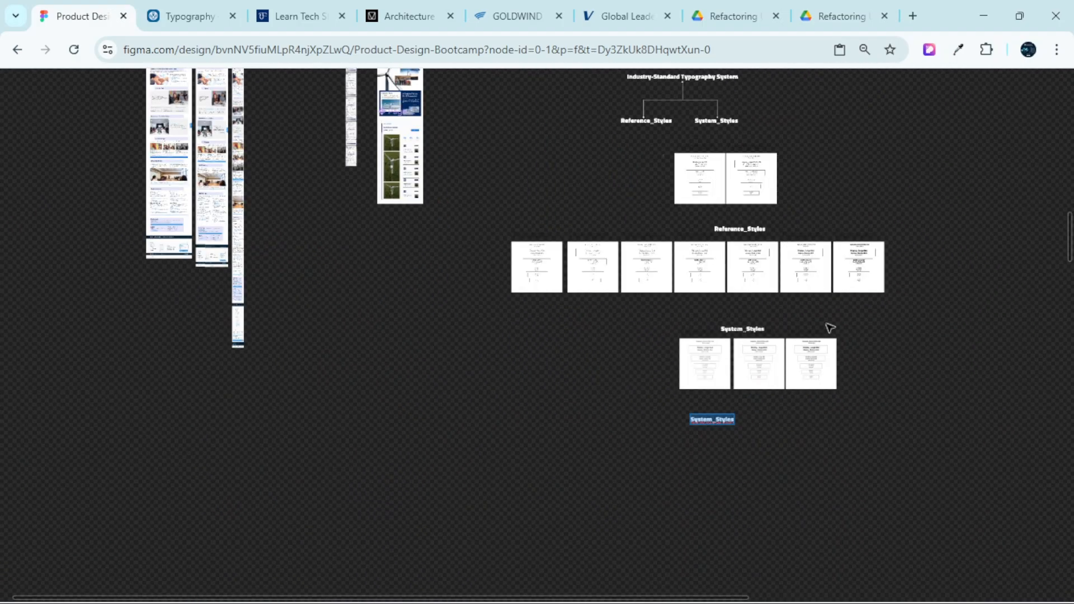
Replace the text of the copied heading below the System_Styles row with "Typography (Titillium Web)"
{"action": "scroll", "coordinate": [676, 412], "scroll_direction": "down", "scroll_amount": 3}
{"action": "scroll", "coordinate": [542, 413], "scroll_direction": "up", "scroll_amount": 5, "text": "ctrl"}
{"action": "scroll", "coordinate": [521, 376], "scroll_direction": "up", "scroll_amount": 3, "text": "ctrl"}
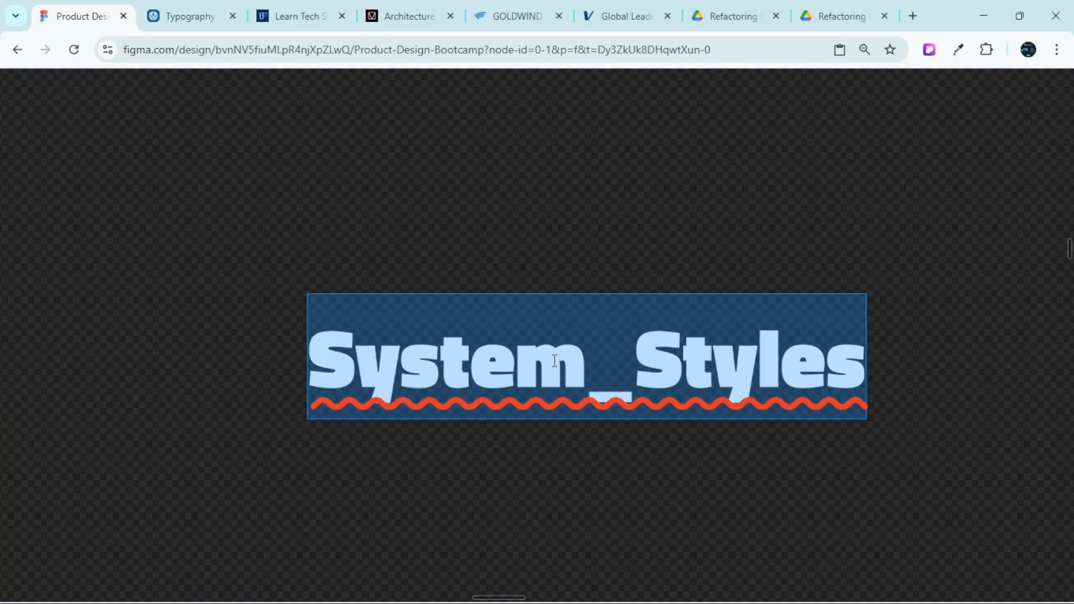
{"action": "type", "text": "Typo"}
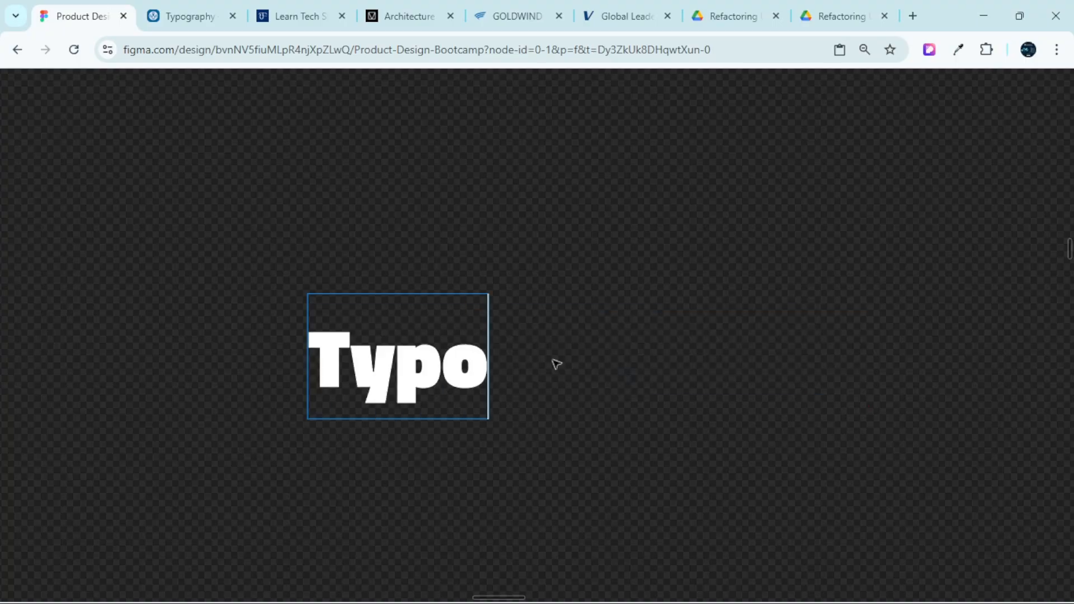
{"action": "type", "text": "graphy"}
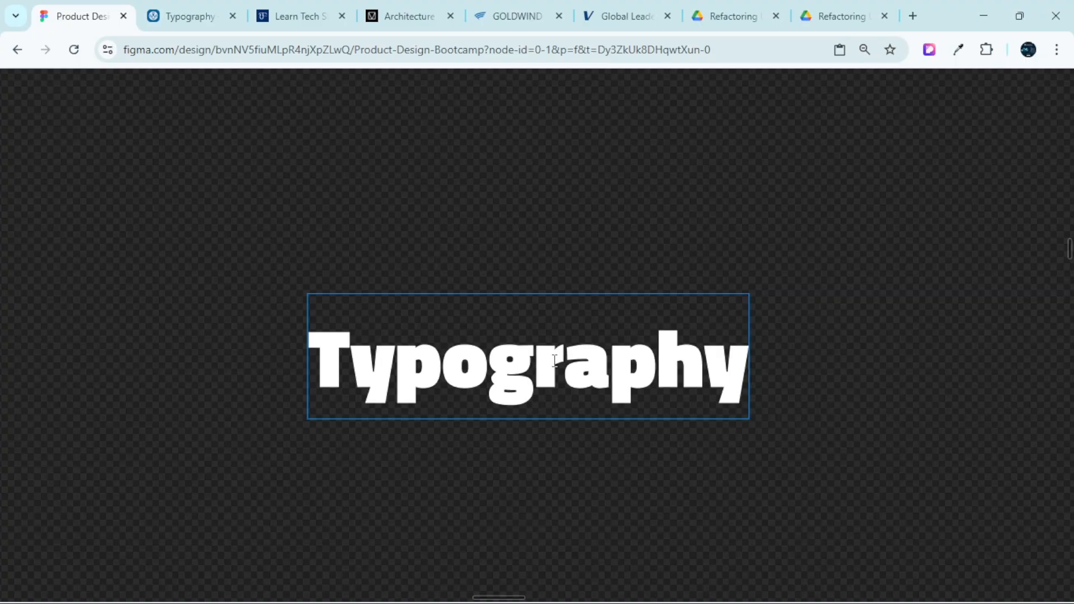
{"action": "type", "text": "("}
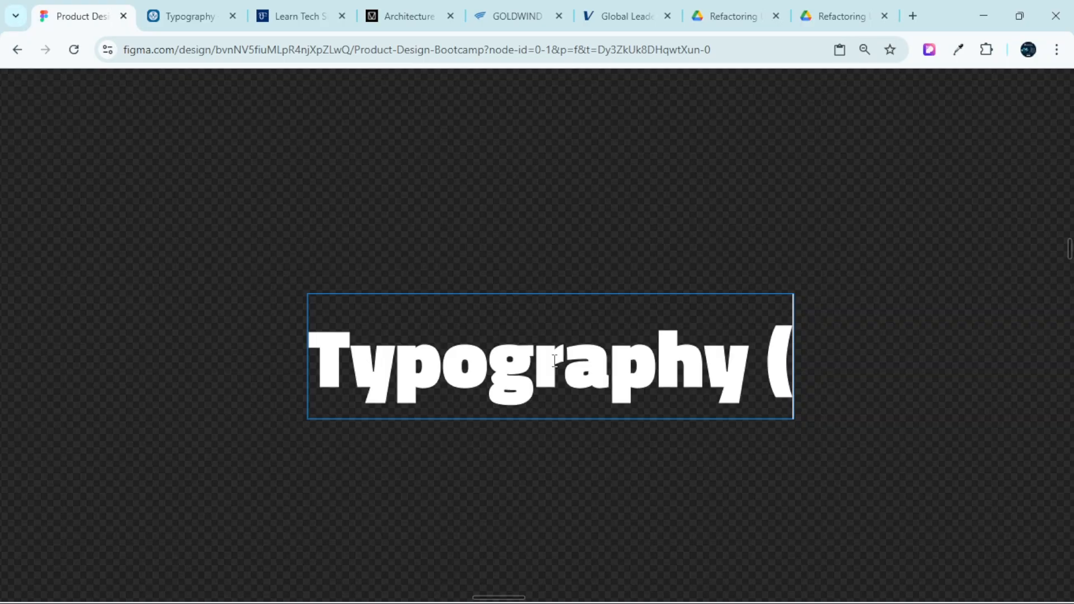
{"action": "type", "text": "T"}
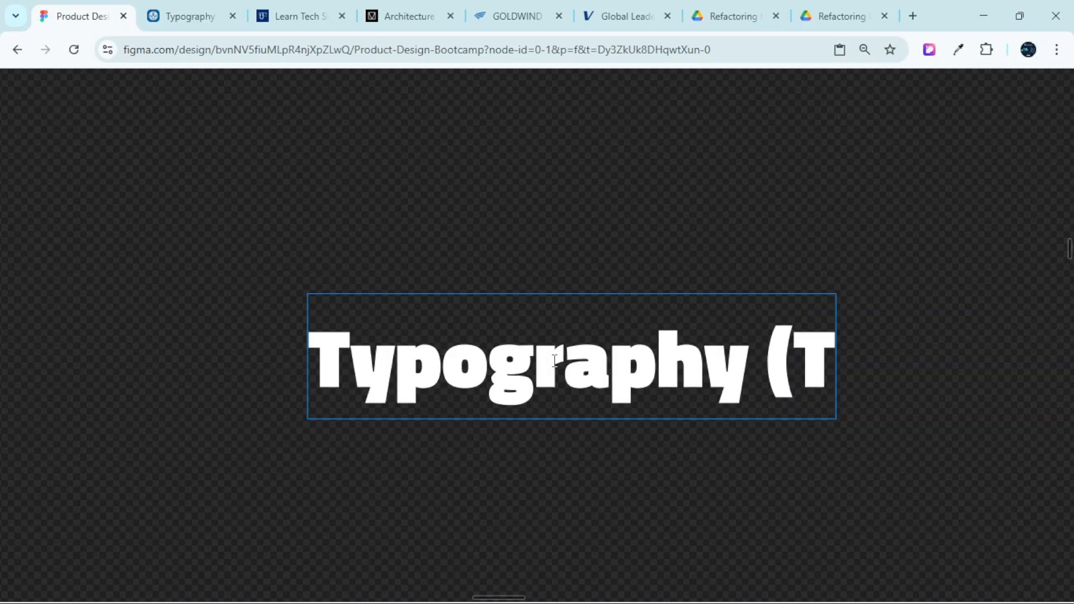
{"action": "type", "text": "o"}
{"action": "key", "text": "BackSpace"}
{"action": "type", "text": "it"}
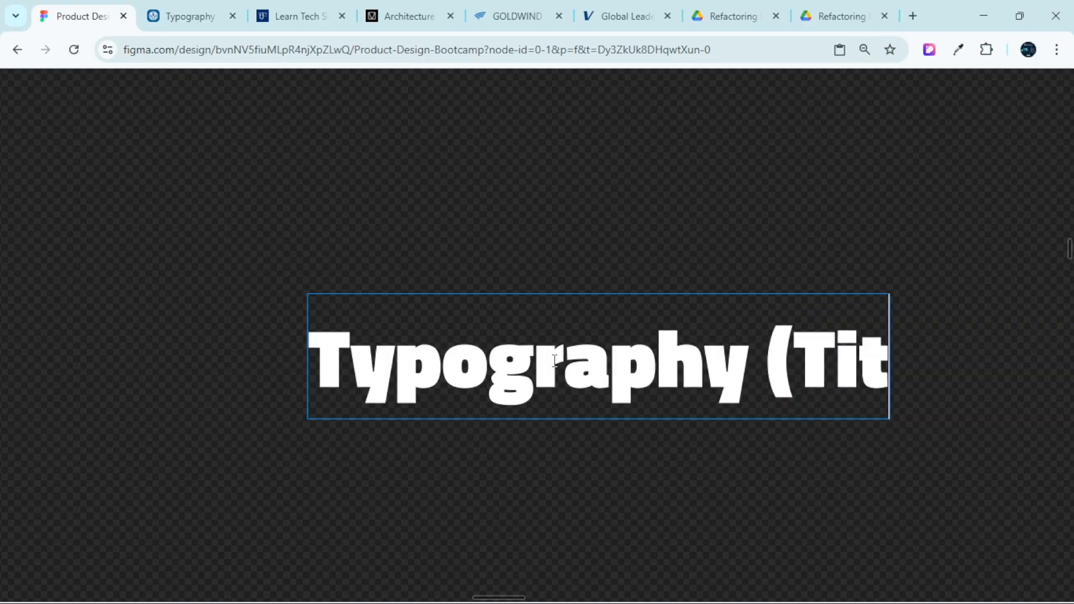
{"action": "type", "text": "illi"}
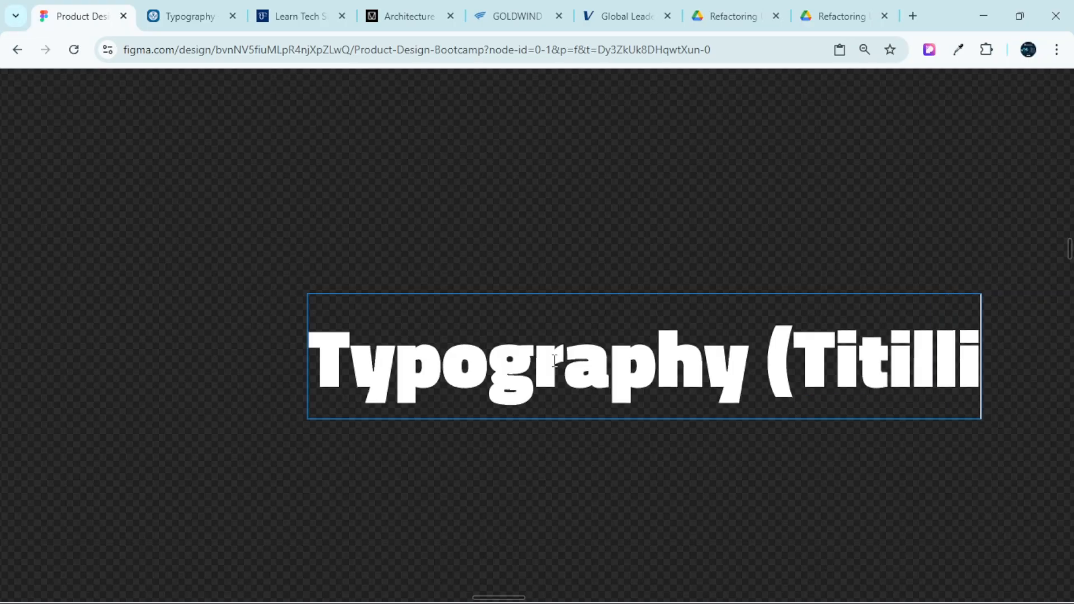
{"action": "type", "text": "um"}
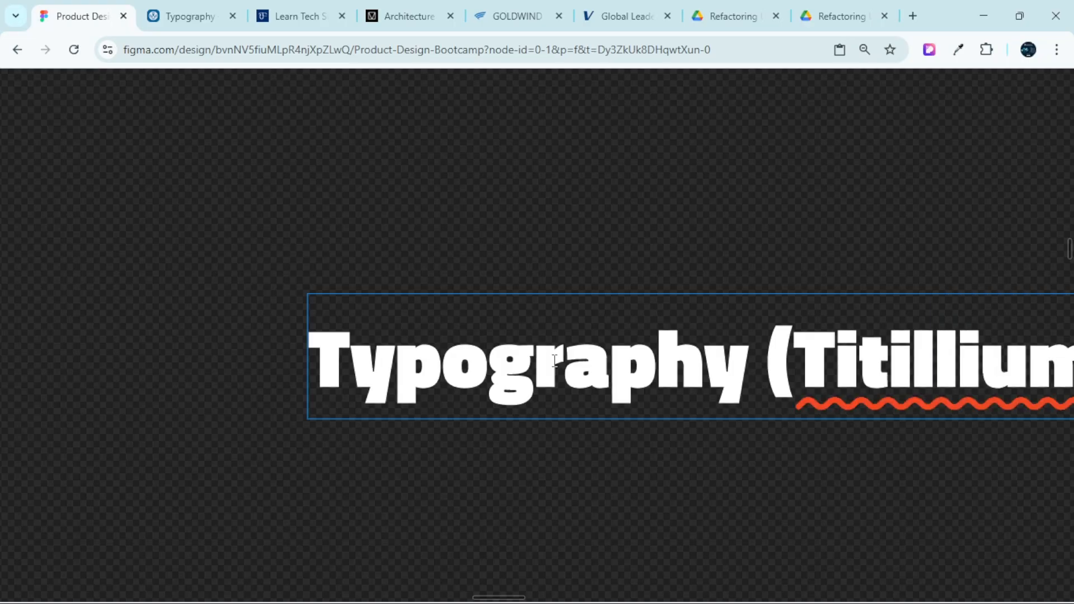
{"action": "scroll", "coordinate": [580, 369], "scroll_direction": "down", "scroll_amount": 3}
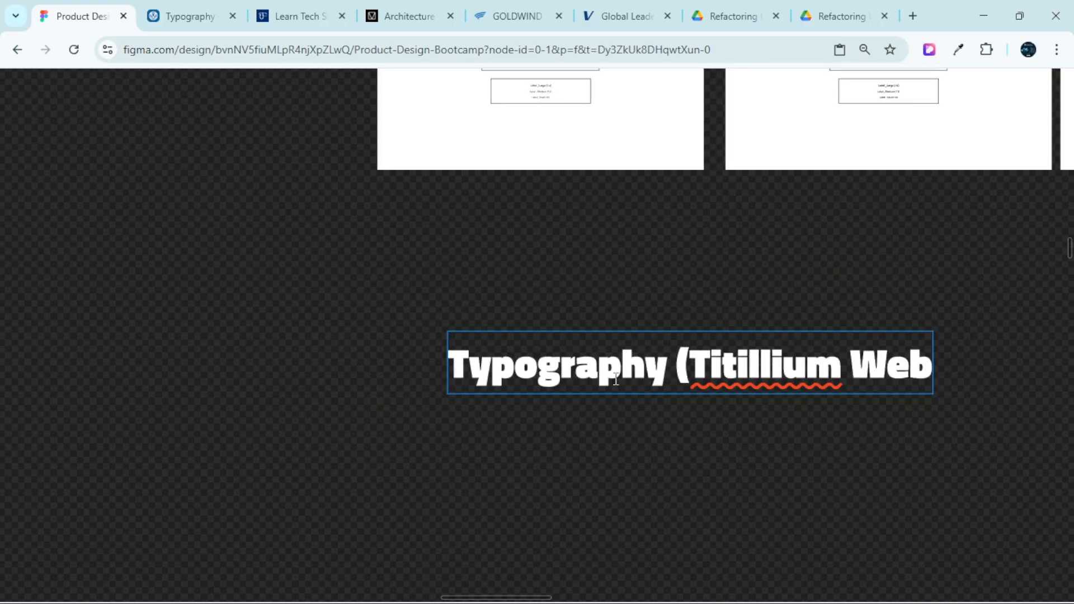
{"action": "type", "text": "Web)"}
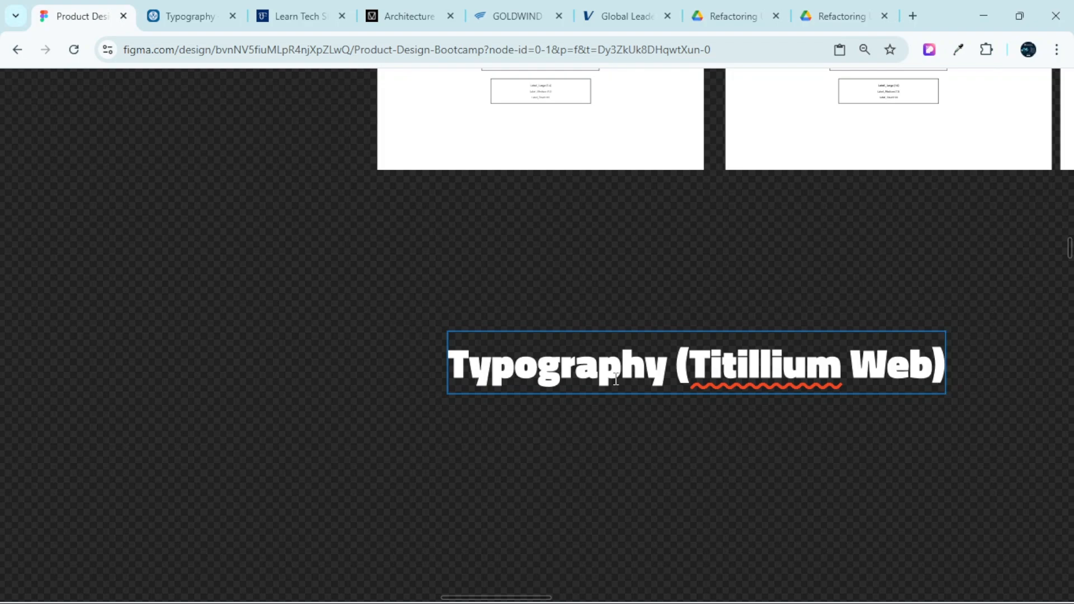
Change the heading to "Typography (Titillium_Web)/" by using an underscore in the font name and adding a trailing slash
{"action": "scroll", "coordinate": [649, 382], "scroll_direction": "down", "scroll_amount": 2}
{"action": "scroll", "coordinate": [682, 334], "scroll_direction": "up", "scroll_amount": 2}
{"action": "scroll", "coordinate": [682, 332], "scroll_direction": "right", "scroll_amount": 4}
{"action": "scroll", "coordinate": [610, 347], "scroll_direction": "up", "scroll_amount": 2}
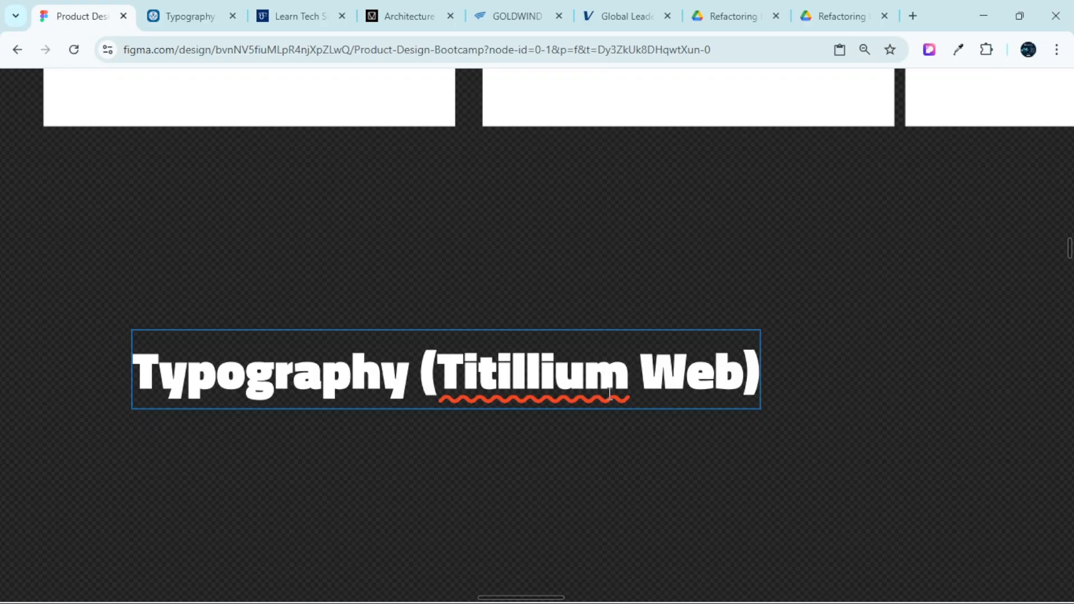
{"action": "left_click", "coordinate": [639, 370]}
{"action": "key", "text": "BackSpace"}
{"action": "type", "text": "_"}
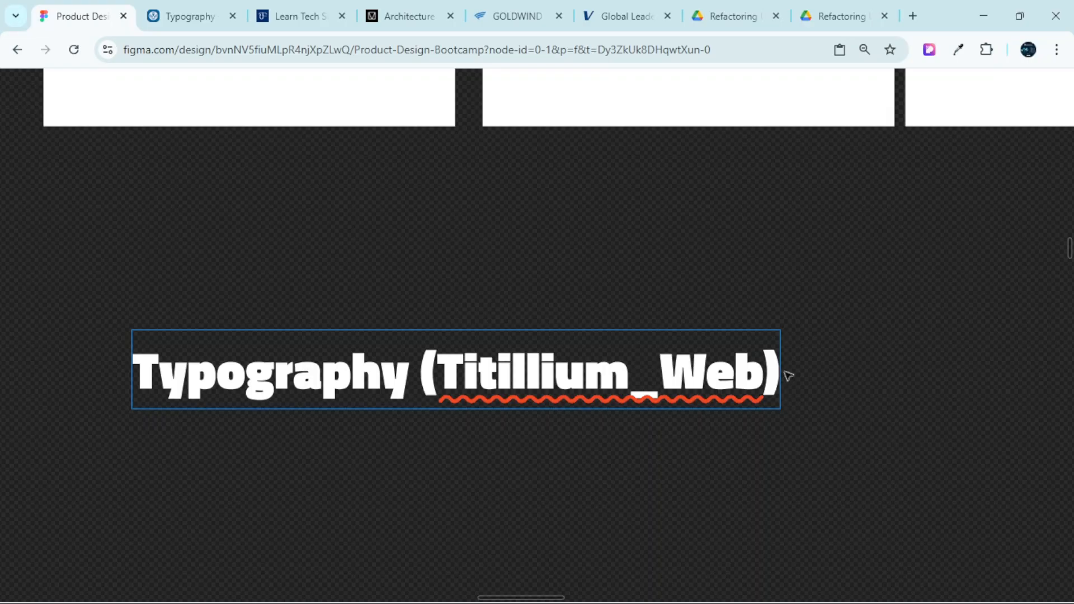
{"action": "type", "text": "/"}
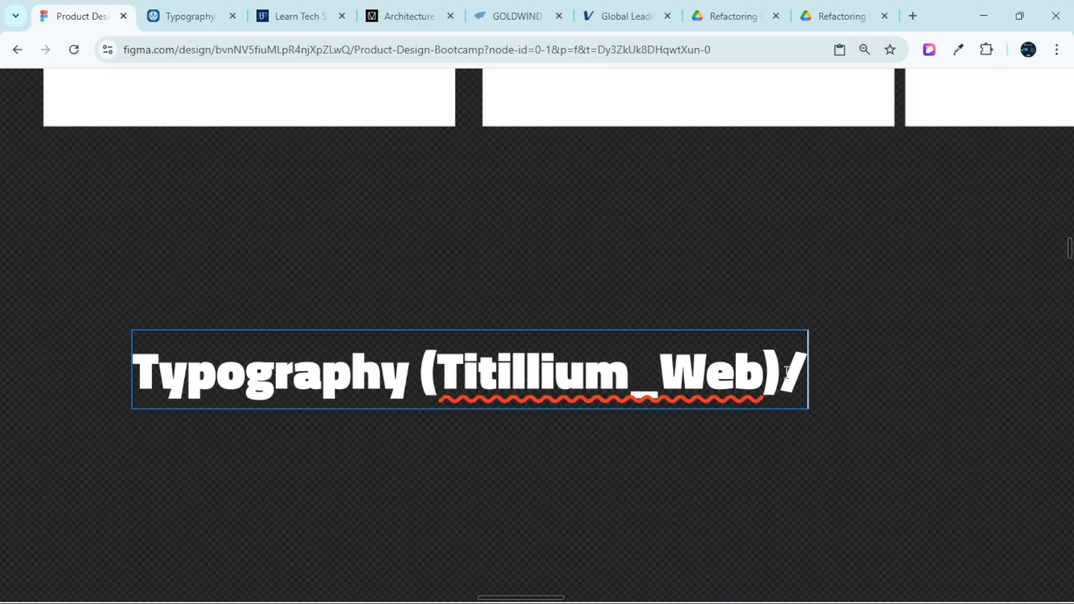
{"action": "left_click_drag", "start_coordinate": [783, 366], "coordinate": [109, 304]}
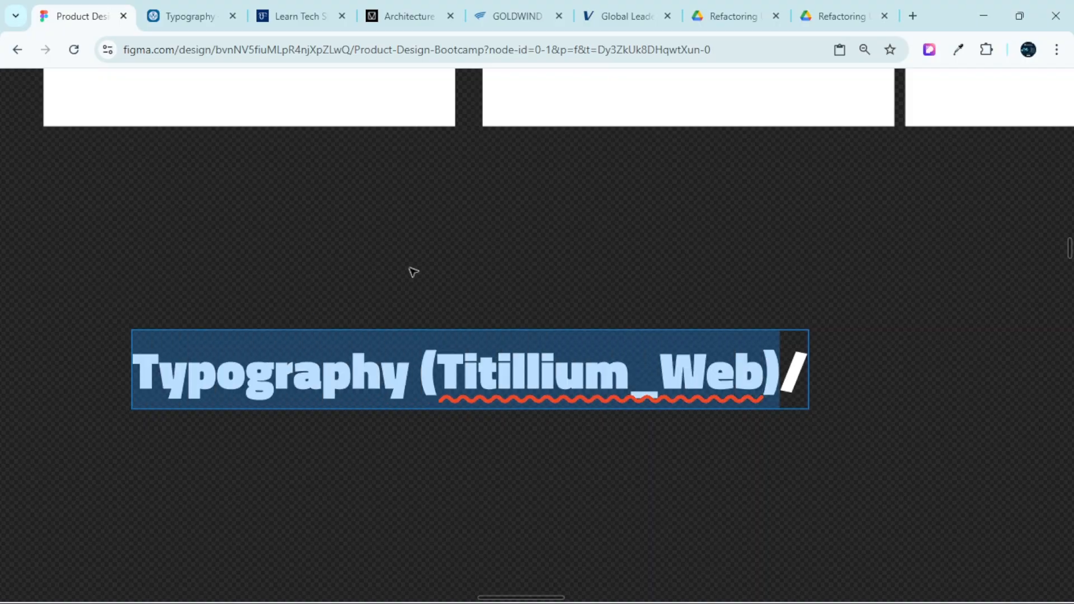
{"action": "left_click", "coordinate": [427, 268]}
Look over the typography system diagram and the Reference_Styles row of weight frames
{"action": "scroll", "coordinate": [487, 310], "scroll_direction": "up", "scroll_amount": 1}
{"action": "scroll", "coordinate": [487, 310], "scroll_direction": "down", "scroll_amount": 4}
{"action": "scroll", "coordinate": [528, 339], "scroll_direction": "up", "scroll_amount": 4}
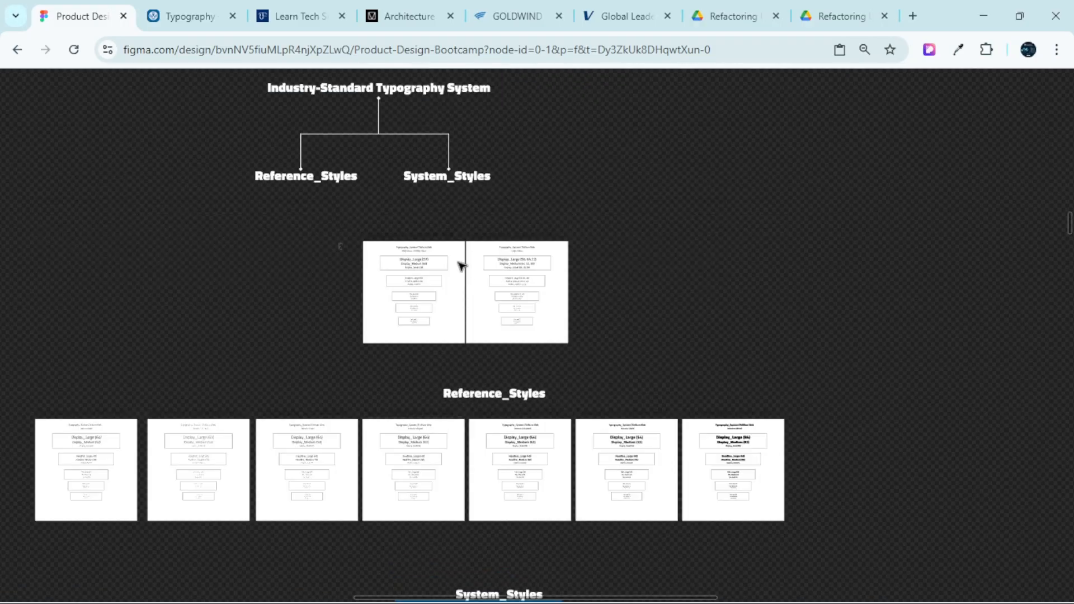
{"action": "scroll", "coordinate": [460, 265], "scroll_direction": "up", "scroll_amount": 2}
{"action": "scroll", "coordinate": [433, 258], "scroll_direction": "up", "scroll_amount": 3}
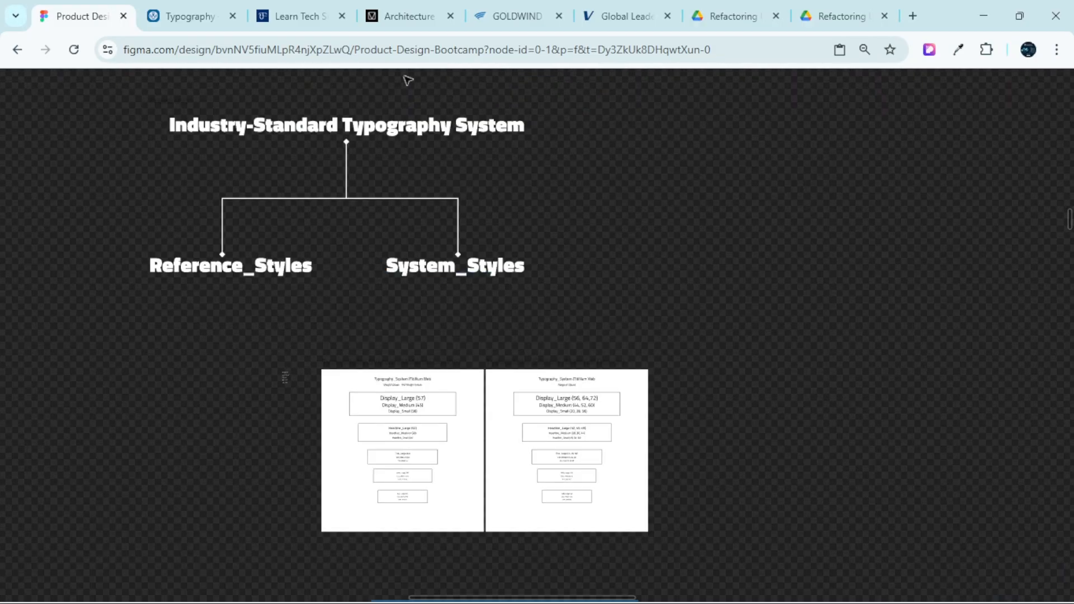
{"action": "scroll", "coordinate": [392, 134], "scroll_direction": "left", "scroll_amount": 3}
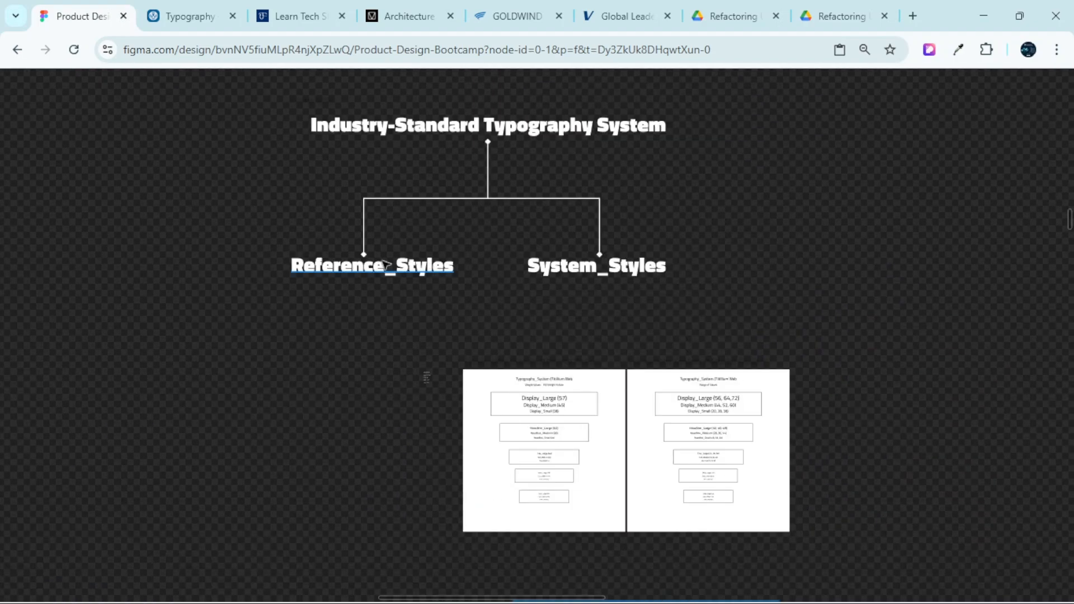
{"action": "left_click", "coordinate": [386, 265]}
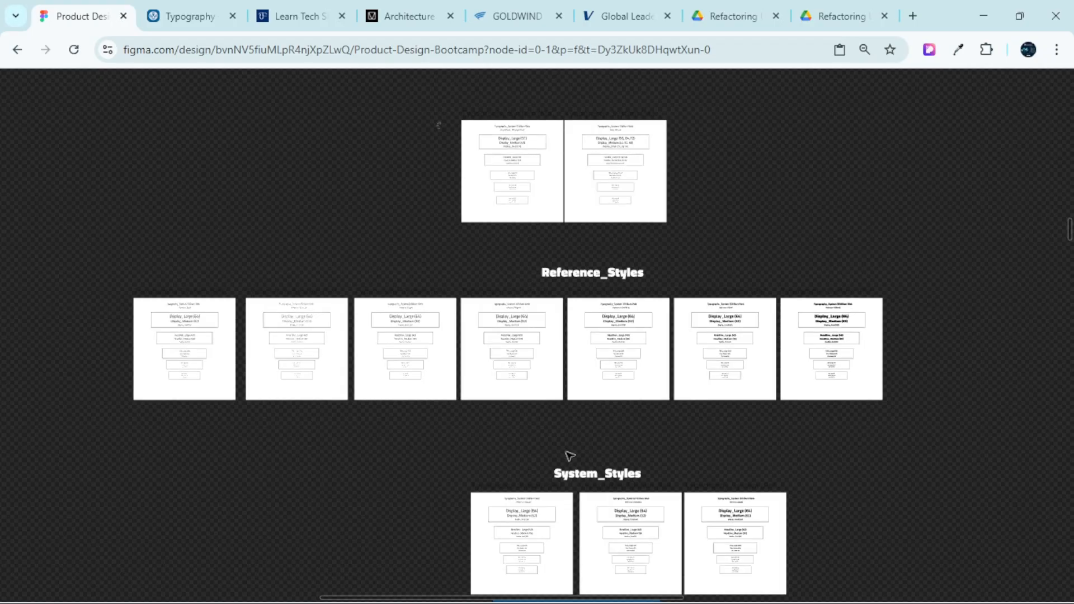
{"action": "scroll", "coordinate": [535, 316], "scroll_direction": "up", "scroll_amount": 3}
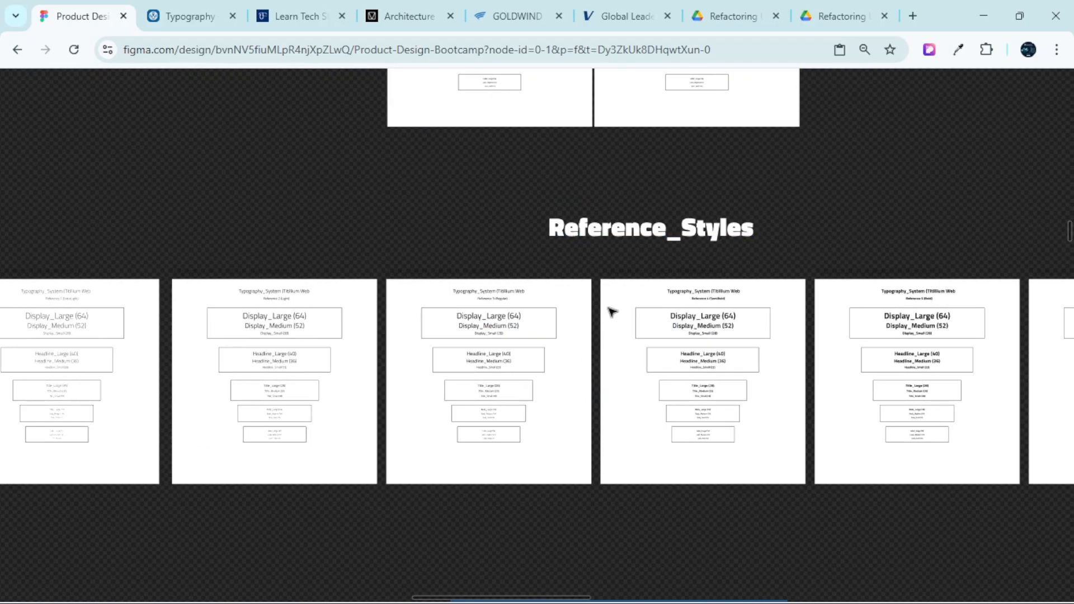
Append "Reference/" to the end of the "Typography (Titillium_Web)/" heading
{"action": "scroll", "coordinate": [610, 311], "scroll_direction": "down", "scroll_amount": 5}
{"action": "scroll", "coordinate": [722, 301], "scroll_direction": "up", "scroll_amount": 3}
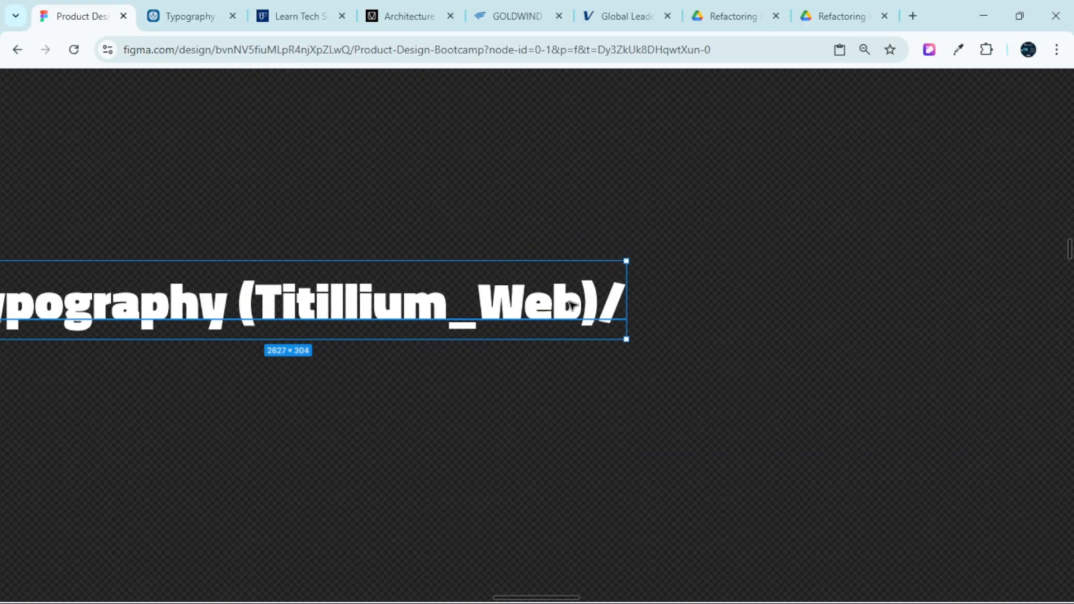
{"action": "scroll", "coordinate": [618, 313], "scroll_direction": "left", "scroll_amount": 3}
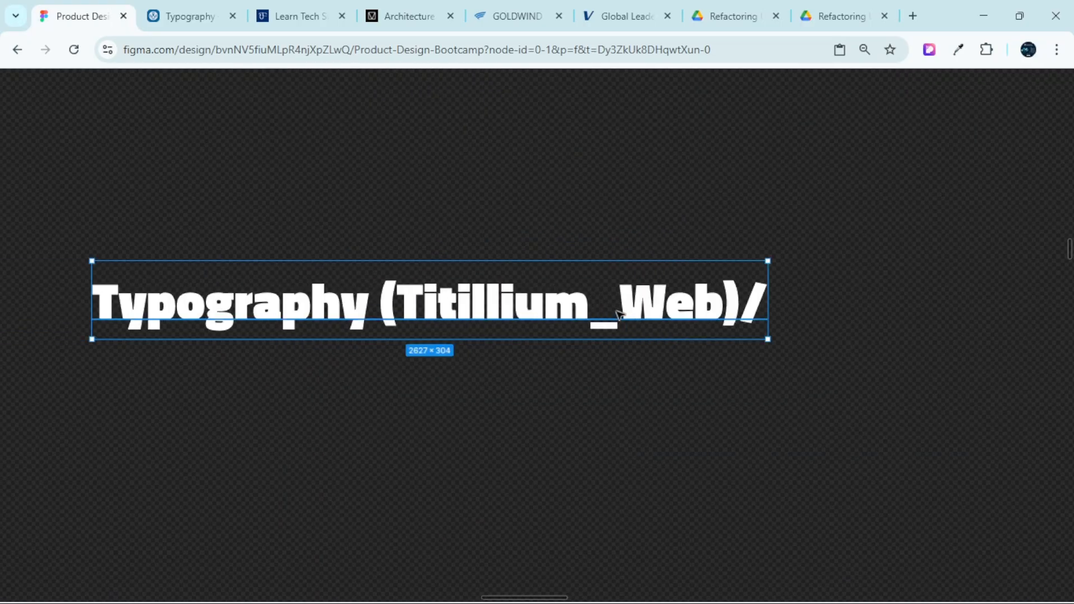
{"action": "double_click", "coordinate": [762, 305]}
{"action": "left_click", "coordinate": [761, 305]}
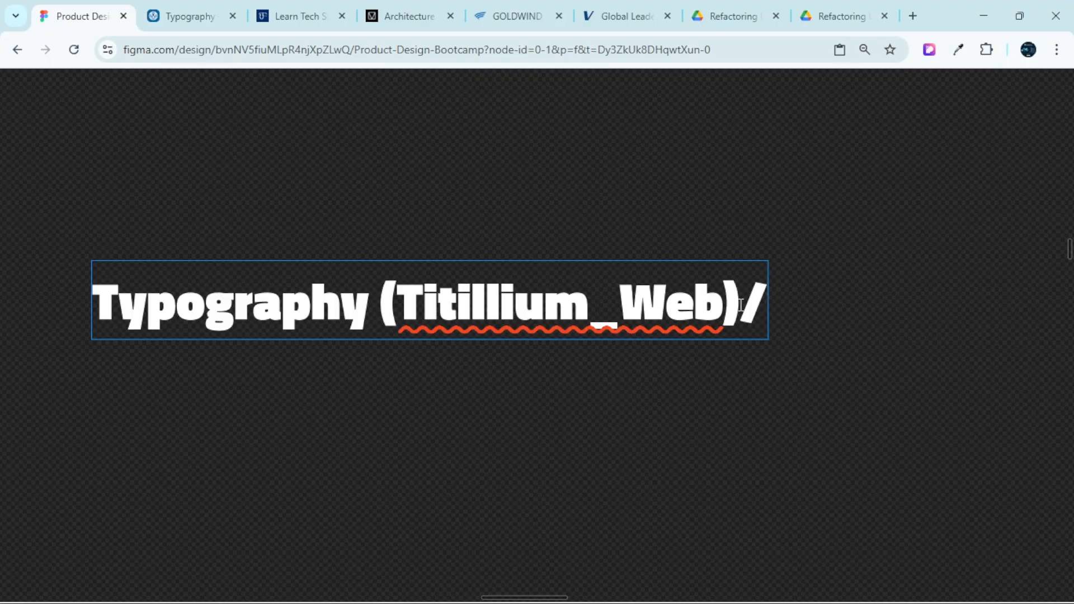
{"action": "type", "text": "Refere"}
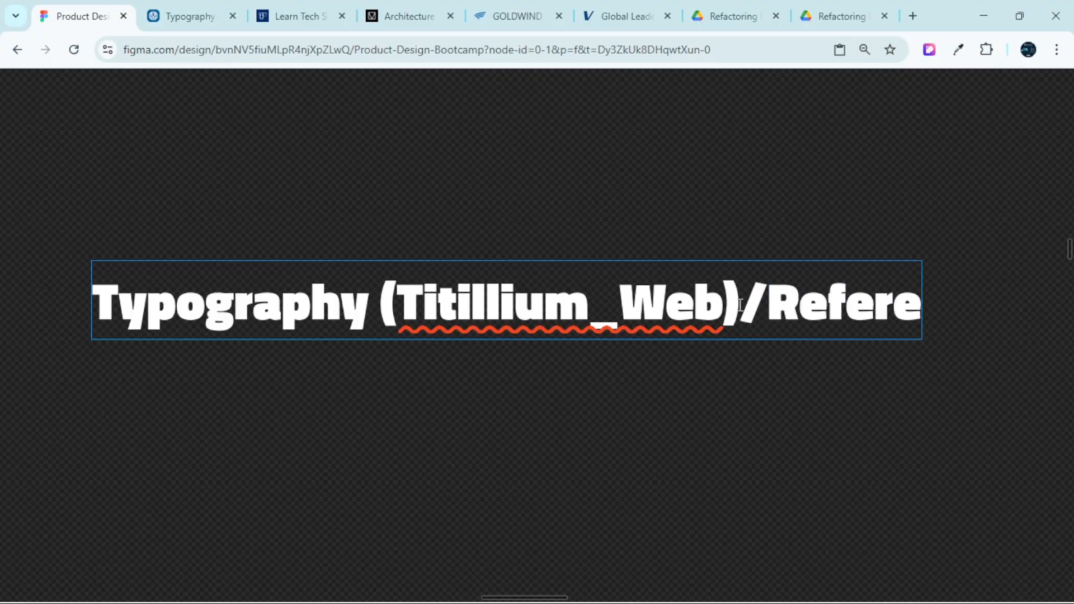
{"action": "type", "text": "nce"}
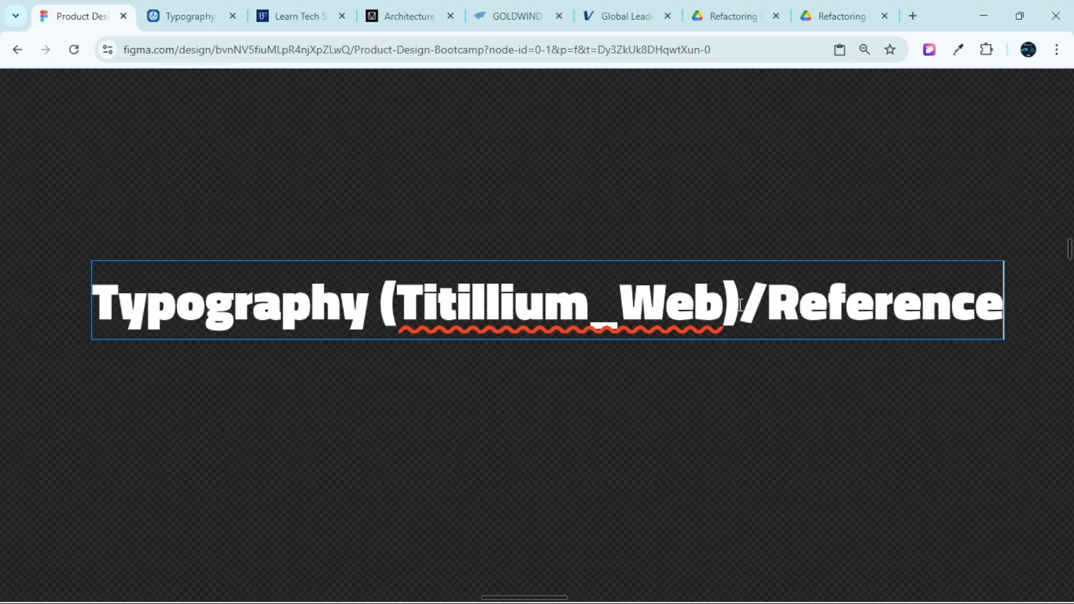
{"action": "scroll", "coordinate": [817, 292], "scroll_direction": "right", "scroll_amount": 2}
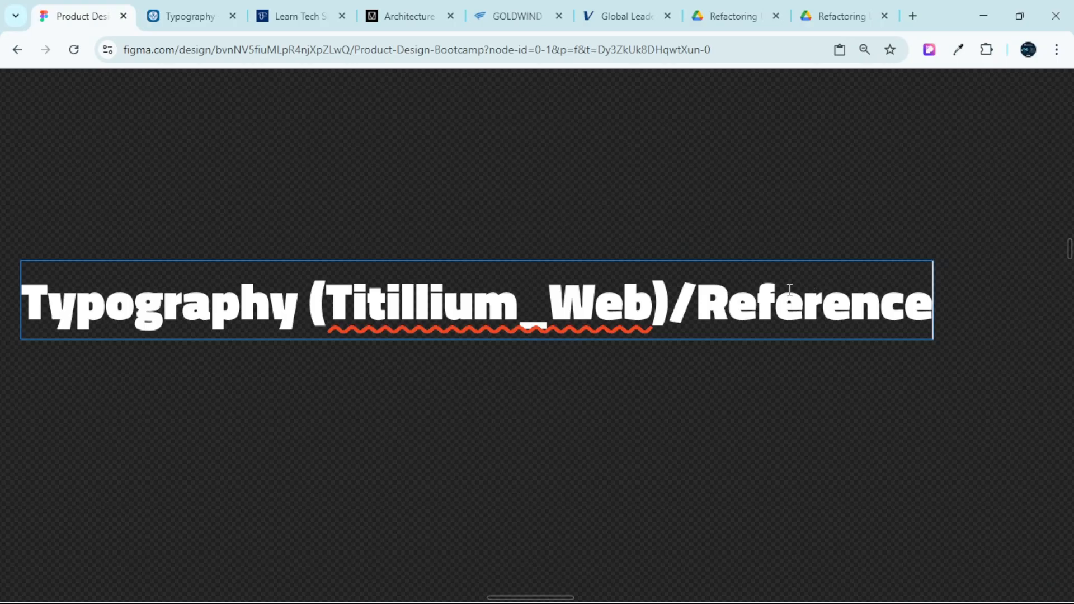
{"action": "type", "text": "/"}
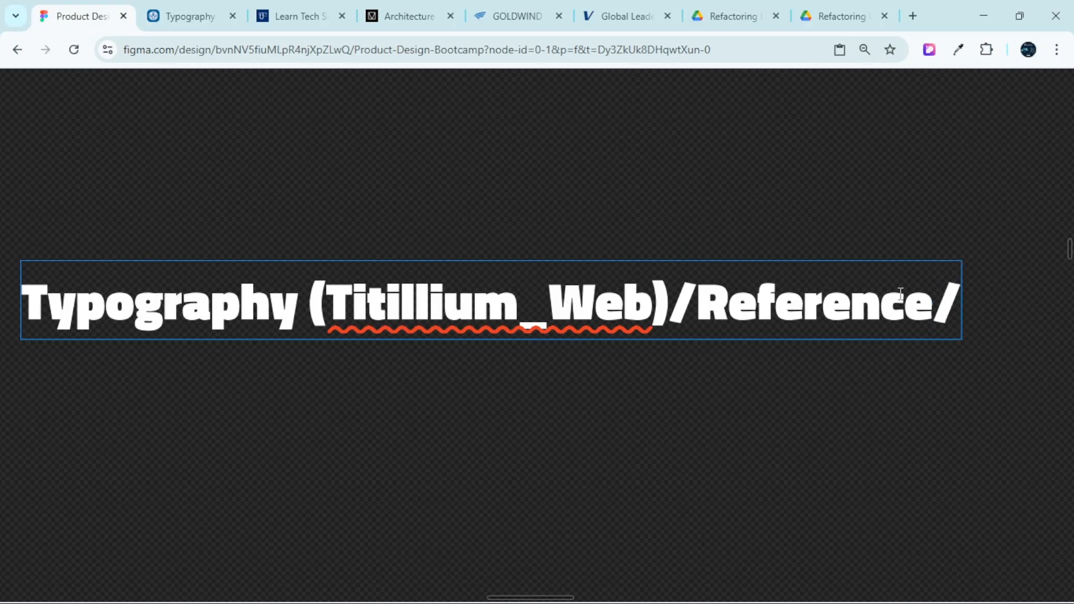
{"action": "left_click", "coordinate": [926, 301]}
{"action": "left_click_drag", "start_coordinate": [924, 303], "coordinate": [738, 284]}
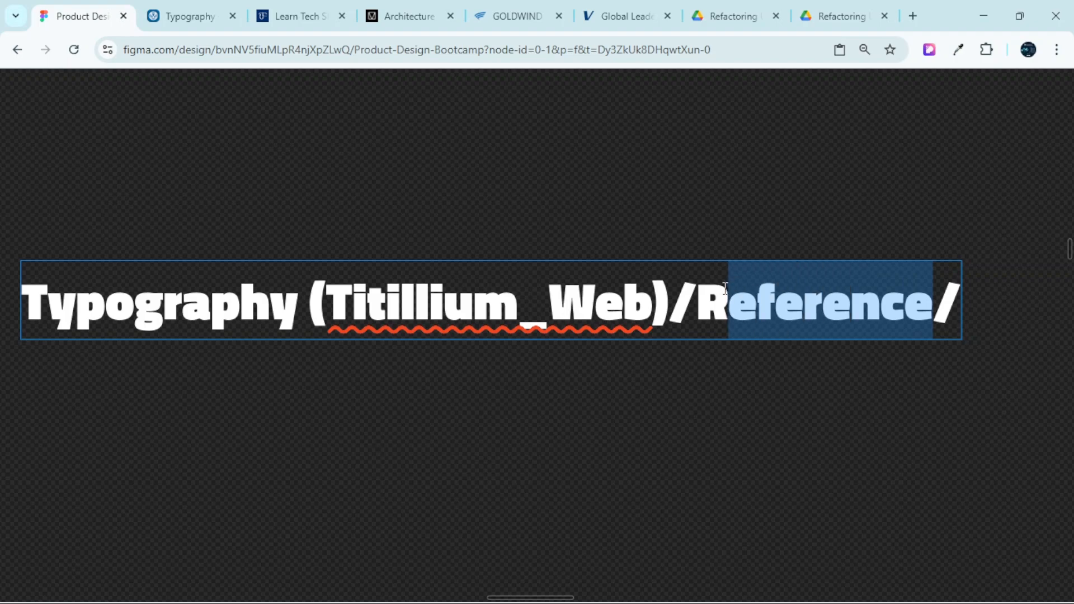
{"action": "left_click", "coordinate": [785, 317]}
{"action": "scroll", "coordinate": [699, 303], "scroll_direction": "down", "scroll_amount": 3}
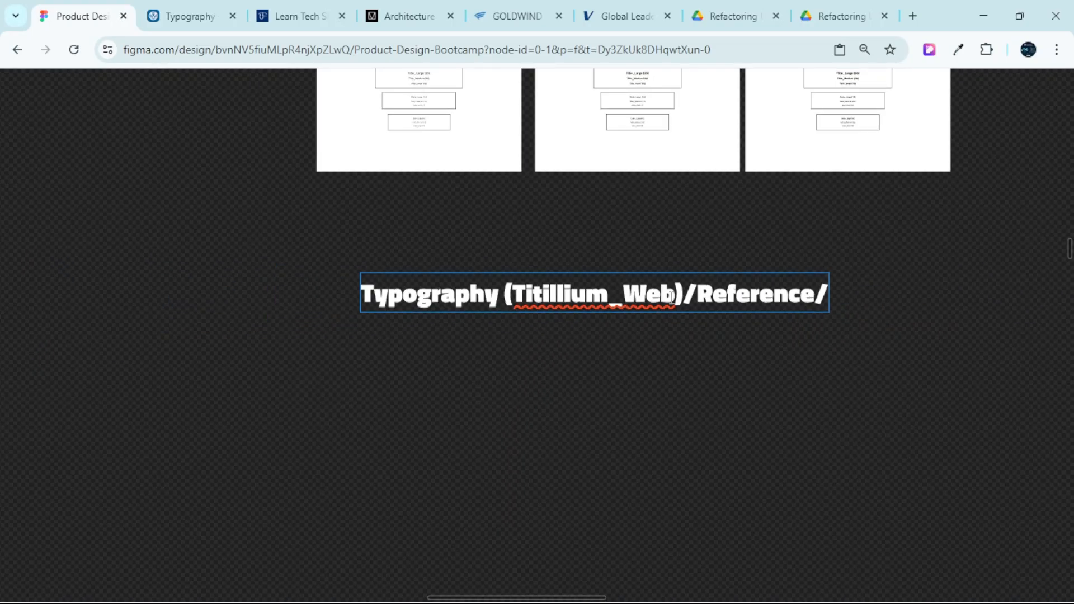
Examine the weight labels across the Reference_Styles frames, from the italic Light frame through Reference 6 (Black)
{"action": "scroll", "coordinate": [684, 294], "scroll_direction": "up", "scroll_amount": 2}
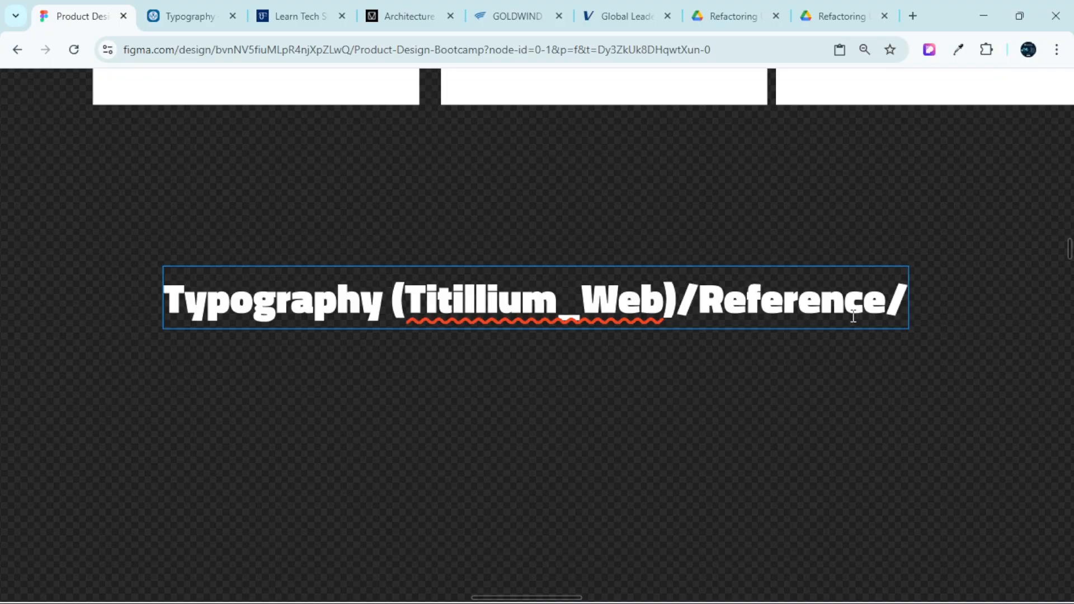
{"action": "scroll", "coordinate": [818, 297], "scroll_direction": "down", "scroll_amount": 4}
{"action": "scroll", "coordinate": [767, 323], "scroll_direction": "up", "scroll_amount": 5}
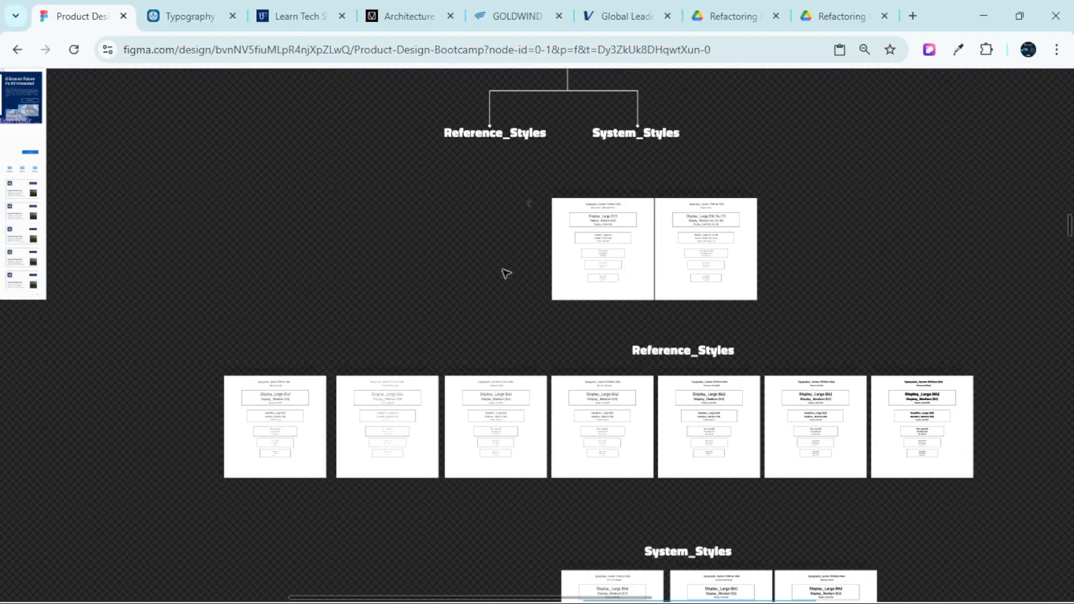
{"action": "scroll", "coordinate": [494, 323], "scroll_direction": "down", "scroll_amount": 3}
{"action": "scroll", "coordinate": [313, 258], "scroll_direction": "up", "scroll_amount": 3}
{"action": "scroll", "coordinate": [358, 241], "scroll_direction": "up", "scroll_amount": 4}
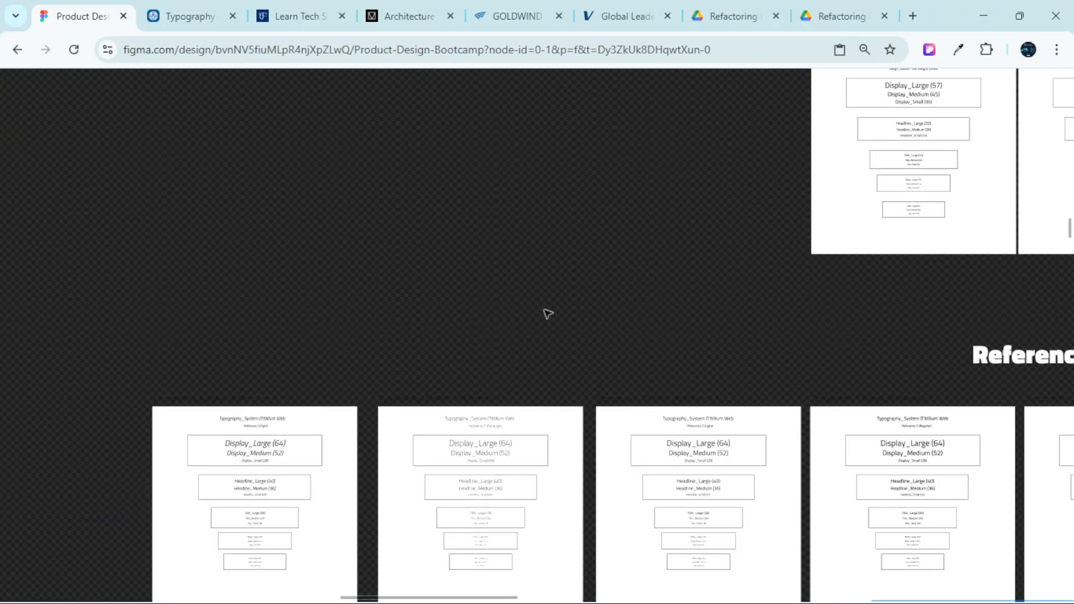
{"action": "scroll", "coordinate": [620, 341], "scroll_direction": "down", "scroll_amount": 1}
{"action": "scroll", "coordinate": [350, 427], "scroll_direction": "up", "scroll_amount": 3}
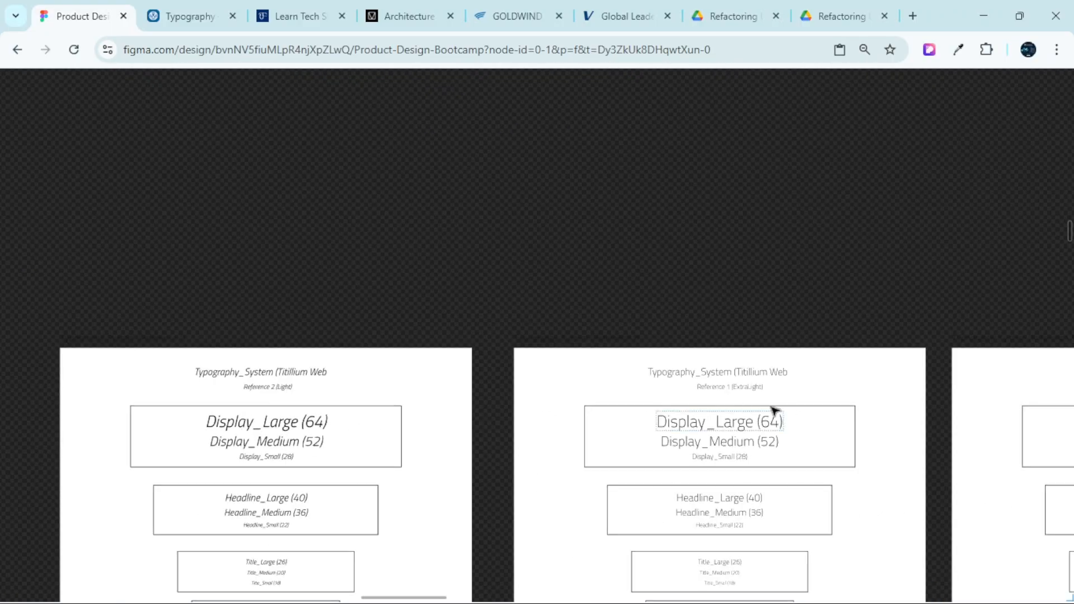
{"action": "scroll", "coordinate": [839, 411], "scroll_direction": "right", "scroll_amount": 5}
{"action": "scroll", "coordinate": [895, 417], "scroll_direction": "right", "scroll_amount": 10}
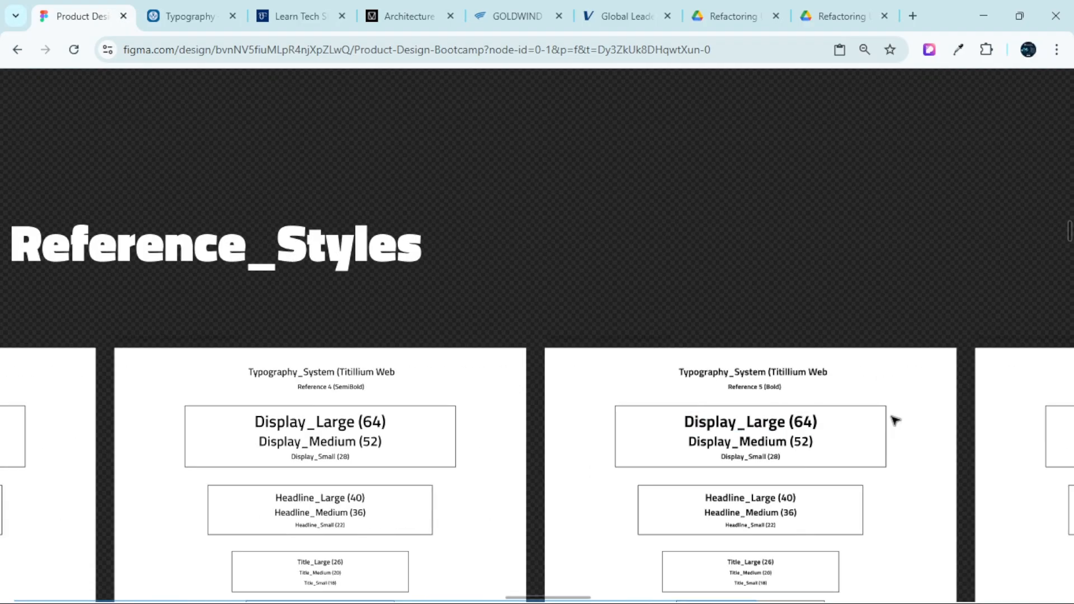
{"action": "scroll", "coordinate": [889, 420], "scroll_direction": "right", "scroll_amount": 2}
{"action": "scroll", "coordinate": [744, 413], "scroll_direction": "up", "scroll_amount": 5}
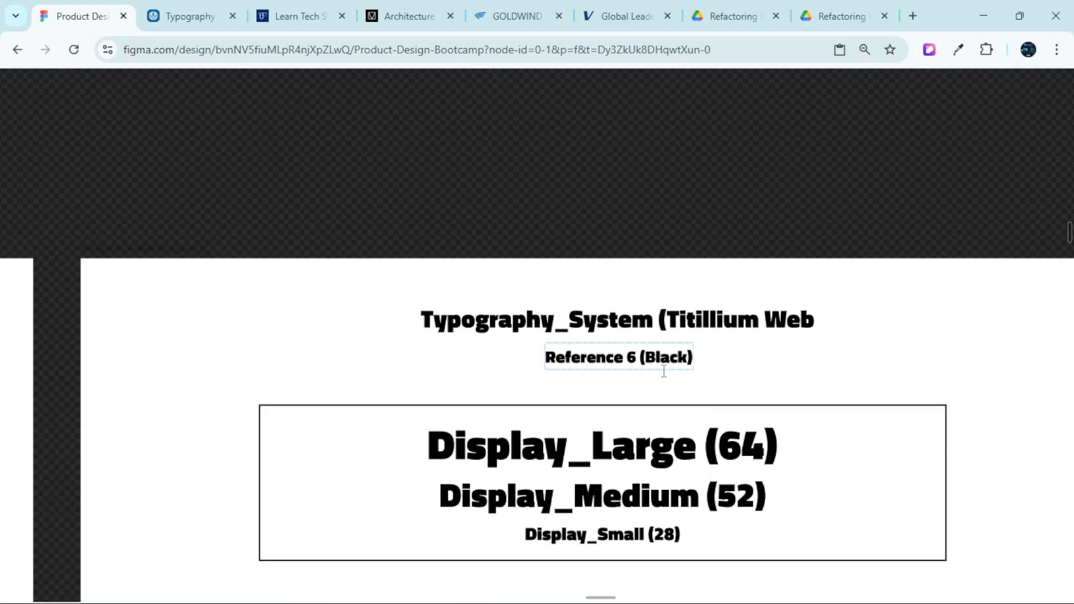
{"action": "scroll", "coordinate": [621, 403], "scroll_direction": "down", "scroll_amount": 8}
{"action": "scroll", "coordinate": [621, 403], "scroll_direction": "down", "scroll_amount": 3}
{"action": "scroll", "coordinate": [408, 432], "scroll_direction": "up", "scroll_amount": 10}
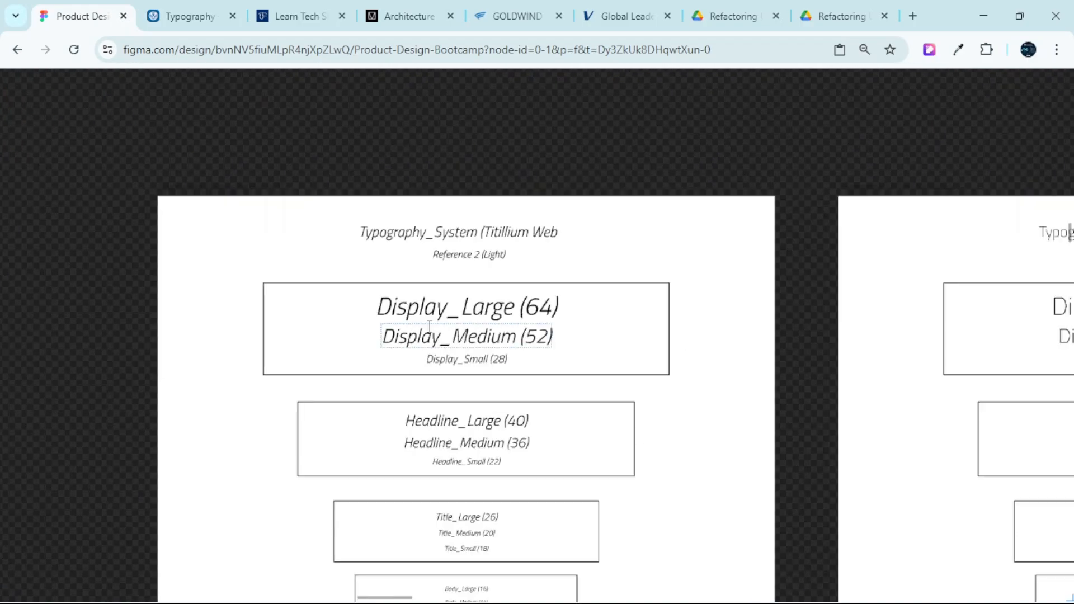
Look over the whole Reference_Styles row of weight frames together with the System_Styles row beneath it
{"action": "scroll", "coordinate": [502, 249], "scroll_direction": "down", "scroll_amount": 5}
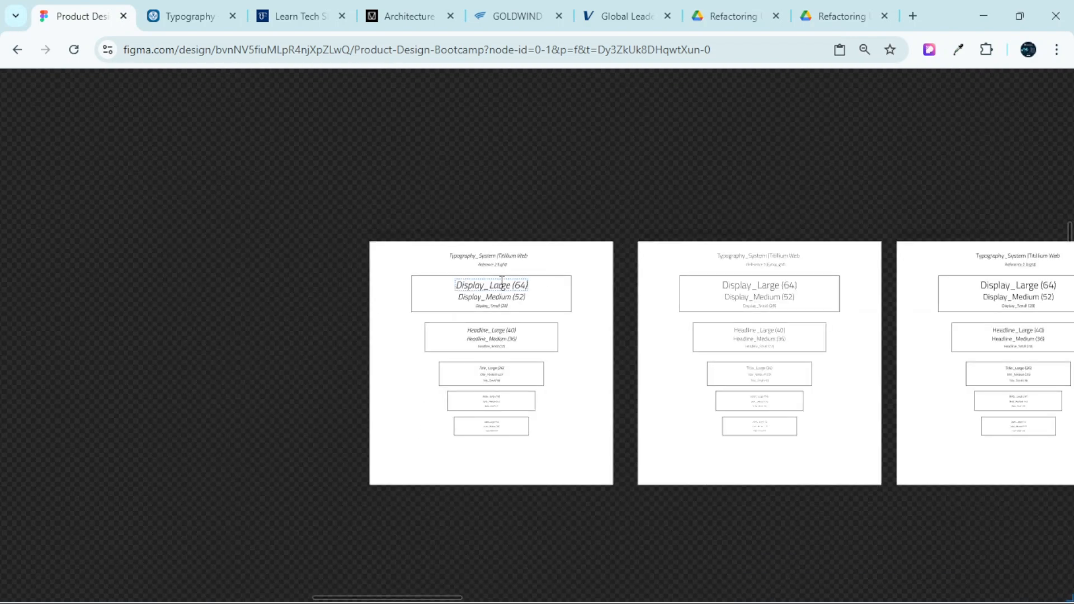
{"action": "scroll", "coordinate": [512, 286], "scroll_direction": "right", "scroll_amount": 8}
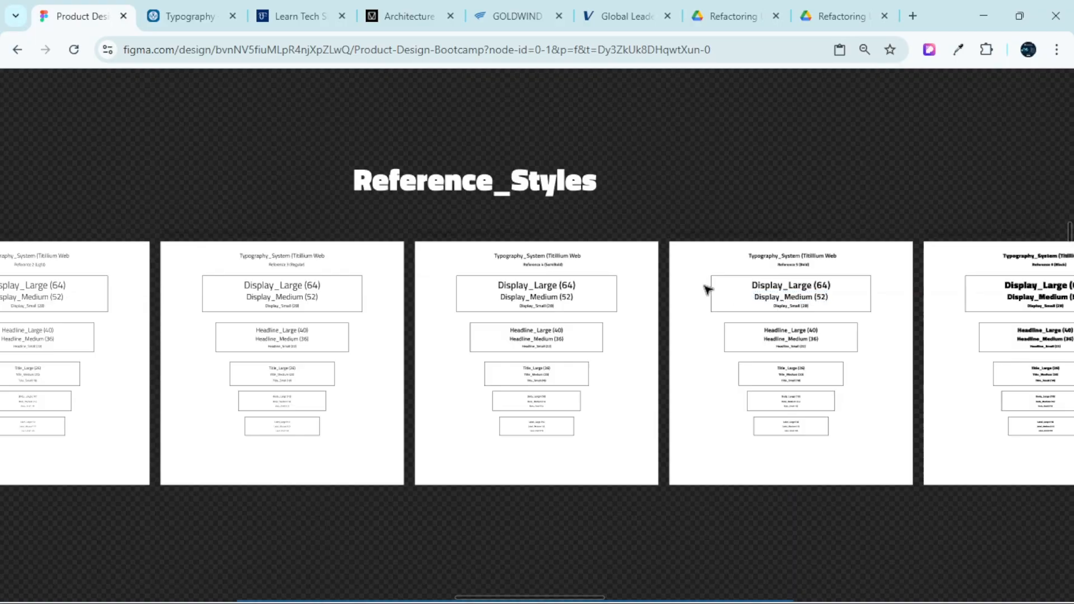
{"action": "scroll", "coordinate": [707, 288], "scroll_direction": "left", "scroll_amount": 10}
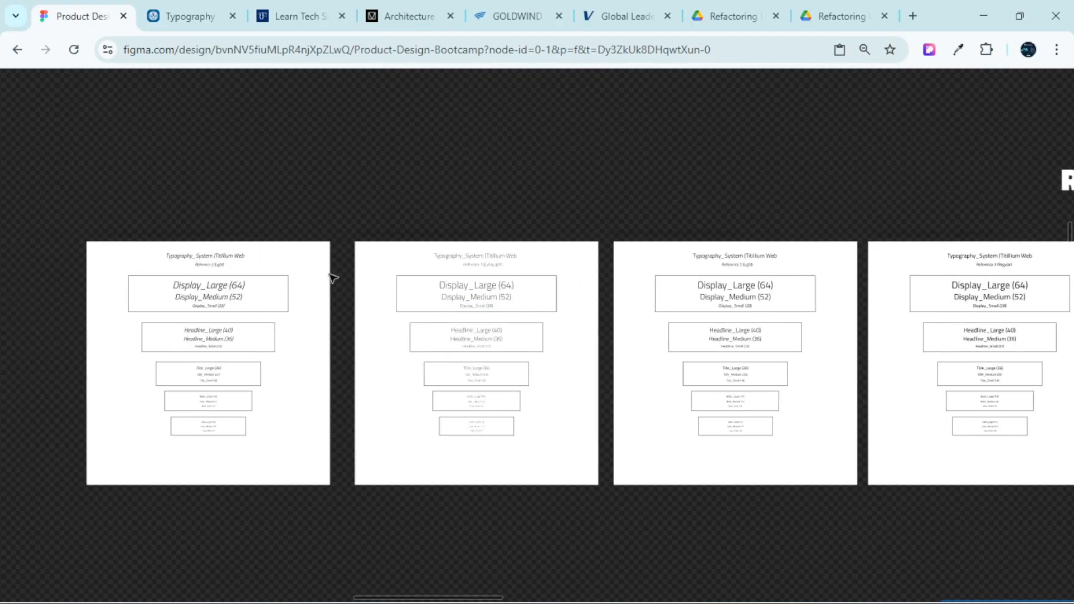
{"action": "scroll", "coordinate": [614, 310], "scroll_direction": "right", "scroll_amount": 5}
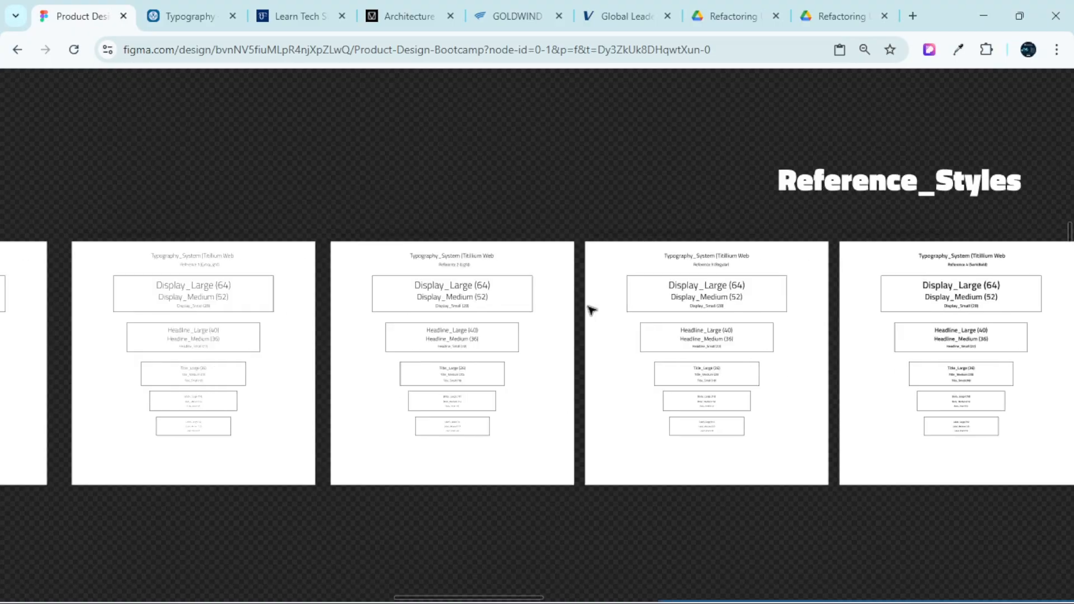
{"action": "scroll", "coordinate": [590, 307], "scroll_direction": "down", "scroll_amount": 3}
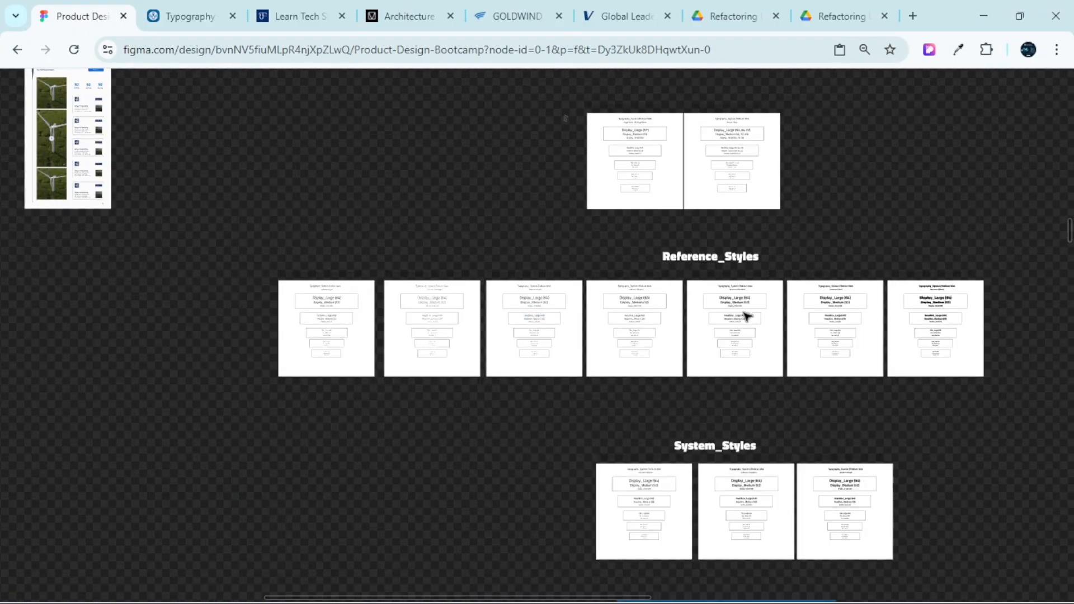
{"action": "scroll", "coordinate": [746, 314], "scroll_direction": "up", "scroll_amount": 3}
{"action": "scroll", "coordinate": [436, 314], "scroll_direction": "down", "scroll_amount": 1}
{"action": "scroll", "coordinate": [319, 313], "scroll_direction": "down", "scroll_amount": 3}
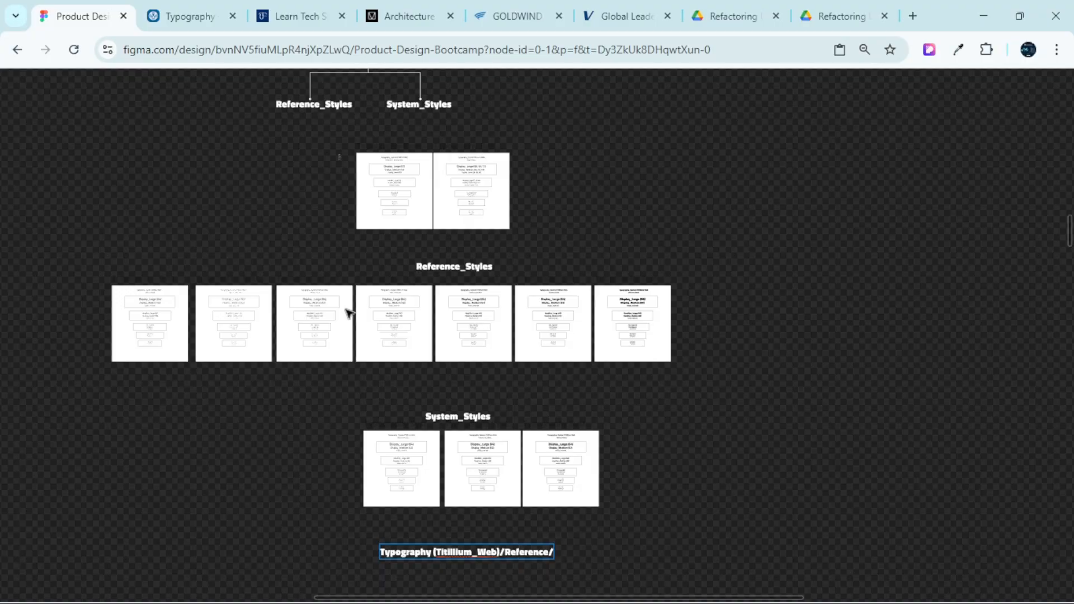
{"action": "scroll", "coordinate": [224, 311], "scroll_direction": "up", "scroll_amount": 3}
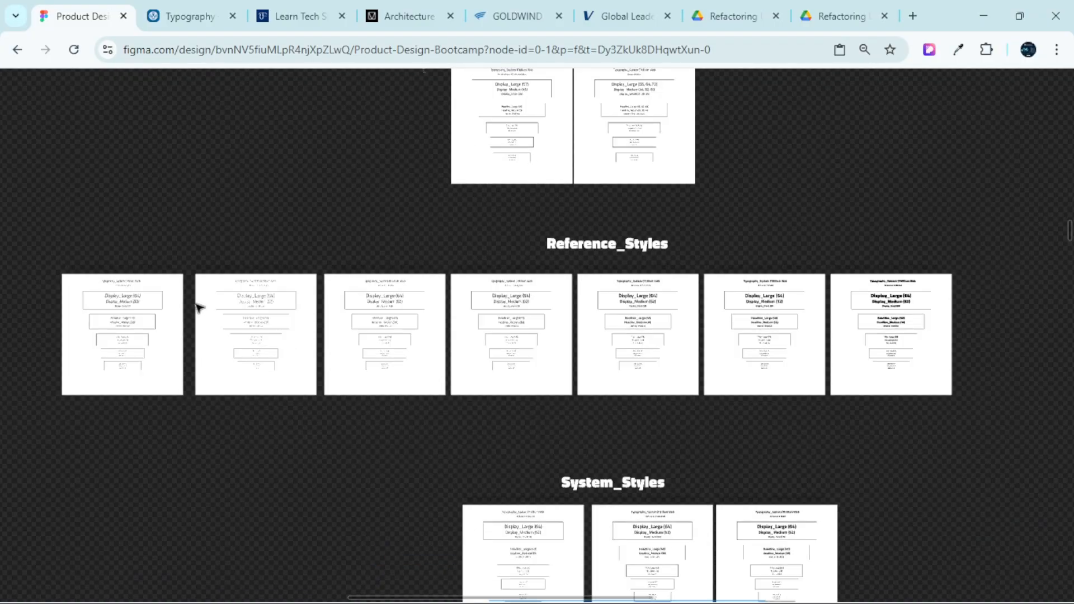
{"action": "scroll", "coordinate": [212, 305], "scroll_direction": "left", "scroll_amount": 2}
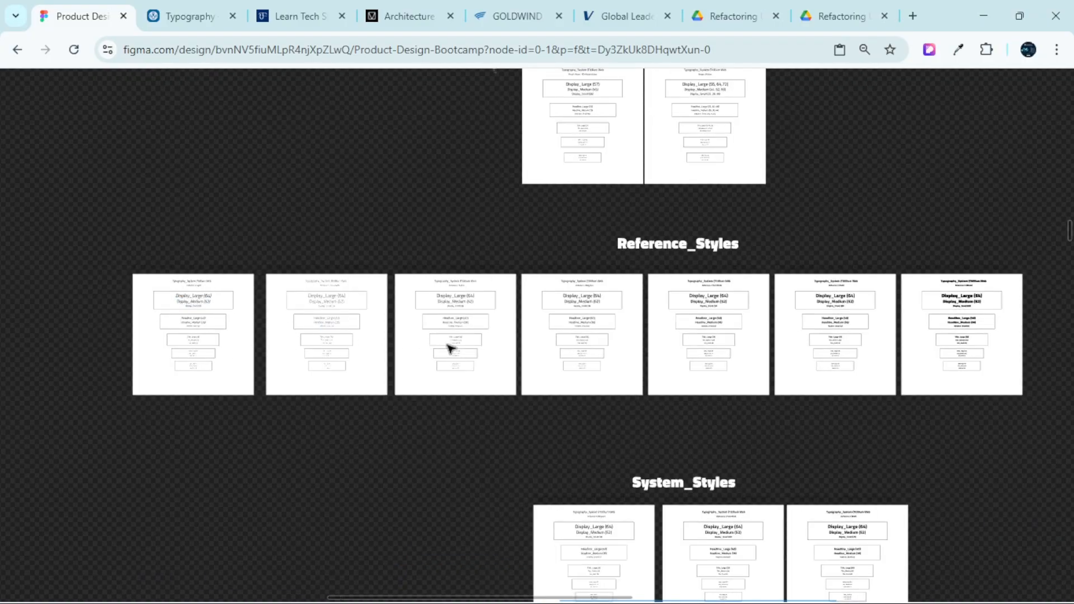
{"action": "scroll", "coordinate": [465, 342], "scroll_direction": "down", "scroll_amount": 2}
Examine the Display, Headline, Title, Body and Label size levels in the Reference 1 (ExtraLight) frame
{"action": "scroll", "coordinate": [383, 305], "scroll_direction": "up", "scroll_amount": 5}
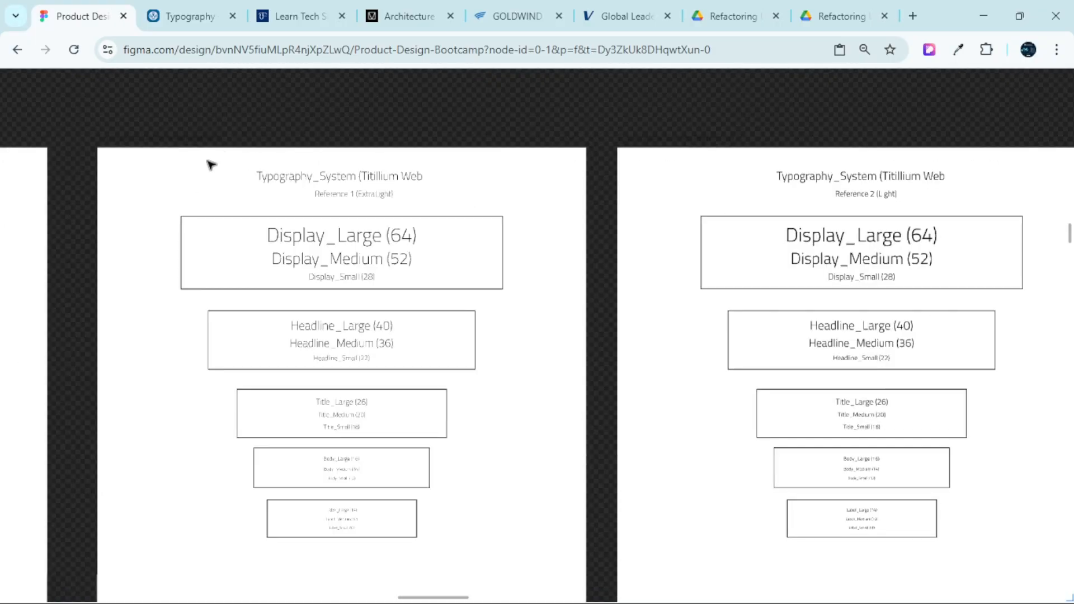
{"action": "scroll", "coordinate": [247, 175], "scroll_direction": "up", "scroll_amount": 2}
{"action": "scroll", "coordinate": [224, 179], "scroll_direction": "left", "scroll_amount": 5}
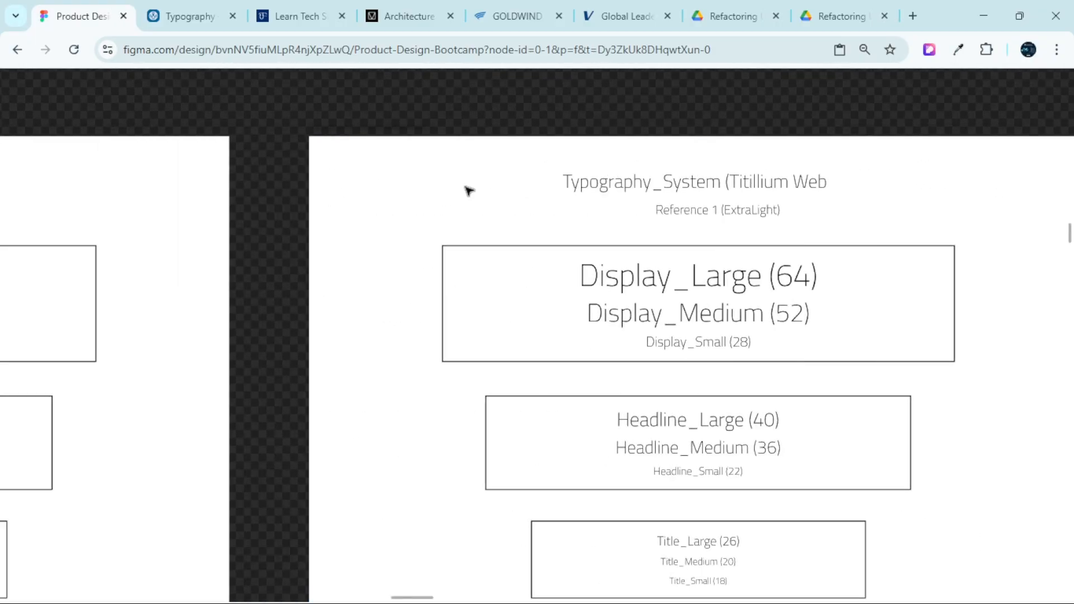
{"action": "scroll", "coordinate": [585, 286], "scroll_direction": "down", "scroll_amount": 5}
{"action": "scroll", "coordinate": [588, 293], "scroll_direction": "up", "scroll_amount": 6}
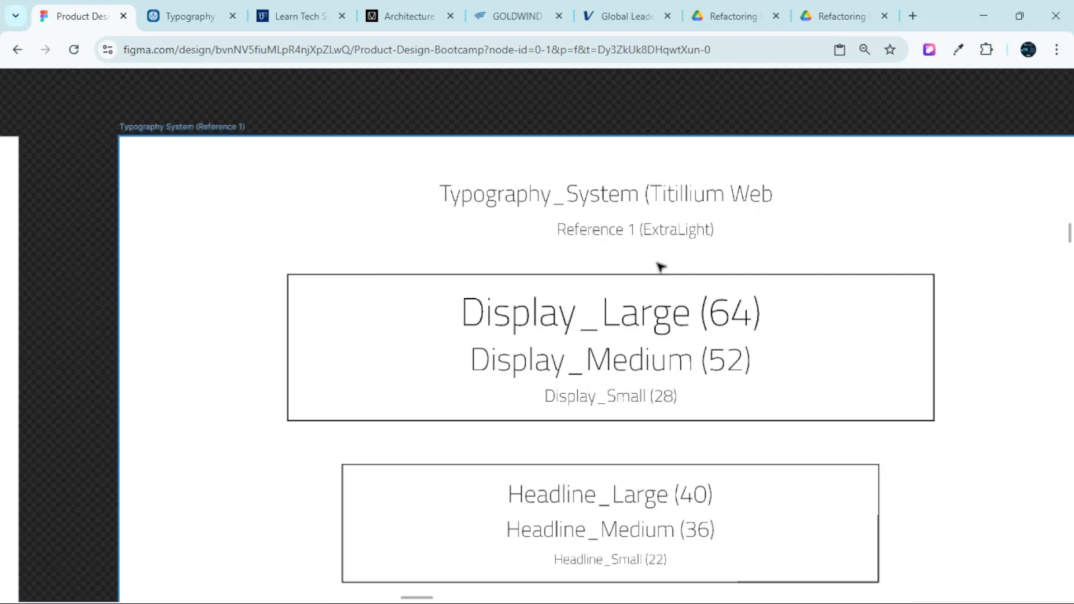
{"action": "scroll", "coordinate": [660, 267], "scroll_direction": "down", "scroll_amount": 3}
{"action": "scroll", "coordinate": [658, 336], "scroll_direction": "down", "scroll_amount": 3}
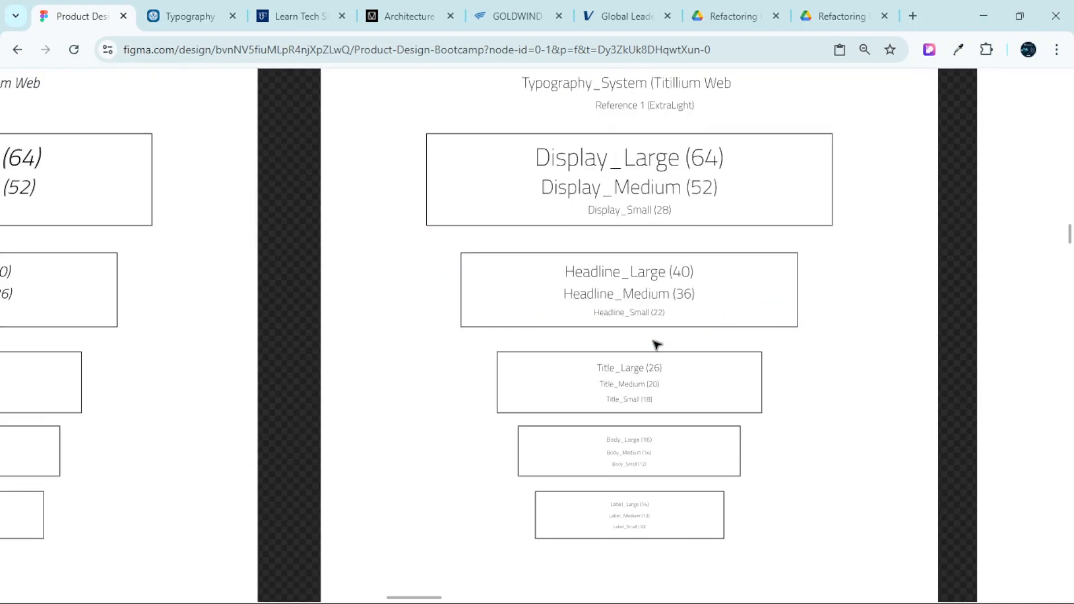
{"action": "scroll", "coordinate": [657, 345], "scroll_direction": "up", "scroll_amount": 3}
Compare the size levels in the Reference 2 (Light) and Reference 3 (Regular) frames with those in Reference 1 (ExtraLight)
{"action": "scroll", "coordinate": [669, 263], "scroll_direction": "right", "scroll_amount": 5}
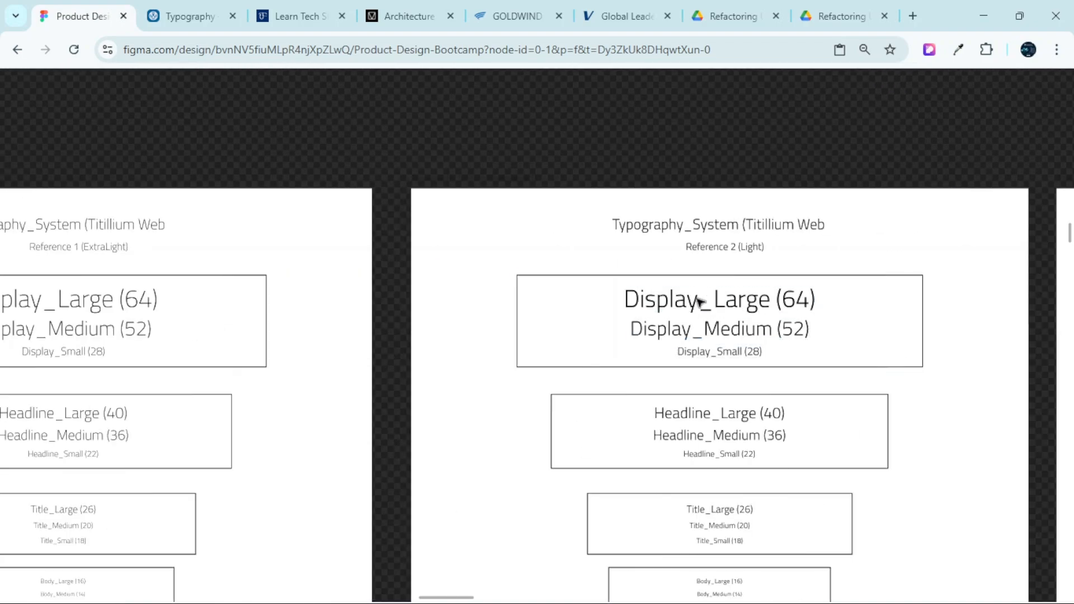
{"action": "scroll", "coordinate": [746, 295], "scroll_direction": "right", "scroll_amount": 5}
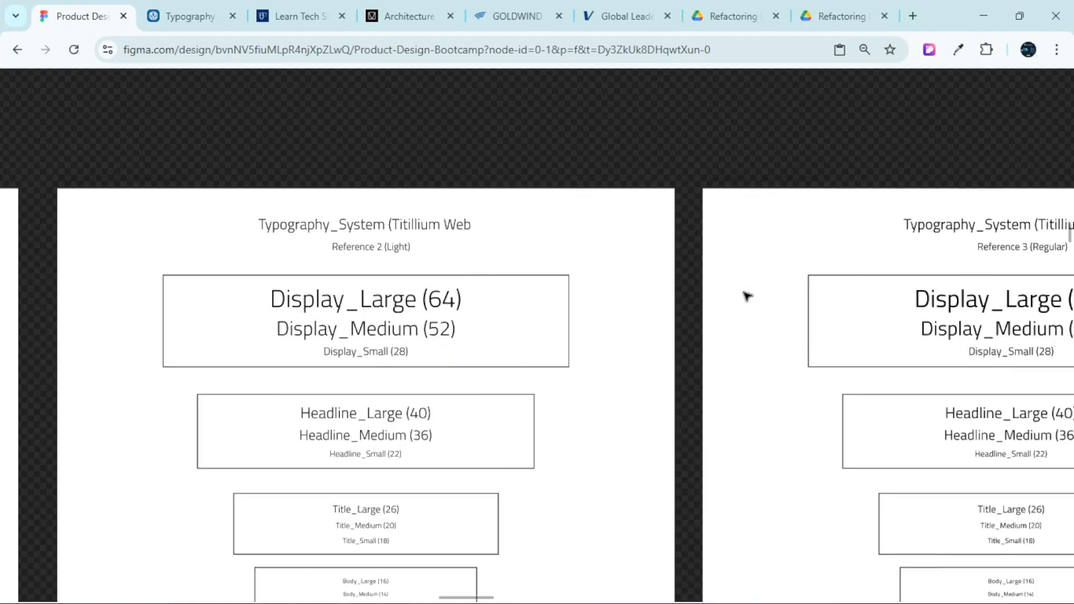
{"action": "scroll", "coordinate": [834, 268], "scroll_direction": "up", "scroll_amount": 3}
{"action": "scroll", "coordinate": [812, 420], "scroll_direction": "right", "scroll_amount": 1}
{"action": "scroll", "coordinate": [772, 554], "scroll_direction": "down", "scroll_amount": 5}
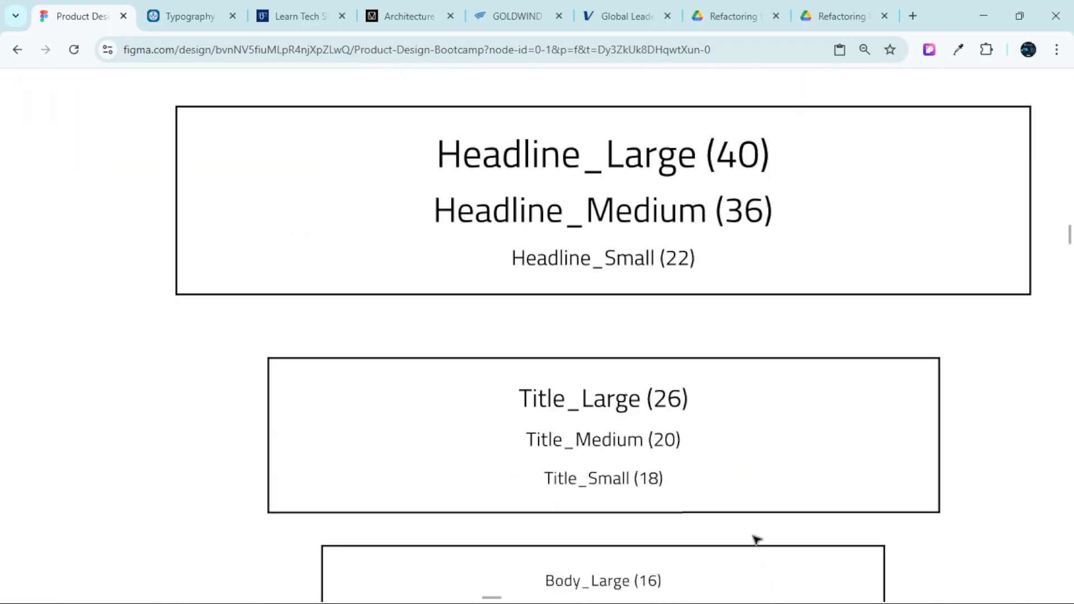
{"action": "scroll", "coordinate": [738, 476], "scroll_direction": "up", "scroll_amount": 4}
{"action": "scroll", "coordinate": [689, 308], "scroll_direction": "up", "scroll_amount": 3}
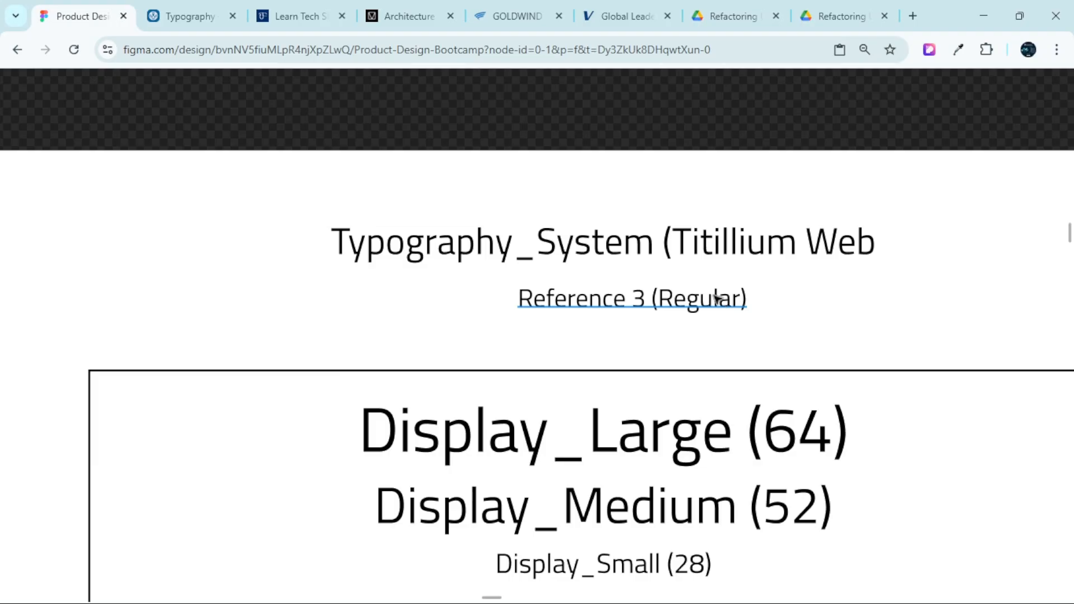
{"action": "scroll", "coordinate": [720, 301], "scroll_direction": "down", "scroll_amount": 3}
{"action": "scroll", "coordinate": [653, 314], "scroll_direction": "left", "scroll_amount": 5}
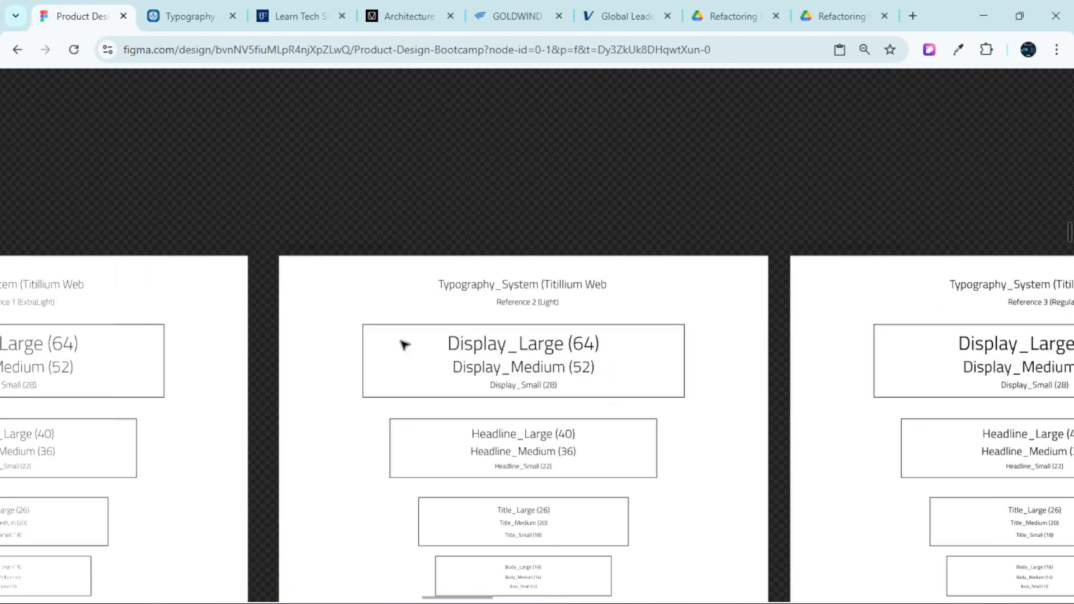
{"action": "scroll", "coordinate": [509, 314], "scroll_direction": "up", "scroll_amount": 3}
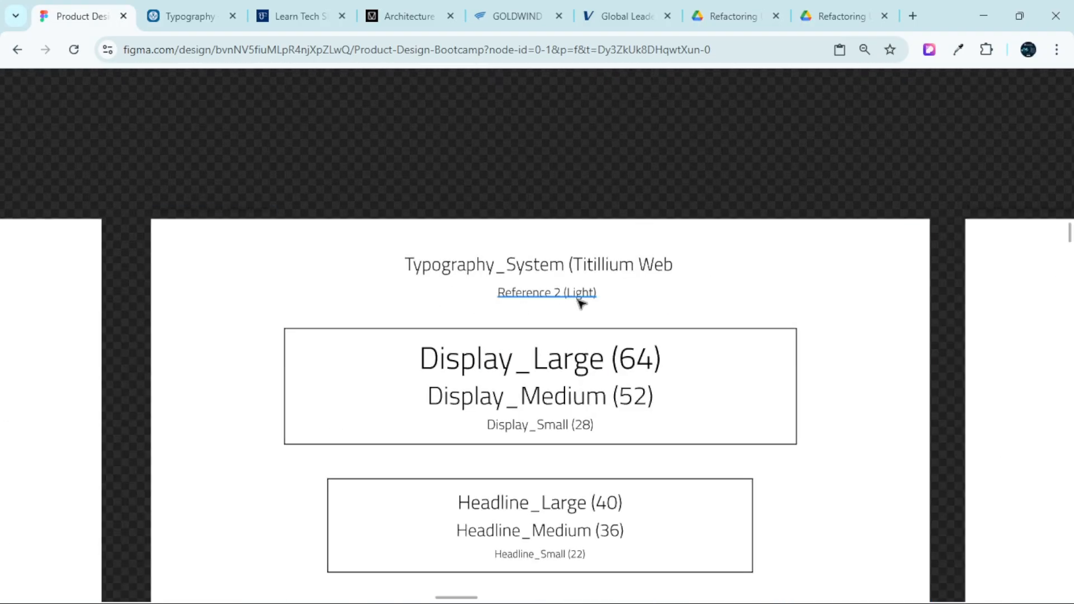
{"action": "scroll", "coordinate": [580, 313], "scroll_direction": "down", "scroll_amount": 5}
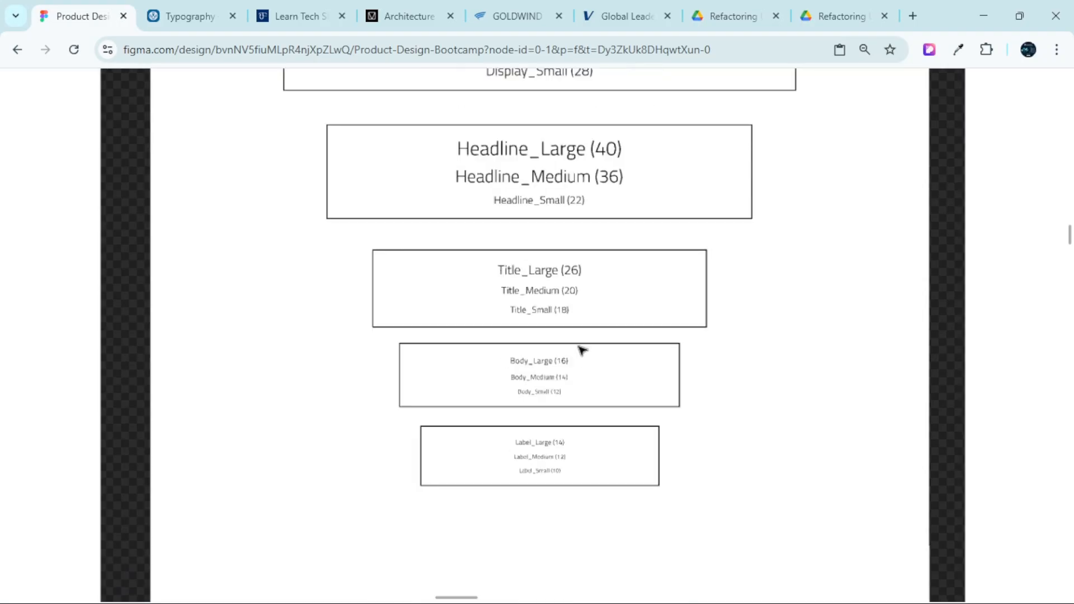
{"action": "scroll", "coordinate": [577, 358], "scroll_direction": "up", "scroll_amount": 4}
{"action": "scroll", "coordinate": [570, 335], "scroll_direction": "left", "scroll_amount": 10}
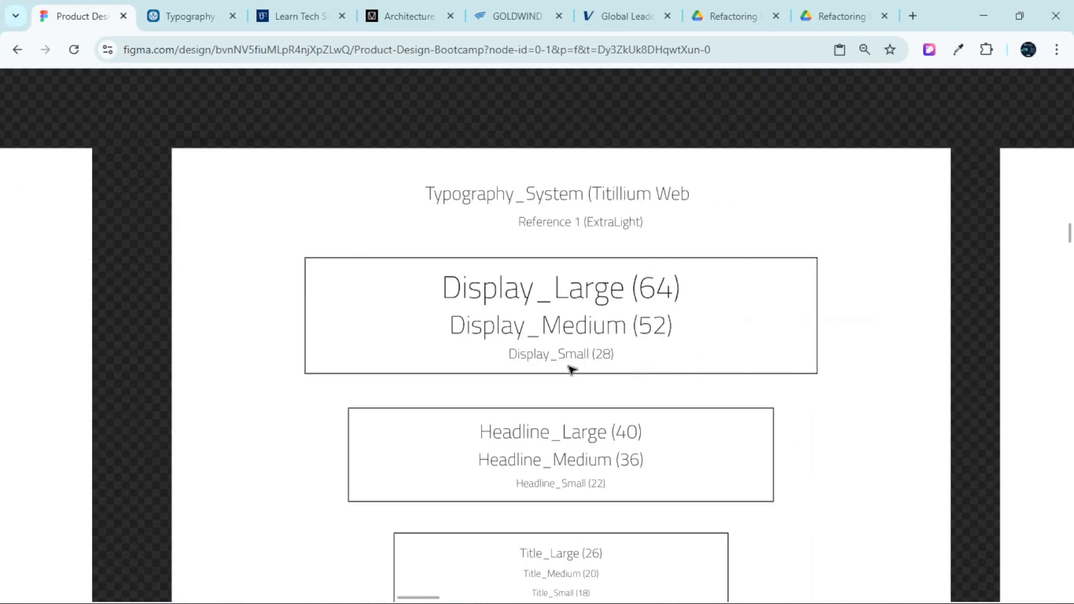
{"action": "scroll", "coordinate": [557, 302], "scroll_direction": "down", "scroll_amount": 7}
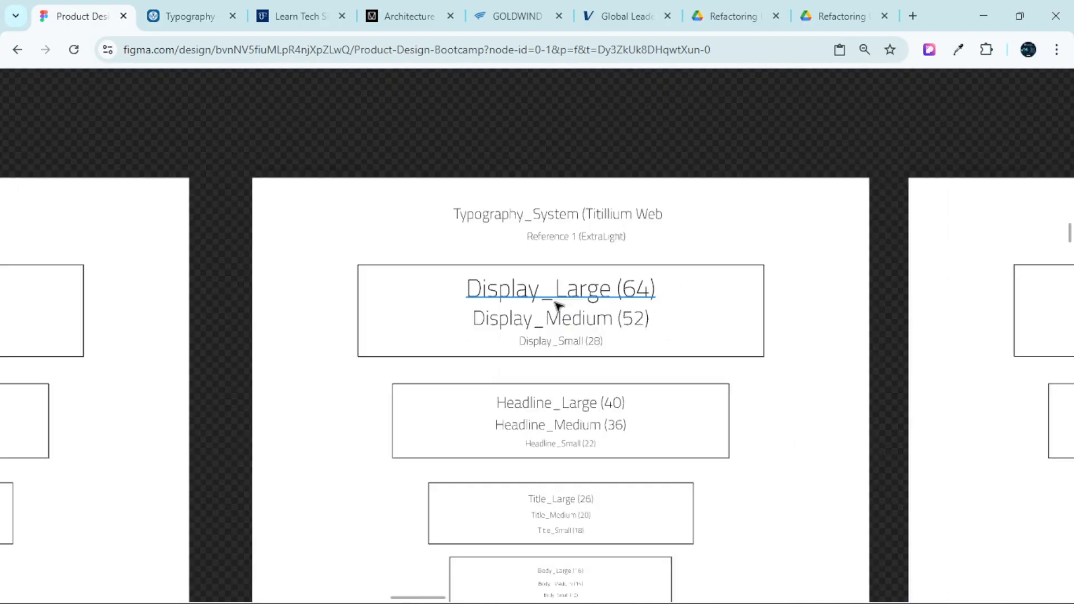
Append "Extralight/" to the end of the "Typography (Titillium_Web)/Reference/" heading below the System_Styles row
{"action": "scroll", "coordinate": [672, 375], "scroll_direction": "down", "scroll_amount": 8}
{"action": "scroll", "coordinate": [901, 224], "scroll_direction": "up", "scroll_amount": 7}
{"action": "scroll", "coordinate": [794, 341], "scroll_direction": "right", "scroll_amount": 4}
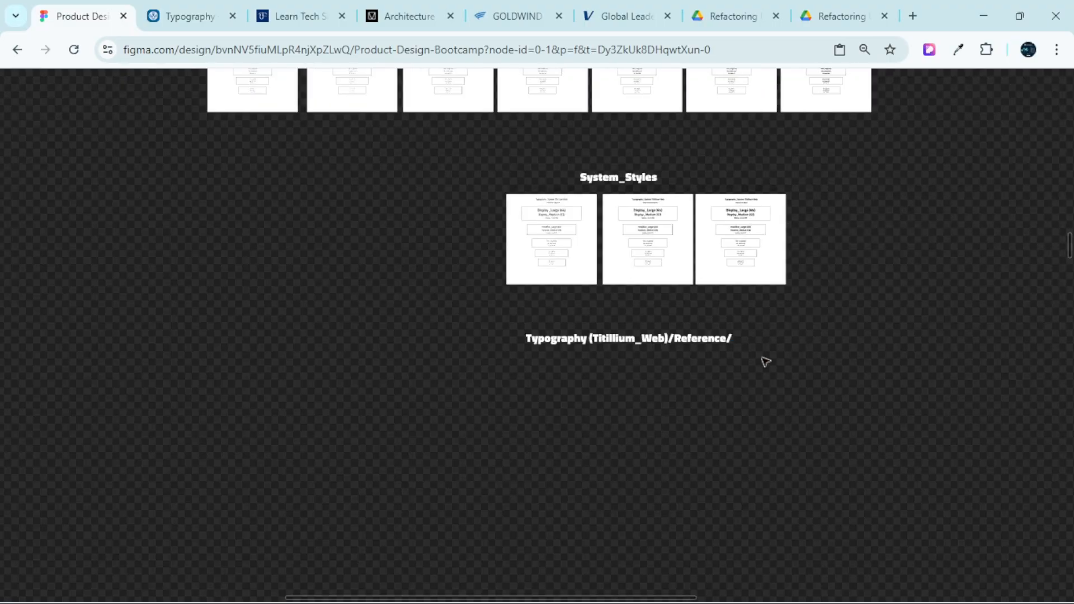
{"action": "scroll", "coordinate": [653, 366], "scroll_direction": "up", "scroll_amount": 5}
{"action": "scroll", "coordinate": [503, 336], "scroll_direction": "up", "scroll_amount": 1}
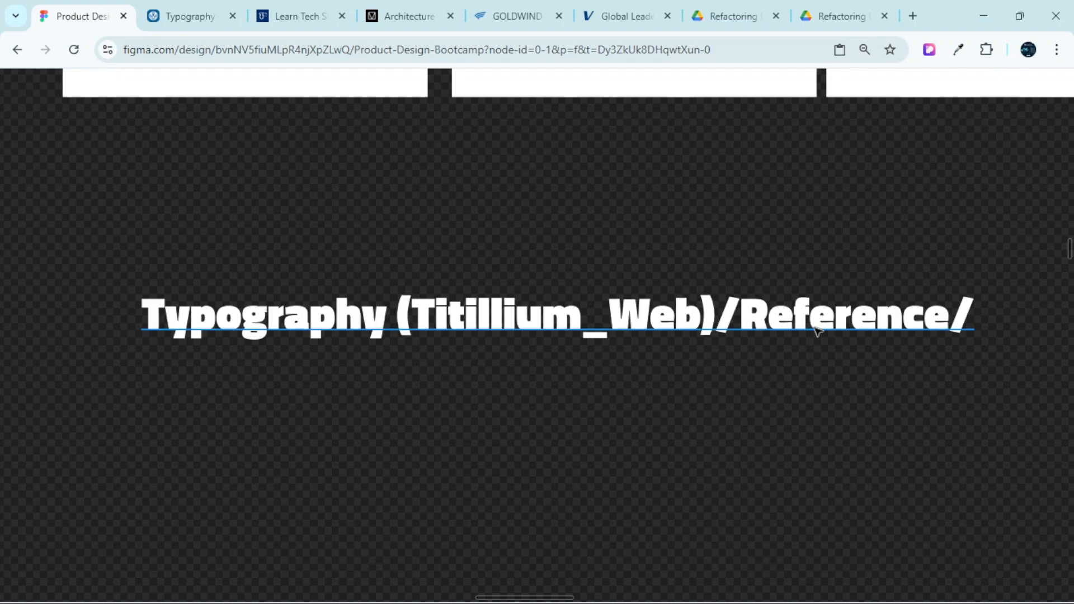
{"action": "scroll", "coordinate": [817, 331], "scroll_direction": "right", "scroll_amount": 5}
{"action": "double_click", "coordinate": [672, 326]}
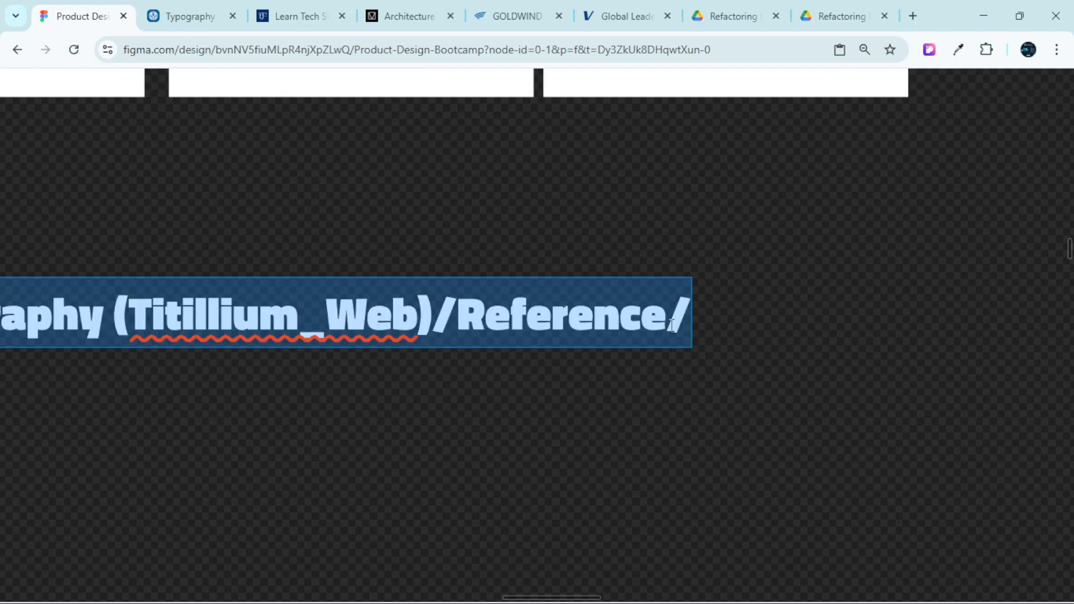
{"action": "left_click", "coordinate": [680, 325]}
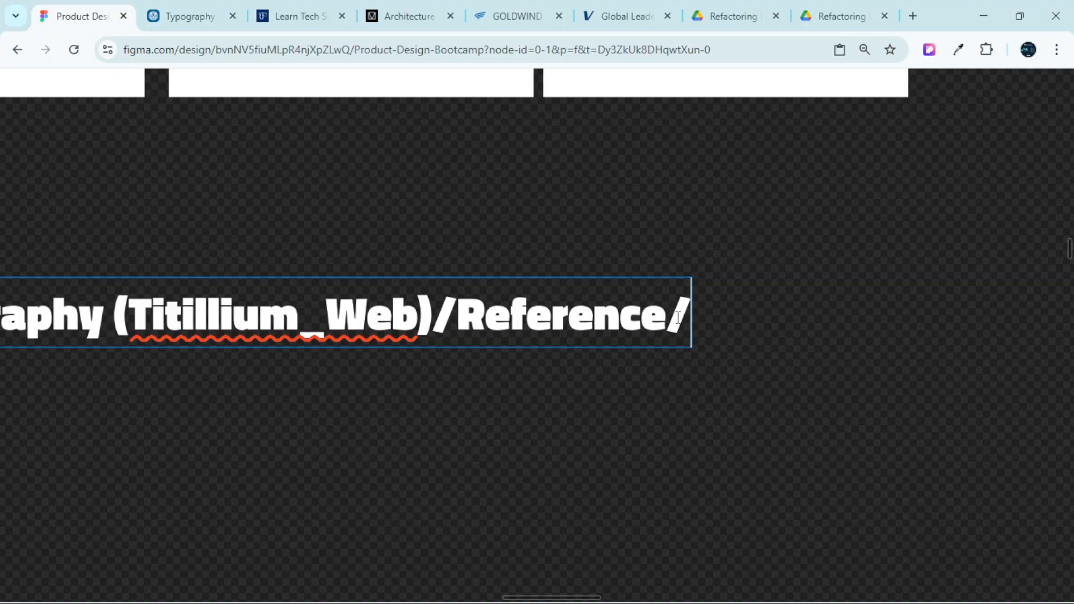
{"action": "type", "text": "Ex"}
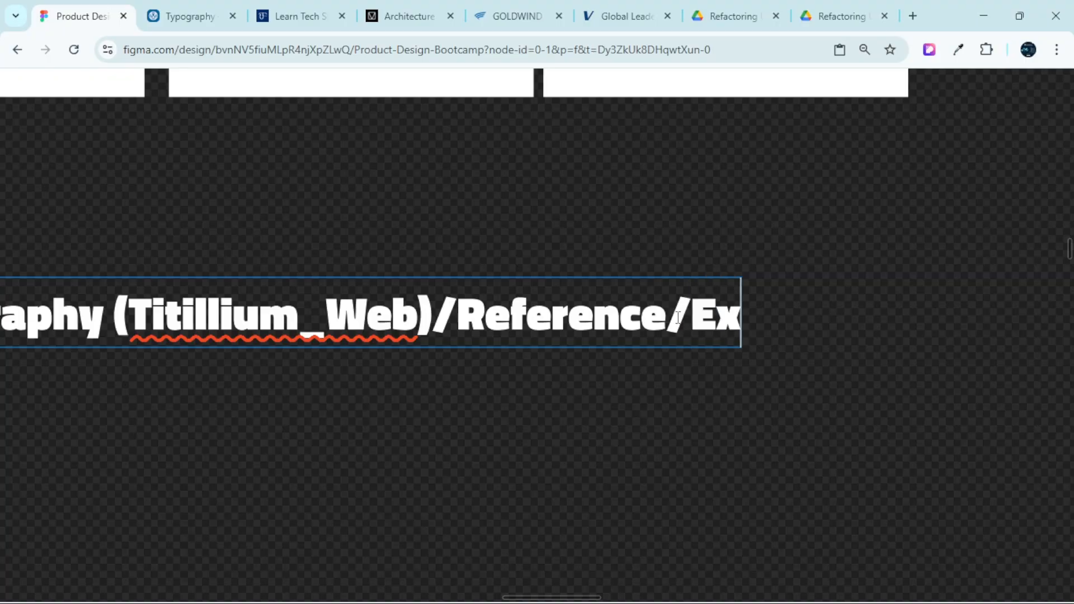
{"action": "type", "text": "tralight"}
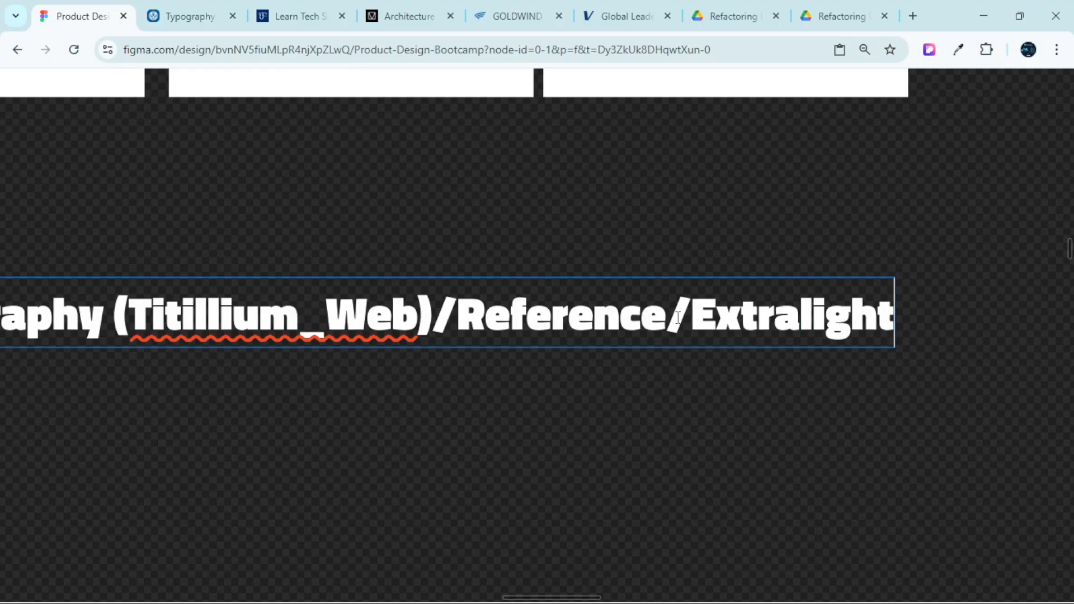
{"action": "type", "text": "/"}
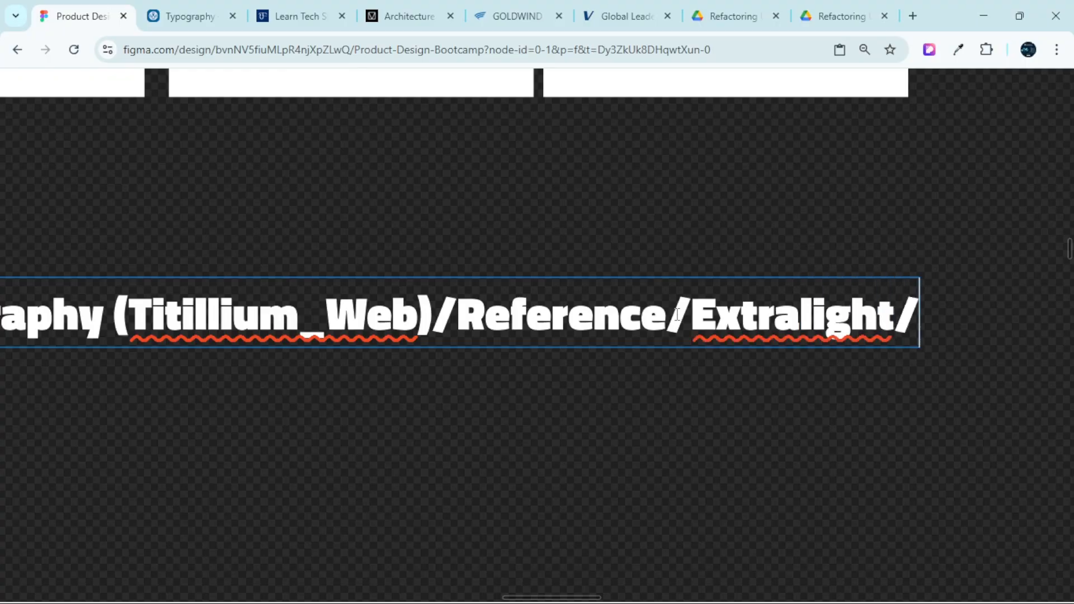
Check the Reference_Styles frames, focusing on the Display to Label size levels in the Reference 1 (ExtraLight) frame
{"action": "scroll", "coordinate": [693, 344], "scroll_direction": "down", "scroll_amount": 3}
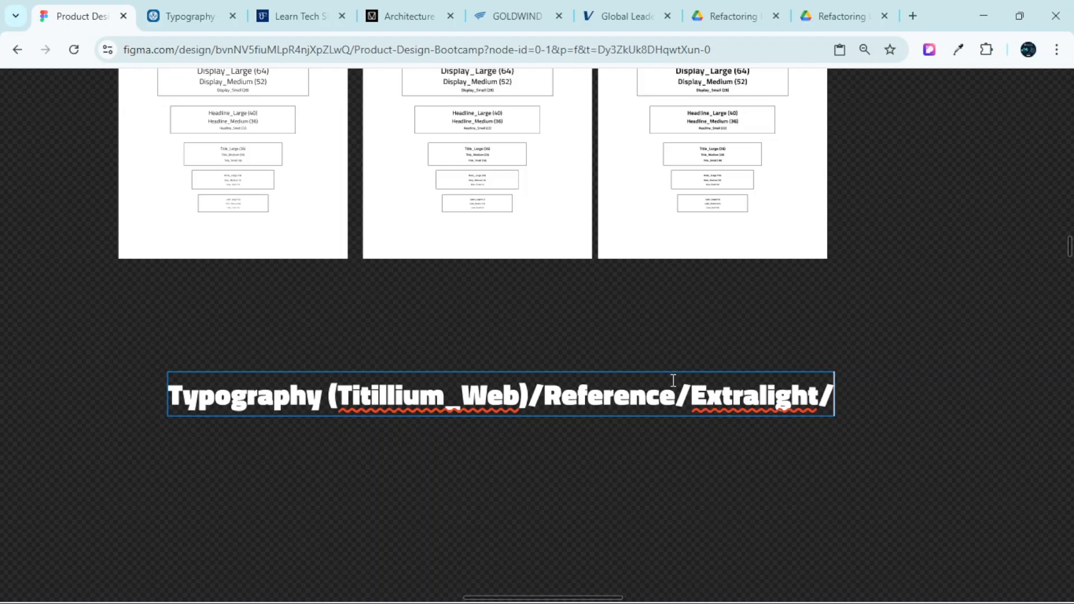
{"action": "scroll", "coordinate": [408, 343], "scroll_direction": "up", "scroll_amount": 6}
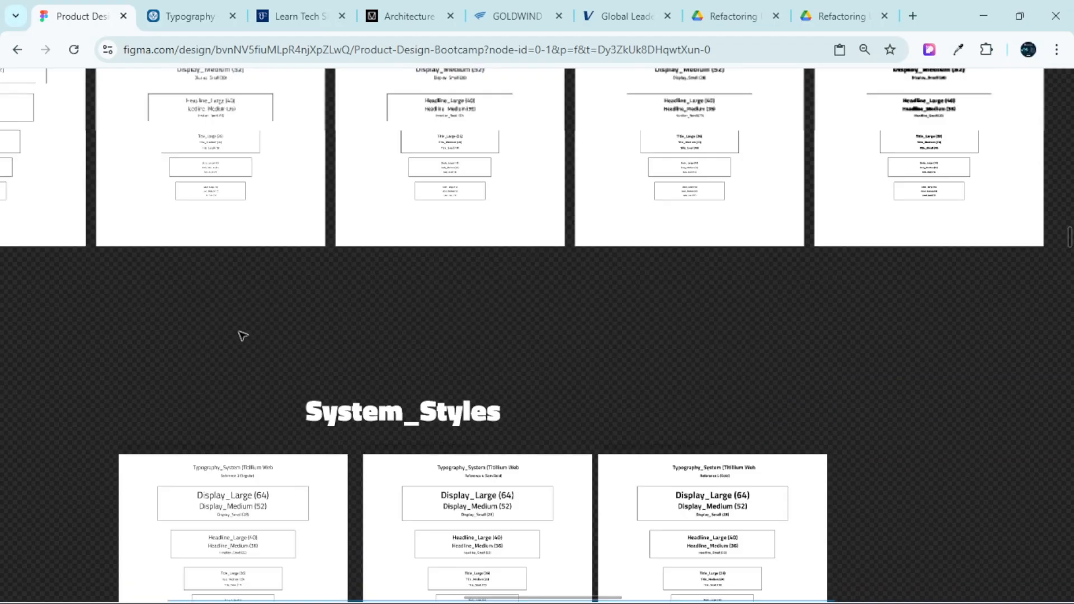
{"action": "scroll", "coordinate": [239, 332], "scroll_direction": "up", "scroll_amount": 2}
{"action": "scroll", "coordinate": [229, 319], "scroll_direction": "down", "scroll_amount": 2}
{"action": "scroll", "coordinate": [230, 252], "scroll_direction": "left", "scroll_amount": 3}
{"action": "scroll", "coordinate": [310, 173], "scroll_direction": "left", "scroll_amount": 4}
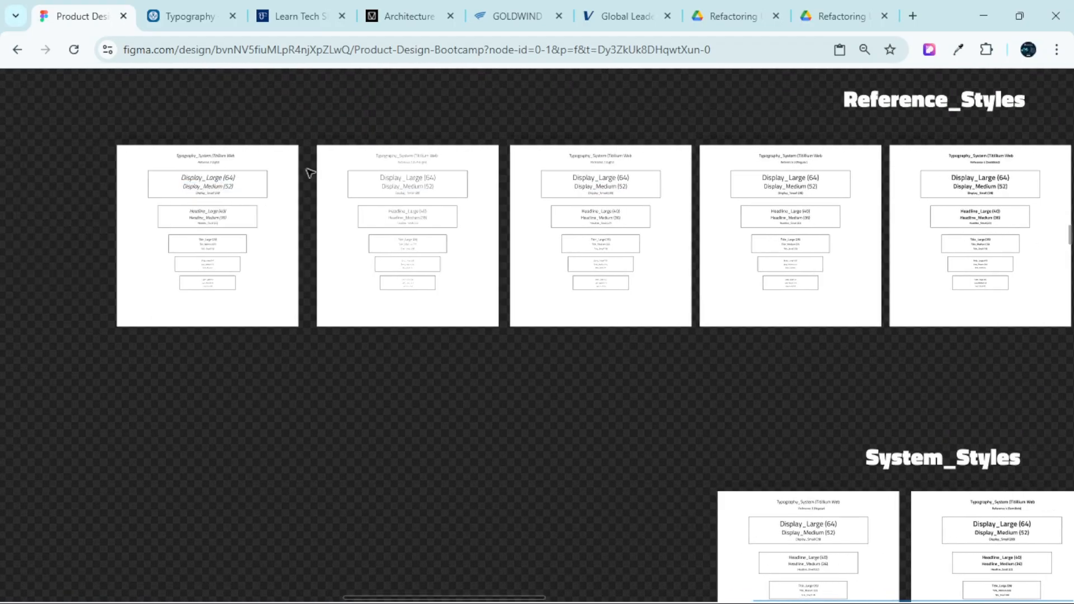
{"action": "scroll", "coordinate": [384, 177], "scroll_direction": "up", "scroll_amount": 8}
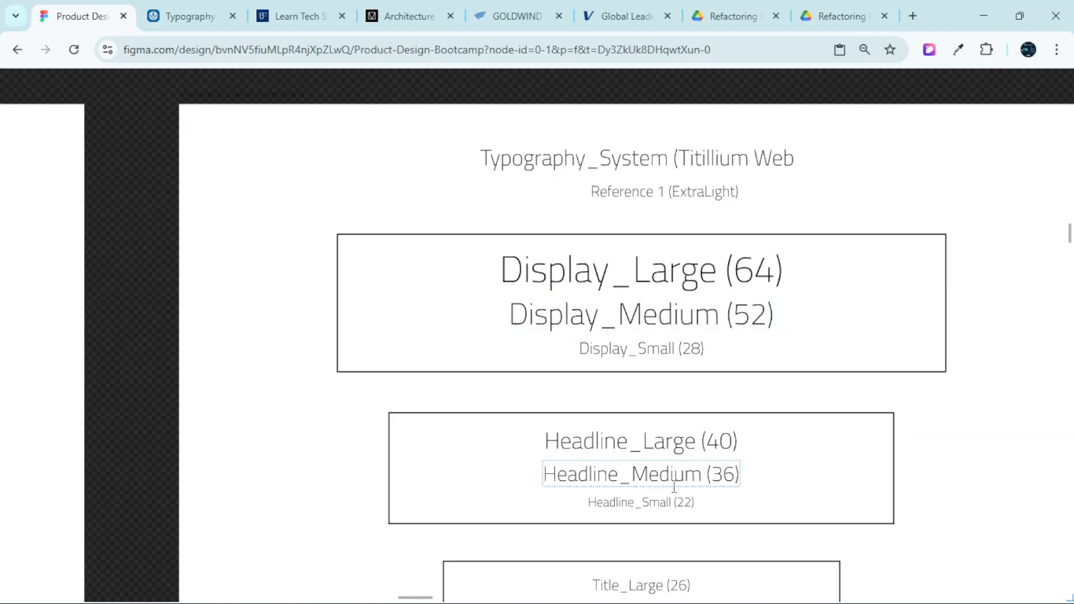
{"action": "scroll", "coordinate": [668, 415], "scroll_direction": "down", "scroll_amount": 5}
{"action": "scroll", "coordinate": [666, 416], "scroll_direction": "up", "scroll_amount": 10}
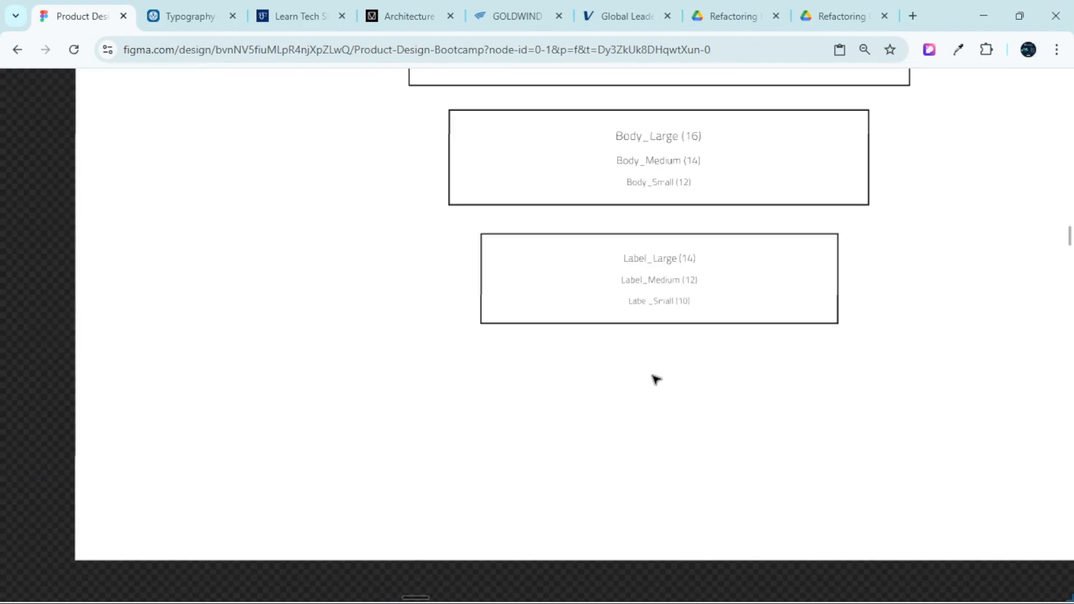
{"action": "scroll", "coordinate": [665, 351], "scroll_direction": "down", "scroll_amount": 10}
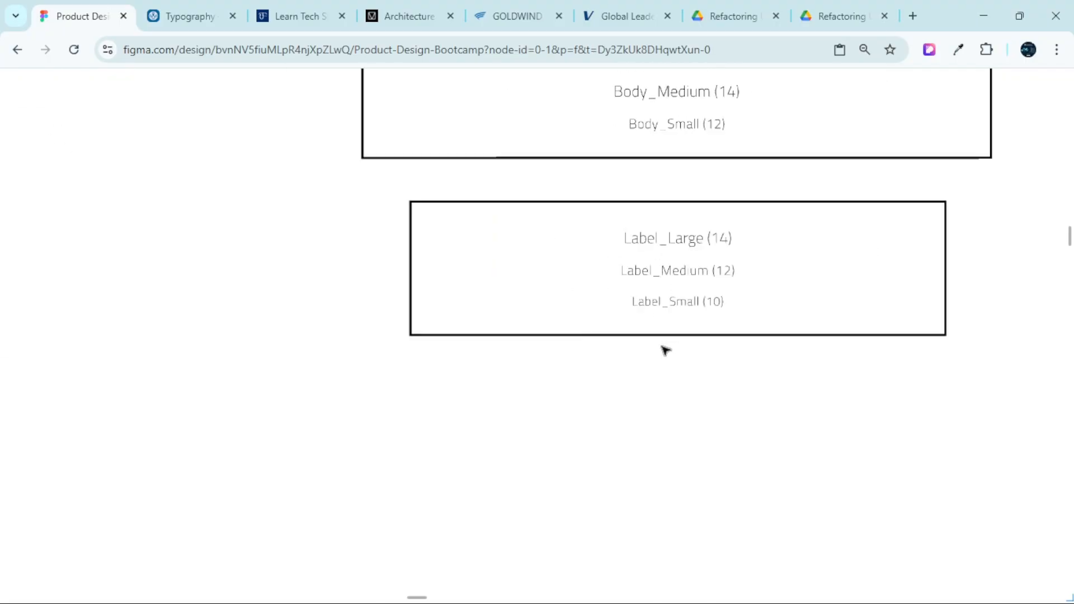
{"action": "scroll", "coordinate": [684, 348], "scroll_direction": "up", "scroll_amount": 5}
{"action": "scroll", "coordinate": [622, 424], "scroll_direction": "down", "scroll_amount": 10}
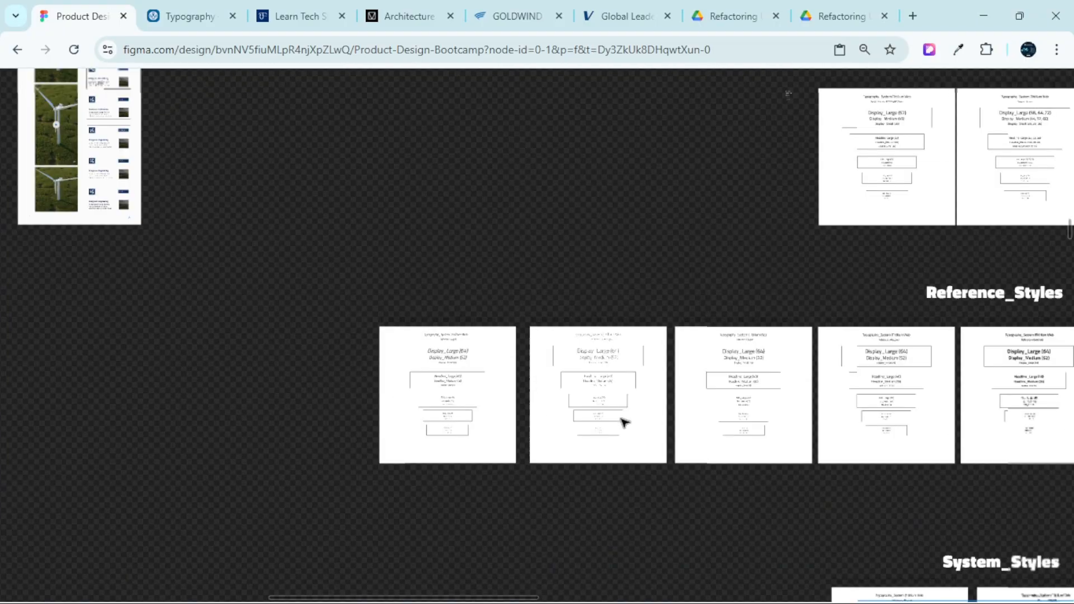
{"action": "scroll", "coordinate": [868, 413], "scroll_direction": "up", "scroll_amount": 10}
{"action": "scroll", "coordinate": [722, 477], "scroll_direction": "down", "scroll_amount": 3}
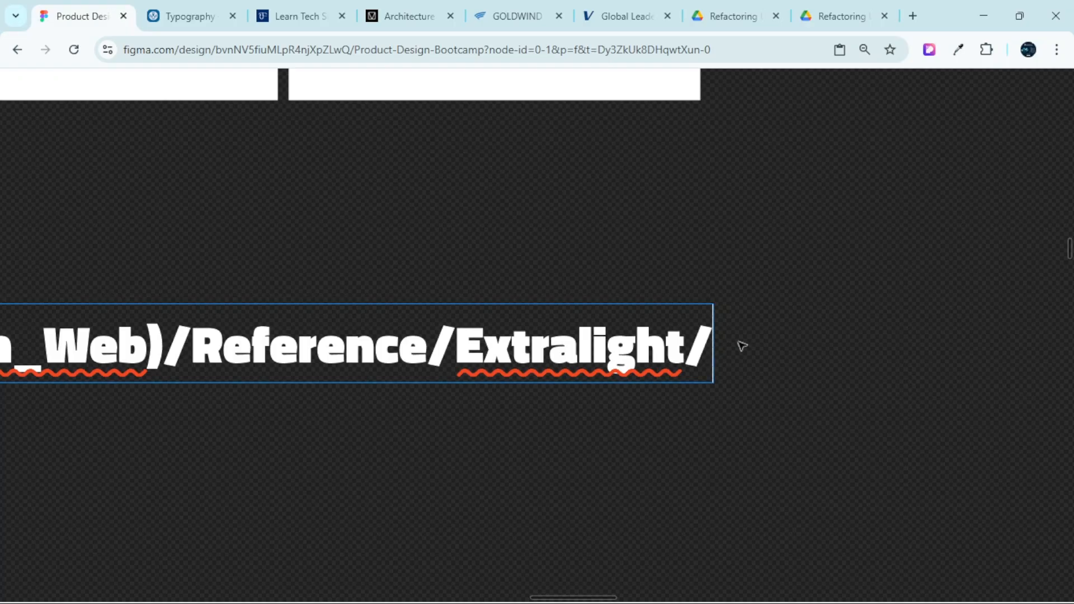
Finish editing the naming heading and pick out the Display_Large (64) text in the Reference 1 (ExtraLight) frame for comparison
{"action": "key", "text": "Escape"}
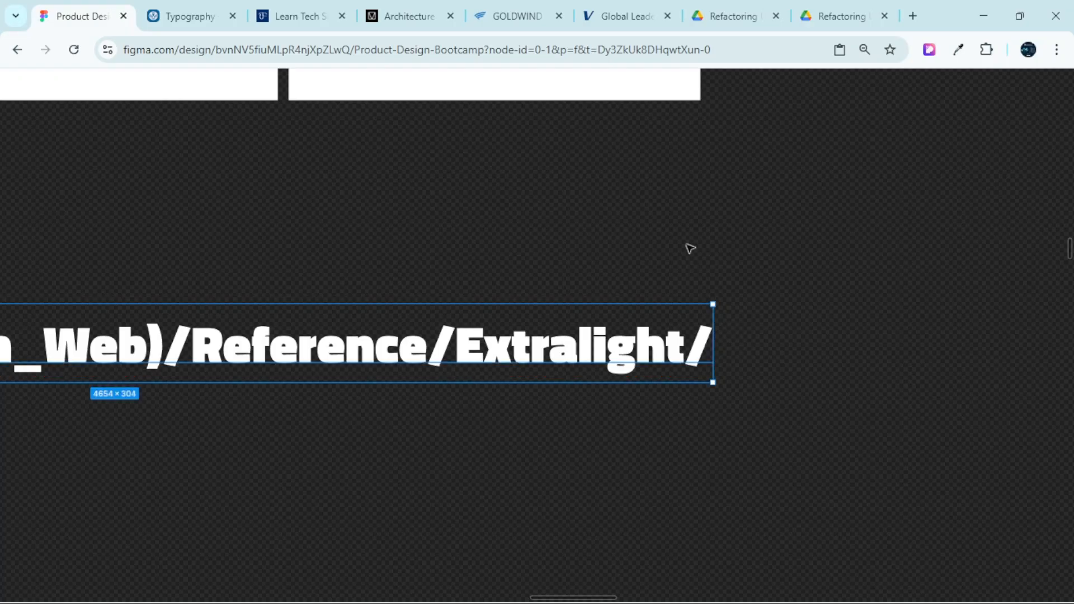
{"action": "scroll", "coordinate": [669, 256], "scroll_direction": "left", "scroll_amount": 5}
{"action": "scroll", "coordinate": [669, 264], "scroll_direction": "down", "scroll_amount": 3}
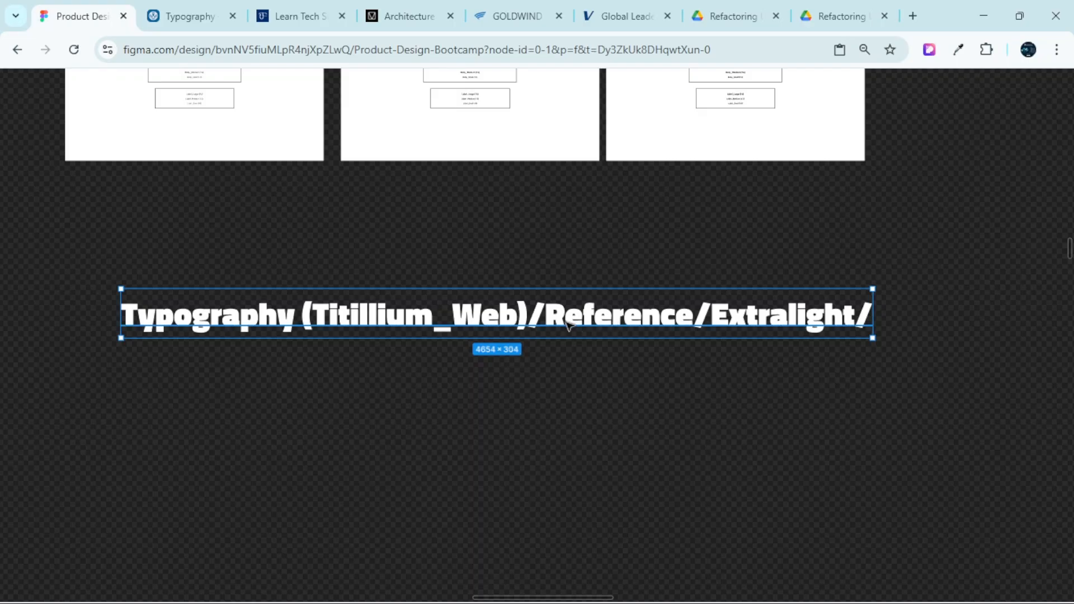
{"action": "scroll", "coordinate": [565, 327], "scroll_direction": "up", "scroll_amount": 4}
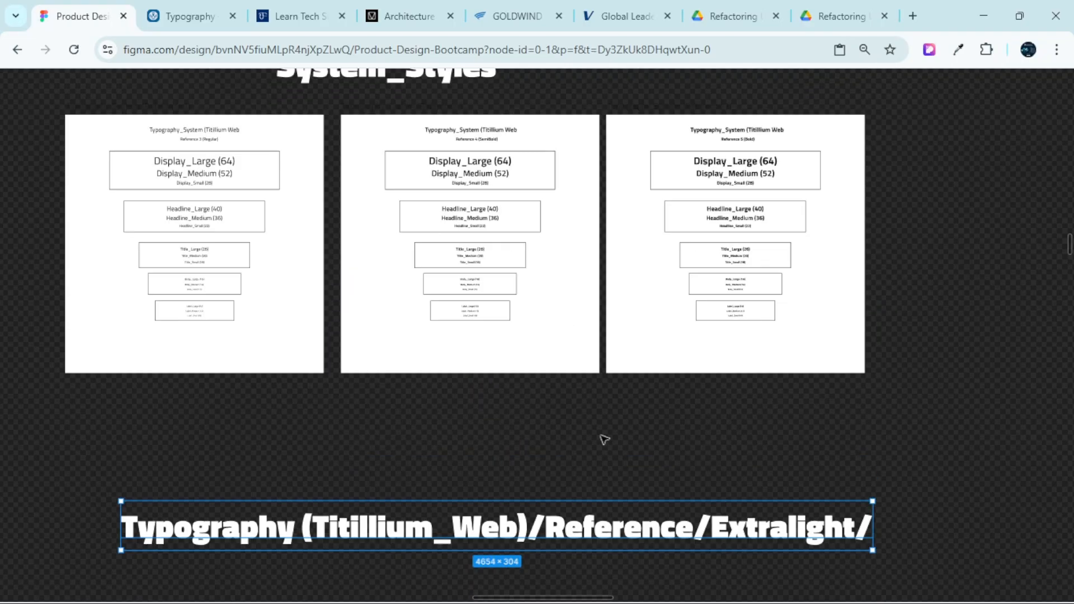
{"action": "scroll", "coordinate": [604, 439], "scroll_direction": "down", "scroll_amount": 3}
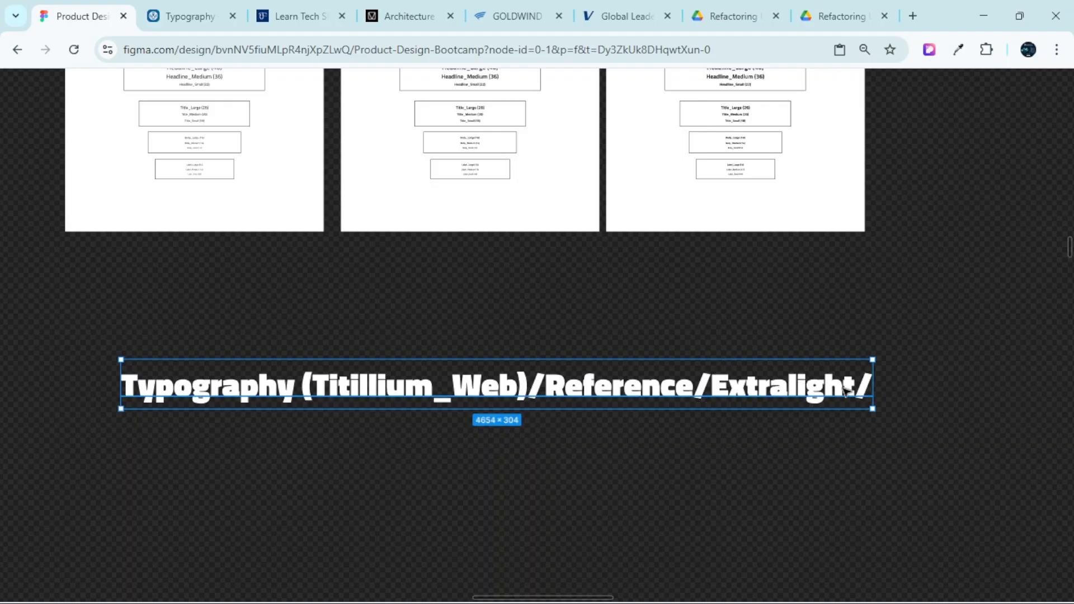
{"action": "scroll", "coordinate": [413, 434], "scroll_direction": "up", "scroll_amount": 6}
{"action": "scroll", "coordinate": [412, 434], "scroll_direction": "down", "scroll_amount": 4, "text": "ctrl"}
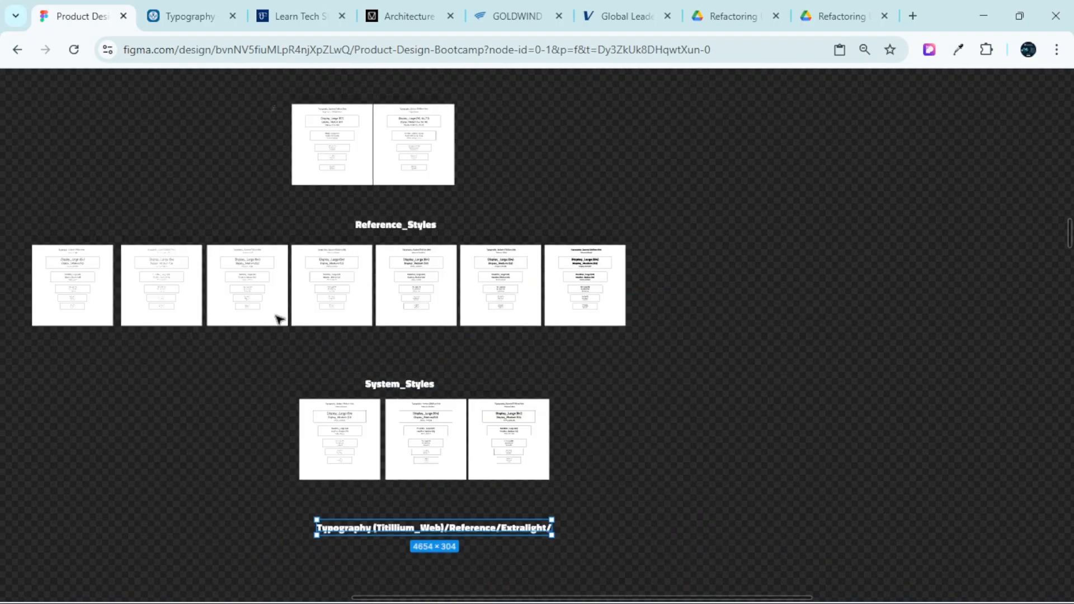
{"action": "scroll", "coordinate": [358, 305], "scroll_direction": "left", "scroll_amount": 5}
{"action": "scroll", "coordinate": [438, 282], "scroll_direction": "up", "scroll_amount": 6, "text": "ctrl"}
{"action": "scroll", "coordinate": [361, 251], "scroll_direction": "up", "scroll_amount": 3, "text": "ctrl"}
{"action": "scroll", "coordinate": [579, 295], "scroll_direction": "up", "scroll_amount": 2}
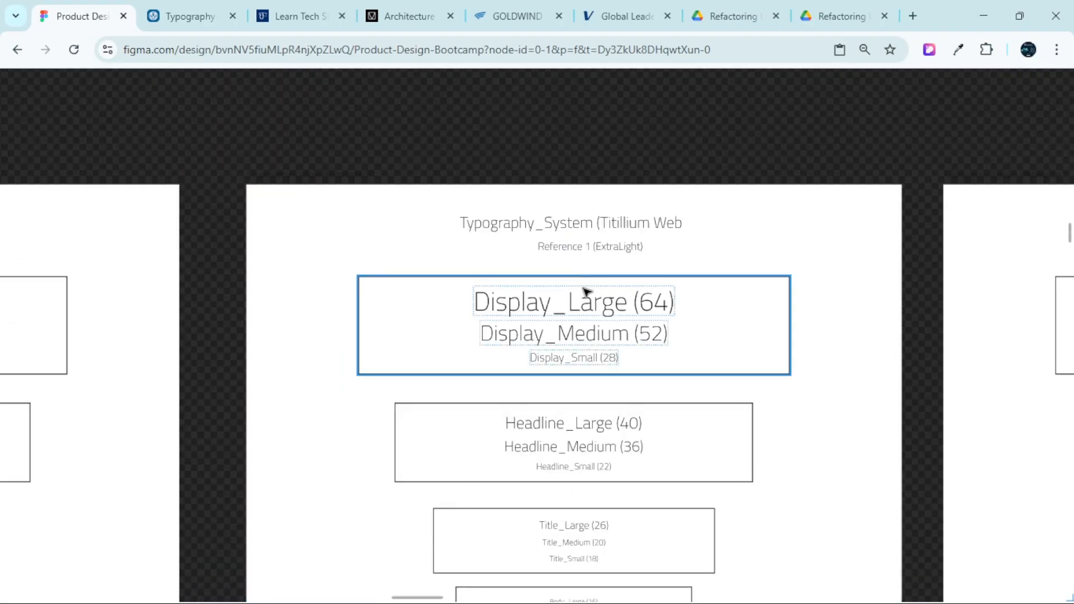
{"action": "scroll", "coordinate": [581, 298], "scroll_direction": "up", "scroll_amount": 2, "text": "ctrl"}
{"action": "left_click", "coordinate": [604, 319], "text": "ctrl"}
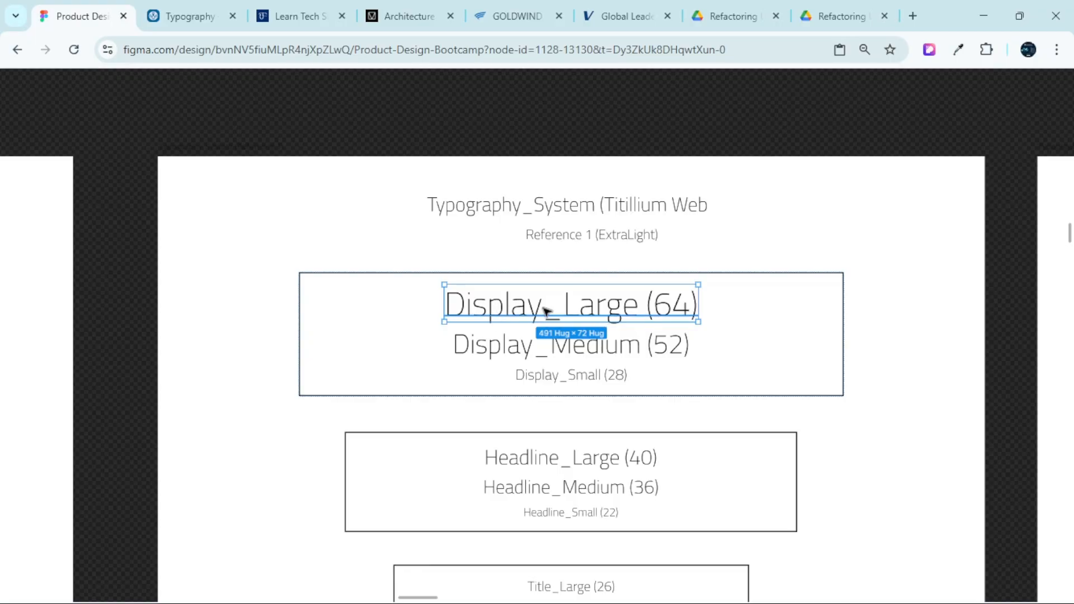
Append "Display_Large" to the end of the "Typography (Titillium_Web)/Reference/Extralight/" heading below the System_Styles row
{"action": "scroll", "coordinate": [568, 259], "scroll_direction": "down", "scroll_amount": 3, "text": "ctrl"}
{"action": "scroll", "coordinate": [648, 351], "scroll_direction": "down", "scroll_amount": 8}
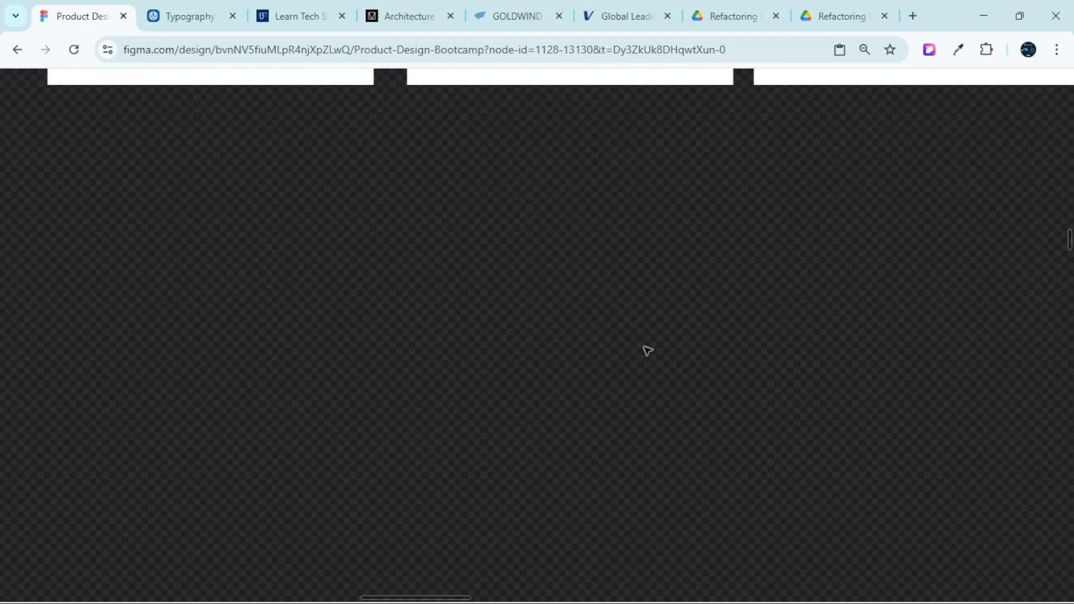
{"action": "scroll", "coordinate": [649, 358], "scroll_direction": "right", "scroll_amount": 10}
{"action": "scroll", "coordinate": [649, 362], "scroll_direction": "up", "scroll_amount": 5, "text": "ctrl"}
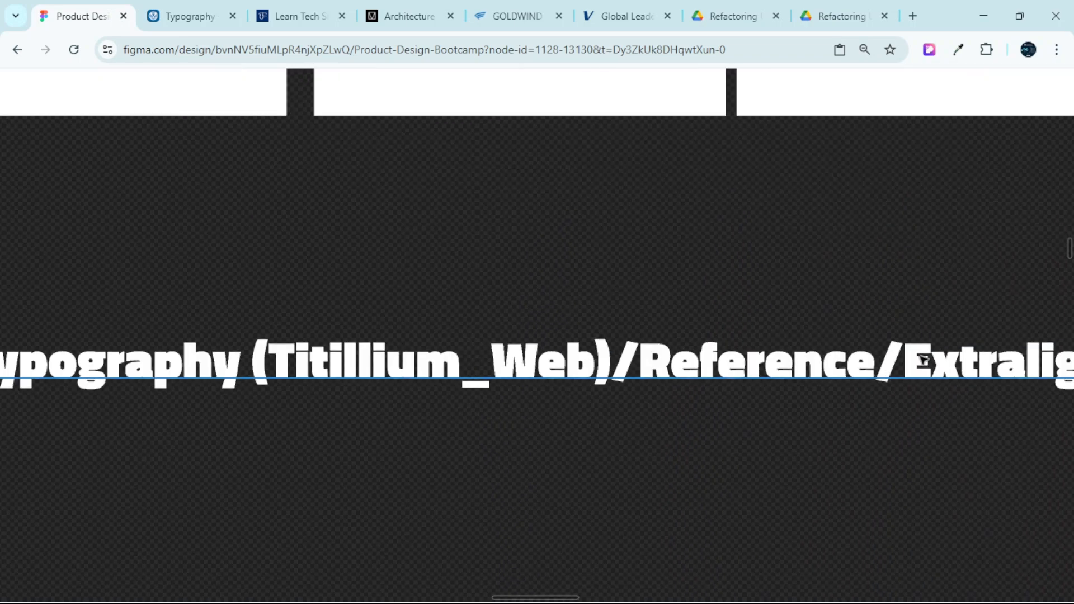
{"action": "scroll", "coordinate": [924, 361], "scroll_direction": "right", "scroll_amount": 5}
{"action": "double_click", "coordinate": [872, 364]}
{"action": "key", "text": "ctrl+a"}
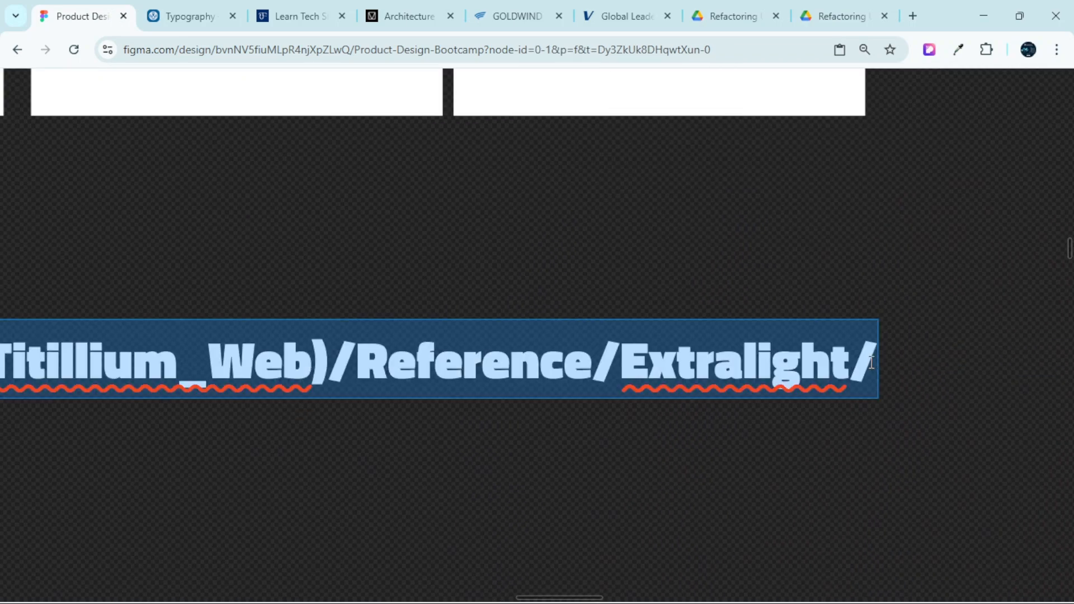
{"action": "left_click", "coordinate": [872, 363]}
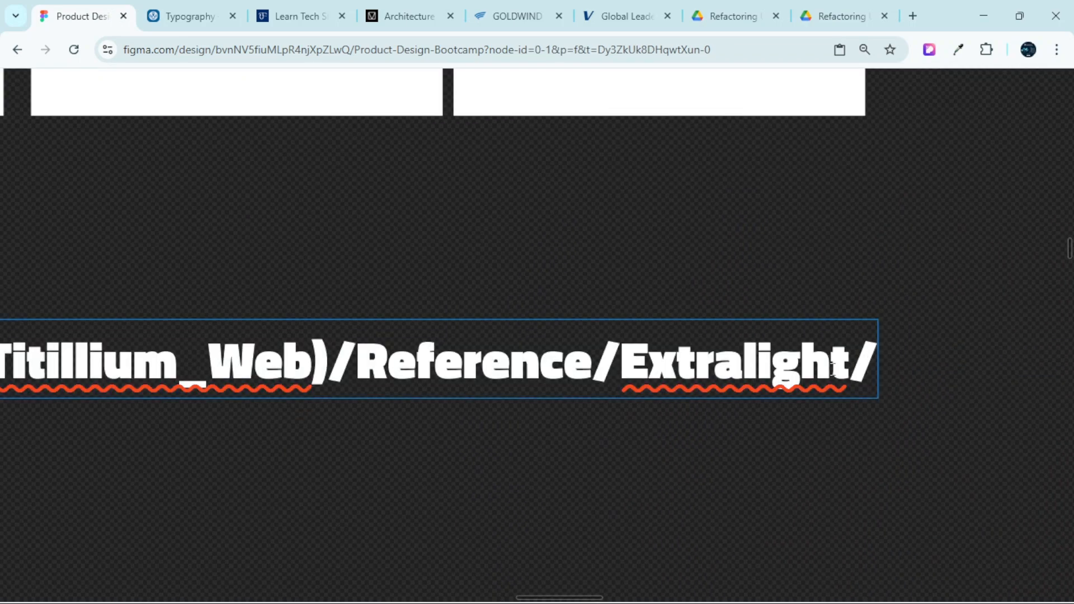
{"action": "type", "text": "Dis"}
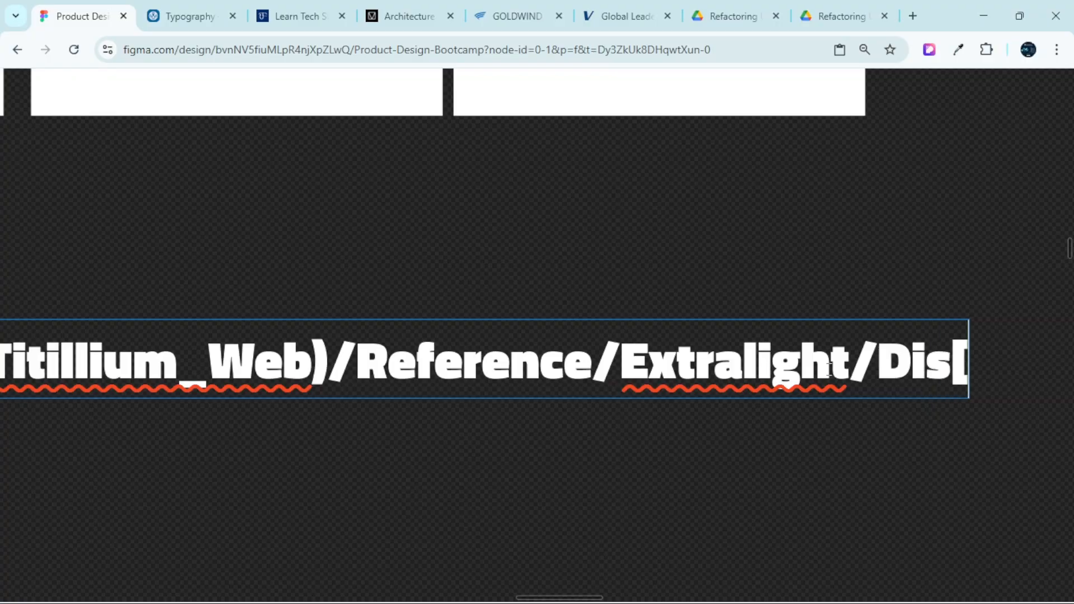
{"action": "type", "text": "play_"}
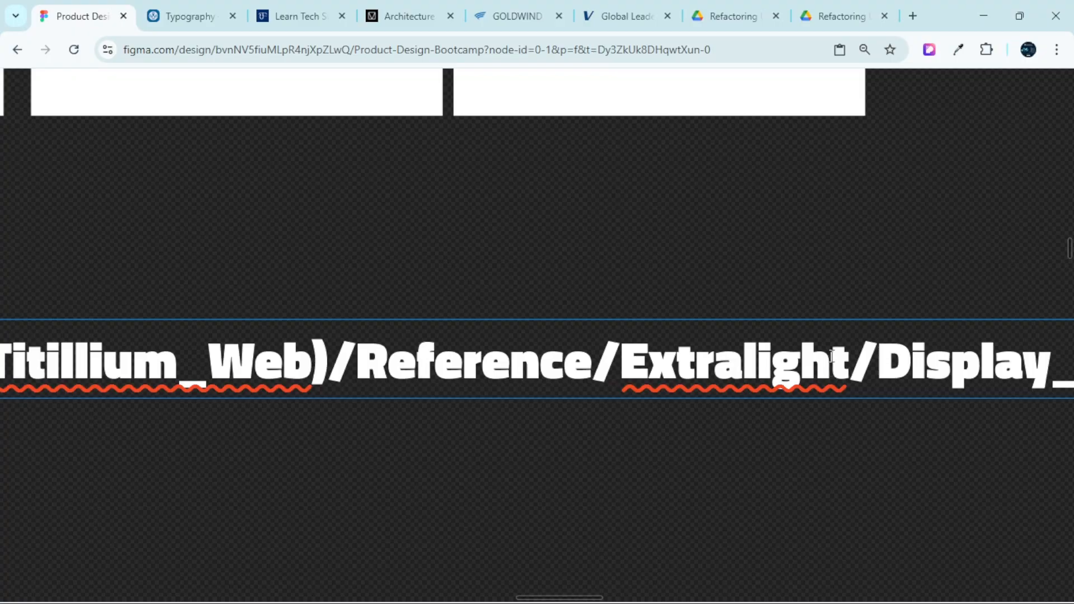
{"action": "scroll", "coordinate": [832, 357], "scroll_direction": "down", "scroll_amount": 3}
{"action": "scroll", "coordinate": [888, 373], "scroll_direction": "right", "scroll_amount": 2}
{"action": "scroll", "coordinate": [782, 355], "scroll_direction": "up", "scroll_amount": 2}
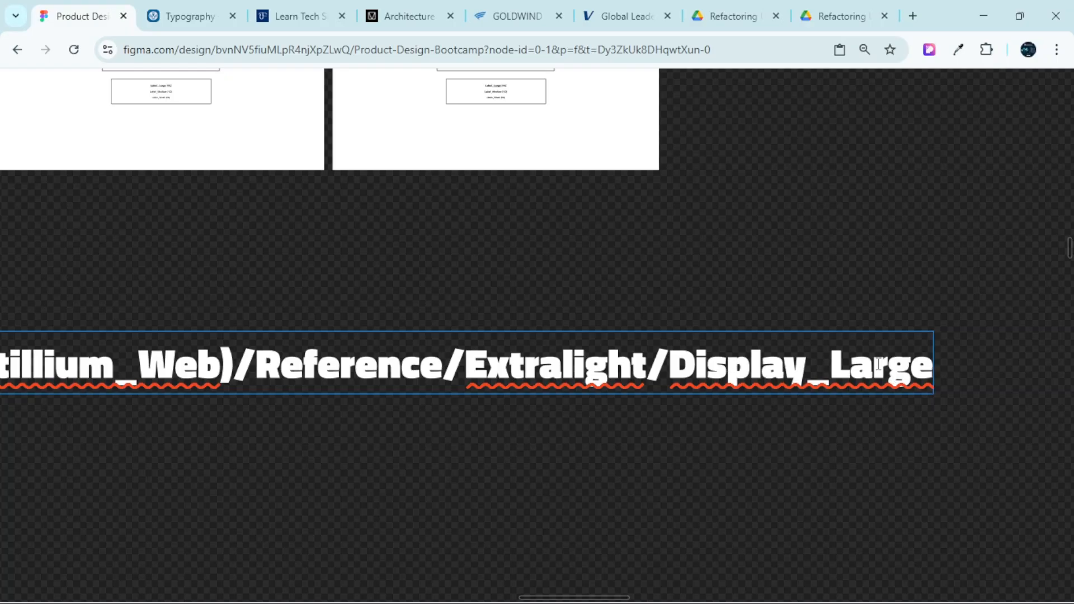
{"action": "scroll", "coordinate": [789, 288], "scroll_direction": "left", "scroll_amount": 2}
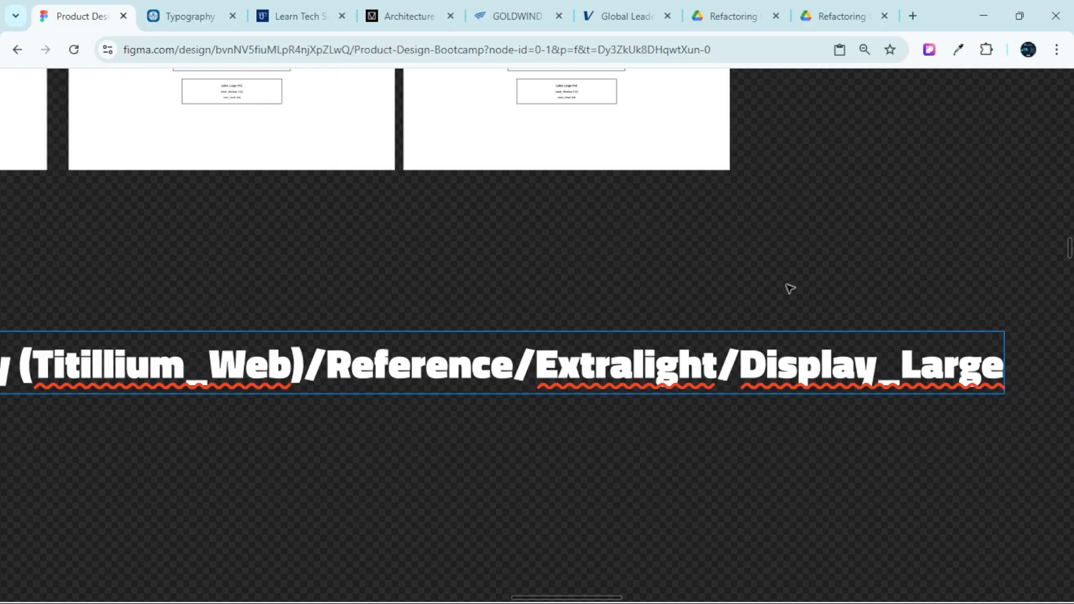
{"action": "scroll", "coordinate": [790, 288], "scroll_direction": "down", "scroll_amount": 3}
{"action": "key", "text": "Escape"}
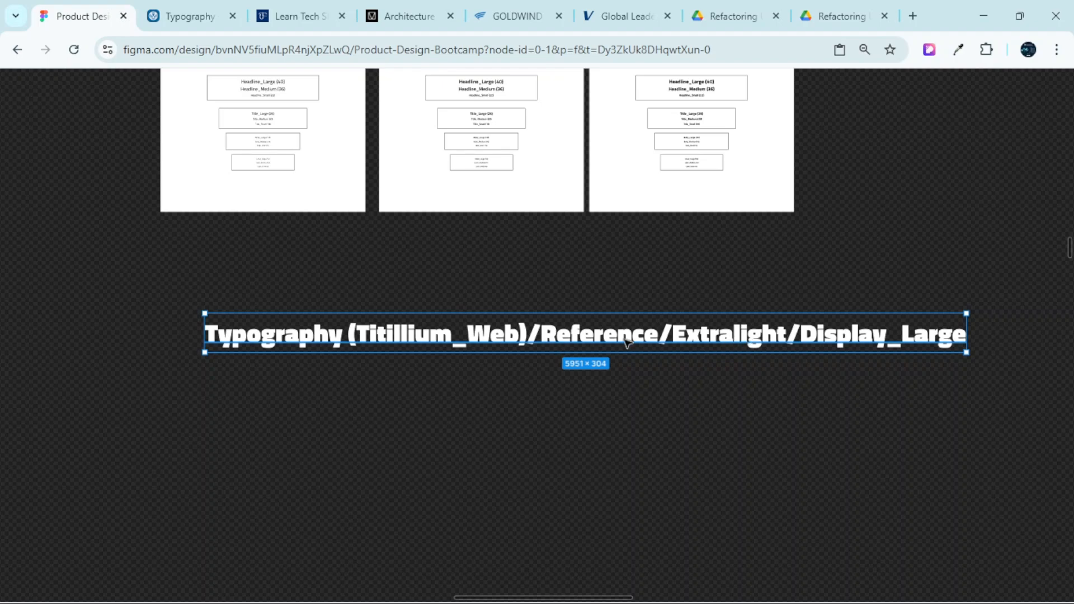
Select the full text of the "Typography (Titillium_Web)/Reference/Extralight/Display_Large" heading
{"action": "scroll", "coordinate": [635, 343], "scroll_direction": "up", "scroll_amount": 3}
{"action": "scroll", "coordinate": [647, 343], "scroll_direction": "down", "scroll_amount": 3}
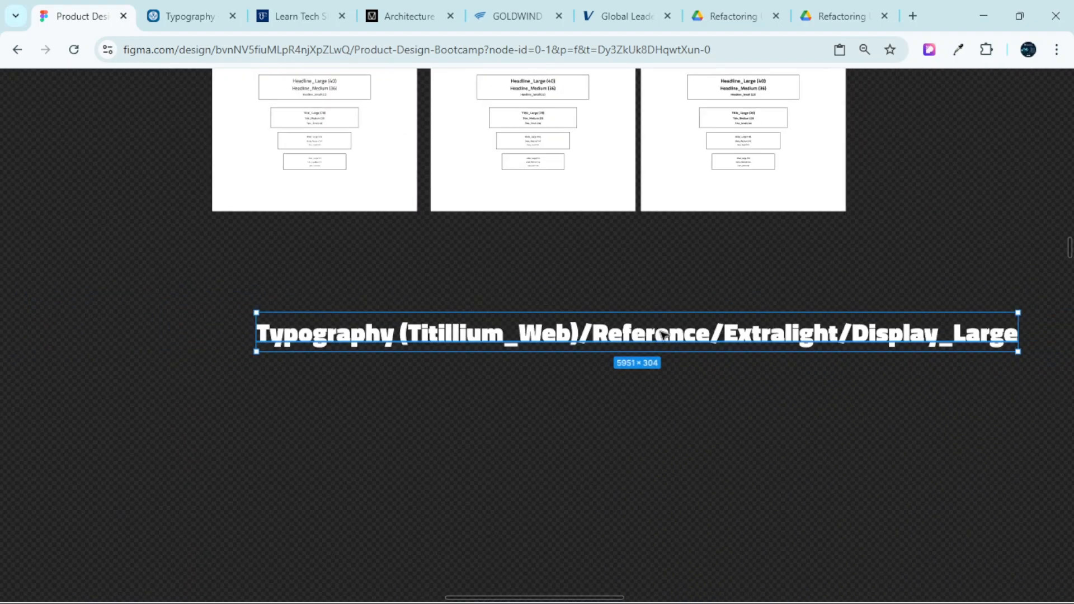
{"action": "double_click", "coordinate": [576, 338]}
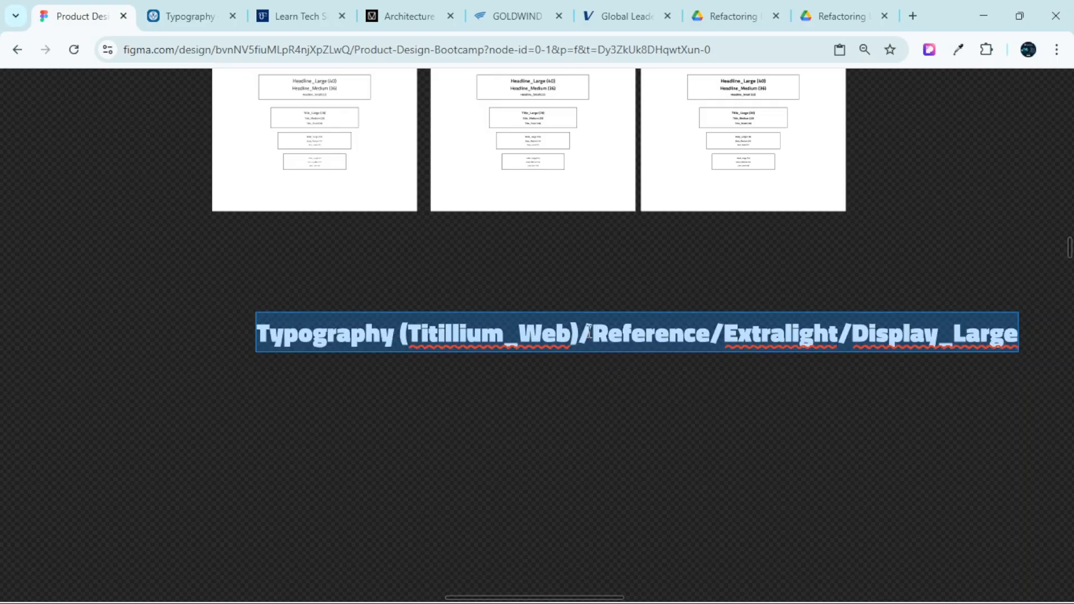
Return to the Reference 1 (ExtraLight) frame and show the hidden editor interface again
{"action": "scroll", "coordinate": [589, 332], "scroll_direction": "down", "scroll_amount": 10}
{"action": "scroll", "coordinate": [506, 332], "scroll_direction": "left", "scroll_amount": 5}
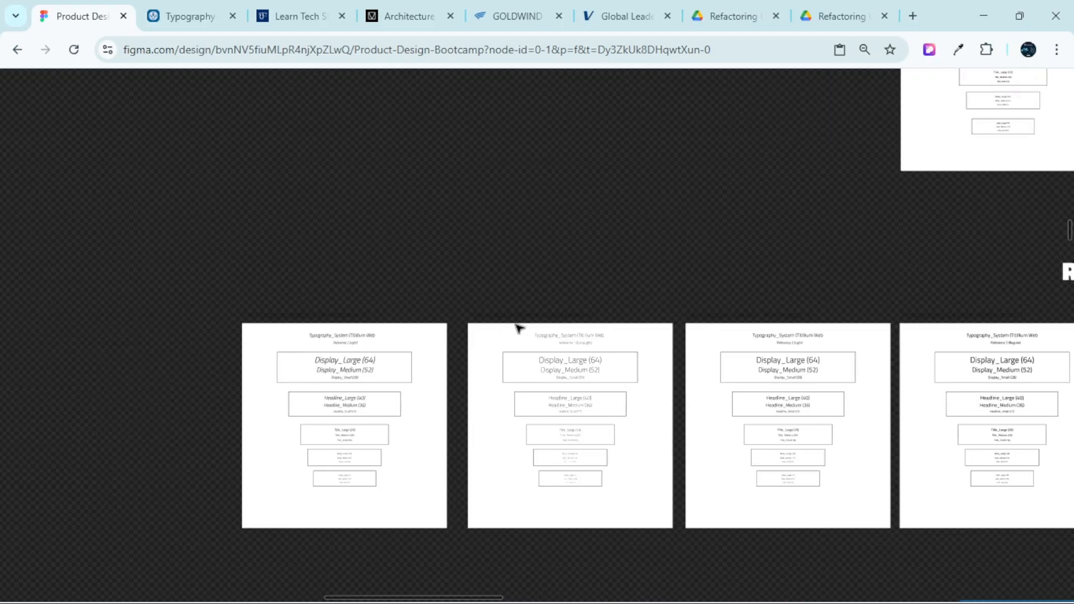
{"action": "scroll", "coordinate": [518, 329], "scroll_direction": "up", "scroll_amount": 5}
{"action": "scroll", "coordinate": [599, 321], "scroll_direction": "right", "scroll_amount": 3}
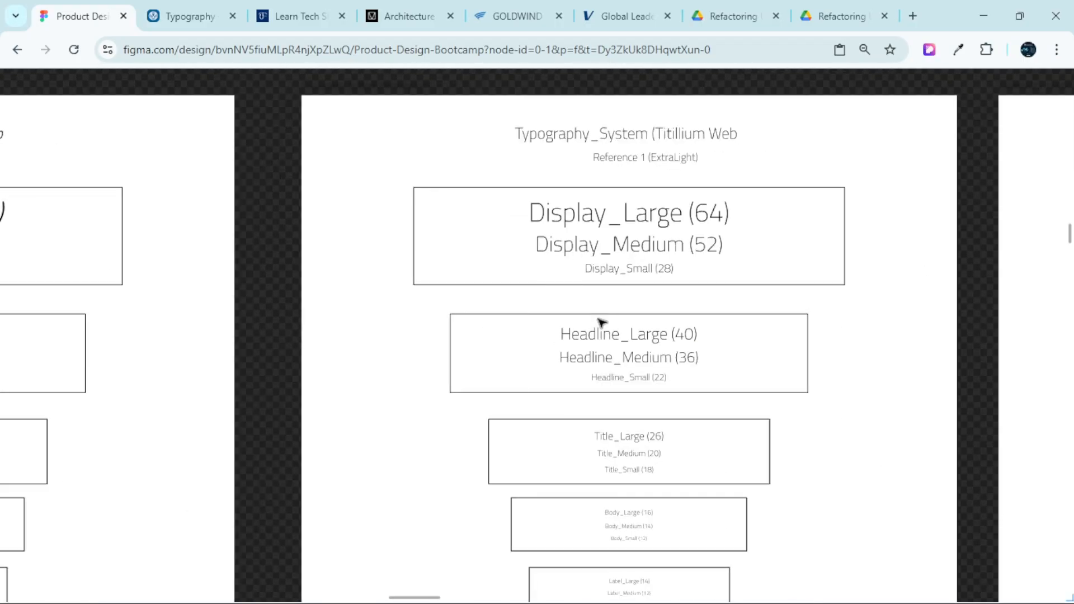
{"action": "scroll", "coordinate": [602, 322], "scroll_direction": "right", "scroll_amount": 3}
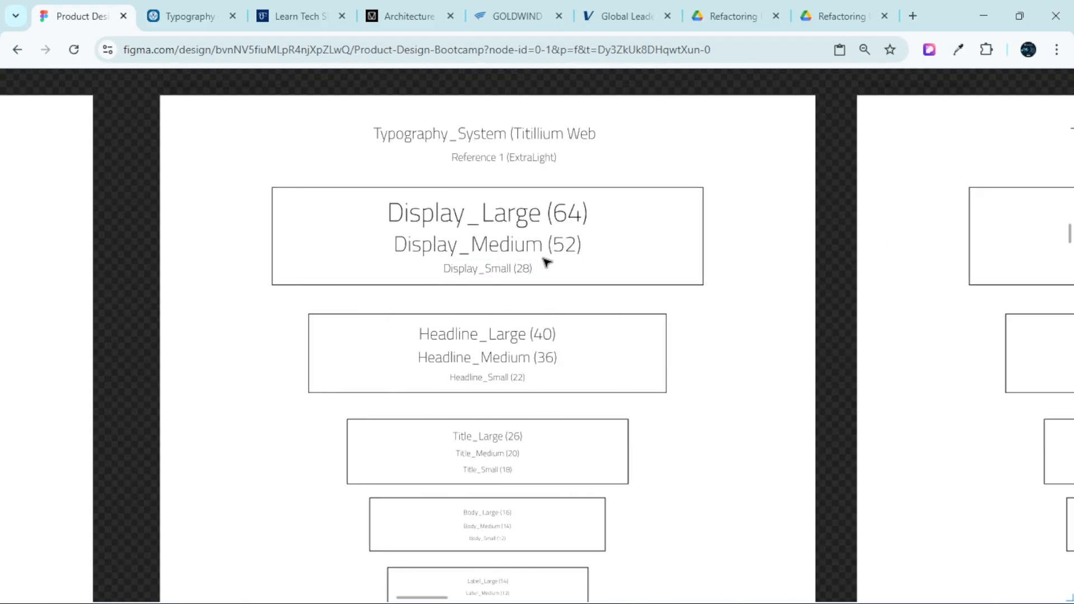
{"action": "key", "text": "ctrl+backslash"}
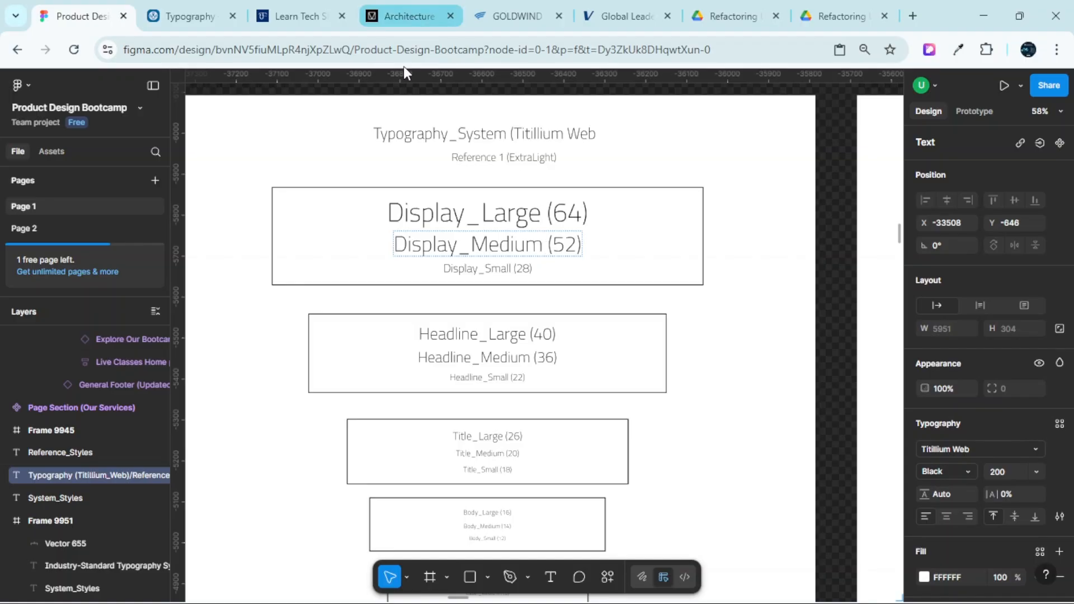
Start a new text style from the Display_Large (64) text and name it "Typography (Titillium_Web)/Reference/Extralight/Display_Large"
{"action": "scroll", "coordinate": [461, 149], "scroll_direction": "left", "scroll_amount": 3}
{"action": "scroll", "coordinate": [504, 162], "scroll_direction": "up", "scroll_amount": 2}
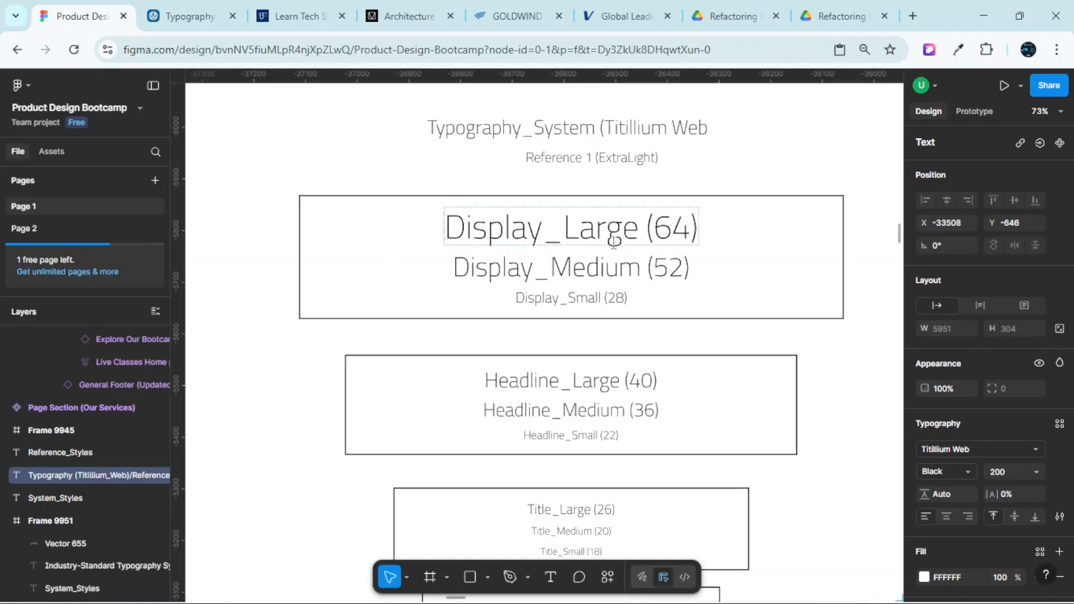
{"action": "double_click", "coordinate": [637, 235]}
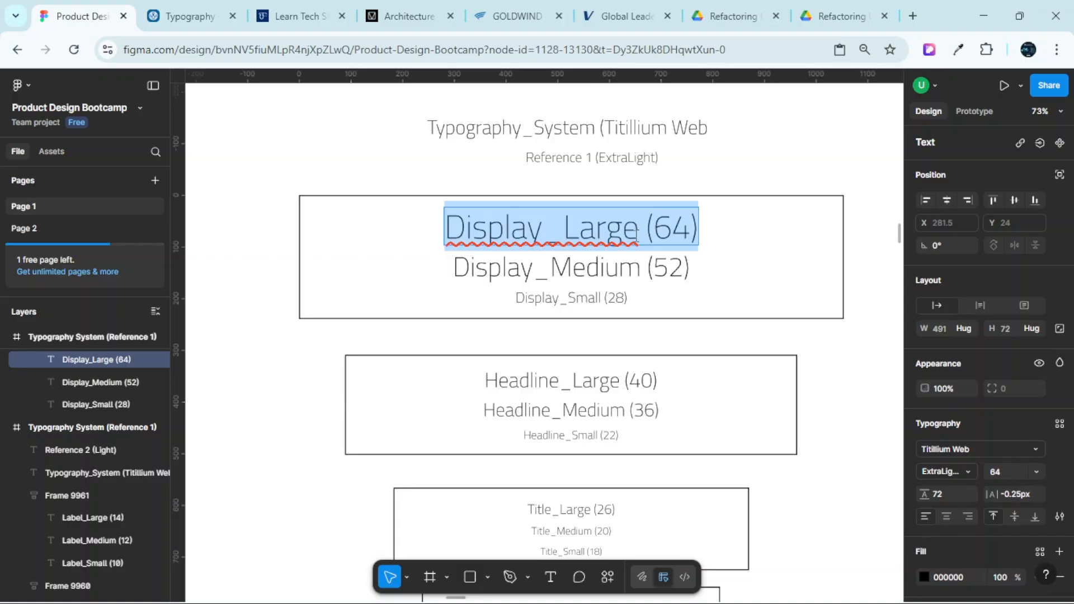
{"action": "scroll", "coordinate": [966, 407], "scroll_direction": "down", "scroll_amount": 3}
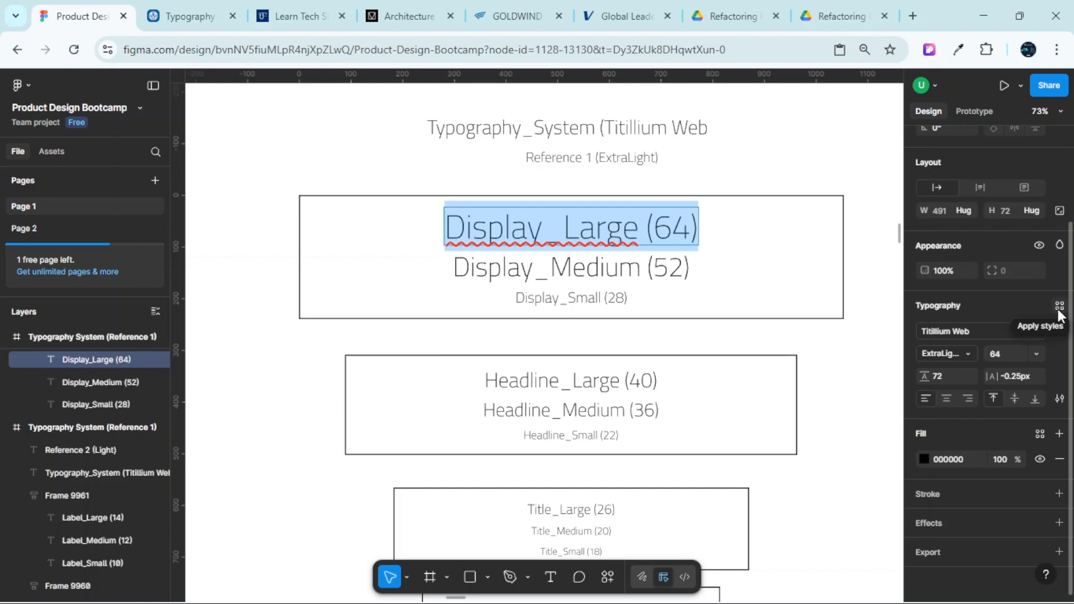
{"action": "left_click", "coordinate": [1060, 307]}
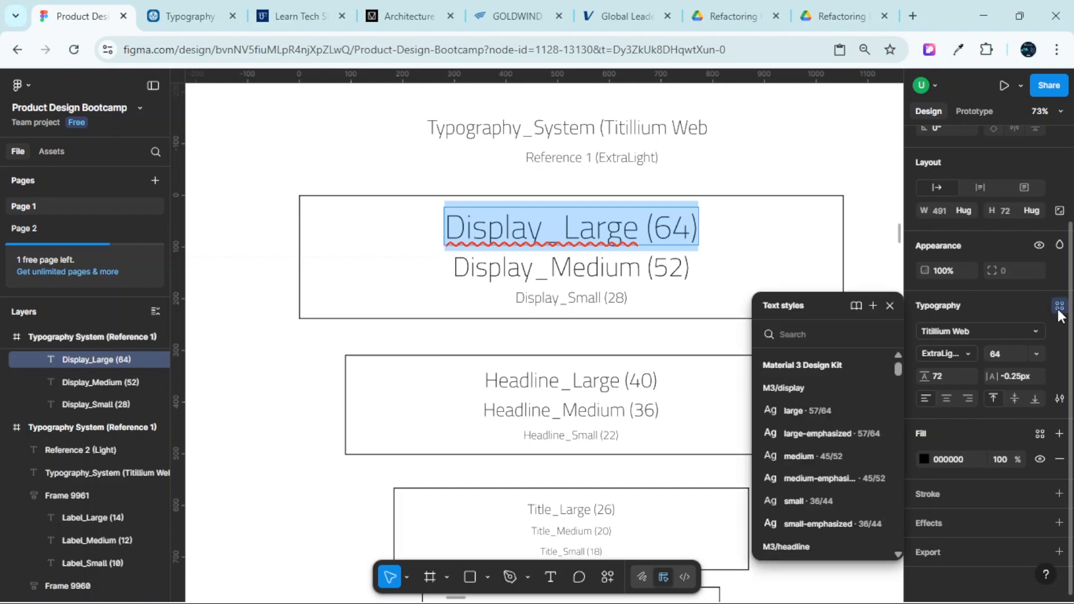
{"action": "left_click", "coordinate": [874, 306]}
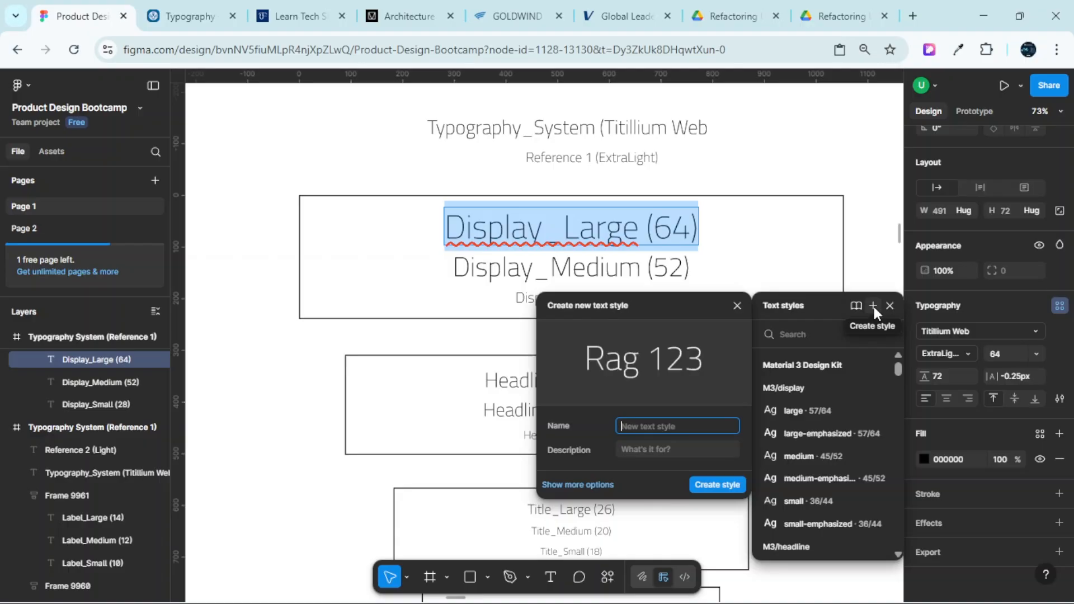
{"action": "left_click_drag", "start_coordinate": [650, 297], "coordinate": [867, 246]}
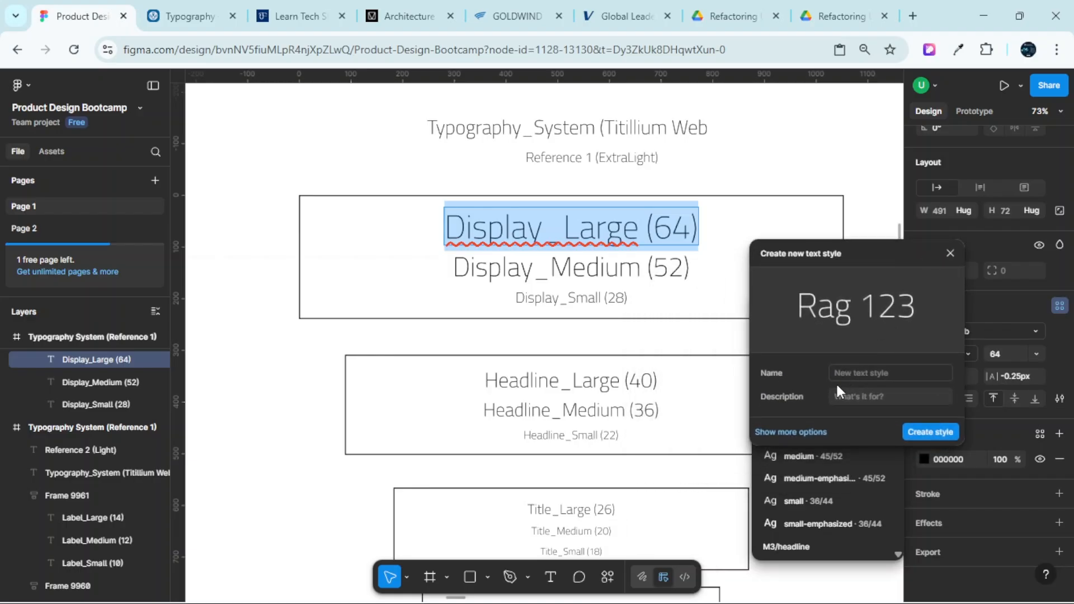
{"action": "left_click", "coordinate": [851, 371]}
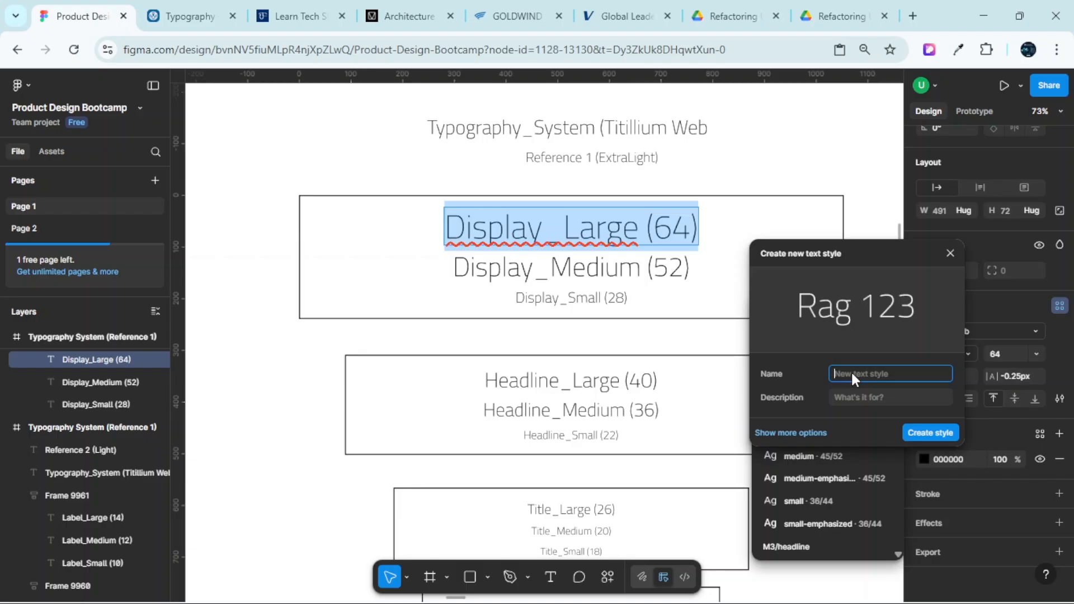
{"action": "key", "text": "ctrl+v"}
Set the new style's description to "Desktop Devices", create the style and leave text editing
{"action": "left_click", "coordinate": [842, 397]}
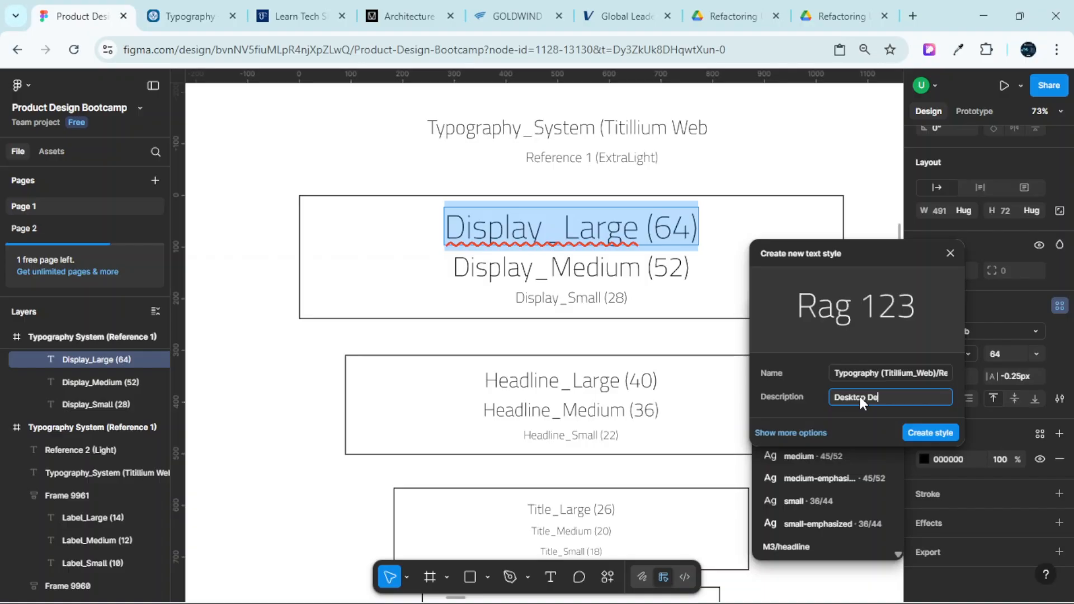
{"action": "type", "text": "ces"}
{"action": "left_click", "coordinate": [931, 432]}
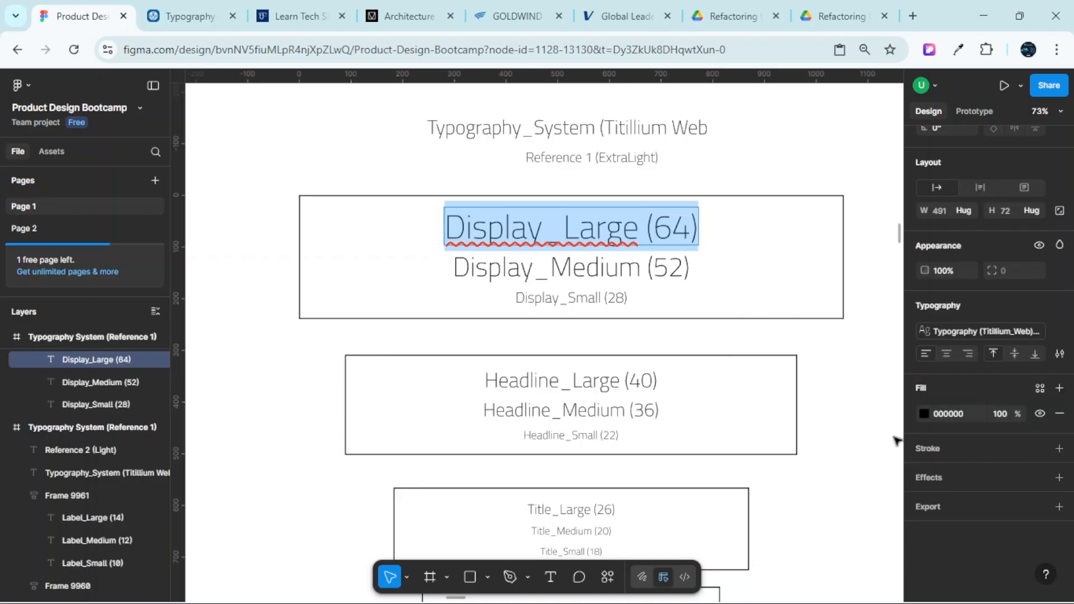
{"action": "scroll", "coordinate": [791, 356], "scroll_direction": "down", "scroll_amount": 3}
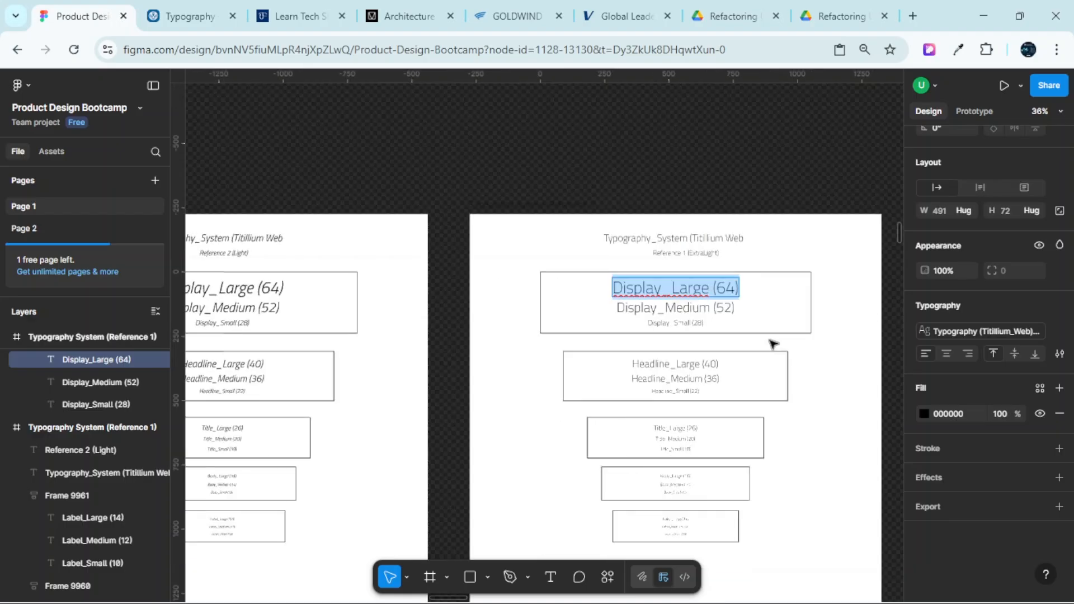
{"action": "scroll", "coordinate": [727, 338], "scroll_direction": "up", "scroll_amount": 2}
{"action": "scroll", "coordinate": [659, 278], "scroll_direction": "up", "scroll_amount": 2}
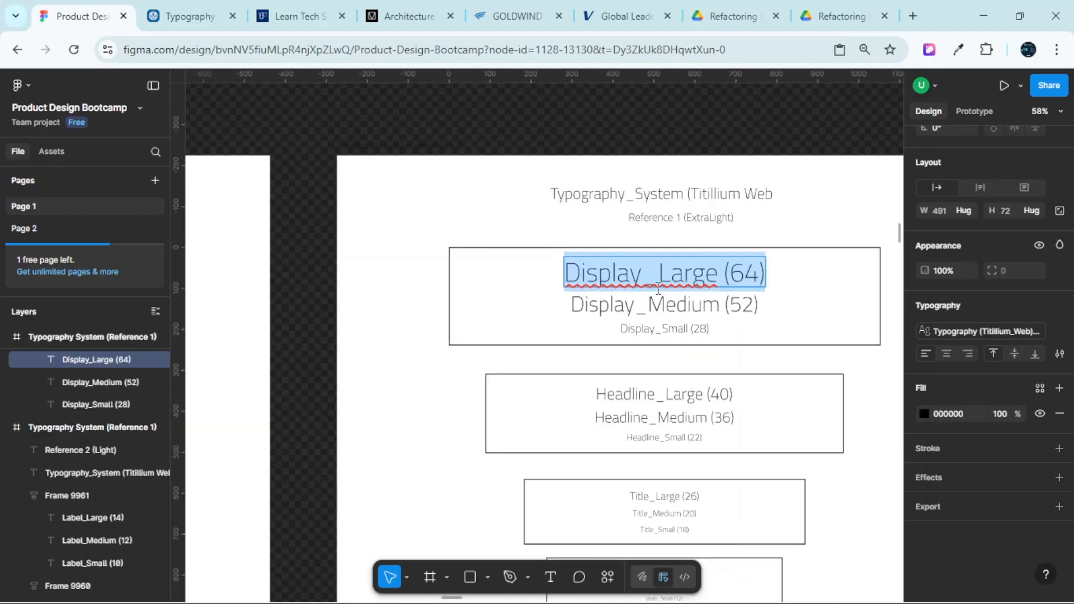
{"action": "key", "text": "Escape"}
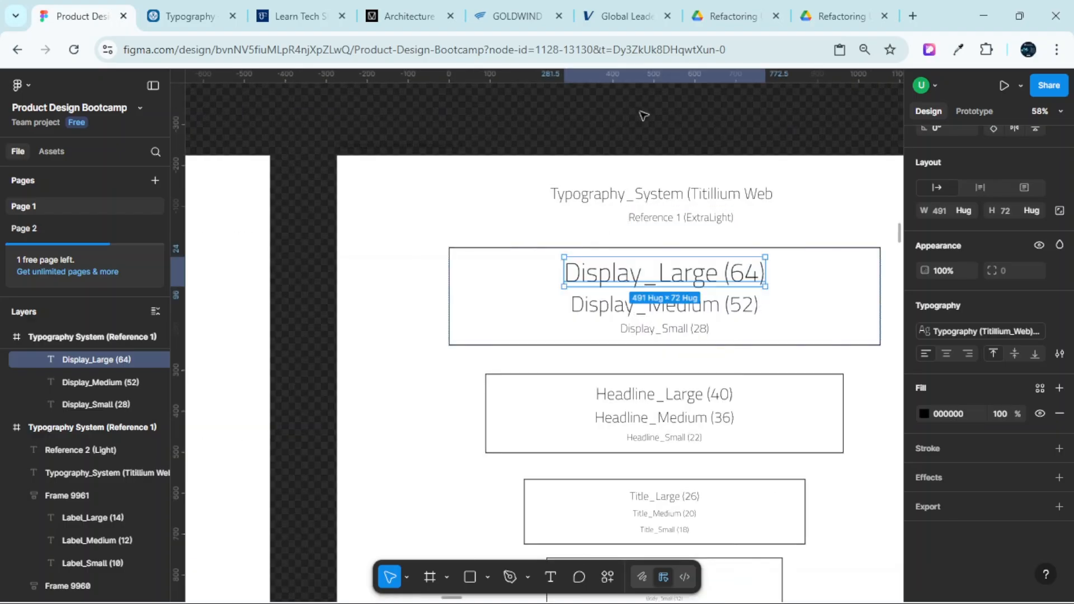
Examine the file's text style hierarchy by collapsing and expanding the Typography (Titillium_Web), Reference and Extralight folders
{"action": "left_click", "coordinate": [687, 112]}
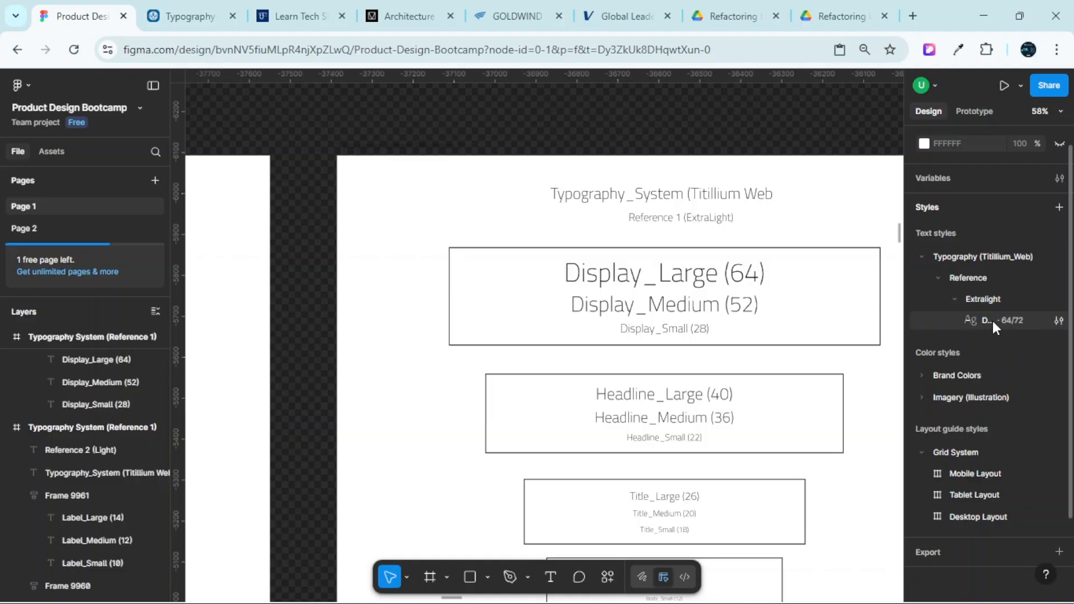
{"action": "left_click", "coordinate": [921, 257]}
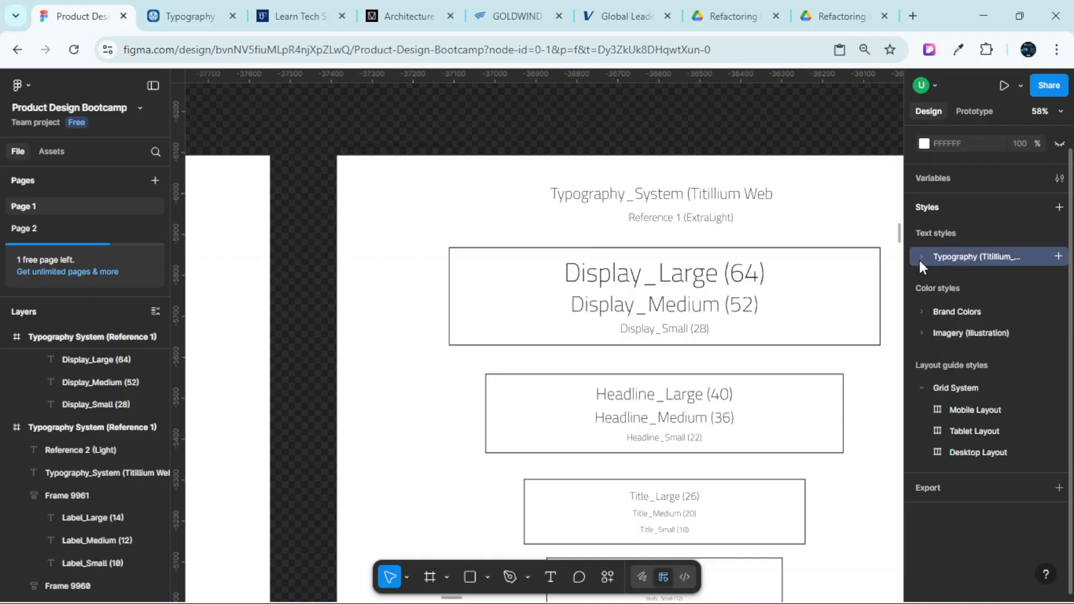
{"action": "left_click", "coordinate": [920, 257]}
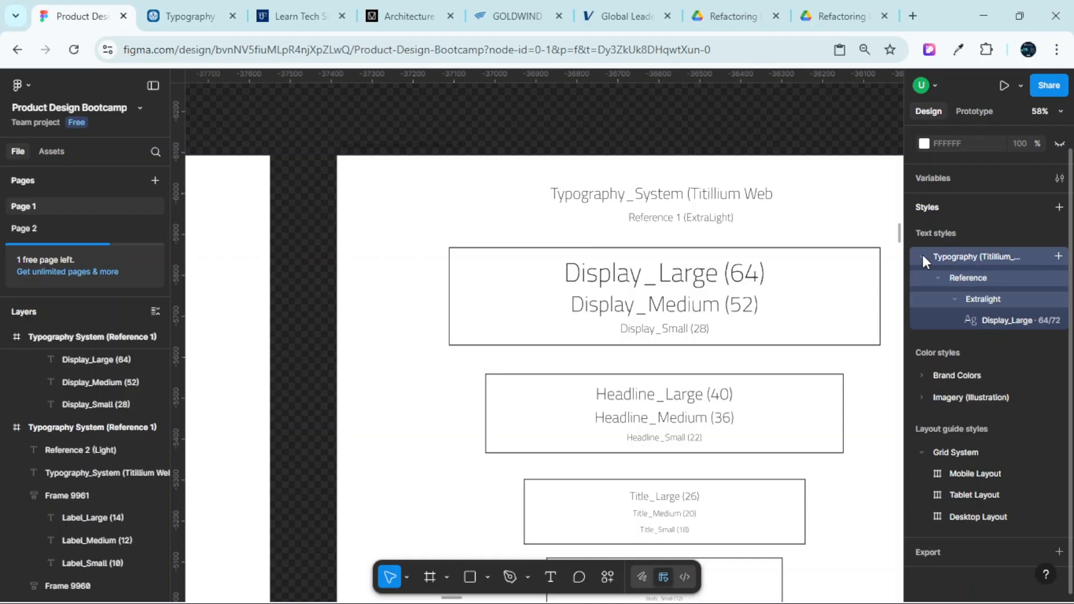
{"action": "left_click", "coordinate": [958, 298]}
{"action": "left_click", "coordinate": [942, 276]}
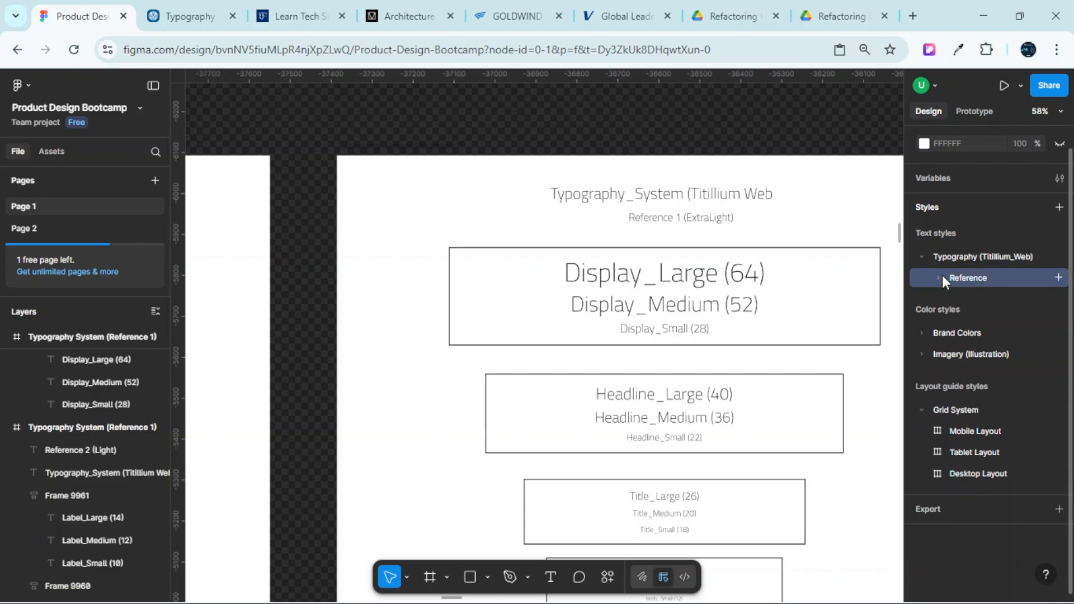
{"action": "left_click", "coordinate": [921, 256]}
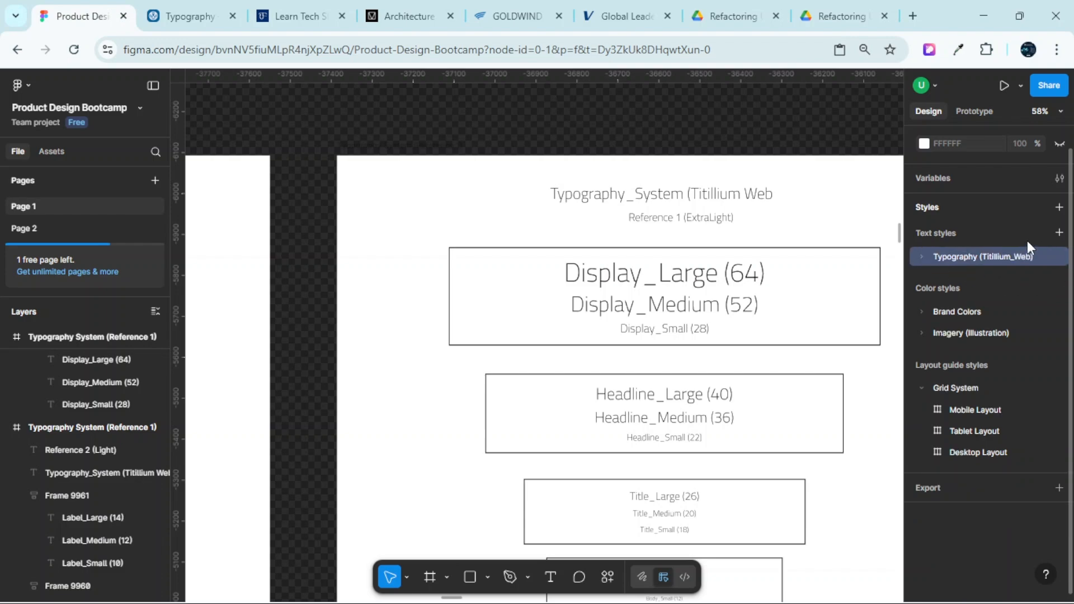
{"action": "left_click", "coordinate": [921, 258]}
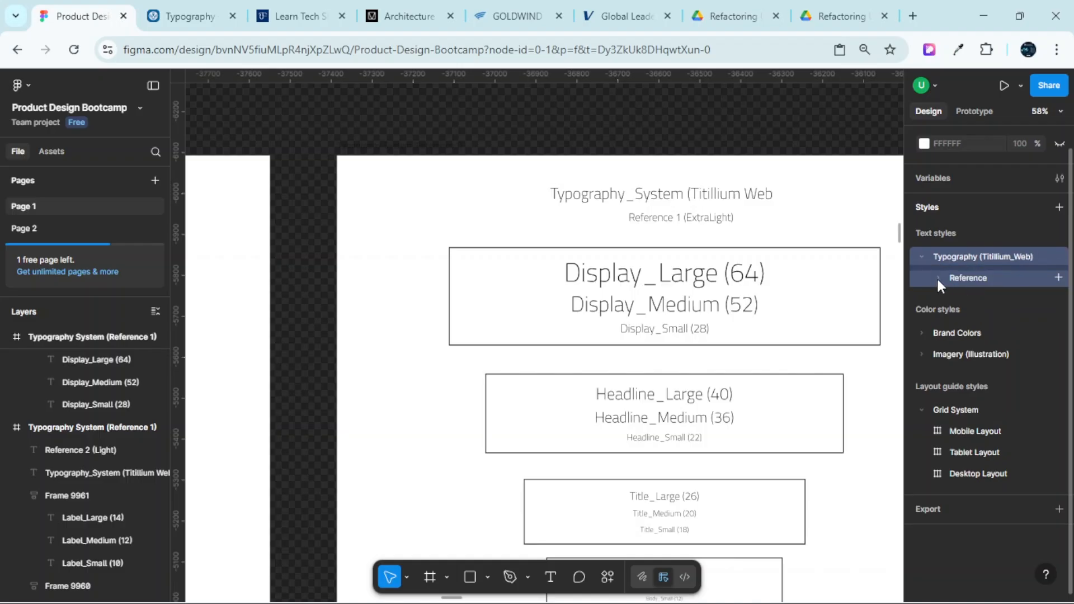
{"action": "left_click", "coordinate": [937, 278]}
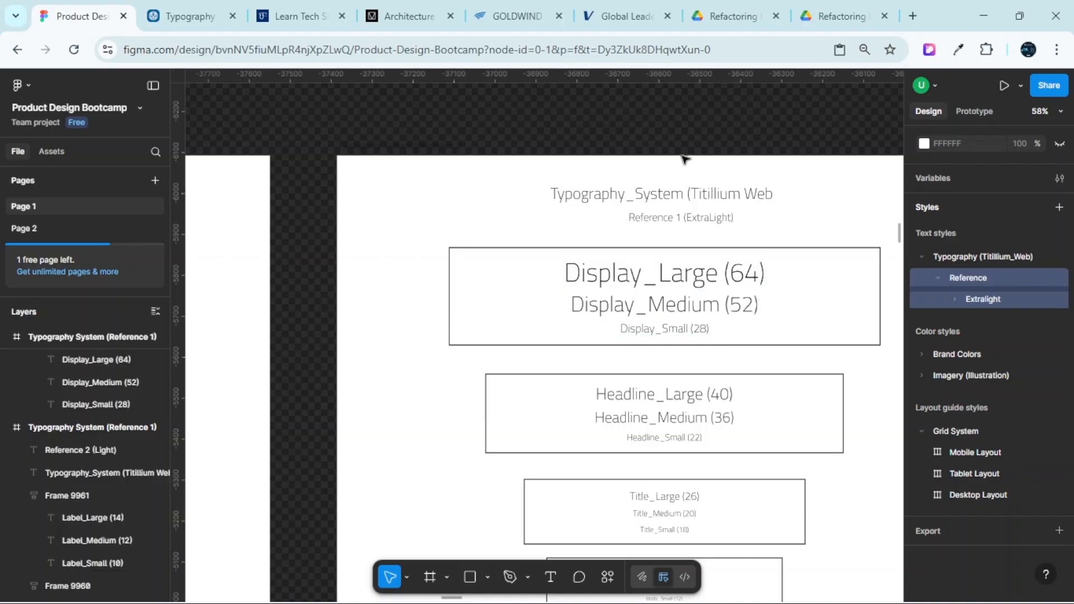
{"action": "left_click", "coordinate": [958, 298]}
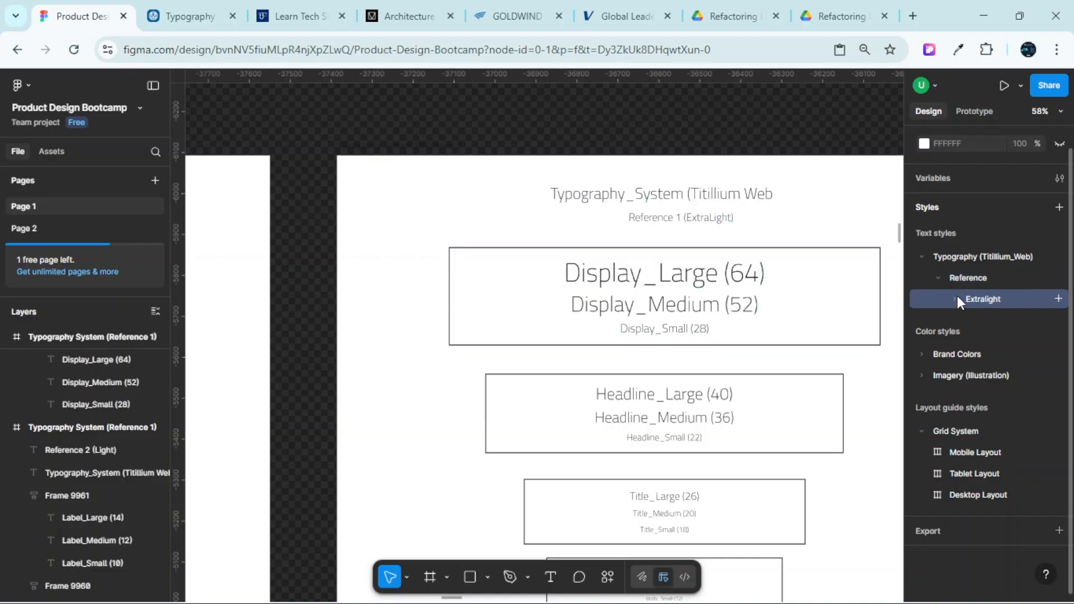
{"action": "left_click", "coordinate": [958, 299]}
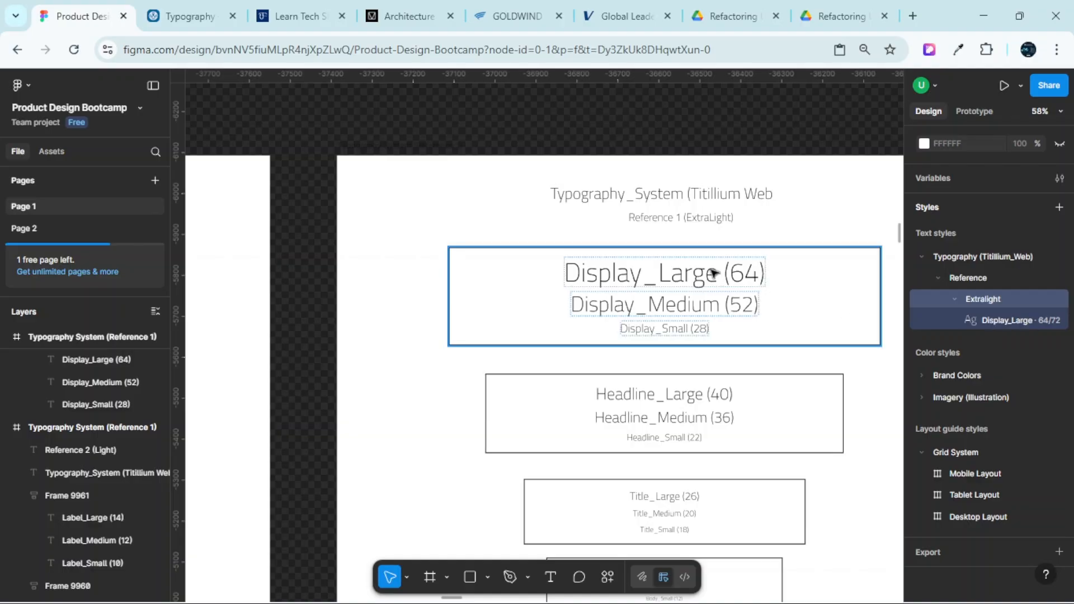
Start a new text style from the Display_Medium (52) text and name it "Typography (Titillium_Web)/Reference/Extralight/Display_Medium"
{"action": "left_click", "coordinate": [694, 307]}
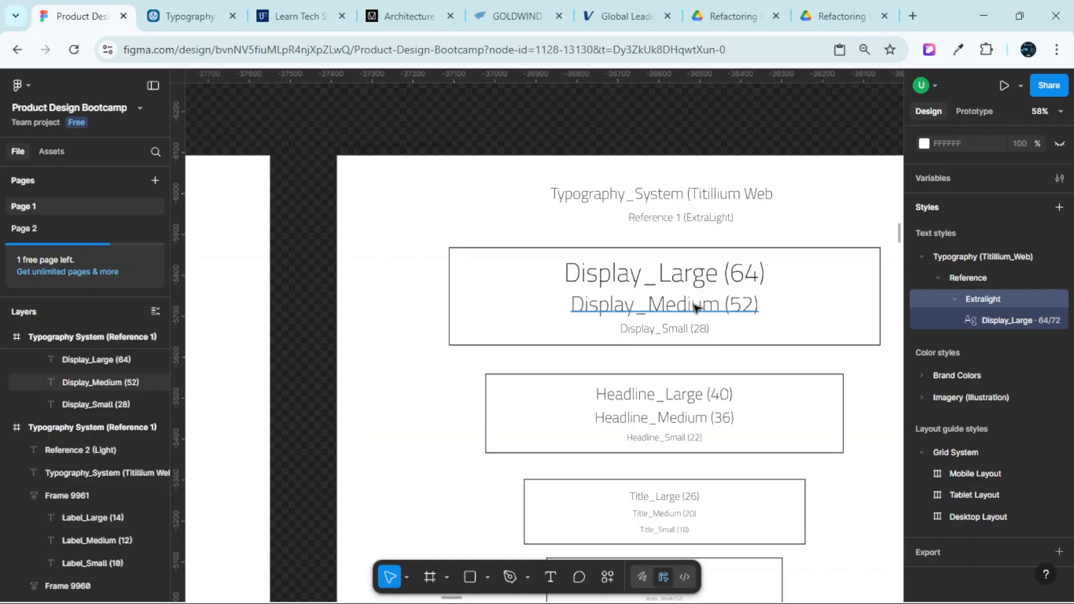
{"action": "scroll", "coordinate": [691, 307], "scroll_direction": "up", "scroll_amount": 5}
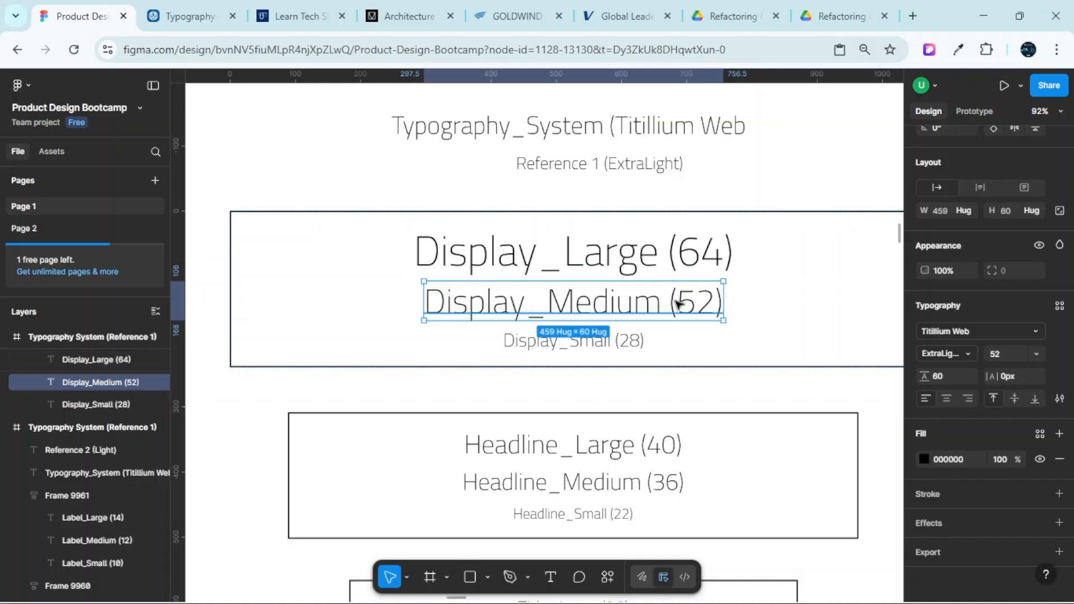
{"action": "scroll", "coordinate": [627, 309], "scroll_direction": "down", "scroll_amount": 3}
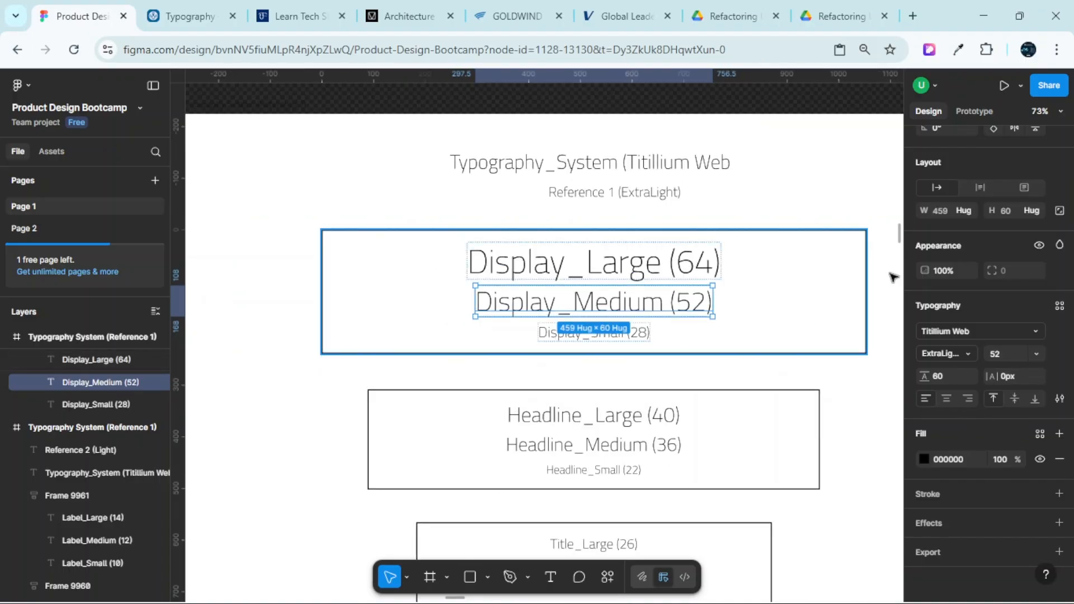
{"action": "left_click", "coordinate": [1060, 307]}
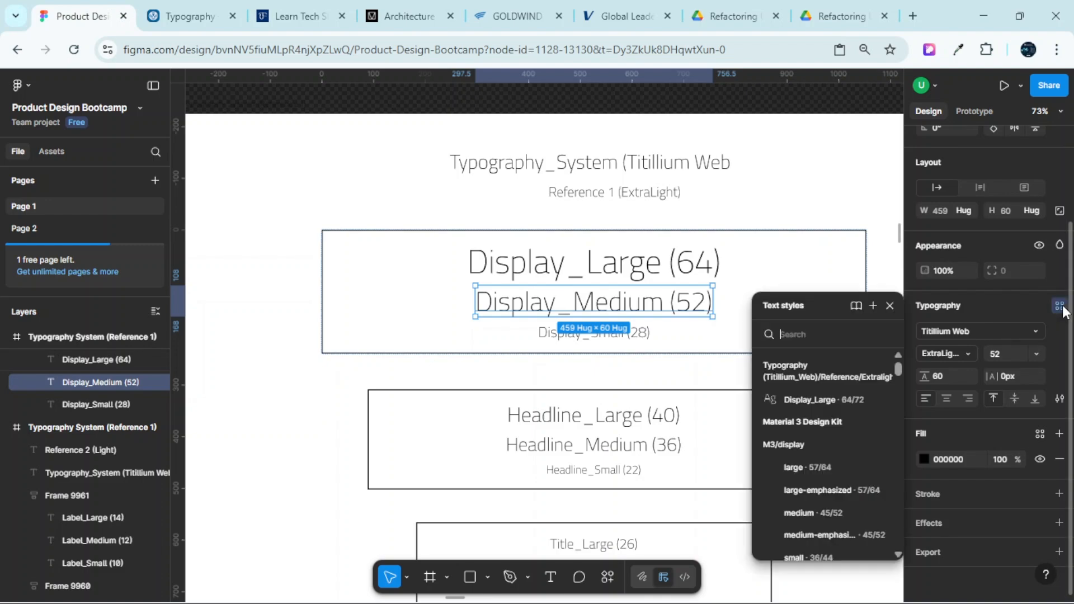
{"action": "left_click", "coordinate": [872, 304]}
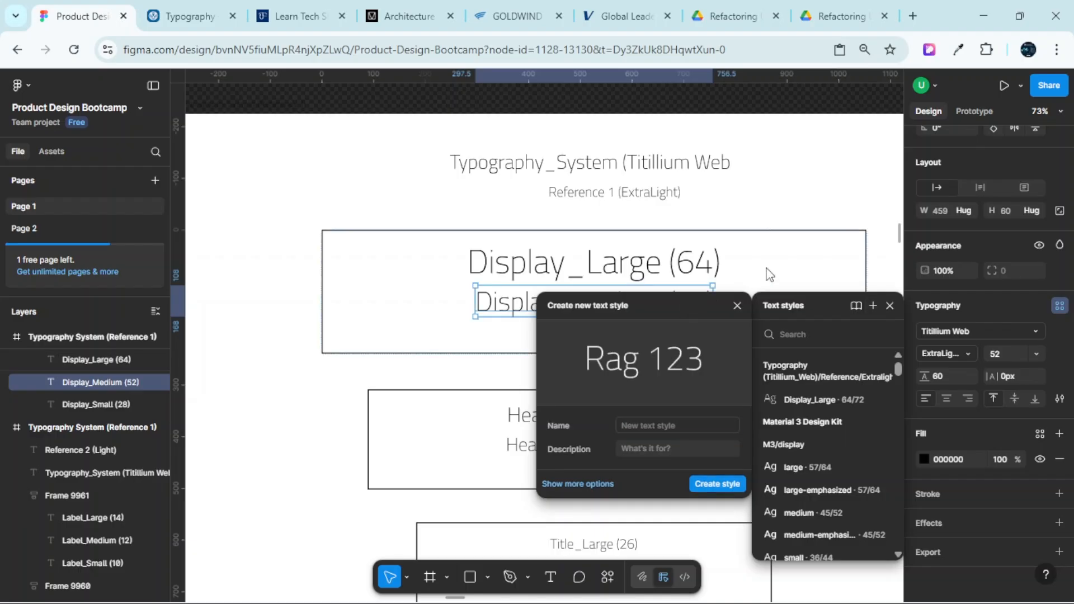
{"action": "left_click_drag", "start_coordinate": [696, 305], "coordinate": [887, 222]}
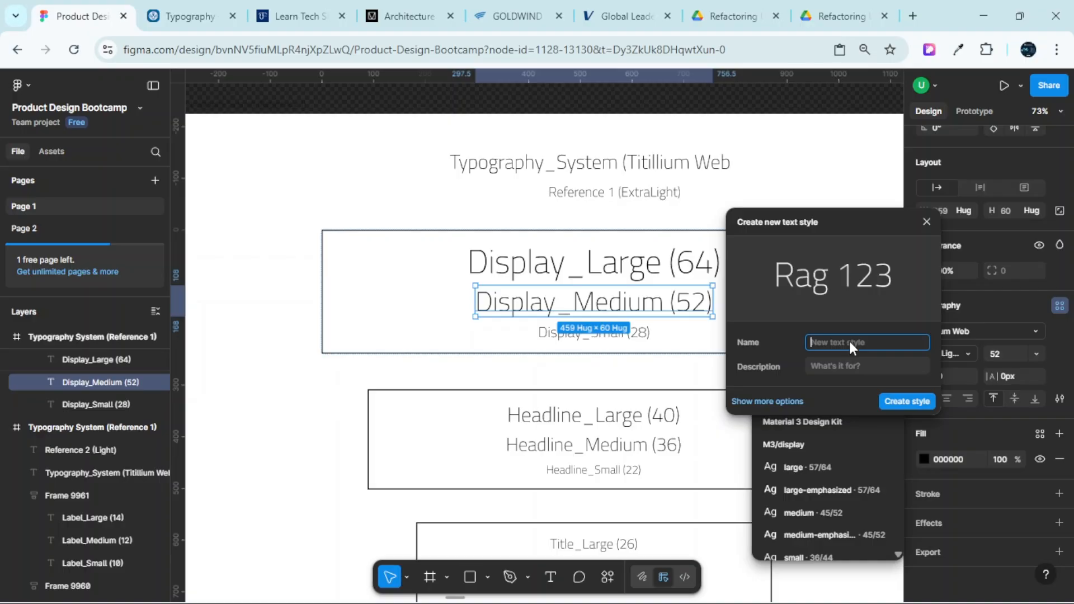
{"action": "key", "text": "ctrl+v"}
{"action": "key", "text": "ctrl+a"}
{"action": "left_click", "coordinate": [914, 341]}
{"action": "key", "text": "BackSpace"}
{"action": "key", "text": "BackSpace"}
{"action": "key", "text": "BackSpace"}
{"action": "key", "text": "BackSpace"}
{"action": "key", "text": "BackSpace"}
{"action": "key", "text": "BackSpace"}
{"action": "type", "text": "_Mediu"}
{"action": "type", "text": "m"}
Set the Display_Medium style's description to "Tablet Devices" and create the style
{"action": "left_click", "coordinate": [866, 360]}
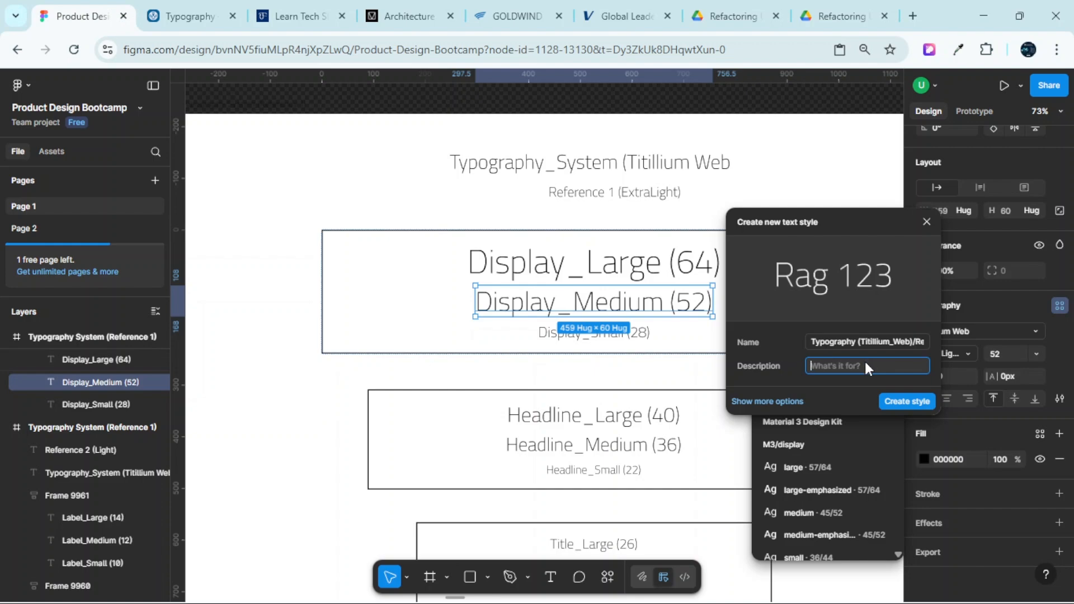
{"action": "type", "text": "Th"}
{"action": "key", "text": "BackSpace"}
{"action": "type", "text": "ablet Devices"}
{"action": "left_click", "coordinate": [918, 401]}
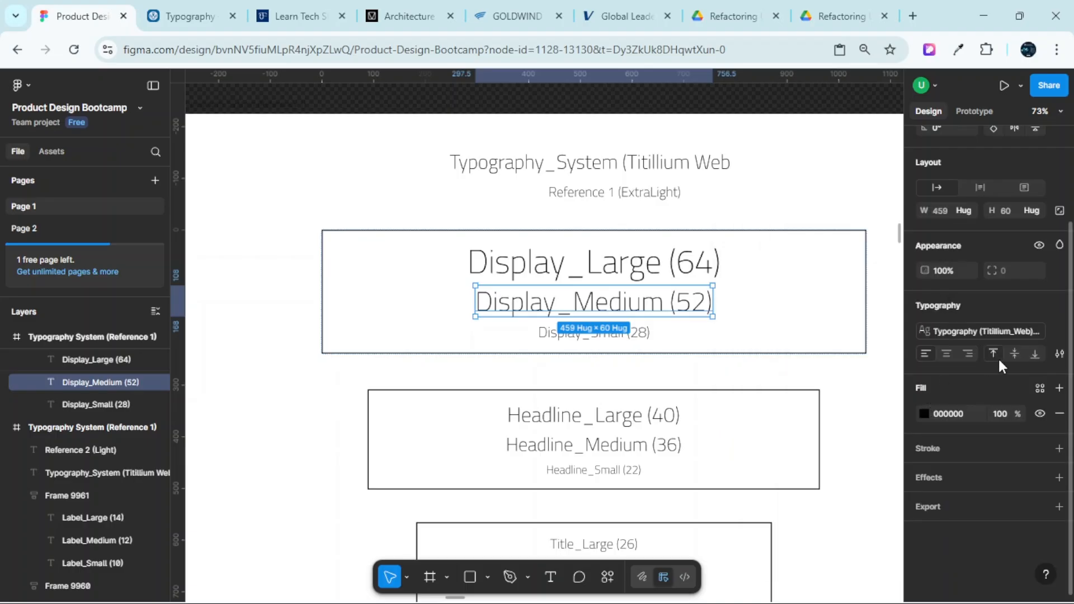
Start a new text style from the Display_Small (28) text and name it "Typography (Titillium_Web)/Reference/Extralight/Display_Small"
{"action": "left_click", "coordinate": [609, 335]}
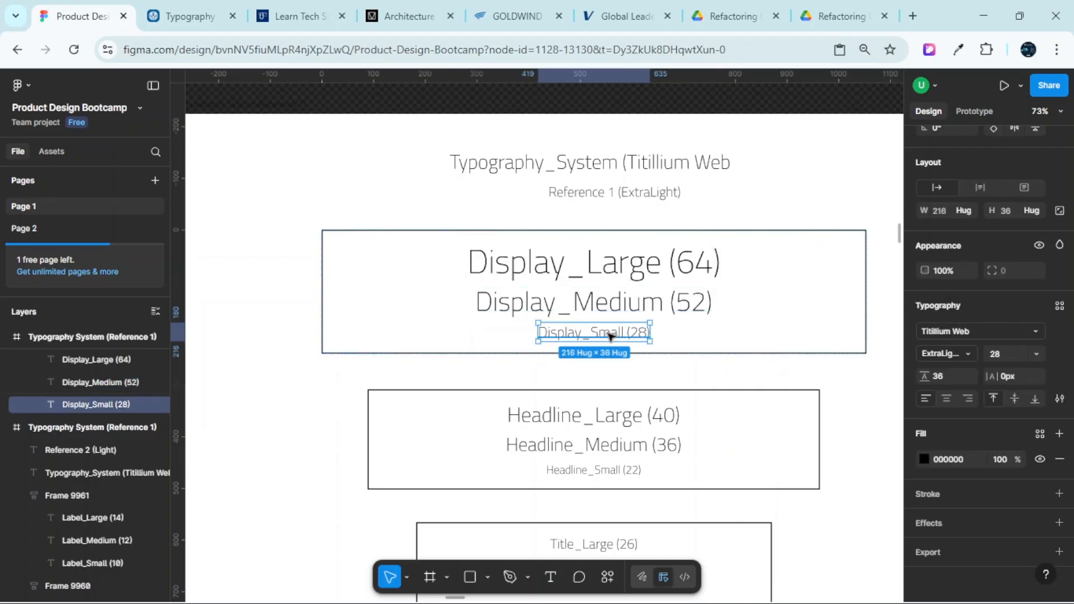
{"action": "scroll", "coordinate": [602, 335], "scroll_direction": "up", "scroll_amount": 2}
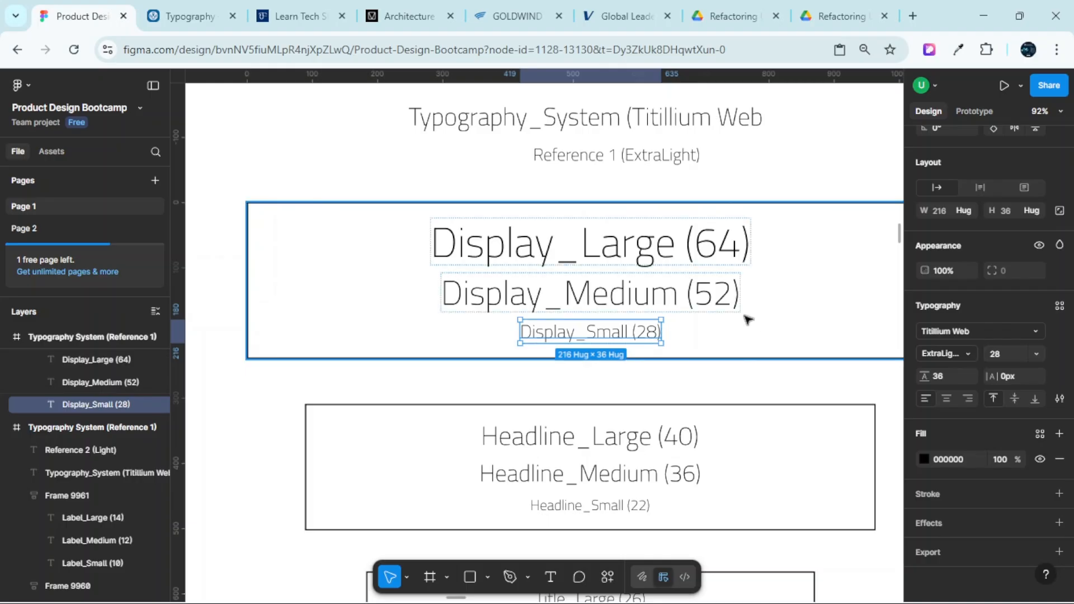
{"action": "scroll", "coordinate": [660, 327], "scroll_direction": "up", "scroll_amount": 2}
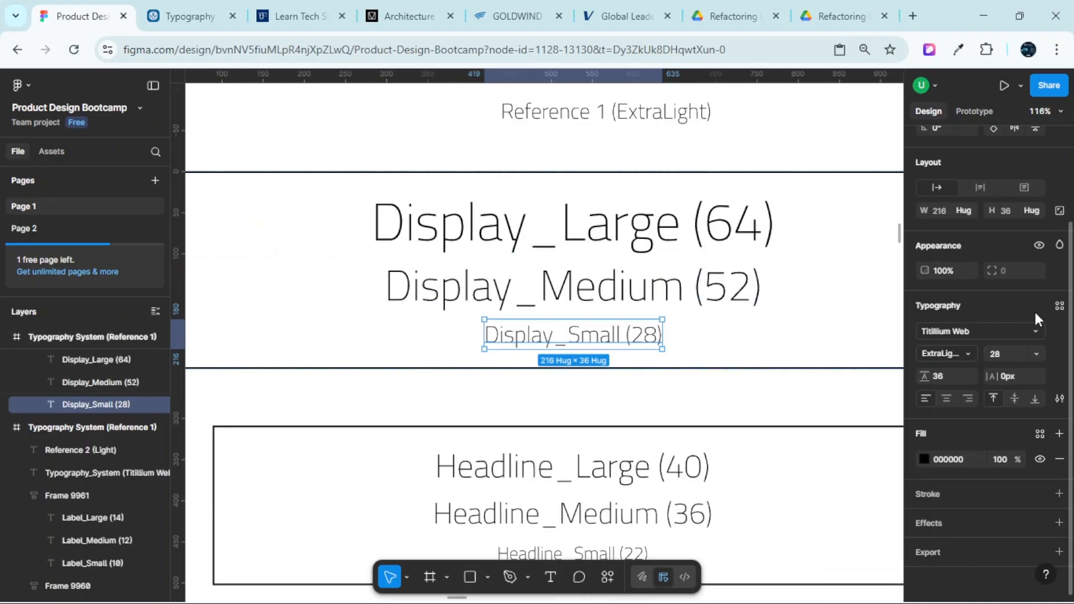
{"action": "left_click", "coordinate": [1060, 305]}
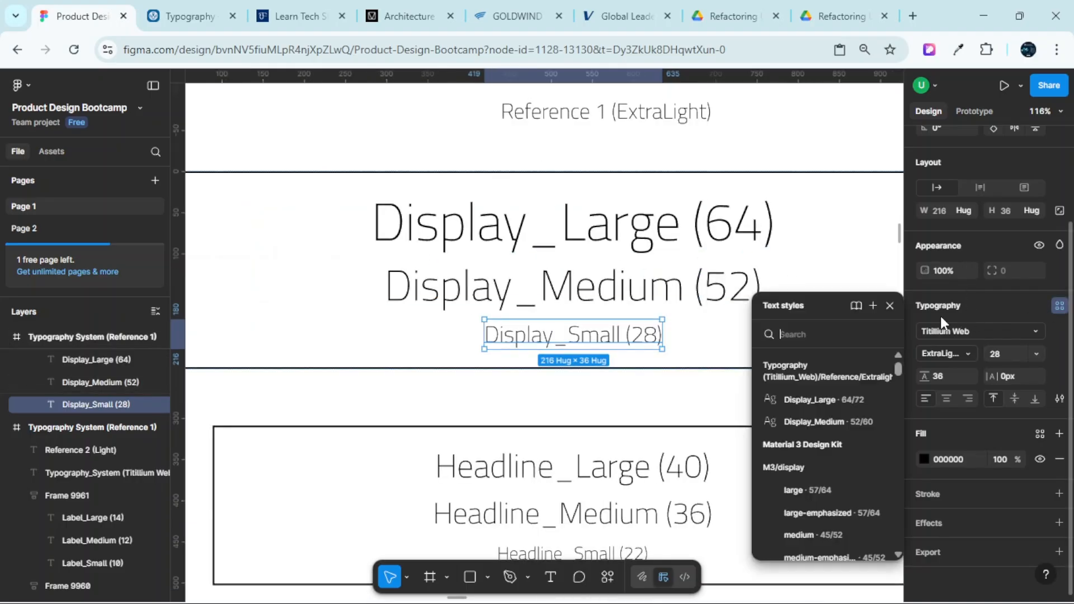
{"action": "left_click", "coordinate": [876, 305]}
{"action": "left_click_drag", "start_coordinate": [687, 297], "coordinate": [884, 236]}
{"action": "left_click", "coordinate": [869, 362]}
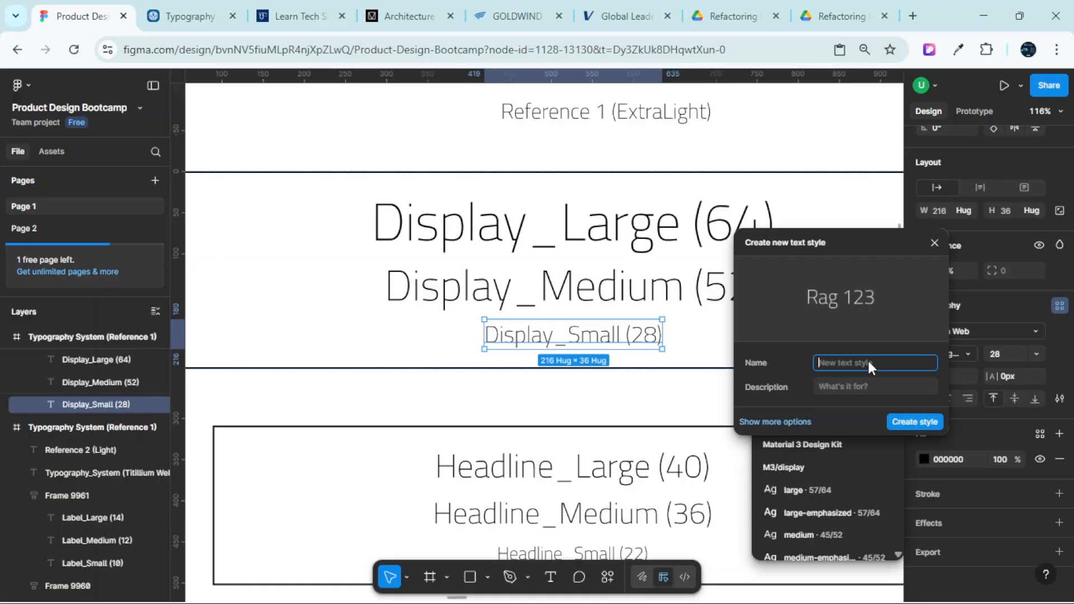
{"action": "key", "text": "ctrl+v"}
{"action": "key", "text": "BackSpace"}
{"action": "key", "text": "BackSpace"}
{"action": "key", "text": "BackSpace"}
{"action": "key", "text": "BackSpace"}
{"action": "key", "text": "BackSpace"}
{"action": "type", "text": "Smal"}
Set the Display_Small style's description to "Mobile", create the style, and review the Extralight text styles
{"action": "left_click", "coordinate": [847, 388]}
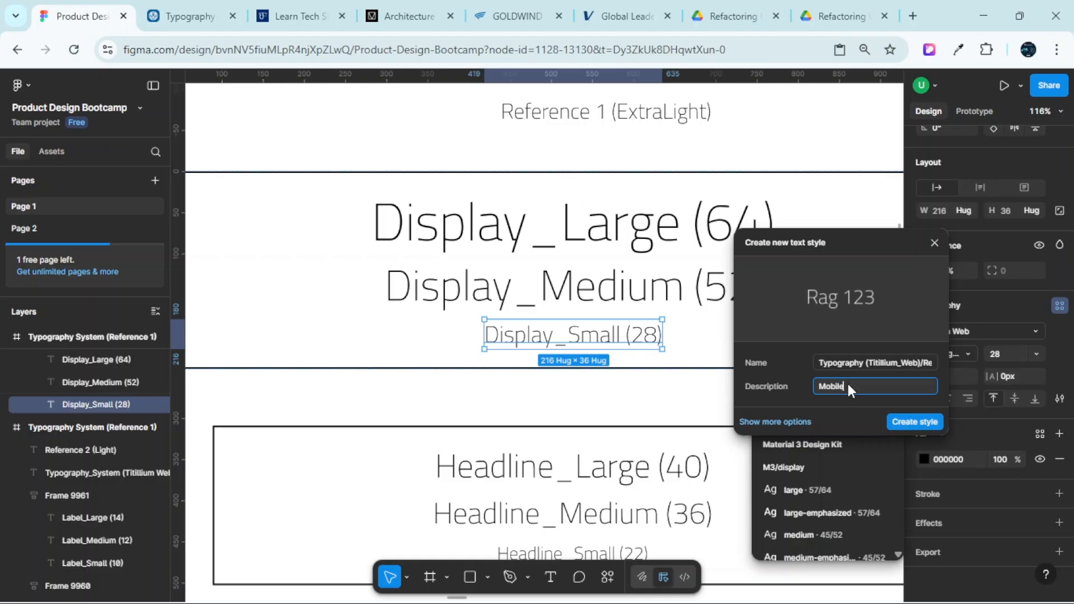
{"action": "left_click", "coordinate": [915, 423]}
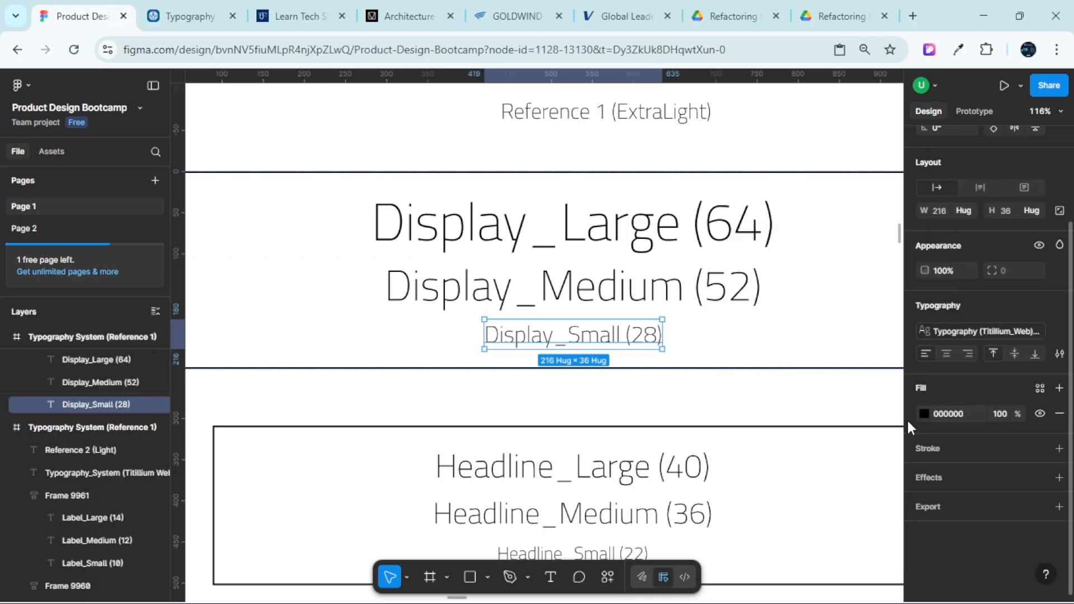
{"action": "scroll", "coordinate": [631, 289], "scroll_direction": "down", "scroll_amount": 5}
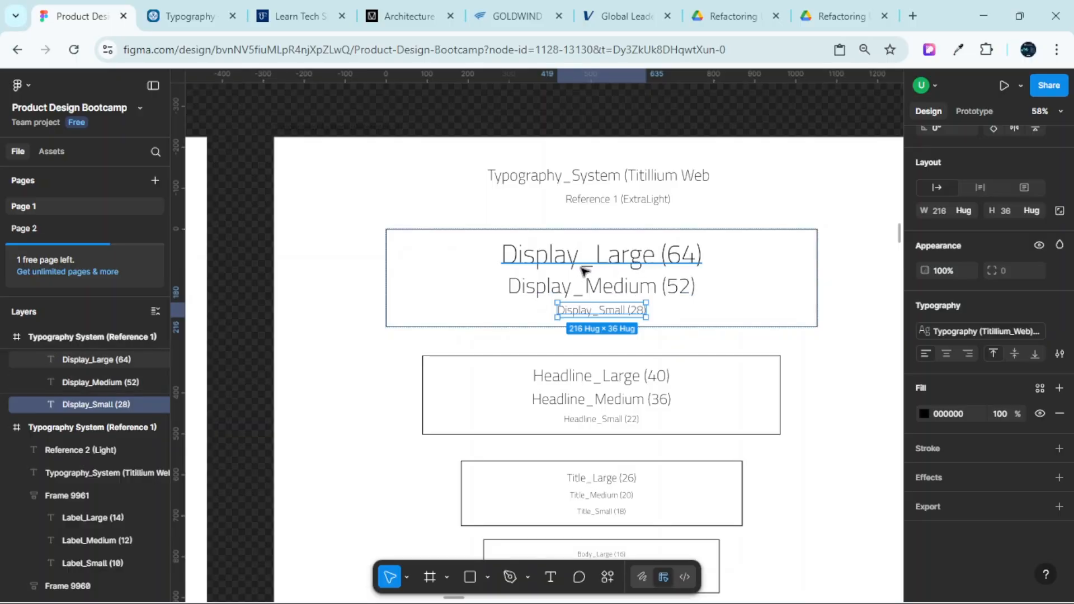
{"action": "scroll", "coordinate": [657, 230], "scroll_direction": "up", "scroll_amount": 5}
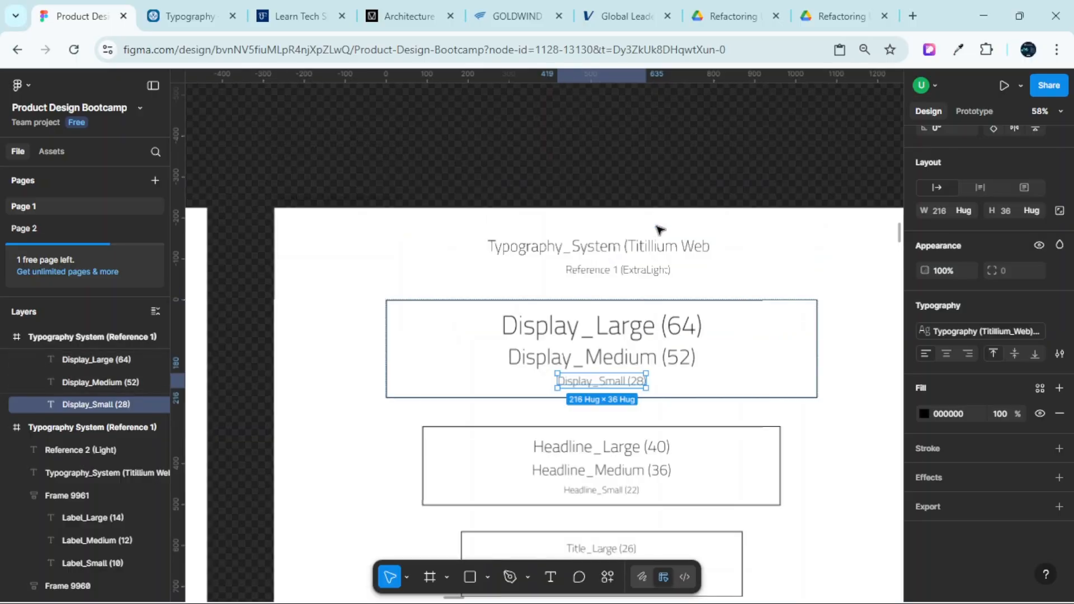
{"action": "left_click", "coordinate": [582, 209]}
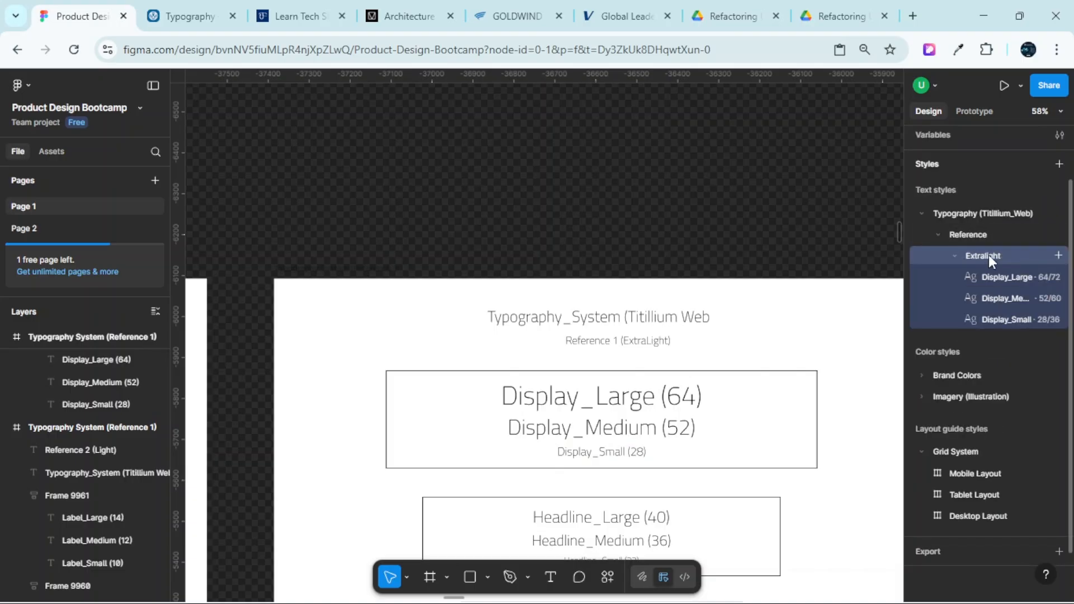
{"action": "mouse_move", "coordinate": [1010, 281]}
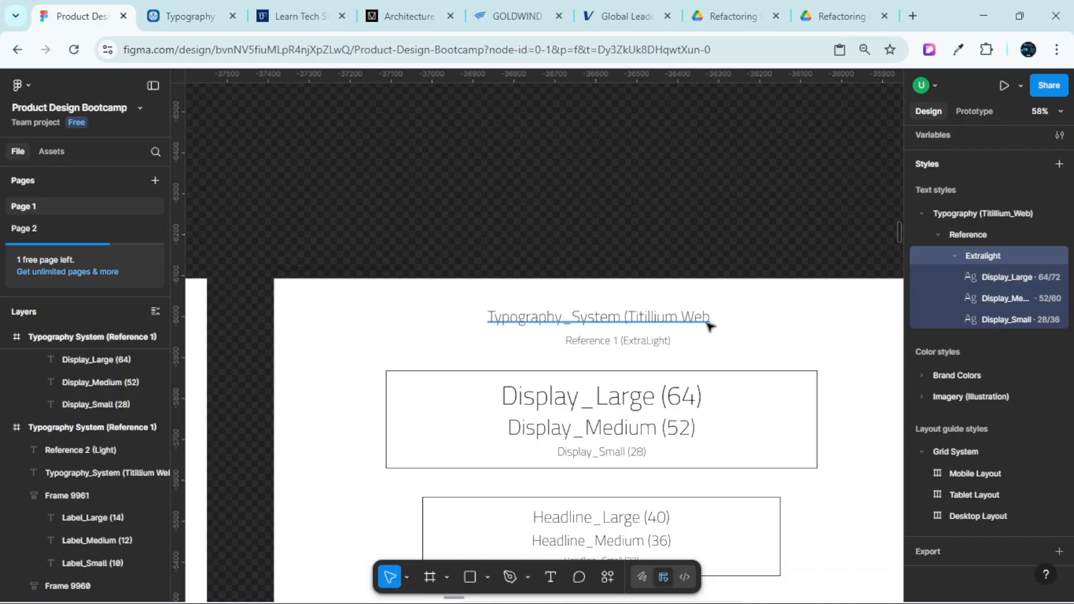
Start a new text style from the Headline_Large (40) text and paste the copied Display_Large style path as its name
{"action": "scroll", "coordinate": [708, 319], "scroll_direction": "down", "scroll_amount": 4}
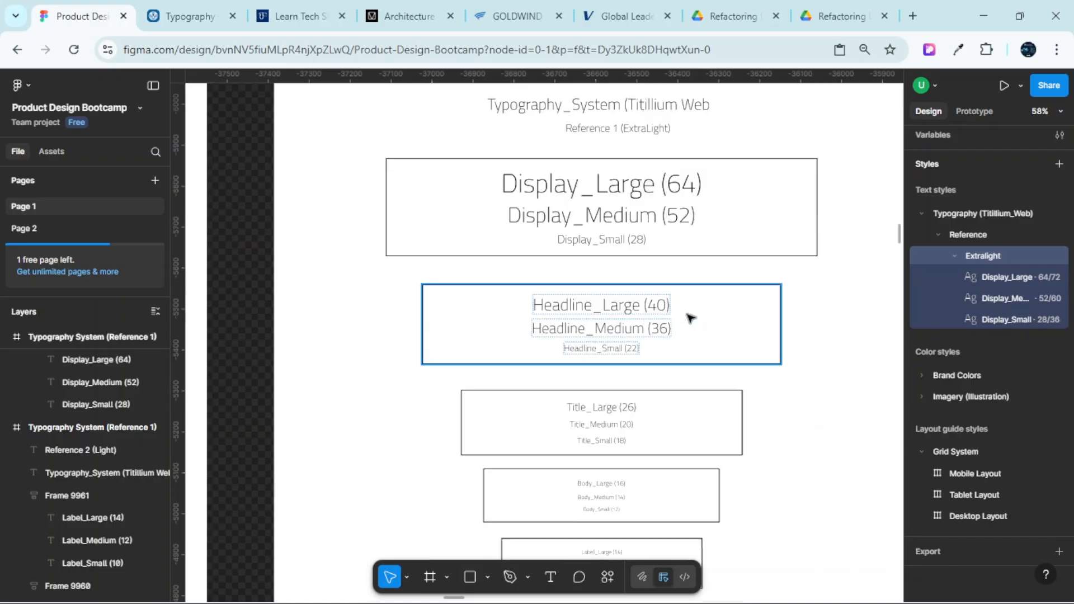
{"action": "scroll", "coordinate": [621, 311], "scroll_direction": "up", "scroll_amount": 3}
{"action": "left_click", "coordinate": [613, 313]}
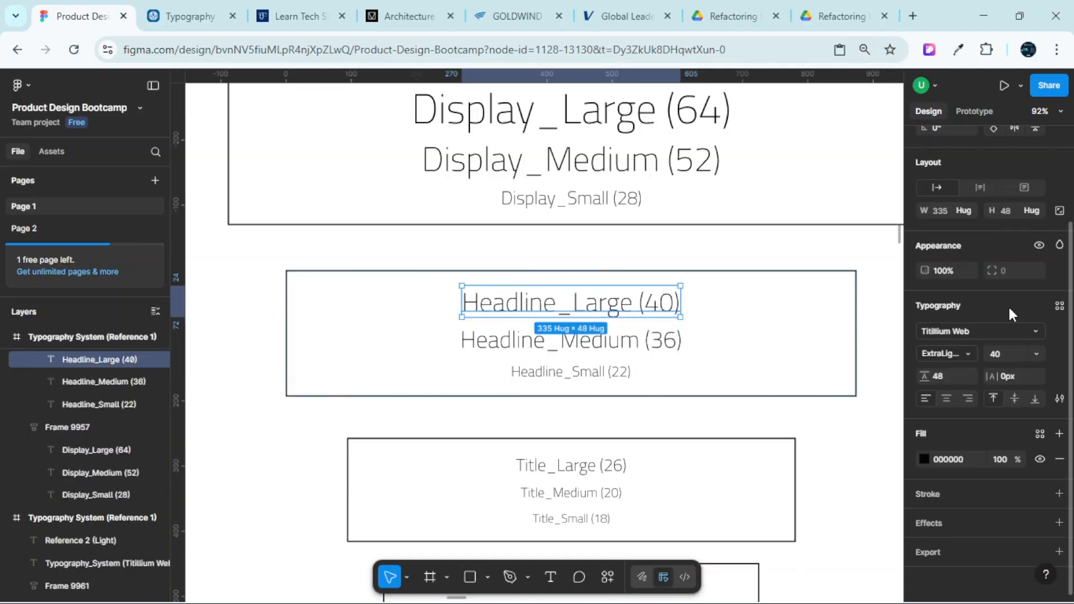
{"action": "left_click", "coordinate": [1059, 307]}
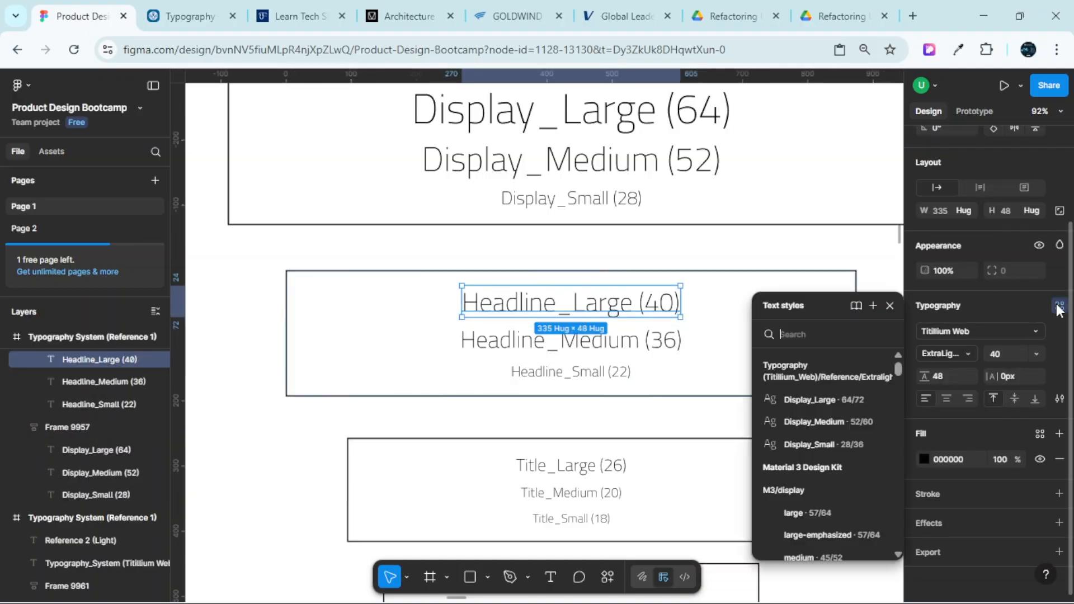
{"action": "left_click", "coordinate": [875, 306]}
{"action": "left_click_drag", "start_coordinate": [688, 313], "coordinate": [892, 213]}
{"action": "left_click", "coordinate": [864, 327]}
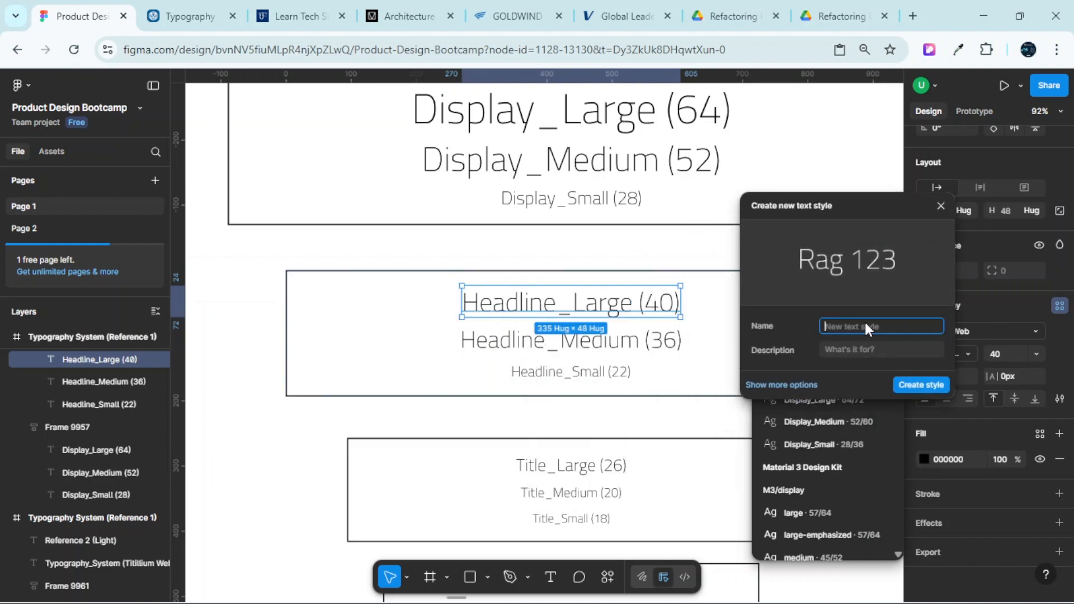
{"action": "key", "text": "ctrl+v"}
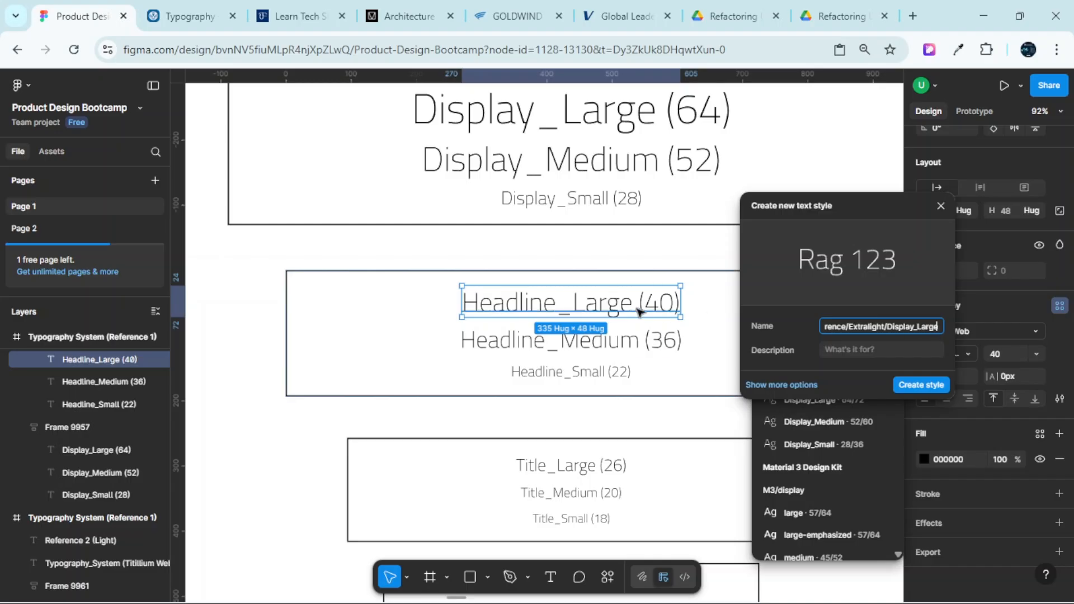
Change the new style's name to "Typography (Titillium_Web)/Reference/Extralight/Headline_Large" and copy the full name
{"action": "scroll", "coordinate": [565, 227], "scroll_direction": "up", "scroll_amount": 3}
{"action": "scroll", "coordinate": [554, 269], "scroll_direction": "down", "scroll_amount": 3}
{"action": "key", "text": "BackSpace"}
{"action": "key", "text": "BackSpace"}
{"action": "key", "text": "BackSpace"}
{"action": "key", "text": "BackSpace"}
{"action": "key", "text": "BackSpace"}
{"action": "key", "text": "BackSpace"}
{"action": "key", "text": "BackSpace"}
{"action": "key", "text": "BackSpace"}
{"action": "key", "text": "BackSpace"}
{"action": "key", "text": "BackSpace"}
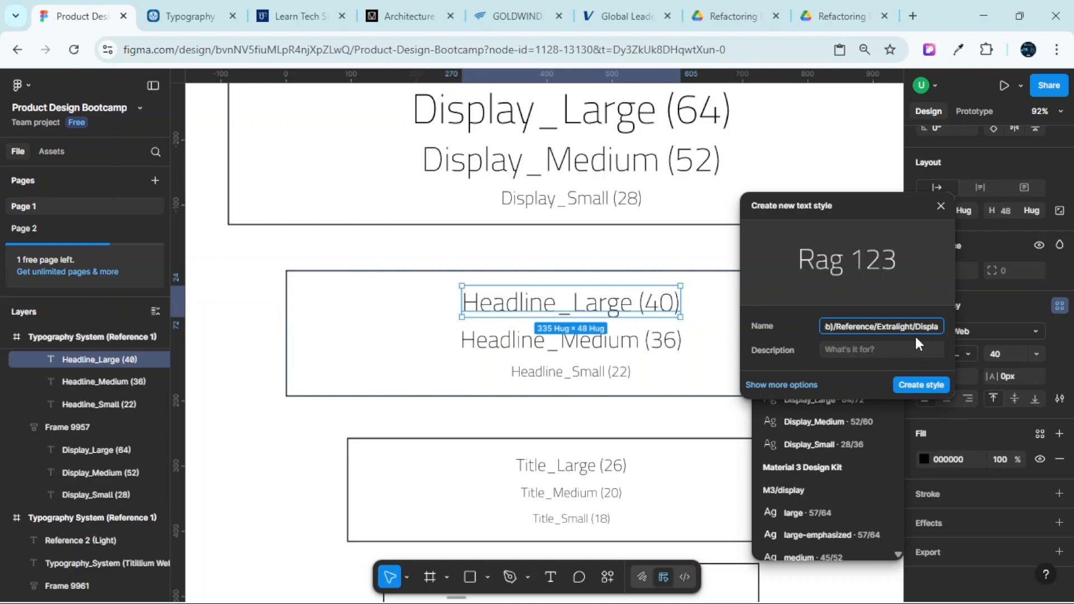
{"action": "key", "text": "BackSpace"}
{"action": "key", "text": "BackSpace"}
{"action": "key", "text": "BackSpace"}
{"action": "type", "text": "/"}
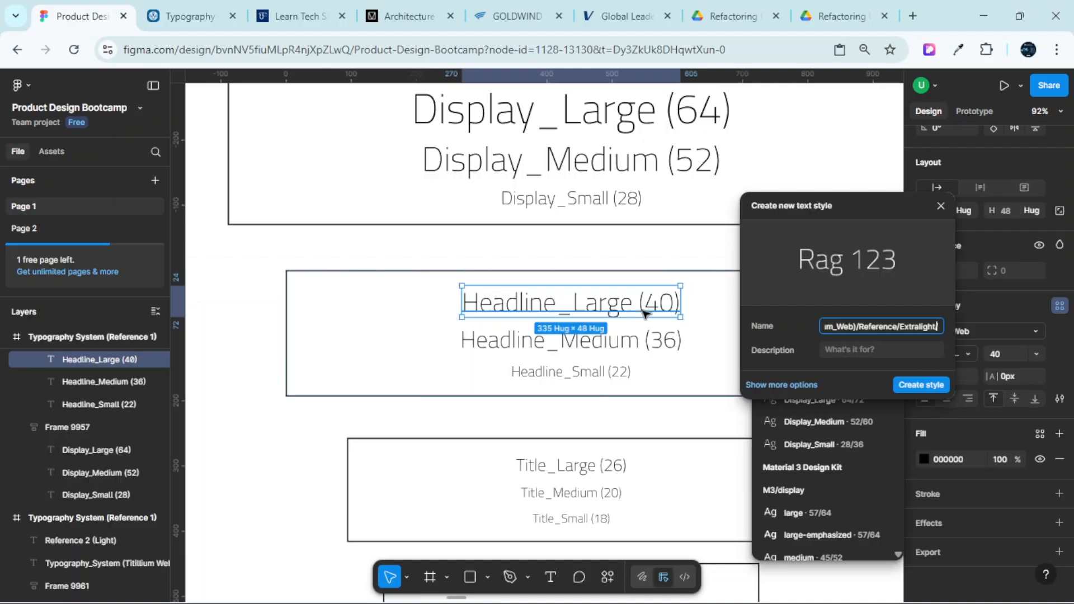
{"action": "type", "text": "He"}
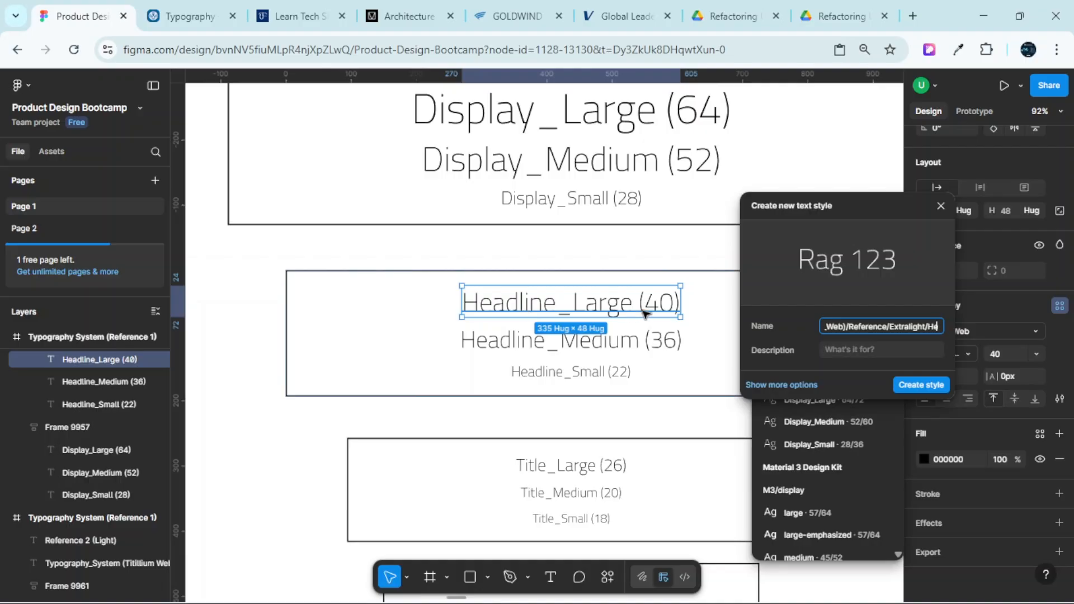
{"action": "type", "text": "adline"}
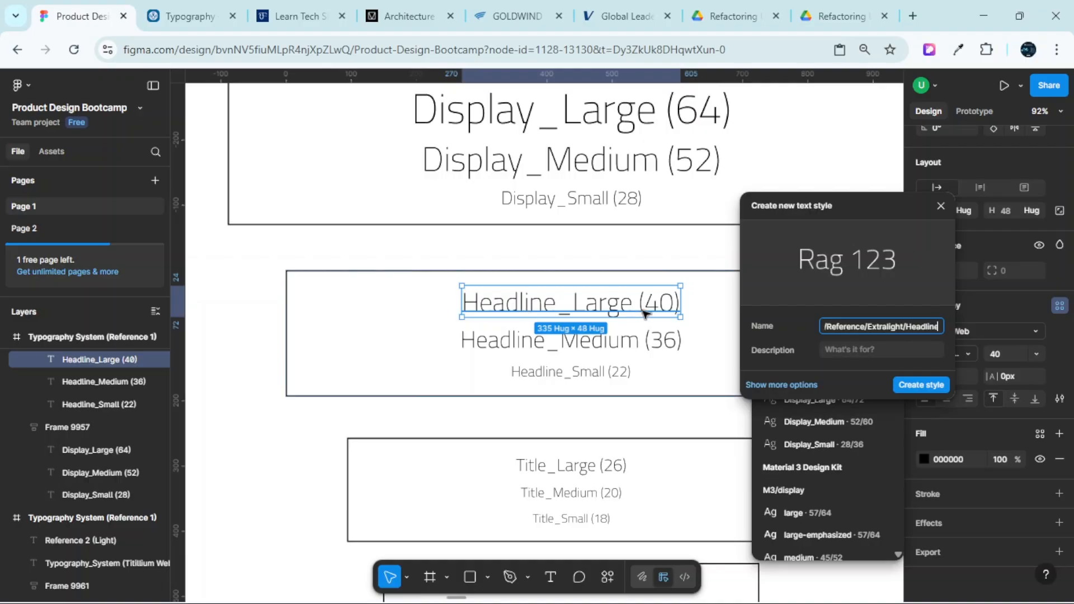
{"action": "type", "text": "_"}
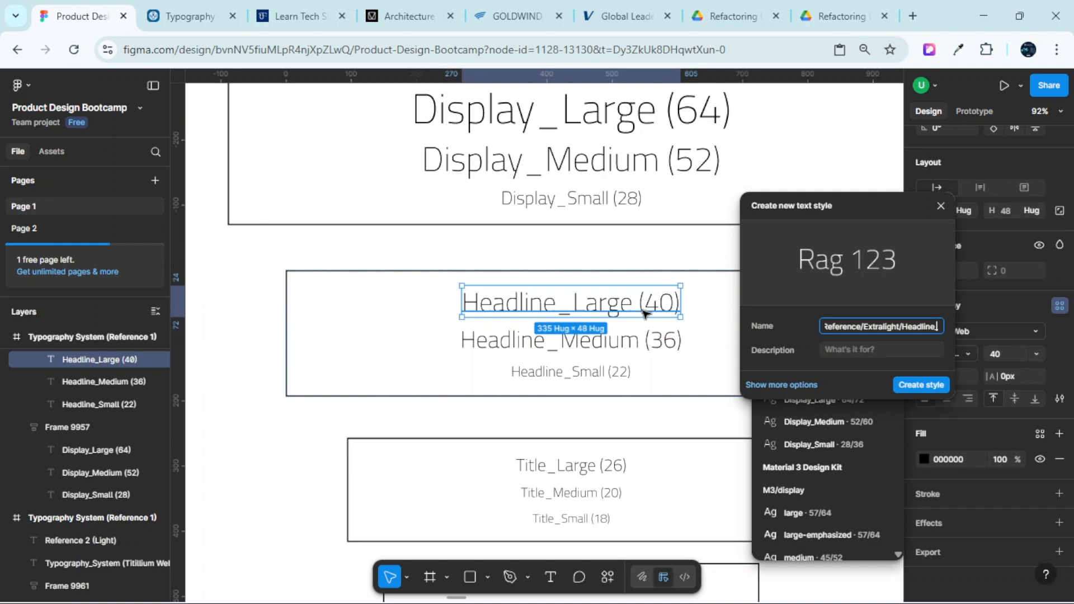
{"action": "type", "text": "Large"}
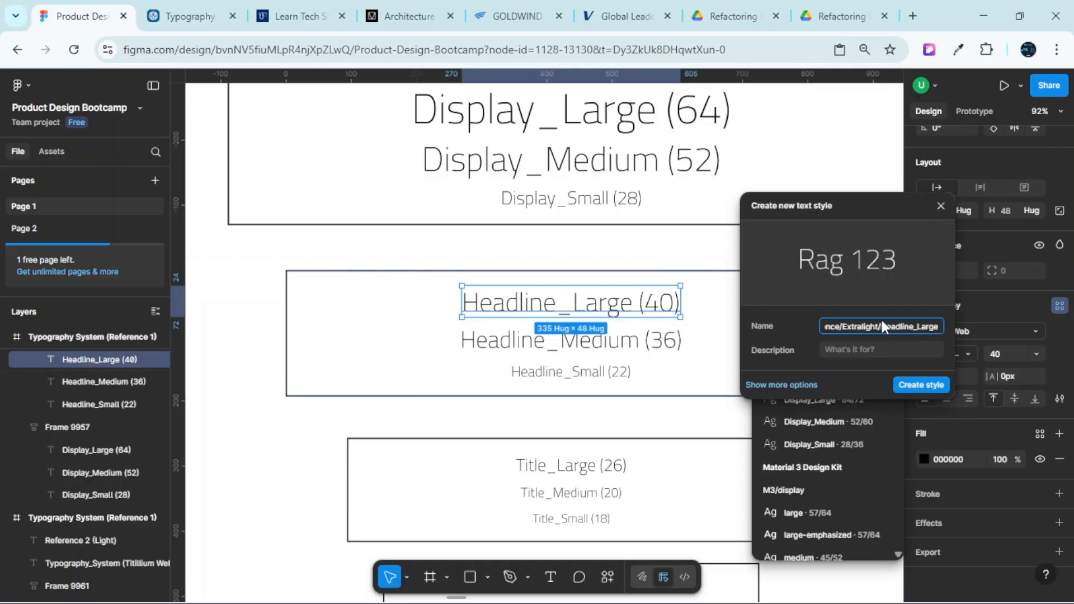
{"action": "key", "text": "ctrl+a"}
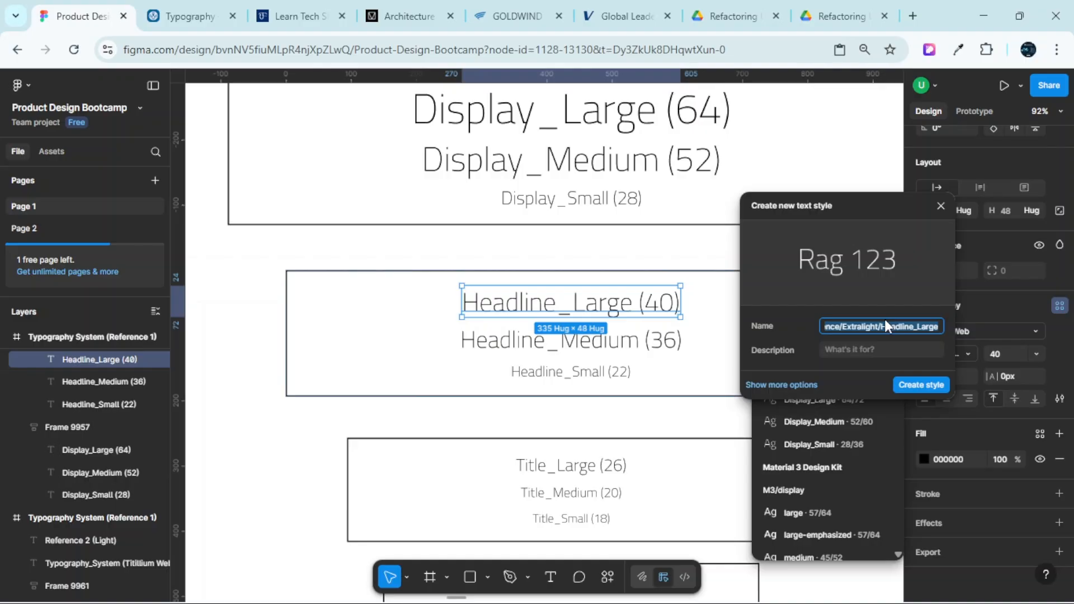
{"action": "left_click", "coordinate": [903, 305]}
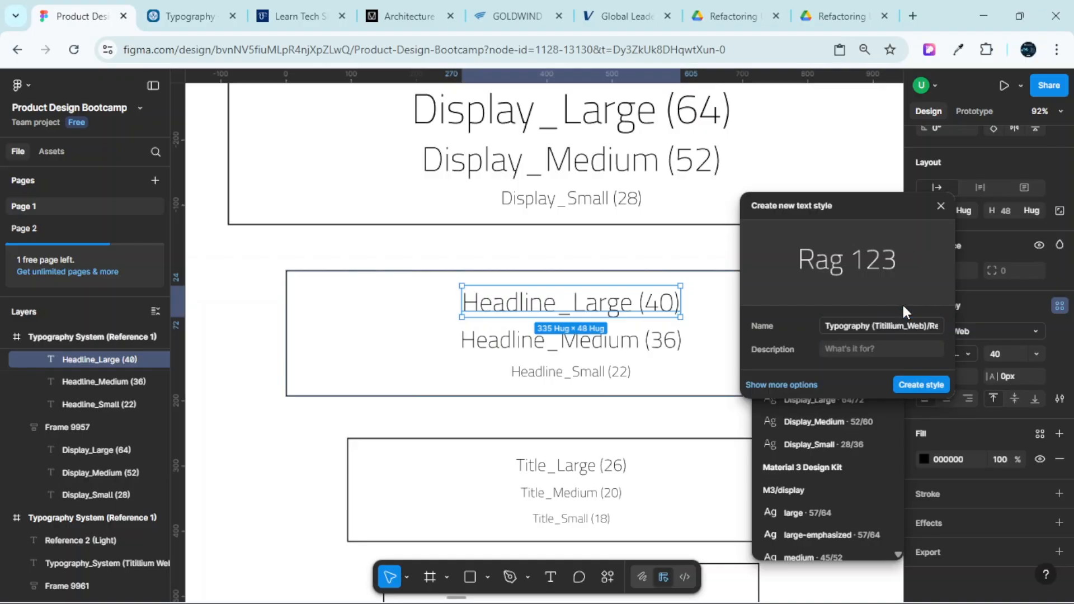
Set the Headline_Large style's description to "Desktop" and create the style
{"action": "left_click", "coordinate": [873, 350]}
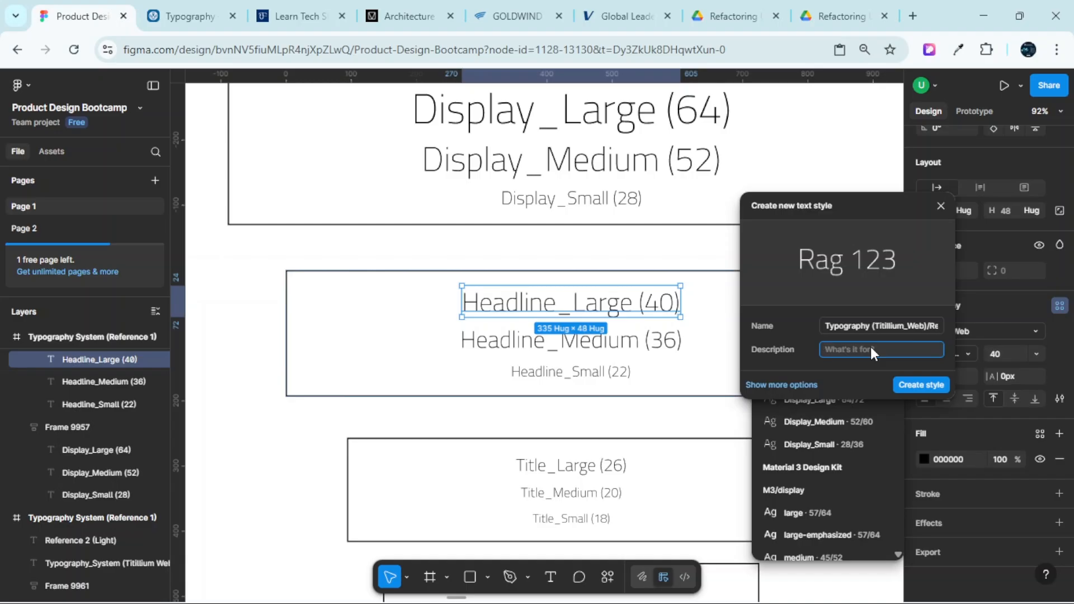
{"action": "type", "text": "Desktop"}
{"action": "left_click", "coordinate": [931, 385]}
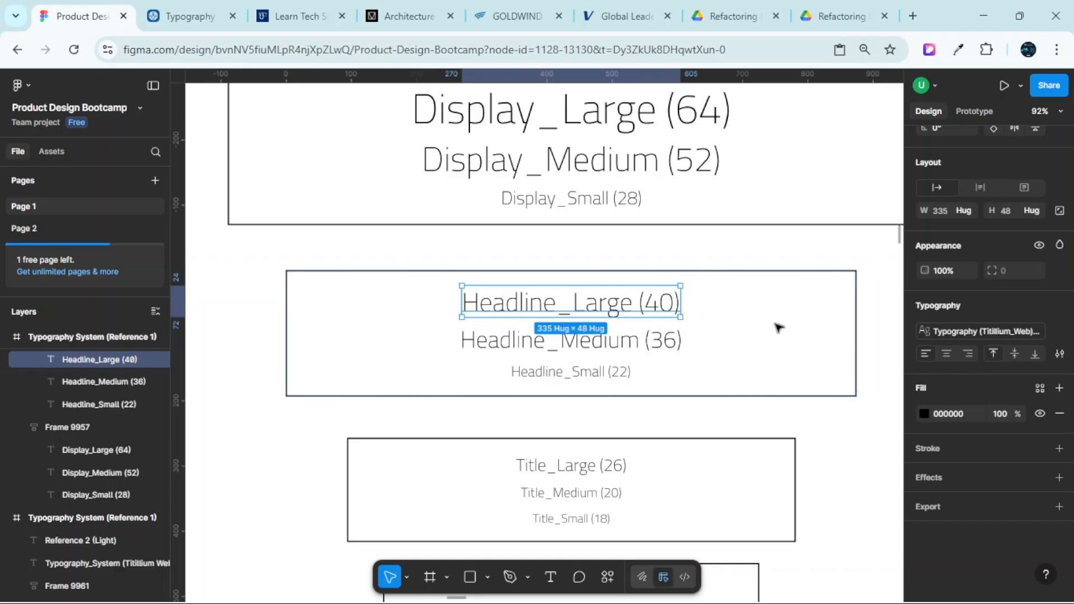
Start a new text style from the Headline_Medium (36) text and name it "Typography (Titillium_Web)/Reference/Extralight/Headline_Medium"
{"action": "left_click", "coordinate": [660, 344]}
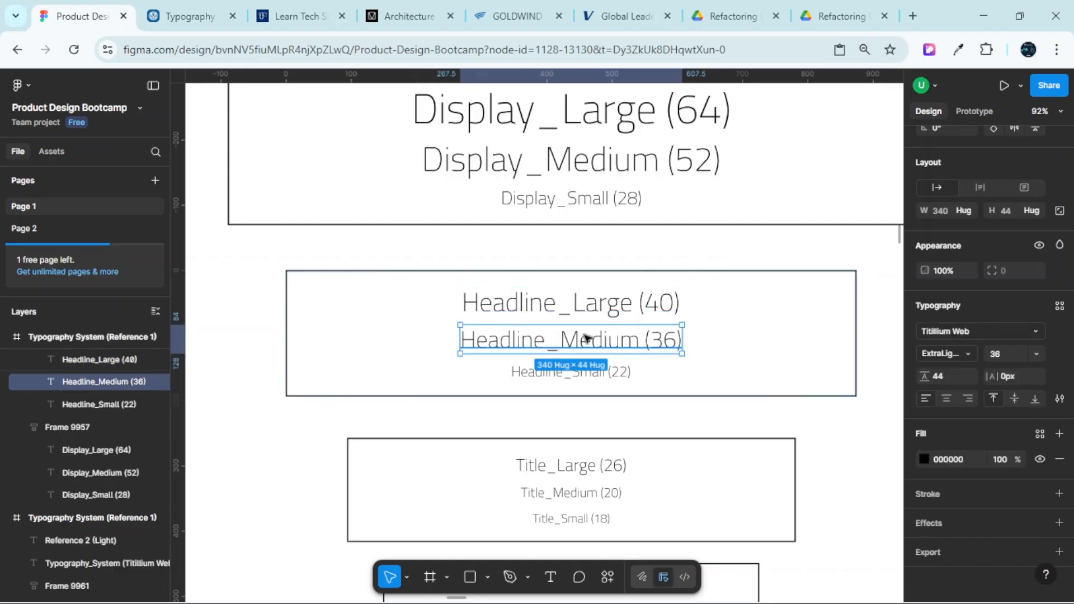
{"action": "left_click", "coordinate": [1059, 306]}
{"action": "left_click_drag", "start_coordinate": [826, 308], "coordinate": [877, 263]}
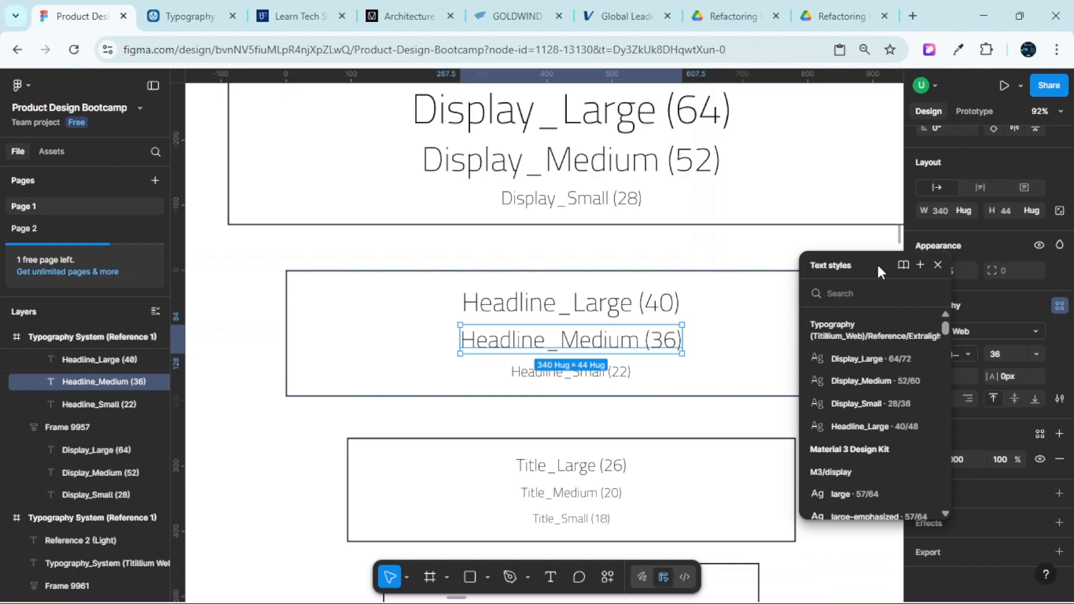
{"action": "left_click", "coordinate": [921, 264]}
{"action": "left_click_drag", "start_coordinate": [673, 301], "coordinate": [889, 219]}
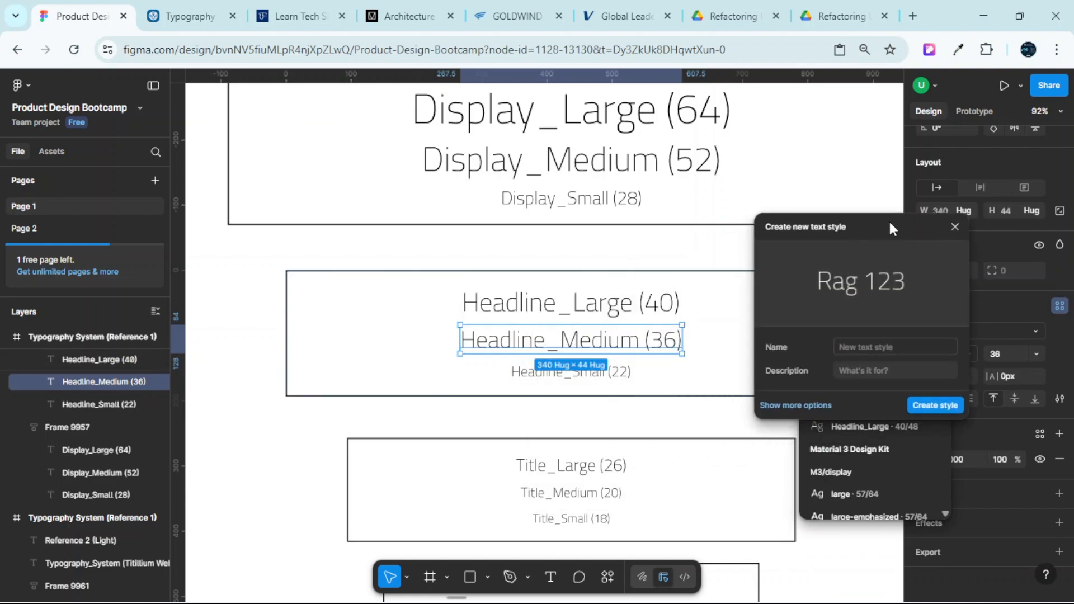
{"action": "left_click", "coordinate": [865, 344]}
{"action": "key", "text": "ctrl+v"}
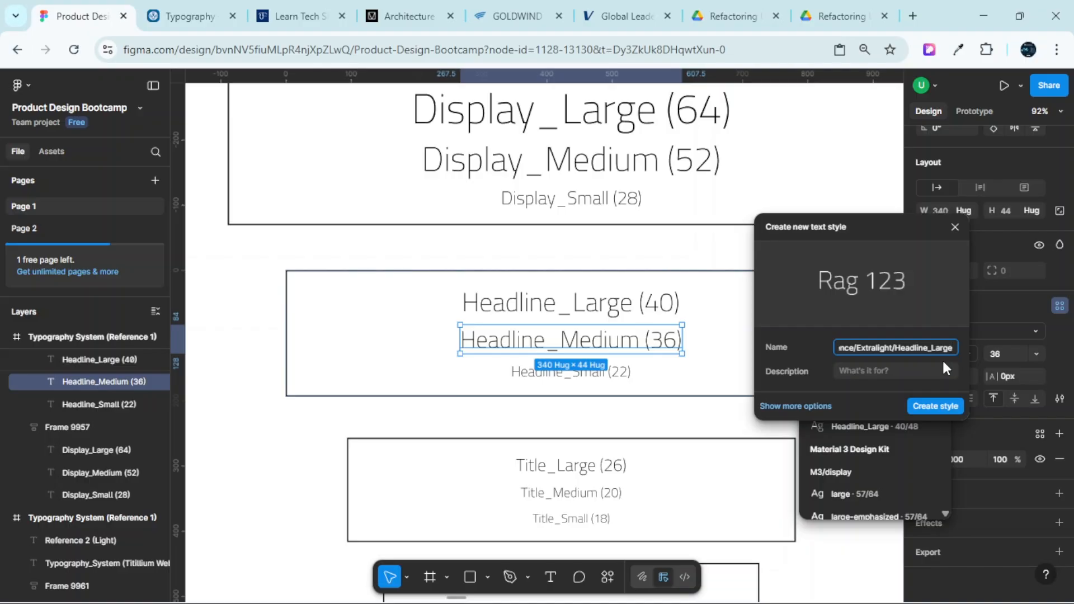
{"action": "key", "text": "BackSpace"}
{"action": "key", "text": "BackSpace"}
{"action": "key", "text": "BackSpace"}
{"action": "key", "text": "BackSpace"}
{"action": "key", "text": "BackSpace"}
{"action": "type", "text": "Mediu"}
{"action": "type", "text": "m"}
Set the Headline_Medium style's description to "Tablet" and create the style
{"action": "left_click", "coordinate": [931, 367]}
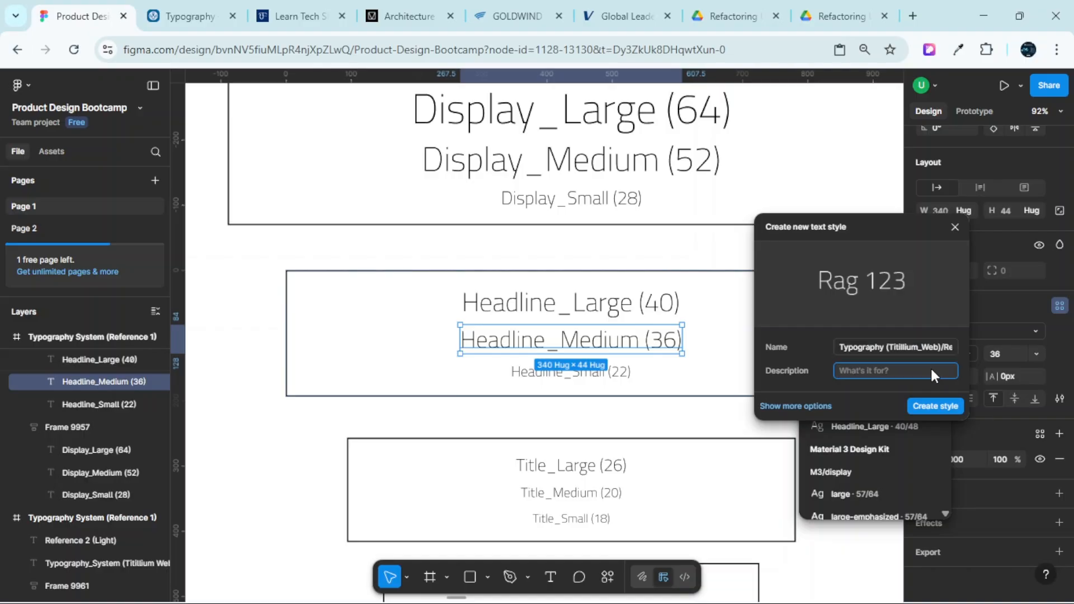
{"action": "type", "text": "Tablet"}
{"action": "left_click", "coordinate": [933, 401]}
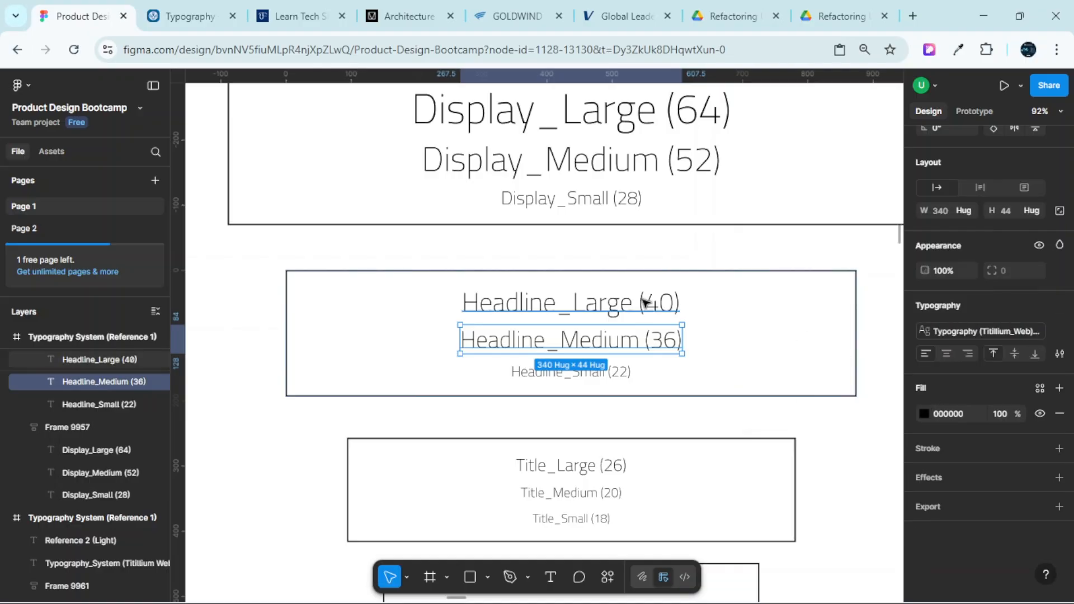
Start a new text style from the Headline_Small (22) text and name it "Typography (Titillium_Web)/Reference/Extralight/Headline_Small"
{"action": "left_click", "coordinate": [627, 374]}
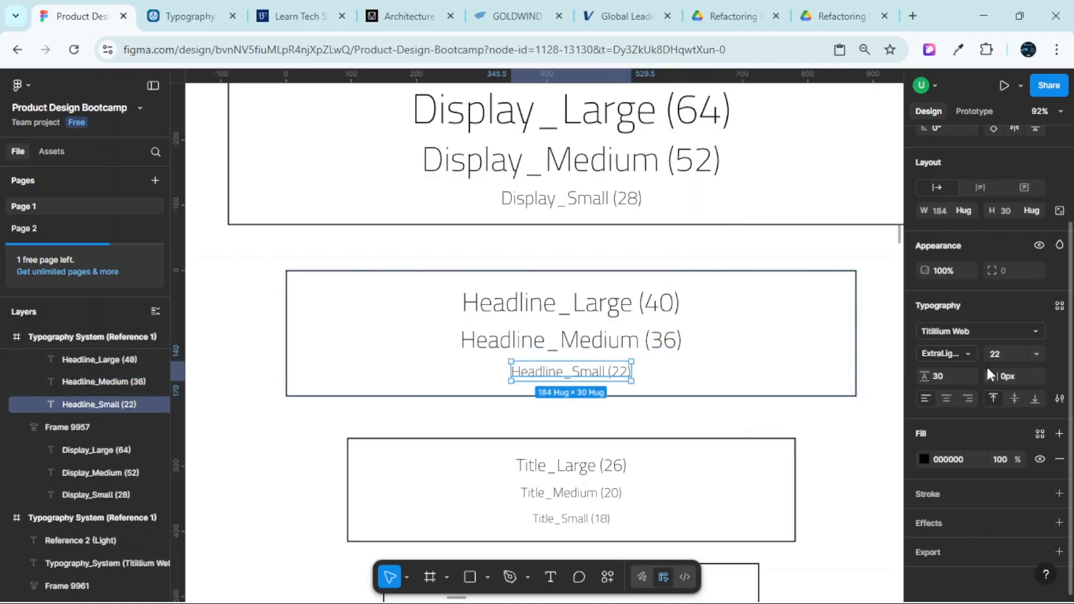
{"action": "left_click", "coordinate": [1057, 307]}
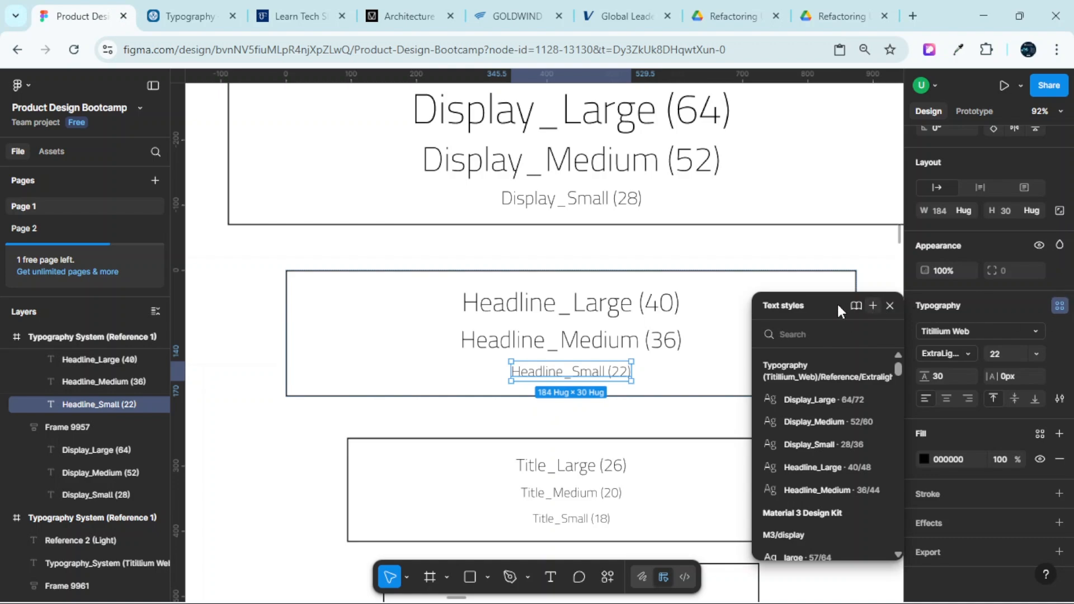
{"action": "left_click", "coordinate": [873, 306]}
{"action": "left_click_drag", "start_coordinate": [711, 308], "coordinate": [960, 256]}
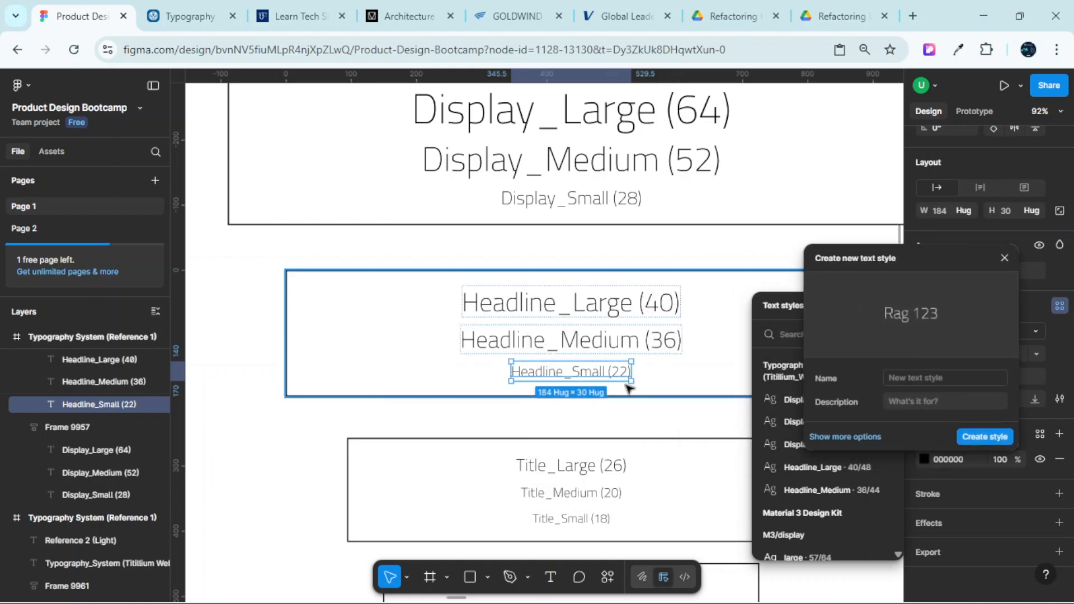
{"action": "left_click", "coordinate": [919, 379]}
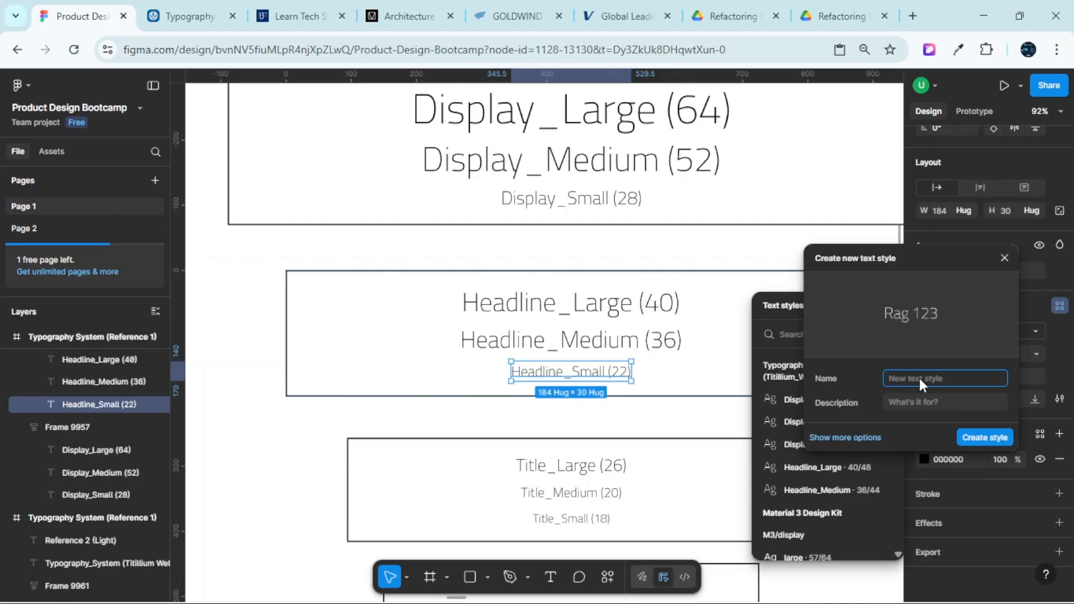
{"action": "key", "text": "ctrl+v"}
{"action": "key", "text": "BackSpace"}
{"action": "key", "text": "BackSpace"}
{"action": "key", "text": "BackSpace"}
{"action": "key", "text": "BackSpace"}
{"action": "key", "text": "BackSpace"}
{"action": "key", "text": "BackSpace"}
{"action": "type", "text": "Sma"}
{"action": "type", "text": "l"}
Set the Headline_Small style's description to "Mobile" and create the style
{"action": "left_click", "coordinate": [934, 401]}
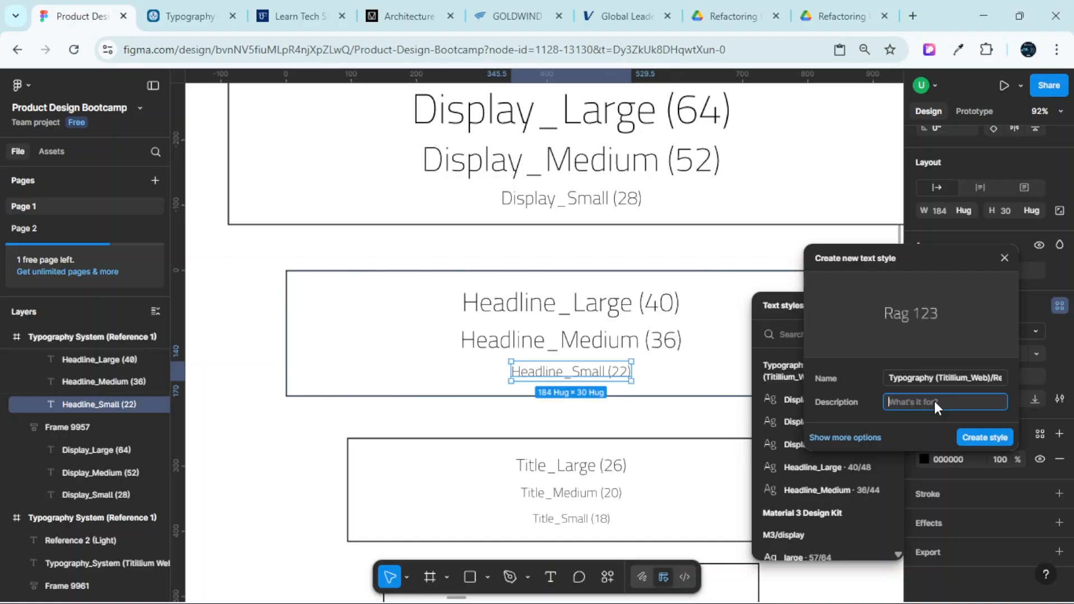
{"action": "type", "text": "Mobile"}
{"action": "left_click", "coordinate": [979, 439]}
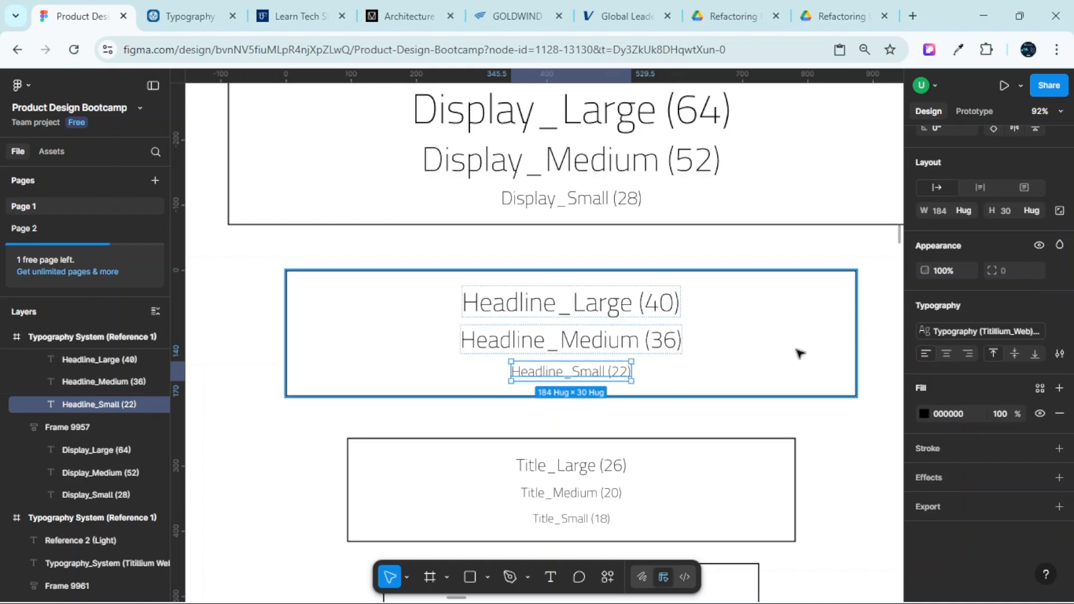
{"action": "scroll", "coordinate": [715, 257], "scroll_direction": "left", "scroll_amount": 3}
{"action": "scroll", "coordinate": [646, 258], "scroll_direction": "up", "scroll_amount": 3}
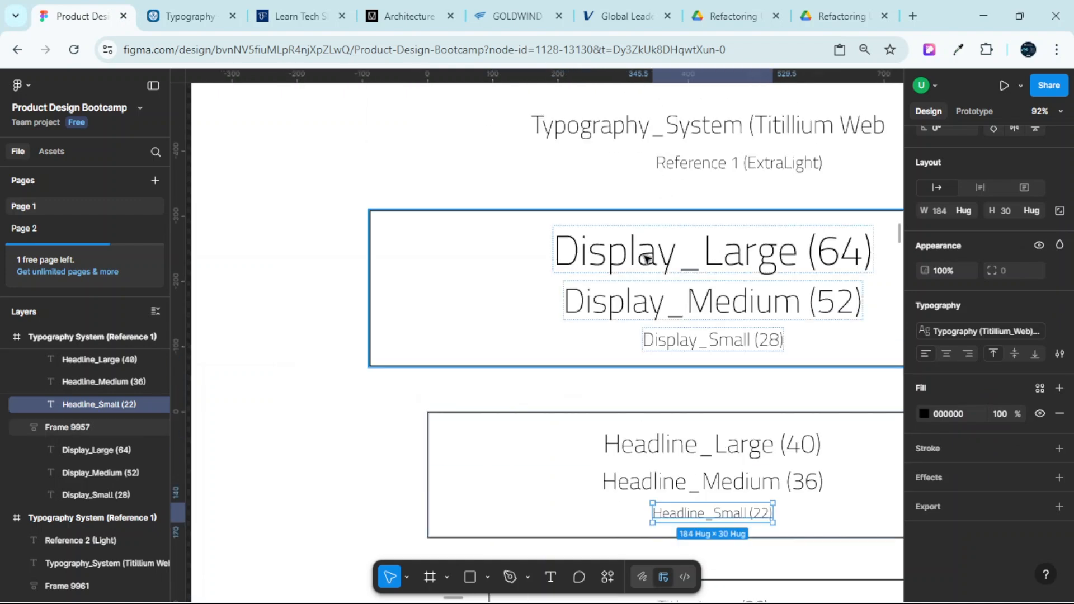
{"action": "scroll", "coordinate": [646, 259], "scroll_direction": "down", "scroll_amount": 5}
{"action": "scroll", "coordinate": [644, 256], "scroll_direction": "up", "scroll_amount": 2}
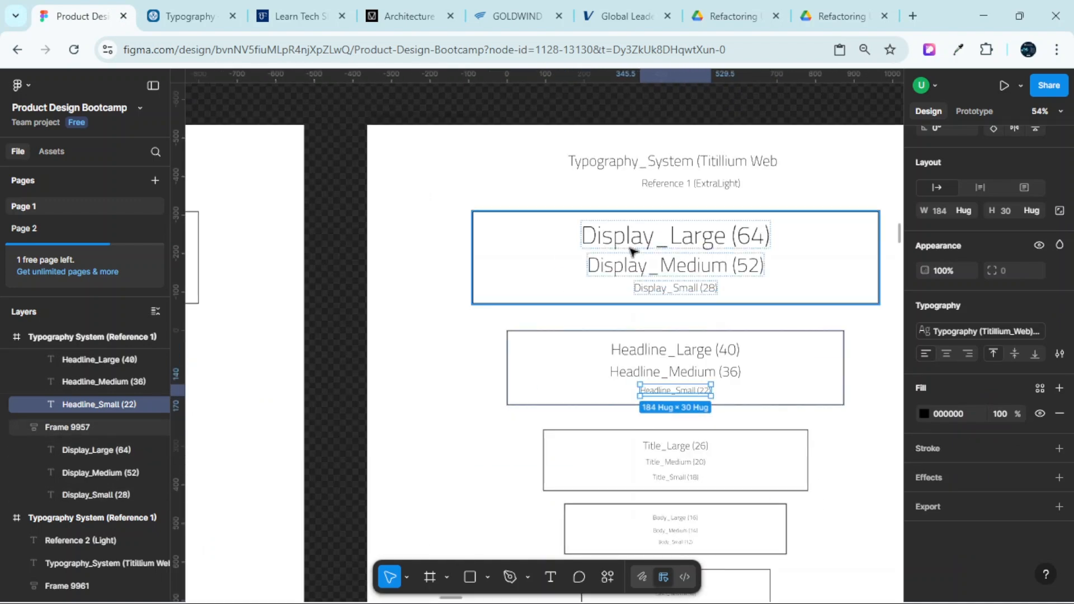
Review the text styles listed in the Reference/Extralight group with nothing selected, and collapse the group
{"action": "scroll", "coordinate": [677, 295], "scroll_direction": "up", "scroll_amount": 3}
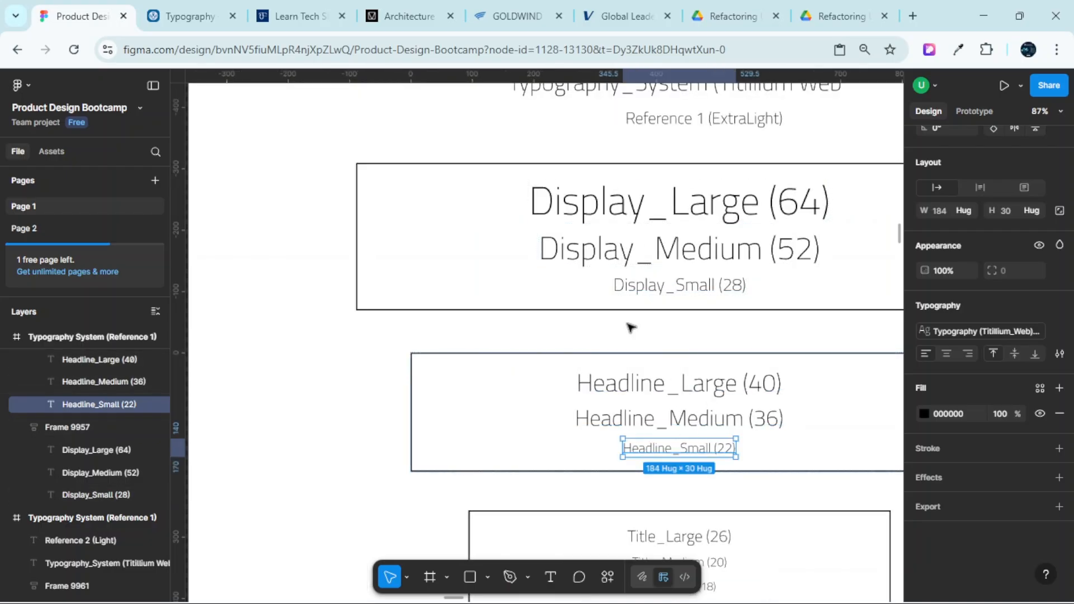
{"action": "scroll", "coordinate": [627, 324], "scroll_direction": "left", "scroll_amount": 3}
{"action": "left_click", "coordinate": [558, 283]}
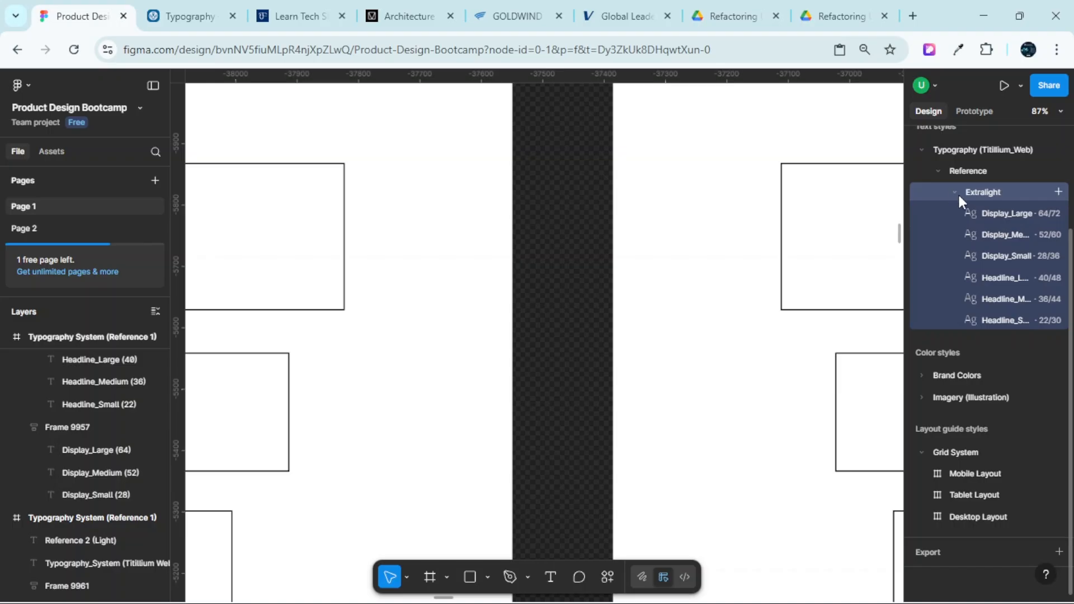
{"action": "scroll", "coordinate": [958, 192], "scroll_direction": "up", "scroll_amount": 2}
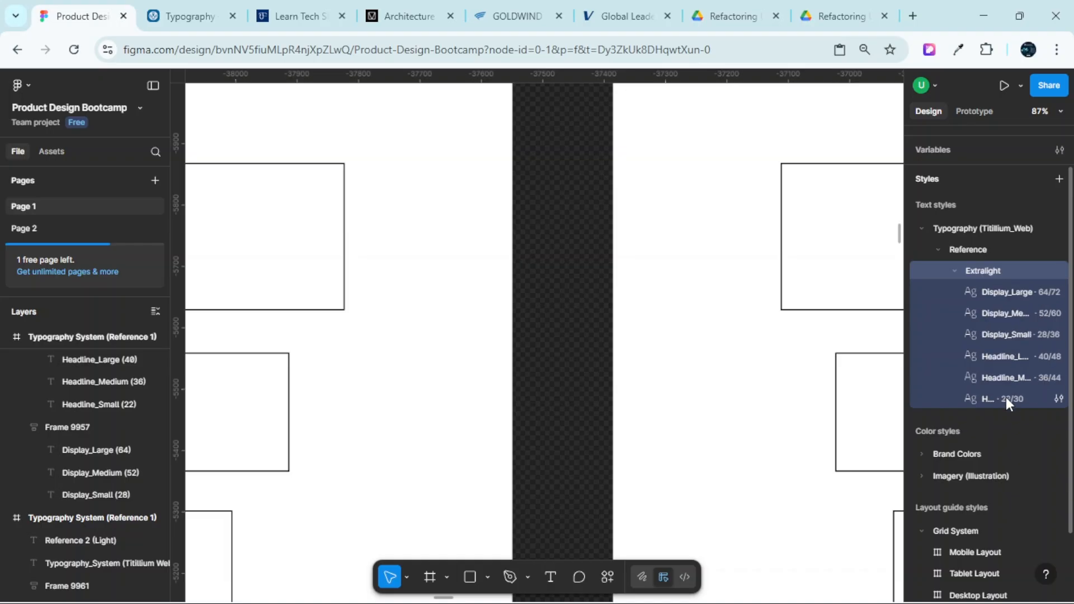
{"action": "left_click", "coordinate": [632, 192]}
{"action": "scroll", "coordinate": [644, 197], "scroll_direction": "down", "scroll_amount": 3}
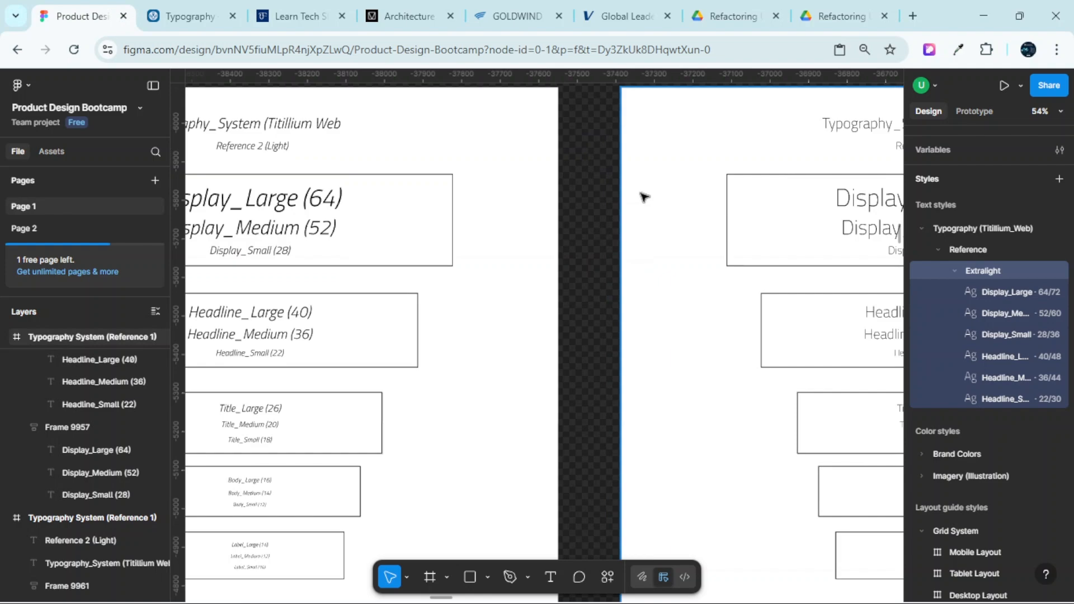
{"action": "left_click", "coordinate": [952, 268]}
Examine the row of Reference_Styles typography frames and the System_Styles section beneath it
{"action": "scroll", "coordinate": [731, 195], "scroll_direction": "right", "scroll_amount": 6}
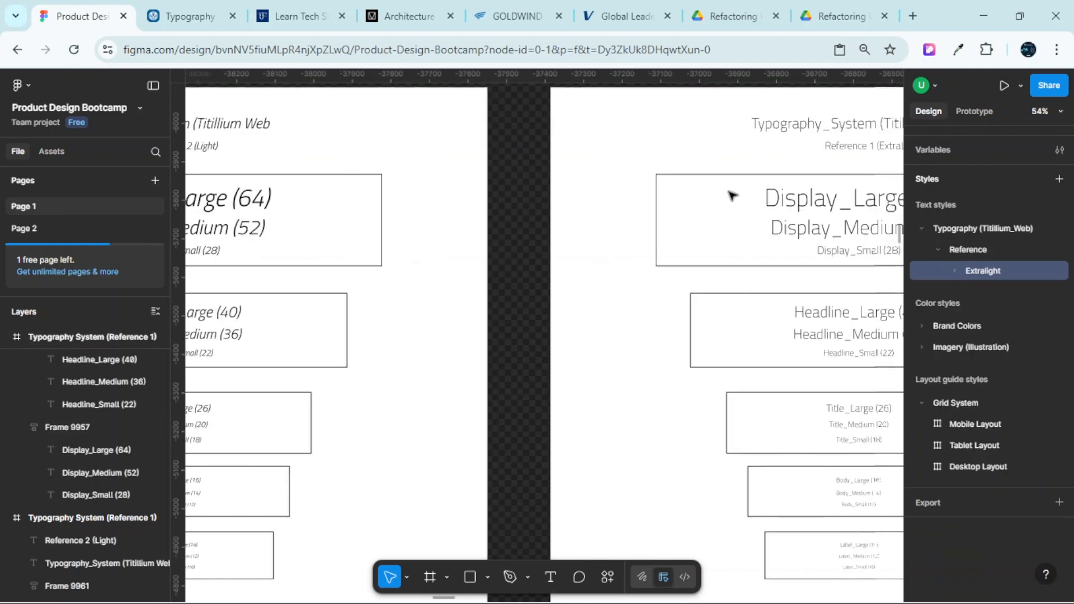
{"action": "scroll", "coordinate": [722, 200], "scroll_direction": "down", "scroll_amount": 4}
{"action": "scroll", "coordinate": [710, 193], "scroll_direction": "down", "scroll_amount": 3}
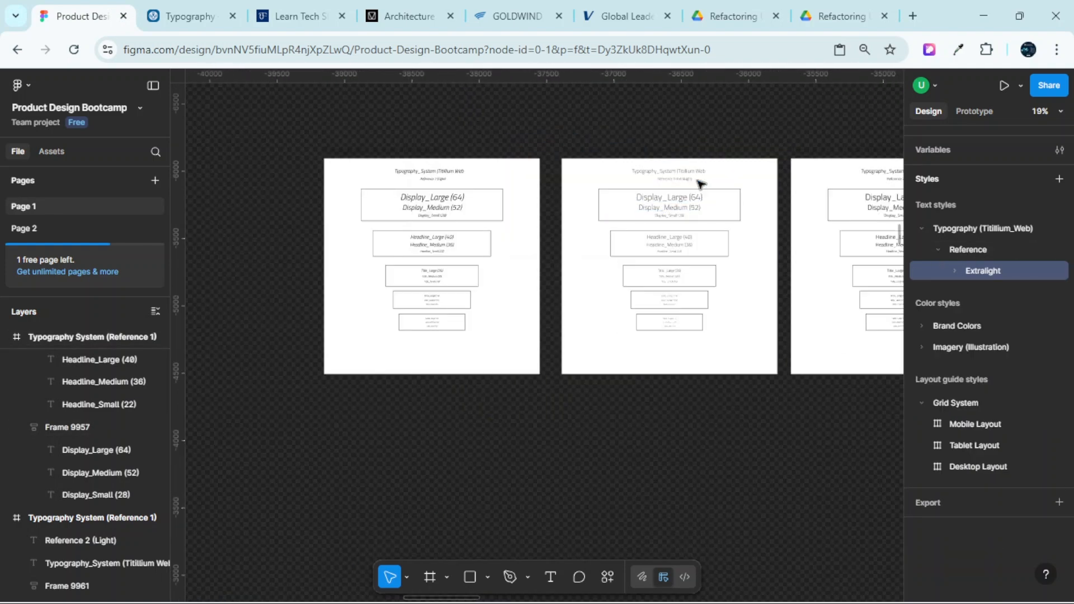
{"action": "scroll", "coordinate": [700, 182], "scroll_direction": "right", "scroll_amount": 5}
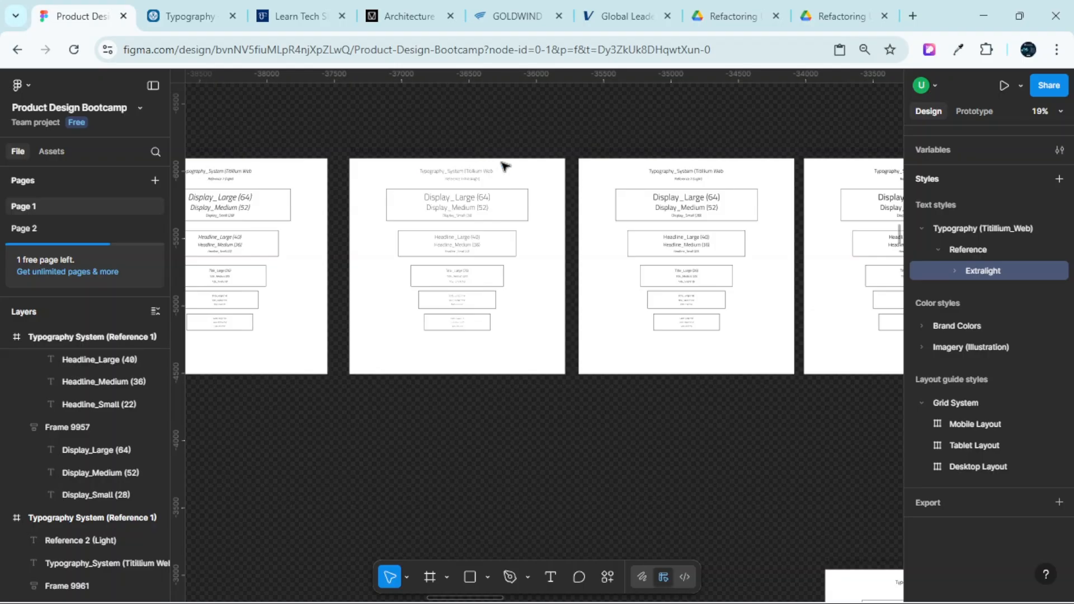
{"action": "scroll", "coordinate": [575, 172], "scroll_direction": "right", "scroll_amount": 3}
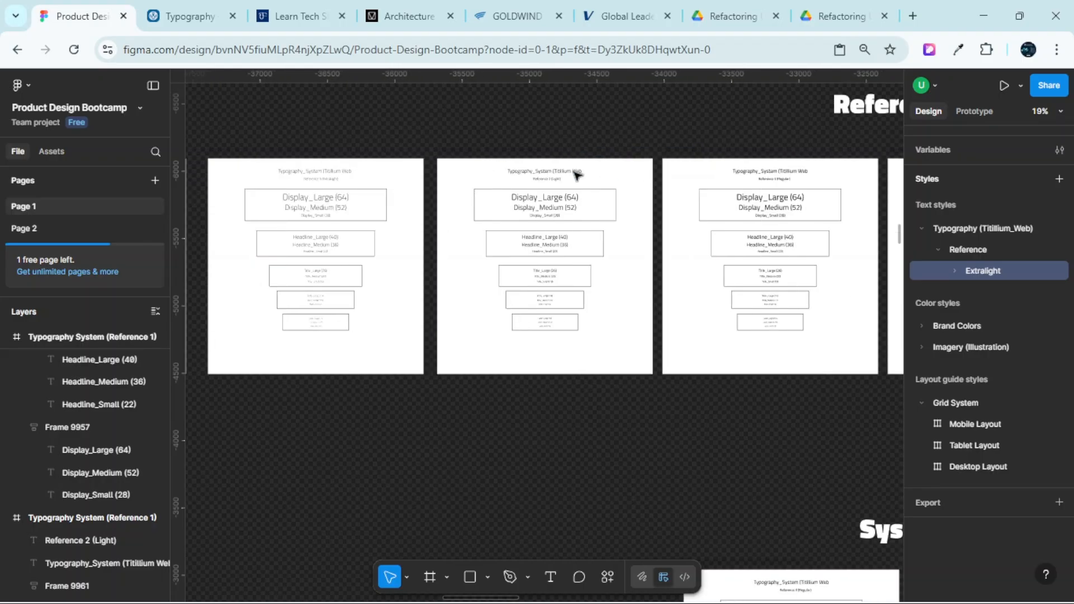
{"action": "scroll", "coordinate": [565, 169], "scroll_direction": "right", "scroll_amount": 6}
{"action": "scroll", "coordinate": [575, 174], "scroll_direction": "right", "scroll_amount": 6}
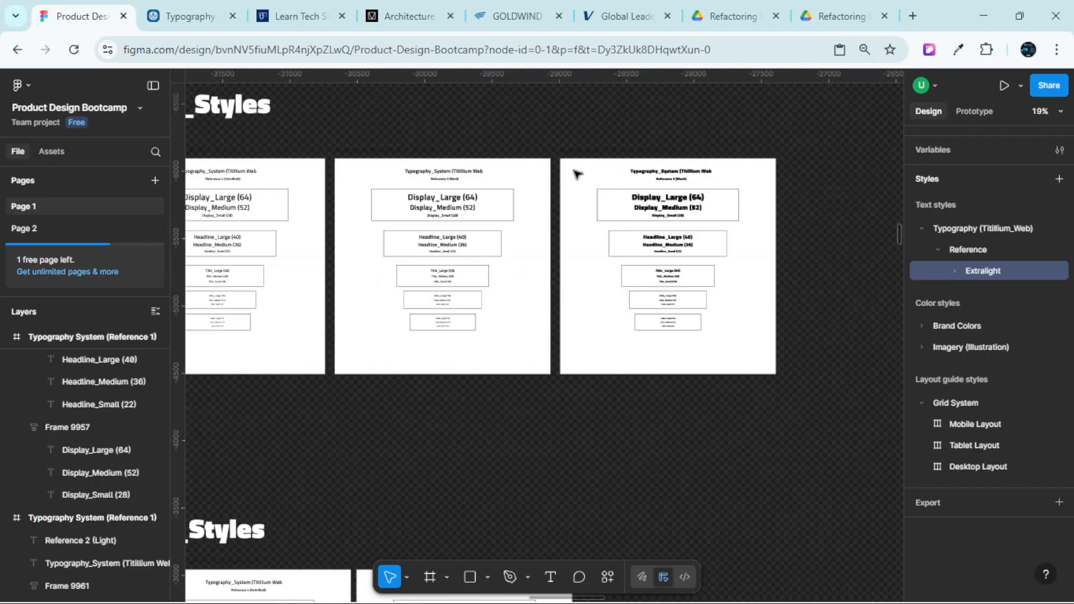
{"action": "scroll", "coordinate": [629, 187], "scroll_direction": "left", "scroll_amount": 6}
{"action": "scroll", "coordinate": [644, 195], "scroll_direction": "left", "scroll_amount": 5}
{"action": "scroll", "coordinate": [643, 195], "scroll_direction": "down", "scroll_amount": 4}
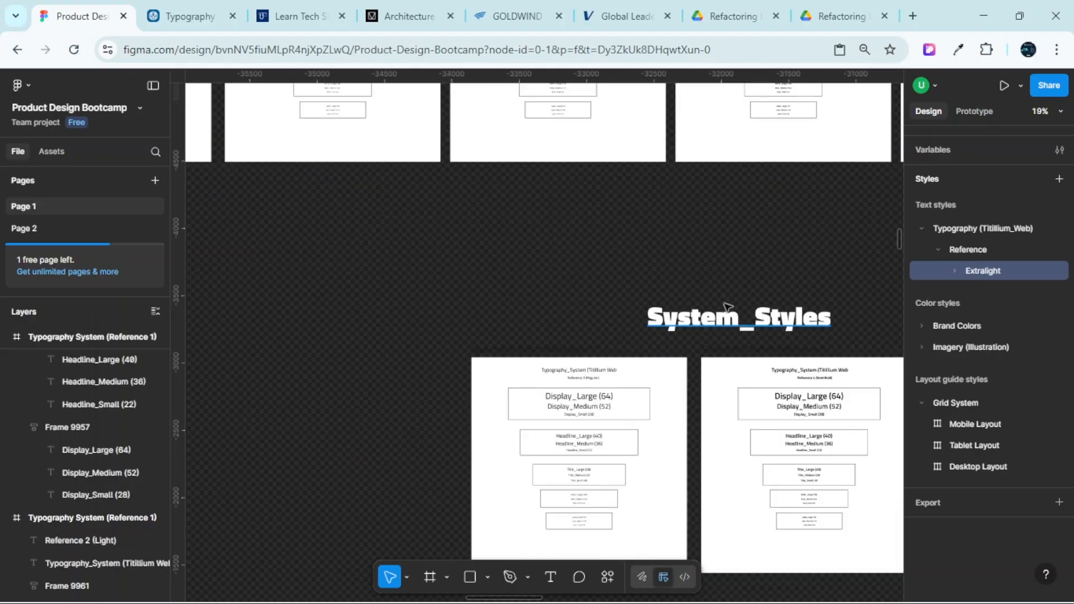
{"action": "scroll", "coordinate": [708, 281], "scroll_direction": "up", "scroll_amount": 4}
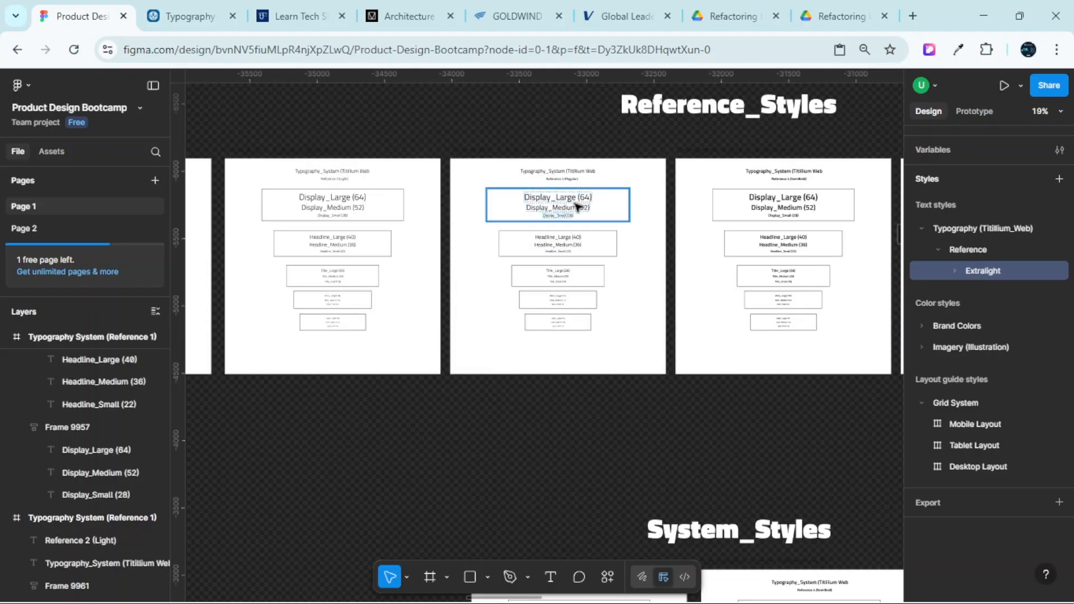
{"action": "scroll", "coordinate": [496, 187], "scroll_direction": "left", "scroll_amount": 6}
{"action": "scroll", "coordinate": [448, 184], "scroll_direction": "left", "scroll_amount": 1}
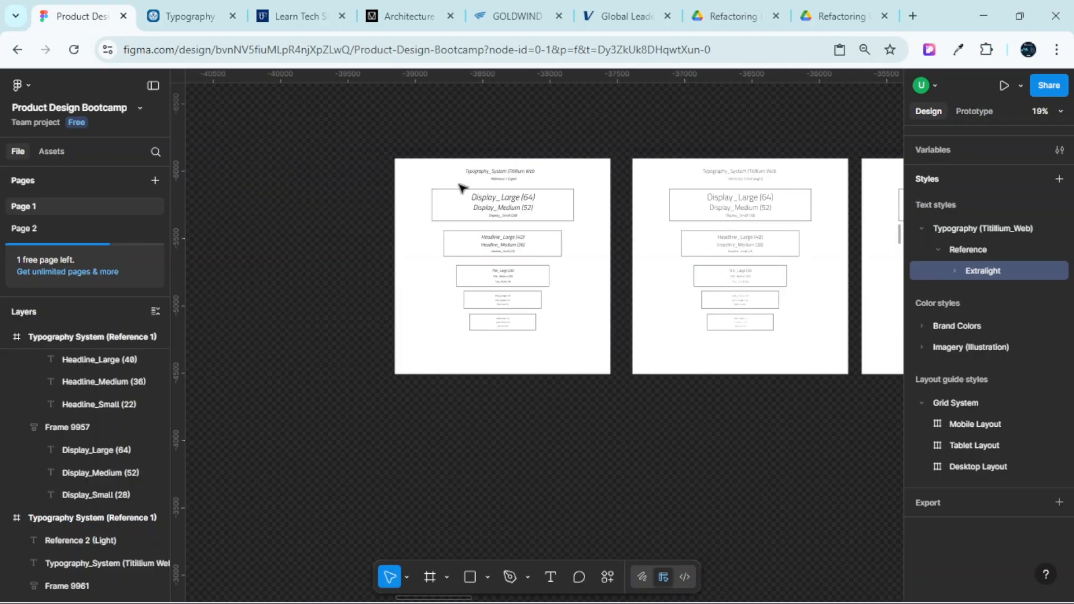
{"action": "scroll", "coordinate": [532, 267], "scroll_direction": "up", "scroll_amount": 10}
{"action": "scroll", "coordinate": [470, 300], "scroll_direction": "down", "scroll_amount": 4}
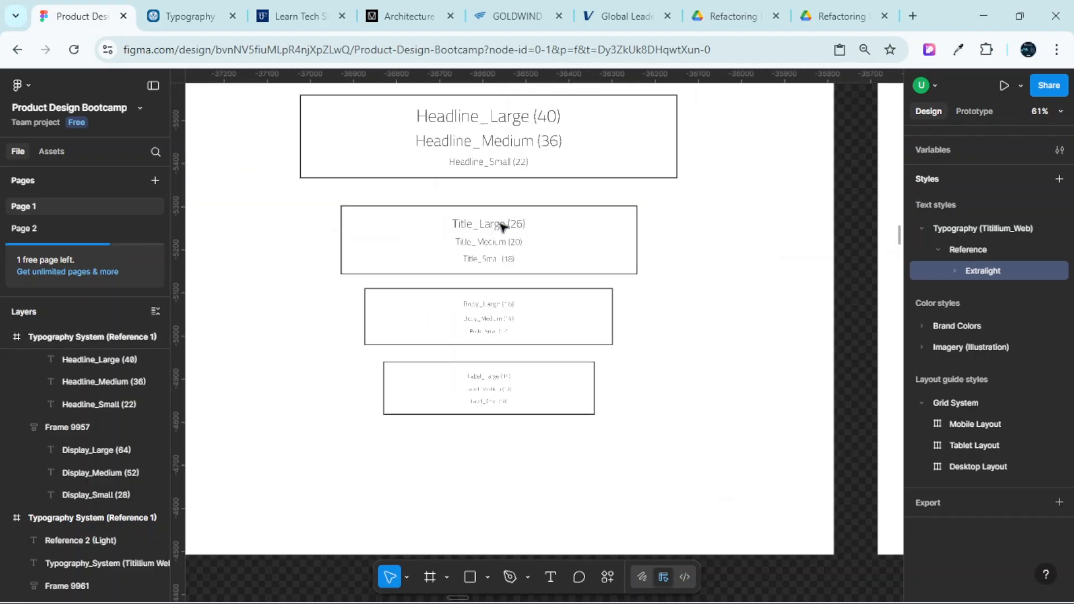
{"action": "scroll", "coordinate": [492, 229], "scroll_direction": "up", "scroll_amount": 2}
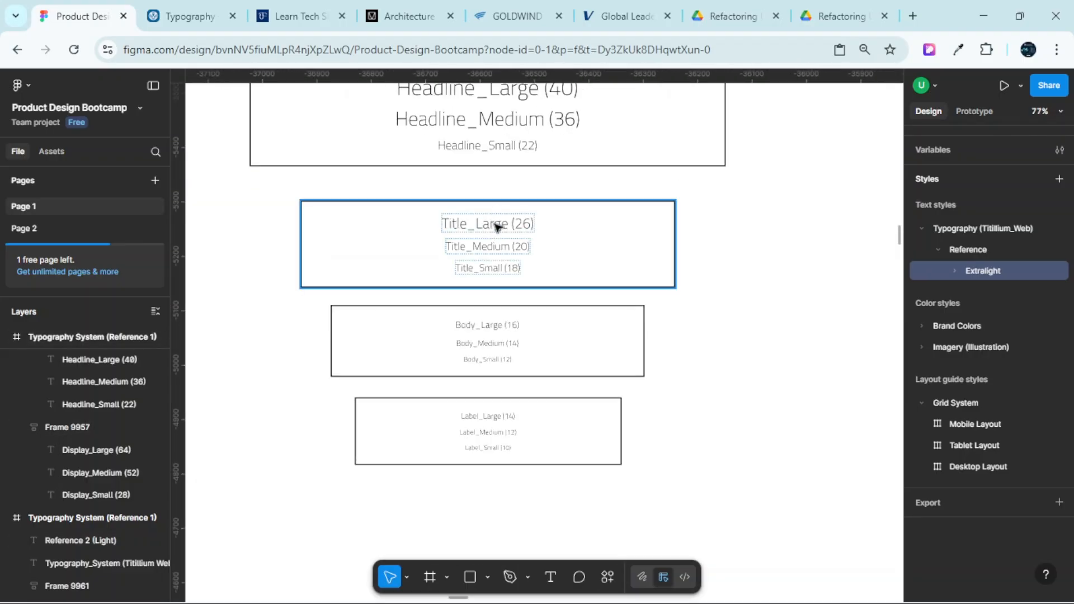
{"action": "double_click", "coordinate": [496, 226]}
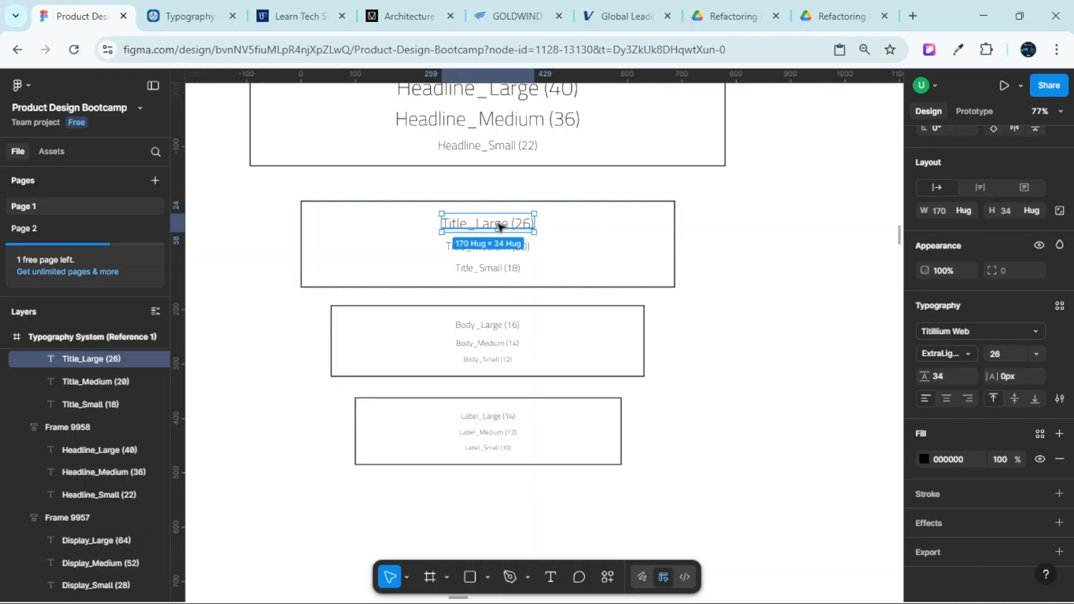
{"action": "scroll", "coordinate": [538, 243], "scroll_direction": "left", "scroll_amount": 3}
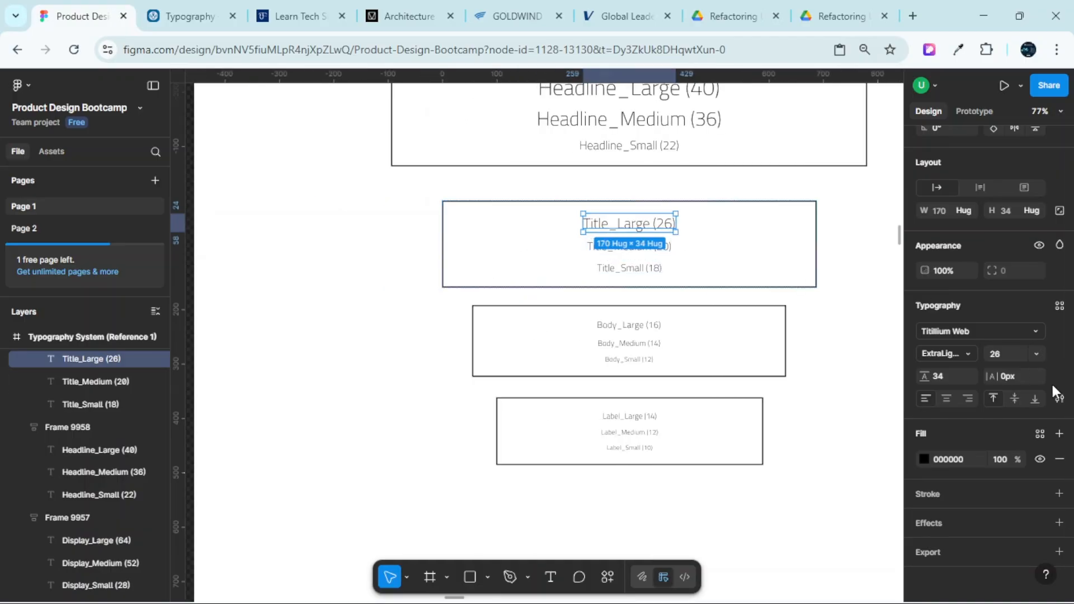
{"action": "left_click", "coordinate": [1057, 307]}
{"action": "left_click", "coordinate": [873, 306]}
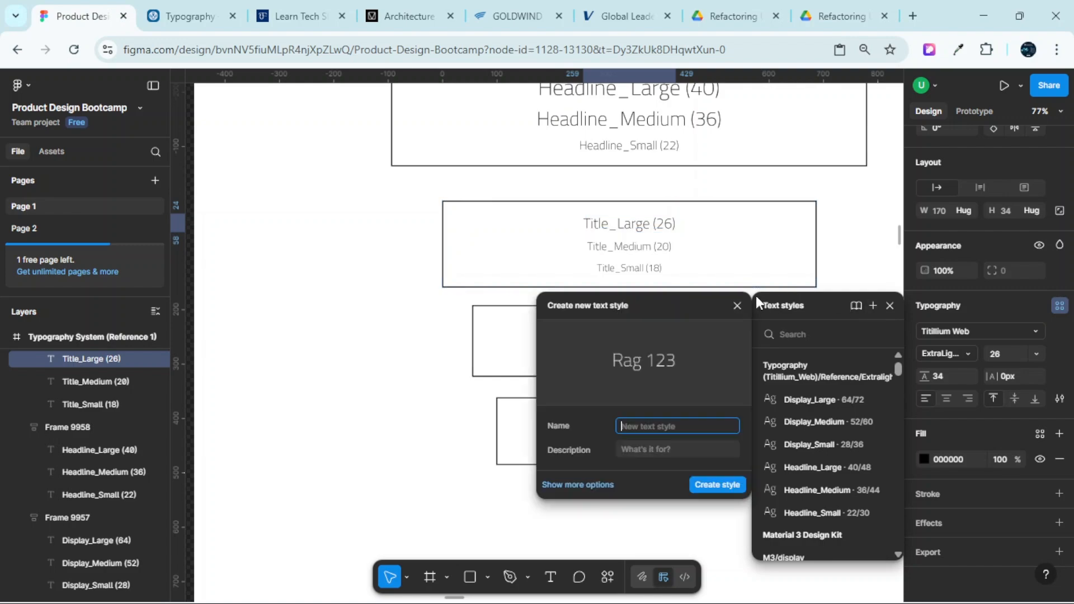
{"action": "left_click_drag", "start_coordinate": [696, 305], "coordinate": [994, 220]}
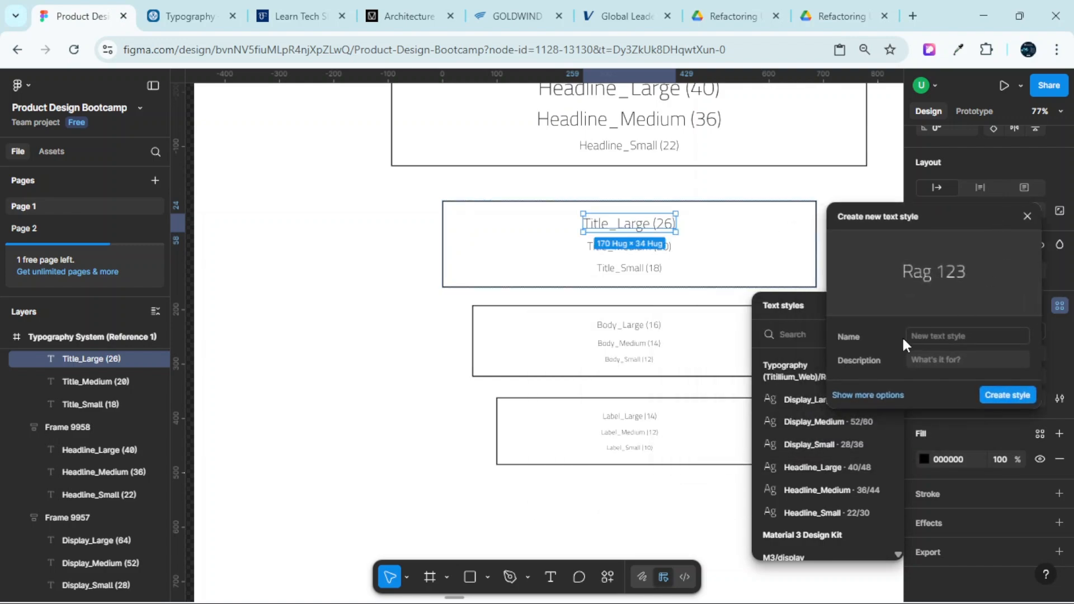
{"action": "left_click", "coordinate": [934, 331]}
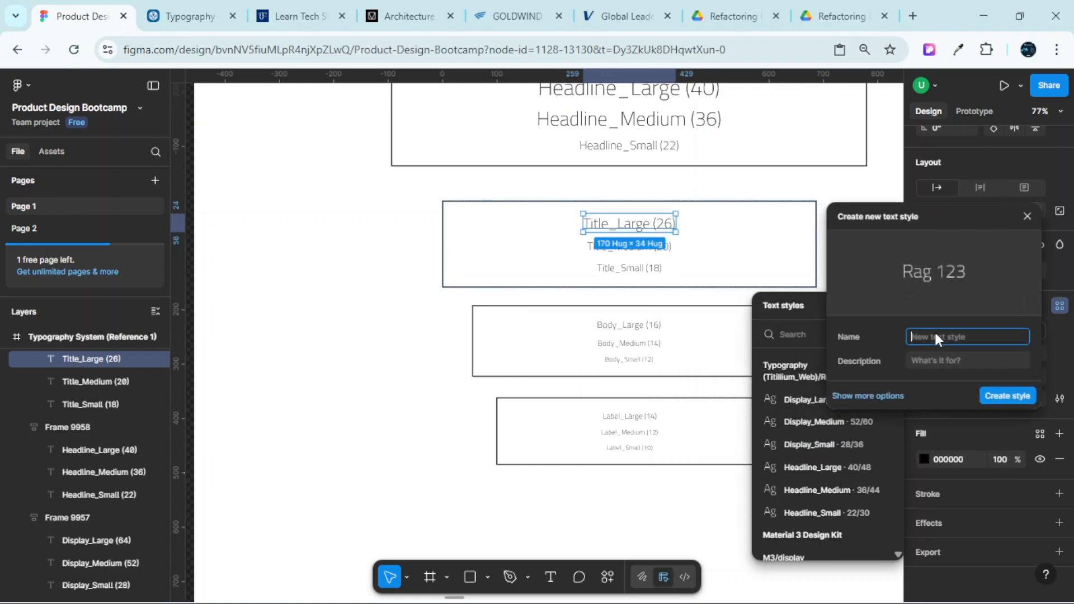
{"action": "key", "text": "ctrl+v"}
{"action": "left_click", "coordinate": [1026, 217]}
{"action": "scroll", "coordinate": [752, 252], "scroll_direction": "up", "scroll_amount": 5}
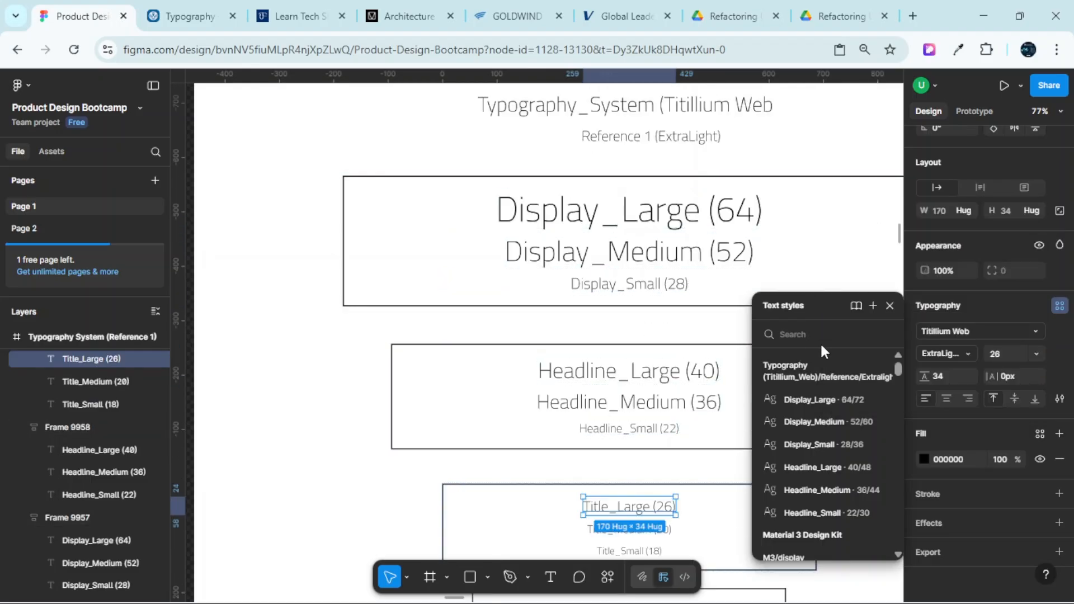
{"action": "left_click", "coordinate": [889, 307]}
Examine the System_Styles typography frames and compare them with the Reference_Styles row
{"action": "scroll", "coordinate": [683, 308], "scroll_direction": "down", "scroll_amount": 5}
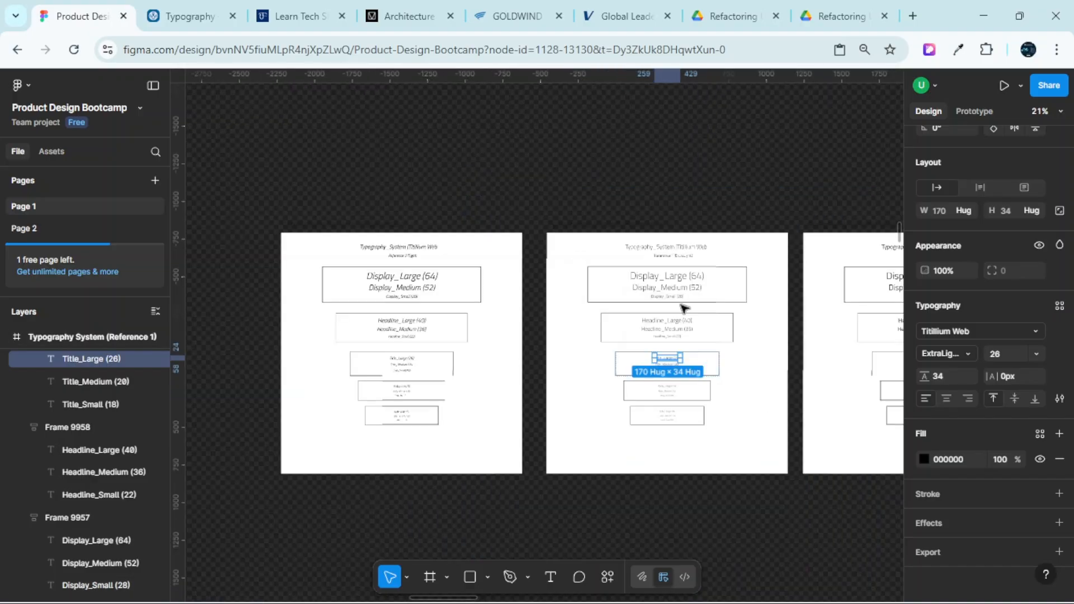
{"action": "scroll", "coordinate": [683, 307], "scroll_direction": "down", "scroll_amount": 5}
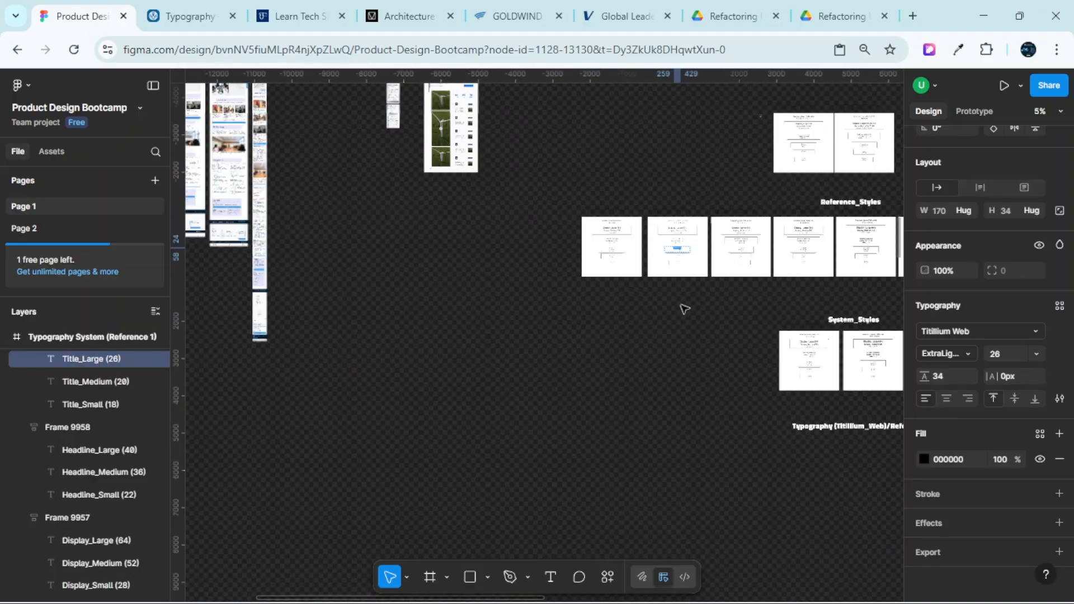
{"action": "scroll", "coordinate": [720, 368], "scroll_direction": "up", "scroll_amount": 5}
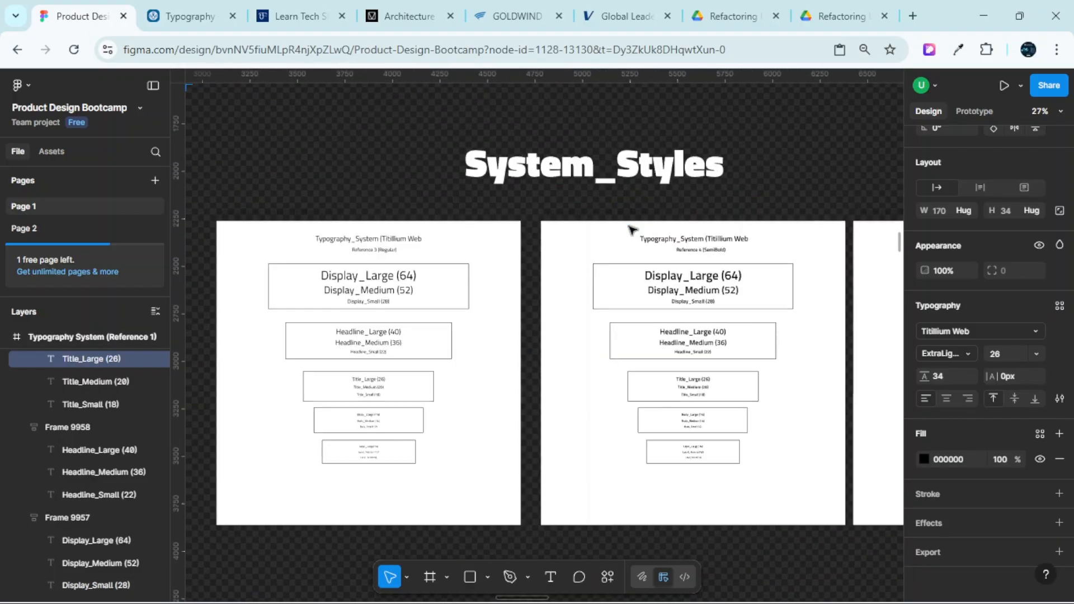
{"action": "scroll", "coordinate": [631, 230], "scroll_direction": "left", "scroll_amount": 3}
{"action": "scroll", "coordinate": [596, 250], "scroll_direction": "up", "scroll_amount": 3}
{"action": "scroll", "coordinate": [661, 297], "scroll_direction": "down", "scroll_amount": 2}
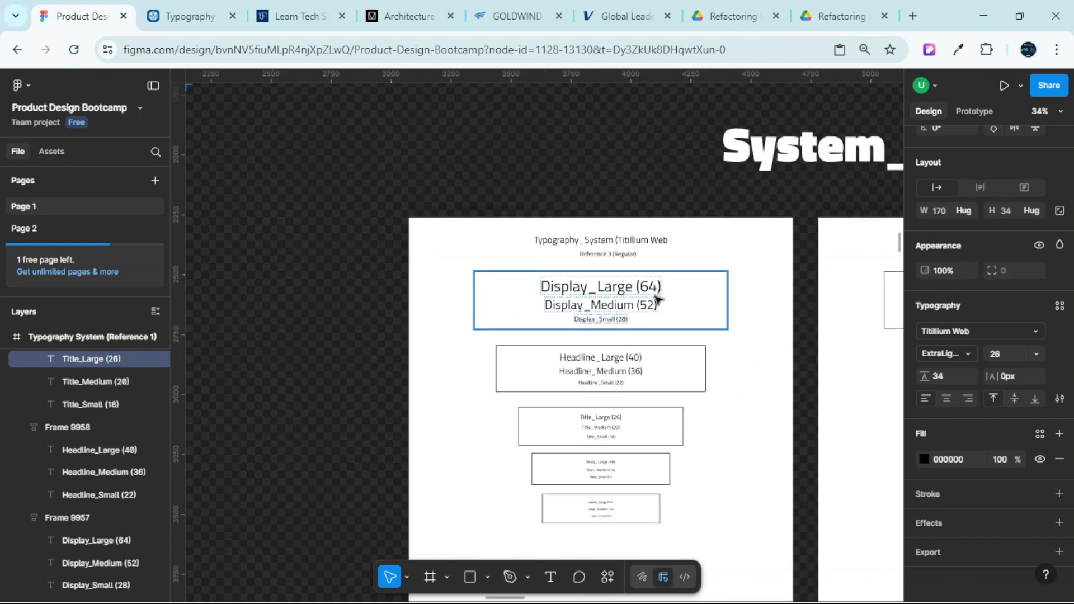
{"action": "scroll", "coordinate": [662, 298], "scroll_direction": "up", "scroll_amount": 2}
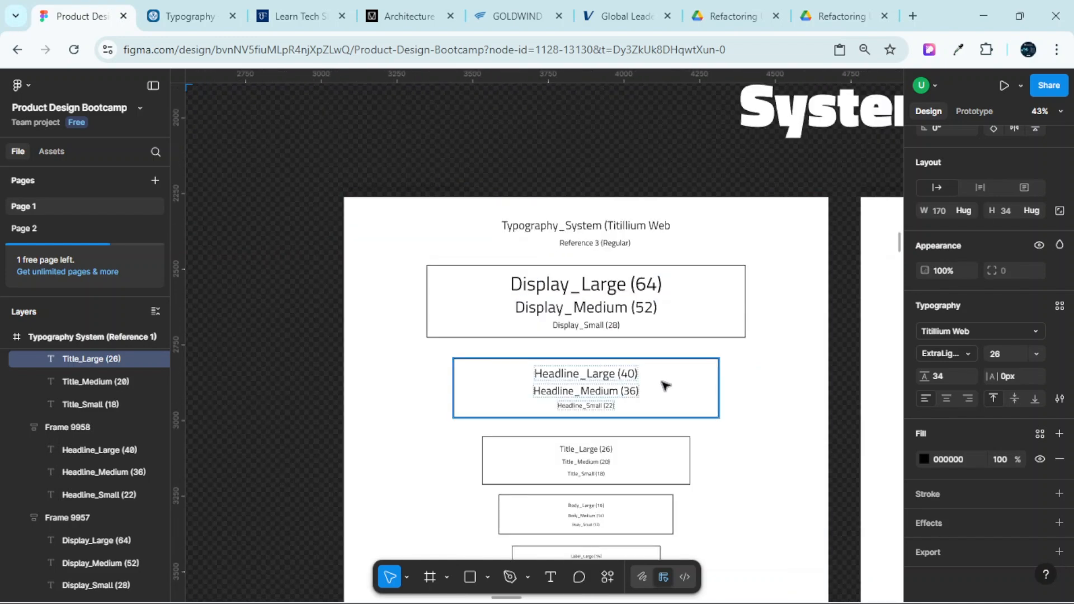
{"action": "scroll", "coordinate": [650, 249], "scroll_direction": "down", "scroll_amount": 5}
{"action": "scroll", "coordinate": [652, 255], "scroll_direction": "right", "scroll_amount": 5}
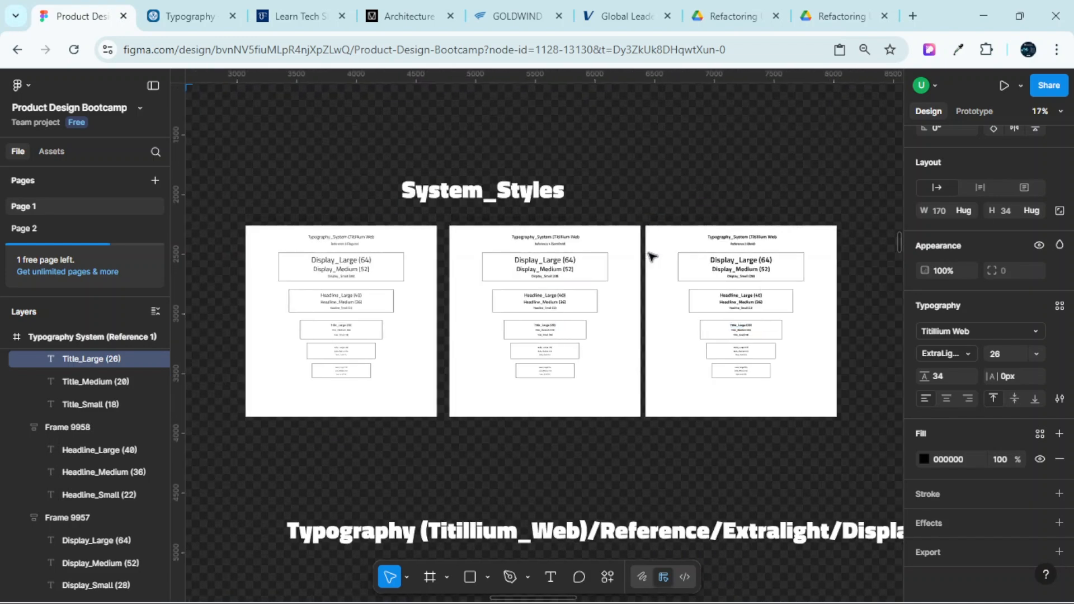
{"action": "scroll", "coordinate": [677, 274], "scroll_direction": "up", "scroll_amount": 4}
{"action": "scroll", "coordinate": [744, 304], "scroll_direction": "down", "scroll_amount": 4}
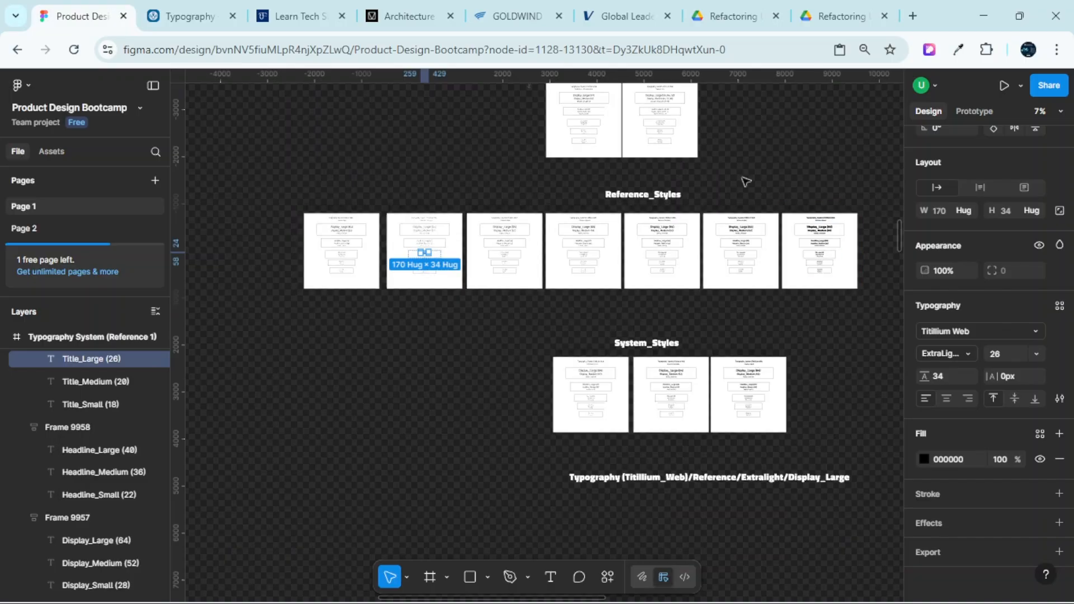
{"action": "scroll", "coordinate": [556, 403], "scroll_direction": "up", "scroll_amount": 3}
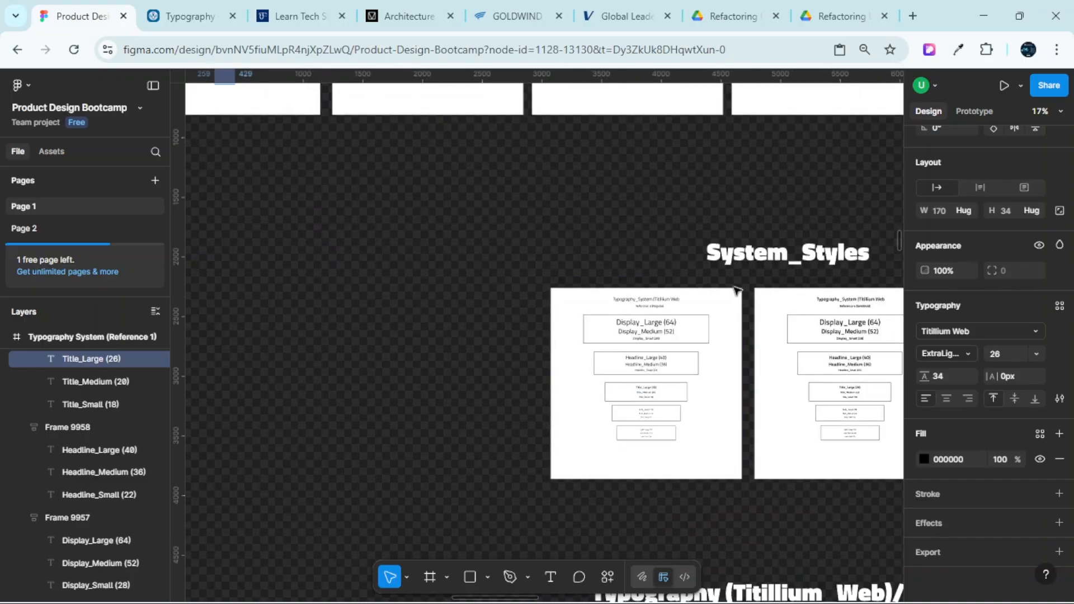
{"action": "scroll", "coordinate": [761, 253], "scroll_direction": "right", "scroll_amount": 3}
{"action": "scroll", "coordinate": [716, 241], "scroll_direction": "down", "scroll_amount": 3}
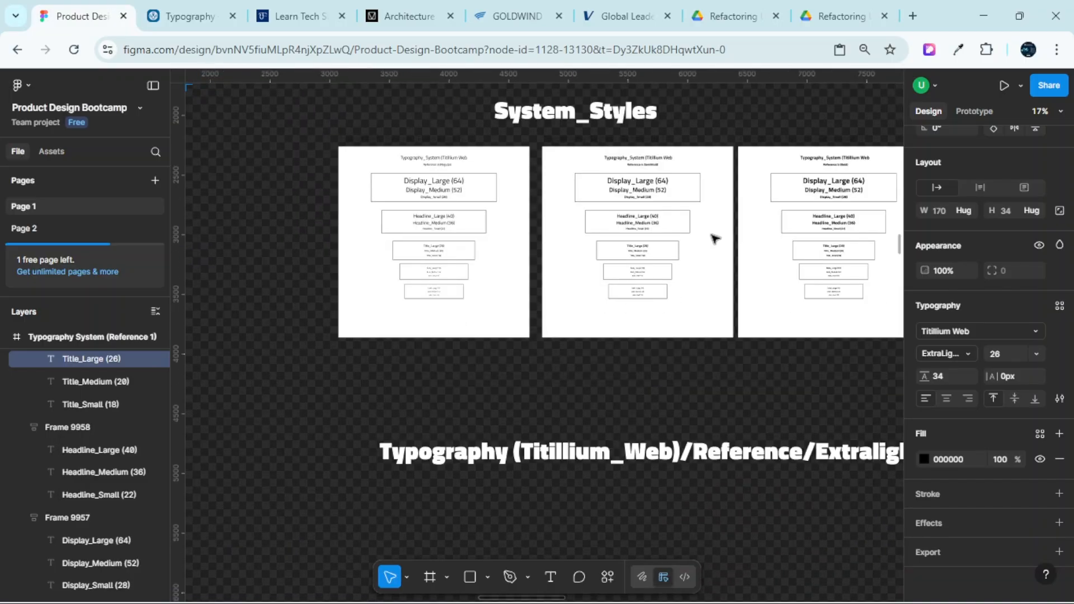
Duplicate the "Typography (Titillium_Web)/Reference/Extralight/Display_Large" text directly below the original
{"action": "scroll", "coordinate": [712, 235], "scroll_direction": "down", "scroll_amount": 2}
{"action": "scroll", "coordinate": [644, 294], "scroll_direction": "down", "scroll_amount": 2}
{"action": "scroll", "coordinate": [632, 298], "scroll_direction": "right", "scroll_amount": 2}
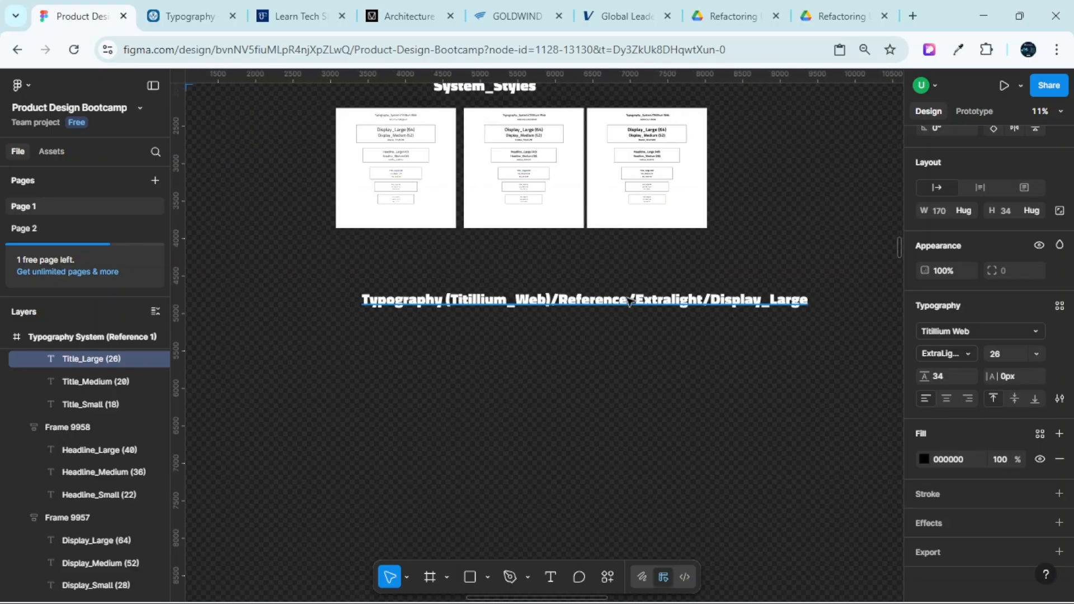
{"action": "left_click", "coordinate": [626, 301]}
{"action": "left_click_drag", "start_coordinate": [626, 301], "coordinate": [634, 342]}
{"action": "scroll", "coordinate": [492, 331], "scroll_direction": "up", "scroll_amount": 2}
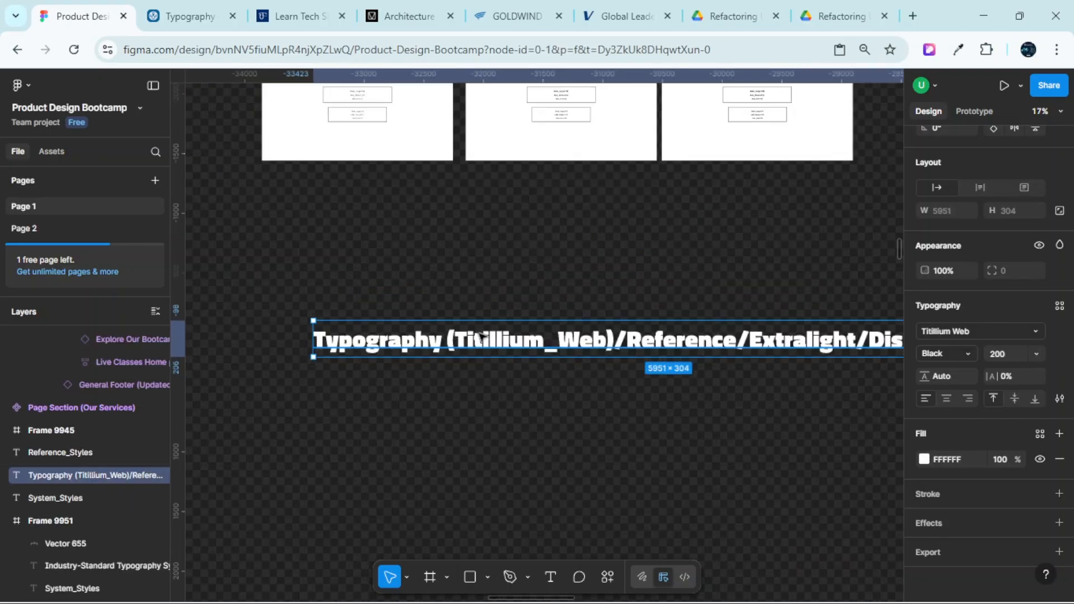
{"action": "left_click_drag", "start_coordinate": [484, 335], "coordinate": [556, 361]}
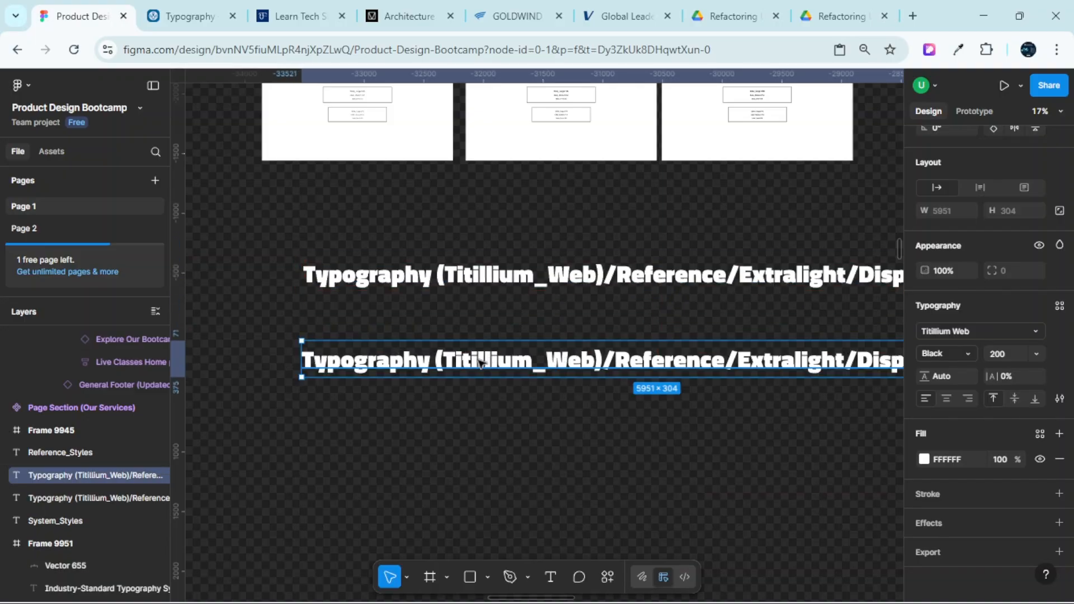
{"action": "scroll", "coordinate": [493, 336], "scroll_direction": "up", "scroll_amount": 5}
{"action": "scroll", "coordinate": [504, 291], "scroll_direction": "down", "scroll_amount": 4}
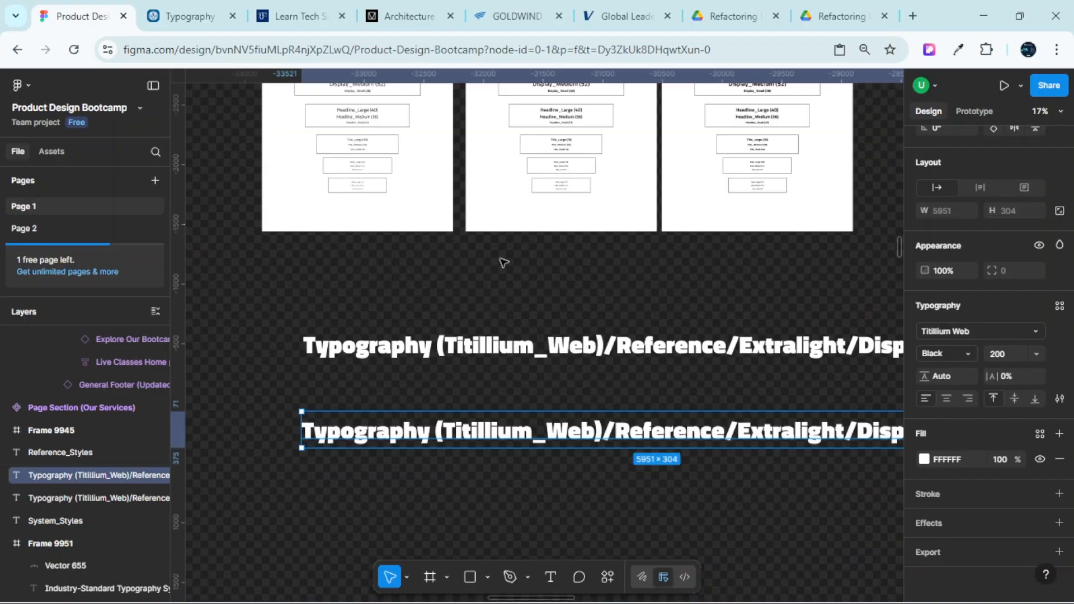
{"action": "scroll", "coordinate": [515, 266], "scroll_direction": "up", "scroll_amount": 3}
{"action": "scroll", "coordinate": [498, 274], "scroll_direction": "down", "scroll_amount": 5}
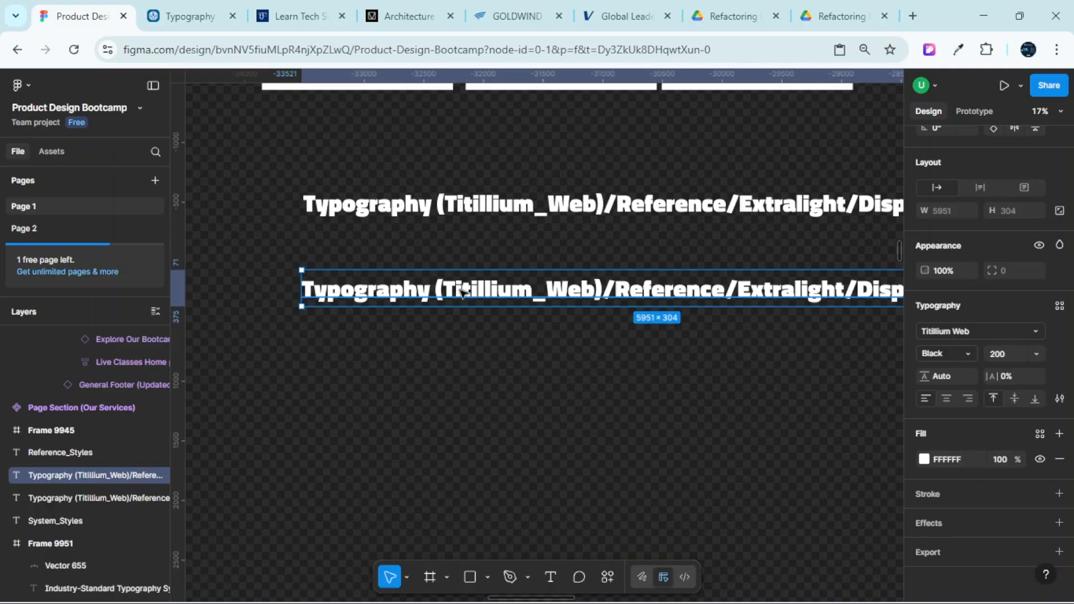
{"action": "scroll", "coordinate": [432, 297], "scroll_direction": "up", "scroll_amount": 2}
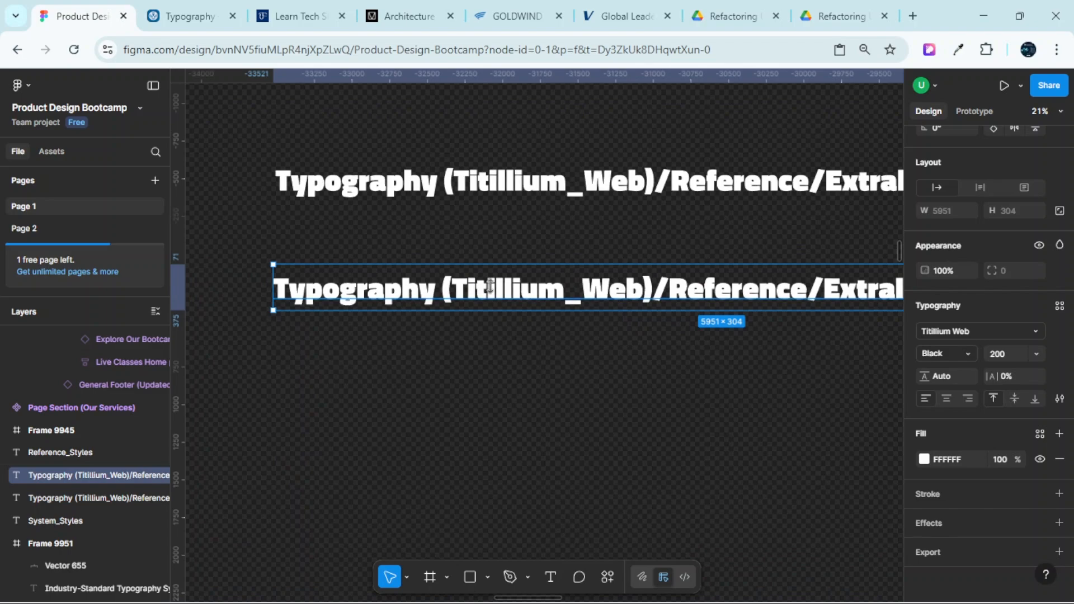
Replace "Reference" with "System" in the duplicated Typography (Titillium_Web) naming text
{"action": "scroll", "coordinate": [662, 280], "scroll_direction": "down", "scroll_amount": 2}
{"action": "scroll", "coordinate": [669, 294], "scroll_direction": "up", "scroll_amount": 4}
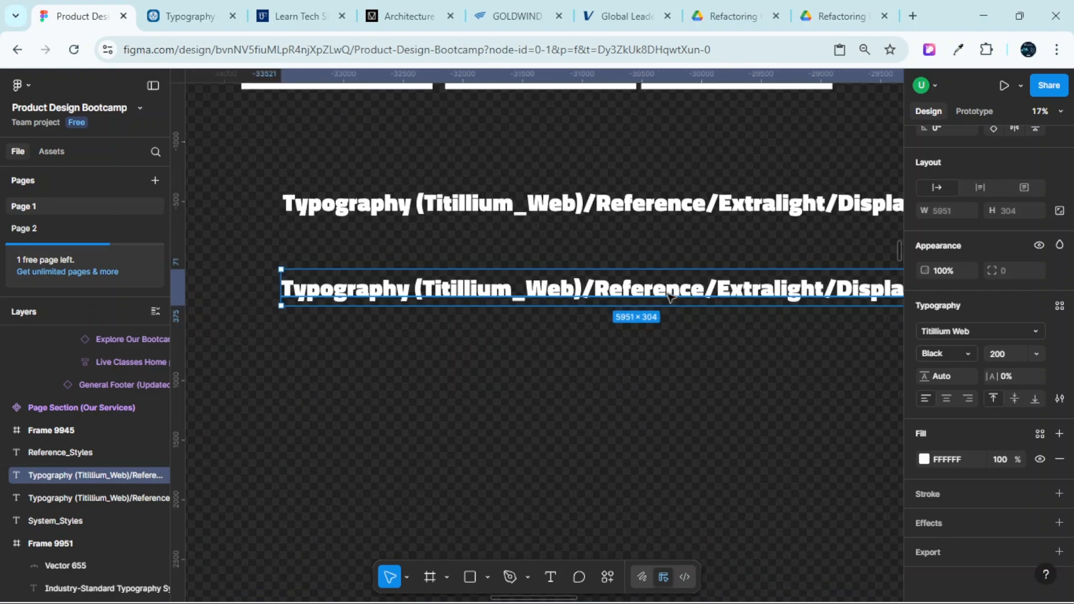
{"action": "double_click", "coordinate": [669, 295]}
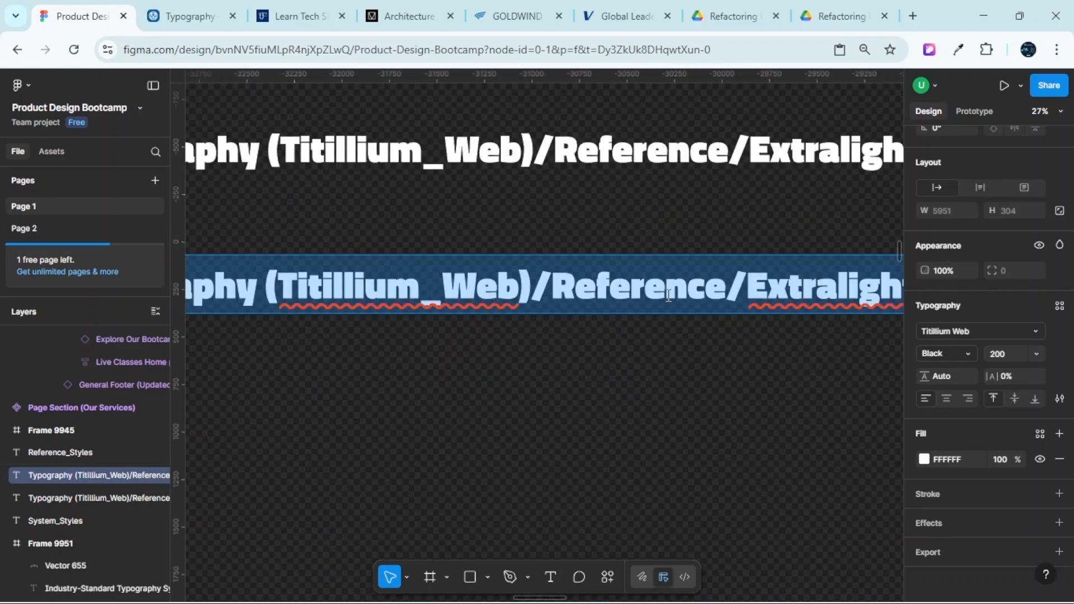
{"action": "double_click", "coordinate": [668, 295]}
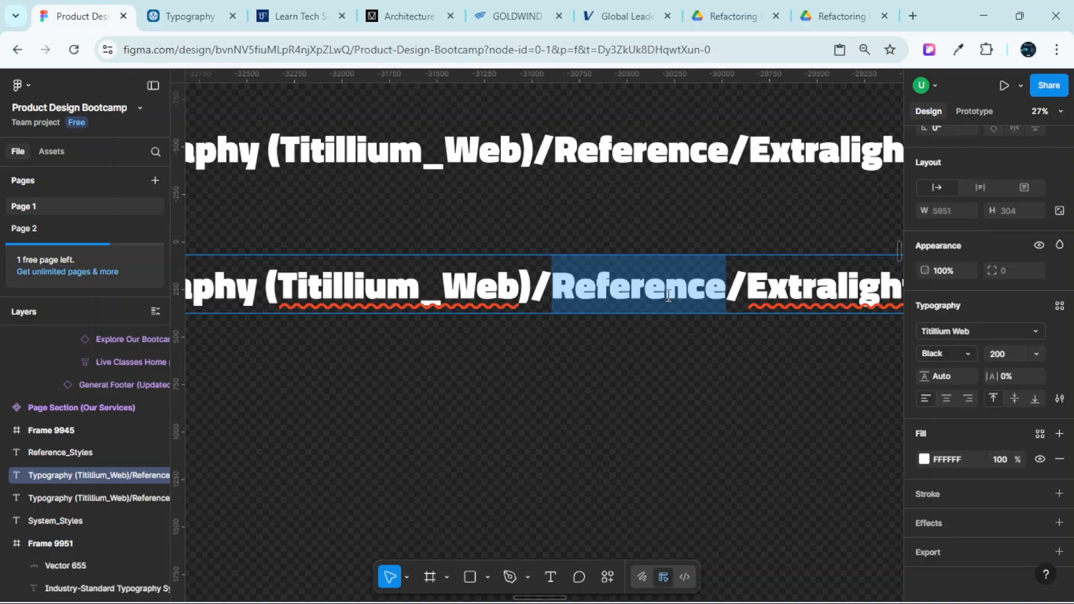
{"action": "type", "text": "Syste"}
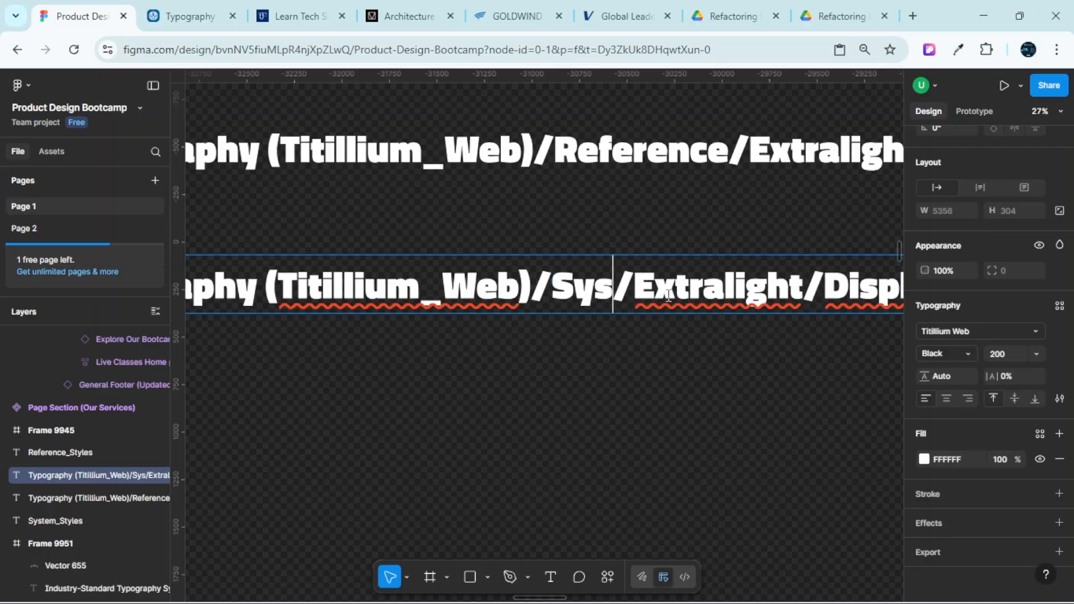
{"action": "type", "text": "m"}
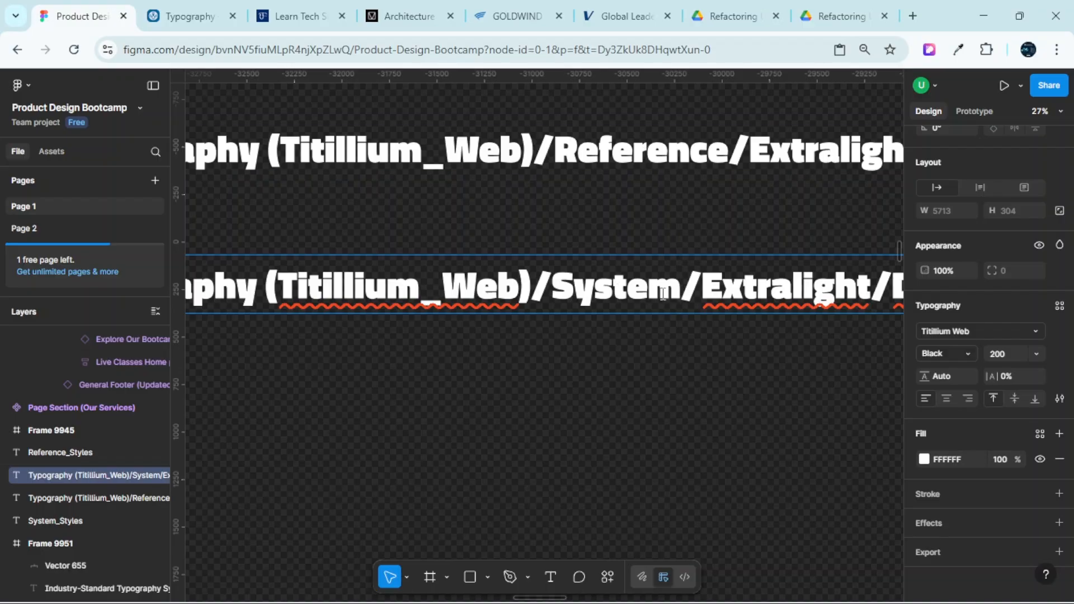
{"action": "scroll", "coordinate": [663, 294], "scroll_direction": "down", "scroll_amount": 2}
{"action": "left_click", "coordinate": [688, 262]}
Examine the weight labels and size lists on the three System_Styles typography frames, returning to the first frame
{"action": "scroll", "coordinate": [663, 264], "scroll_direction": "up", "scroll_amount": 4}
{"action": "scroll", "coordinate": [610, 263], "scroll_direction": "left", "scroll_amount": 3}
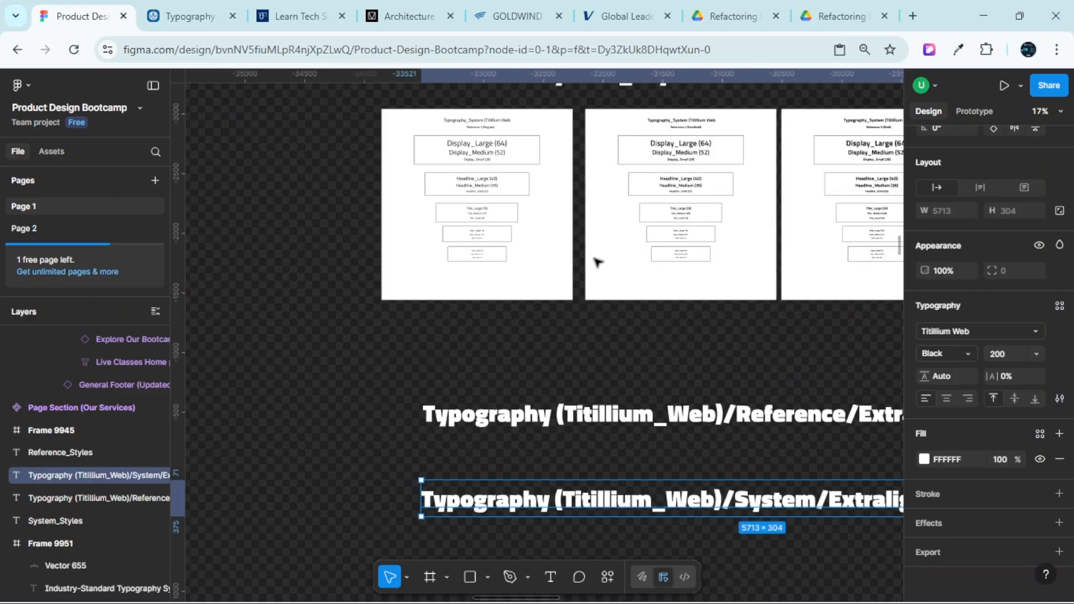
{"action": "scroll", "coordinate": [598, 262], "scroll_direction": "up", "scroll_amount": 5}
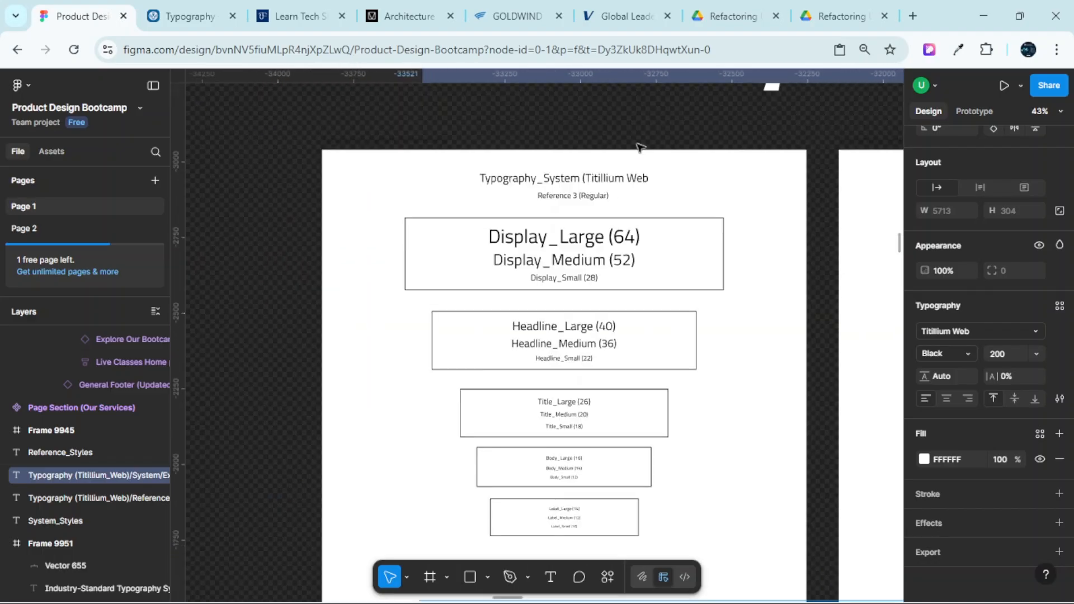
{"action": "scroll", "coordinate": [633, 161], "scroll_direction": "up", "scroll_amount": 2}
{"action": "scroll", "coordinate": [582, 207], "scroll_direction": "up", "scroll_amount": 3}
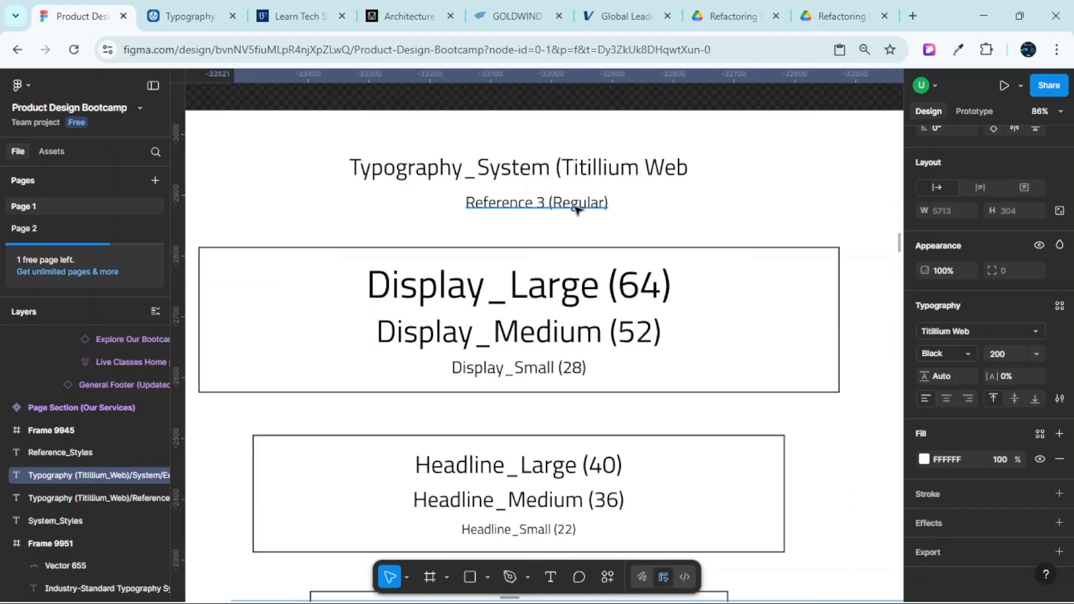
{"action": "scroll", "coordinate": [579, 210], "scroll_direction": "right", "scroll_amount": 10}
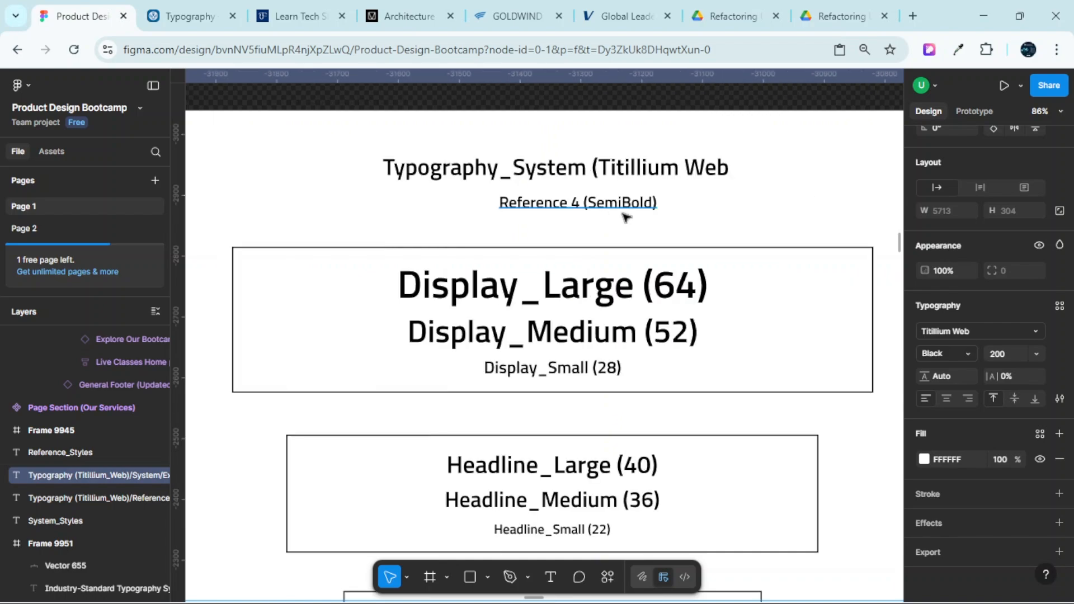
{"action": "scroll", "coordinate": [626, 218], "scroll_direction": "up", "scroll_amount": 2}
{"action": "scroll", "coordinate": [628, 213], "scroll_direction": "right", "scroll_amount": 10}
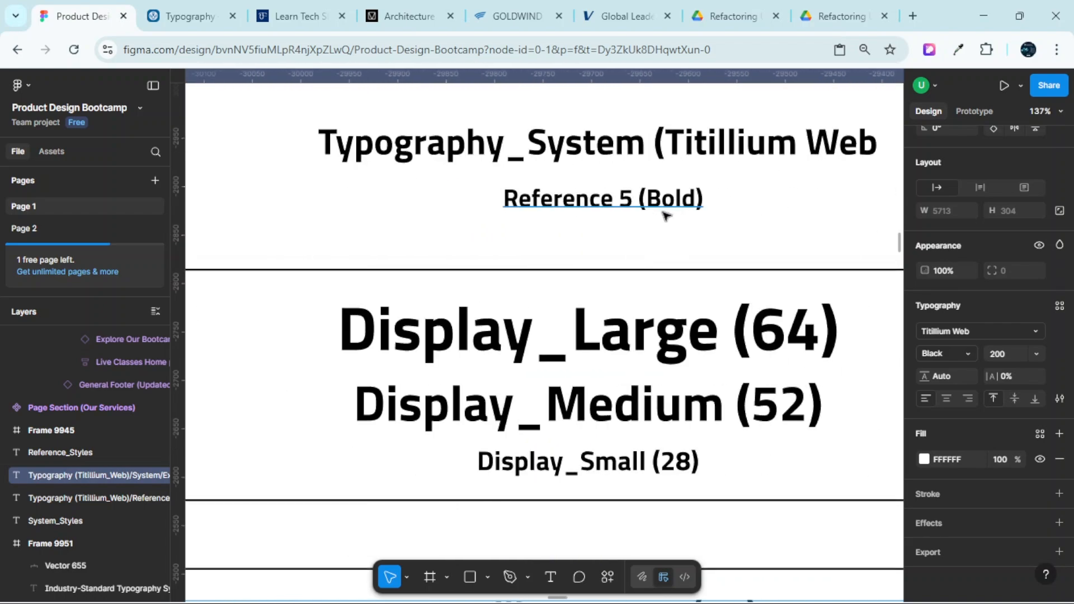
{"action": "scroll", "coordinate": [666, 215], "scroll_direction": "down", "scroll_amount": 5}
{"action": "scroll", "coordinate": [607, 237], "scroll_direction": "left", "scroll_amount": 10}
{"action": "scroll", "coordinate": [565, 224], "scroll_direction": "up", "scroll_amount": 2}
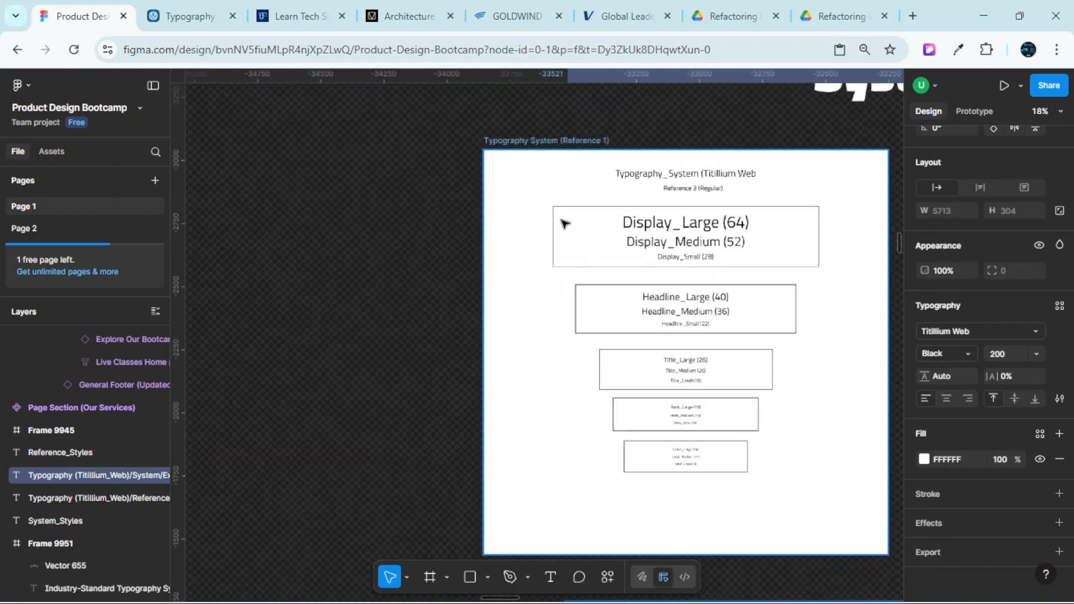
{"action": "scroll", "coordinate": [565, 224], "scroll_direction": "up", "scroll_amount": 1}
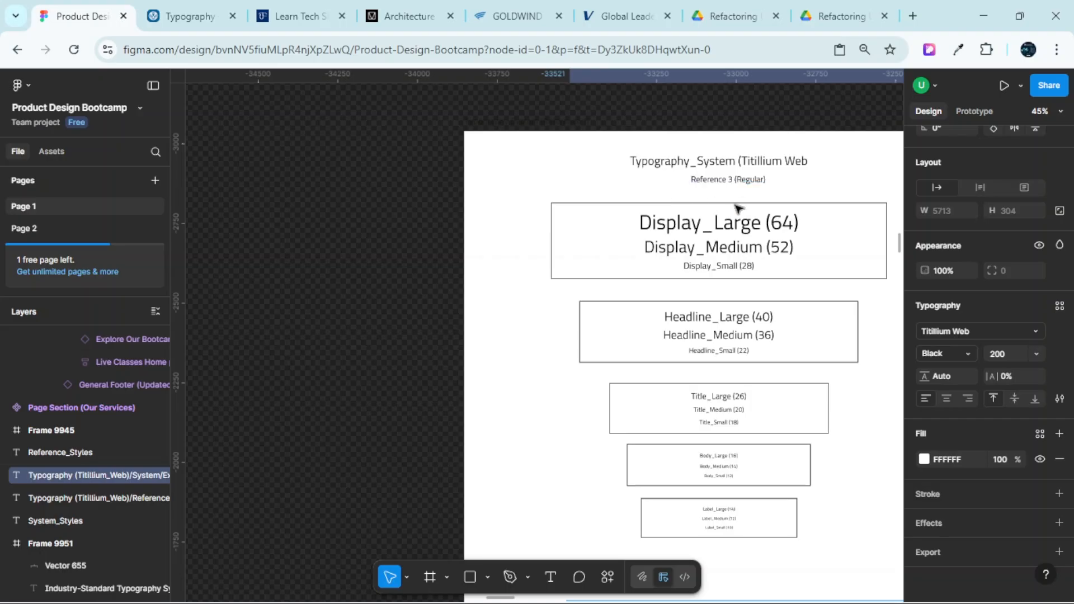
{"action": "scroll", "coordinate": [735, 208], "scroll_direction": "up", "scroll_amount": 3}
{"action": "scroll", "coordinate": [744, 196], "scroll_direction": "up", "scroll_amount": 2}
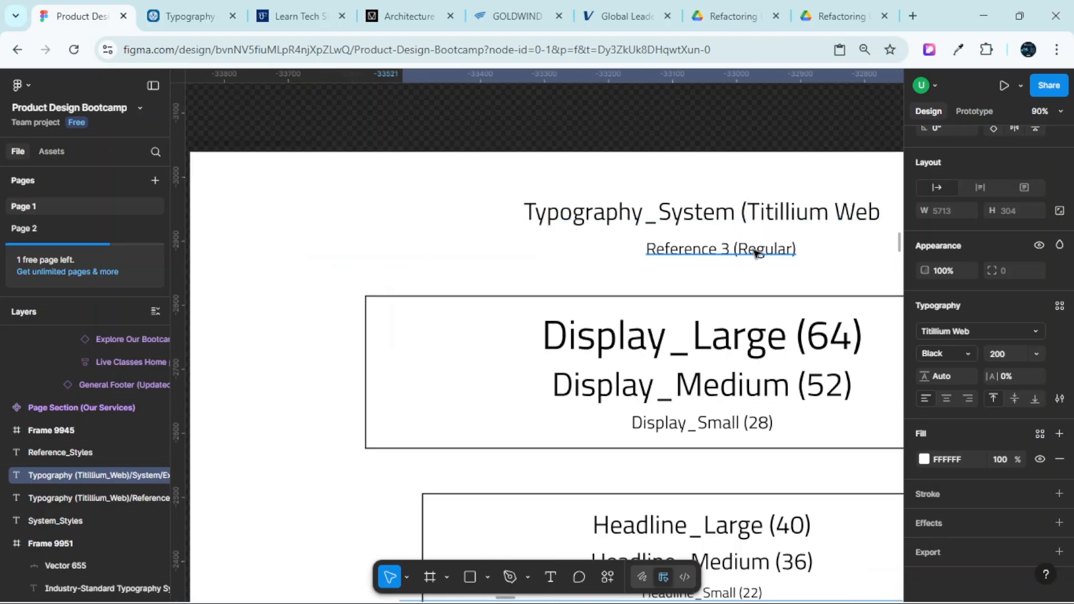
Replace the word Extralight with Regular in the Typography (Titillium_Web)/System style-name label on the canvas
{"action": "scroll", "coordinate": [755, 252], "scroll_direction": "down", "scroll_amount": 5}
{"action": "scroll", "coordinate": [745, 268], "scroll_direction": "down", "scroll_amount": 3}
{"action": "scroll", "coordinate": [777, 314], "scroll_direction": "up", "scroll_amount": 3}
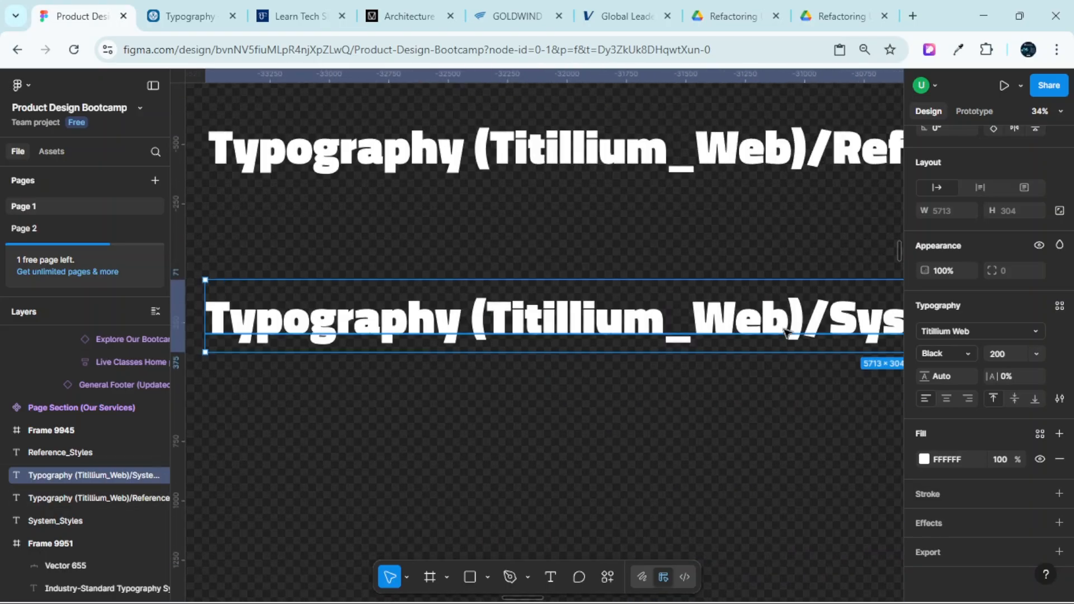
{"action": "scroll", "coordinate": [786, 334], "scroll_direction": "right", "scroll_amount": 5}
{"action": "scroll", "coordinate": [640, 318], "scroll_direction": "down", "scroll_amount": 3}
{"action": "double_click", "coordinate": [628, 316]}
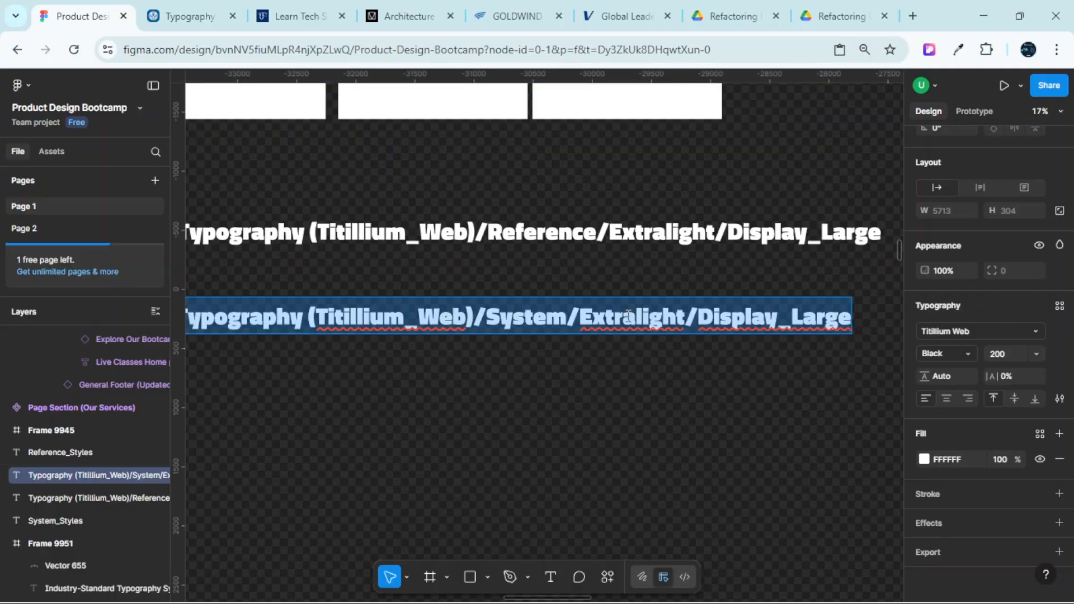
{"action": "scroll", "coordinate": [629, 316], "scroll_direction": "up", "scroll_amount": 3}
{"action": "double_click", "coordinate": [628, 317]}
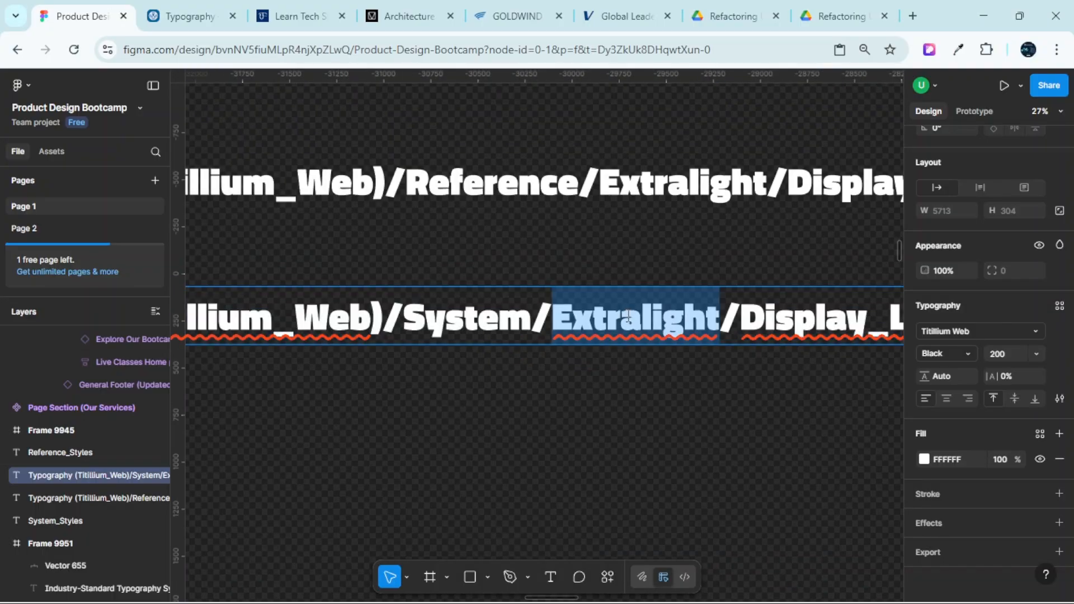
{"action": "type", "text": "Regul"}
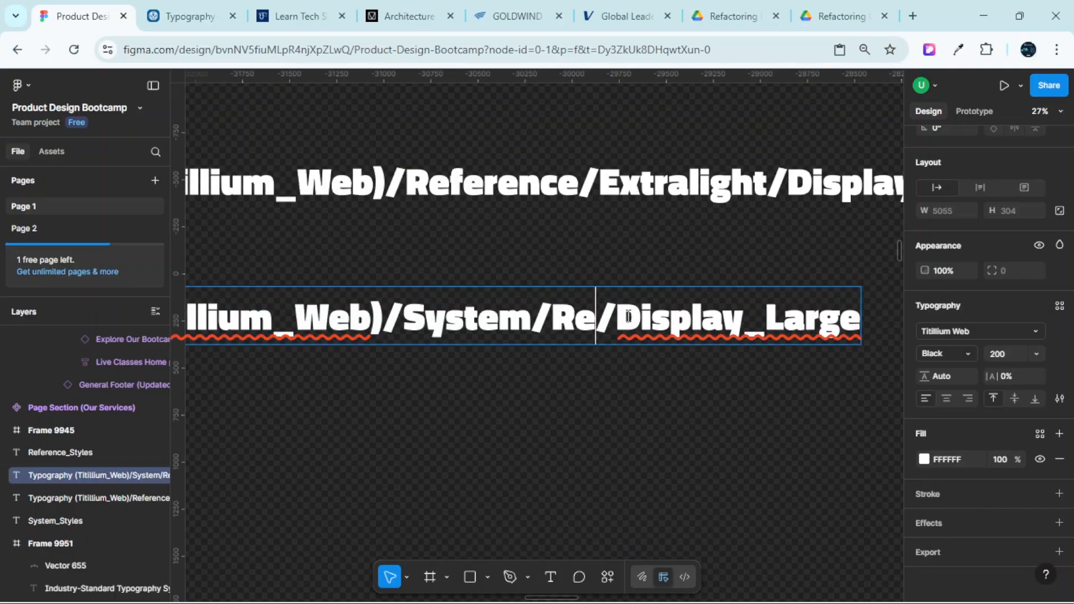
{"action": "type", "text": "ar"}
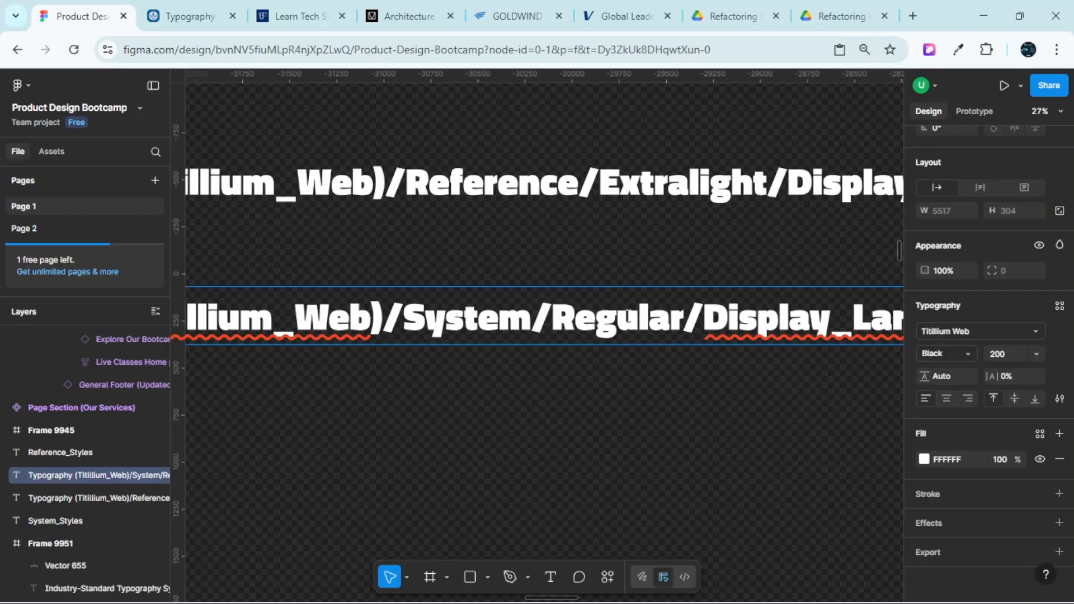
Examine the Regular typography sheet under System_Styles and check its levels against the System style-name label
{"action": "scroll", "coordinate": [665, 309], "scroll_direction": "down", "scroll_amount": 4}
{"action": "scroll", "coordinate": [621, 295], "scroll_direction": "left", "scroll_amount": 4}
{"action": "scroll", "coordinate": [623, 192], "scroll_direction": "up", "scroll_amount": 8}
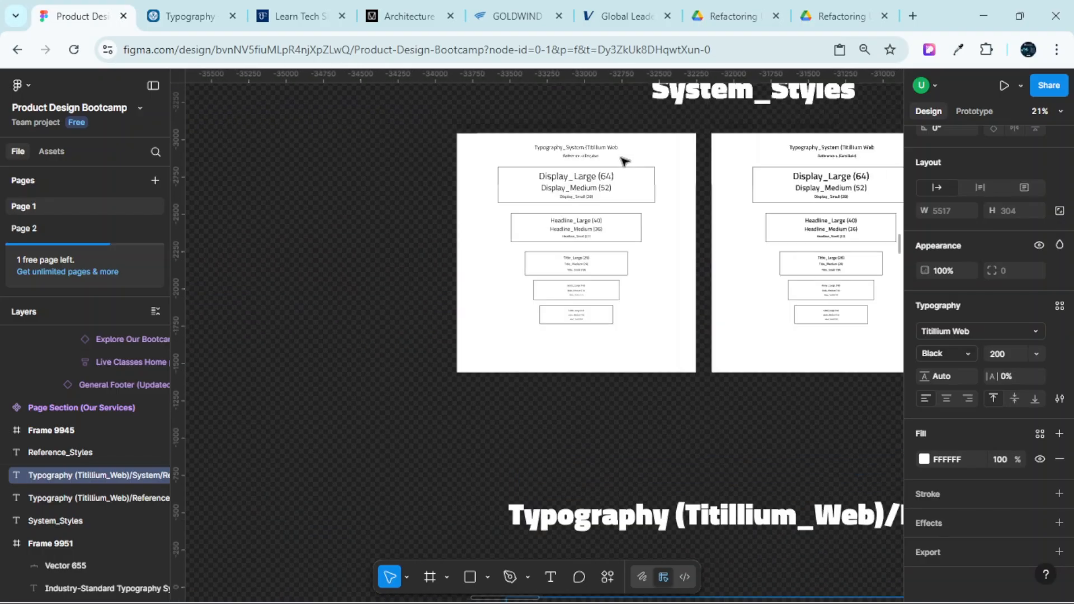
{"action": "scroll", "coordinate": [555, 245], "scroll_direction": "up", "scroll_amount": 5}
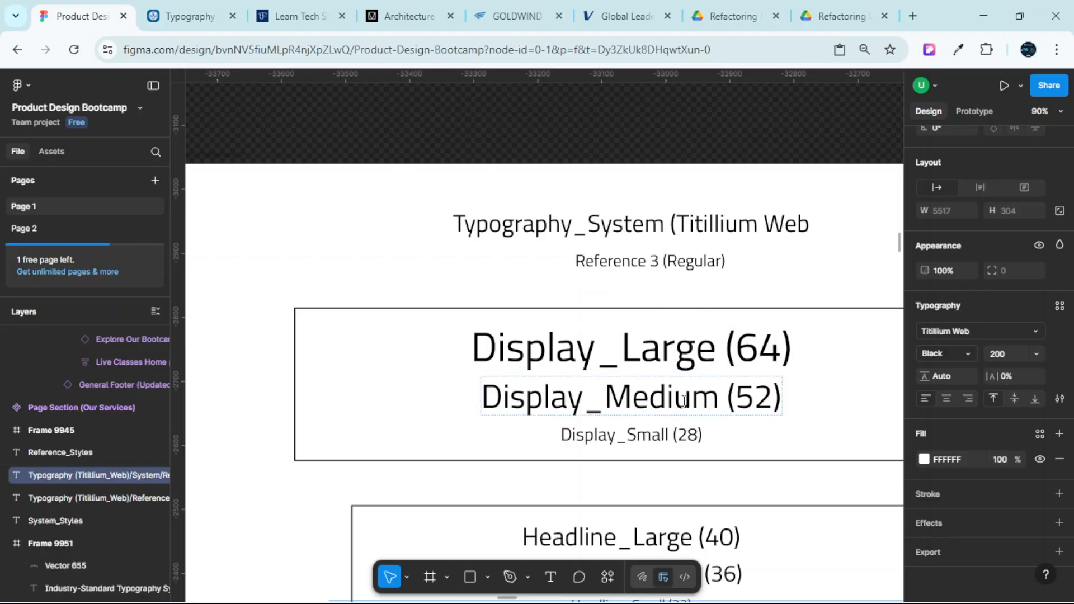
{"action": "scroll", "coordinate": [725, 419], "scroll_direction": "down", "scroll_amount": 10}
{"action": "scroll", "coordinate": [618, 364], "scroll_direction": "down", "scroll_amount": 5}
{"action": "scroll", "coordinate": [618, 365], "scroll_direction": "right", "scroll_amount": 5}
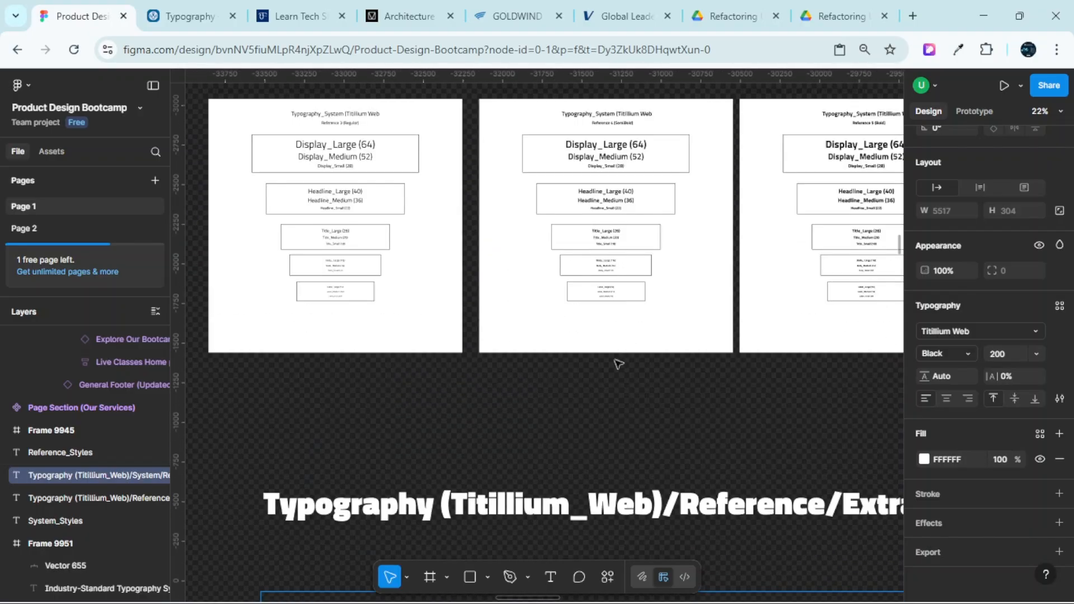
{"action": "scroll", "coordinate": [428, 205], "scroll_direction": "left", "scroll_amount": 4}
{"action": "scroll", "coordinate": [521, 157], "scroll_direction": "up", "scroll_amount": 3}
{"action": "scroll", "coordinate": [643, 142], "scroll_direction": "up", "scroll_amount": 3}
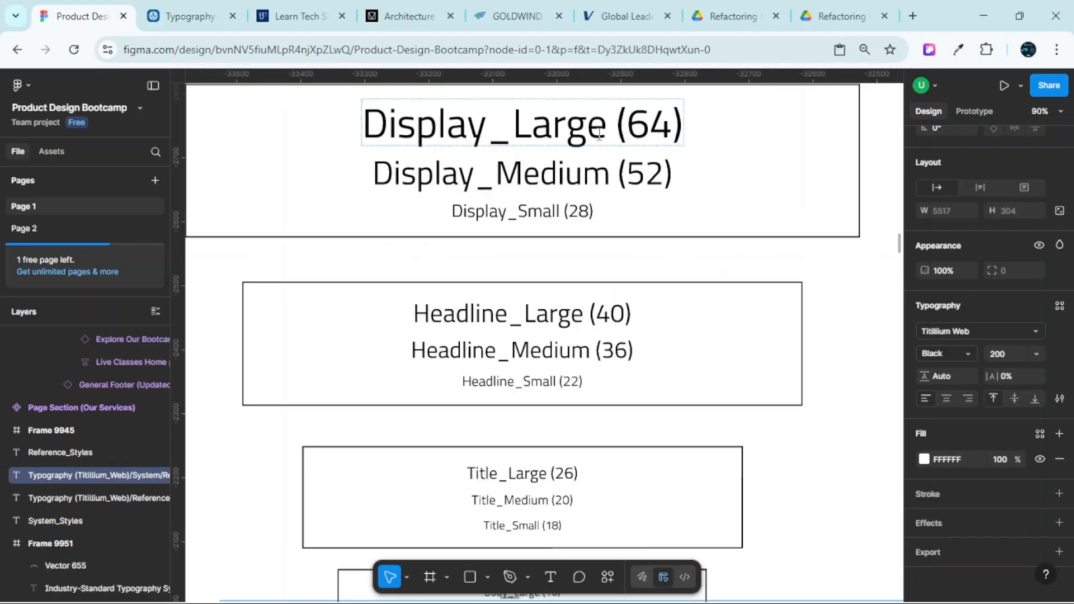
{"action": "scroll", "coordinate": [604, 193], "scroll_direction": "down", "scroll_amount": 1}
{"action": "scroll", "coordinate": [604, 268], "scroll_direction": "down", "scroll_amount": 8}
{"action": "scroll", "coordinate": [662, 335], "scroll_direction": "up", "scroll_amount": 5}
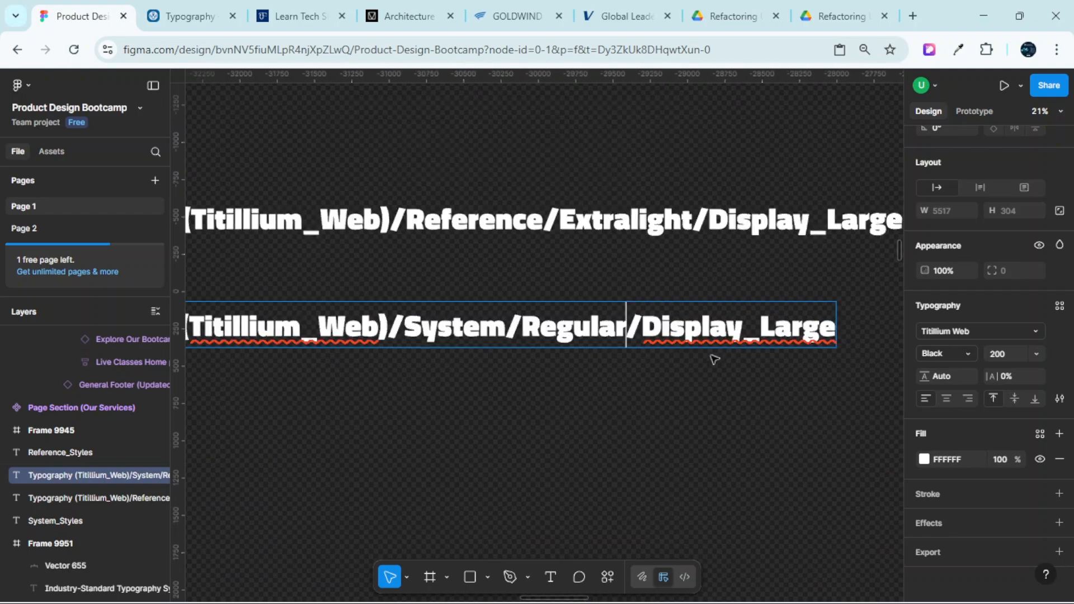
Finish editing the Typography (Titillium_Web)/System/Regular/Display_Large label and copy it for use as a style name
{"action": "scroll", "coordinate": [773, 310], "scroll_direction": "down", "scroll_amount": 2}
{"action": "key", "text": "Escape"}
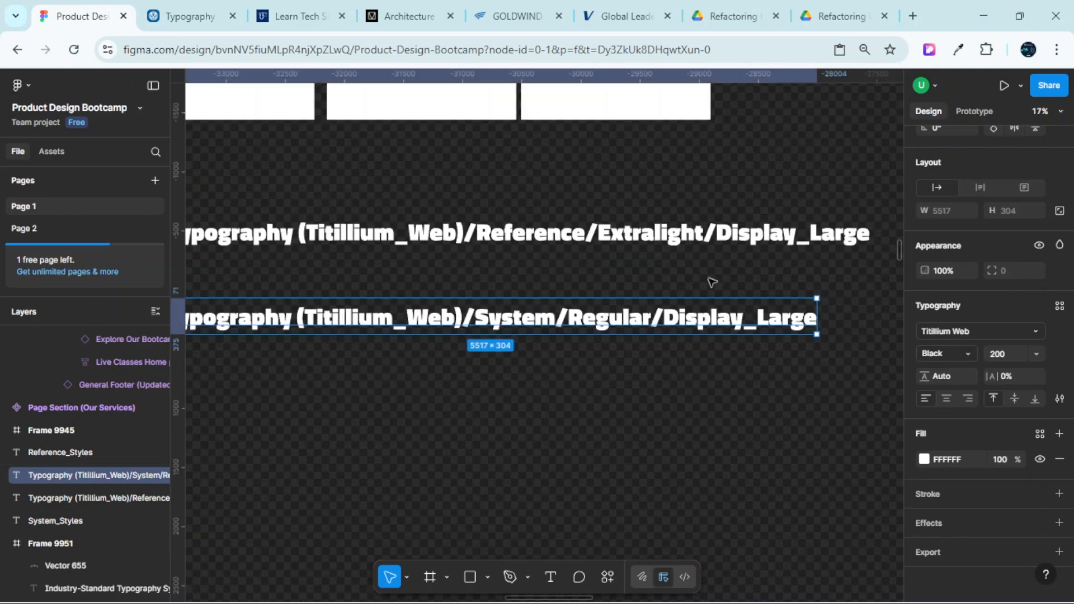
{"action": "right_click", "coordinate": [621, 317]}
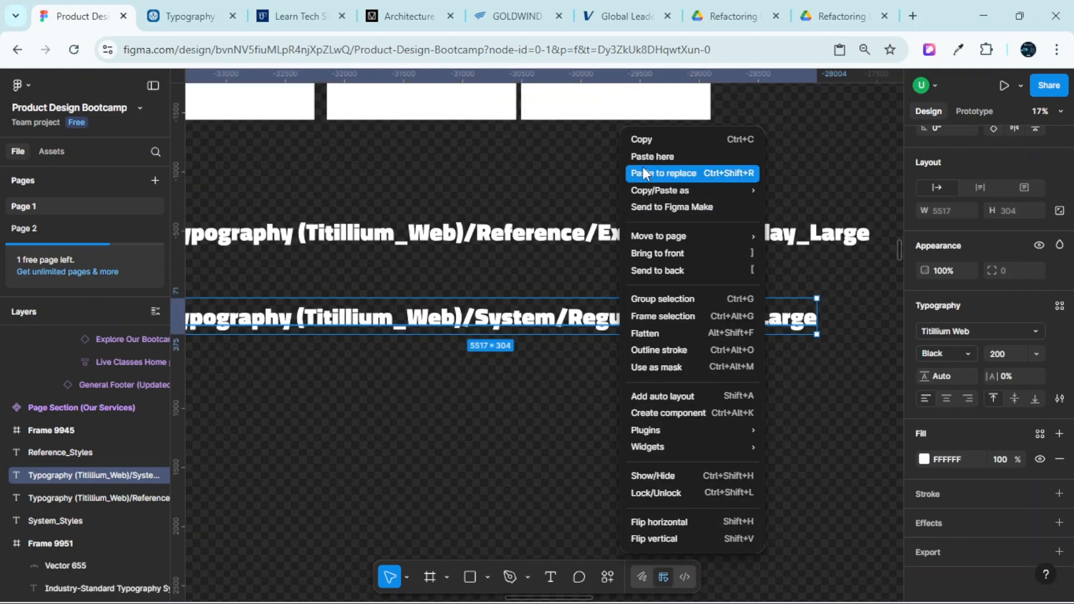
{"action": "left_click", "coordinate": [646, 139]}
Create a text style from Display_Large (64) on the Regular sheet, using the copied label as its name and Desktop as its description
{"action": "scroll", "coordinate": [622, 273], "scroll_direction": "up", "scroll_amount": 5}
{"action": "scroll", "coordinate": [621, 274], "scroll_direction": "left", "scroll_amount": 5}
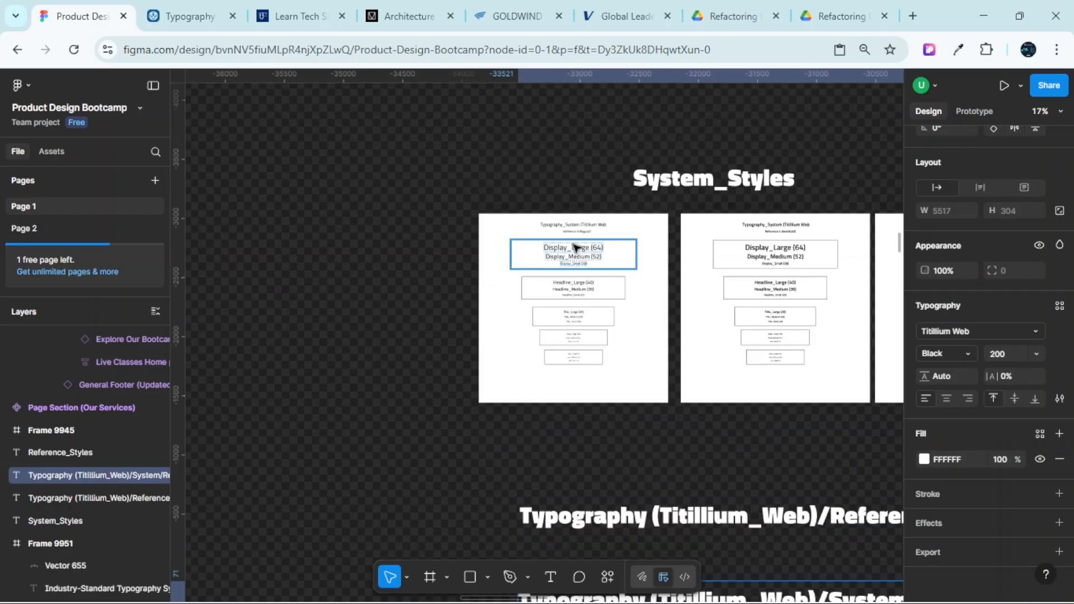
{"action": "scroll", "coordinate": [576, 247], "scroll_direction": "up", "scroll_amount": 3}
{"action": "scroll", "coordinate": [557, 250], "scroll_direction": "up", "scroll_amount": 8}
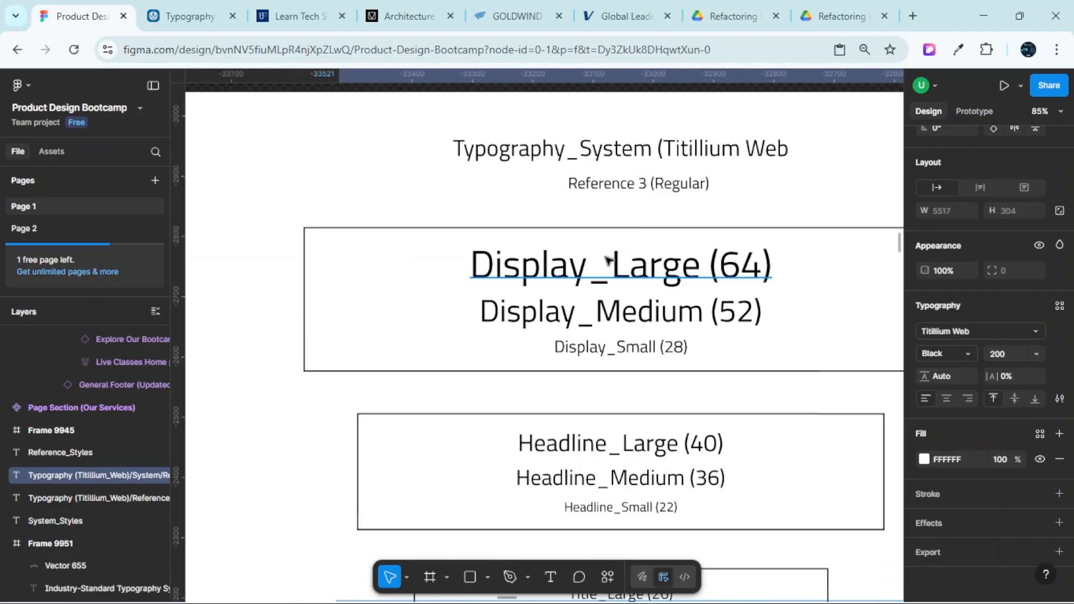
{"action": "left_click", "coordinate": [610, 263]}
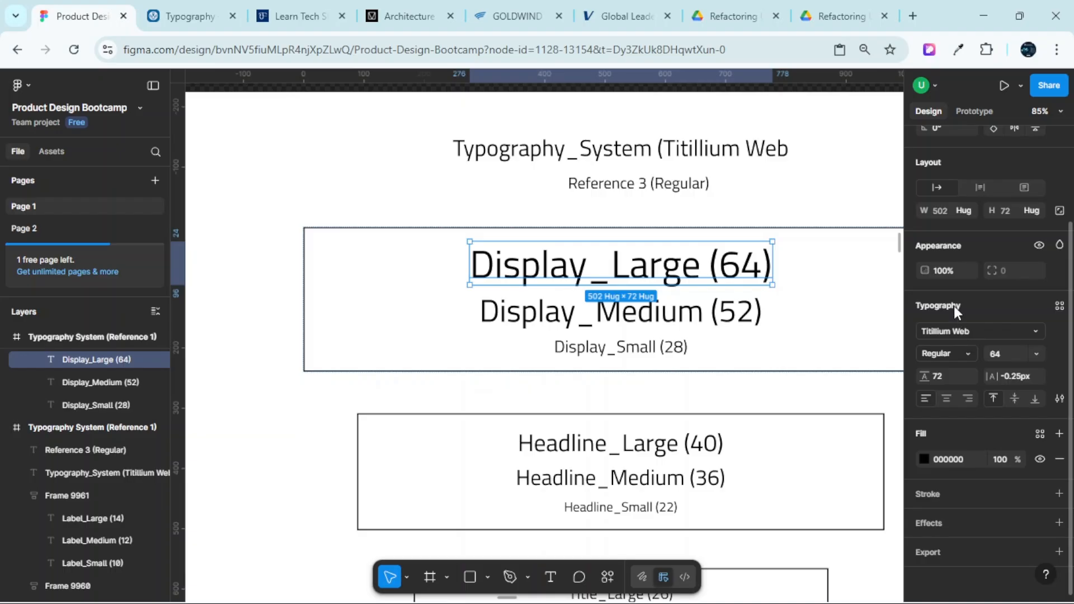
{"action": "left_click", "coordinate": [1059, 307]}
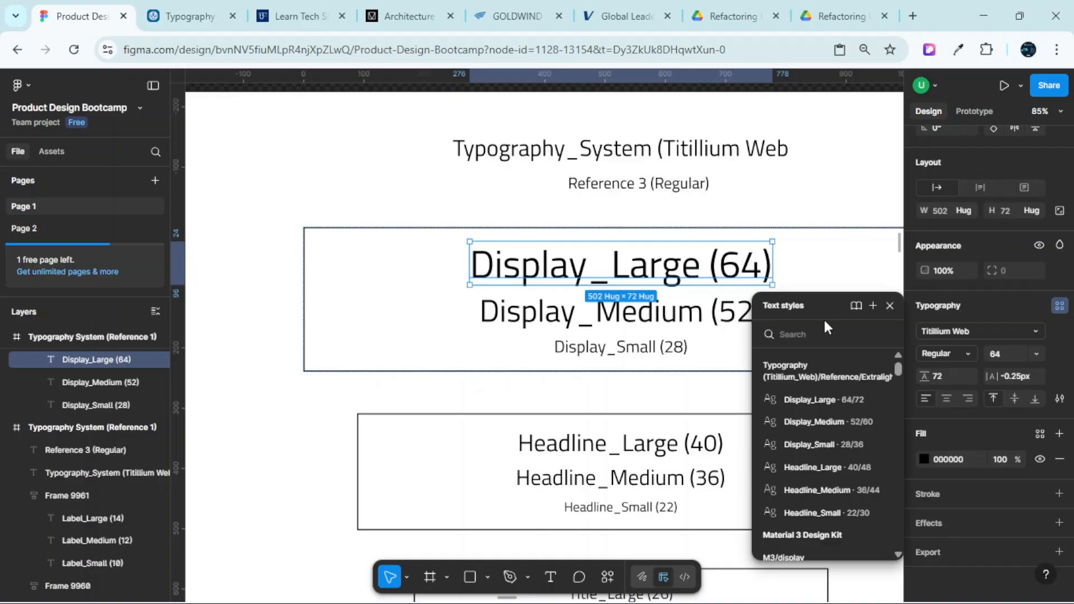
{"action": "left_click_drag", "start_coordinate": [823, 307], "coordinate": [857, 264]}
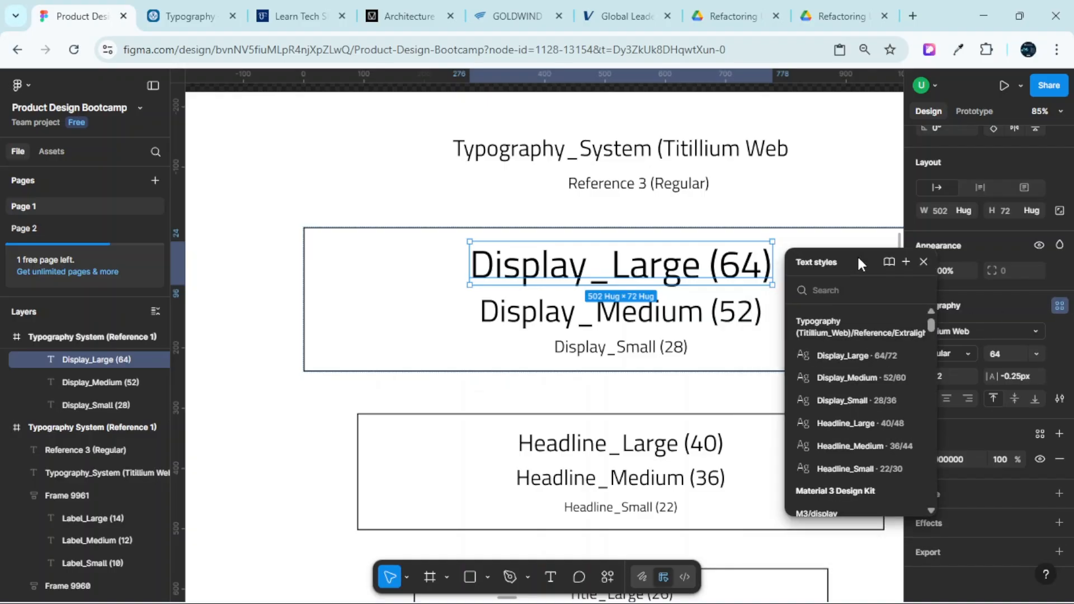
{"action": "left_click", "coordinate": [906, 261]}
{"action": "left_click_drag", "start_coordinate": [673, 309], "coordinate": [945, 205]}
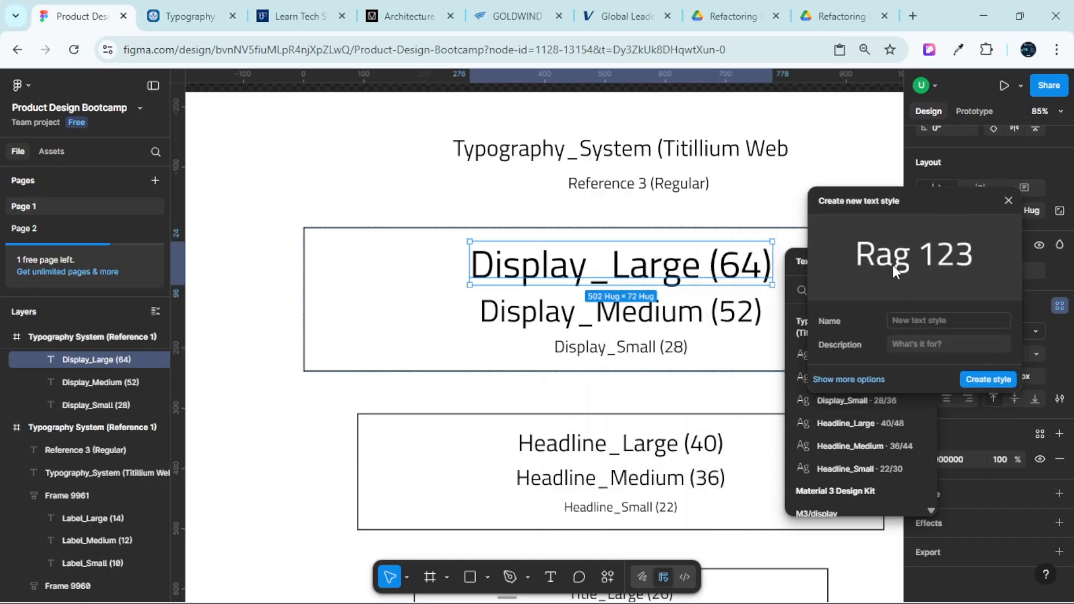
{"action": "left_click", "coordinate": [911, 317]}
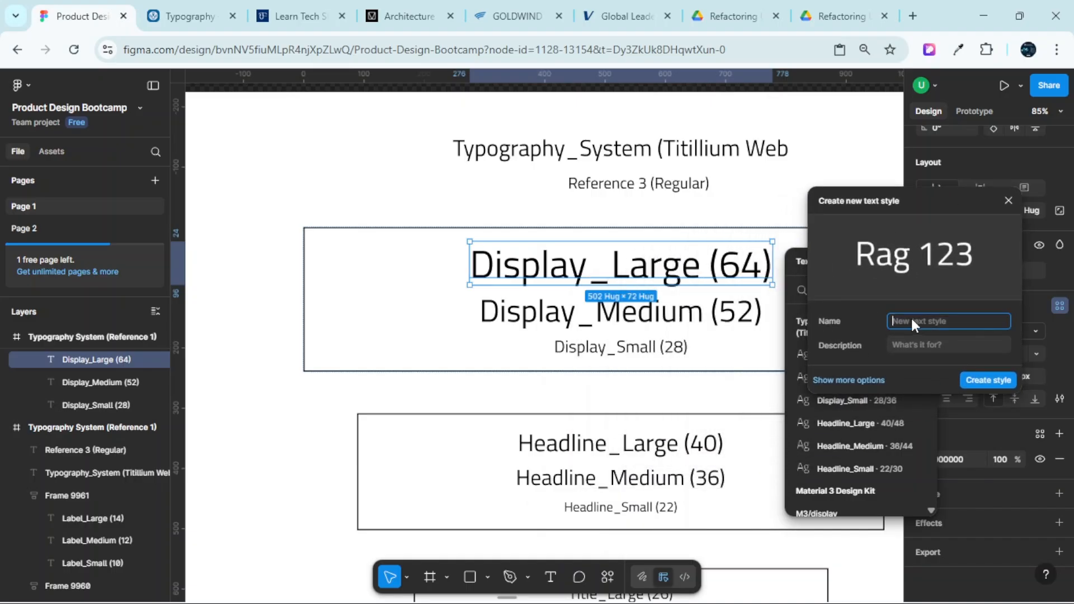
{"action": "key", "text": "ctrl+v"}
{"action": "left_click", "coordinate": [911, 345]}
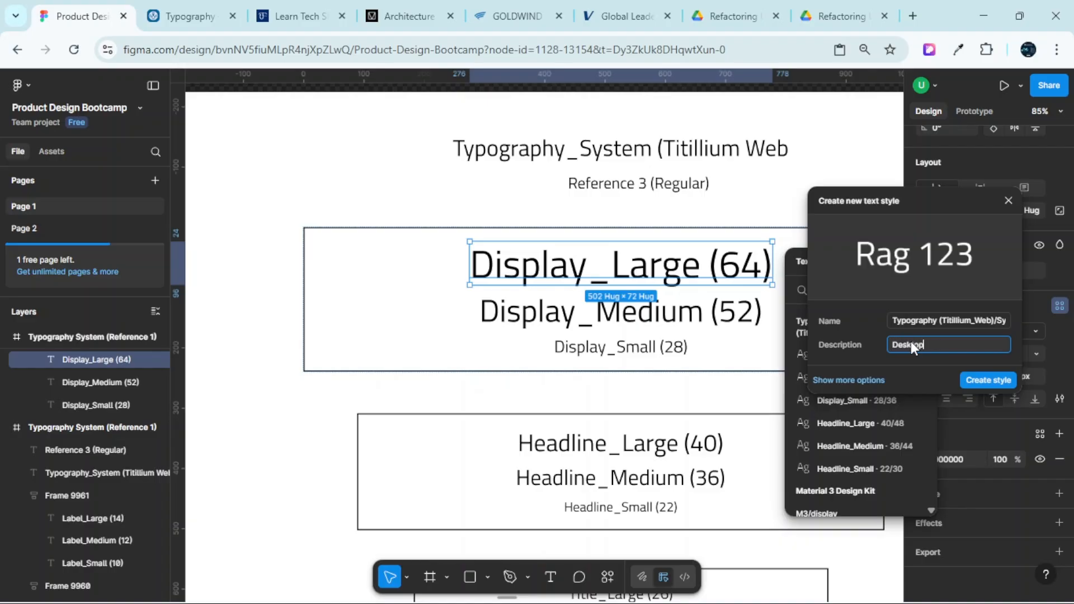
{"action": "left_click", "coordinate": [999, 379]}
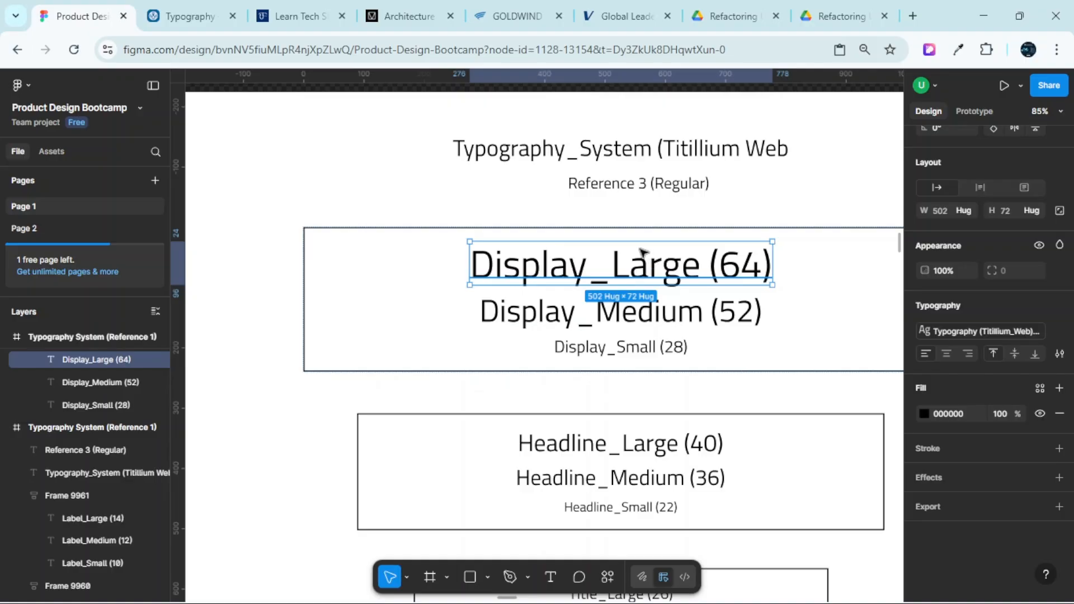
Create a text style from Display_Medium (52) named Typography (Titillium_Web)/System/Regular/Display_Medium with the description Tablet
{"action": "left_click", "coordinate": [654, 323]}
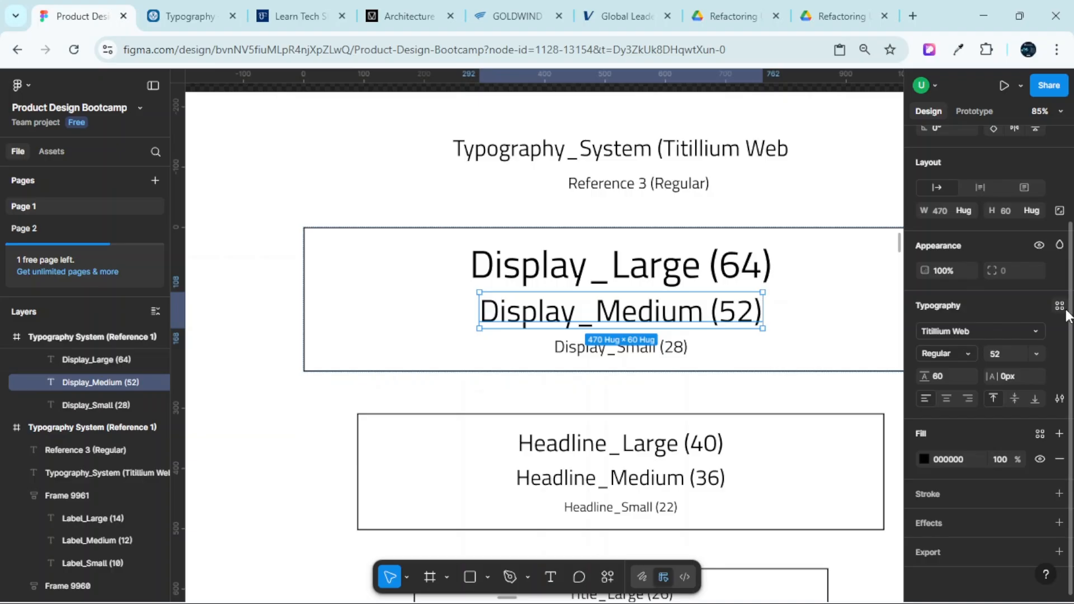
{"action": "left_click", "coordinate": [1060, 305]}
{"action": "left_click", "coordinate": [873, 307]}
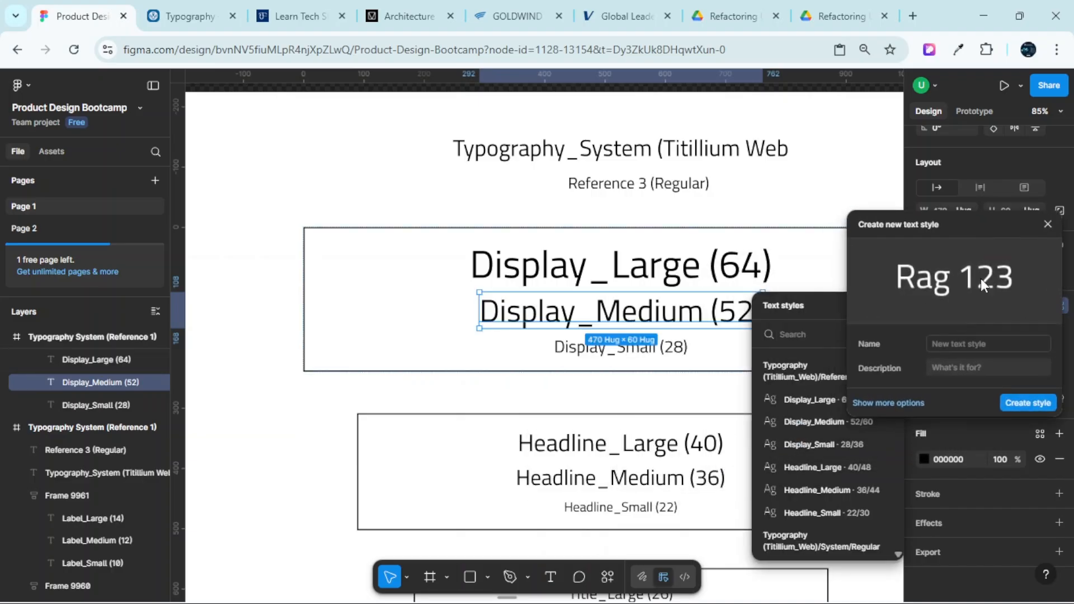
{"action": "left_click", "coordinate": [949, 346]}
{"action": "key", "text": "ctrl+v"}
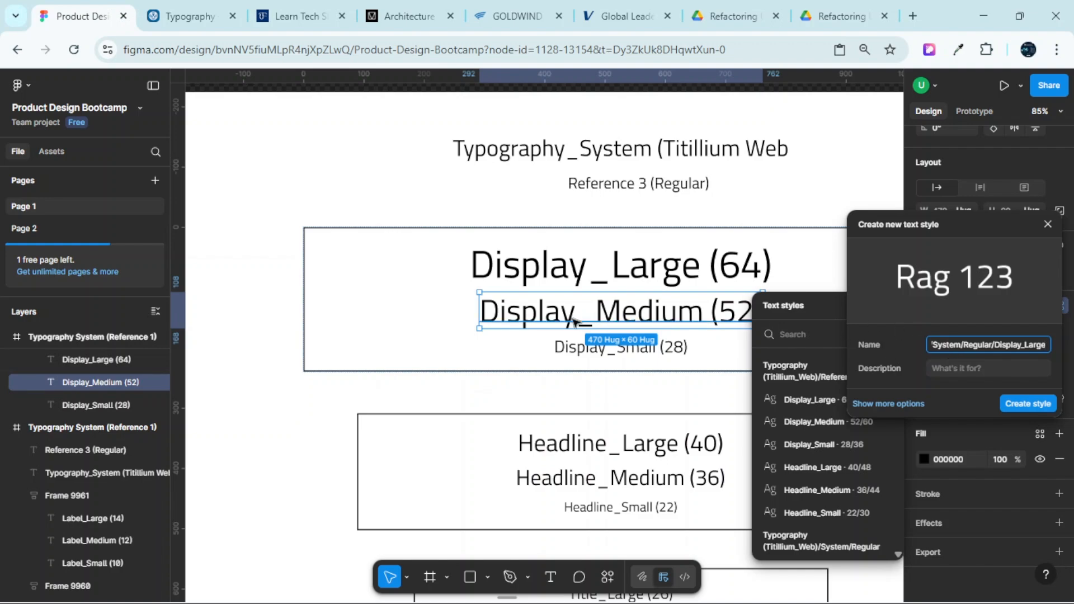
{"action": "key", "text": "BackSpace"}
{"action": "key", "text": "BackSpace"}
{"action": "key", "text": "BackSpace"}
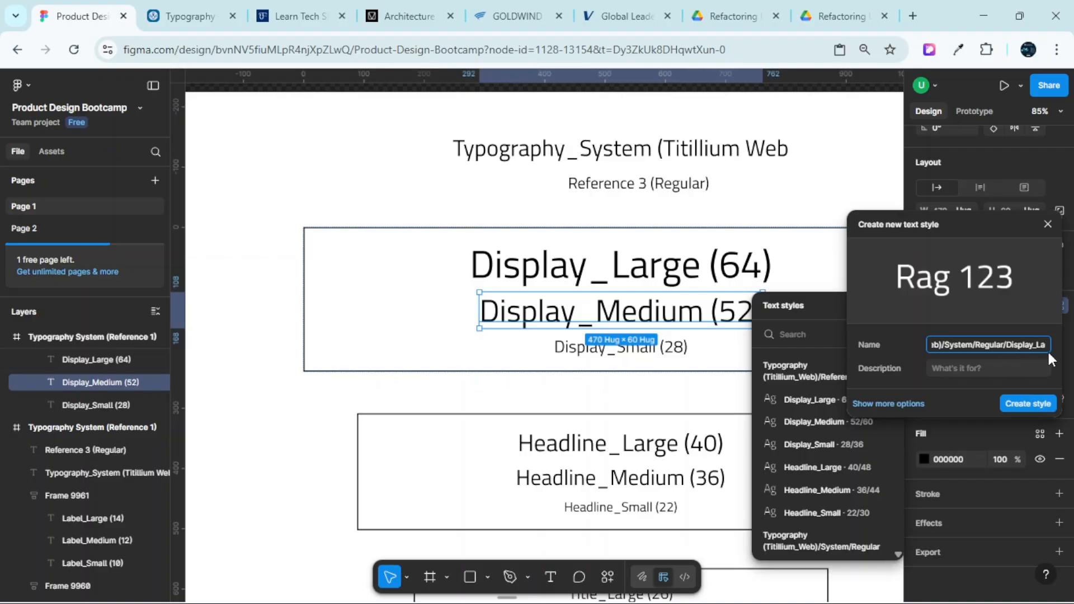
{"action": "key", "text": "BackSpace"}
{"action": "key", "text": "BackSpace"}
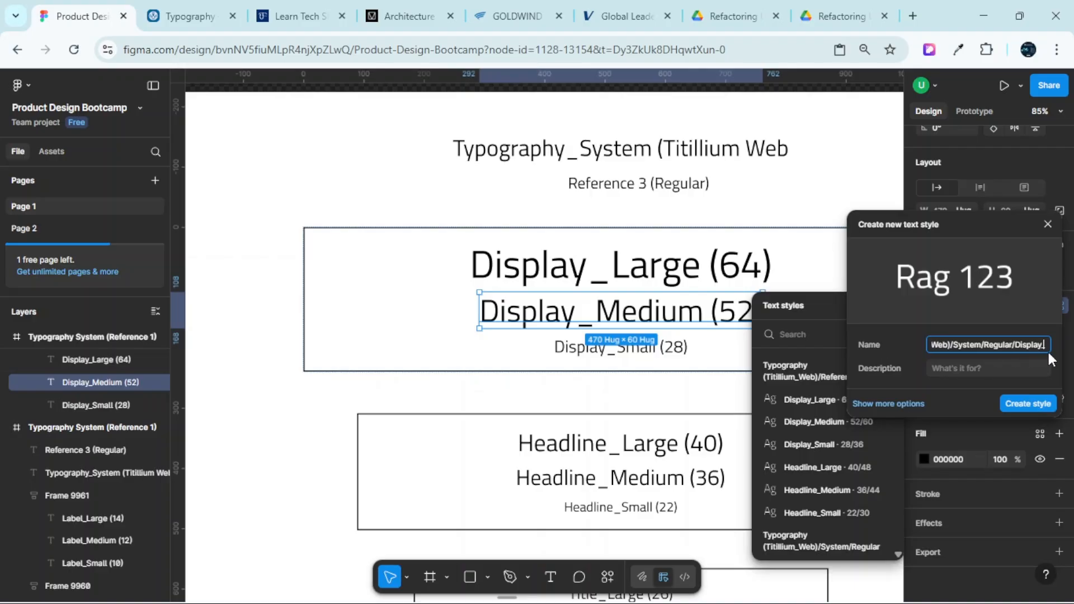
{"action": "type", "text": "edium"}
{"action": "left_click", "coordinate": [969, 368]}
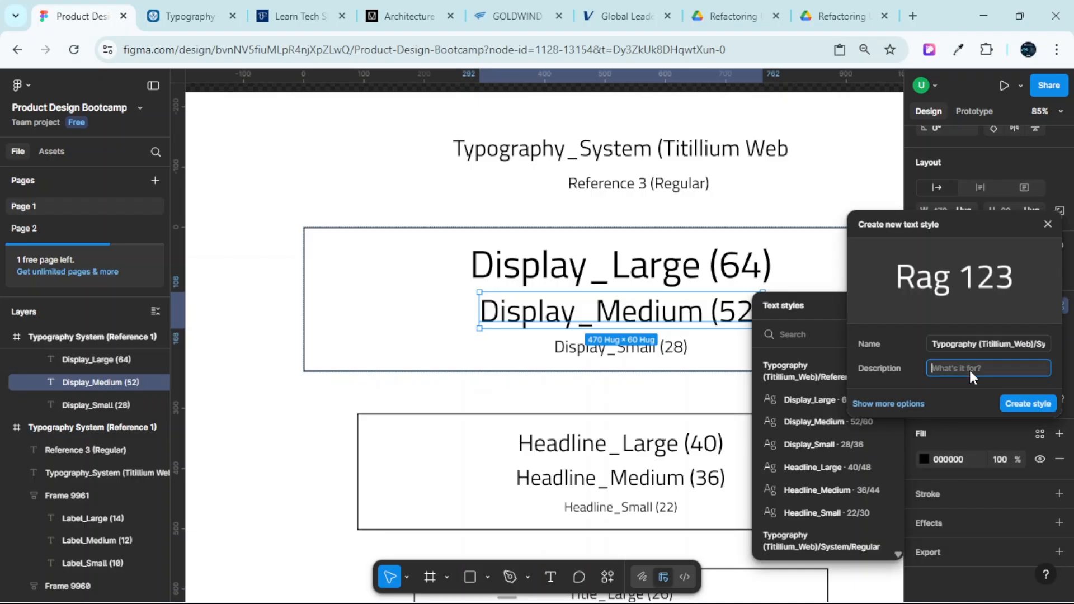
{"action": "type", "text": "Tablet"}
{"action": "left_click", "coordinate": [1026, 405]}
Create a text style from Display_Small (28) named Typography (Titillium_Web)/System/Regular/Display_Small with the description Mobile
{"action": "left_click", "coordinate": [676, 348]}
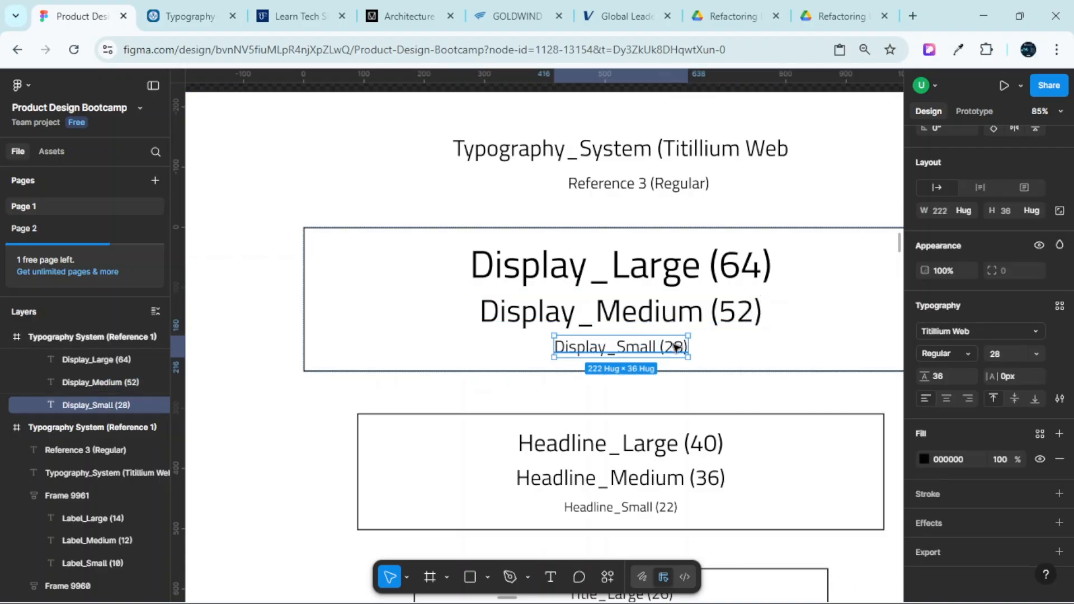
{"action": "left_click", "coordinate": [1059, 306]}
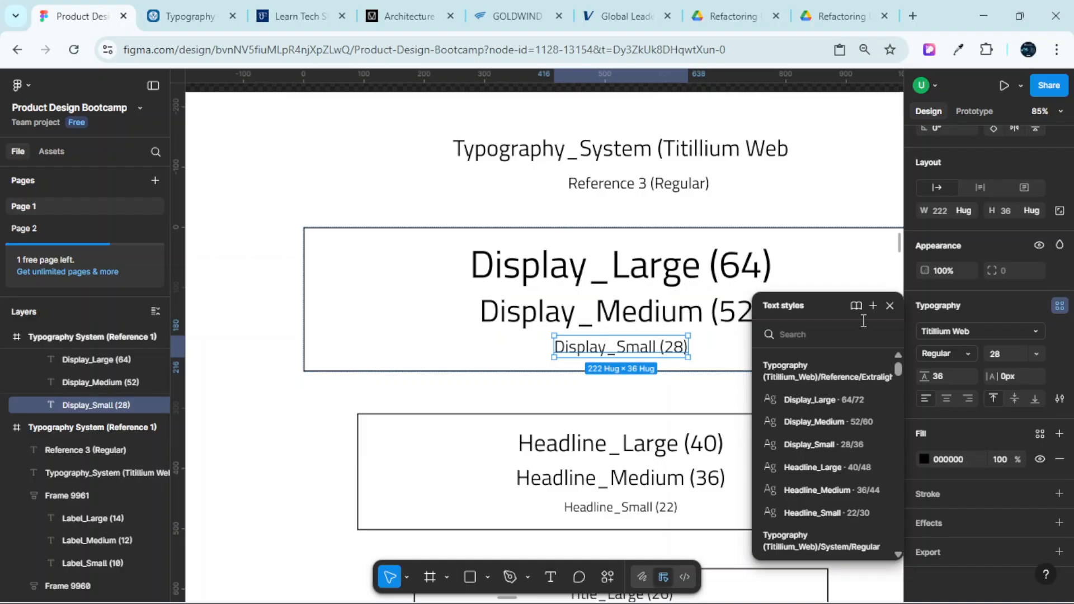
{"action": "left_click", "coordinate": [872, 304]}
{"action": "left_click_drag", "start_coordinate": [696, 302], "coordinate": [907, 261]}
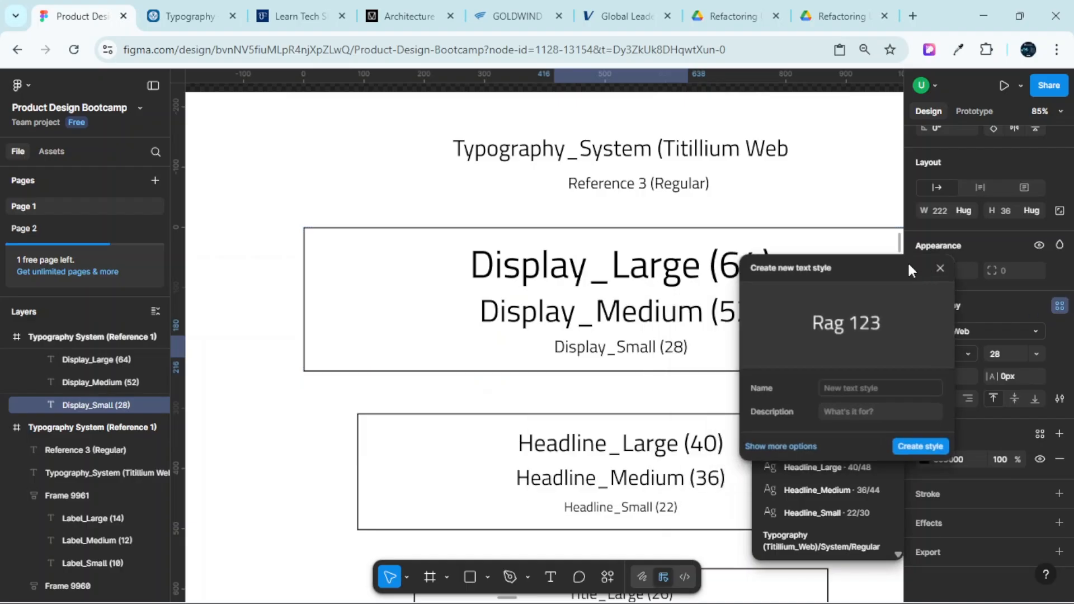
{"action": "left_click", "coordinate": [881, 383]}
{"action": "key", "text": "ctrl+v"}
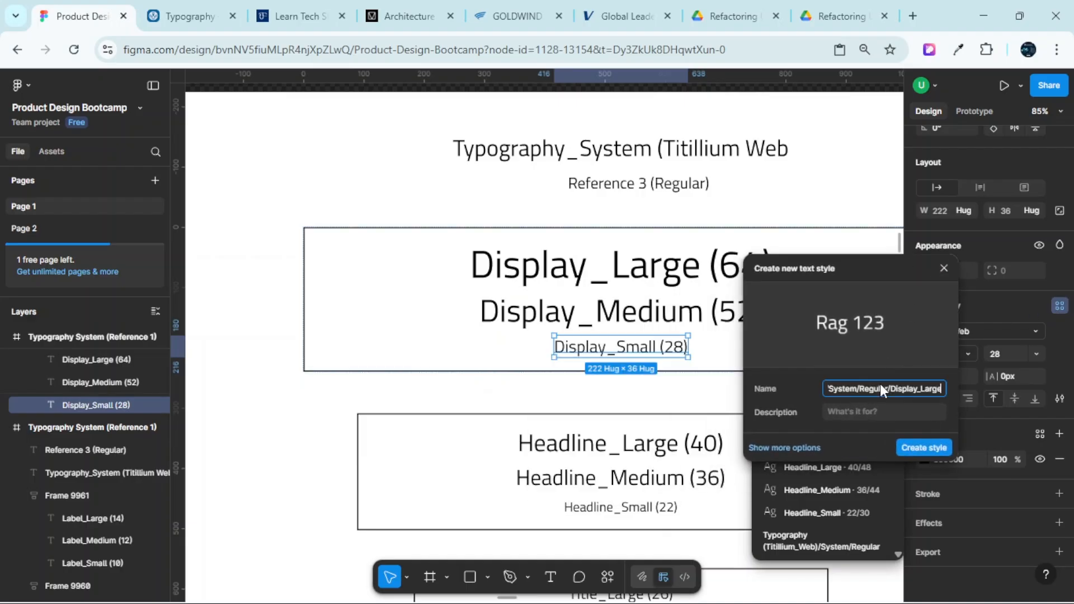
{"action": "key", "text": "BackSpace"}
{"action": "key", "text": "BackSpace"}
{"action": "key", "text": "BackSpace"}
{"action": "key", "text": "BackSpace"}
{"action": "key", "text": "BackSpace"}
{"action": "type", "text": "Small"}
{"action": "left_click", "coordinate": [902, 412]}
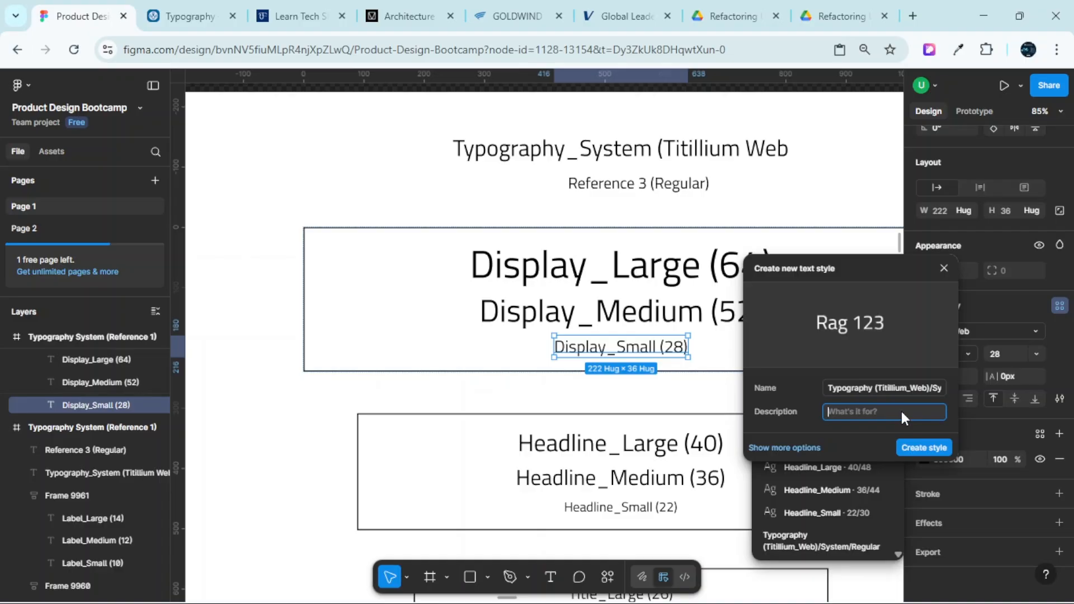
{"action": "type", "text": "Mobile"}
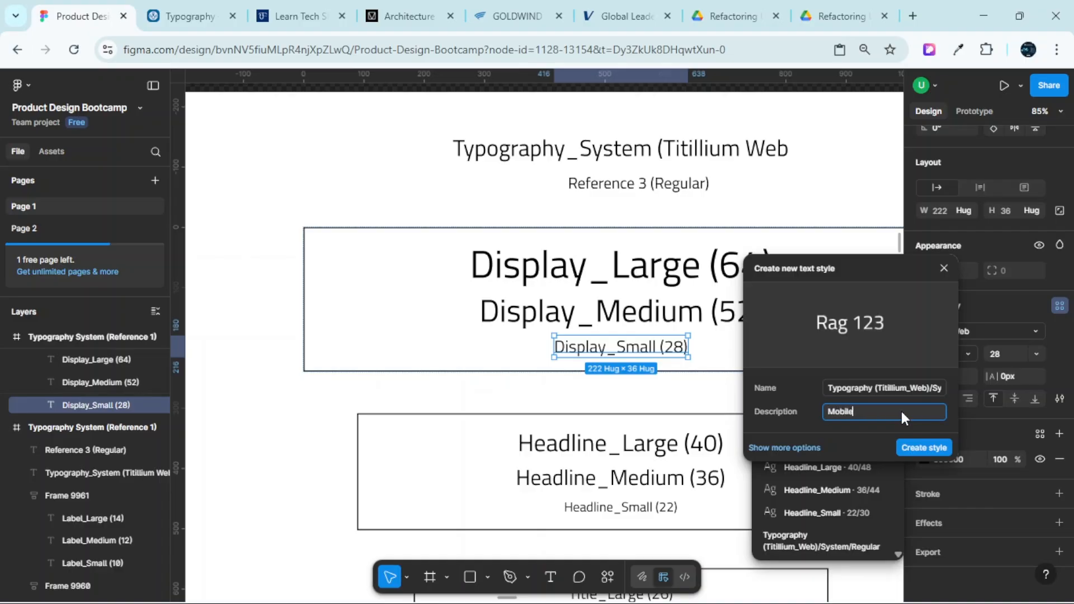
{"action": "left_click", "coordinate": [922, 442]}
{"action": "scroll", "coordinate": [775, 307], "scroll_direction": "down", "scroll_amount": 3}
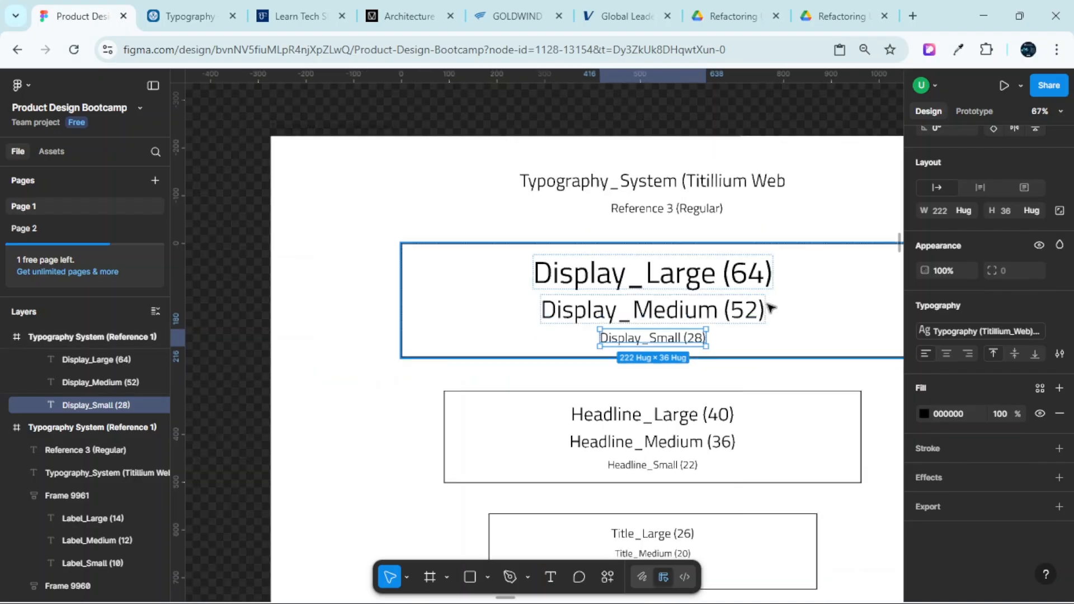
{"action": "scroll", "coordinate": [383, 286], "scroll_direction": "left", "scroll_amount": 5}
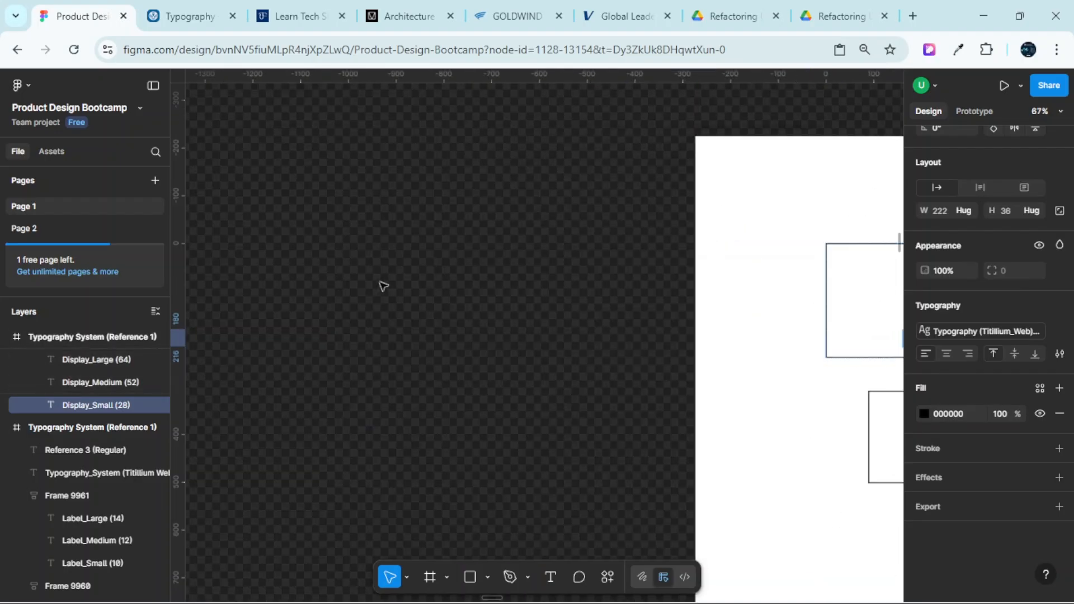
Review the Reference/Extralight and System/Regular groups under Typography (Titillium_Web) in the file's text styles
{"action": "left_click", "coordinate": [498, 246]}
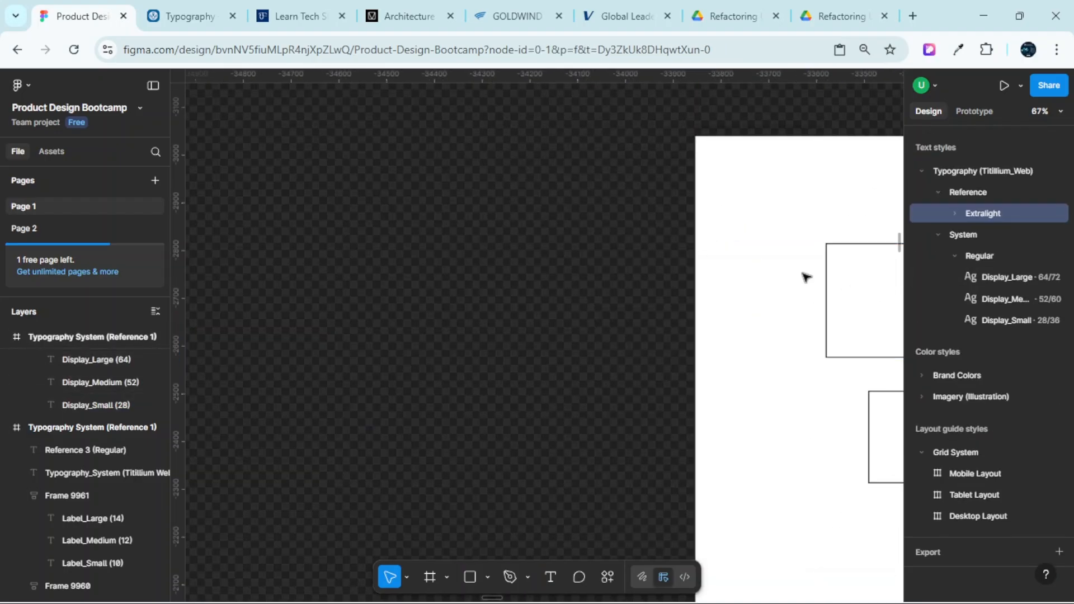
{"action": "scroll", "coordinate": [985, 304], "scroll_direction": "up", "scroll_amount": 2}
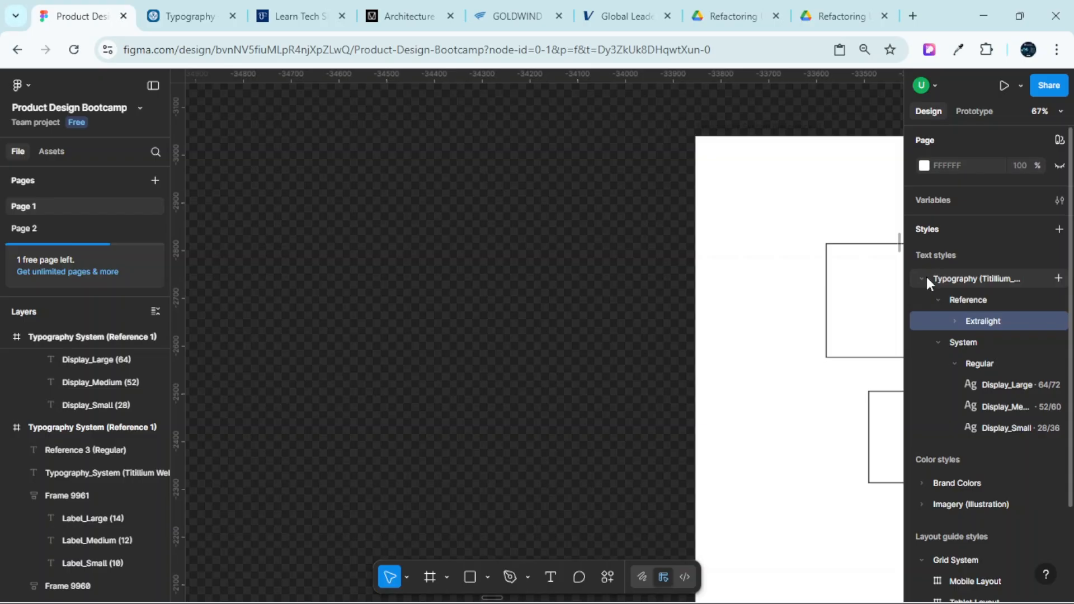
{"action": "left_click", "coordinate": [940, 300]}
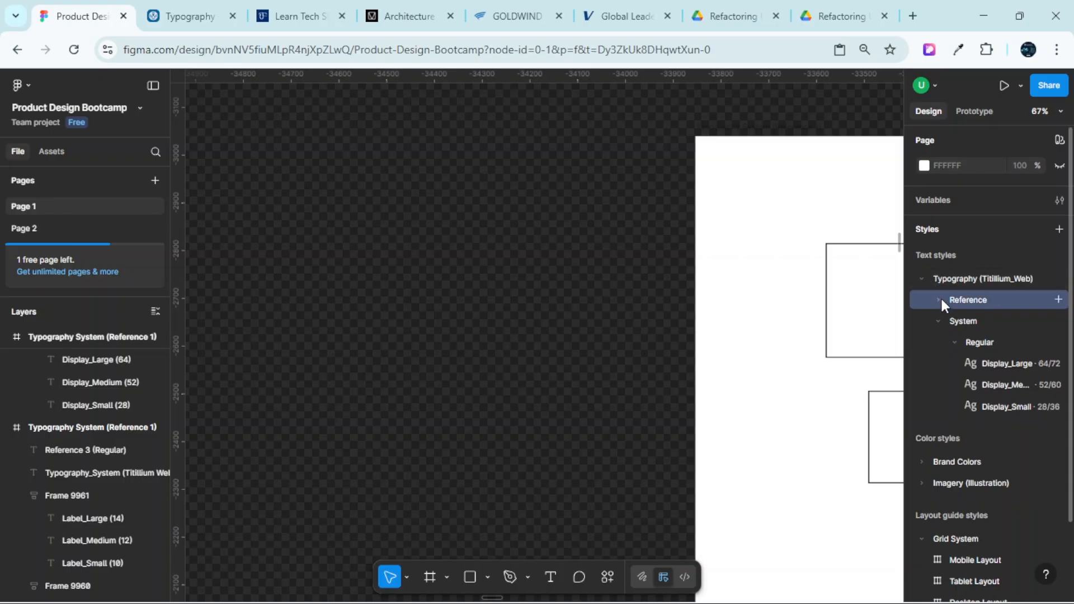
{"action": "left_click", "coordinate": [942, 318]}
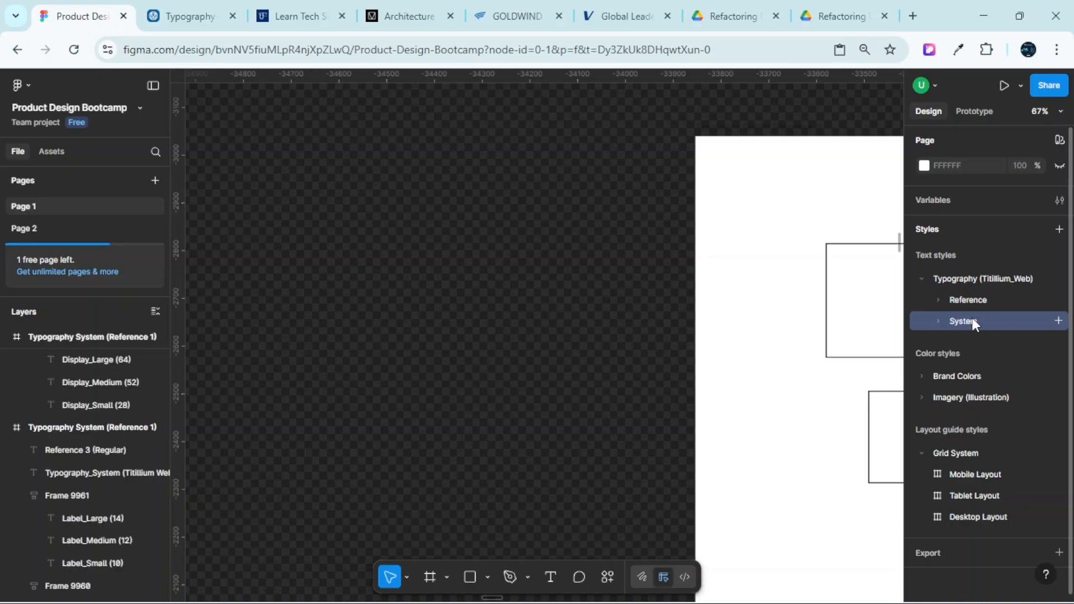
{"action": "left_click", "coordinate": [940, 302]}
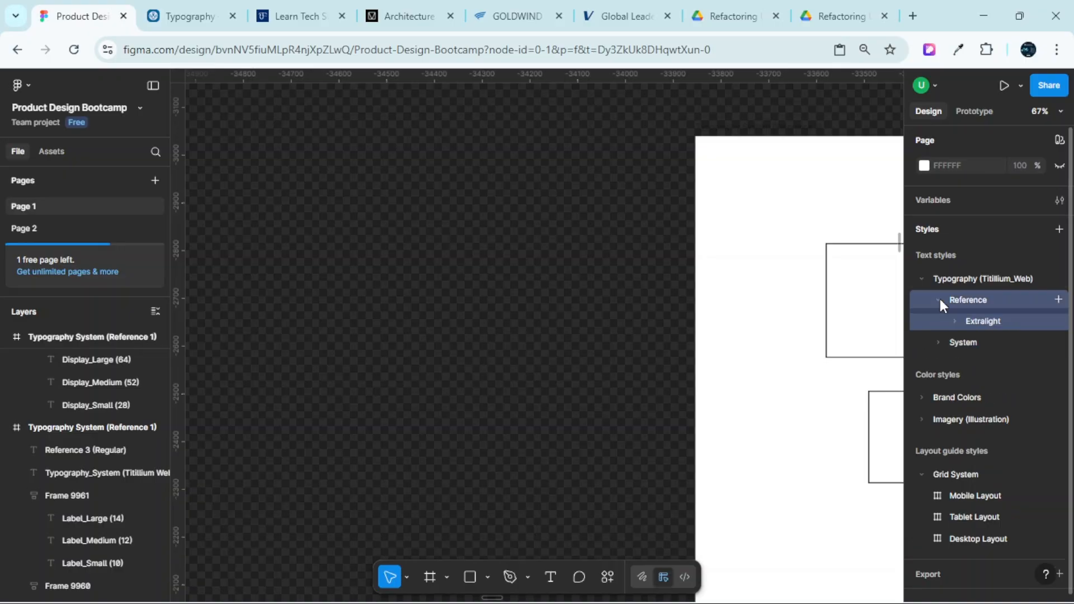
{"action": "left_click", "coordinate": [956, 321]}
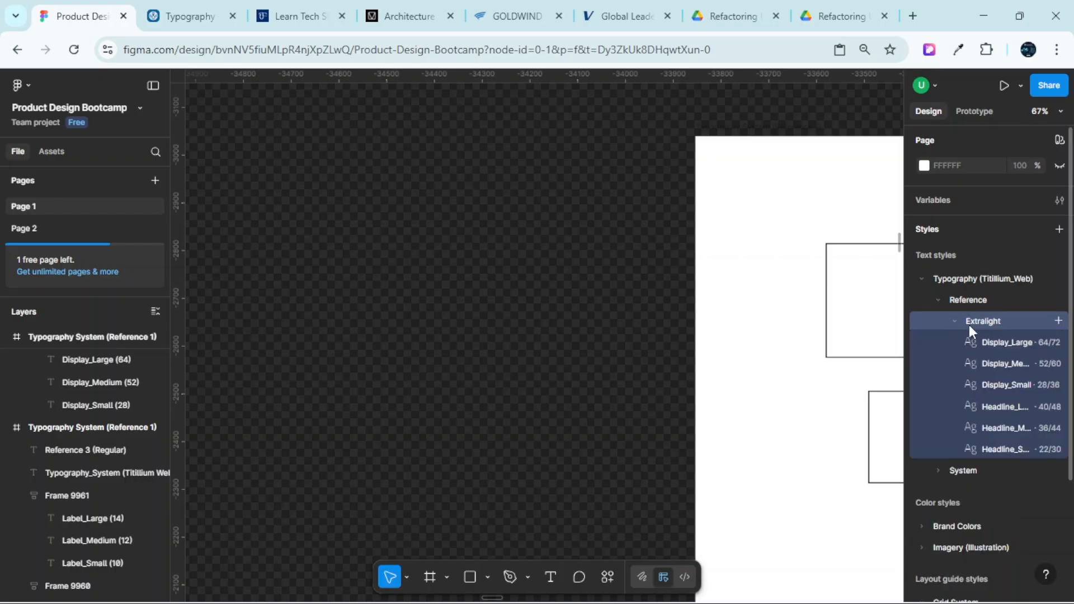
{"action": "left_click", "coordinate": [950, 321]}
{"action": "left_click", "coordinate": [942, 303]}
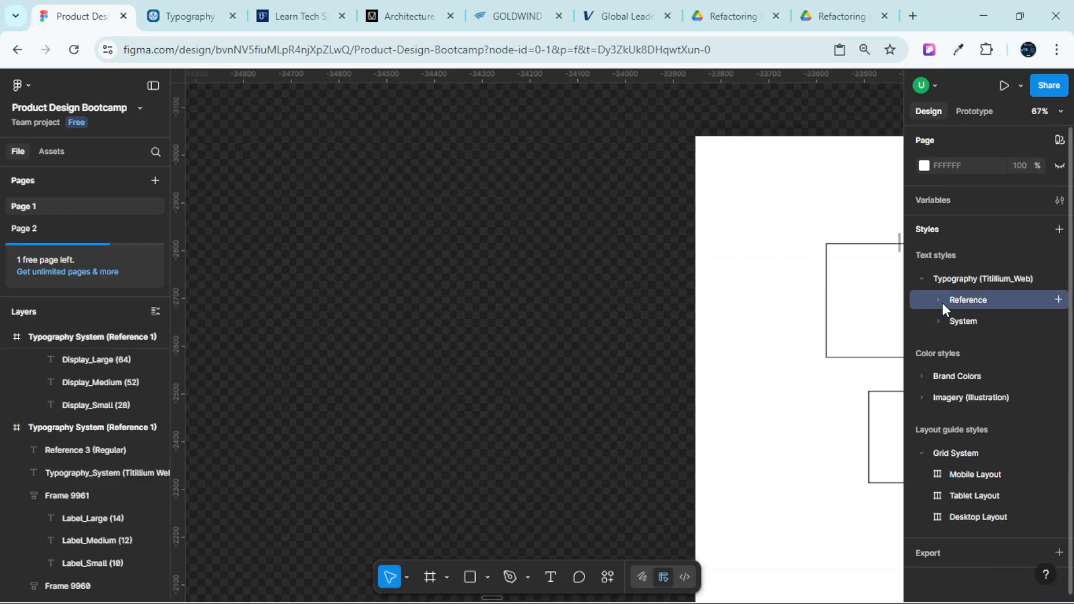
{"action": "left_click", "coordinate": [940, 322]}
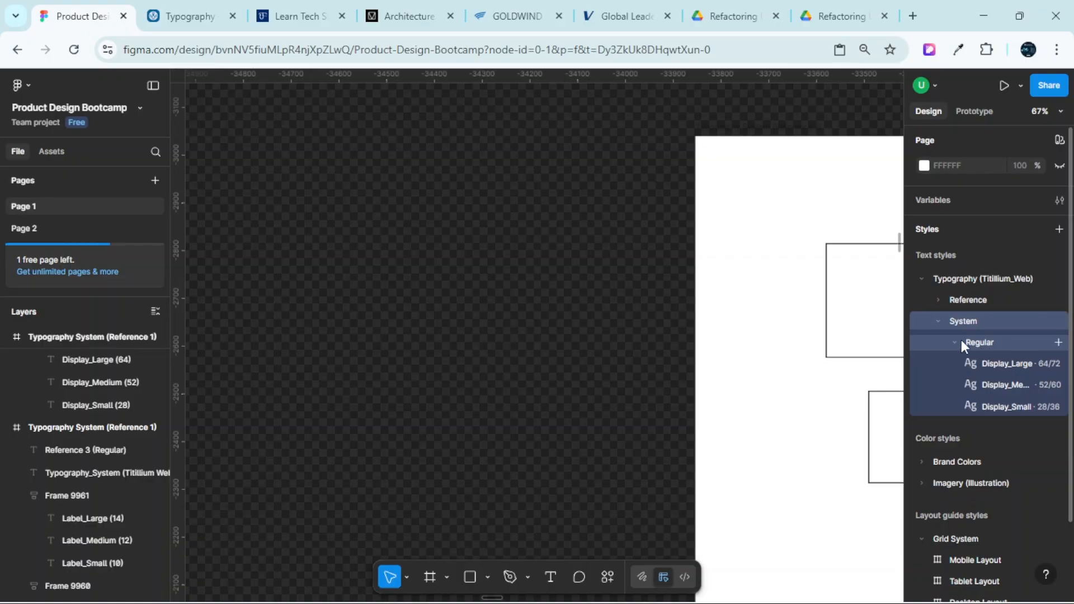
{"action": "scroll", "coordinate": [773, 280], "scroll_direction": "right", "scroll_amount": 9}
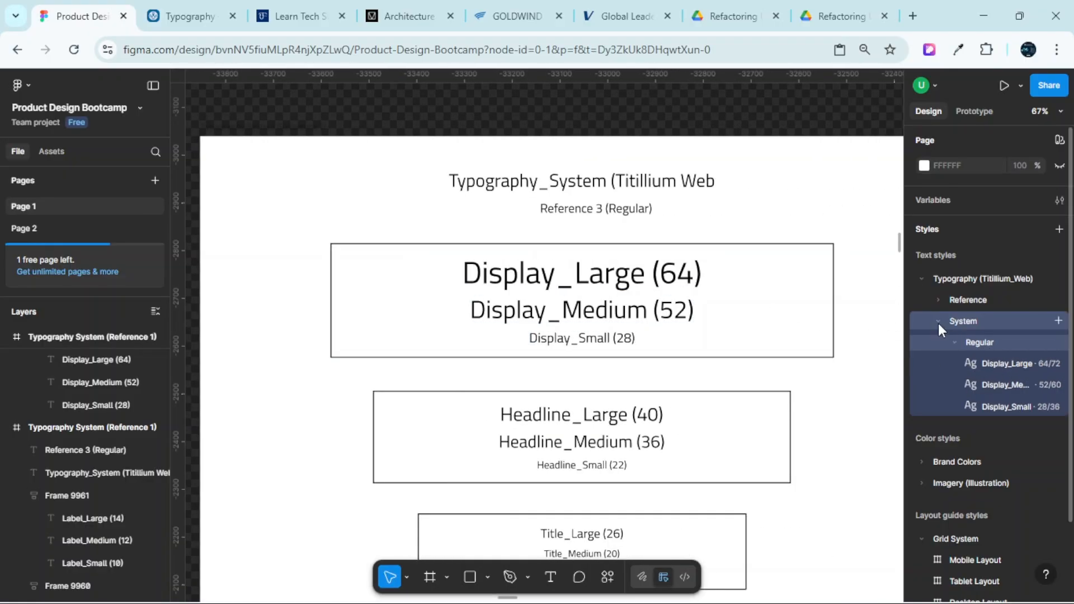
{"action": "left_click", "coordinate": [938, 322]}
{"action": "left_click", "coordinate": [938, 322]}
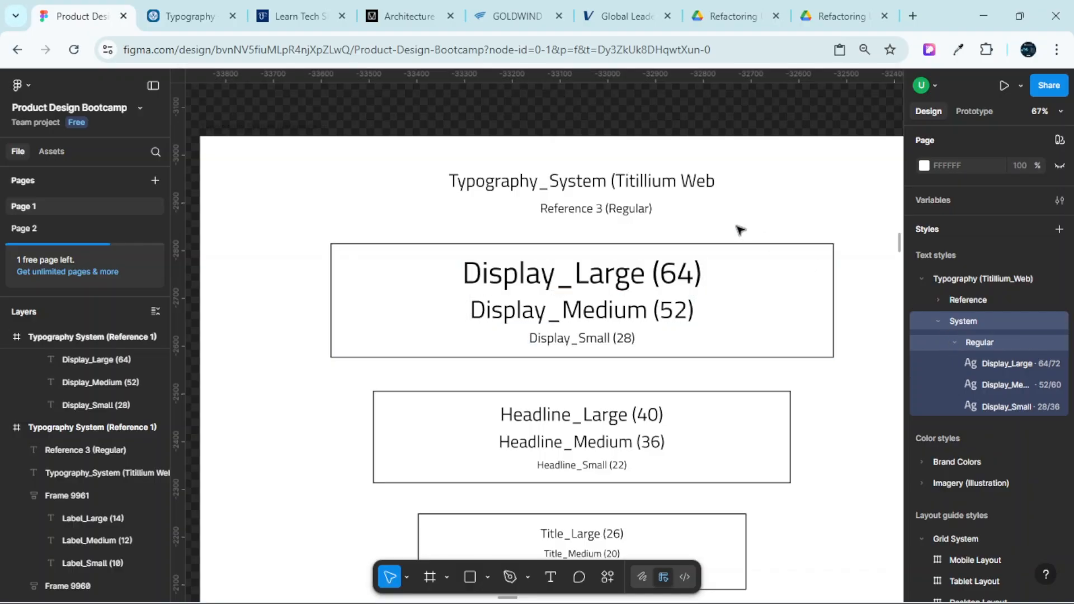
Examine the Regular, SemiBold and Bold sheets under System_Styles and the System/Regular naming label below them
{"action": "scroll", "coordinate": [590, 156], "scroll_direction": "down", "scroll_amount": 4}
{"action": "scroll", "coordinate": [582, 157], "scroll_direction": "up", "scroll_amount": 2}
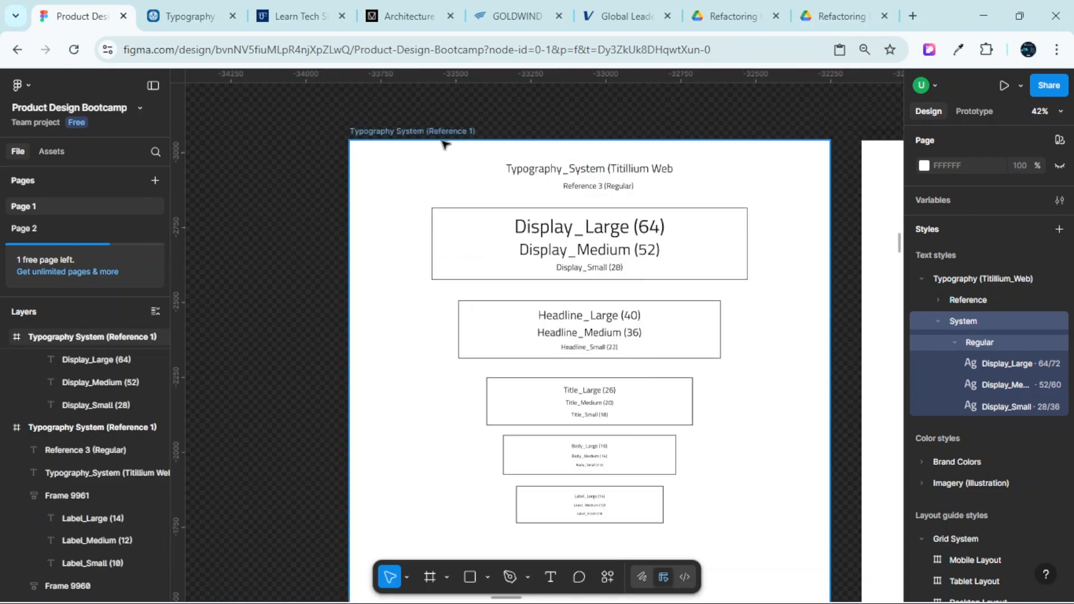
{"action": "scroll", "coordinate": [540, 179], "scroll_direction": "up", "scroll_amount": 3}
{"action": "scroll", "coordinate": [727, 182], "scroll_direction": "down", "scroll_amount": 4}
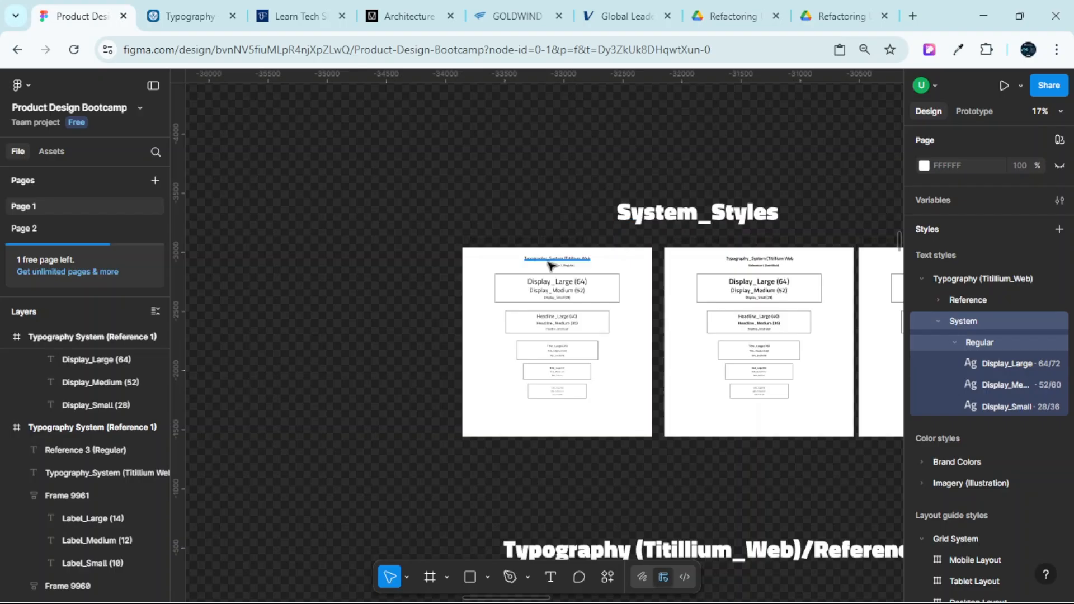
{"action": "scroll", "coordinate": [554, 261], "scroll_direction": "up", "scroll_amount": 4}
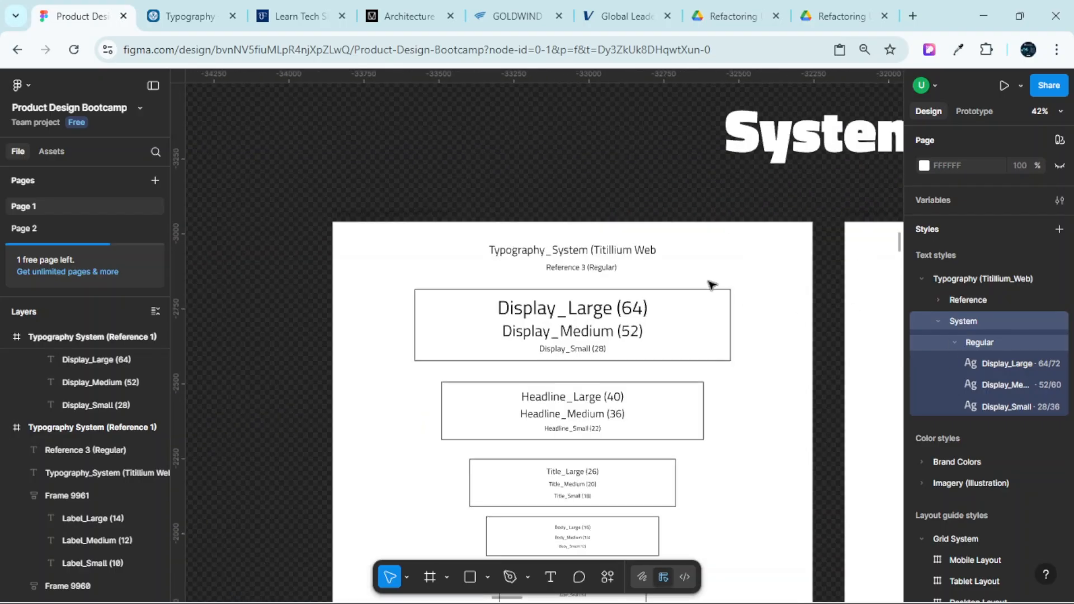
{"action": "scroll", "coordinate": [710, 284], "scroll_direction": "right", "scroll_amount": 5}
{"action": "scroll", "coordinate": [710, 284], "scroll_direction": "right", "scroll_amount": 1}
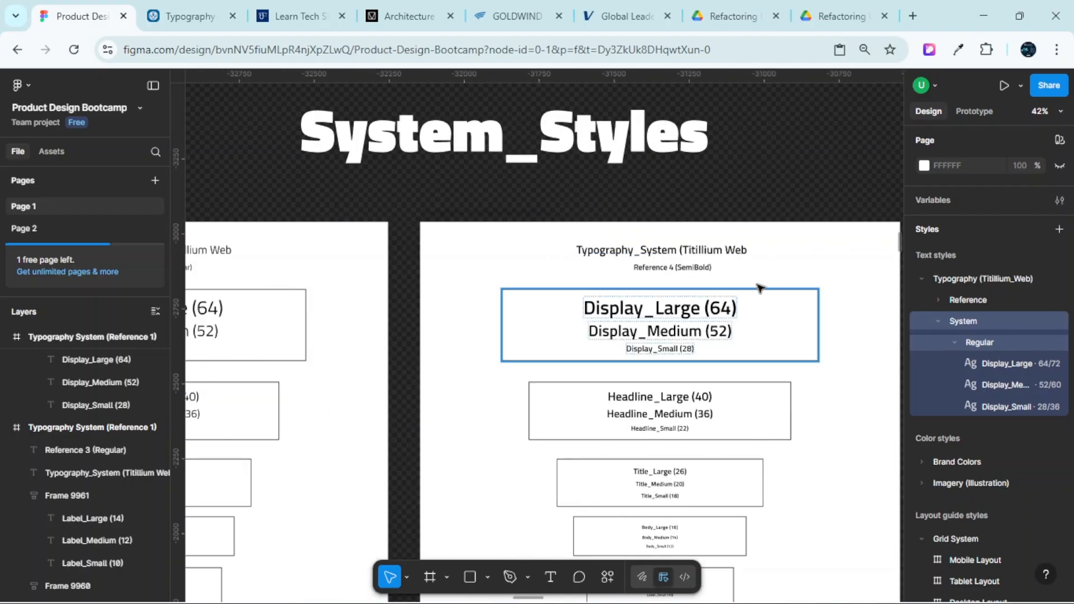
{"action": "scroll", "coordinate": [722, 257], "scroll_direction": "up", "scroll_amount": 3}
{"action": "scroll", "coordinate": [727, 266], "scroll_direction": "right", "scroll_amount": 3}
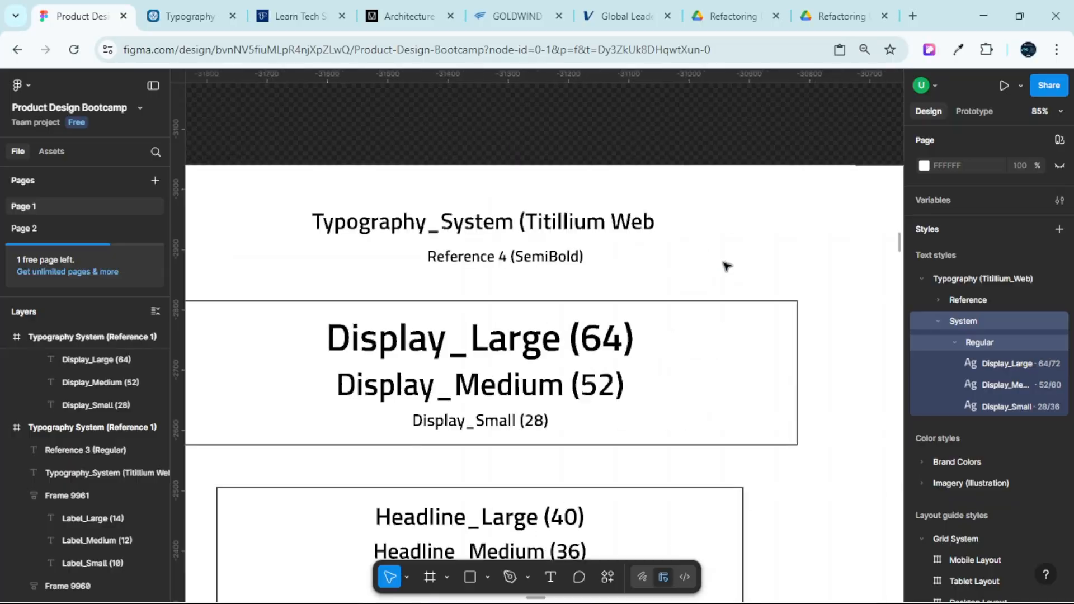
{"action": "scroll", "coordinate": [726, 266], "scroll_direction": "up", "scroll_amount": 3}
{"action": "scroll", "coordinate": [727, 267], "scroll_direction": "right", "scroll_amount": 4}
{"action": "scroll", "coordinate": [722, 263], "scroll_direction": "down", "scroll_amount": 4}
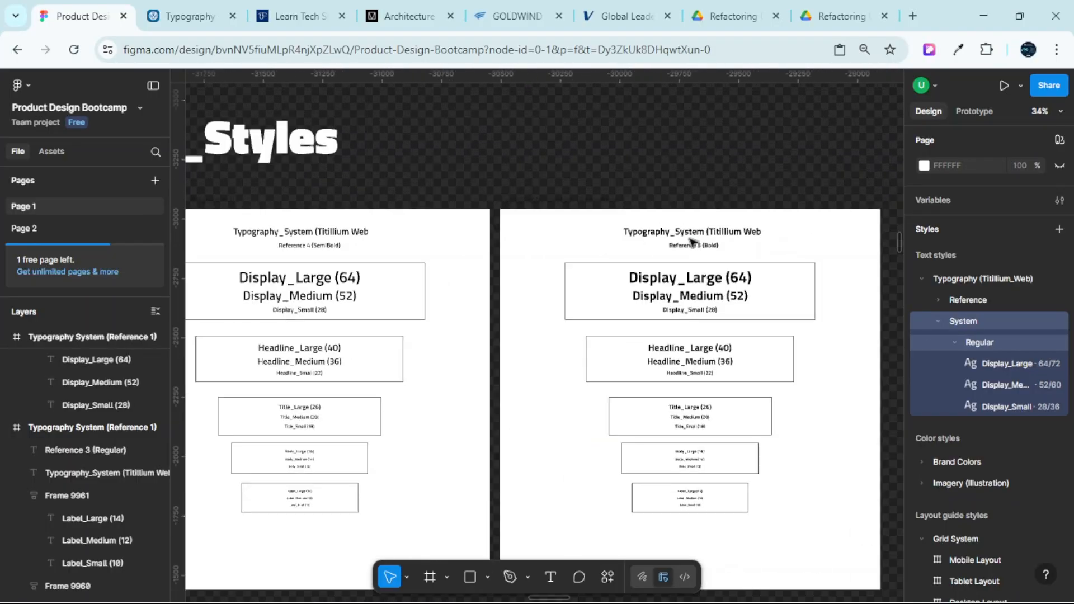
{"action": "scroll", "coordinate": [547, 259], "scroll_direction": "down", "scroll_amount": 2}
{"action": "scroll", "coordinate": [596, 265], "scroll_direction": "up", "scroll_amount": 3}
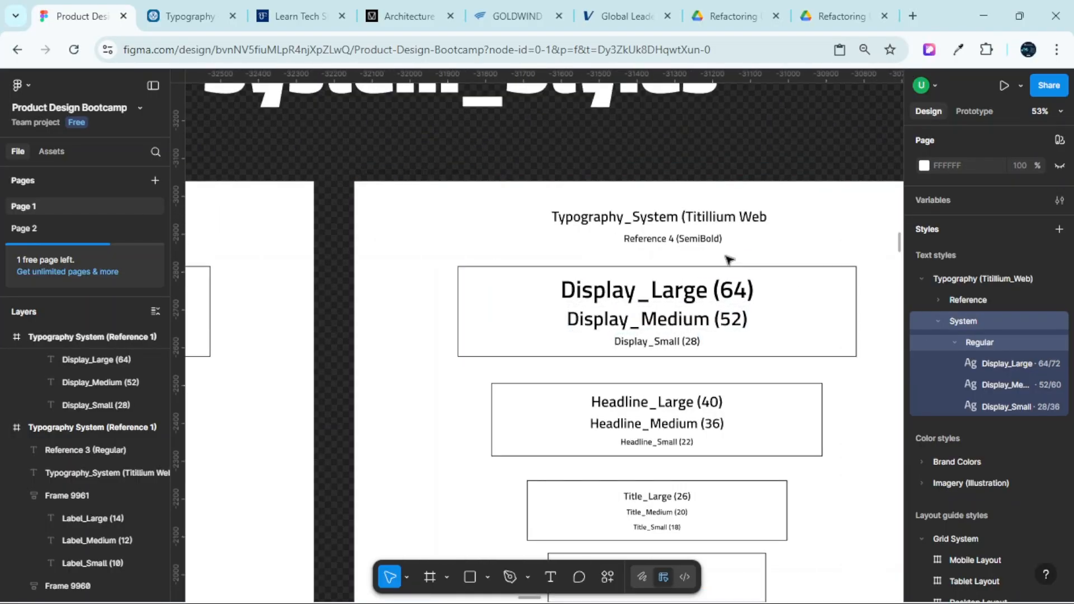
{"action": "scroll", "coordinate": [698, 252], "scroll_direction": "down", "scroll_amount": 5}
{"action": "scroll", "coordinate": [698, 252], "scroll_direction": "down", "scroll_amount": 6}
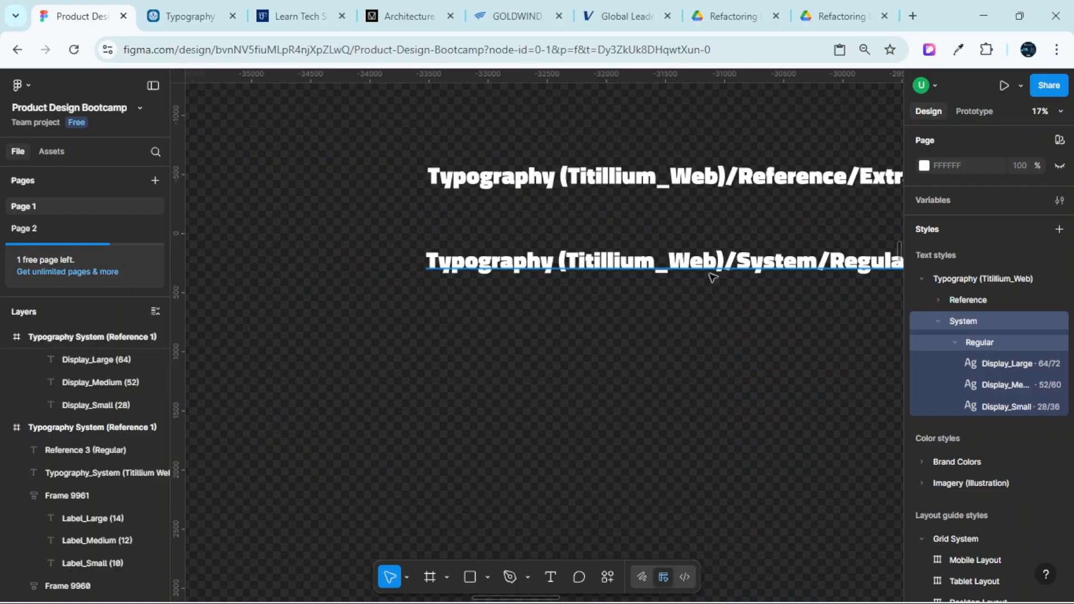
{"action": "left_click", "coordinate": [711, 277]}
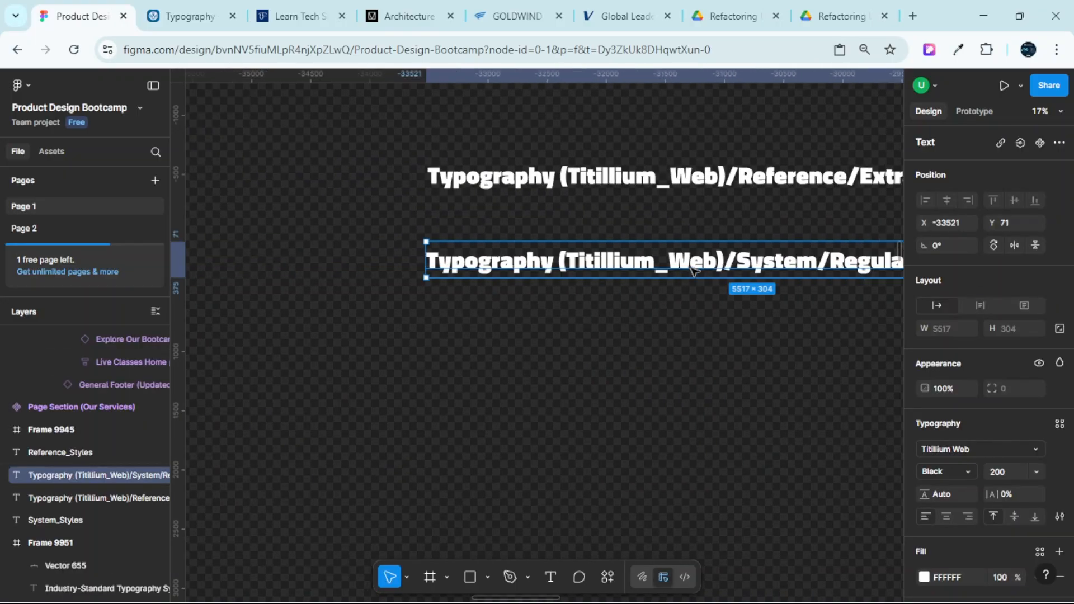
Inspect the Display, Headline, Title, Body and Label text groups on the Regular sheet
{"action": "scroll", "coordinate": [631, 243], "scroll_direction": "up", "scroll_amount": 6}
{"action": "scroll", "coordinate": [478, 394], "scroll_direction": "up", "scroll_amount": 4}
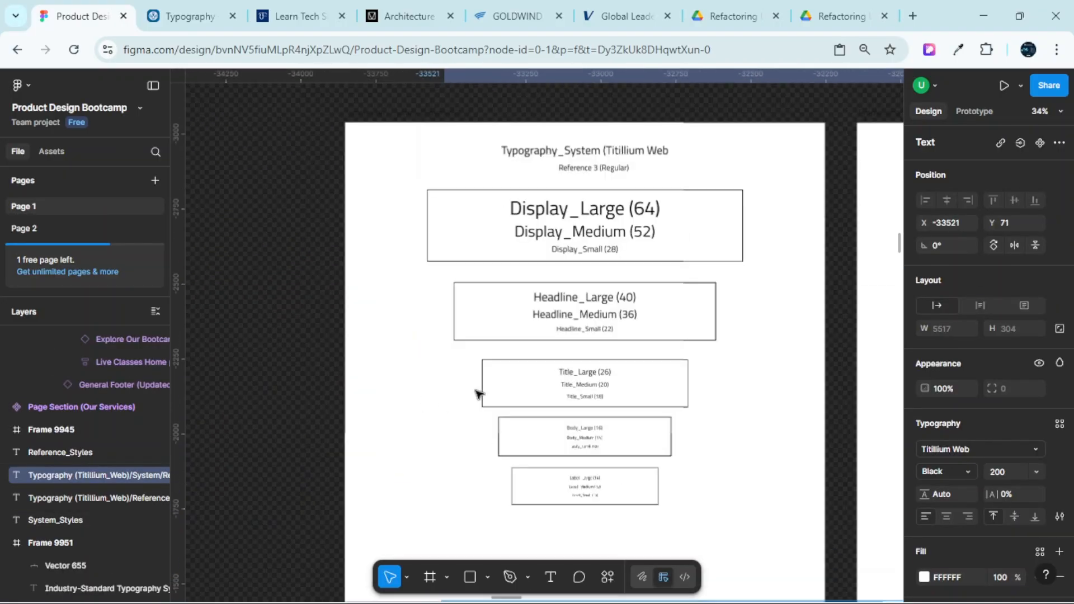
{"action": "scroll", "coordinate": [479, 394], "scroll_direction": "up", "scroll_amount": 2}
{"action": "scroll", "coordinate": [669, 358], "scroll_direction": "down", "scroll_amount": 4}
{"action": "scroll", "coordinate": [665, 374], "scroll_direction": "down", "scroll_amount": 3}
{"action": "scroll", "coordinate": [652, 302], "scroll_direction": "up", "scroll_amount": 7}
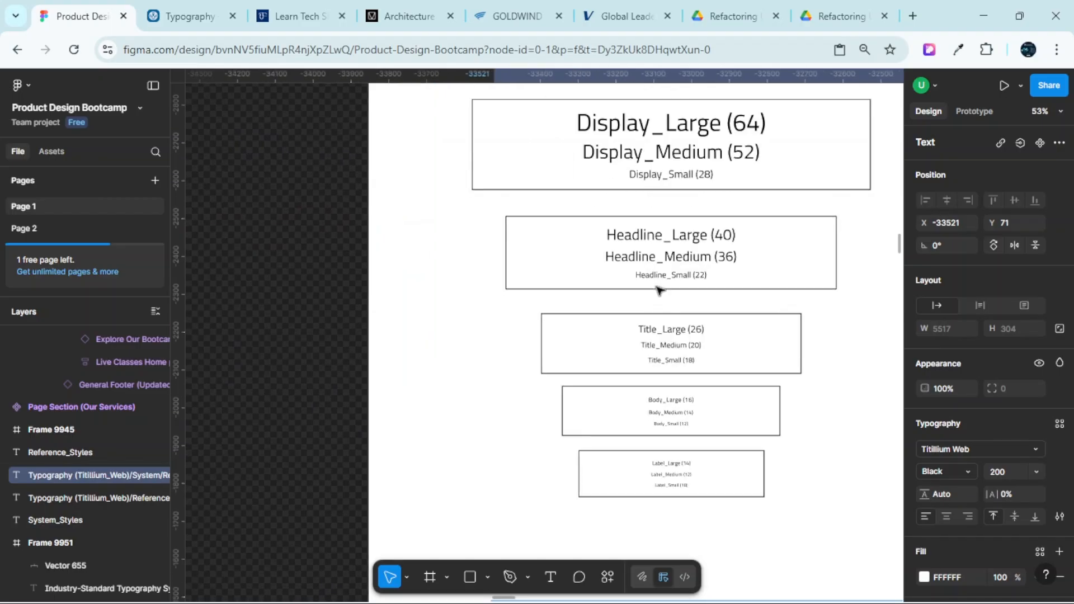
{"action": "left_click", "coordinate": [698, 270]}
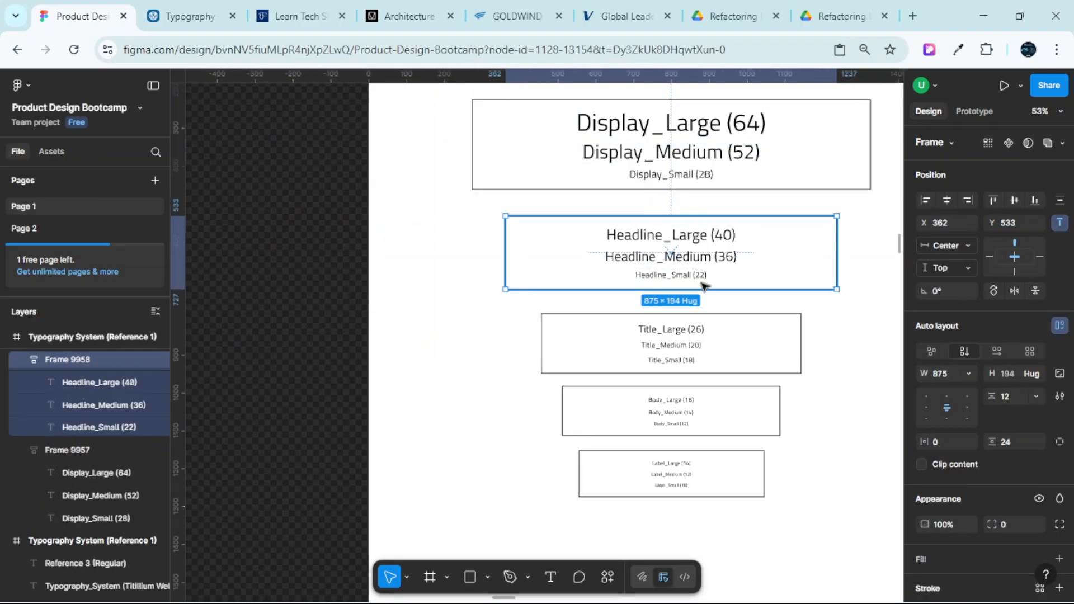
{"action": "left_click", "coordinate": [697, 355]}
{"action": "scroll", "coordinate": [691, 414], "scroll_direction": "up", "scroll_amount": 4}
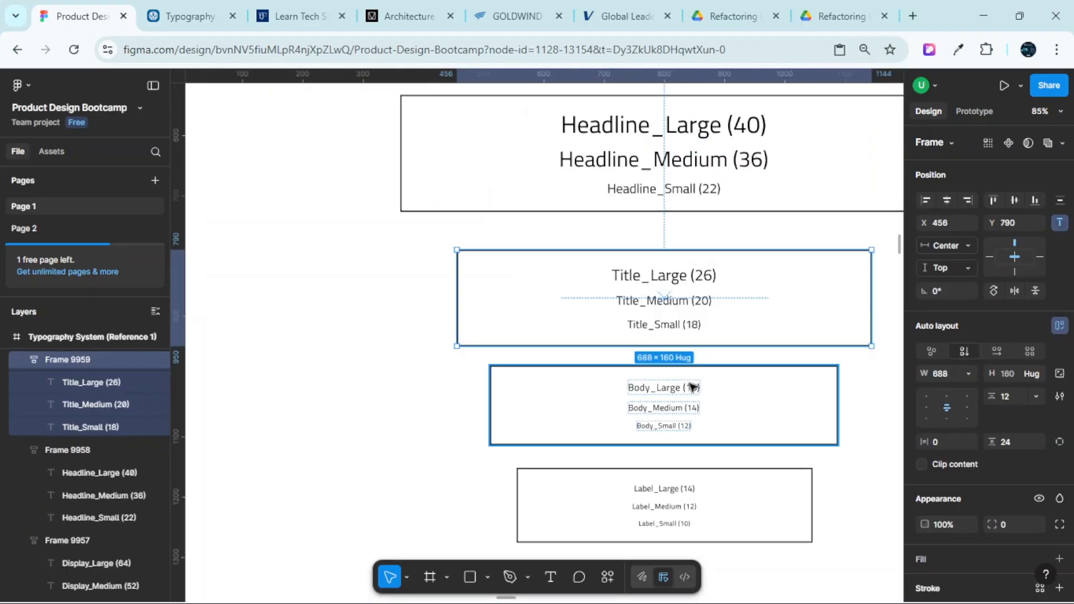
{"action": "scroll", "coordinate": [692, 386], "scroll_direction": "up", "scroll_amount": 6}
{"action": "left_click", "coordinate": [693, 321]}
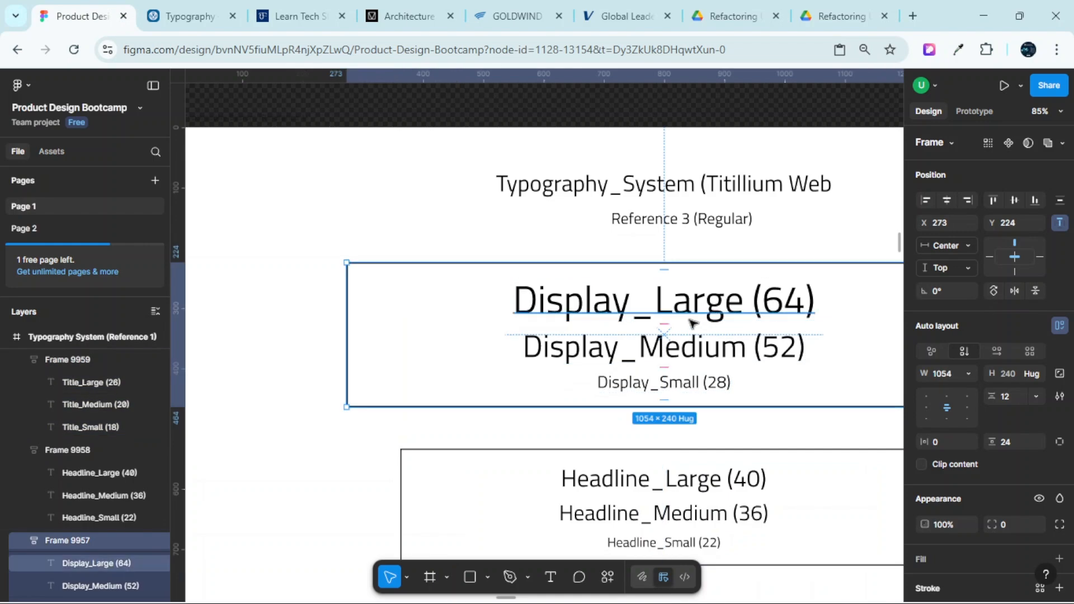
{"action": "scroll", "coordinate": [692, 330], "scroll_direction": "down", "scroll_amount": 5}
{"action": "left_click", "coordinate": [709, 253]}
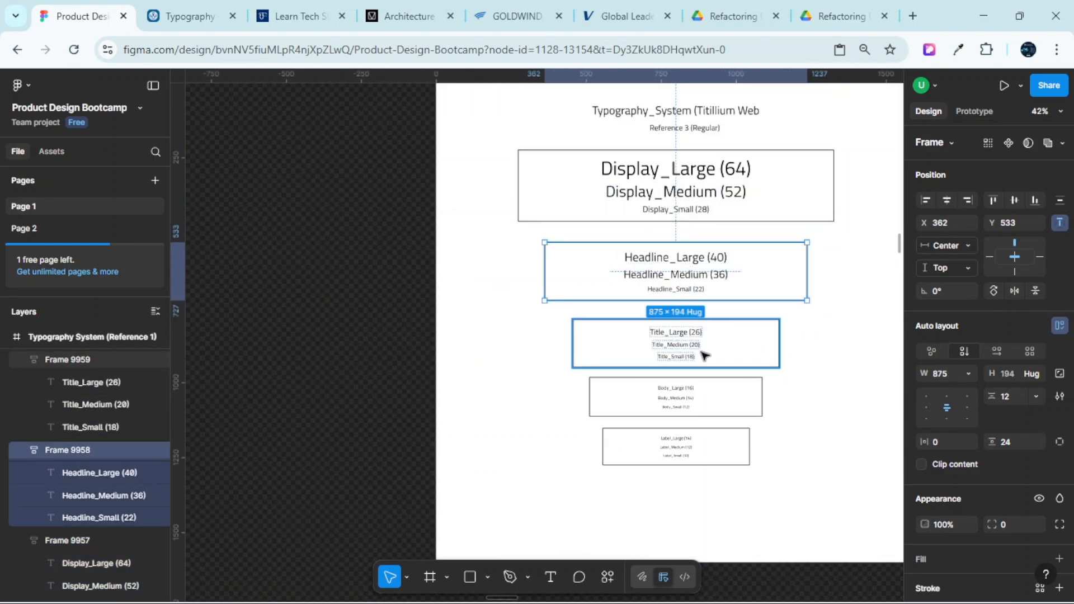
{"action": "scroll", "coordinate": [694, 411], "scroll_direction": "up", "scroll_amount": 4}
{"action": "left_click", "coordinate": [707, 404]}
{"action": "scroll", "coordinate": [707, 463], "scroll_direction": "up", "scroll_amount": 5}
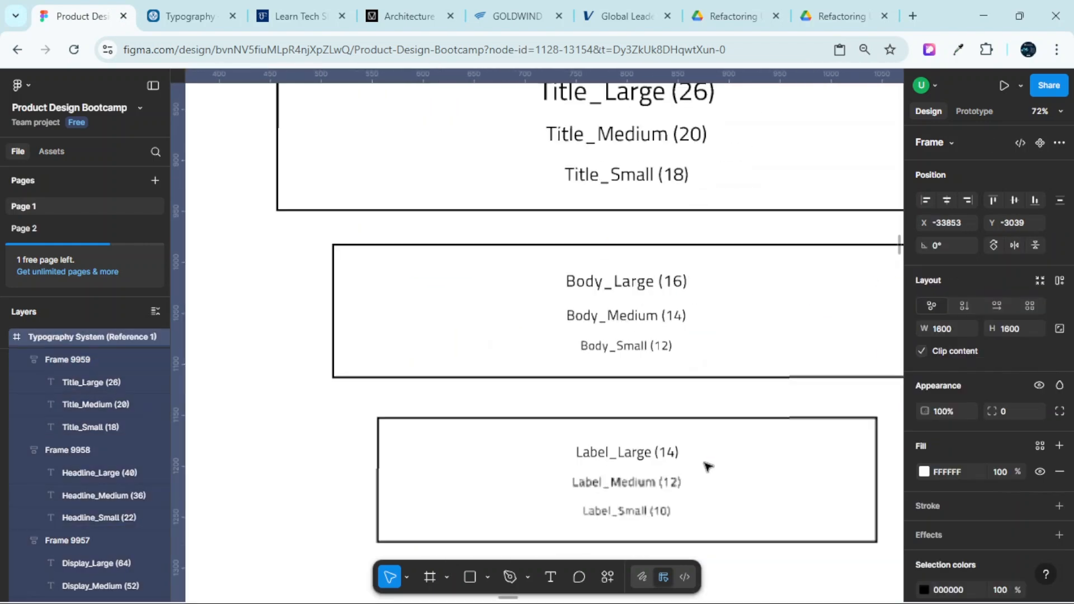
{"action": "scroll", "coordinate": [708, 439], "scroll_direction": "down", "scroll_amount": 10}
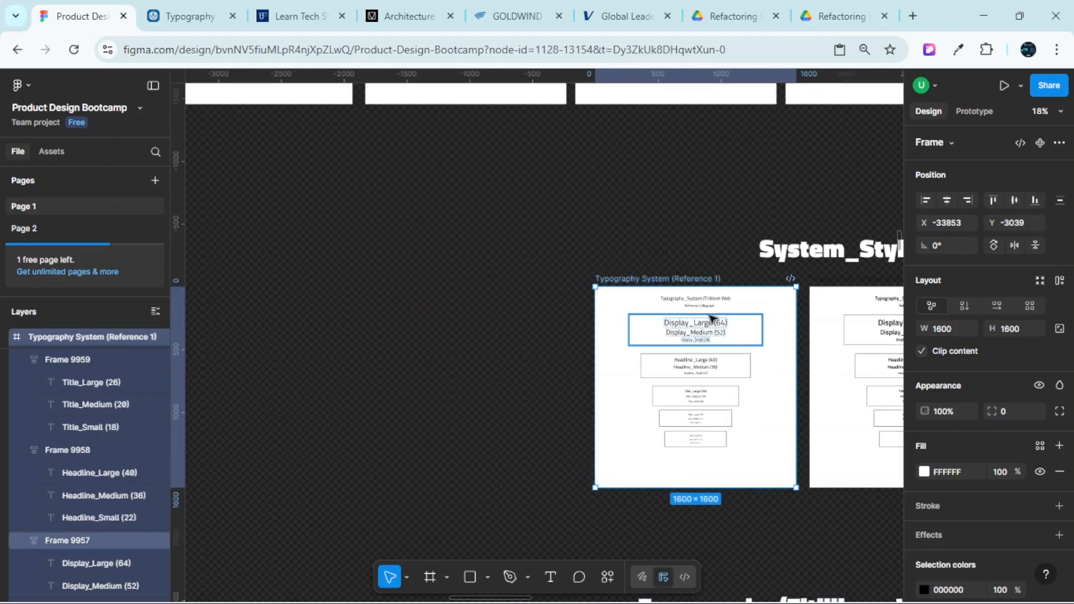
Compare the SemiBold sheet's heading and text levels with those of the Regular sheet
{"action": "scroll", "coordinate": [719, 454], "scroll_direction": "right", "scroll_amount": 4}
{"action": "scroll", "coordinate": [711, 313], "scroll_direction": "up", "scroll_amount": 5}
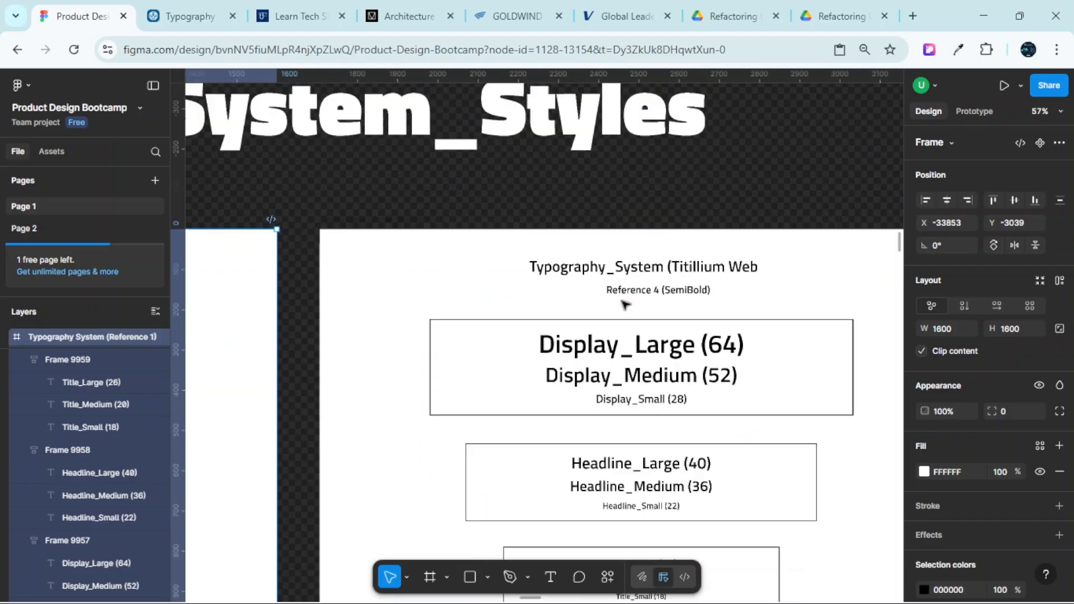
{"action": "scroll", "coordinate": [624, 263], "scroll_direction": "down", "scroll_amount": 6}
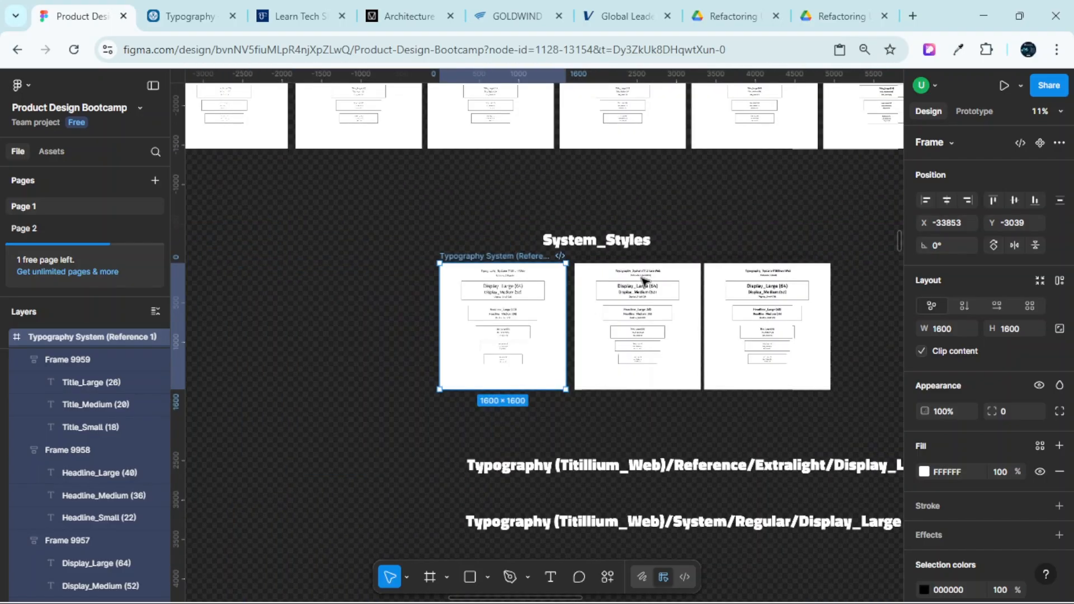
{"action": "scroll", "coordinate": [628, 266], "scroll_direction": "up", "scroll_amount": 4}
{"action": "scroll", "coordinate": [616, 257], "scroll_direction": "down", "scroll_amount": 5}
{"action": "scroll", "coordinate": [604, 249], "scroll_direction": "up", "scroll_amount": 2}
{"action": "scroll", "coordinate": [604, 252], "scroll_direction": "up", "scroll_amount": 3}
{"action": "scroll", "coordinate": [635, 233], "scroll_direction": "up", "scroll_amount": 3}
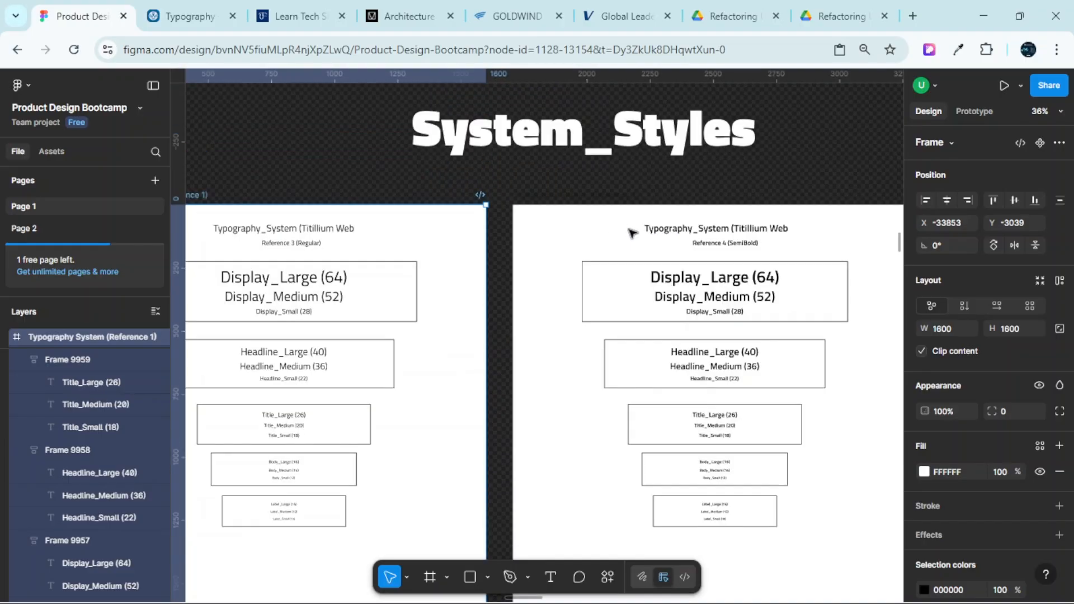
{"action": "scroll", "coordinate": [444, 233], "scroll_direction": "up", "scroll_amount": 4}
{"action": "scroll", "coordinate": [516, 234], "scroll_direction": "up", "scroll_amount": 4}
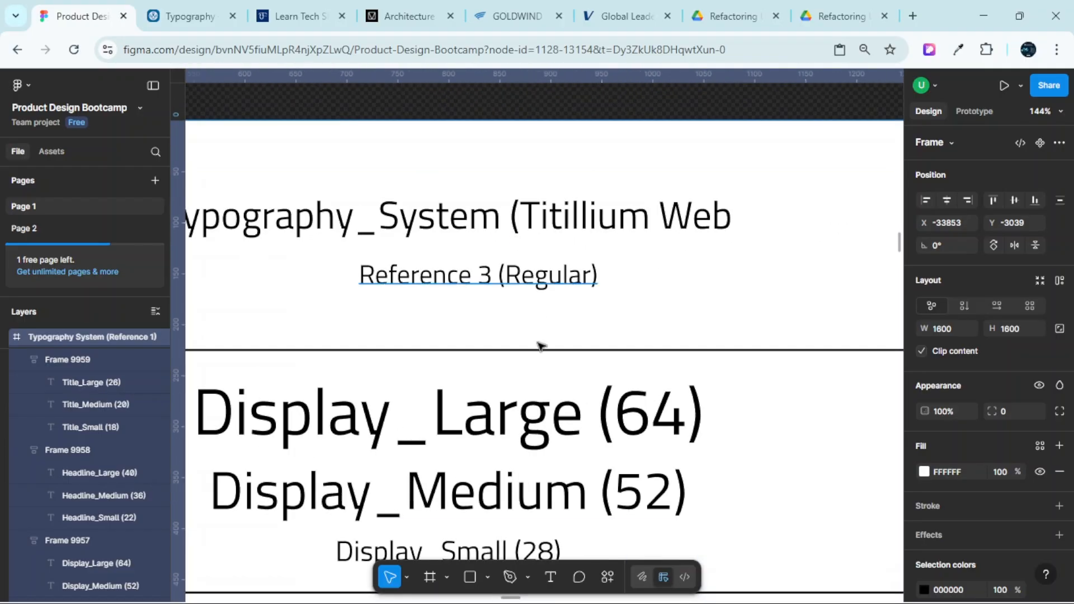
{"action": "scroll", "coordinate": [551, 380], "scroll_direction": "down", "scroll_amount": 3}
{"action": "scroll", "coordinate": [559, 386], "scroll_direction": "right", "scroll_amount": 5}
{"action": "scroll", "coordinate": [568, 389], "scroll_direction": "up", "scroll_amount": 4}
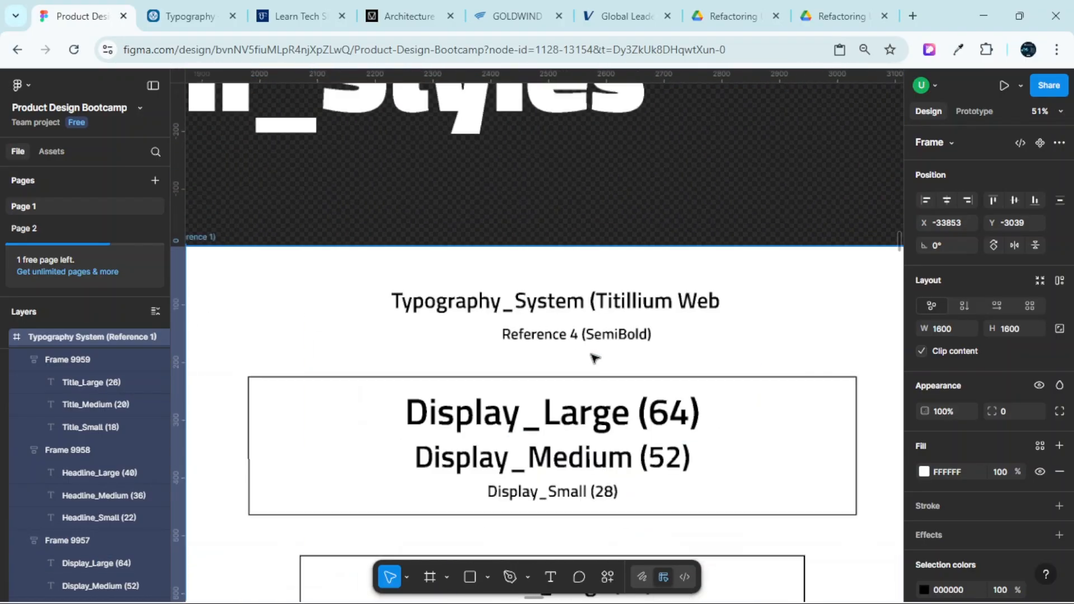
Change the weight in the System naming label from Regular to Semibold so it reads Typography (Titillium_Web)/System/Semibold/Display_Large
{"action": "scroll", "coordinate": [616, 338], "scroll_direction": "down", "scroll_amount": 4}
{"action": "scroll", "coordinate": [616, 347], "scroll_direction": "down", "scroll_amount": 4}
{"action": "scroll", "coordinate": [643, 358], "scroll_direction": "down", "scroll_amount": 3}
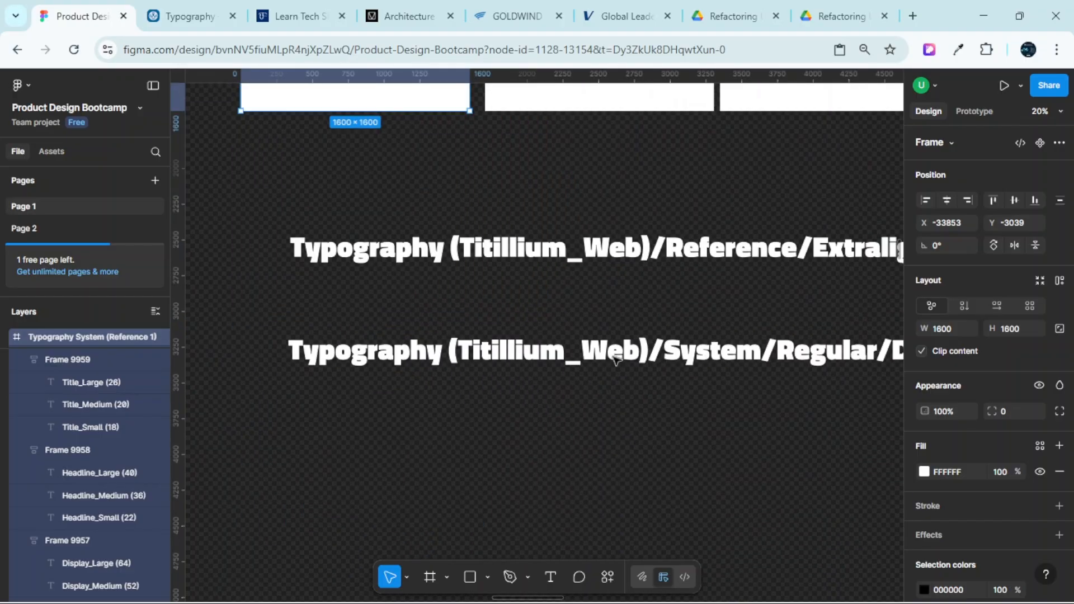
{"action": "scroll", "coordinate": [660, 360], "scroll_direction": "right", "scroll_amount": 3}
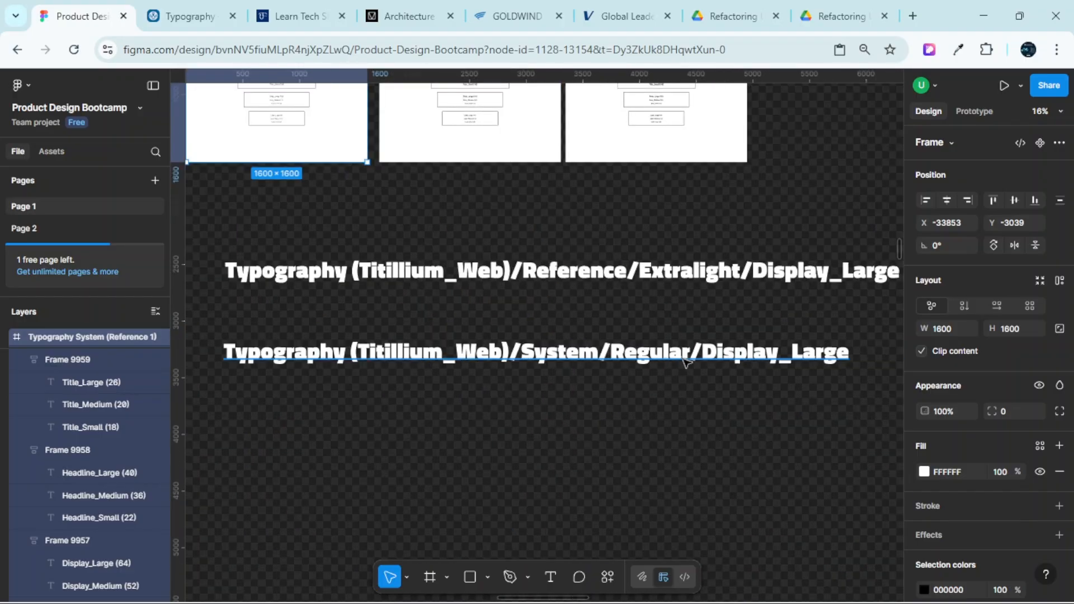
{"action": "left_click", "coordinate": [652, 358]}
{"action": "double_click", "coordinate": [652, 358]}
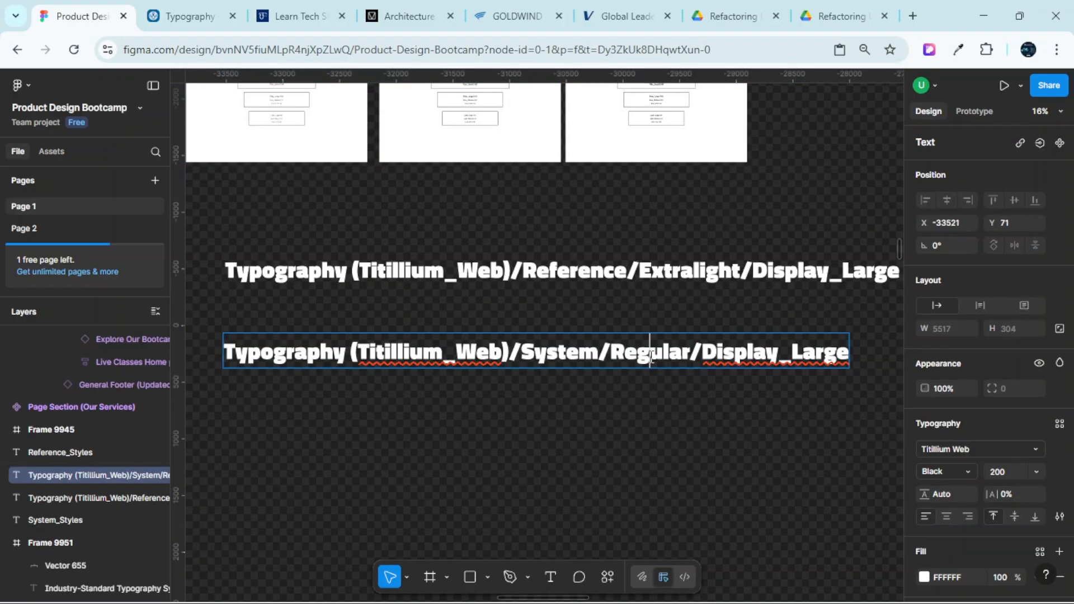
{"action": "left_click", "coordinate": [652, 358]}
{"action": "left_click_drag", "start_coordinate": [690, 351], "coordinate": [610, 343]}
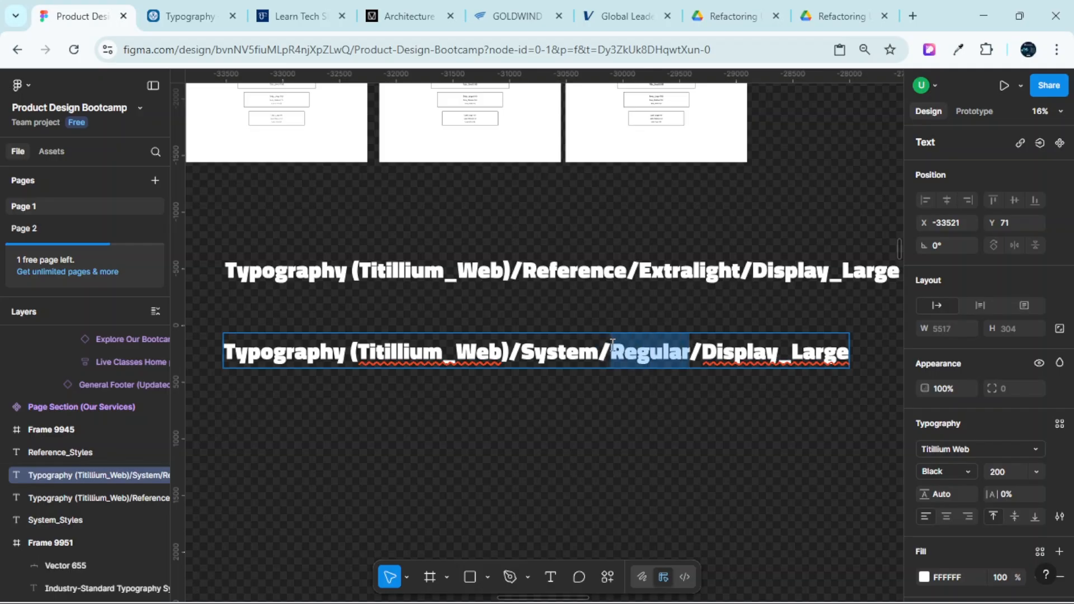
{"action": "type", "text": "Semi"}
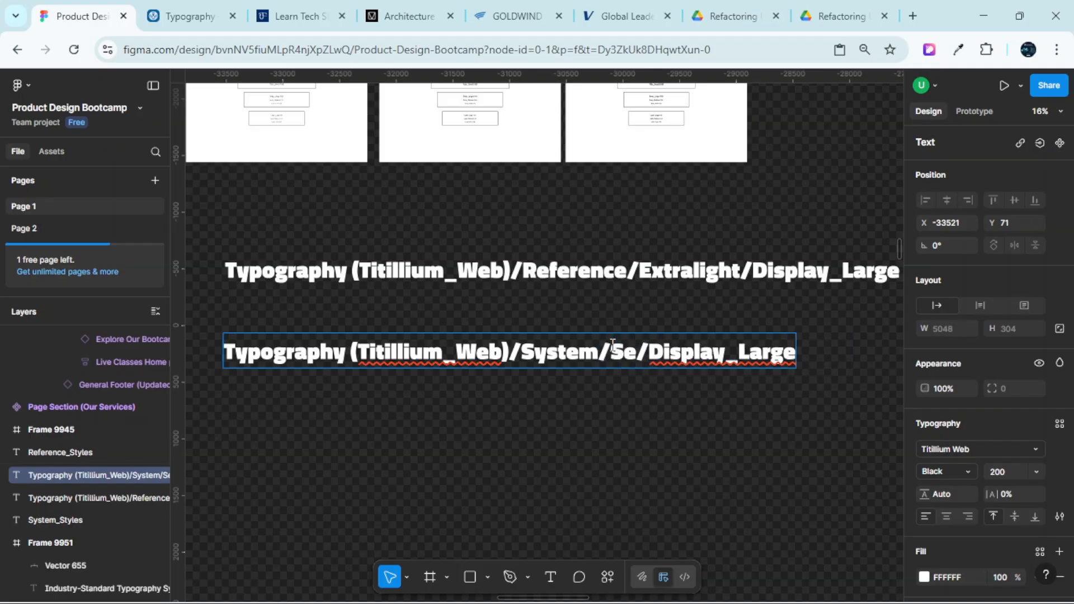
{"action": "type", "text": "bold"}
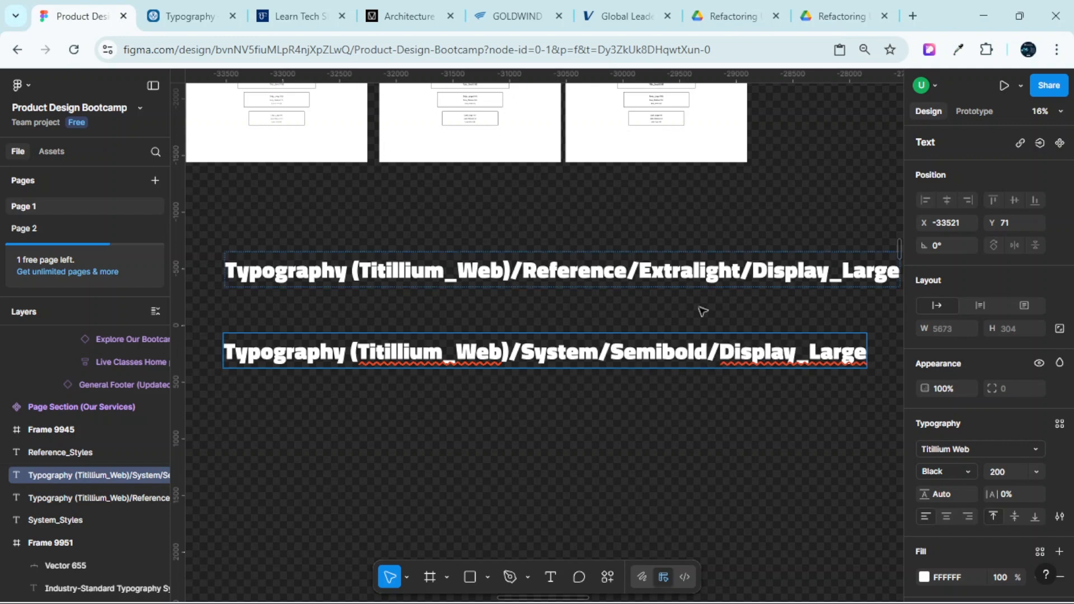
{"action": "key", "text": "Escape"}
Copy the edited System/Semibold naming label
{"action": "scroll", "coordinate": [733, 349], "scroll_direction": "left", "scroll_amount": 2}
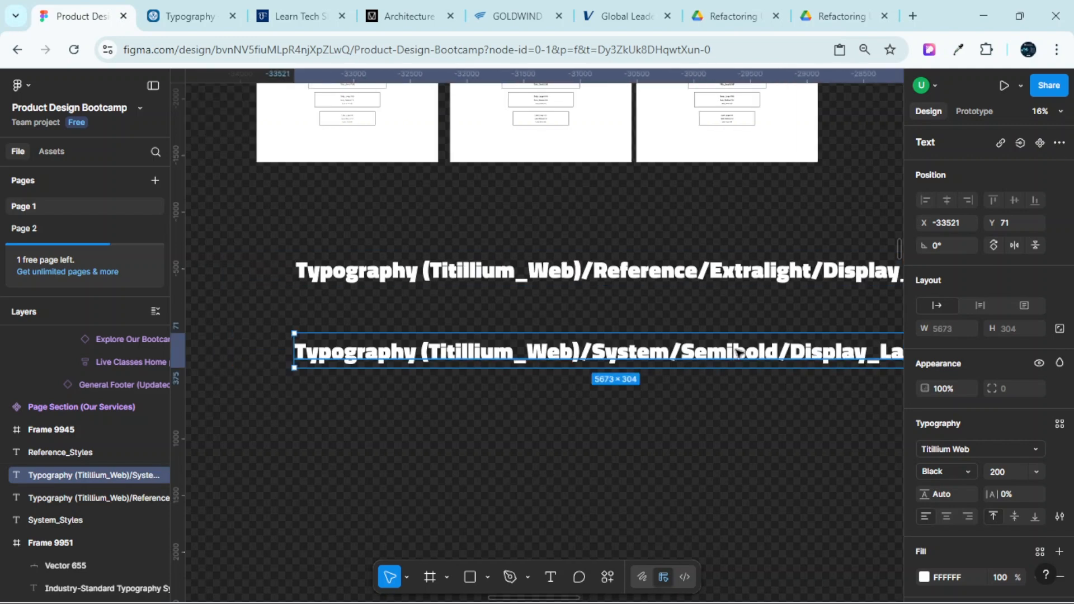
{"action": "scroll", "coordinate": [736, 350], "scroll_direction": "right", "scroll_amount": 4}
{"action": "scroll", "coordinate": [736, 347], "scroll_direction": "left", "scroll_amount": 2}
{"action": "right_click", "coordinate": [671, 353]}
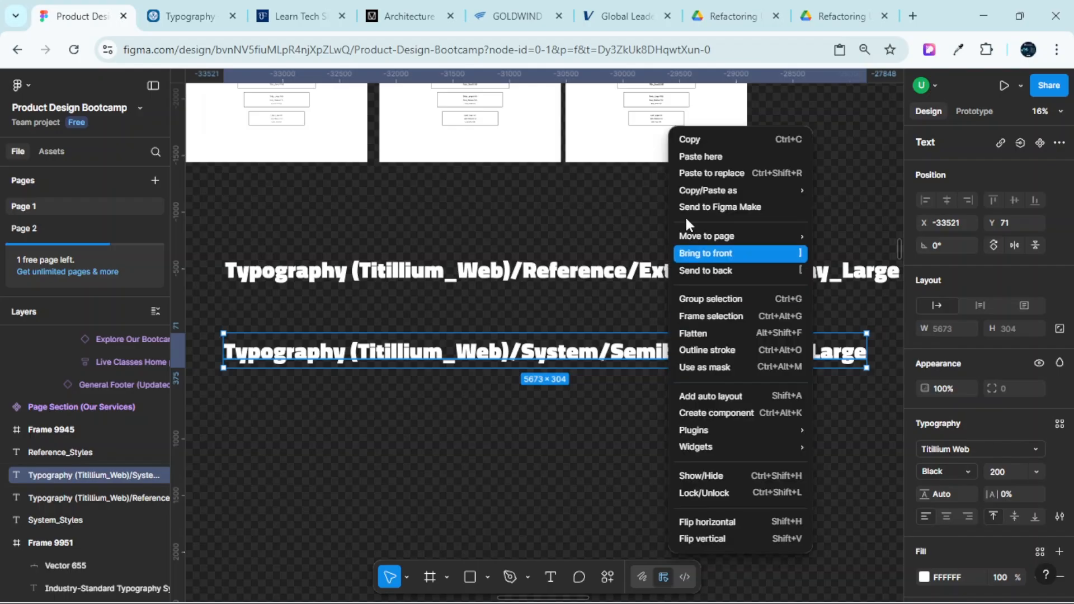
{"action": "left_click", "coordinate": [683, 138]}
Create a text style from the SemiBold sheet's Display_Large (64) text, named Typography (Titillium_Web)/System/Semibold/Display_Large, with the description Desktop
{"action": "scroll", "coordinate": [429, 201], "scroll_direction": "up", "scroll_amount": 2}
{"action": "scroll", "coordinate": [439, 185], "scroll_direction": "up", "scroll_amount": 5}
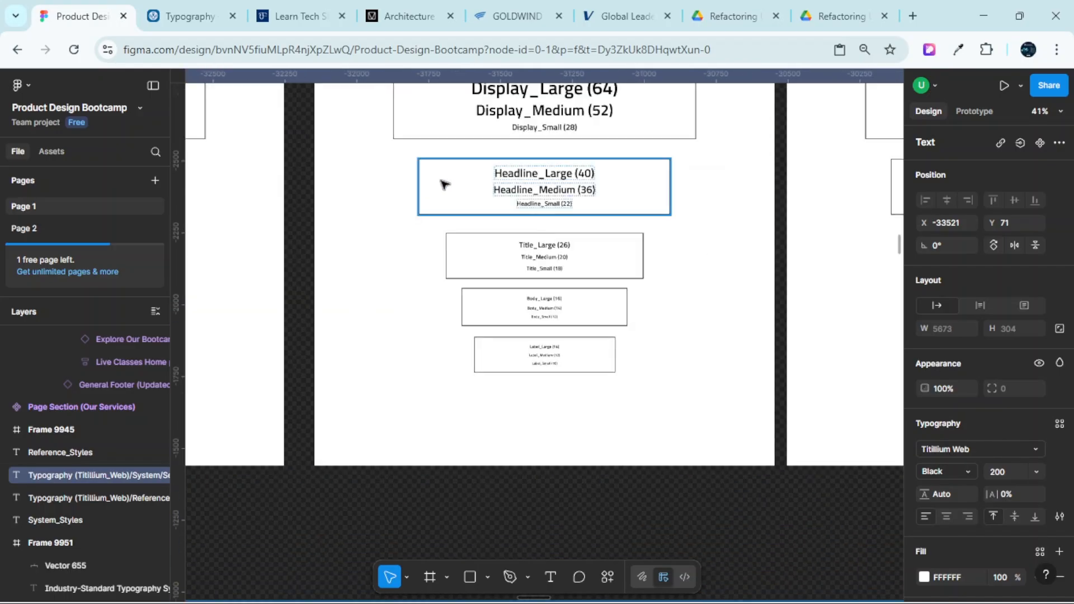
{"action": "scroll", "coordinate": [620, 198], "scroll_direction": "up", "scroll_amount": 3}
{"action": "scroll", "coordinate": [620, 198], "scroll_direction": "up", "scroll_amount": 3}
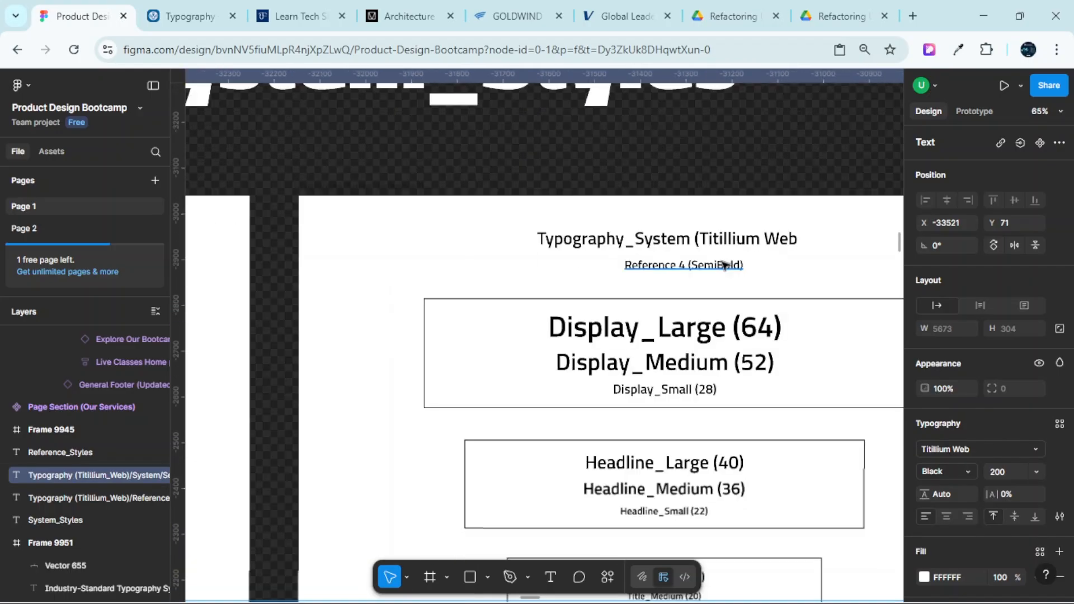
{"action": "left_click", "coordinate": [719, 331]}
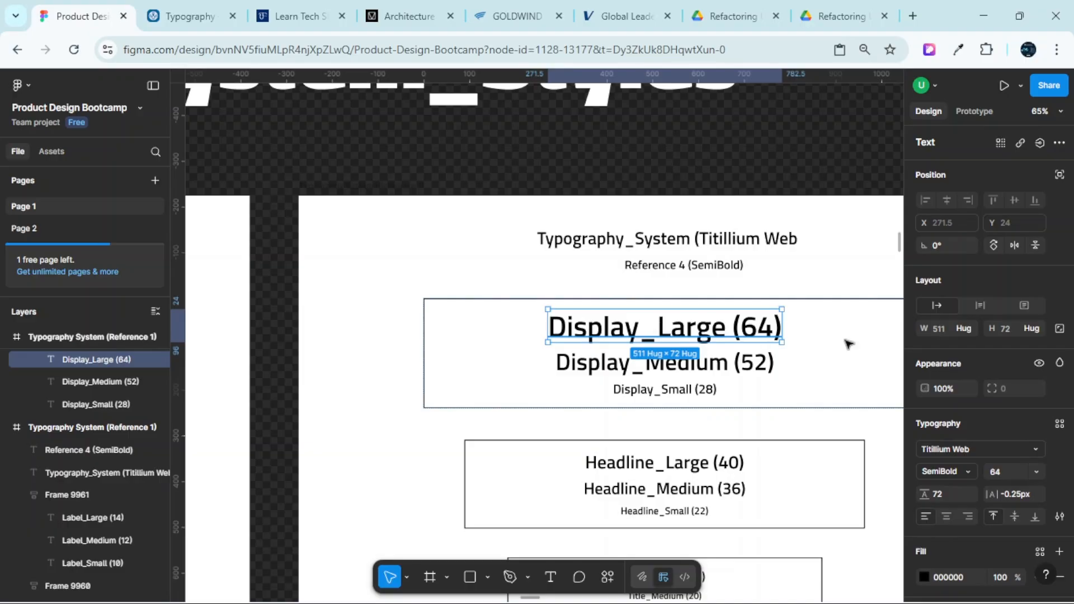
{"action": "scroll", "coordinate": [1025, 414], "scroll_direction": "down", "scroll_amount": 3}
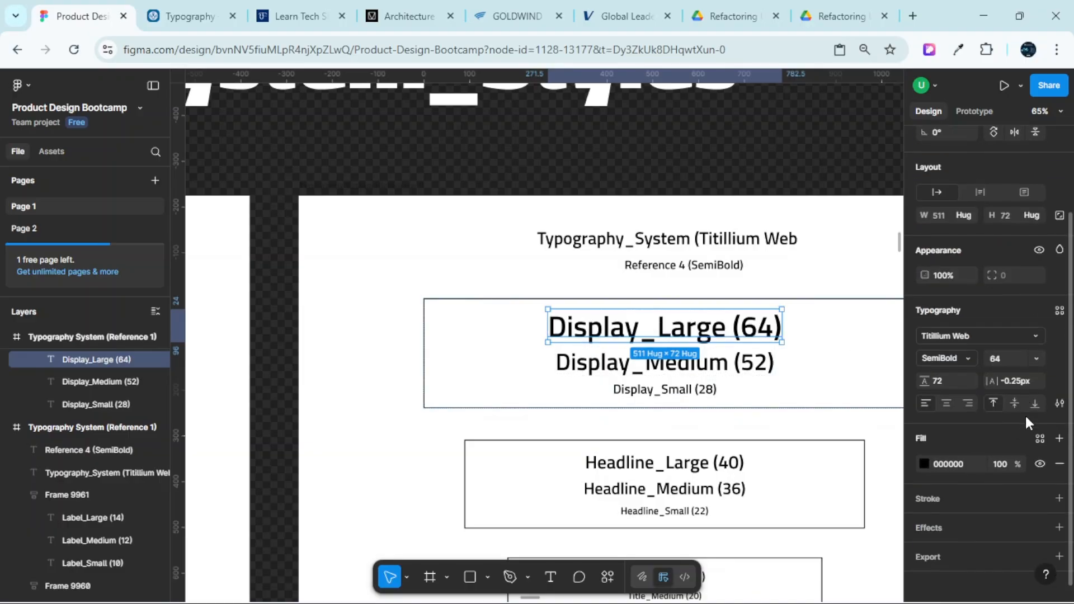
{"action": "left_click", "coordinate": [1060, 307]}
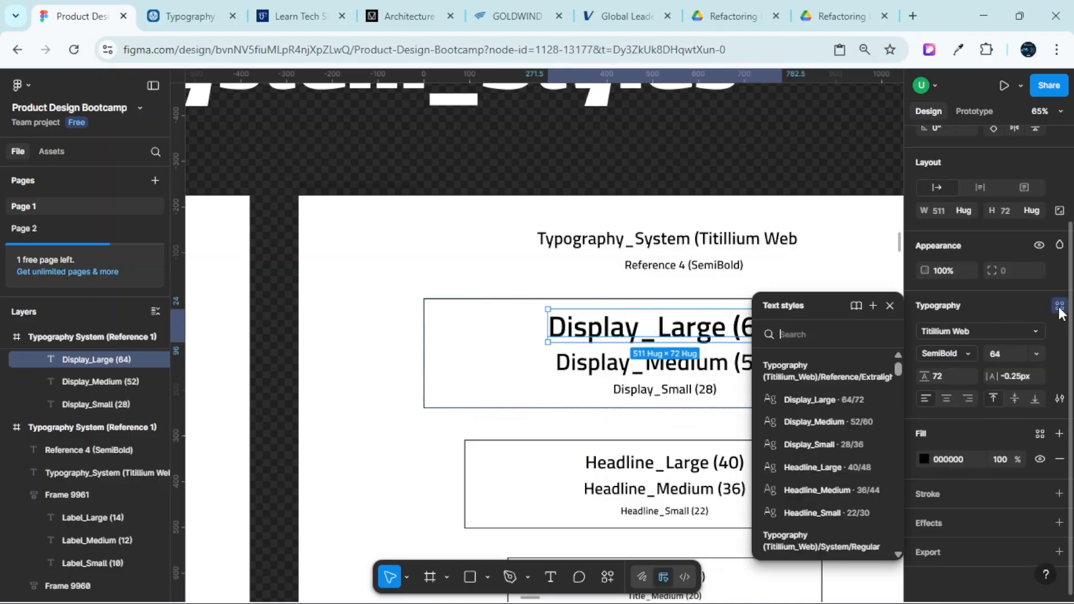
{"action": "left_click", "coordinate": [872, 306]}
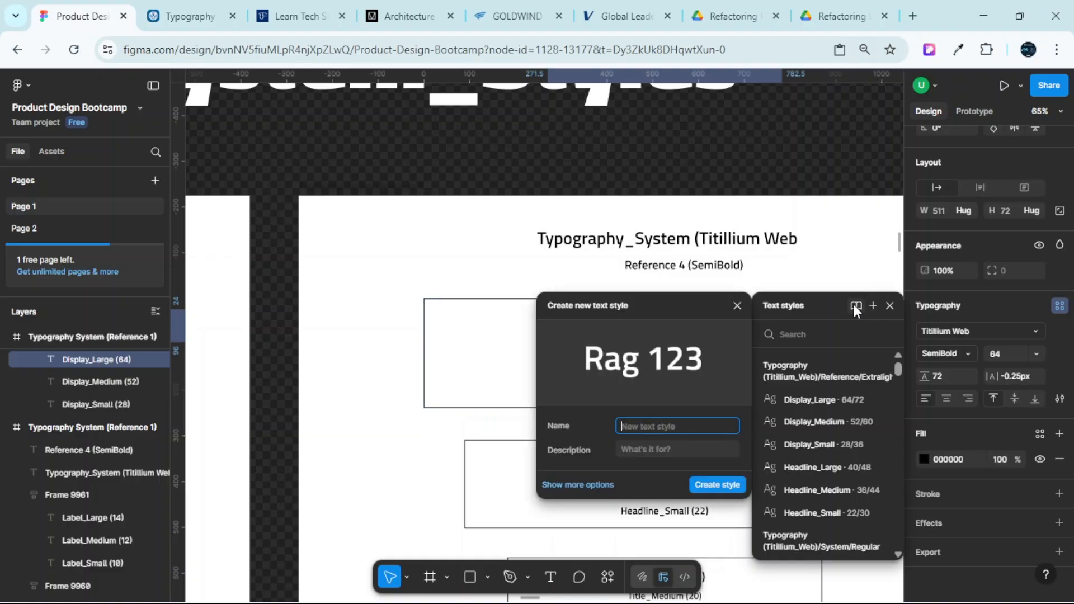
{"action": "left_click_drag", "start_coordinate": [671, 307], "coordinate": [911, 216]}
{"action": "left_click", "coordinate": [906, 328]}
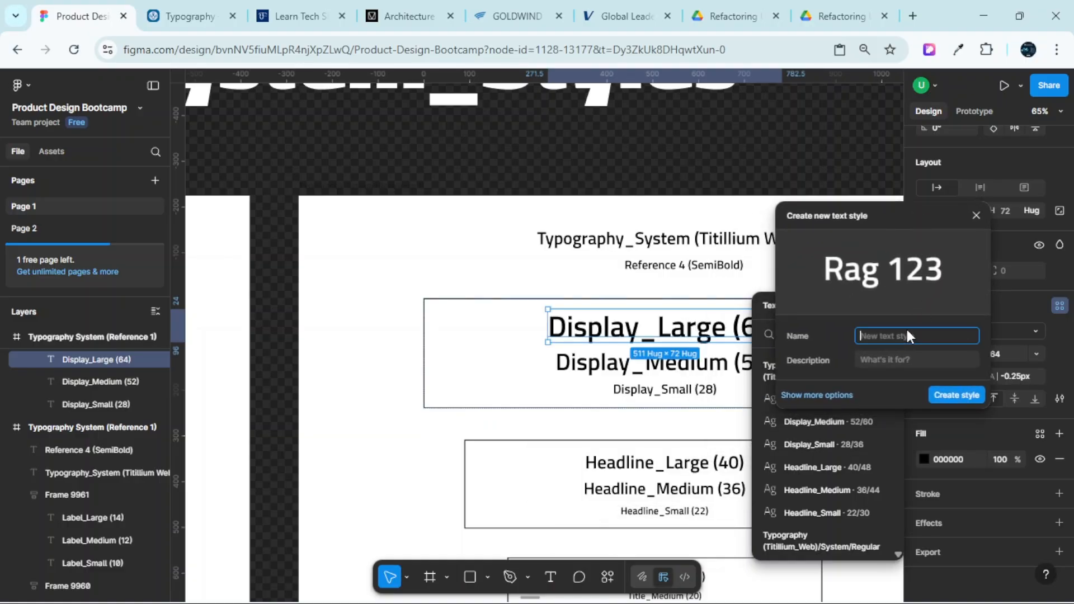
{"action": "key", "text": "ctrl+v"}
{"action": "left_click", "coordinate": [897, 359]}
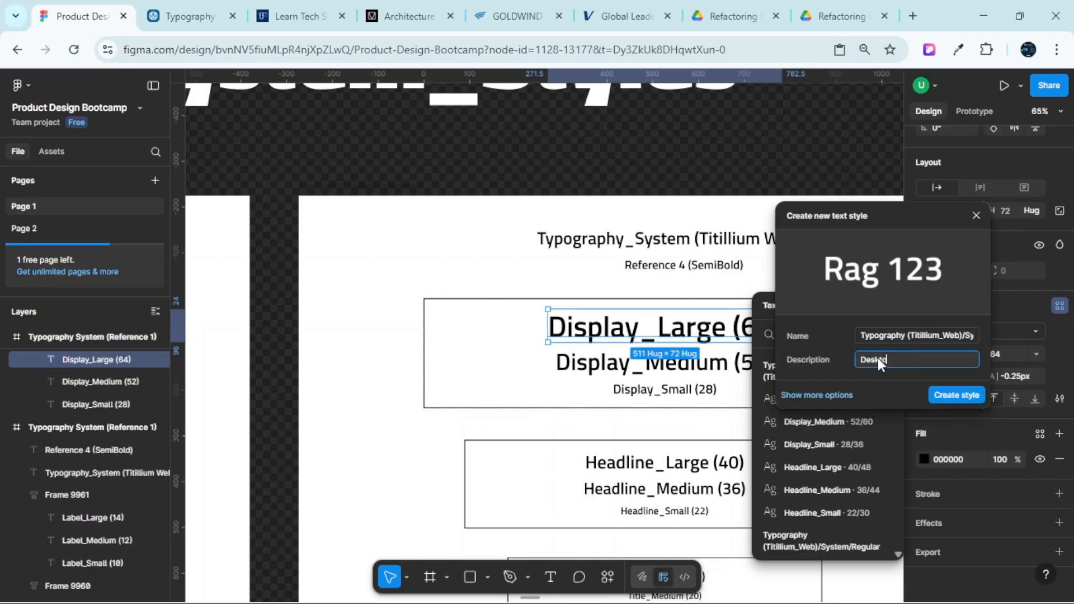
{"action": "left_click", "coordinate": [950, 397]}
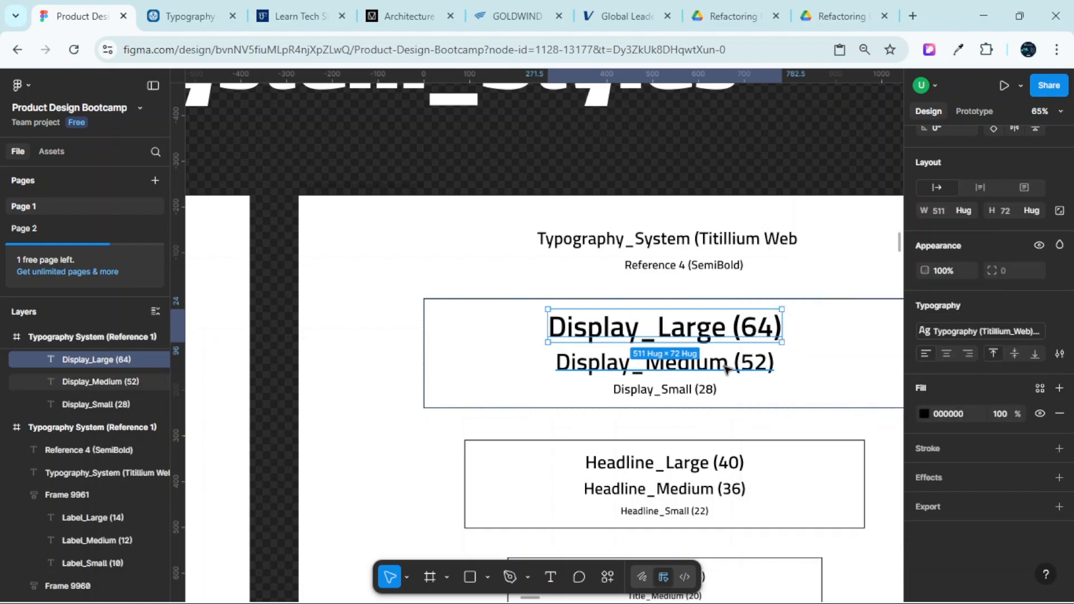
Create a text style from the SemiBold sheet's Display_Medium (52) text, named Typography (Titillium_Web)/System/Semibold/Display_Medium, with the description Tablet
{"action": "left_click", "coordinate": [727, 369]}
{"action": "left_click", "coordinate": [1060, 306]}
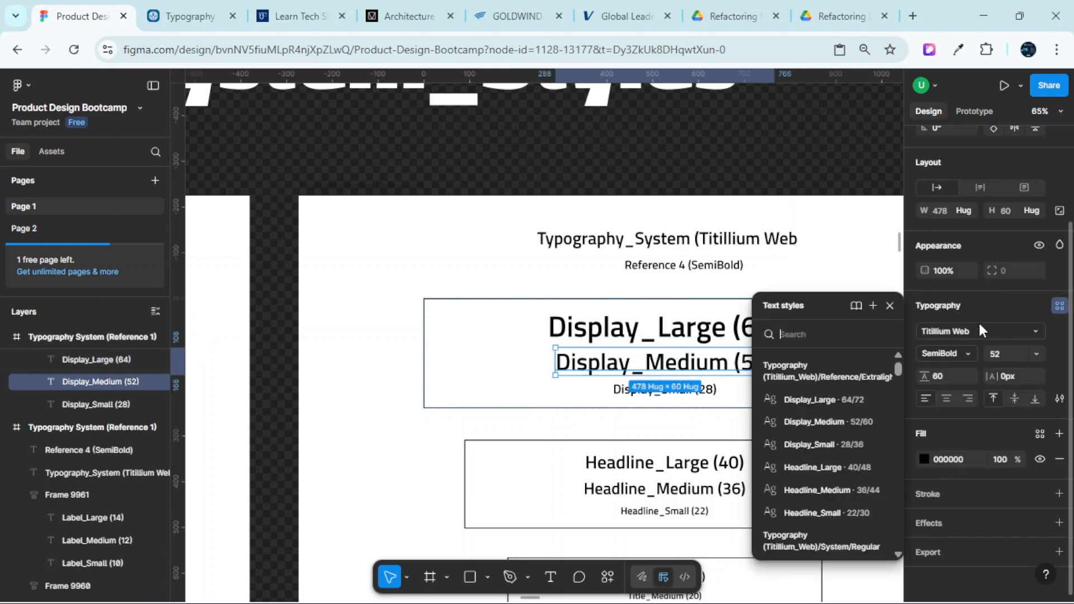
{"action": "left_click", "coordinate": [872, 306]}
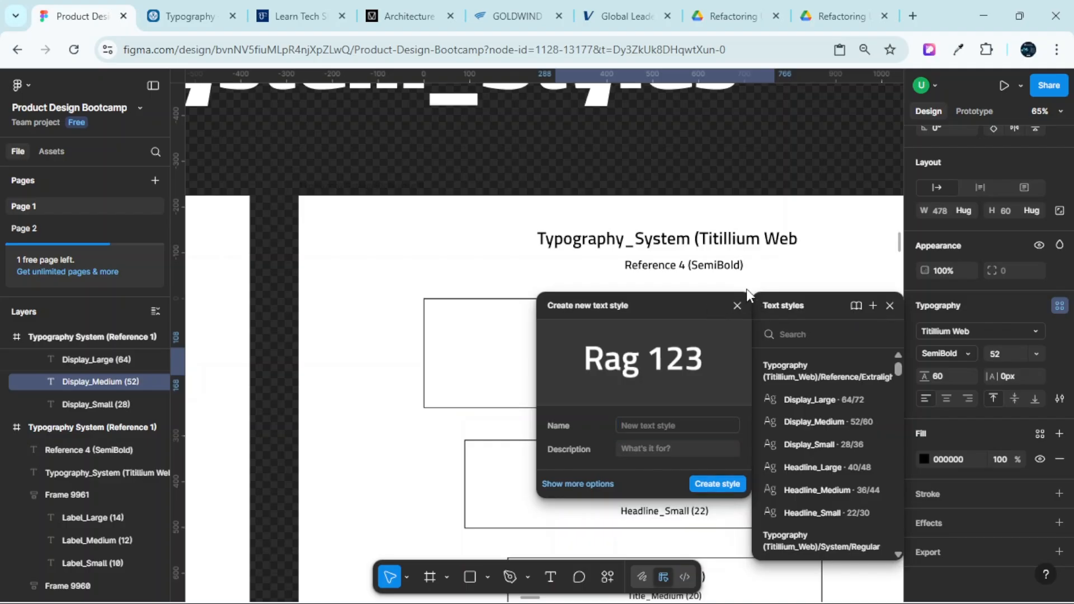
{"action": "left_click", "coordinate": [925, 351]}
{"action": "key", "text": "ctrl+v"}
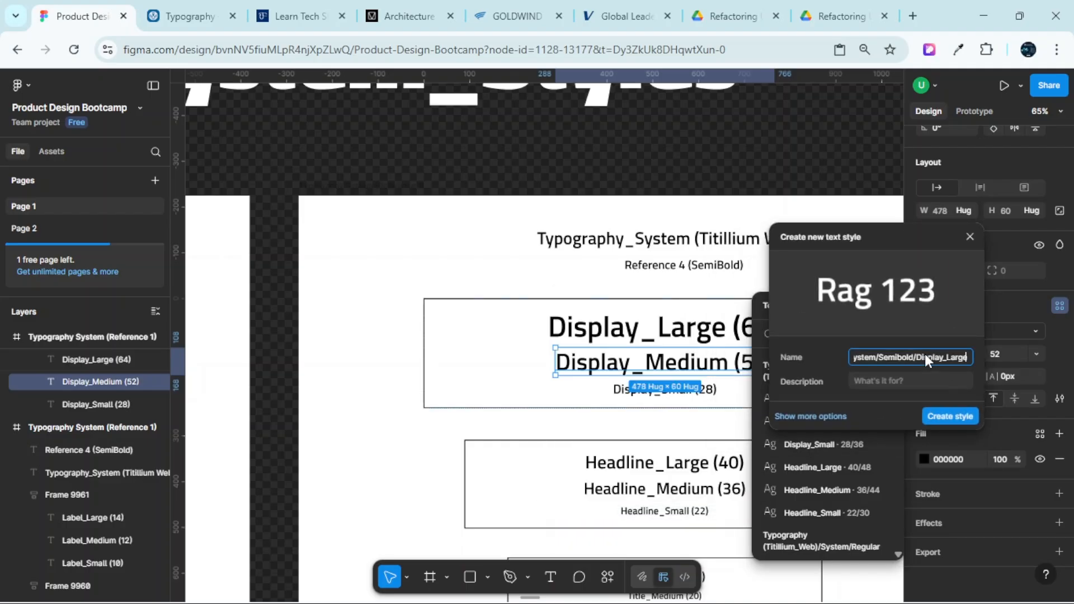
{"action": "key", "text": "BackSpace"}
{"action": "key", "text": "BackSpace"}
{"action": "key", "text": "BackSpace"}
{"action": "key", "text": "BackSpace"}
{"action": "key", "text": "BackSpace"}
{"action": "type", "text": "Med"}
{"action": "type", "text": "ium"}
{"action": "left_click", "coordinate": [925, 379]}
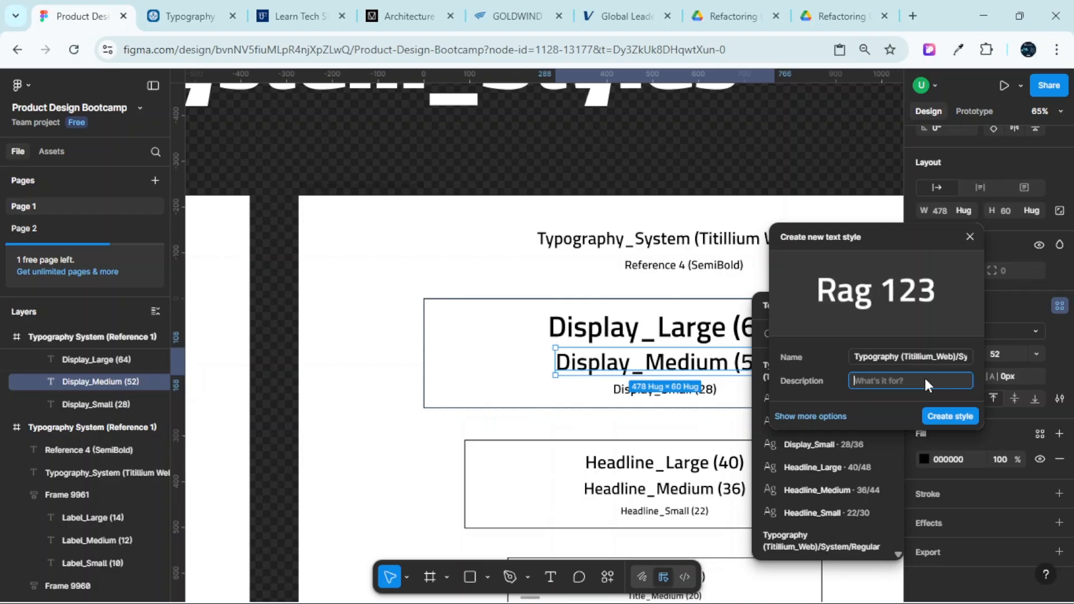
{"action": "type", "text": "Tablet"}
{"action": "left_click", "coordinate": [952, 416]}
Create a text style from the SemiBold sheet's Display_Small (28) text, named Typography (Titillium_Web)/System/Semibold/Display_small, with the description Mobile
{"action": "left_click", "coordinate": [679, 391]}
{"action": "scroll", "coordinate": [679, 392], "scroll_direction": "up", "scroll_amount": 5}
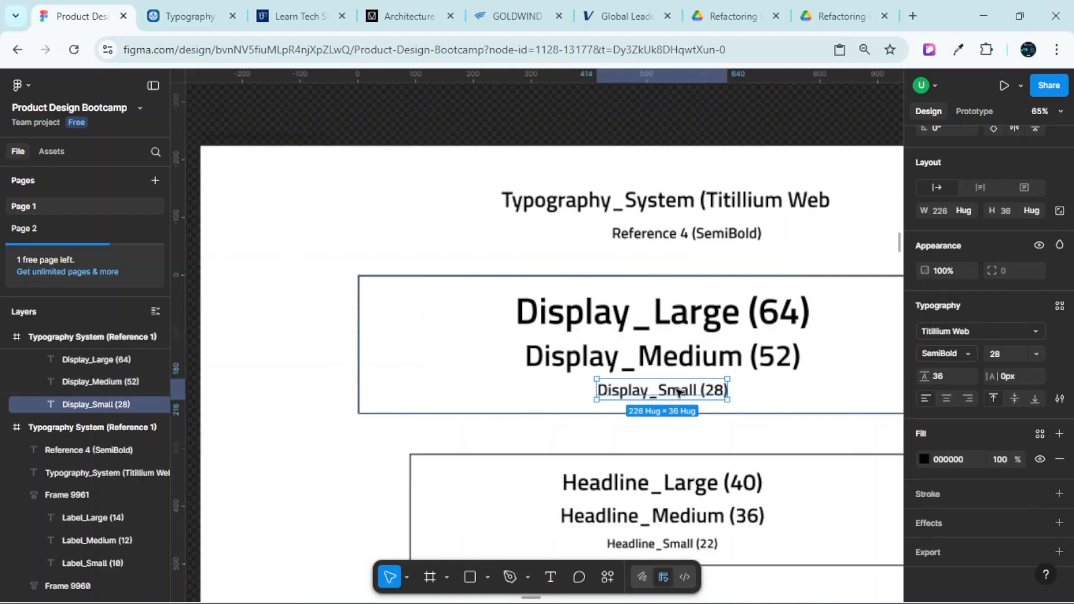
{"action": "left_click", "coordinate": [1052, 303]}
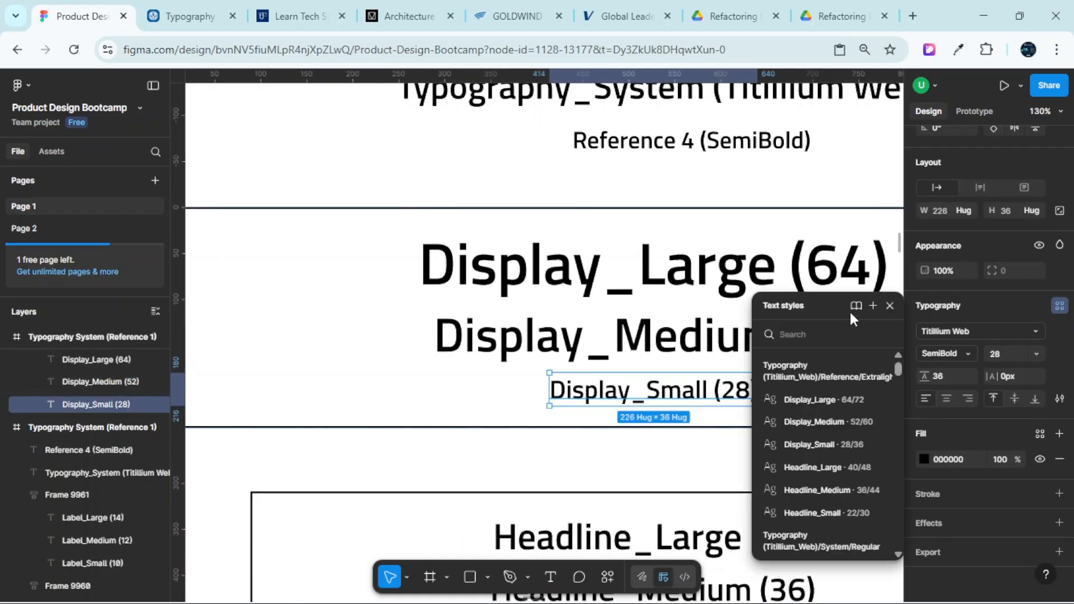
{"action": "left_click", "coordinate": [873, 306]}
{"action": "left_click_drag", "start_coordinate": [699, 310], "coordinate": [959, 263]}
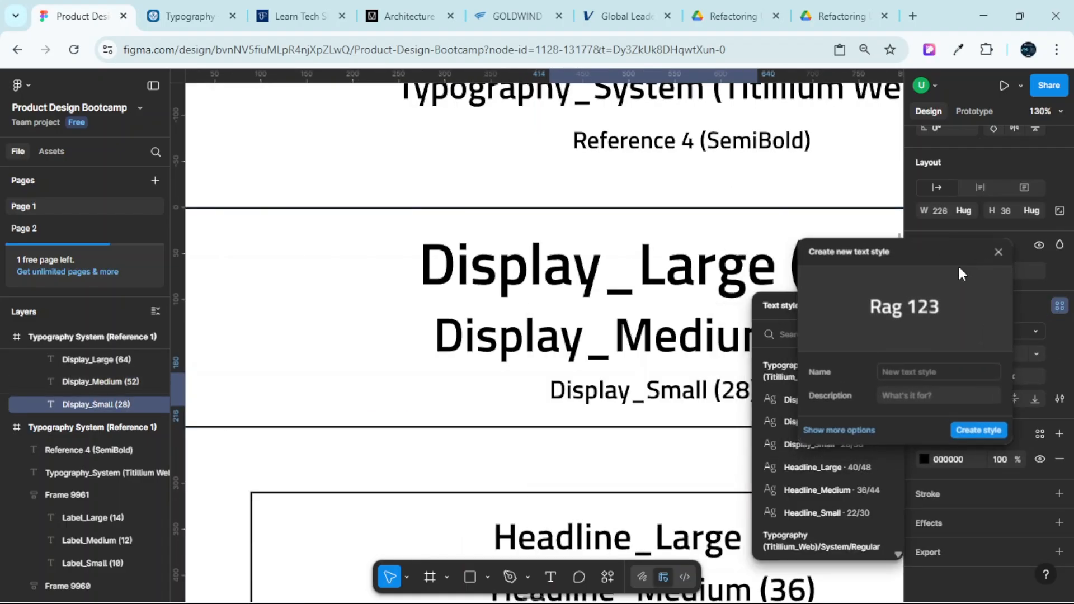
{"action": "left_click", "coordinate": [944, 365]}
{"action": "type", "text": "Typography (Titillium_Web)/System/Semibold/Display_Large"}
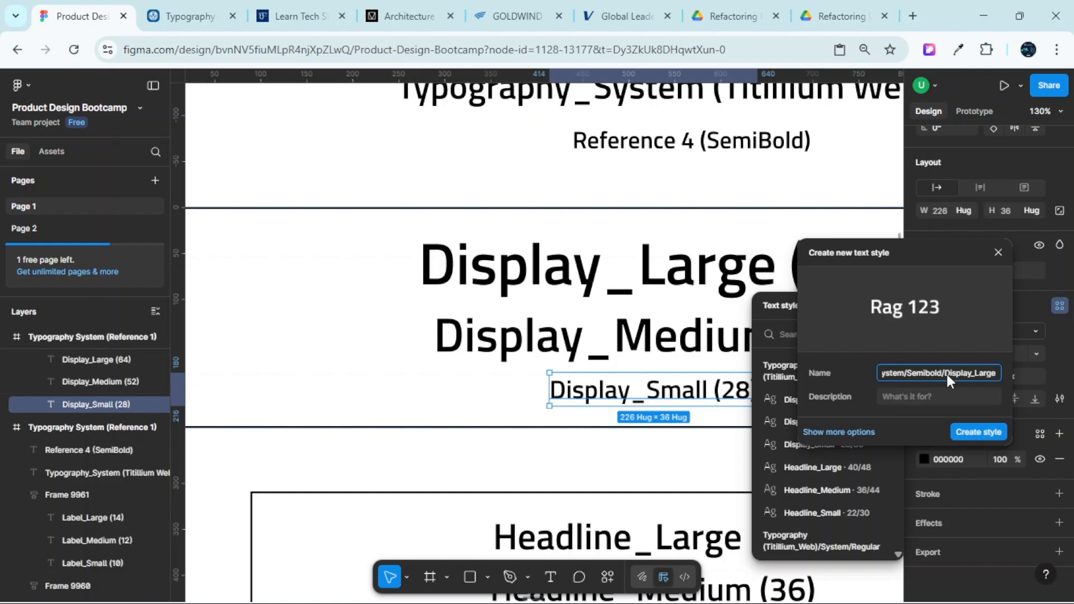
{"action": "key", "text": "BackSpace"}
{"action": "key", "text": "BackSpace"}
{"action": "key", "text": "BackSpace"}
{"action": "key", "text": "BackSpace"}
{"action": "type", "text": "sma"}
{"action": "type", "text": "ll"}
{"action": "left_click", "coordinate": [954, 399]}
{"action": "type", "text": "Mc"}
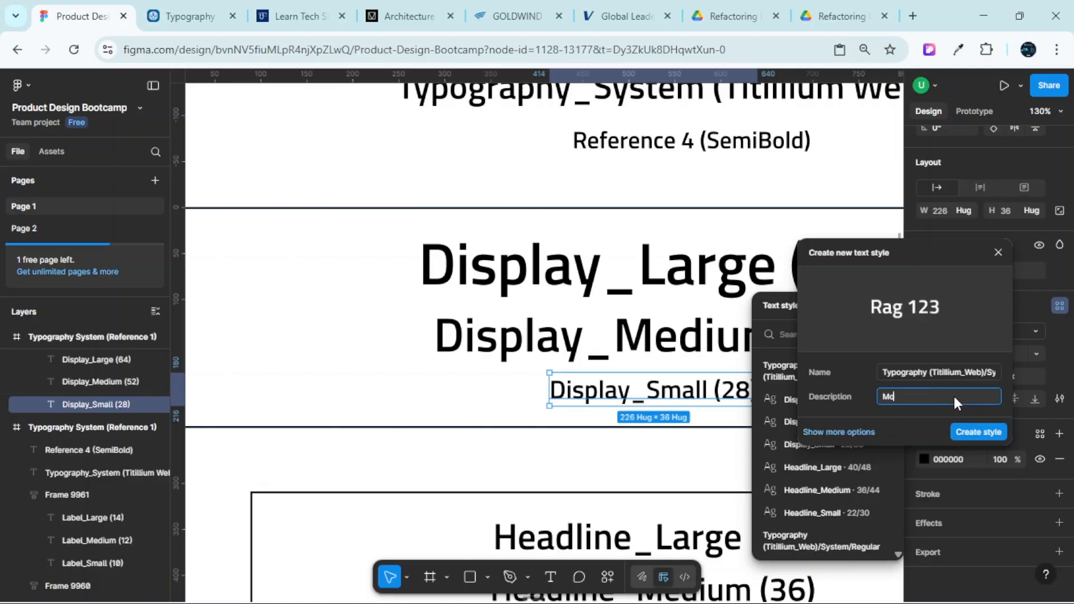
{"action": "type", "text": "bile"}
{"action": "left_click", "coordinate": [979, 434]}
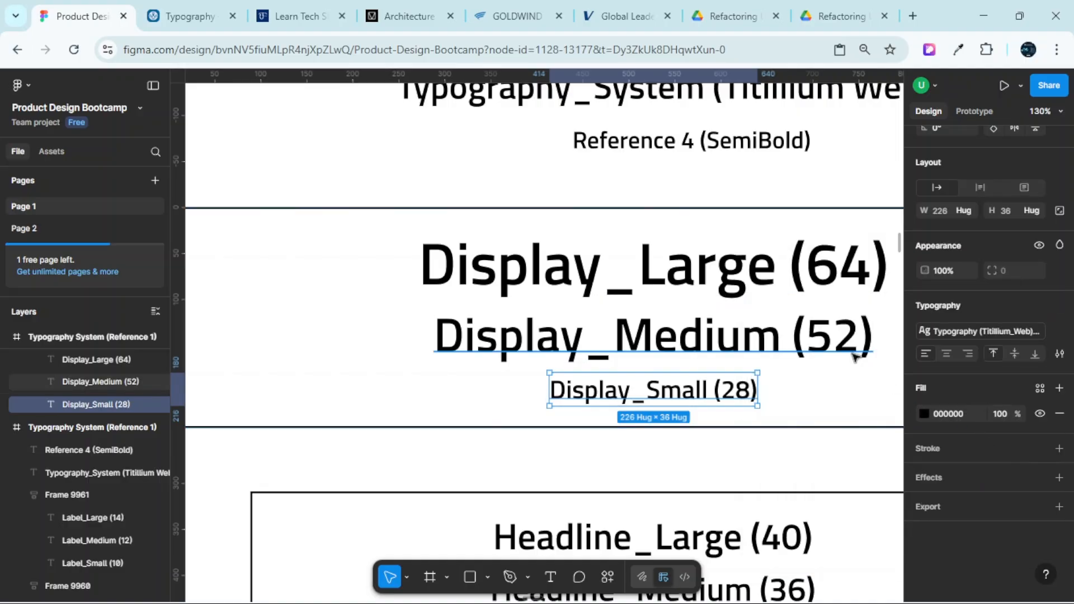
Examine the Headline, Title, Body and Label text levels on the SemiBold sheet
{"action": "scroll", "coordinate": [718, 272], "scroll_direction": "down", "scroll_amount": 10}
{"action": "scroll", "coordinate": [767, 328], "scroll_direction": "up", "scroll_amount": 10}
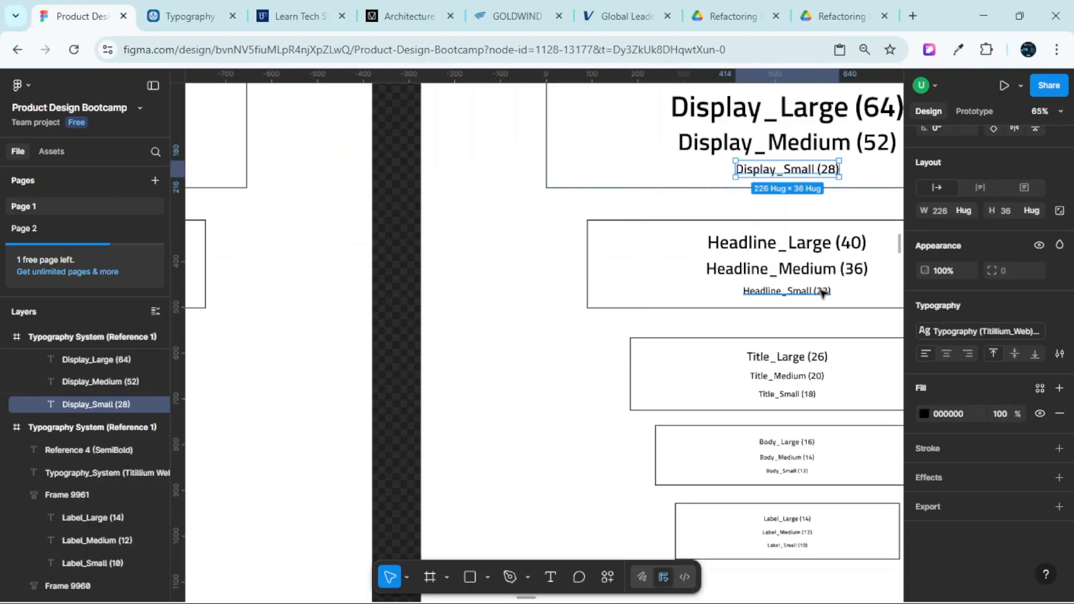
{"action": "scroll", "coordinate": [778, 242], "scroll_direction": "down", "scroll_amount": 5}
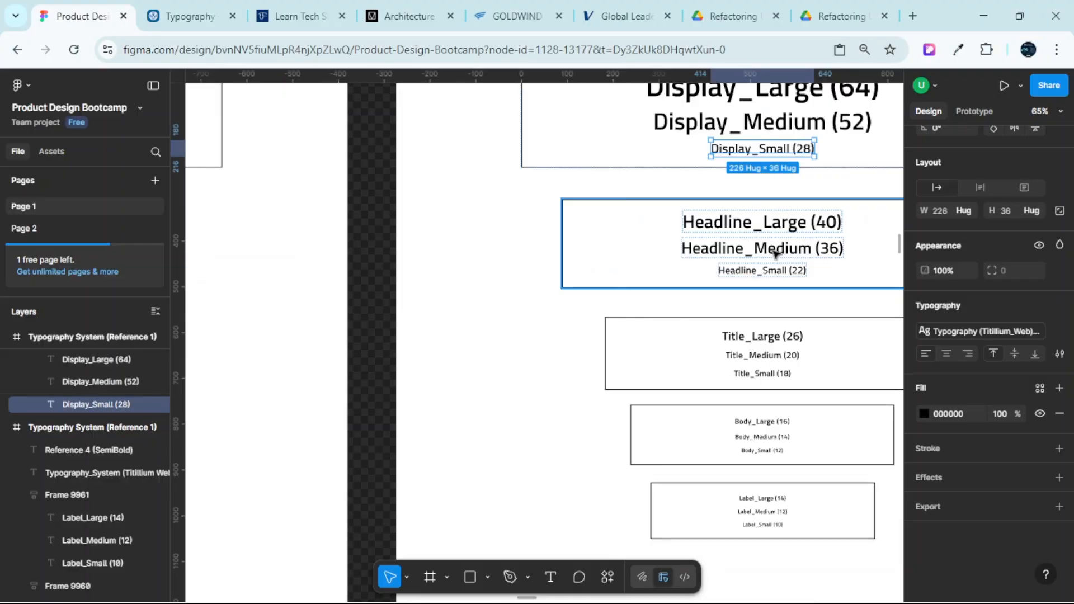
{"action": "scroll", "coordinate": [776, 249], "scroll_direction": "up", "scroll_amount": 3}
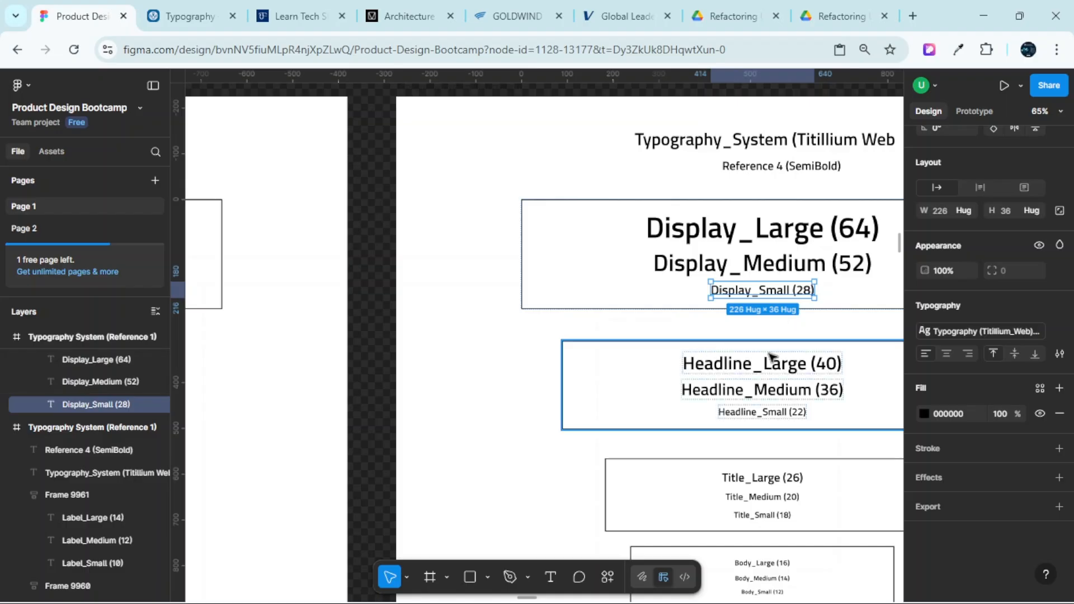
{"action": "scroll", "coordinate": [779, 368], "scroll_direction": "up", "scroll_amount": 5}
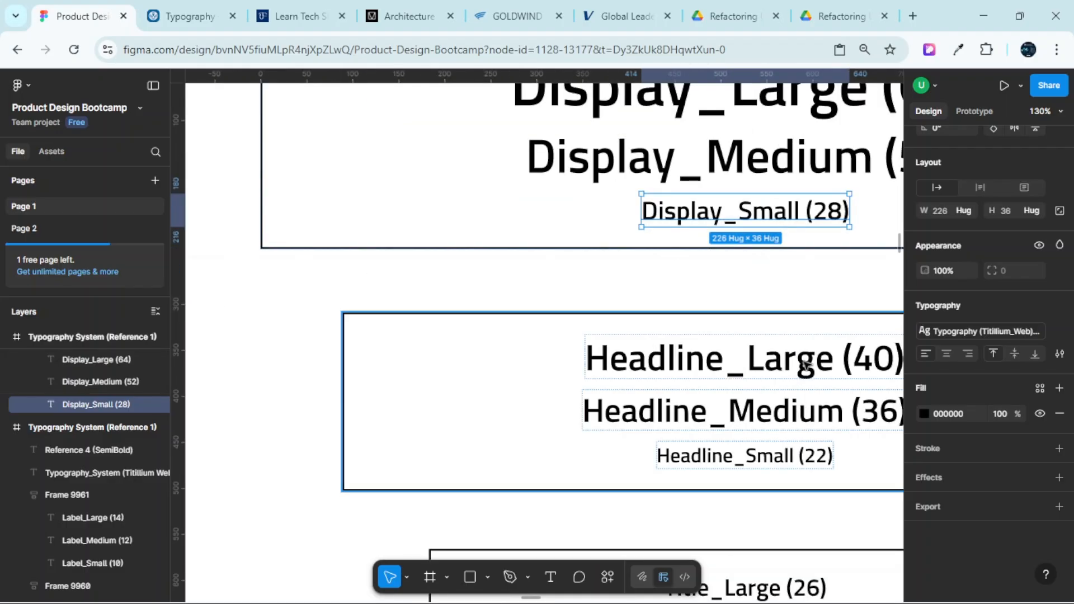
{"action": "scroll", "coordinate": [801, 447], "scroll_direction": "down", "scroll_amount": 5}
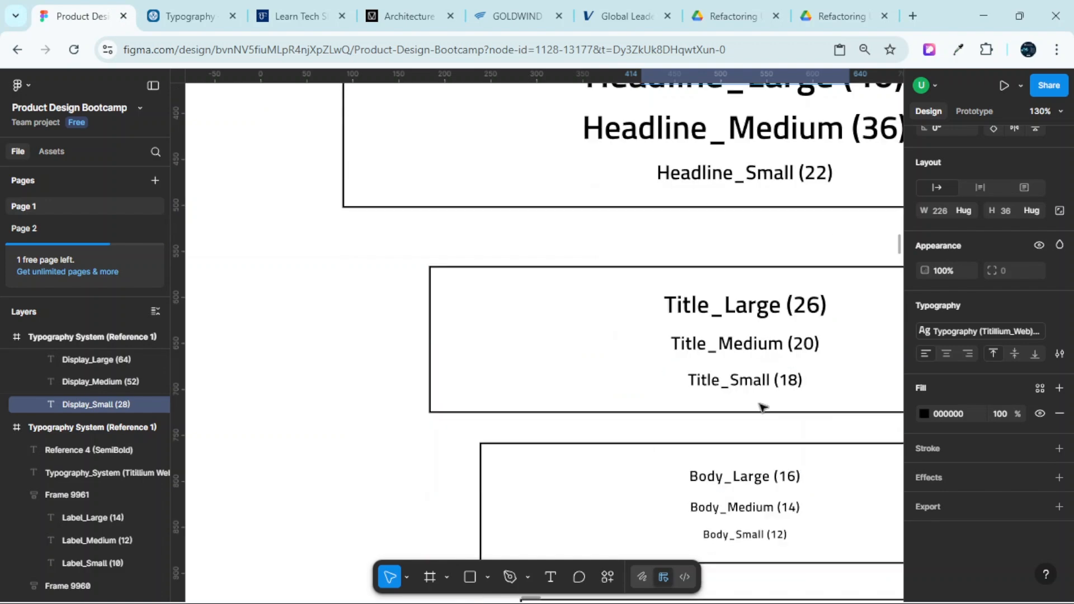
{"action": "scroll", "coordinate": [755, 308], "scroll_direction": "up", "scroll_amount": 3}
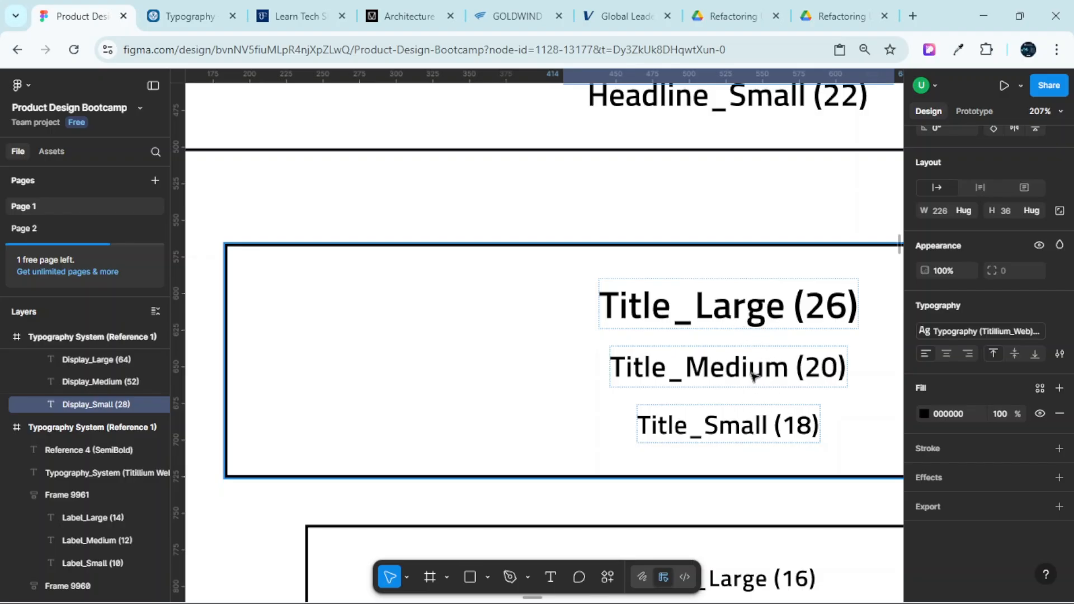
Review the Regular and Semibold style groups under System in the file's text styles
{"action": "scroll", "coordinate": [748, 471], "scroll_direction": "down", "scroll_amount": 8}
{"action": "scroll", "coordinate": [702, 368], "scroll_direction": "left", "scroll_amount": 10}
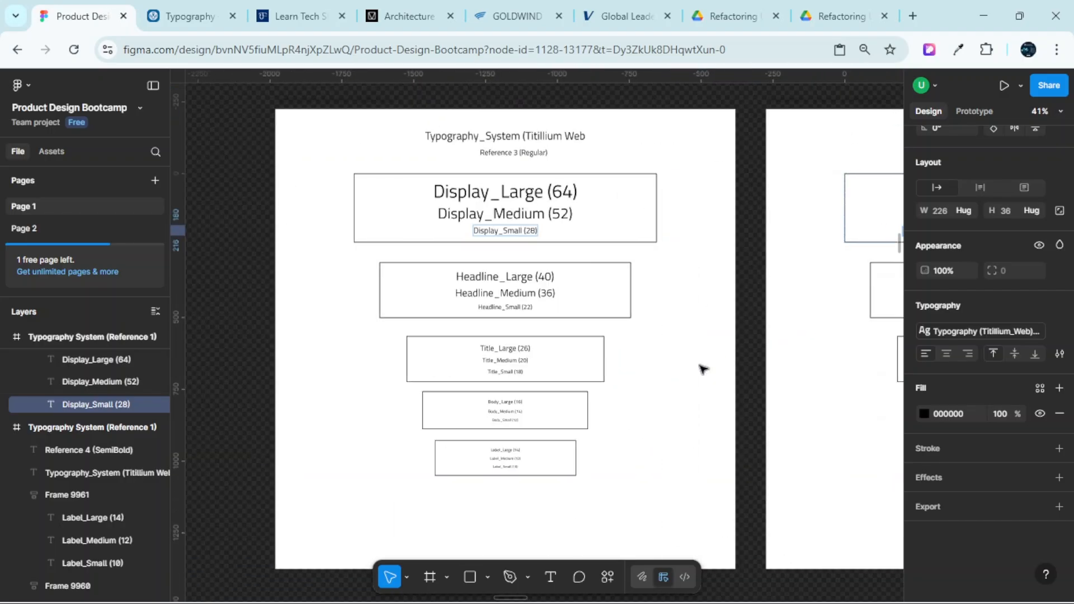
{"action": "scroll", "coordinate": [651, 261], "scroll_direction": "up", "scroll_amount": 2}
{"action": "left_click", "coordinate": [613, 251]}
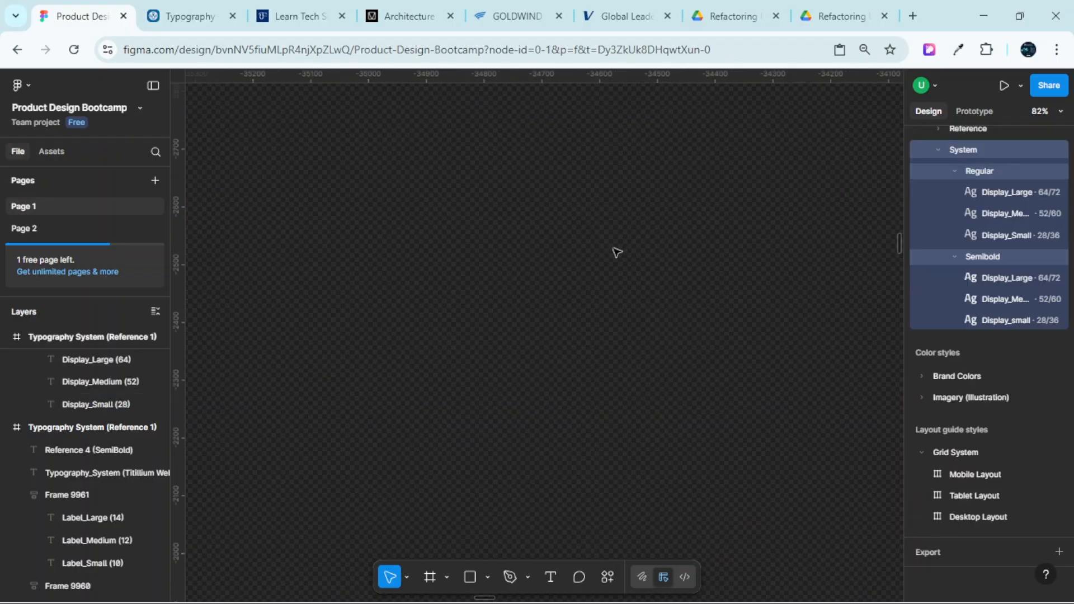
Review the Reference and System groups under Typography (Titillium_Web) in the text styles, leaving System expanded
{"action": "scroll", "coordinate": [953, 328], "scroll_direction": "up", "scroll_amount": 3}
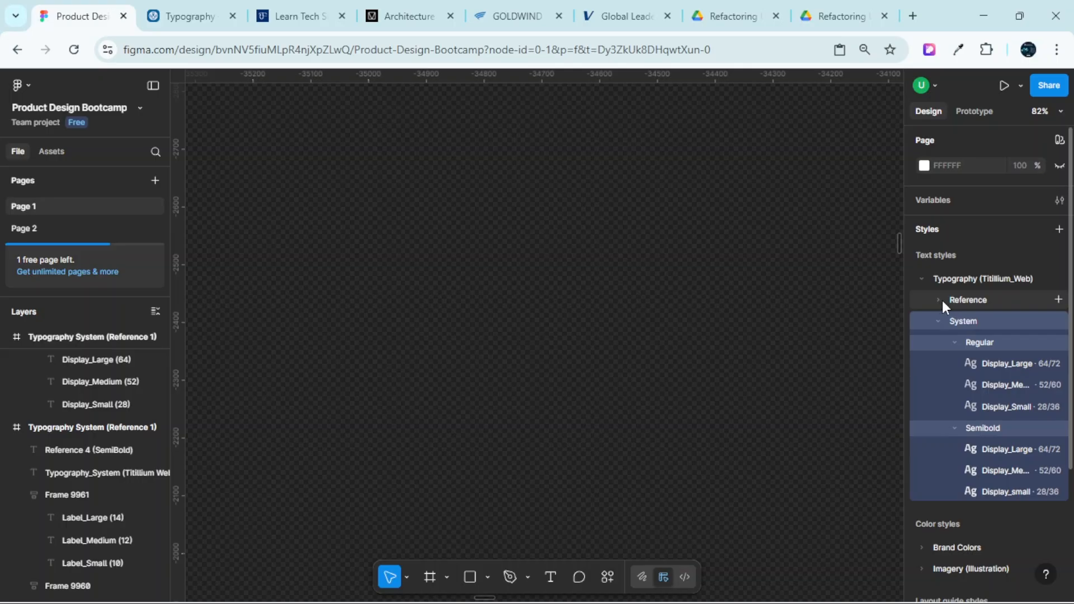
{"action": "left_click", "coordinate": [939, 319]}
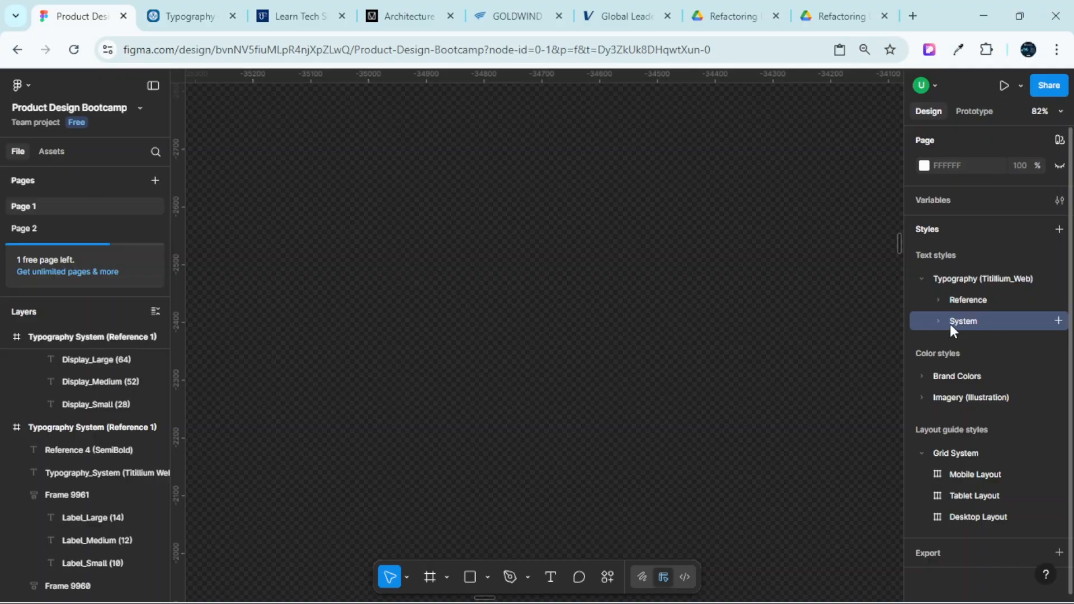
{"action": "left_click", "coordinate": [938, 319]}
{"action": "left_click", "coordinate": [938, 319]}
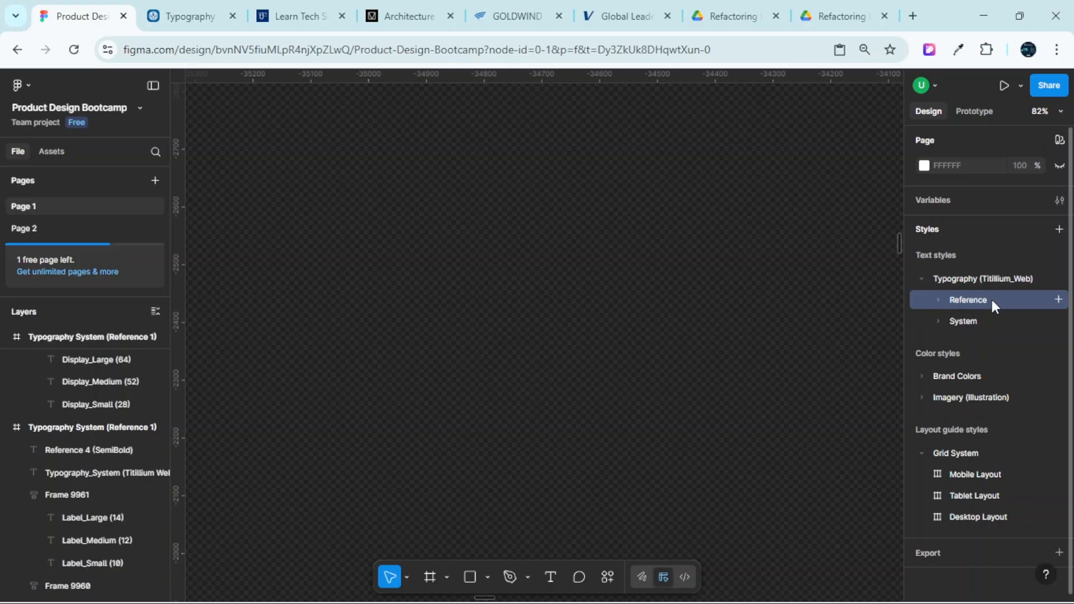
{"action": "left_click", "coordinate": [939, 320]}
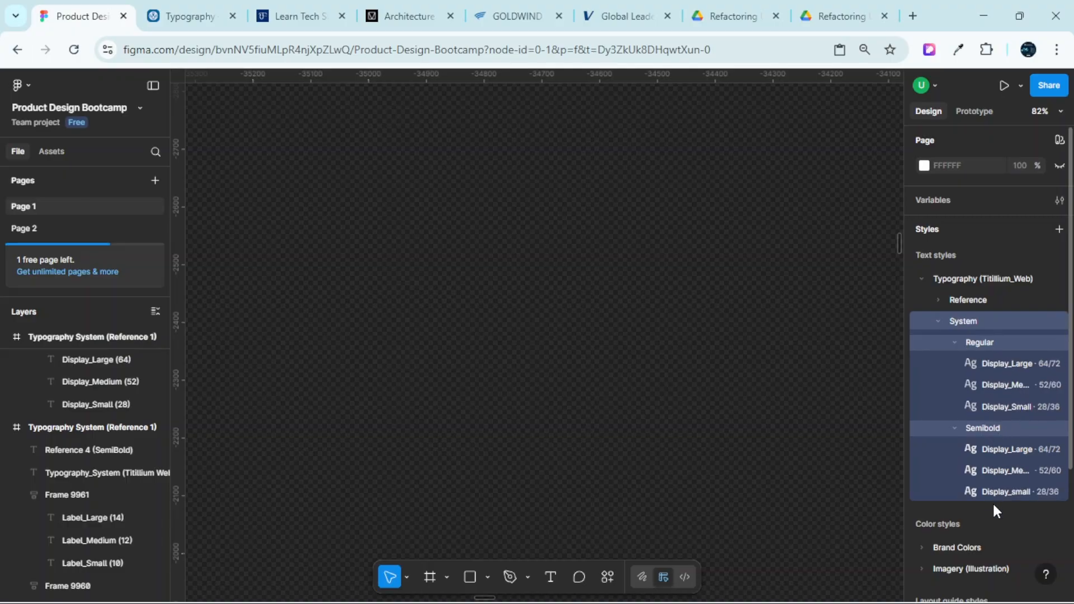
Look over the Reference_Styles and System_Styles sheets on the canvas alongside the System text styles
{"action": "scroll", "coordinate": [782, 321], "scroll_direction": "up", "scroll_amount": 5}
{"action": "scroll", "coordinate": [749, 320], "scroll_direction": "down", "scroll_amount": 10}
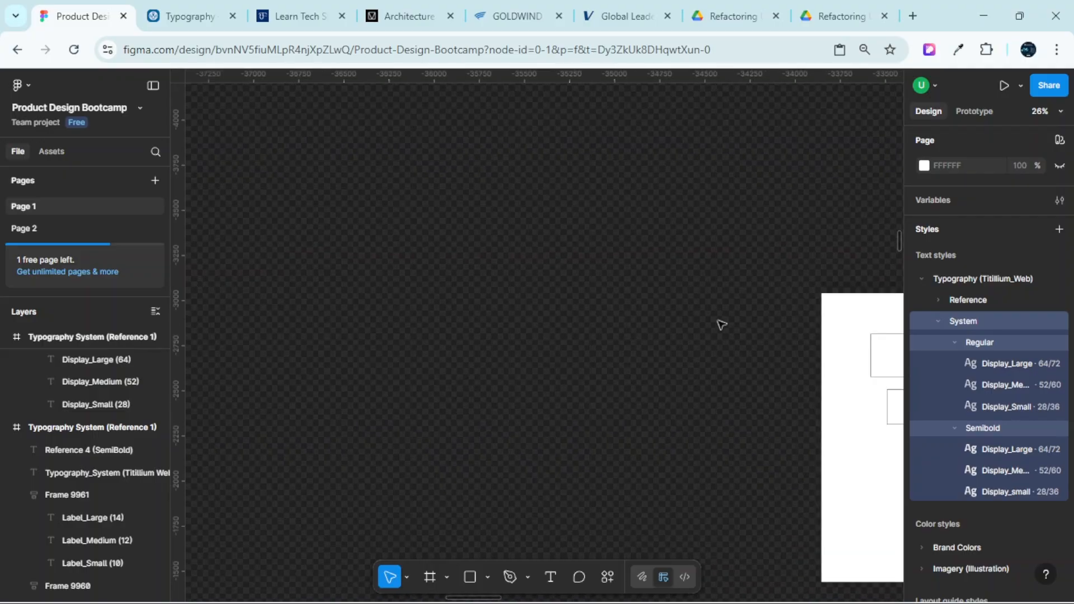
{"action": "scroll", "coordinate": [662, 295], "scroll_direction": "left", "scroll_amount": 5}
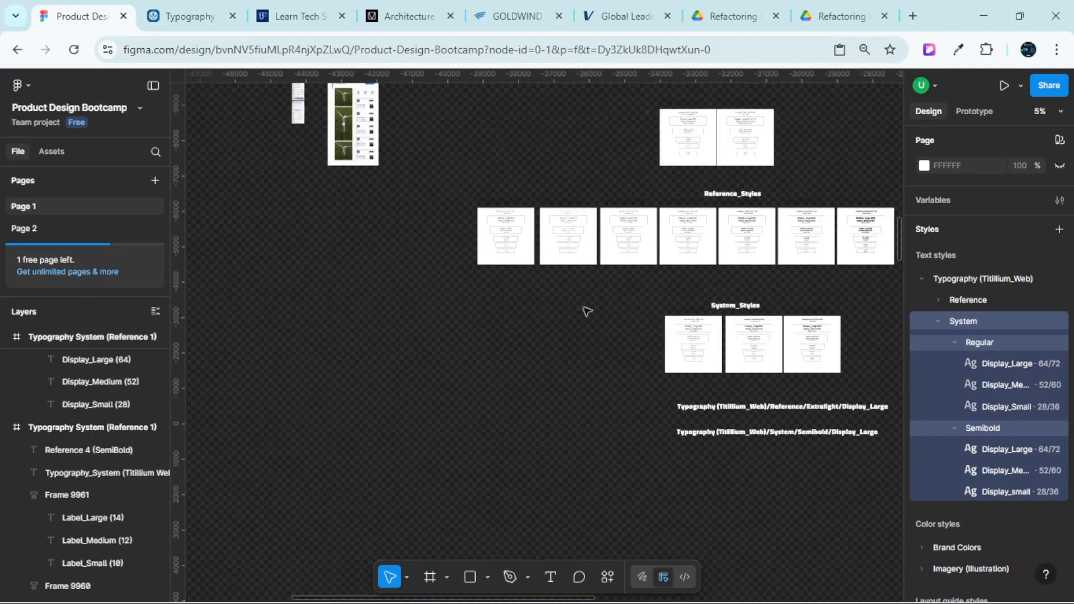
{"action": "scroll", "coordinate": [657, 287], "scroll_direction": "up", "scroll_amount": 3}
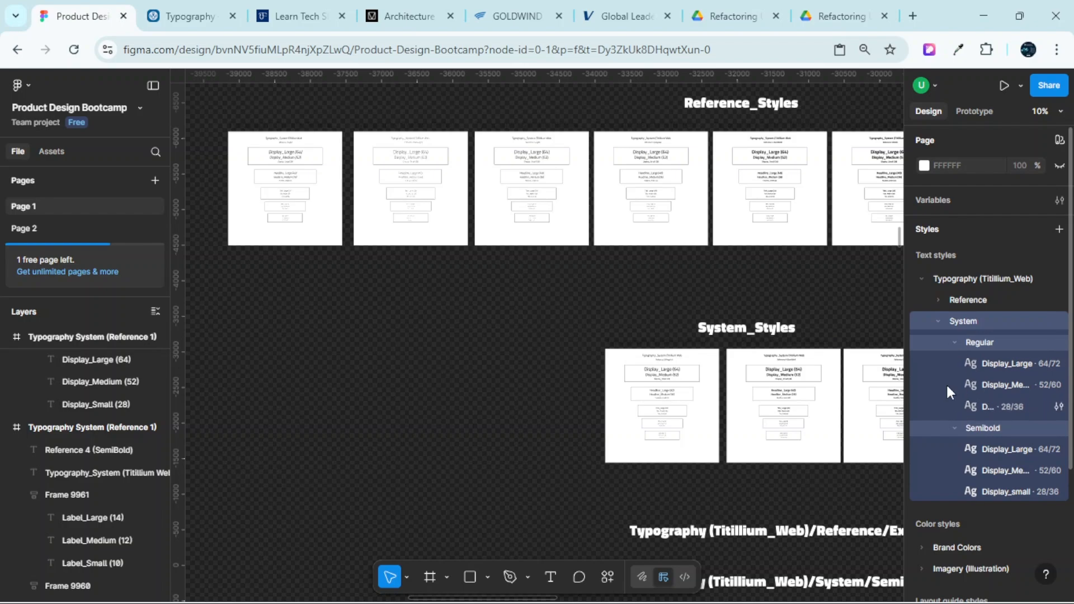
{"action": "scroll", "coordinate": [750, 299], "scroll_direction": "right", "scroll_amount": 4}
{"action": "scroll", "coordinate": [748, 298], "scroll_direction": "right", "scroll_amount": 2}
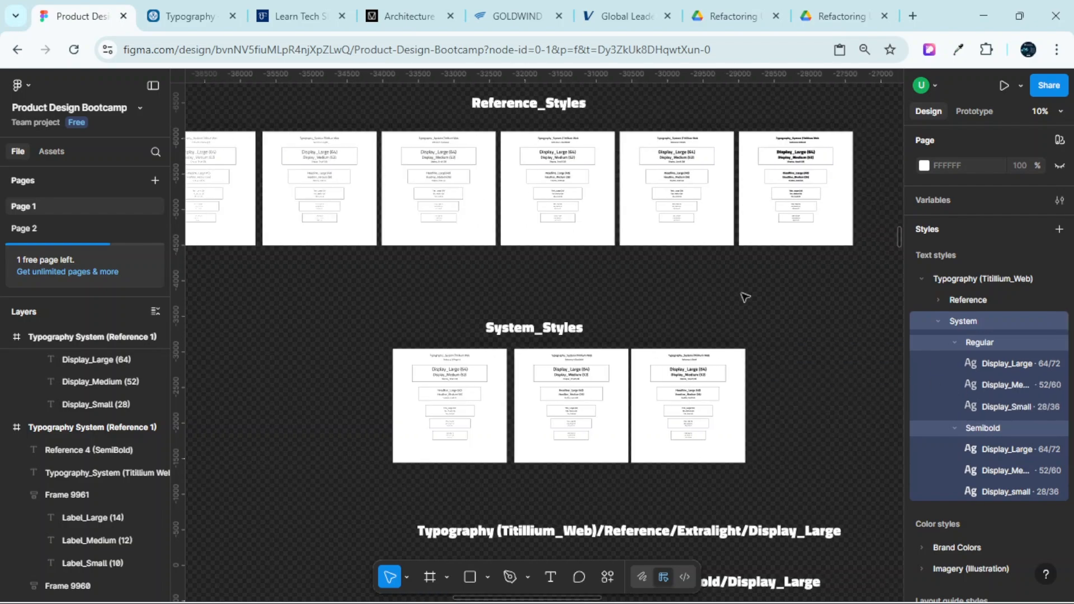
{"action": "scroll", "coordinate": [745, 298], "scroll_direction": "left", "scroll_amount": 3}
{"action": "scroll", "coordinate": [737, 299], "scroll_direction": "up", "scroll_amount": 3}
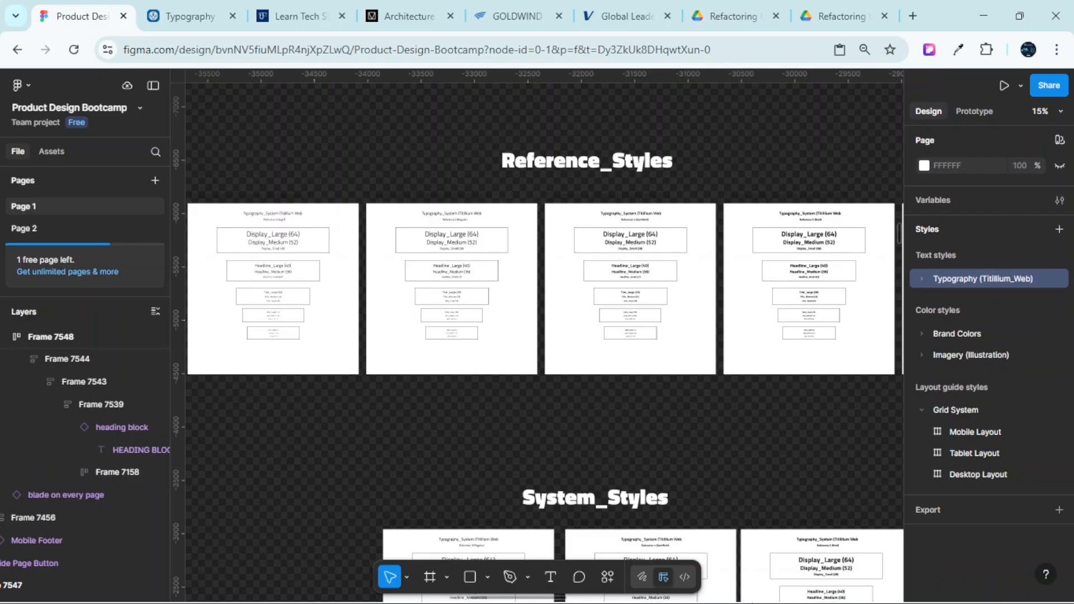
Collapse the Reference style group, expand System, and examine the Regular sheet under System_Styles
{"action": "mouse_move", "coordinate": [754, 603]}
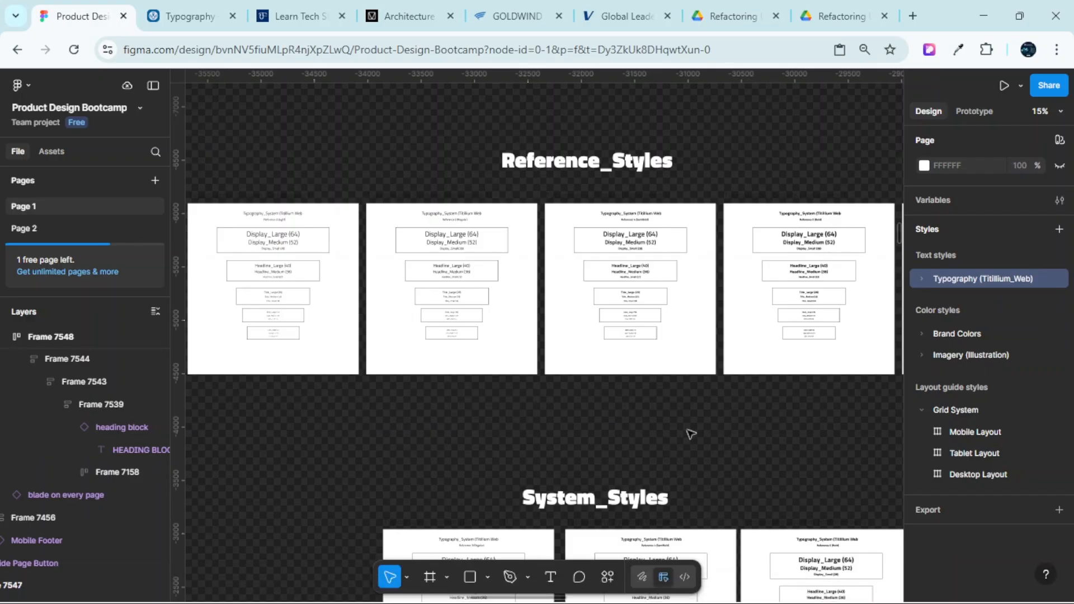
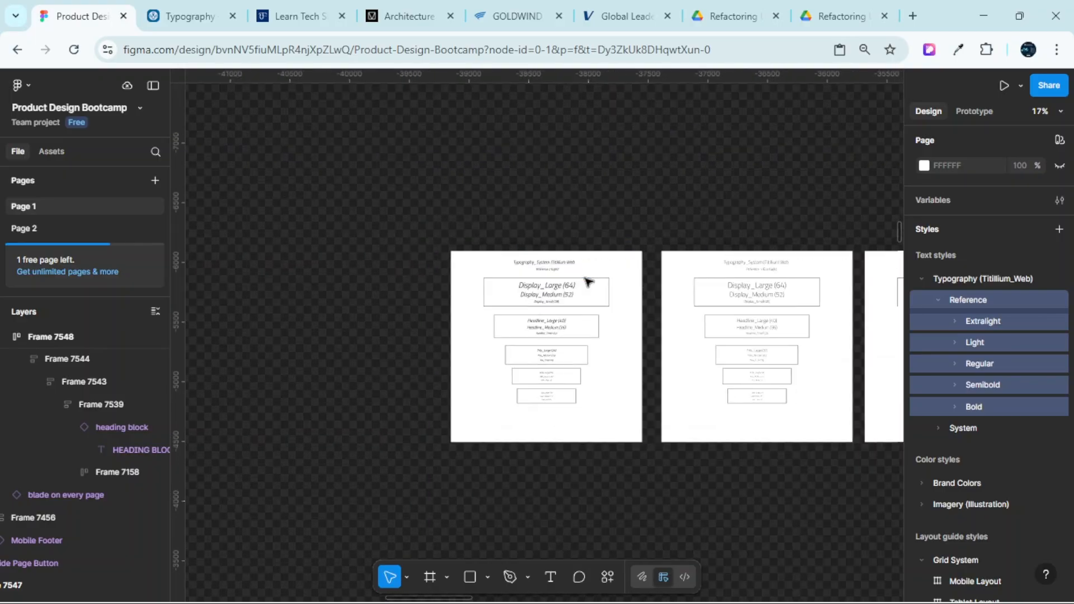
{"action": "left_click", "coordinate": [938, 303]}
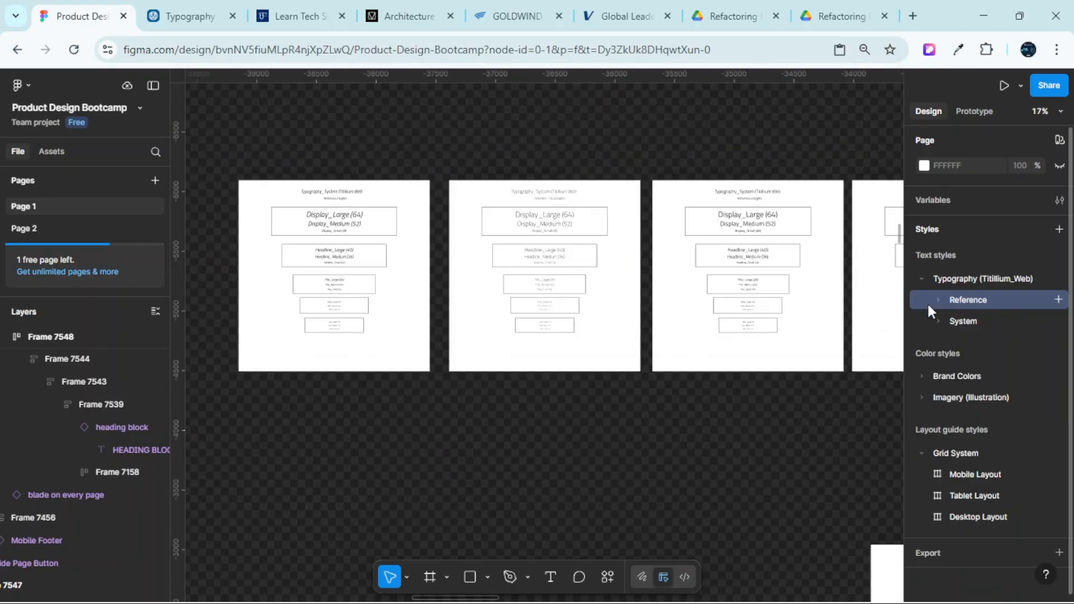
{"action": "scroll", "coordinate": [690, 305], "scroll_direction": "down", "scroll_amount": 3}
{"action": "scroll", "coordinate": [686, 307], "scroll_direction": "right", "scroll_amount": 10}
{"action": "scroll", "coordinate": [686, 309], "scroll_direction": "down", "scroll_amount": 4}
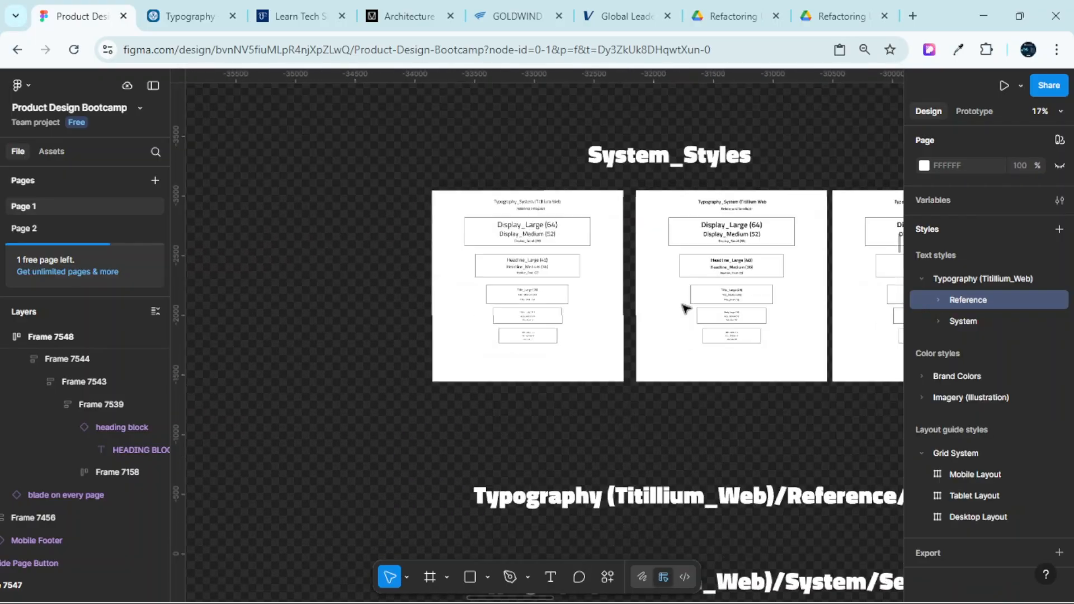
{"action": "left_click", "coordinate": [937, 320]}
{"action": "scroll", "coordinate": [794, 322], "scroll_direction": "right", "scroll_amount": 3}
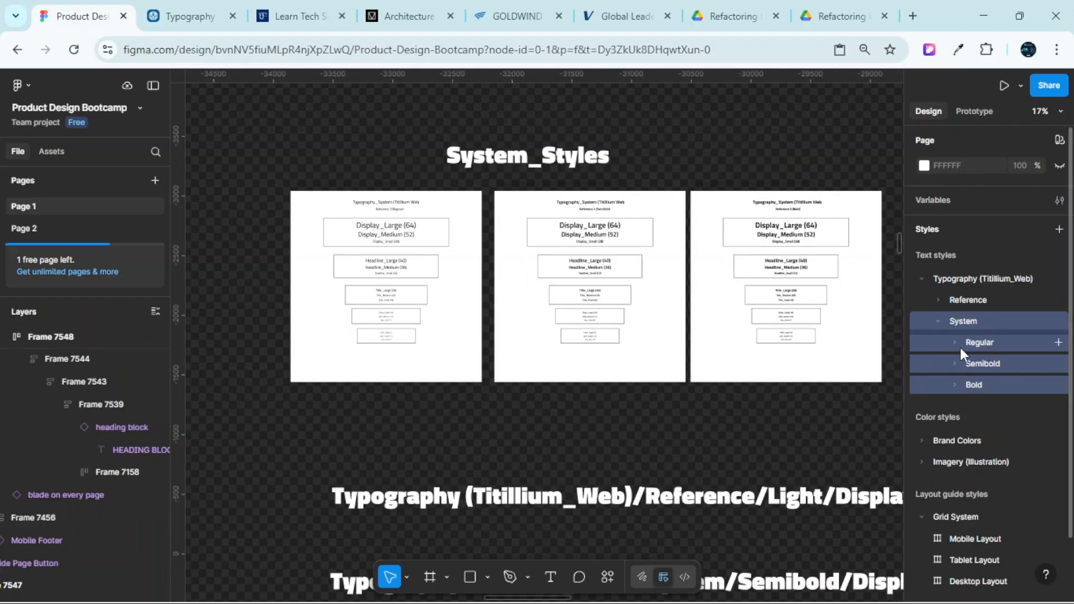
{"action": "left_click", "coordinate": [391, 206]}
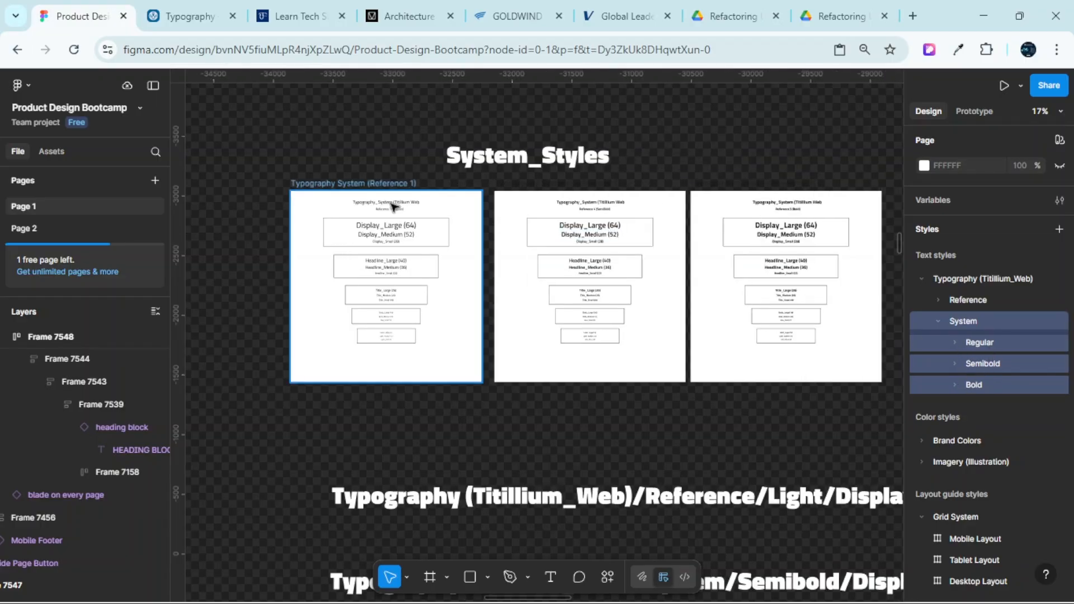
{"action": "scroll", "coordinate": [399, 208], "scroll_direction": "up", "scroll_amount": 5}
{"action": "scroll", "coordinate": [406, 210], "scroll_direction": "up", "scroll_amount": 4}
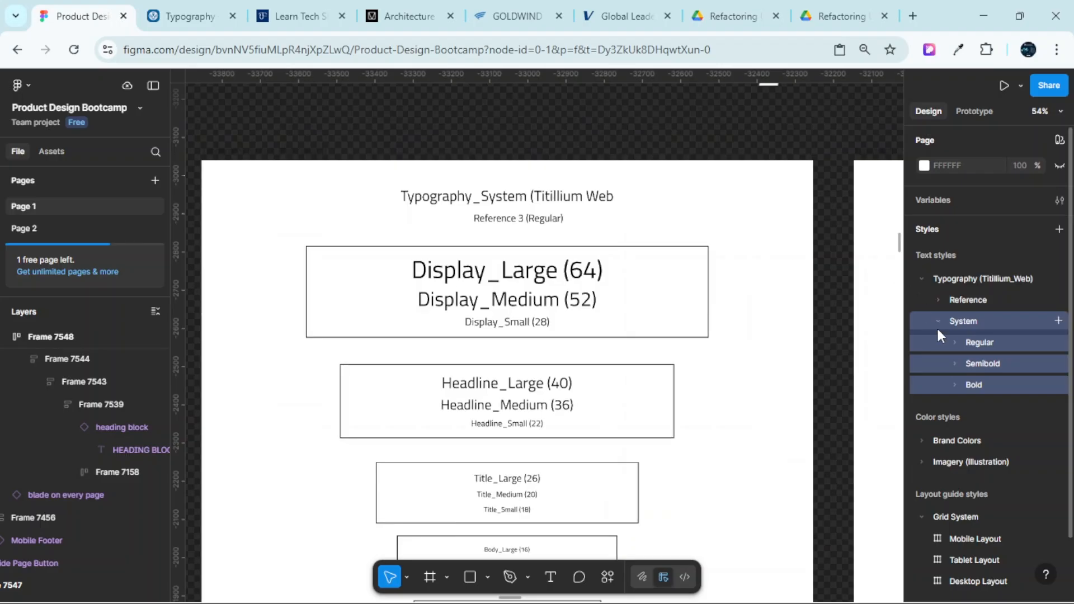
Review the text styles listed in the System group's Regular, Semibold and Bold subgroups, collapsing each one after viewing
{"action": "left_click", "coordinate": [956, 341]}
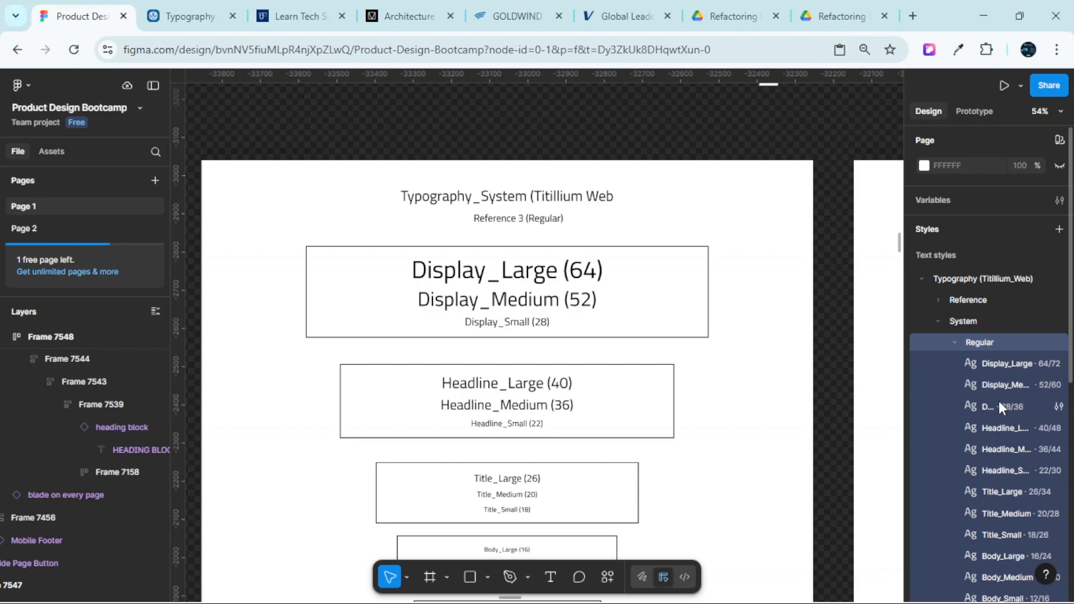
{"action": "scroll", "coordinate": [990, 405], "scroll_direction": "down", "scroll_amount": 3}
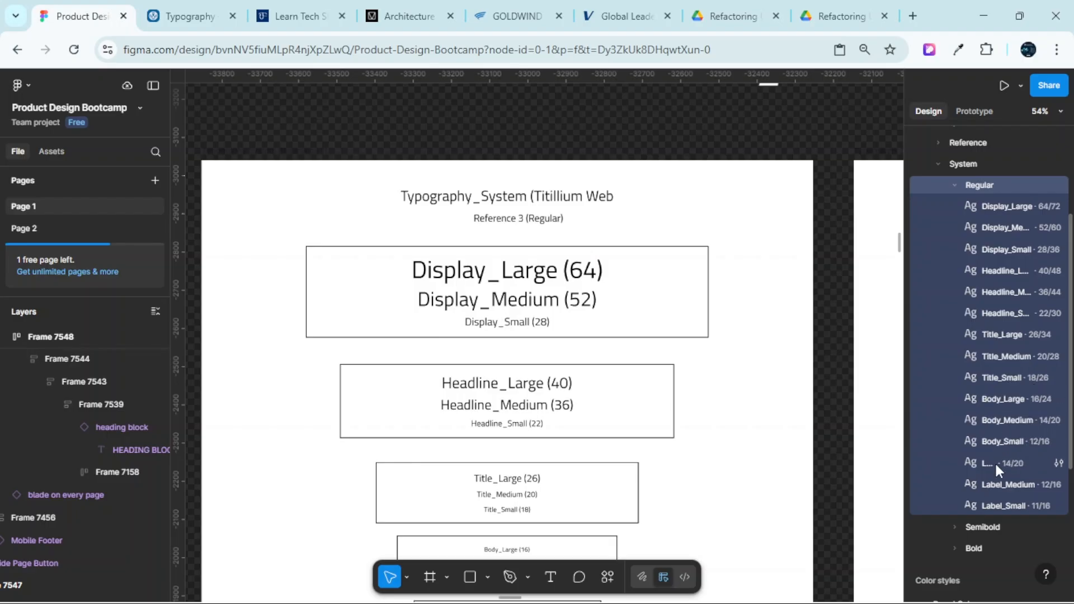
{"action": "left_click", "coordinate": [957, 185]}
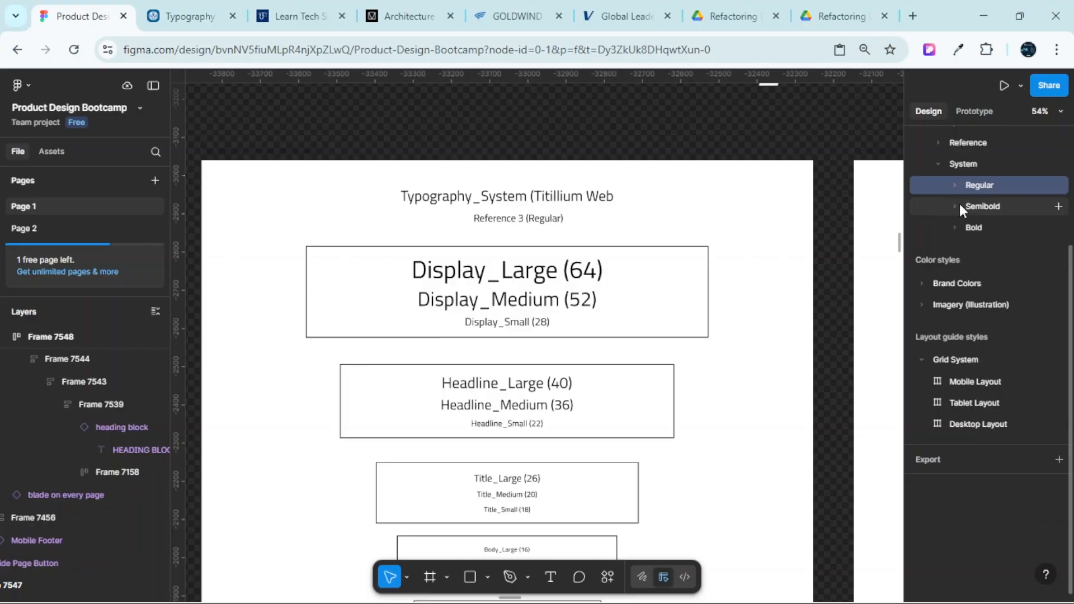
{"action": "left_click", "coordinate": [958, 206]}
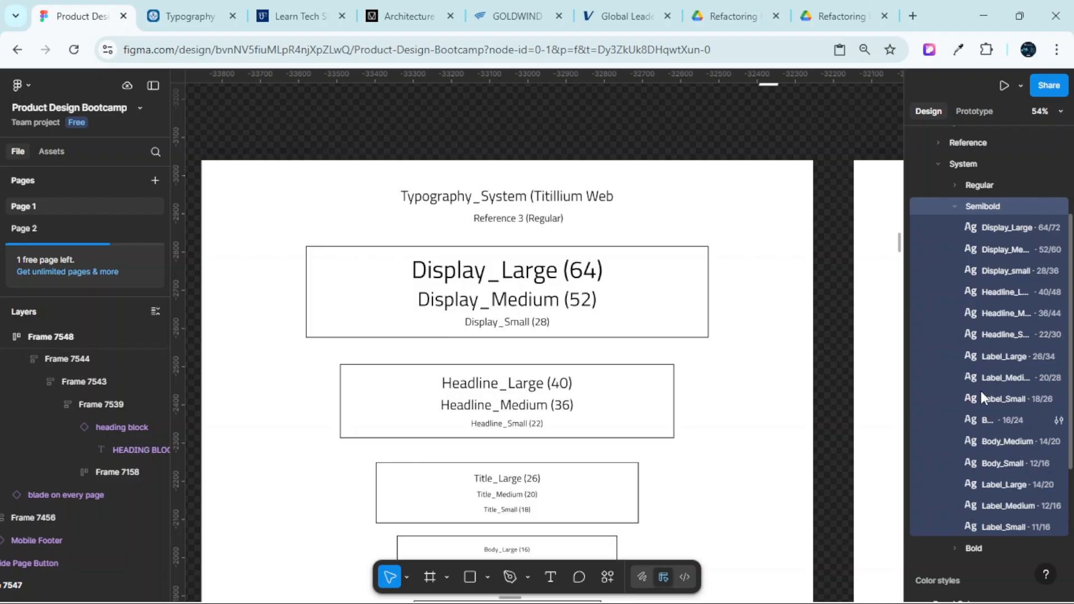
{"action": "left_click", "coordinate": [954, 204]}
{"action": "left_click", "coordinate": [956, 228]}
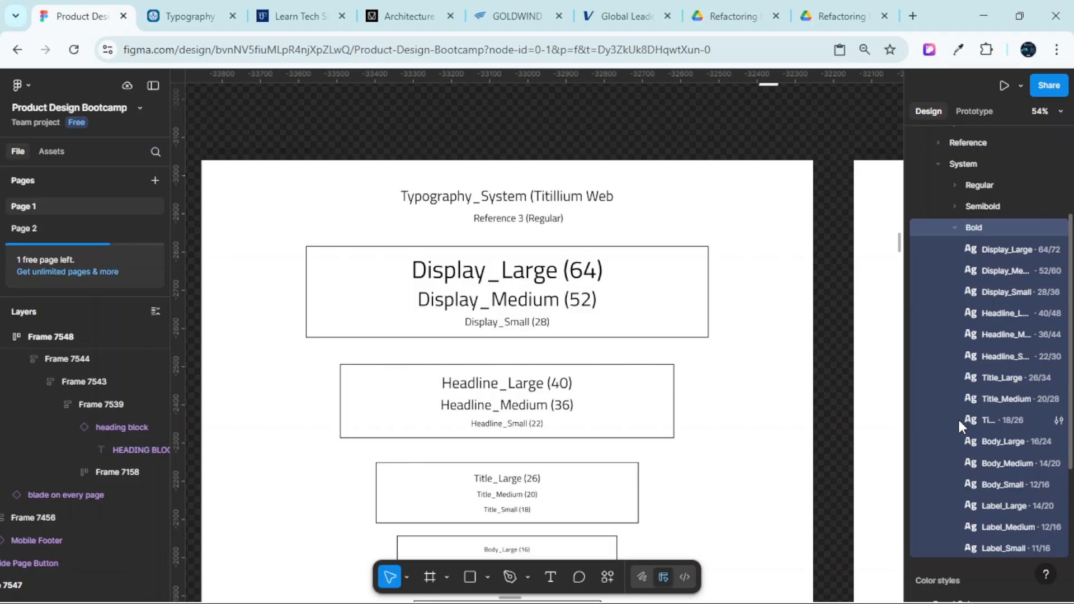
{"action": "left_click", "coordinate": [951, 225]}
Compare the three System_Styles sheets with the System weight subgroups, and collapse the System group
{"action": "scroll", "coordinate": [602, 169], "scroll_direction": "down", "scroll_amount": 5}
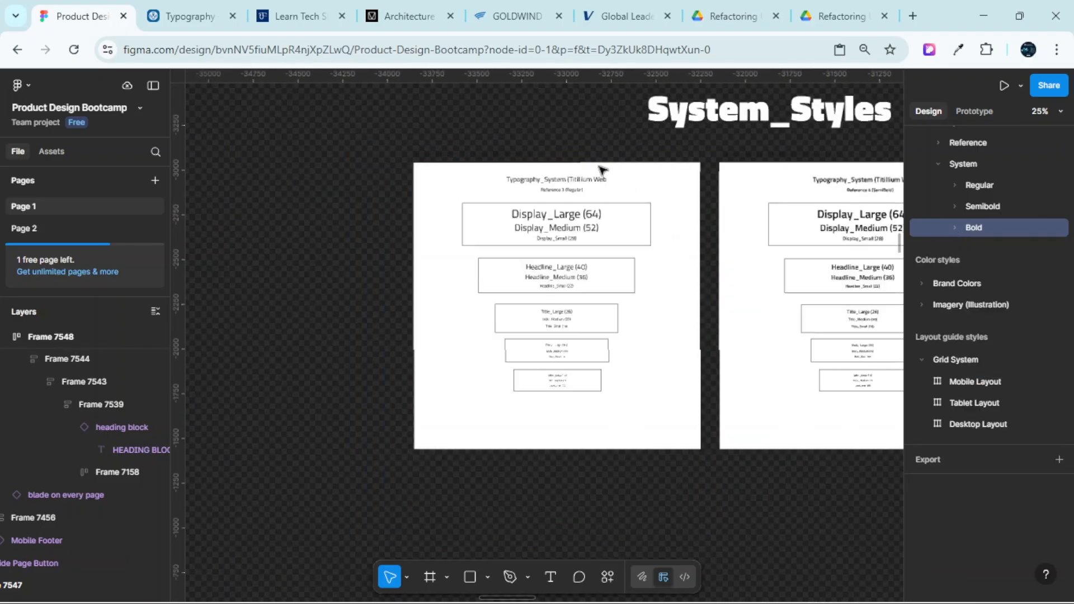
{"action": "scroll", "coordinate": [602, 169], "scroll_direction": "down", "scroll_amount": 2}
{"action": "scroll", "coordinate": [565, 167], "scroll_direction": "right", "scroll_amount": 3}
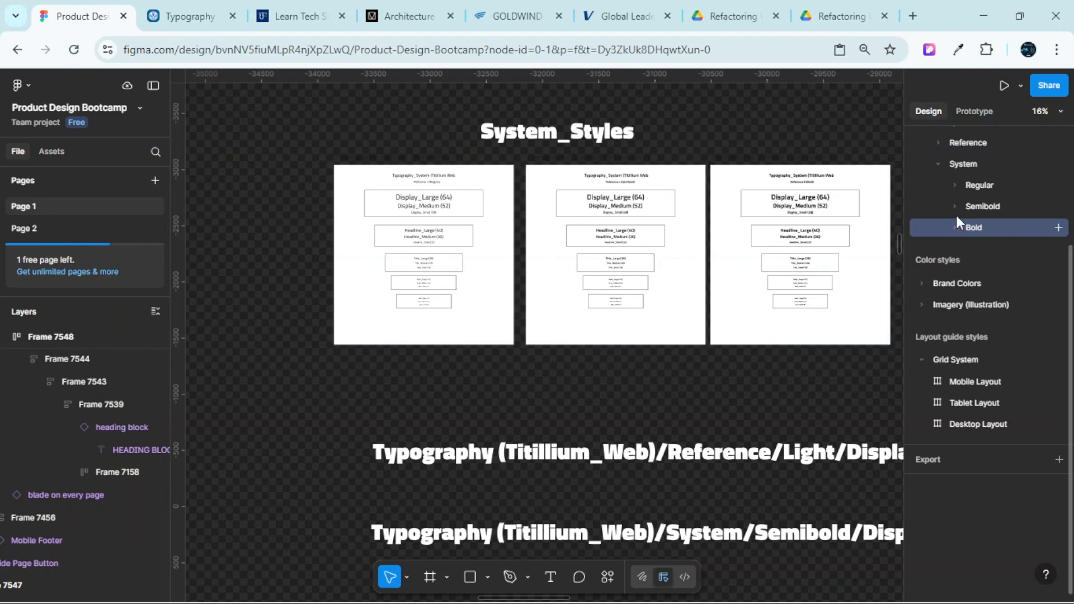
{"action": "scroll", "coordinate": [948, 213], "scroll_direction": "up", "scroll_amount": 2}
{"action": "scroll", "coordinate": [750, 205], "scroll_direction": "up", "scroll_amount": 4}
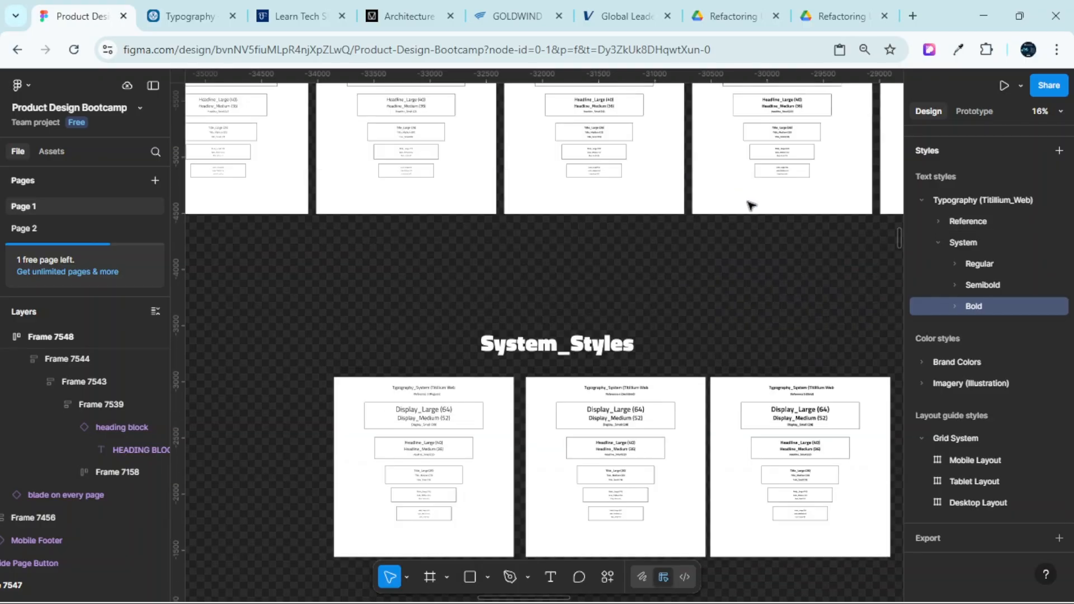
{"action": "left_click", "coordinate": [938, 242]}
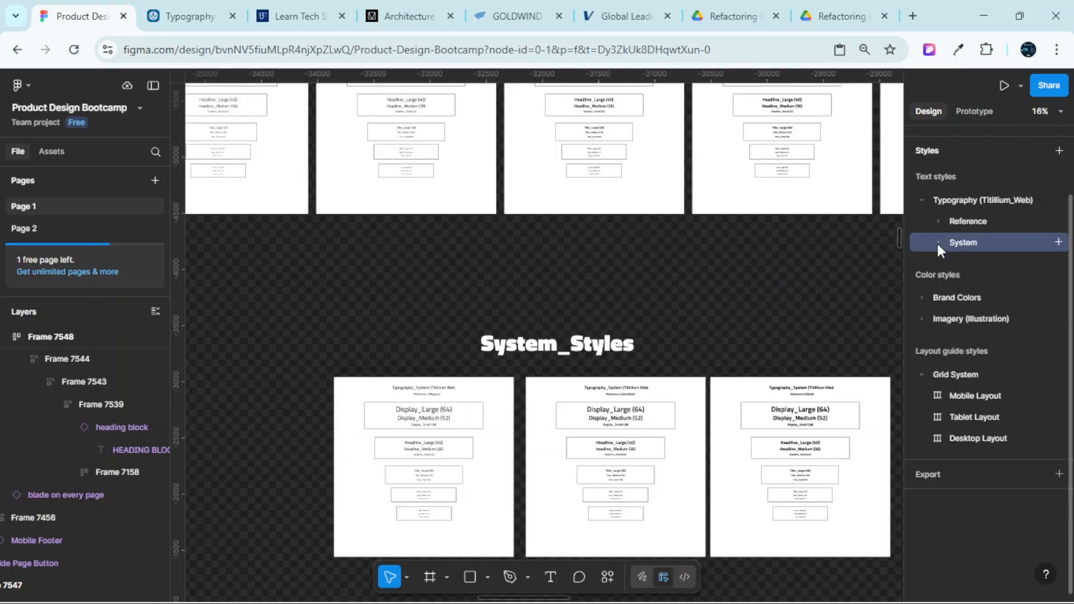
Review the Reference group's Extralight and Light text styles, and collapse the Reference group
{"action": "left_click", "coordinate": [942, 221]}
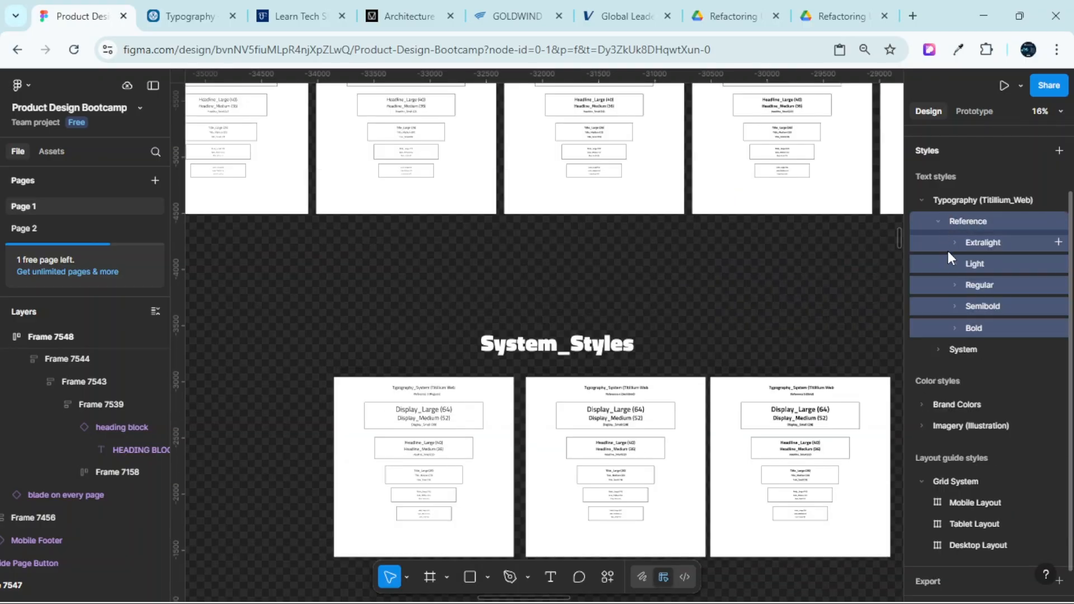
{"action": "left_click", "coordinate": [957, 242]}
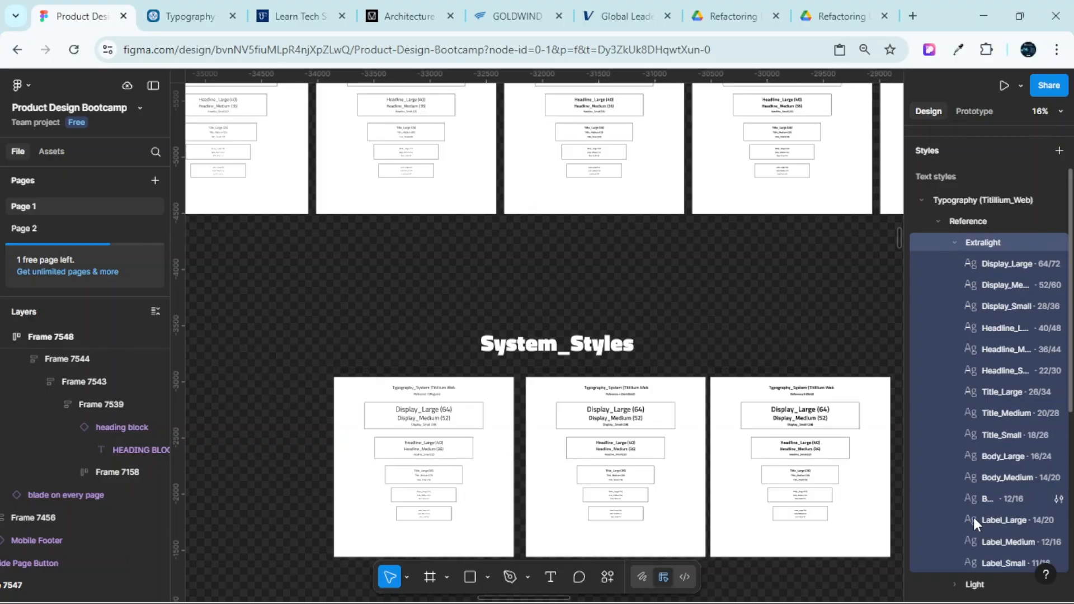
{"action": "left_click", "coordinate": [955, 241]}
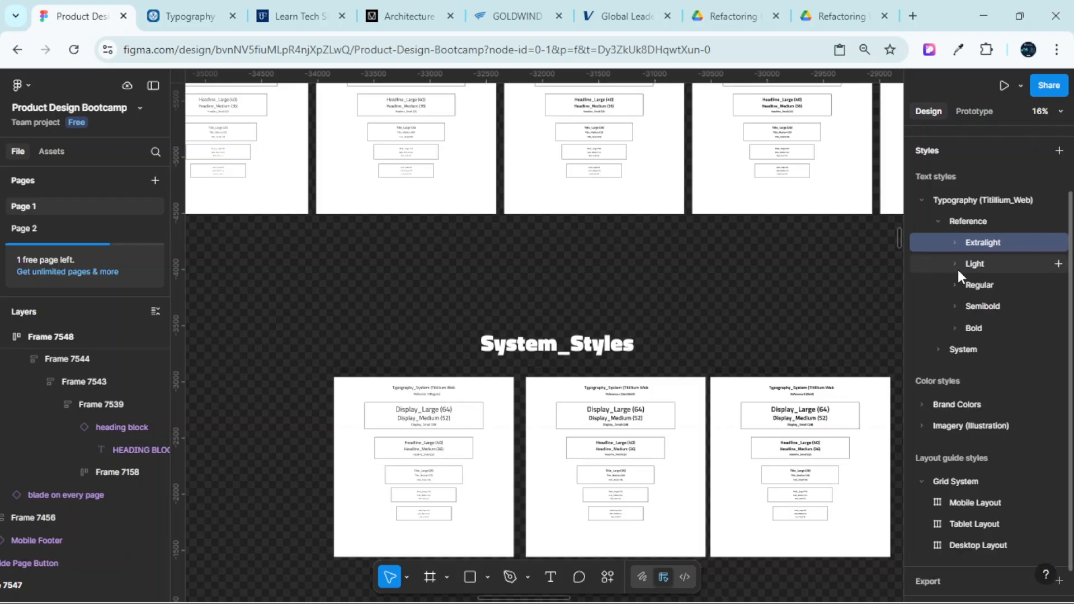
{"action": "left_click", "coordinate": [956, 263]}
{"action": "left_click", "coordinate": [957, 264]}
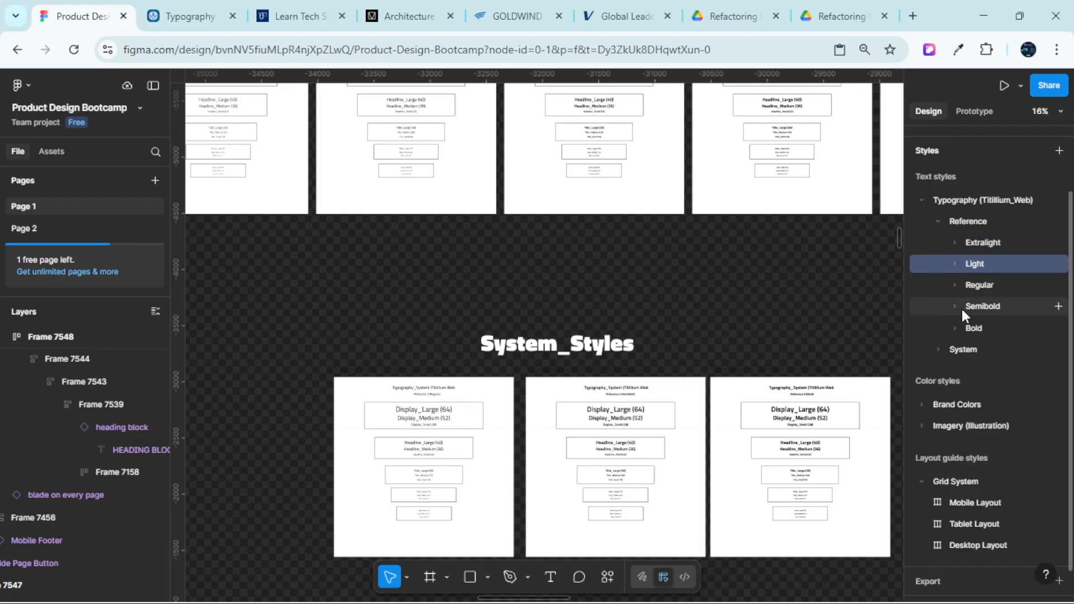
{"action": "left_click", "coordinate": [944, 221]}
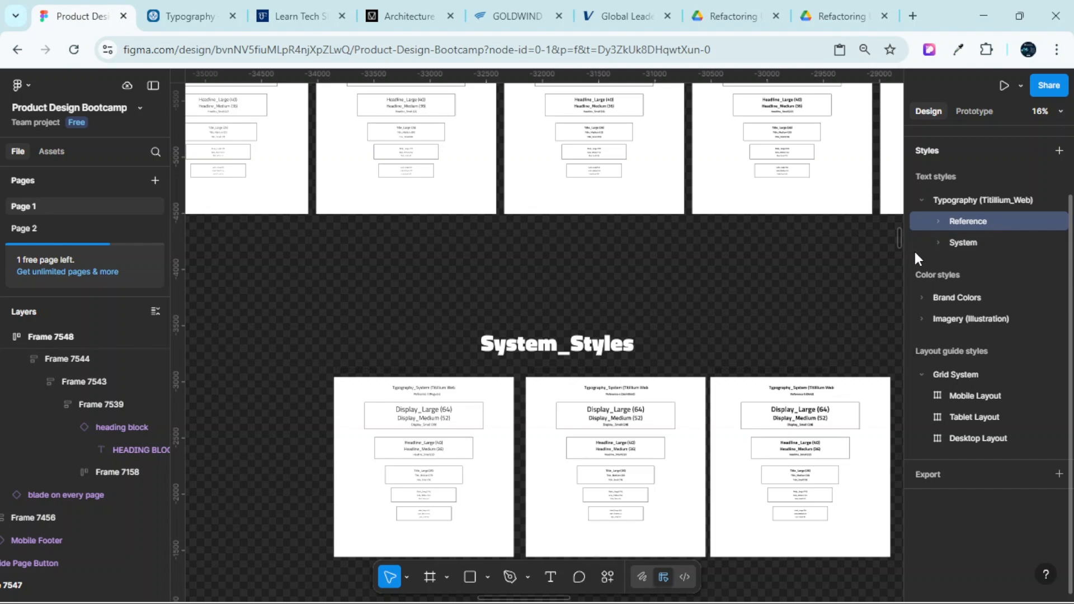
Examine the Reference and System style naming paths below the sheets and the Reference 2 (Light) italic sheet
{"action": "scroll", "coordinate": [701, 242], "scroll_direction": "down", "scroll_amount": 3}
{"action": "scroll", "coordinate": [701, 242], "scroll_direction": "down", "scroll_amount": 3}
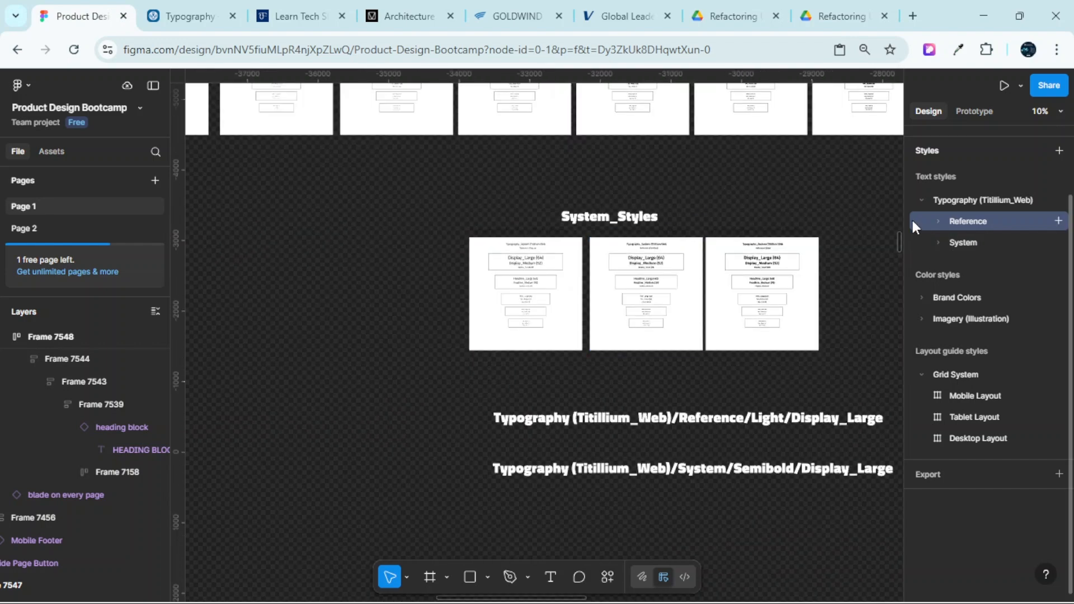
{"action": "scroll", "coordinate": [808, 284], "scroll_direction": "up", "scroll_amount": 3}
{"action": "scroll", "coordinate": [810, 286], "scroll_direction": "right", "scroll_amount": 3}
{"action": "scroll", "coordinate": [807, 287], "scroll_direction": "down", "scroll_amount": 5}
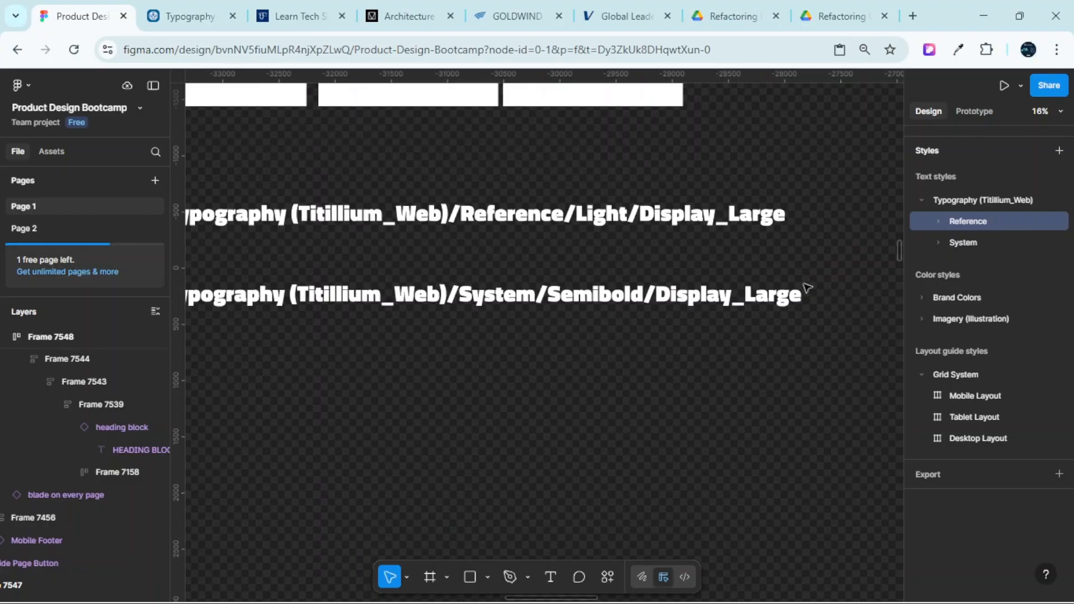
{"action": "scroll", "coordinate": [795, 284], "scroll_direction": "down", "scroll_amount": 3}
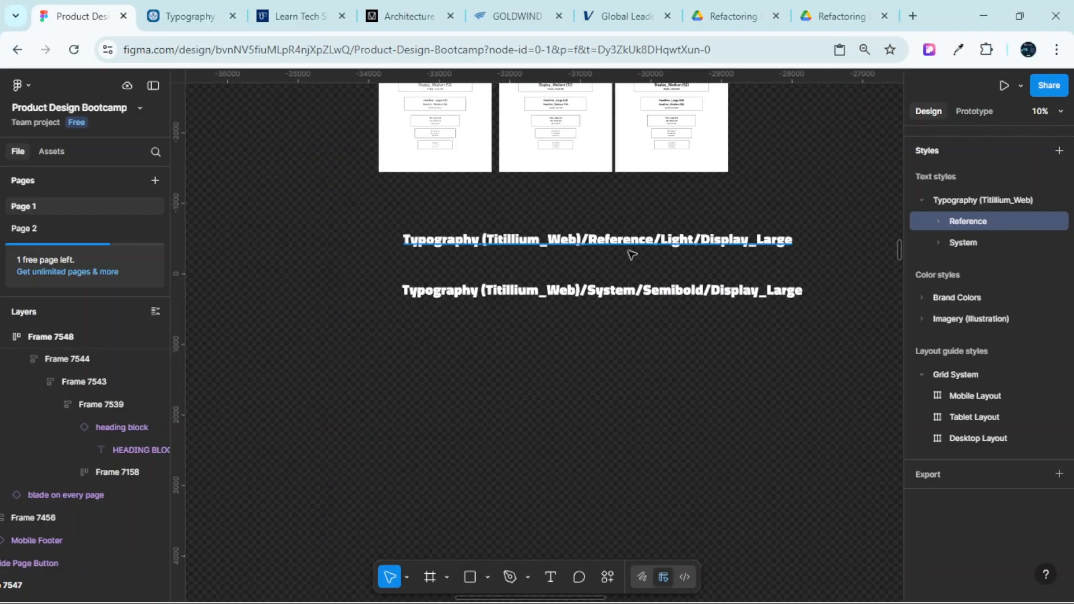
{"action": "scroll", "coordinate": [635, 252], "scroll_direction": "up", "scroll_amount": 3}
{"action": "scroll", "coordinate": [663, 269], "scroll_direction": "down", "scroll_amount": 4}
{"action": "scroll", "coordinate": [490, 233], "scroll_direction": "up", "scroll_amount": 4}
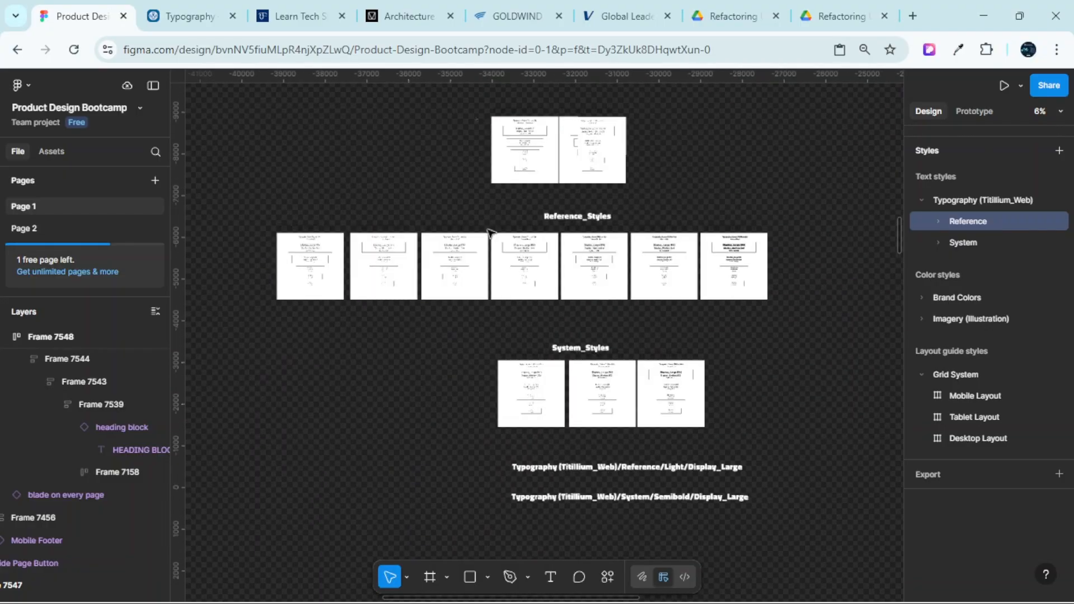
{"action": "scroll", "coordinate": [470, 235], "scroll_direction": "left", "scroll_amount": 4}
{"action": "scroll", "coordinate": [508, 243], "scroll_direction": "up", "scroll_amount": 8}
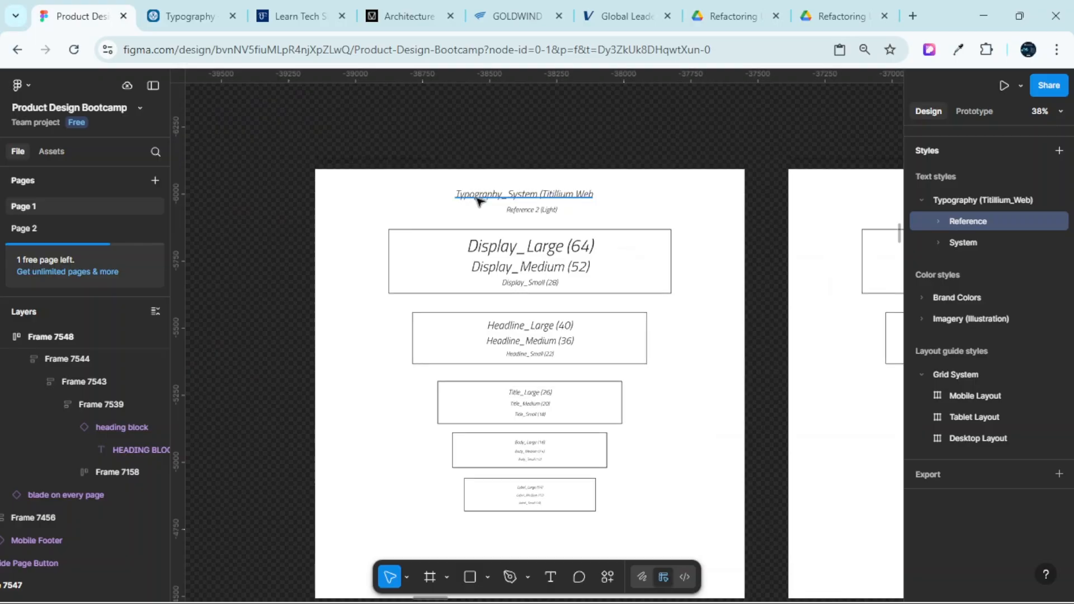
Compare the Reference 2 (Light) italic sheet with the Reference style naming path below the System_Styles sheets
{"action": "scroll", "coordinate": [396, 180], "scroll_direction": "up", "scroll_amount": 3}
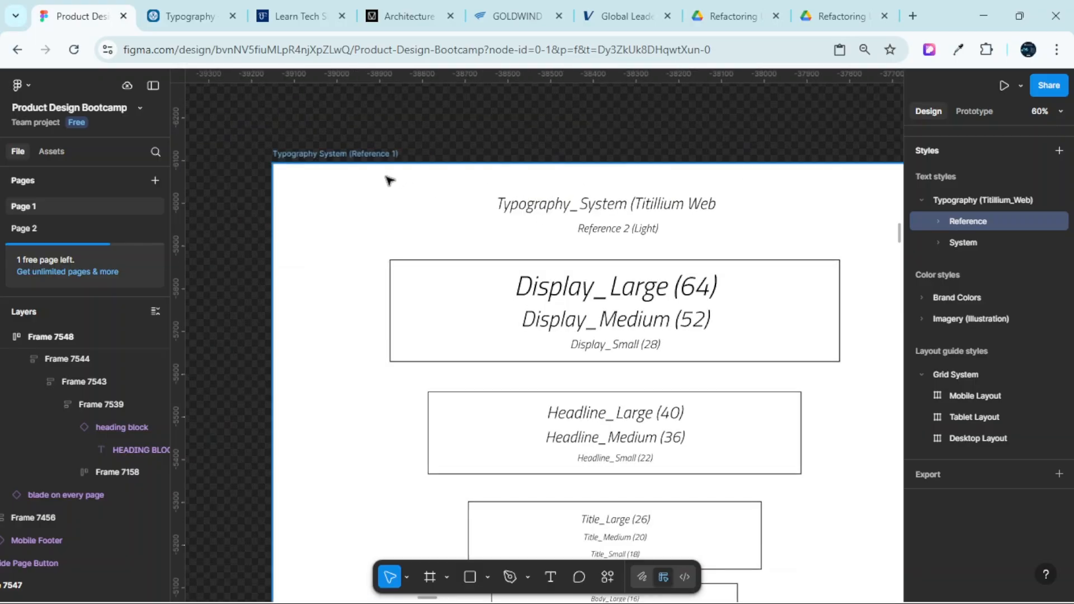
{"action": "left_click", "coordinate": [387, 179]}
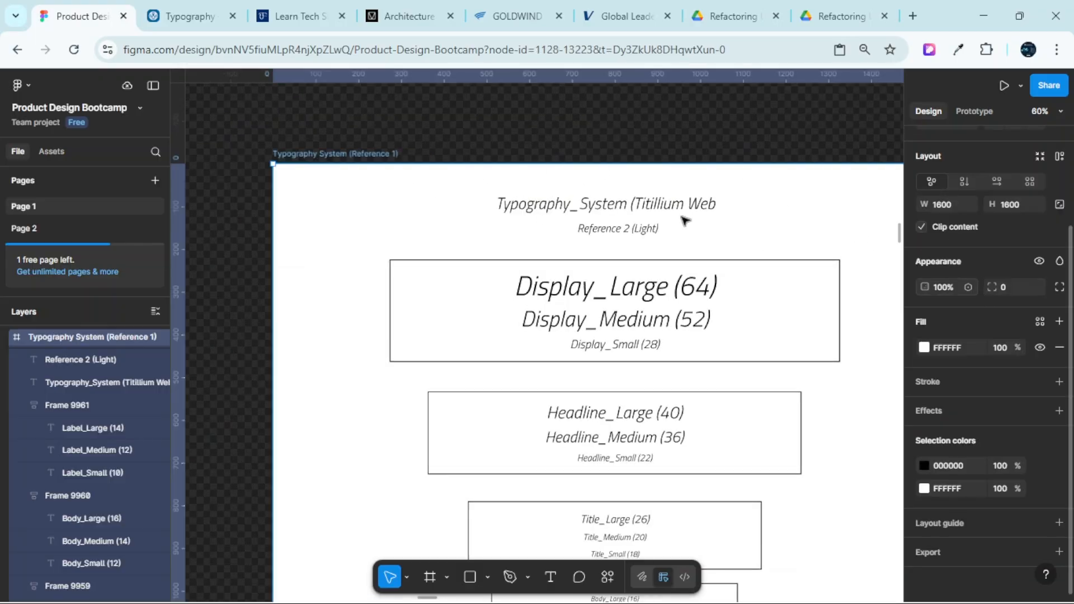
{"action": "scroll", "coordinate": [536, 188], "scroll_direction": "down", "scroll_amount": 10}
{"action": "scroll", "coordinate": [536, 189], "scroll_direction": "down", "scroll_amount": 5}
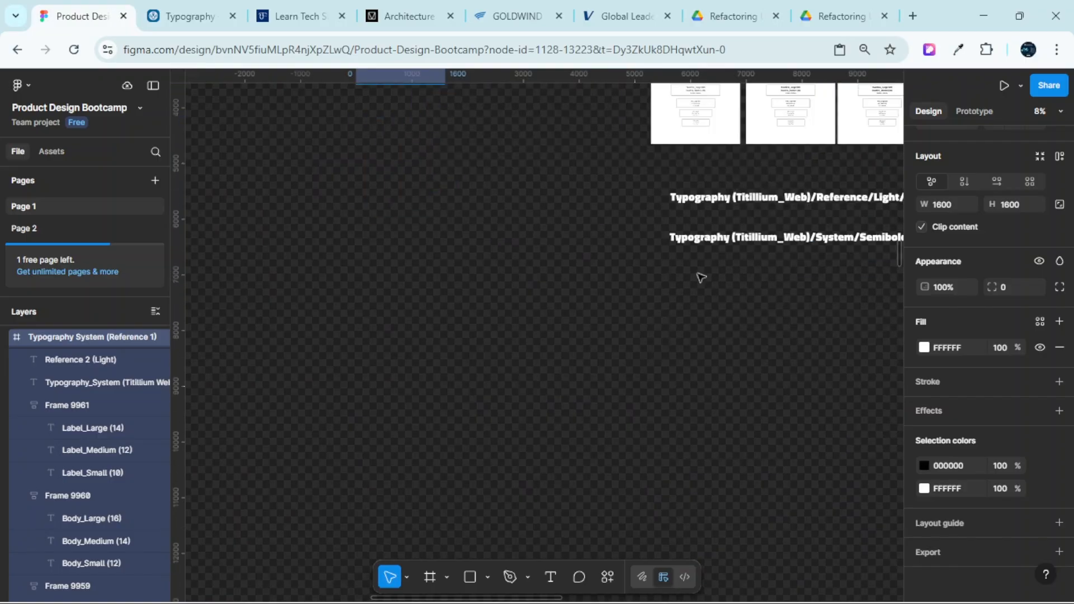
{"action": "scroll", "coordinate": [701, 281], "scroll_direction": "right", "scroll_amount": 4}
{"action": "scroll", "coordinate": [675, 193], "scroll_direction": "up", "scroll_amount": 2}
{"action": "scroll", "coordinate": [643, 206], "scroll_direction": "right", "scroll_amount": 2}
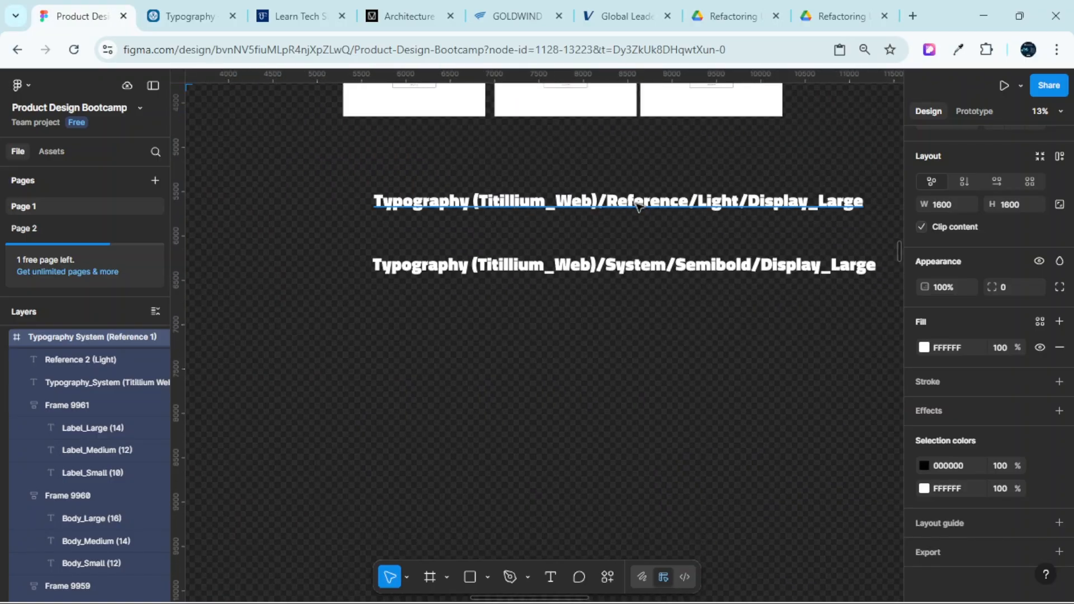
{"action": "scroll", "coordinate": [646, 206], "scroll_direction": "up", "scroll_amount": 3}
{"action": "scroll", "coordinate": [646, 206], "scroll_direction": "down", "scroll_amount": 2}
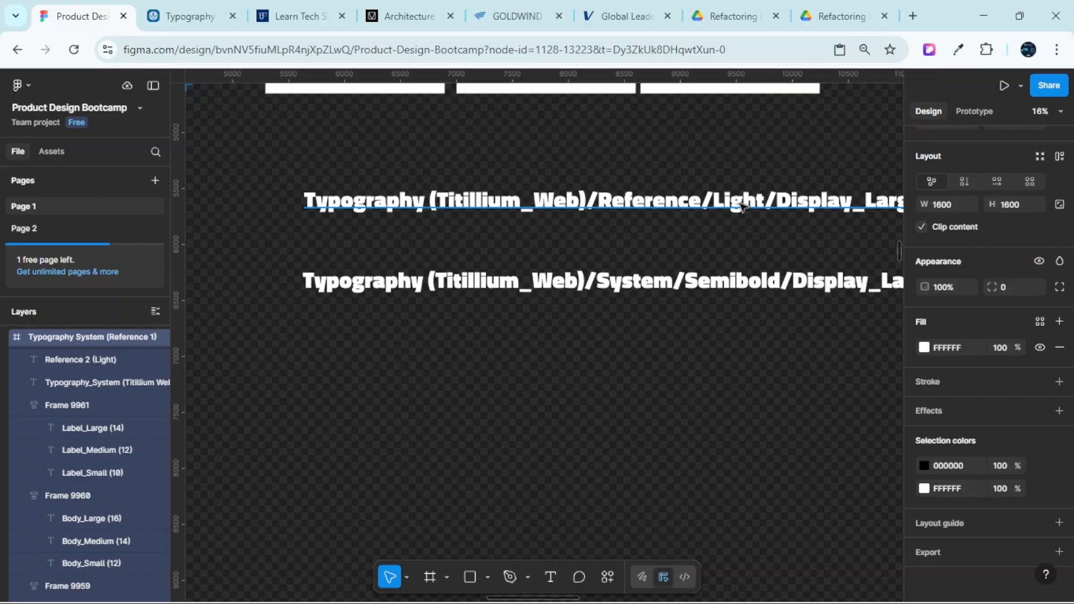
{"action": "scroll", "coordinate": [742, 207], "scroll_direction": "up", "scroll_amount": 2}
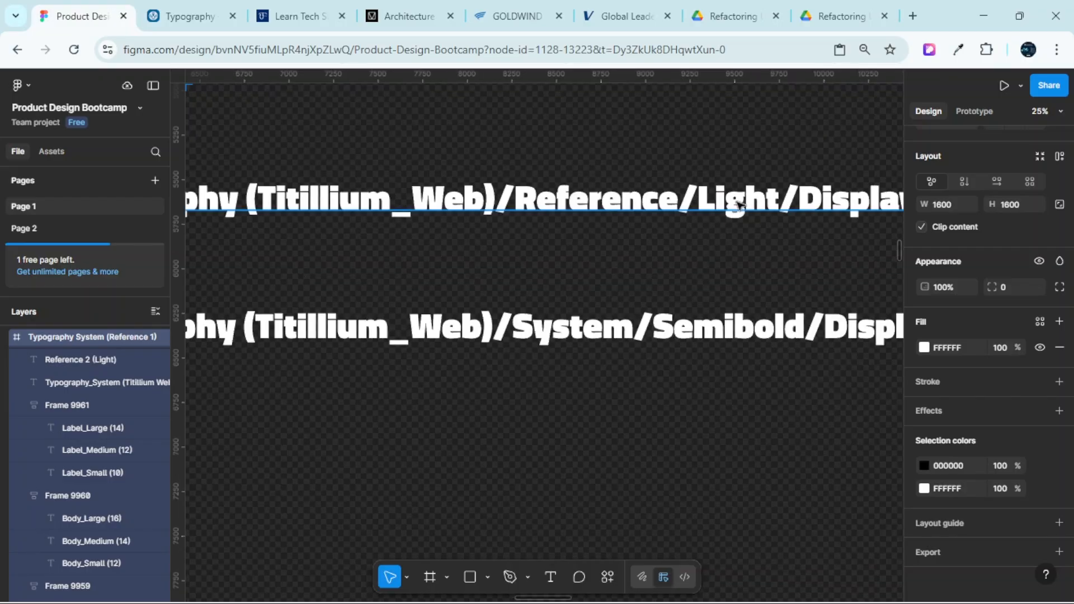
Highlight the word Light in the Reference naming path and check it against the italic sheet's Reference 2 (Light) heading
{"action": "double_click", "coordinate": [736, 204]}
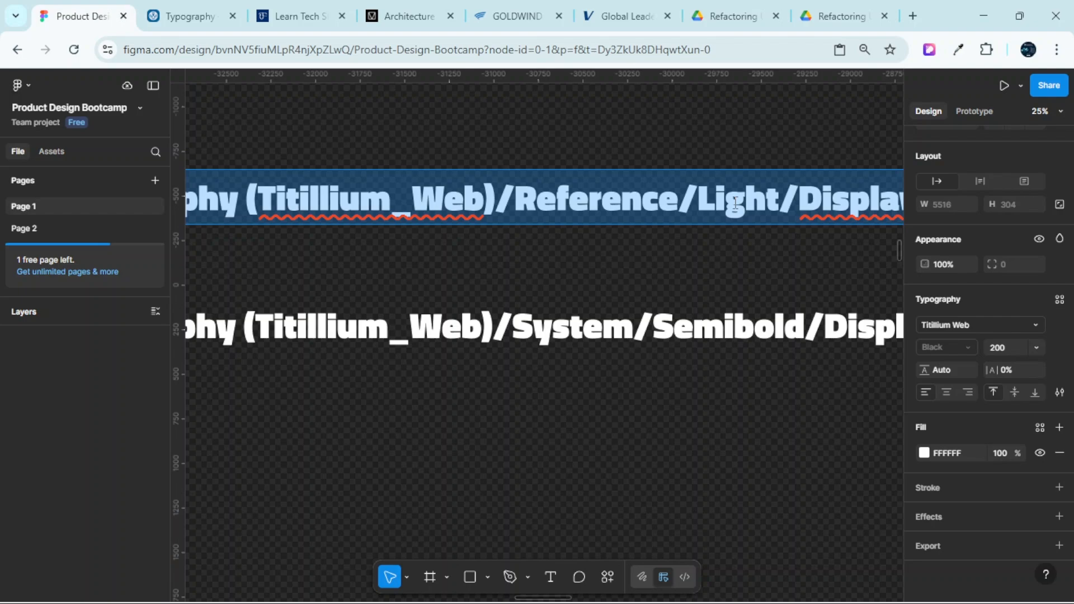
{"action": "double_click", "coordinate": [736, 203]}
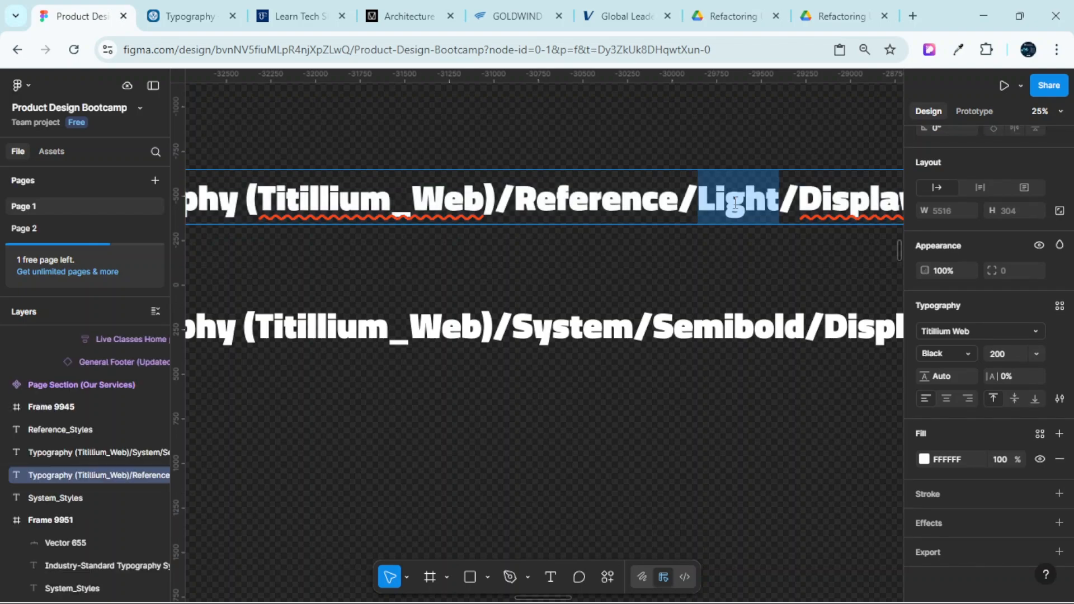
{"action": "scroll", "coordinate": [441, 211], "scroll_direction": "down", "scroll_amount": 5}
{"action": "scroll", "coordinate": [338, 287], "scroll_direction": "up", "scroll_amount": 3}
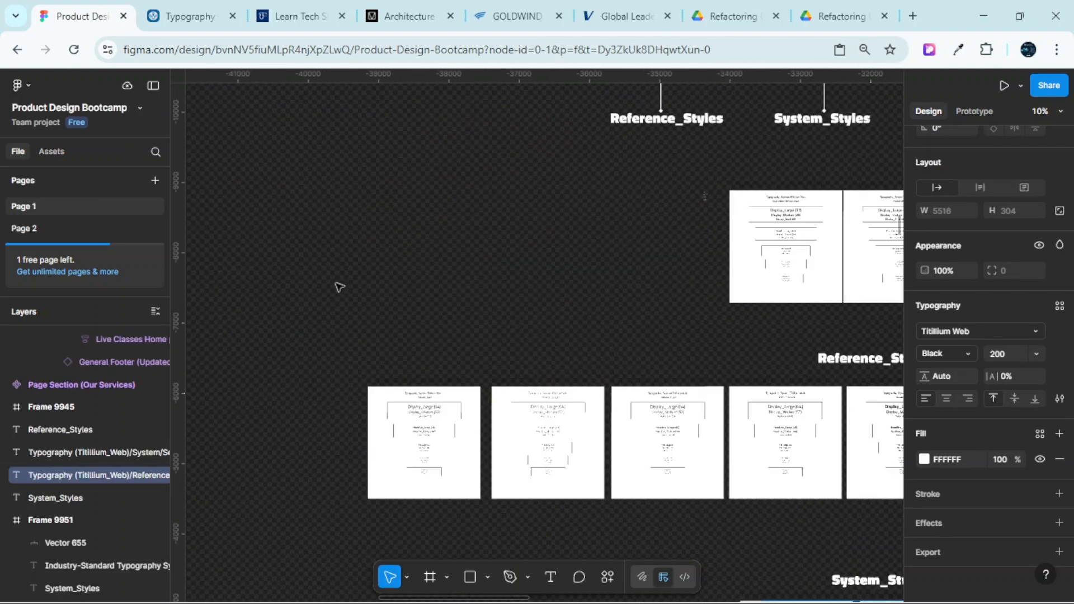
{"action": "scroll", "coordinate": [412, 257], "scroll_direction": "up", "scroll_amount": 10}
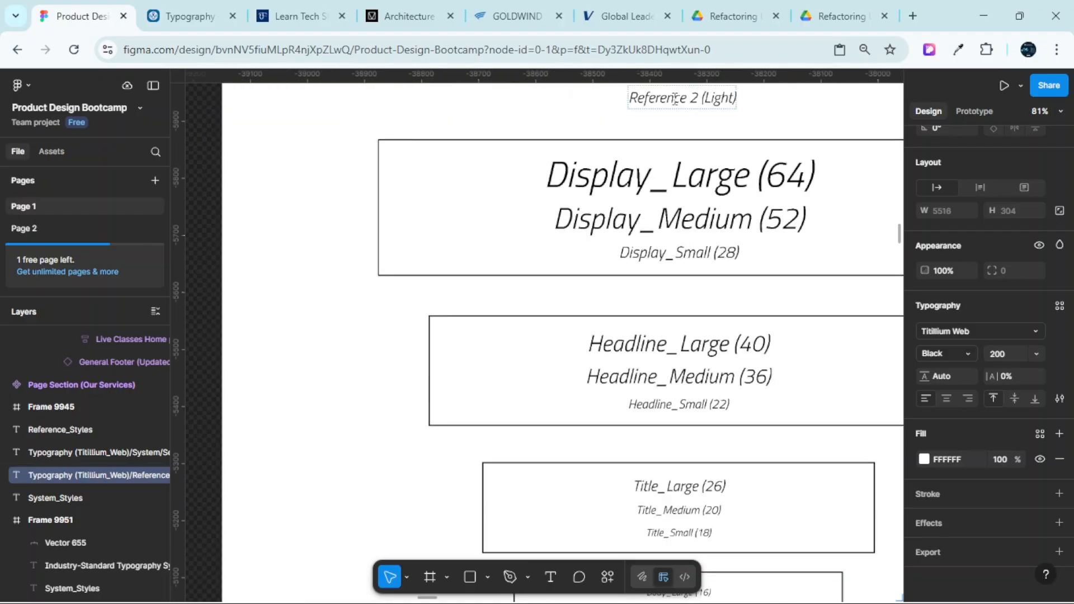
{"action": "scroll", "coordinate": [720, 104], "scroll_direction": "up", "scroll_amount": 2}
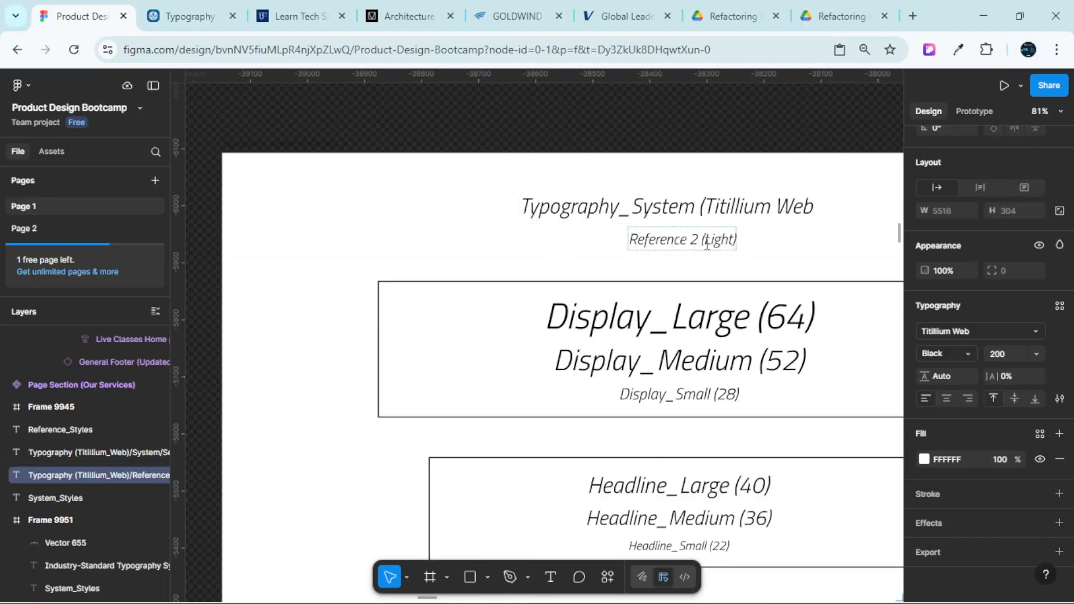
{"action": "scroll", "coordinate": [722, 246], "scroll_direction": "down", "scroll_amount": 10}
{"action": "scroll", "coordinate": [710, 247], "scroll_direction": "right", "scroll_amount": 6}
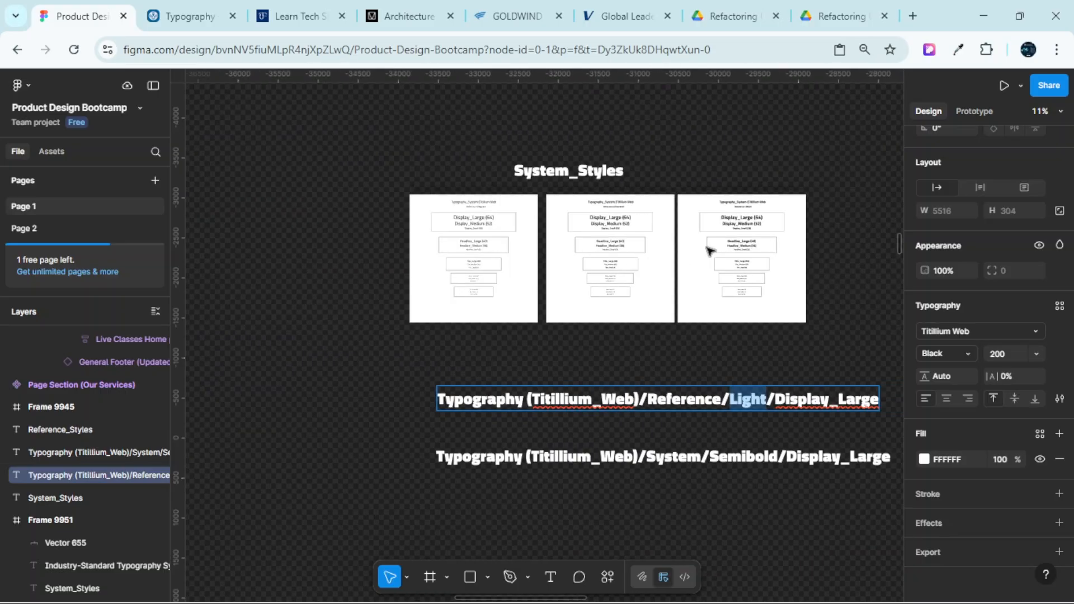
{"action": "scroll", "coordinate": [744, 232], "scroll_direction": "down", "scroll_amount": 4}
{"action": "scroll", "coordinate": [733, 182], "scroll_direction": "up", "scroll_amount": 3}
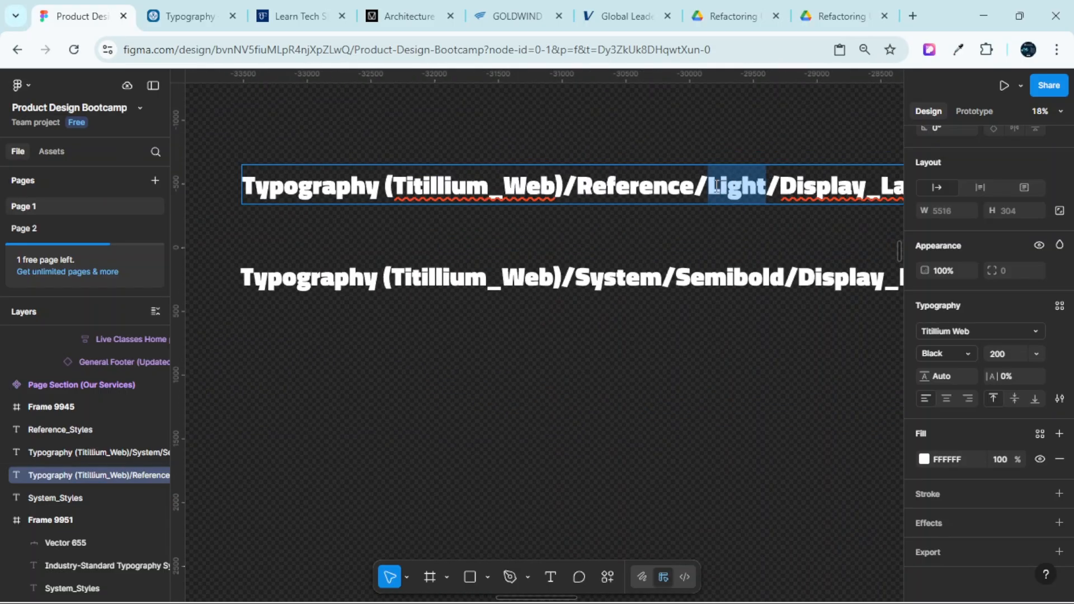
Insert "Italic-" before Light in the Reference naming path, making it Typography (Titillium_Web)/Reference/Italic-Light/Display_Large
{"action": "left_click", "coordinate": [714, 183]}
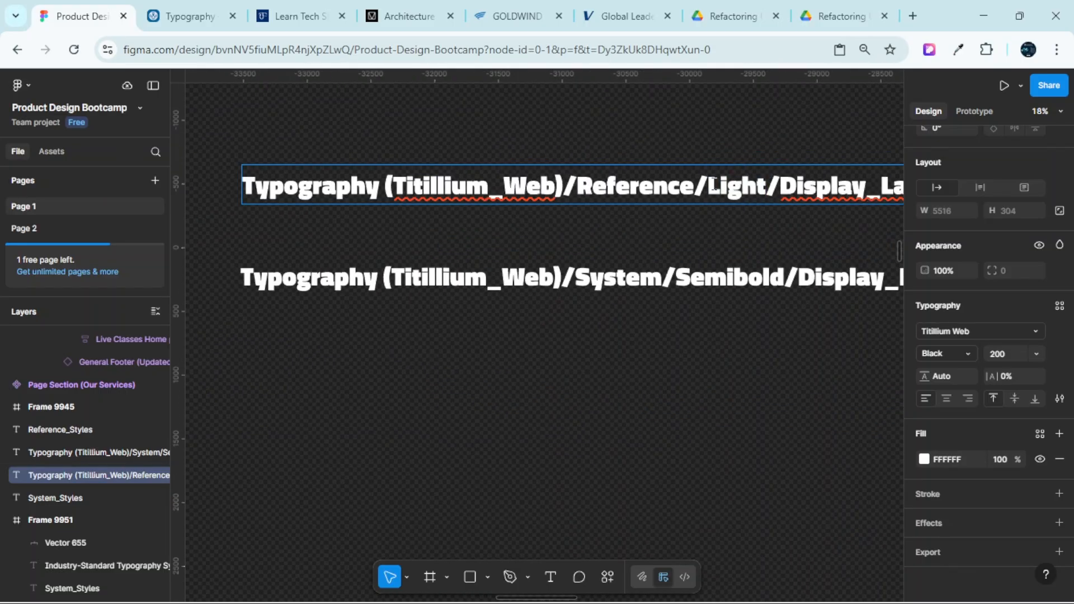
{"action": "type", "text": "Ital"}
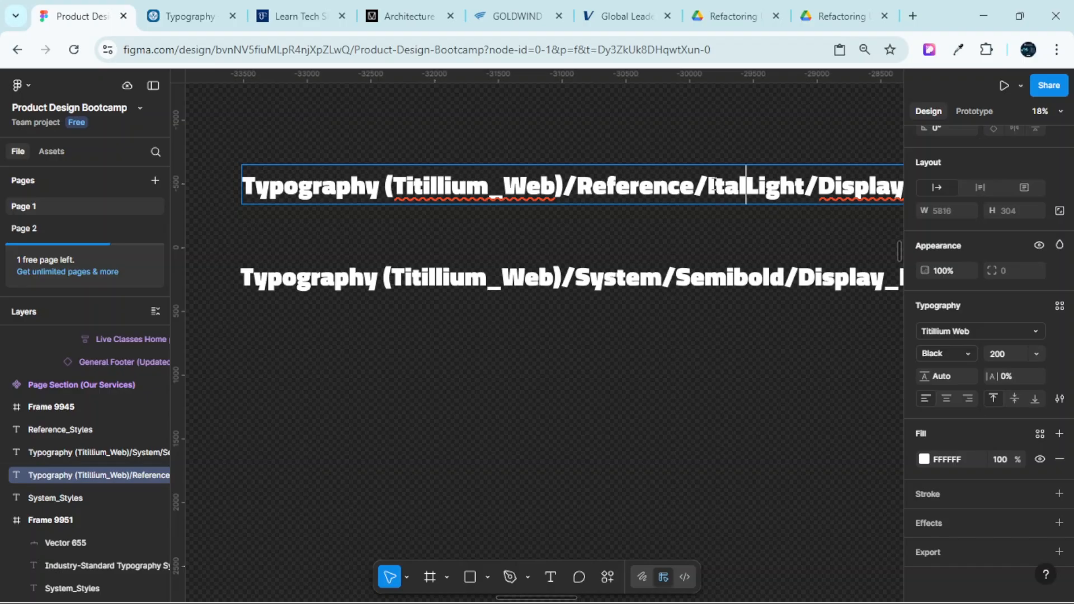
{"action": "type", "text": "ic"}
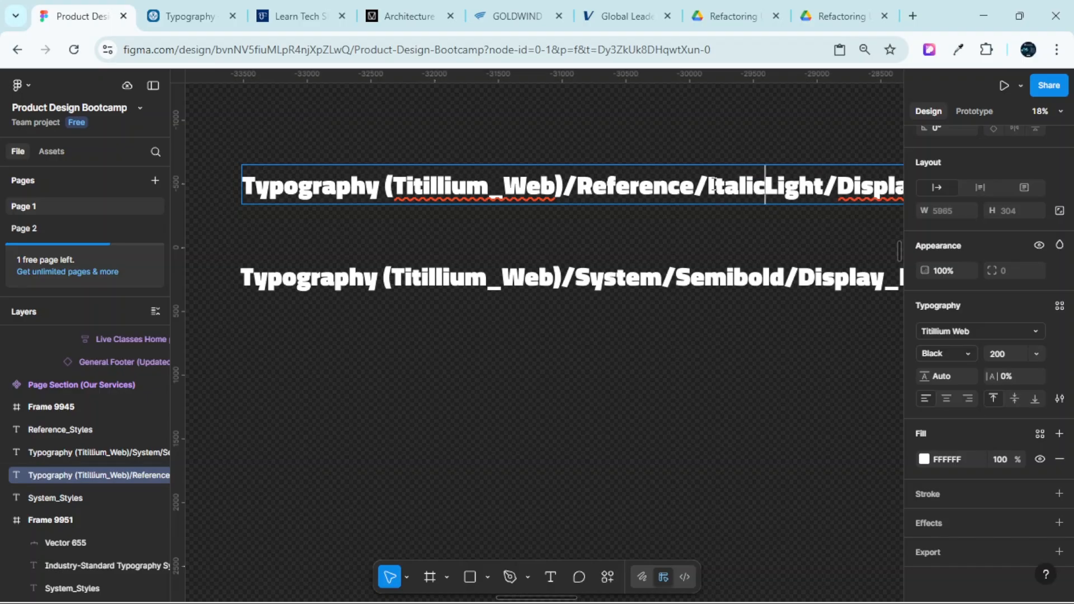
{"action": "type", "text": "_"}
{"action": "key", "text": "BackSpace"}
{"action": "type", "text": "-"}
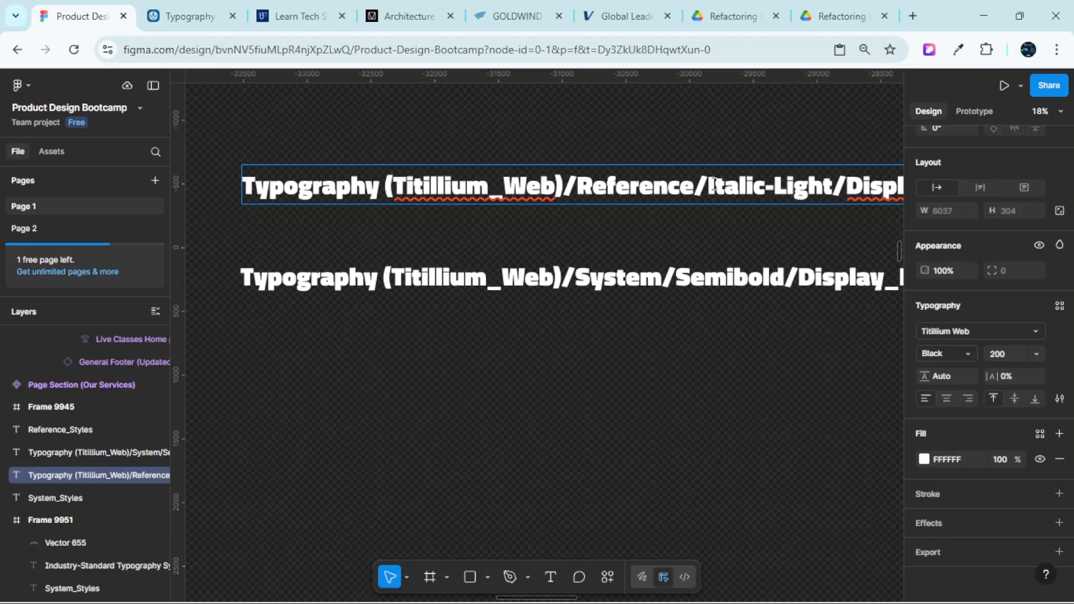
{"action": "scroll", "coordinate": [694, 168], "scroll_direction": "right", "scroll_amount": 3}
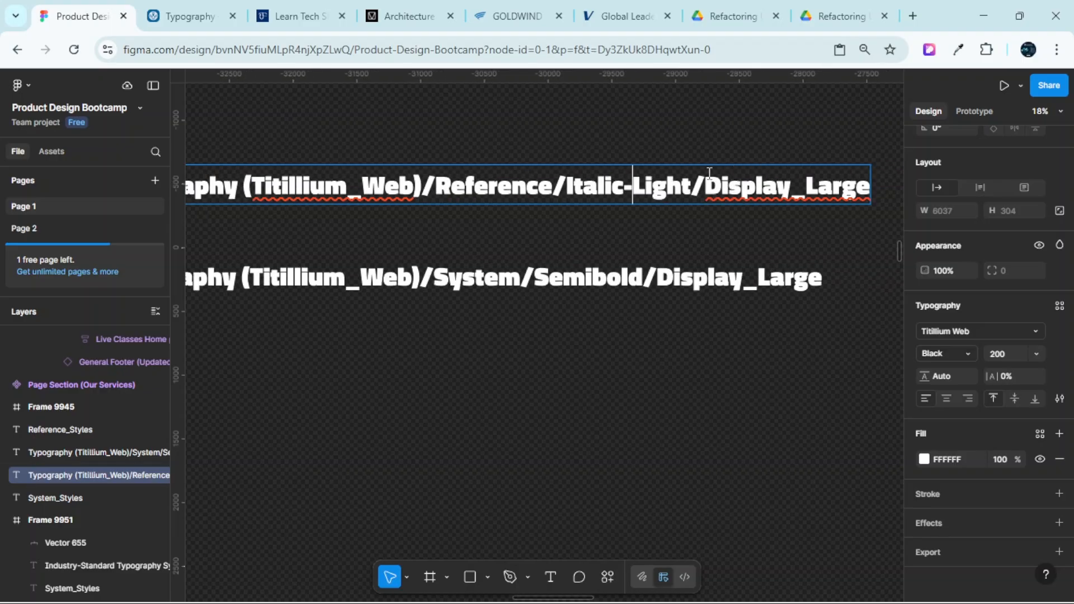
{"action": "scroll", "coordinate": [774, 151], "scroll_direction": "down", "scroll_amount": 3}
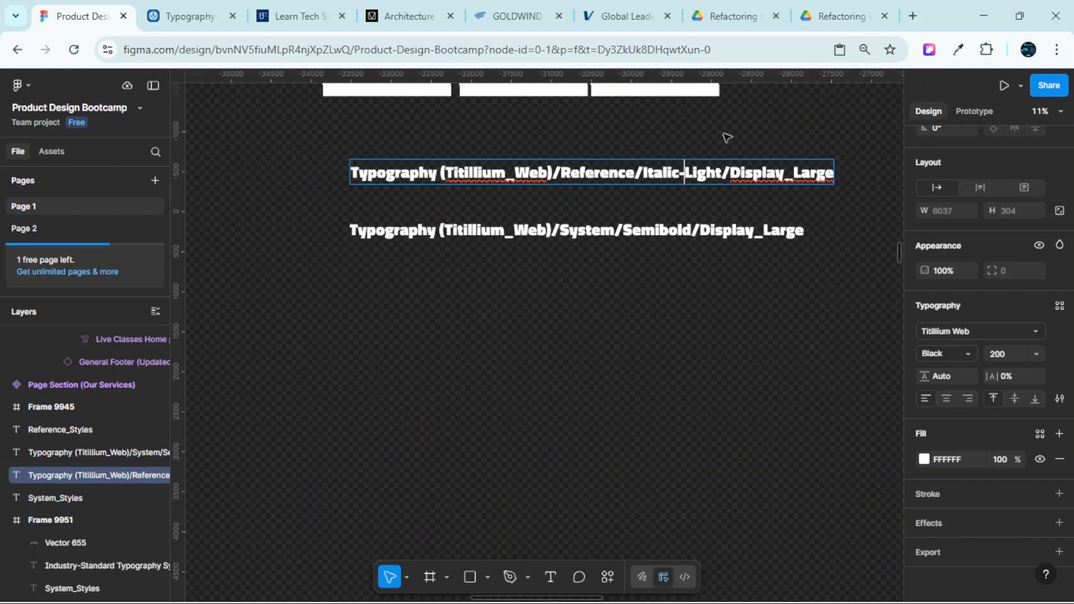
{"action": "key", "text": "Escape"}
{"action": "scroll", "coordinate": [672, 156], "scroll_direction": "up", "scroll_amount": 3}
{"action": "scroll", "coordinate": [700, 161], "scroll_direction": "down", "scroll_amount": 2}
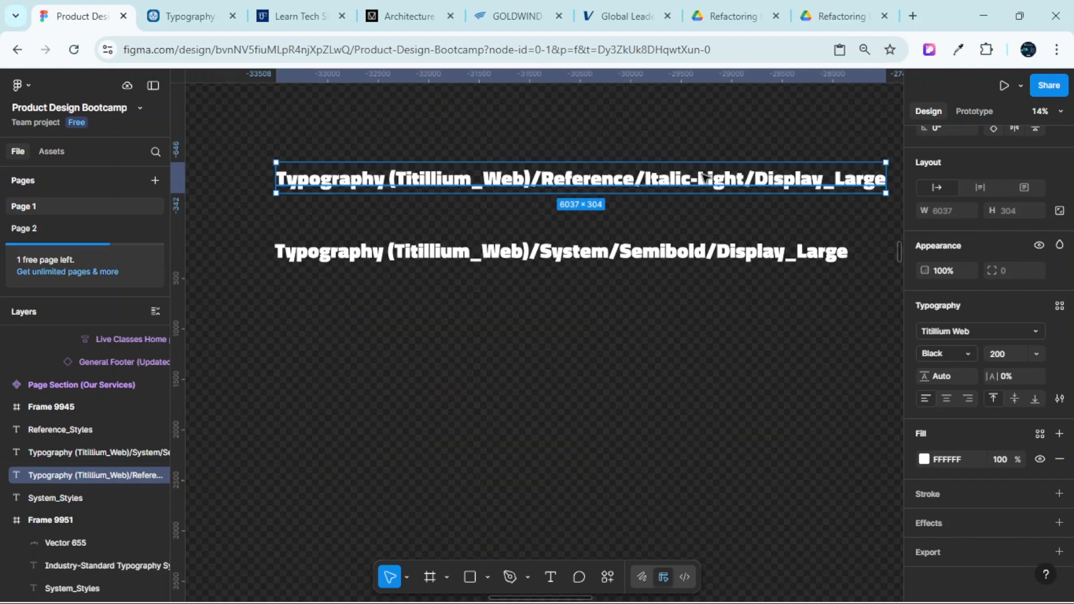
Copy the full text of the Reference/Italic-Light/Display_Large naming path
{"action": "double_click", "coordinate": [704, 177]}
{"action": "right_click", "coordinate": [704, 176]}
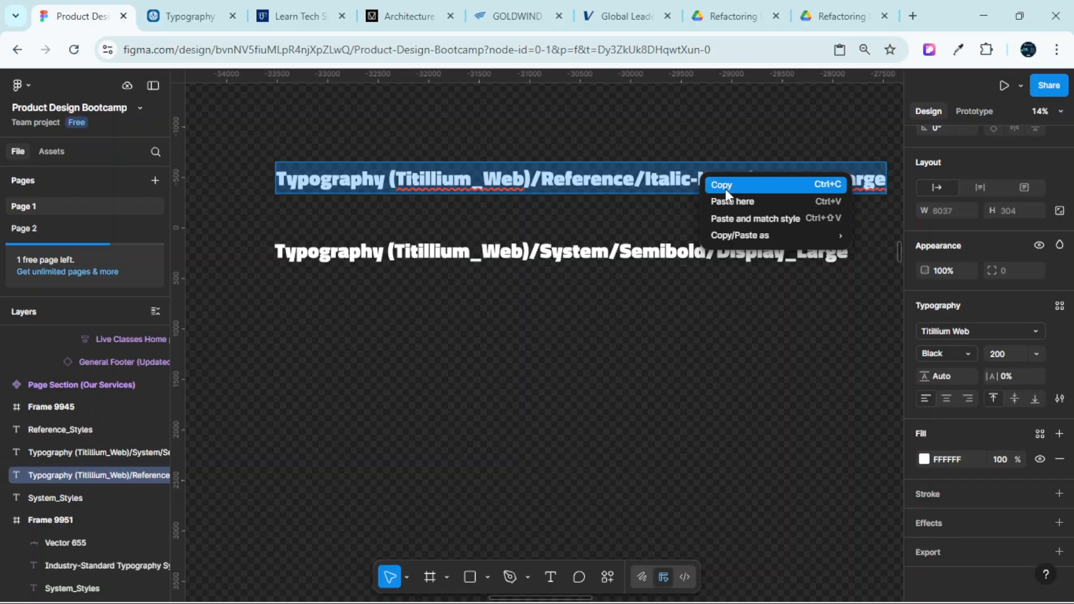
{"action": "left_click", "coordinate": [726, 189]}
Change the italic sheet's subheading to "Reference 2 (Italic -Light)"
{"action": "scroll", "coordinate": [649, 279], "scroll_direction": "down", "scroll_amount": 5}
{"action": "scroll", "coordinate": [620, 185], "scroll_direction": "up", "scroll_amount": 5}
{"action": "scroll", "coordinate": [470, 355], "scroll_direction": "left", "scroll_amount": 5}
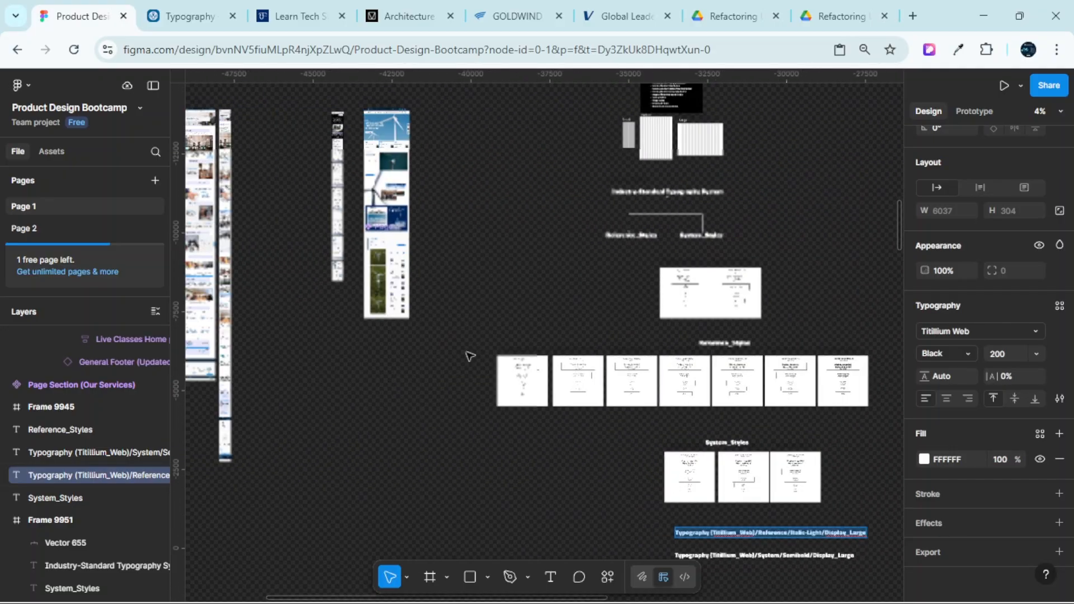
{"action": "scroll", "coordinate": [705, 465], "scroll_direction": "up", "scroll_amount": 5}
{"action": "scroll", "coordinate": [653, 321], "scroll_direction": "up", "scroll_amount": 10}
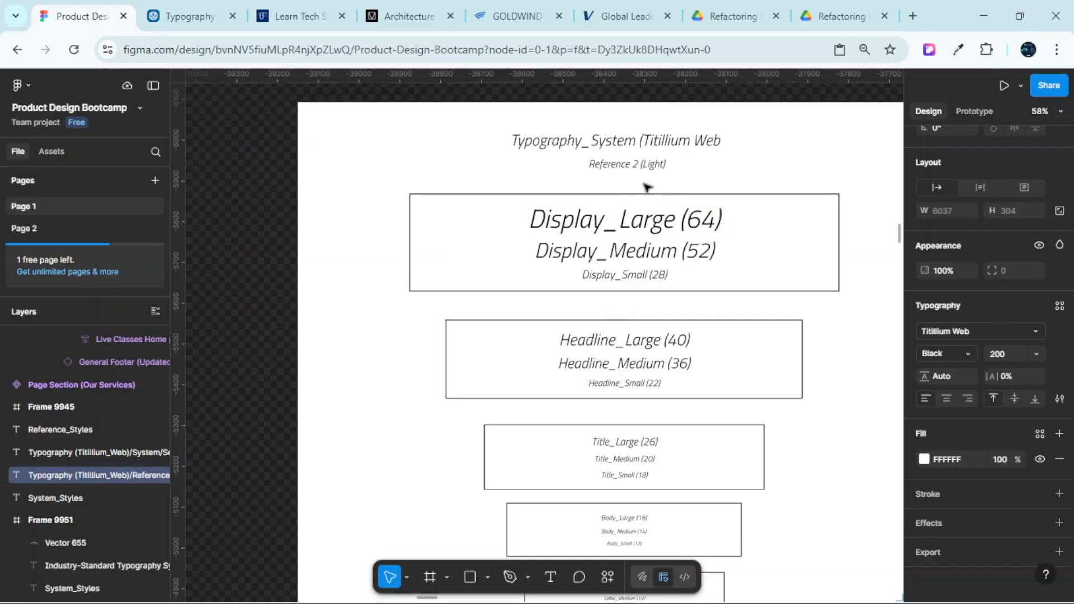
{"action": "scroll", "coordinate": [643, 204], "scroll_direction": "down", "scroll_amount": 5}
{"action": "scroll", "coordinate": [644, 208], "scroll_direction": "up", "scroll_amount": 5}
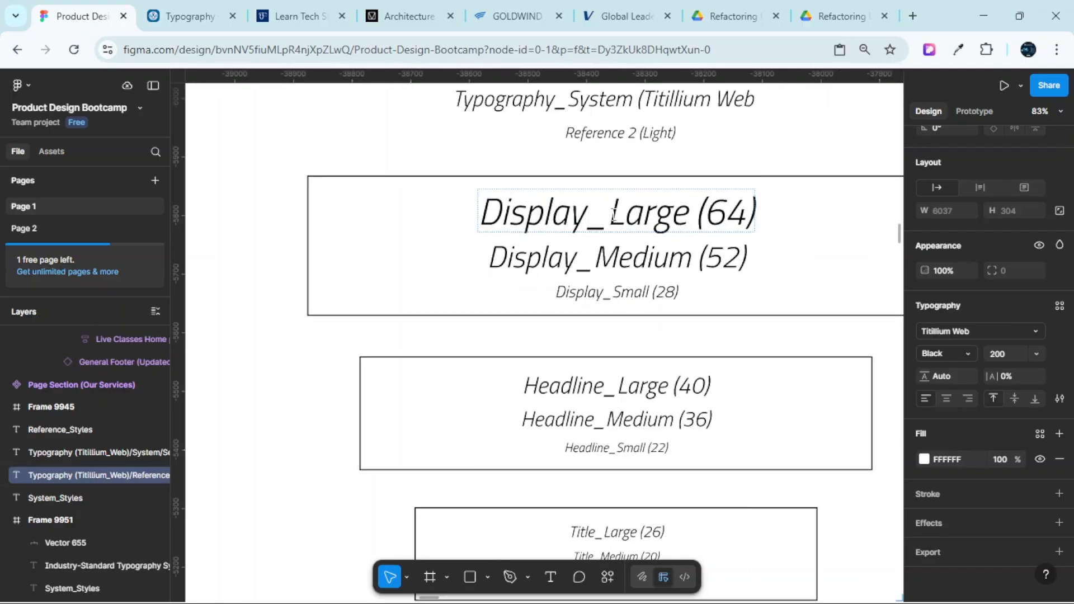
{"action": "left_click", "coordinate": [647, 132]}
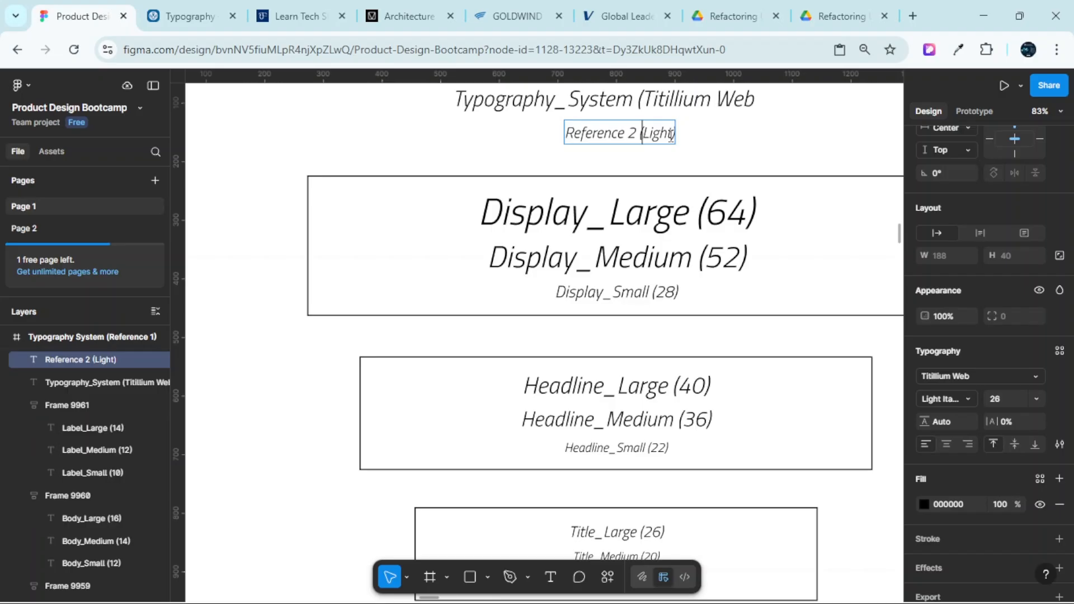
{"action": "type", "text": "Itali"}
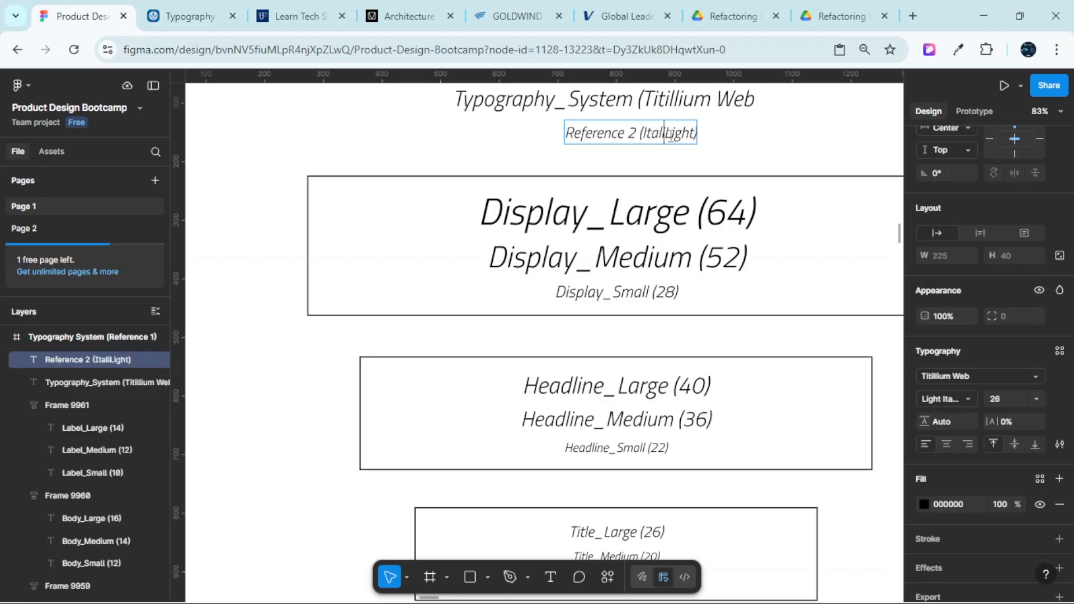
{"action": "type", "text": "c -"}
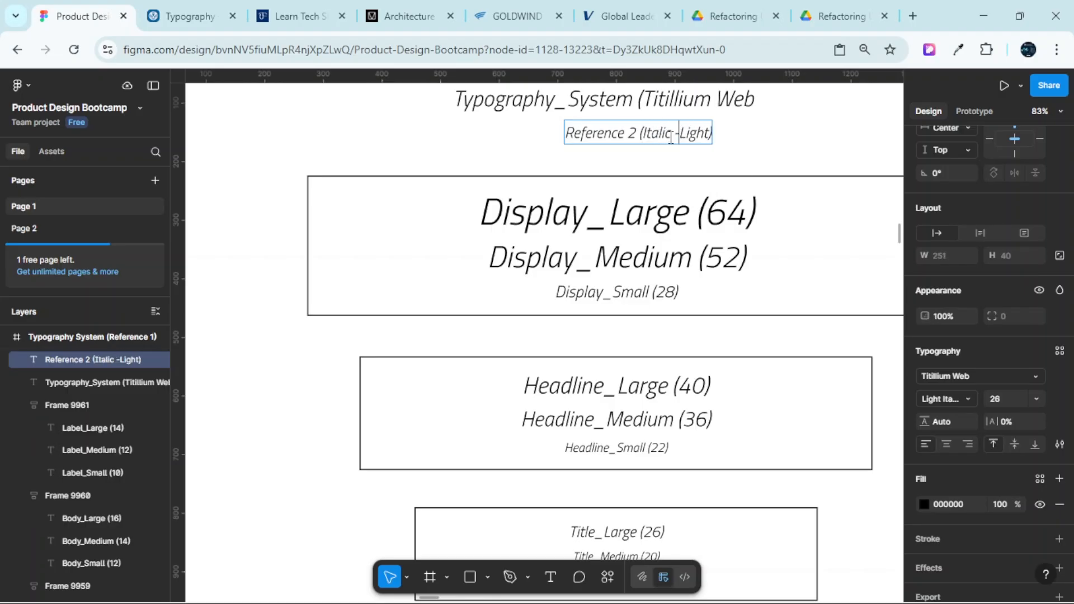
Create a text style from Display_Large (64) on the italic sheet, named Typography (Titillium_Web)/Reference/Italic-Light/Display_Large with the description Desktop
{"action": "left_click", "coordinate": [660, 216]}
{"action": "double_click", "coordinate": [659, 215]}
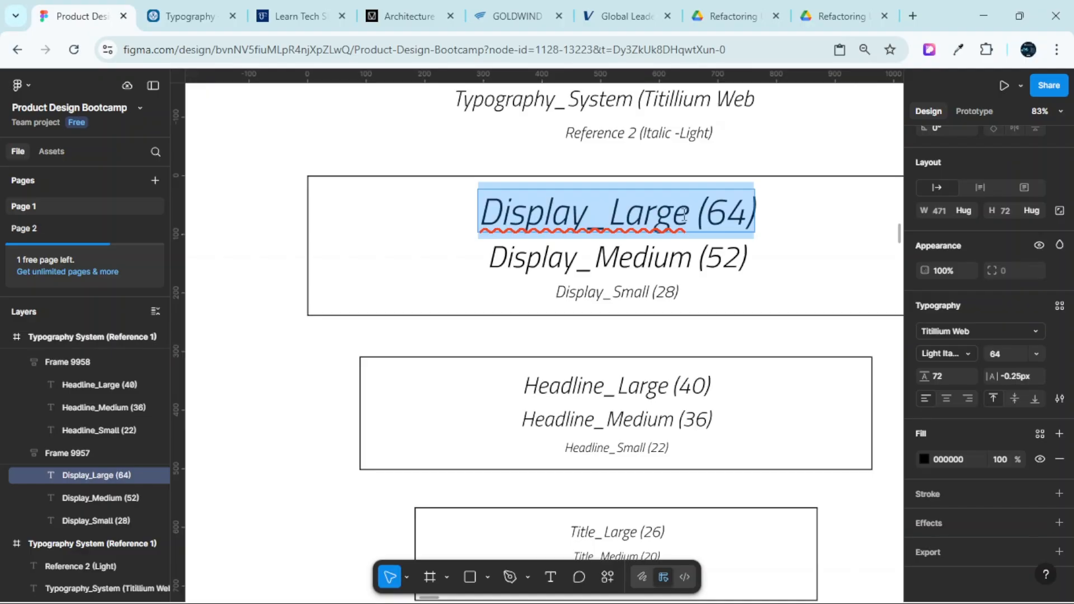
{"action": "left_click", "coordinate": [1059, 306]}
{"action": "left_click_drag", "start_coordinate": [840, 305], "coordinate": [913, 265]}
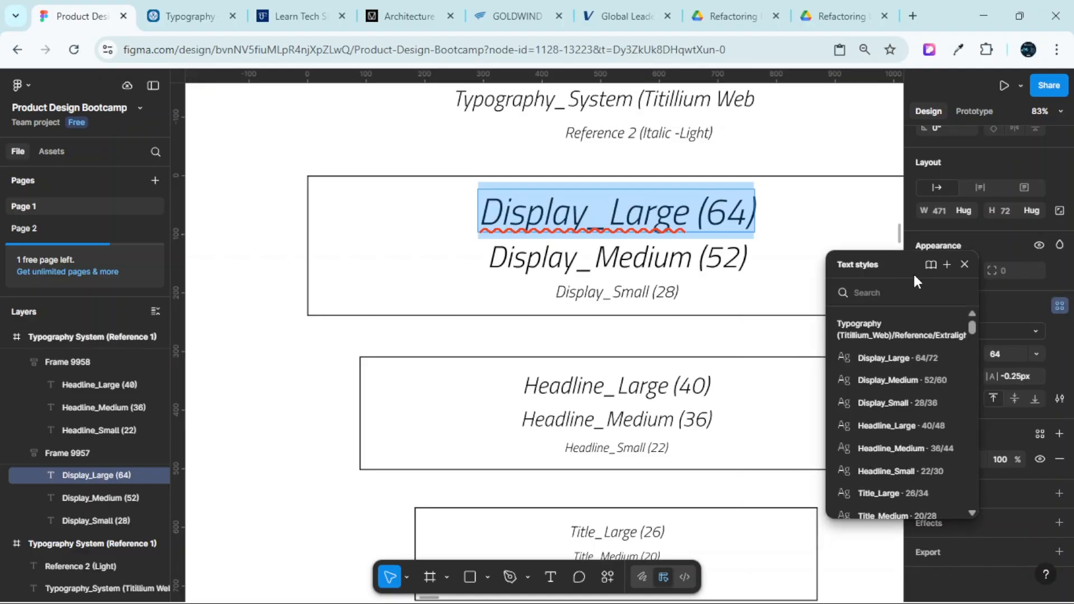
{"action": "left_click", "coordinate": [947, 265]}
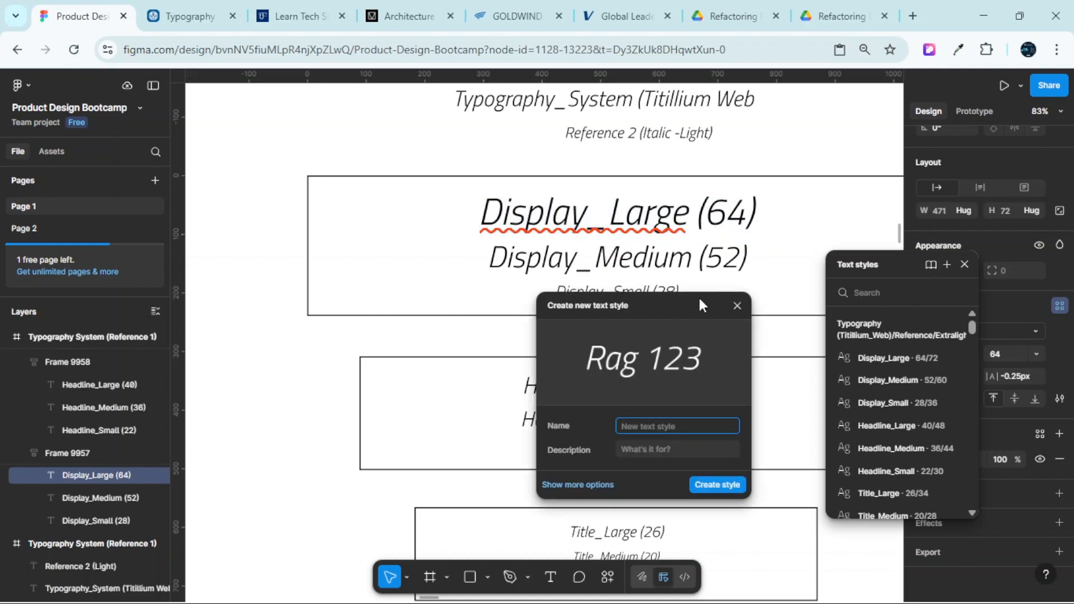
{"action": "left_click_drag", "start_coordinate": [698, 295], "coordinate": [884, 197]}
{"action": "left_click", "coordinate": [847, 313]}
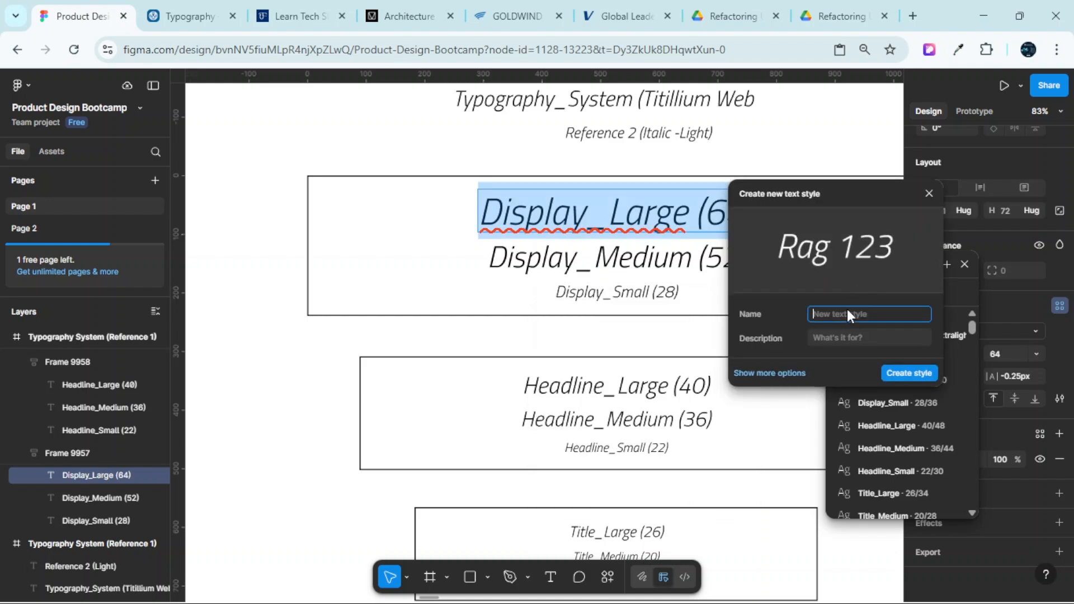
{"action": "key", "text": "ctrl+v"}
{"action": "left_click", "coordinate": [834, 335]}
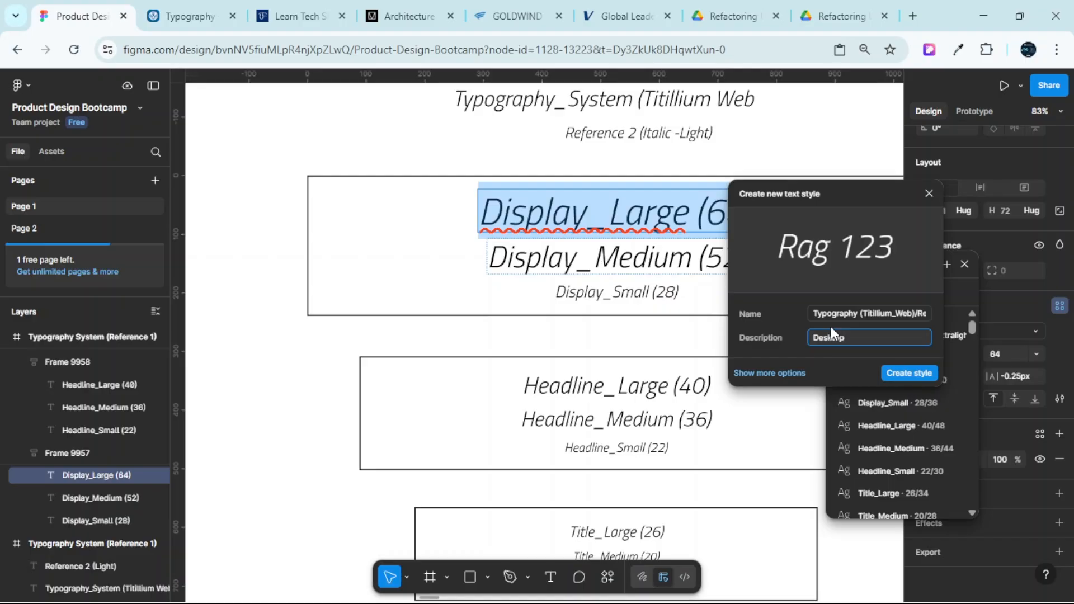
{"action": "left_click", "coordinate": [906, 373]}
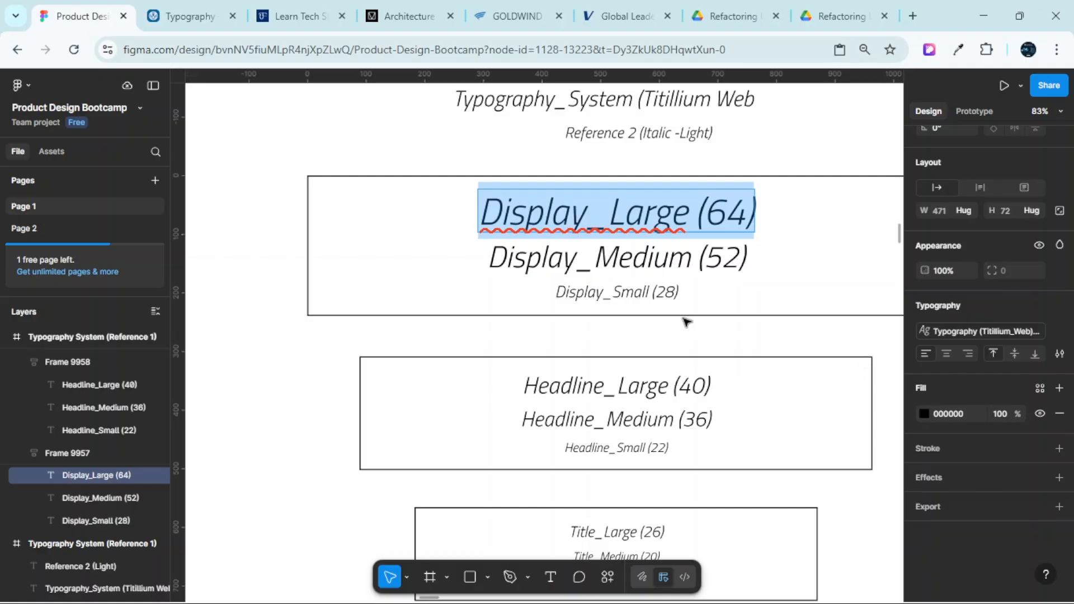
{"action": "key", "text": "Escape"}
{"action": "scroll", "coordinate": [336, 336], "scroll_direction": "up", "scroll_amount": 5}
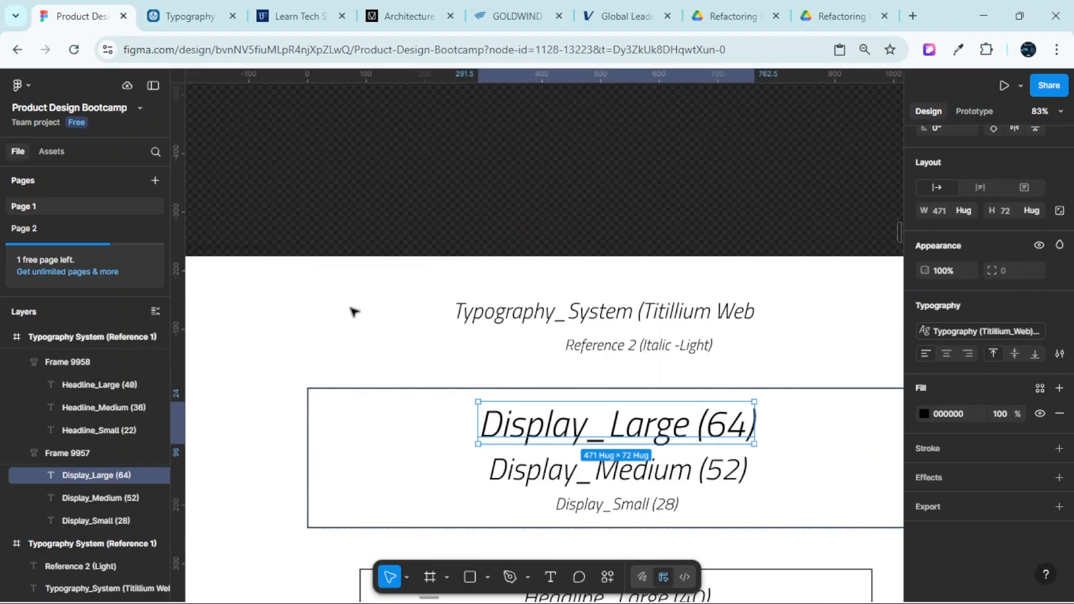
{"action": "left_click", "coordinate": [464, 199]}
{"action": "scroll", "coordinate": [470, 200], "scroll_direction": "down", "scroll_amount": 2}
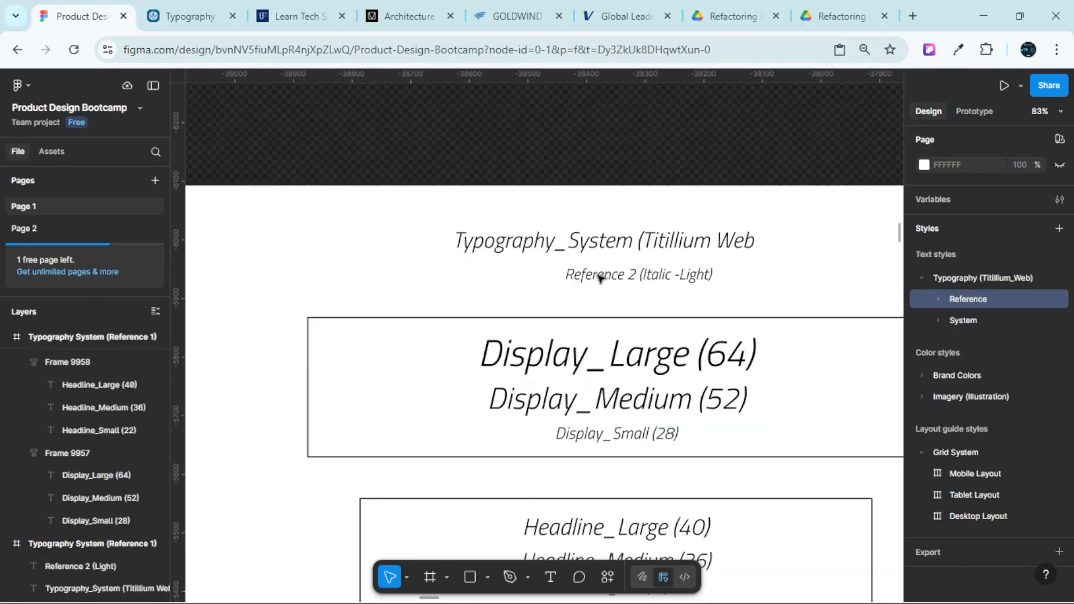
Expand the Reference group of text styles and examine its weight subgroups against the italic sheet
{"action": "left_click", "coordinate": [938, 300]}
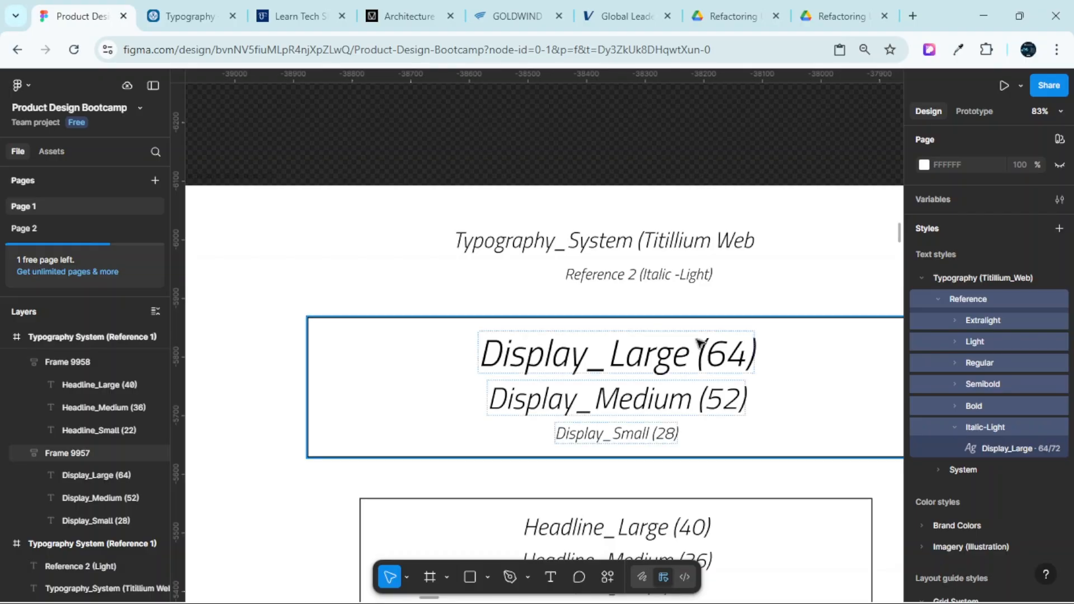
{"action": "scroll", "coordinate": [662, 291], "scroll_direction": "down", "scroll_amount": 5}
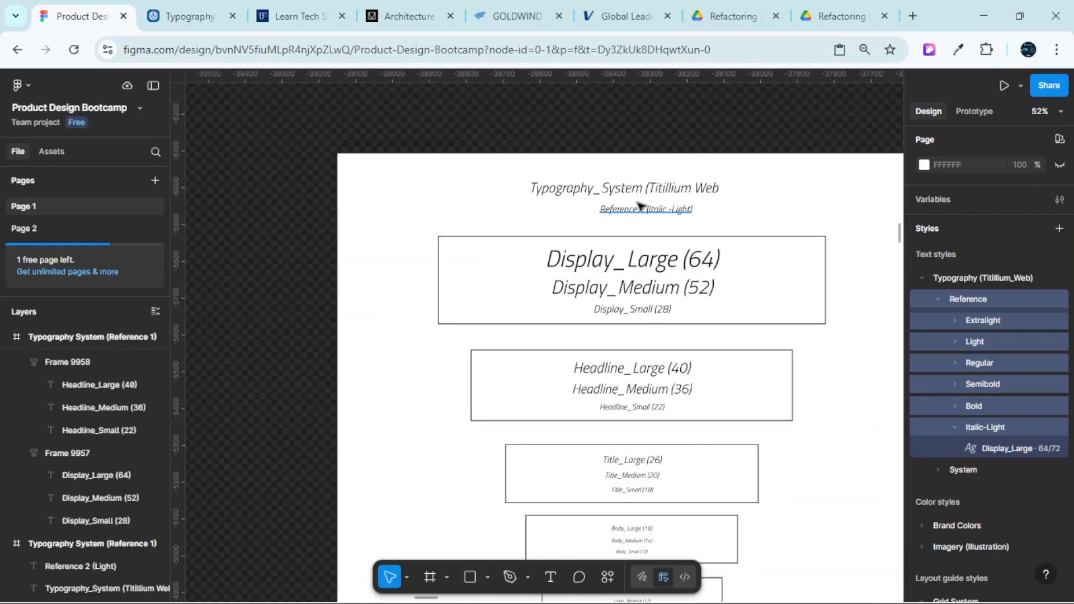
{"action": "scroll", "coordinate": [656, 340], "scroll_direction": "up", "scroll_amount": 5}
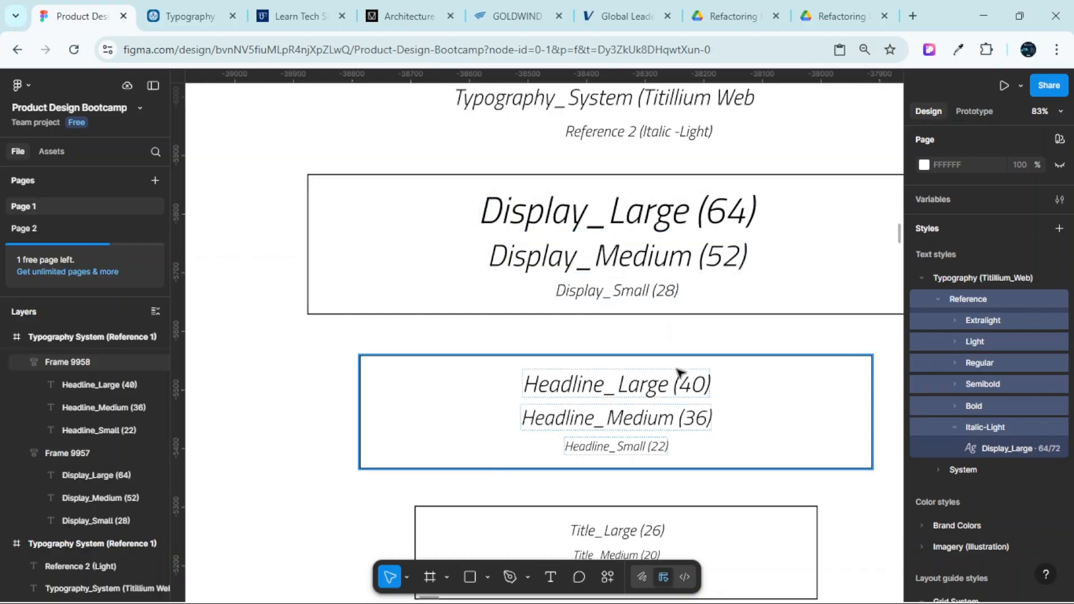
Create a text style from Headline_Large (40) on the italic sheet, named Typography (Titillium_Web)/Reference/Italic-Light/Headline_Large with the description Desktop
{"action": "left_click", "coordinate": [661, 391]}
{"action": "double_click", "coordinate": [661, 391]}
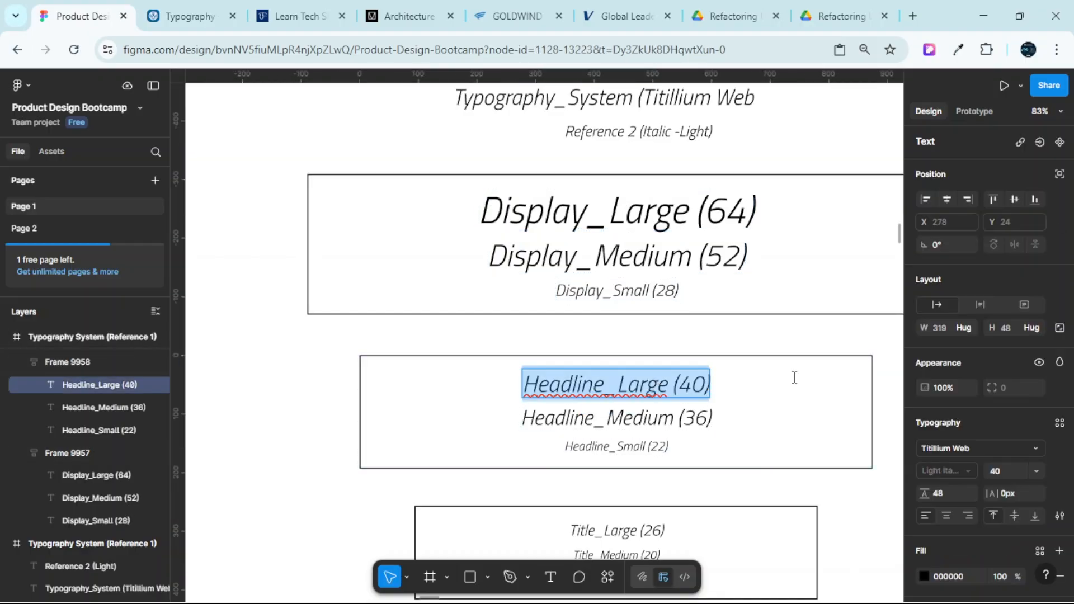
{"action": "scroll", "coordinate": [979, 390], "scroll_direction": "down", "scroll_amount": 2}
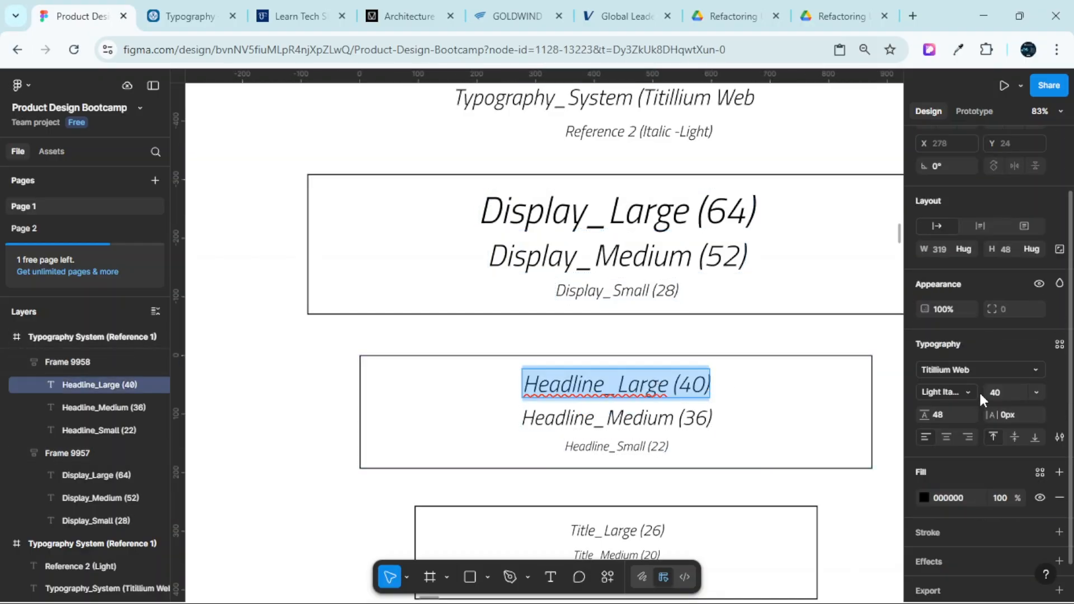
{"action": "left_click", "coordinate": [1060, 344]}
{"action": "left_click_drag", "start_coordinate": [815, 334], "coordinate": [955, 247]}
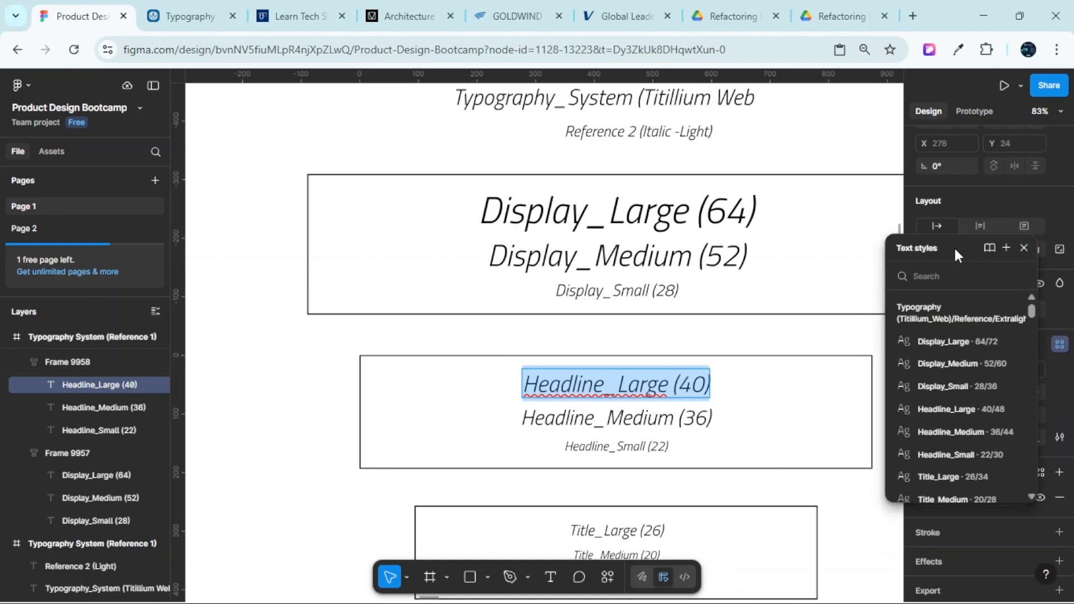
{"action": "left_click", "coordinate": [1007, 249]}
{"action": "left_click_drag", "start_coordinate": [699, 335], "coordinate": [897, 235]}
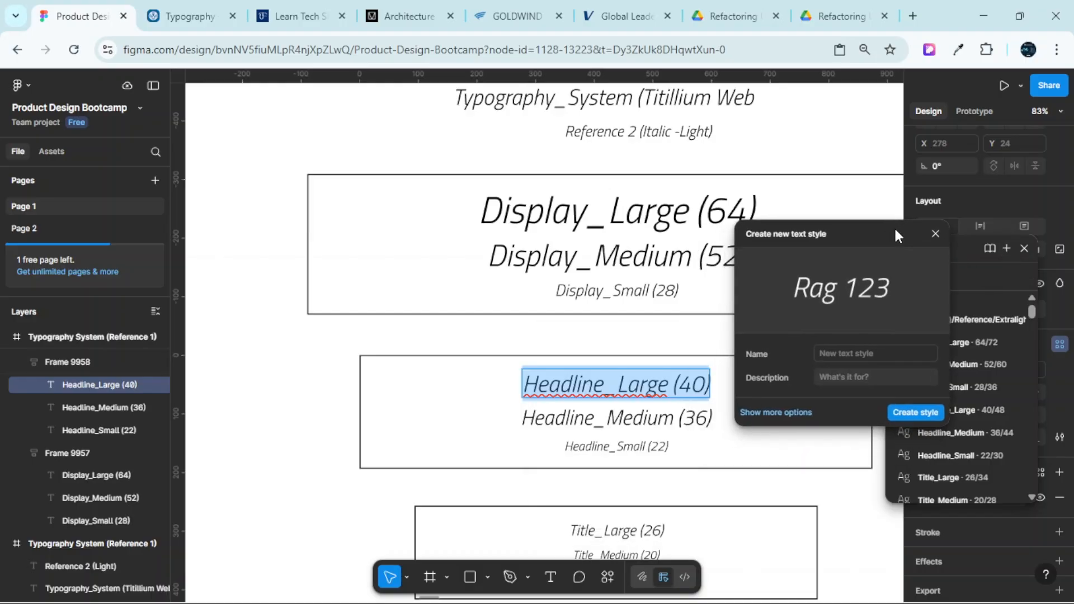
{"action": "left_click", "coordinate": [859, 354]}
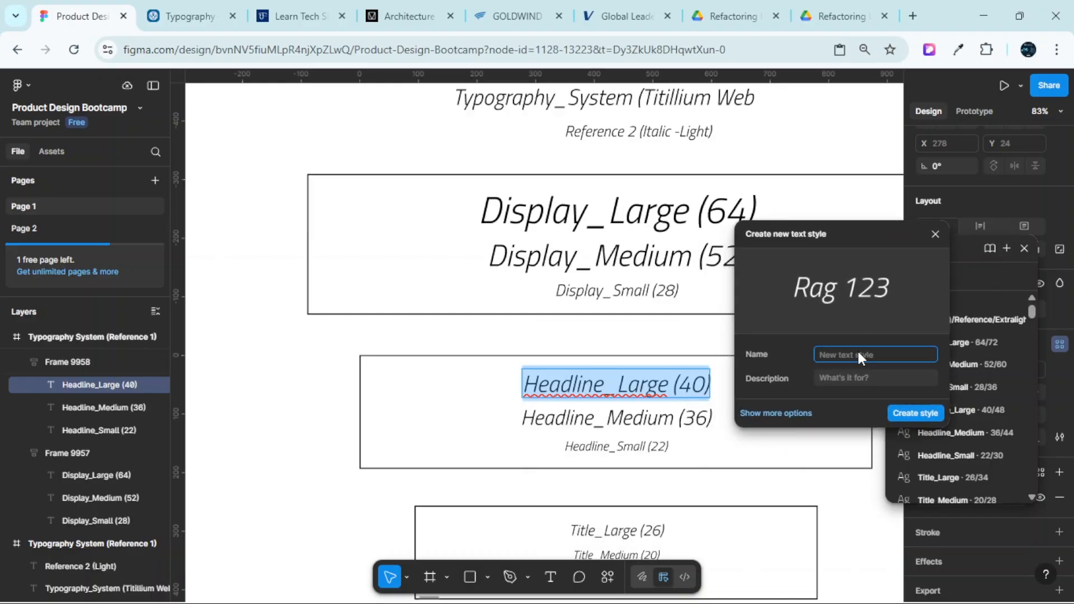
{"action": "key", "text": "ctrl+v"}
{"action": "type", "text": "Headline_Large"}
{"action": "key", "text": "ctrl+a"}
{"action": "left_click", "coordinate": [899, 378]}
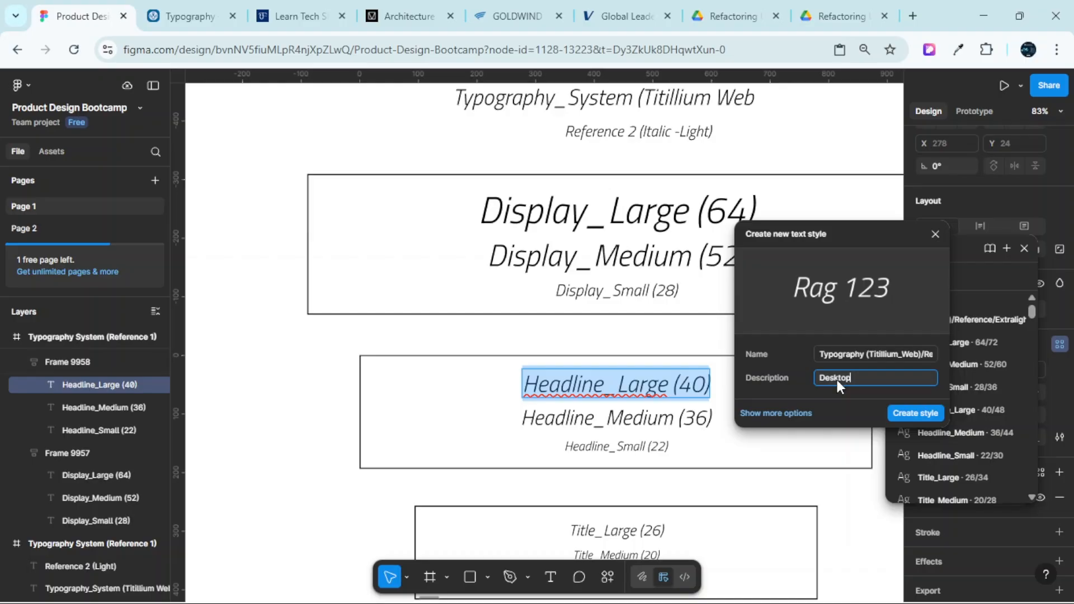
{"action": "left_click", "coordinate": [917, 414]}
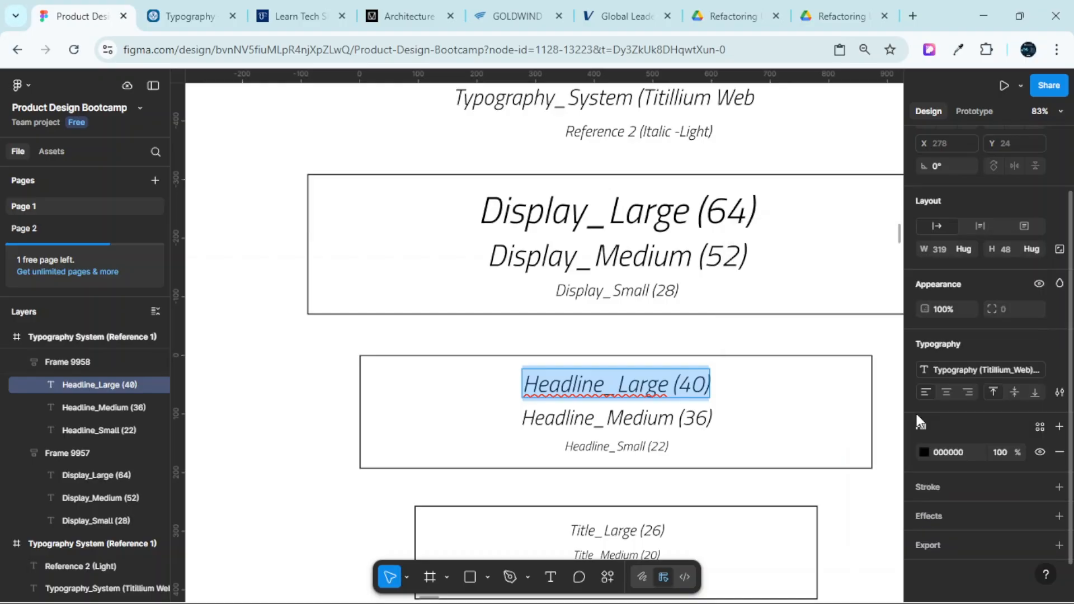
Create a text style from Headline_Medium (36), named Typography (Titillium_Web)/Reference/Italic-Light/Headline_Medium with the description Tablet
{"action": "scroll", "coordinate": [606, 424], "scroll_direction": "down", "scroll_amount": 2}
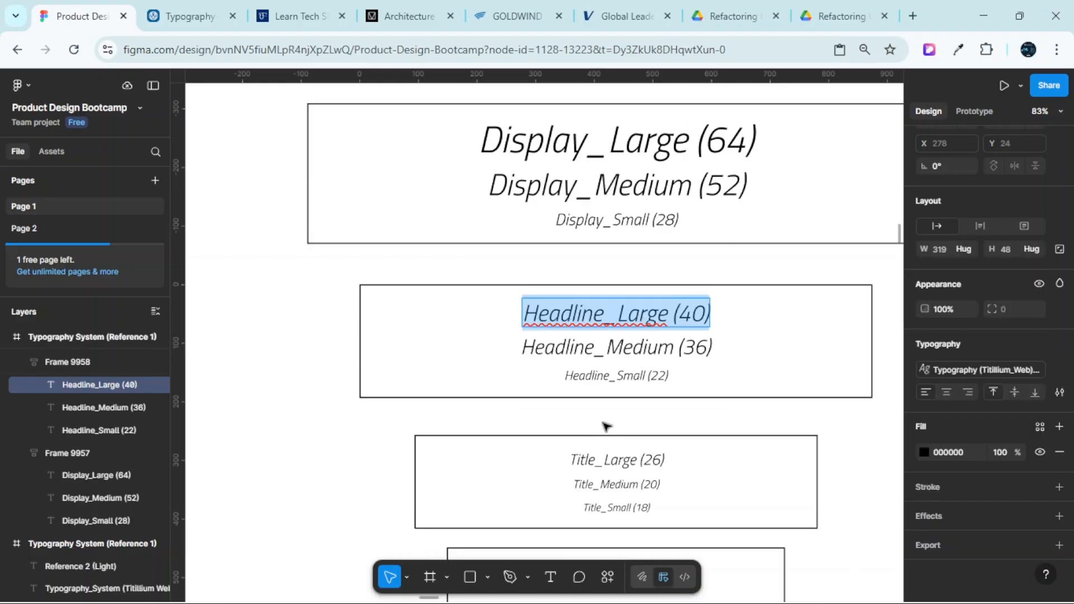
{"action": "scroll", "coordinate": [634, 343], "scroll_direction": "up", "scroll_amount": 3}
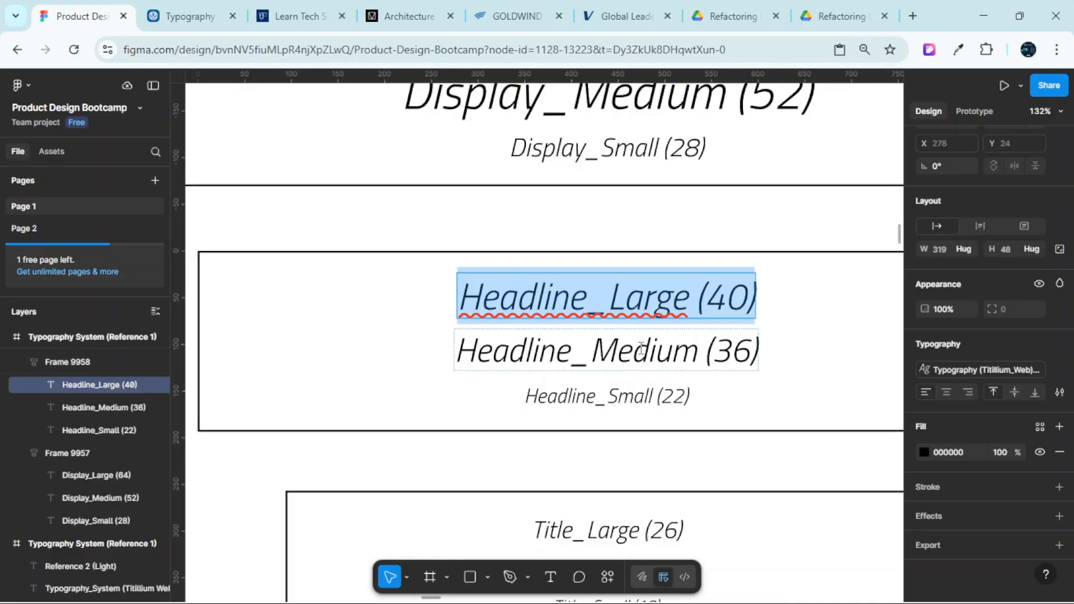
{"action": "double_click", "coordinate": [640, 347]}
{"action": "left_click", "coordinate": [640, 347]}
{"action": "key", "text": "ctrl+a"}
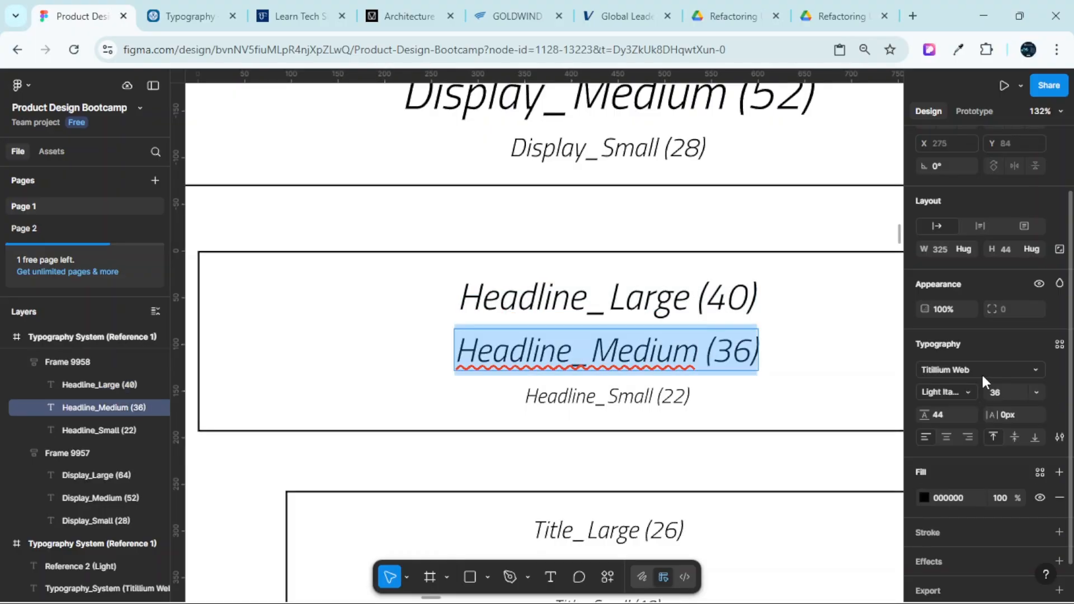
{"action": "left_click", "coordinate": [1060, 346]}
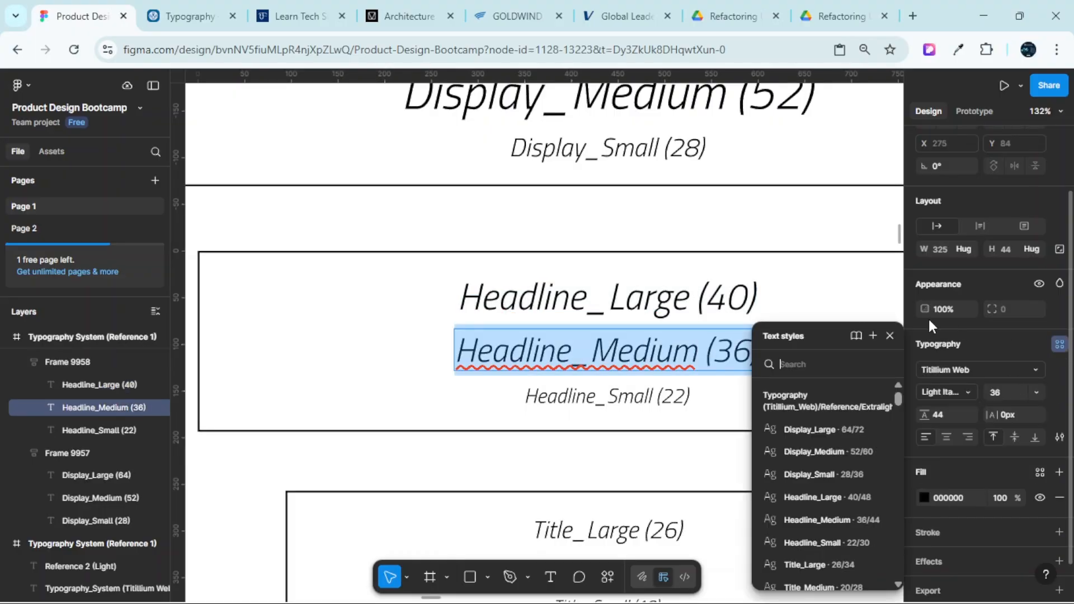
{"action": "left_click", "coordinate": [872, 335]}
{"action": "left_click_drag", "start_coordinate": [696, 331], "coordinate": [922, 273]}
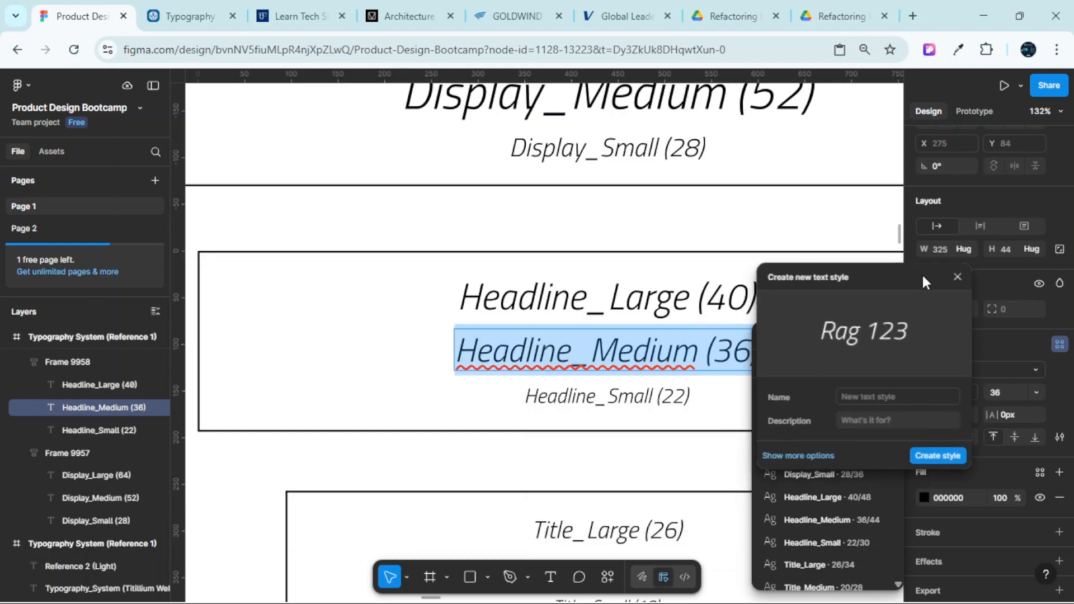
{"action": "key", "text": "ctrl+v"}
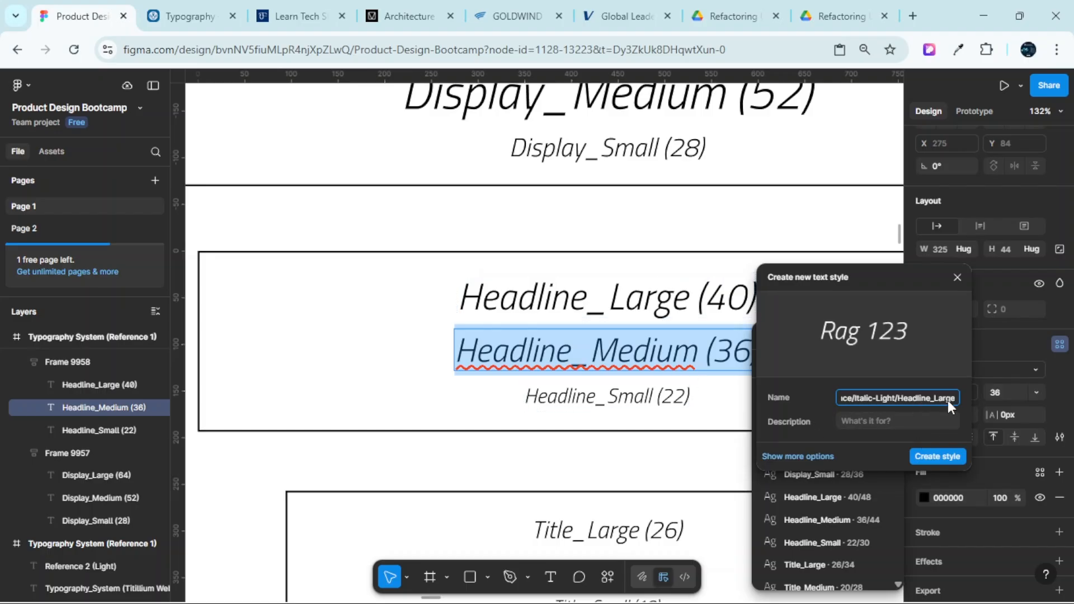
{"action": "key", "text": "BackSpace"}
{"action": "key", "text": "BackSpace"}
{"action": "key", "text": "BackSpace"}
{"action": "key", "text": "BackSpace"}
{"action": "key", "text": "BackSpace"}
{"action": "type", "text": "Mediu"}
{"action": "type", "text": "m"}
{"action": "left_click", "coordinate": [901, 420]}
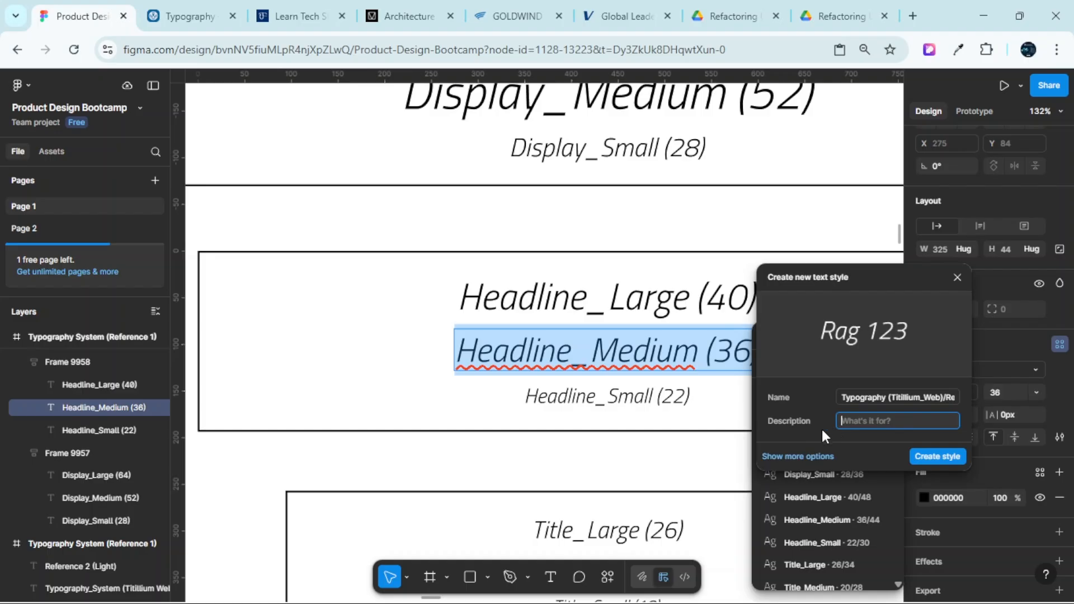
{"action": "type", "text": "Tablet"}
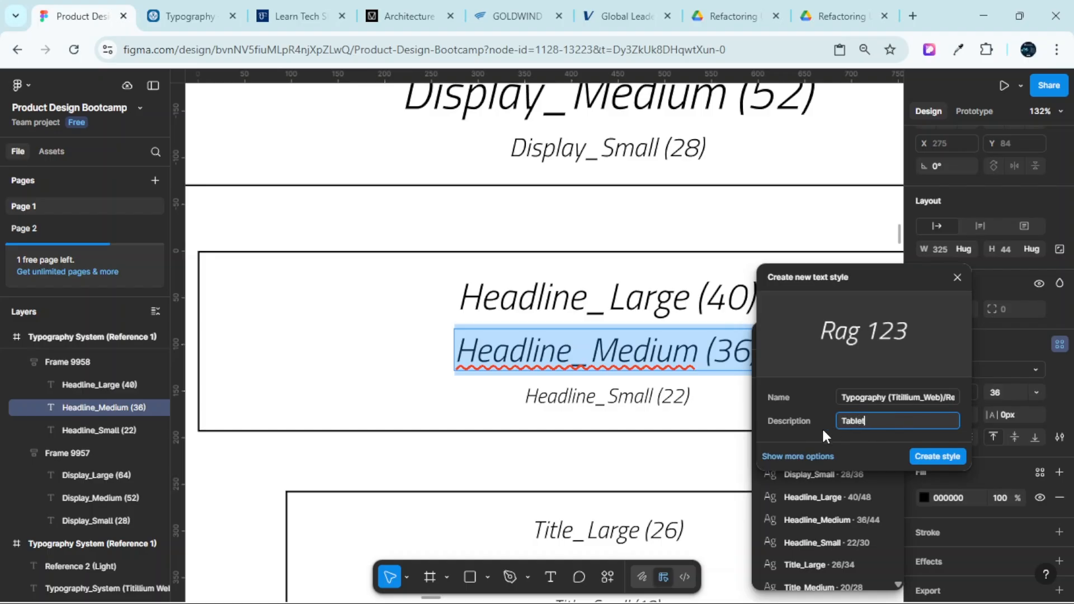
{"action": "left_click", "coordinate": [944, 457]}
Start a new text style from Body_Large (16) and paste the copied Reference/Italic-Light/Headline_Large path as its name
{"action": "scroll", "coordinate": [684, 326], "scroll_direction": "down", "scroll_amount": 3}
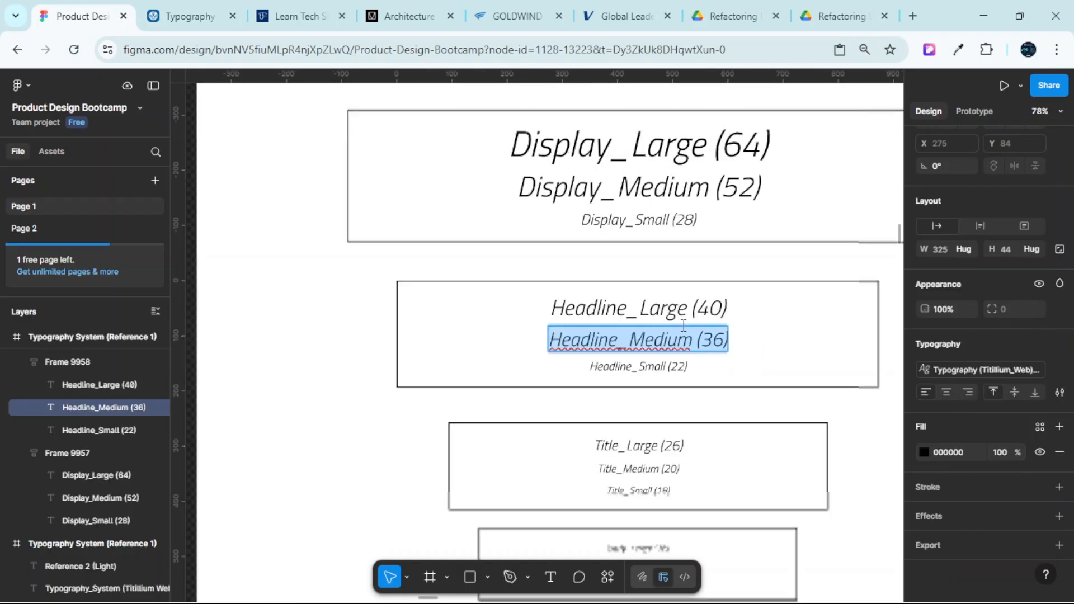
{"action": "scroll", "coordinate": [680, 322], "scroll_direction": "up", "scroll_amount": 4}
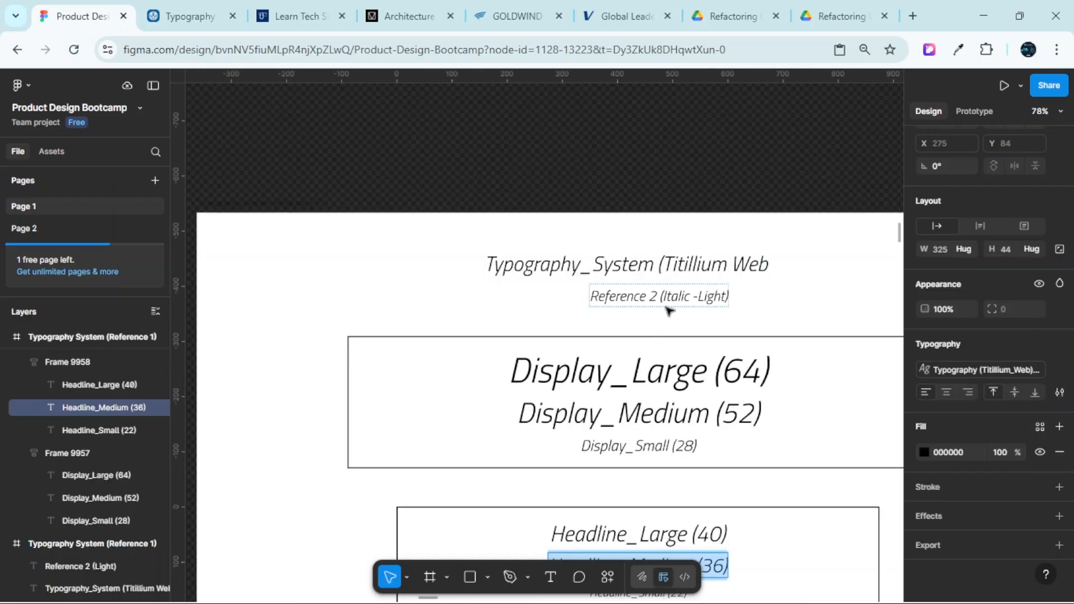
{"action": "scroll", "coordinate": [719, 303], "scroll_direction": "down", "scroll_amount": 10}
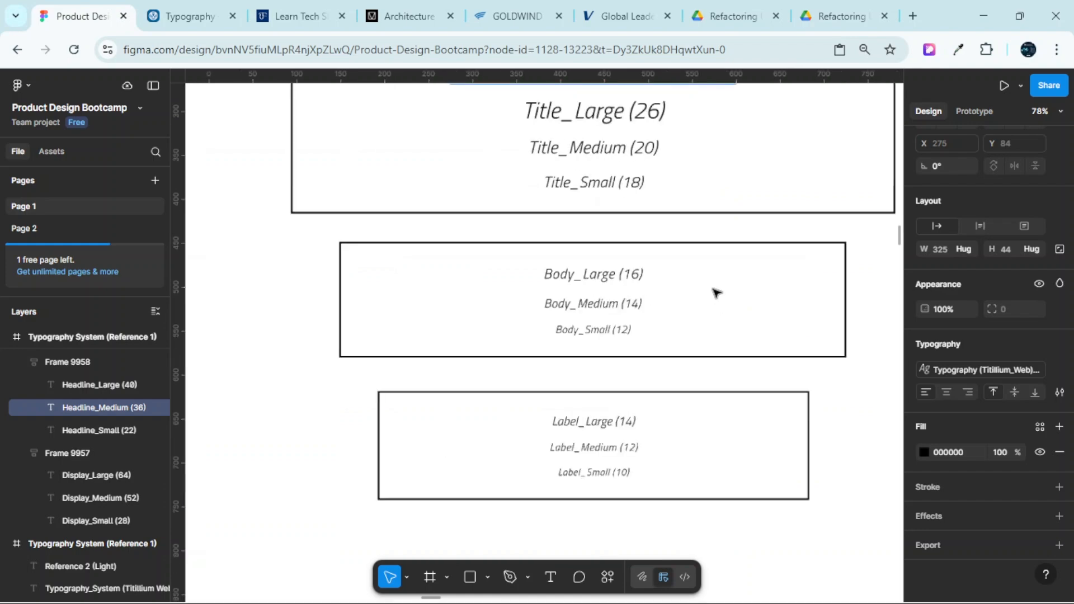
{"action": "scroll", "coordinate": [717, 293], "scroll_direction": "up", "scroll_amount": 5}
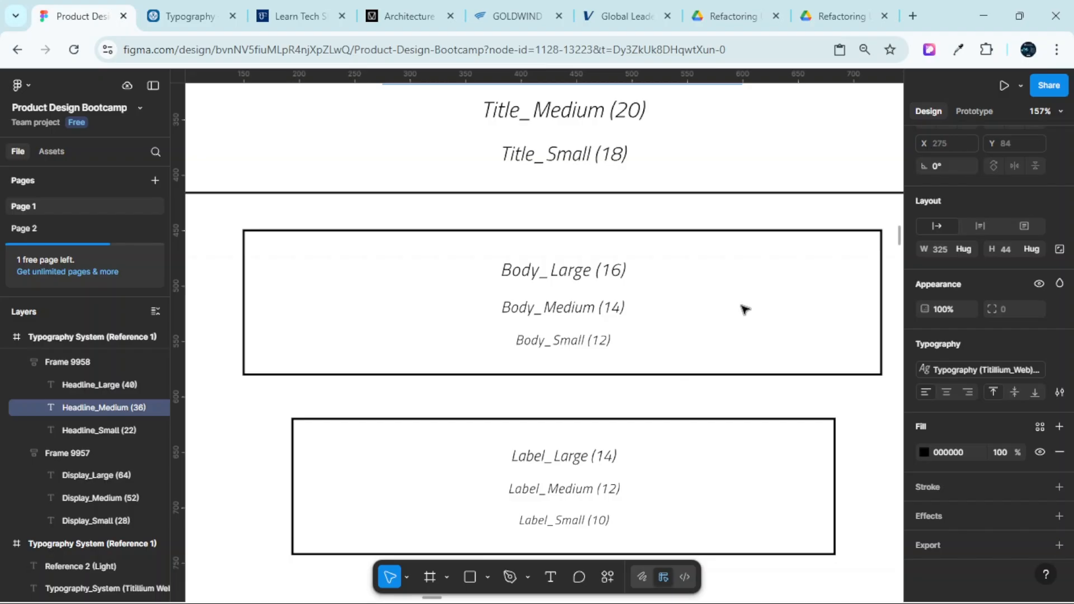
{"action": "double_click", "coordinate": [571, 280]}
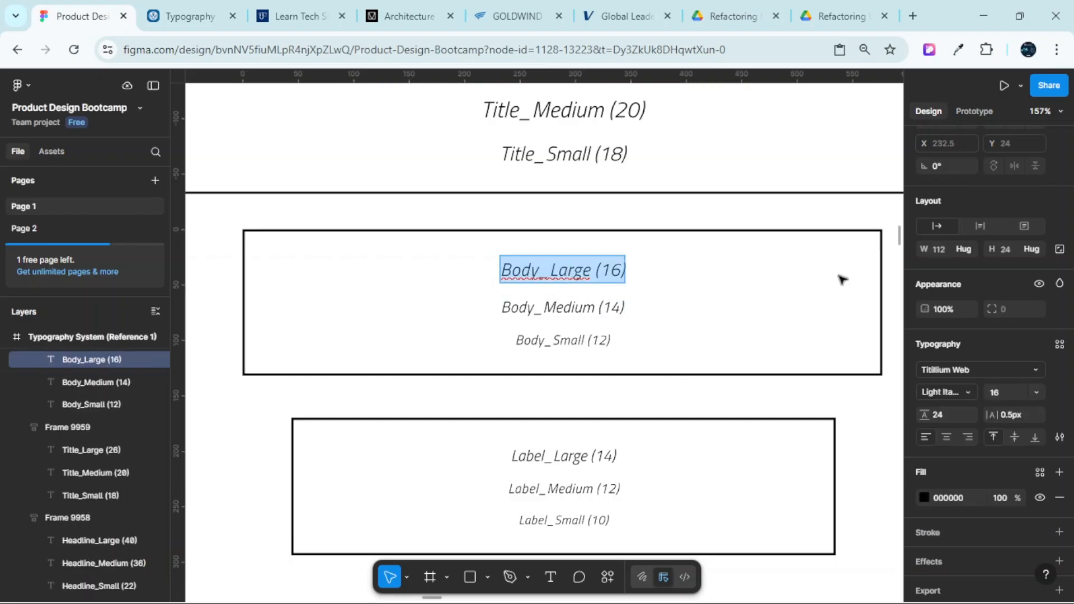
{"action": "left_click", "coordinate": [1059, 344]}
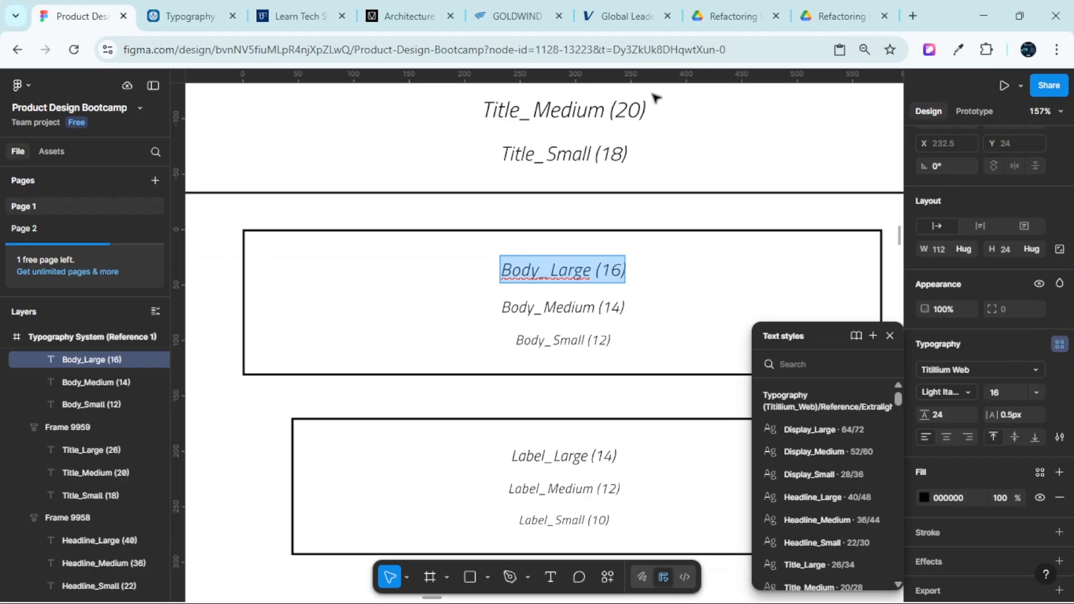
{"action": "scroll", "coordinate": [552, 193], "scroll_direction": "up", "scroll_amount": 3}
{"action": "scroll", "coordinate": [548, 206], "scroll_direction": "down", "scroll_amount": 3}
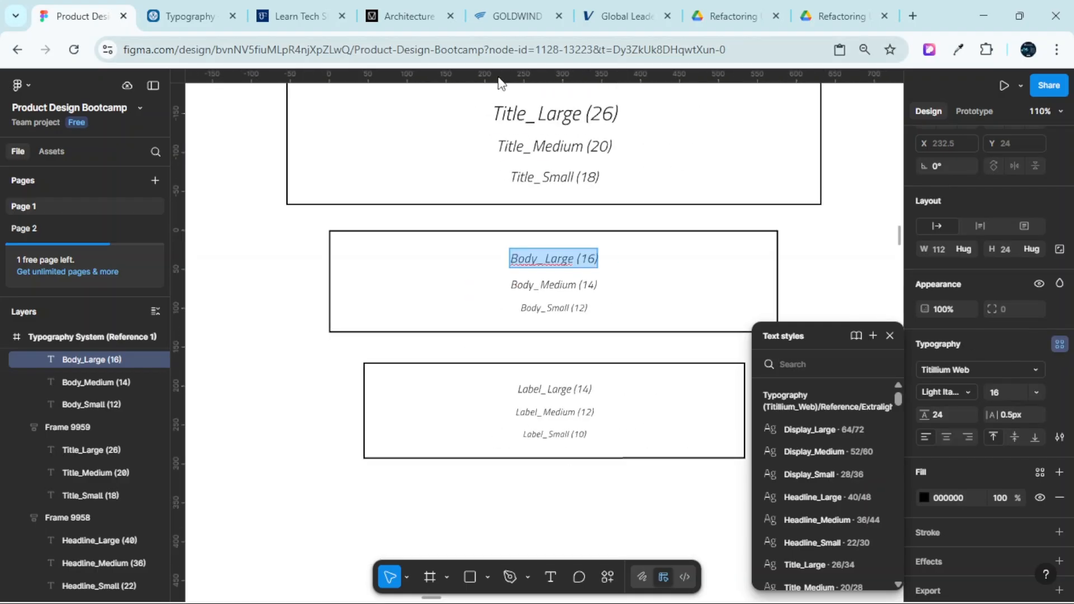
{"action": "left_click", "coordinate": [872, 336]}
{"action": "left_click_drag", "start_coordinate": [655, 334], "coordinate": [979, 195]}
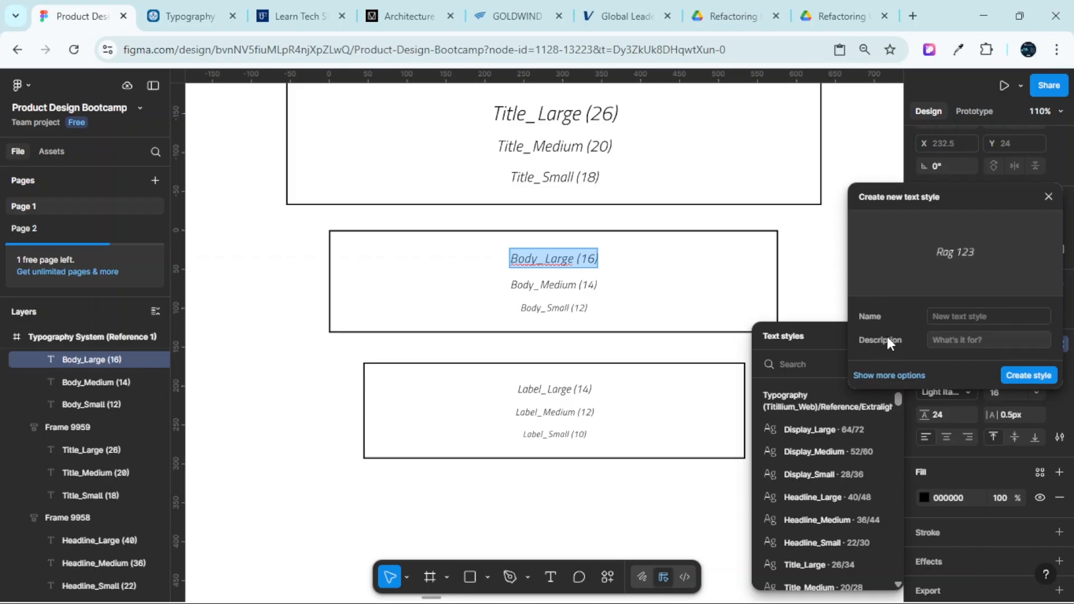
{"action": "left_click", "coordinate": [948, 316]}
{"action": "key", "text": "ctrl+v"}
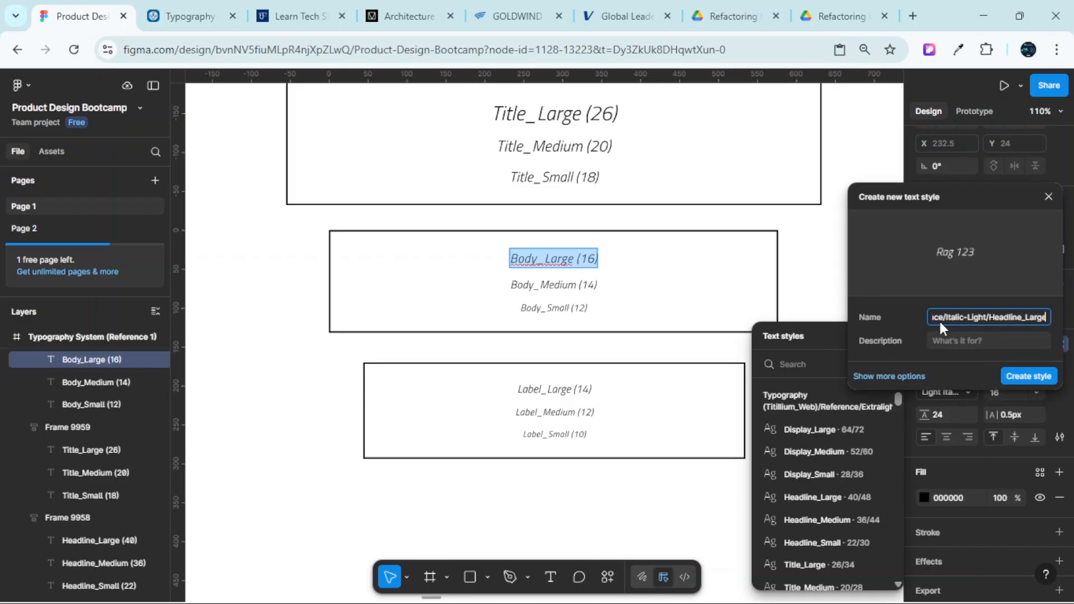
Change the ending of the new text style's name so it reads Typography (Titillium_Web)/Reference/Italic-Light/Body_Large
{"action": "scroll", "coordinate": [528, 246], "scroll_direction": "up", "scroll_amount": 6}
{"action": "scroll", "coordinate": [529, 246], "scroll_direction": "up", "scroll_amount": 3}
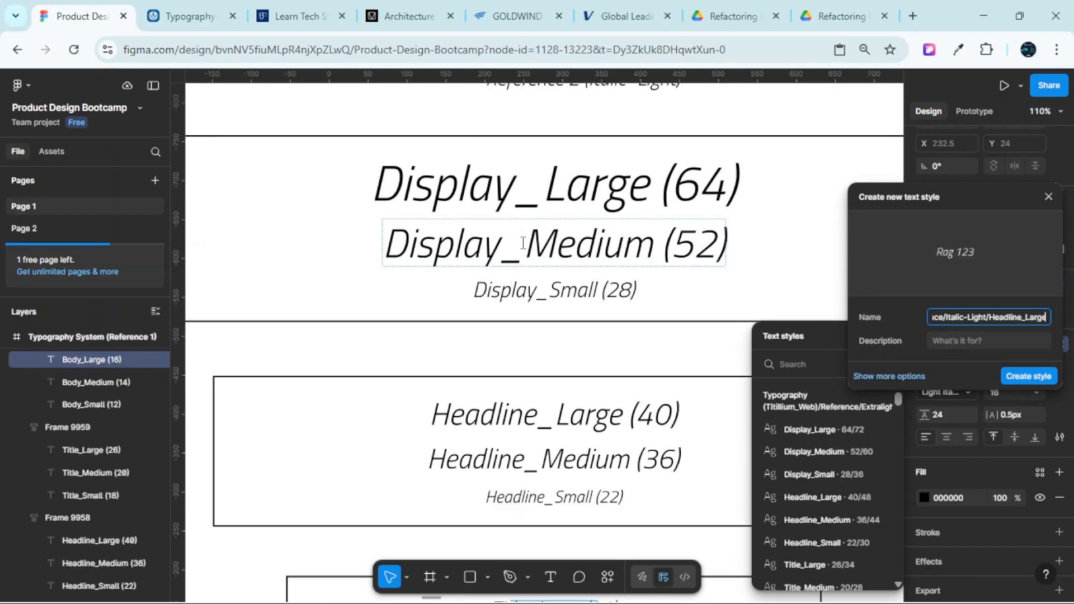
{"action": "scroll", "coordinate": [595, 238], "scroll_direction": "up", "scroll_amount": 5}
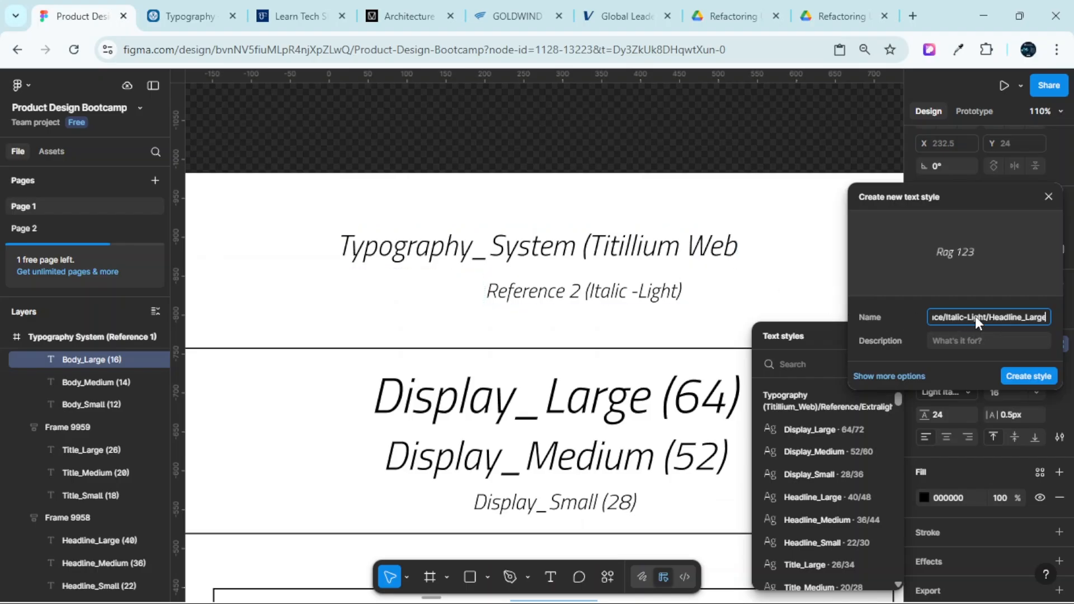
{"action": "scroll", "coordinate": [634, 293], "scroll_direction": "down", "scroll_amount": 5}
{"action": "scroll", "coordinate": [634, 293], "scroll_direction": "down", "scroll_amount": 3}
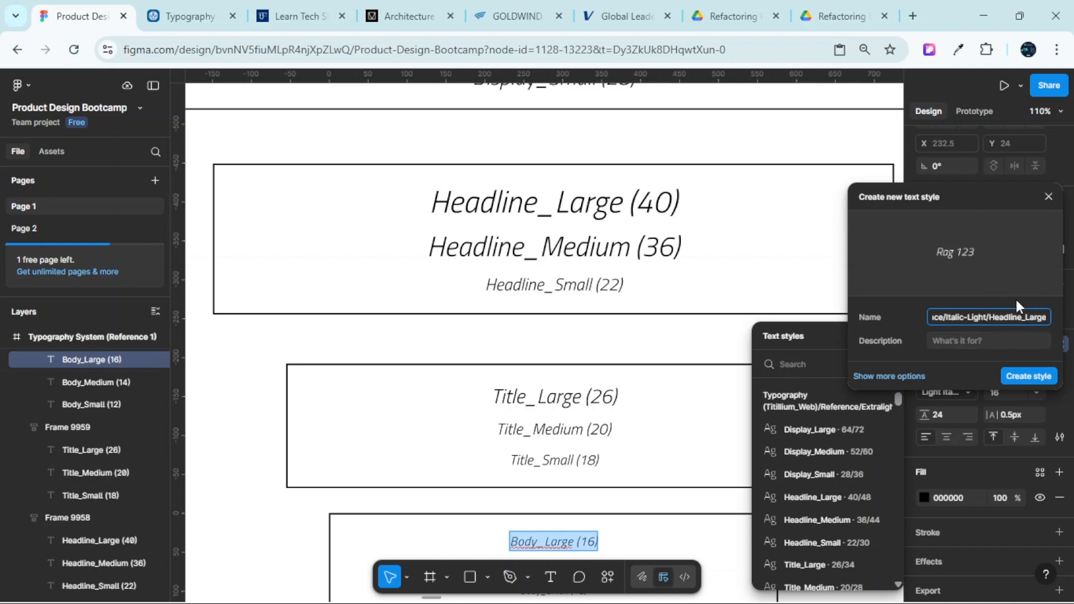
{"action": "scroll", "coordinate": [495, 394], "scroll_direction": "down", "scroll_amount": 6}
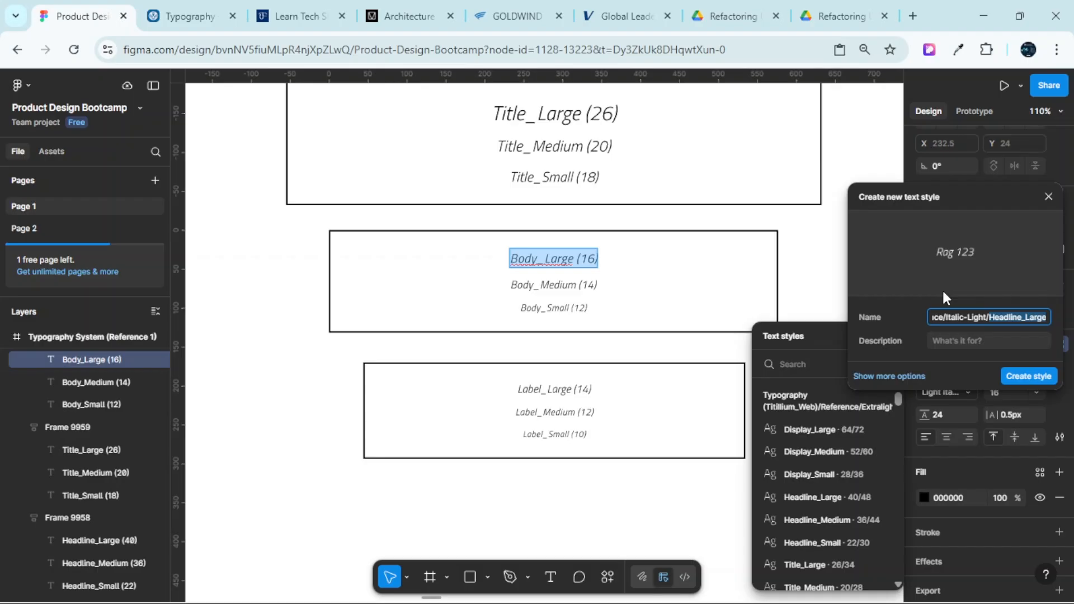
{"action": "type", "text": "B"}
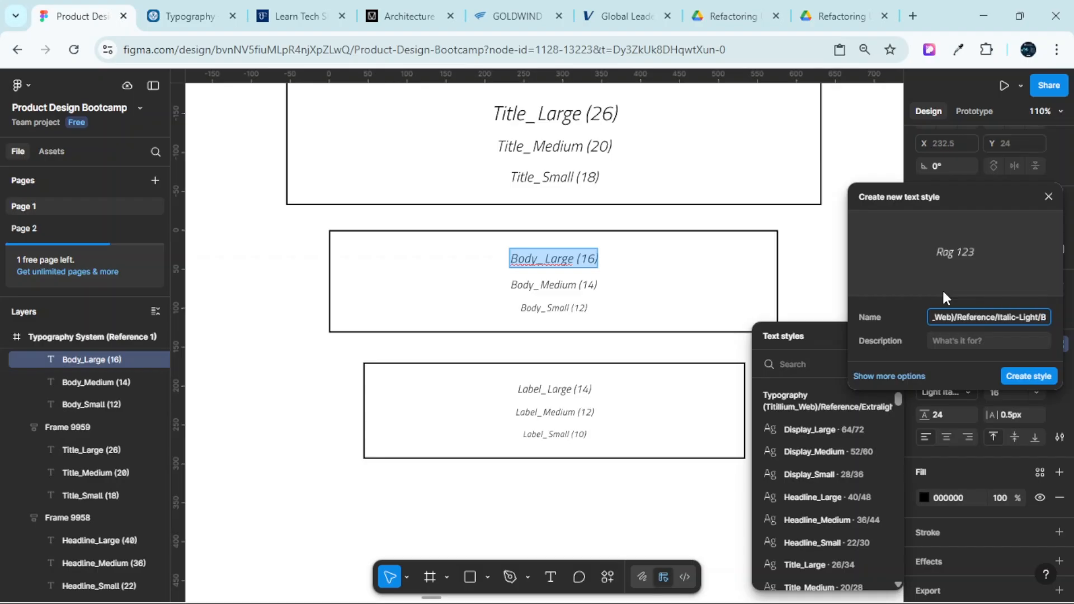
{"action": "type", "text": "ody_"}
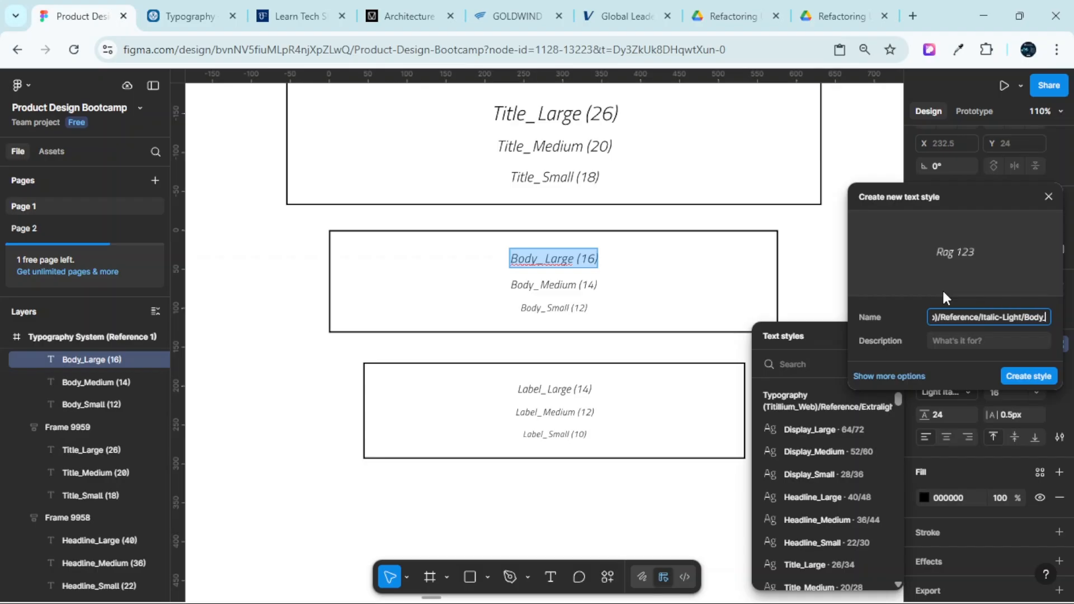
{"action": "type", "text": "Large"}
{"action": "triple_click", "coordinate": [989, 321]}
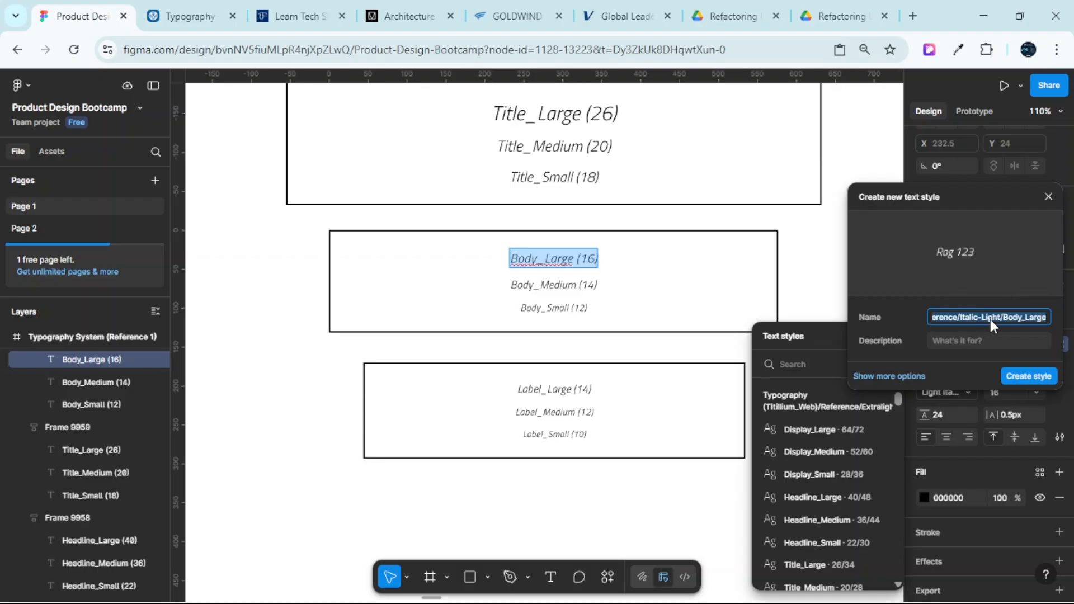
Describe the Body_Large style as intended for all devices and create it
{"action": "left_click", "coordinate": [980, 335]}
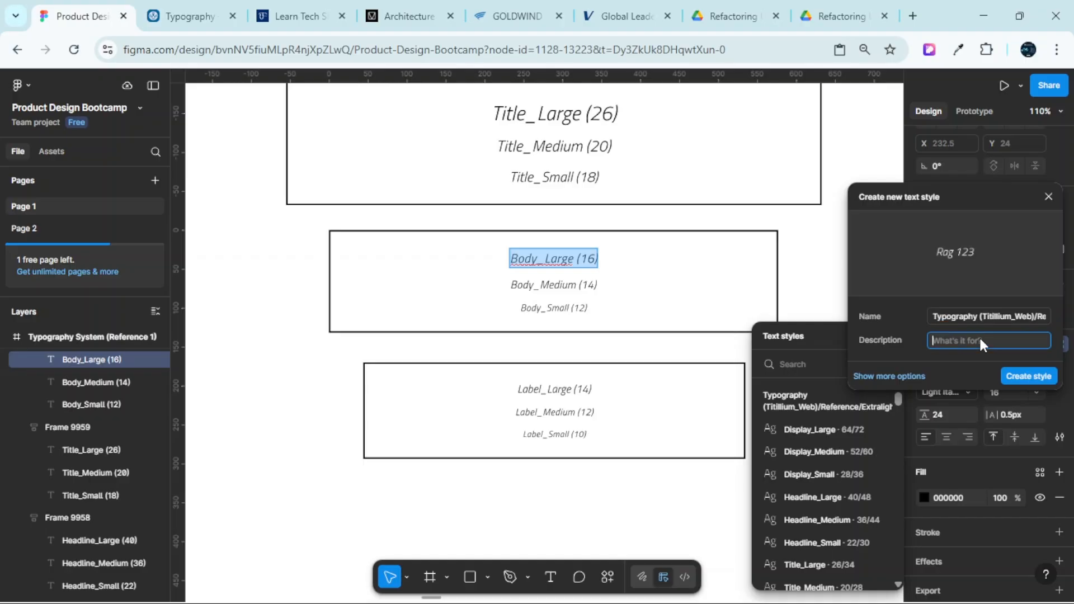
{"action": "scroll", "coordinate": [598, 257], "scroll_direction": "up", "scroll_amount": 5}
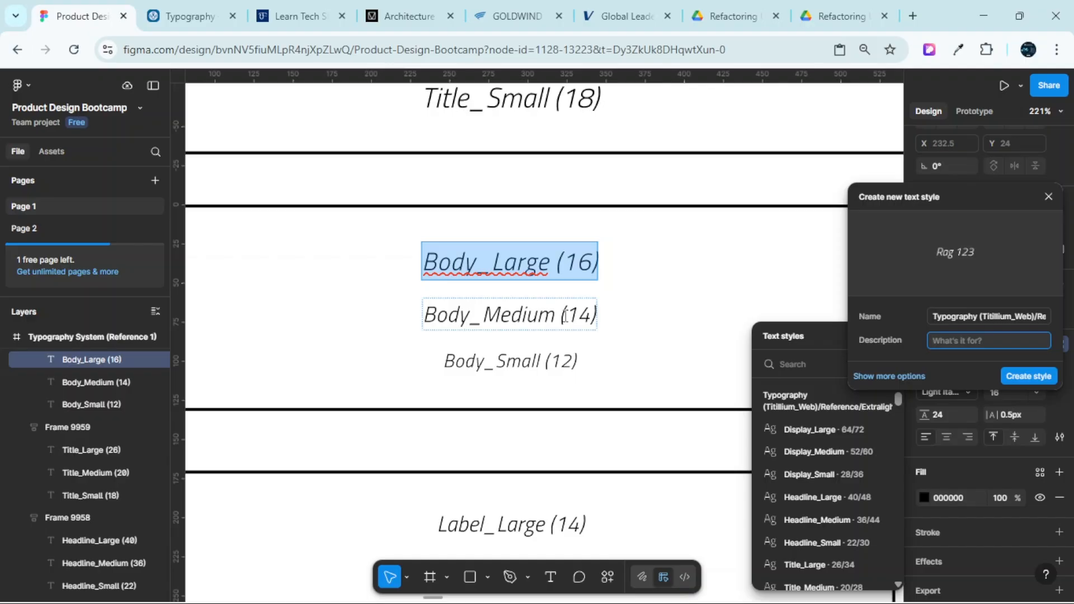
{"action": "scroll", "coordinate": [537, 324], "scroll_direction": "down", "scroll_amount": 4}
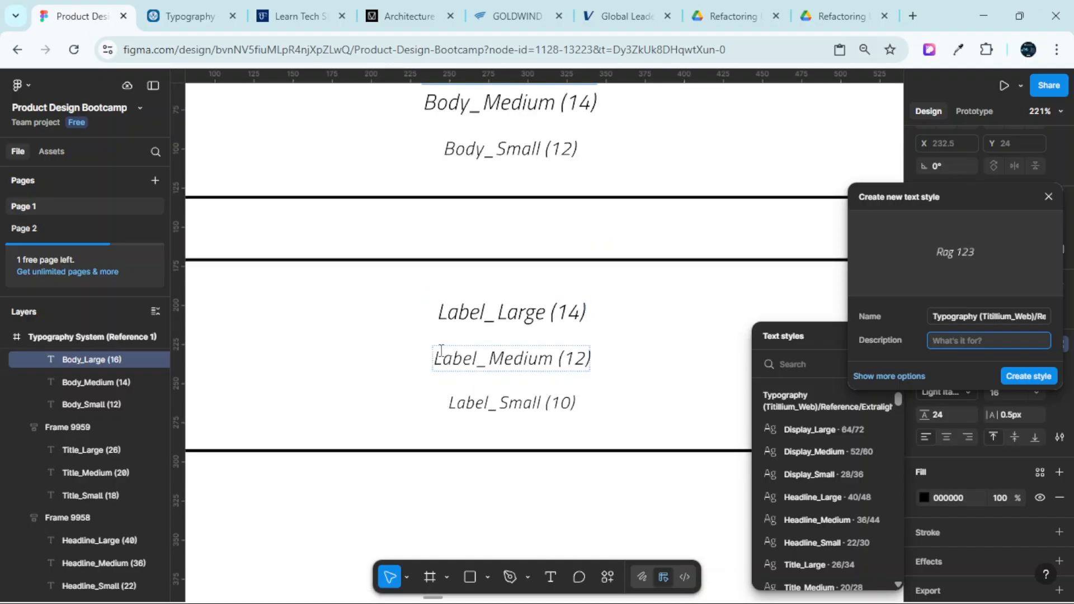
{"action": "scroll", "coordinate": [437, 354], "scroll_direction": "up", "scroll_amount": 3}
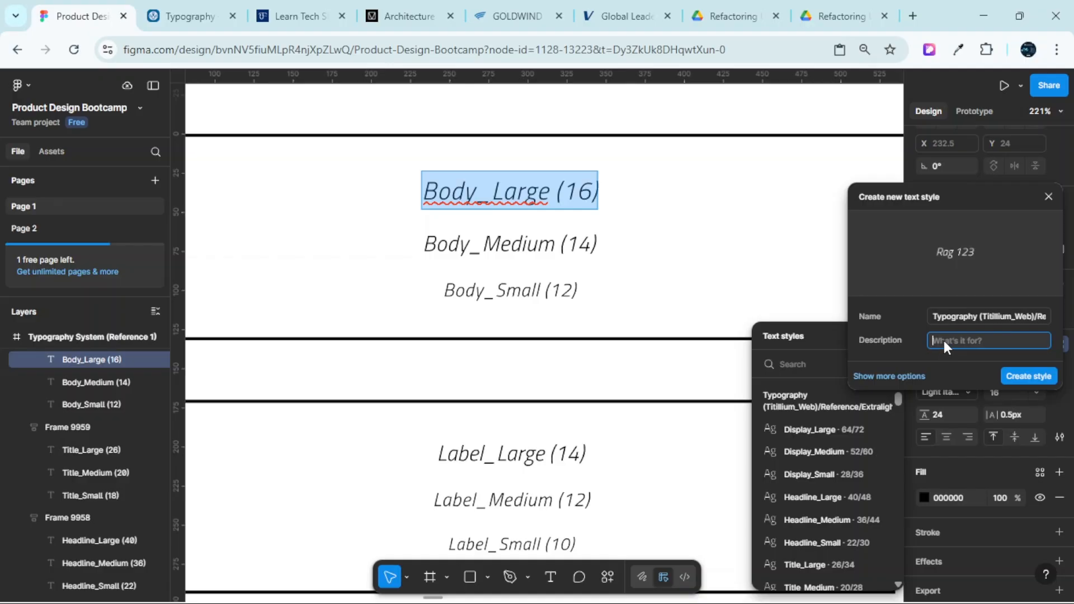
{"action": "type", "text": "a"}
{"action": "key", "text": "BackSpace"}
{"action": "type", "text": "a"}
{"action": "type", "text": "ices"}
{"action": "left_click", "coordinate": [1015, 374]}
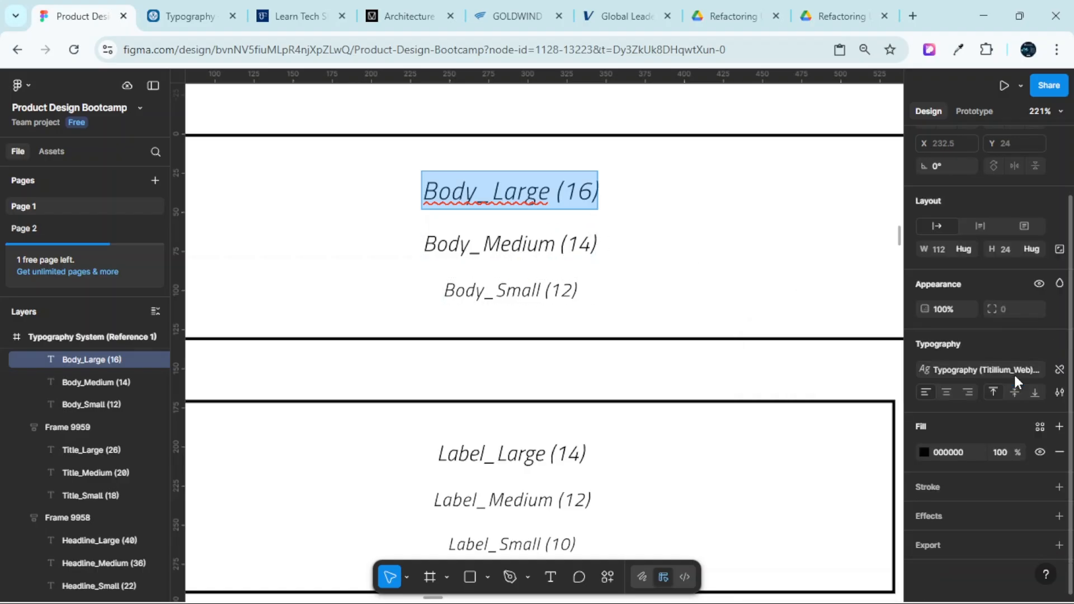
Start a new text style from Body_Medium (14), named Typography (Titillium_Web)/Reference/Italic-Light/Body_Medium
{"action": "double_click", "coordinate": [517, 244]}
{"action": "triple_click", "coordinate": [517, 242]}
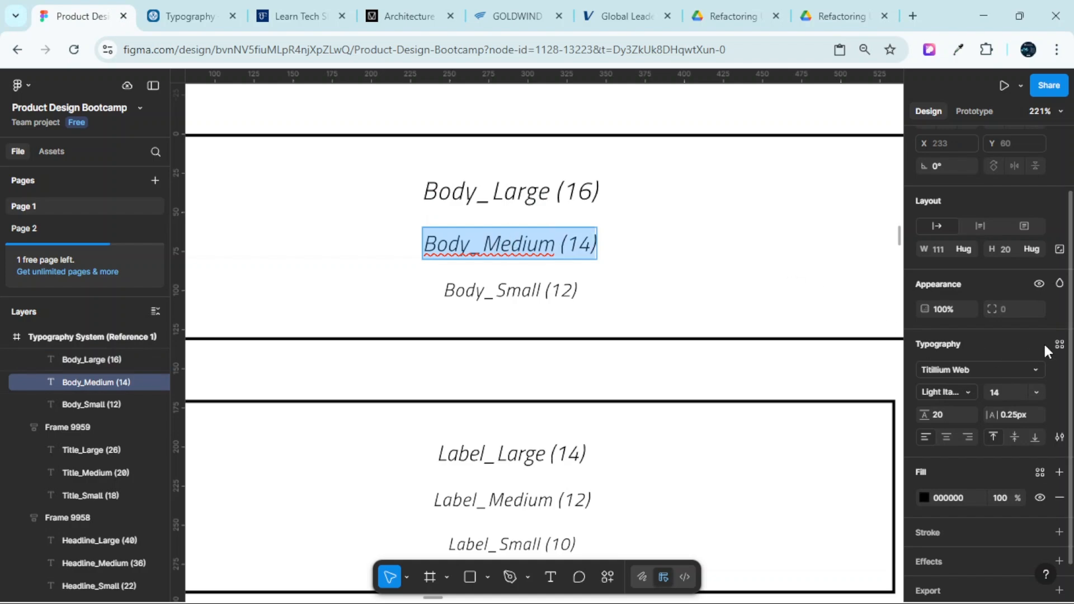
{"action": "left_click", "coordinate": [1059, 345]}
{"action": "left_click", "coordinate": [873, 336]}
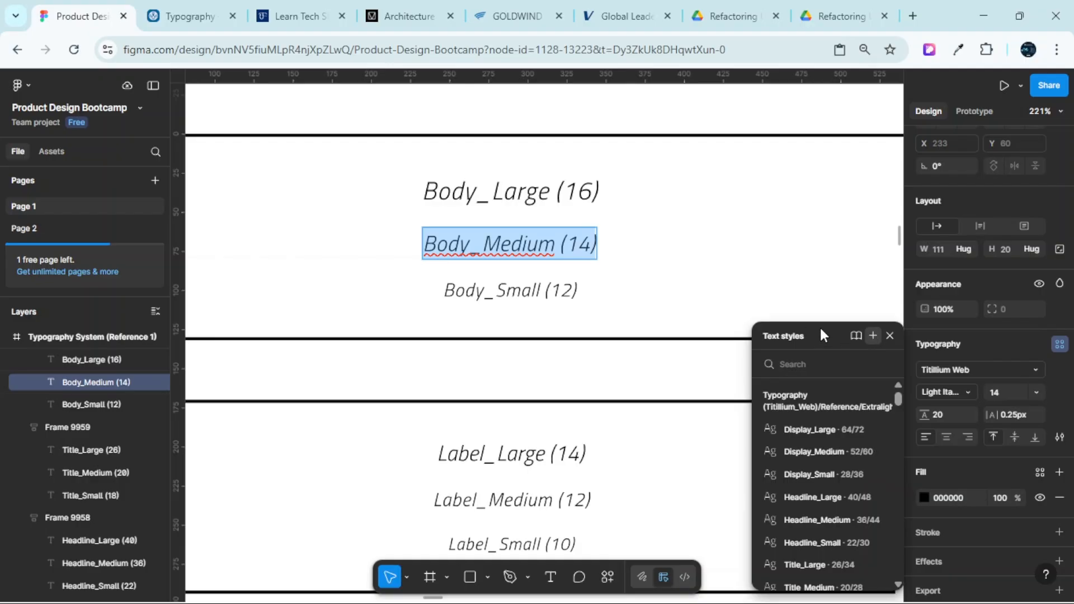
{"action": "left_click_drag", "start_coordinate": [703, 325], "coordinate": [903, 181]}
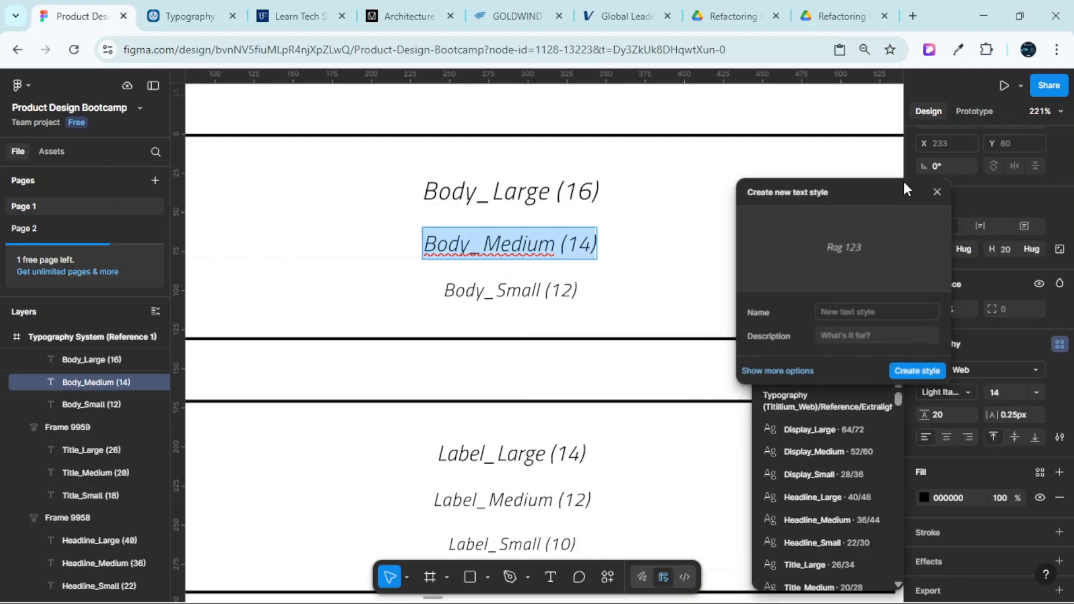
{"action": "left_click", "coordinate": [874, 313]}
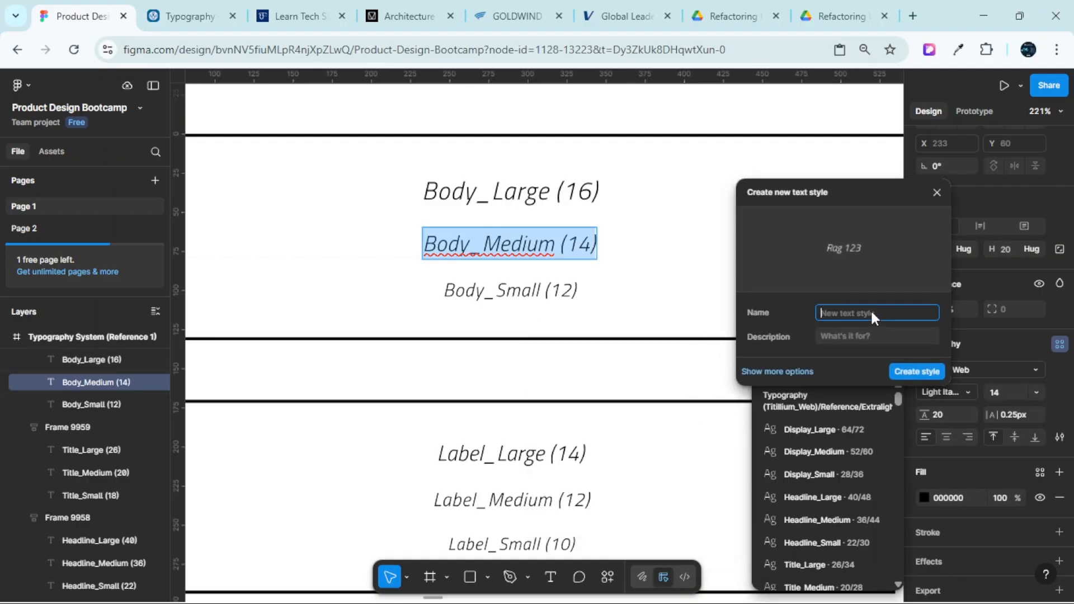
{"action": "key", "text": "ctrl+v"}
{"action": "key", "text": "BackSpace"}
{"action": "key", "text": "BackSpace"}
{"action": "key", "text": "BackSpace"}
{"action": "key", "text": "BackSpace"}
{"action": "key", "text": "BackSpace"}
{"action": "type", "text": "Med"}
{"action": "type", "text": "ium"}
Set the Body_Medium style's description to All Devices and create the style
{"action": "left_click", "coordinate": [855, 337]}
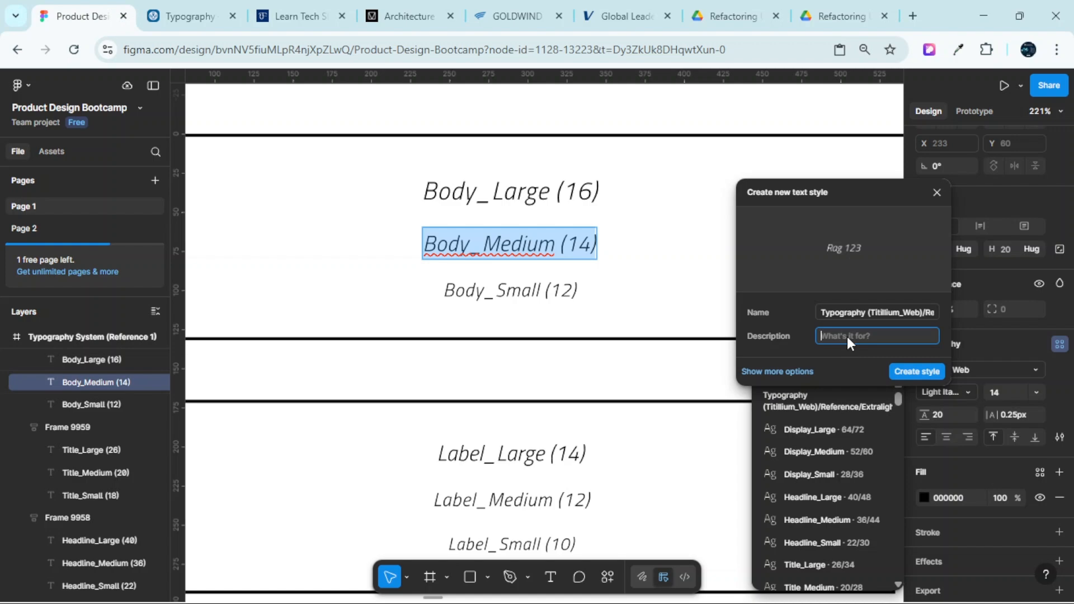
{"action": "type", "text": "All Devices"}
{"action": "left_click", "coordinate": [914, 372]}
Review the Display, Headline, Title, Body and Label groups on the italic sheet and compare them with the ExtraLight reference sheet
{"action": "scroll", "coordinate": [507, 277], "scroll_direction": "down", "scroll_amount": 5}
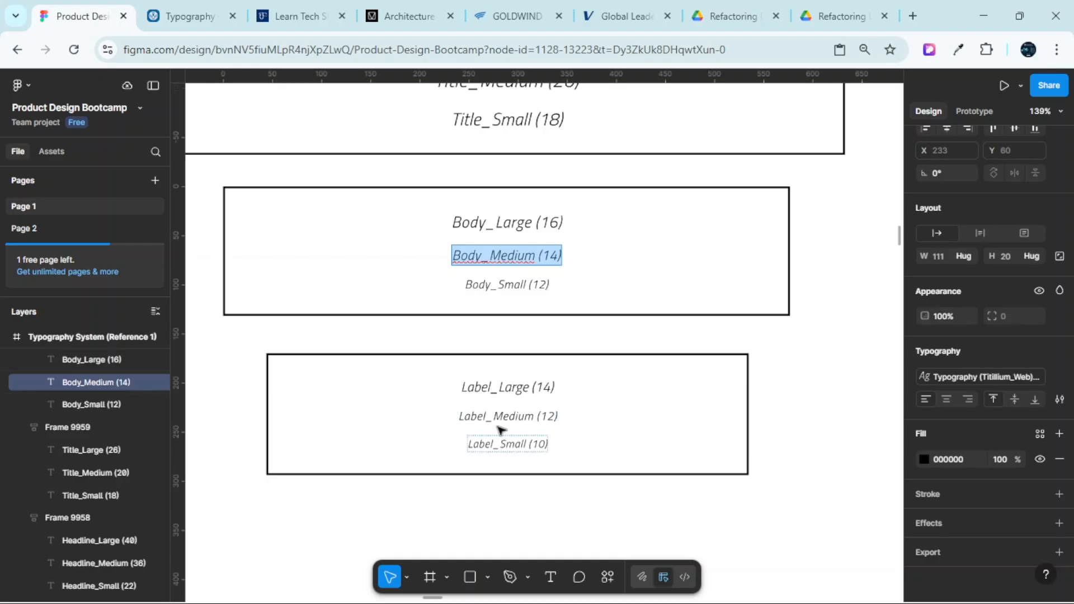
{"action": "scroll", "coordinate": [501, 434], "scroll_direction": "up", "scroll_amount": 3}
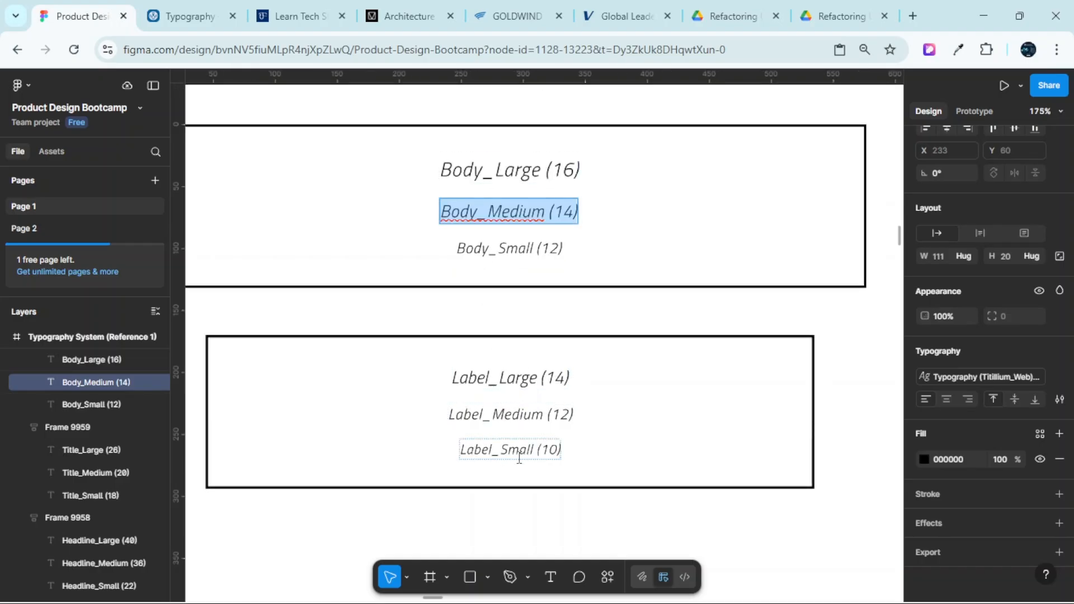
{"action": "scroll", "coordinate": [523, 448], "scroll_direction": "down", "scroll_amount": 2}
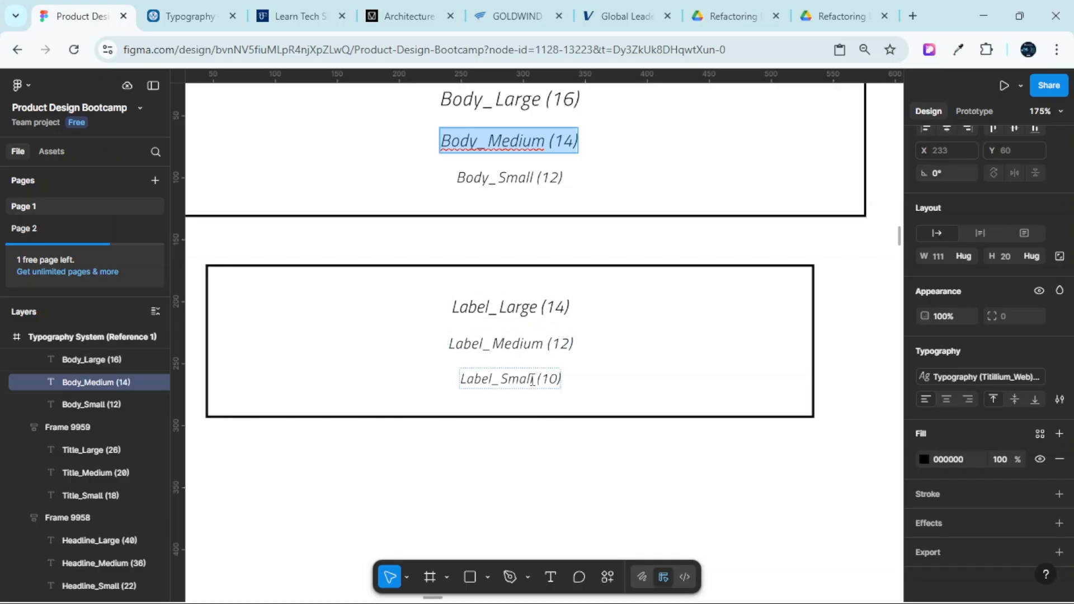
{"action": "scroll", "coordinate": [530, 361], "scroll_direction": "up", "scroll_amount": 4}
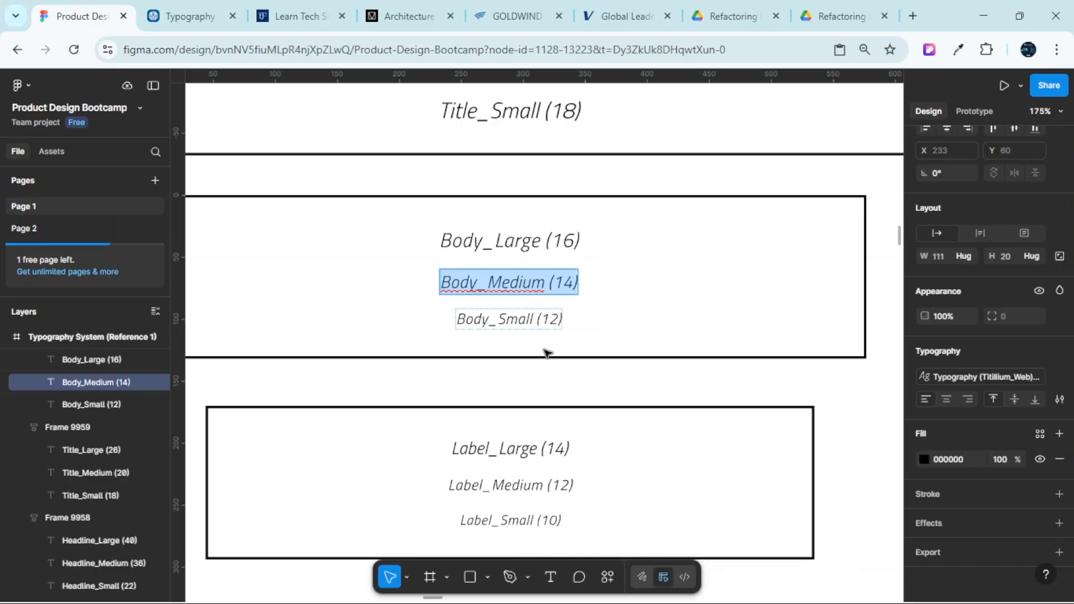
{"action": "scroll", "coordinate": [546, 364], "scroll_direction": "down", "scroll_amount": 5}
{"action": "scroll", "coordinate": [482, 302], "scroll_direction": "up", "scroll_amount": 6}
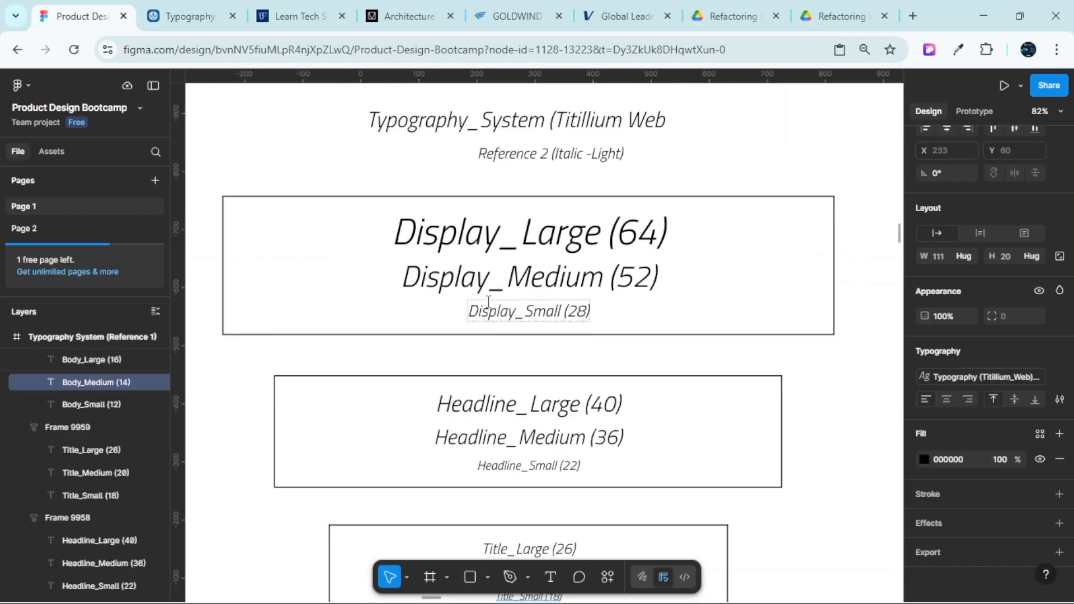
{"action": "scroll", "coordinate": [482, 302], "scroll_direction": "down", "scroll_amount": 4}
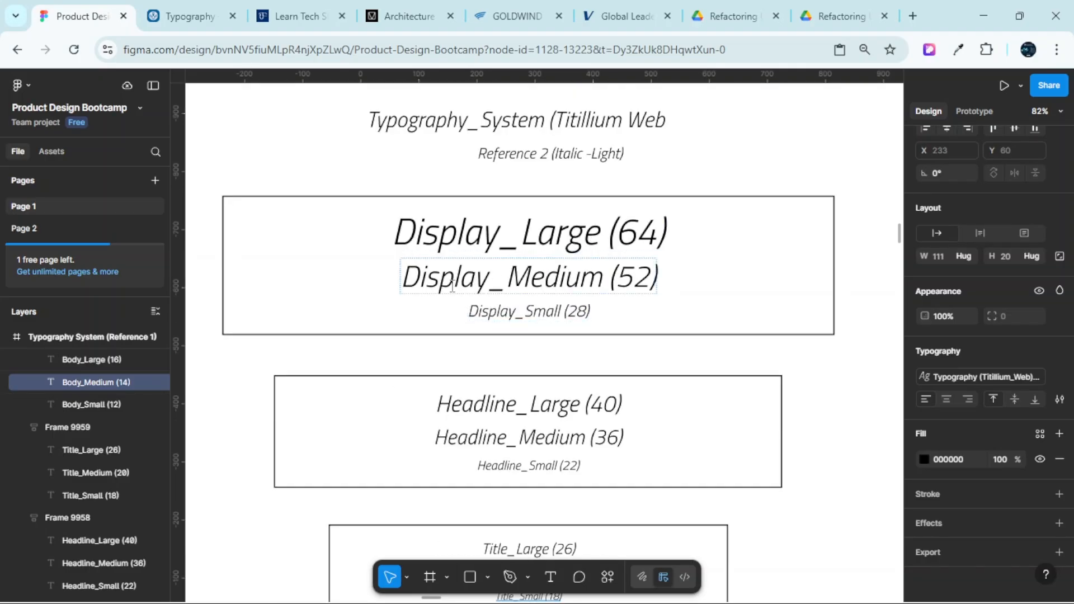
{"action": "scroll", "coordinate": [618, 313], "scroll_direction": "down", "scroll_amount": 4}
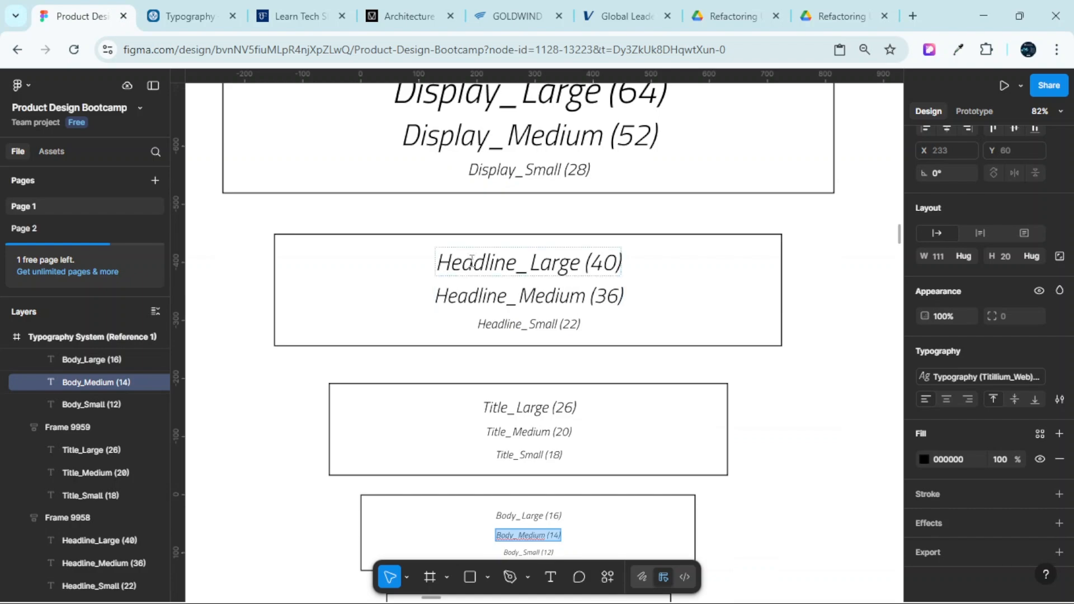
{"action": "scroll", "coordinate": [503, 319], "scroll_direction": "down", "scroll_amount": 6}
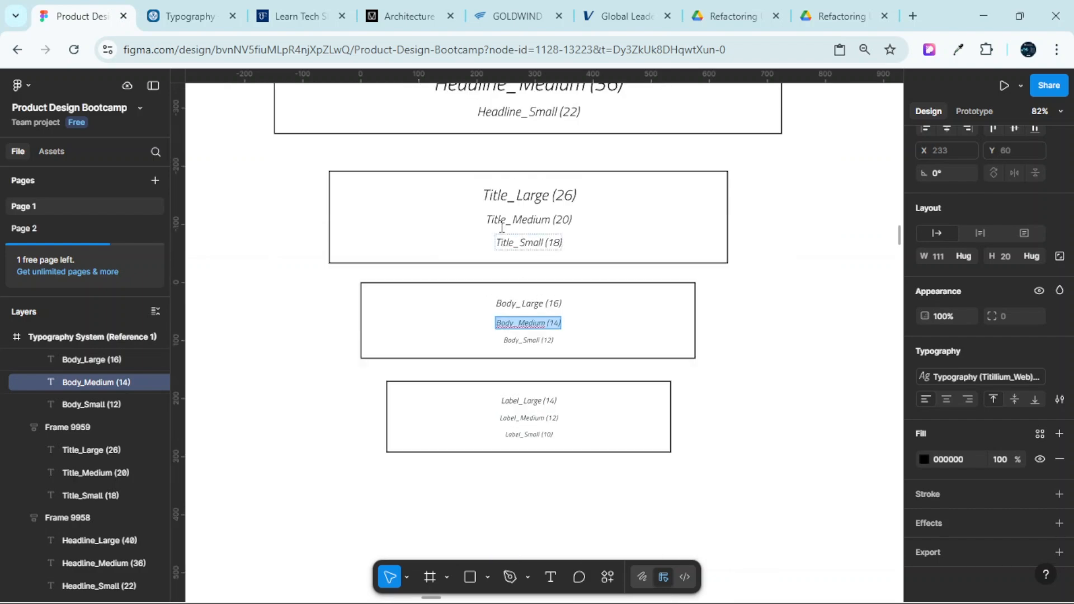
{"action": "scroll", "coordinate": [502, 224], "scroll_direction": "up", "scroll_amount": 2}
{"action": "scroll", "coordinate": [614, 322], "scroll_direction": "down", "scroll_amount": 3}
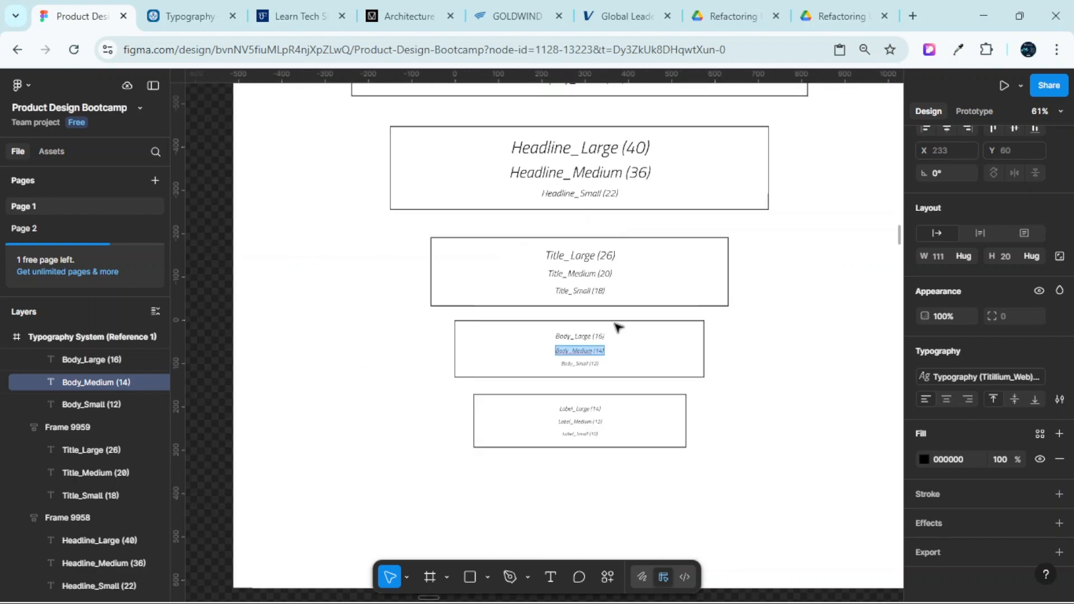
{"action": "scroll", "coordinate": [618, 327], "scroll_direction": "down", "scroll_amount": 3}
{"action": "scroll", "coordinate": [607, 281], "scroll_direction": "right", "scroll_amount": 3}
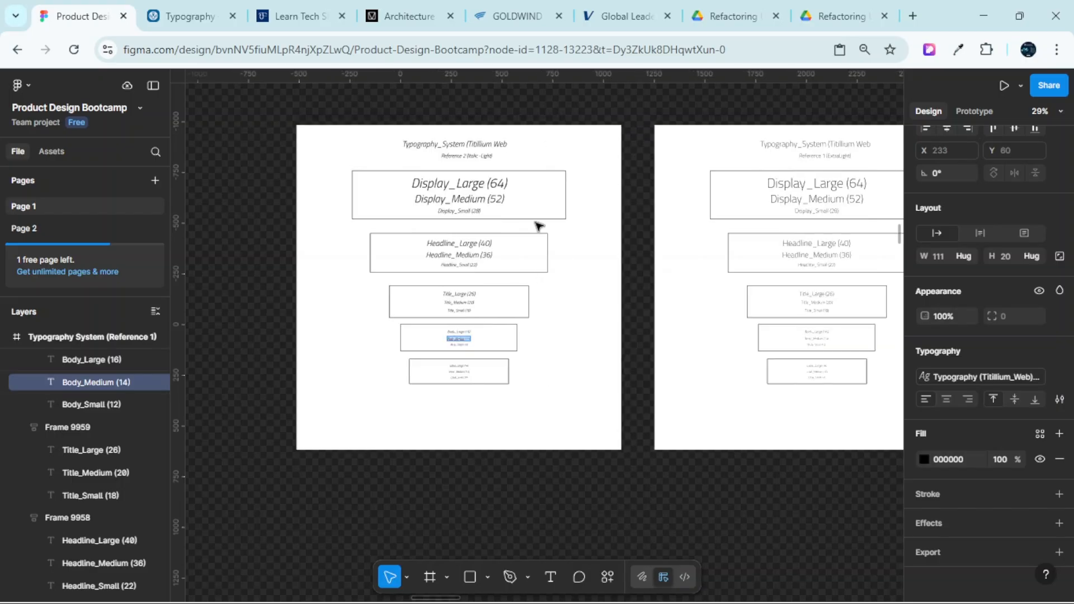
{"action": "scroll", "coordinate": [571, 278], "scroll_direction": "right", "scroll_amount": 3}
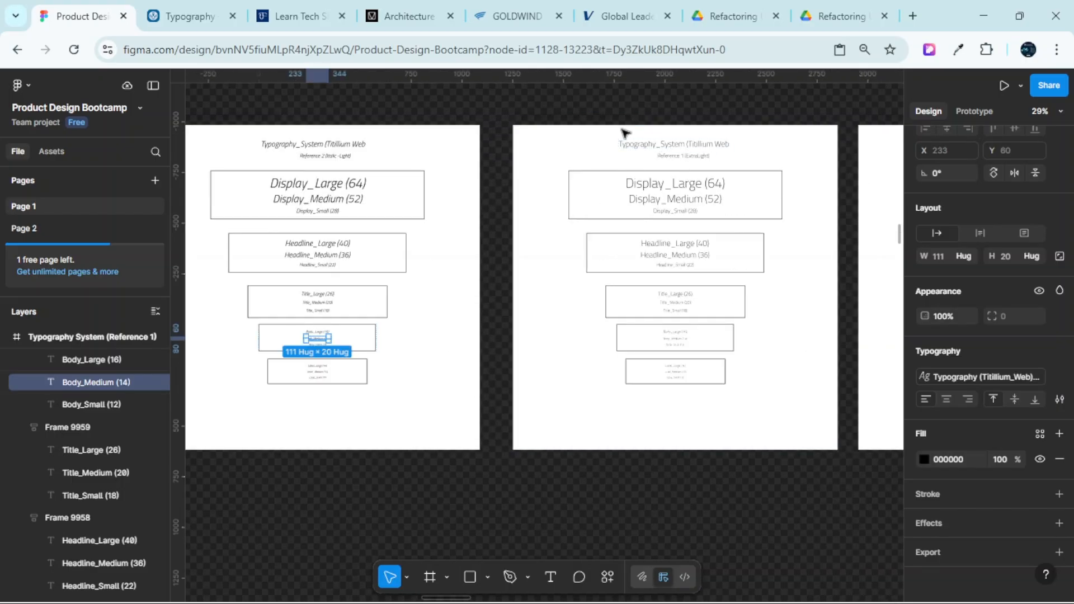
{"action": "left_click", "coordinate": [625, 134]}
{"action": "scroll", "coordinate": [688, 153], "scroll_direction": "up", "scroll_amount": 5}
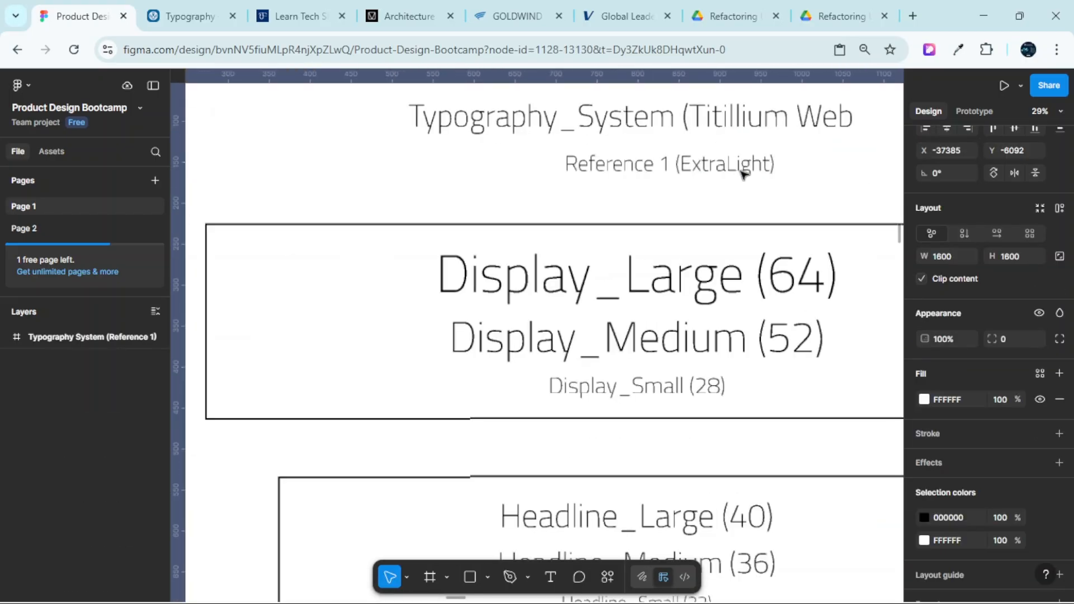
{"action": "scroll", "coordinate": [741, 171], "scroll_direction": "up", "scroll_amount": 1}
Highlight the Italic-Light segment of the Reference naming path text and examine the SemiBold sheet under System_Styles
{"action": "scroll", "coordinate": [719, 218], "scroll_direction": "down", "scroll_amount": 10}
{"action": "scroll", "coordinate": [722, 246], "scroll_direction": "down", "scroll_amount": 8}
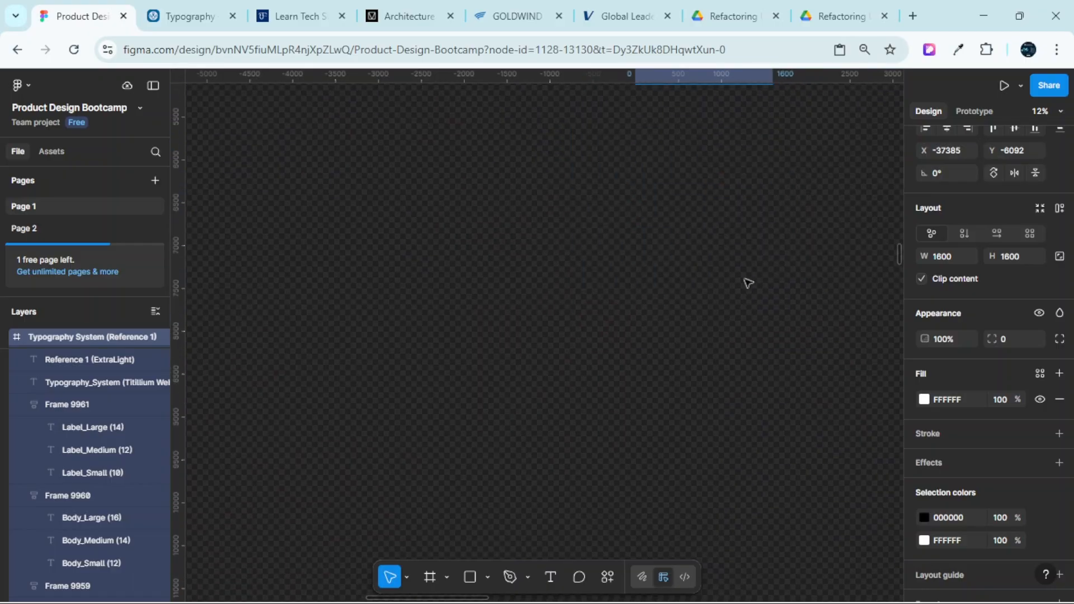
{"action": "scroll", "coordinate": [746, 284], "scroll_direction": "down", "scroll_amount": 5}
{"action": "scroll", "coordinate": [731, 287], "scroll_direction": "right", "scroll_amount": 3}
{"action": "scroll", "coordinate": [725, 272], "scroll_direction": "up", "scroll_amount": 6}
{"action": "scroll", "coordinate": [763, 270], "scroll_direction": "right", "scroll_amount": 3}
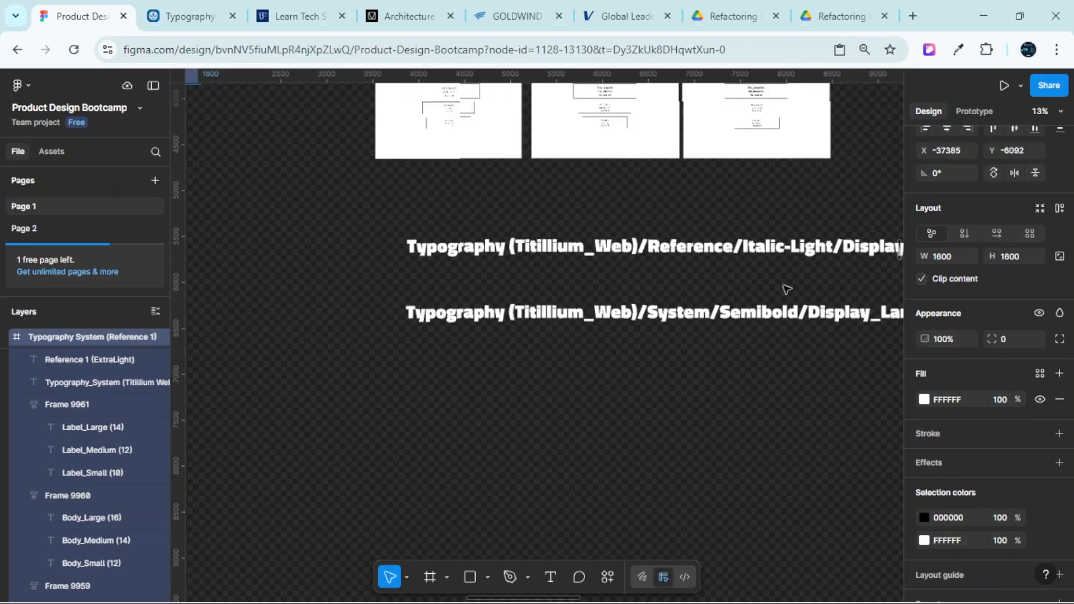
{"action": "scroll", "coordinate": [728, 269], "scroll_direction": "up", "scroll_amount": 3}
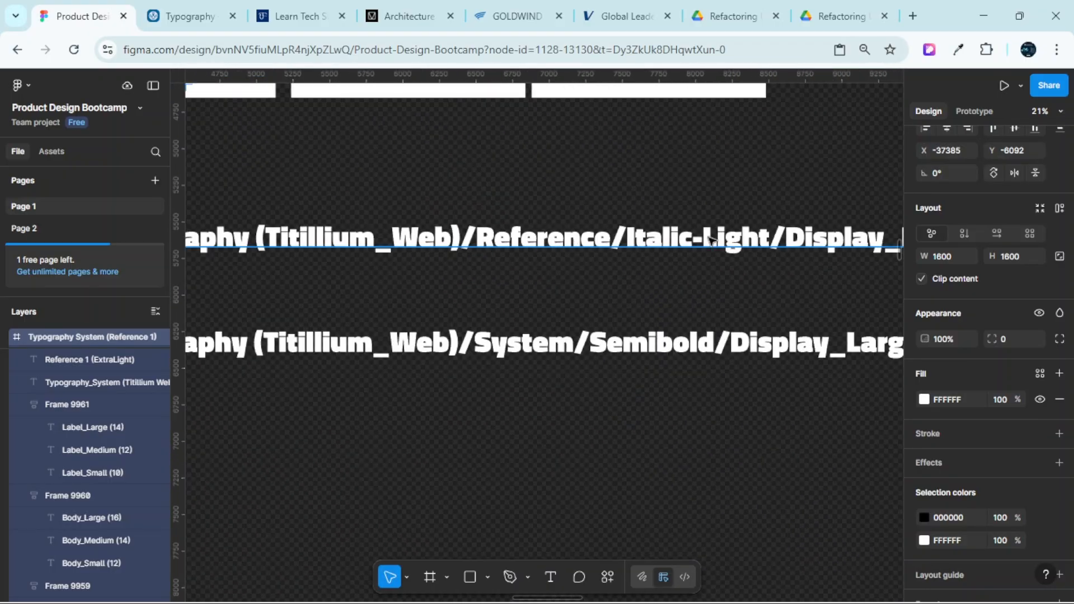
{"action": "double_click", "coordinate": [710, 240]}
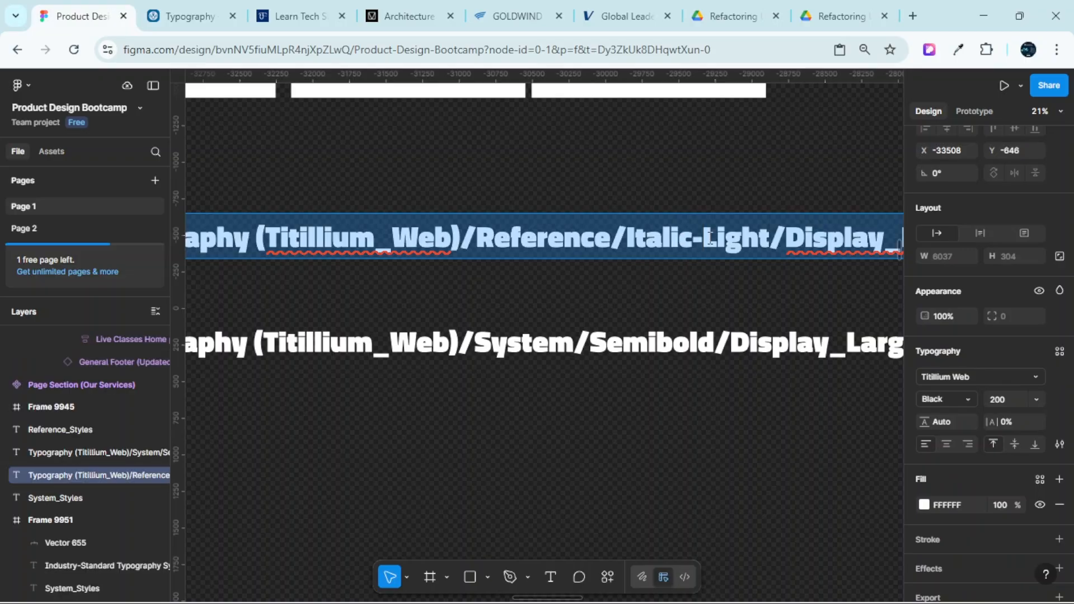
{"action": "left_click", "coordinate": [719, 238]}
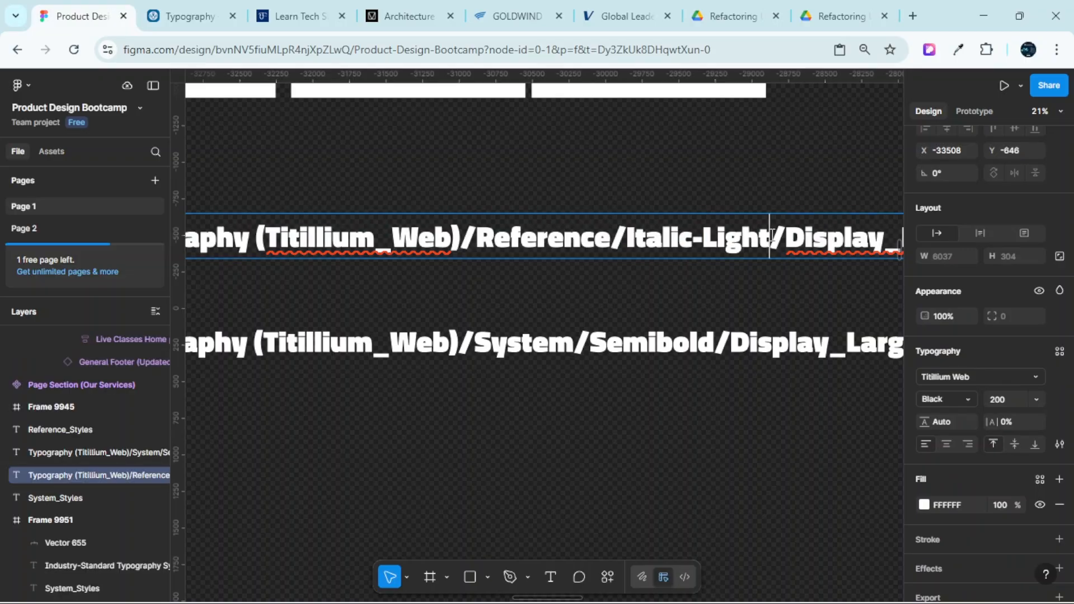
{"action": "left_click_drag", "start_coordinate": [772, 236], "coordinate": [631, 235]}
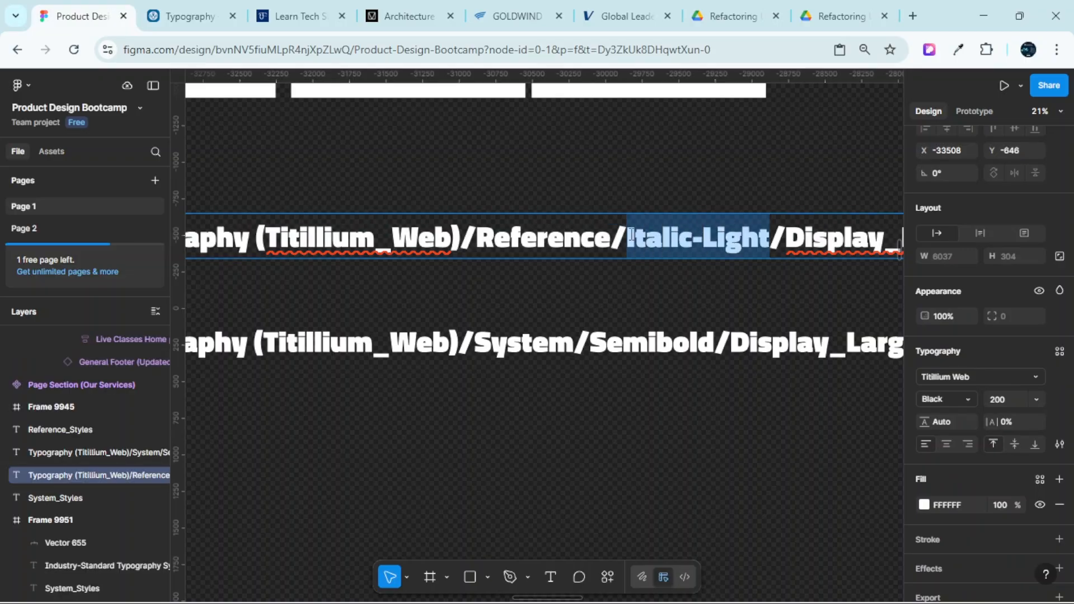
{"action": "scroll", "coordinate": [631, 235], "scroll_direction": "down", "scroll_amount": 5}
{"action": "scroll", "coordinate": [628, 295], "scroll_direction": "up", "scroll_amount": 3}
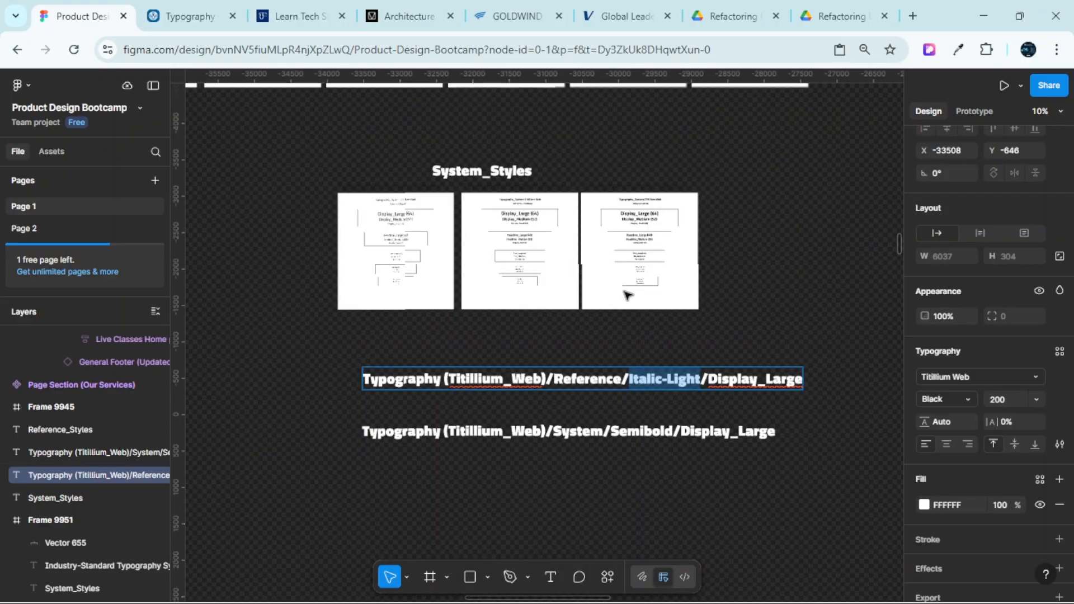
{"action": "scroll", "coordinate": [628, 294], "scroll_direction": "up", "scroll_amount": 3}
{"action": "scroll", "coordinate": [554, 204], "scroll_direction": "up", "scroll_amount": 5}
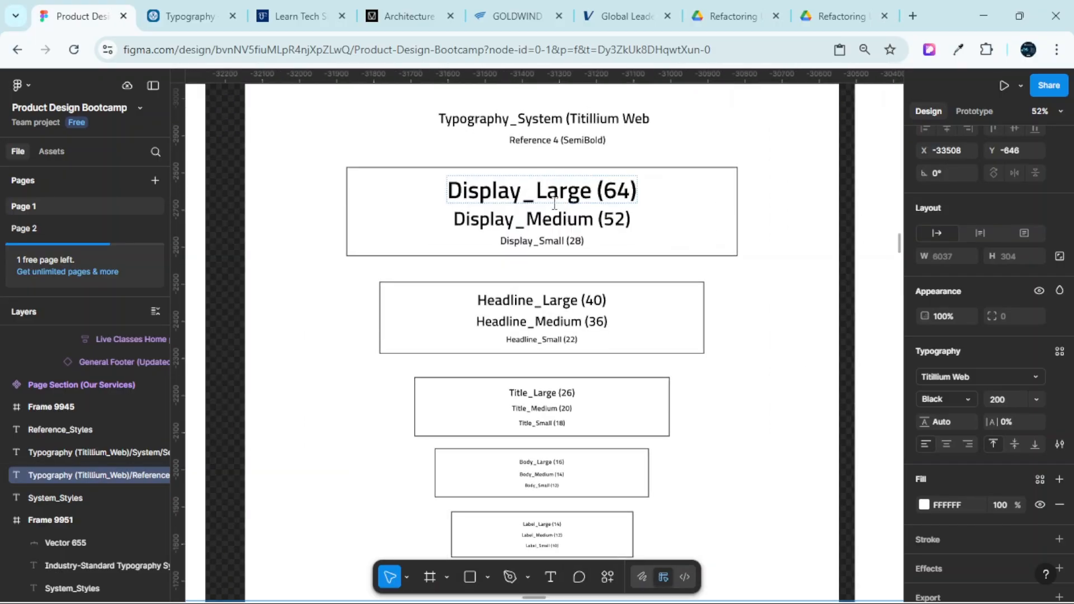
{"action": "scroll", "coordinate": [554, 204], "scroll_direction": "down", "scroll_amount": 6}
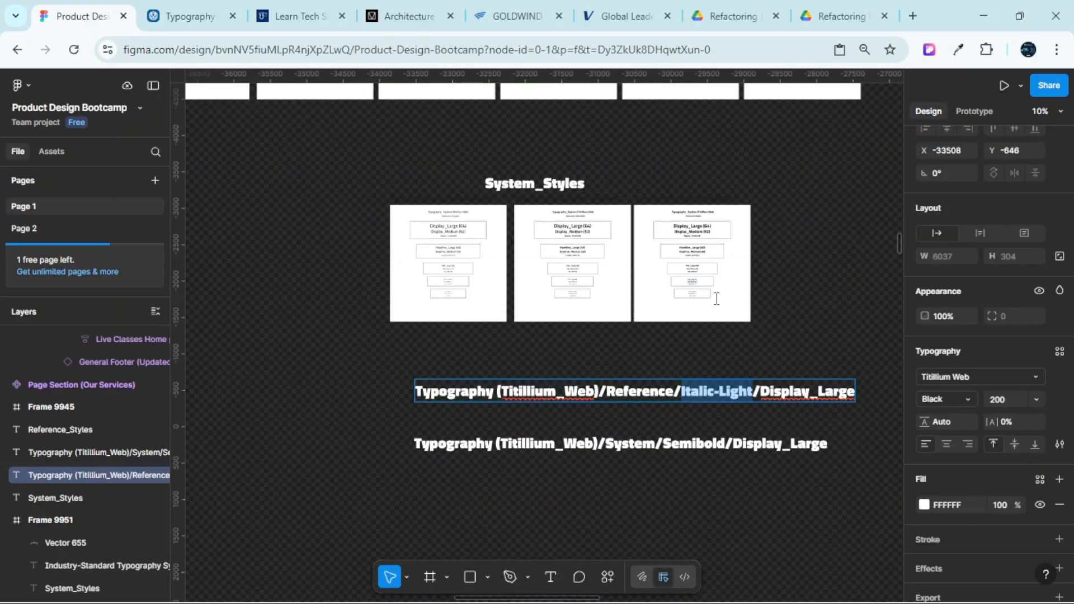
Deselect the naming path text and collapse the Reference group in the file's text styles
{"action": "key", "text": "Escape"}
{"action": "scroll", "coordinate": [694, 319], "scroll_direction": "up", "scroll_amount": 3}
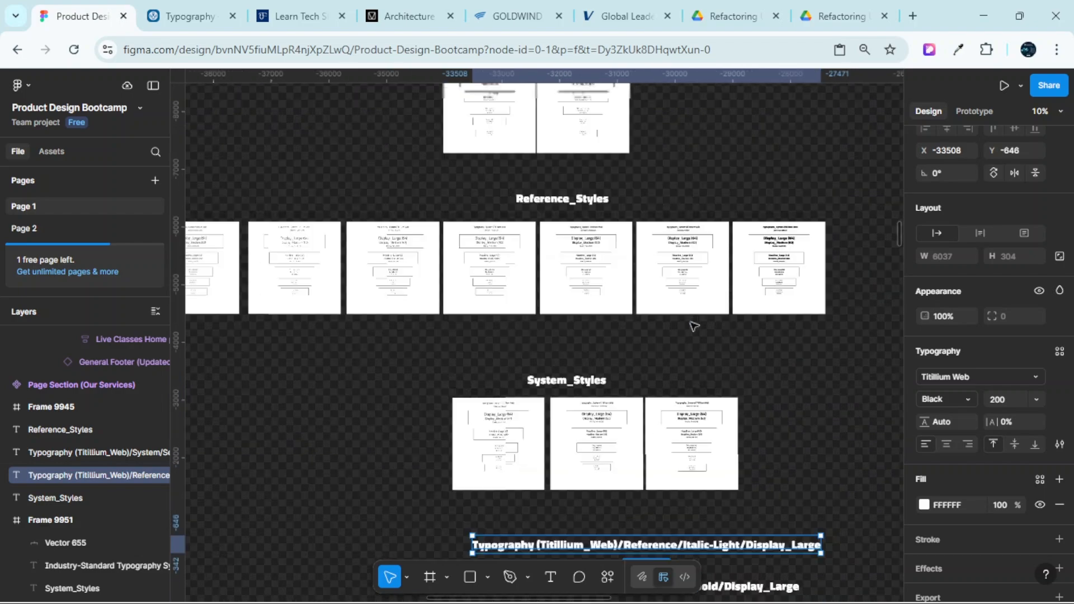
{"action": "left_click", "coordinate": [801, 360]}
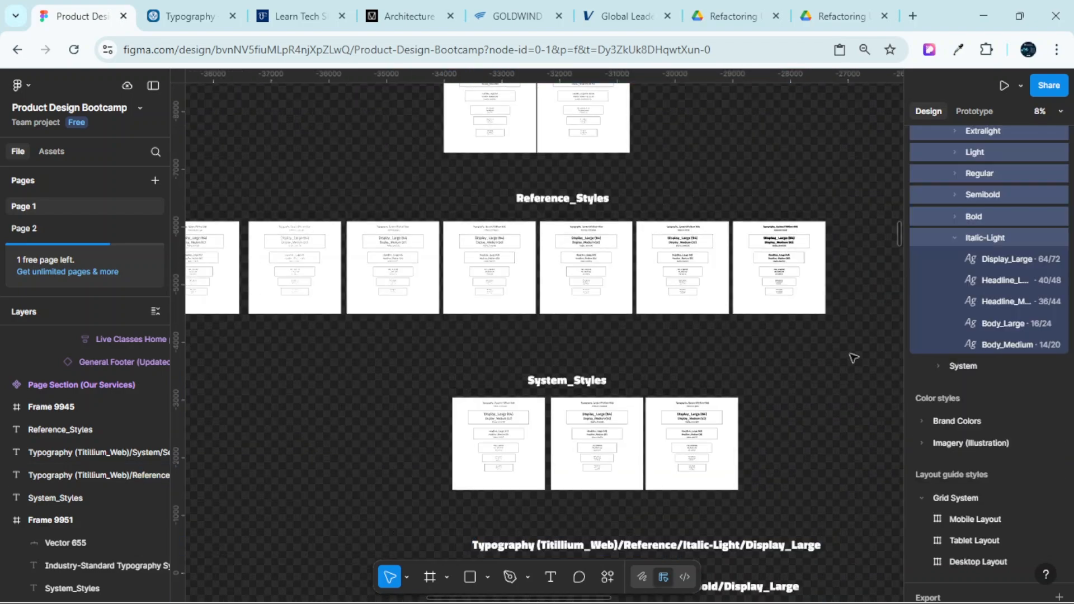
{"action": "scroll", "coordinate": [954, 308], "scroll_direction": "up", "scroll_amount": 5}
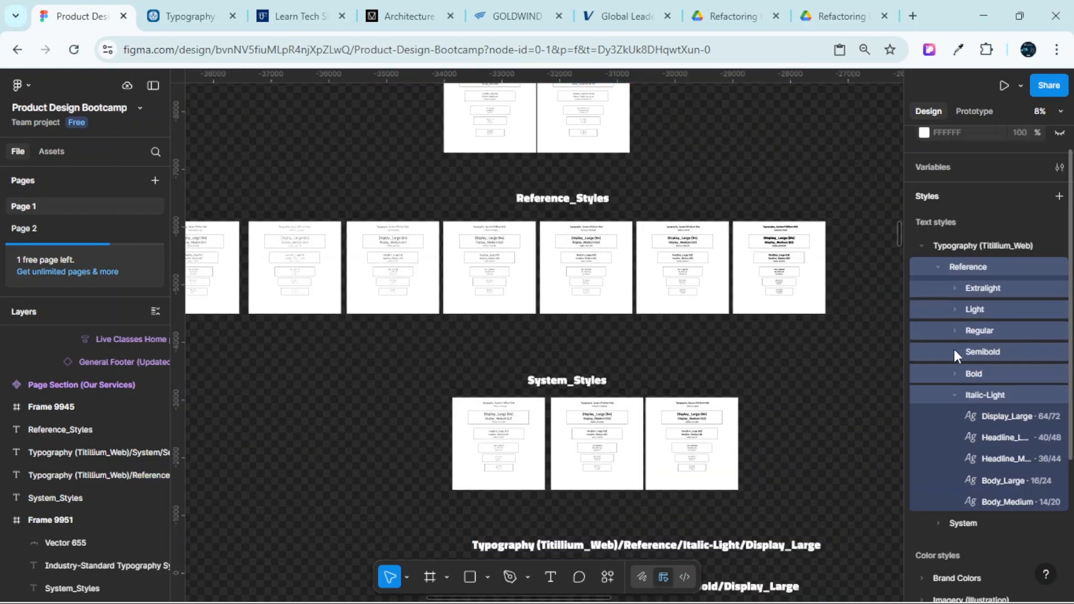
{"action": "left_click", "coordinate": [938, 267]}
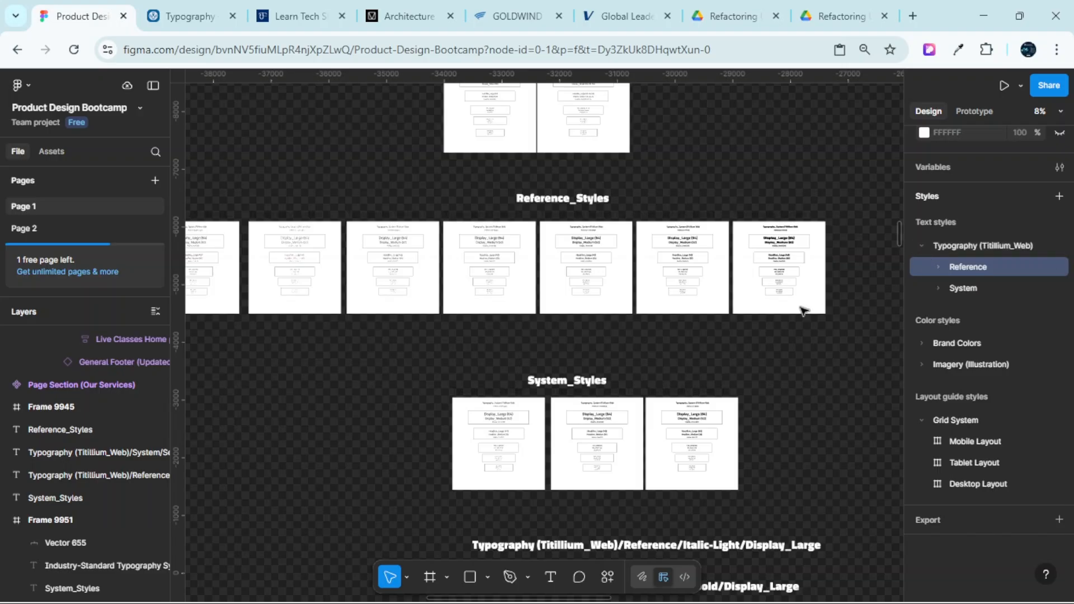
Examine the Careers @ Davio Energy page in its desktop, tablet and mobile frames
{"action": "scroll", "coordinate": [811, 307], "scroll_direction": "down", "scroll_amount": 5}
{"action": "scroll", "coordinate": [662, 340], "scroll_direction": "left", "scroll_amount": 5}
{"action": "scroll", "coordinate": [679, 280], "scroll_direction": "left", "scroll_amount": 3}
{"action": "scroll", "coordinate": [679, 280], "scroll_direction": "up", "scroll_amount": 5}
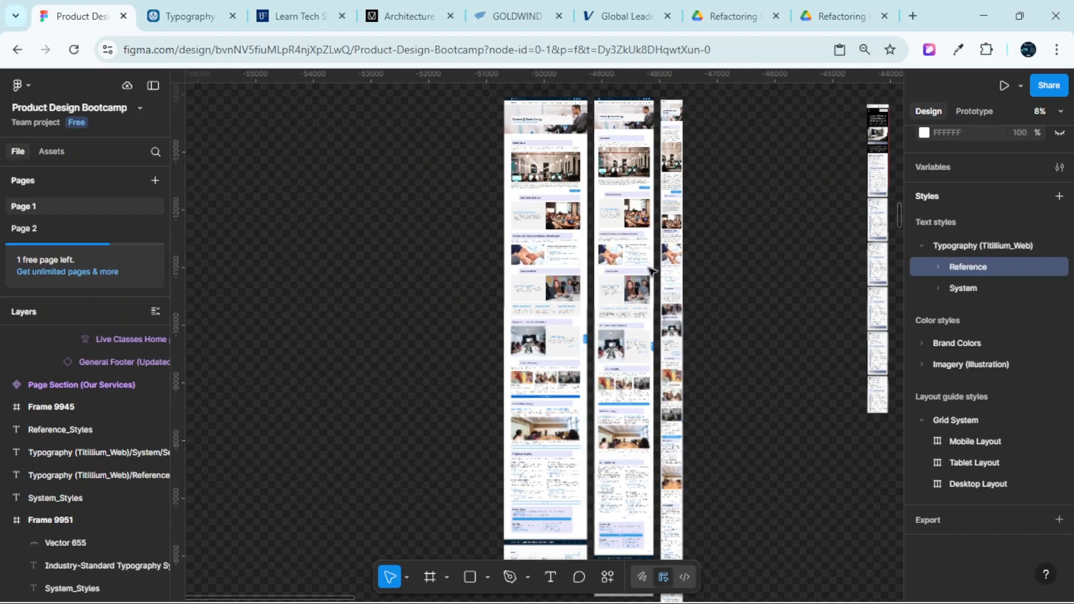
{"action": "scroll", "coordinate": [581, 216], "scroll_direction": "up", "scroll_amount": 3}
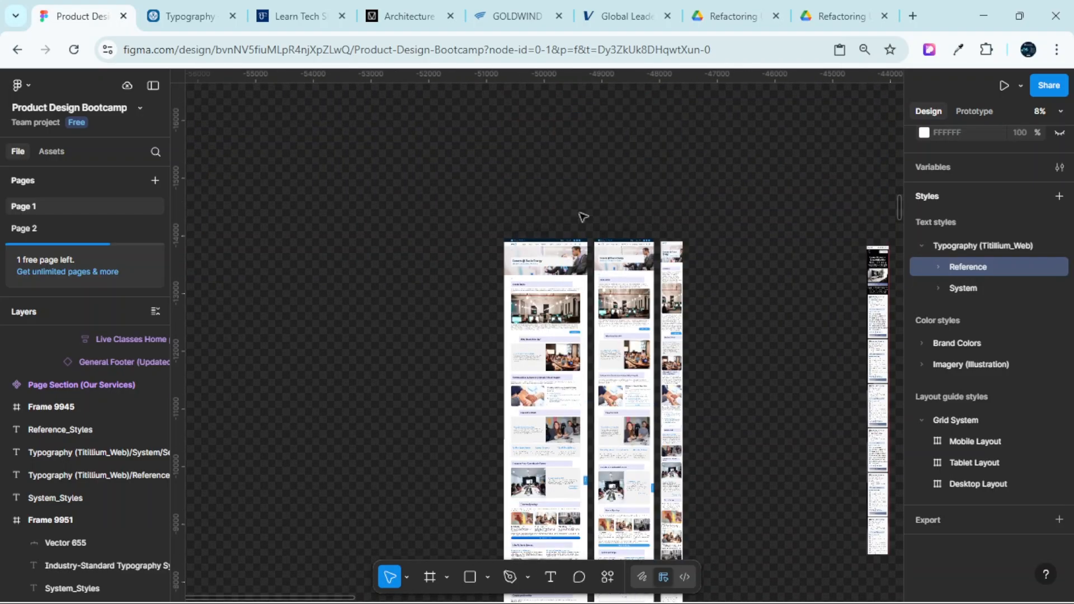
{"action": "scroll", "coordinate": [545, 295], "scroll_direction": "up", "scroll_amount": 5}
{"action": "scroll", "coordinate": [544, 305], "scroll_direction": "down", "scroll_amount": 3}
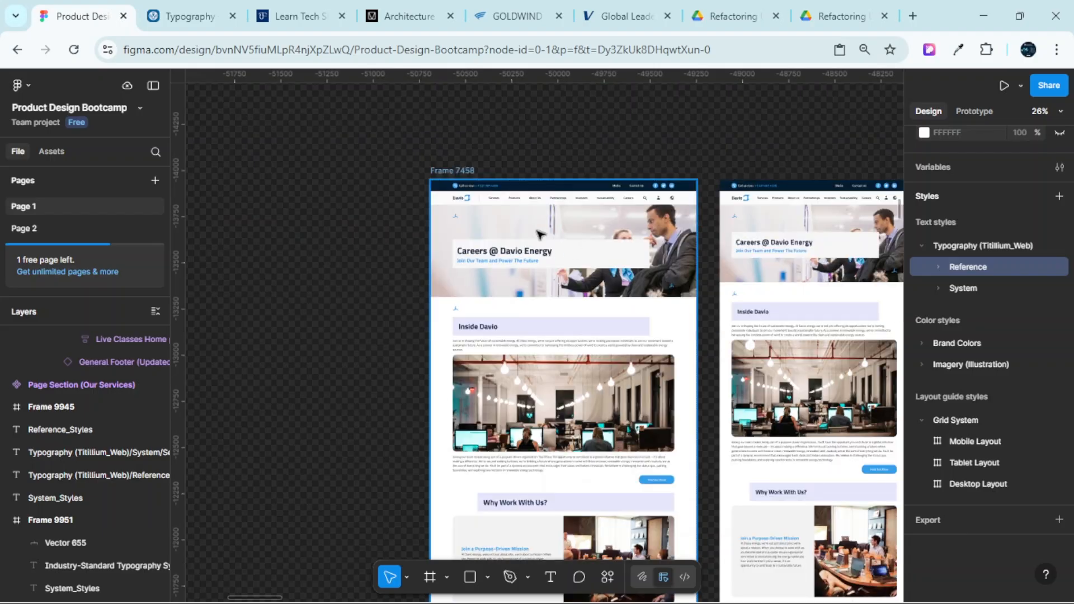
{"action": "scroll", "coordinate": [549, 188], "scroll_direction": "up", "scroll_amount": 5}
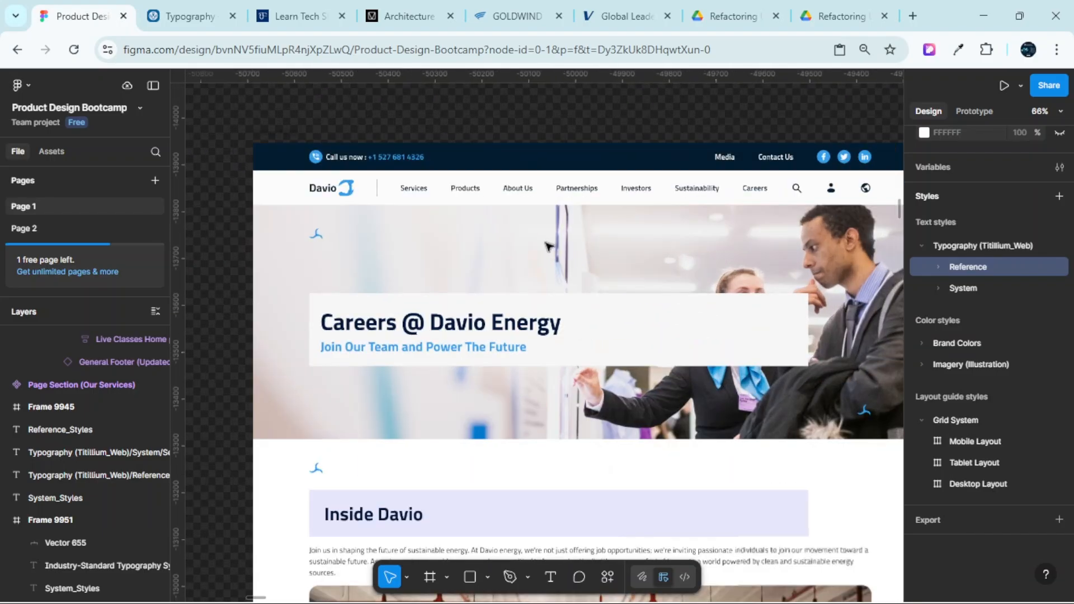
{"action": "scroll", "coordinate": [549, 245], "scroll_direction": "down", "scroll_amount": 3}
{"action": "left_click", "coordinate": [524, 230]}
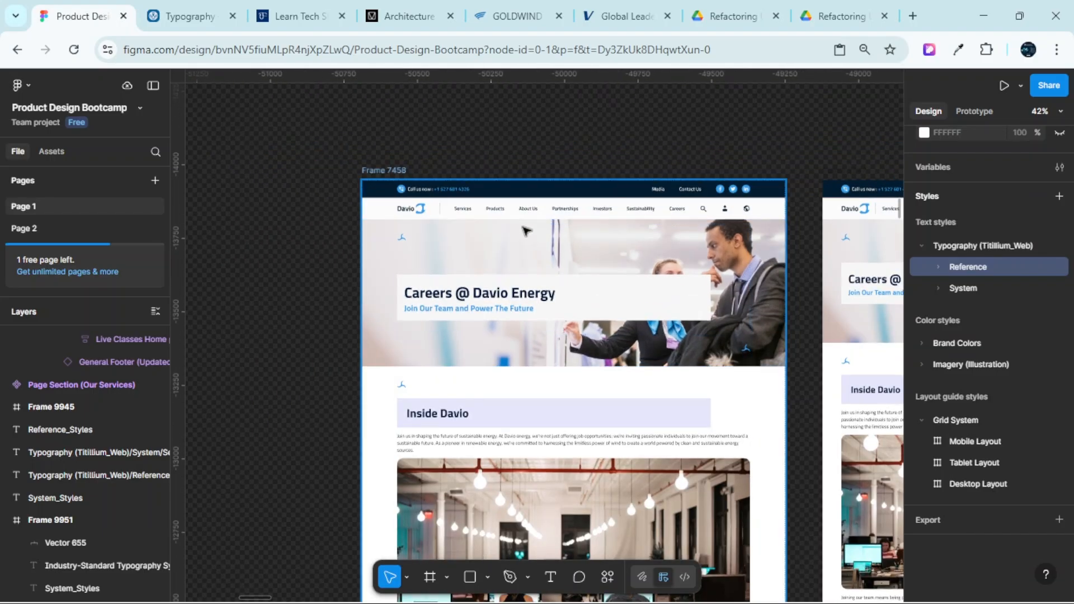
{"action": "scroll", "coordinate": [544, 258], "scroll_direction": "right", "scroll_amount": 5}
{"action": "left_click", "coordinate": [604, 238]}
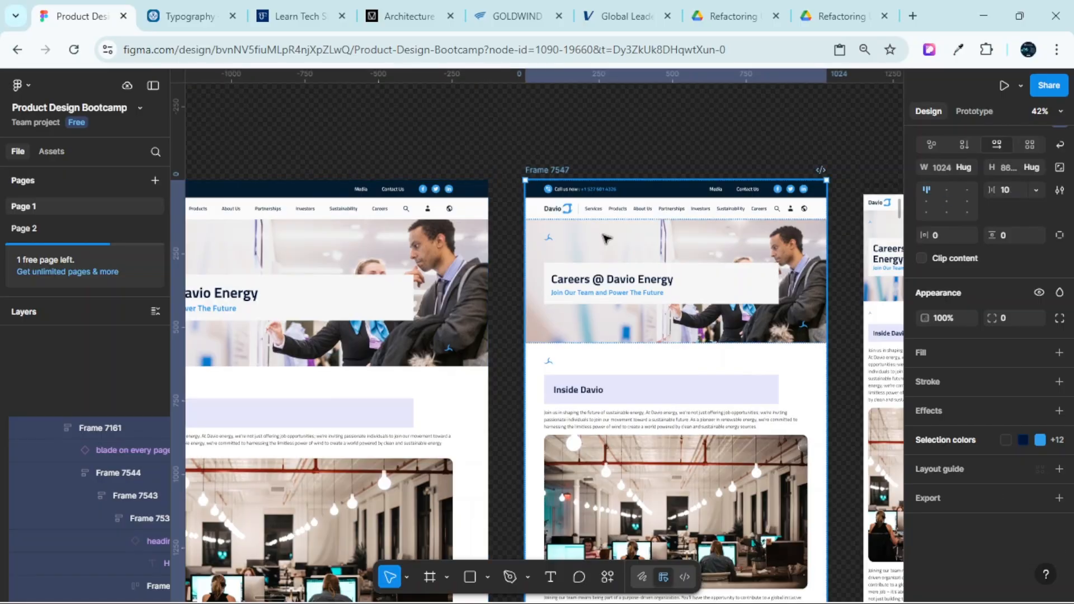
{"action": "scroll", "coordinate": [559, 235], "scroll_direction": "right", "scroll_amount": 5}
{"action": "left_click", "coordinate": [520, 233]}
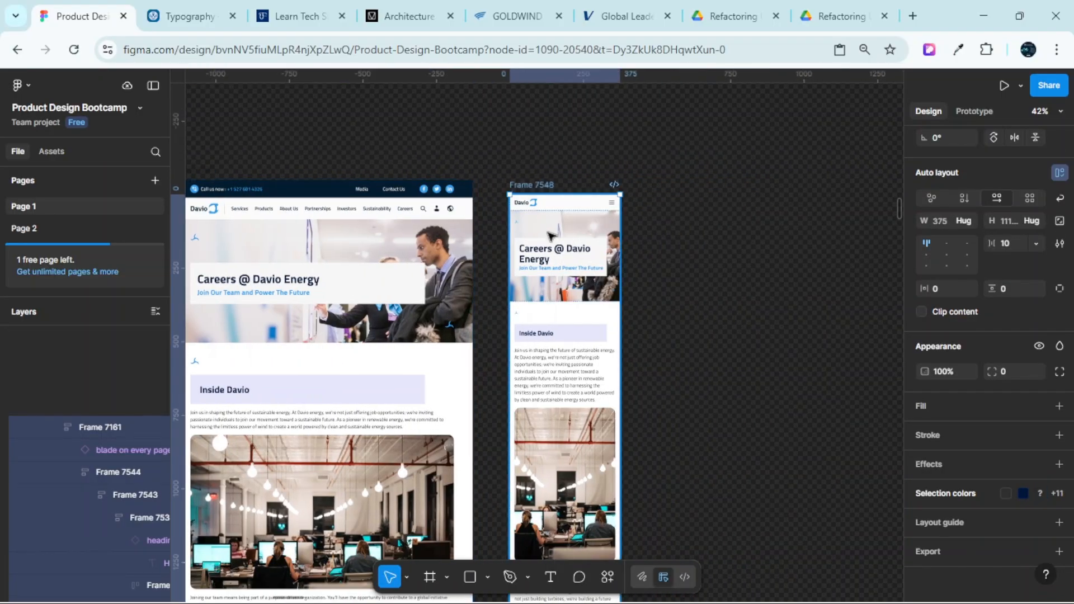
Select the Careers @ Davio Energy heading text in the desktop frame and check its typography settings
{"action": "scroll", "coordinate": [562, 238], "scroll_direction": "up", "scroll_amount": 3}
{"action": "scroll", "coordinate": [447, 272], "scroll_direction": "up", "scroll_amount": 3}
{"action": "scroll", "coordinate": [497, 272], "scroll_direction": "down", "scroll_amount": 3}
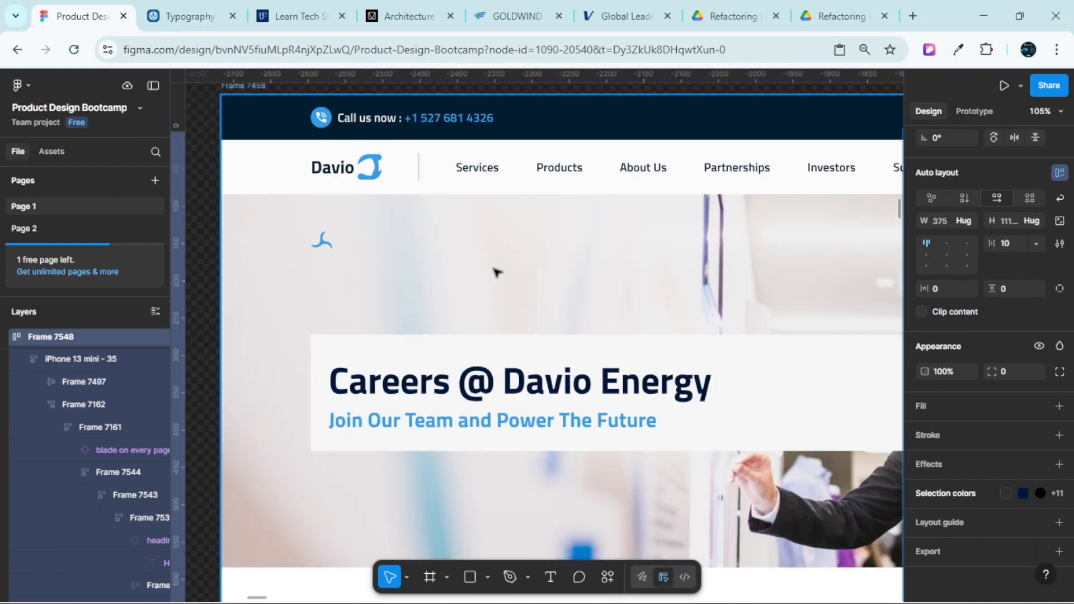
{"action": "scroll", "coordinate": [516, 347], "scroll_direction": "up", "scroll_amount": 2}
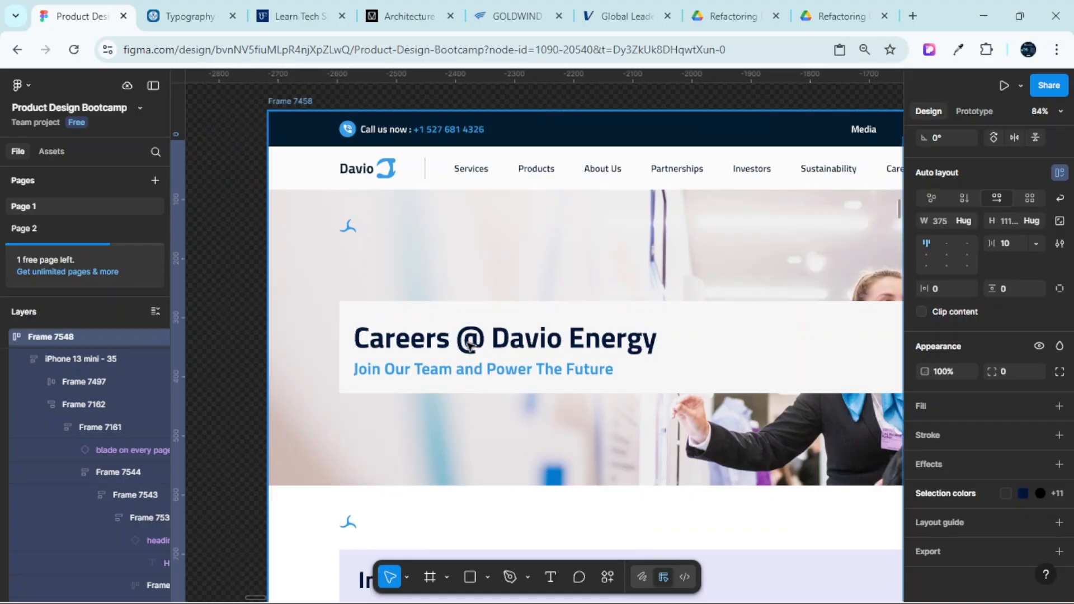
{"action": "double_click", "coordinate": [576, 343]}
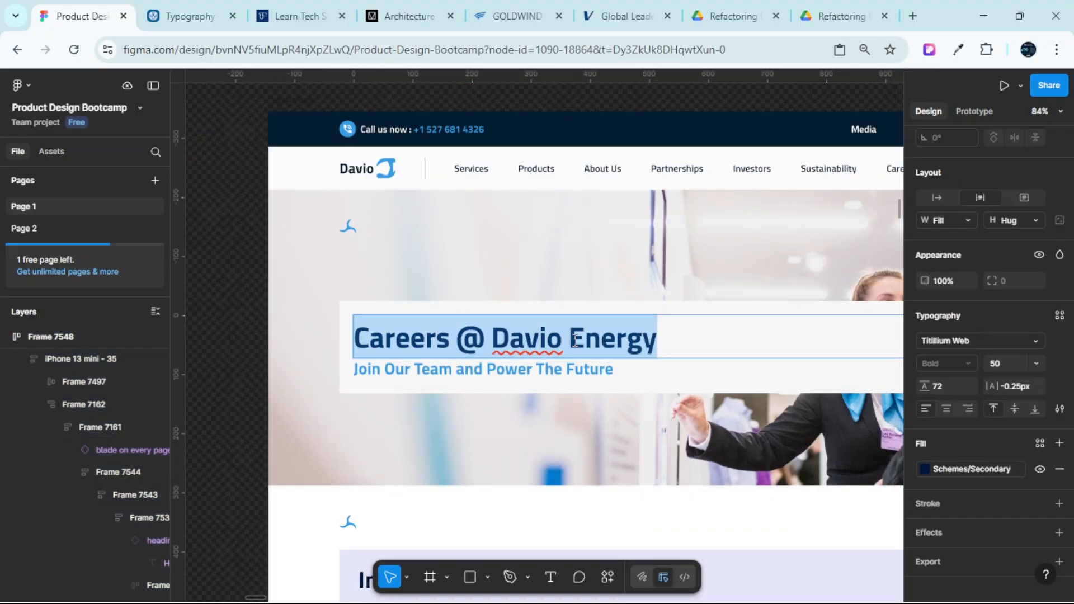
{"action": "scroll", "coordinate": [543, 300], "scroll_direction": "right", "scroll_amount": 2}
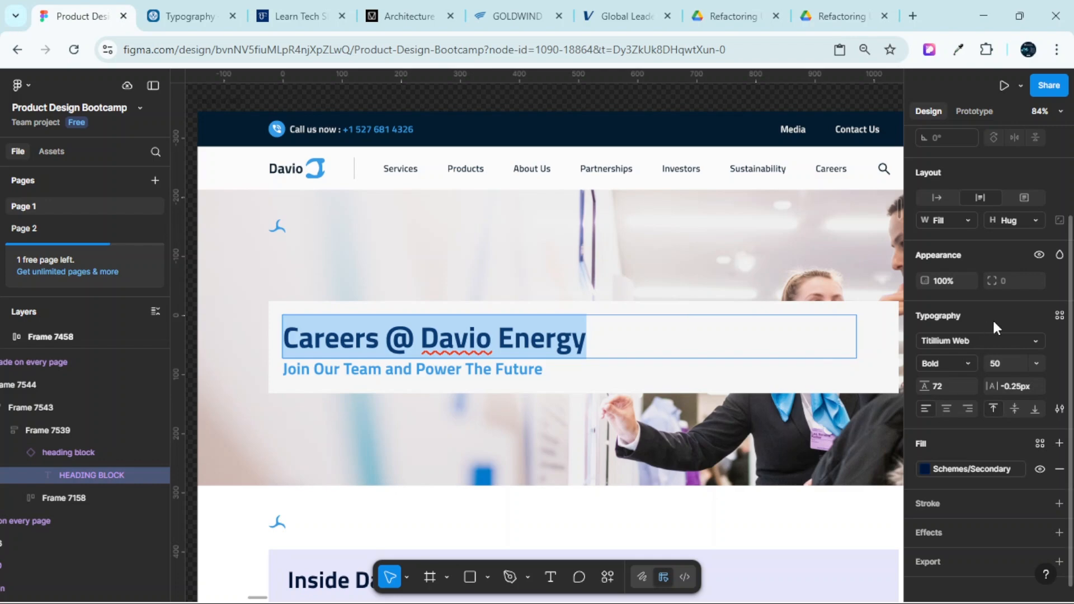
{"action": "scroll", "coordinate": [1042, 332], "scroll_direction": "down", "scroll_amount": 1}
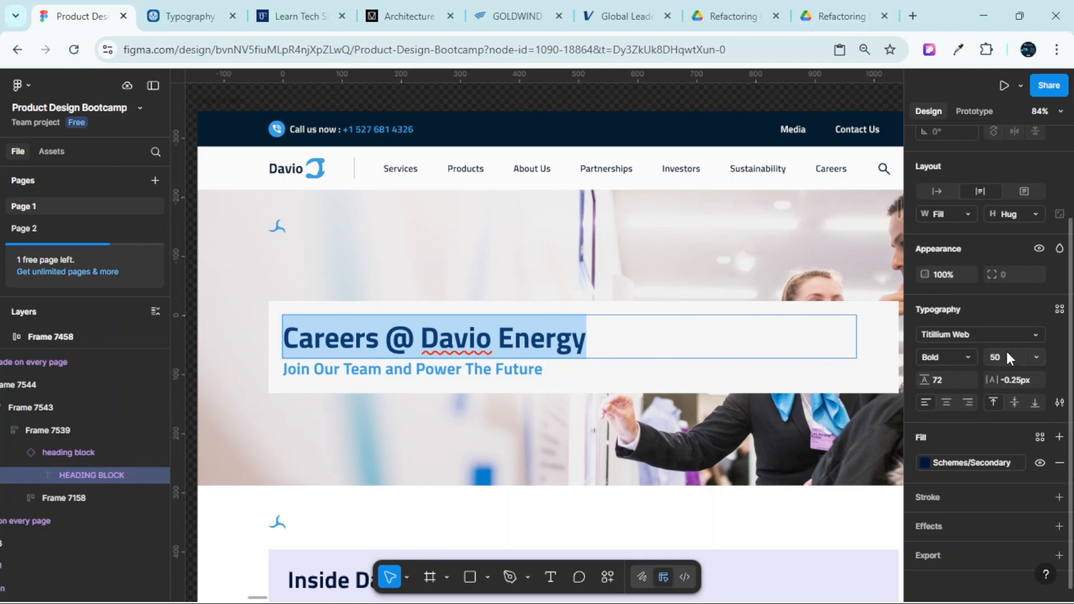
Apply the Display_Large text style from the Typography (Titillium_Web)/System/Bold group to the desktop frame's Careers @ Davio Energy heading
{"action": "left_click", "coordinate": [1060, 306]}
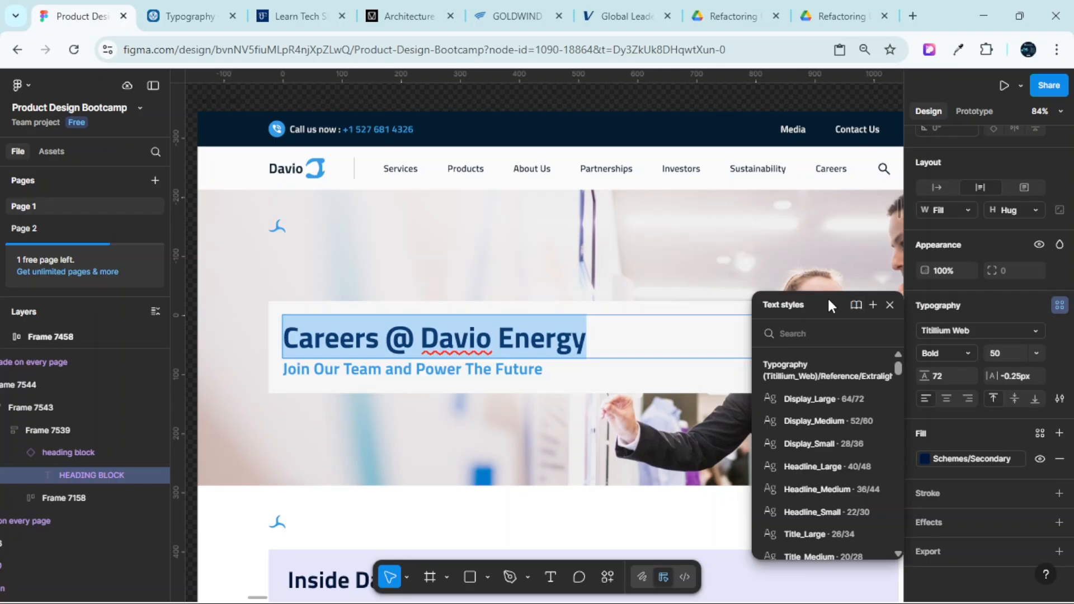
{"action": "left_click_drag", "start_coordinate": [828, 296], "coordinate": [851, 197]}
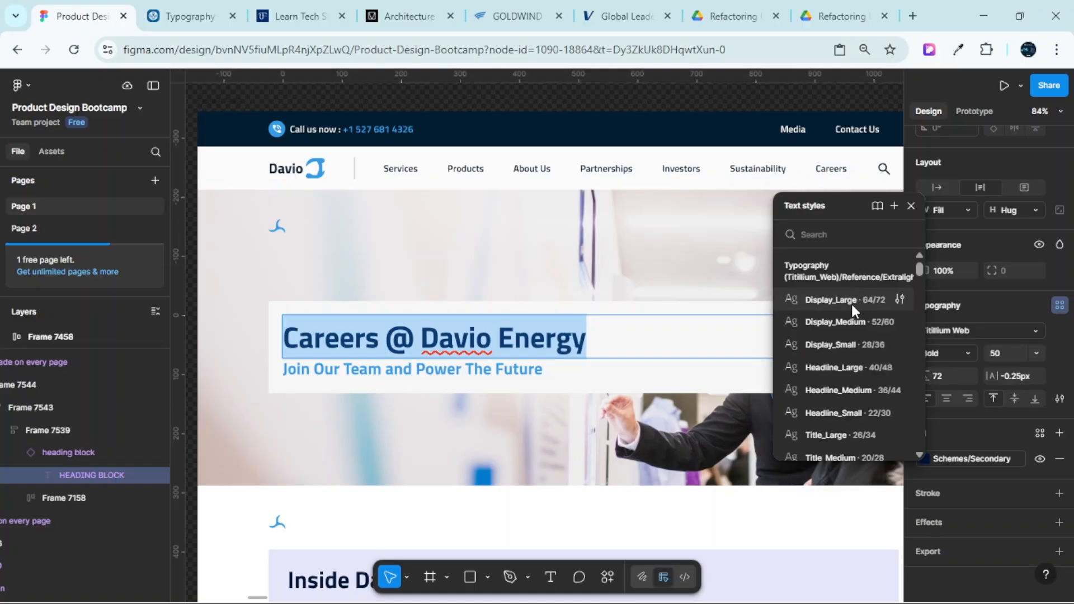
{"action": "scroll", "coordinate": [851, 305], "scroll_direction": "down", "scroll_amount": 6}
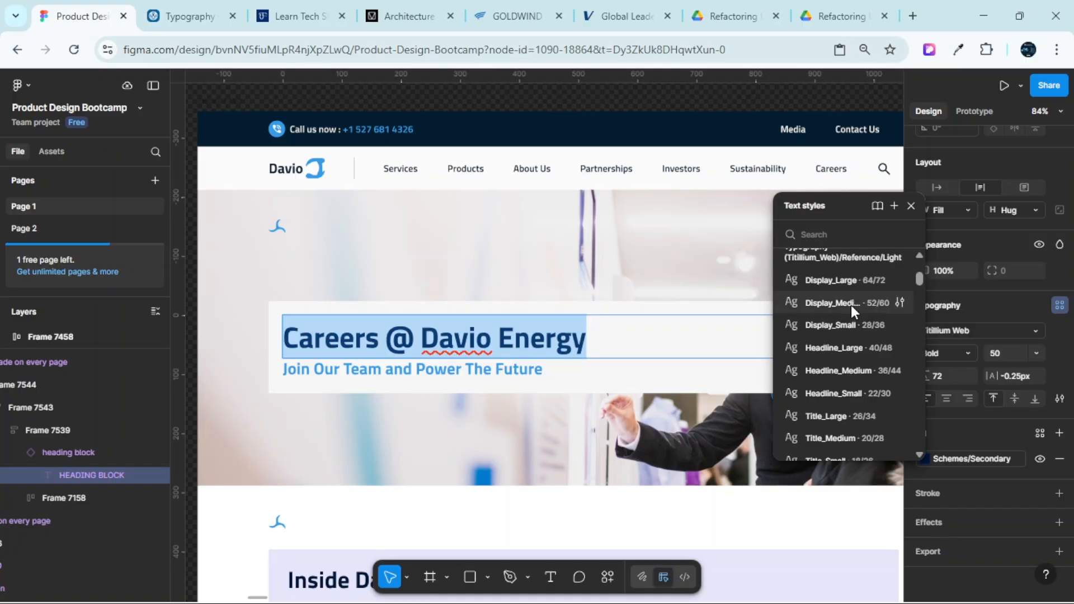
{"action": "scroll", "coordinate": [851, 304], "scroll_direction": "down", "scroll_amount": 8}
{"action": "scroll", "coordinate": [852, 307], "scroll_direction": "down", "scroll_amount": 8}
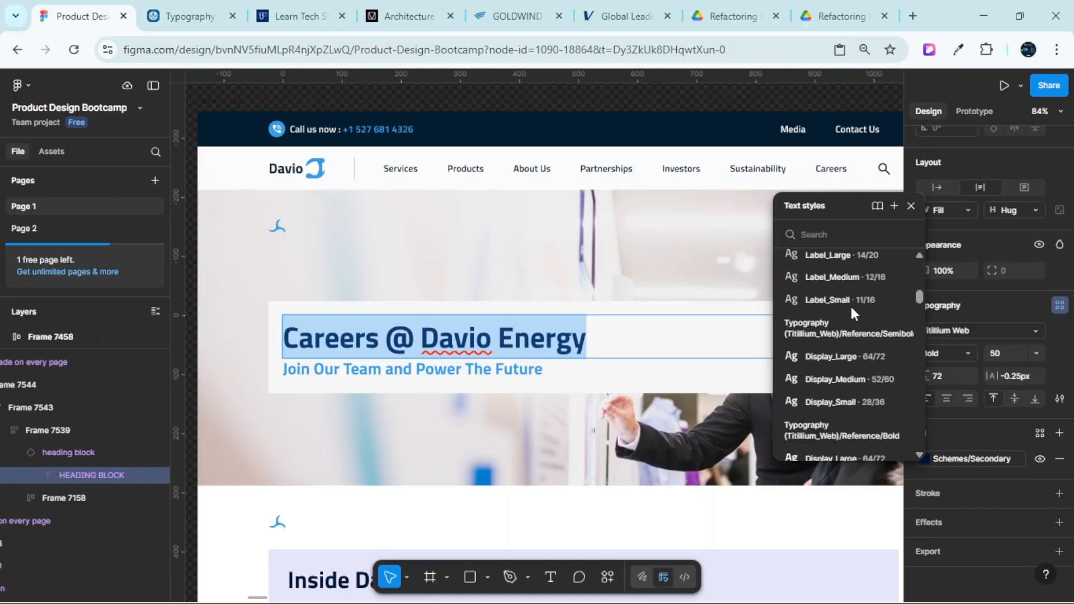
{"action": "scroll", "coordinate": [851, 307], "scroll_direction": "down", "scroll_amount": 4}
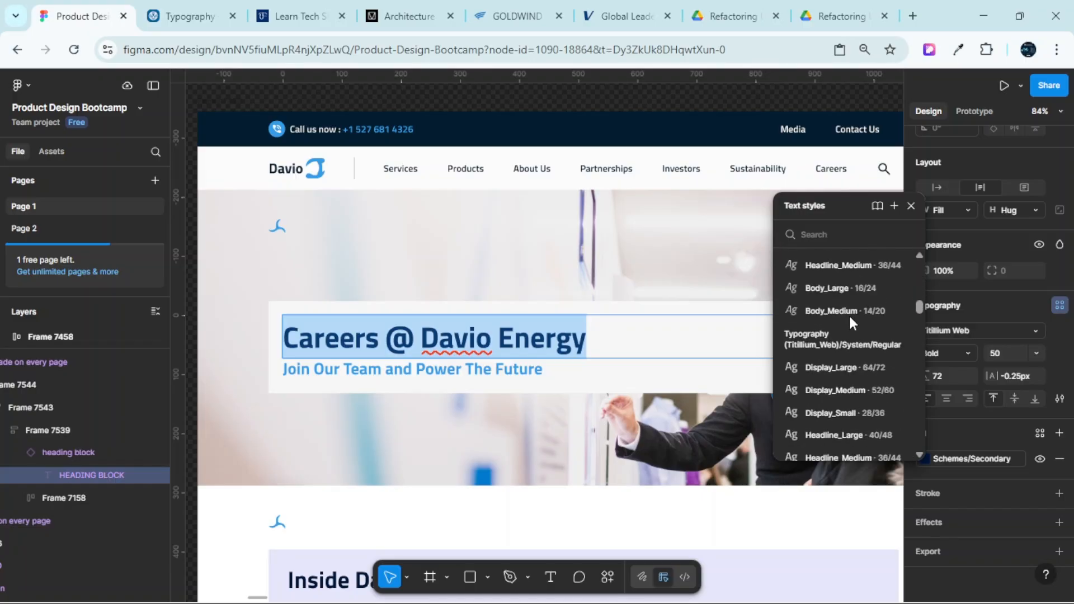
{"action": "scroll", "coordinate": [847, 332], "scroll_direction": "down", "scroll_amount": 5}
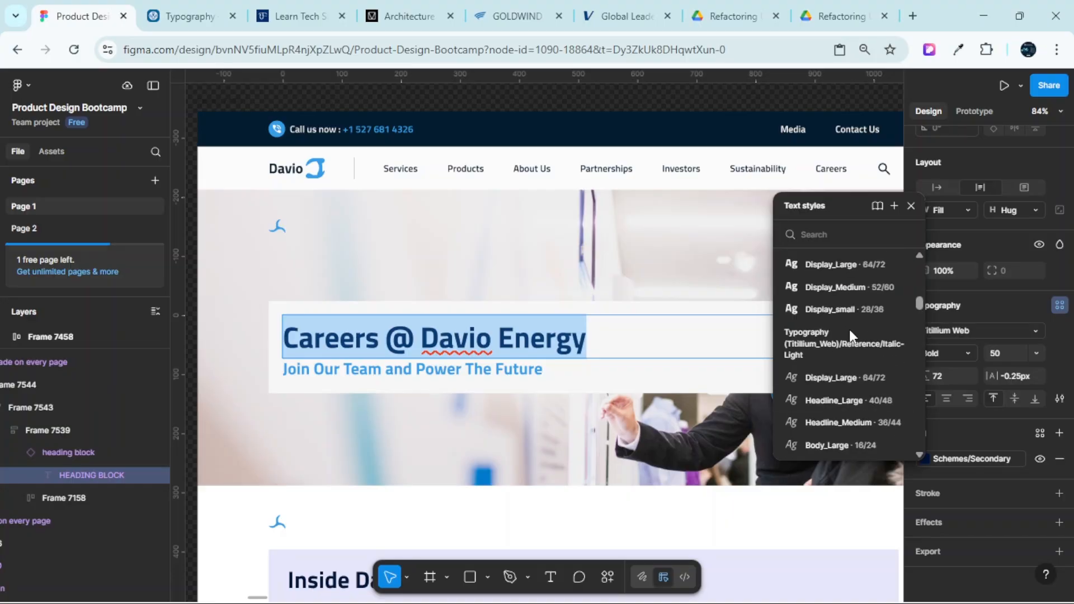
{"action": "scroll", "coordinate": [865, 337], "scroll_direction": "down", "scroll_amount": 5}
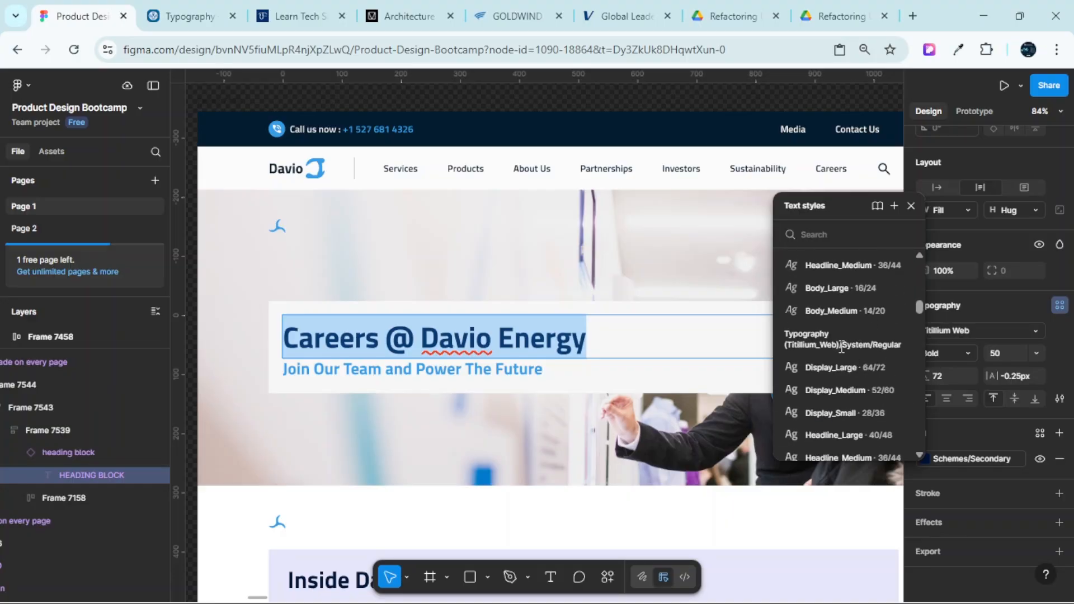
{"action": "scroll", "coordinate": [876, 356], "scroll_direction": "down", "scroll_amount": 2}
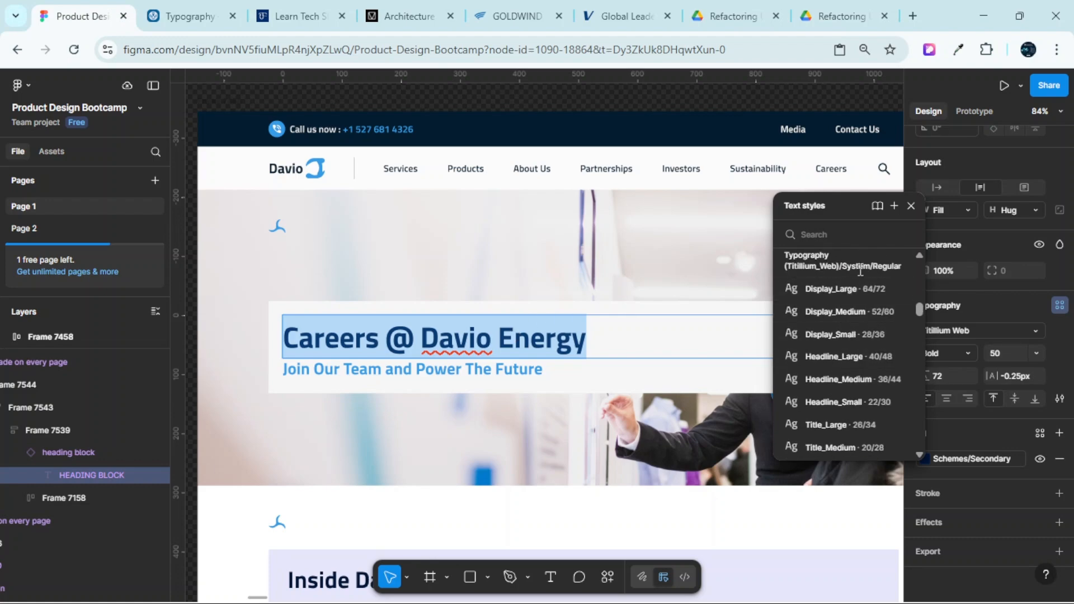
{"action": "scroll", "coordinate": [853, 320], "scroll_direction": "down", "scroll_amount": 4}
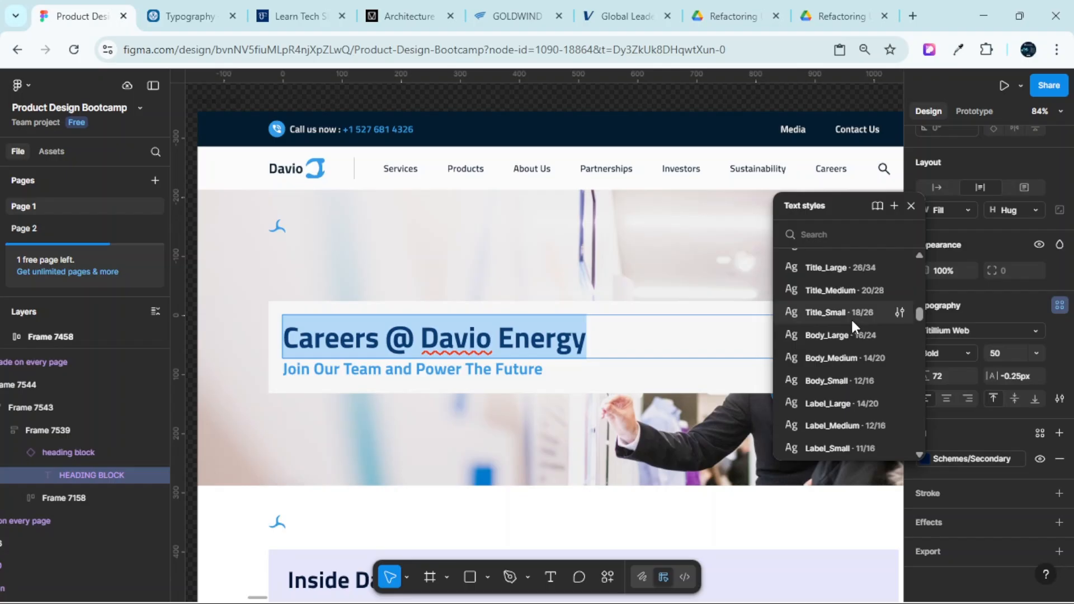
{"action": "scroll", "coordinate": [851, 323], "scroll_direction": "down", "scroll_amount": 8}
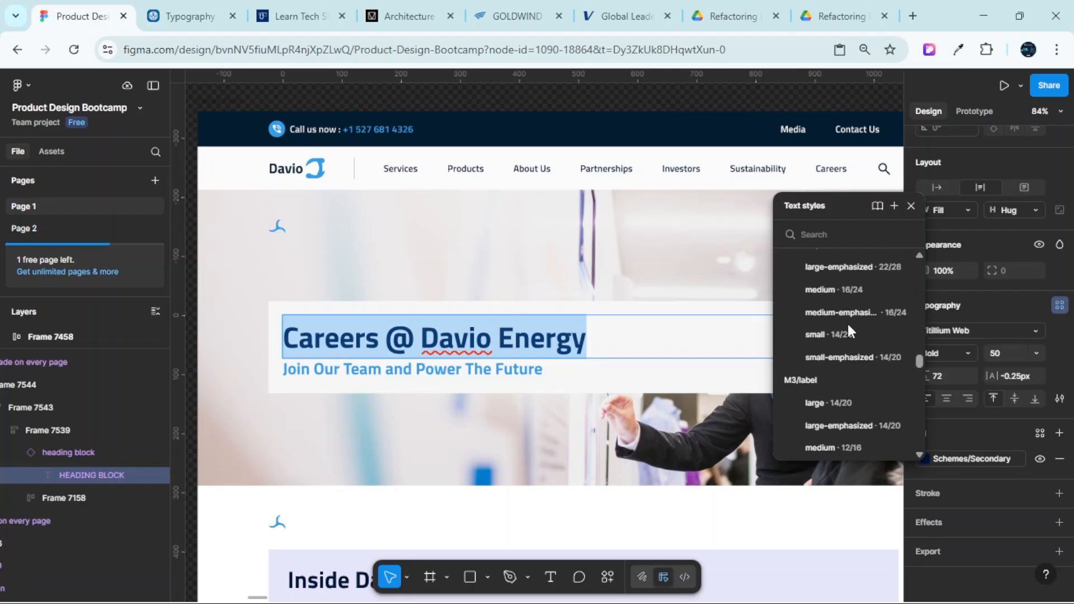
{"action": "scroll", "coordinate": [849, 333], "scroll_direction": "up", "scroll_amount": 7}
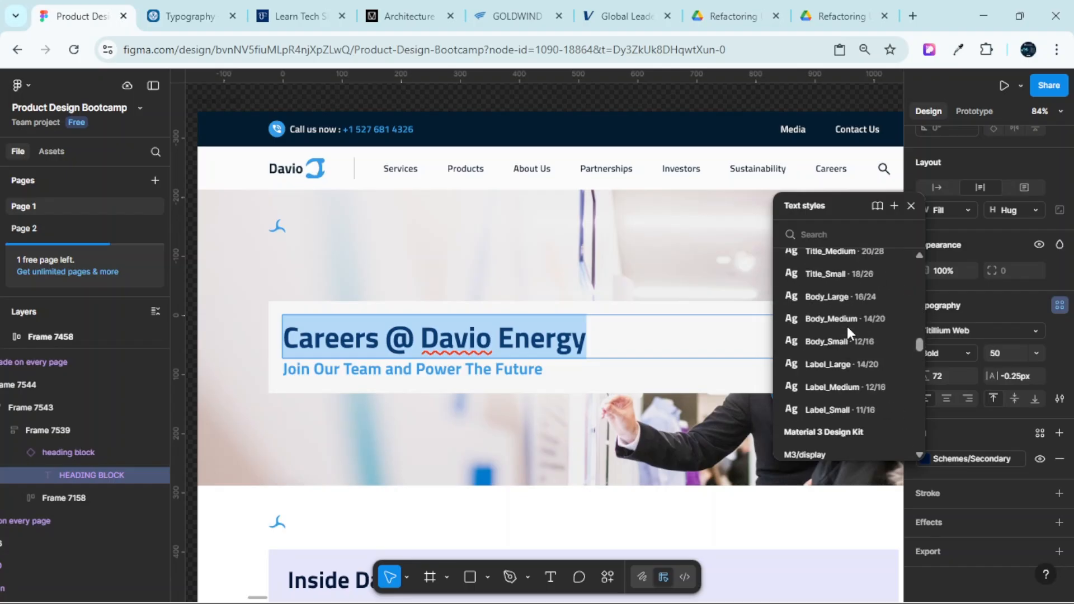
{"action": "scroll", "coordinate": [847, 330], "scroll_direction": "up", "scroll_amount": 6}
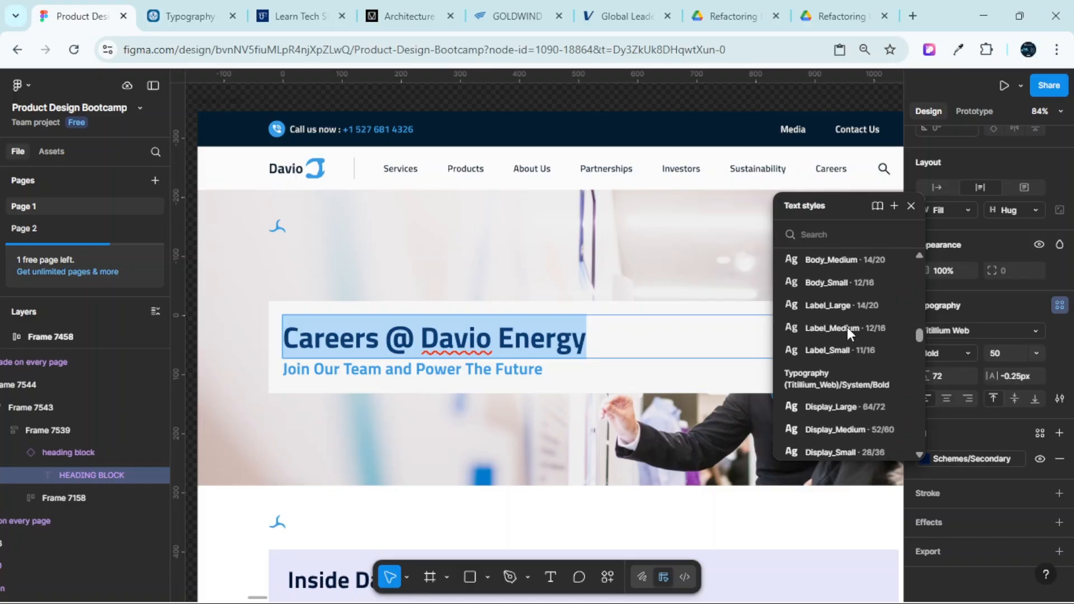
{"action": "scroll", "coordinate": [838, 384], "scroll_direction": "down", "scroll_amount": 2}
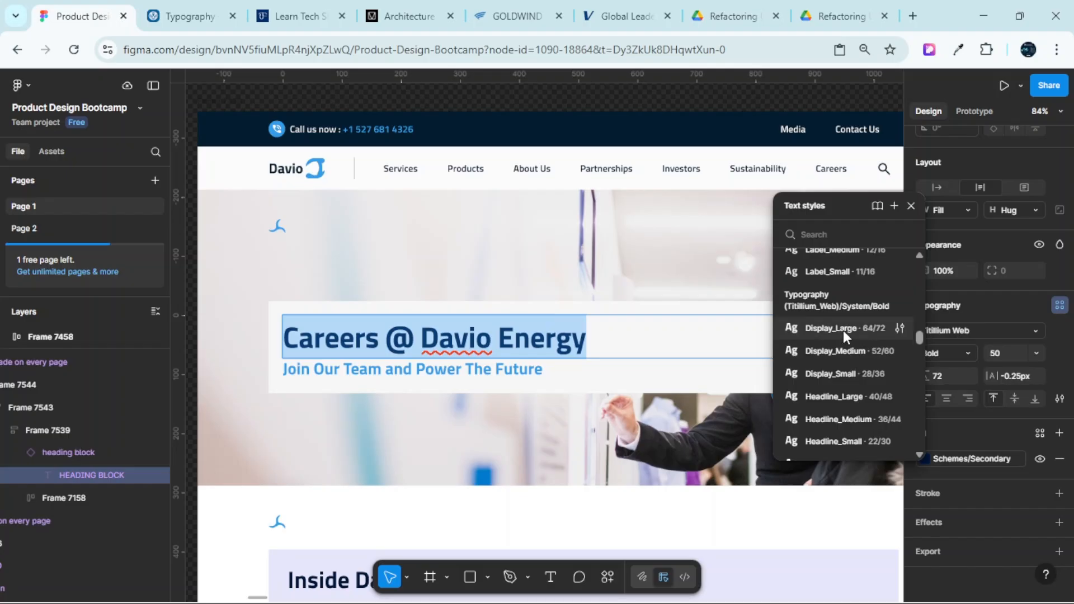
{"action": "left_click", "coordinate": [857, 332]}
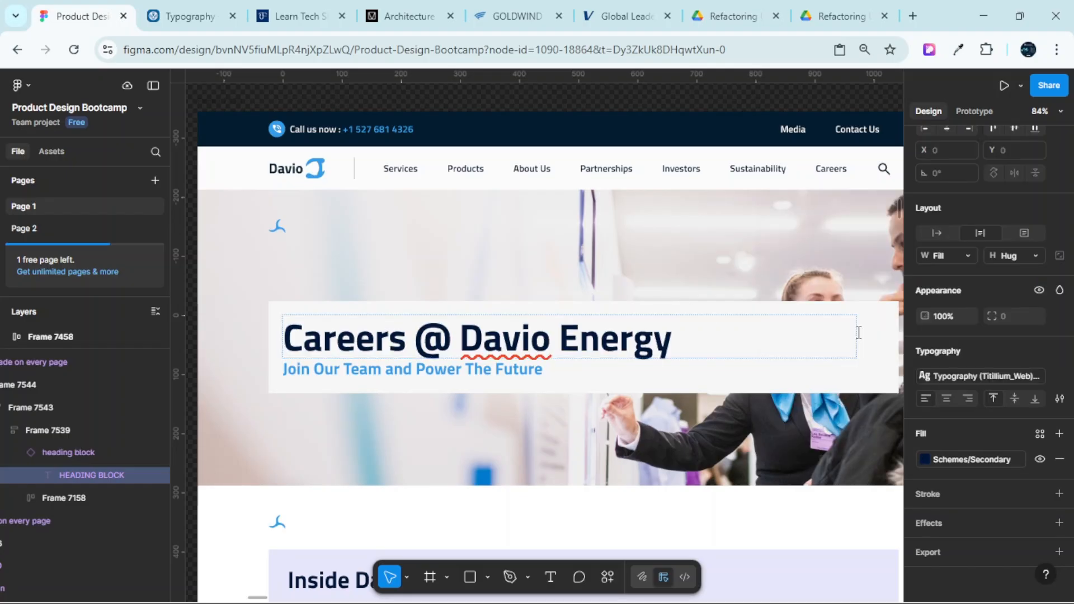
Select the Careers @ Davio Energy heading text in the tablet frame and check its typography settings
{"action": "scroll", "coordinate": [585, 263], "scroll_direction": "down", "scroll_amount": 4}
{"action": "scroll", "coordinate": [584, 263], "scroll_direction": "up", "scroll_amount": 3}
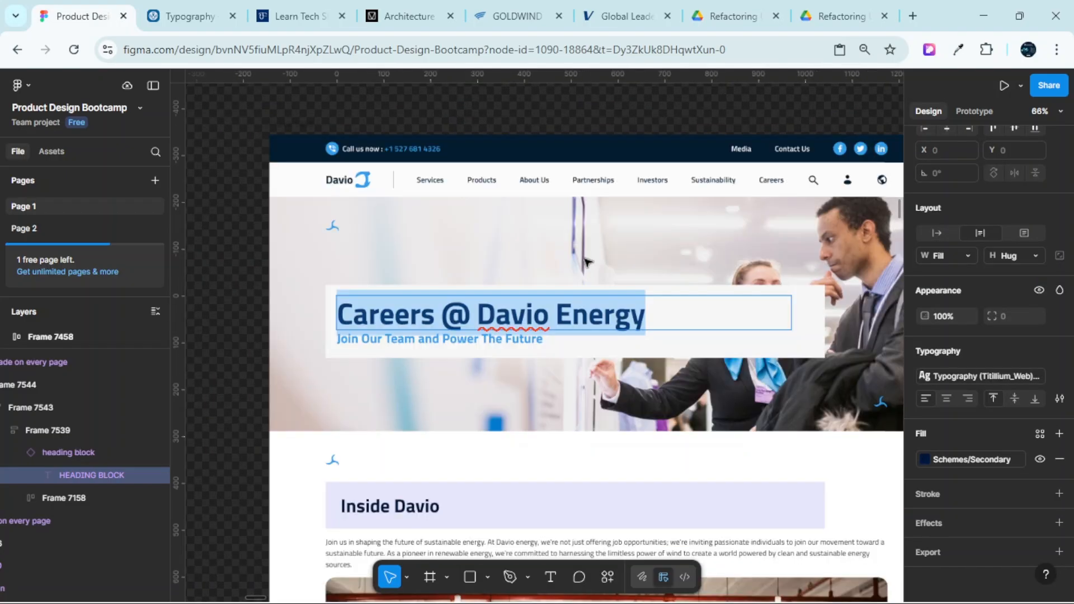
{"action": "scroll", "coordinate": [552, 130], "scroll_direction": "down", "scroll_amount": 4}
{"action": "scroll", "coordinate": [552, 130], "scroll_direction": "right", "scroll_amount": 3}
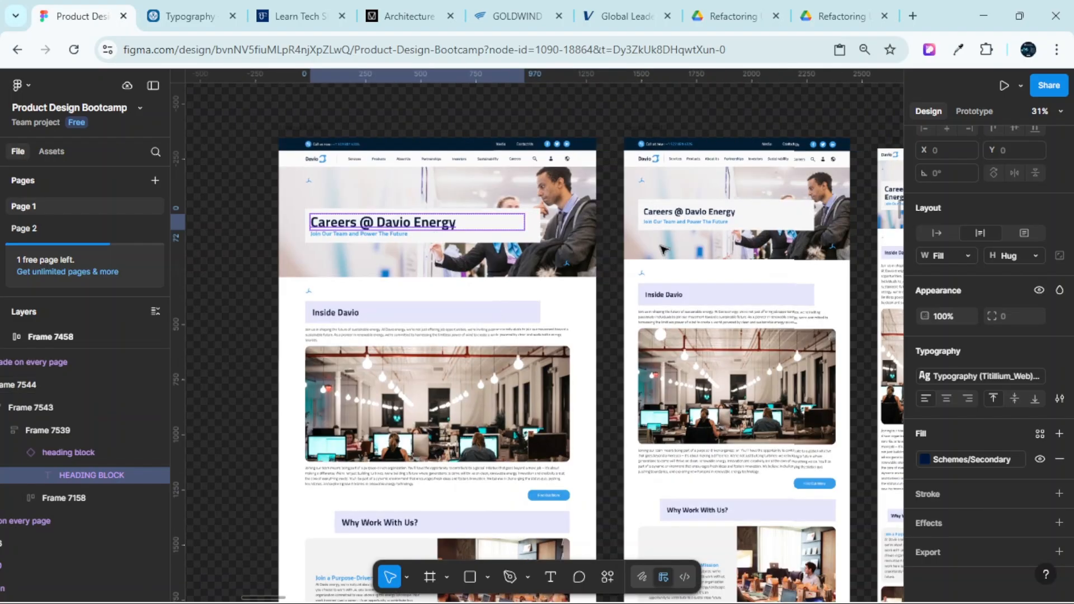
{"action": "scroll", "coordinate": [533, 211], "scroll_direction": "up", "scroll_amount": 5}
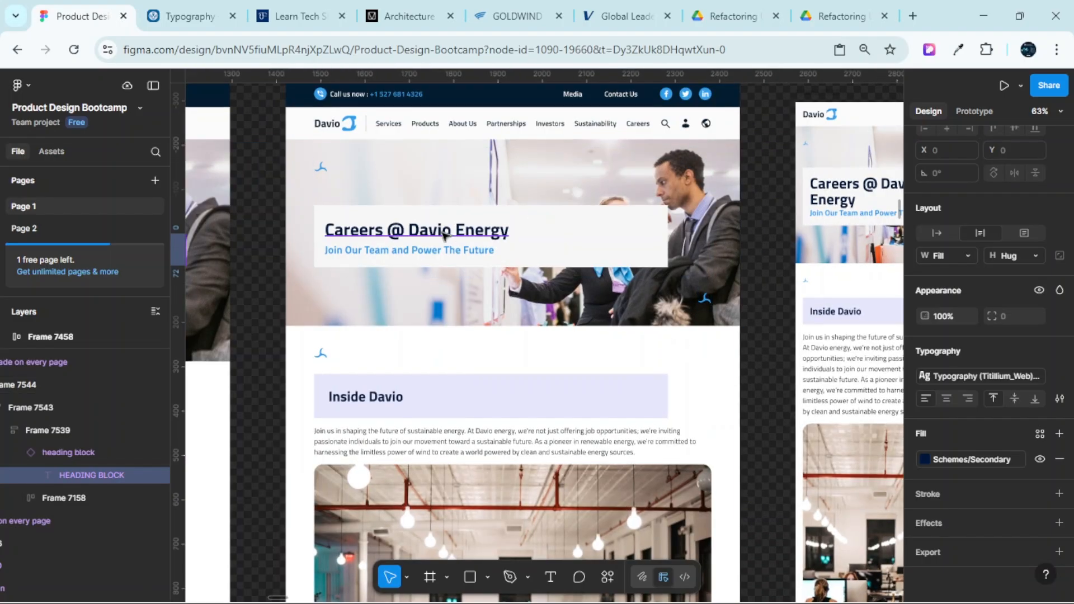
{"action": "double_click", "coordinate": [444, 235]}
{"action": "scroll", "coordinate": [444, 235], "scroll_direction": "up", "scroll_amount": 3}
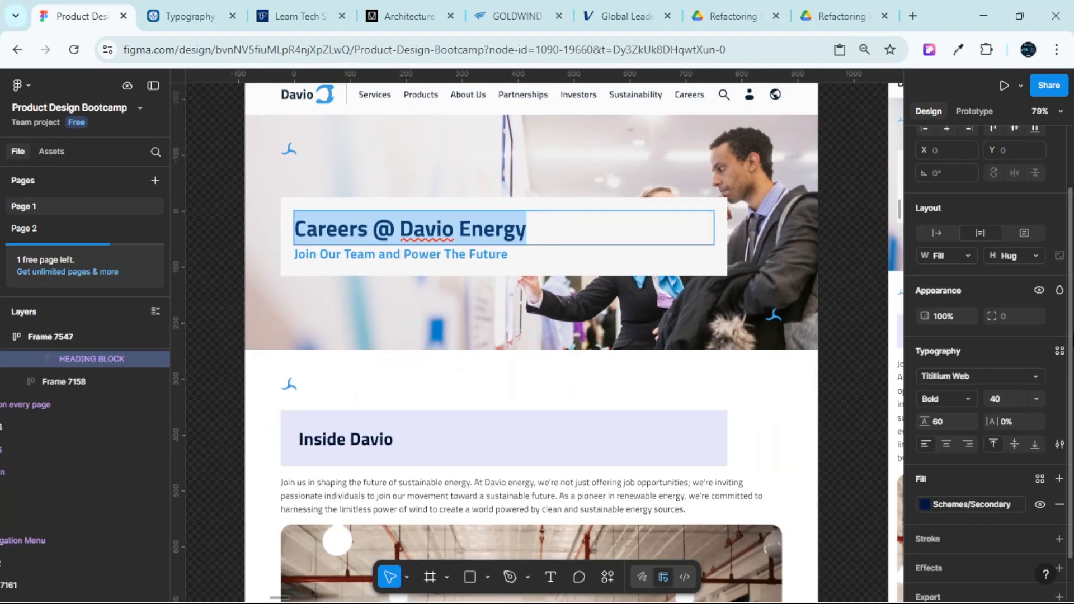
{"action": "scroll", "coordinate": [1010, 382], "scroll_direction": "down", "scroll_amount": 1}
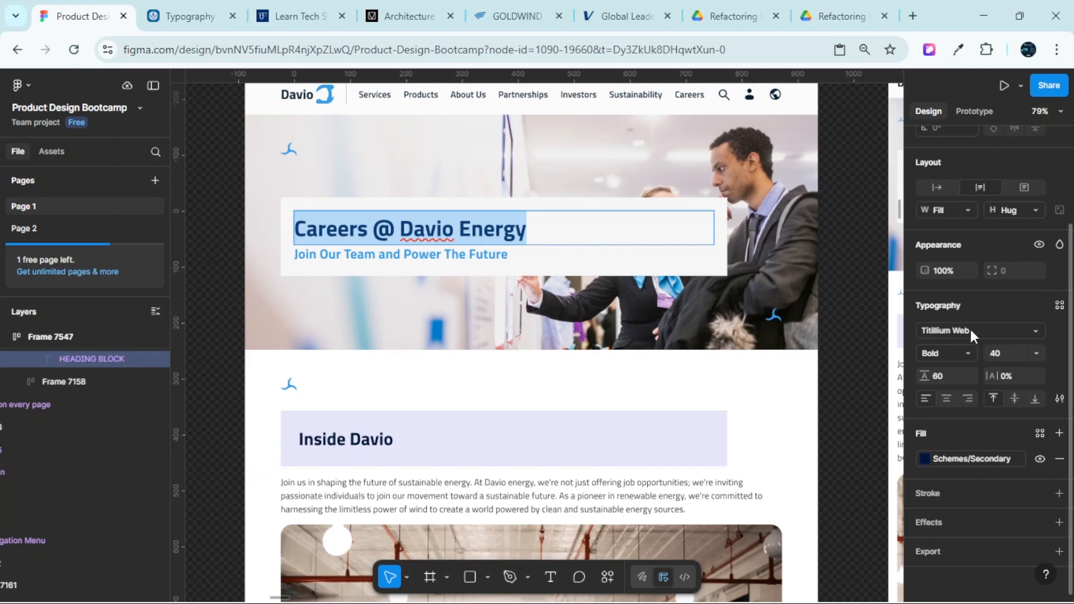
Apply the Display_Medium text style from the Typography (Titillium_Web)/System/Bold group to the tablet heading
{"action": "left_click", "coordinate": [1059, 306]}
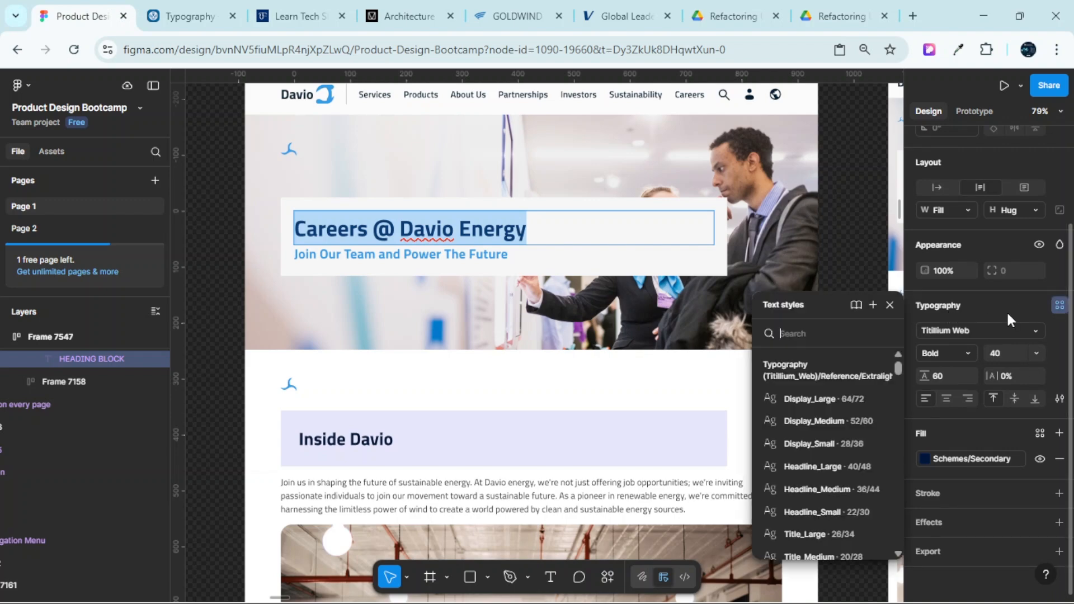
{"action": "scroll", "coordinate": [816, 404], "scroll_direction": "down", "scroll_amount": 6}
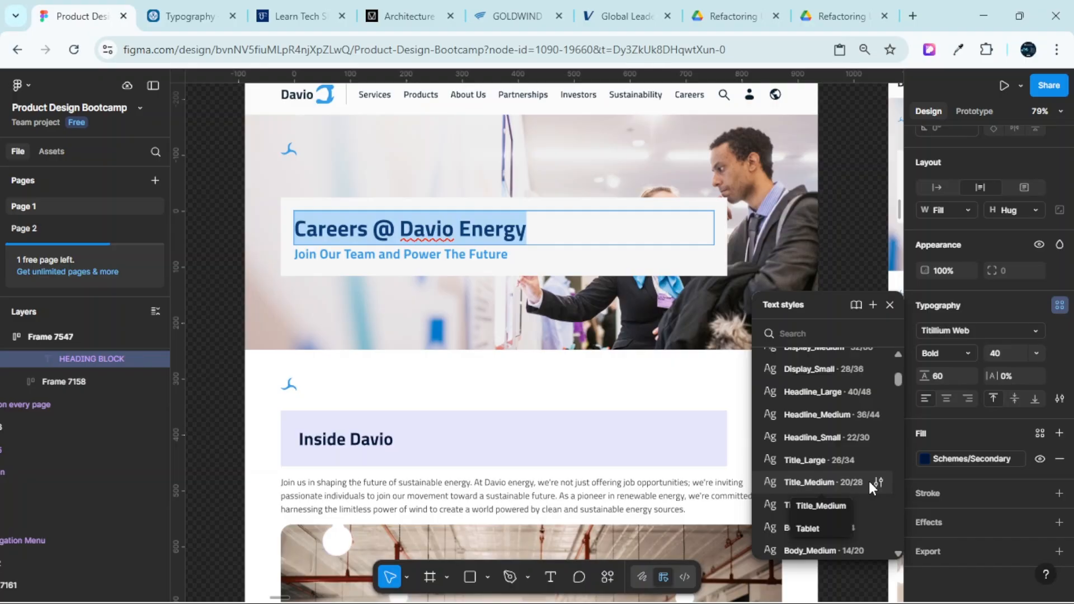
{"action": "scroll", "coordinate": [851, 452], "scroll_direction": "down", "scroll_amount": 3}
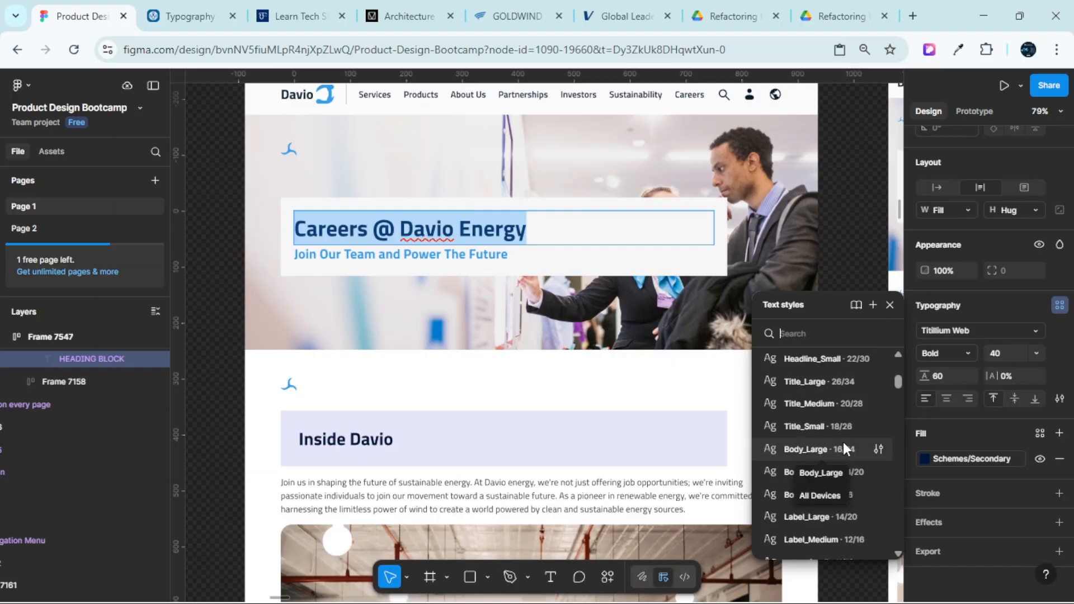
{"action": "scroll", "coordinate": [844, 446], "scroll_direction": "down", "scroll_amount": 6}
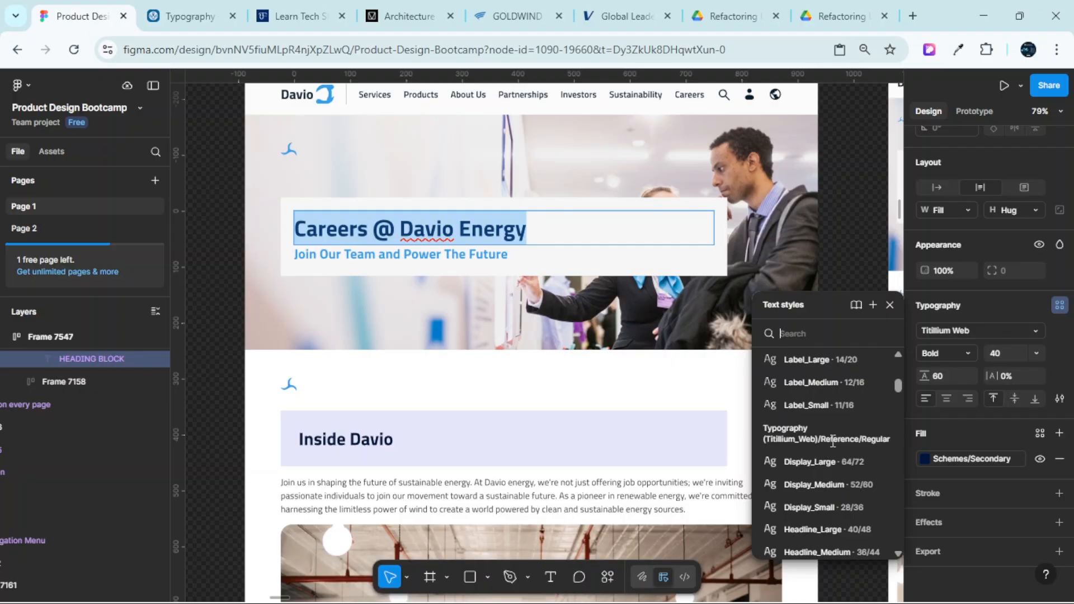
{"action": "scroll", "coordinate": [833, 442], "scroll_direction": "down", "scroll_amount": 10}
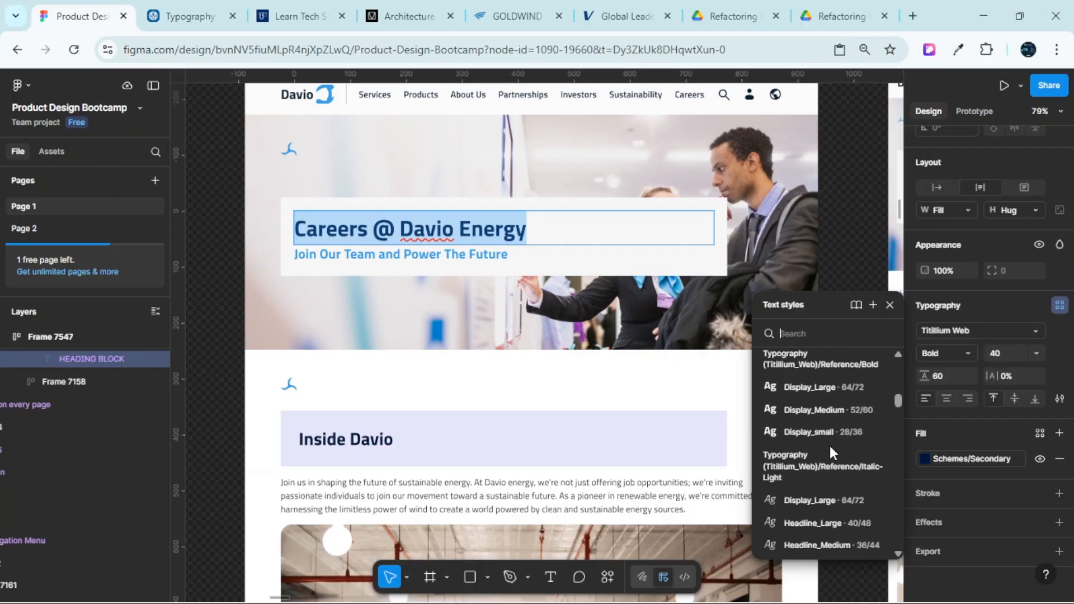
{"action": "scroll", "coordinate": [831, 446], "scroll_direction": "down", "scroll_amount": 5}
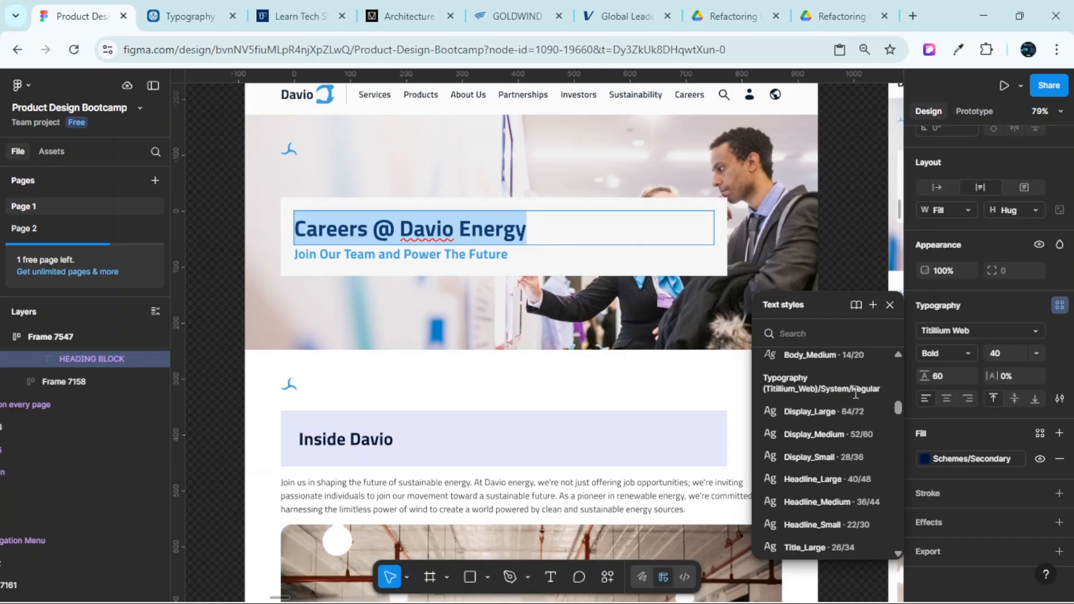
{"action": "scroll", "coordinate": [855, 413], "scroll_direction": "down", "scroll_amount": 5}
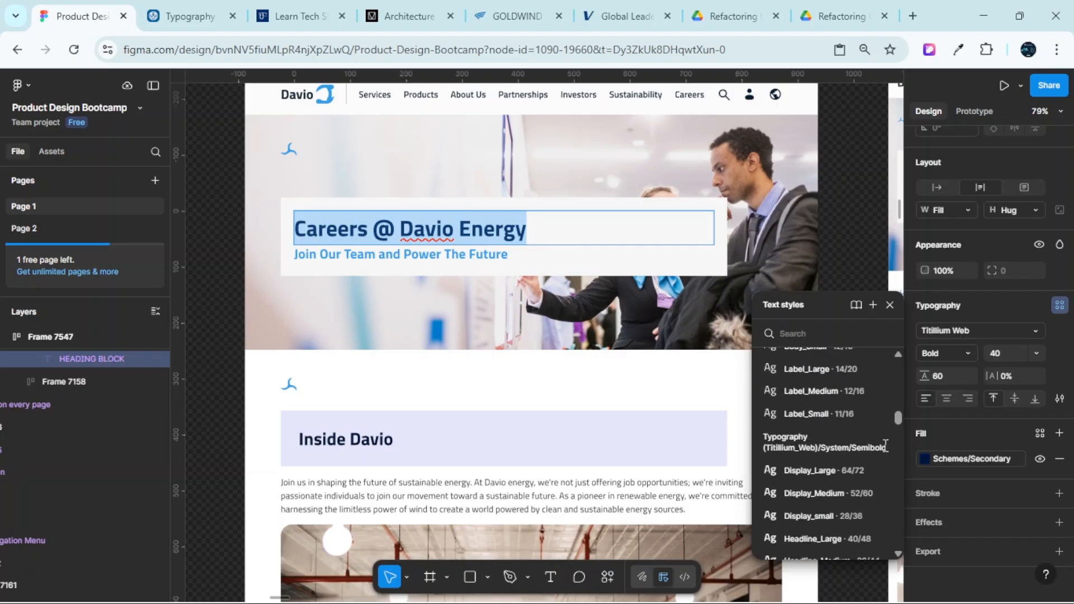
{"action": "scroll", "coordinate": [823, 442], "scroll_direction": "down", "scroll_amount": 10}
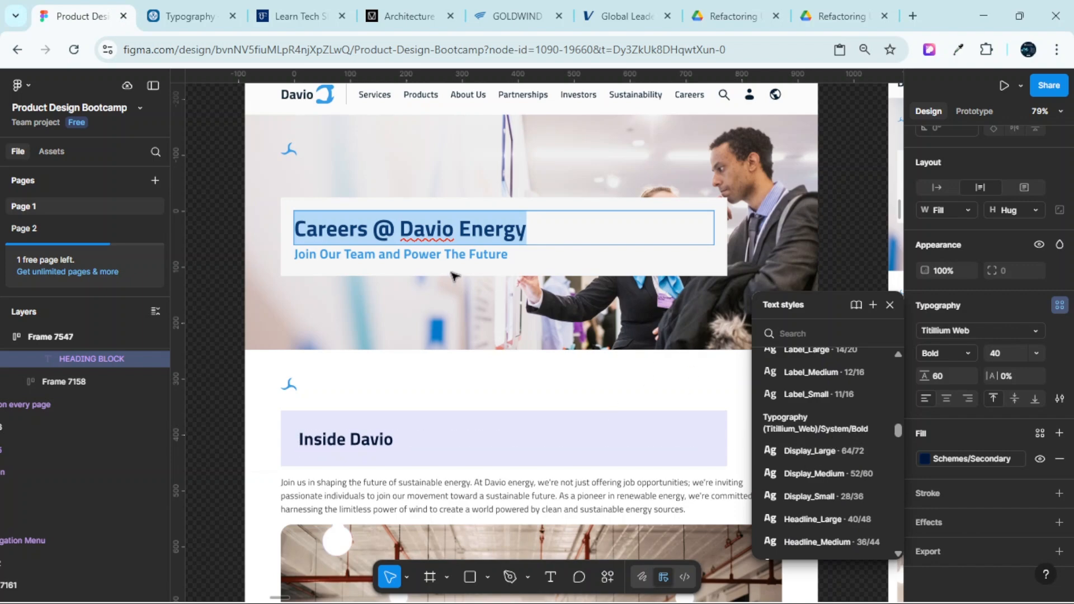
{"action": "scroll", "coordinate": [424, 235], "scroll_direction": "up", "scroll_amount": 4}
{"action": "scroll", "coordinate": [473, 281], "scroll_direction": "down", "scroll_amount": 1}
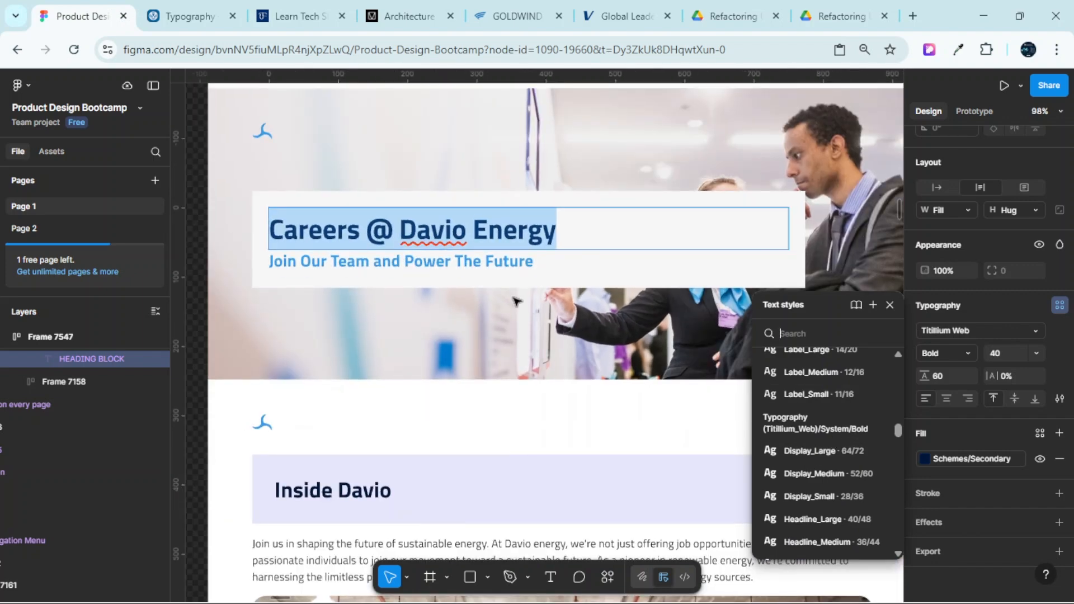
{"action": "scroll", "coordinate": [506, 288], "scroll_direction": "up", "scroll_amount": 2}
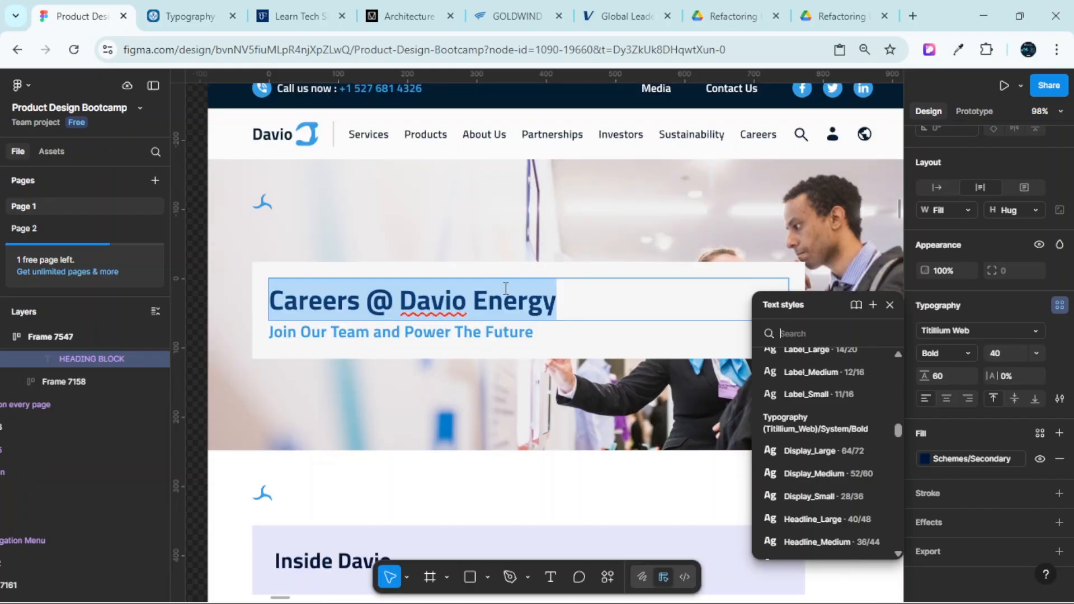
{"action": "left_click", "coordinate": [824, 474]}
Select the Careers @ Davio Energy heading text in the mobile frame
{"action": "scroll", "coordinate": [649, 360], "scroll_direction": "down", "scroll_amount": 4}
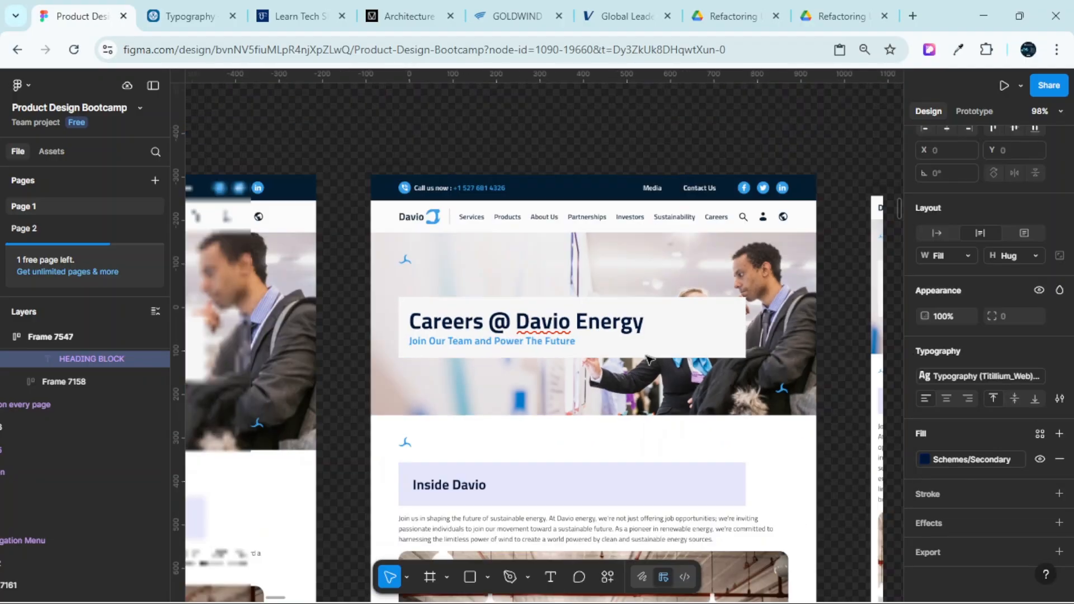
{"action": "scroll", "coordinate": [649, 360], "scroll_direction": "right", "scroll_amount": 5}
{"action": "scroll", "coordinate": [580, 314], "scroll_direction": "up", "scroll_amount": 4}
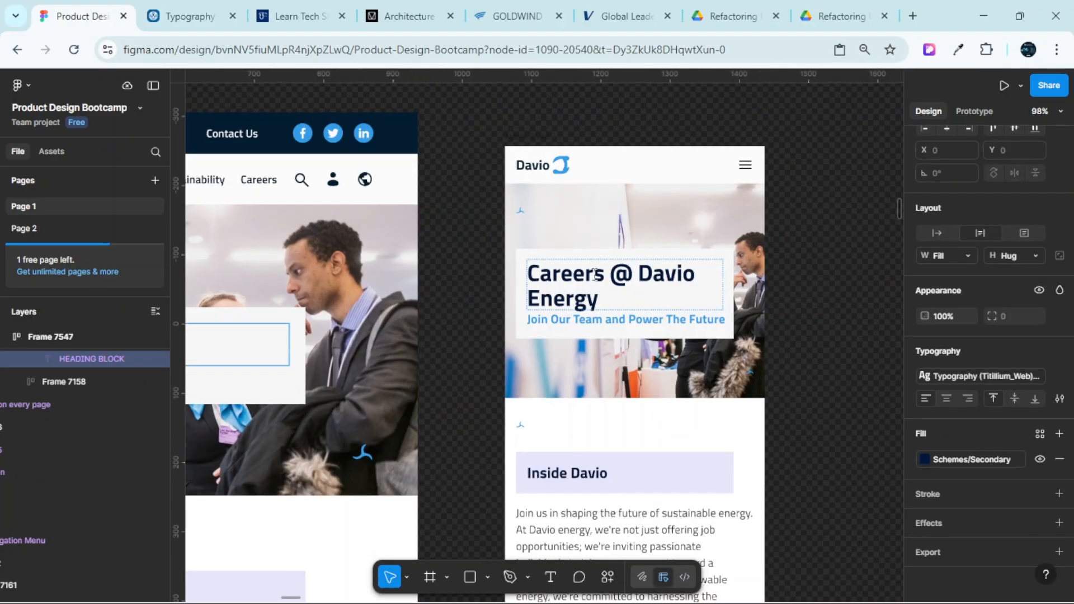
{"action": "left_click", "coordinate": [594, 274]}
{"action": "key", "text": "ctrl+a"}
{"action": "key", "text": "Escape"}
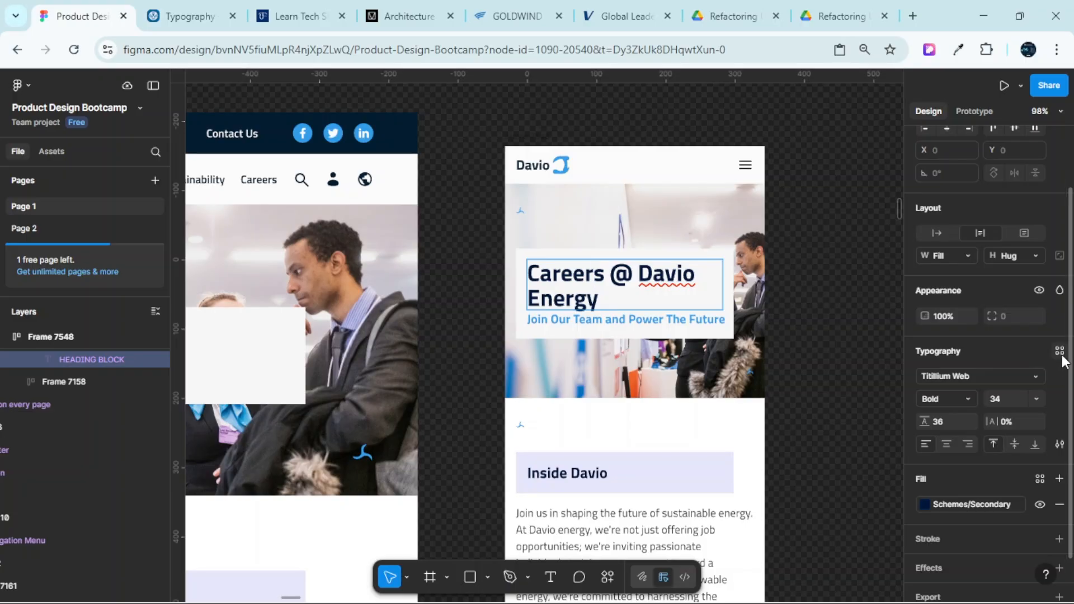
Try to apply the Display_Small text style from the Typography (Titillium_Web)/System/Bold group to the mobile frame's Careers @ Davio Energy heading
{"action": "left_click", "coordinate": [1060, 351]}
{"action": "scroll", "coordinate": [821, 428], "scroll_direction": "down", "scroll_amount": 5}
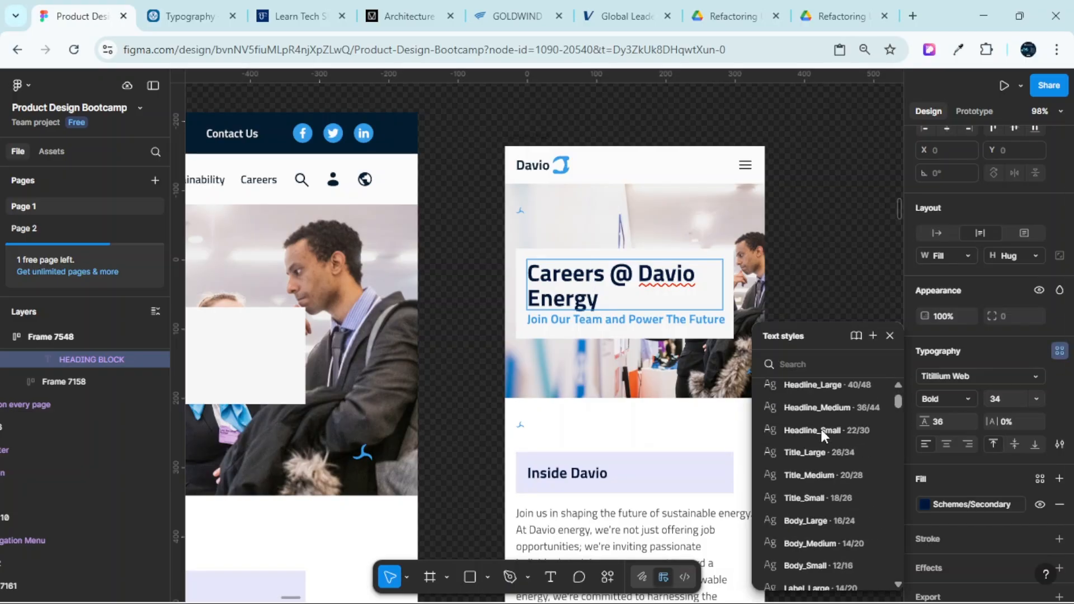
{"action": "scroll", "coordinate": [821, 455], "scroll_direction": "down", "scroll_amount": 10}
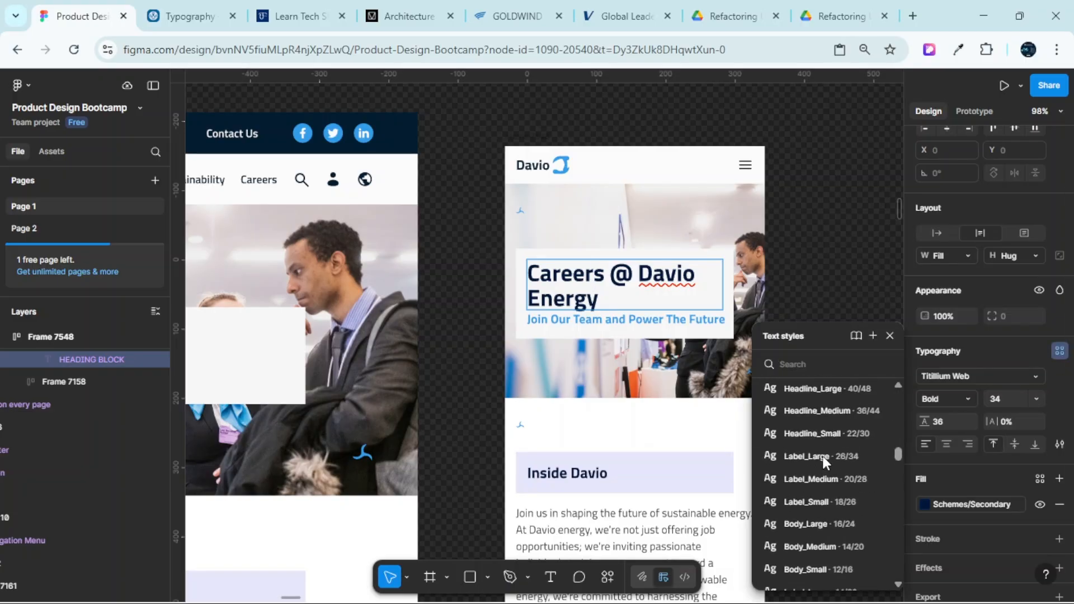
{"action": "scroll", "coordinate": [823, 456], "scroll_direction": "down", "scroll_amount": 4}
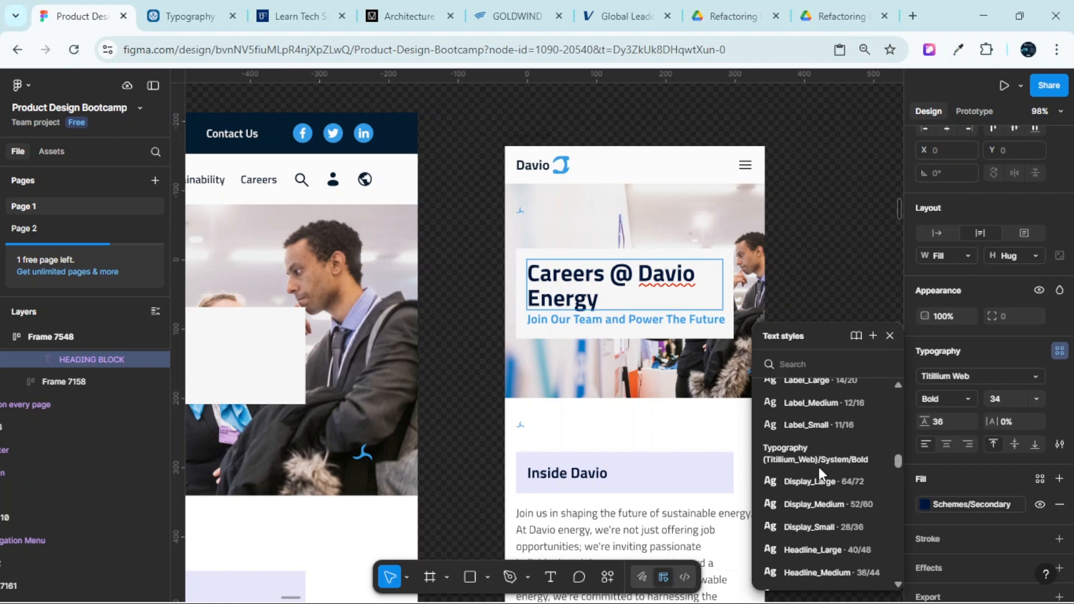
{"action": "scroll", "coordinate": [820, 464], "scroll_direction": "down", "scroll_amount": 3}
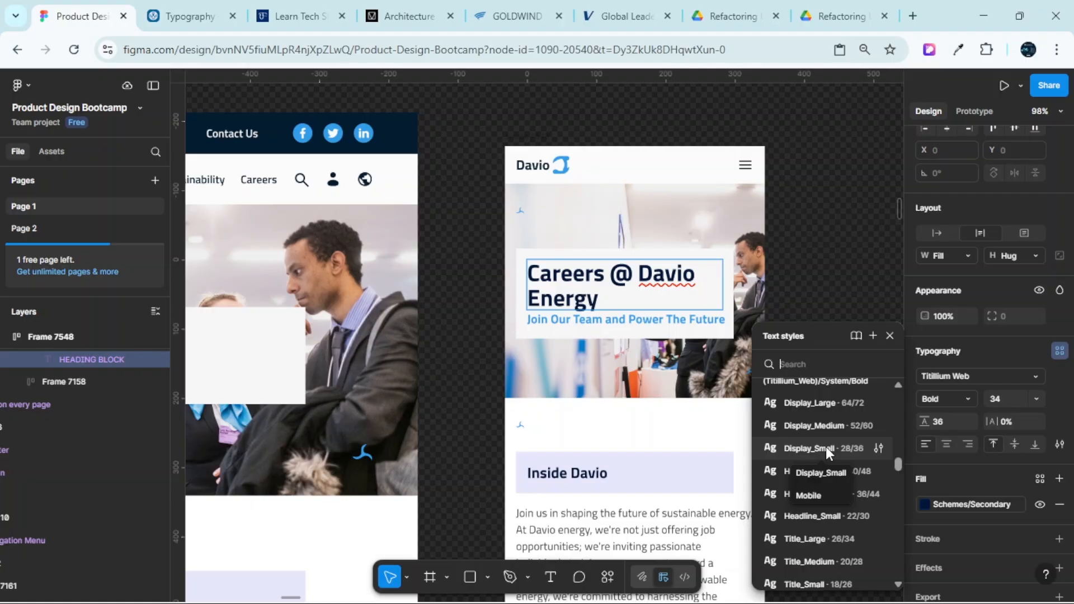
{"action": "left_click", "coordinate": [826, 447]}
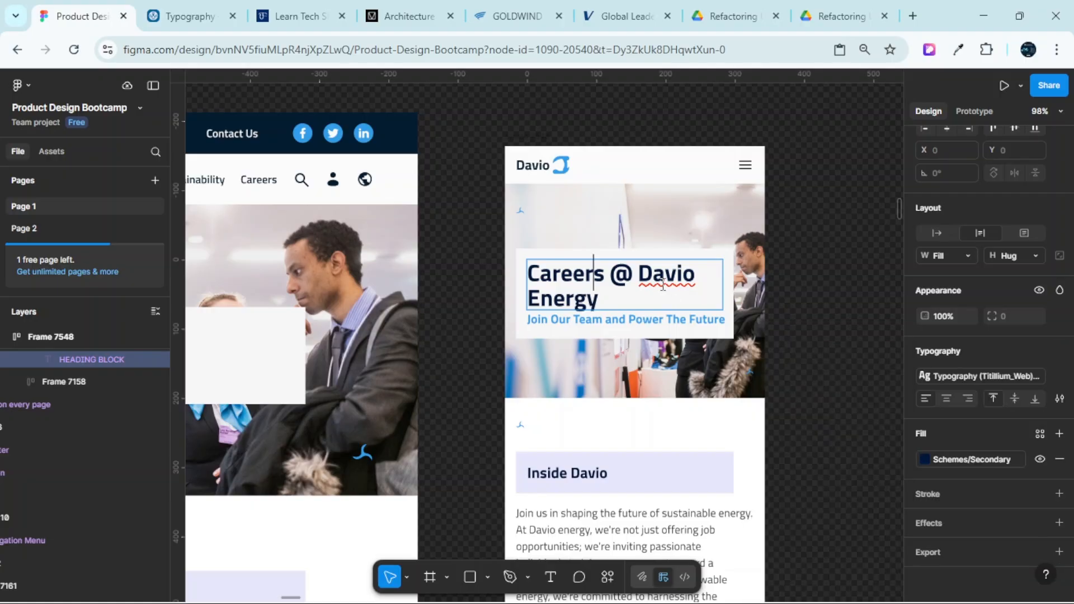
Select the mobile heading's entire text and apply the Display_Small style from the Typography (Titillium_Web)/System/Bold group
{"action": "key", "text": "ctrl+a"}
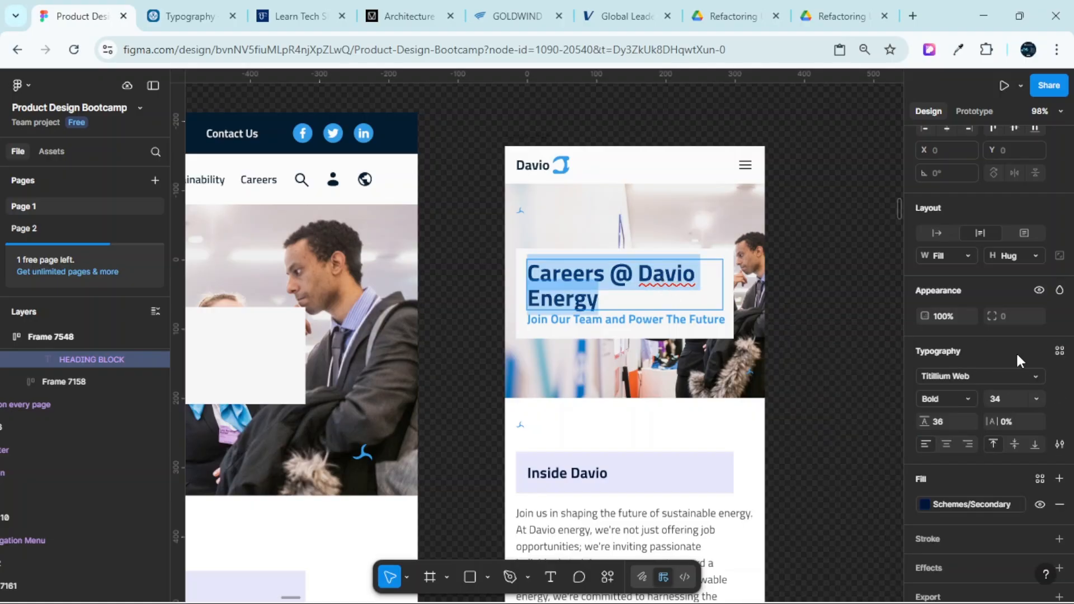
{"action": "left_click", "coordinate": [1060, 351]}
{"action": "scroll", "coordinate": [844, 460], "scroll_direction": "down", "scroll_amount": 5}
{"action": "scroll", "coordinate": [844, 461], "scroll_direction": "down", "scroll_amount": 5}
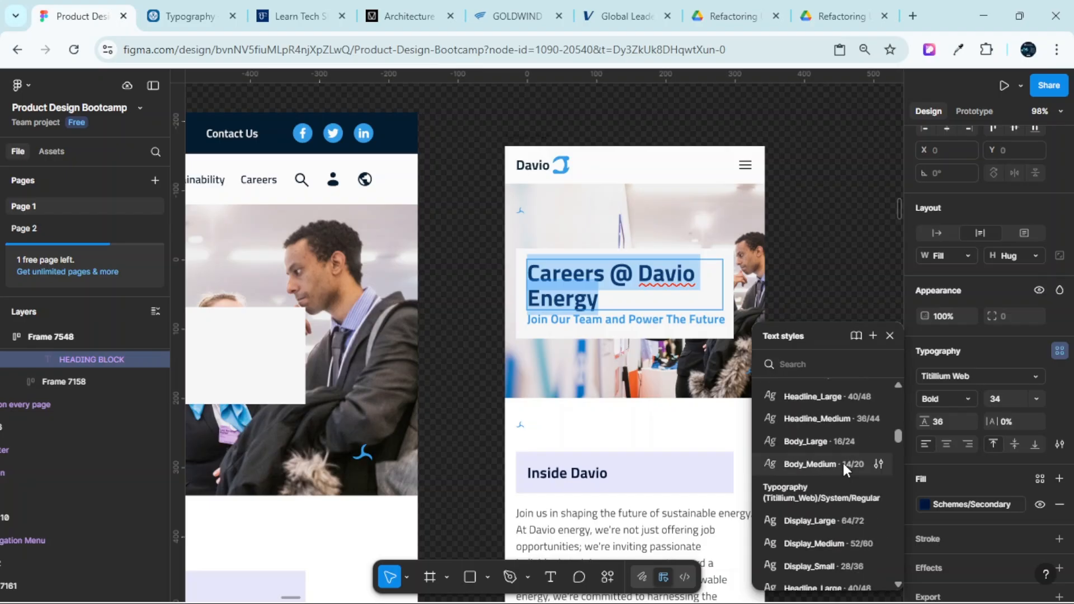
{"action": "scroll", "coordinate": [843, 465], "scroll_direction": "down", "scroll_amount": 10}
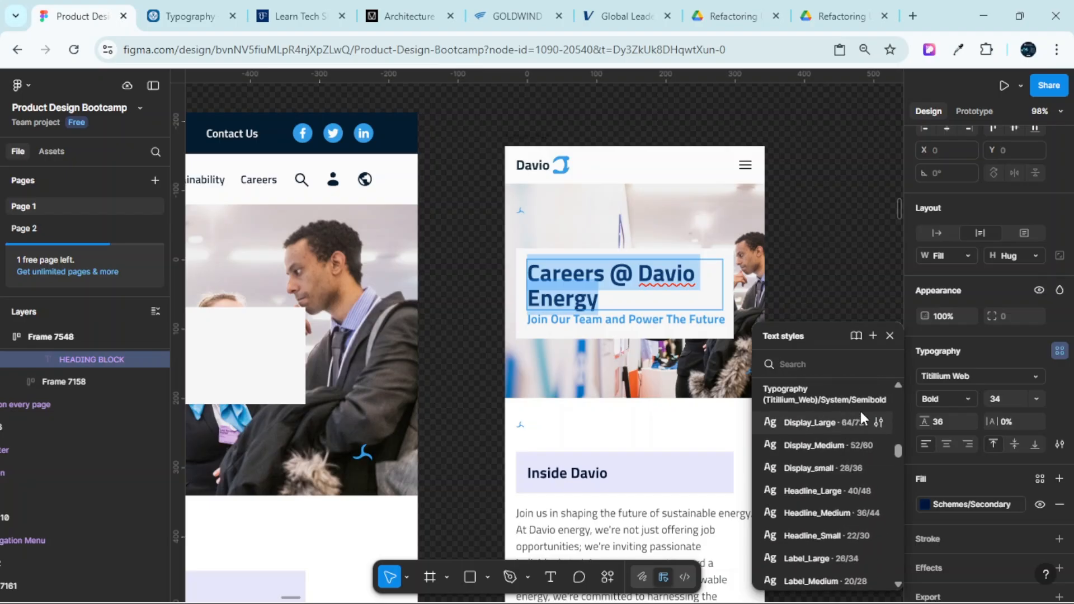
{"action": "scroll", "coordinate": [858, 425], "scroll_direction": "down", "scroll_amount": 3}
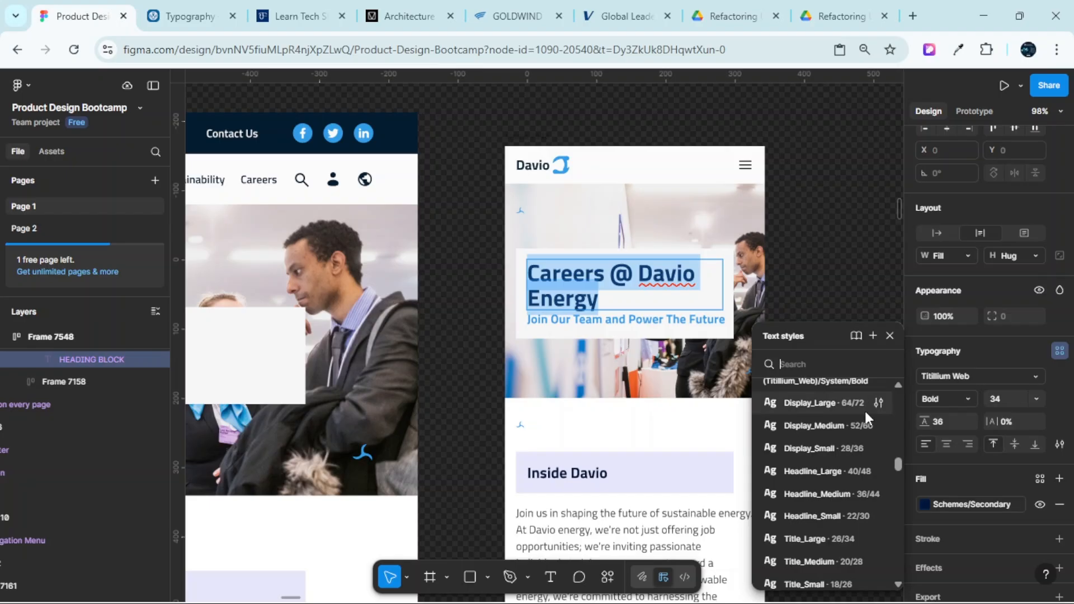
{"action": "left_click", "coordinate": [815, 448]}
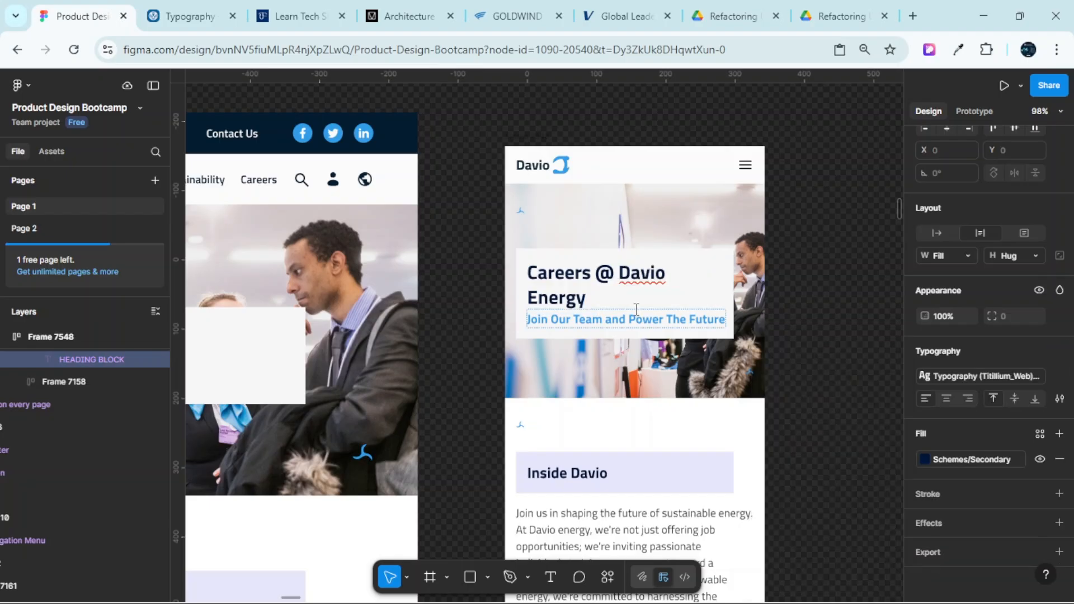
Compare the Careers @ Davio Energy headings across the desktop, tablet and mobile frames
{"action": "scroll", "coordinate": [634, 305], "scroll_direction": "up", "scroll_amount": 5}
{"action": "scroll", "coordinate": [634, 305], "scroll_direction": "down", "scroll_amount": 1}
{"action": "scroll", "coordinate": [634, 305], "scroll_direction": "down", "scroll_amount": 5}
{"action": "scroll", "coordinate": [638, 299], "scroll_direction": "left", "scroll_amount": 3}
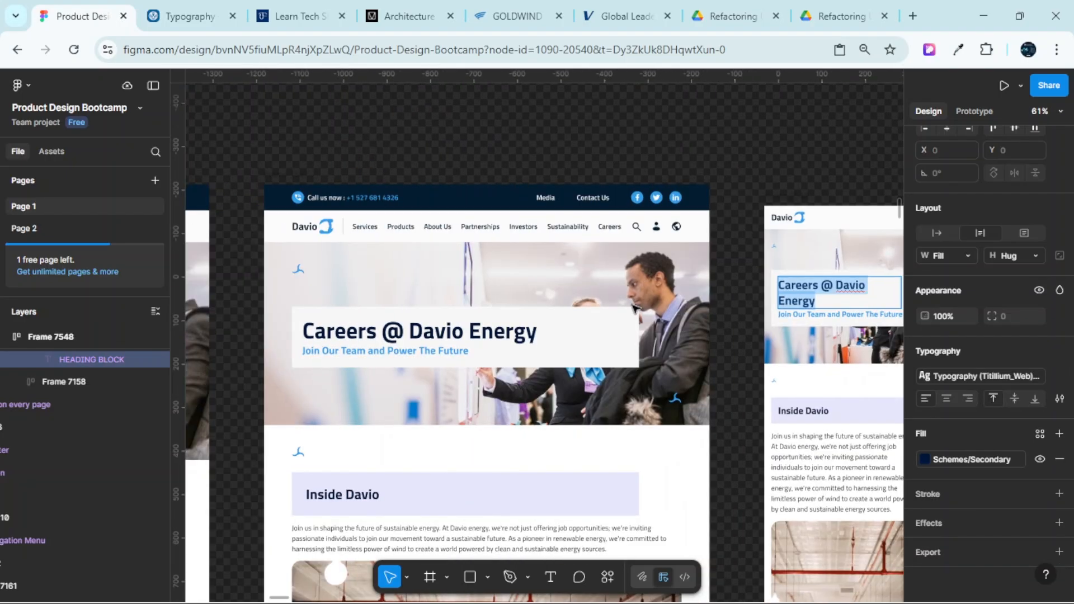
{"action": "scroll", "coordinate": [644, 297], "scroll_direction": "up", "scroll_amount": 3}
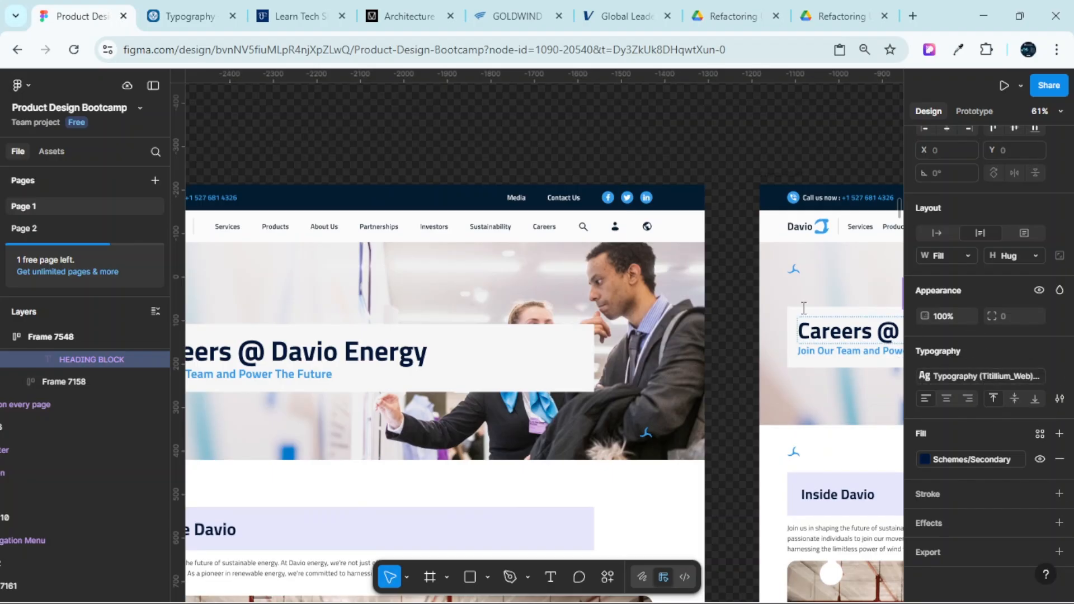
{"action": "scroll", "coordinate": [721, 287], "scroll_direction": "down", "scroll_amount": 4}
{"action": "scroll", "coordinate": [536, 321], "scroll_direction": "up", "scroll_amount": 5}
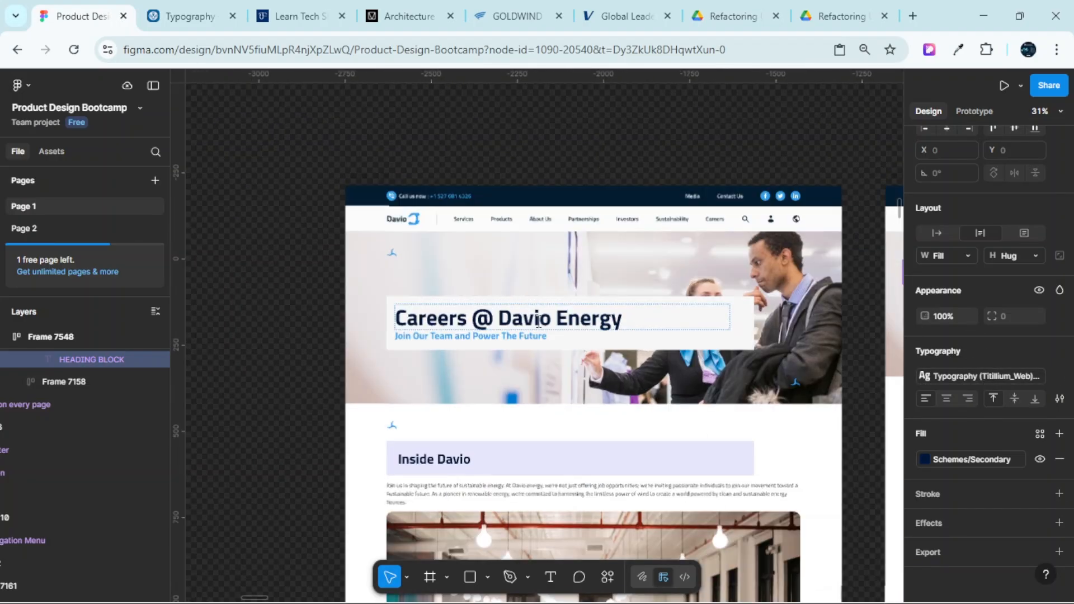
{"action": "scroll", "coordinate": [600, 326], "scroll_direction": "down", "scroll_amount": 4}
{"action": "scroll", "coordinate": [615, 330], "scroll_direction": "right", "scroll_amount": 6}
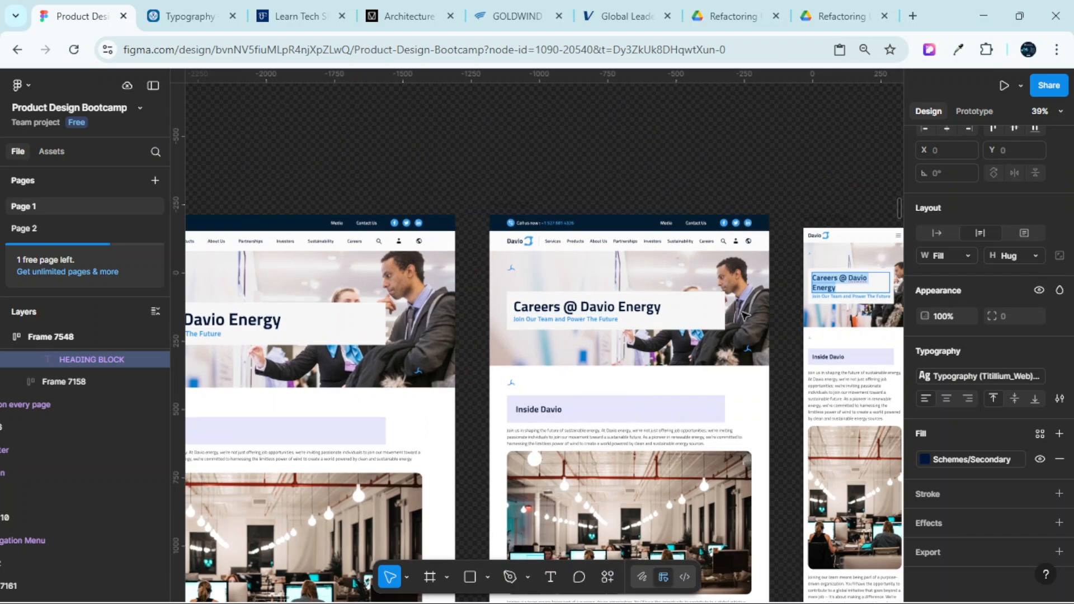
{"action": "scroll", "coordinate": [747, 319], "scroll_direction": "right", "scroll_amount": 5}
{"action": "scroll", "coordinate": [727, 319], "scroll_direction": "left", "scroll_amount": 10}
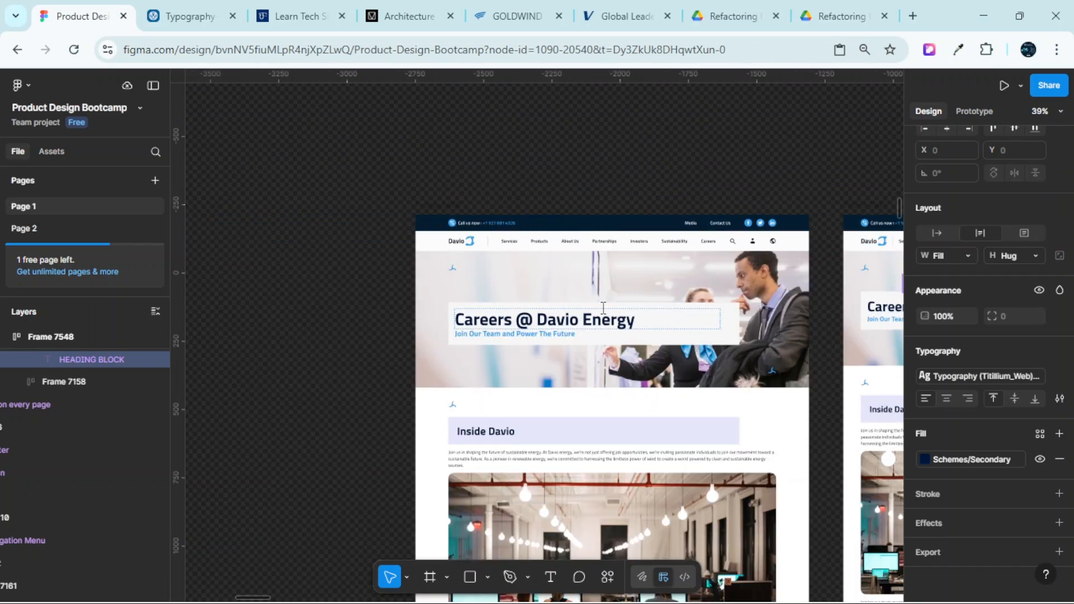
{"action": "scroll", "coordinate": [612, 307], "scroll_direction": "up", "scroll_amount": 2}
{"action": "scroll", "coordinate": [614, 312], "scroll_direction": "down", "scroll_amount": 4}
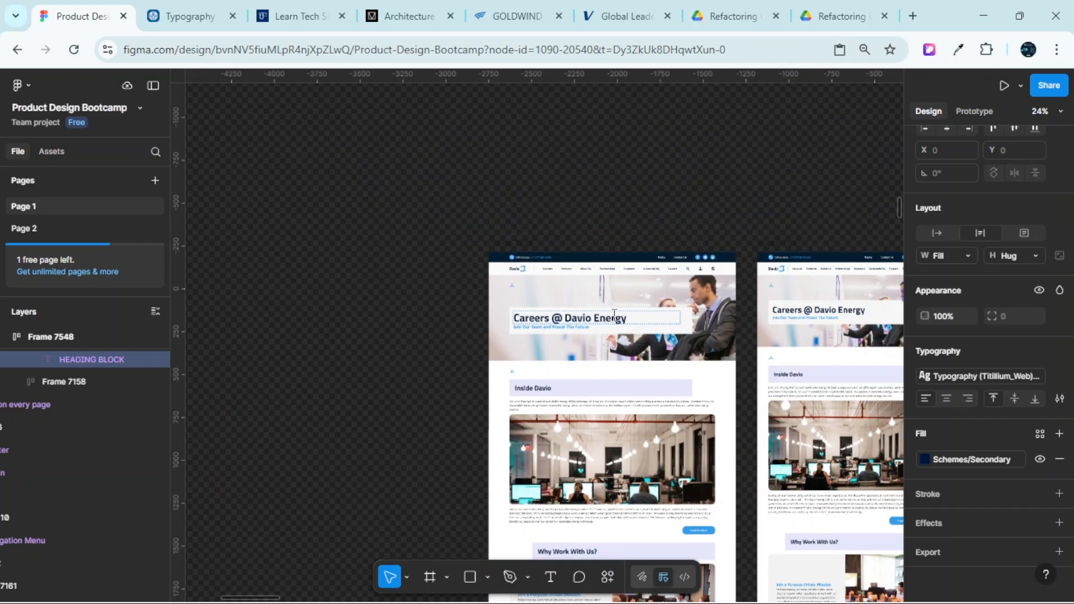
{"action": "scroll", "coordinate": [663, 235], "scroll_direction": "right", "scroll_amount": 3}
{"action": "scroll", "coordinate": [676, 268], "scroll_direction": "down", "scroll_amount": 4}
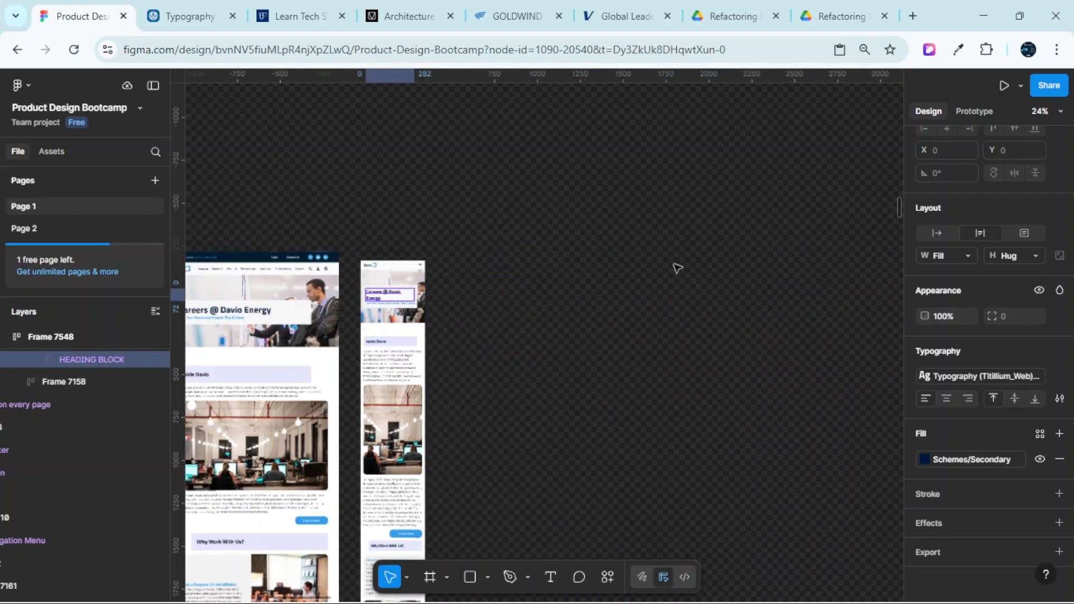
Examine the Reference_Styles boards and the type scale shown for each Titillium Web weight
{"action": "scroll", "coordinate": [677, 276], "scroll_direction": "right", "scroll_amount": 3}
{"action": "scroll", "coordinate": [677, 277], "scroll_direction": "down", "scroll_amount": 6}
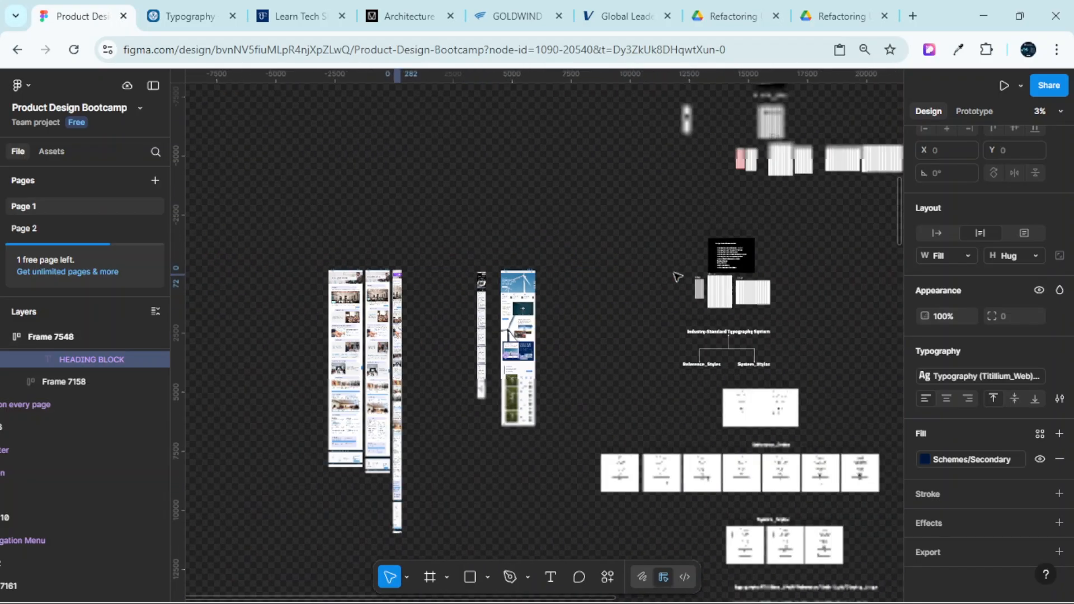
{"action": "scroll", "coordinate": [677, 277], "scroll_direction": "up", "scroll_amount": 5}
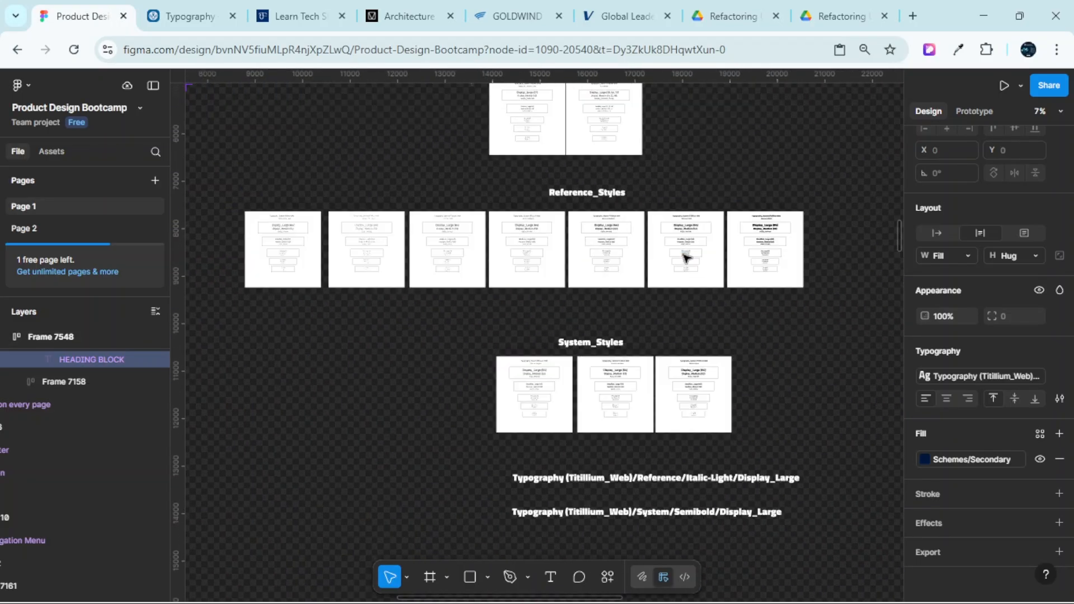
{"action": "scroll", "coordinate": [685, 246], "scroll_direction": "left", "scroll_amount": 6}
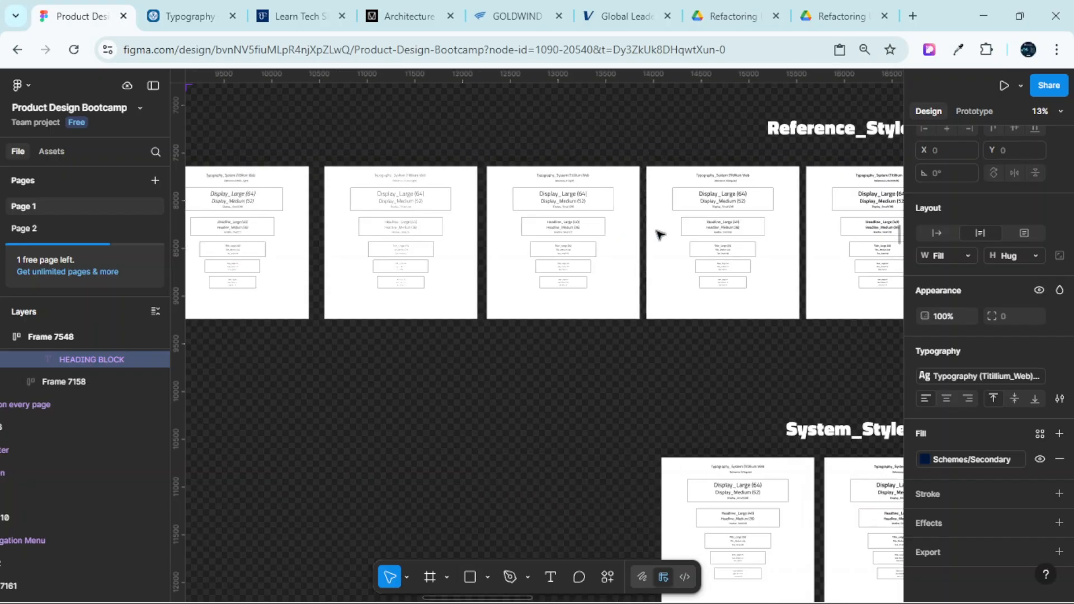
{"action": "scroll", "coordinate": [621, 202], "scroll_direction": "up", "scroll_amount": 3}
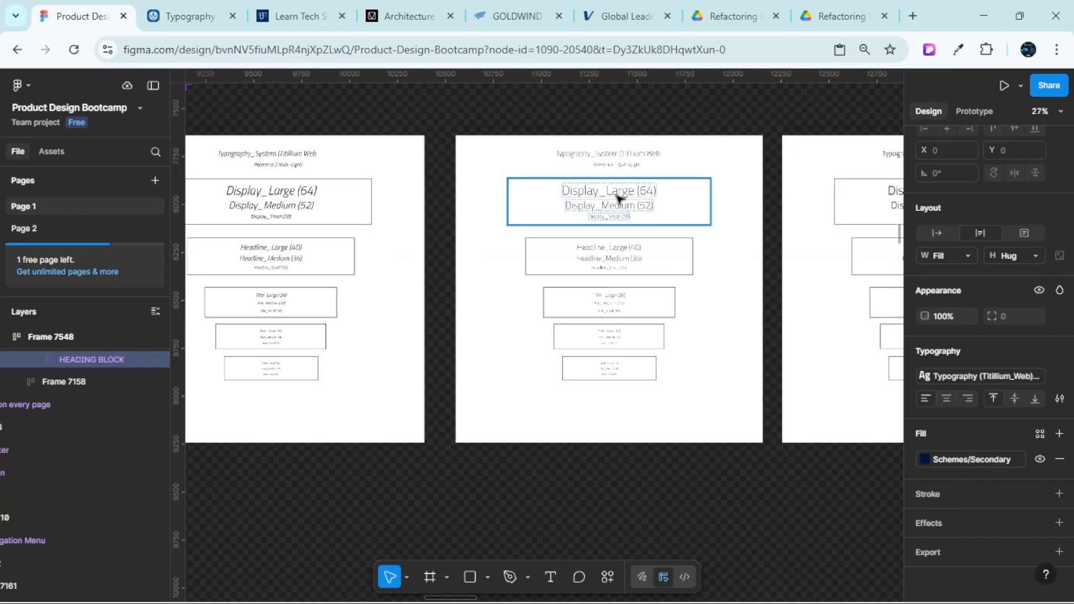
{"action": "scroll", "coordinate": [619, 200], "scroll_direction": "up", "scroll_amount": 3}
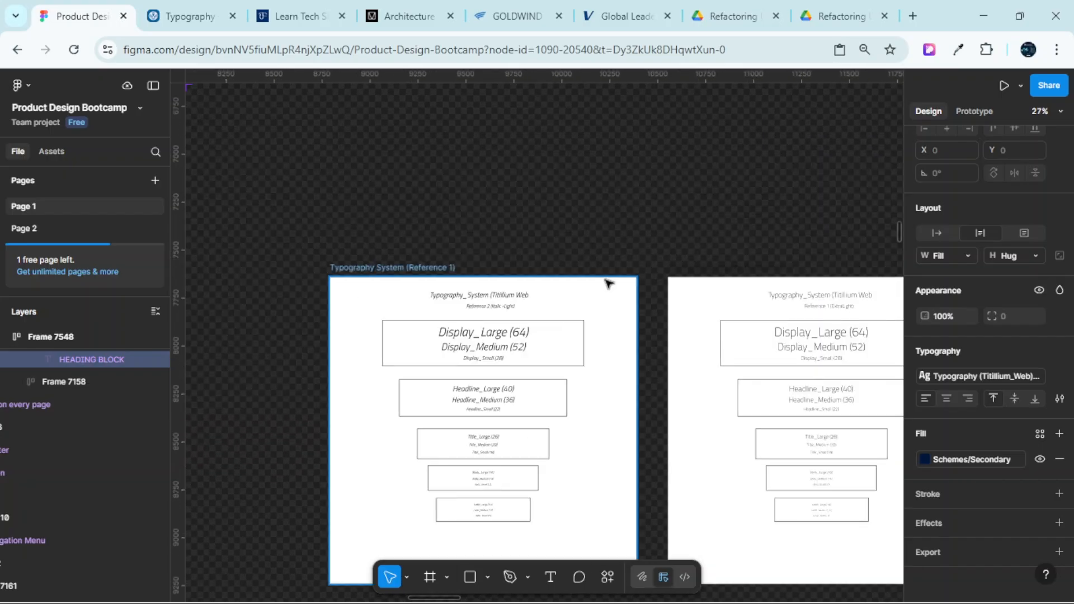
{"action": "scroll", "coordinate": [708, 270], "scroll_direction": "down", "scroll_amount": 5}
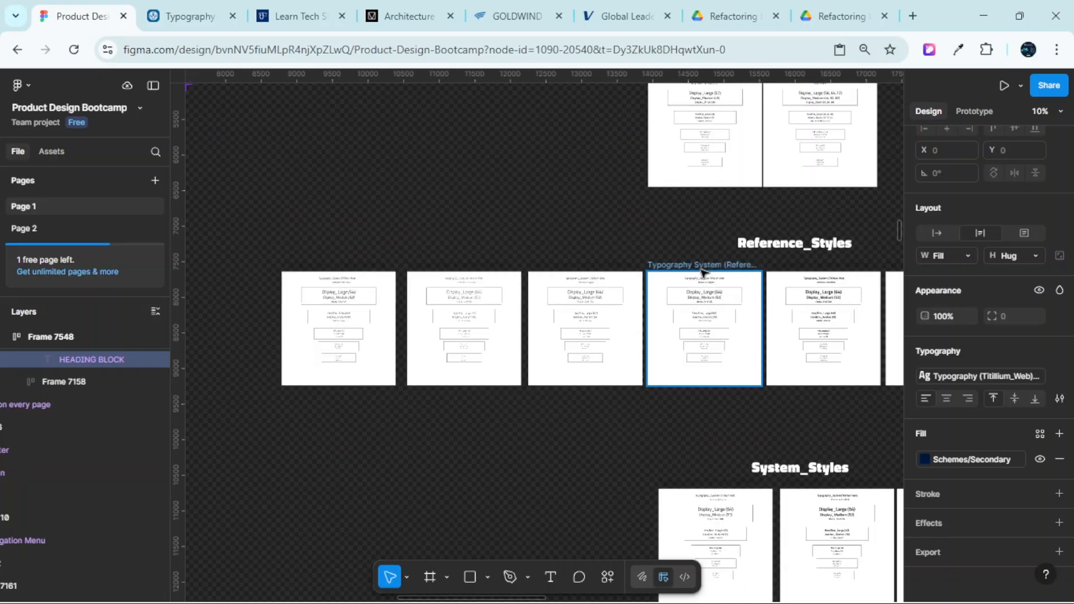
Examine the three System_Styles boards and the example style naming paths beneath them
{"action": "scroll", "coordinate": [702, 273], "scroll_direction": "down", "scroll_amount": 4}
{"action": "scroll", "coordinate": [701, 276], "scroll_direction": "right", "scroll_amount": 4}
{"action": "scroll", "coordinate": [701, 275], "scroll_direction": "down", "scroll_amount": 3}
{"action": "scroll", "coordinate": [699, 259], "scroll_direction": "up", "scroll_amount": 2}
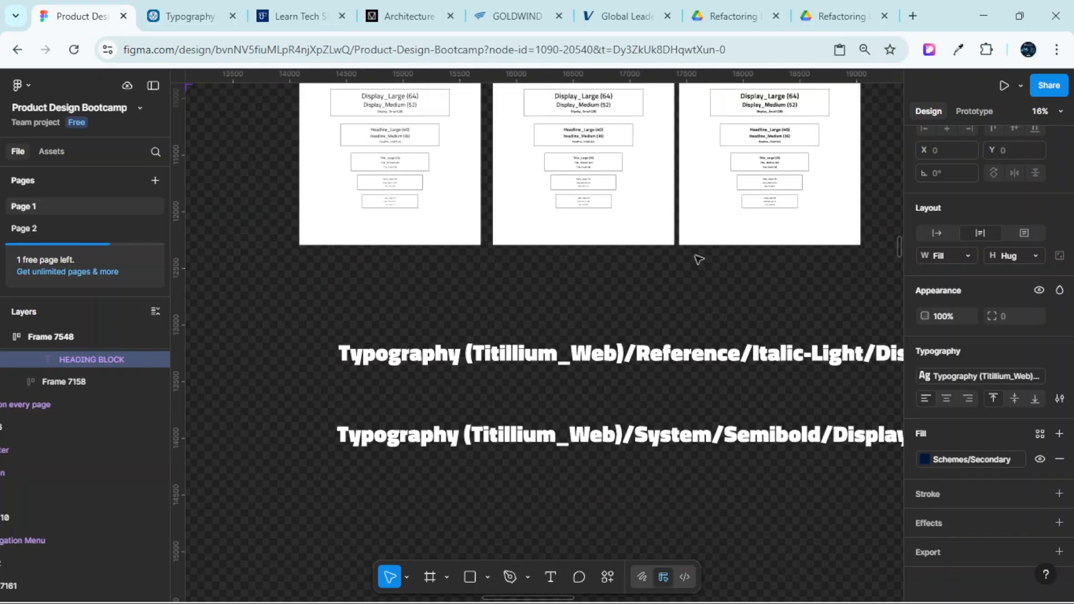
{"action": "scroll", "coordinate": [662, 257], "scroll_direction": "up", "scroll_amount": 3}
{"action": "scroll", "coordinate": [657, 253], "scroll_direction": "up", "scroll_amount": 2}
{"action": "scroll", "coordinate": [654, 255], "scroll_direction": "down", "scroll_amount": 2}
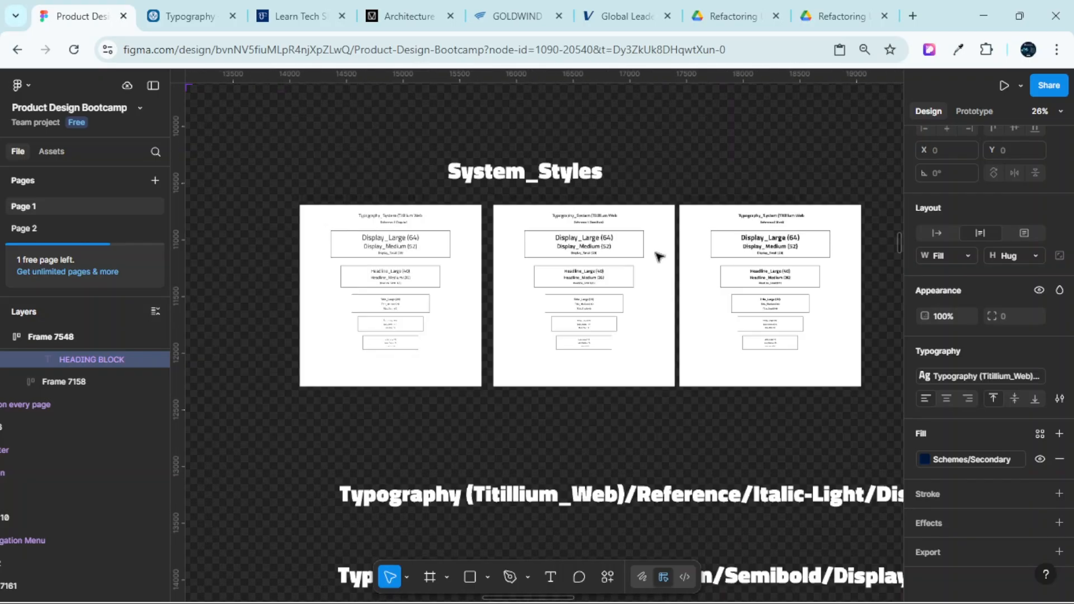
{"action": "scroll", "coordinate": [650, 255], "scroll_direction": "left", "scroll_amount": 5}
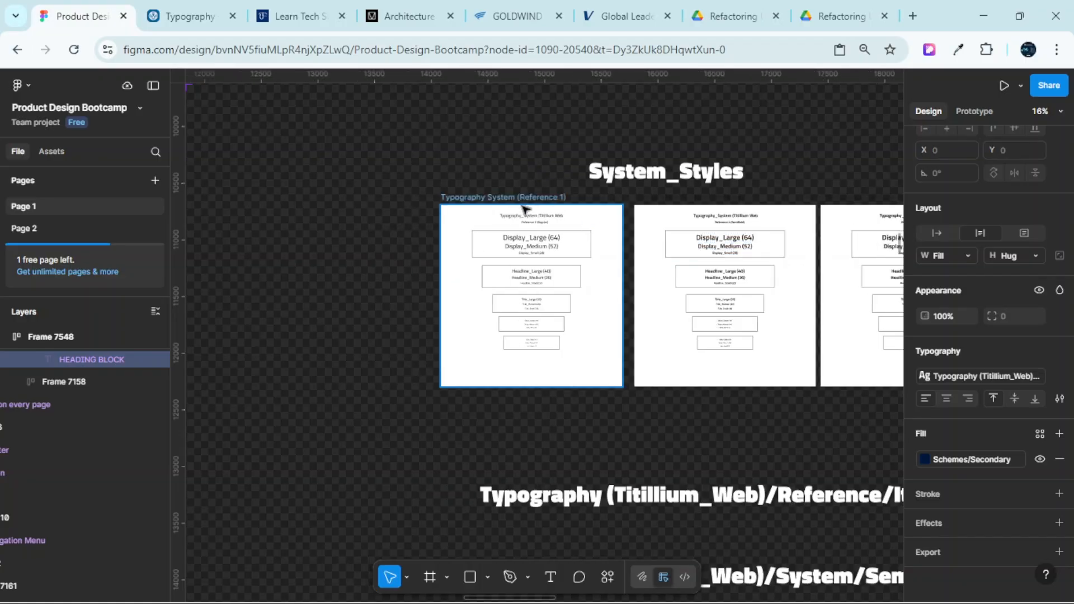
{"action": "scroll", "coordinate": [560, 224], "scroll_direction": "up", "scroll_amount": 2}
{"action": "scroll", "coordinate": [562, 224], "scroll_direction": "down", "scroll_amount": 3}
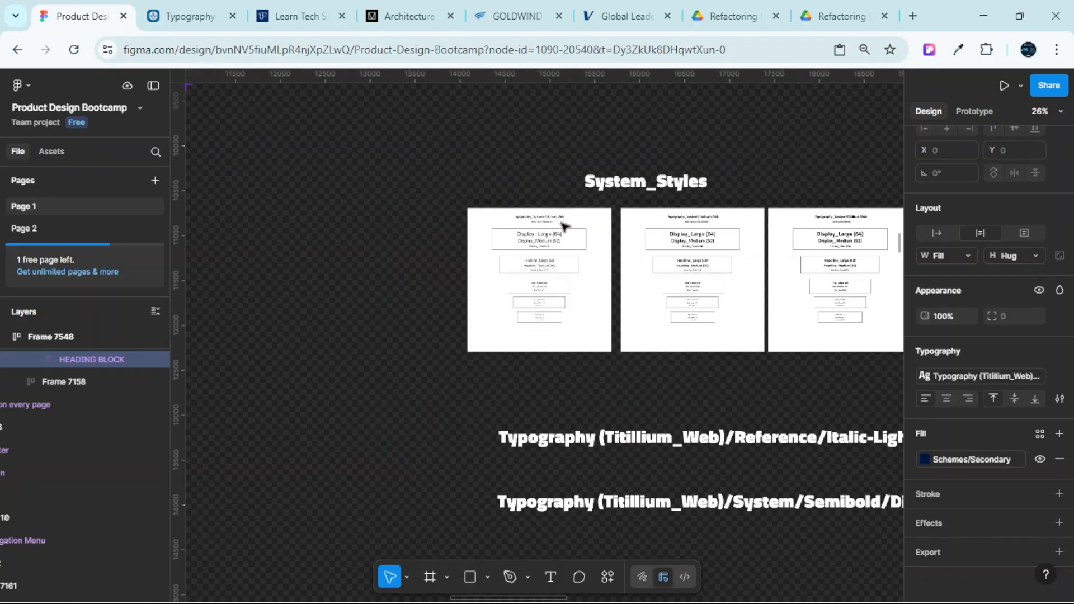
{"action": "scroll", "coordinate": [1008, 394], "scroll_direction": "up", "scroll_amount": 3}
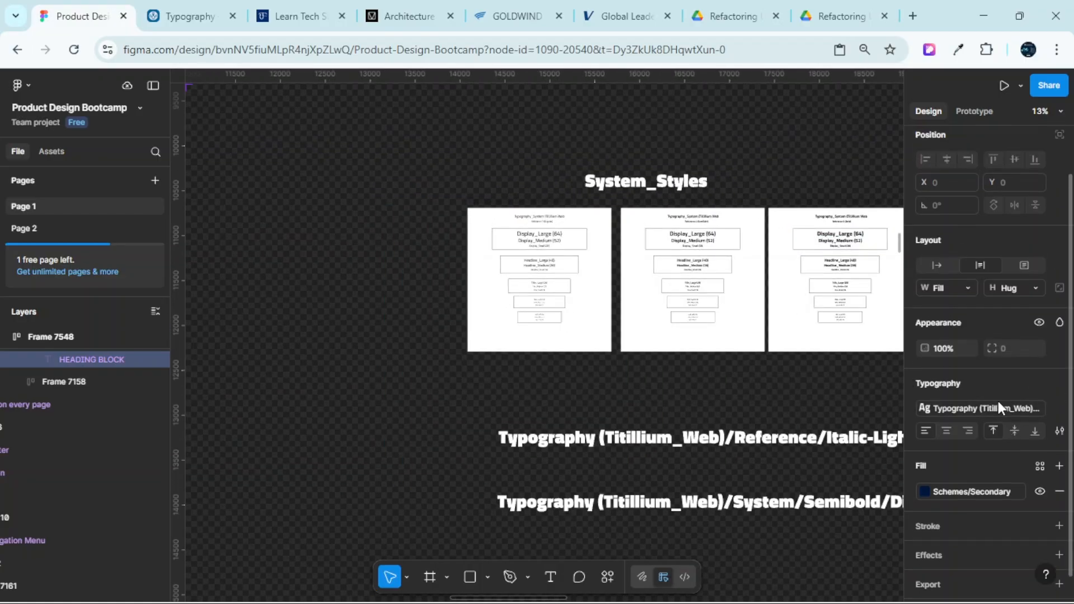
Review the Reference_Styles and System_Styles hierarchy, and read the Italic-Light and Semibold Display_Large naming paths
{"action": "scroll", "coordinate": [655, 224], "scroll_direction": "up", "scroll_amount": 5}
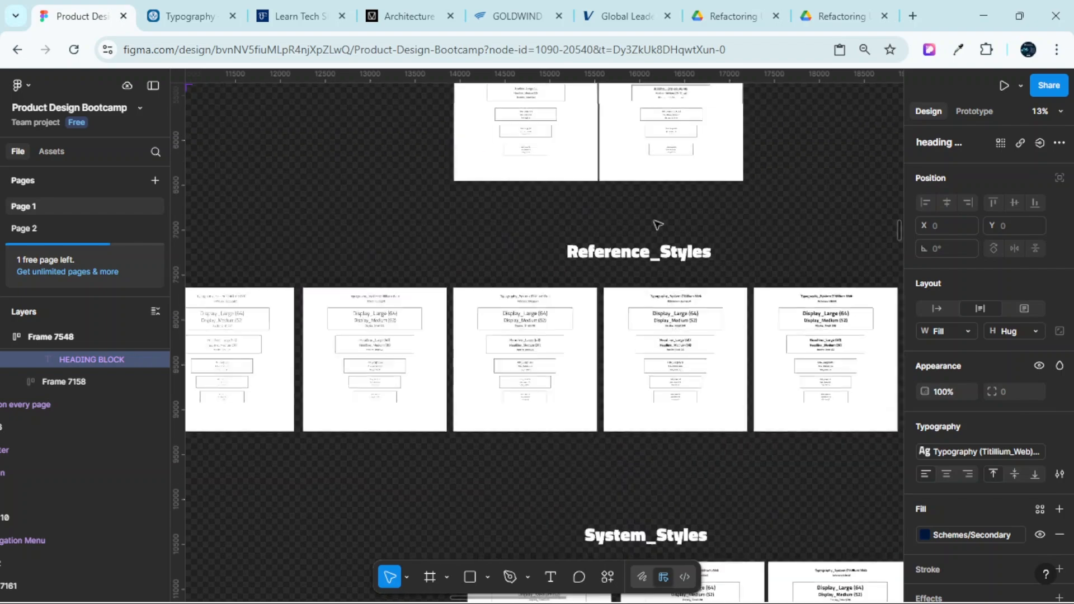
{"action": "scroll", "coordinate": [656, 229], "scroll_direction": "up", "scroll_amount": 2}
{"action": "scroll", "coordinate": [656, 230], "scroll_direction": "up", "scroll_amount": 2}
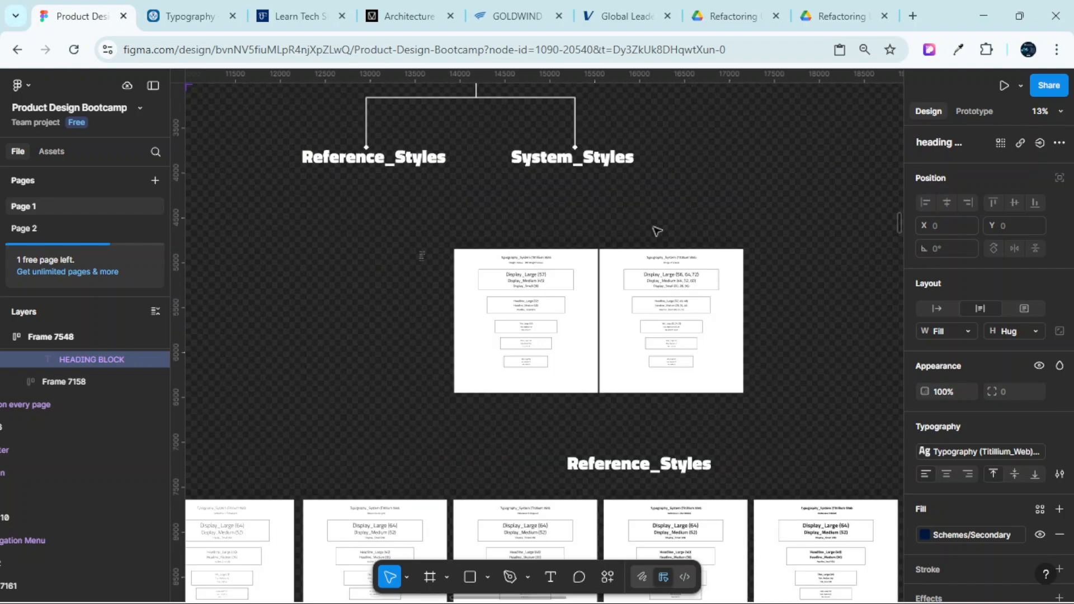
{"action": "scroll", "coordinate": [656, 230], "scroll_direction": "down", "scroll_amount": 2}
{"action": "scroll", "coordinate": [656, 235], "scroll_direction": "down", "scroll_amount": 5}
{"action": "scroll", "coordinate": [661, 241], "scroll_direction": "down", "scroll_amount": 3}
{"action": "scroll", "coordinate": [717, 337], "scroll_direction": "up", "scroll_amount": 5}
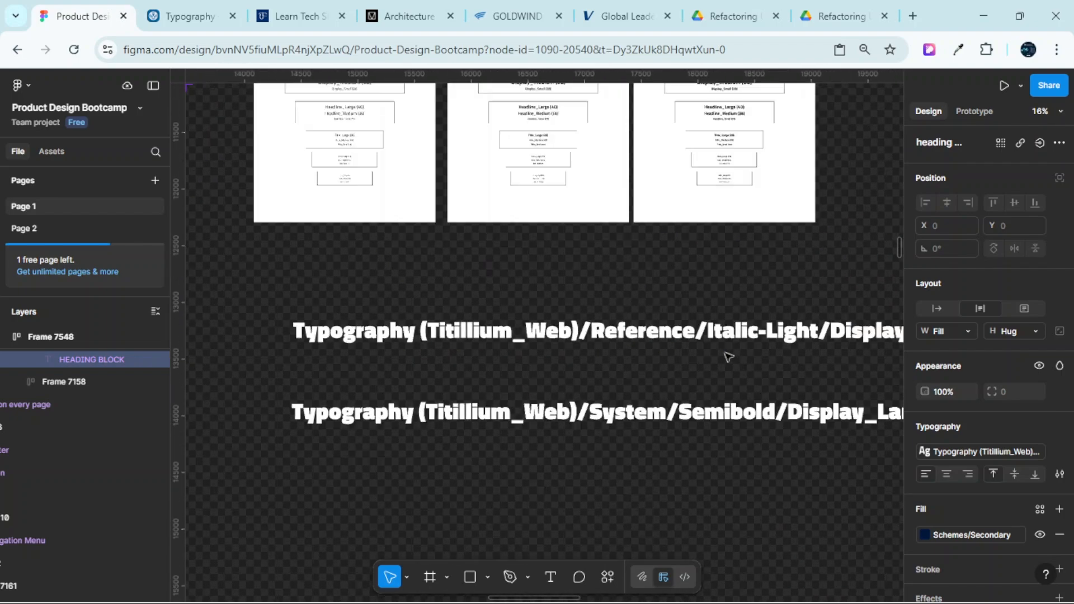
{"action": "scroll", "coordinate": [717, 334], "scroll_direction": "right", "scroll_amount": 2}
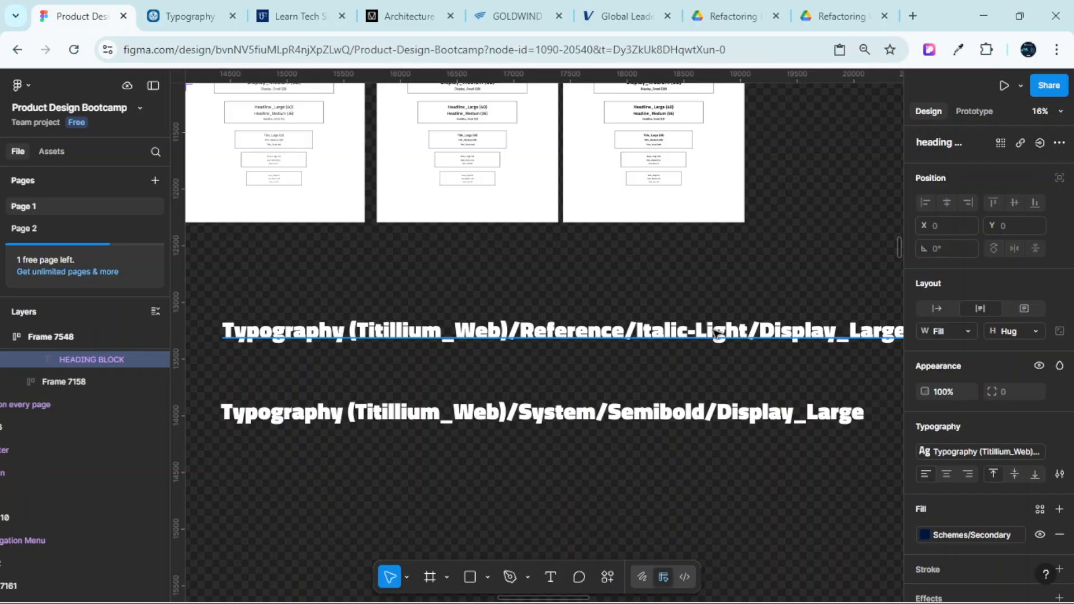
Inspect the Bold board under System_Styles and survey the full layout up to the Industry-Standard Typography System diagram
{"action": "scroll", "coordinate": [709, 317], "scroll_direction": "up", "scroll_amount": 4}
{"action": "scroll", "coordinate": [700, 314], "scroll_direction": "up", "scroll_amount": 3}
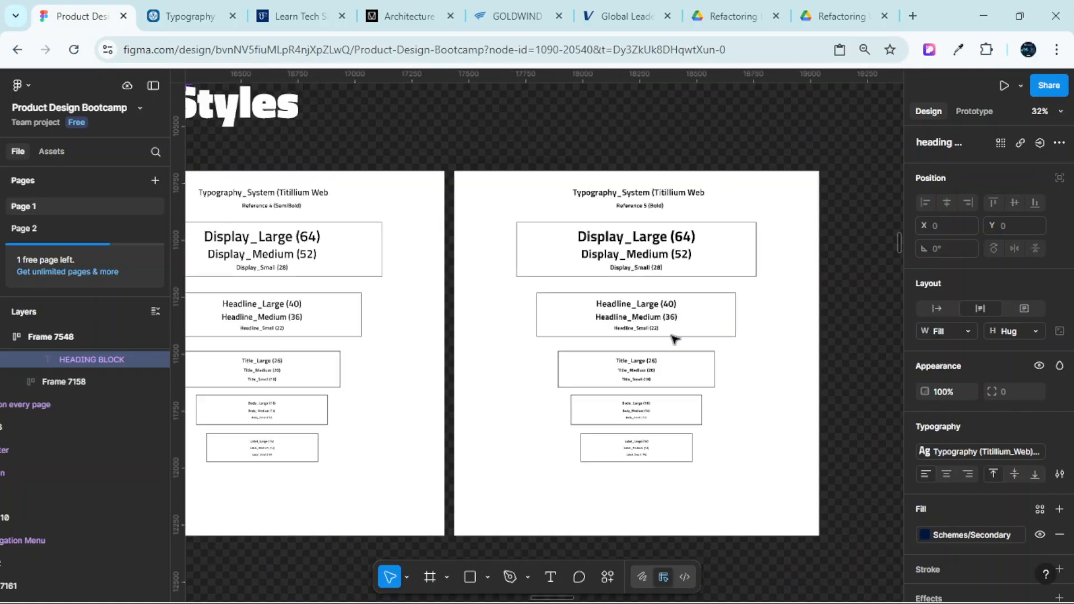
{"action": "scroll", "coordinate": [676, 370], "scroll_direction": "down", "scroll_amount": 5}
{"action": "scroll", "coordinate": [662, 370], "scroll_direction": "down", "scroll_amount": 3}
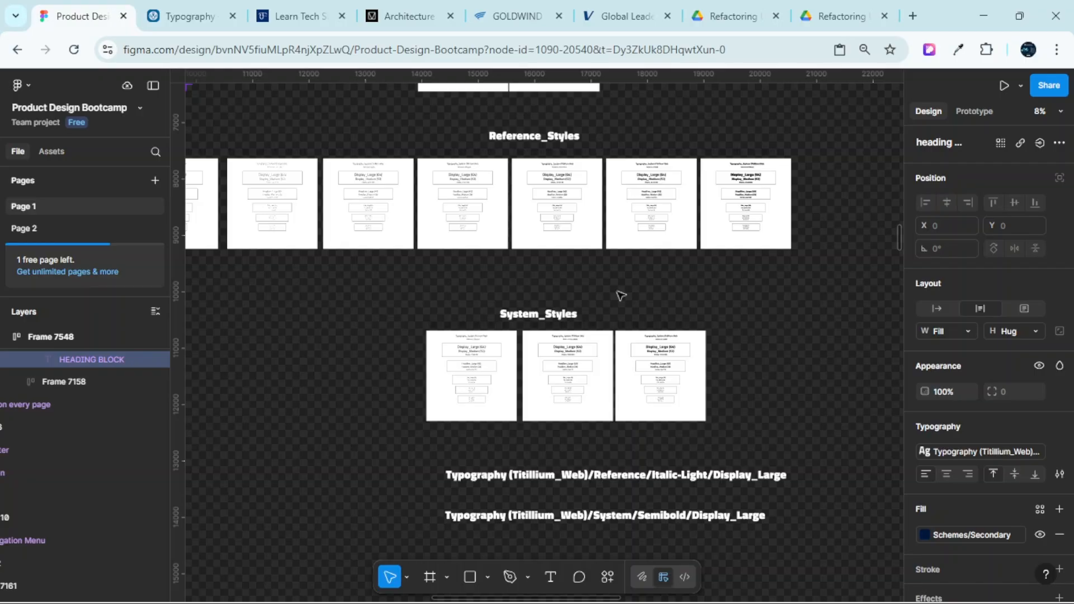
{"action": "scroll", "coordinate": [618, 286], "scroll_direction": "up", "scroll_amount": 5}
{"action": "scroll", "coordinate": [610, 285], "scroll_direction": "left", "scroll_amount": 5}
{"action": "scroll", "coordinate": [610, 284], "scroll_direction": "up", "scroll_amount": 3}
{"action": "scroll", "coordinate": [627, 292], "scroll_direction": "down", "scroll_amount": 4}
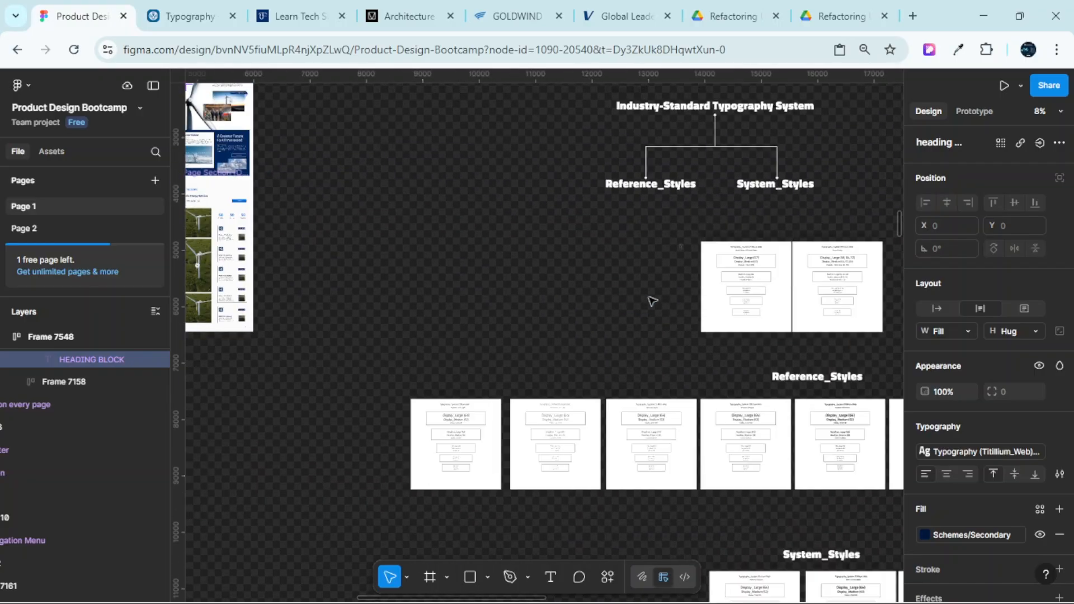
Examine the MD Weight Values board and the adjacent Range of Values board for the Display, Headline, Title, Body and Label sizes
{"action": "scroll", "coordinate": [781, 284], "scroll_direction": "up", "scroll_amount": 10}
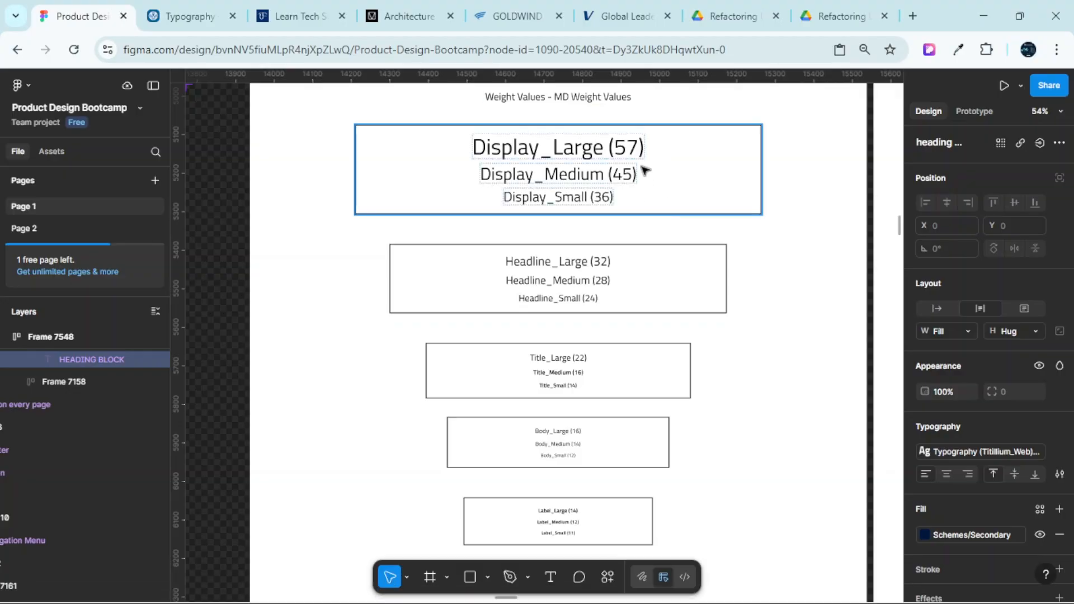
{"action": "scroll", "coordinate": [653, 300], "scroll_direction": "down", "scroll_amount": 3}
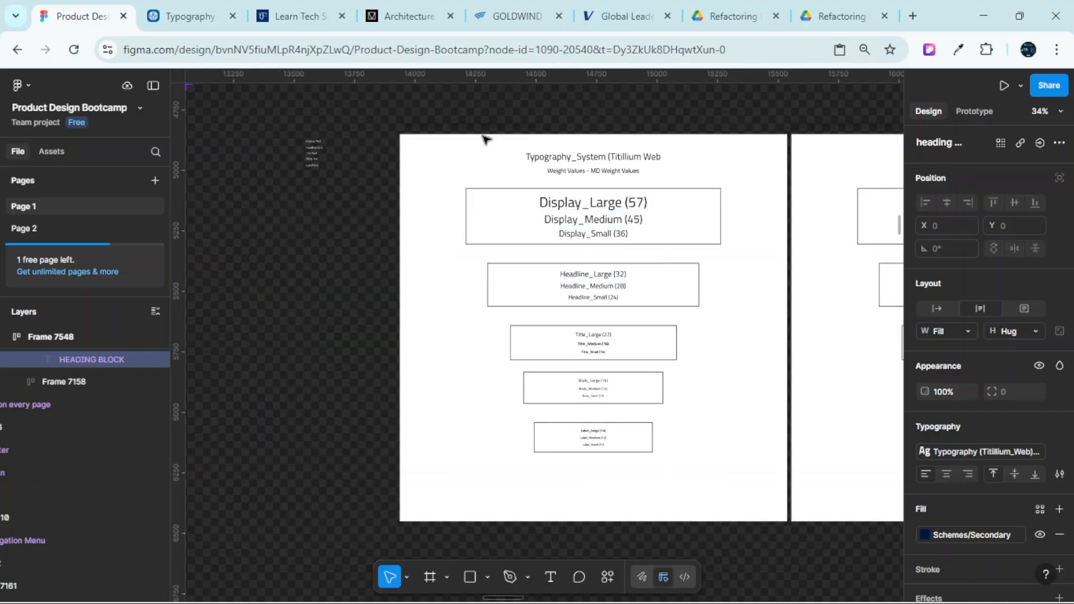
{"action": "scroll", "coordinate": [482, 139], "scroll_direction": "up", "scroll_amount": 2}
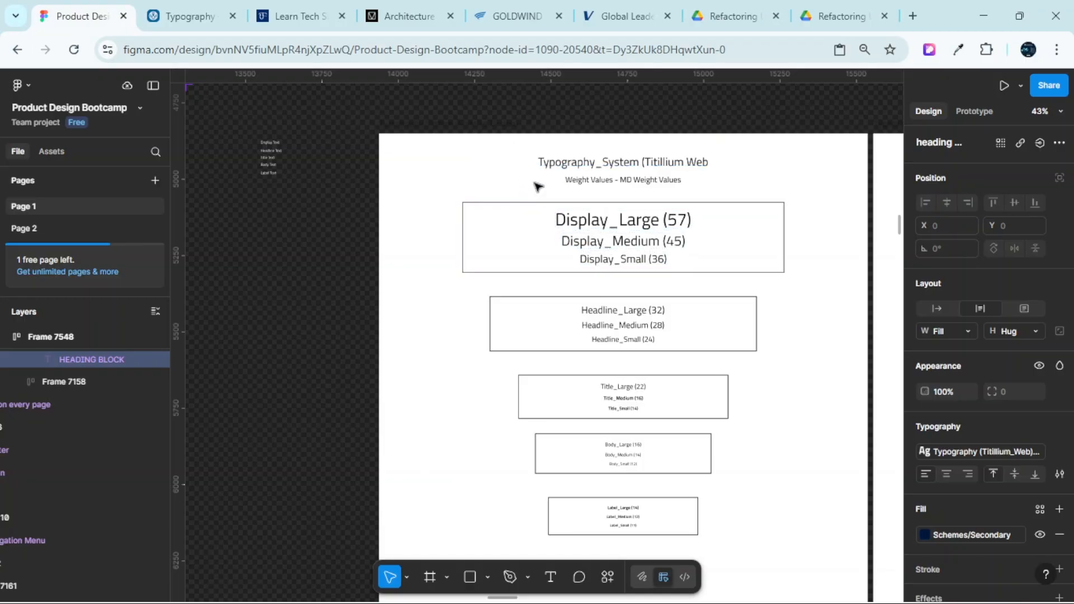
{"action": "scroll", "coordinate": [643, 259], "scroll_direction": "down", "scroll_amount": 3}
{"action": "scroll", "coordinate": [662, 276], "scroll_direction": "up", "scroll_amount": 5}
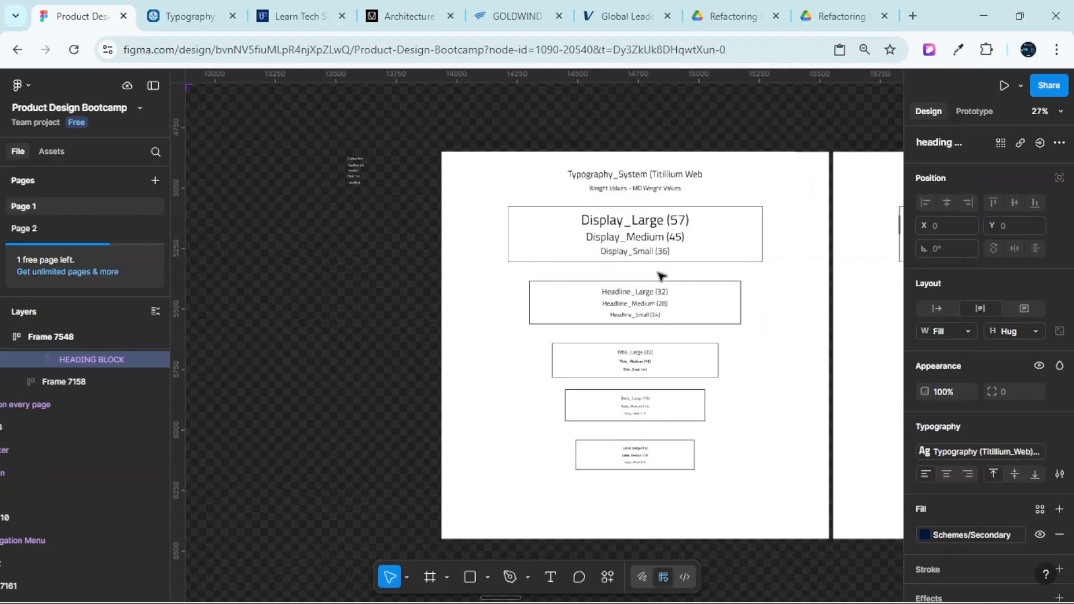
{"action": "scroll", "coordinate": [649, 269], "scroll_direction": "down", "scroll_amount": 3}
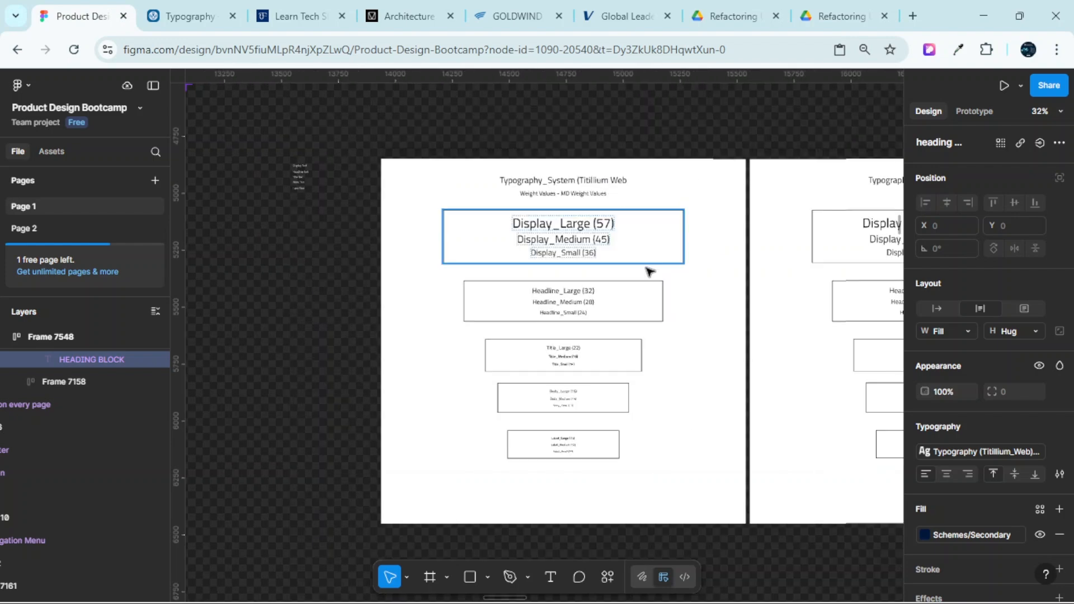
{"action": "scroll", "coordinate": [648, 271], "scroll_direction": "right", "scroll_amount": 5}
{"action": "scroll", "coordinate": [649, 272], "scroll_direction": "up", "scroll_amount": 3}
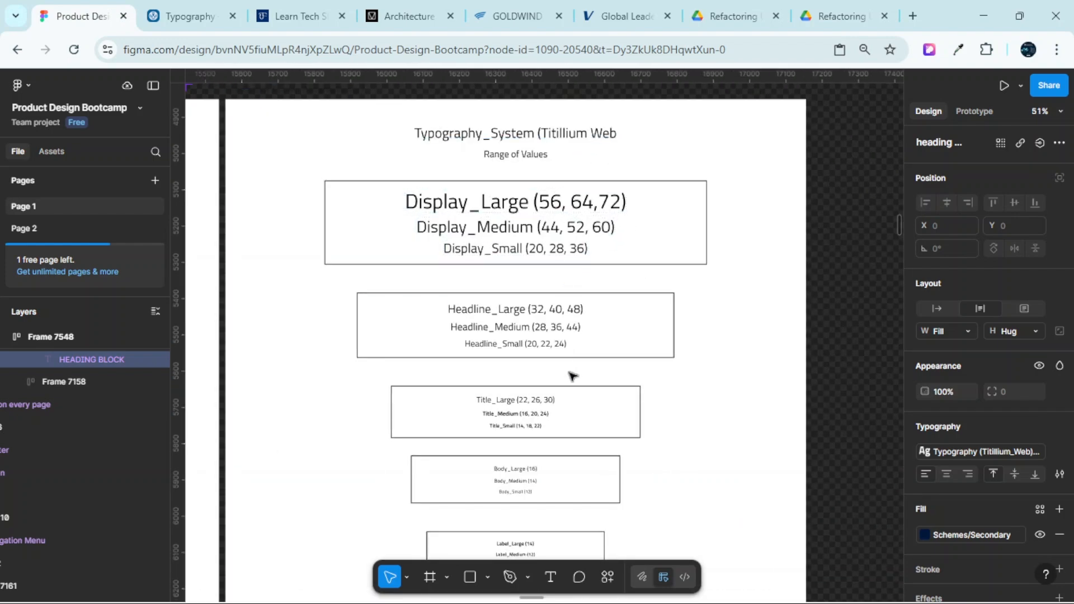
{"action": "scroll", "coordinate": [565, 206], "scroll_direction": "up", "scroll_amount": 3}
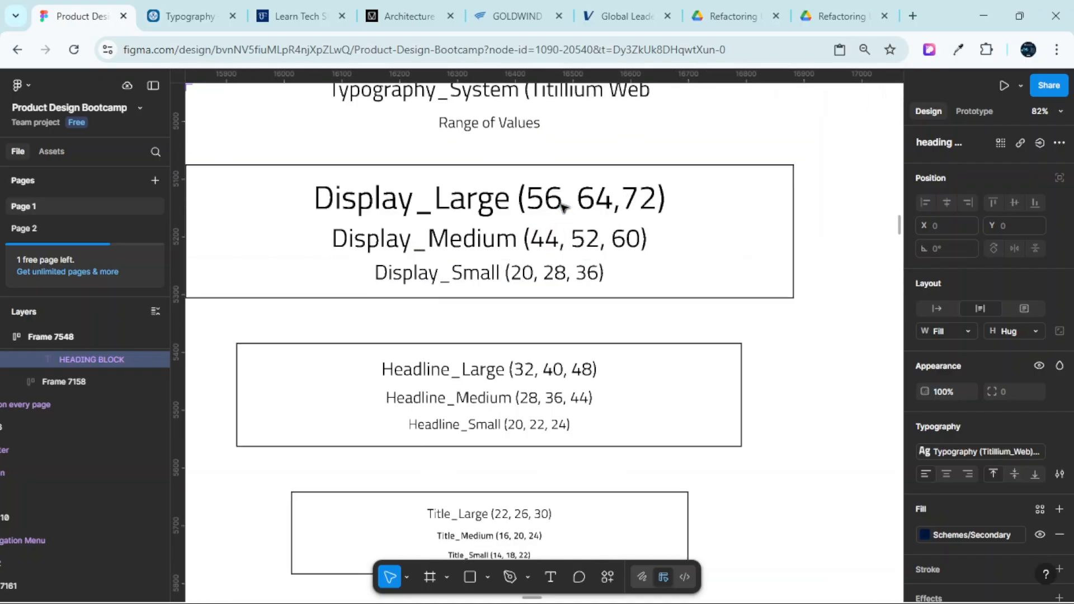
{"action": "scroll", "coordinate": [579, 246], "scroll_direction": "down", "scroll_amount": 5}
{"action": "scroll", "coordinate": [582, 249], "scroll_direction": "down", "scroll_amount": 3}
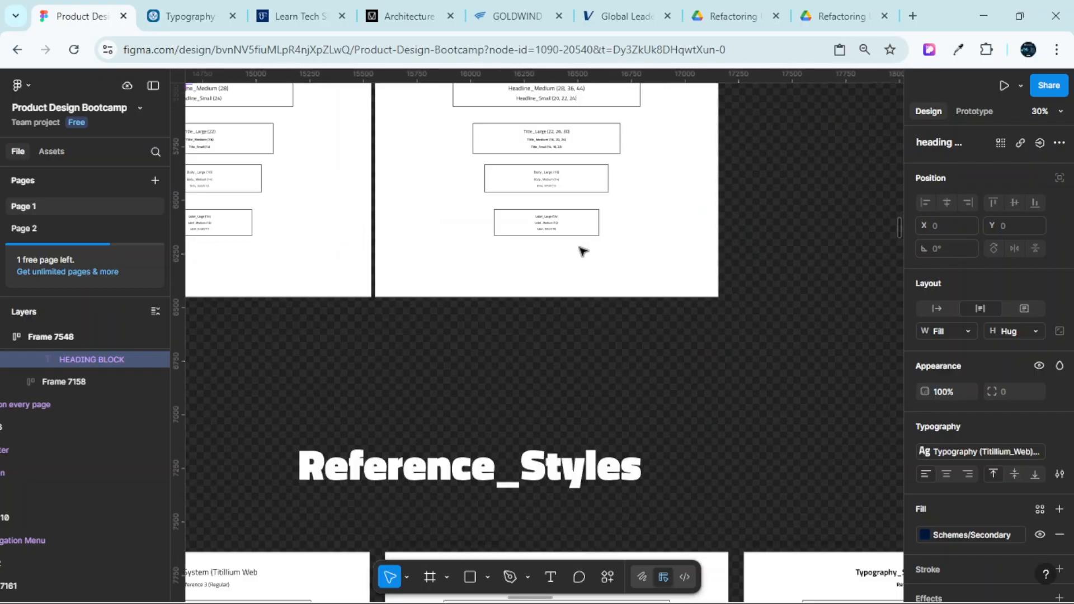
Survey the Reference_Styles boards, then inspect the Regular and Semibold boards under System_Styles and the style naming paths below
{"action": "scroll", "coordinate": [571, 241], "scroll_direction": "up", "scroll_amount": 3}
{"action": "scroll", "coordinate": [577, 260], "scroll_direction": "down", "scroll_amount": 5}
{"action": "scroll", "coordinate": [581, 276], "scroll_direction": "down", "scroll_amount": 3}
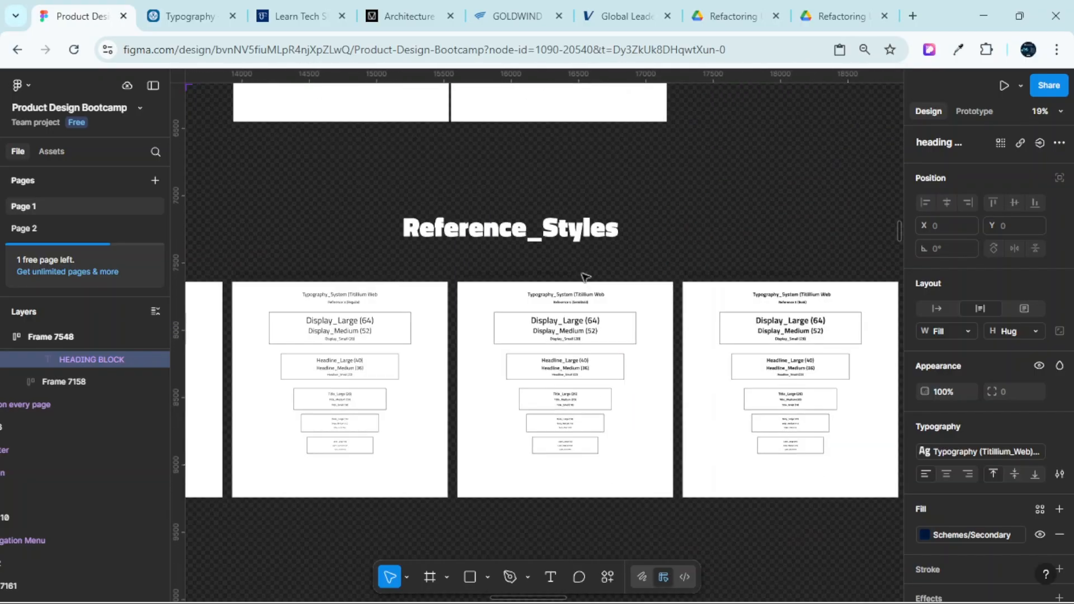
{"action": "scroll", "coordinate": [585, 276], "scroll_direction": "left", "scroll_amount": 3}
{"action": "scroll", "coordinate": [590, 268], "scroll_direction": "down", "scroll_amount": 3}
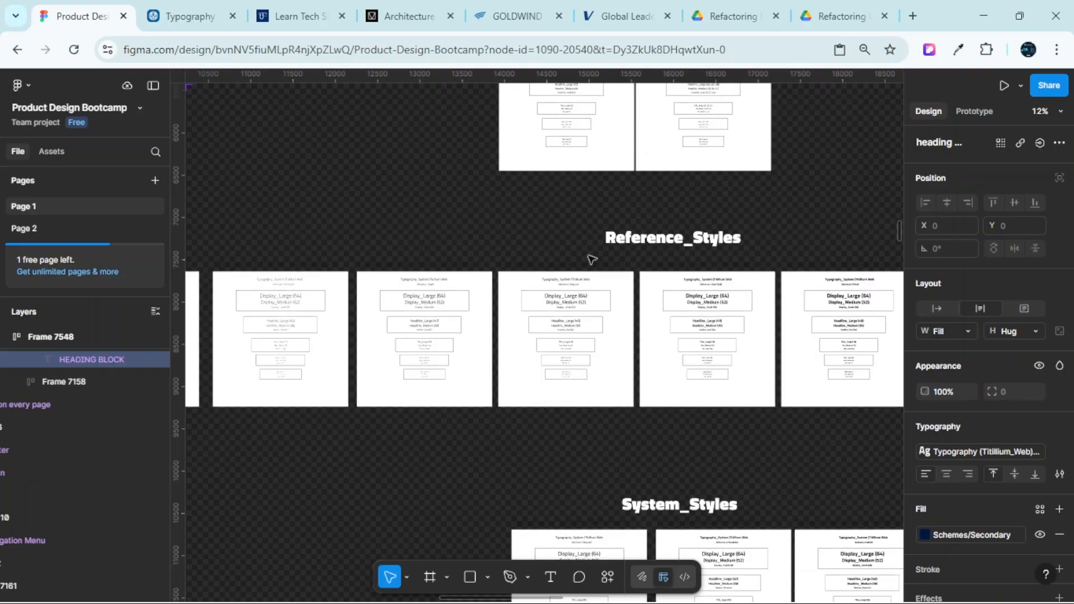
{"action": "scroll", "coordinate": [642, 271], "scroll_direction": "down", "scroll_amount": 3}
{"action": "scroll", "coordinate": [671, 252], "scroll_direction": "up", "scroll_amount": 3}
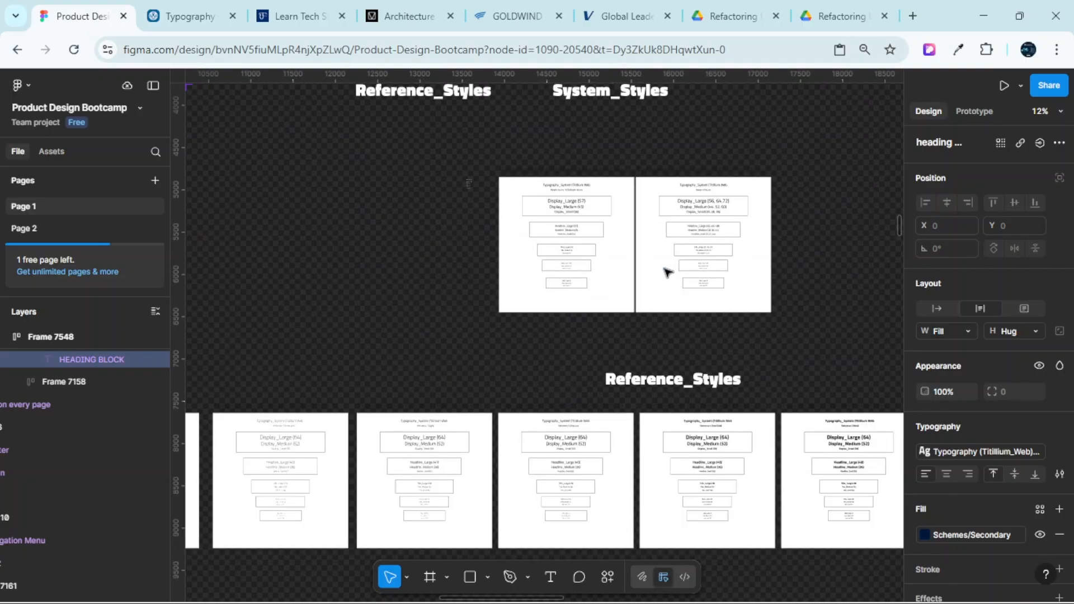
{"action": "scroll", "coordinate": [672, 280], "scroll_direction": "down", "scroll_amount": 7}
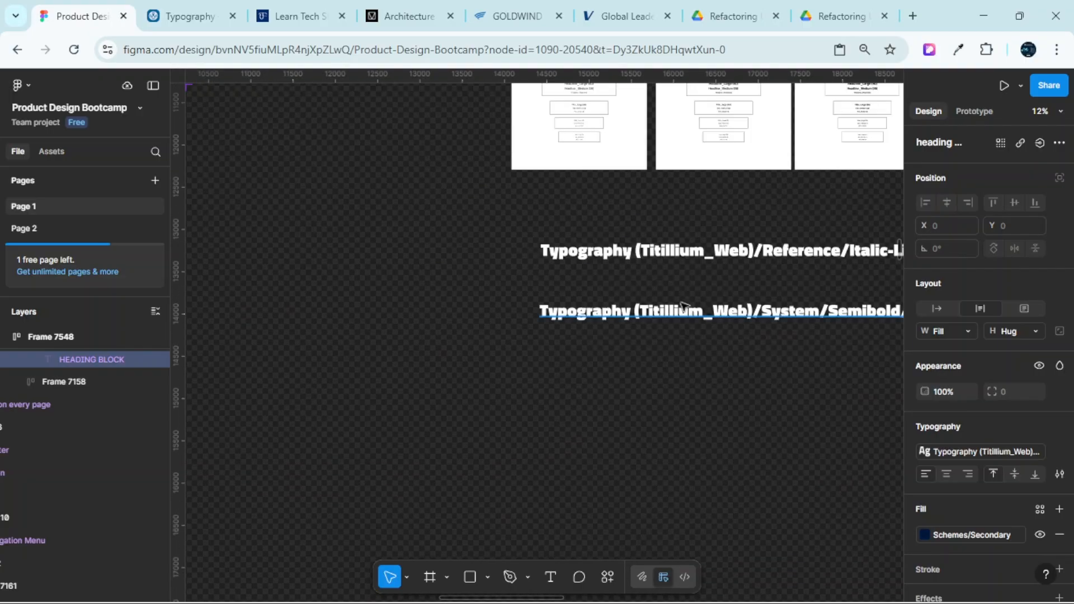
{"action": "scroll", "coordinate": [689, 267], "scroll_direction": "up", "scroll_amount": 4}
{"action": "scroll", "coordinate": [689, 265], "scroll_direction": "up", "scroll_amount": 5}
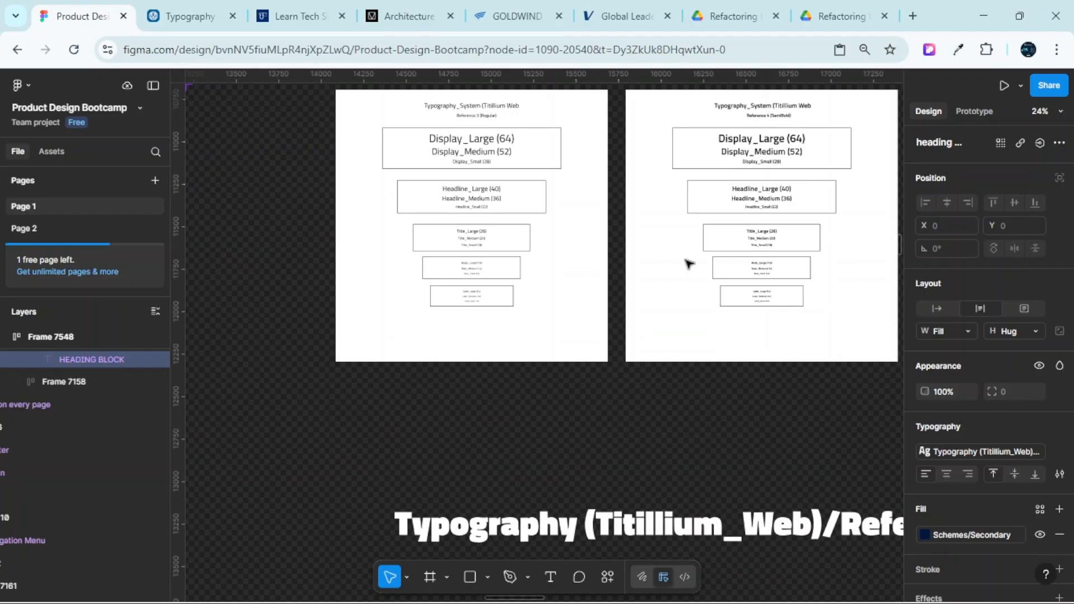
{"action": "scroll", "coordinate": [685, 263], "scroll_direction": "down", "scroll_amount": 2}
{"action": "scroll", "coordinate": [684, 263], "scroll_direction": "down", "scroll_amount": 2}
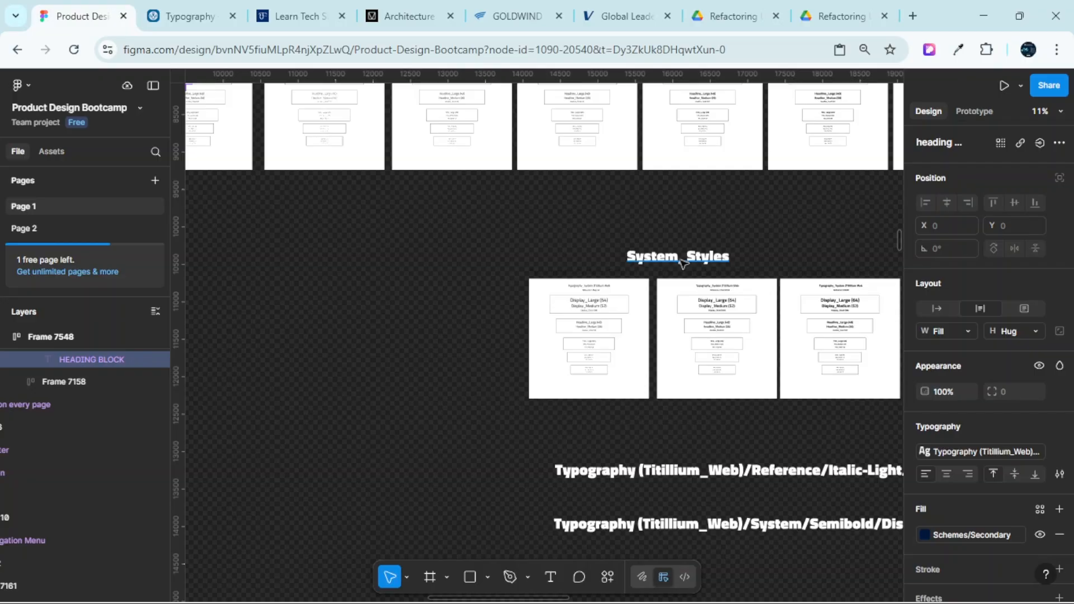
Review the Industry-Standard Typography System diagram and compare the System_Styles boards with the Reference_Styles boards
{"action": "scroll", "coordinate": [684, 263], "scroll_direction": "up", "scroll_amount": 10}
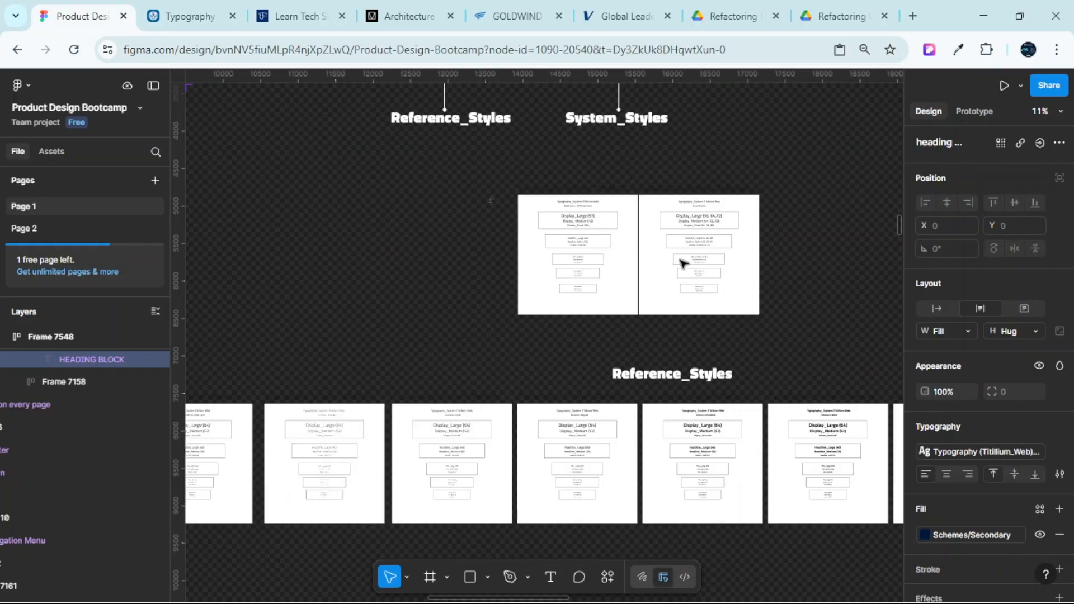
{"action": "scroll", "coordinate": [682, 264], "scroll_direction": "down", "scroll_amount": 3}
{"action": "scroll", "coordinate": [682, 265], "scroll_direction": "up", "scroll_amount": 5}
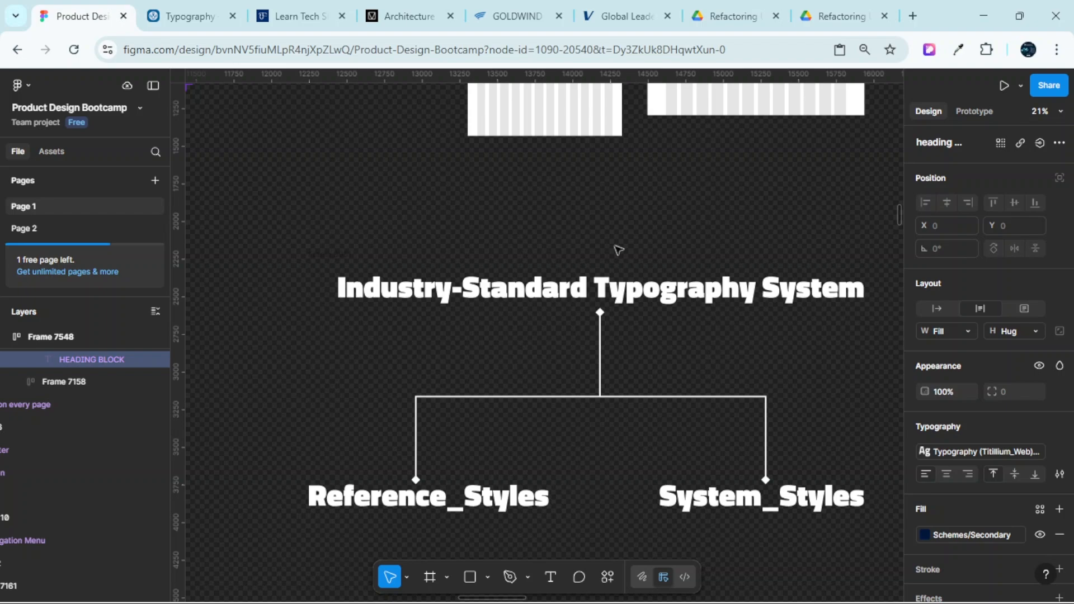
{"action": "scroll", "coordinate": [619, 250], "scroll_direction": "down", "scroll_amount": 3}
{"action": "scroll", "coordinate": [618, 251], "scroll_direction": "up", "scroll_amount": 3}
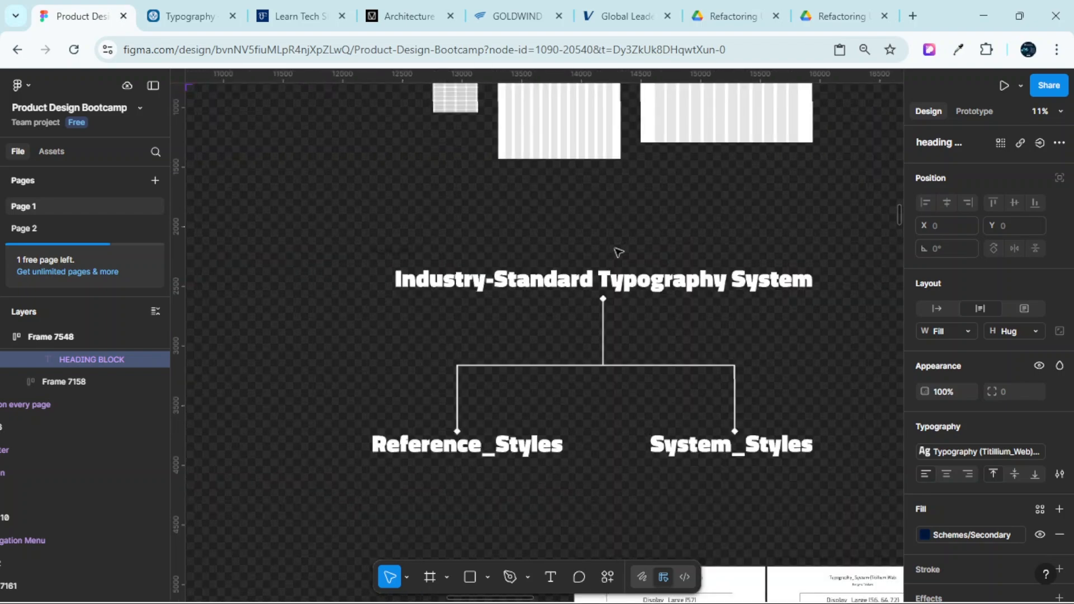
{"action": "scroll", "coordinate": [618, 250], "scroll_direction": "down", "scroll_amount": 3}
{"action": "scroll", "coordinate": [626, 280], "scroll_direction": "down", "scroll_amount": 4}
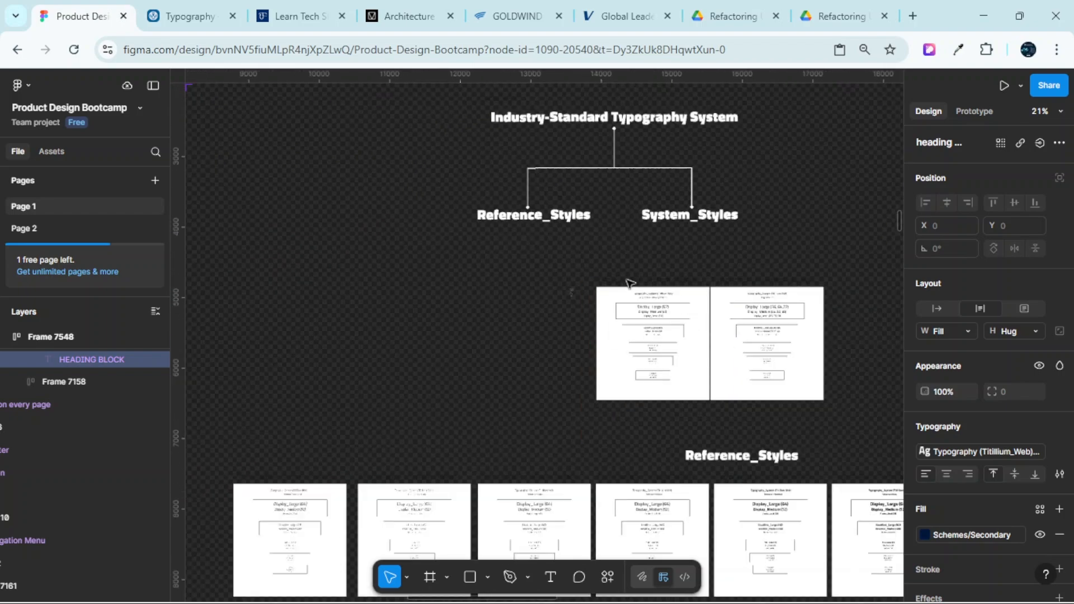
{"action": "scroll", "coordinate": [630, 284], "scroll_direction": "right", "scroll_amount": 3}
{"action": "scroll", "coordinate": [631, 284], "scroll_direction": "down", "scroll_amount": 3}
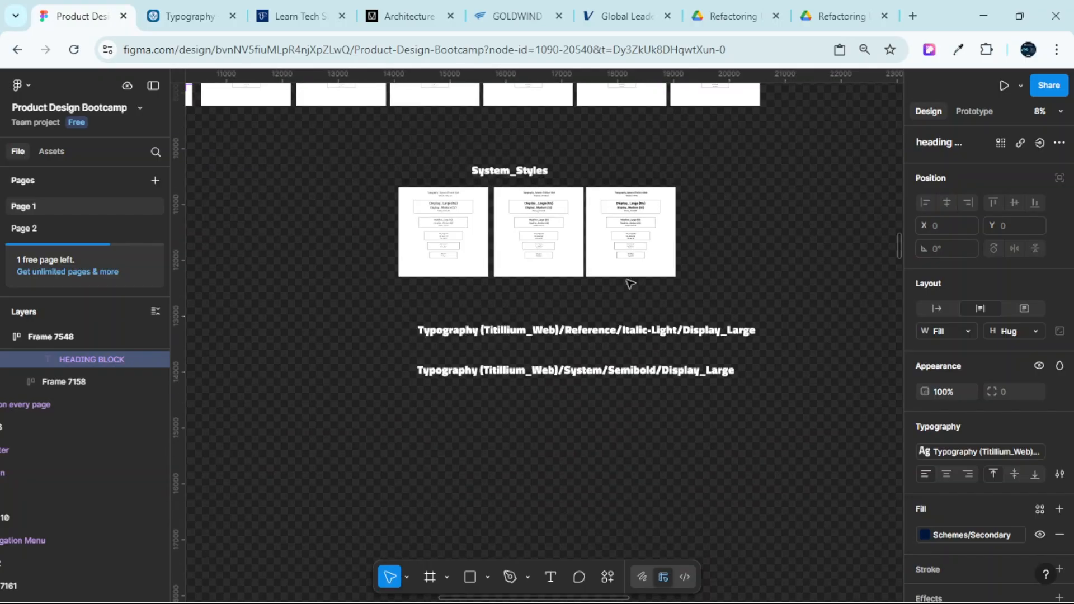
{"action": "scroll", "coordinate": [536, 333], "scroll_direction": "up", "scroll_amount": 2}
{"action": "scroll", "coordinate": [535, 330], "scroll_direction": "up", "scroll_amount": 5}
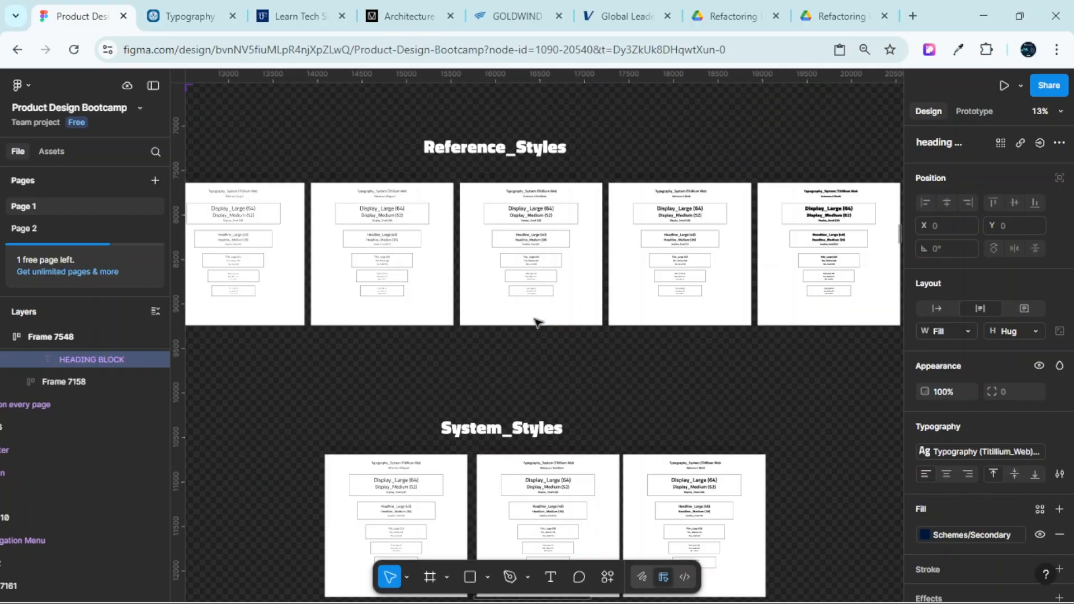
Examine the diagram's Reference_Styles branch and trace it down to the Reference_Styles weight boards
{"action": "scroll", "coordinate": [535, 320], "scroll_direction": "up", "scroll_amount": 5}
{"action": "scroll", "coordinate": [609, 305], "scroll_direction": "down", "scroll_amount": 3}
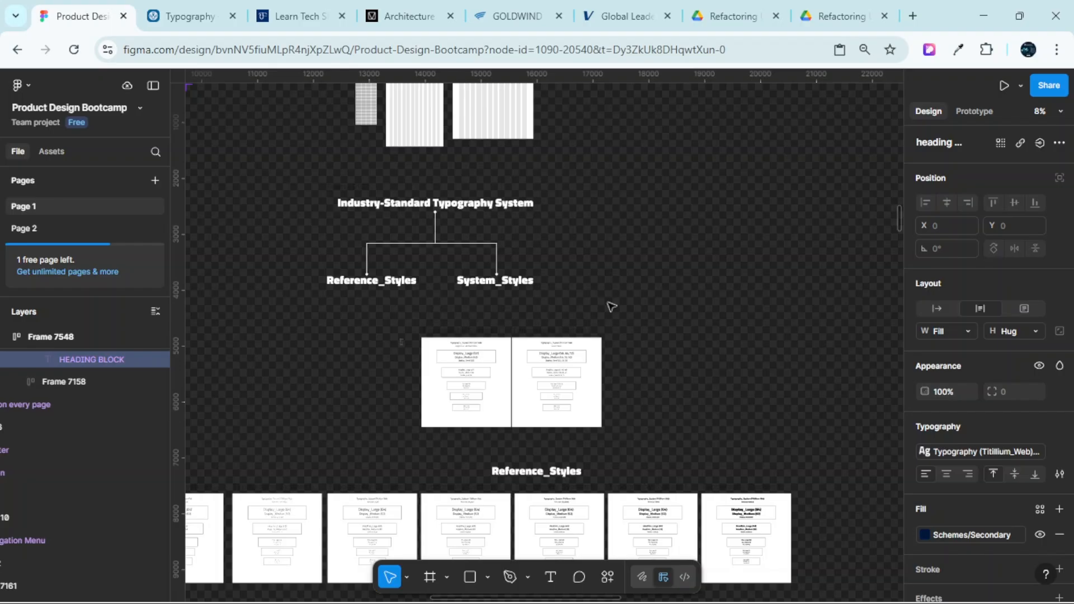
{"action": "scroll", "coordinate": [627, 305], "scroll_direction": "left", "scroll_amount": 5}
{"action": "scroll", "coordinate": [652, 297], "scroll_direction": "up", "scroll_amount": 3}
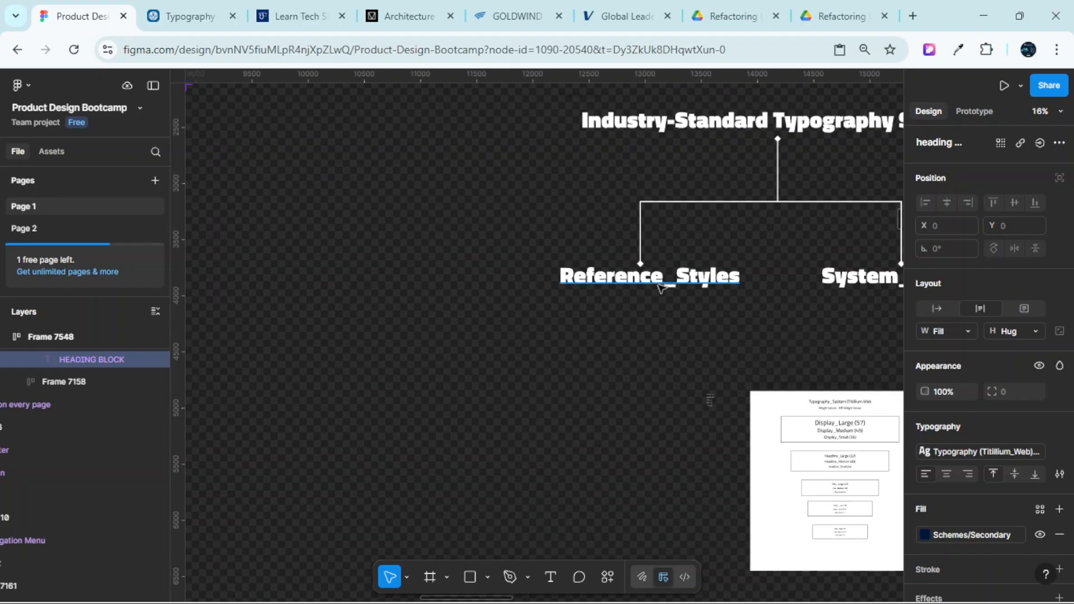
{"action": "scroll", "coordinate": [662, 288], "scroll_direction": "up", "scroll_amount": 3}
{"action": "scroll", "coordinate": [675, 280], "scroll_direction": "up", "scroll_amount": 2}
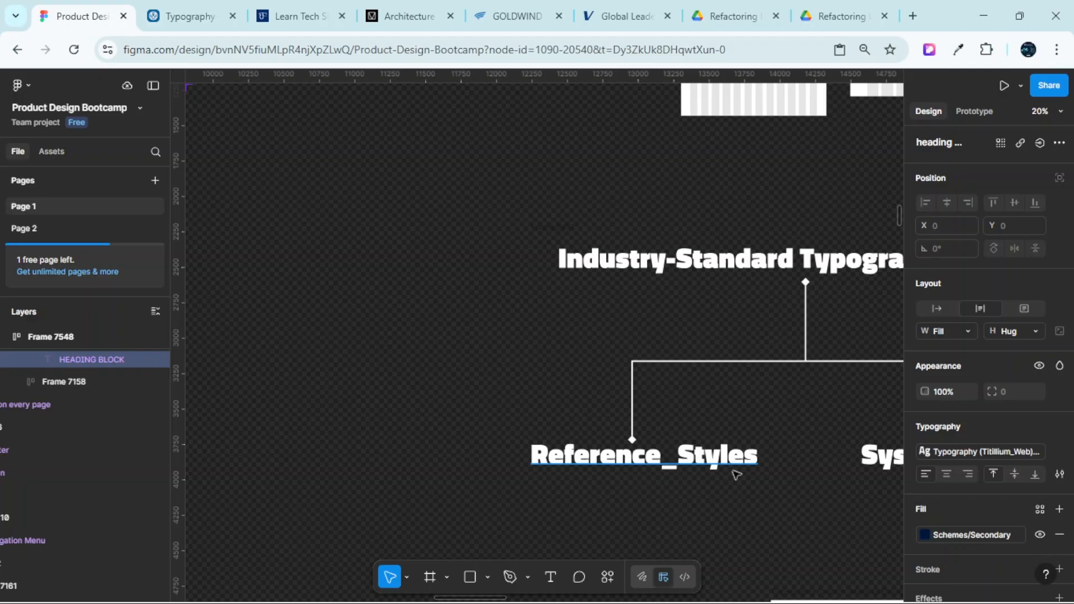
{"action": "scroll", "coordinate": [613, 302], "scroll_direction": "down", "scroll_amount": 3}
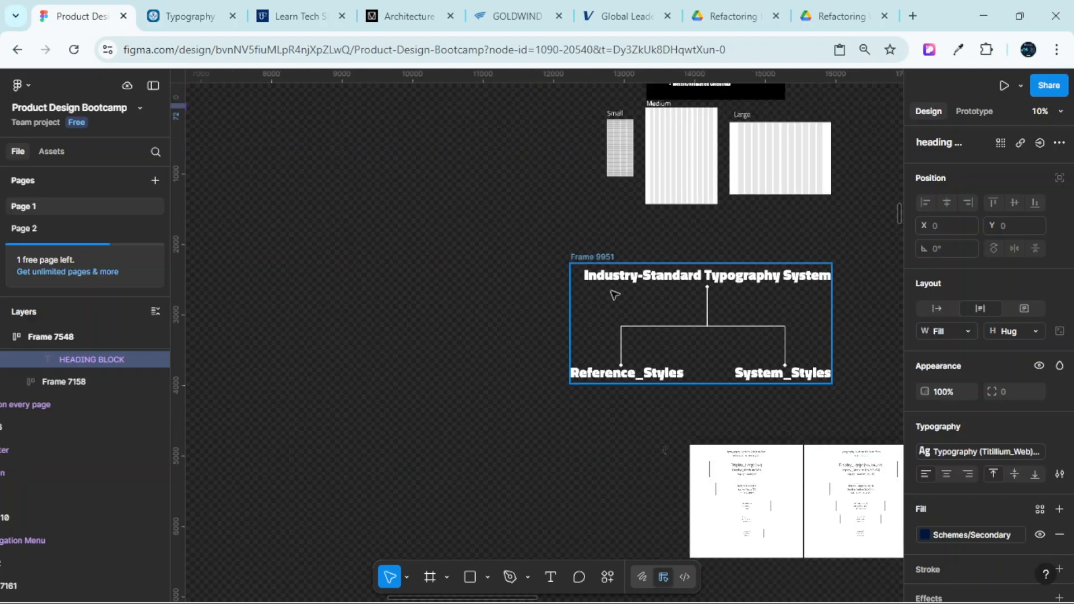
{"action": "scroll", "coordinate": [615, 294], "scroll_direction": "right", "scroll_amount": 3}
{"action": "scroll", "coordinate": [614, 300], "scroll_direction": "down", "scroll_amount": 3}
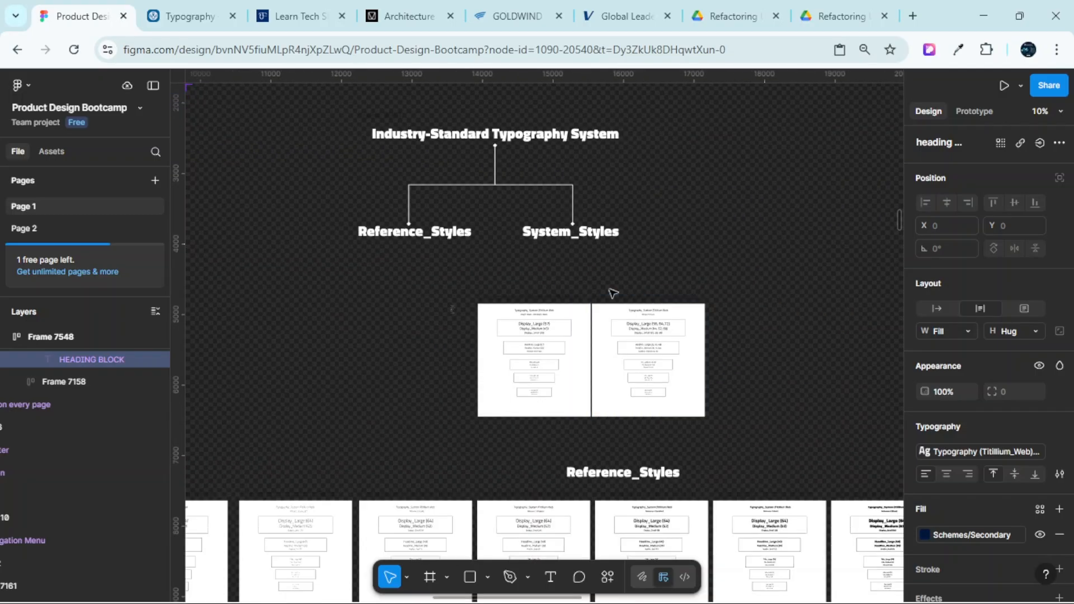
{"action": "scroll", "coordinate": [612, 293], "scroll_direction": "down", "scroll_amount": 4}
{"action": "scroll", "coordinate": [613, 262], "scroll_direction": "up", "scroll_amount": 3}
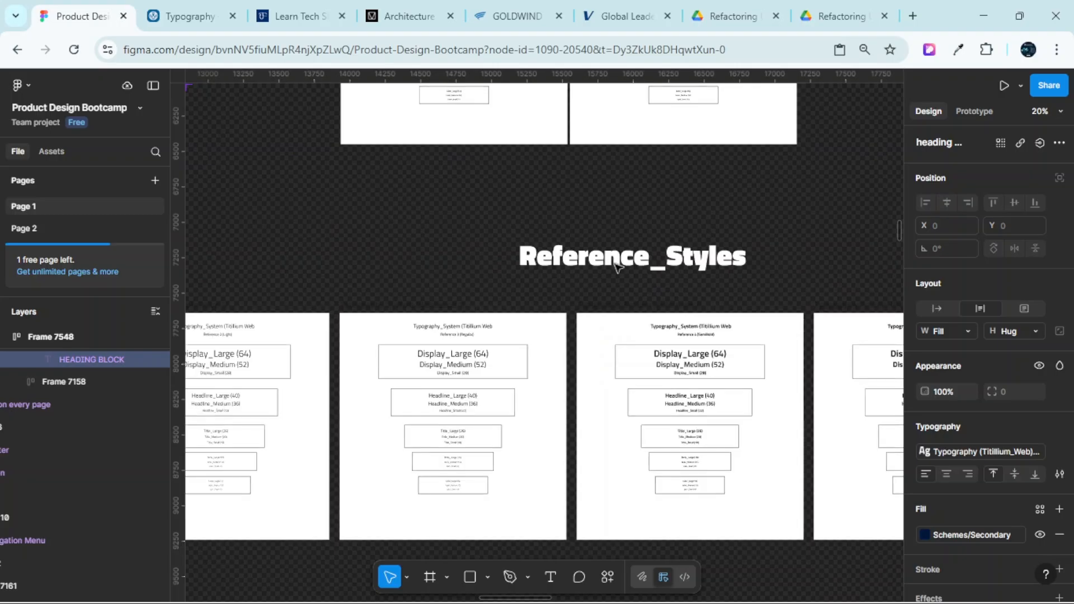